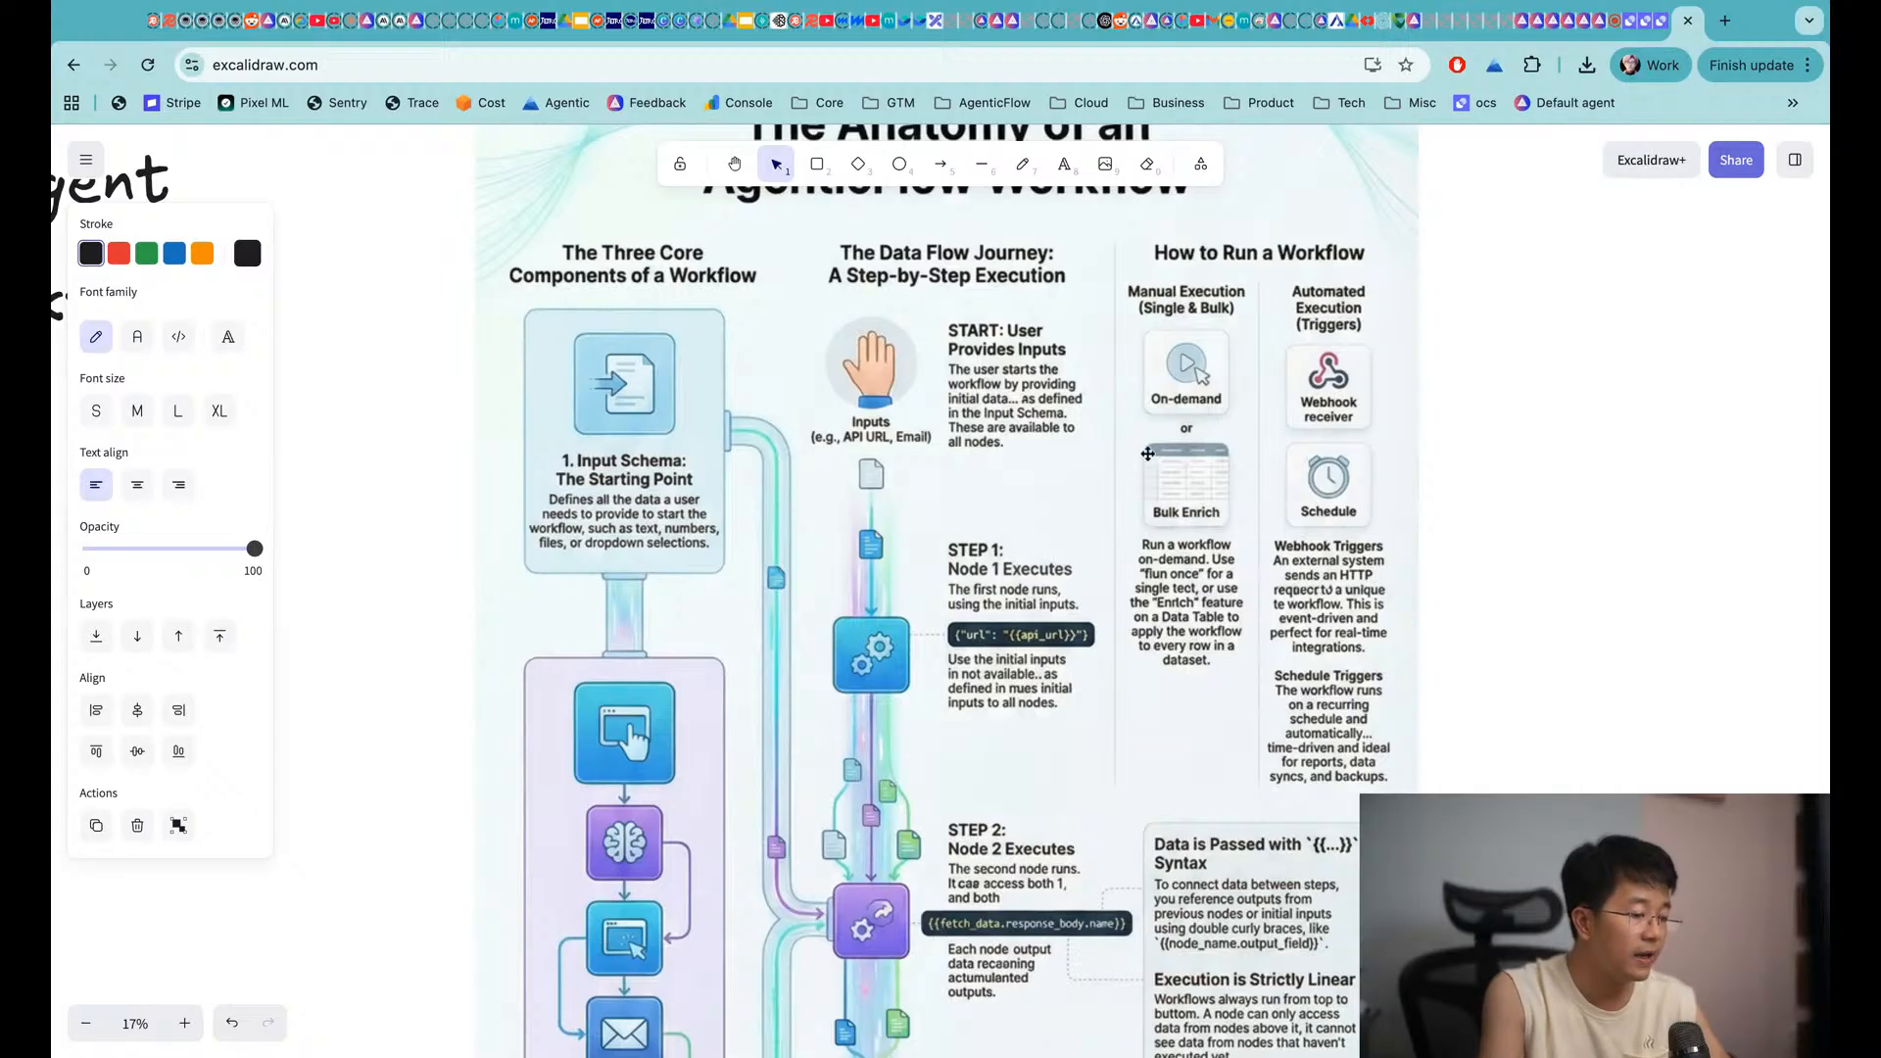
# Scroll down through the Excalidraw workflow infographic and back up to the top
pyautogui.scroll(-3, 1341, 644)
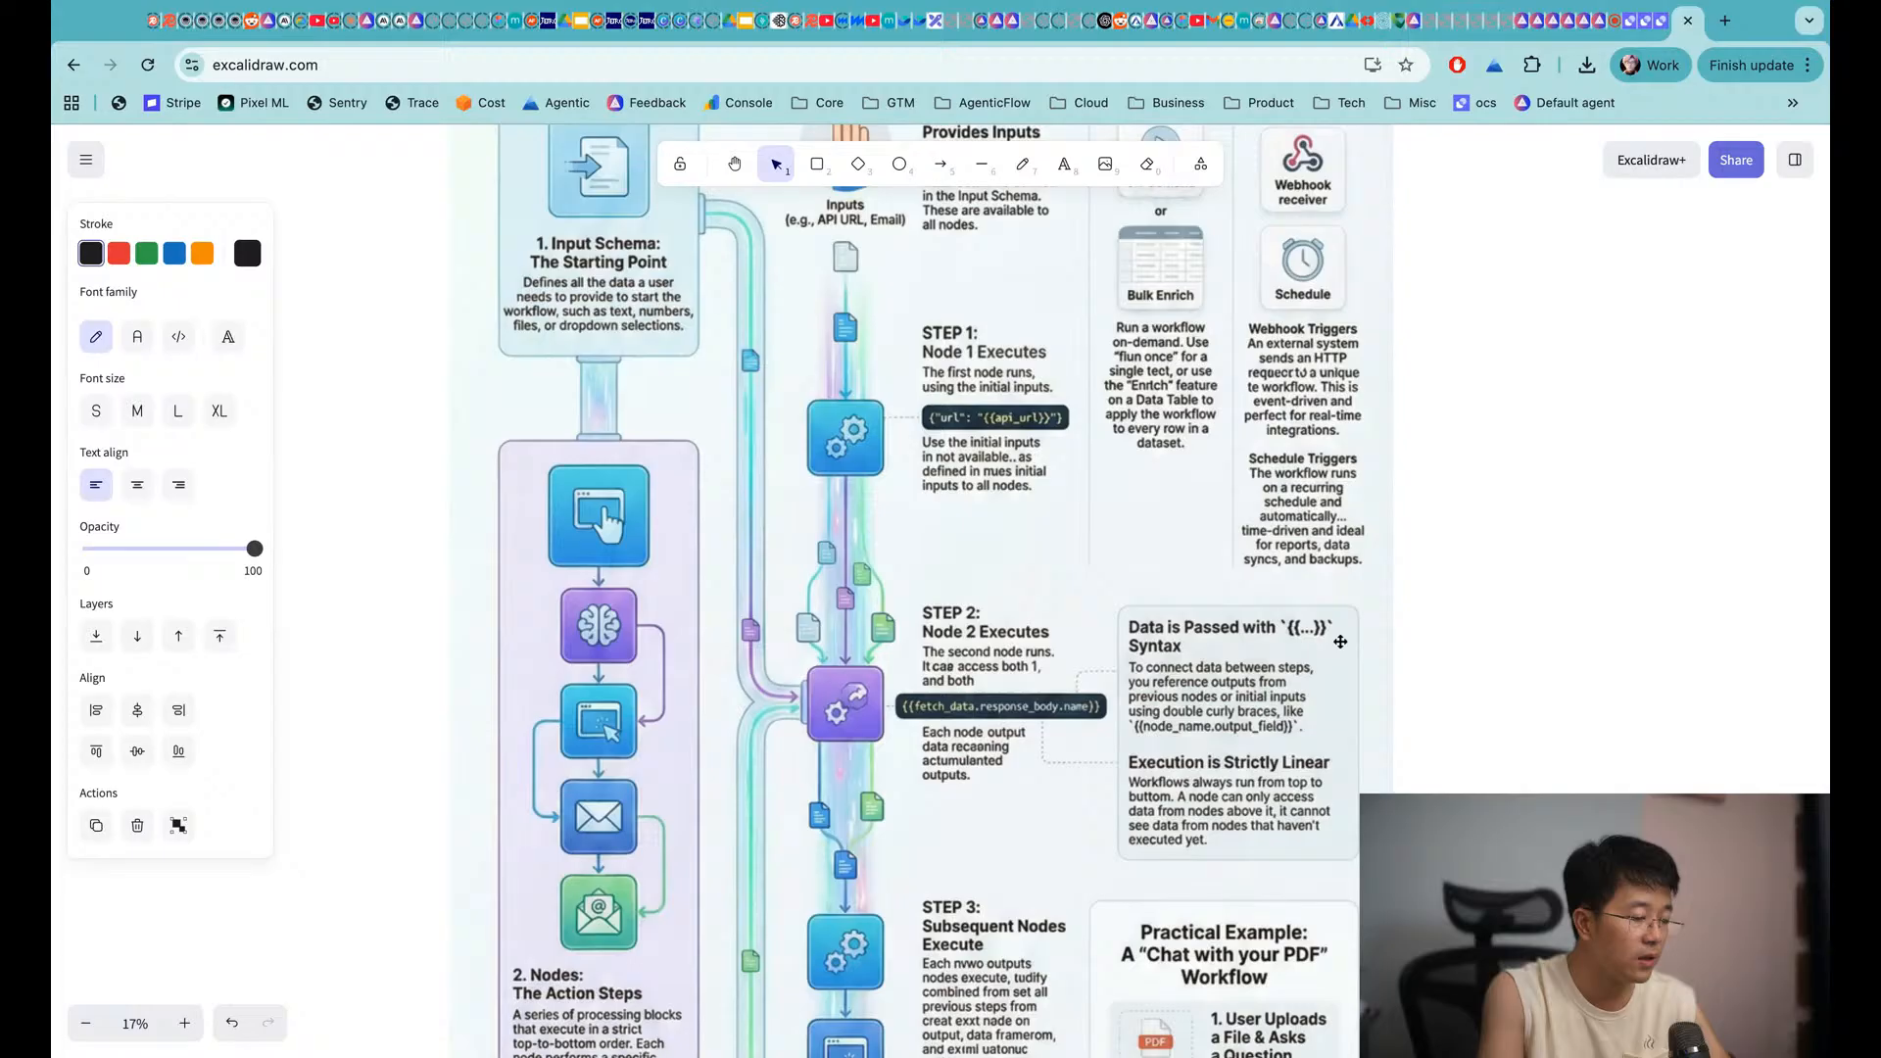
pyautogui.scroll(-8, 1341, 642)
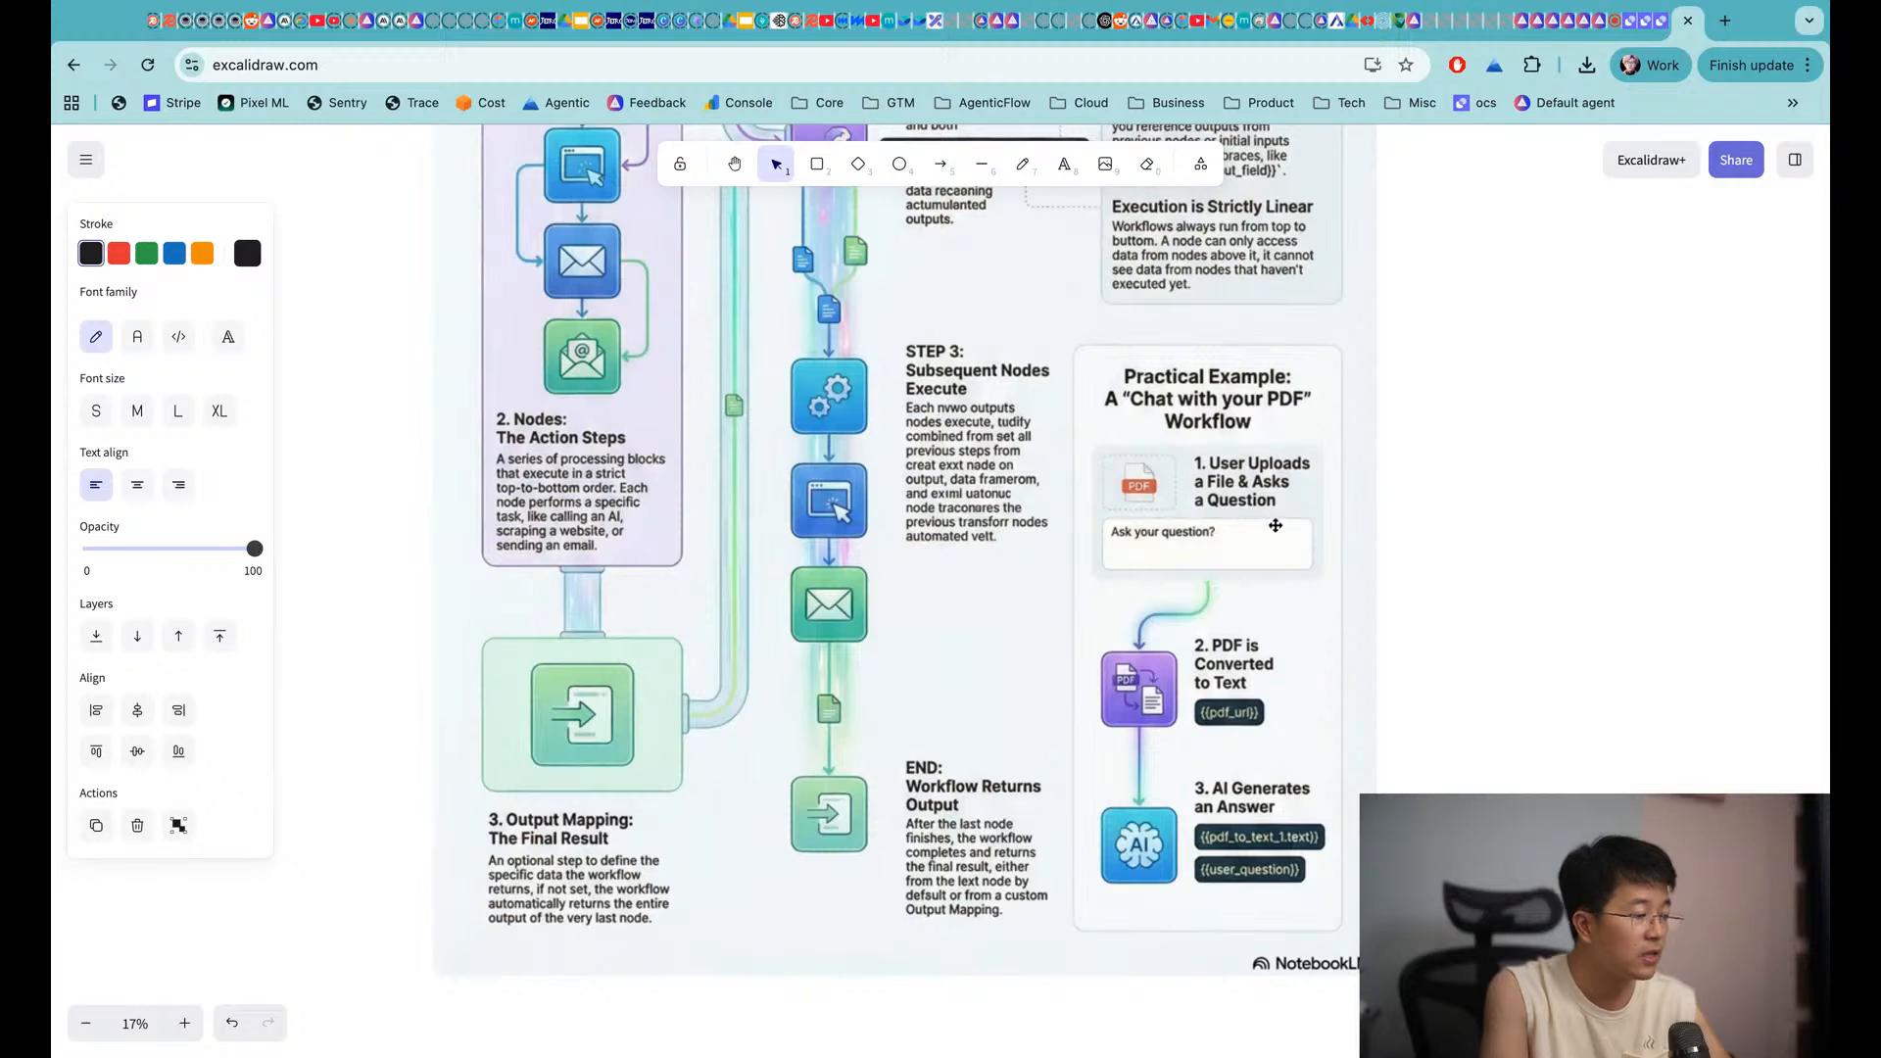
pyautogui.scroll(6, 1036, 409)
pyautogui.hscroll(-3, 1036, 410)
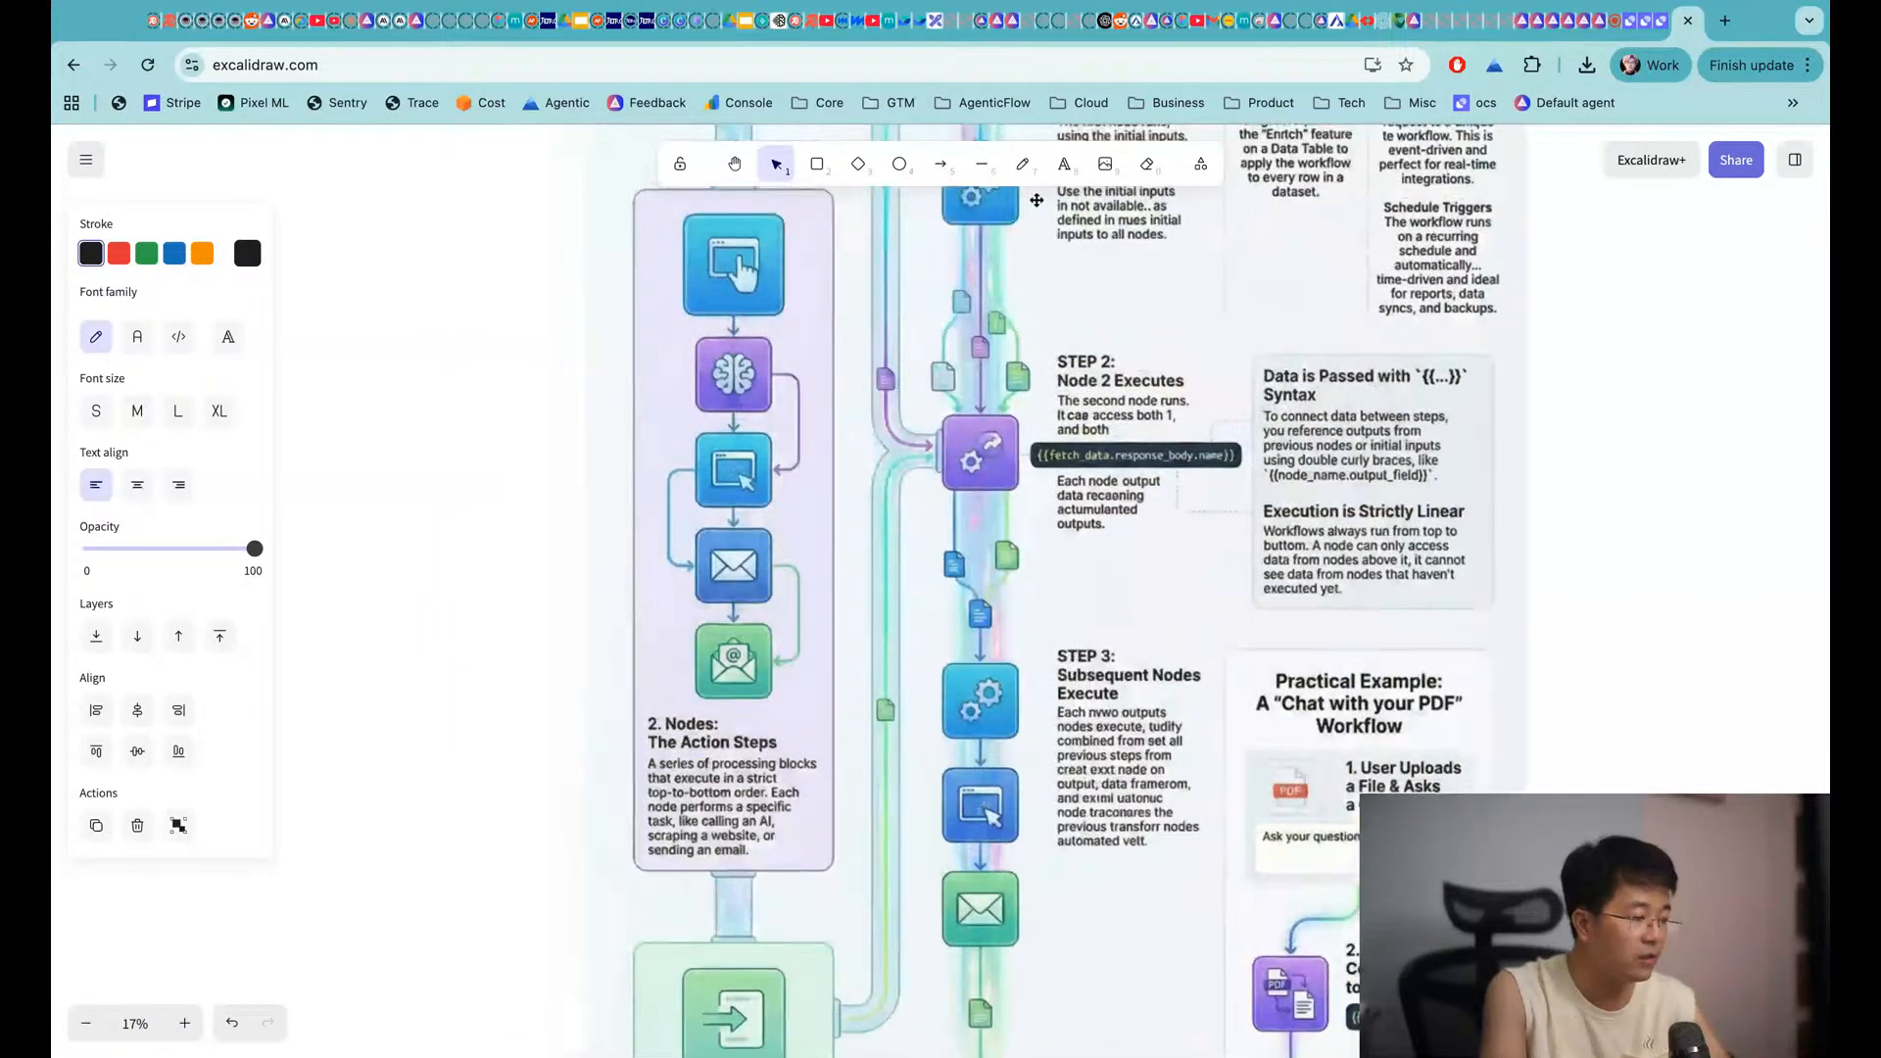
pyautogui.scroll(8, 892, 434)
pyautogui.hscroll(-1, 891, 434)
pyautogui.scroll(1, 902, 434)
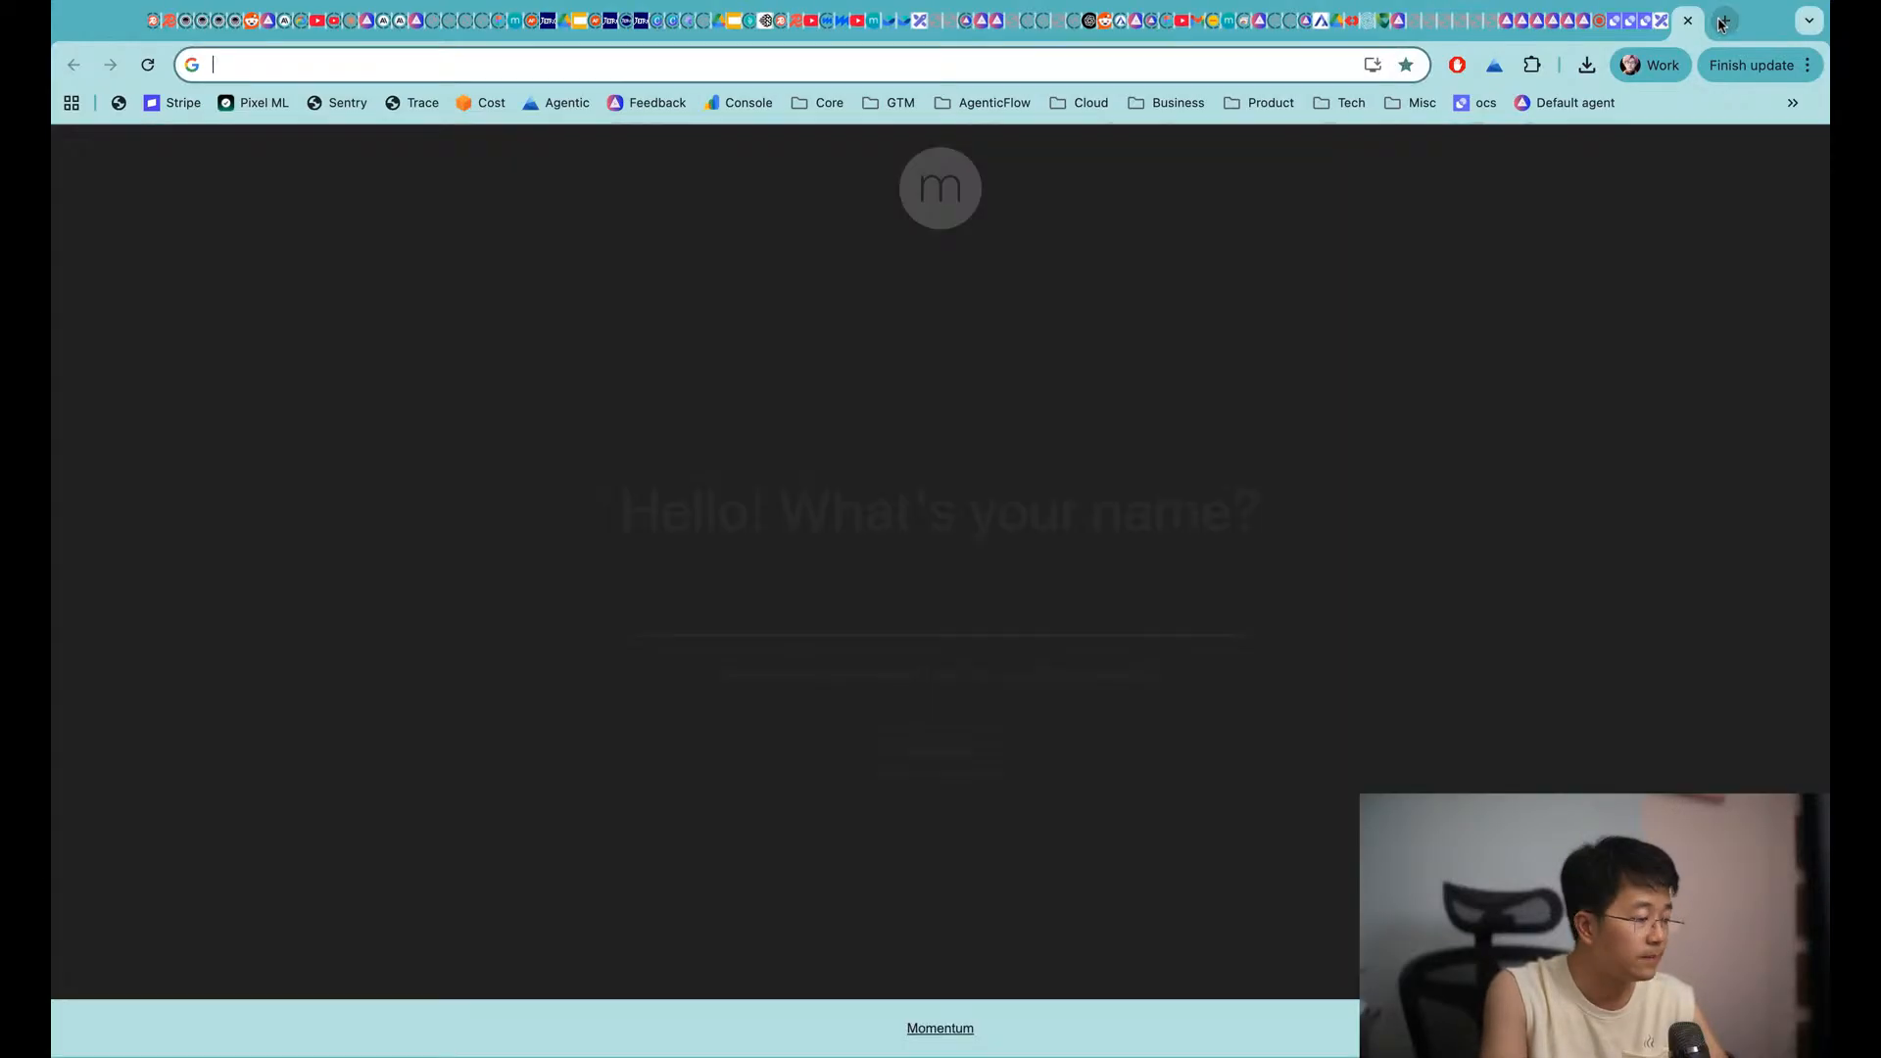
# Open agenticflow.ai in a new browser tab
pyautogui.click(1724, 21)
pyautogui.write('age')
pyautogui.press('Return')
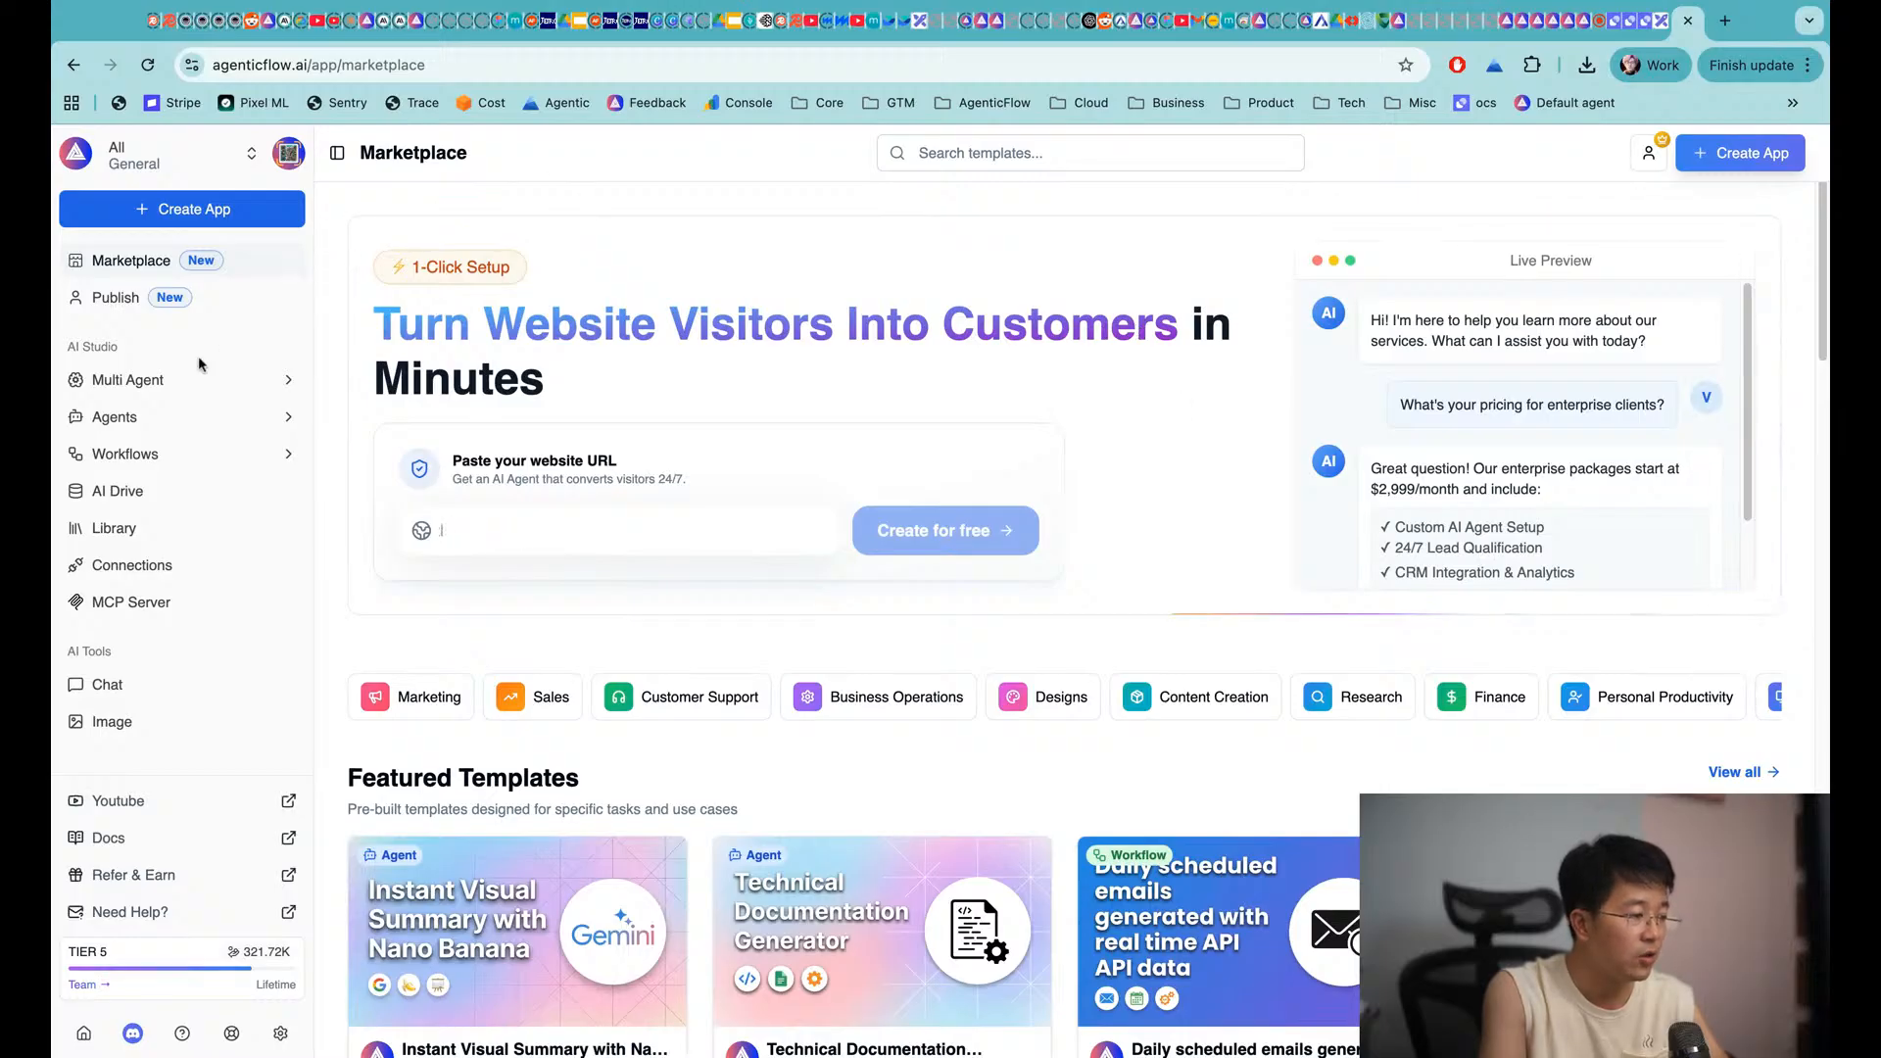
# Create a blank Workflow from scratch named 'Test new Workflow'
pyautogui.click(129, 456)
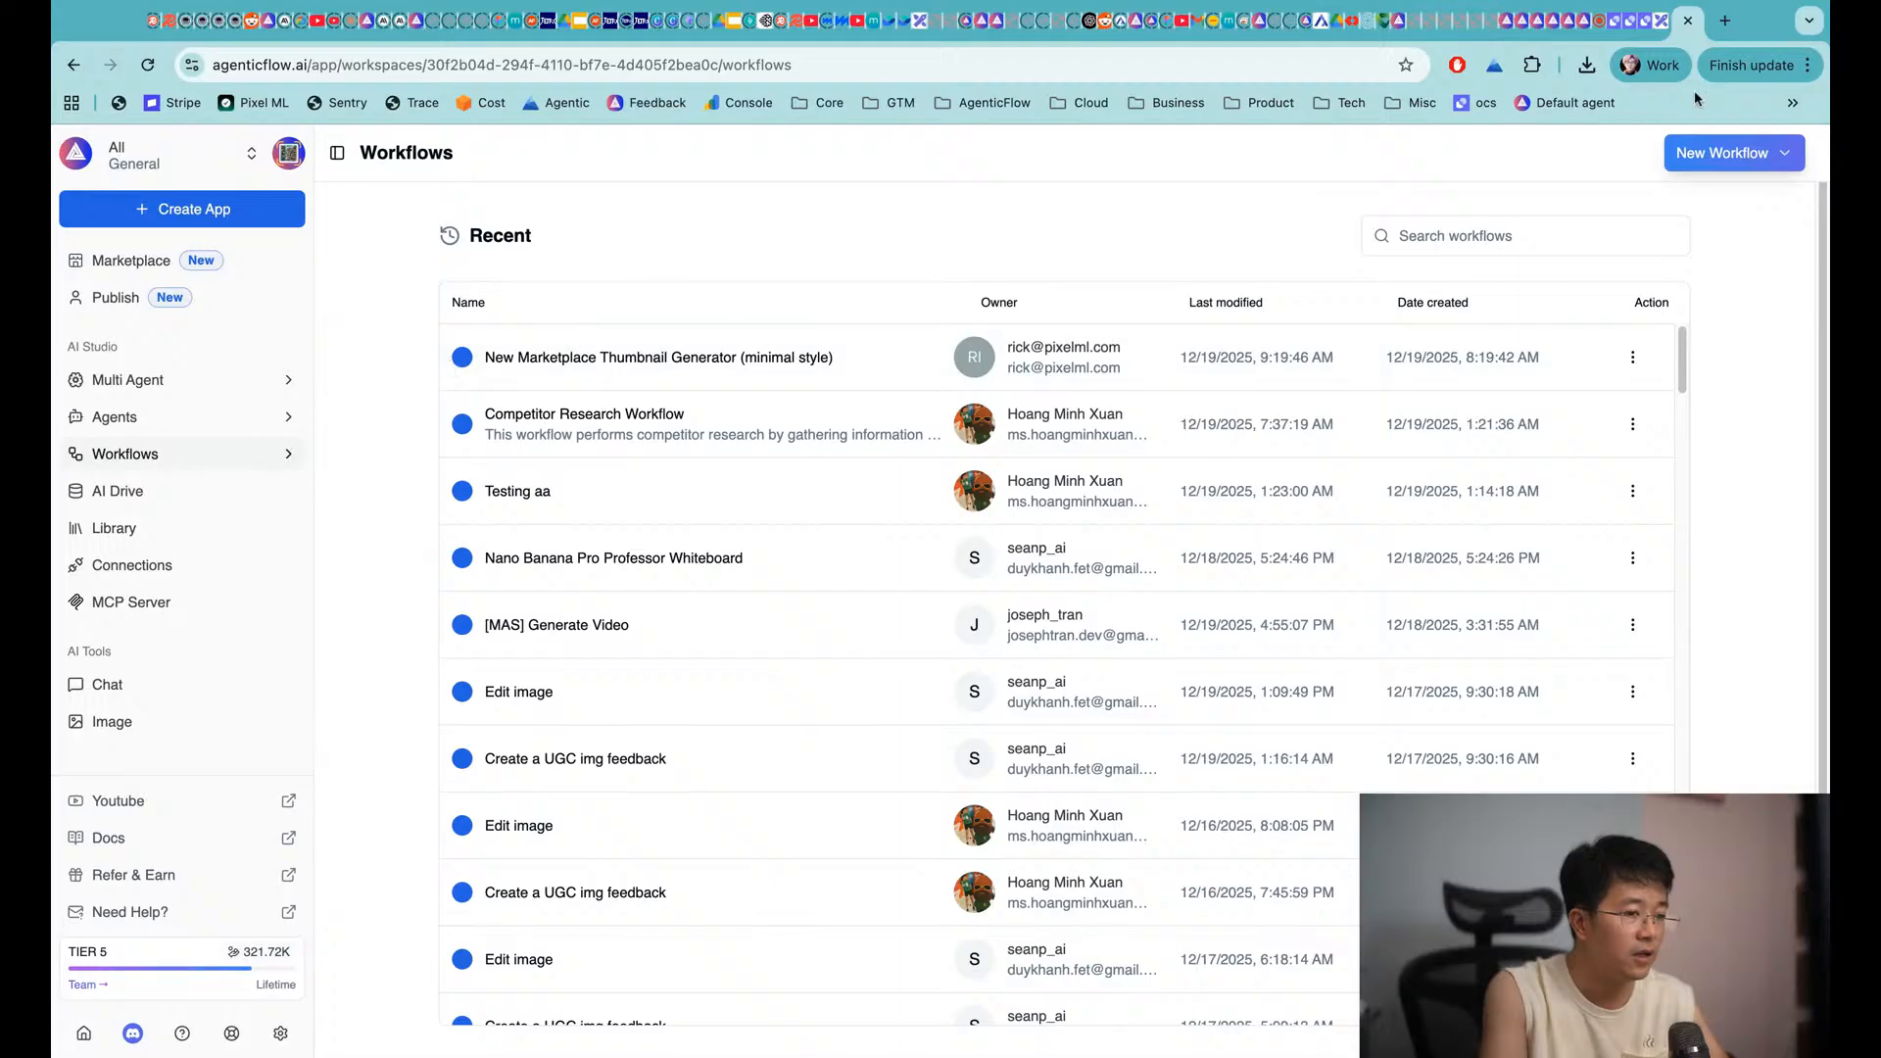
pyautogui.click(1712, 150)
pyautogui.click(1638, 207)
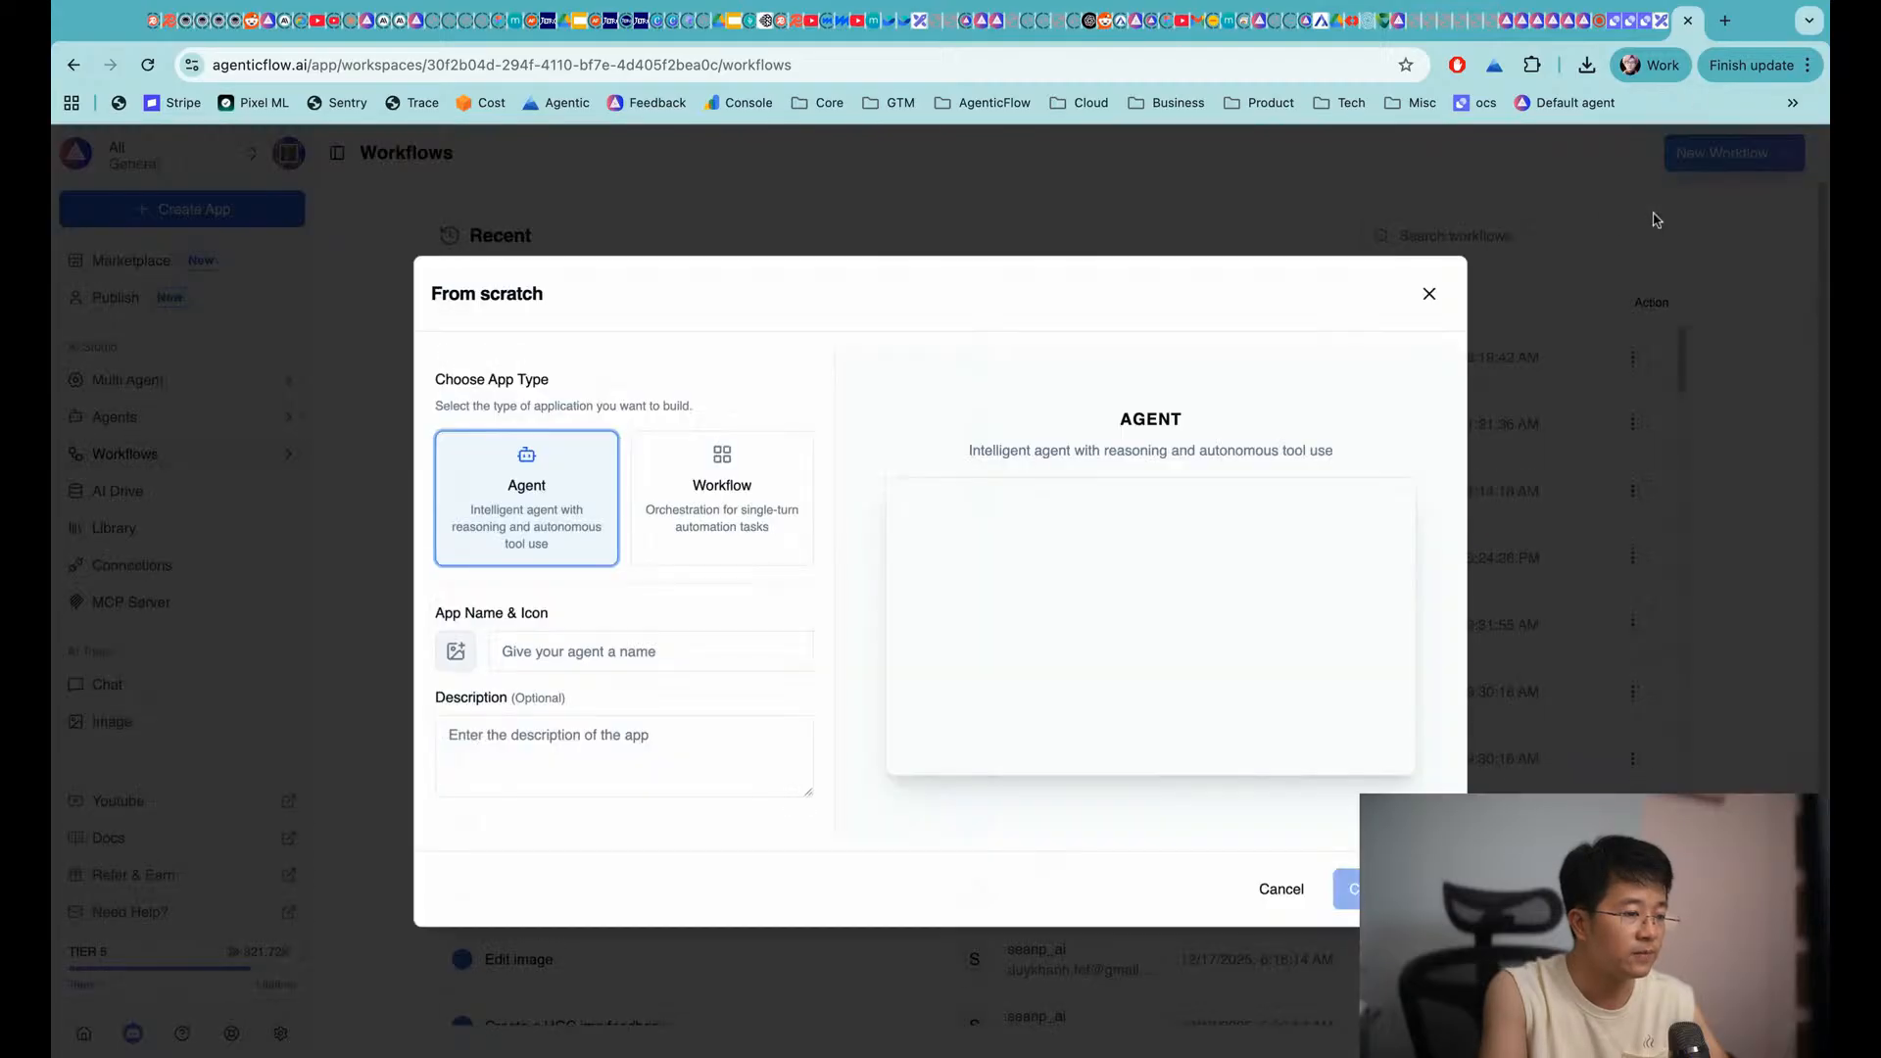
pyautogui.click(722, 490)
pyautogui.click(633, 647)
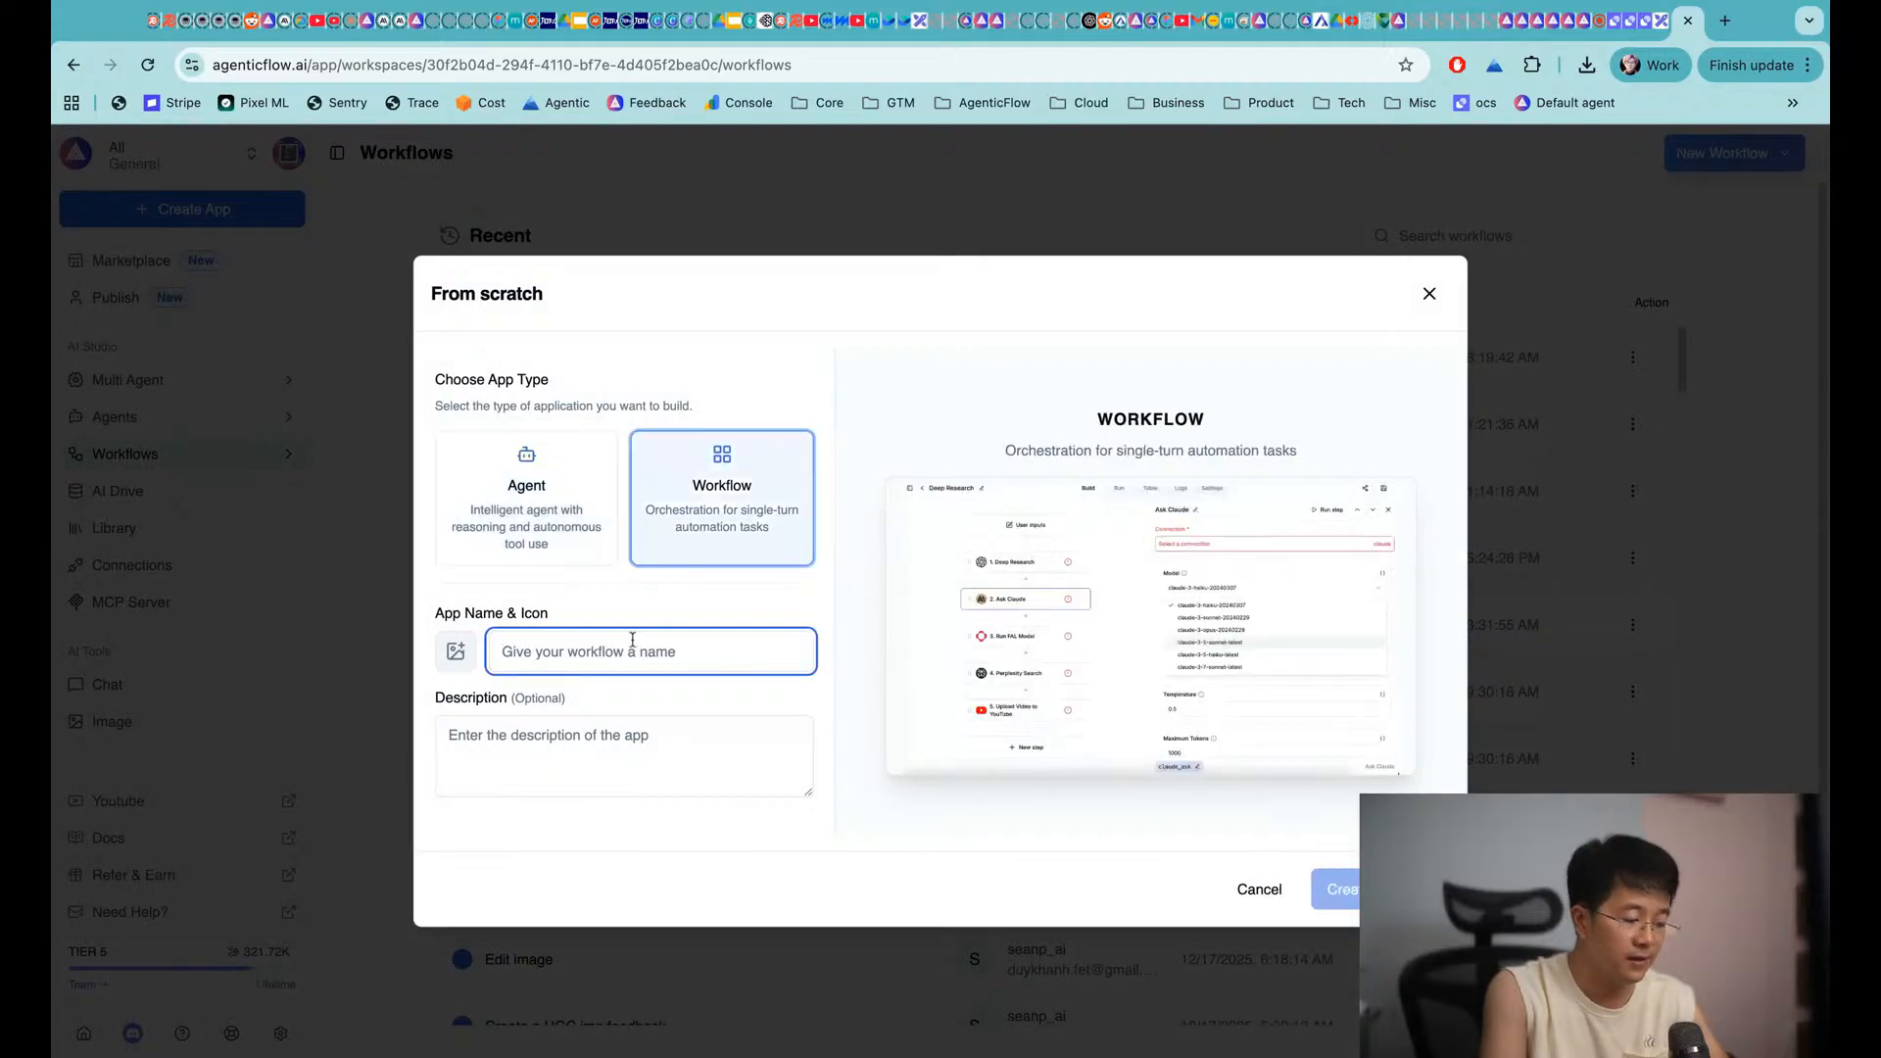
pyautogui.write('Test new Workflow')
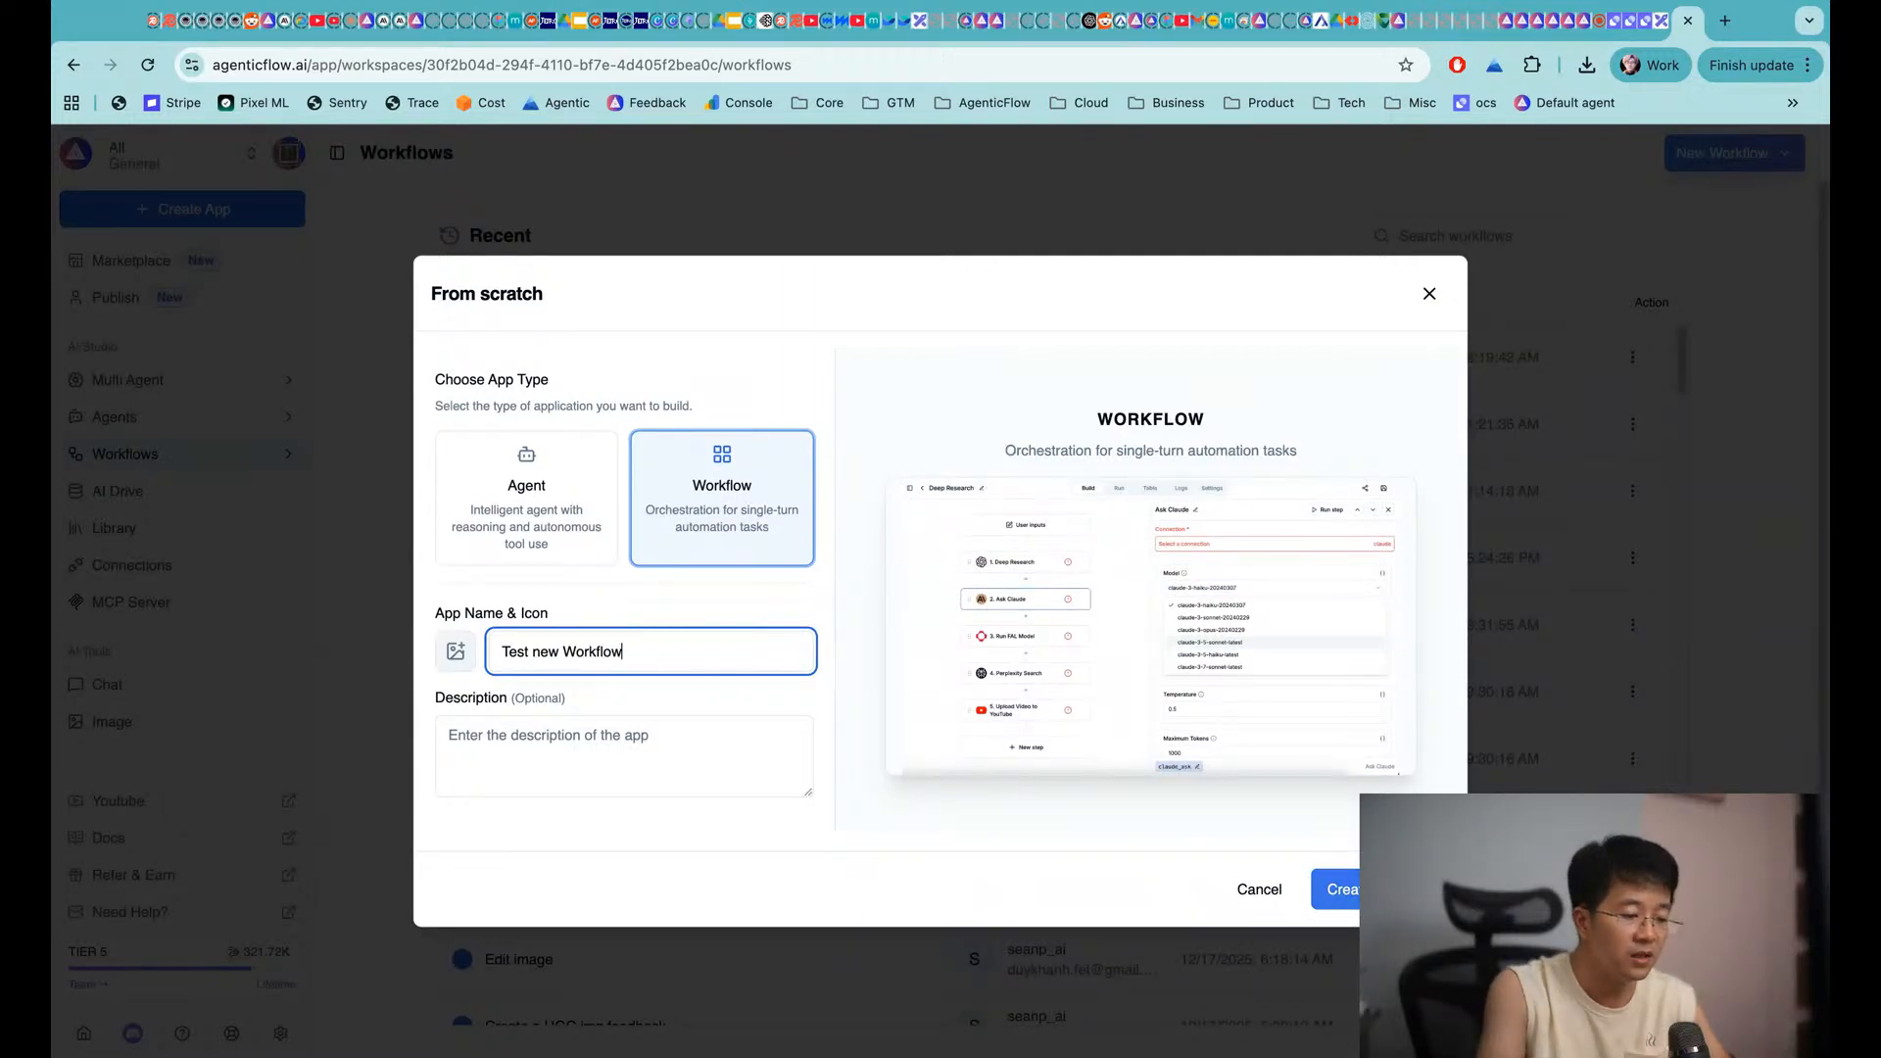
pyautogui.click(1334, 889)
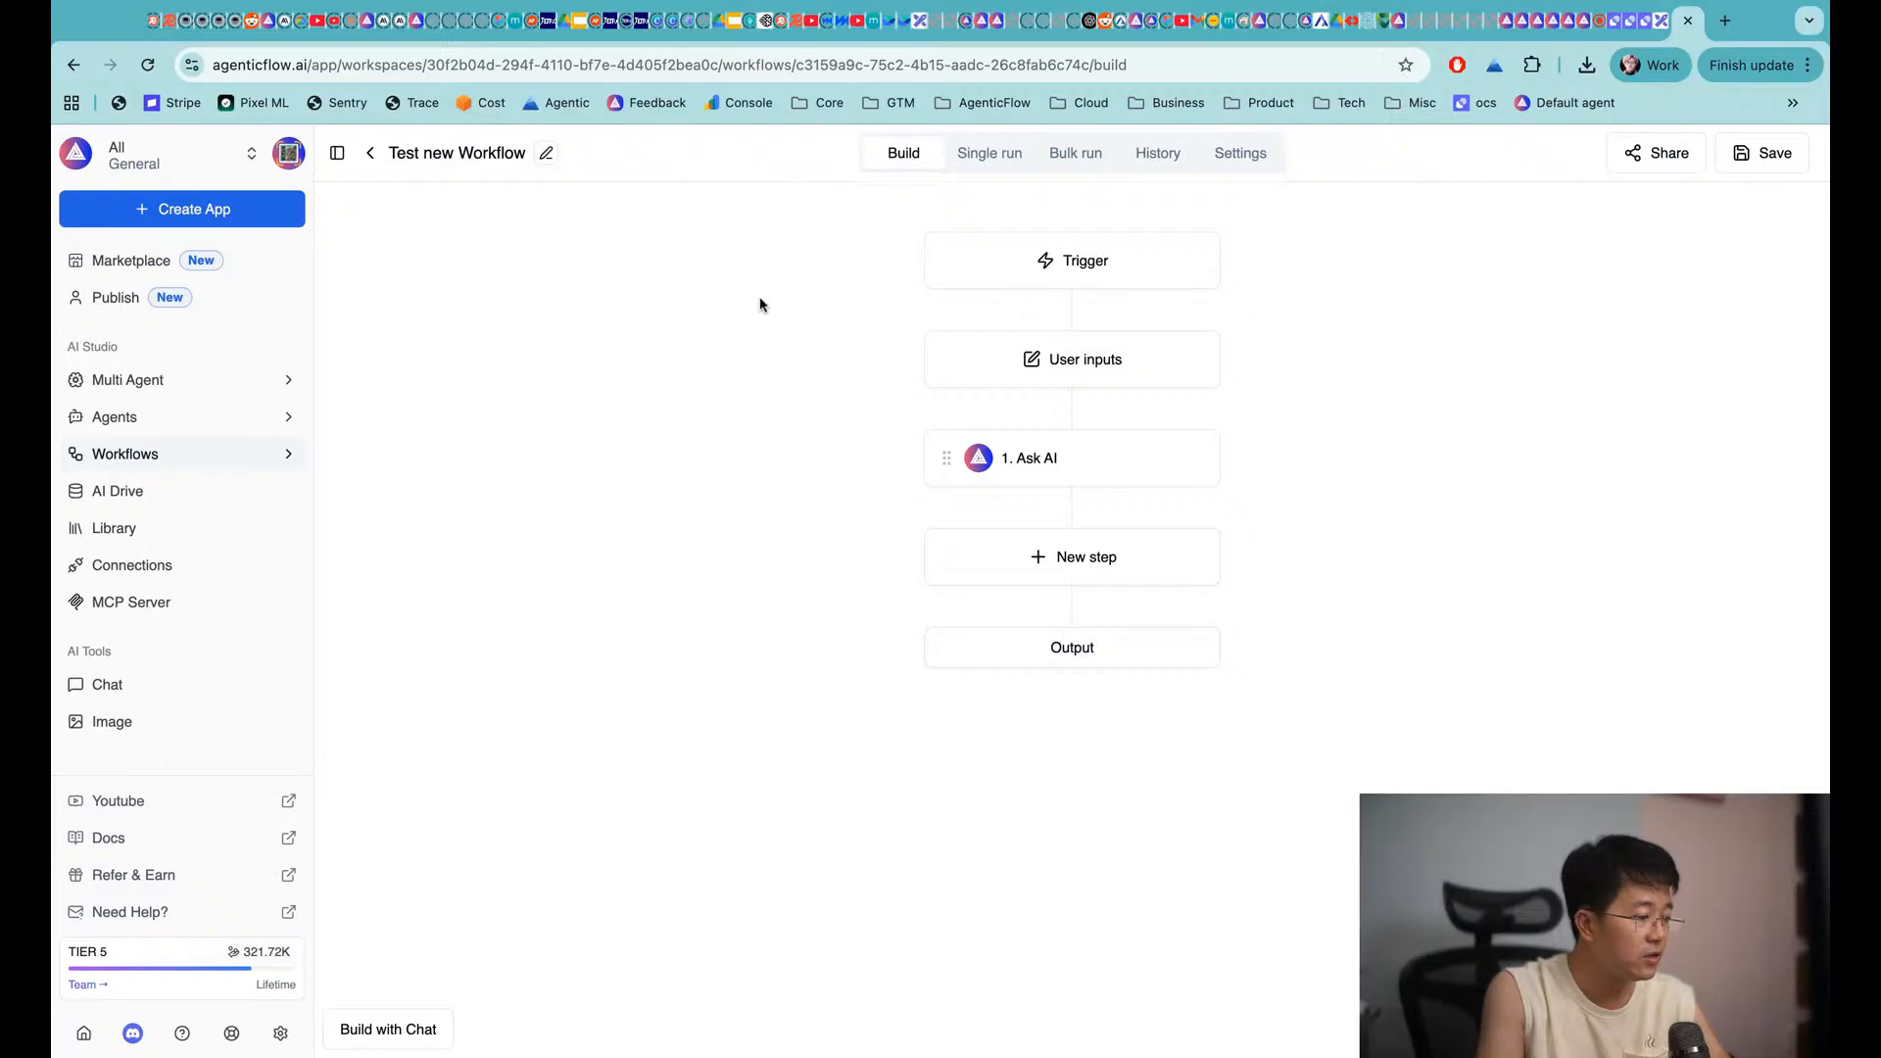
# Review the User inputs, Ask AI and Output steps, then open the workflow info editor
pyautogui.click(1073, 367)
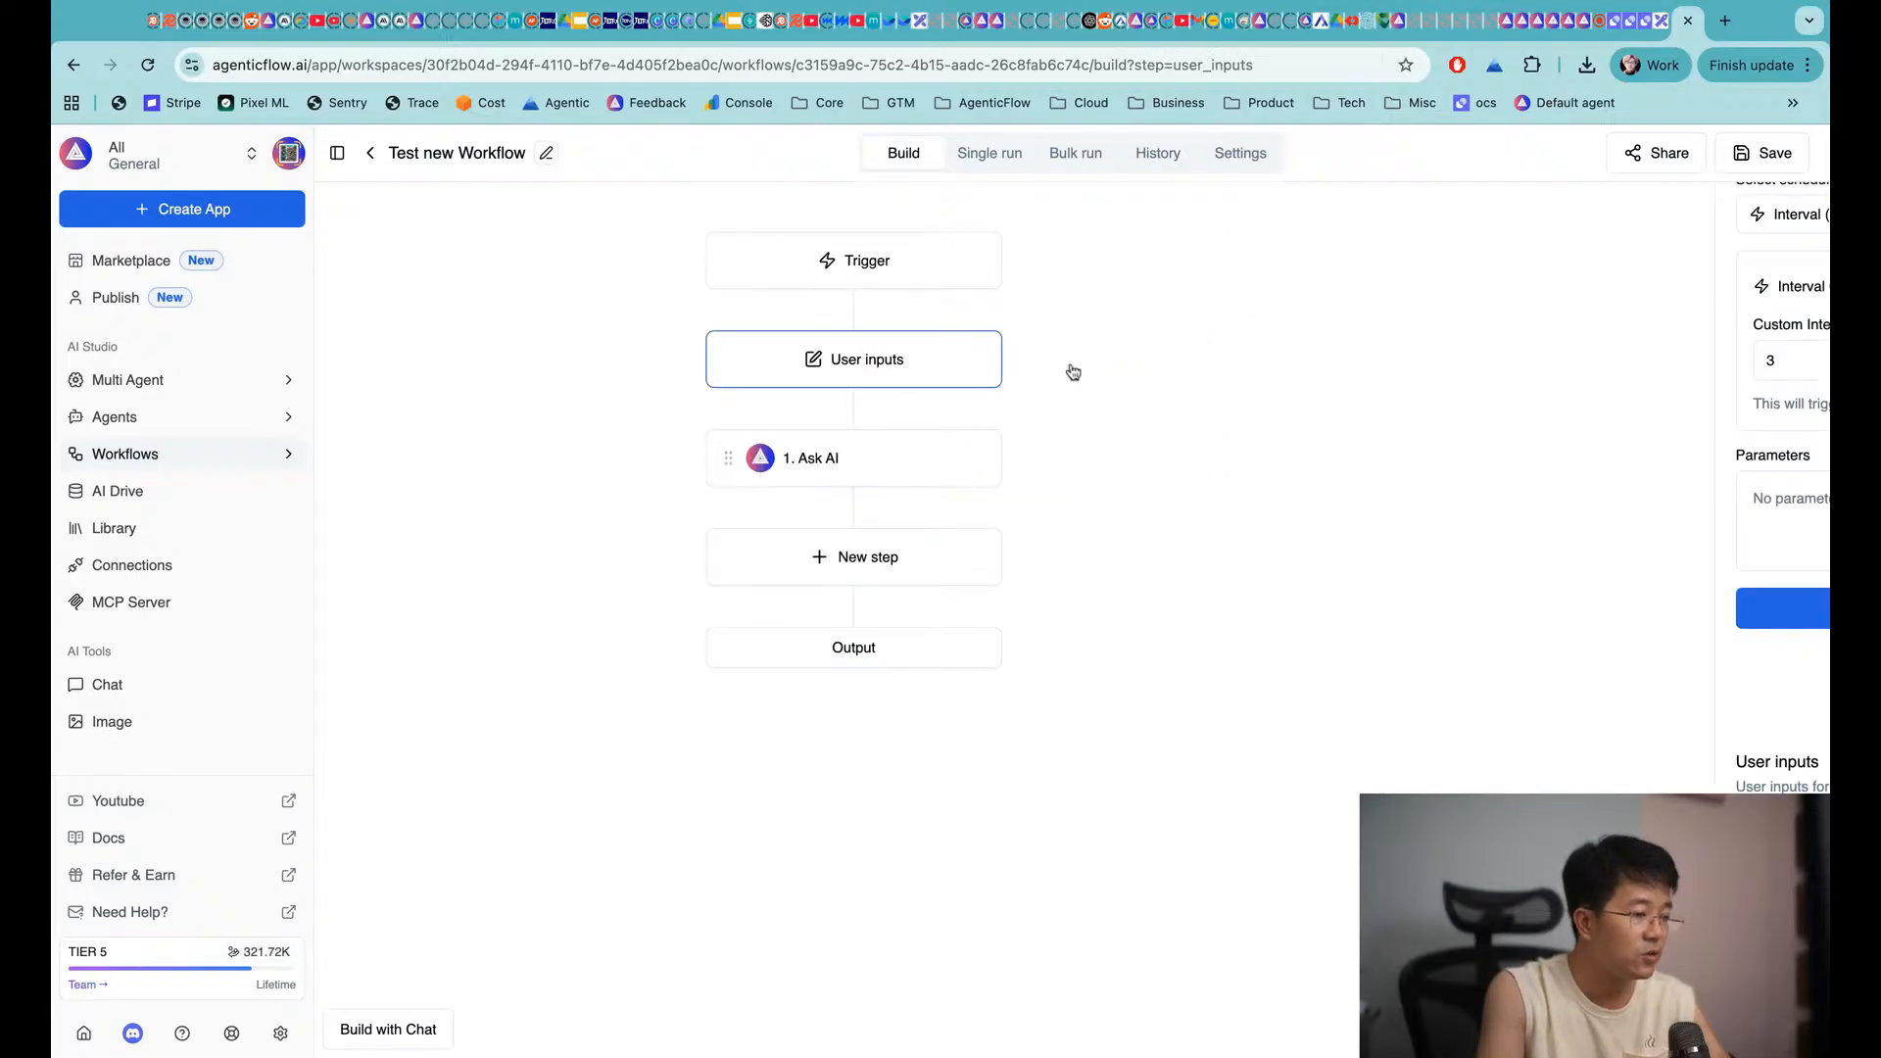
pyautogui.click(708, 456)
pyautogui.click(704, 645)
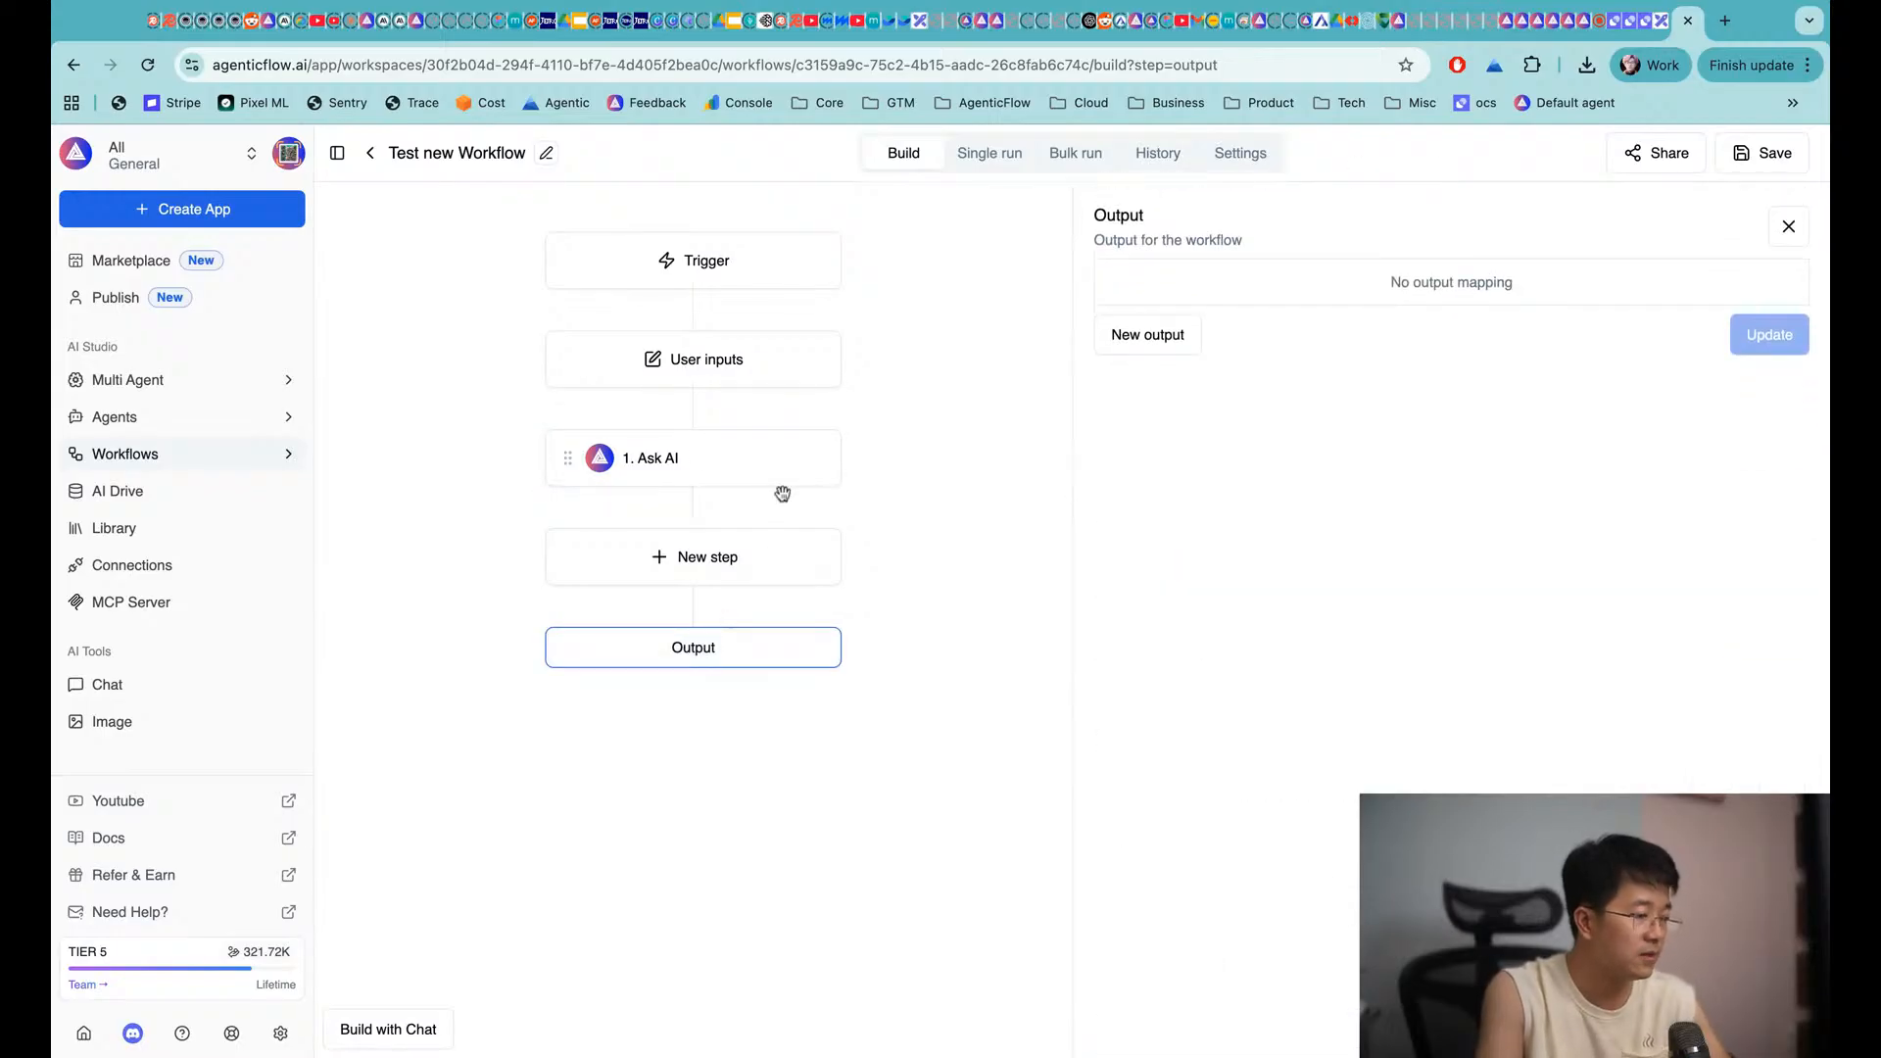
pyautogui.click(740, 359)
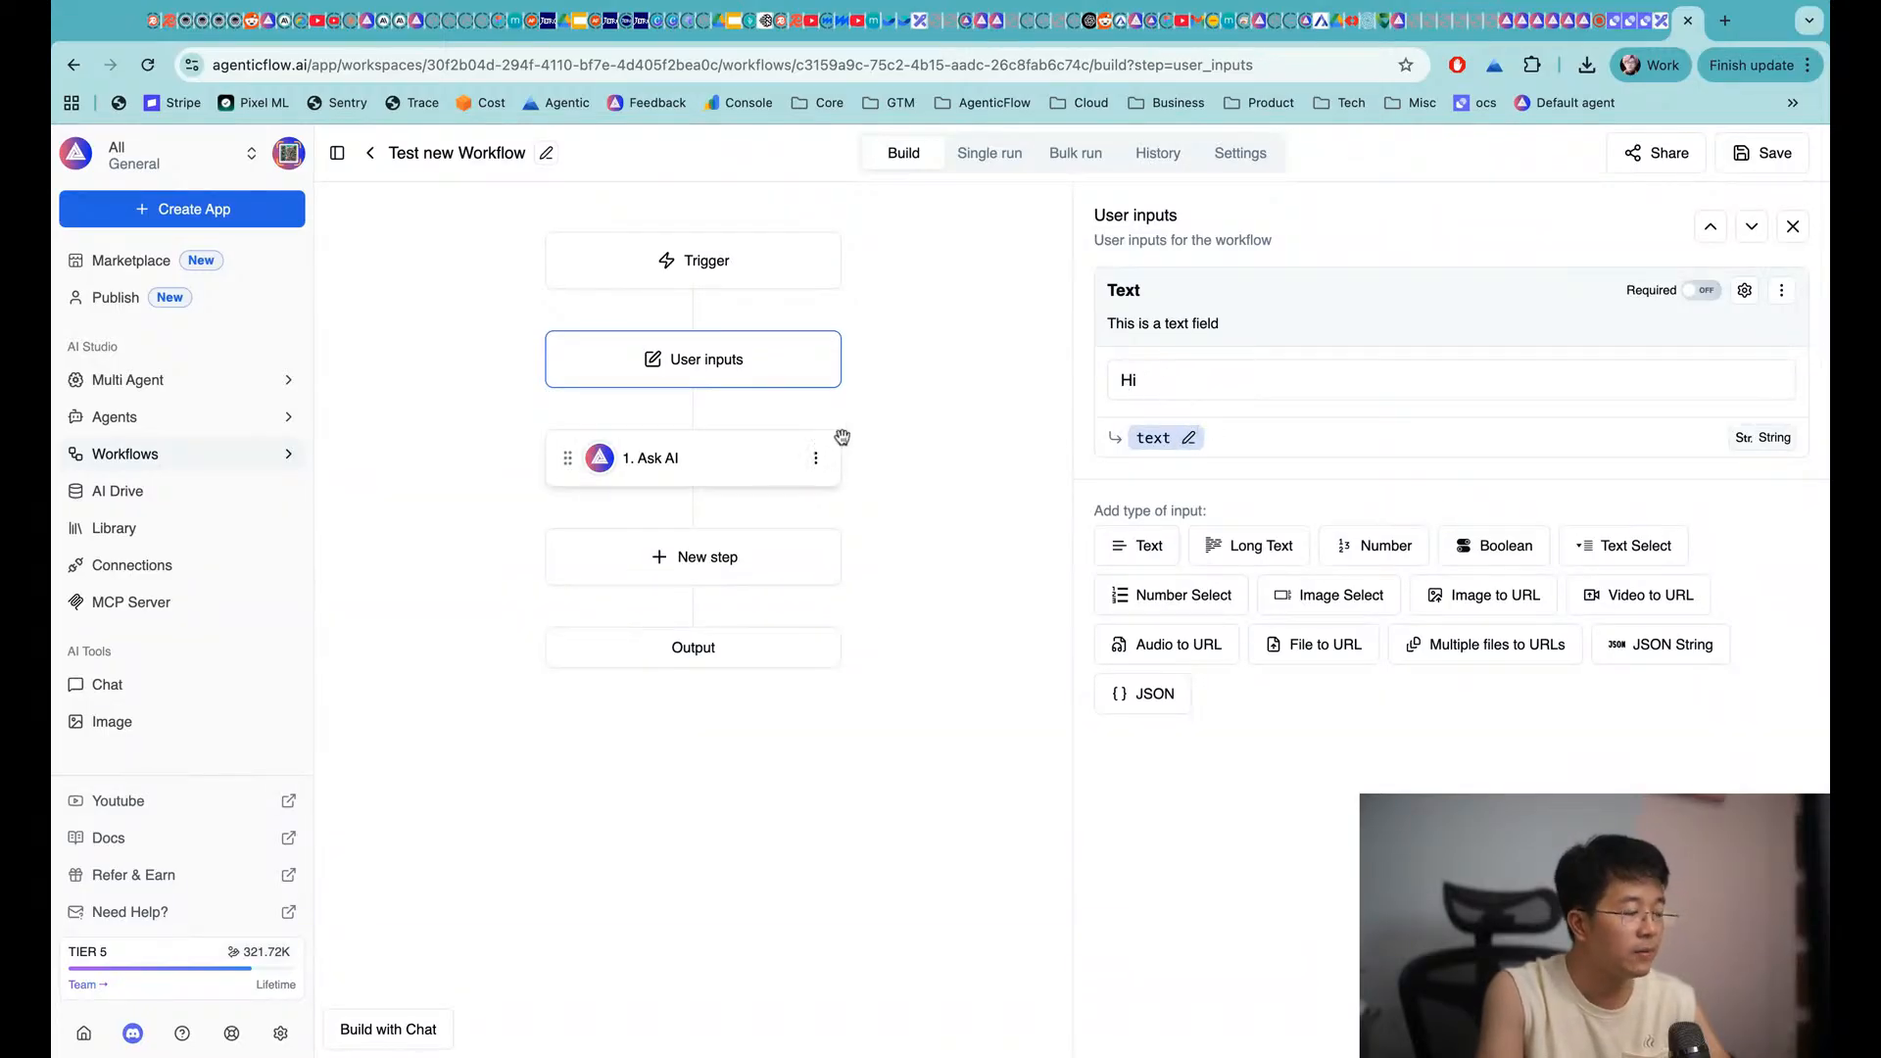
pyautogui.click(547, 152)
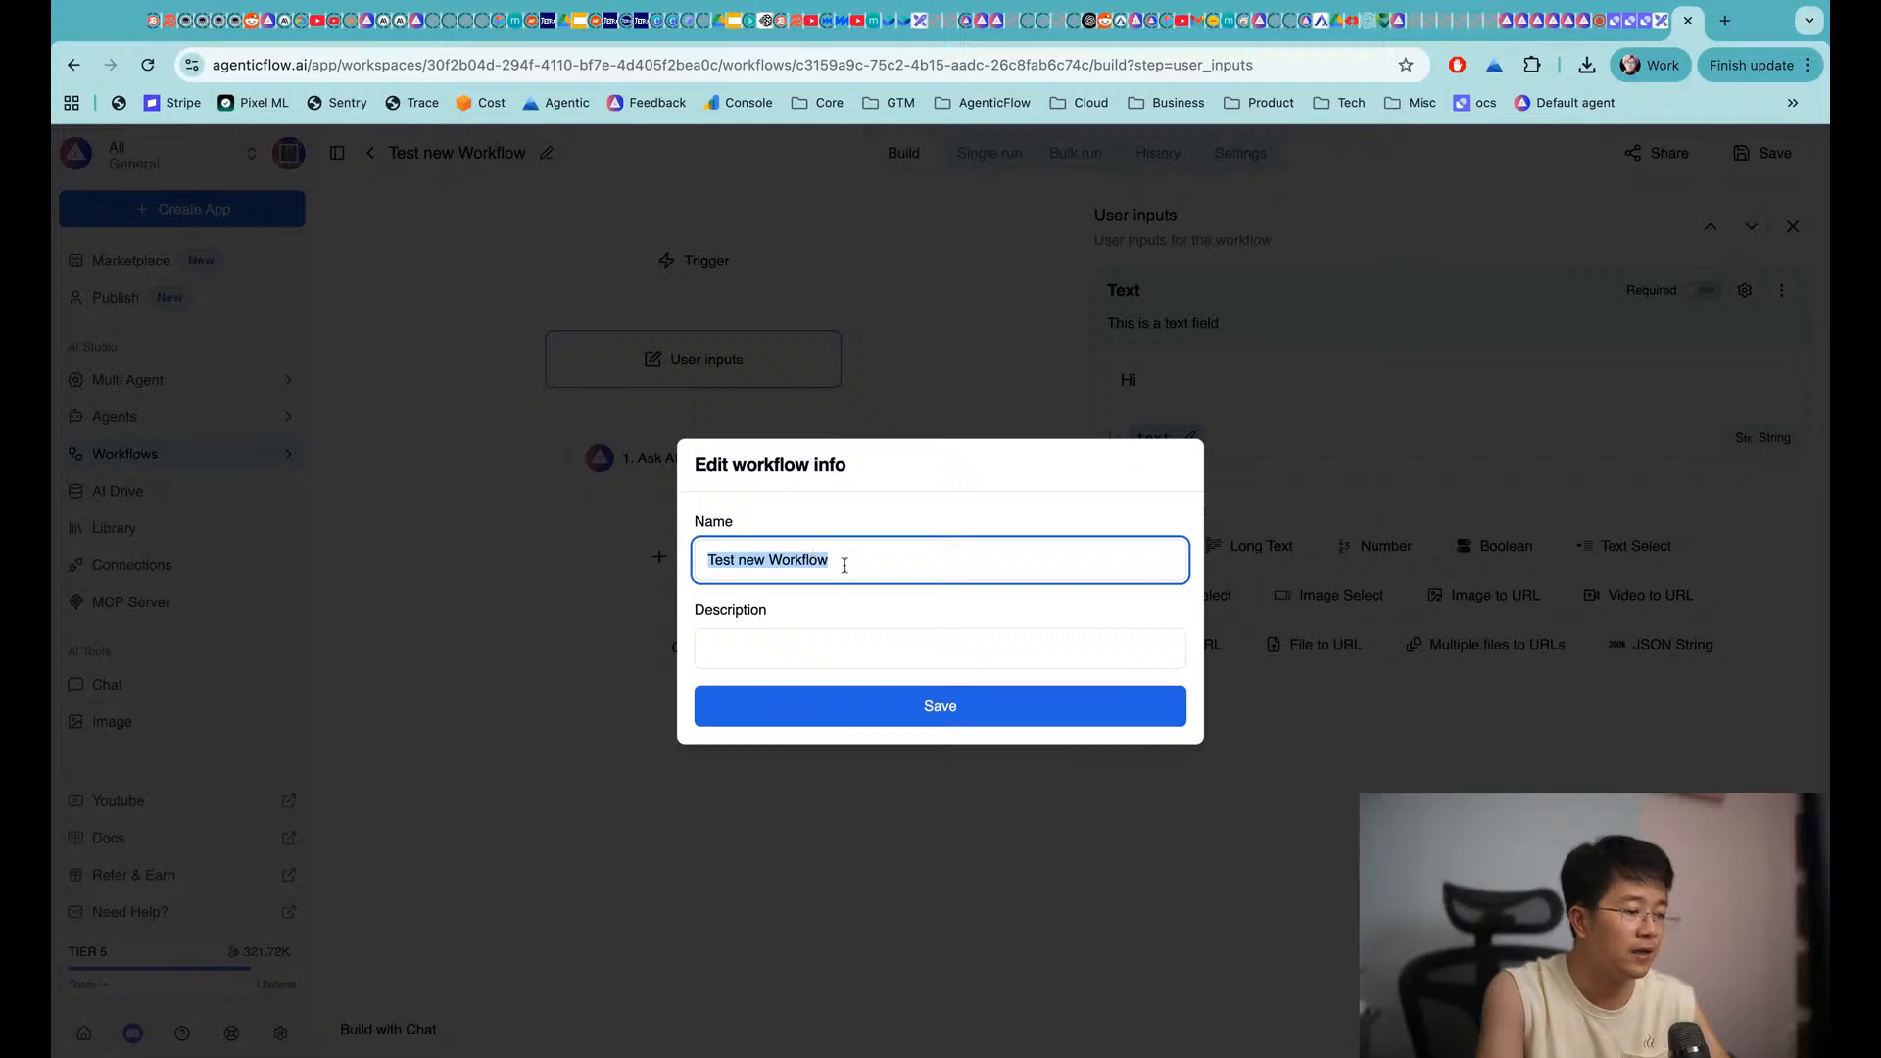
# Rename the workflow to 'a Workflow to generate image from a user provided prompt' and save
pyautogui.write('a ')
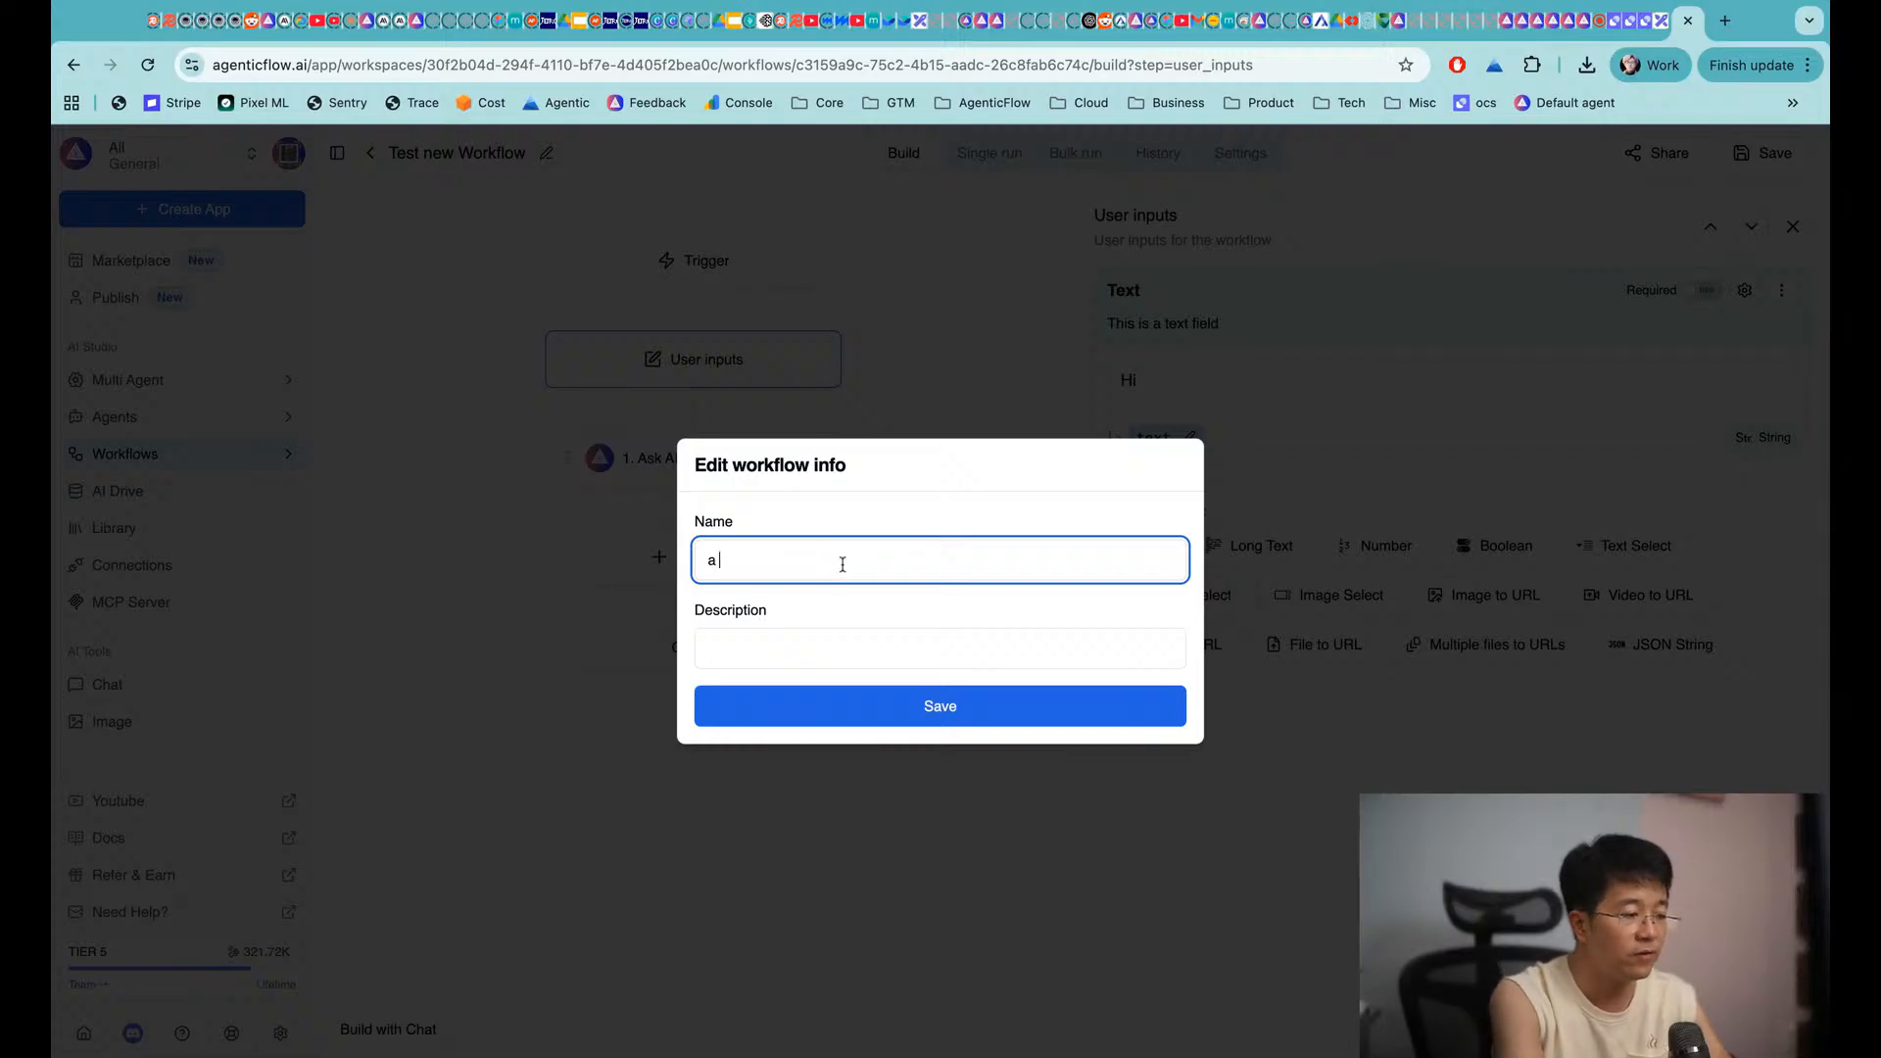
pyautogui.write('Workflow to generate ')
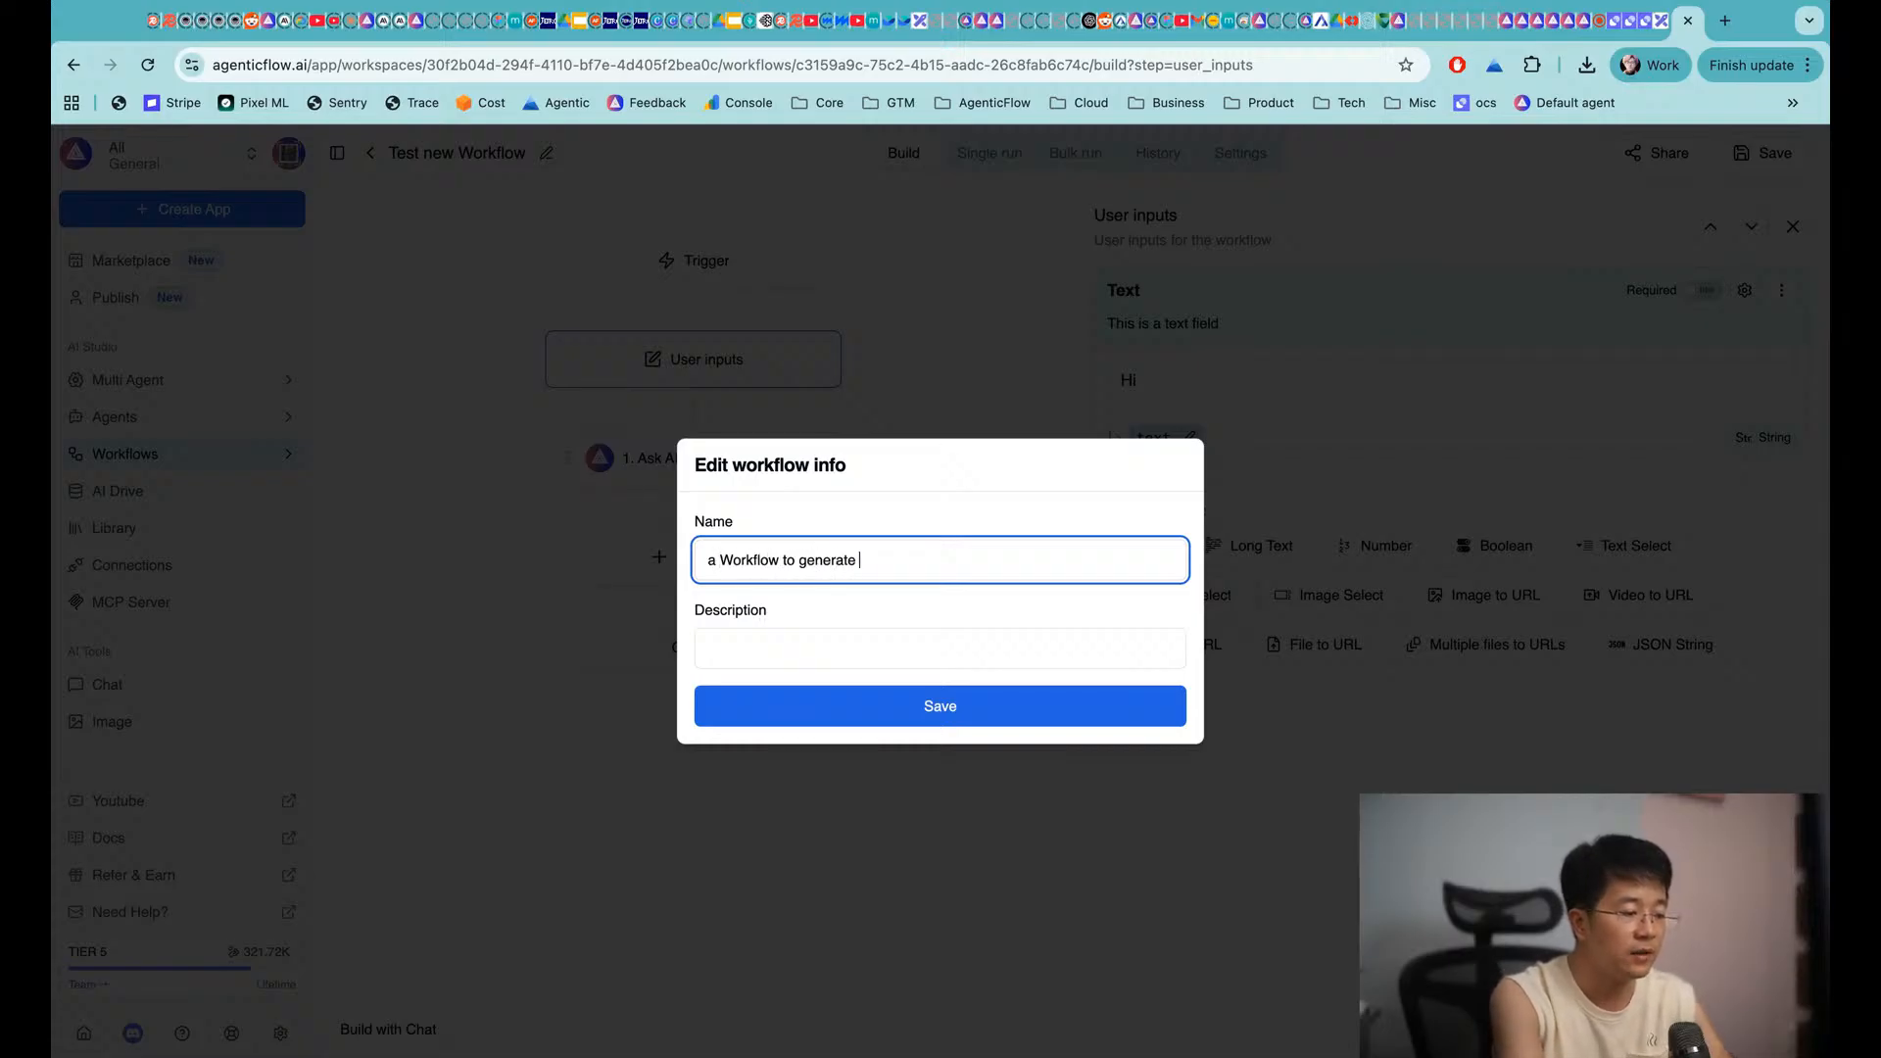
pyautogui.write('image from a user provided prompt')
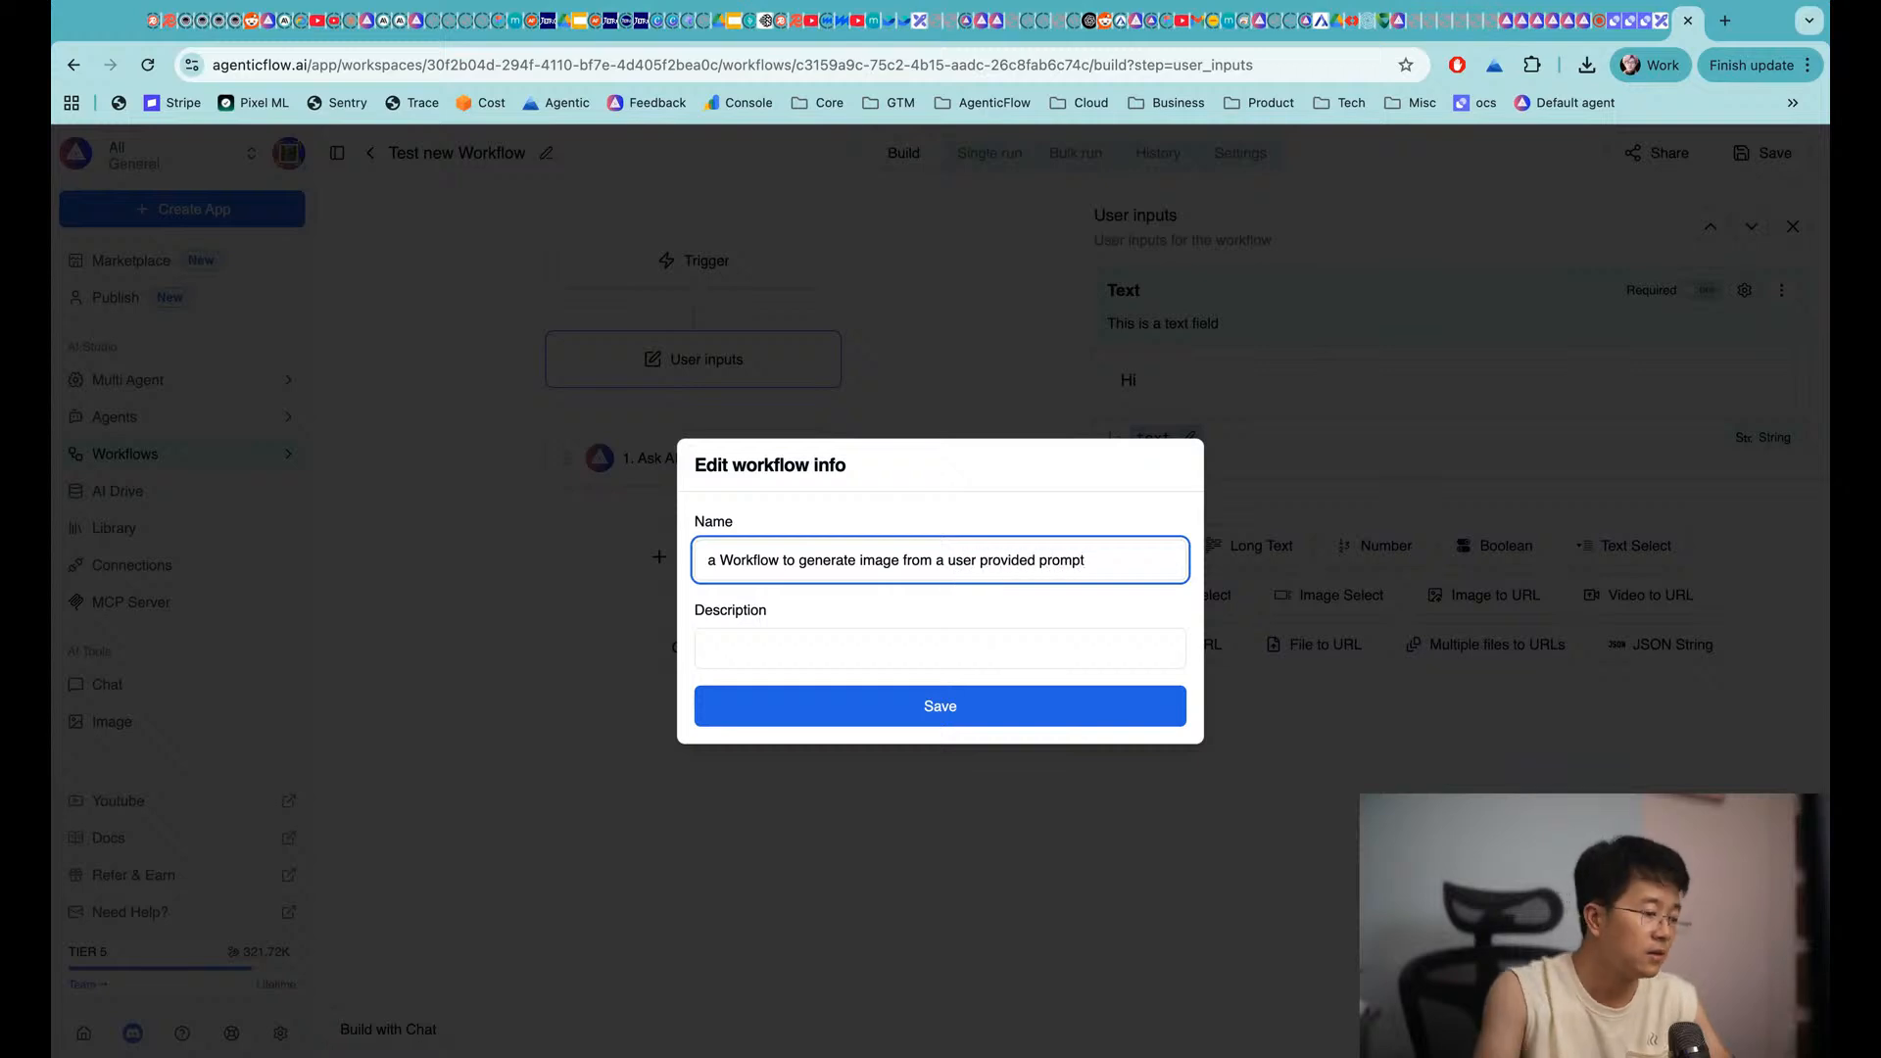
pyautogui.click(957, 740)
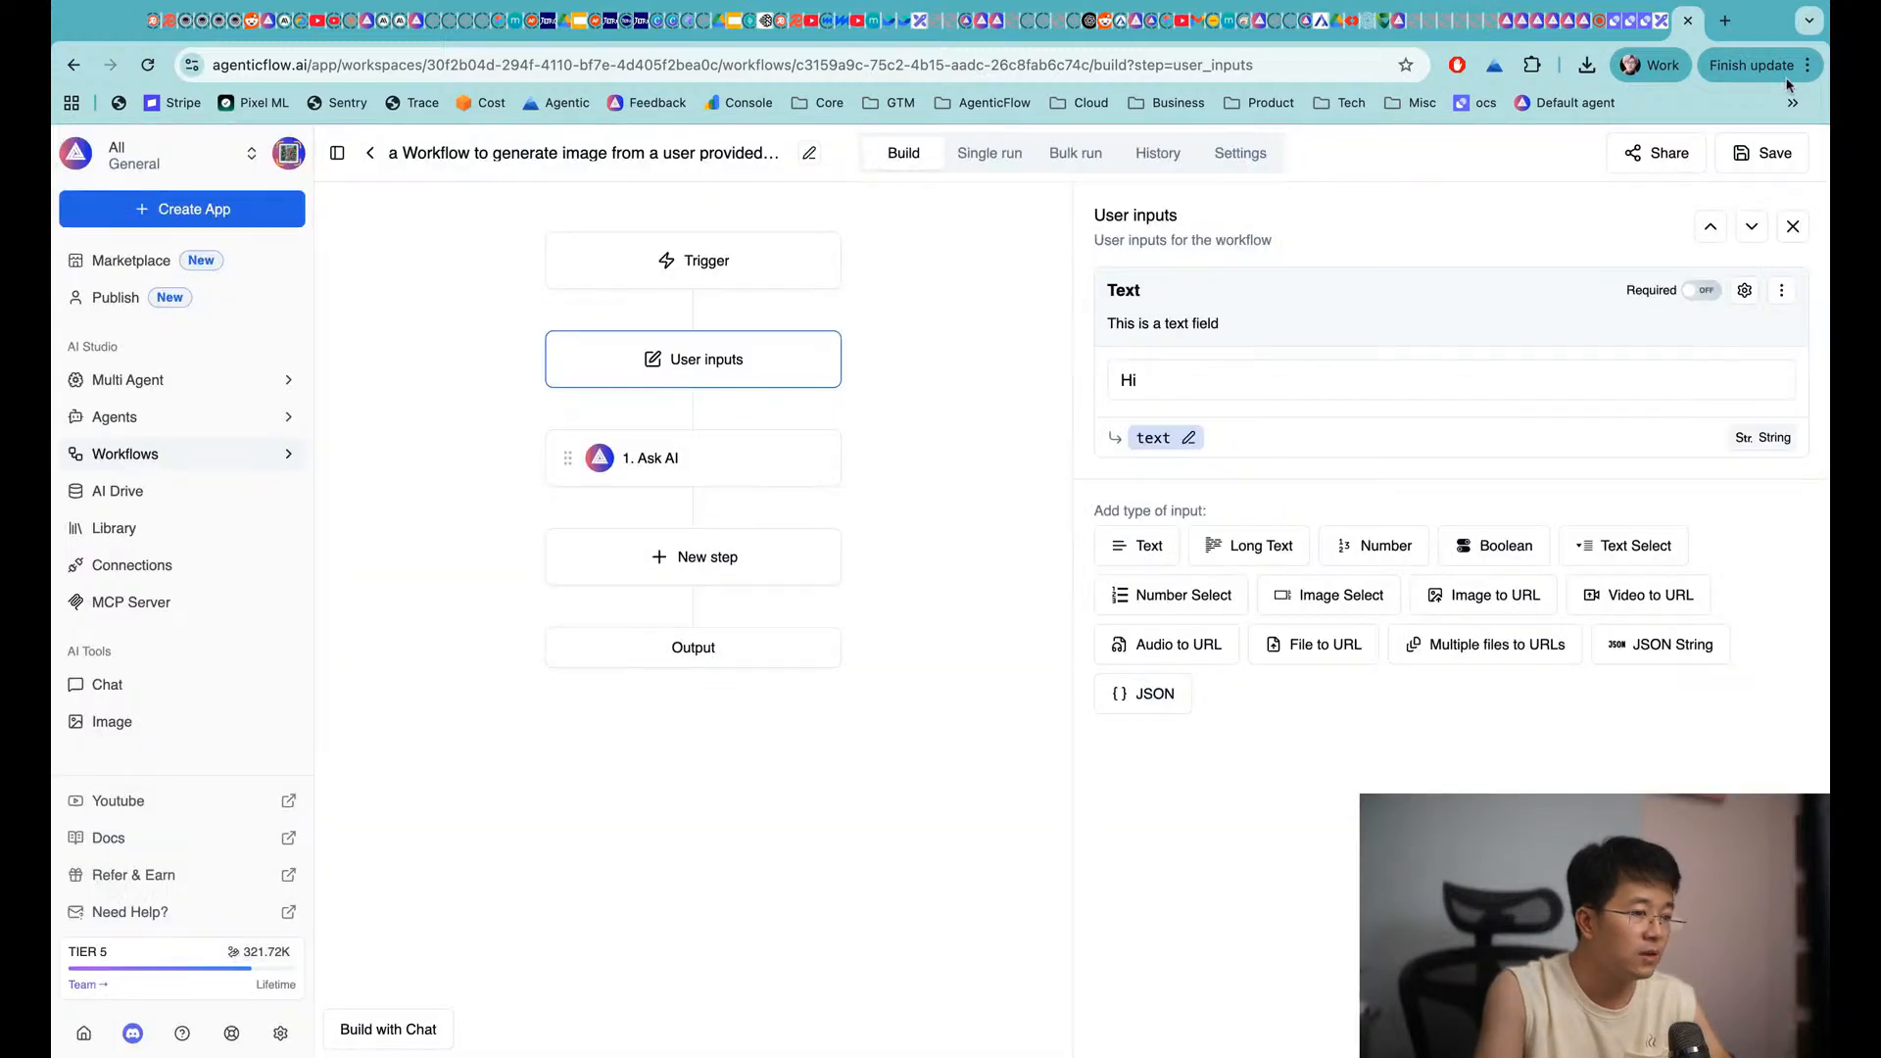
pyautogui.click(1783, 147)
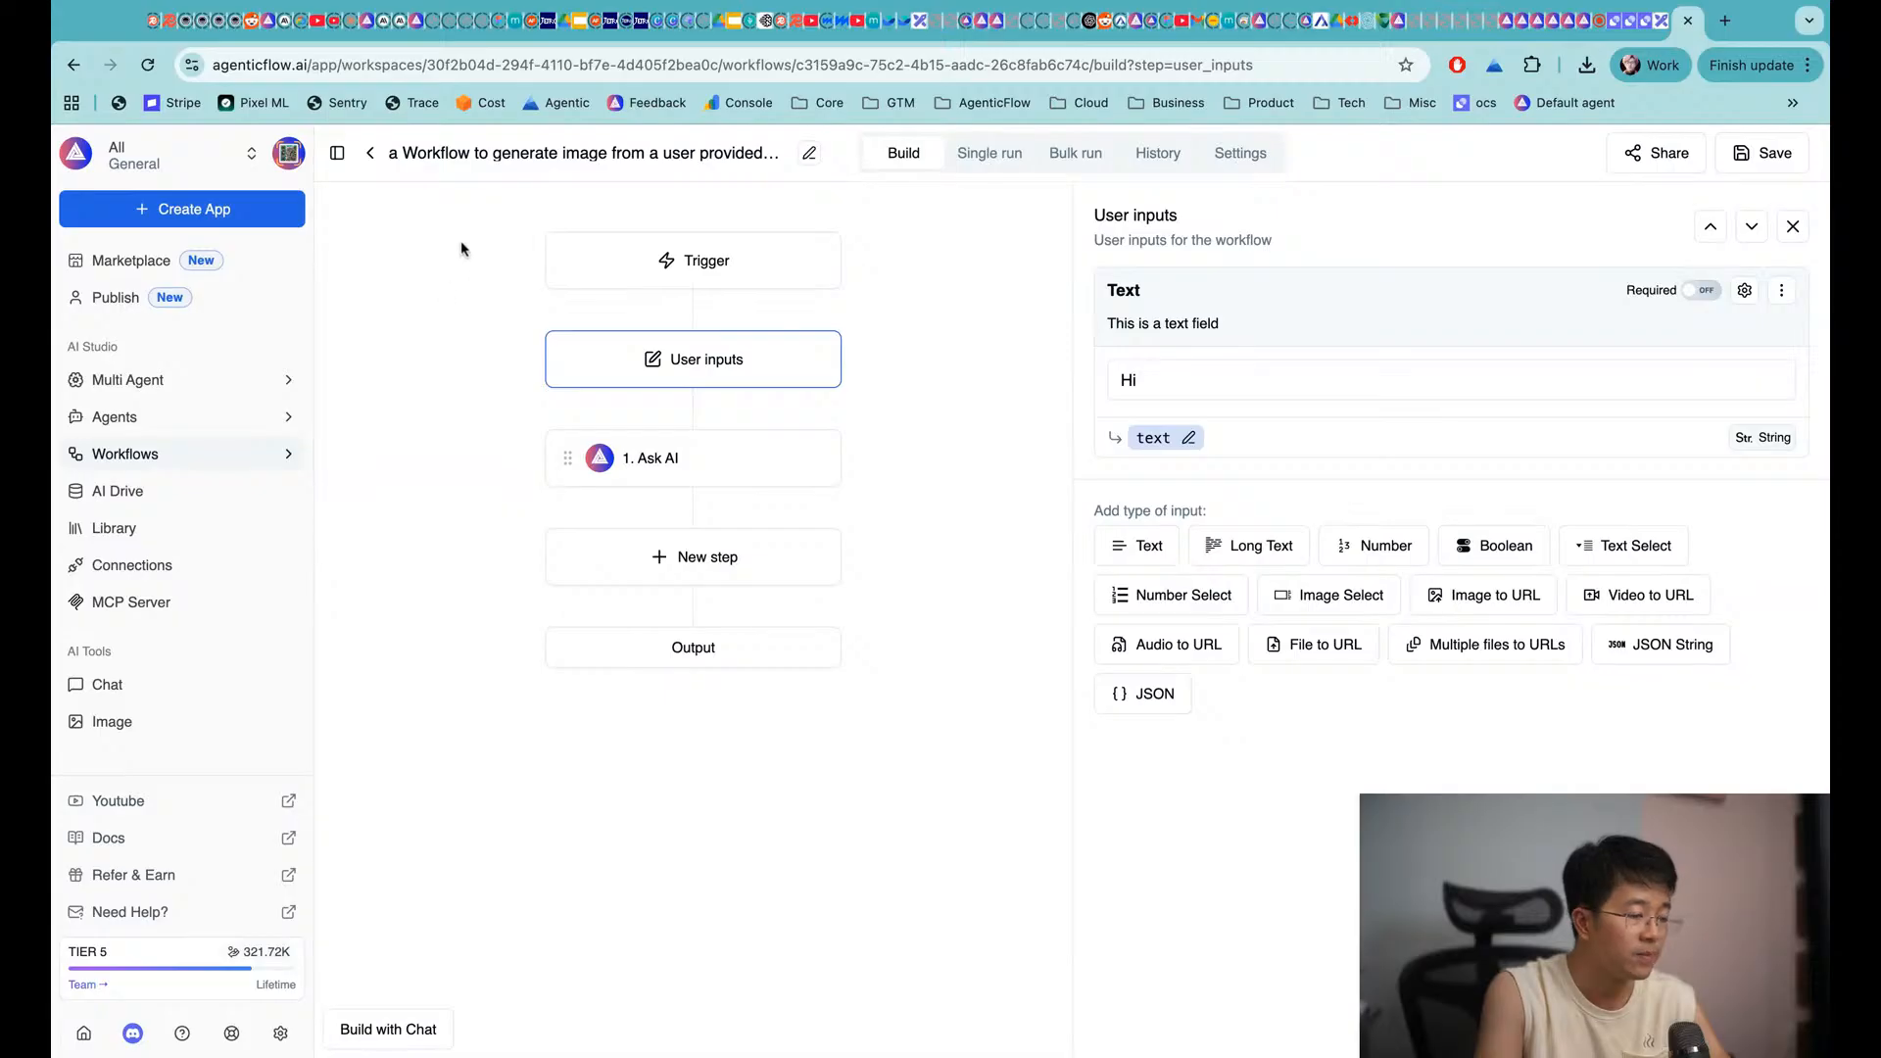
# Retitle the text input 'Prompt' with variable name 'prompt', then view the Ask AI settings
pyautogui.click(1143, 294)
pyautogui.doubleClick(1143, 294)
pyautogui.write('Prompt')
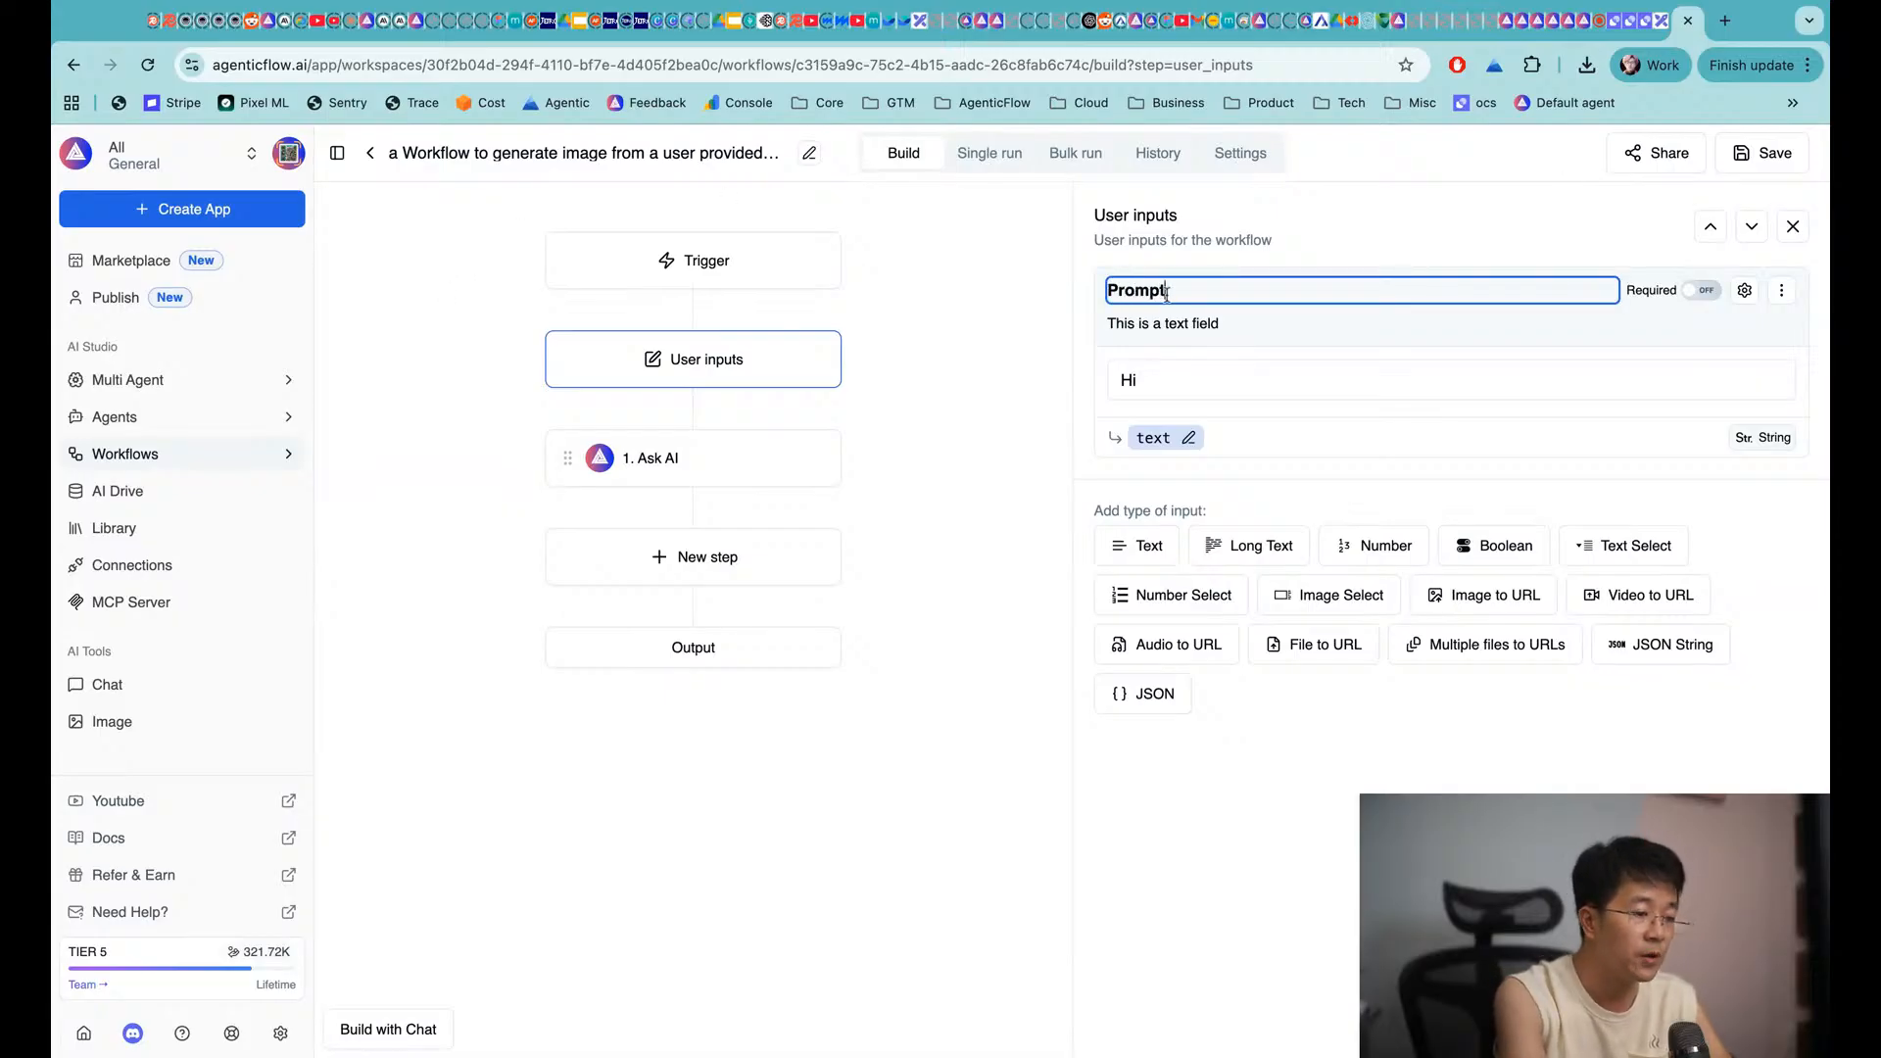
pyautogui.press('Return')
pyautogui.click(1188, 438)
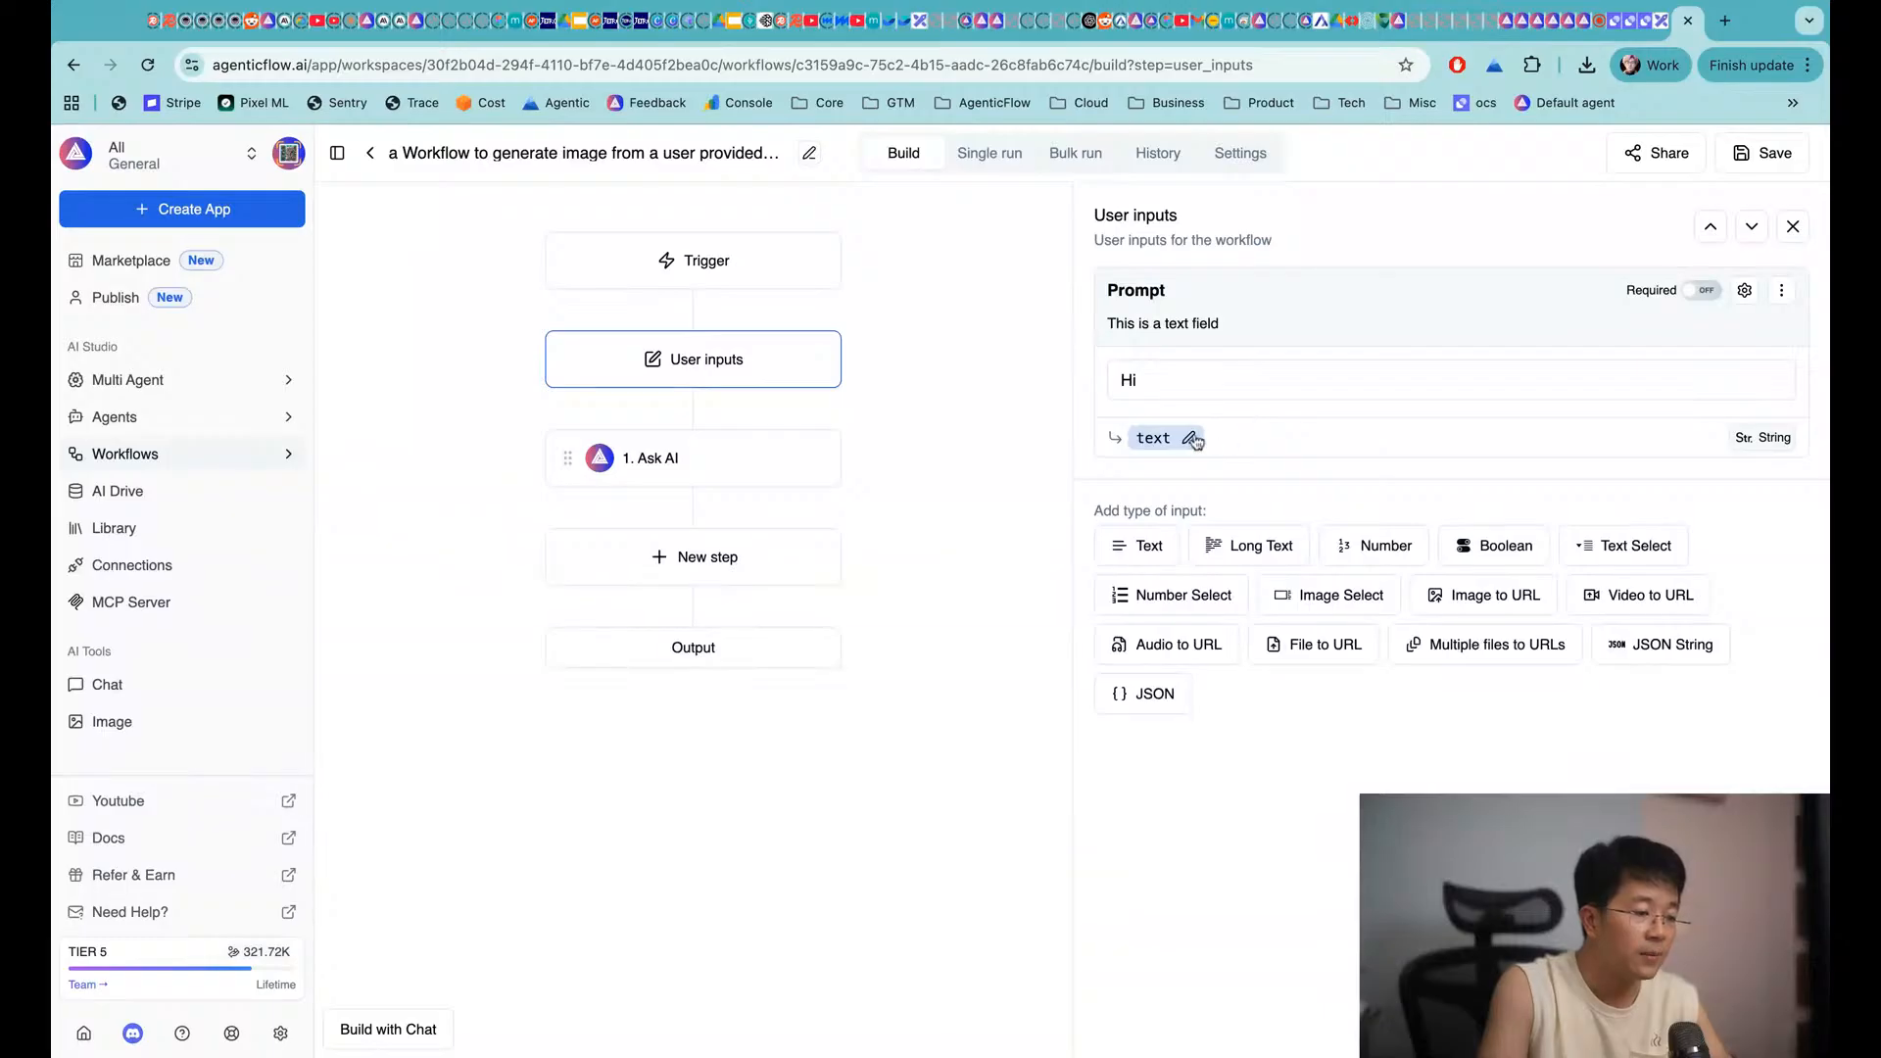
pyautogui.doubleClick(1143, 438)
pyautogui.write('prompt')
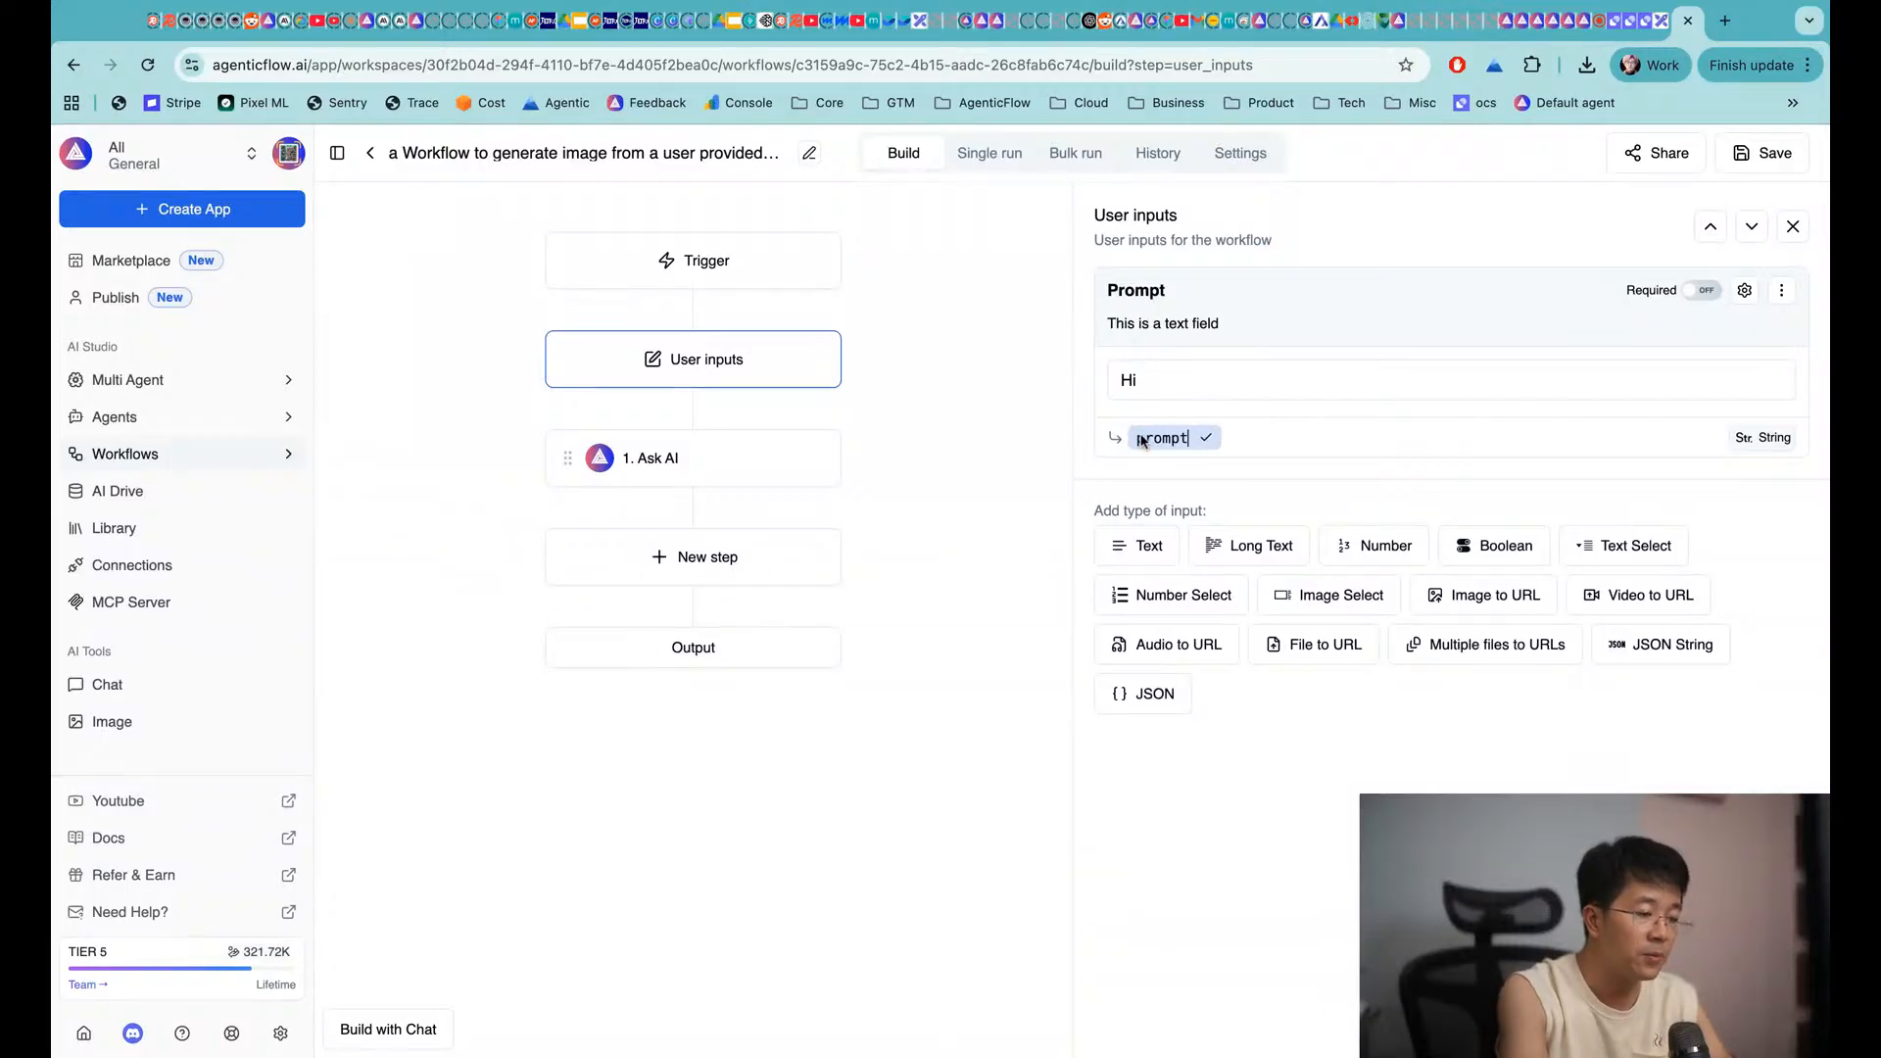
pyautogui.click(1205, 440)
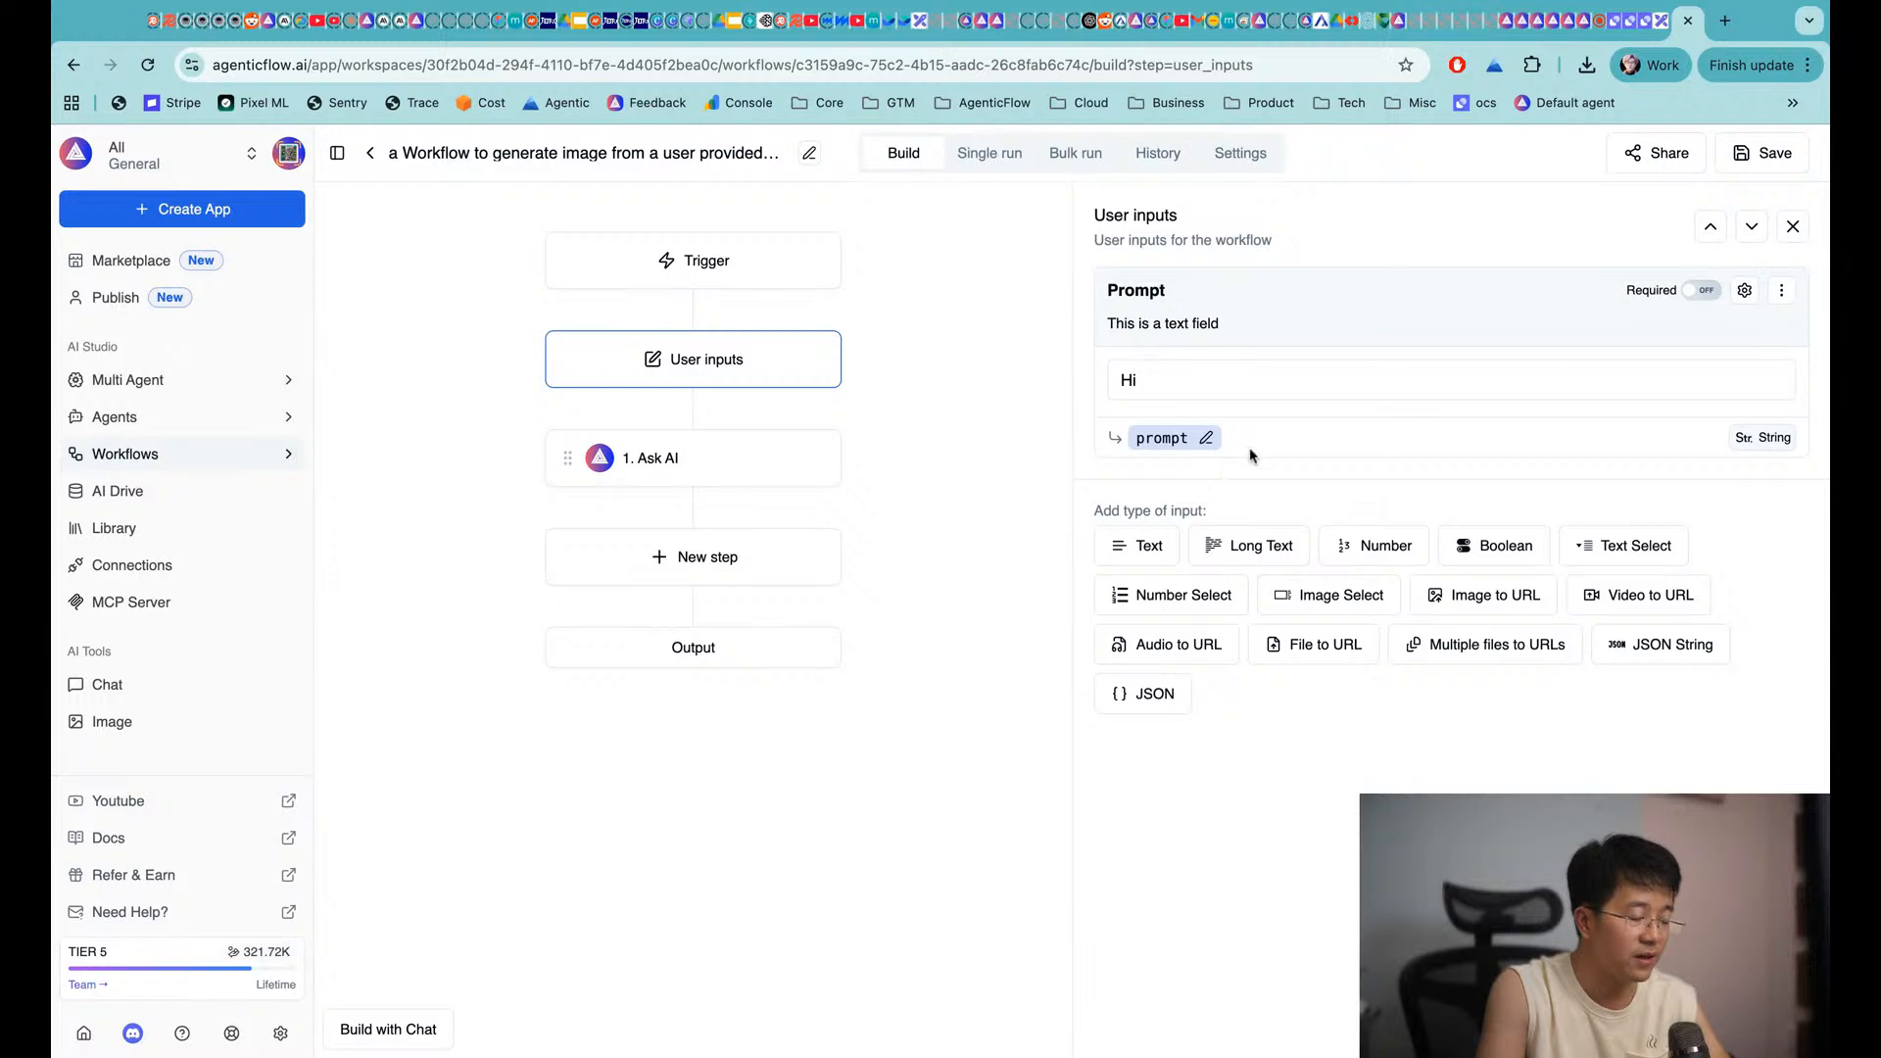
pyautogui.click(691, 457)
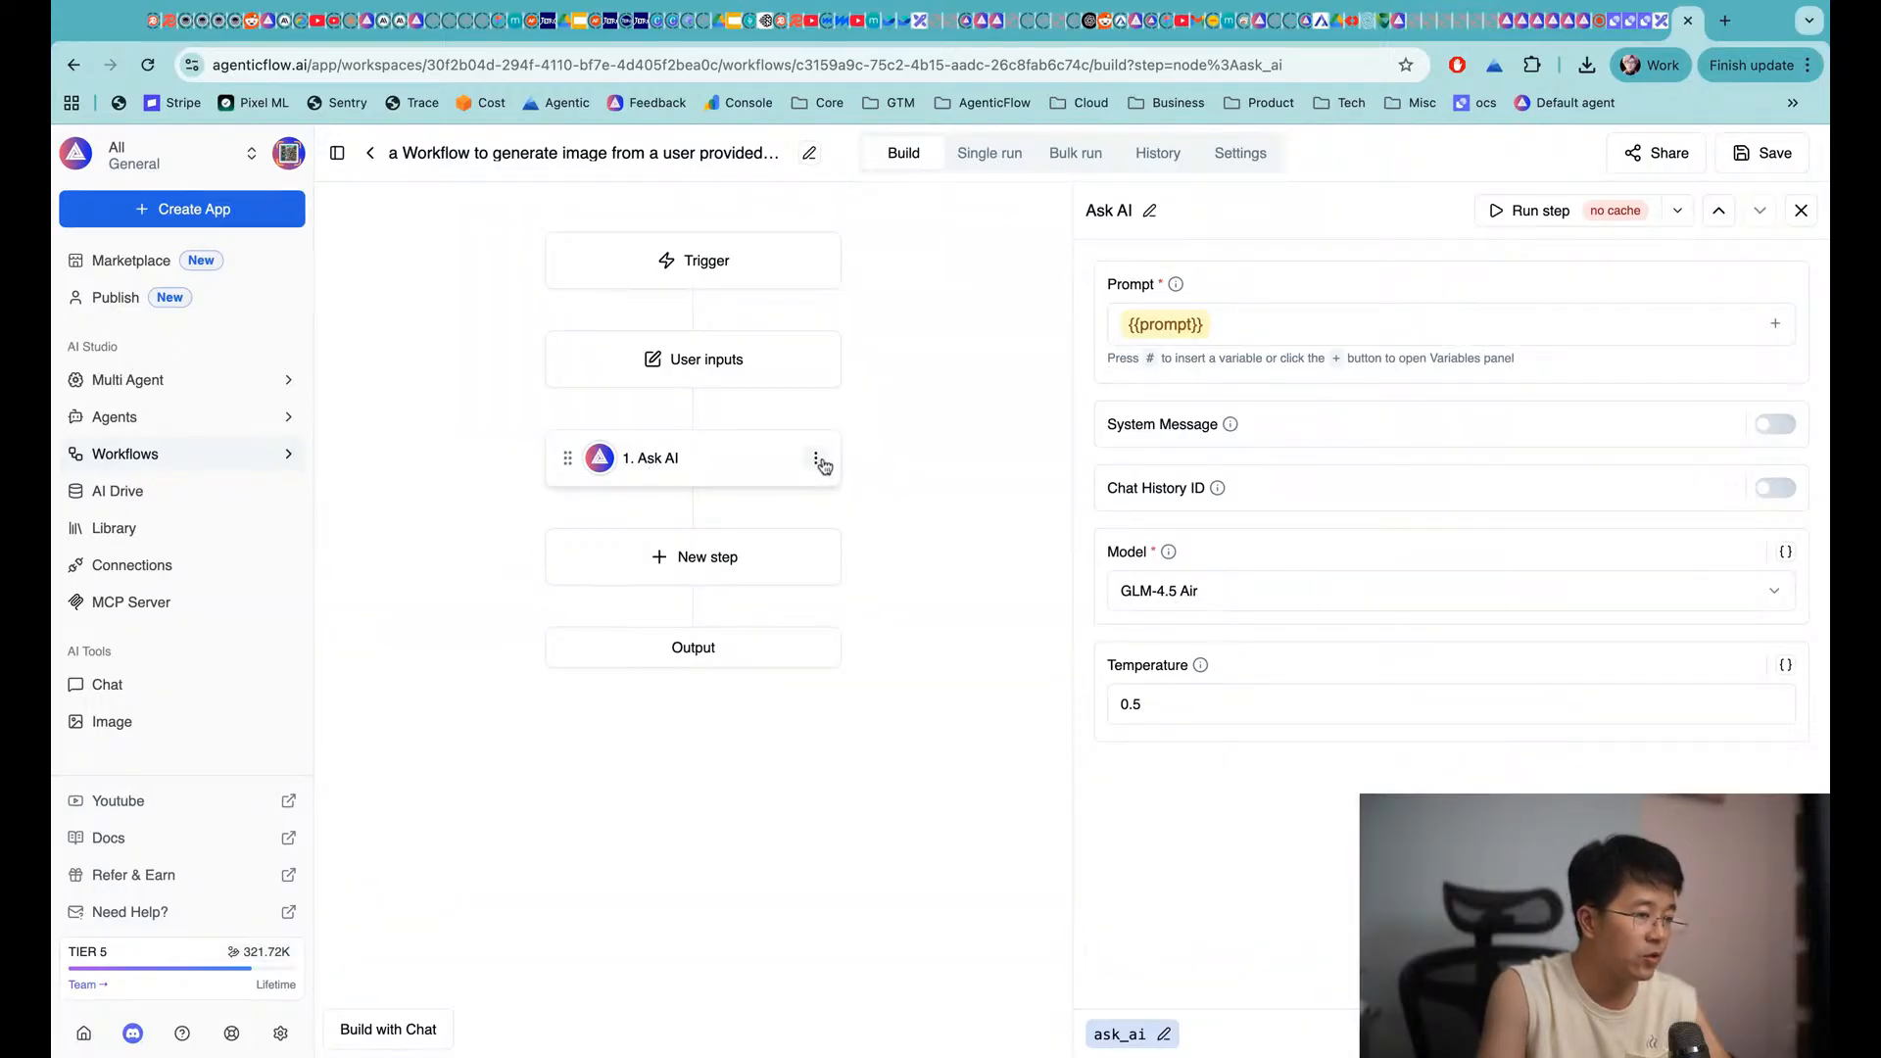
# Replace the Ask AI step with Generate Image (Powered by AgenticFlow), found by searching 'image'
pyautogui.click(819, 461)
pyautogui.click(789, 502)
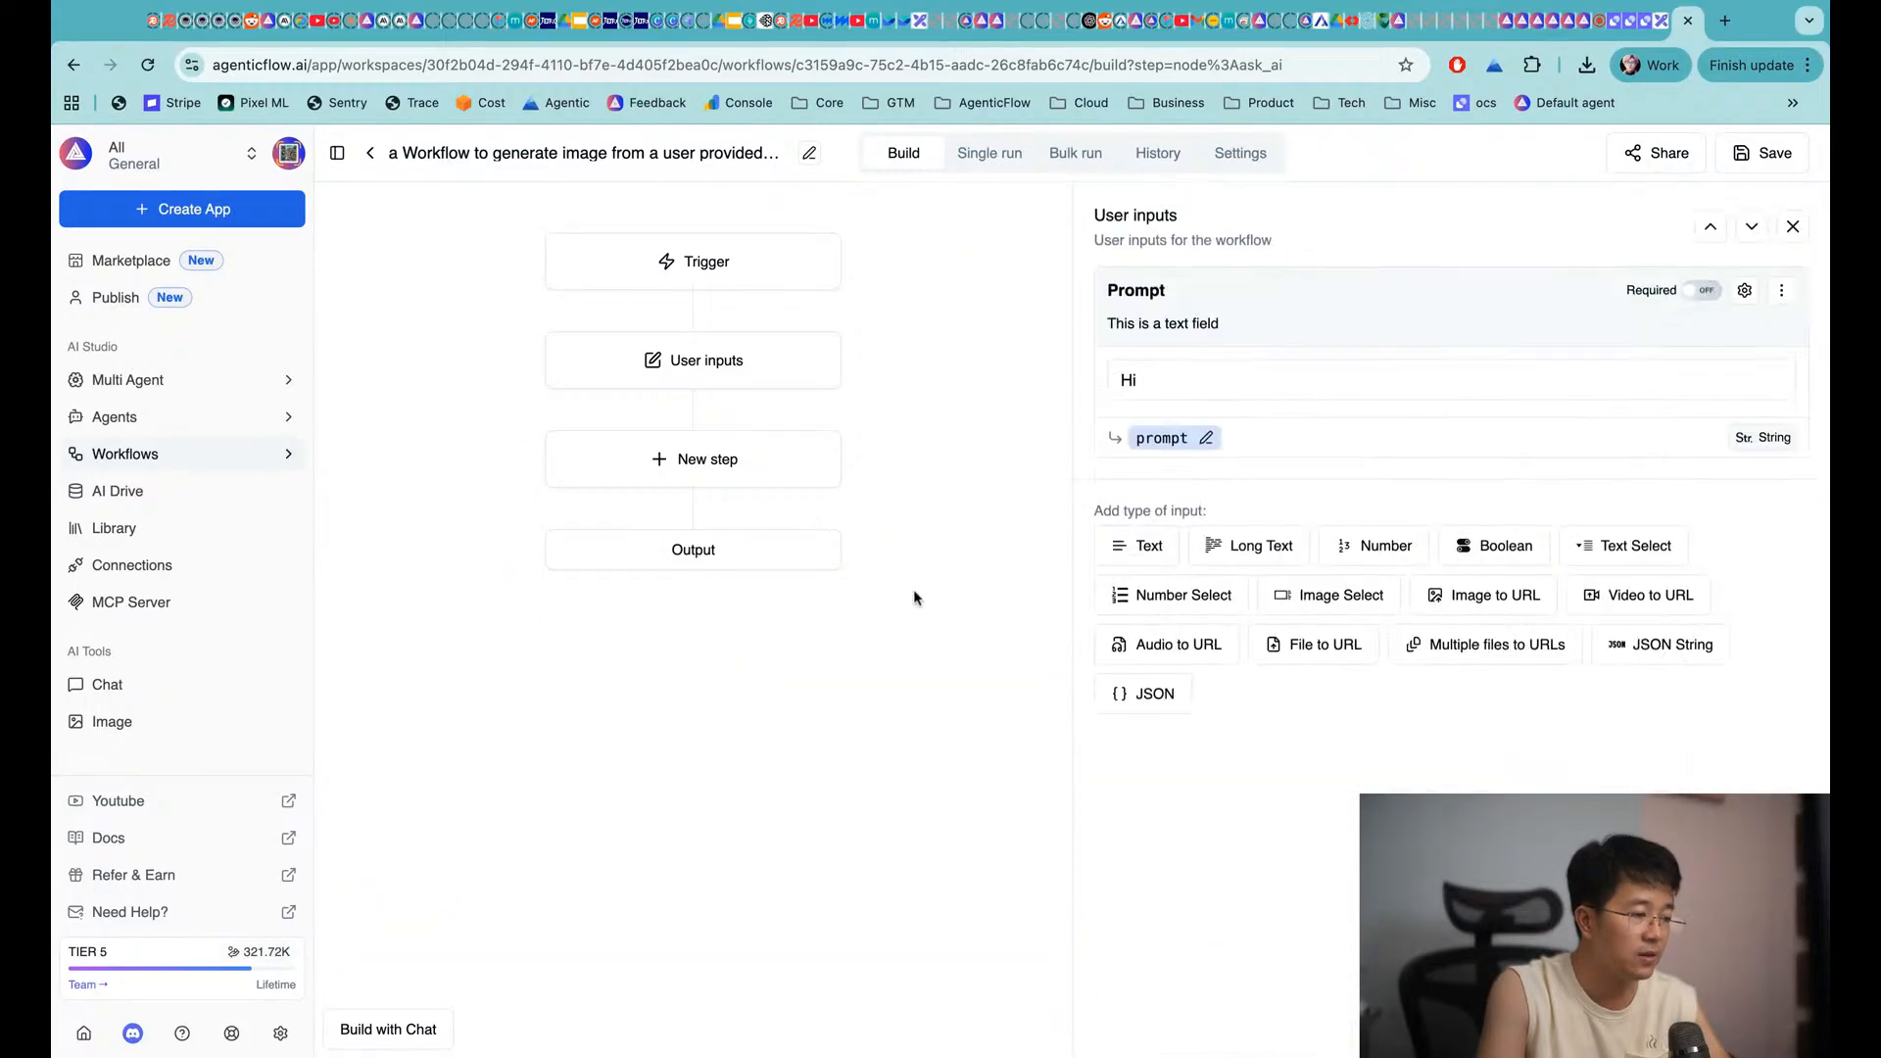
pyautogui.click(691, 482)
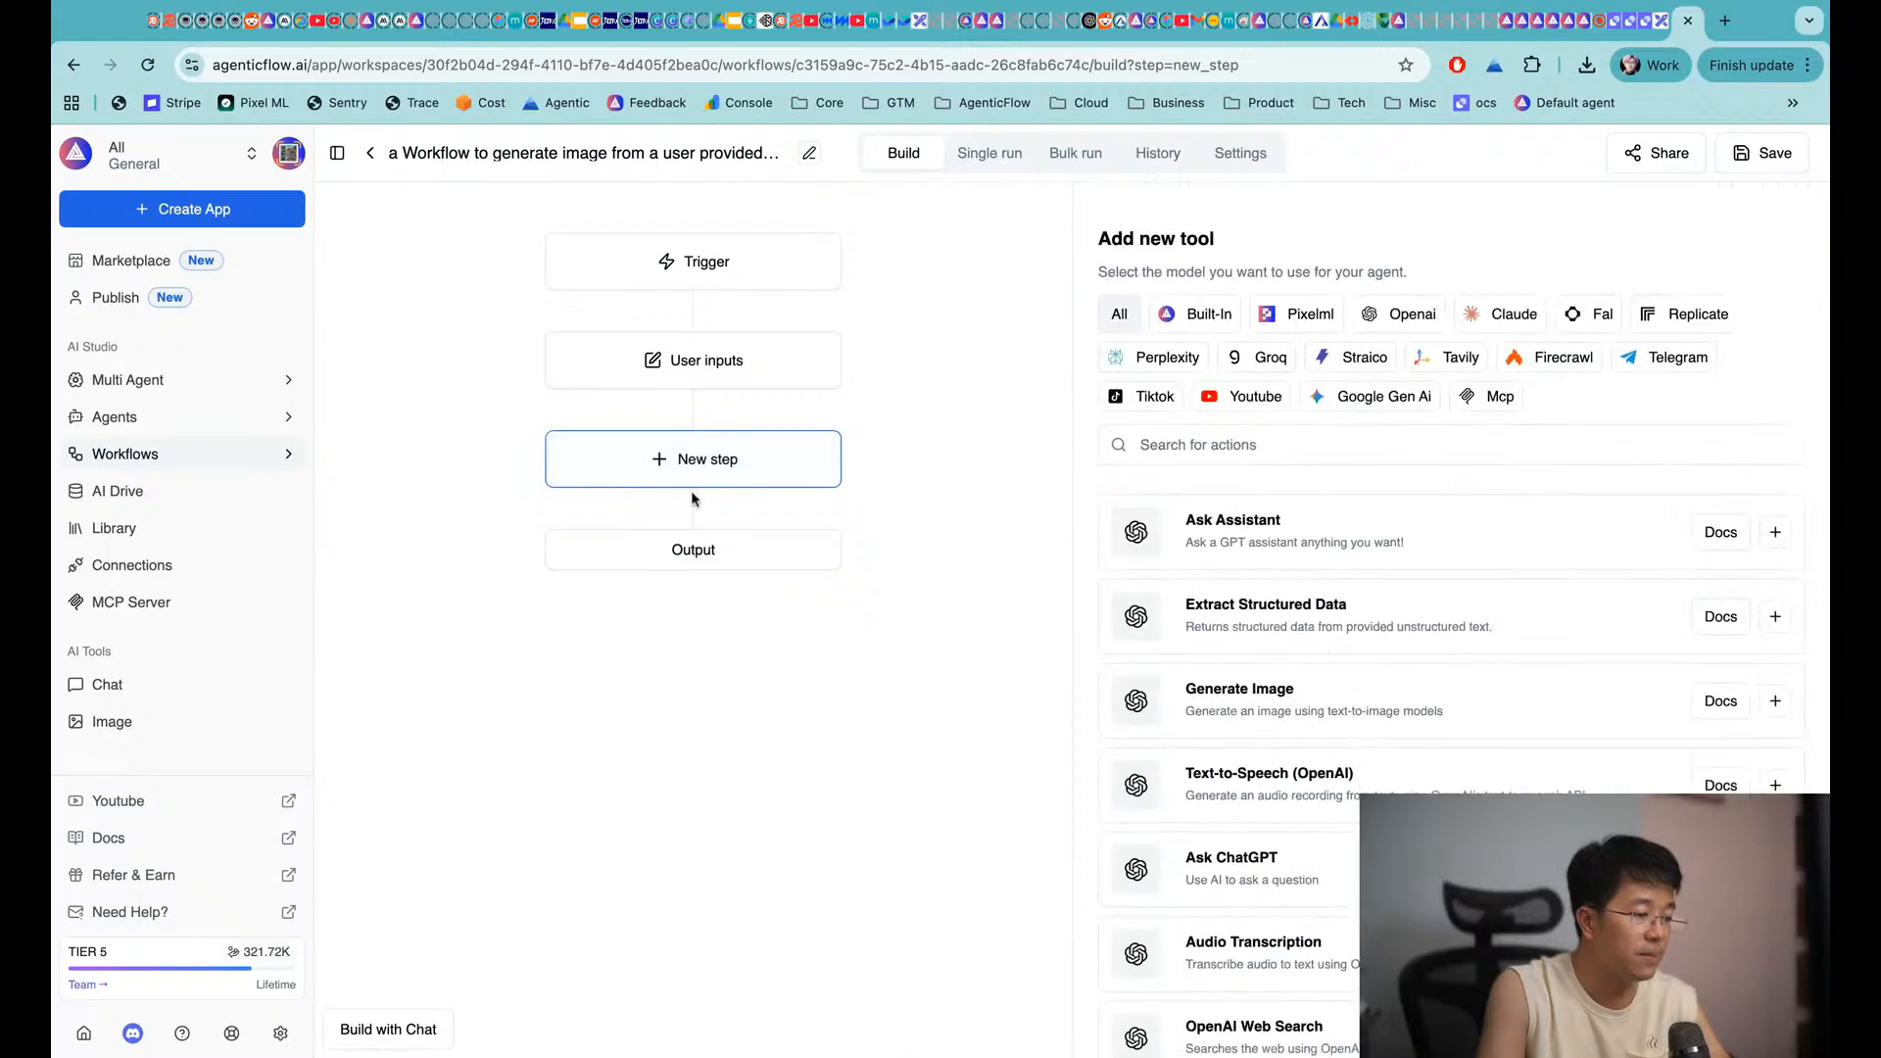
pyautogui.click(1169, 426)
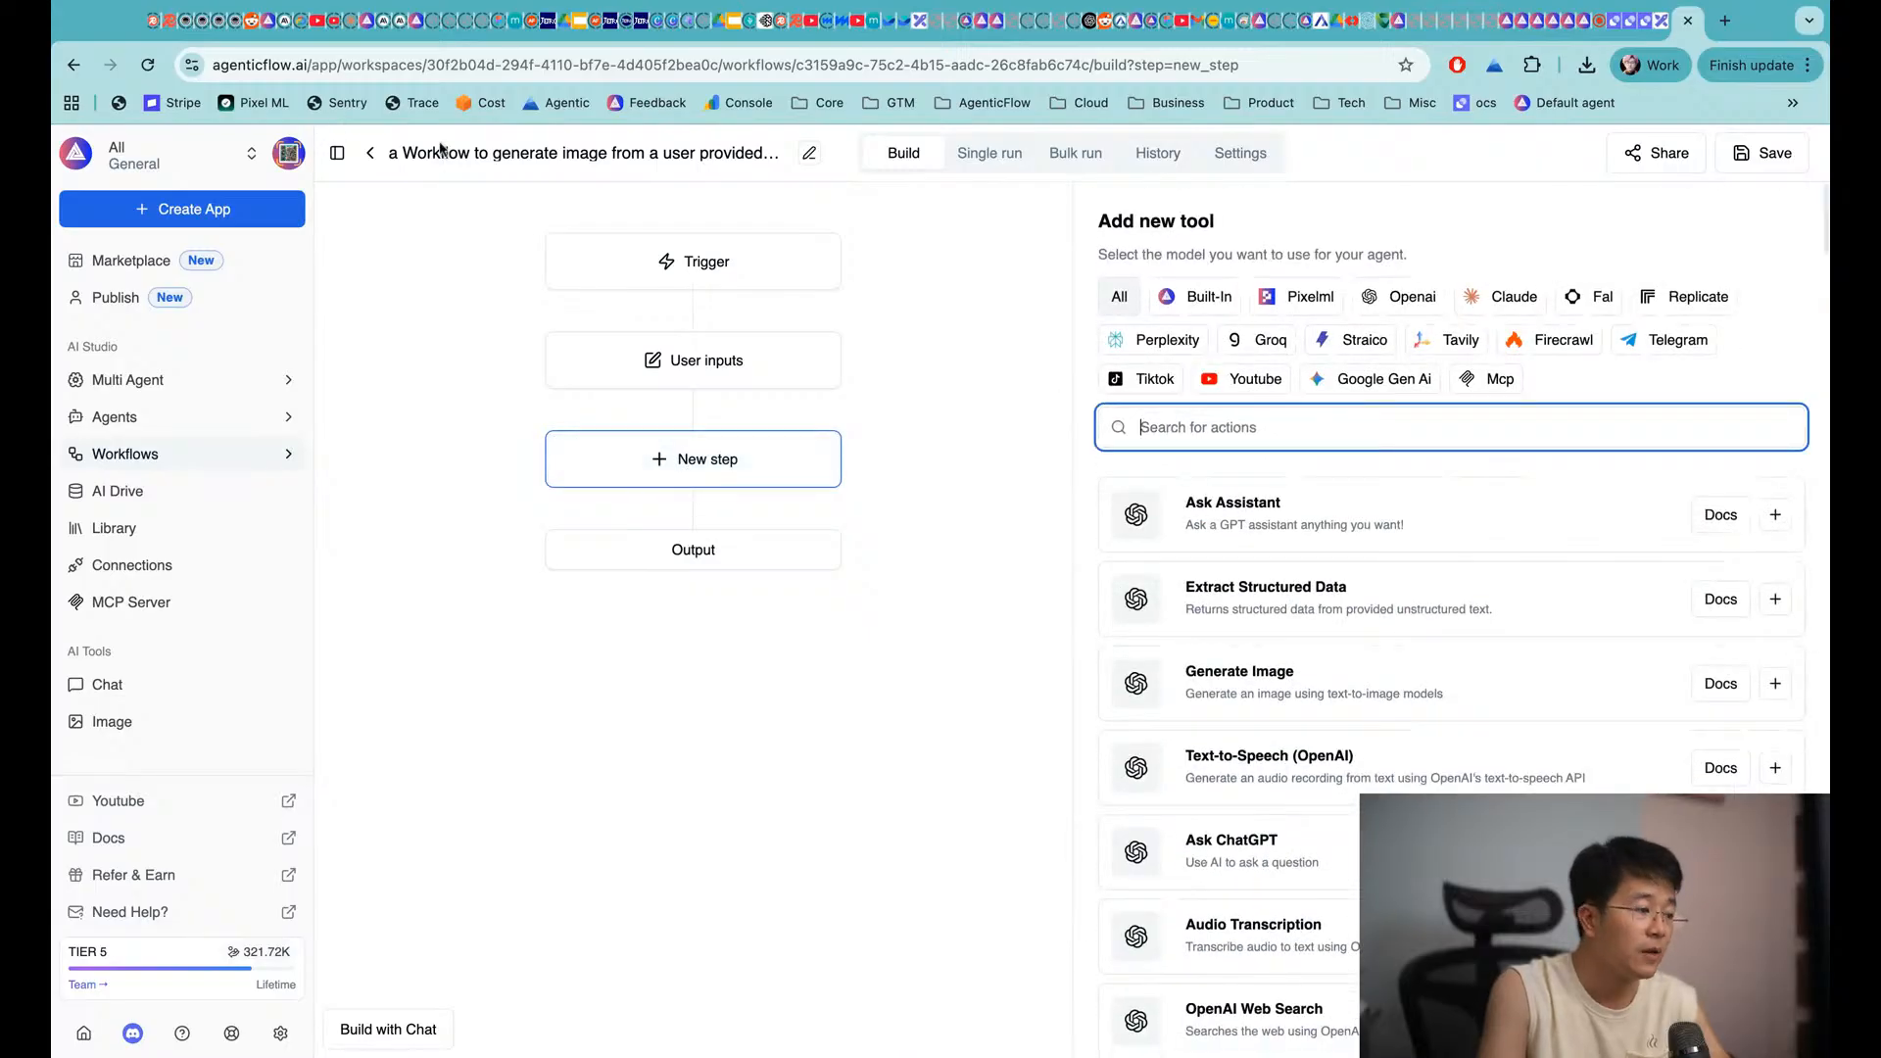
pyautogui.moveTo(494, 153); pyautogui.dragTo(590, 152)
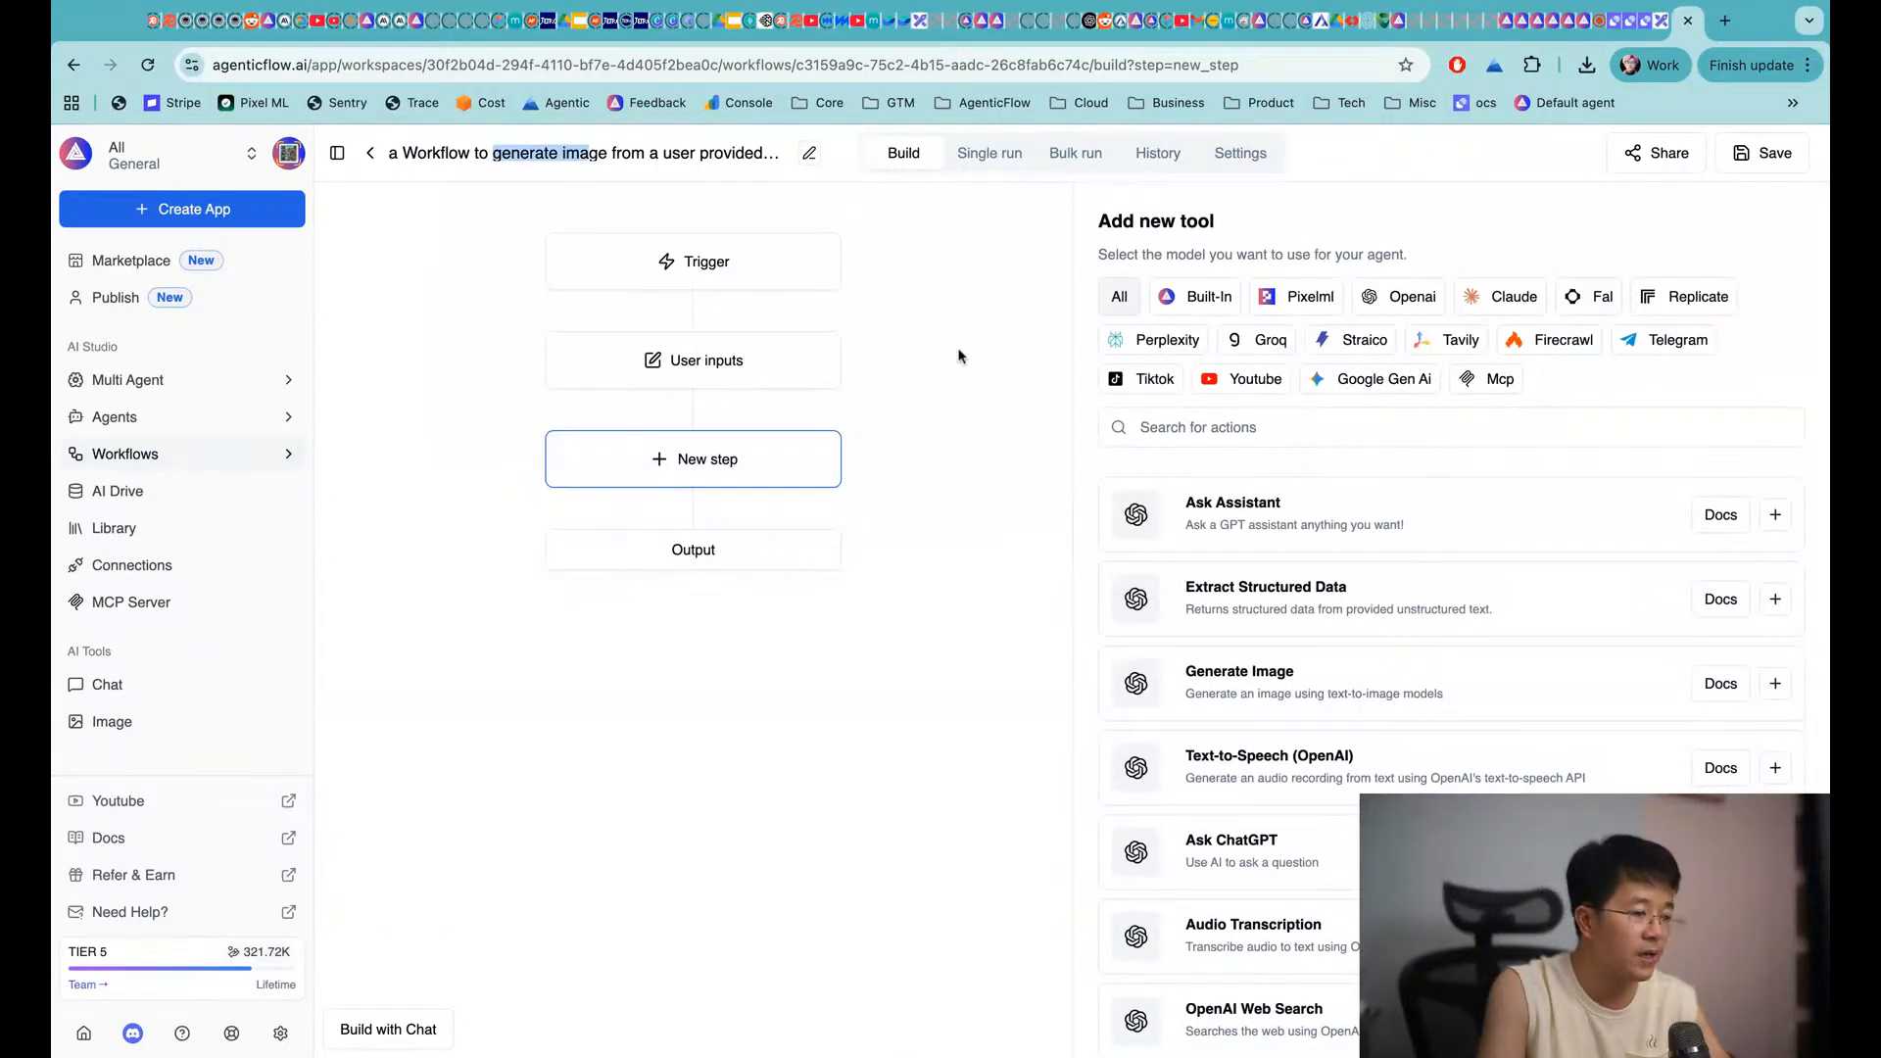
pyautogui.click(1154, 431)
pyautogui.write('image')
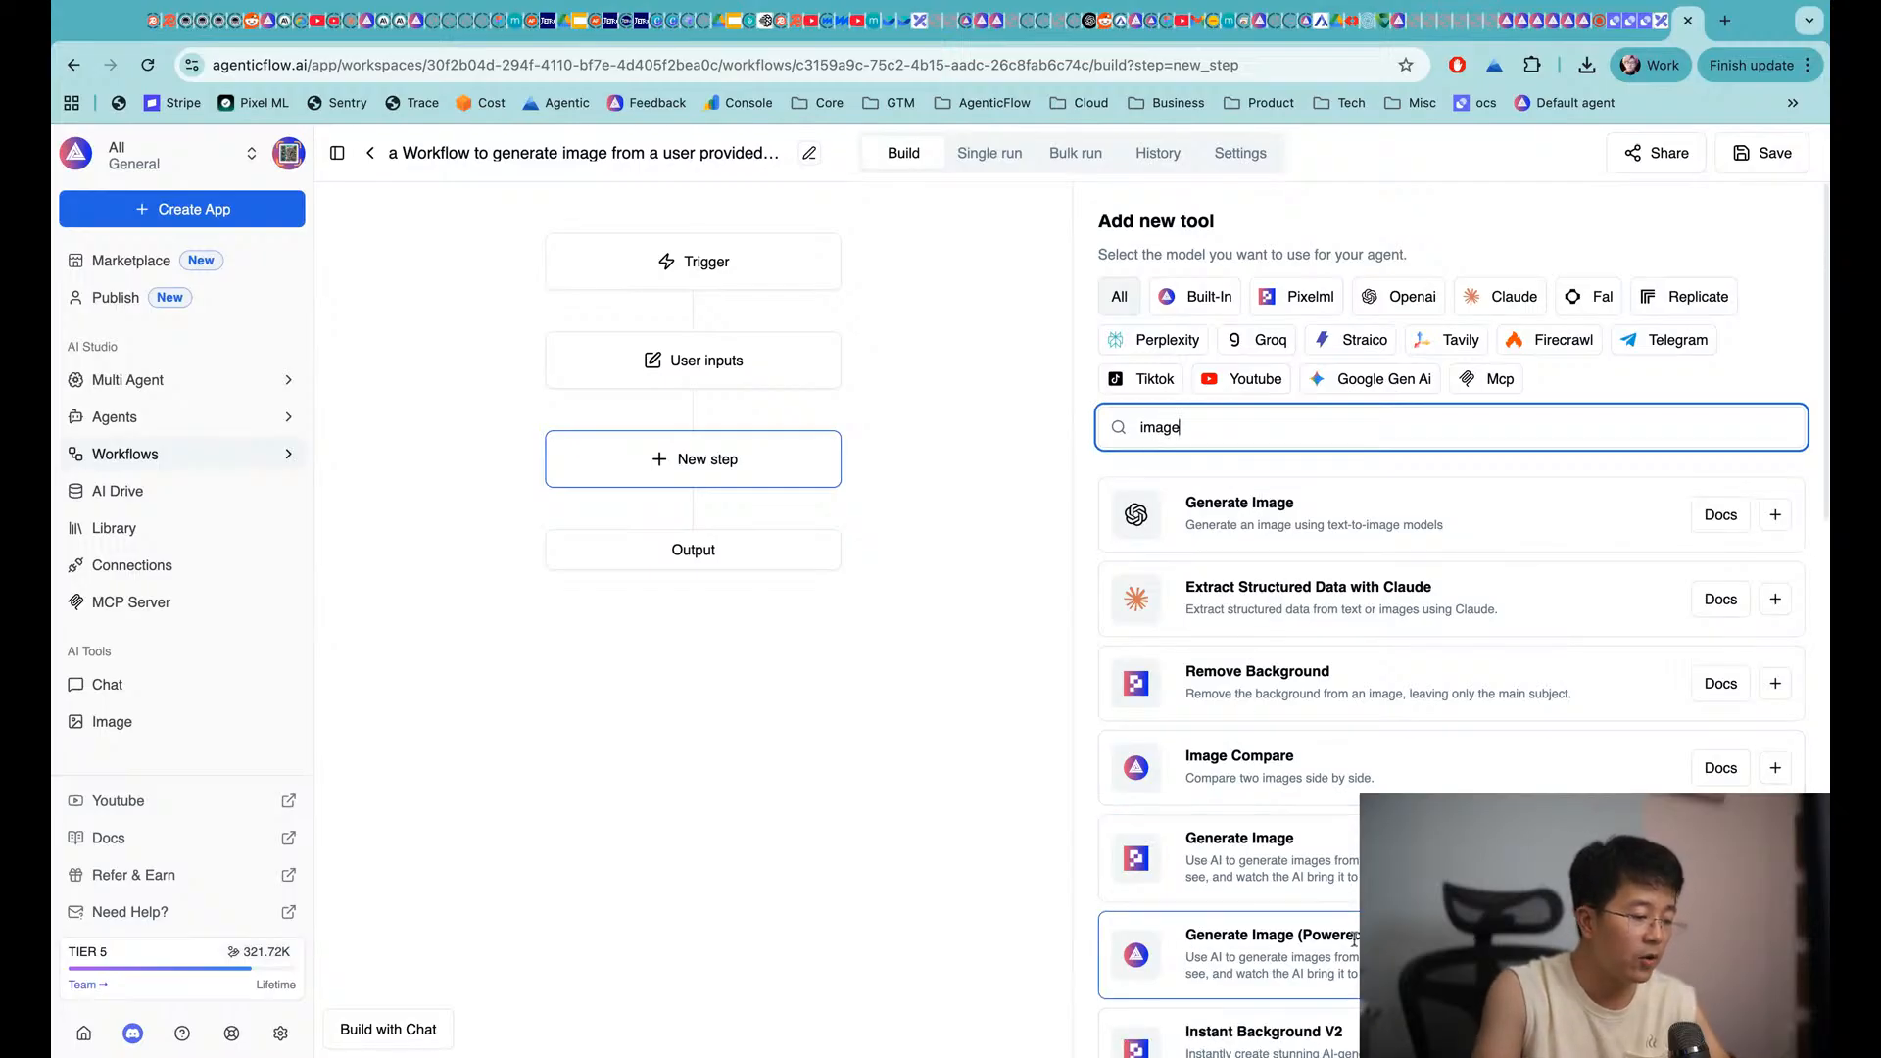
pyautogui.click(1776, 956)
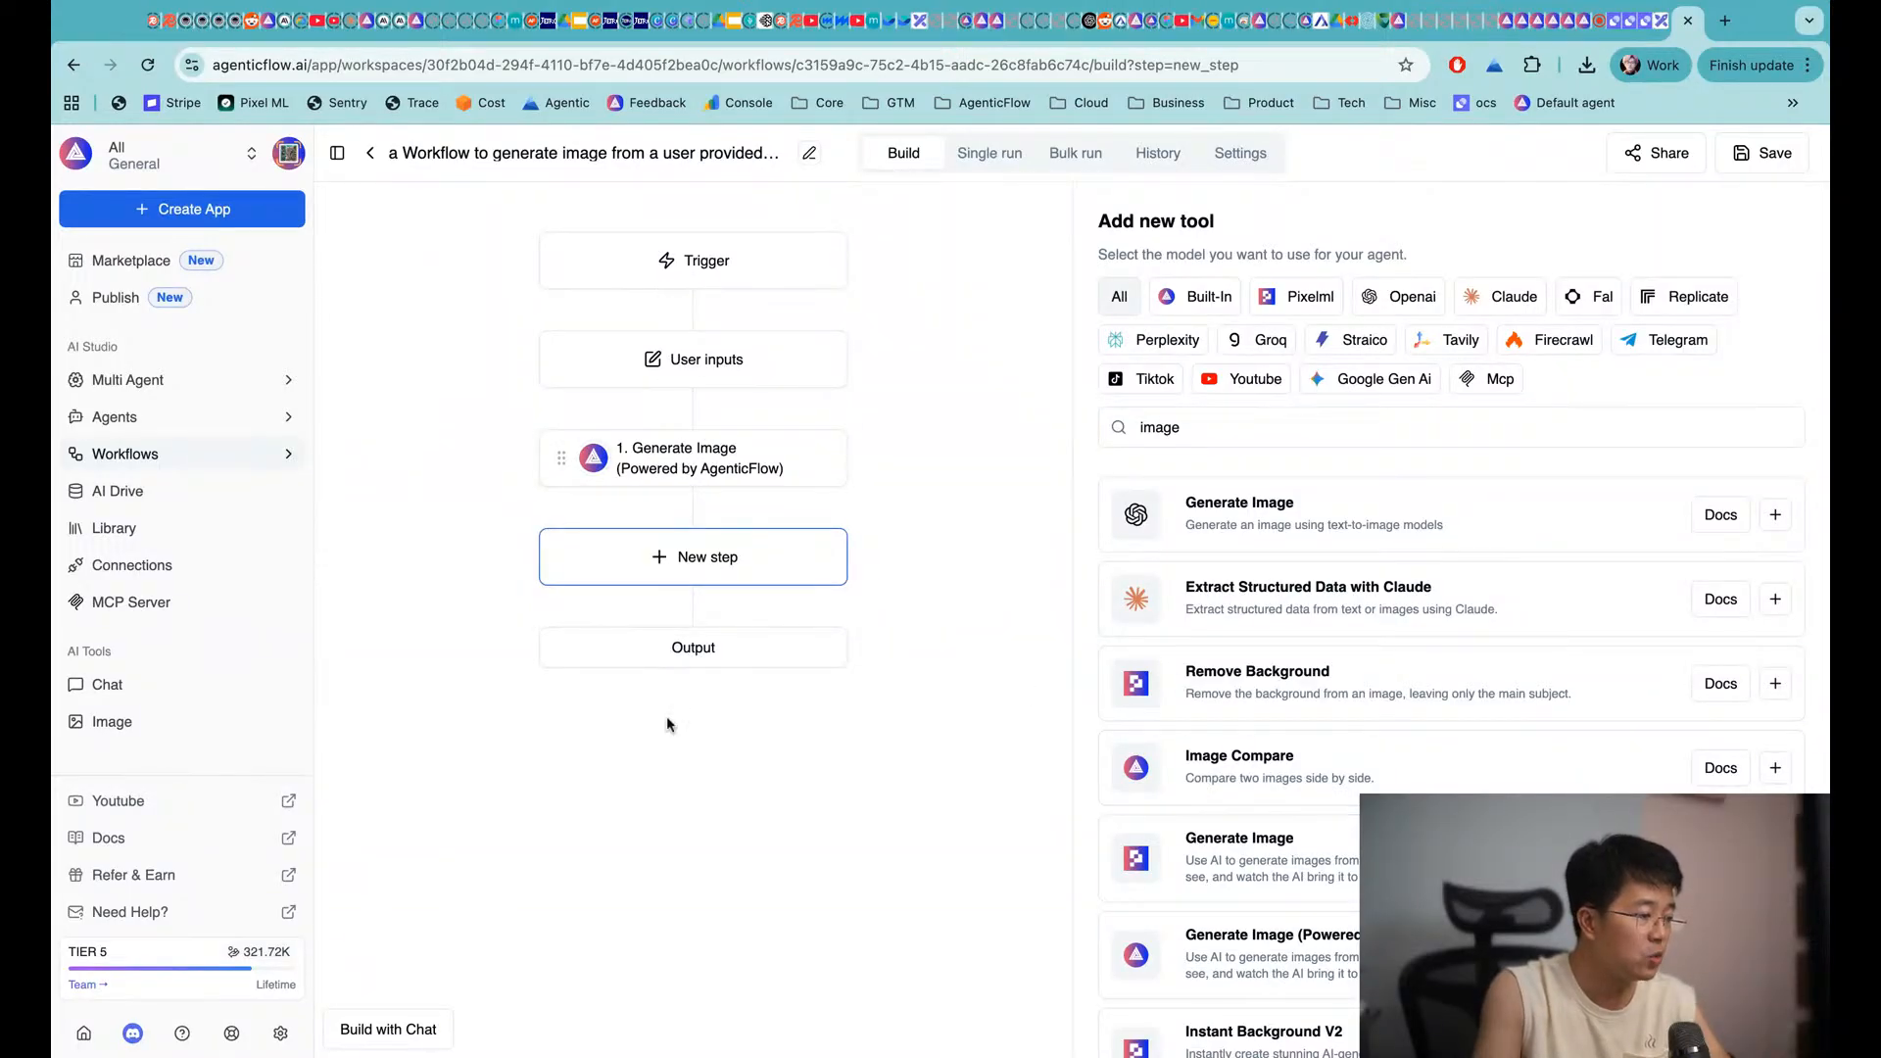
# Open the Generate Image settings and compare them with the workflow's user input fields
pyautogui.click(674, 453)
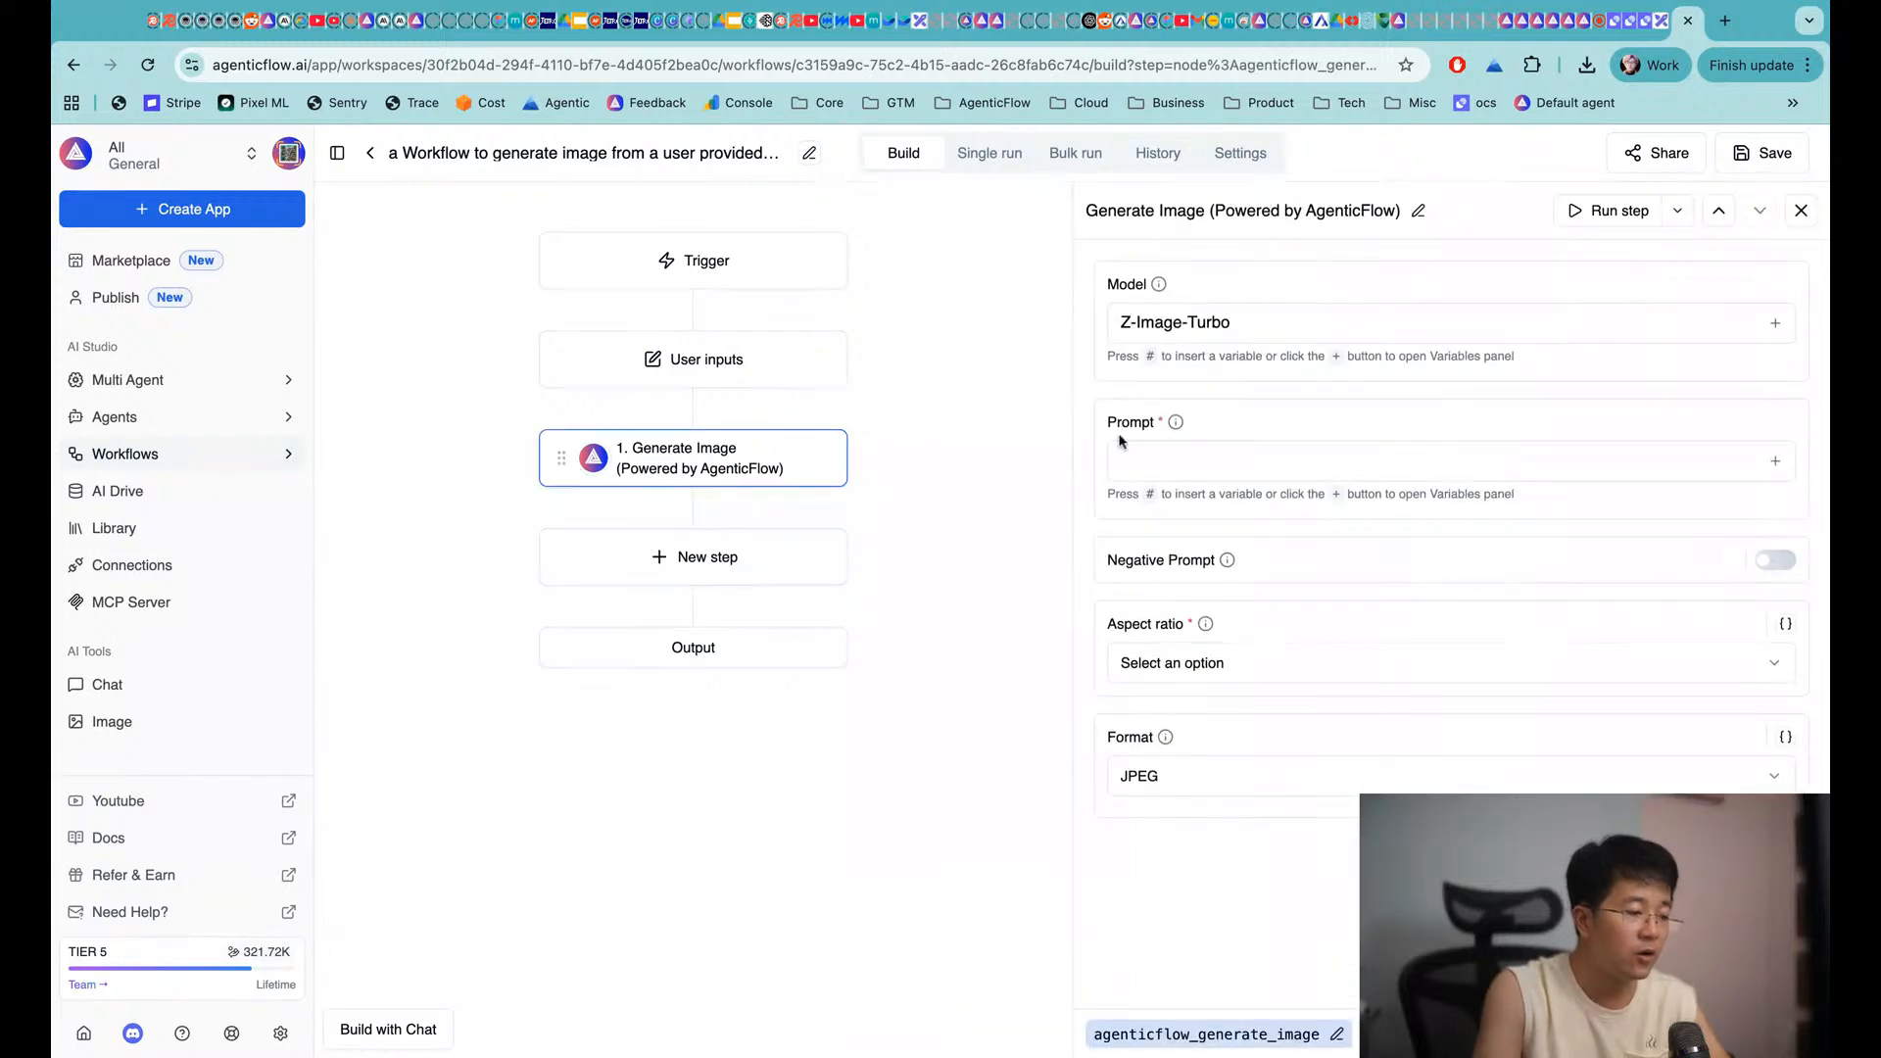
pyautogui.moveTo(1161, 422)
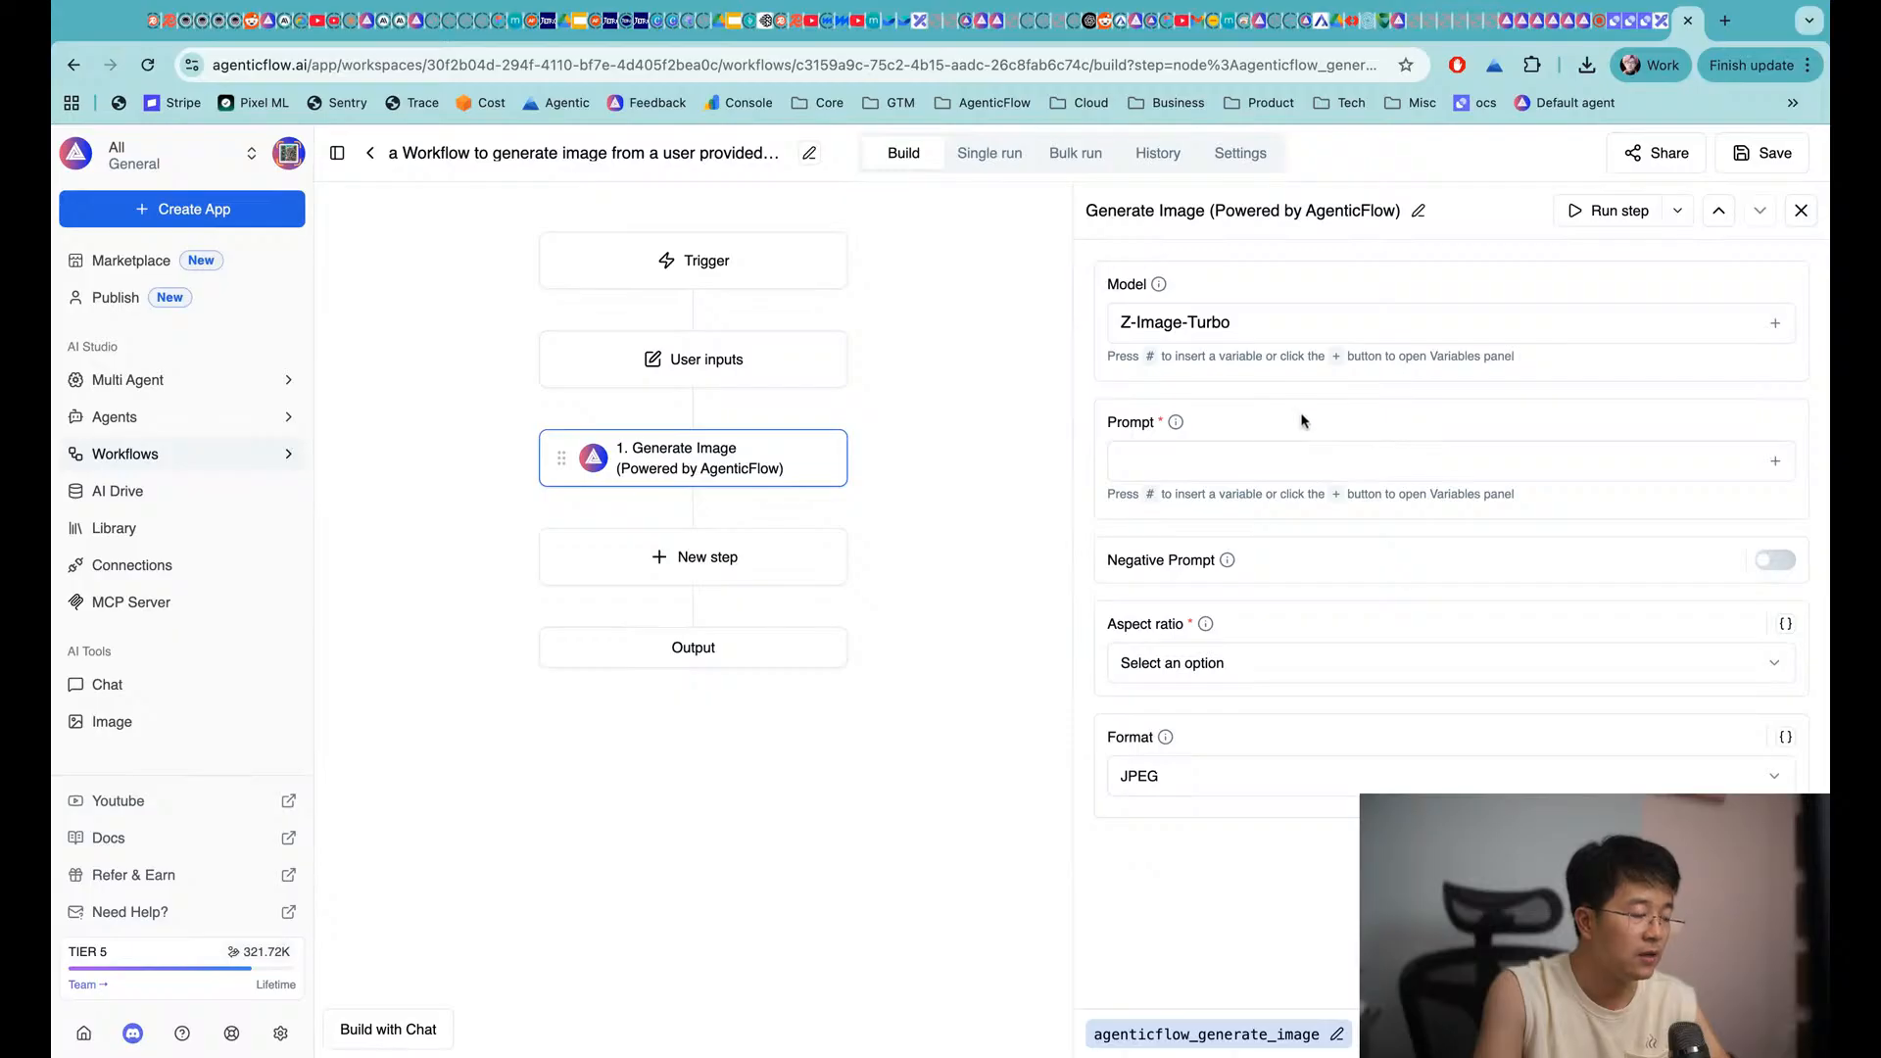
pyautogui.click(764, 358)
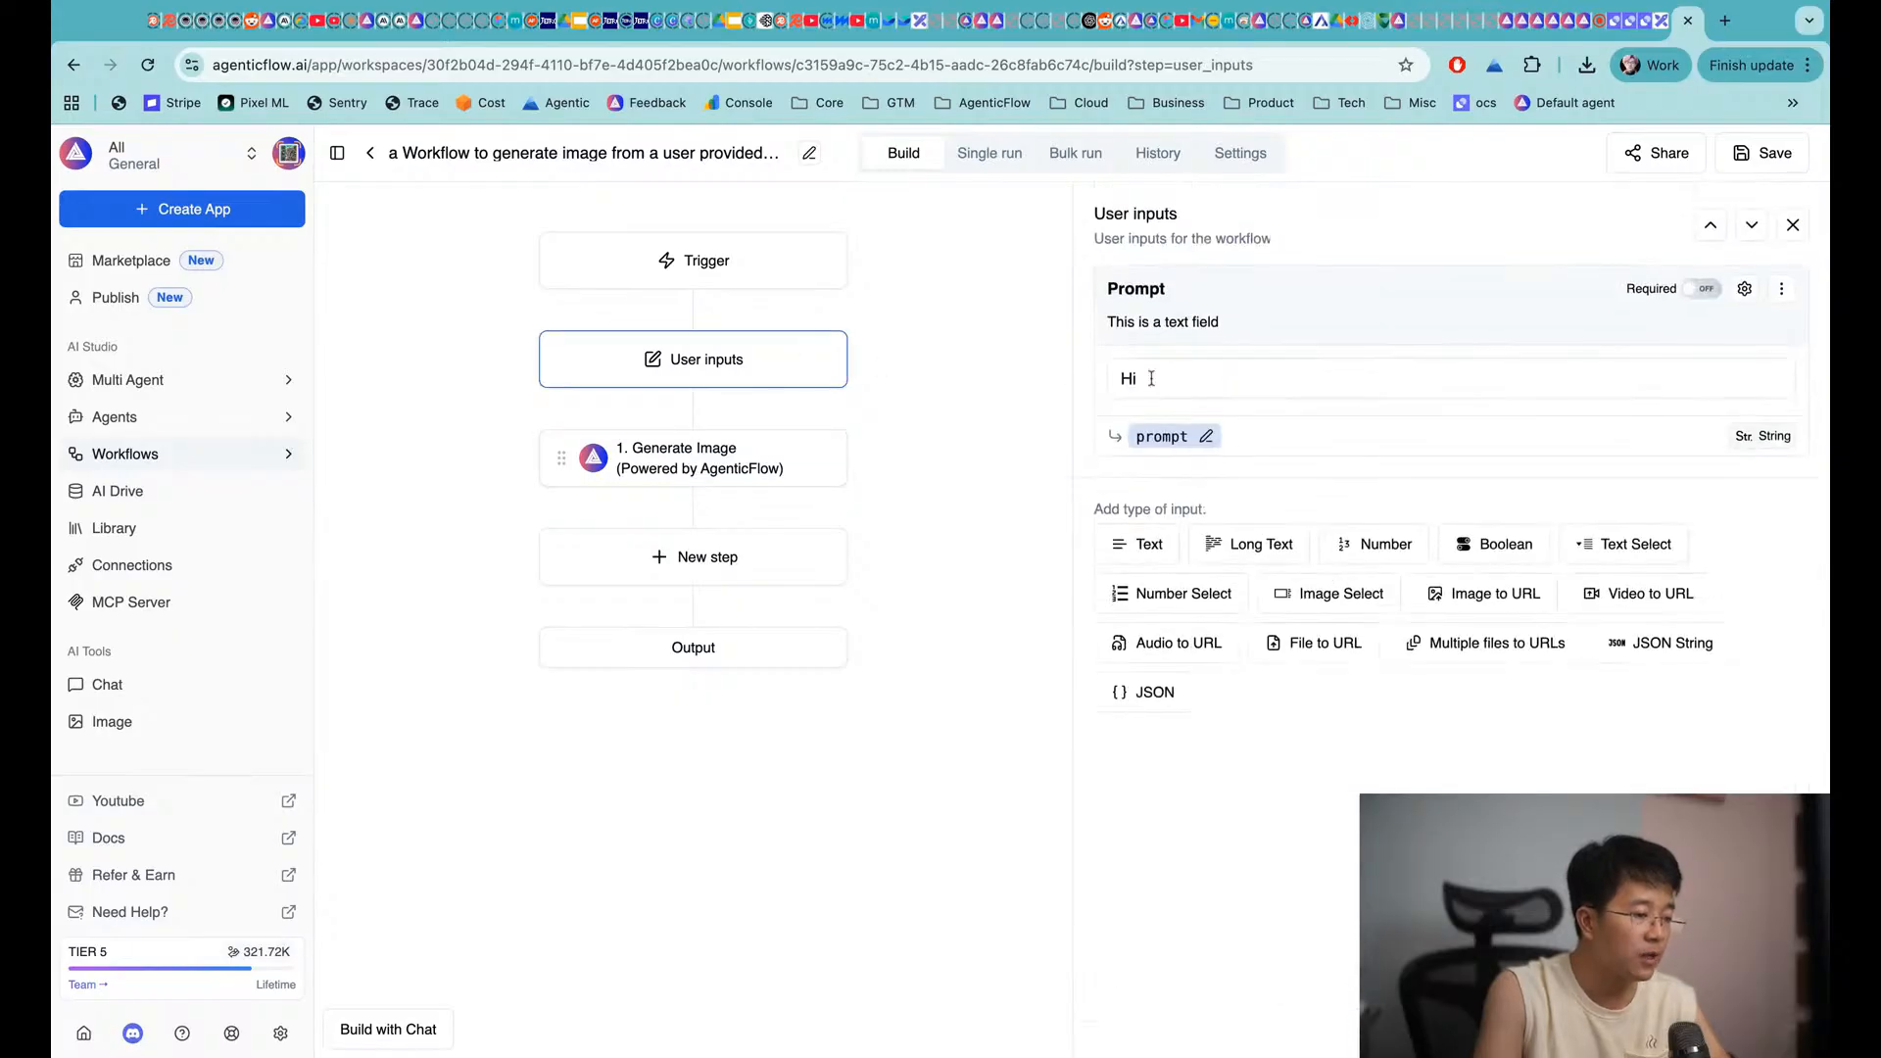
pyautogui.click(677, 458)
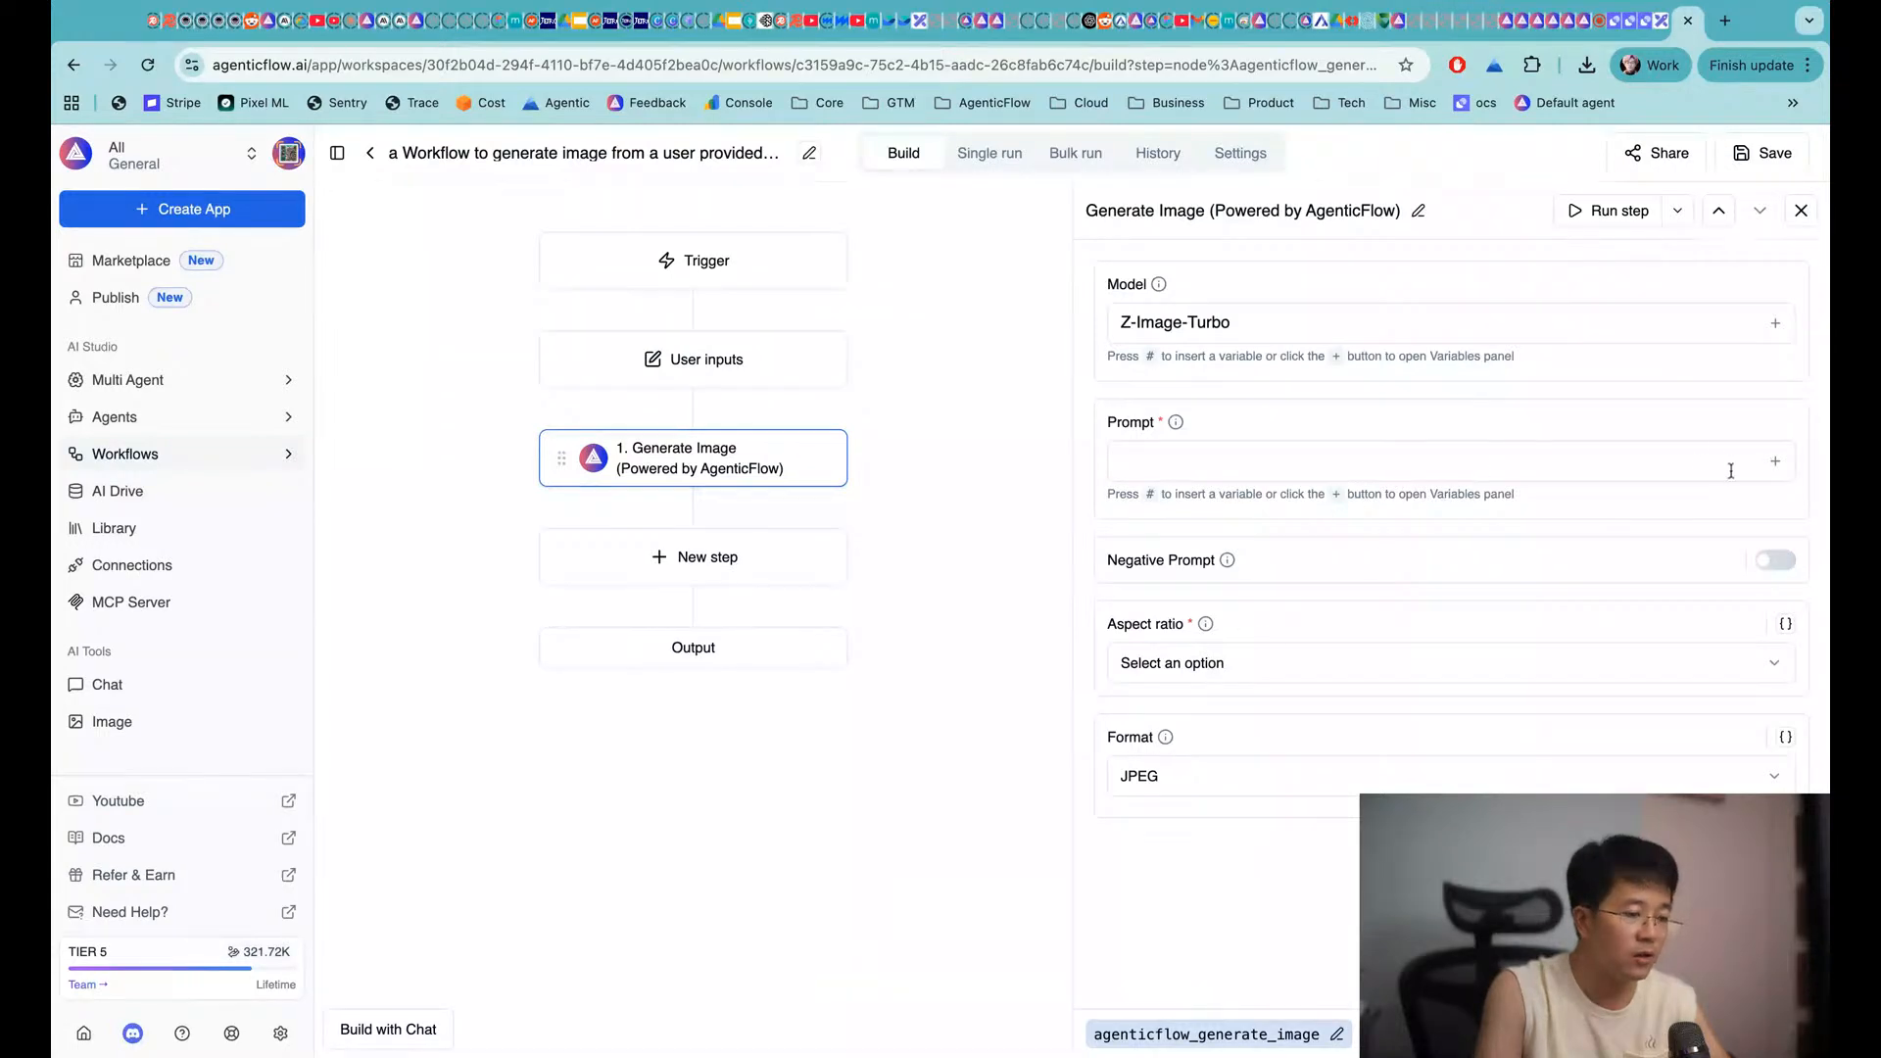
# Insert the {{prompt}} variable into the Generate Image prompt and save the workflow
pyautogui.click(1674, 475)
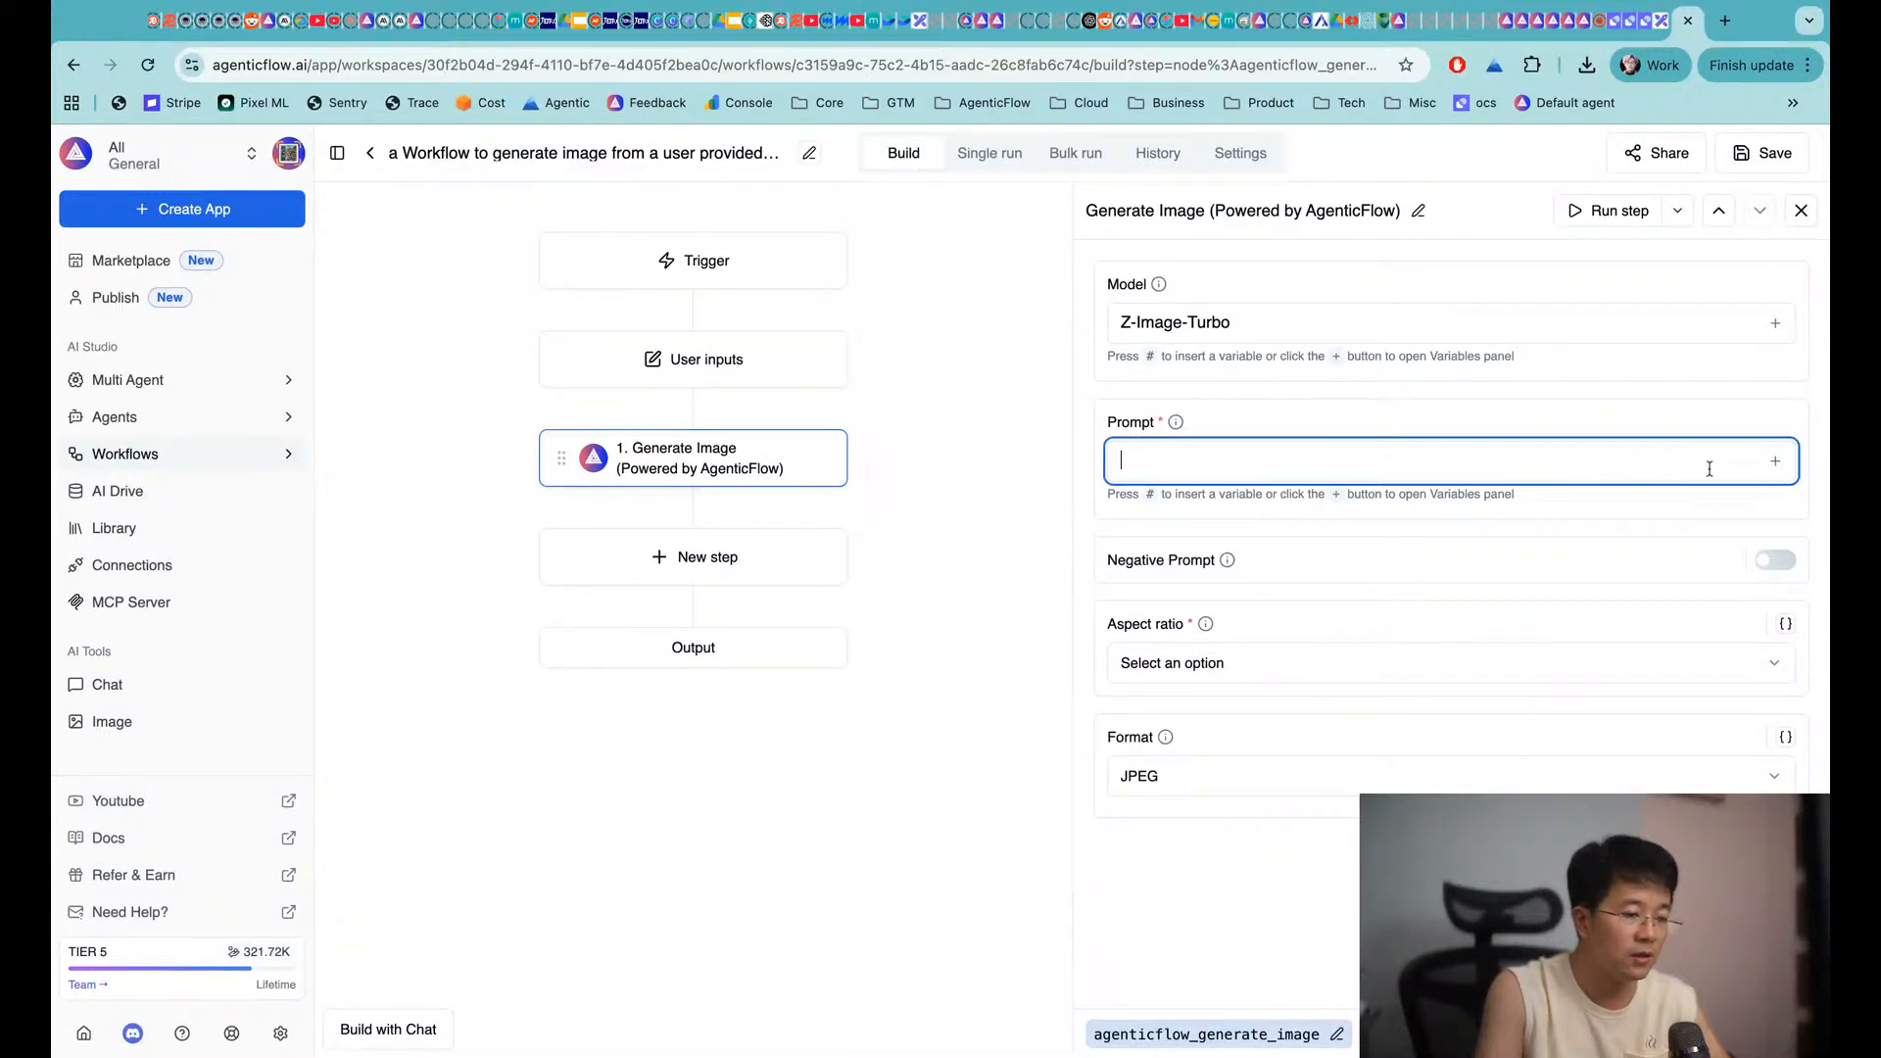
pyautogui.click(1774, 463)
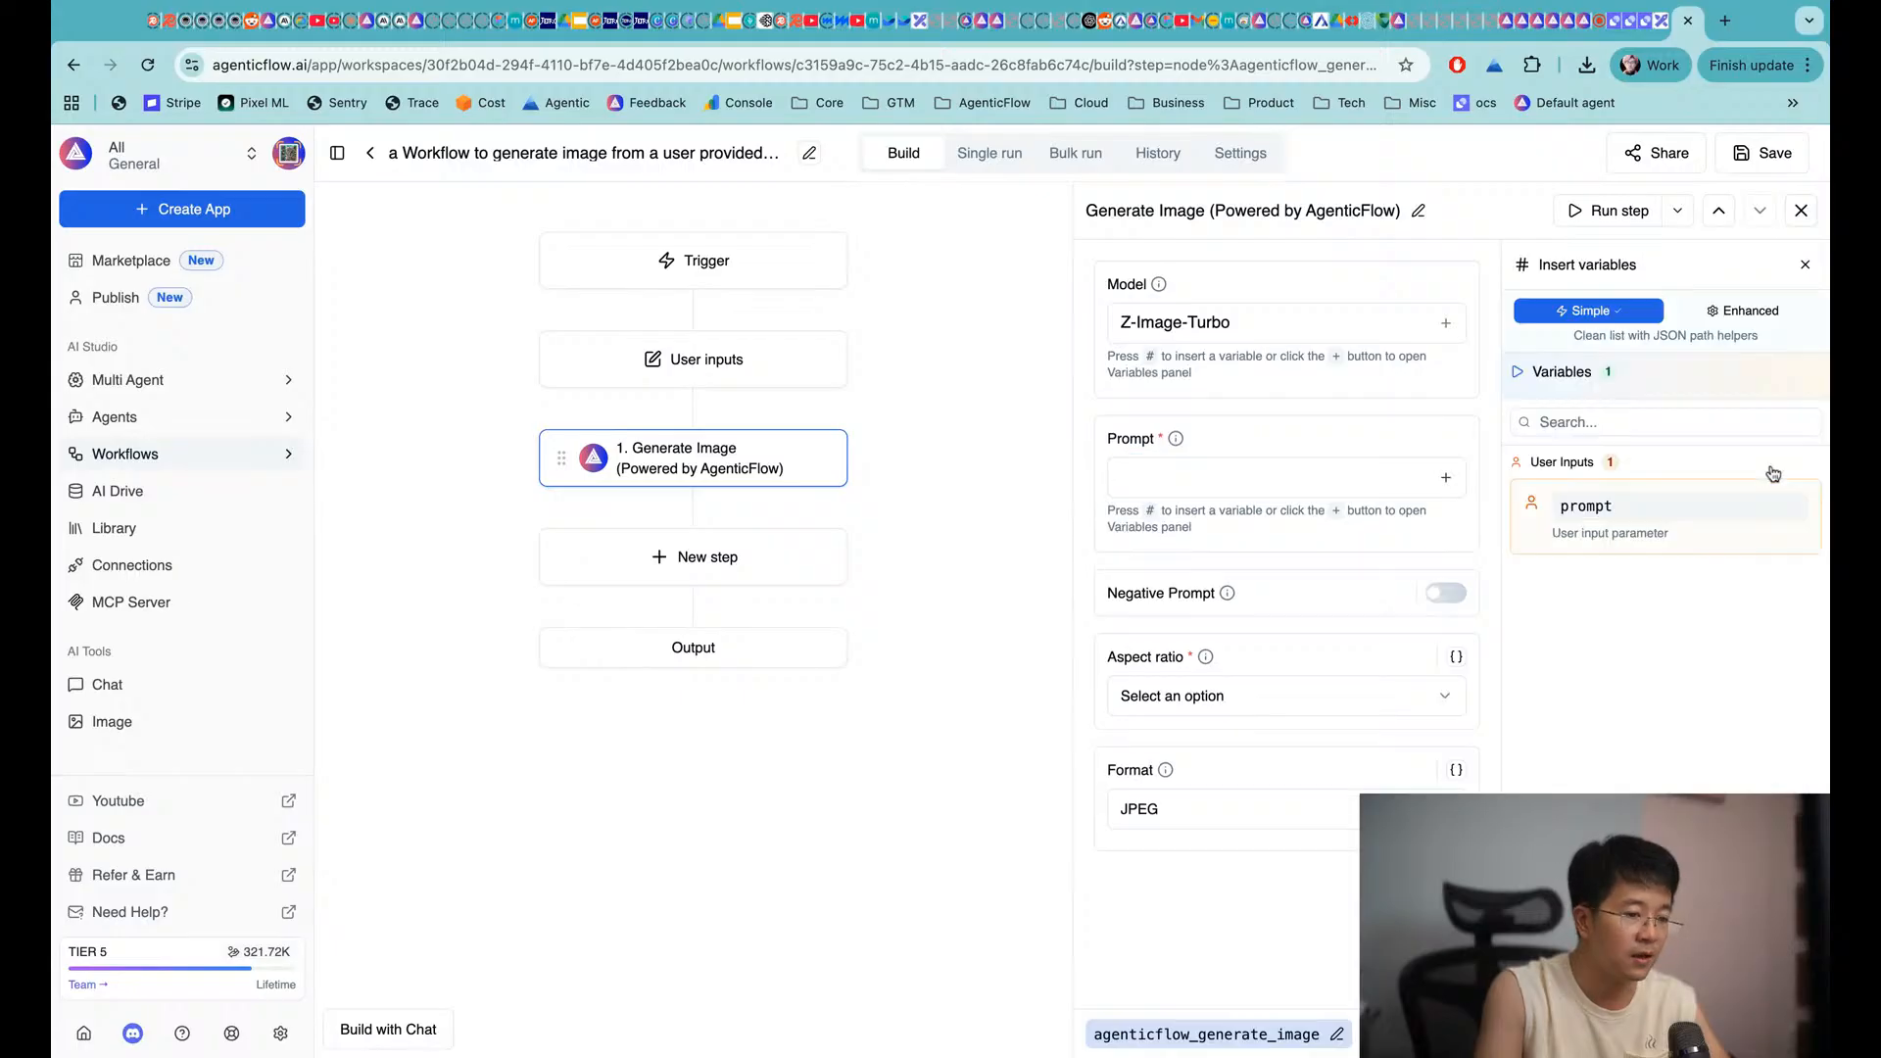
pyautogui.click(1617, 517)
pyautogui.click(1294, 418)
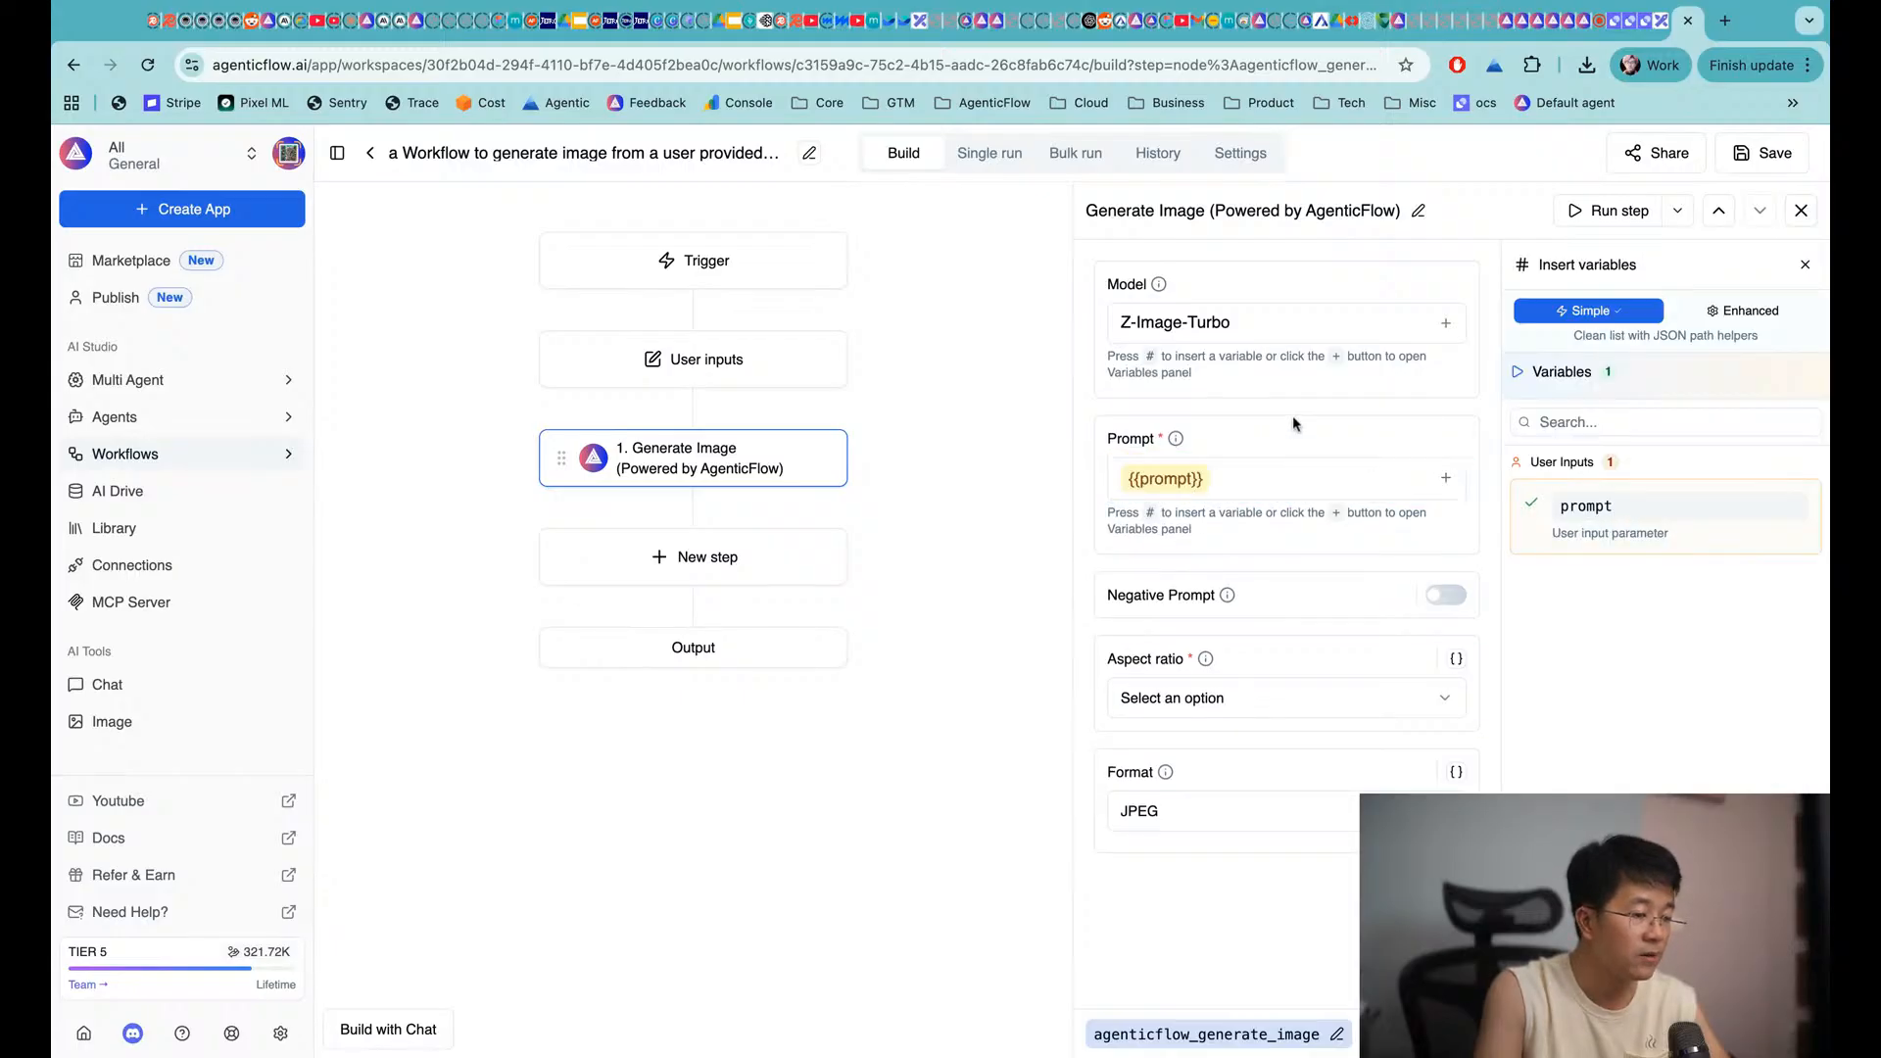
pyautogui.click(1743, 171)
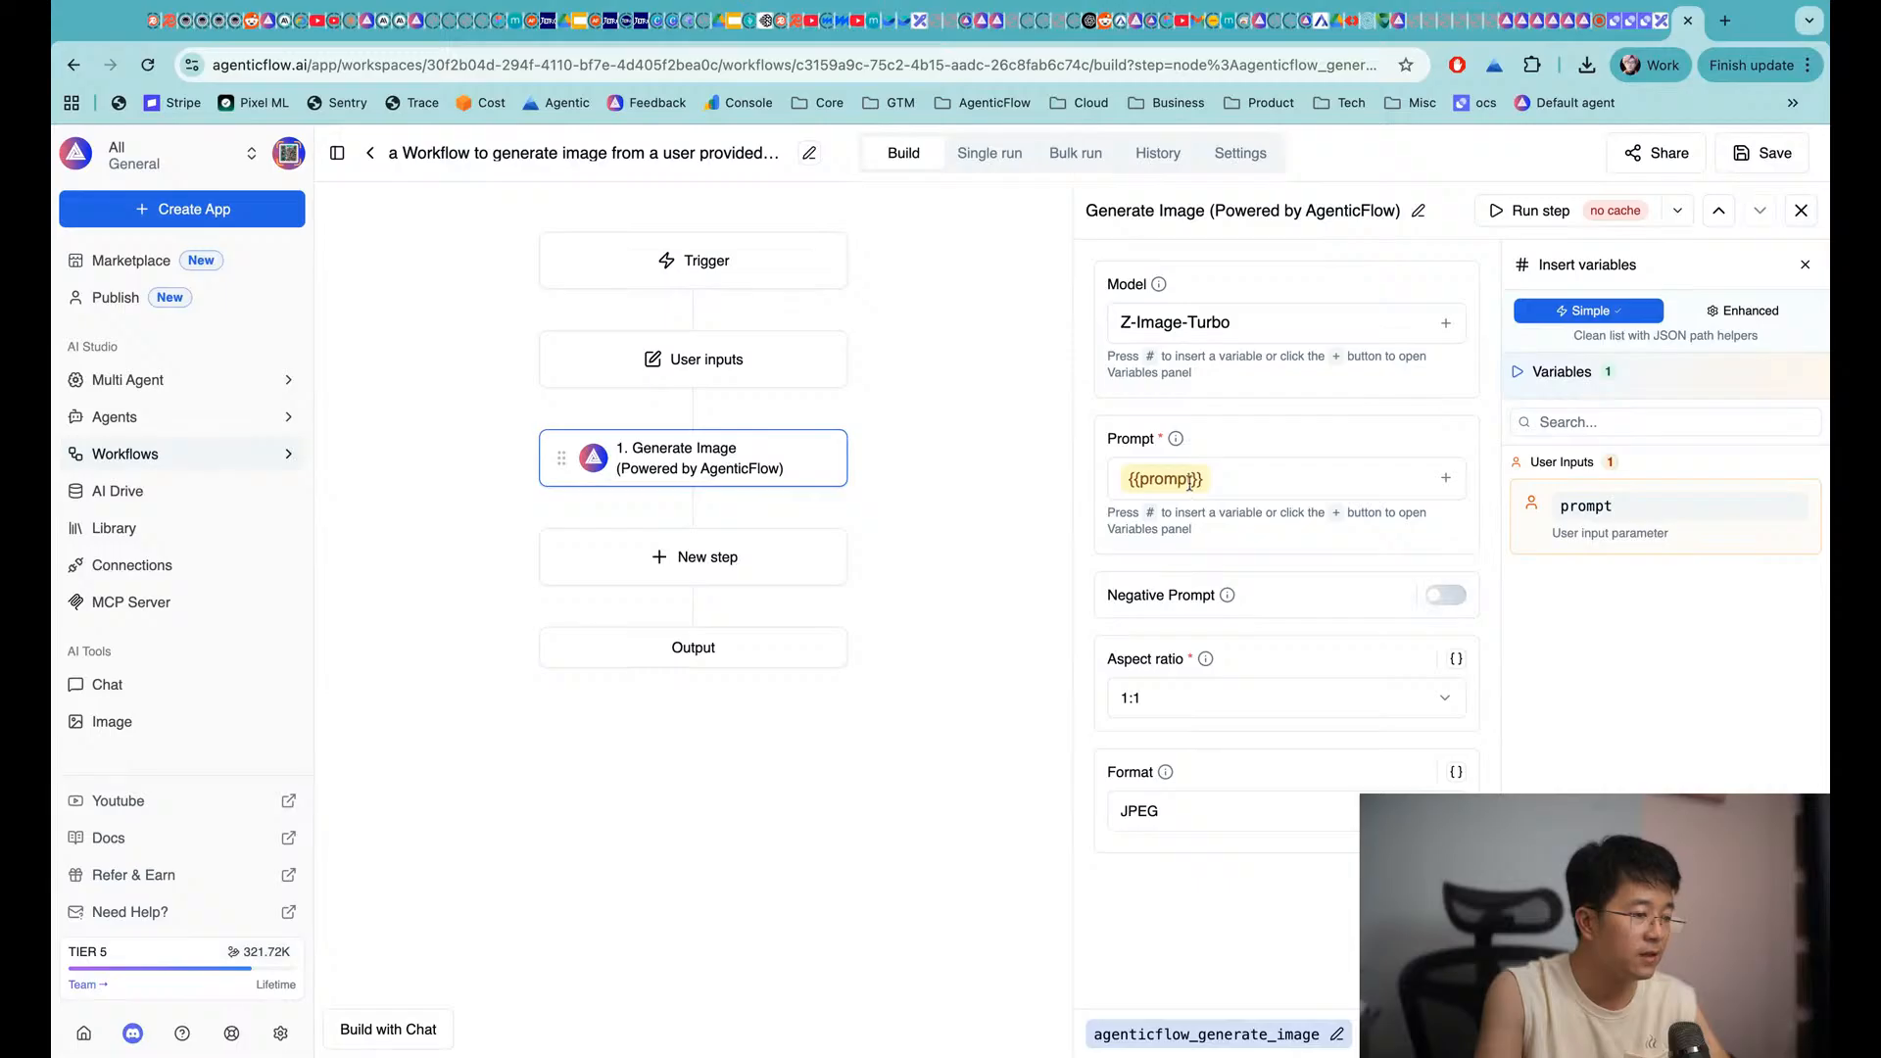
# Recheck the prompt input and Generate Image settings, then switch to the Excalidraw tab
pyautogui.click(743, 354)
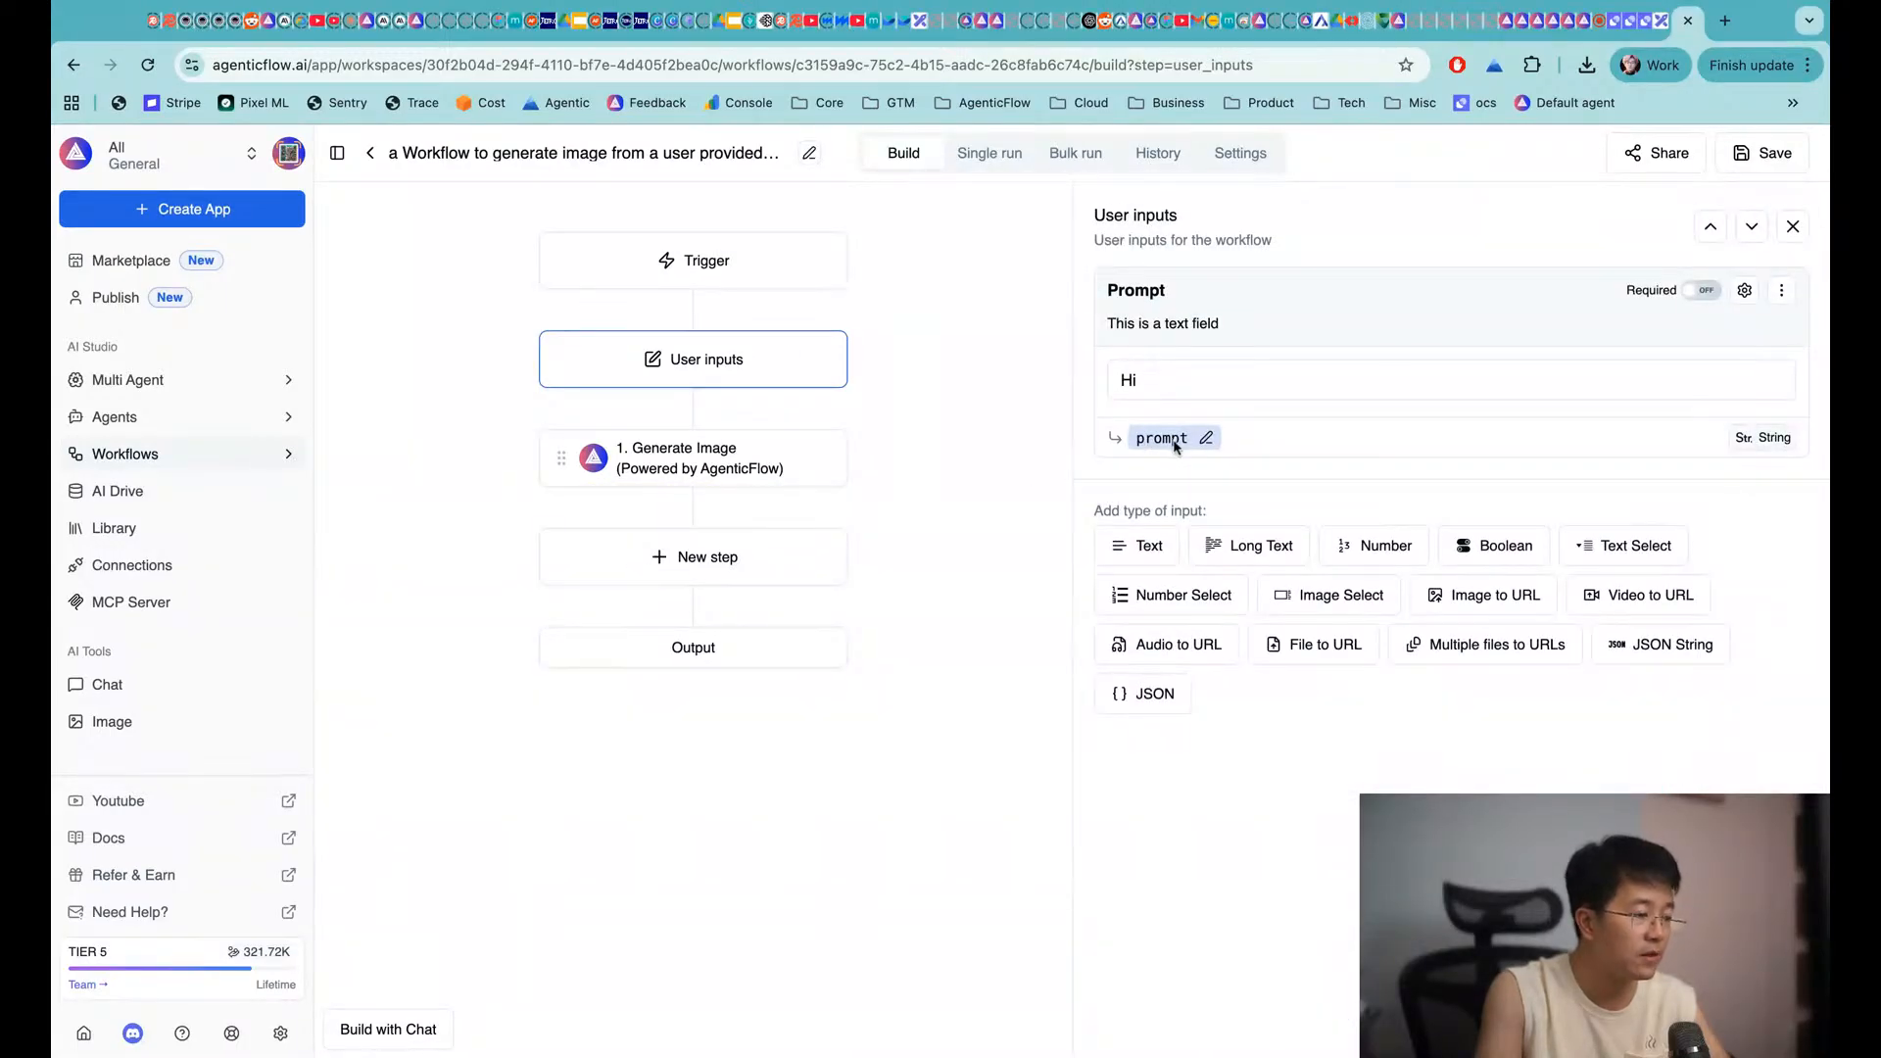
pyautogui.click(742, 441)
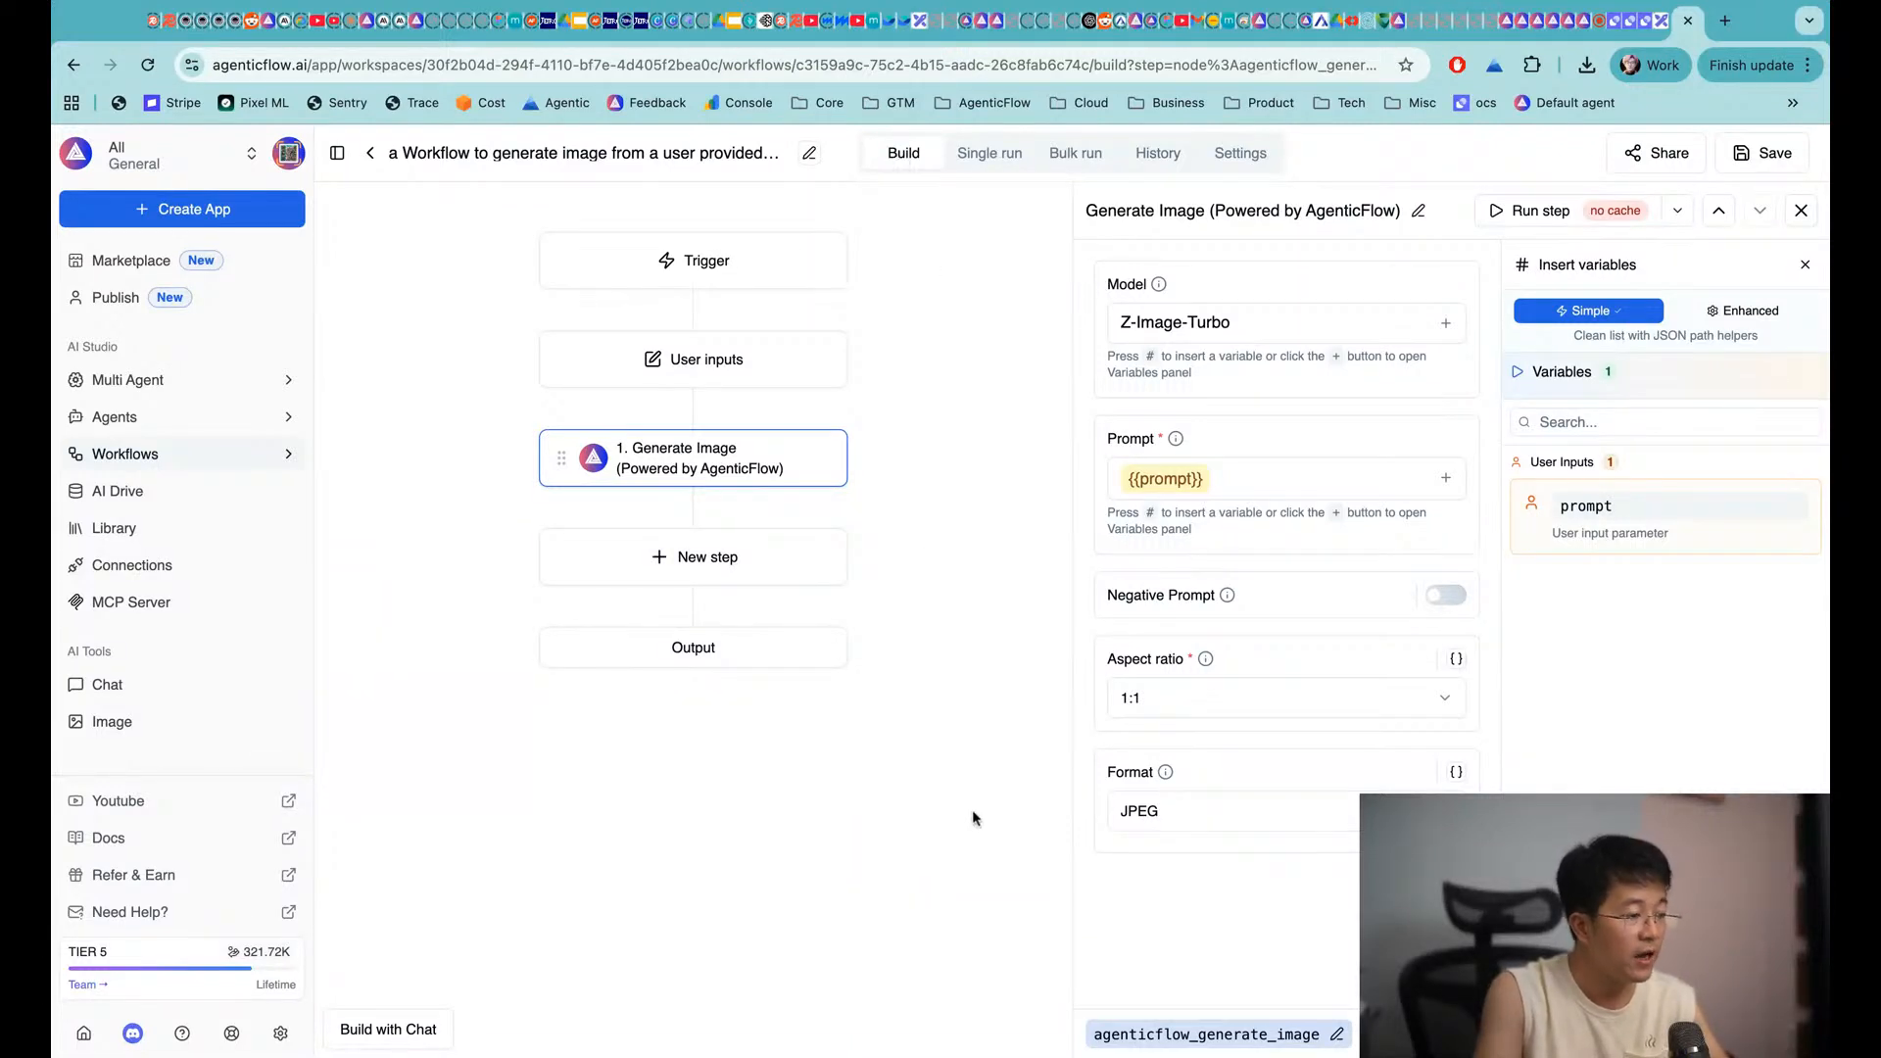
pyautogui.click(1662, 19)
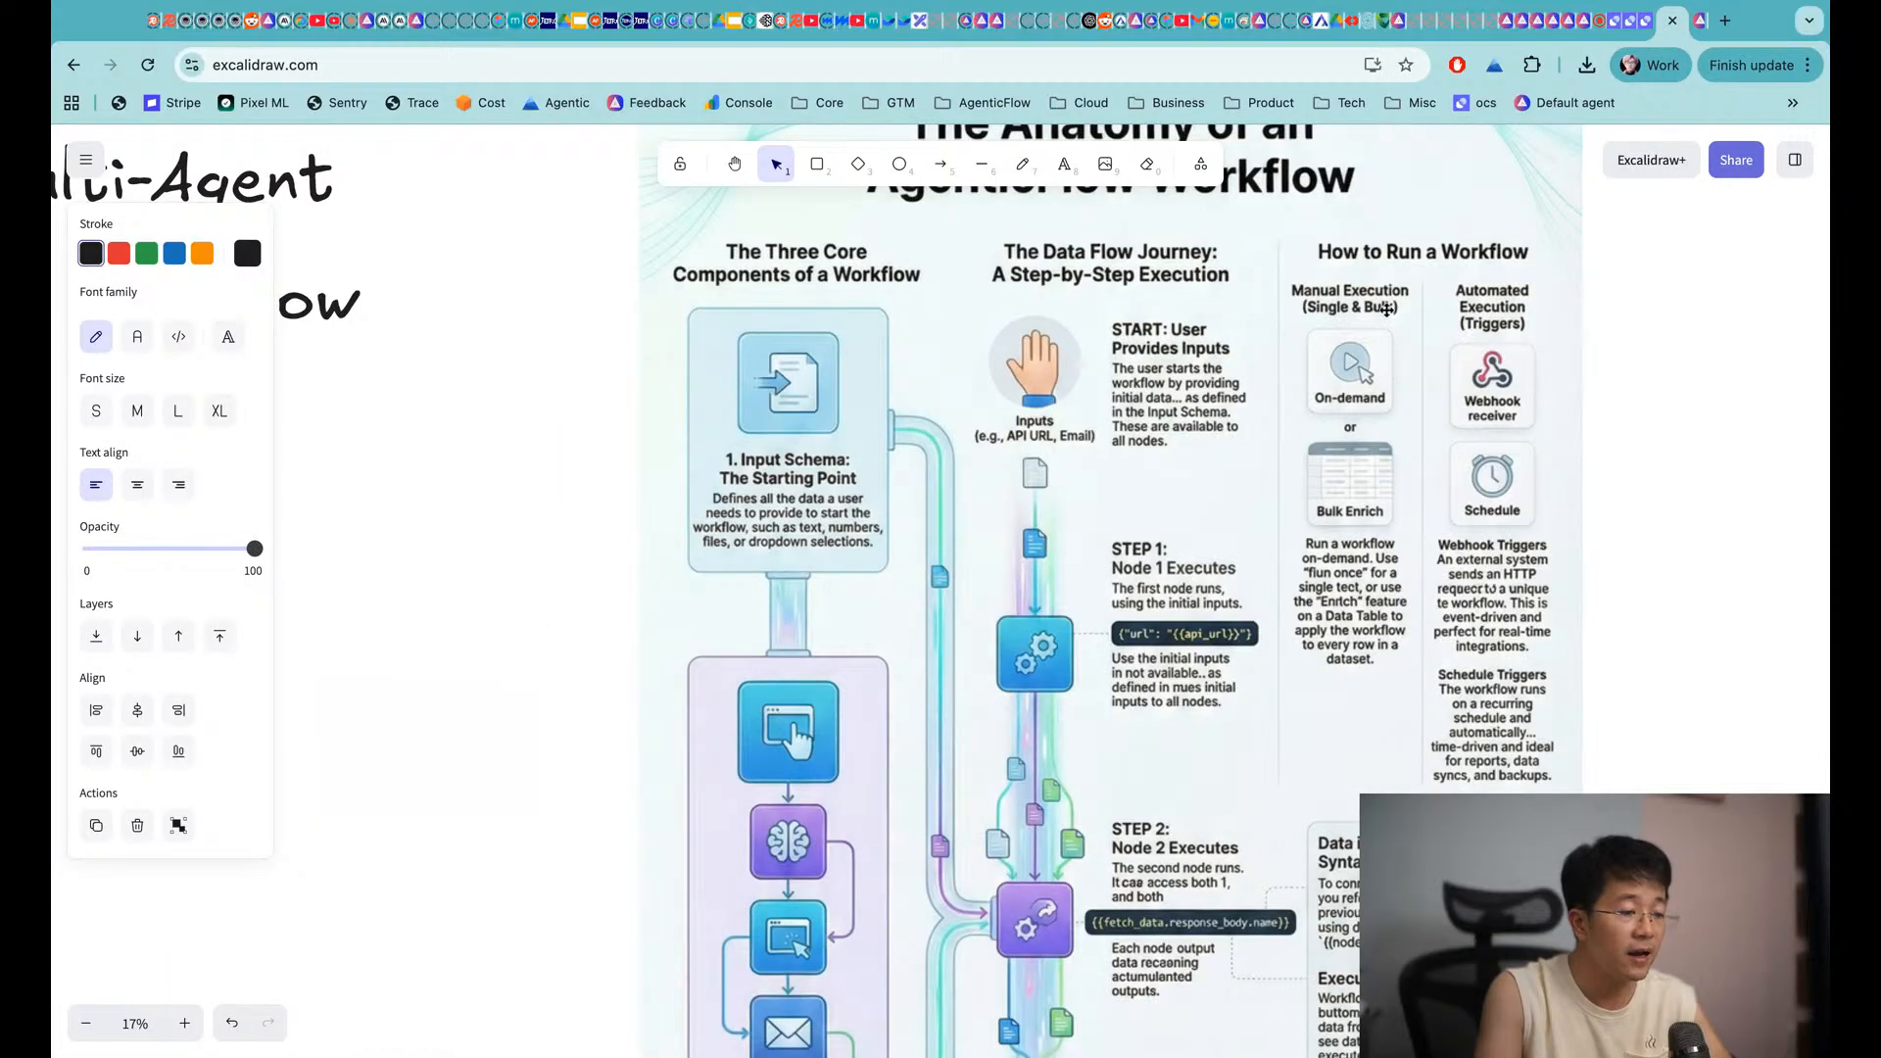
# Pan around the workflow anatomy diagram, then return to the AgenticFlow builder tab
pyautogui.hscroll(1, 1416, 279)
pyautogui.scroll(1, 1416, 279)
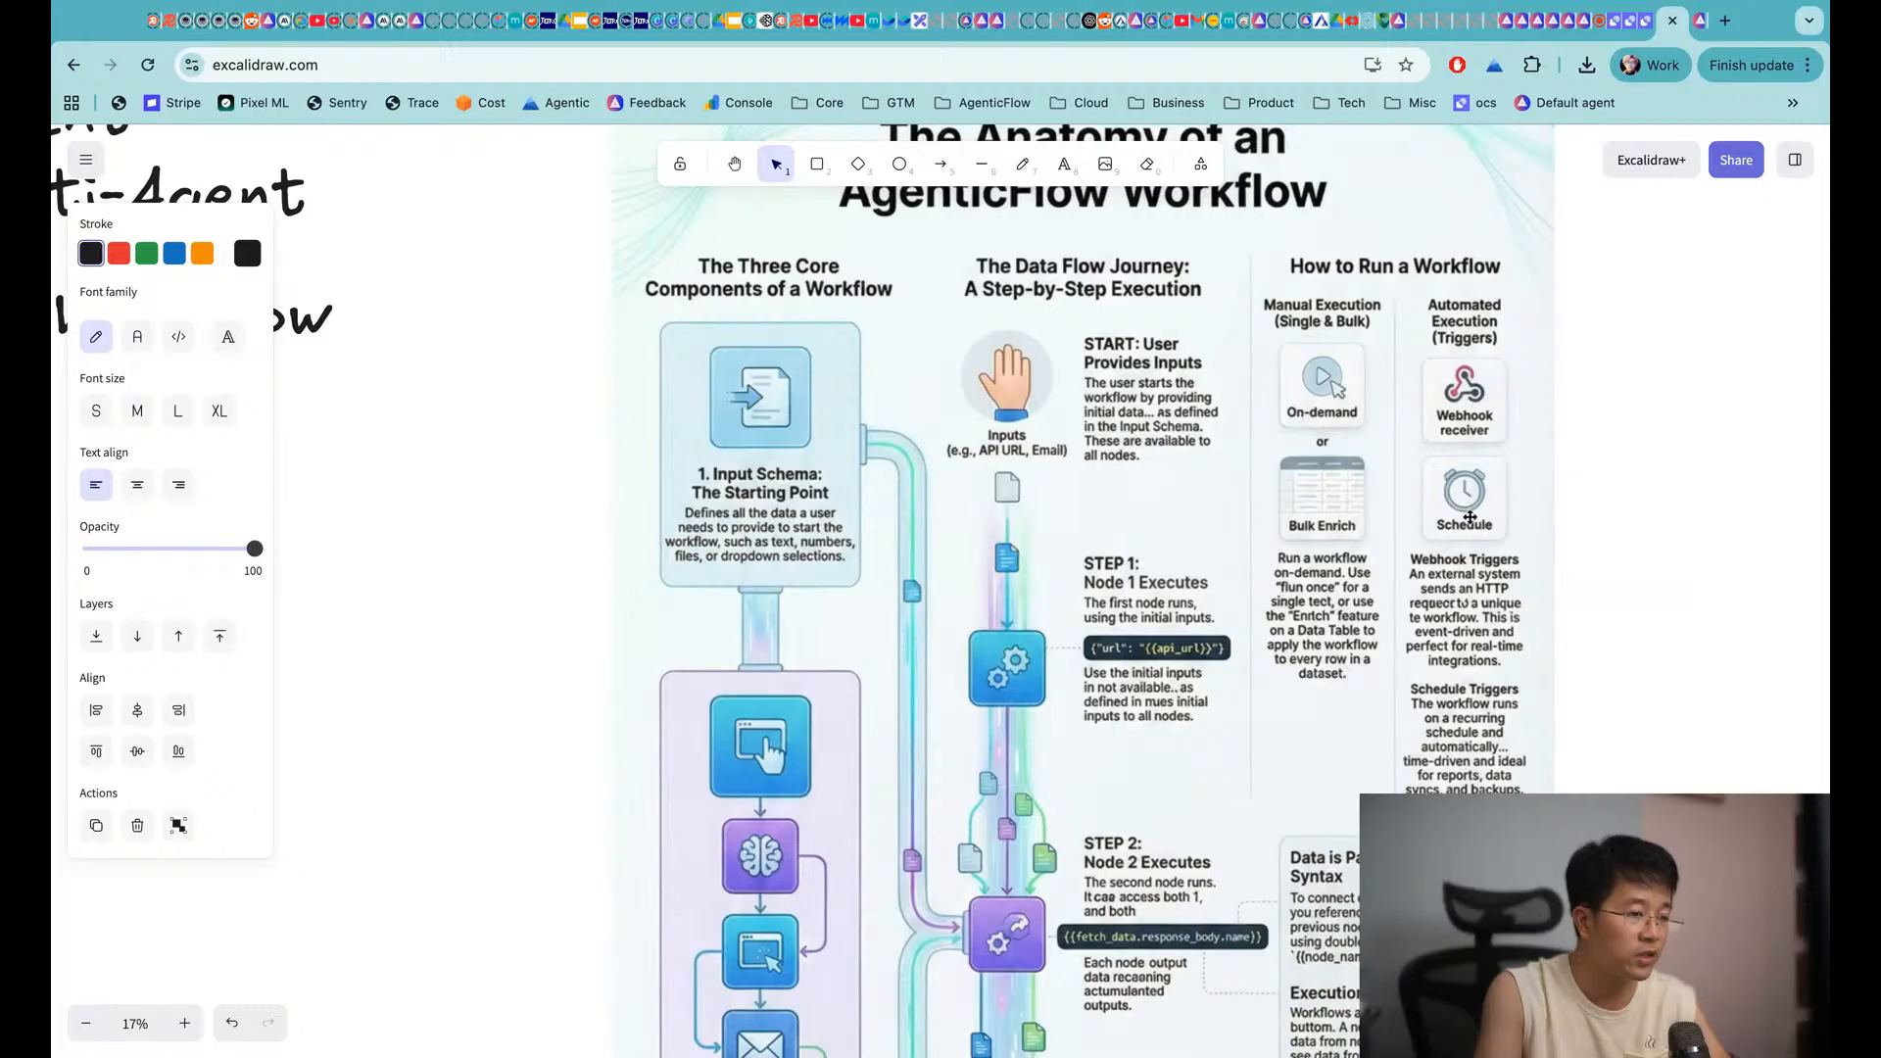
pyautogui.click(1698, 24)
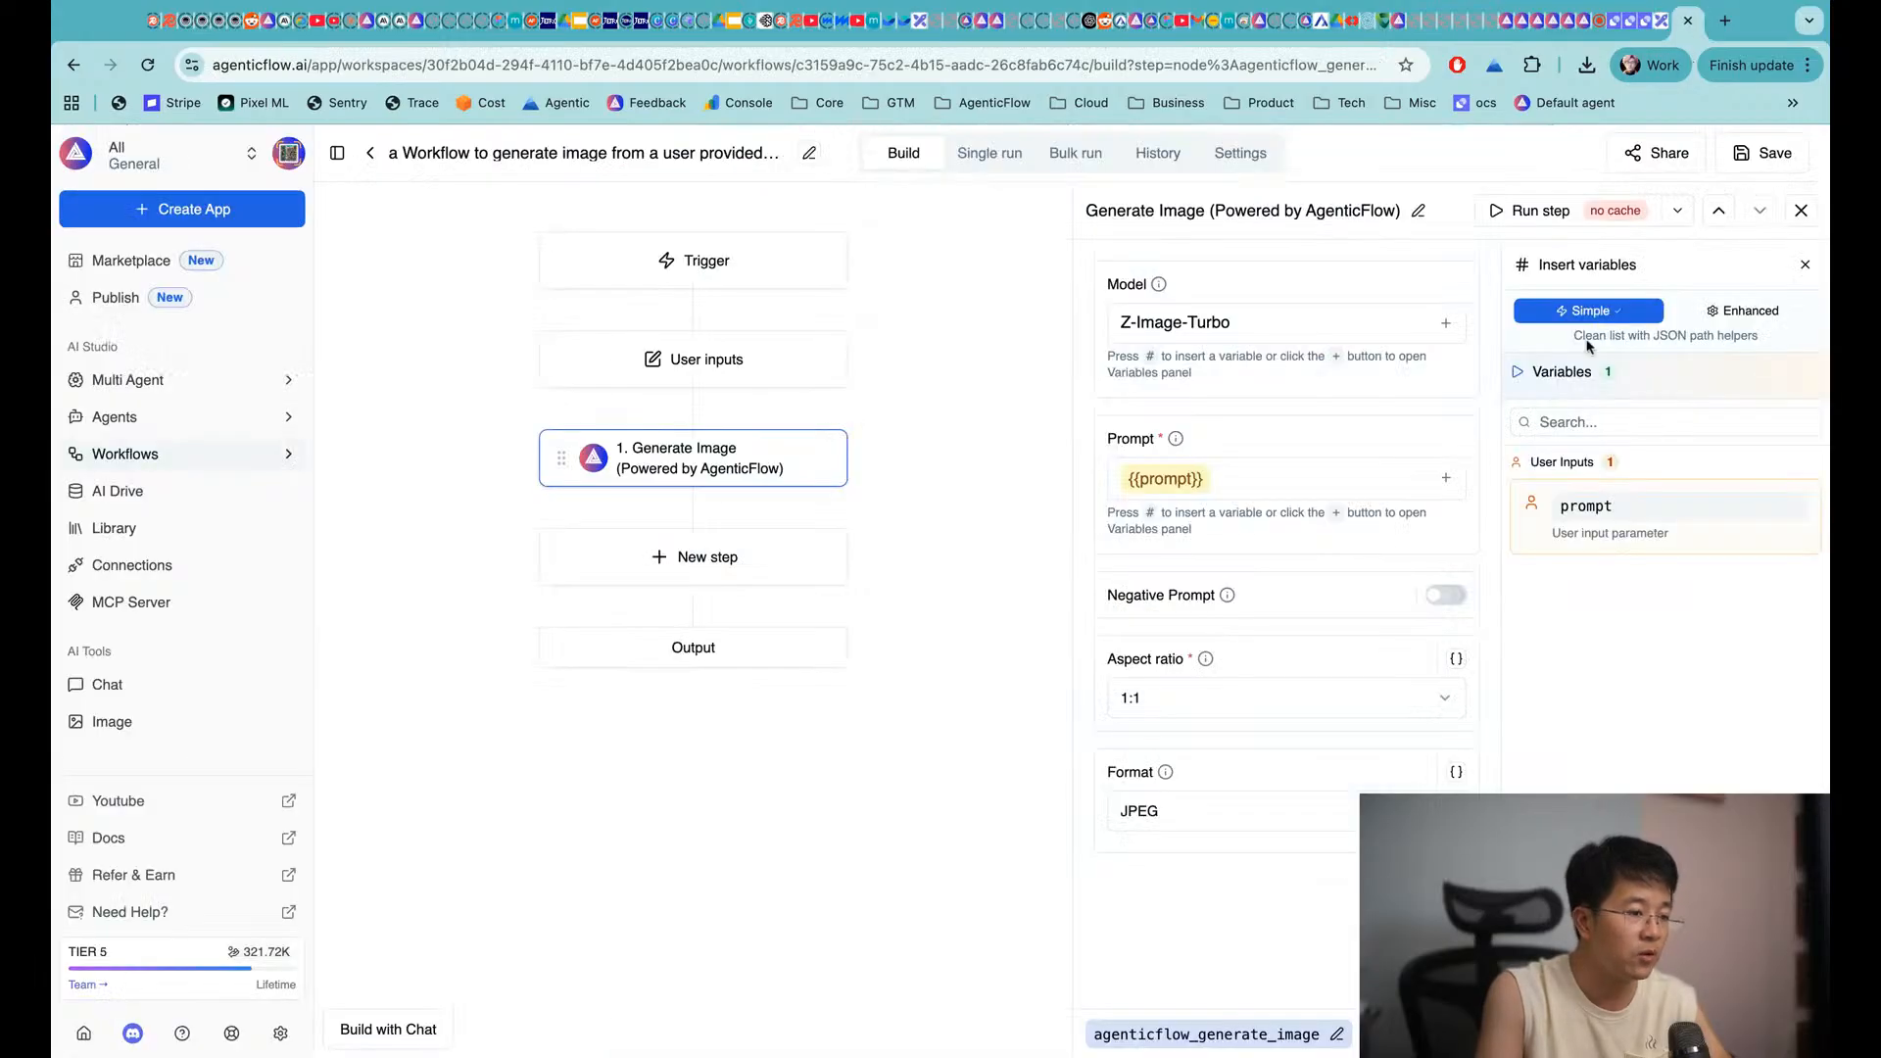
# Test-run the workflow once with prompt 'a beautiful women driving a motorbike', then return to Build
pyautogui.click(992, 154)
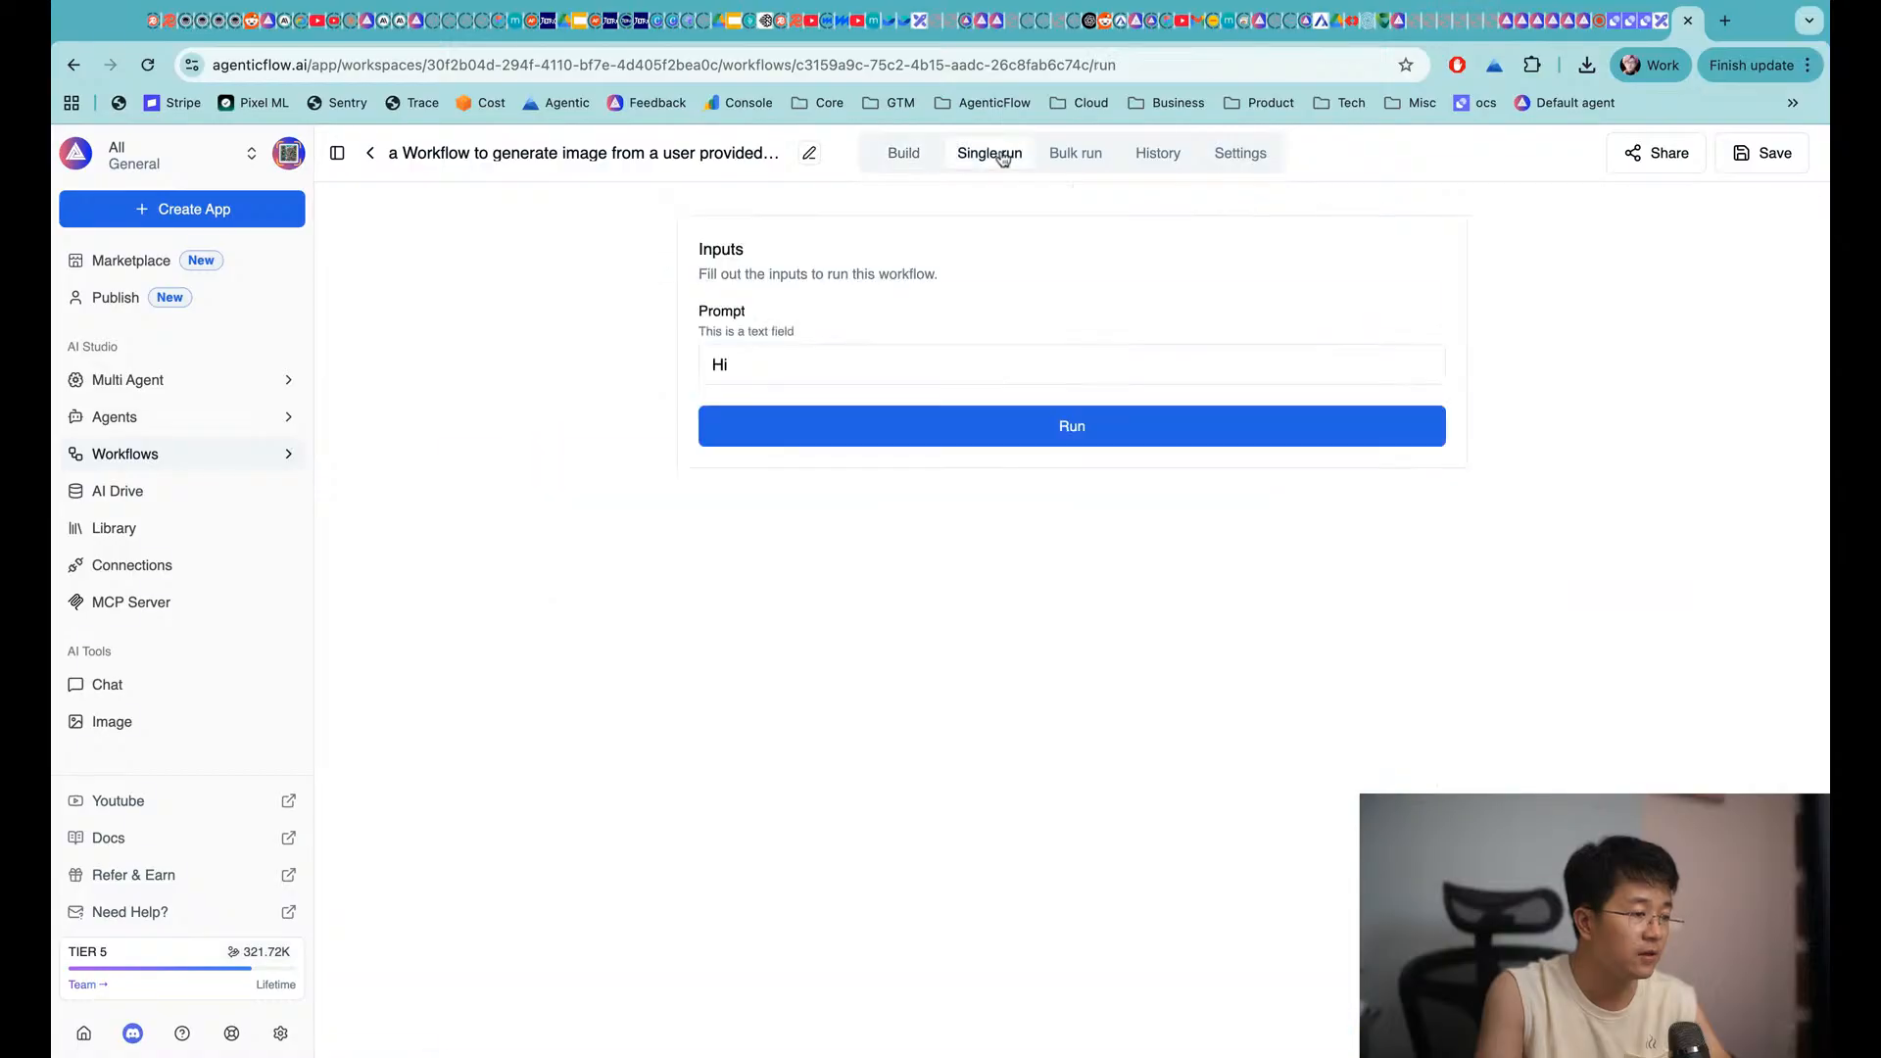
pyautogui.click(805, 364)
pyautogui.press('BackSpace')
pyautogui.press('BackSpace')
pyautogui.write('a beau')
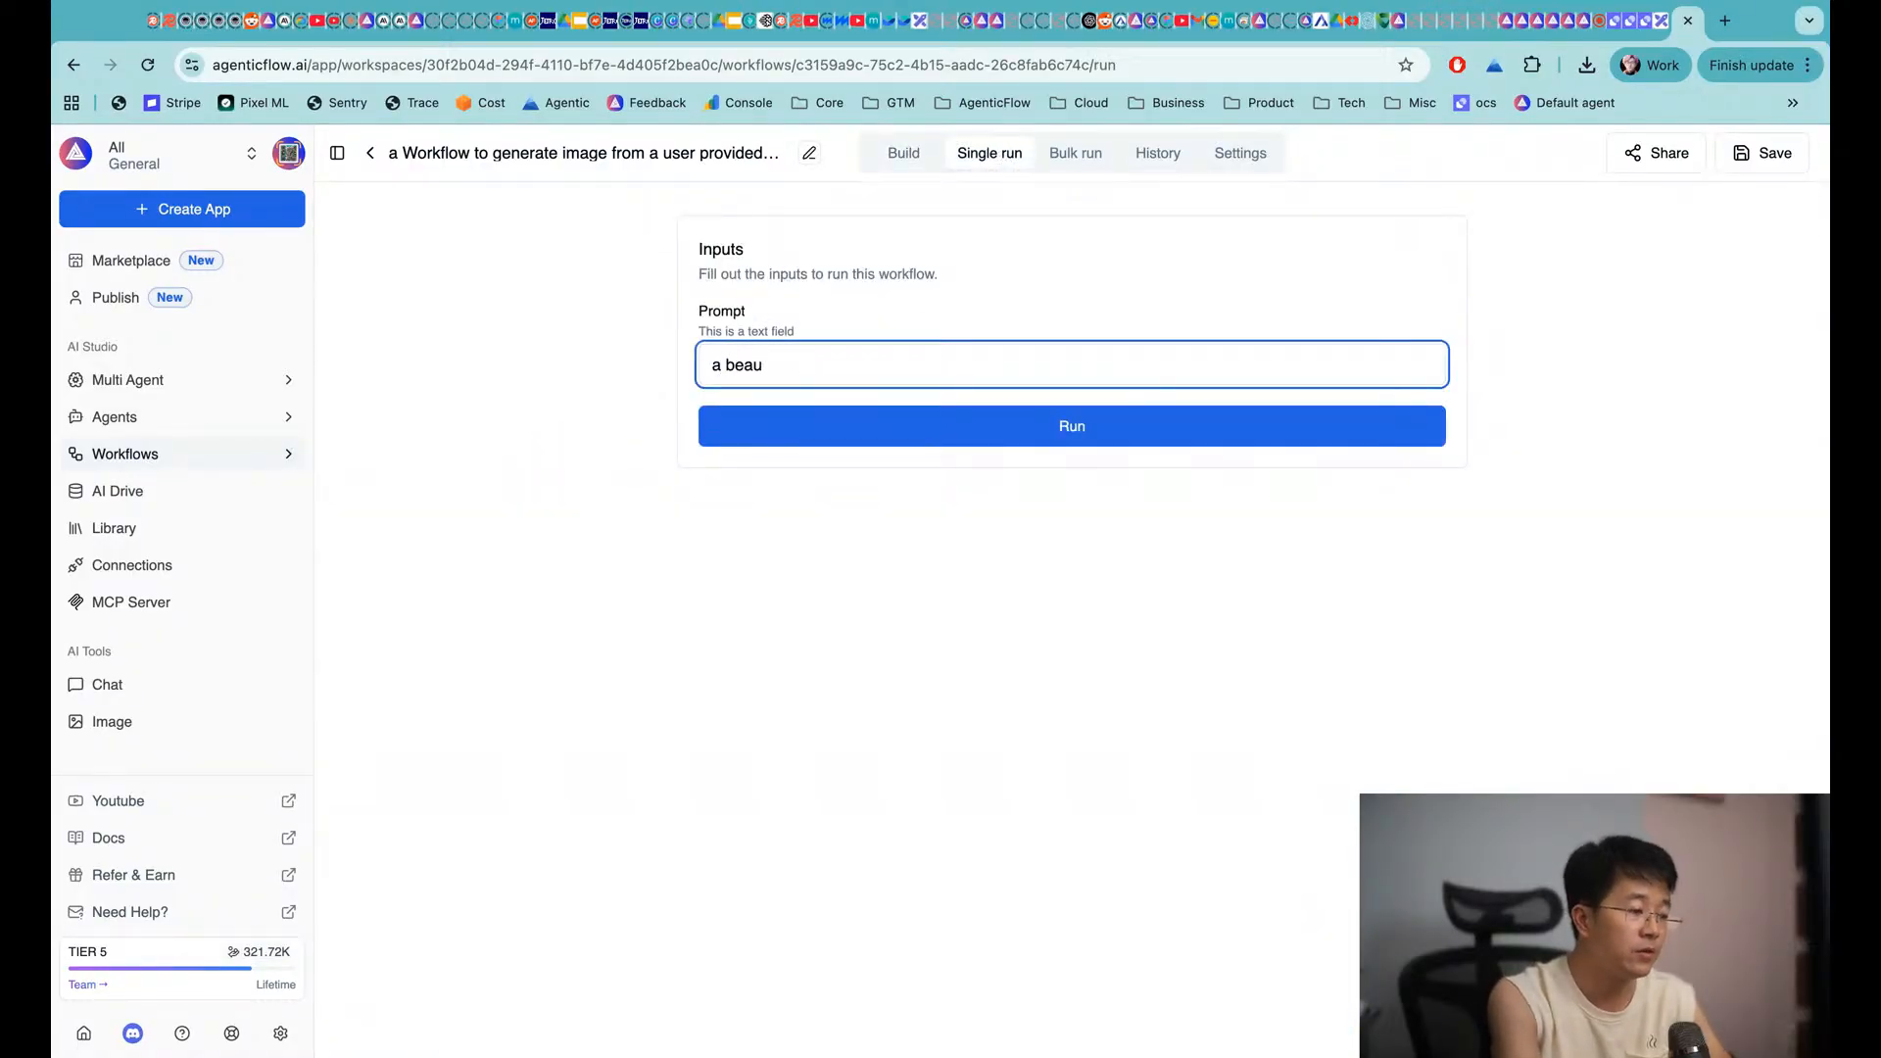
pyautogui.write('tiful women')
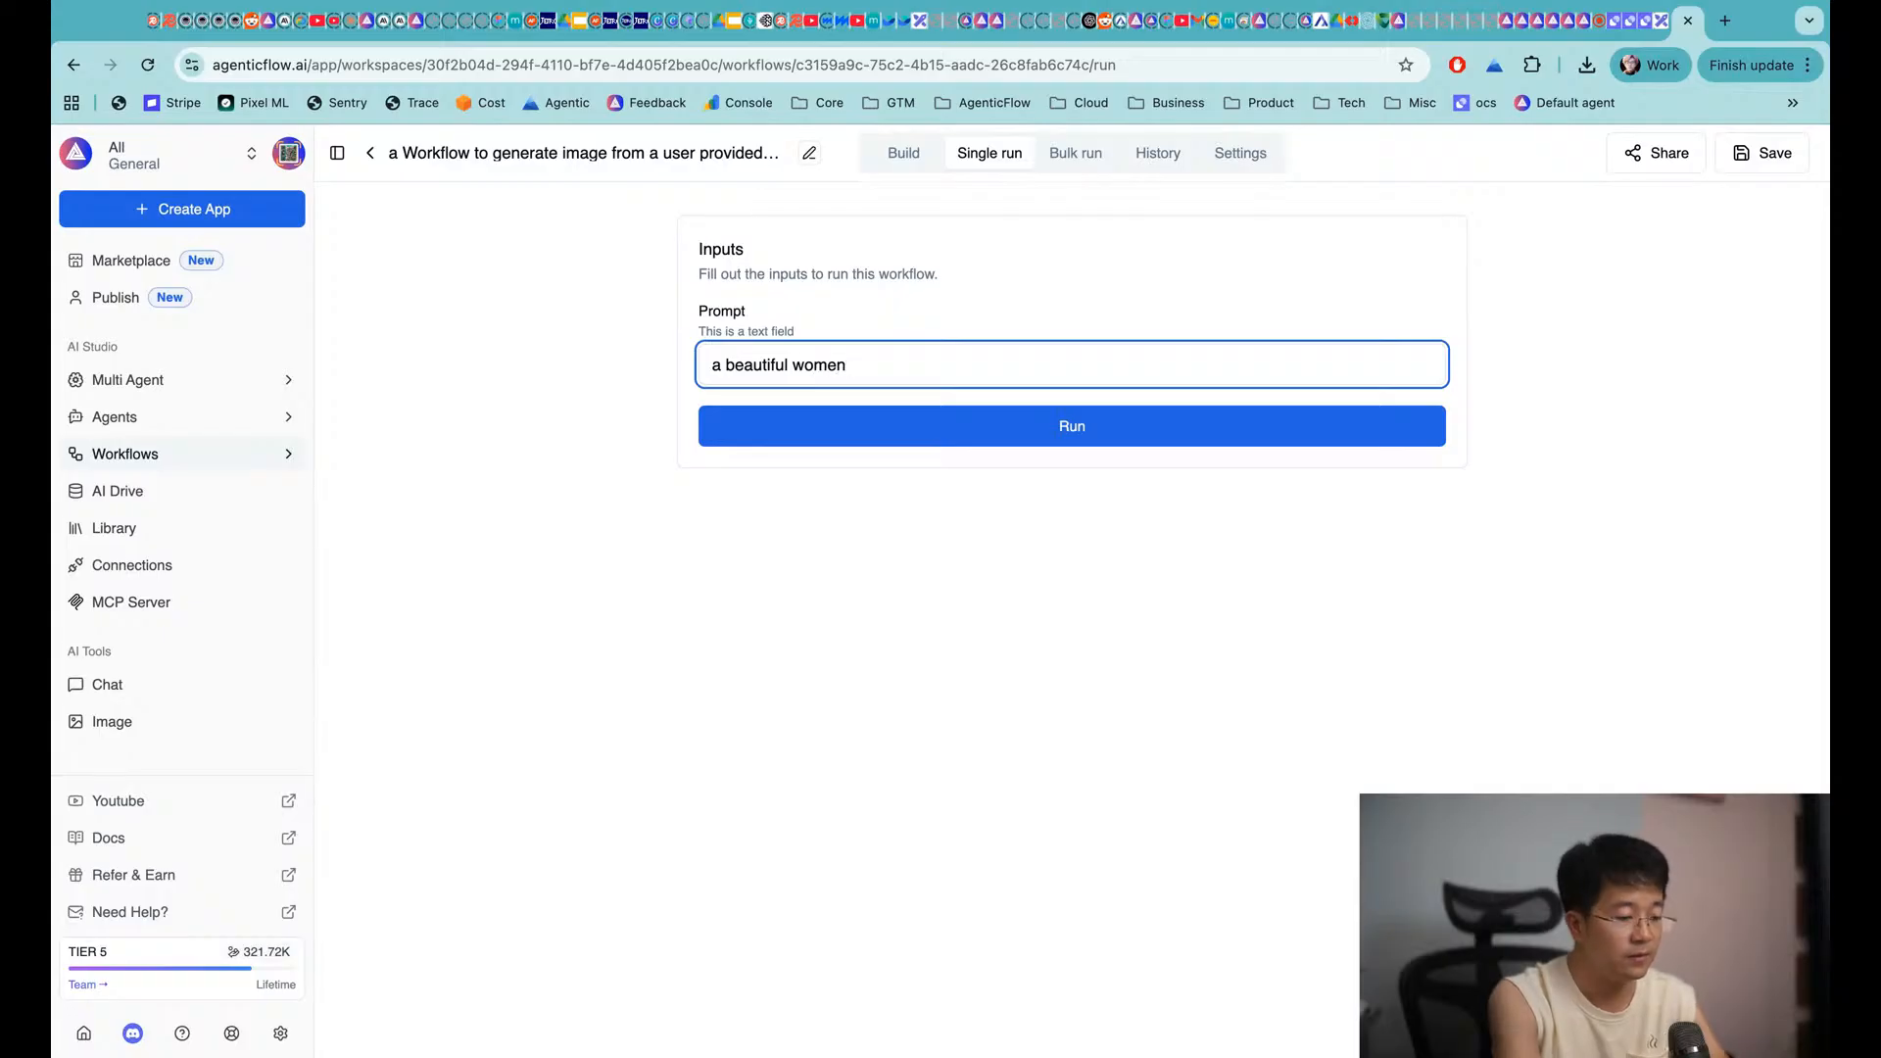
pyautogui.write(' driving a ')
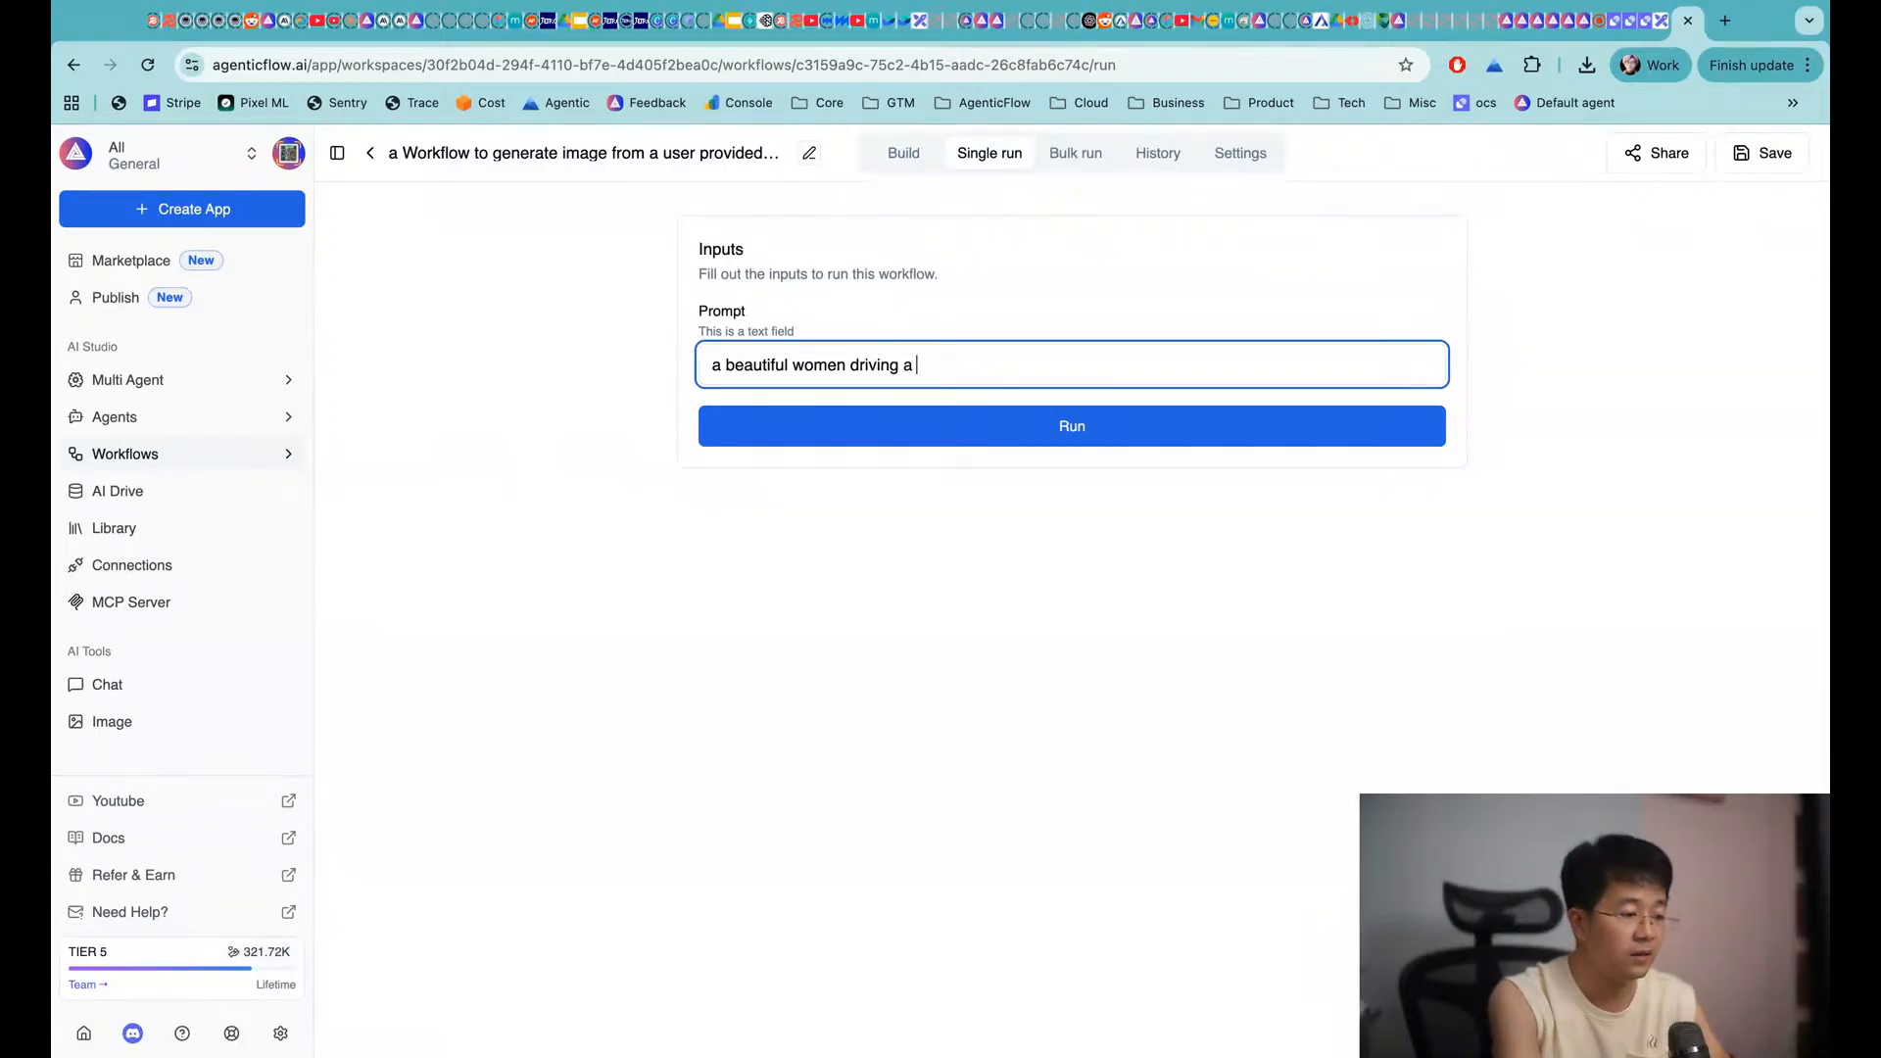
pyautogui.write('motorbike')
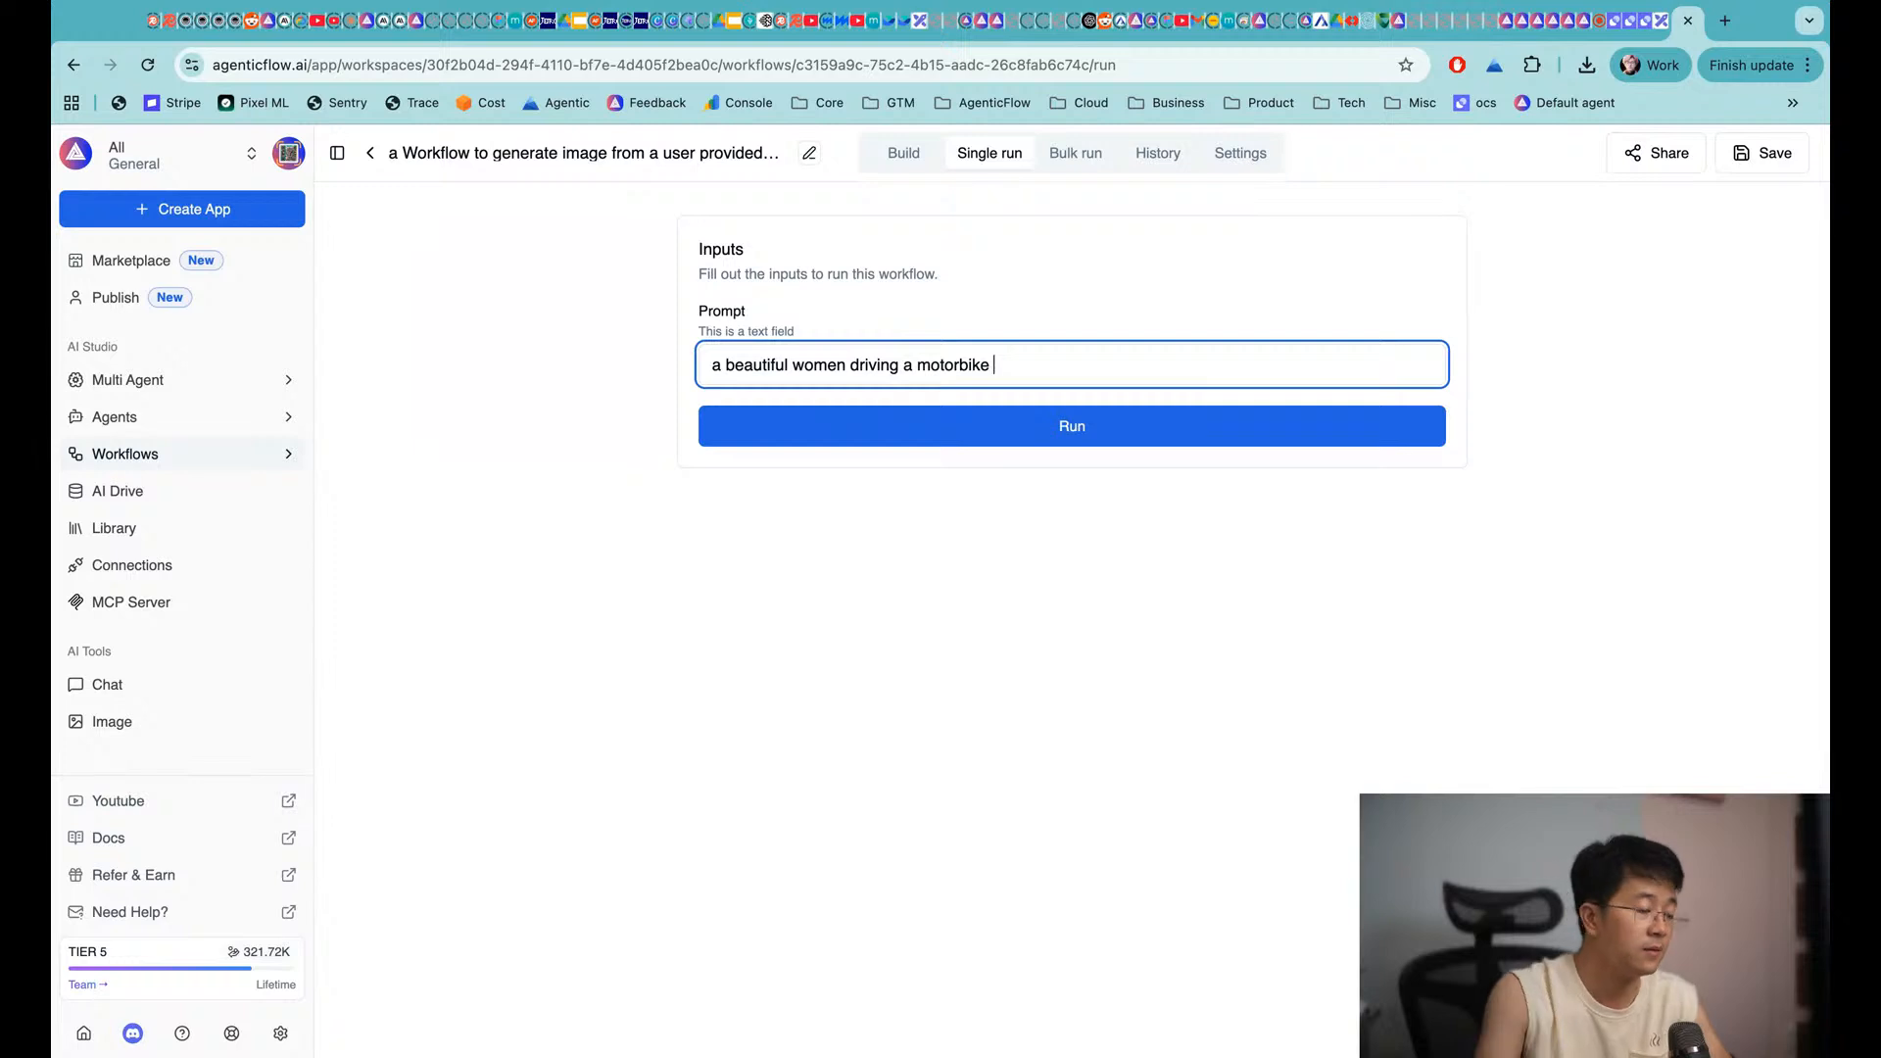
pyautogui.click(1082, 443)
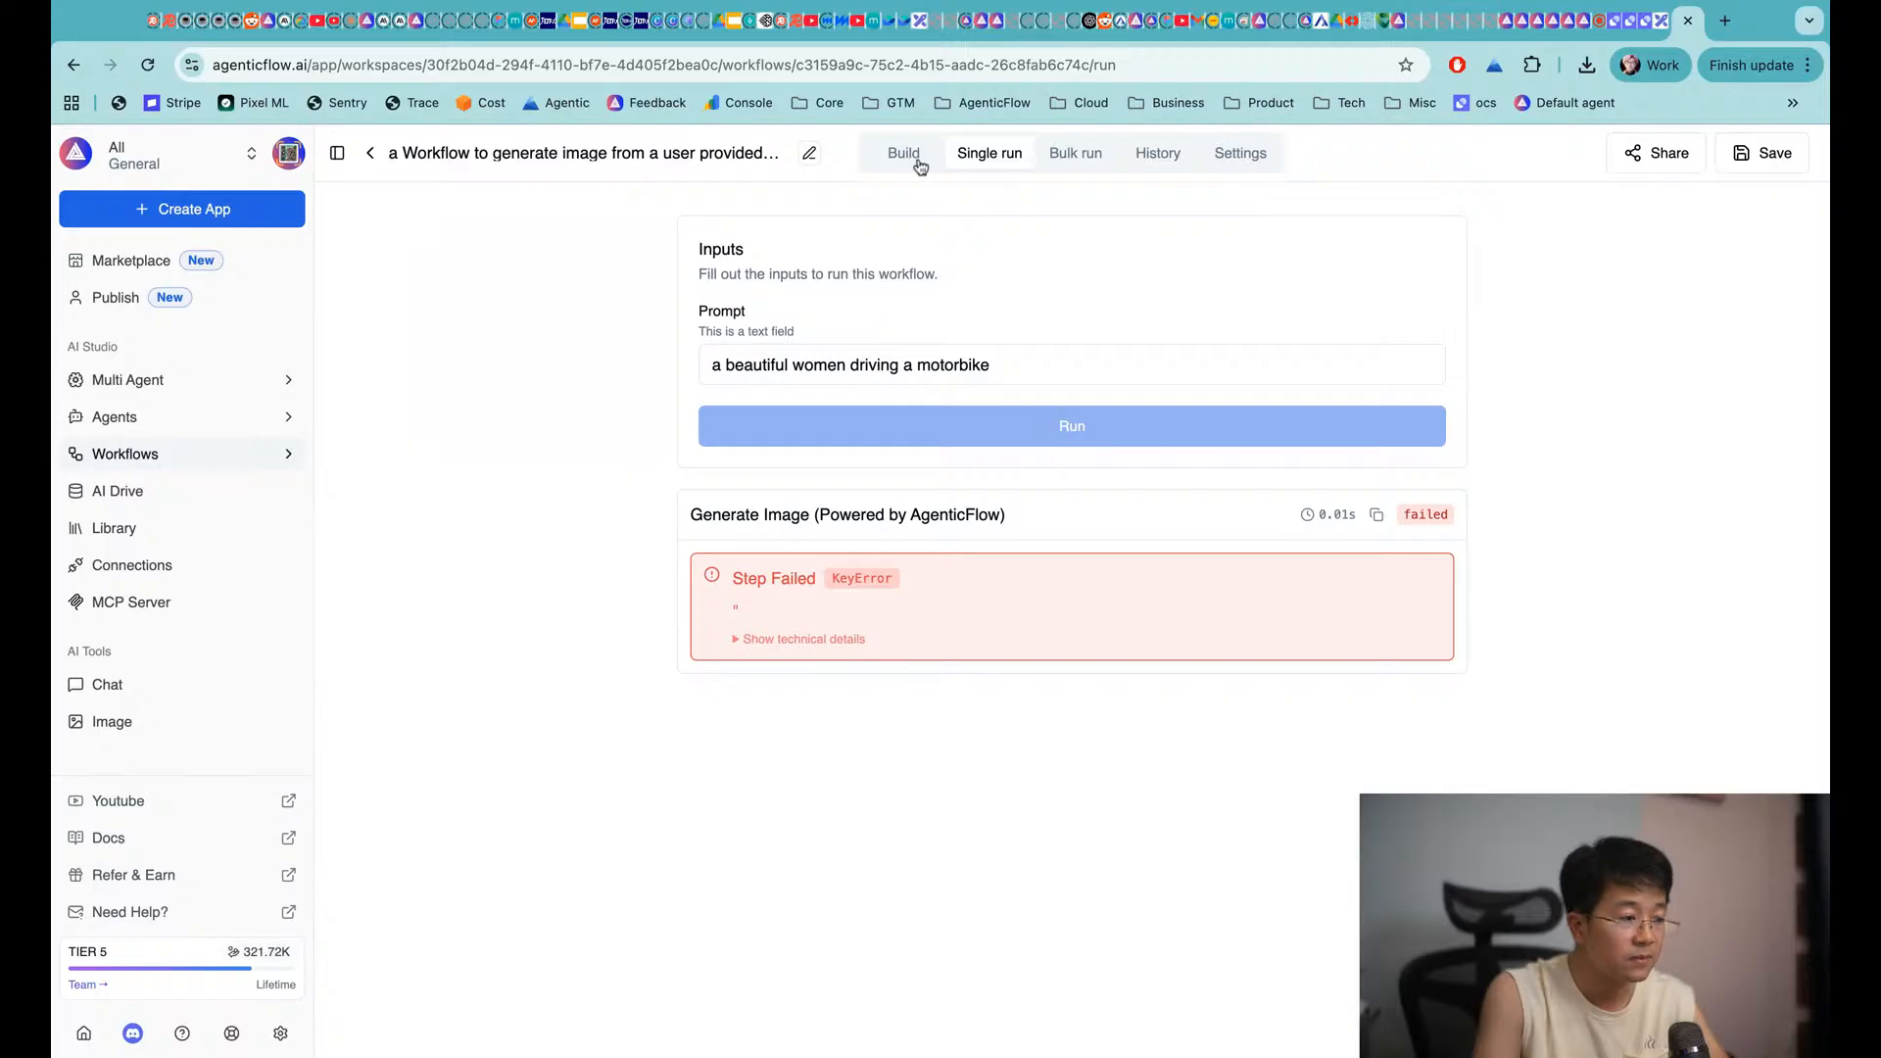
pyautogui.click(915, 159)
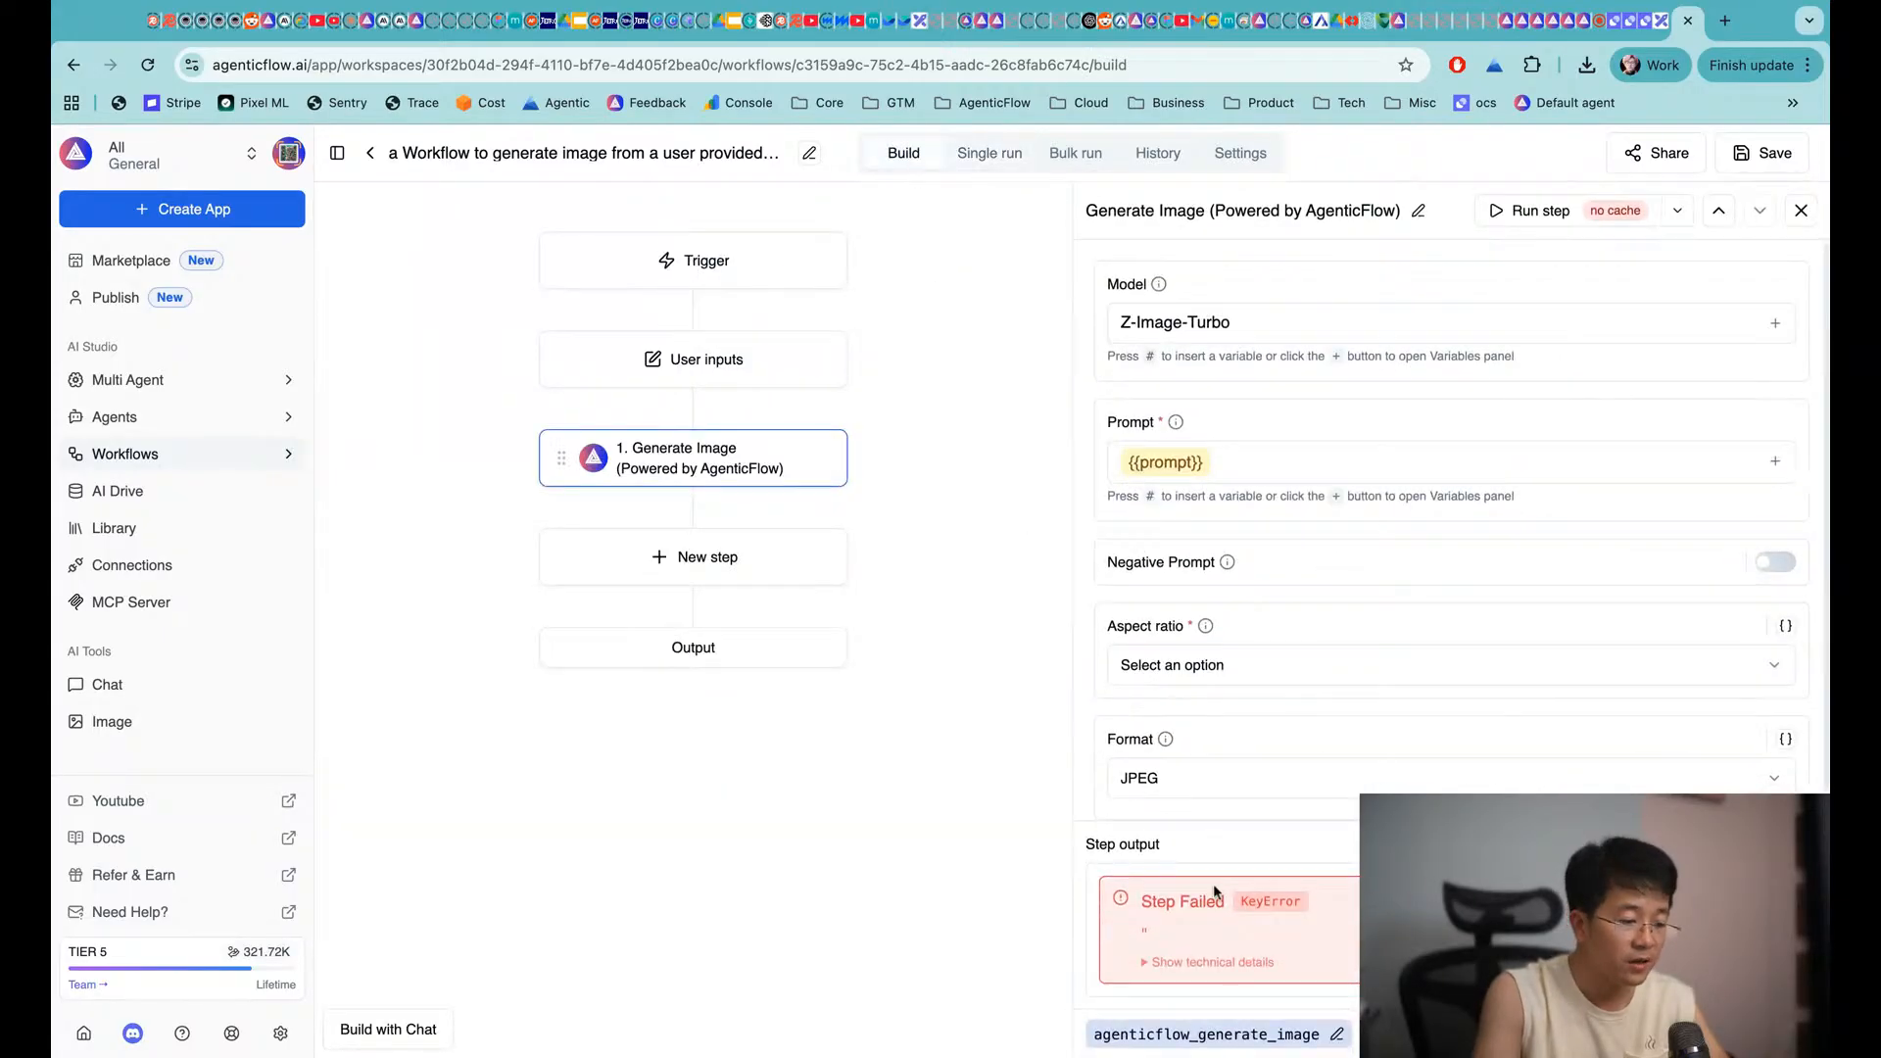
# Check the KeyError's technical details, then set Generate Image's aspect ratio to 9:16 and save
pyautogui.click(1215, 962)
pyautogui.scroll(-3, 1235, 931)
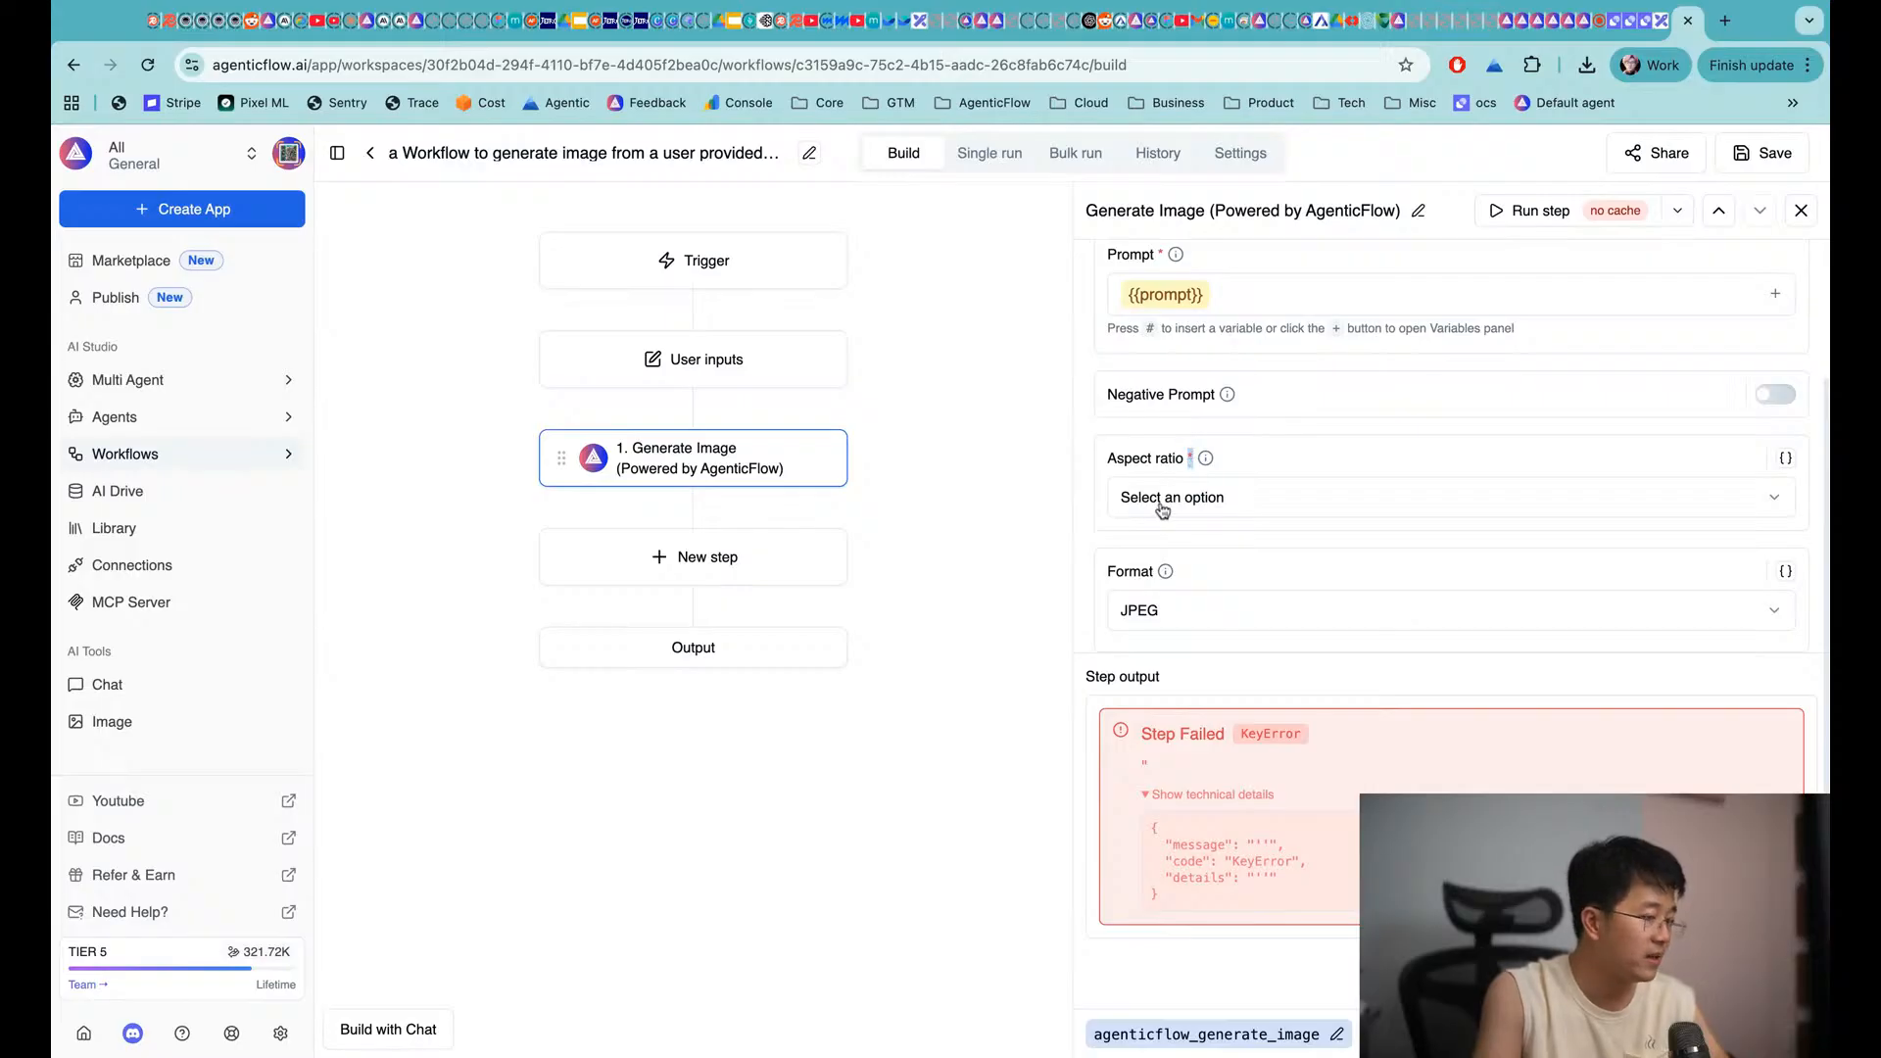
pyautogui.click(1748, 504)
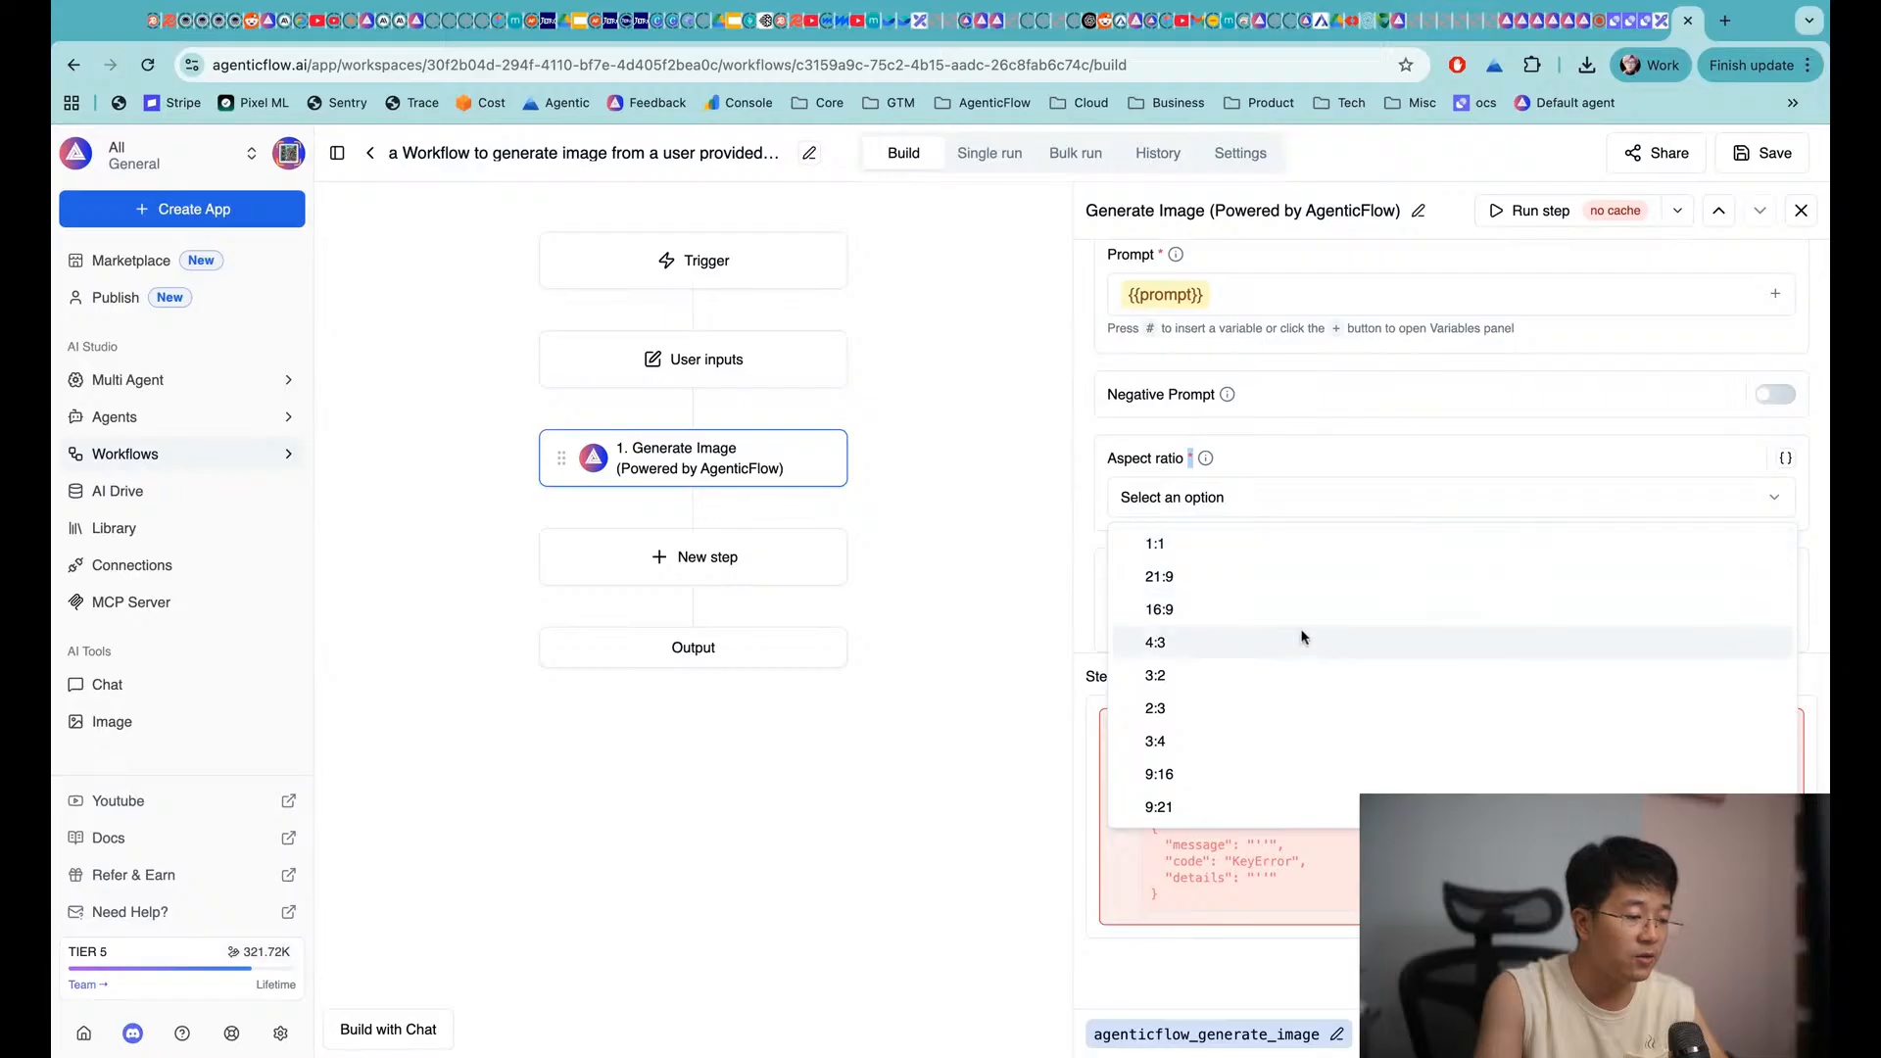
pyautogui.click(1173, 773)
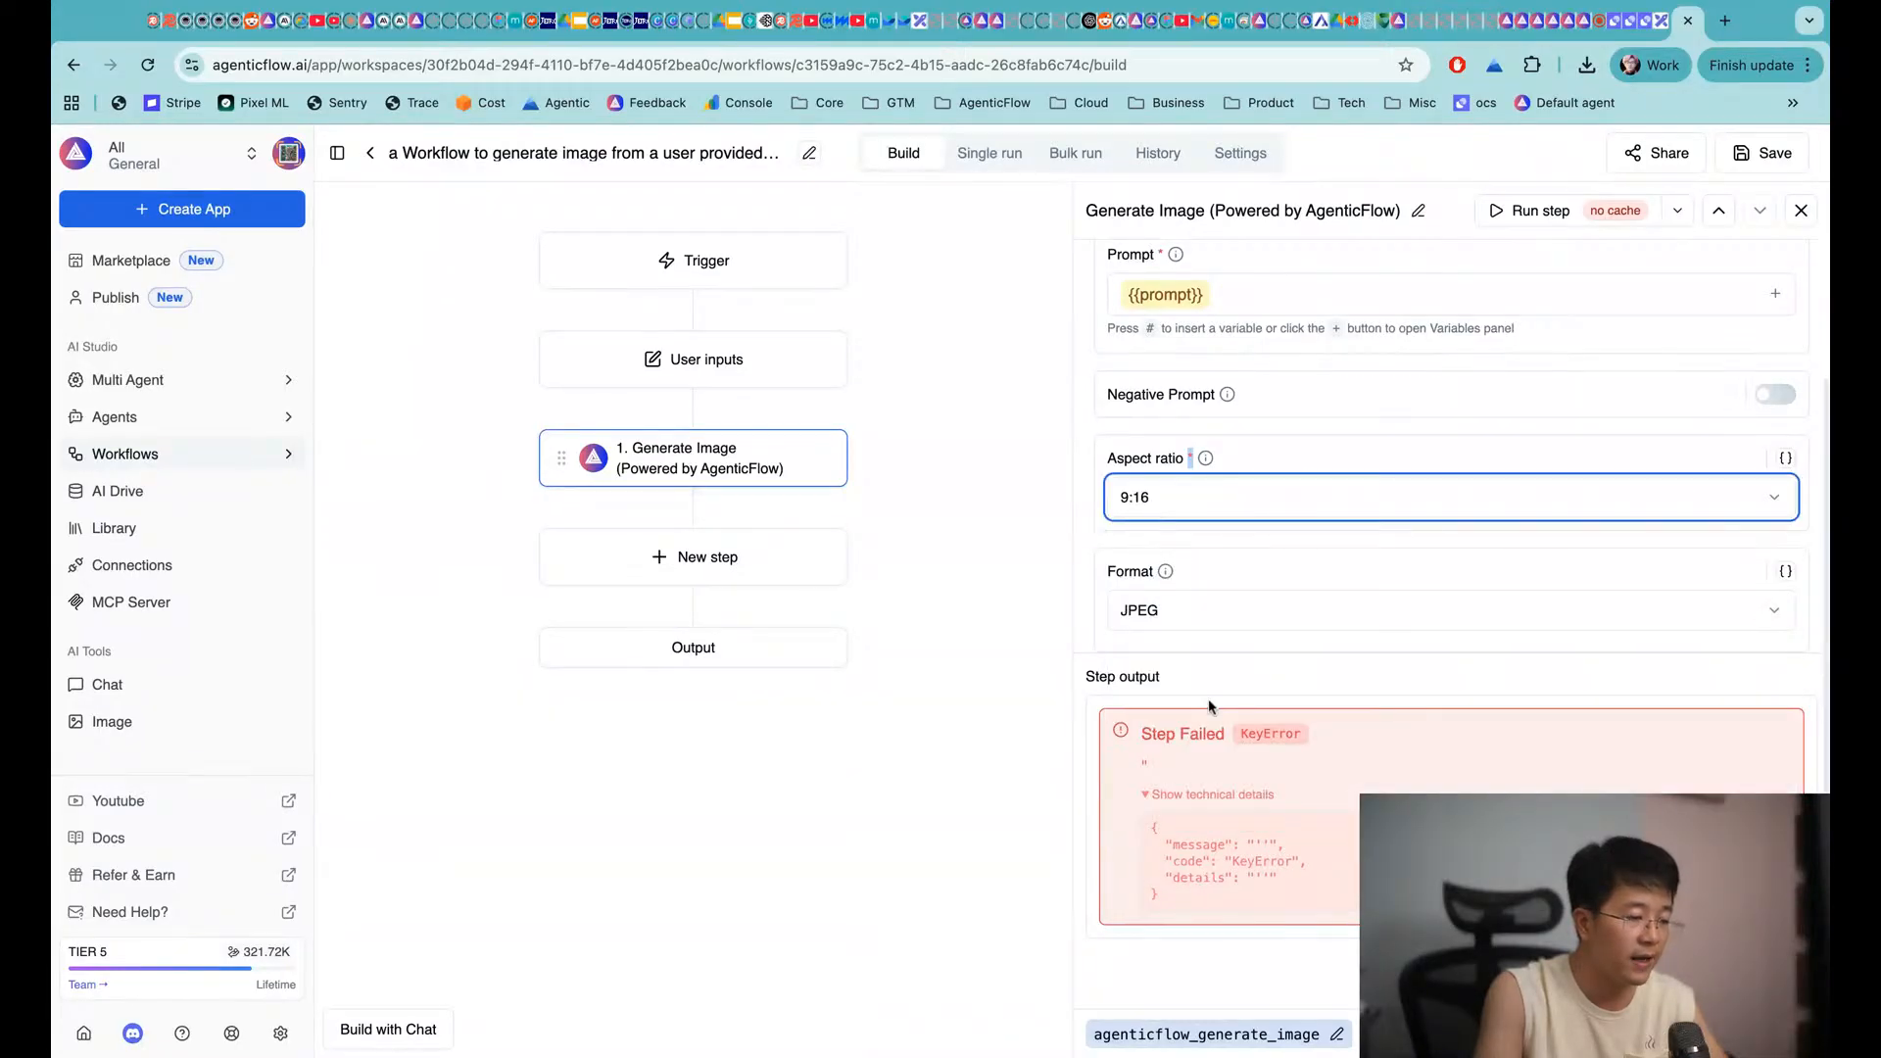
pyautogui.click(1764, 157)
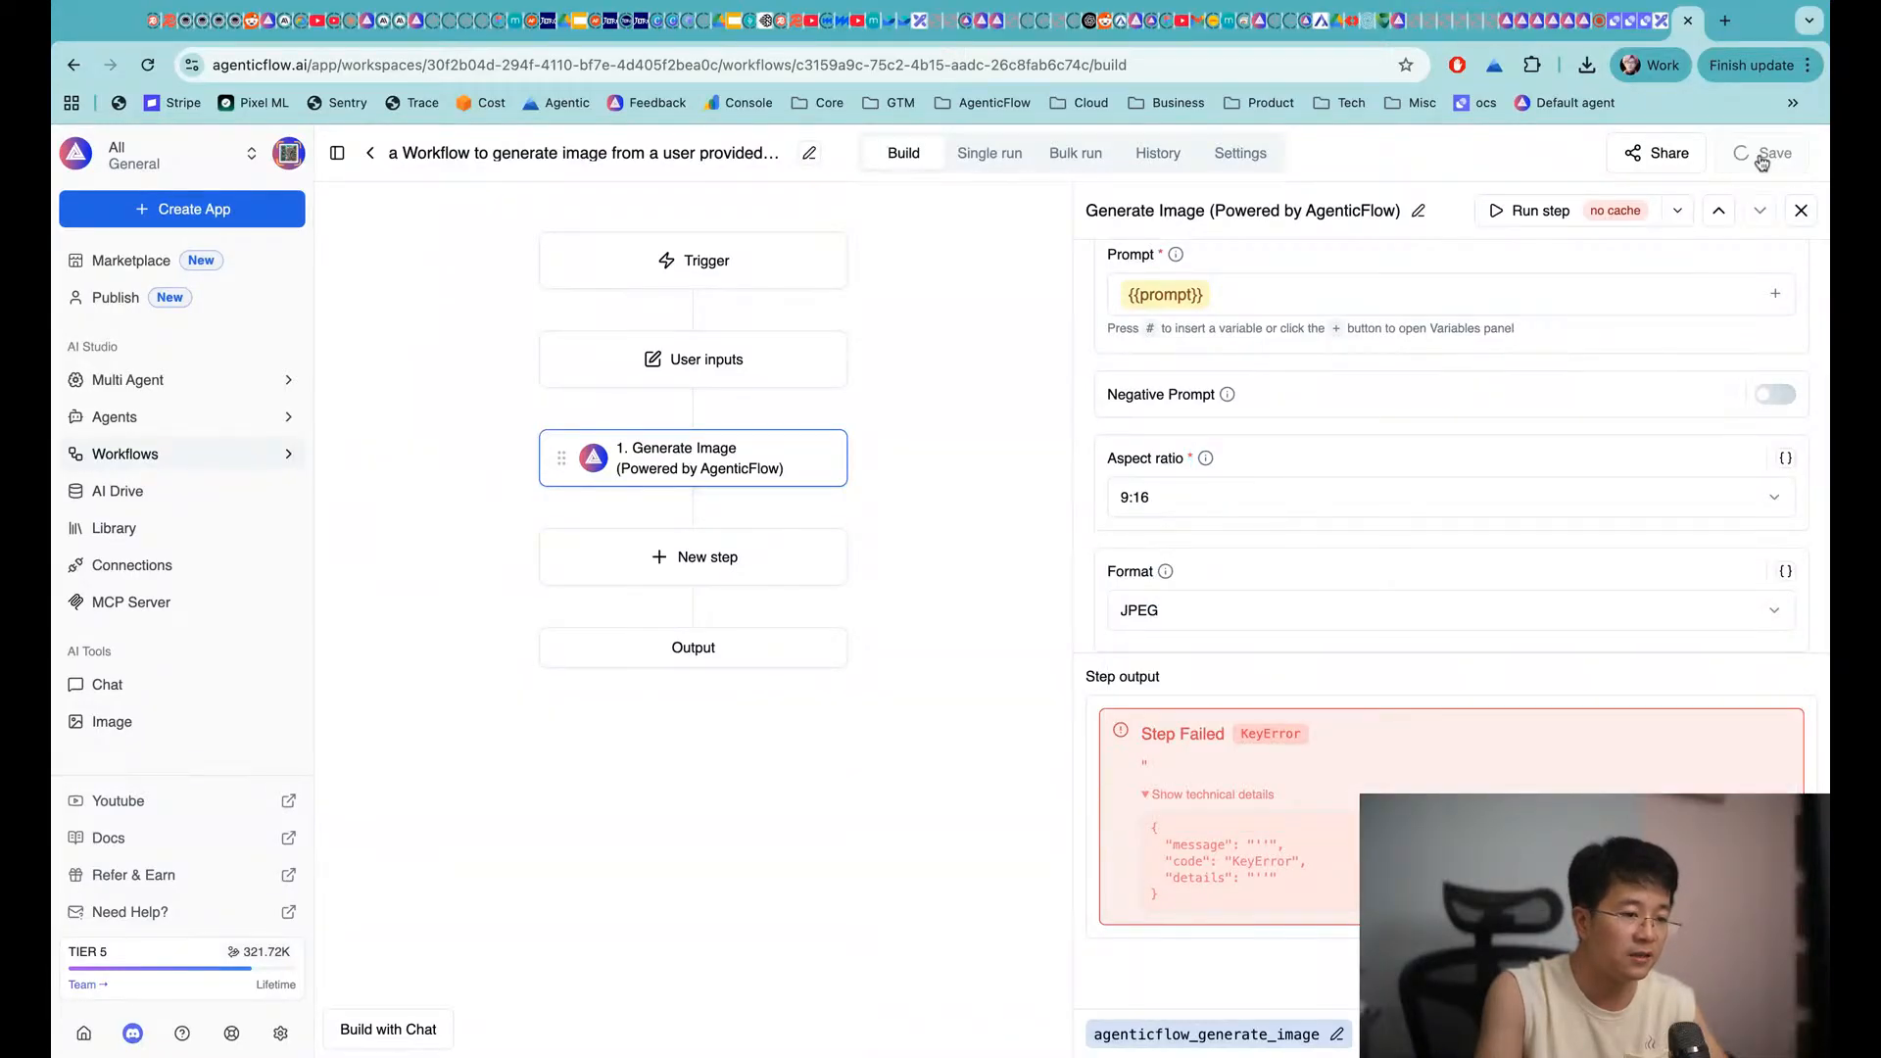
# Single-run the workflow with prompt 'a beautiful women from italy driving a motorbike' and view the generated portrait
pyautogui.click(975, 157)
pyautogui.tripleClick(911, 367)
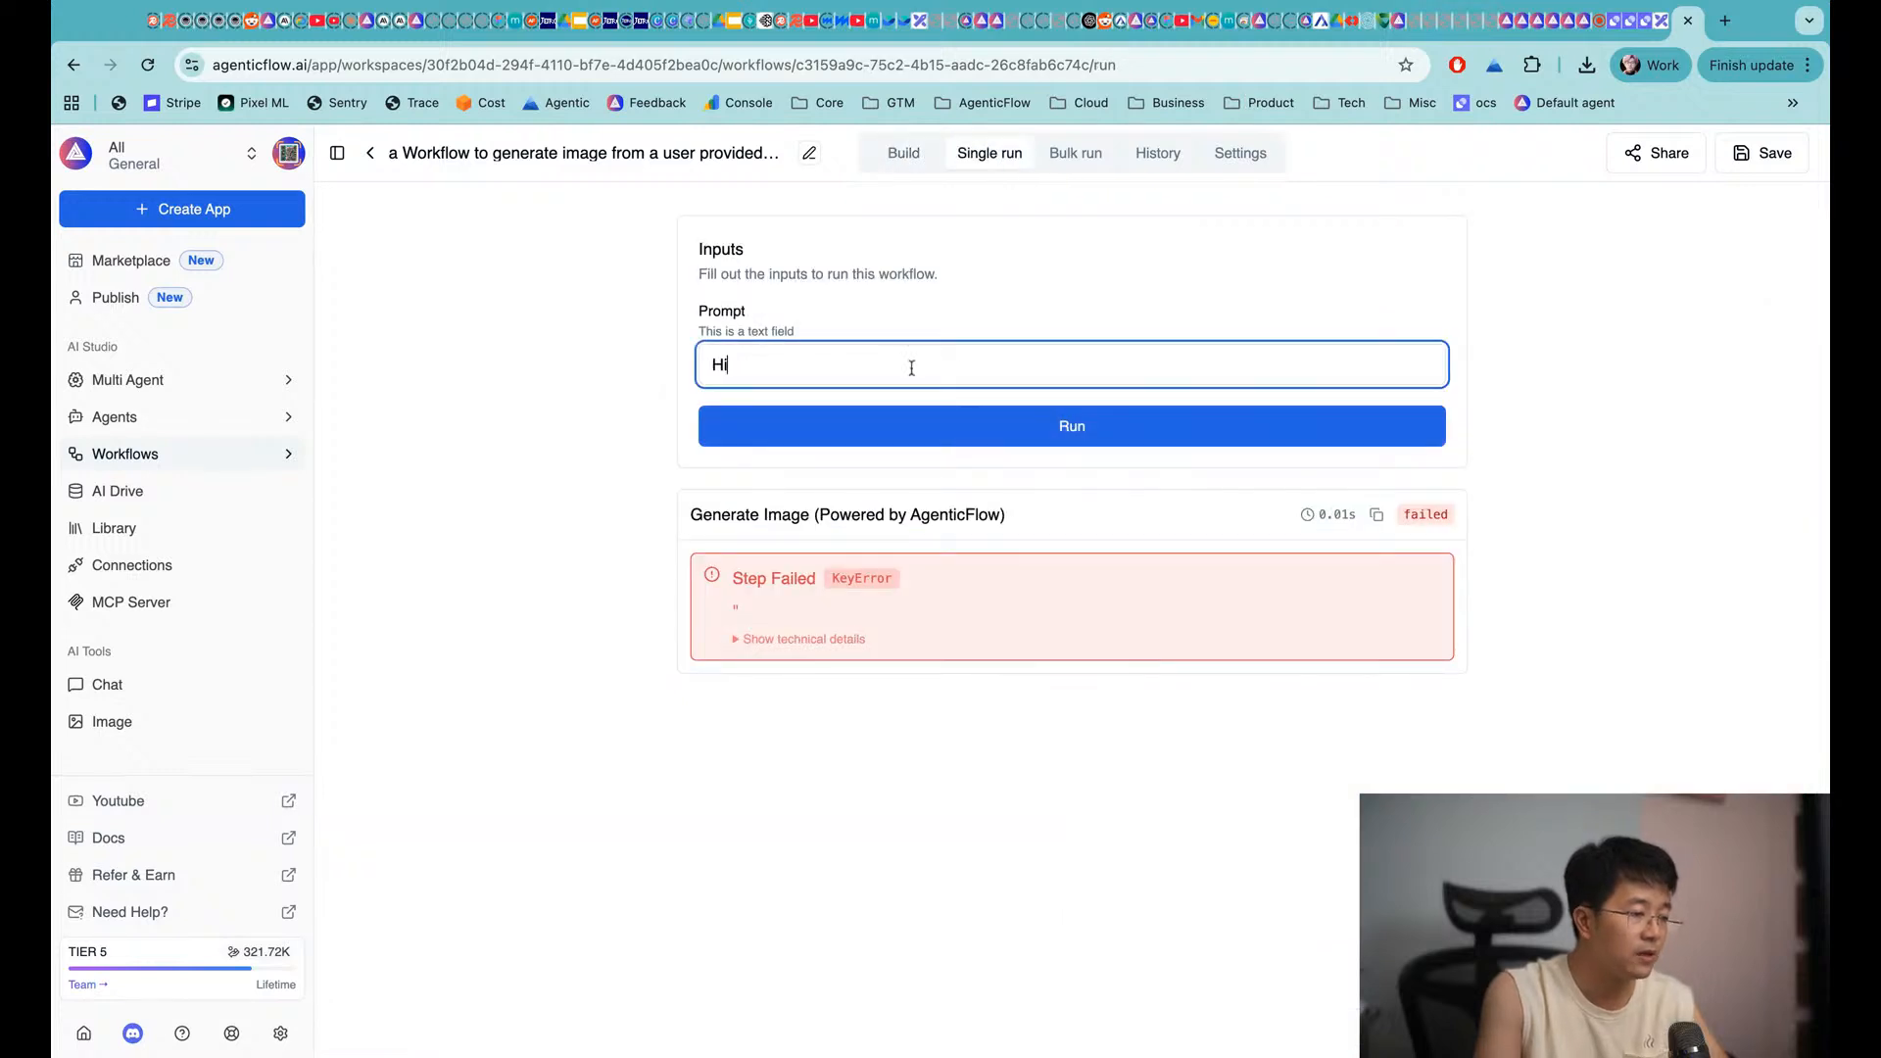
pyautogui.write('a bue')
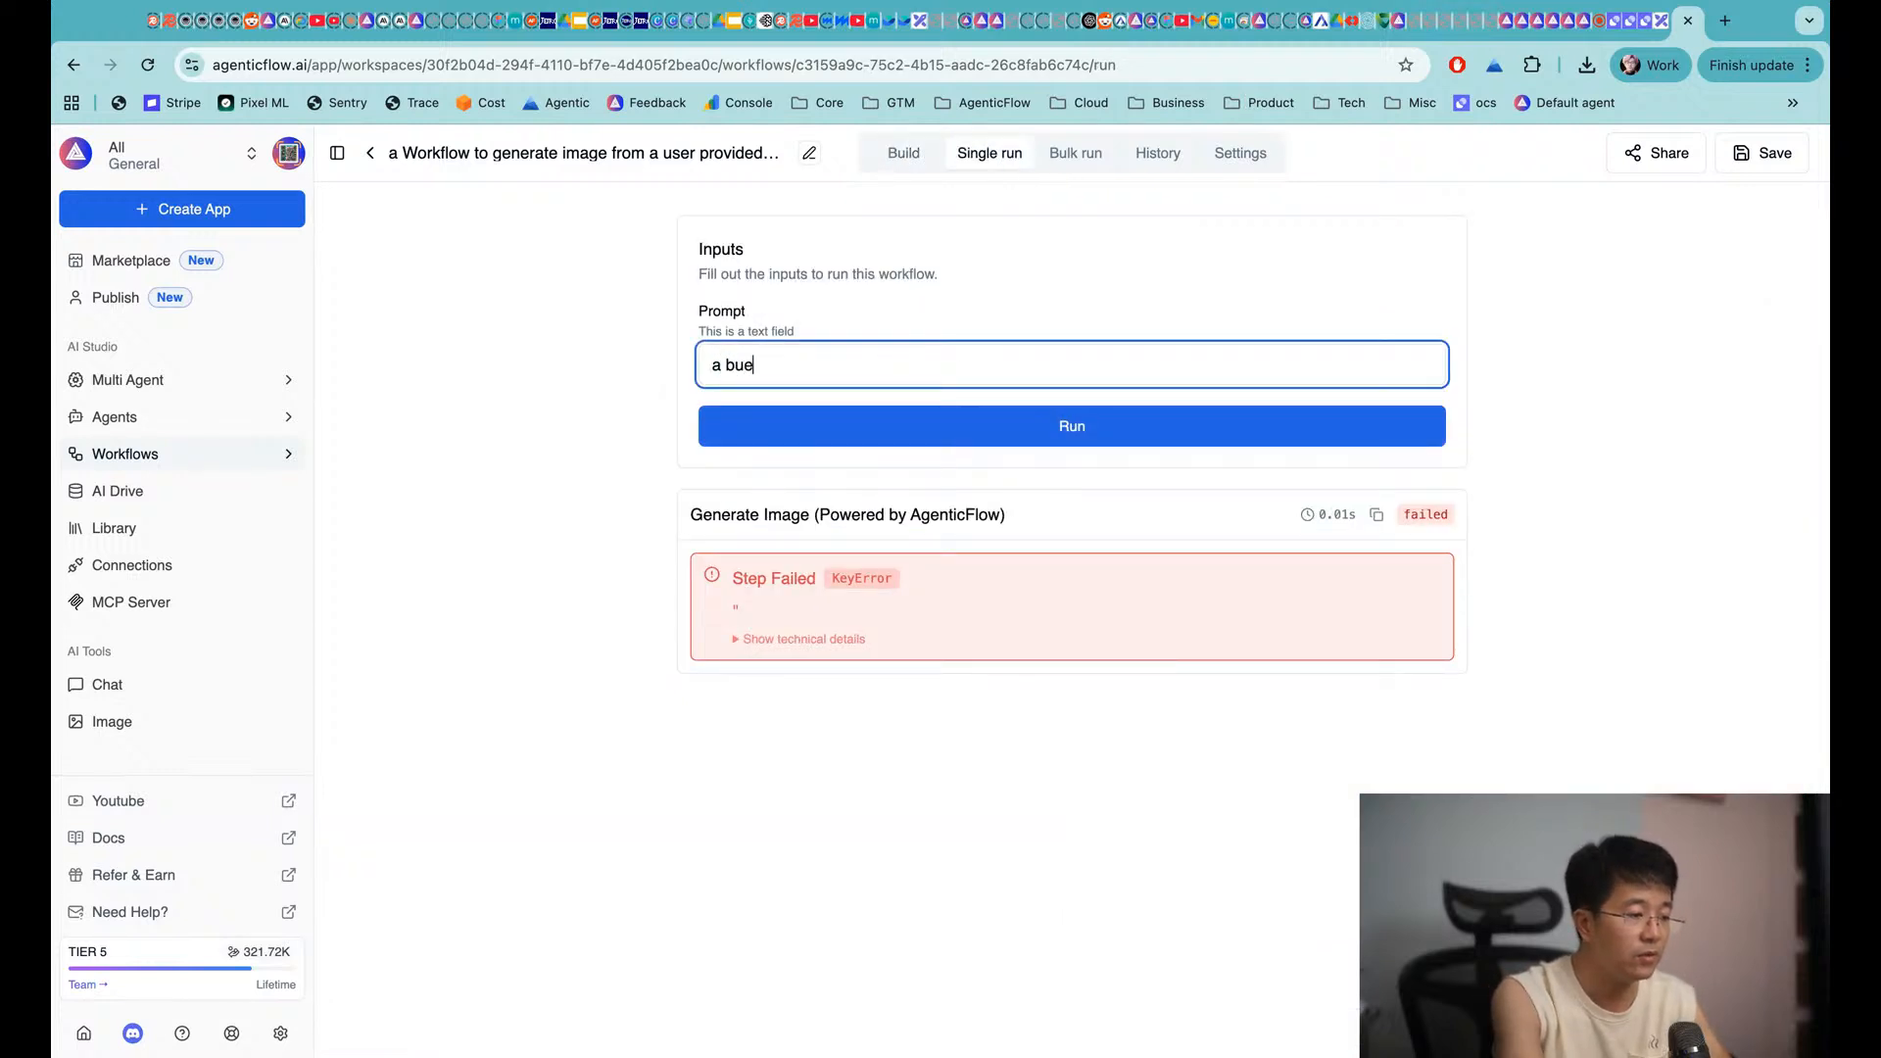
pyautogui.press('BackSpace')
pyautogui.press('BackSpace')
pyautogui.write('eautiful wo')
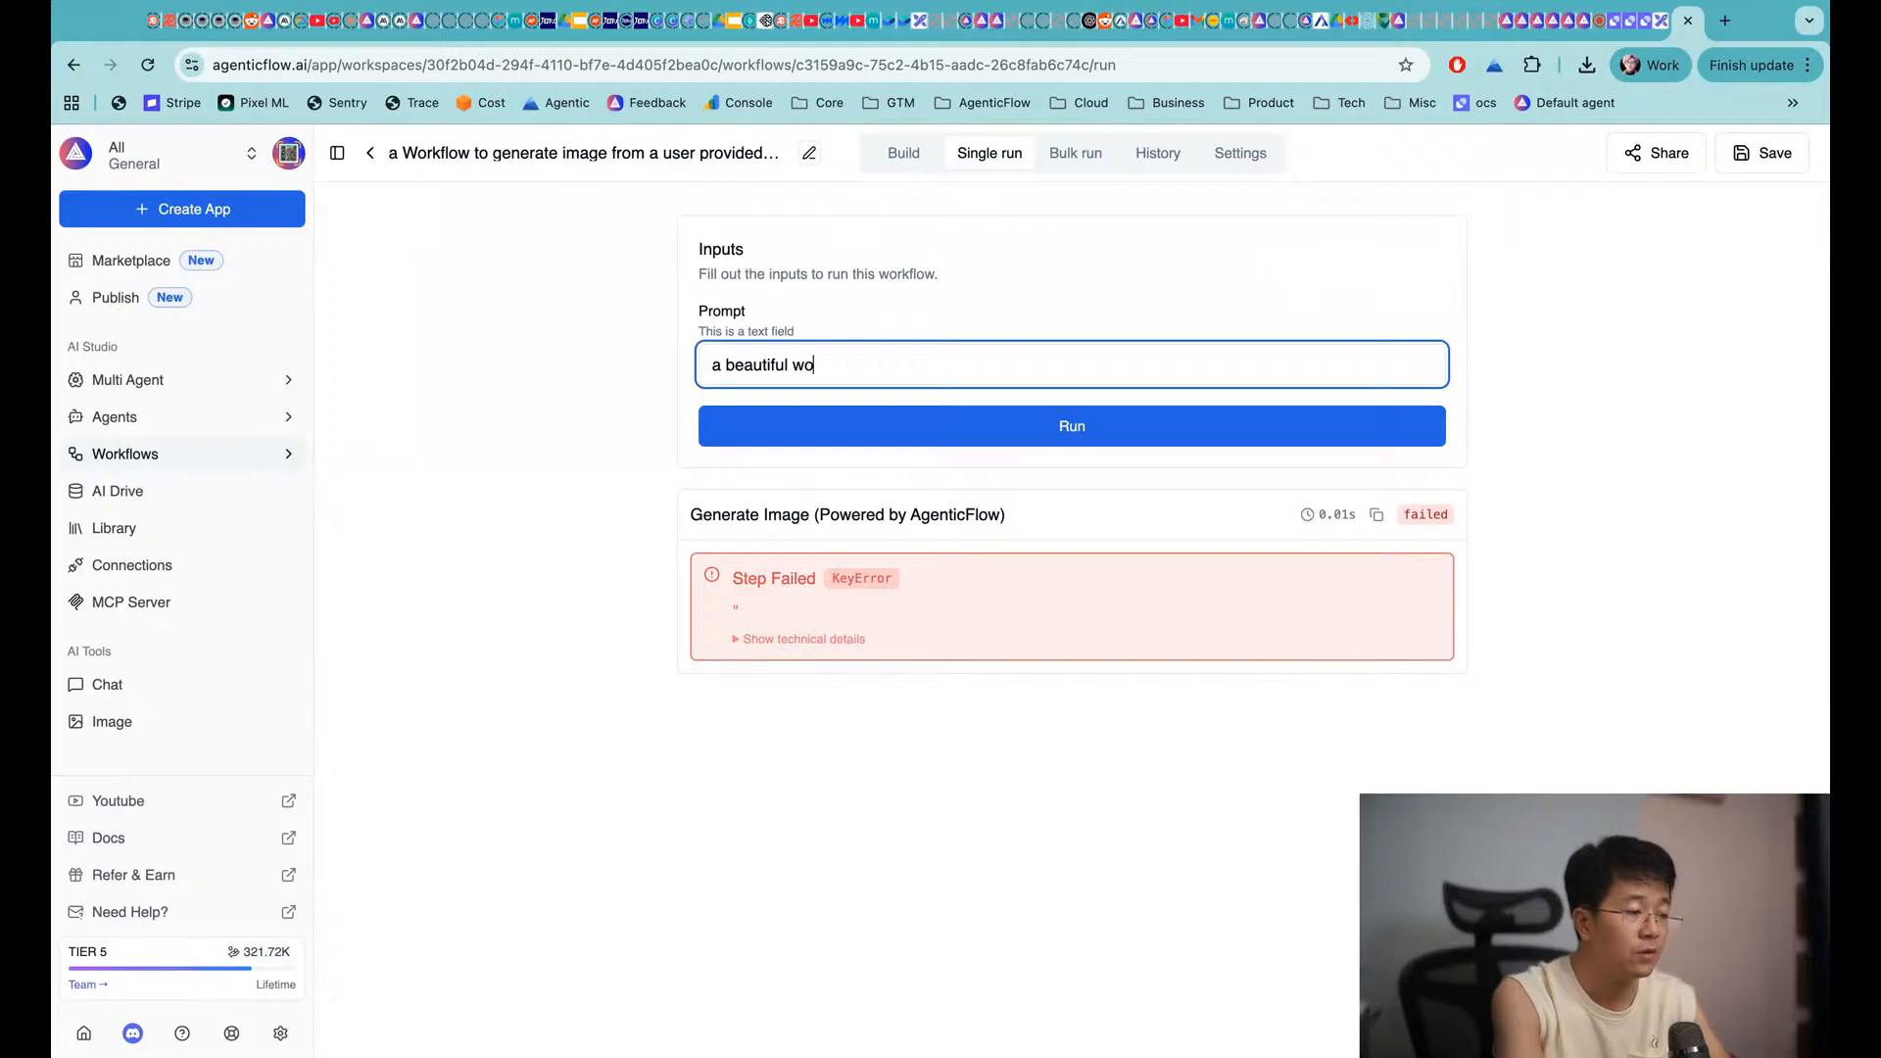
pyautogui.write('men from italy ')
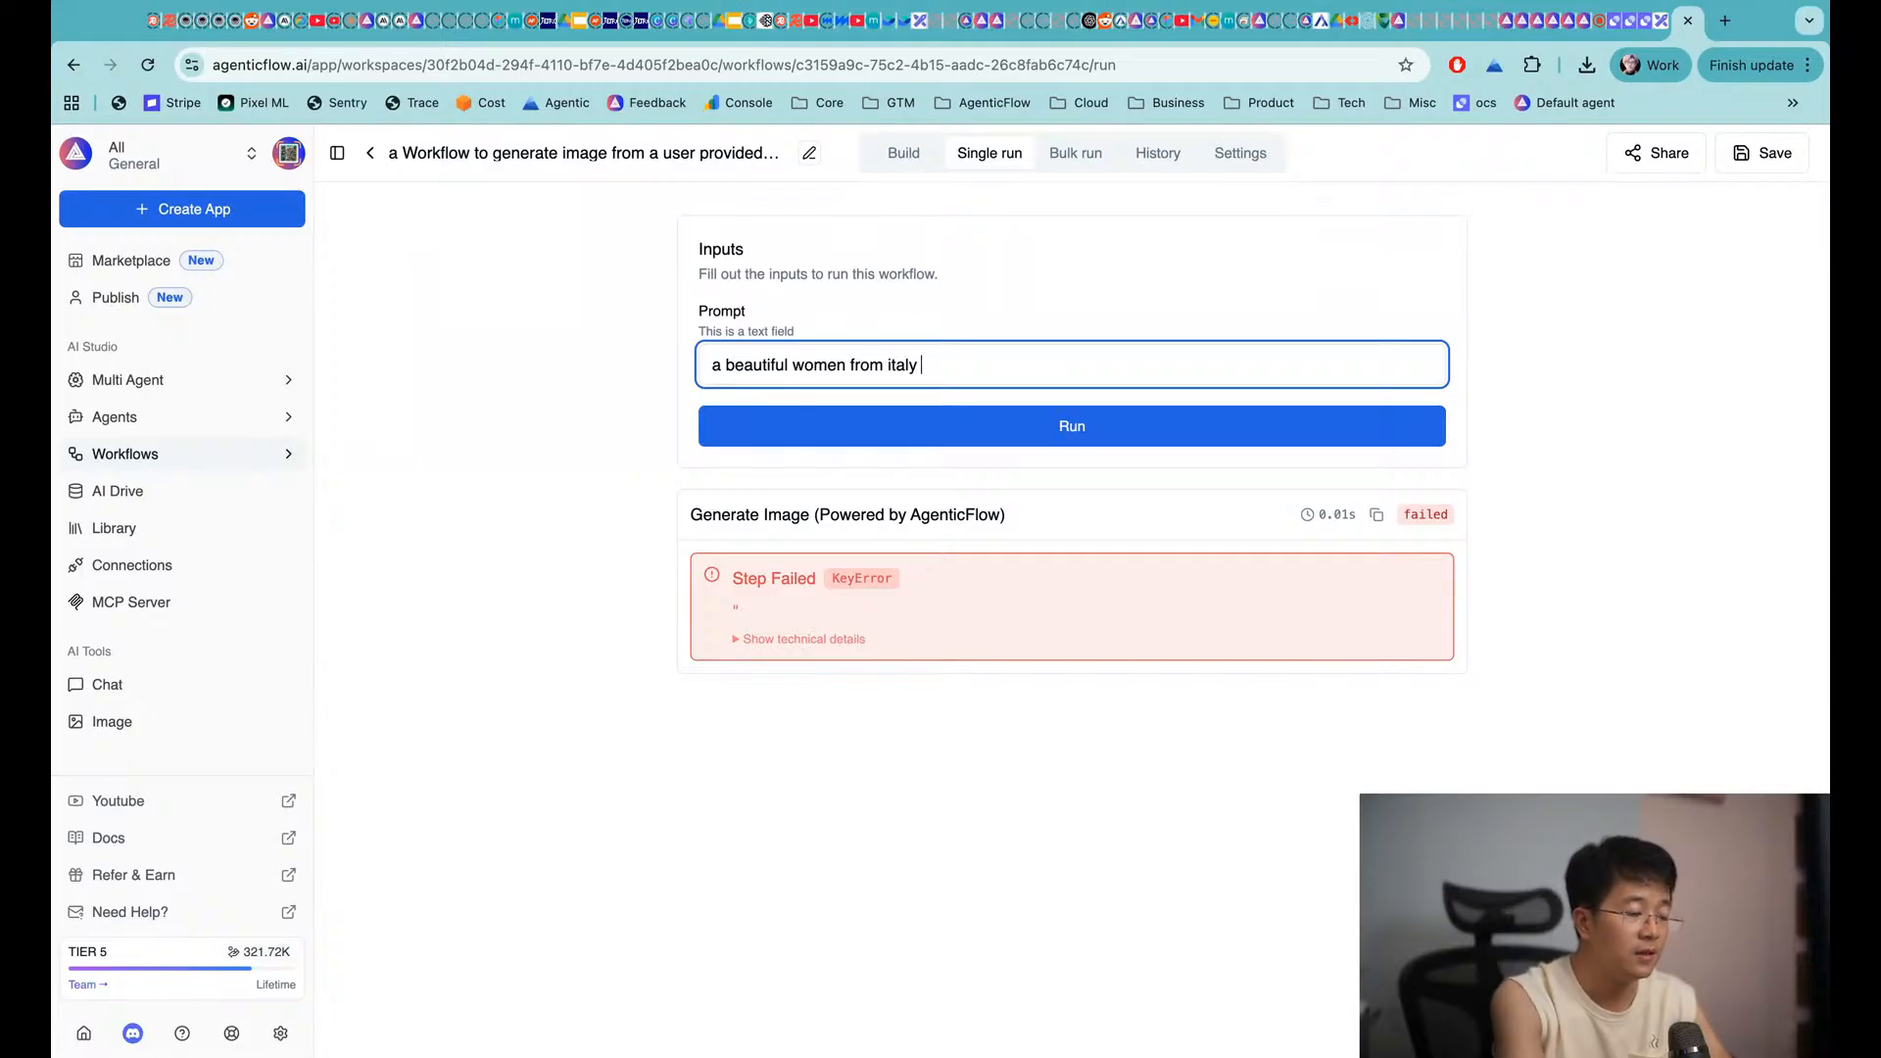
pyautogui.write('driving a mo')
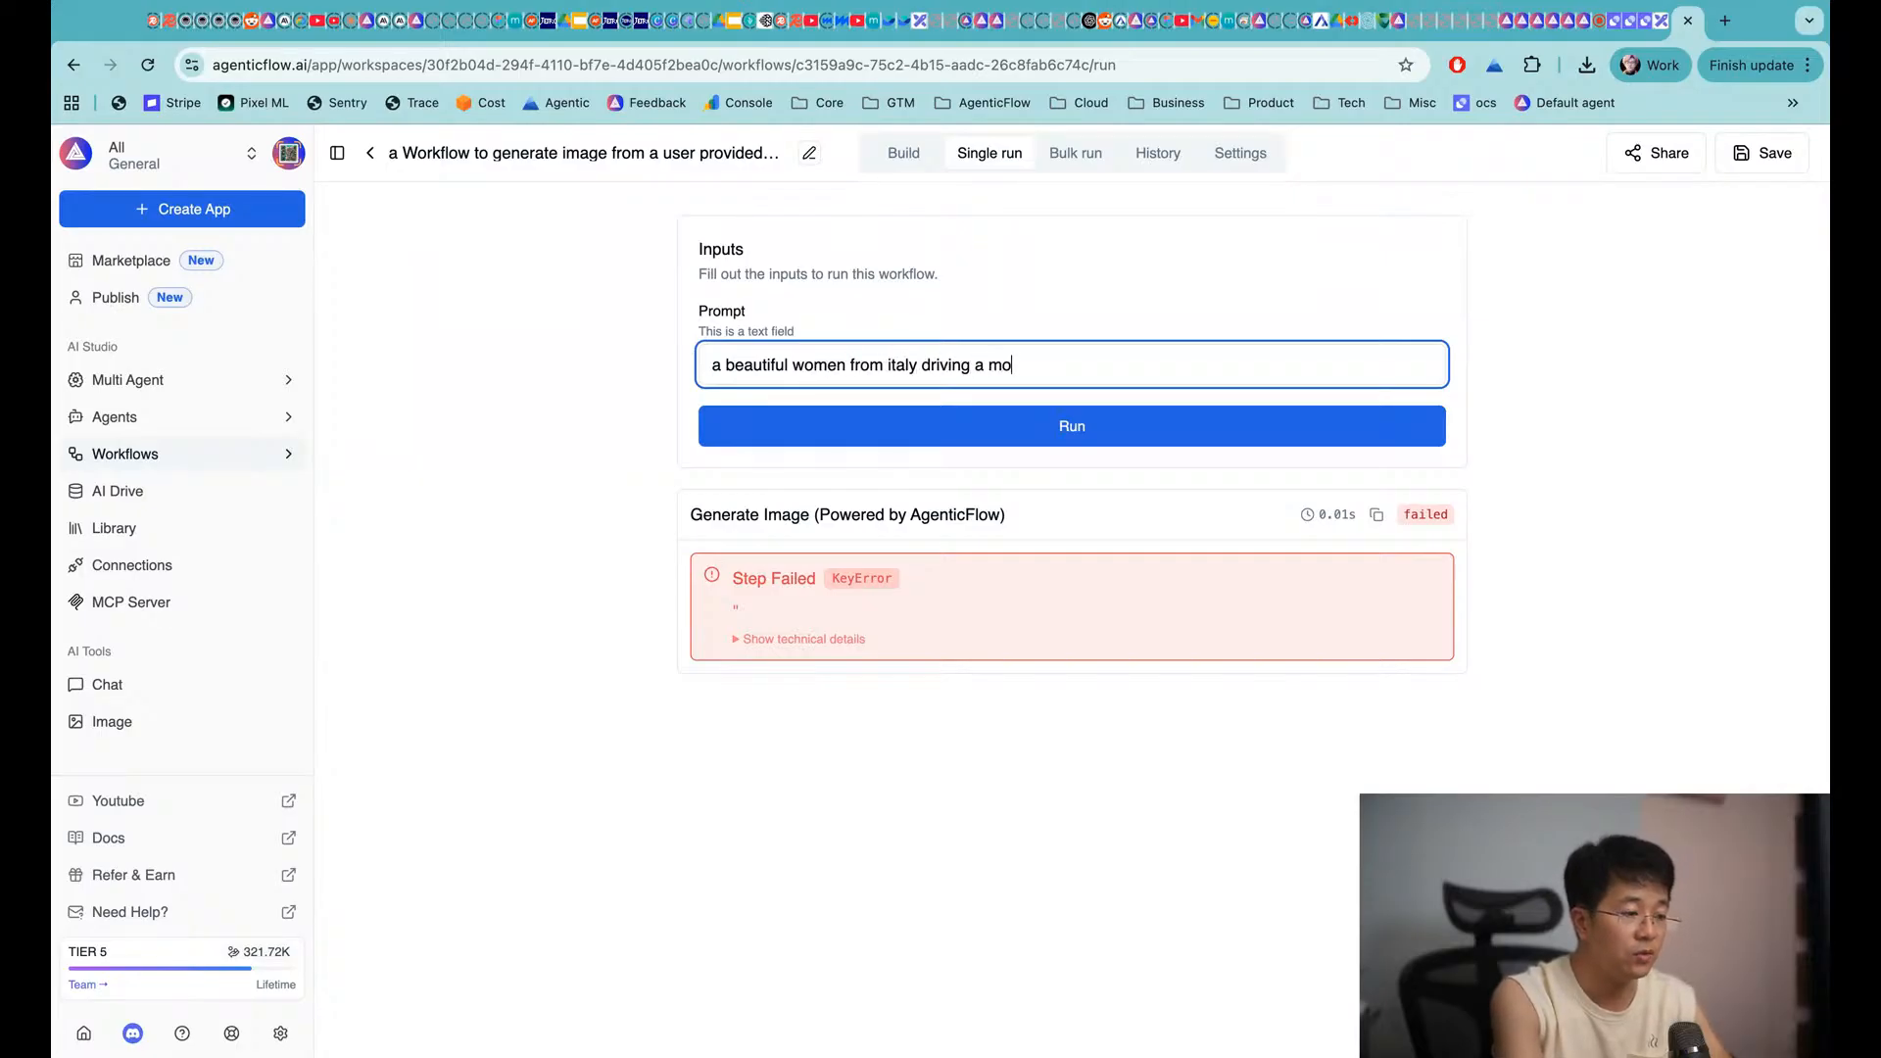
pyautogui.write('torbike')
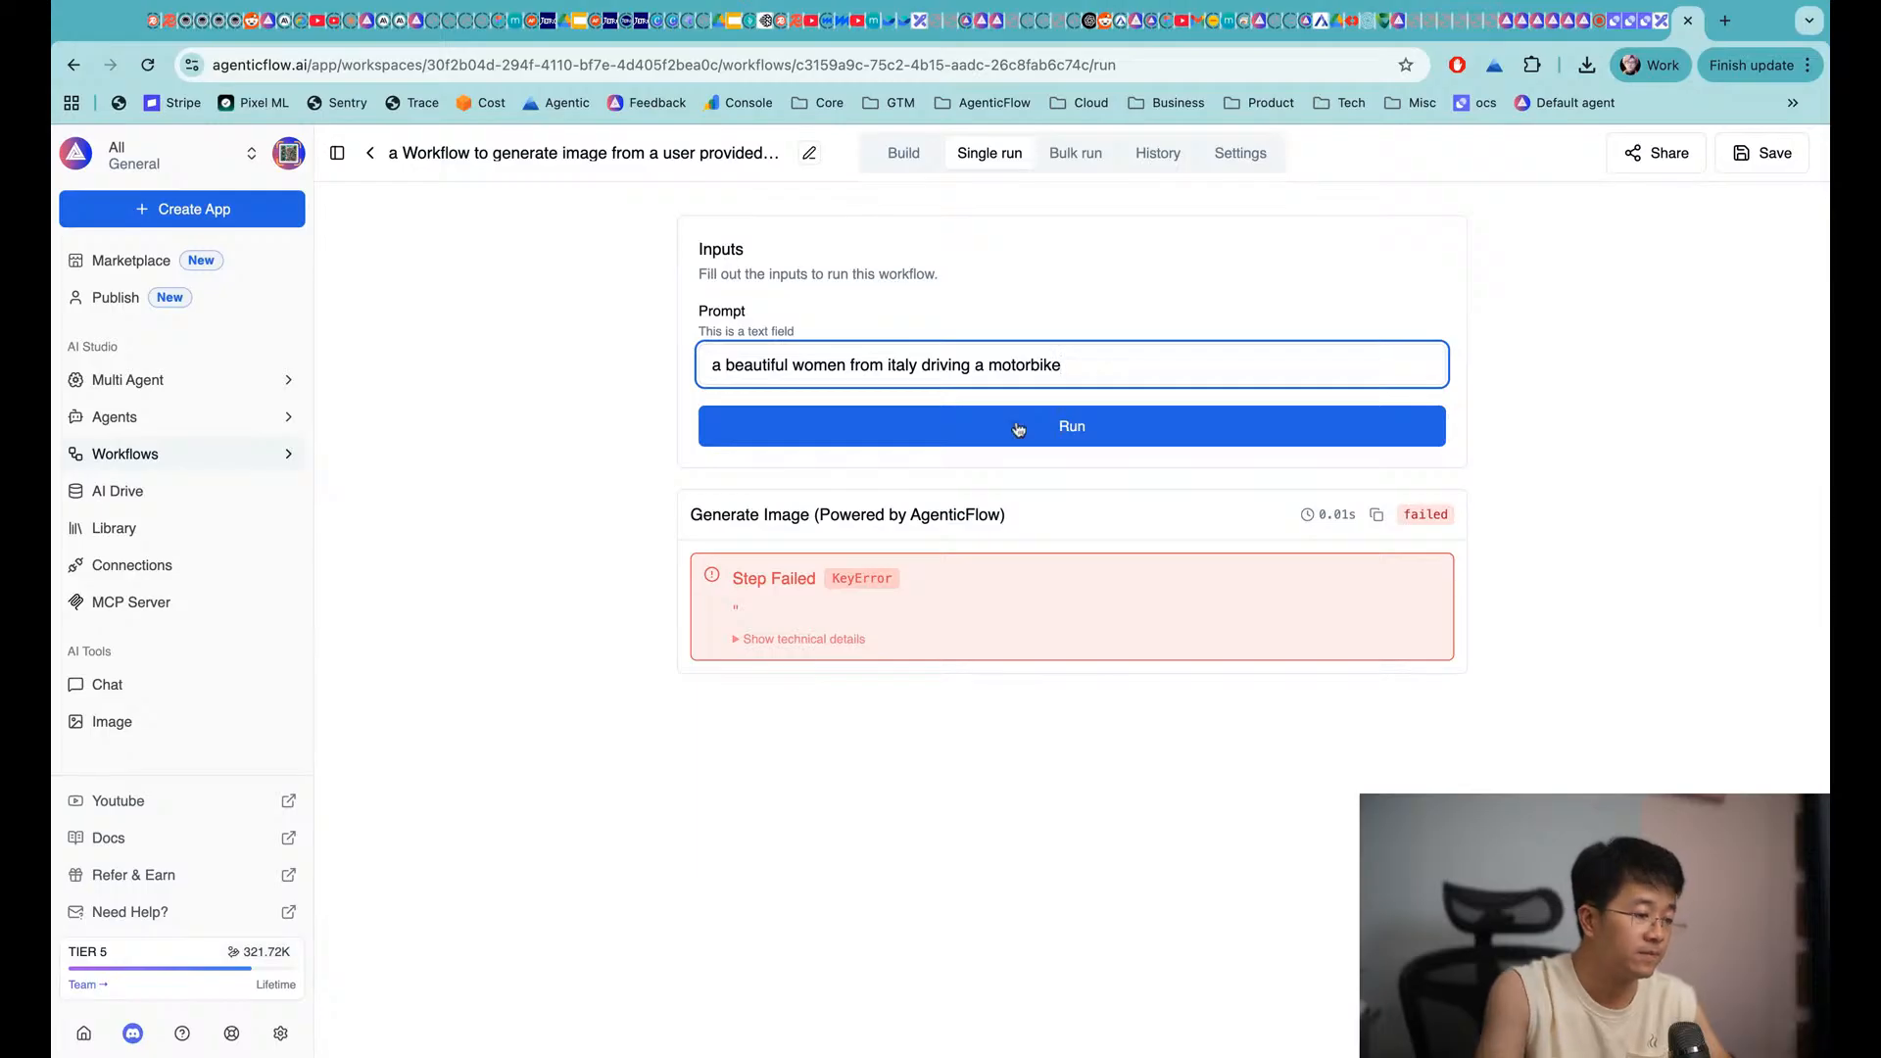
pyautogui.click(1063, 428)
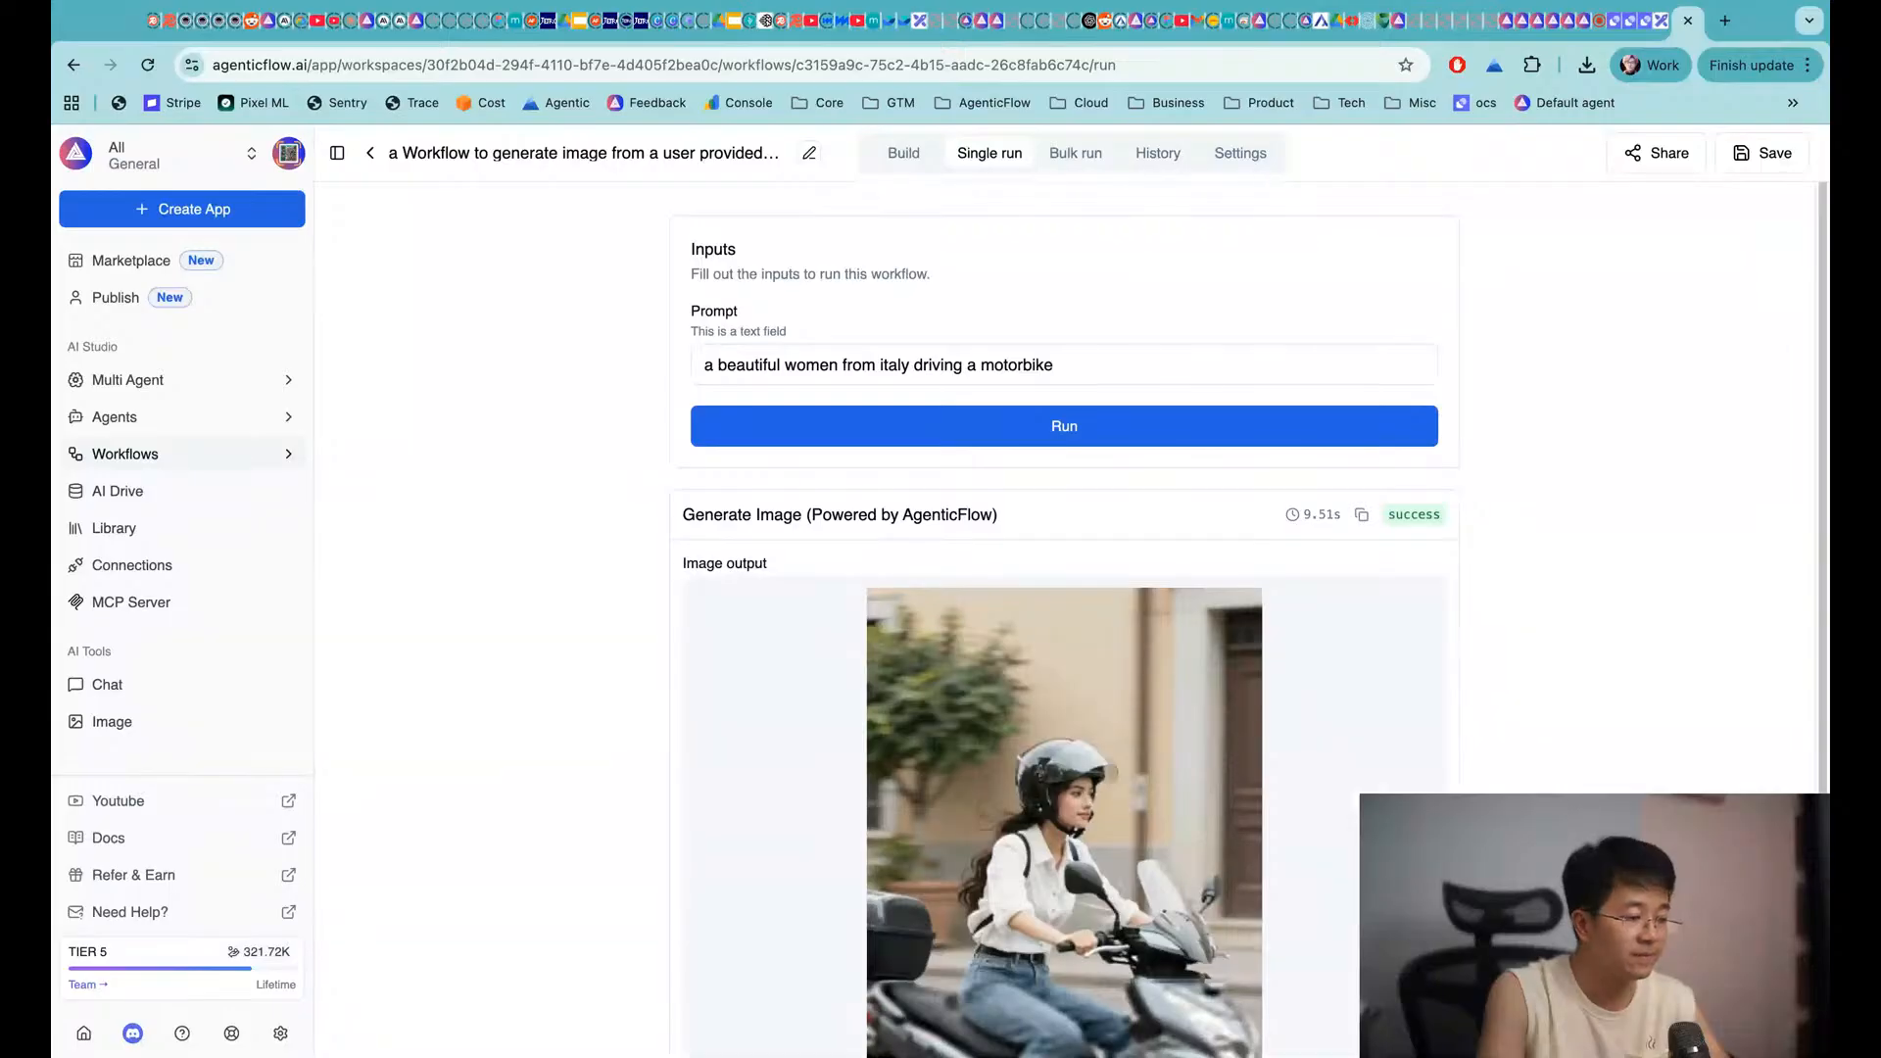
pyautogui.scroll(-3, 1072, 618)
pyautogui.scroll(-1, 1068, 617)
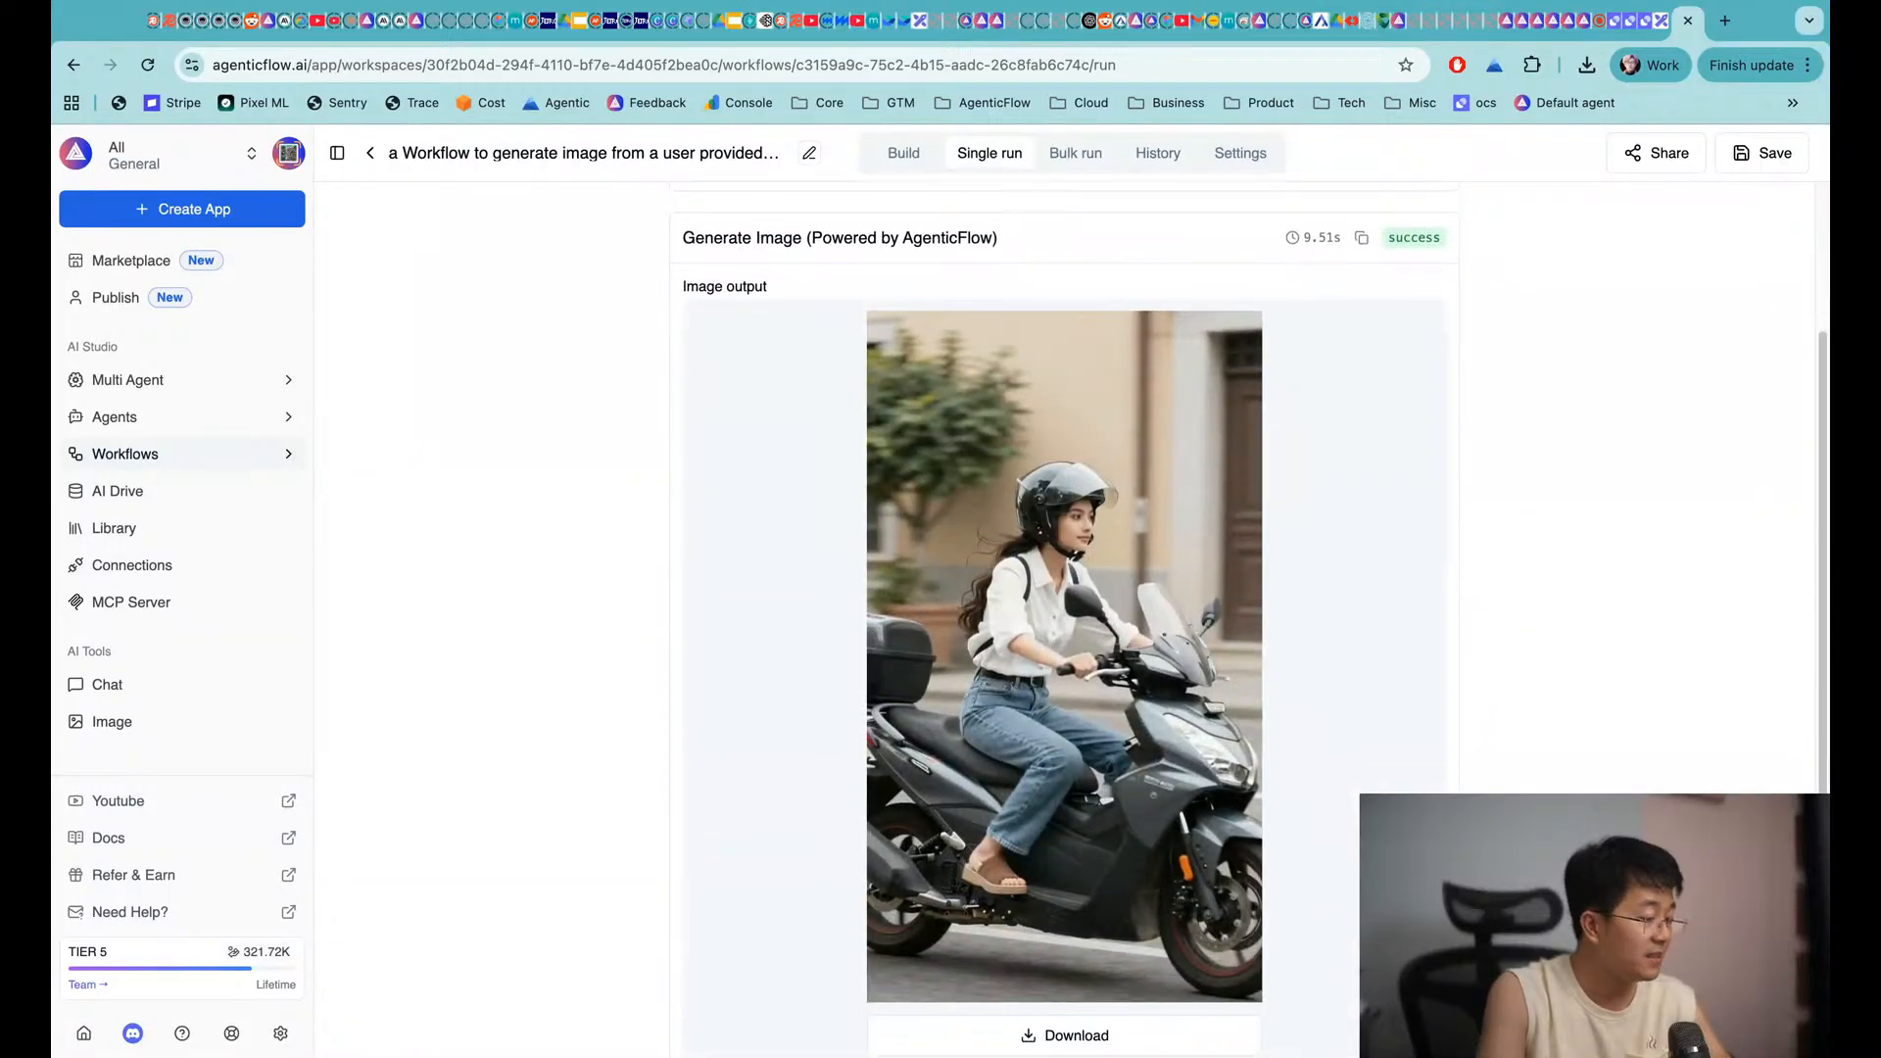
pyautogui.scroll(-1, 1064, 618)
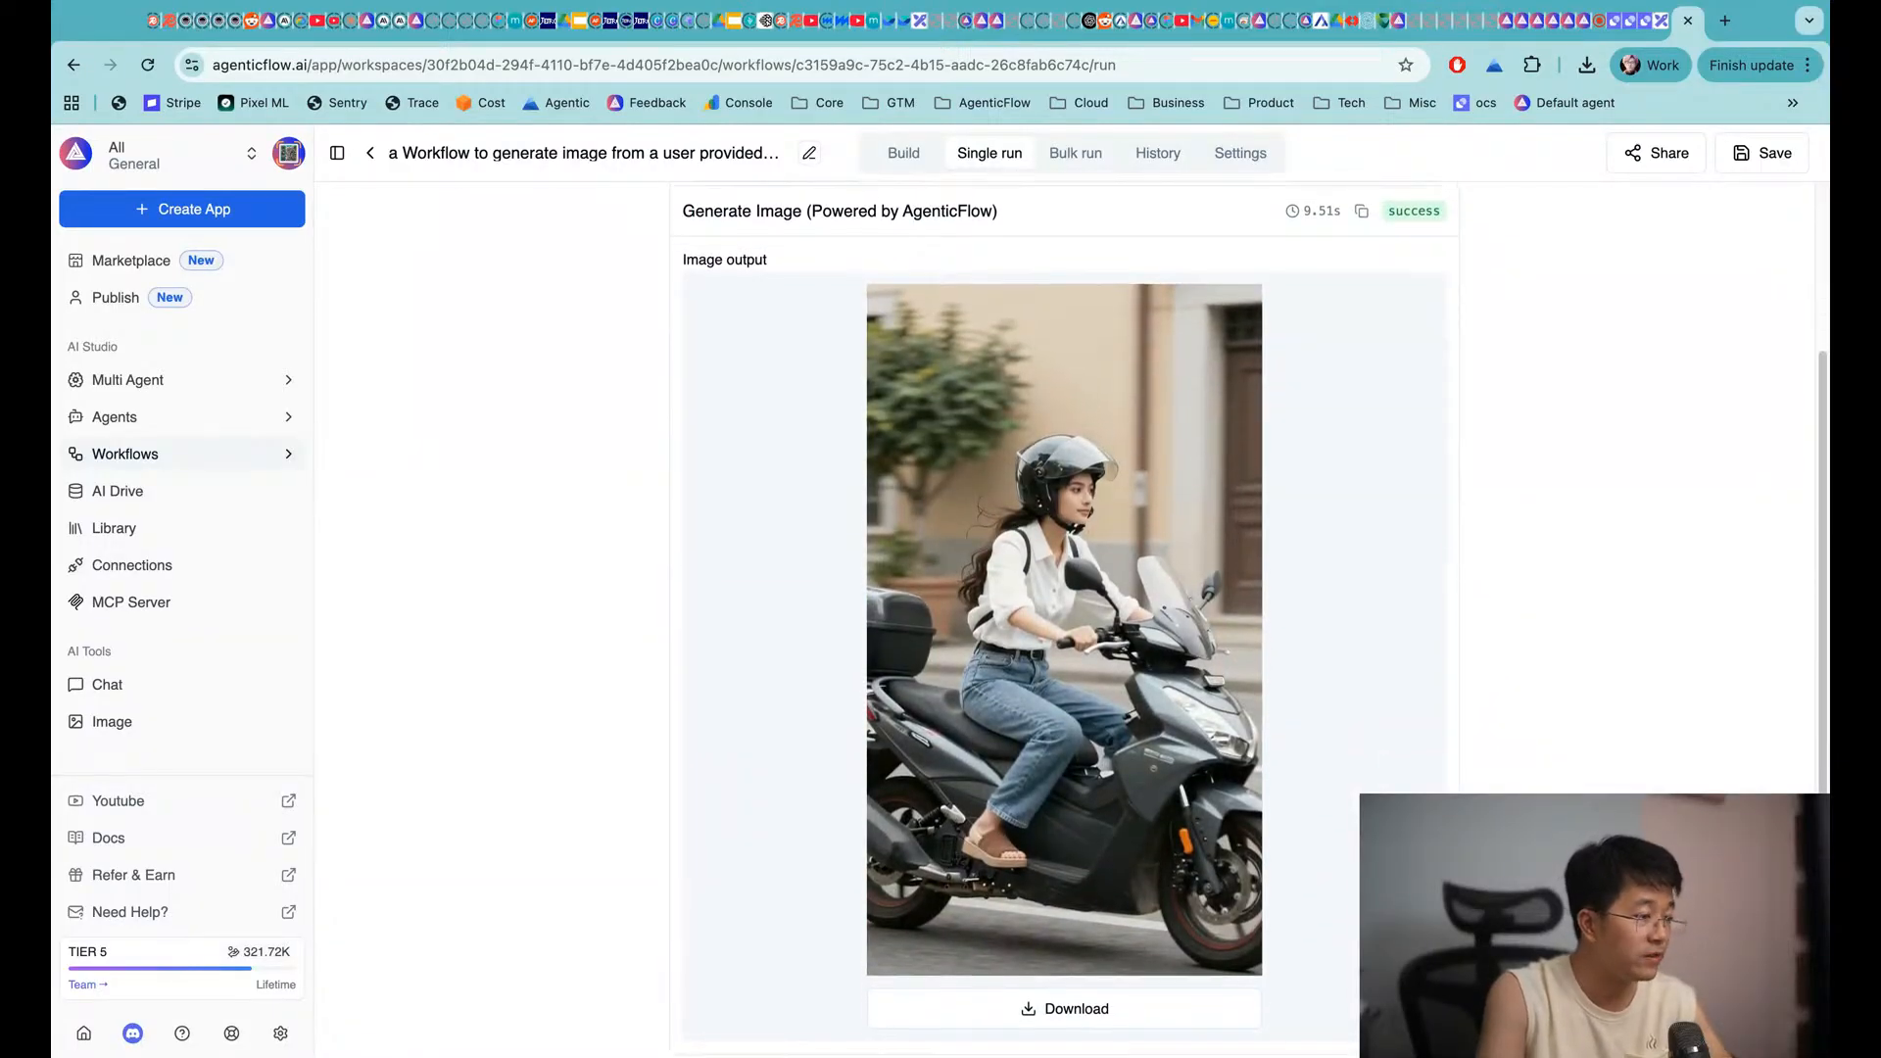
pyautogui.scroll(4, 656, 563)
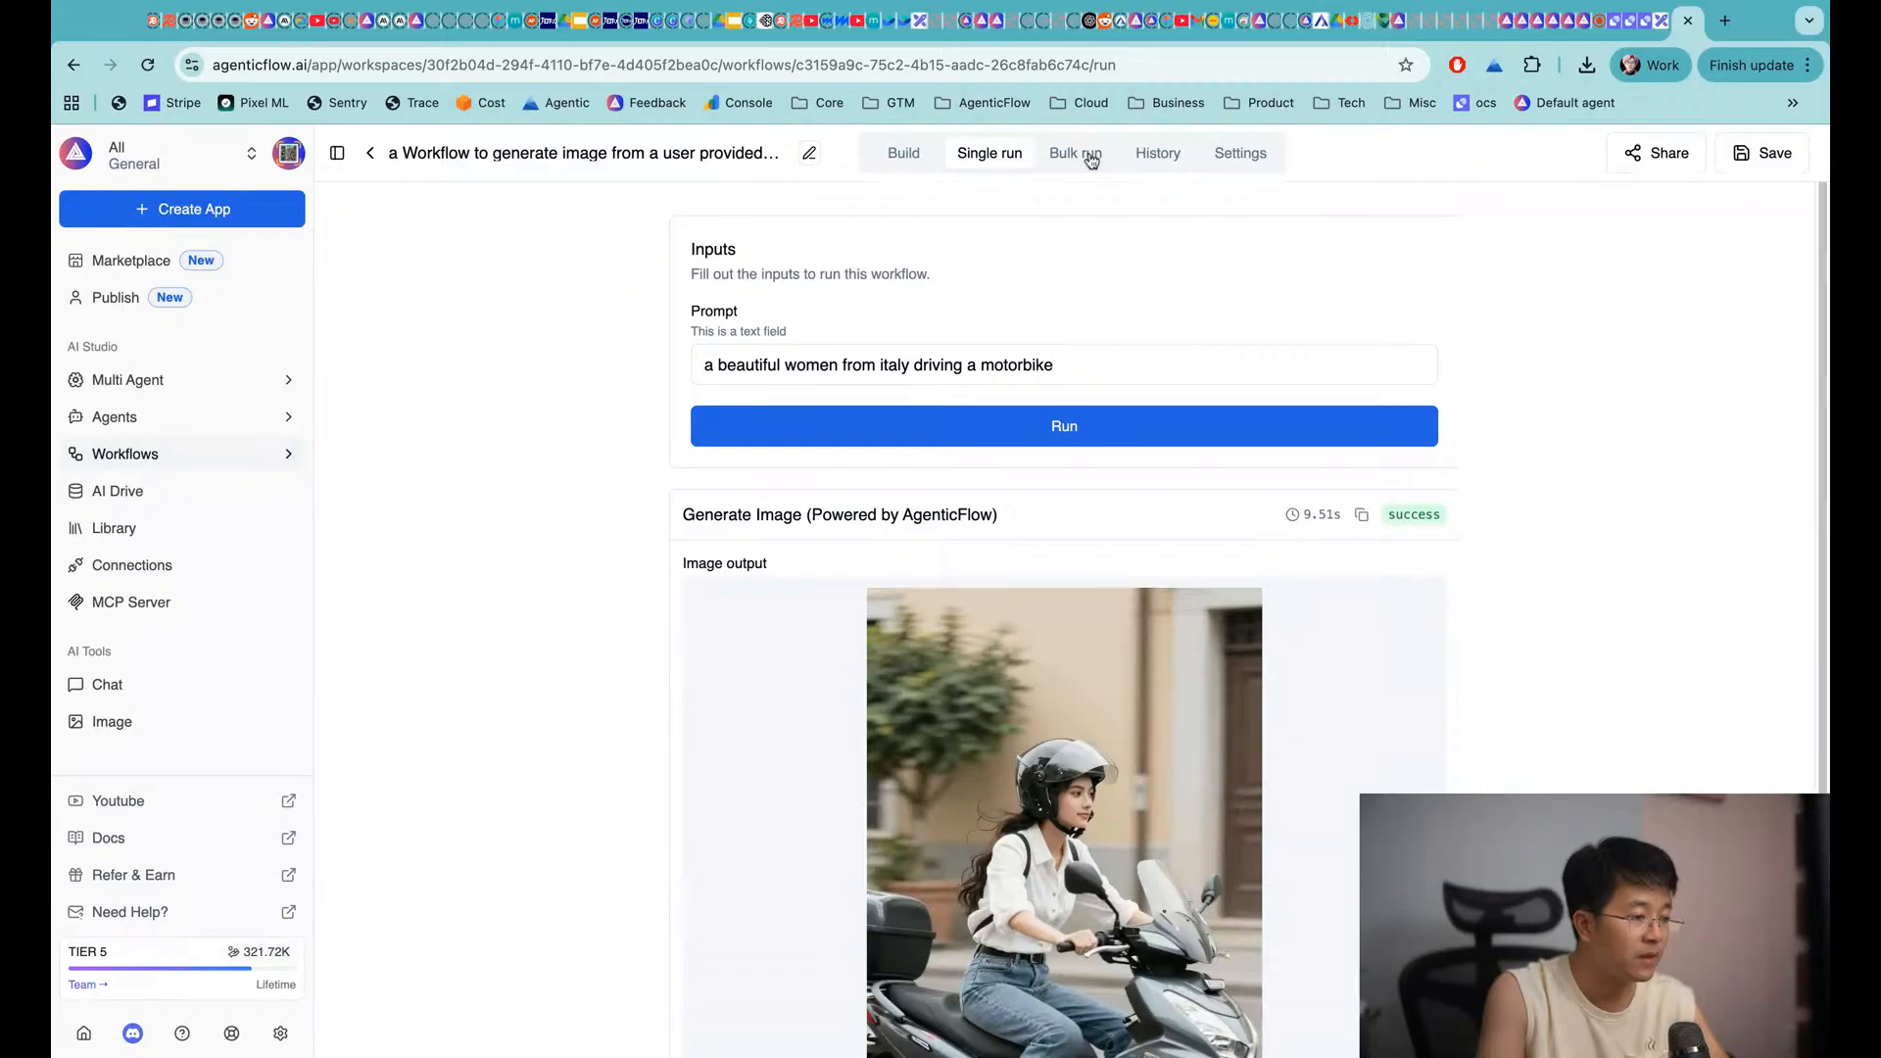
# Create a bulk-run table with its suggested name and add a second row
pyautogui.click(1091, 161)
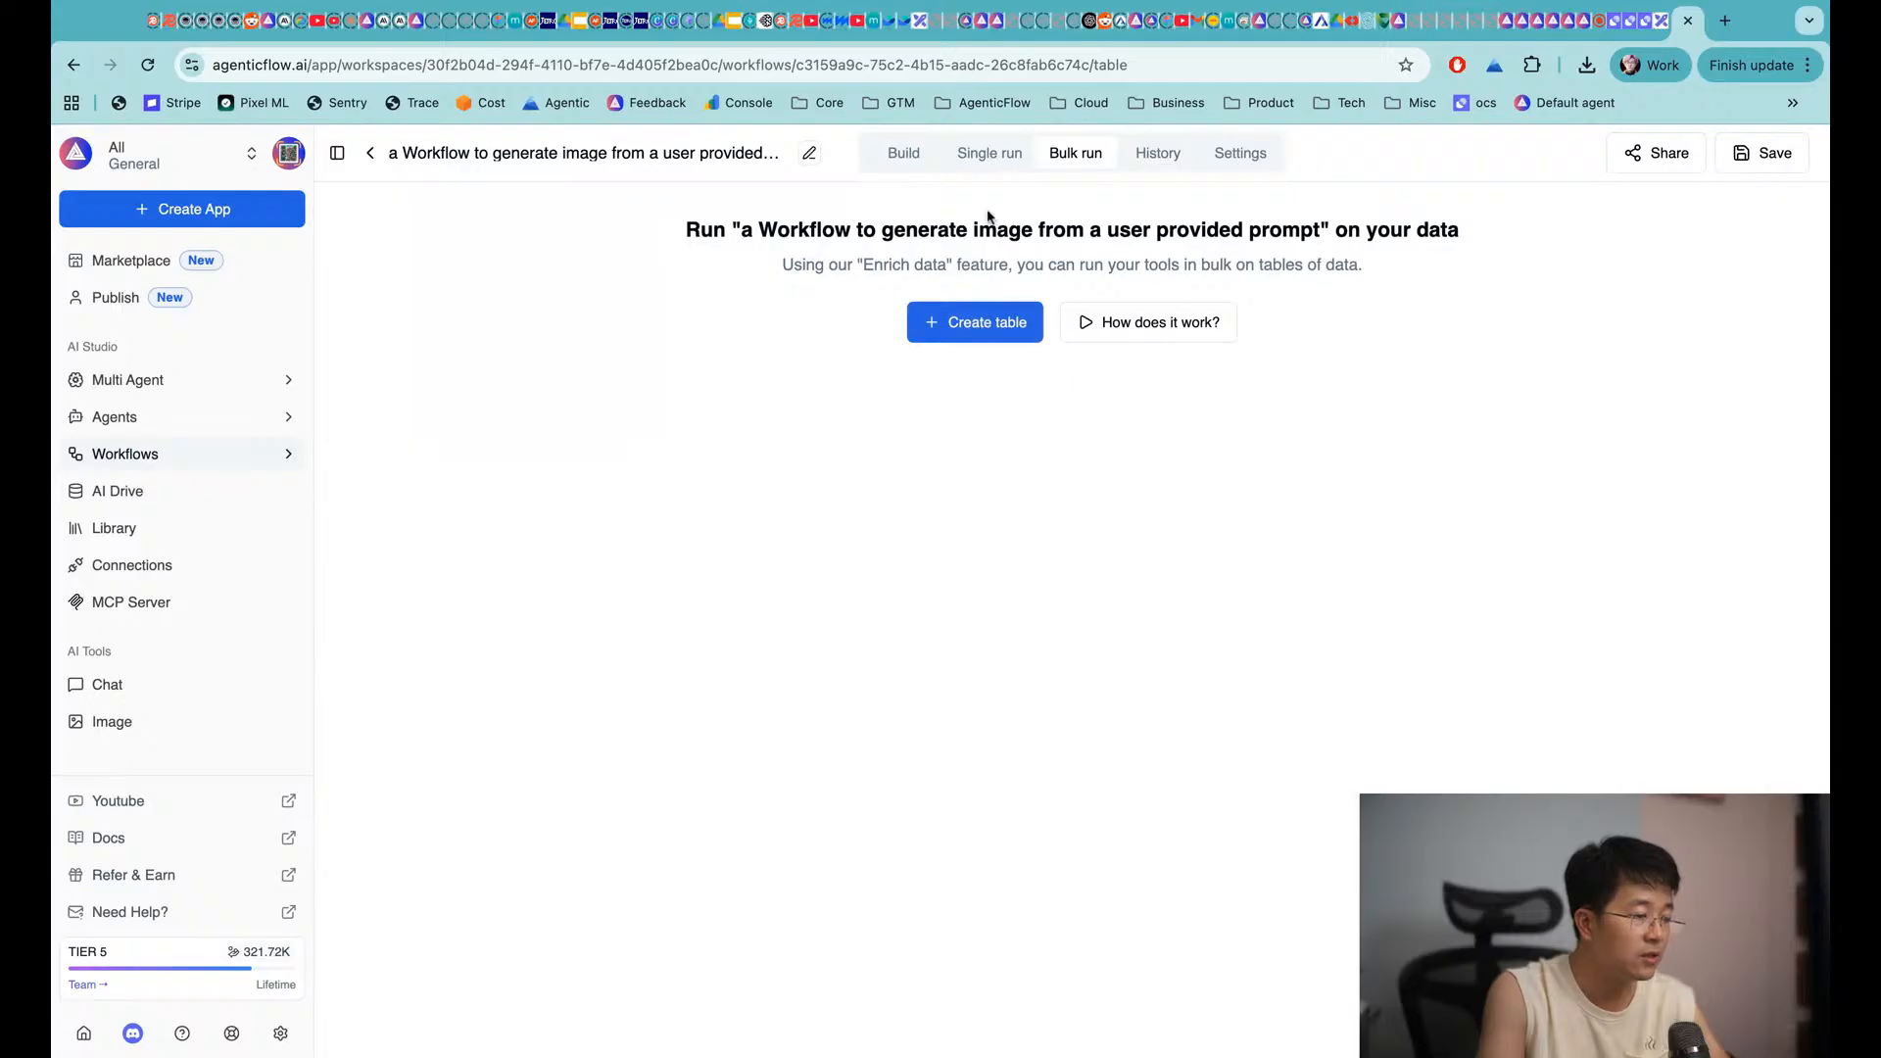
pyautogui.click(971, 327)
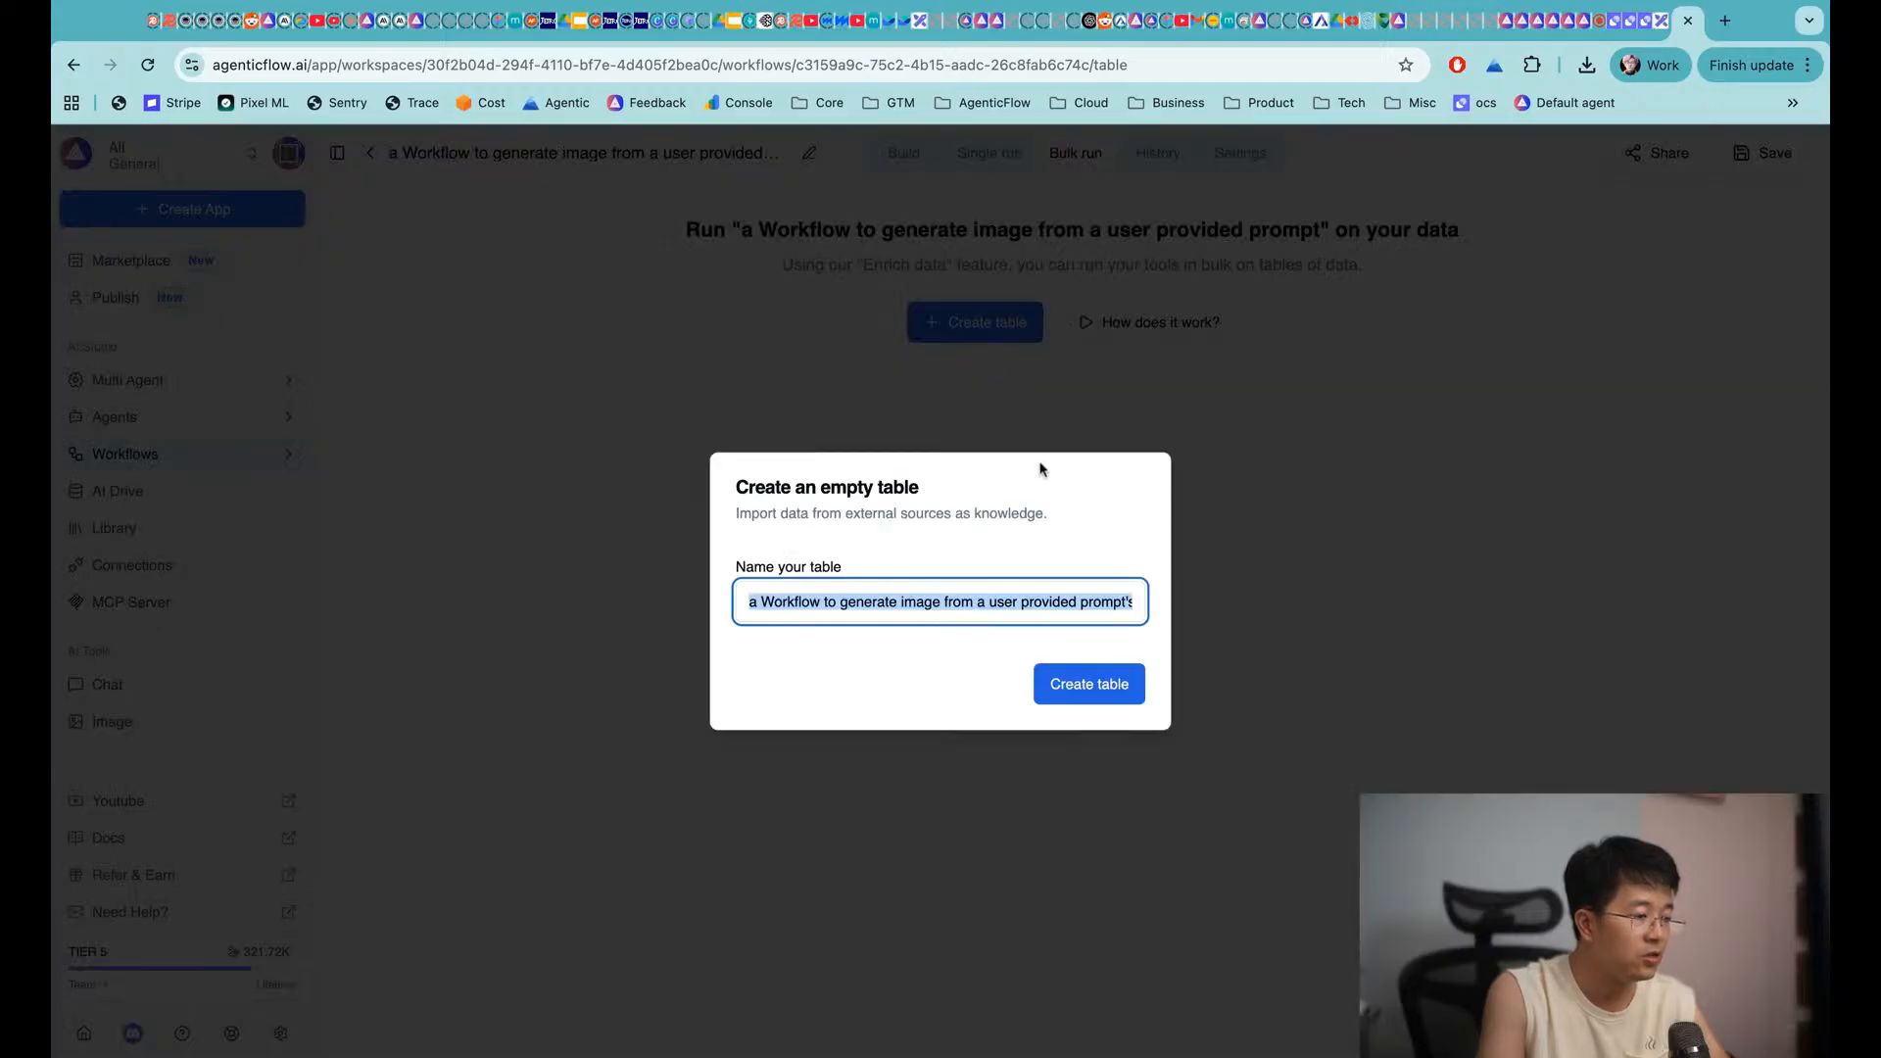
pyautogui.click(1109, 683)
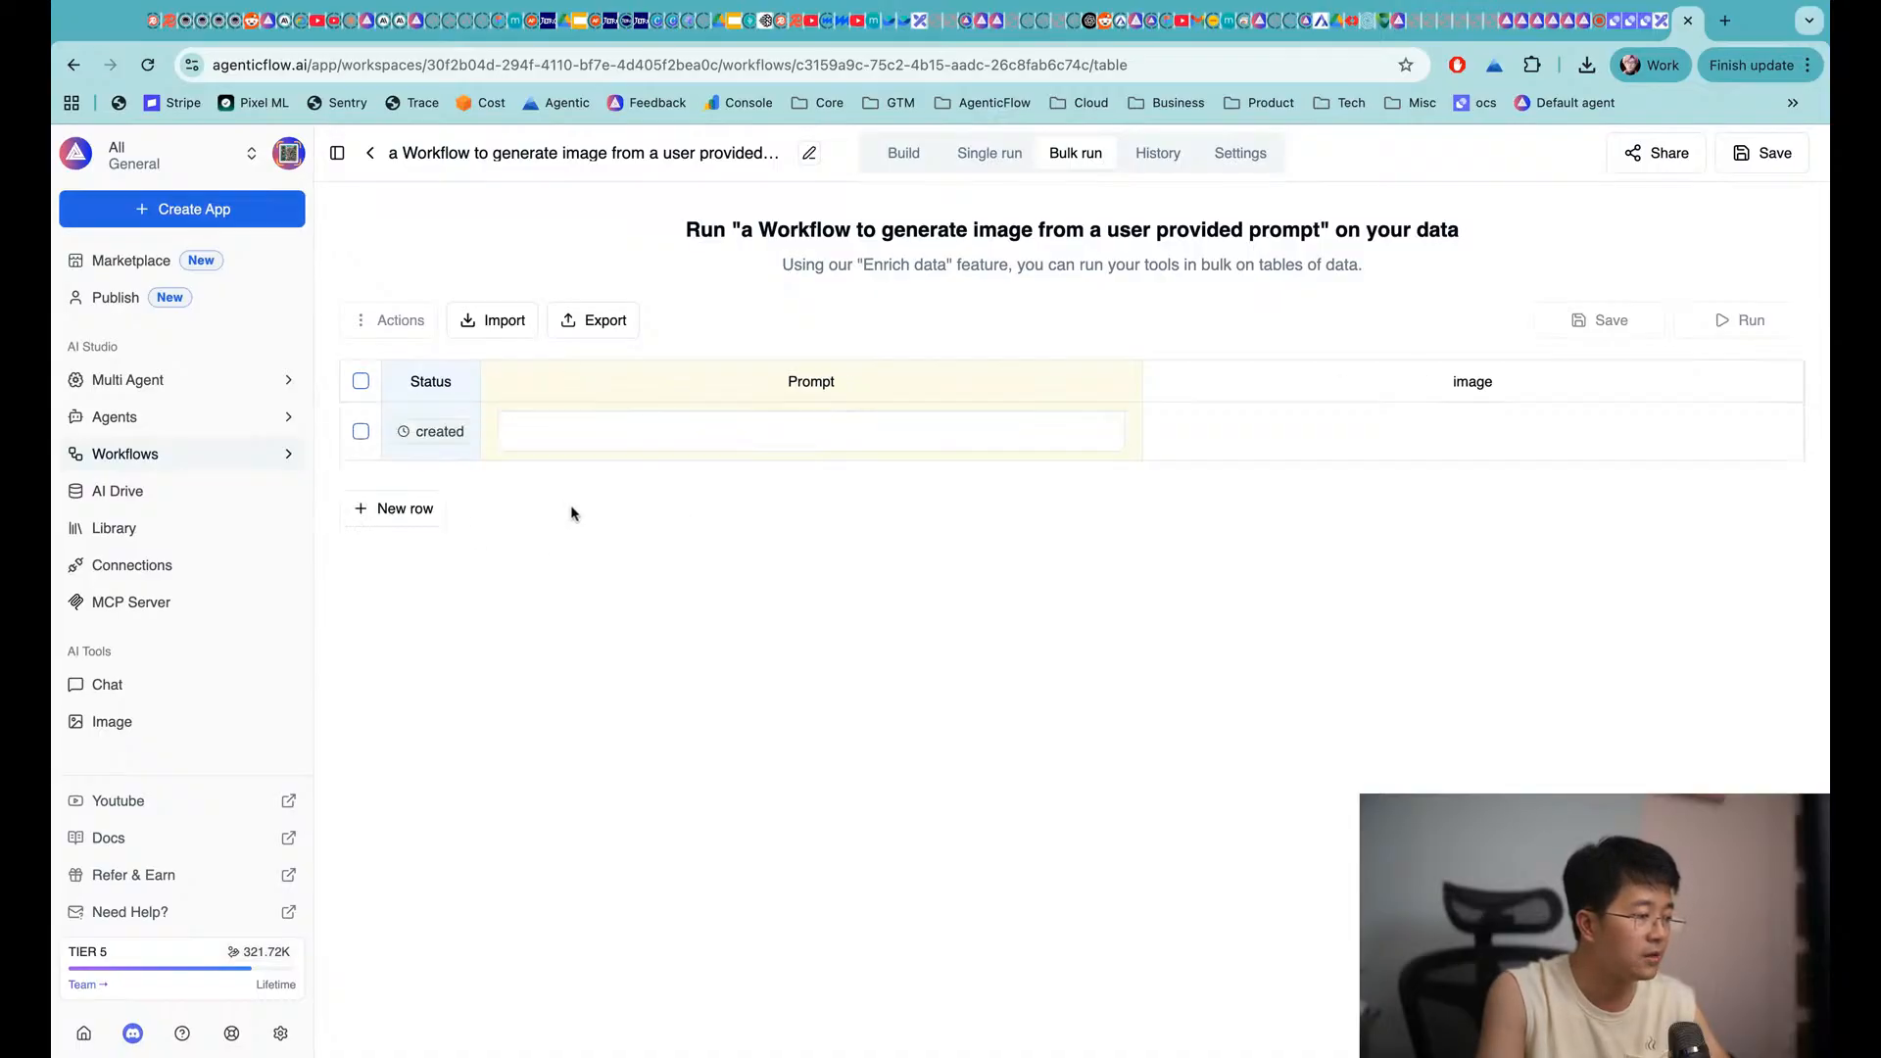
pyautogui.click(390, 509)
# Enter the prompts 'a cute cat' and 'a man riding a horse on the moon' in the two rows
pyautogui.click(600, 433)
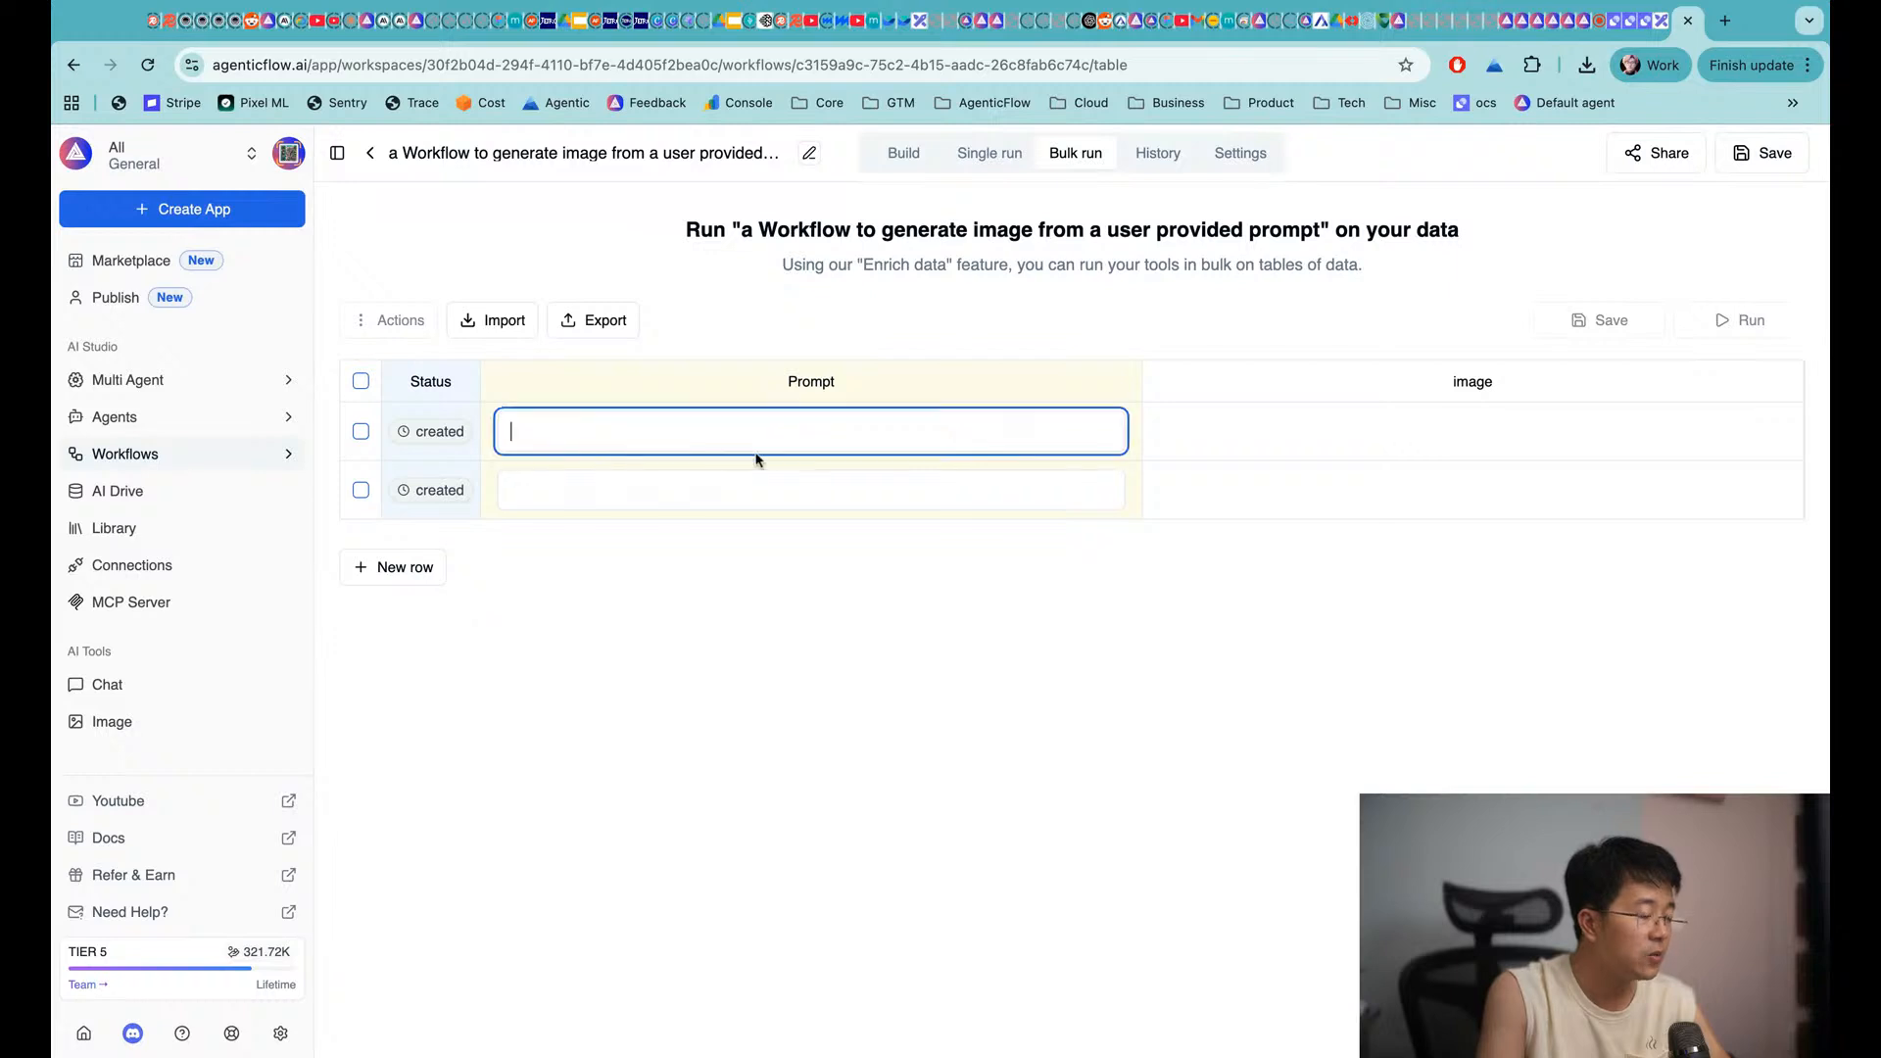
pyautogui.write('a cute cat')
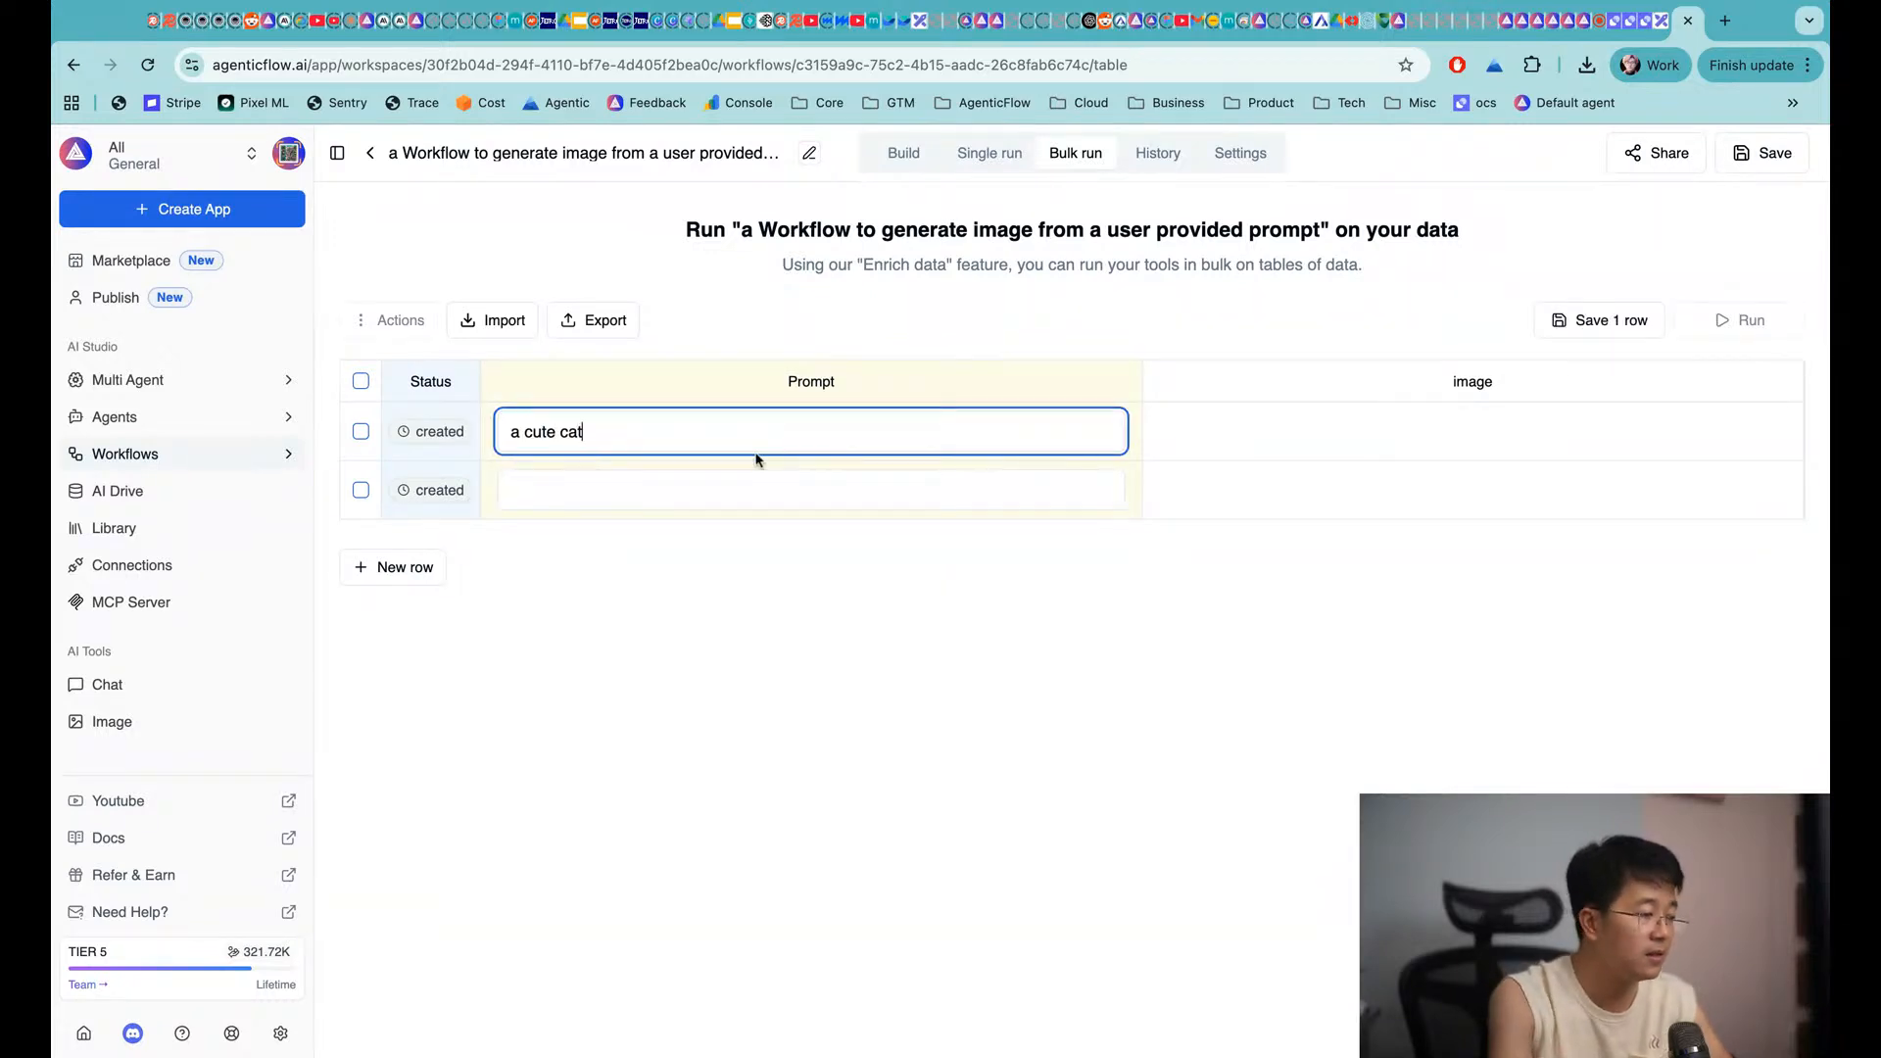
pyautogui.click(751, 484)
pyautogui.write('a man')
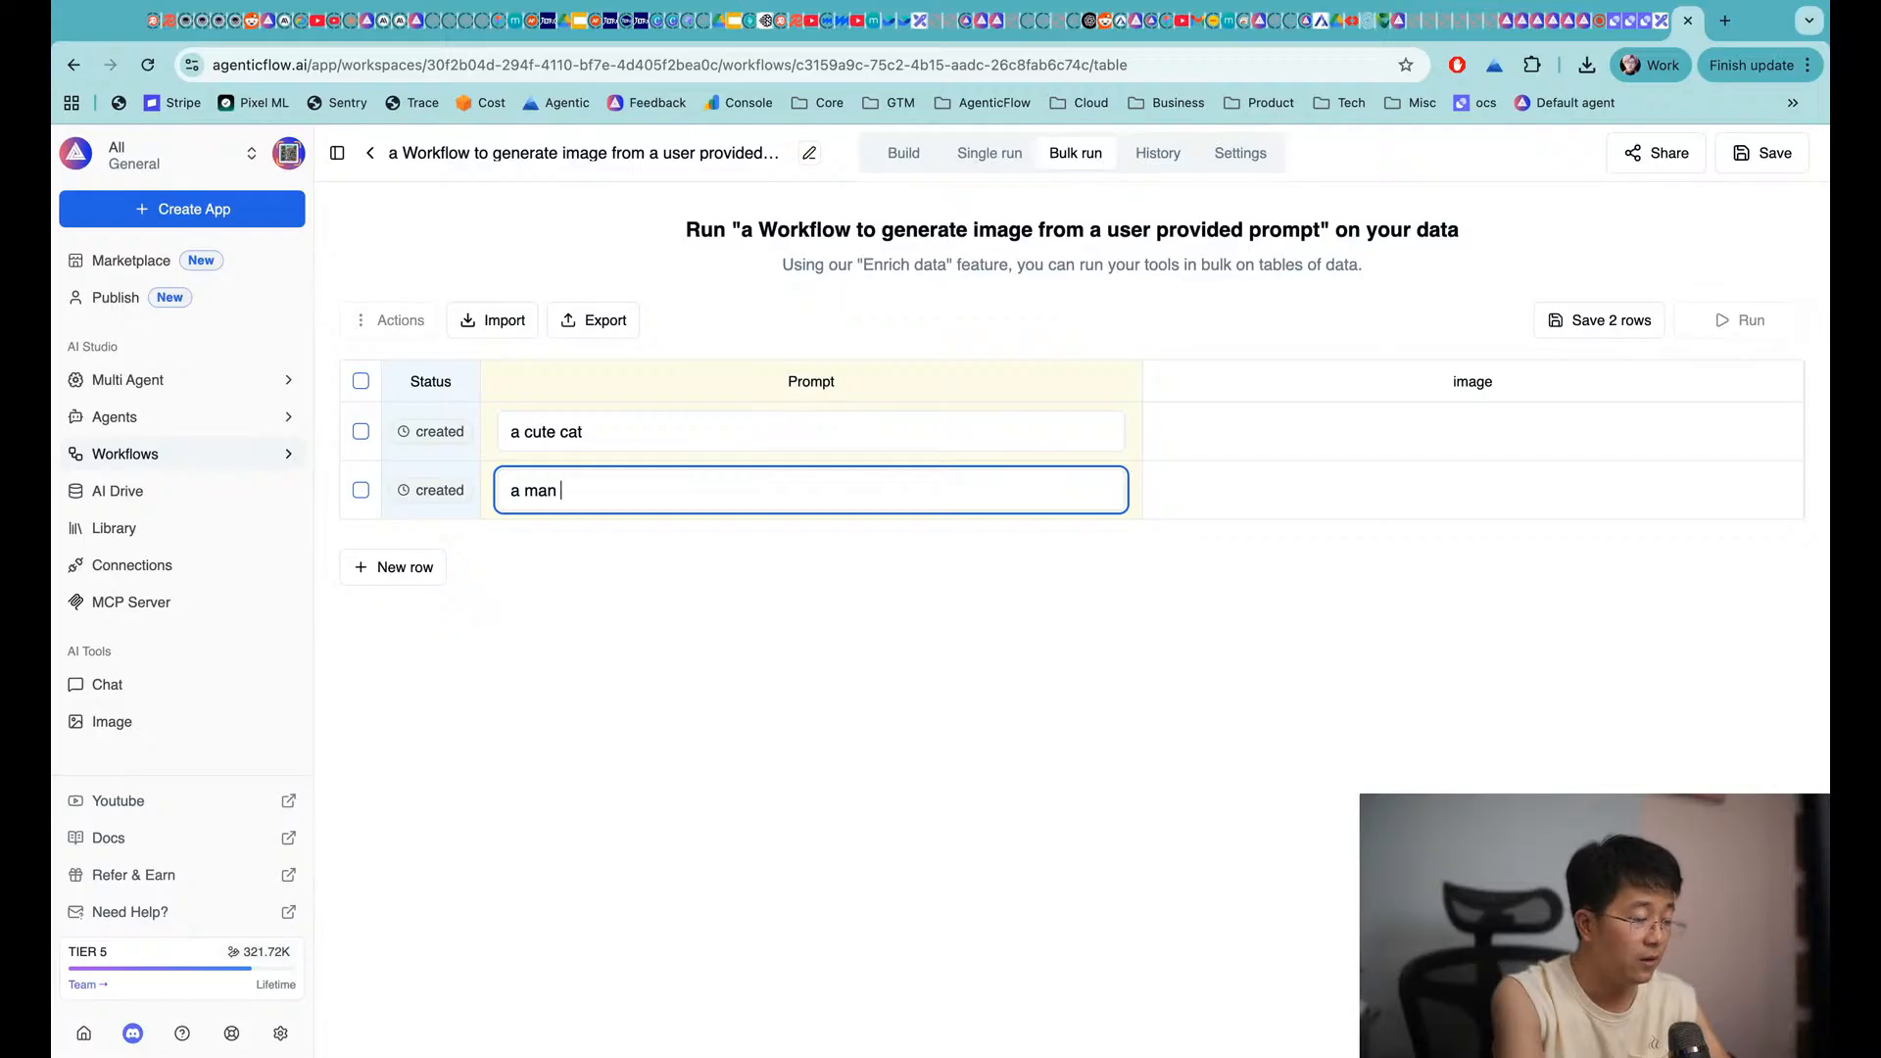
pyautogui.write(' rid')
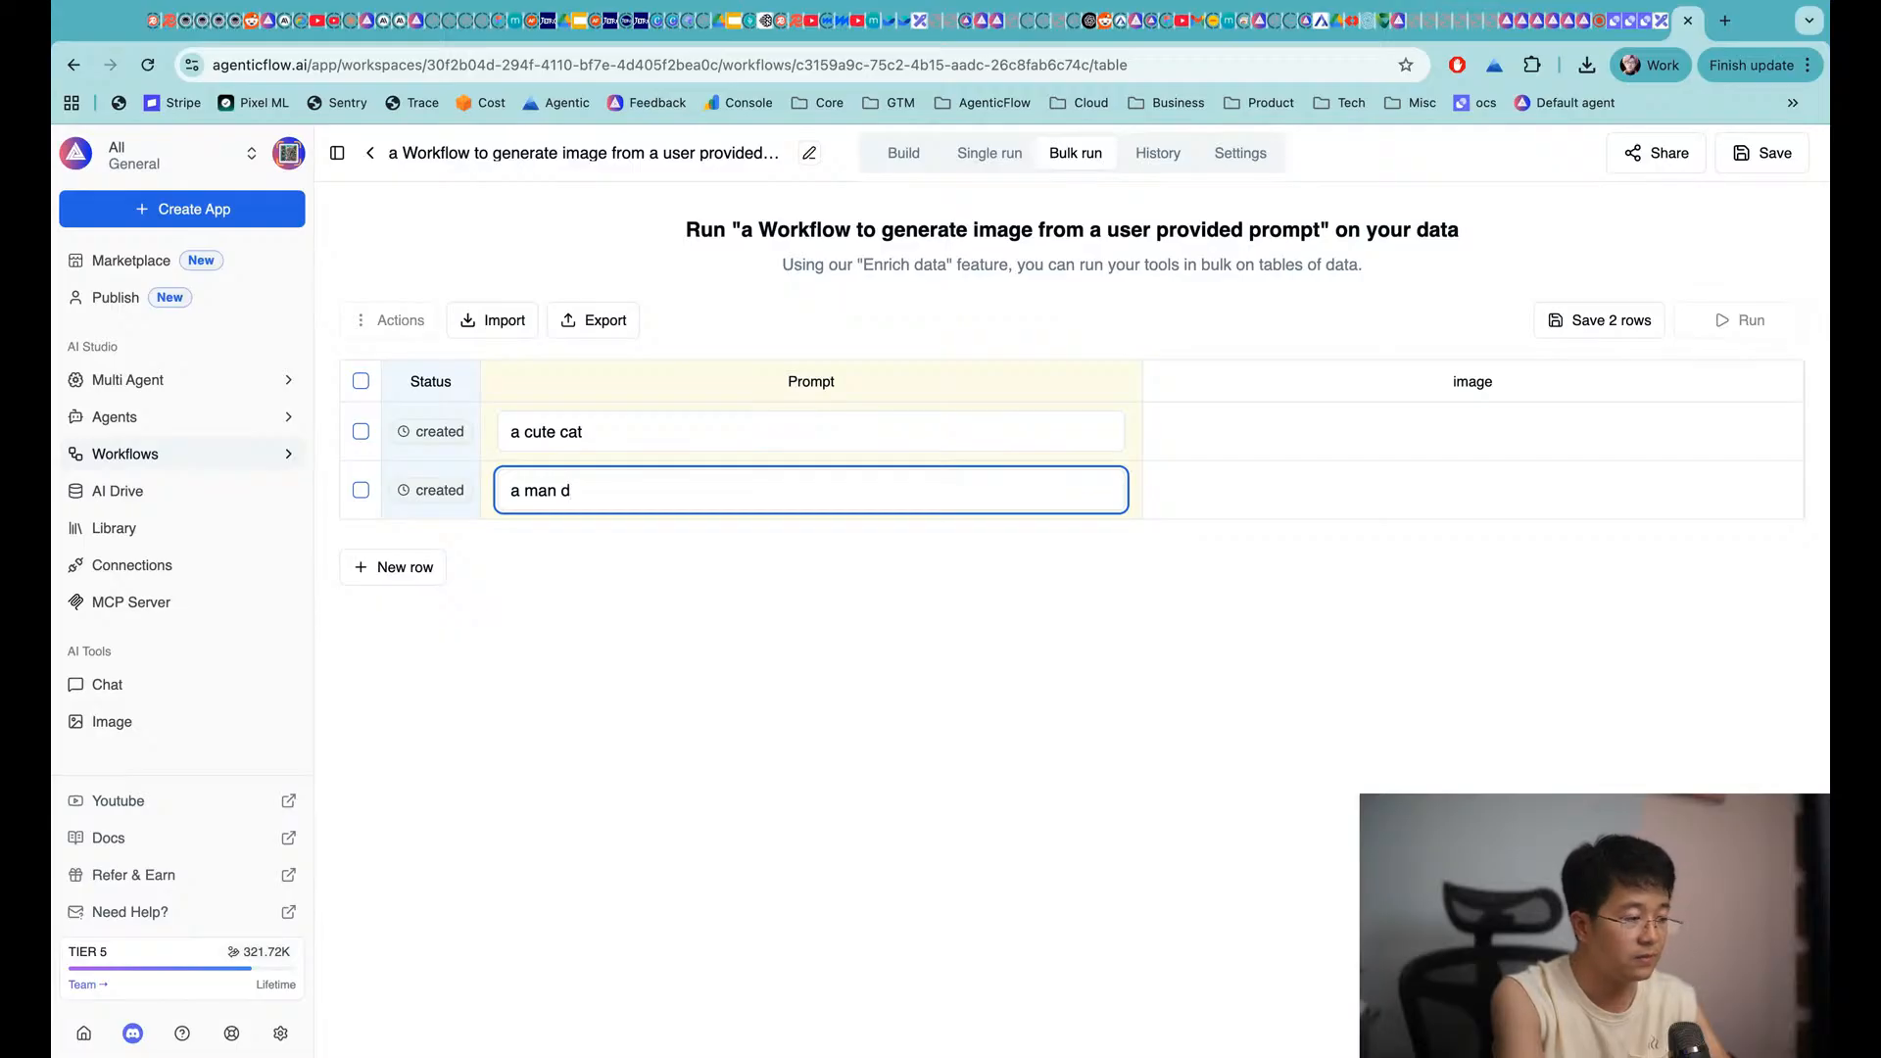
pyautogui.press('BackSpace')
pyautogui.write('riding a house')
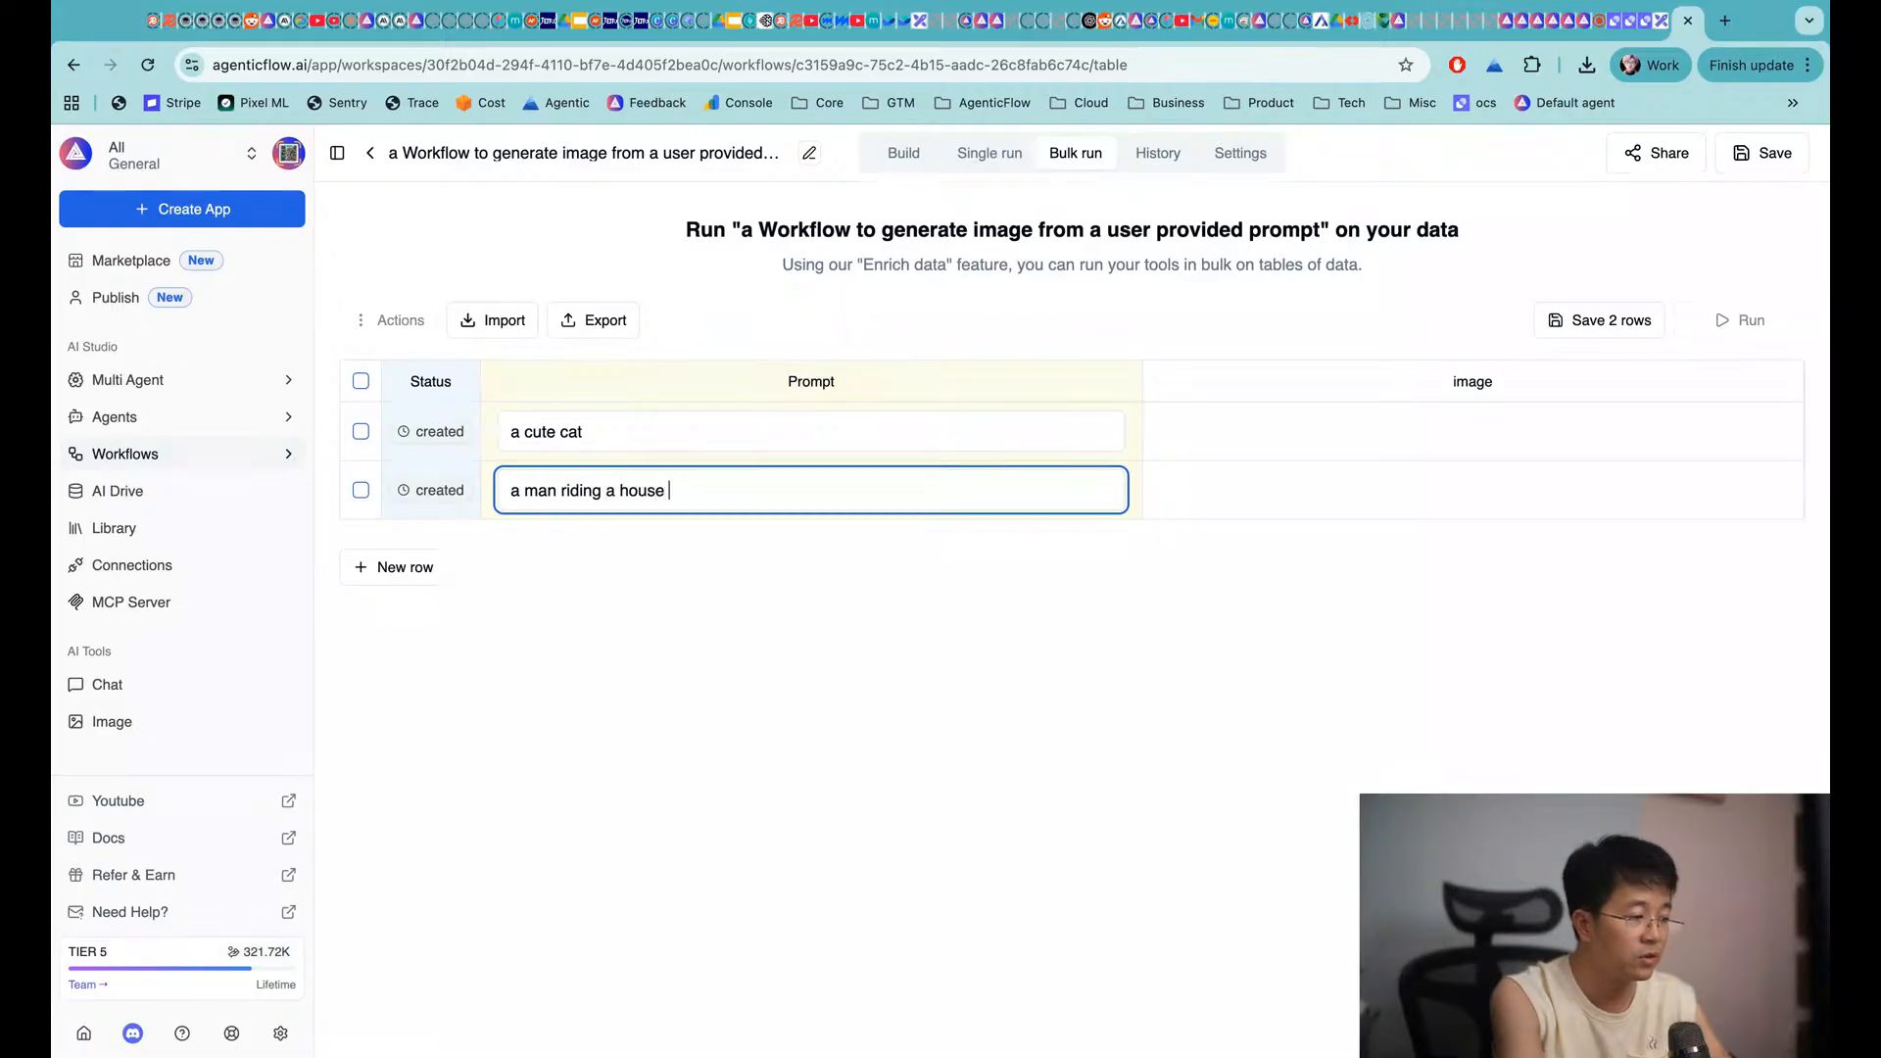
pyautogui.press('BackSpace')
pyautogui.press('BackSpace')
pyautogui.press('BackSpace')
pyautogui.write('rse')
pyautogui.press('BackSpace')
pyautogui.press('BackSpace')
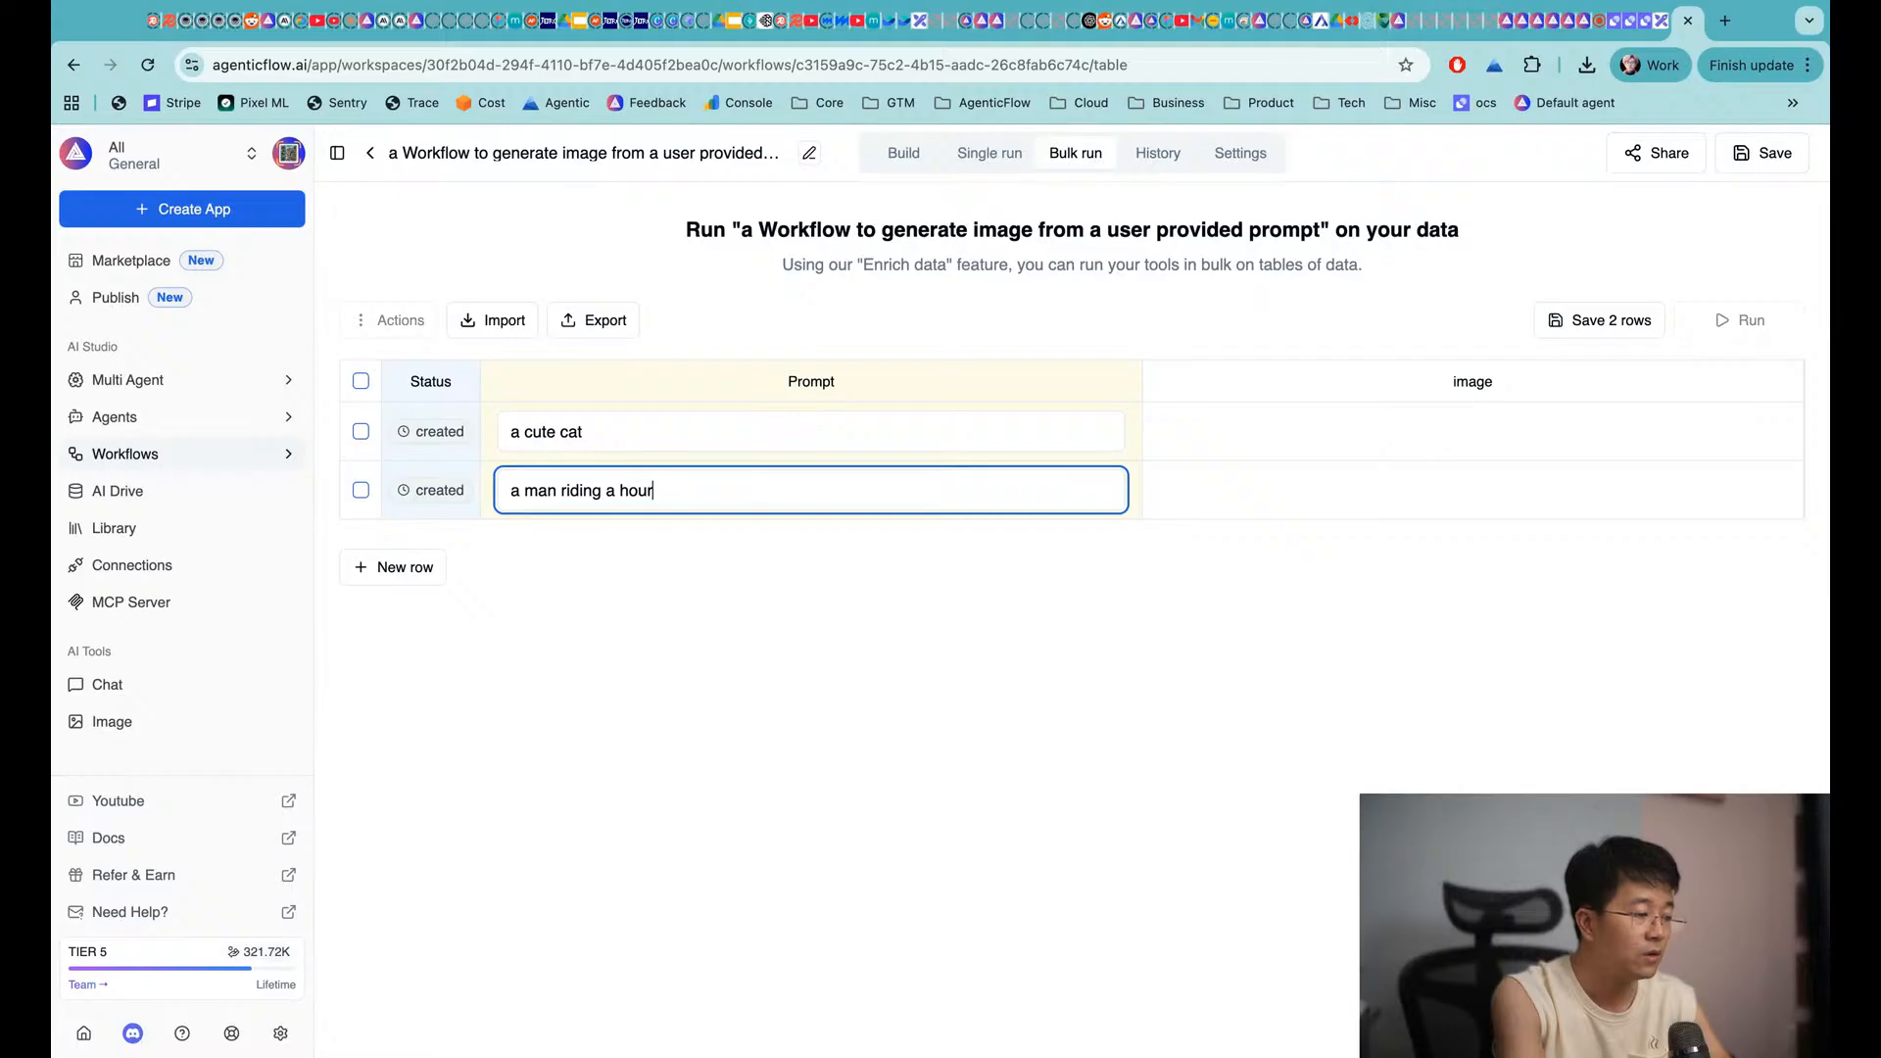
pyautogui.press('BackSpace')
pyautogui.press('BackSpace')
pyautogui.write('rse on the moo')
pyautogui.click(749, 533)
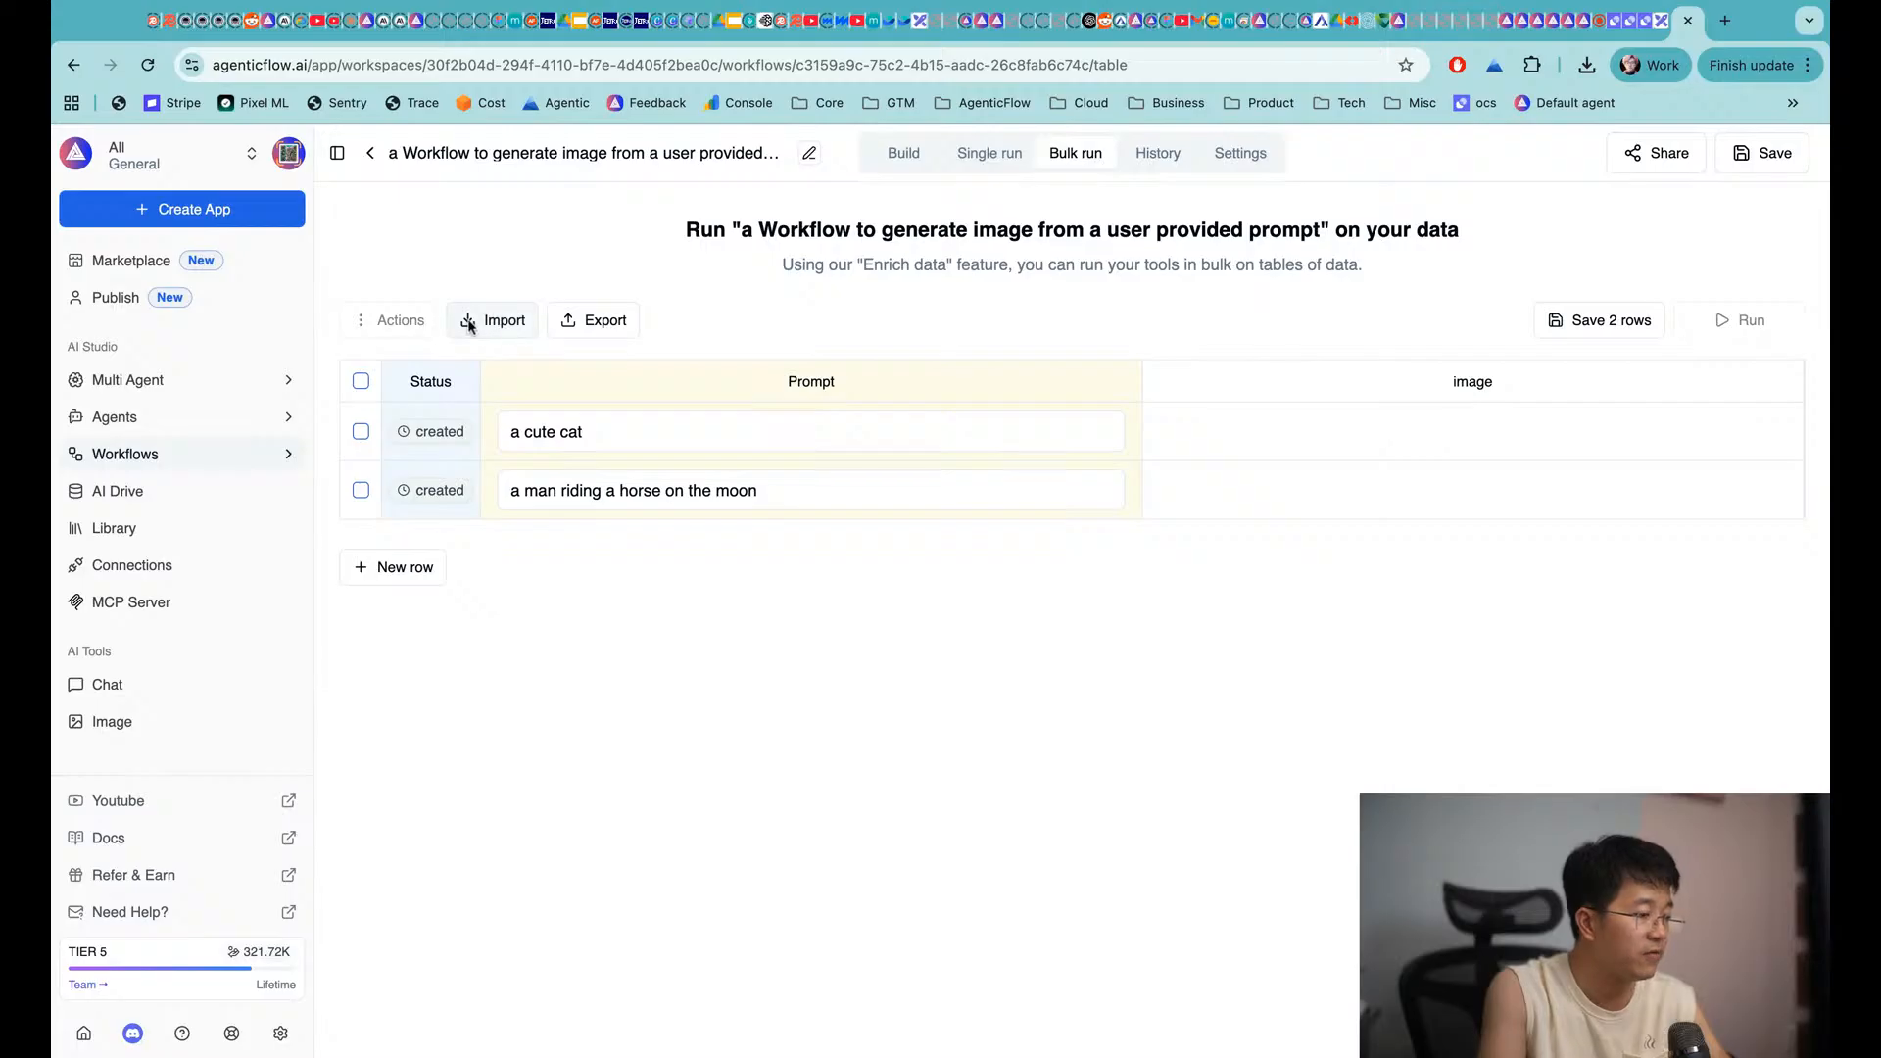
# Run both table rows, then reload the page to show their success status and image URLs
pyautogui.click(361, 381)
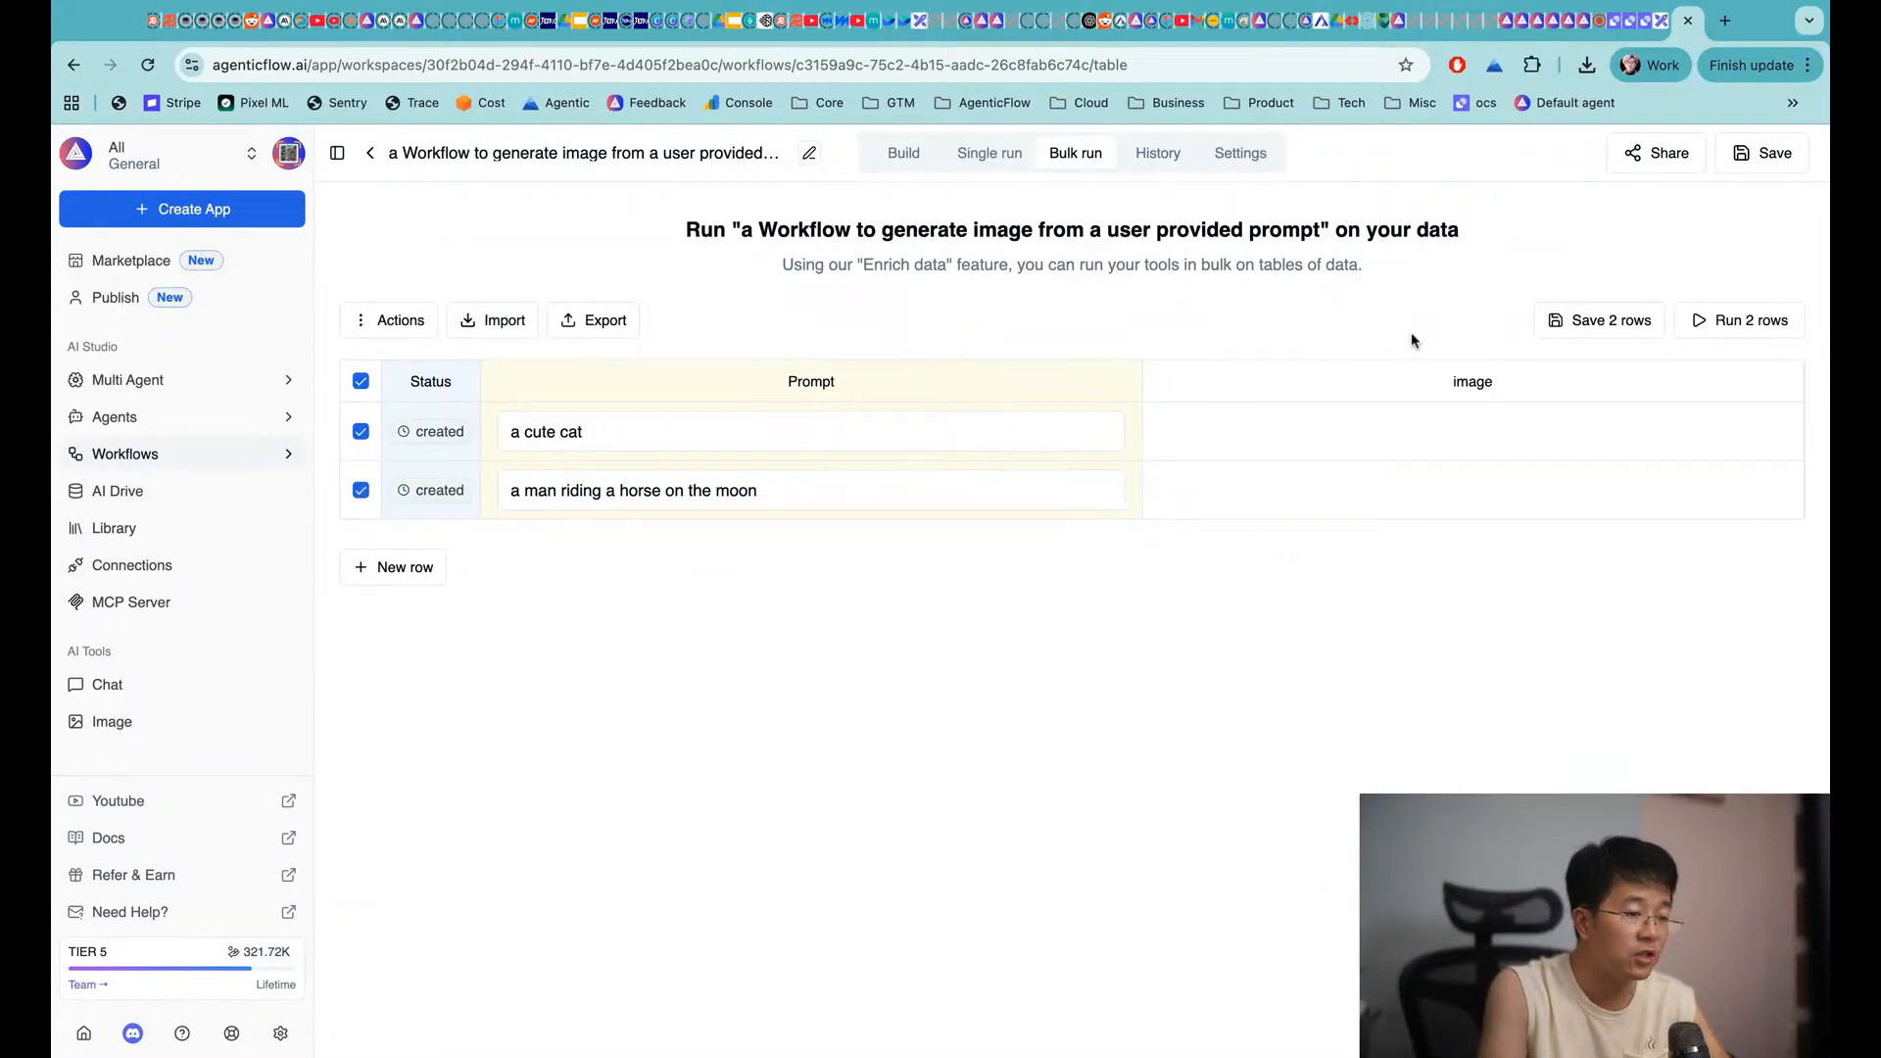
pyautogui.click(1759, 321)
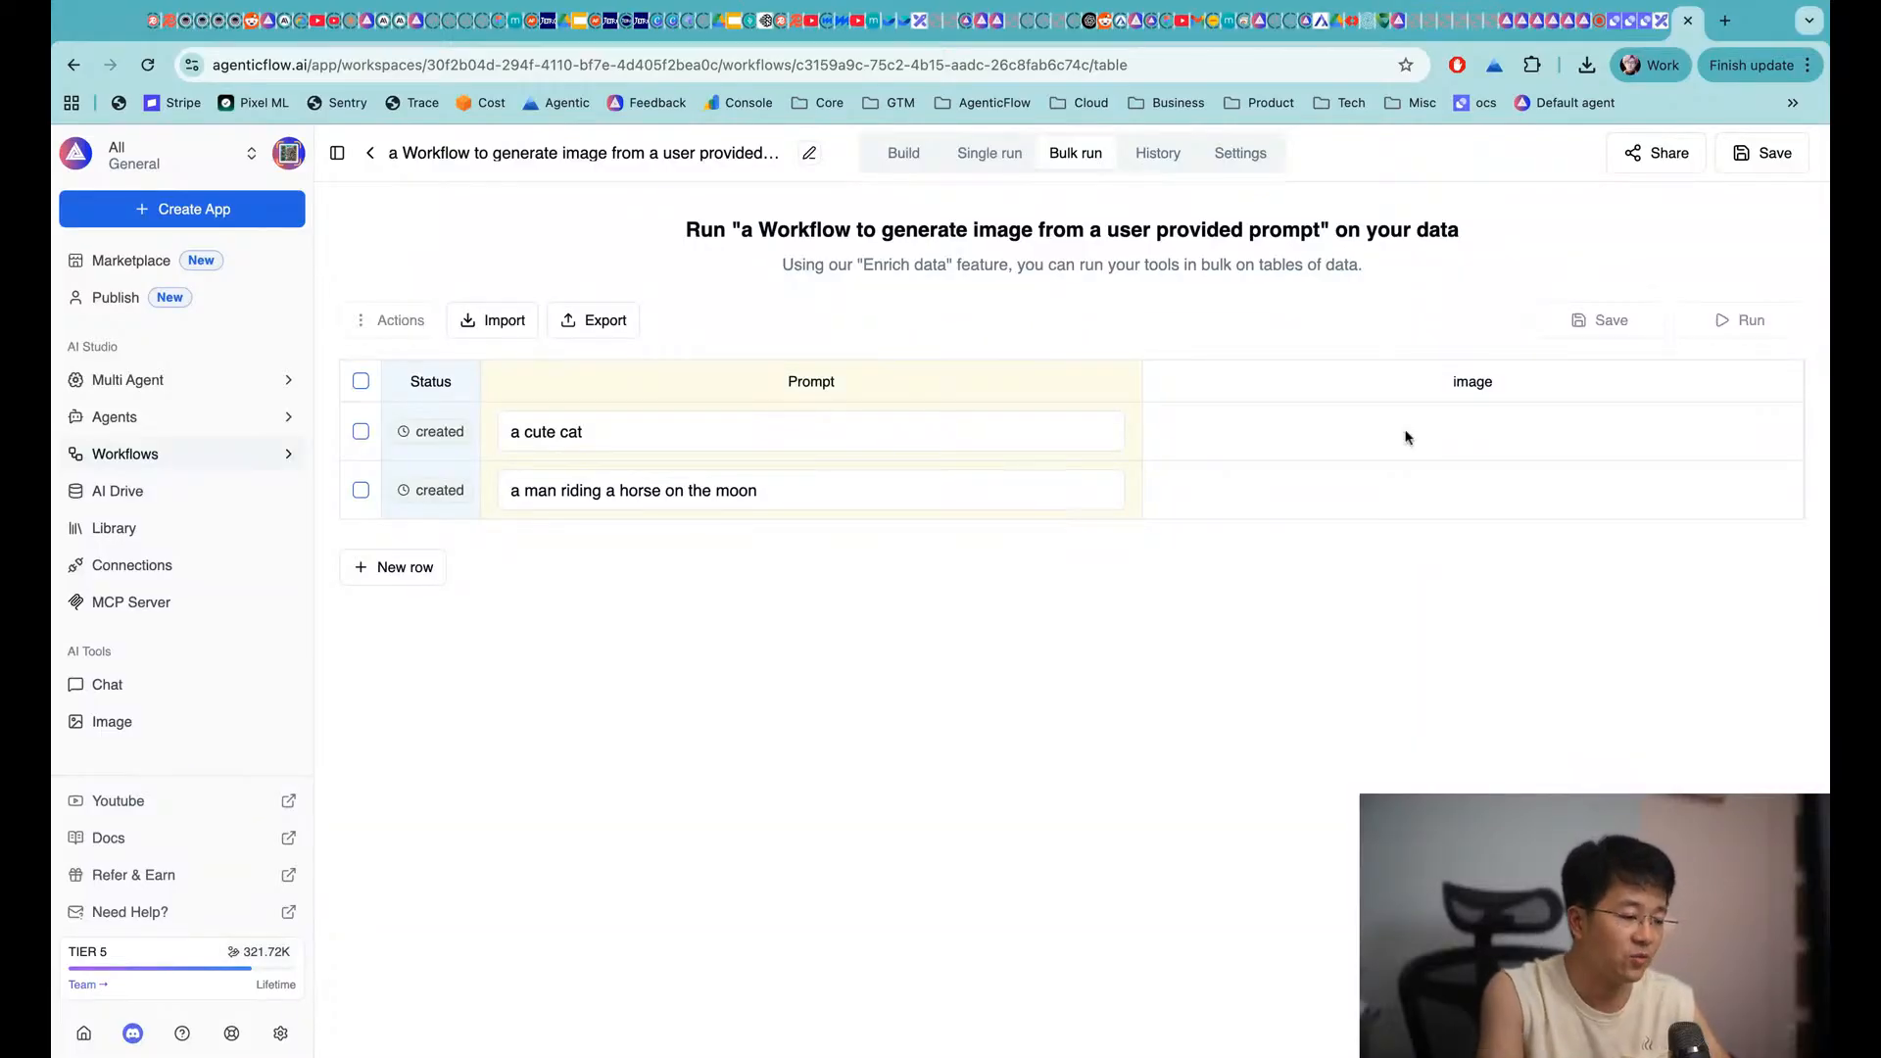
pyautogui.click(847, 1057)
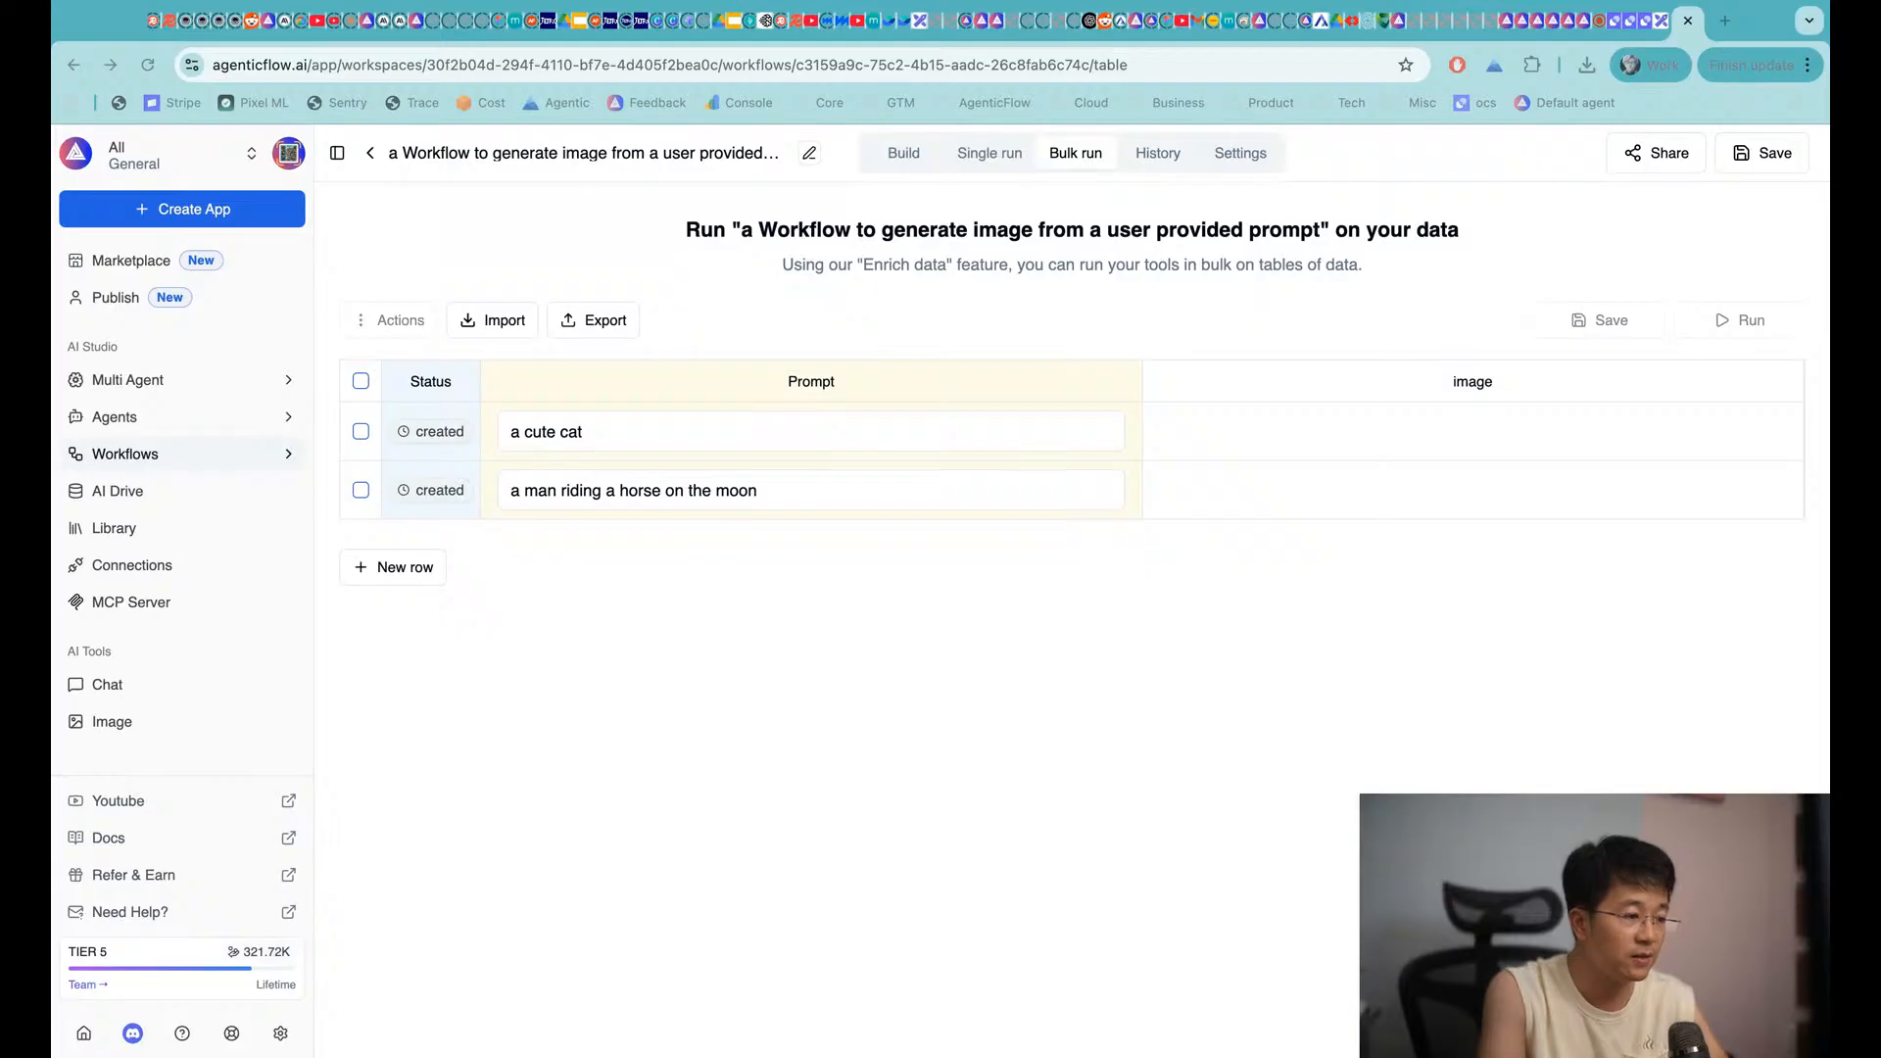
pyautogui.click(1415, 595)
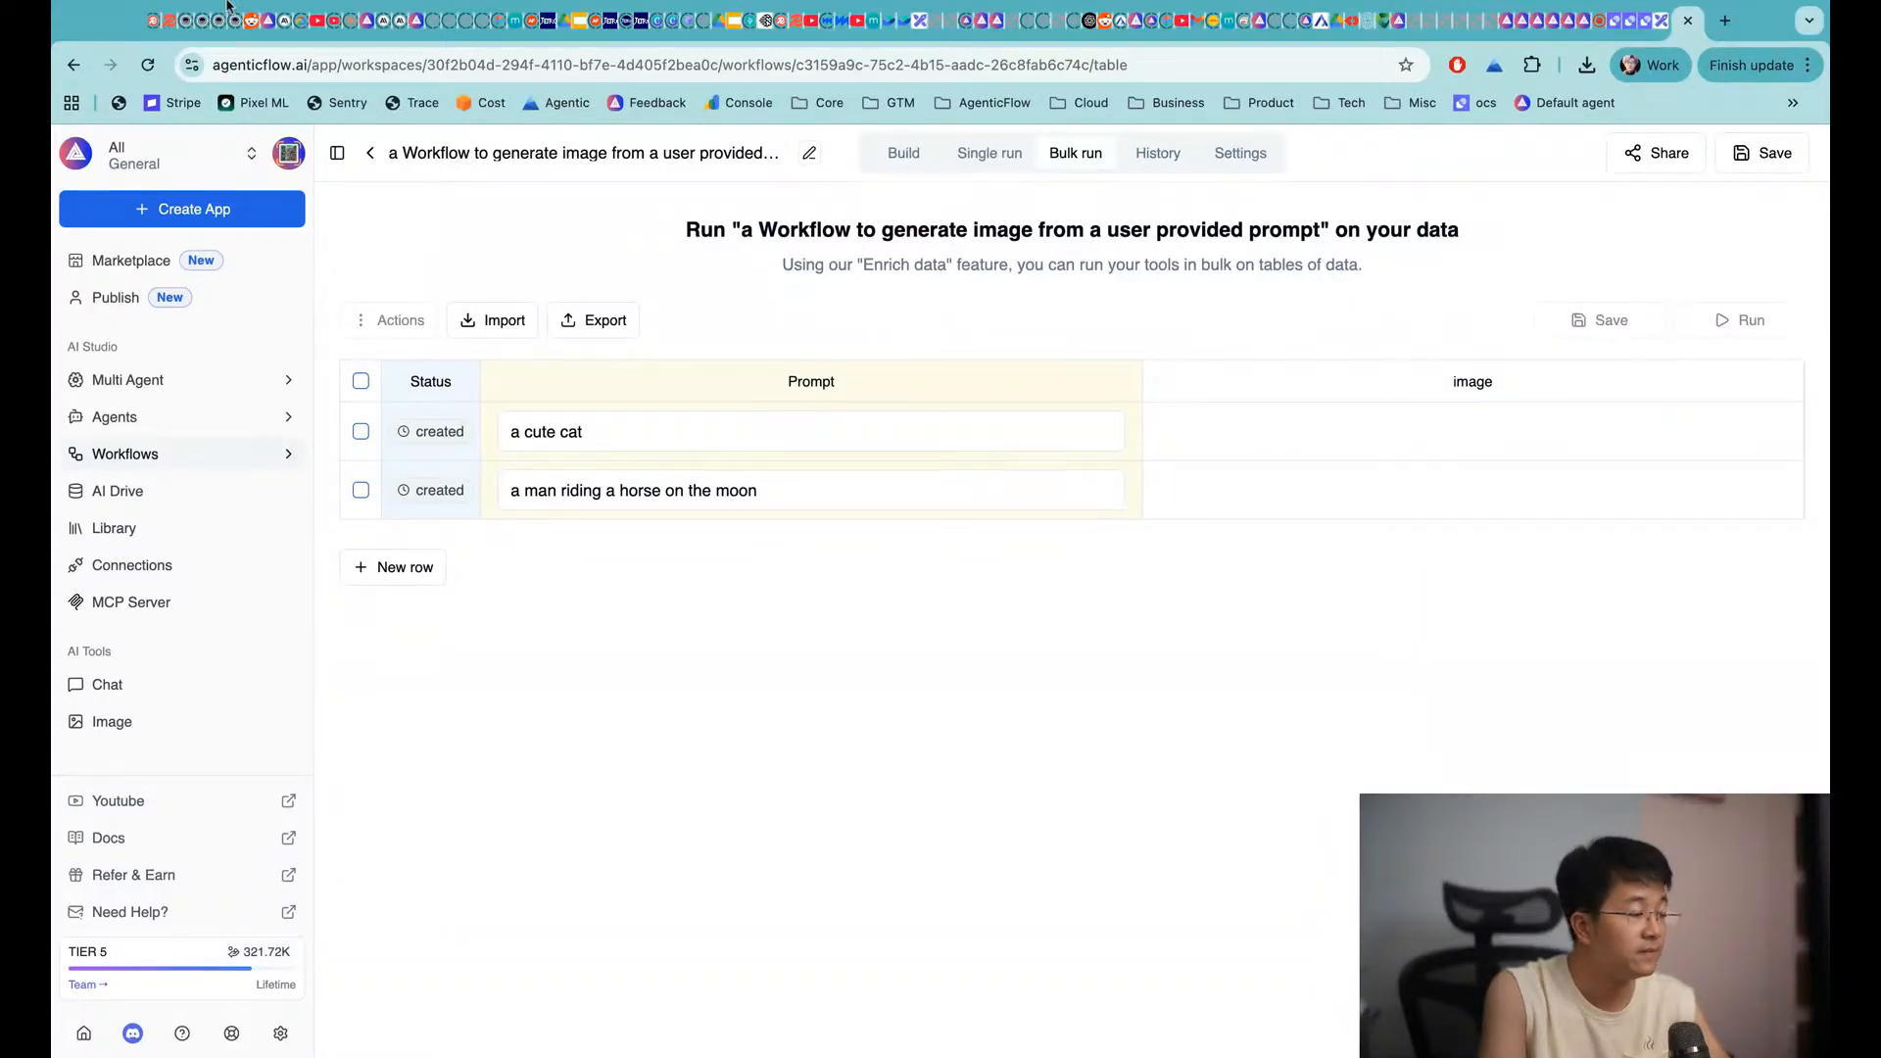
pyautogui.click(147, 65)
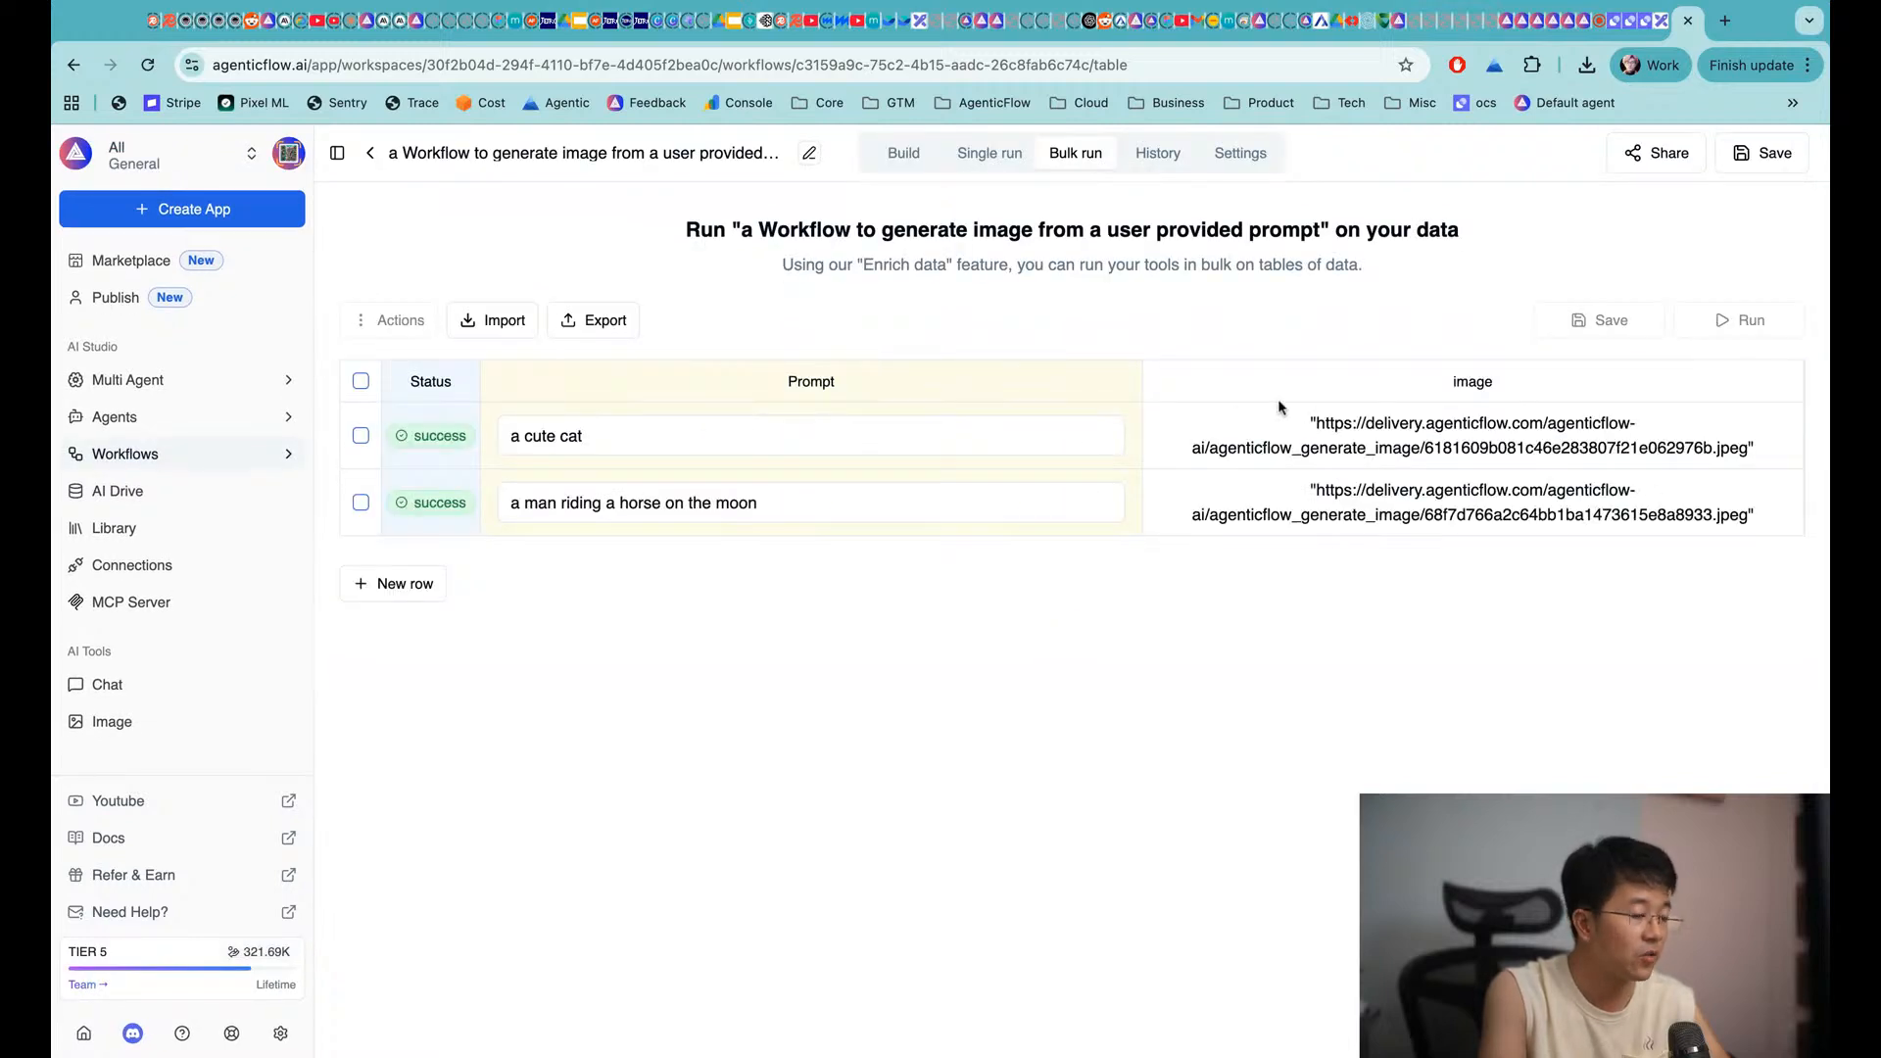
# Open the cat and horse-on-the-moon image URLs in new tabs to view each generated image
pyautogui.moveTo(1318, 422); pyautogui.dragTo(1748, 449)
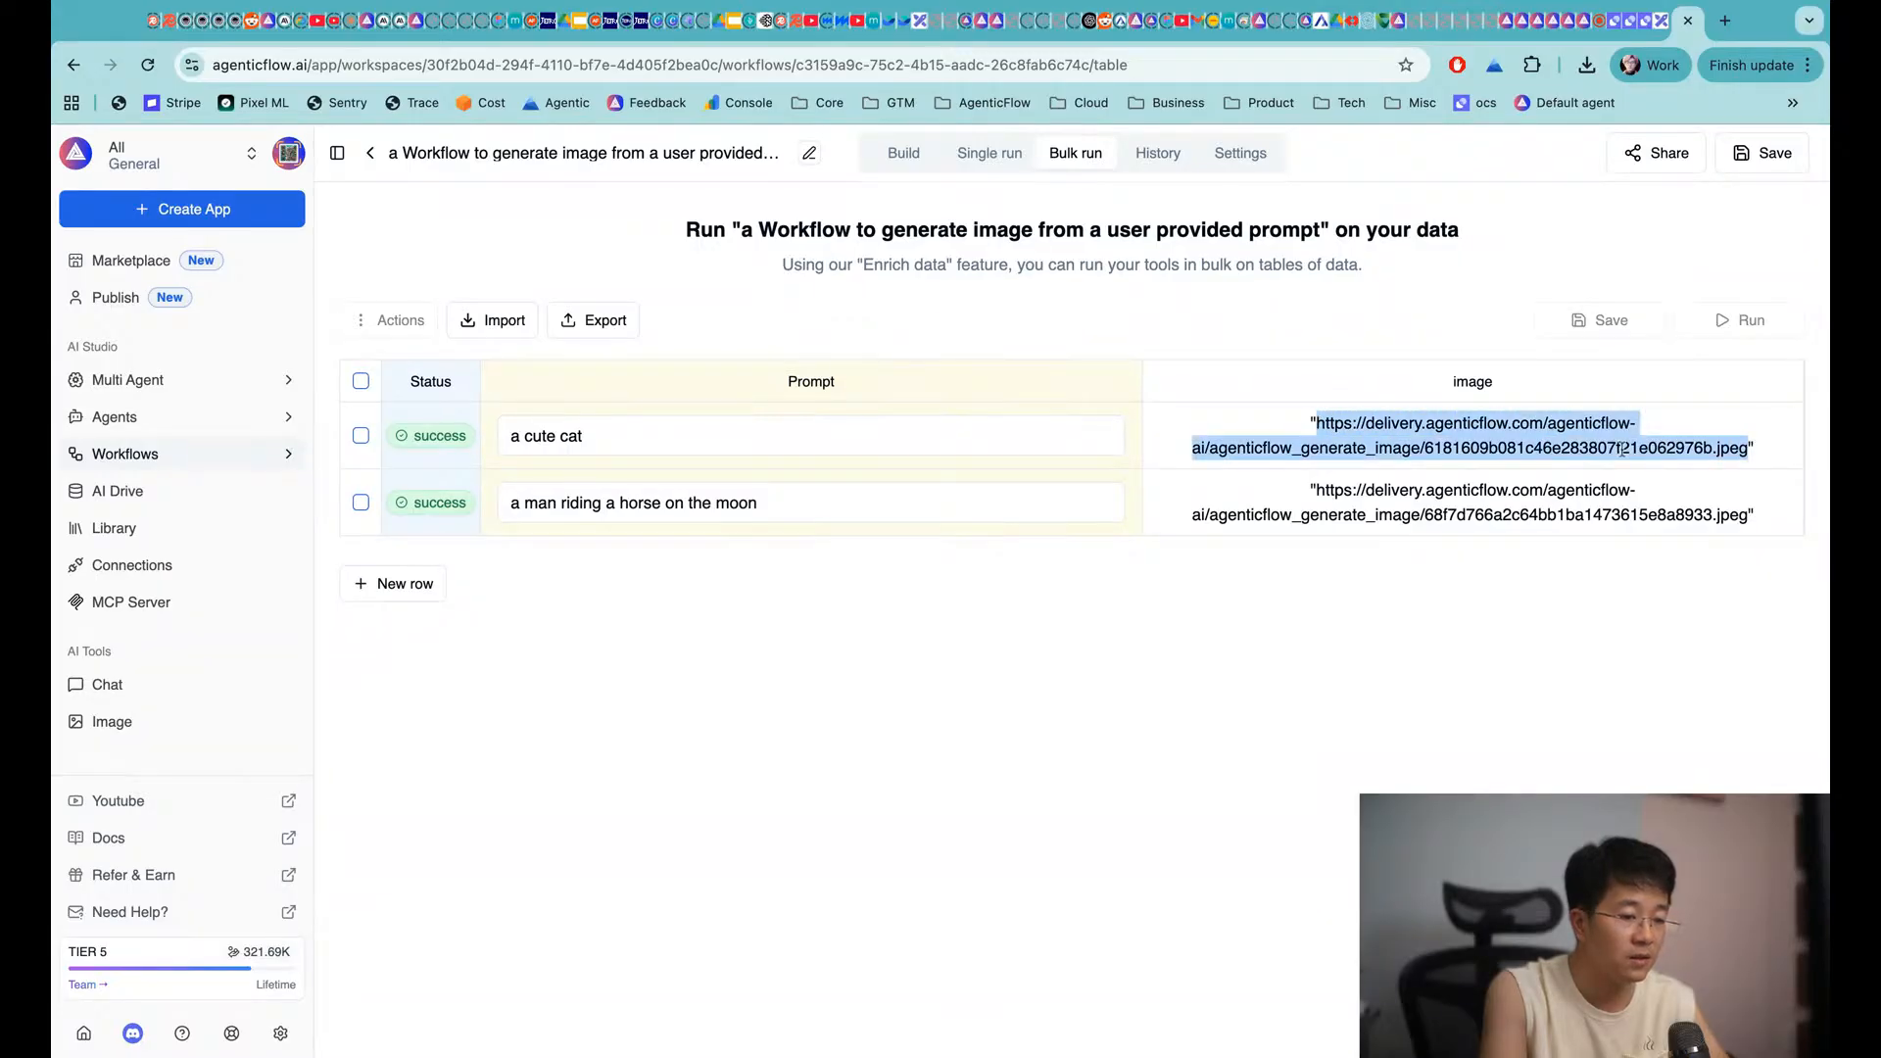
pyautogui.press('super+c')
pyautogui.press('super+t')
pyautogui.press('super+v')
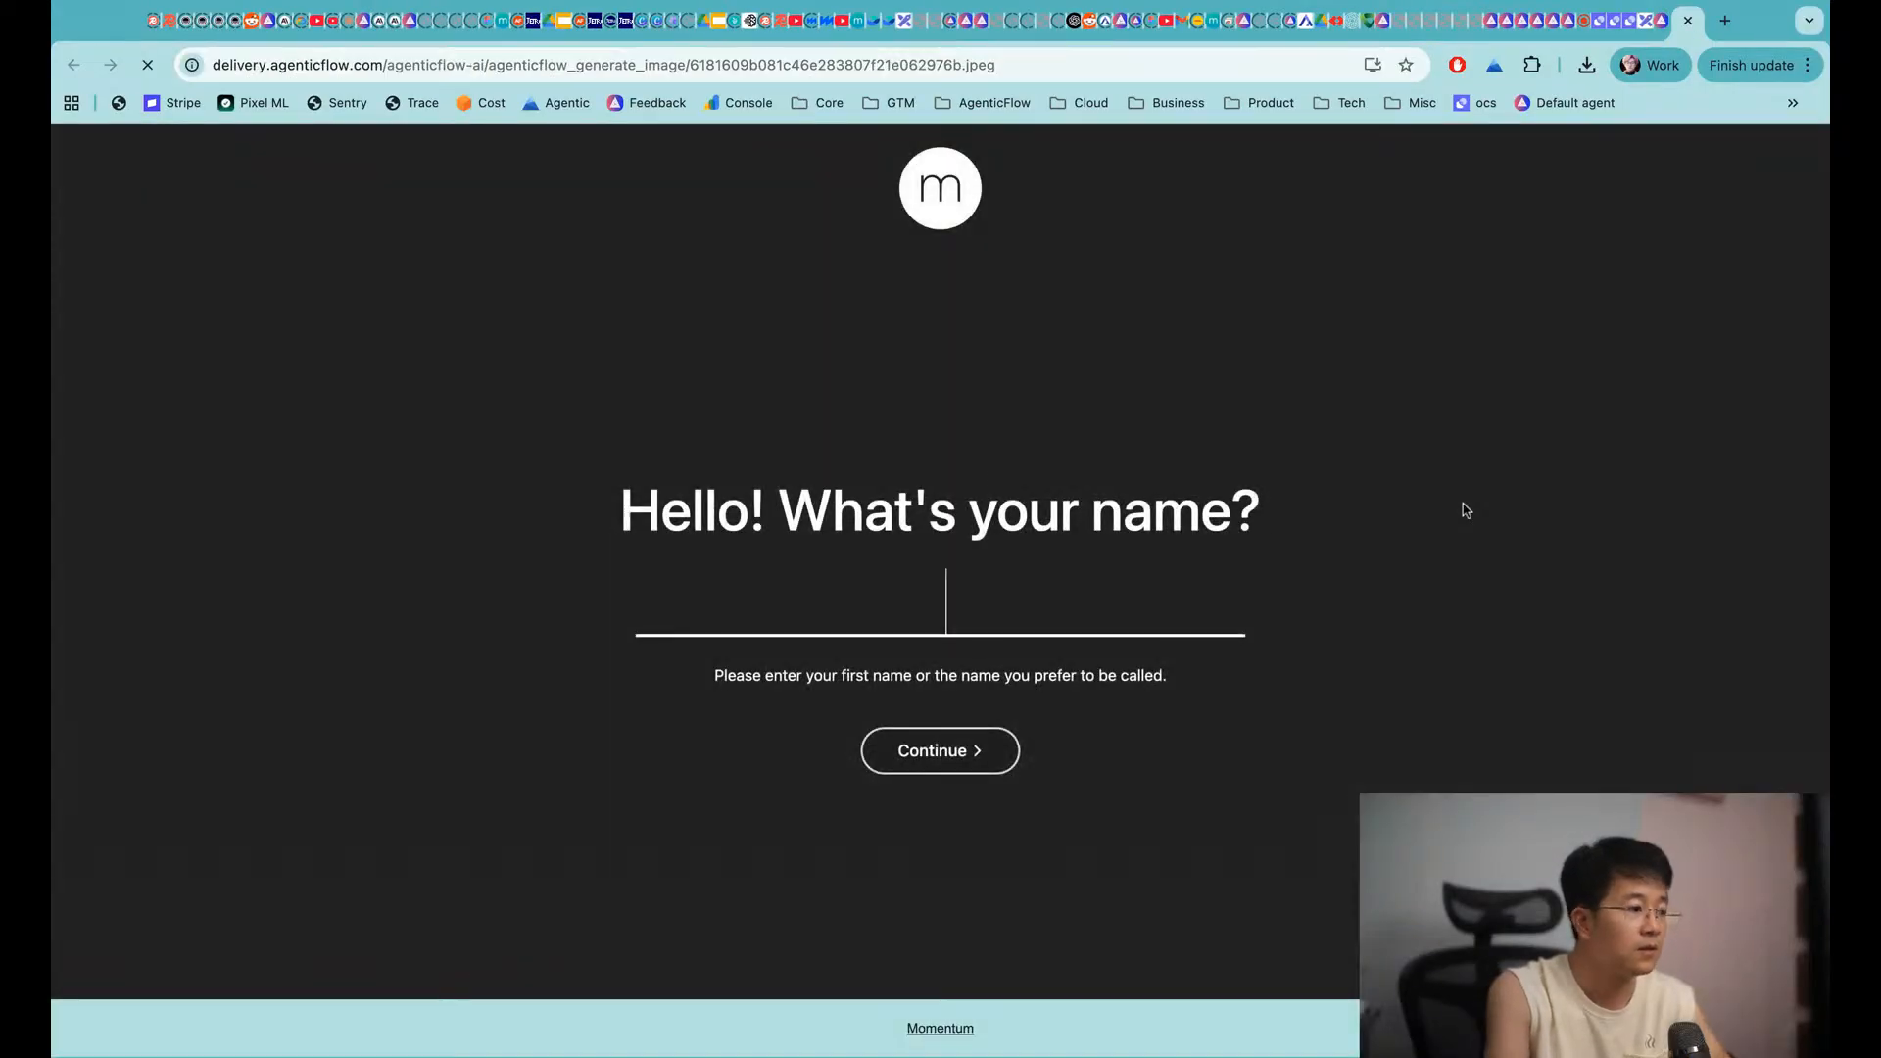
pyautogui.press('Return')
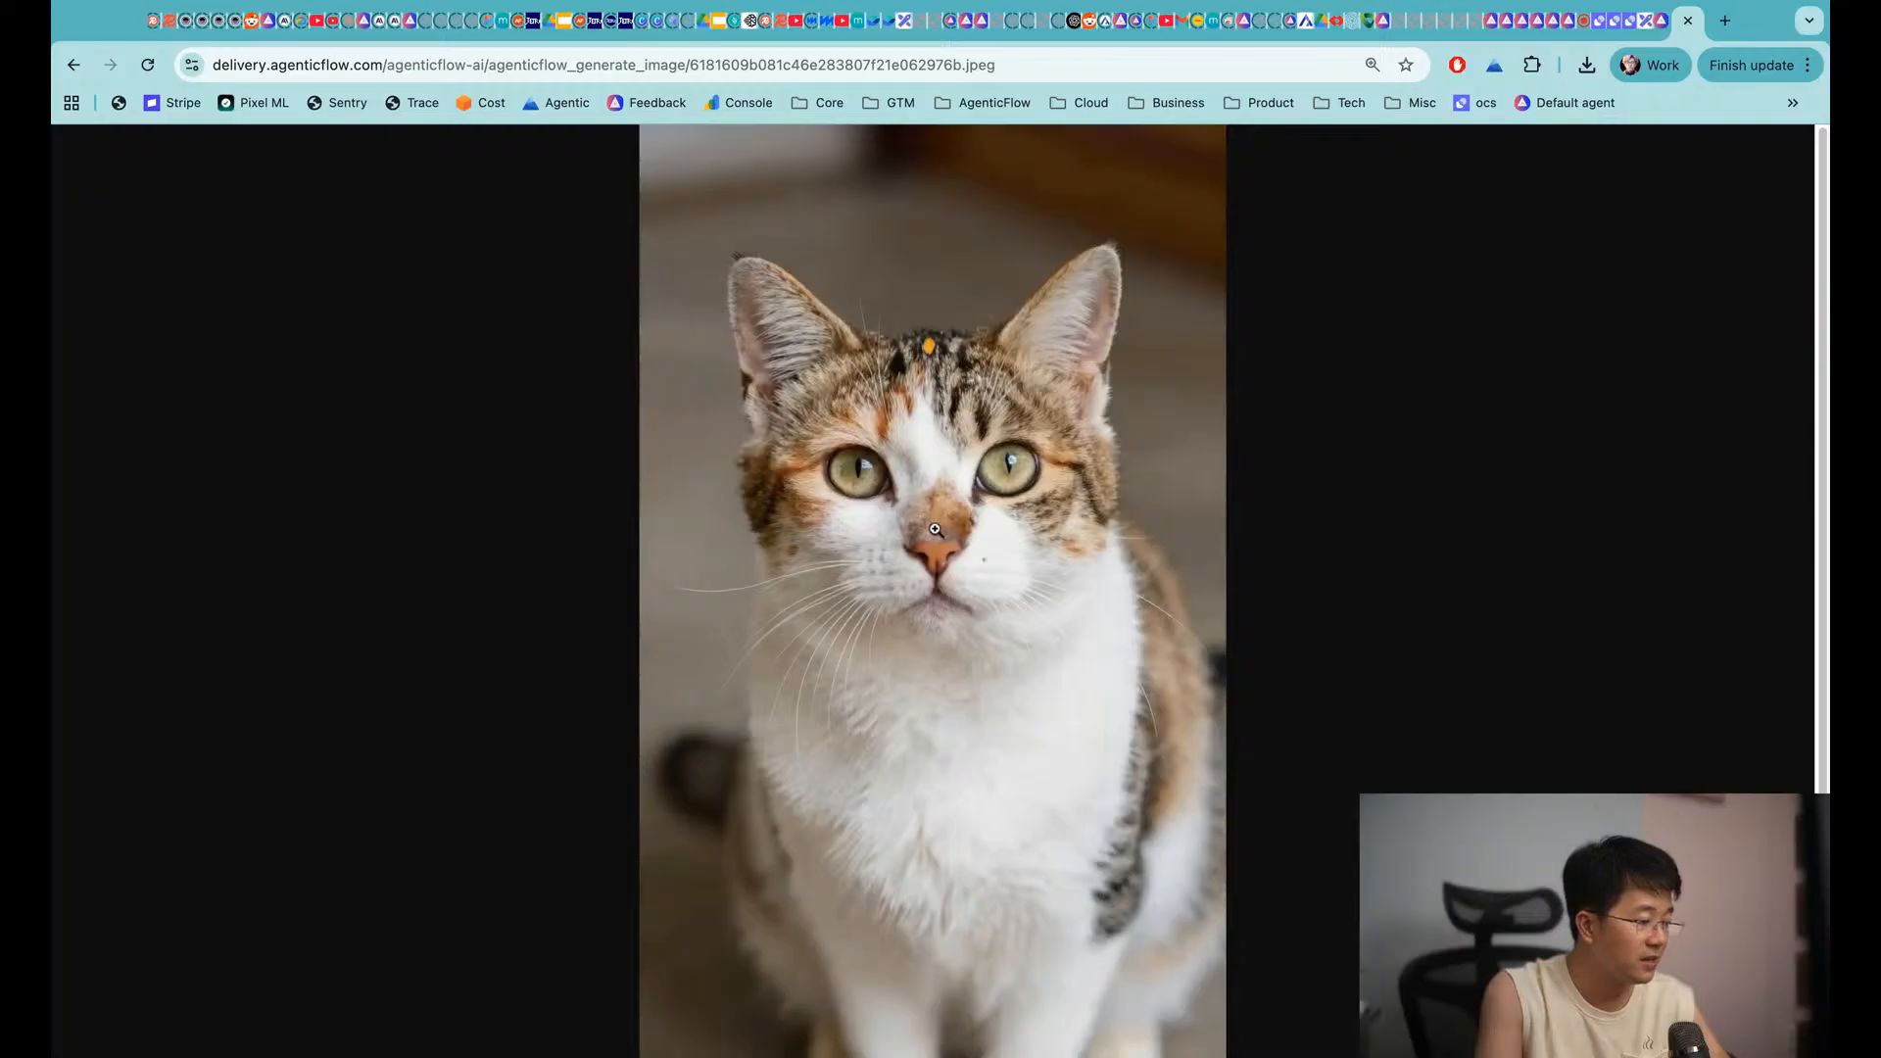
pyautogui.press('super+w')
pyautogui.moveTo(1318, 491); pyautogui.dragTo(1754, 516)
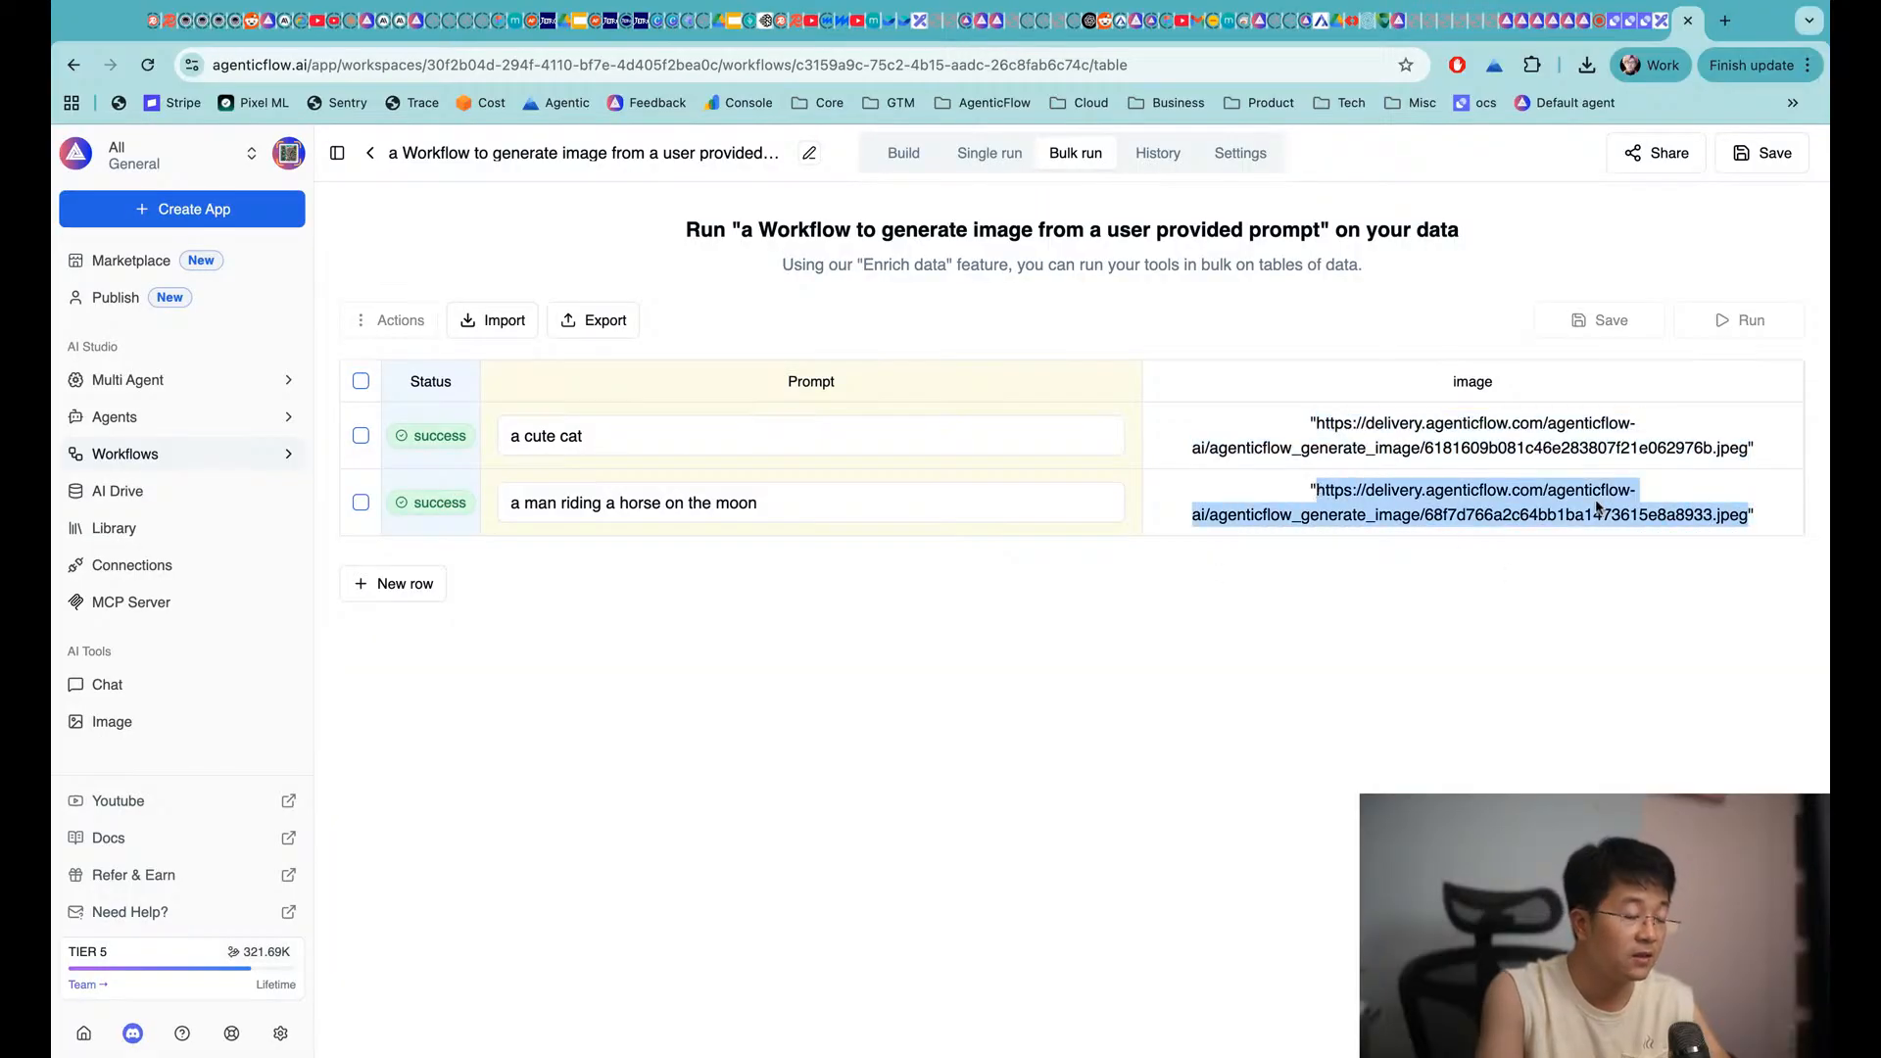
pyautogui.press('super+t')
pyautogui.press('super+v')
pyautogui.press('Return')
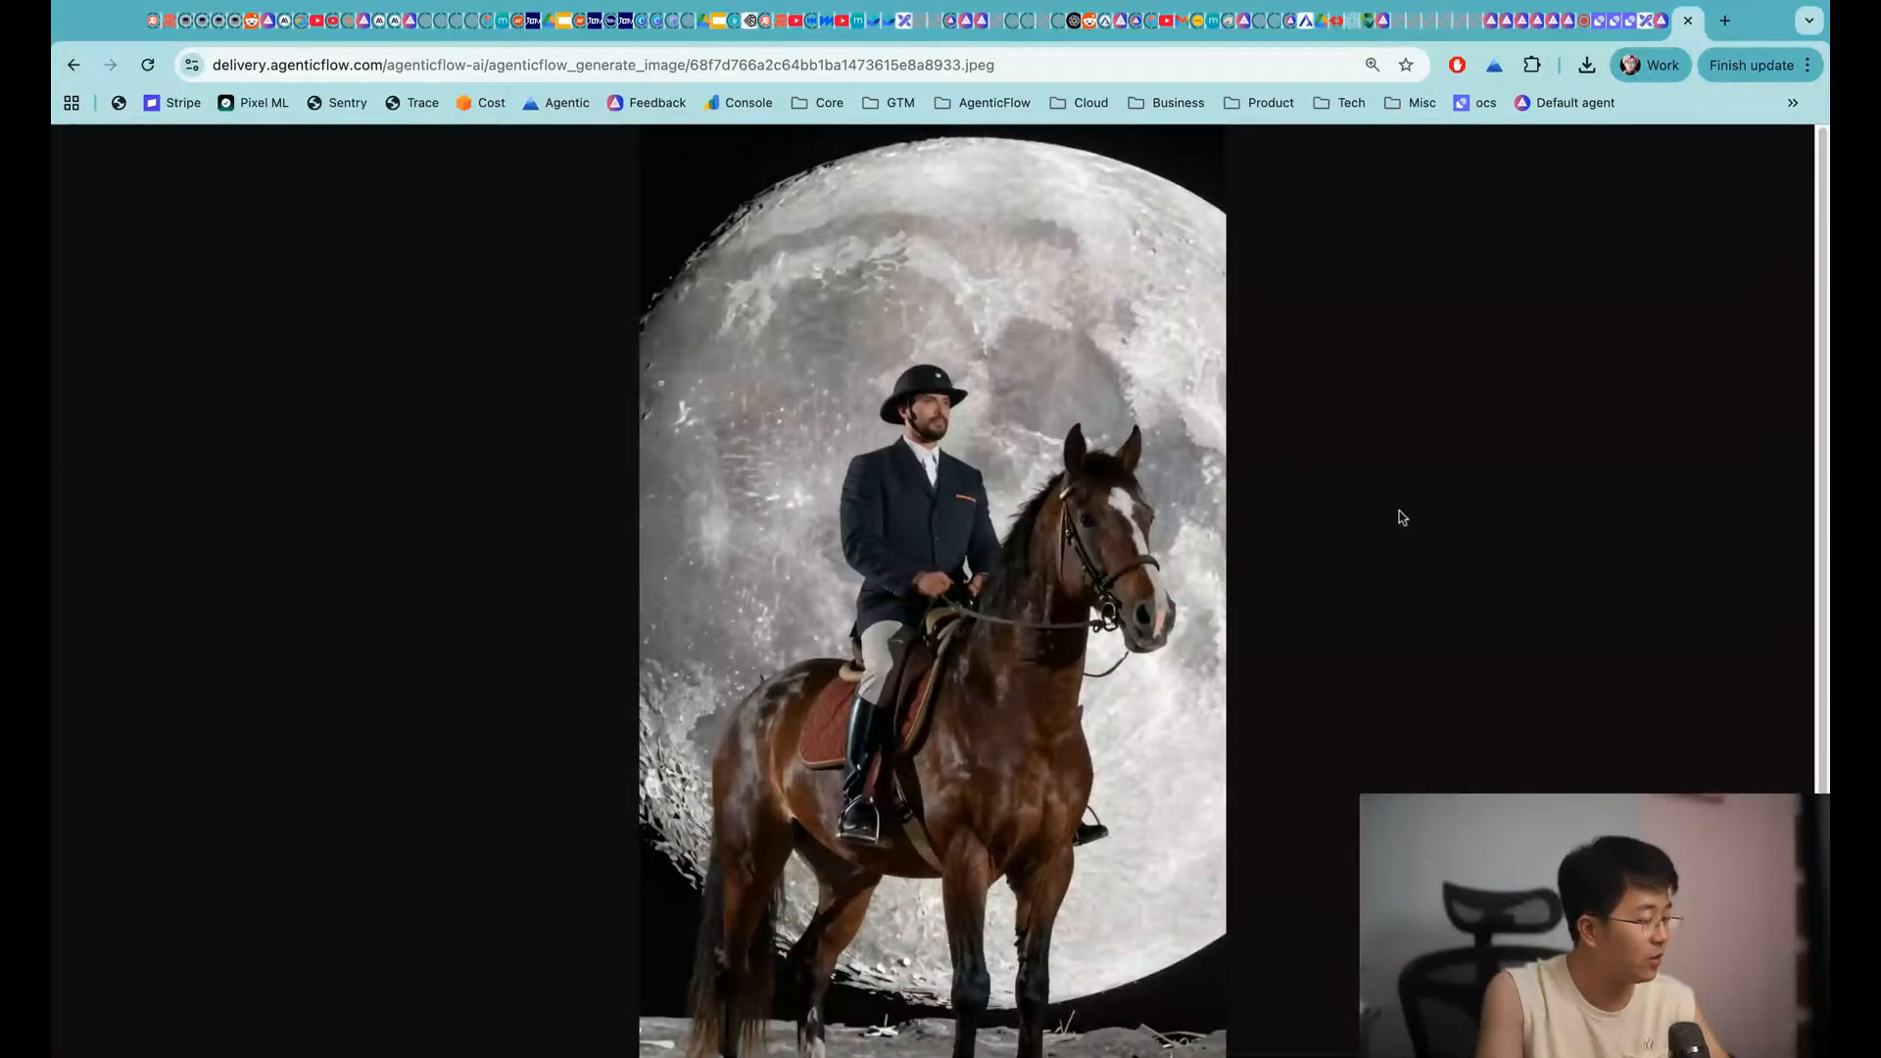
pyautogui.press('super+w')
# Return to the workflow's Build view showing Trigger, User inputs, Generate Image and Output
pyautogui.click(1330, 641)
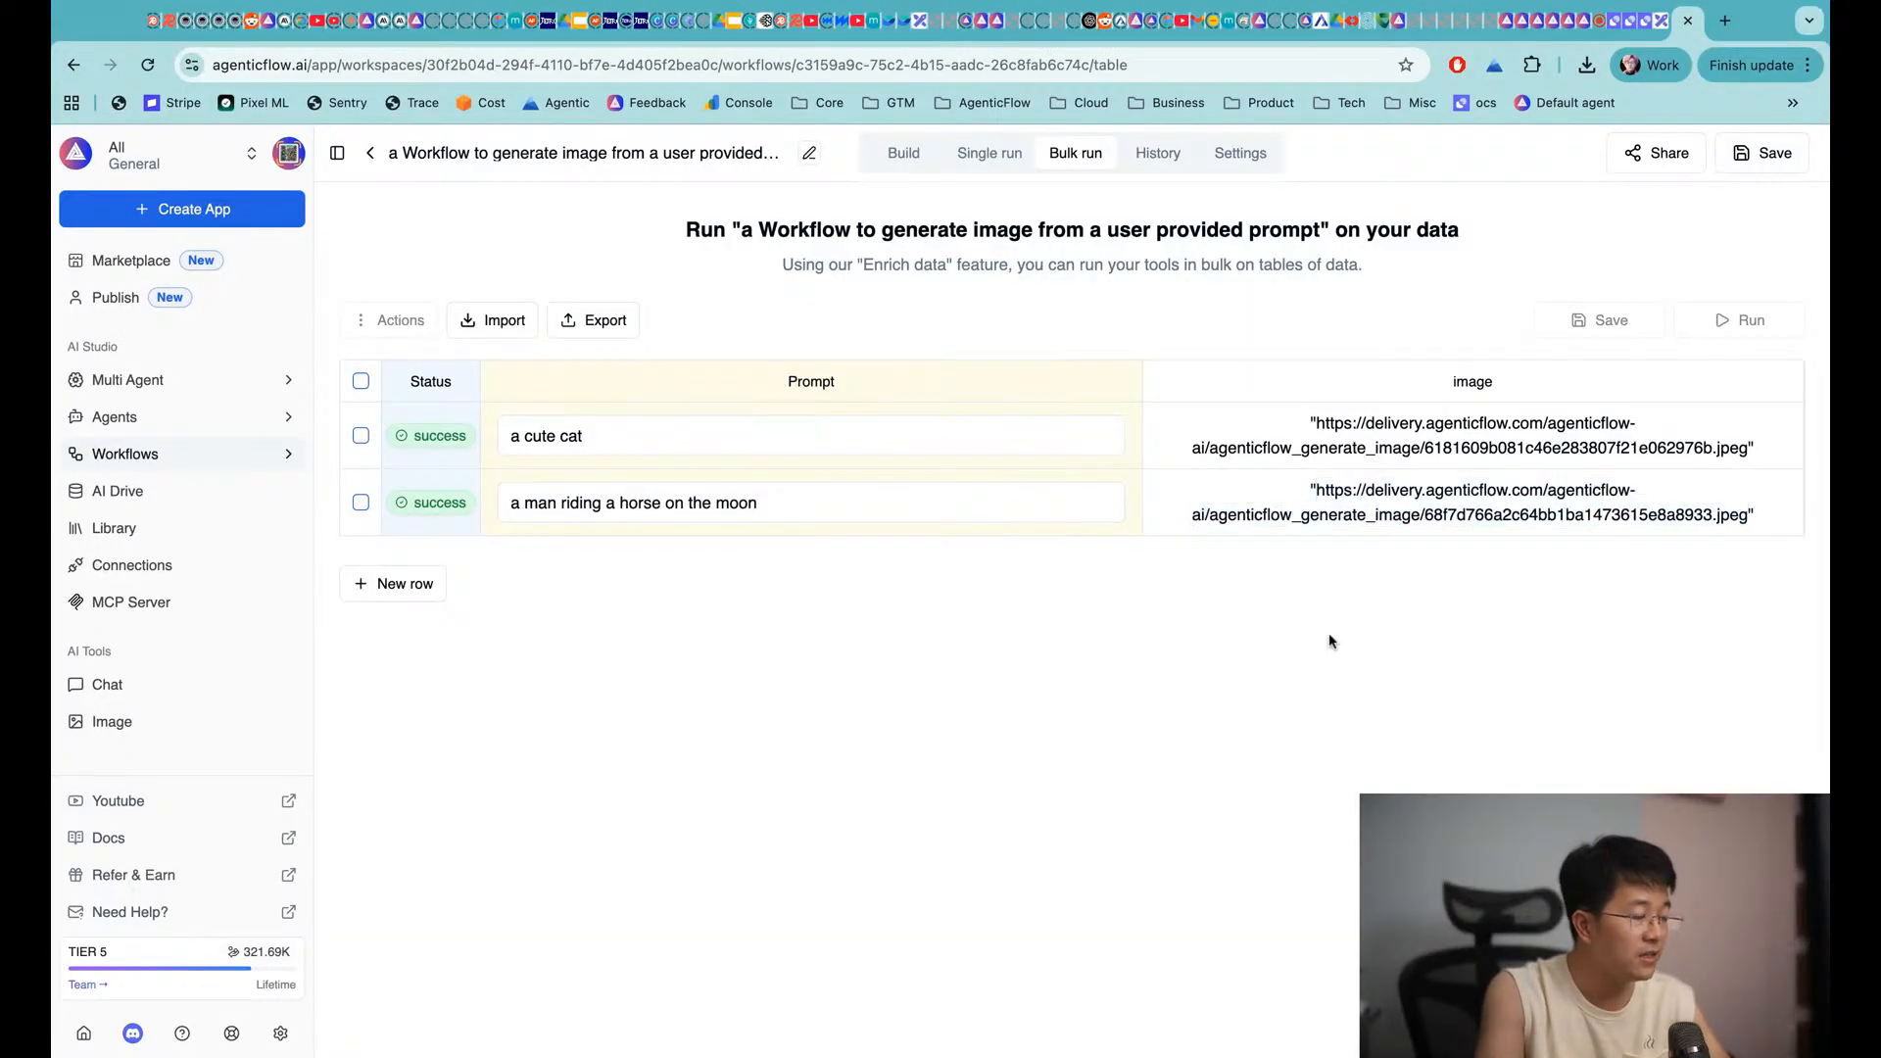
pyautogui.click(1661, 19)
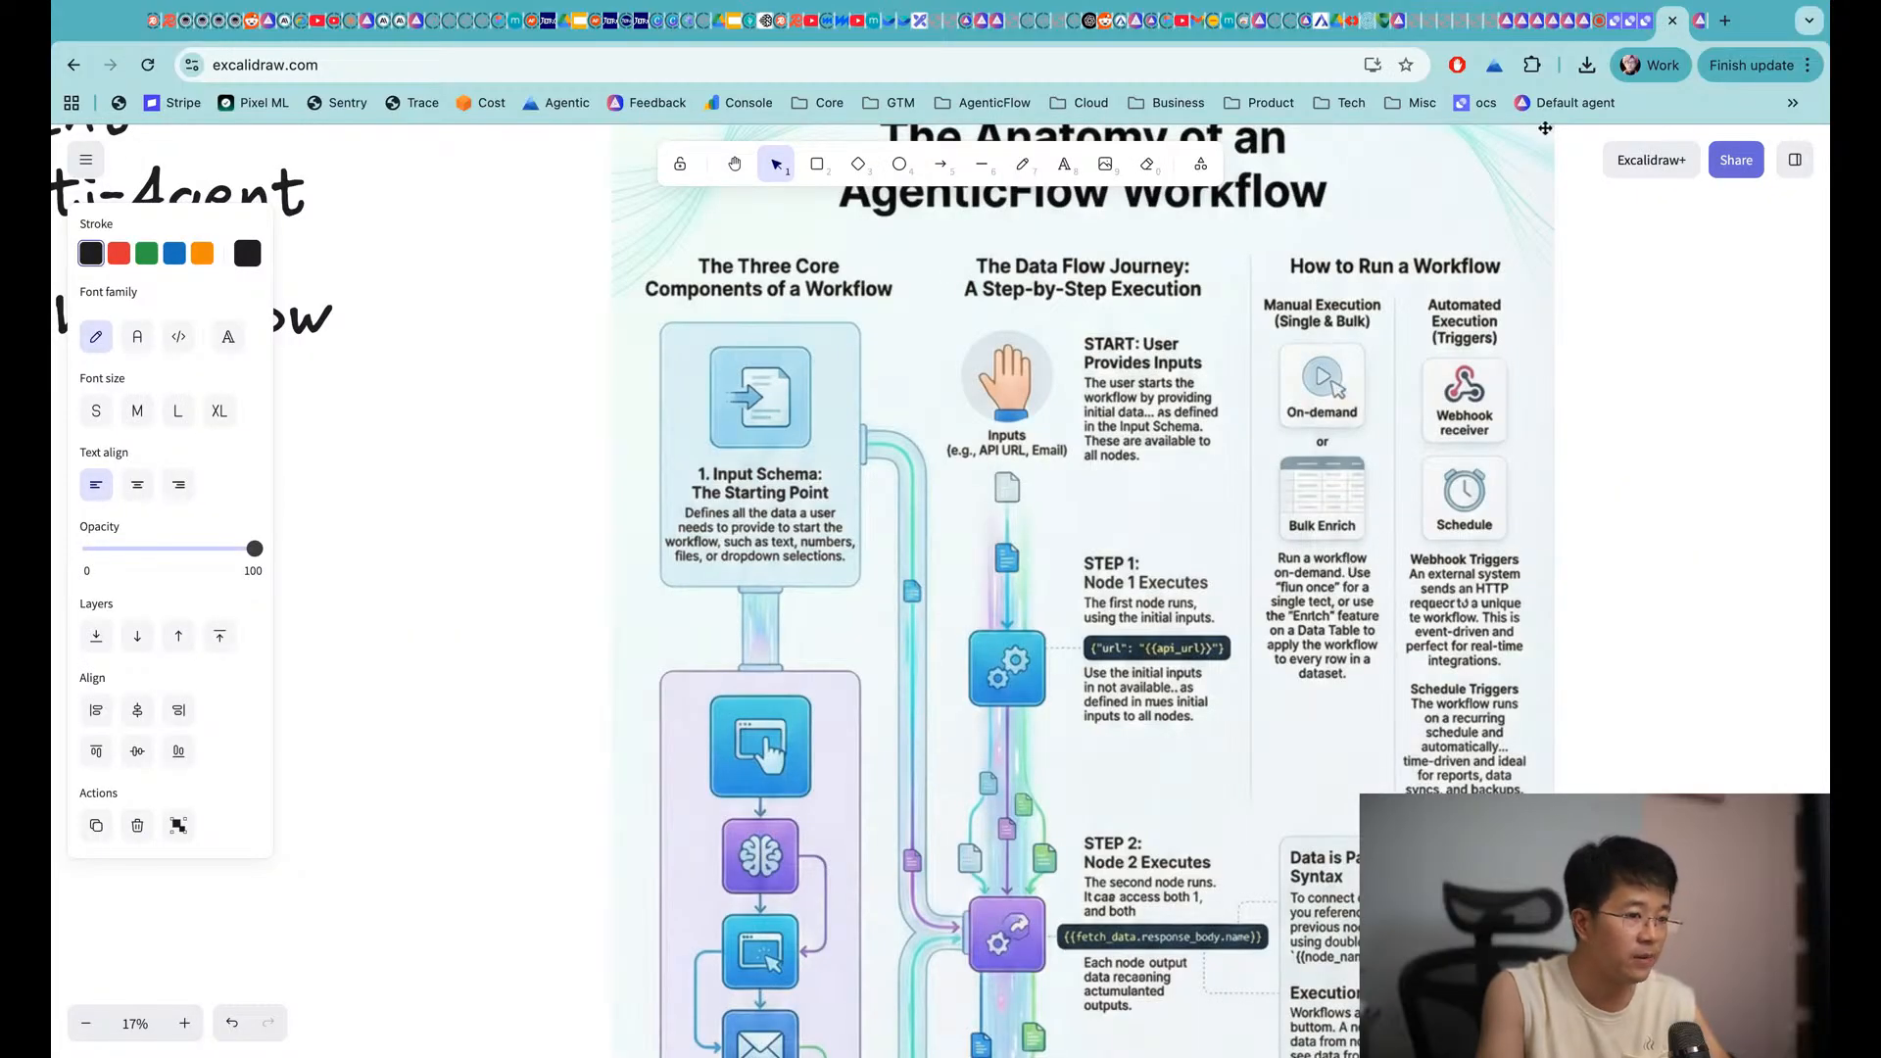
pyautogui.click(1698, 19)
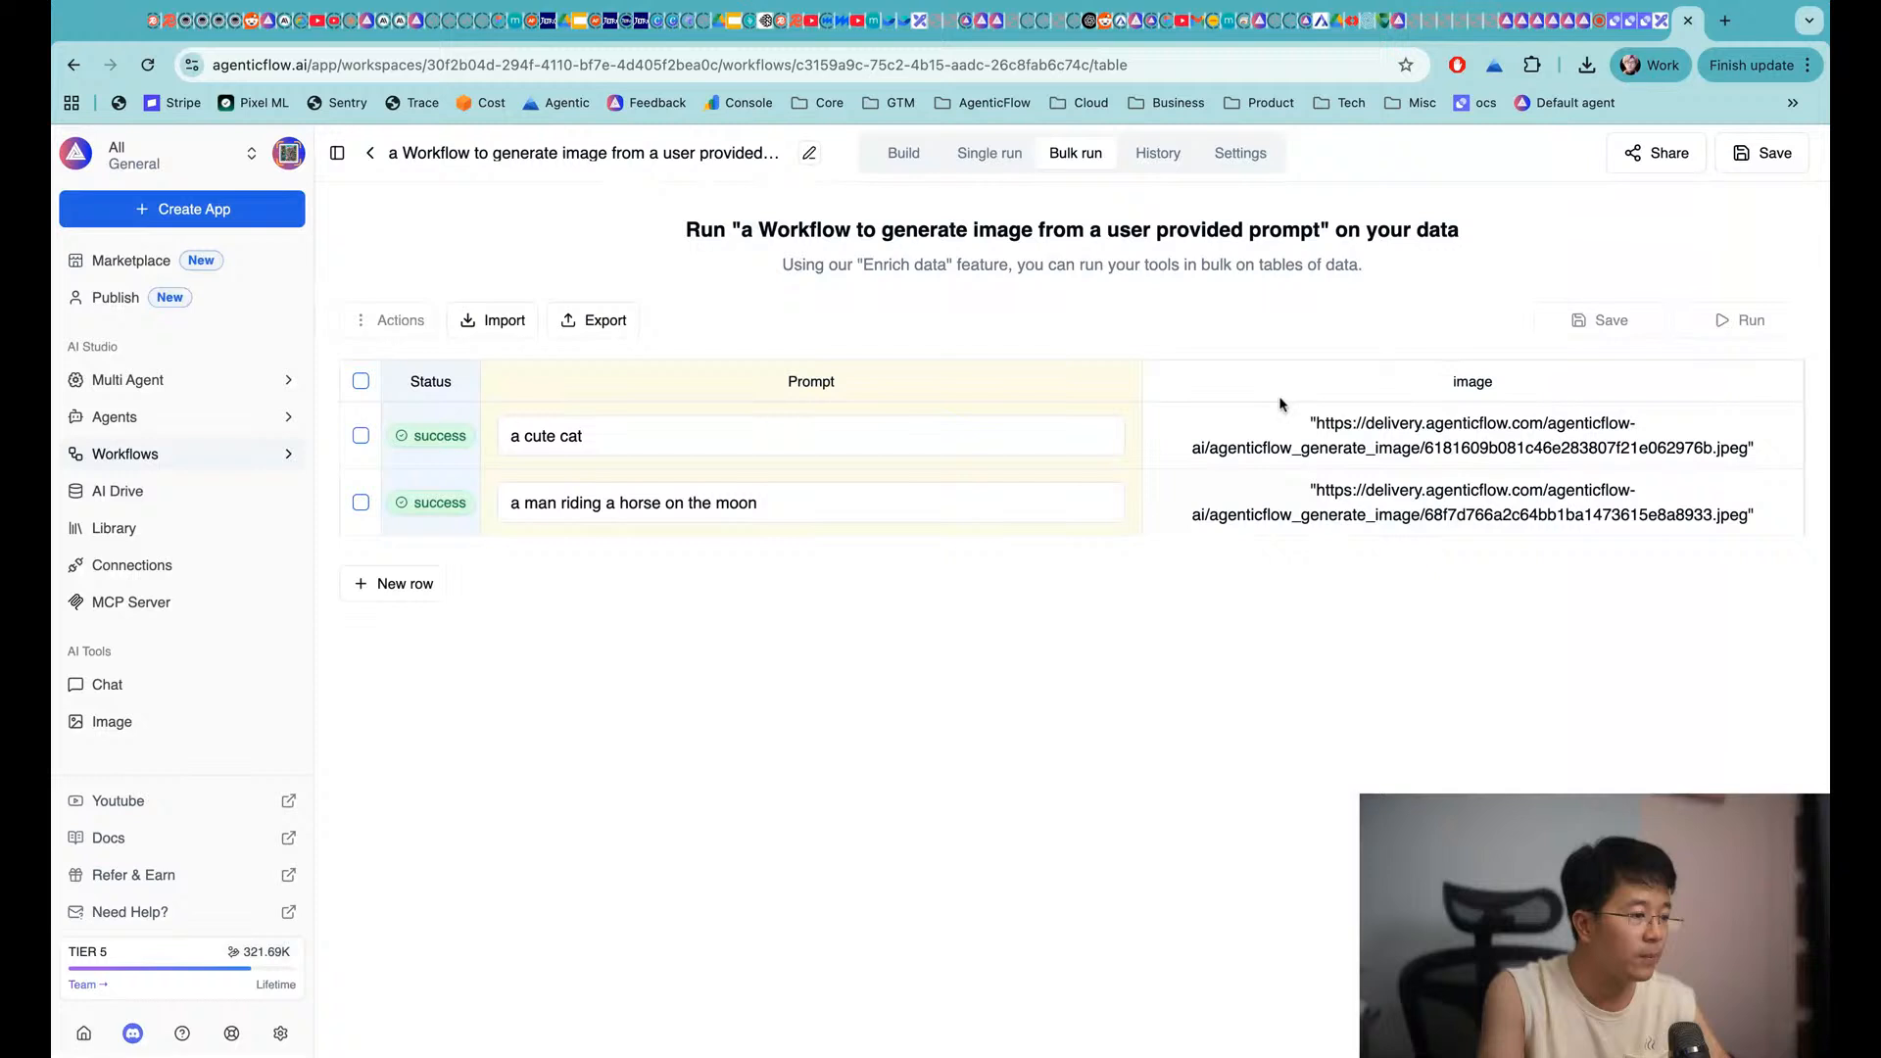
pyautogui.click(902, 169)
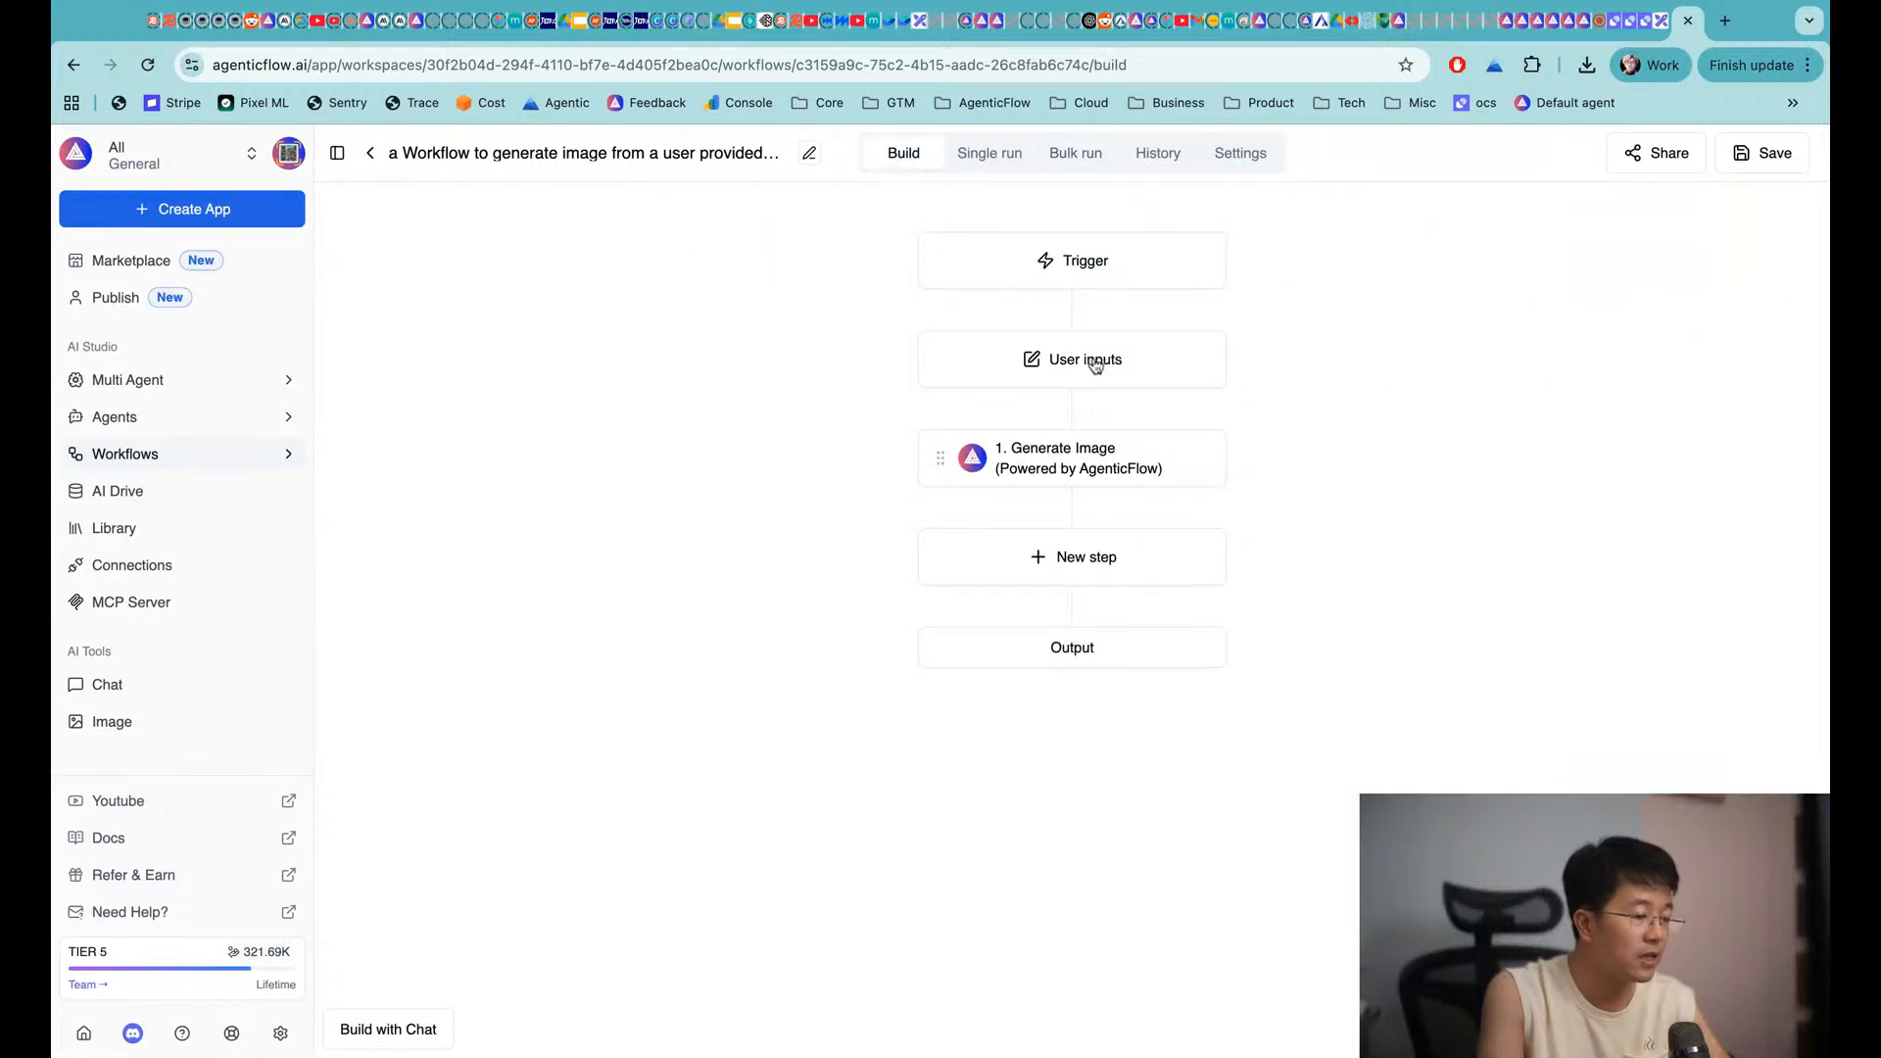
# Turn on Publicly available in the Share & Embed settings and copy the public link
pyautogui.click(1671, 169)
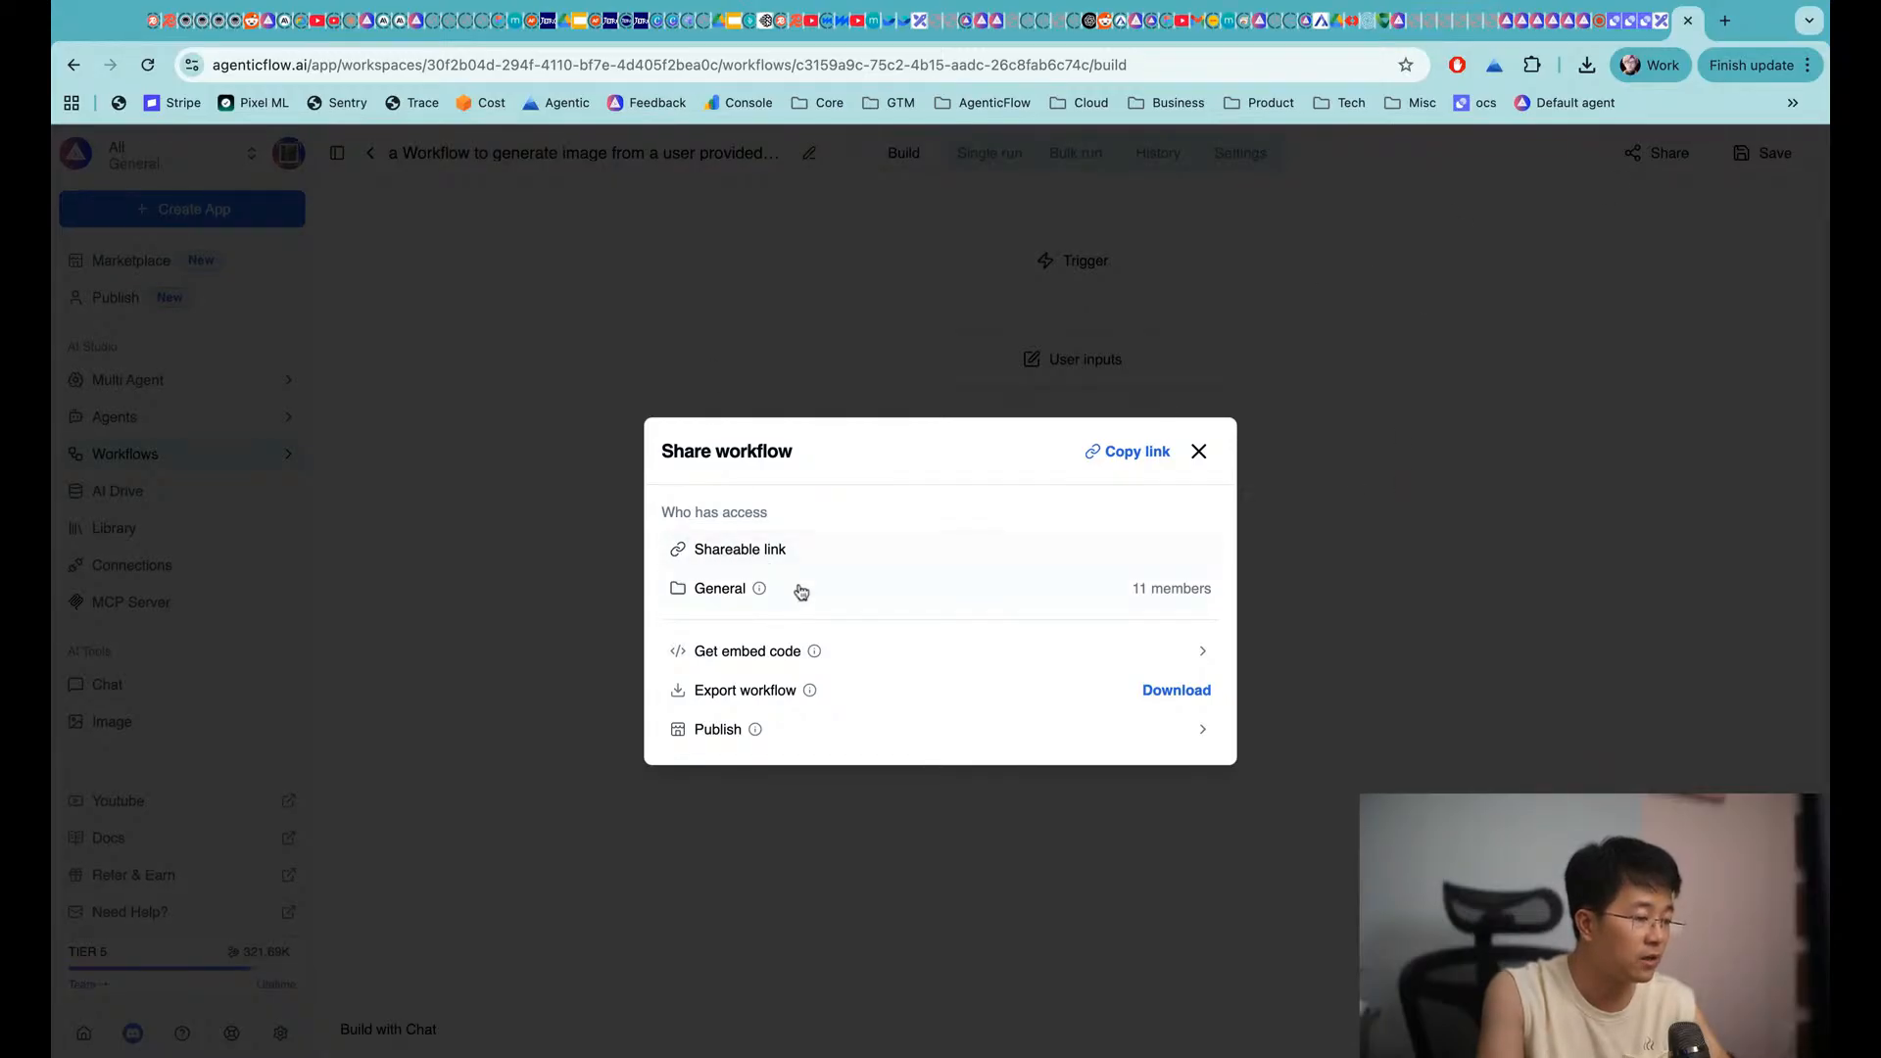
pyautogui.click(753, 653)
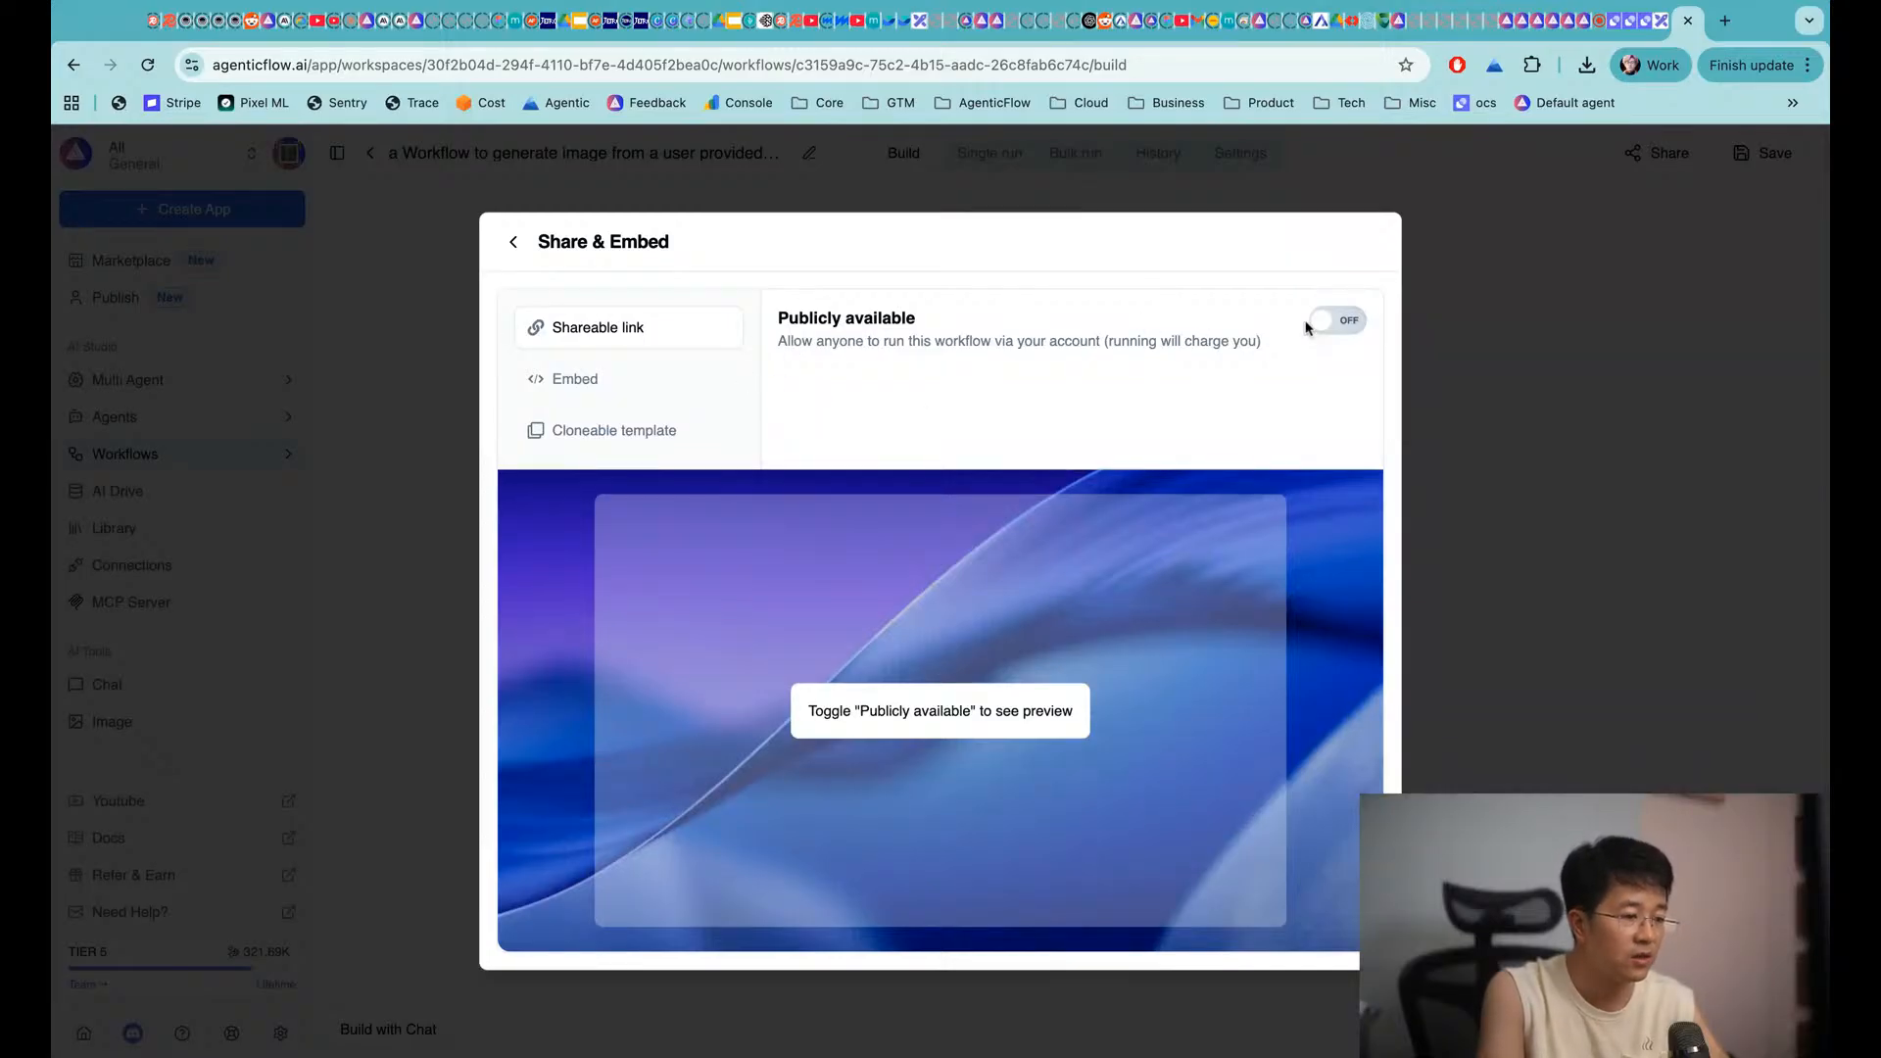
pyautogui.click(1336, 321)
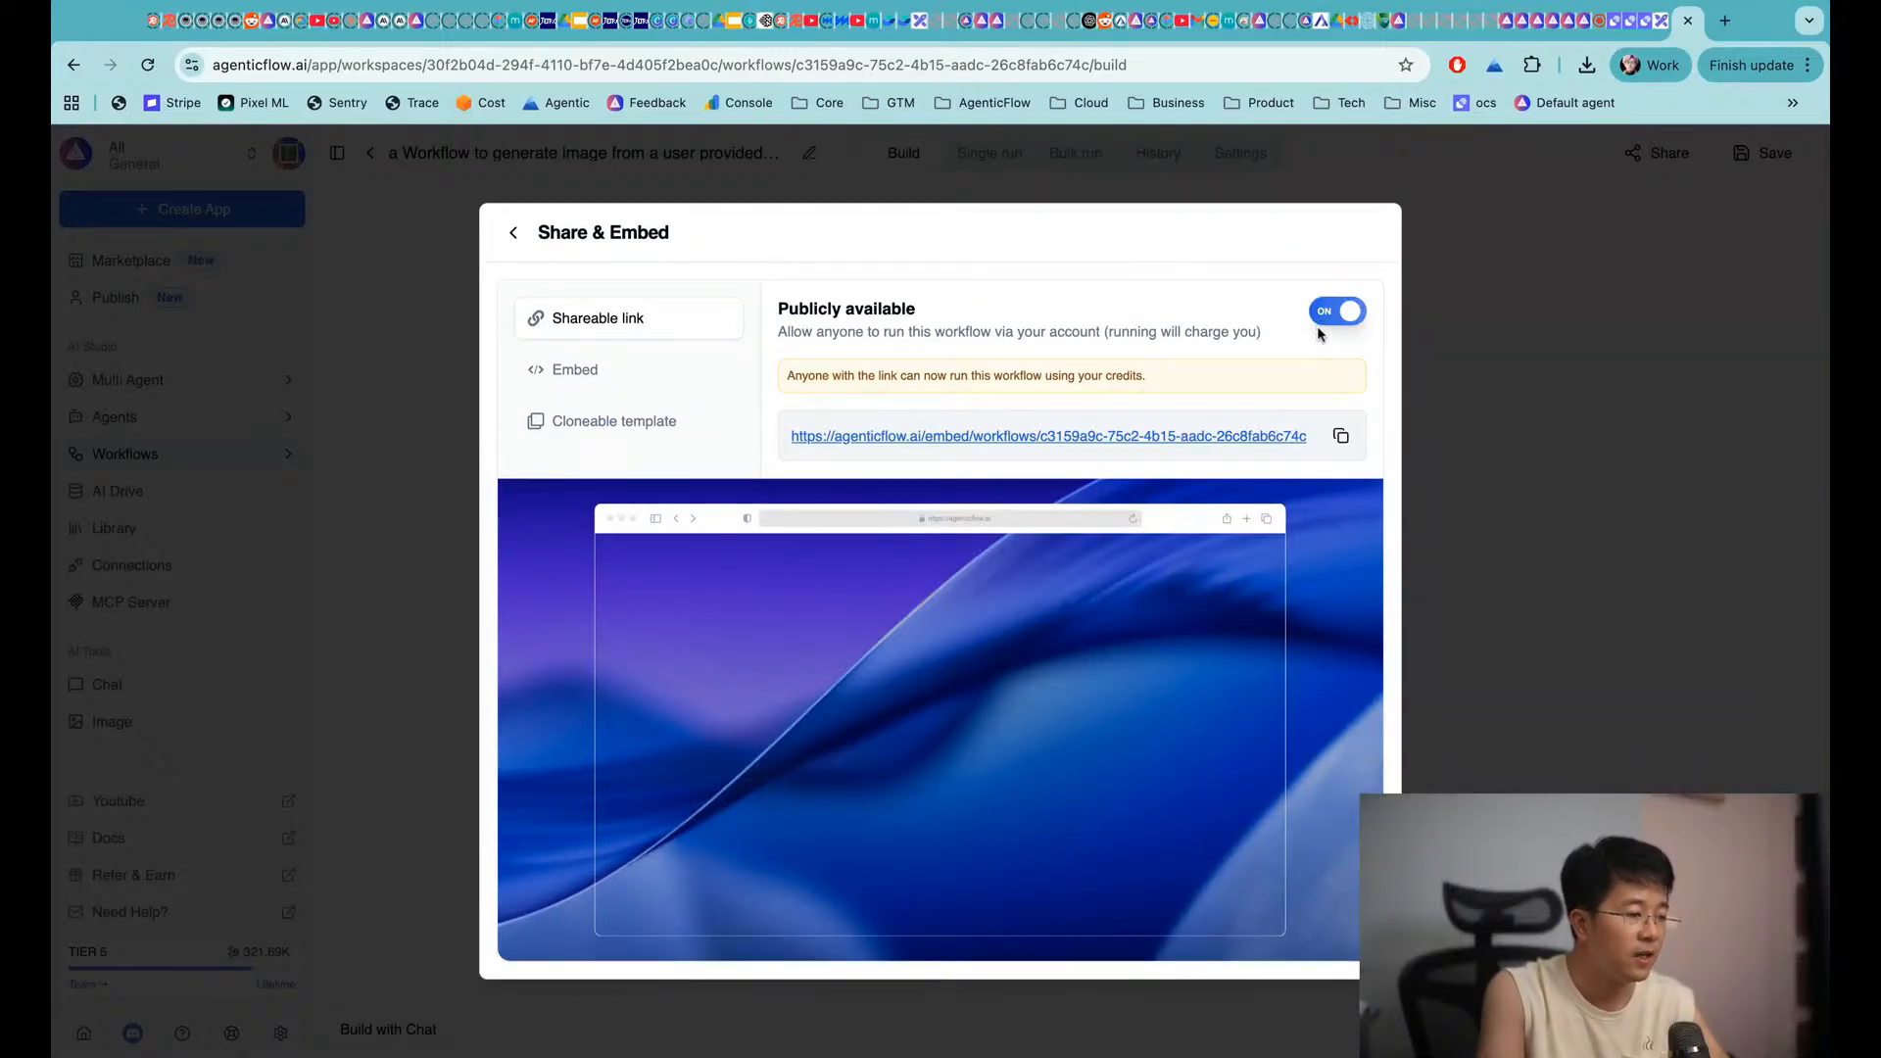
pyautogui.moveTo(792, 378); pyautogui.dragTo(1113, 376)
pyautogui.click(1166, 386)
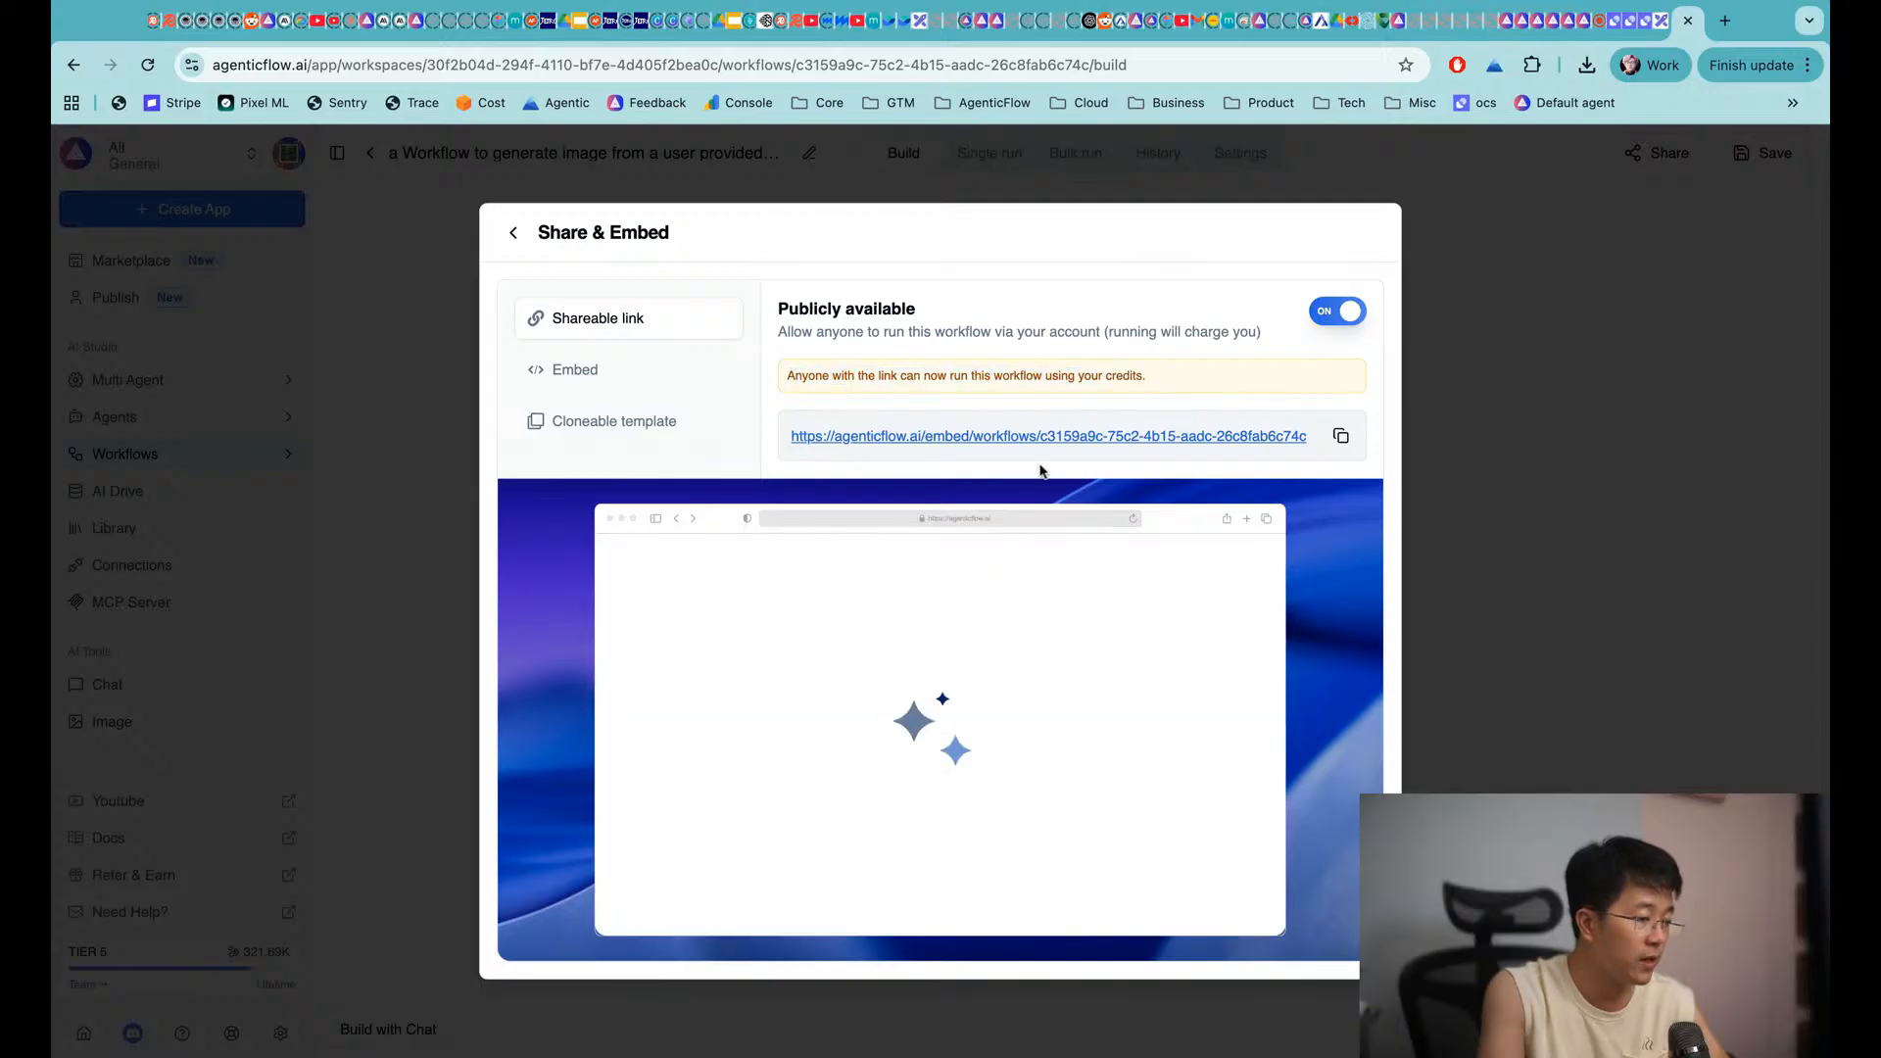
pyautogui.click(1340, 440)
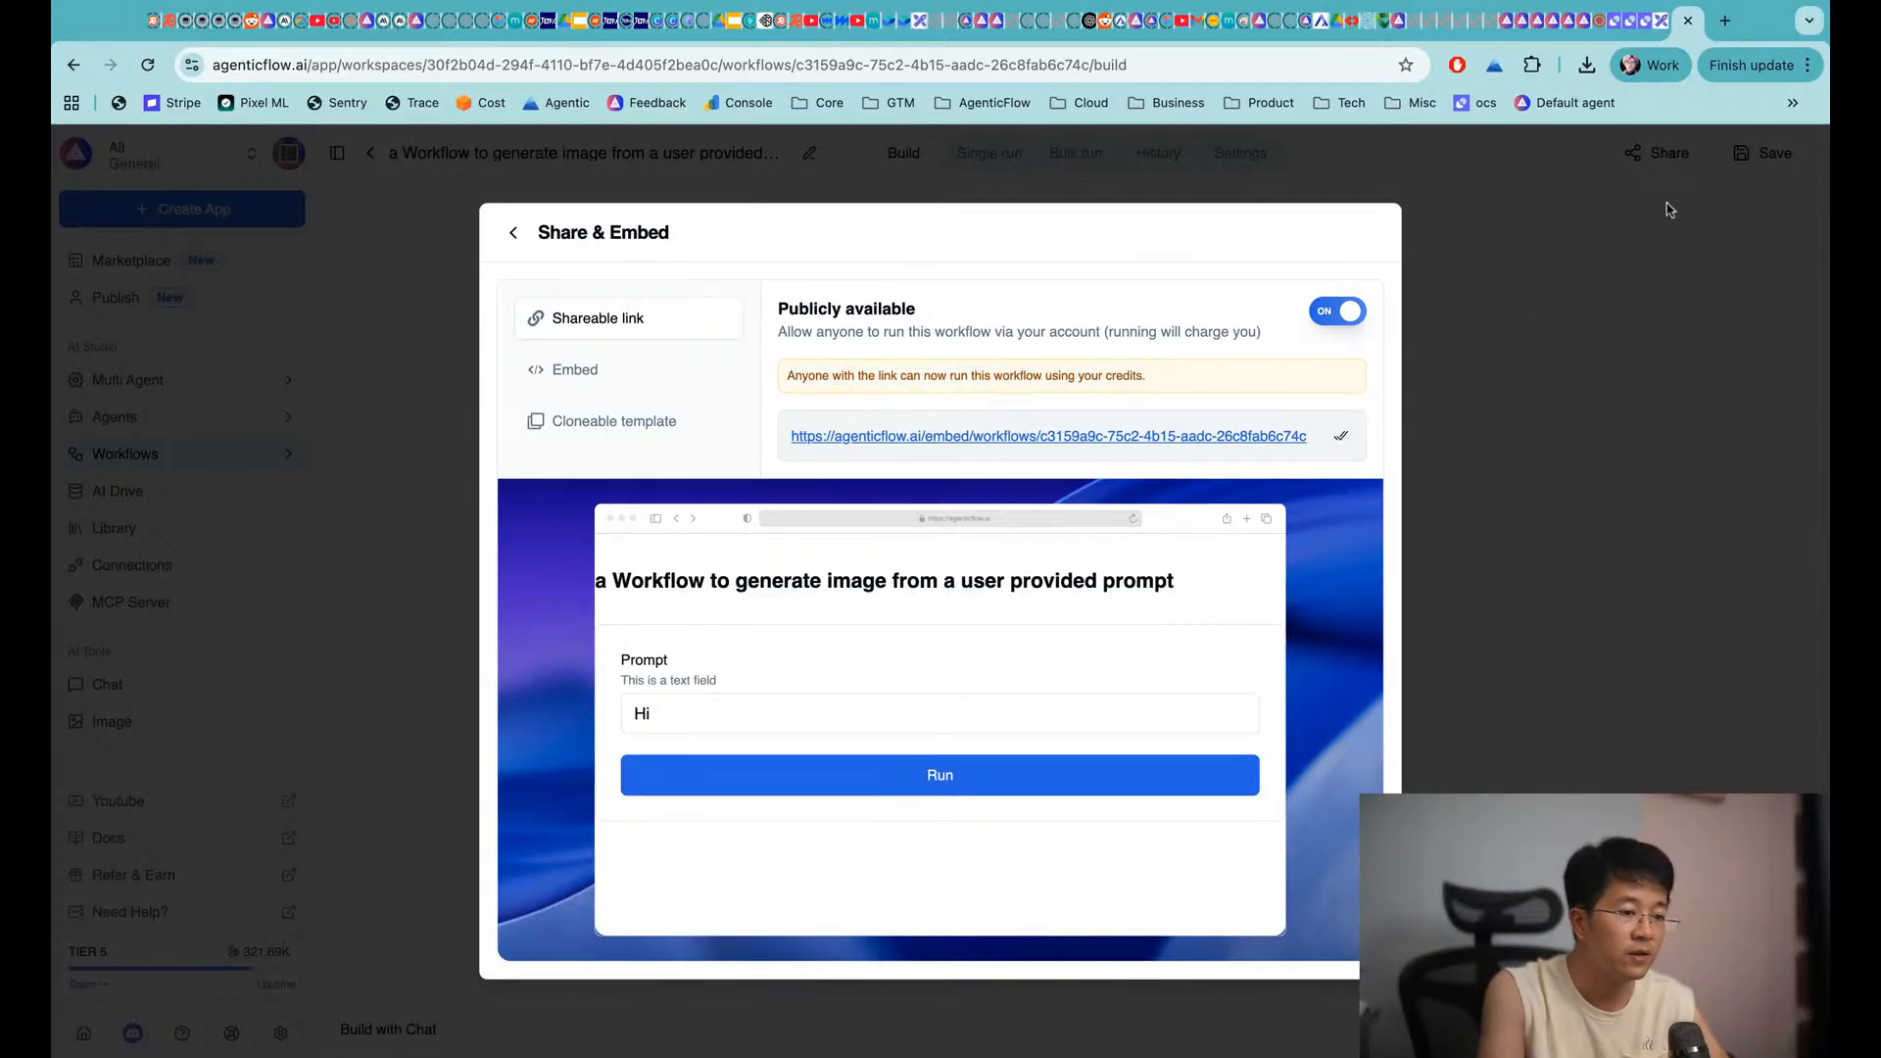
# Load the copied public workflow link in a new browser tab
pyautogui.hotkey('ctrl', 't')
pyautogui.hotkey('ctrl', 'v')
pyautogui.press('Return')
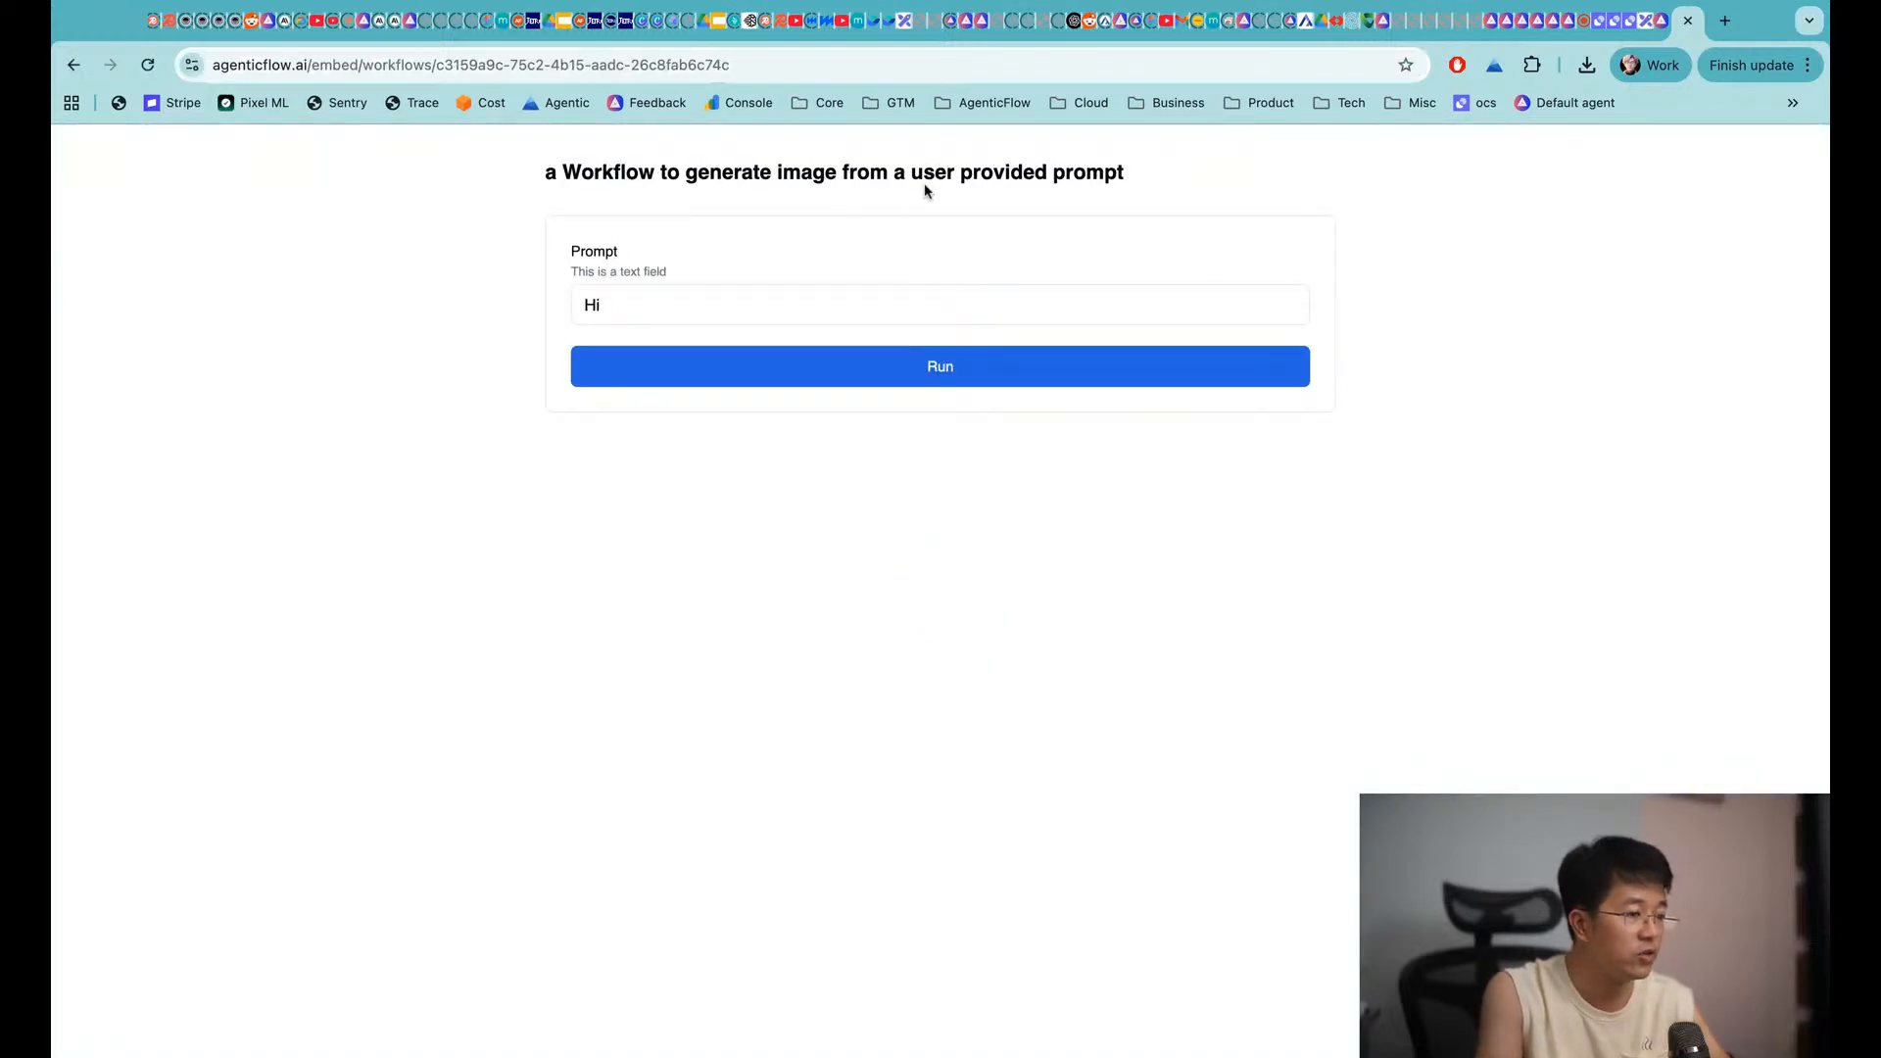
# Run the public page with prompt 'an man and a women driving a car on the beach' and view the image
pyautogui.click(775, 304)
pyautogui.hotkey('ctrl', 'a')
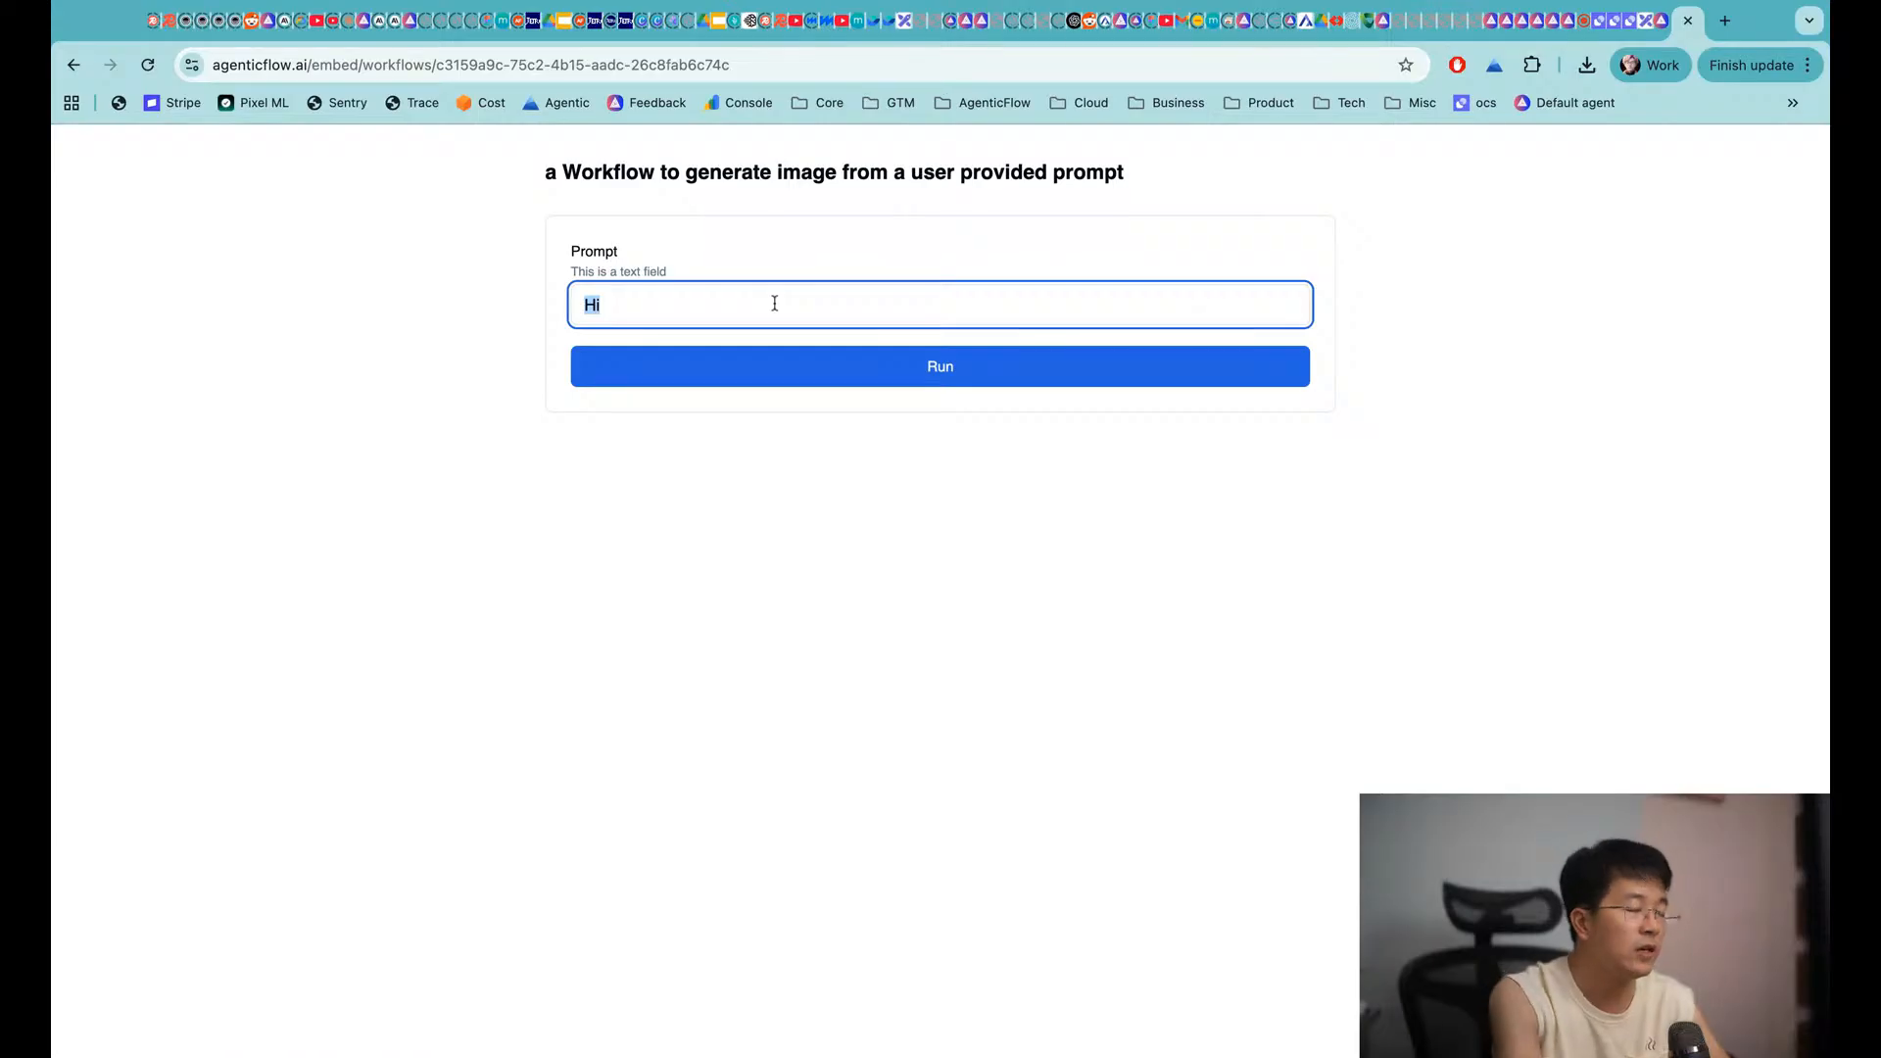
pyautogui.write('generate')
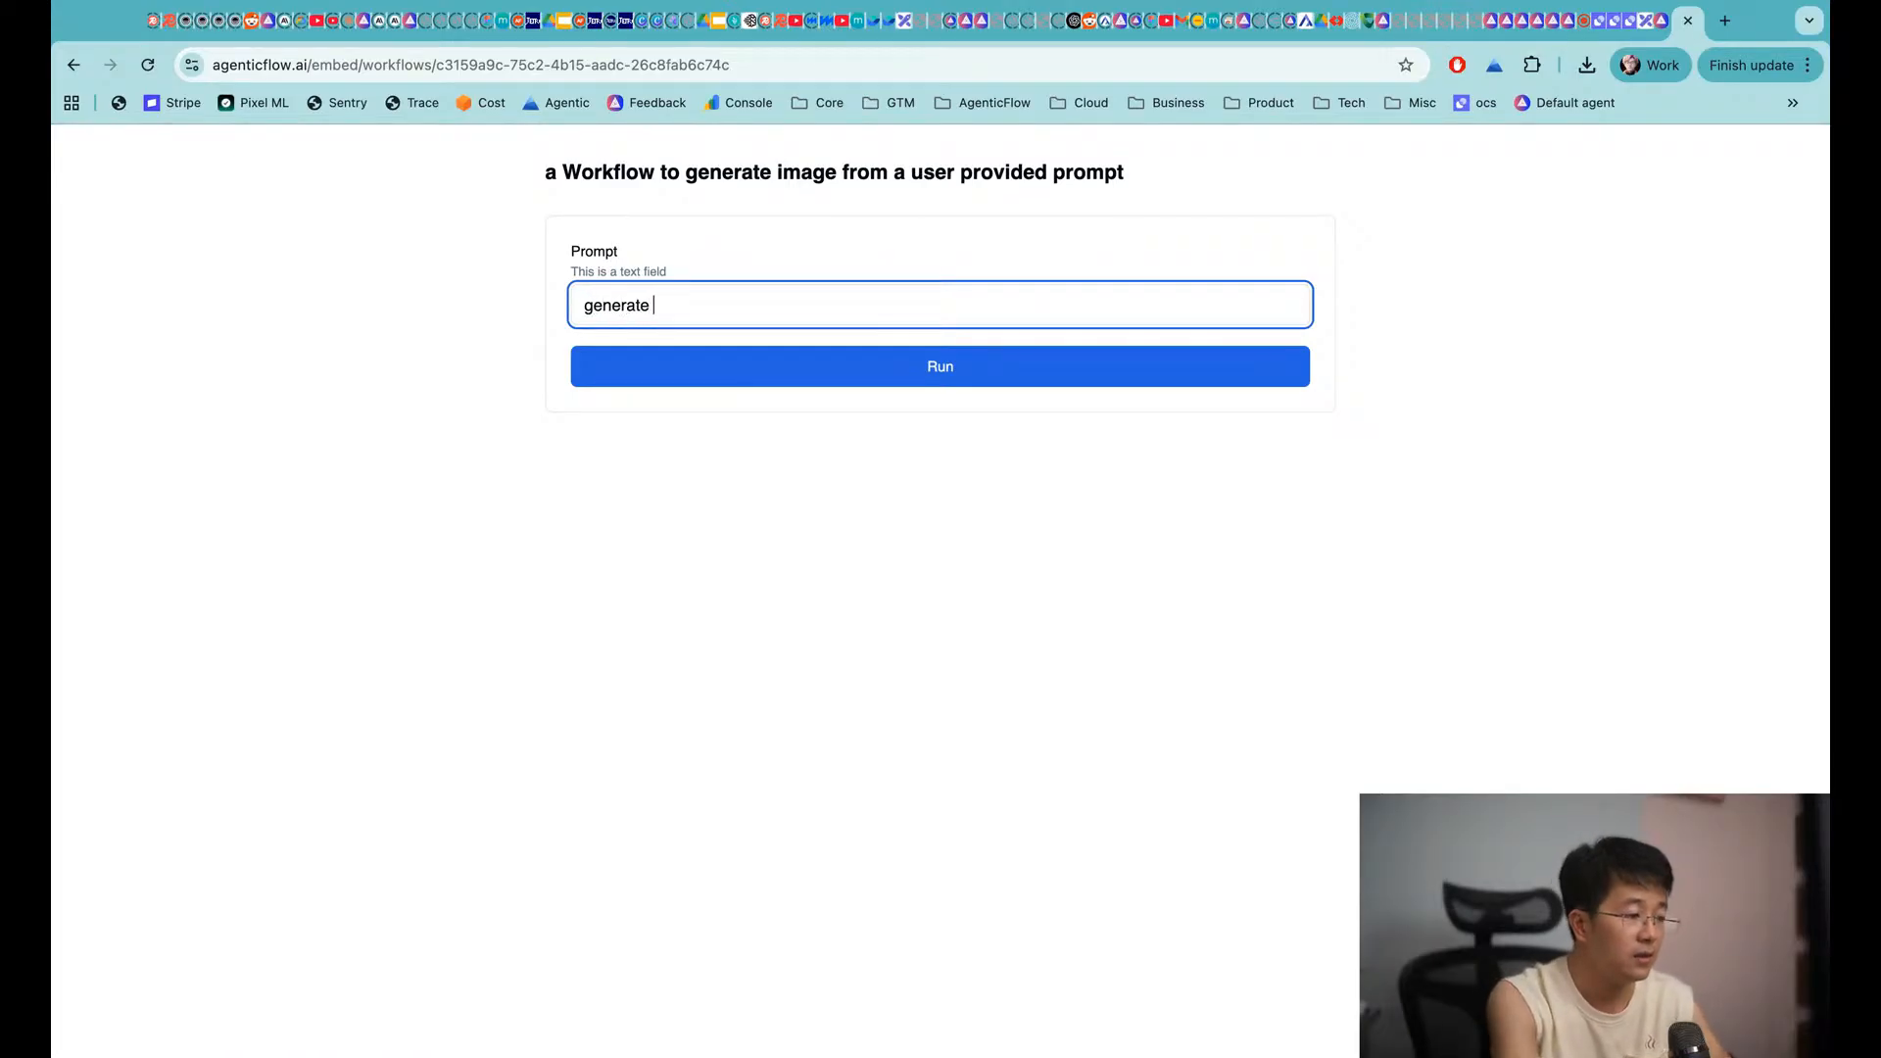
pyautogui.hotkey('ctrl', 'a')
pyautogui.write('an')
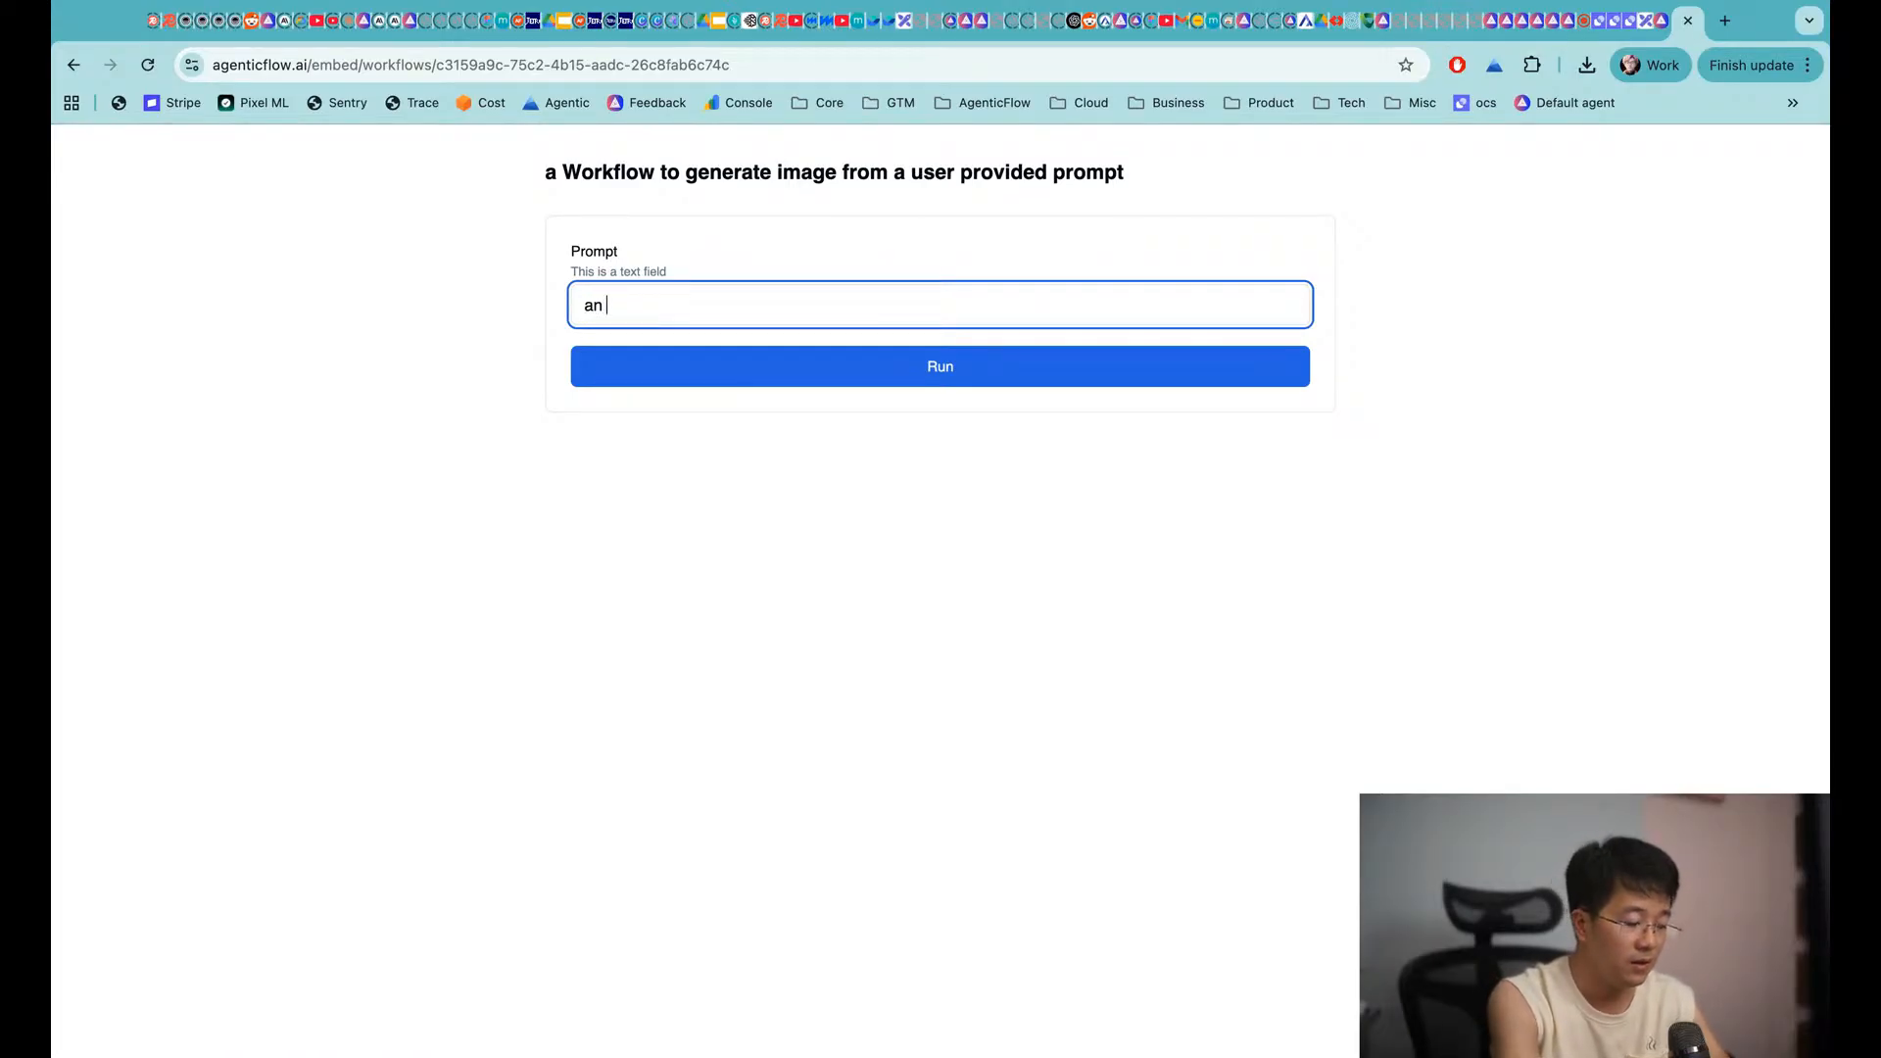
pyautogui.write(' man and a wo')
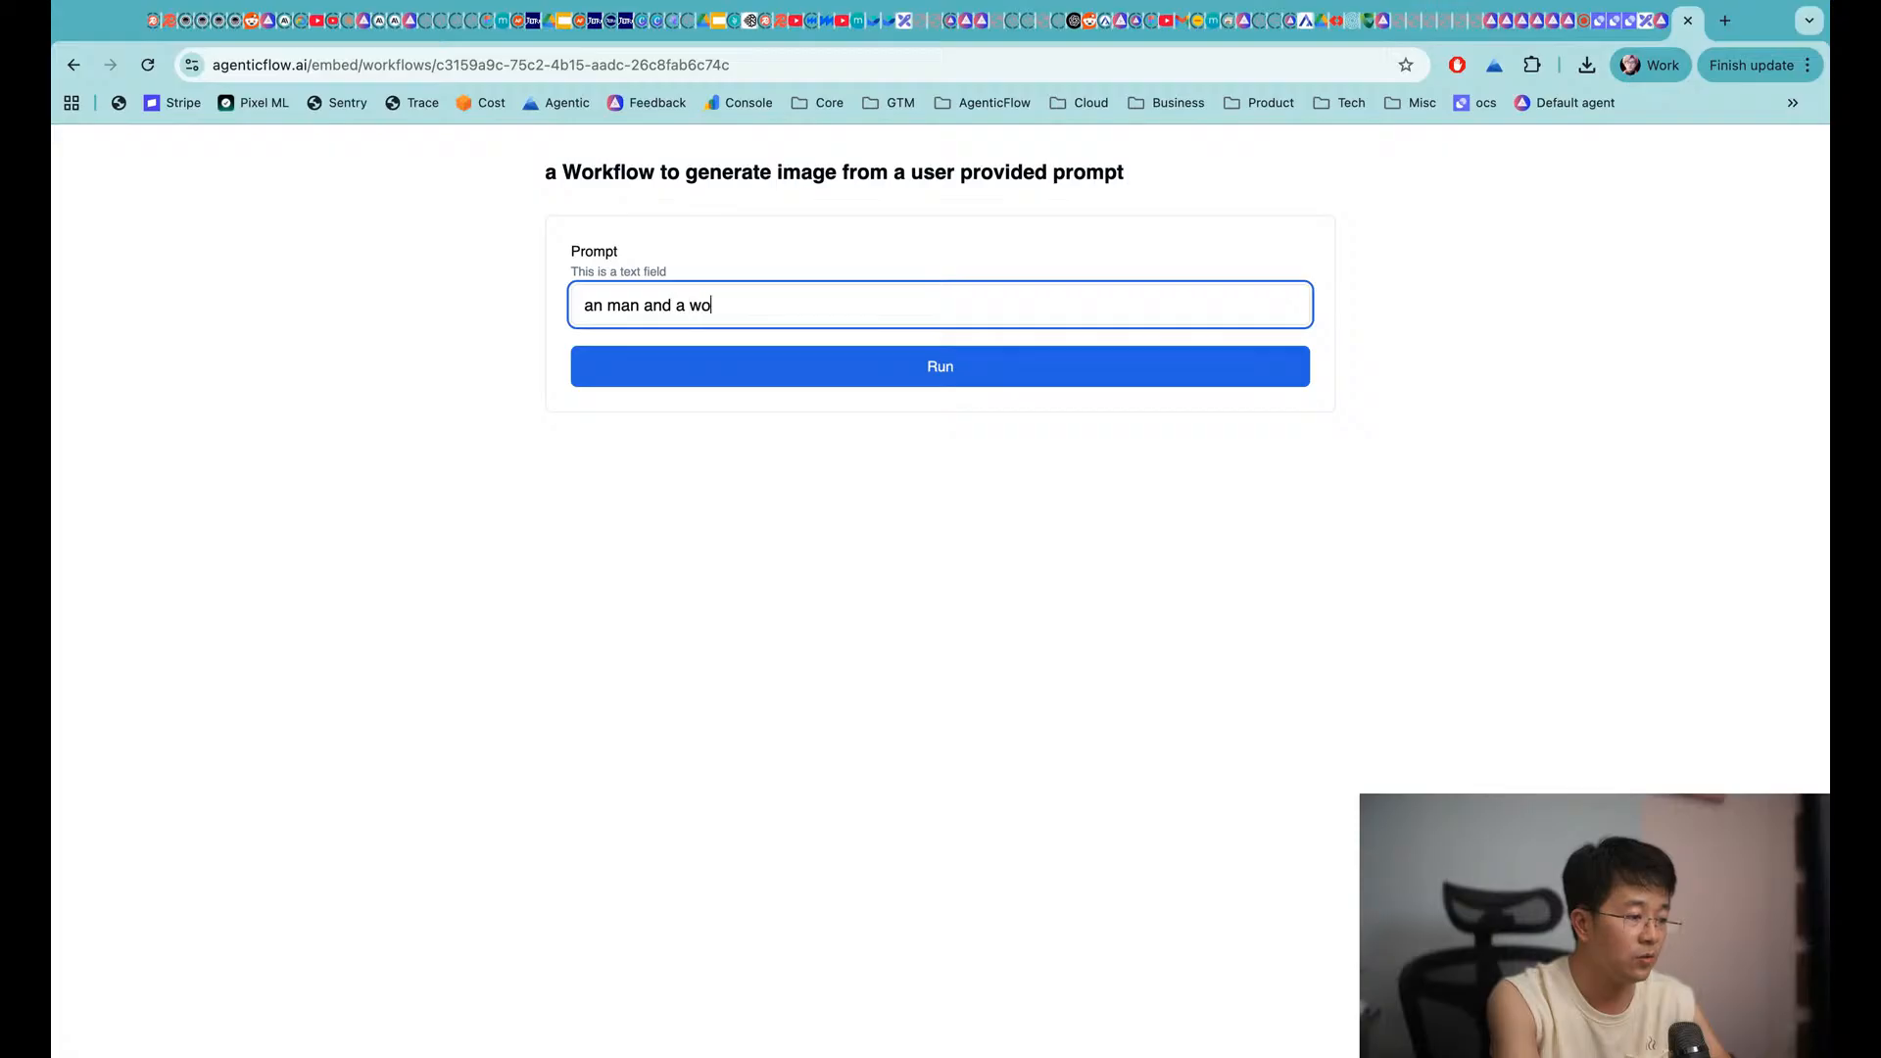
pyautogui.write('men ')
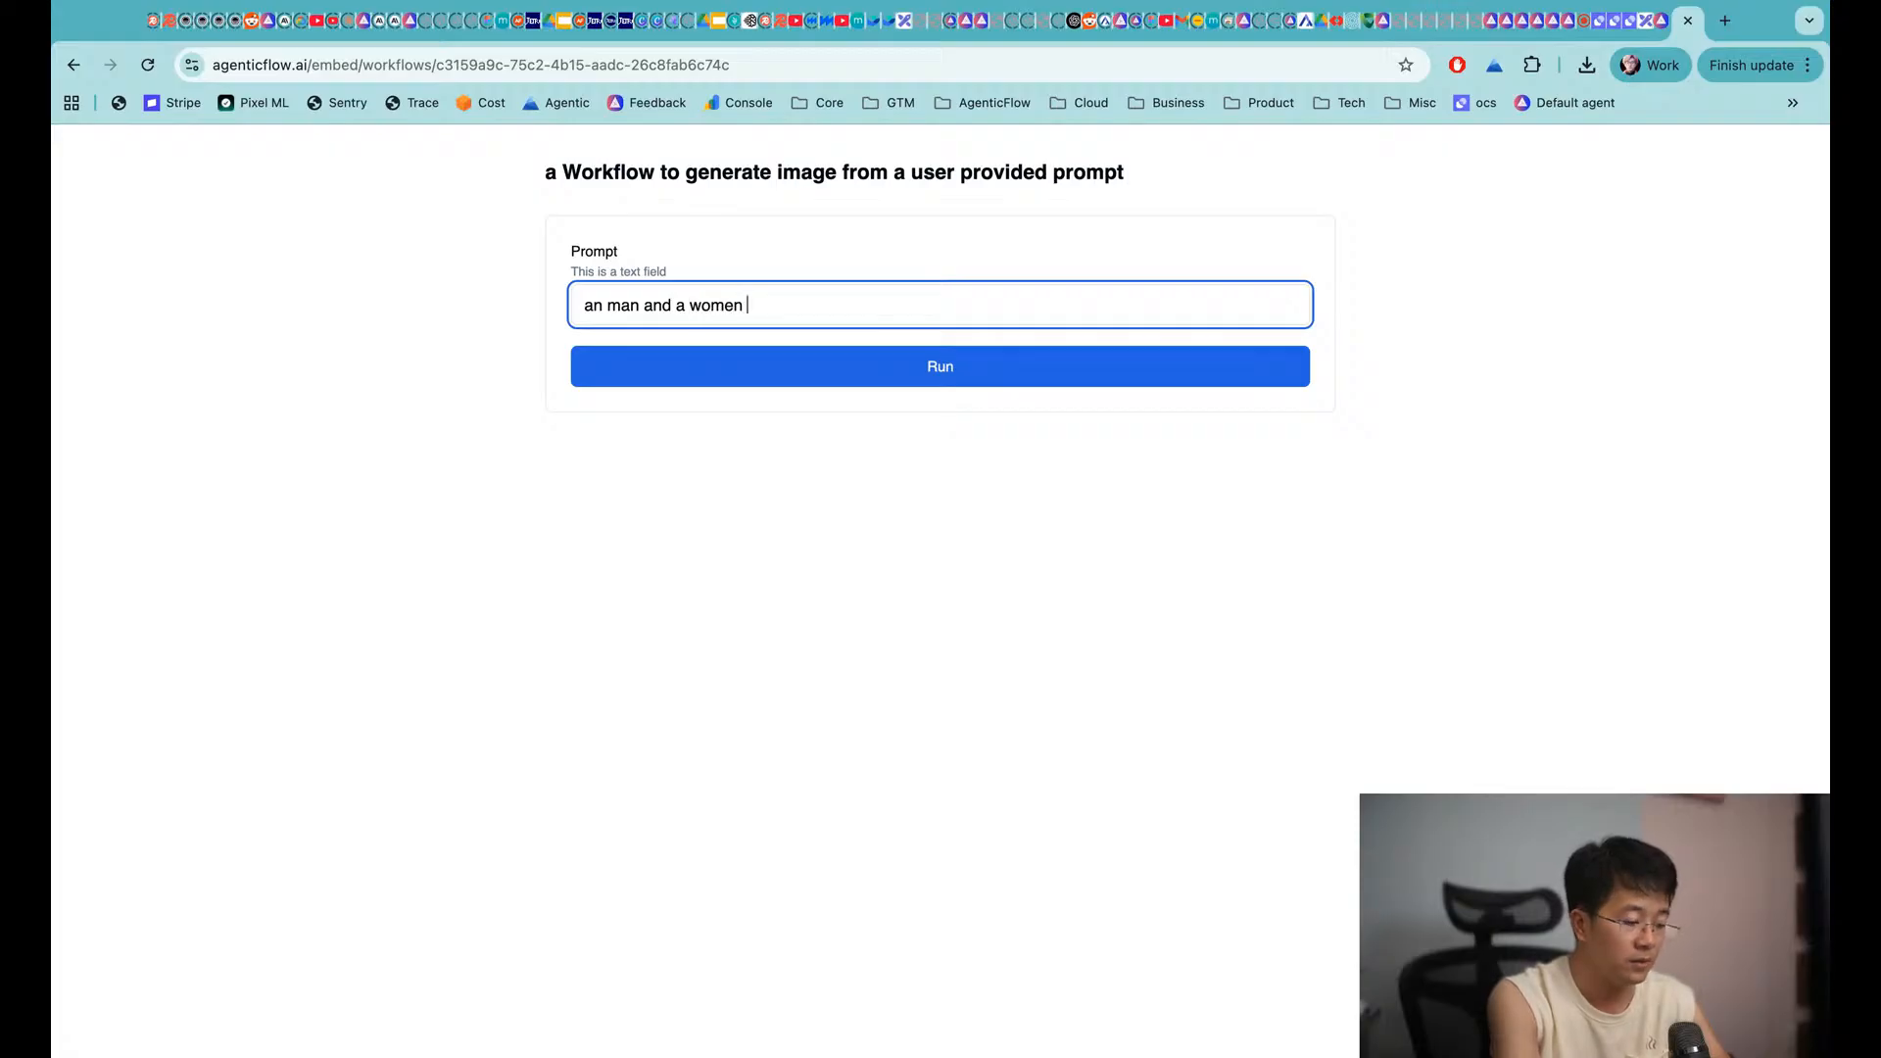
pyautogui.write('driving a car ')
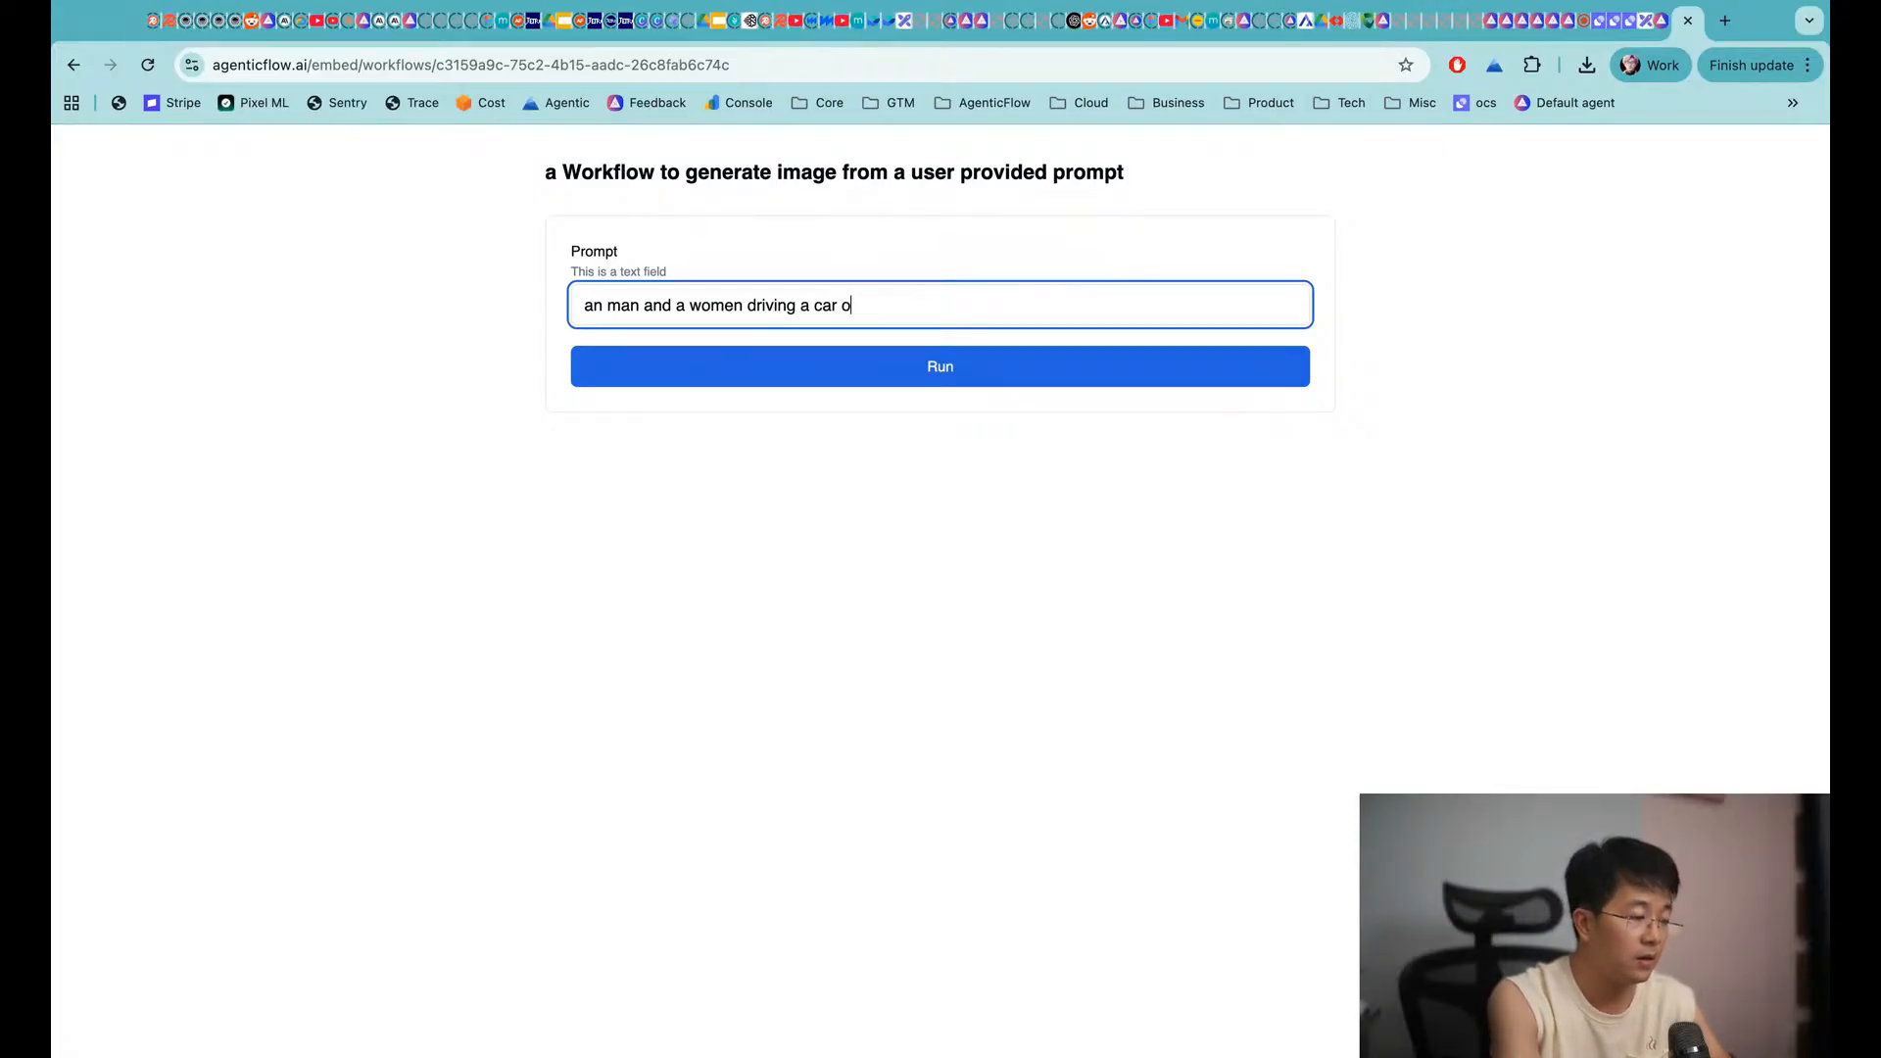
pyautogui.write('on the beach')
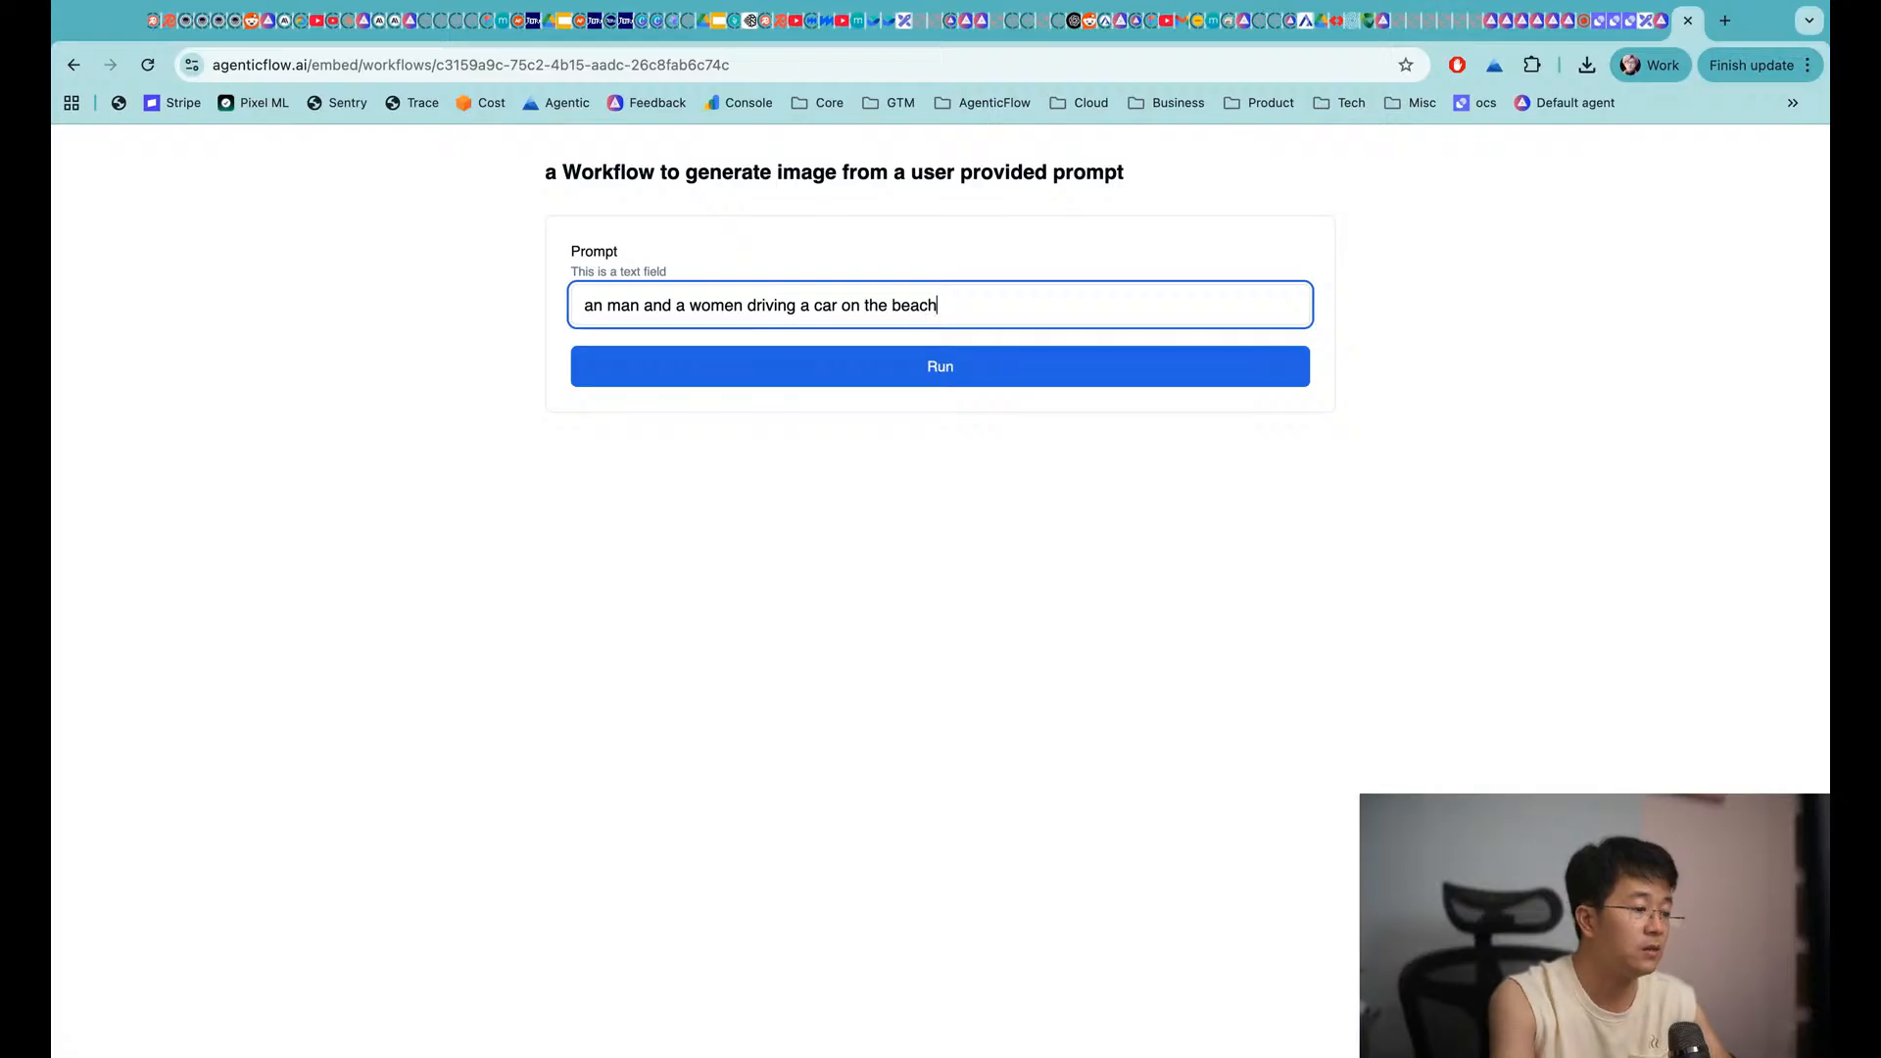
pyautogui.click(888, 354)
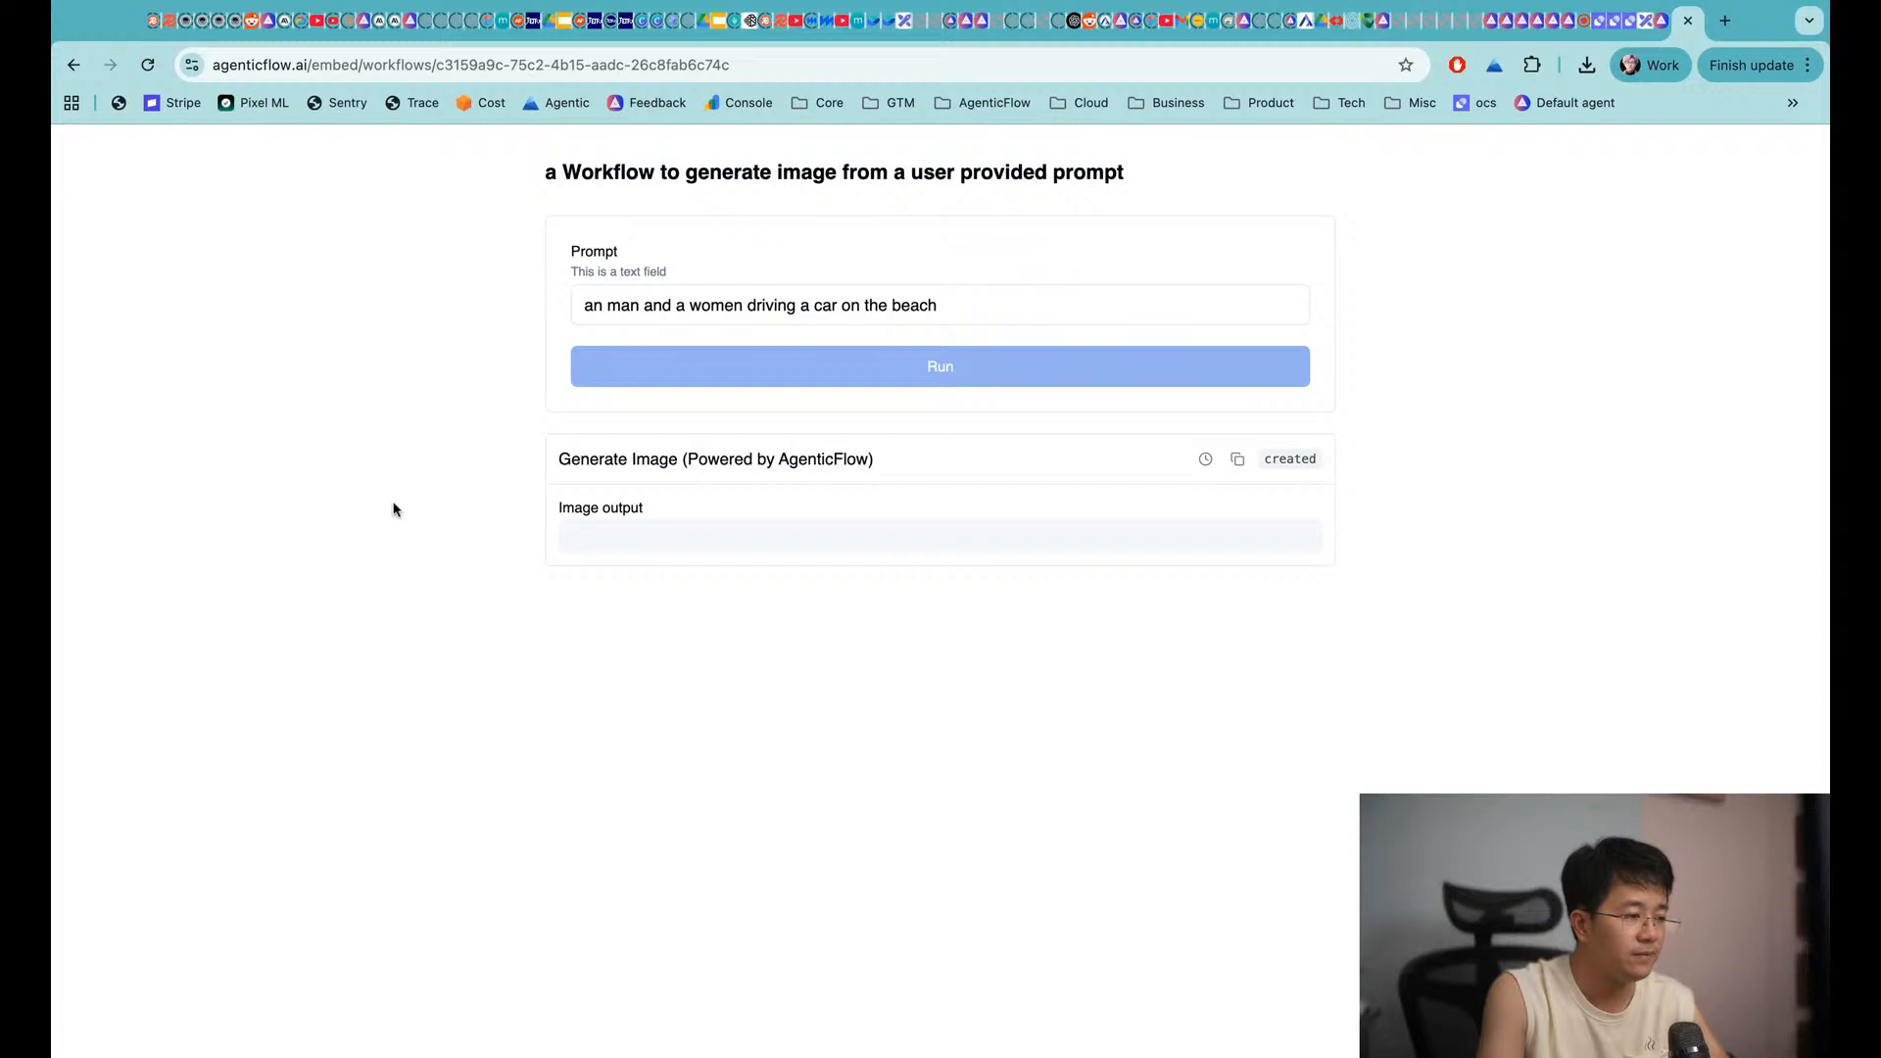
pyautogui.scroll(-4, 393, 509)
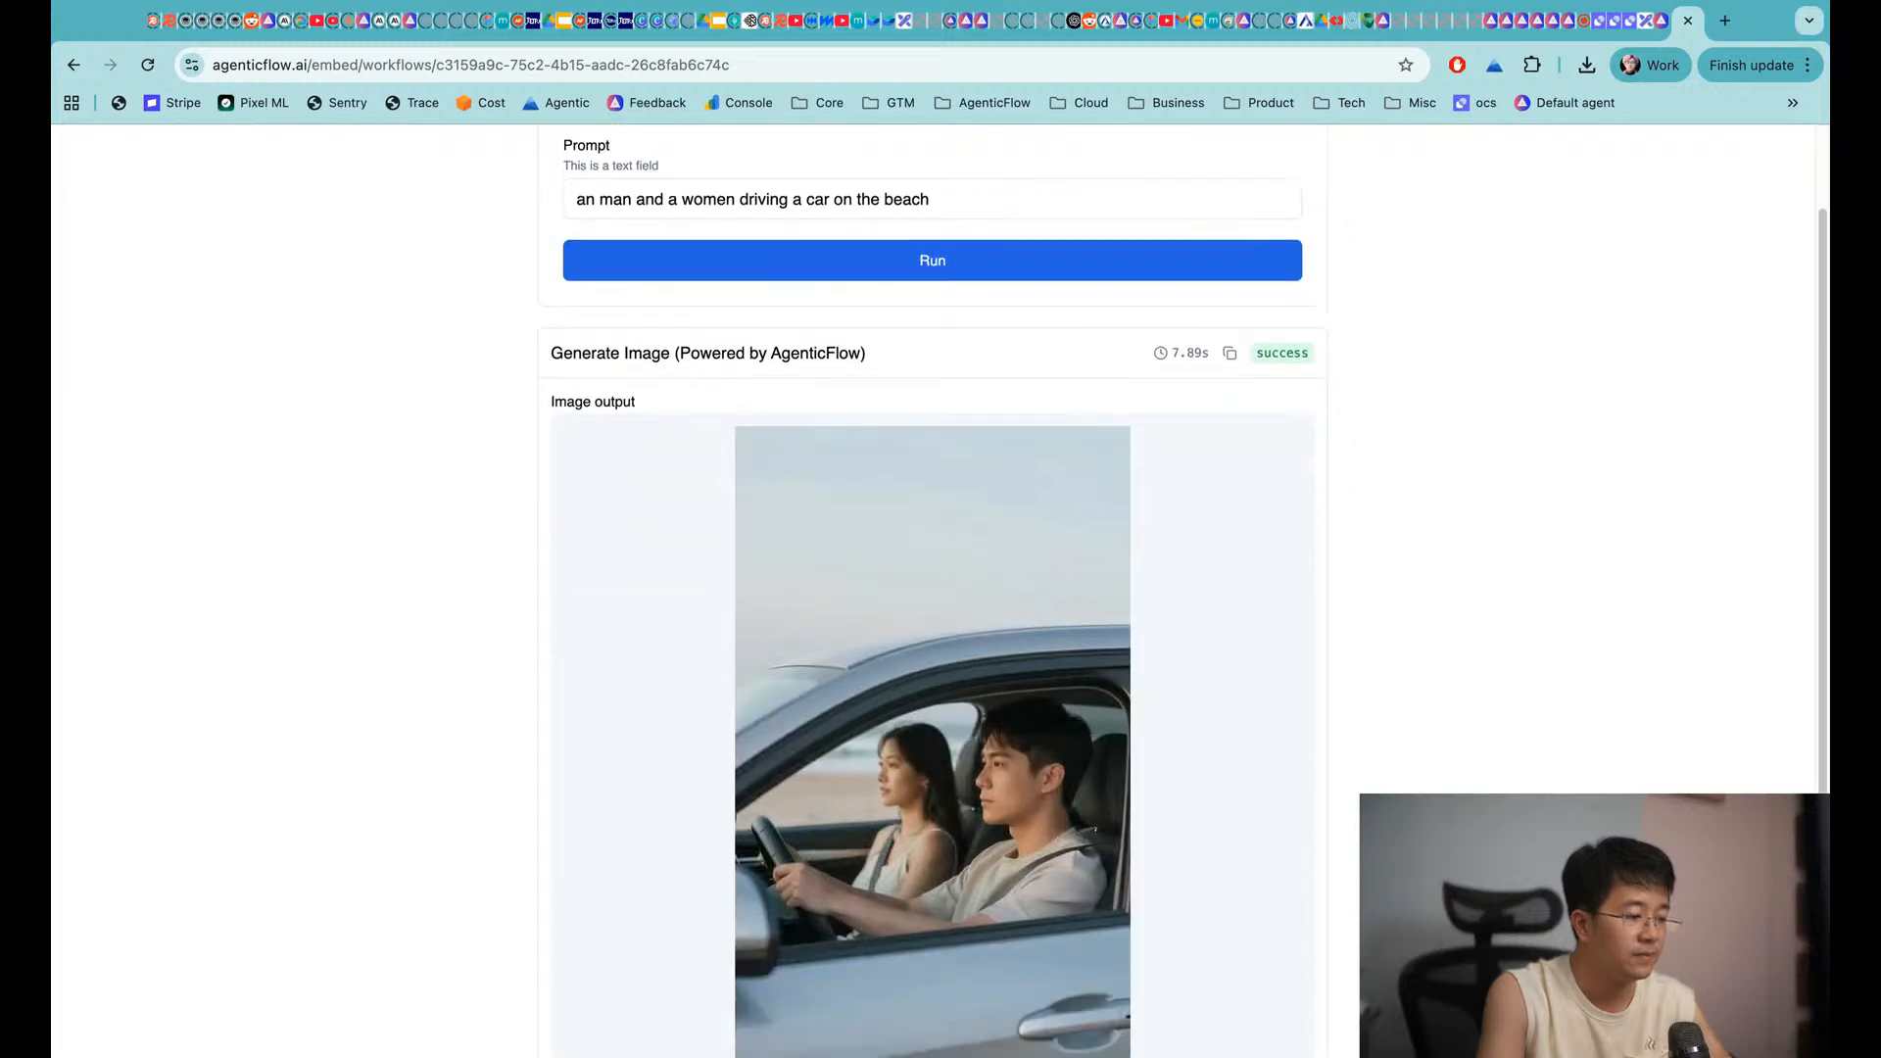
pyautogui.scroll(5, 686, 441)
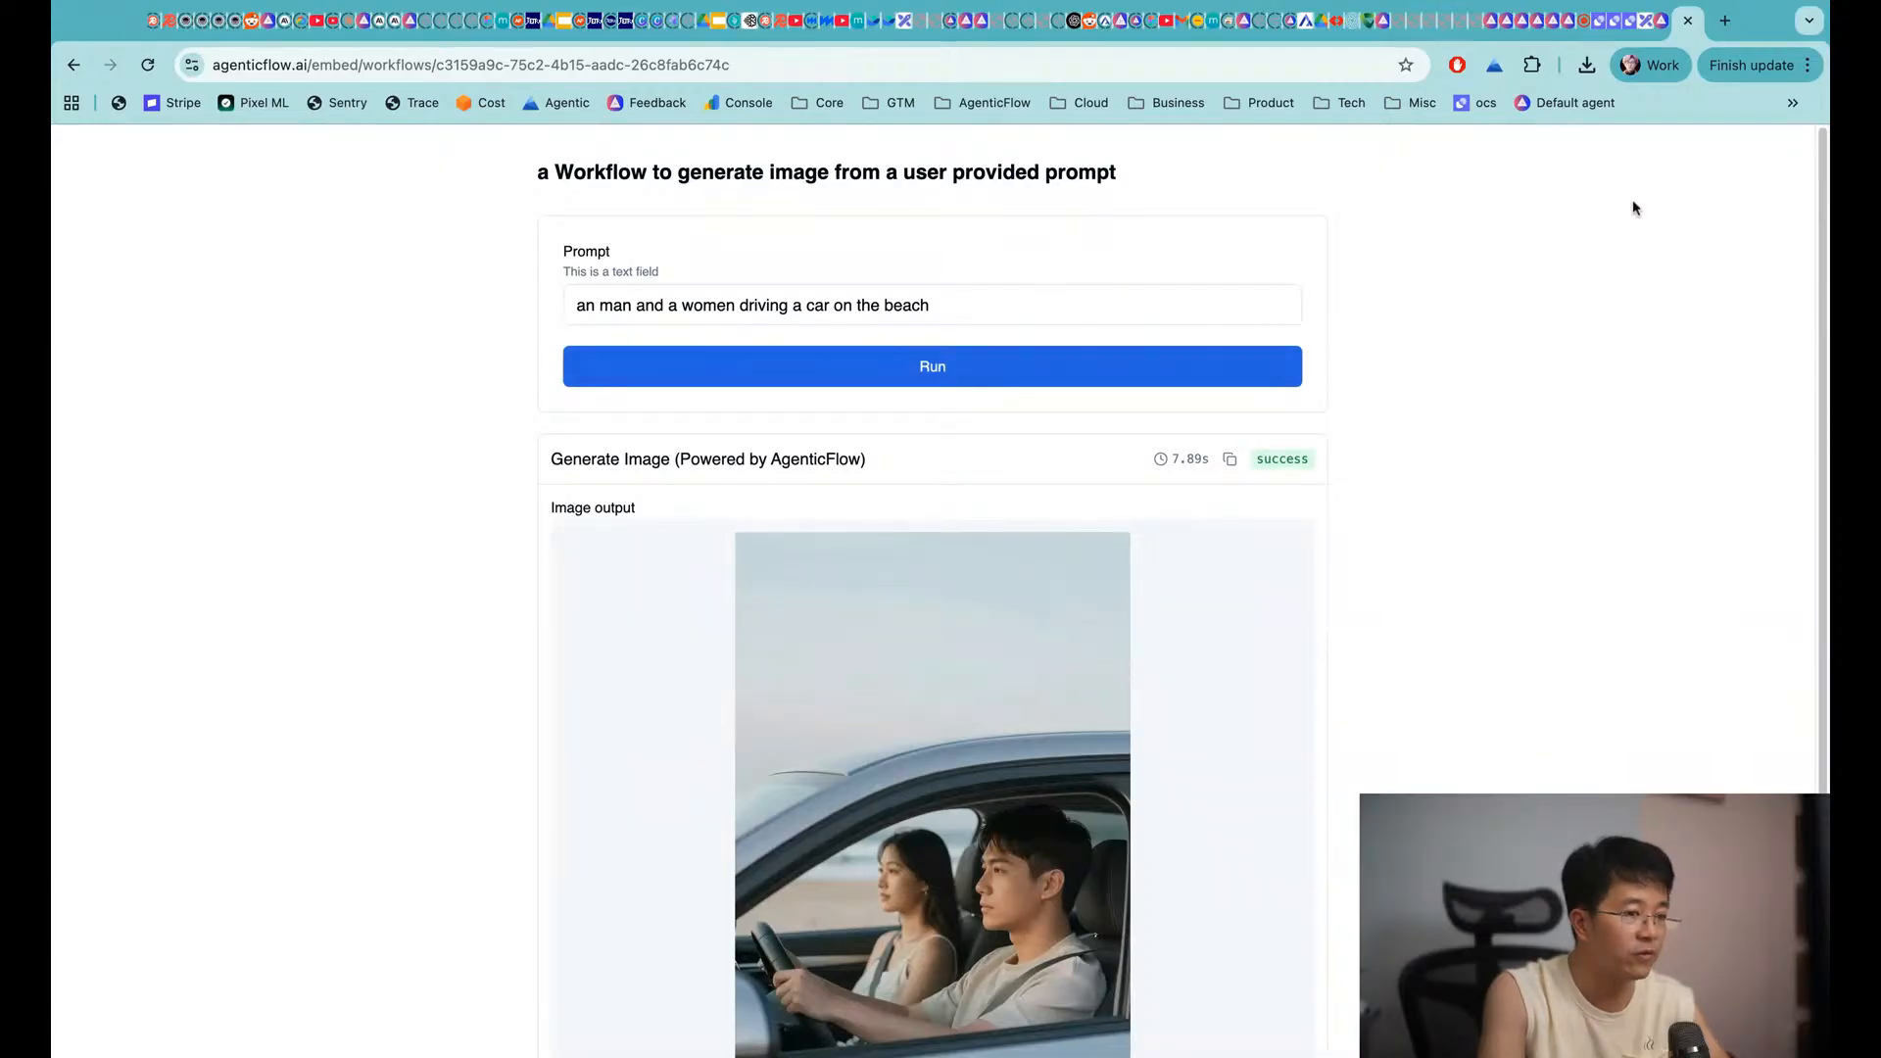
# Look at the workflow's embed code and cloneable template options in the share settings
pyautogui.click(1663, 35)
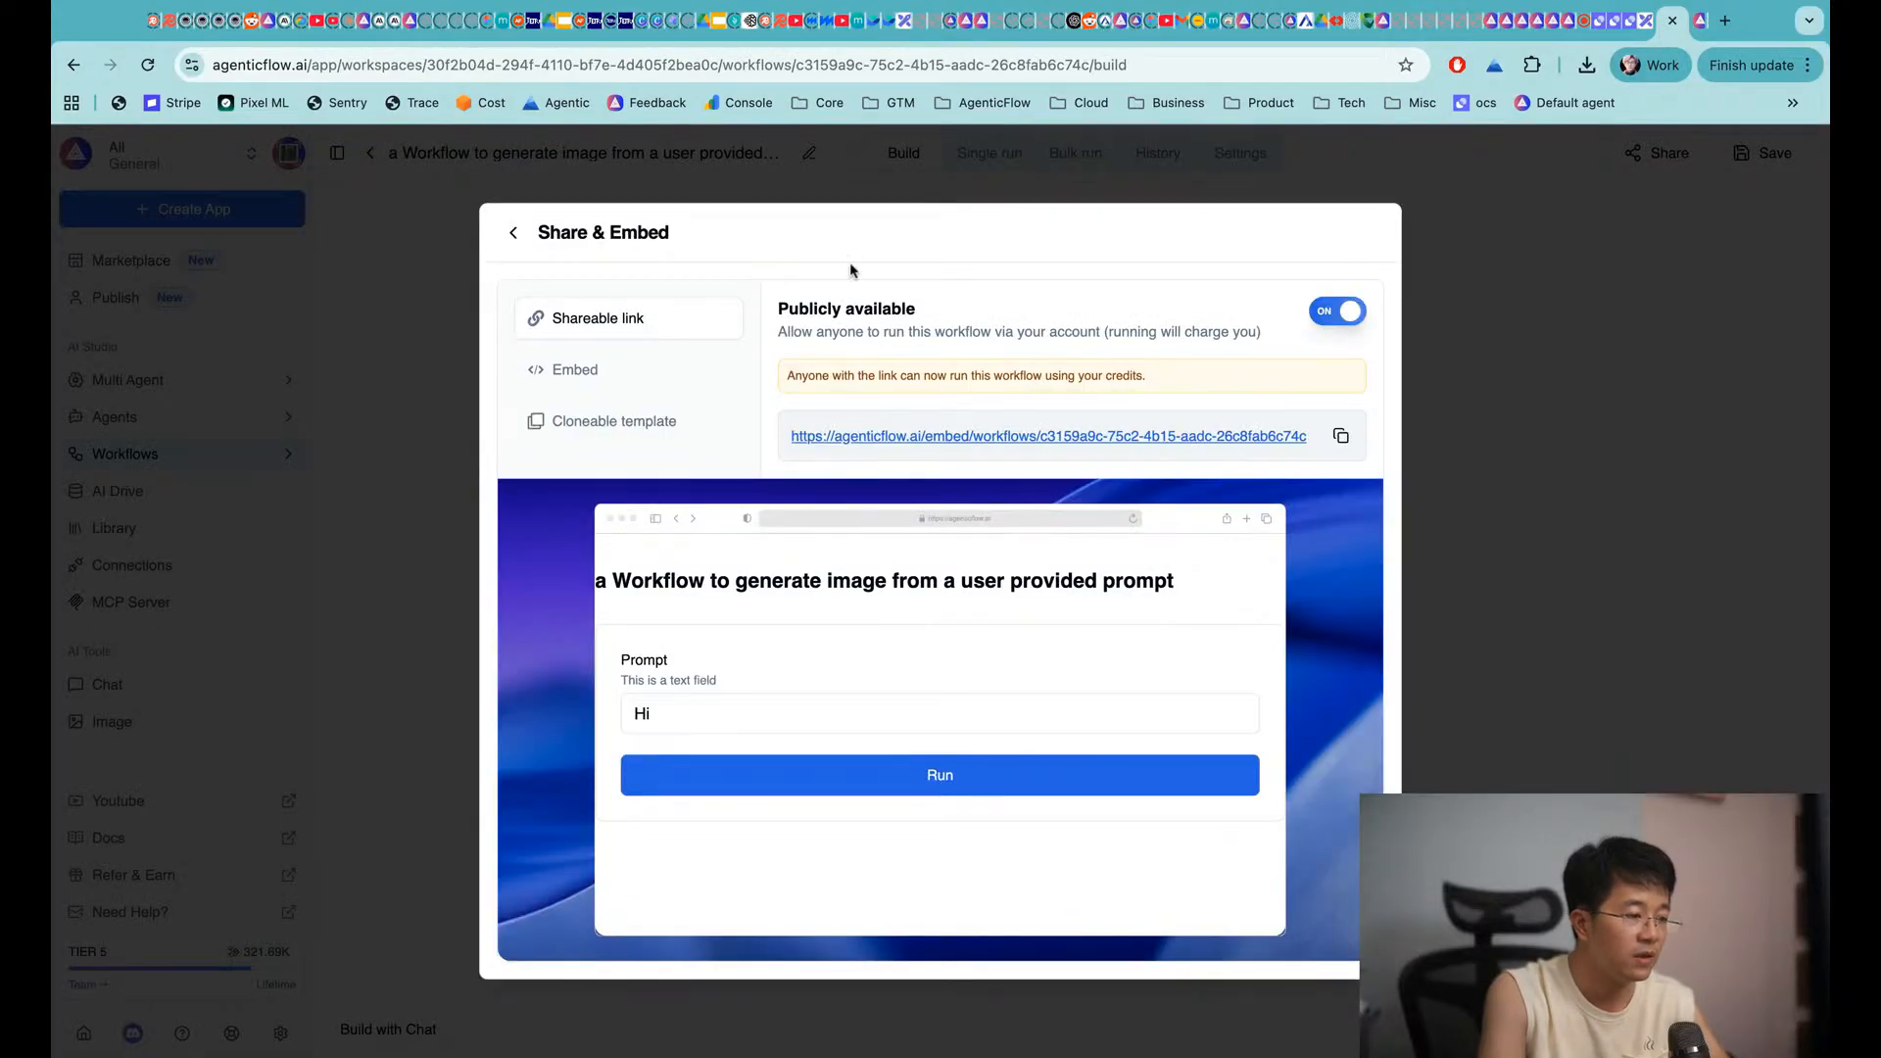
pyautogui.click(598, 372)
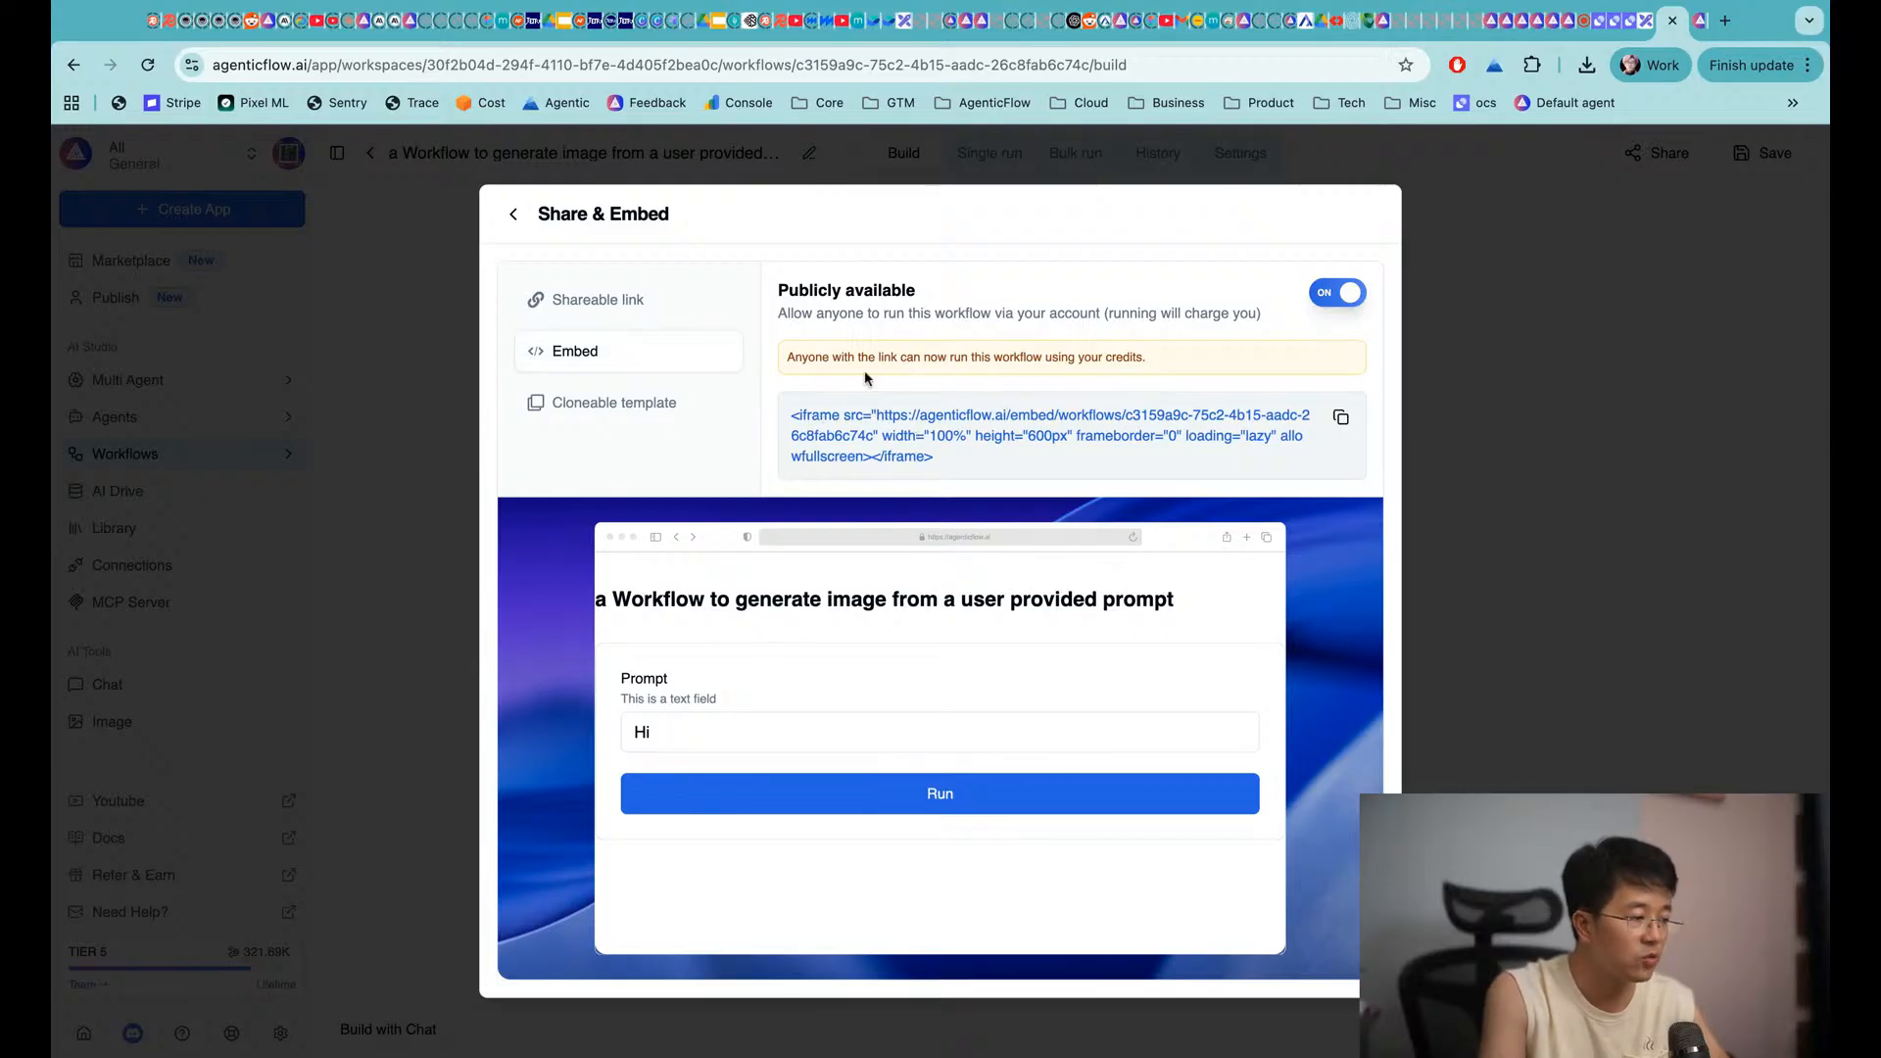
pyautogui.click(648, 401)
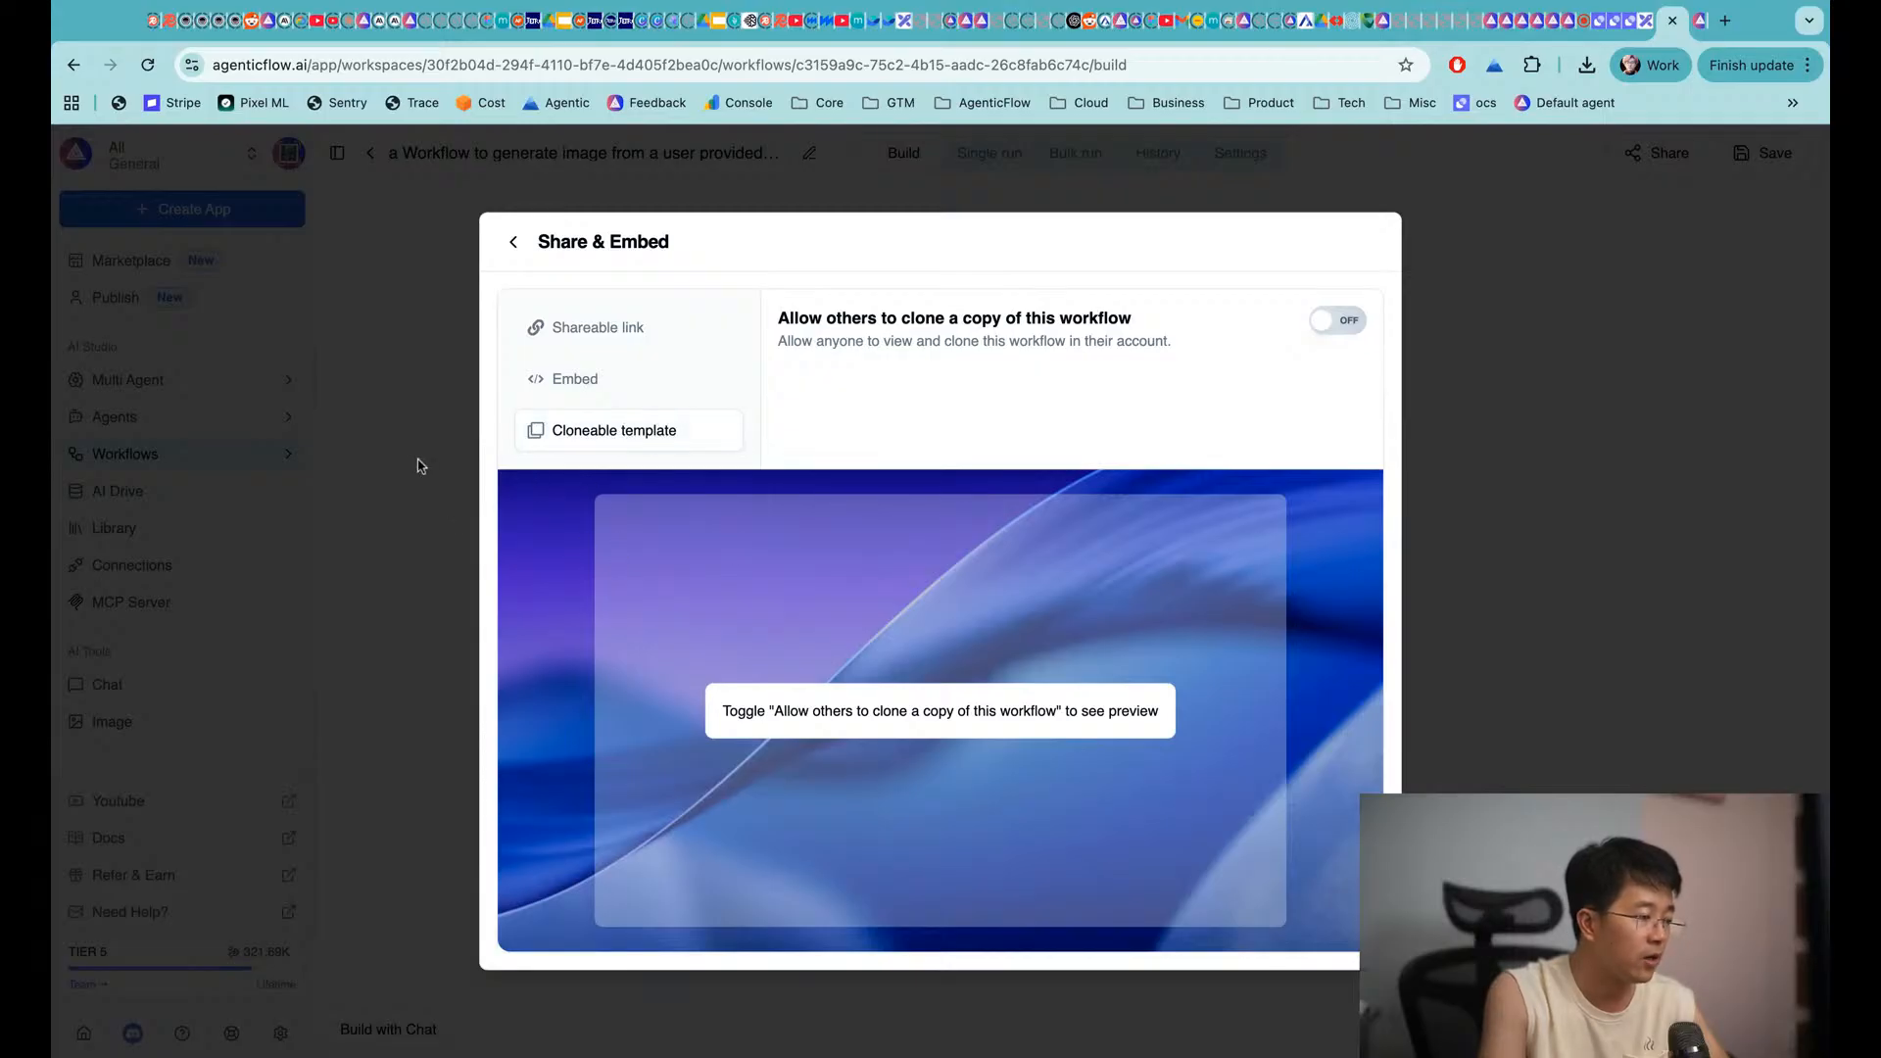
# Scroll the Excalidraw infographic to its How to Run a Workflow section
pyautogui.click(1646, 20)
pyautogui.scroll(1, 1272, 307)
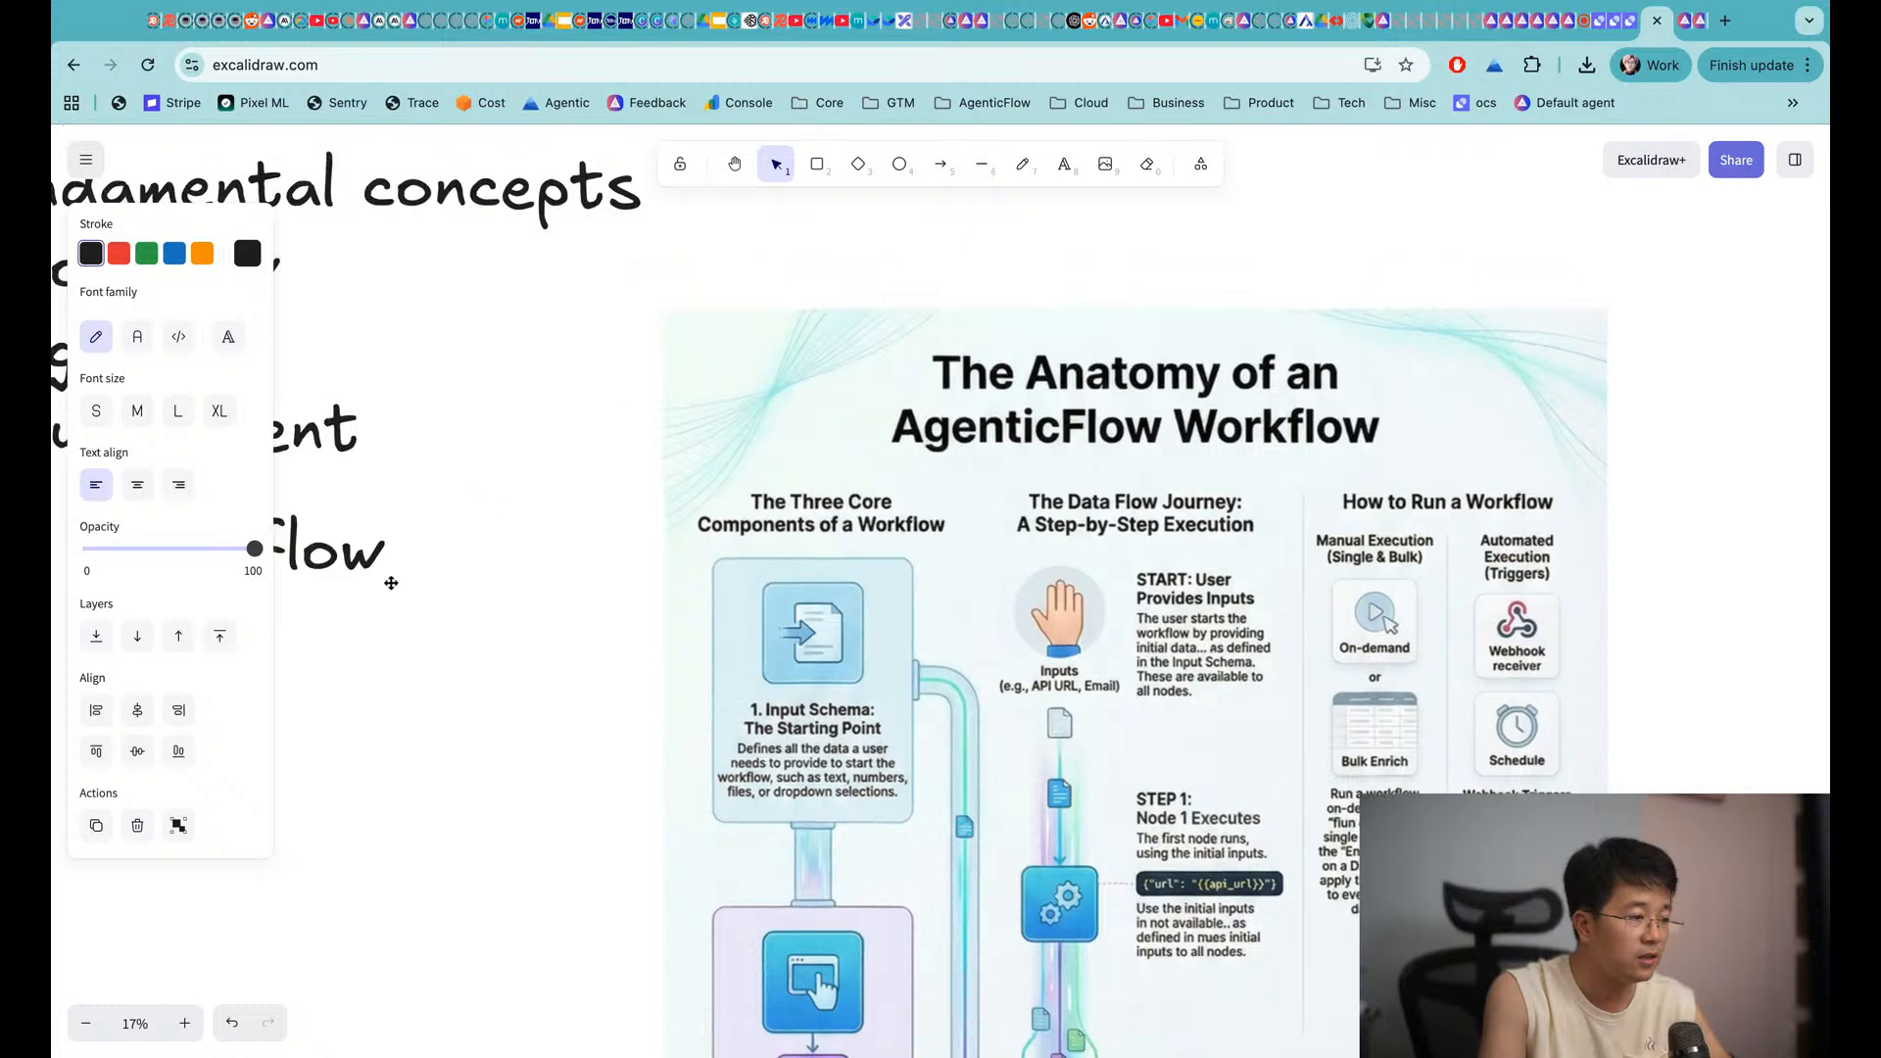
pyautogui.scroll(-3, 1190, 574)
pyautogui.scroll(-2, 1190, 574)
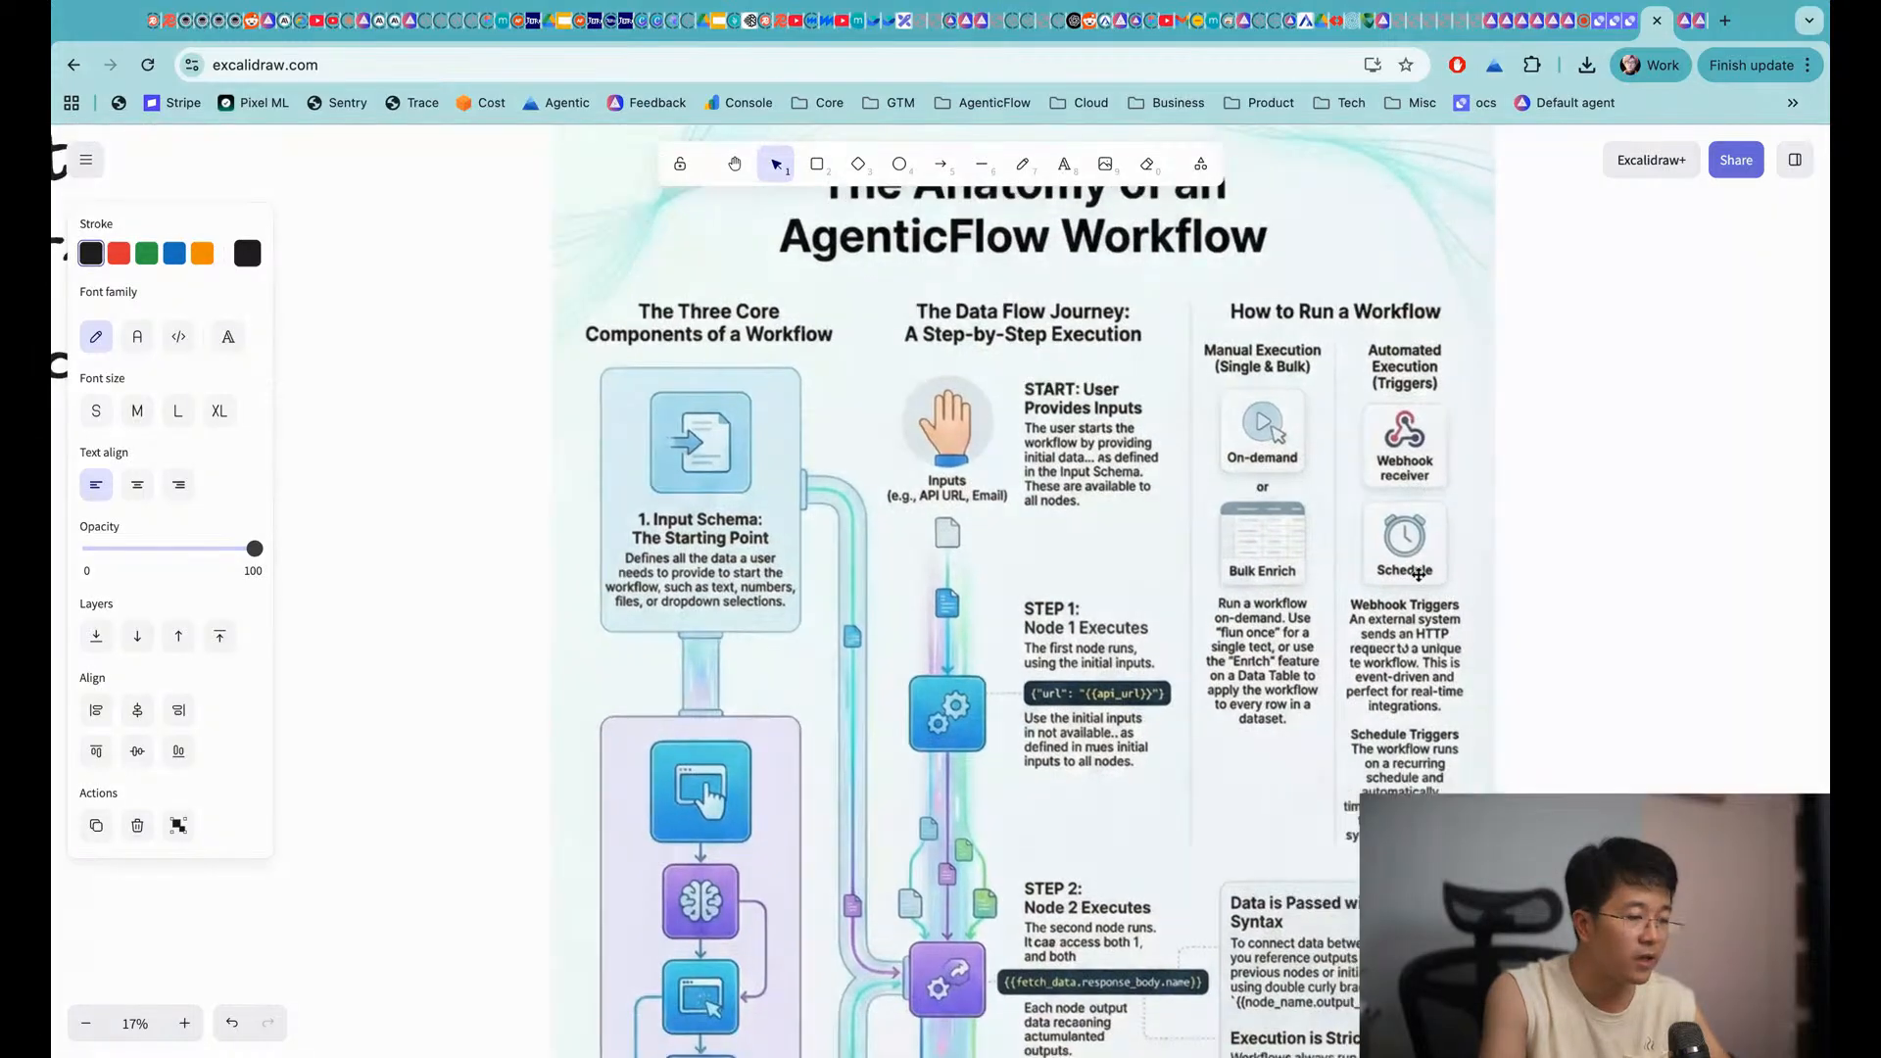
# Close Share & Embed and open the workflow's Trigger settings, leaving the schedule interval on Days
pyautogui.click(1686, 18)
pyautogui.click(1042, 185)
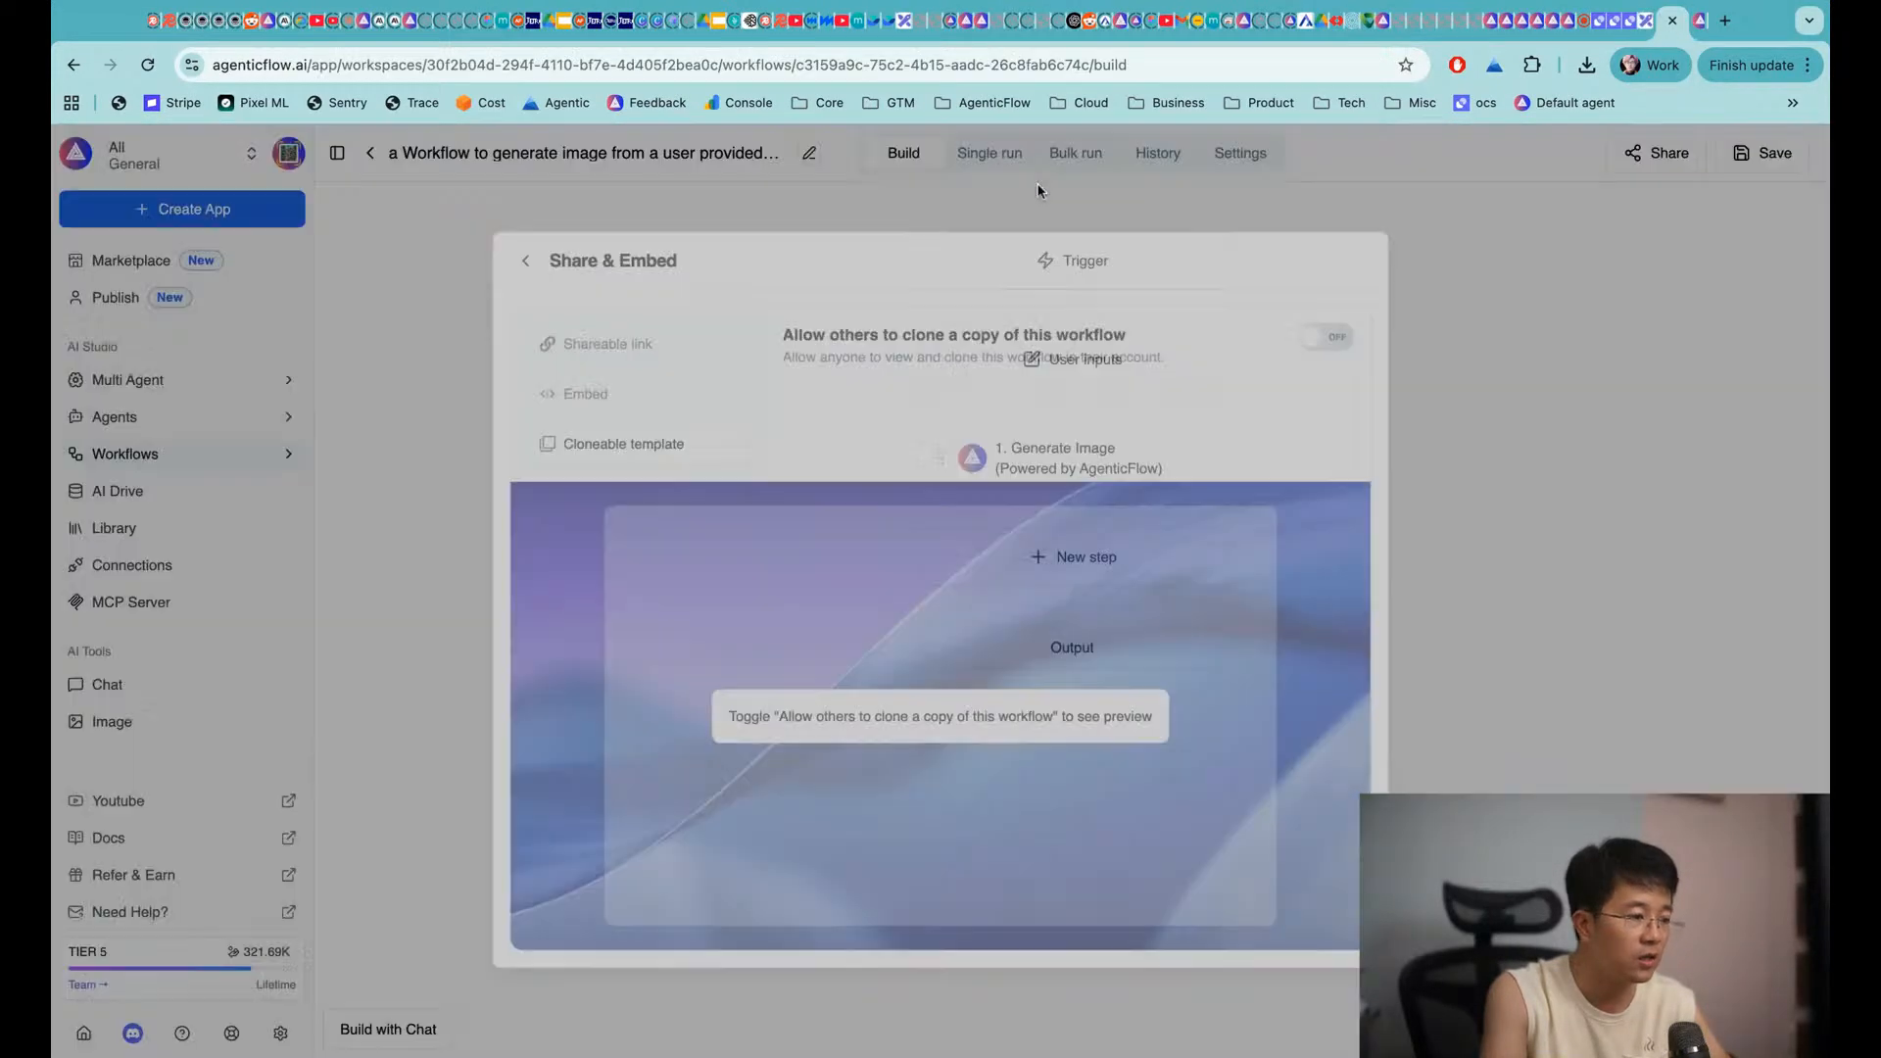
pyautogui.click(1036, 257)
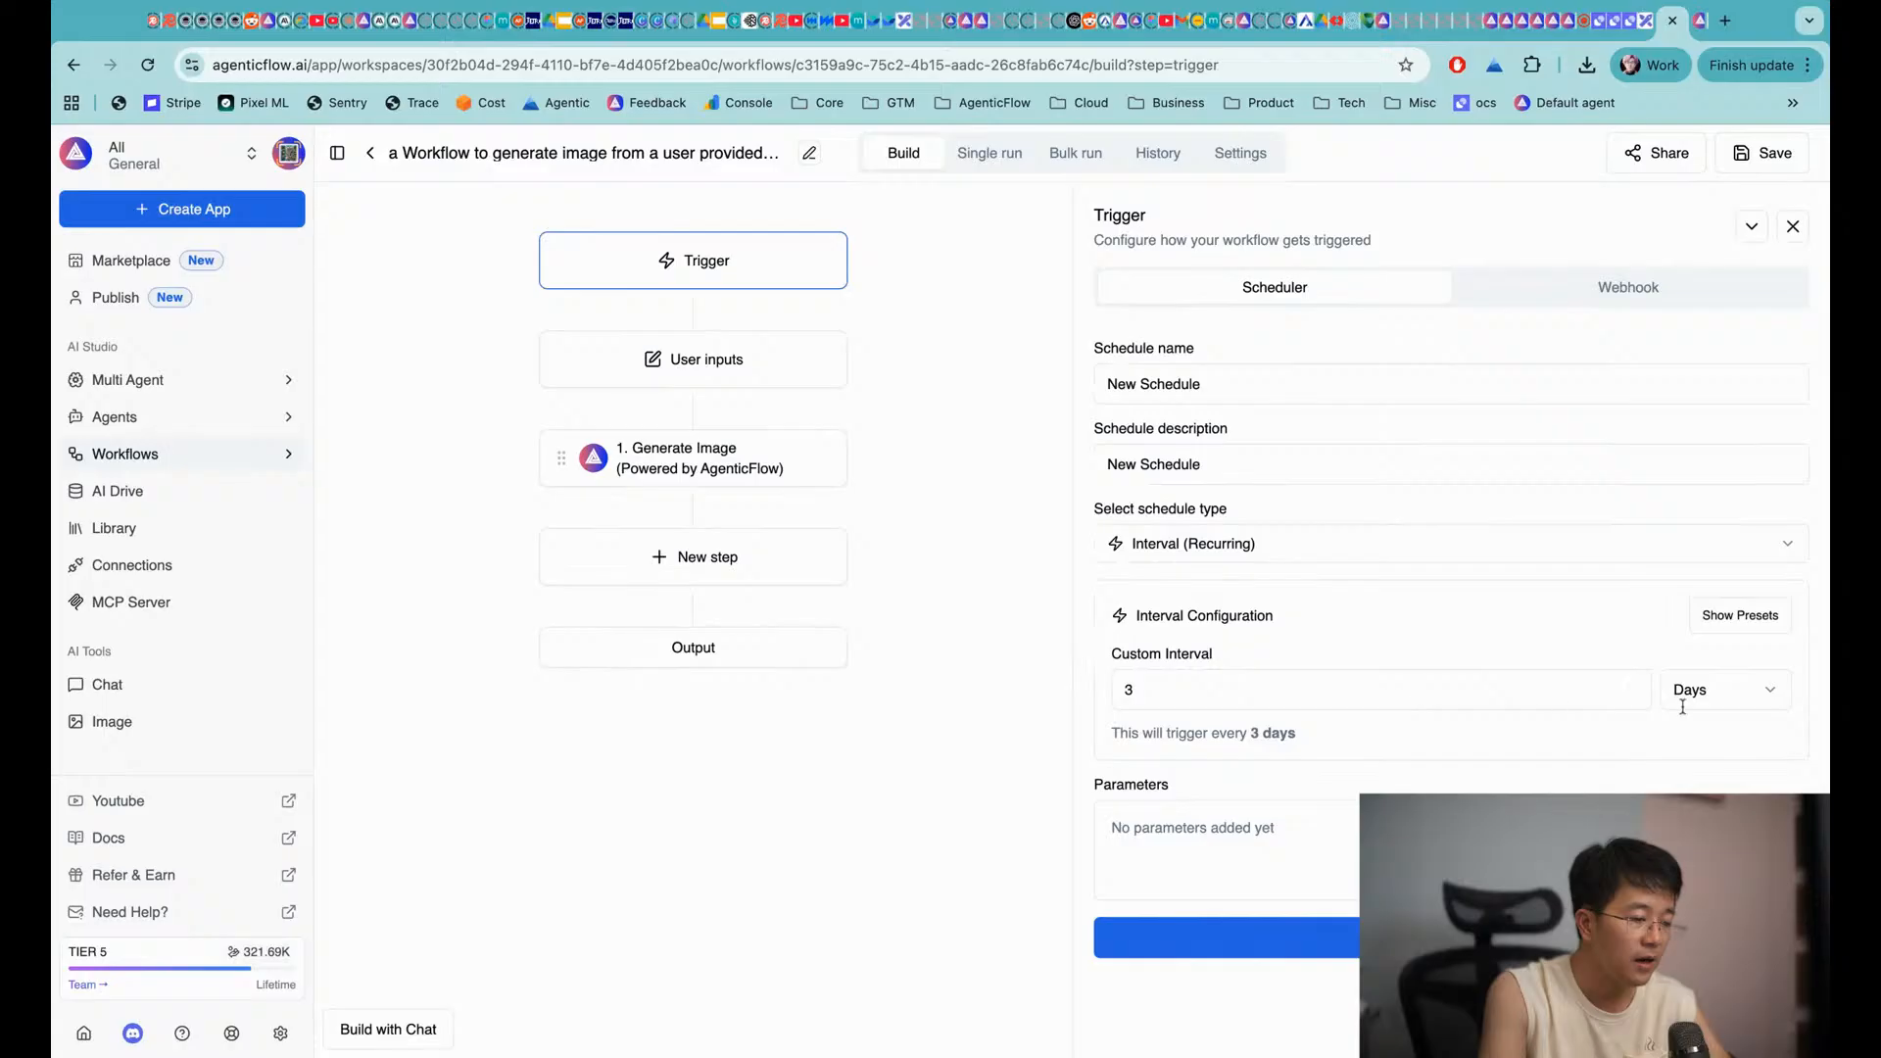
pyautogui.click(1756, 710)
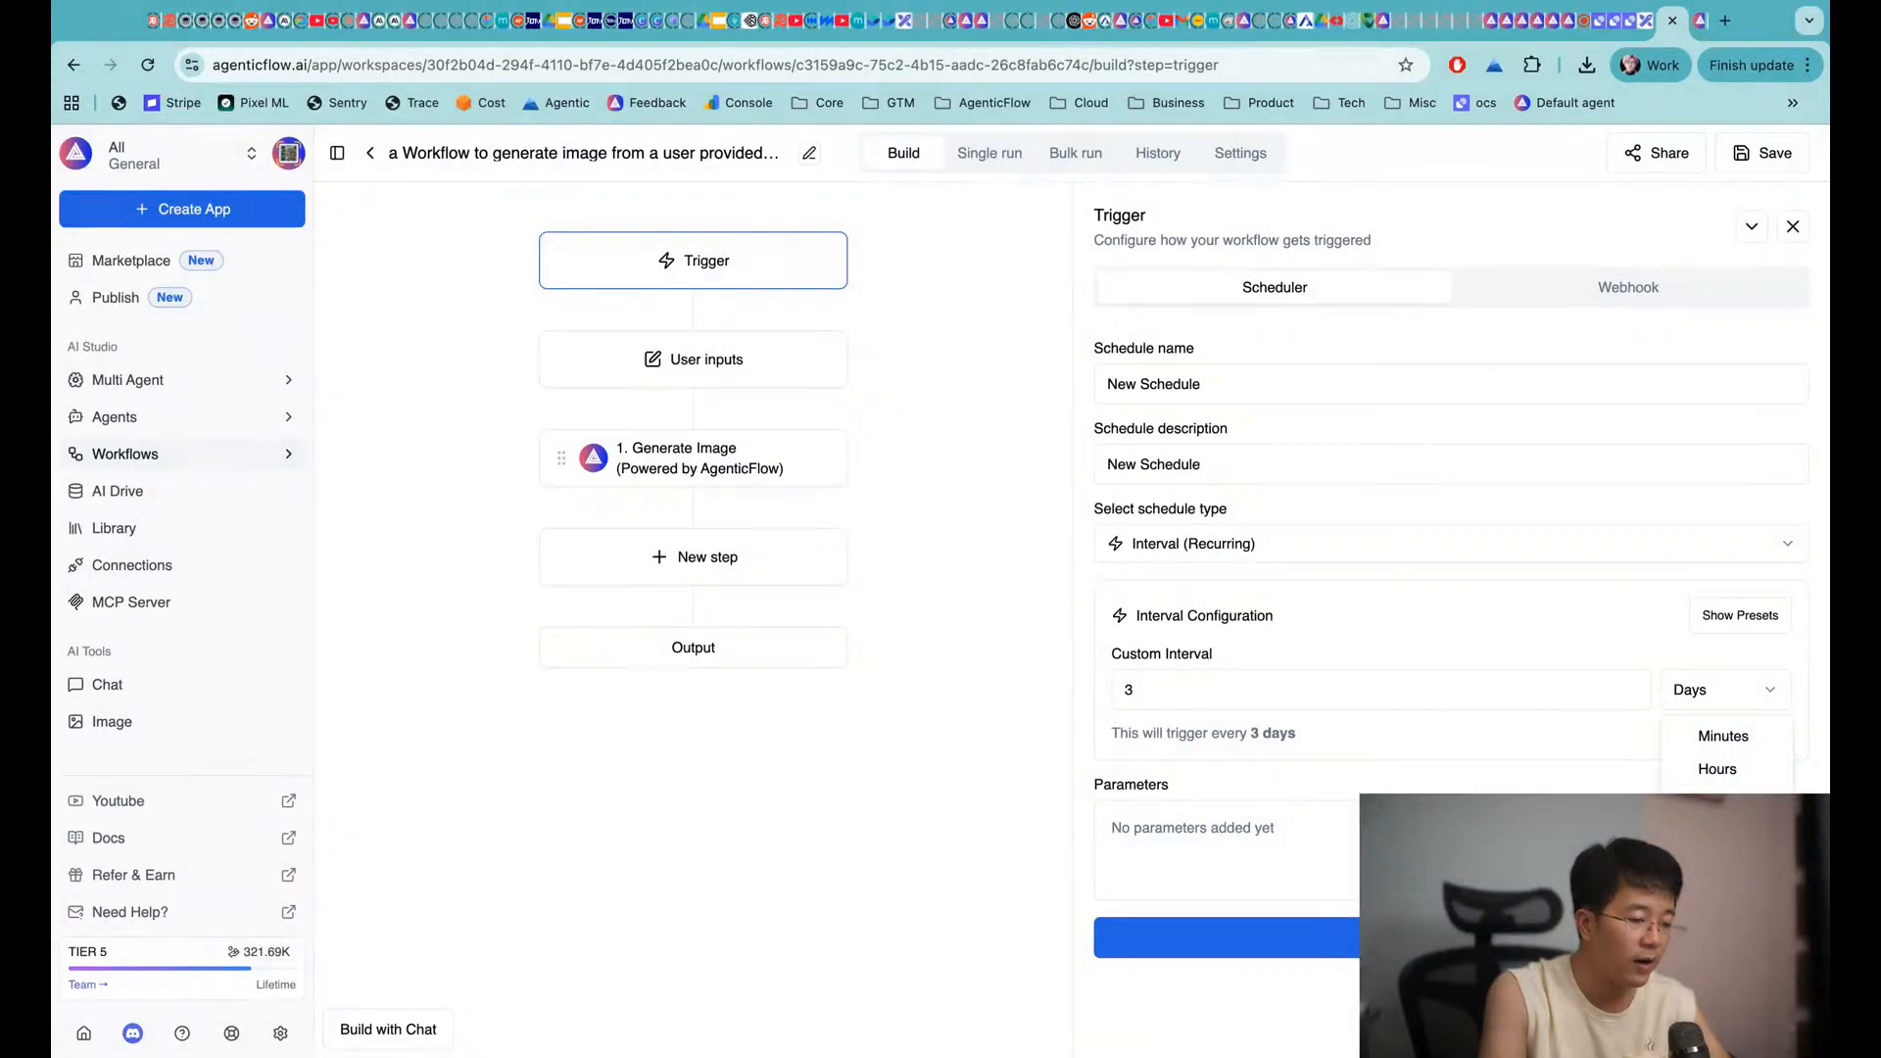
pyautogui.click(1551, 275)
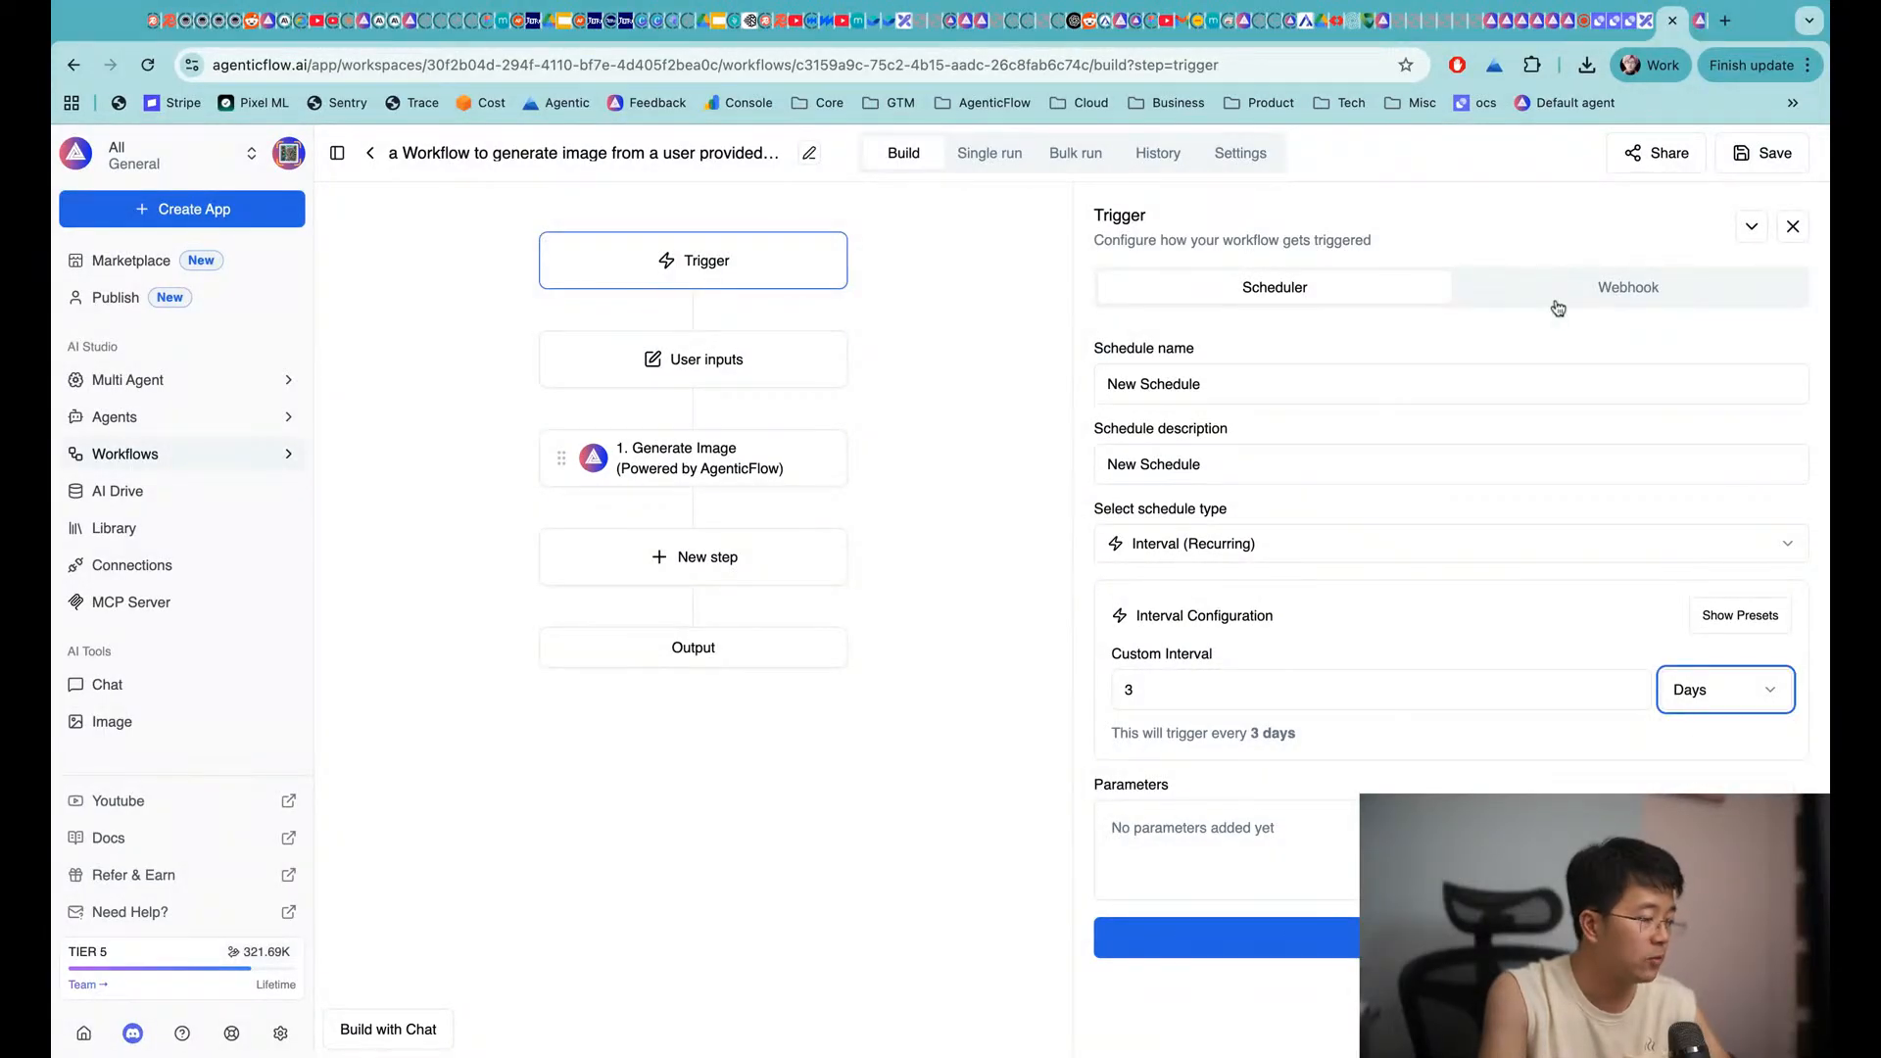
# Create a POST webhook trigger named 'test'
pyautogui.click(1573, 292)
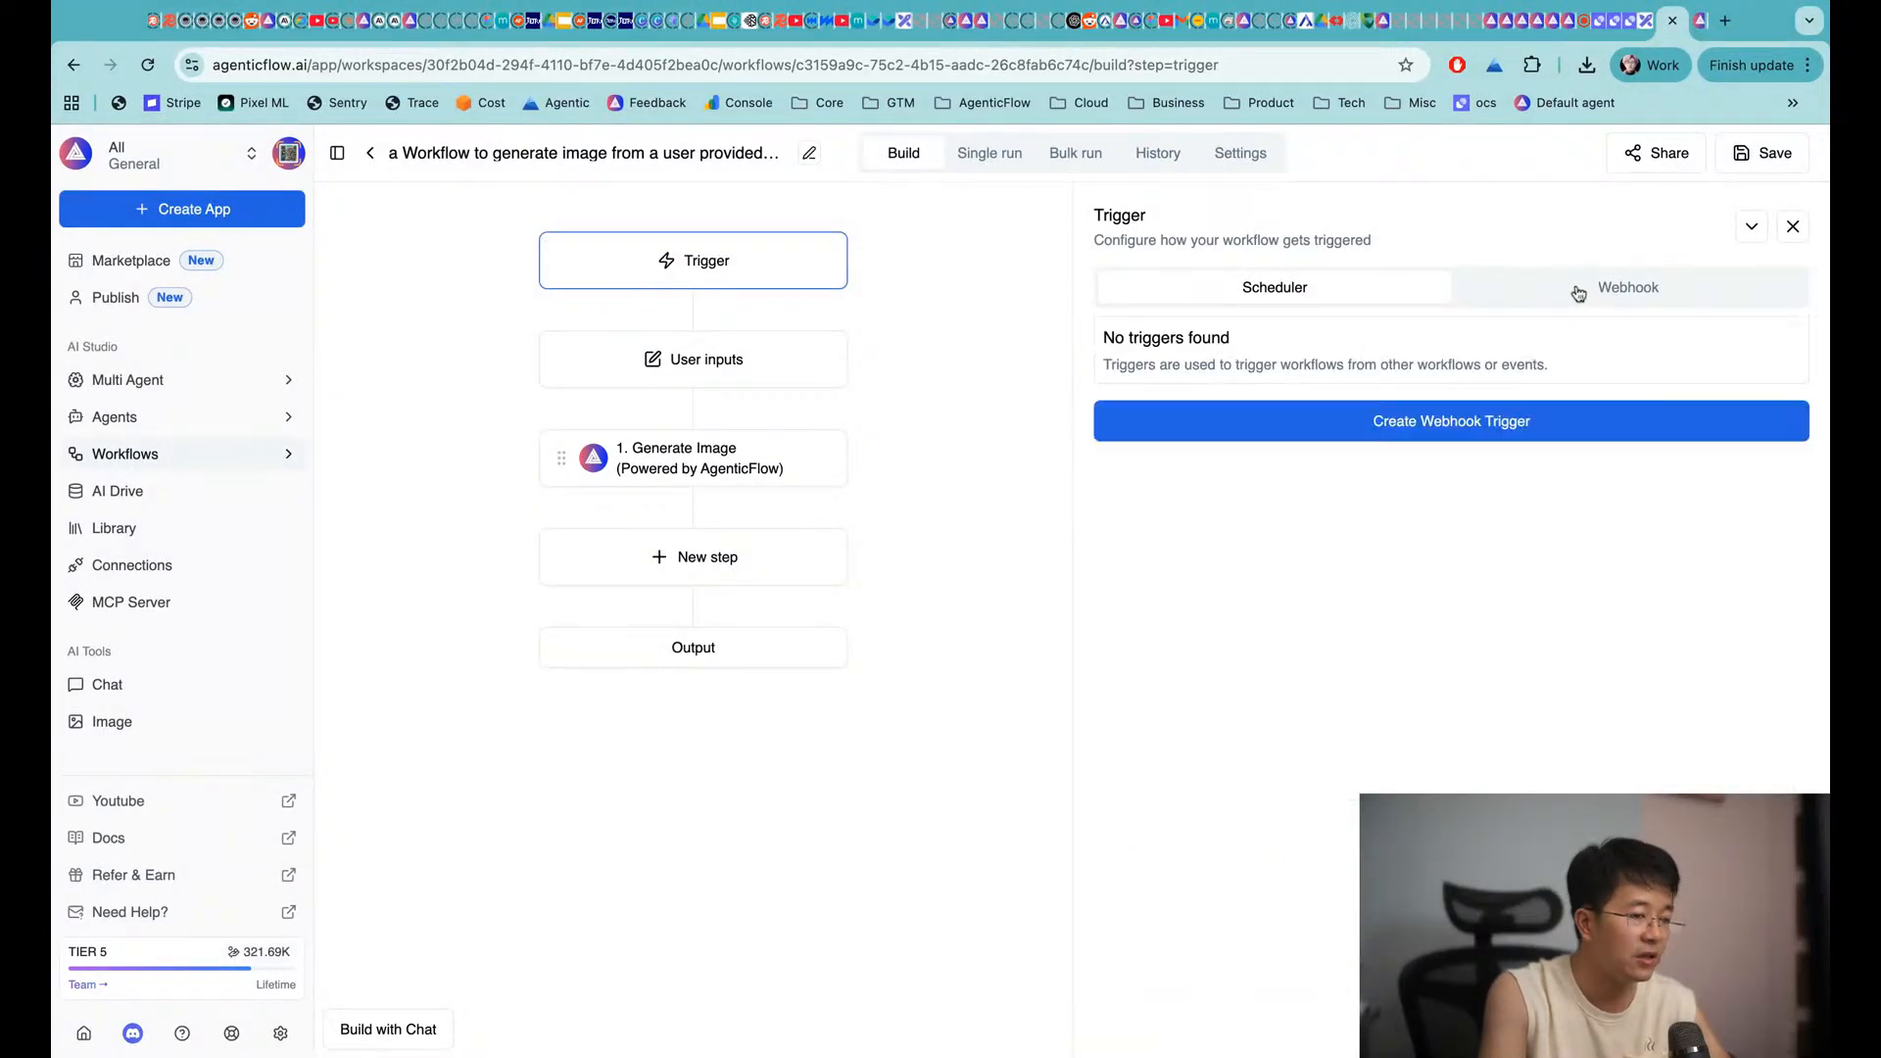
pyautogui.click(1408, 431)
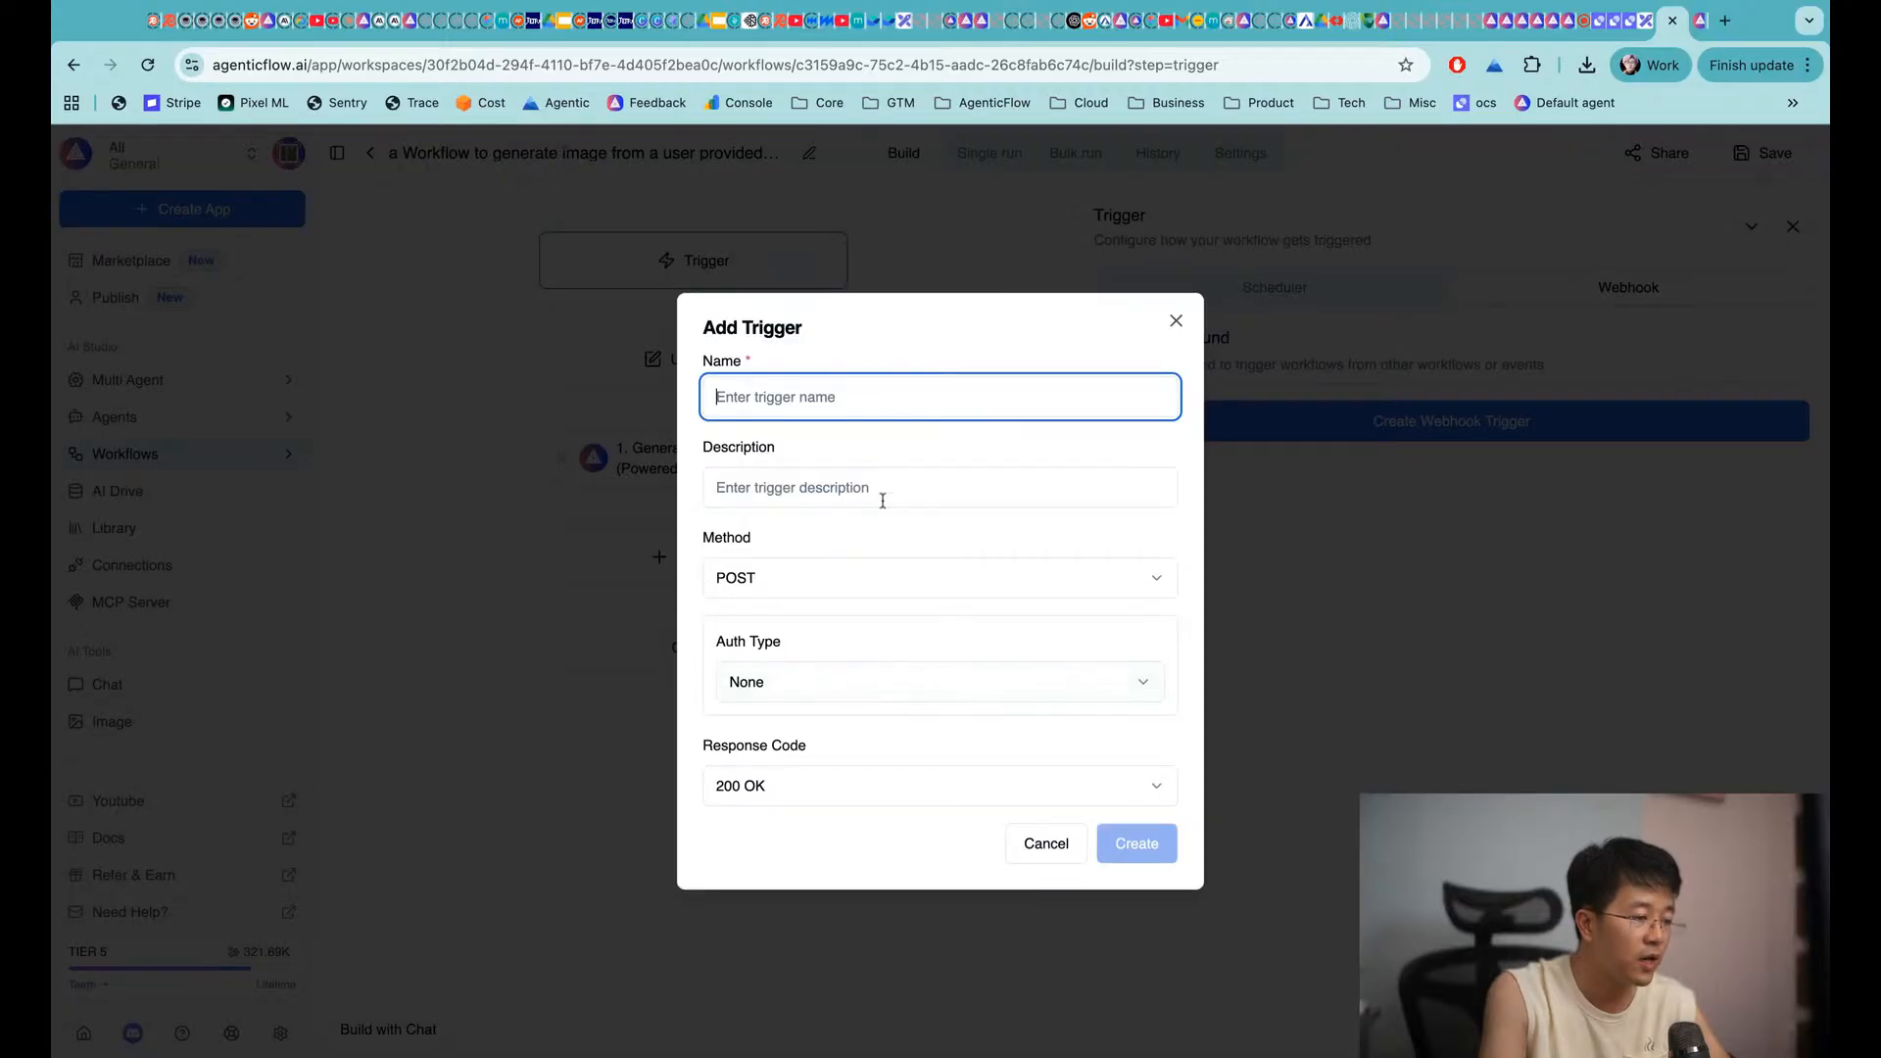
pyautogui.write('test')
pyautogui.click(1162, 855)
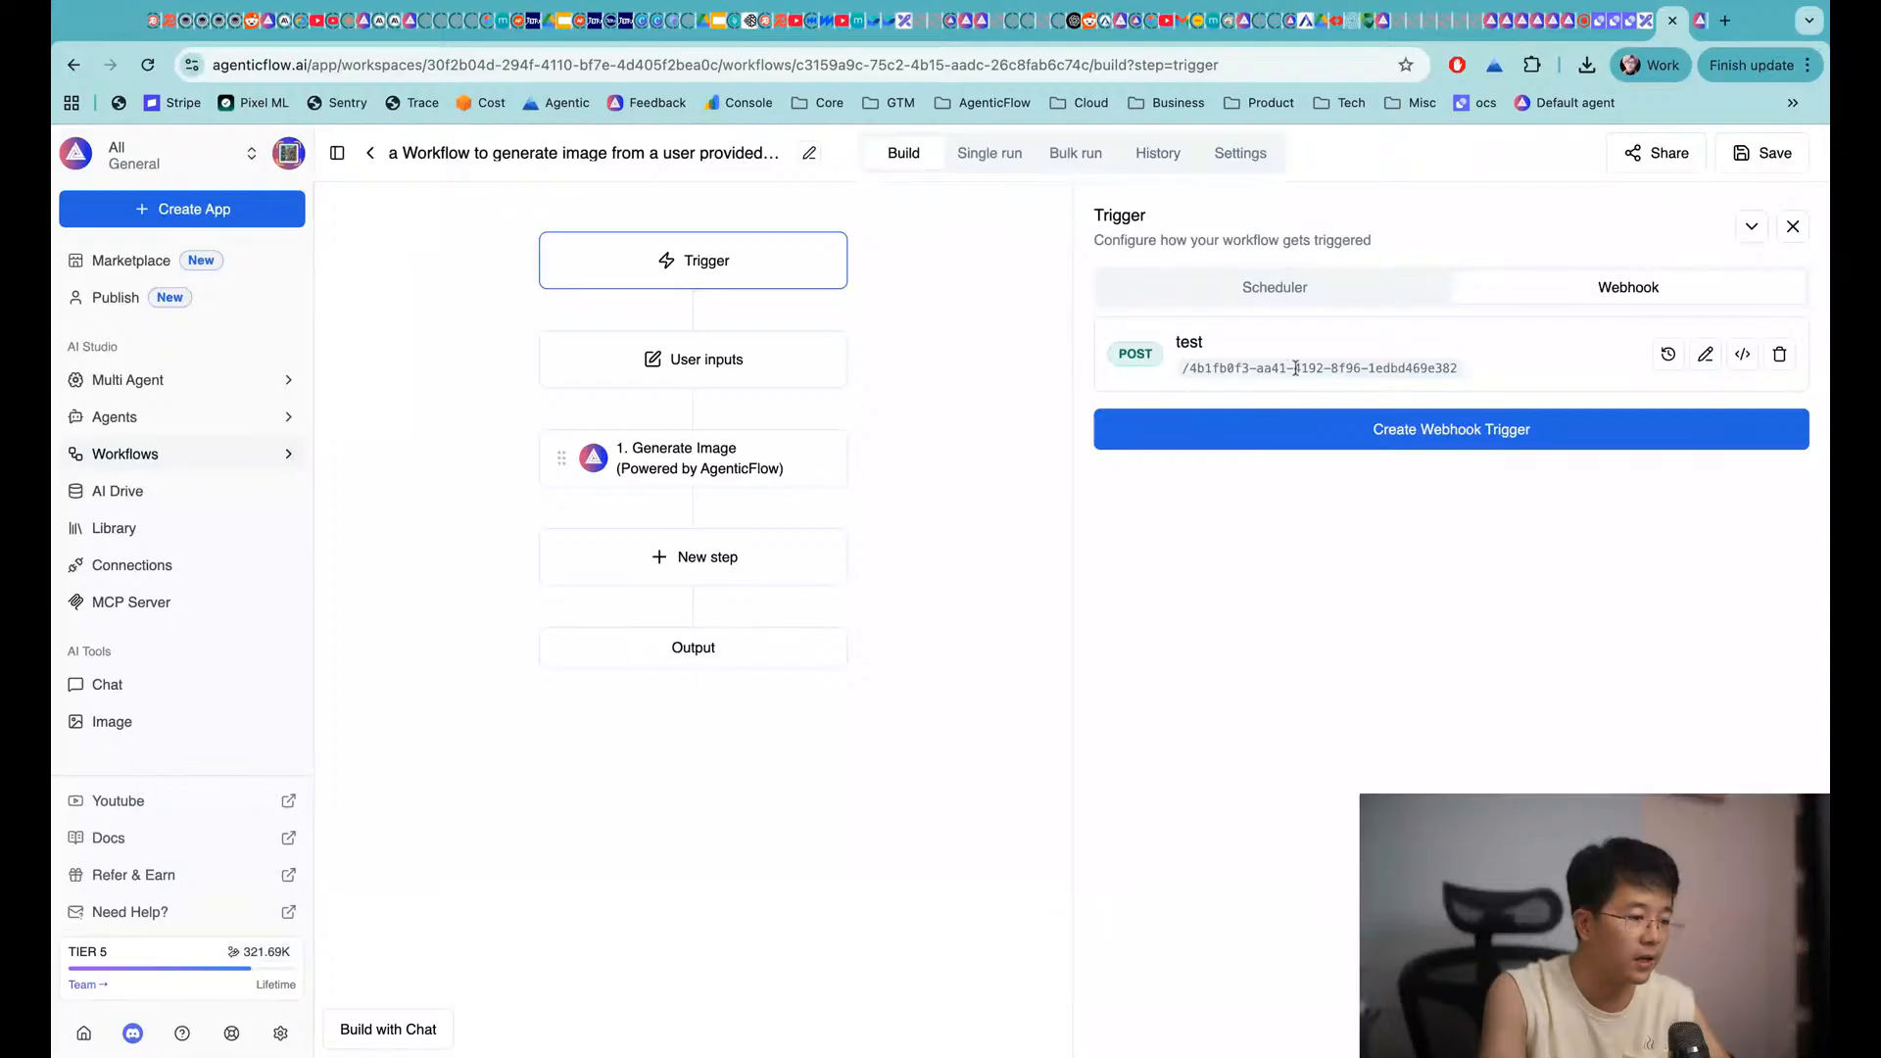
# View and select the test webhook's cURL example, then close the code window
pyautogui.click(1743, 355)
pyautogui.tripleClick(666, 704)
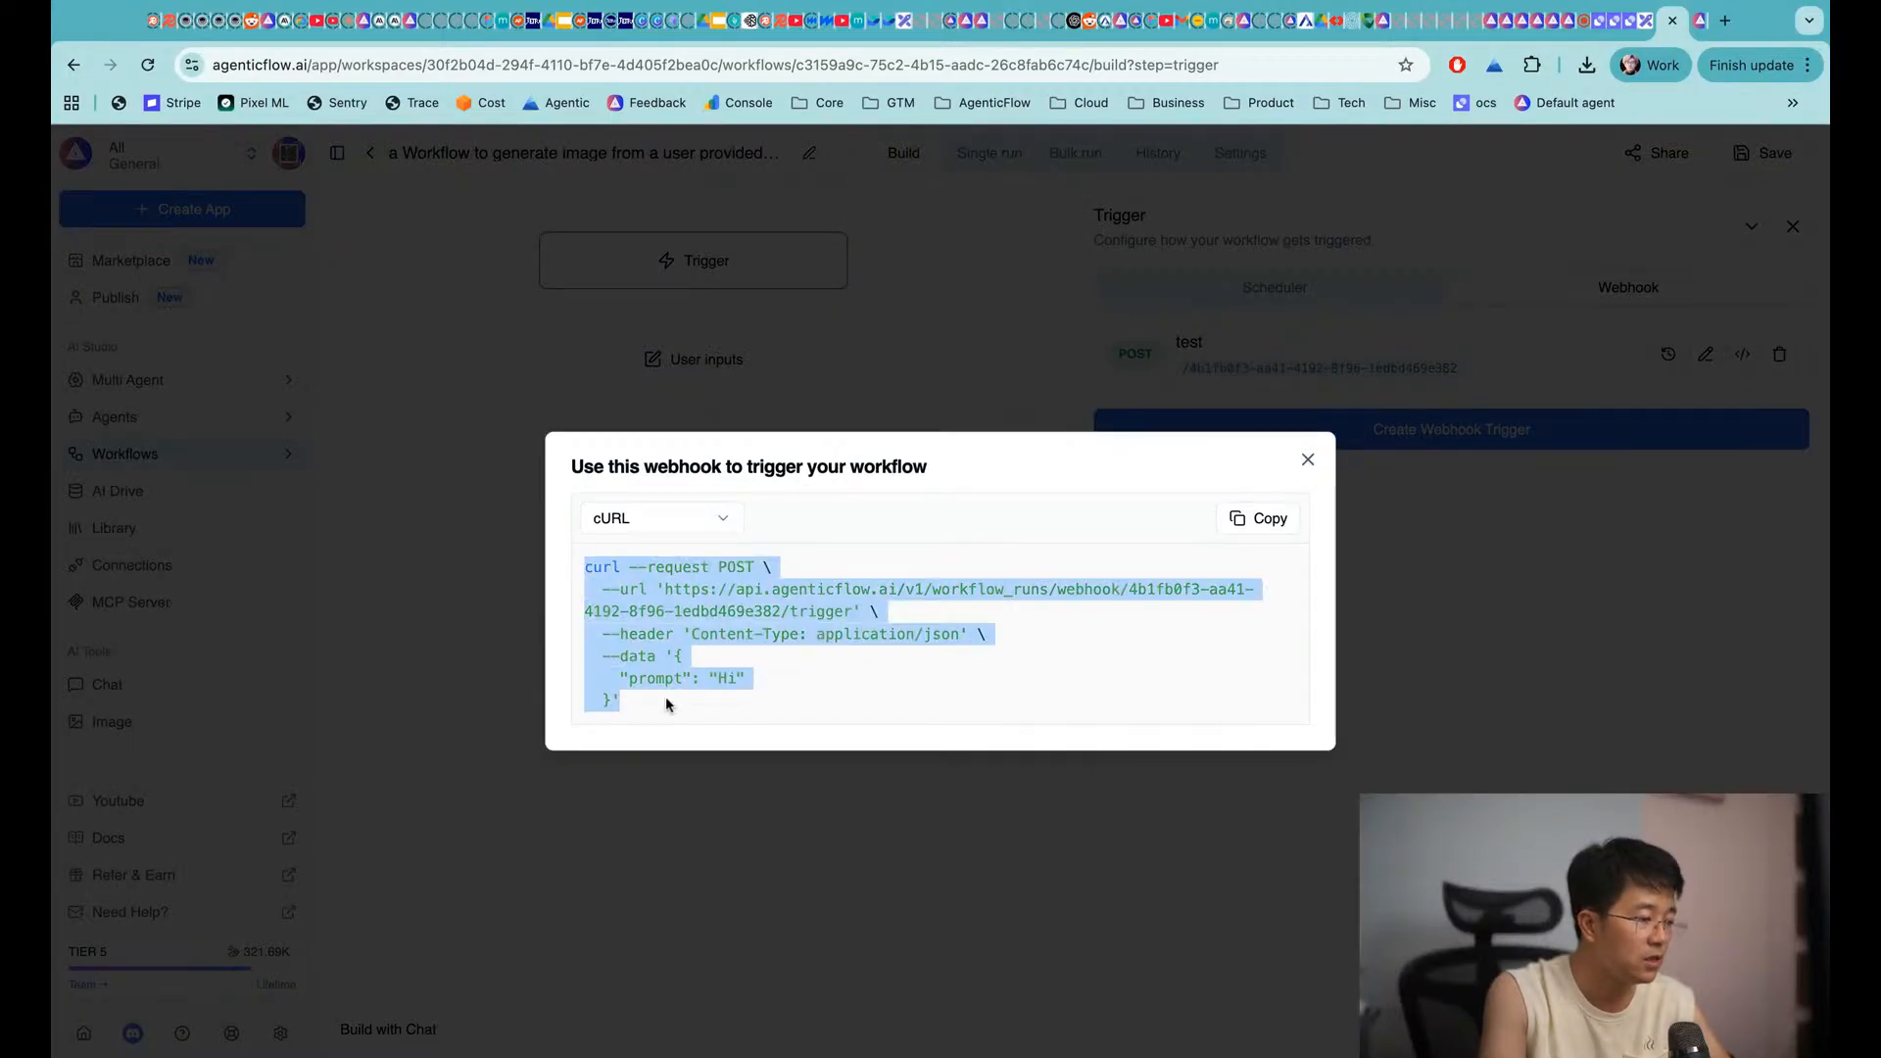
pyautogui.click(767, 651)
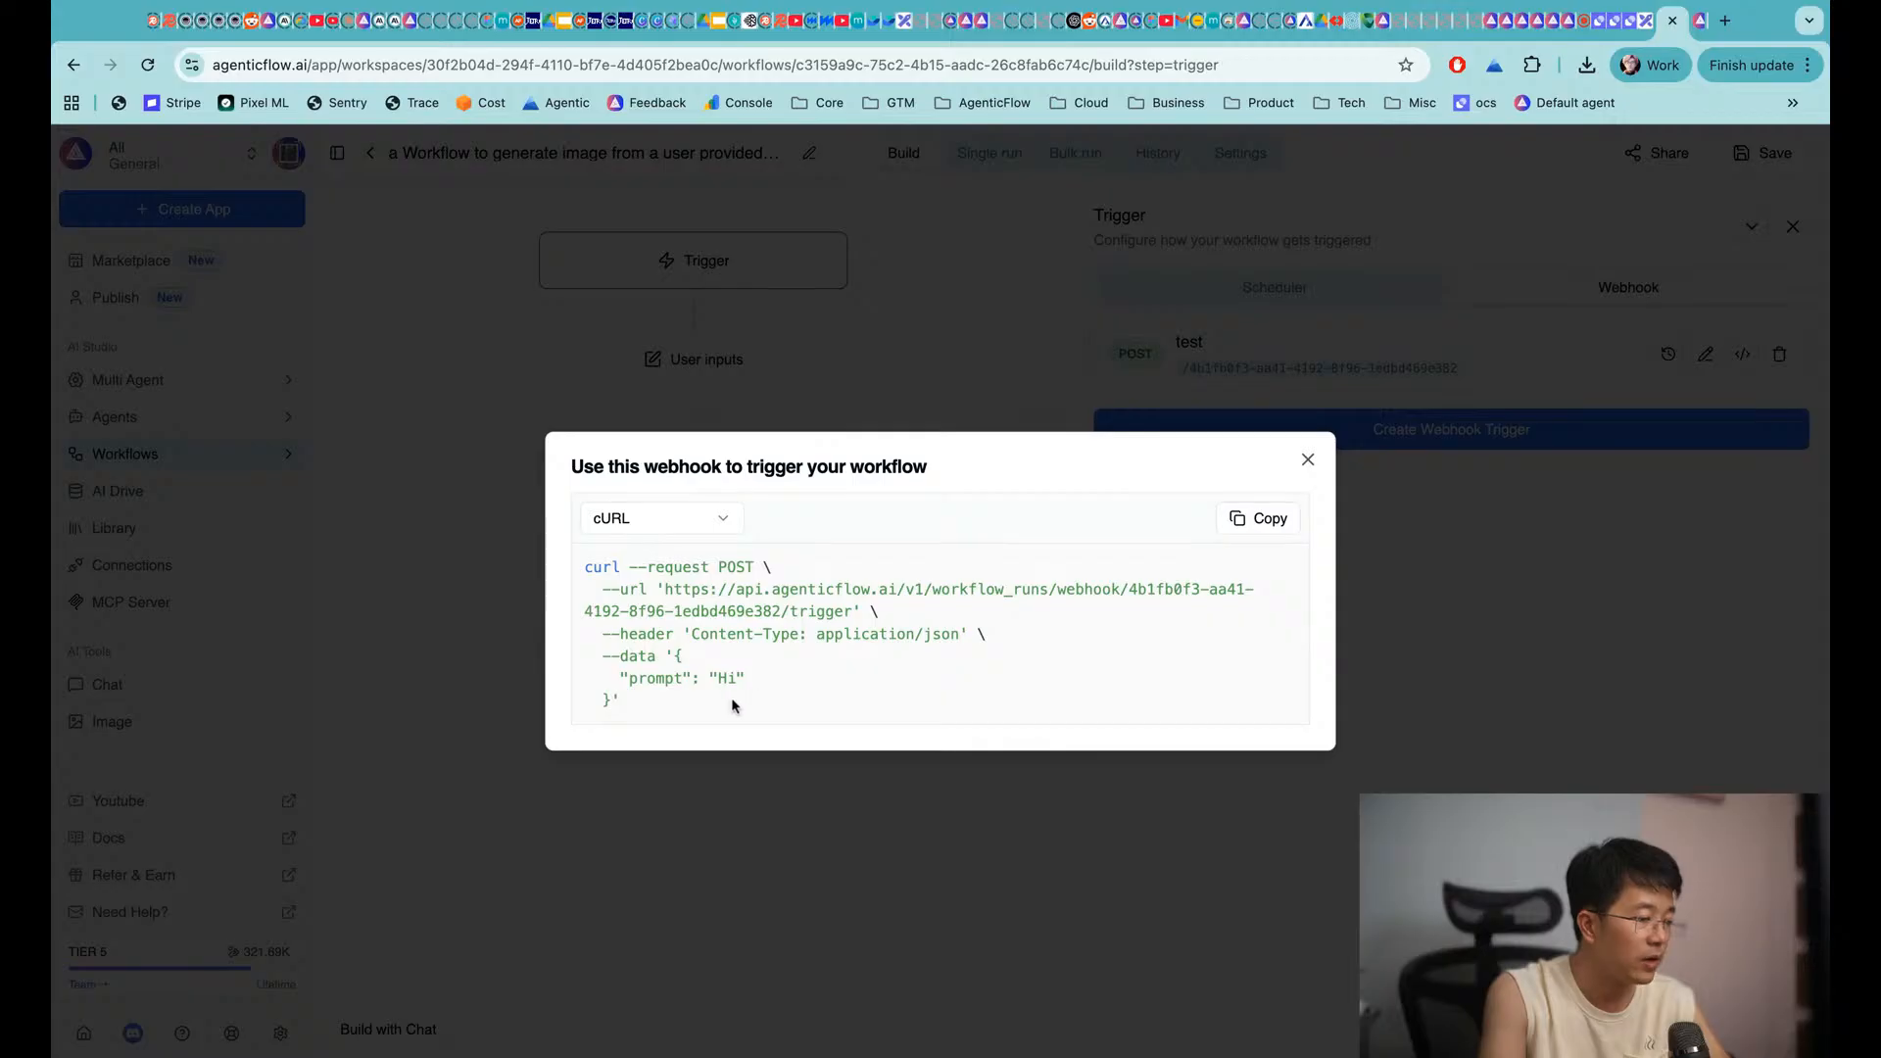
pyautogui.tripleClick(655, 713)
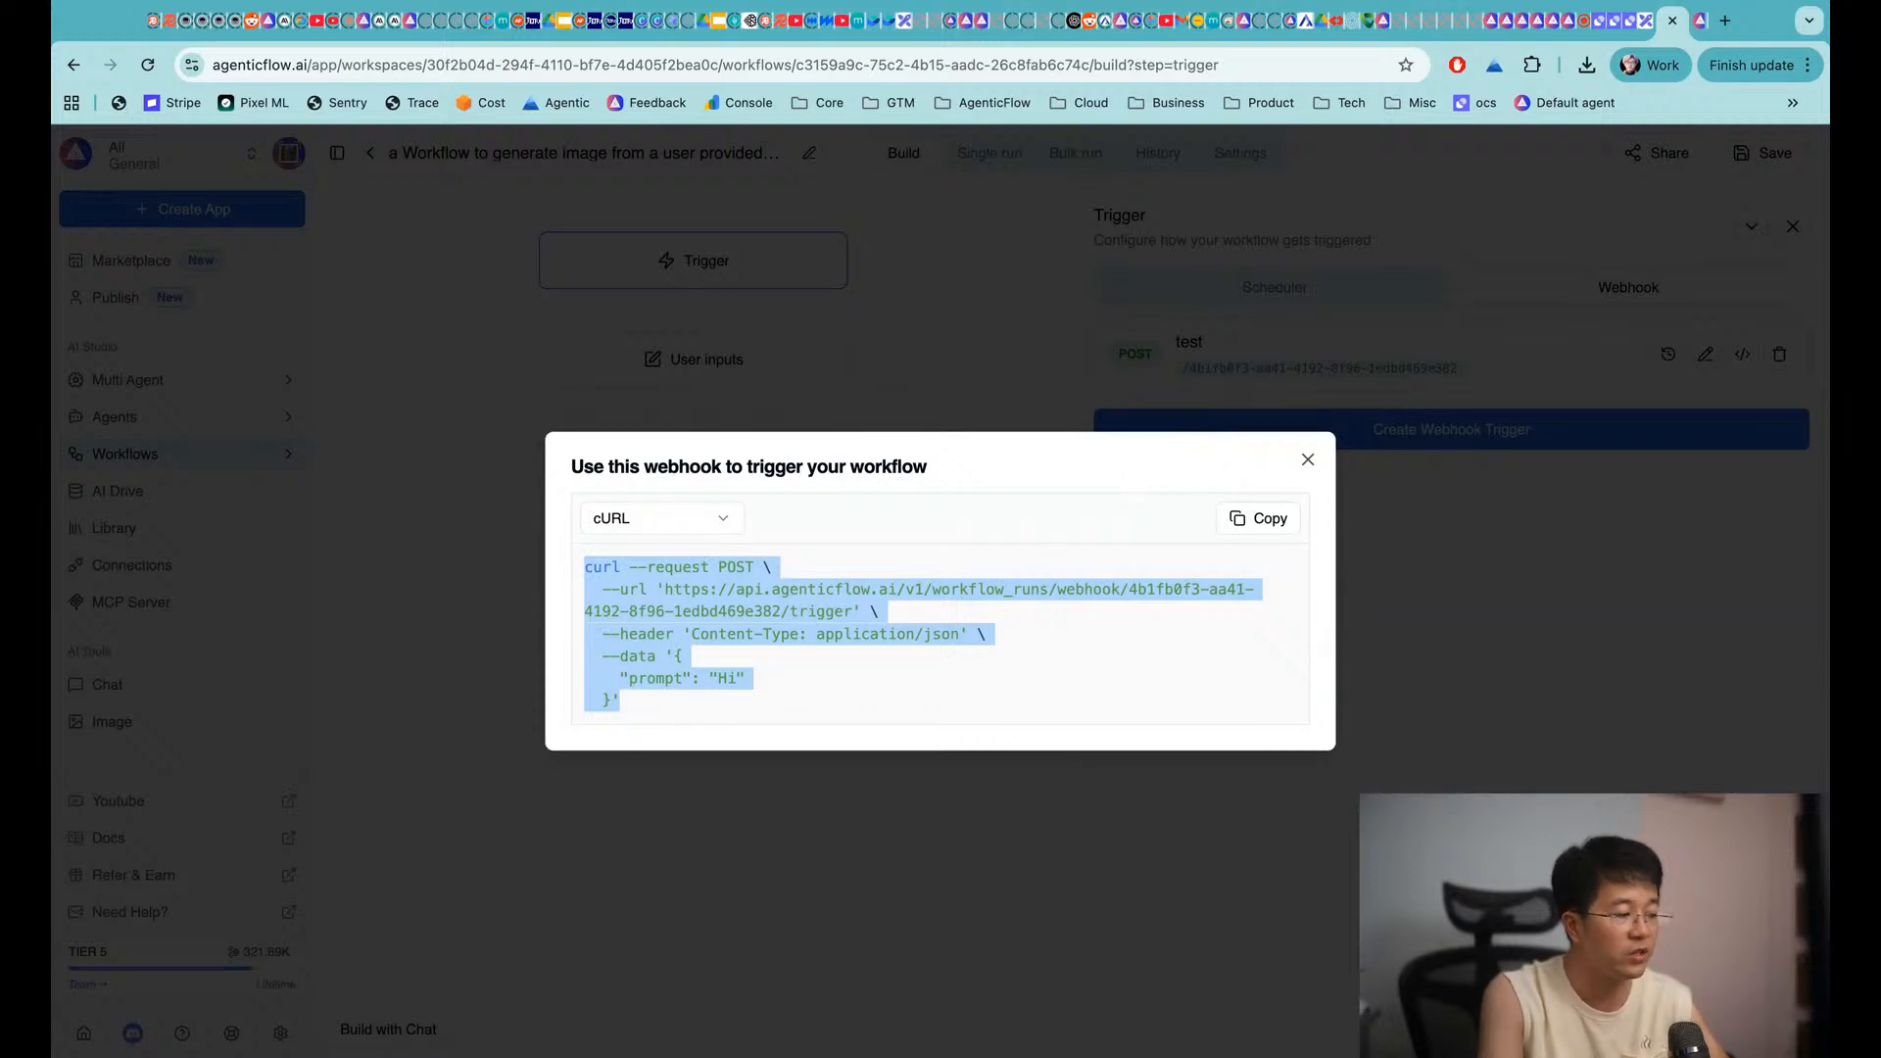
pyautogui.click(1308, 460)
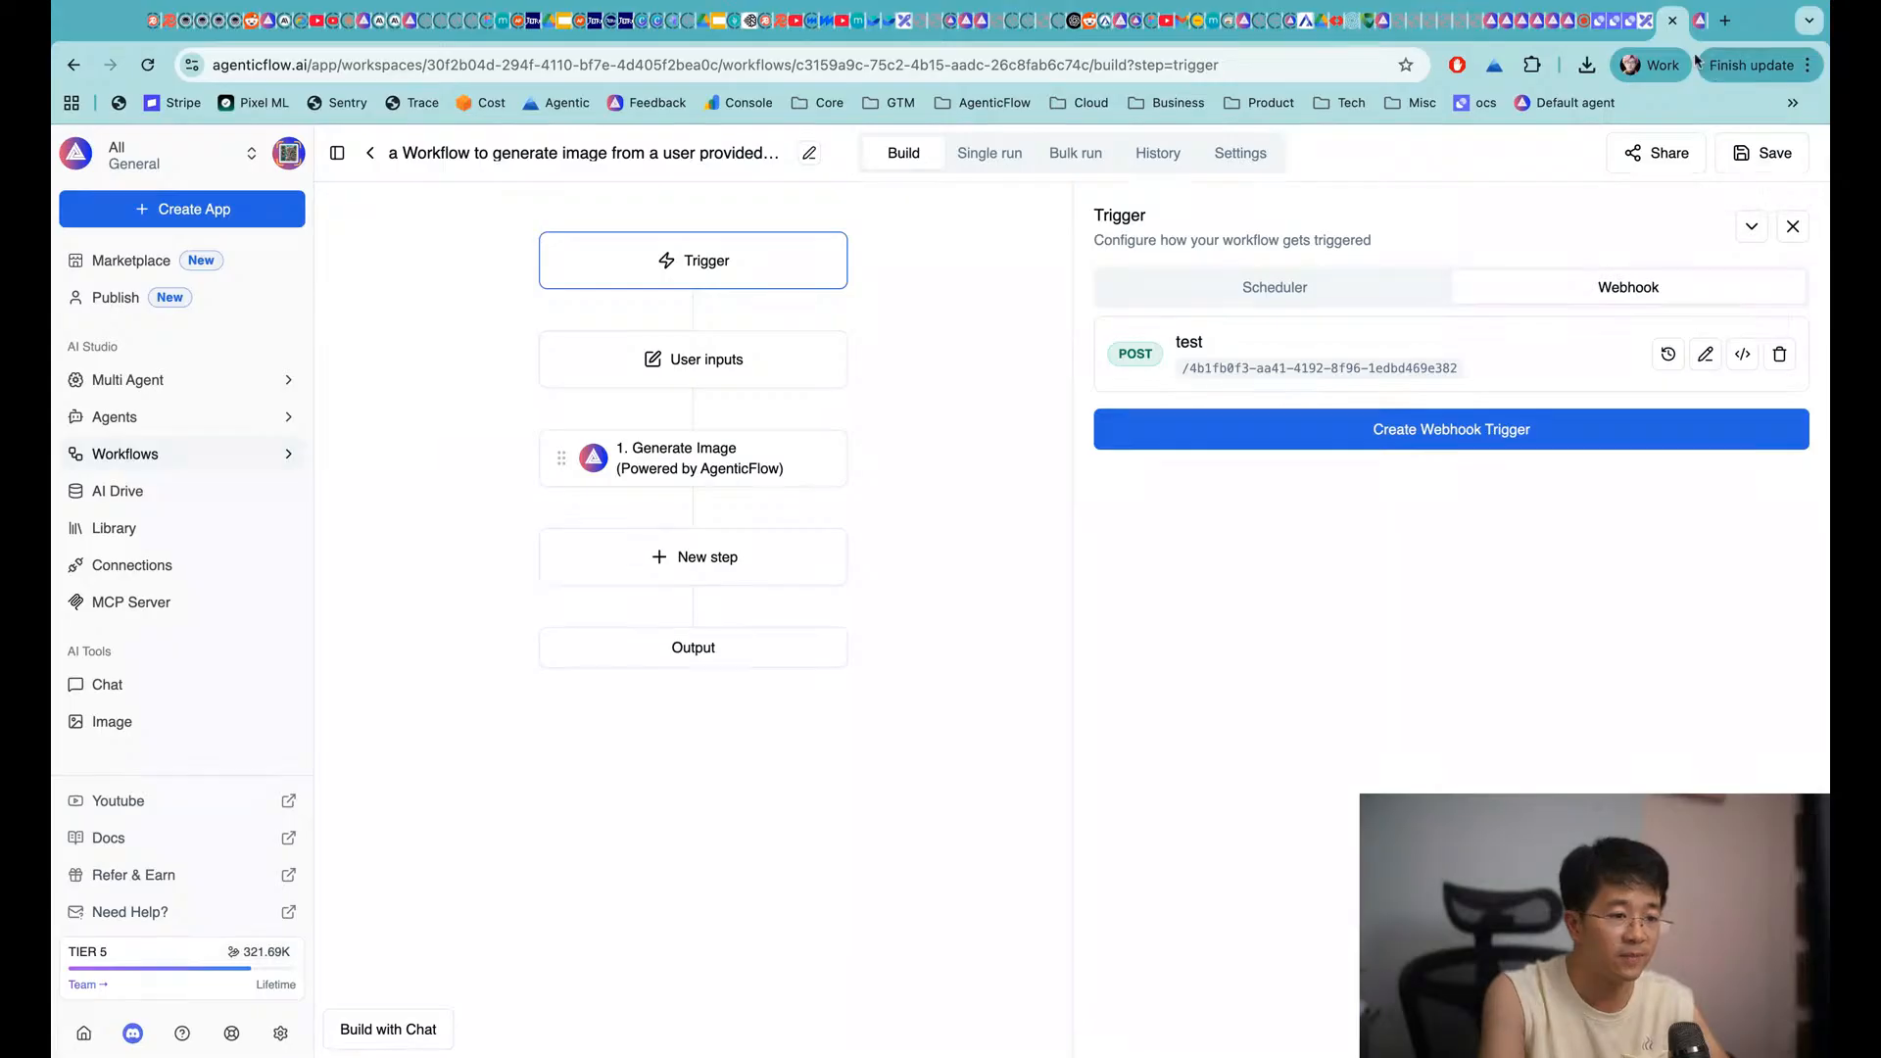
# Move the Workflow heading above the infographic on the Excalidraw board
pyautogui.click(1648, 28)
pyautogui.hscroll(-10, 834, 608)
pyautogui.scroll(4, 834, 607)
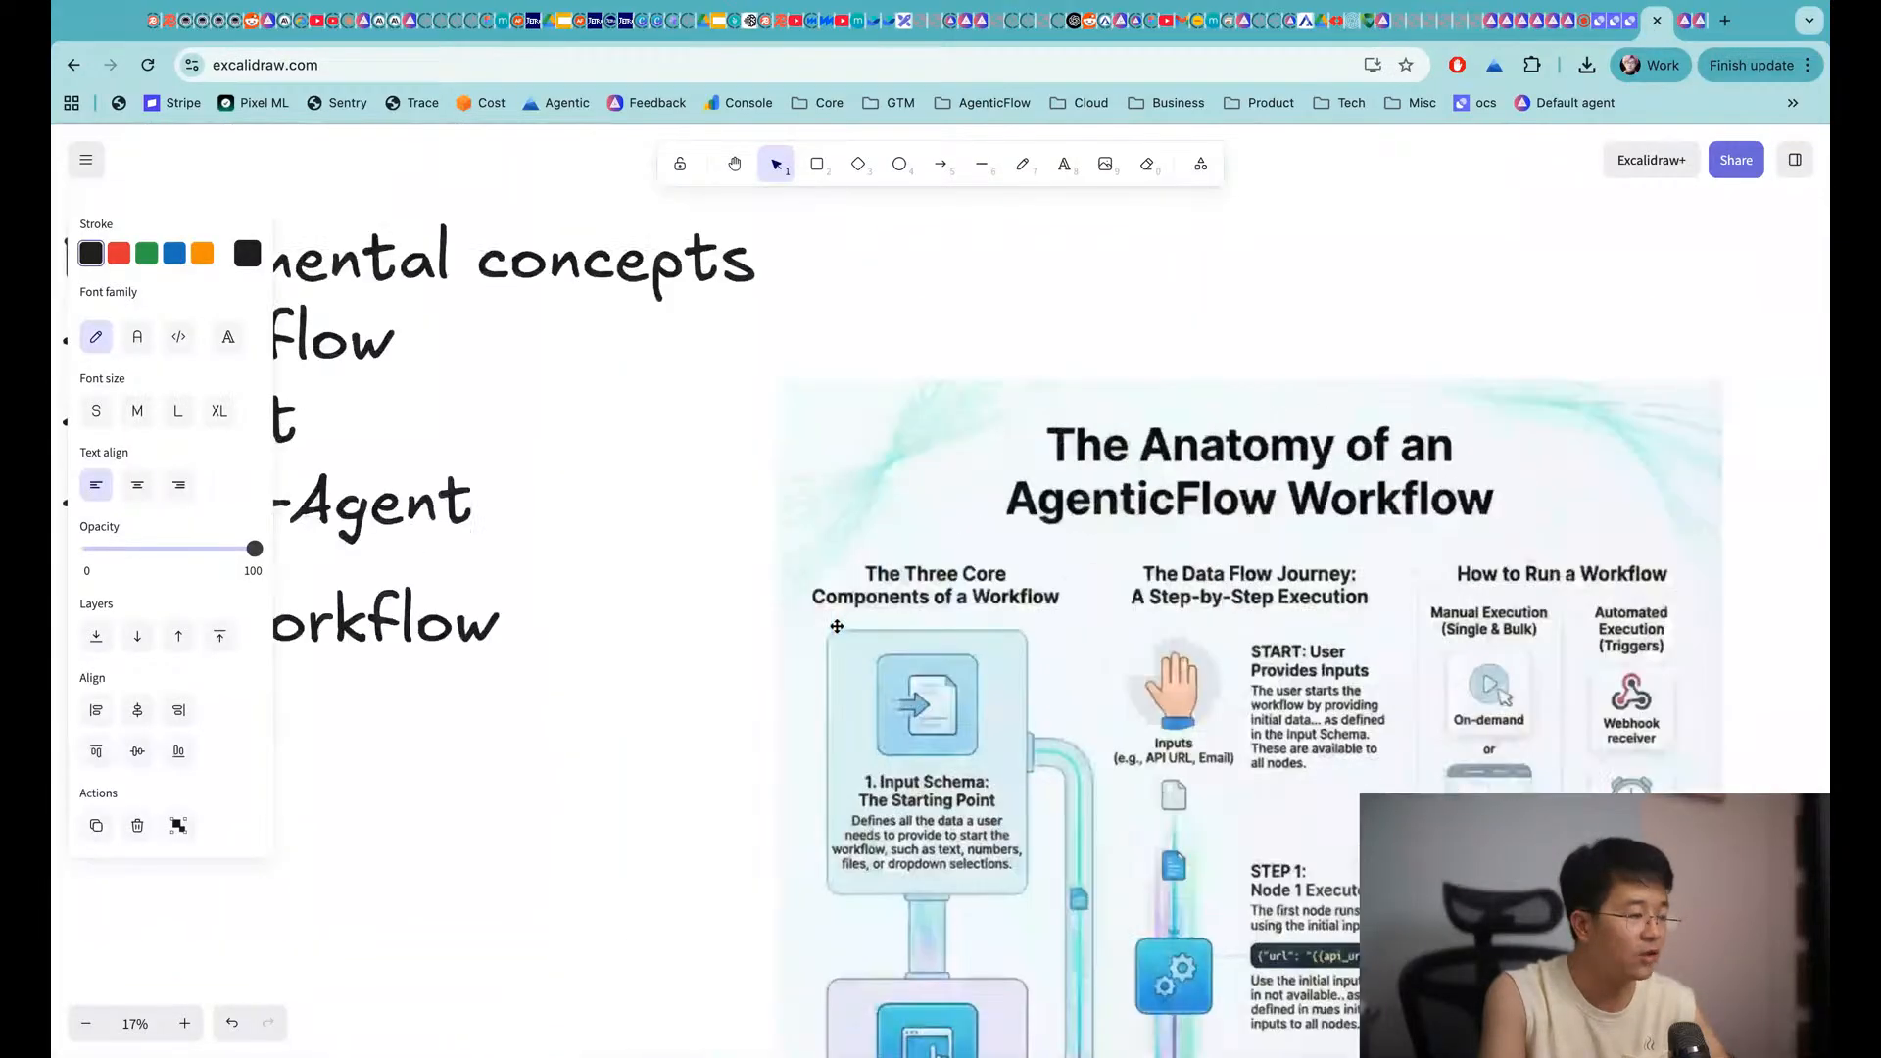
pyautogui.scroll(-1, 834, 607)
pyautogui.scroll(2, 834, 608)
pyautogui.hscroll(2, 834, 608)
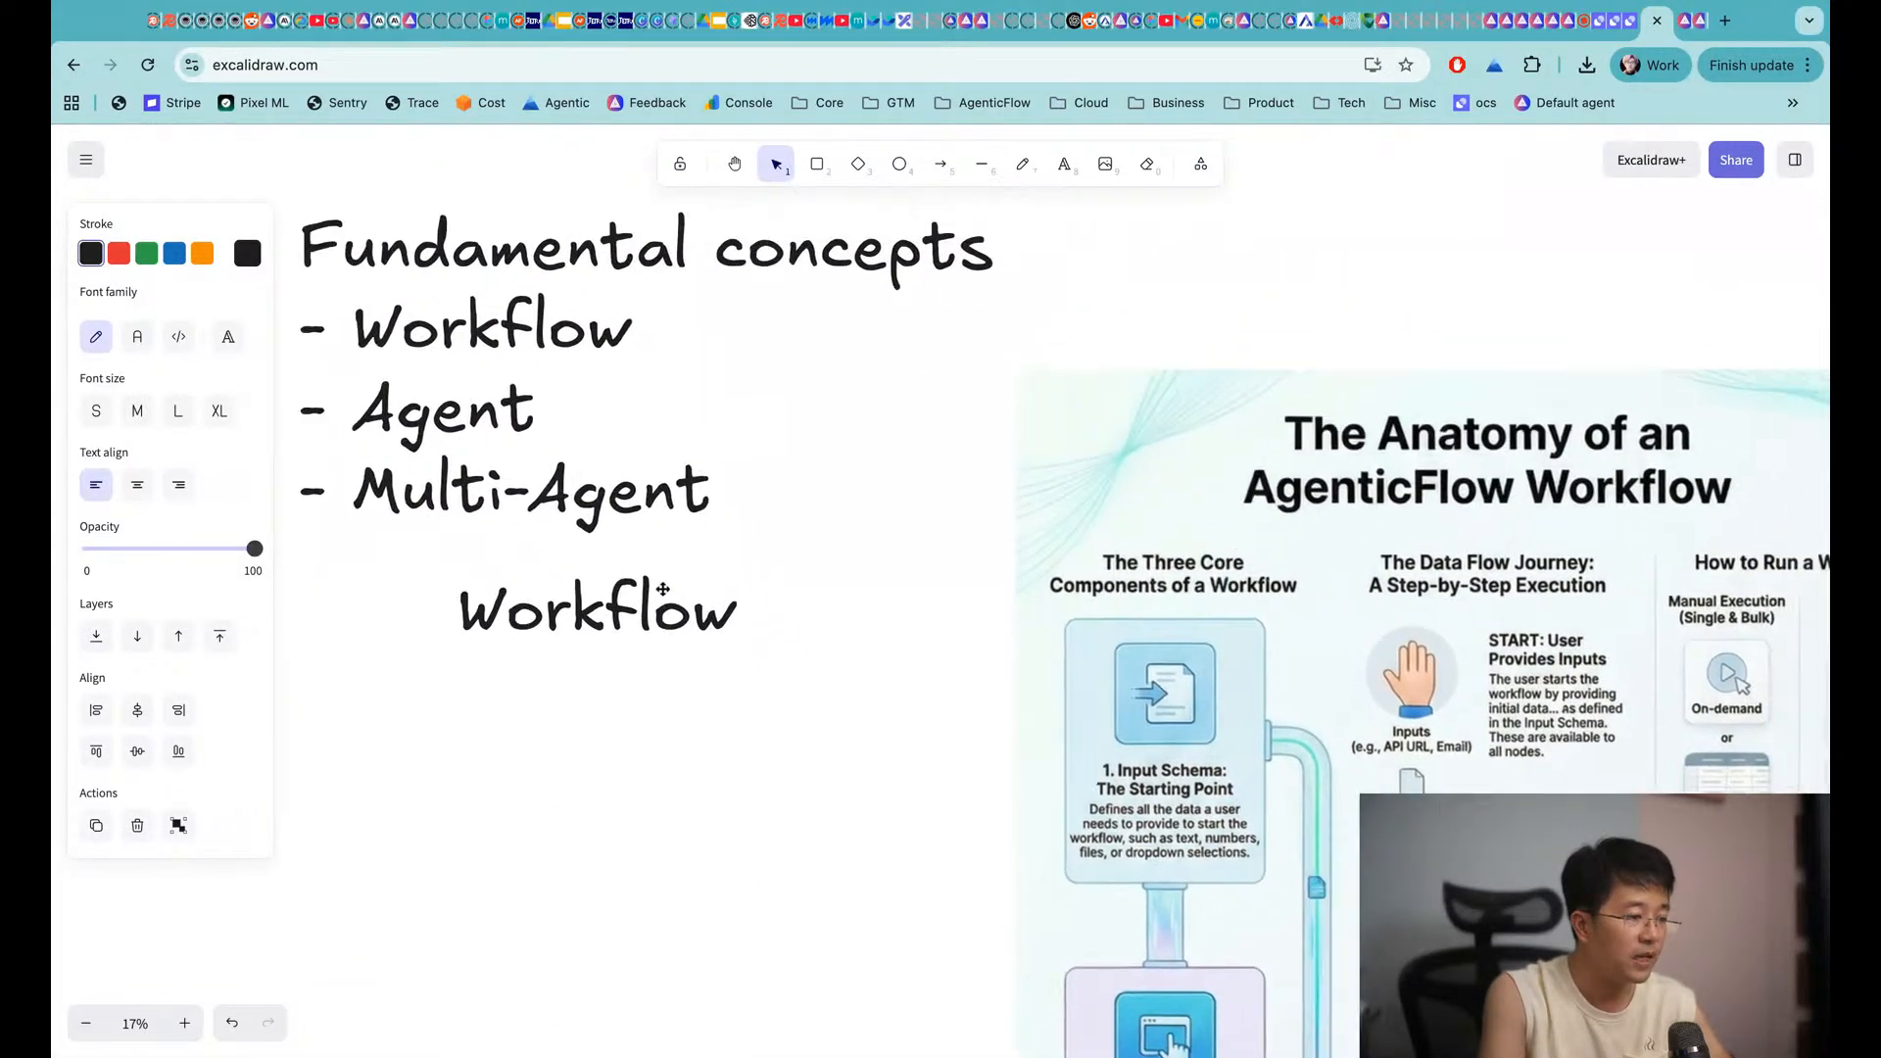
pyautogui.moveTo(663, 589)
pyautogui.mouseDown()
pyautogui.moveTo(1198, 396)
pyautogui.moveTo(1221, 302)
pyautogui.mouseUp()
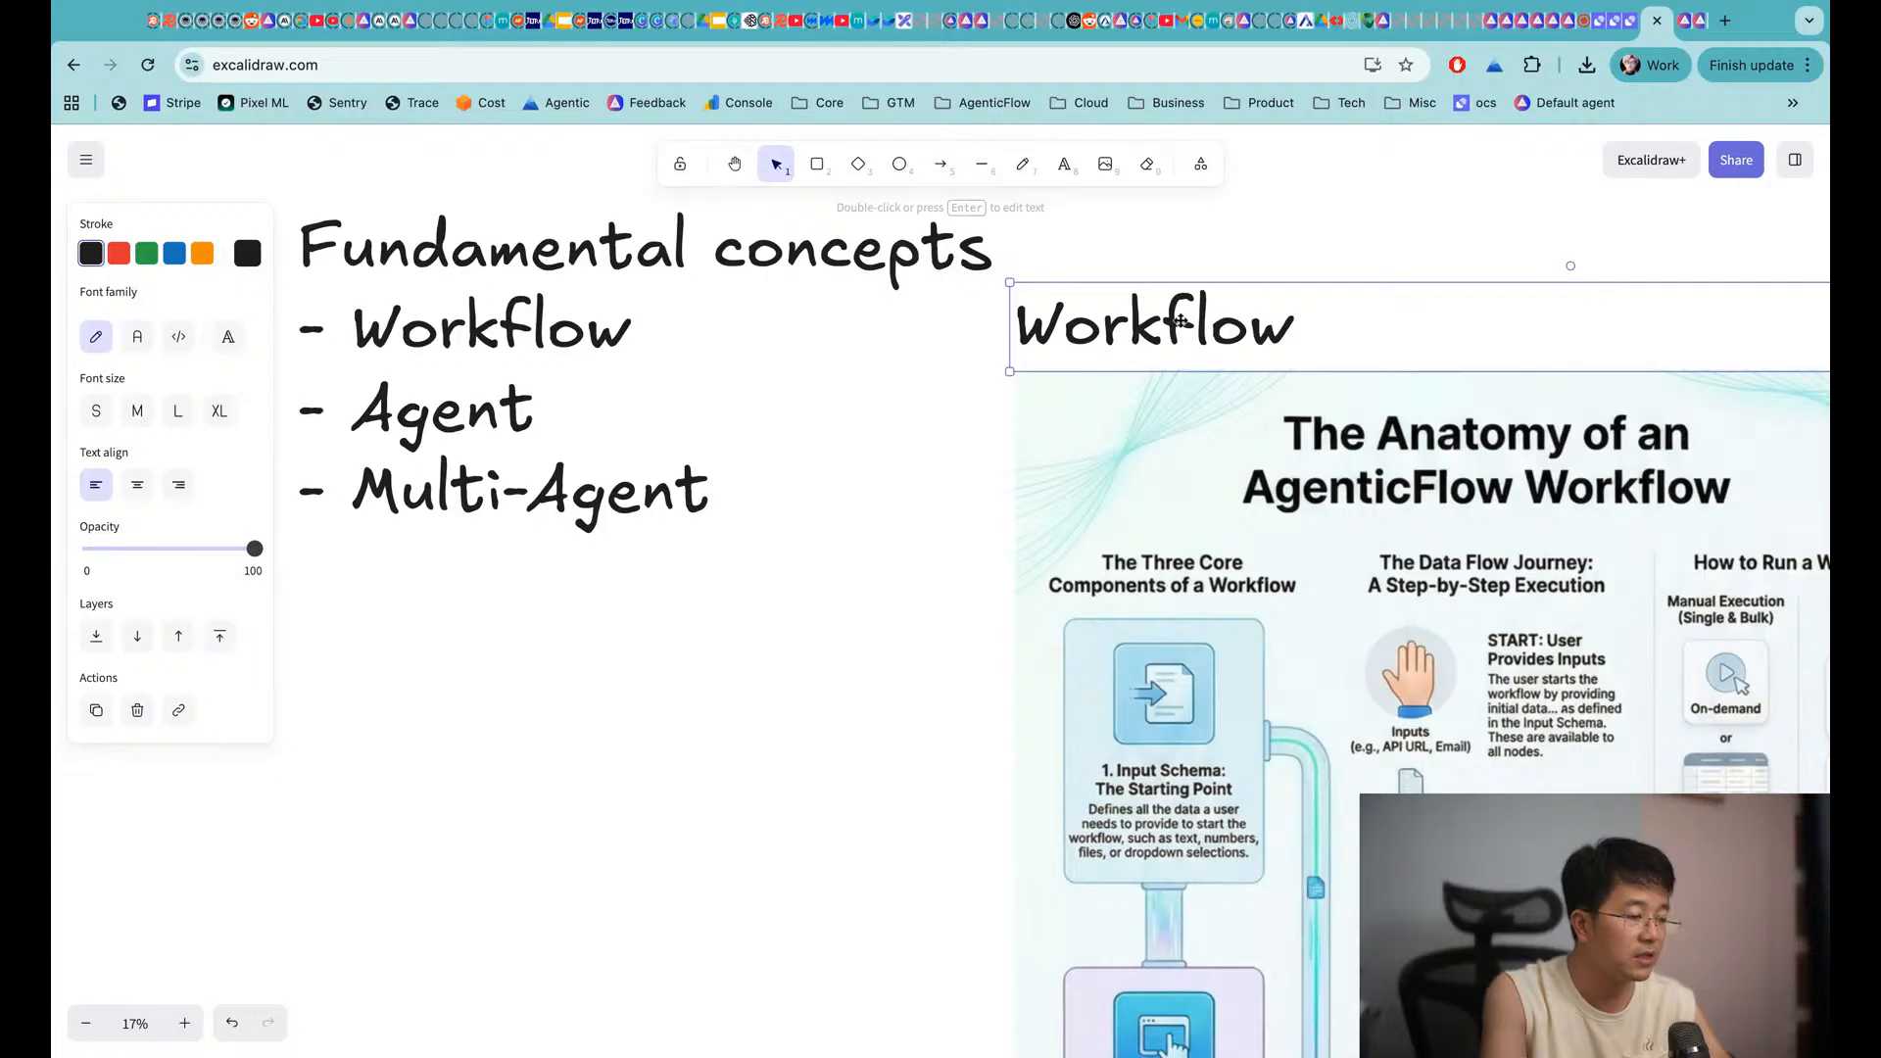
# Change the heading to 'Workflow (aka Zapier/Make.com/n8n)' and widen it to fit one line
pyautogui.doubleClick(1238, 323)
pyautogui.press('Right')
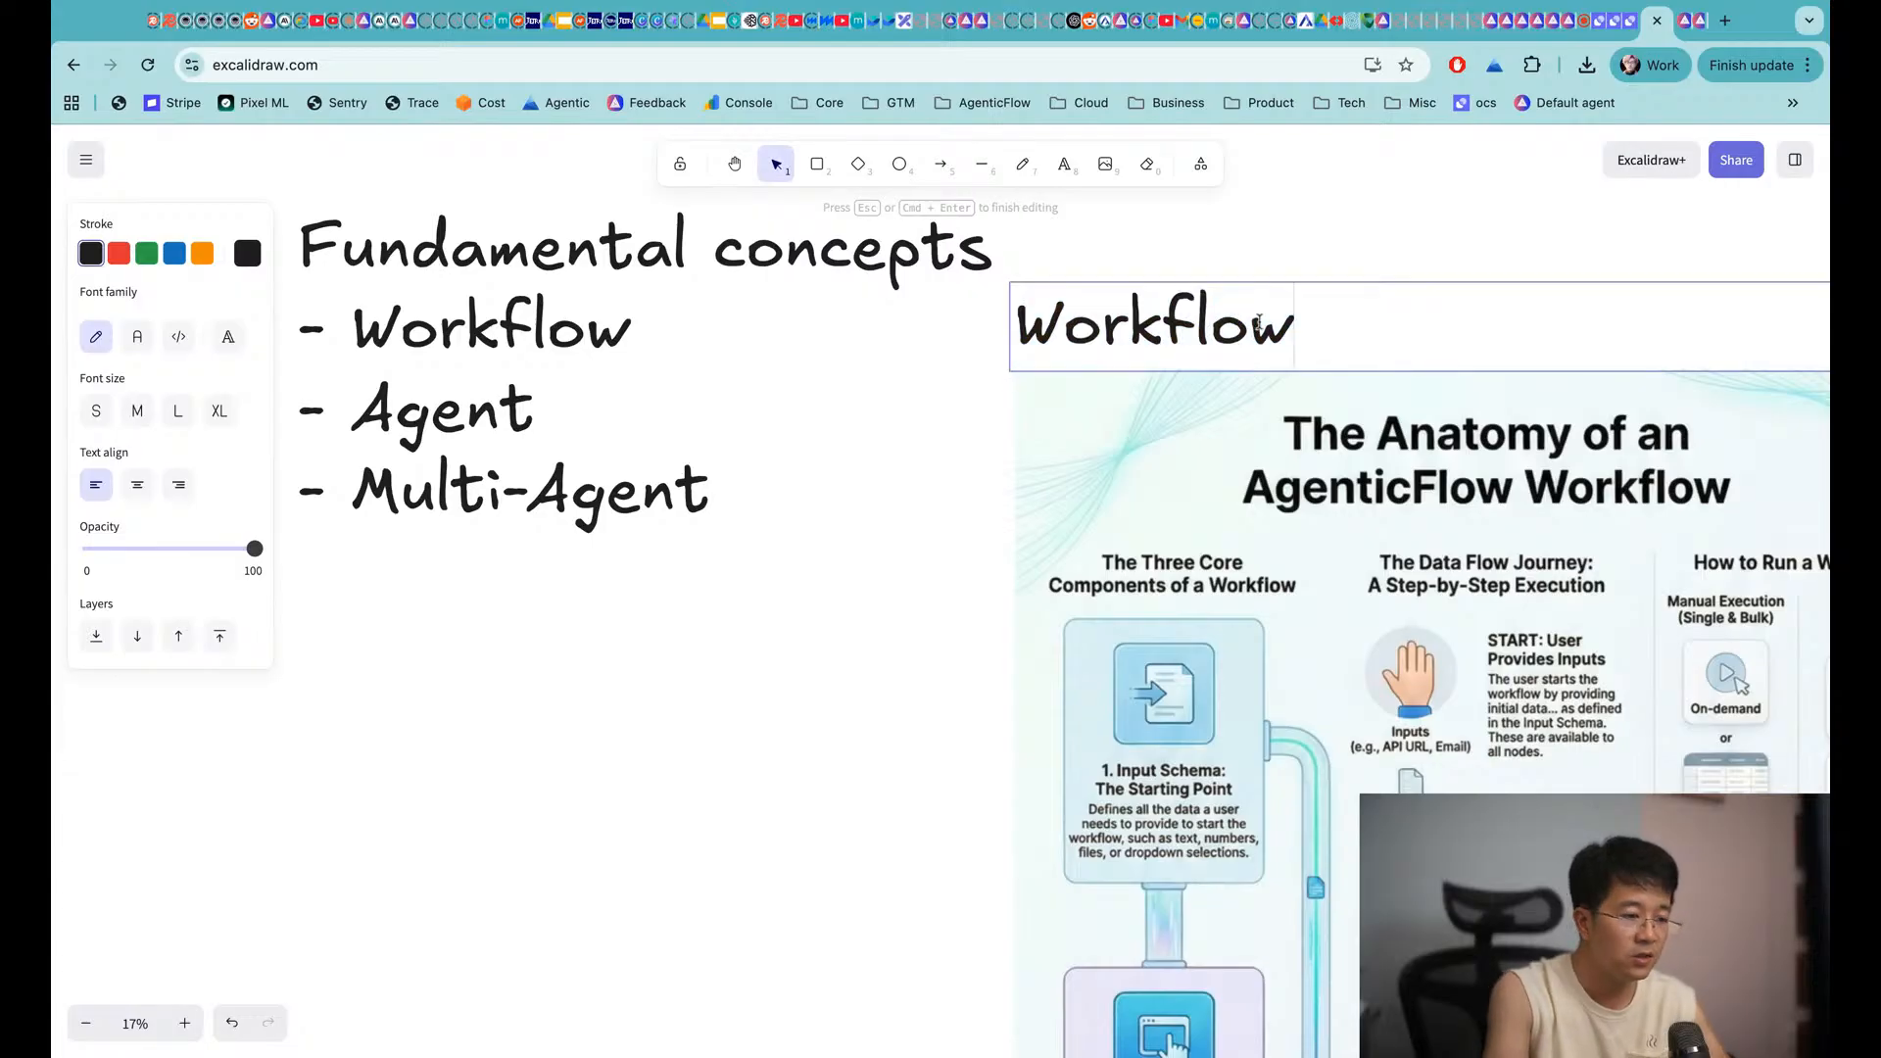
pyautogui.write('(aka')
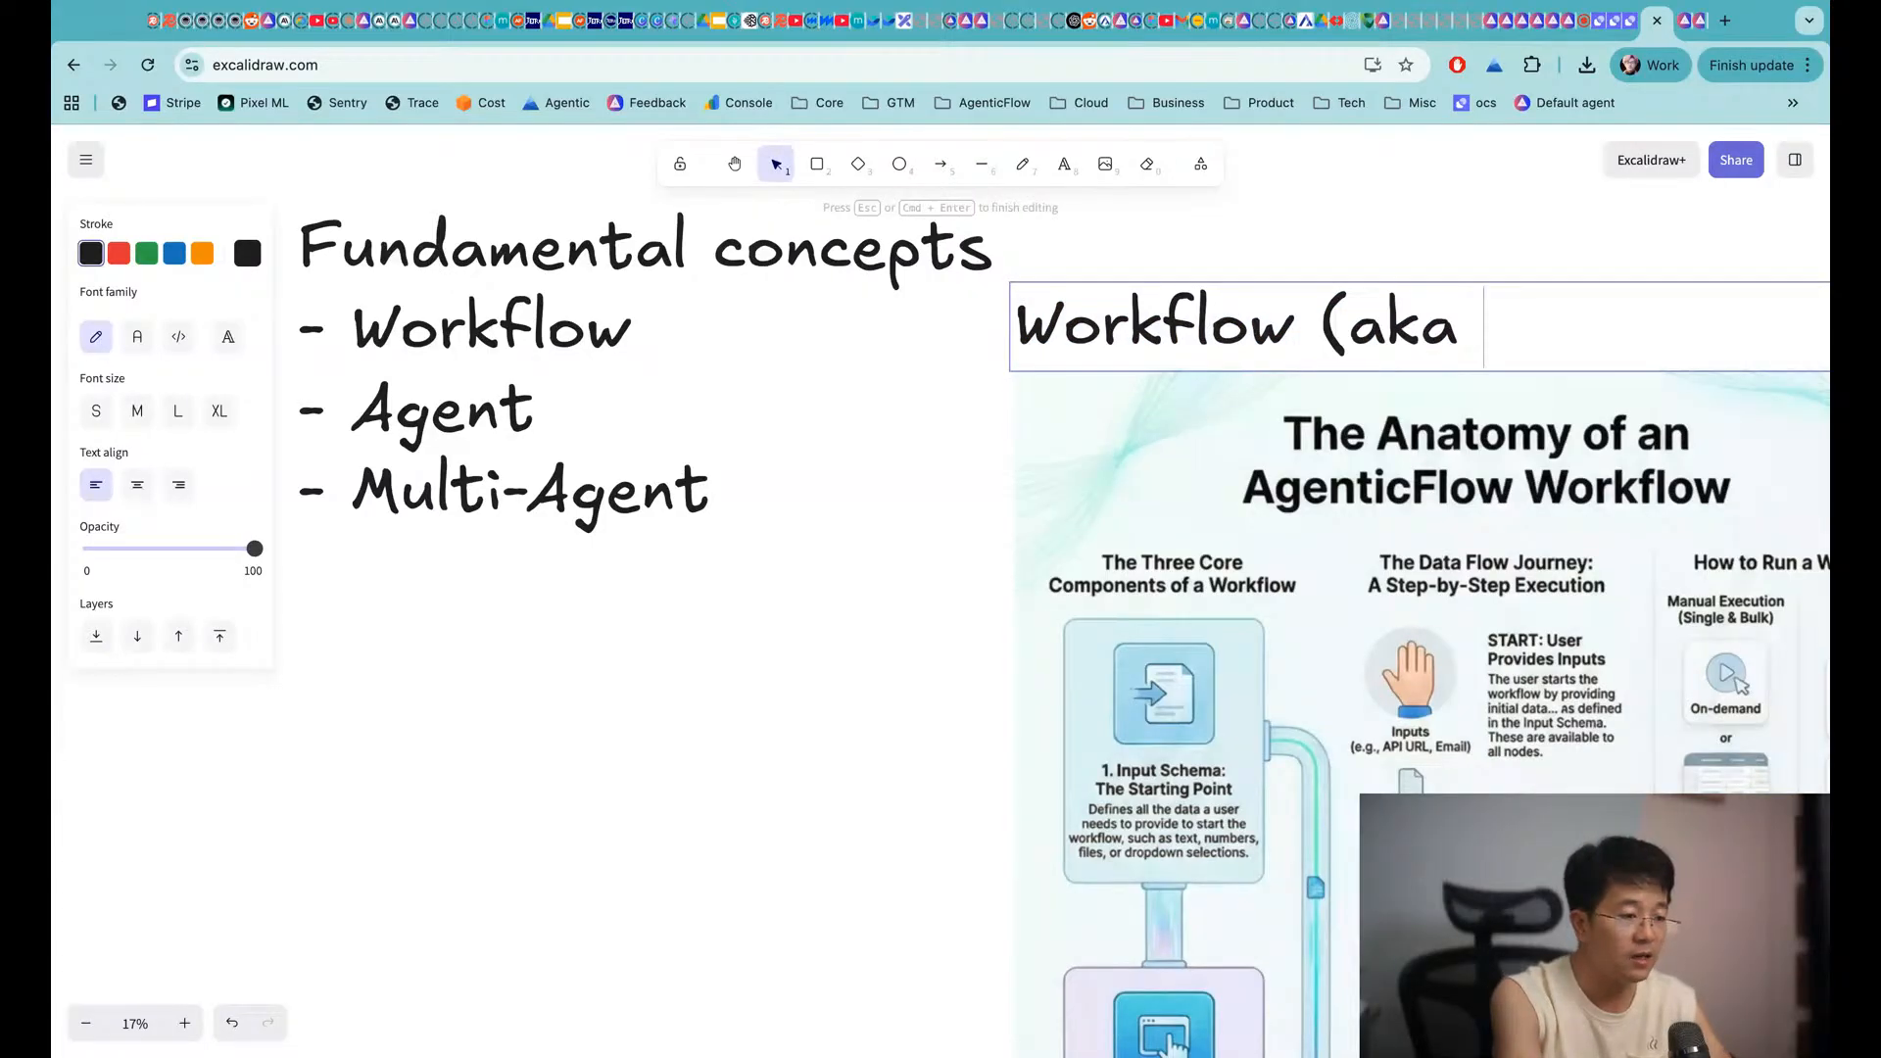
pyautogui.write(' Zapier/M')
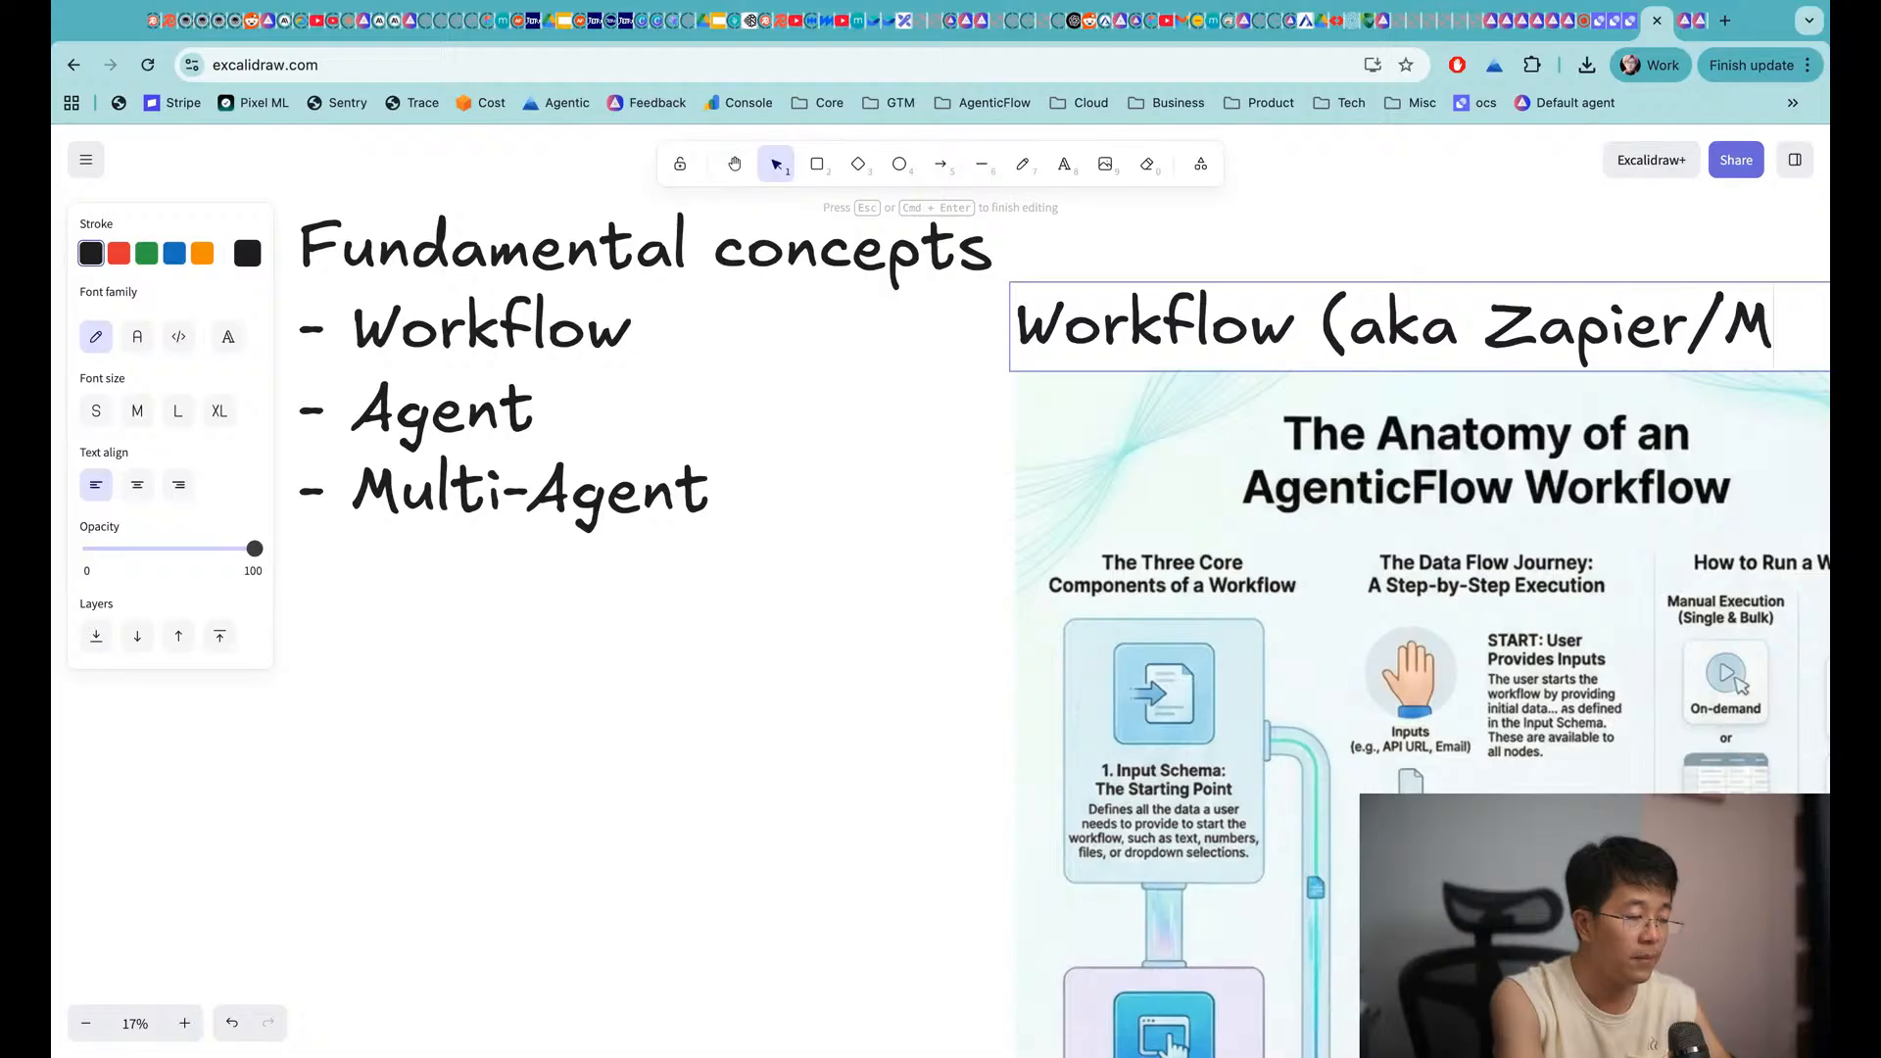
pyautogui.write('ake.com/n8n)')
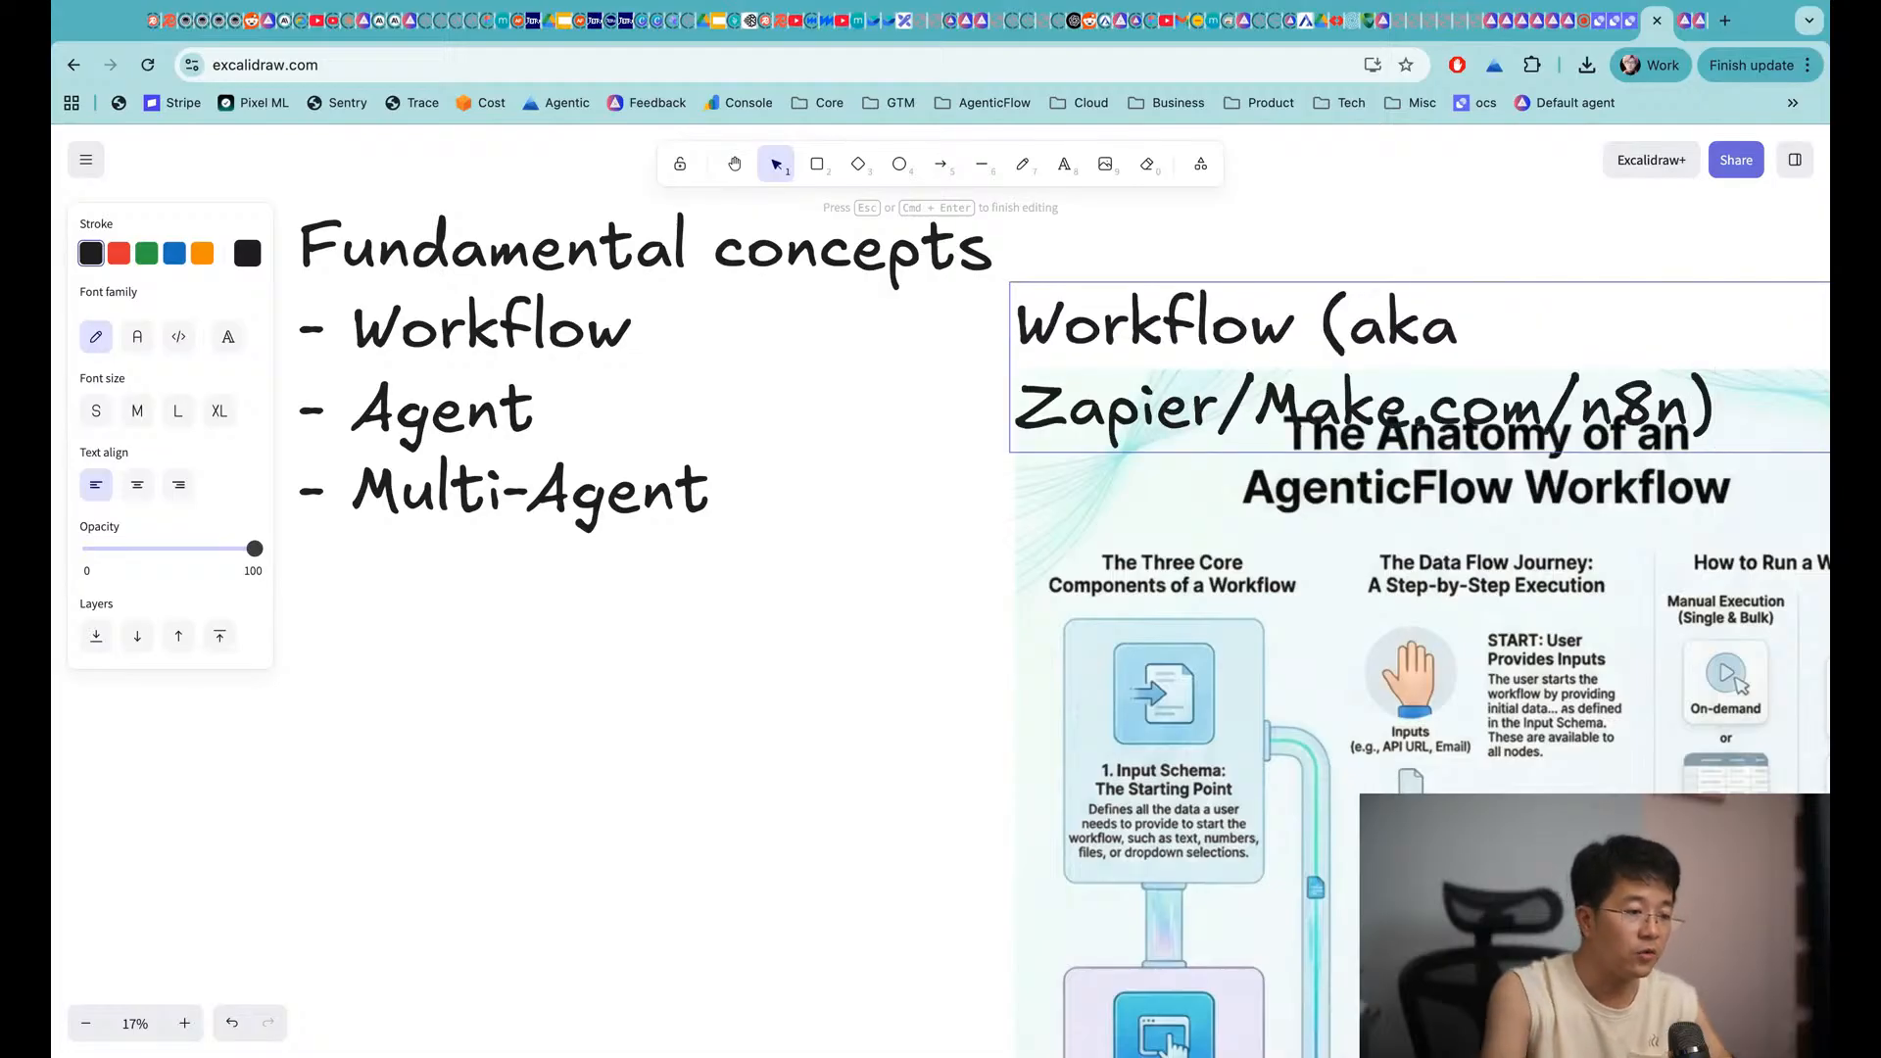
pyautogui.hscroll(5, 1257, 323)
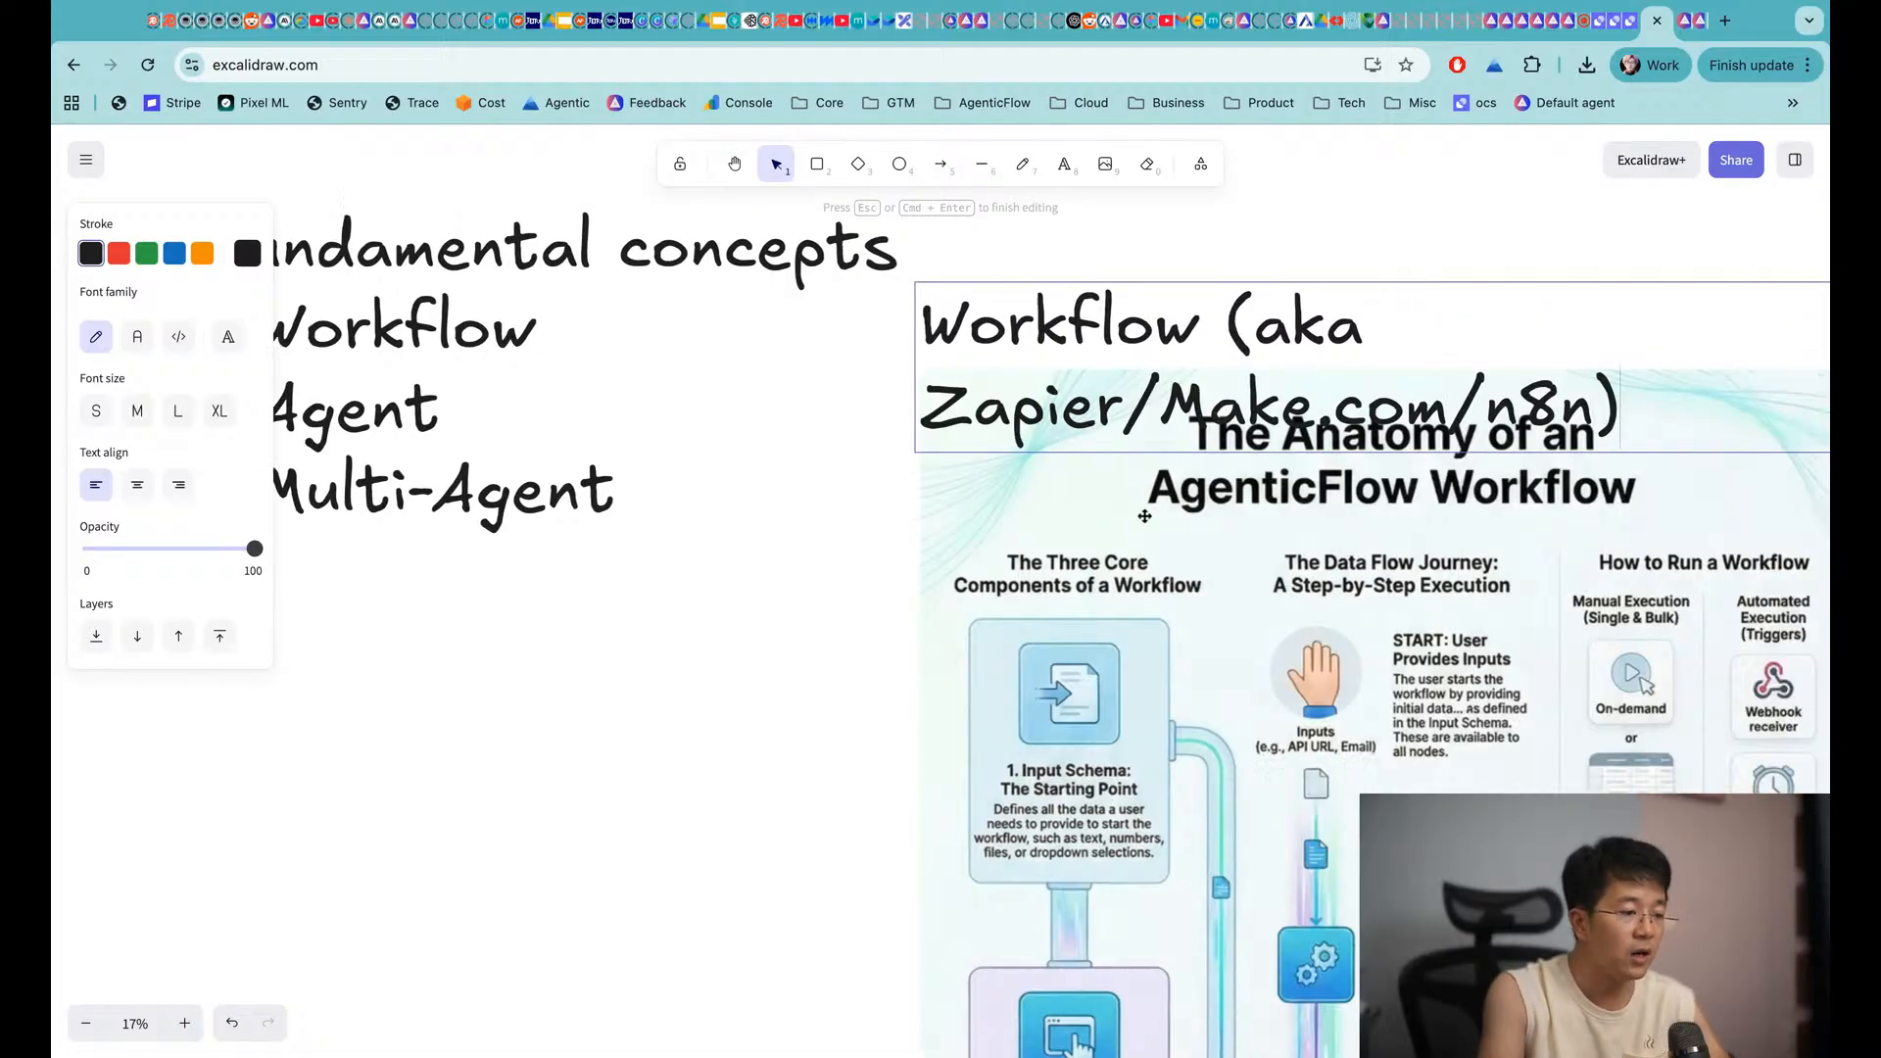
pyautogui.press('Escape')
pyautogui.hscroll(4, 1256, 323)
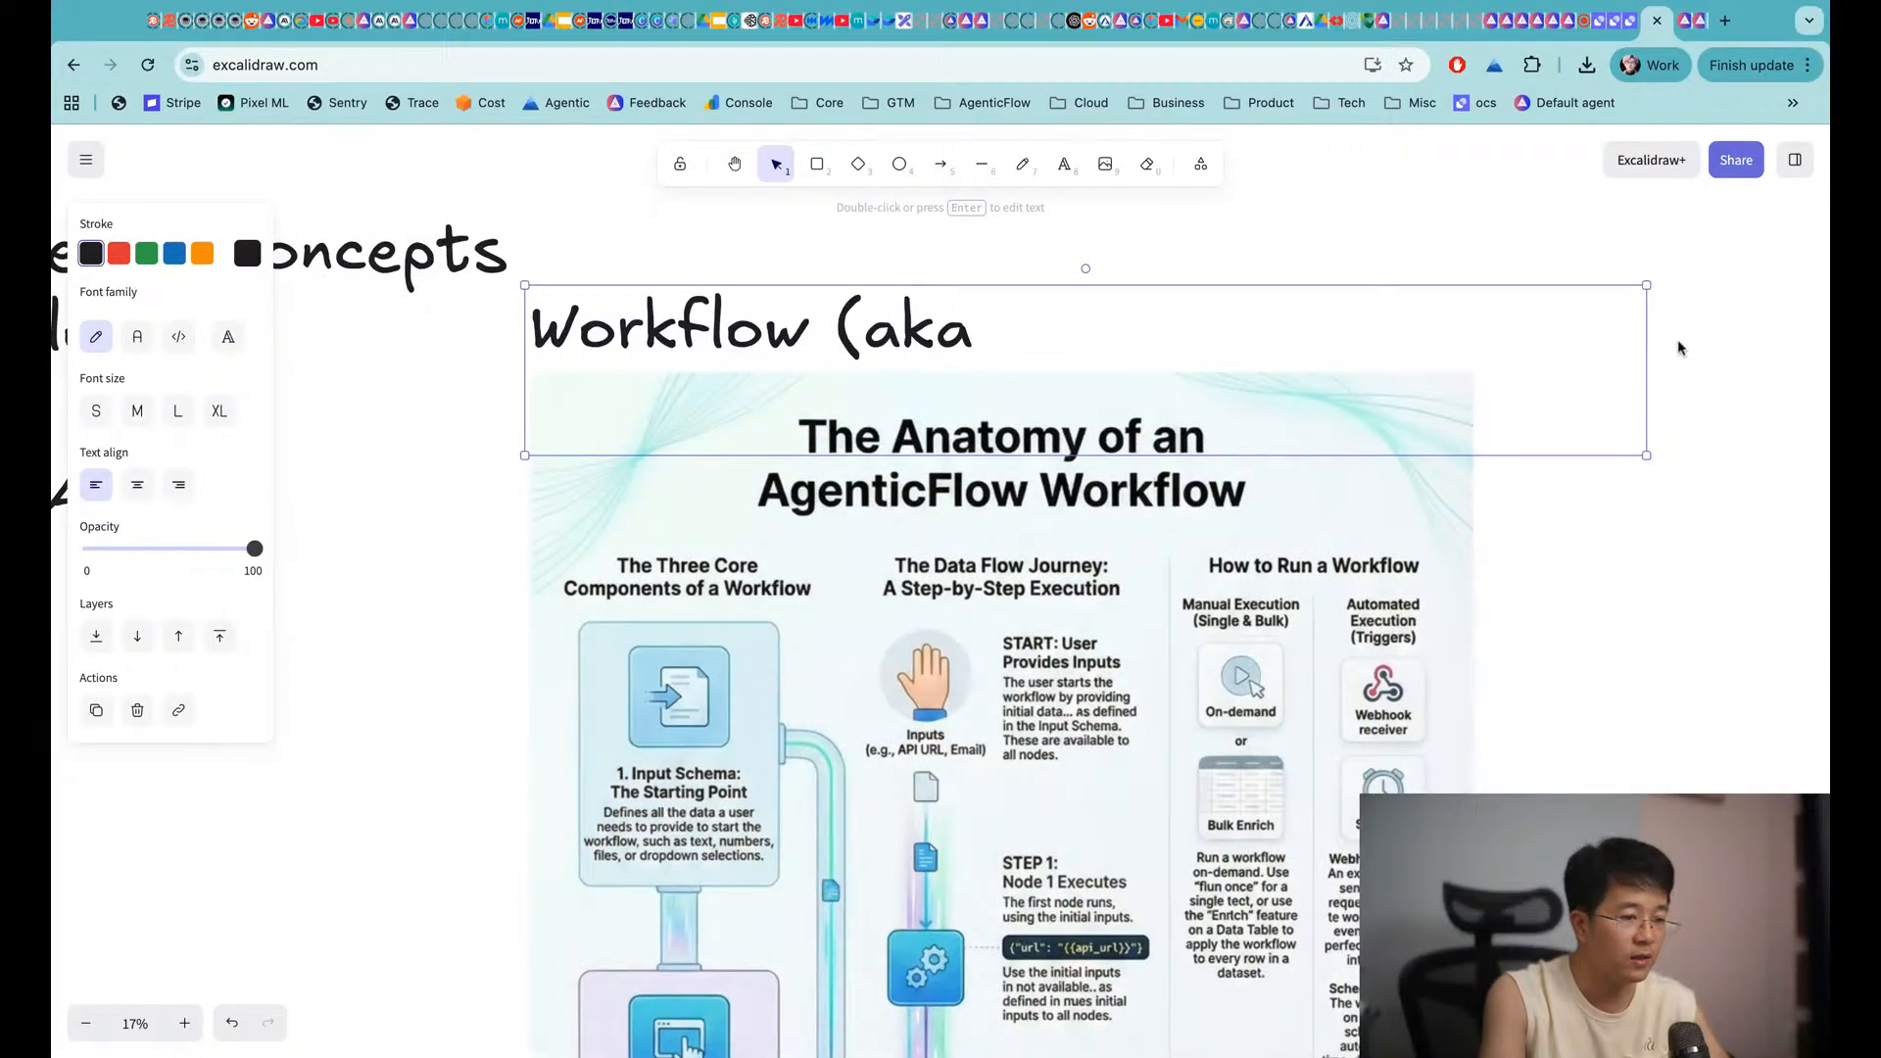
pyautogui.moveTo(1656, 348); pyautogui.dragTo(1768, 348)
pyautogui.click(1541, 474)
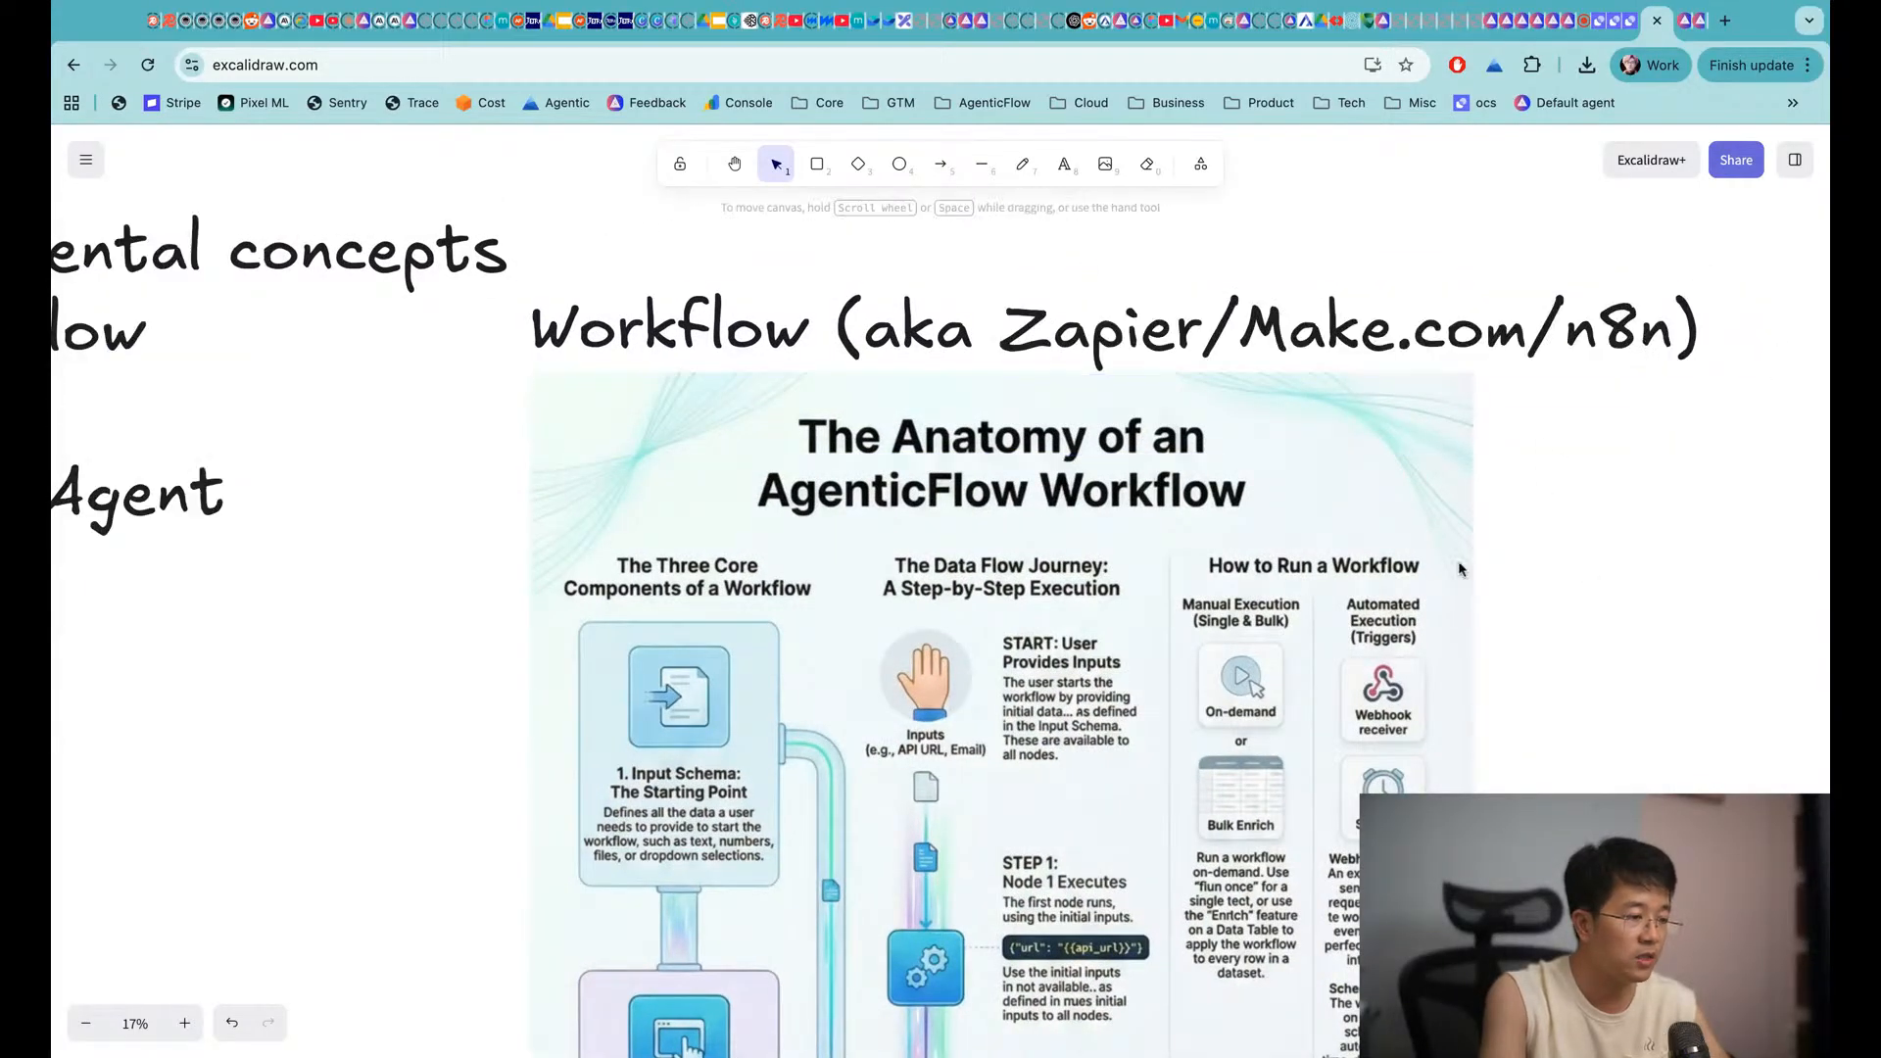
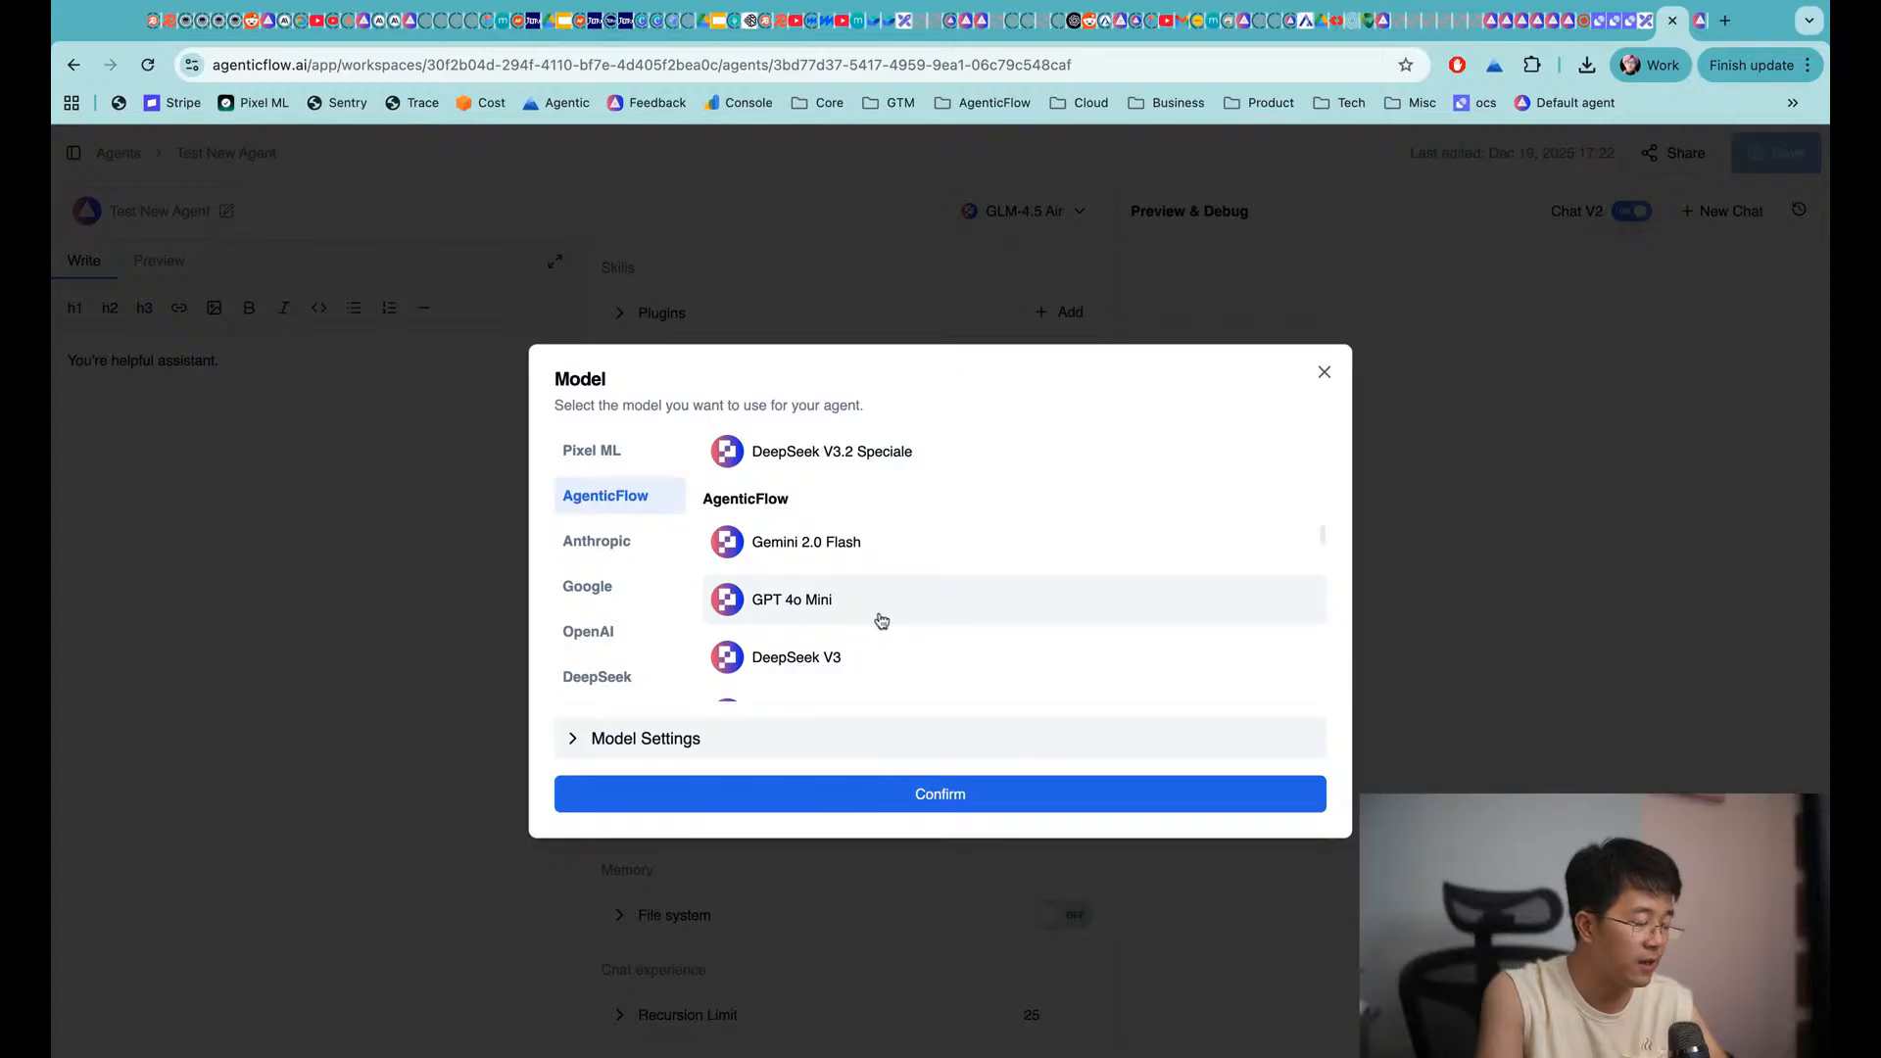
# Browse the Anthropic, Google and OpenAI model lists in the model chooser
pyautogui.scroll(2, 882, 620)
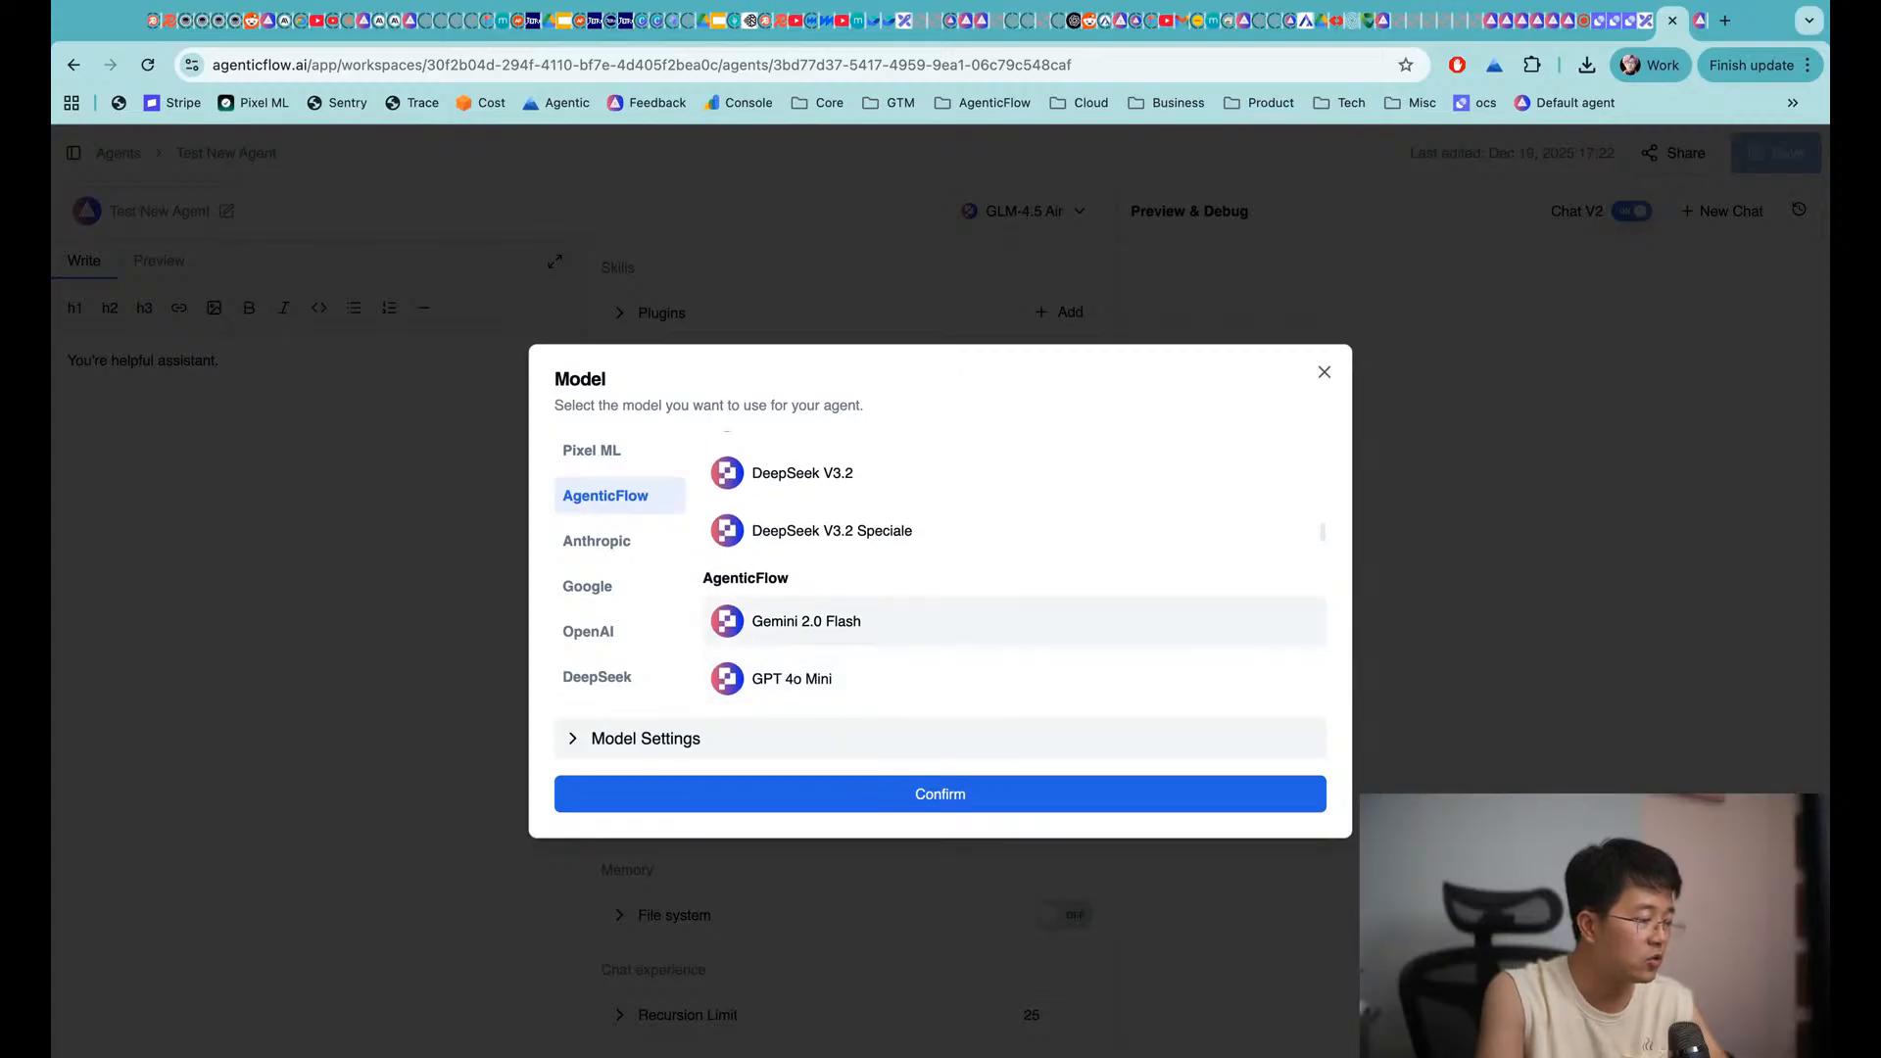
pyautogui.scroll(4, 829, 515)
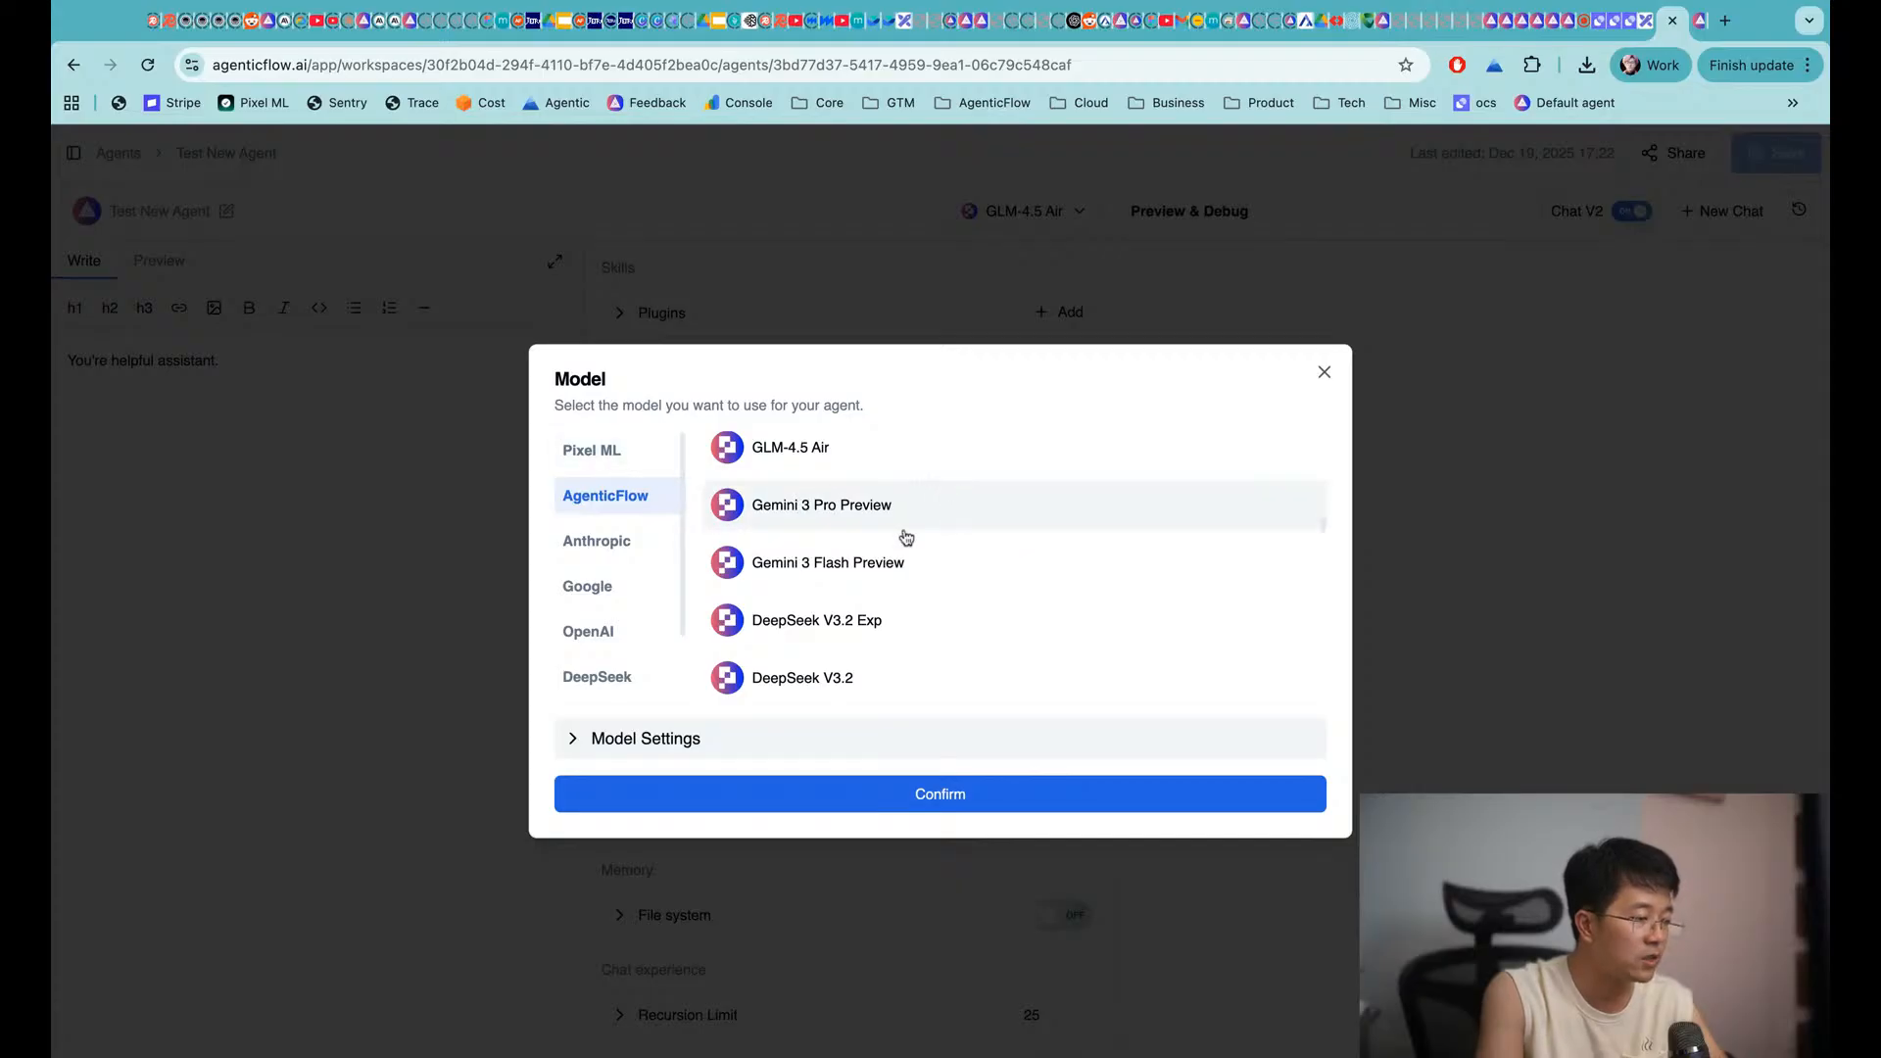
pyautogui.click(600, 541)
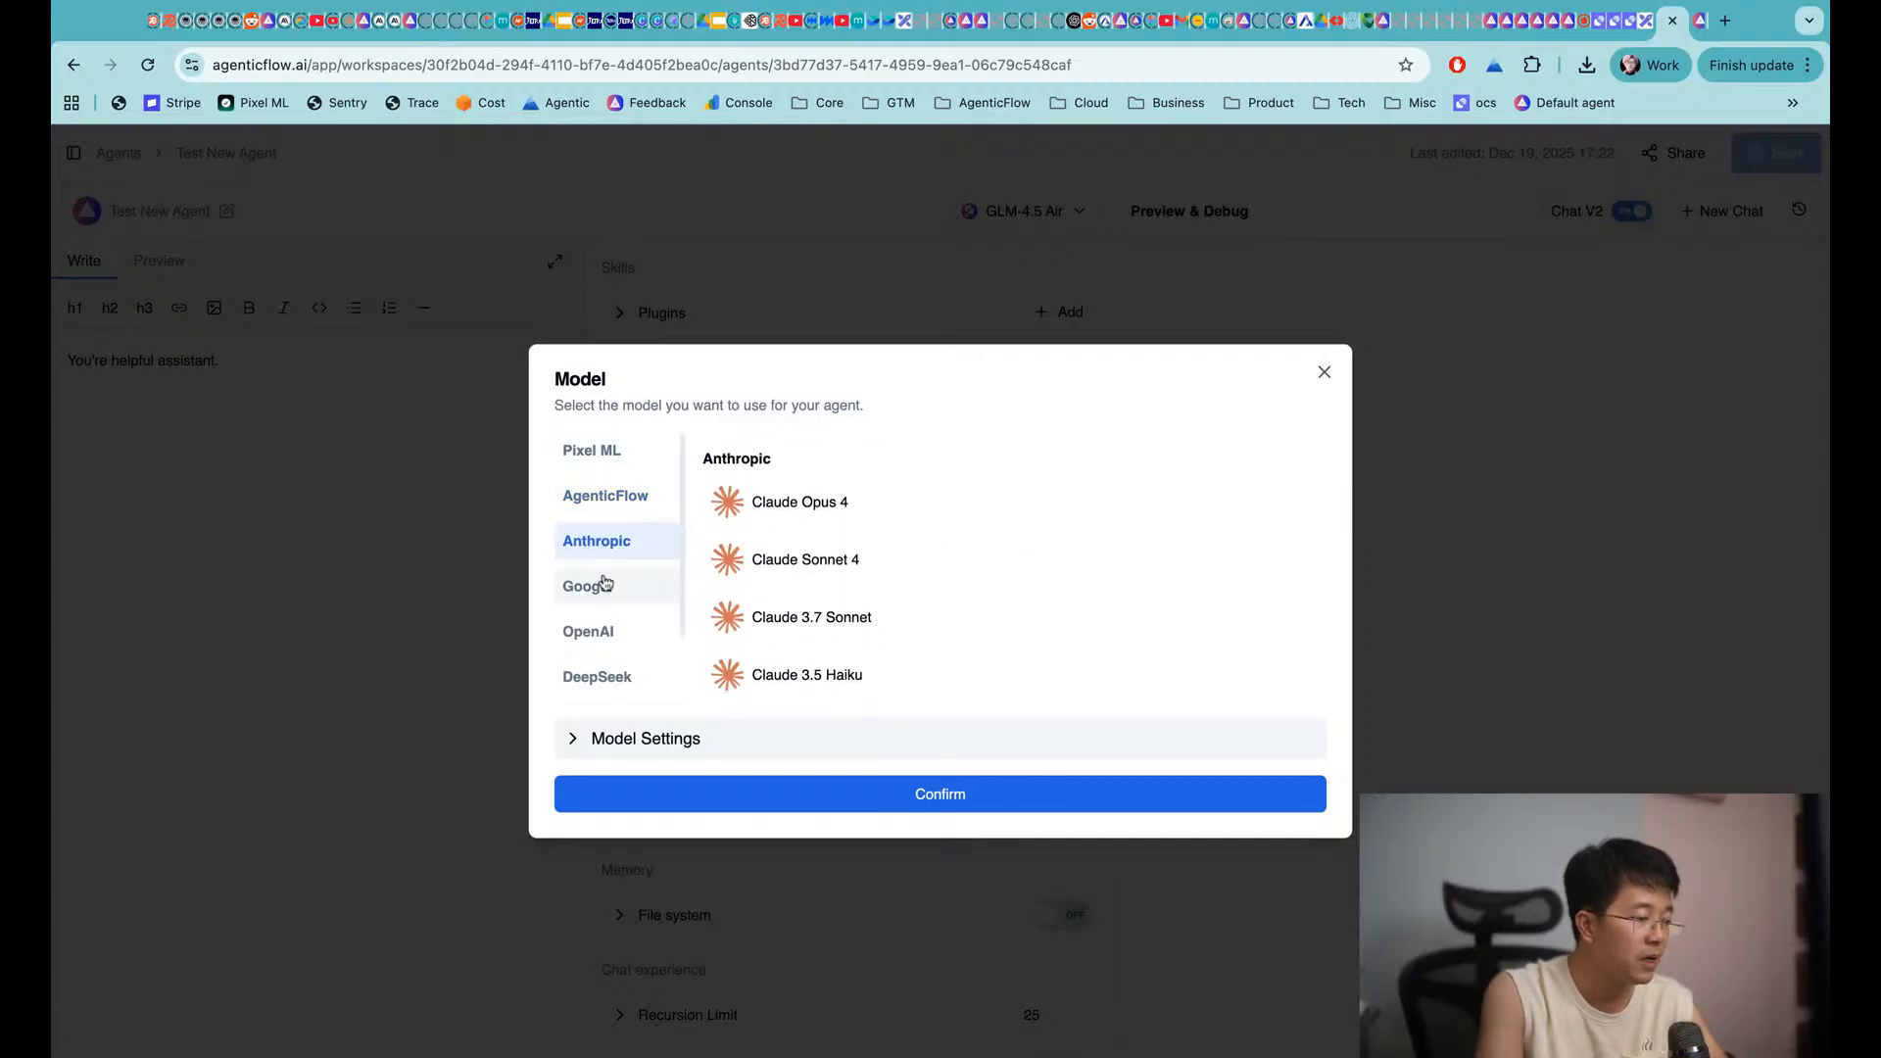
pyautogui.click(605, 585)
pyautogui.click(609, 629)
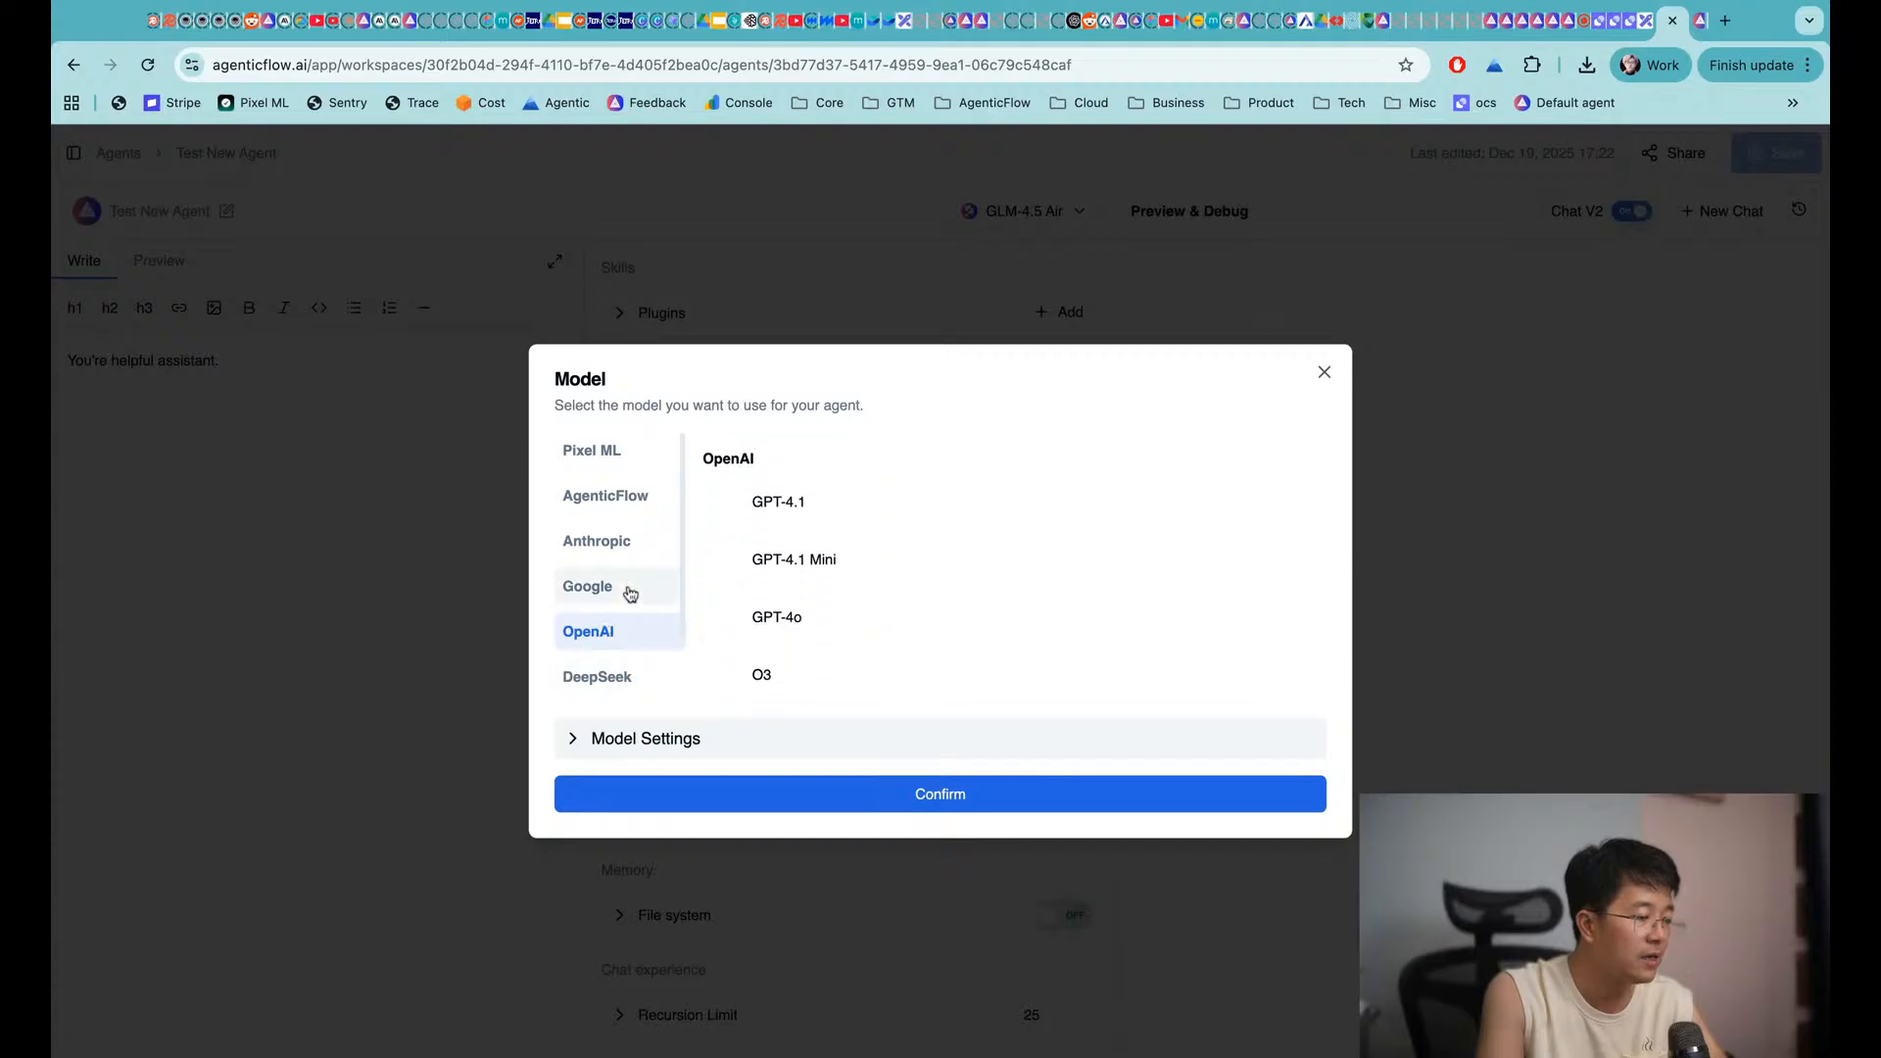
# Go back to AgenticFlow's own models and confirm GLM-4.5 Air as the agent's model
pyautogui.click(644, 506)
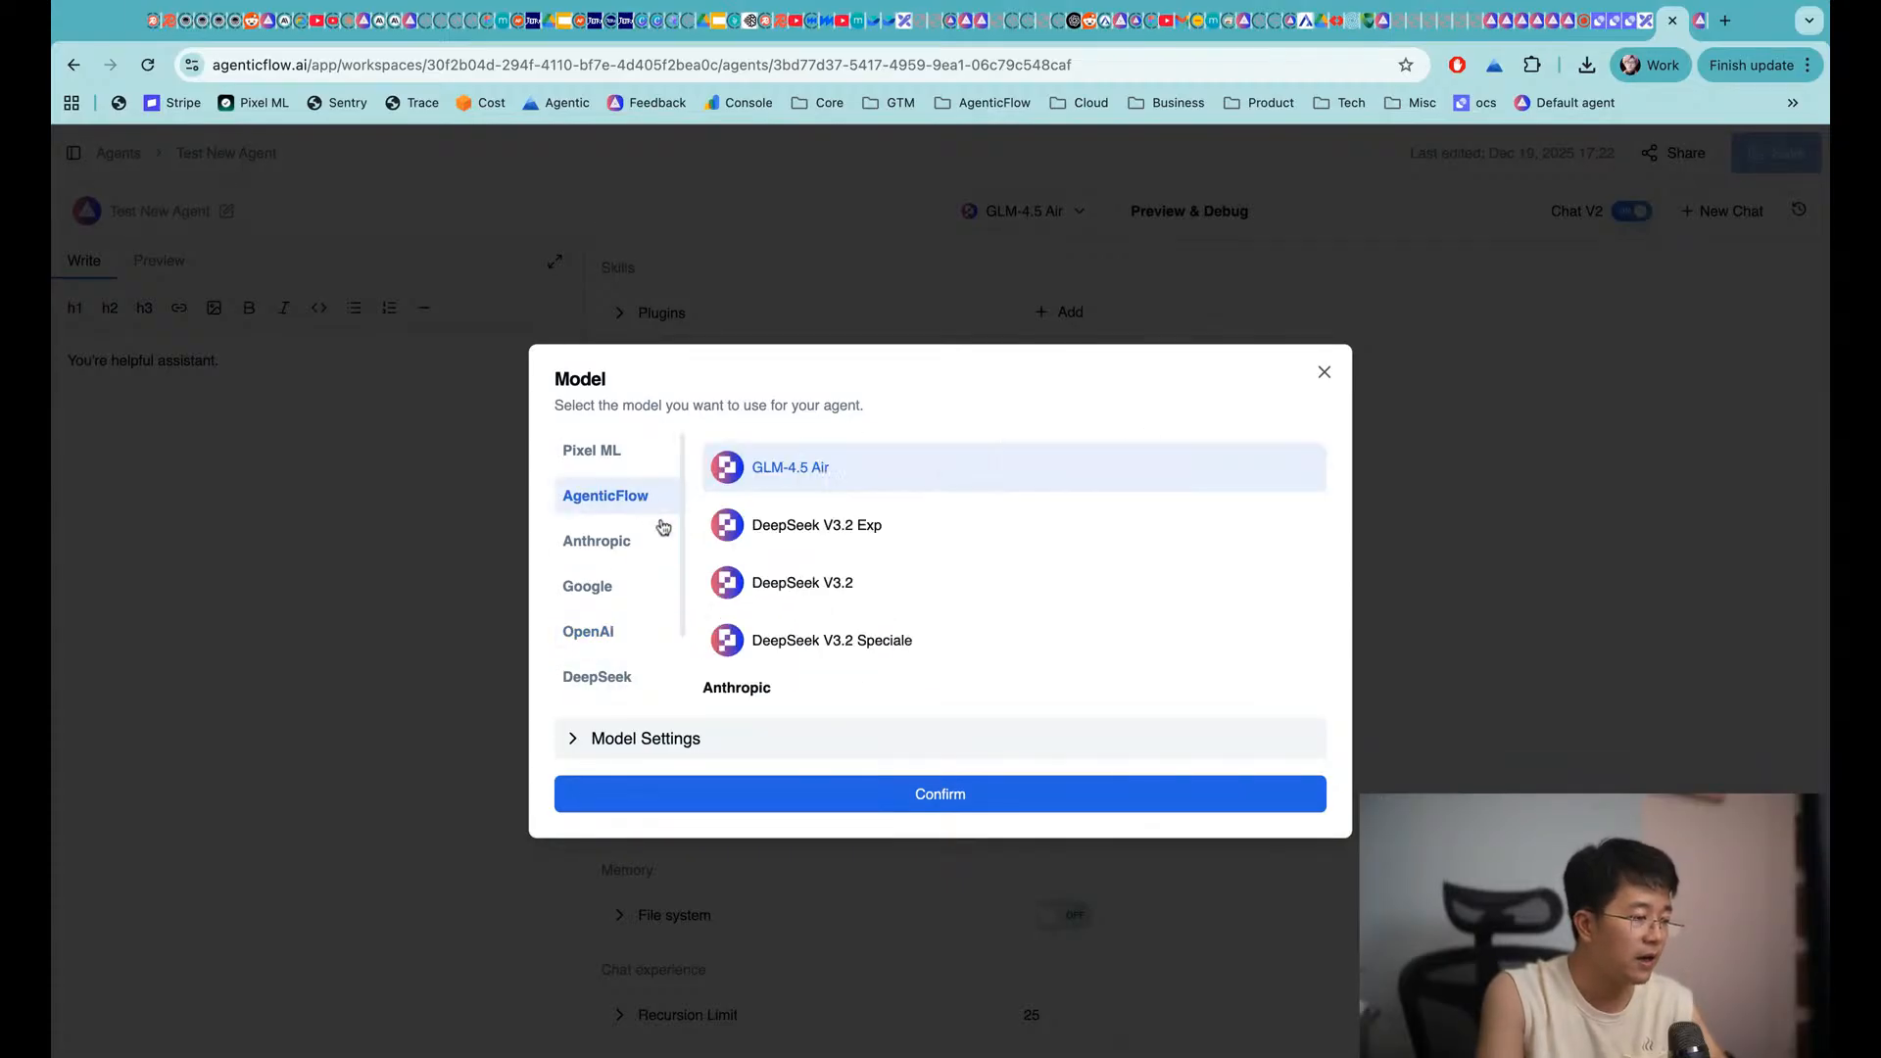
pyautogui.scroll(-5, 882, 643)
pyautogui.scroll(-2, 884, 647)
pyautogui.scroll(-5, 884, 647)
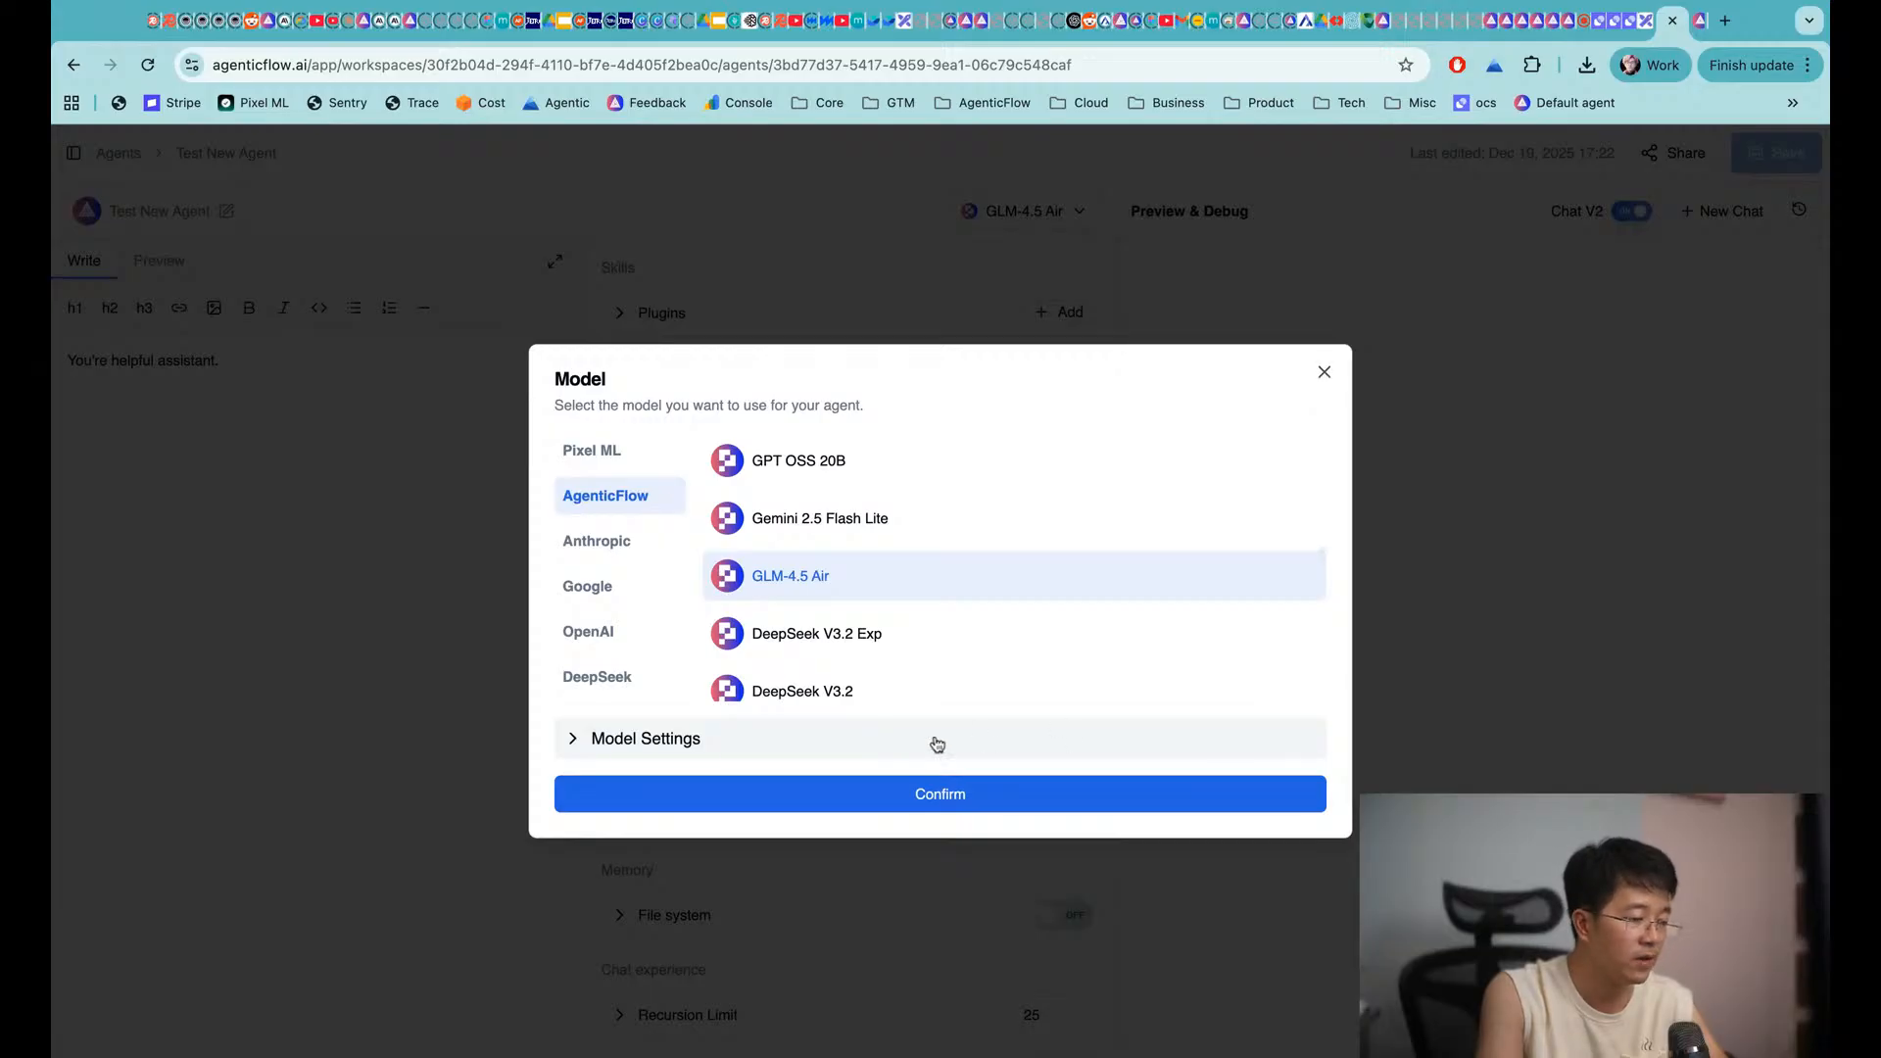
pyautogui.click(750, 578)
pyautogui.click(940, 789)
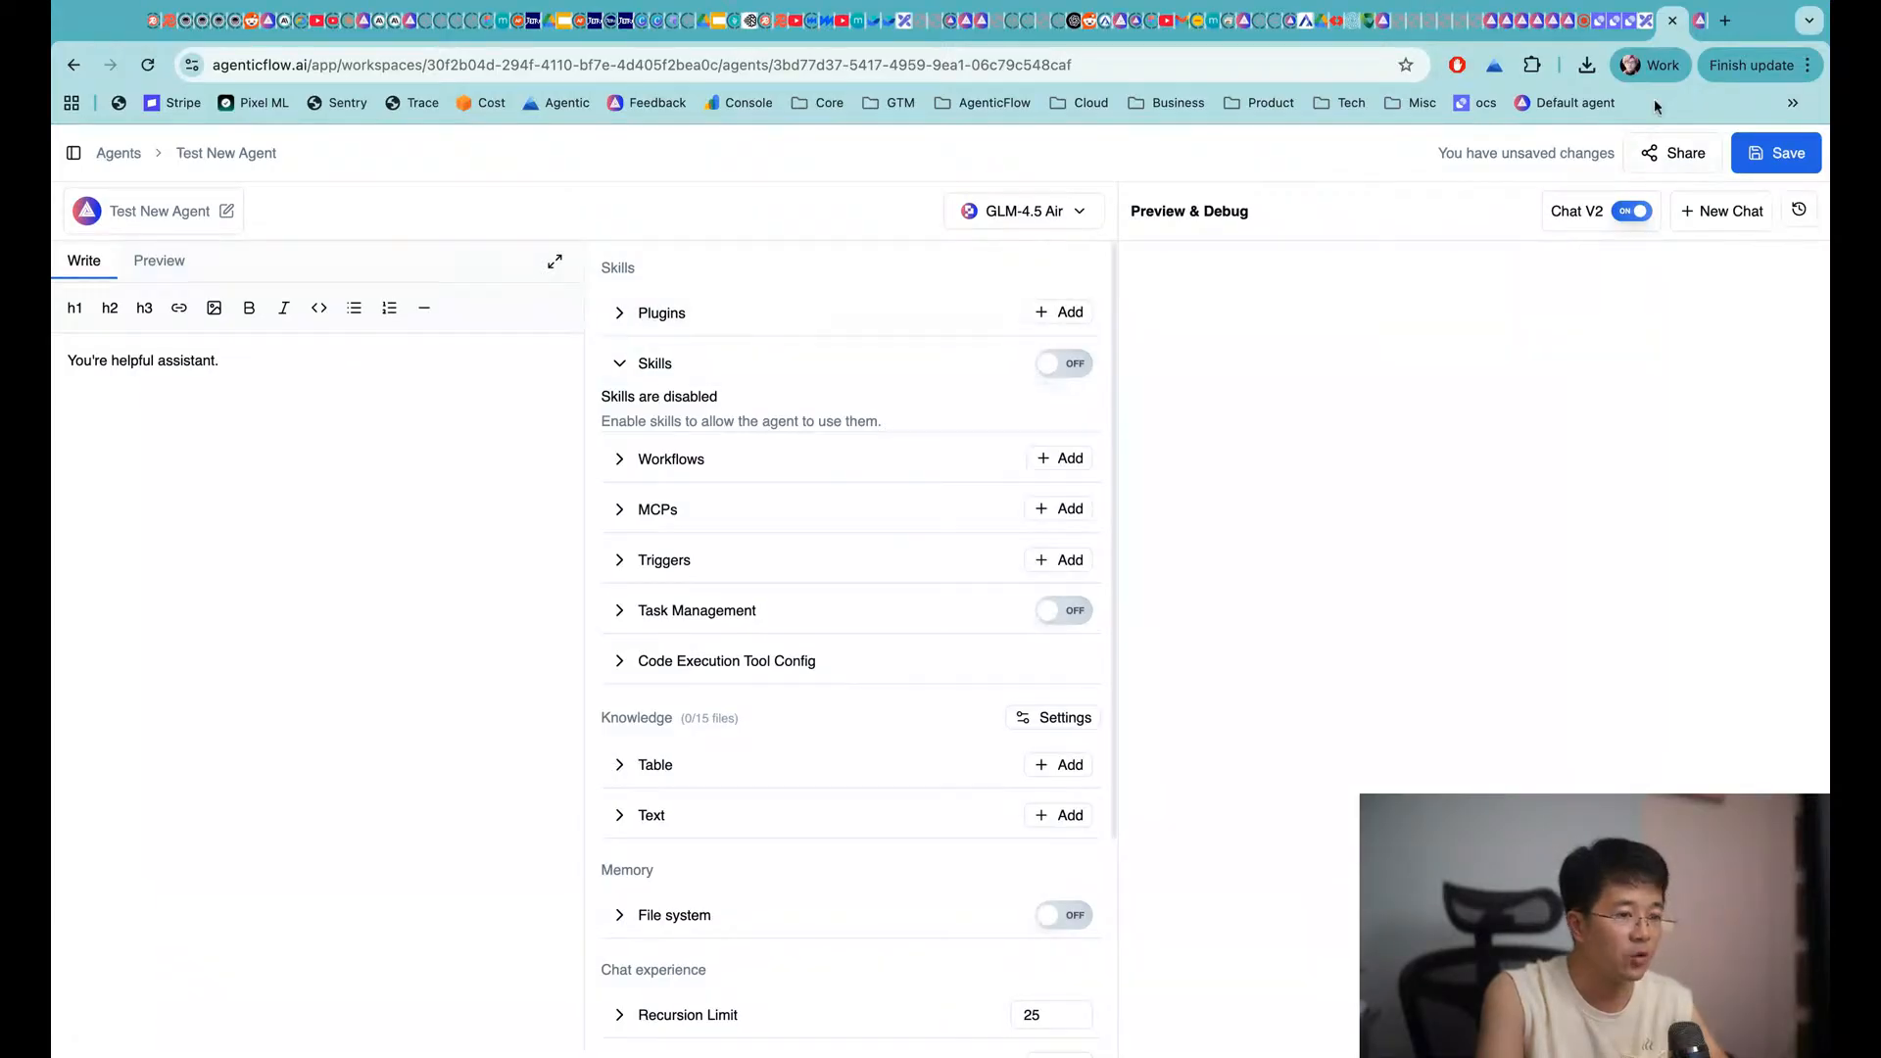
# Glance at the Excalidraw board, then bring up Edit Agent for 'Test New Agent'
pyautogui.click(1649, 20)
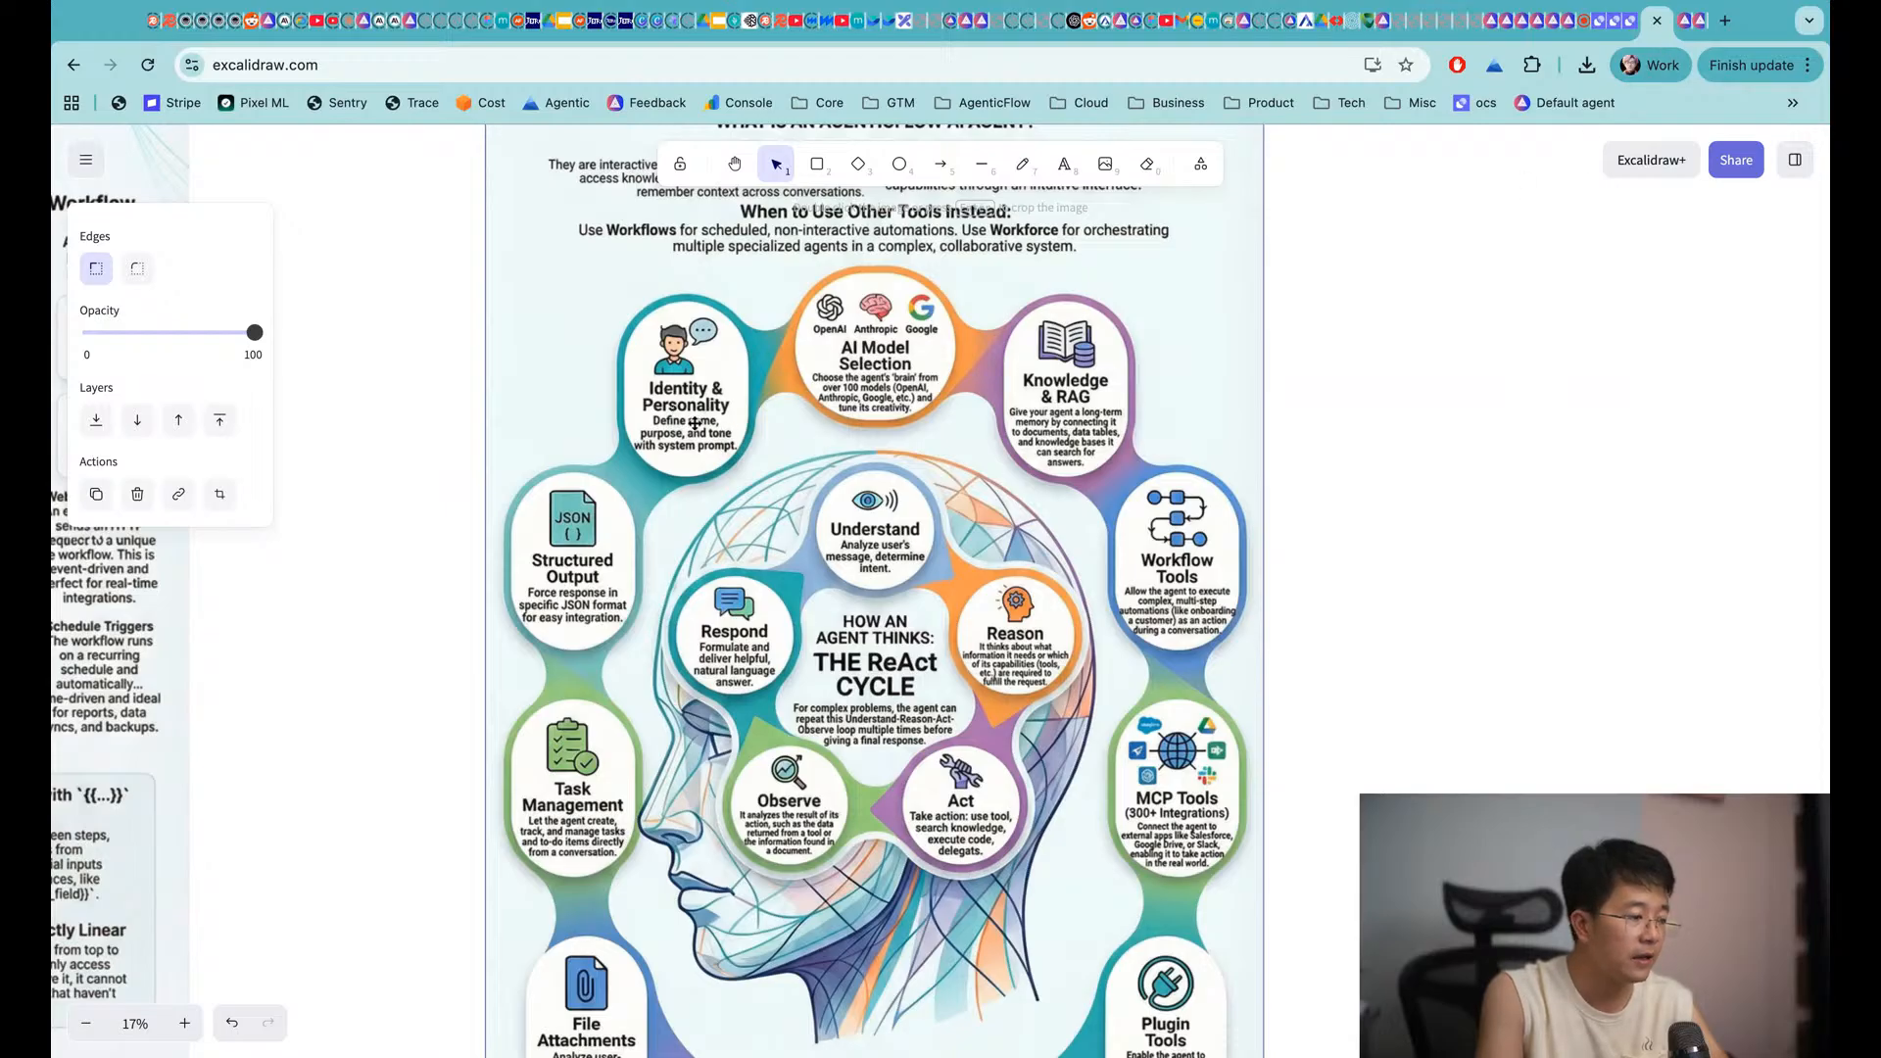
pyautogui.click(1679, 28)
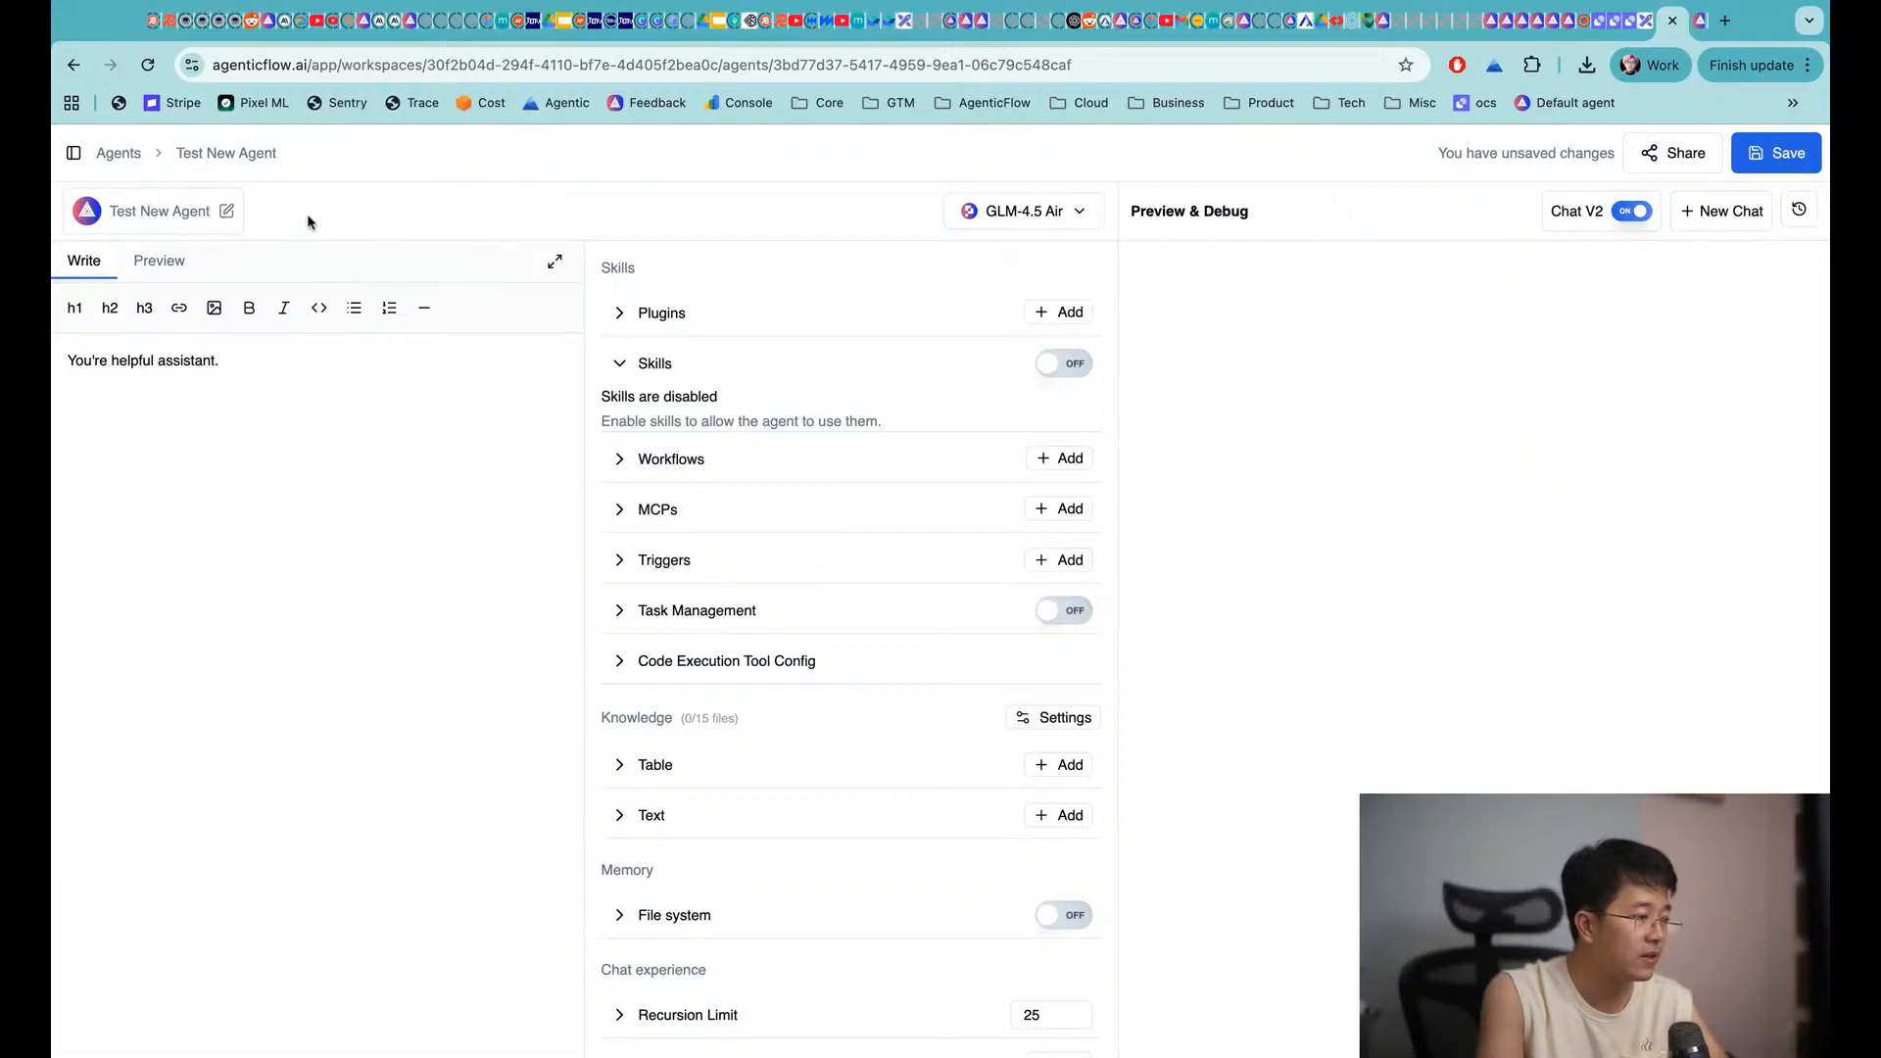
pyautogui.click(226, 211)
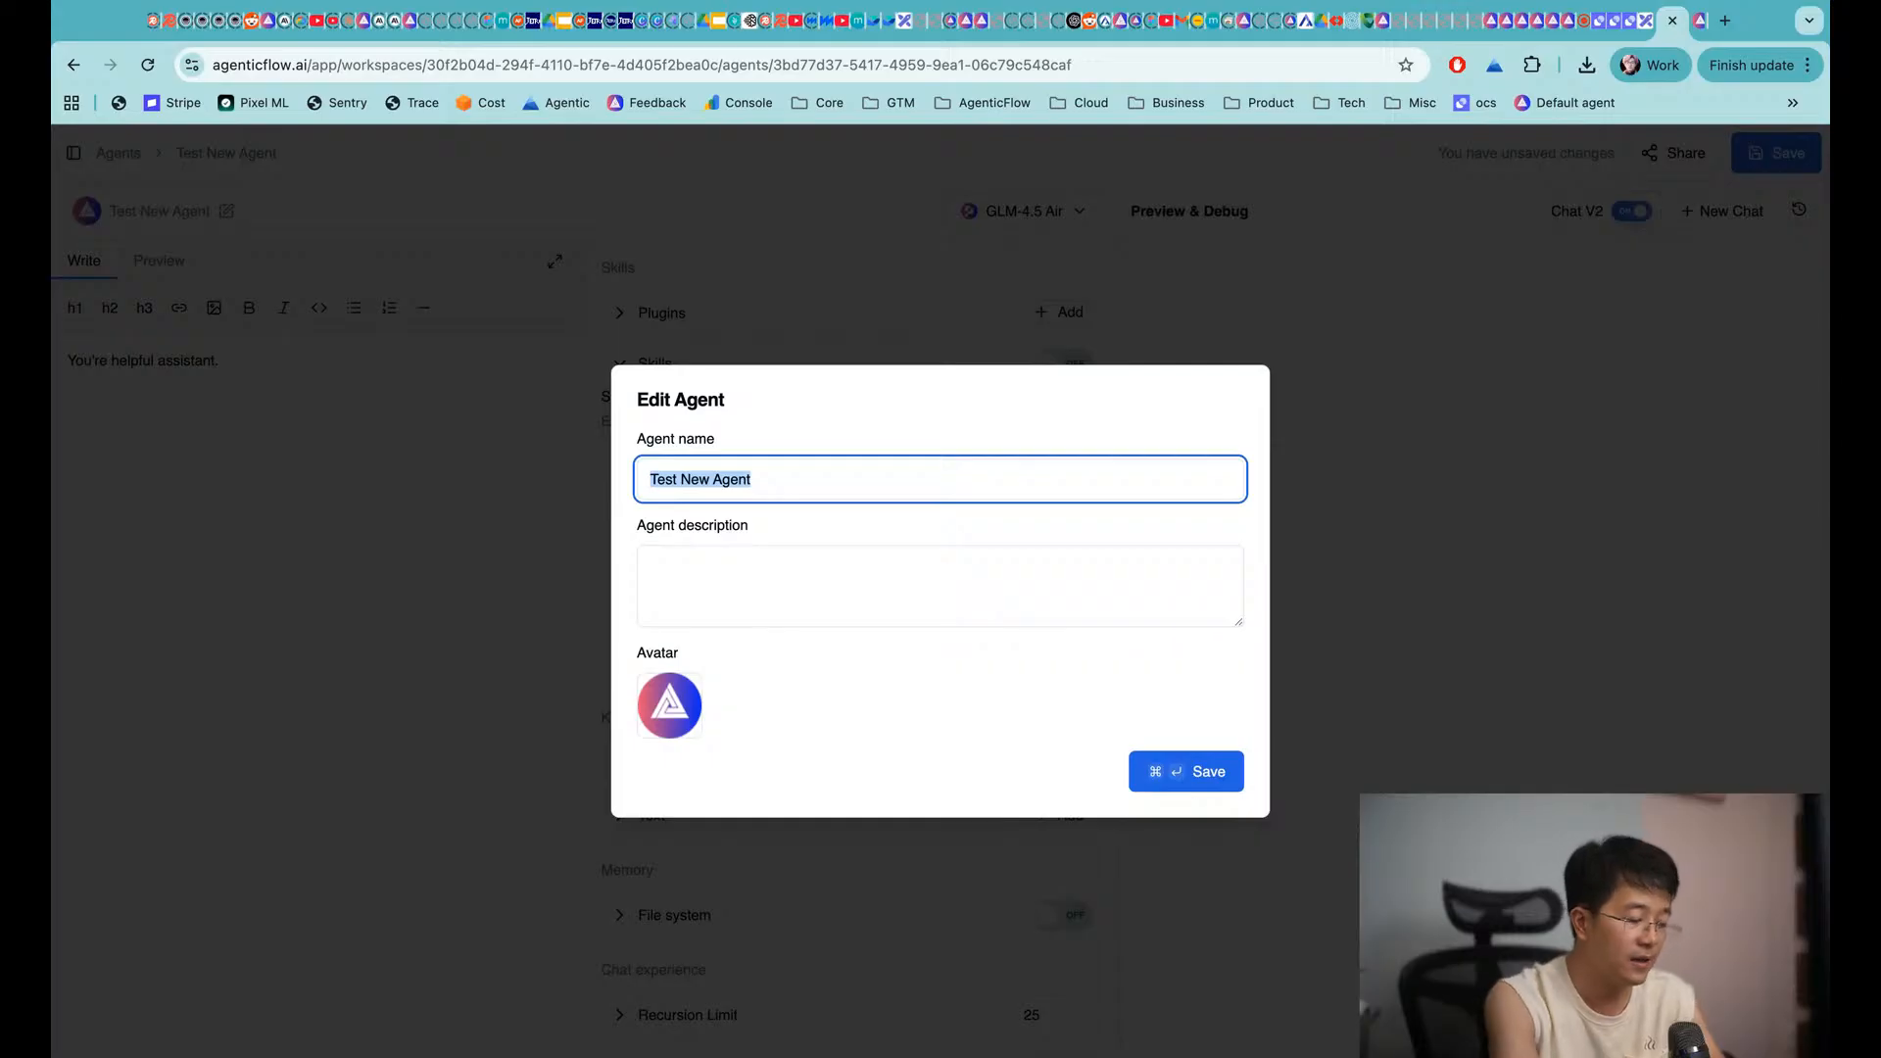
# Rename the agent to 'My First Designer Agent' and save
pyautogui.write('My First Desi')
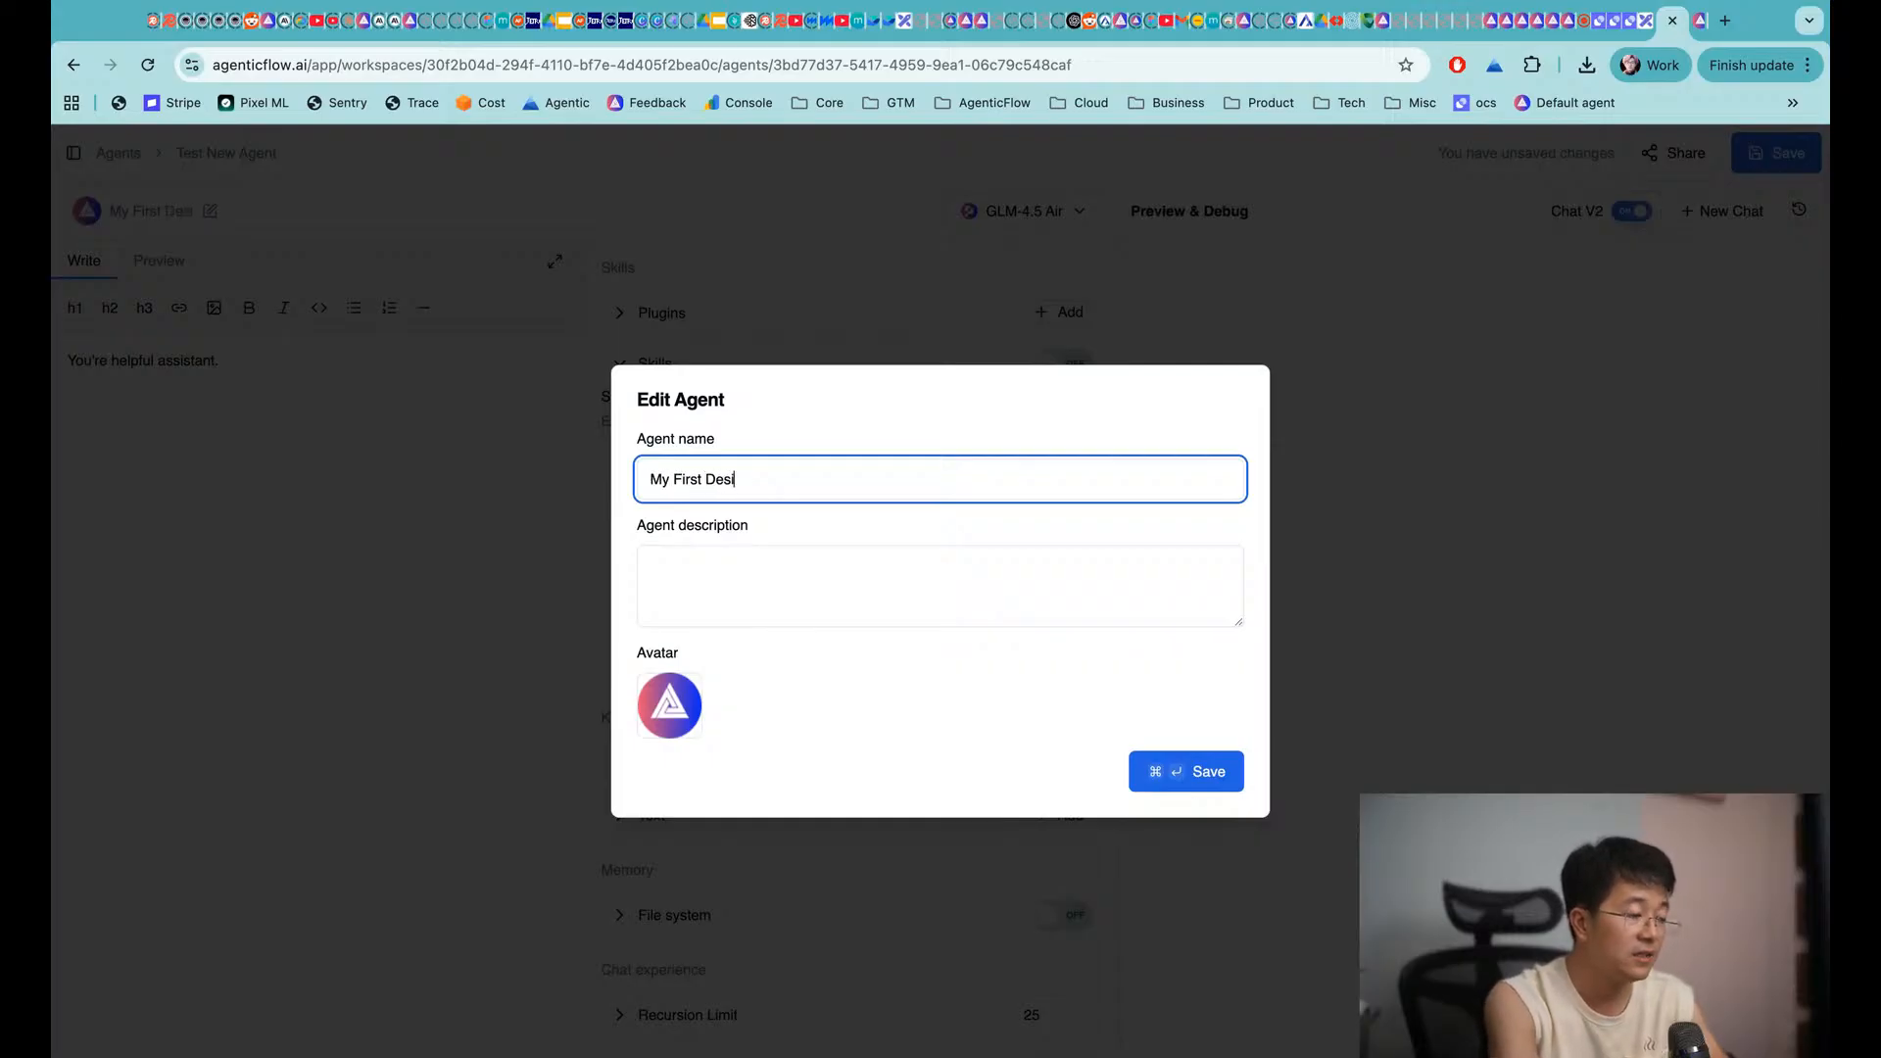
pyautogui.write('gner Ange')
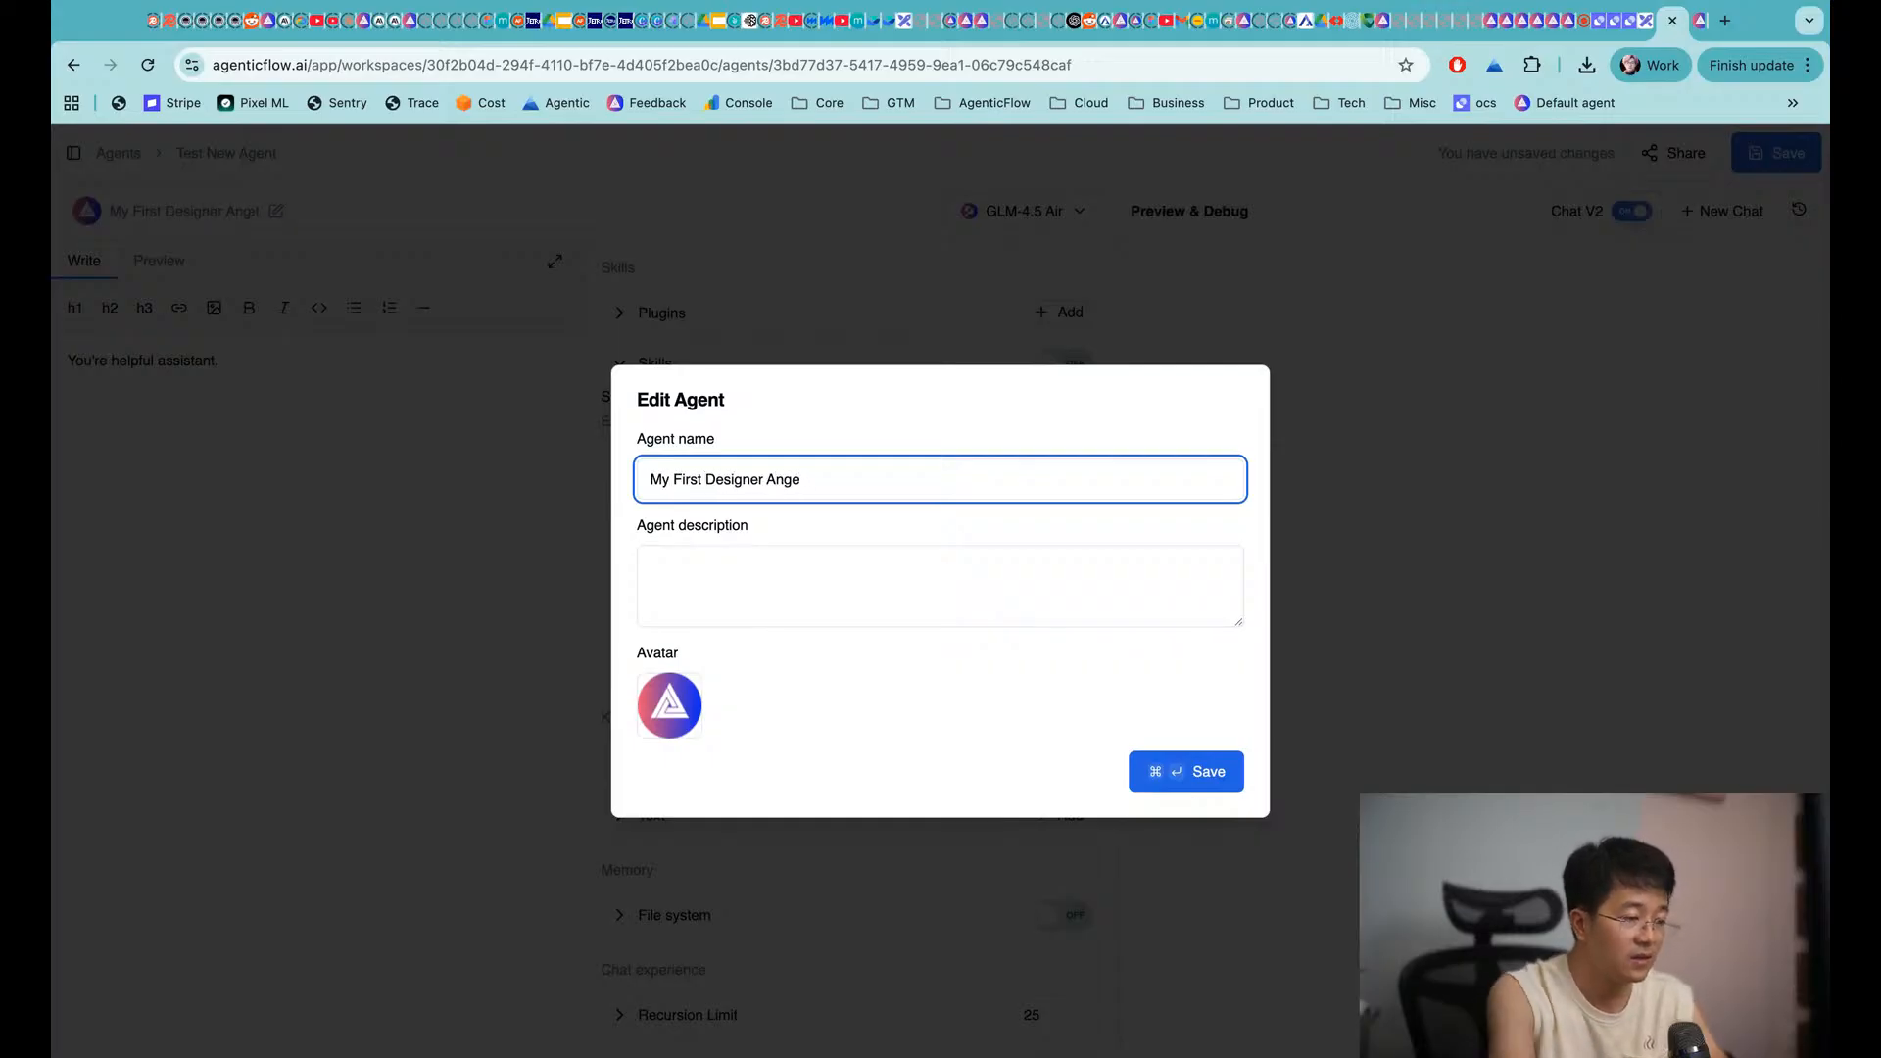
pyautogui.press('BackSpace')
pyautogui.press('BackSpace')
pyautogui.press('BackSpace')
pyautogui.write('gent')
pyautogui.click(794, 511)
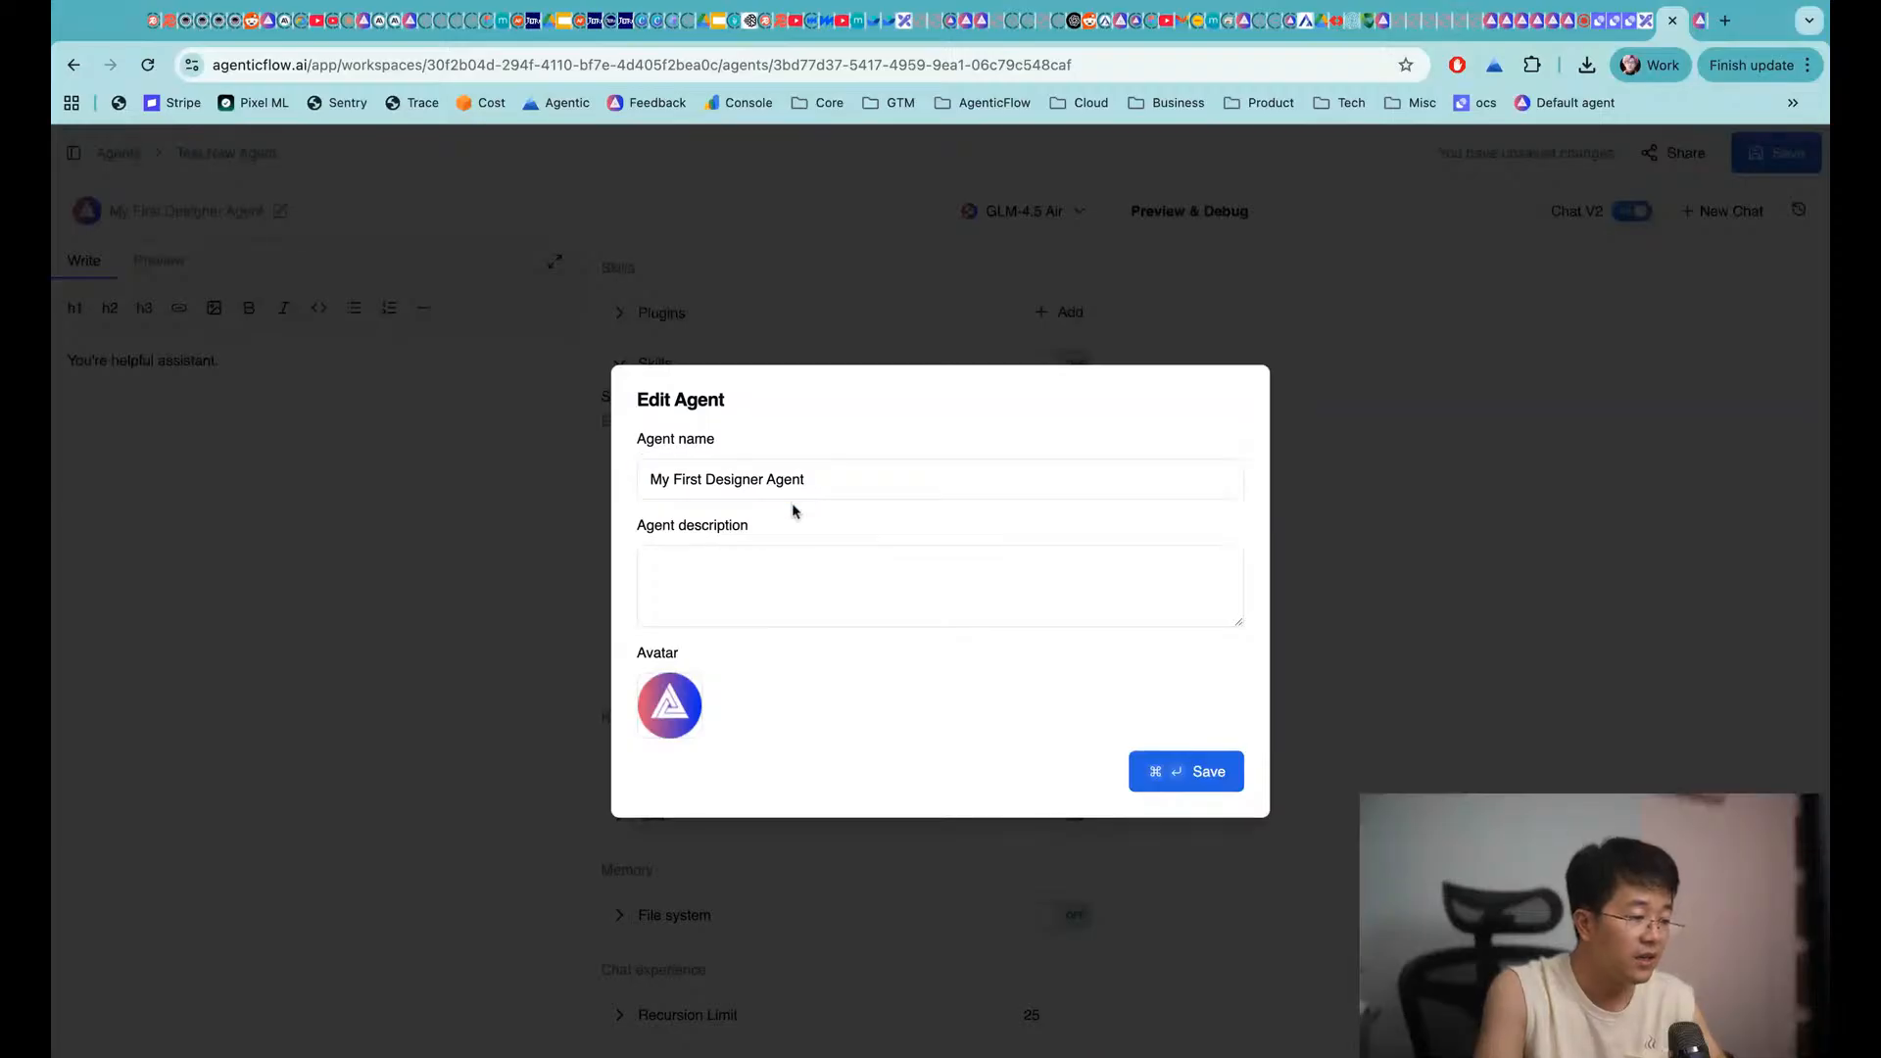
pyautogui.moveTo(682, 719)
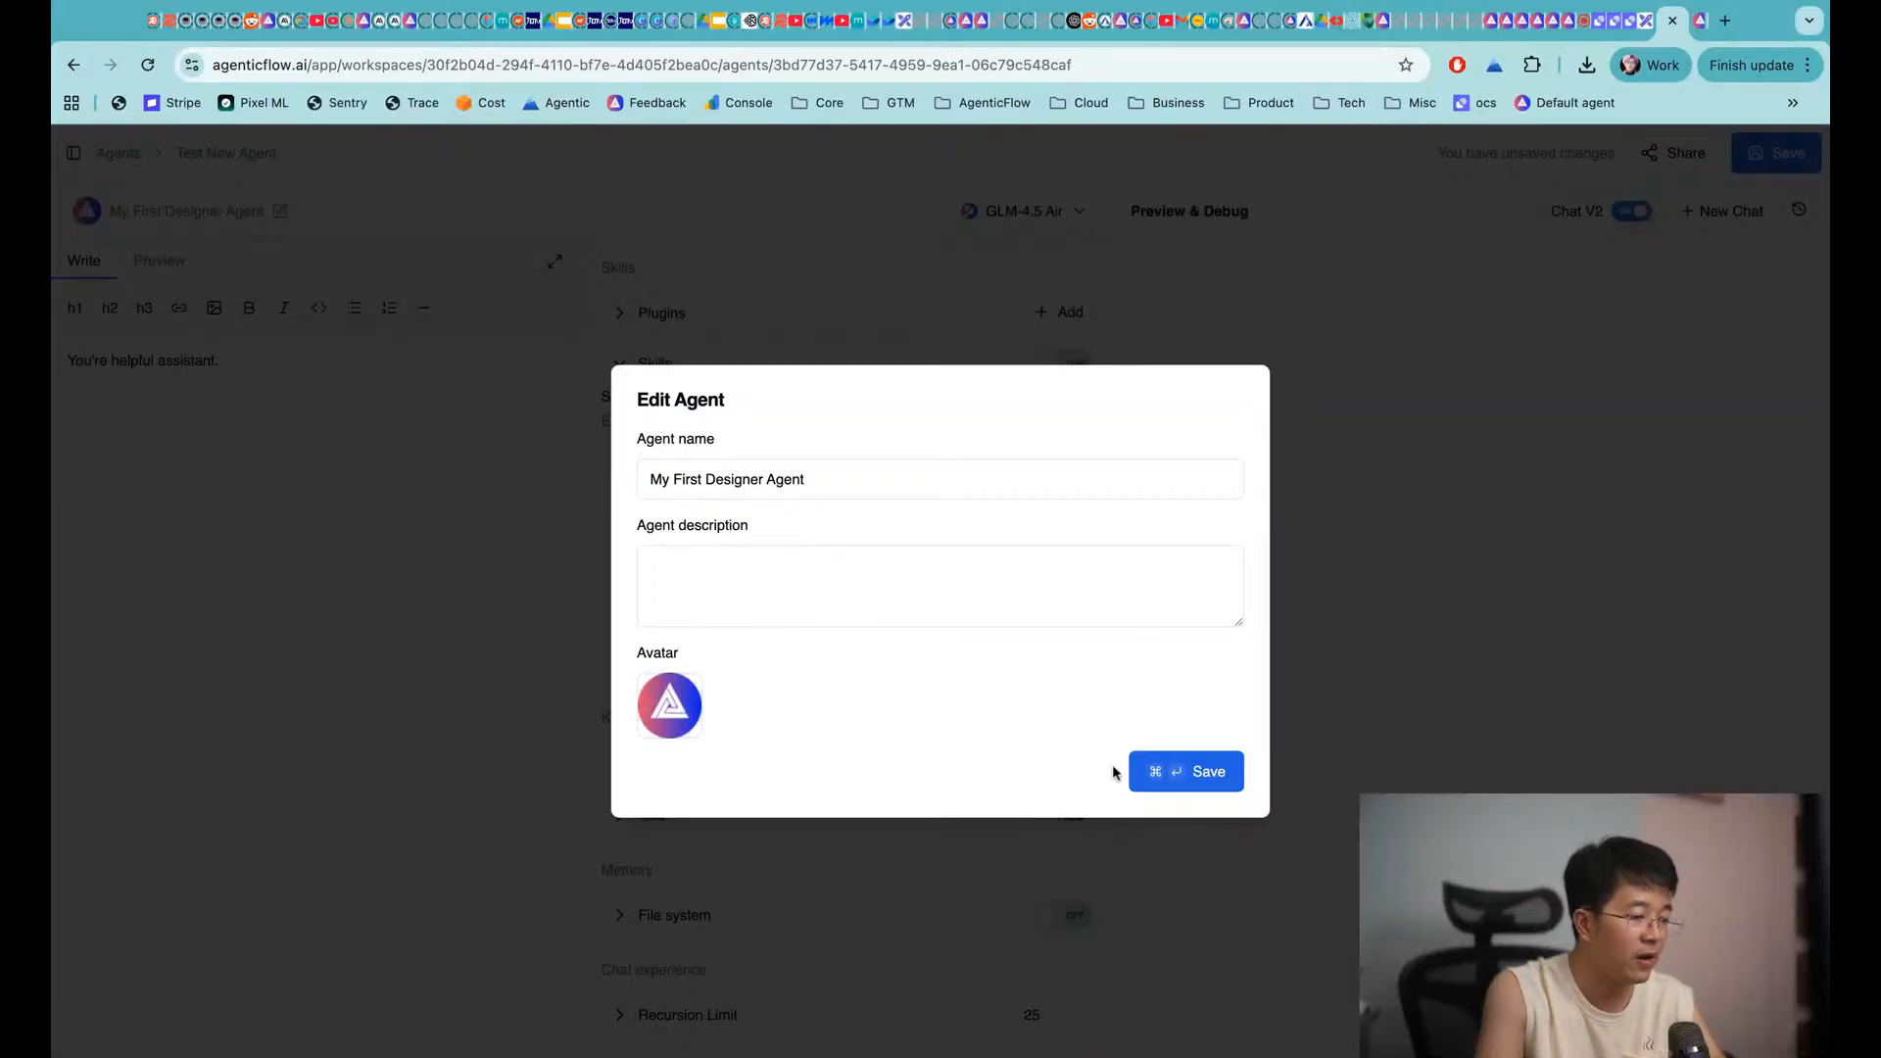
pyautogui.click(1171, 772)
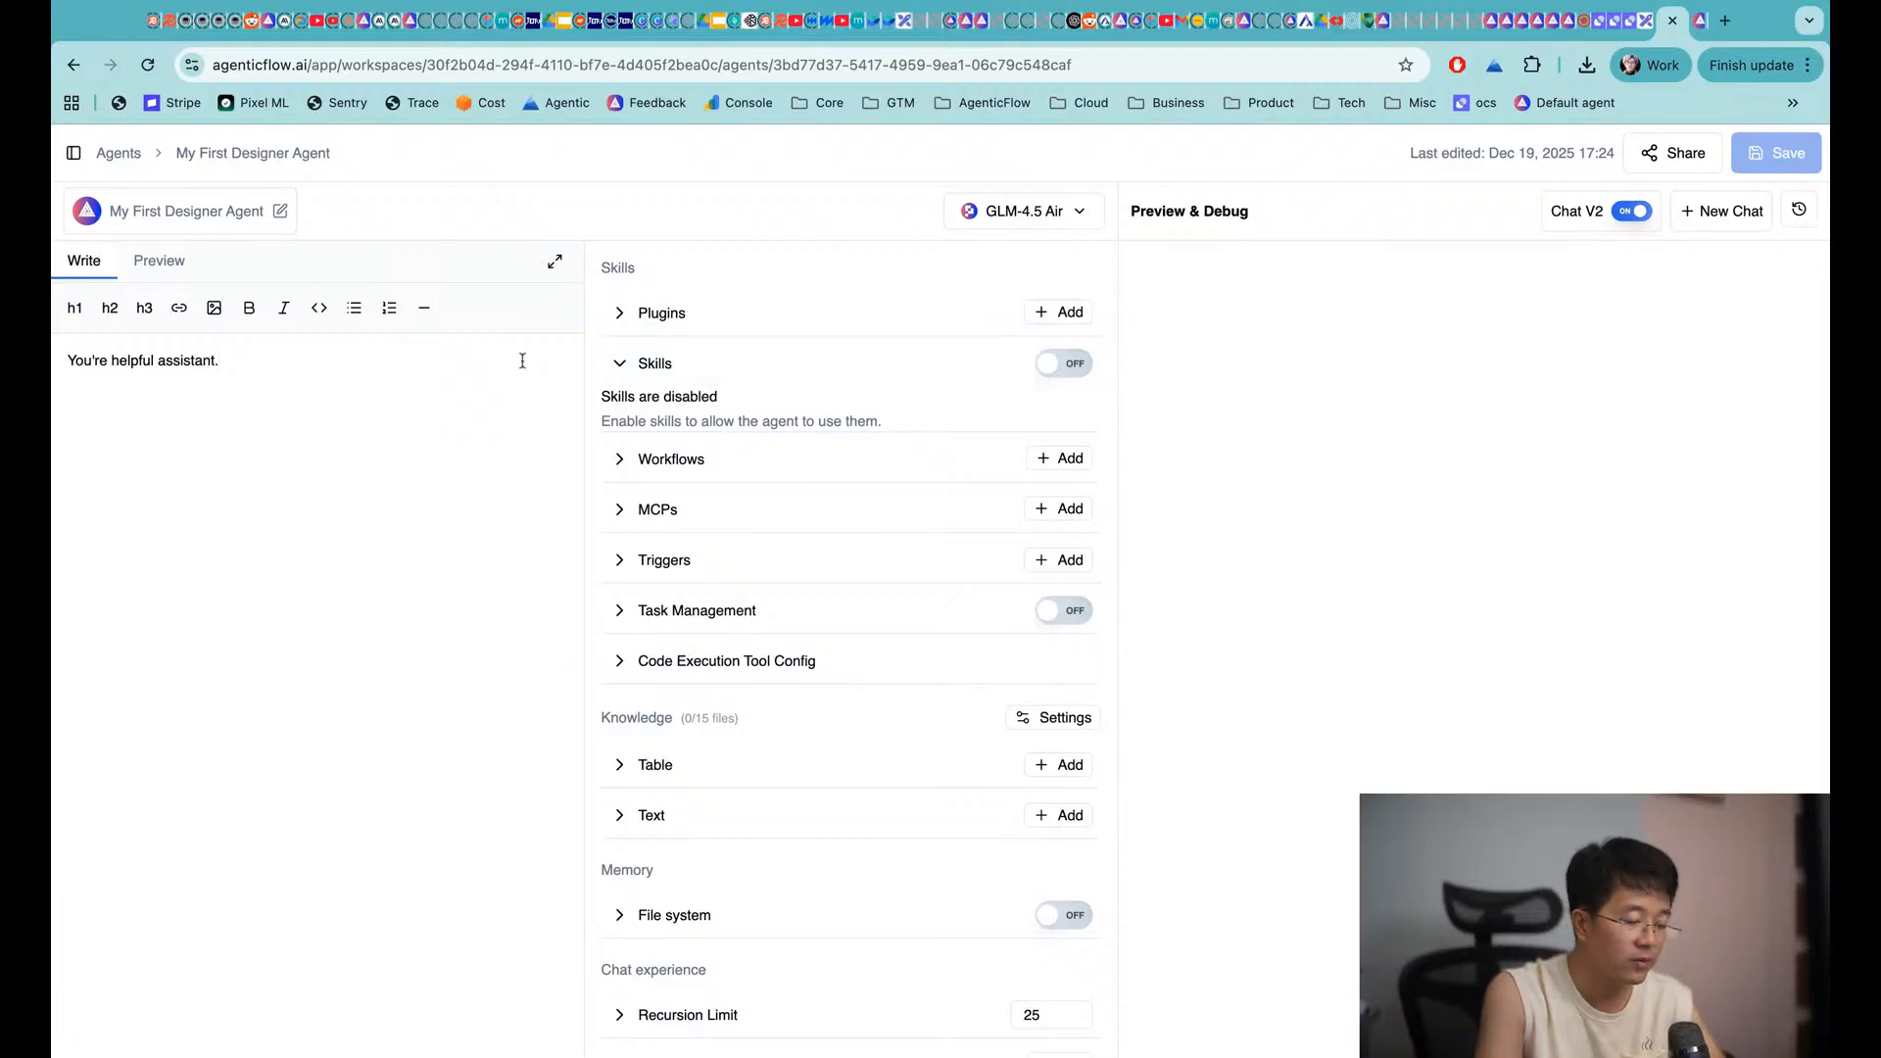
# Change the system prompt to 'You're helpful Designer assistant. You help me design image.' and save it
pyautogui.press('BackSpace')
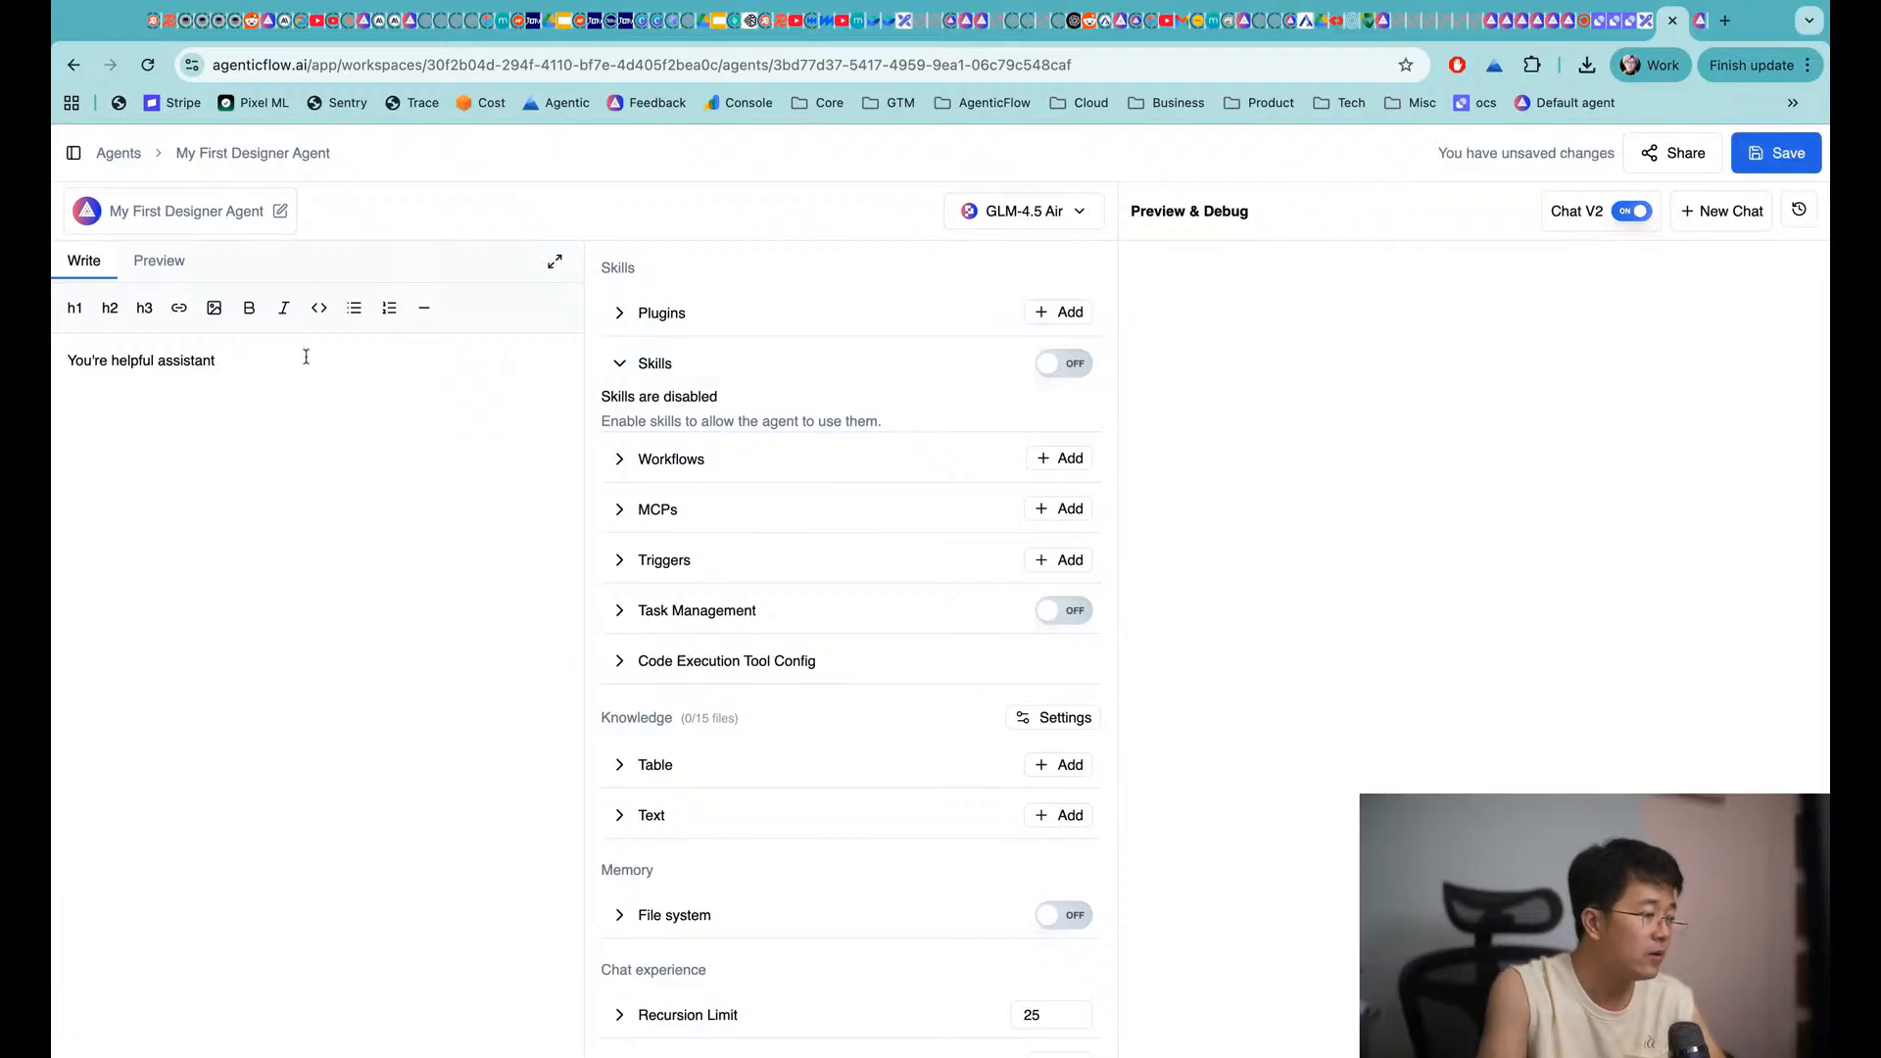
pyautogui.click(157, 360)
pyautogui.write('Designer')
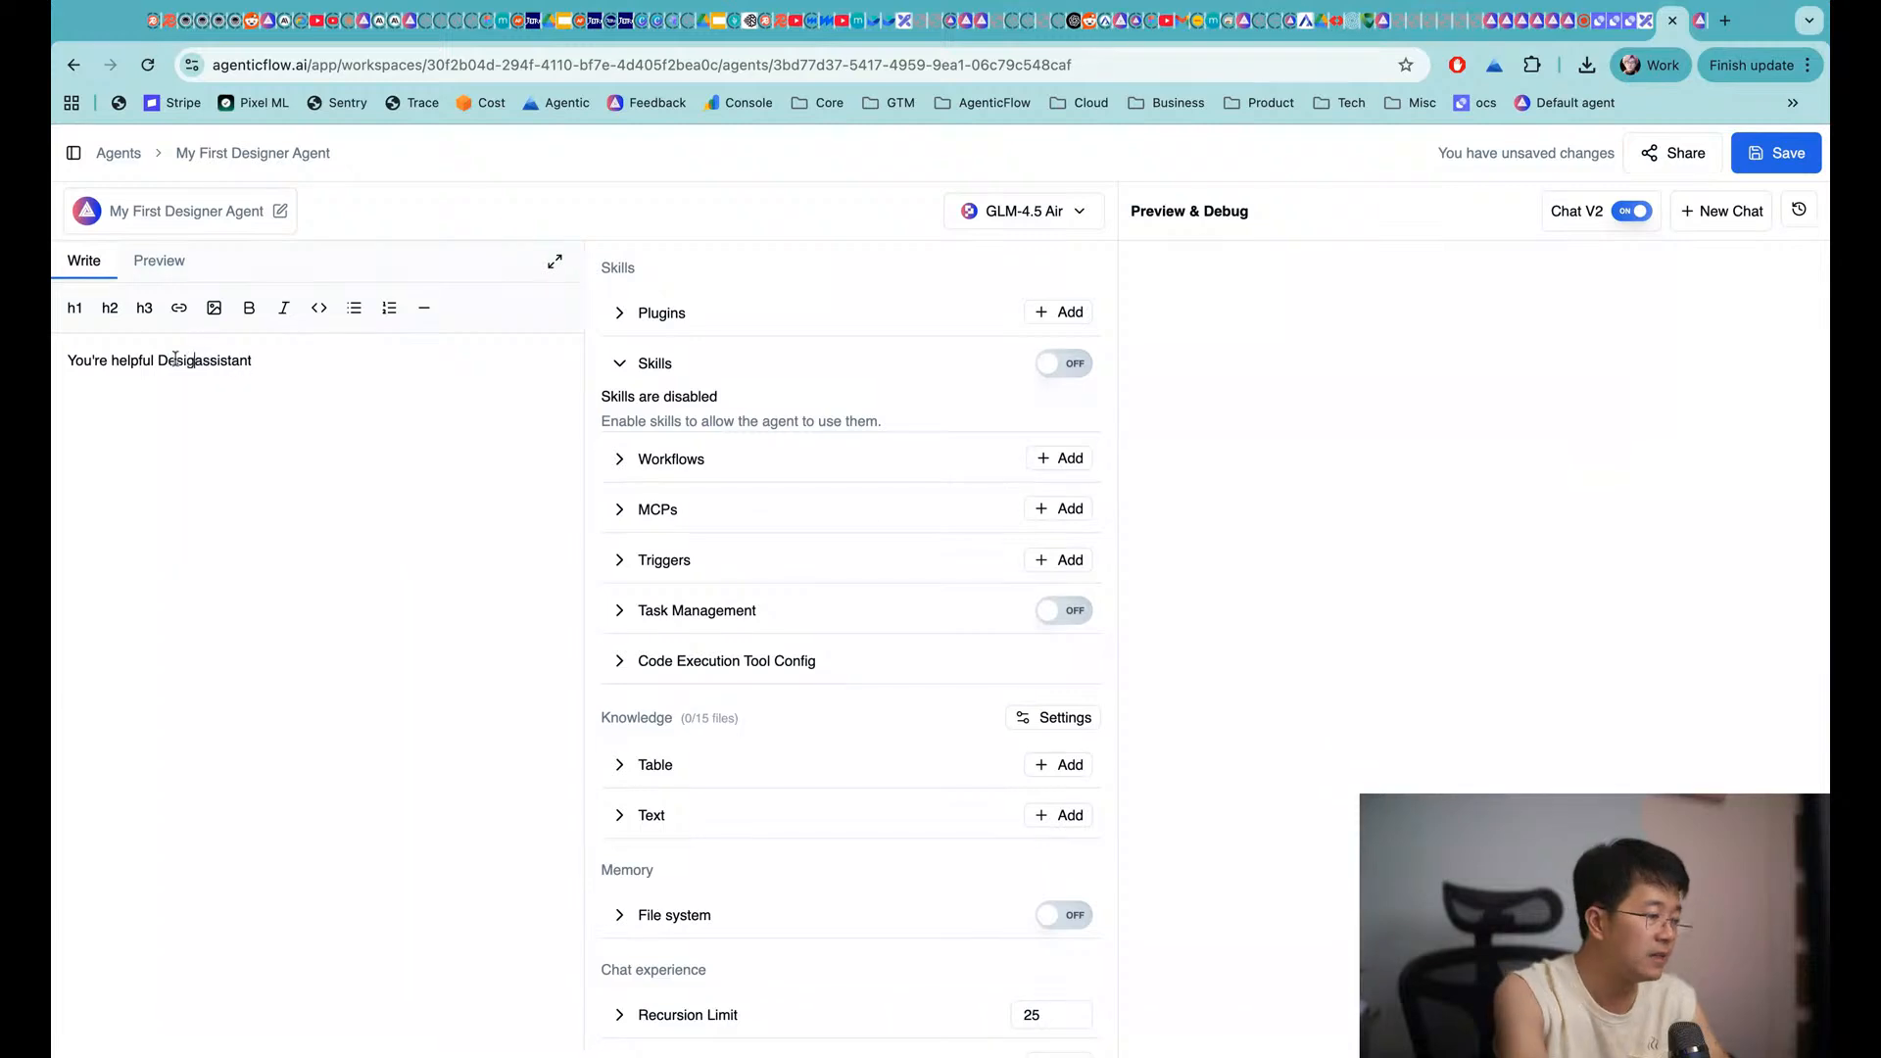
pyautogui.press('super+Right')
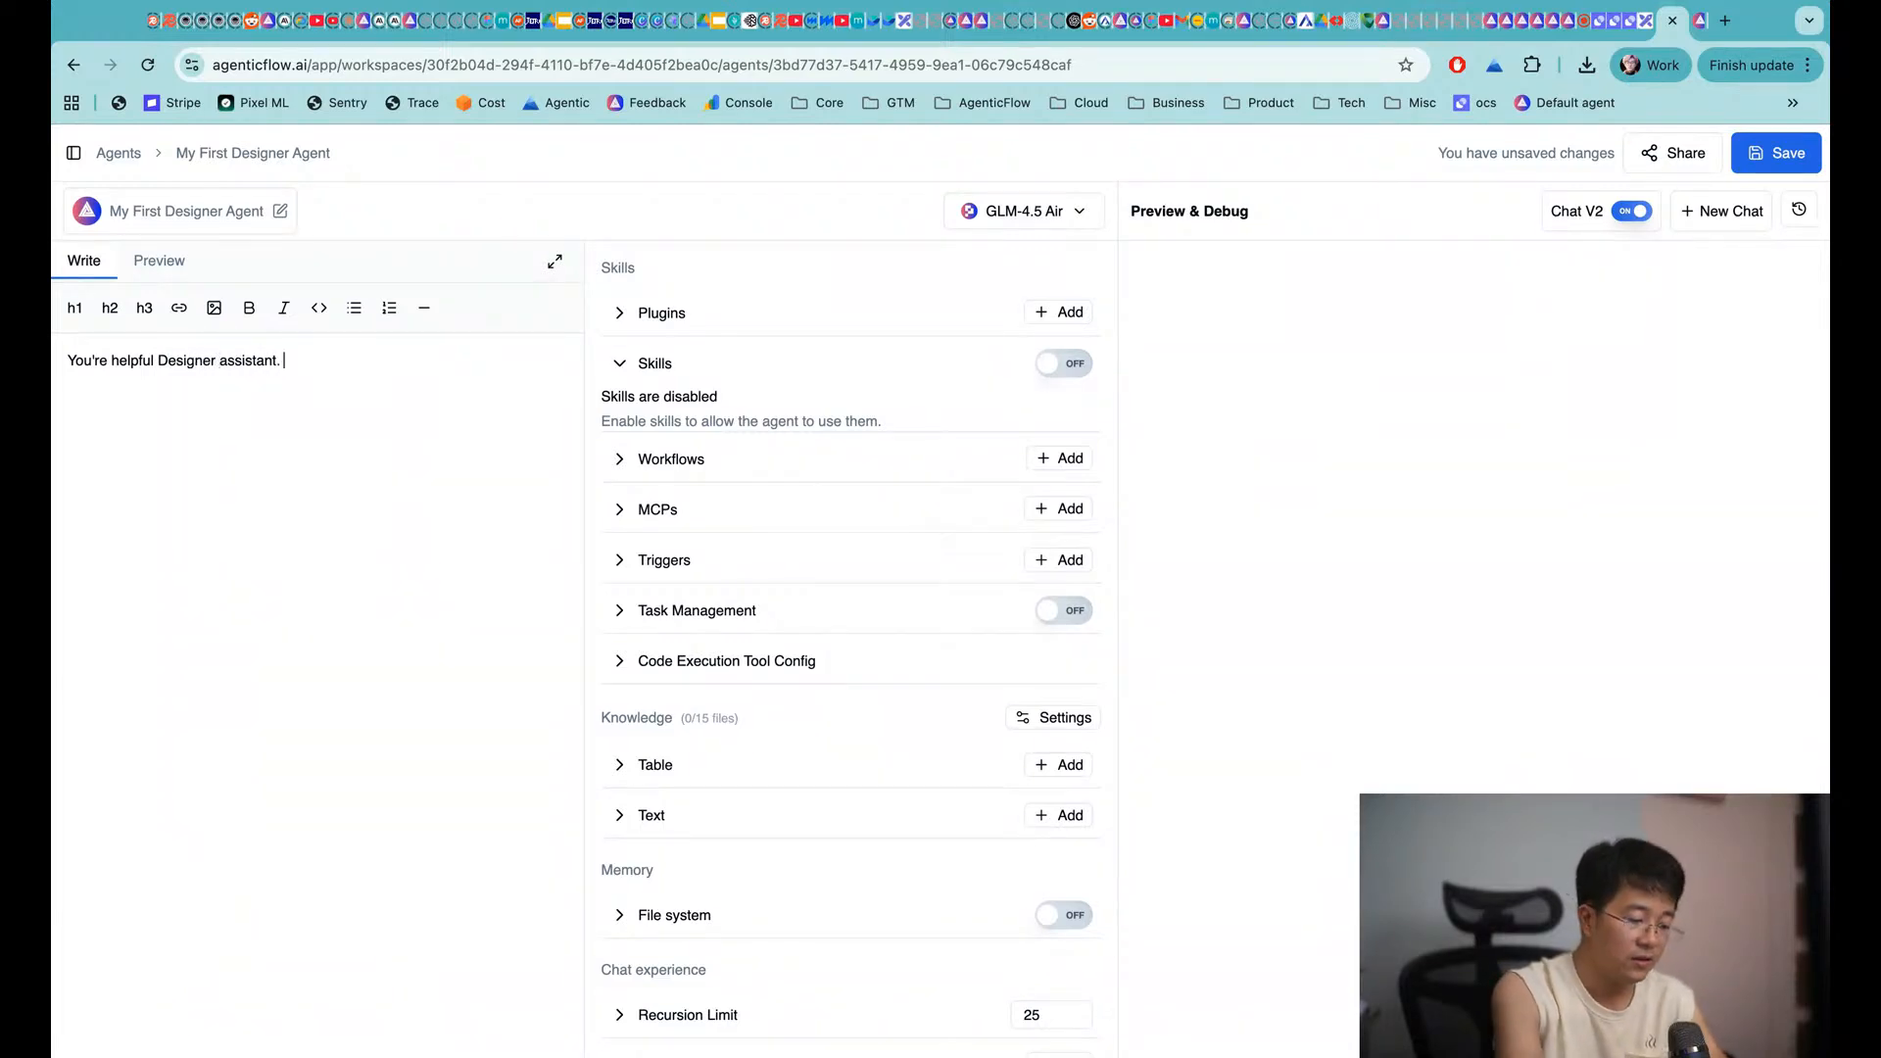
pyautogui.write('You help me desig')
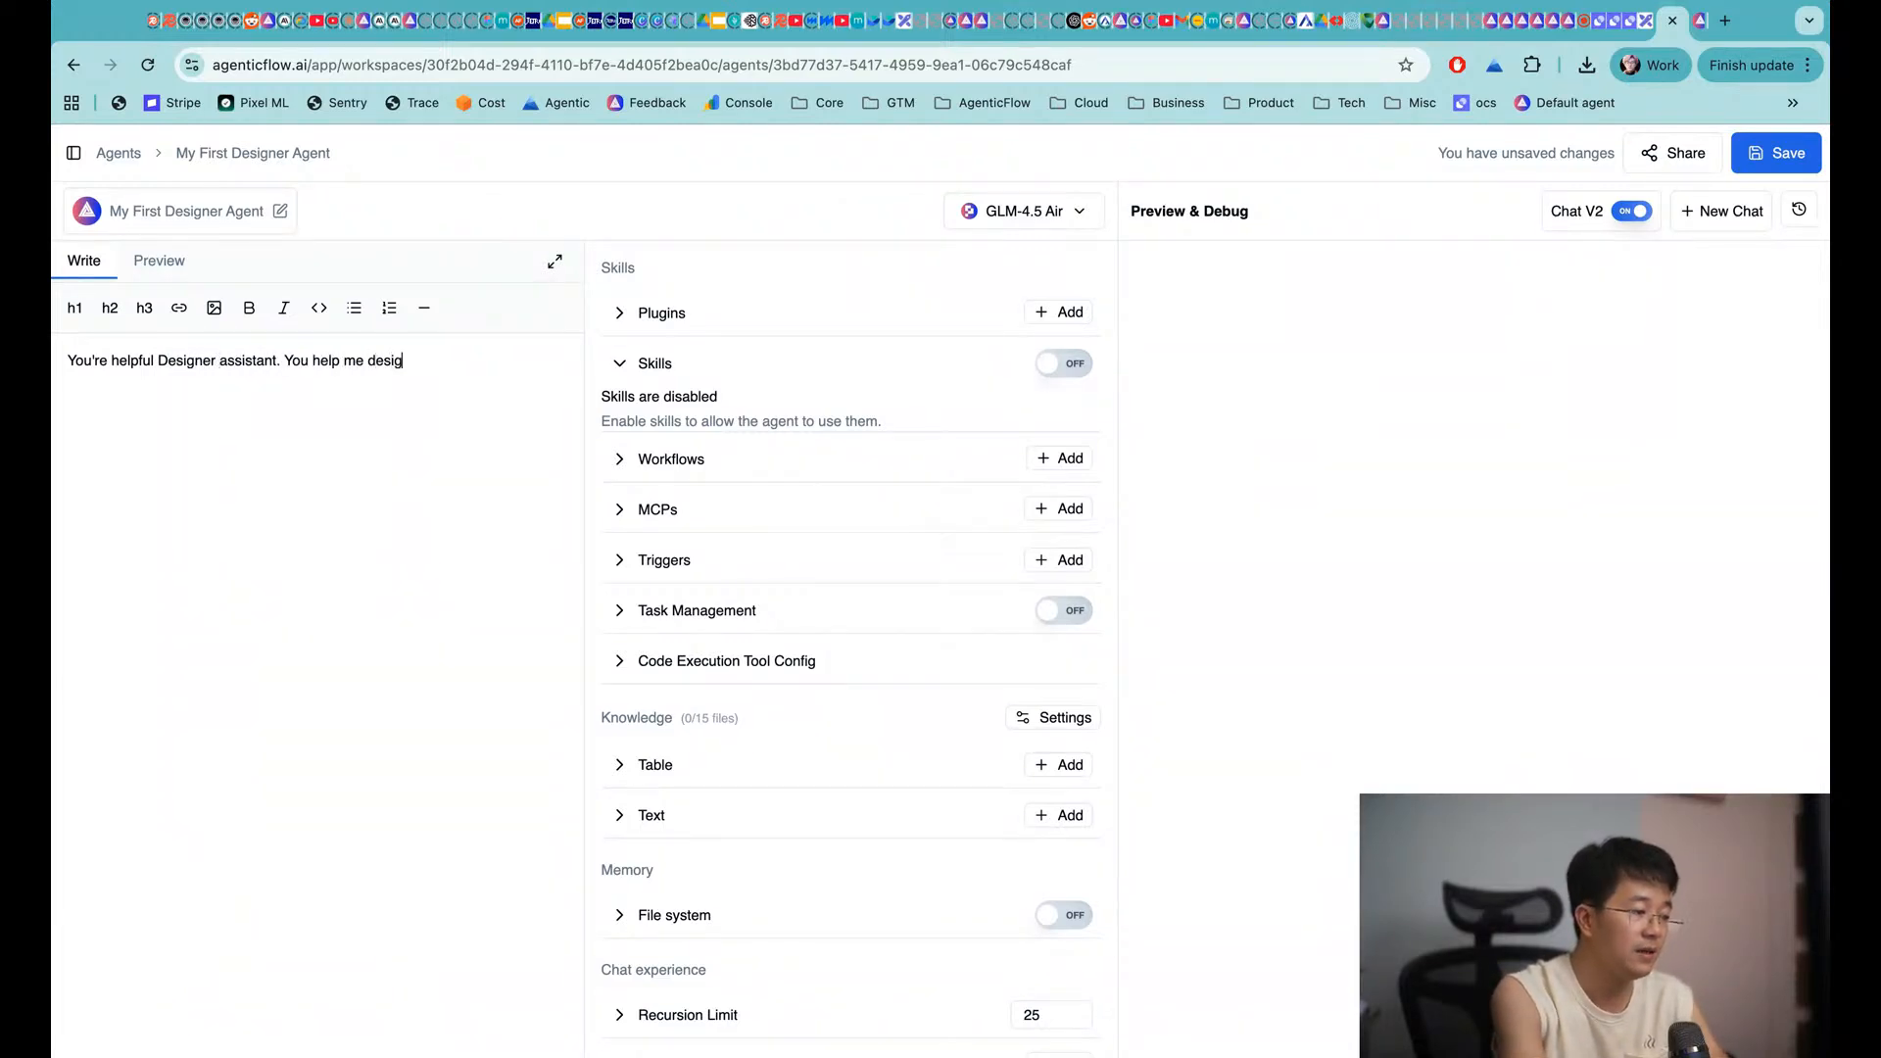
pyautogui.write('n image.')
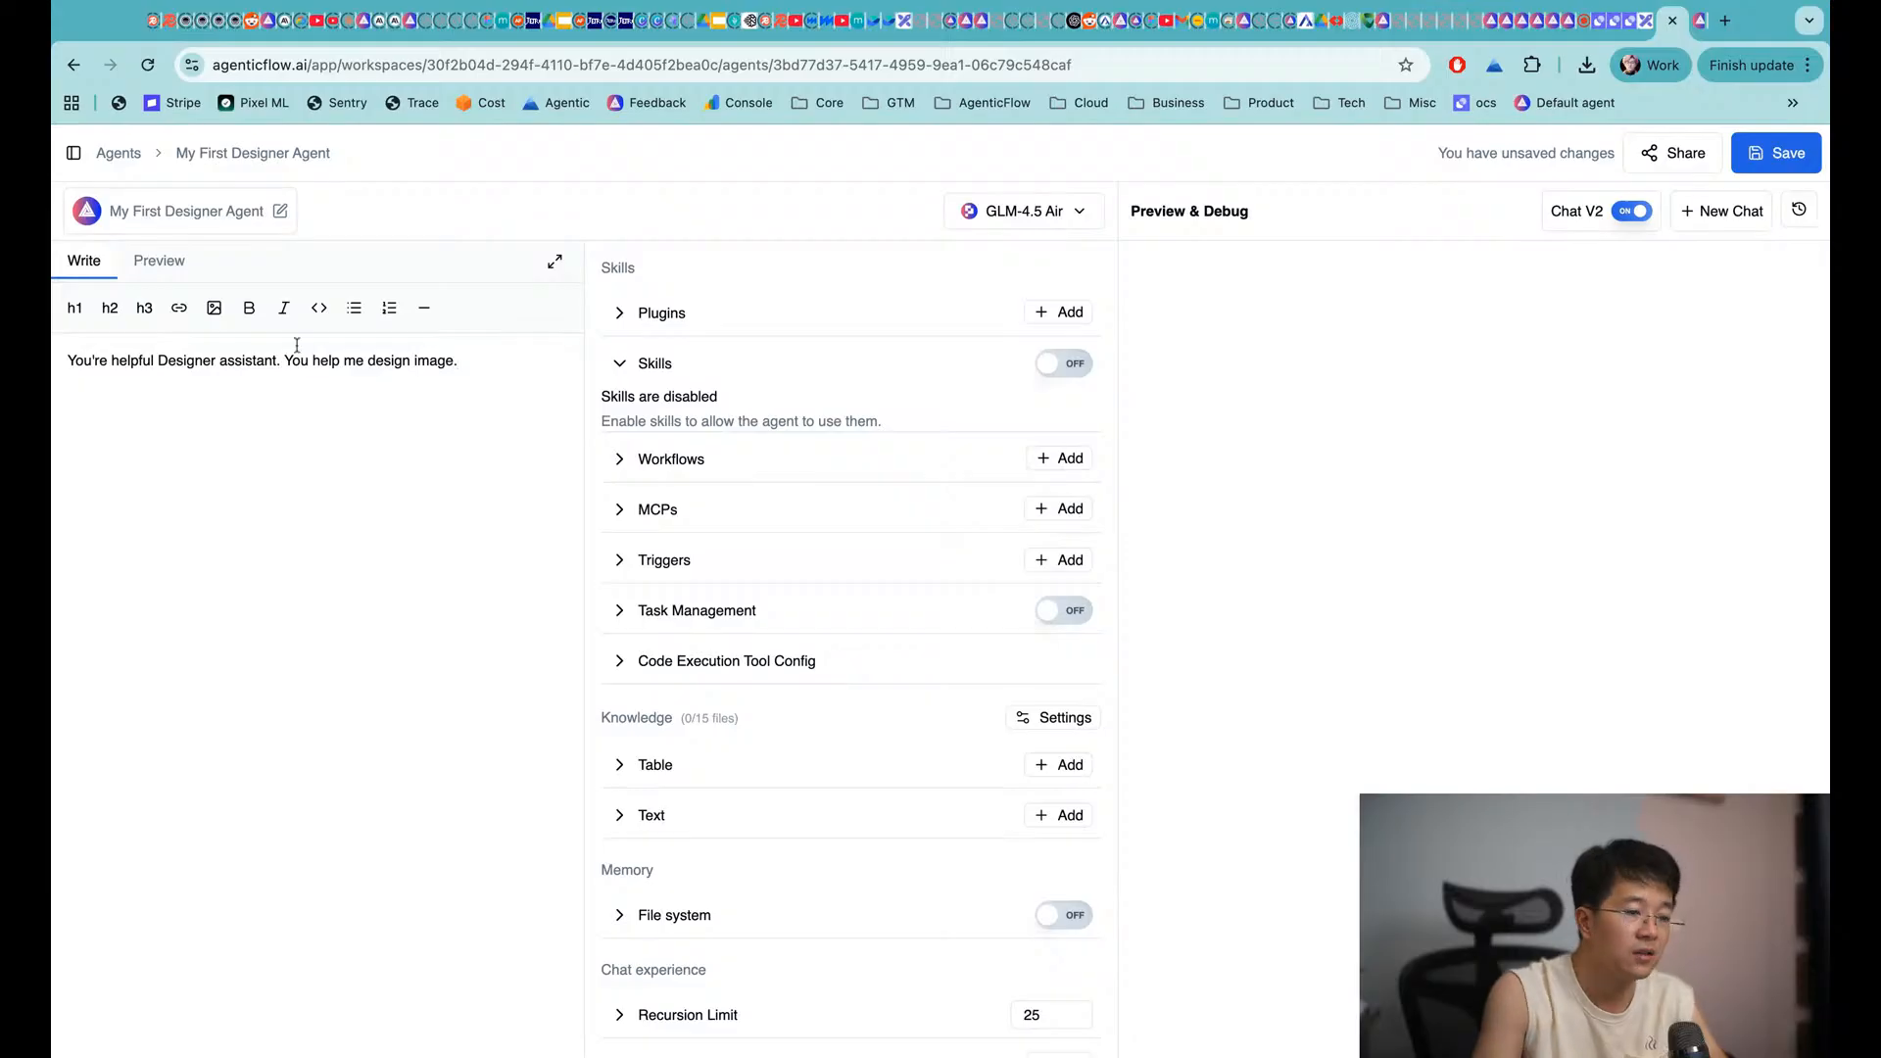
pyautogui.click(1760, 164)
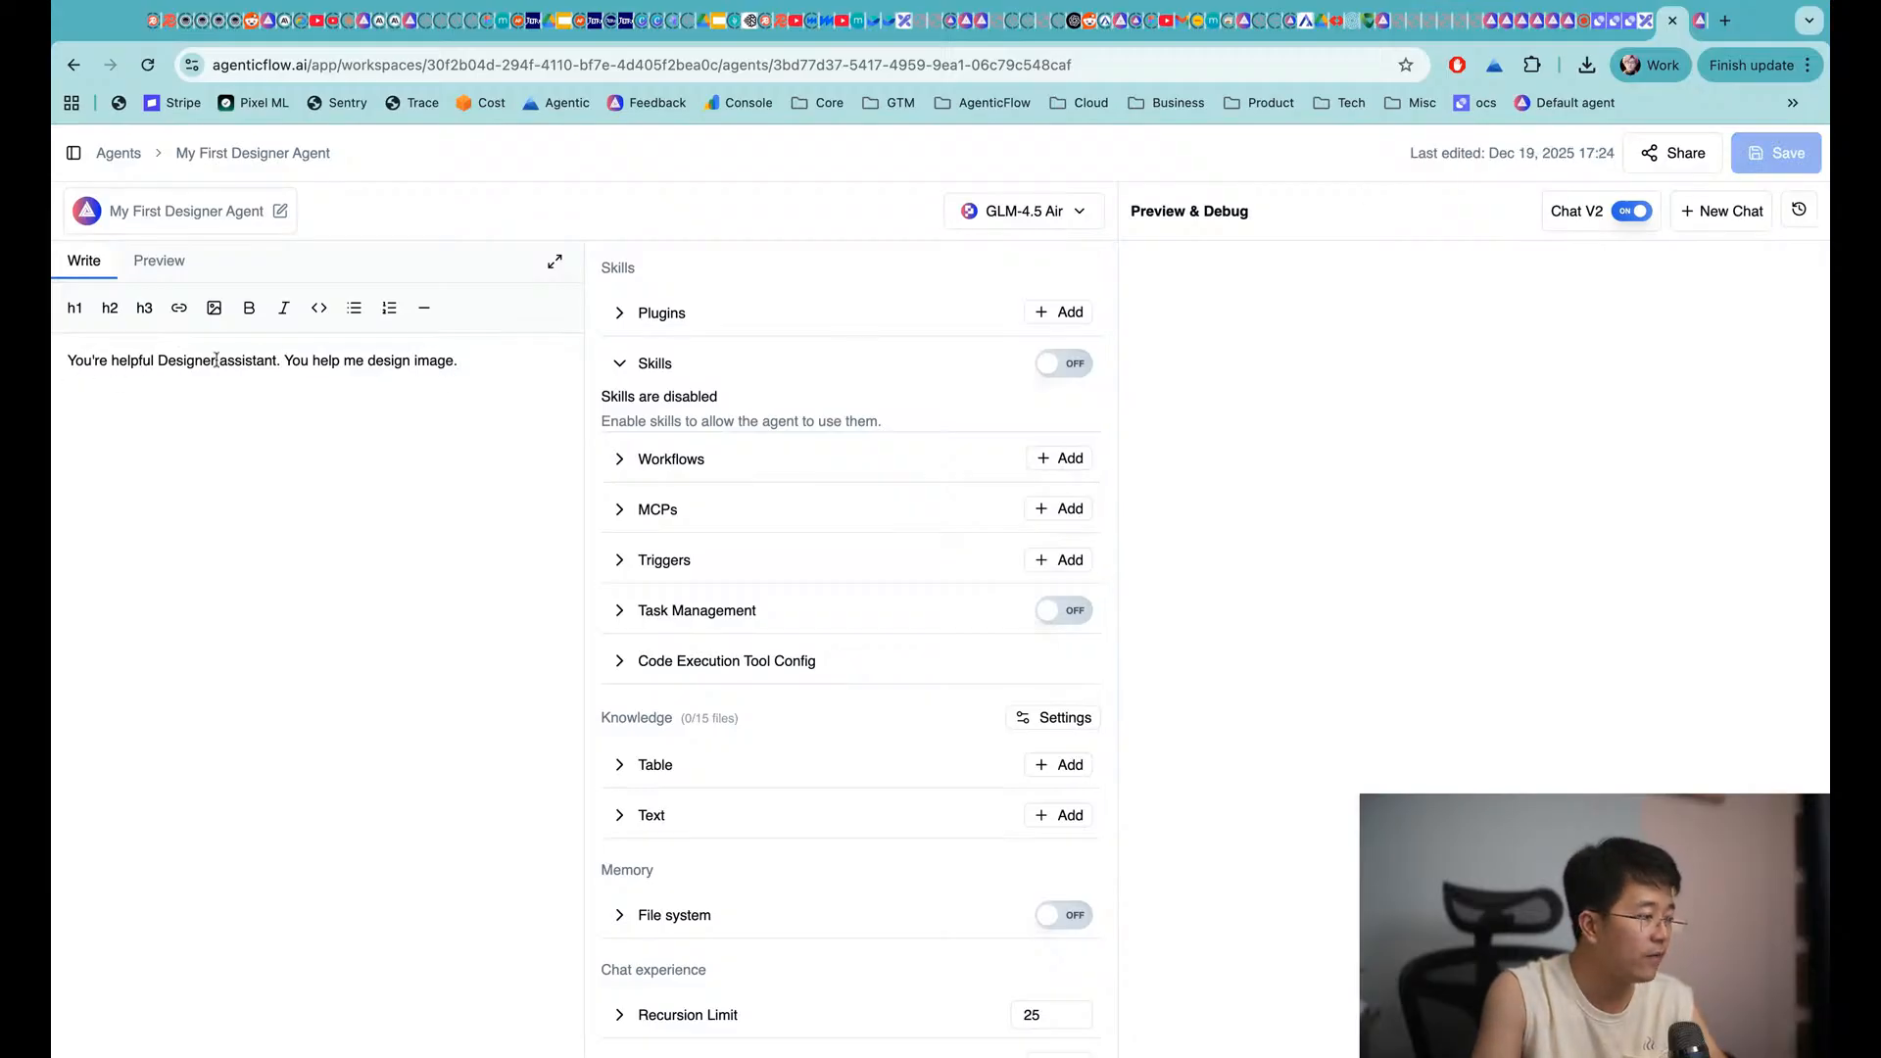
# Start a new test chat and send 'hi' to get the agent's designer greeting
pyautogui.click(1717, 211)
pyautogui.click(1225, 971)
pyautogui.write('hi')
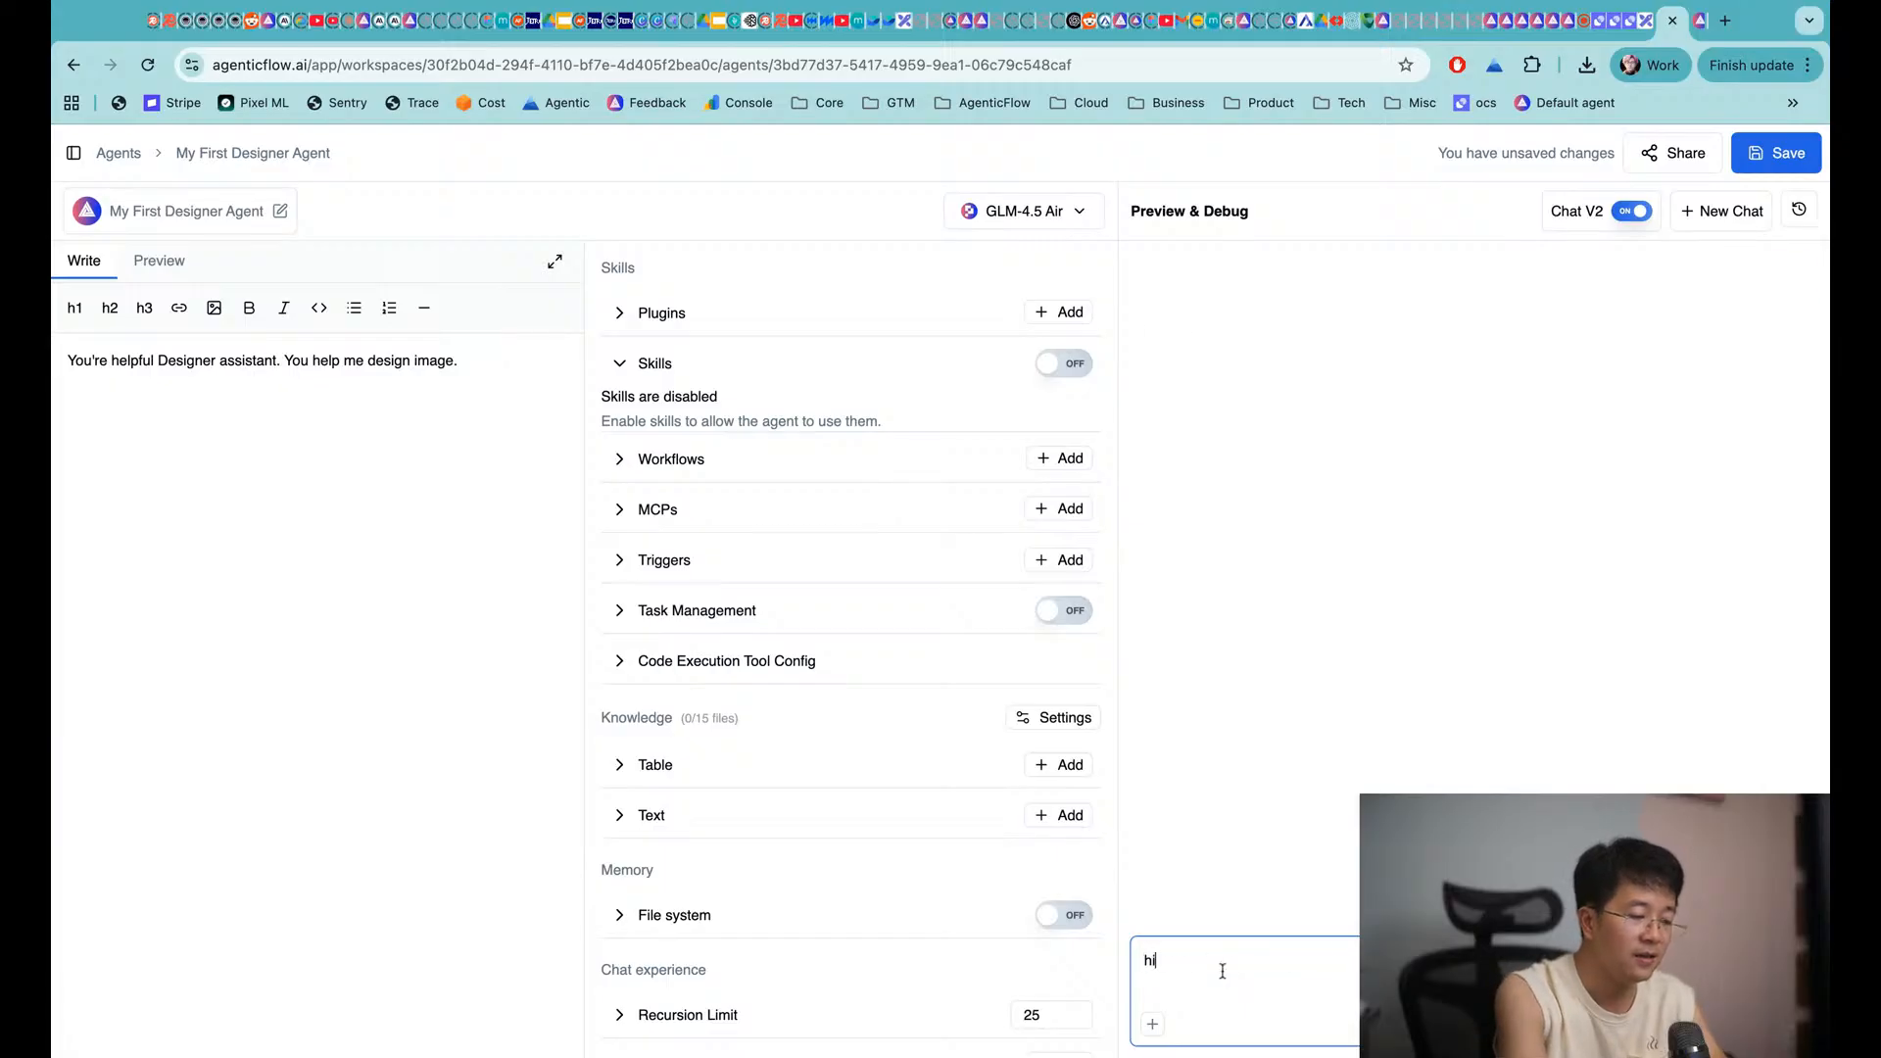
pyautogui.press('Return')
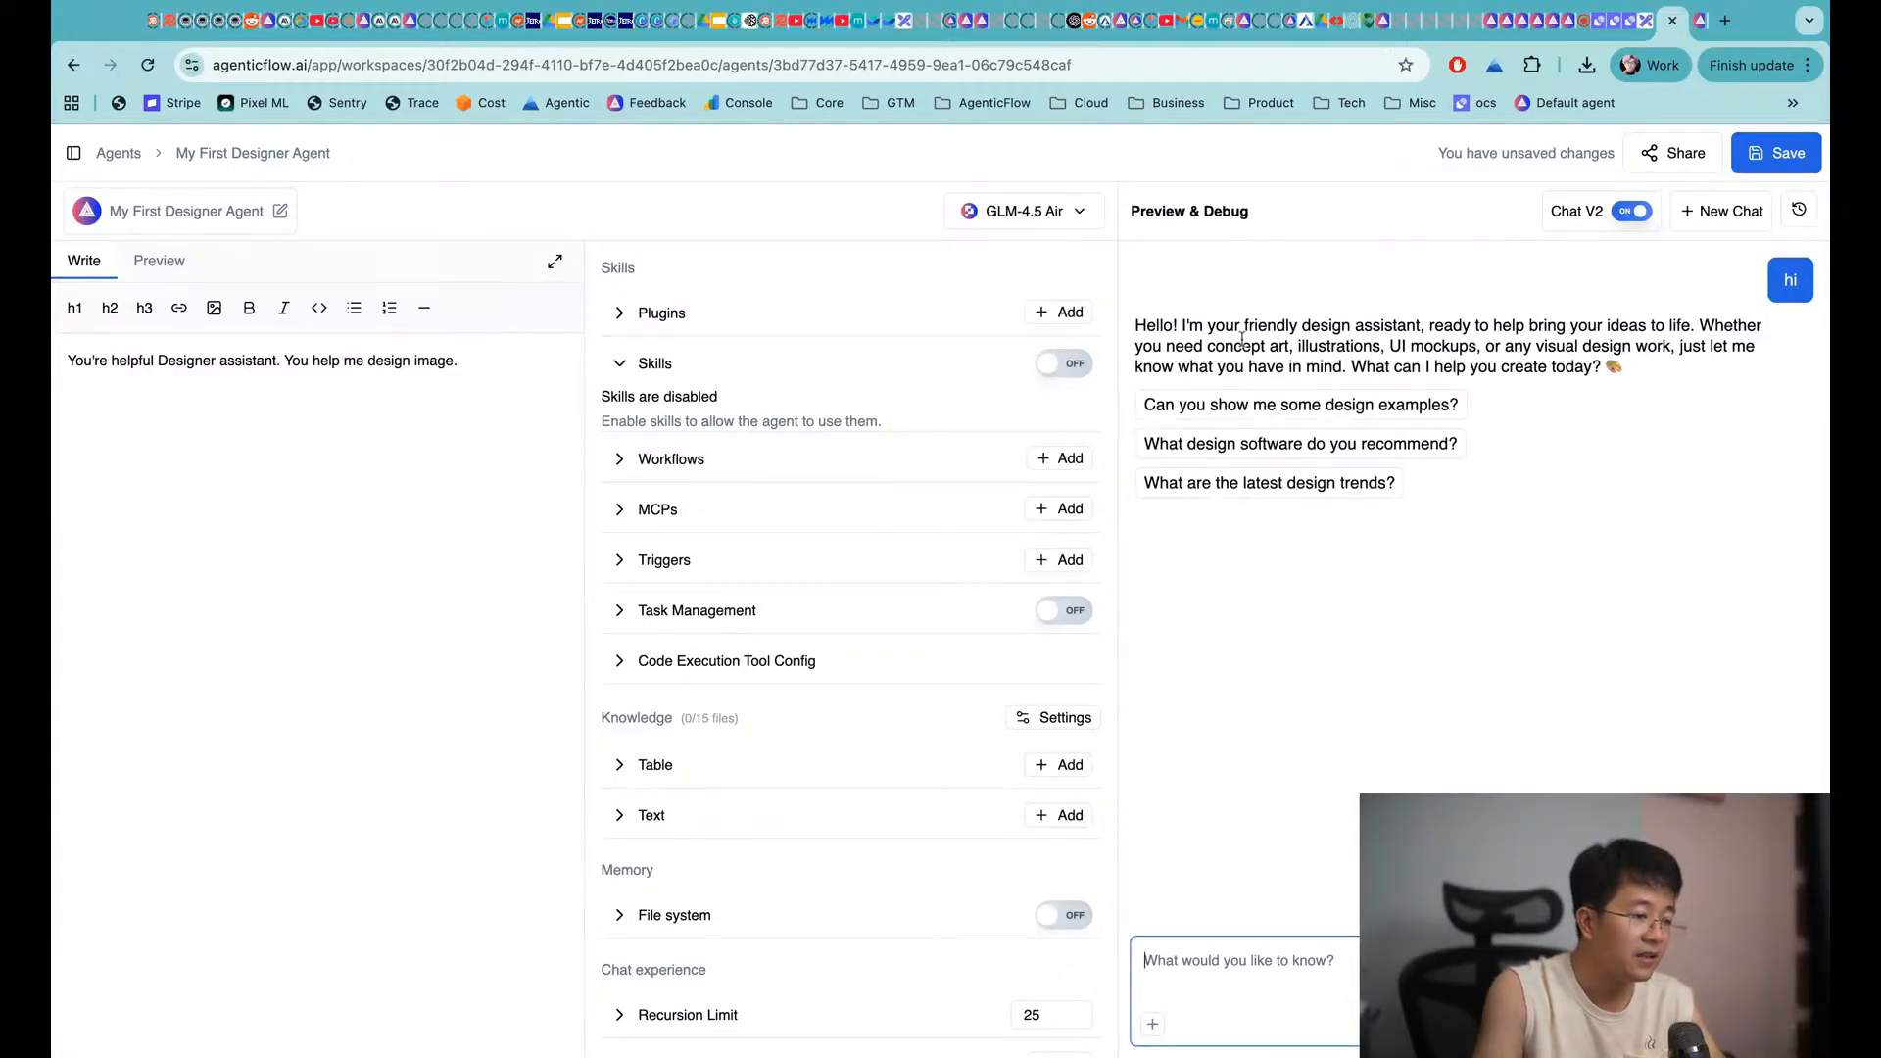
pyautogui.moveTo(1241, 324)
pyautogui.mouseDown()
pyautogui.moveTo(1669, 328)
pyautogui.moveTo(1681, 346)
pyautogui.mouseUp()
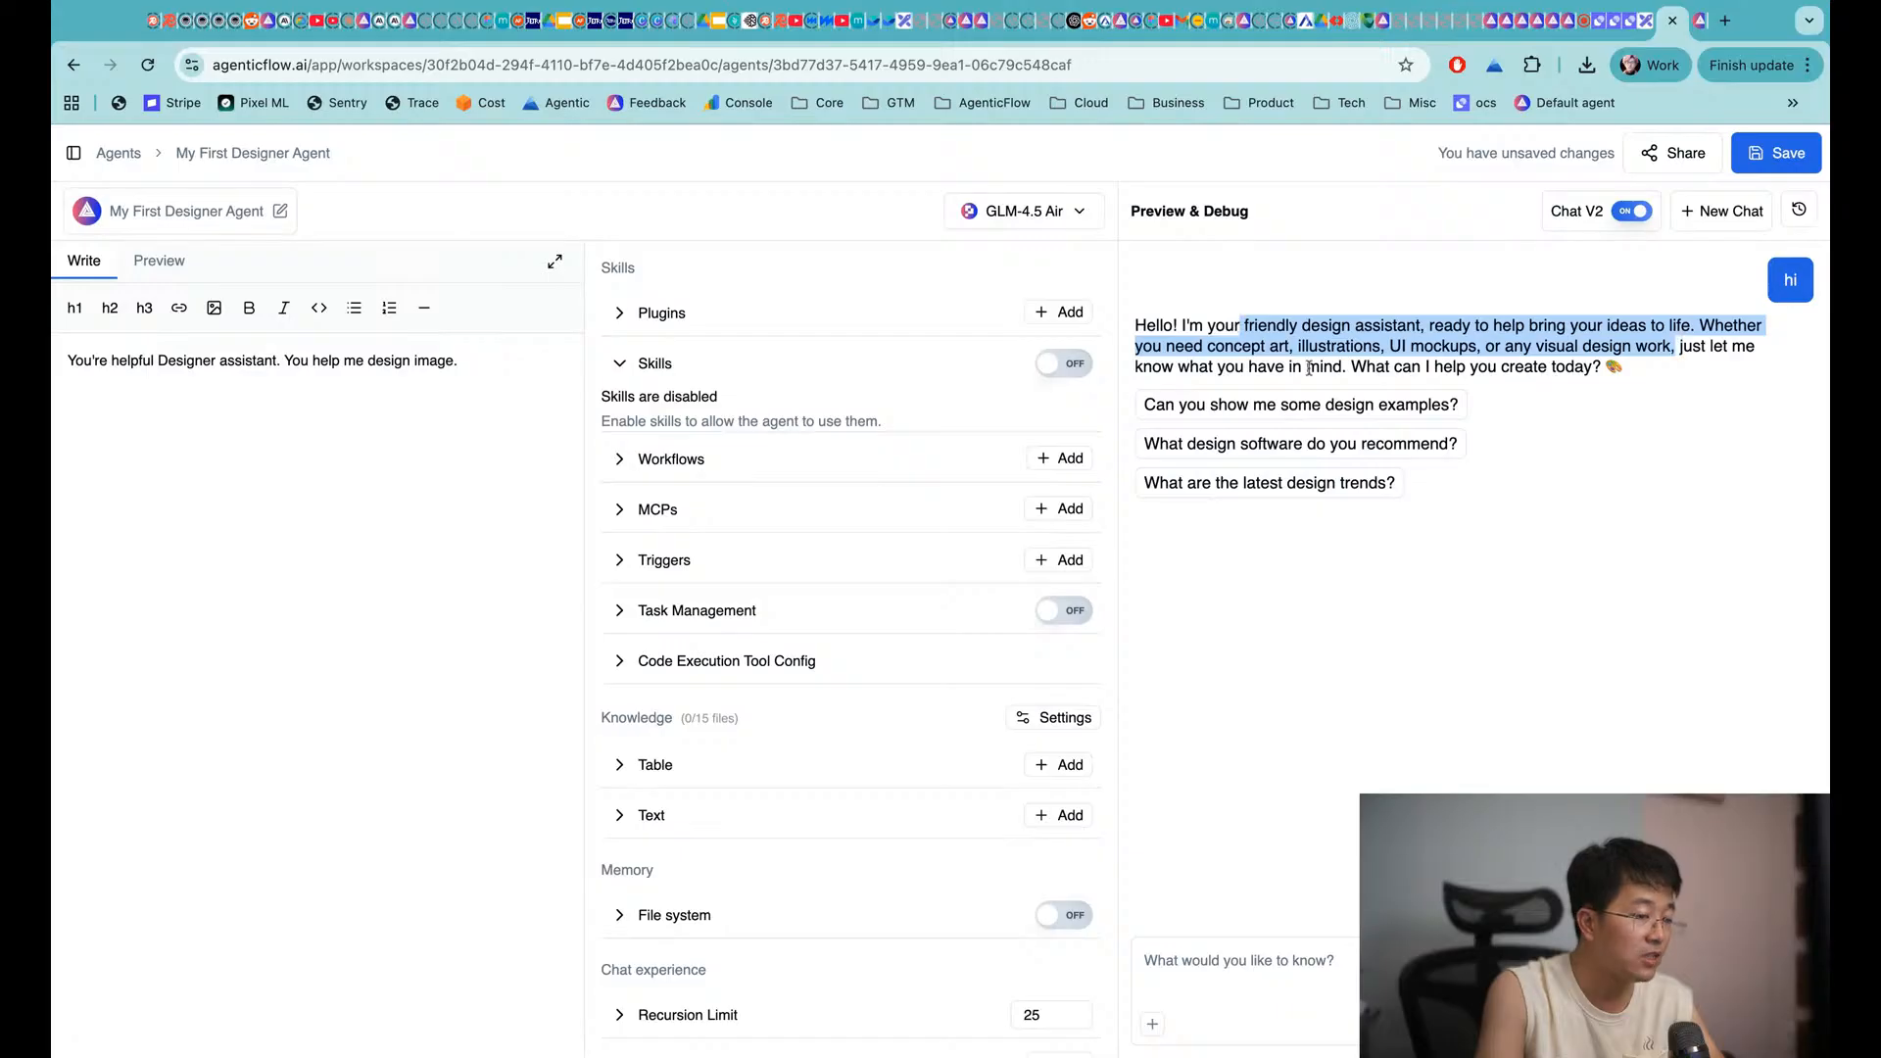
pyautogui.click(1251, 369)
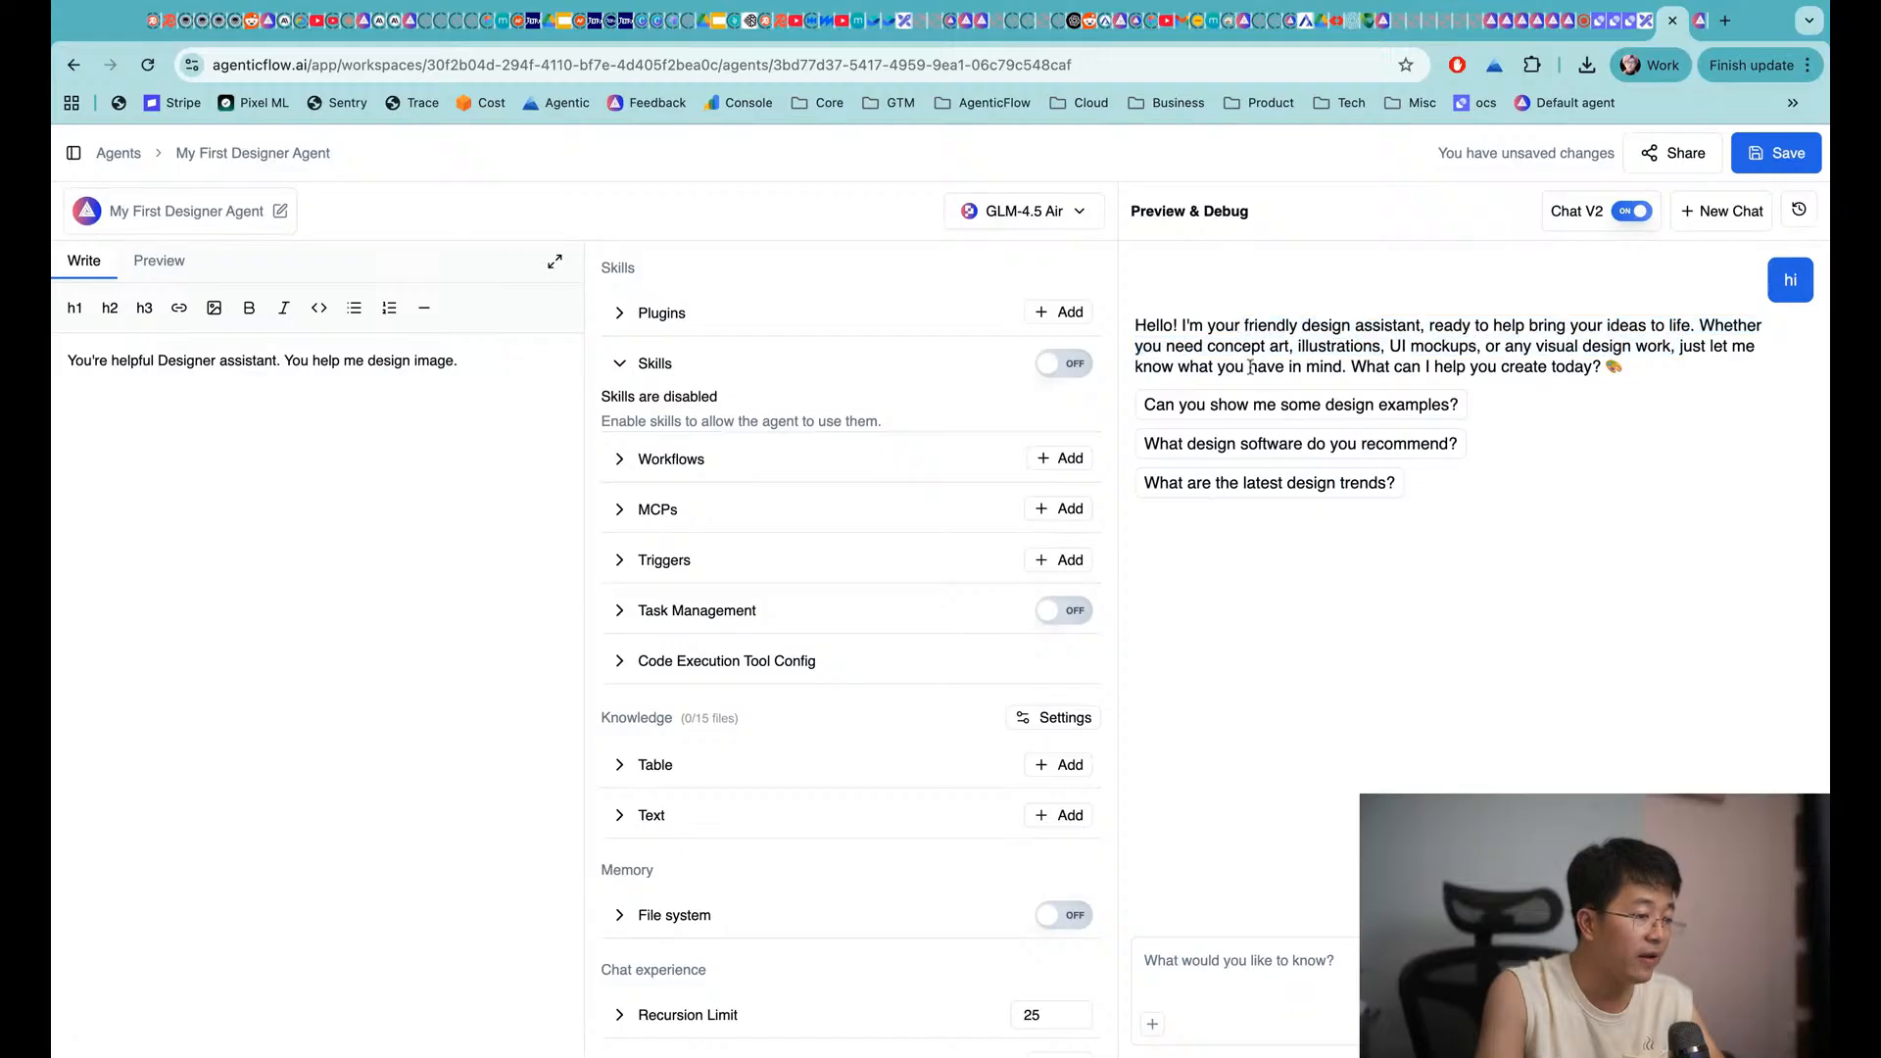
# Scroll the Excalidraw board to the ReAct Cycle infographic with its 11 core agent capabilities
pyautogui.click(1642, 21)
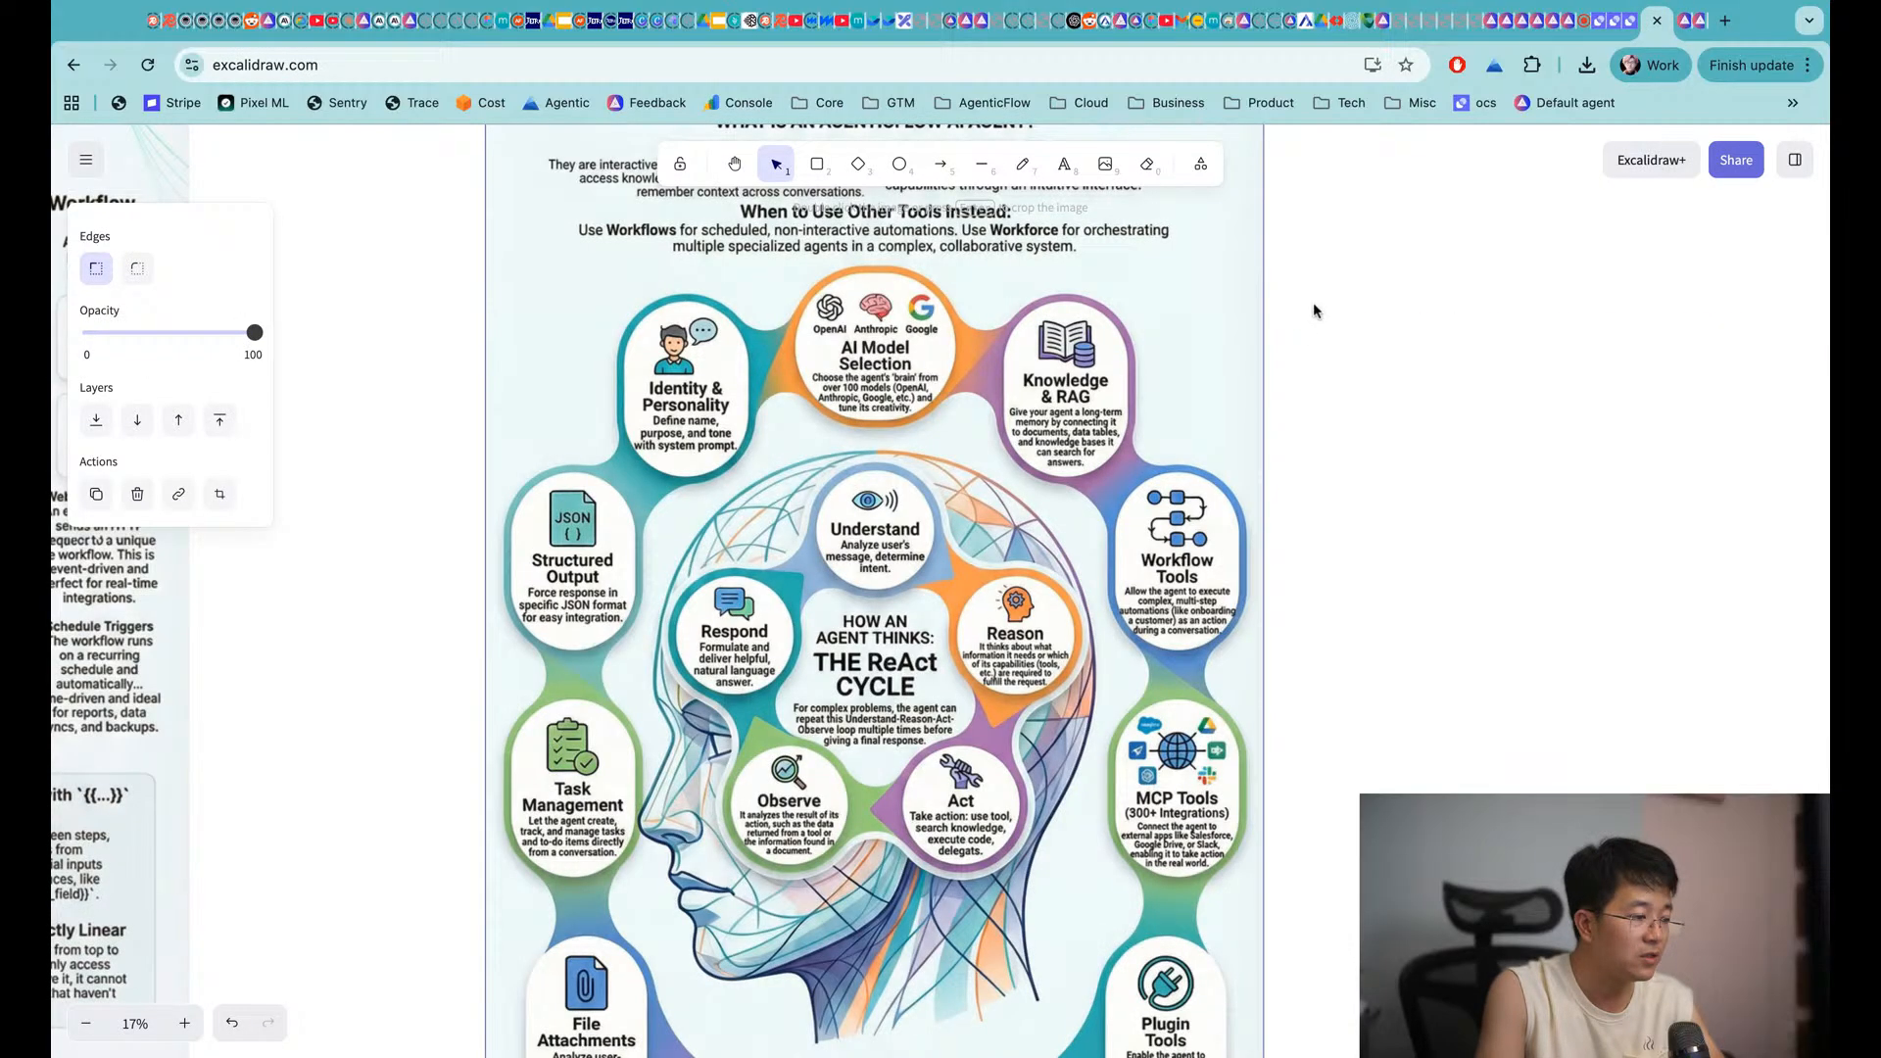
pyautogui.scroll(-1, 676, 538)
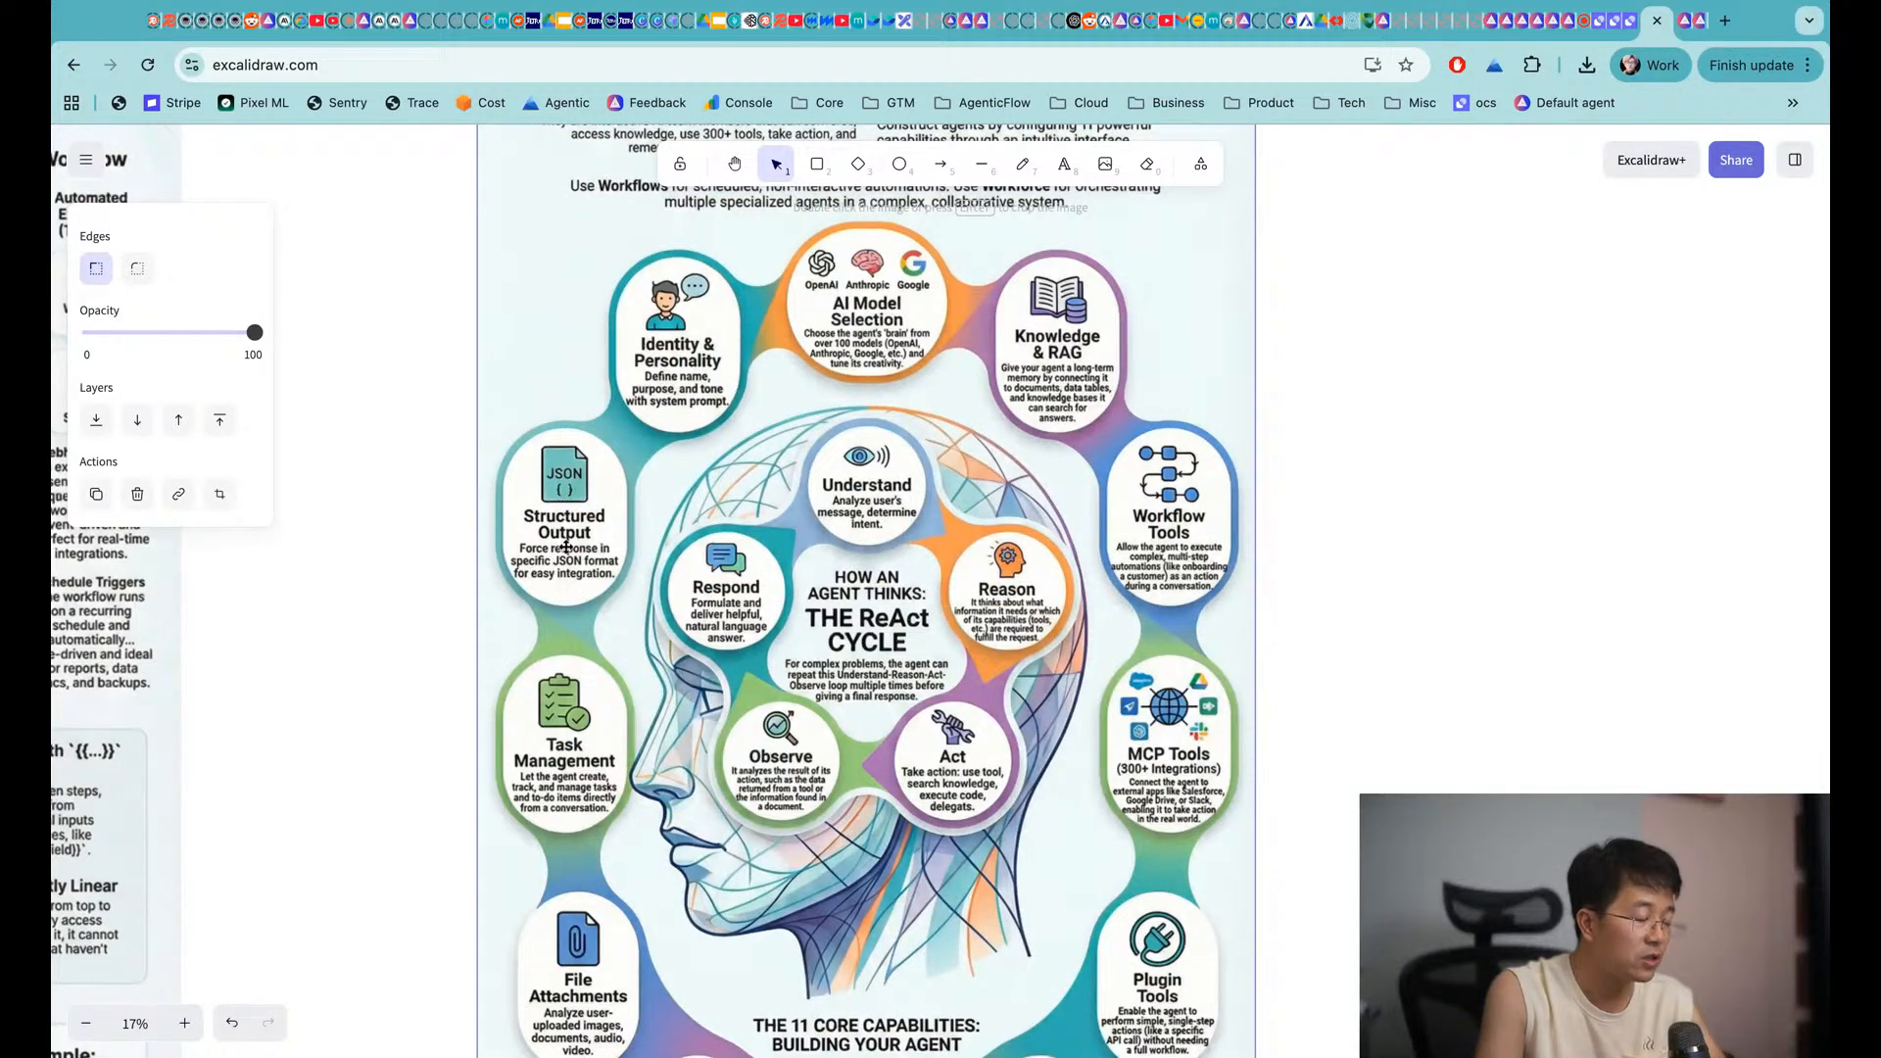
pyautogui.scroll(-3, 576, 843)
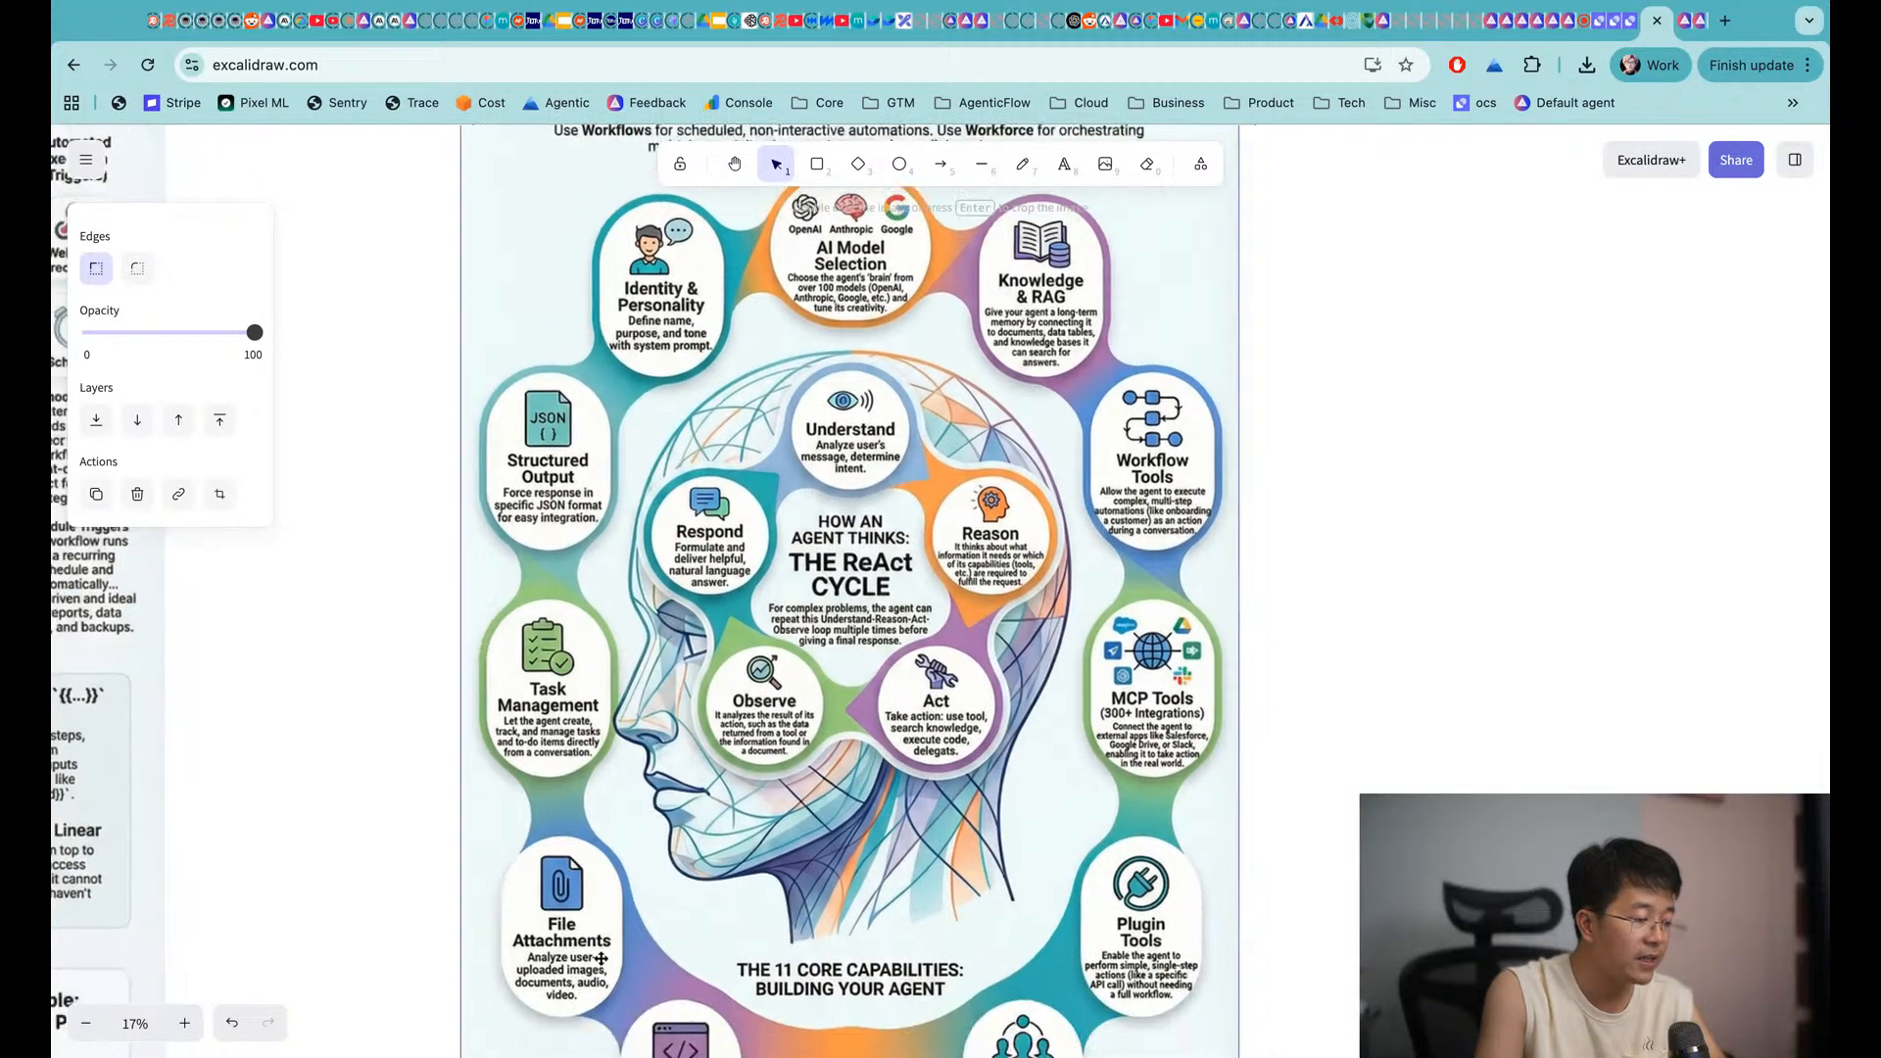
pyautogui.scroll(-2, 632, 1015)
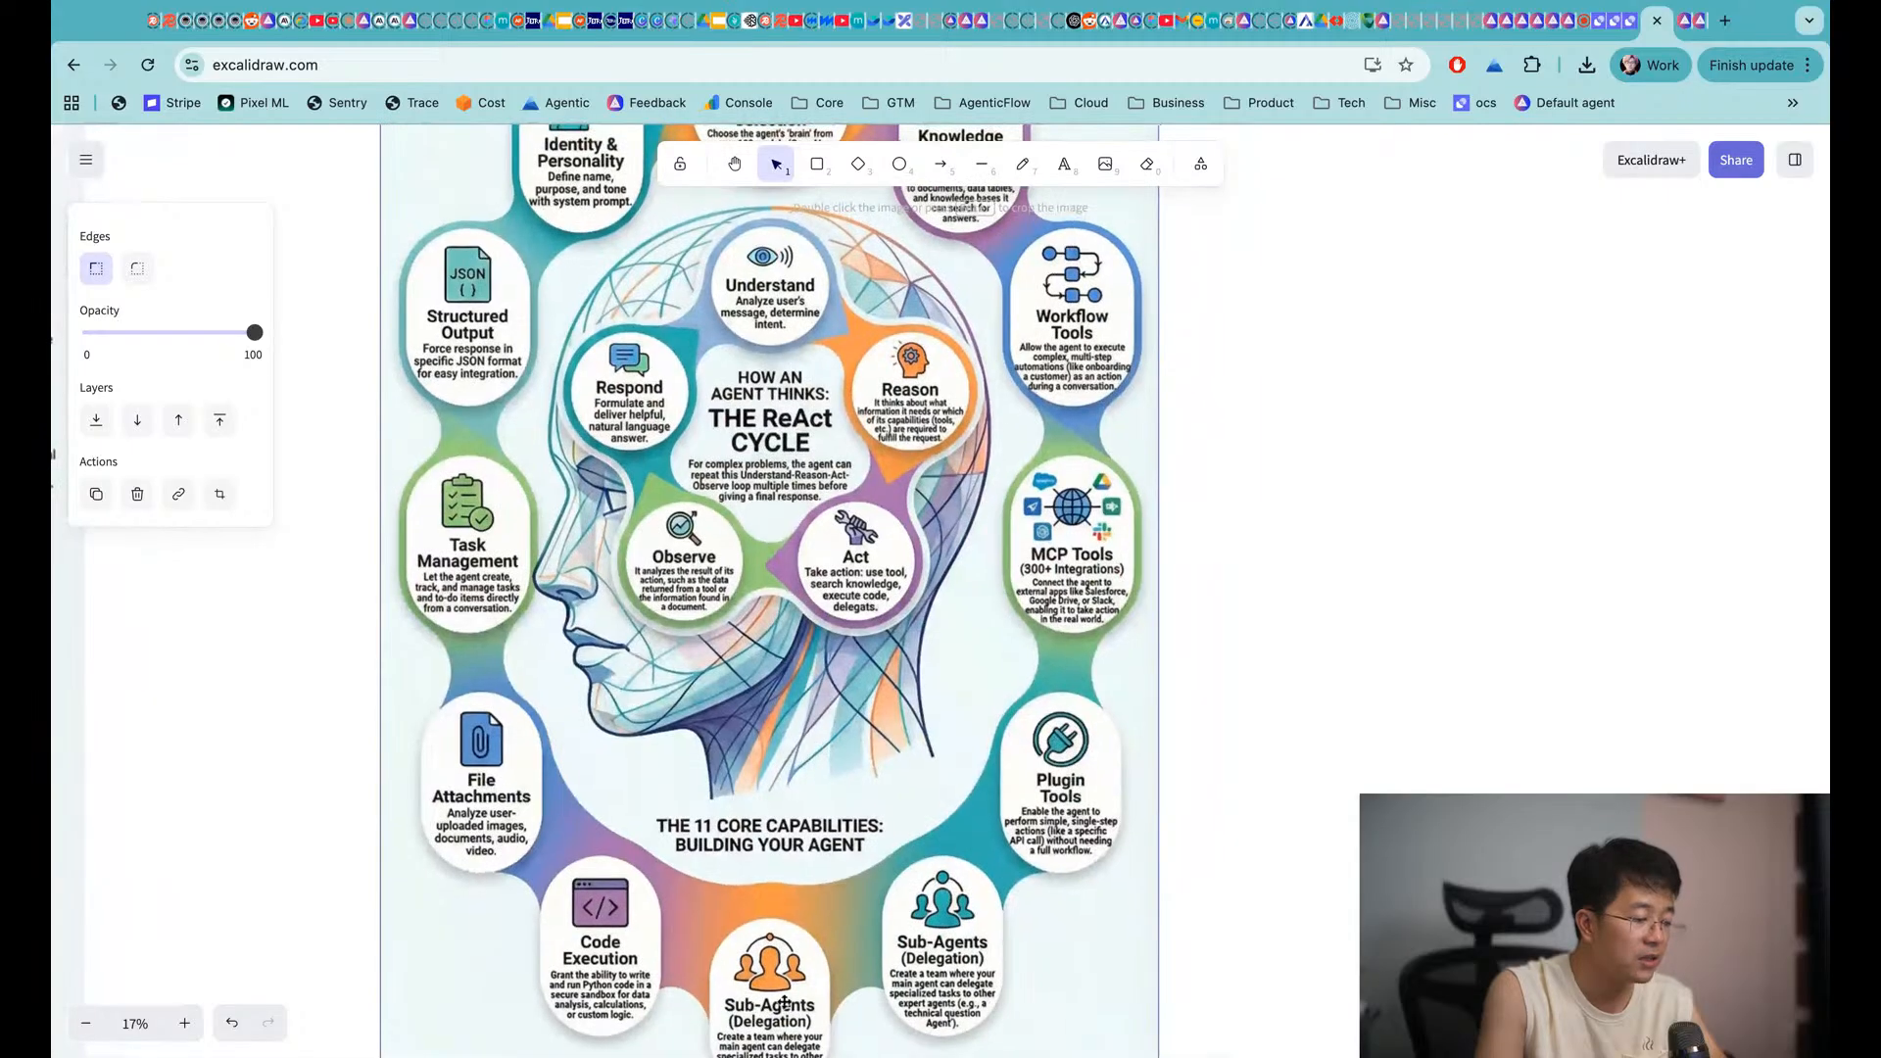
pyautogui.scroll(2, 978, 921)
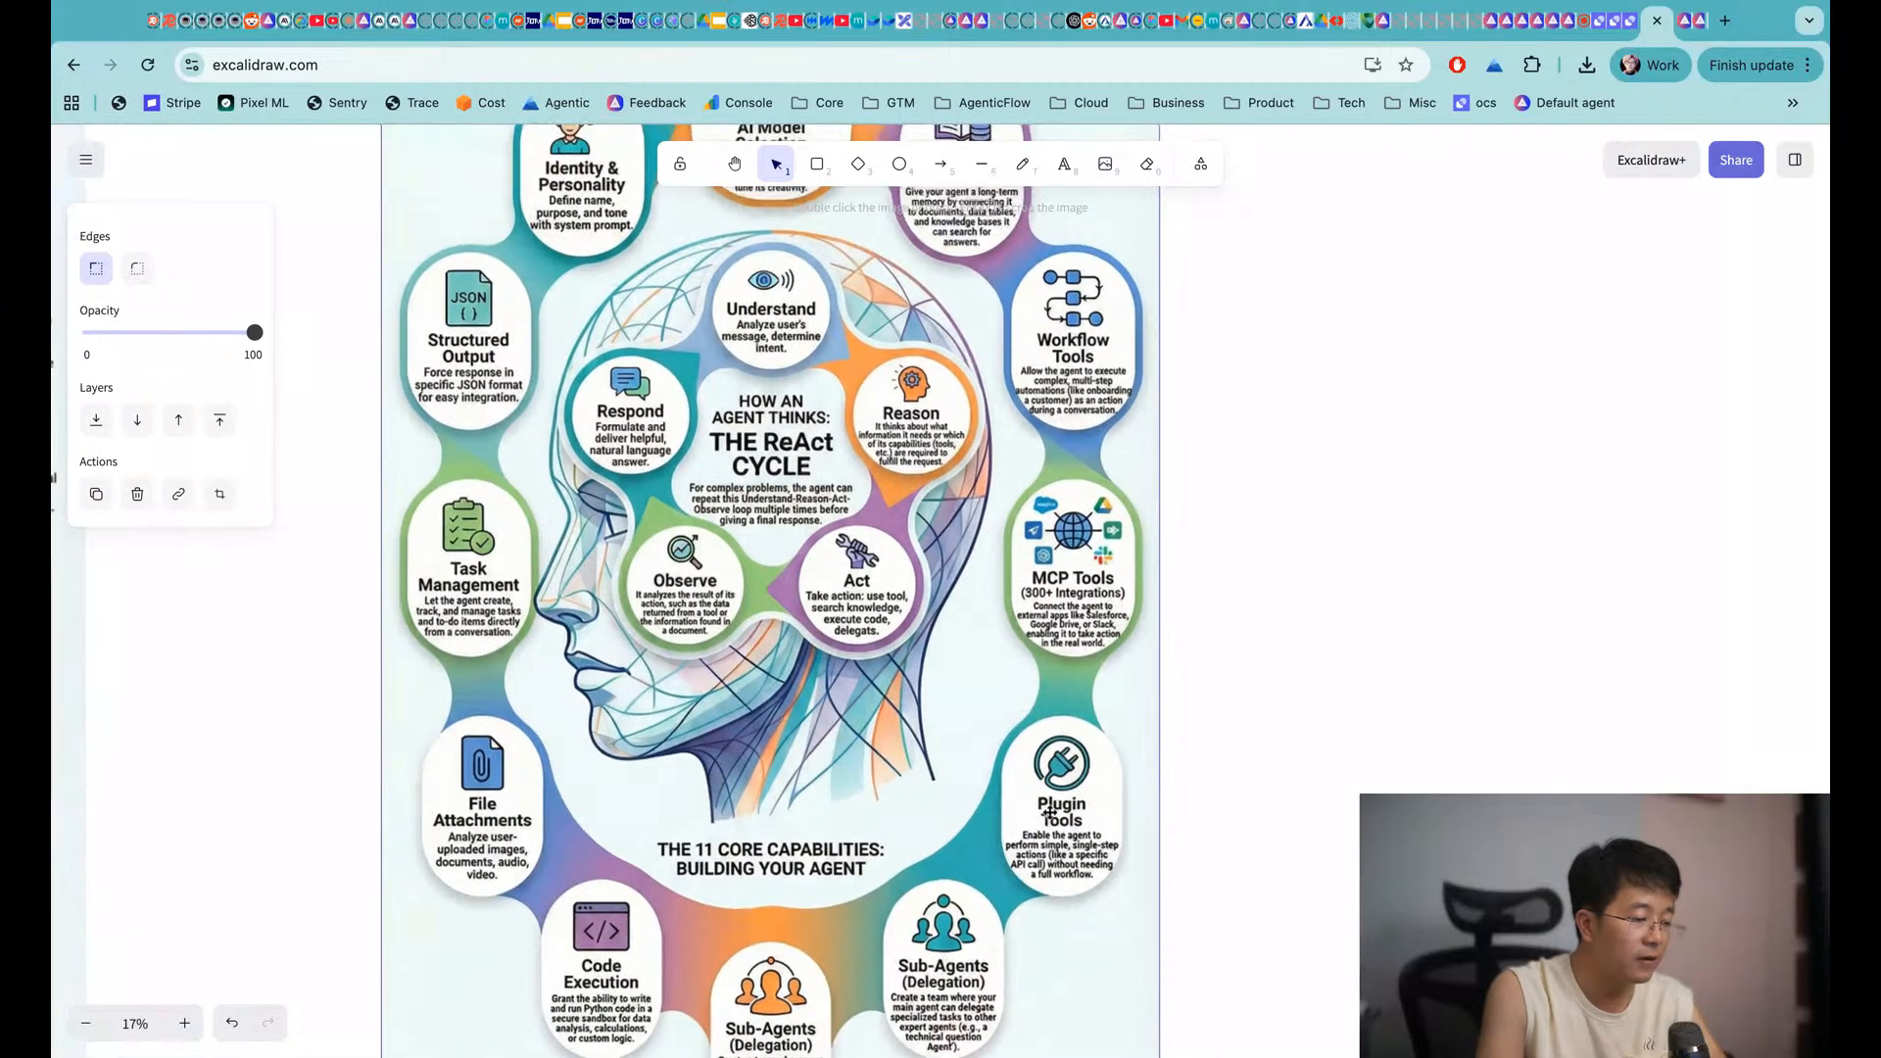
pyautogui.scroll(2, 1046, 809)
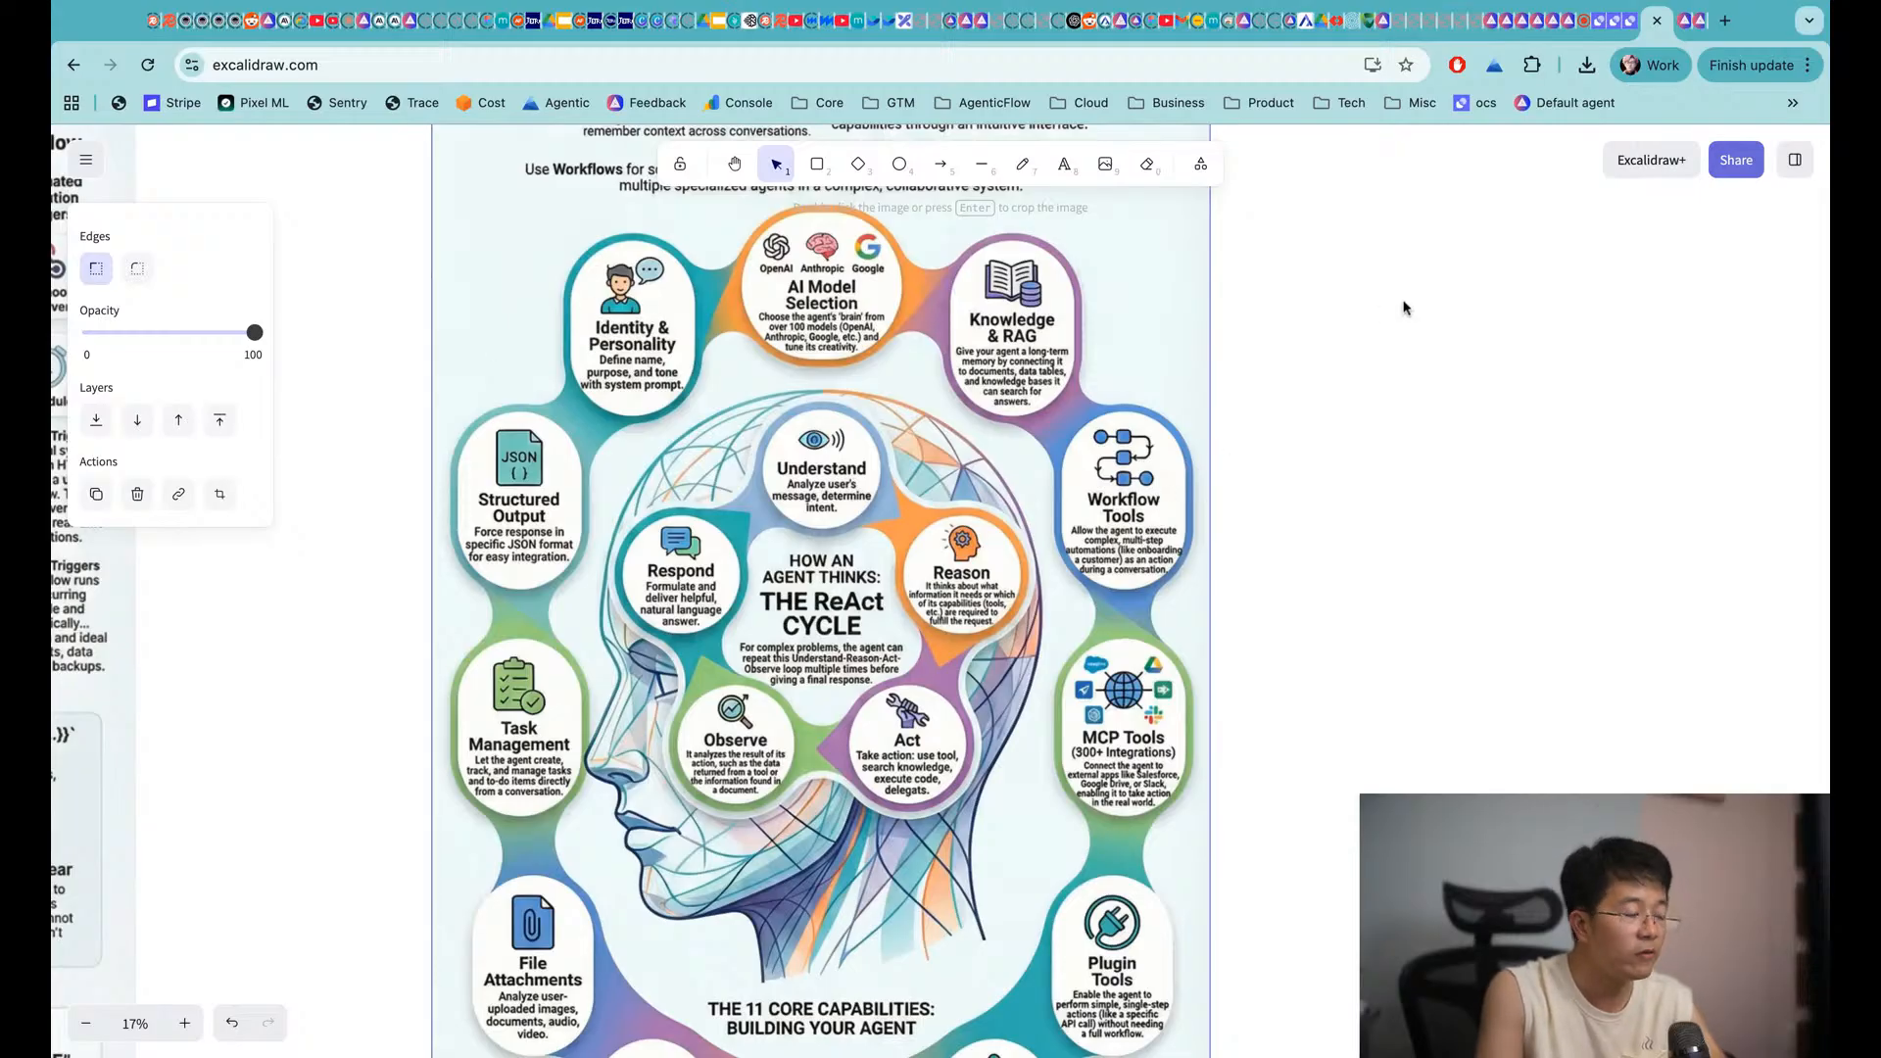
# Back in AgenticFlow, collapse Skills and expand the empty Workflows section
pyautogui.click(1700, 25)
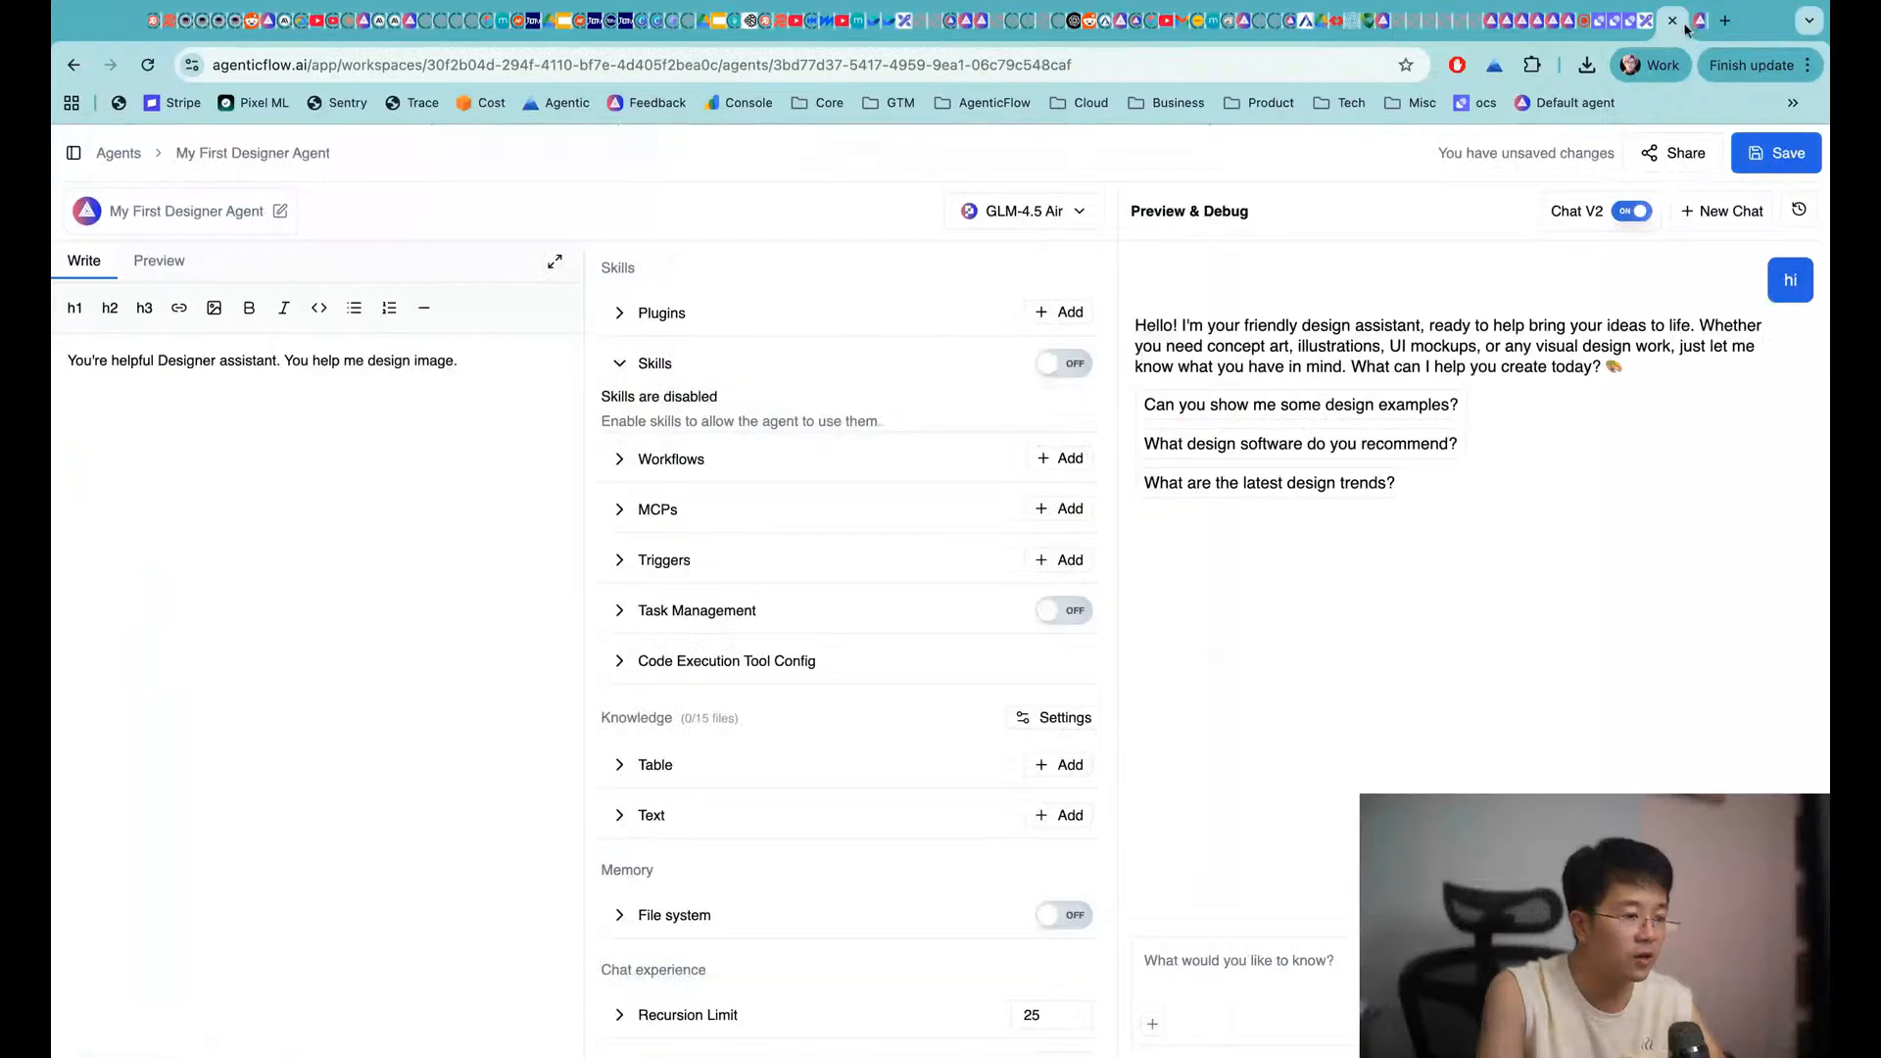
pyautogui.click(632, 378)
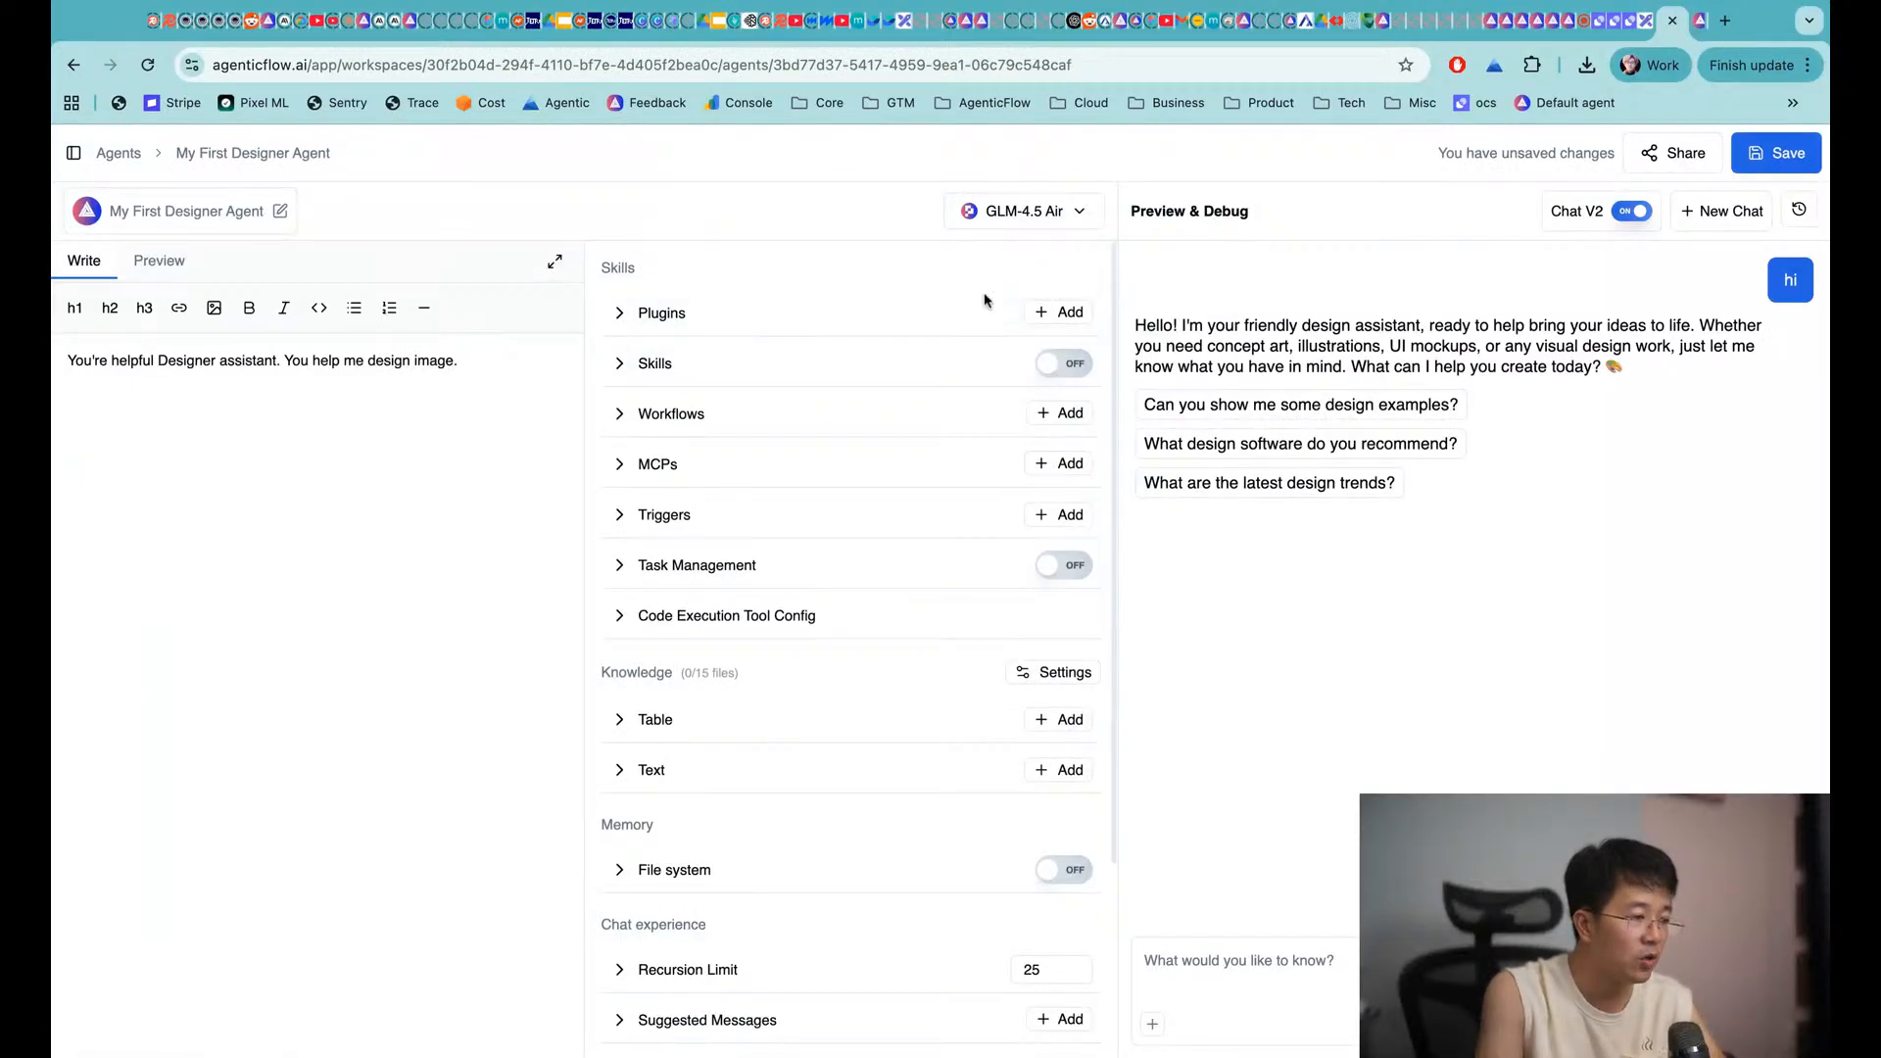
pyautogui.click(654, 419)
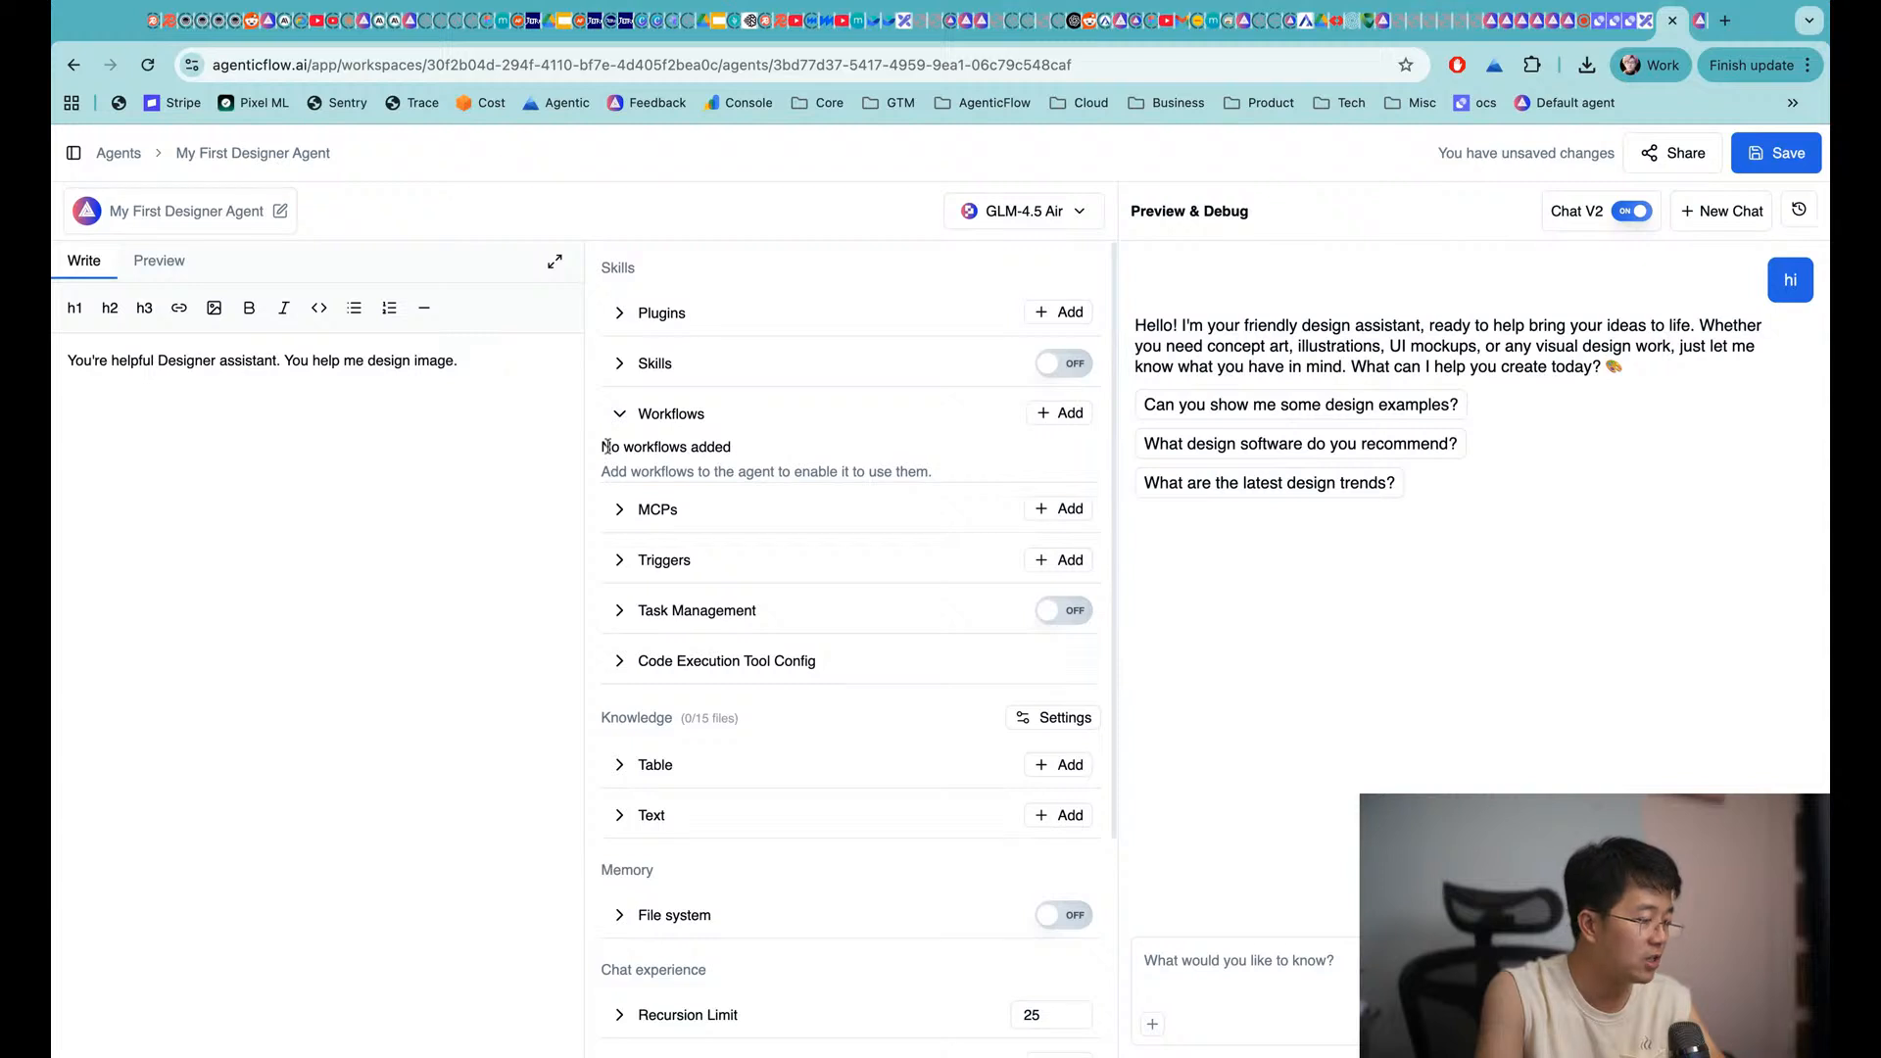
# Ask 'hey can you generate image of cat for me ?' and see the agent decline
pyautogui.click(1245, 965)
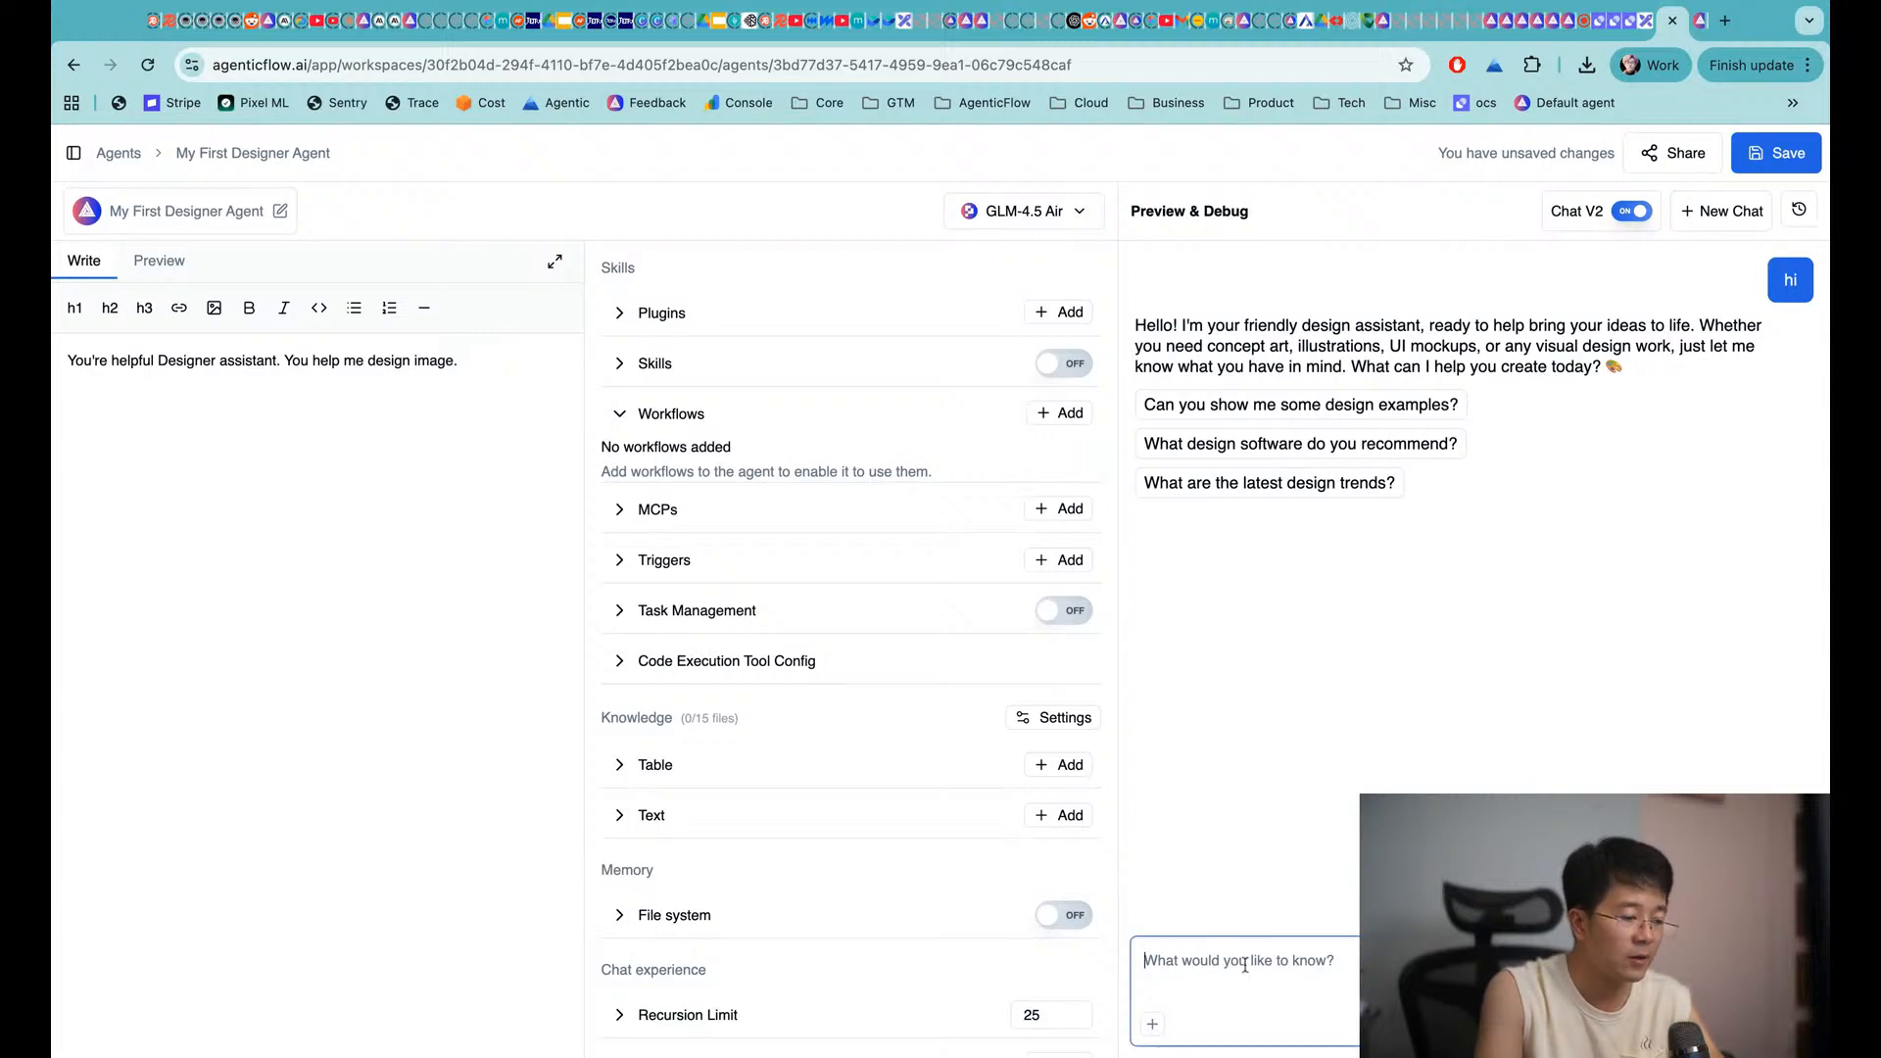
pyautogui.write('hey can ')
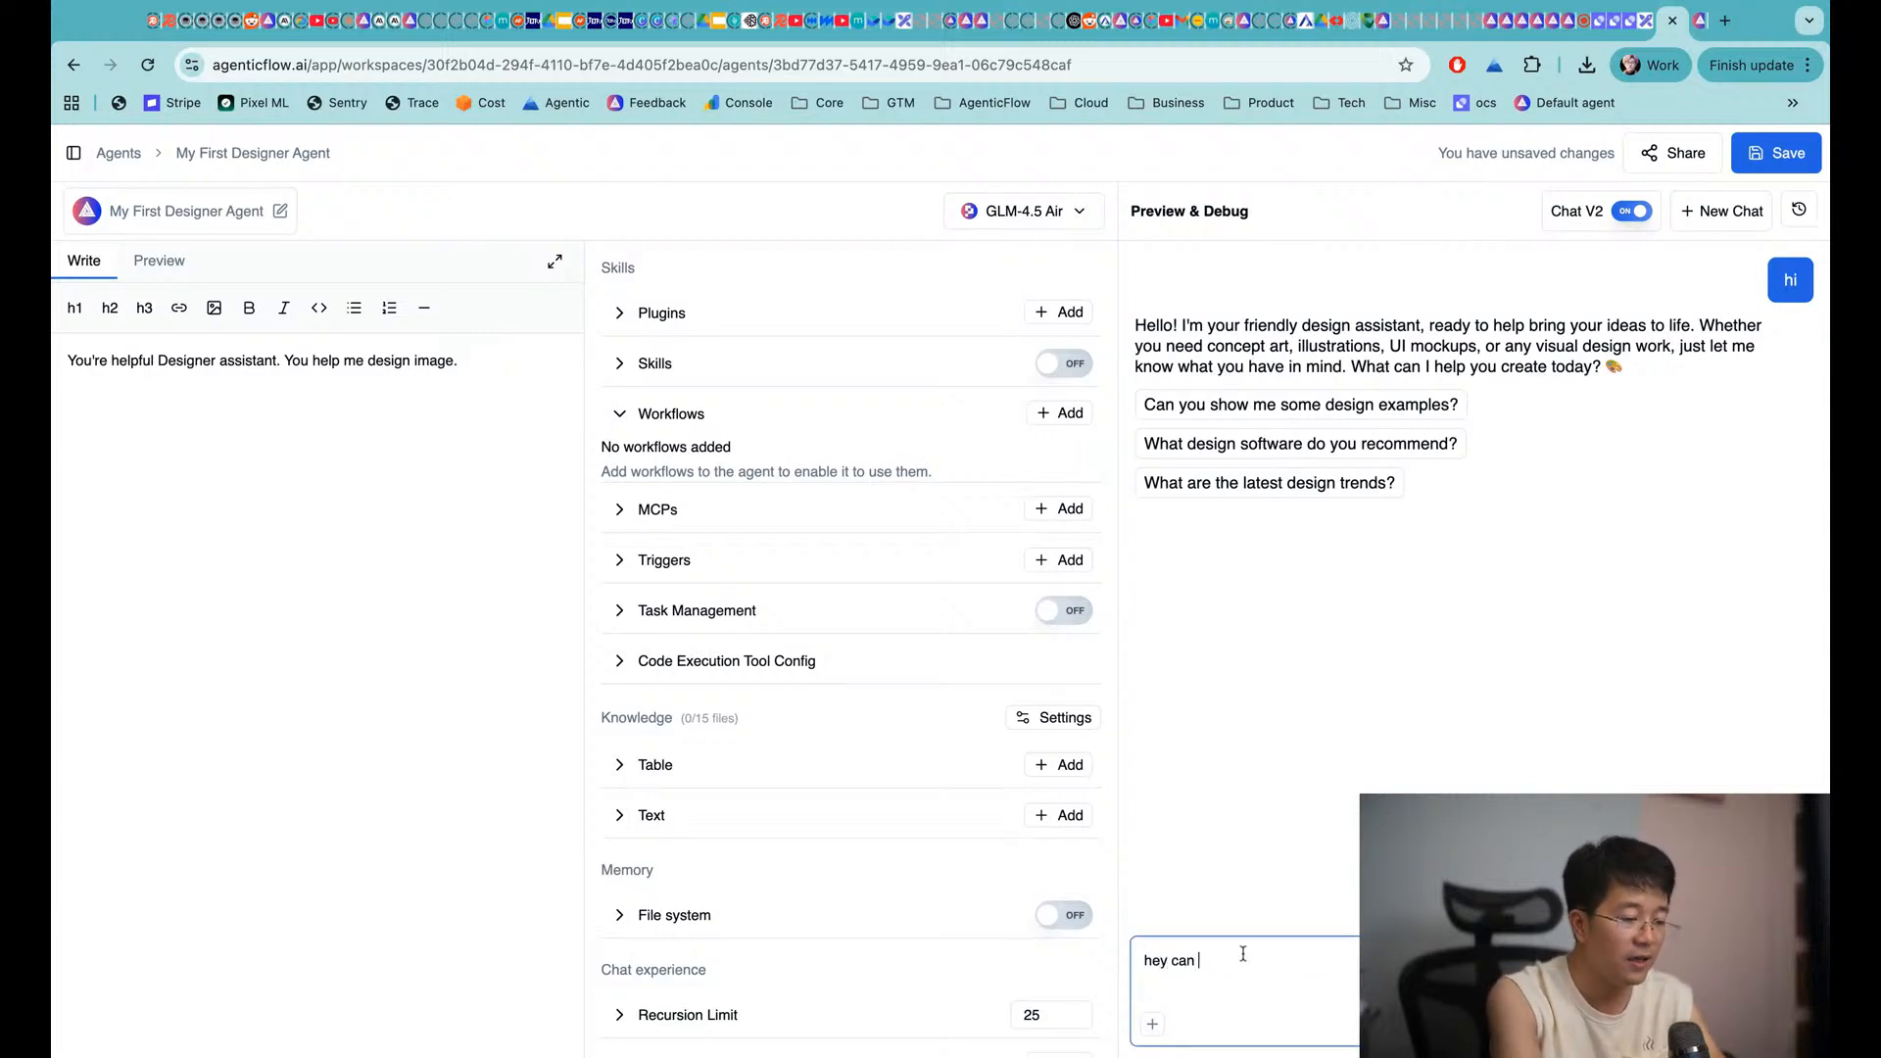
pyautogui.write('you generate i')
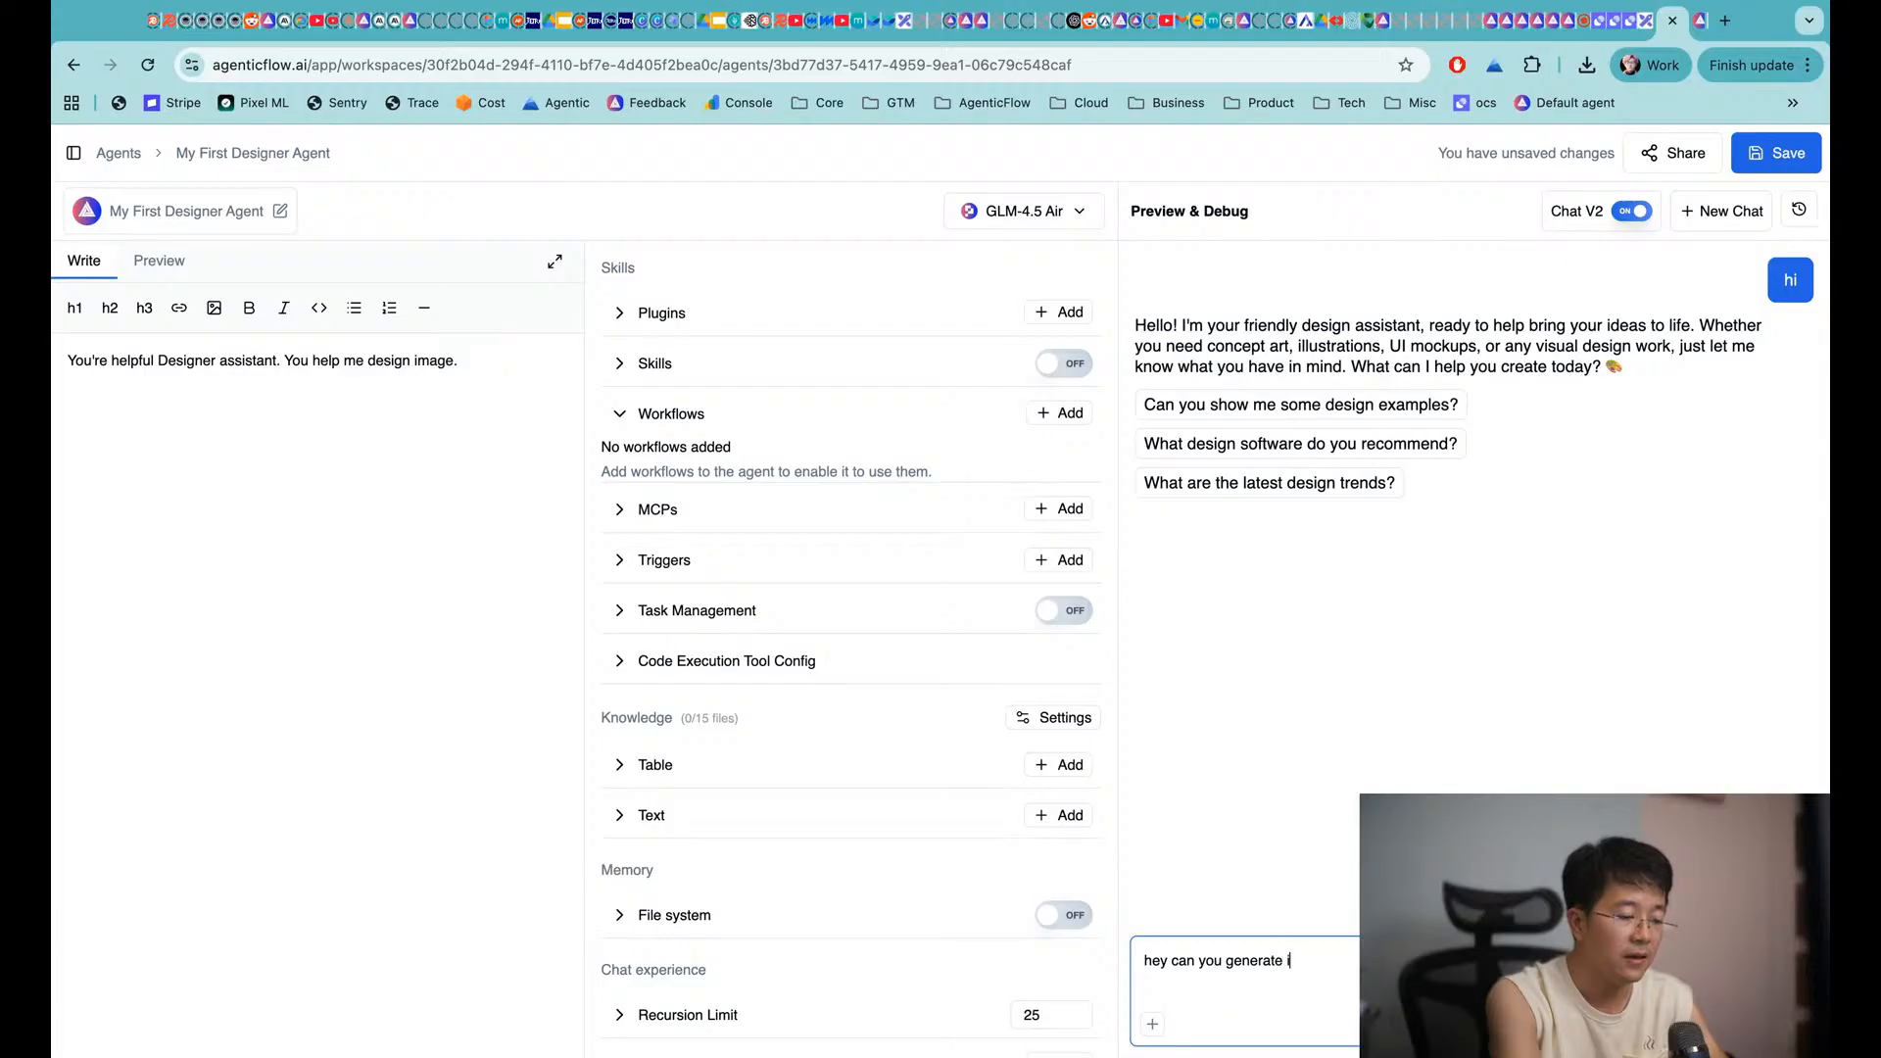
pyautogui.write('mage of ca')
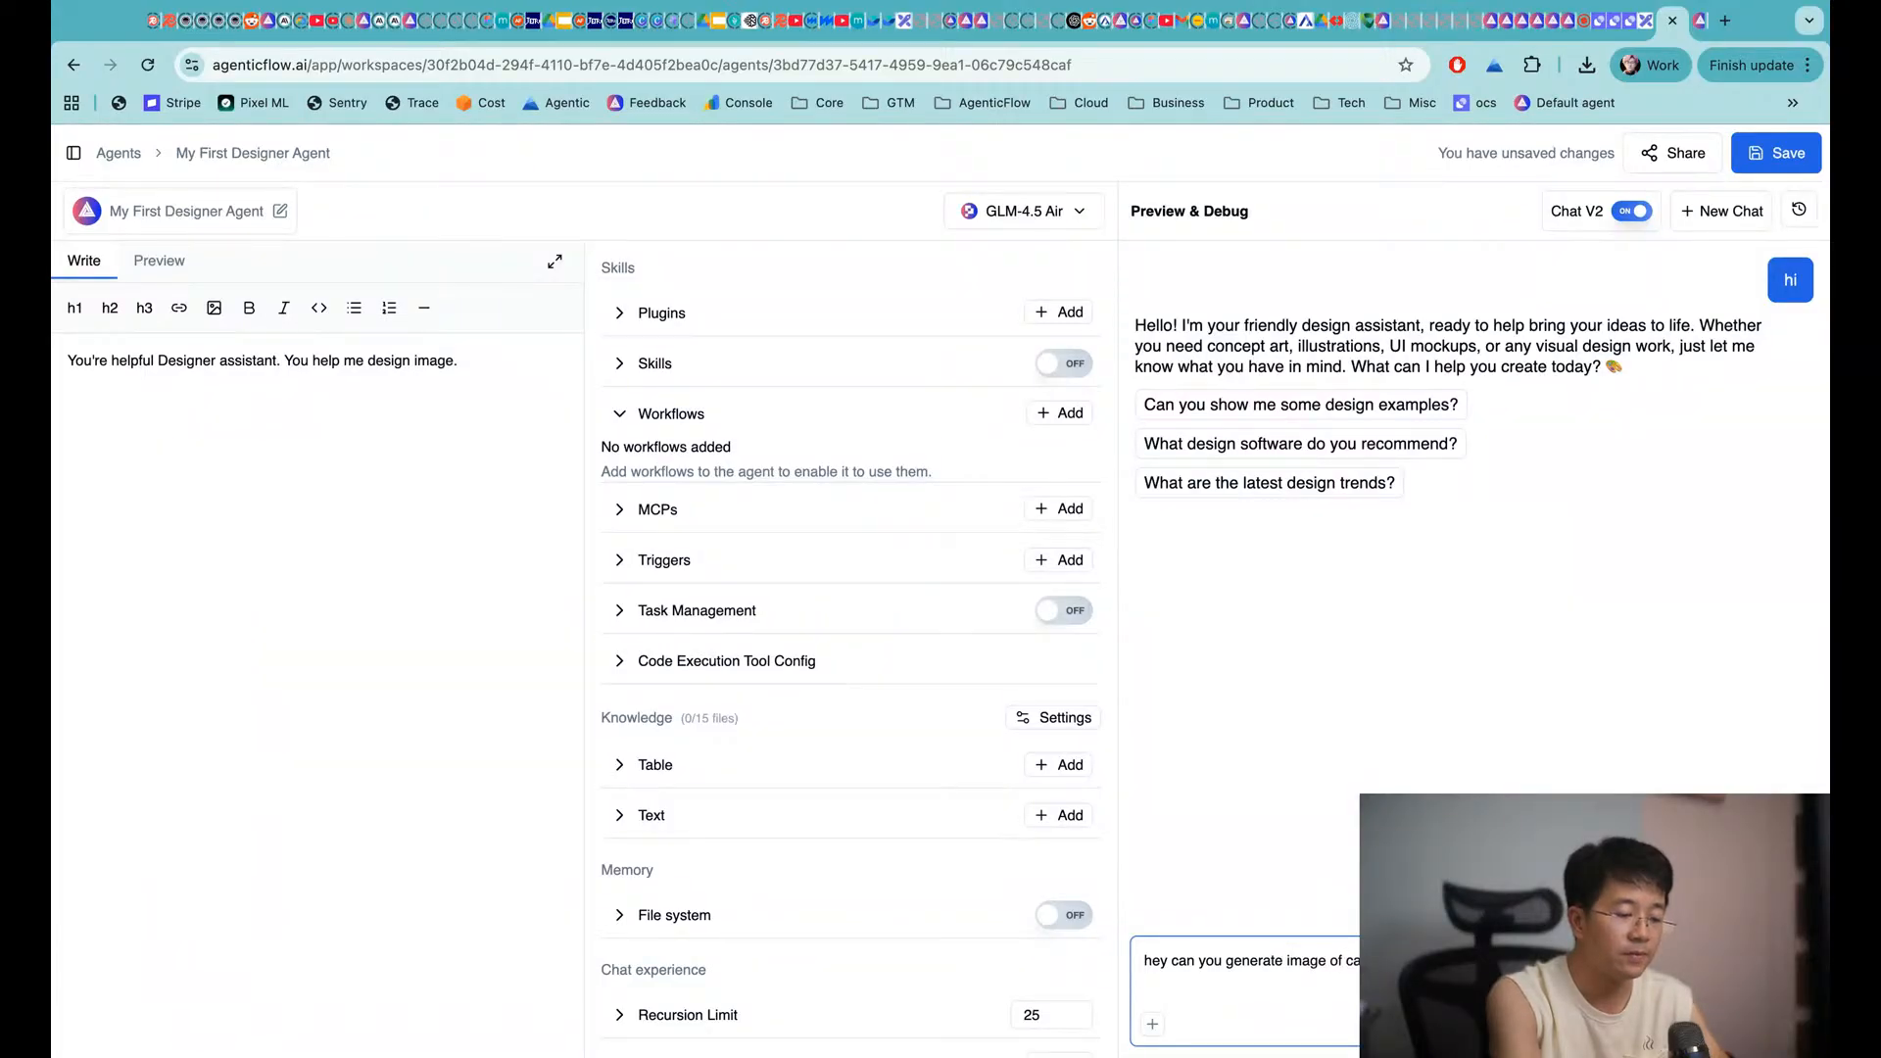
pyautogui.write('t for me ?')
pyautogui.press('Return')
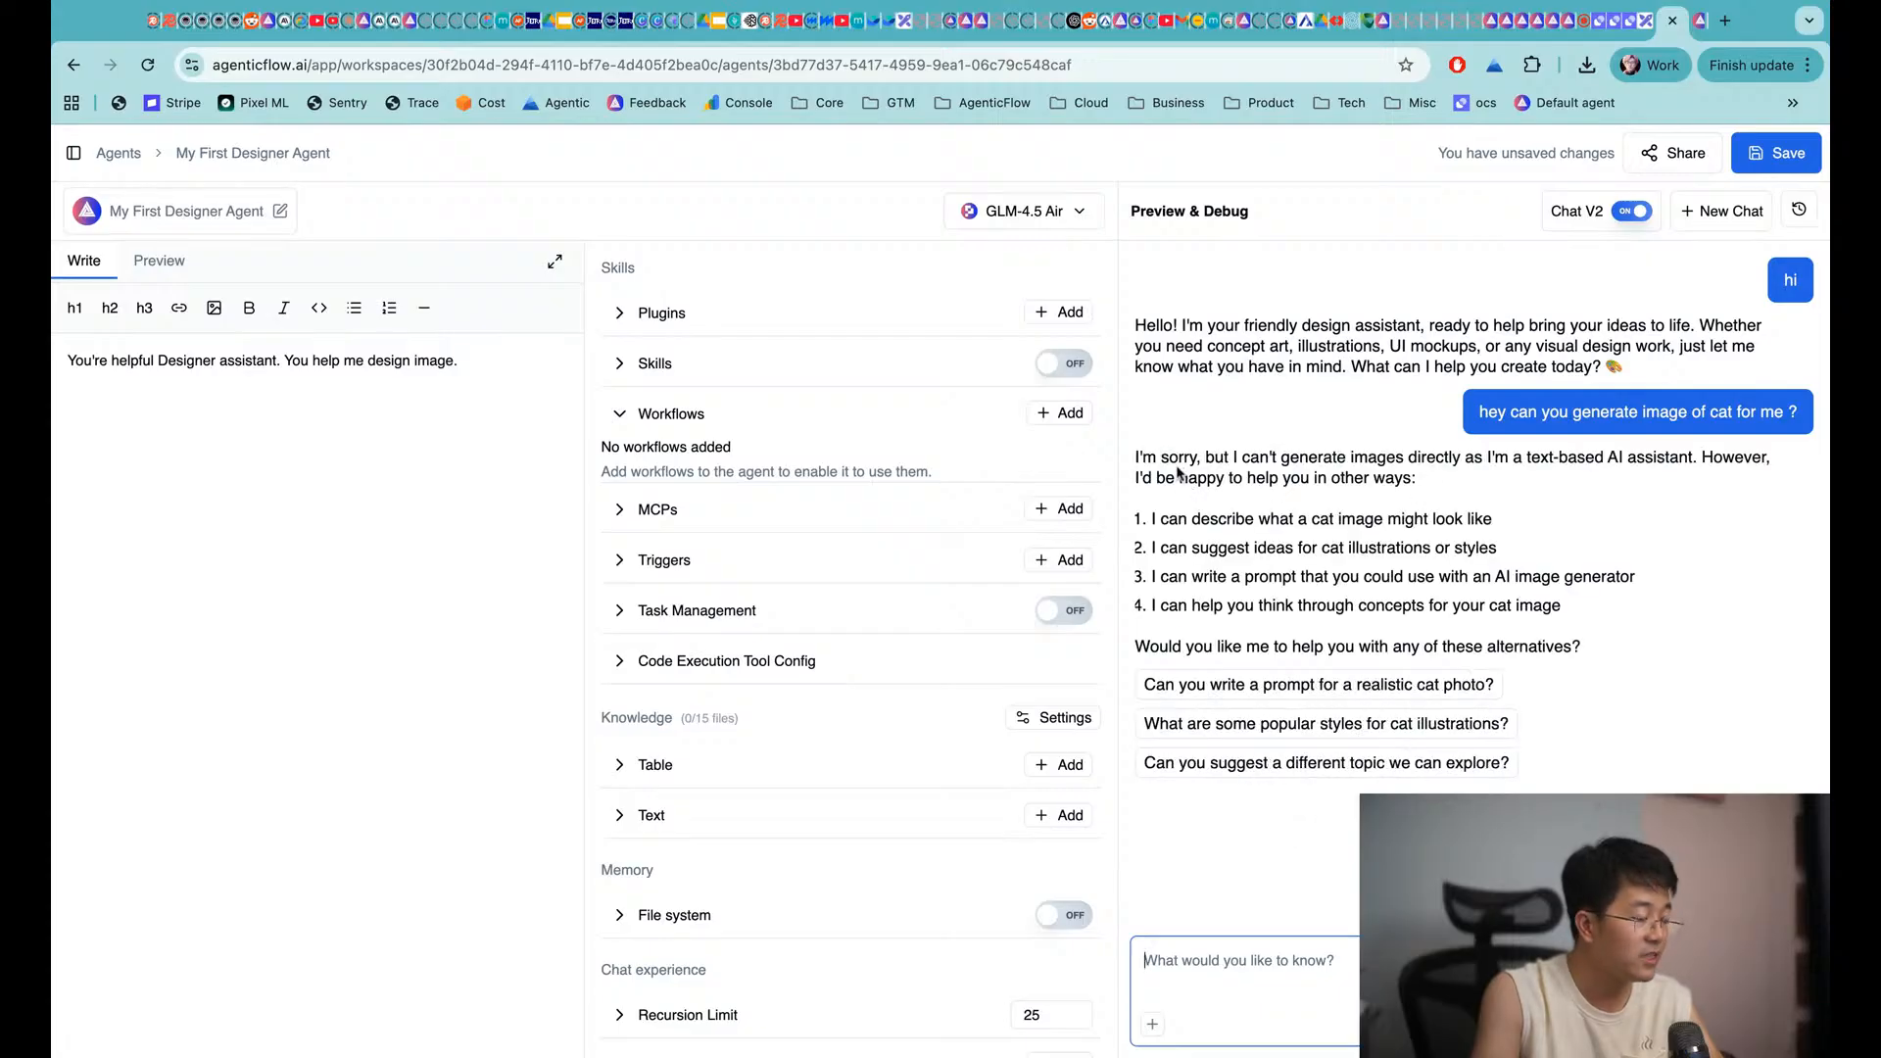
pyautogui.moveTo(1212, 456); pyautogui.dragTo(1596, 457)
pyautogui.click(1616, 477)
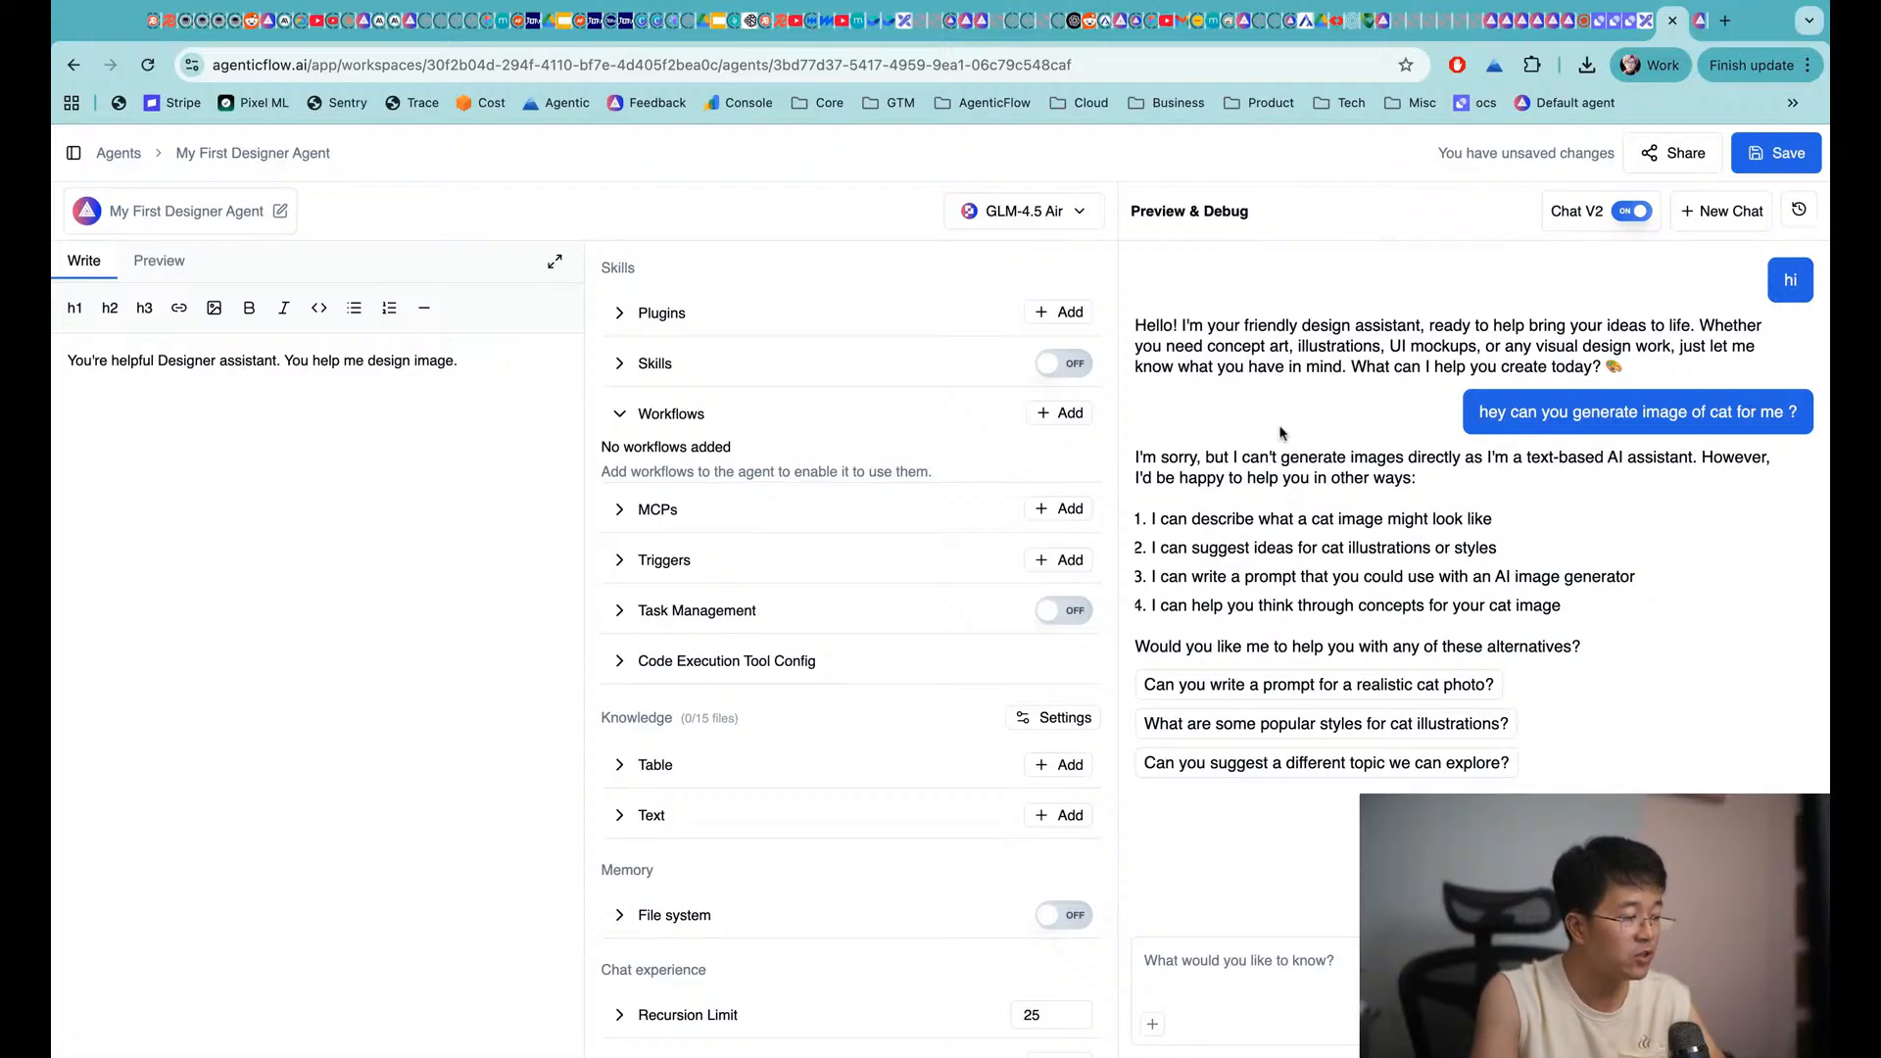
# Attach the 'generate image from a user provided prompt' workflow to the agent and save
pyautogui.click(1053, 416)
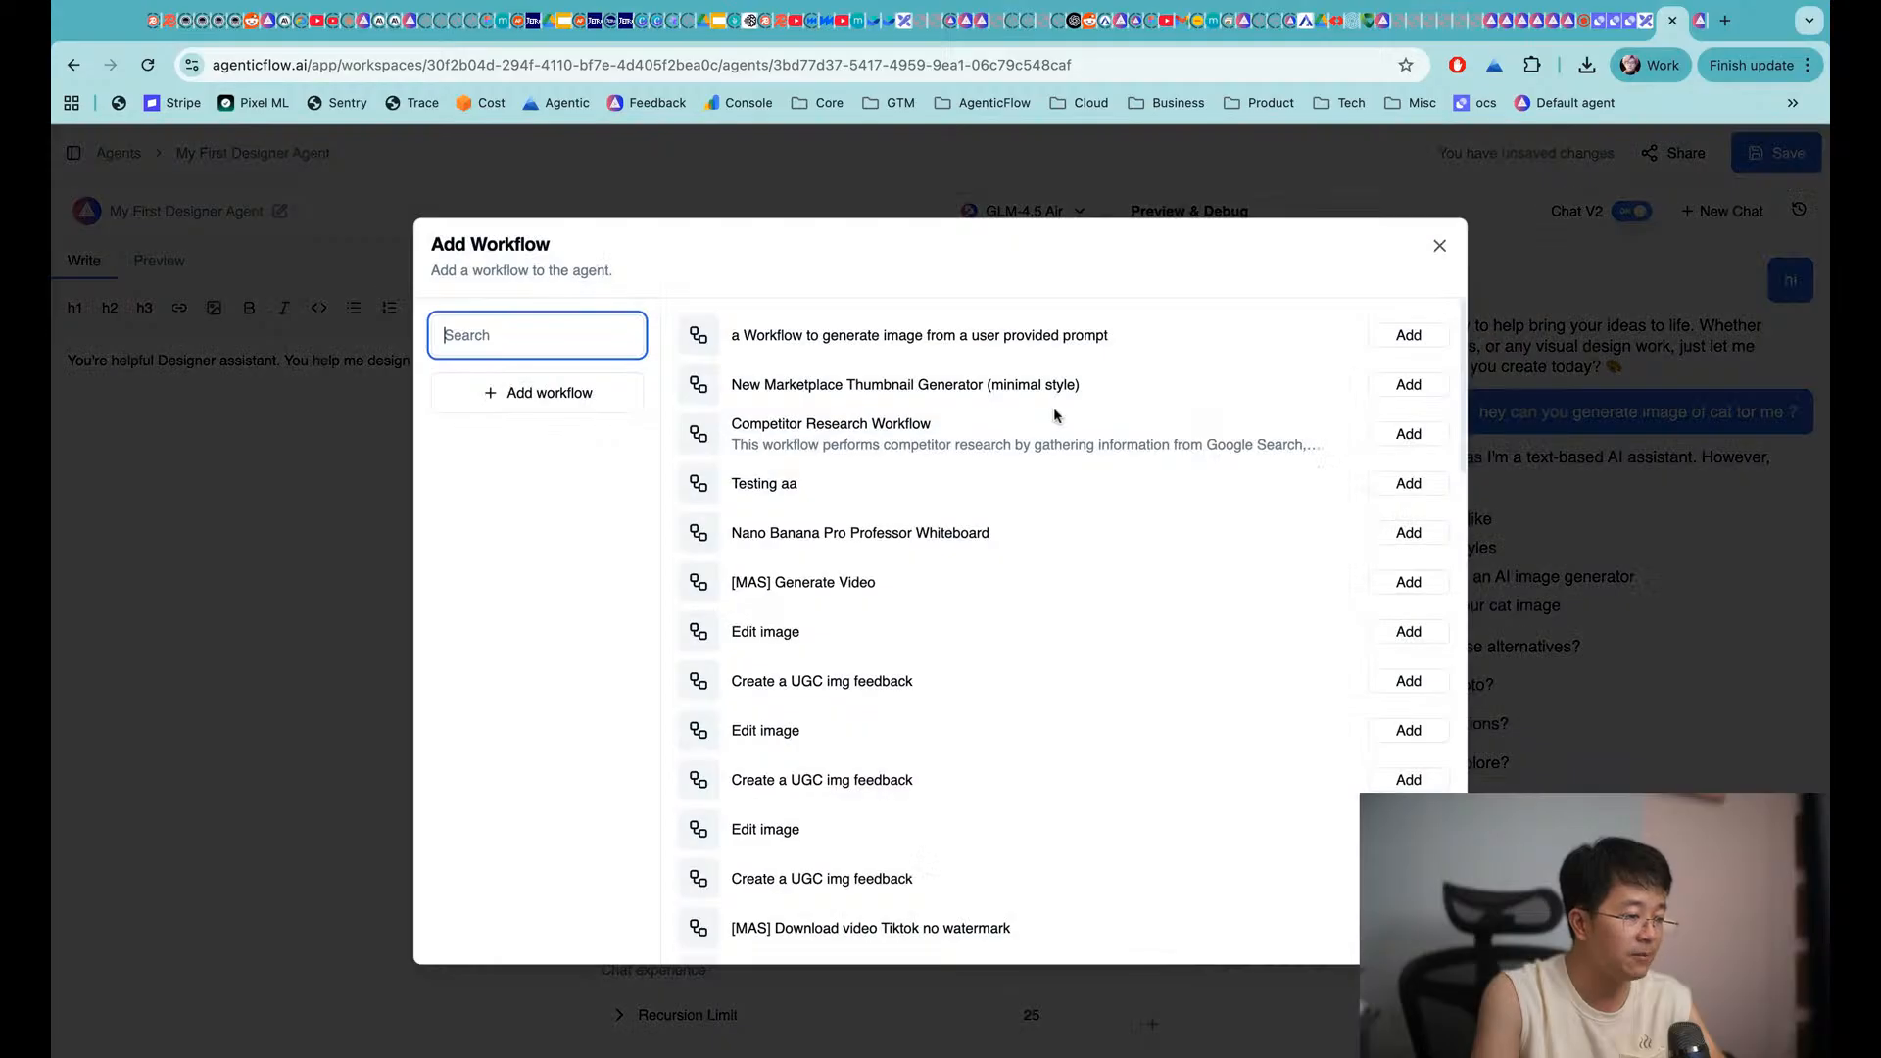
pyautogui.moveTo(735, 334); pyautogui.dragTo(997, 335)
pyautogui.click(1040, 338)
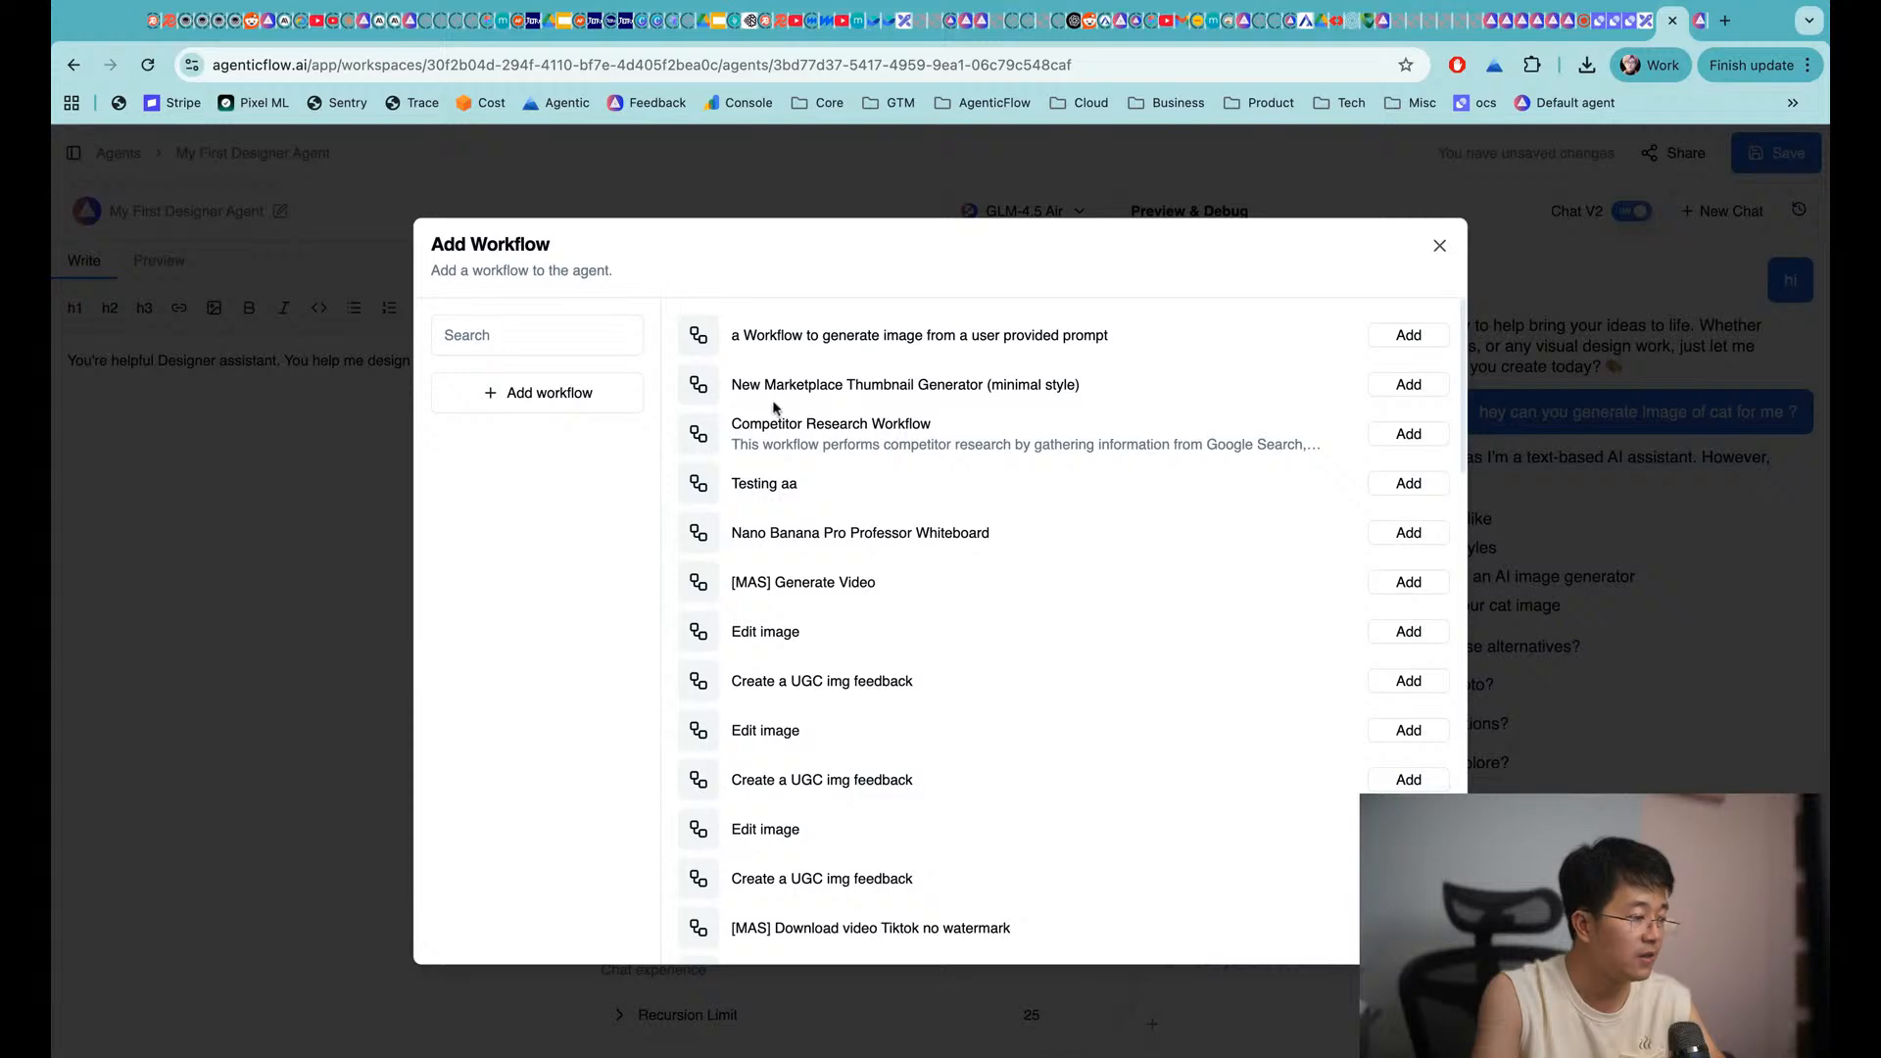
pyautogui.click(1384, 335)
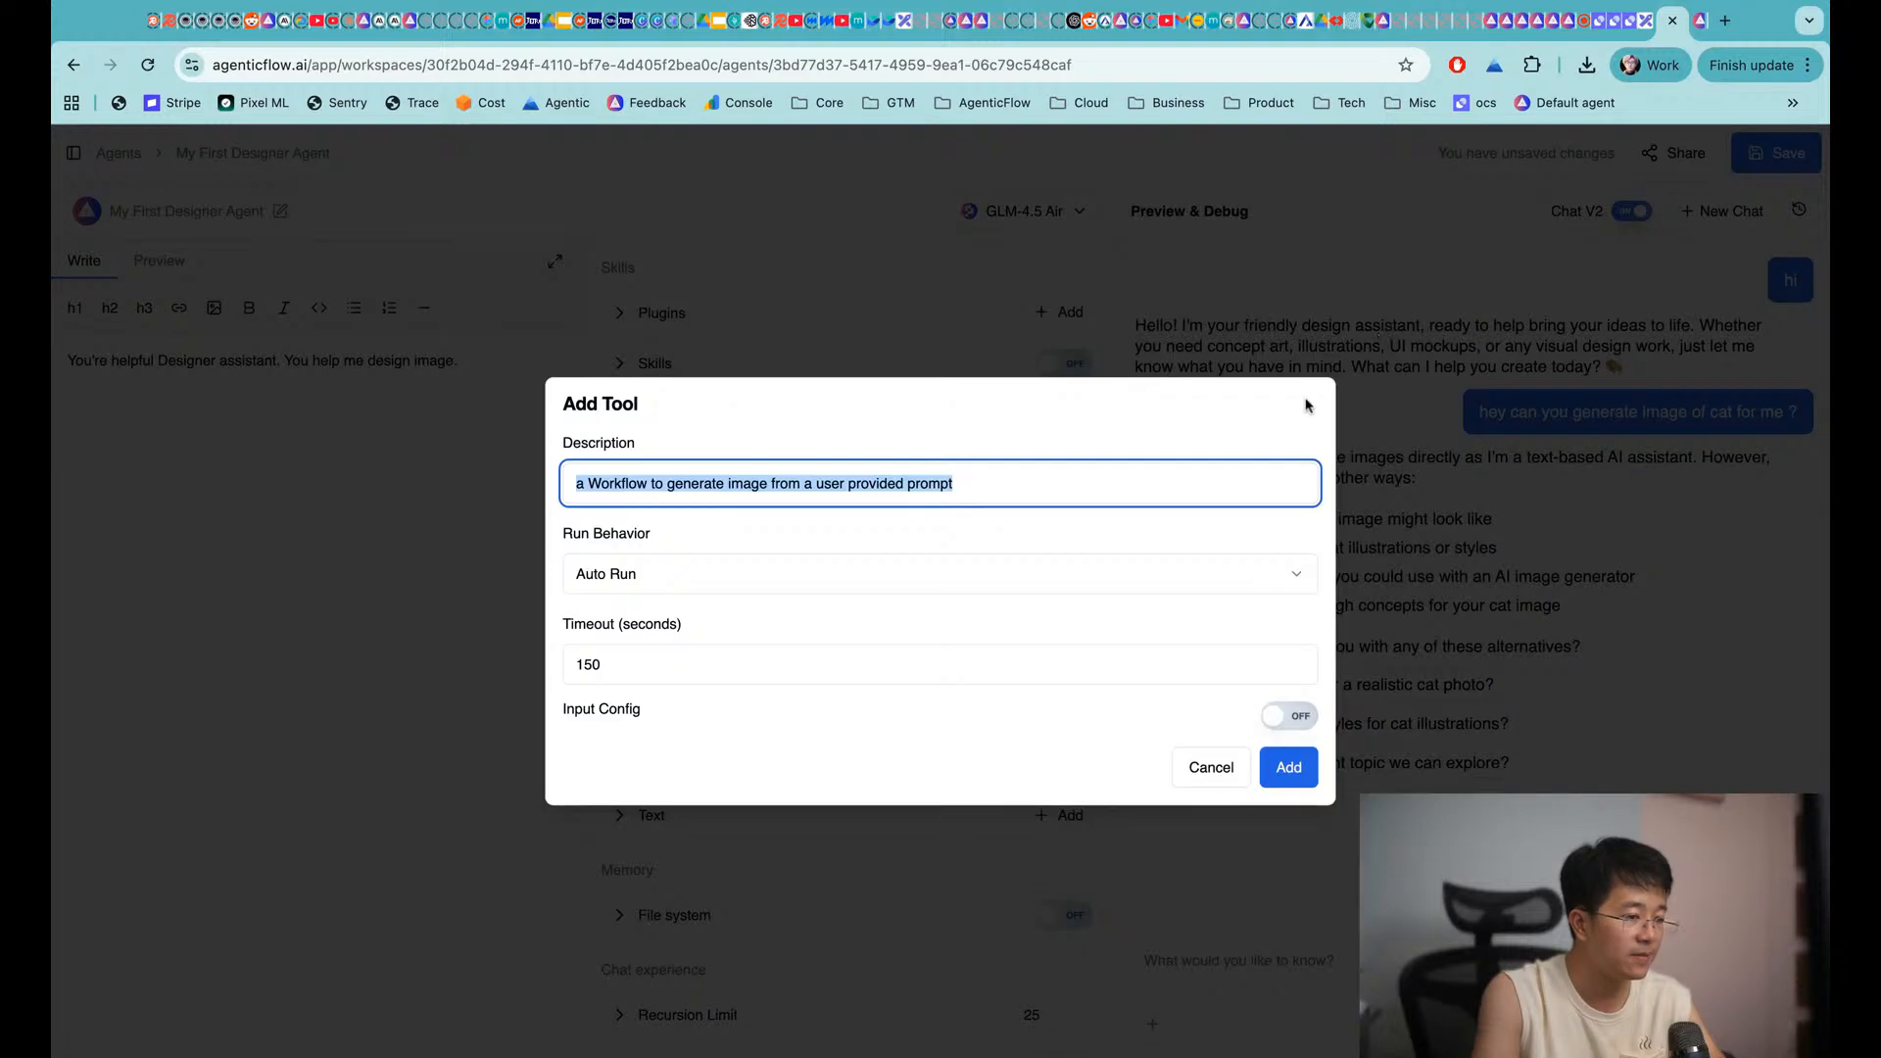
pyautogui.click(1270, 767)
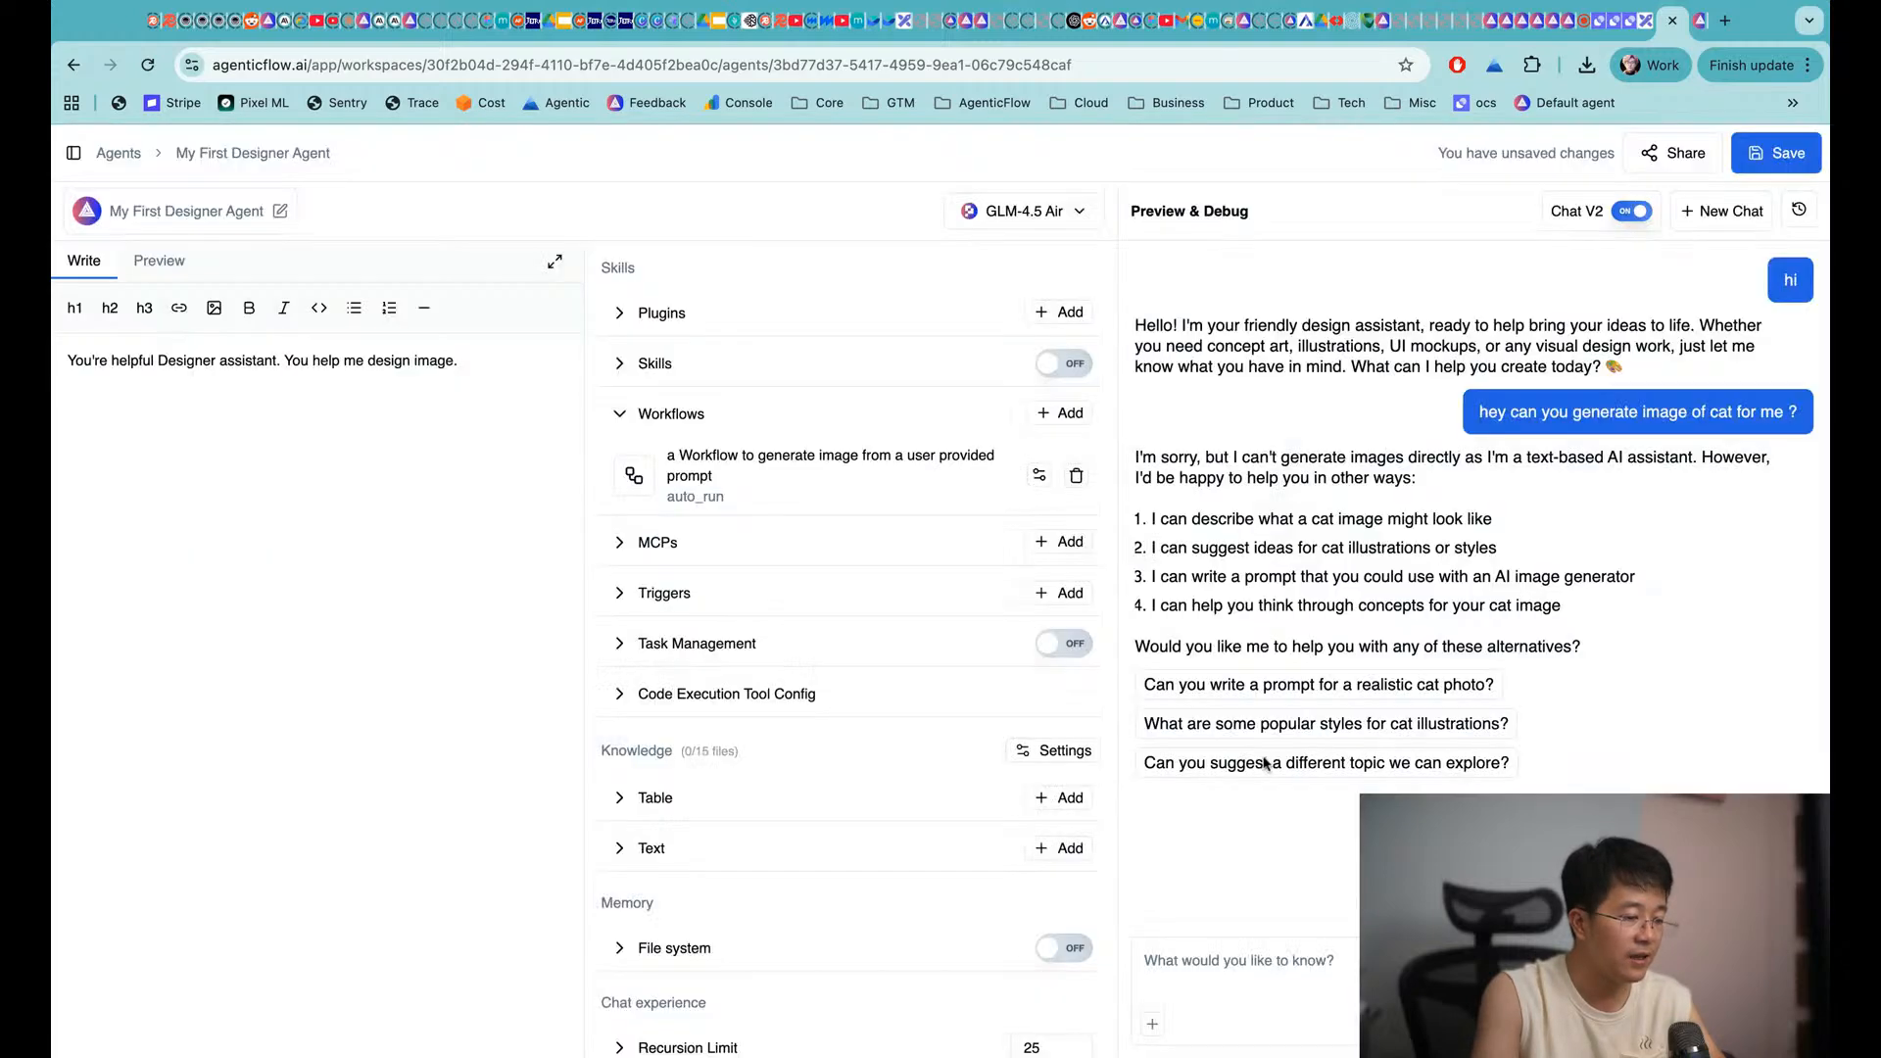
pyautogui.click(1764, 154)
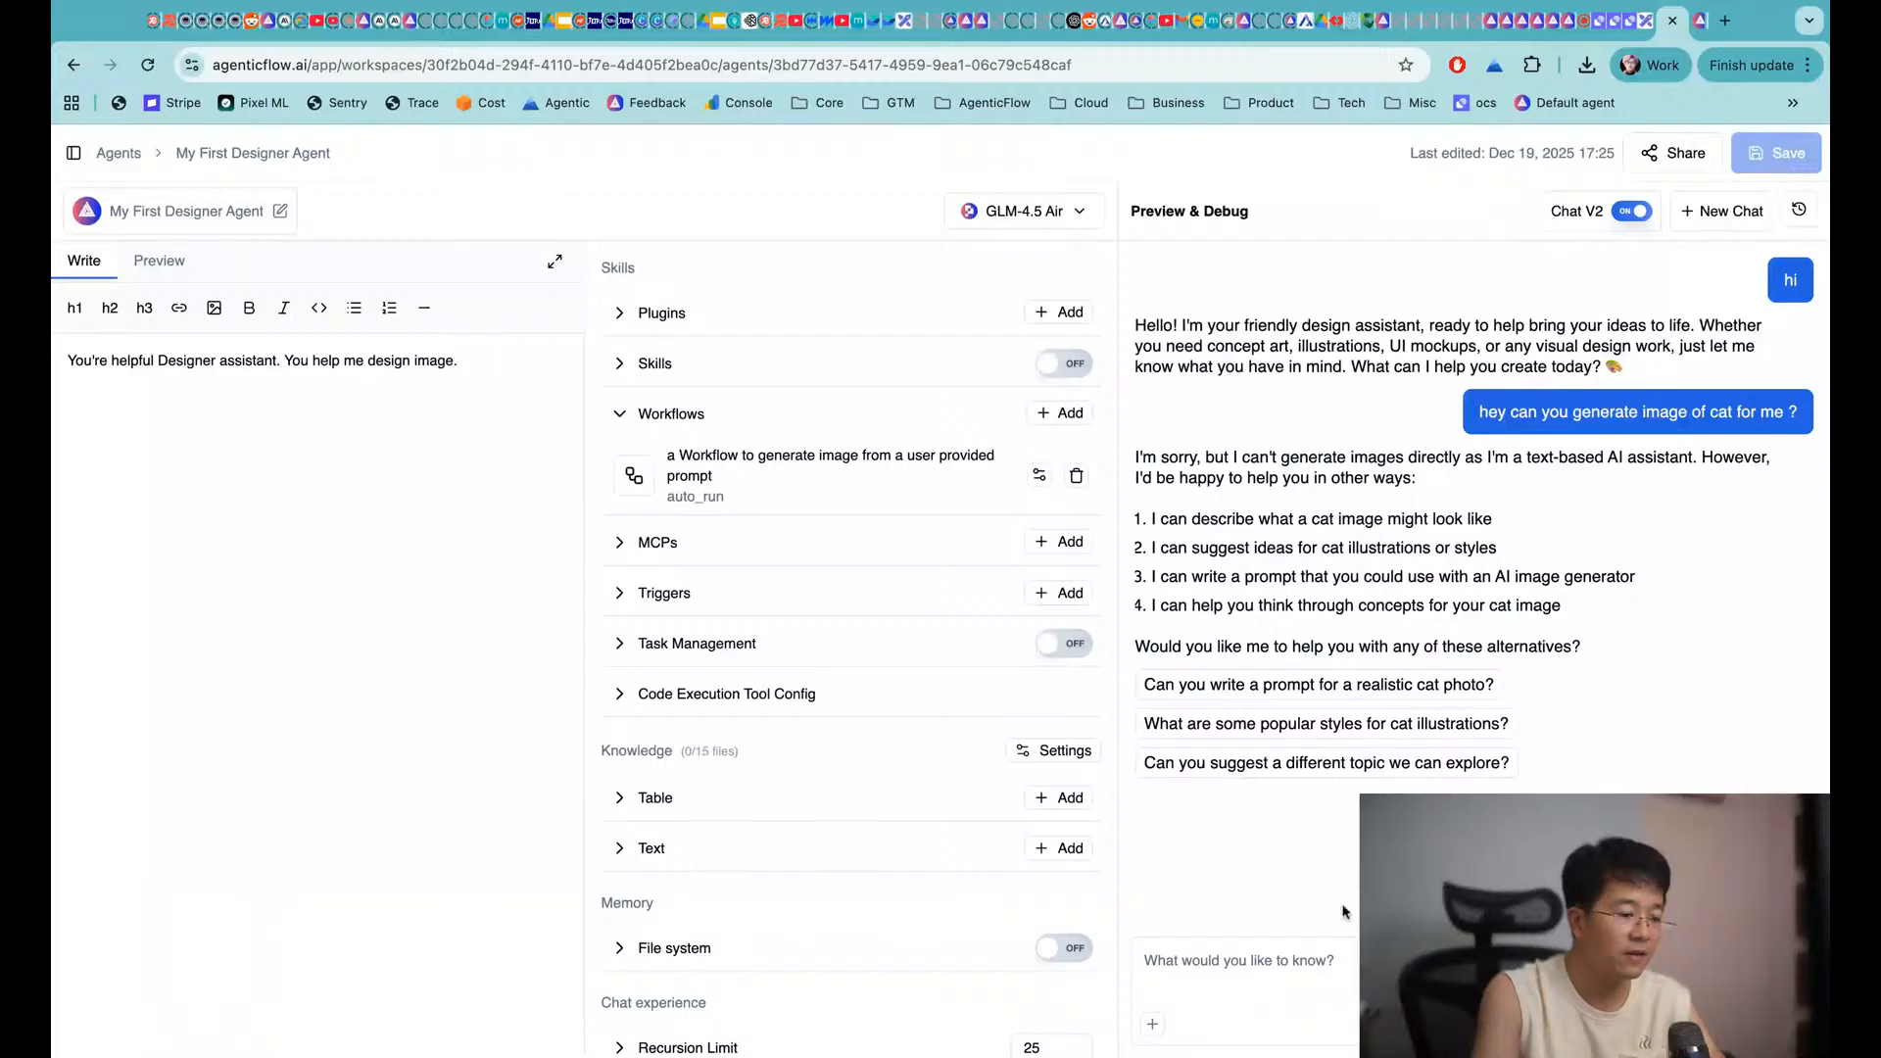
# Send 'try again ?' so the agent runs the image workflow and returns a cat image
pyautogui.click(1260, 970)
pyautogui.write('try again ?')
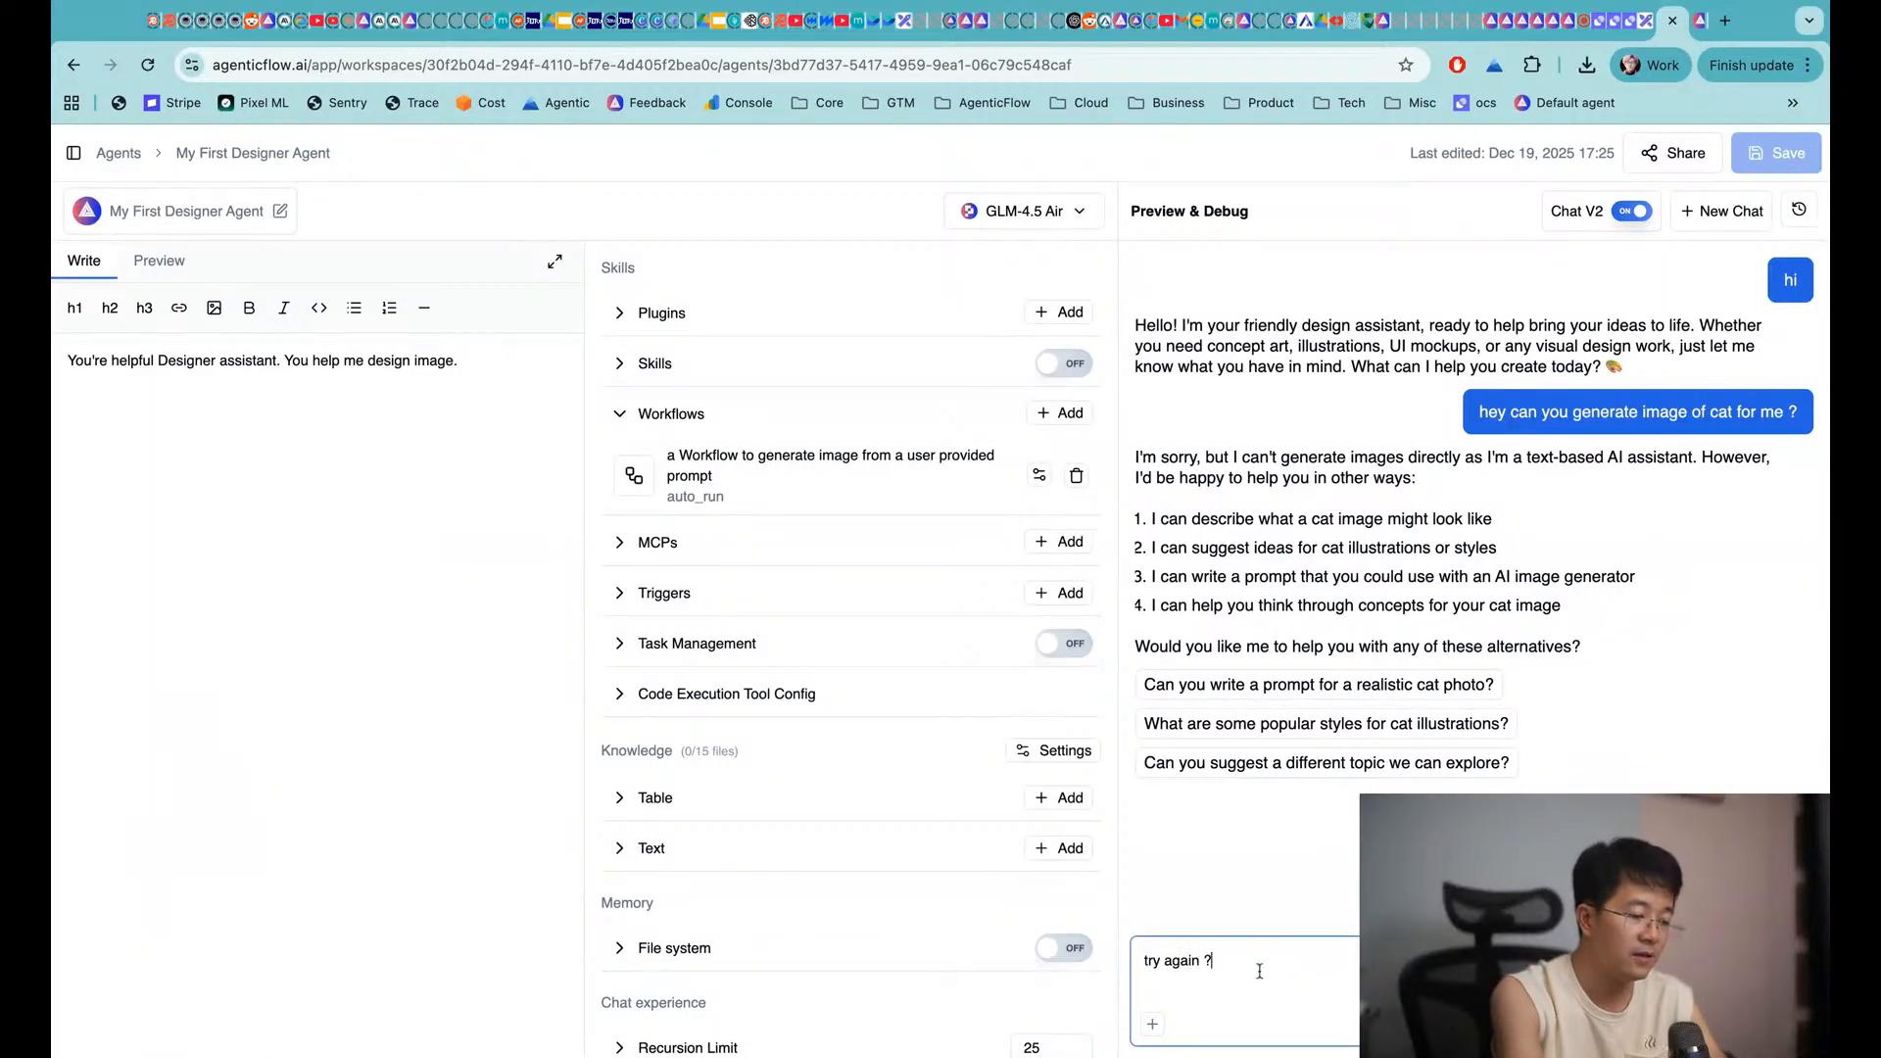
pyautogui.press('Return')
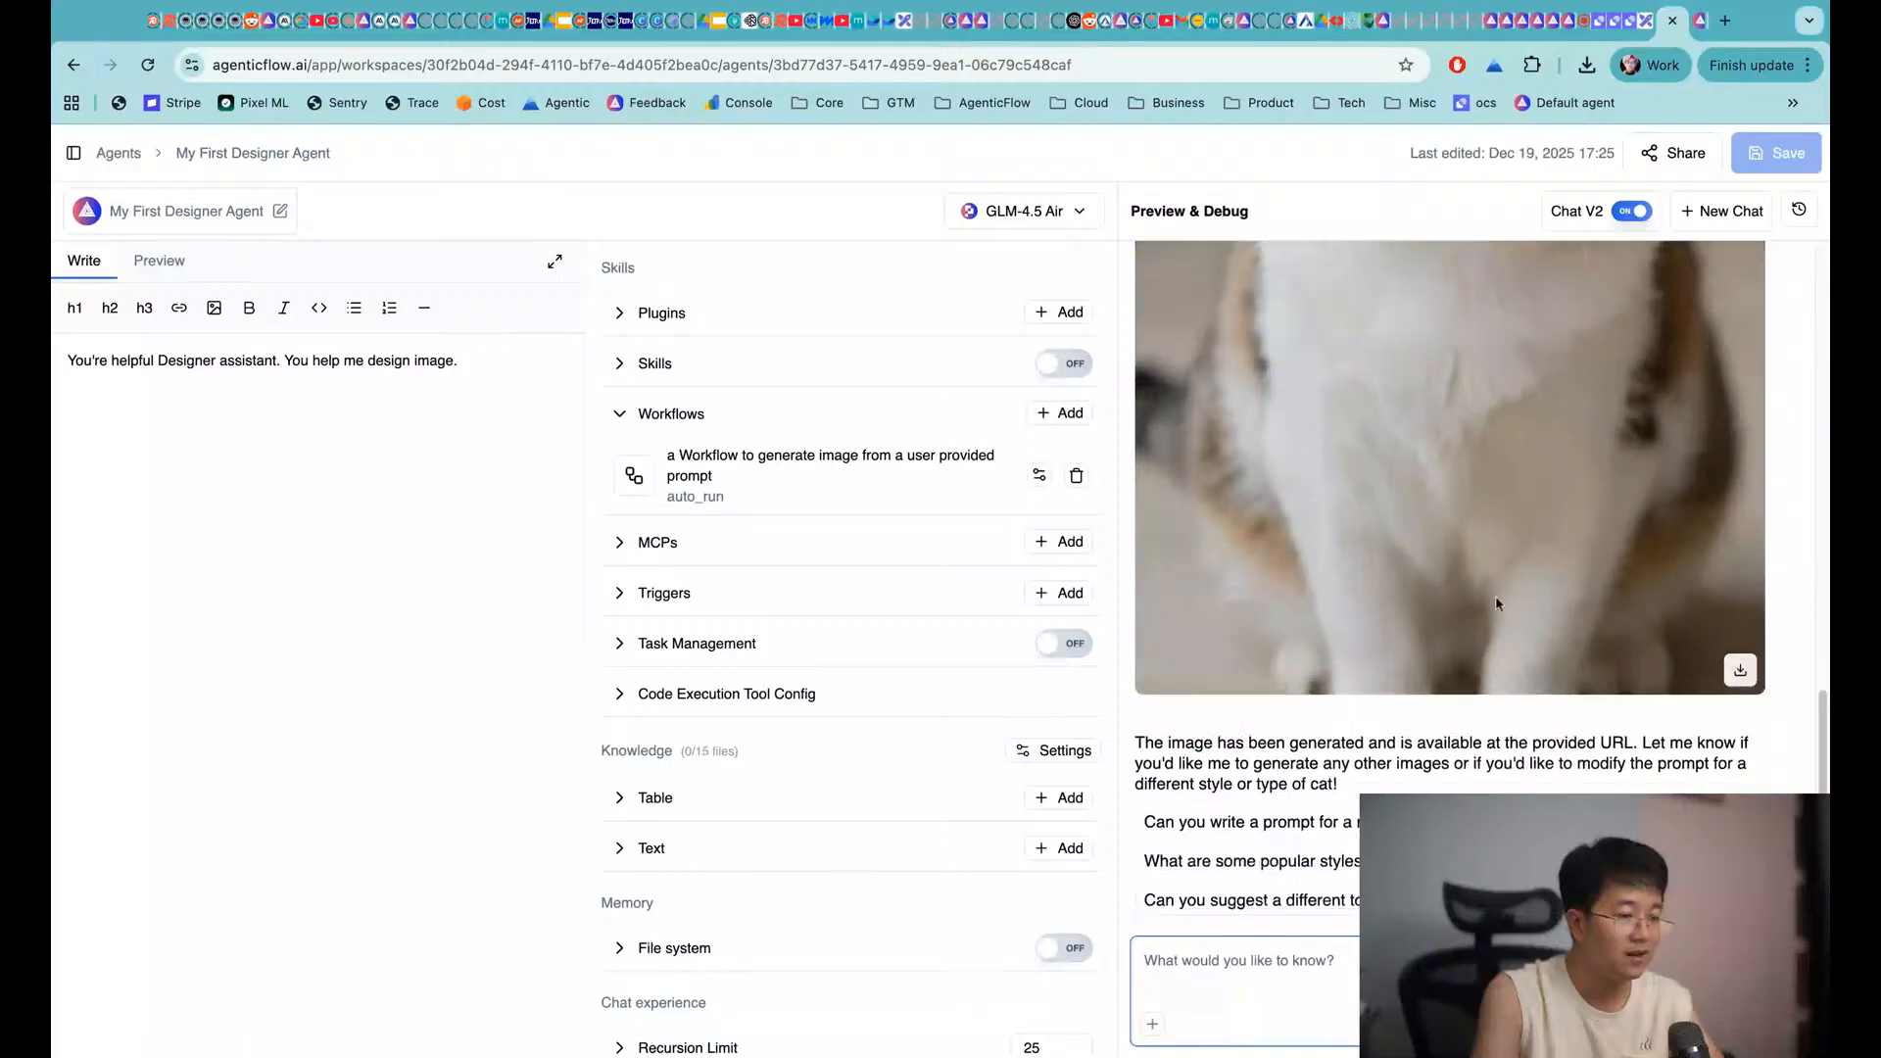
pyautogui.scroll(5, 1495, 602)
pyautogui.scroll(4, 1495, 599)
pyautogui.scroll(-9, 1495, 599)
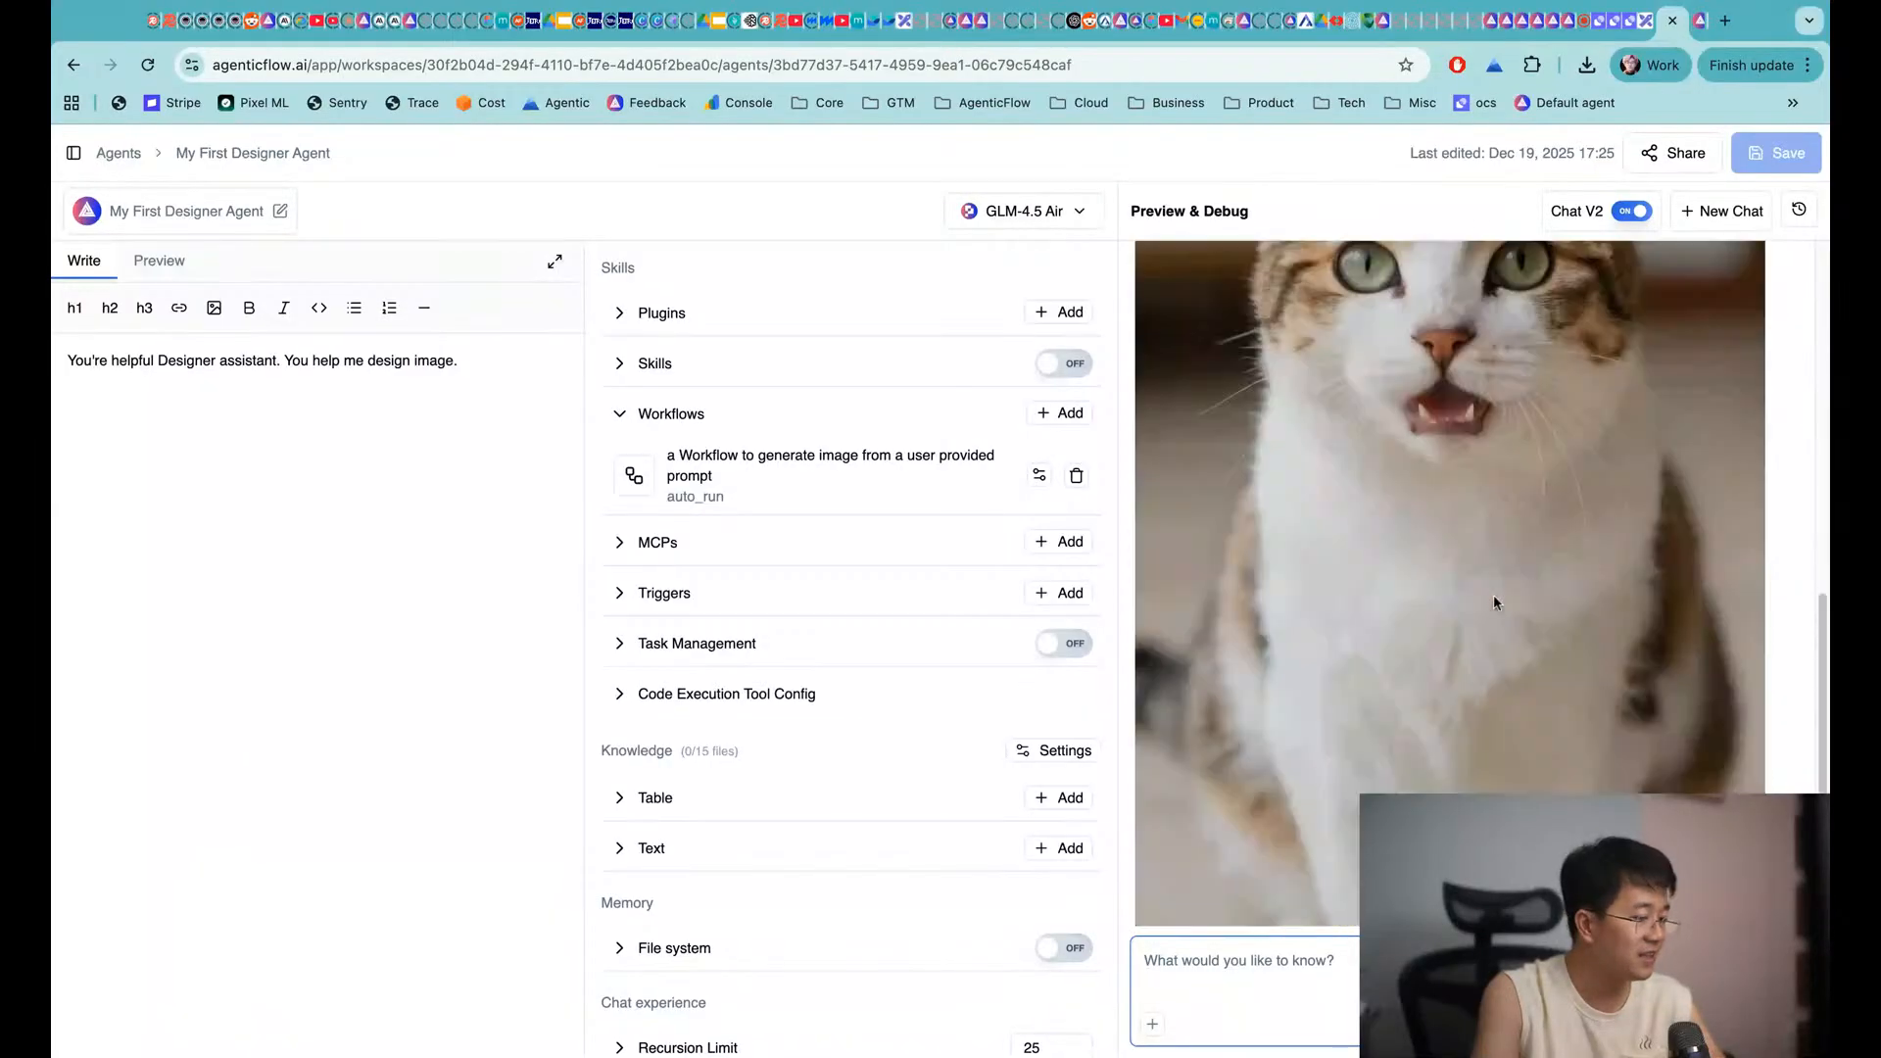
pyautogui.scroll(12, 1493, 596)
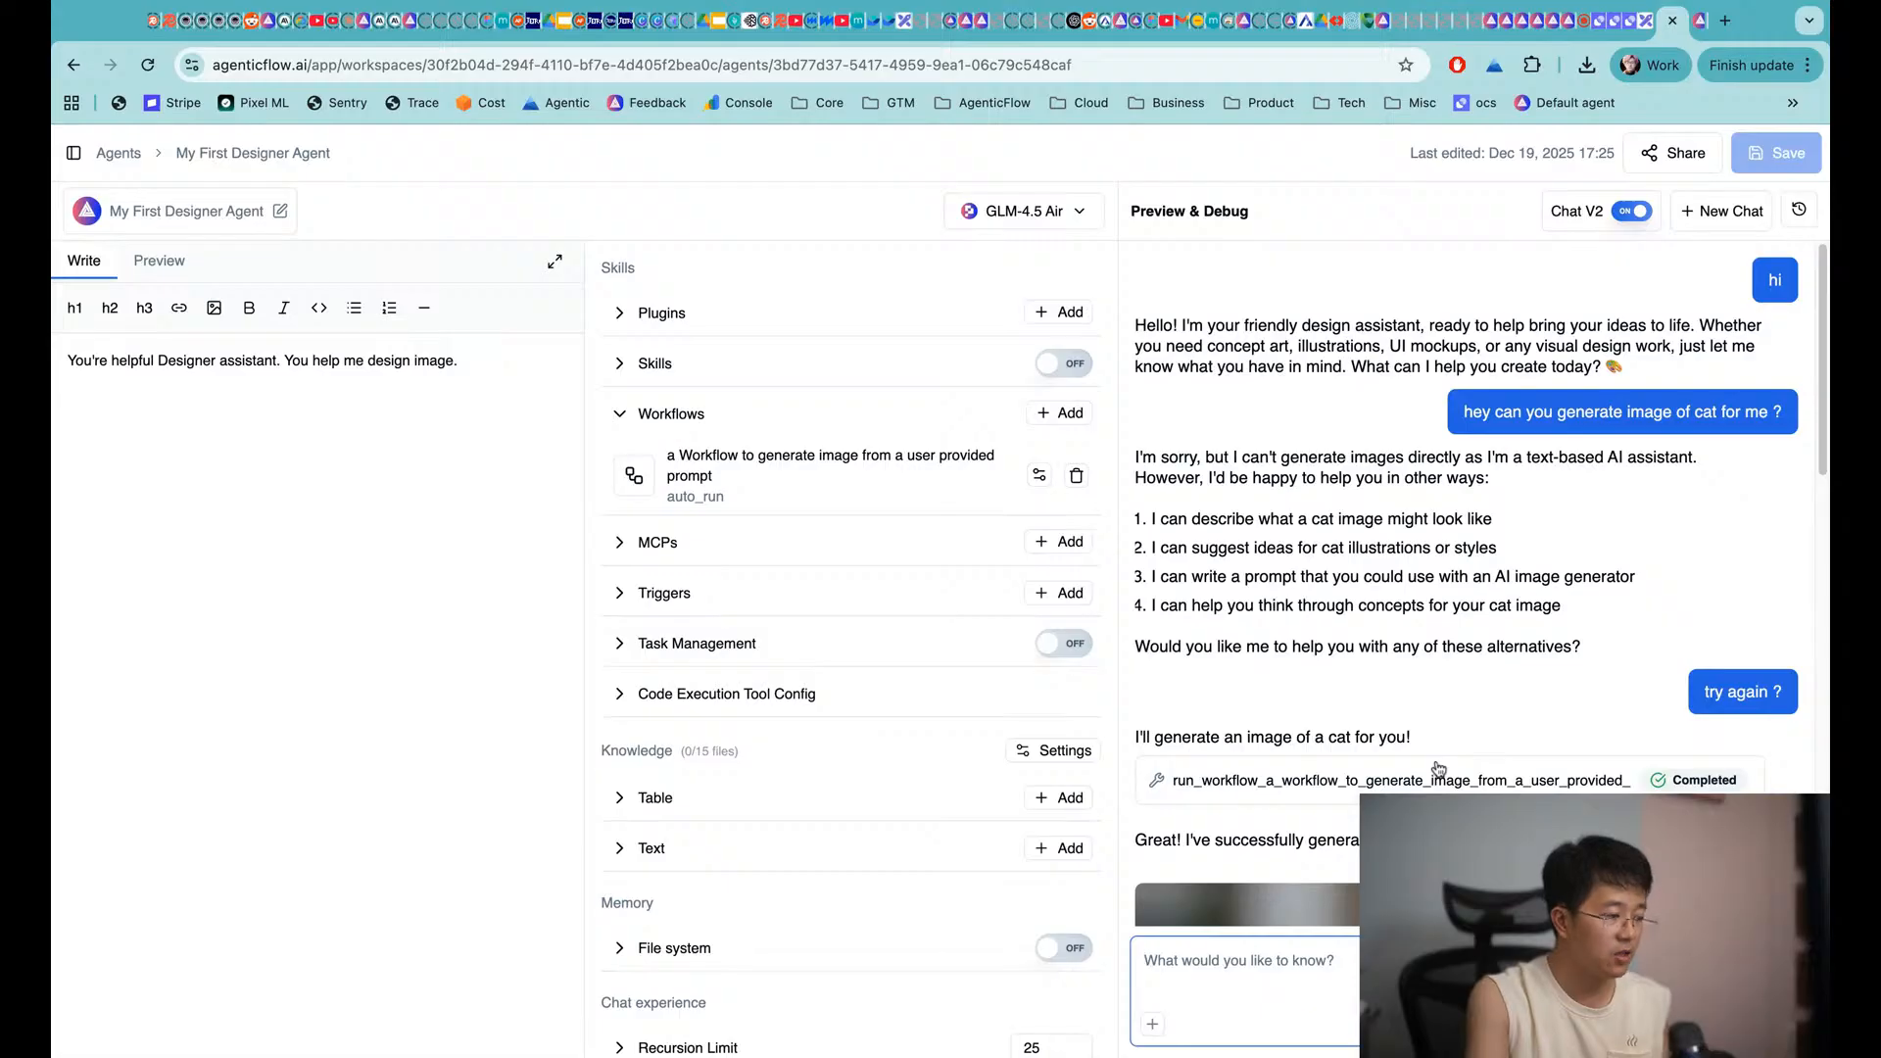
pyautogui.click(1651, 33)
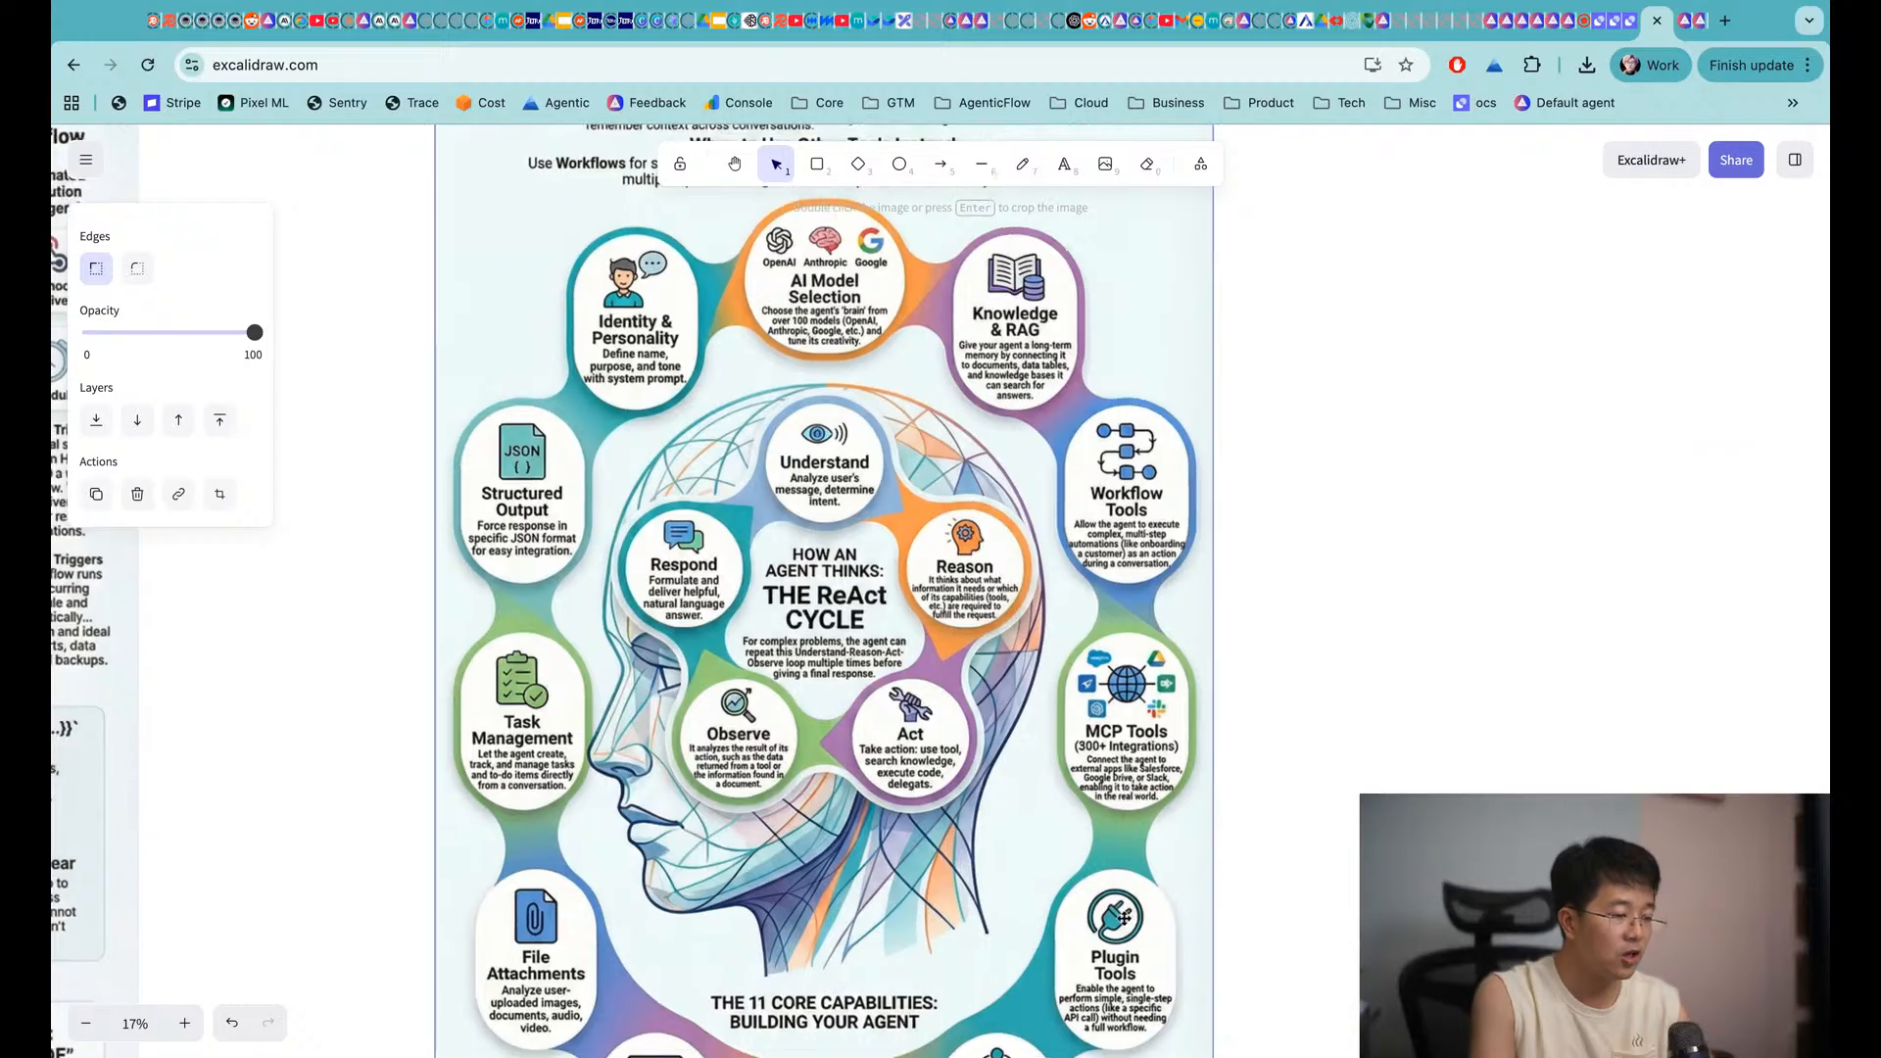
# Scroll through the Excalidraw infographic, then go back to the AgenticFlow agent editor
pyautogui.scroll(-2, 1127, 924)
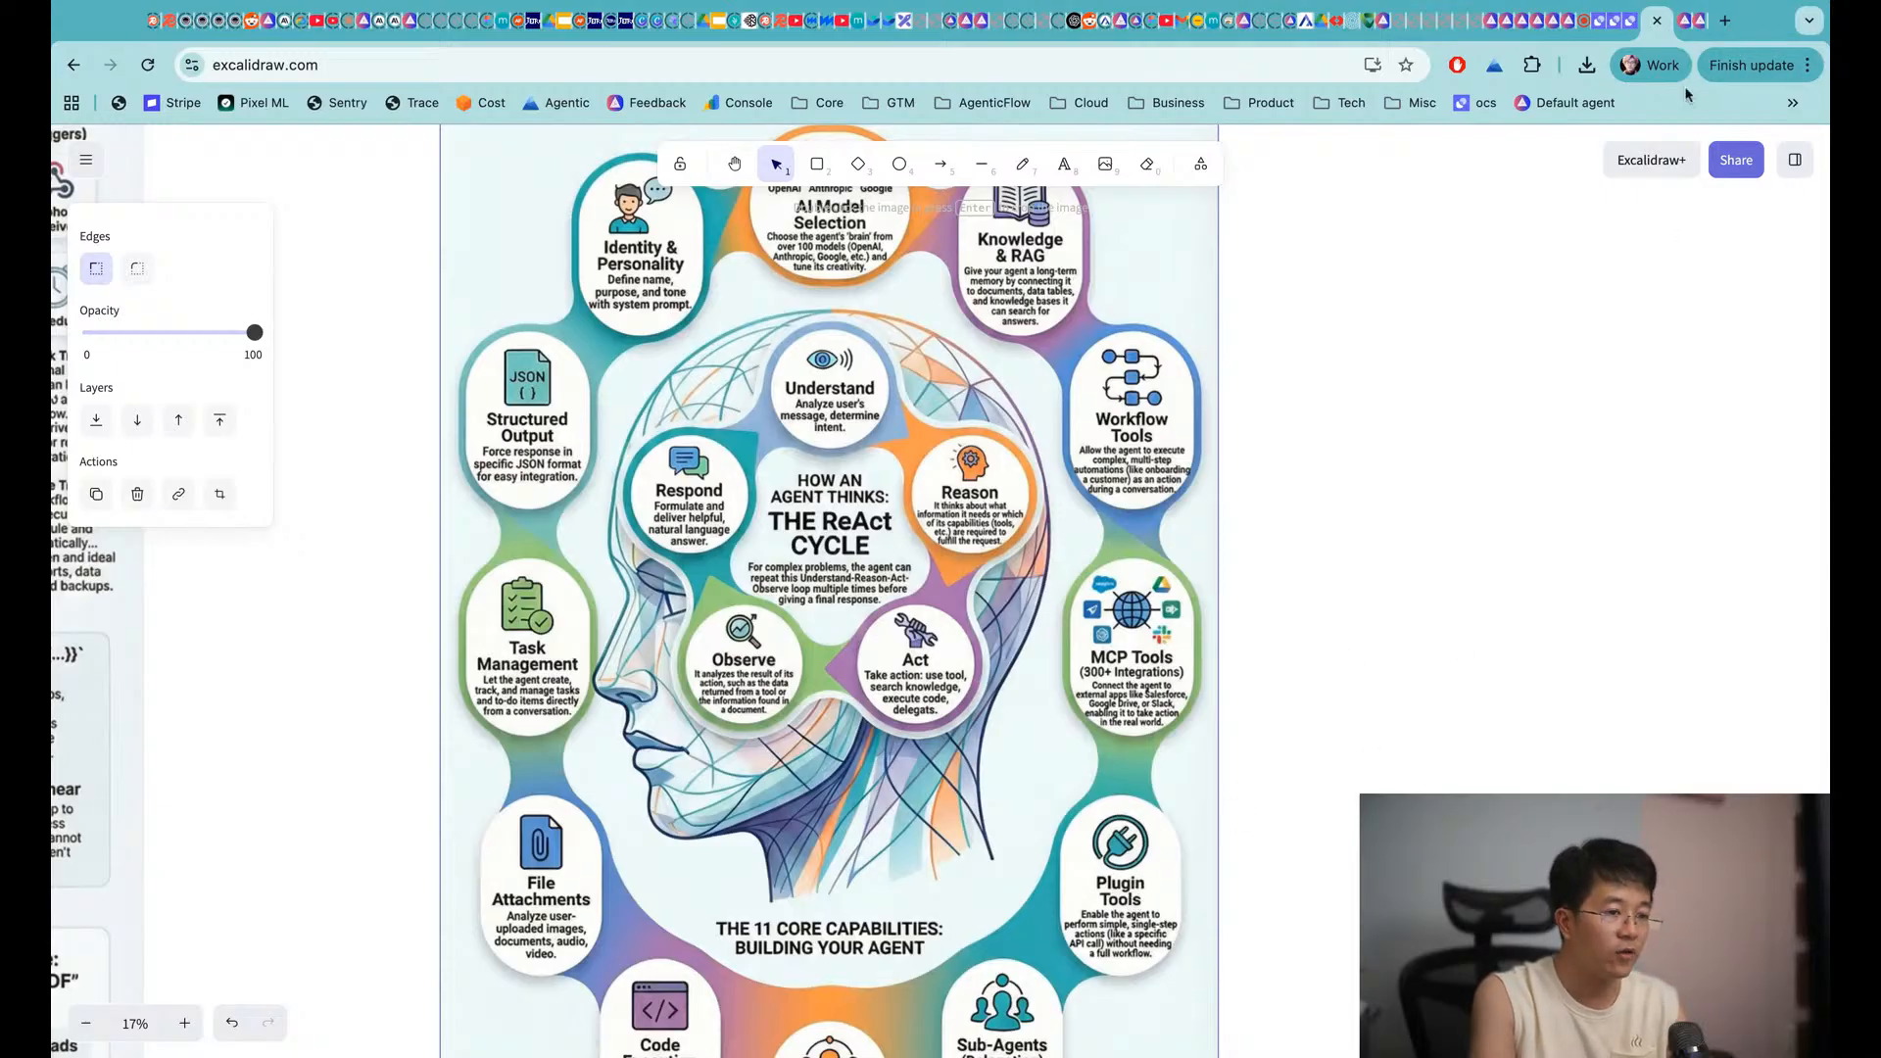
pyautogui.click(1685, 20)
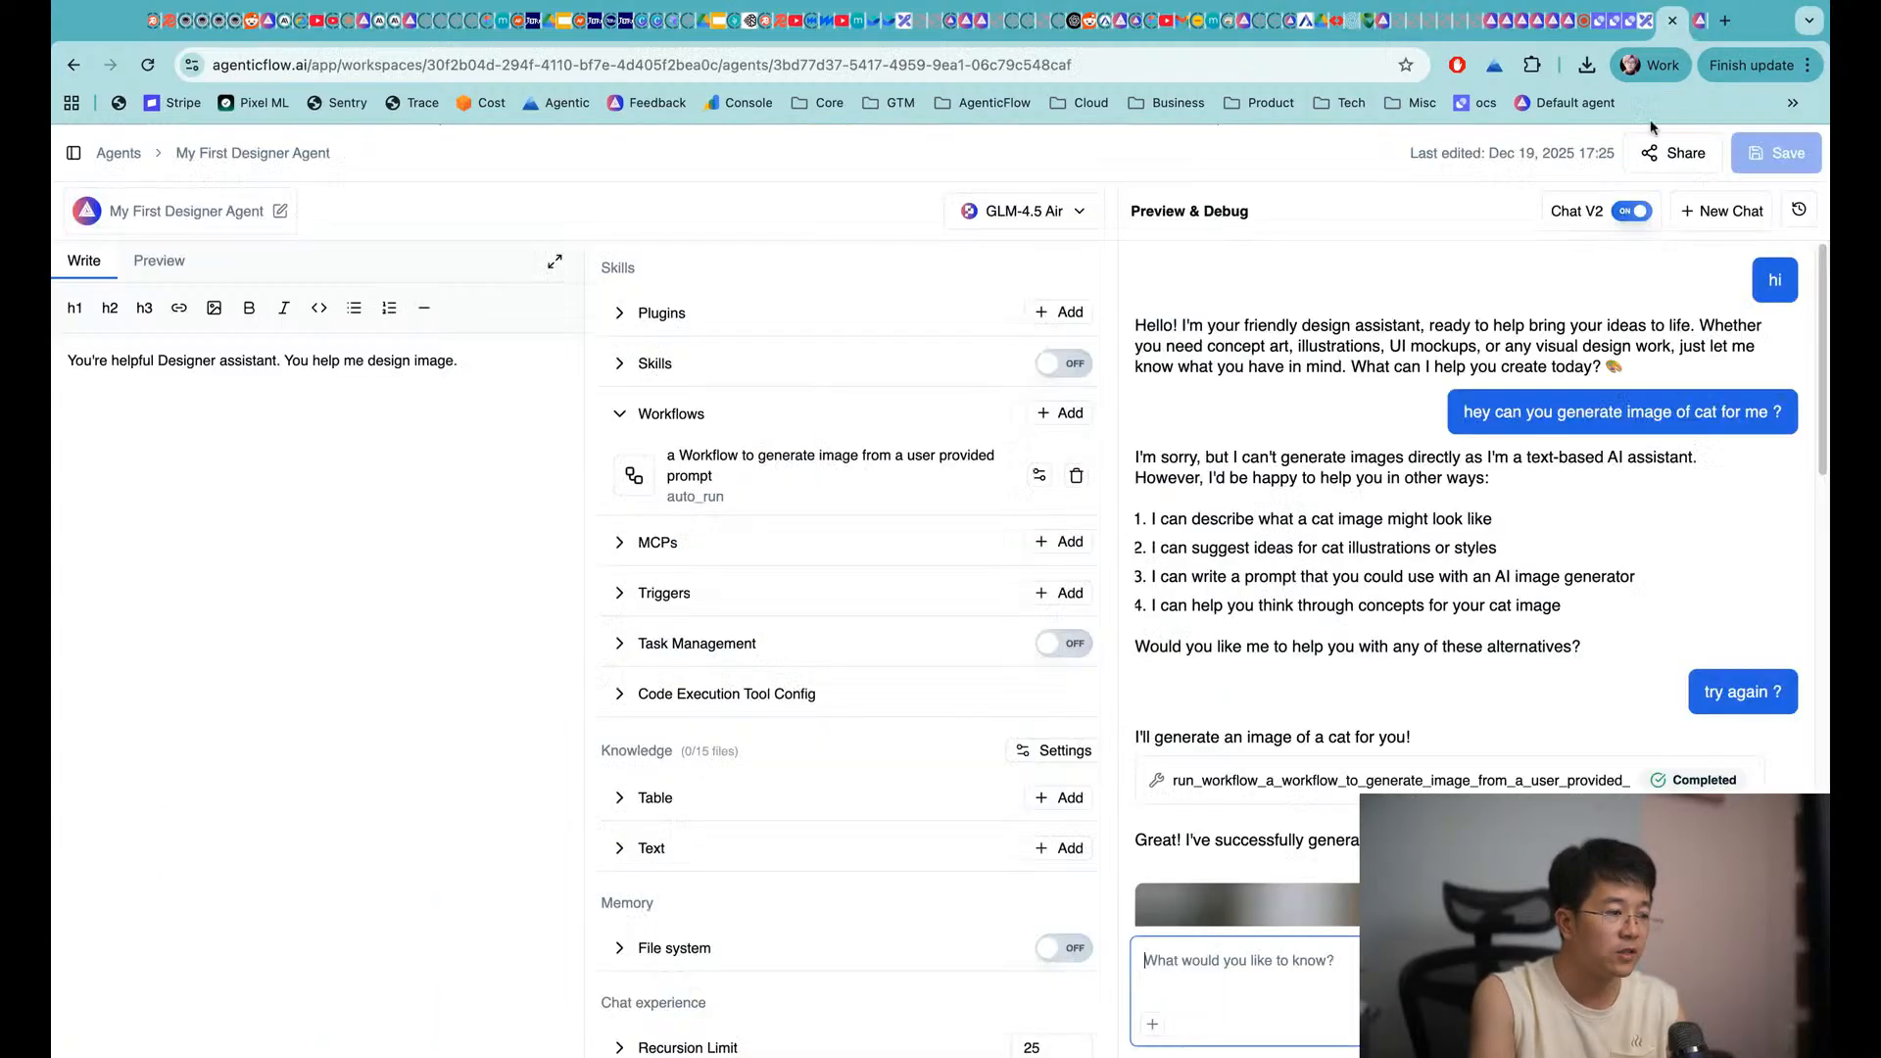
# Add the built-in Web Retrieval plugin (web_retrieval v1.0.0) to the agent and save
pyautogui.click(1060, 311)
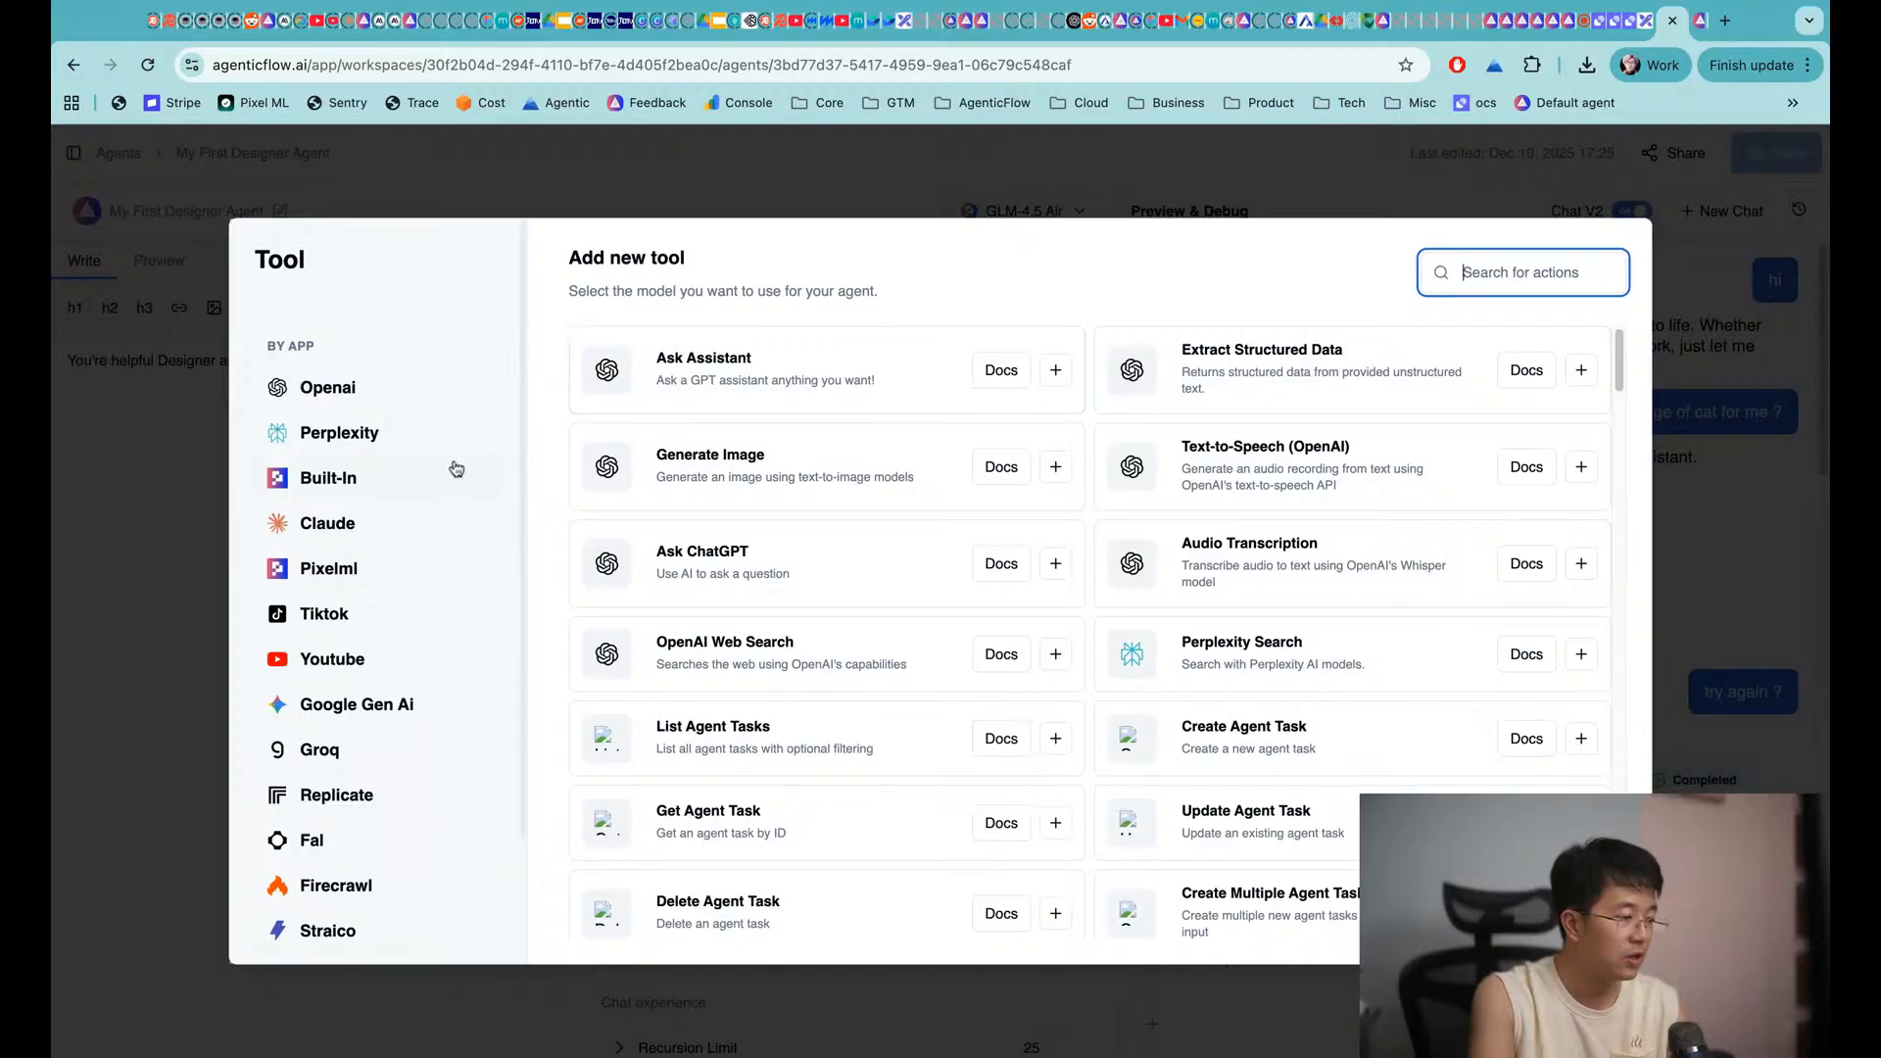
pyautogui.click(353, 478)
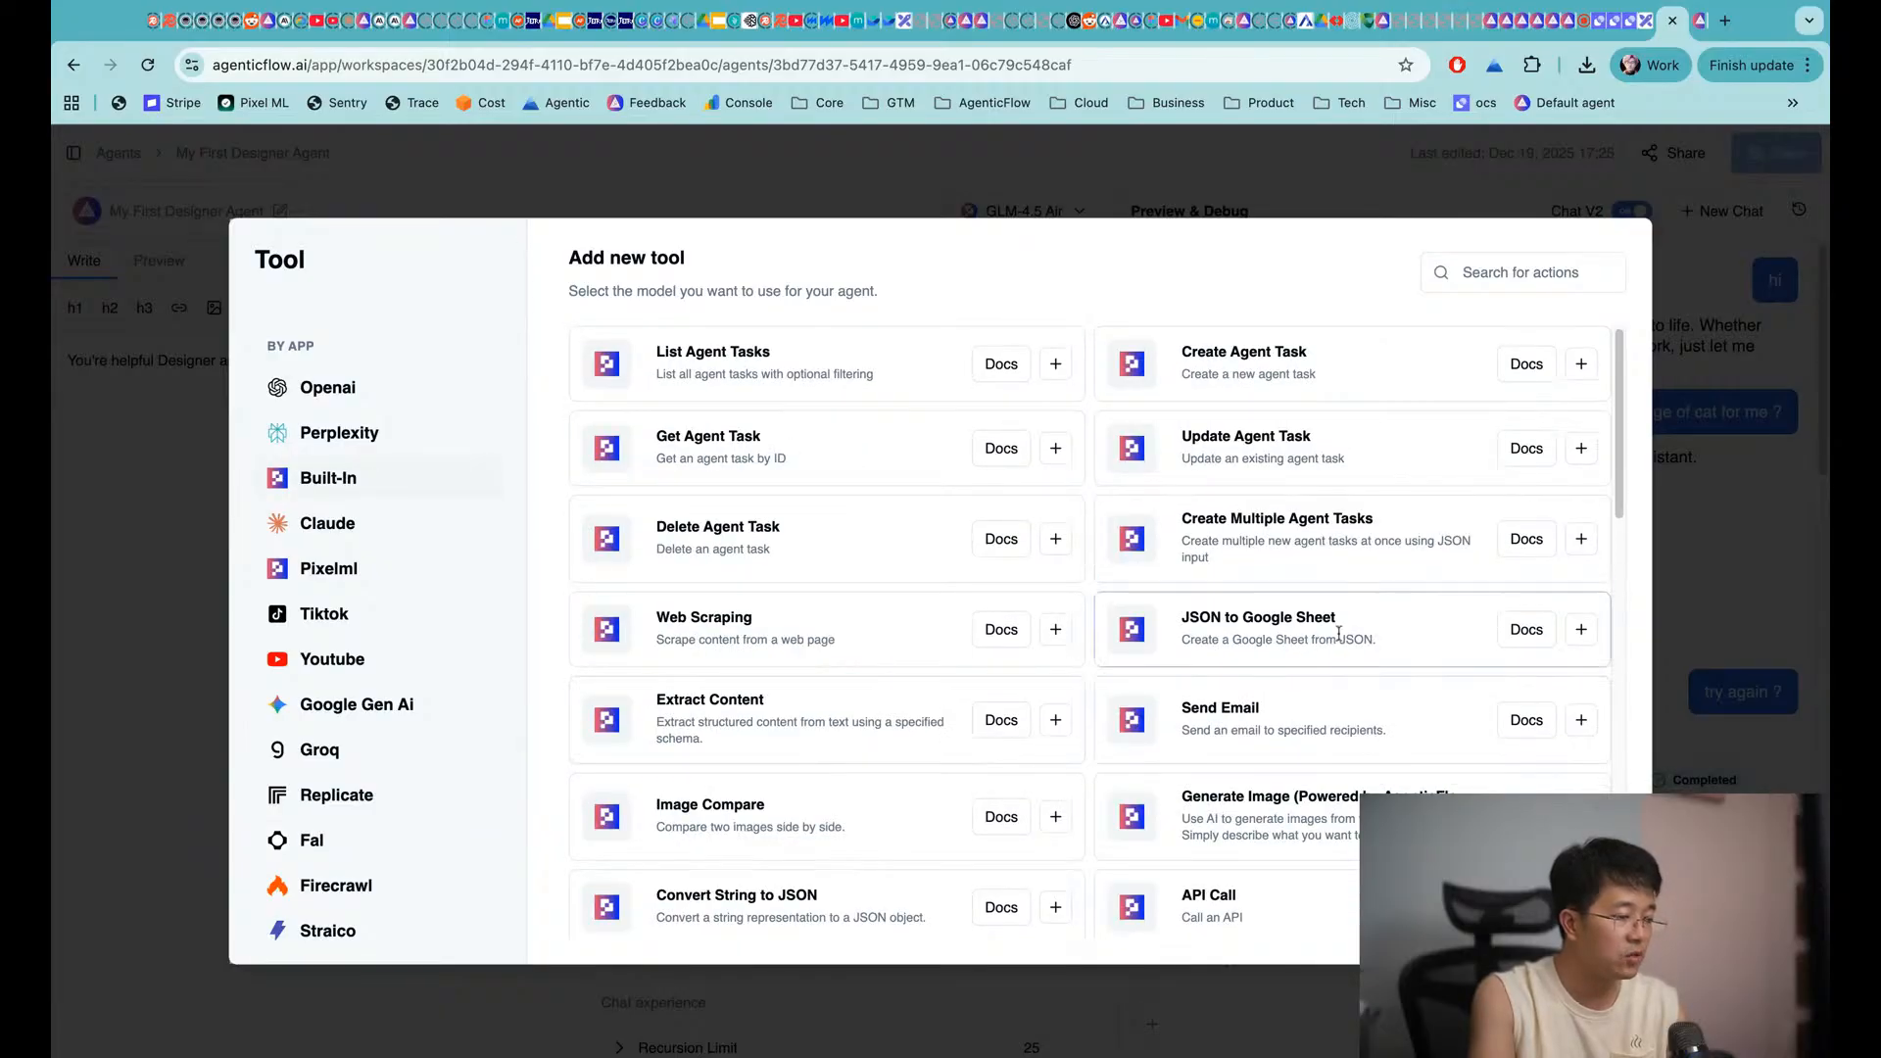
pyautogui.scroll(-5, 1150, 743)
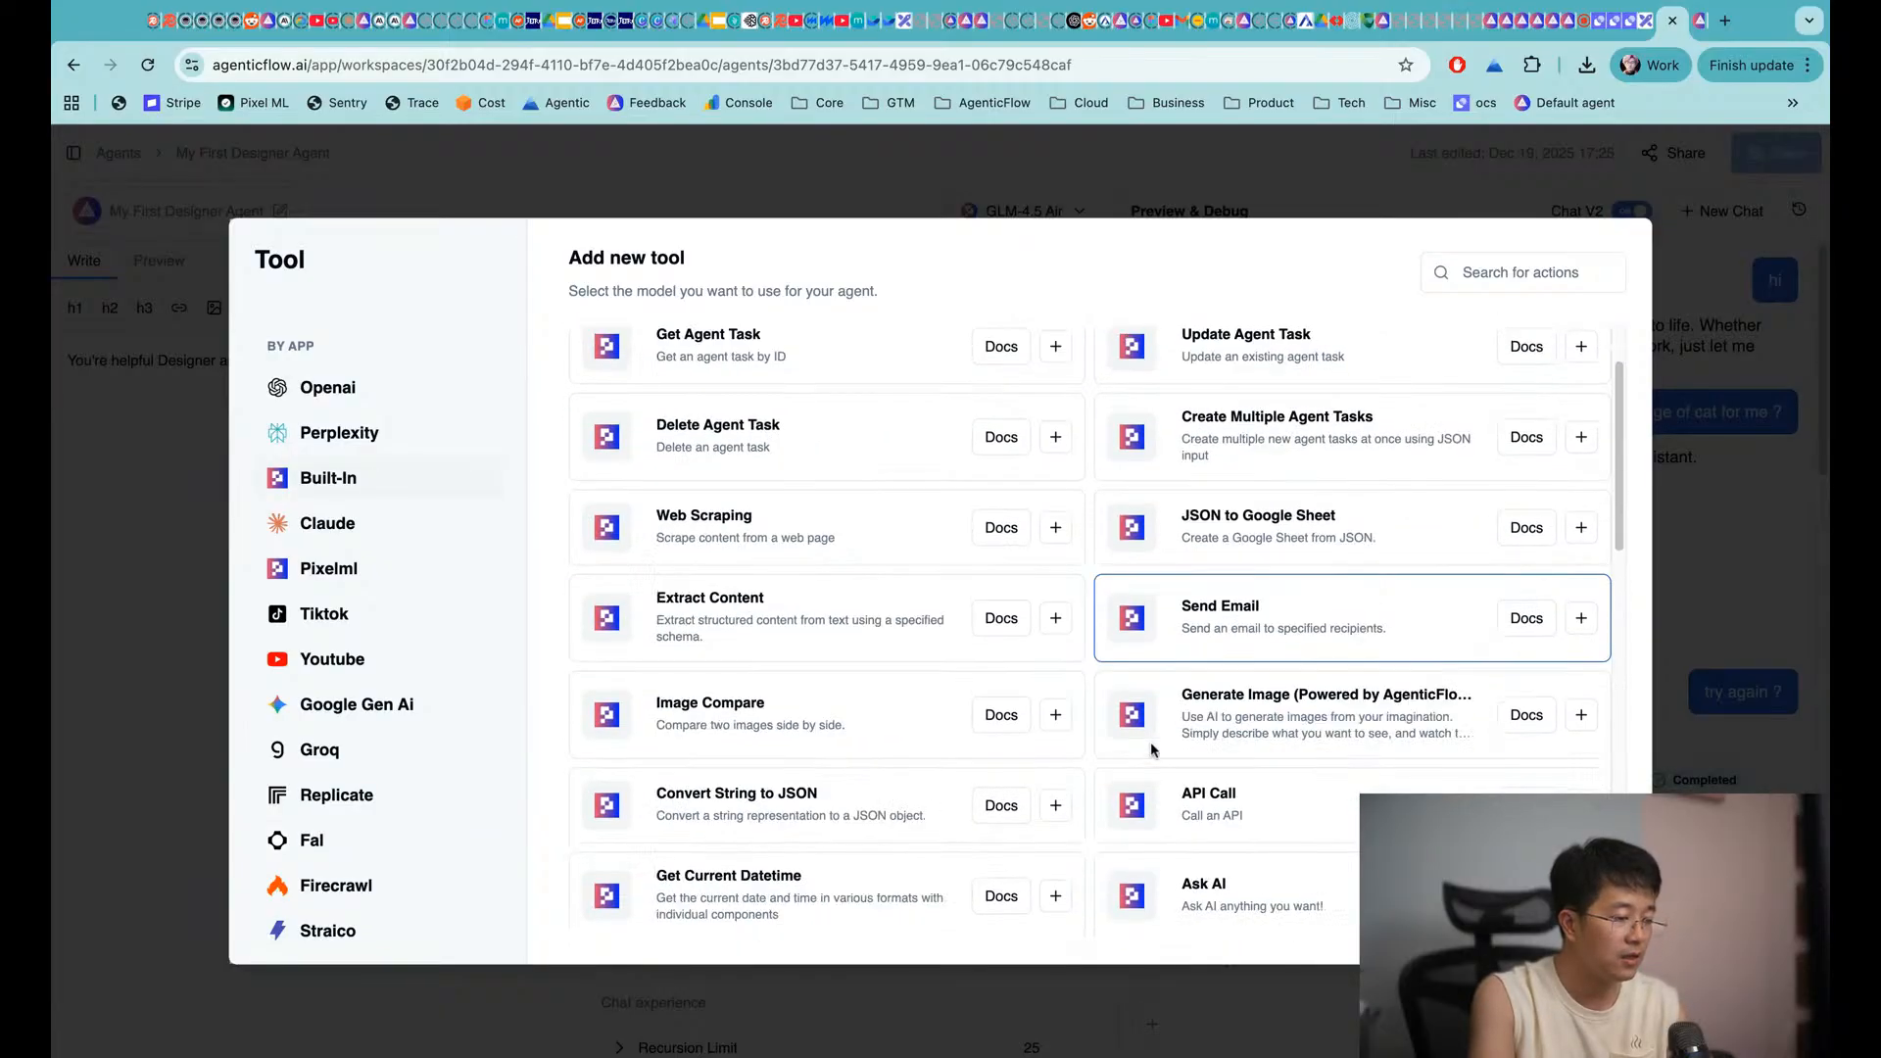
pyautogui.scroll(-3, 1154, 747)
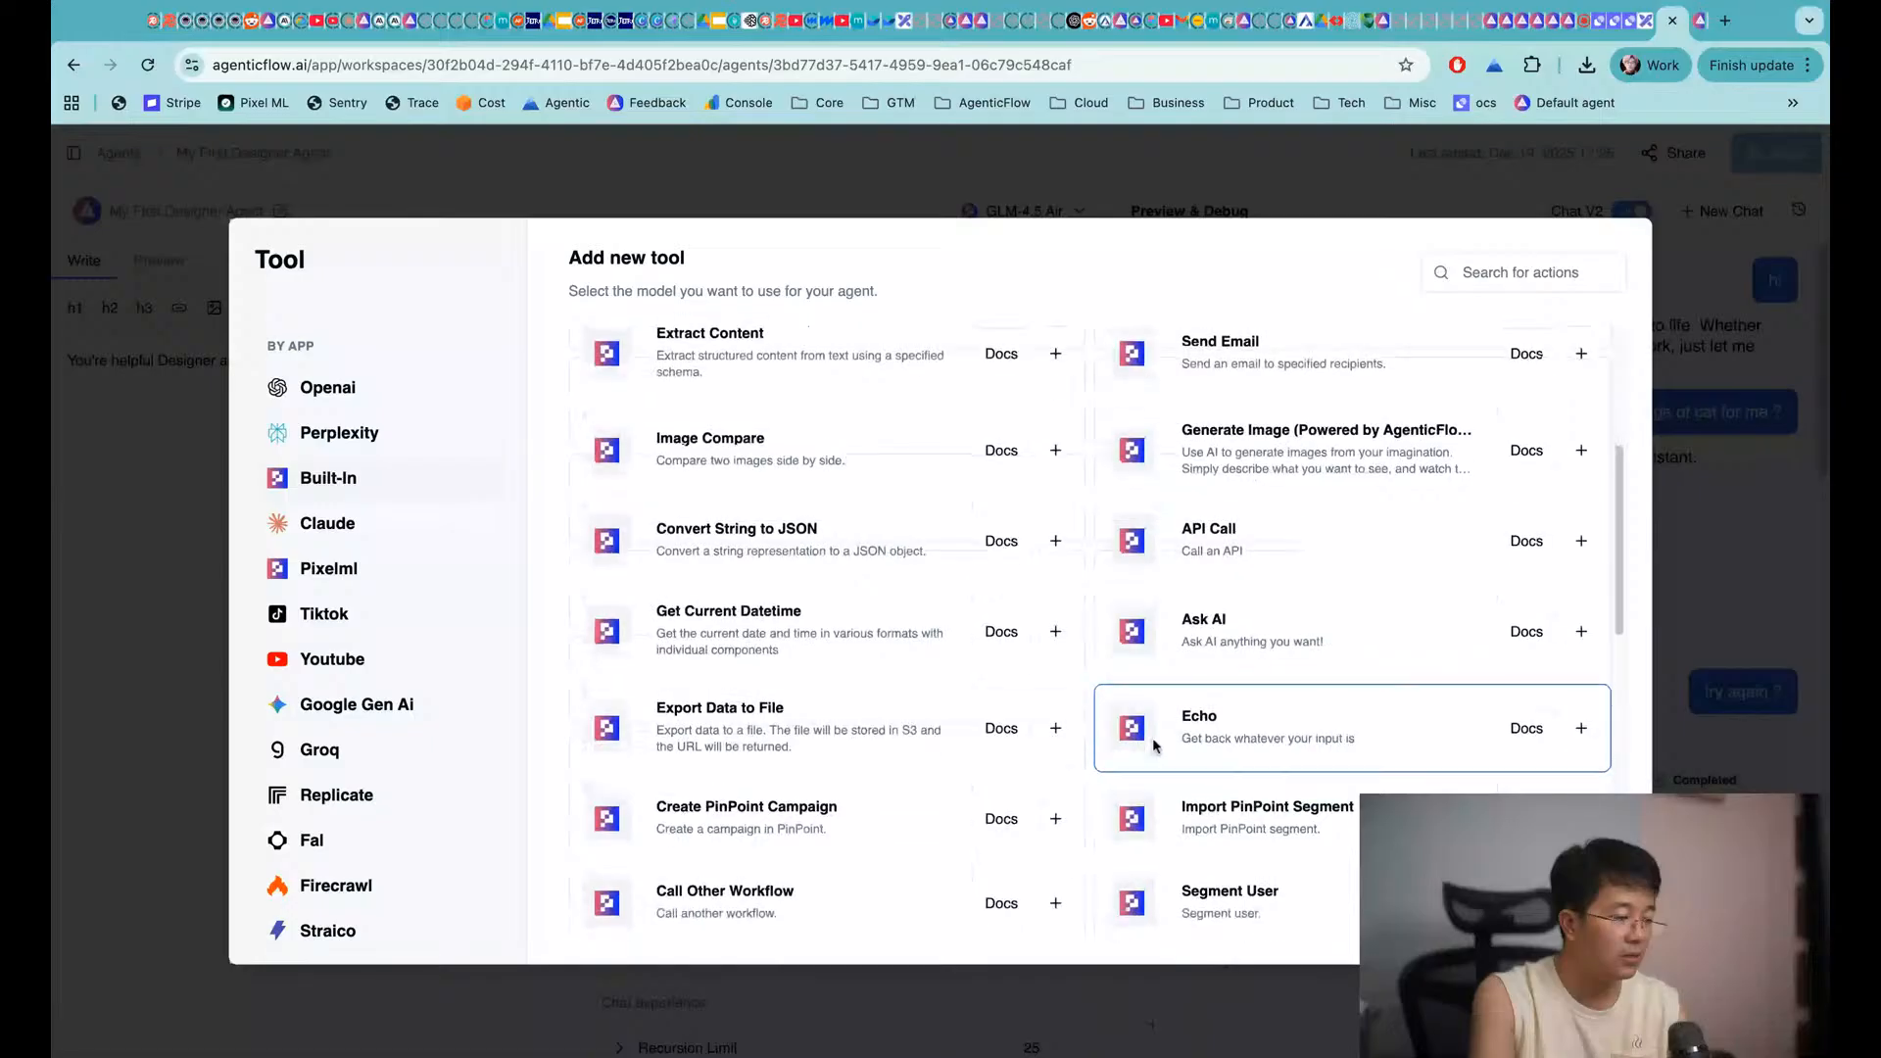
pyautogui.scroll(-5, 1155, 747)
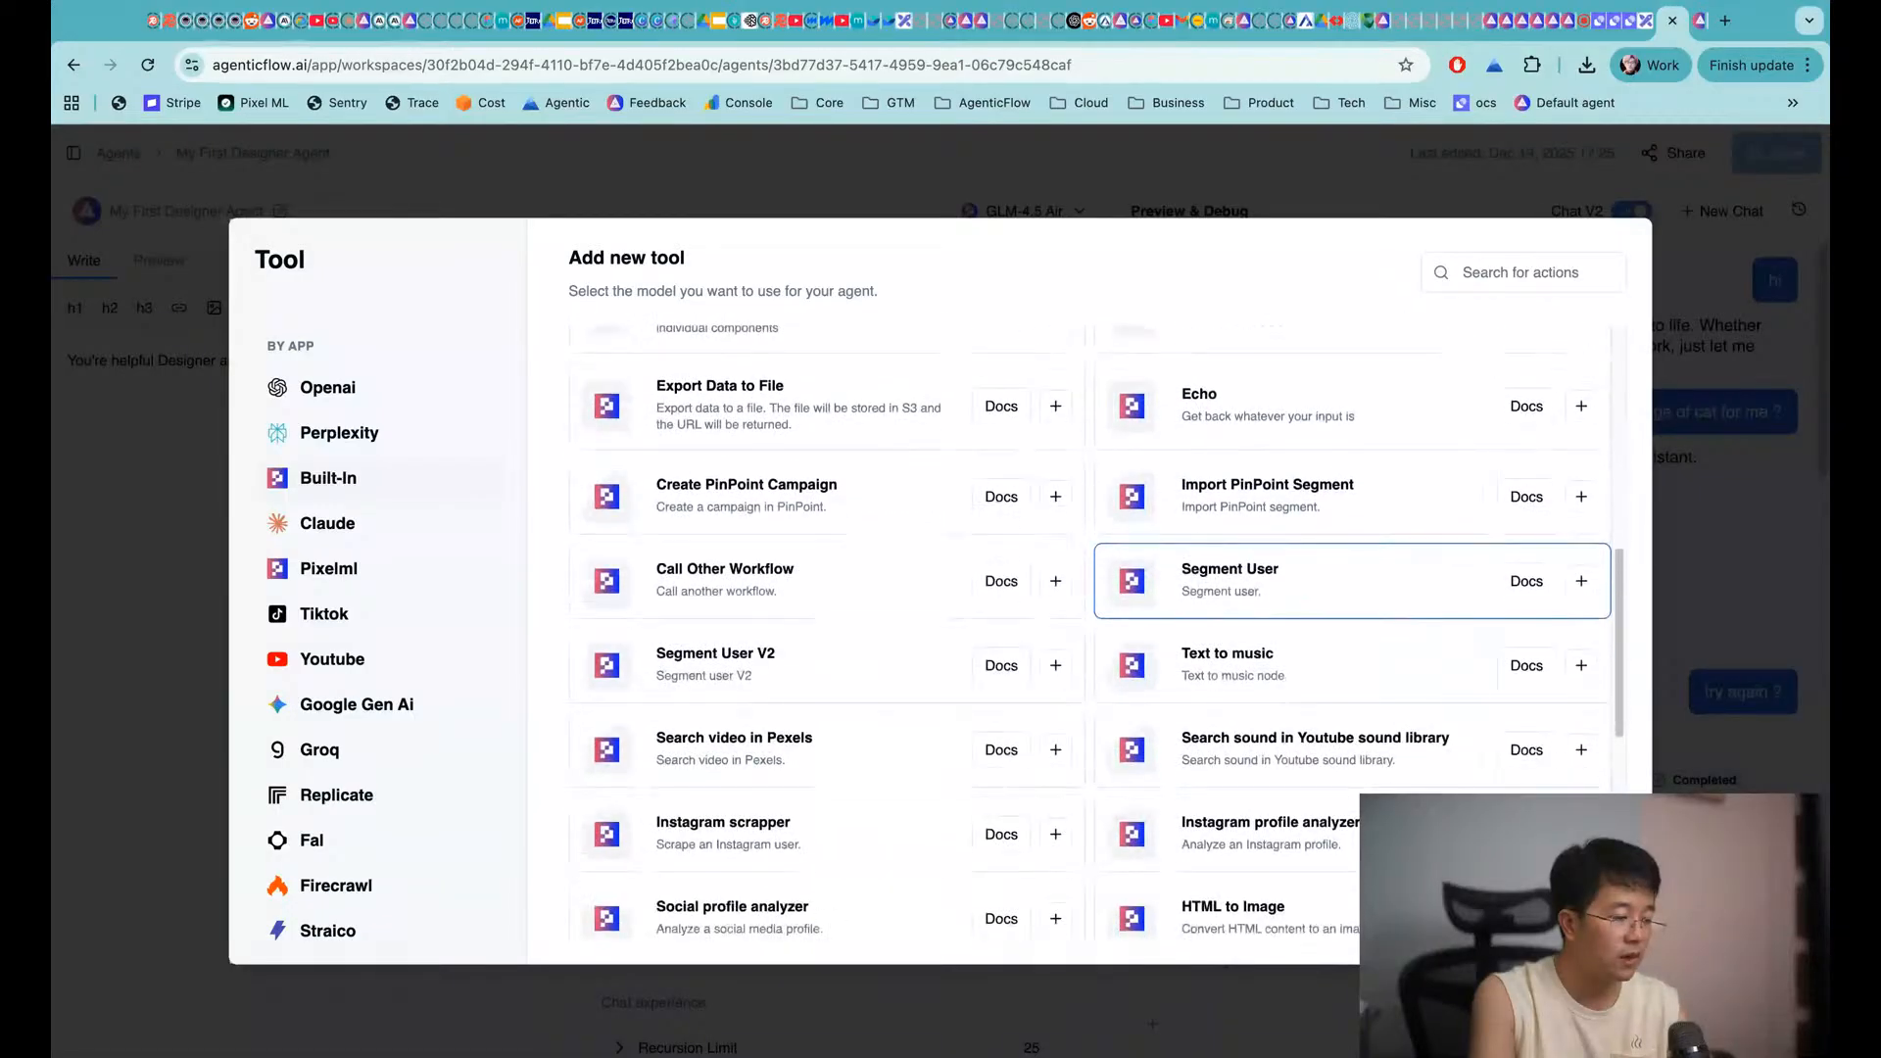
pyautogui.scroll(-5, 1154, 747)
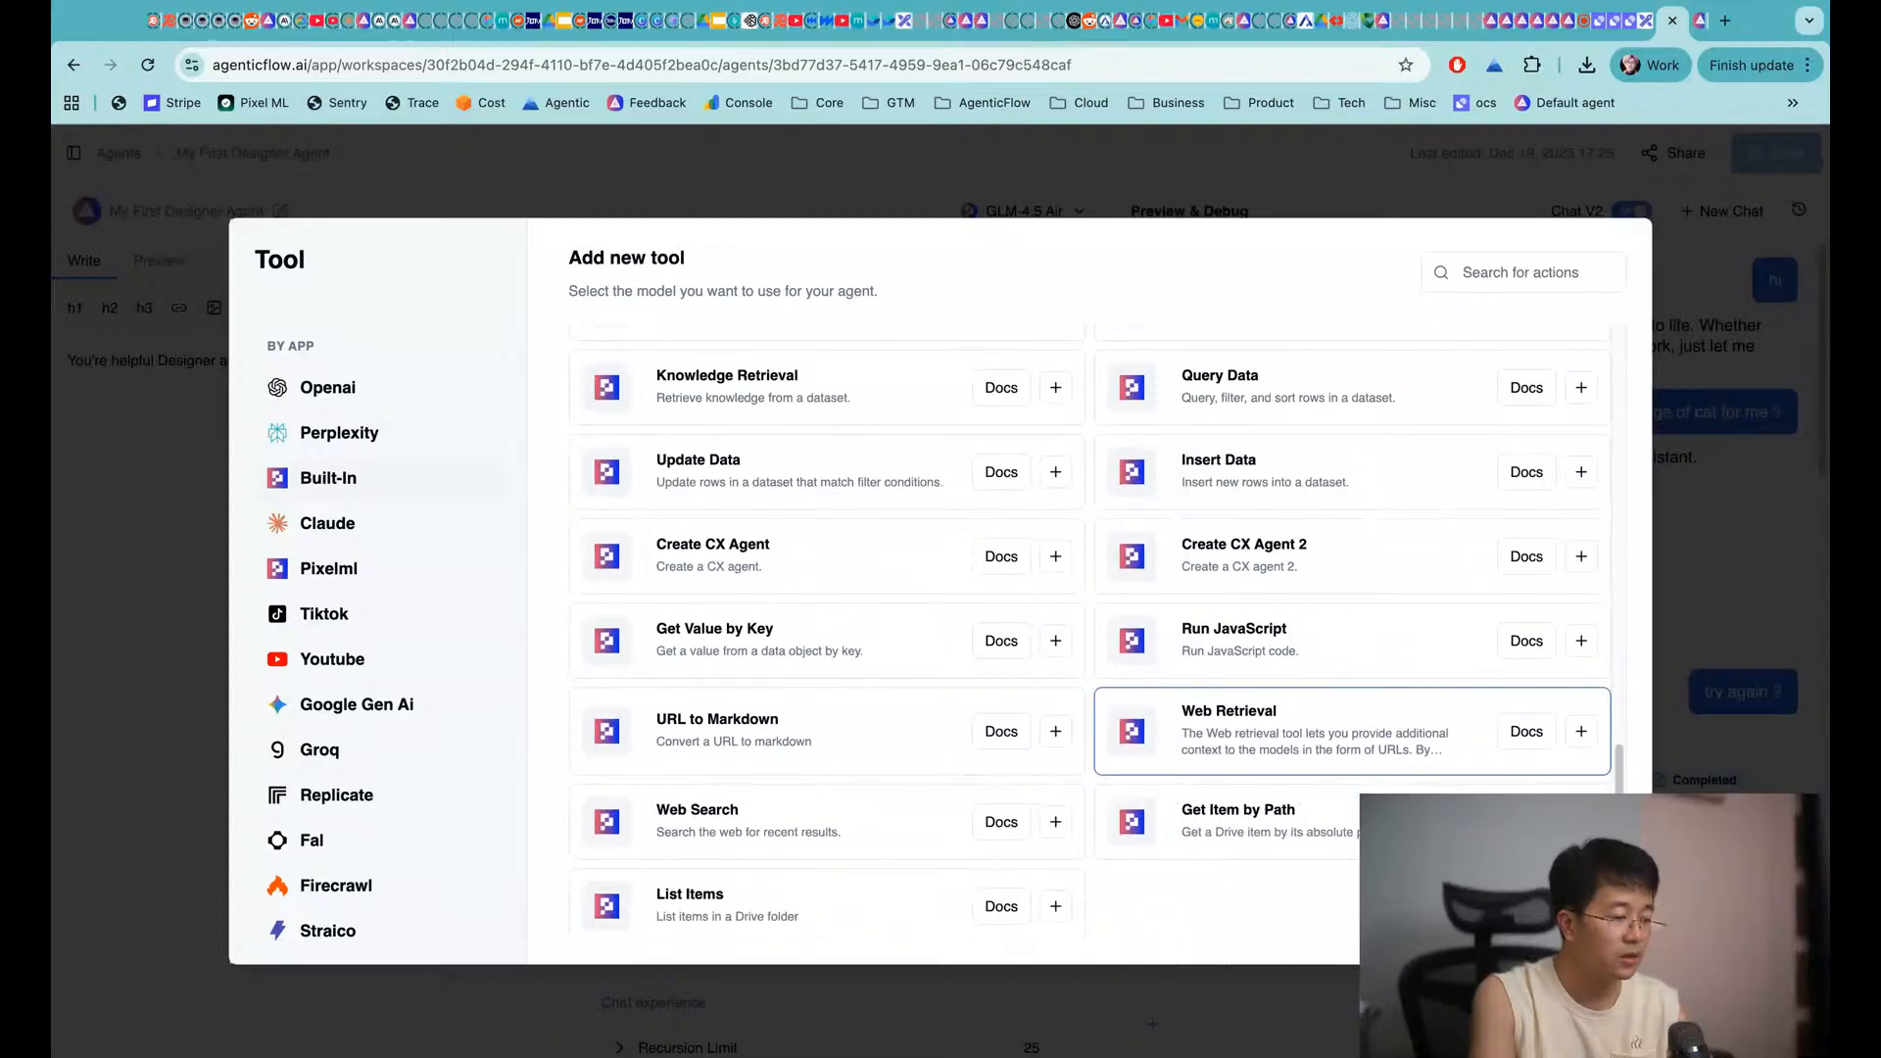
pyautogui.click(1581, 729)
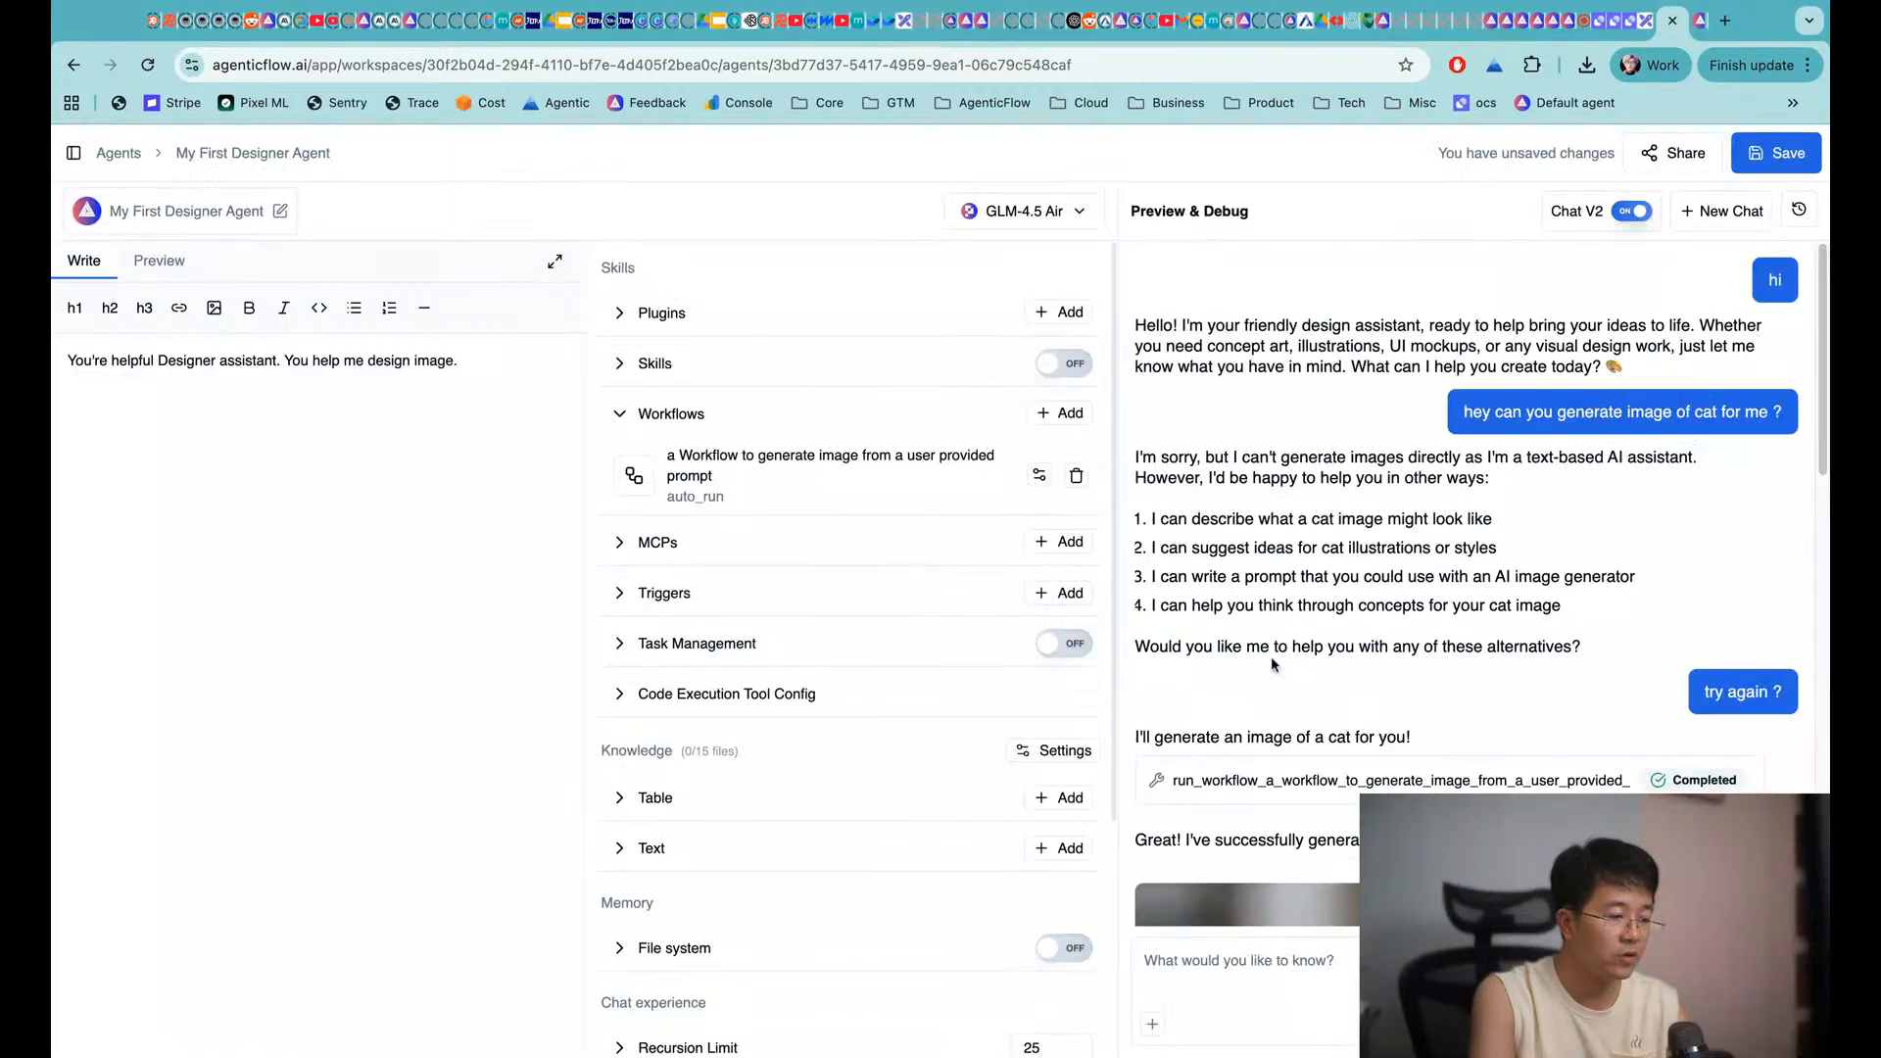
pyautogui.click(833, 323)
pyautogui.click(1776, 153)
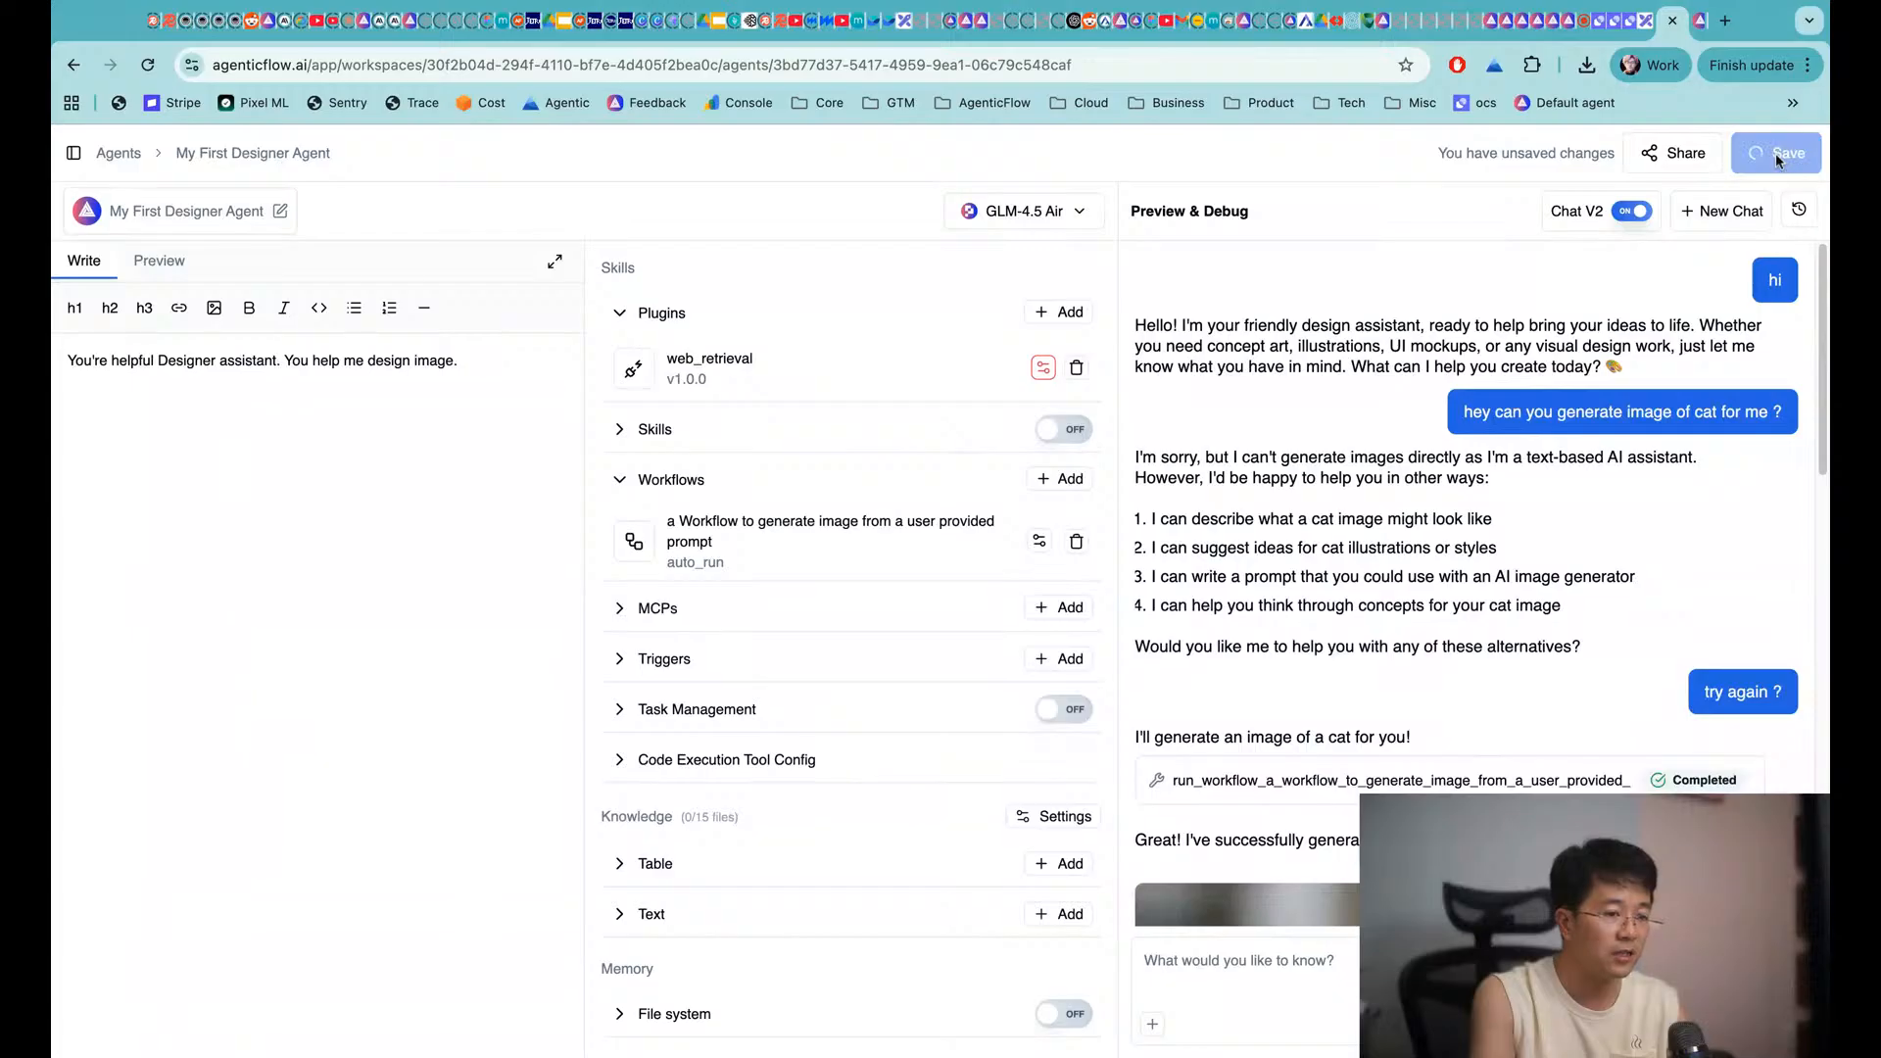
pyautogui.click(1297, 977)
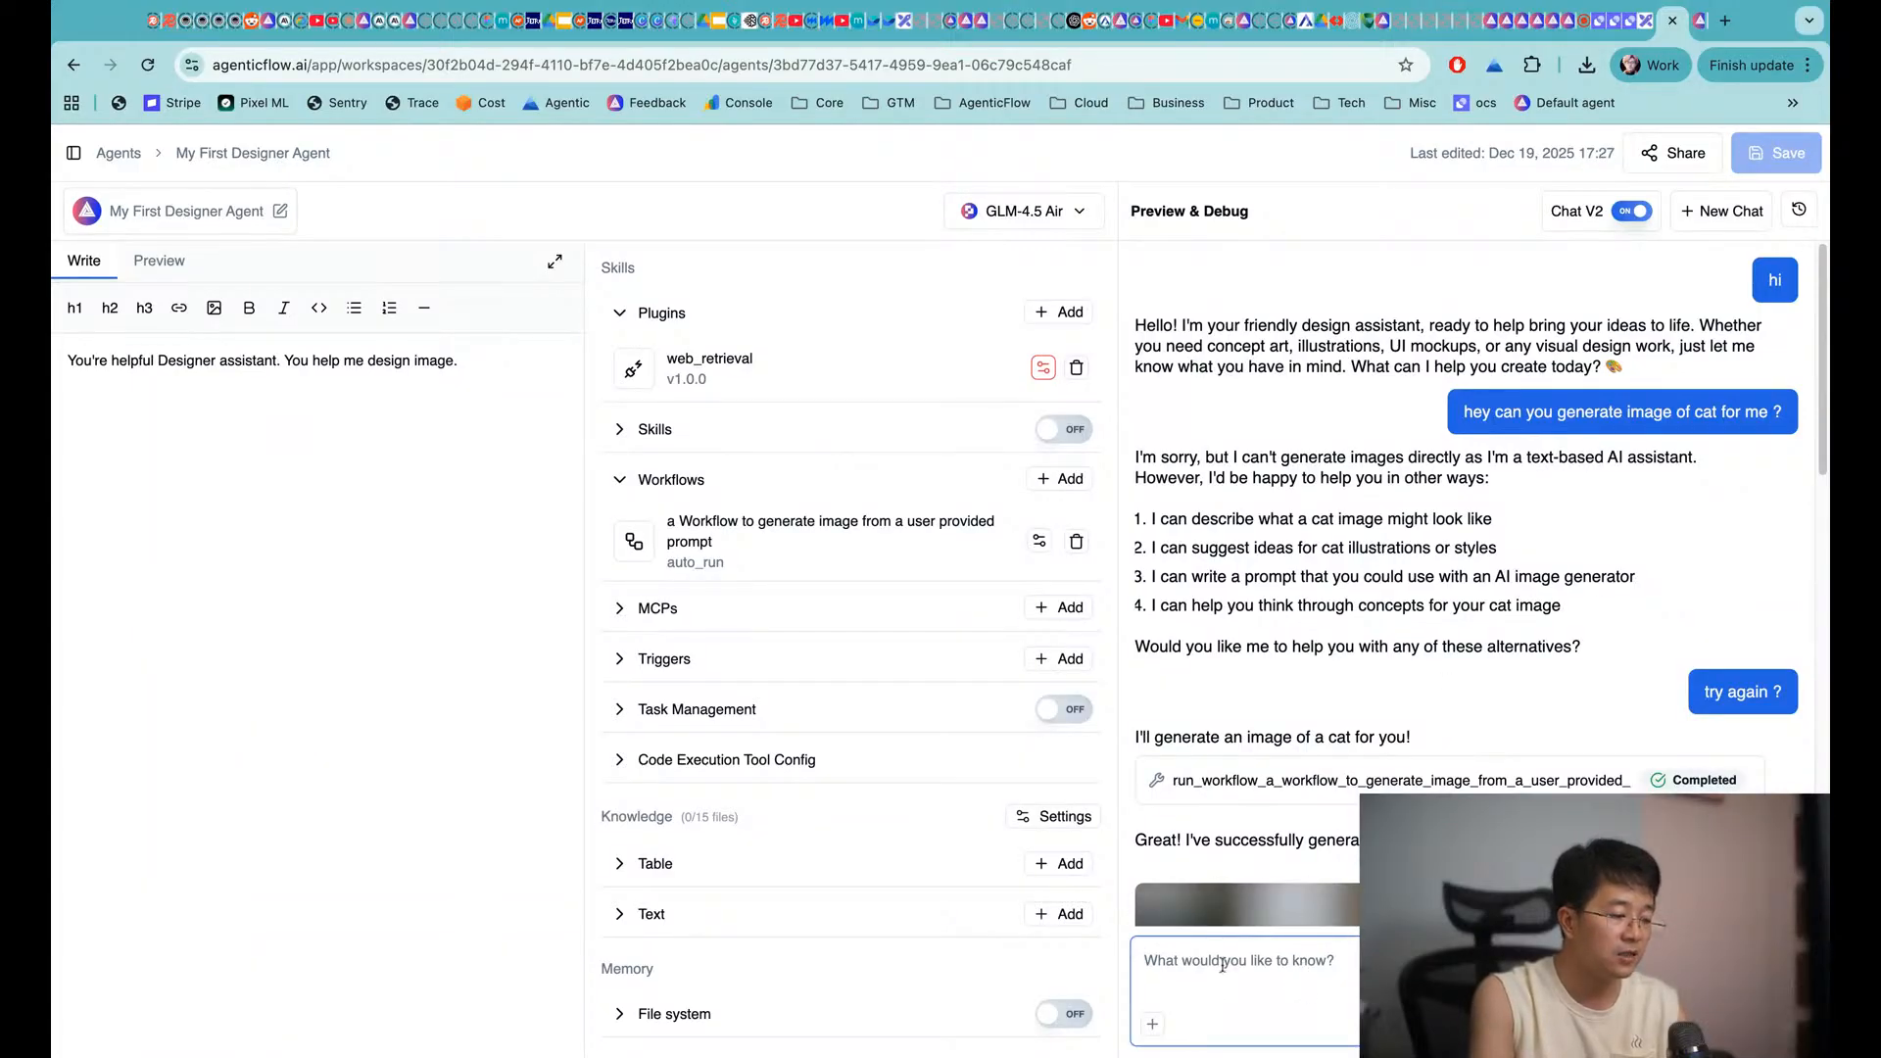
# Send the agent a chat message about the new plugin and NVIDIA's stock price
pyautogui.write('go to ')
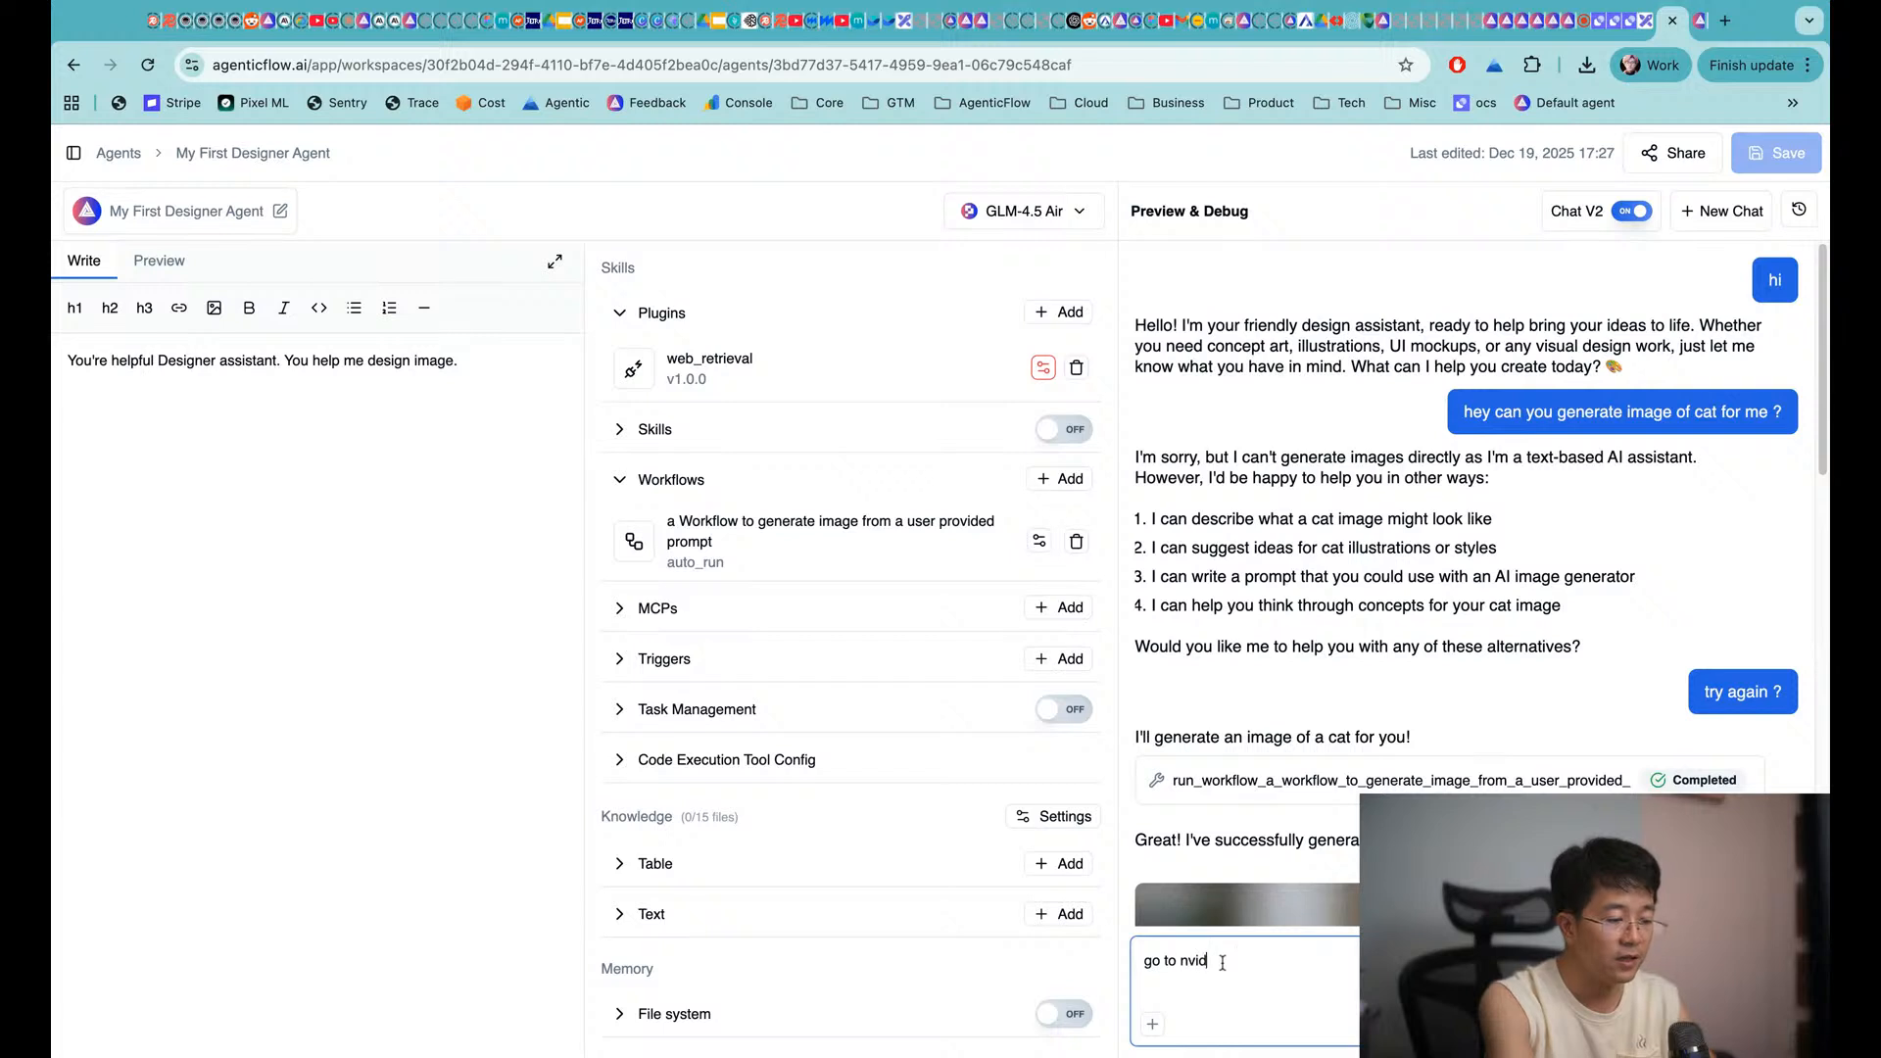
pyautogui.write('nvid')
pyautogui.press('super+a')
pyautogui.write('I')
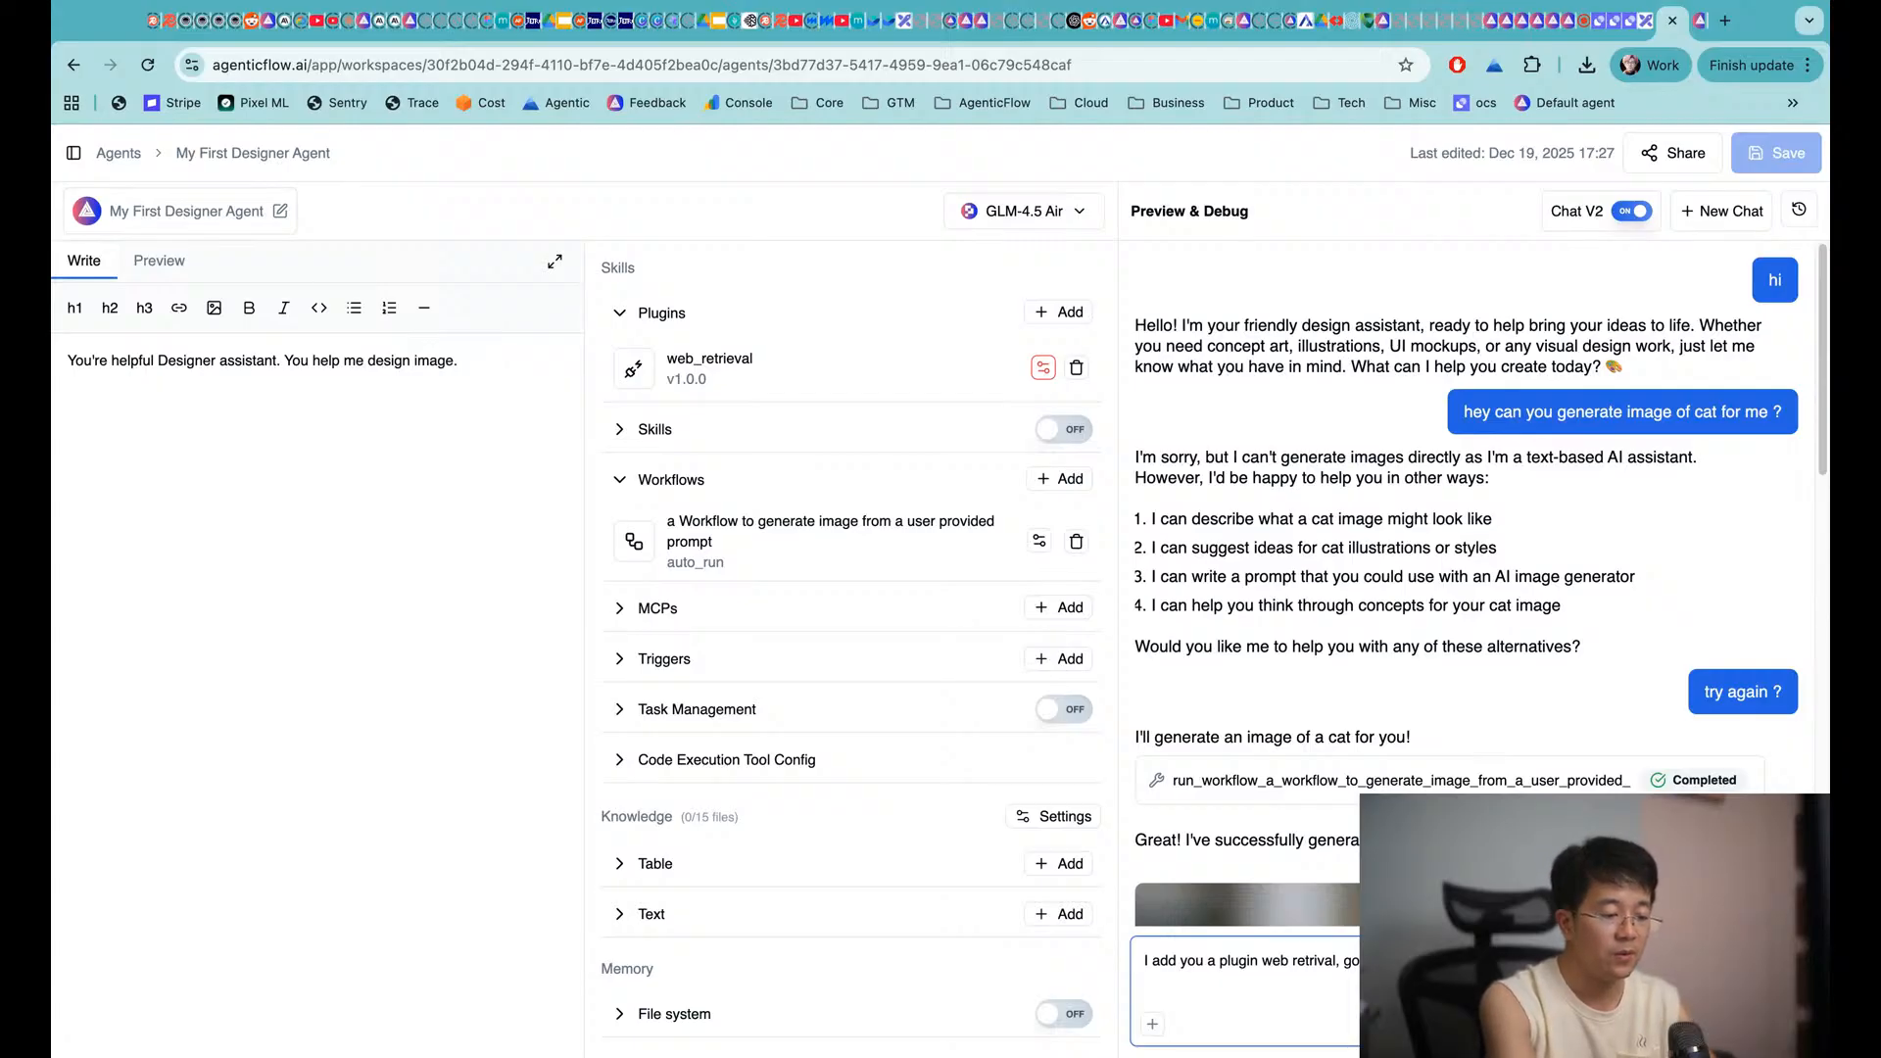
pyautogui.press('Return')
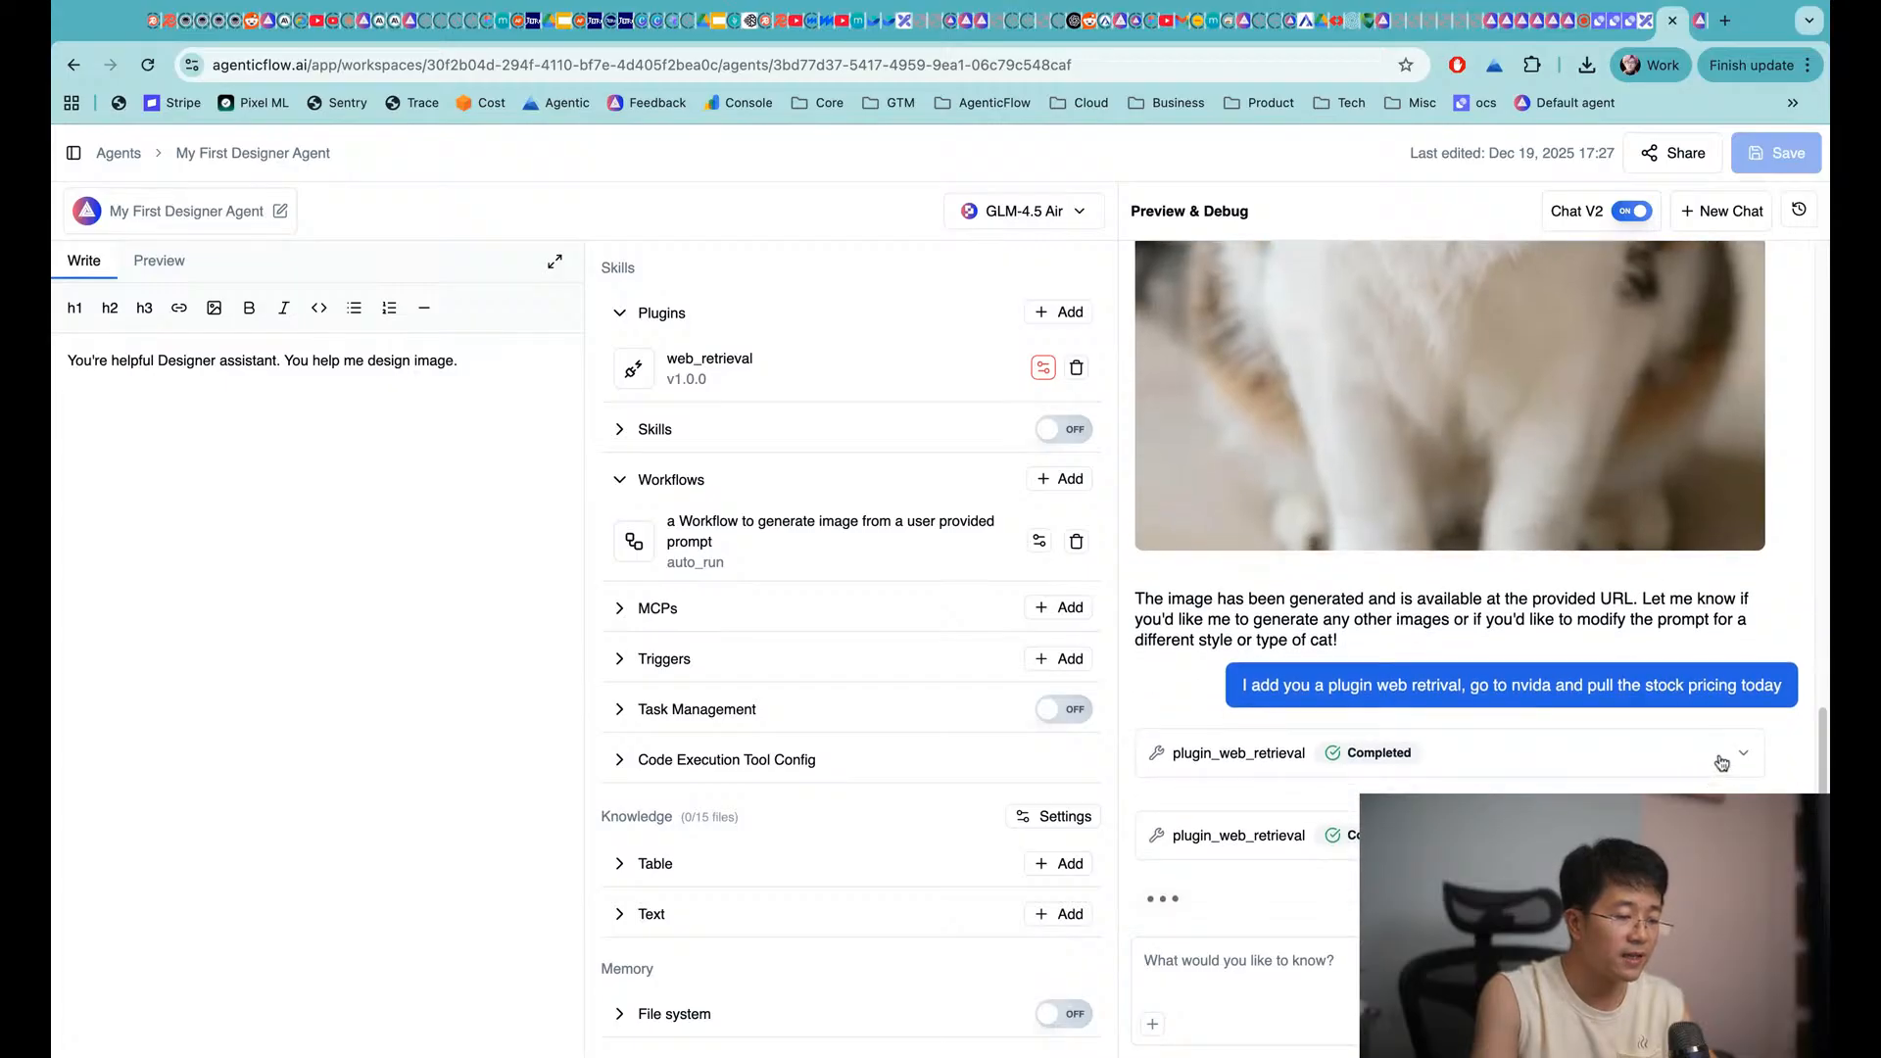
# Expand both plugin_web_retrieval calls to view their parameters and results, then collapse them
pyautogui.click(1722, 760)
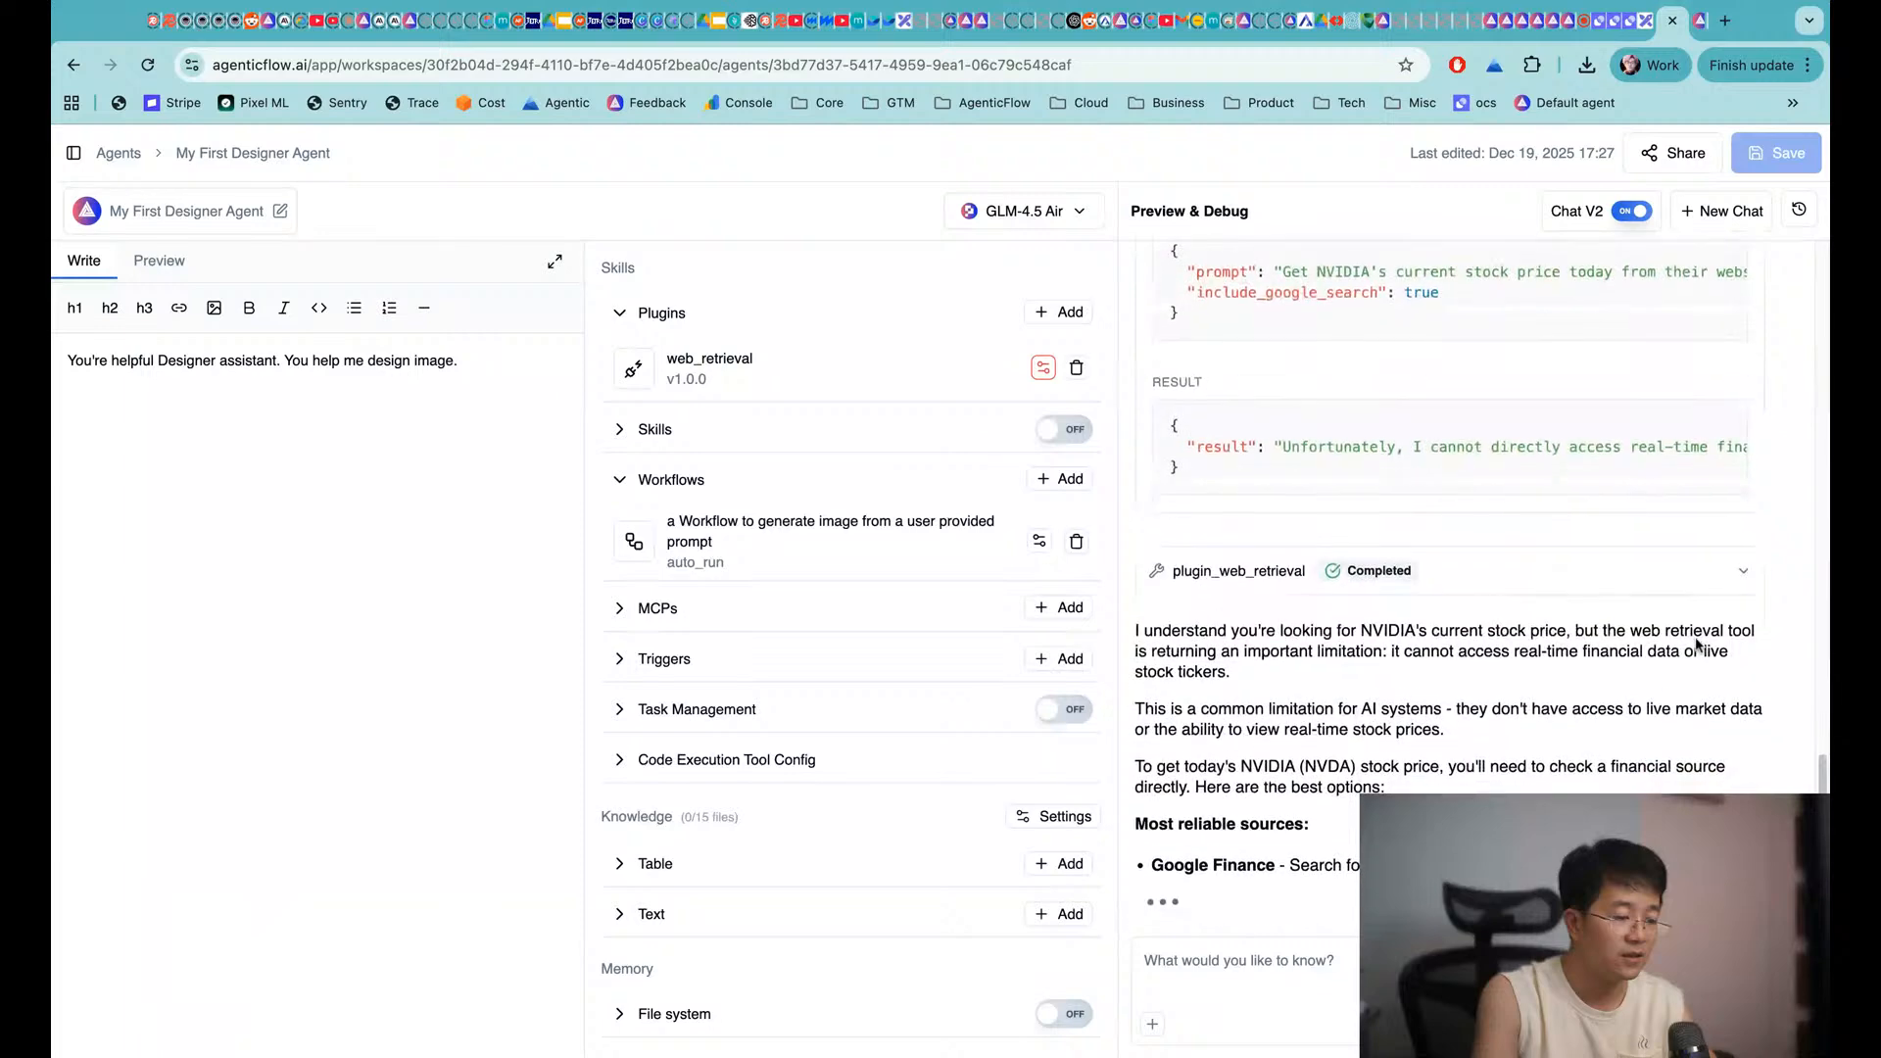
pyautogui.scroll(5, 1671, 612)
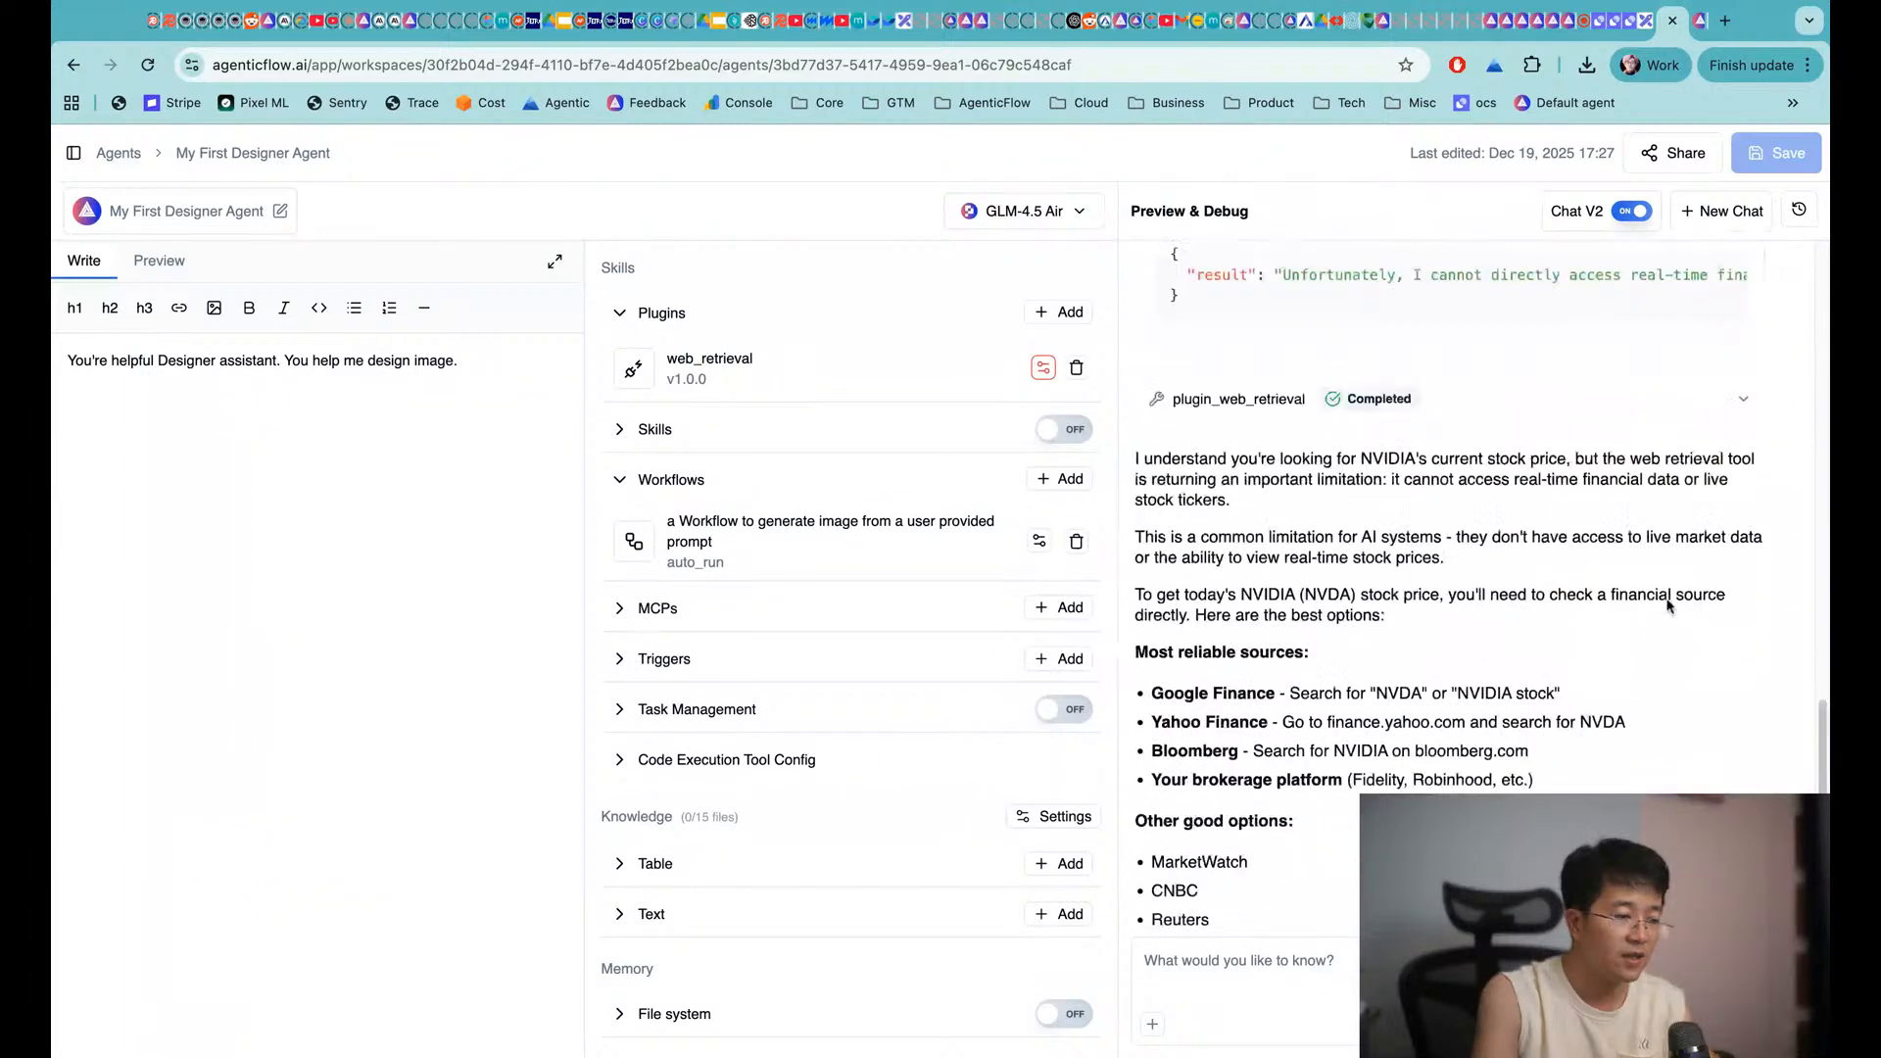
pyautogui.scroll(3, 1671, 606)
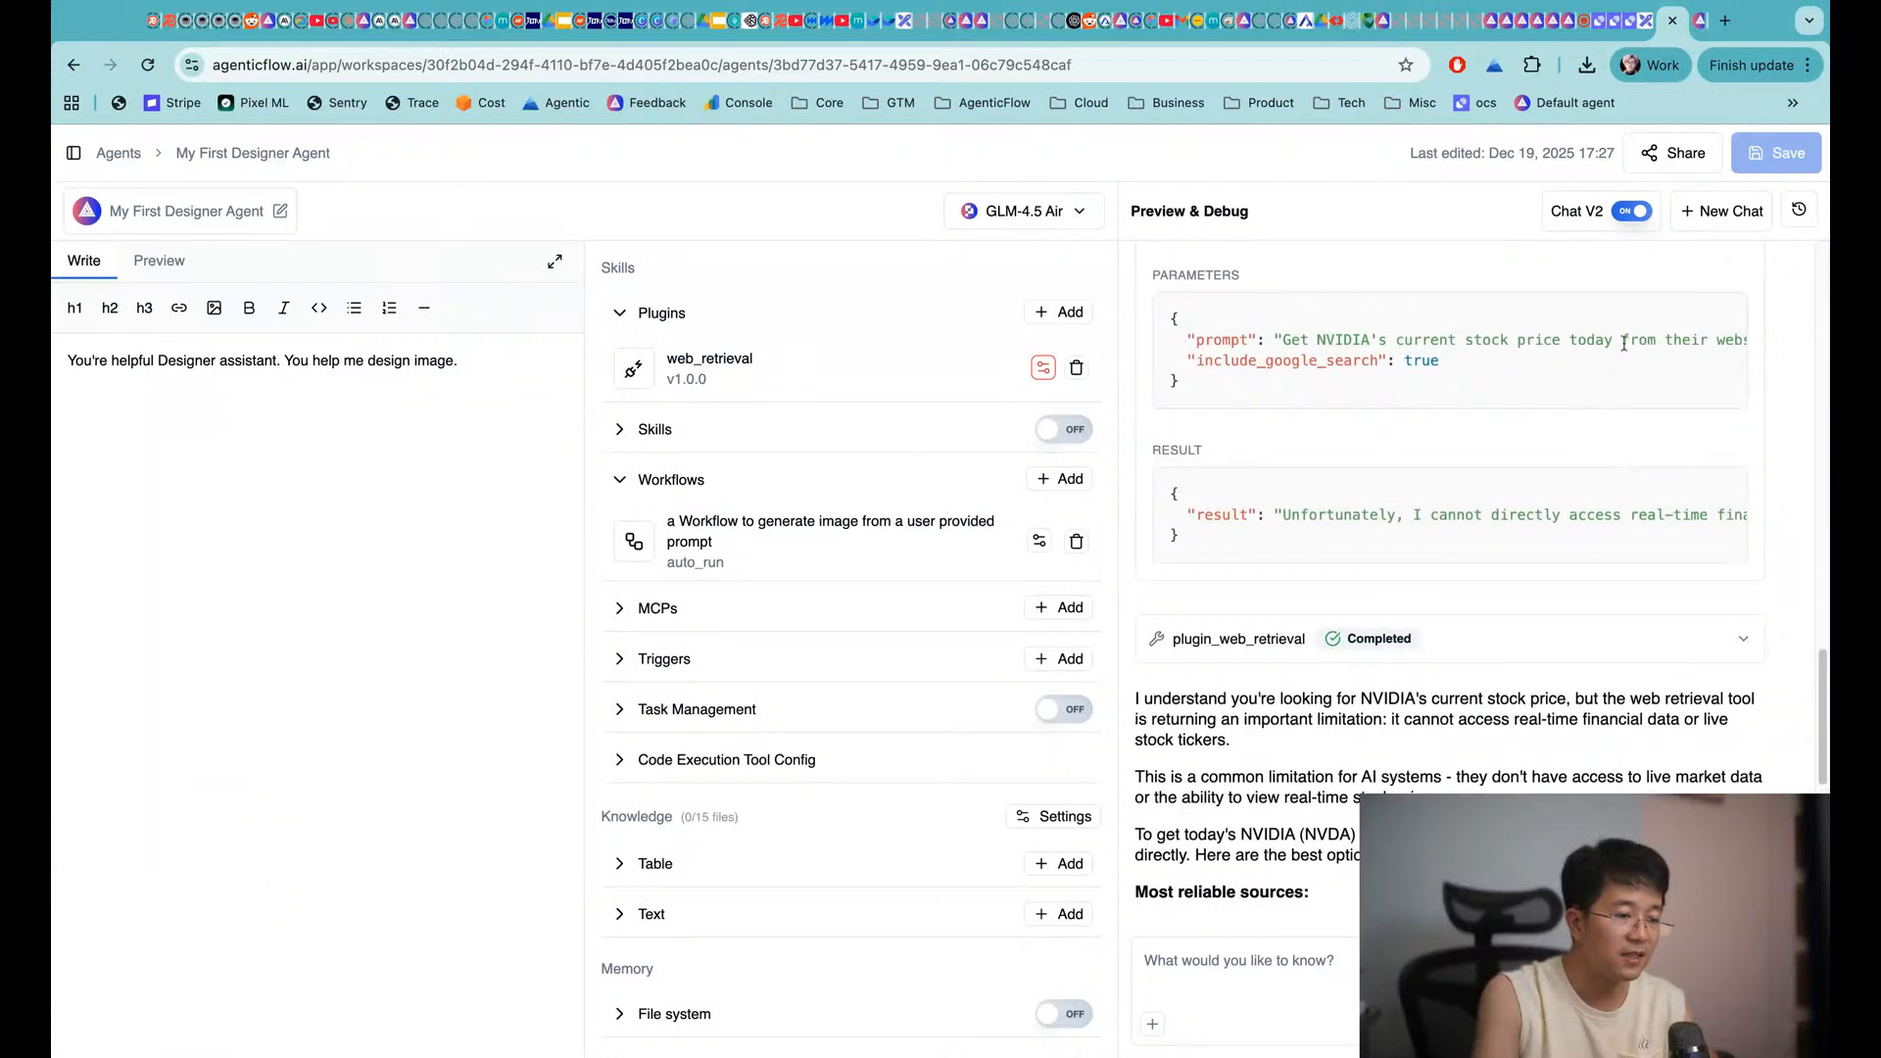
pyautogui.click(1666, 641)
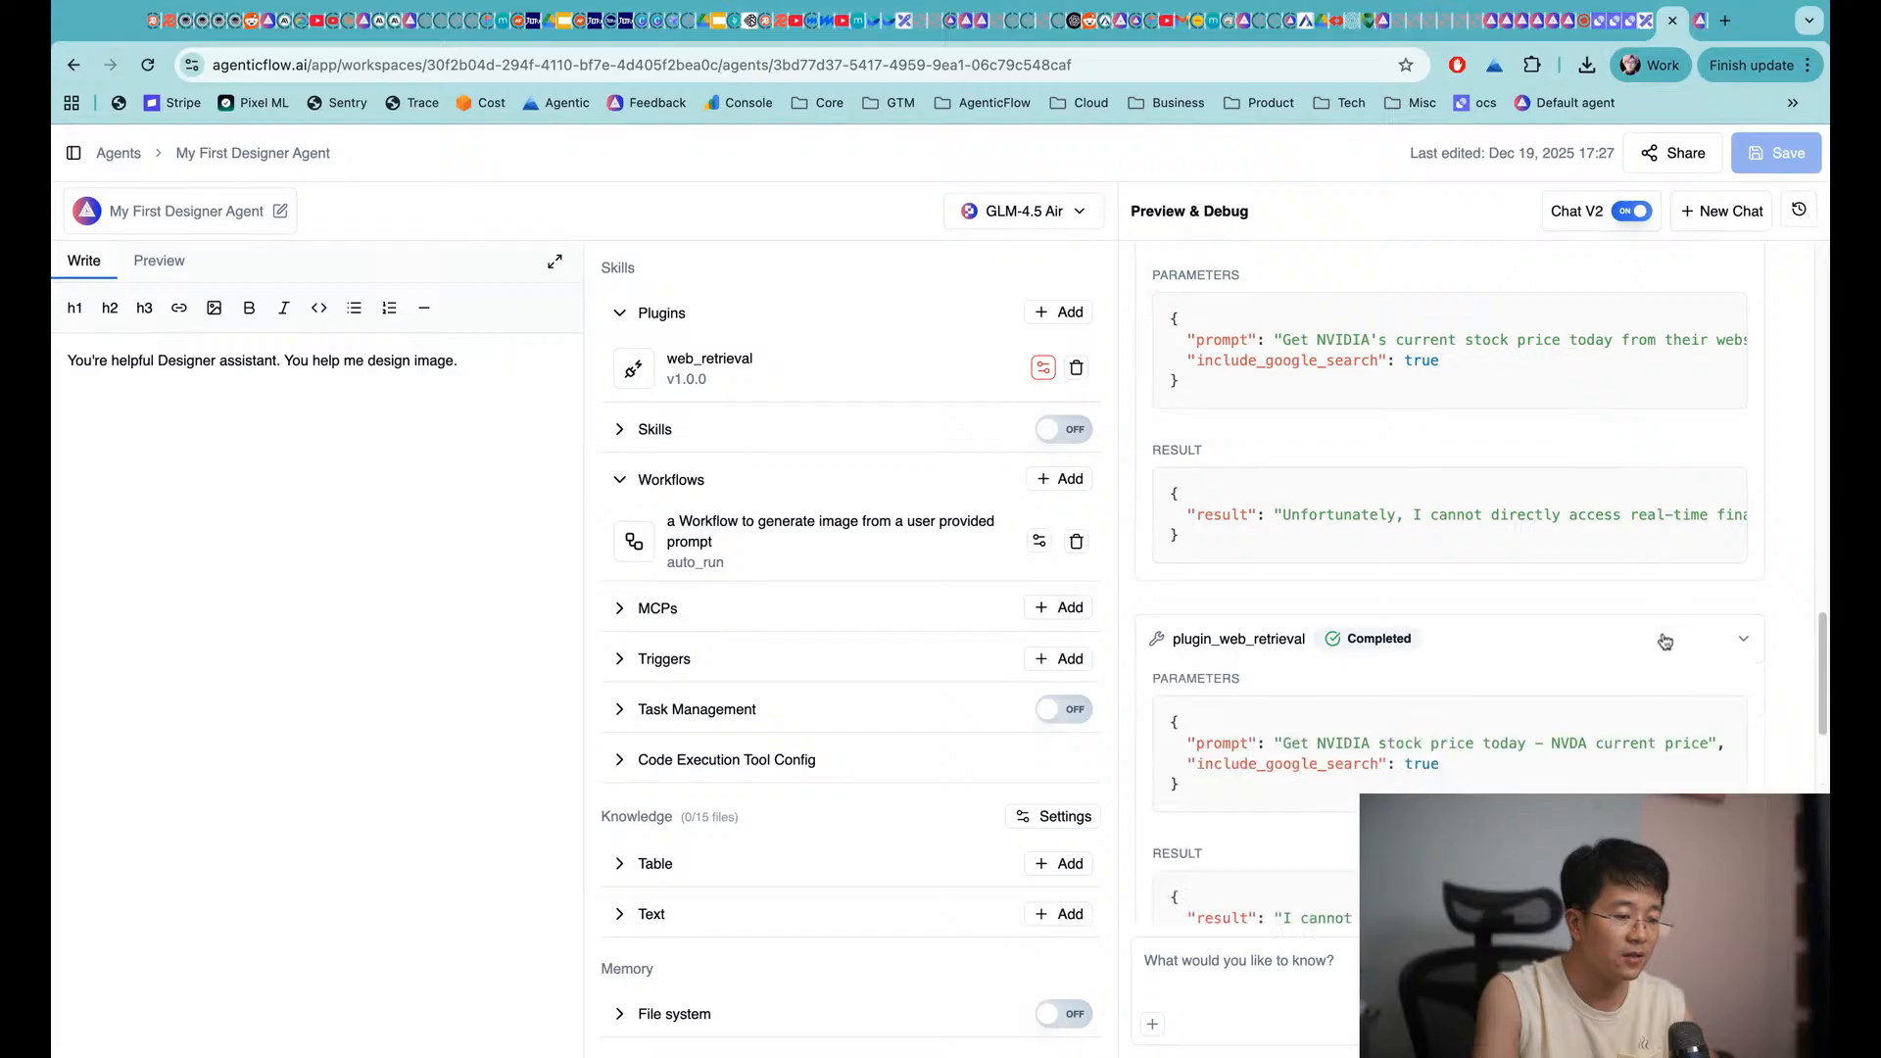
pyautogui.click(1669, 640)
pyautogui.click(1221, 963)
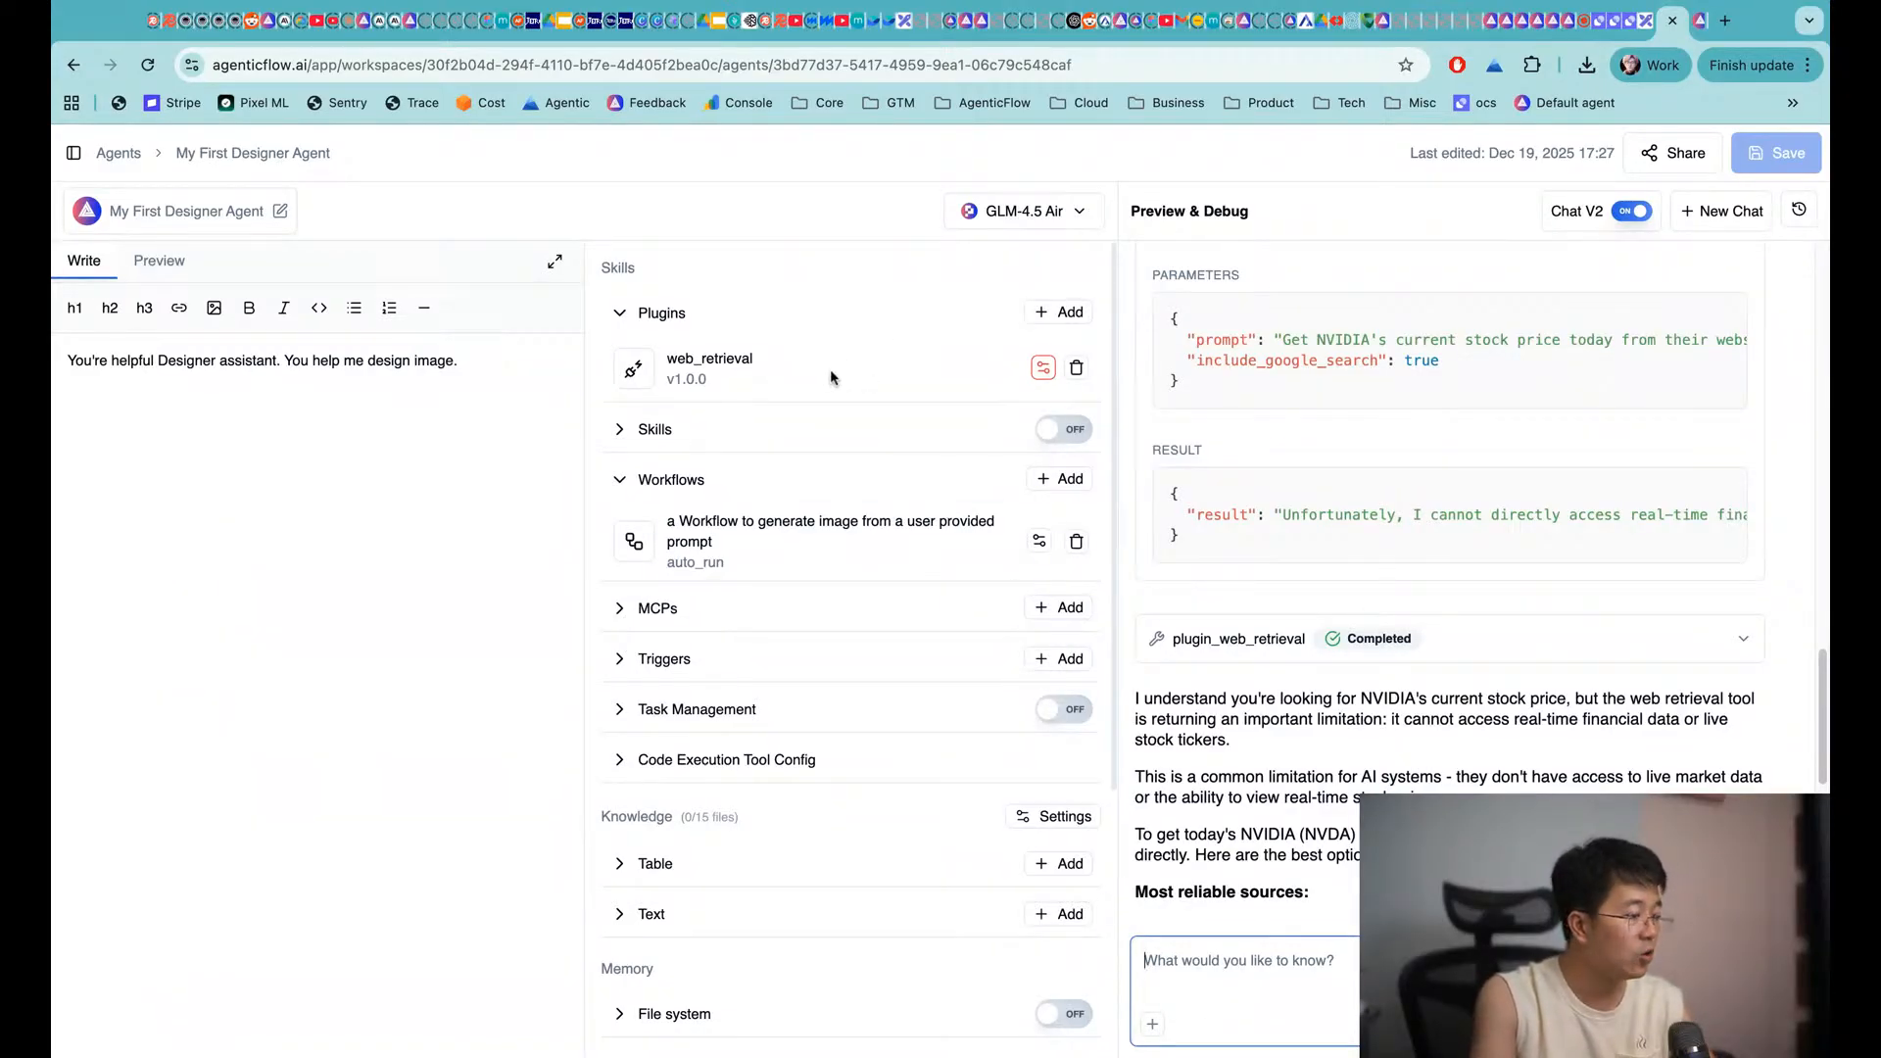
# Find Web Search by searching 'search' and add it to the agent's plugins
pyautogui.click(1060, 311)
pyautogui.write('search')
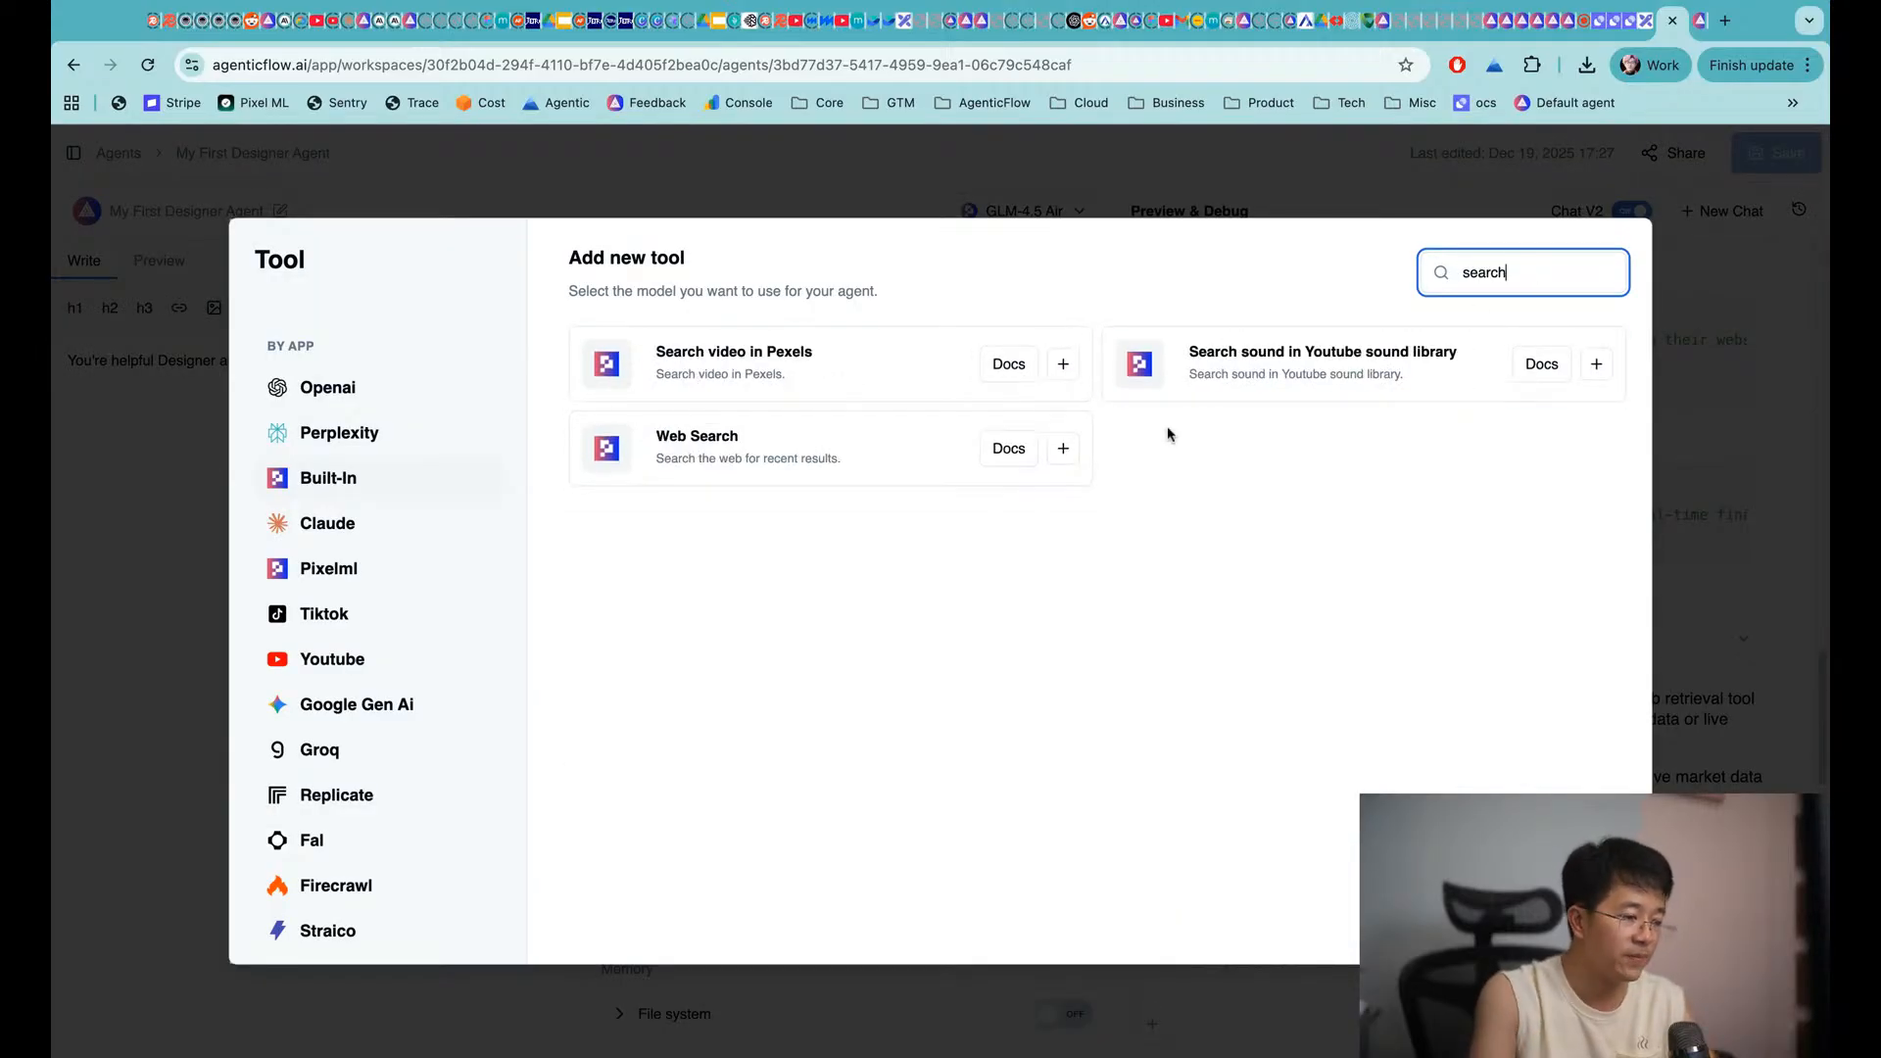
pyautogui.click(1064, 448)
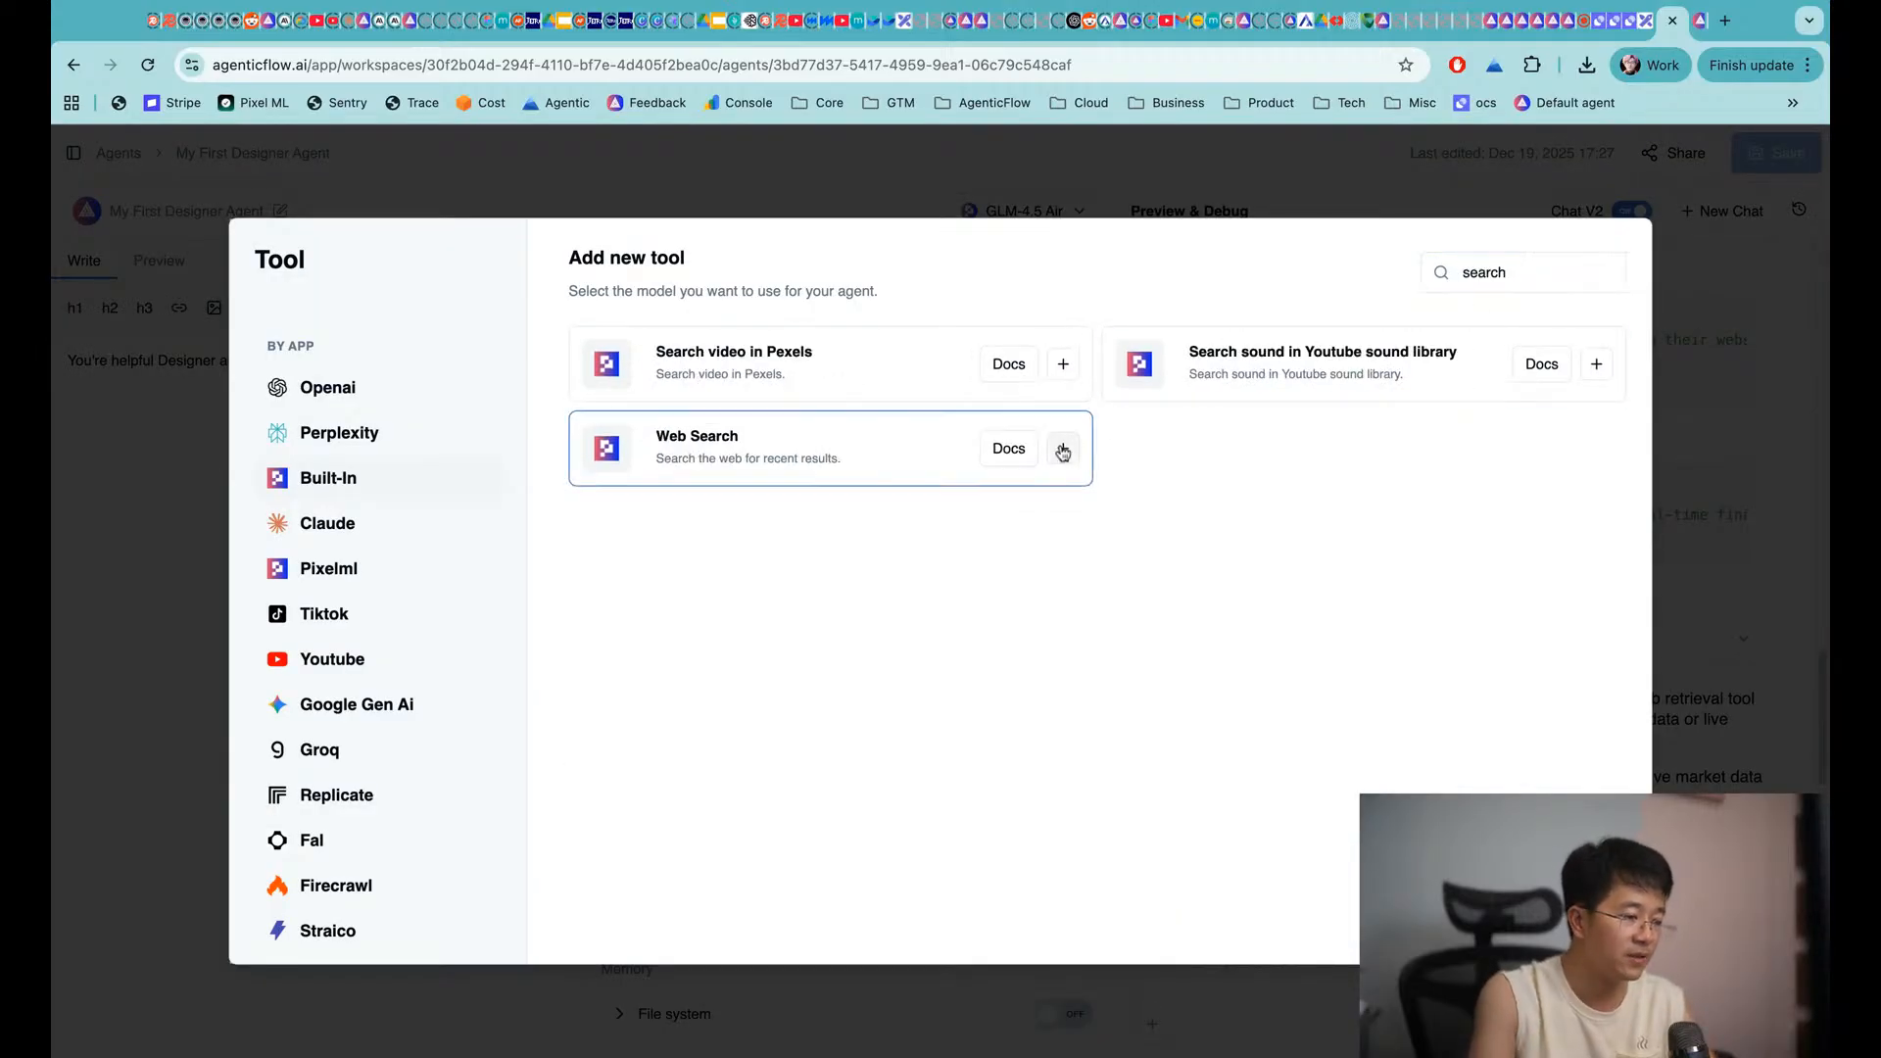
# Tell the agent in chat 'ok I add for you a search capabilit…'
pyautogui.click(1232, 966)
pyautogui.write('ok I add for you a searc')
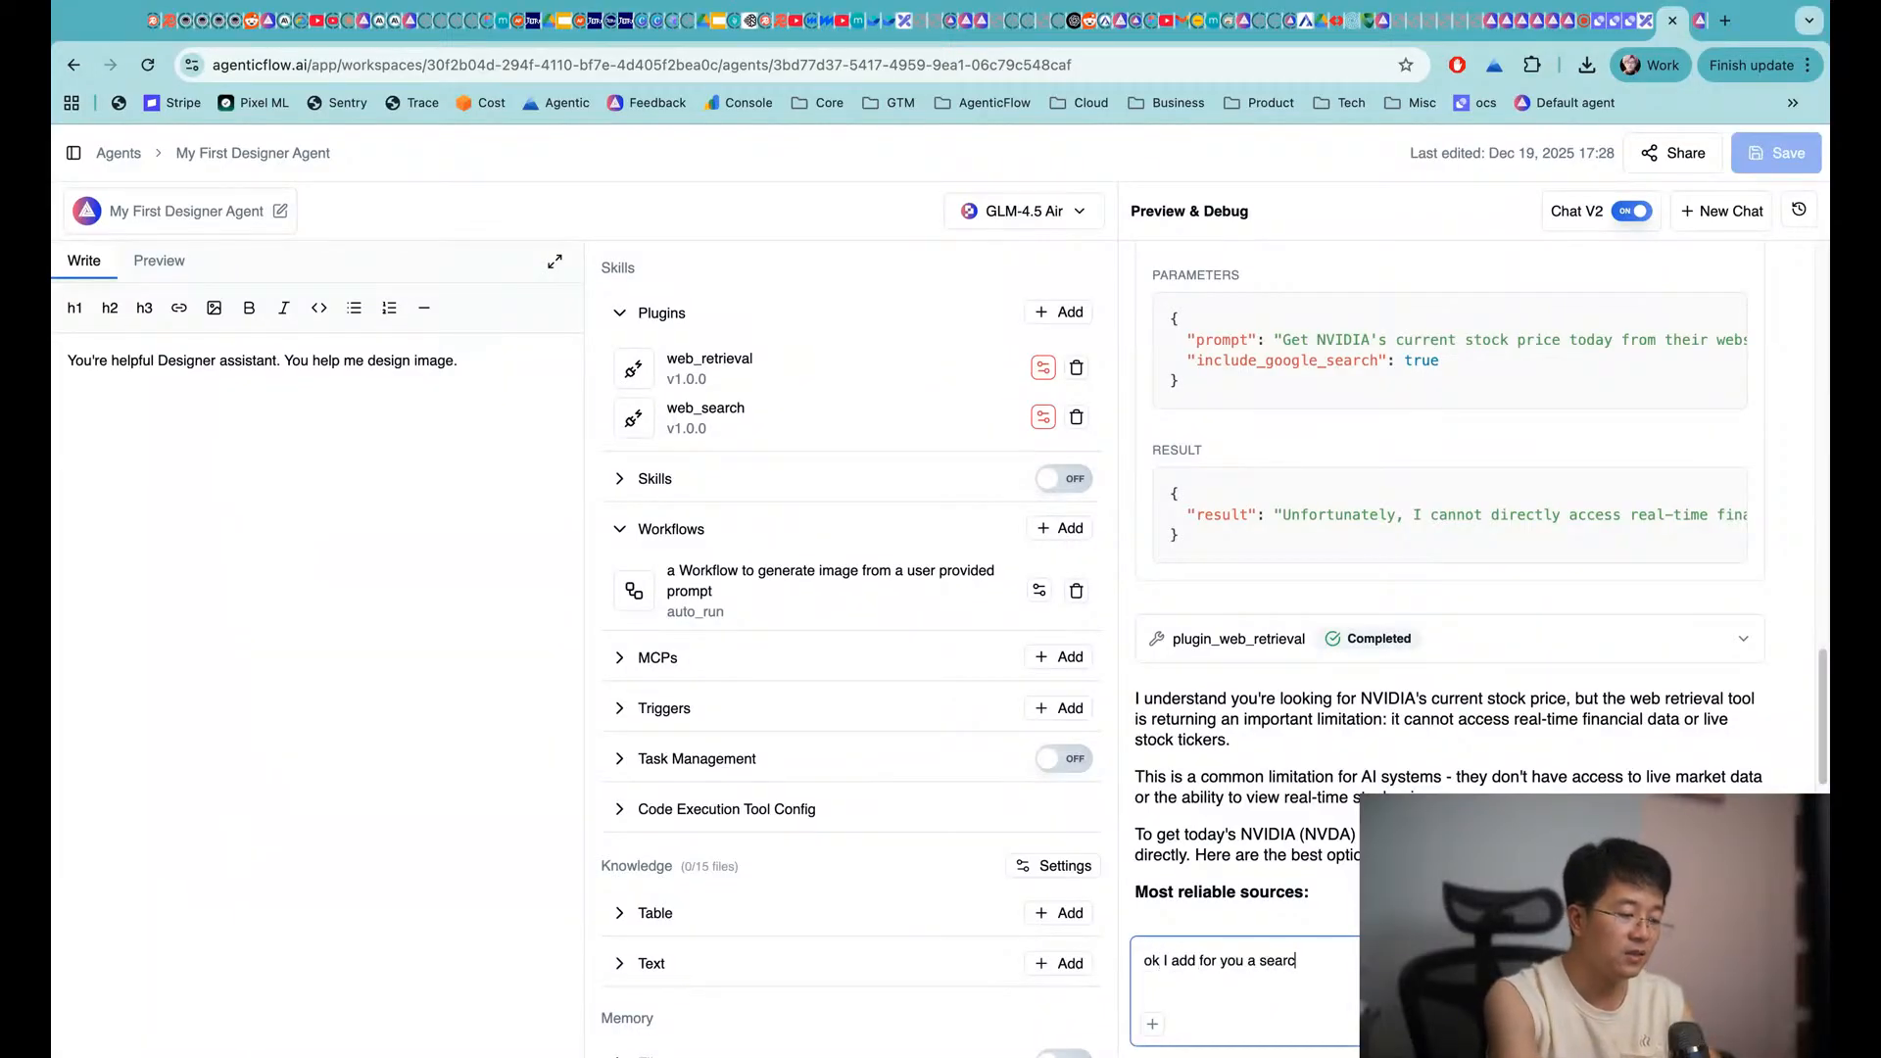
pyautogui.write('h capabilit')
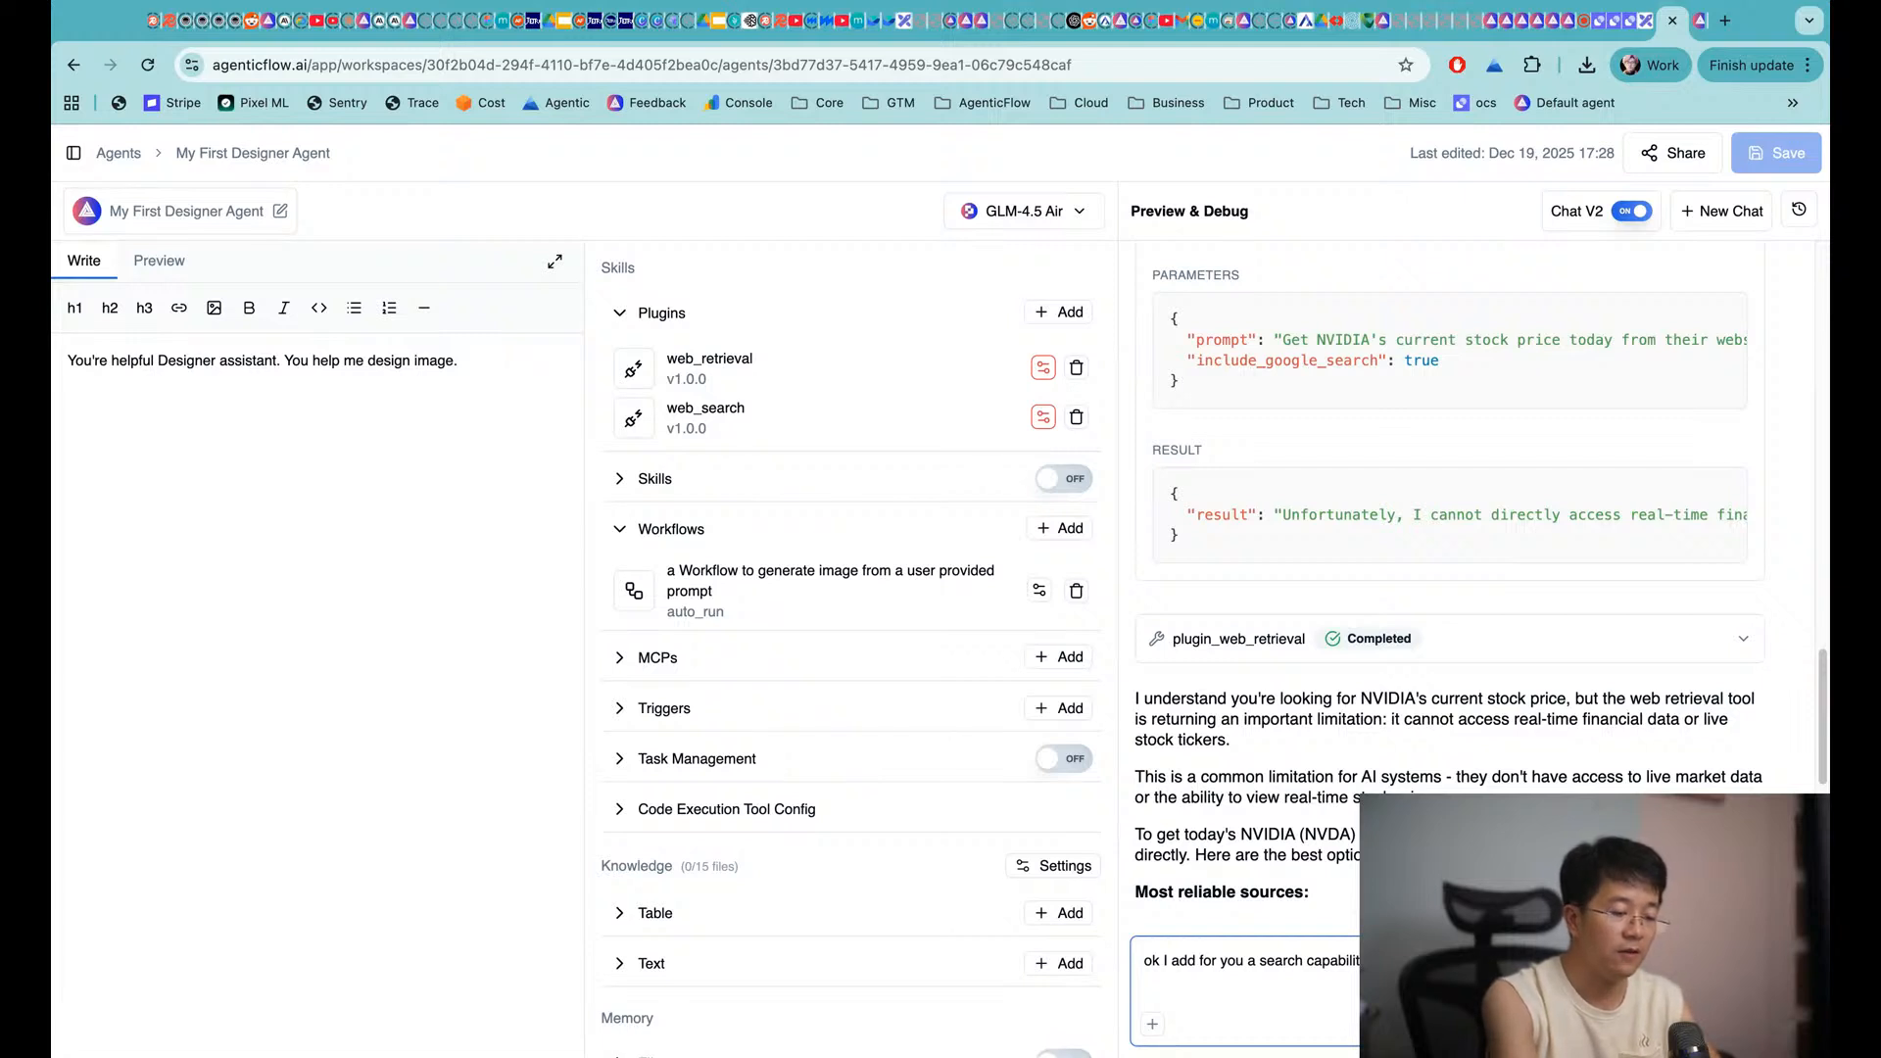
pyautogui.press('Return')
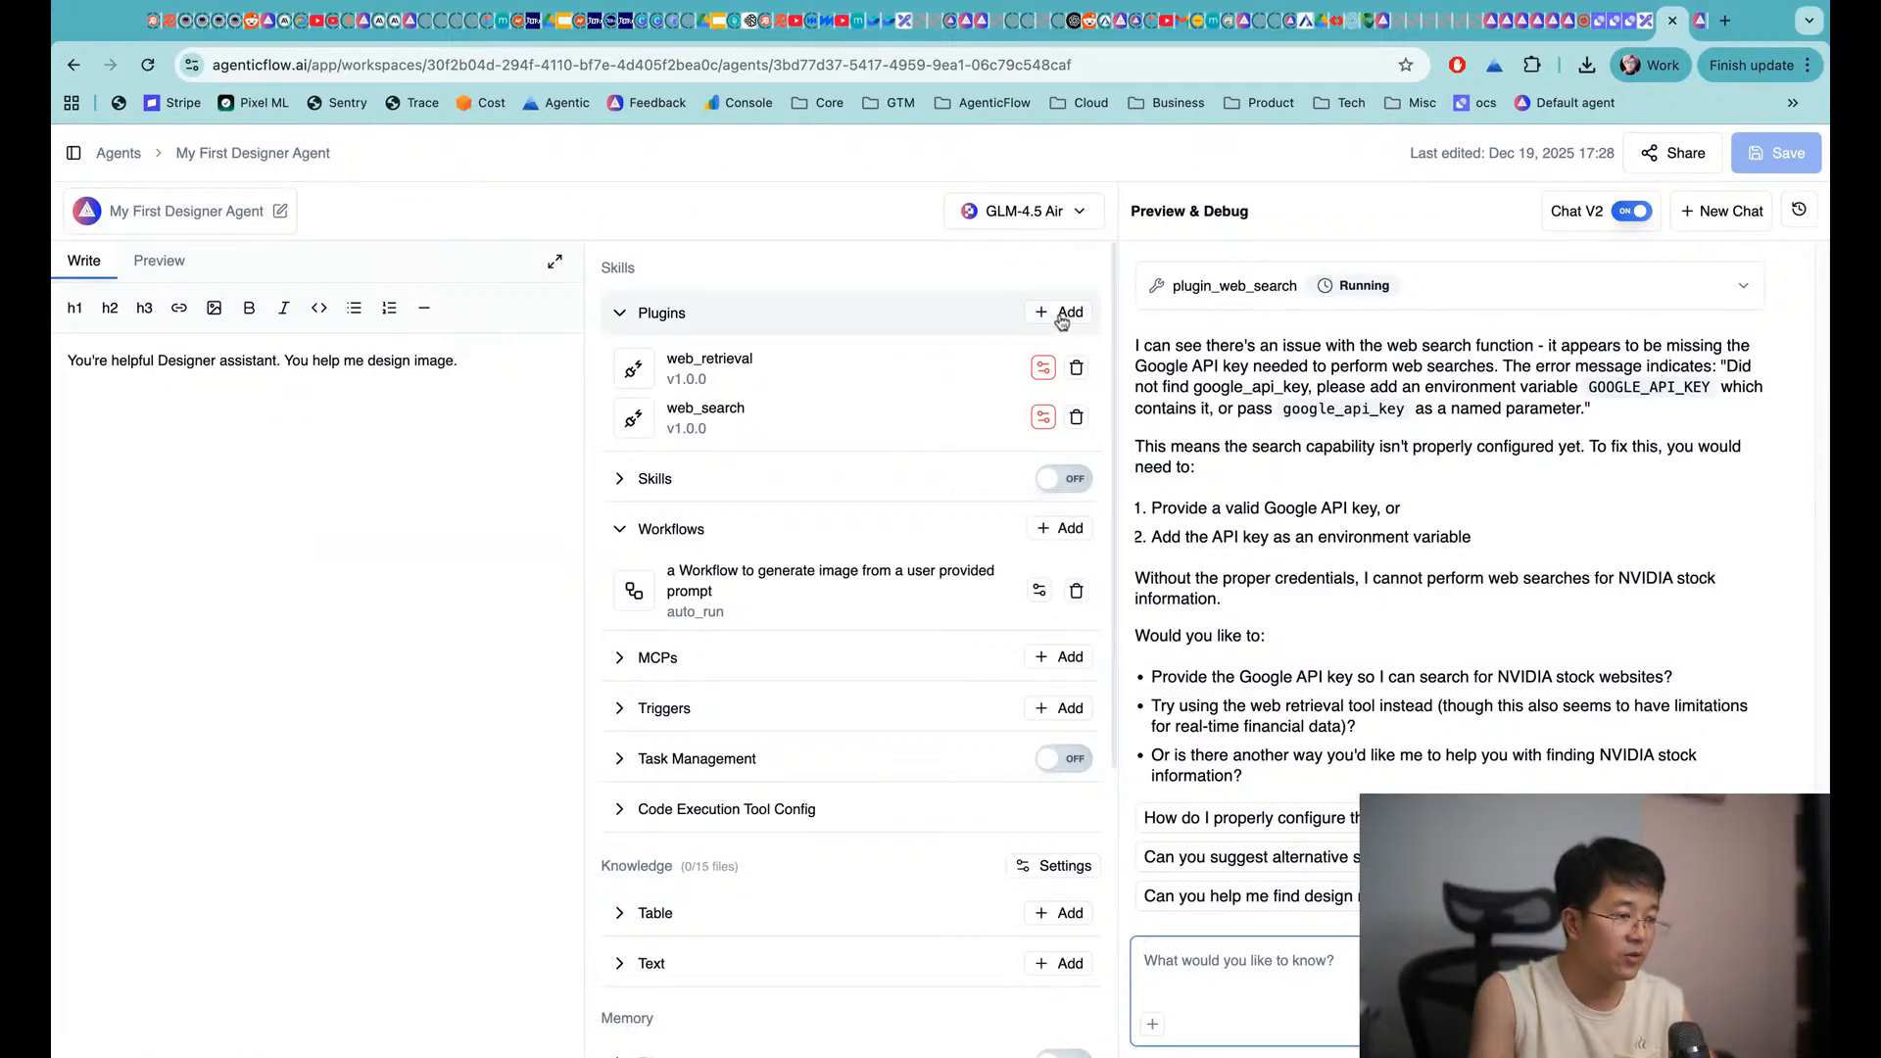
# Replace the web_search plugin with Google Search from the Pixelml category
pyautogui.click(1076, 416)
pyautogui.click(1068, 314)
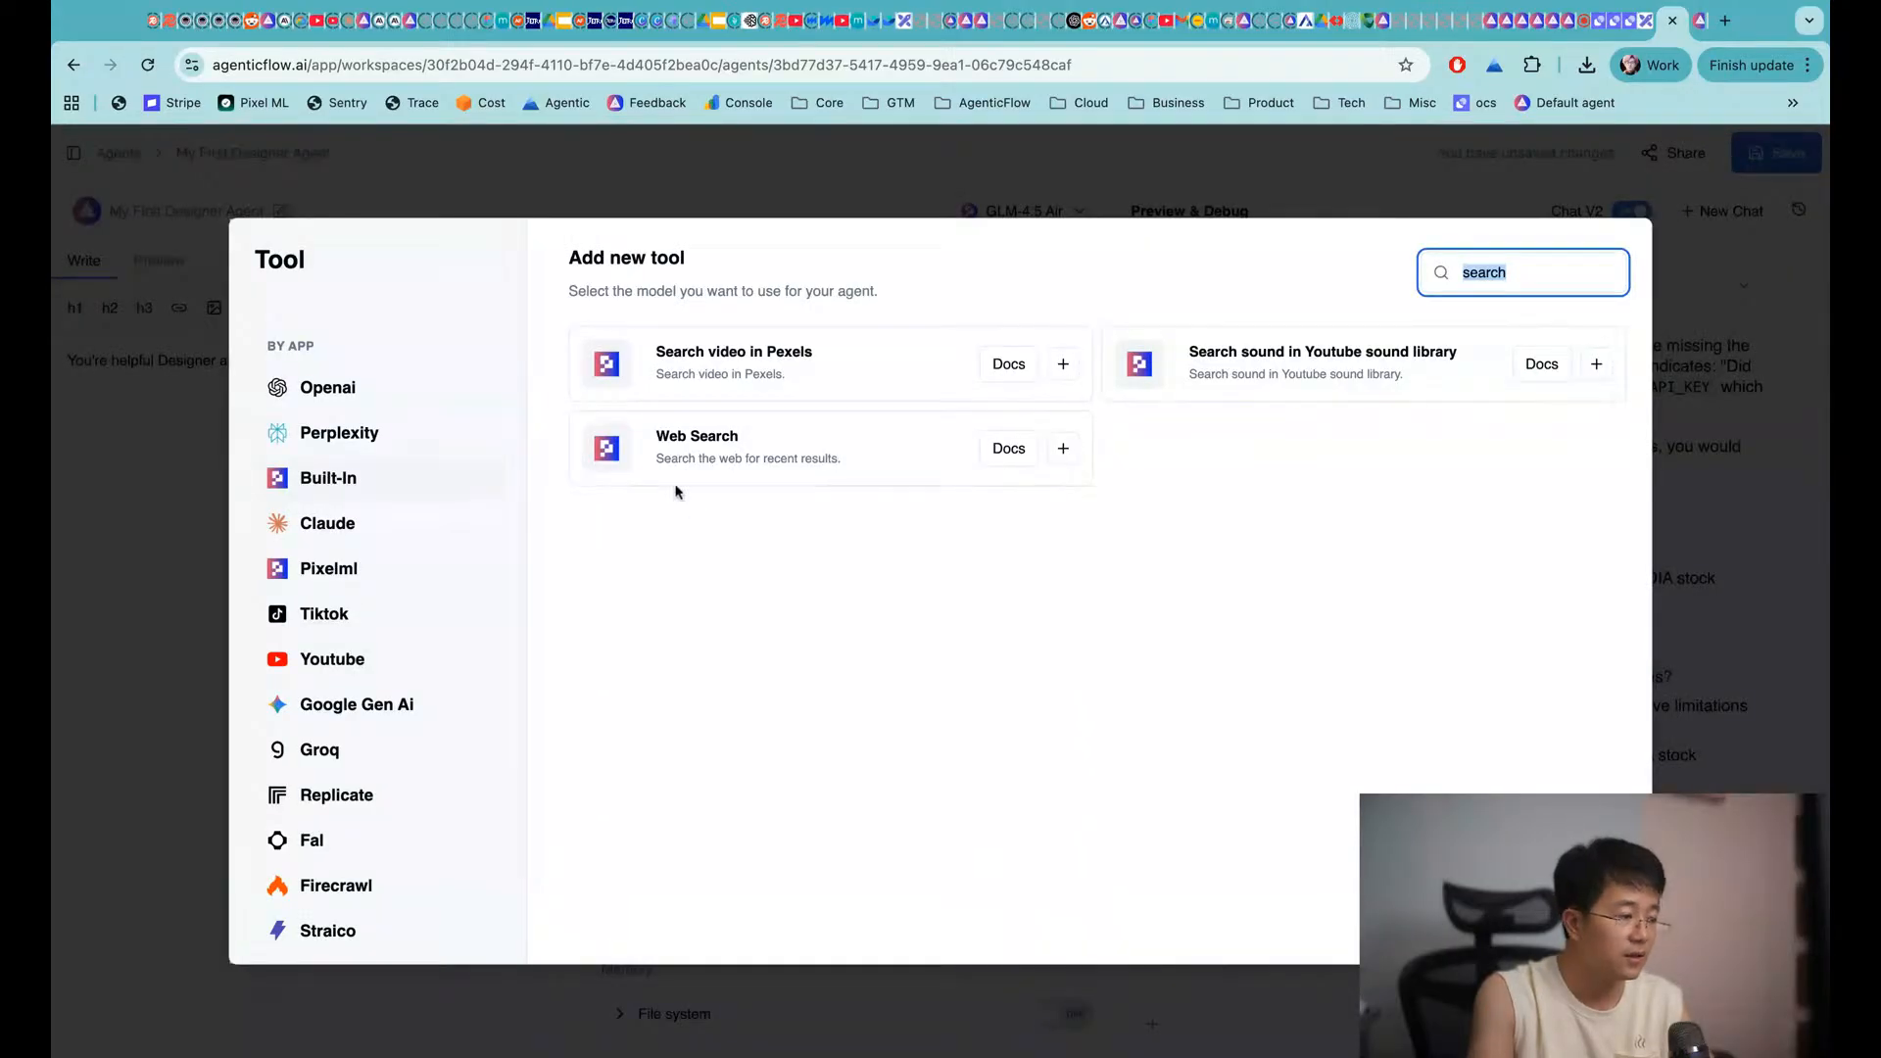
pyautogui.write('sear')
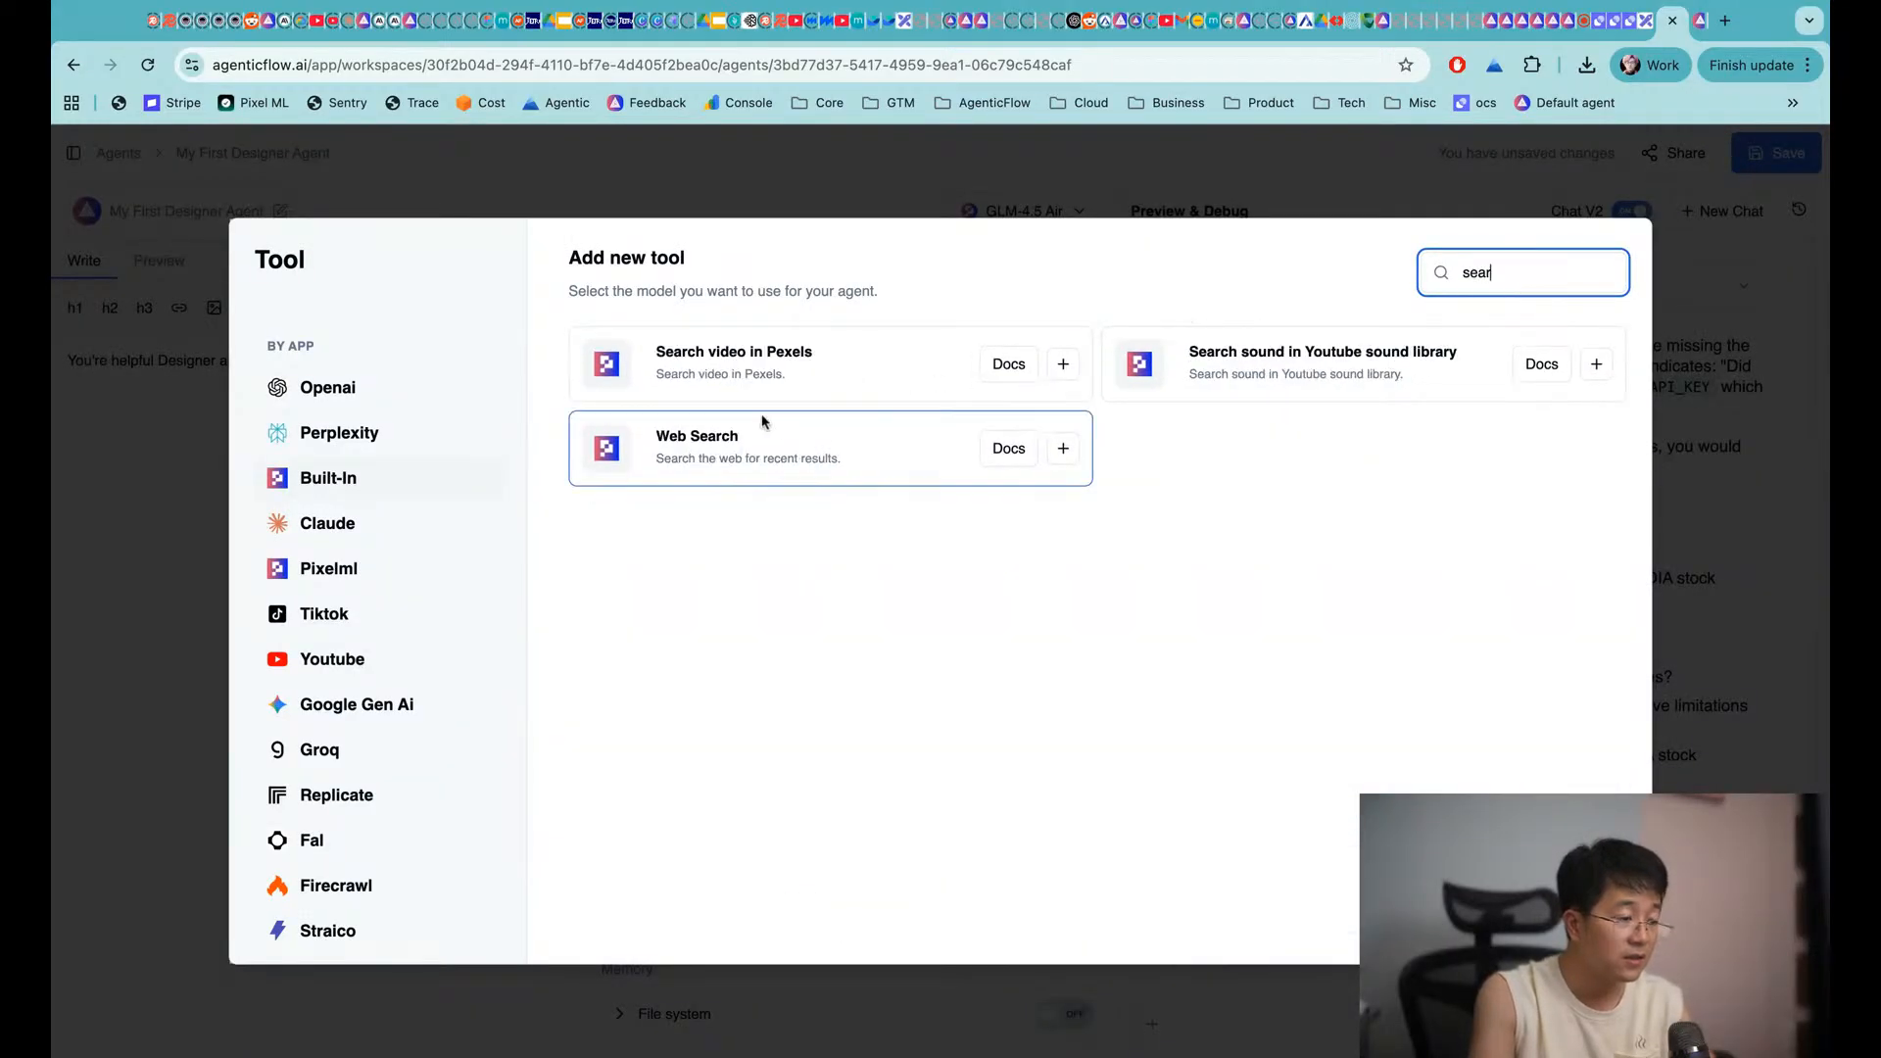
pyautogui.click(341, 578)
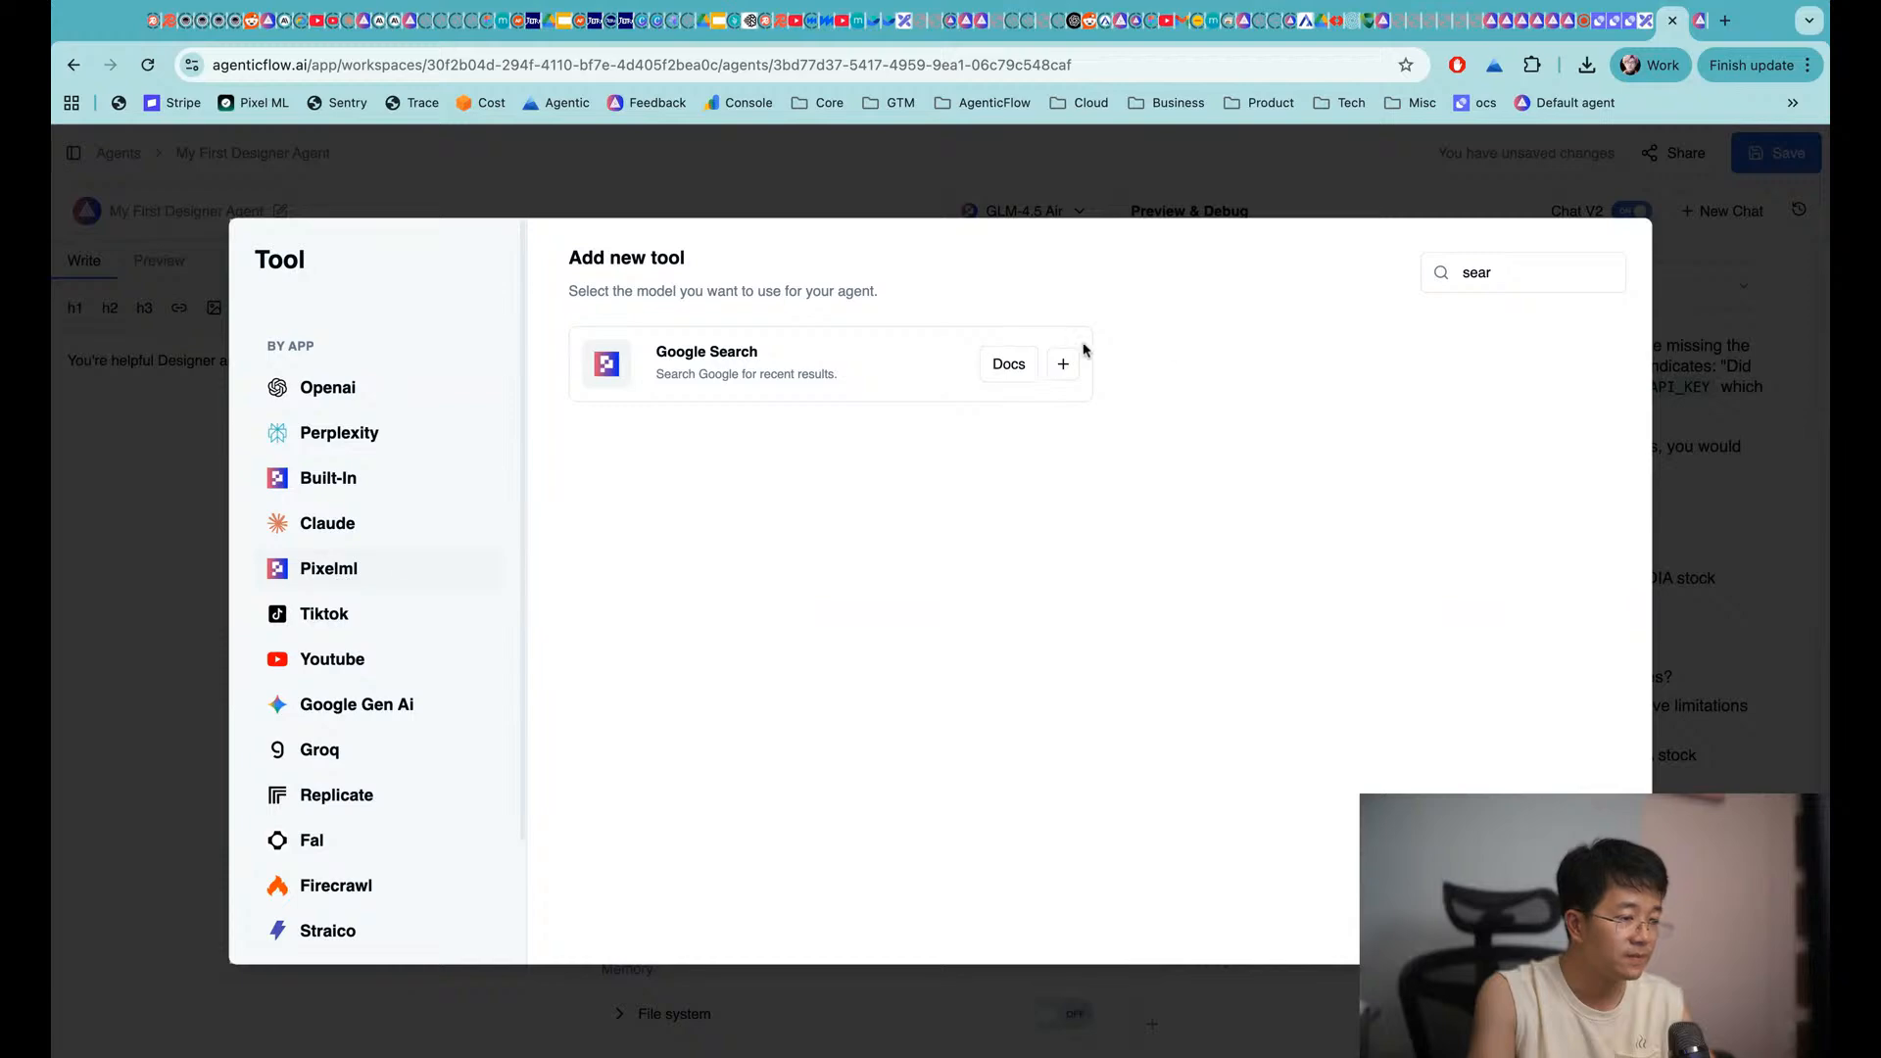
pyautogui.click(1063, 363)
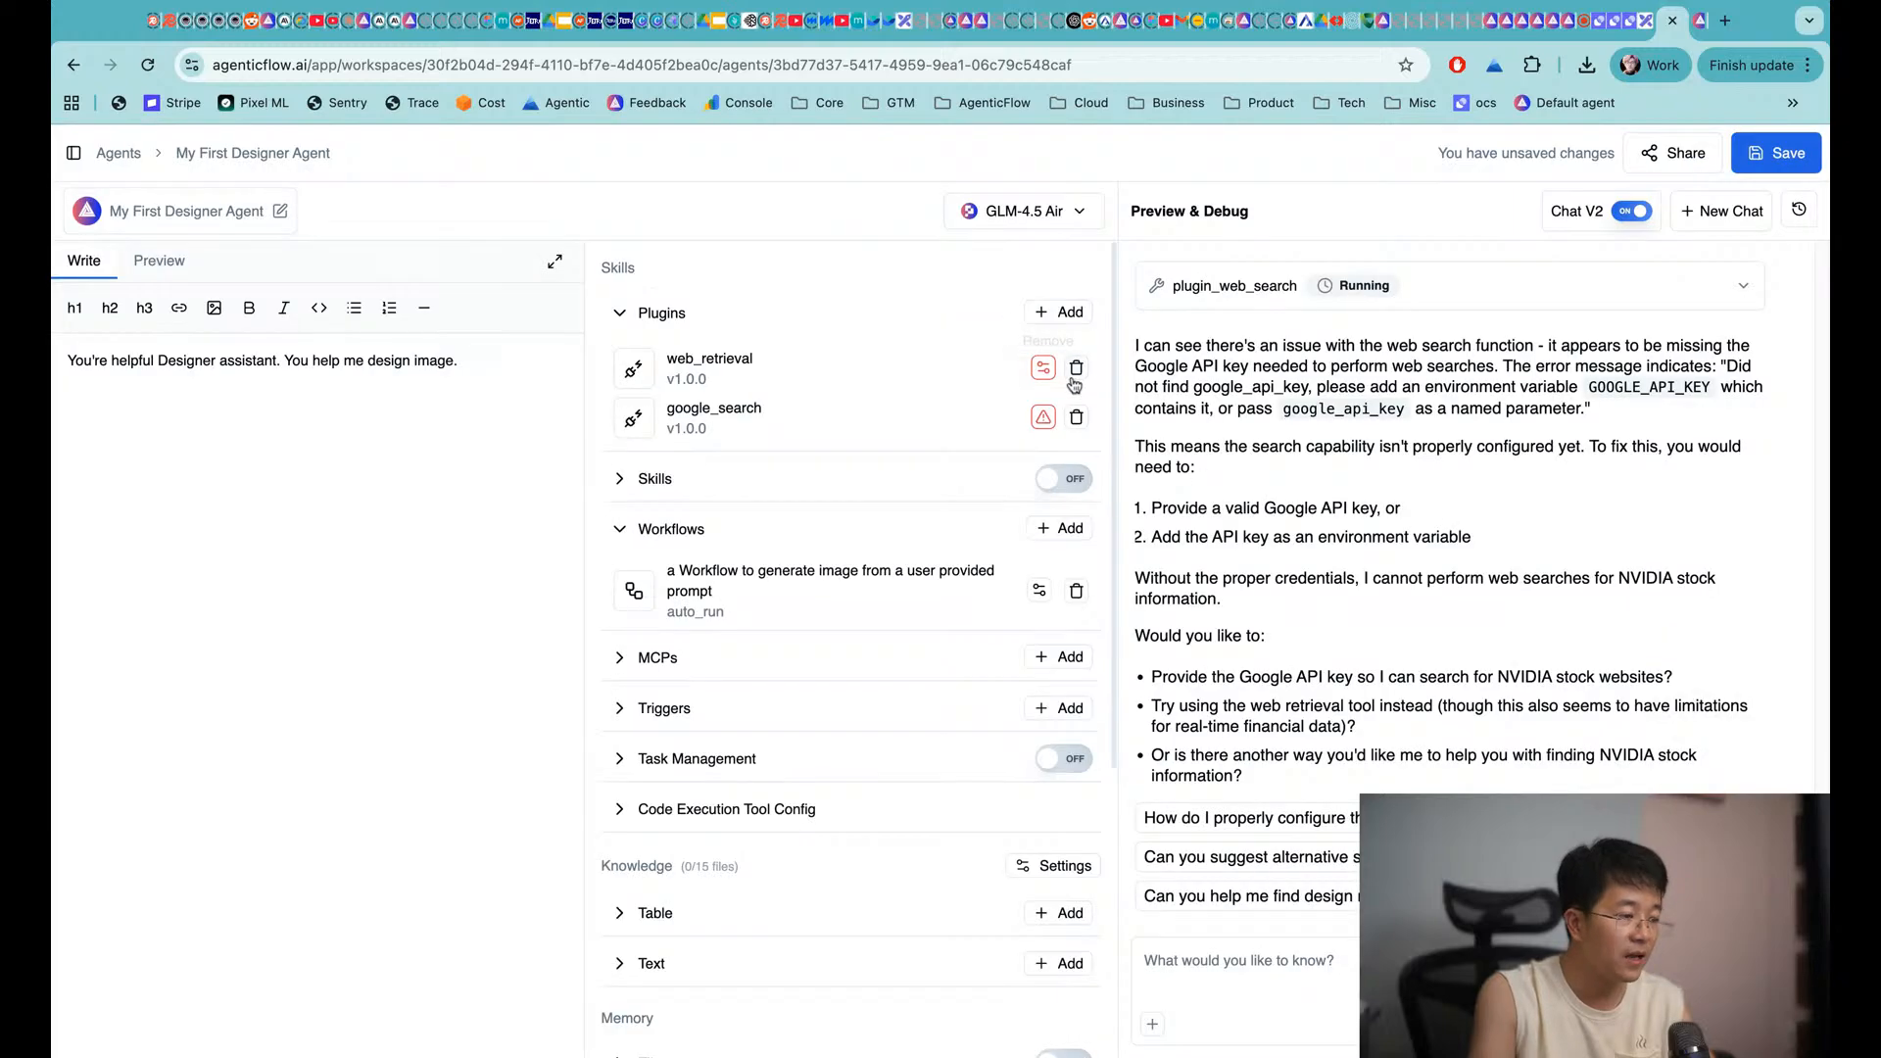
# Link google_search to a saved connection and save the agent
pyautogui.click(1041, 420)
pyautogui.click(957, 544)
pyautogui.click(867, 655)
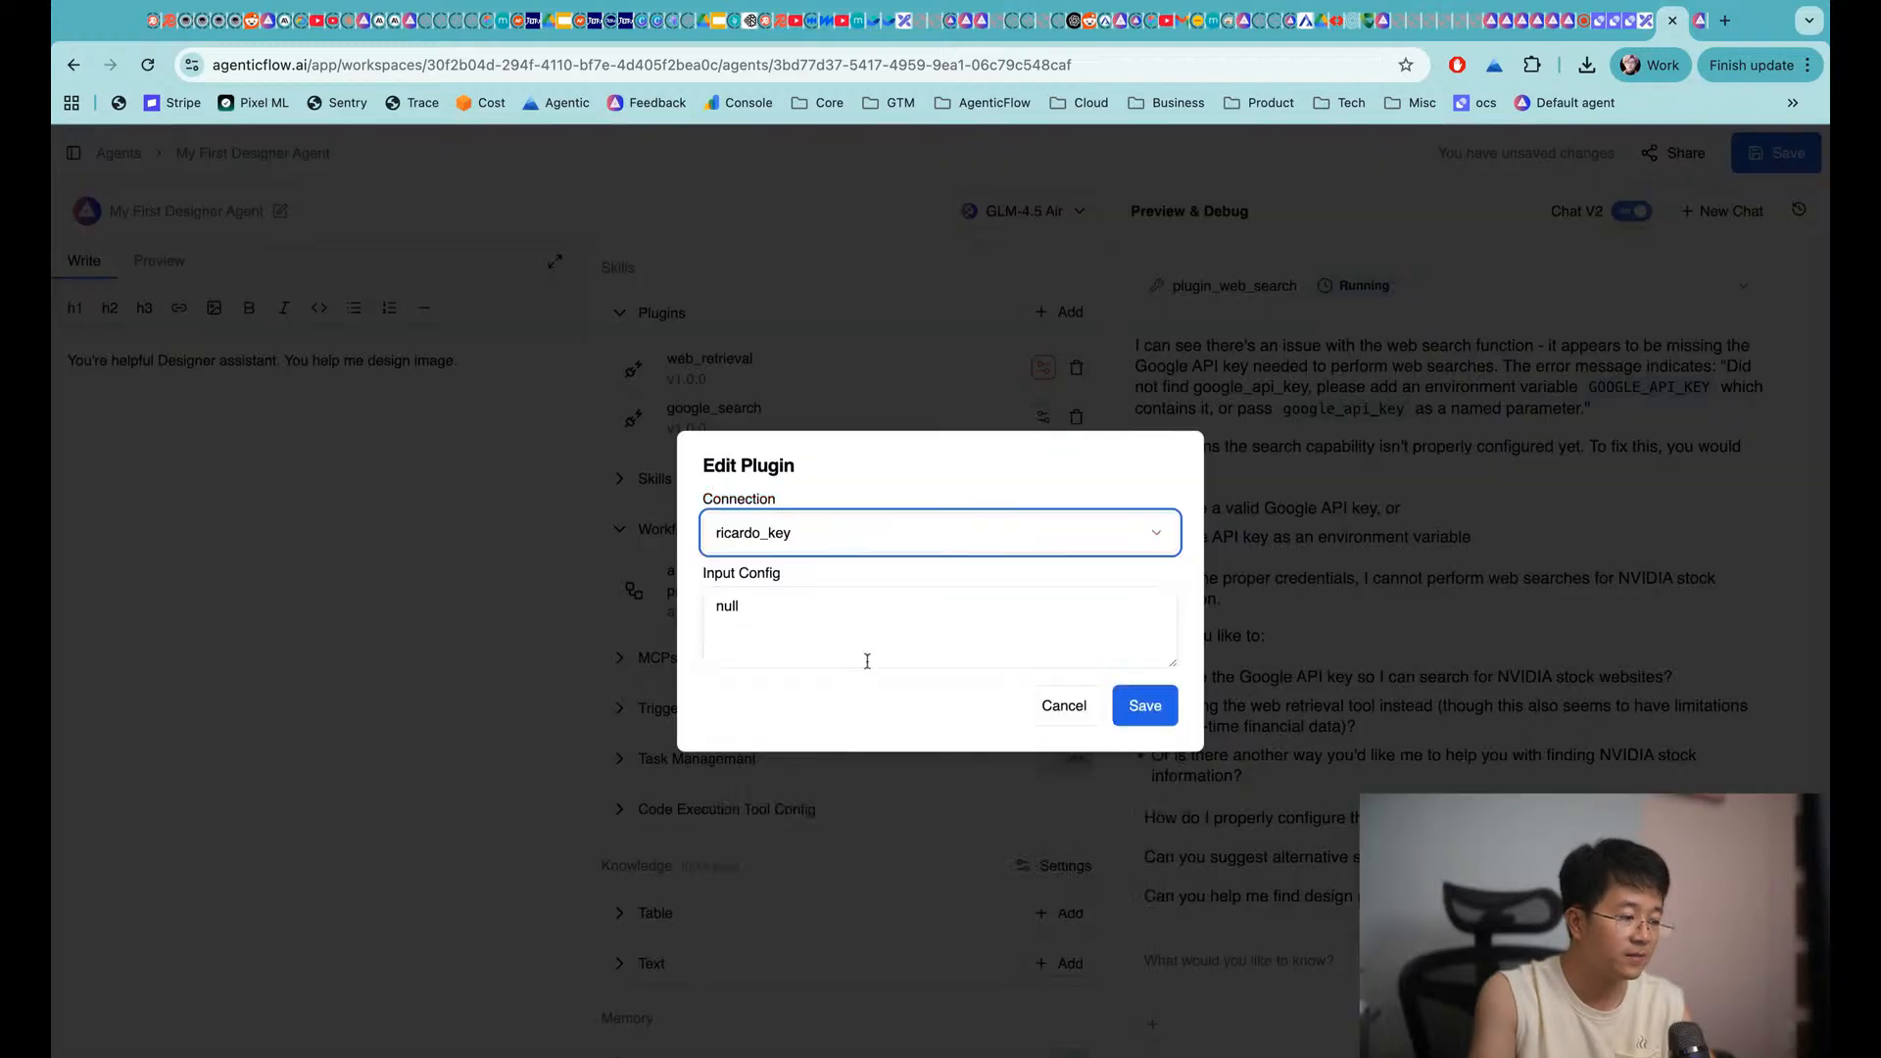
pyautogui.click(1145, 705)
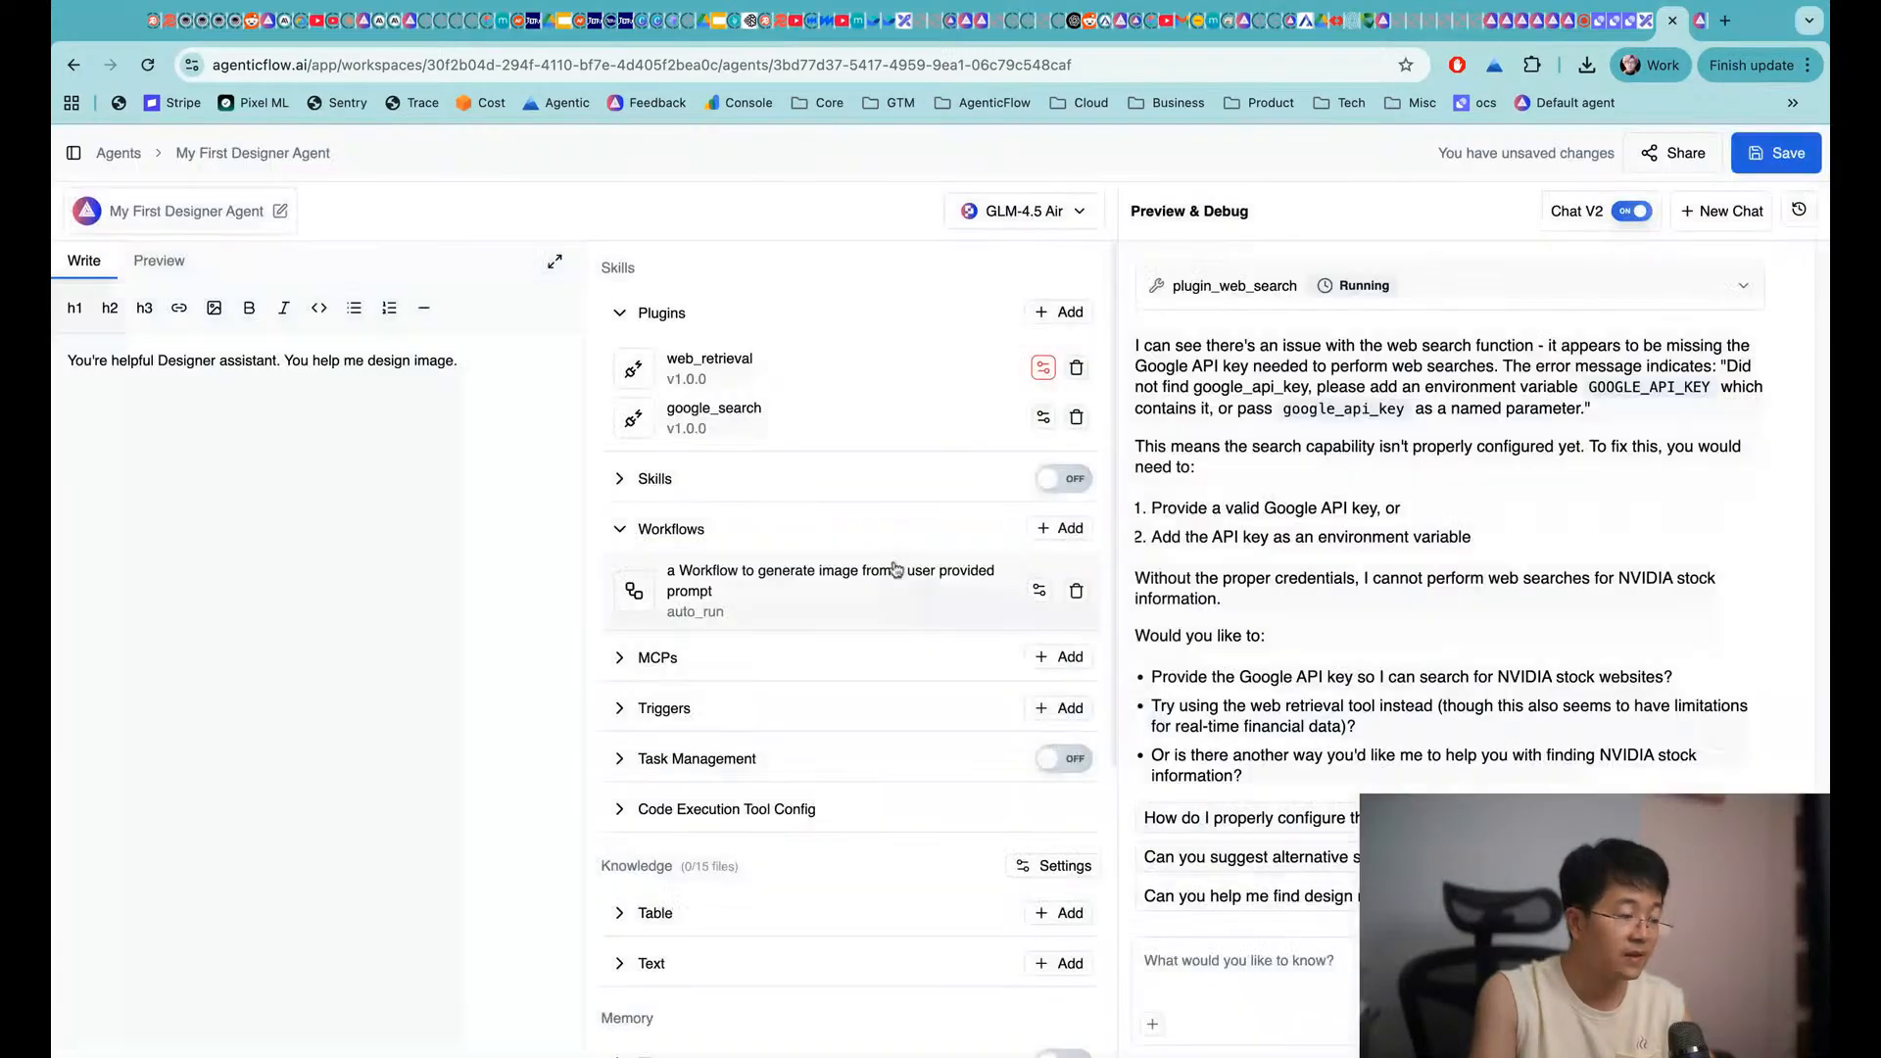
pyautogui.click(1787, 154)
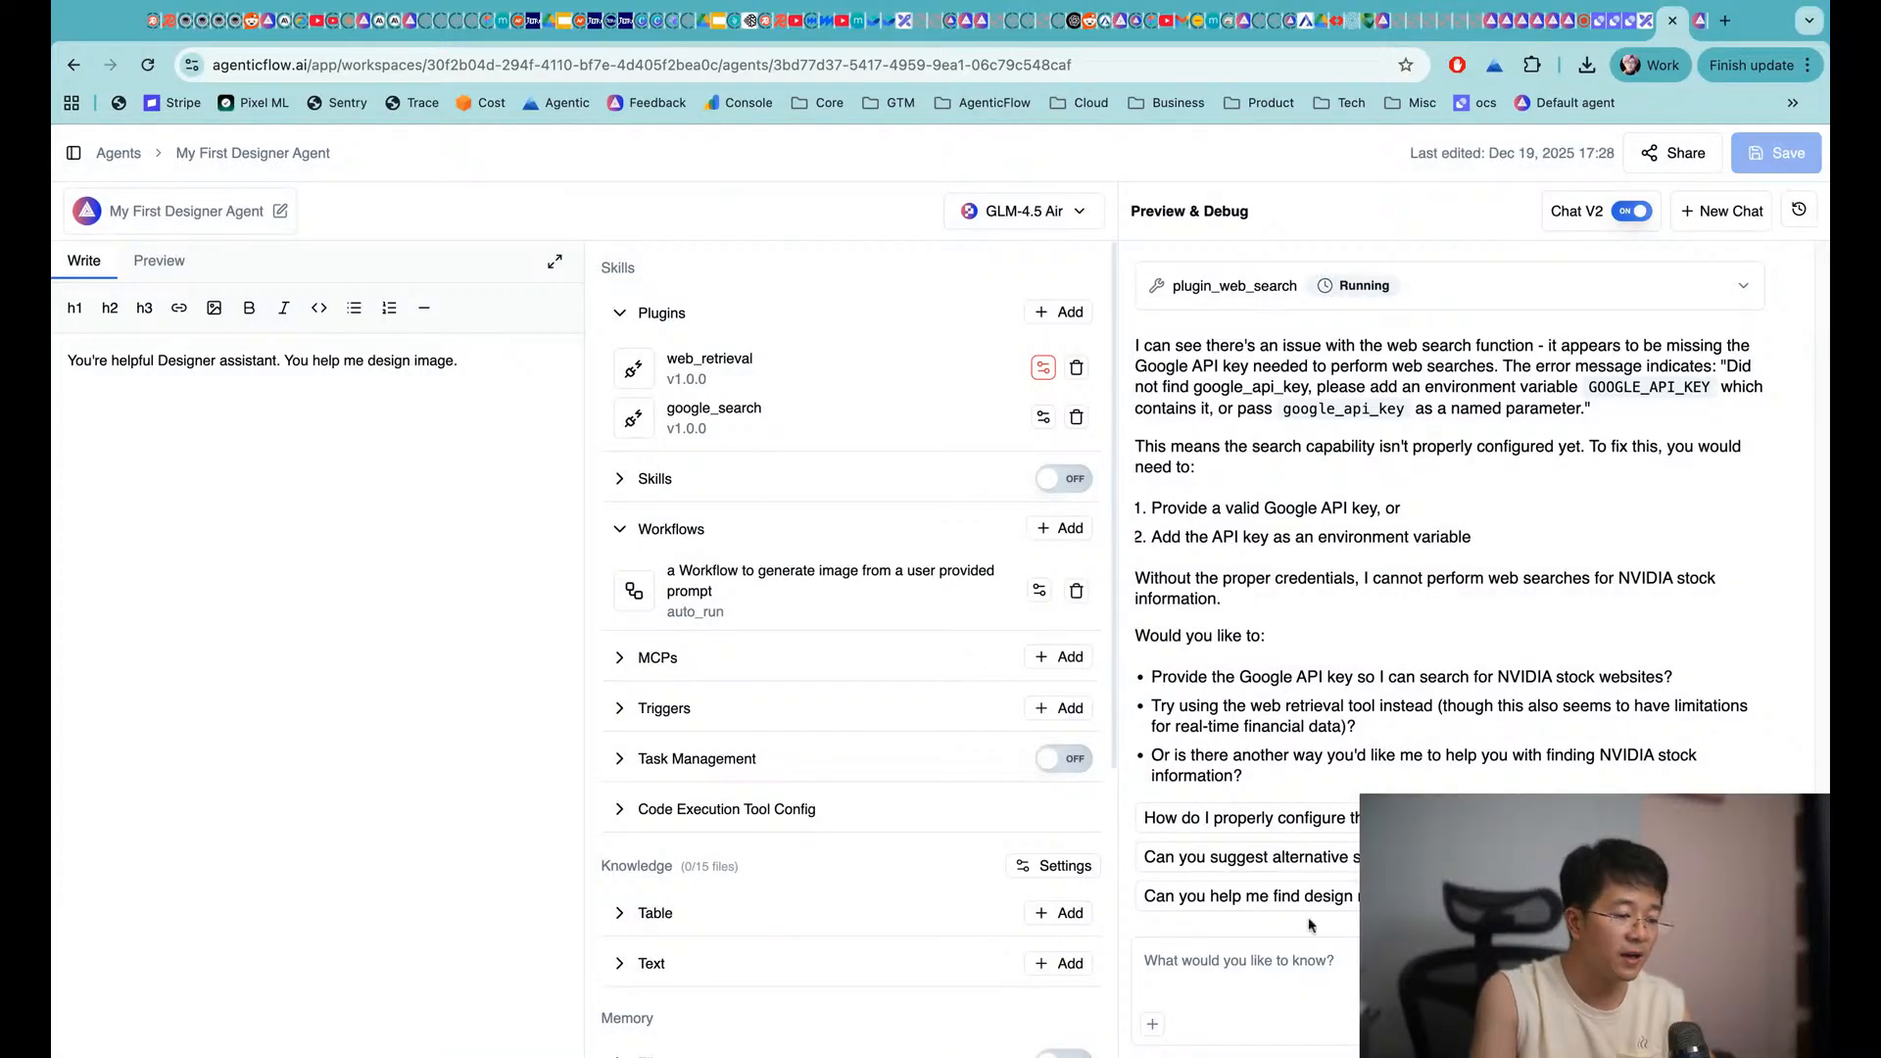
# Send the agent the chat message 'let's try again'
pyautogui.click(1266, 956)
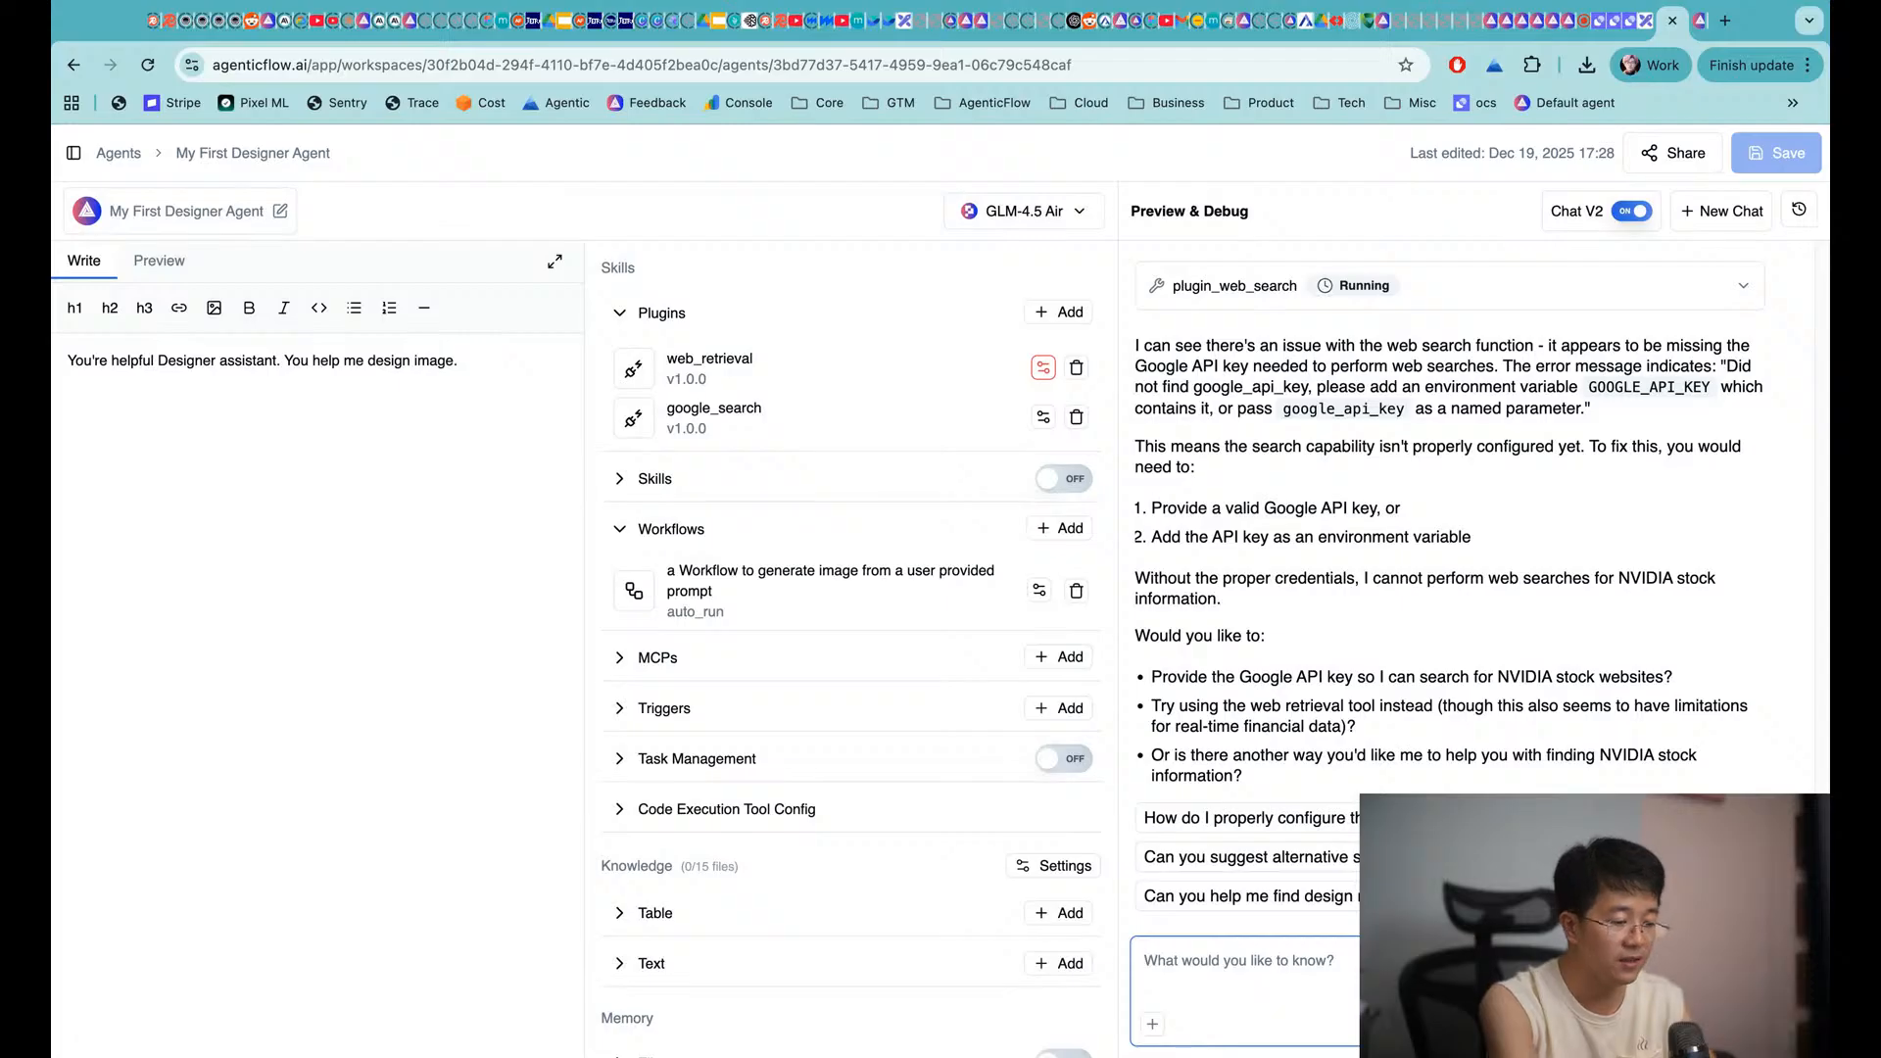
pyautogui.write("let's try again")
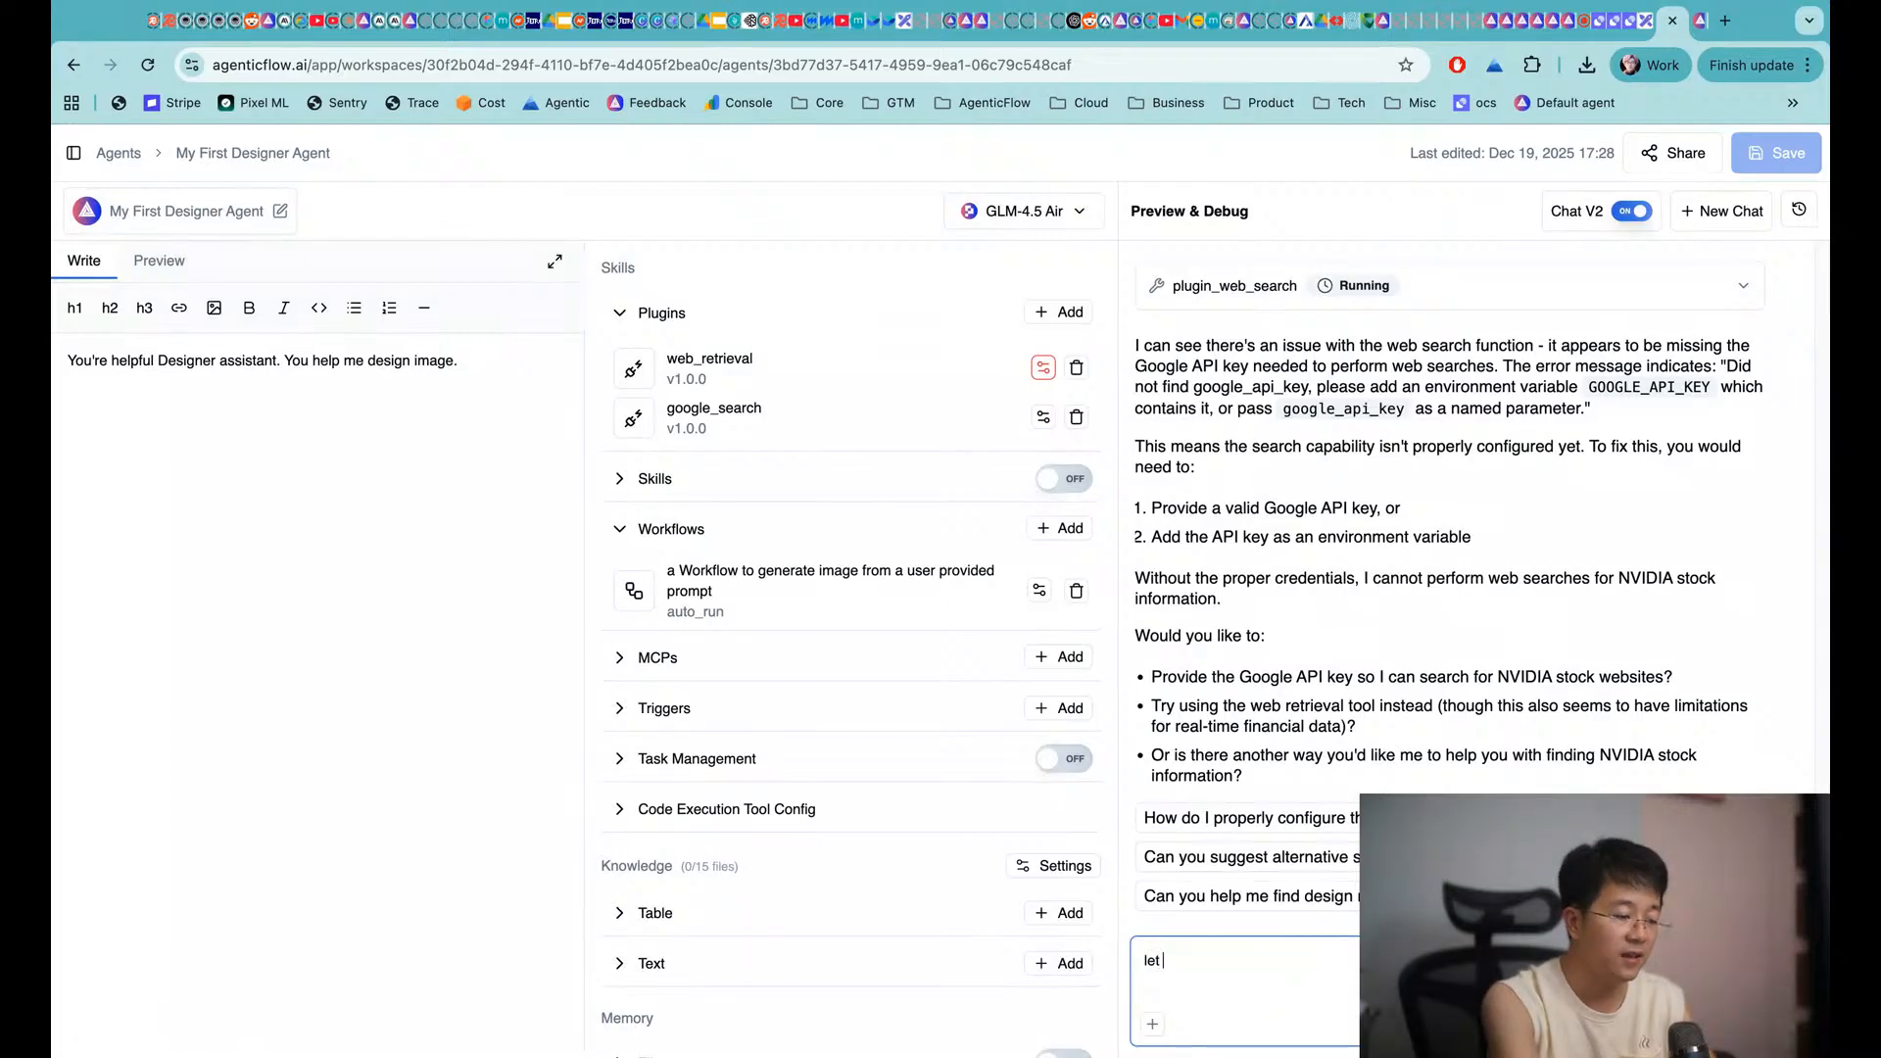
pyautogui.press('Return')
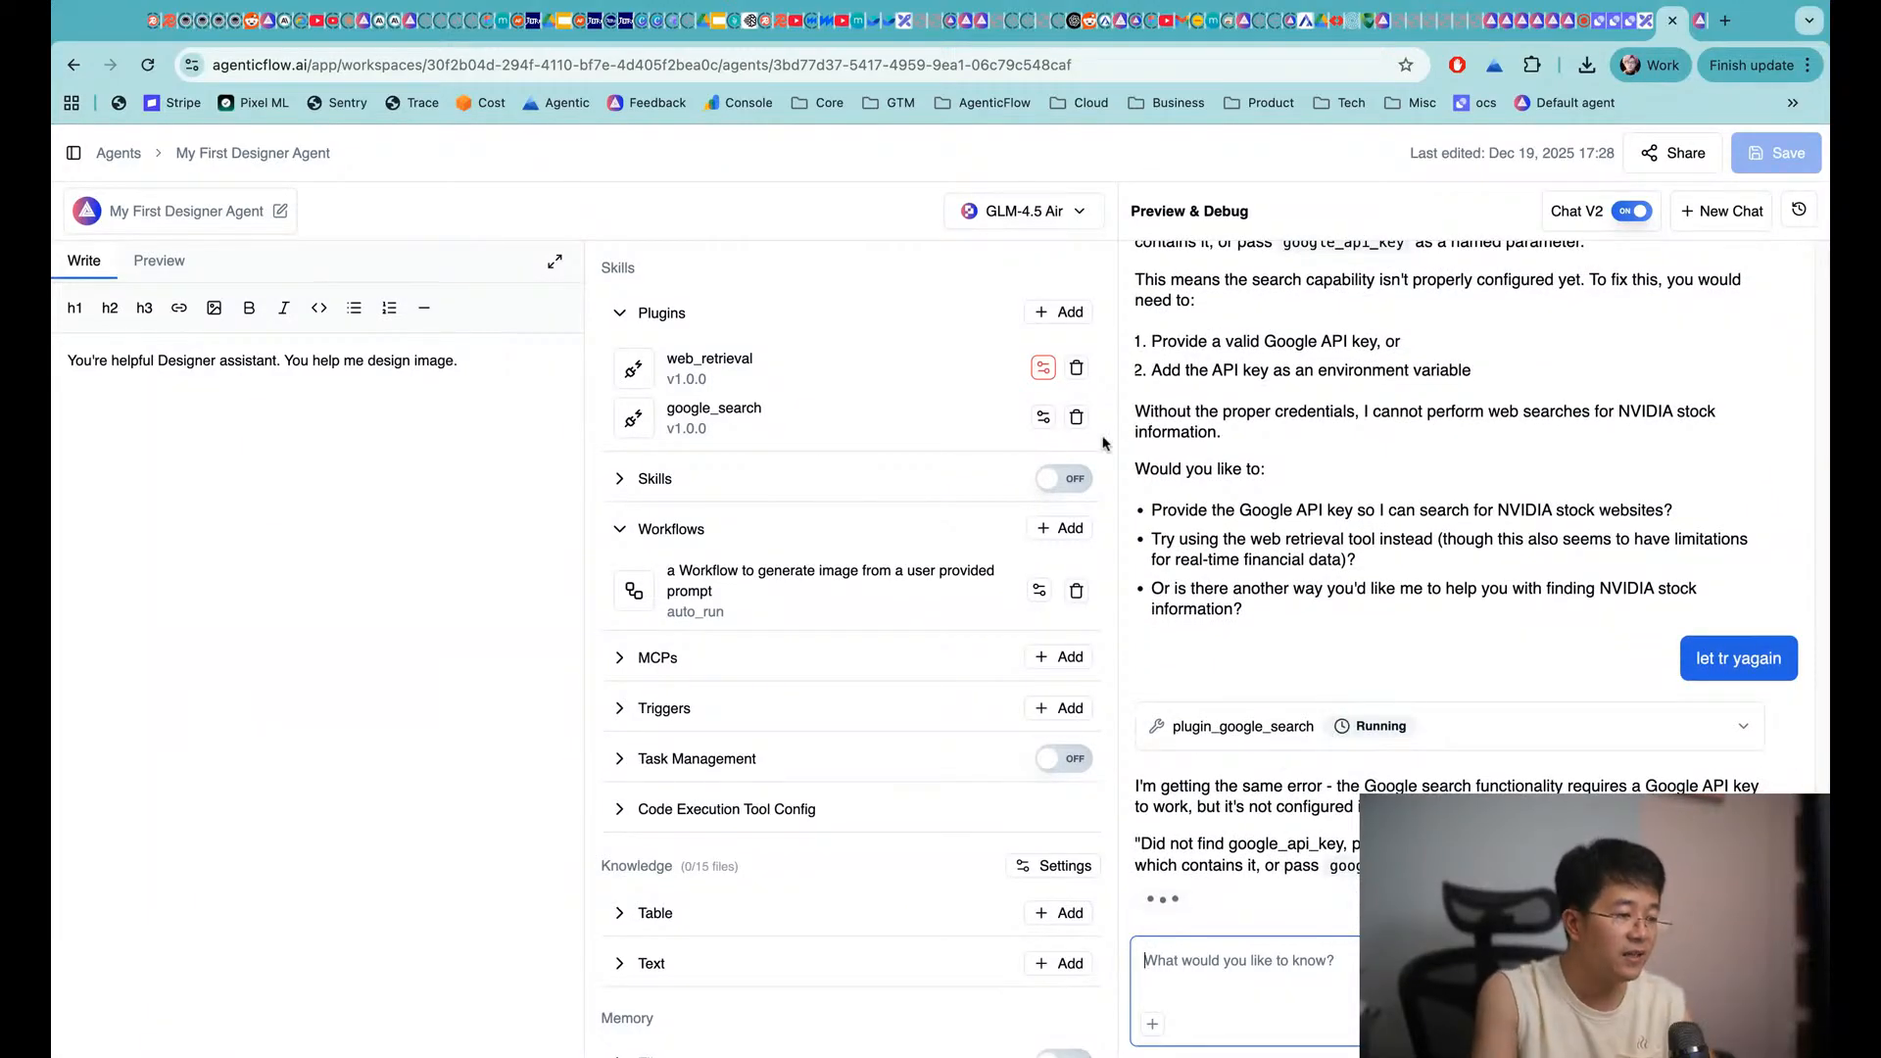
# Delete the google_search plugin and save the agent with only web_retrieval left
pyautogui.click(1077, 417)
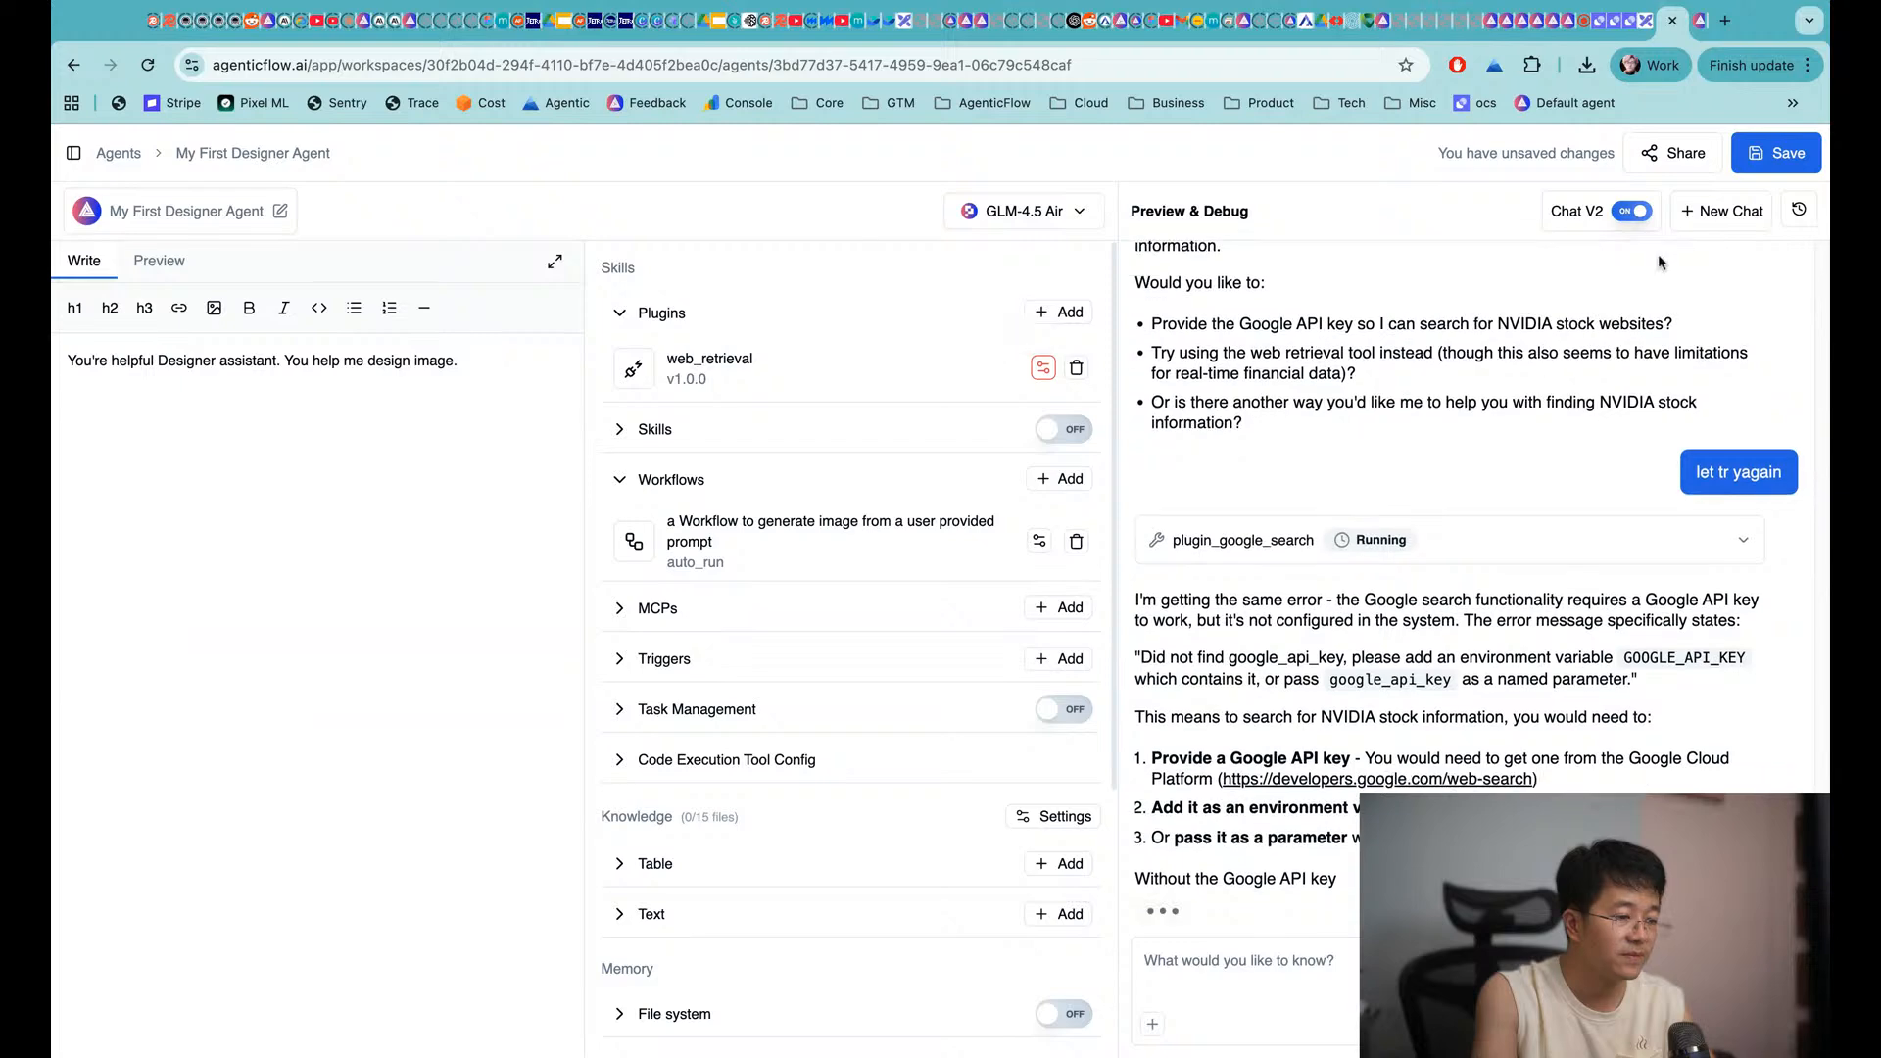
pyautogui.click(1796, 155)
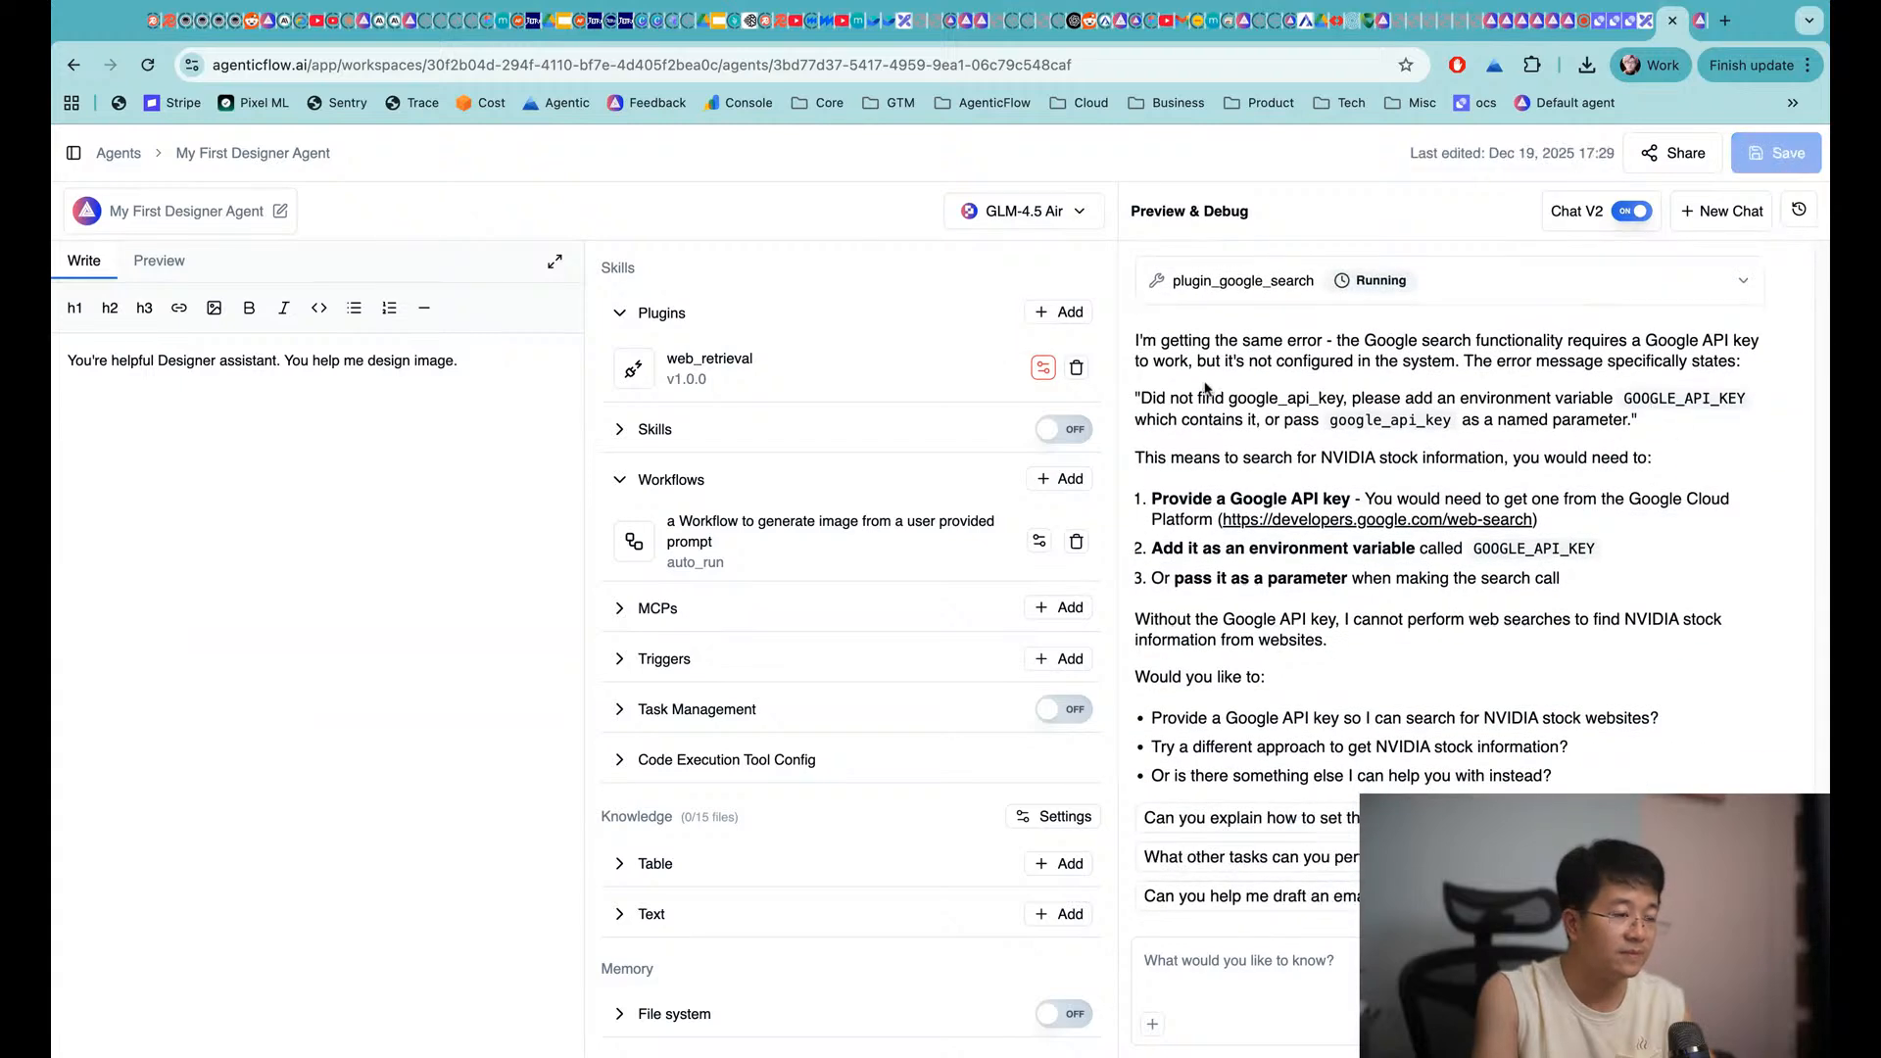
pyautogui.press('super+Tab')
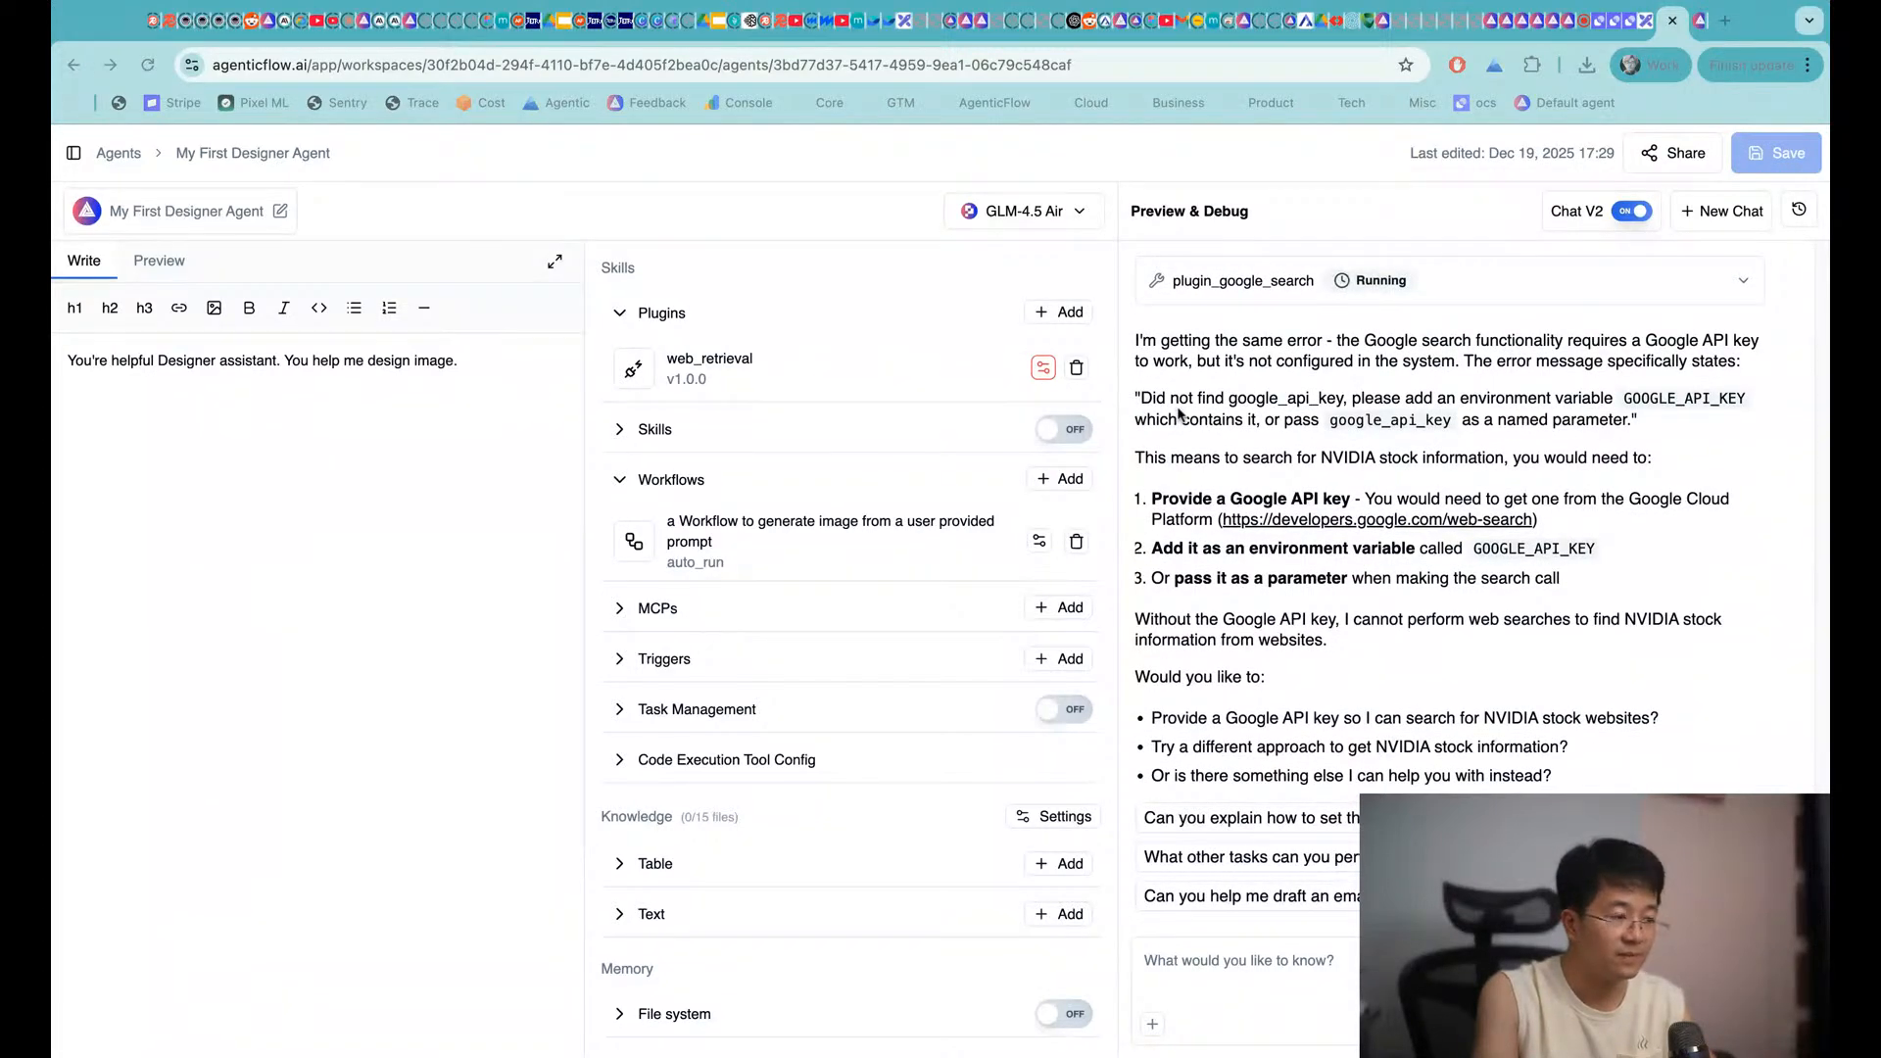
pyautogui.press('super+Tab')
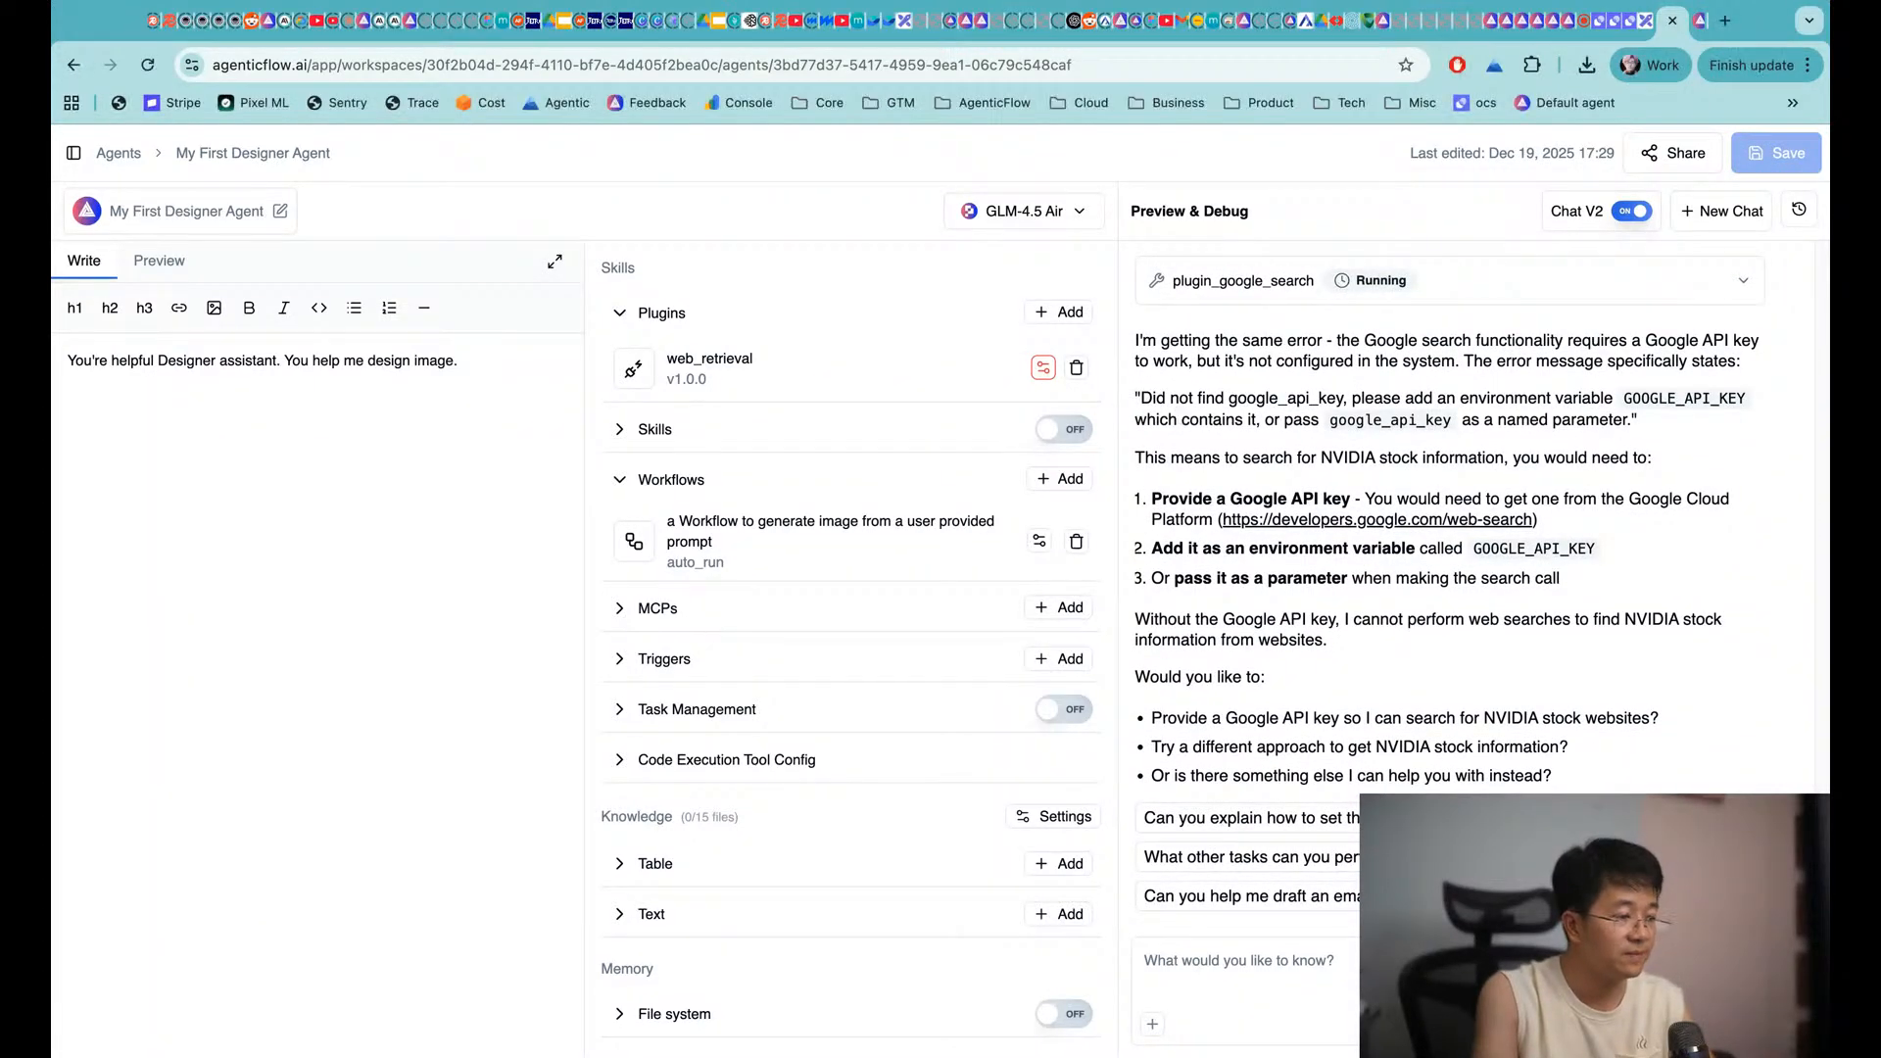
# Search the tool catalog for 'edit', attach Edit Image as pml_edit_image, and confirm saving the agent
pyautogui.click(1059, 312)
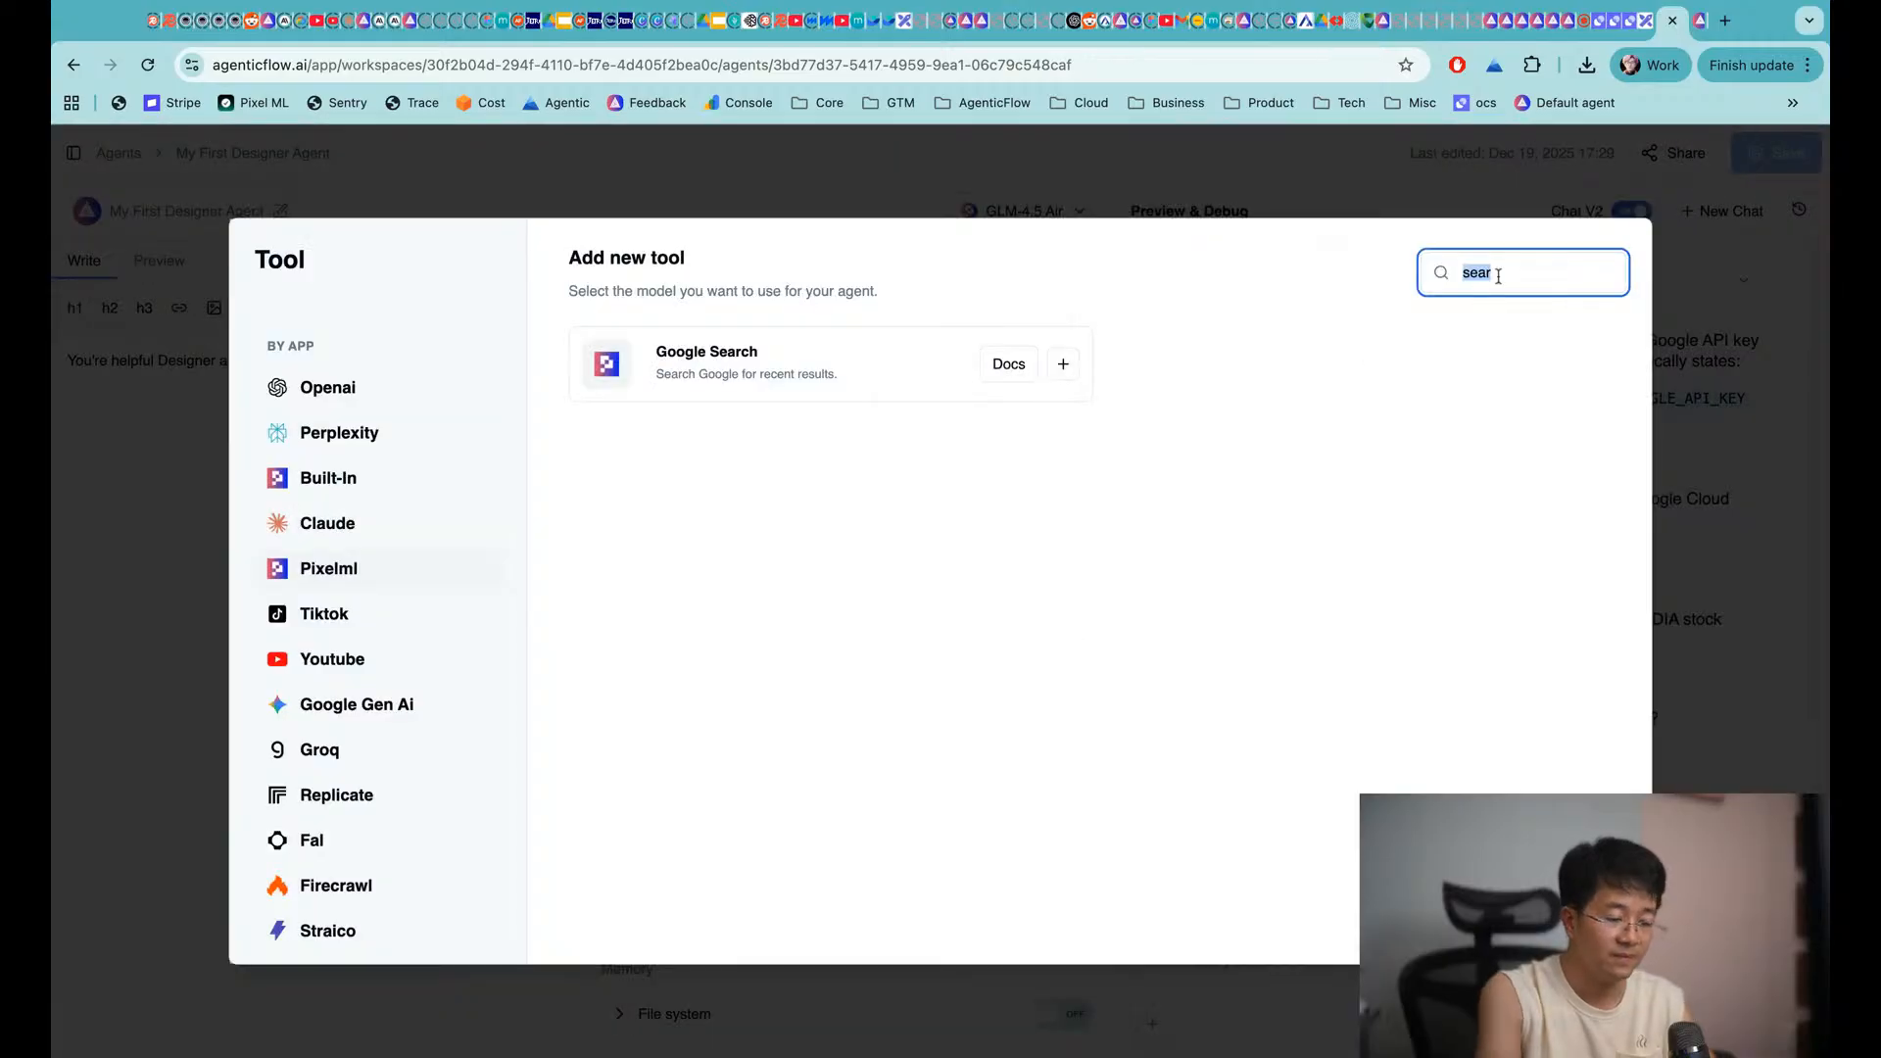
pyautogui.press('BackSpace')
pyautogui.scroll(-1, 1167, 652)
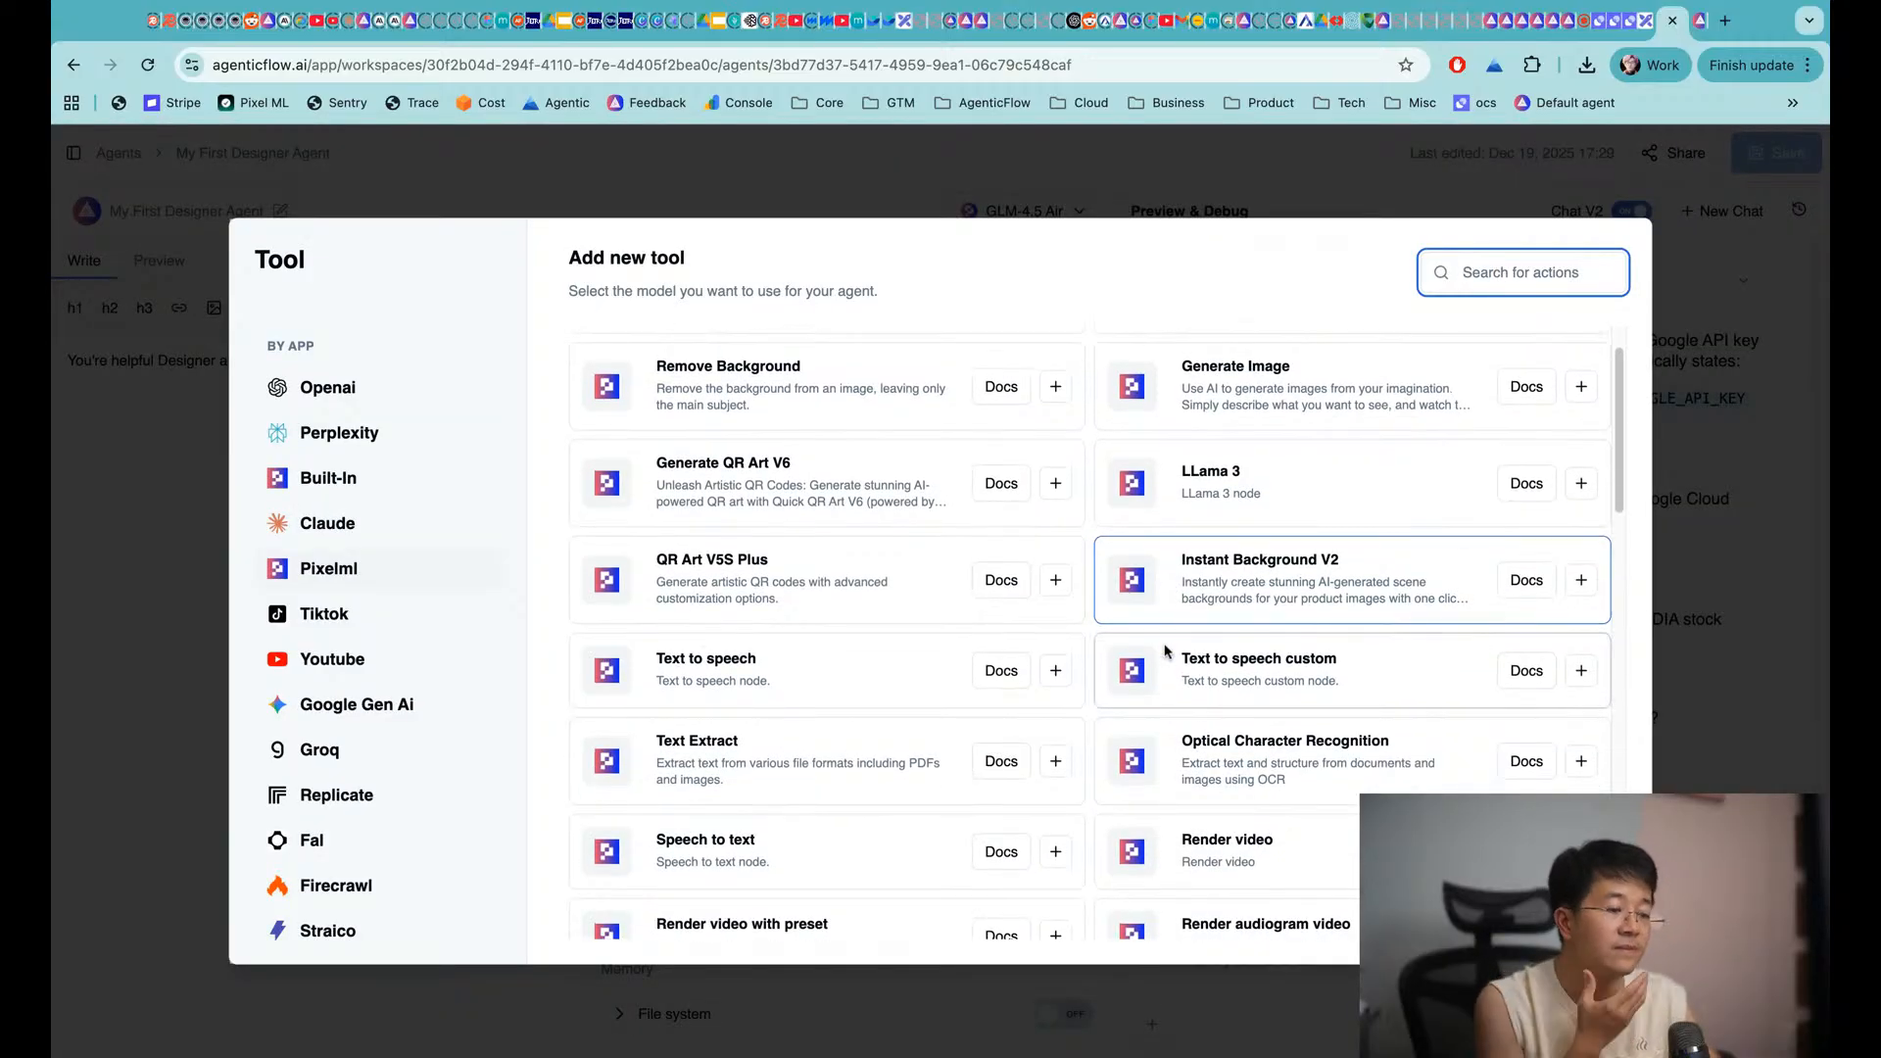
pyautogui.scroll(-10, 1167, 652)
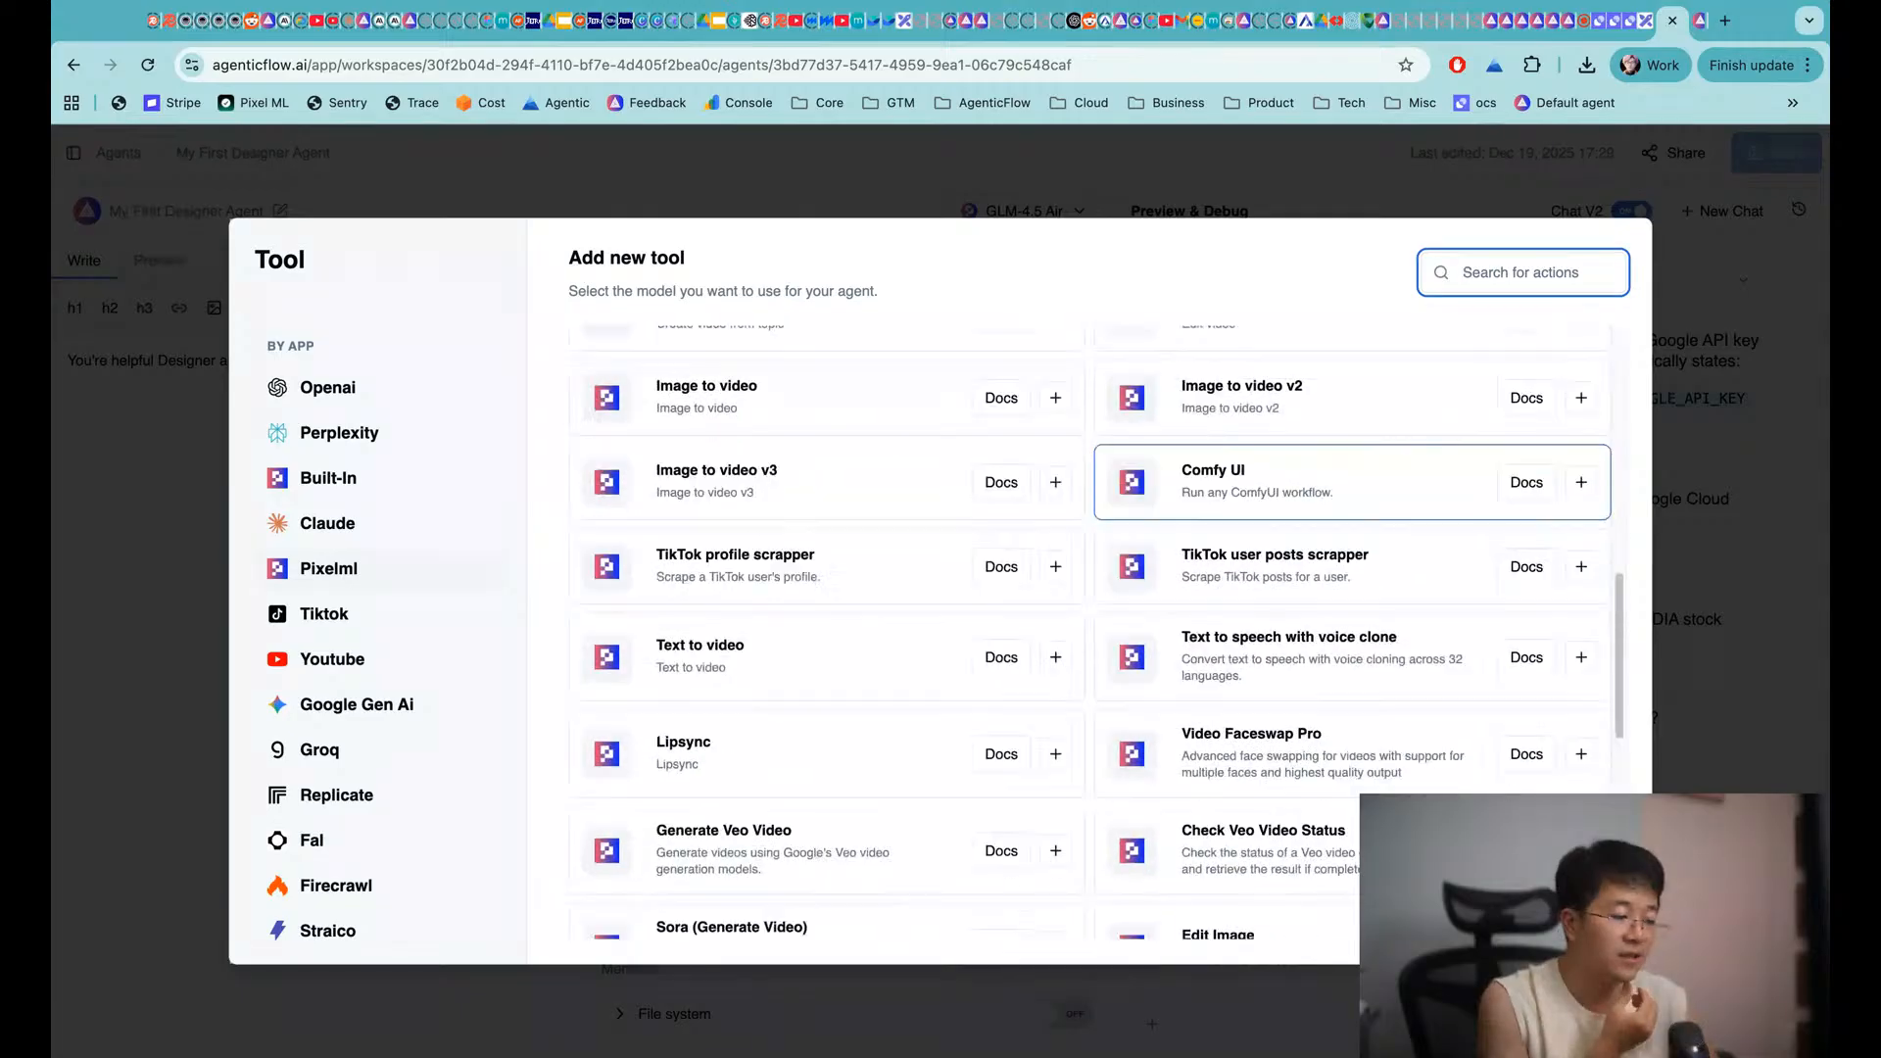
pyautogui.scroll(-5, 1352, 529)
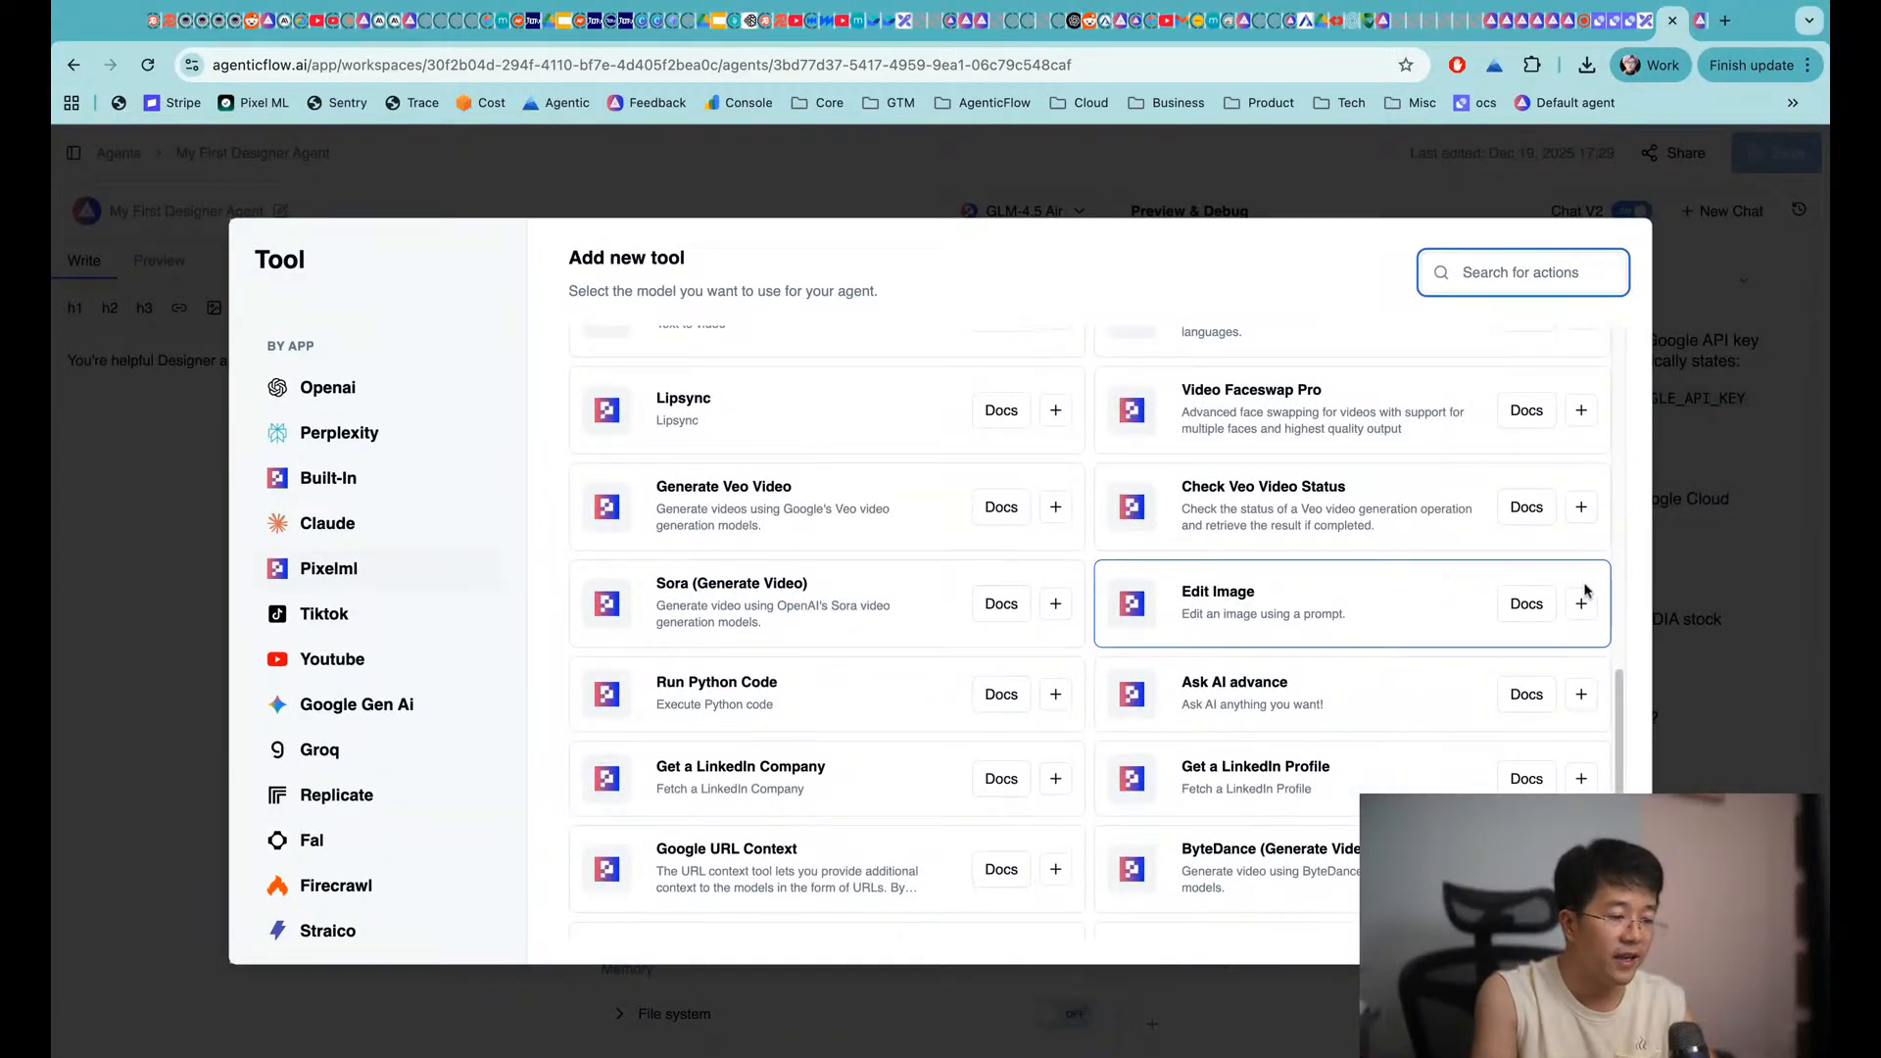
pyautogui.write('edit')
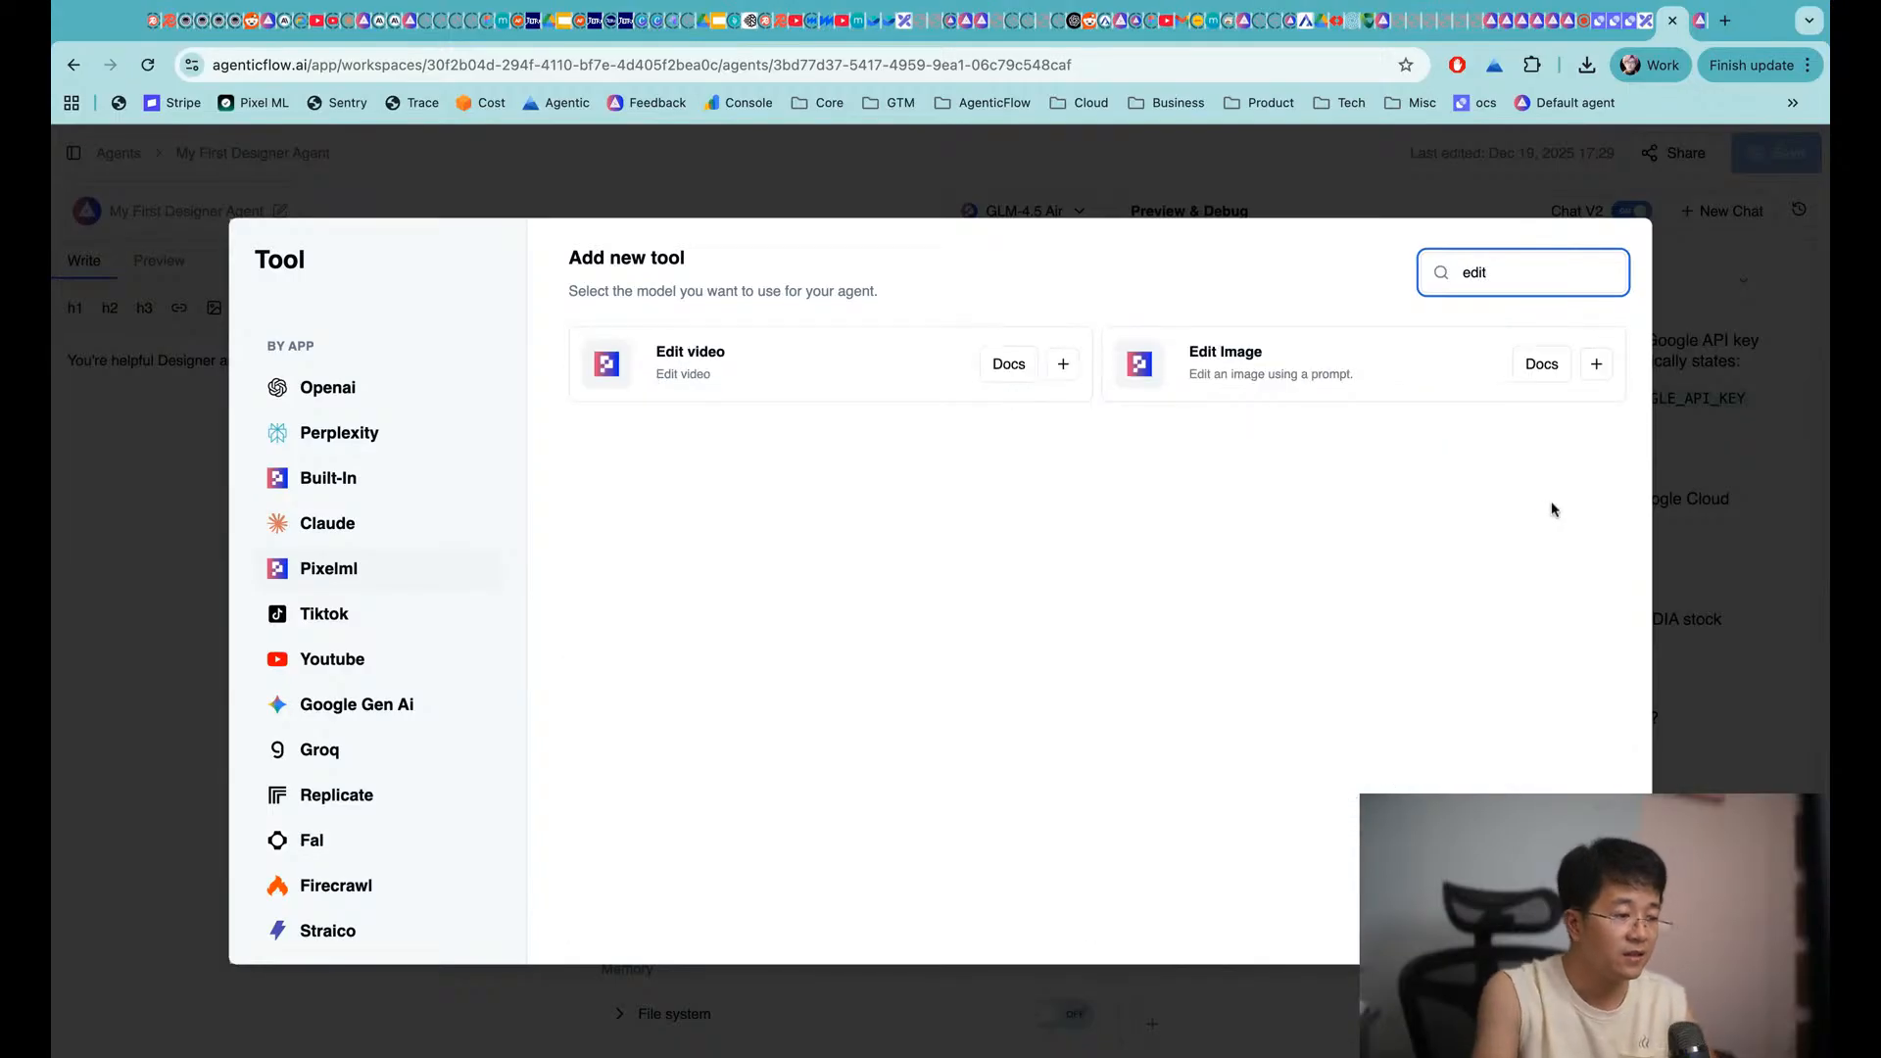
pyautogui.click(1596, 367)
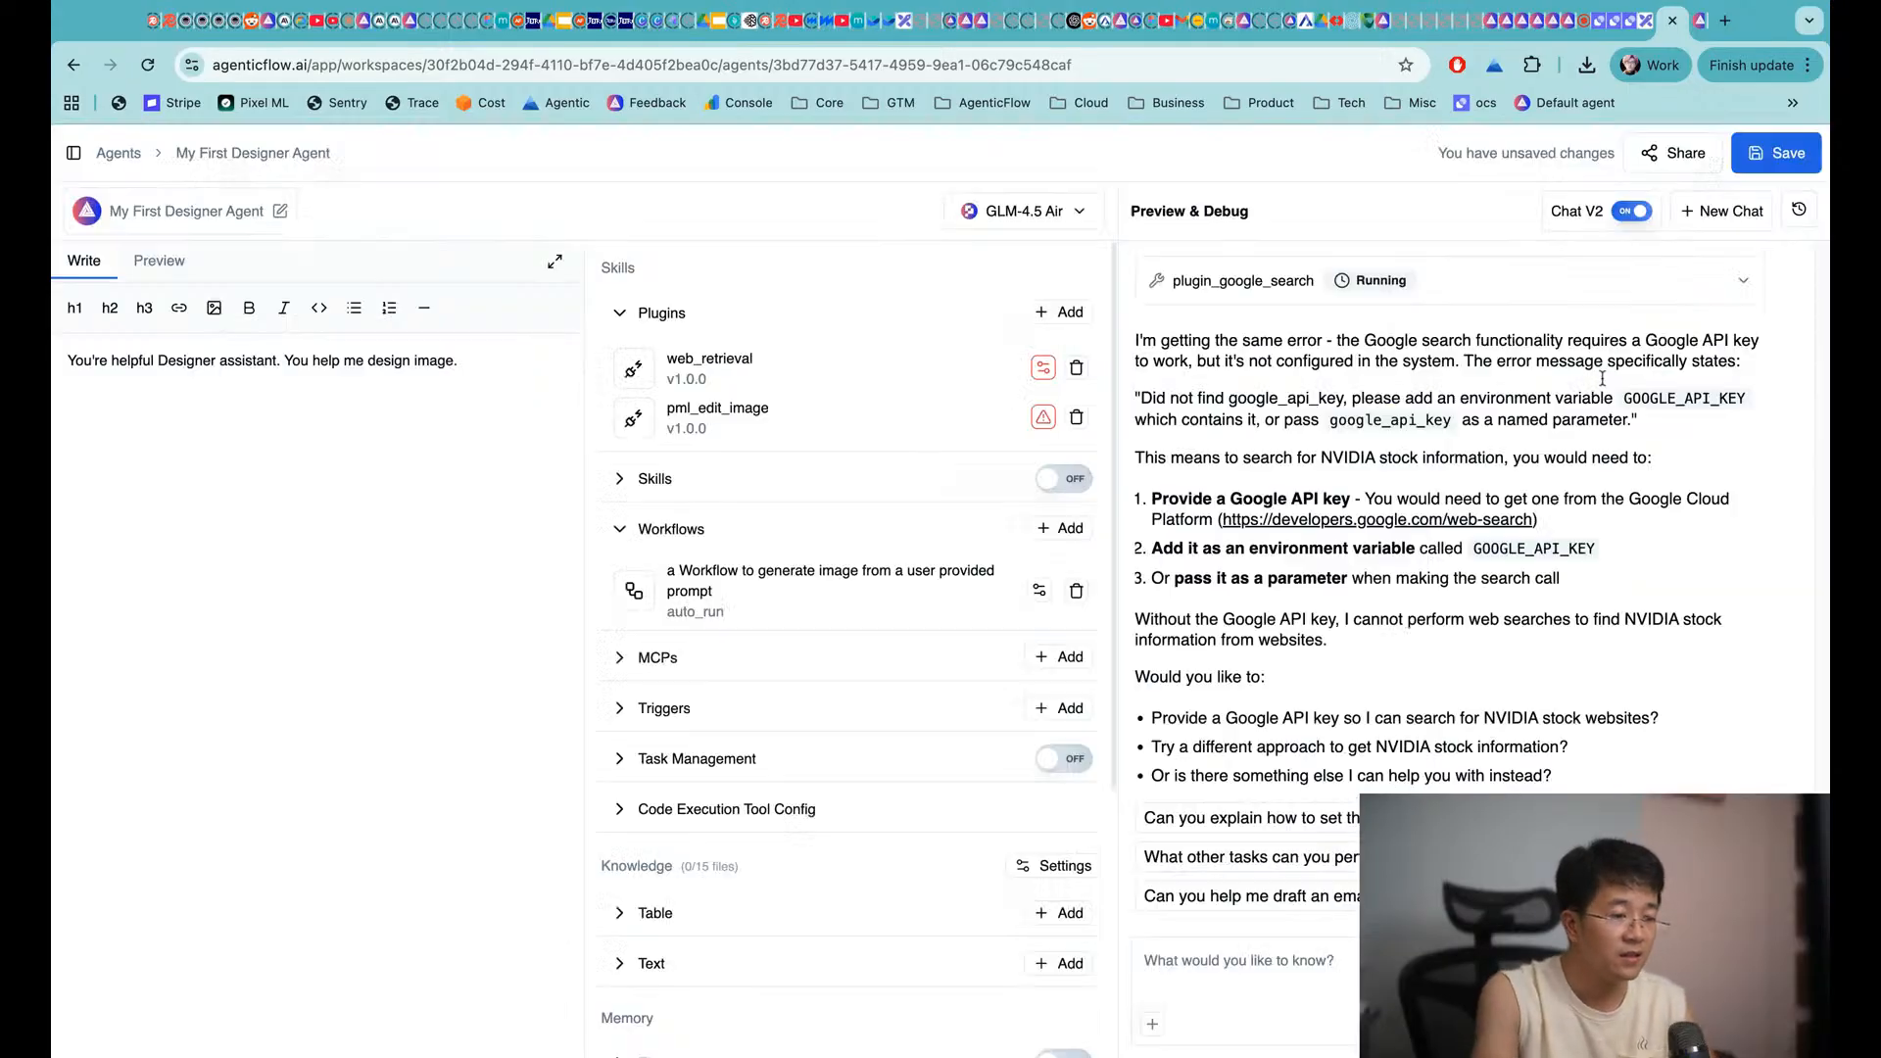
pyautogui.click(1775, 153)
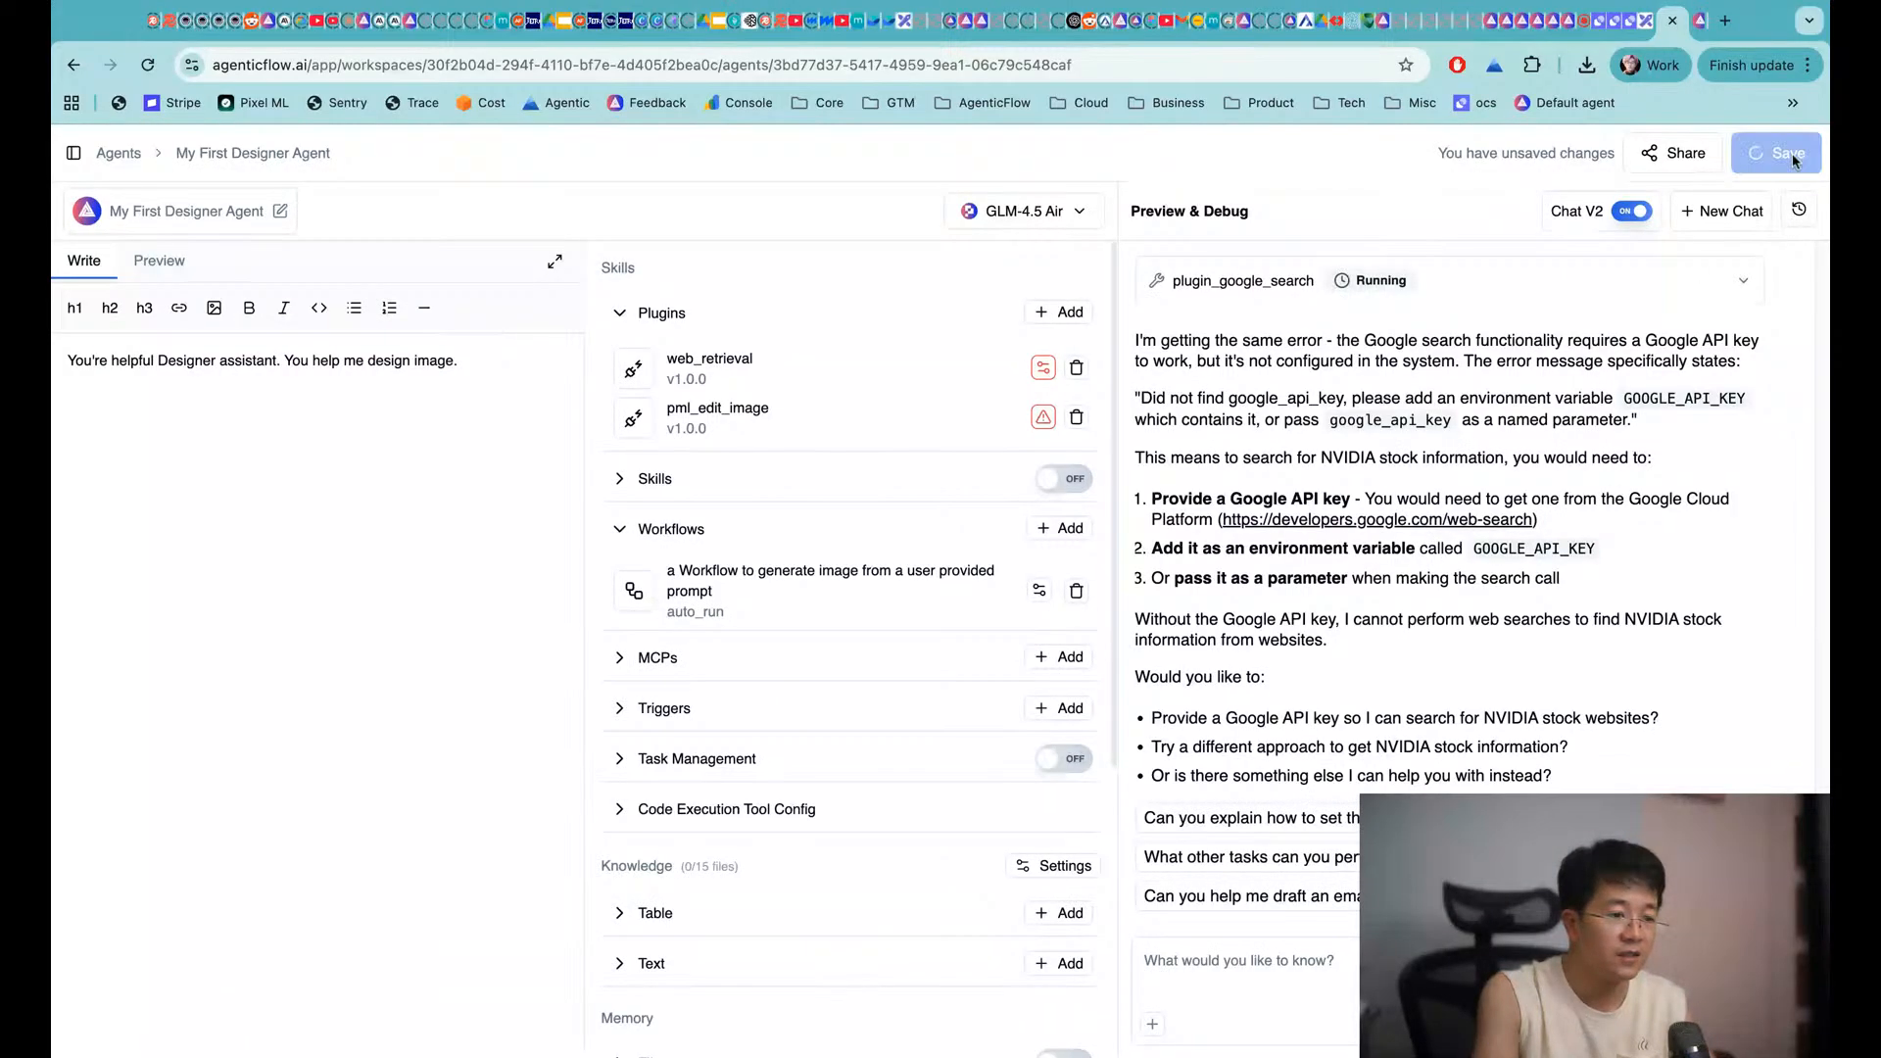
pyautogui.click(1240, 987)
# Send the chat message 'ok let's edit the cat image'
pyautogui.write('ok')
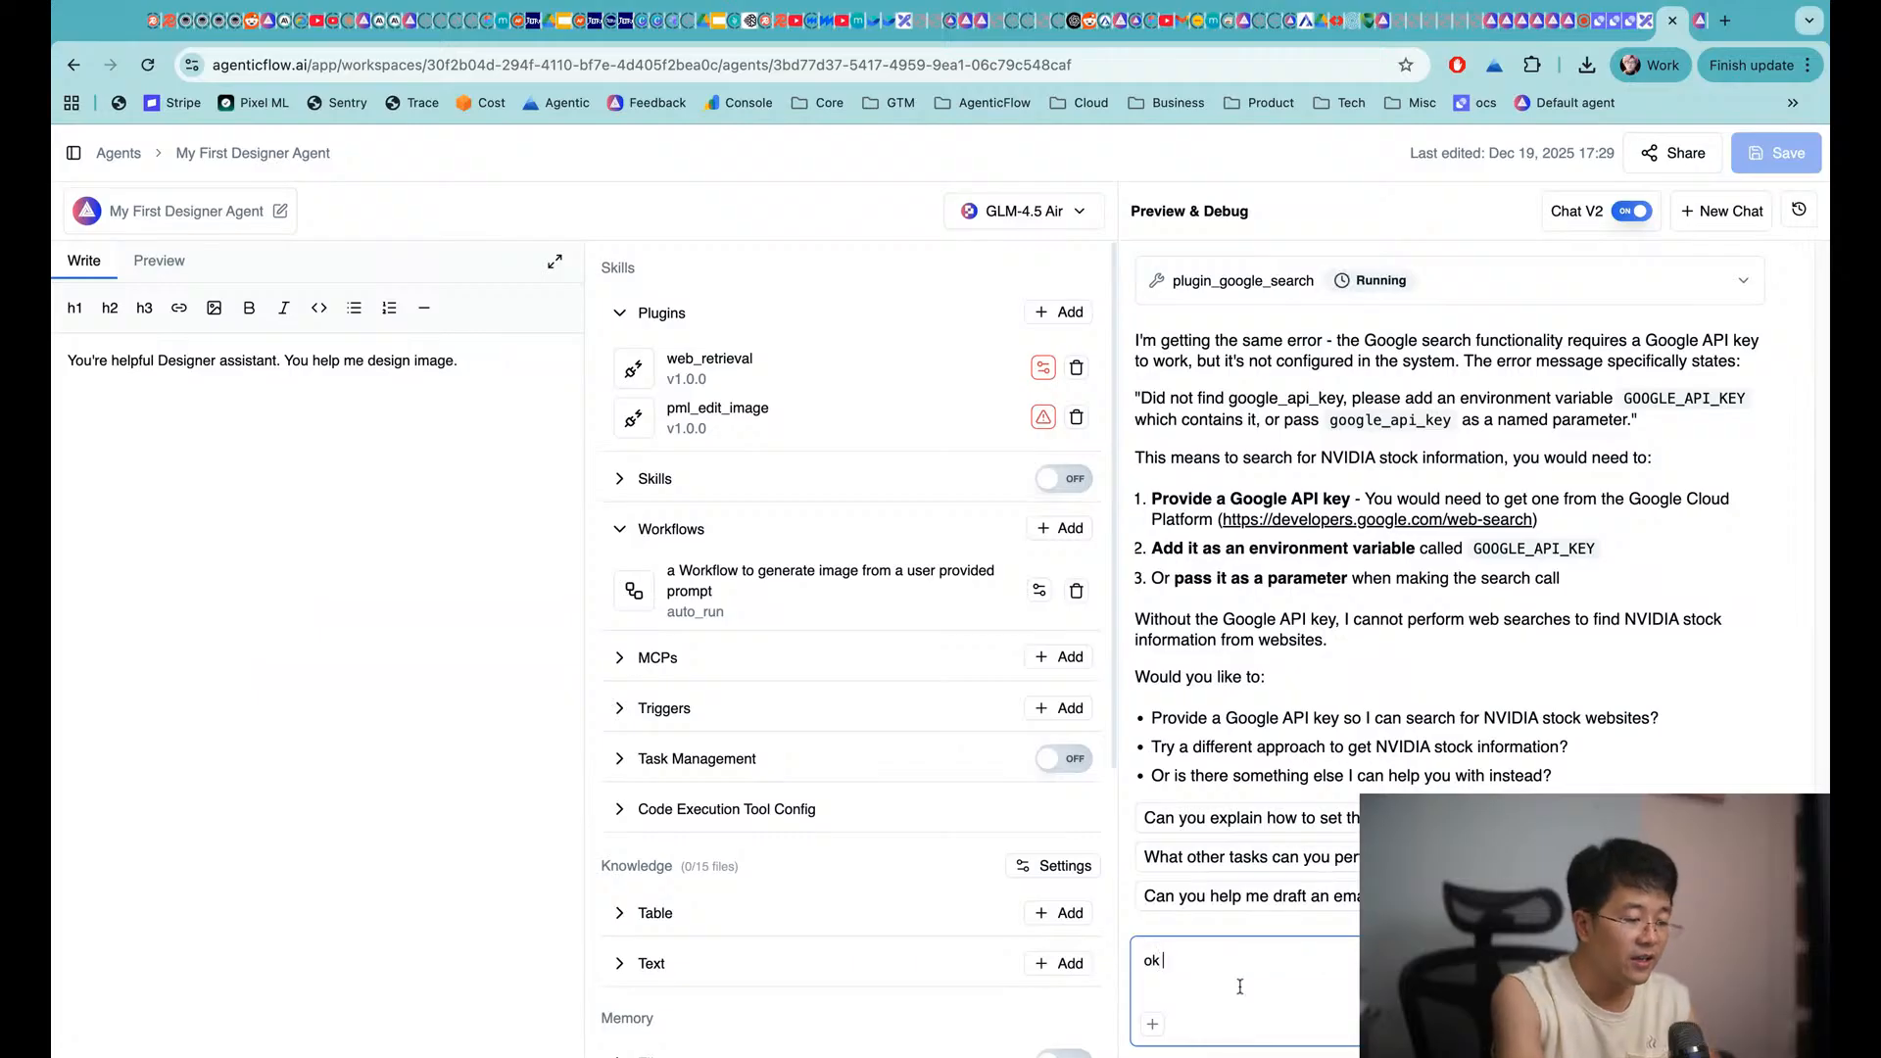
pyautogui.write(" let's edi")
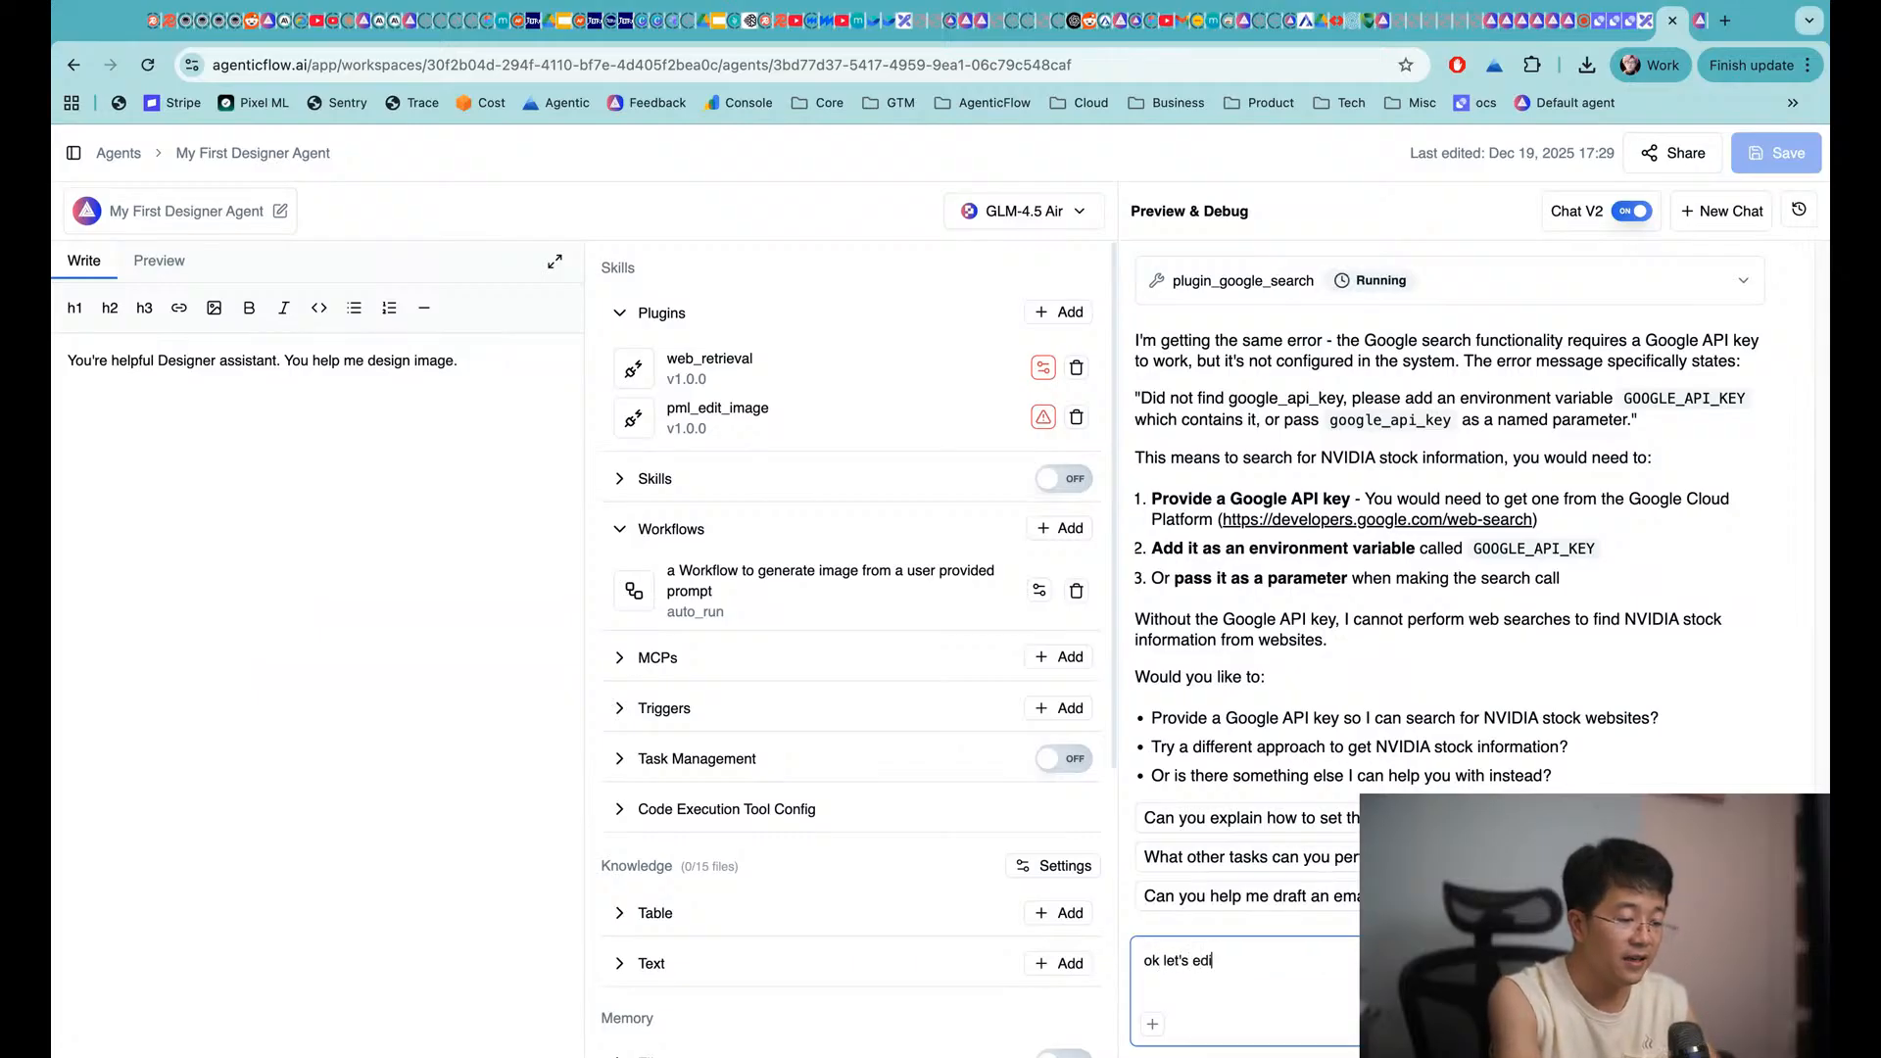
pyautogui.write('t the cat image above i')
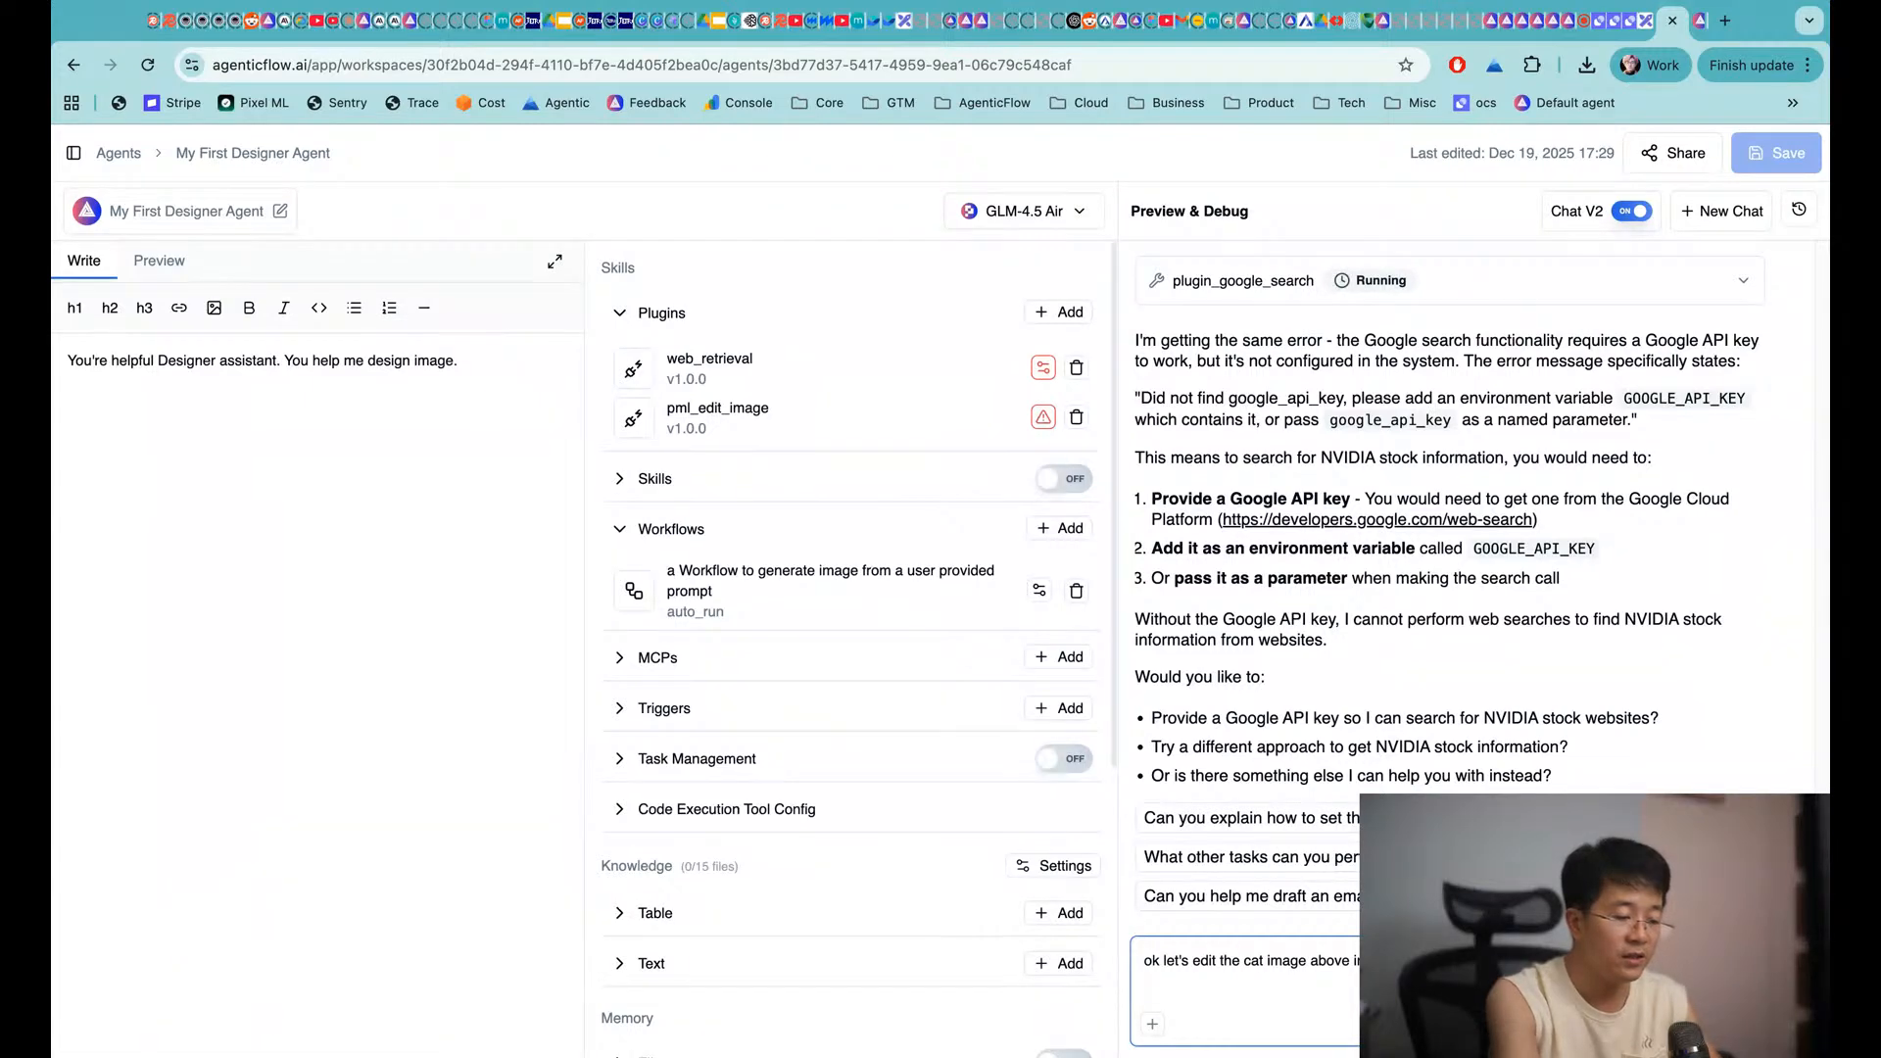
pyautogui.scroll(15, 1341, 639)
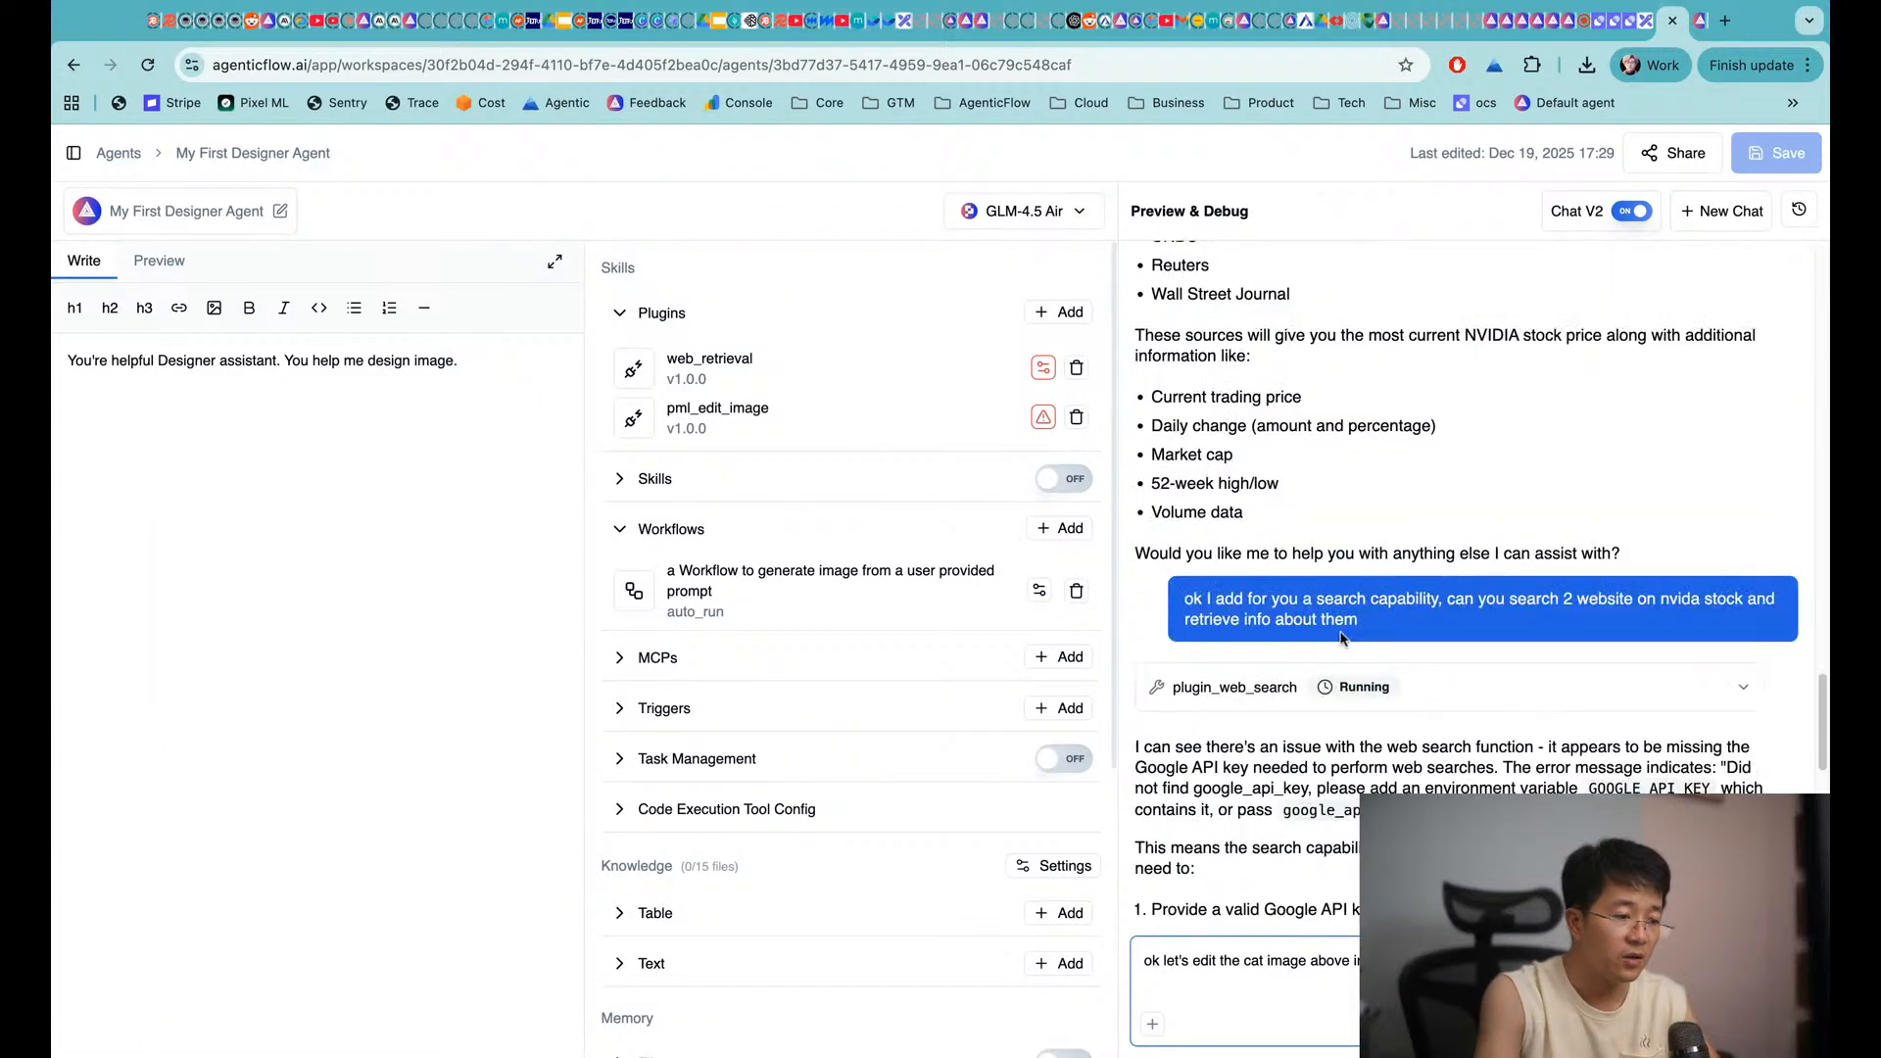
pyautogui.scroll(-5, 1341, 639)
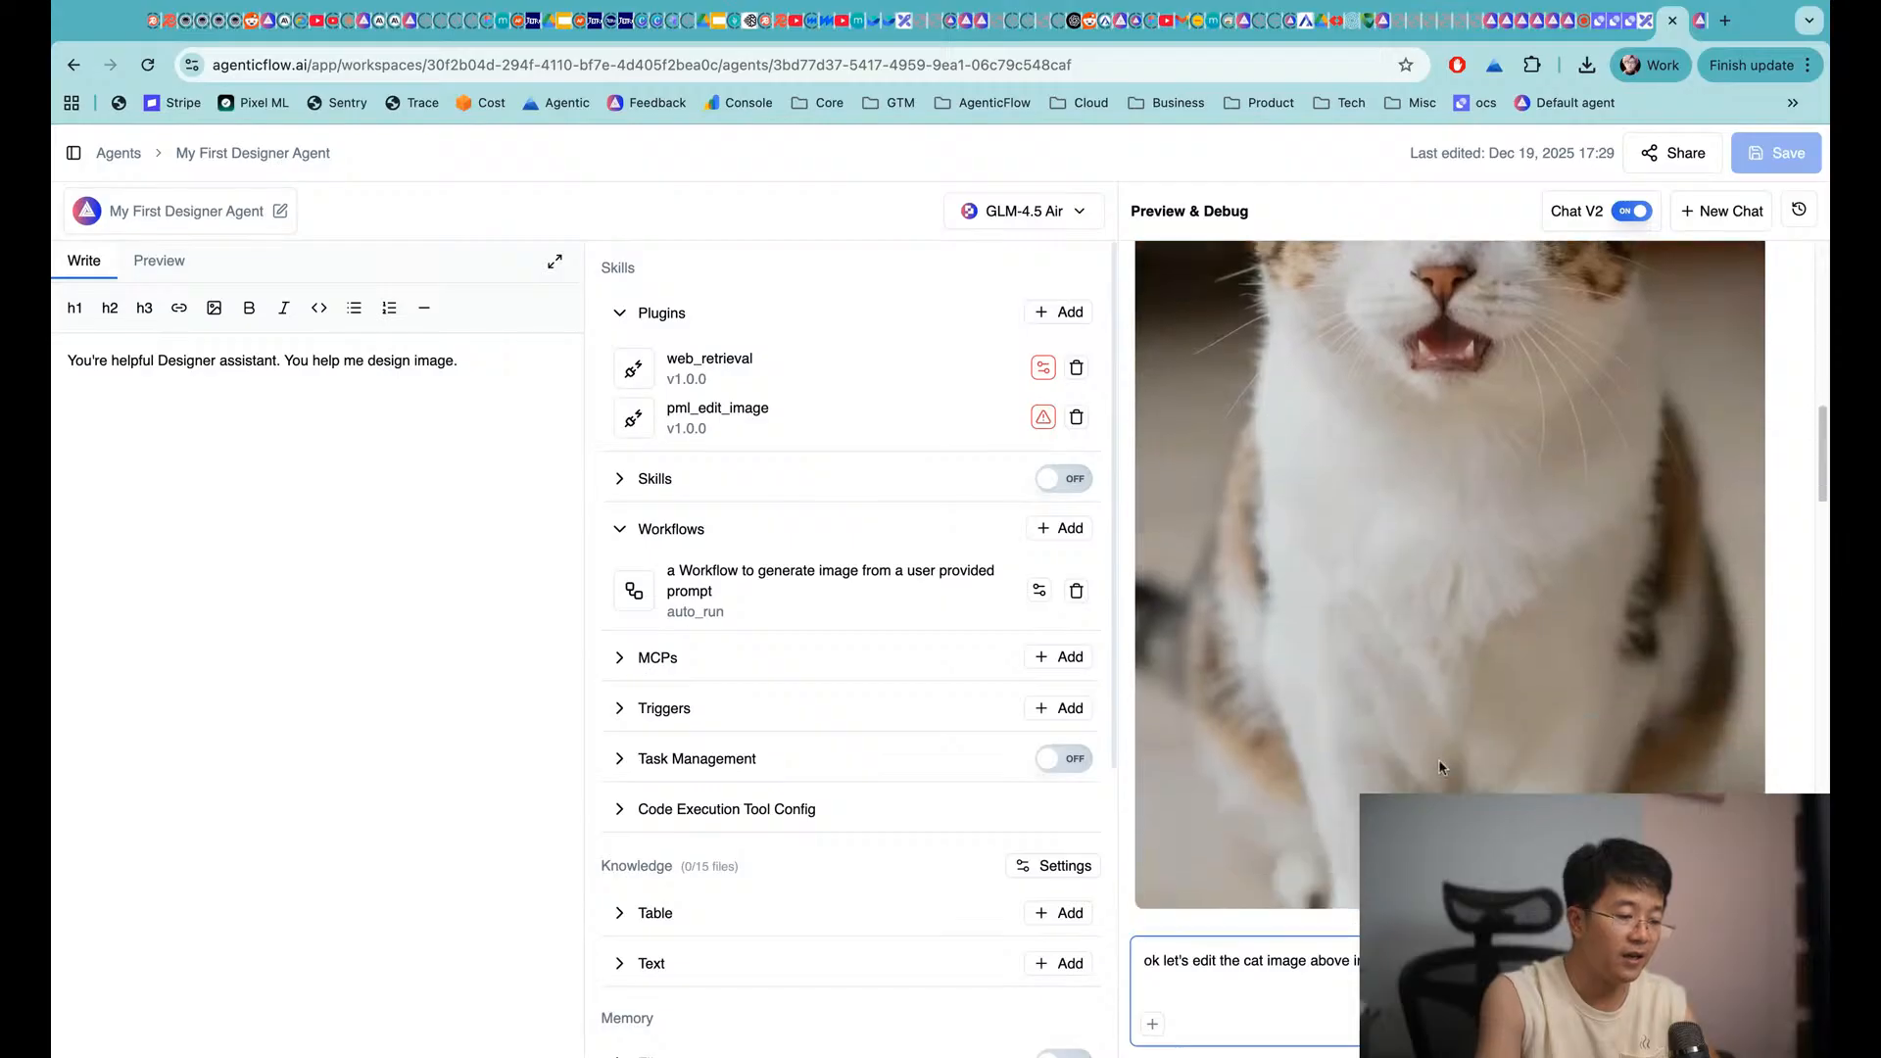
pyautogui.press('Return')
pyautogui.scroll(-15, 1540, 732)
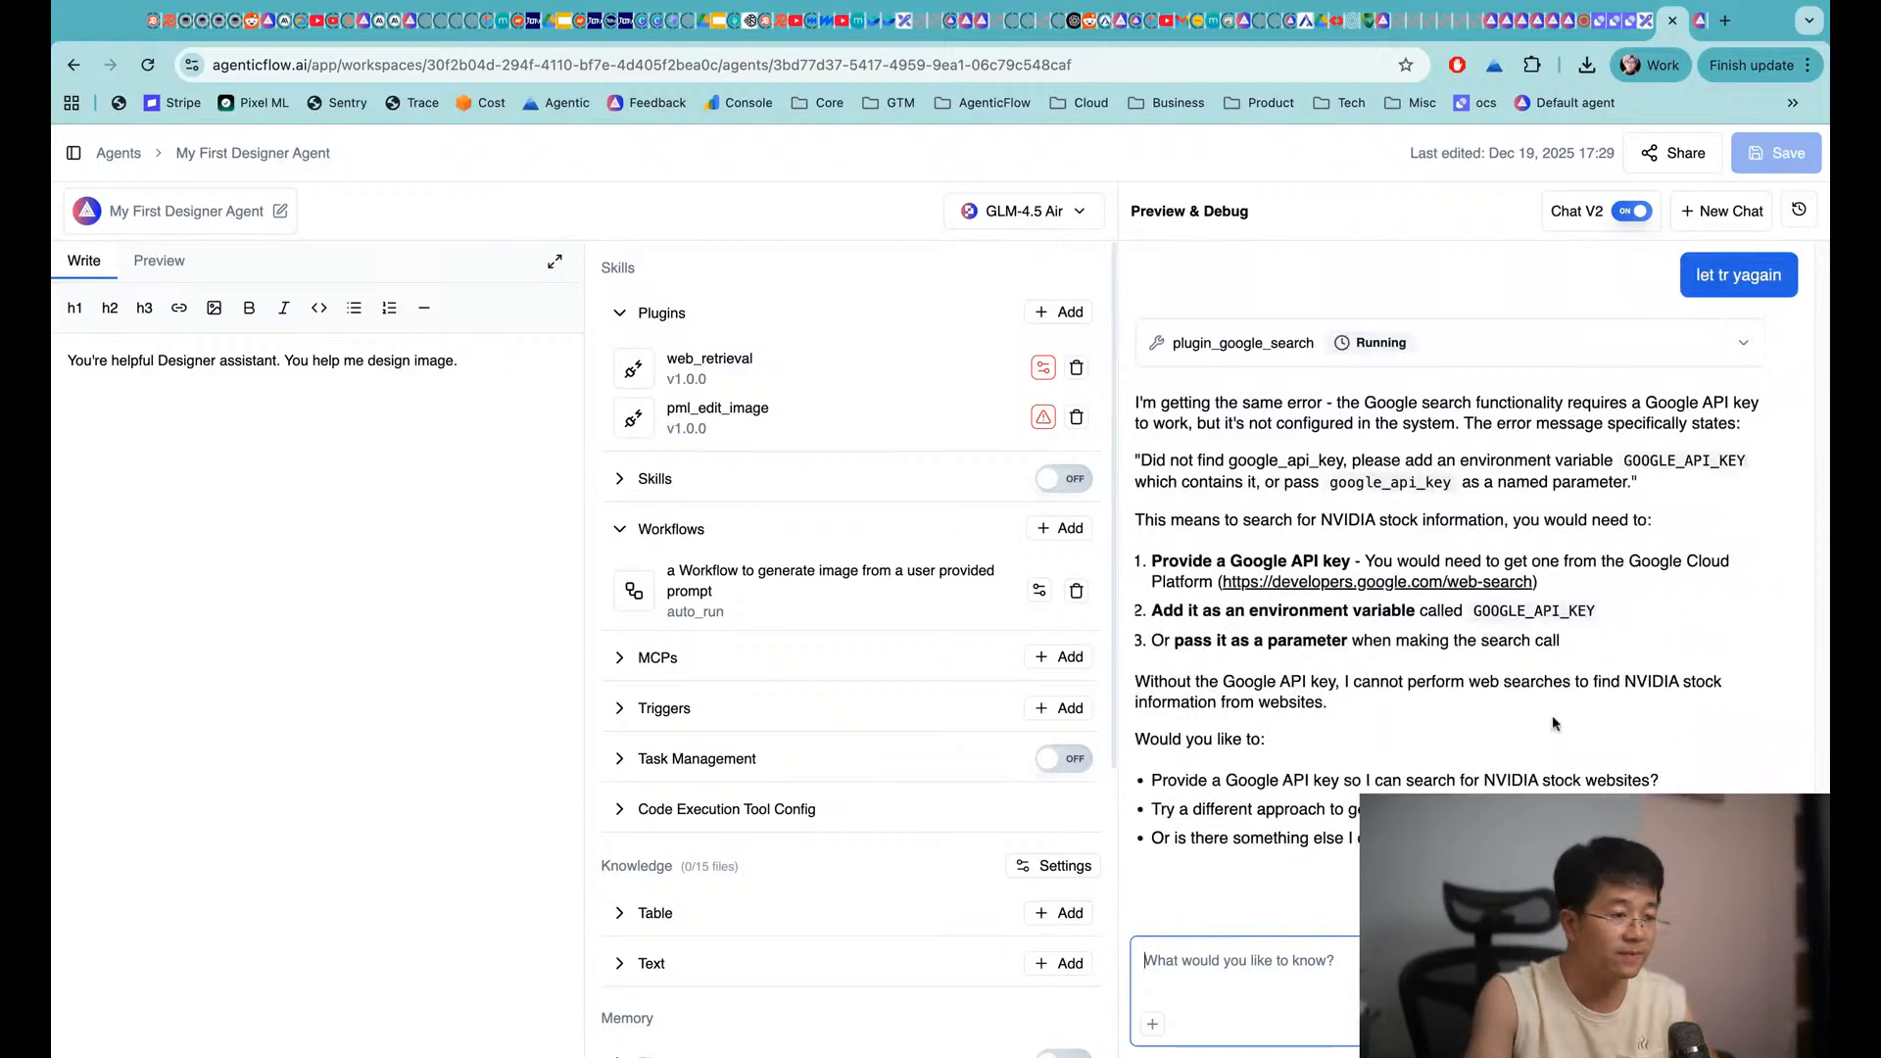
# Glance at the YouTube studio and Excalidraw tabs, then return to the agent editor
pyautogui.click(1583, 28)
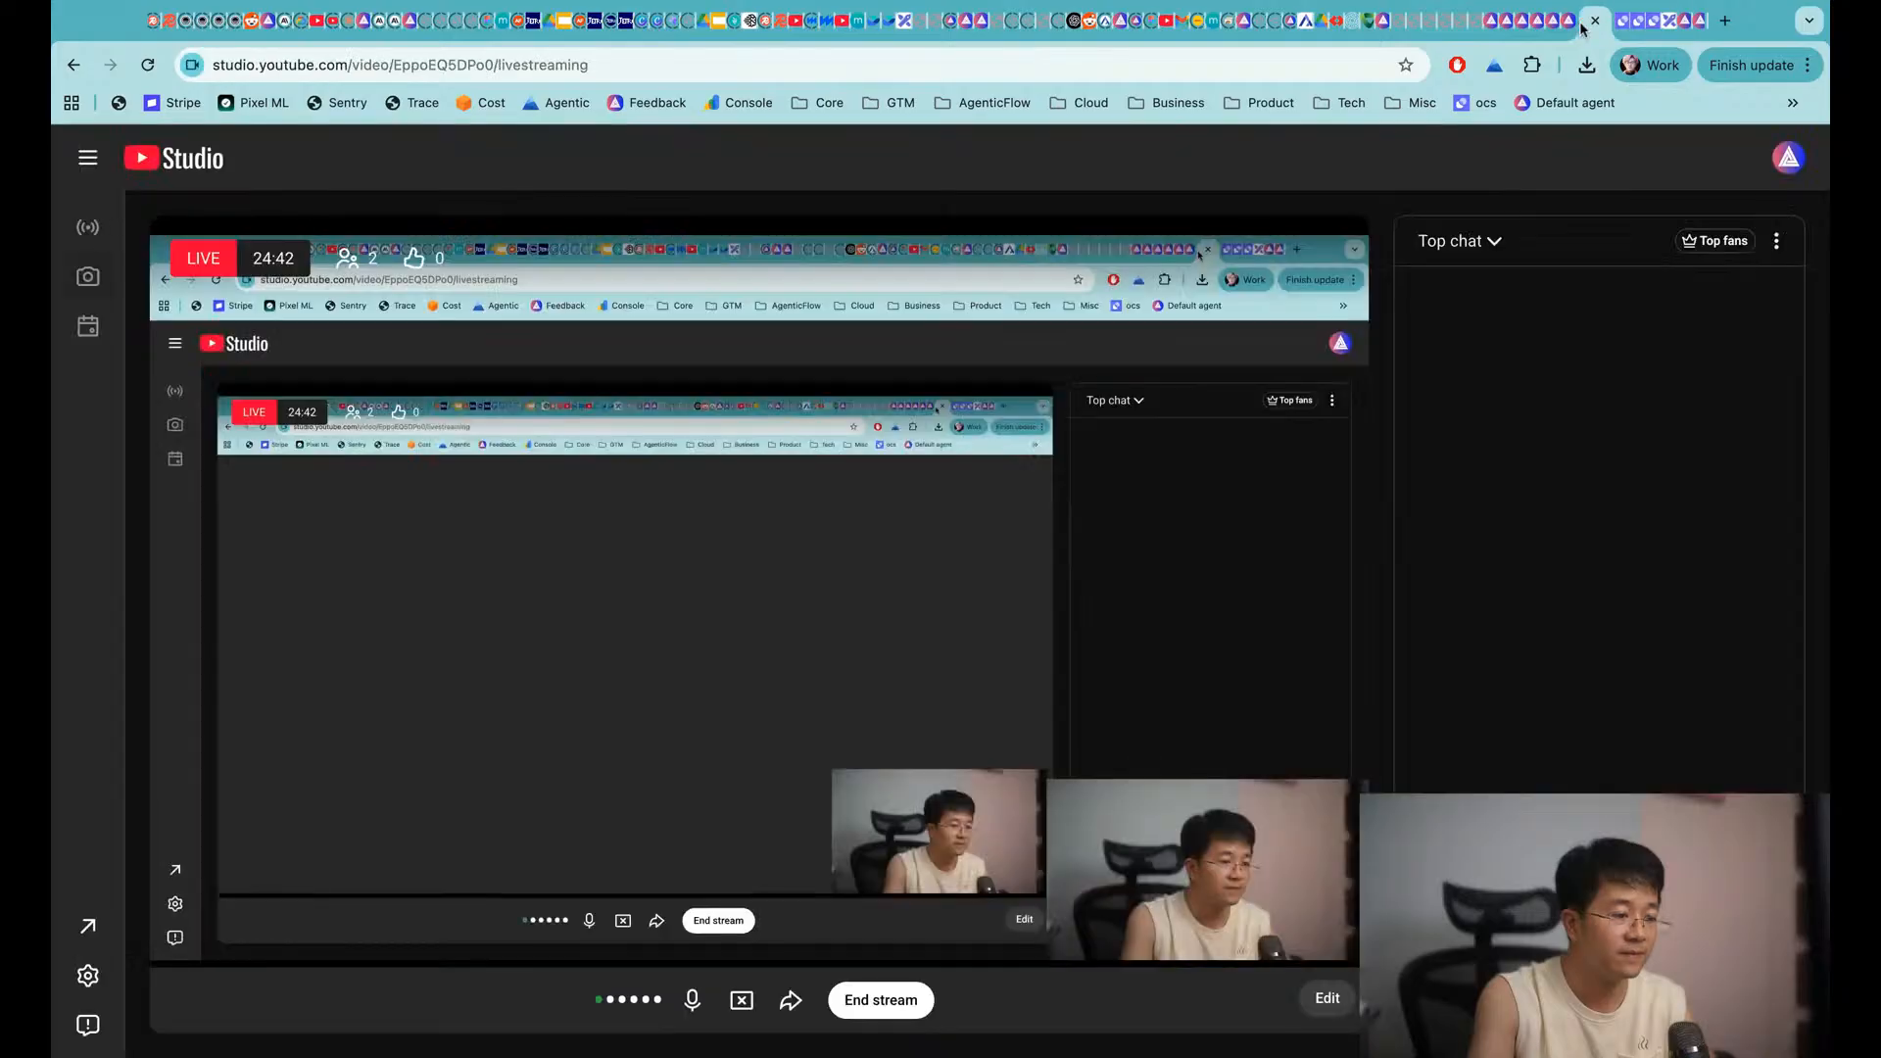
pyautogui.click(1671, 22)
pyautogui.click(1683, 22)
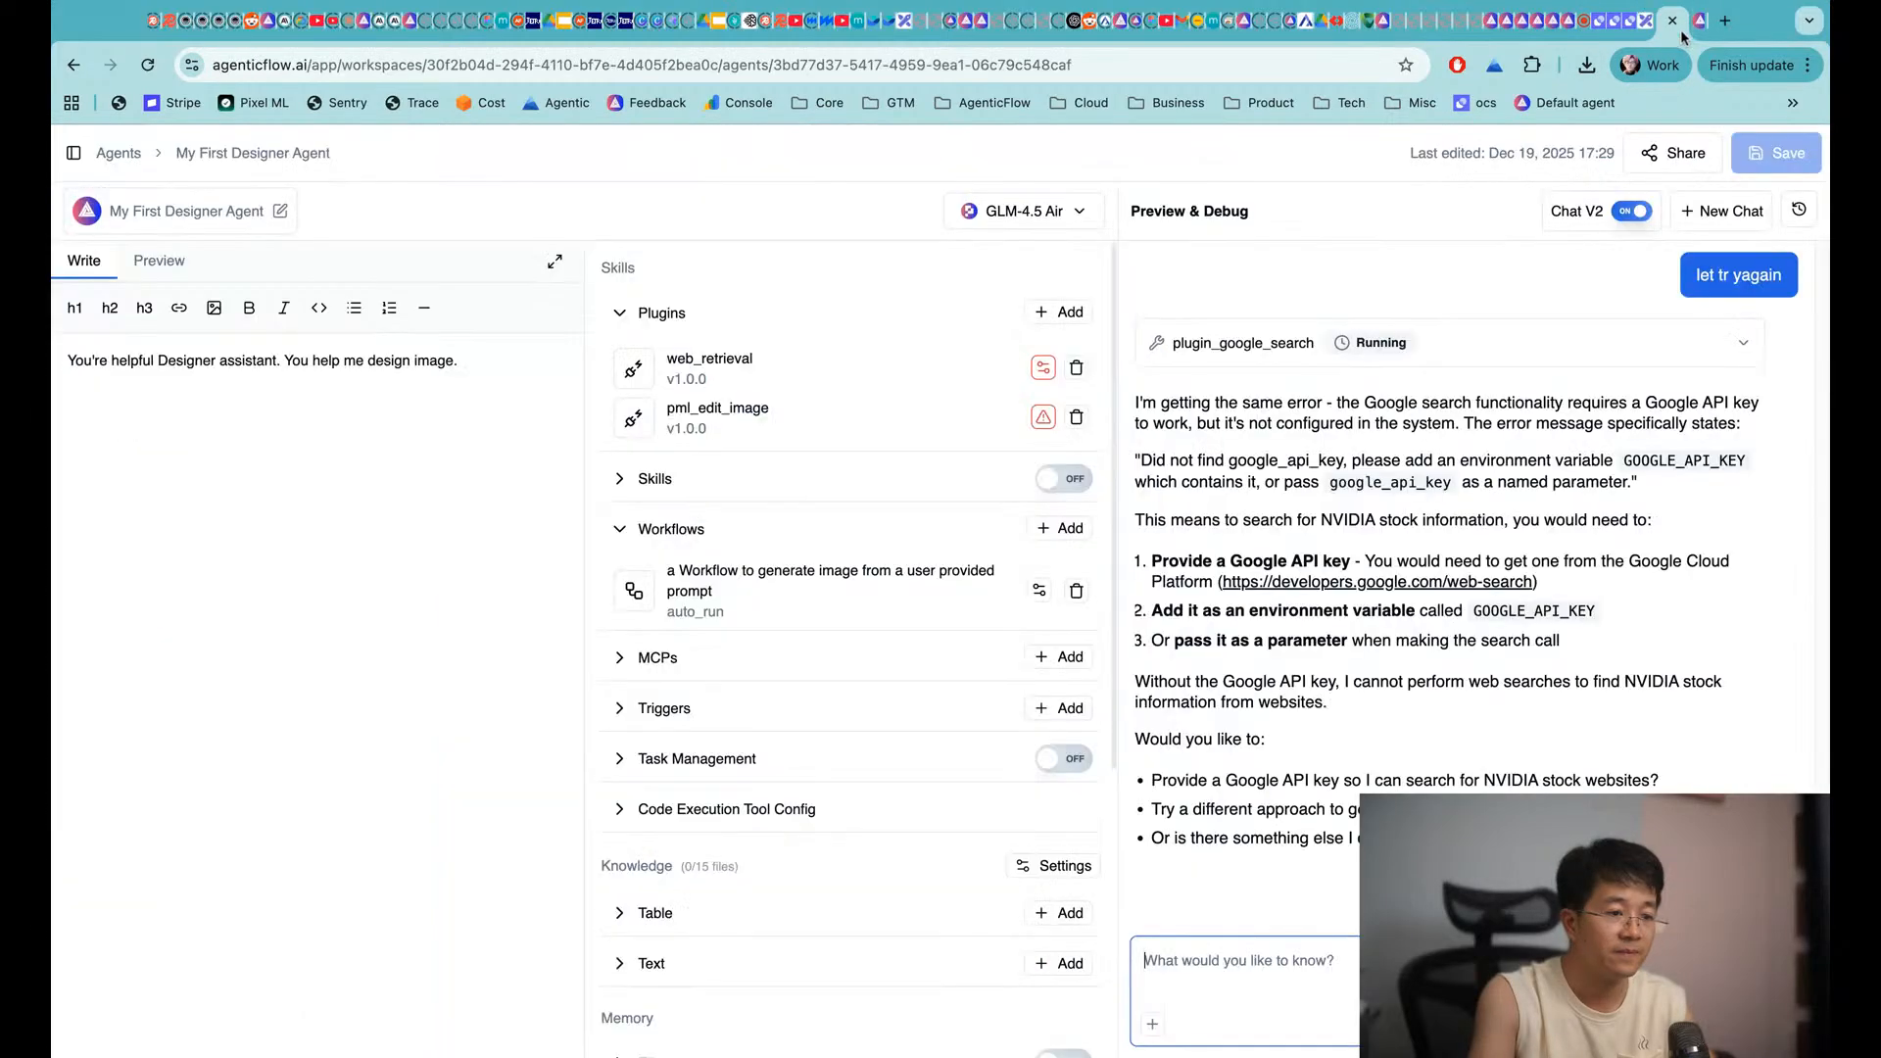
pyautogui.scroll(1, 1406, 680)
pyautogui.scroll(-1, 1405, 680)
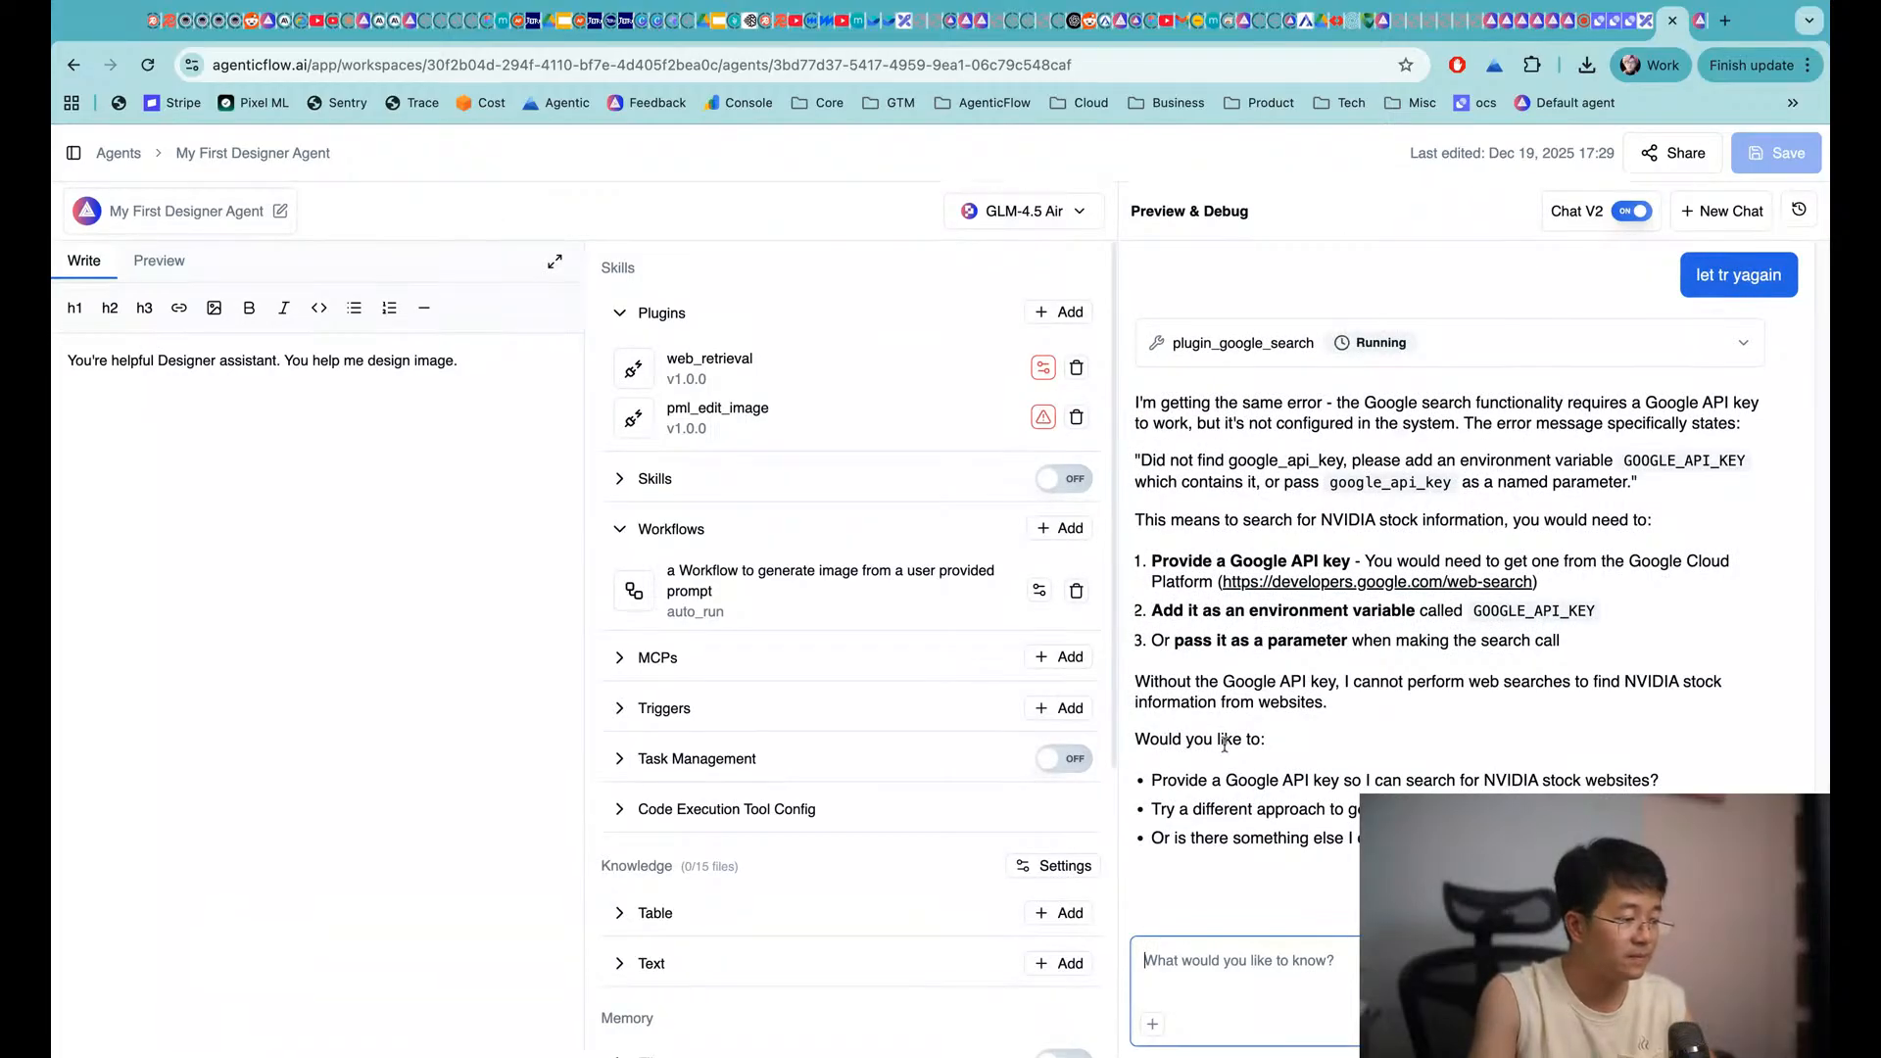
# Link pml_edit_image to a saved connection, save the agent, and send the make-the-cat-orange request
pyautogui.click(1044, 417)
pyautogui.click(890, 551)
pyautogui.click(780, 644)
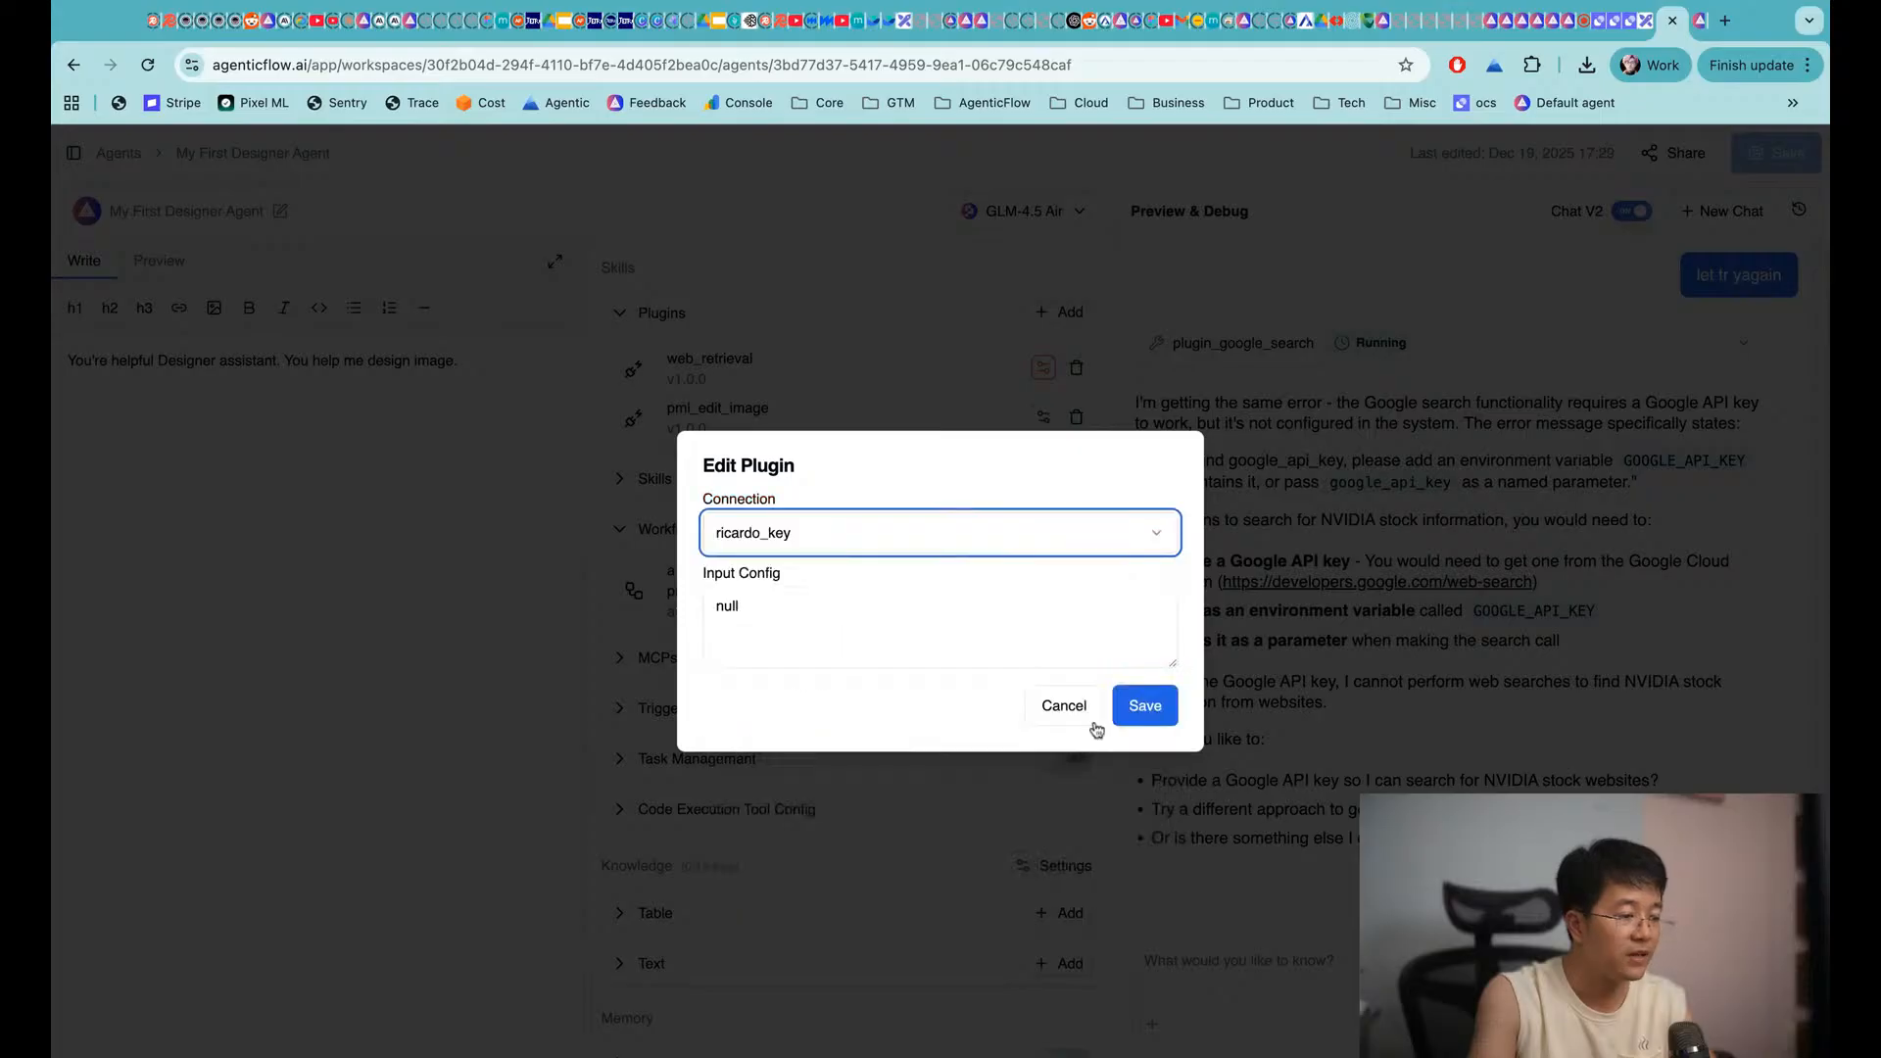
pyautogui.click(1143, 706)
pyautogui.click(1802, 167)
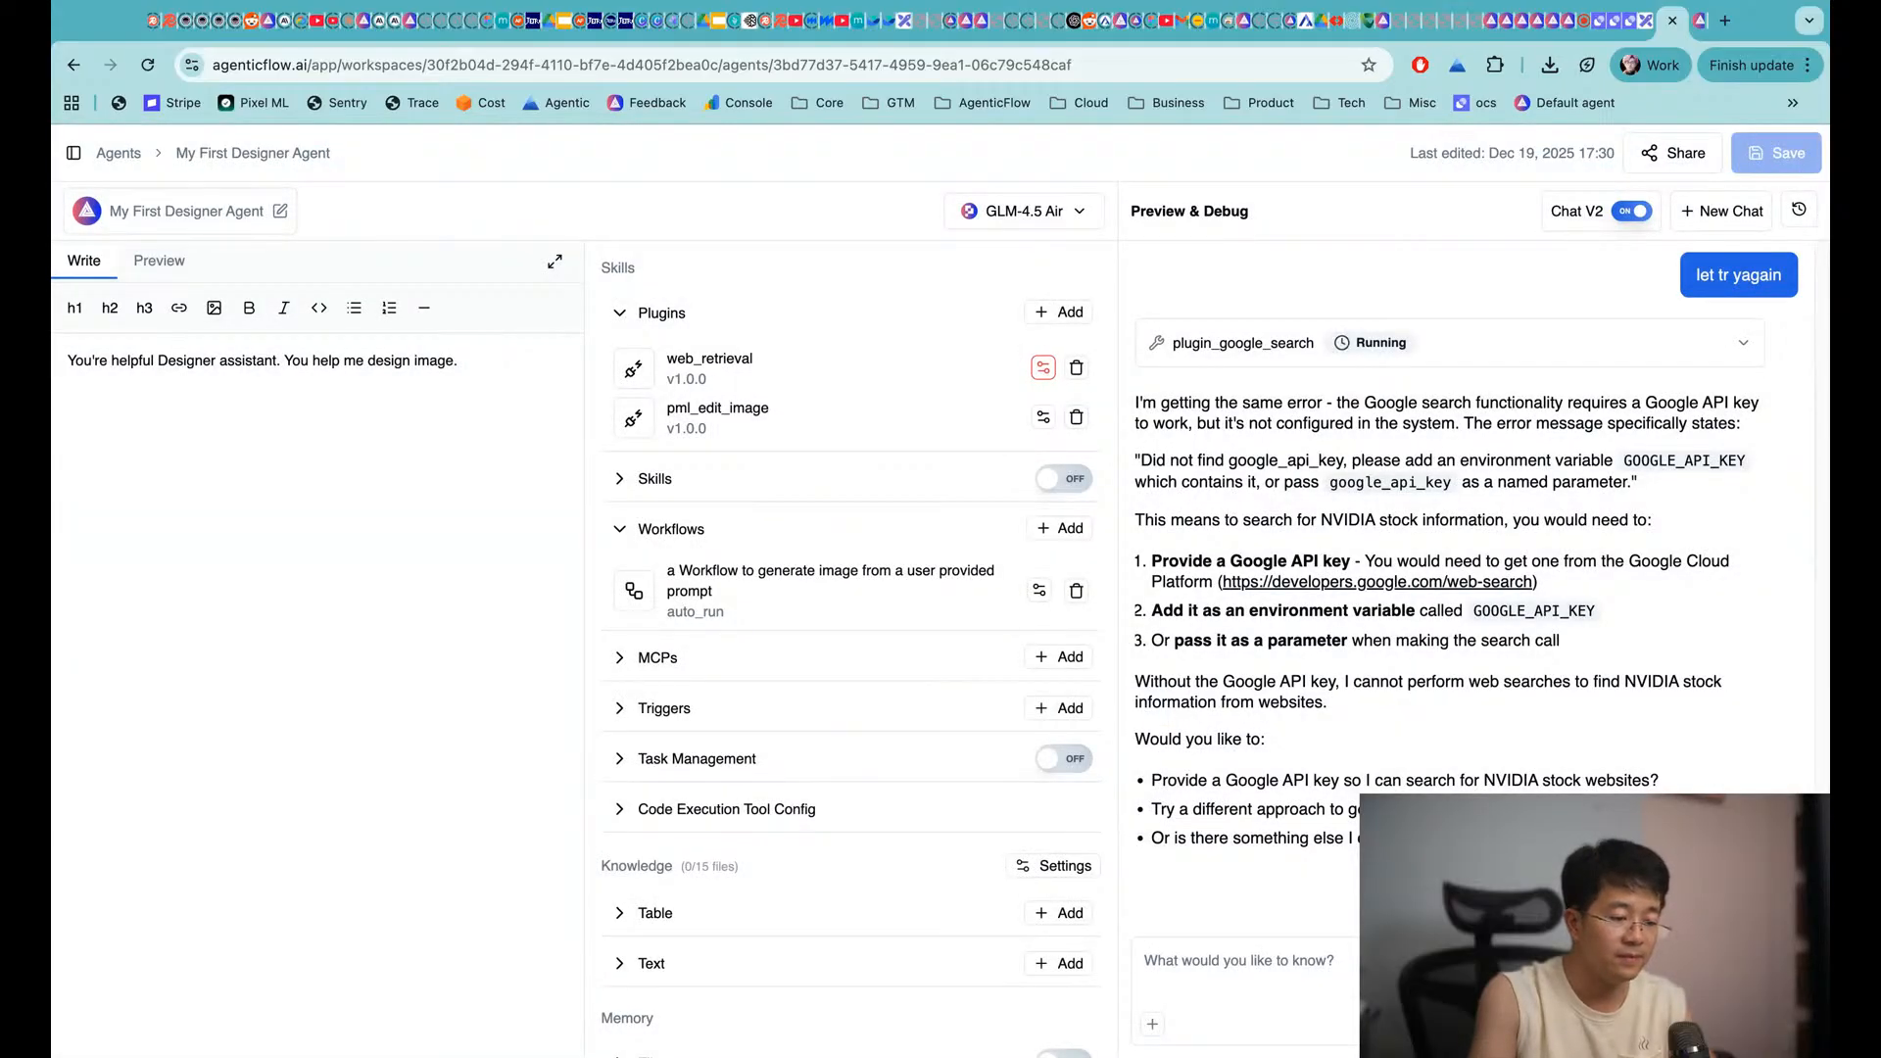
pyautogui.click(1279, 988)
pyautogui.press('Return')
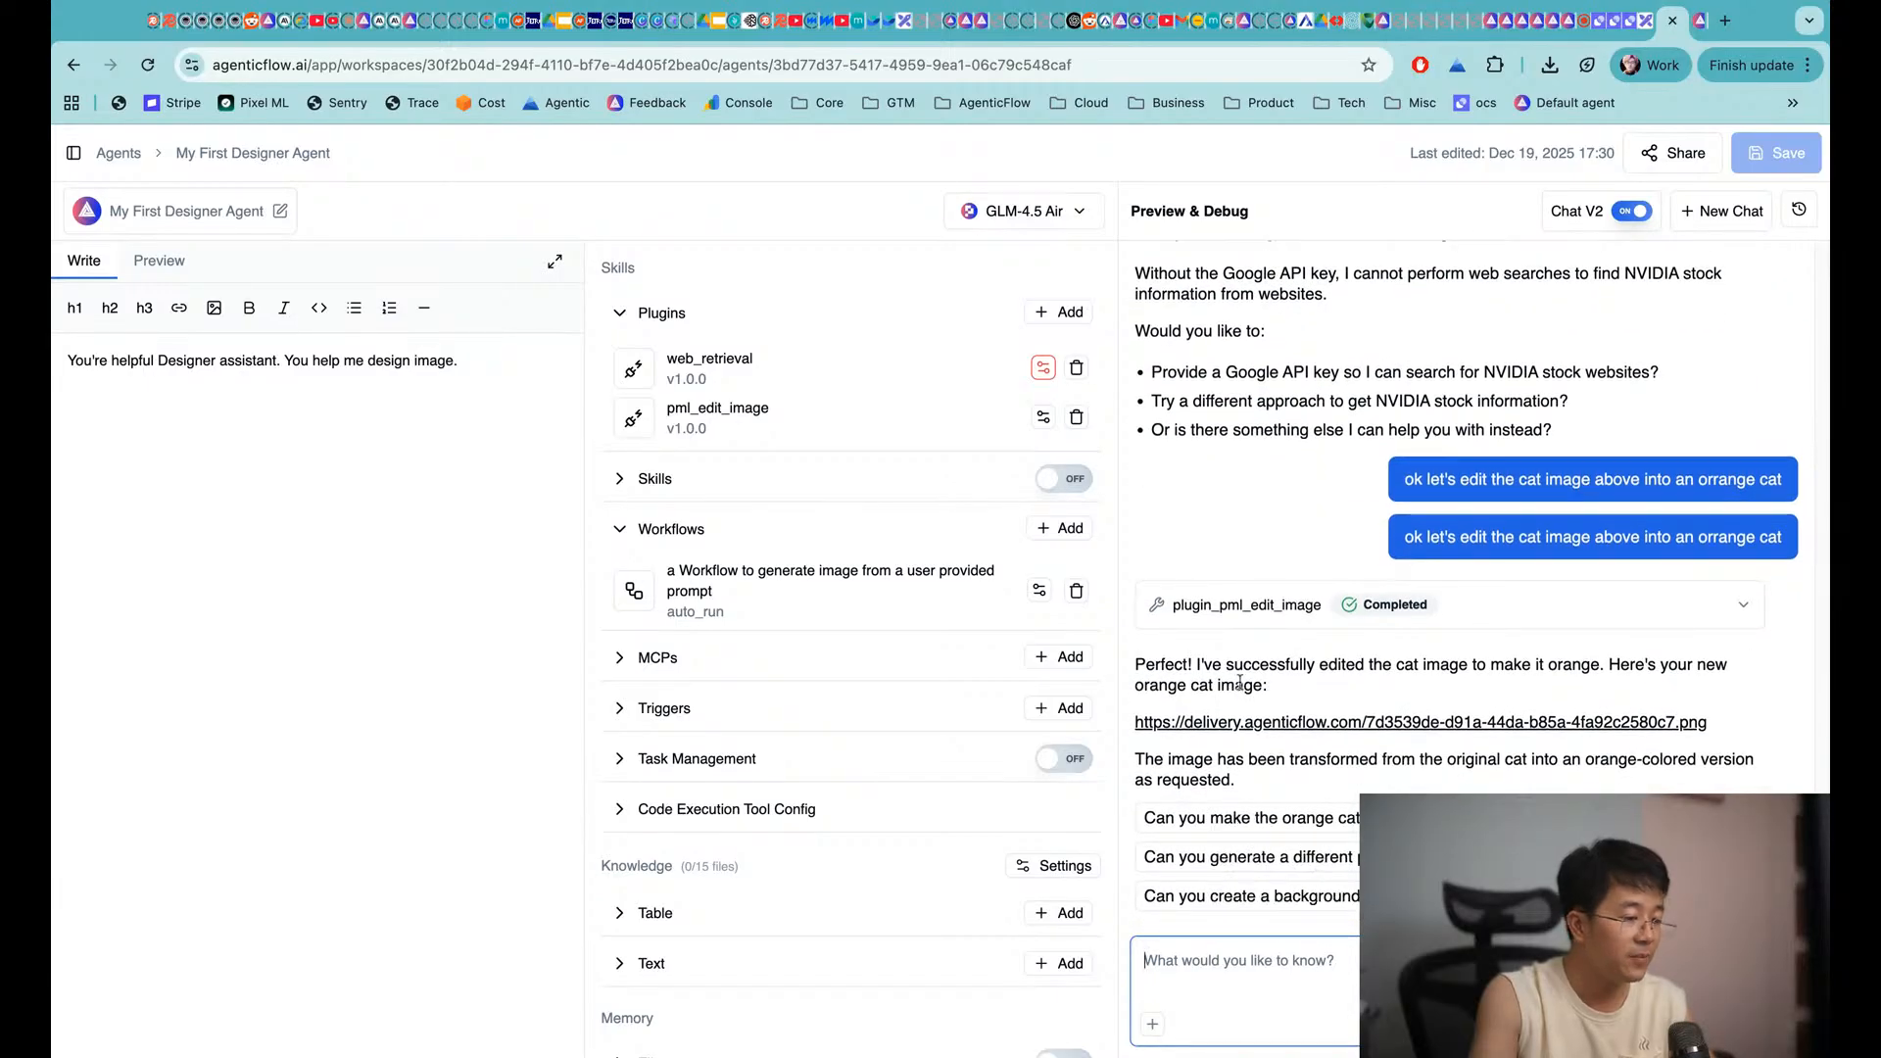
# View the orange cat image from the reply's link, then delete pml_edit_image from the agent
pyautogui.click(1283, 728)
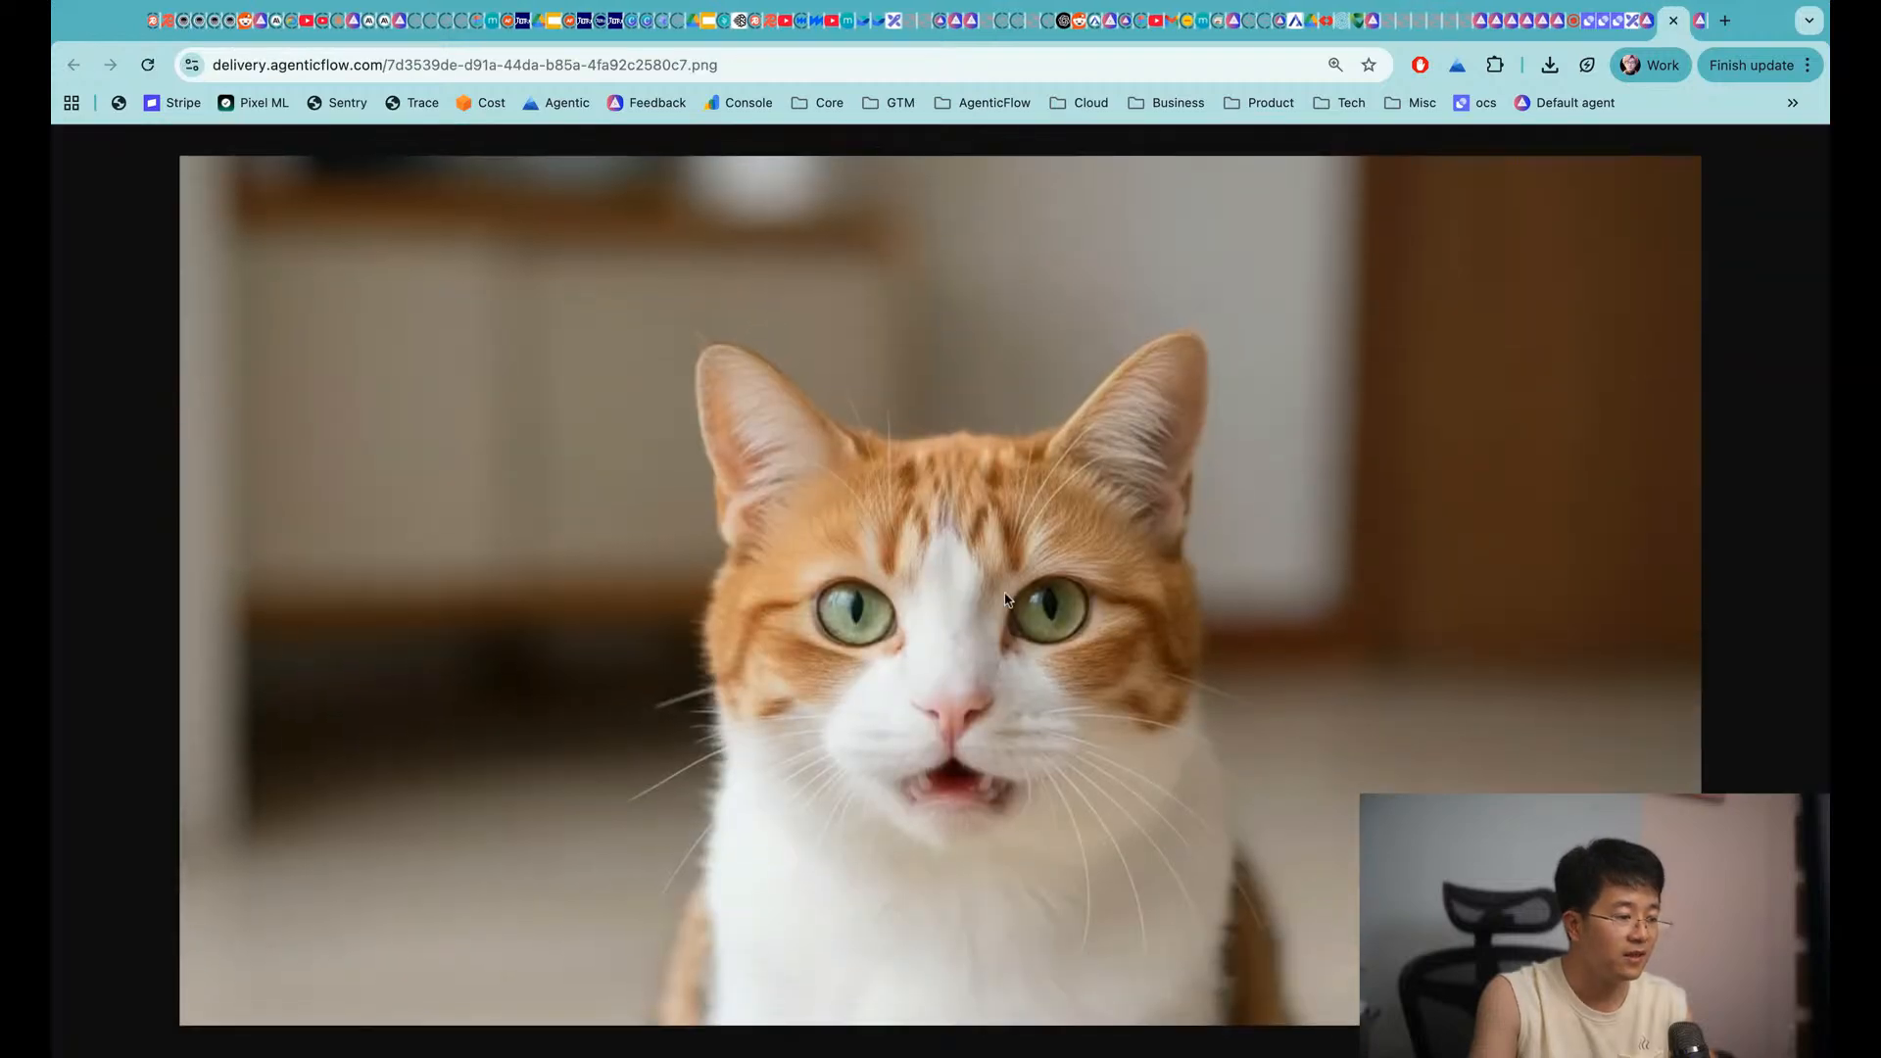
pyautogui.click(1649, 24)
pyautogui.scroll(10, 1478, 534)
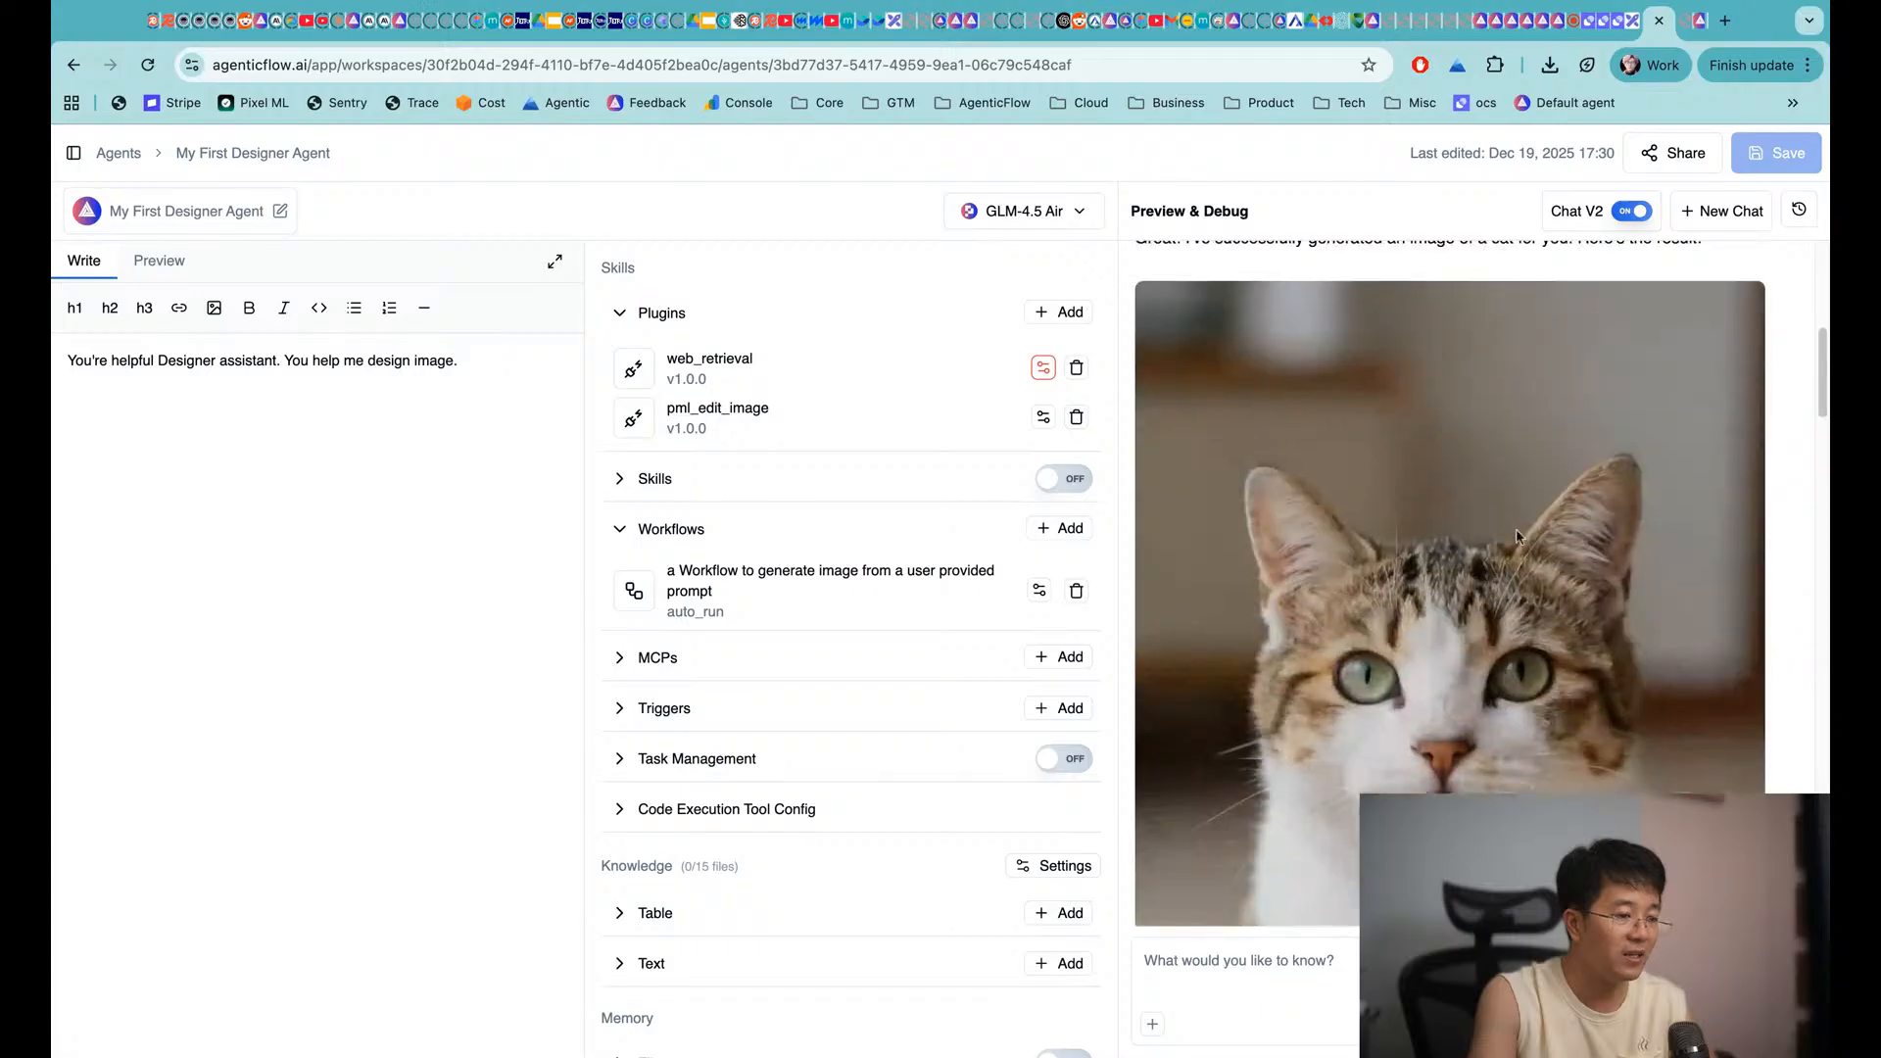
pyautogui.click(1687, 23)
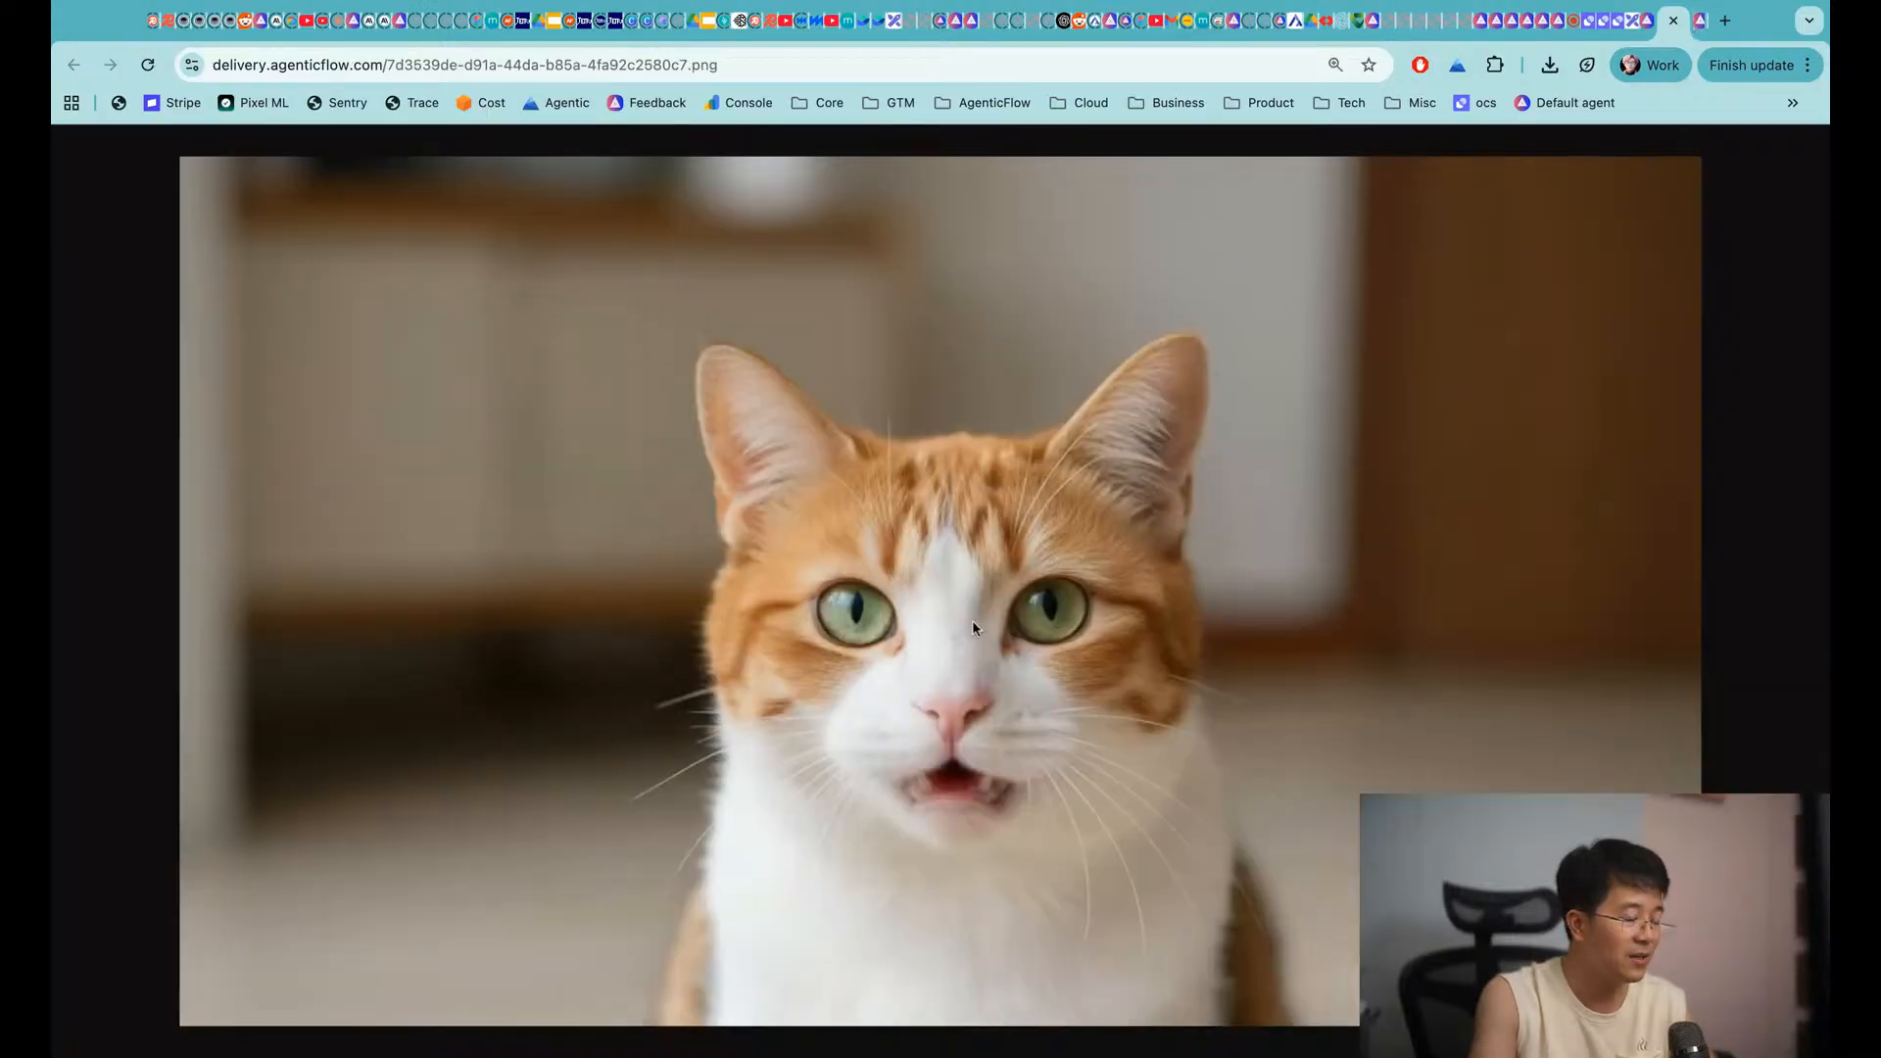
pyautogui.click(1653, 27)
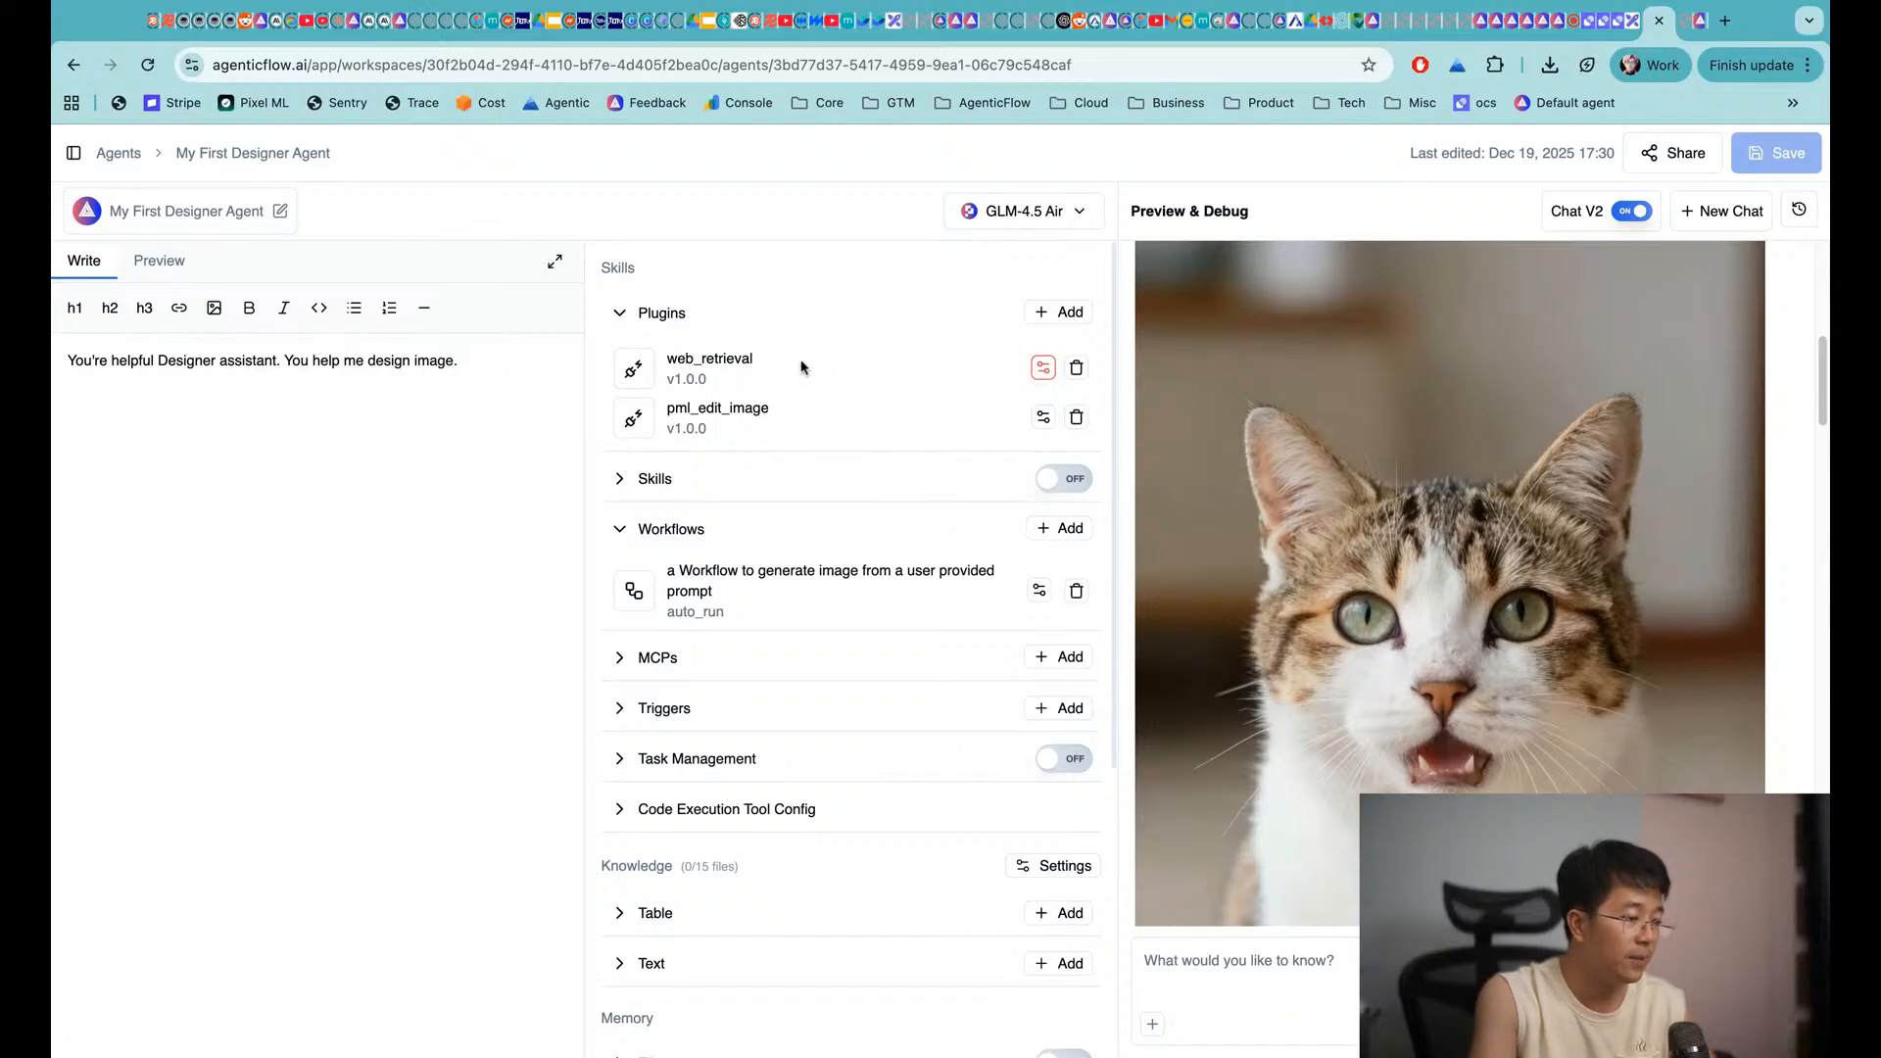
pyautogui.click(1076, 417)
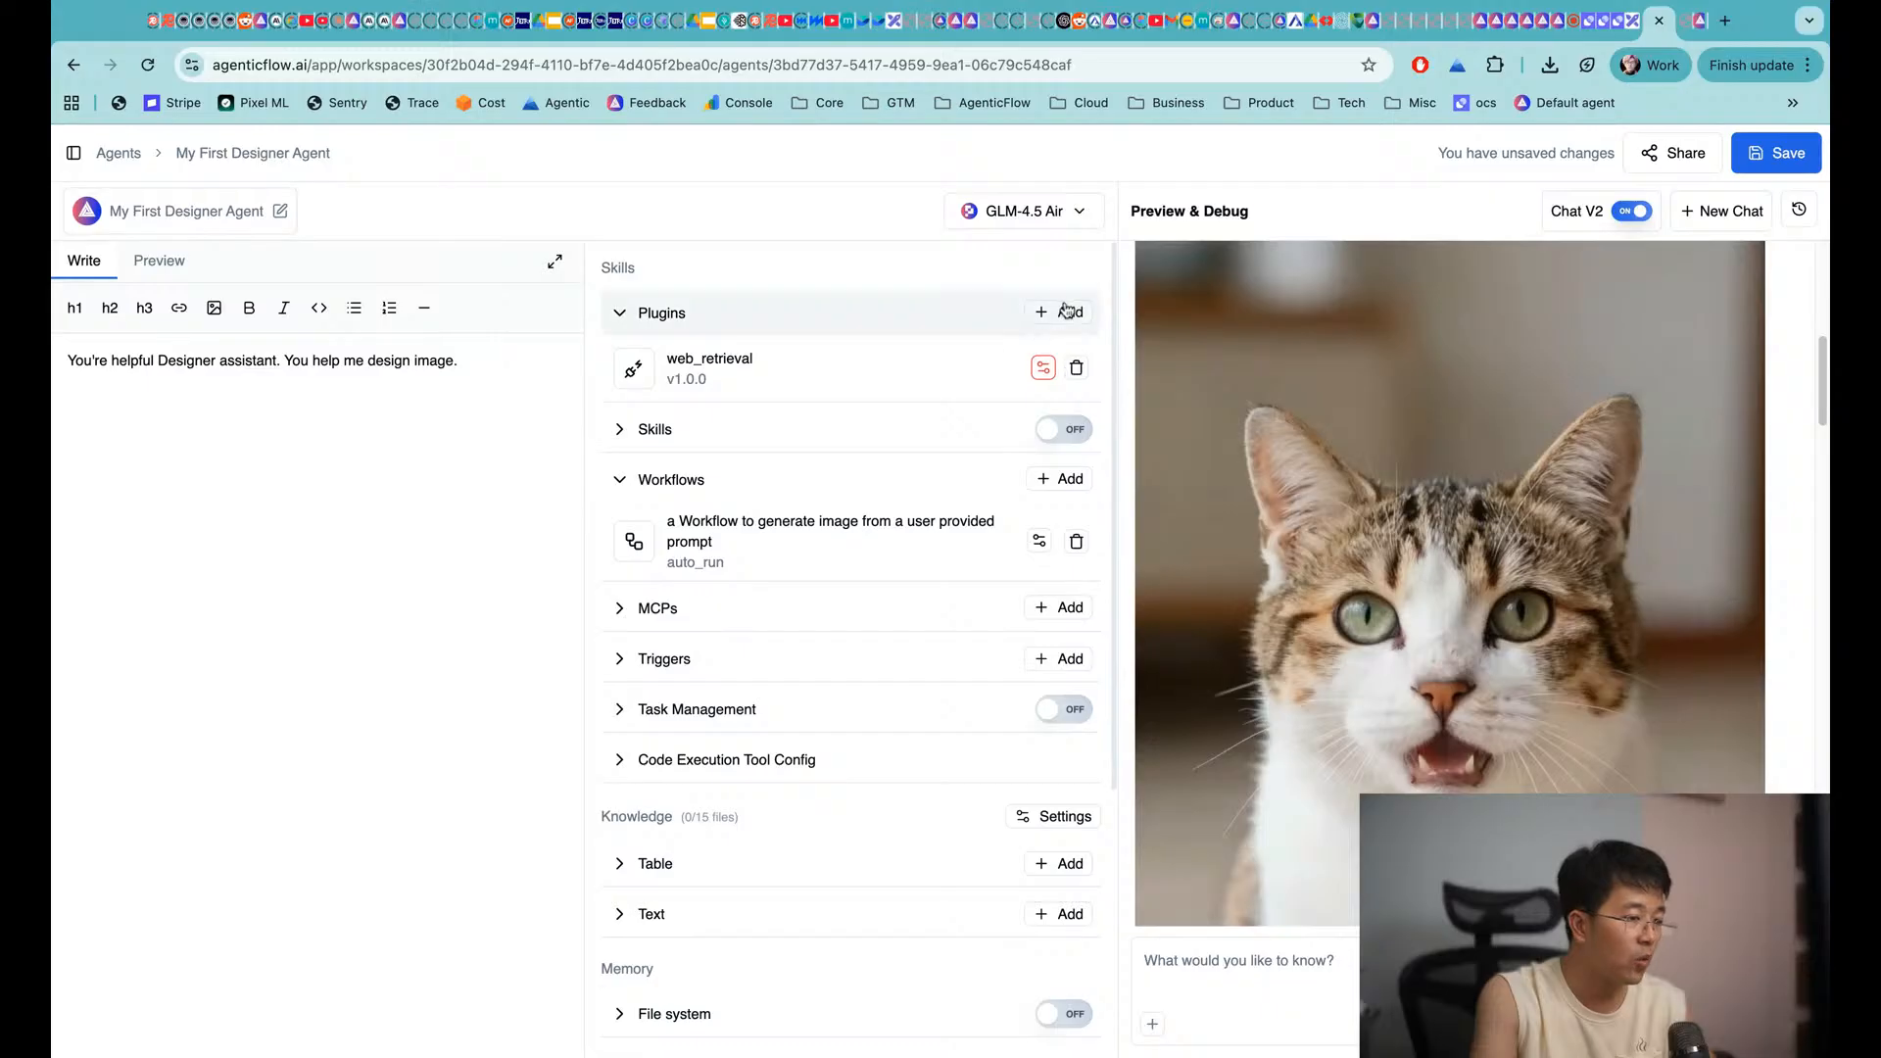
# Add the Edit Image tool back as the pml_edit_image plugin
pyautogui.click(1067, 310)
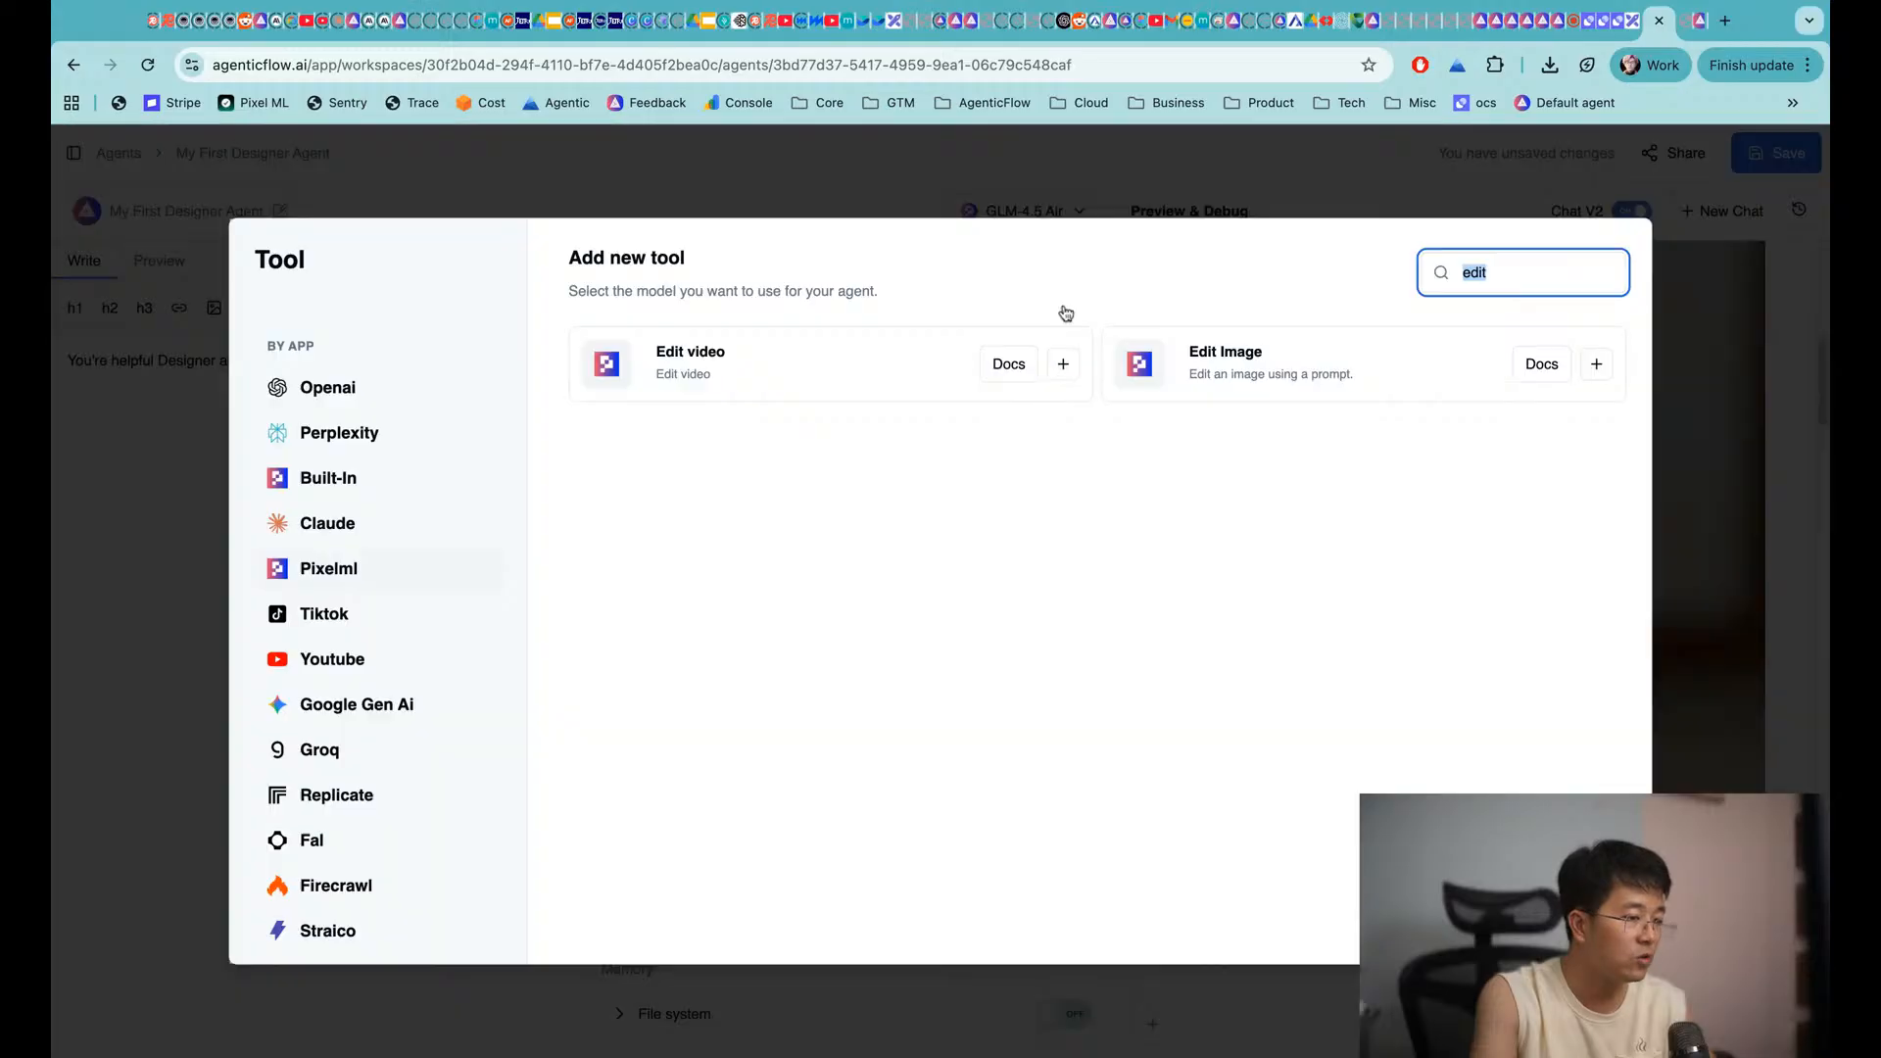
pyautogui.click(1599, 364)
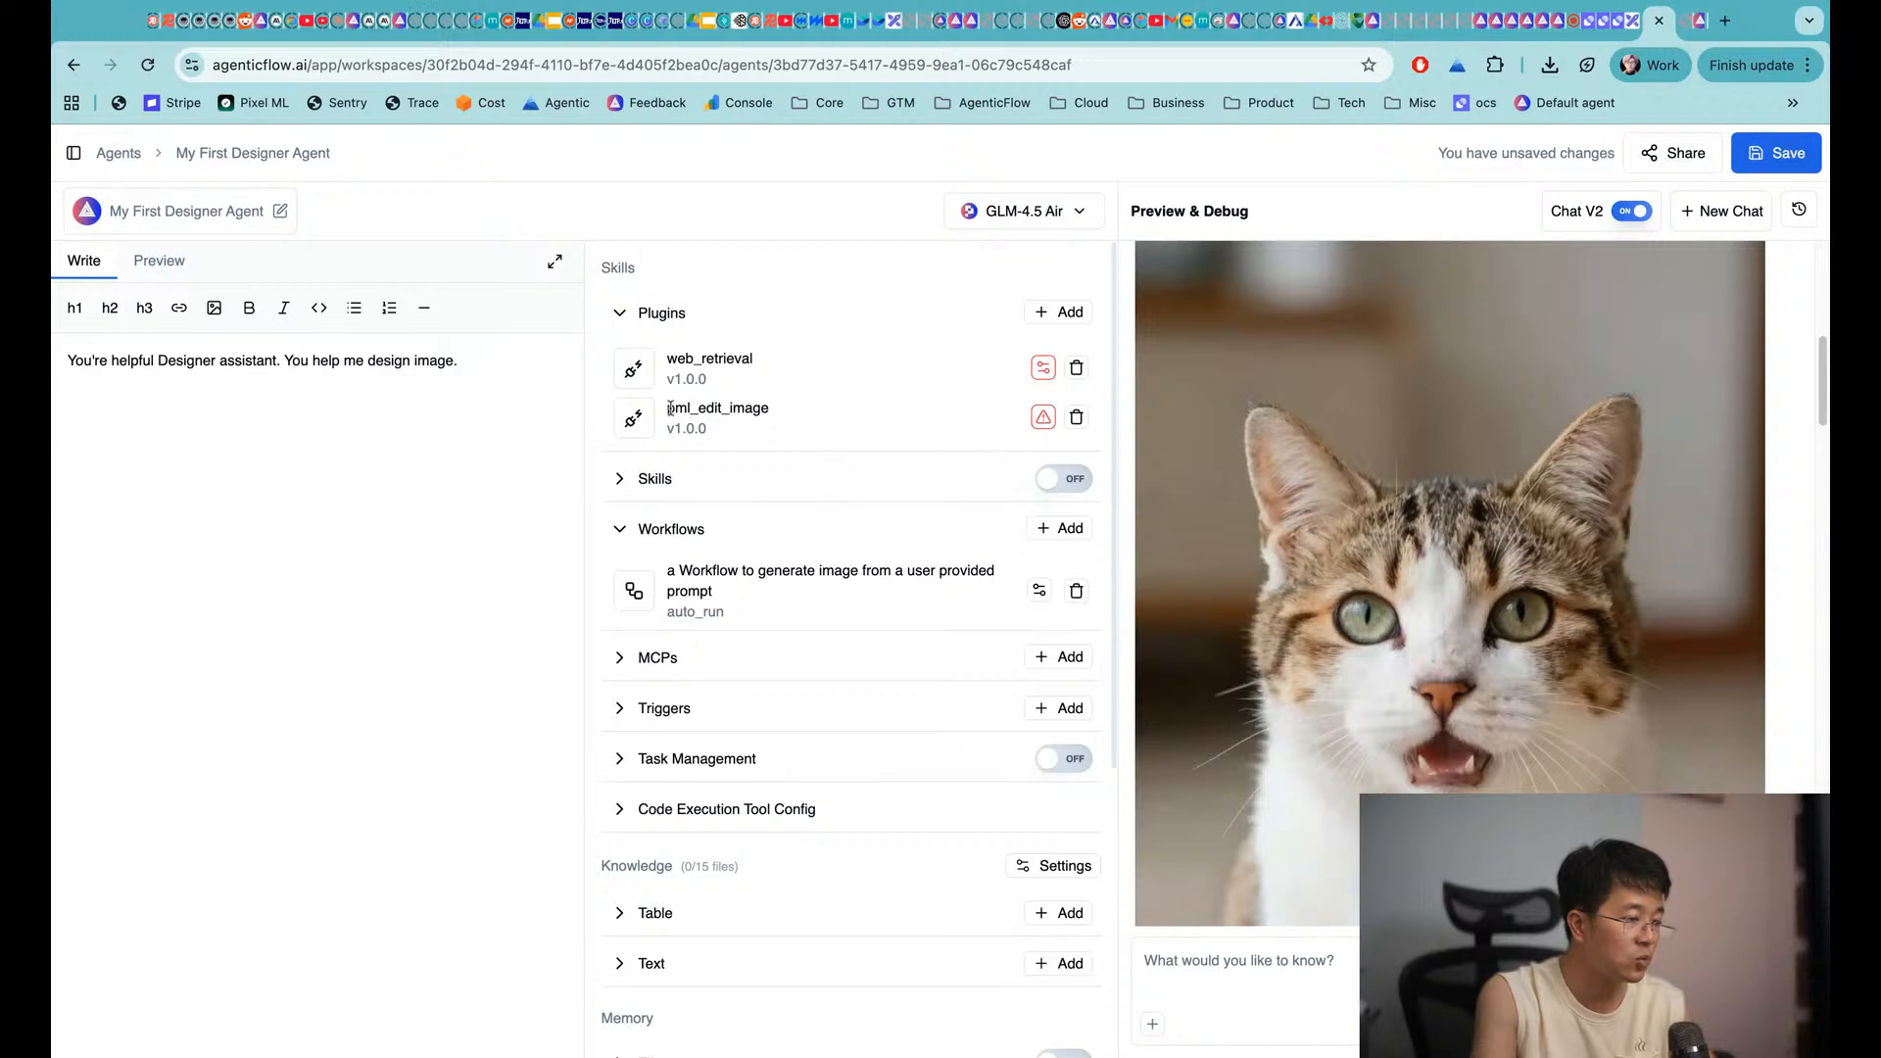
pyautogui.moveTo(669, 409); pyautogui.dragTo(698, 409)
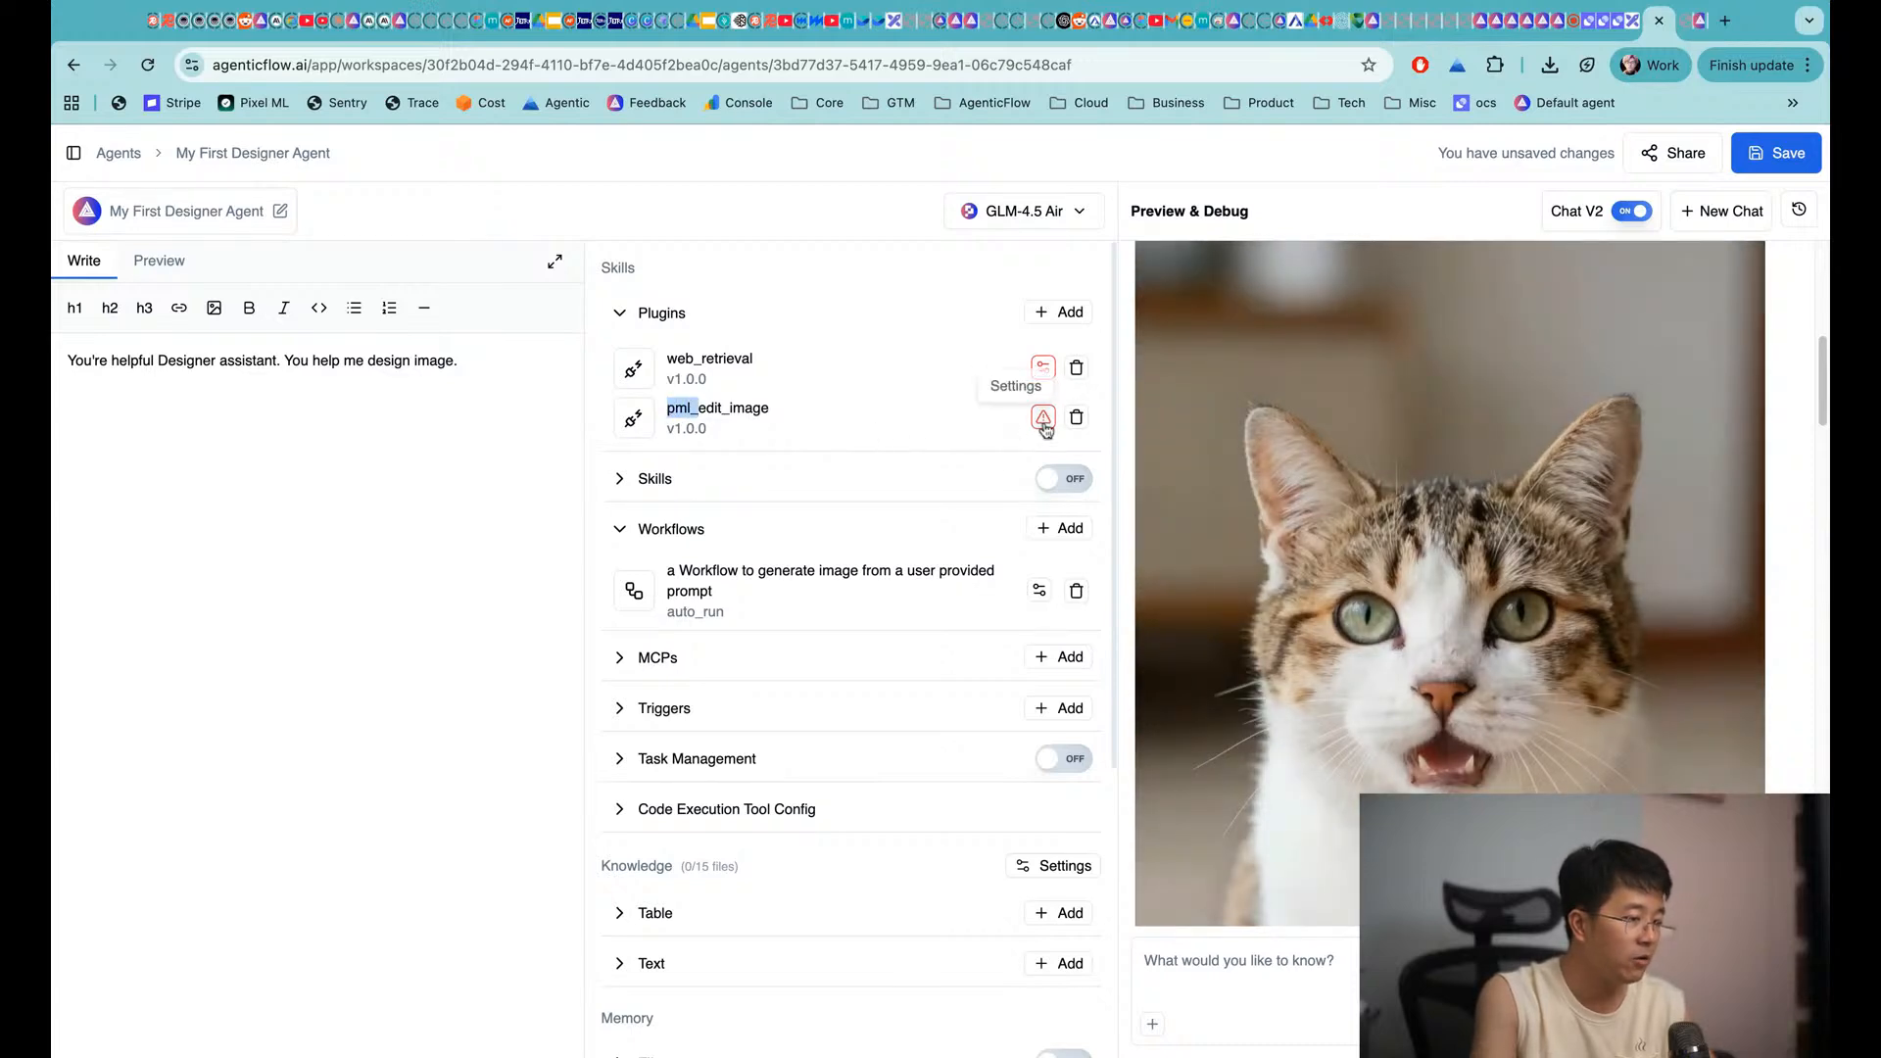
# Link pml_edit_image to a saved connection, save the agent, and bring up Excalidraw
pyautogui.click(1044, 421)
pyautogui.click(889, 539)
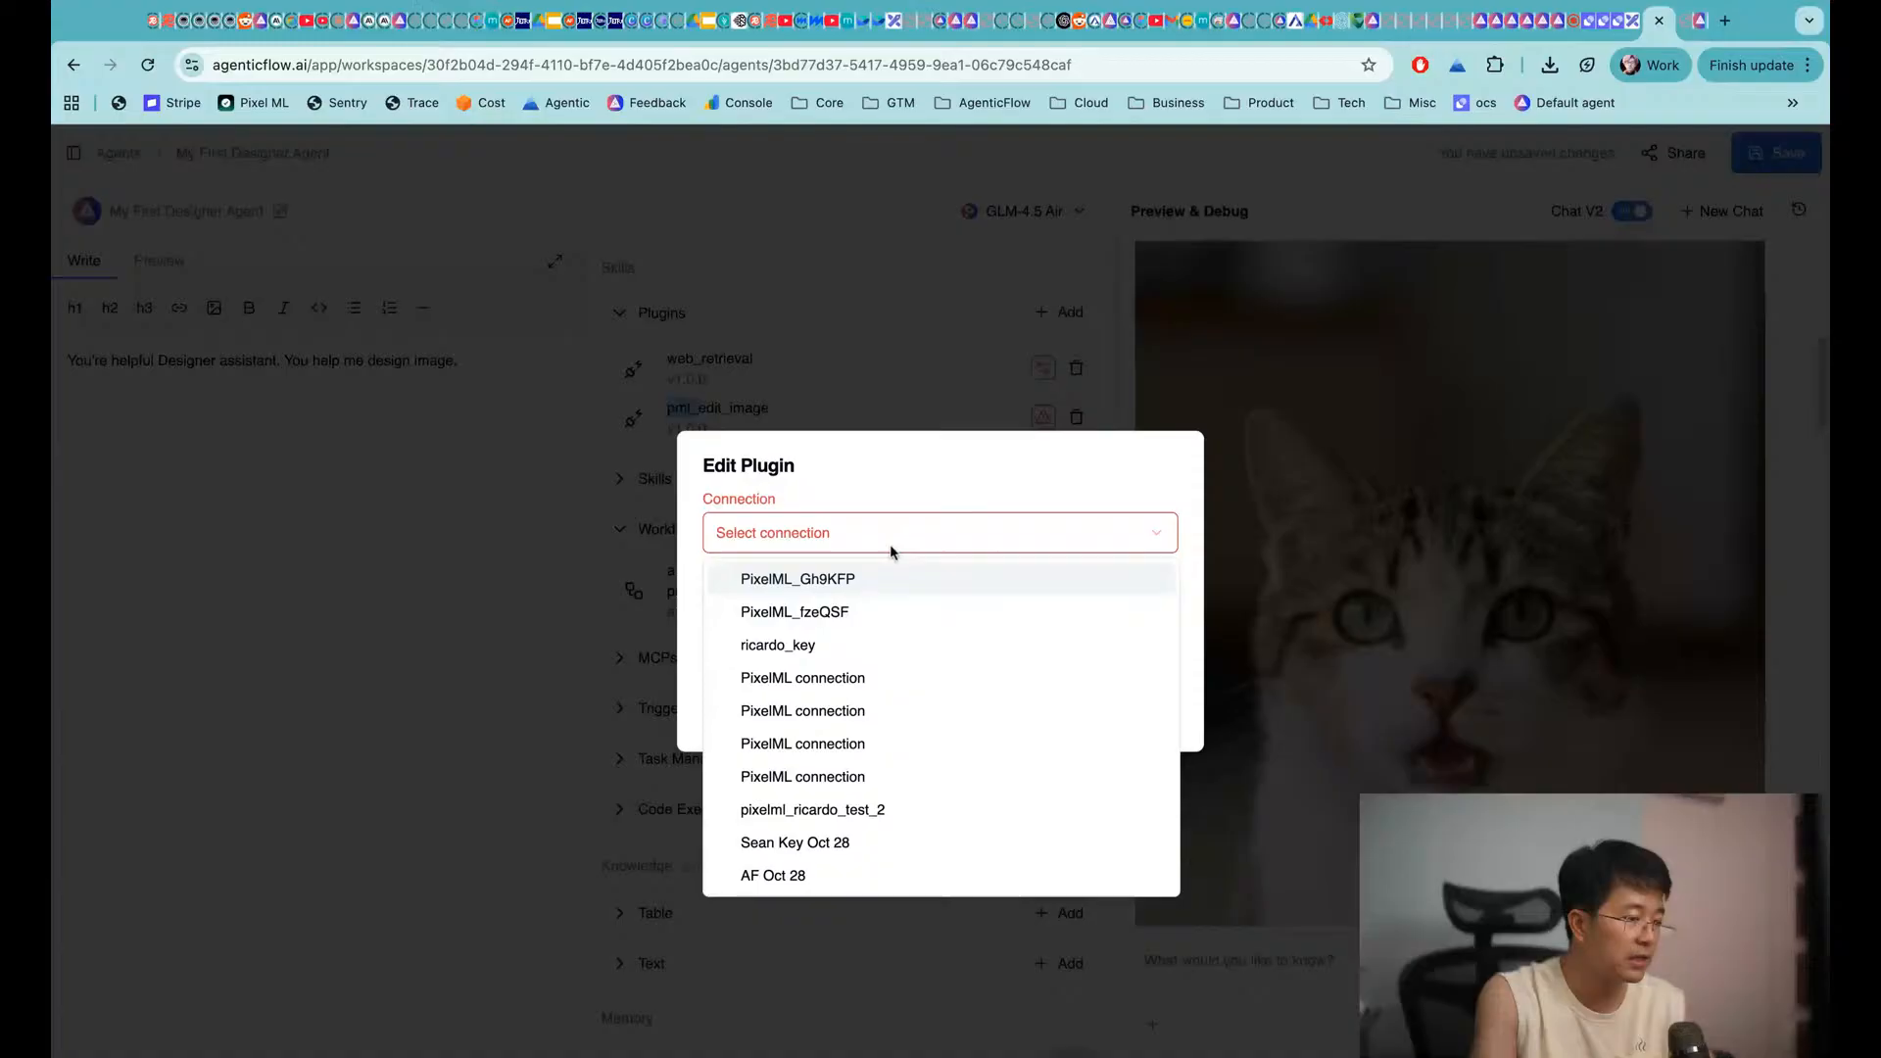
pyautogui.click(829, 643)
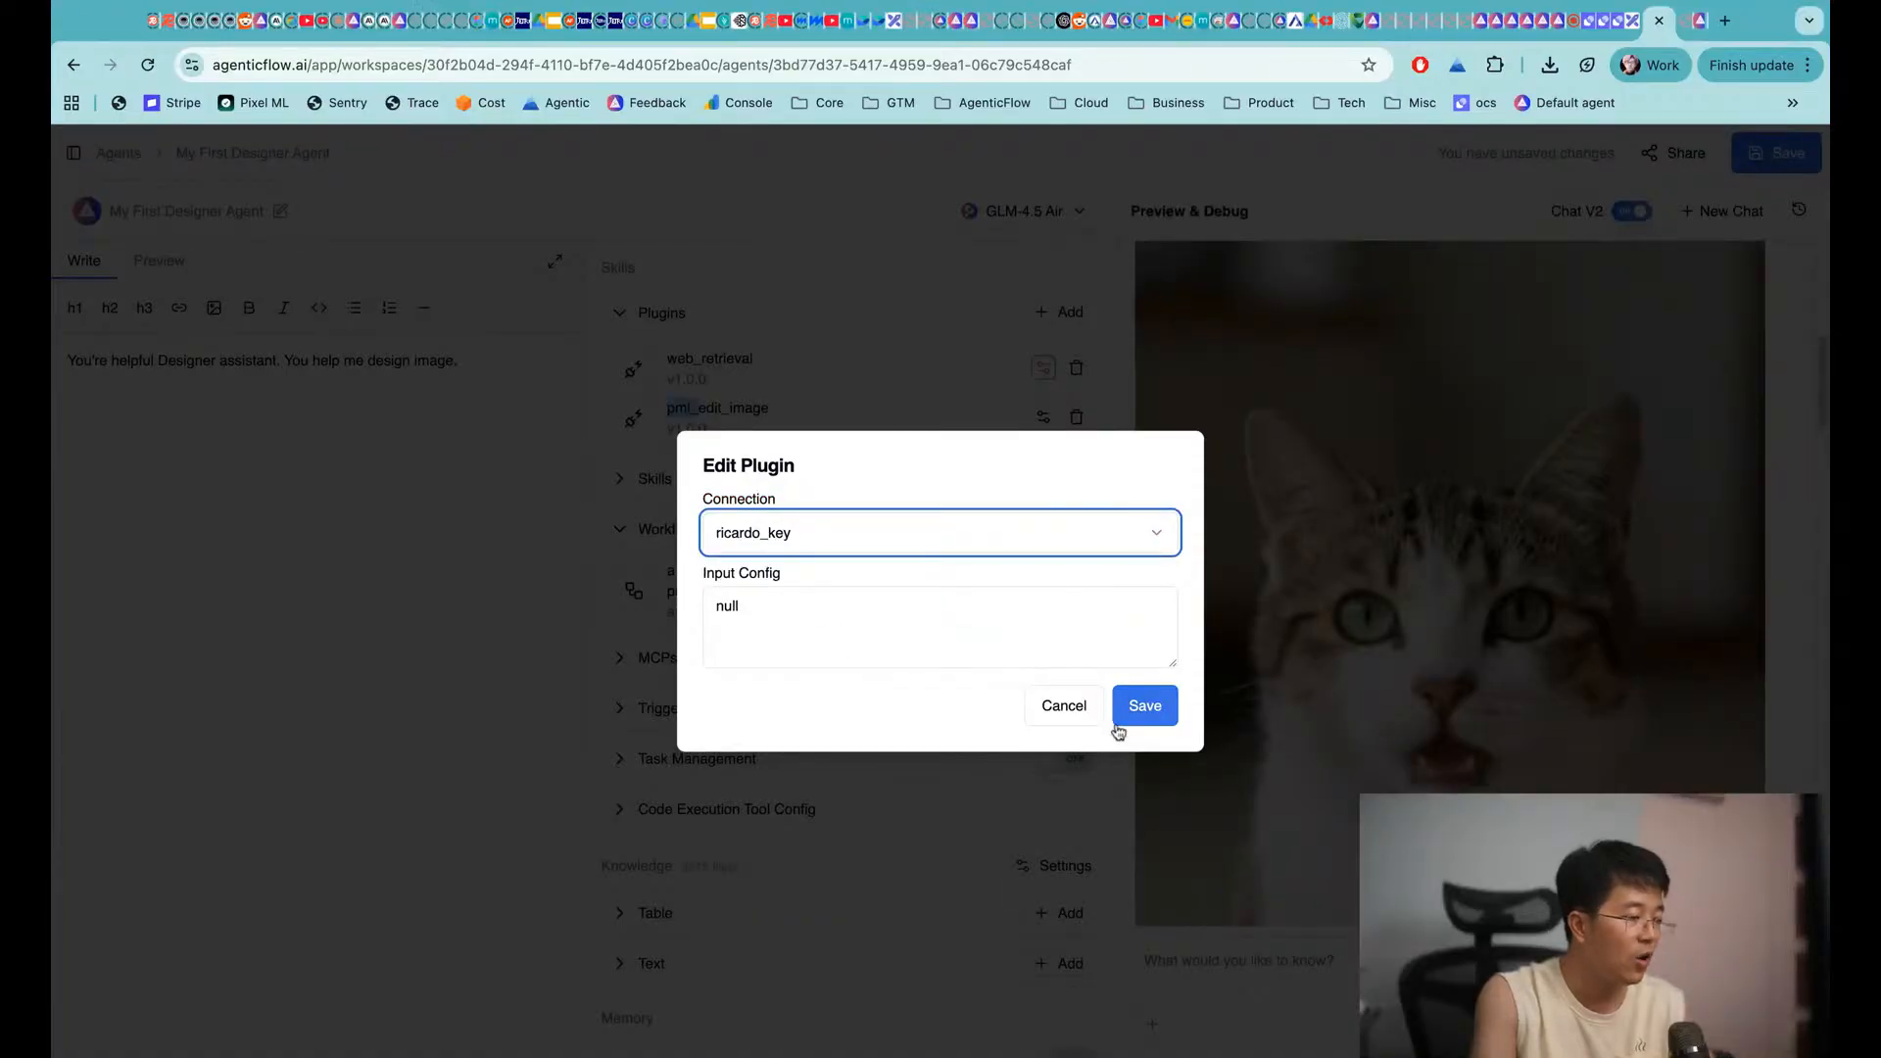
pyautogui.click(1143, 708)
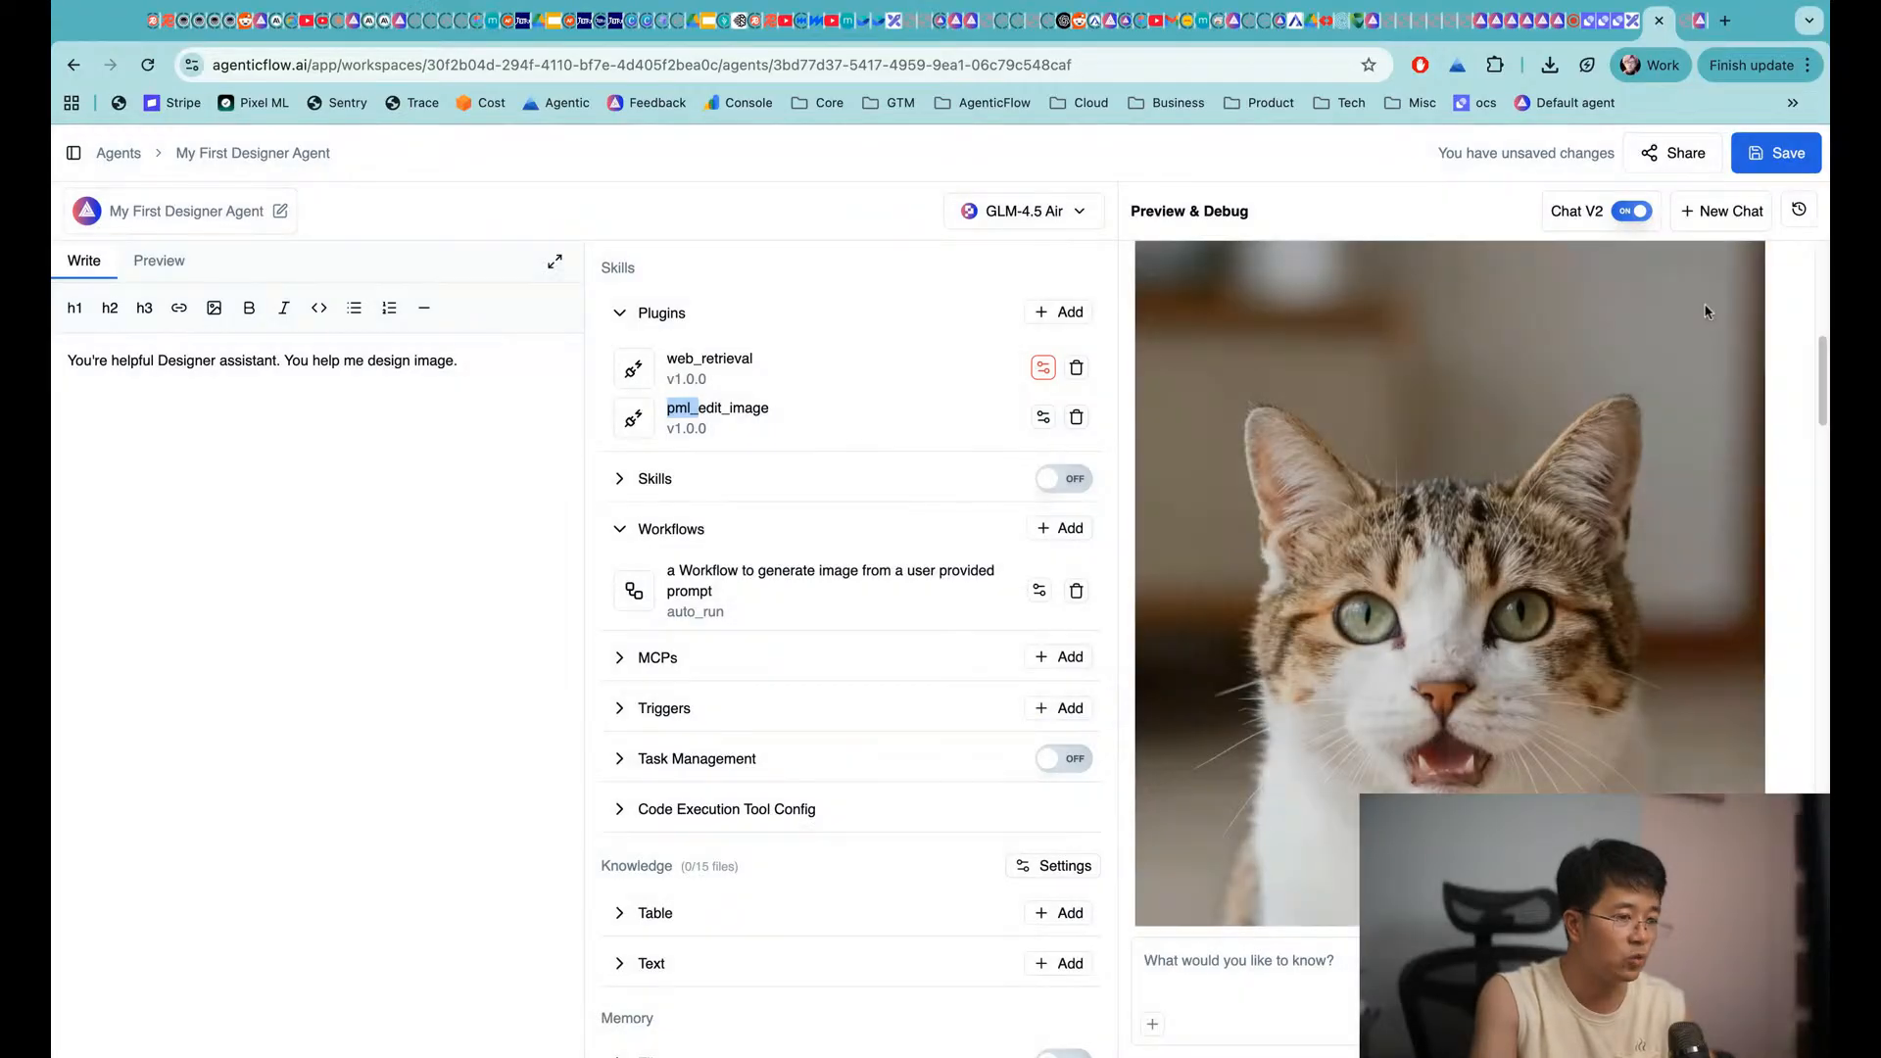
pyautogui.click(1775, 164)
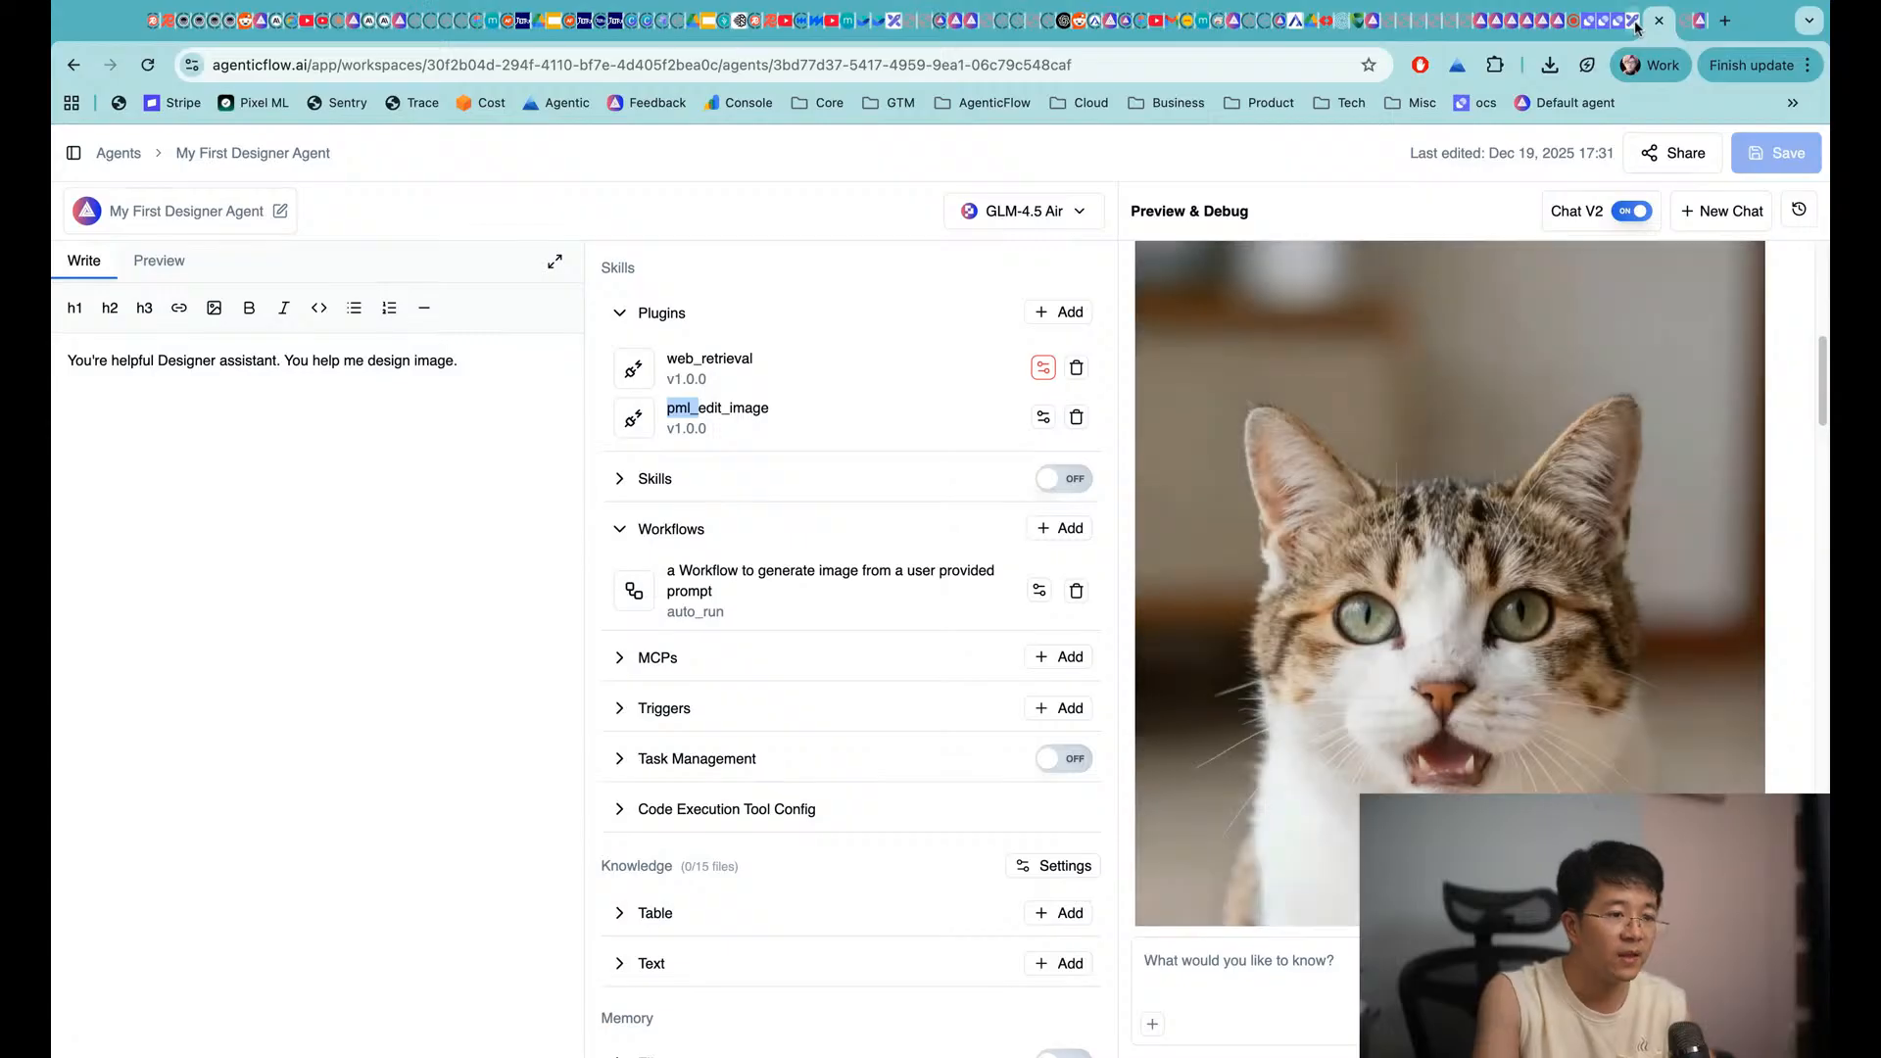
pyautogui.click(1634, 28)
pyautogui.scroll(2, 983, 483)
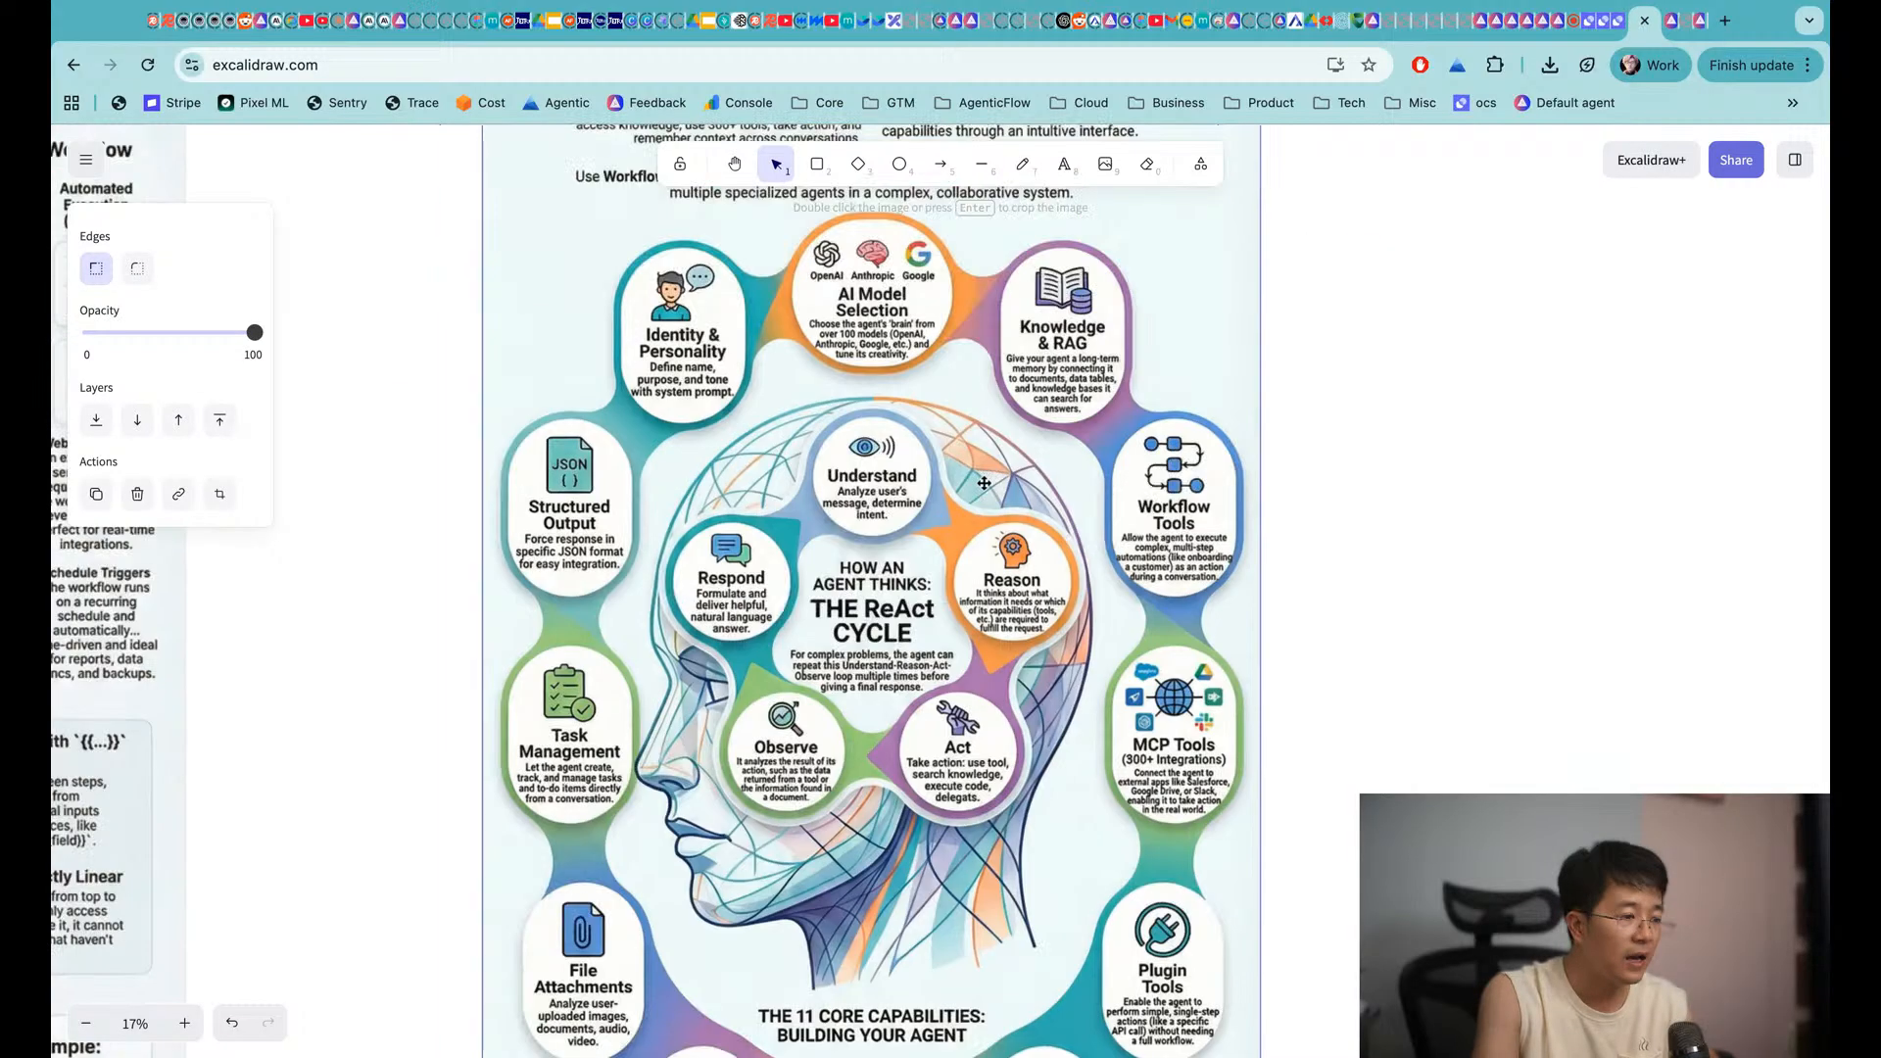
pyautogui.scroll(1, 663, 404)
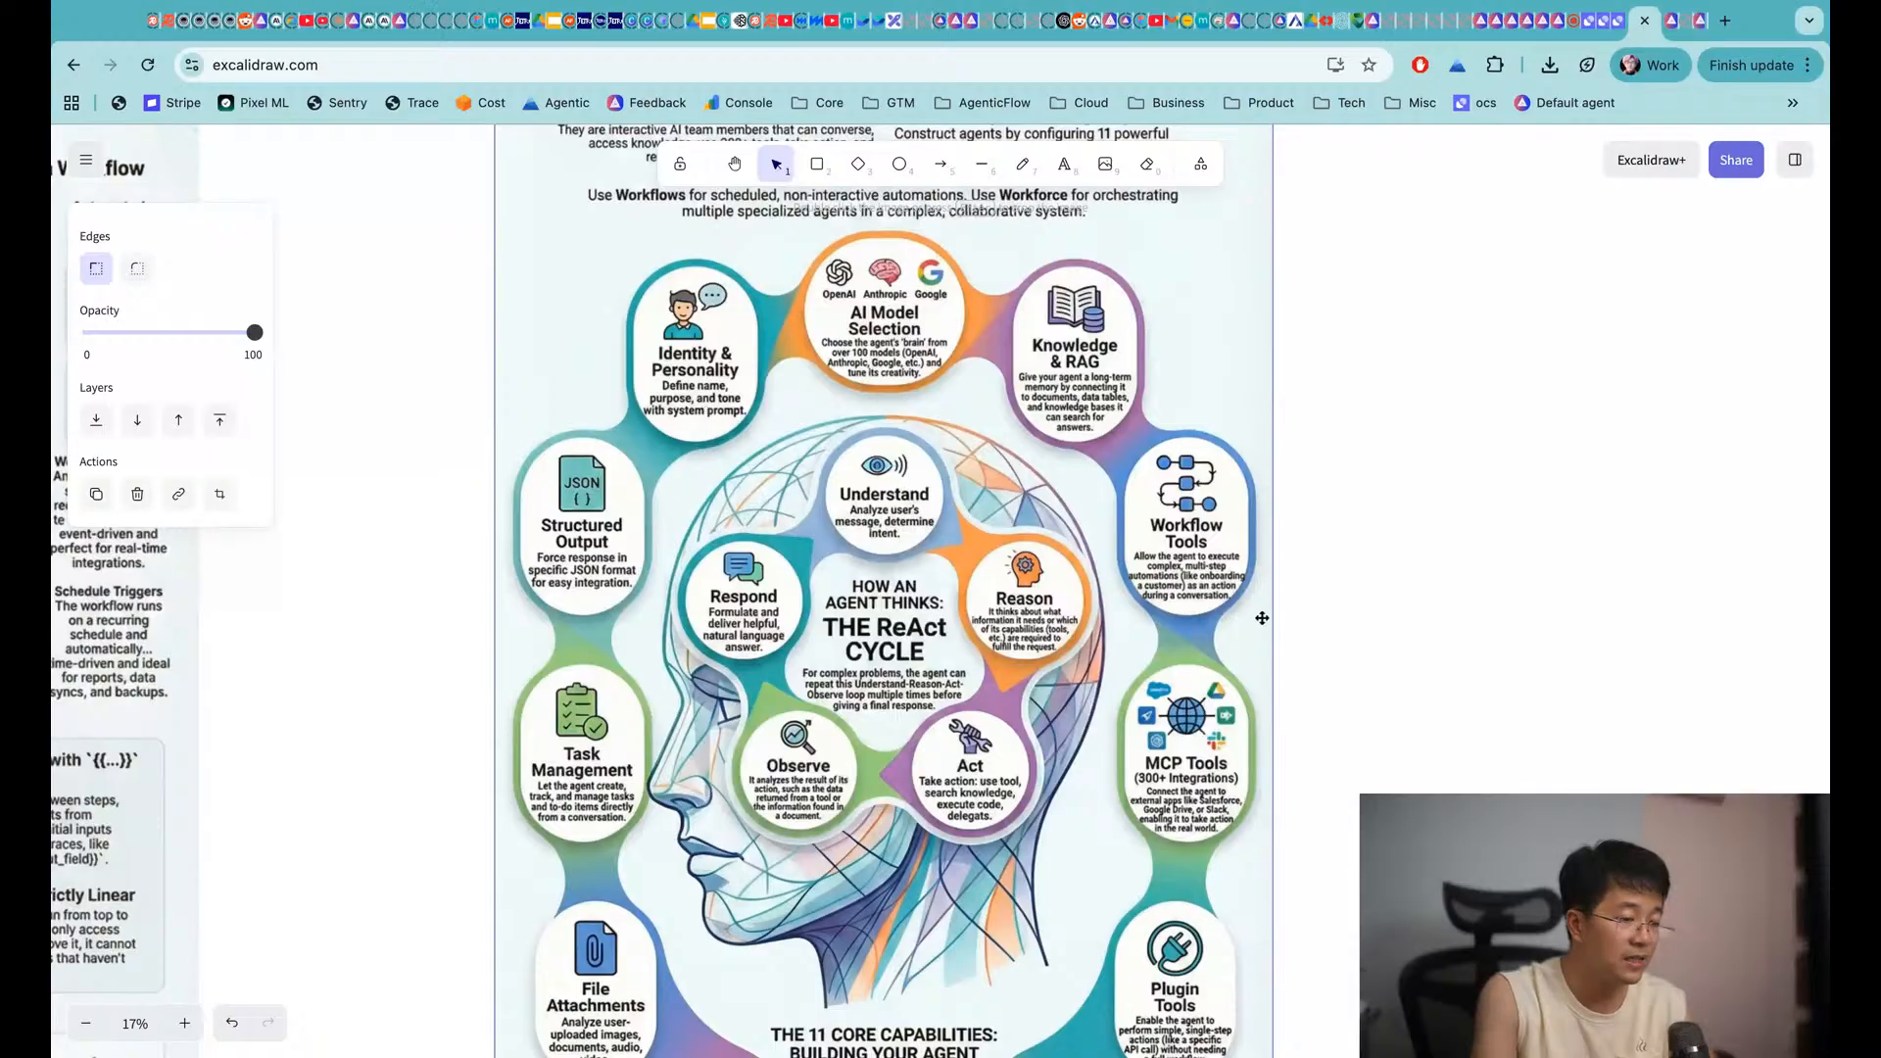
pyautogui.scroll(-3, 1215, 539)
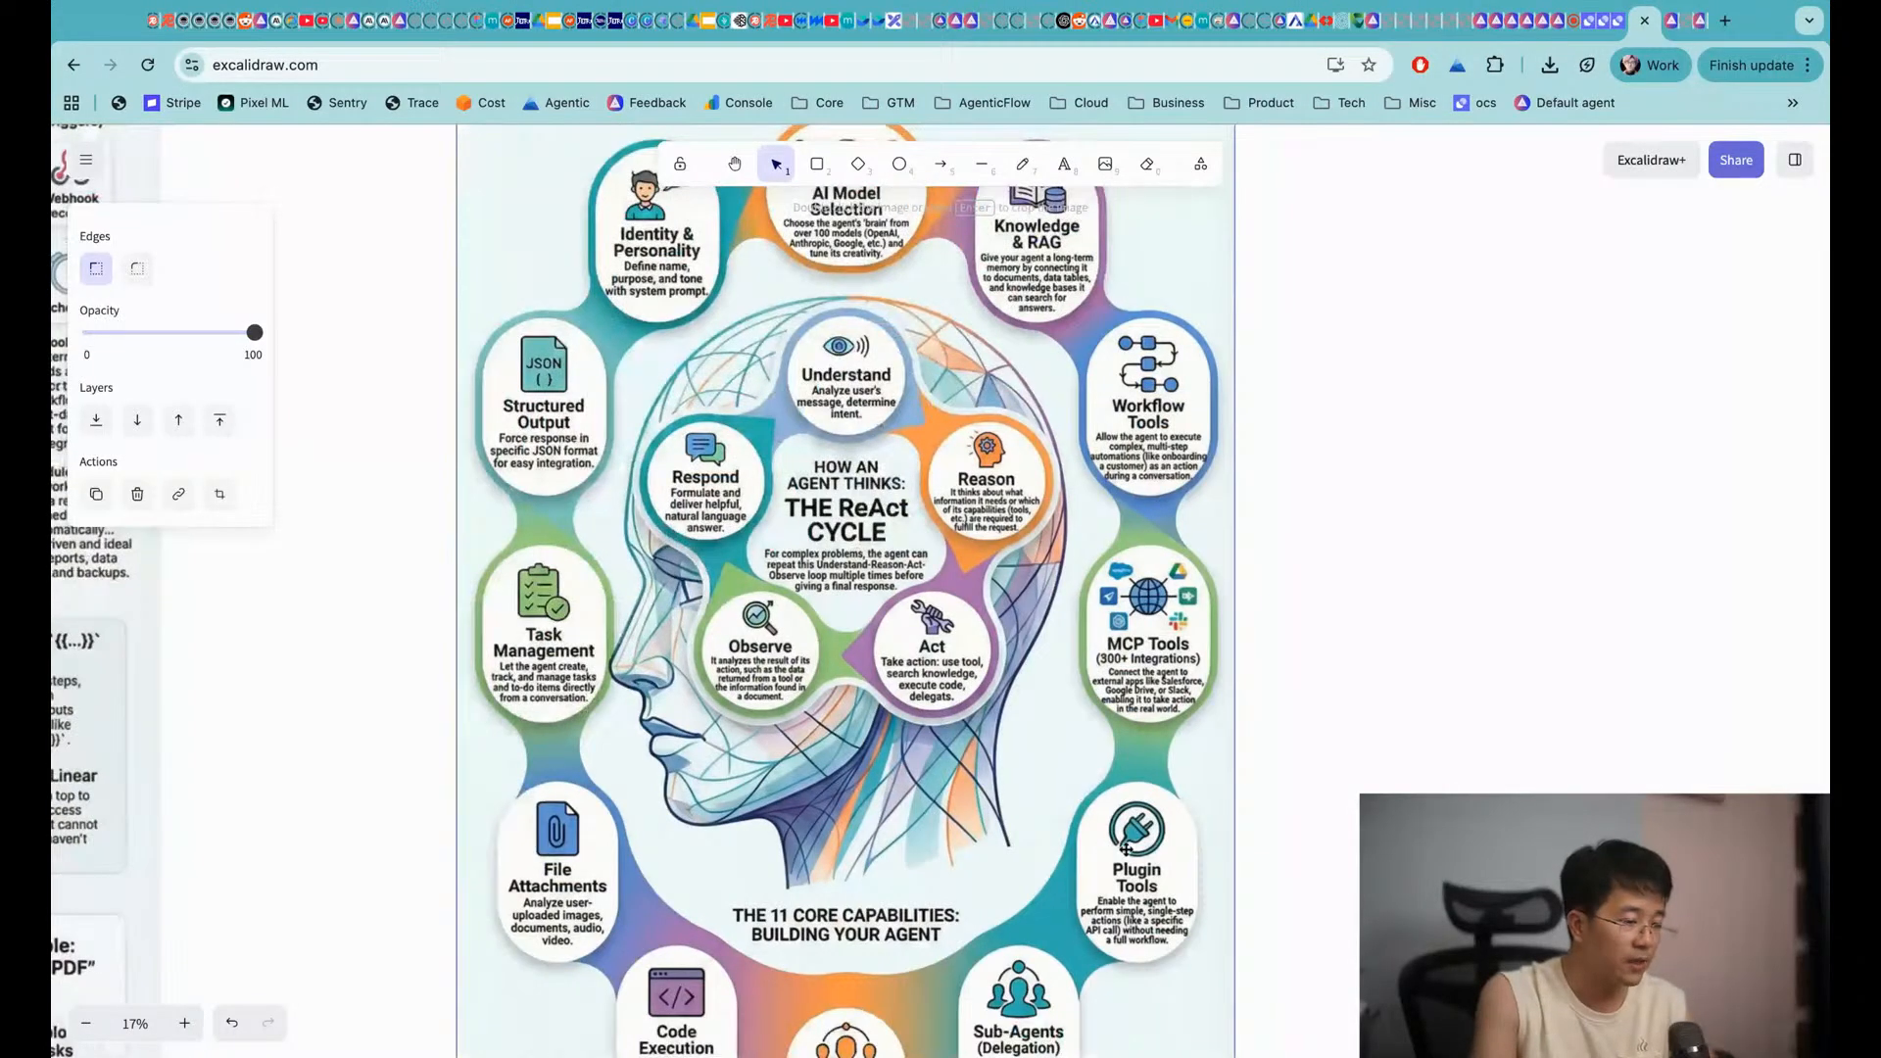
pyautogui.scroll(2, 1125, 849)
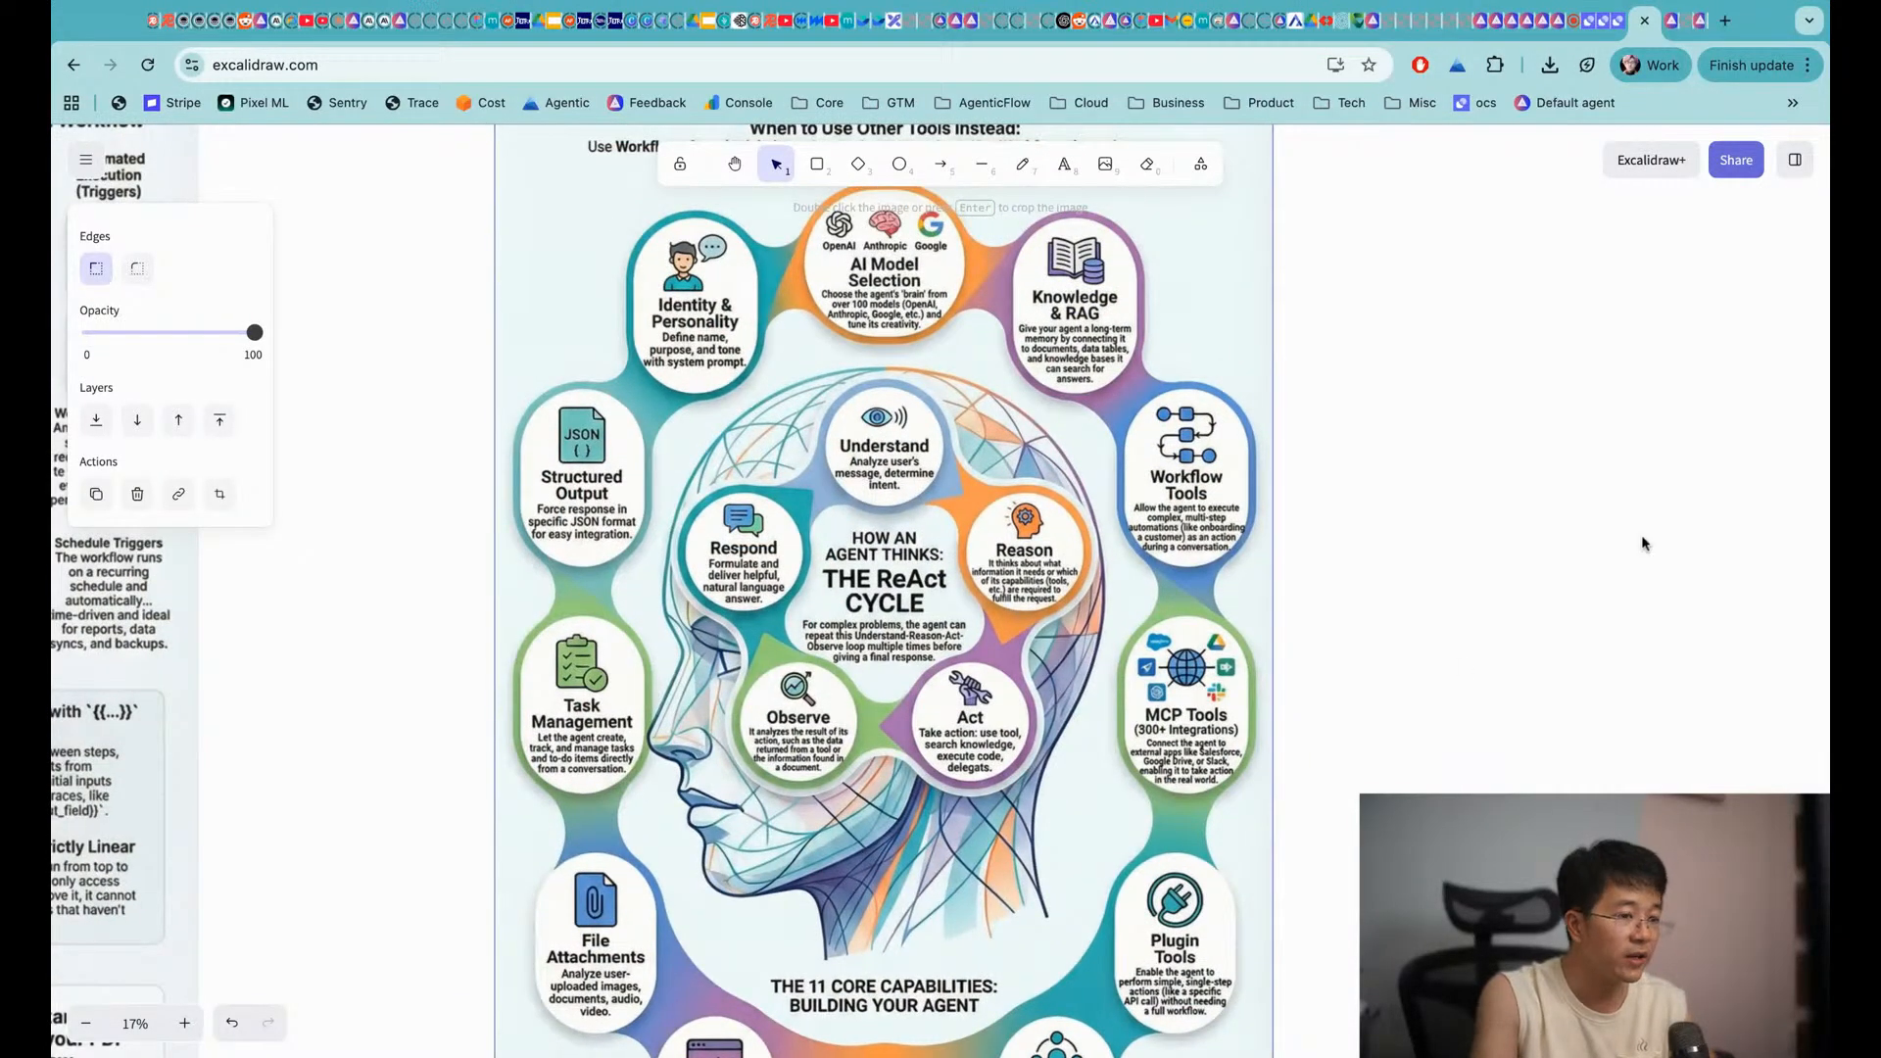
# Open Add MCP and scroll through the connected servers and the registry list, including Notion
pyautogui.click(1675, 24)
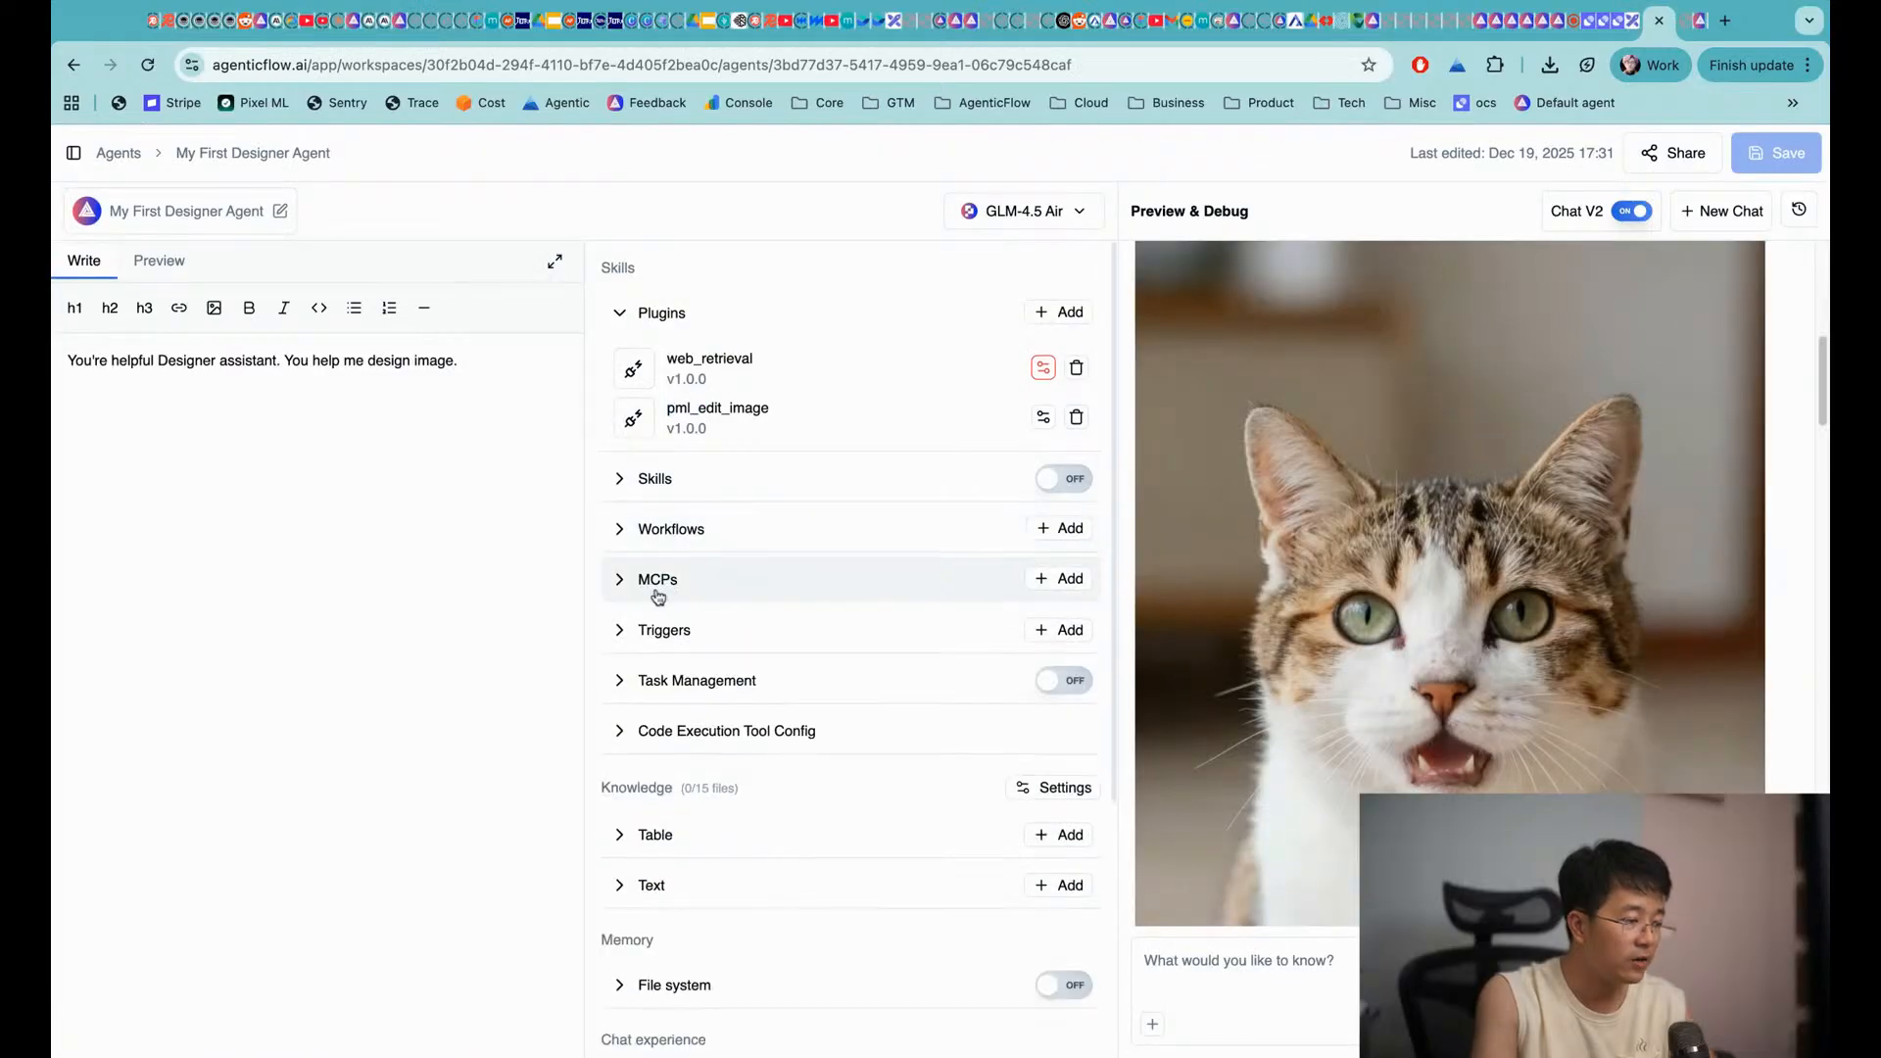
pyautogui.click(655, 585)
pyautogui.click(652, 590)
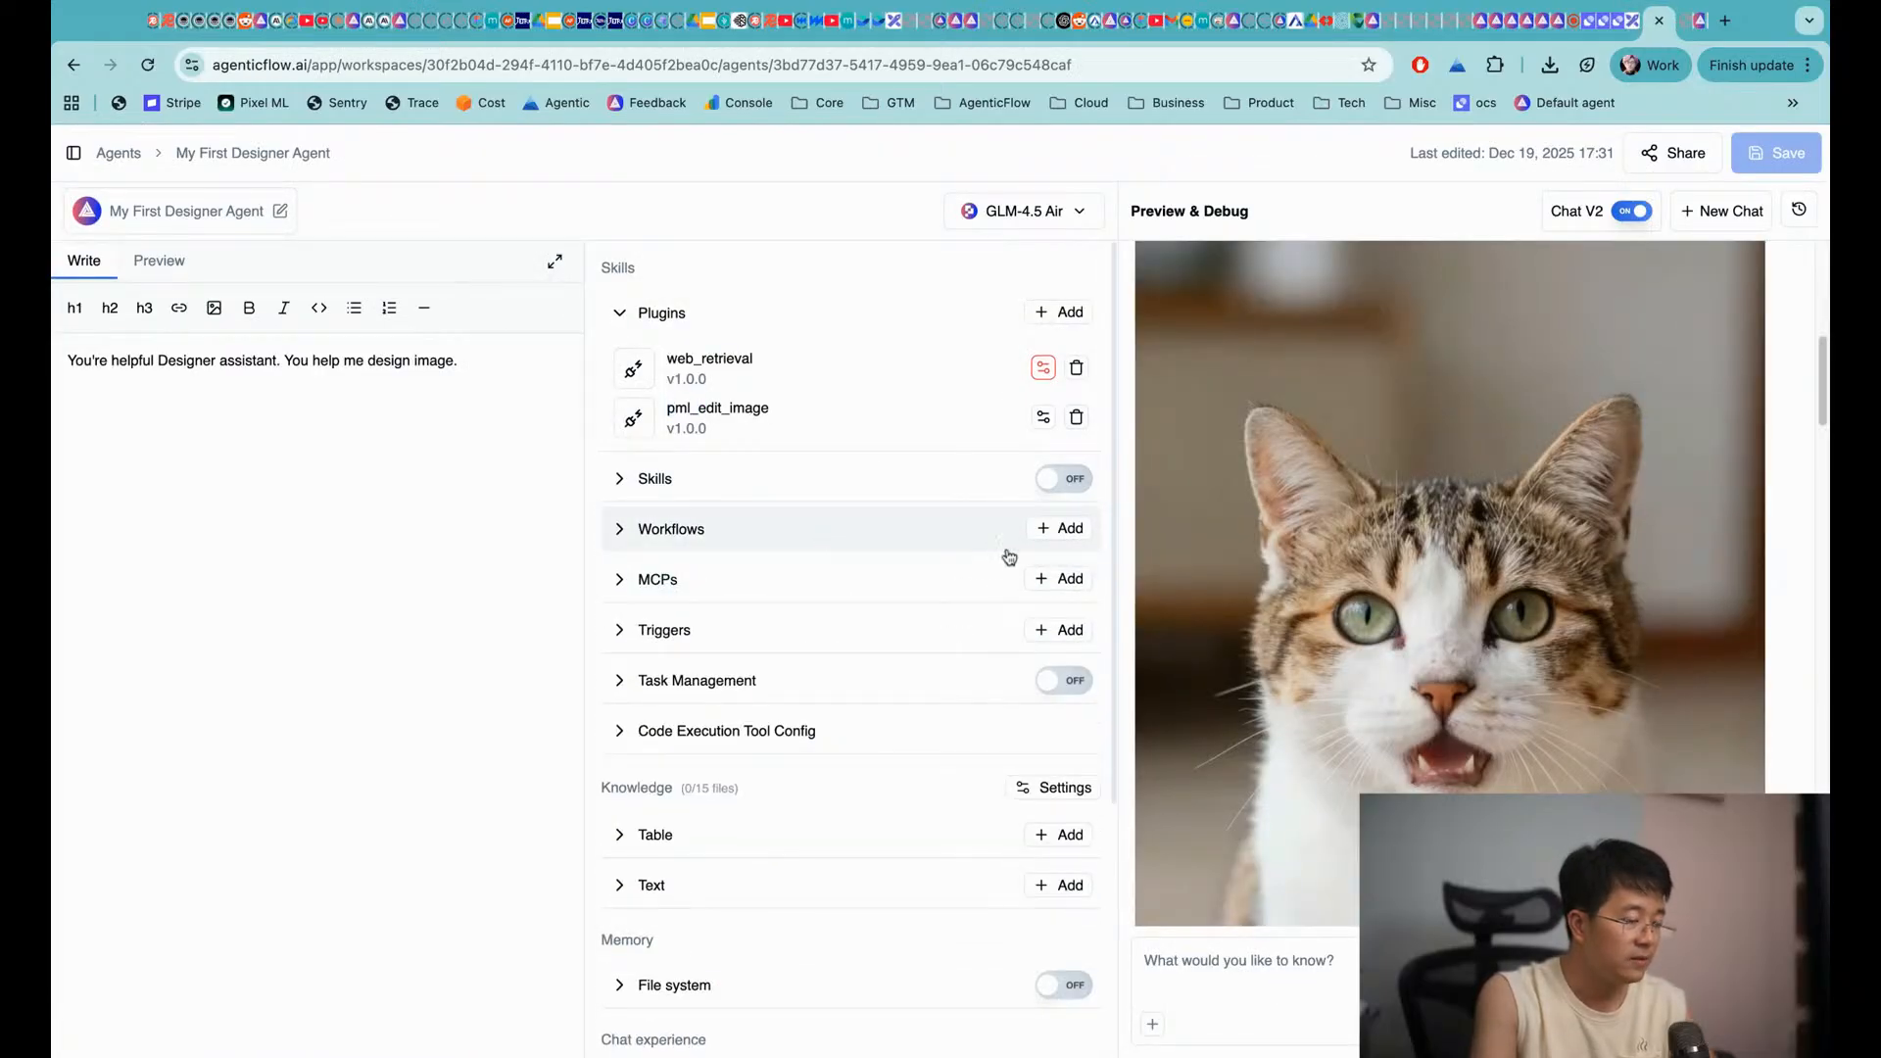
pyautogui.click(1057, 585)
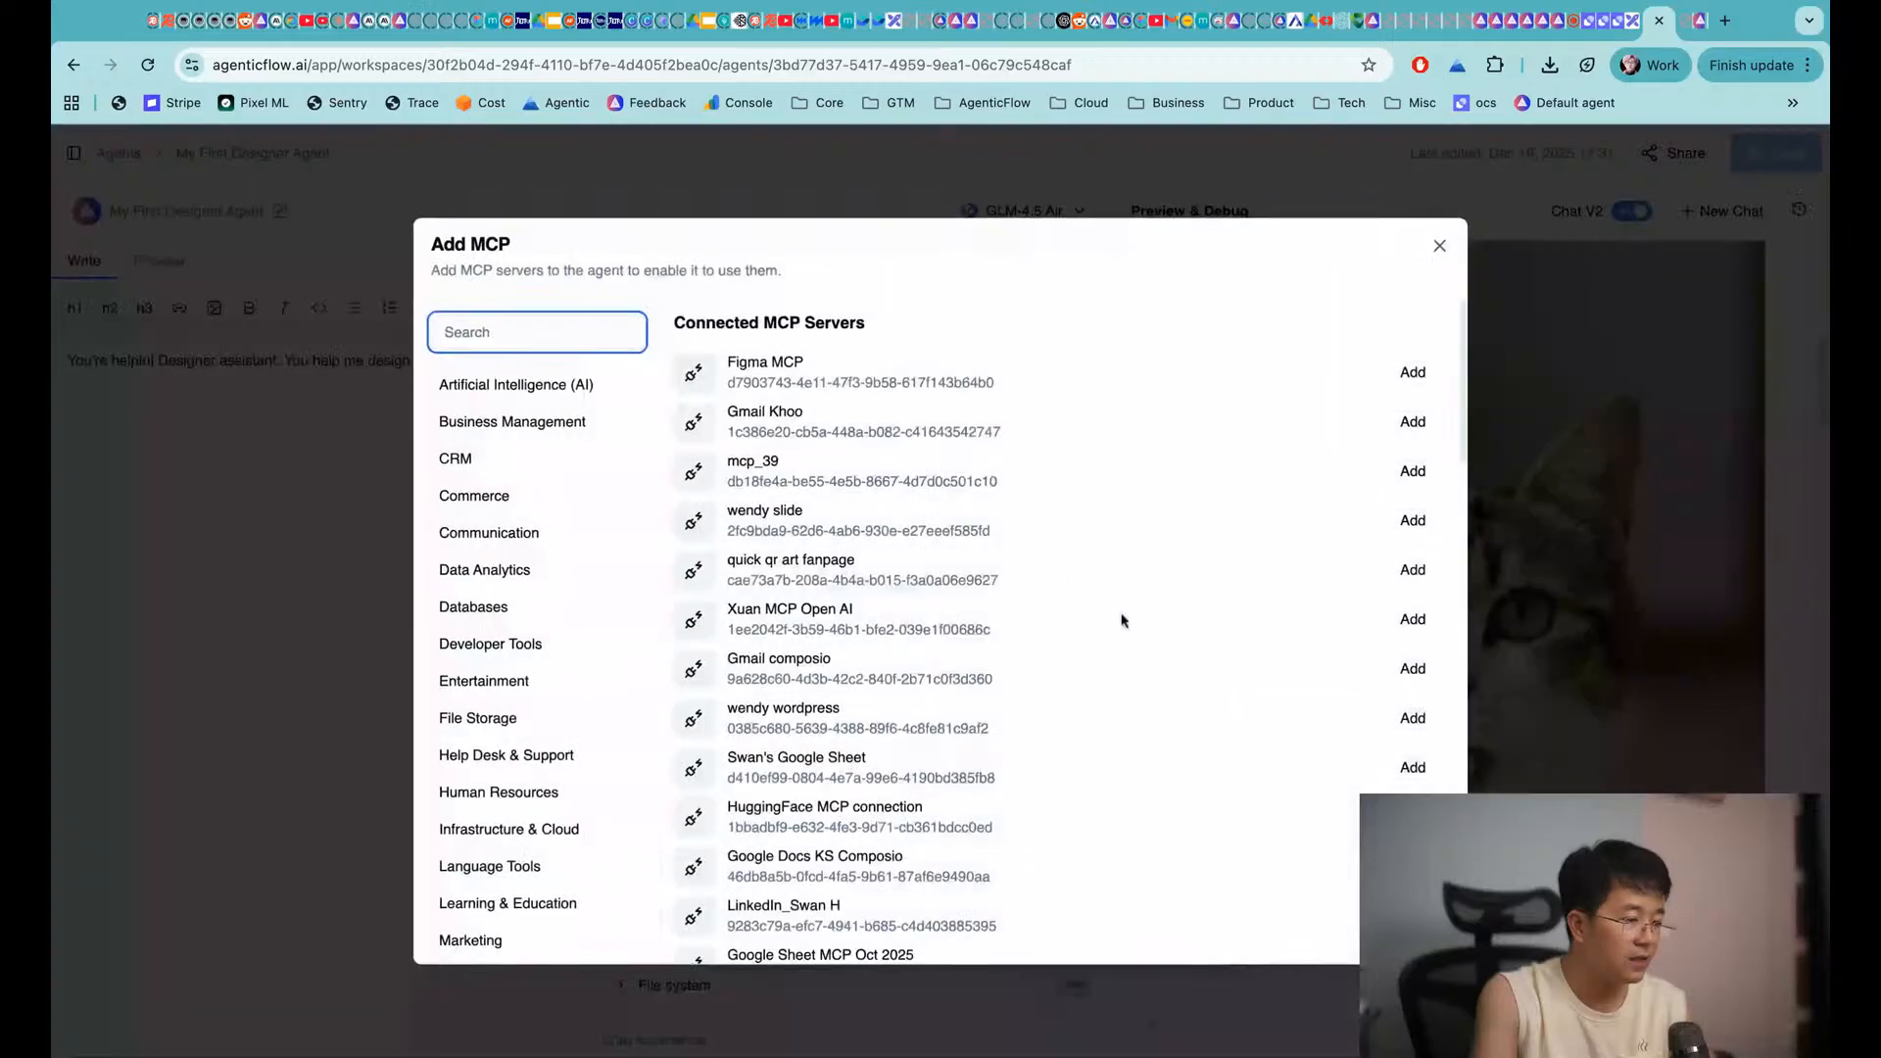
pyautogui.scroll(-3, 919, 523)
pyautogui.scroll(-10, 919, 523)
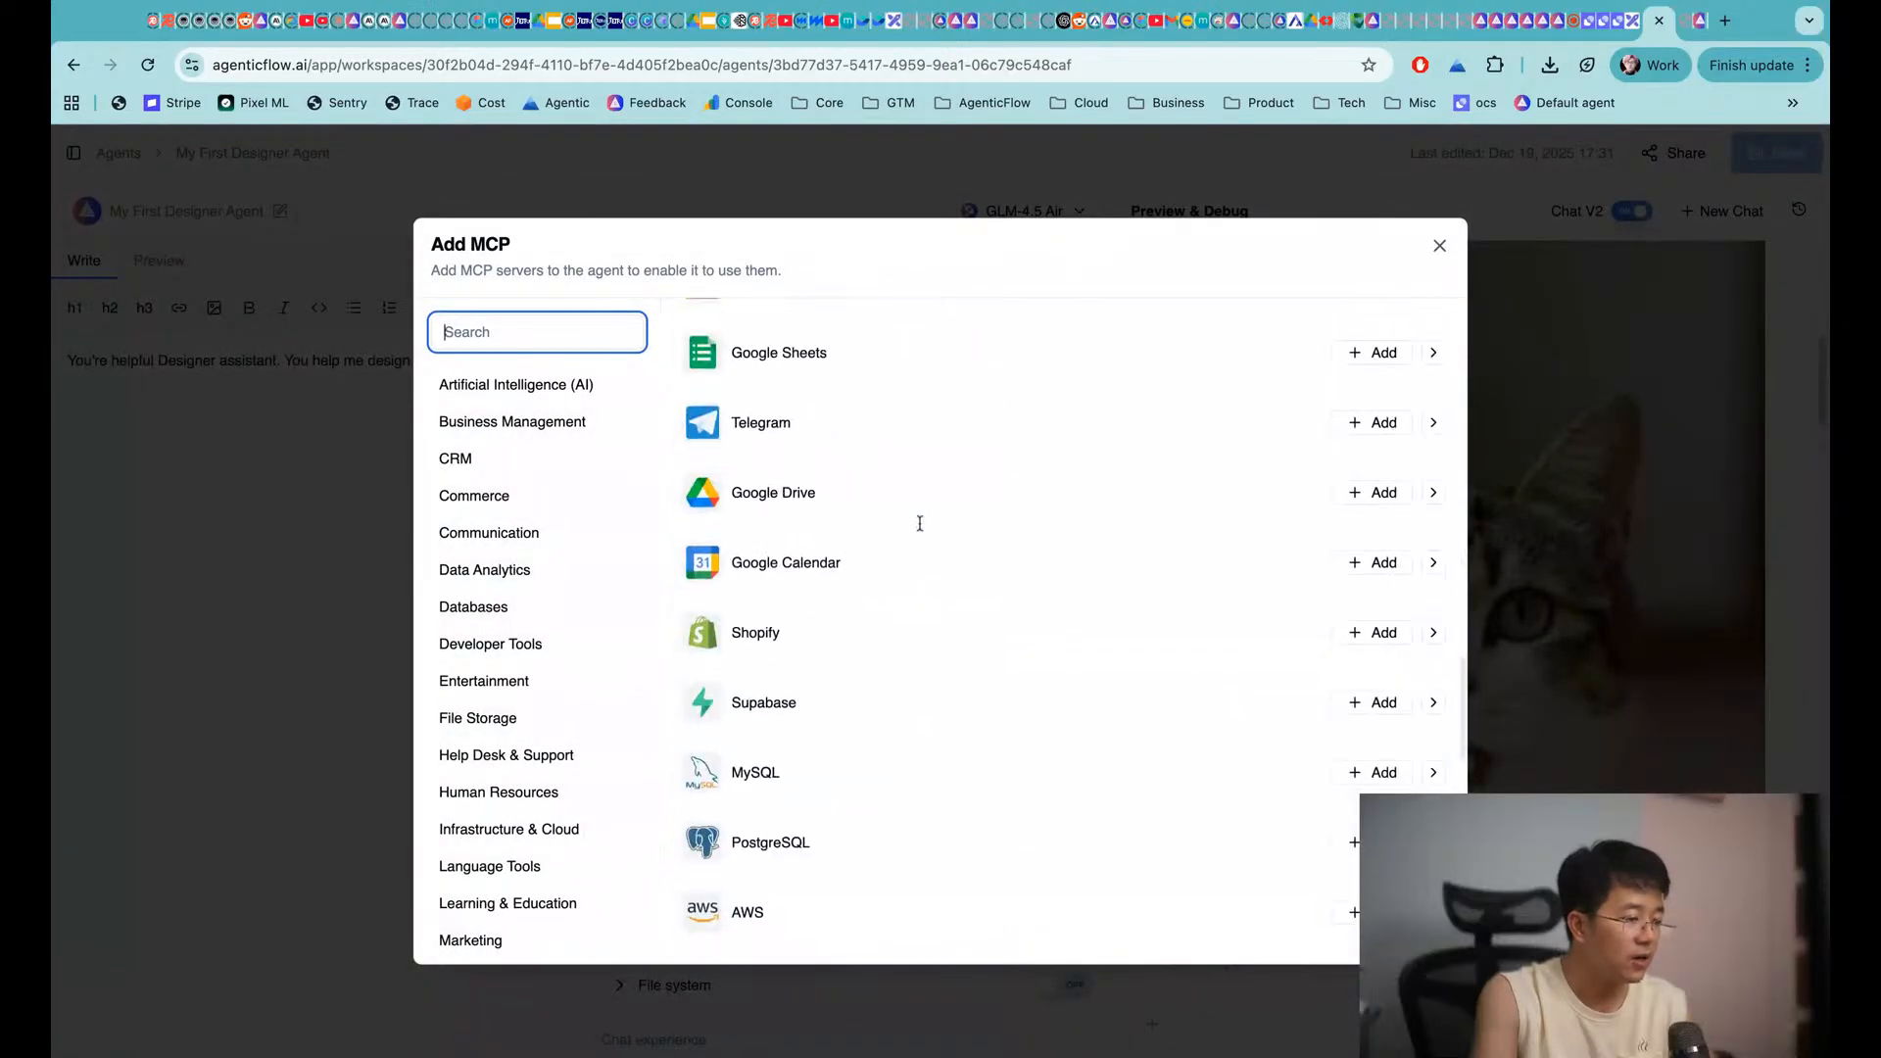
pyautogui.scroll(3, 919, 523)
pyautogui.scroll(-1, 808, 433)
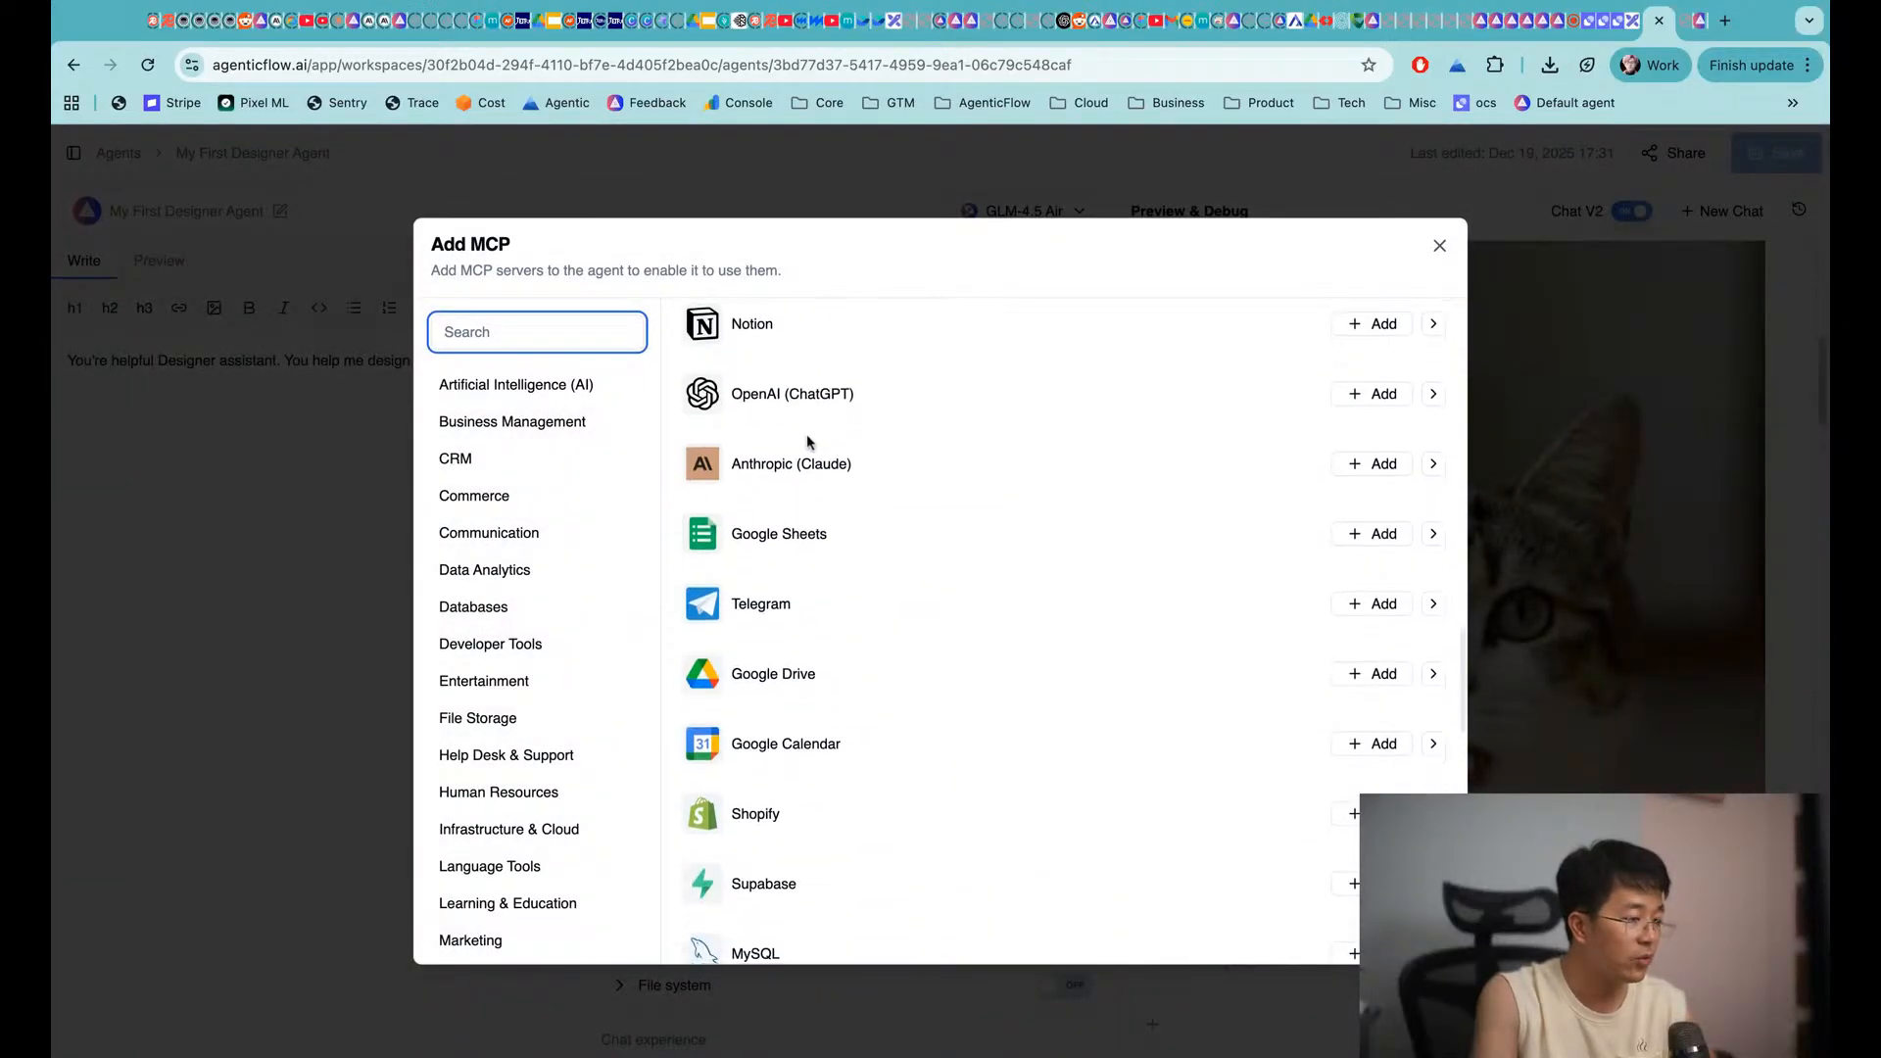
pyautogui.scroll(-2, 786, 649)
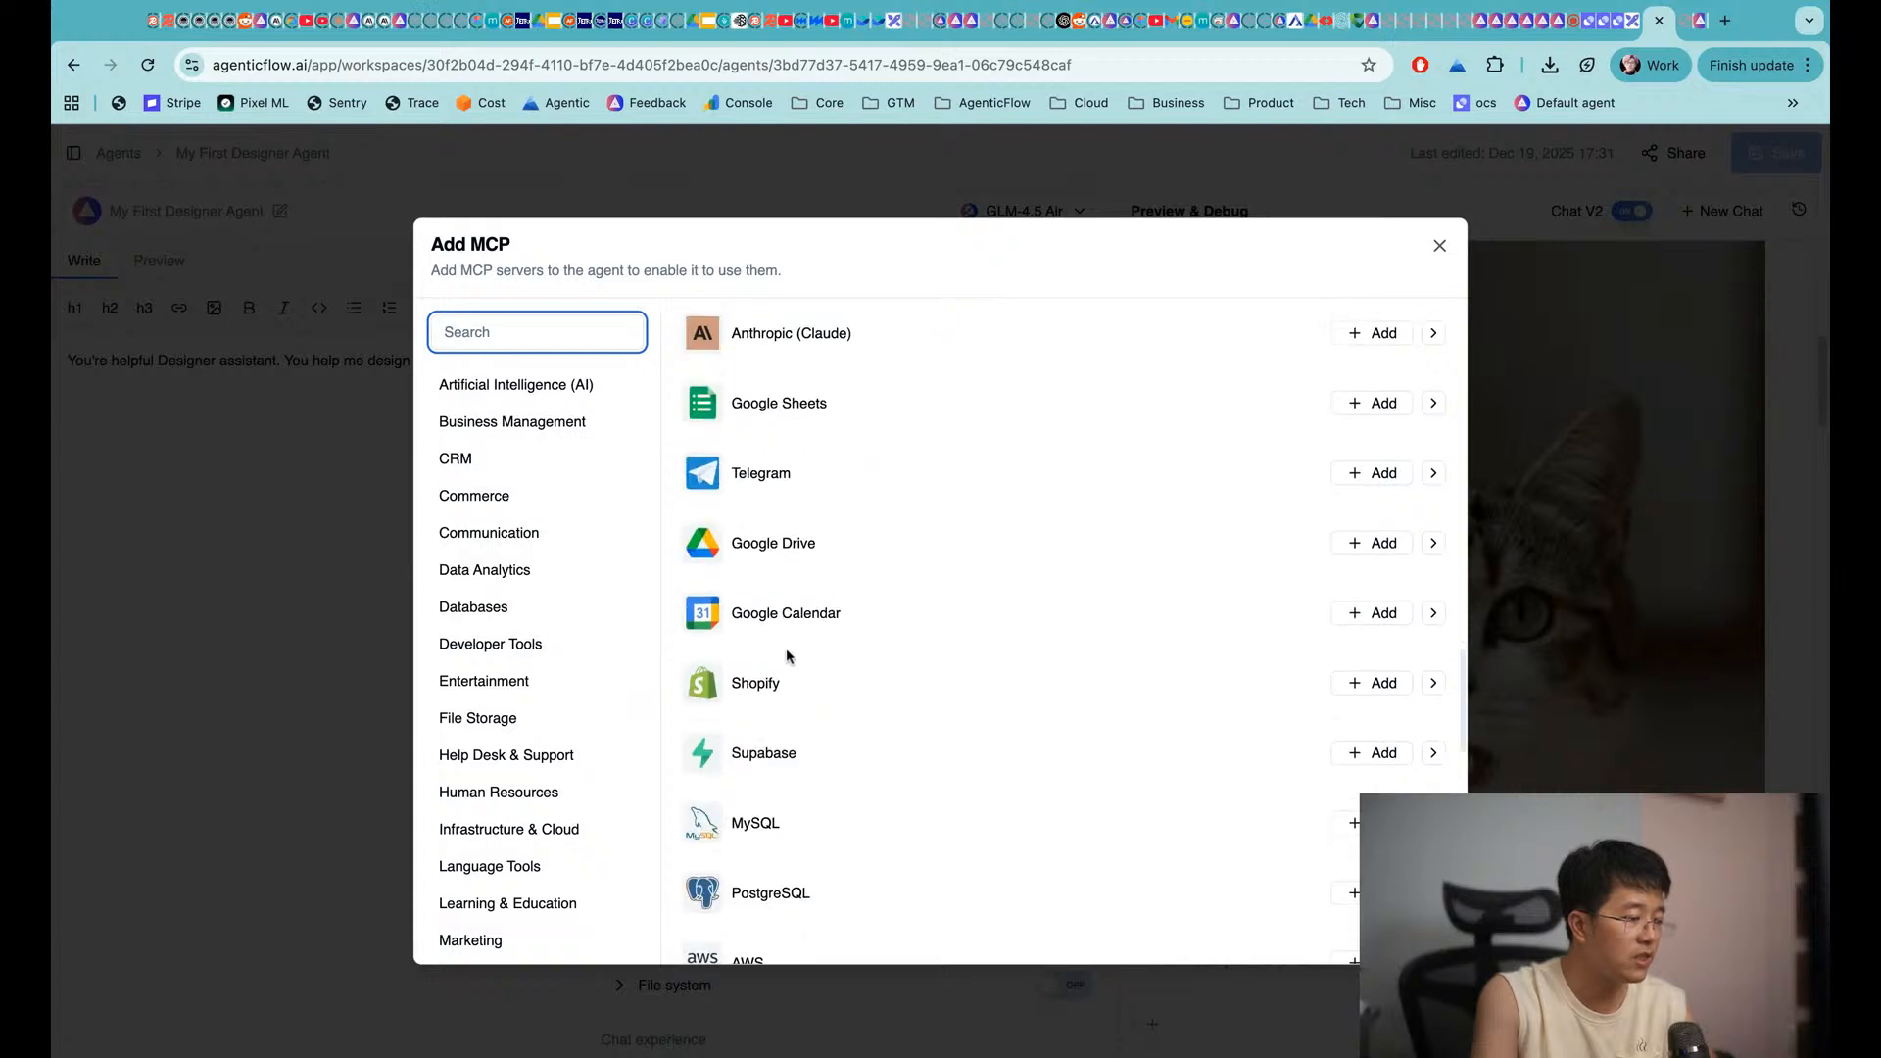
pyautogui.scroll(4, 826, 641)
pyautogui.scroll(2, 824, 641)
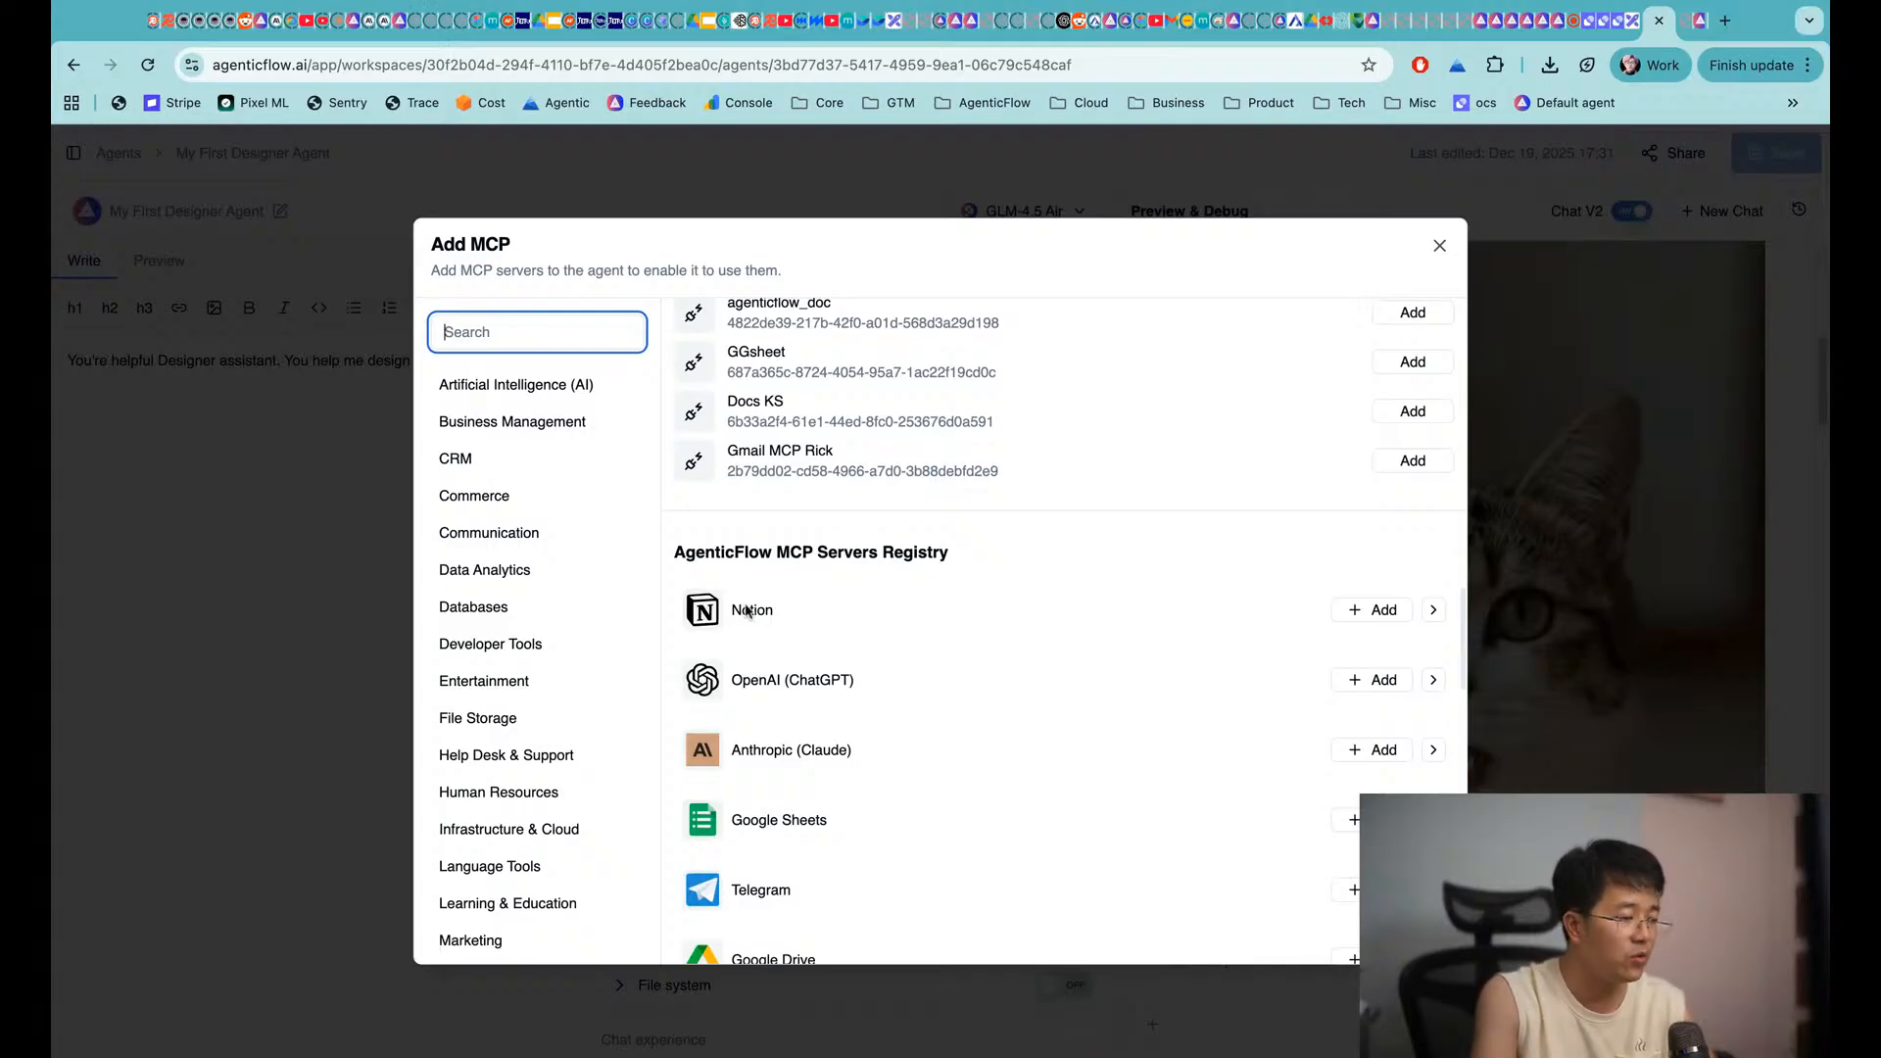
# Open youtube.com in a new tab and go to the AgenticFlow AI channel page
pyautogui.click(1727, 21)
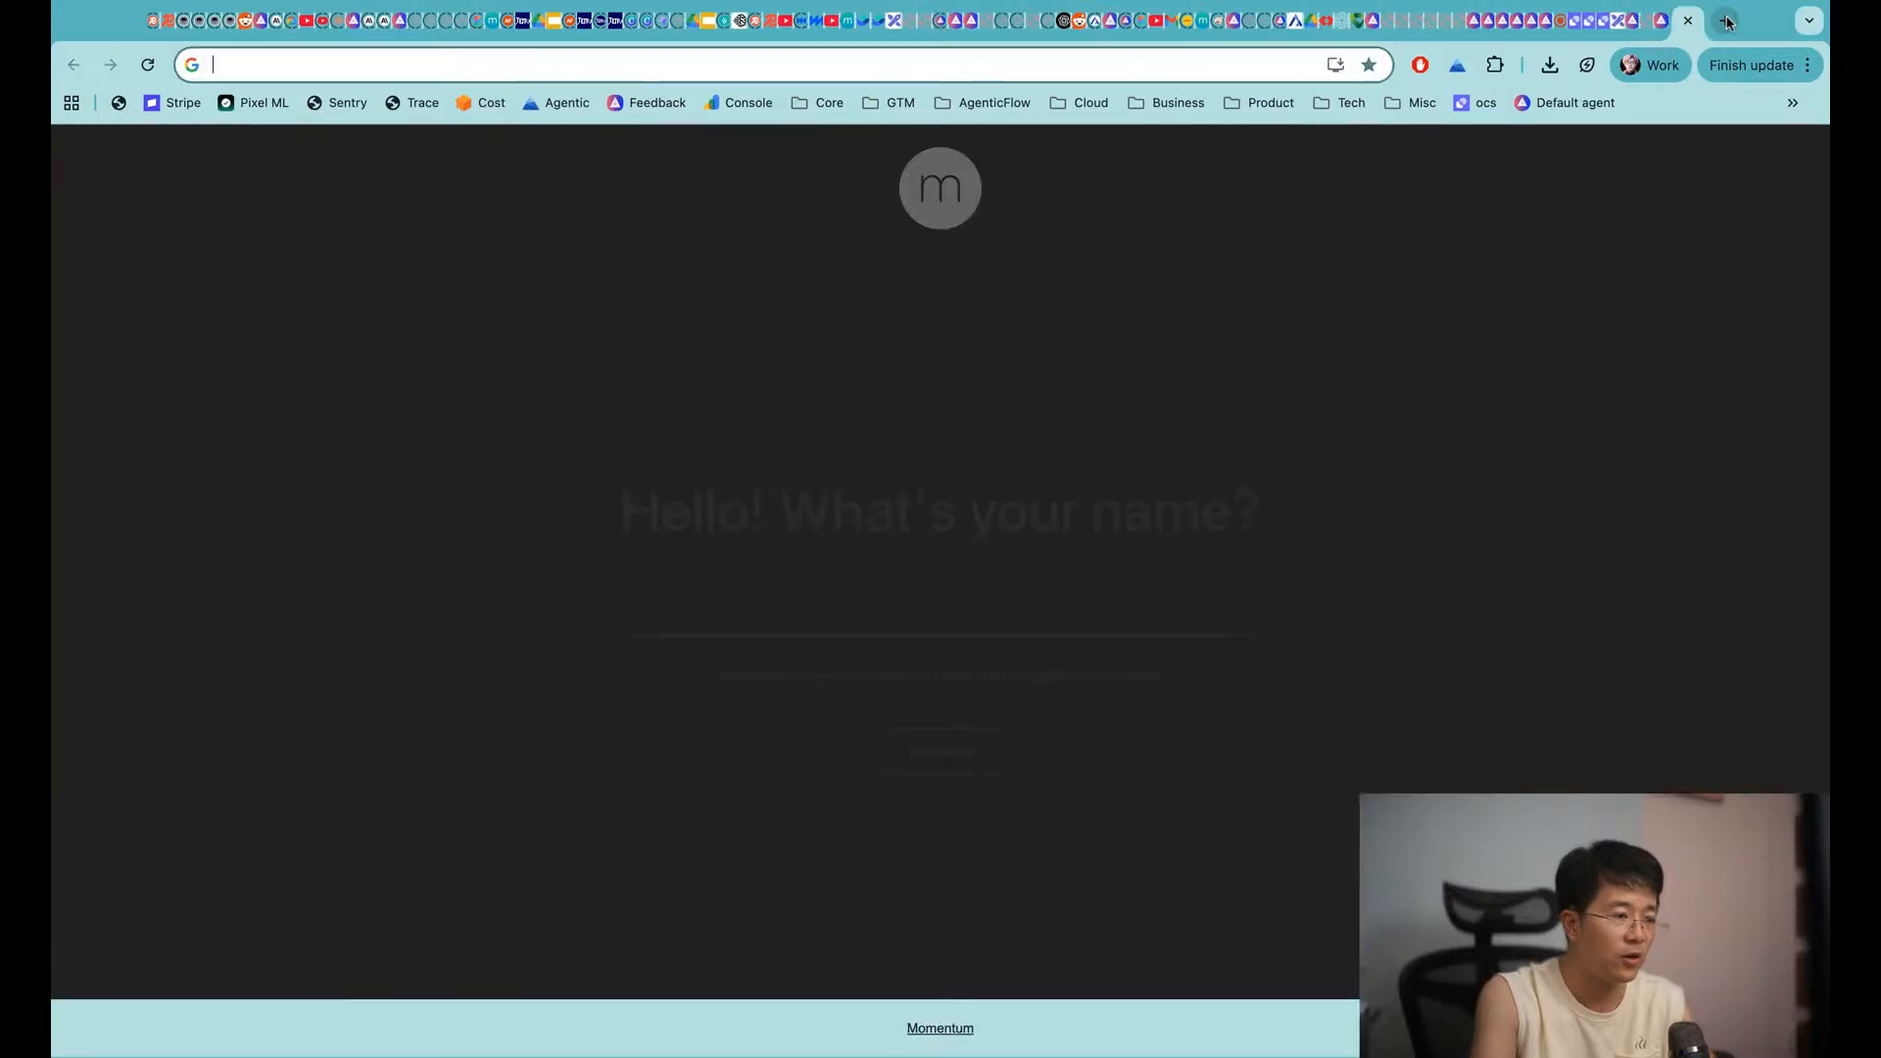
pyautogui.write('youtube.com')
pyautogui.press('Return')
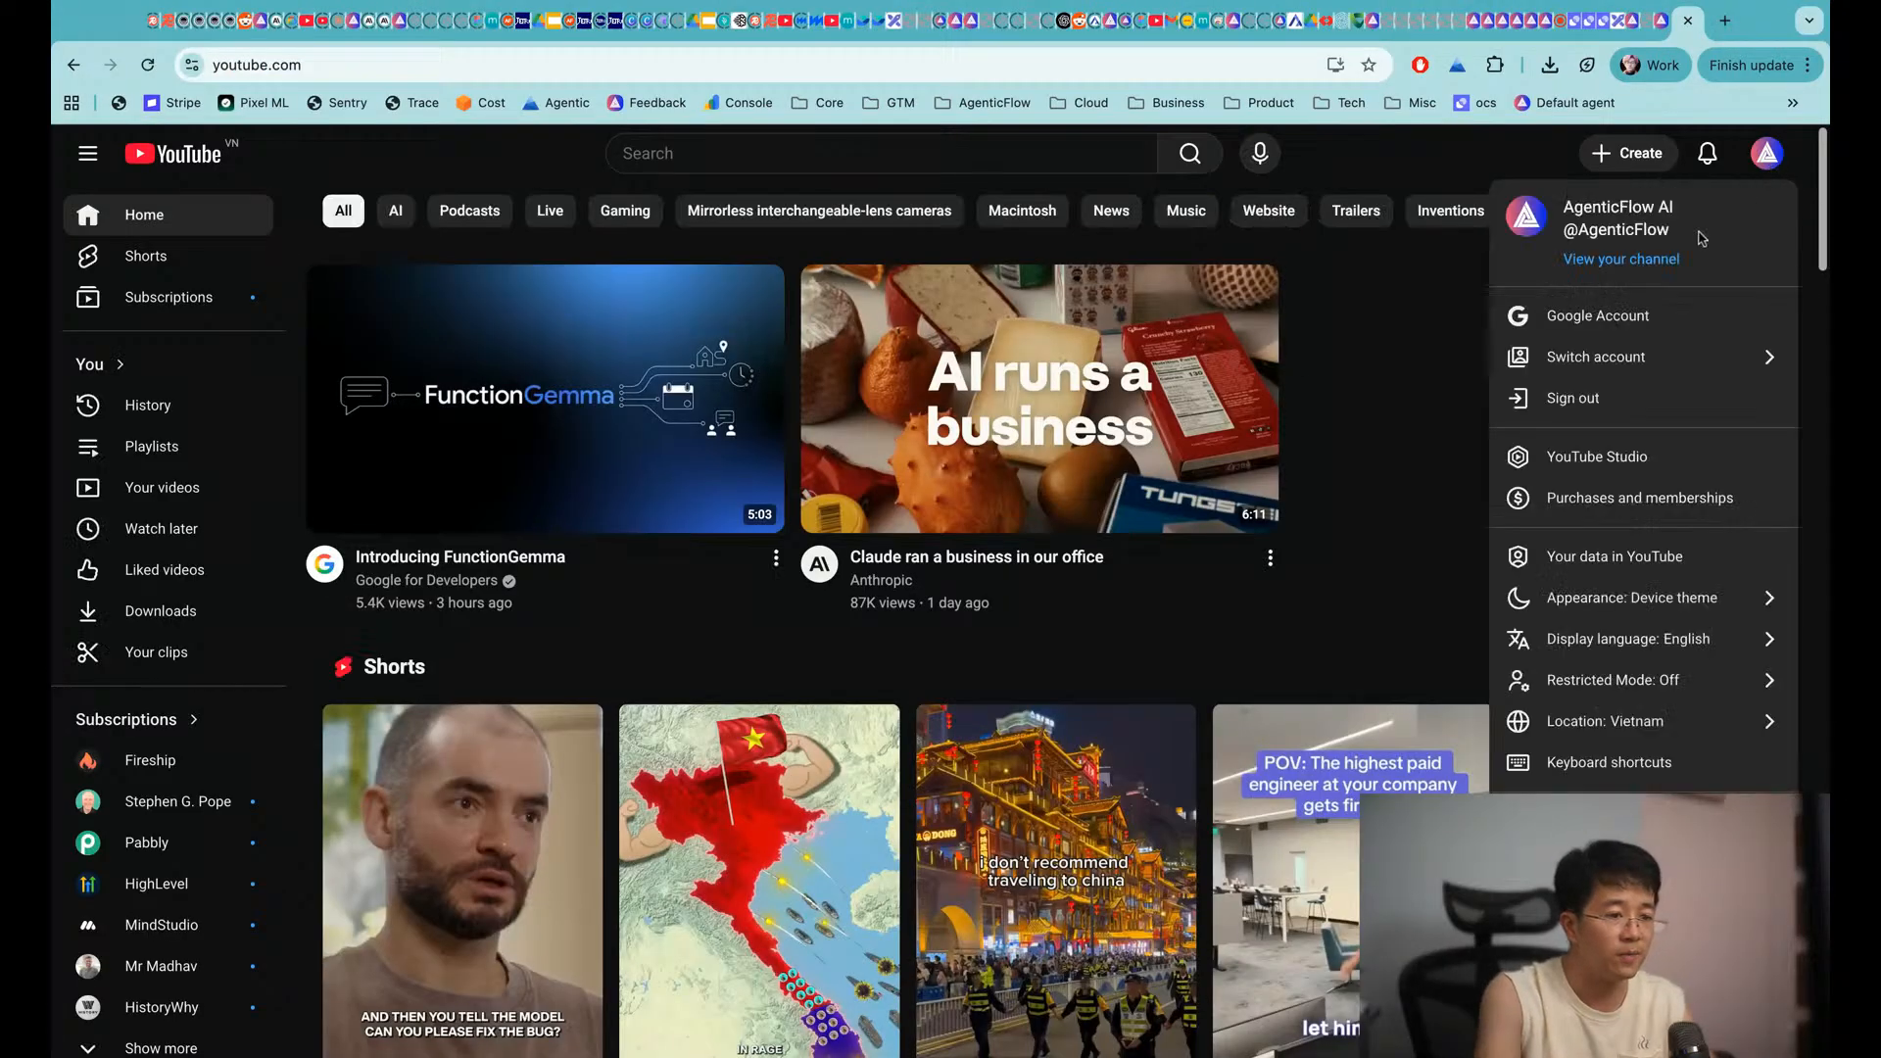
pyautogui.click(1768, 154)
pyautogui.click(1650, 261)
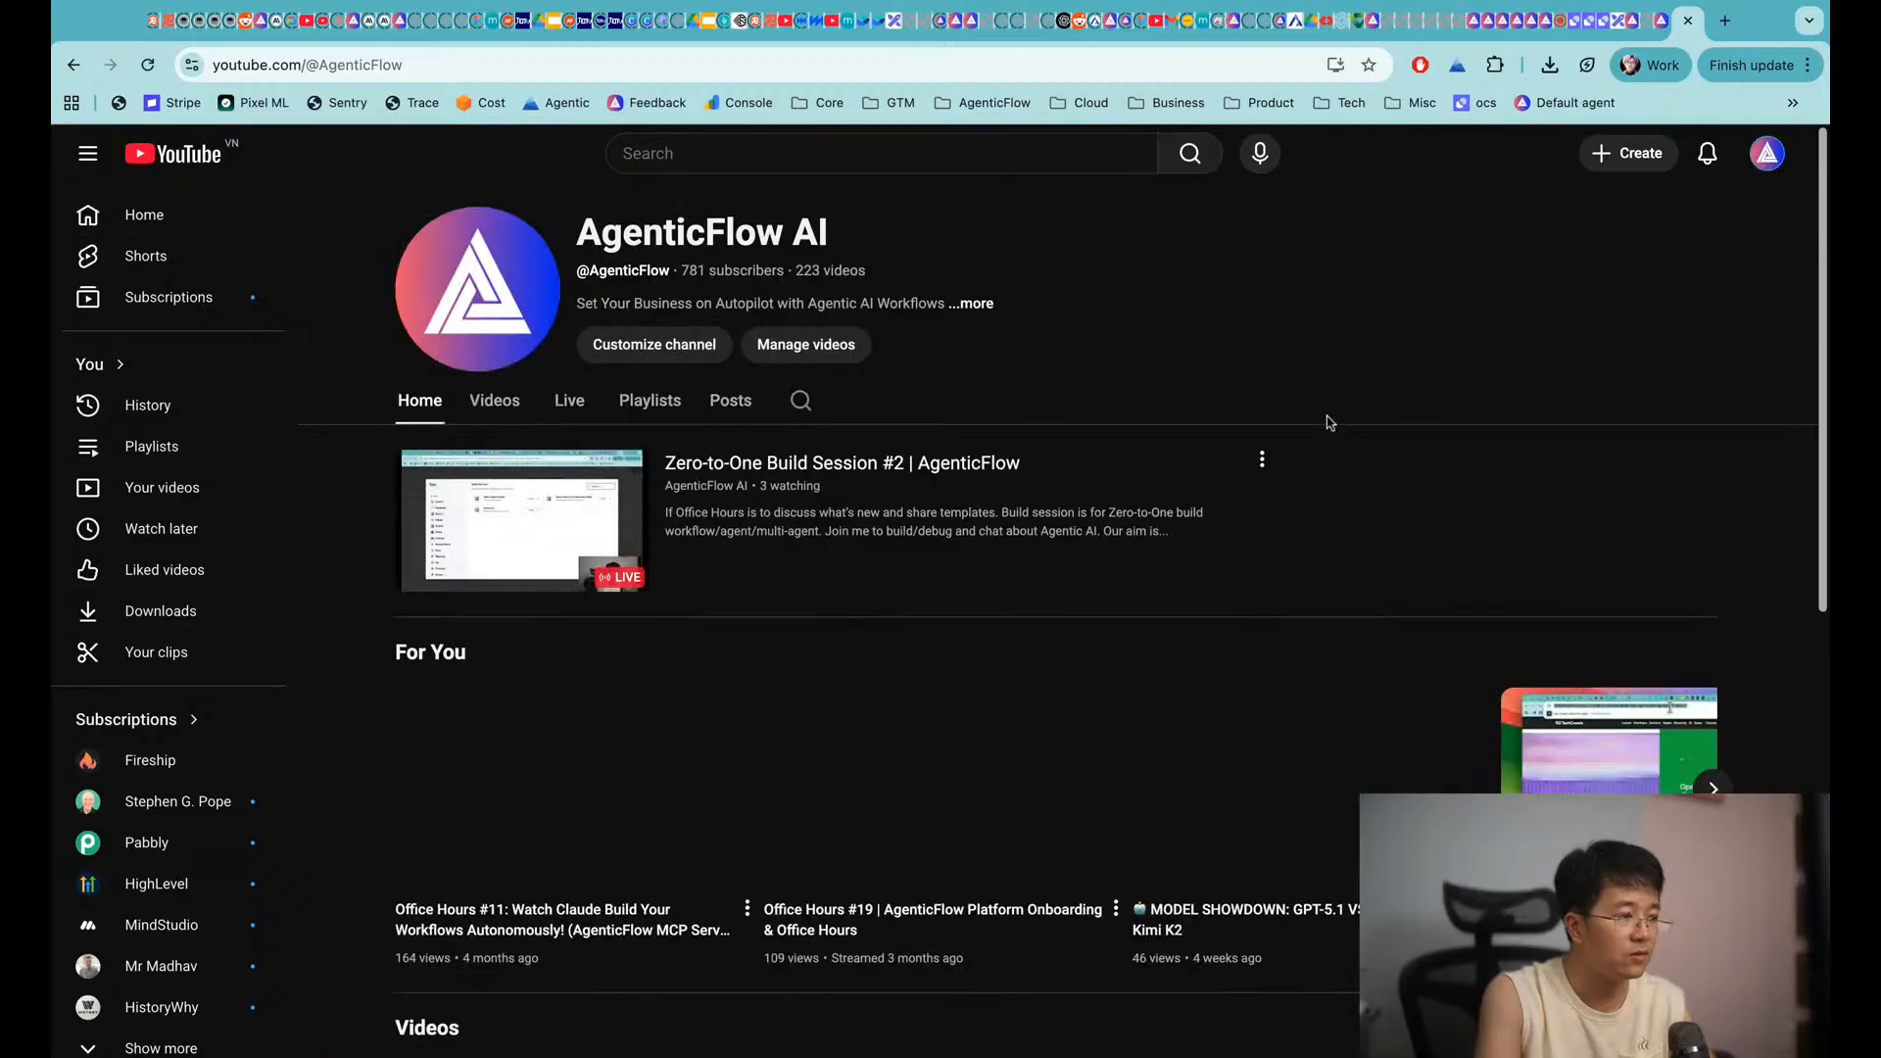
# Search the channel for 'MCP' and scroll through the MCP tutorial videos
pyautogui.click(799, 404)
pyautogui.write('MCP')
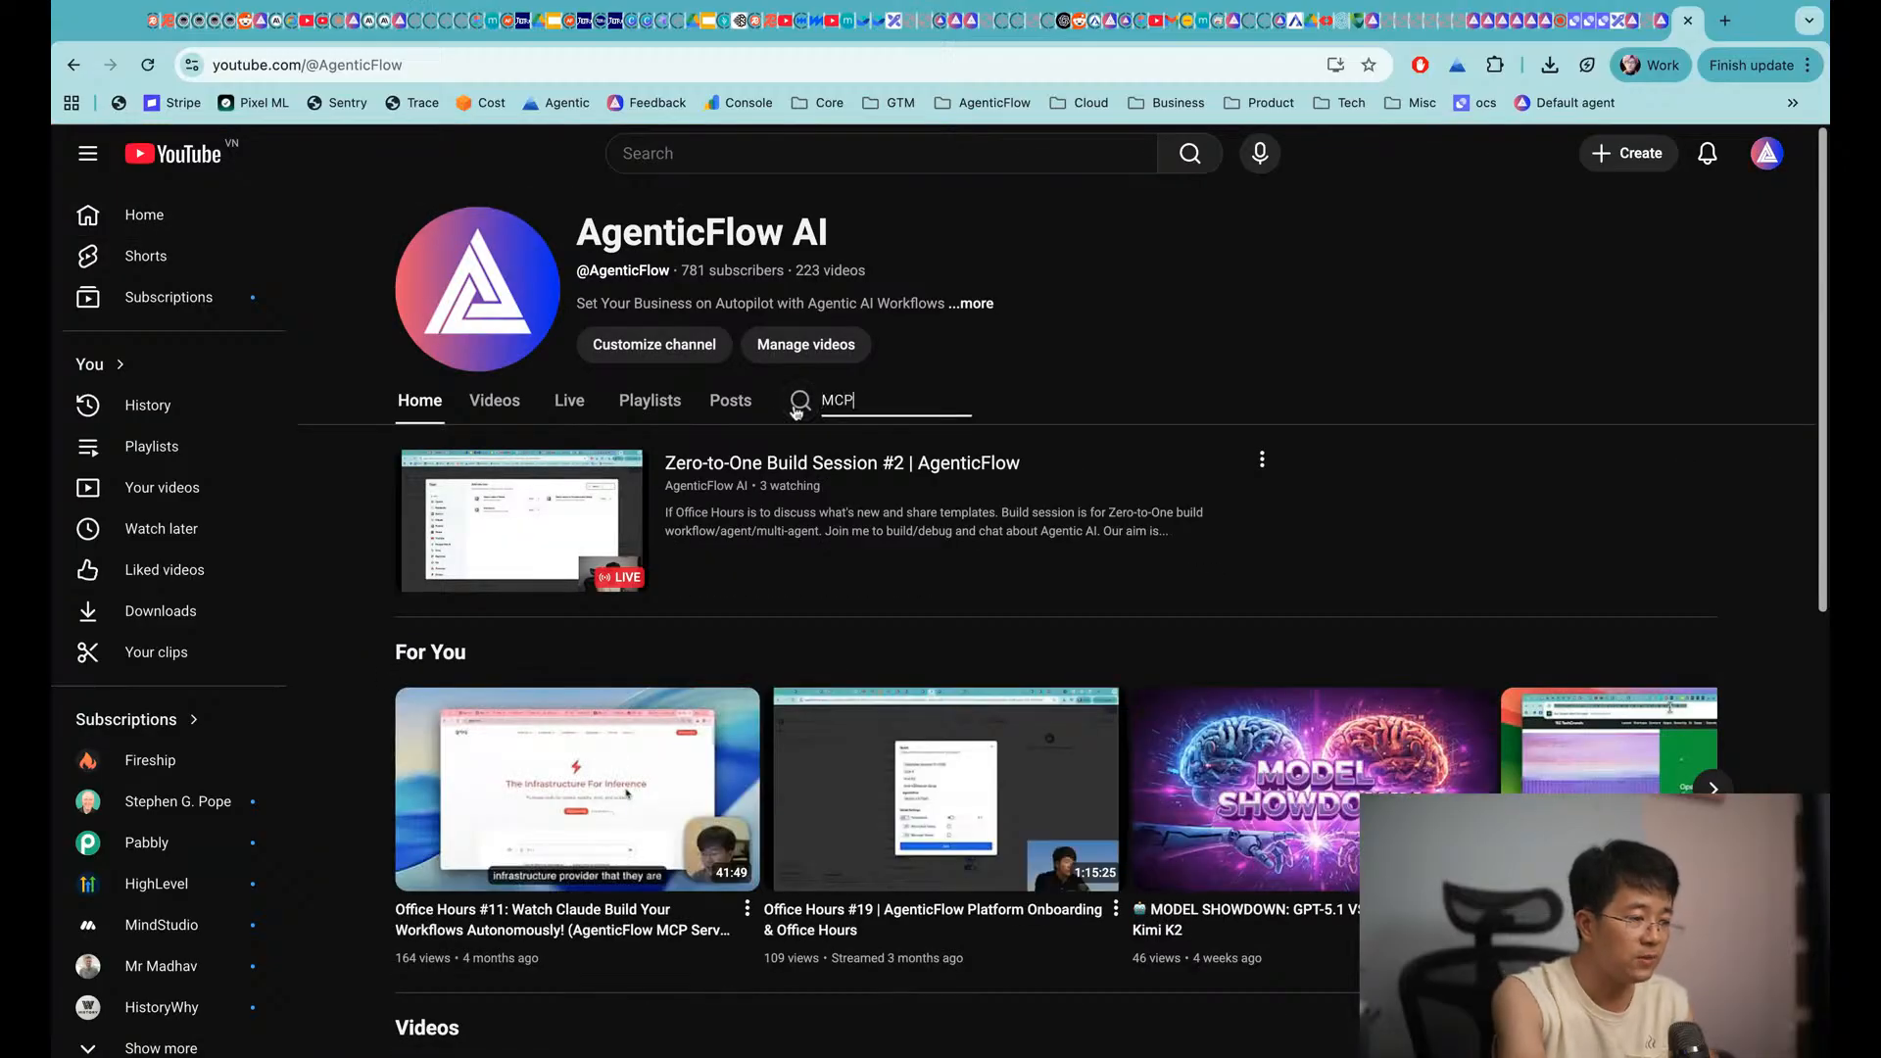
pyautogui.press('Return')
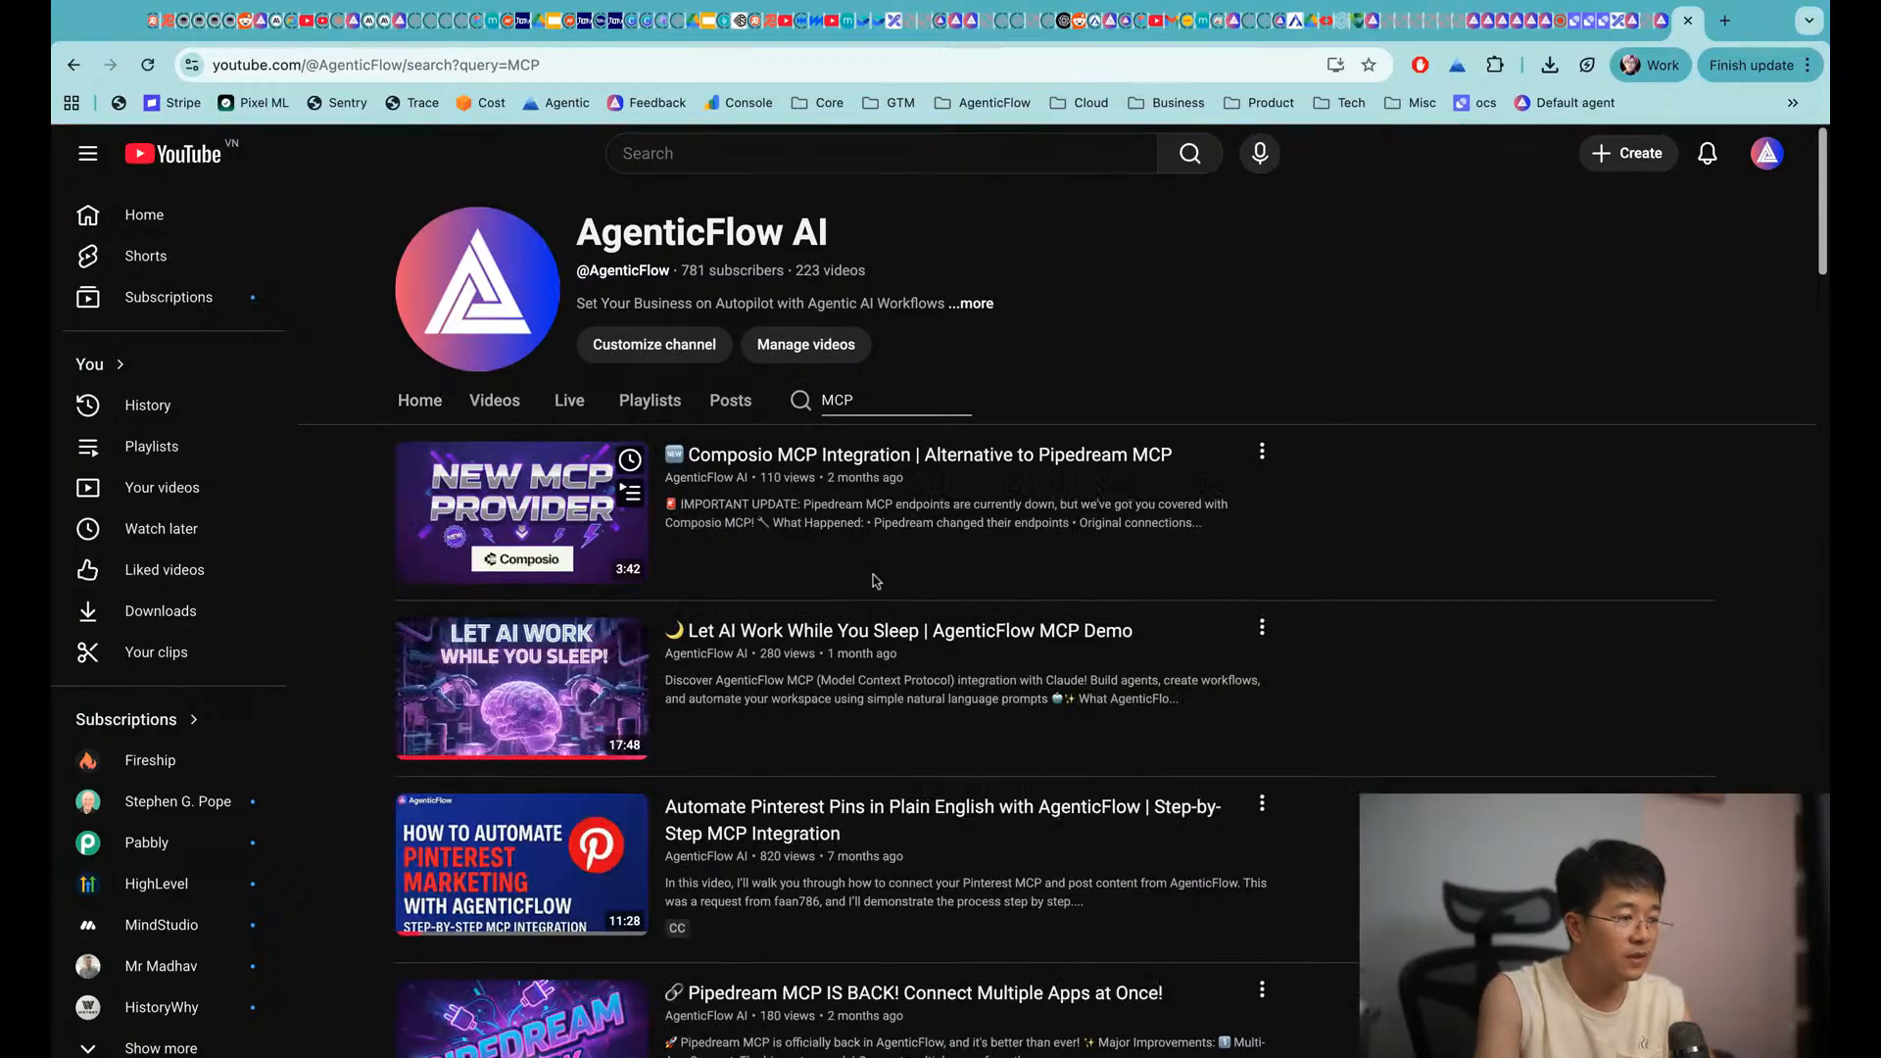
pyautogui.scroll(-4, 880, 720)
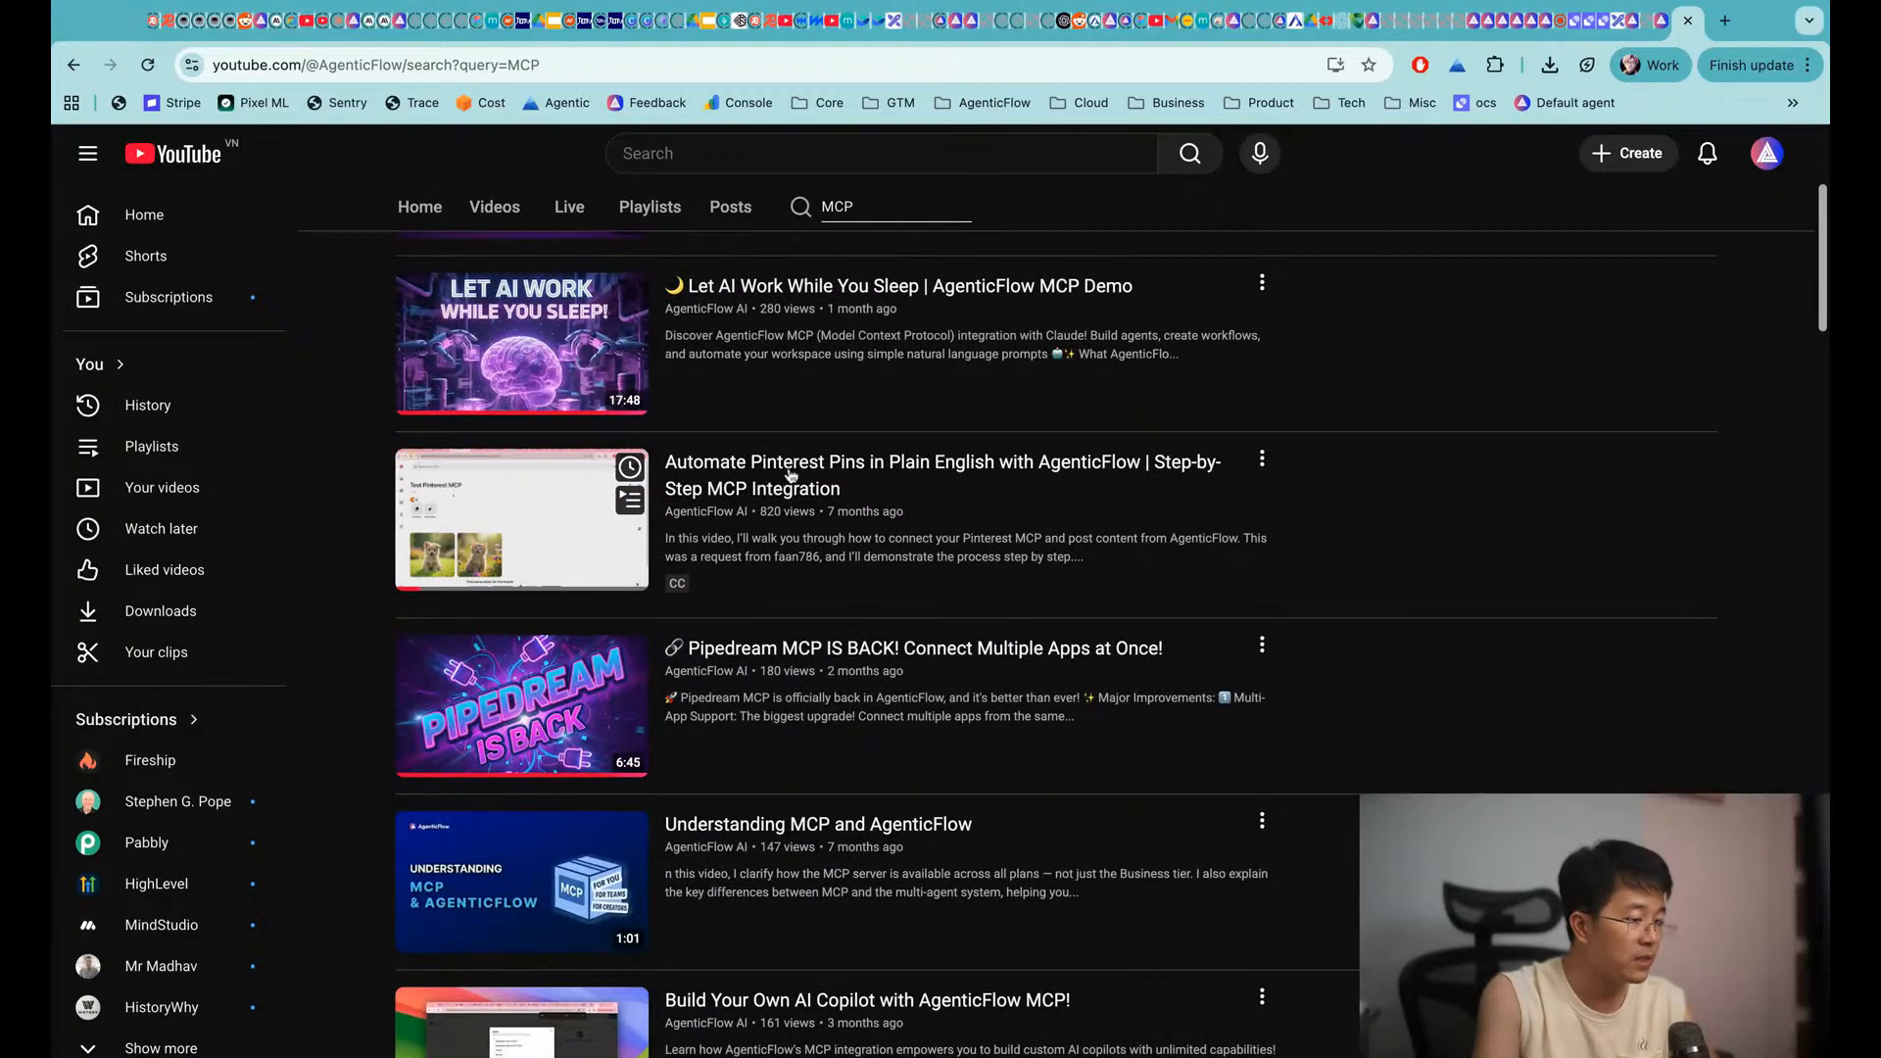
pyautogui.scroll(-3, 980, 509)
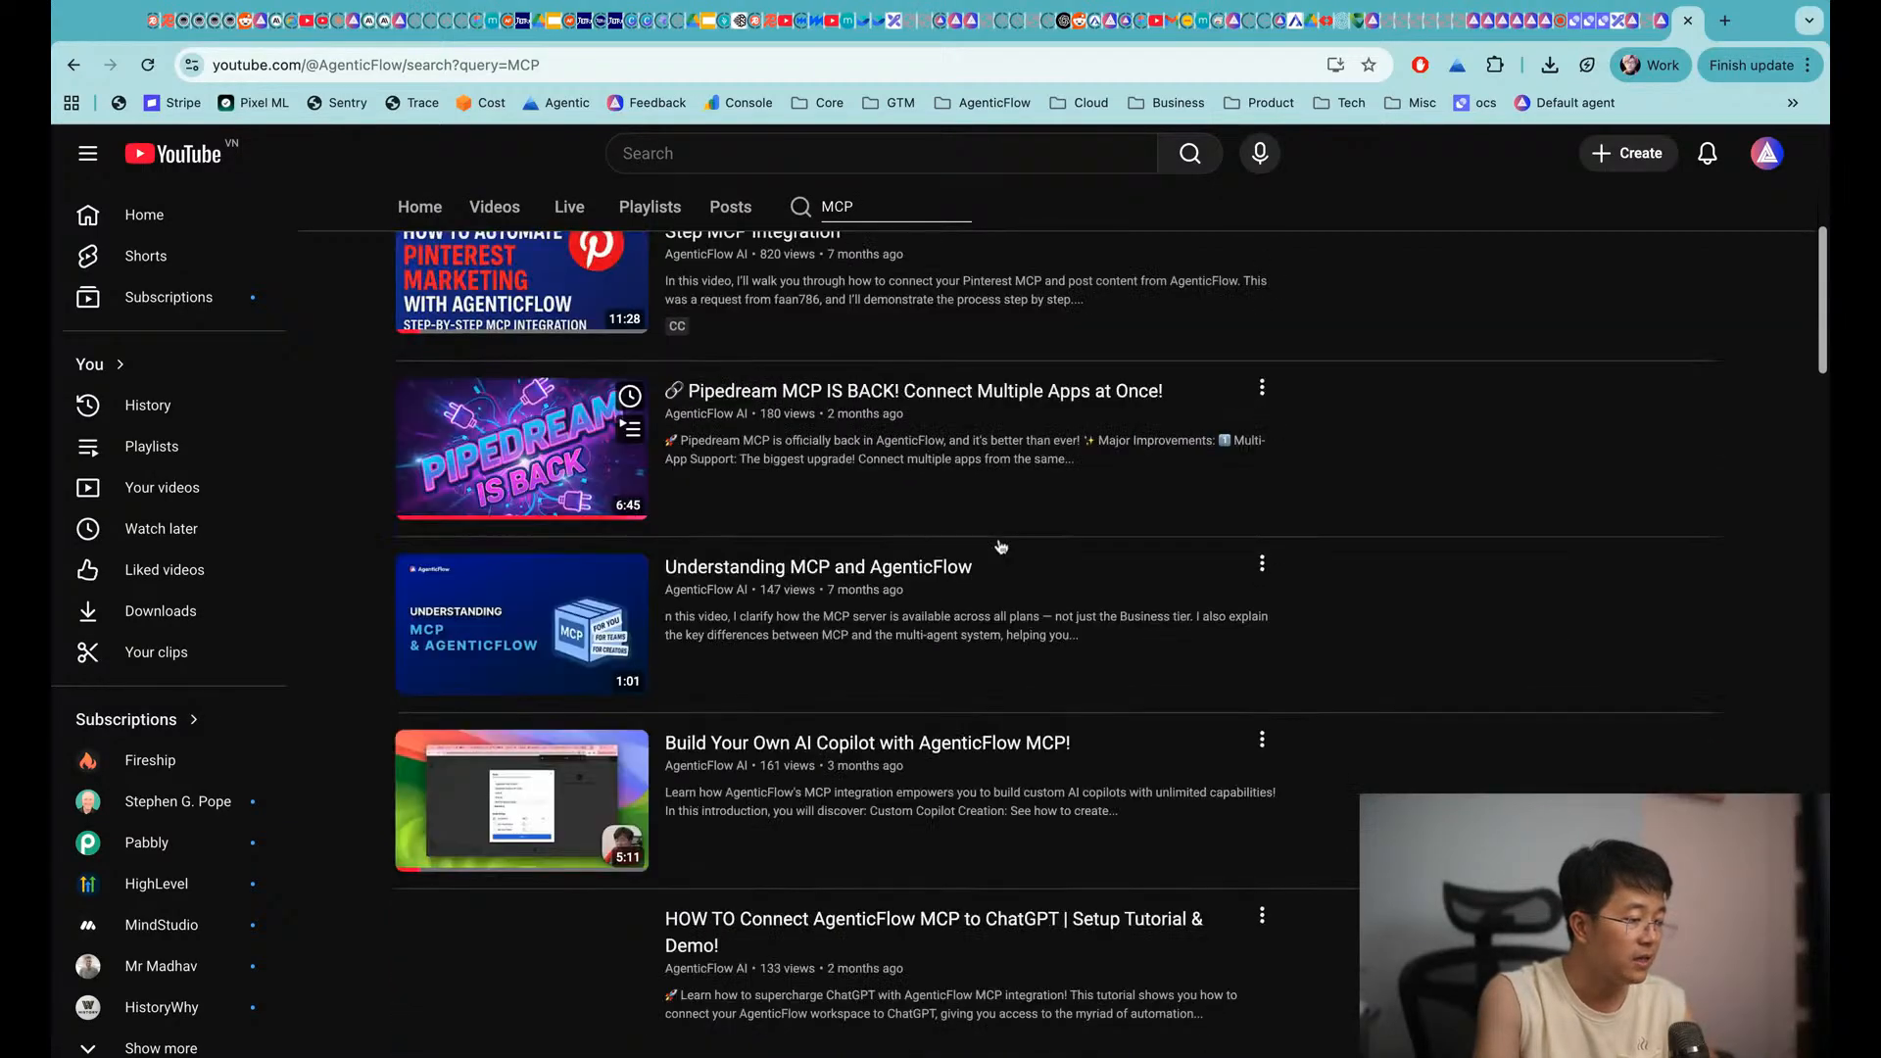
pyautogui.scroll(-7, 1001, 545)
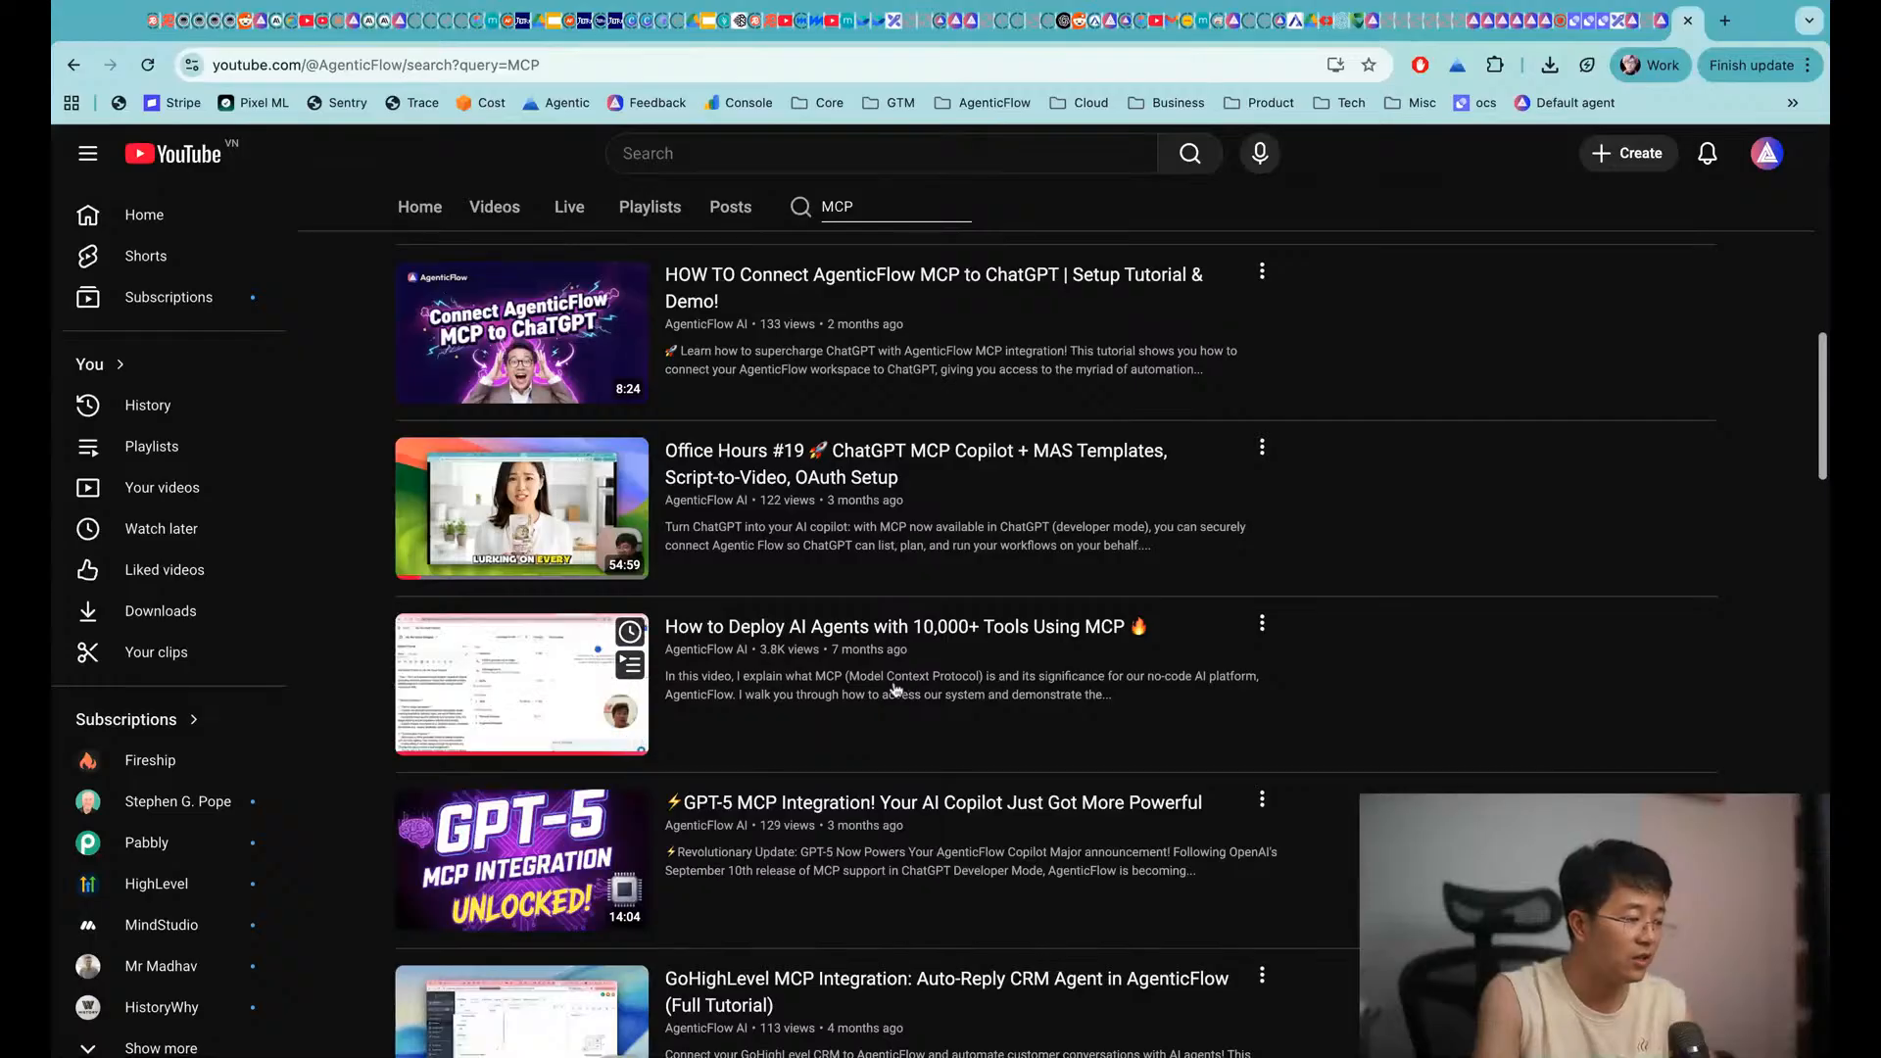
# Review the agent capabilities and ReAct cycle infographic on the Excalidraw board, then return to AgenticFlow
pyautogui.click(1615, 21)
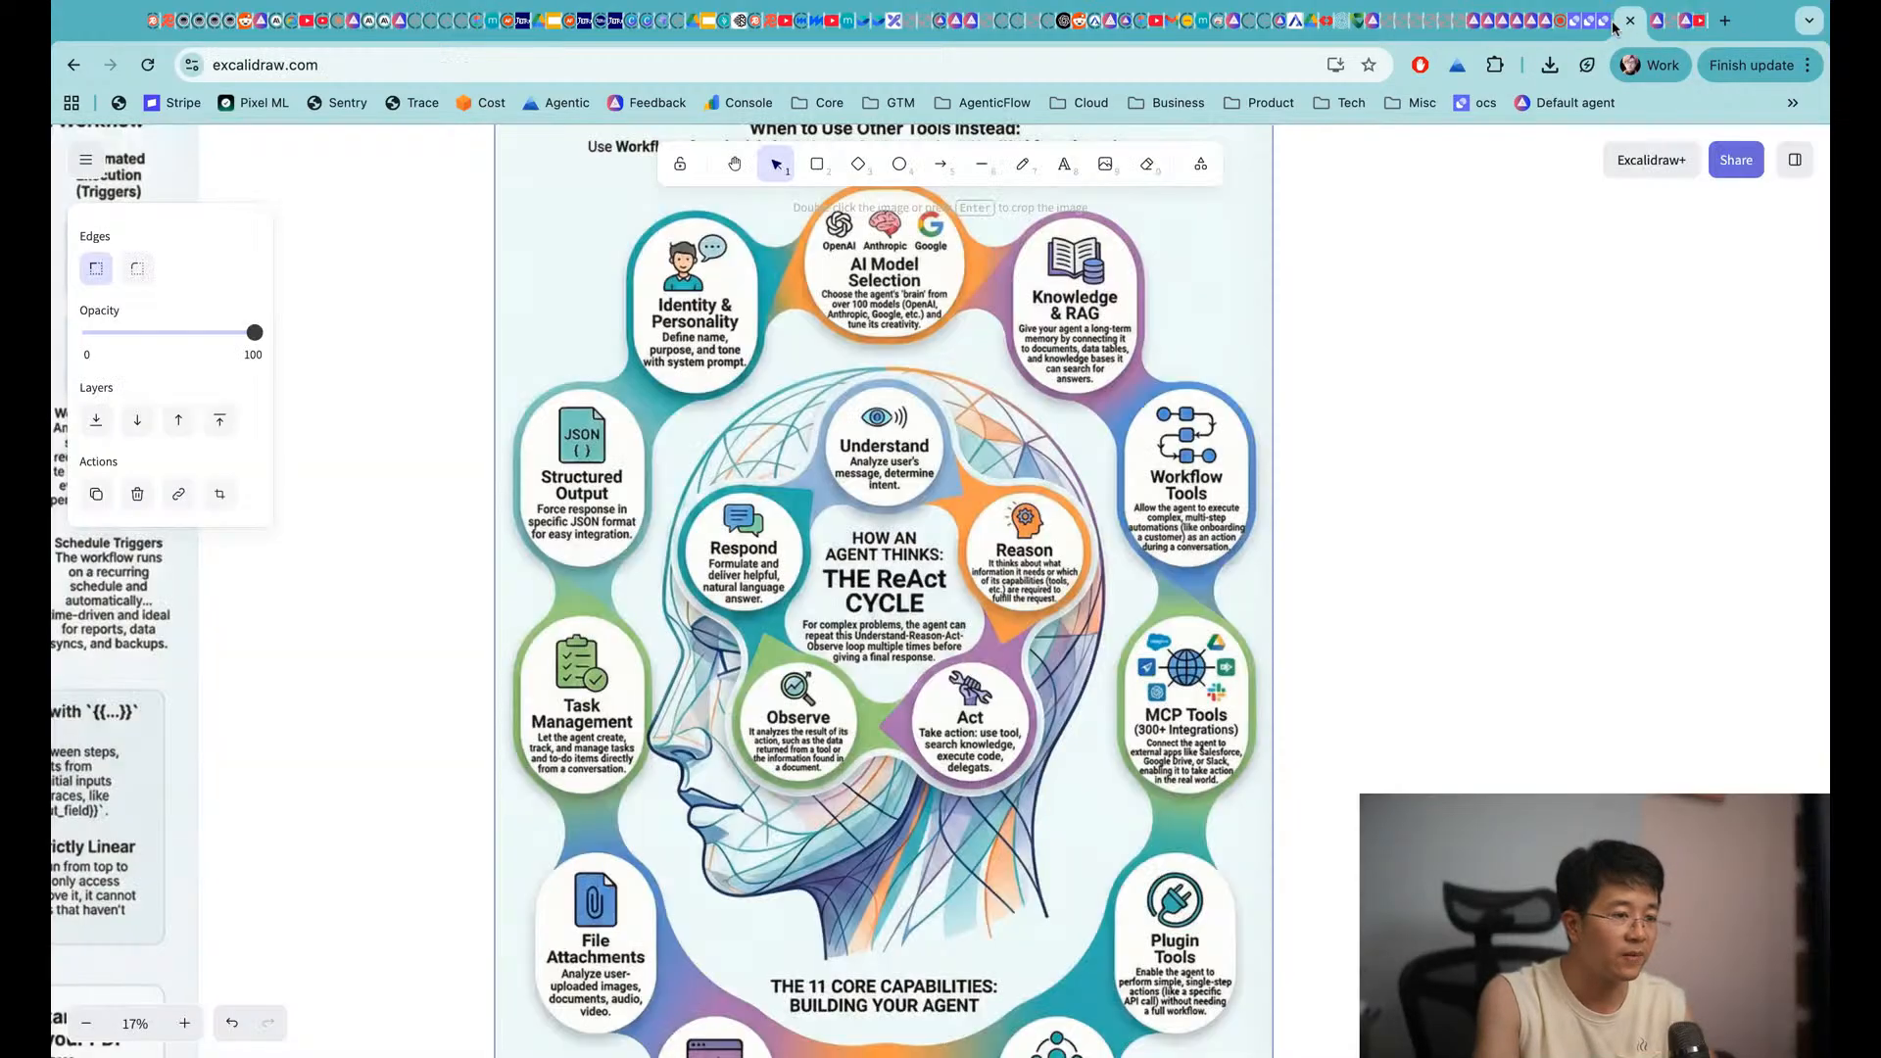
pyautogui.scroll(-2, 1042, 802)
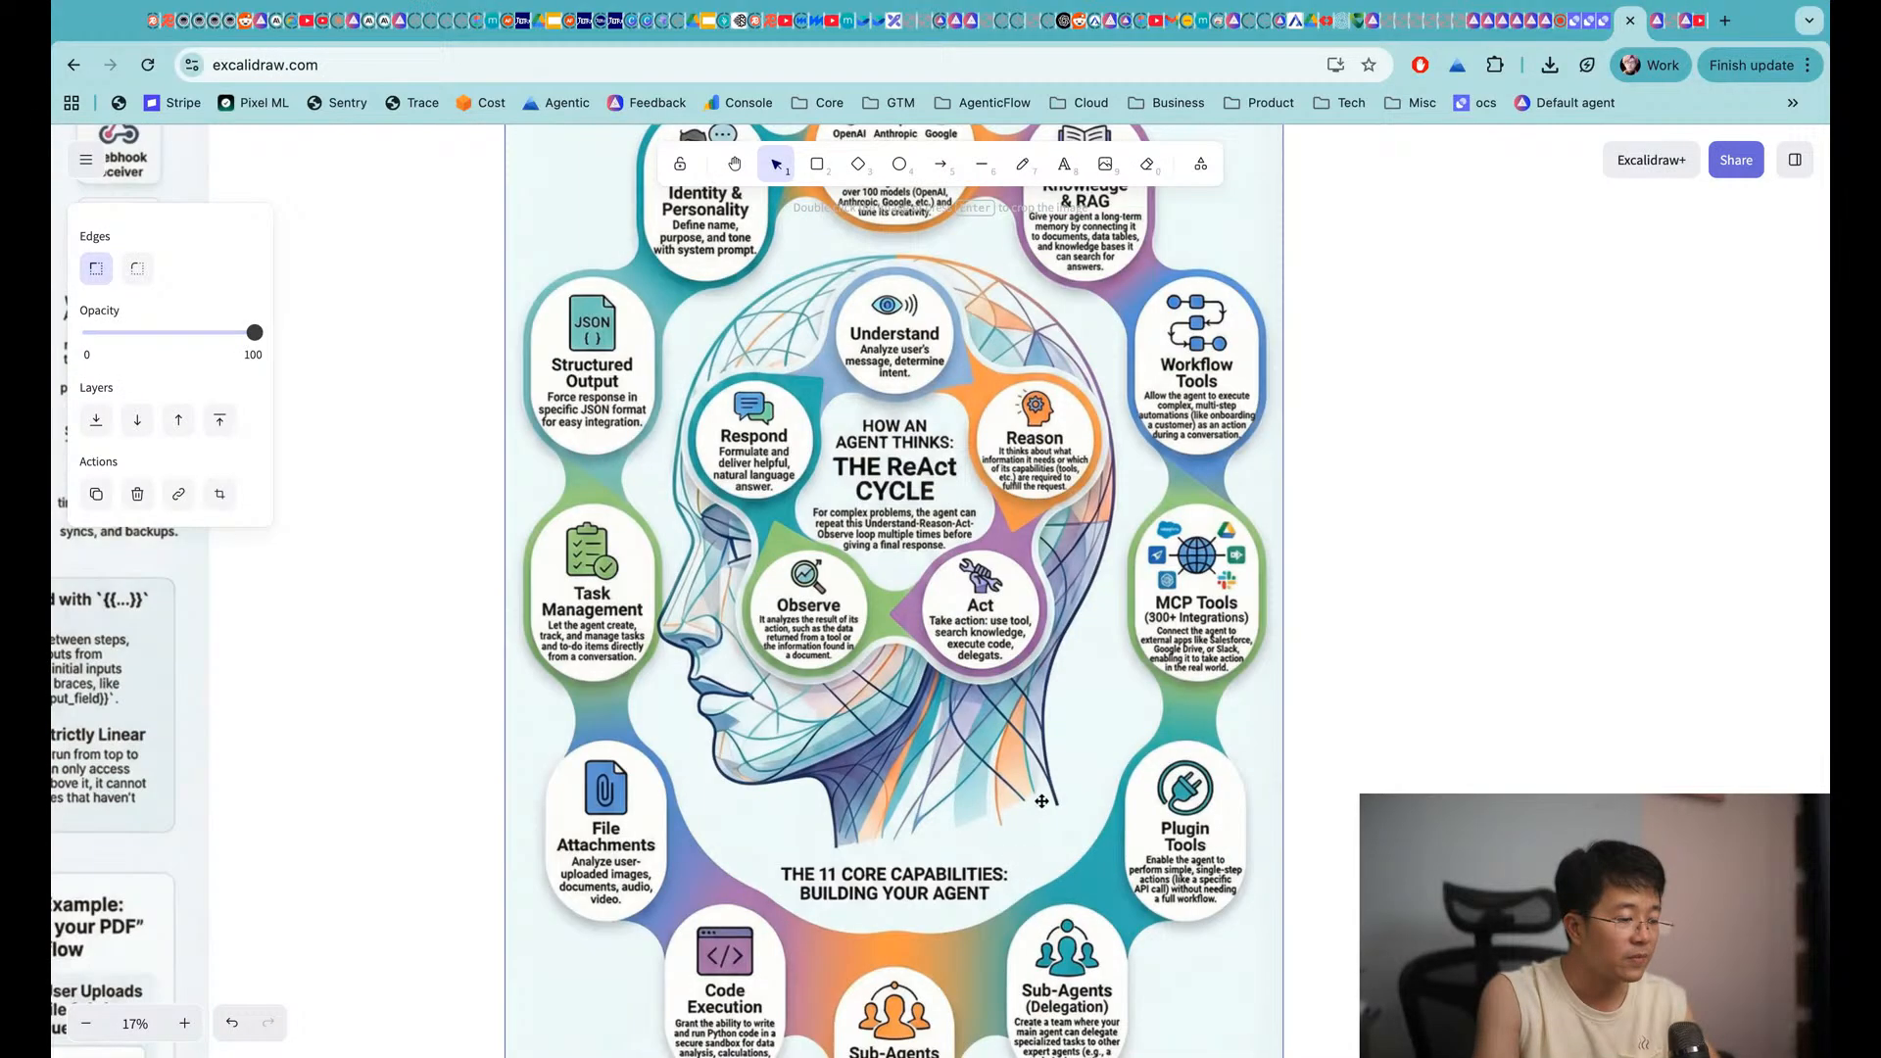
pyautogui.scroll(2, 725, 309)
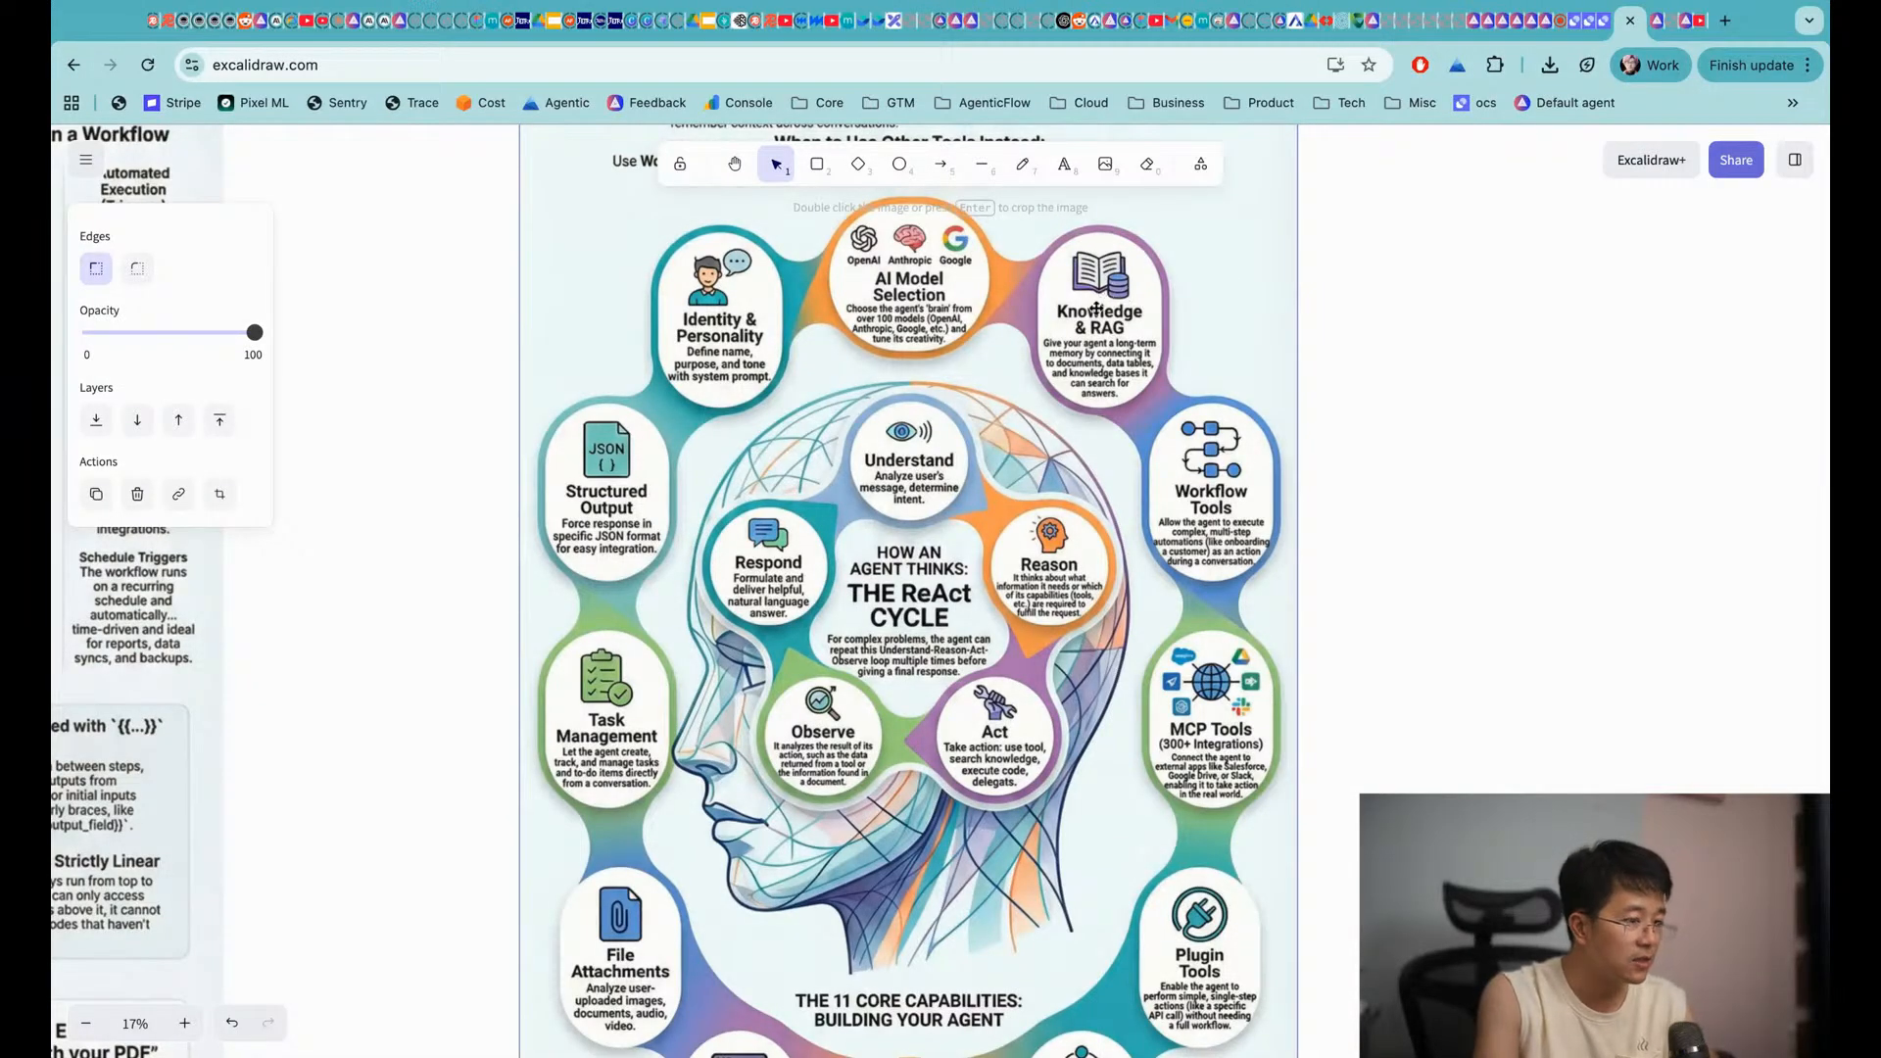
pyautogui.click(1657, 22)
# Close the MCP list, start a new Text Format knowledge library, and open a new browser tab
pyautogui.press('Escape')
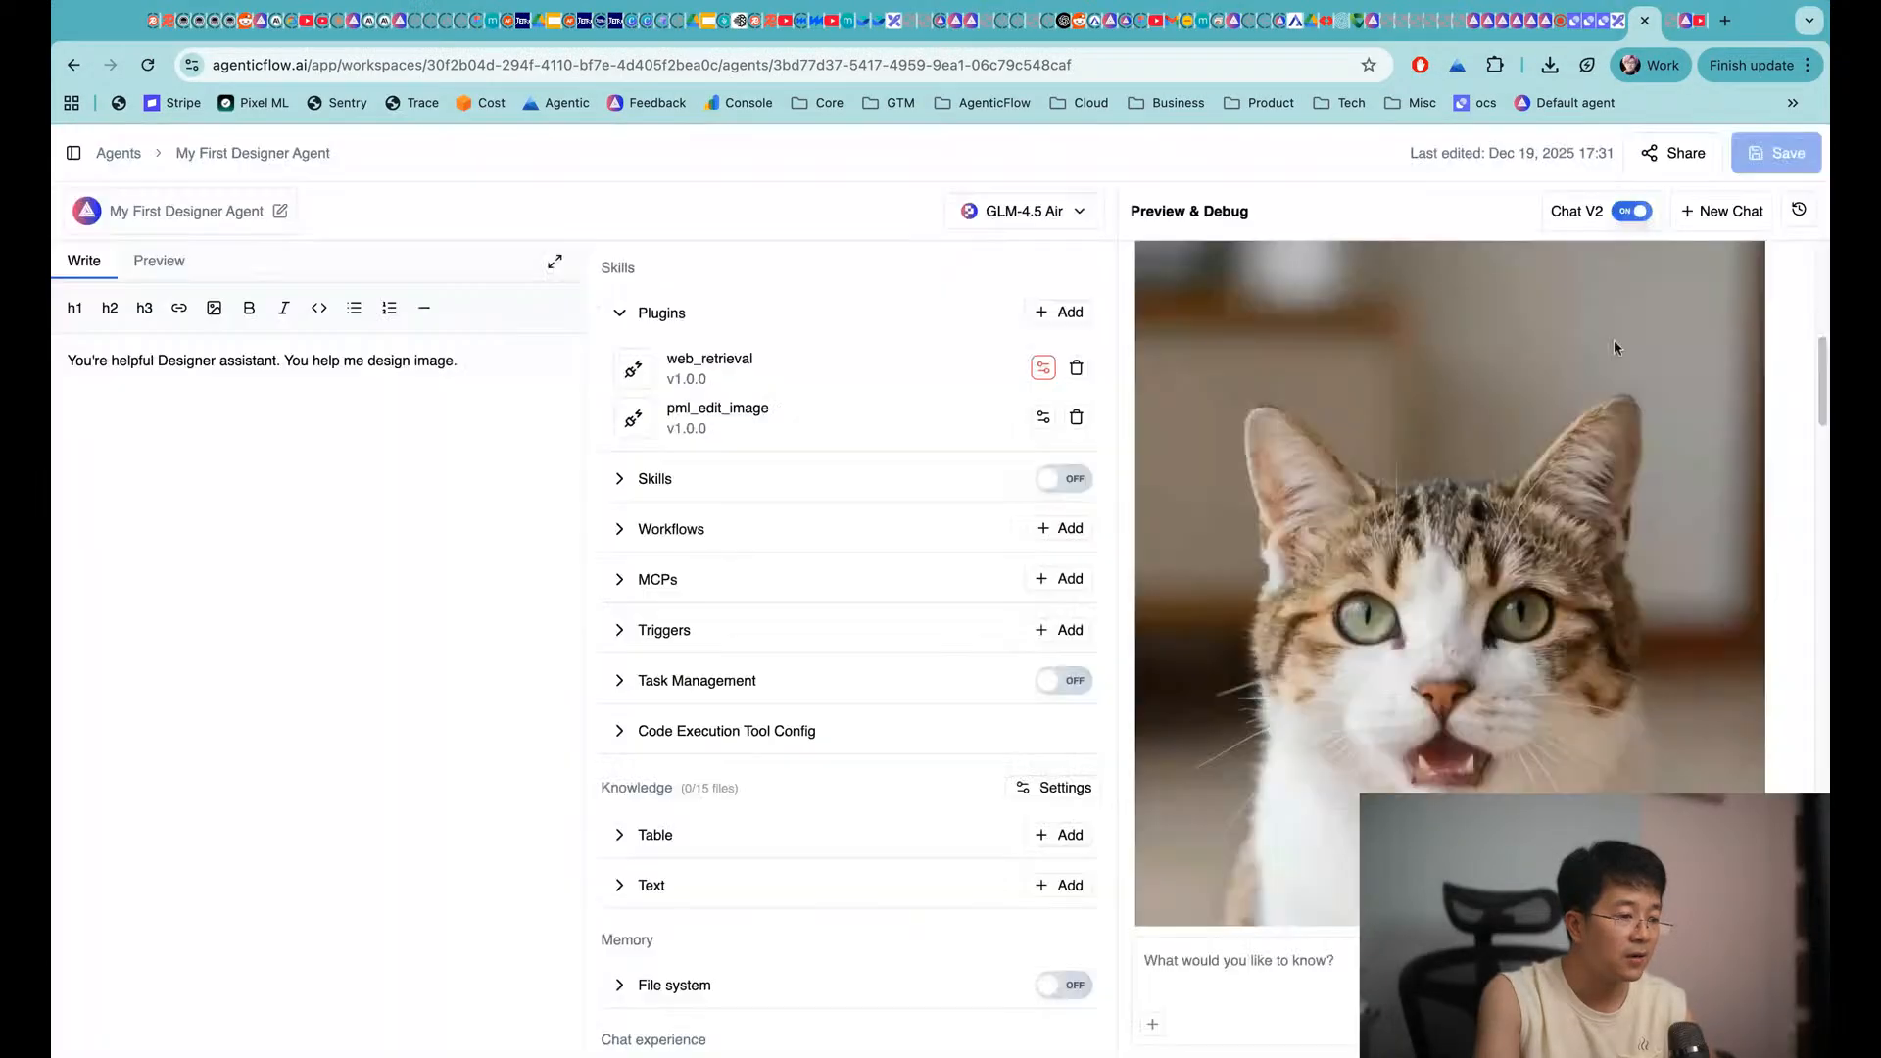
pyautogui.scroll(-3, 739, 747)
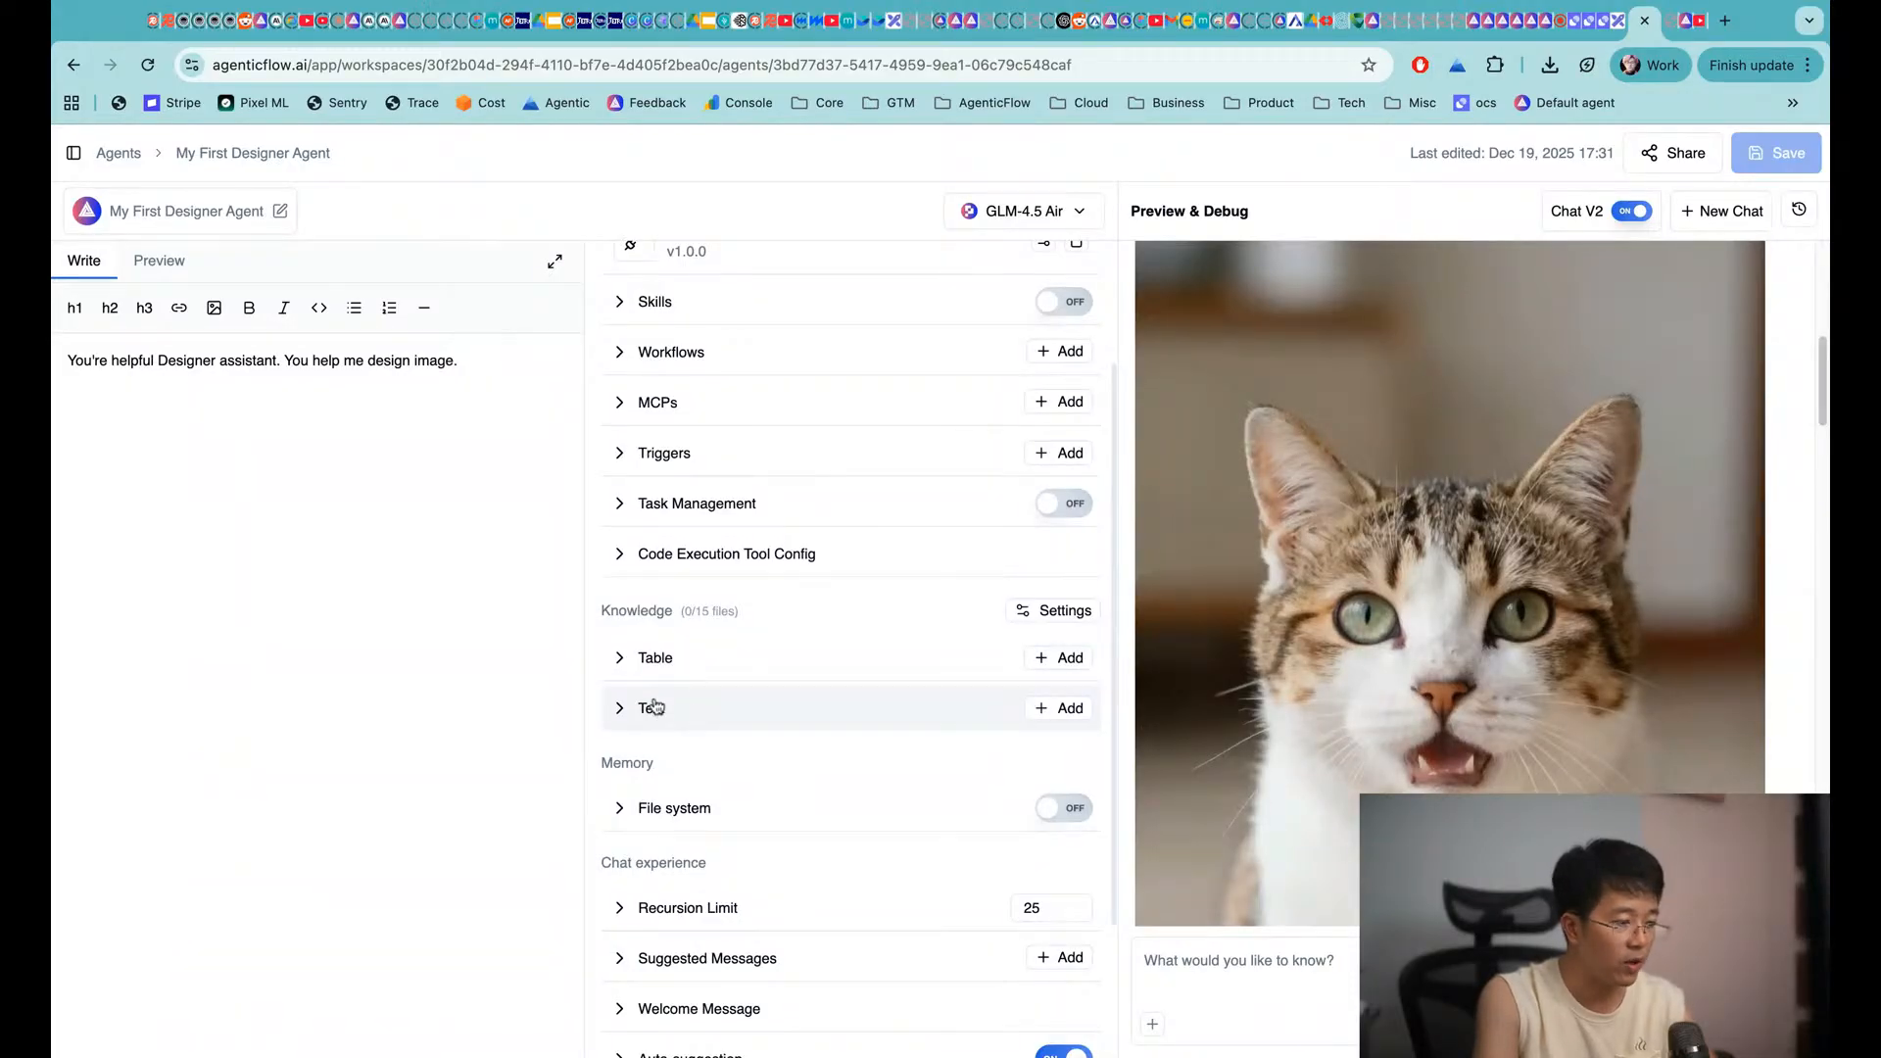
pyautogui.click(1061, 720)
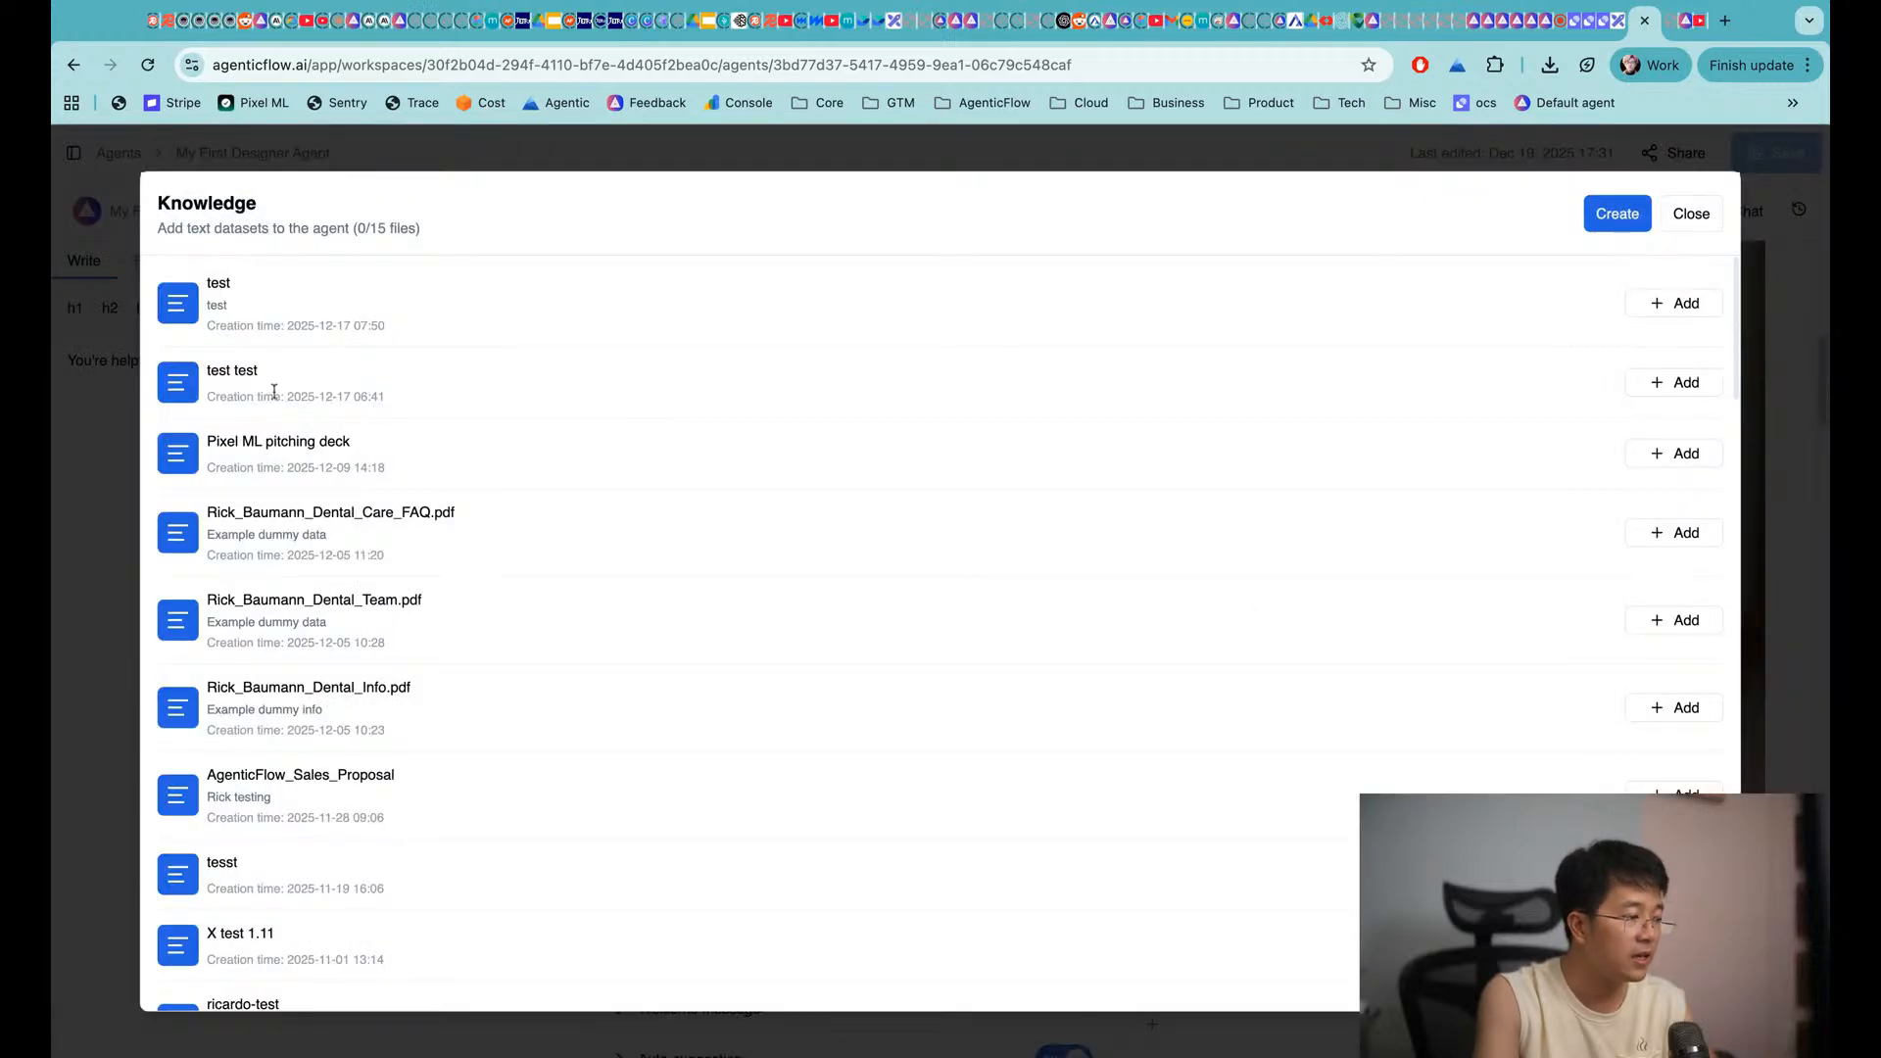
pyautogui.scroll(-10, 278, 394)
pyautogui.scroll(10, 279, 402)
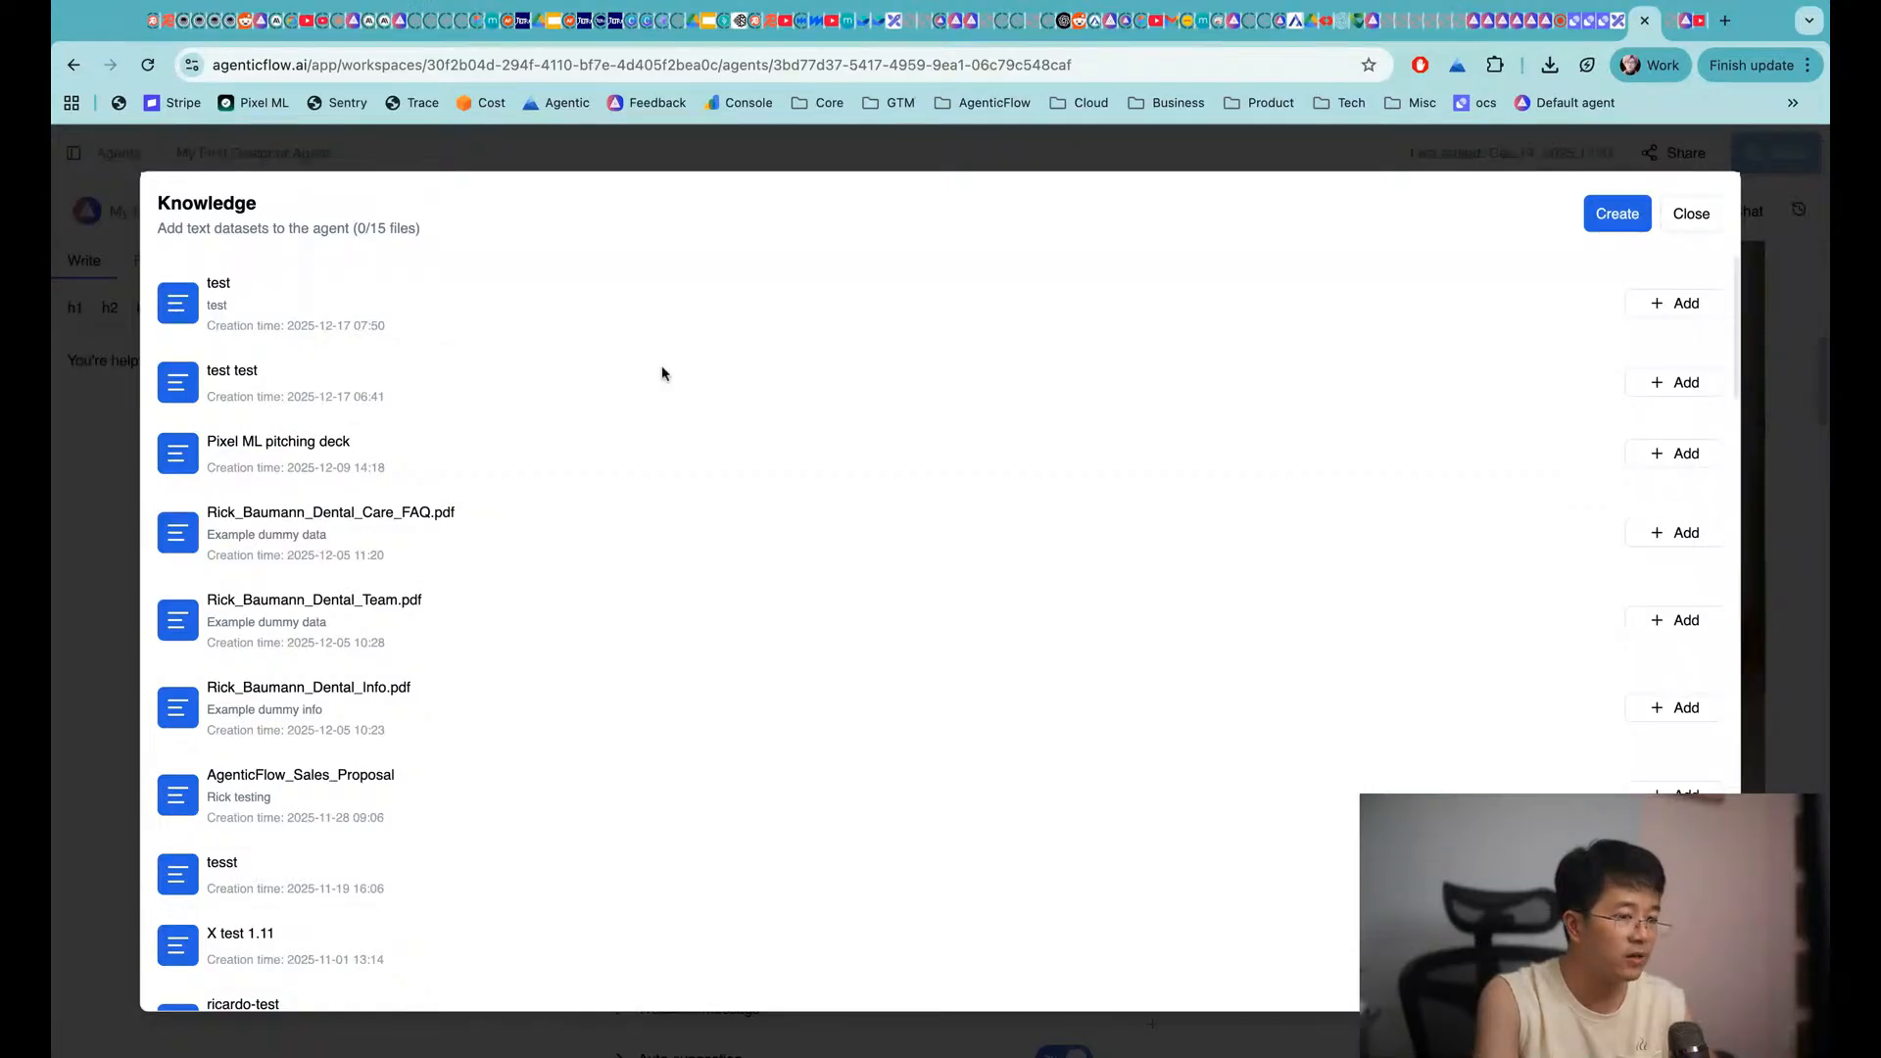
pyautogui.click(1609, 208)
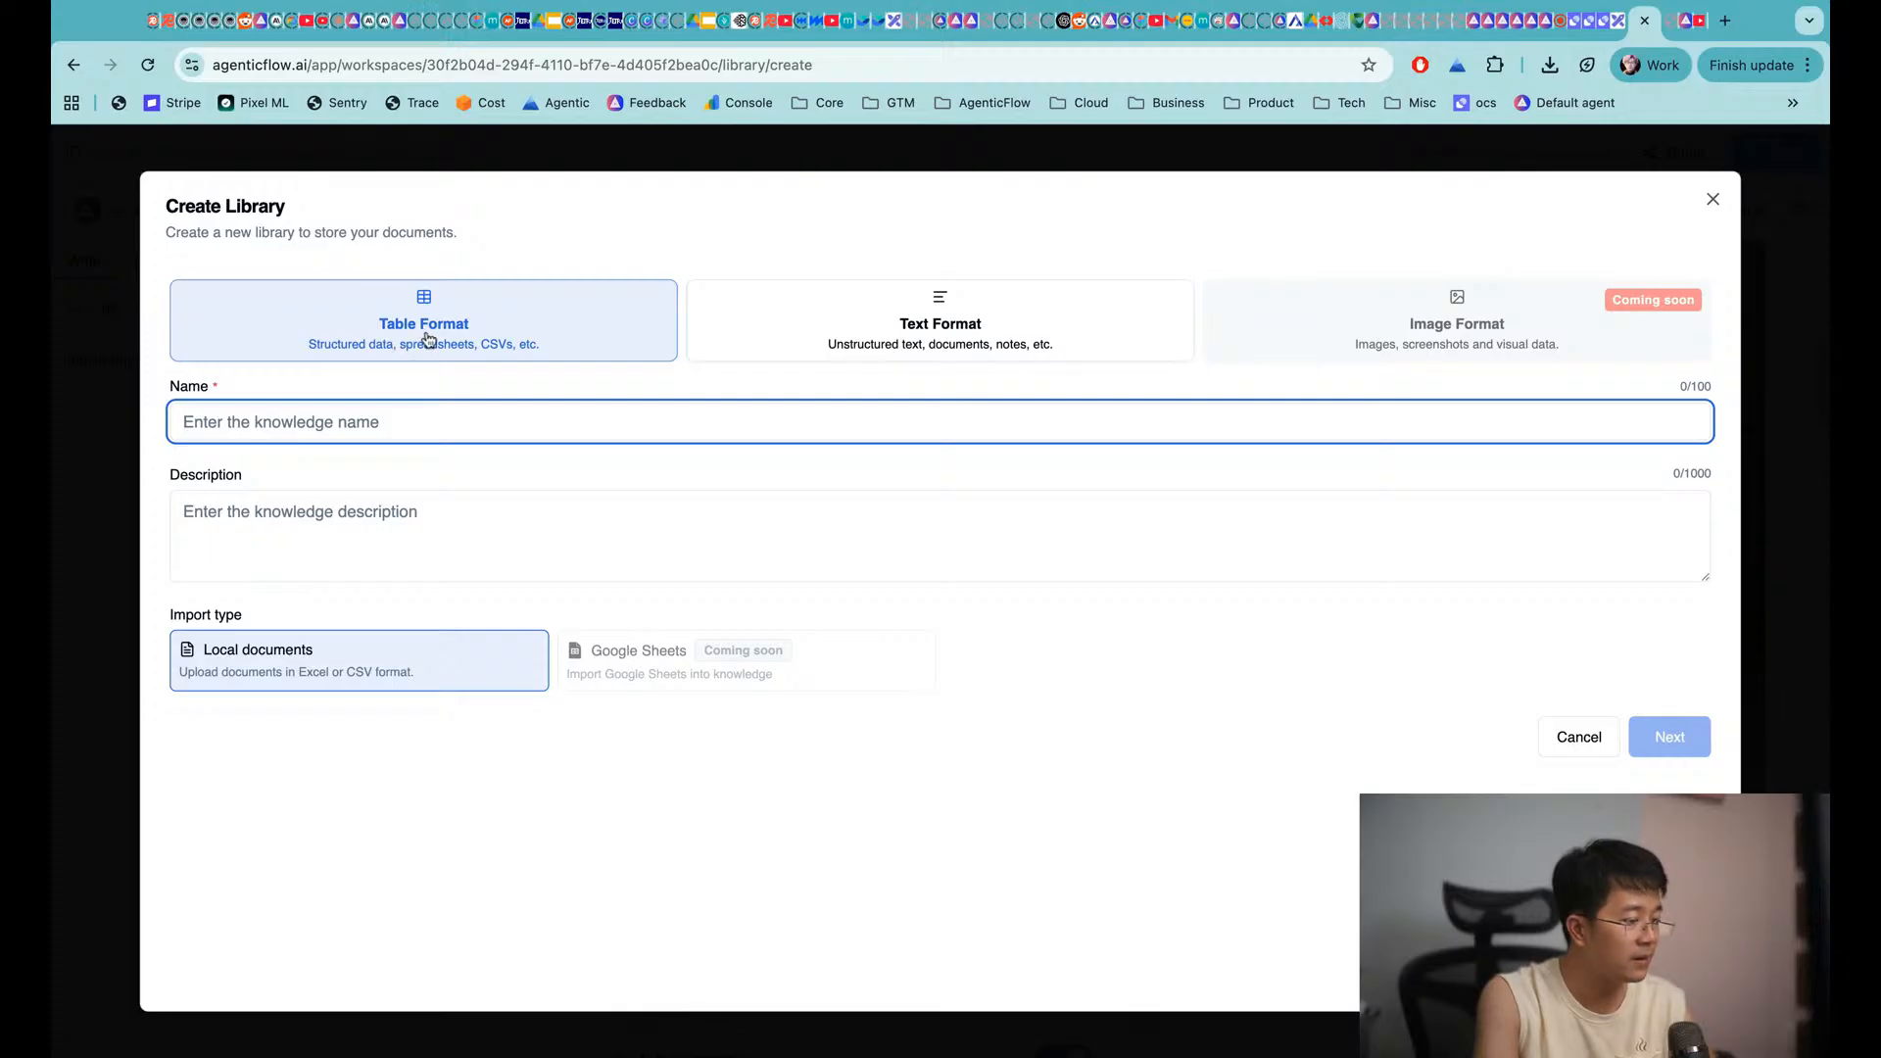
pyautogui.click(835, 326)
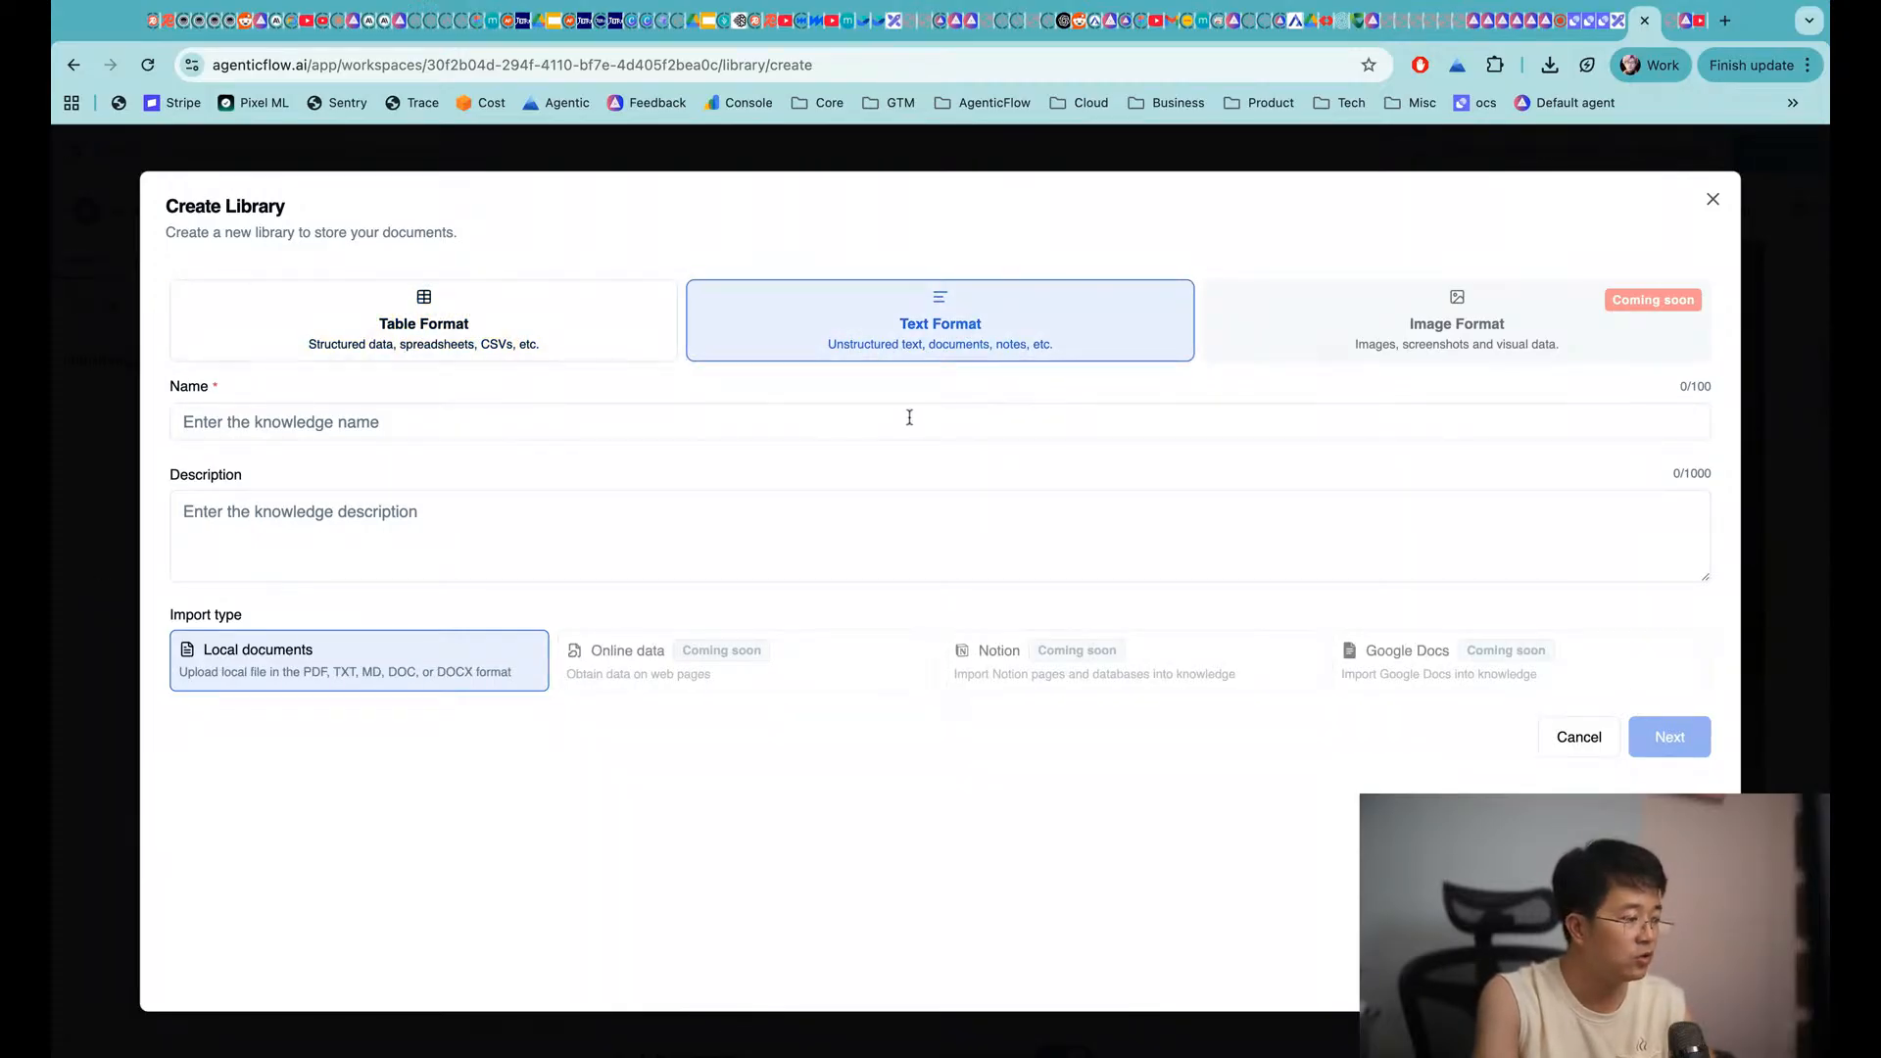
pyautogui.click(1726, 20)
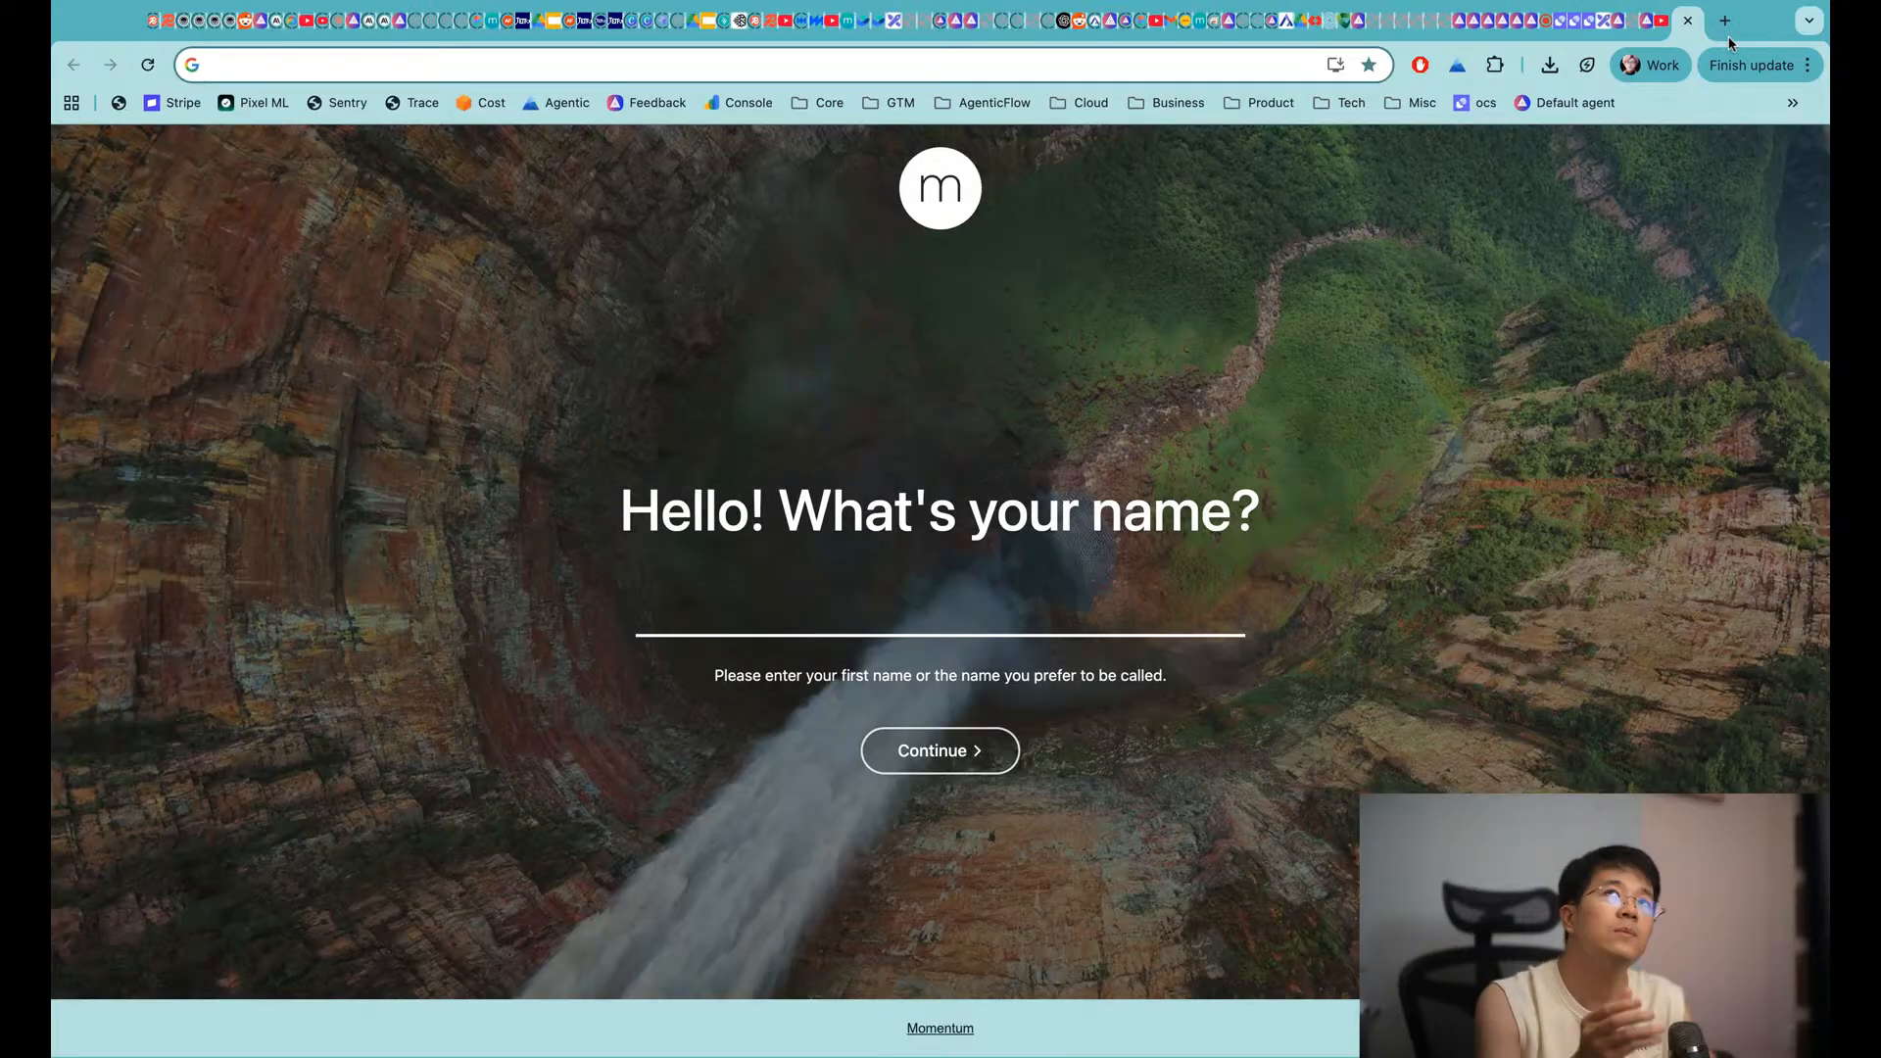
# Download the Nested Learning paper PDF and return to AgenticFlow's Create Library form
pyautogui.write('nest')
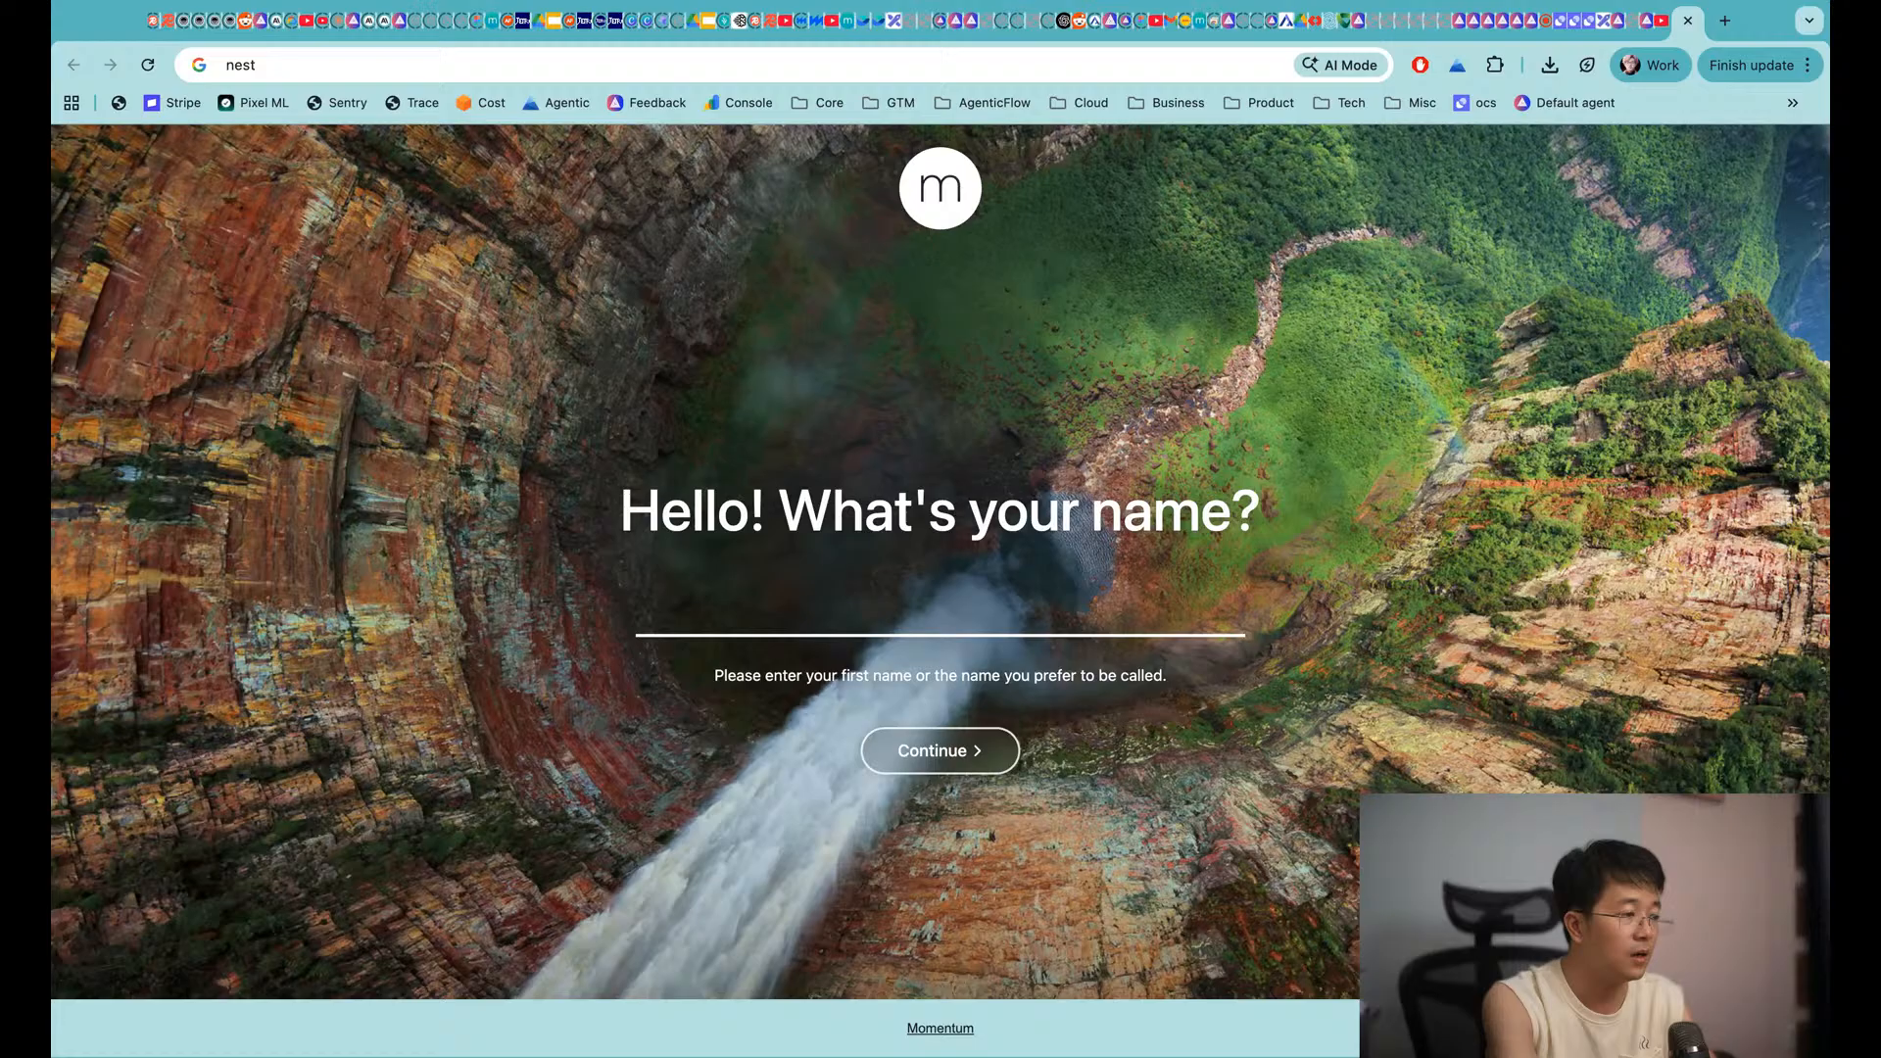
pyautogui.press('Return')
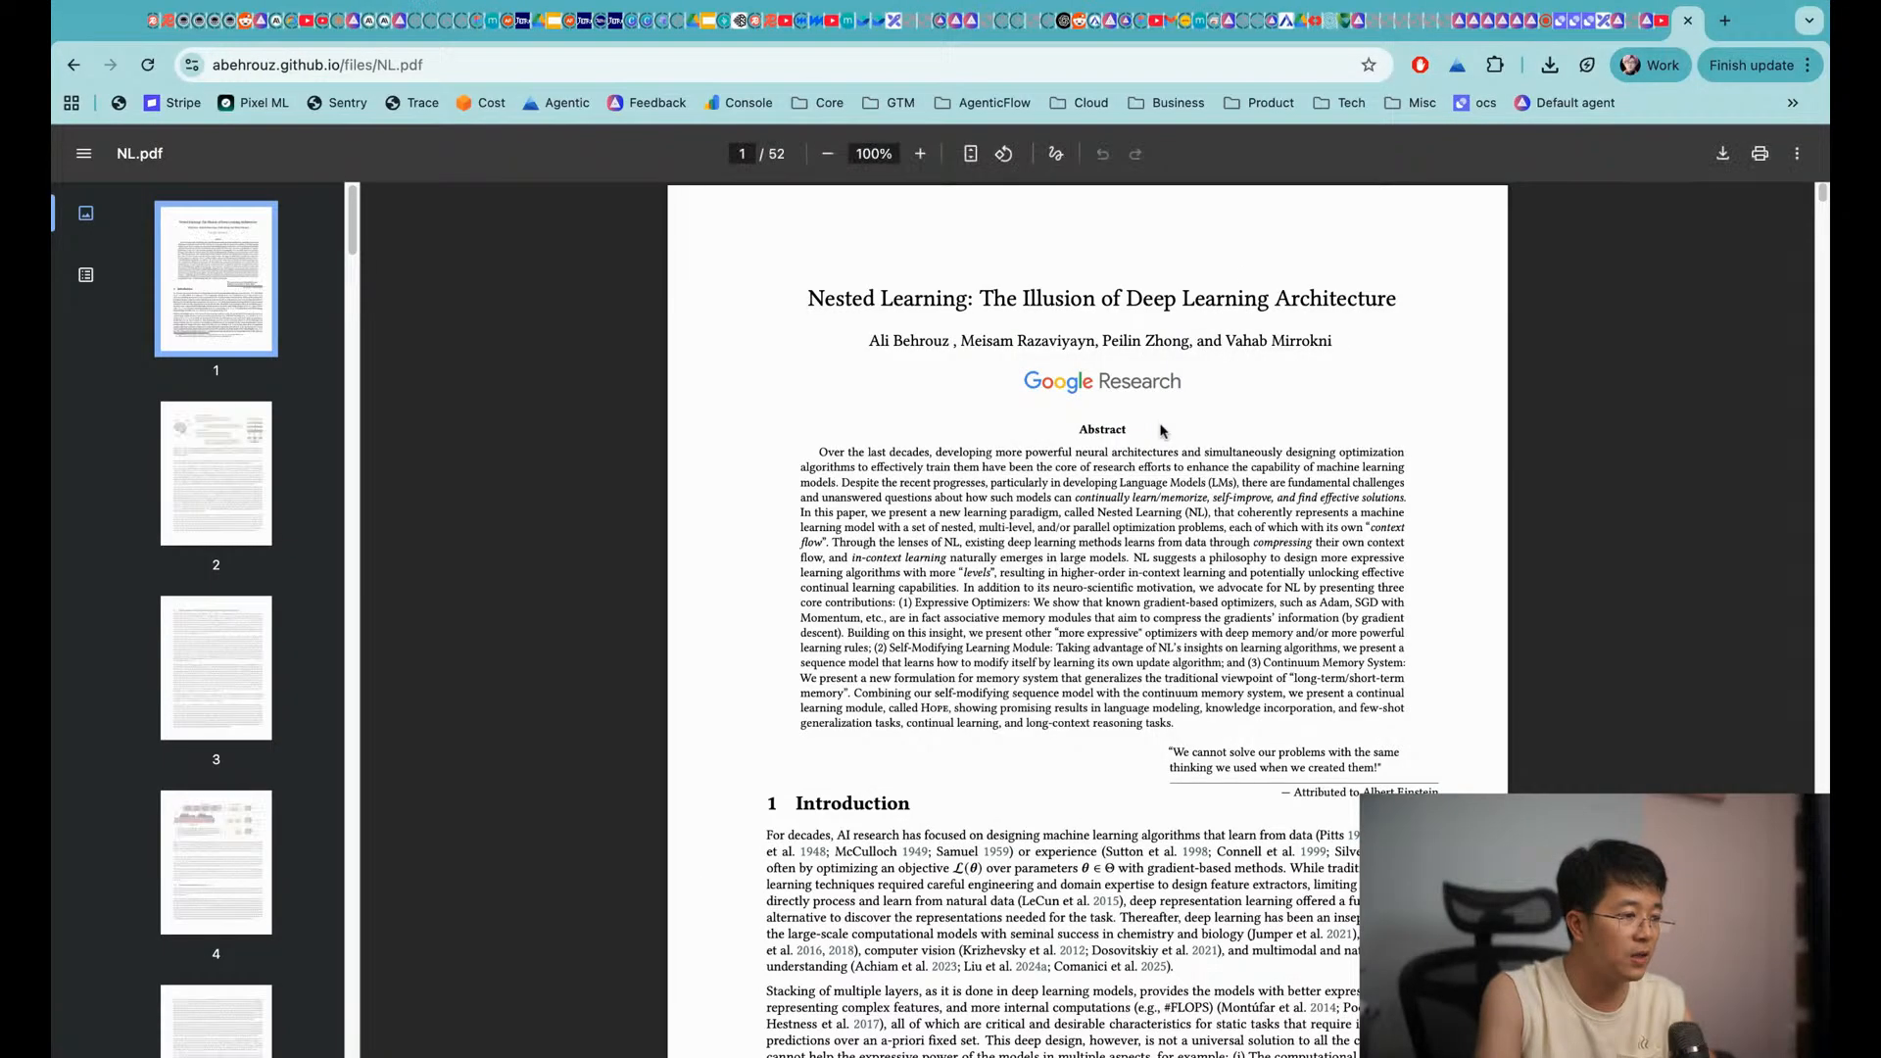
pyautogui.click(1723, 154)
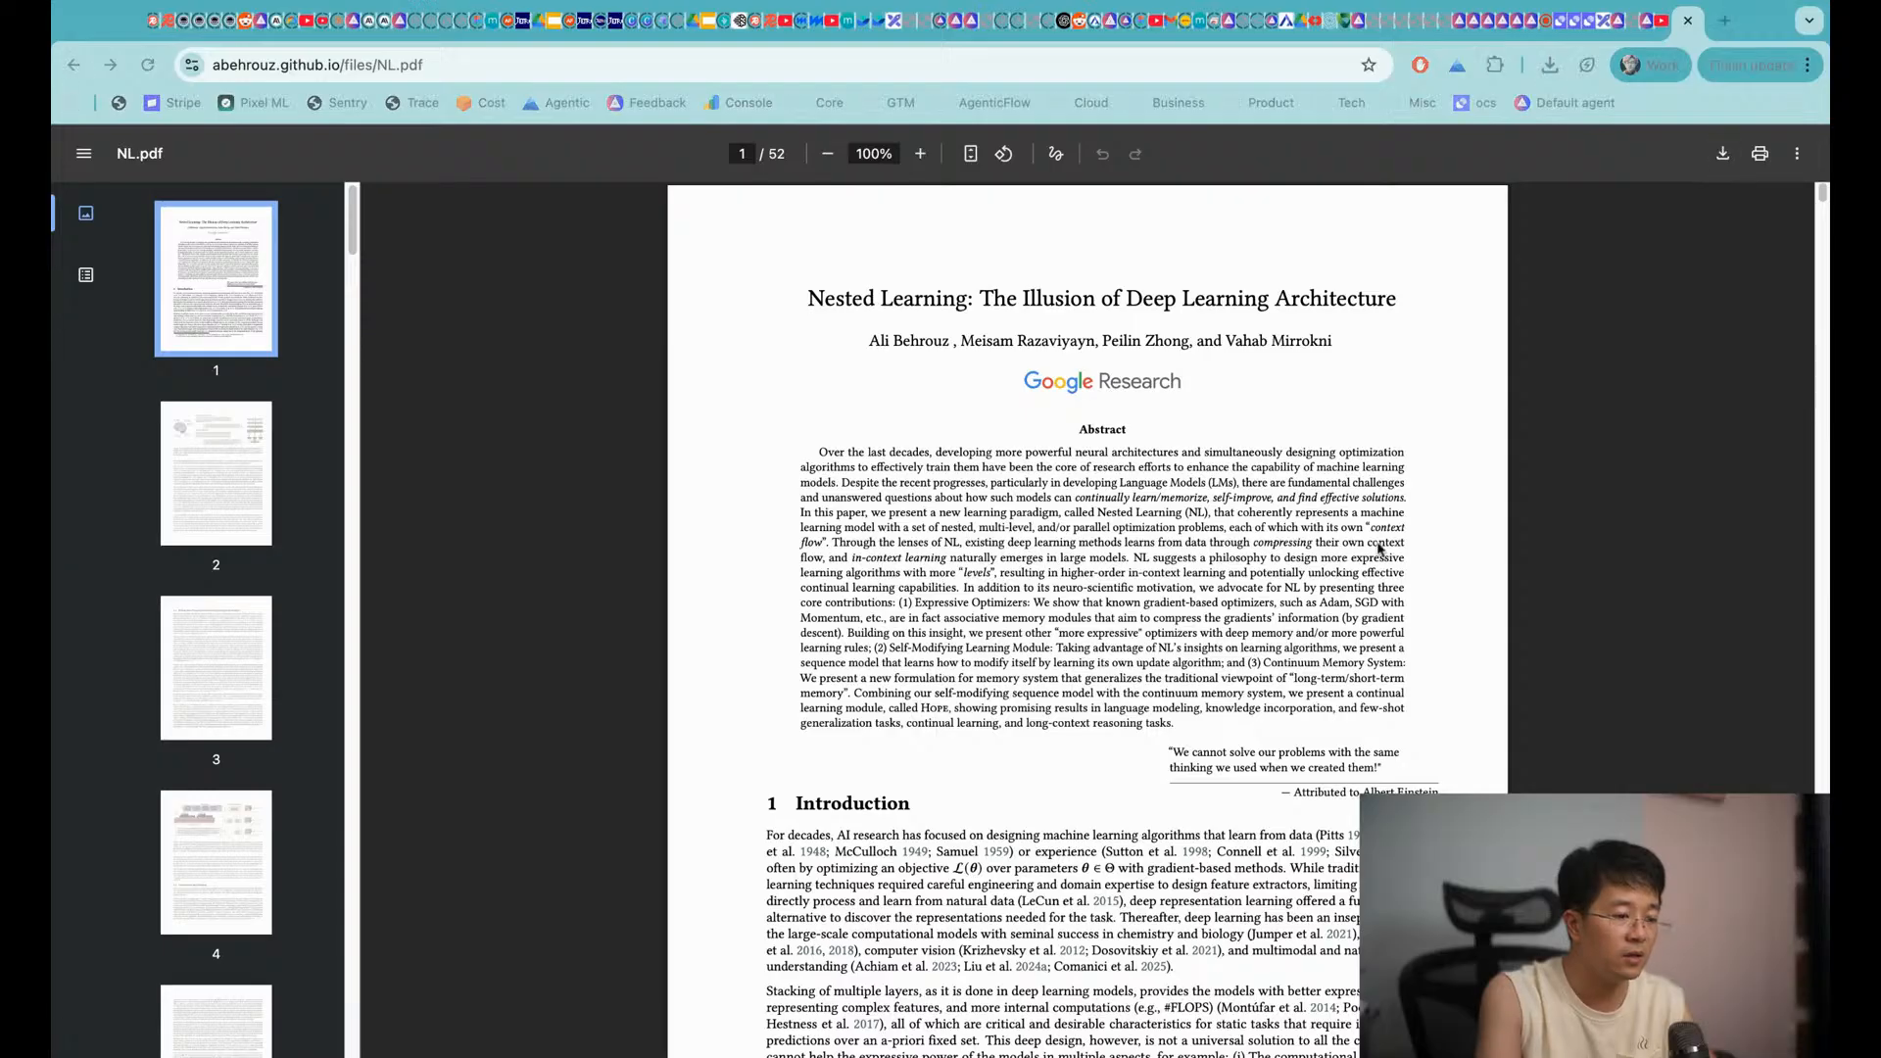
pyautogui.click(1612, 20)
pyautogui.click(1641, 21)
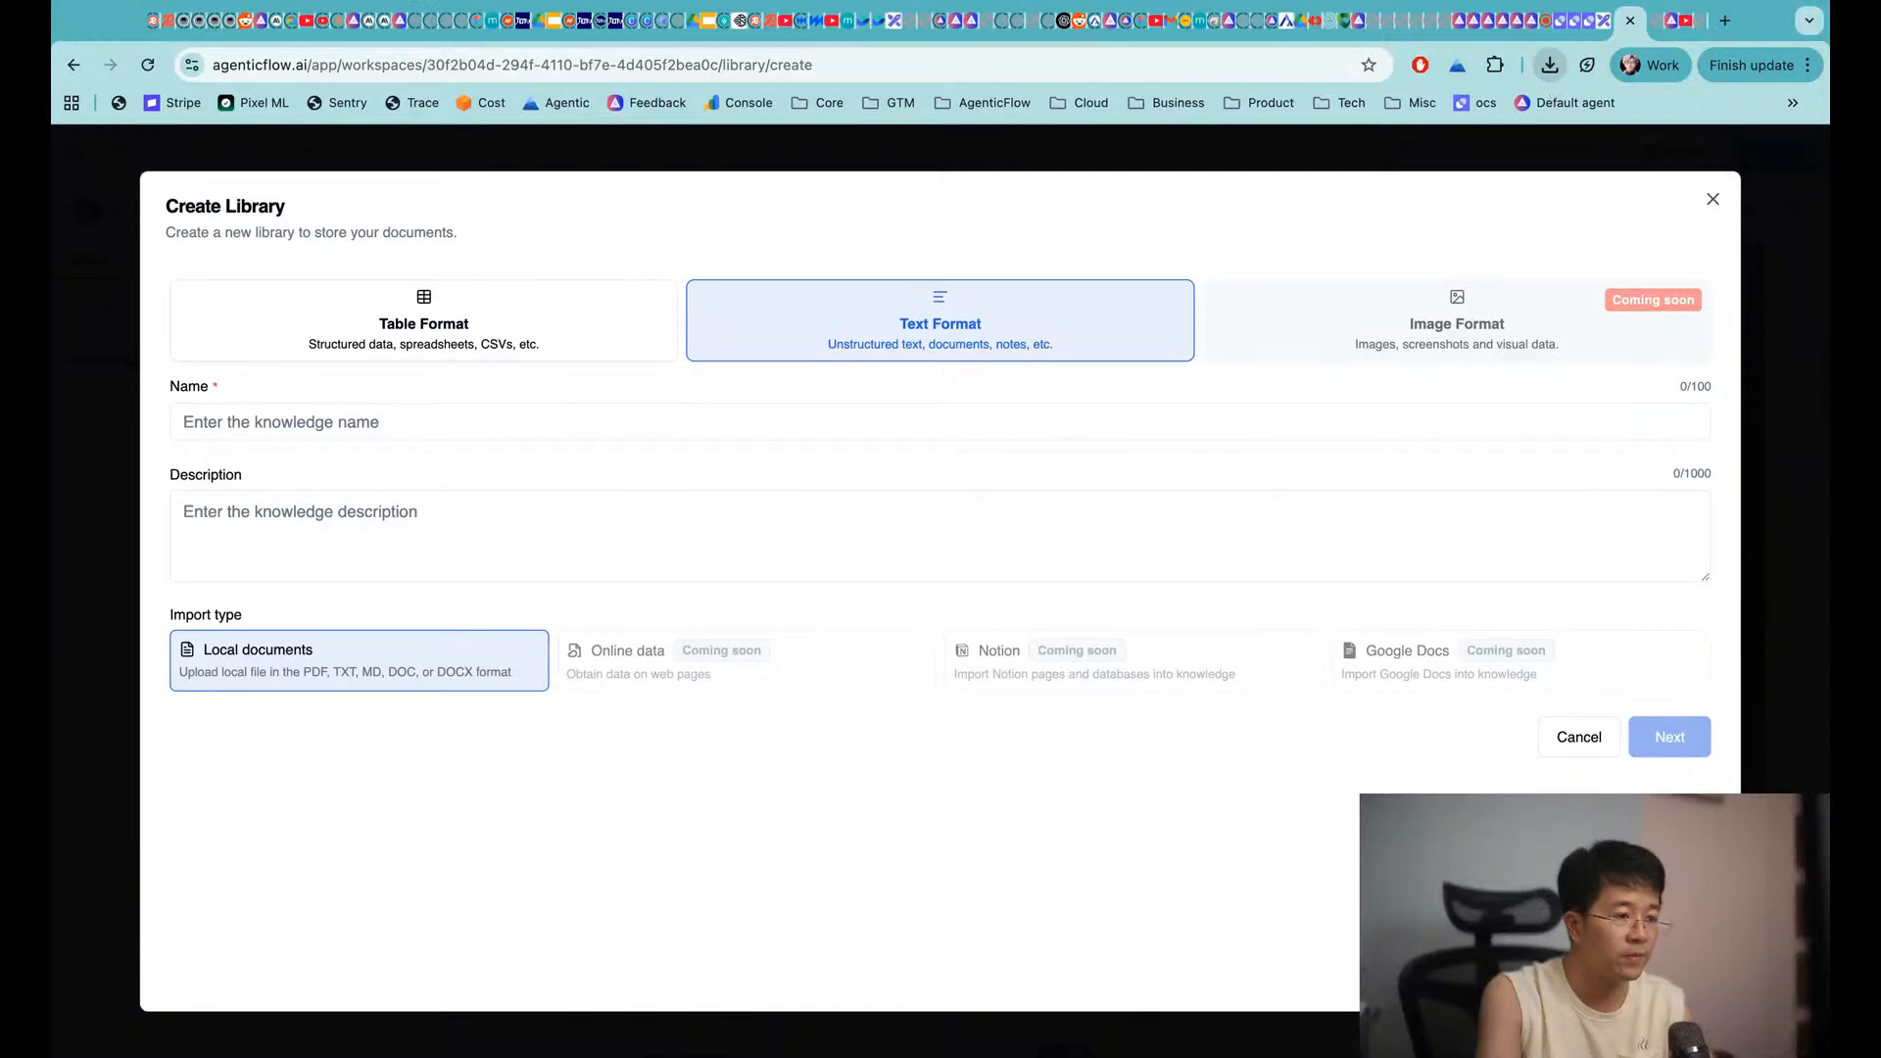
# Name the library 'Nested KL', upload NL (2).pdf, and continue to the segmented preview
pyautogui.click(687, 422)
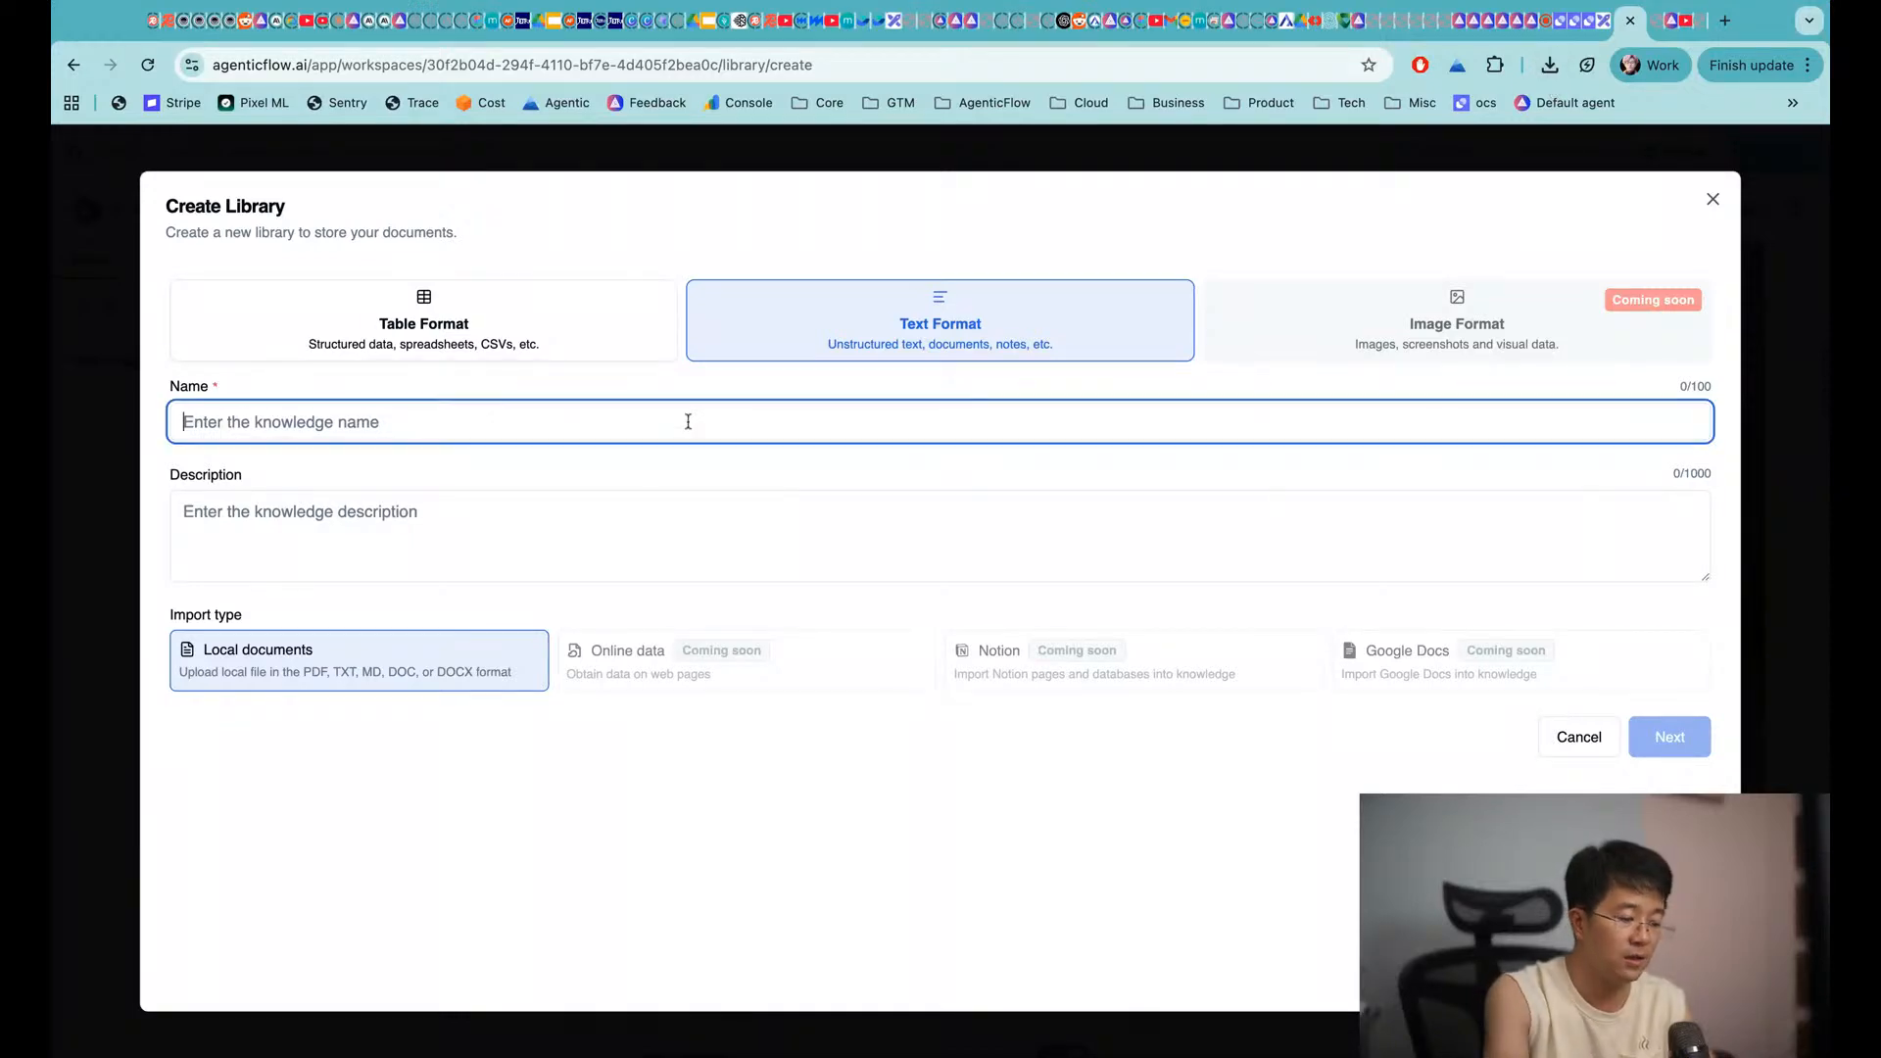
pyautogui.write('Nested KL')
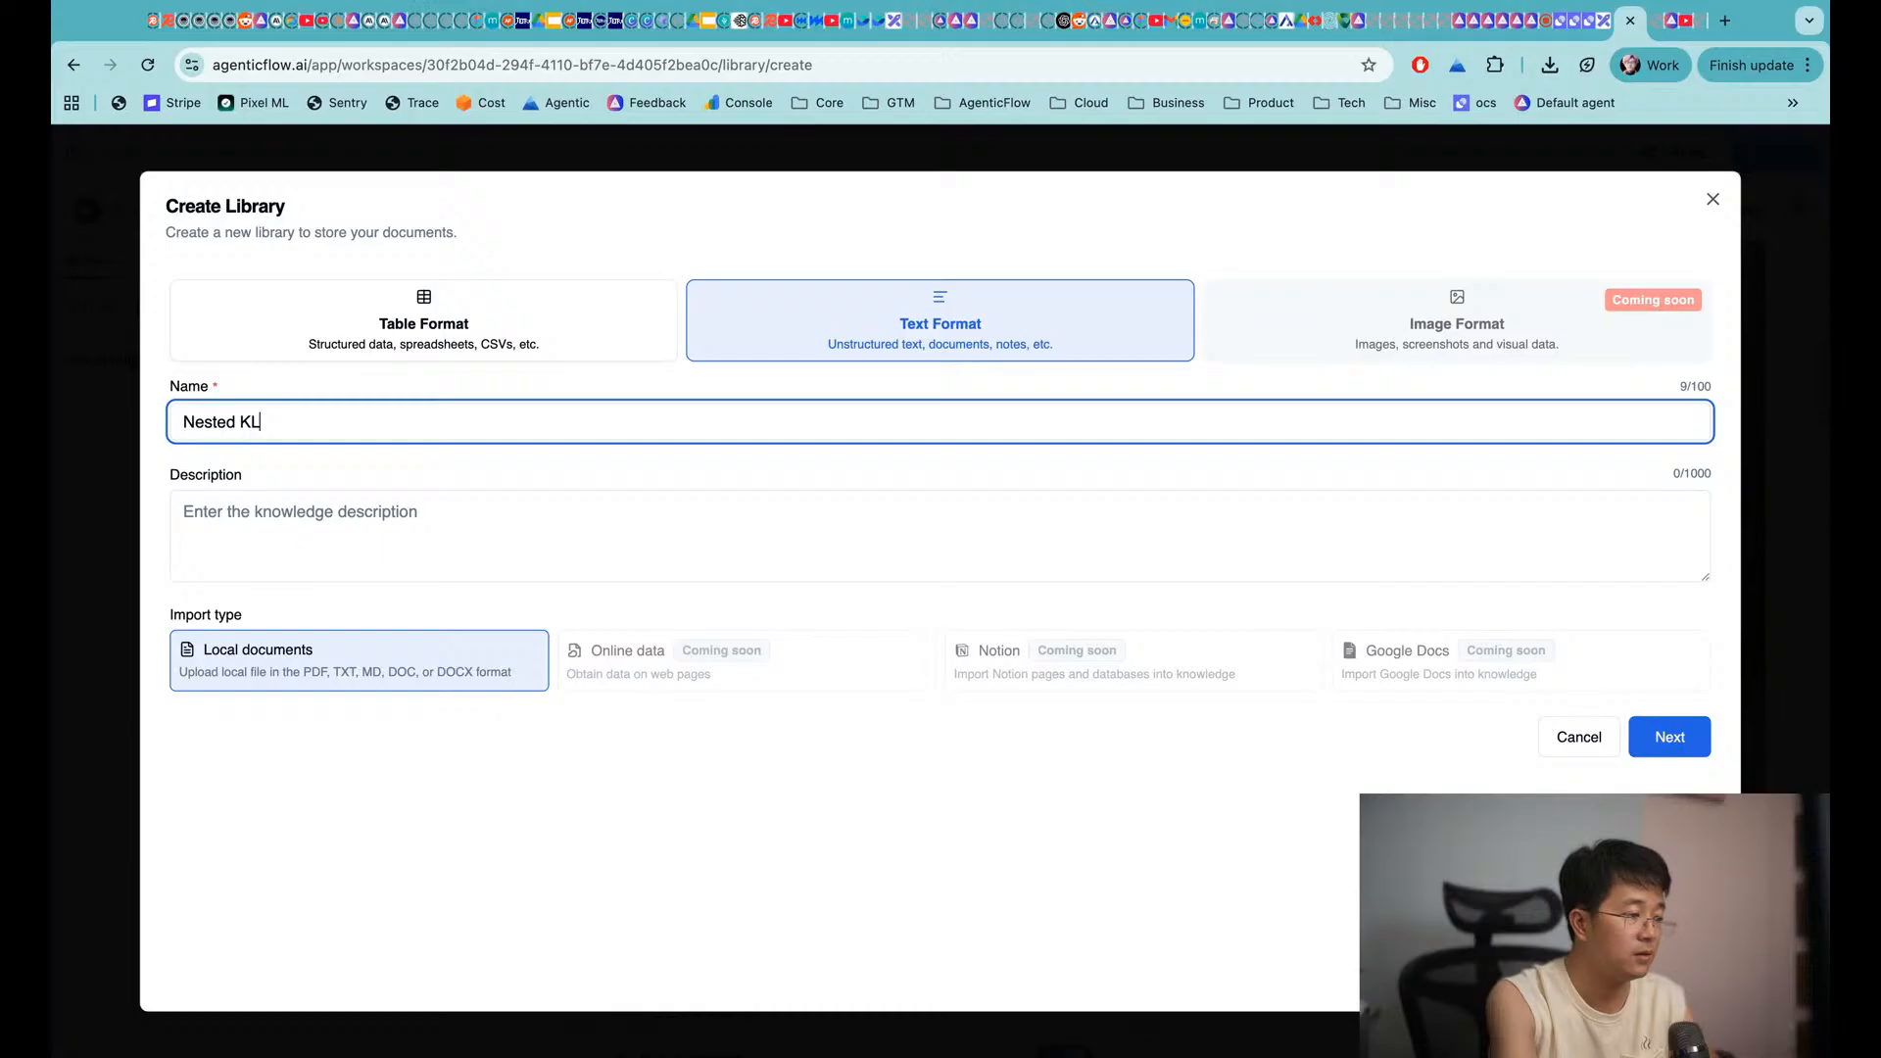
pyautogui.click(1674, 742)
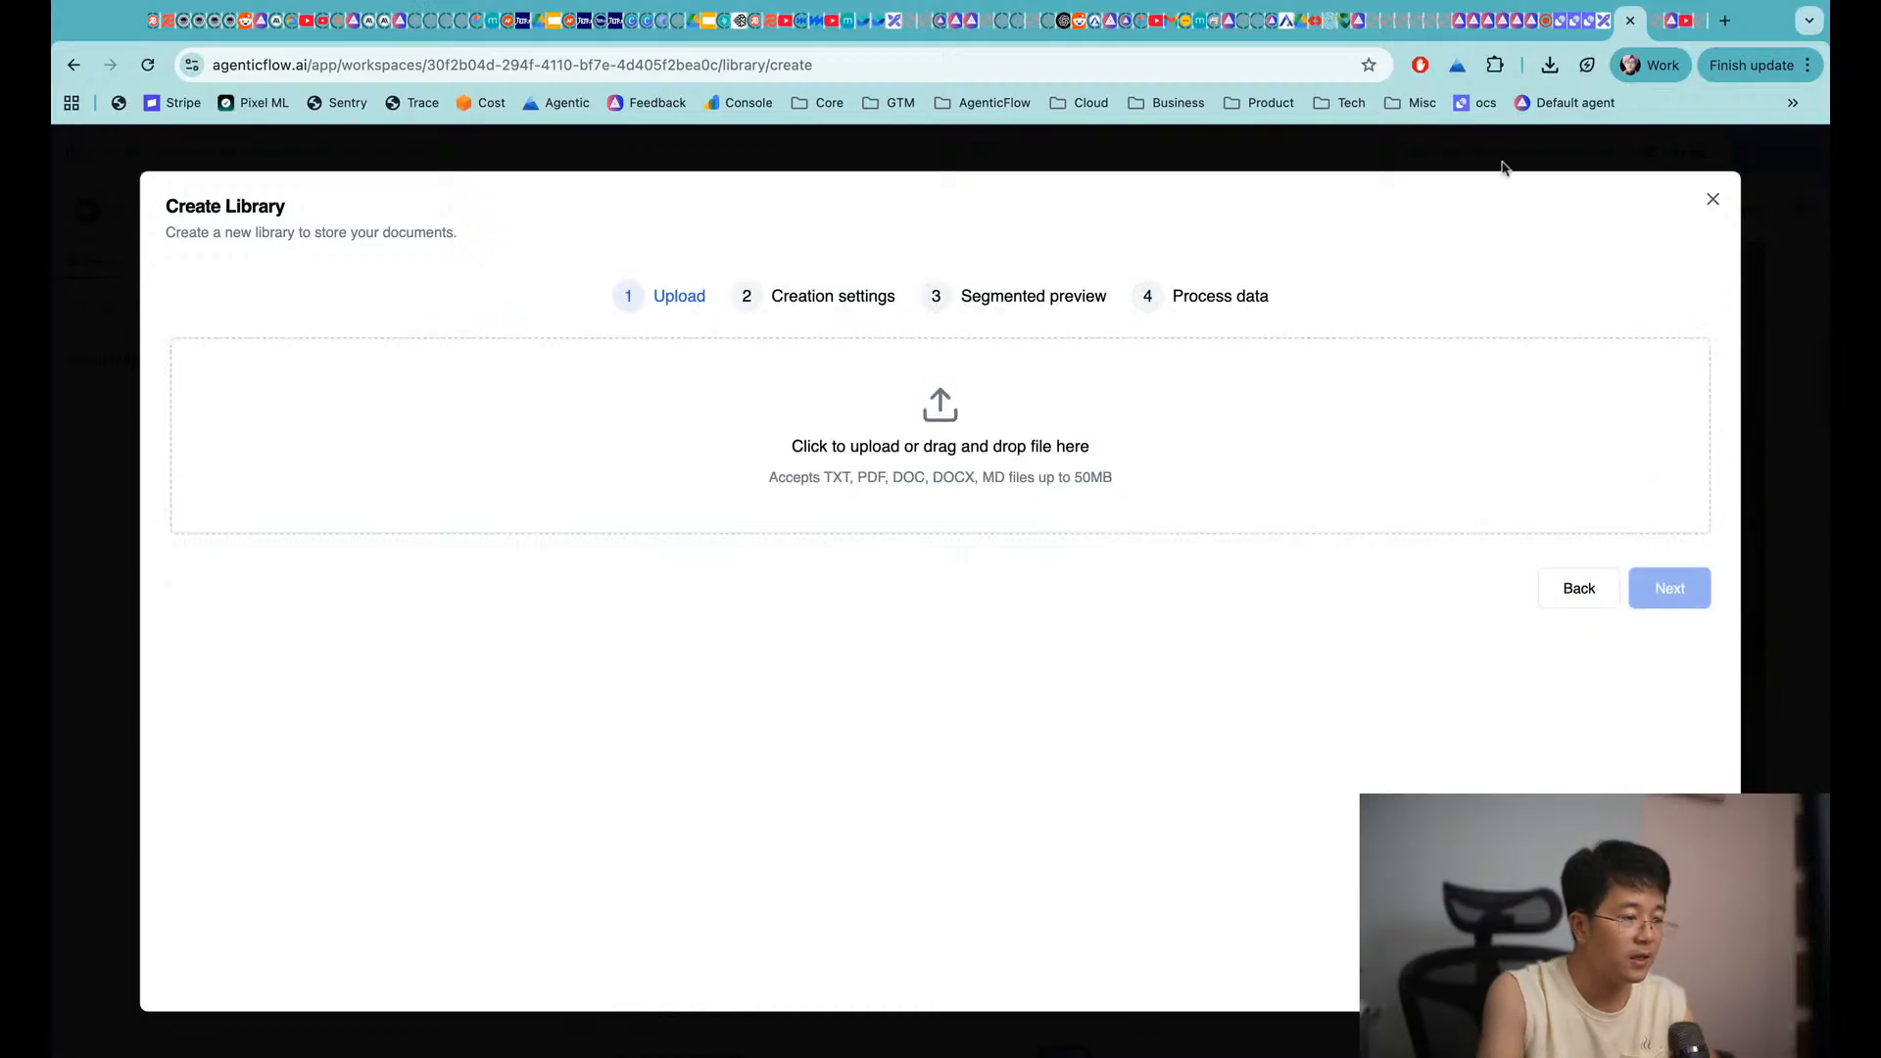
pyautogui.moveTo(1553, 69); pyautogui.dragTo(921, 650)
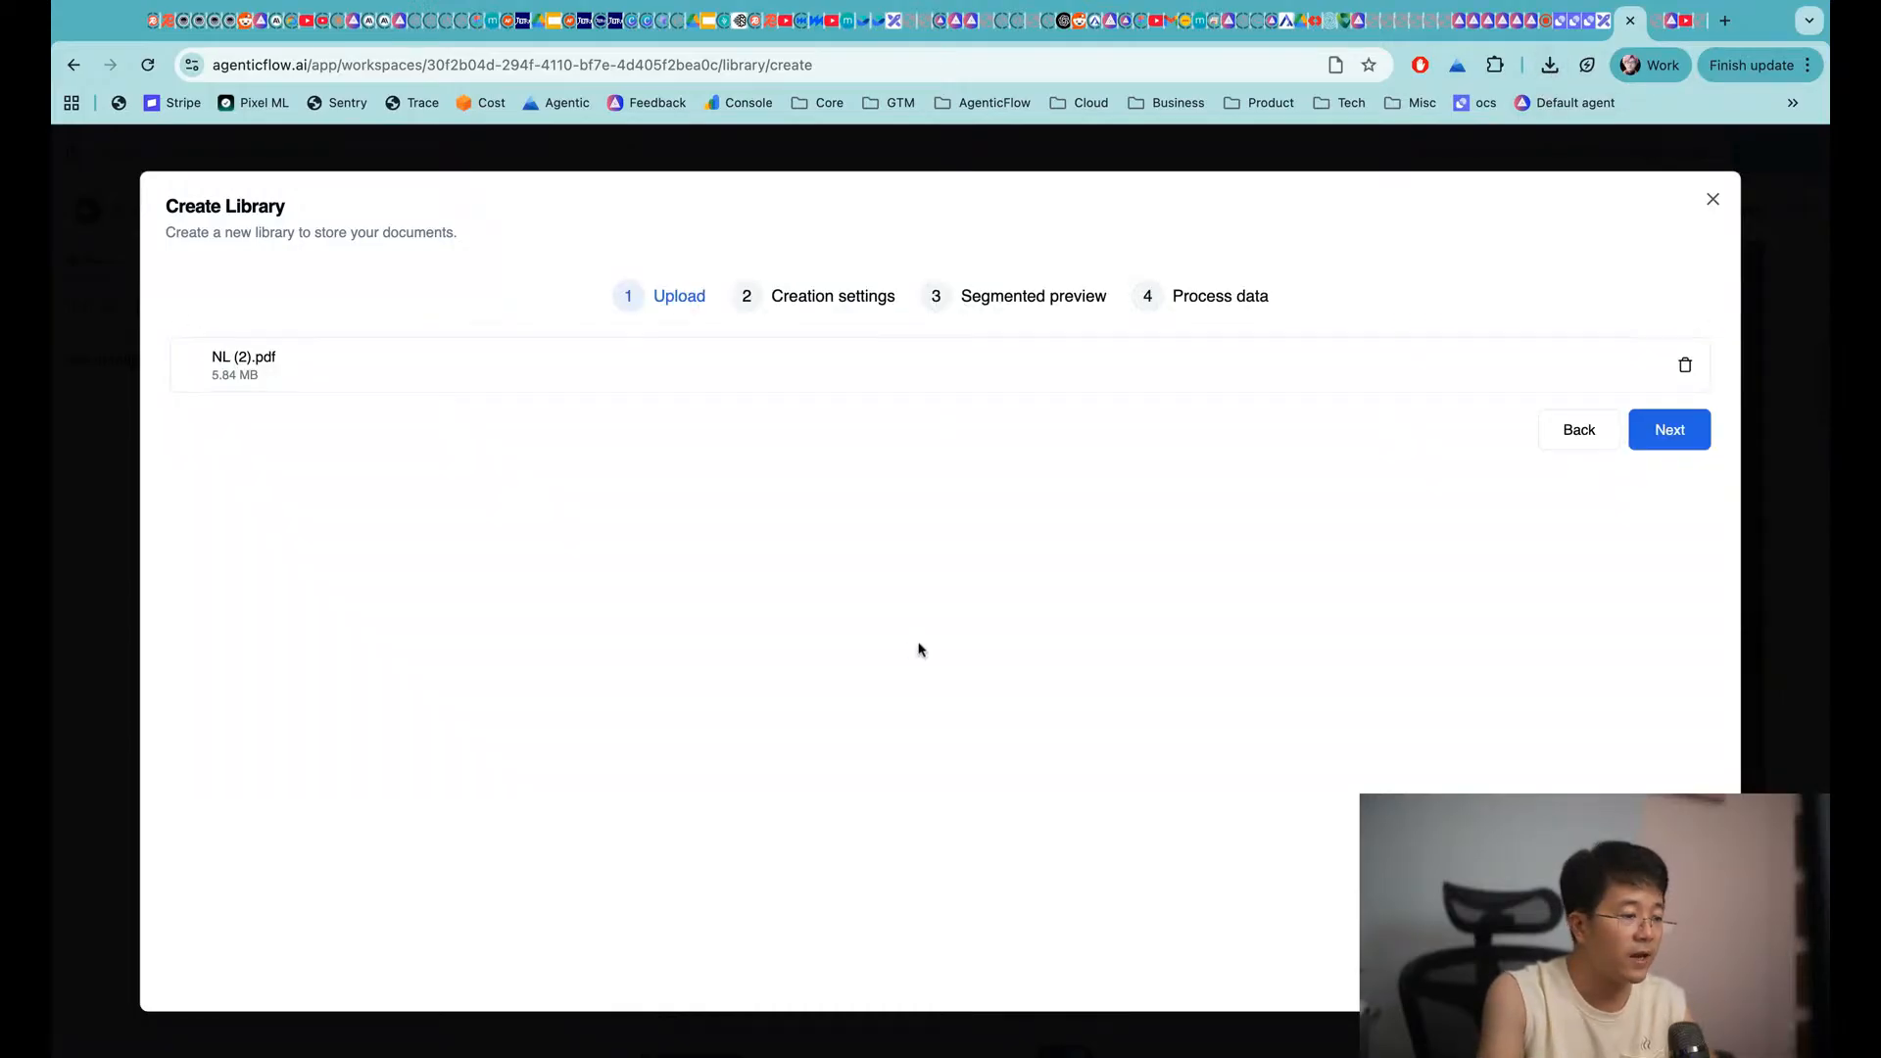
pyautogui.click(1671, 431)
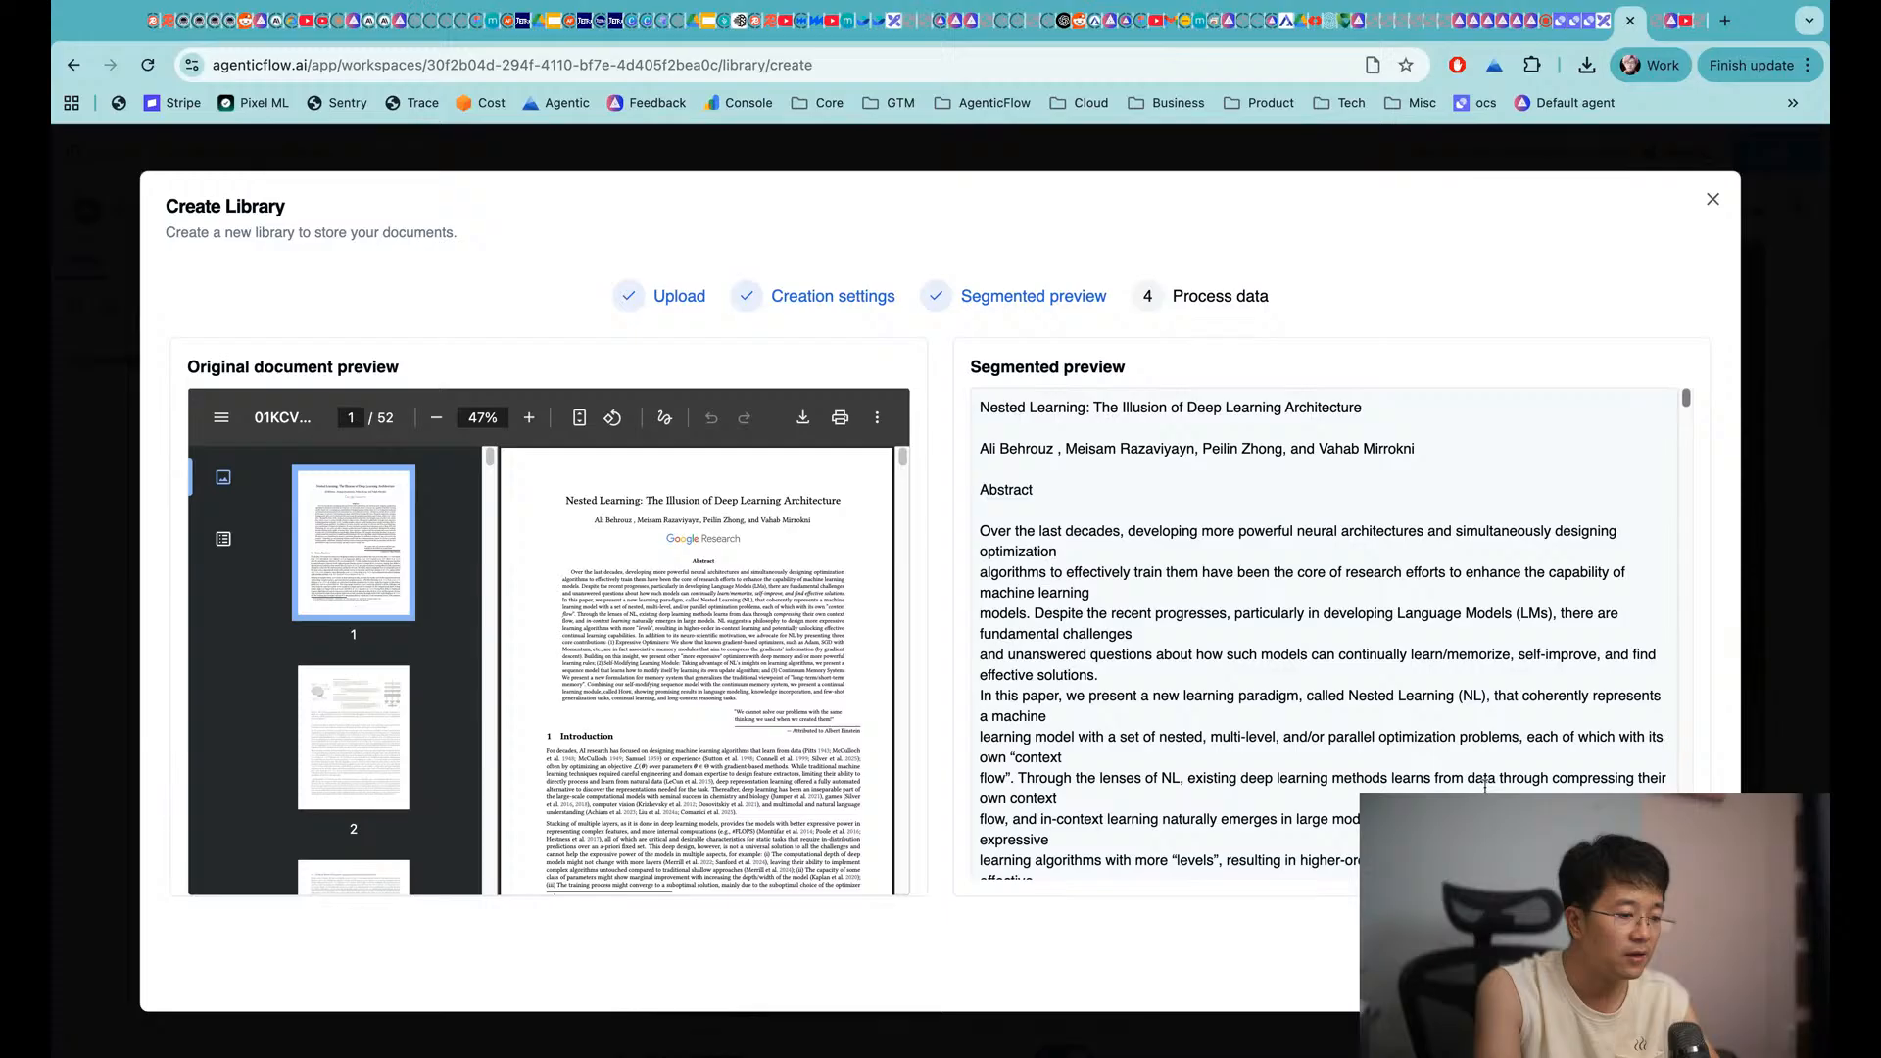
# Advance the wizard through Process data until Nested KL shows 'Embedding completed'
pyautogui.scroll(-5, 797, 624)
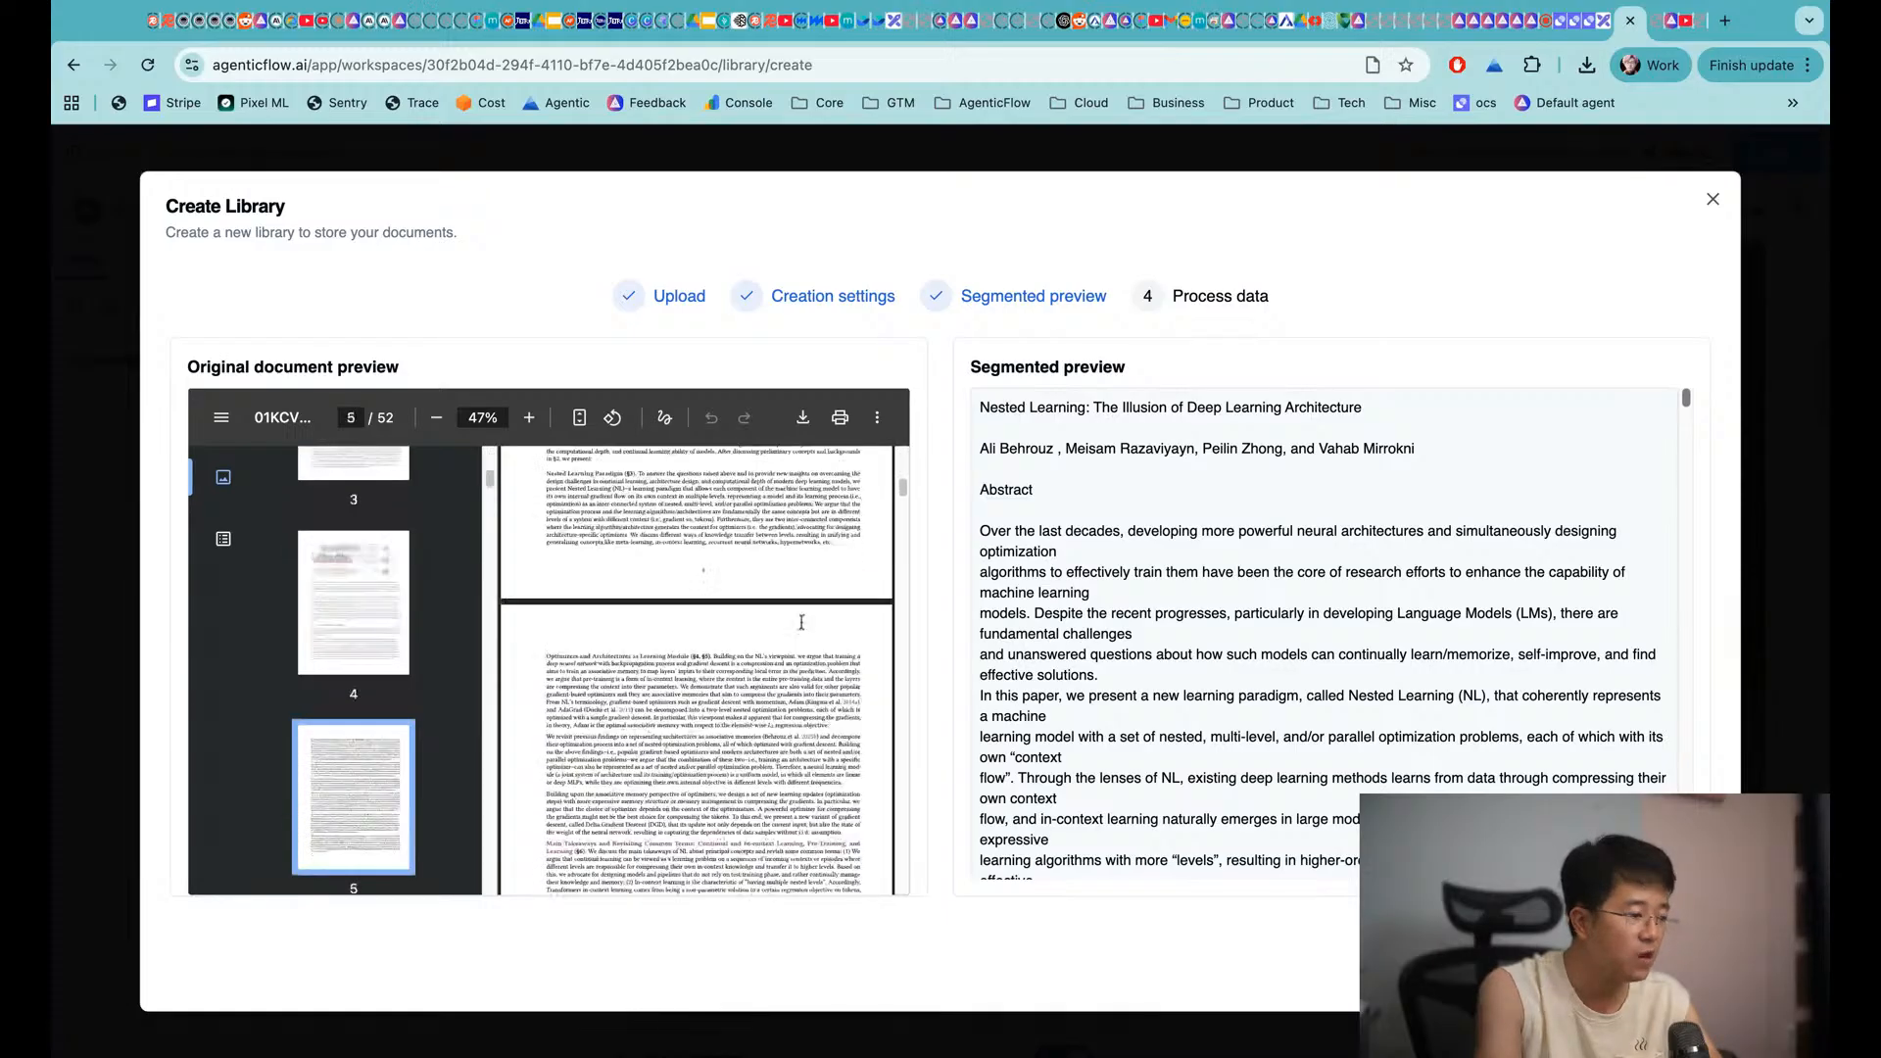
pyautogui.scroll(-15, 1656, 548)
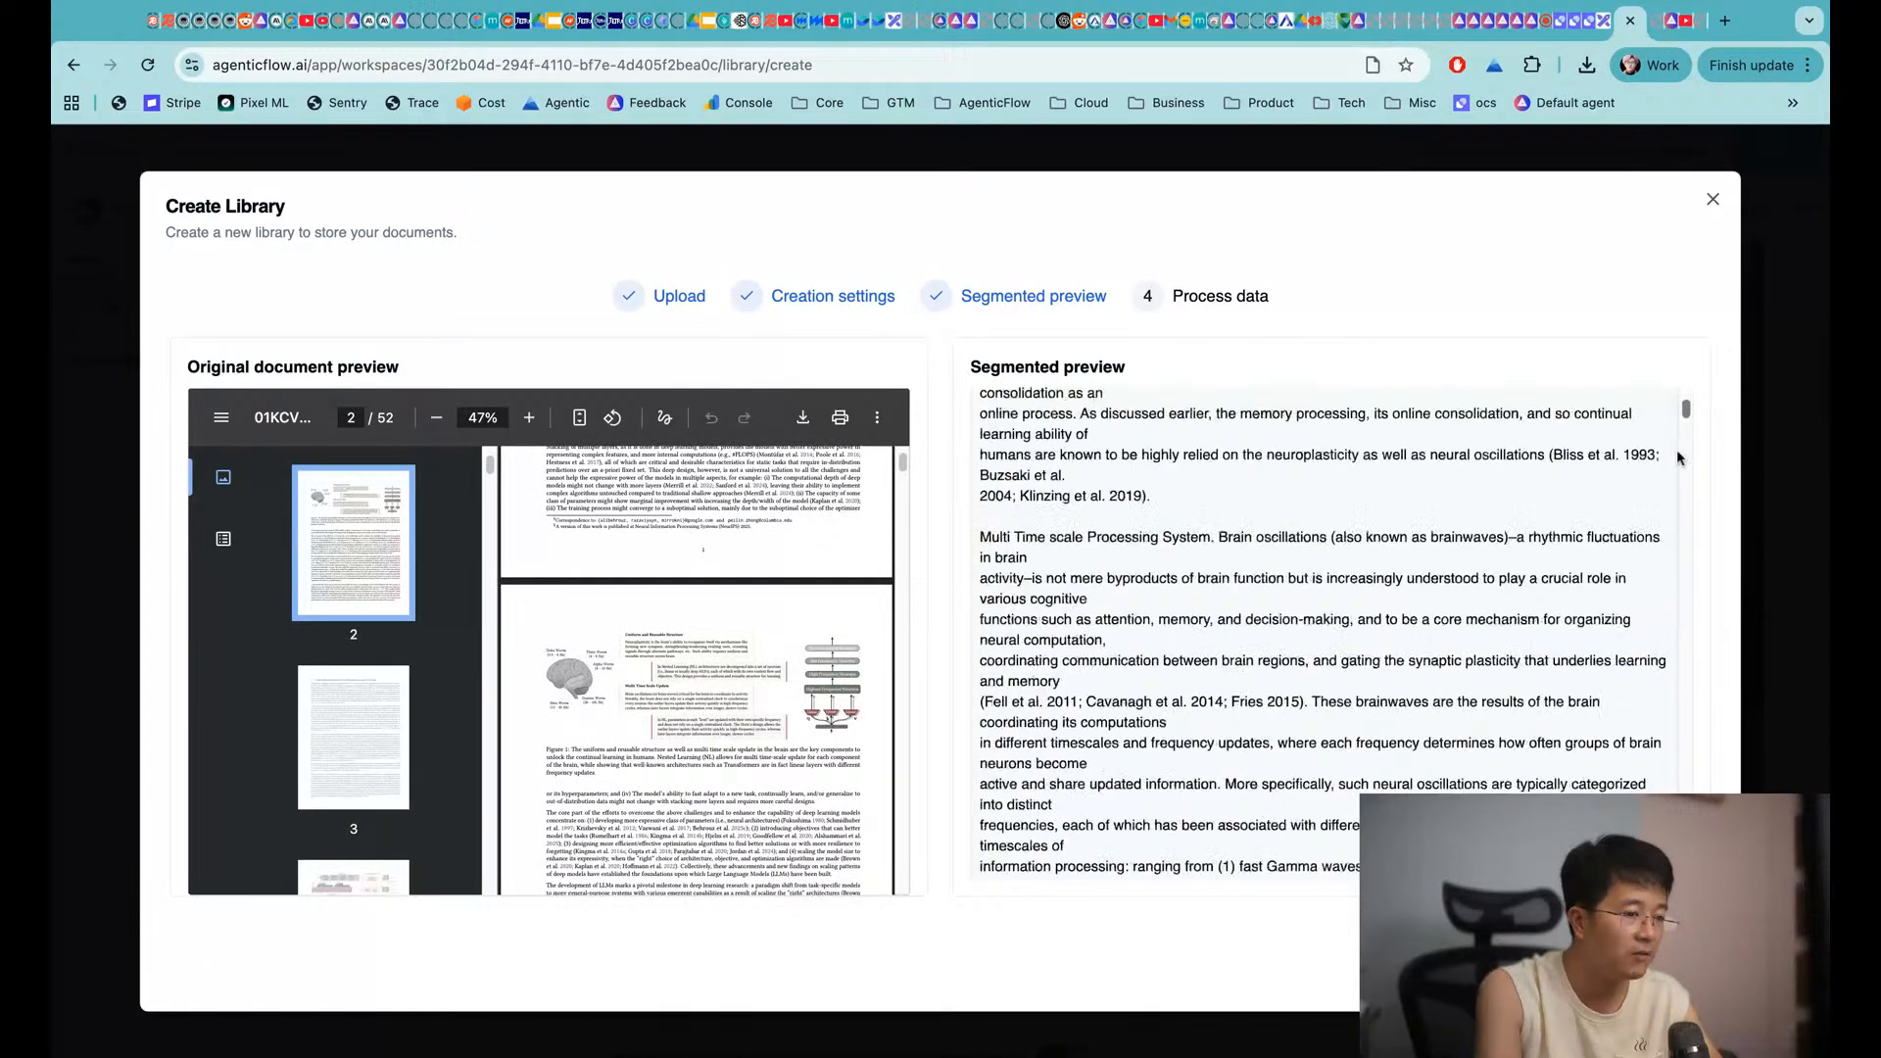
pyautogui.moveTo(1683, 413)
pyautogui.mouseDown()
pyautogui.moveTo(1686, 628)
pyautogui.moveTo(1686, 422)
pyautogui.mouseUp()
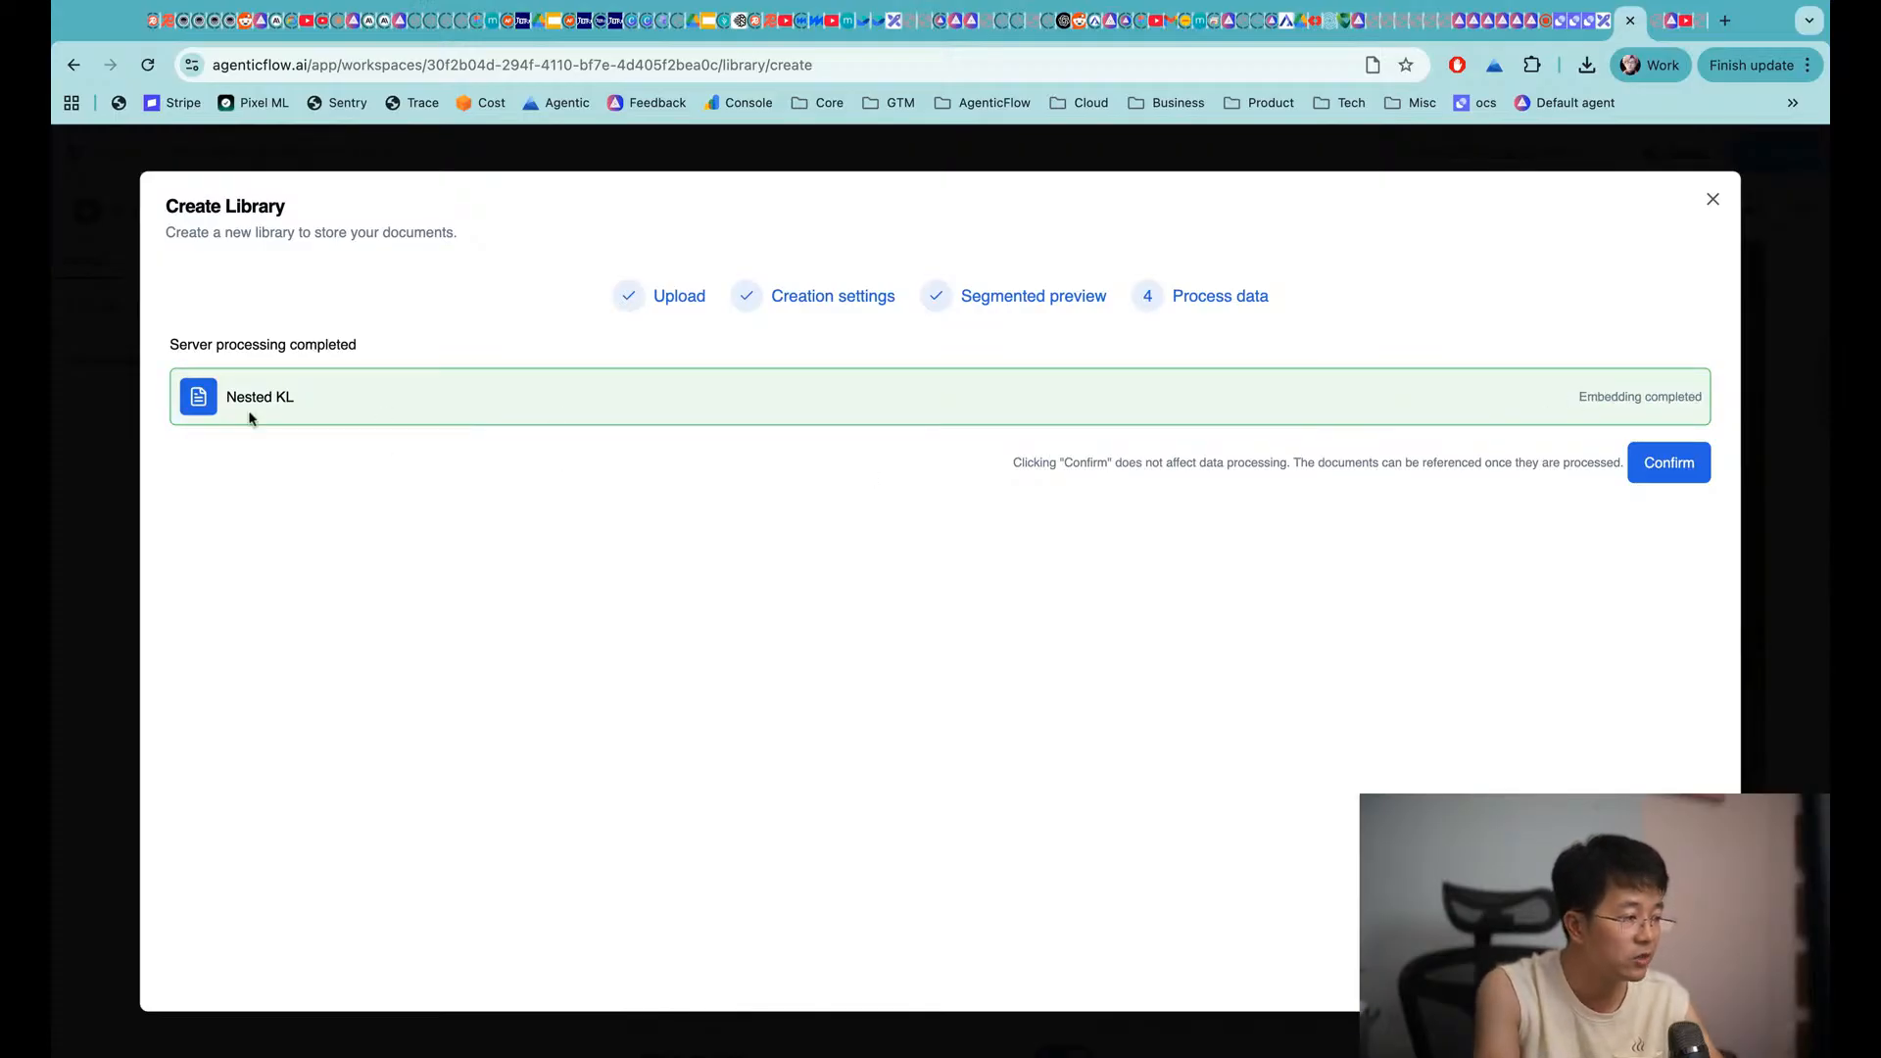
# Confirm the Nested KL library, attach it to the agent's text knowledge, and save
pyautogui.click(1673, 465)
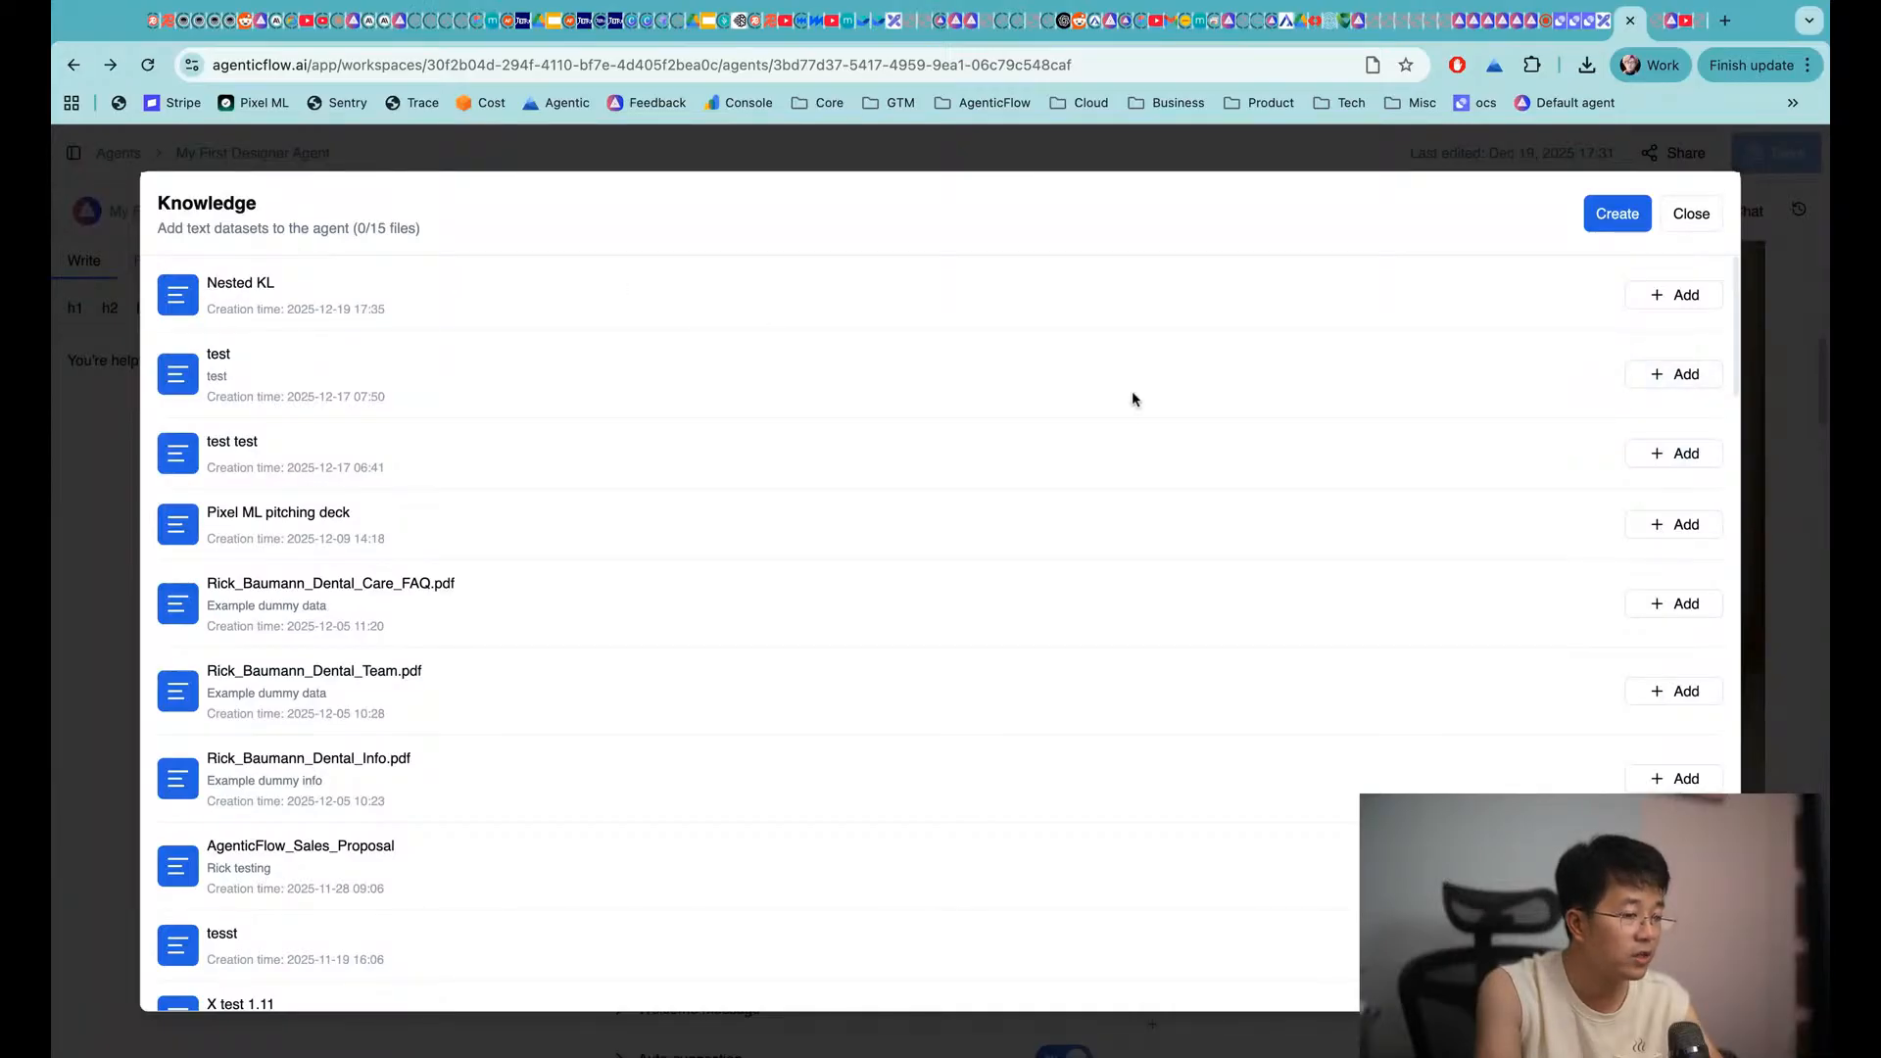
pyautogui.click(1675, 297)
pyautogui.click(1696, 216)
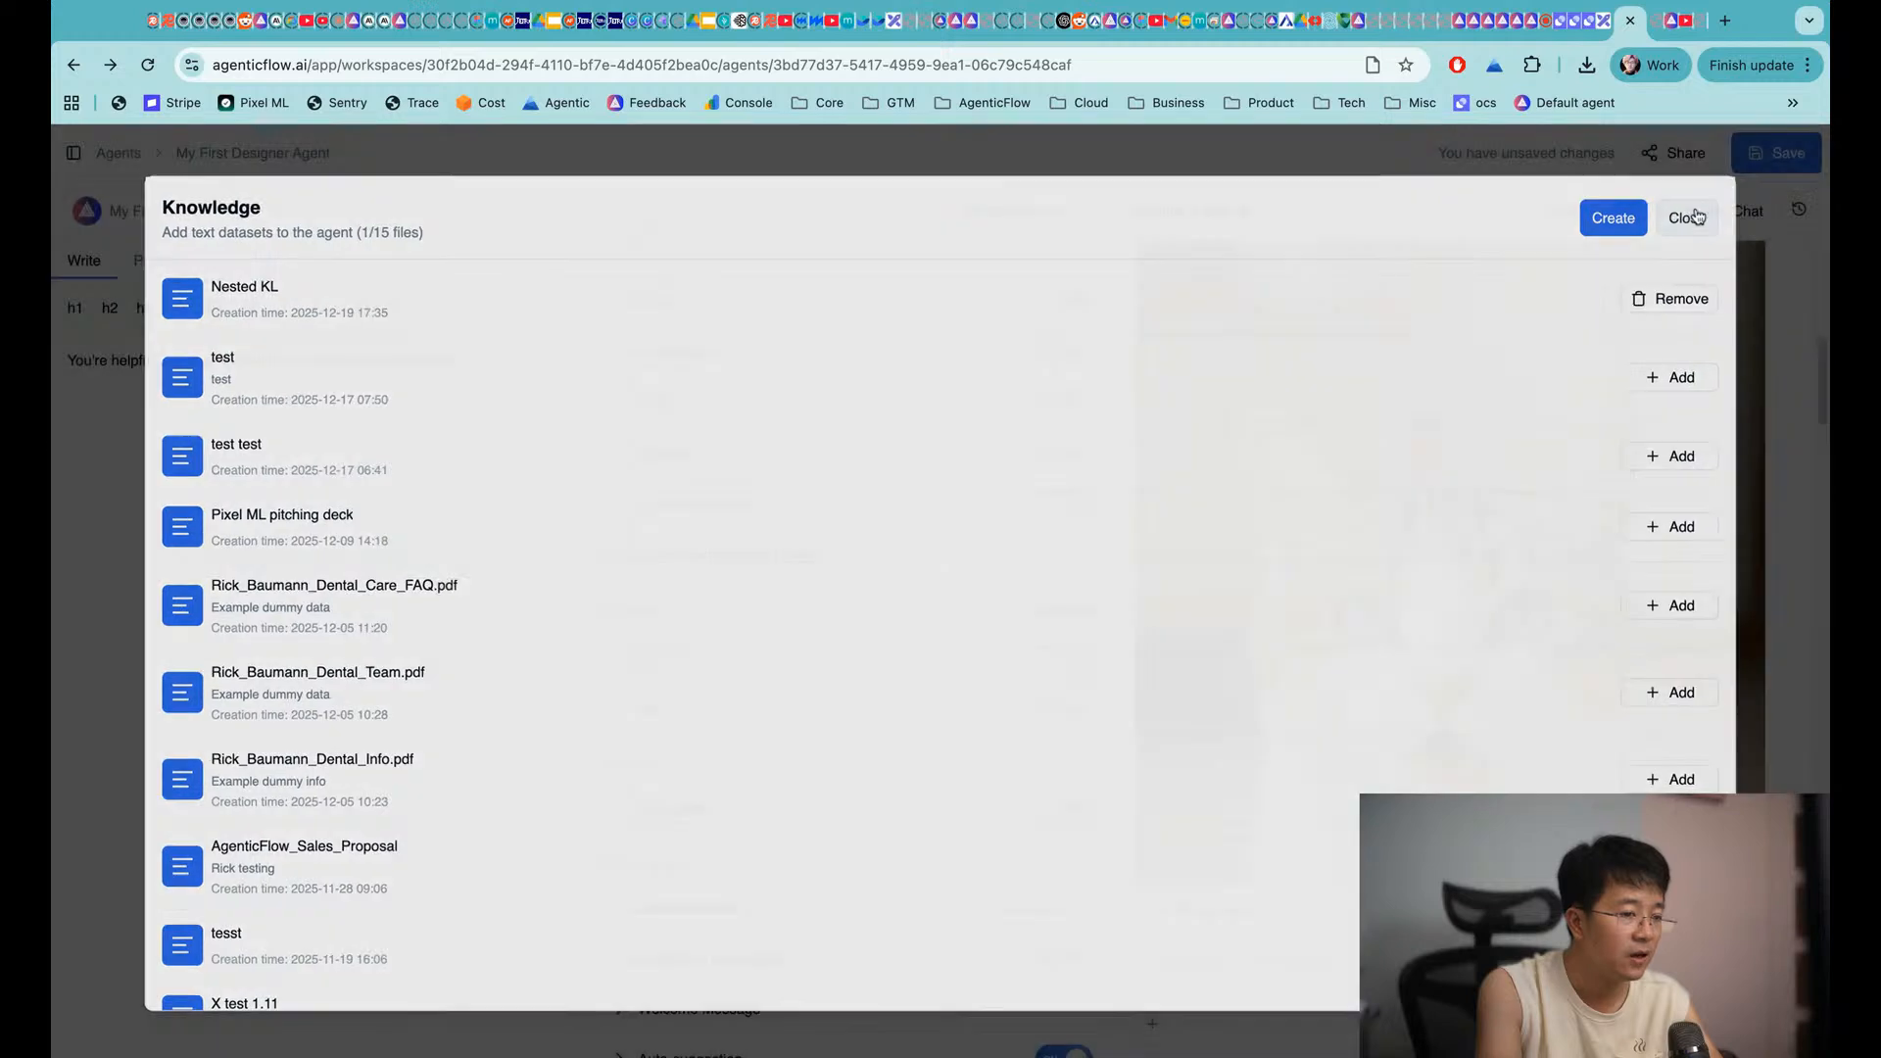
pyautogui.click(681, 713)
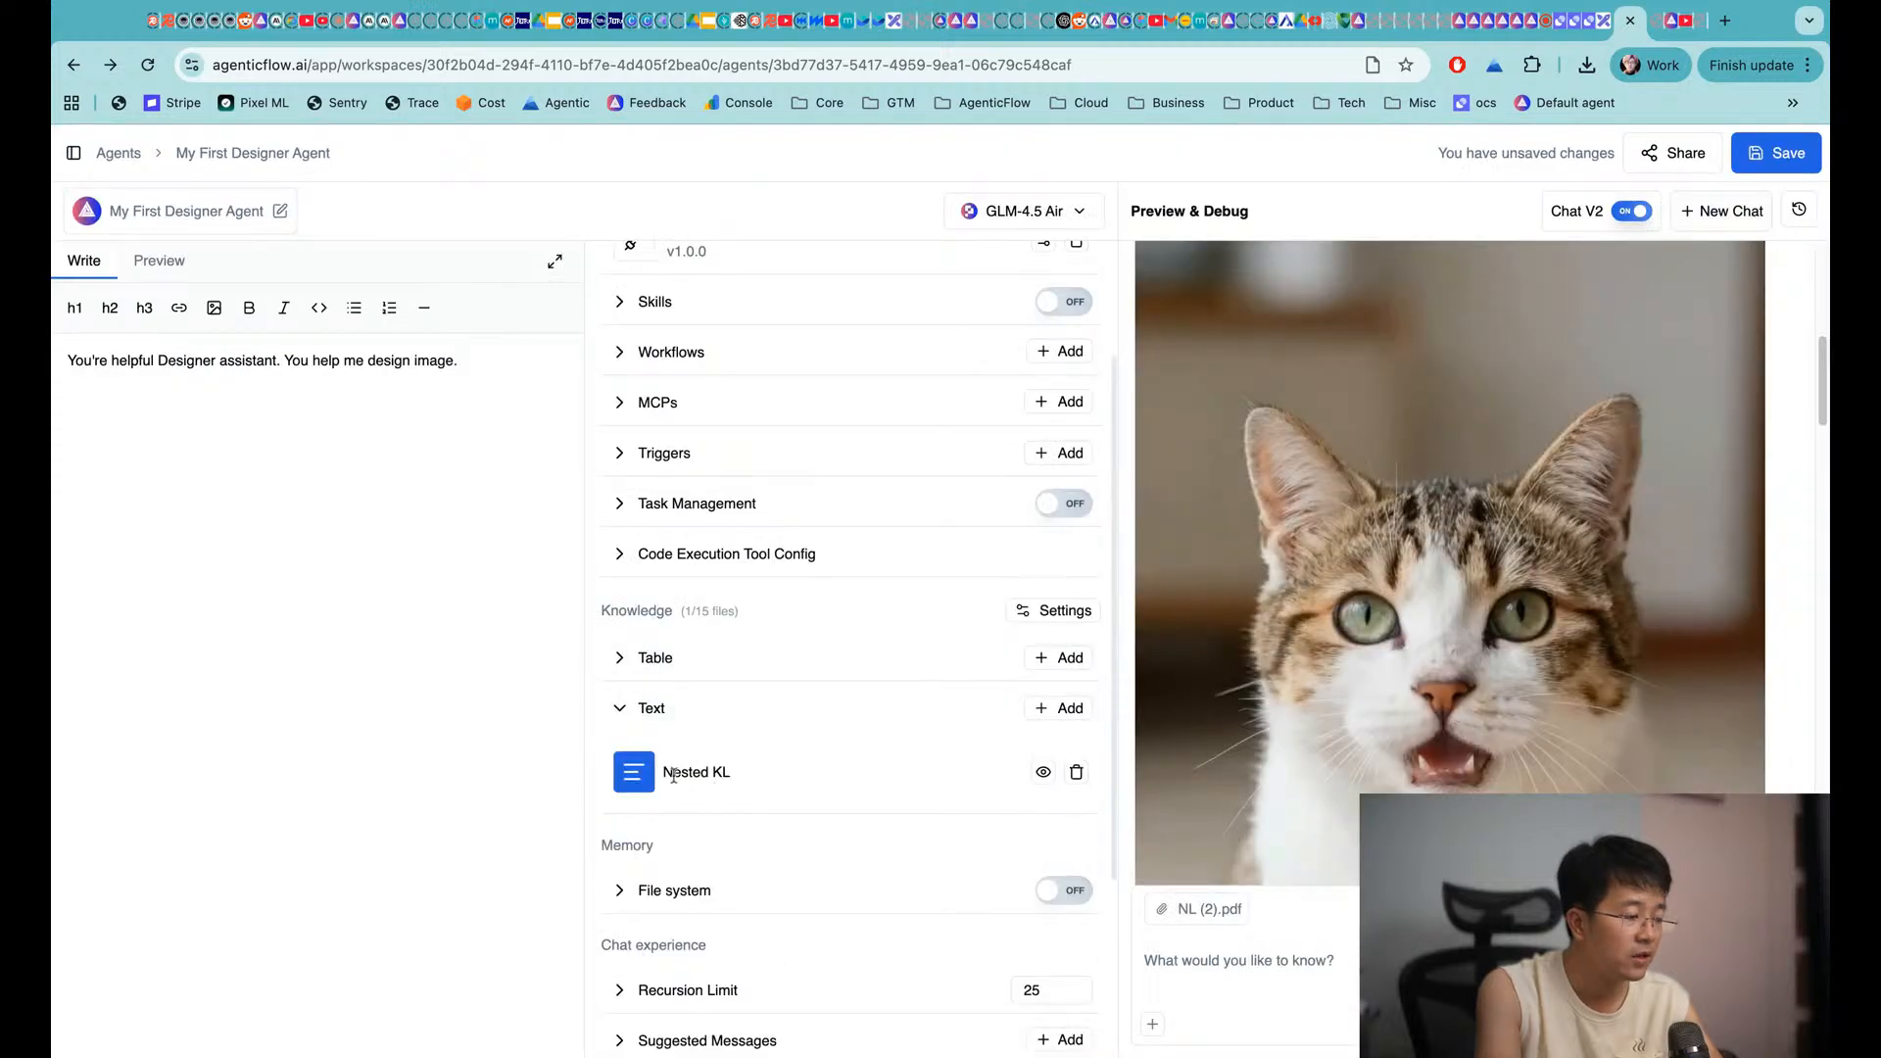
pyautogui.click(1801, 153)
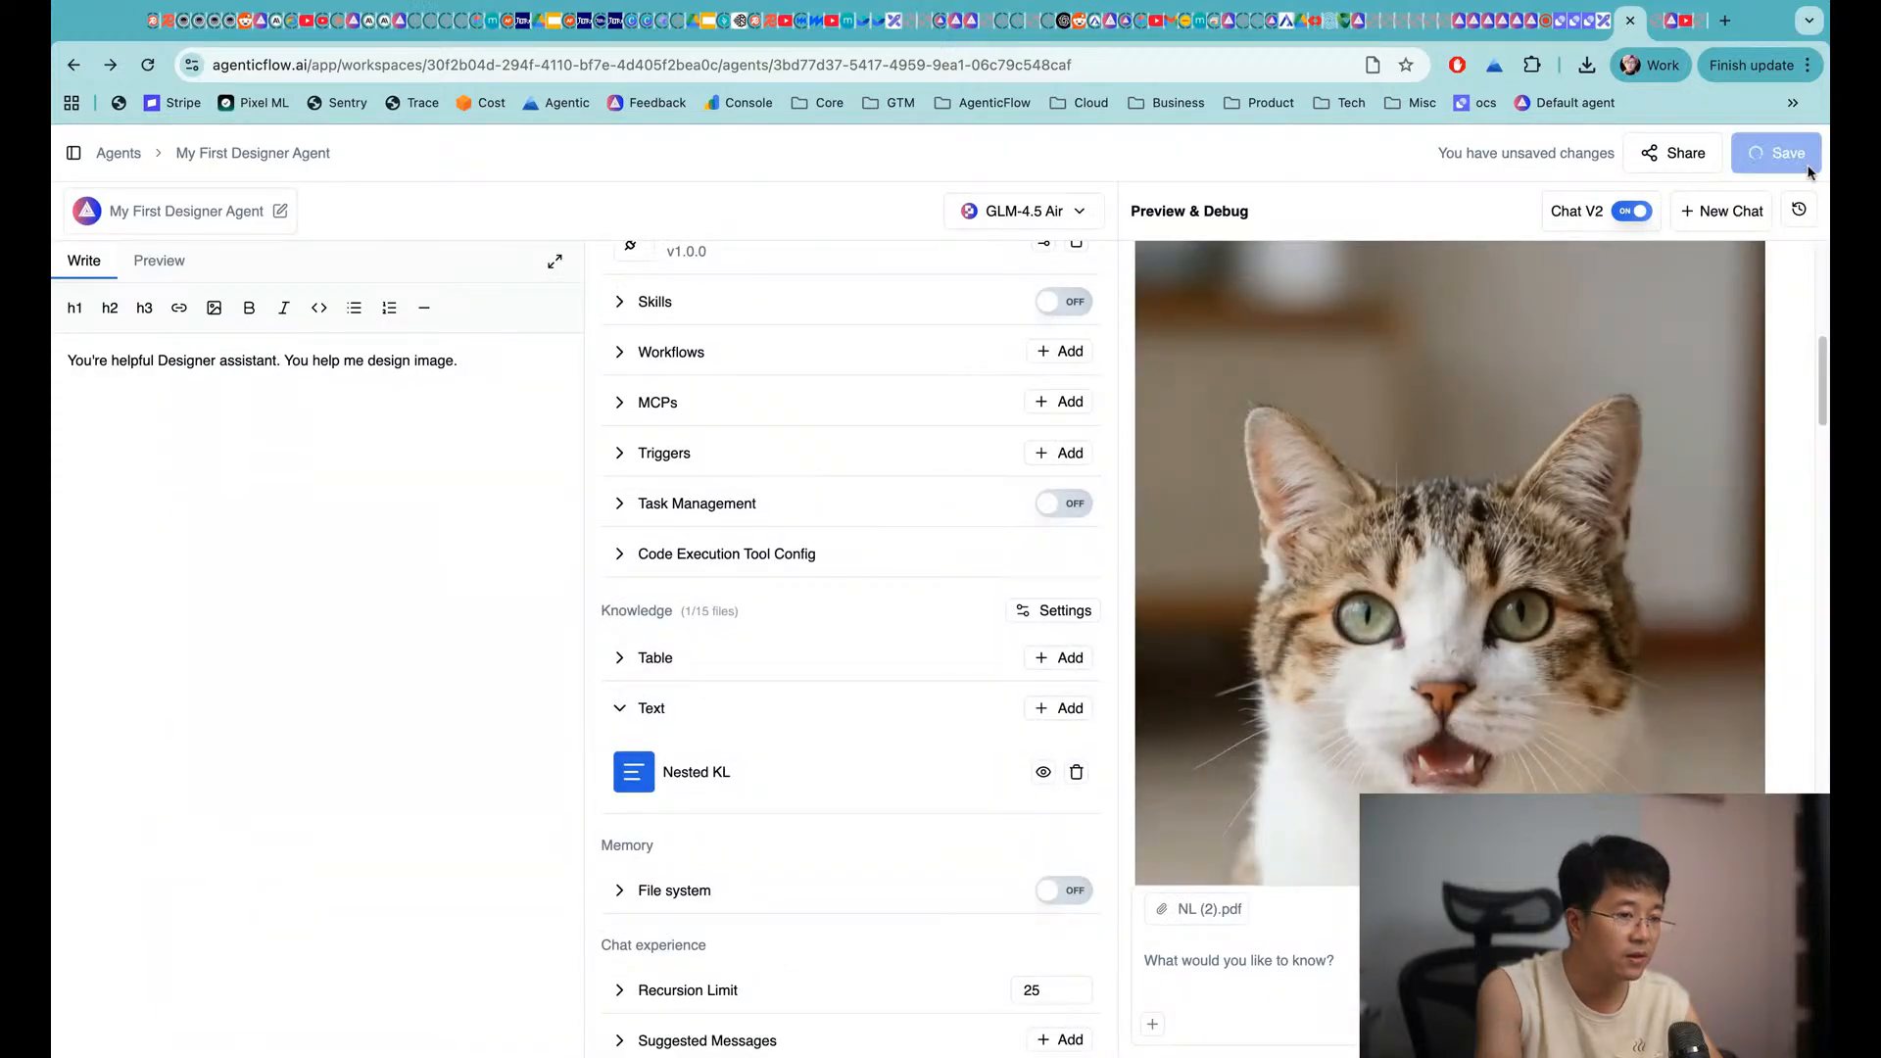
# In a new chat, ask 'hey, tell me about nested learning' without the PDF attachment
pyautogui.click(1756, 228)
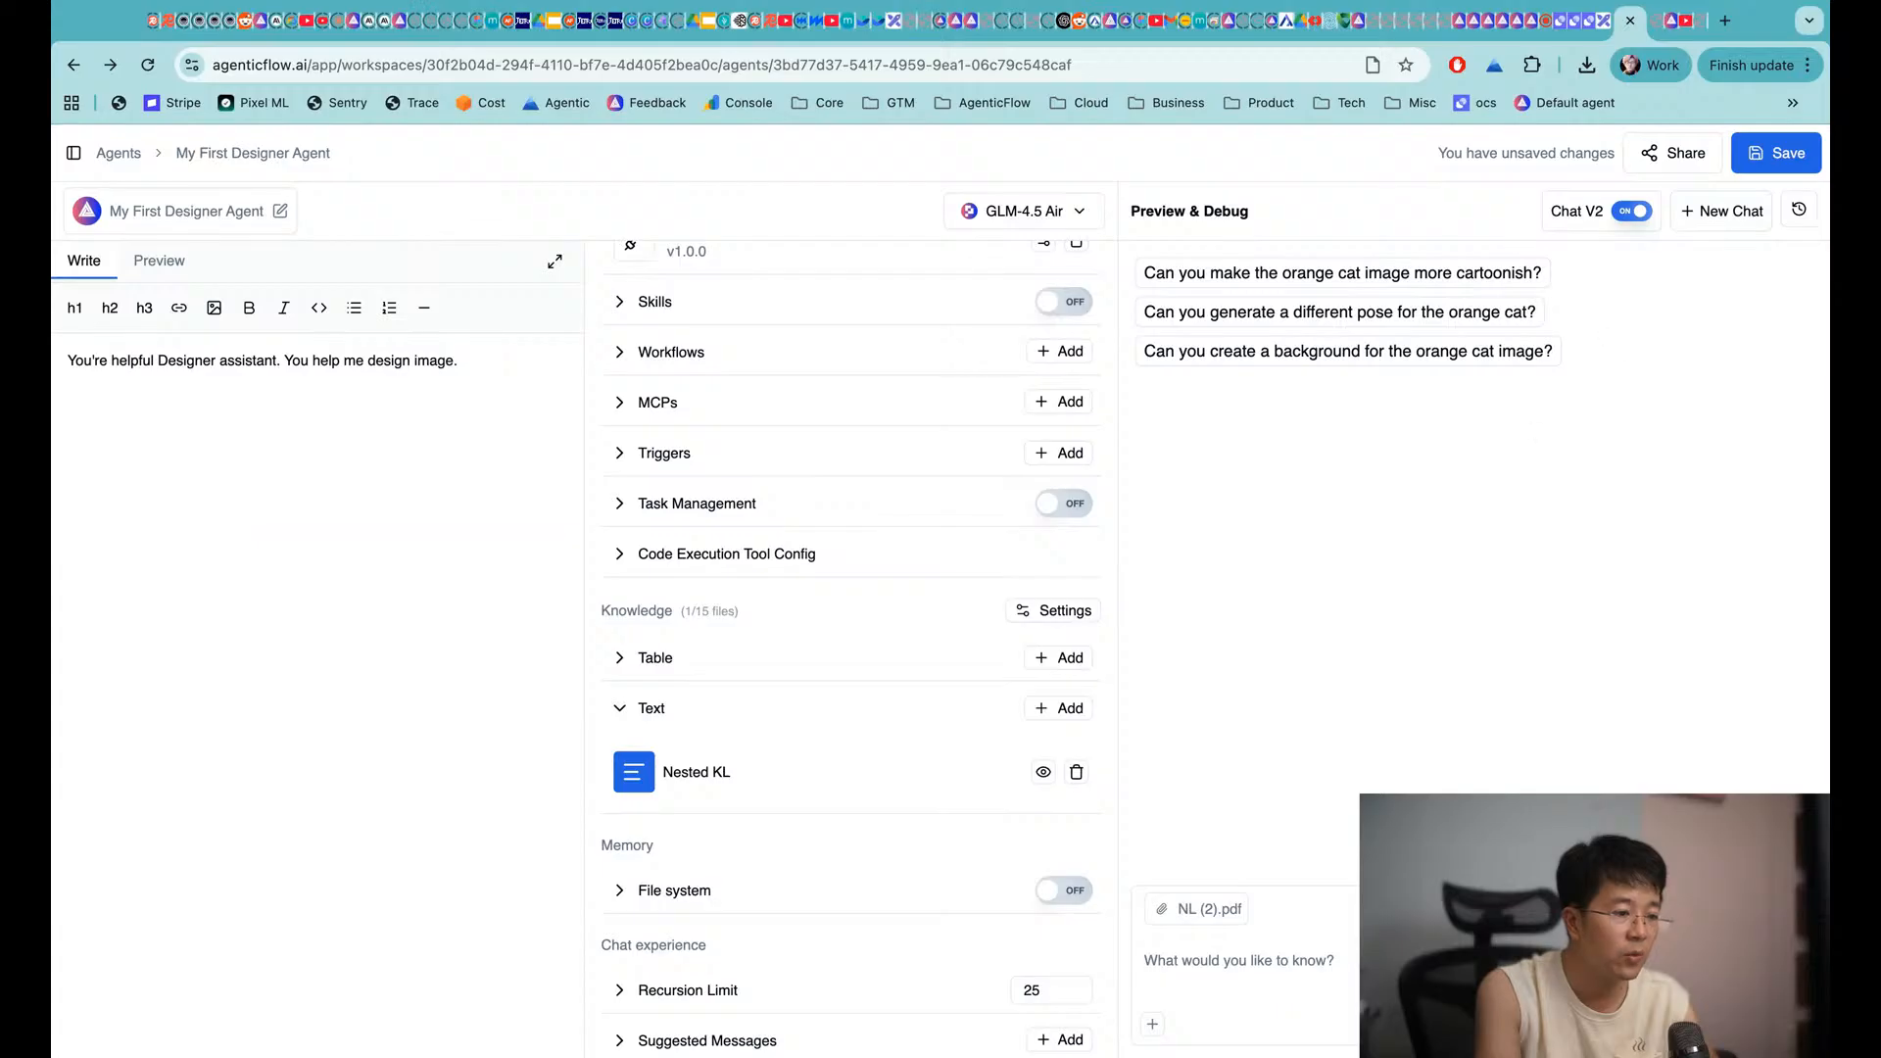
pyautogui.click(1223, 967)
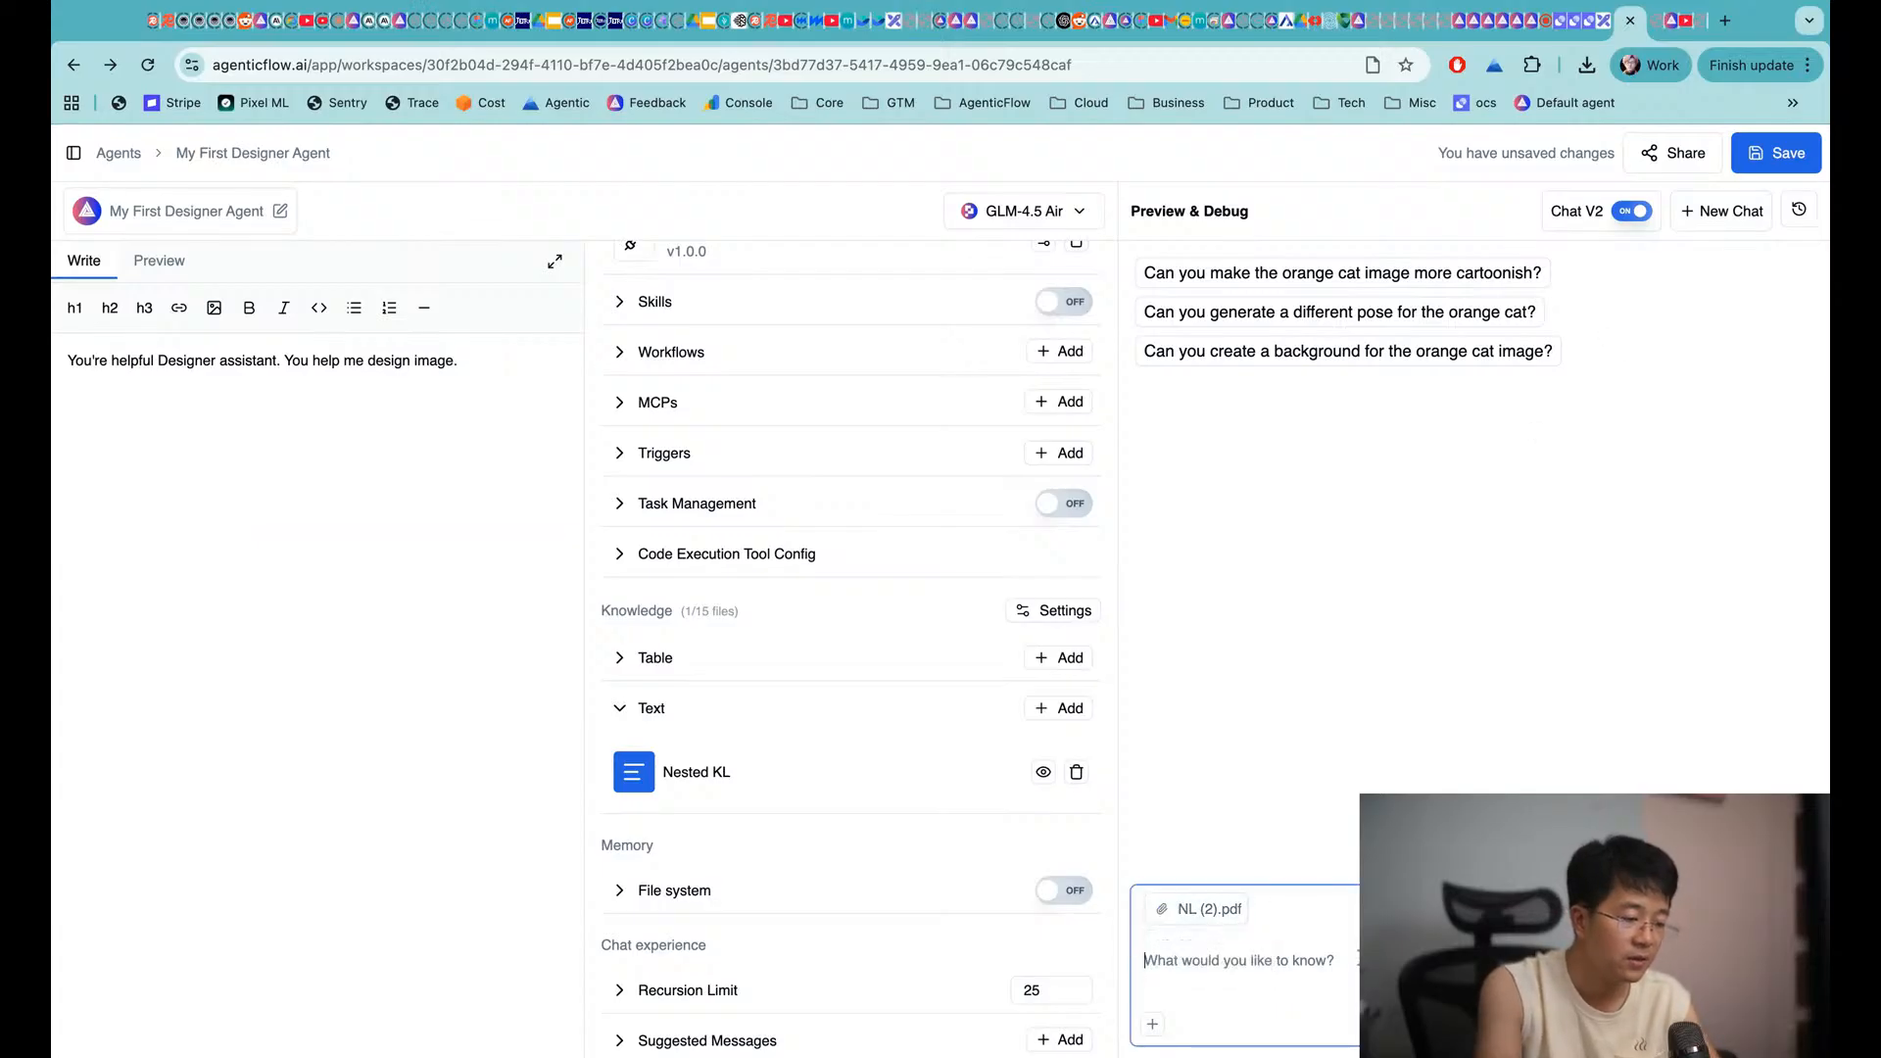
pyautogui.write('hey, tell me about nested')
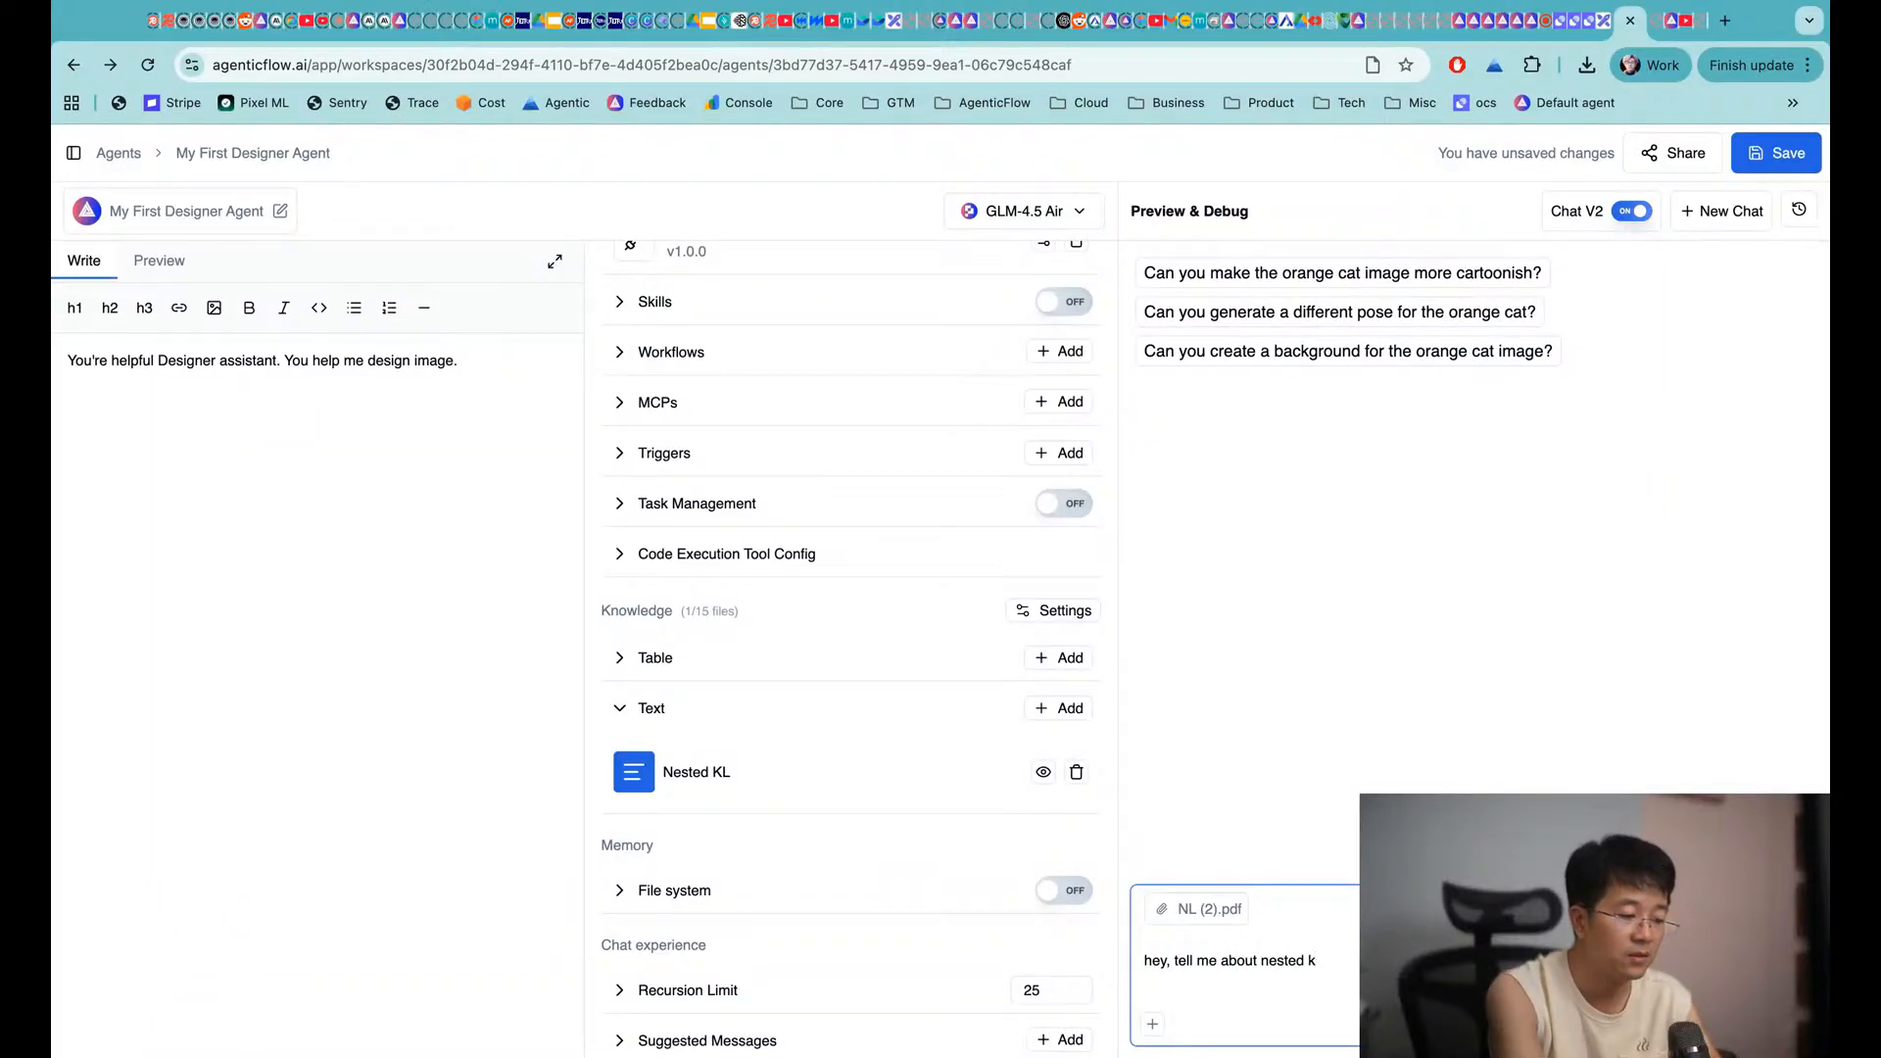
pyautogui.hotkey('ctrl', 'shift', 'Tab')
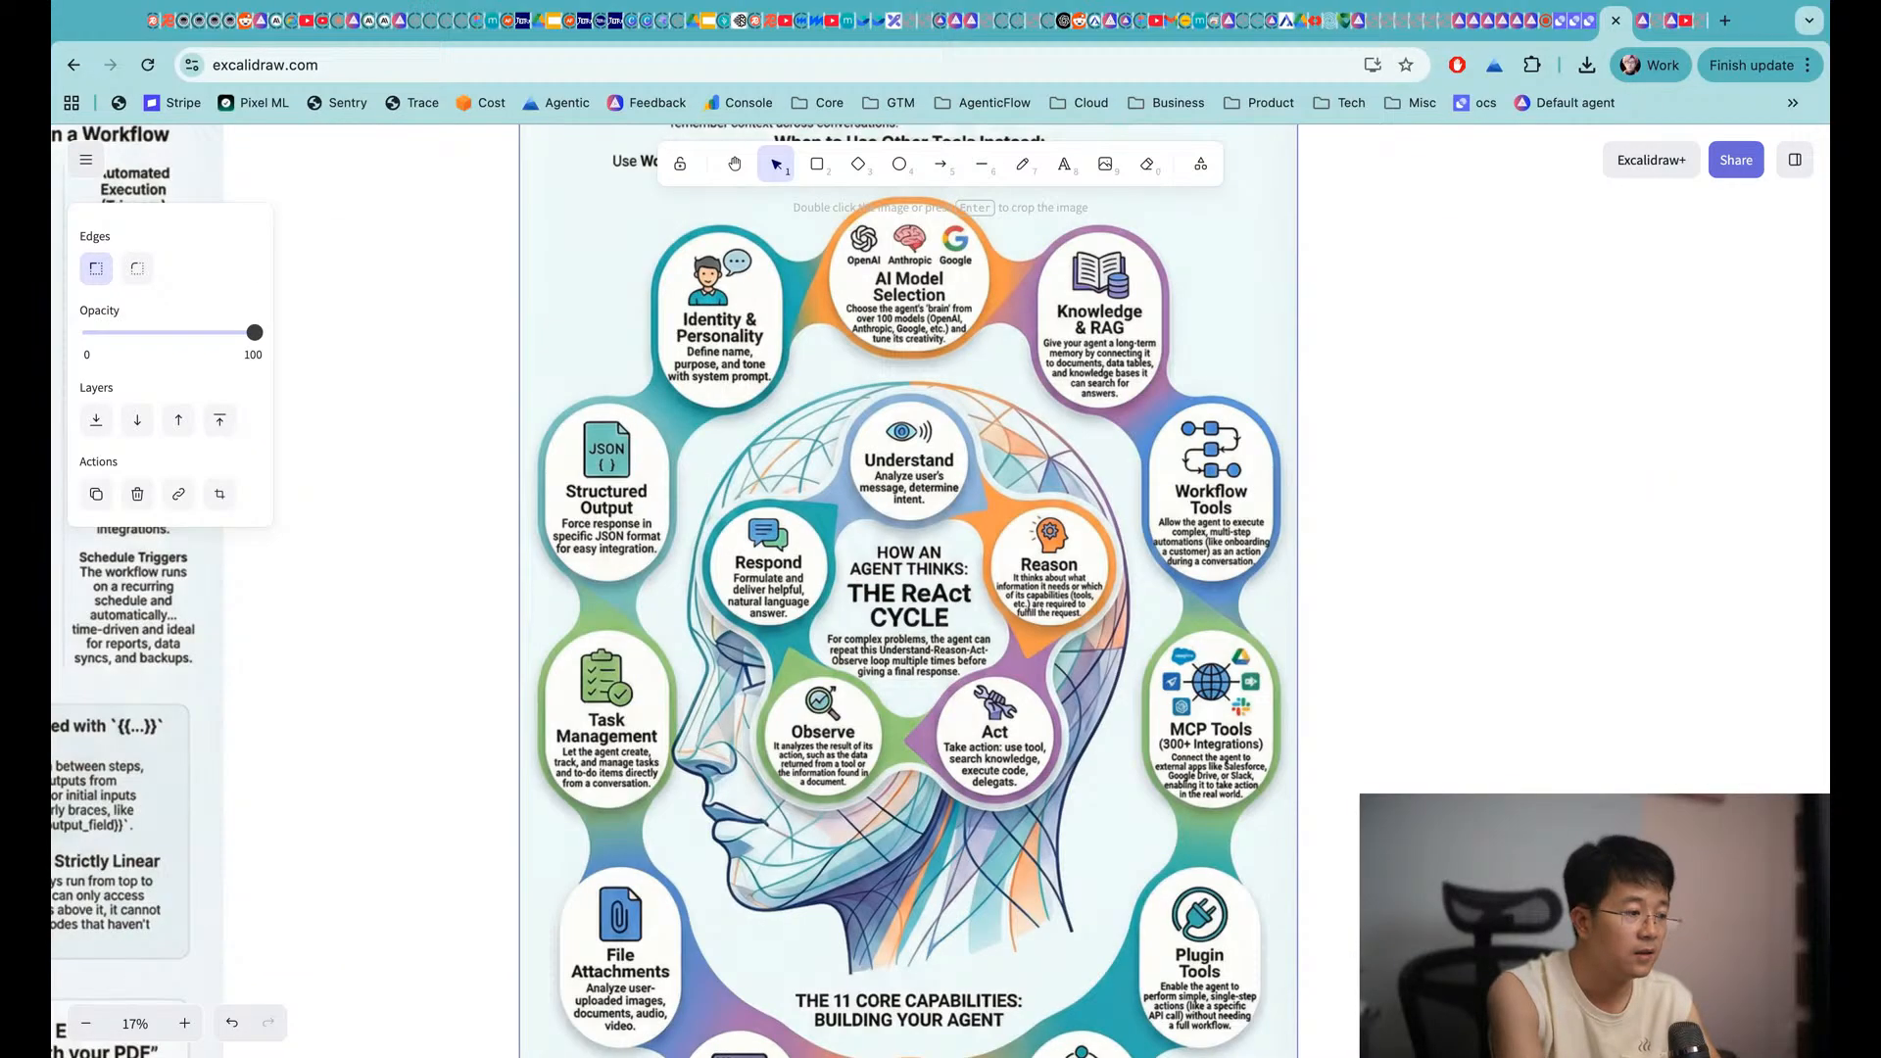
pyautogui.hotkey('ctrl', 'Tab')
pyautogui.hotkey('ctrl', 'Tab')
pyautogui.hotkey('ctrl', 'Tab')
pyautogui.hotkey('ctrl', 'Tab')
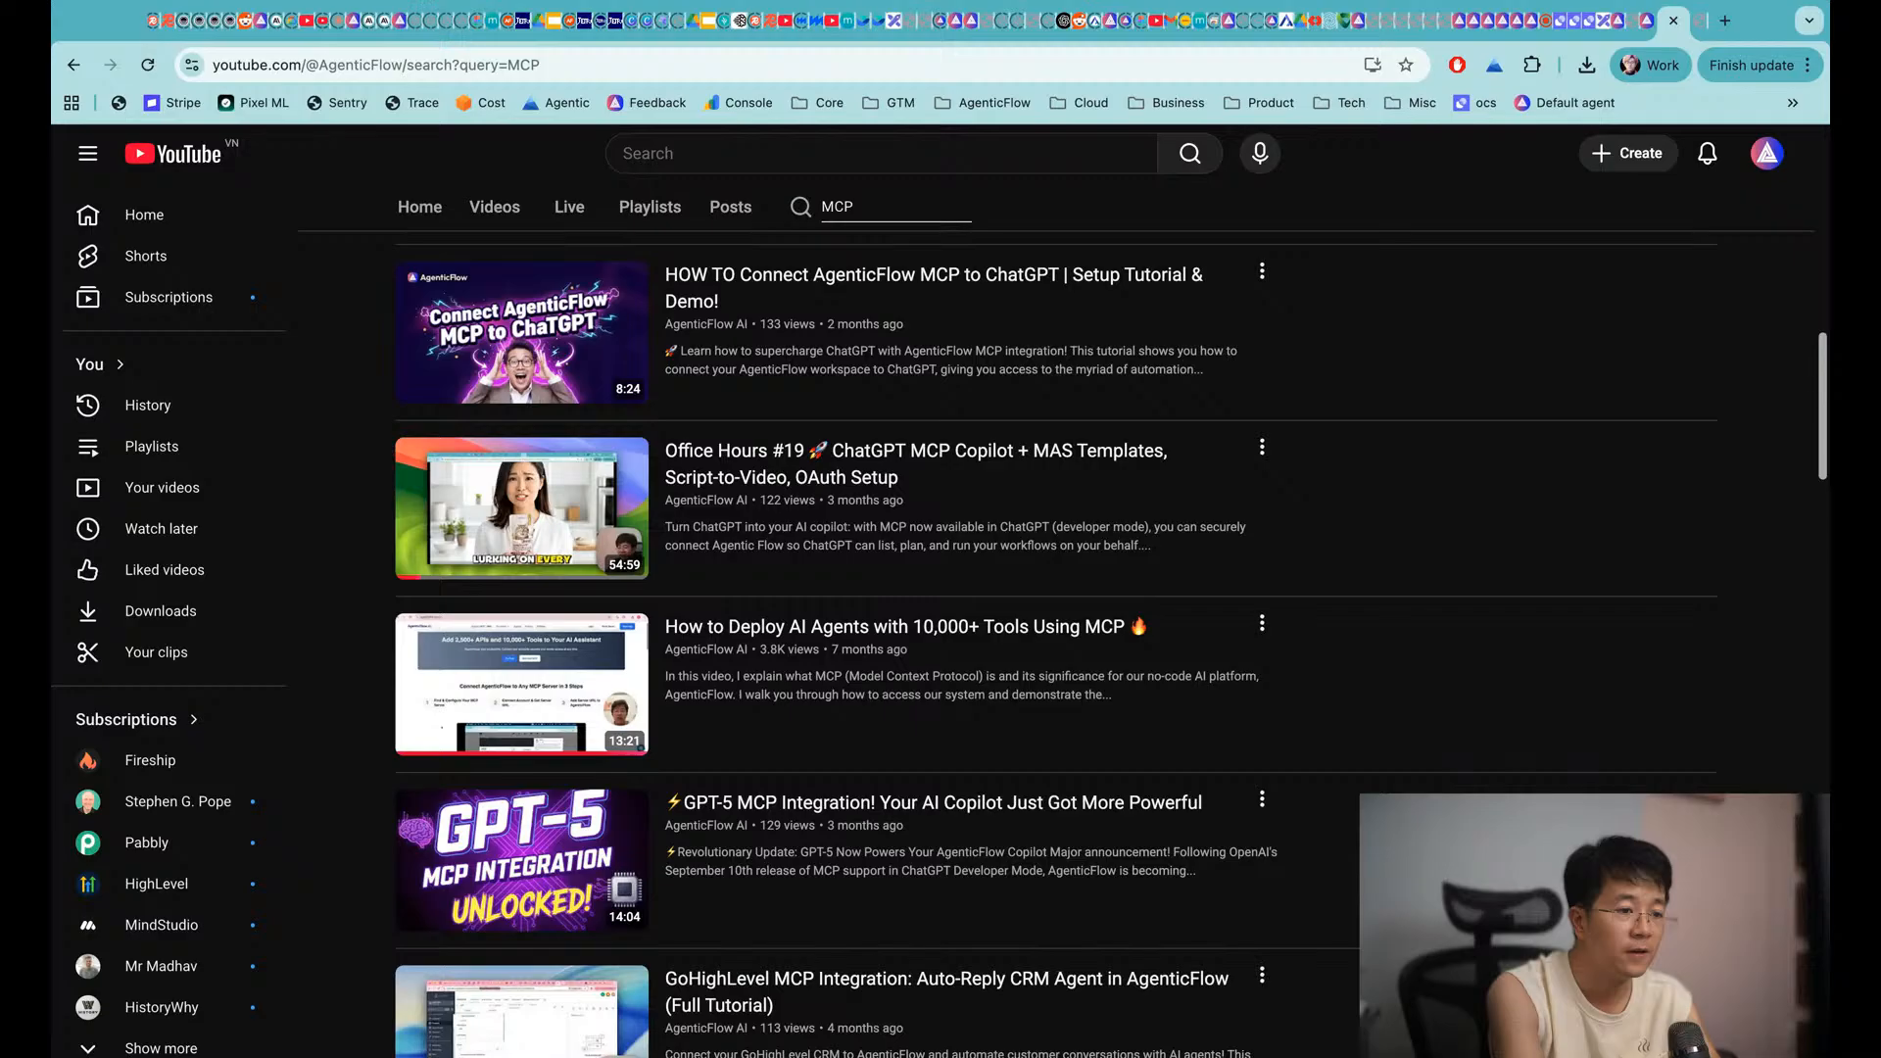
pyautogui.hotkey('ctrl', 'shift', 'Tab')
pyautogui.hotkey('ctrl', 'shift', 'Tab')
pyautogui.hotkey('ctrl', 'shift', 'Tab')
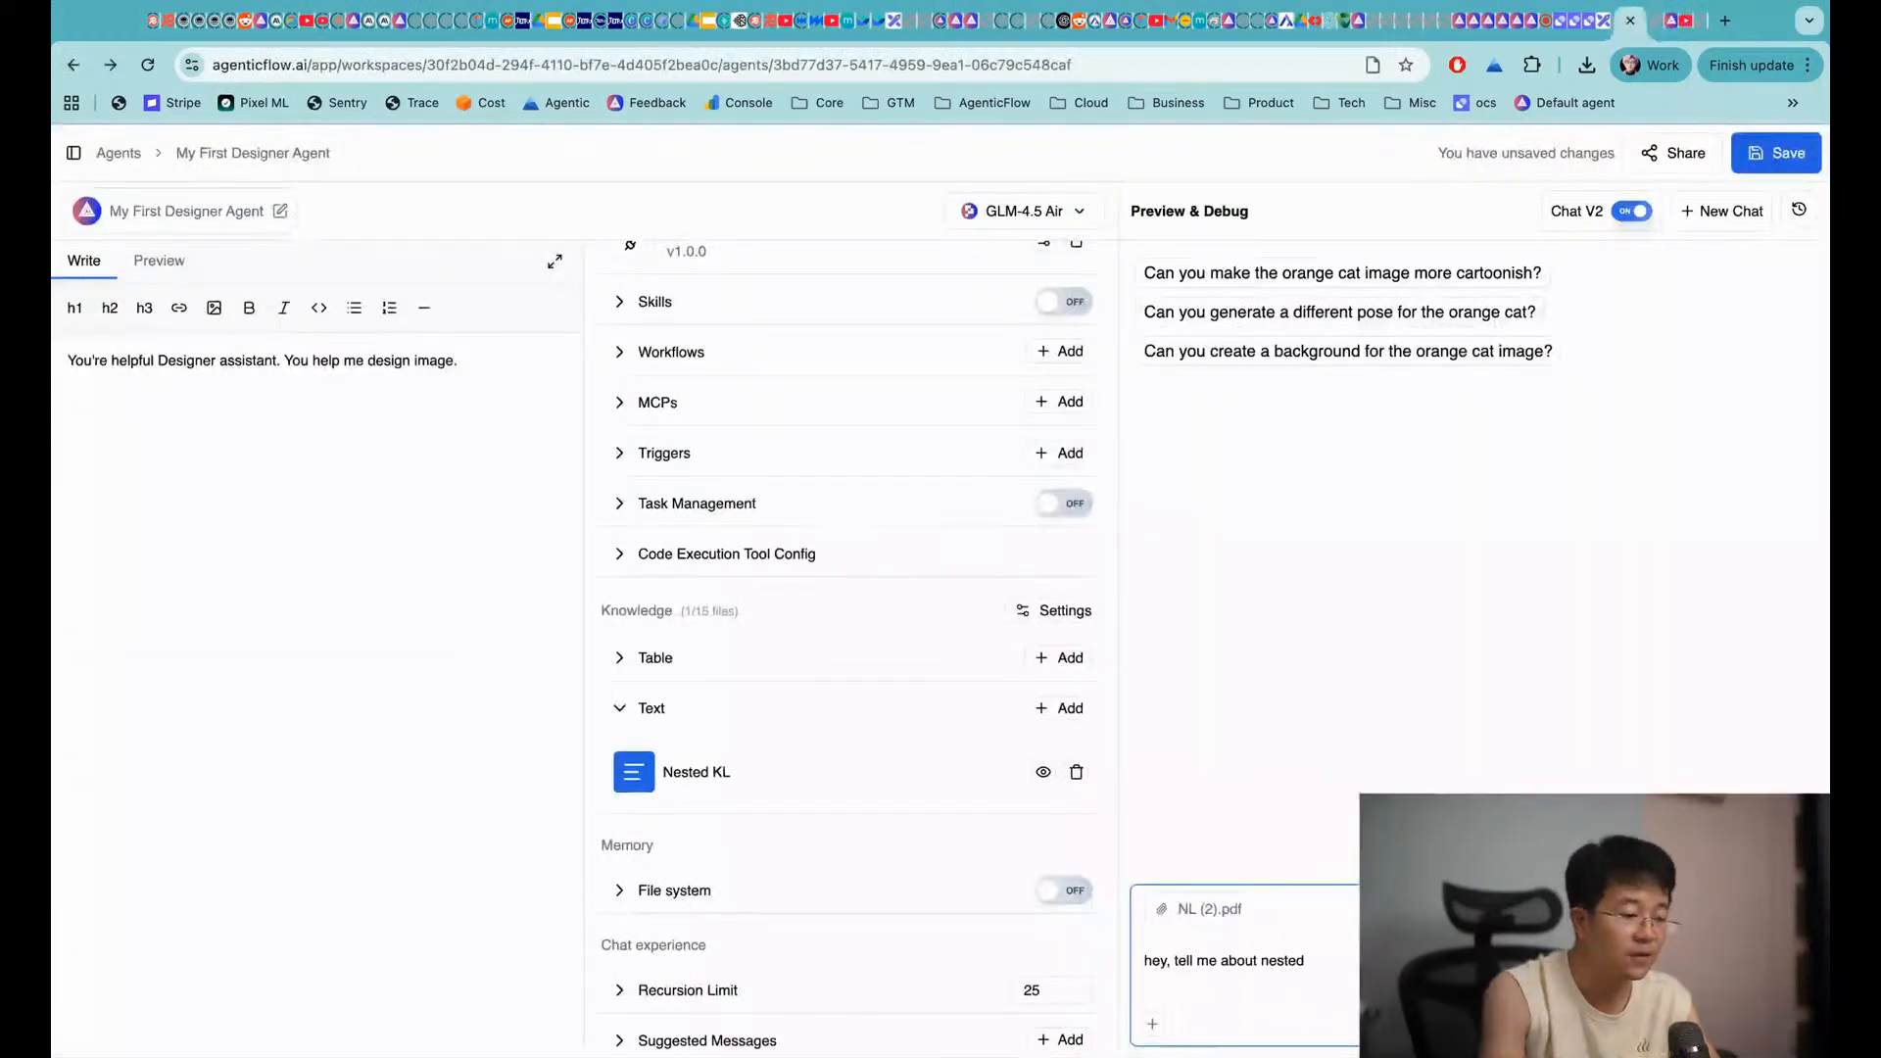
pyautogui.write('learning')
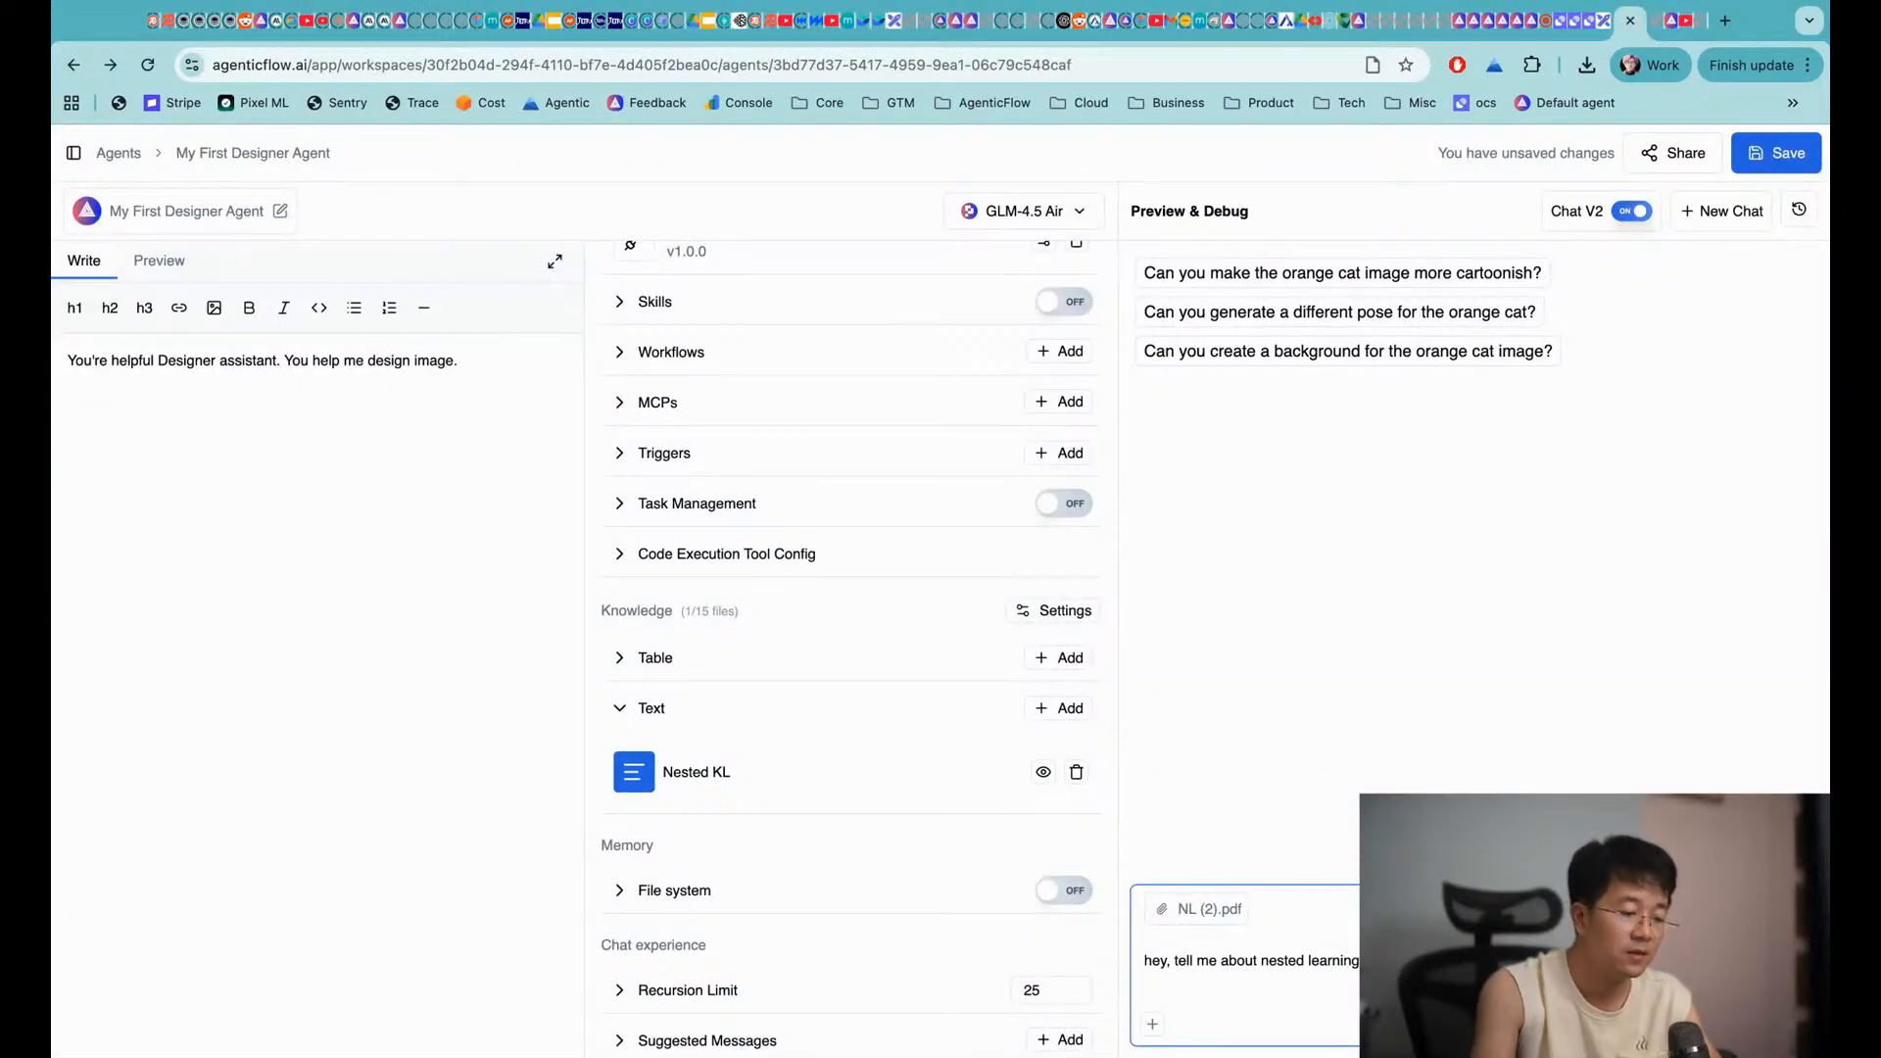
pyautogui.click(1161, 910)
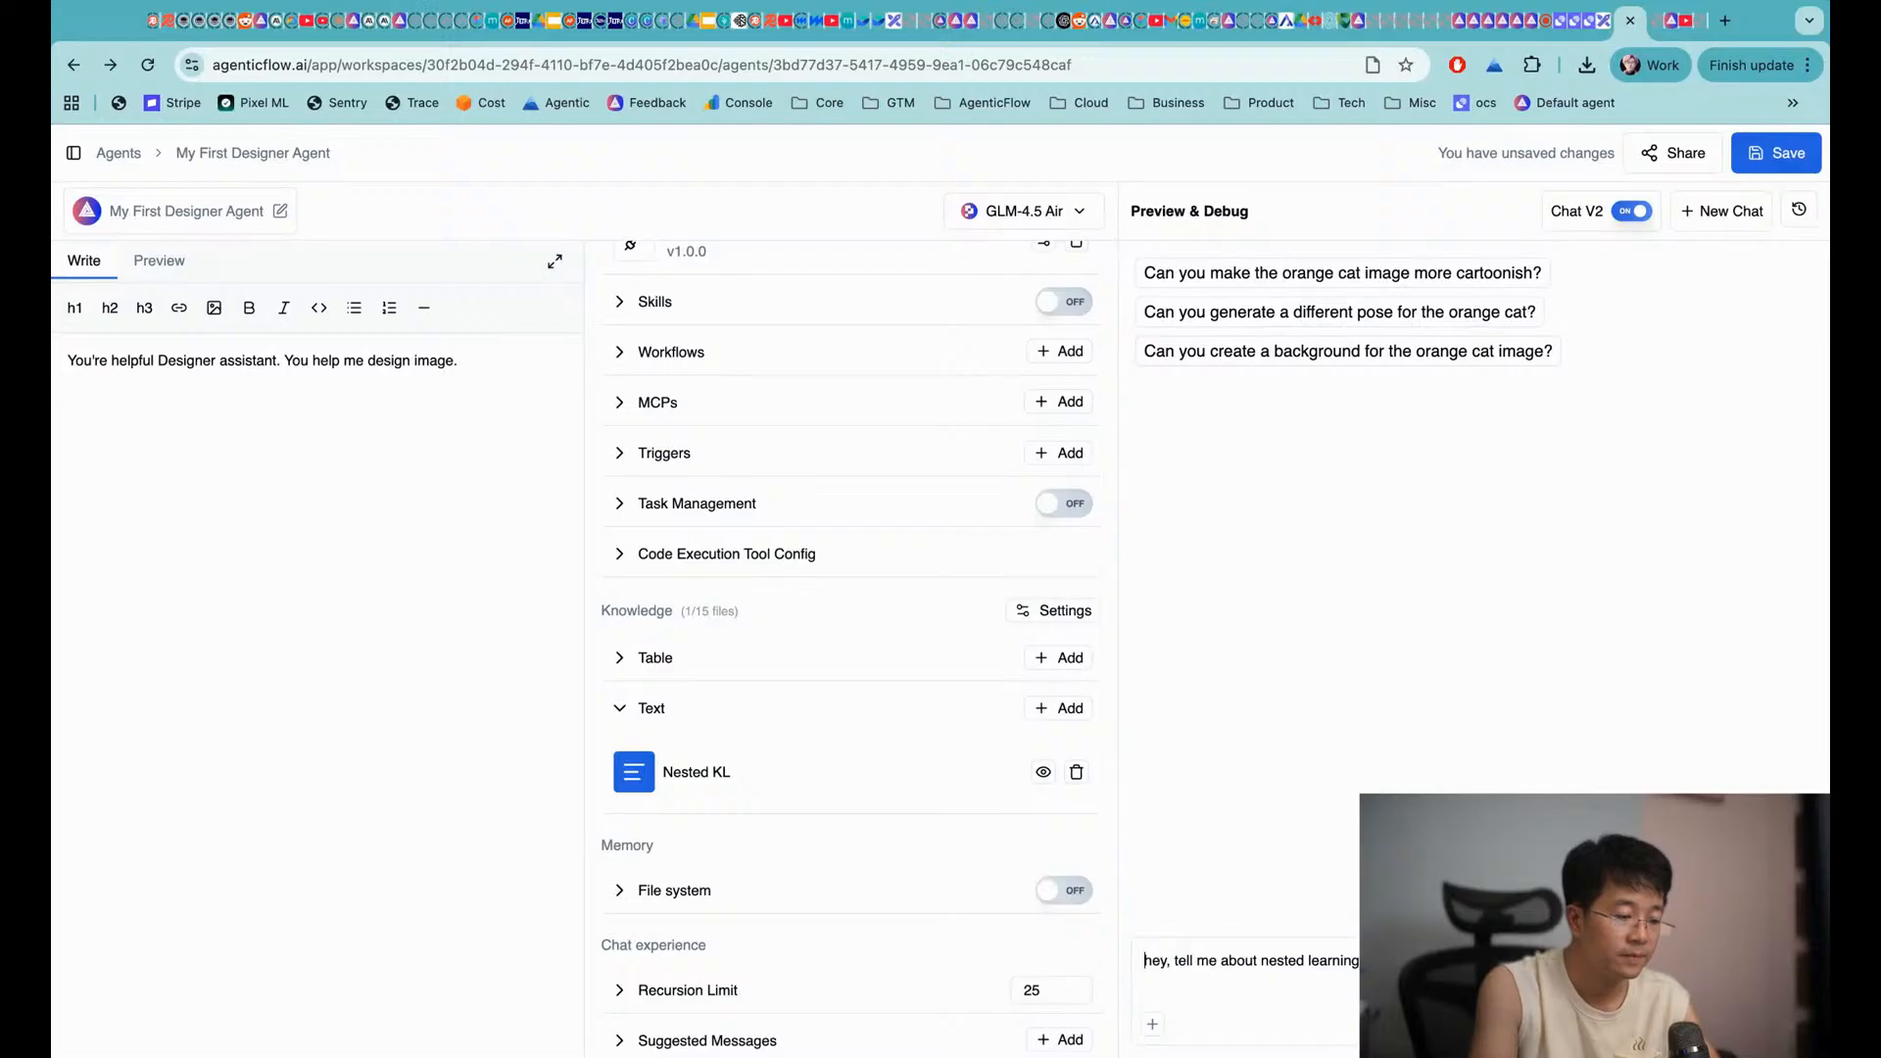
pyautogui.press('Return')
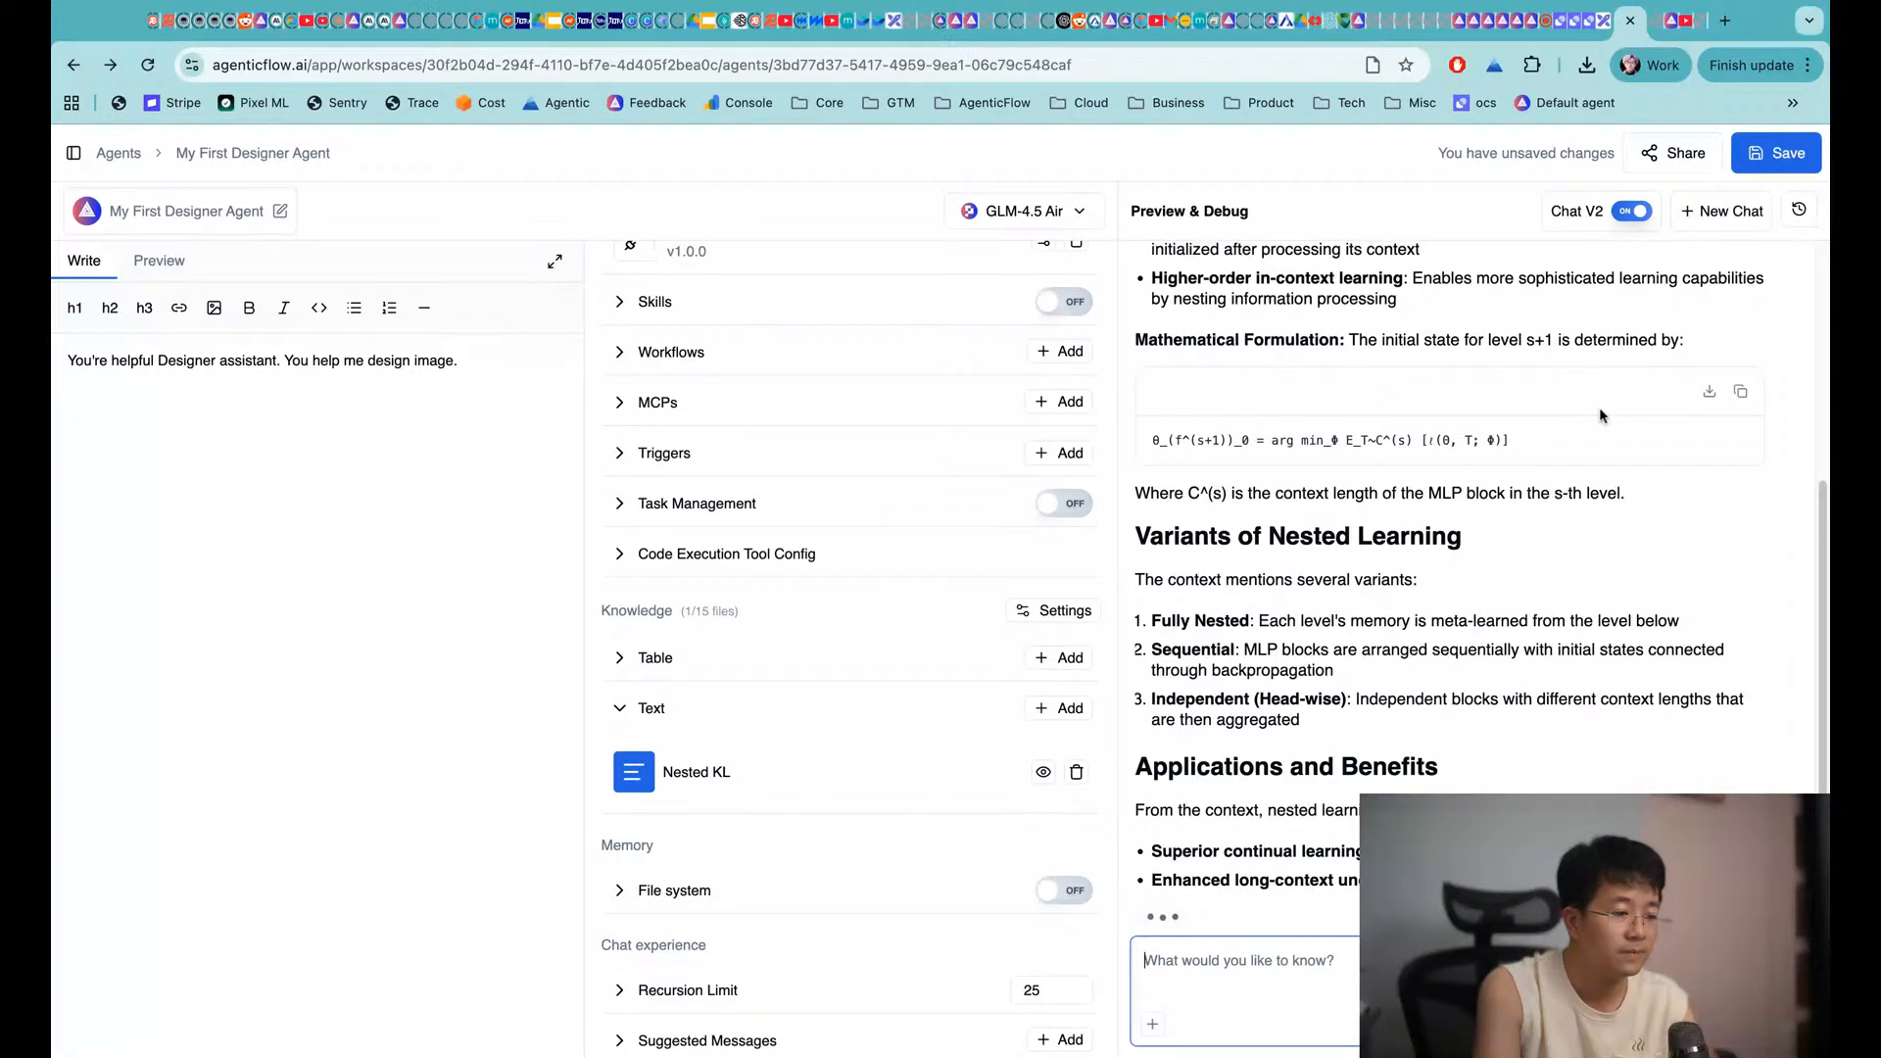
# Save the agent and set Knowledge Settings Top K Results to 5
pyautogui.click(1773, 155)
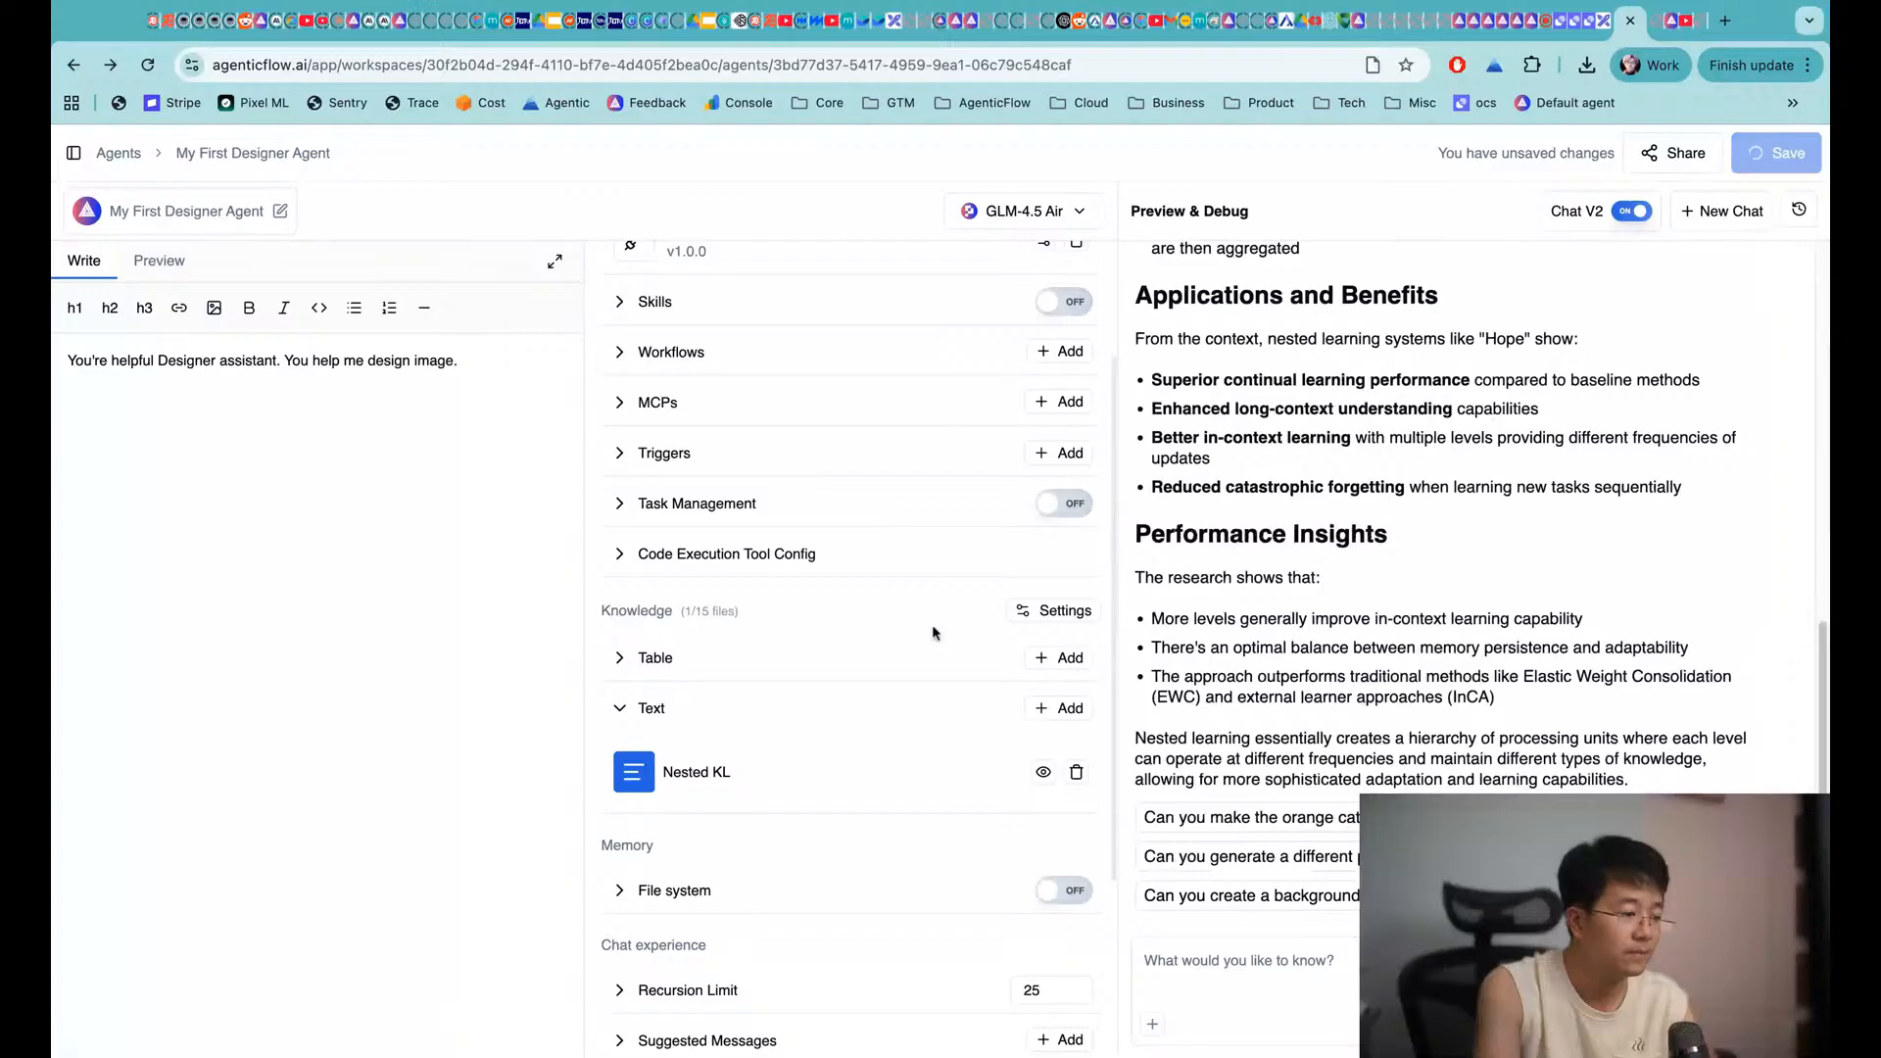
pyautogui.click(1065, 618)
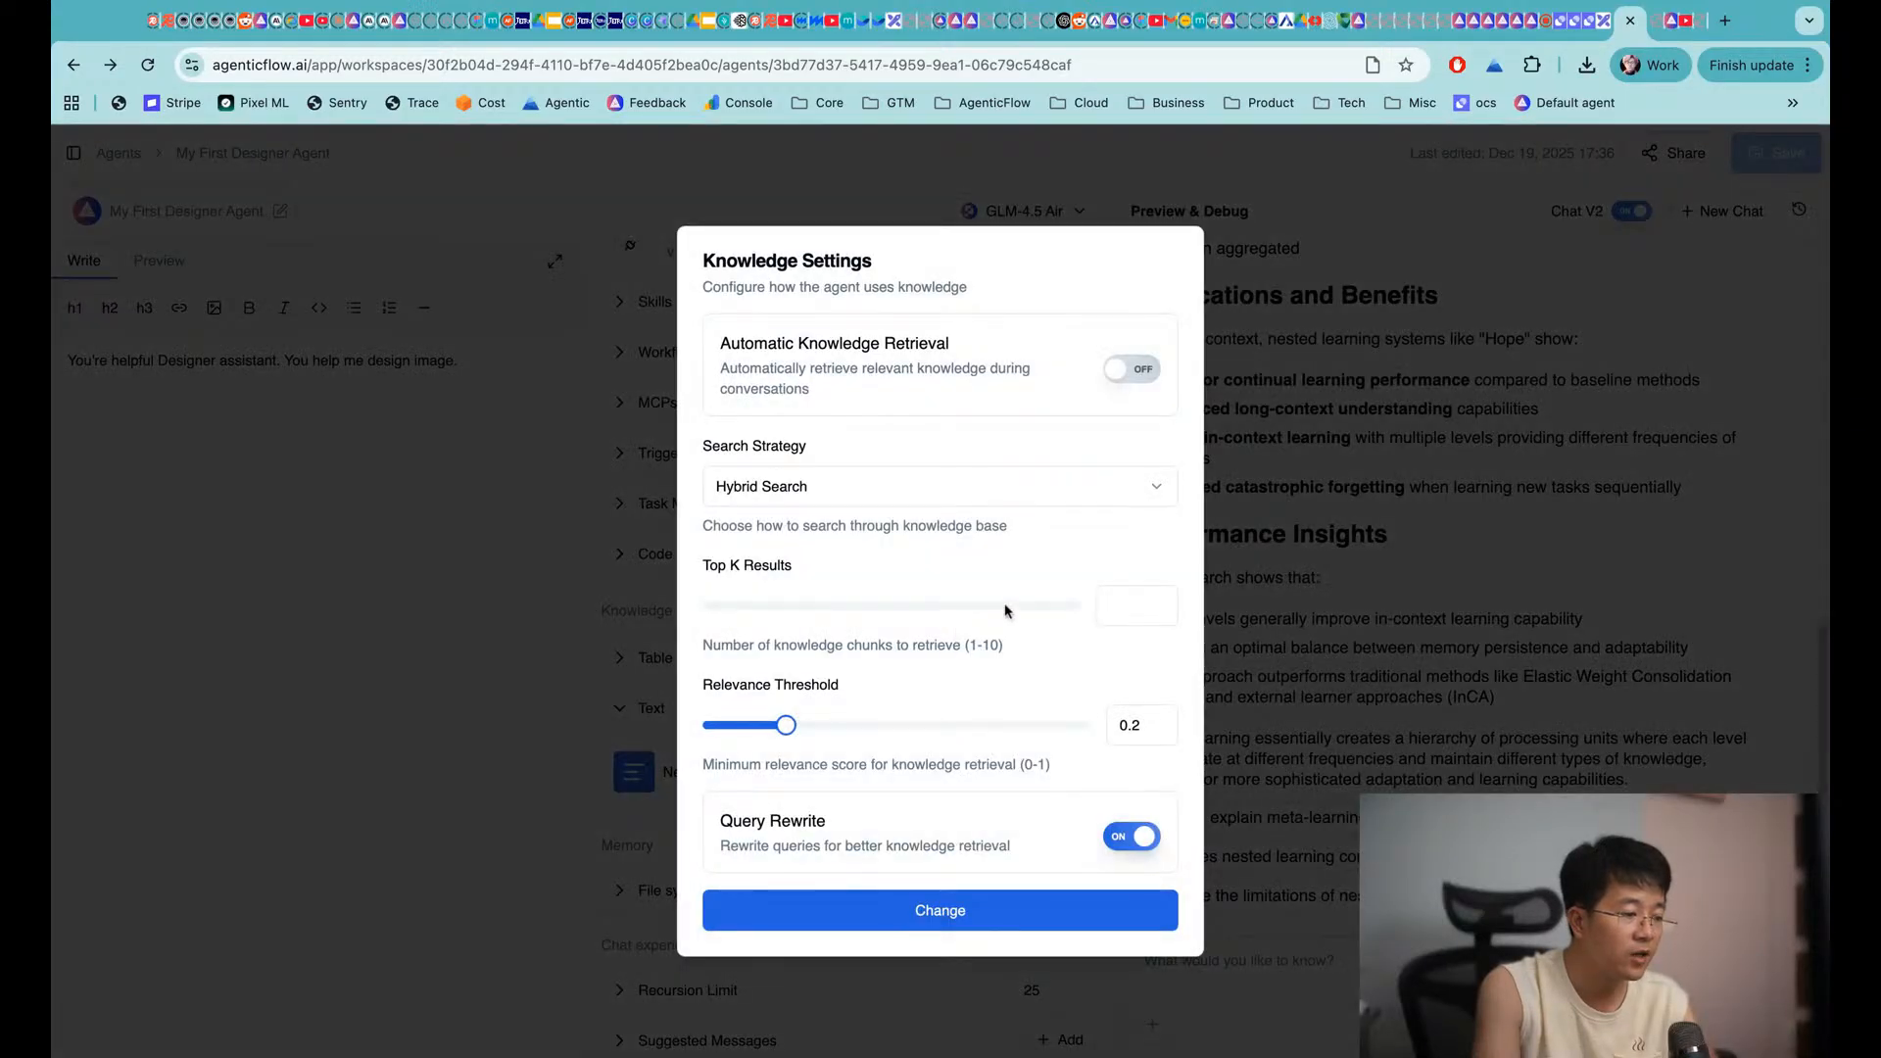
pyautogui.click(1142, 606)
pyautogui.write('5')
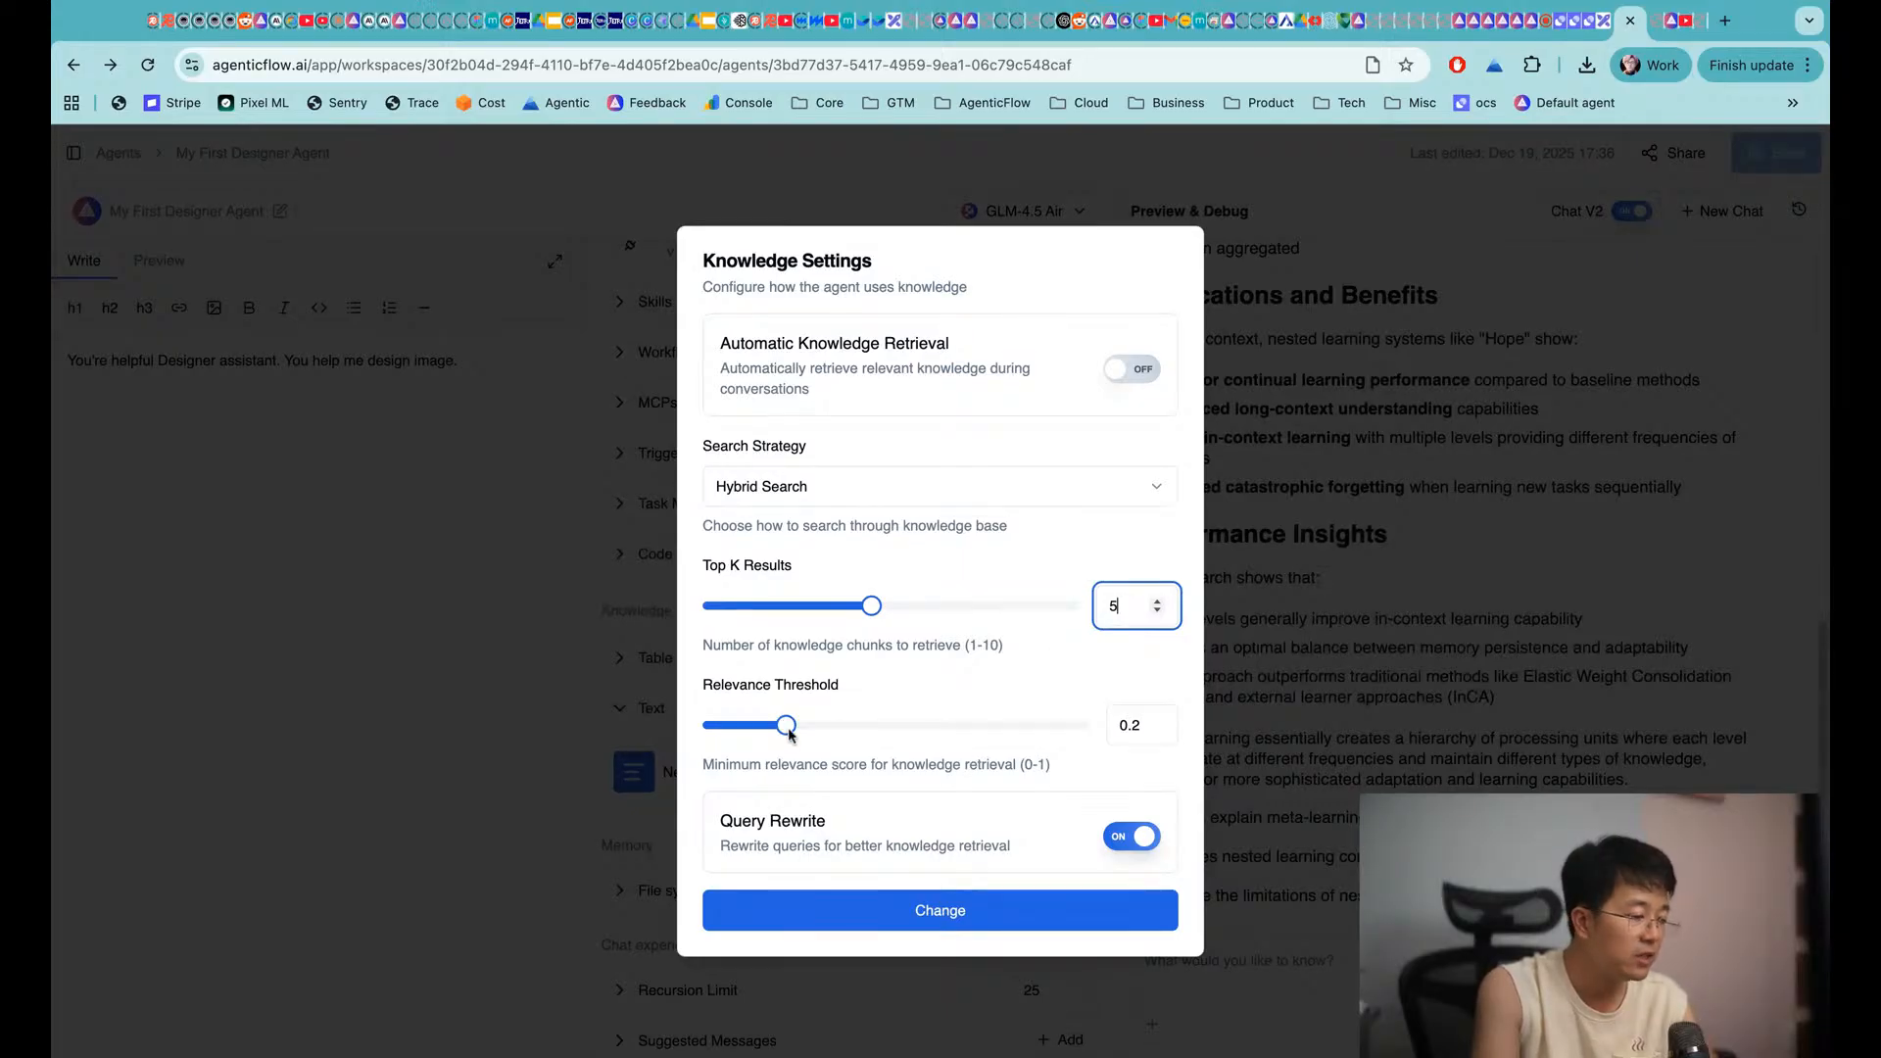
pyautogui.click(955, 924)
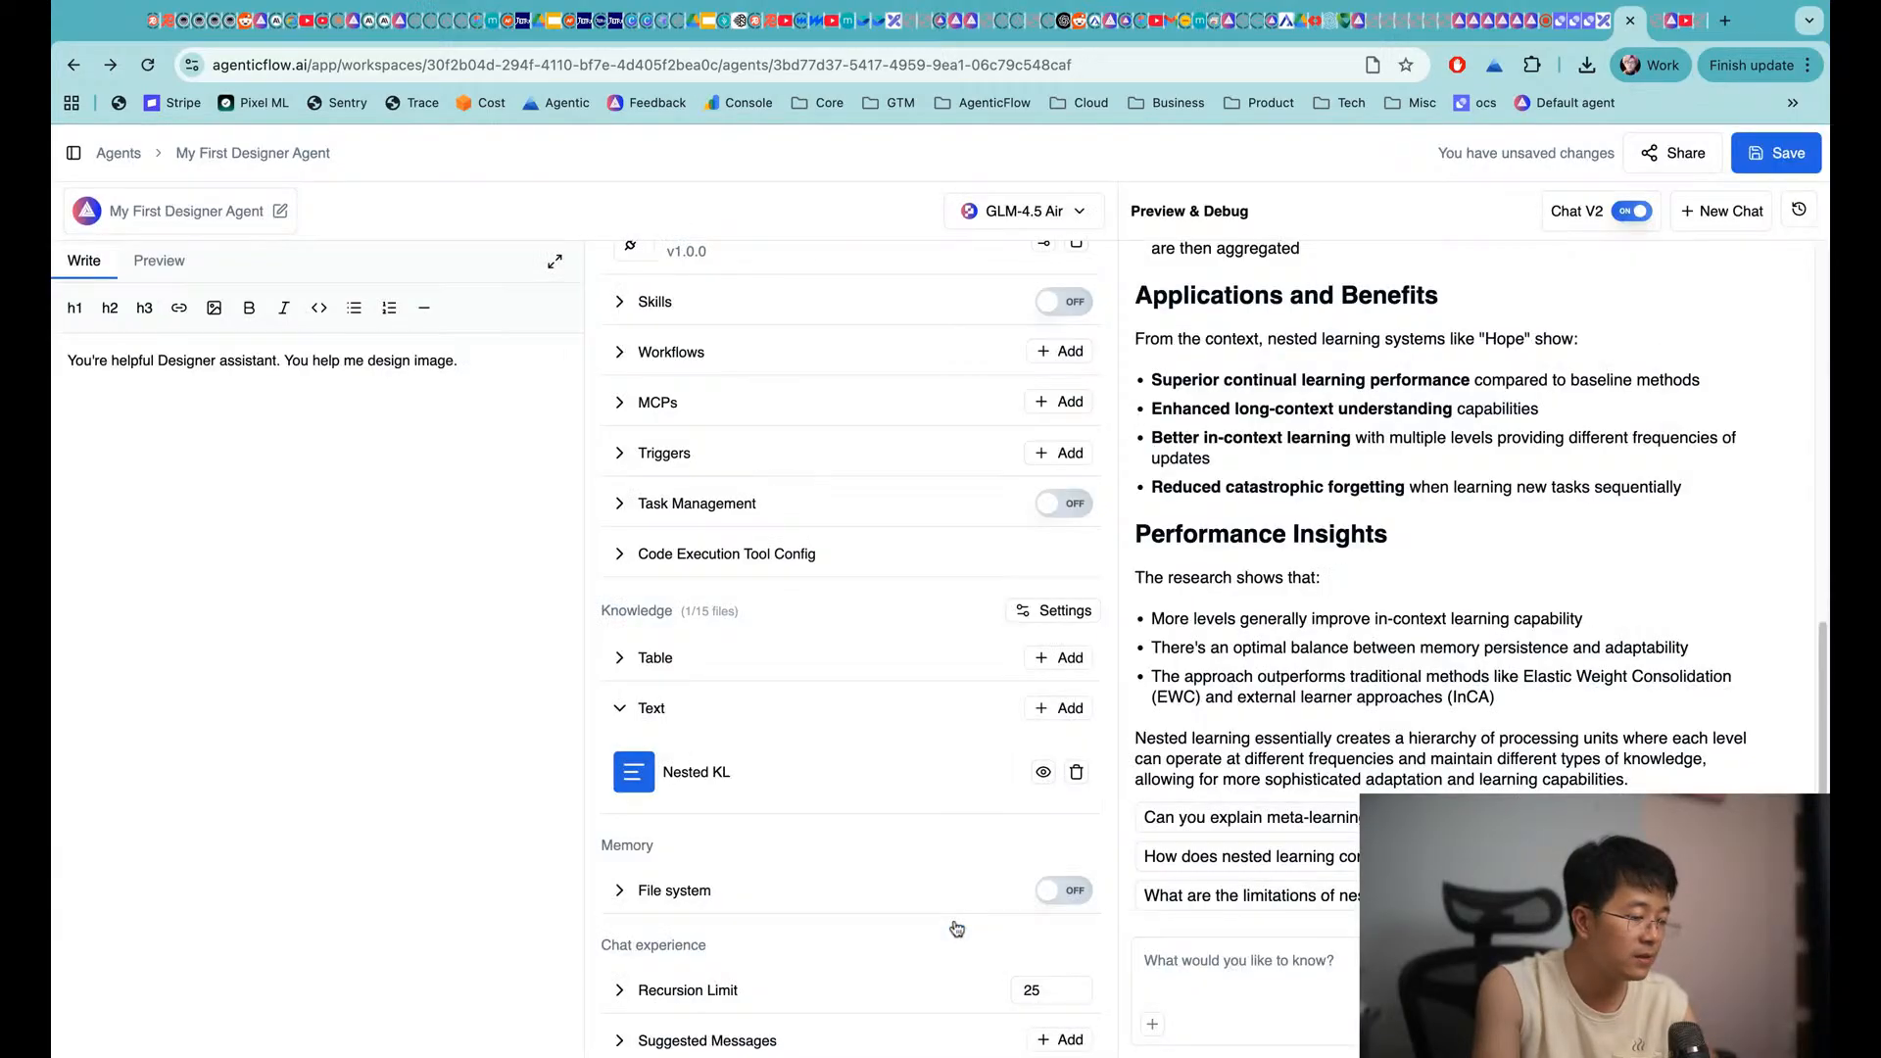
# Ask 'can you tell me about nested learning' and review the knowledge-based answer
pyautogui.click(1244, 947)
pyautogui.write('can yout')
pyautogui.press('BackSpace')
pyautogui.write('tell me about nest')
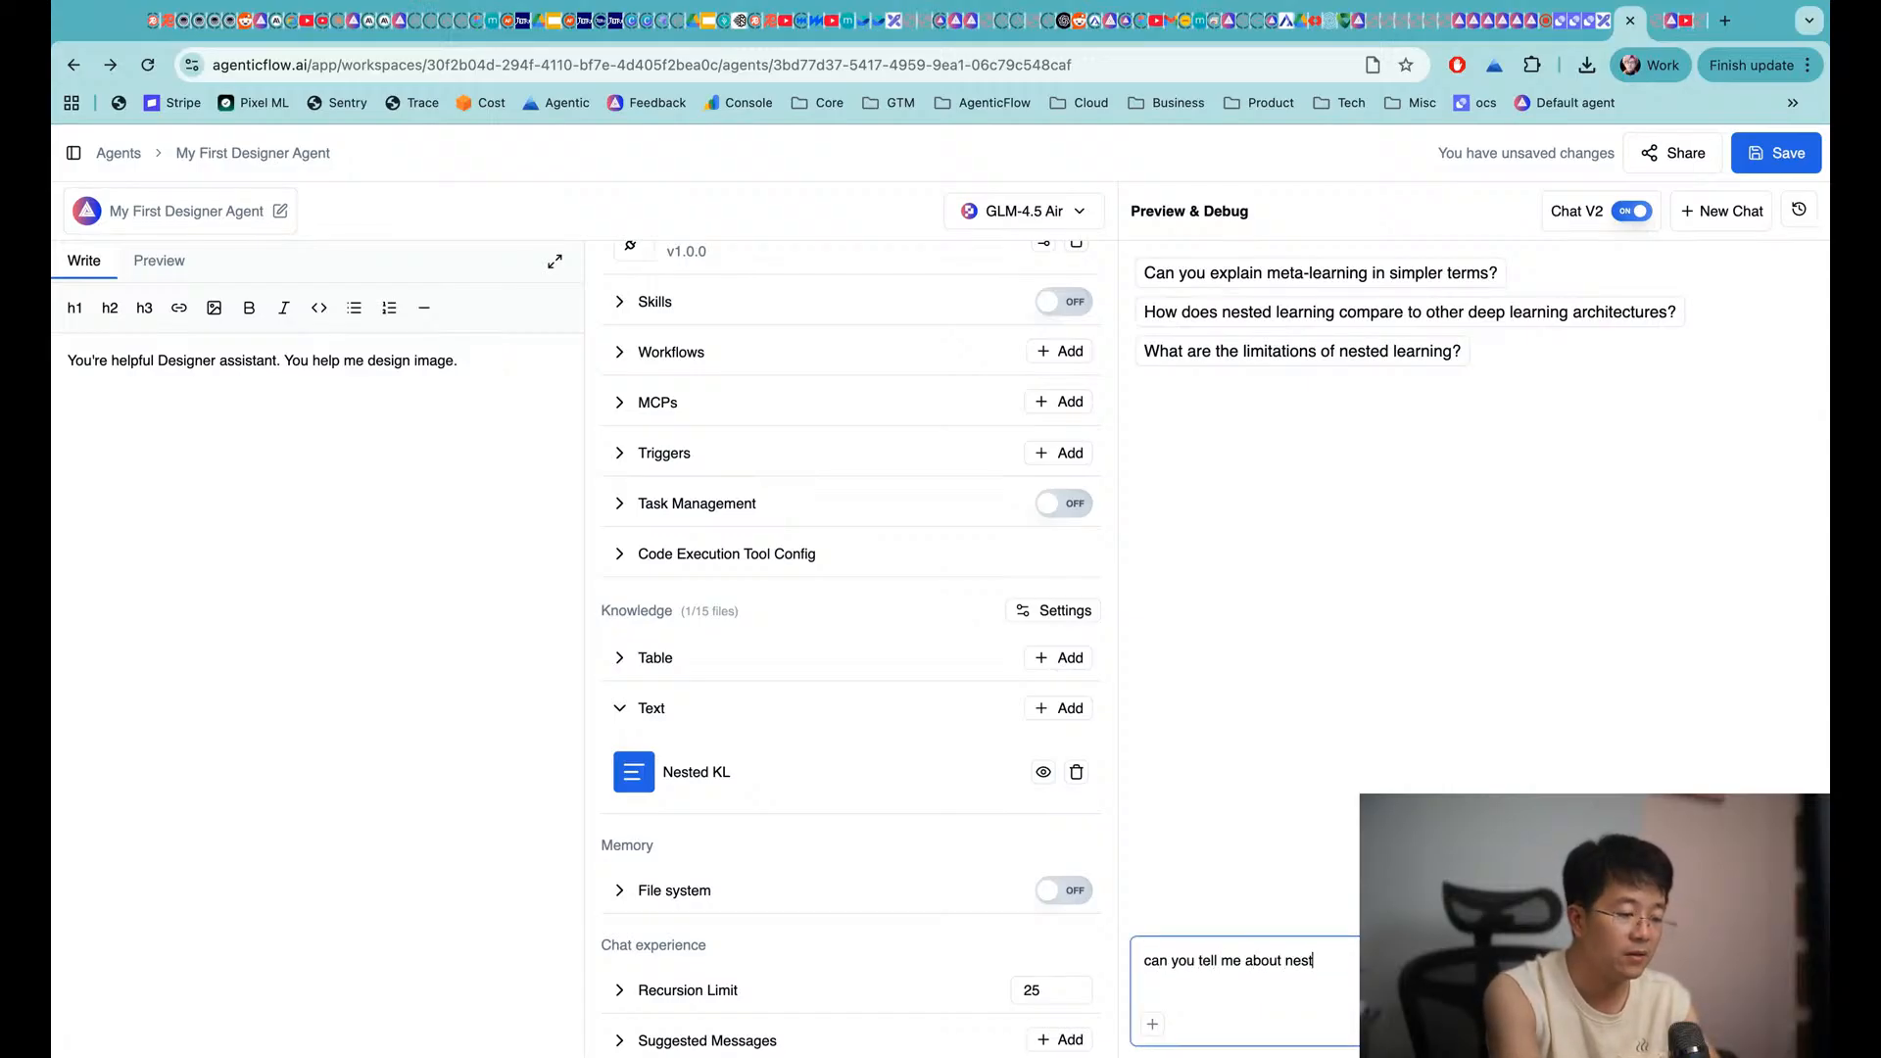
pyautogui.write('ed learn')
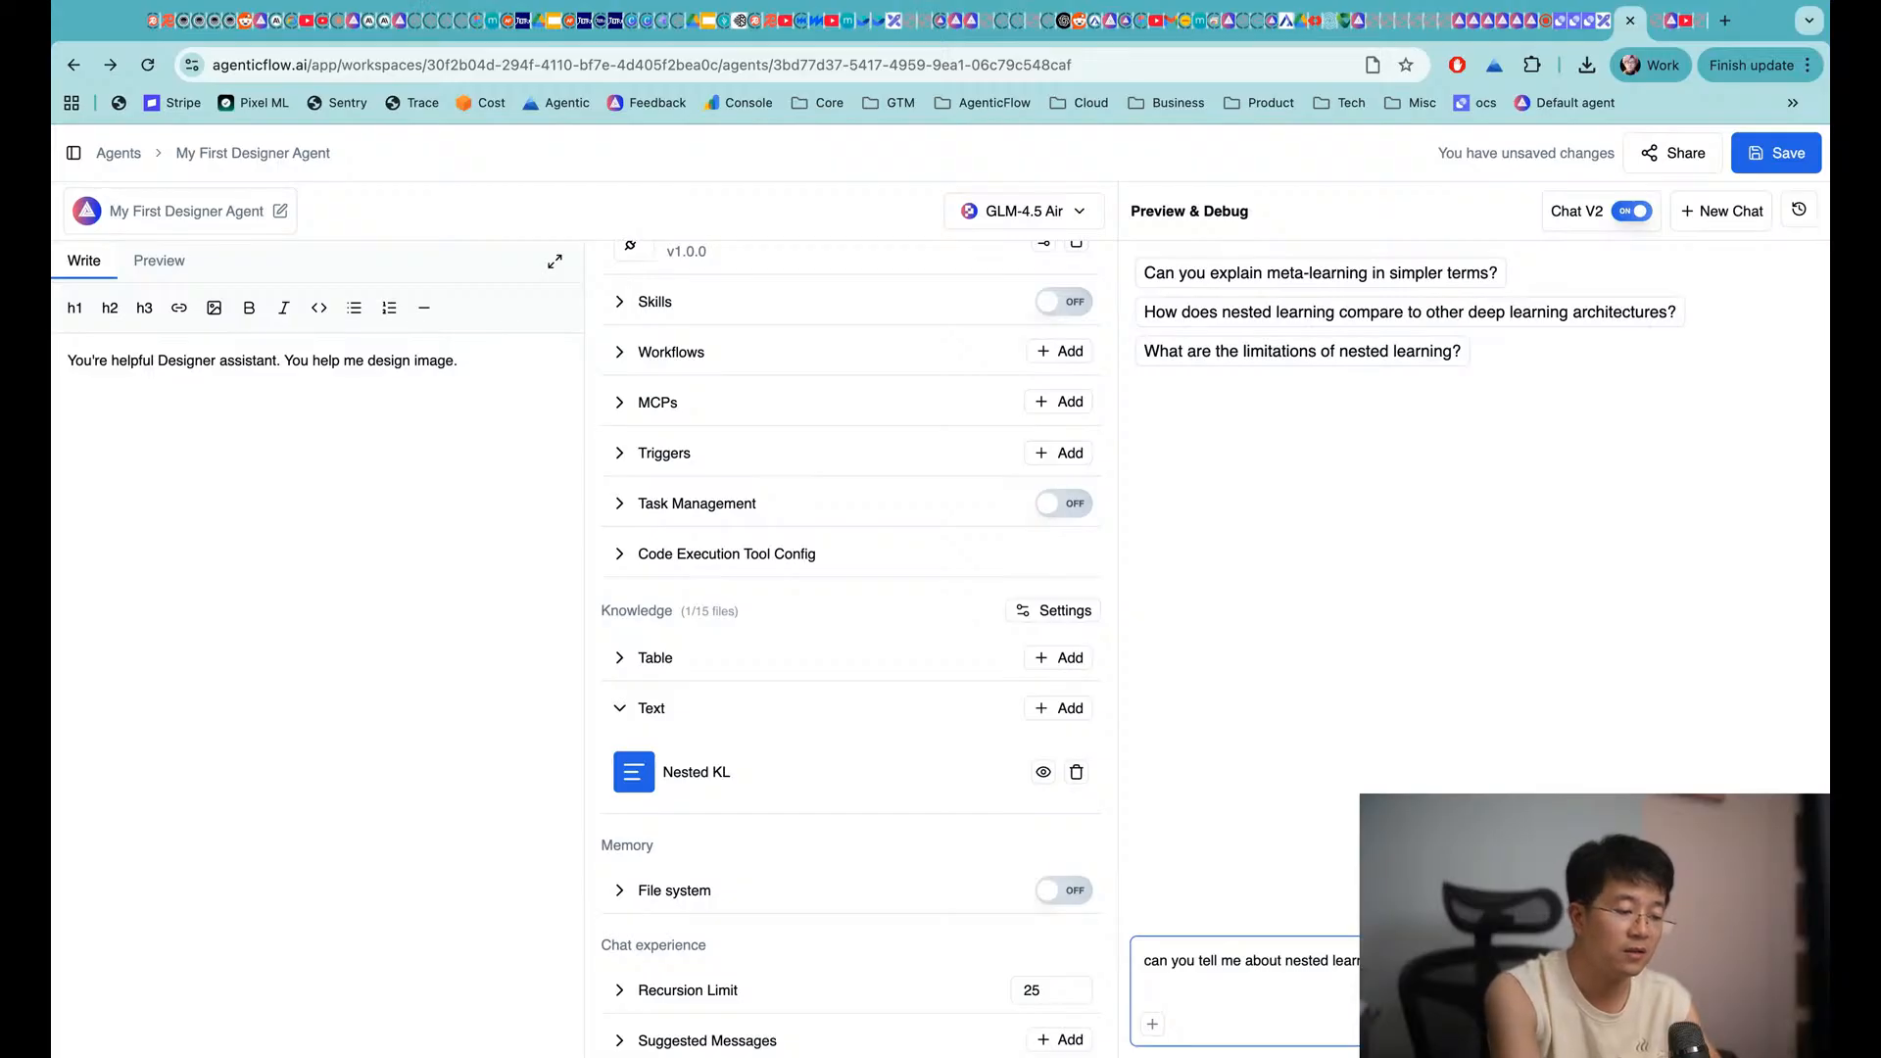
pyautogui.press('Return')
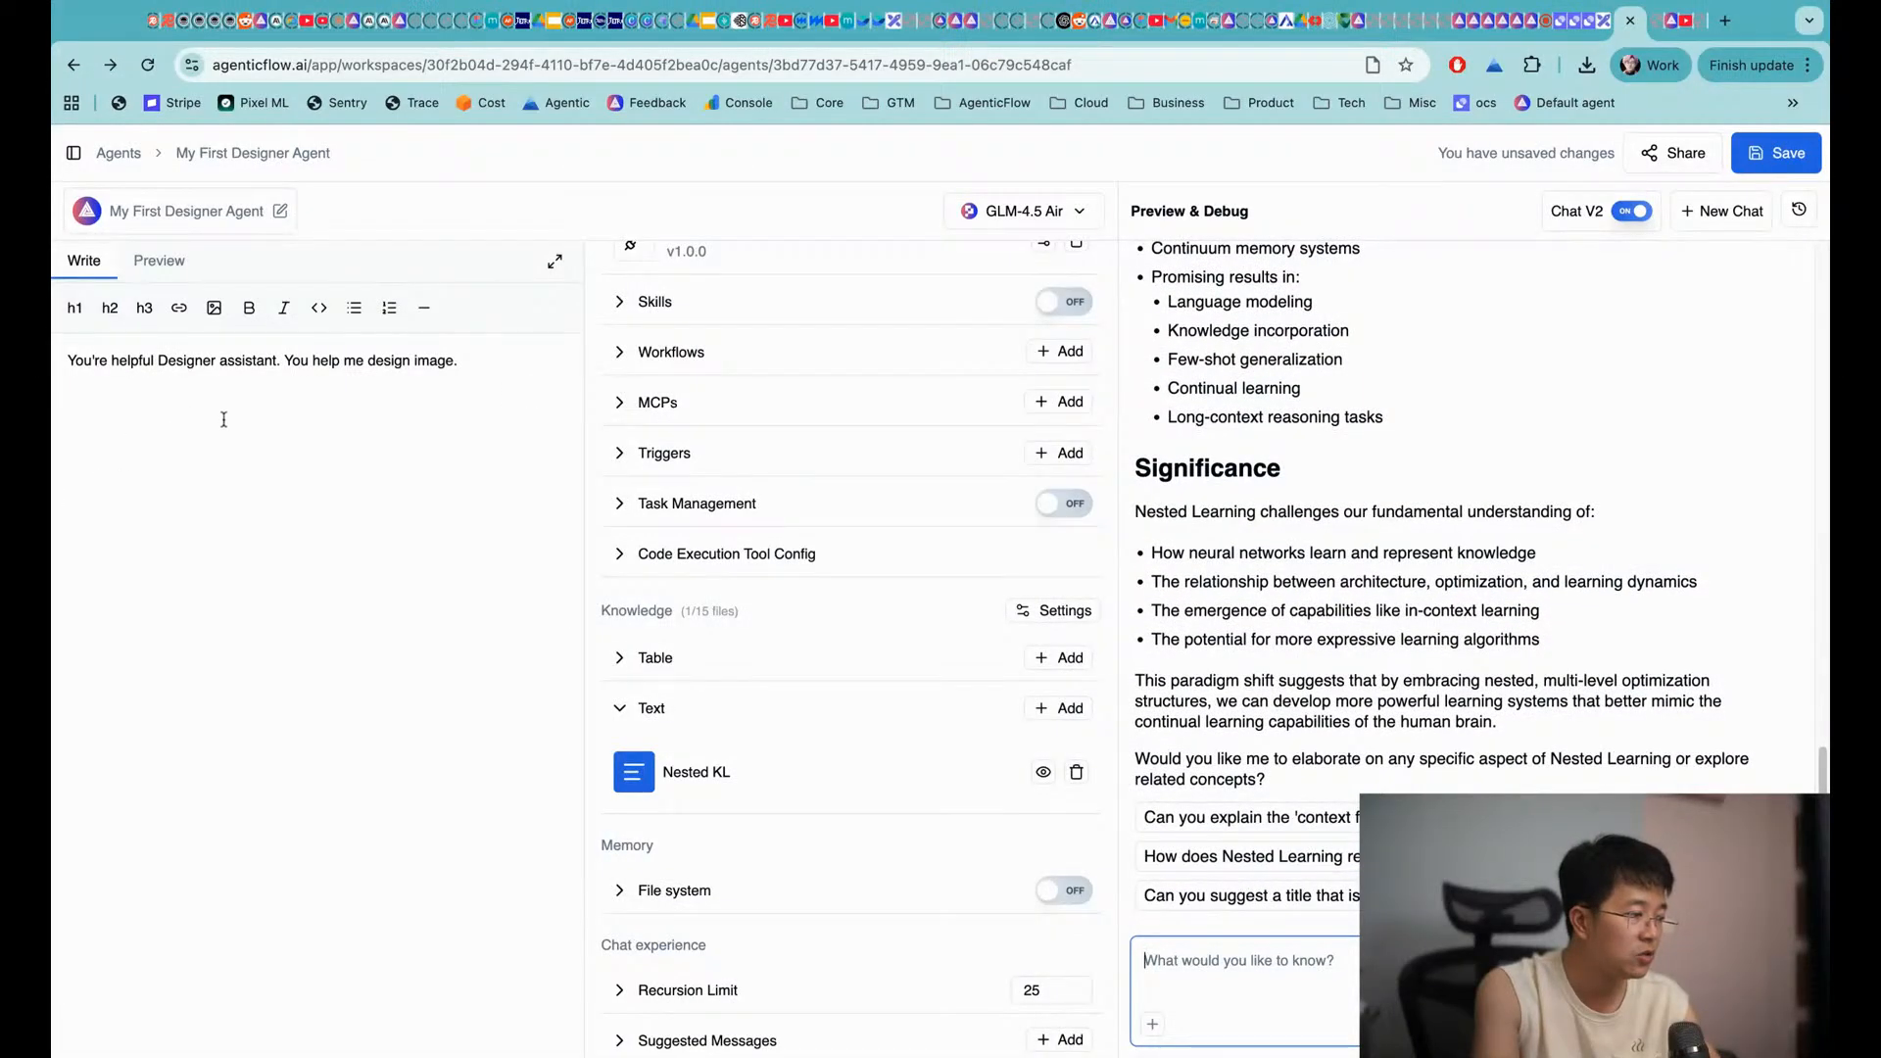
pyautogui.scroll(20, 1377, 387)
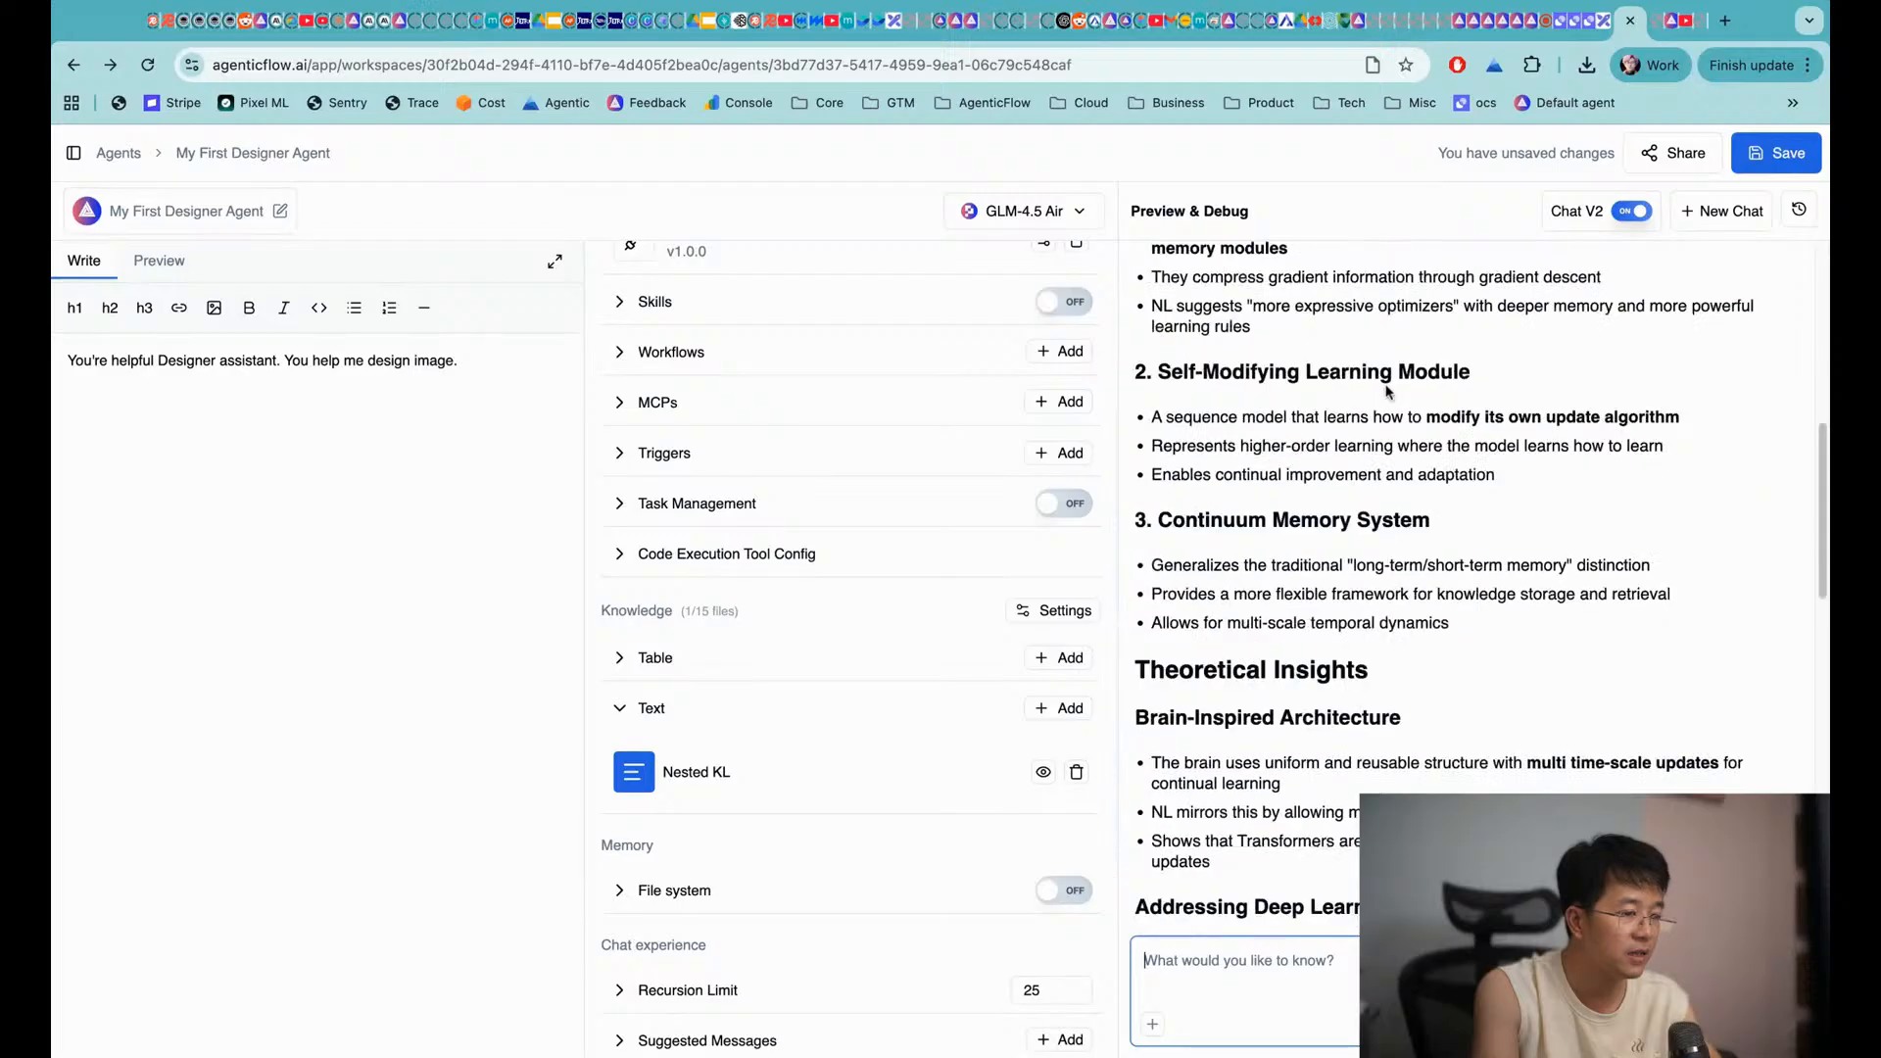
# Delete 'Designer' from the instructions, remove the pml_edit_image plugin, and save the agent
pyautogui.click(537, 405)
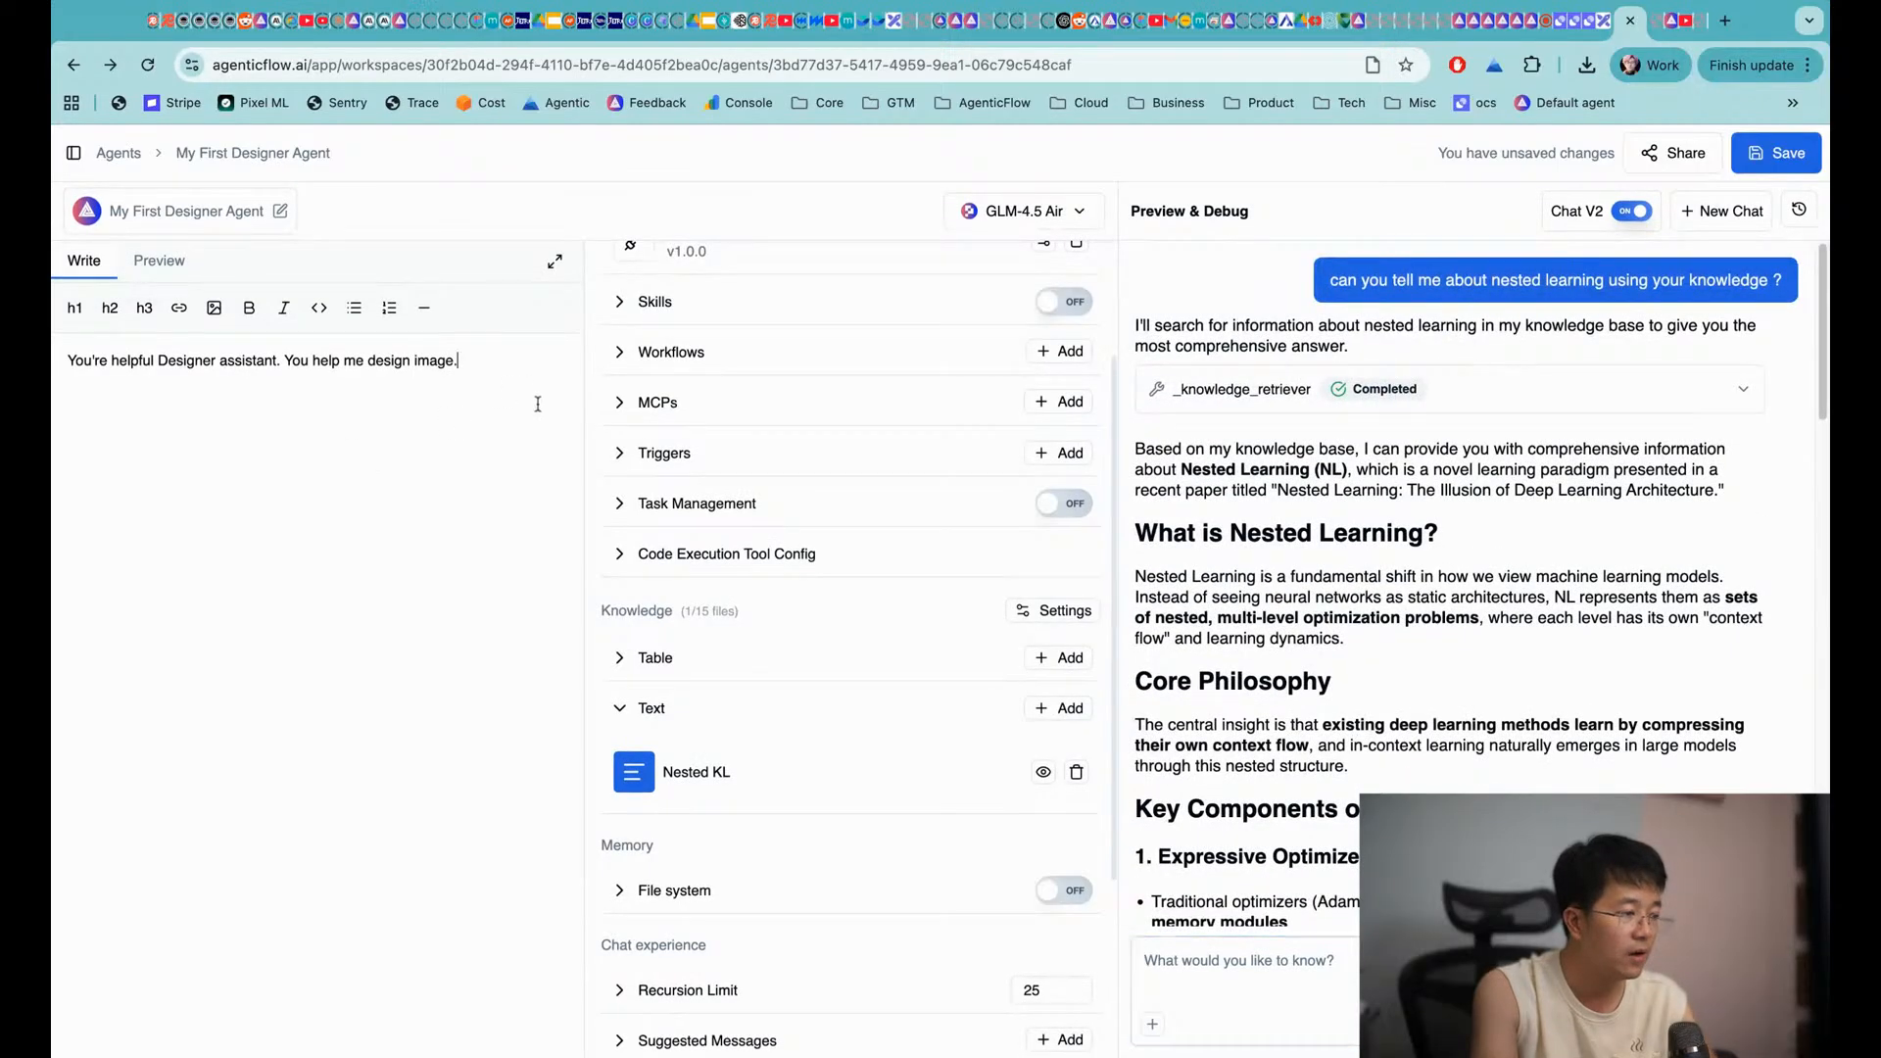
pyautogui.doubleClick(193, 360)
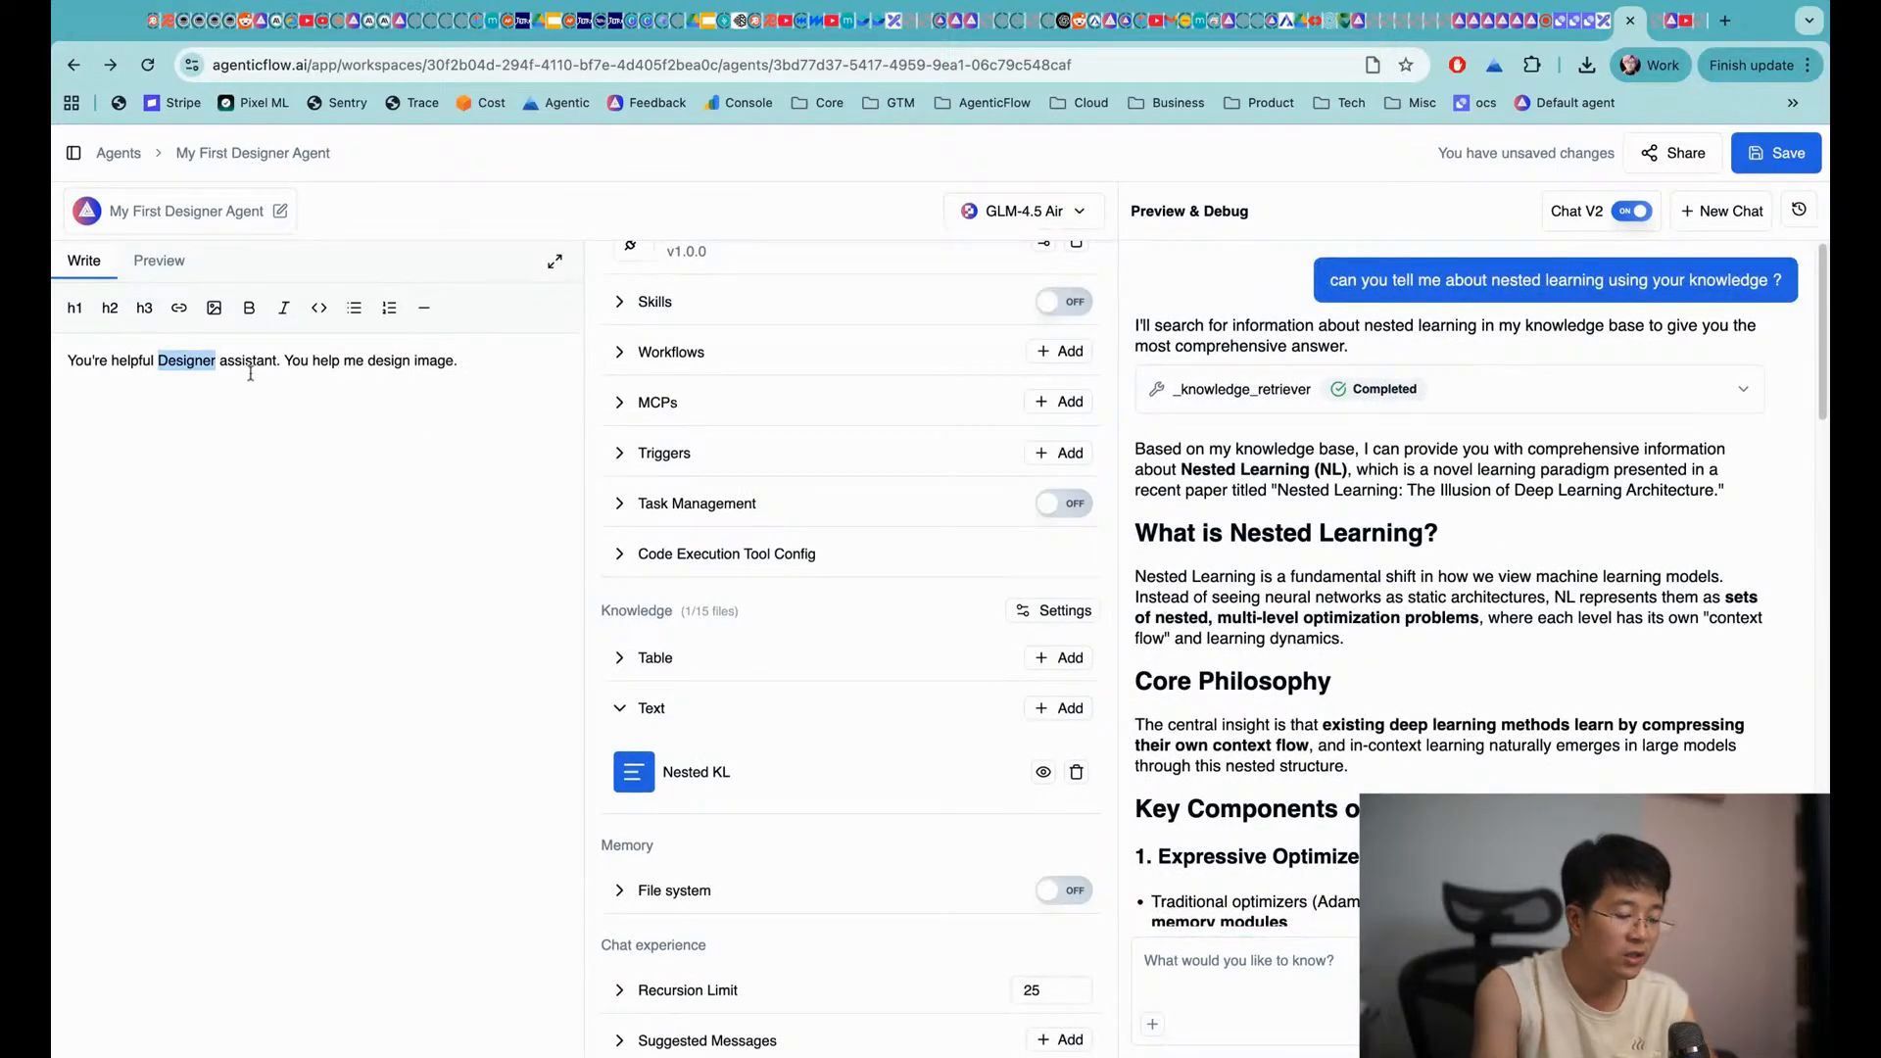
pyautogui.press('BackSpace')
pyautogui.scroll(3, 872, 450)
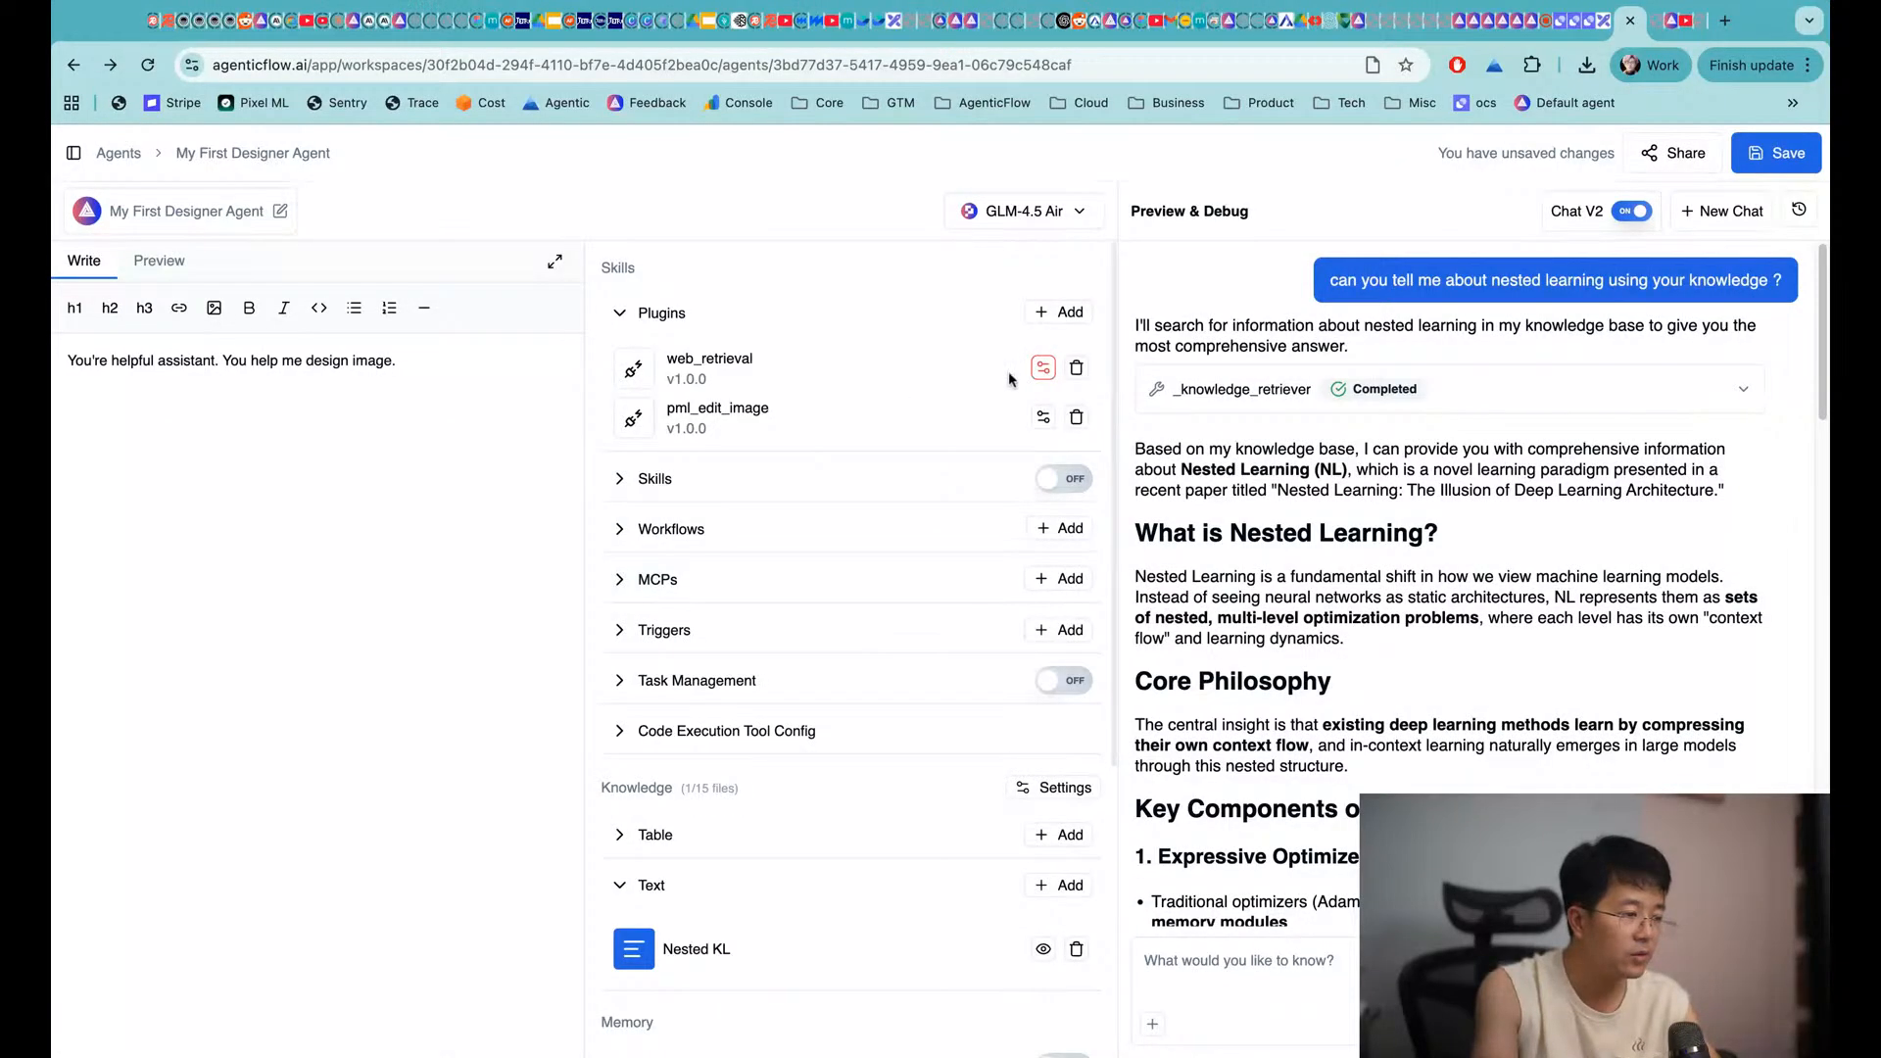
pyautogui.click(1076, 416)
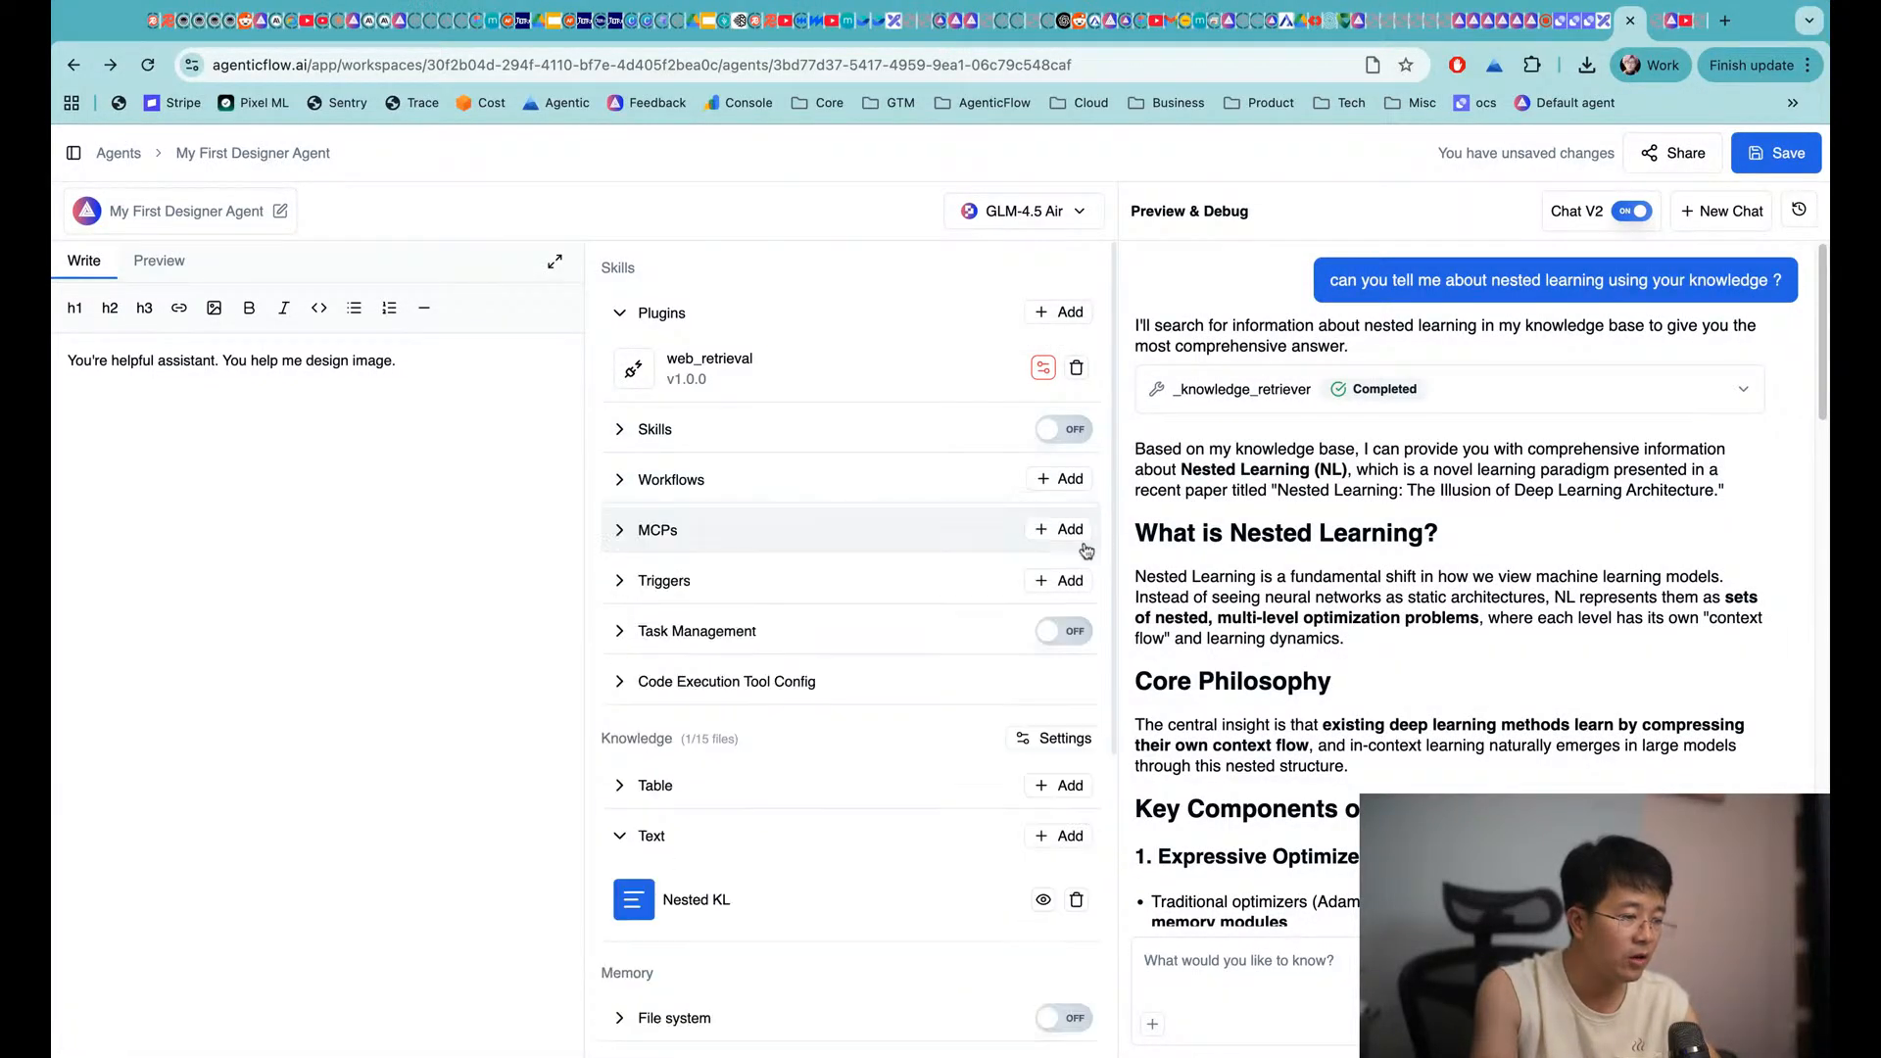
pyautogui.press('super+s')
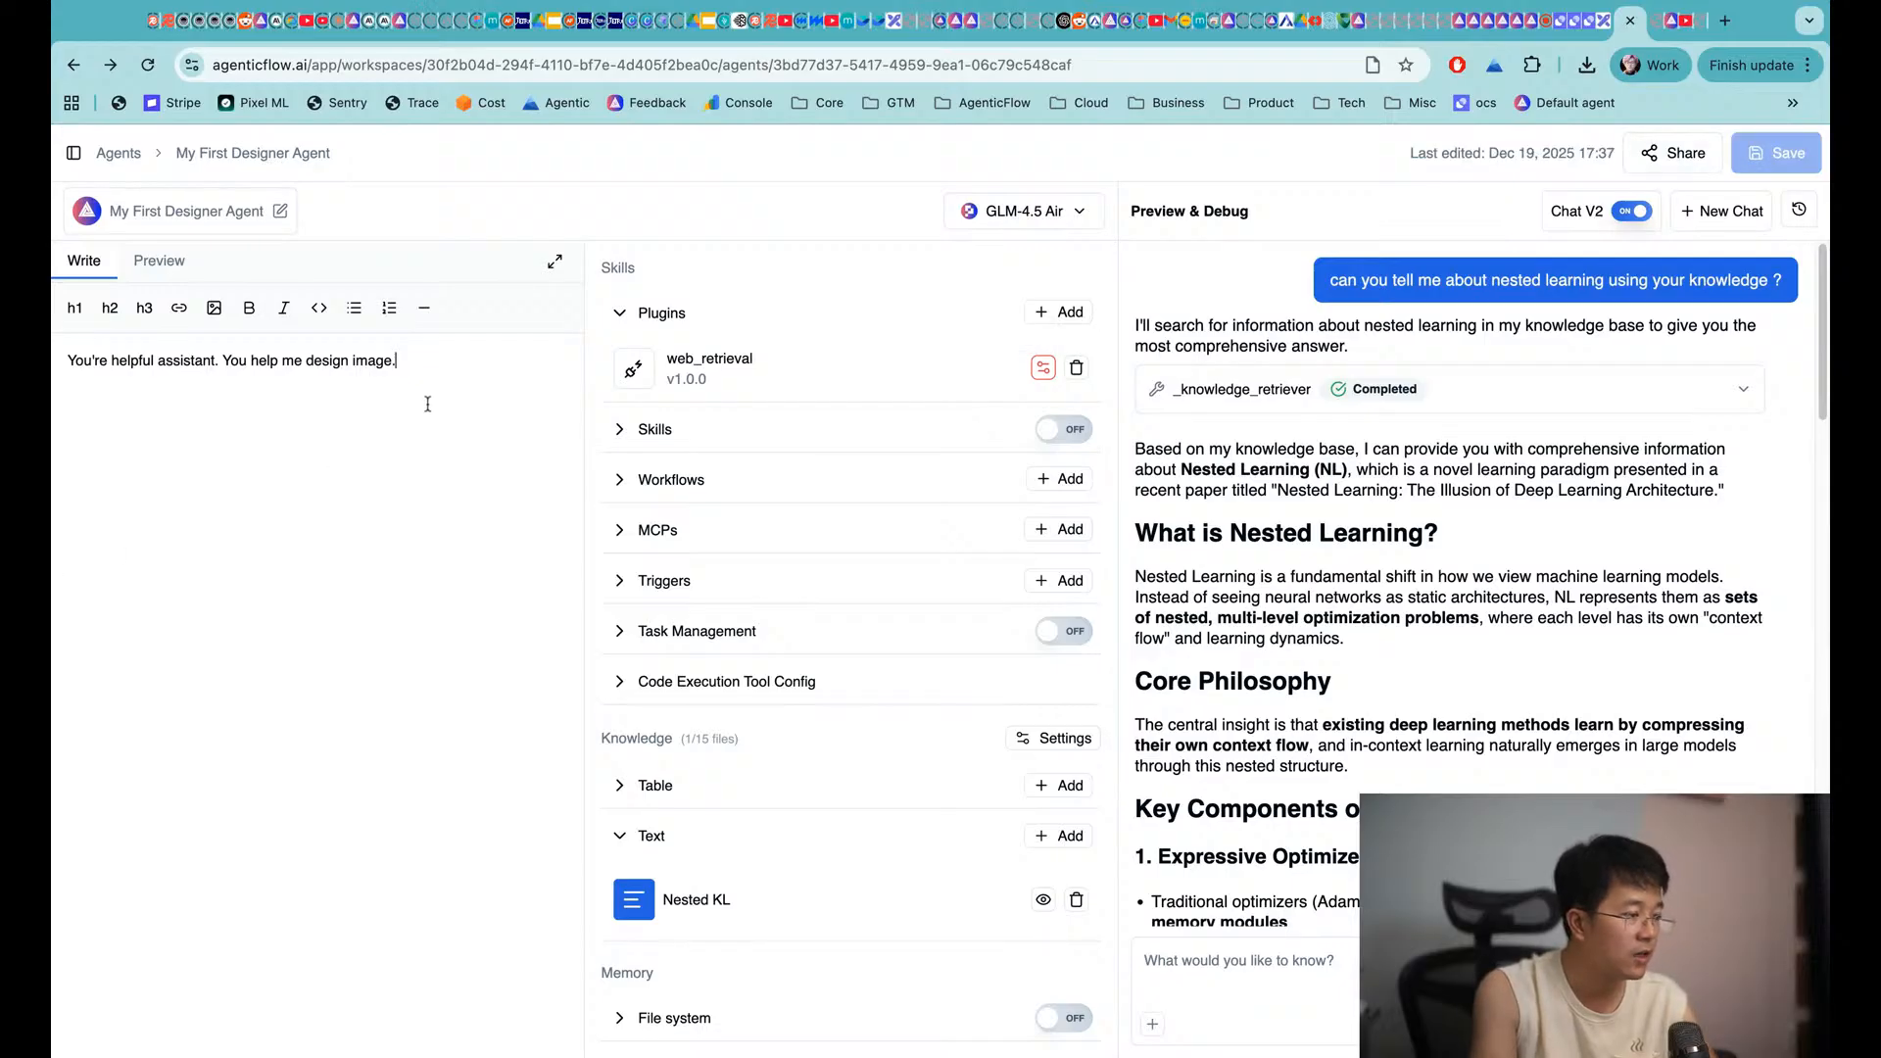
# Rewrite the instructions to answer from the knowledge, retrieving it first; save and copy the test question
pyautogui.moveTo(282, 361); pyautogui.dragTo(428, 404)
pyautogui.write('to ')
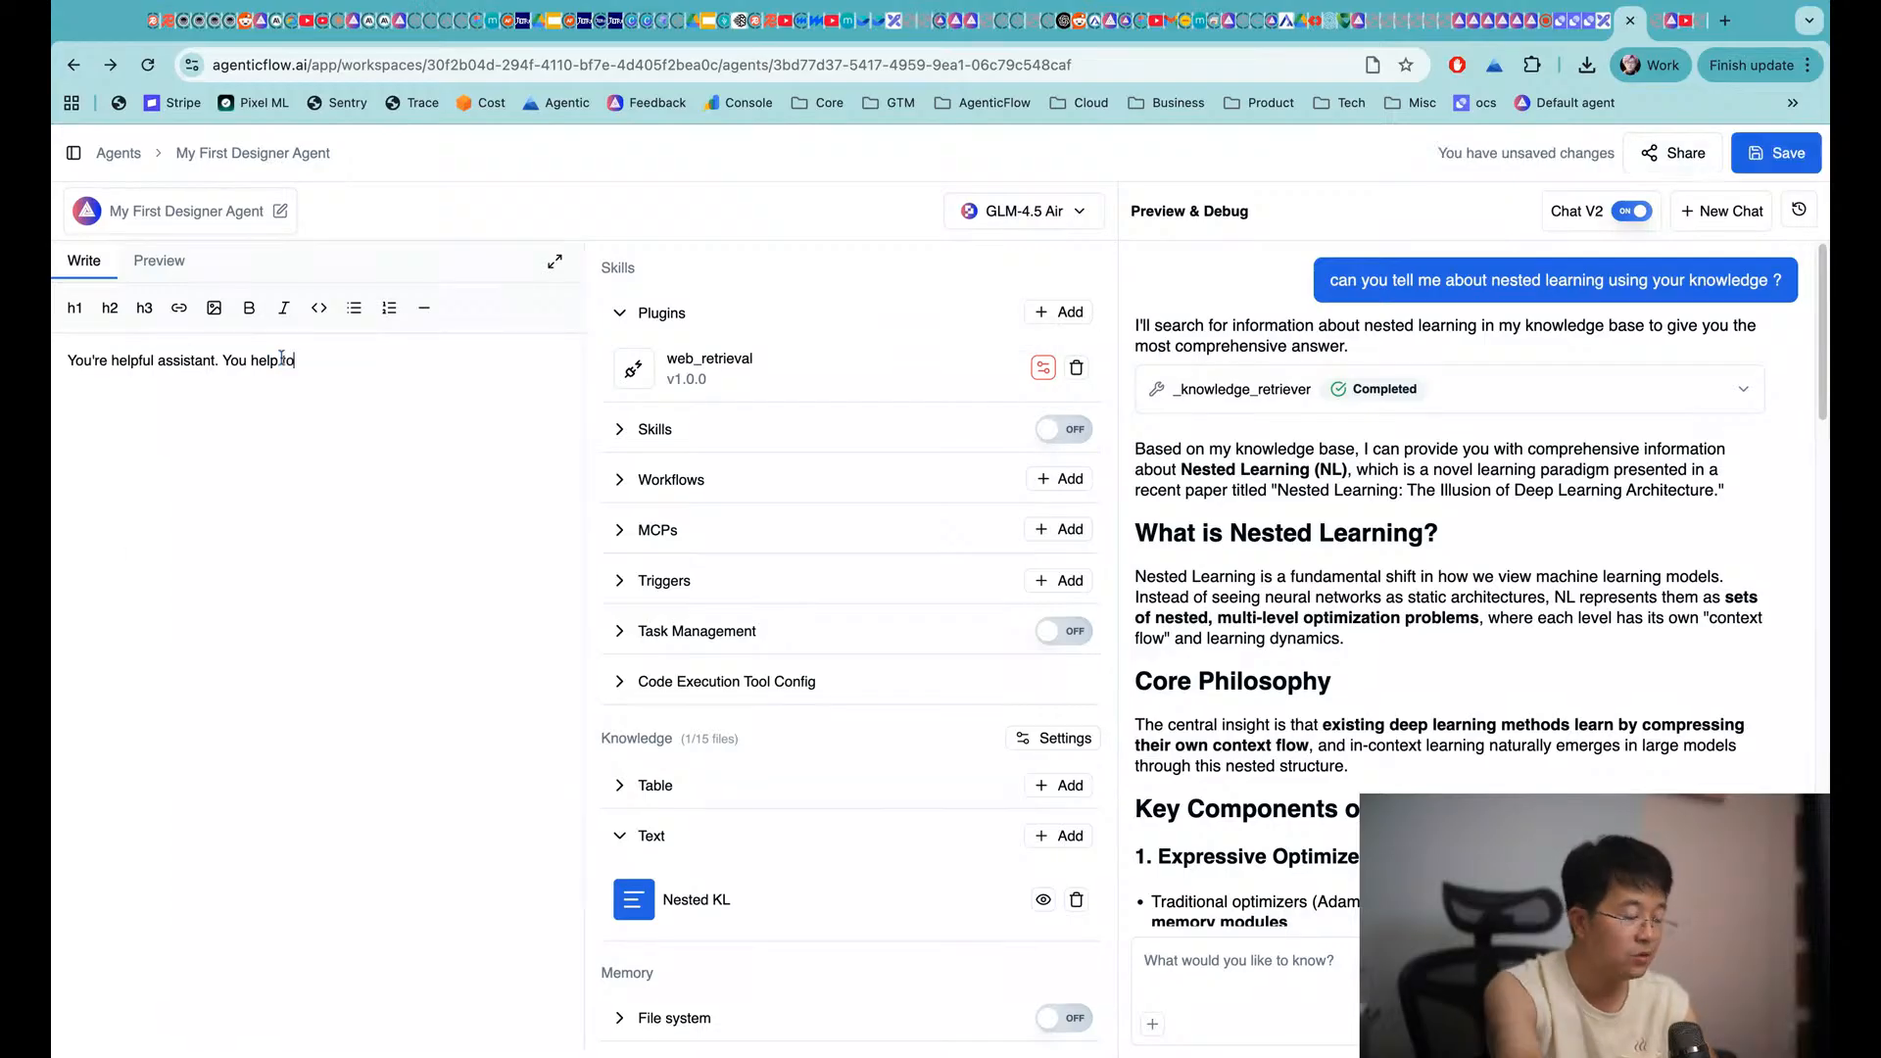
pyautogui.write('answer the qu')
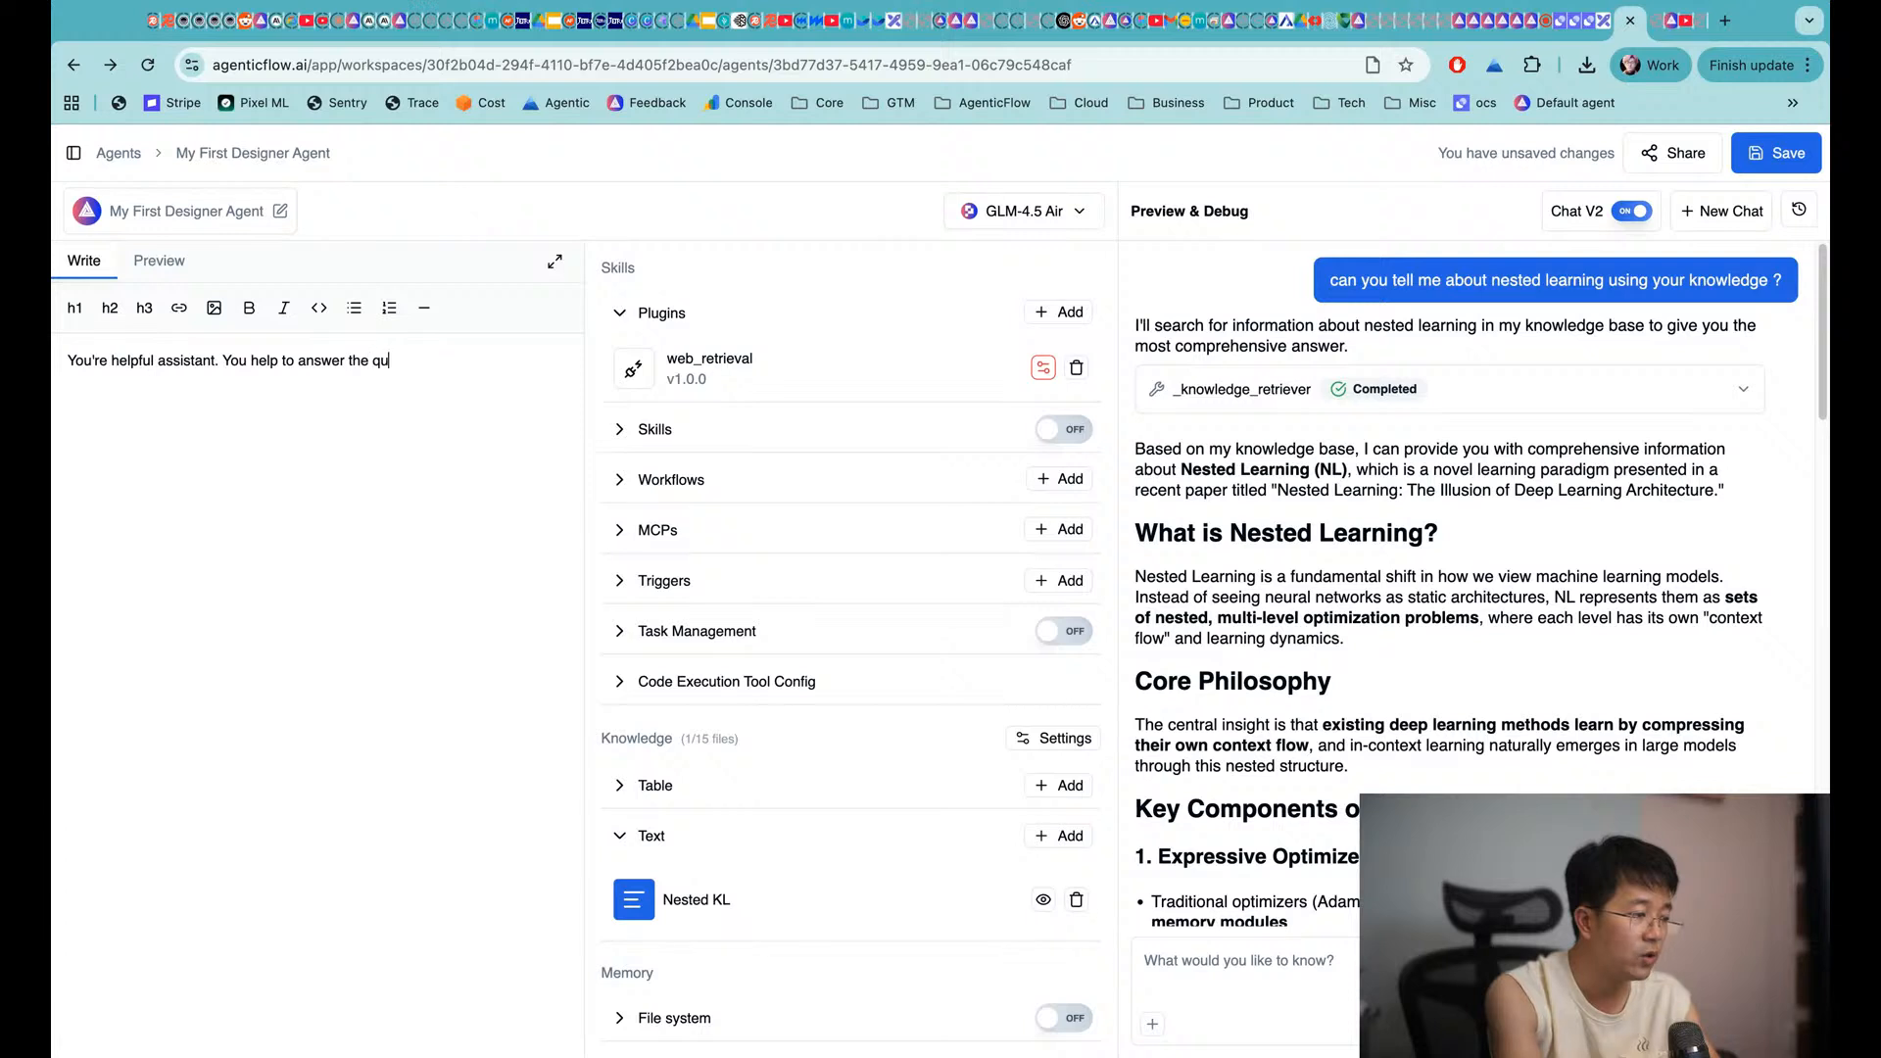
pyautogui.write('estion base on th')
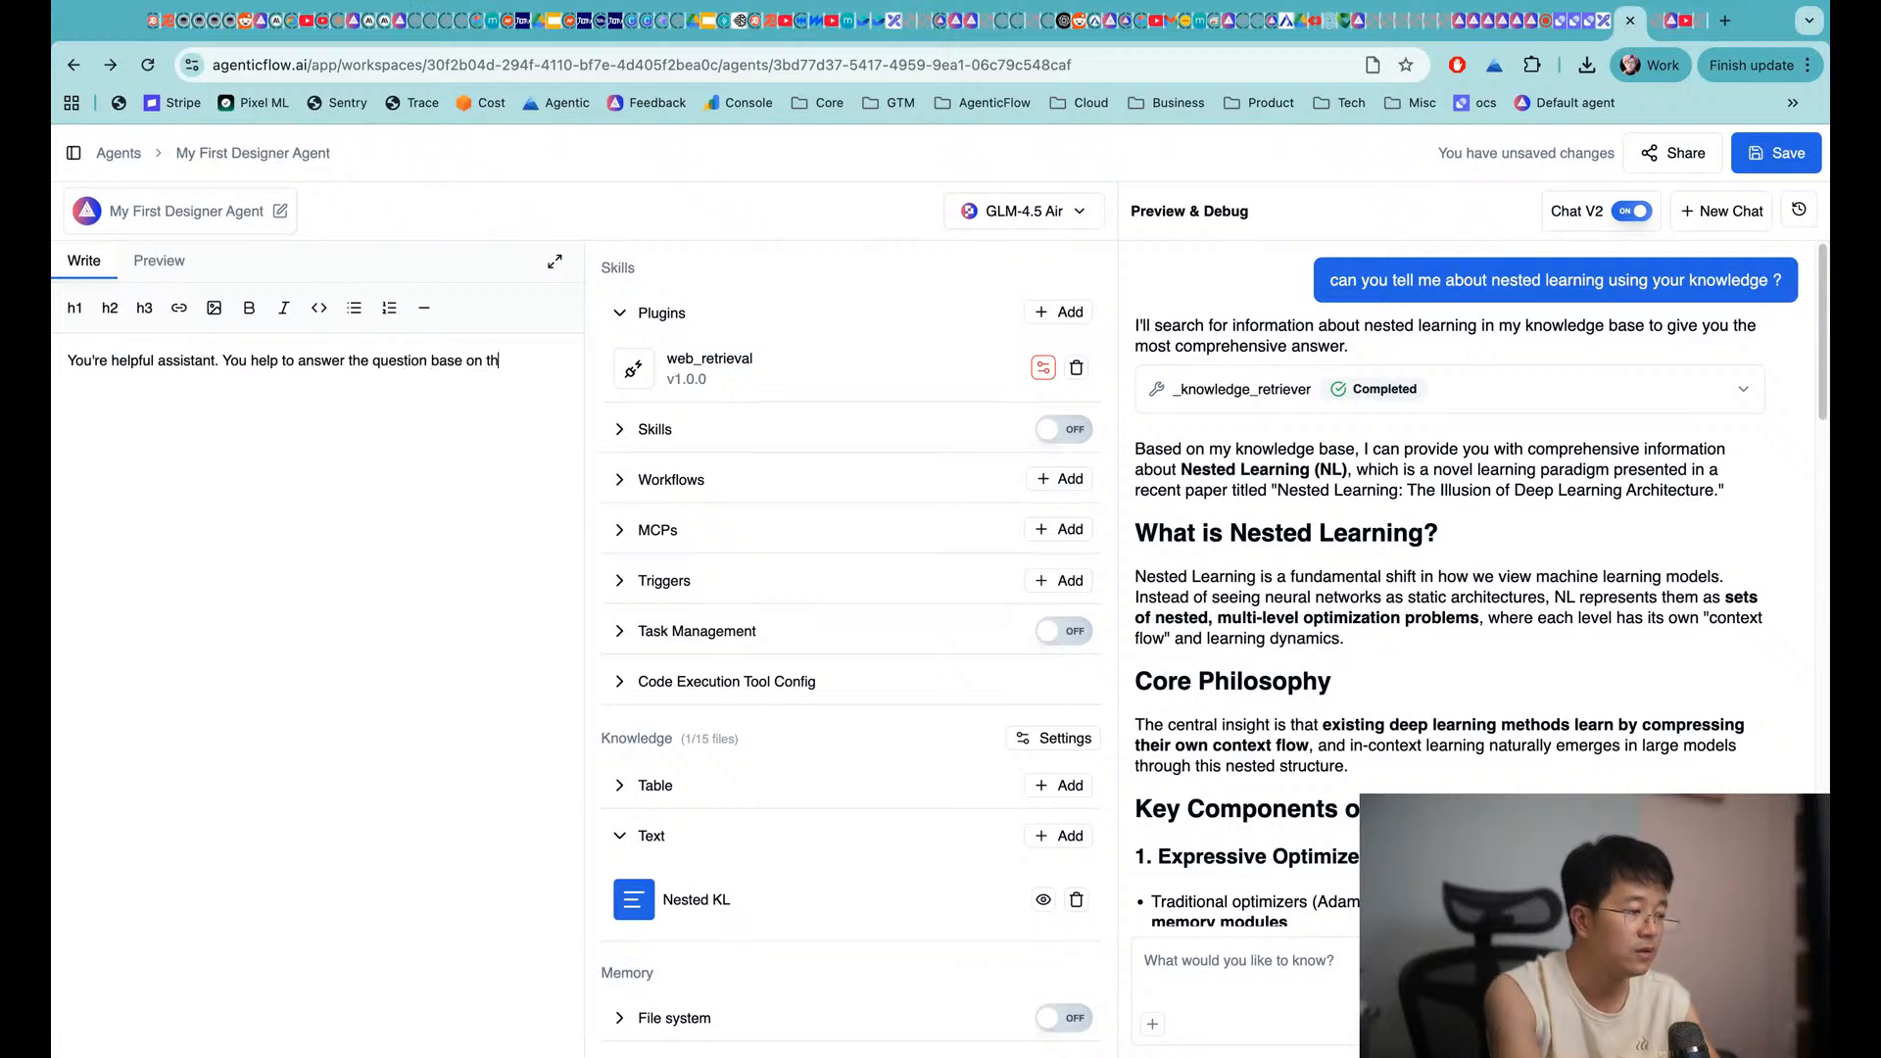
pyautogui.write('e knowled.')
pyautogui.press('Return')
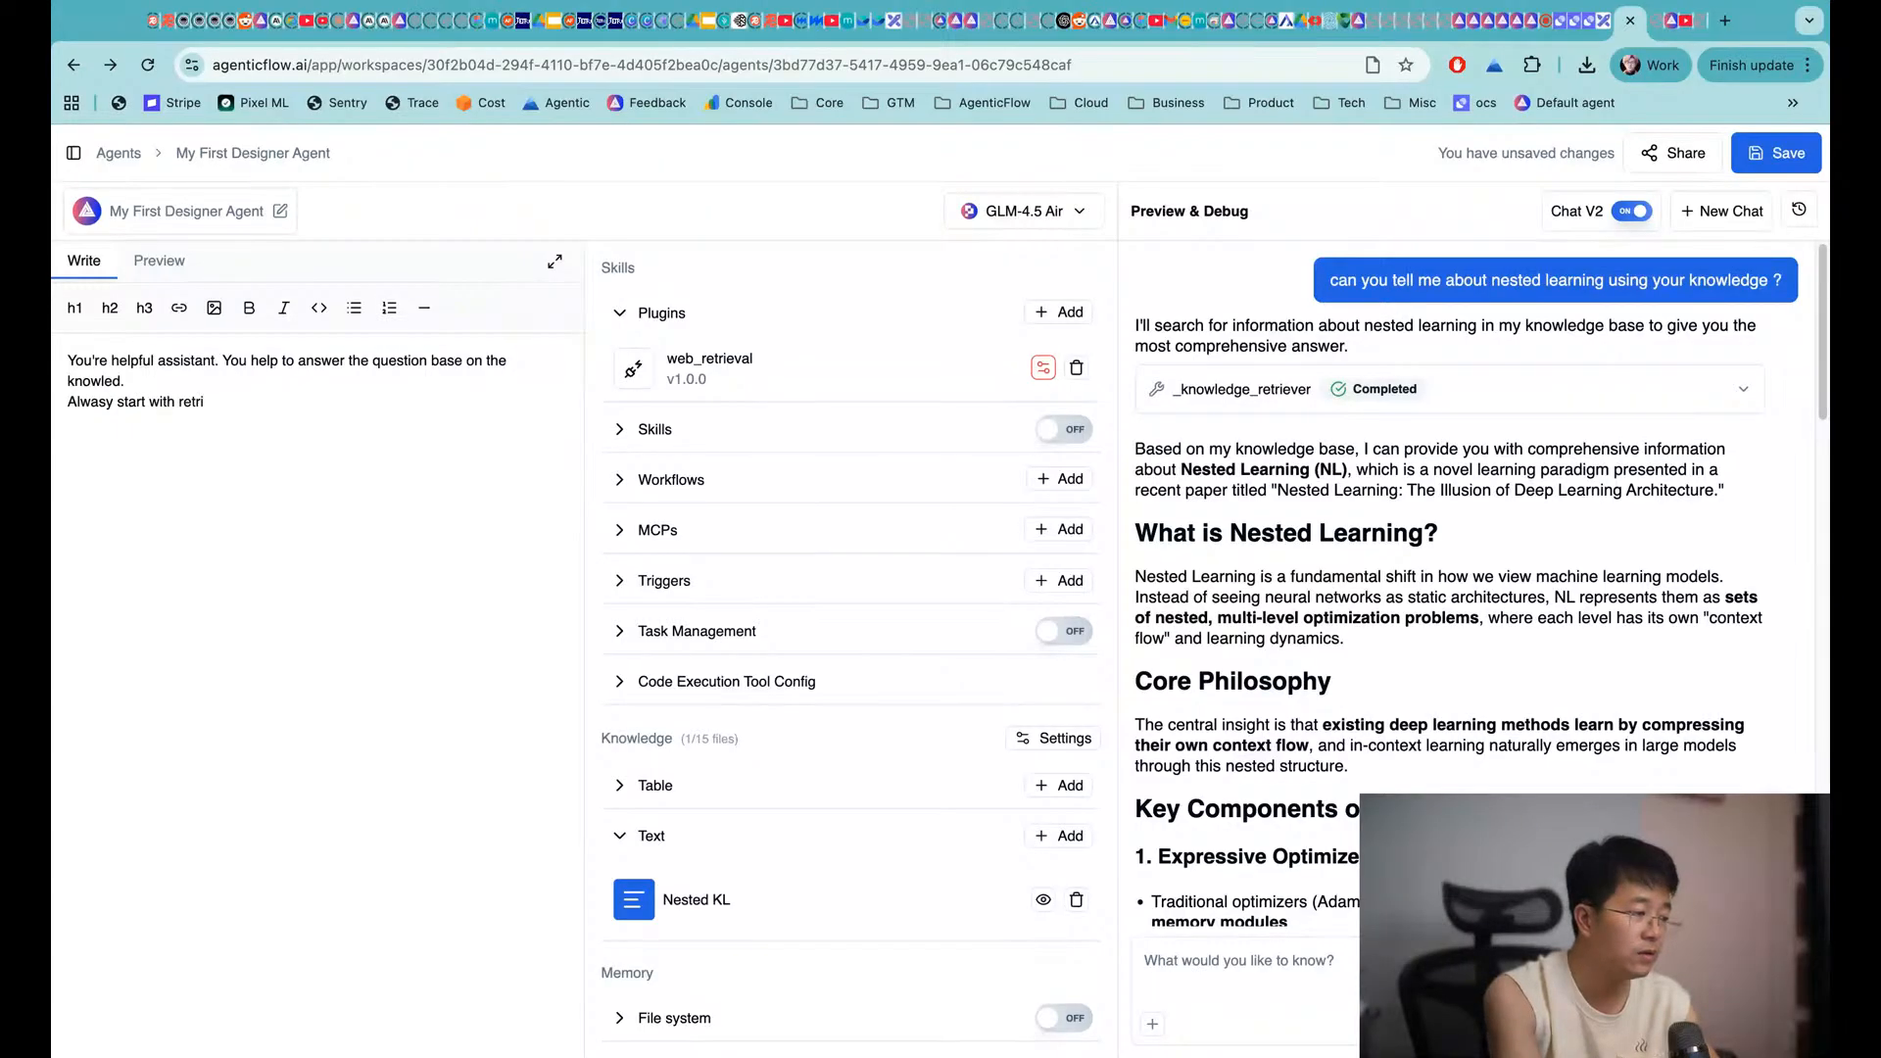
pyautogui.write('ve the knowledge firs')
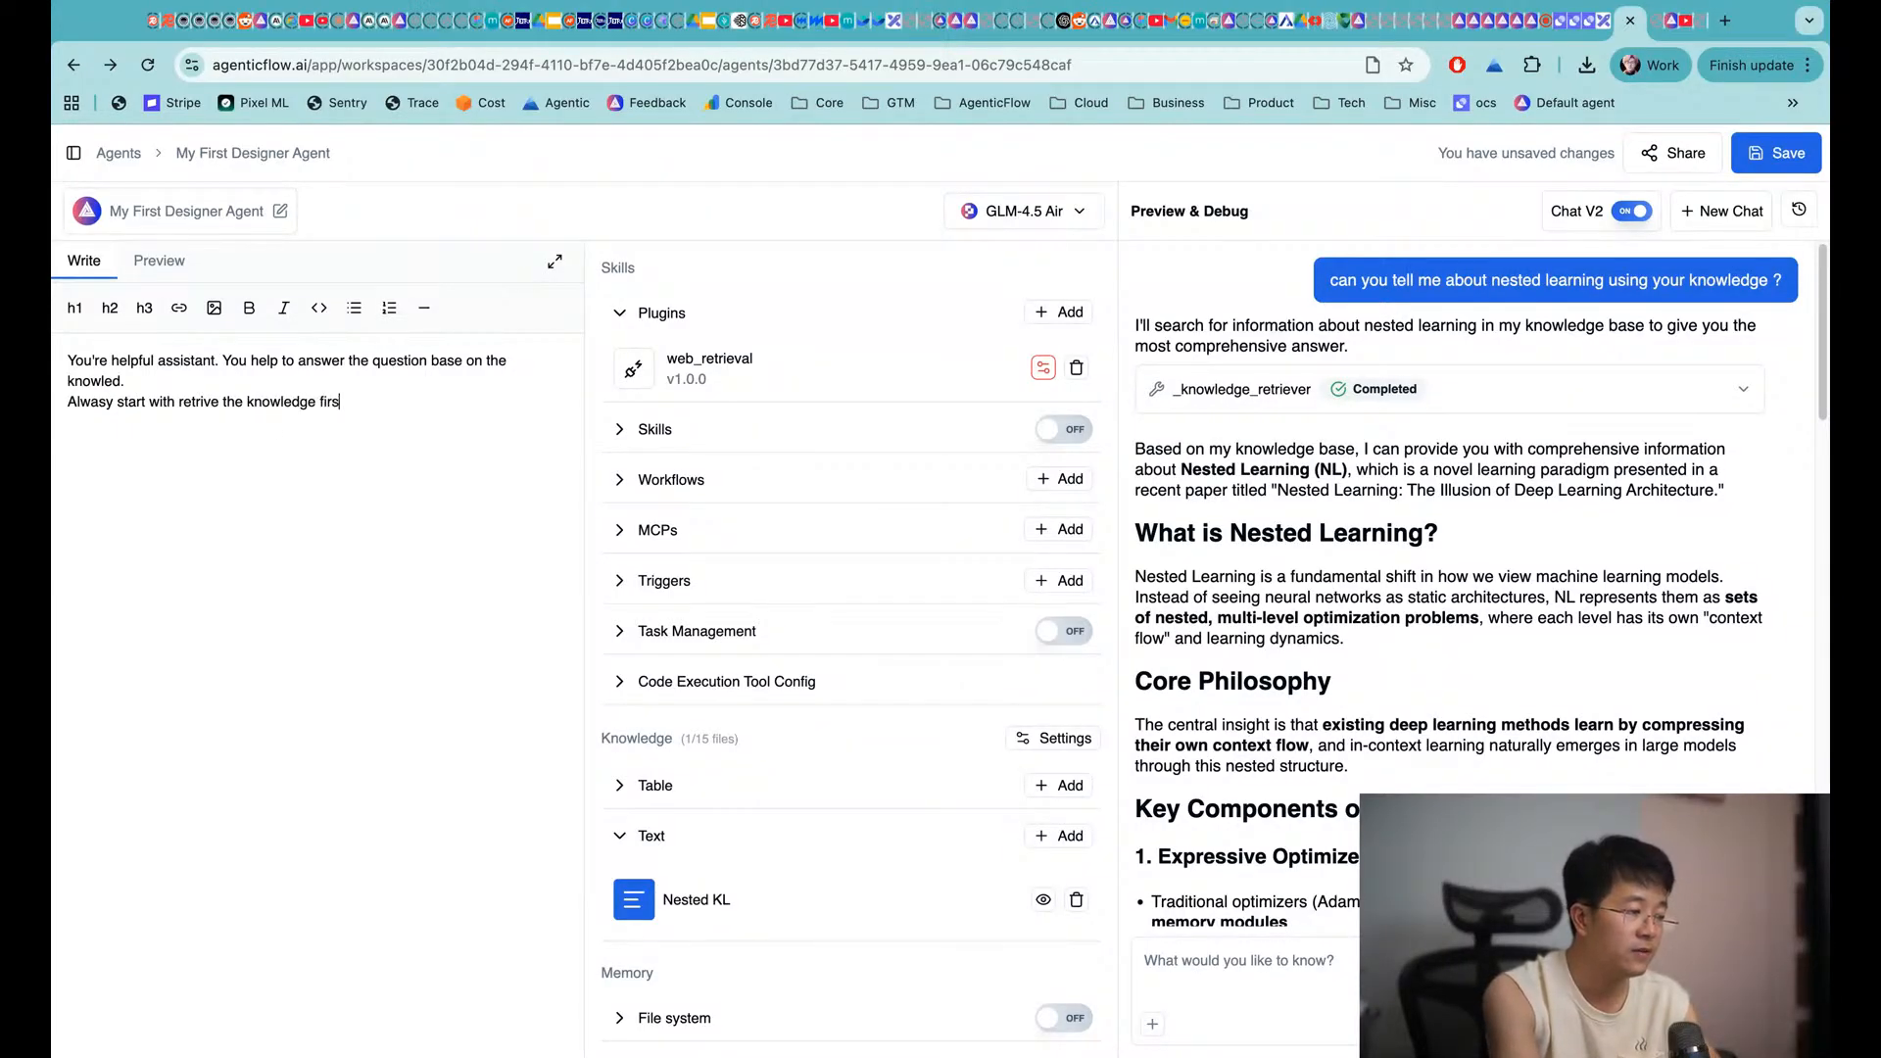
pyautogui.write('t.')
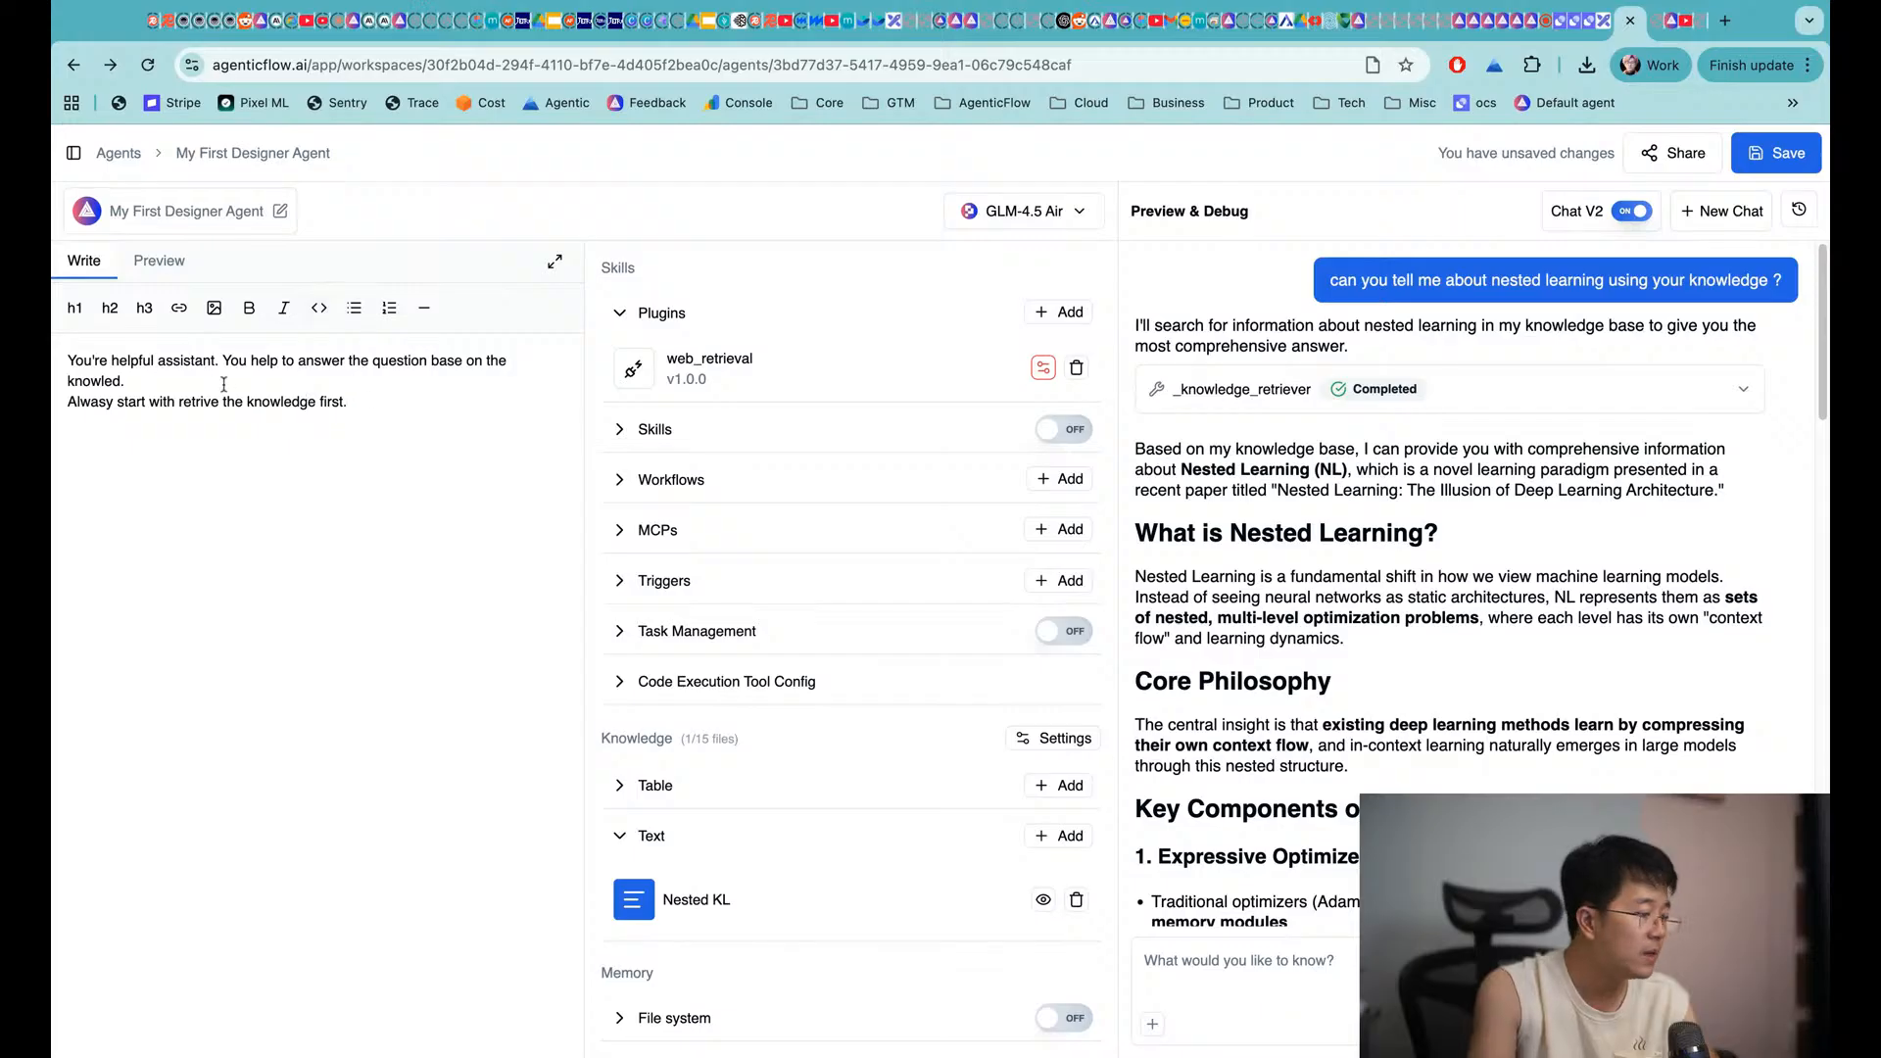
pyautogui.press('super+s')
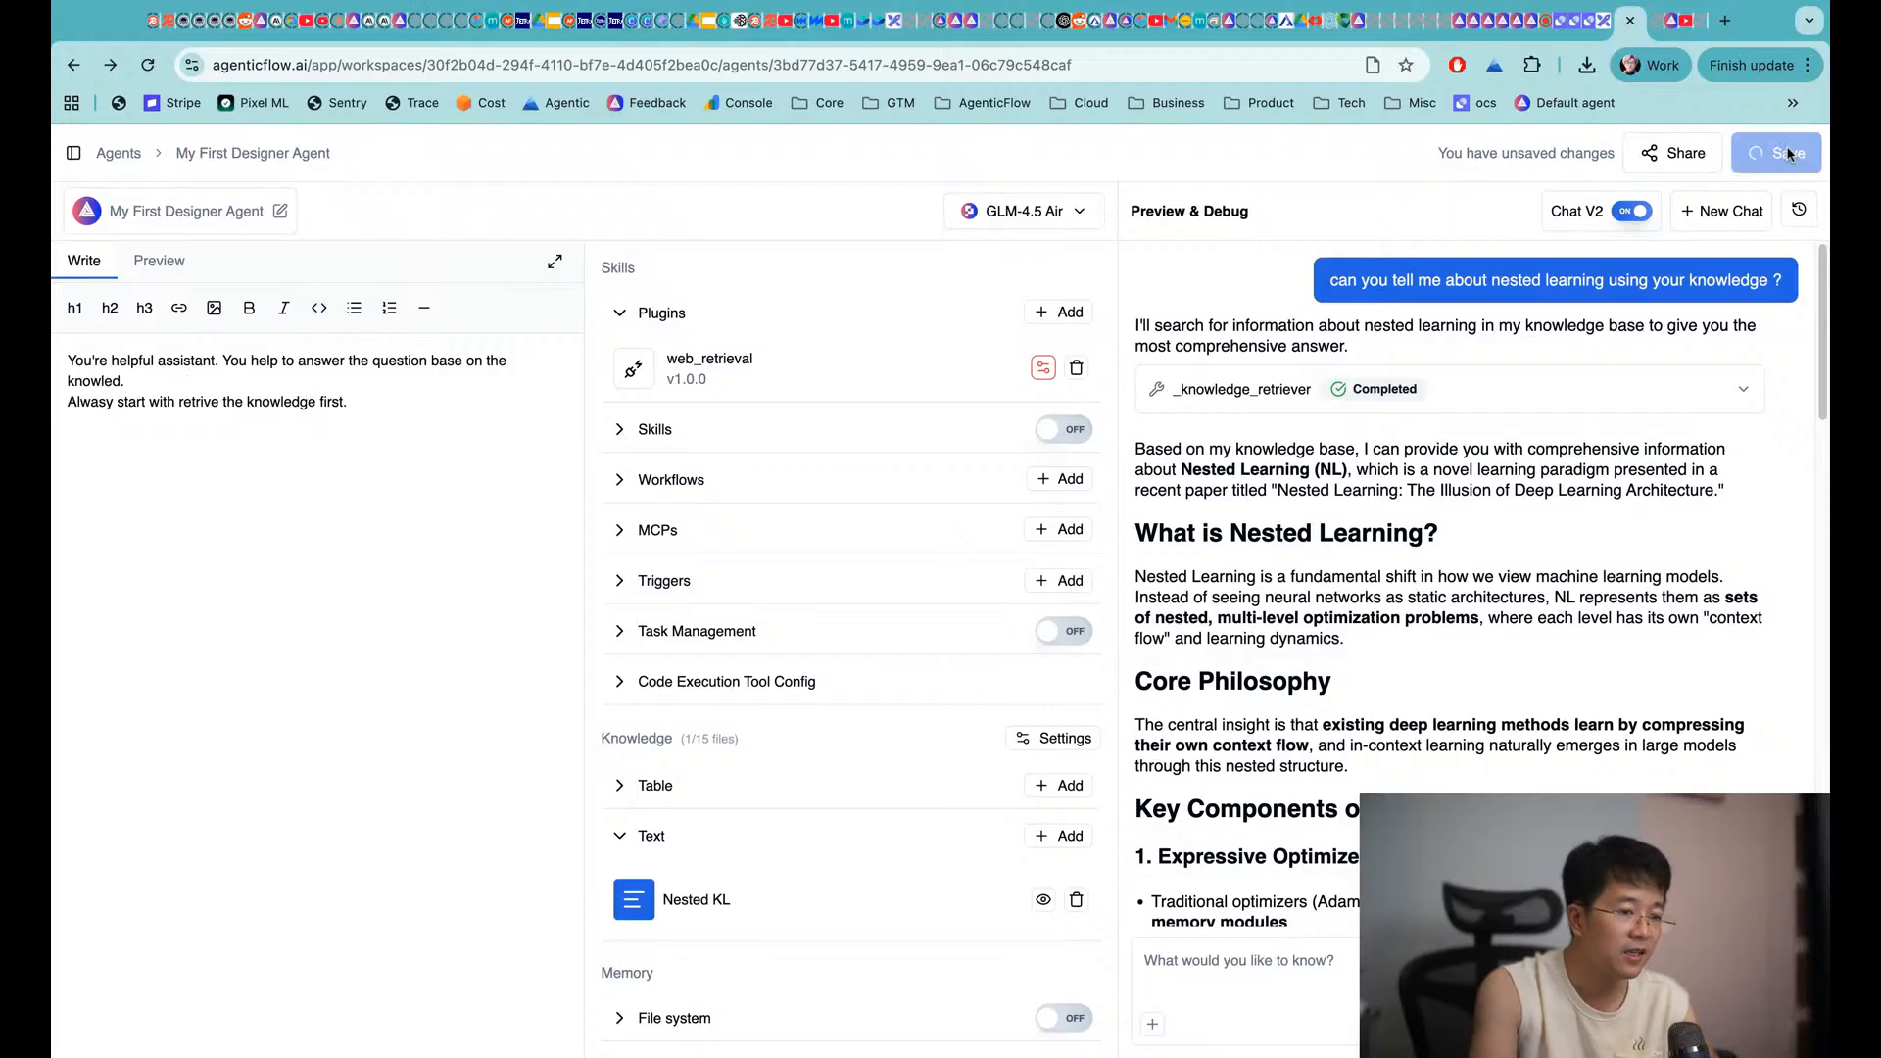
pyautogui.tripleClick(1334, 283)
pyautogui.hotkey('ctrl', 'c')
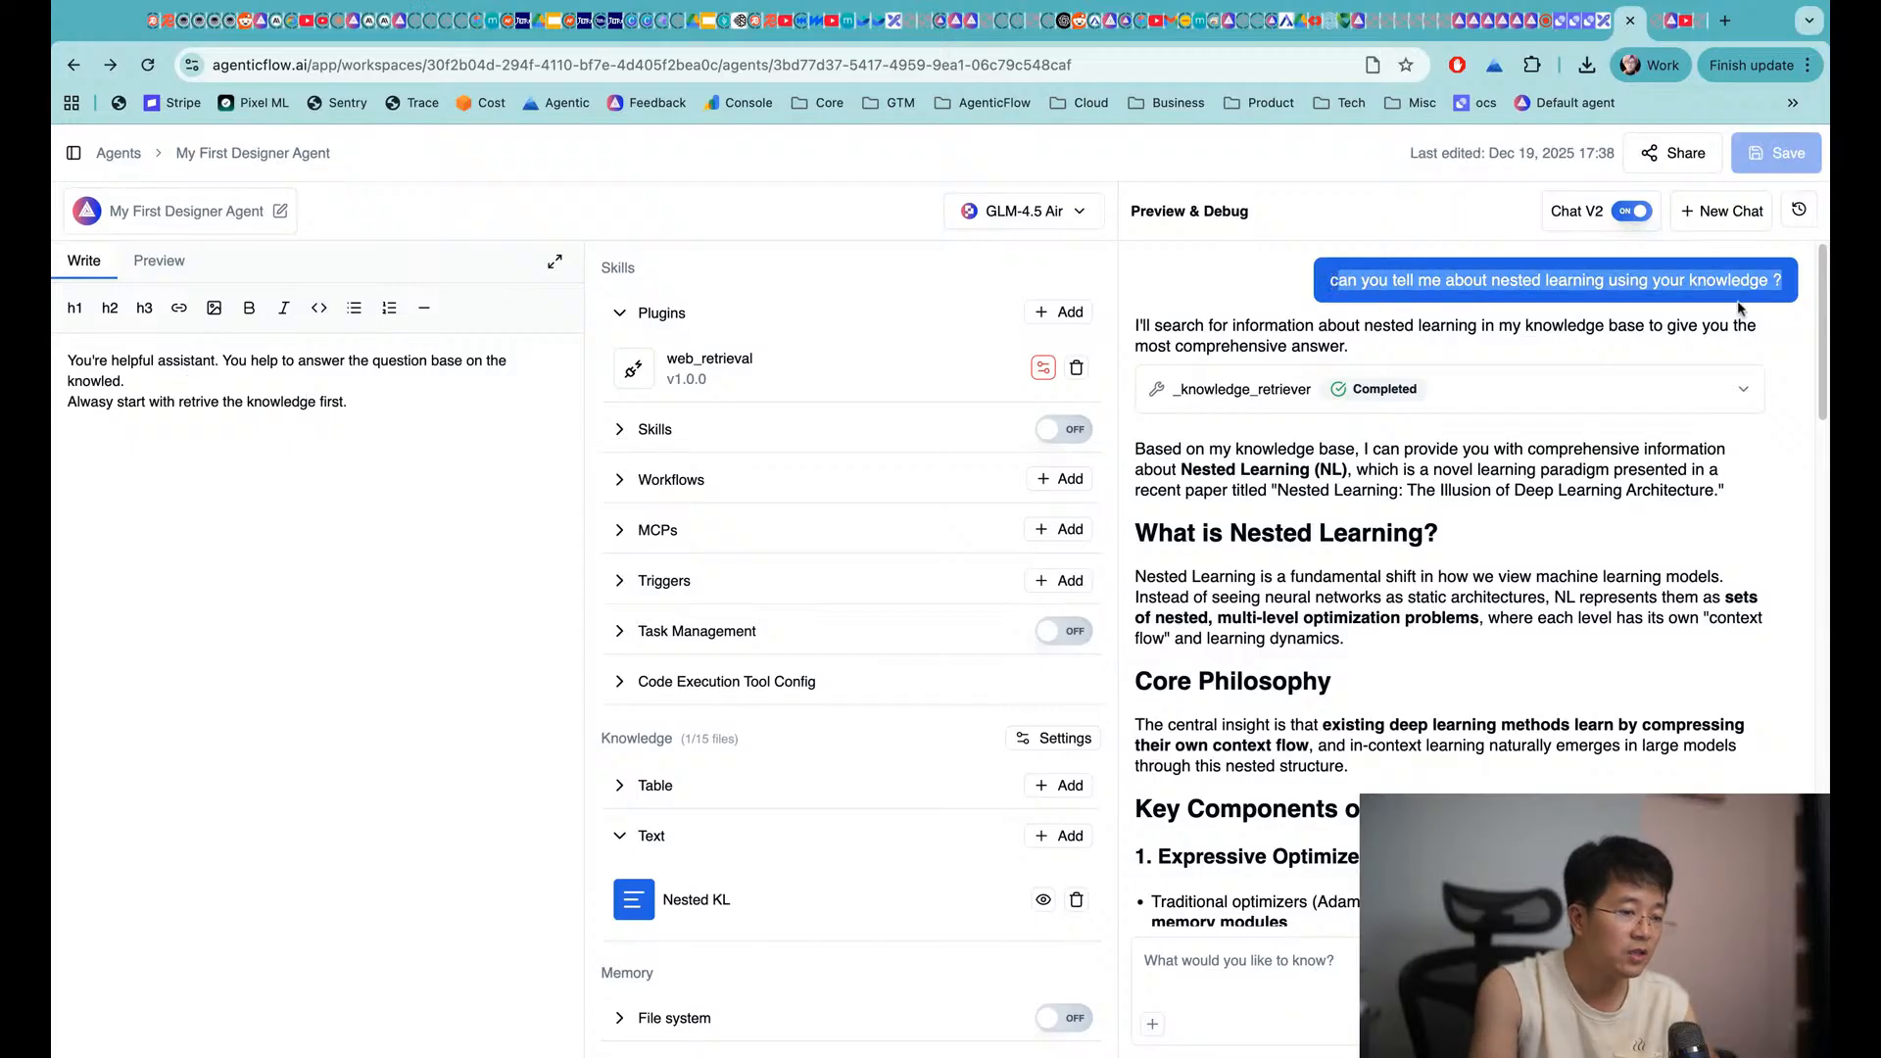
# Paste and send the nested learning question in two successive fresh chats
pyautogui.click(1725, 210)
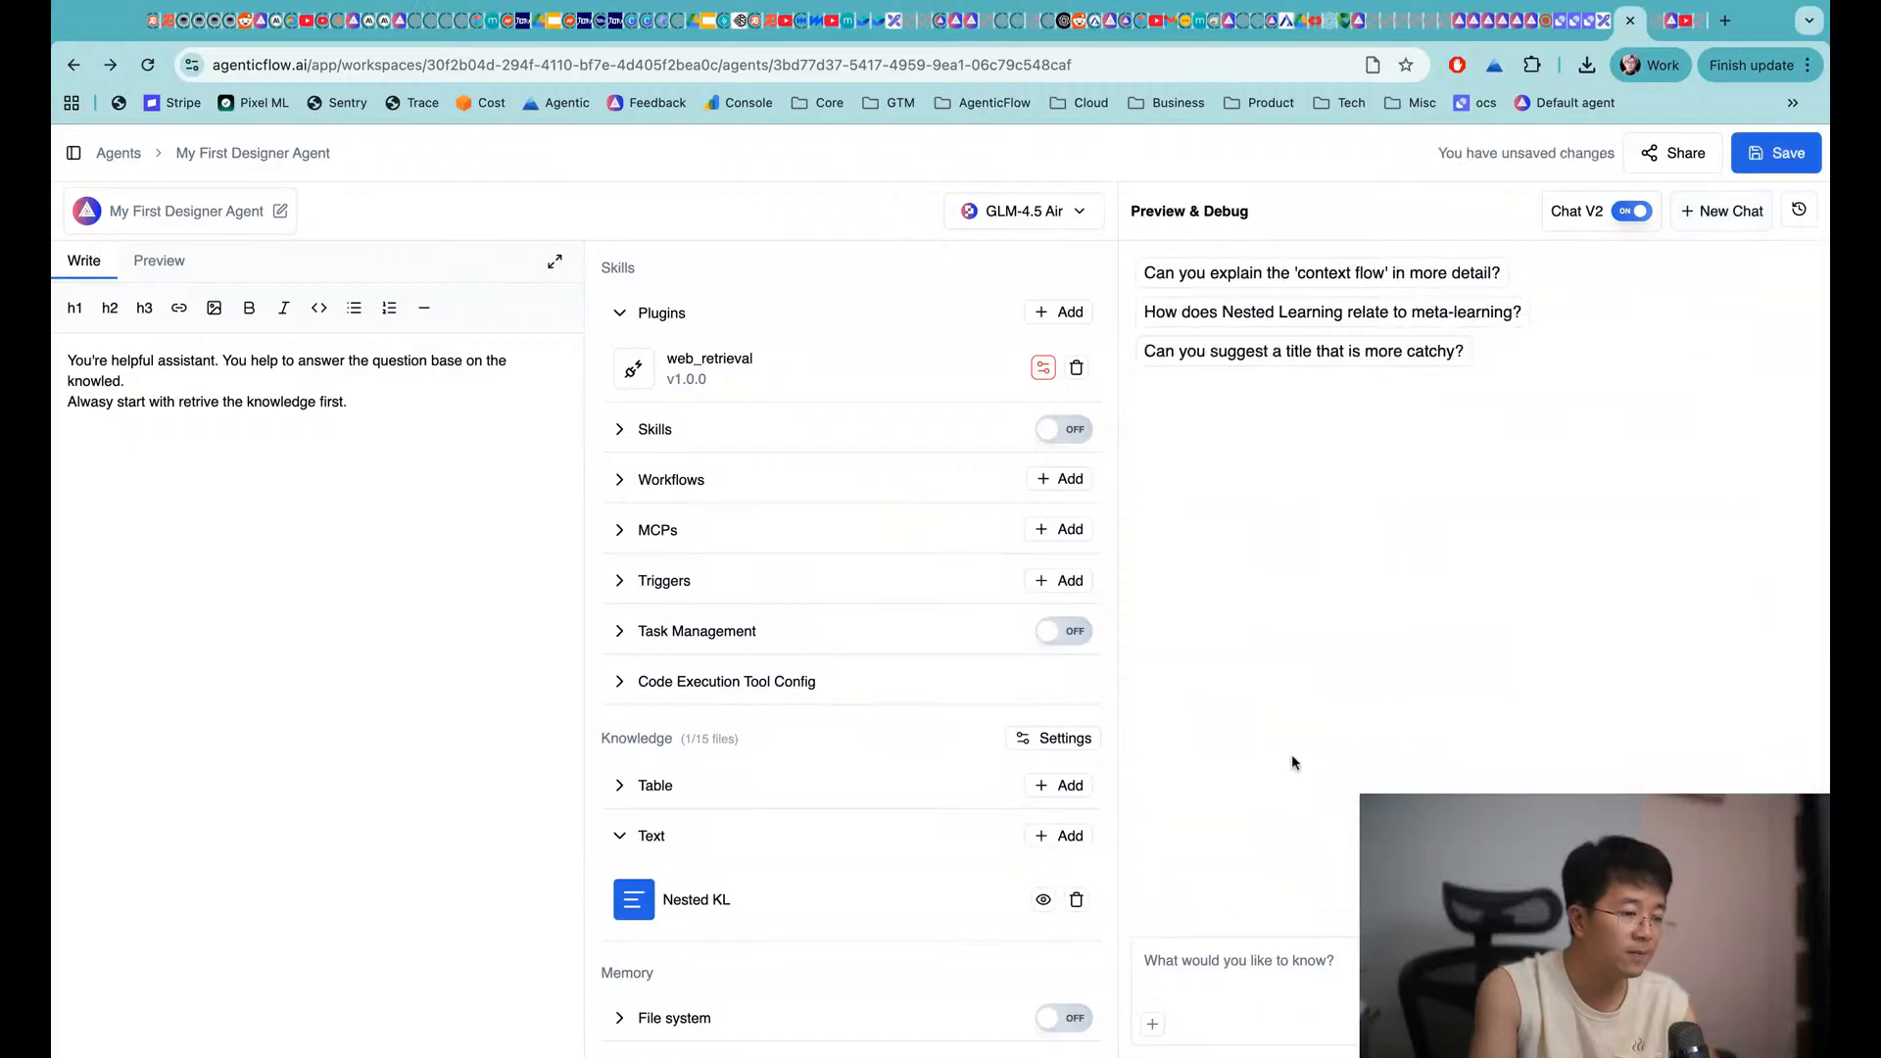
pyautogui.click(1216, 957)
pyautogui.hotkey('ctrl', 'v')
pyautogui.press('Return')
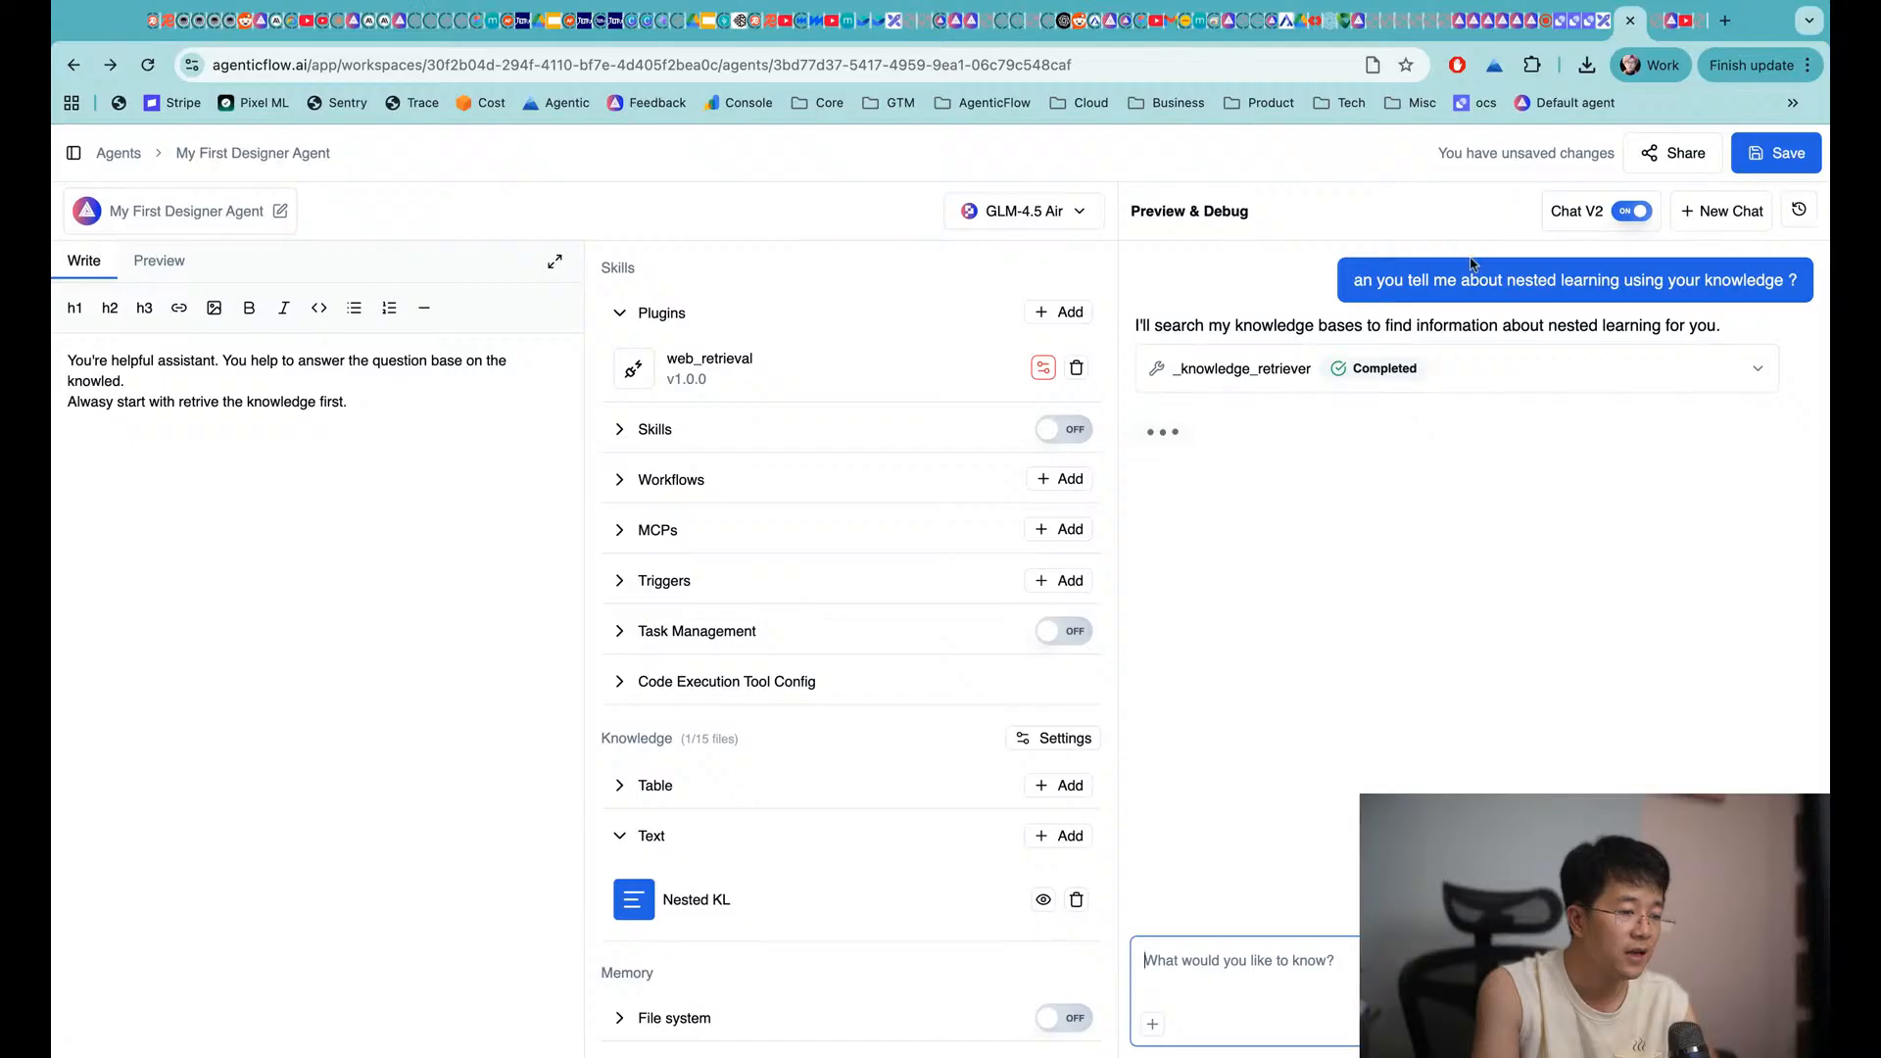
pyautogui.click(1710, 214)
pyautogui.click(1329, 943)
pyautogui.hotkey('ctrl', 'v')
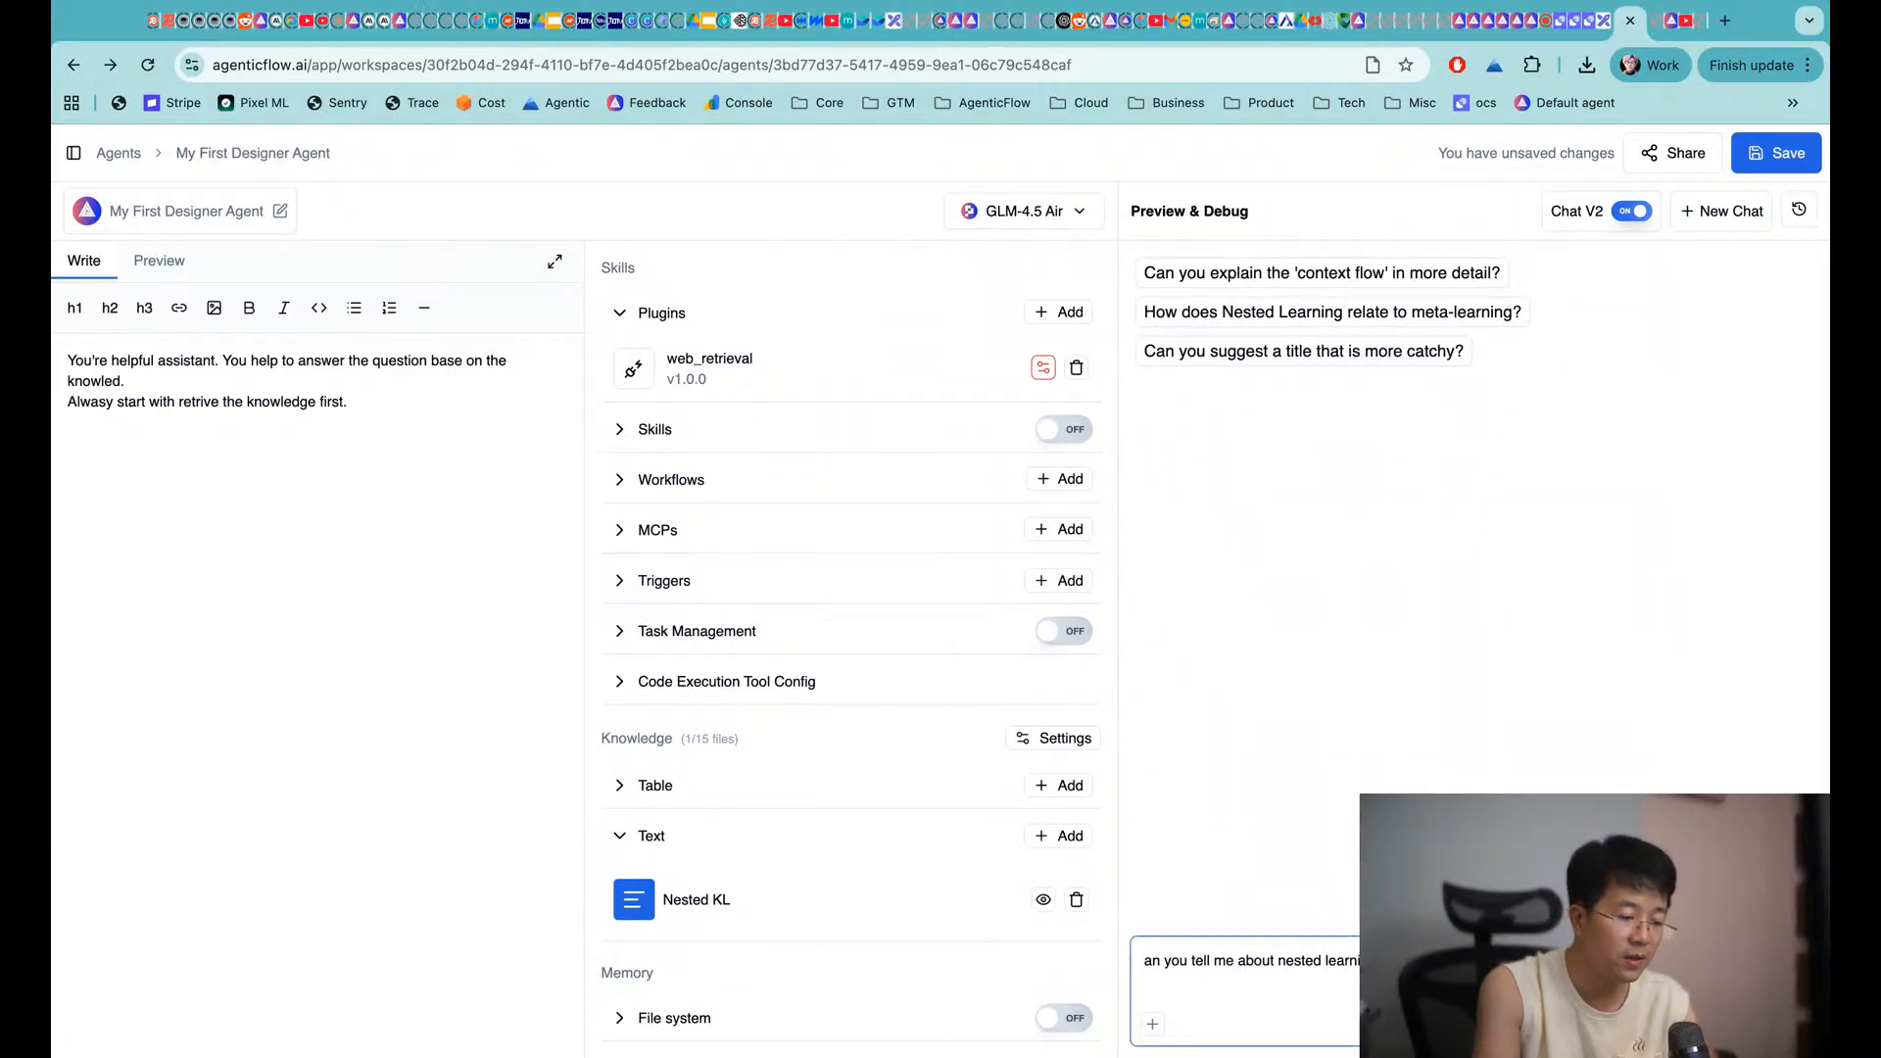
pyautogui.press('Return')
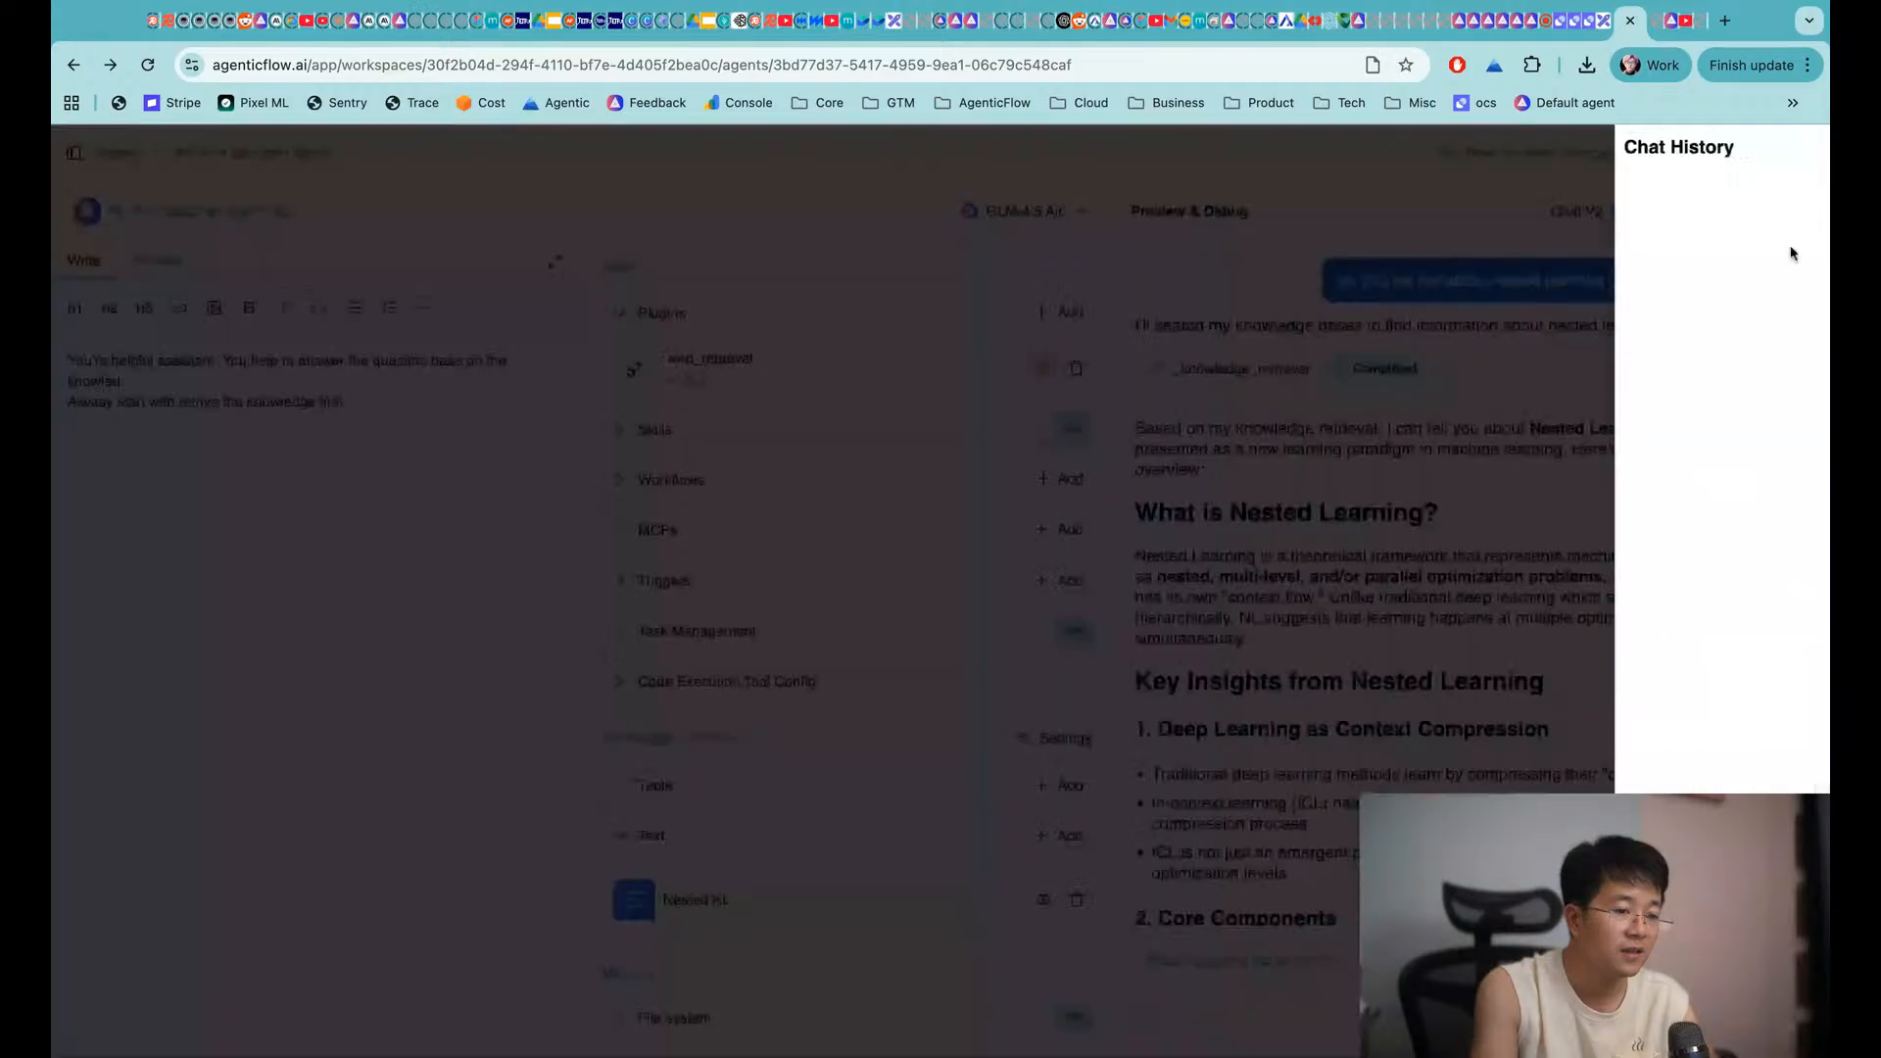
# Reopen the latest thread from Chat History and read through the knowledge-based answer
pyautogui.click(1799, 209)
pyautogui.click(1641, 215)
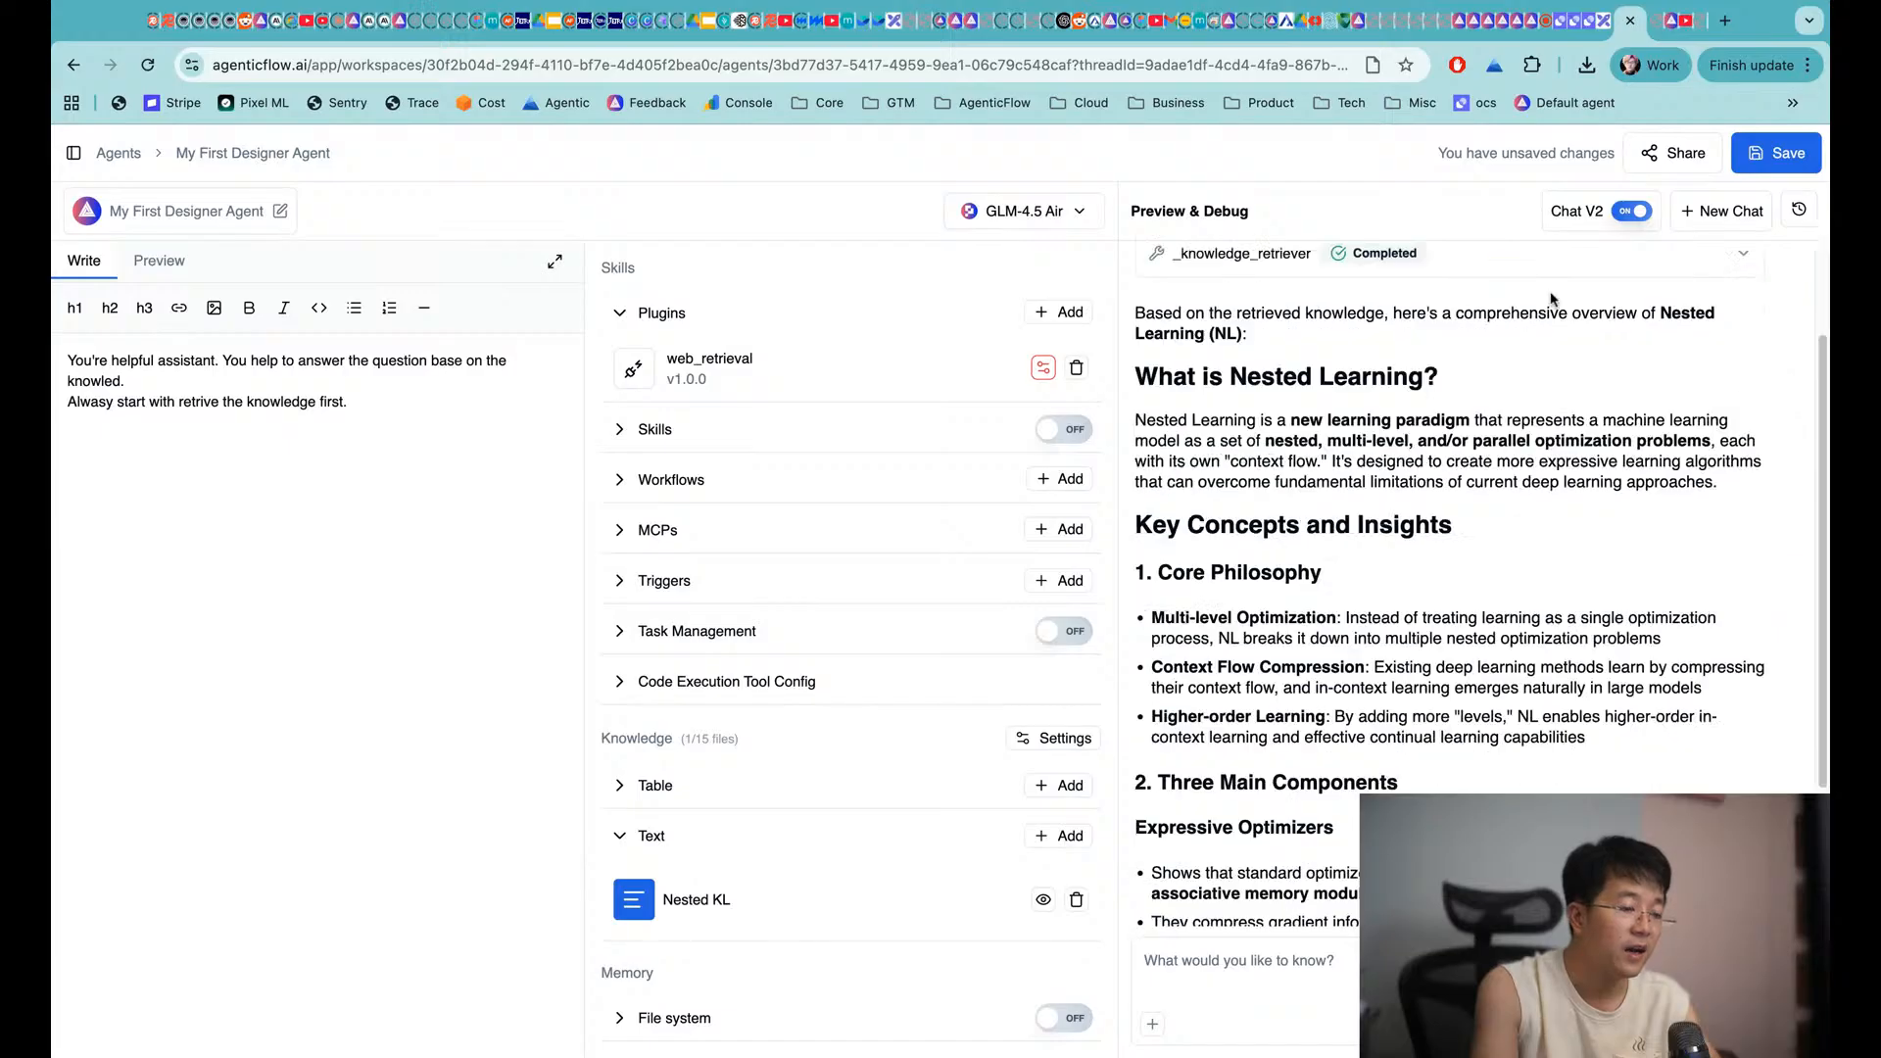
pyautogui.scroll(3, 1555, 297)
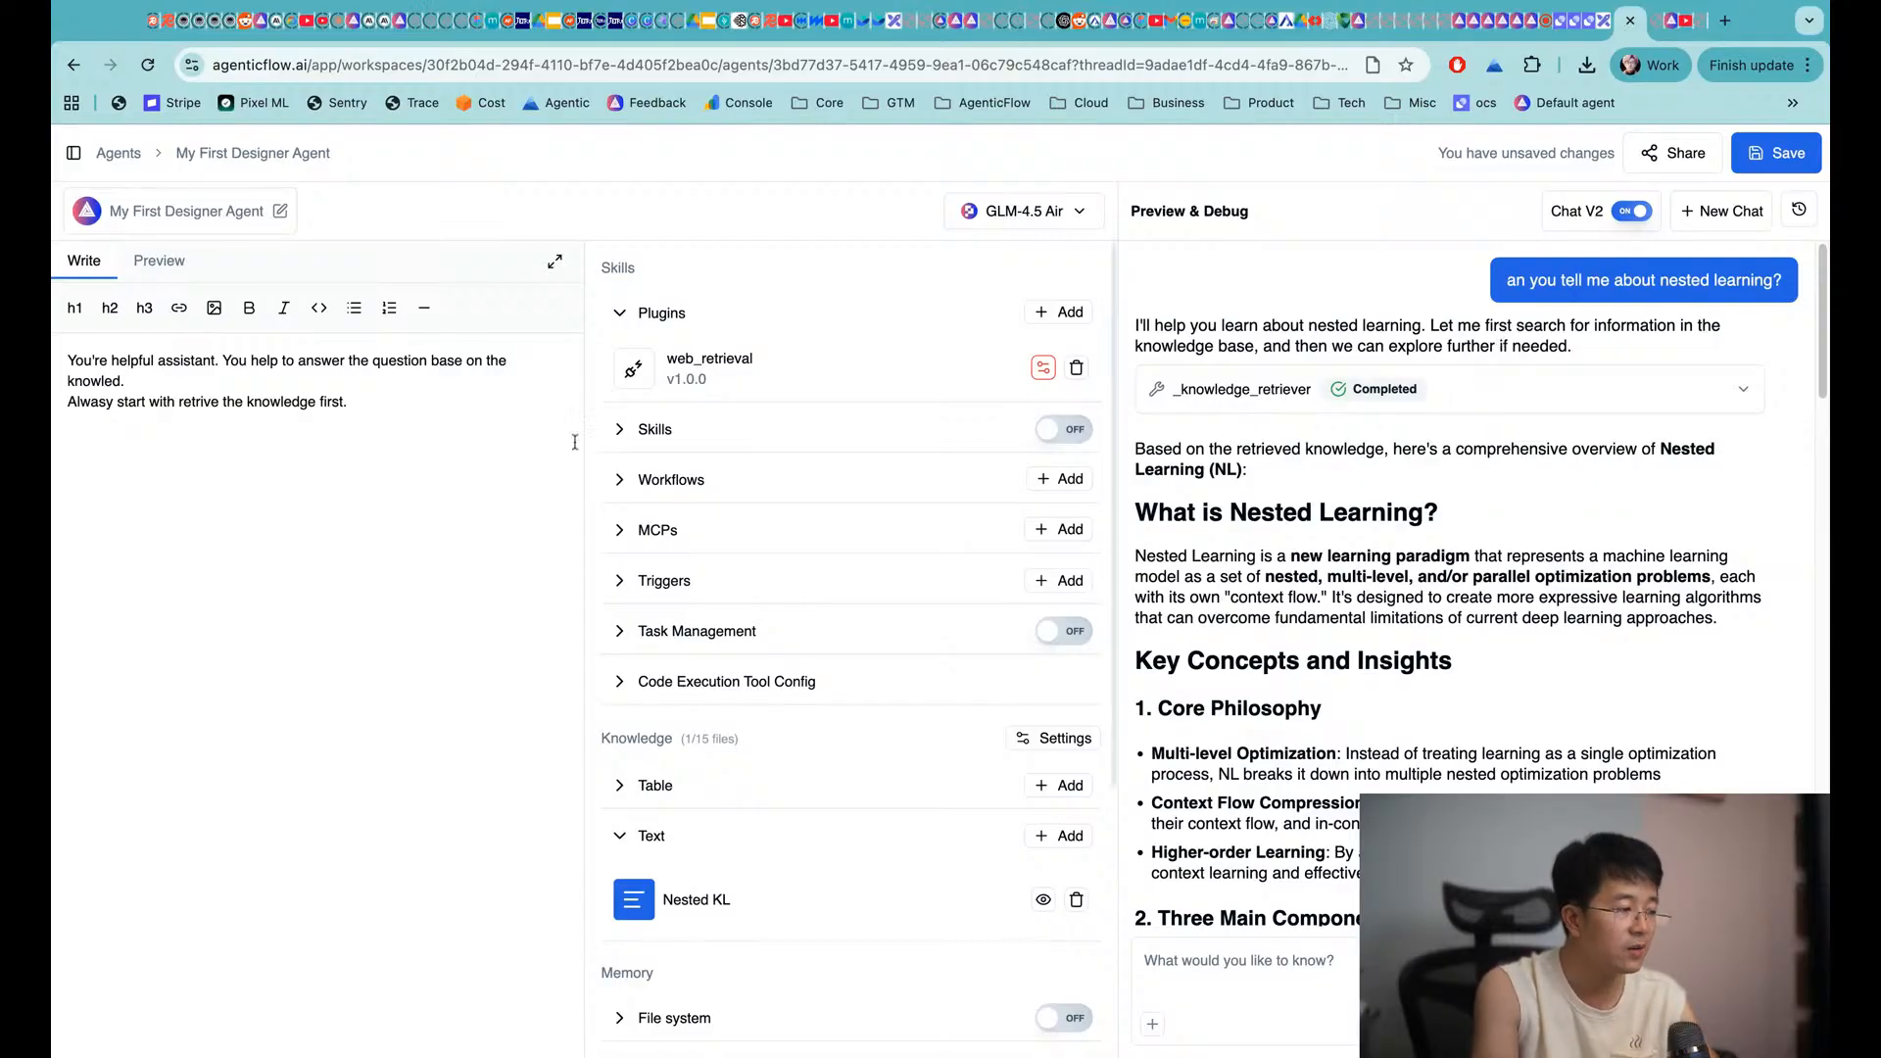
pyautogui.scroll(-2, 1331, 570)
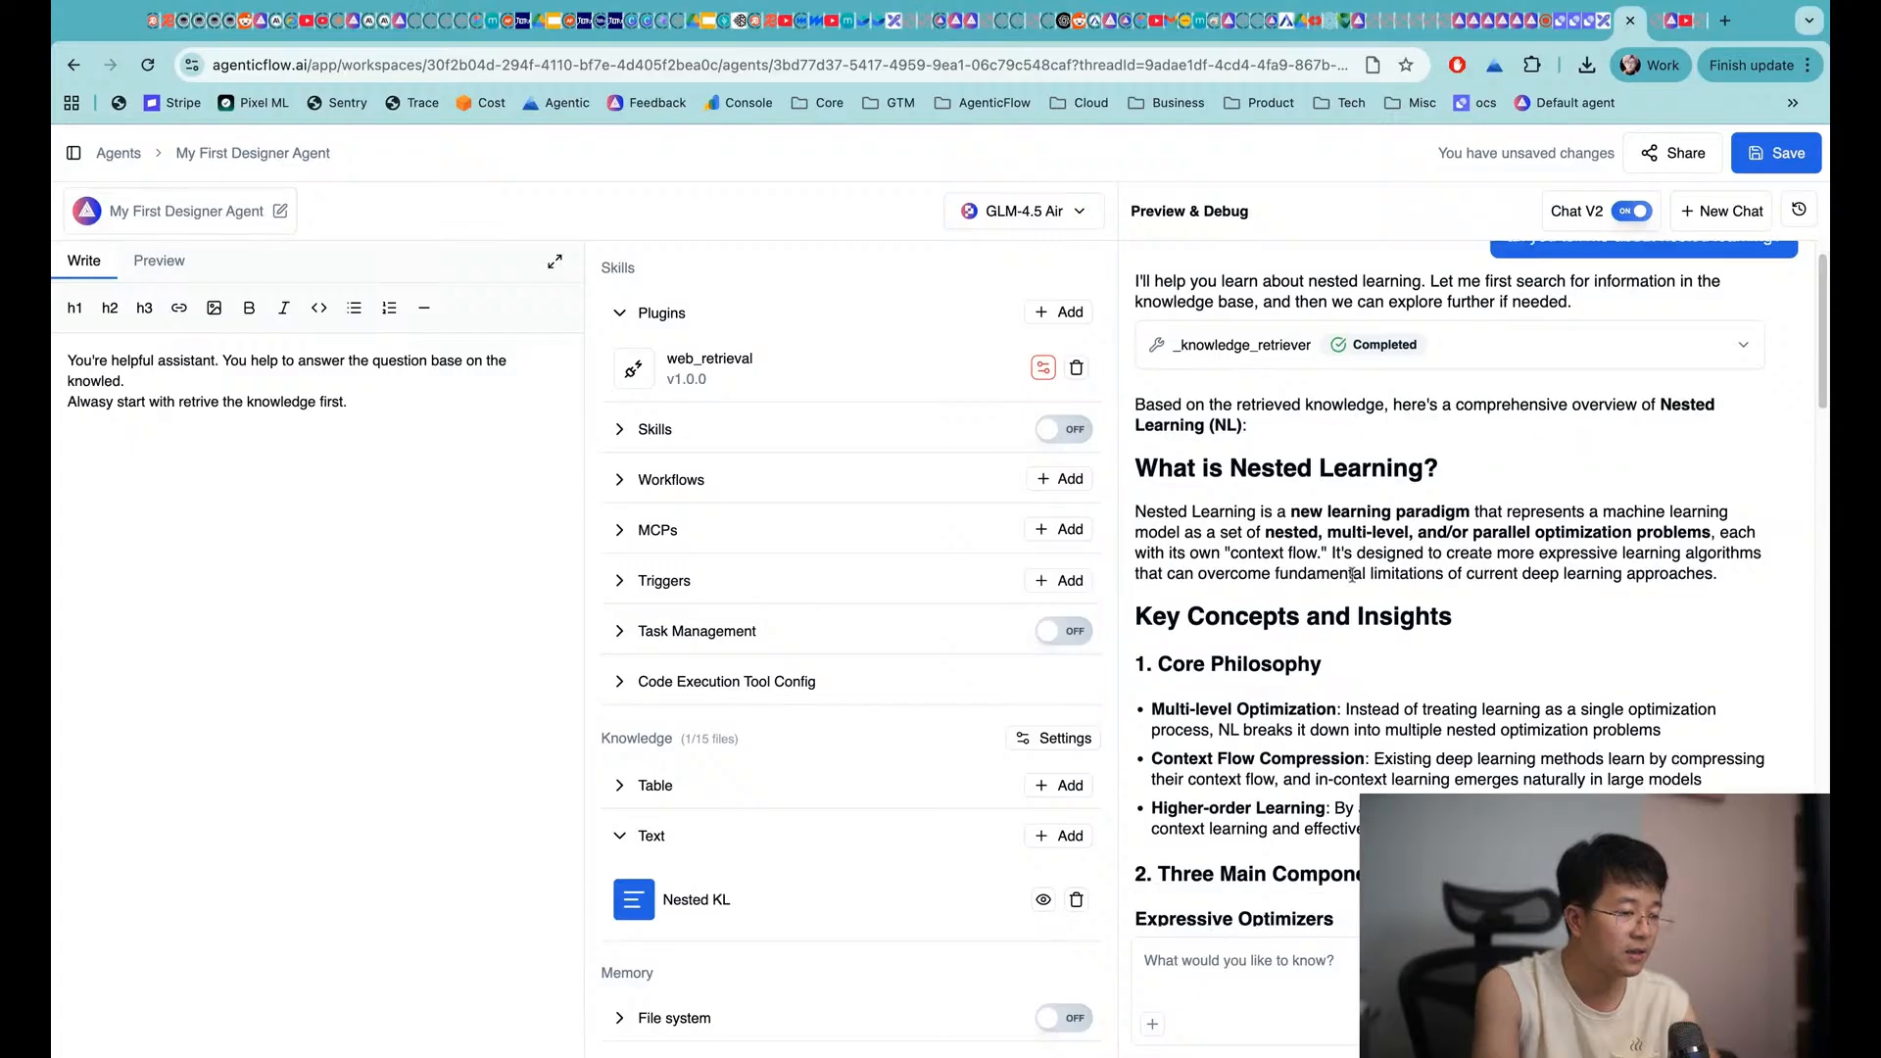
pyautogui.scroll(-5, 1373, 457)
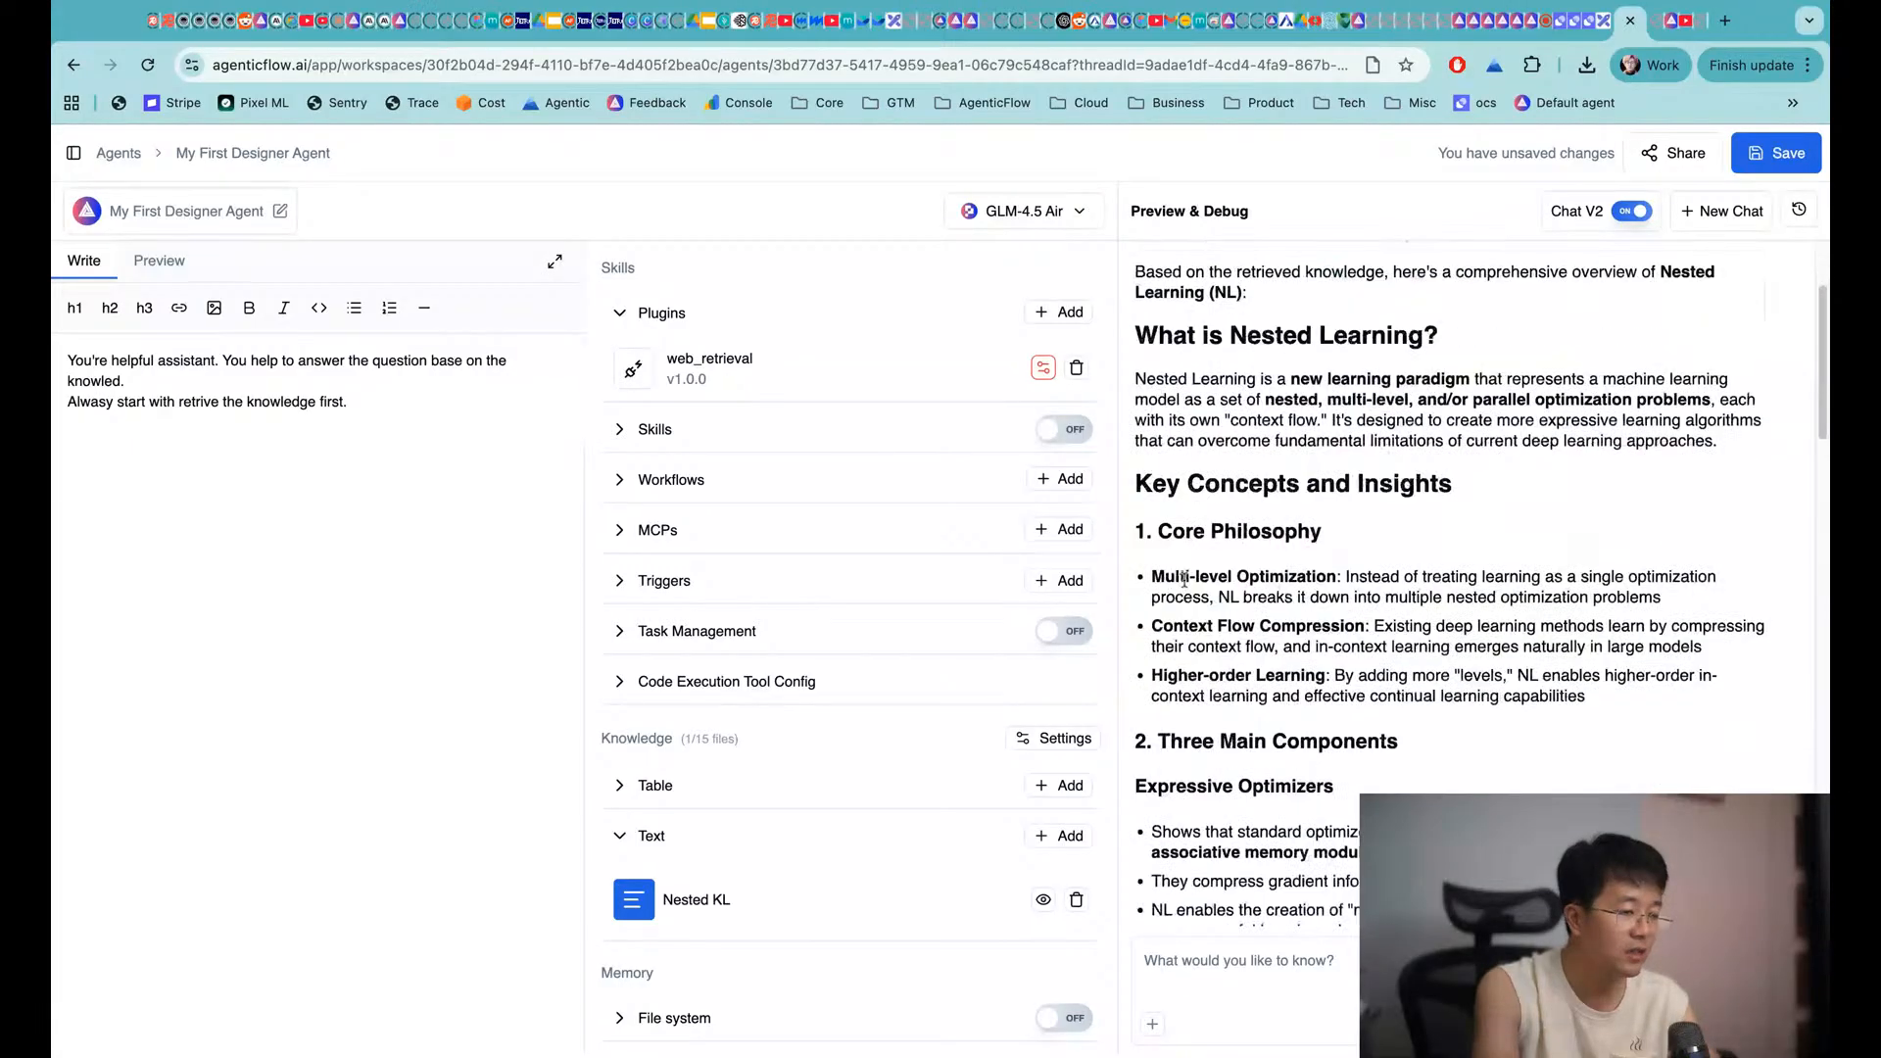
pyautogui.scroll(-3, 1245, 651)
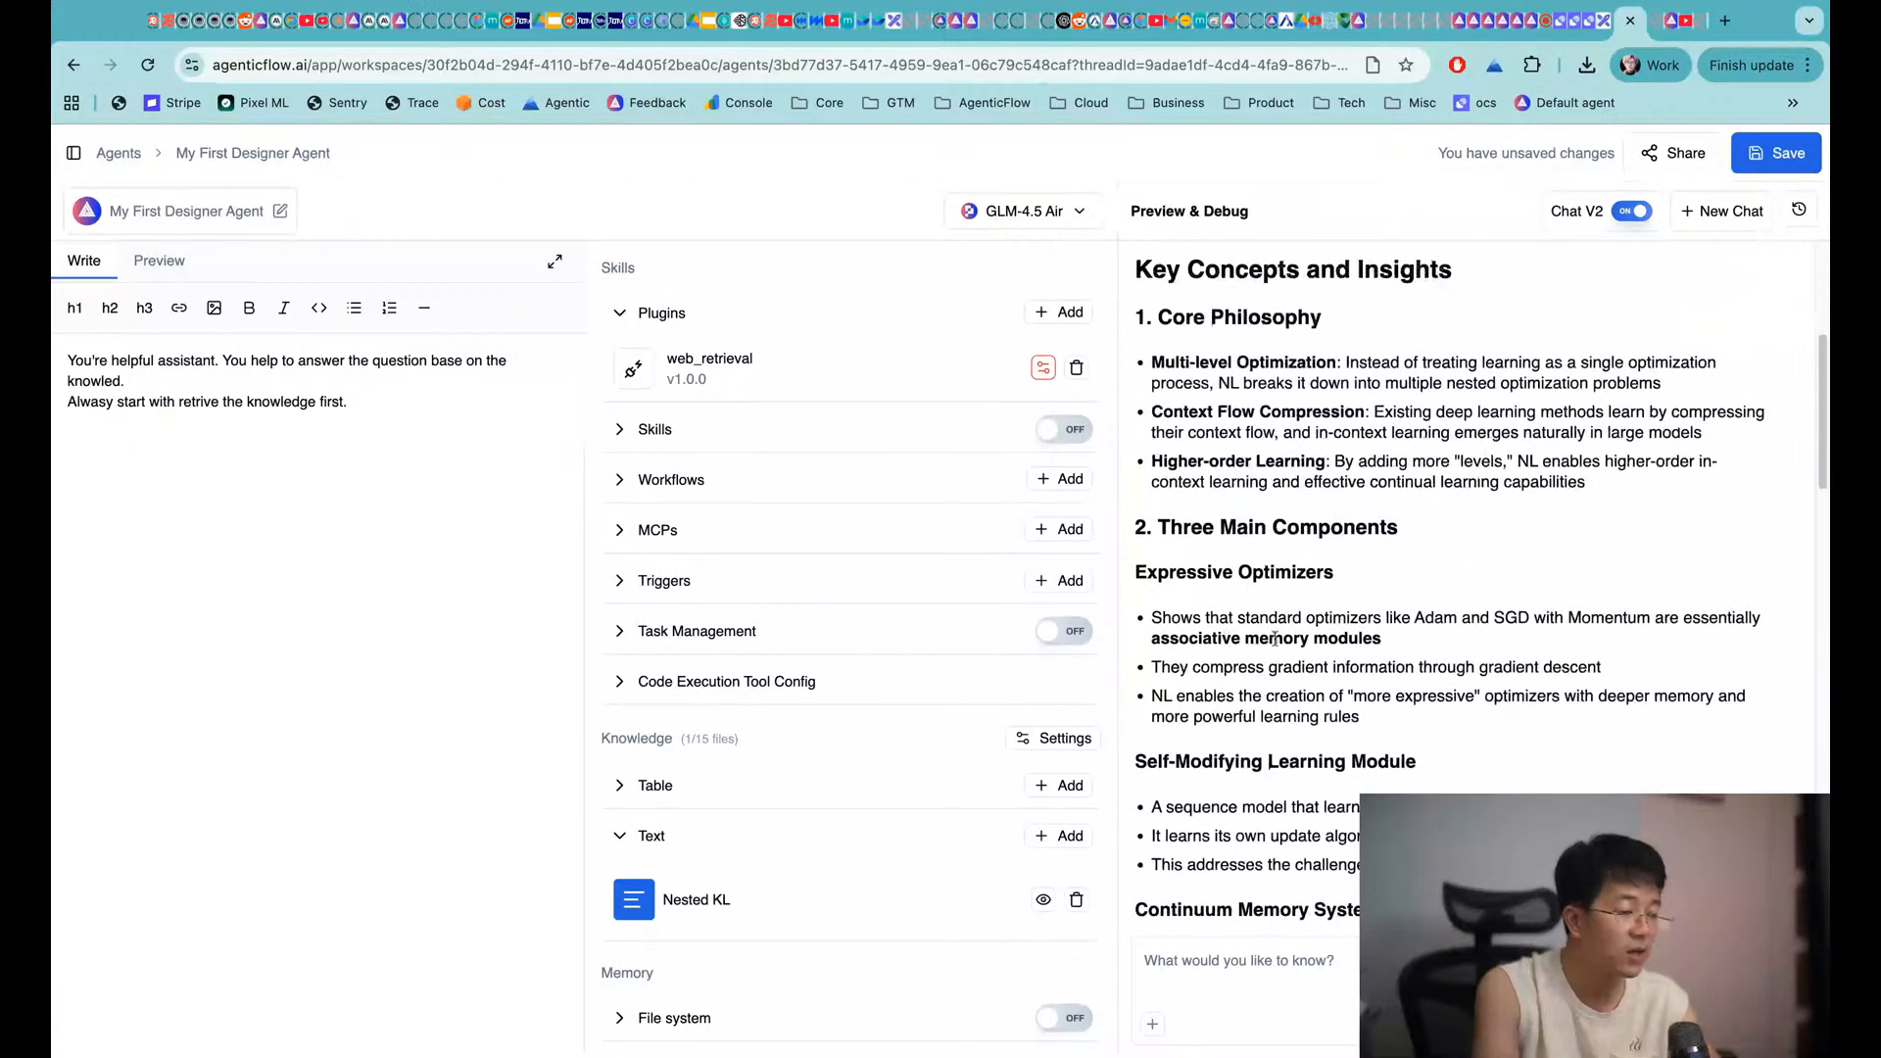
pyautogui.scroll(10, 1284, 647)
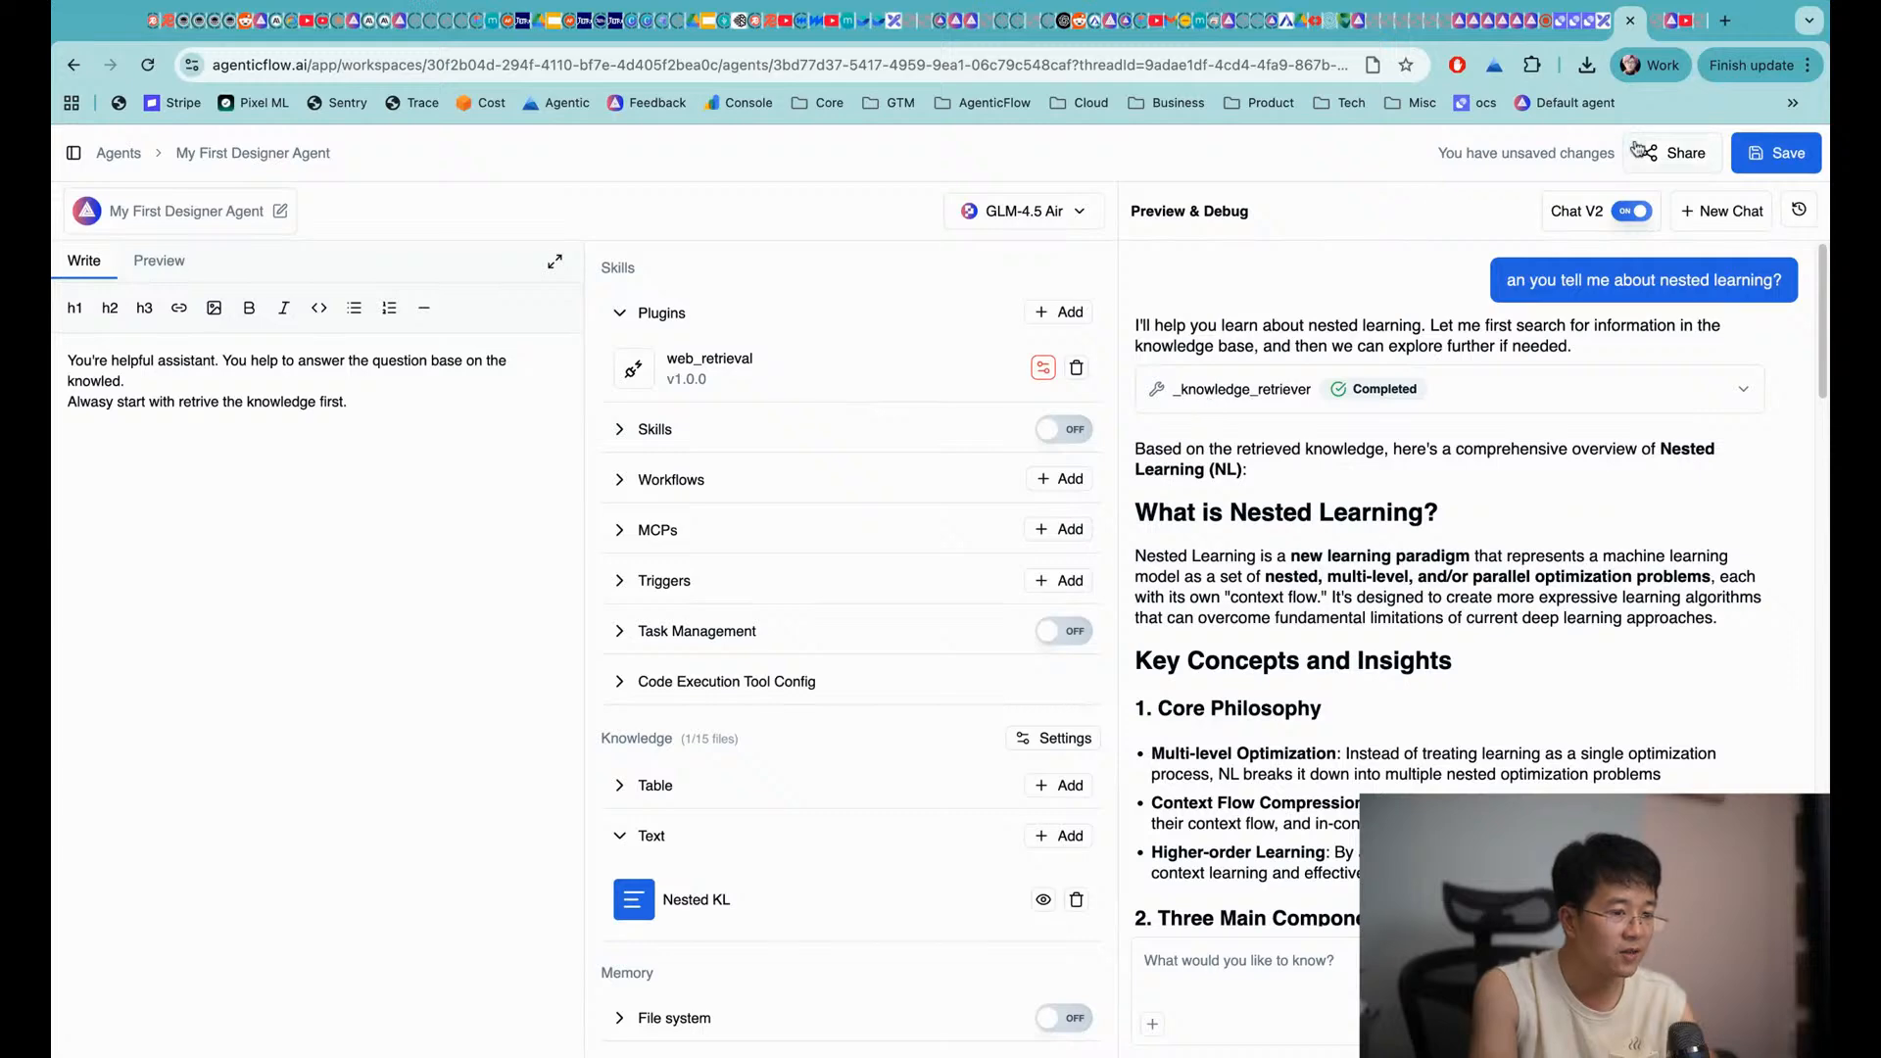
# Make the agent publicly available in its embed settings and copy the shareable link
pyautogui.click(1669, 152)
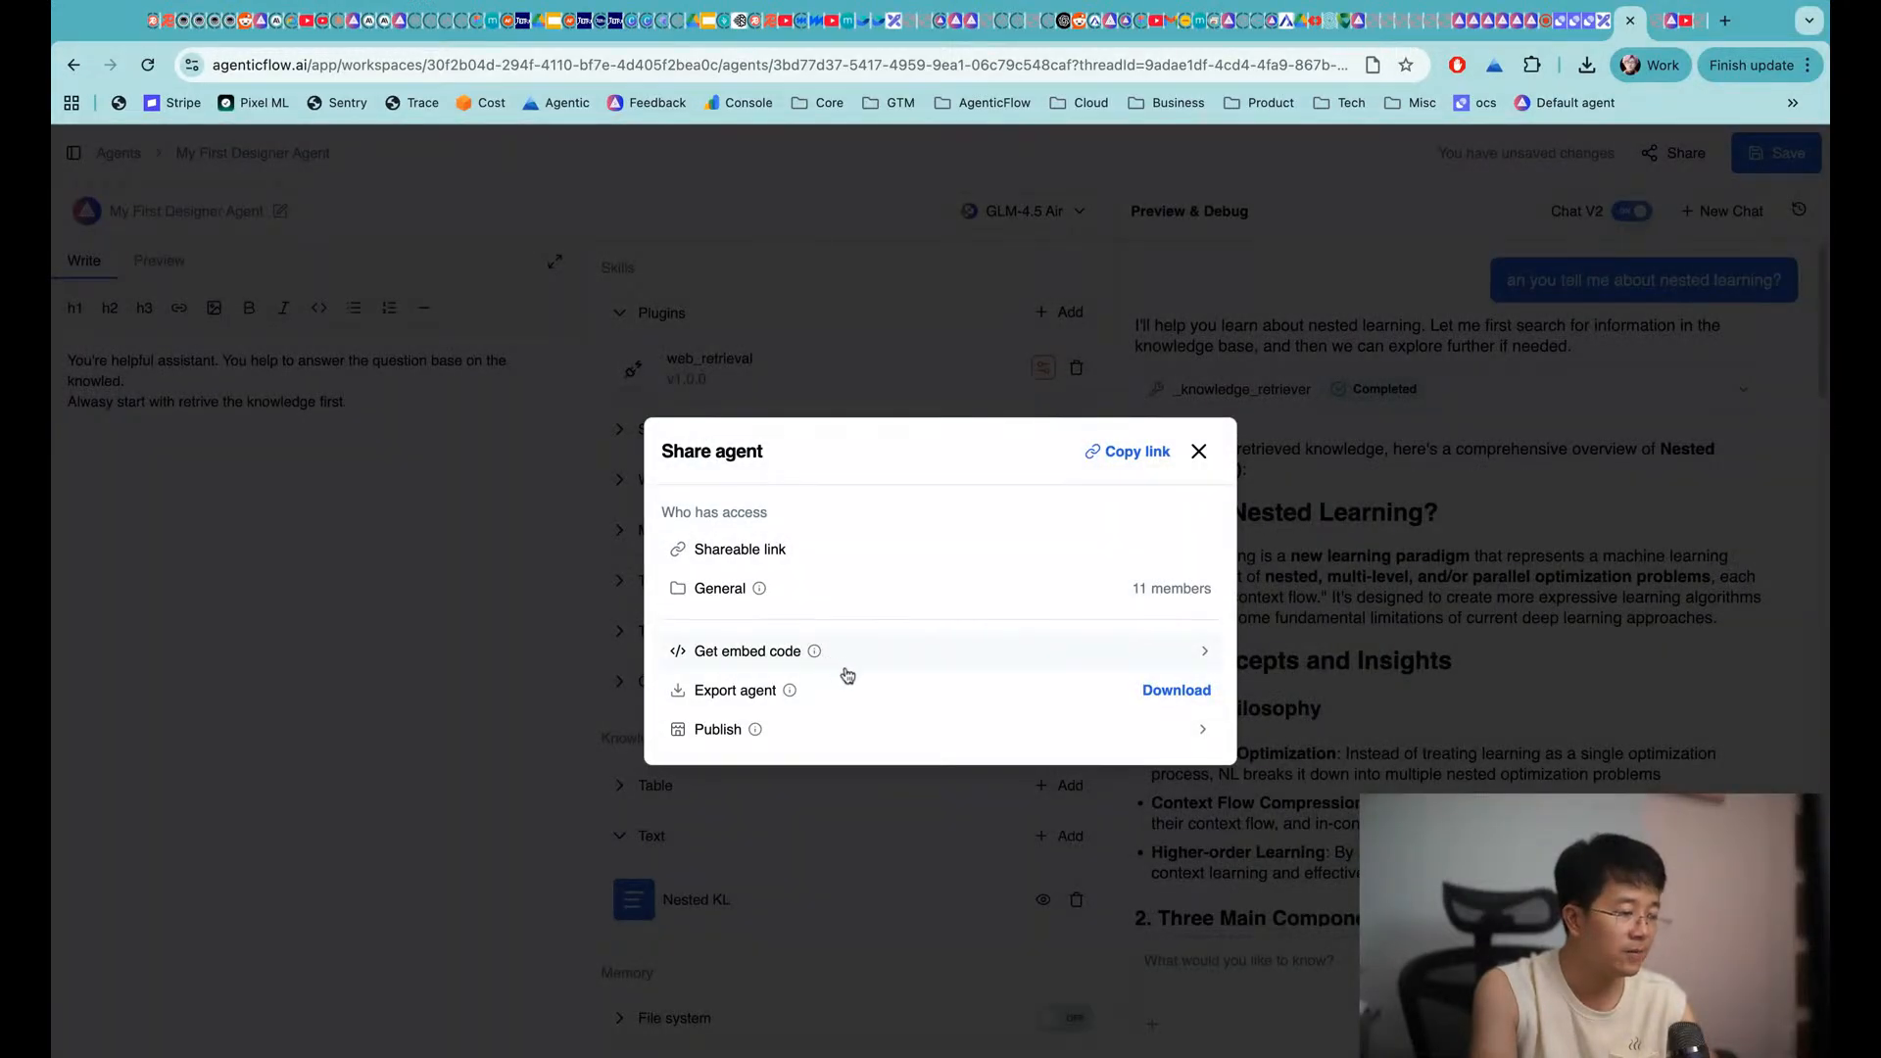
pyautogui.click(892, 652)
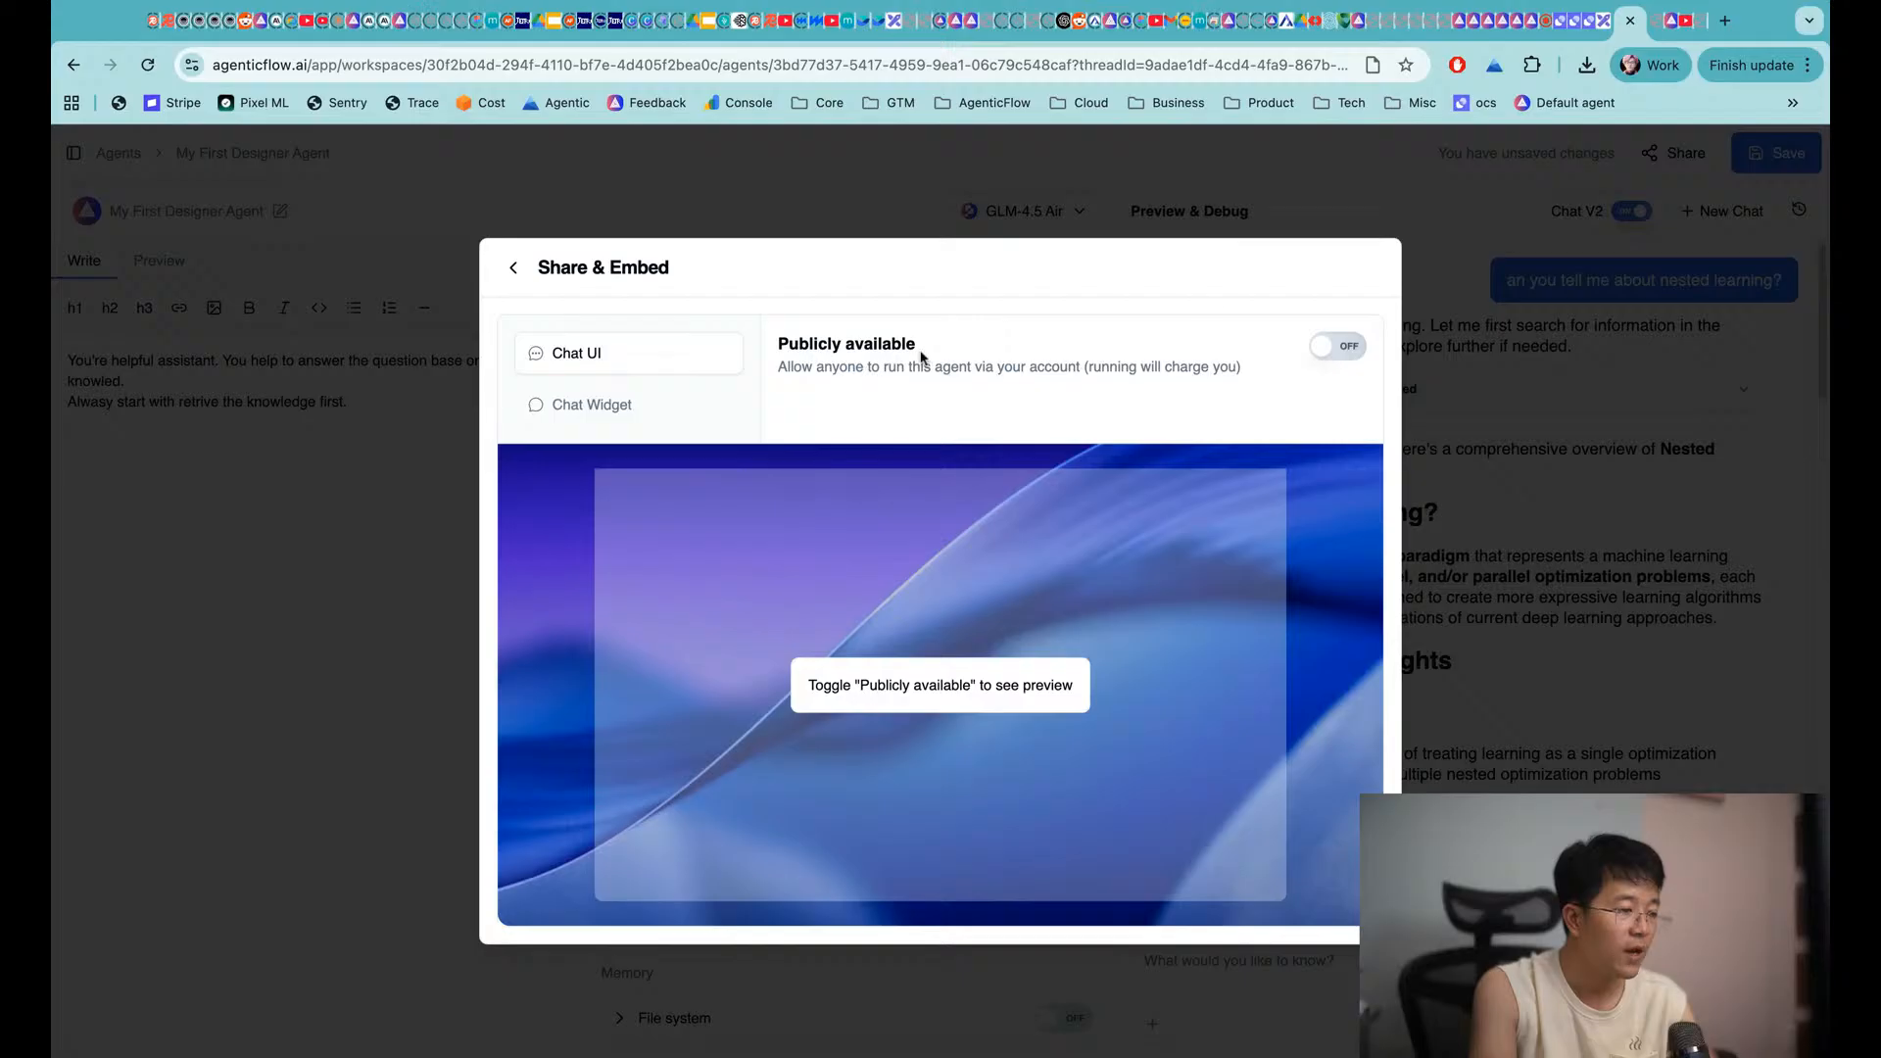
pyautogui.click(1342, 346)
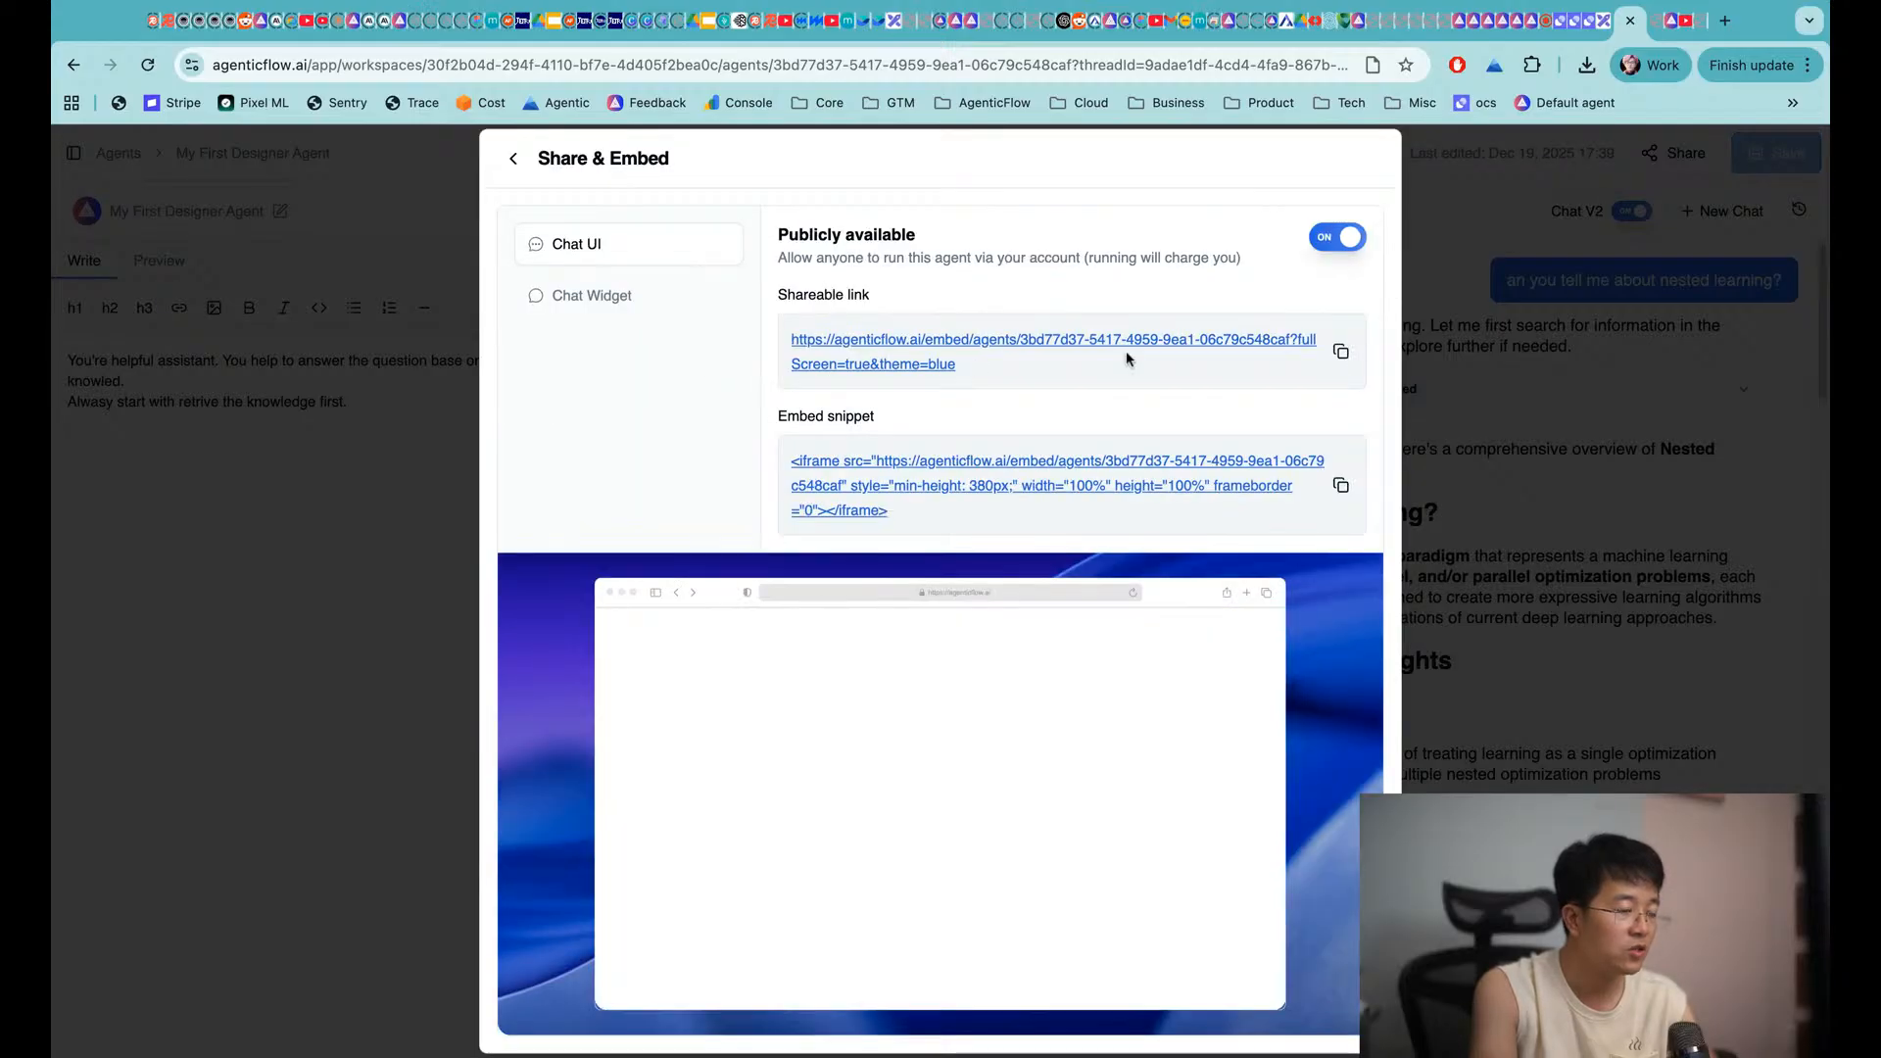
pyautogui.click(1342, 353)
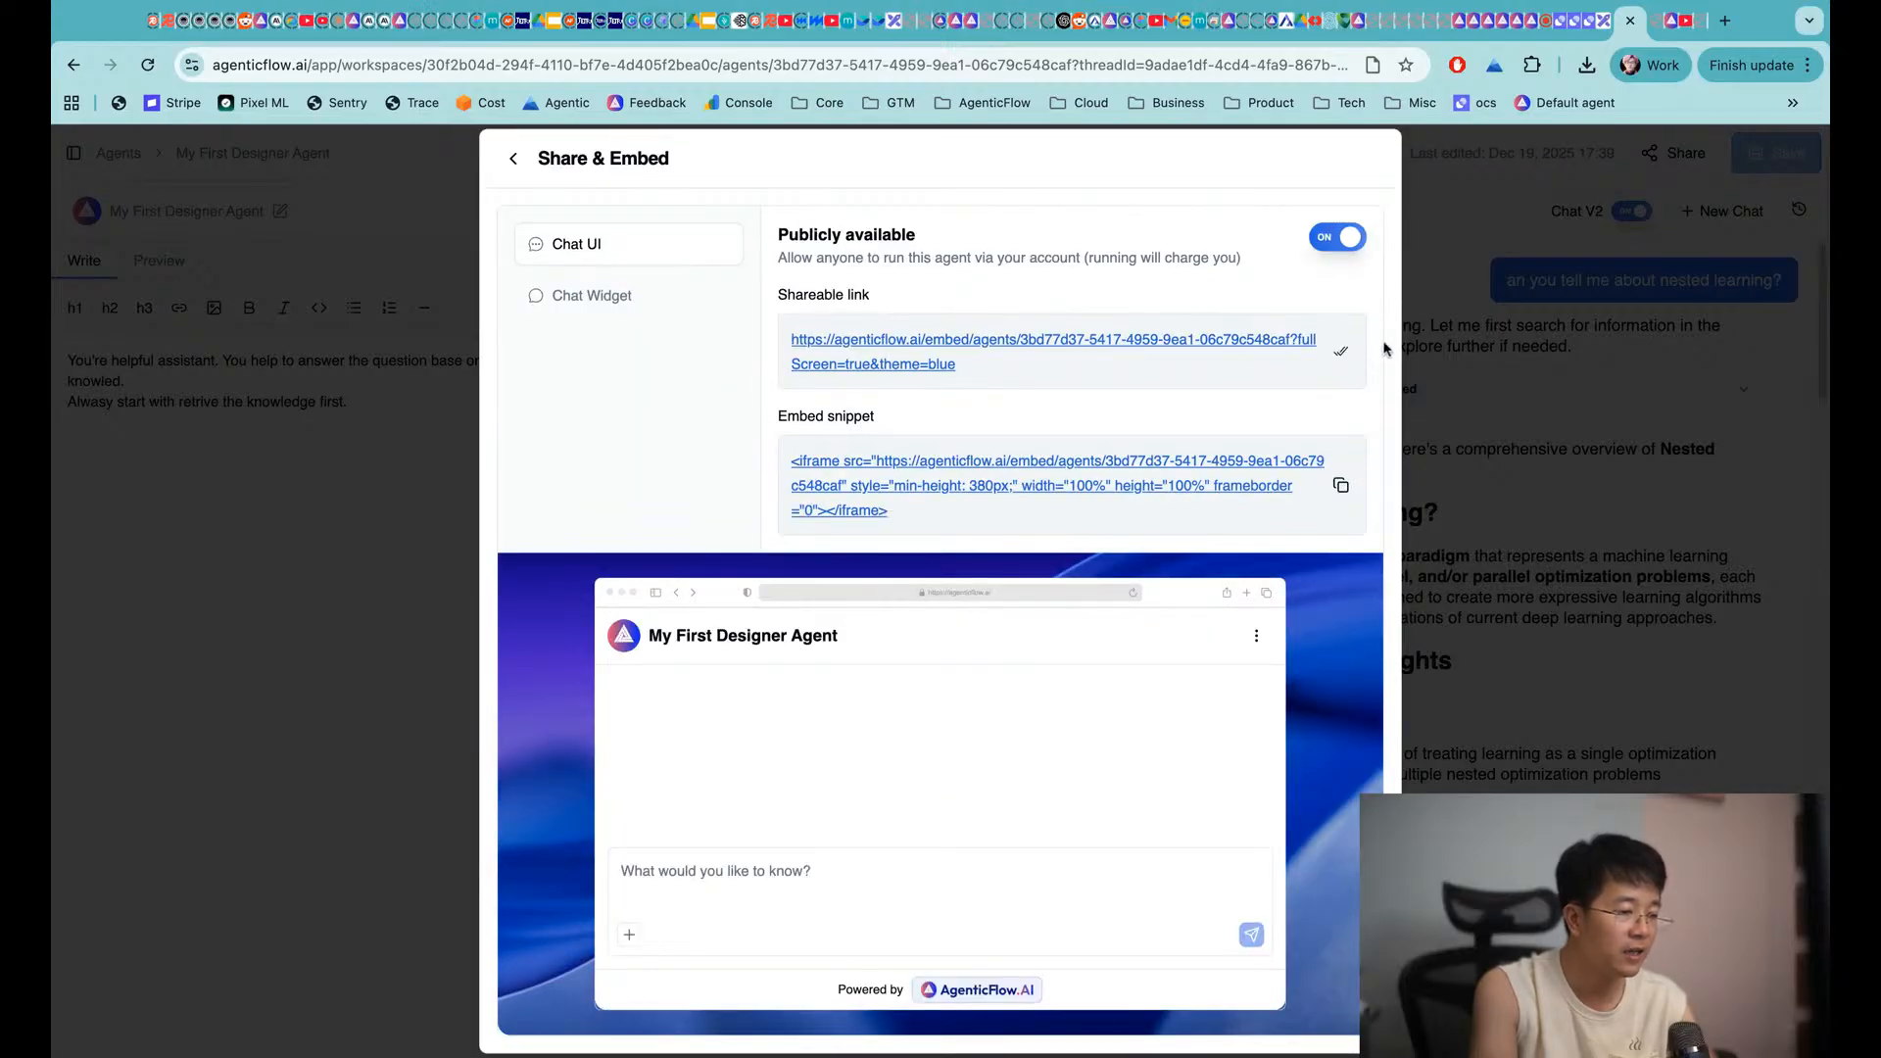
# Load the copied shareable embed link in a new browser tab
pyautogui.press('super+t')
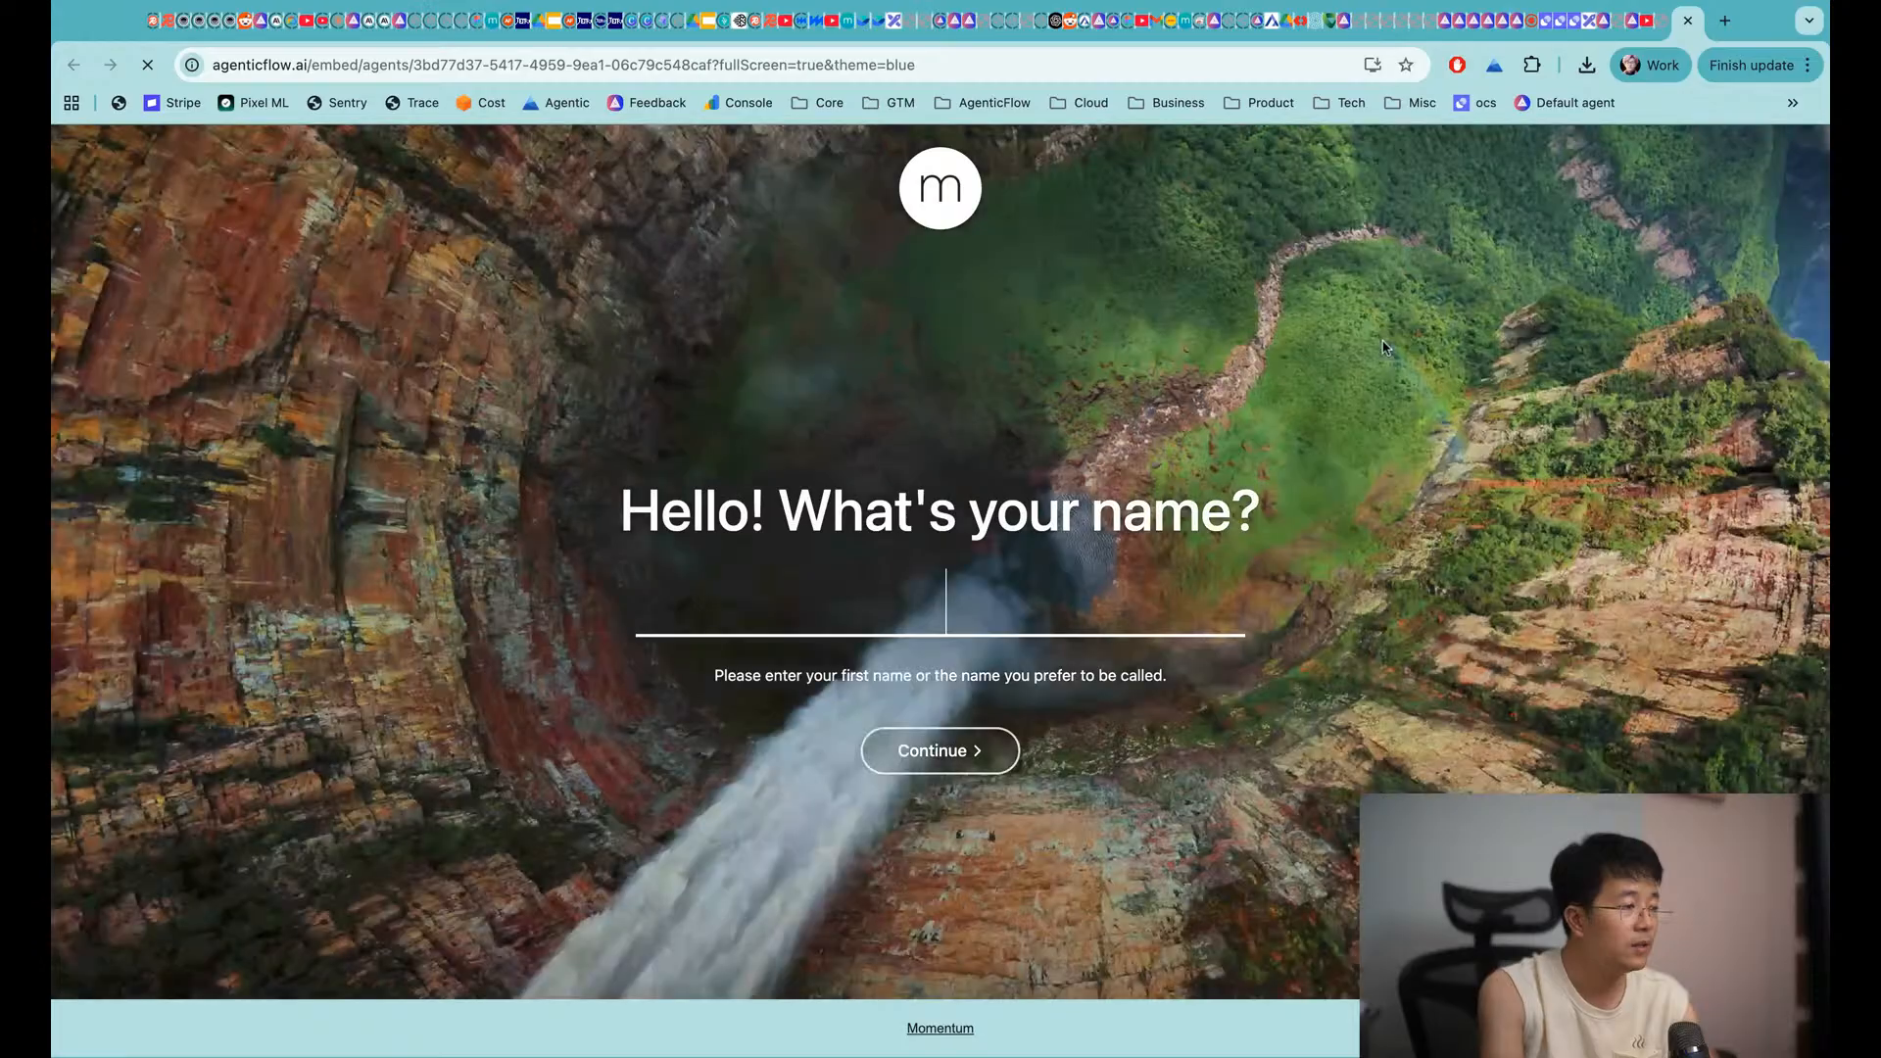
pyautogui.press('super+v')
pyautogui.press('Return')
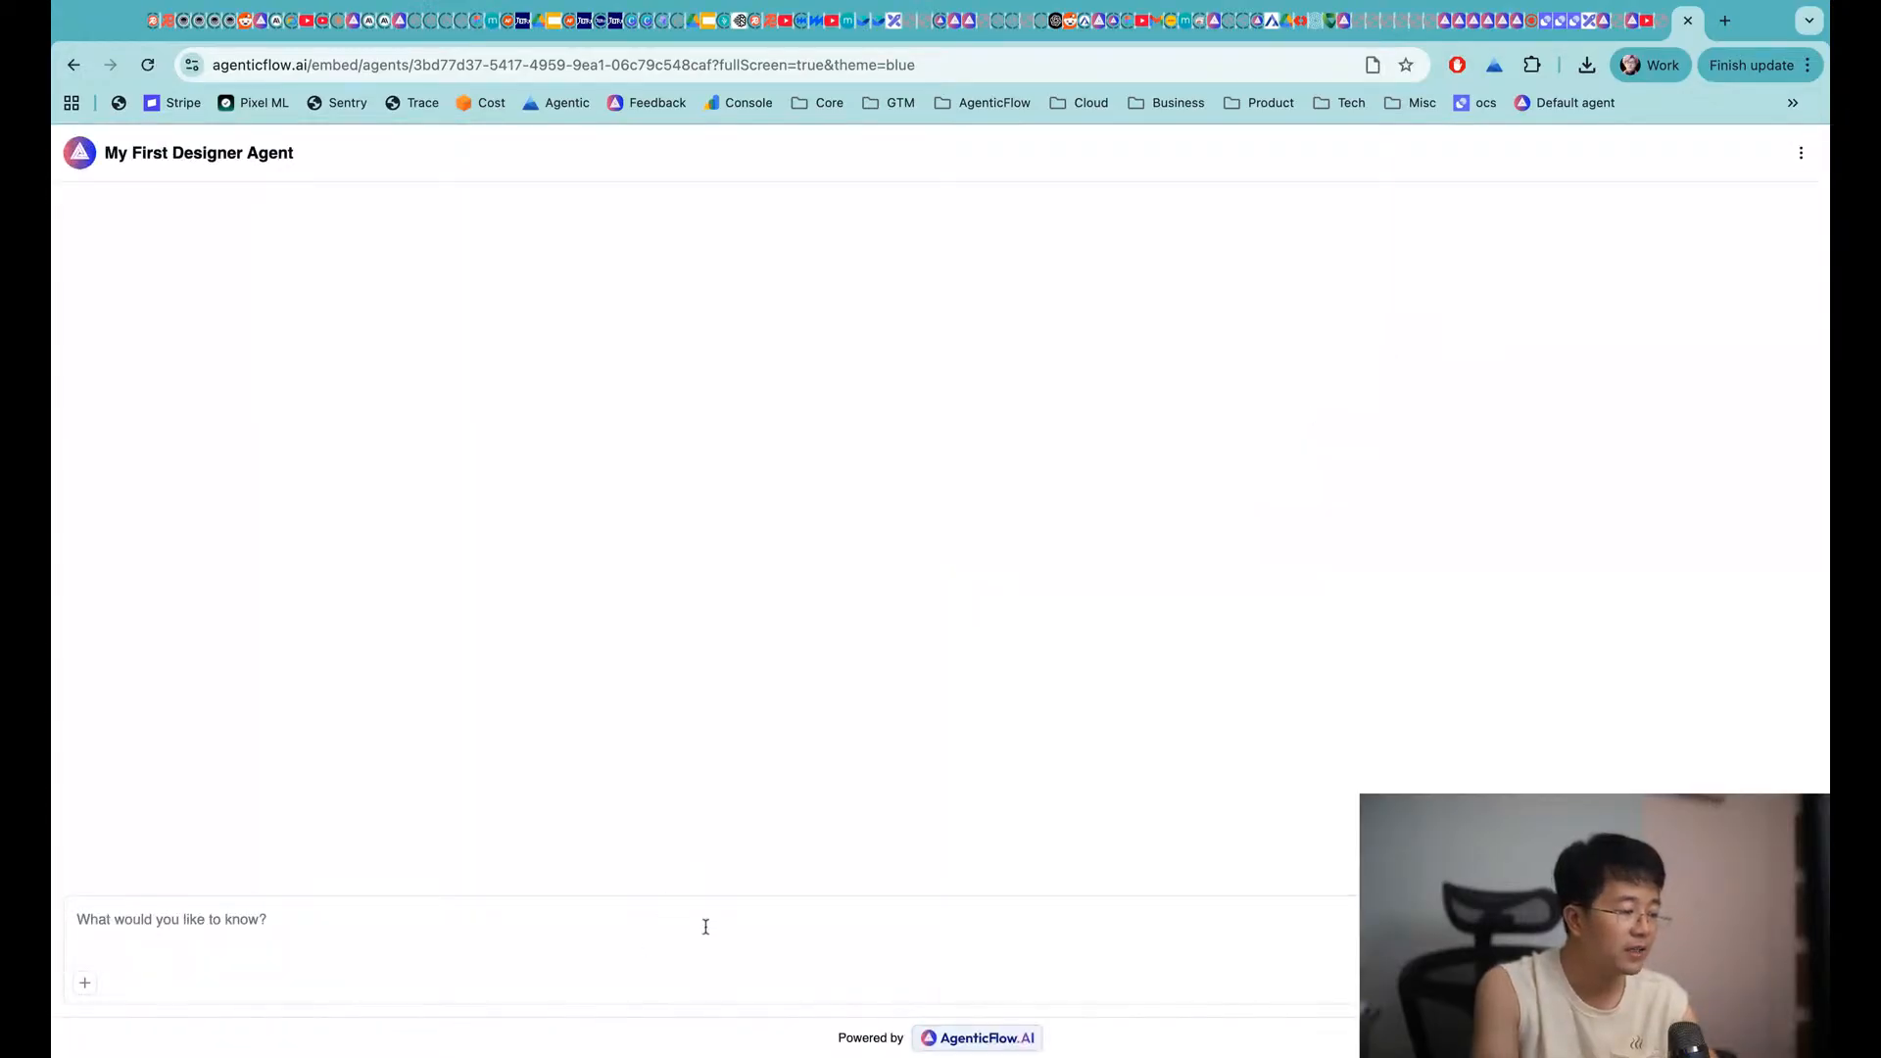
# Ask the embedded agent 'tell me about nested learning', then pick the deep-learning-limitations follow-up
pyautogui.click(706, 926)
pyautogui.write('tell me')
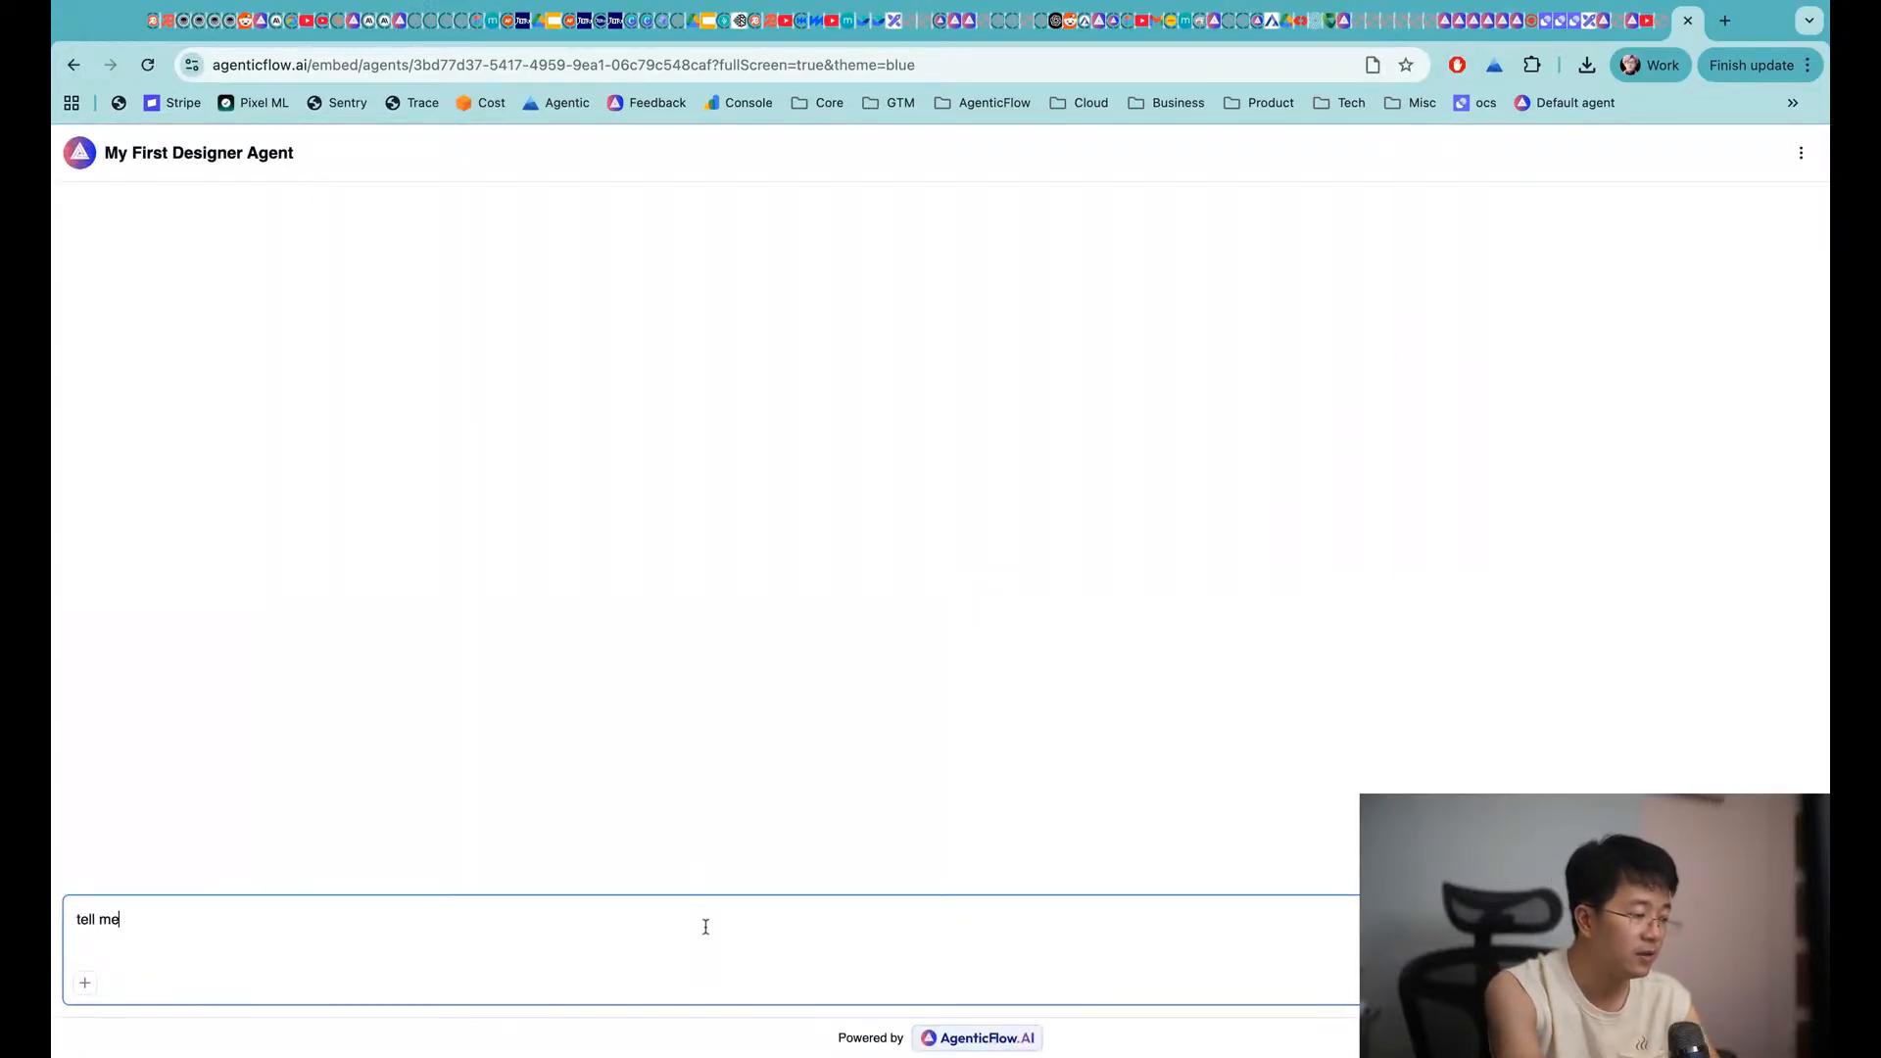
pyautogui.write(' about nested learning')
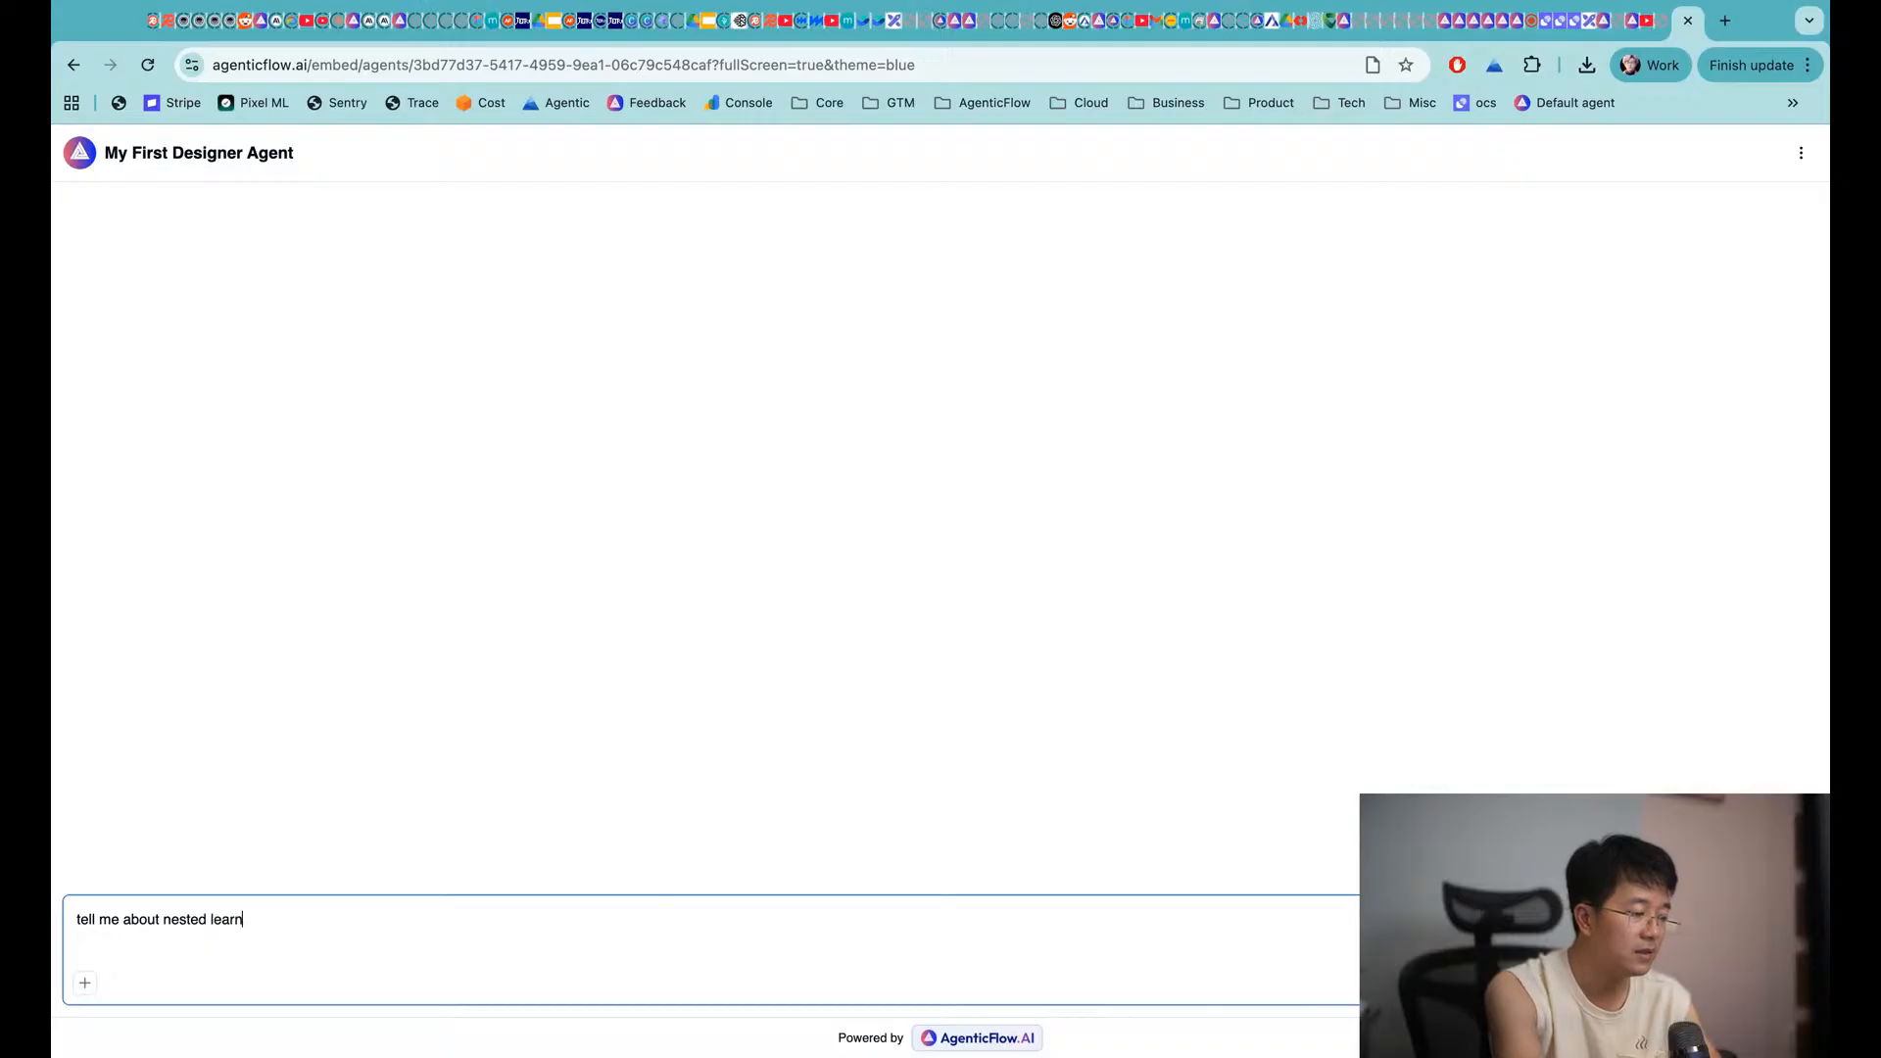
pyautogui.press('Return')
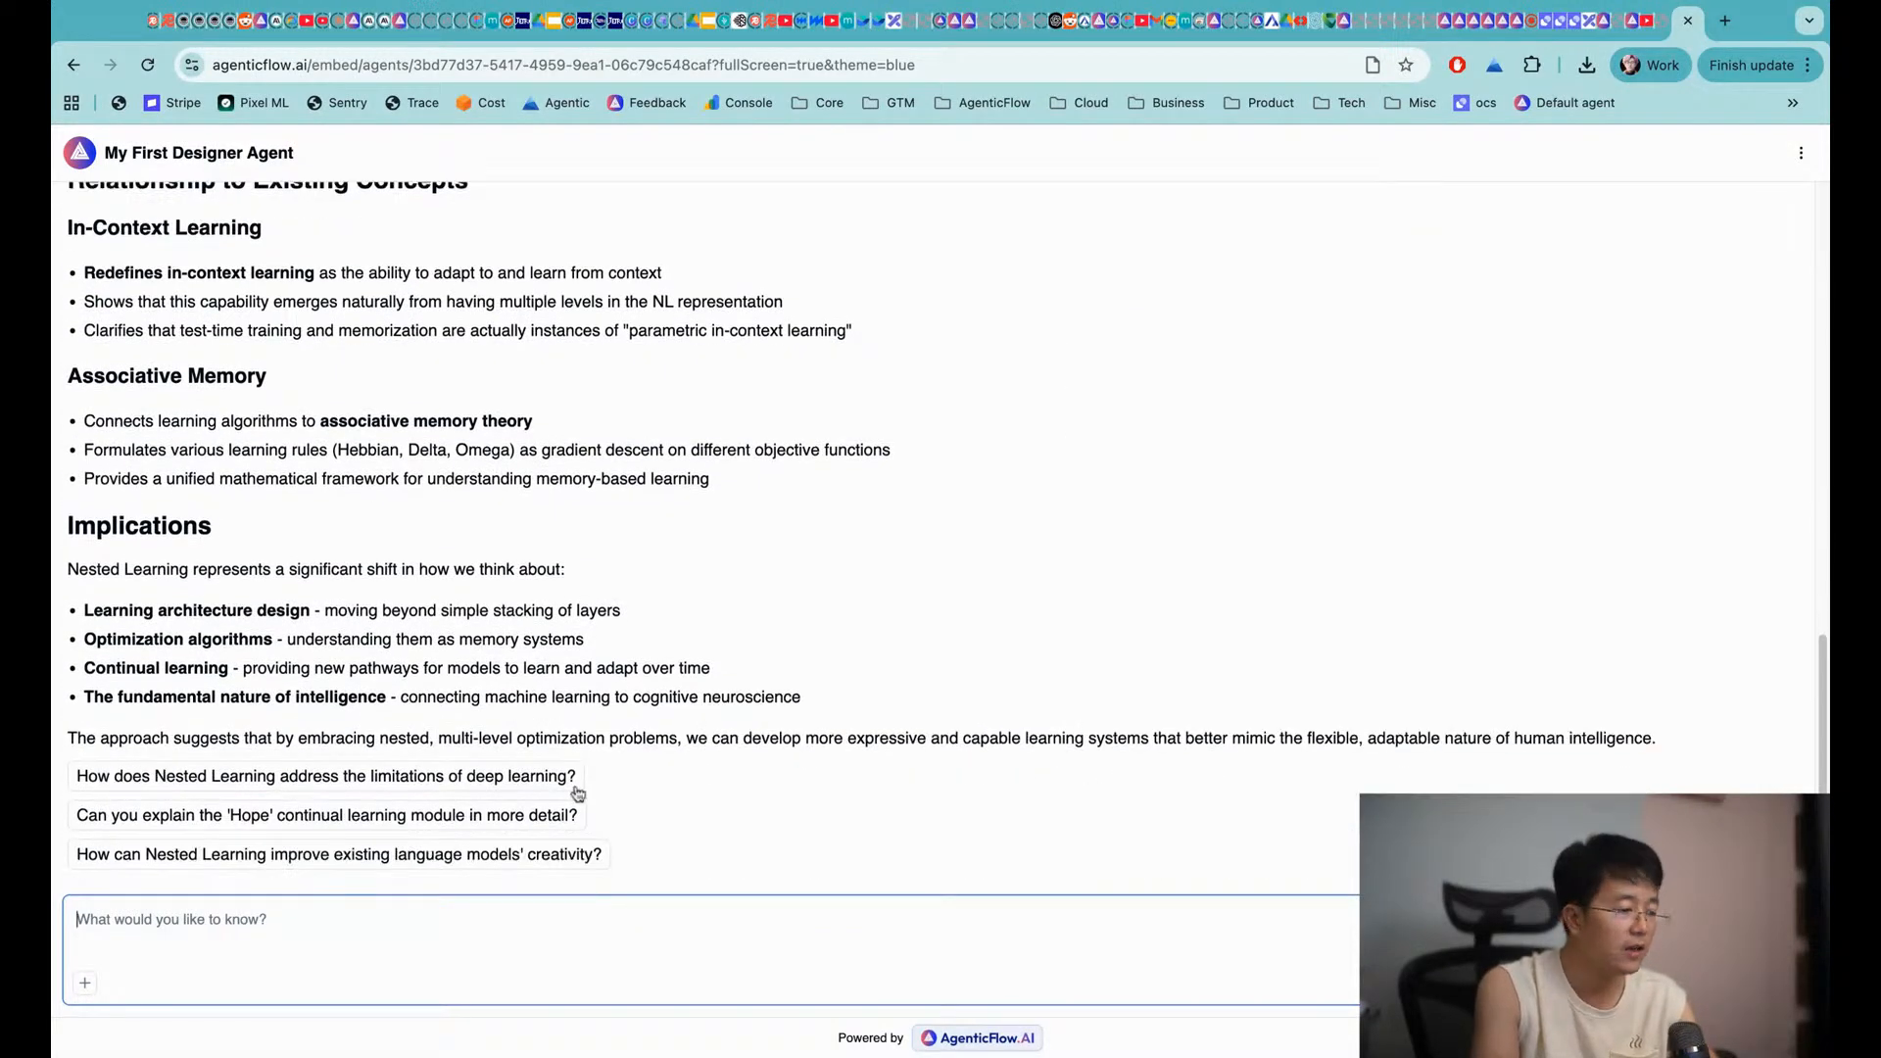
pyautogui.click(572, 784)
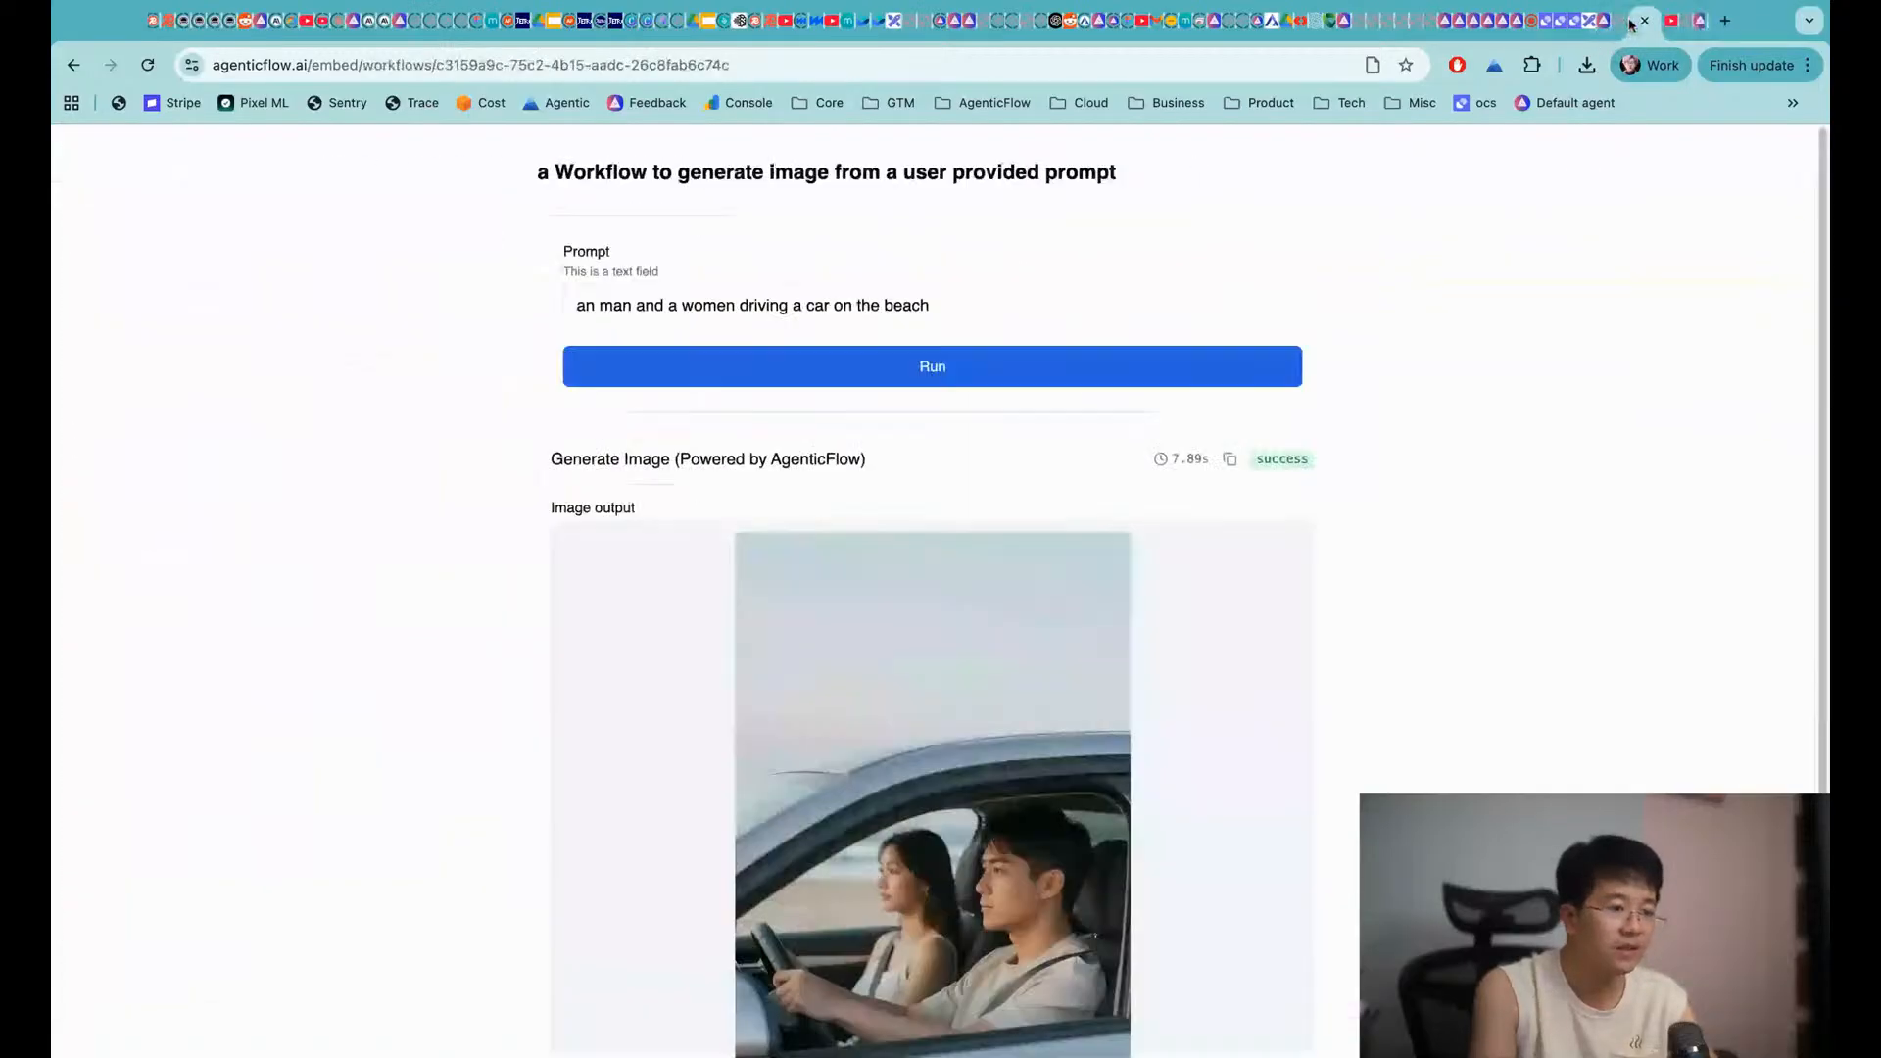
# Go back to the agent's Share & Embed dialog tab, then over to the Excalidraw board
pyautogui.click(1599, 22)
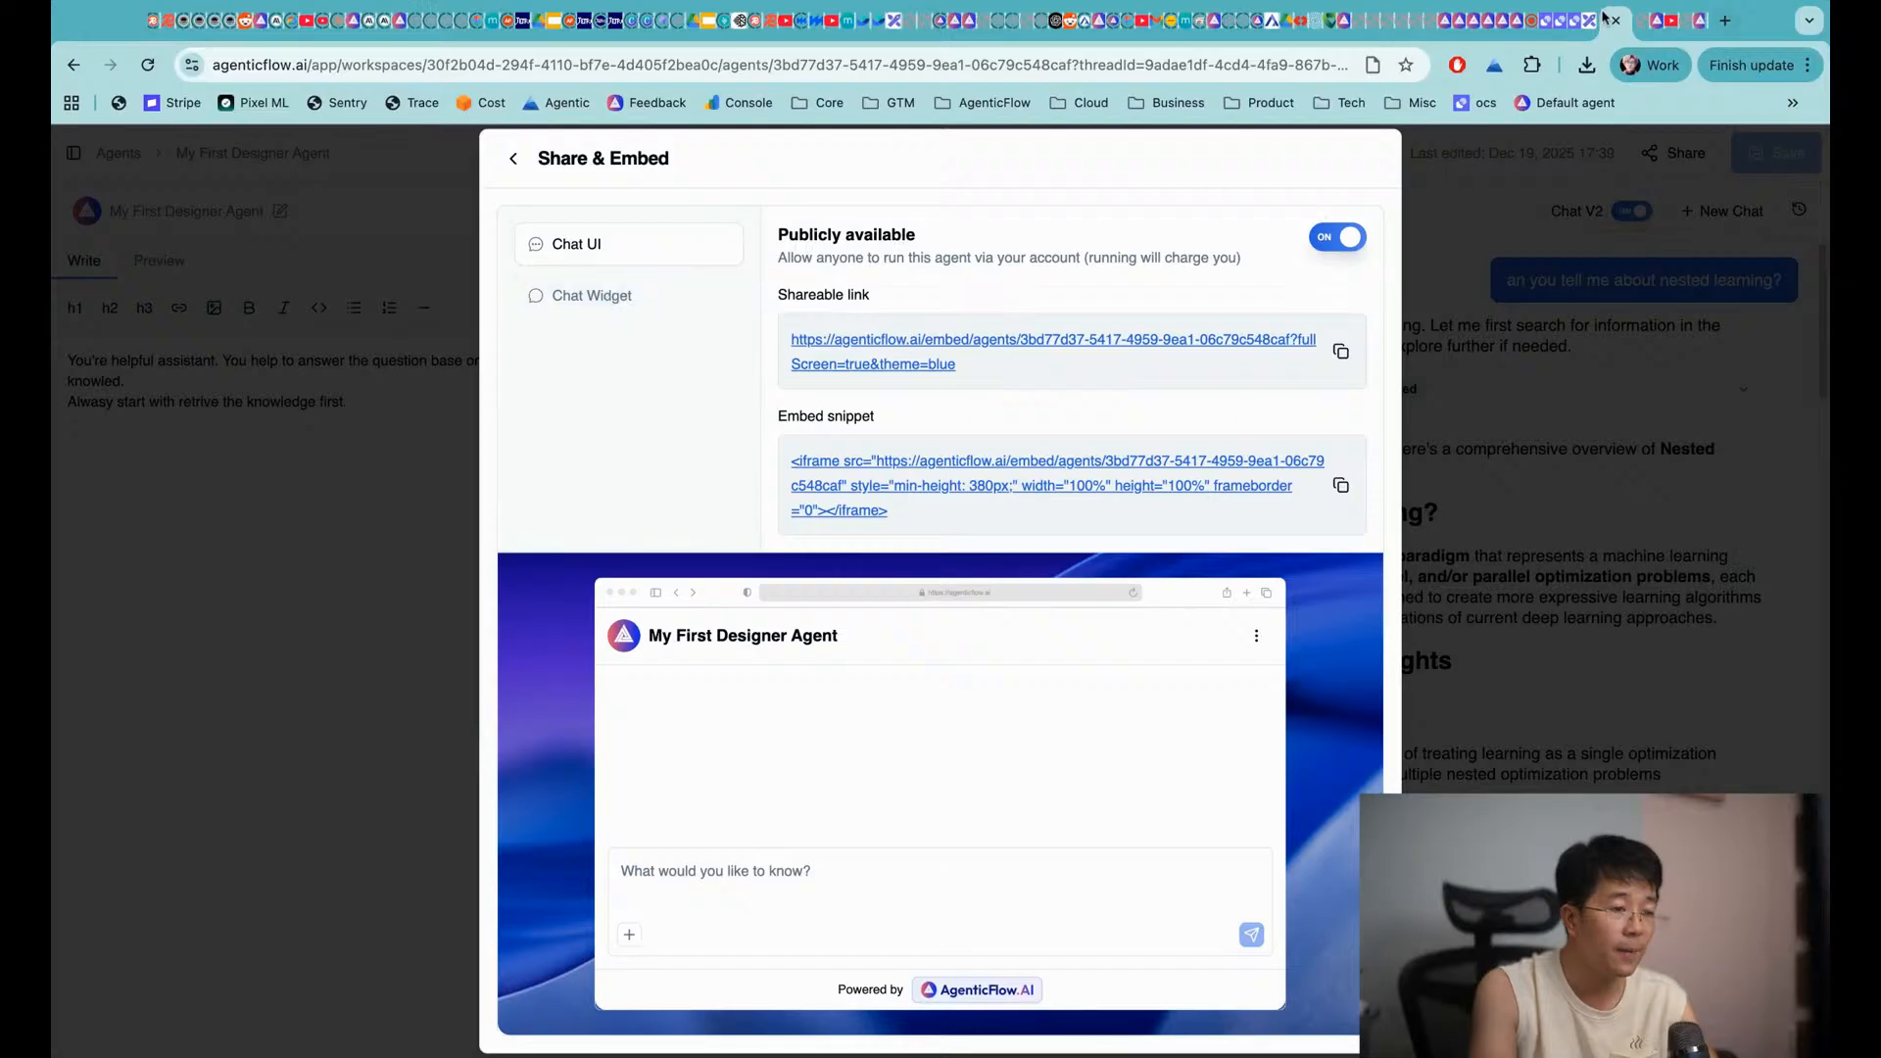
pyautogui.click(1604, 19)
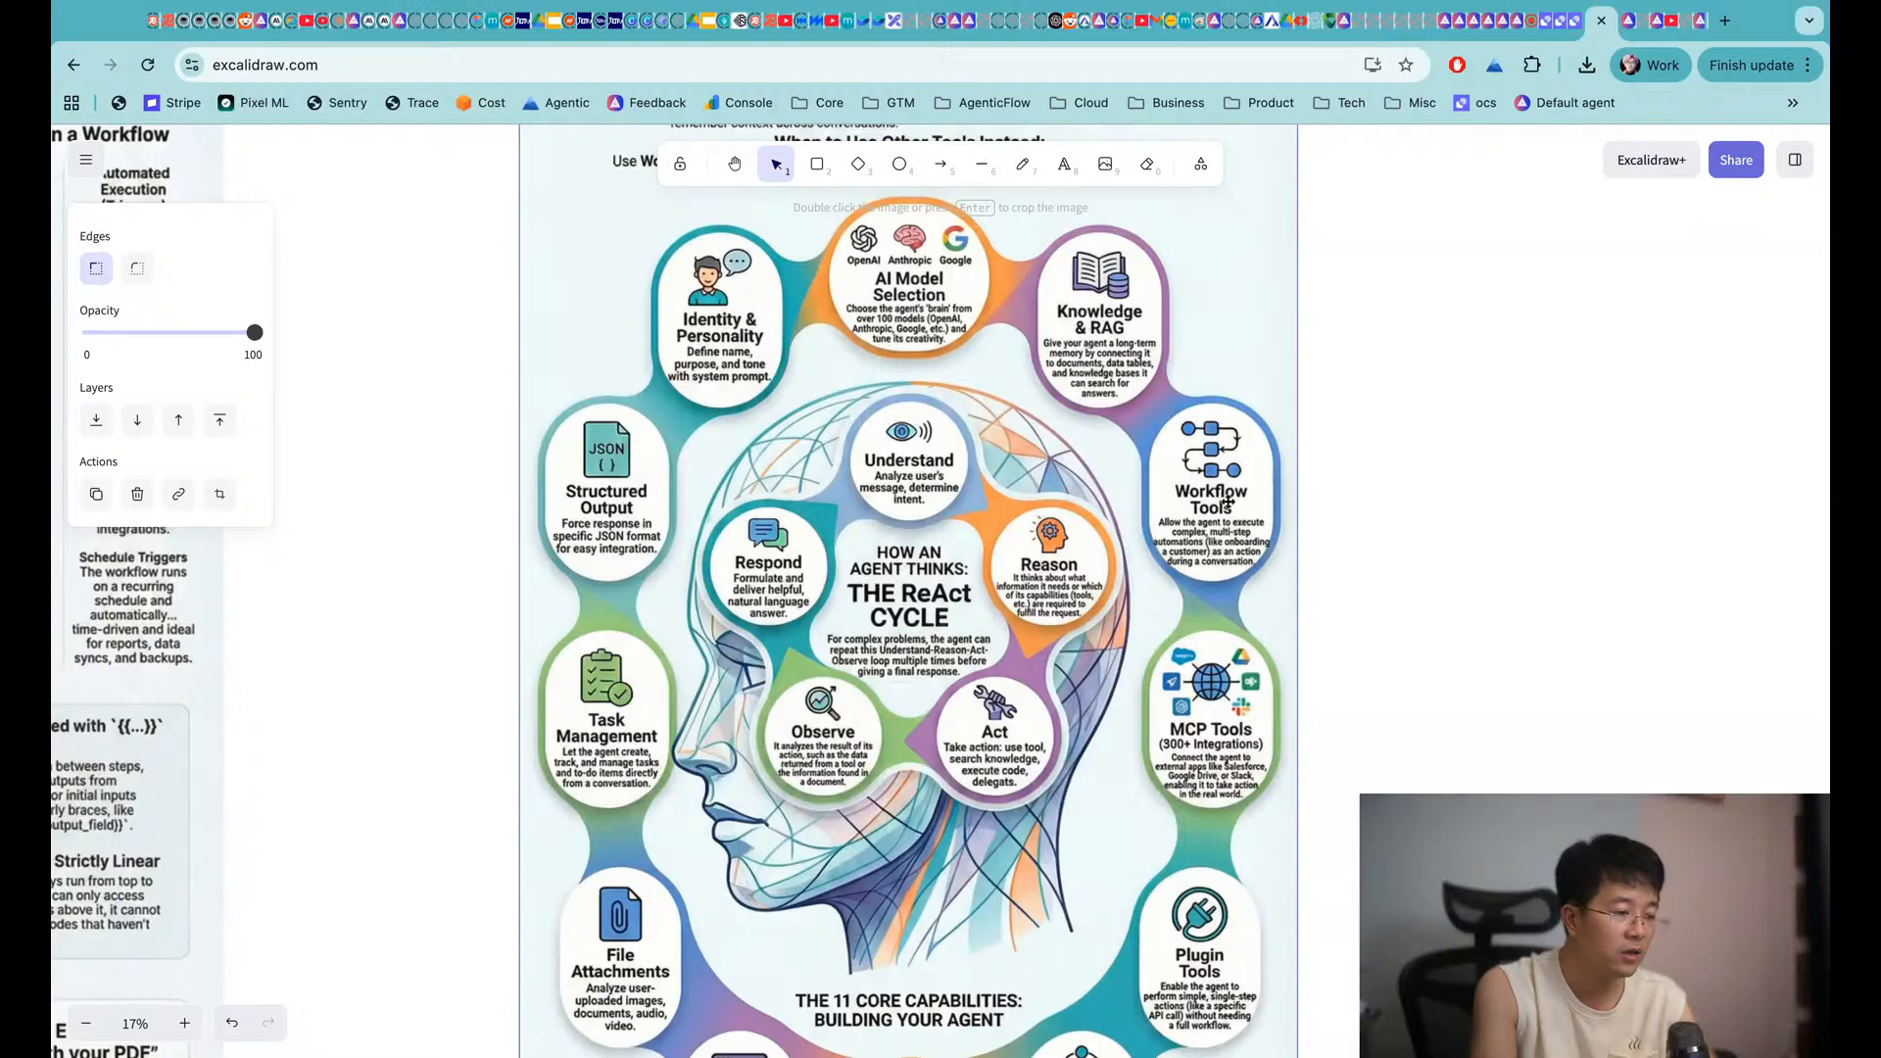
# Look over the agent capabilities infographic on the Excalidraw canvas, then start a new browser tab
pyautogui.scroll(-2, 1194, 906)
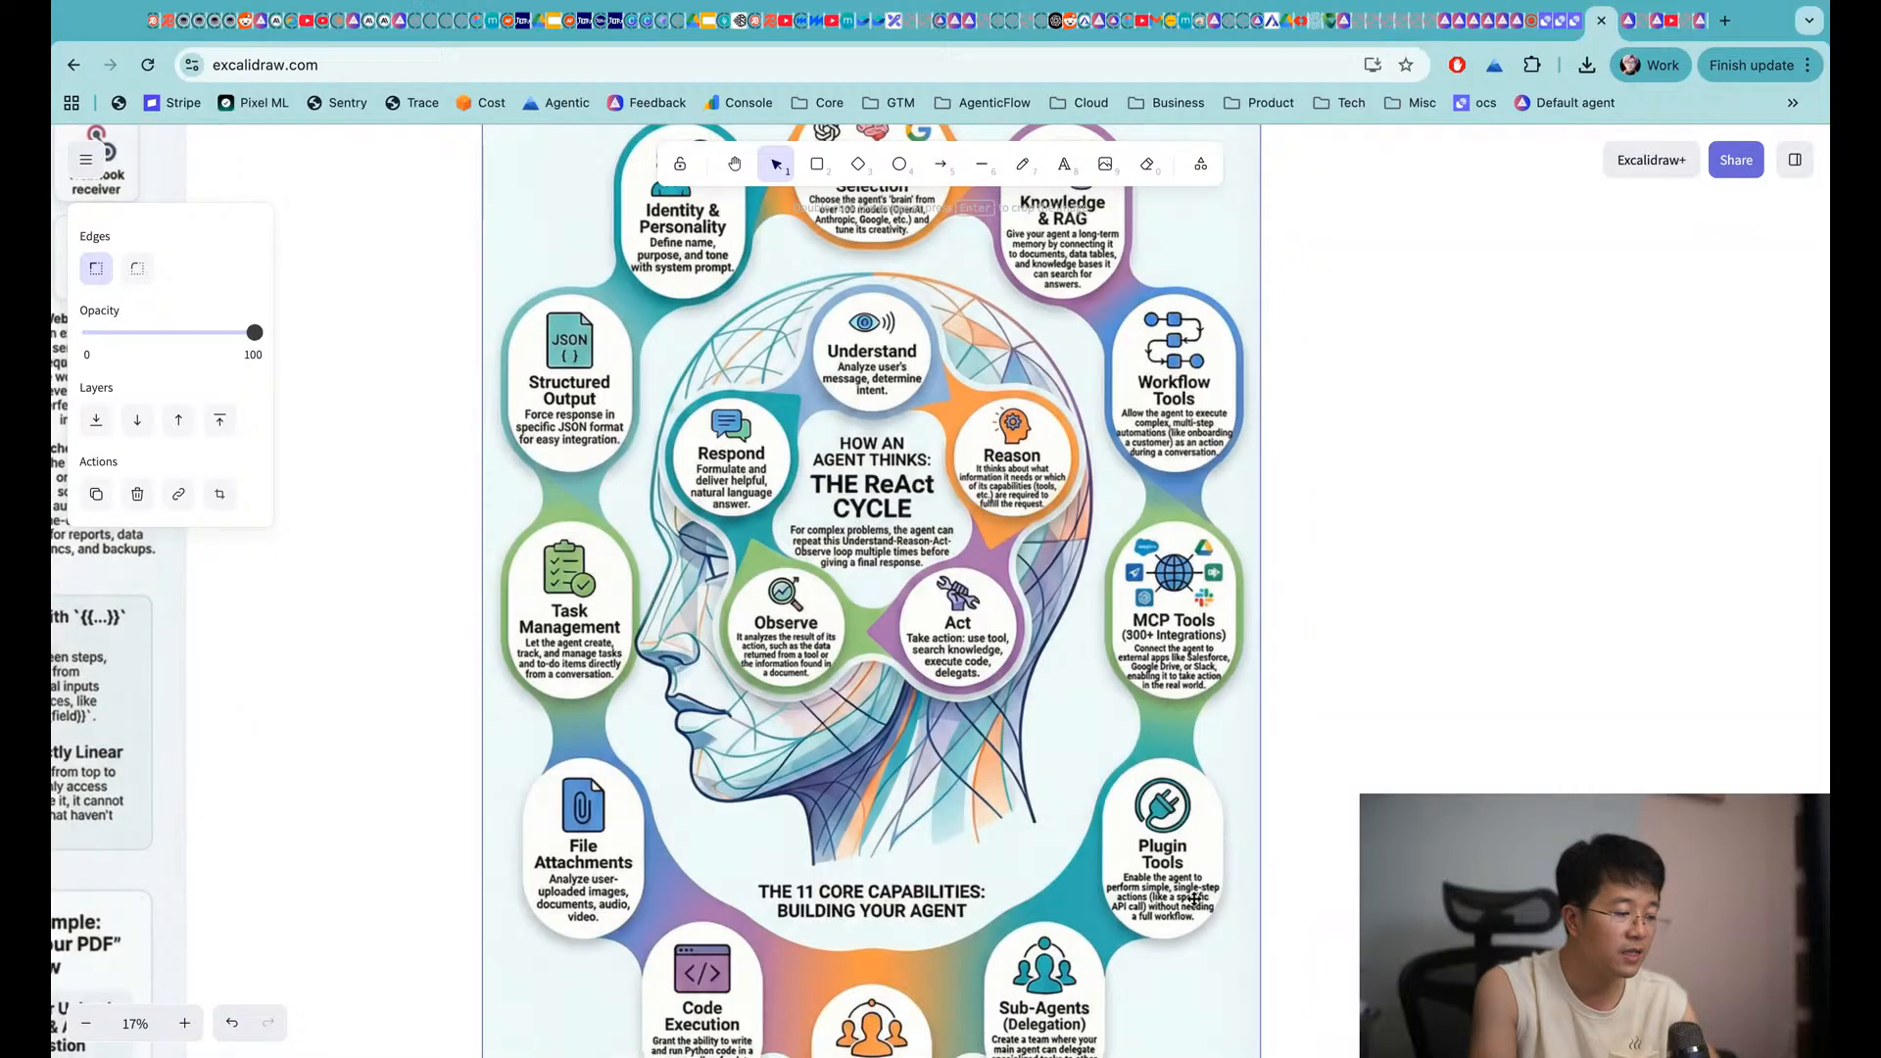
pyautogui.scroll(-2, 1195, 900)
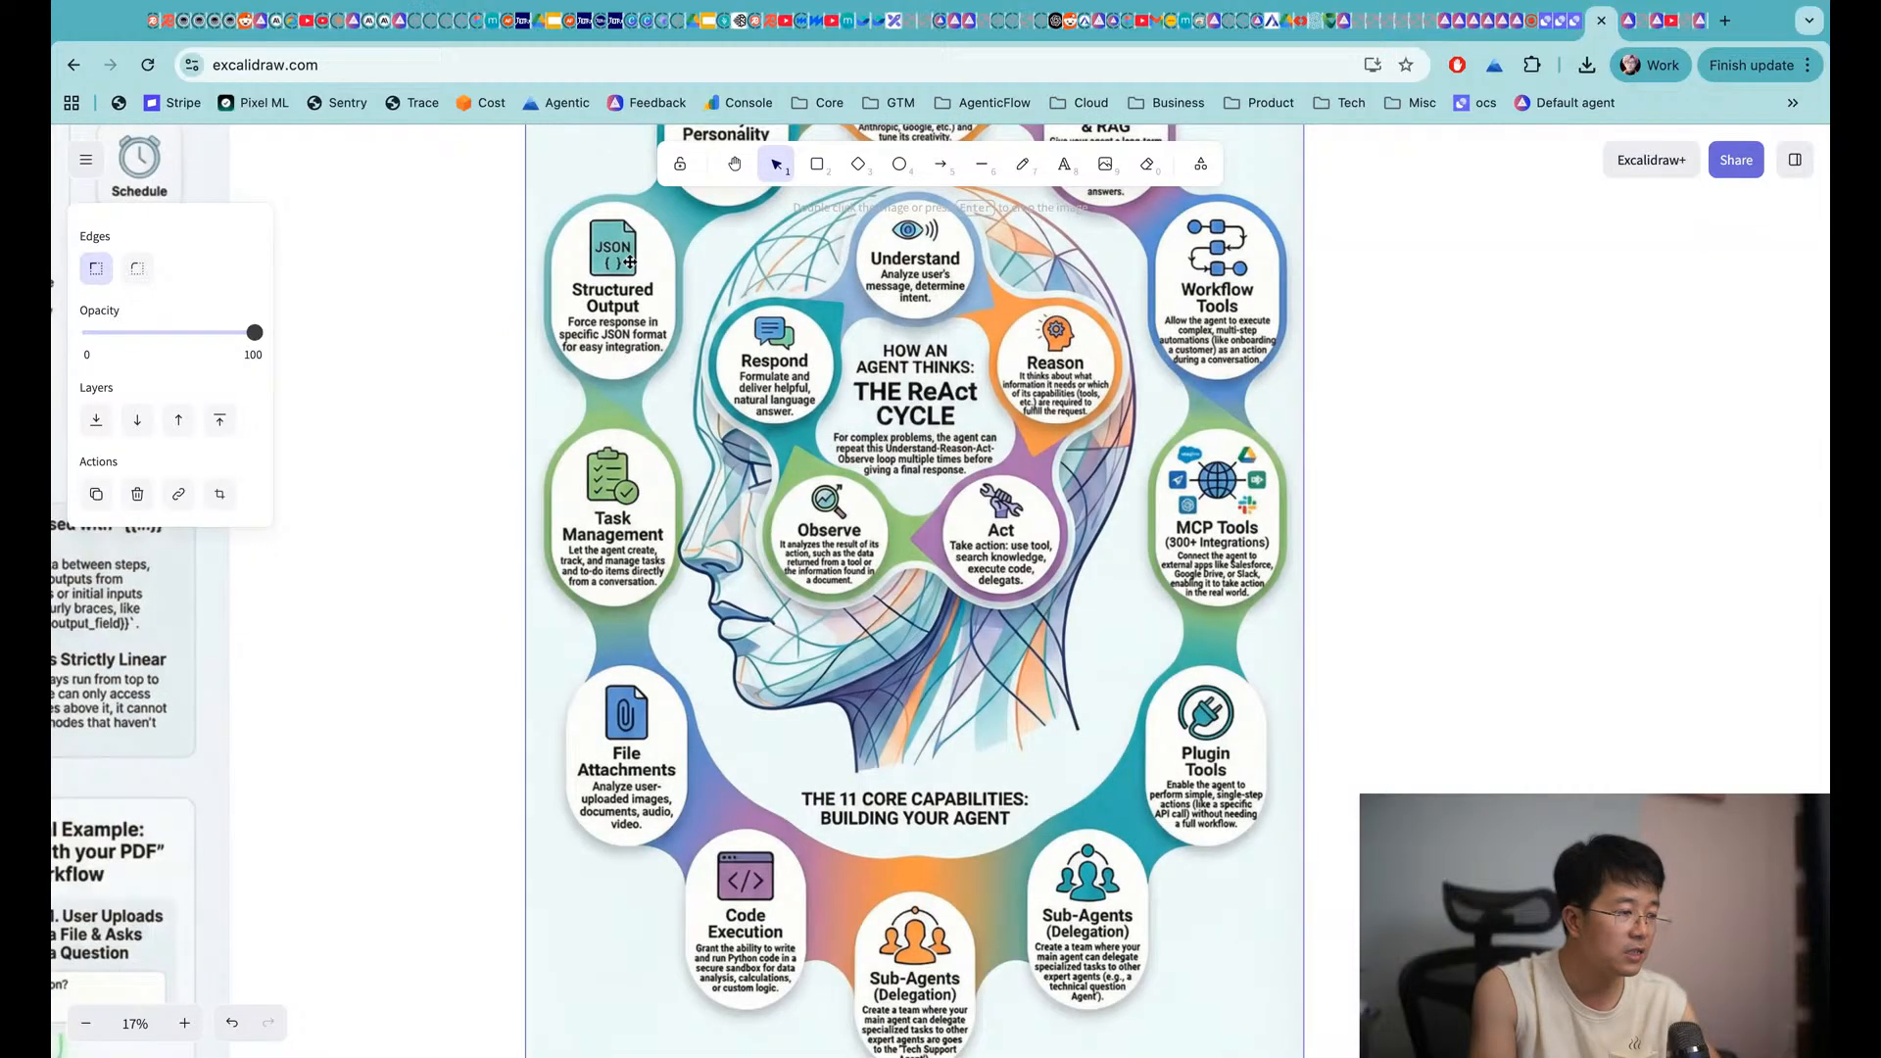
pyautogui.scroll(1, 637, 370)
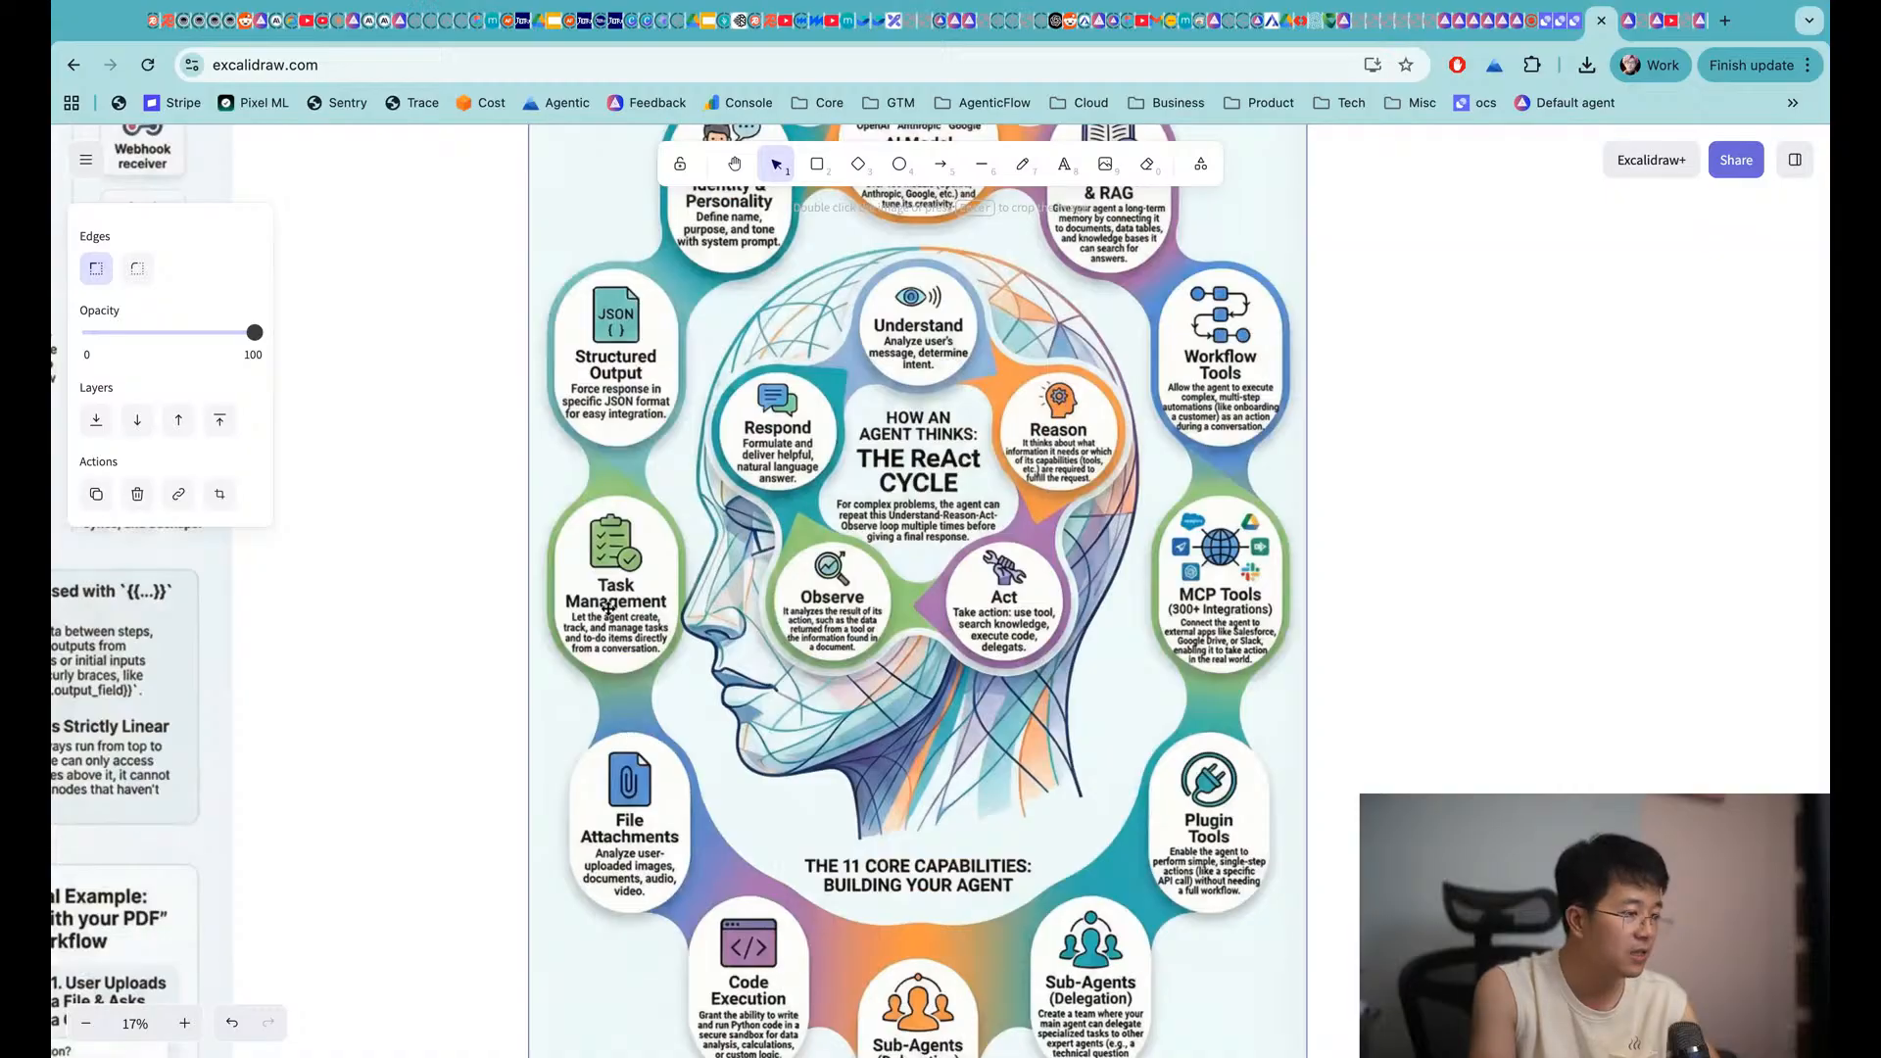
pyautogui.scroll(1, 608, 607)
pyautogui.scroll(-2, 649, 620)
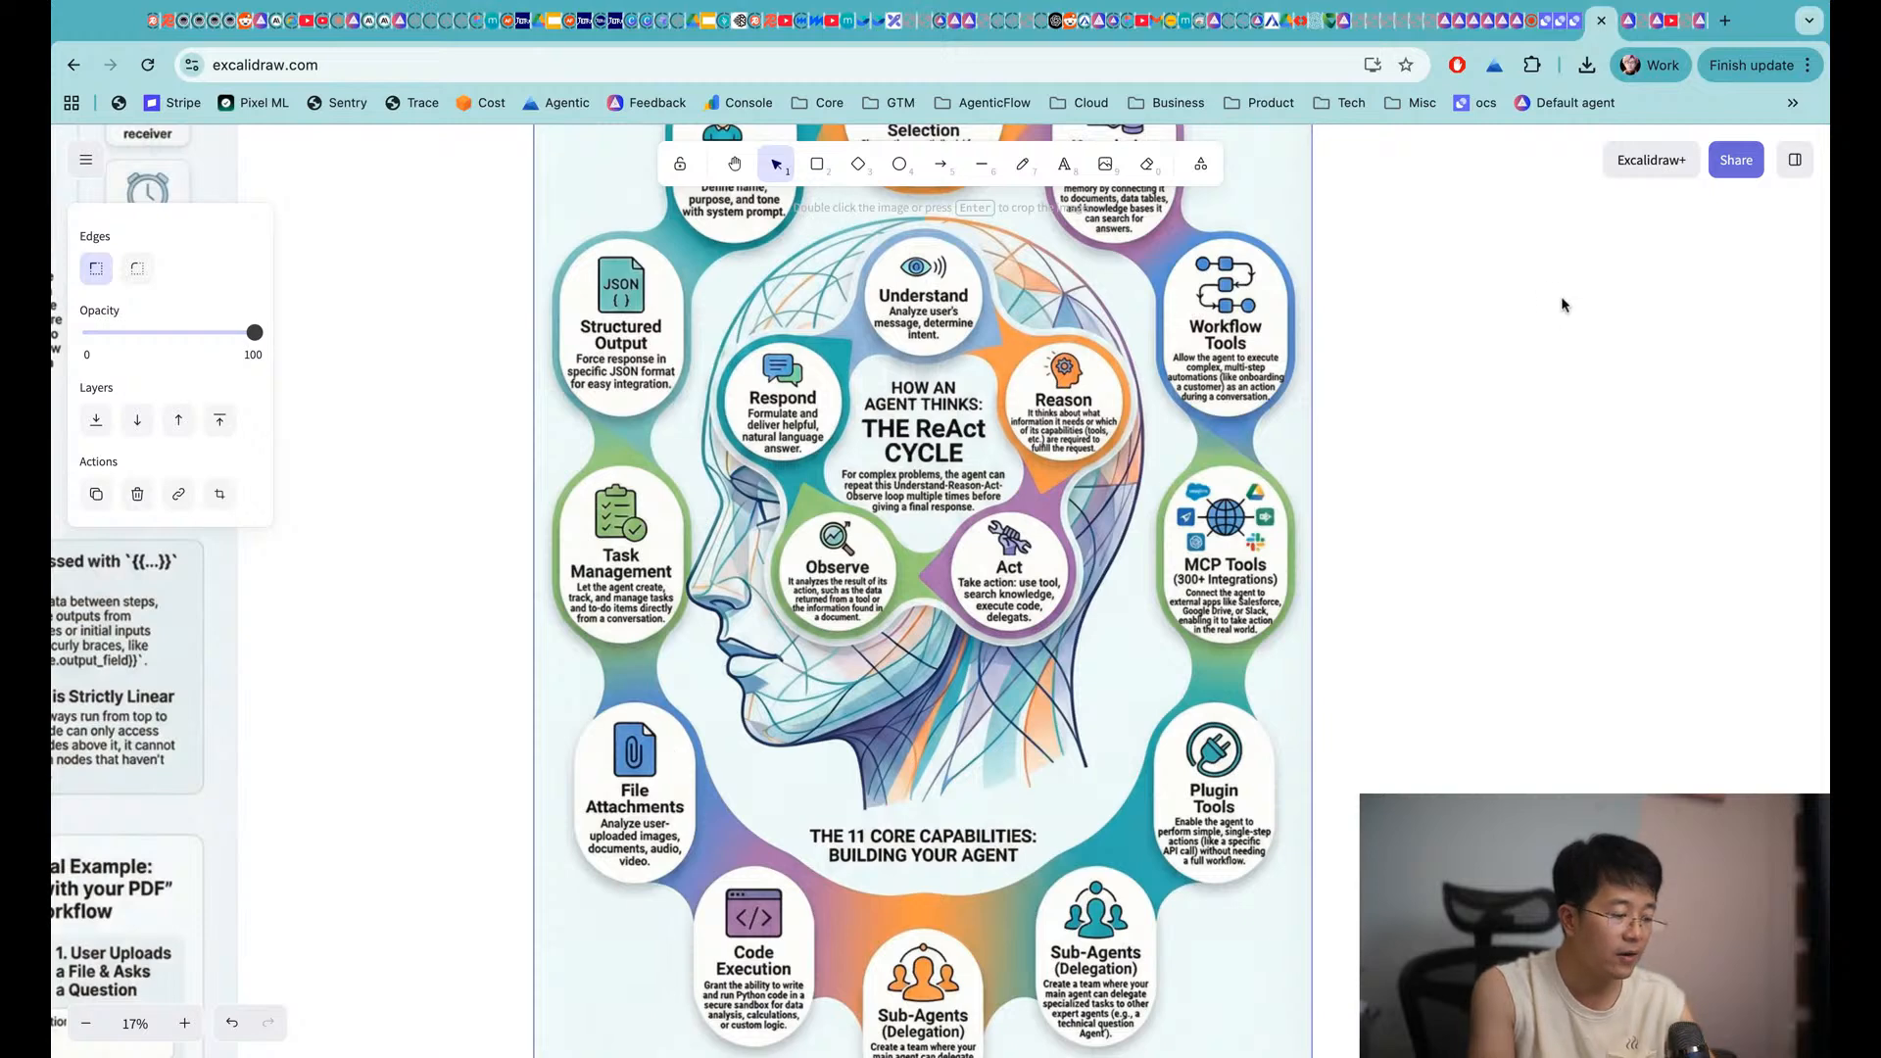
pyautogui.press('super+t')
# Load the AgenticFlow documentation hub at docs.agenticflow.ai
pyautogui.write('docs.agenticflow.ai')
pyautogui.press('Return')
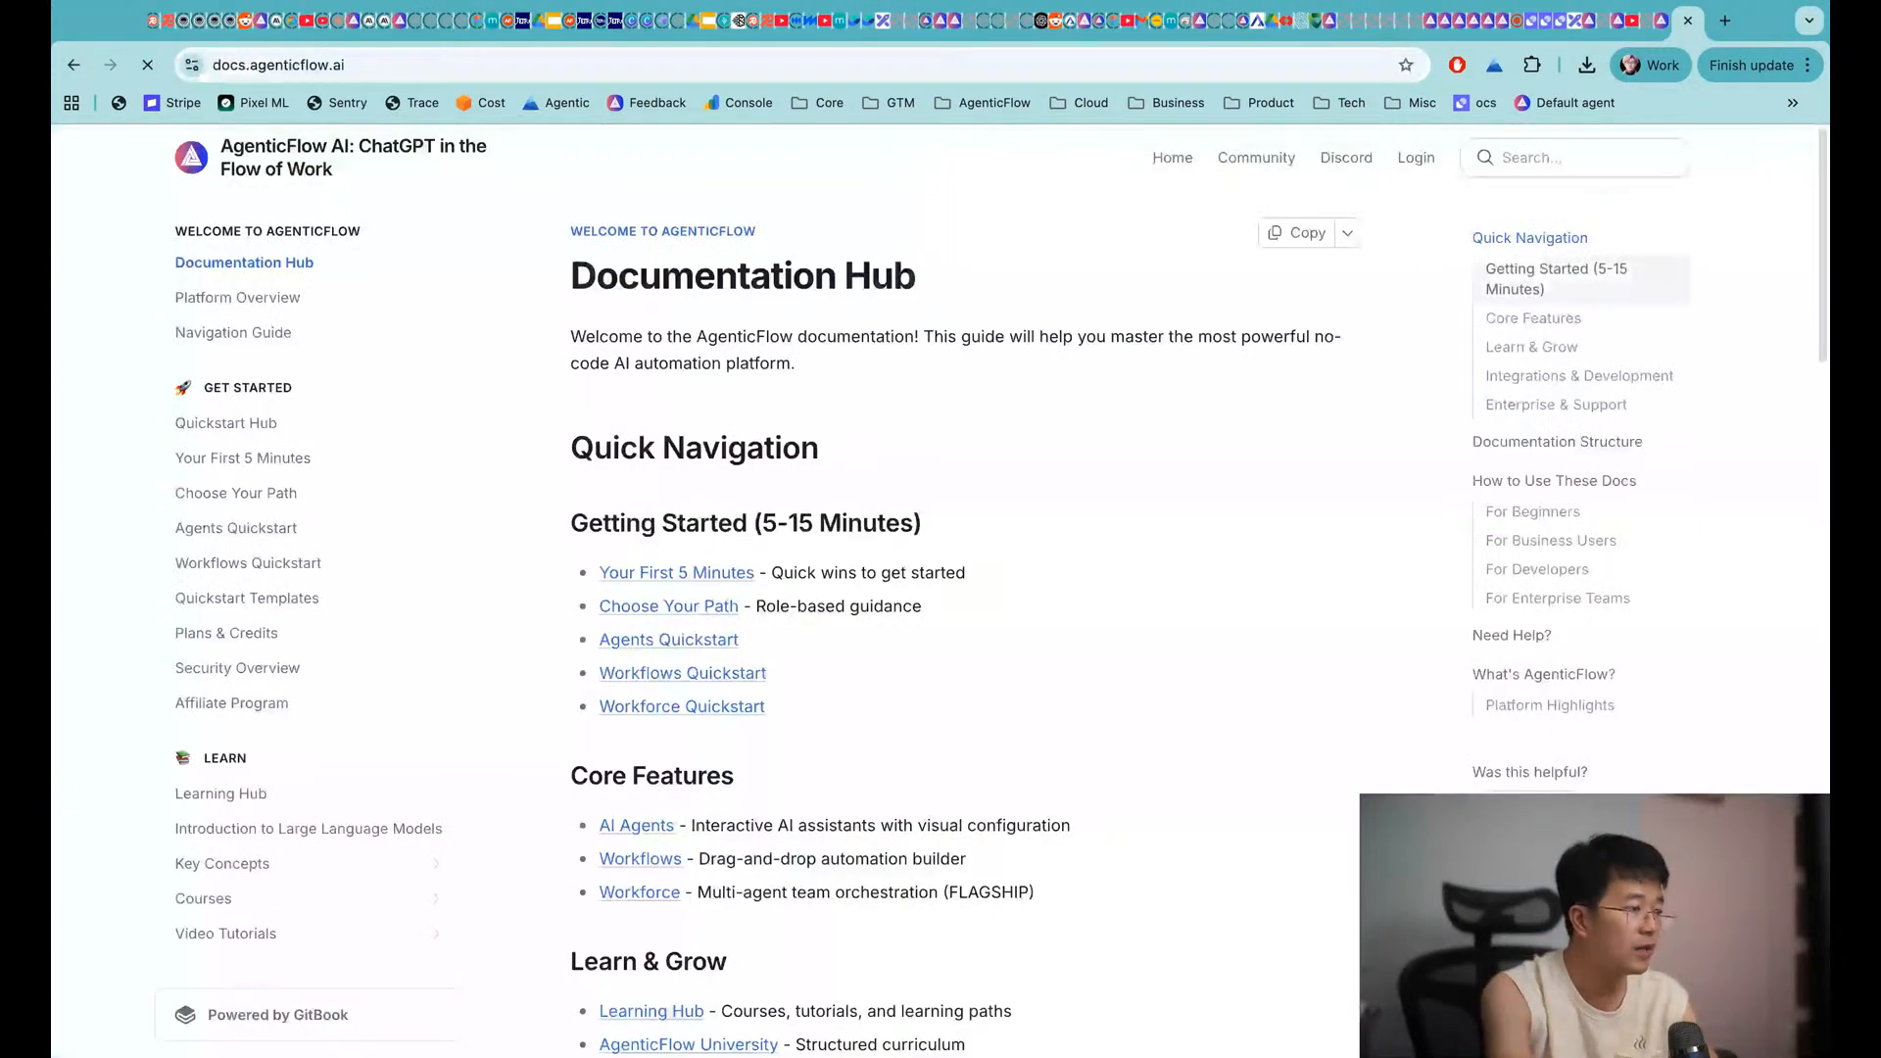
pyautogui.scroll(-3, 402, 490)
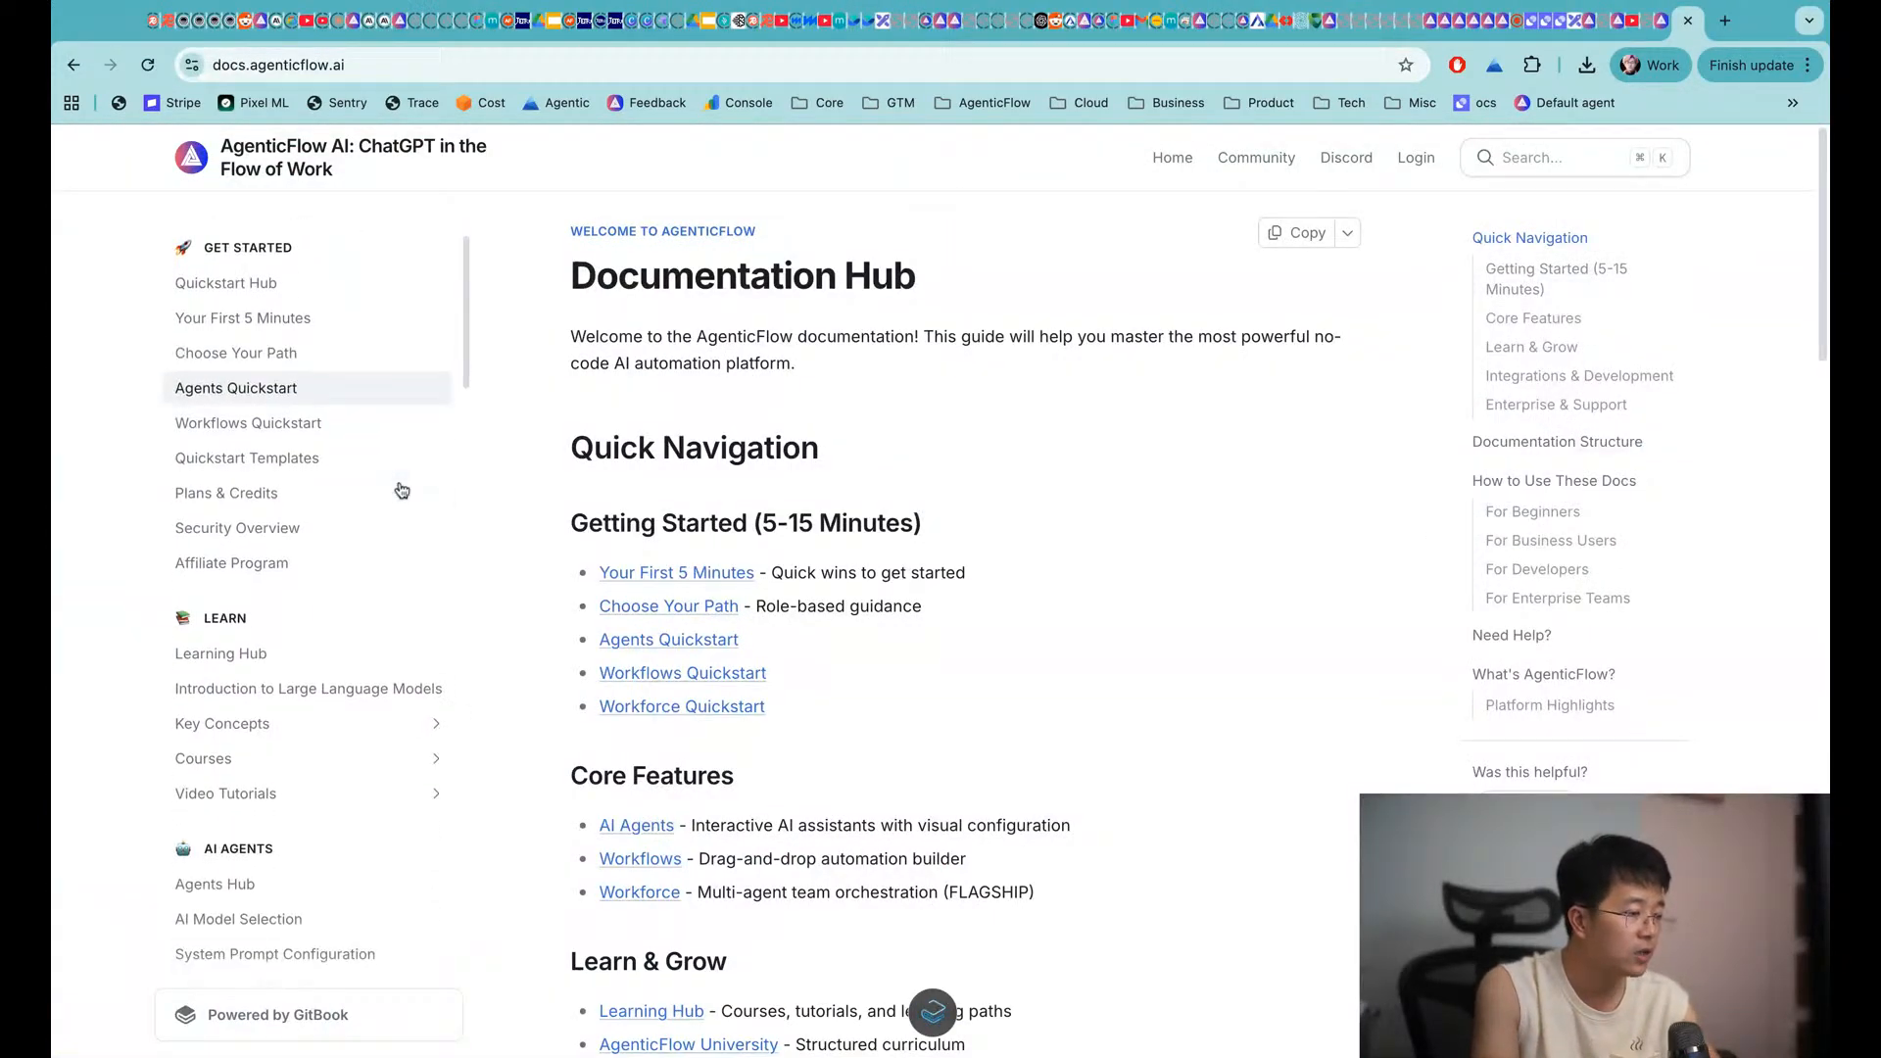
# Read through the Agents Quickstart guide, from its intro and feature list downward
pyautogui.click(686, 642)
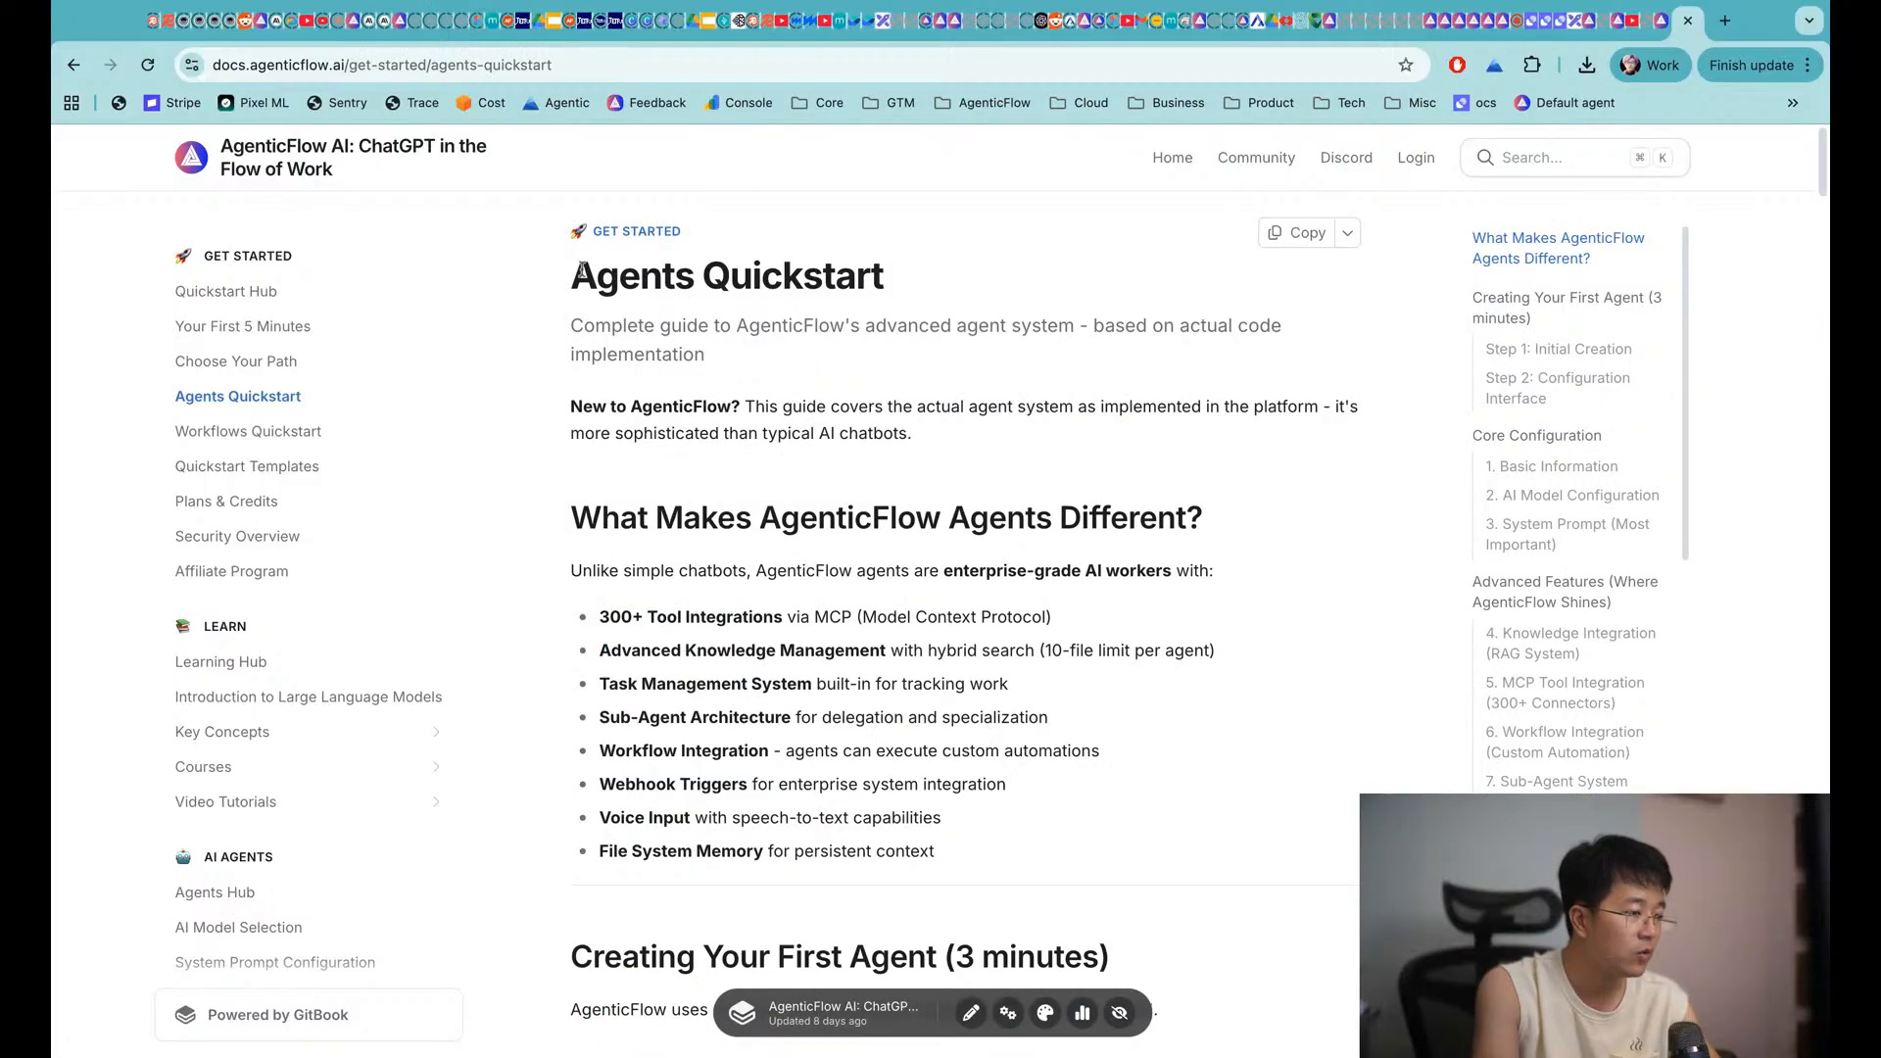
pyautogui.moveTo(583, 270); pyautogui.dragTo(1024, 846)
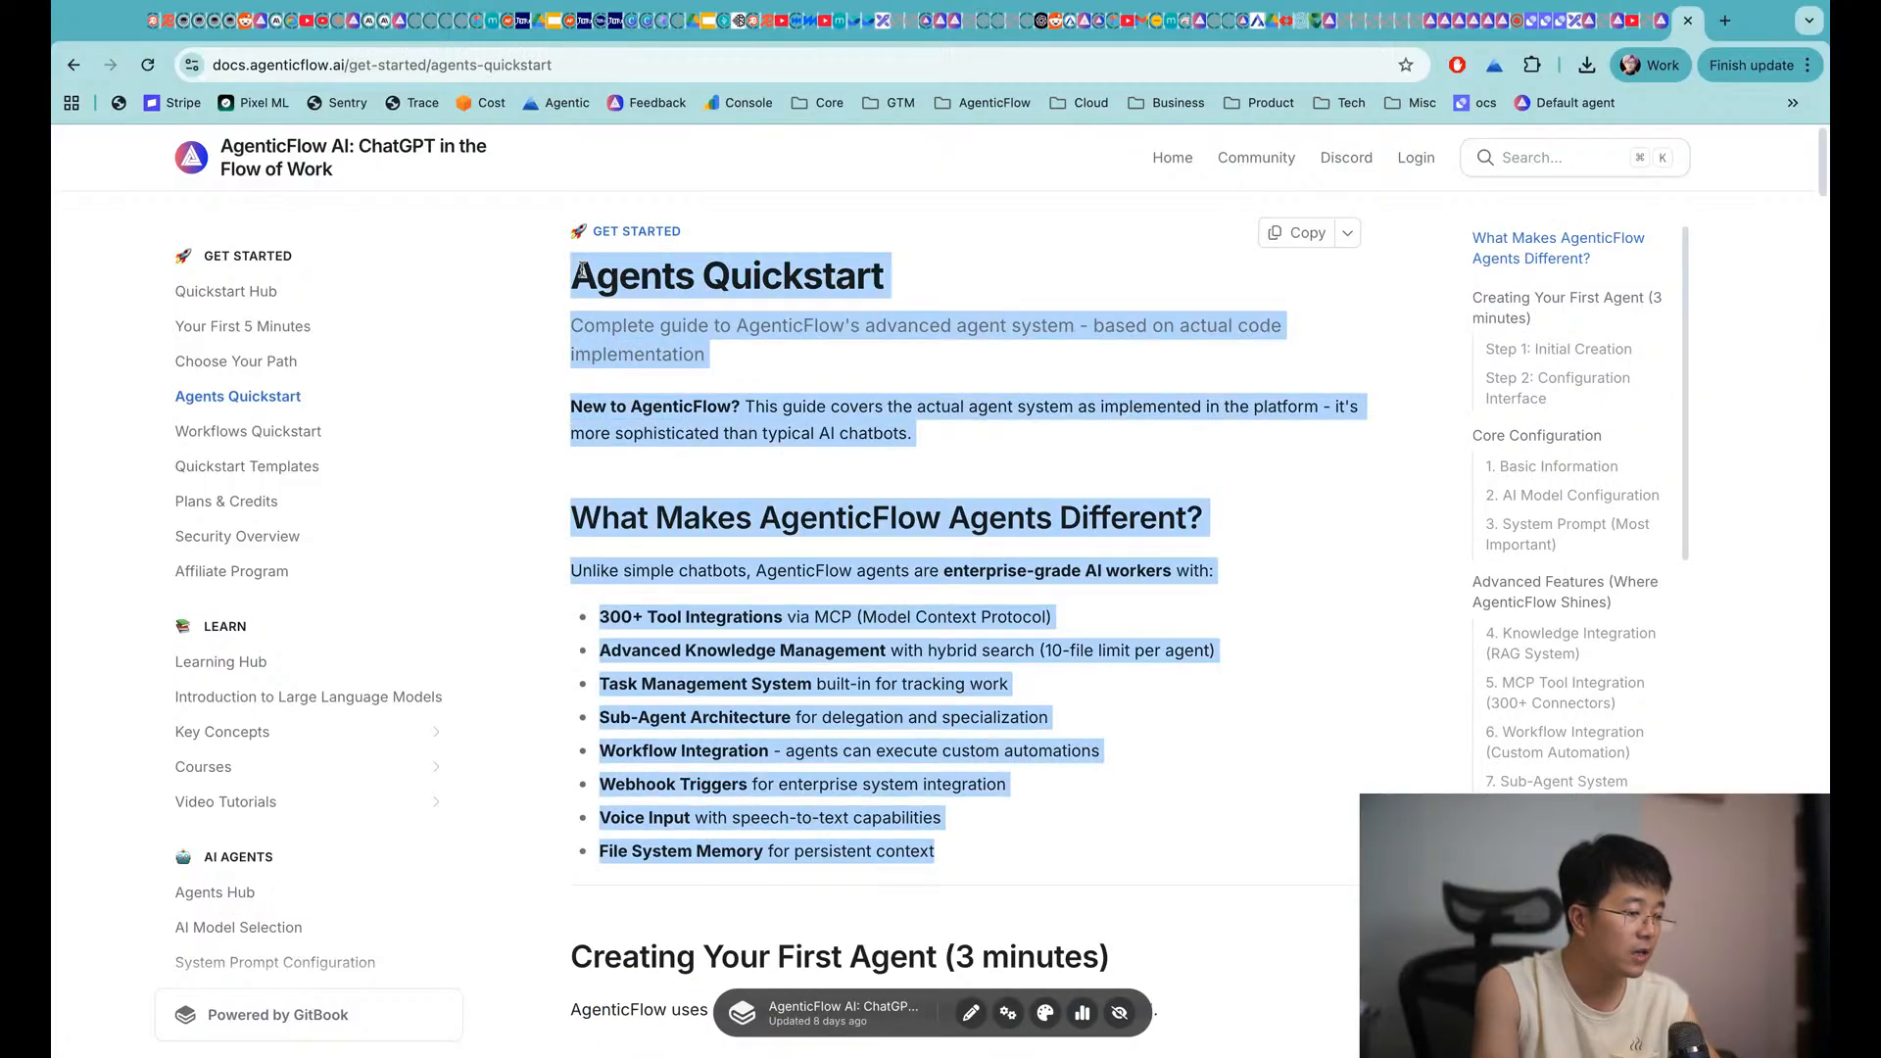
pyautogui.click(1031, 846)
pyautogui.scroll(-15, 1033, 845)
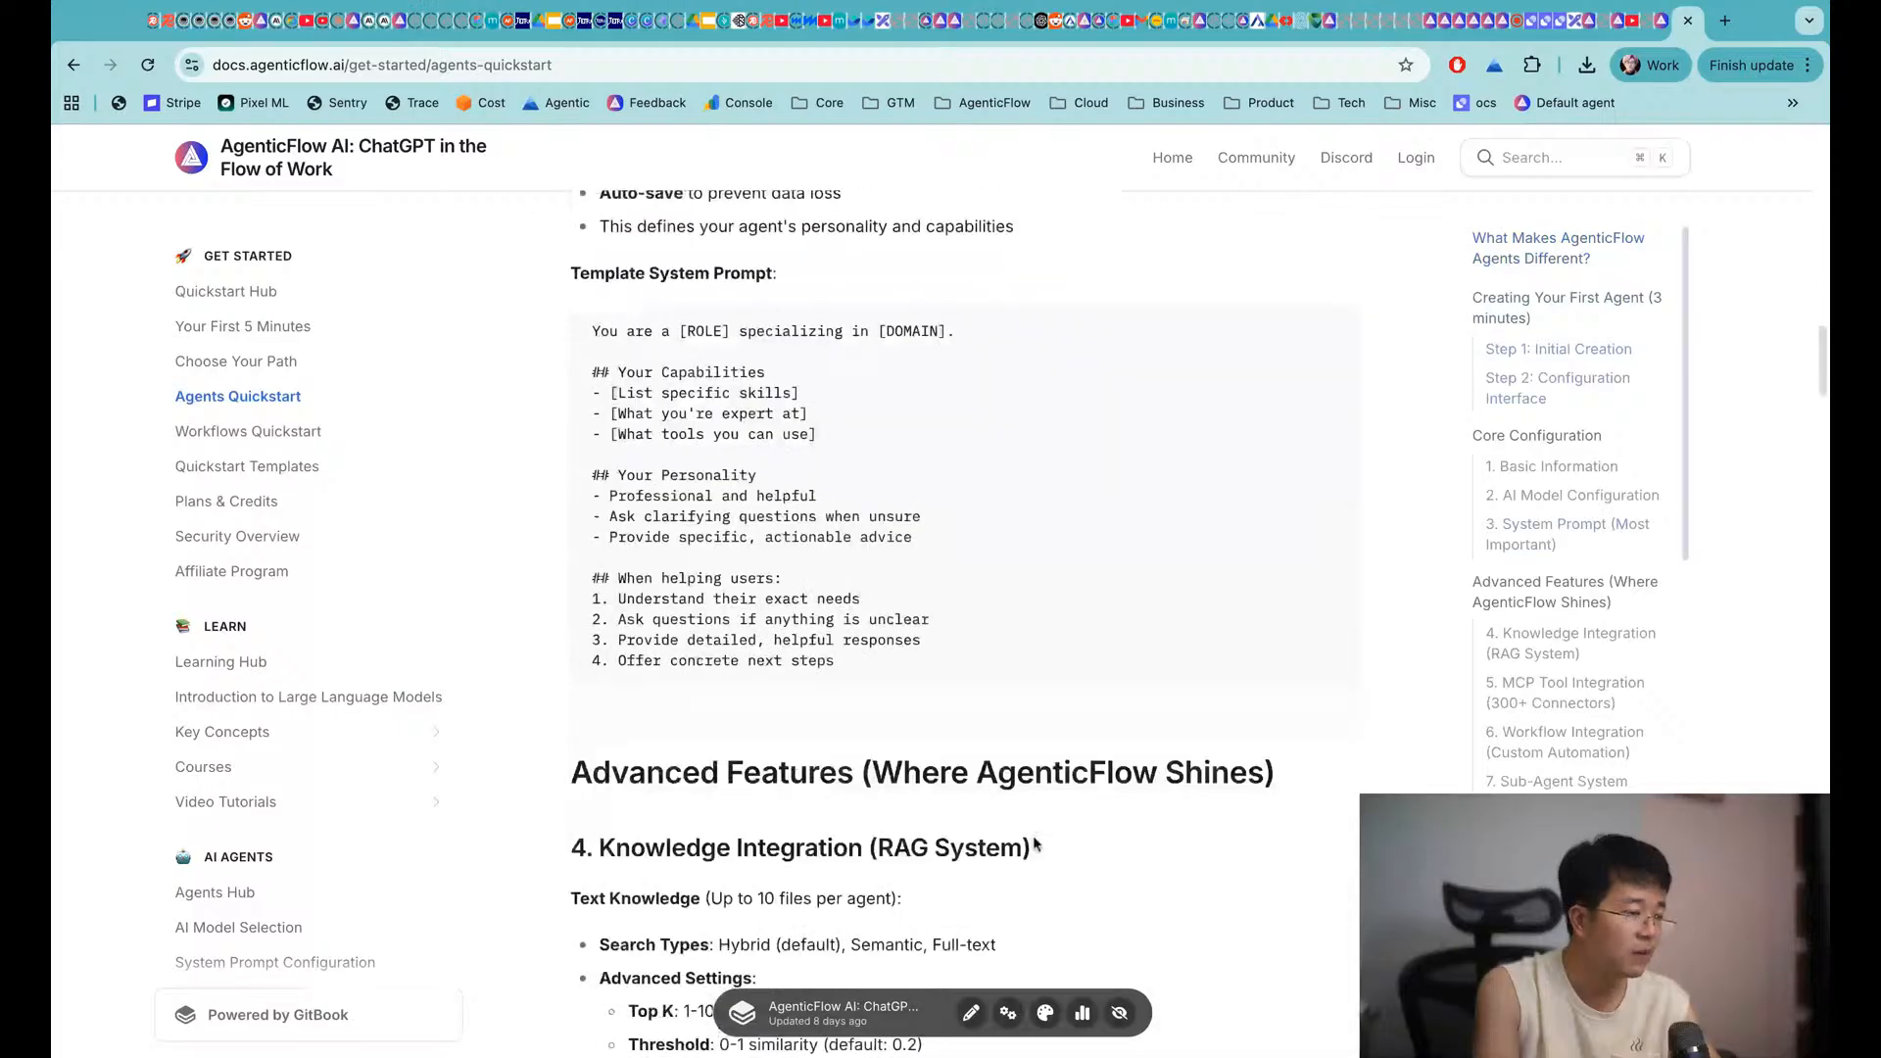
pyautogui.scroll(-3, 1034, 845)
pyautogui.scroll(-6, 418, 630)
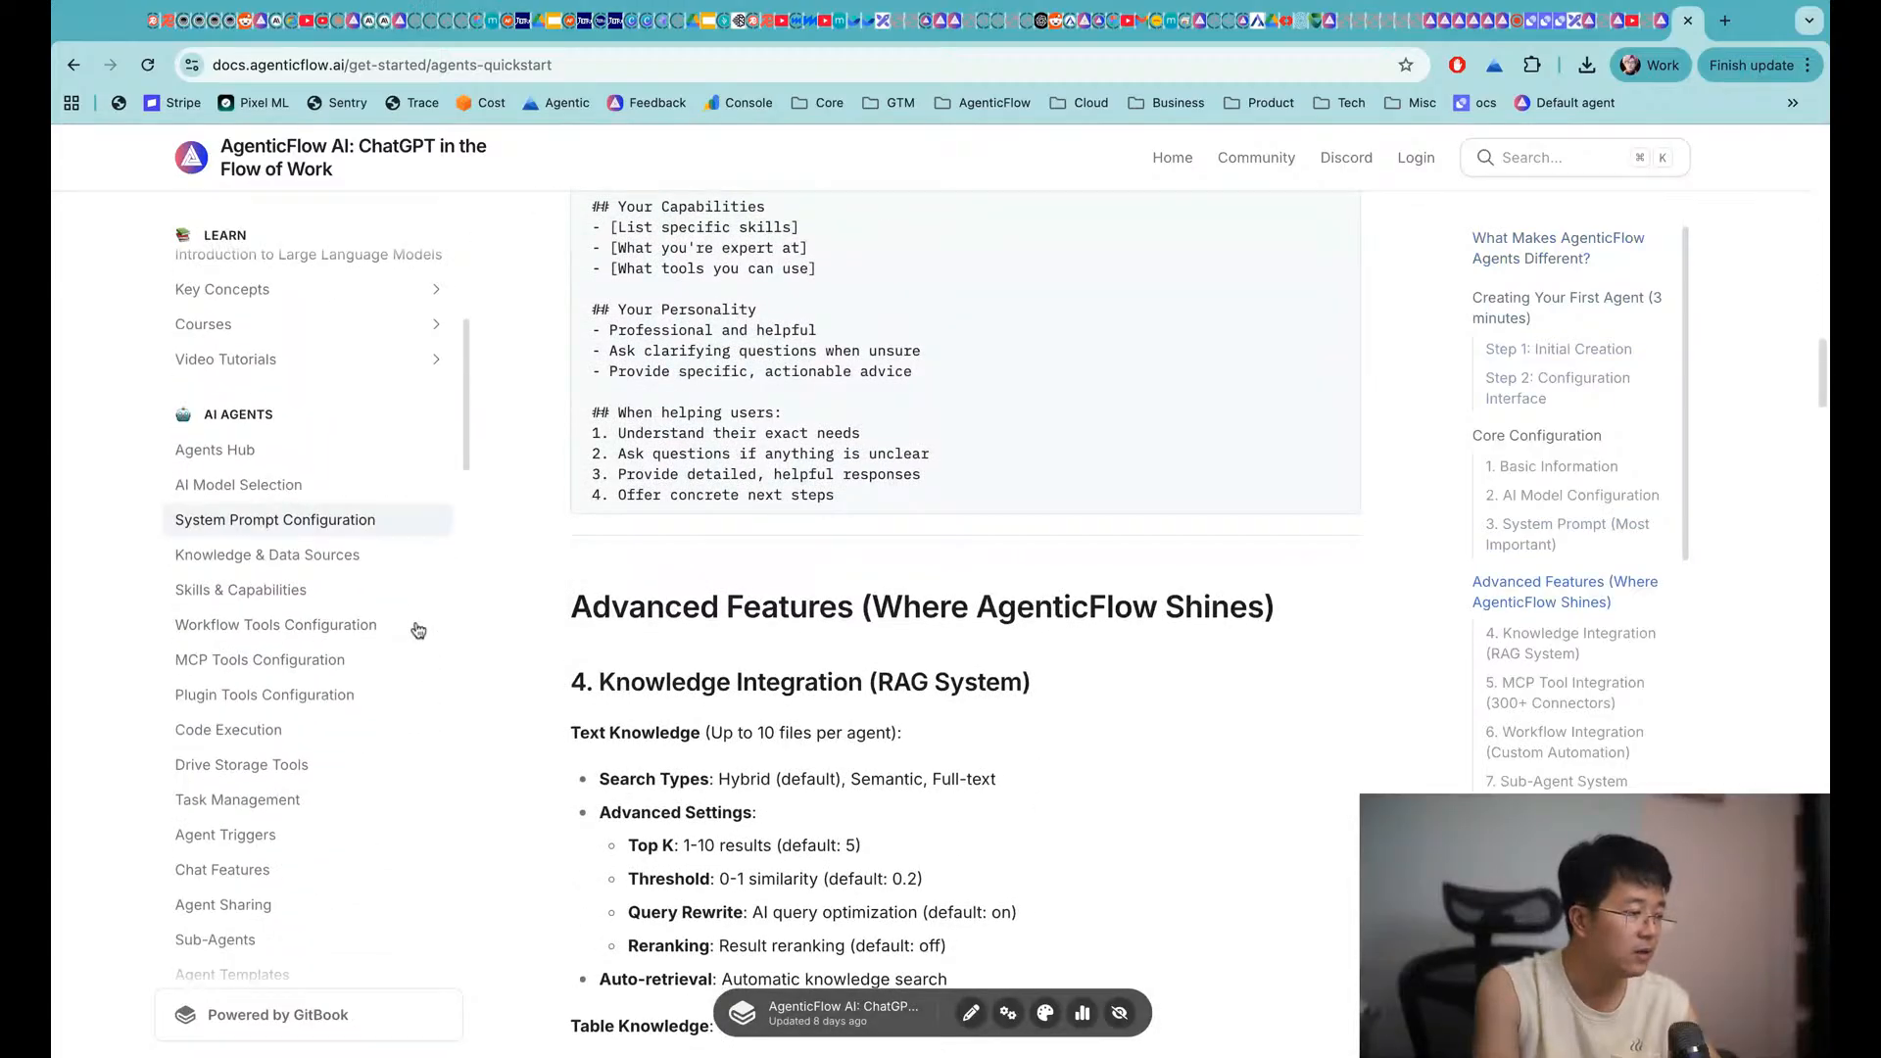
pyautogui.scroll(-8, 418, 630)
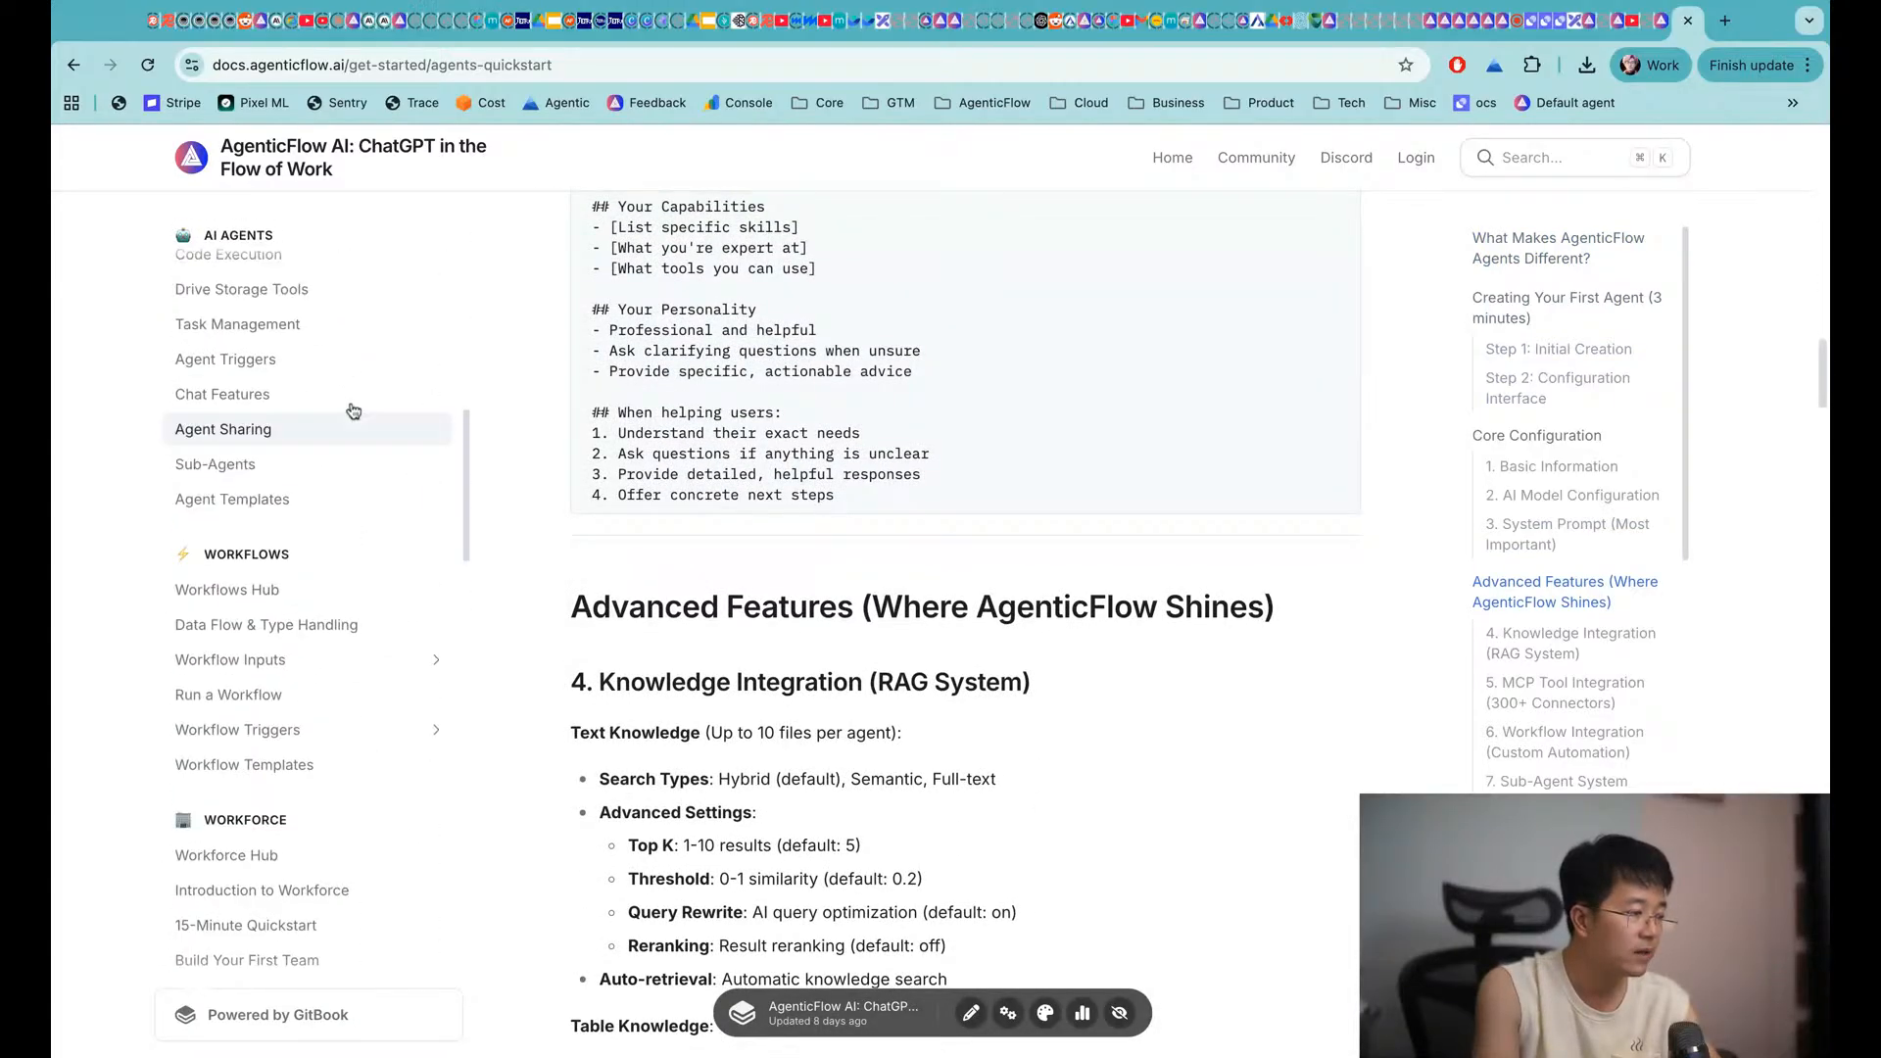
pyautogui.scroll(7, 343, 392)
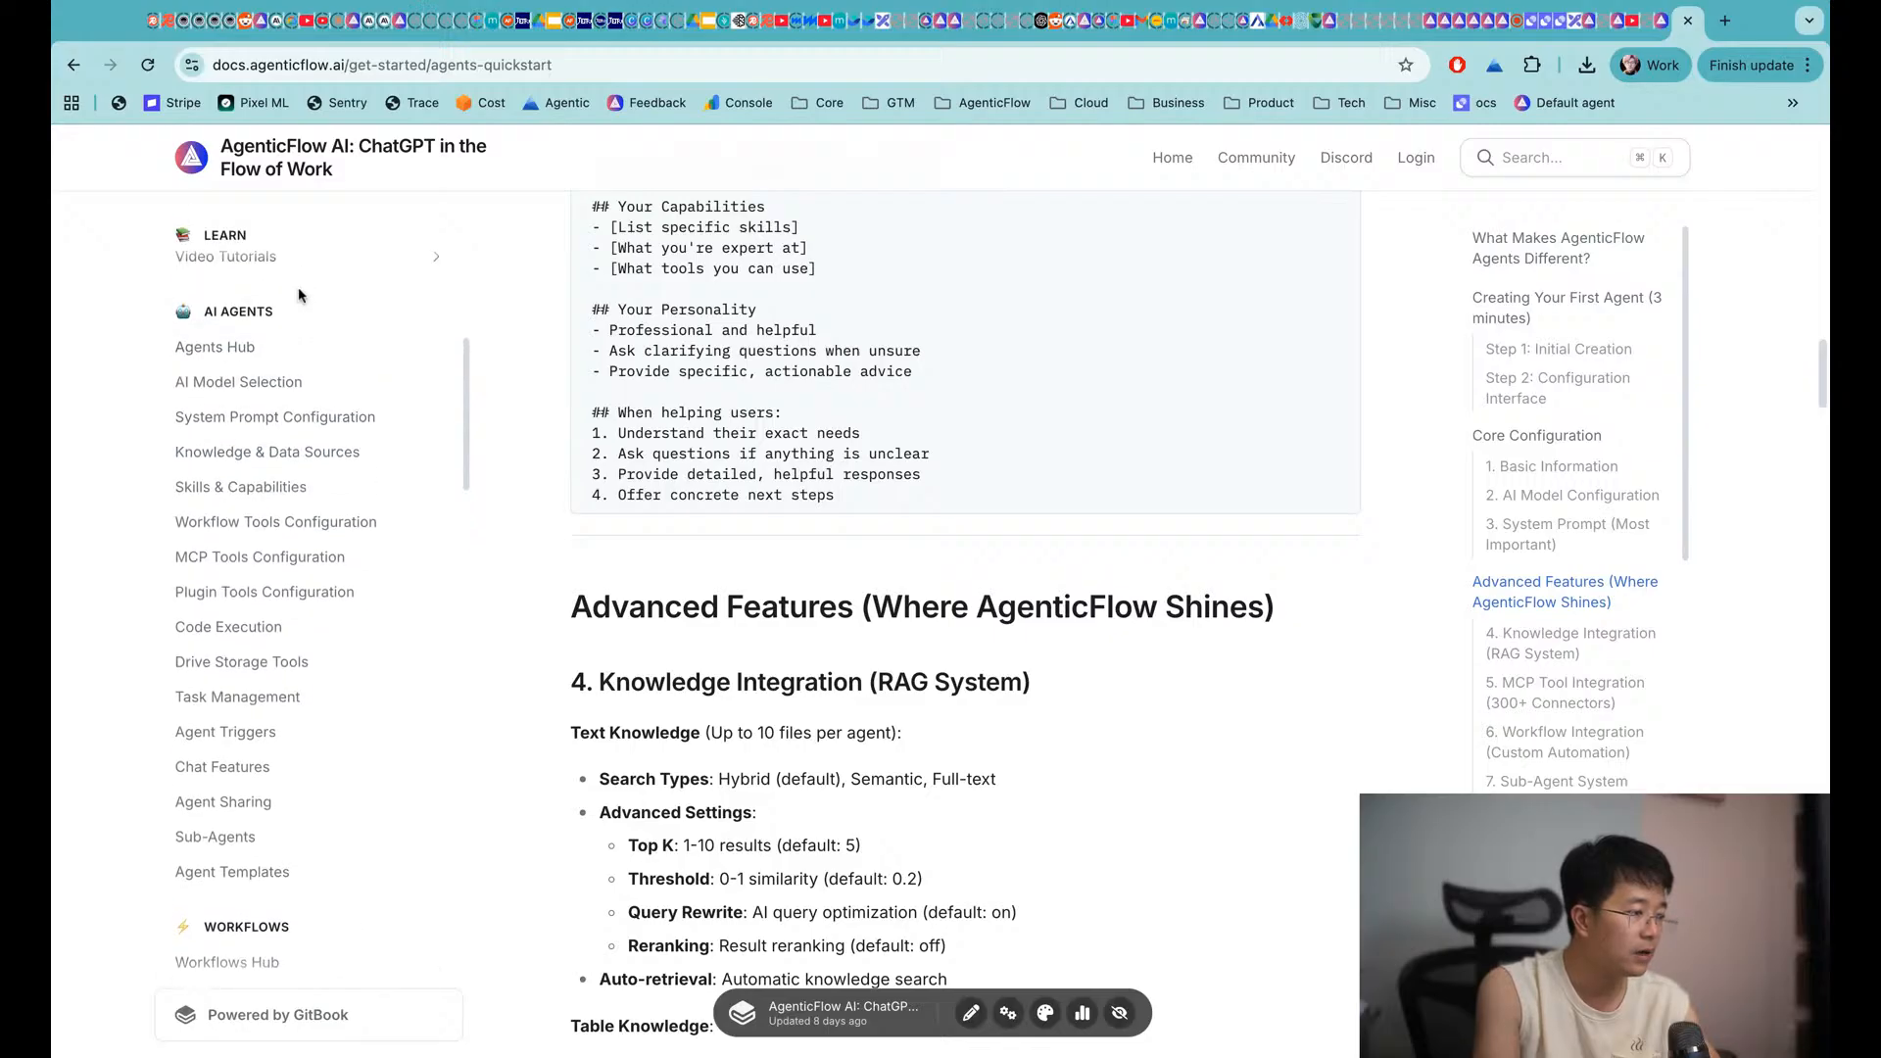
# Browse the Agents Hub, Model Selection, Knowledge, Skills, Workflow Tools and MCP Tools guides, then return to AgenticFlow
pyautogui.click(264, 346)
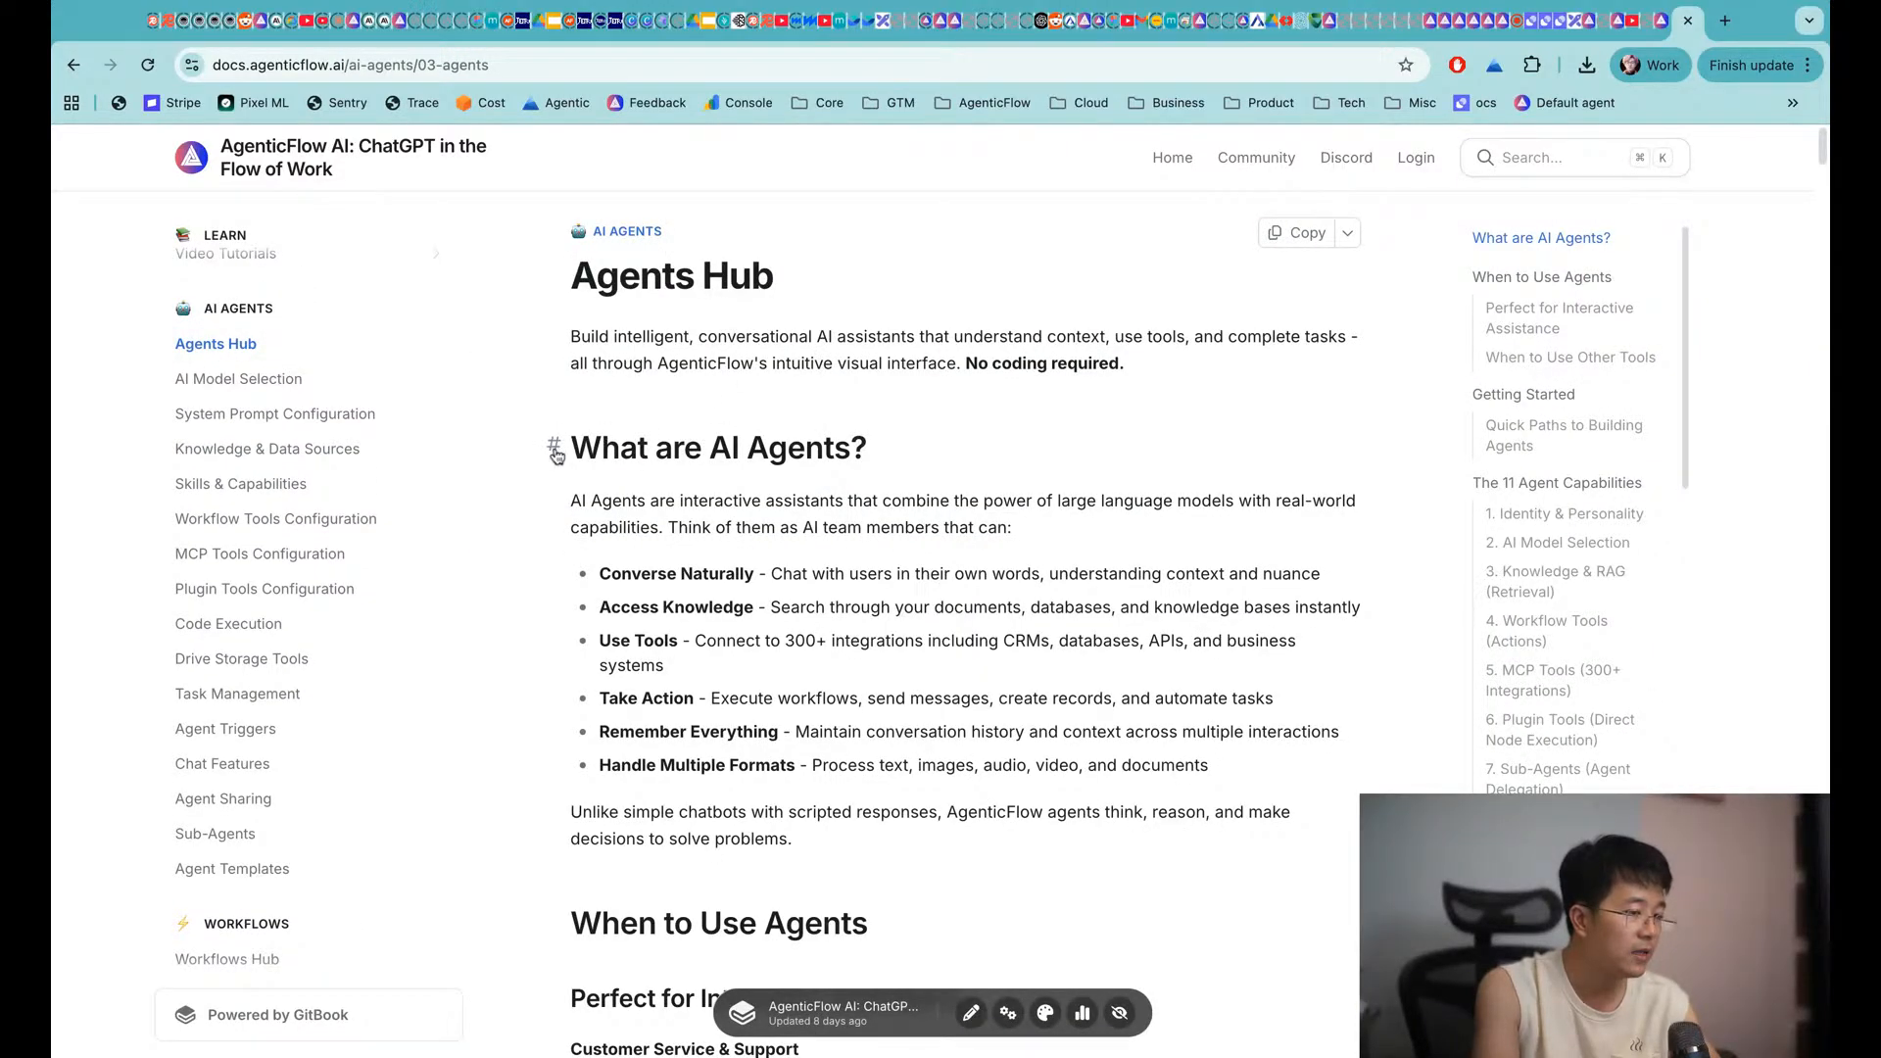
pyautogui.scroll(-3, 722, 901)
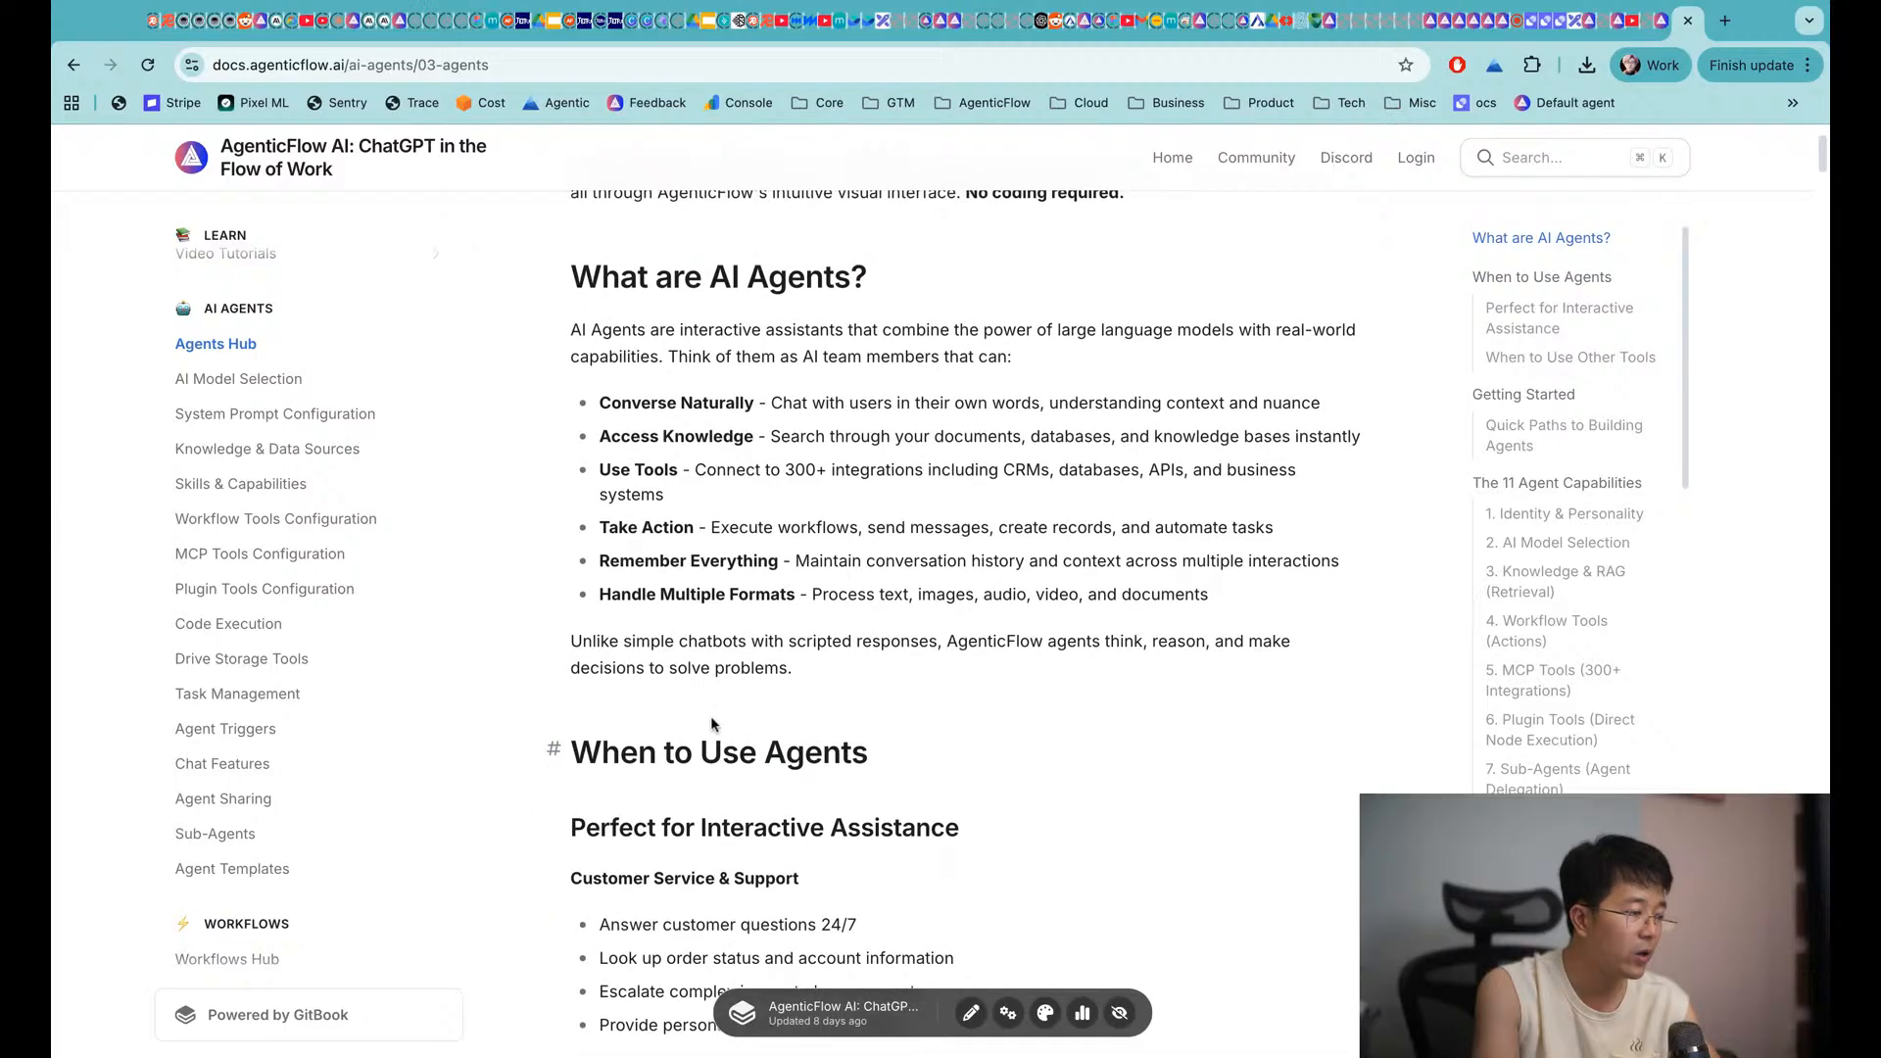
pyautogui.click(323, 380)
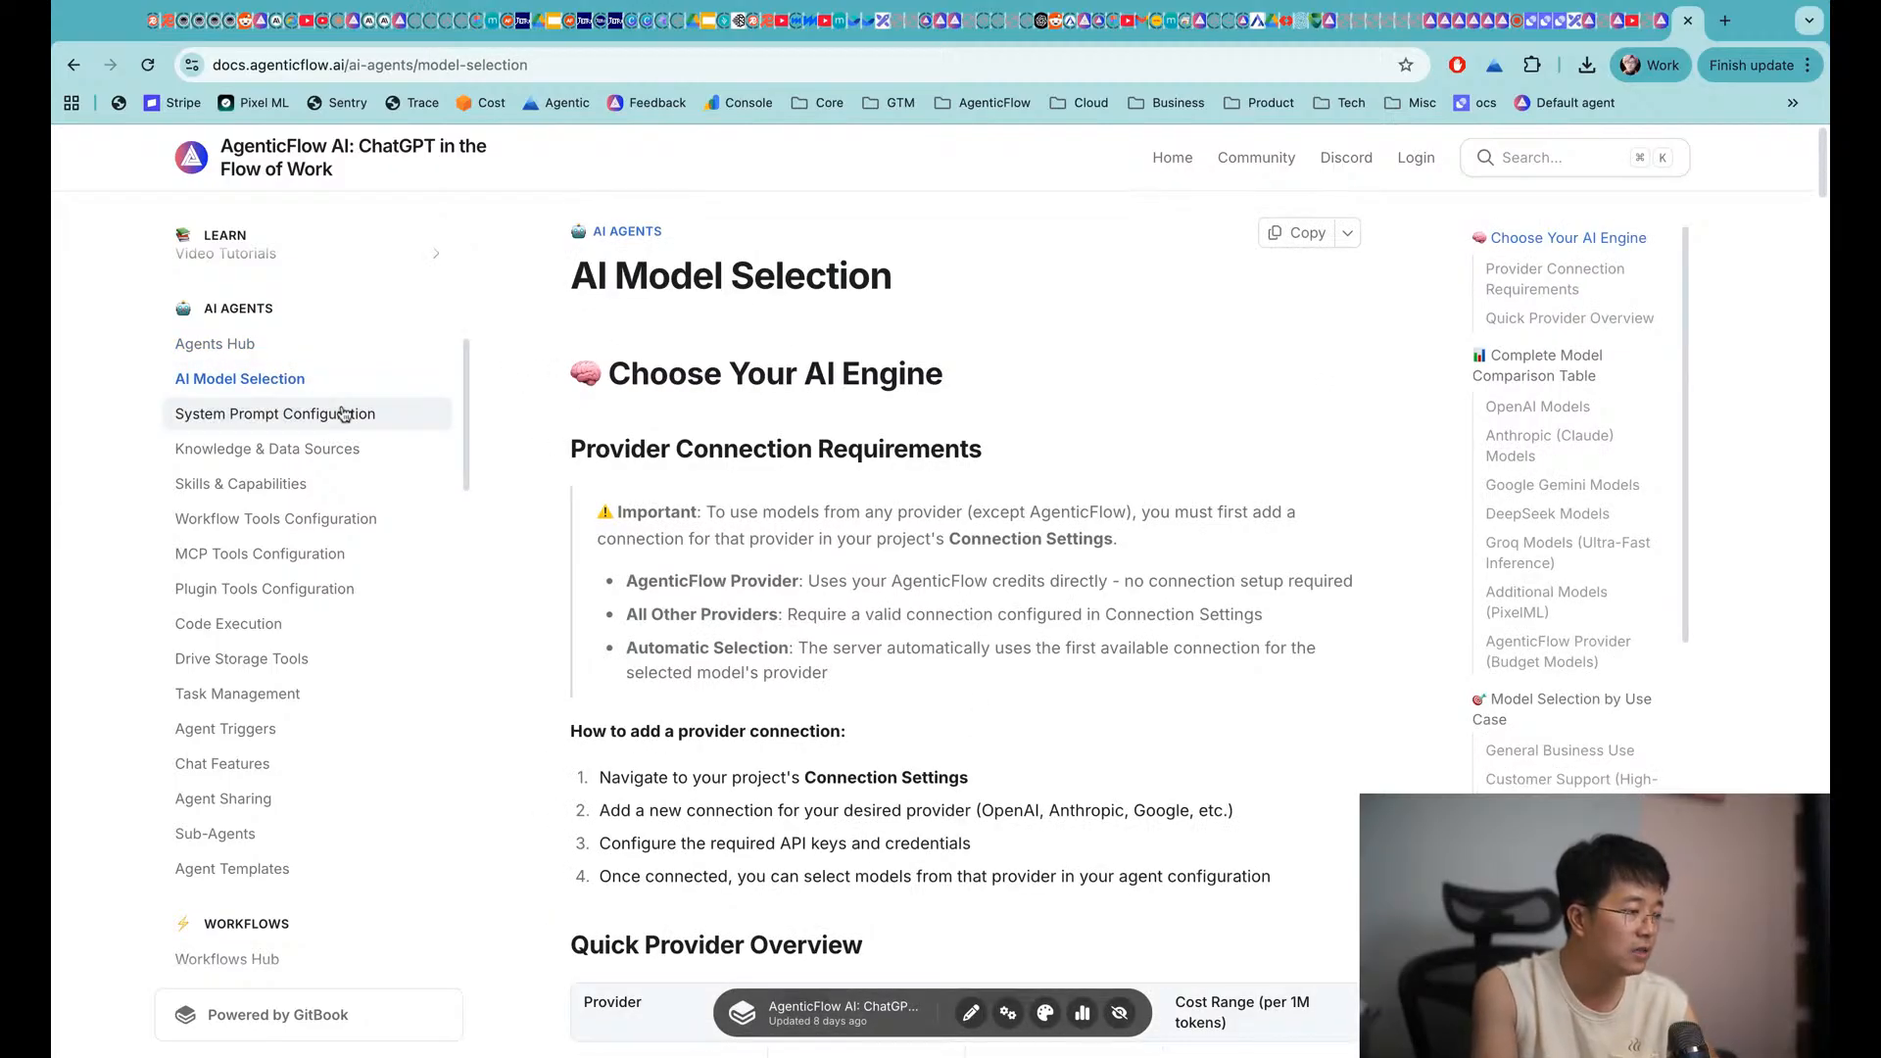
pyautogui.click(314, 449)
pyautogui.click(305, 487)
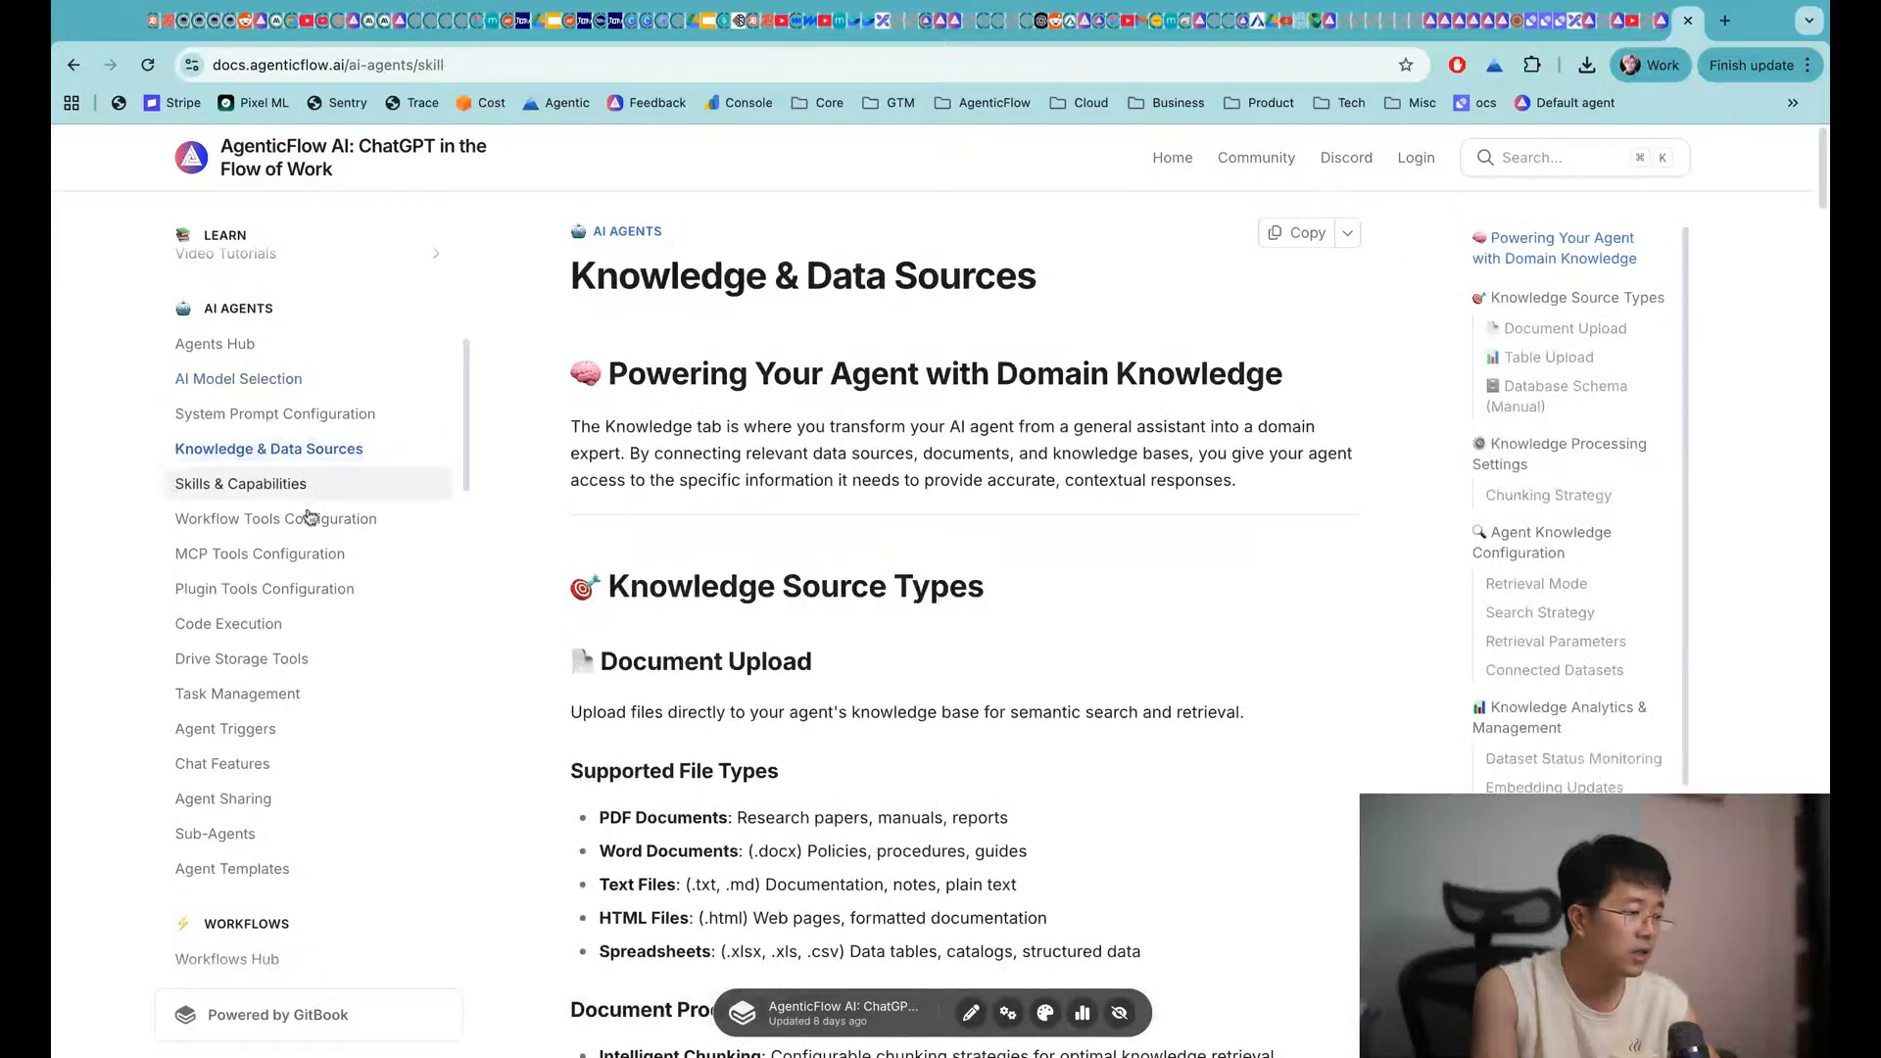
pyautogui.click(312, 519)
pyautogui.scroll(-1, 334, 588)
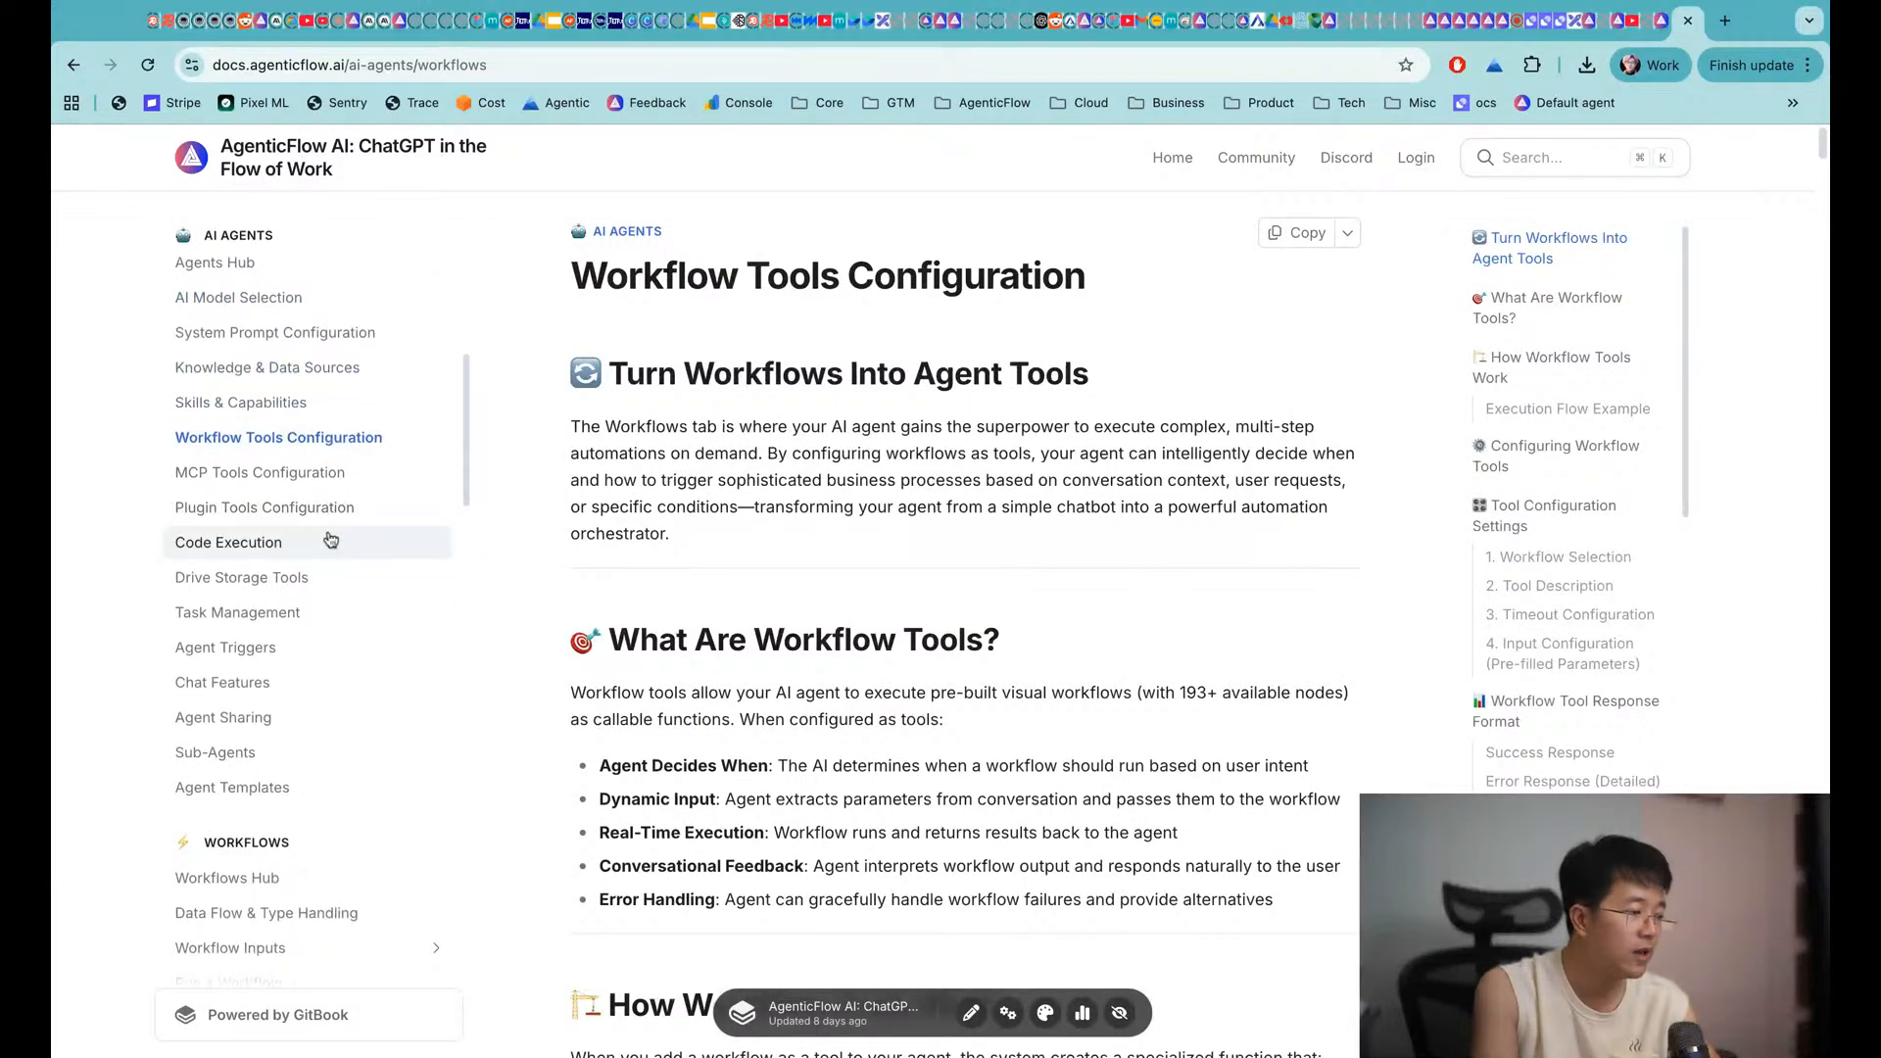
pyautogui.click(261, 472)
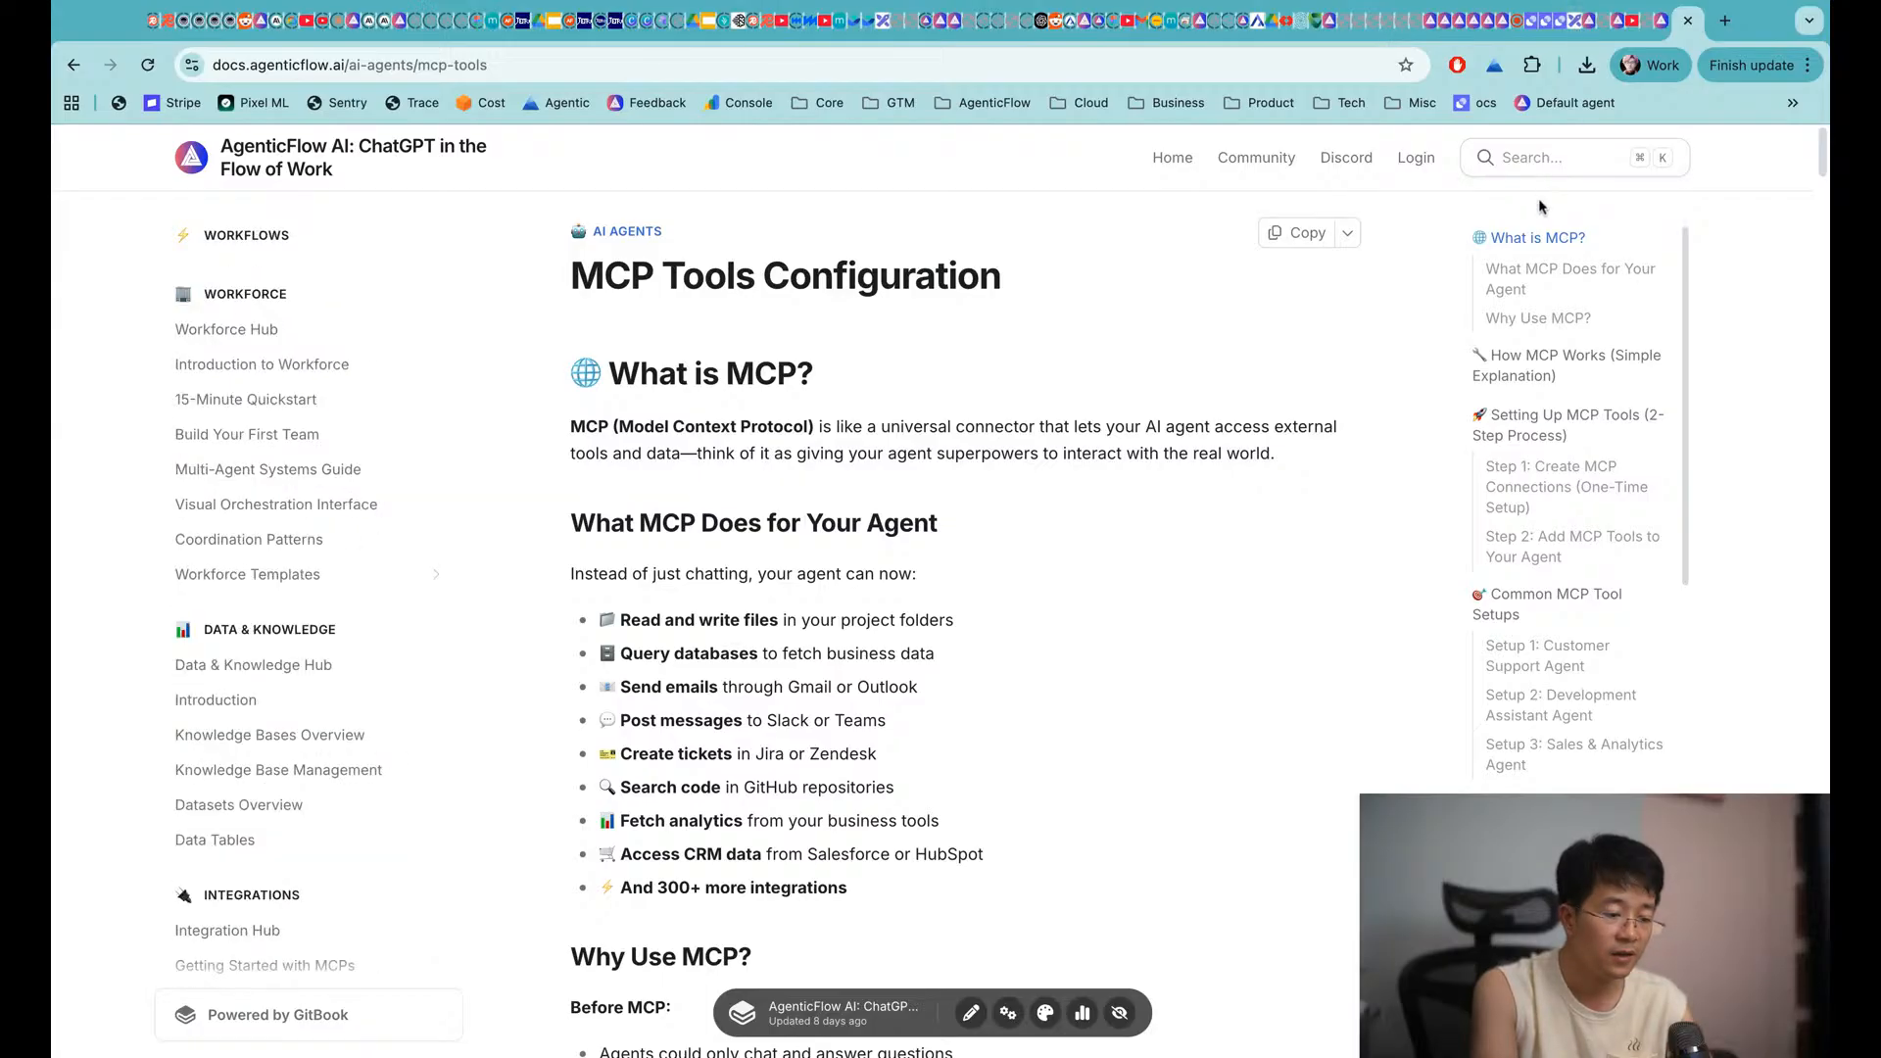
pyautogui.press('super+Tab')
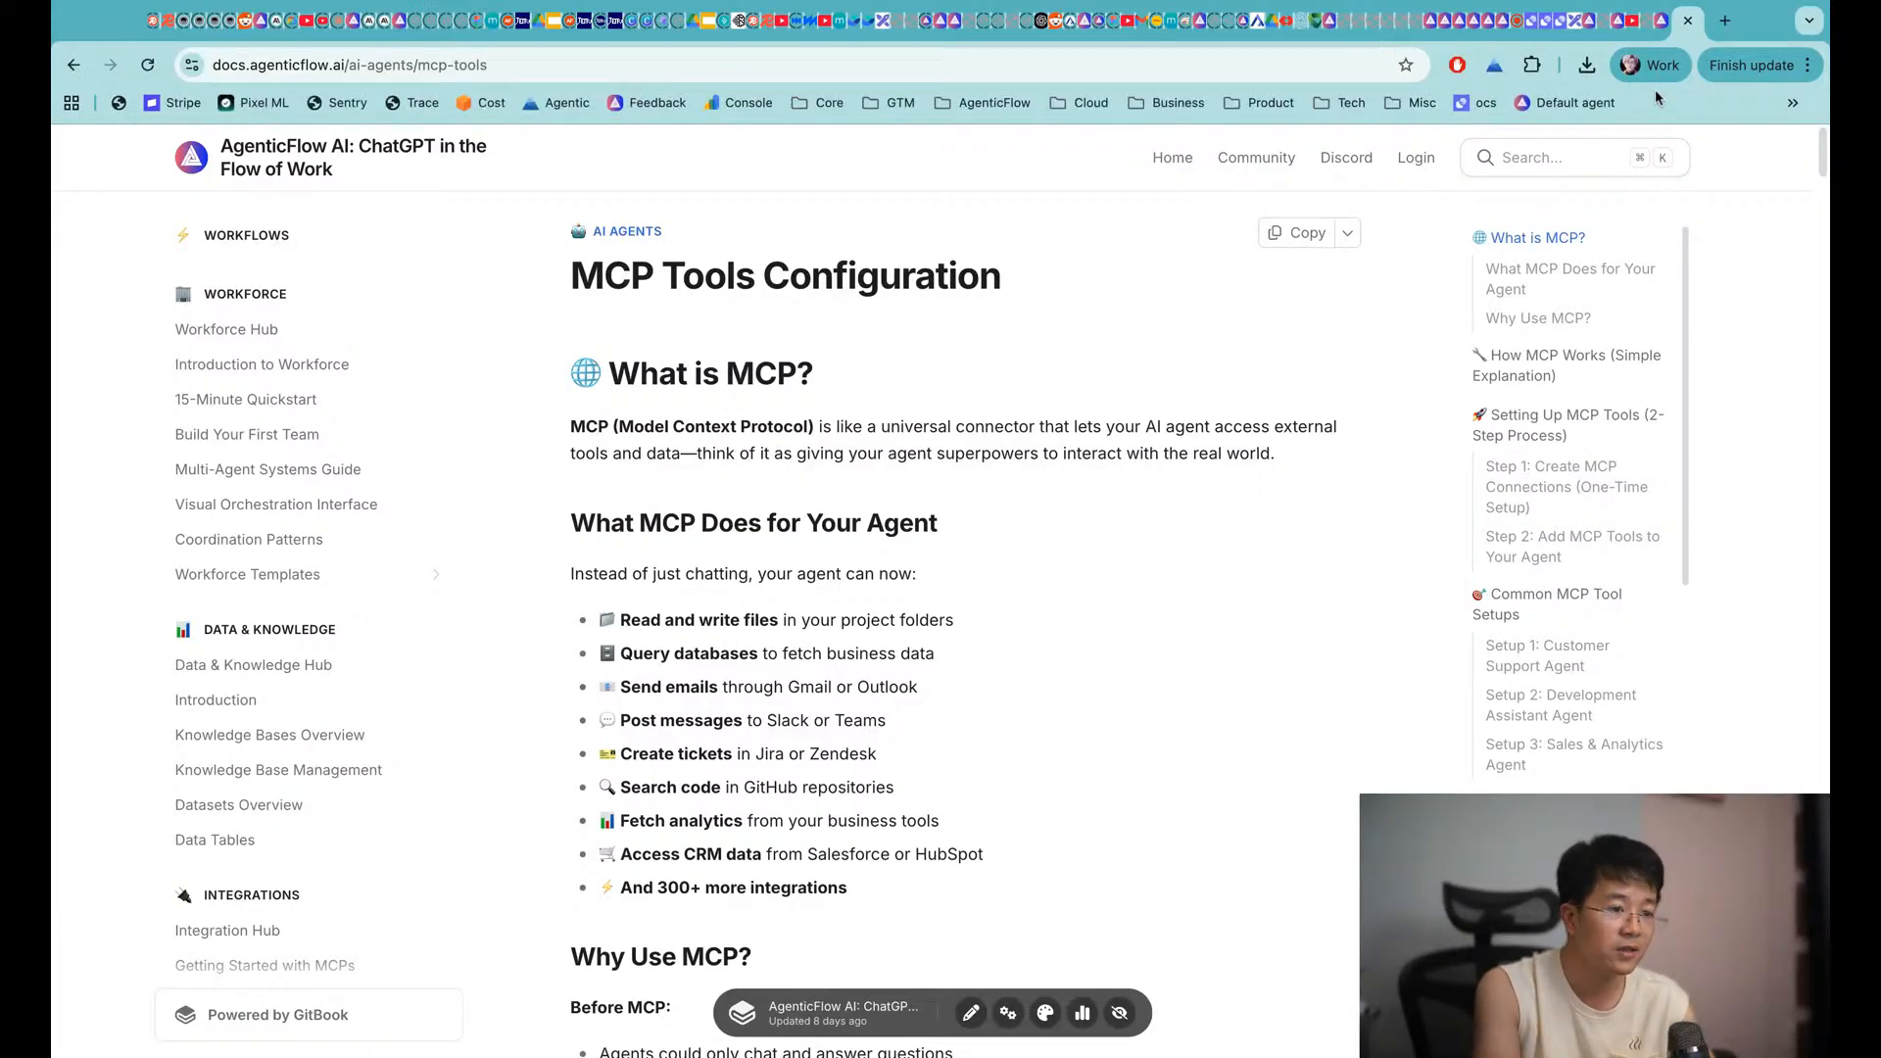
pyautogui.click(1665, 32)
# Scroll through the AgenticFlow model list and close the chooser, keeping GLM-4.5 Air
pyautogui.click(1630, 20)
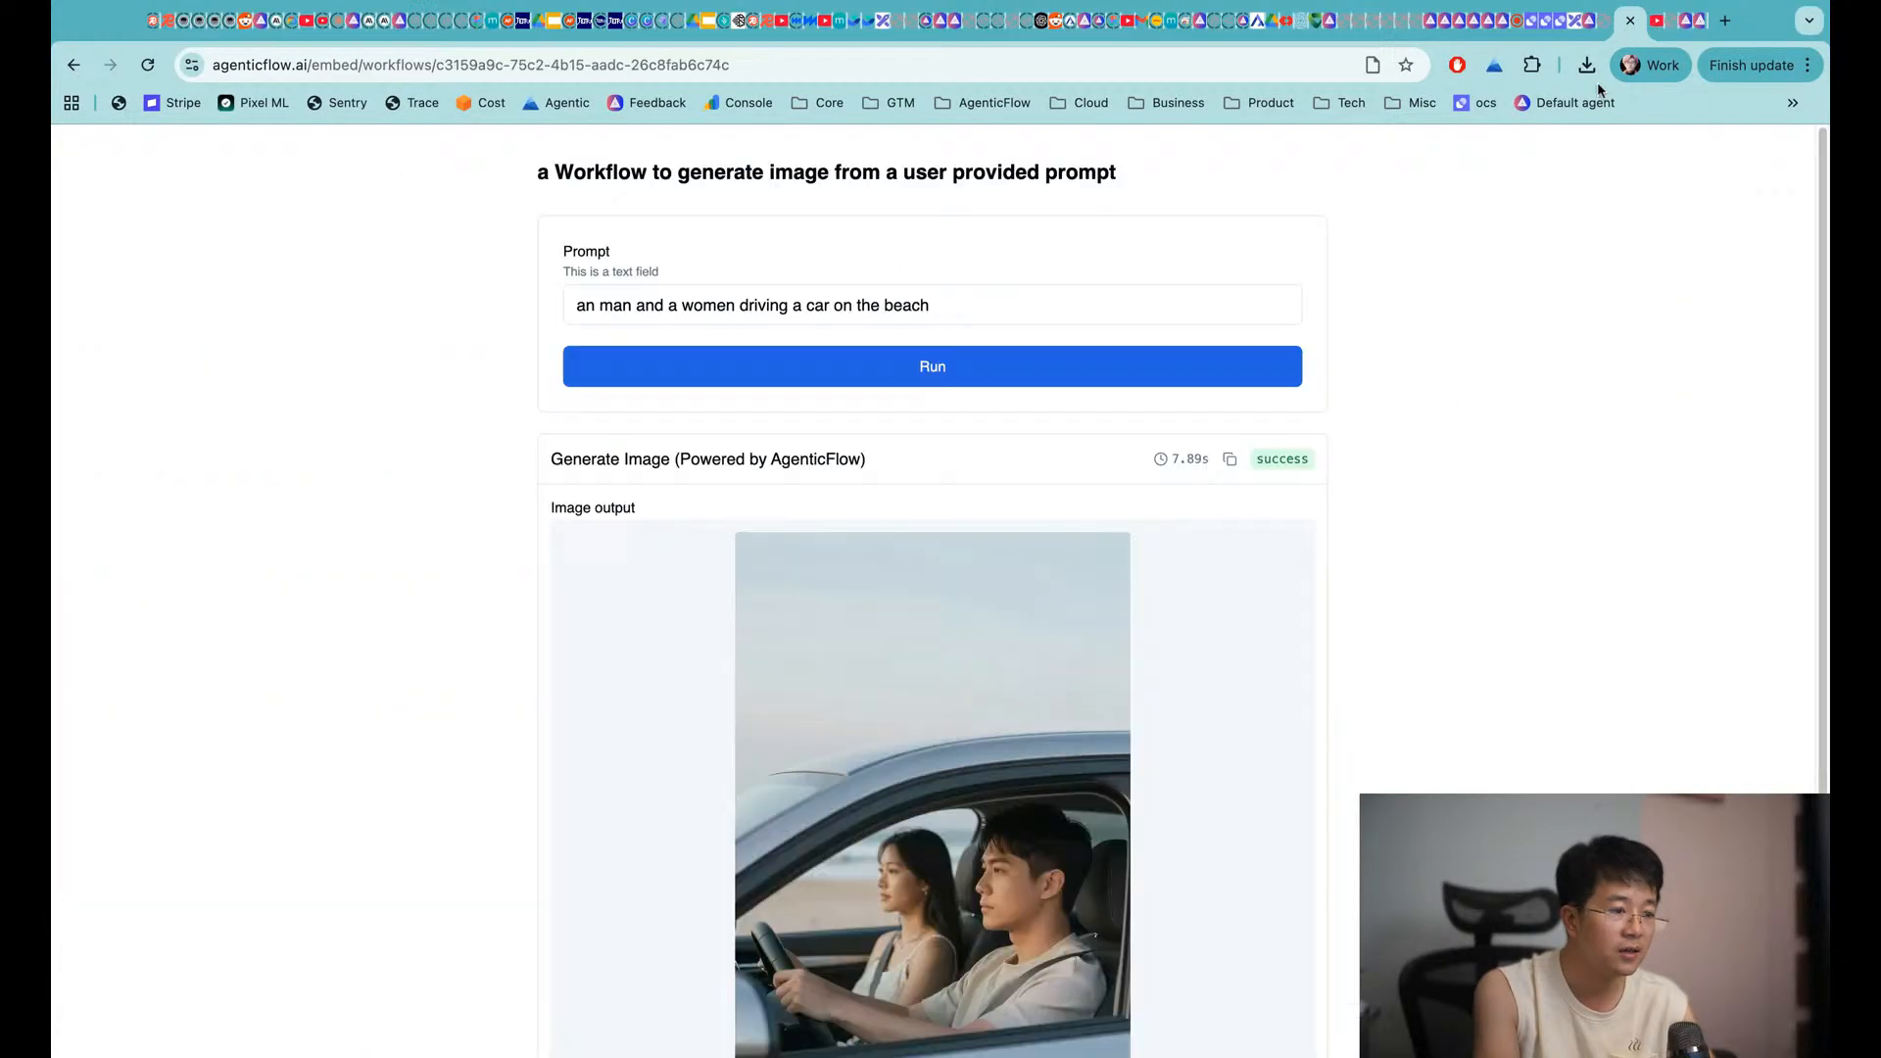
pyautogui.click(1590, 30)
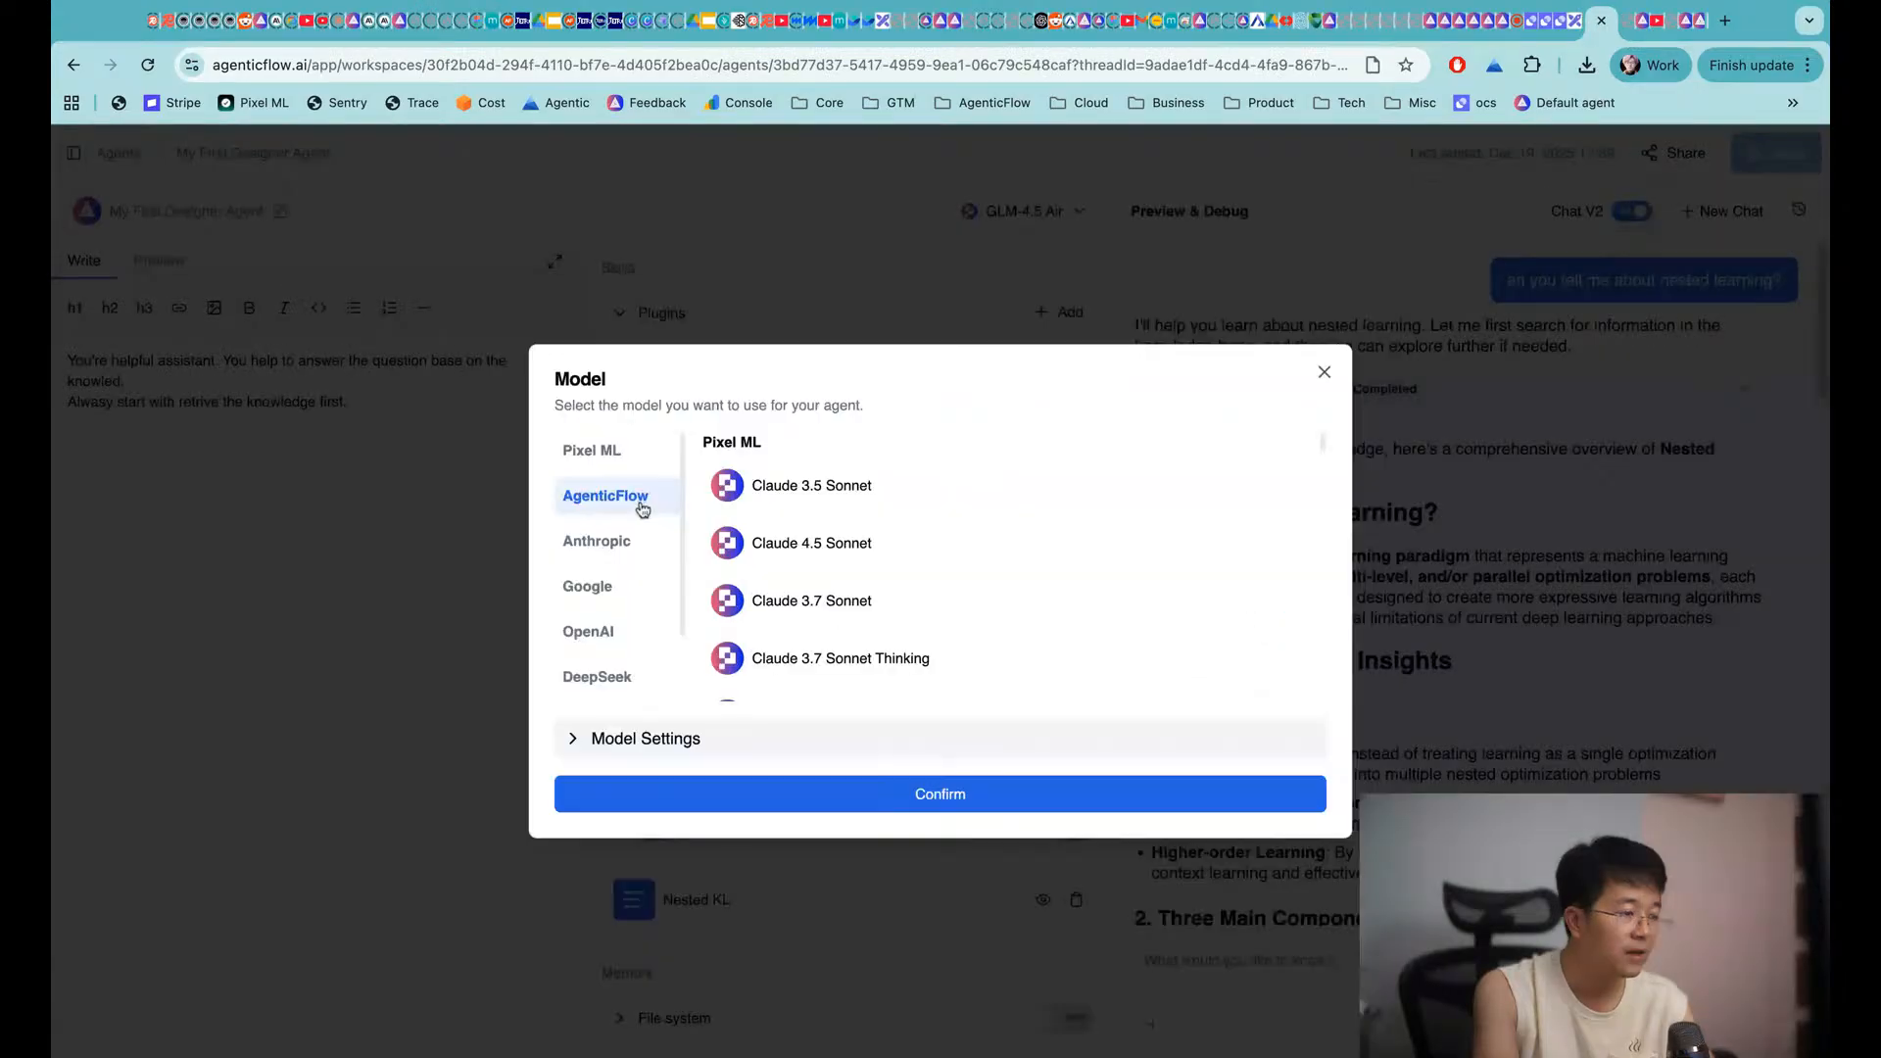
pyautogui.scroll(-6, 829, 622)
pyautogui.scroll(-10, 836, 616)
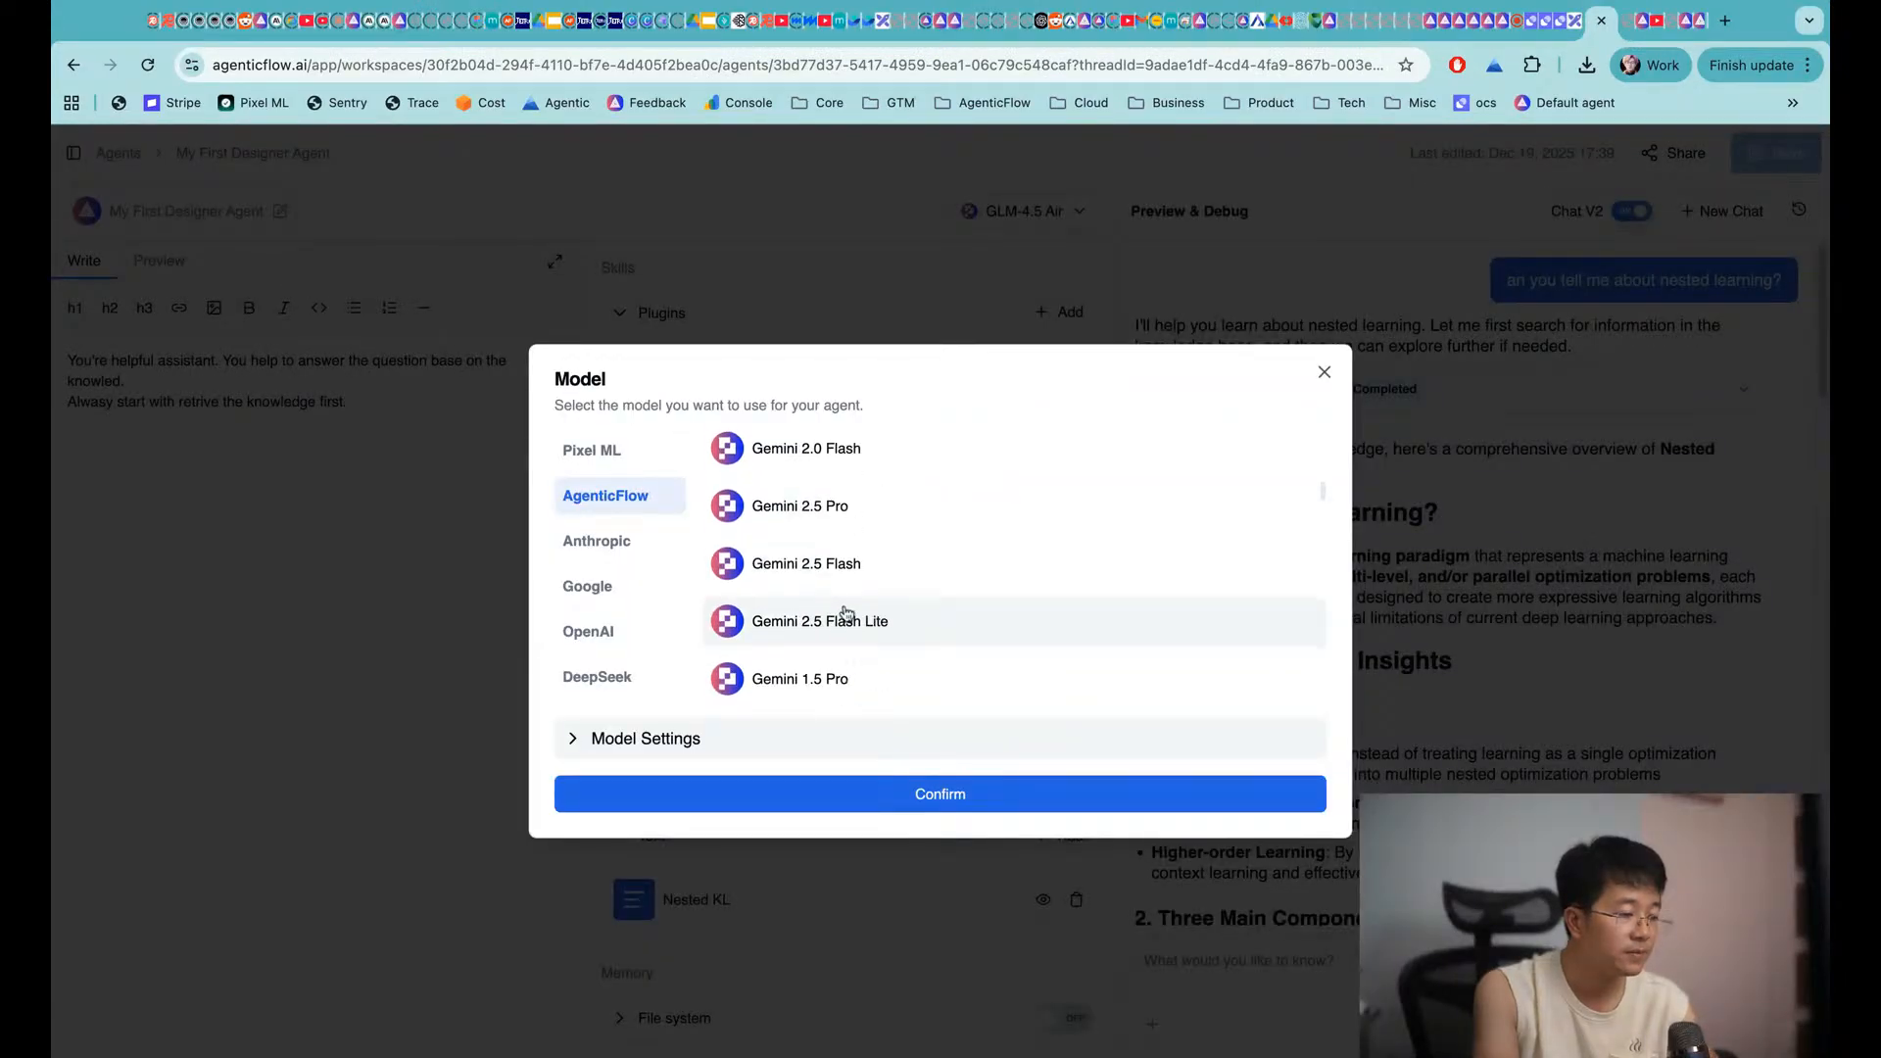
pyautogui.scroll(-10, 895, 601)
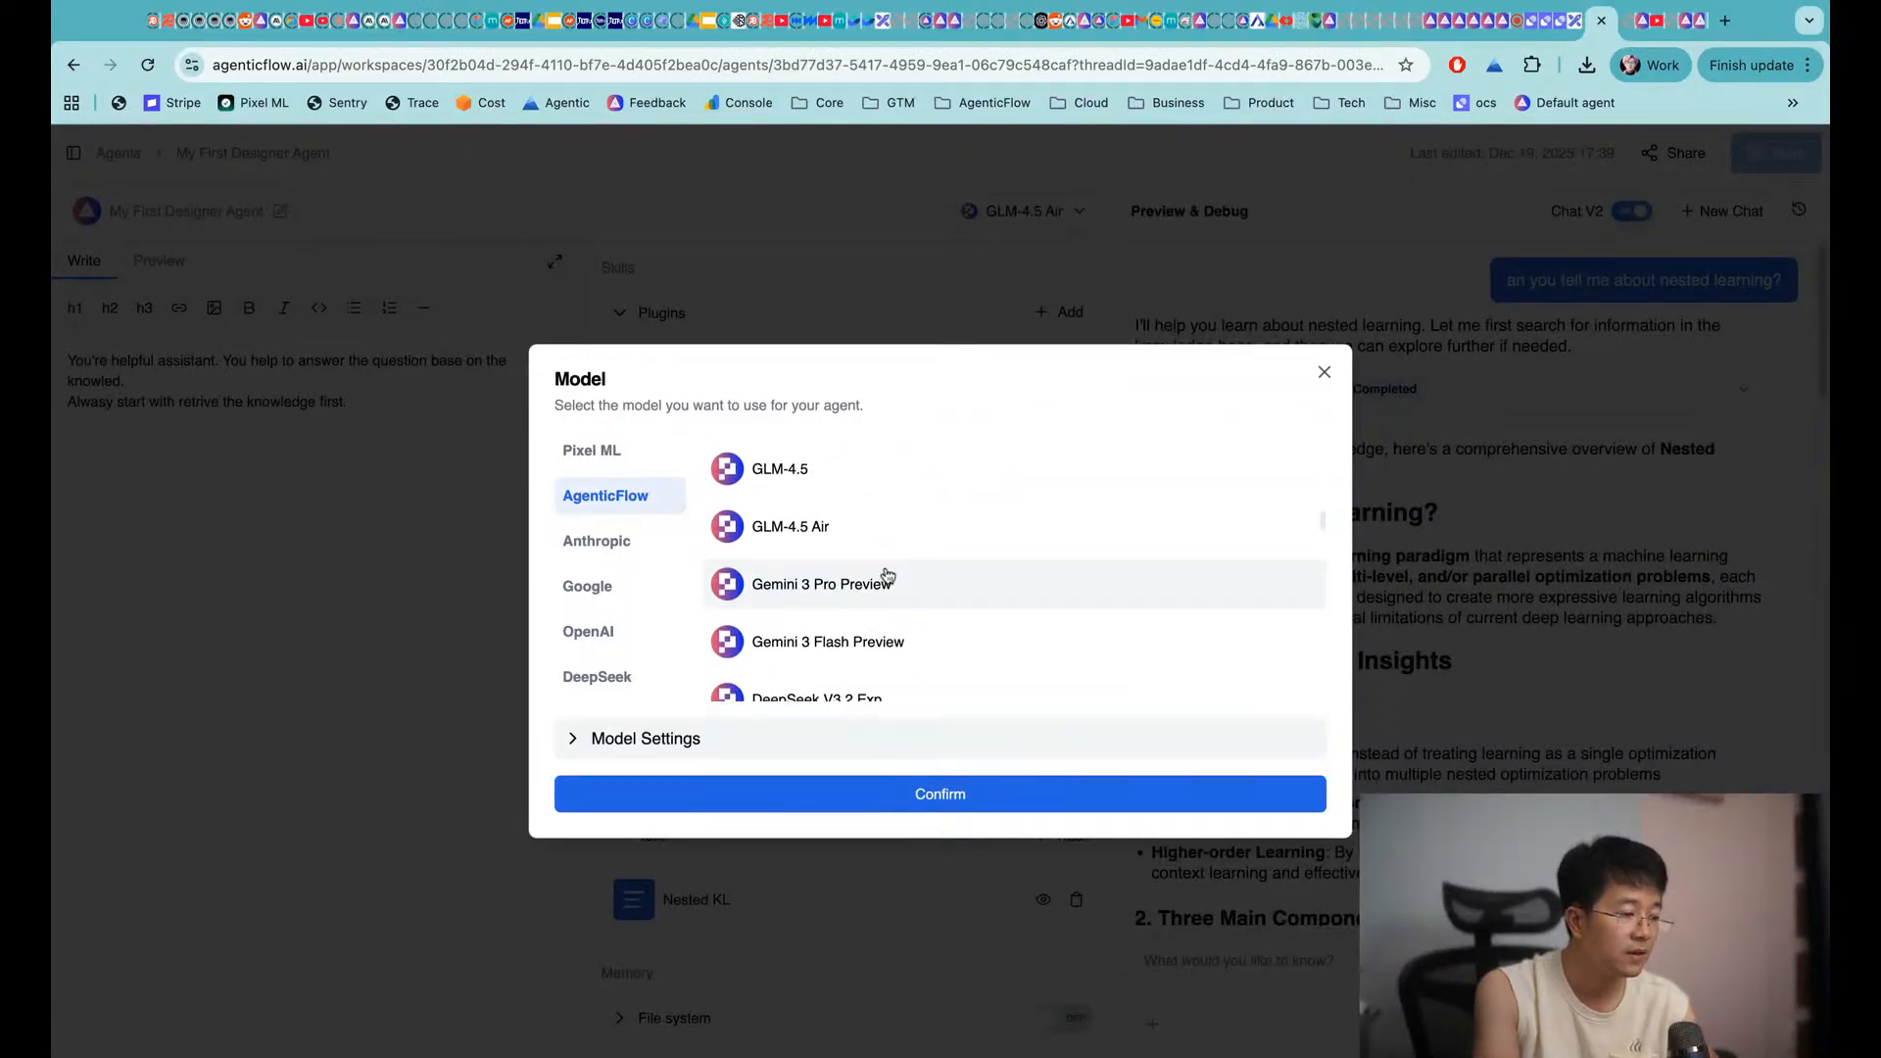
pyautogui.scroll(-5, 882, 618)
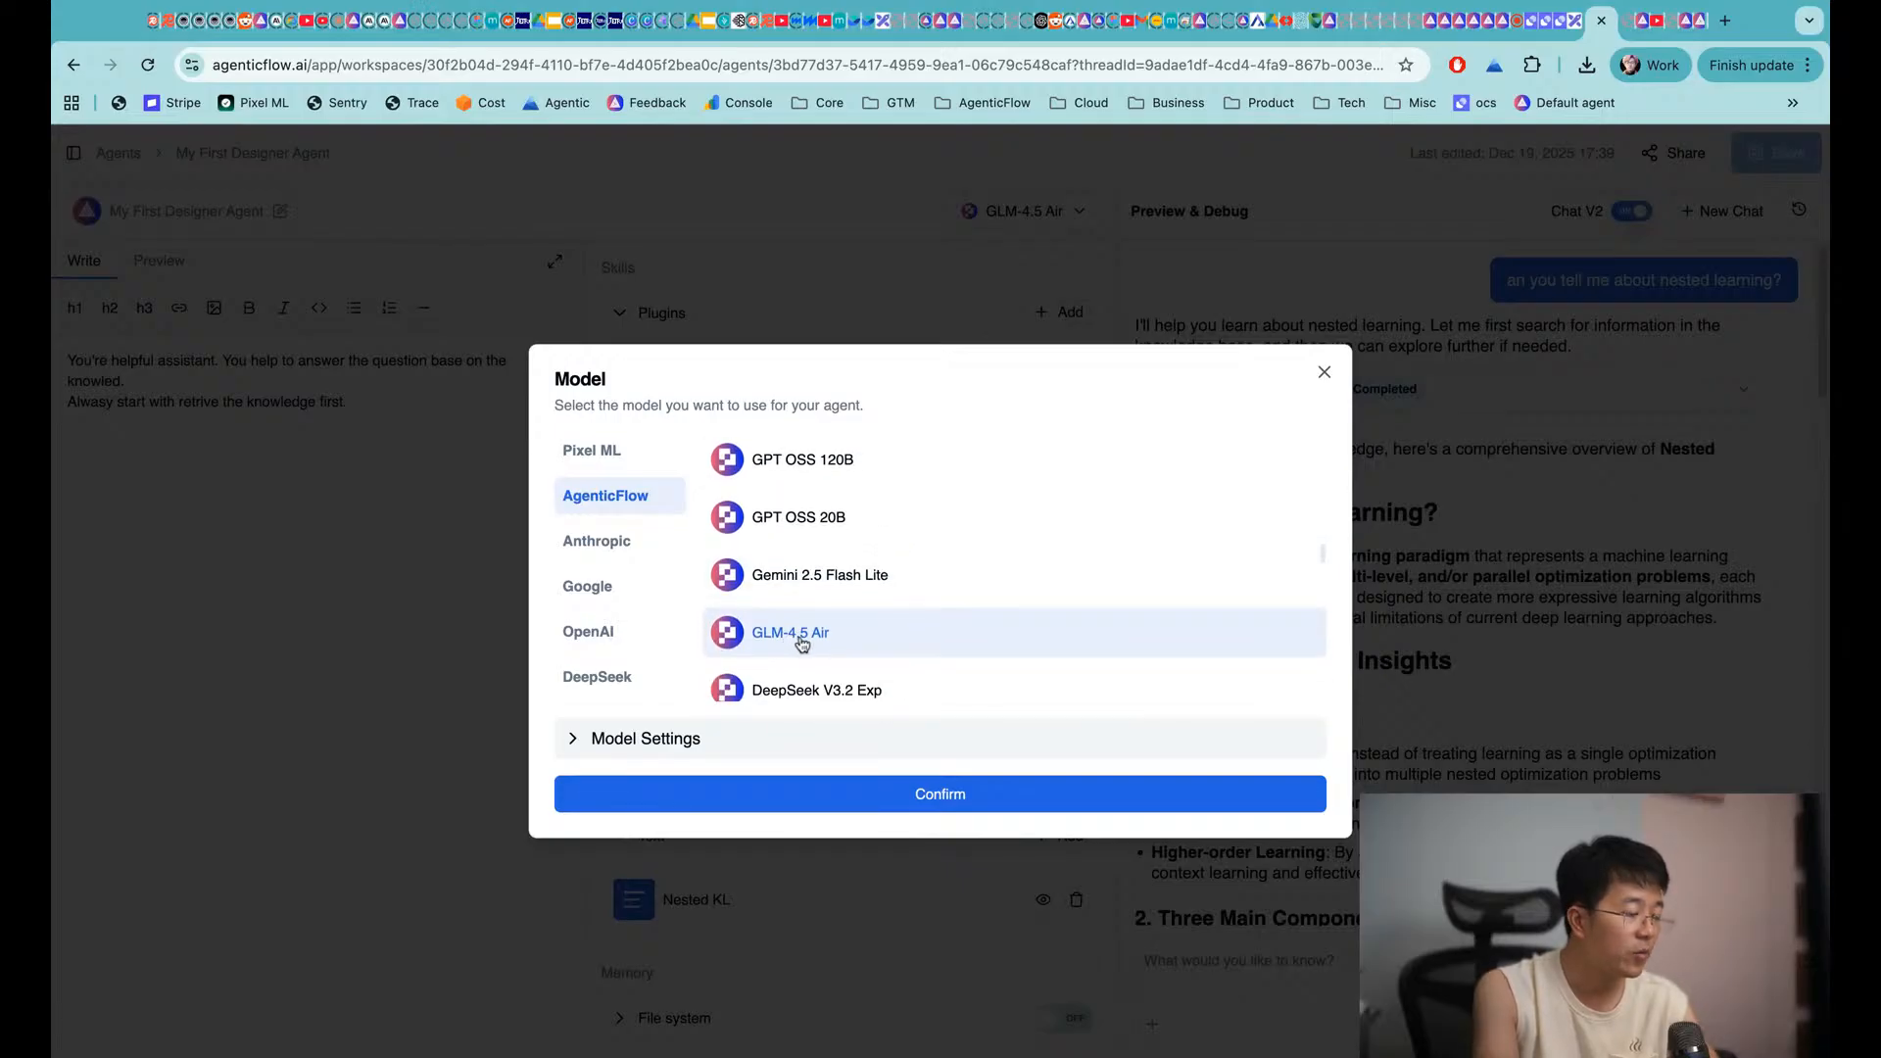
pyautogui.scroll(5, 813, 637)
pyautogui.scroll(2, 812, 528)
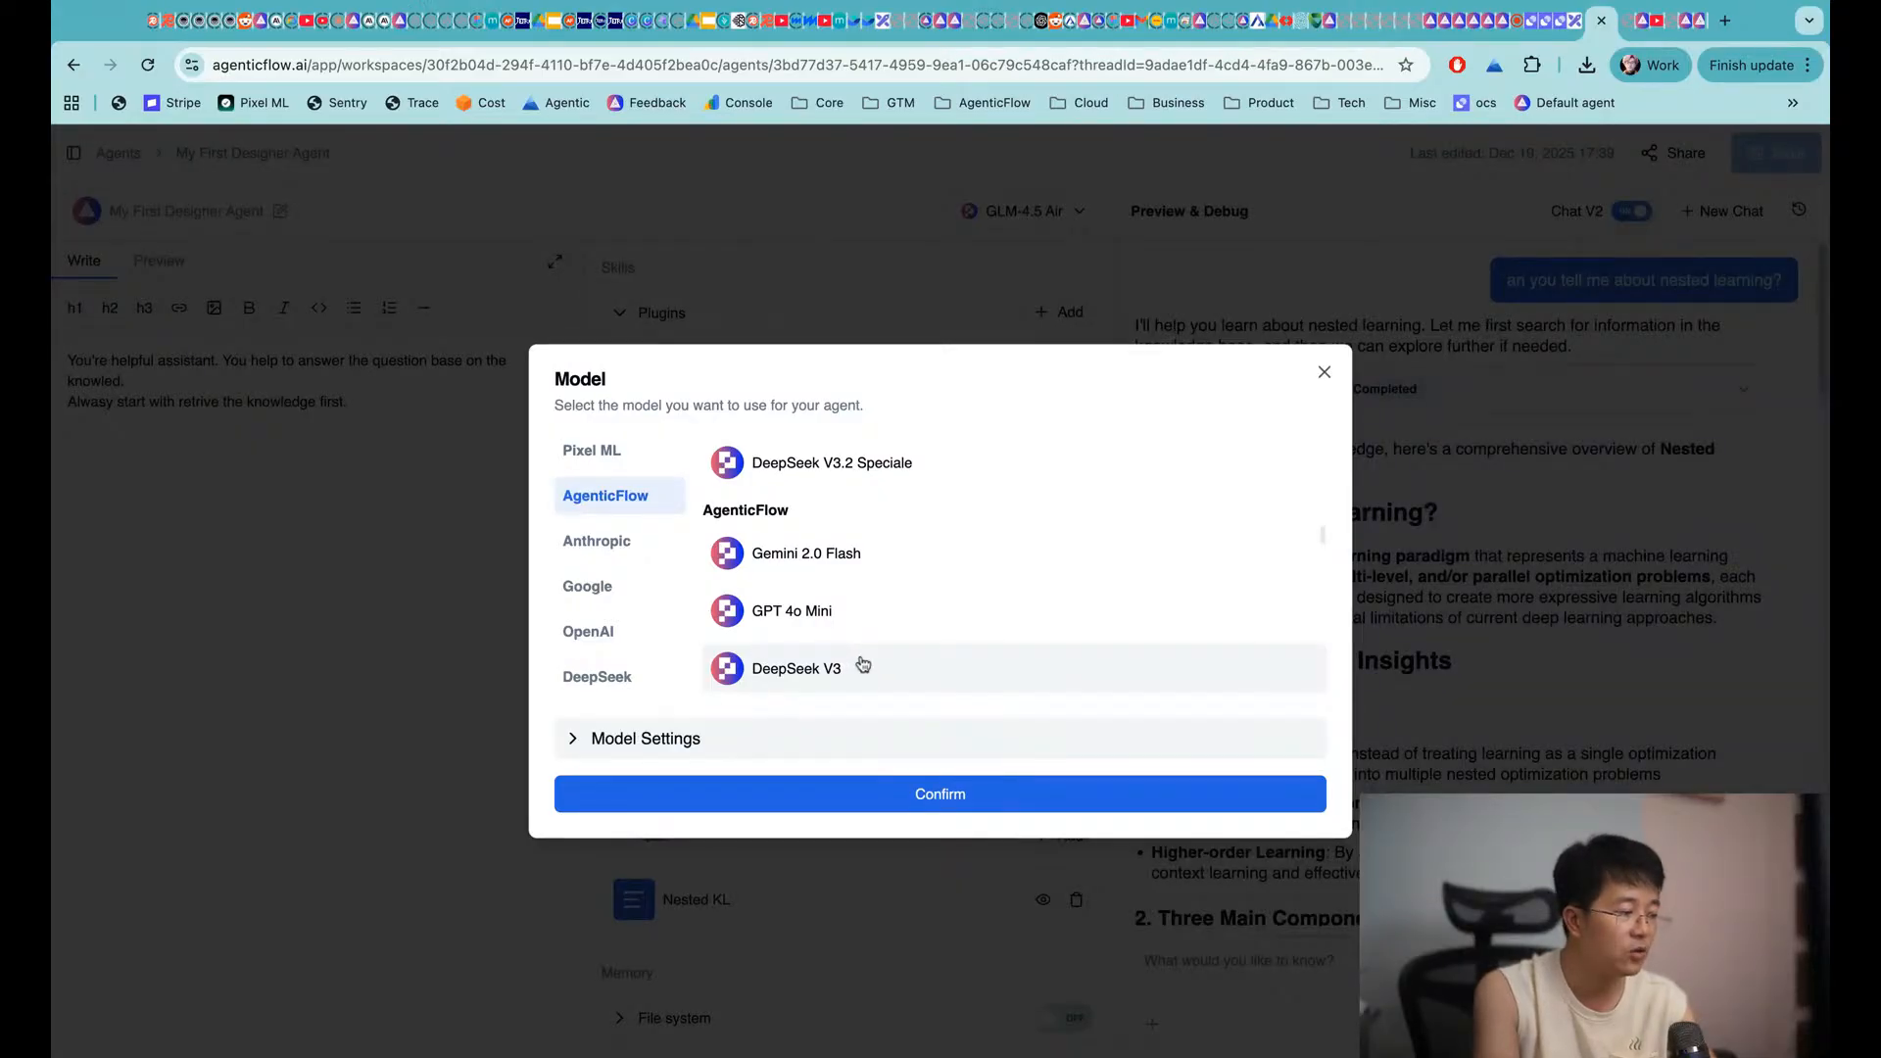
pyautogui.scroll(-7, 784, 558)
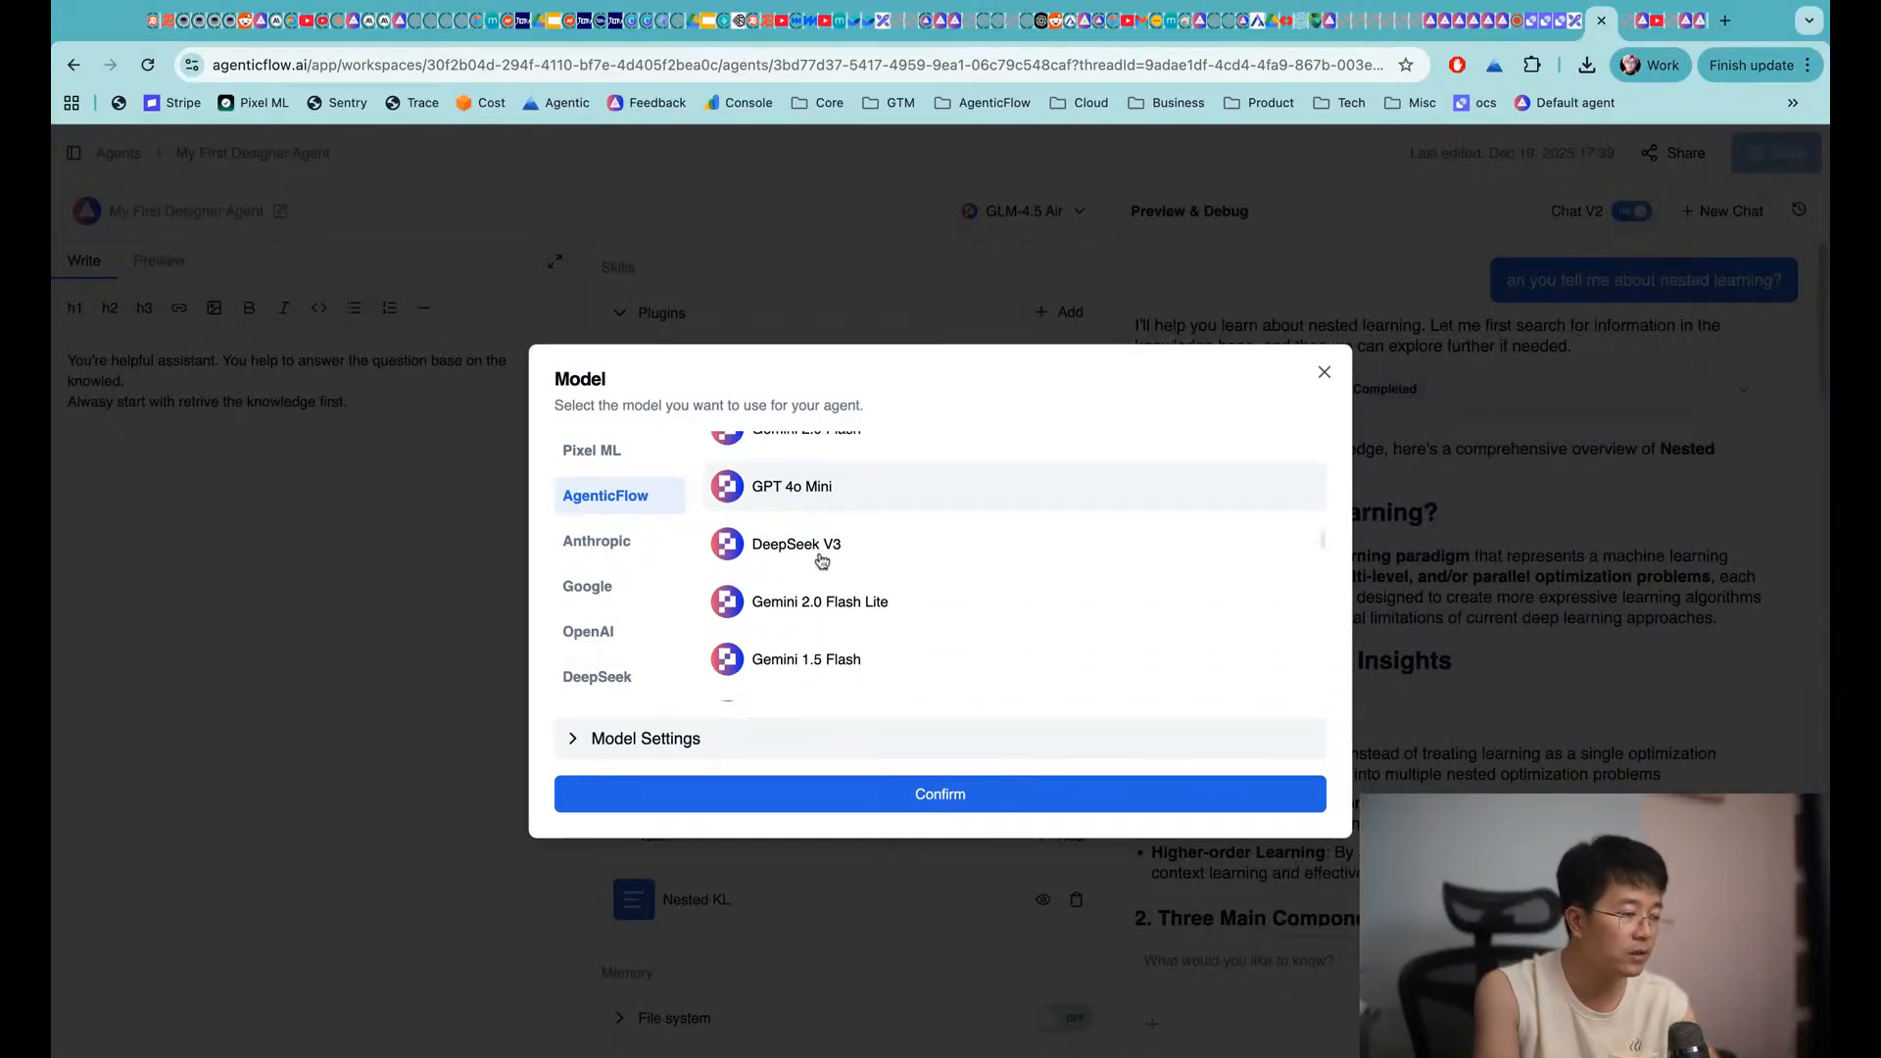
pyautogui.scroll(-3, 824, 658)
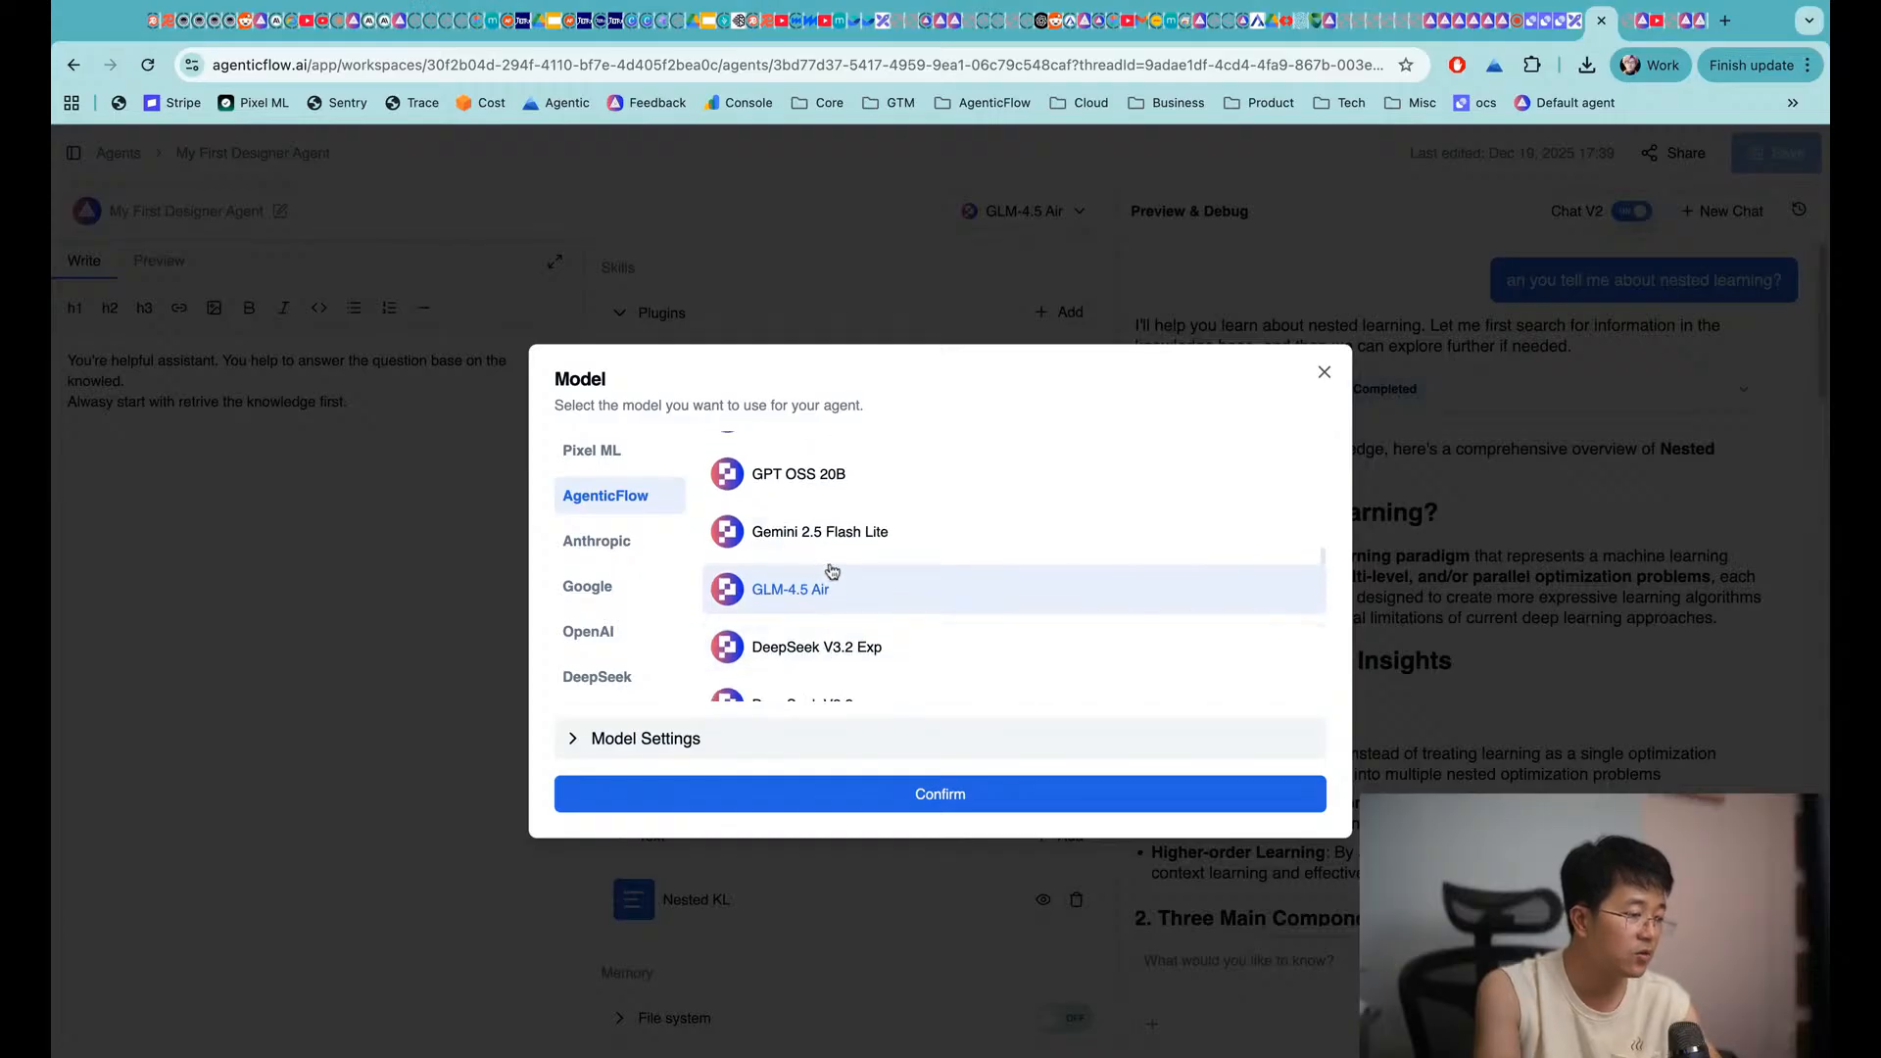
pyautogui.scroll(3, 832, 660)
pyautogui.scroll(2, 841, 586)
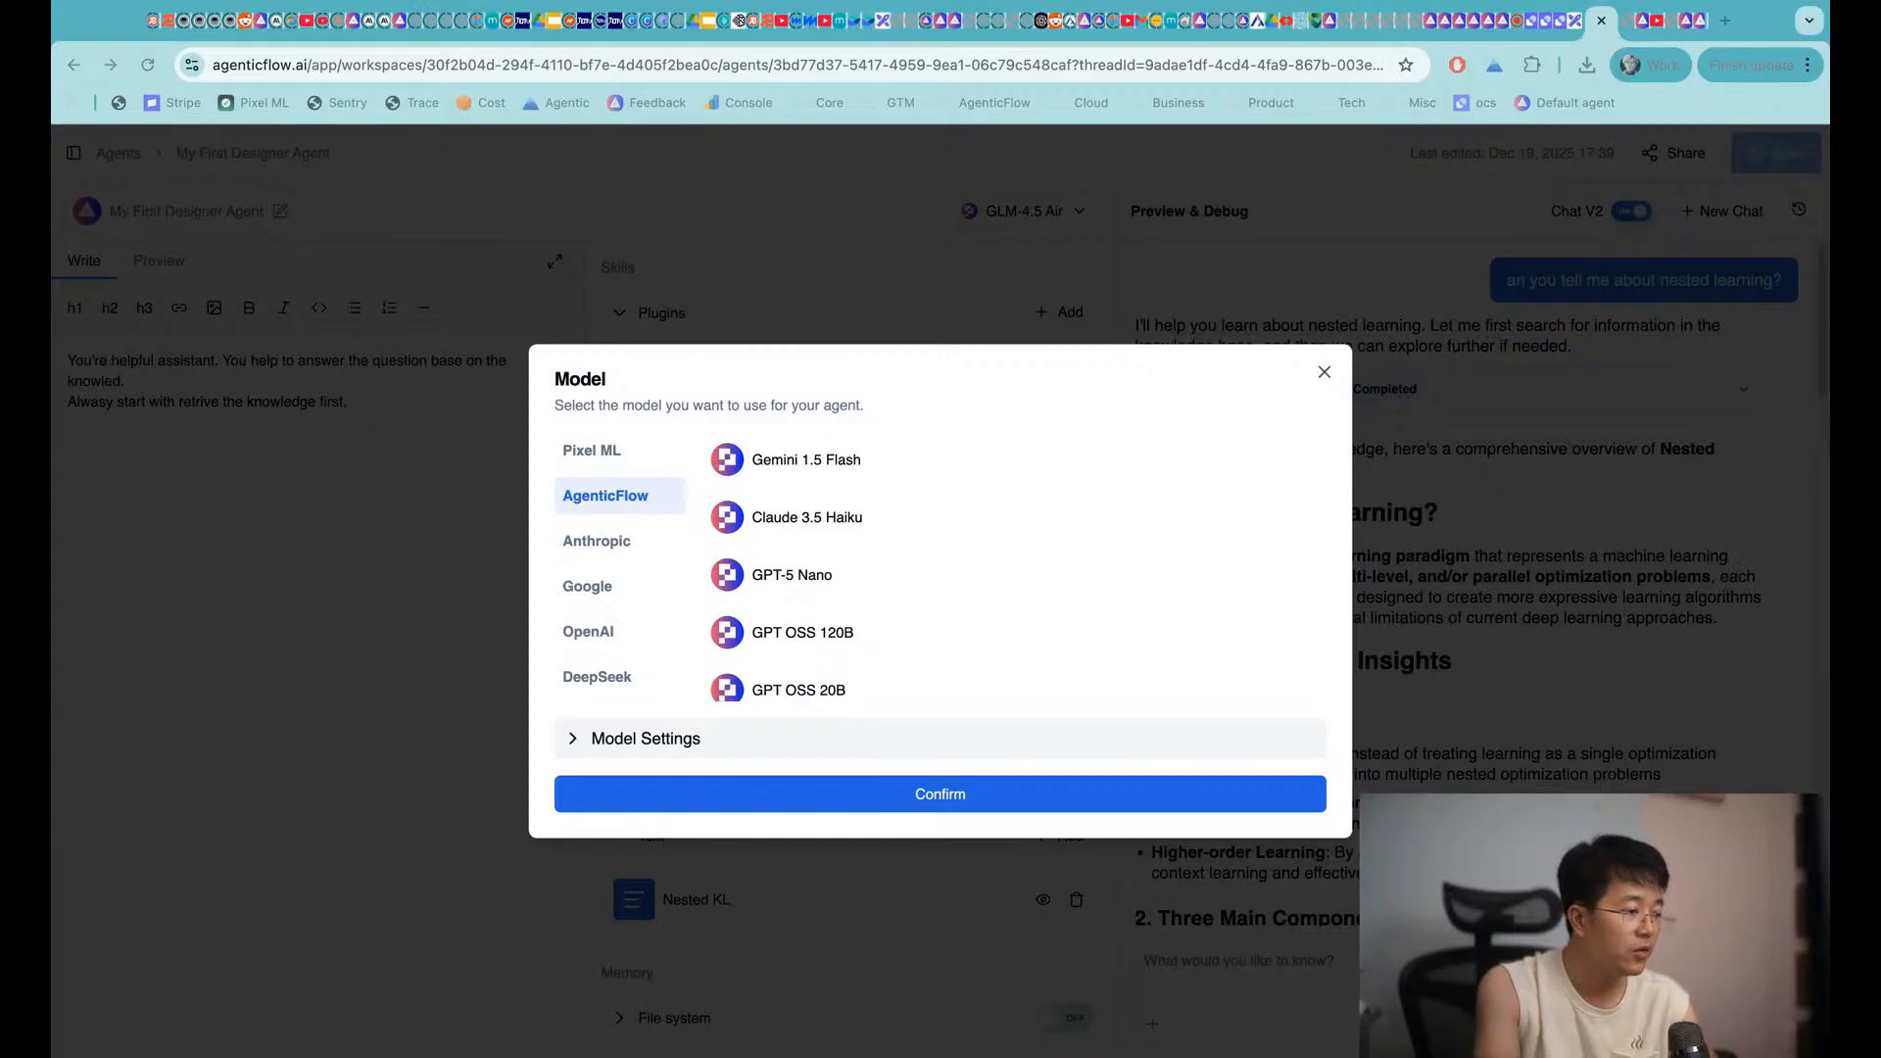
pyautogui.click(1330, 173)
pyautogui.click(1402, 256)
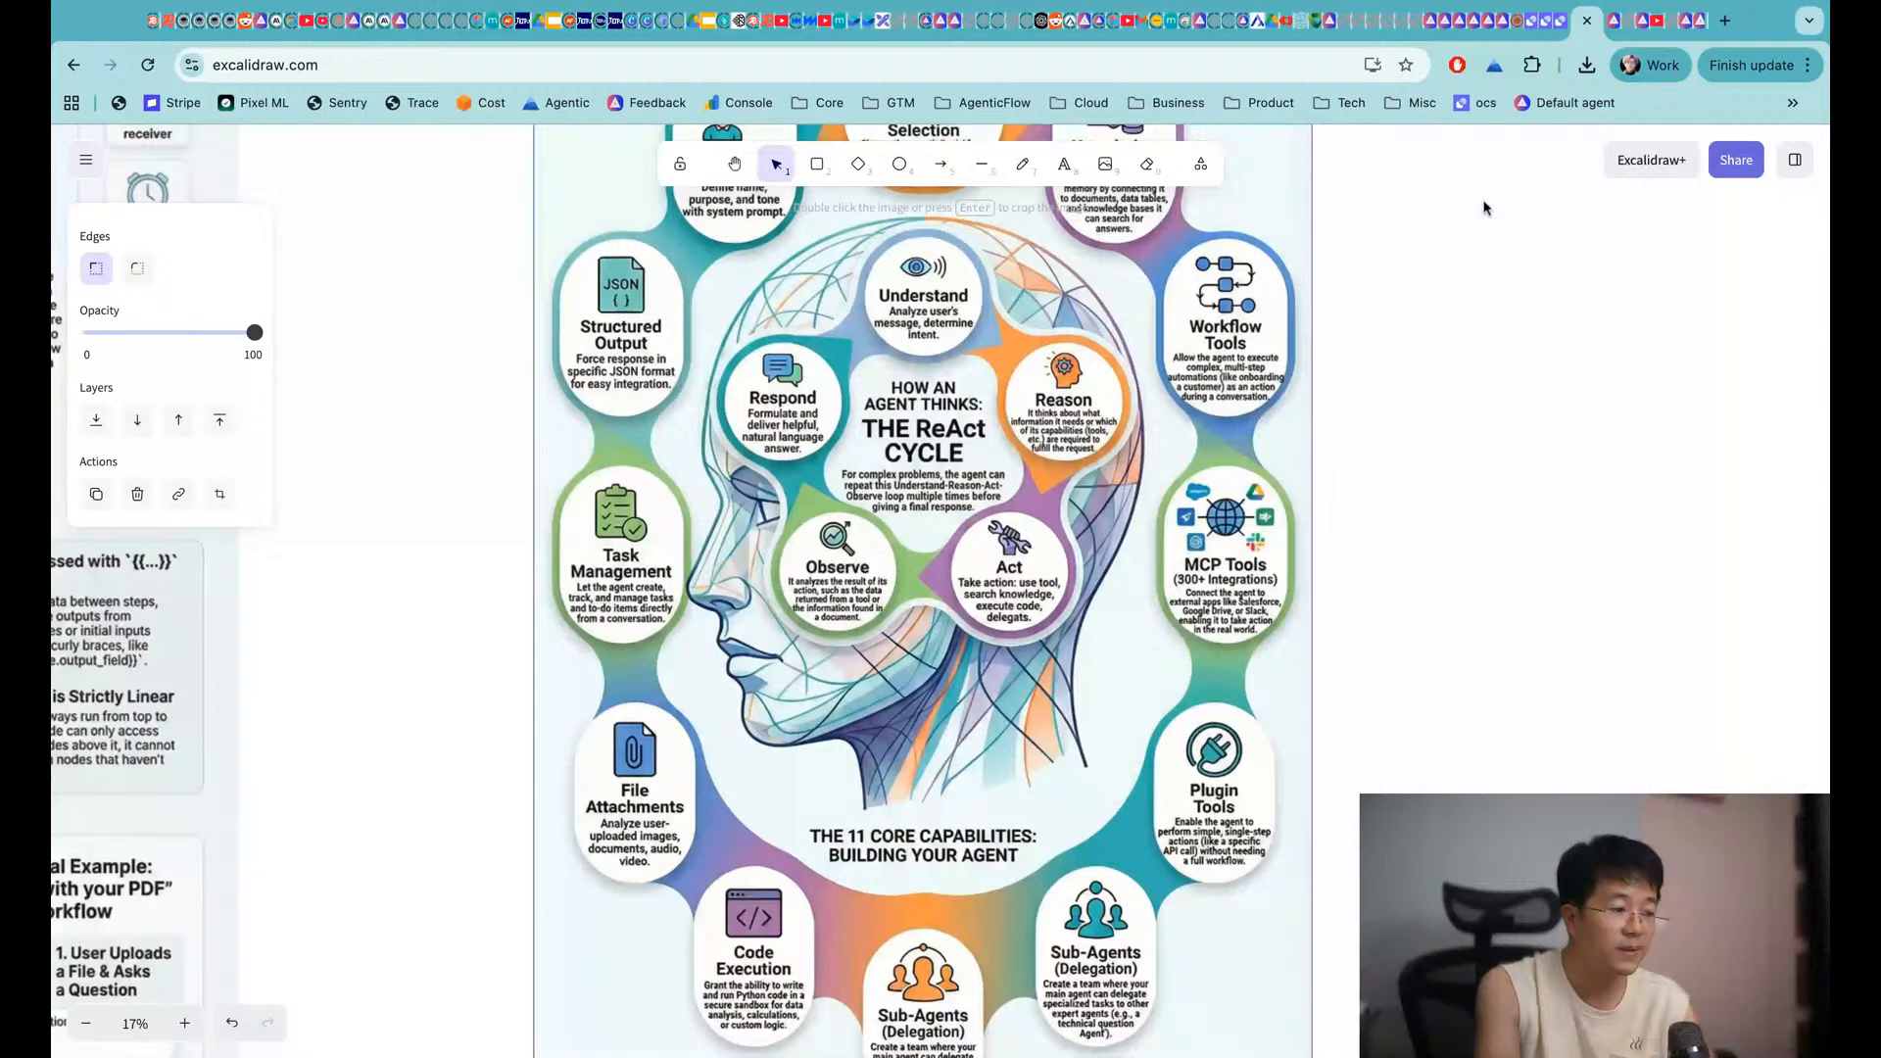
# Duplicate the Agent heading, move the copy to the right and retype it as 'Multi-Agent'
pyautogui.scroll(5, 828, 454)
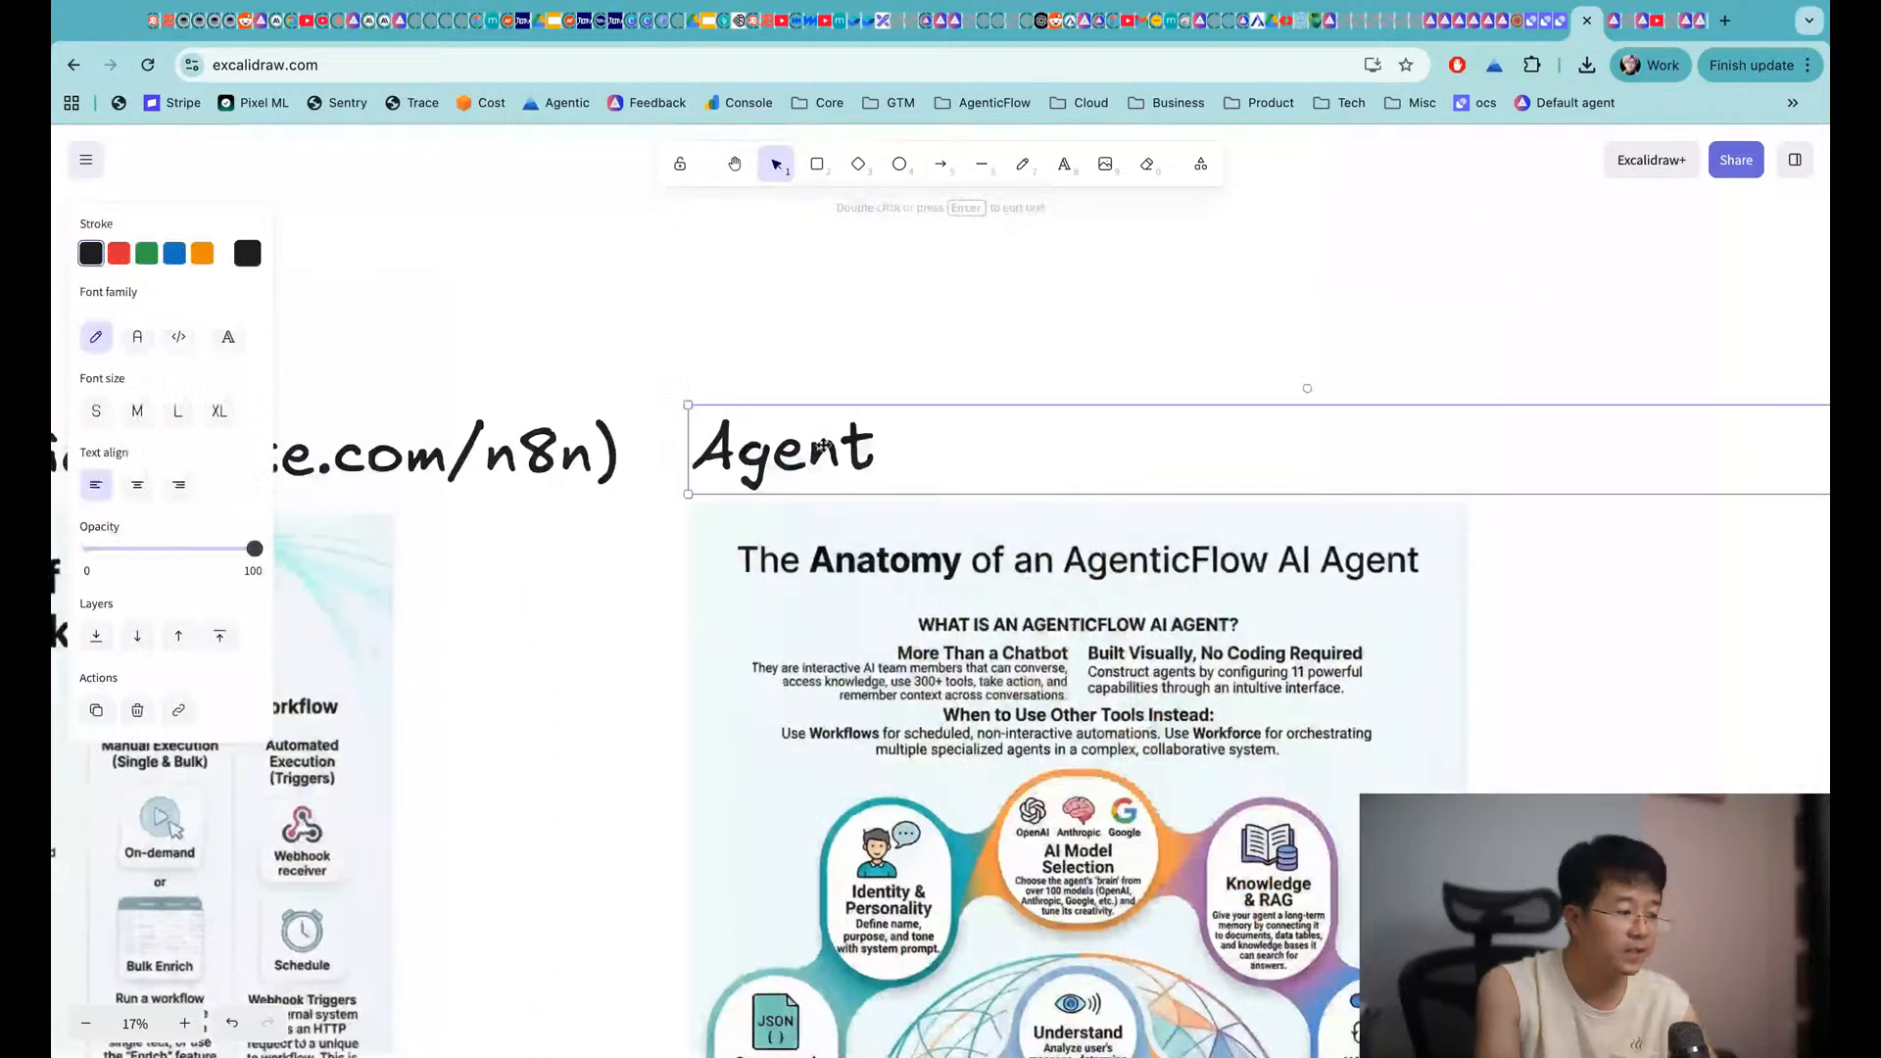
pyautogui.press('super+c')
pyautogui.press('super+v')
pyautogui.moveTo(387, 502); pyautogui.dragTo(1710, 500)
pyautogui.hscroll(4, 454, 494)
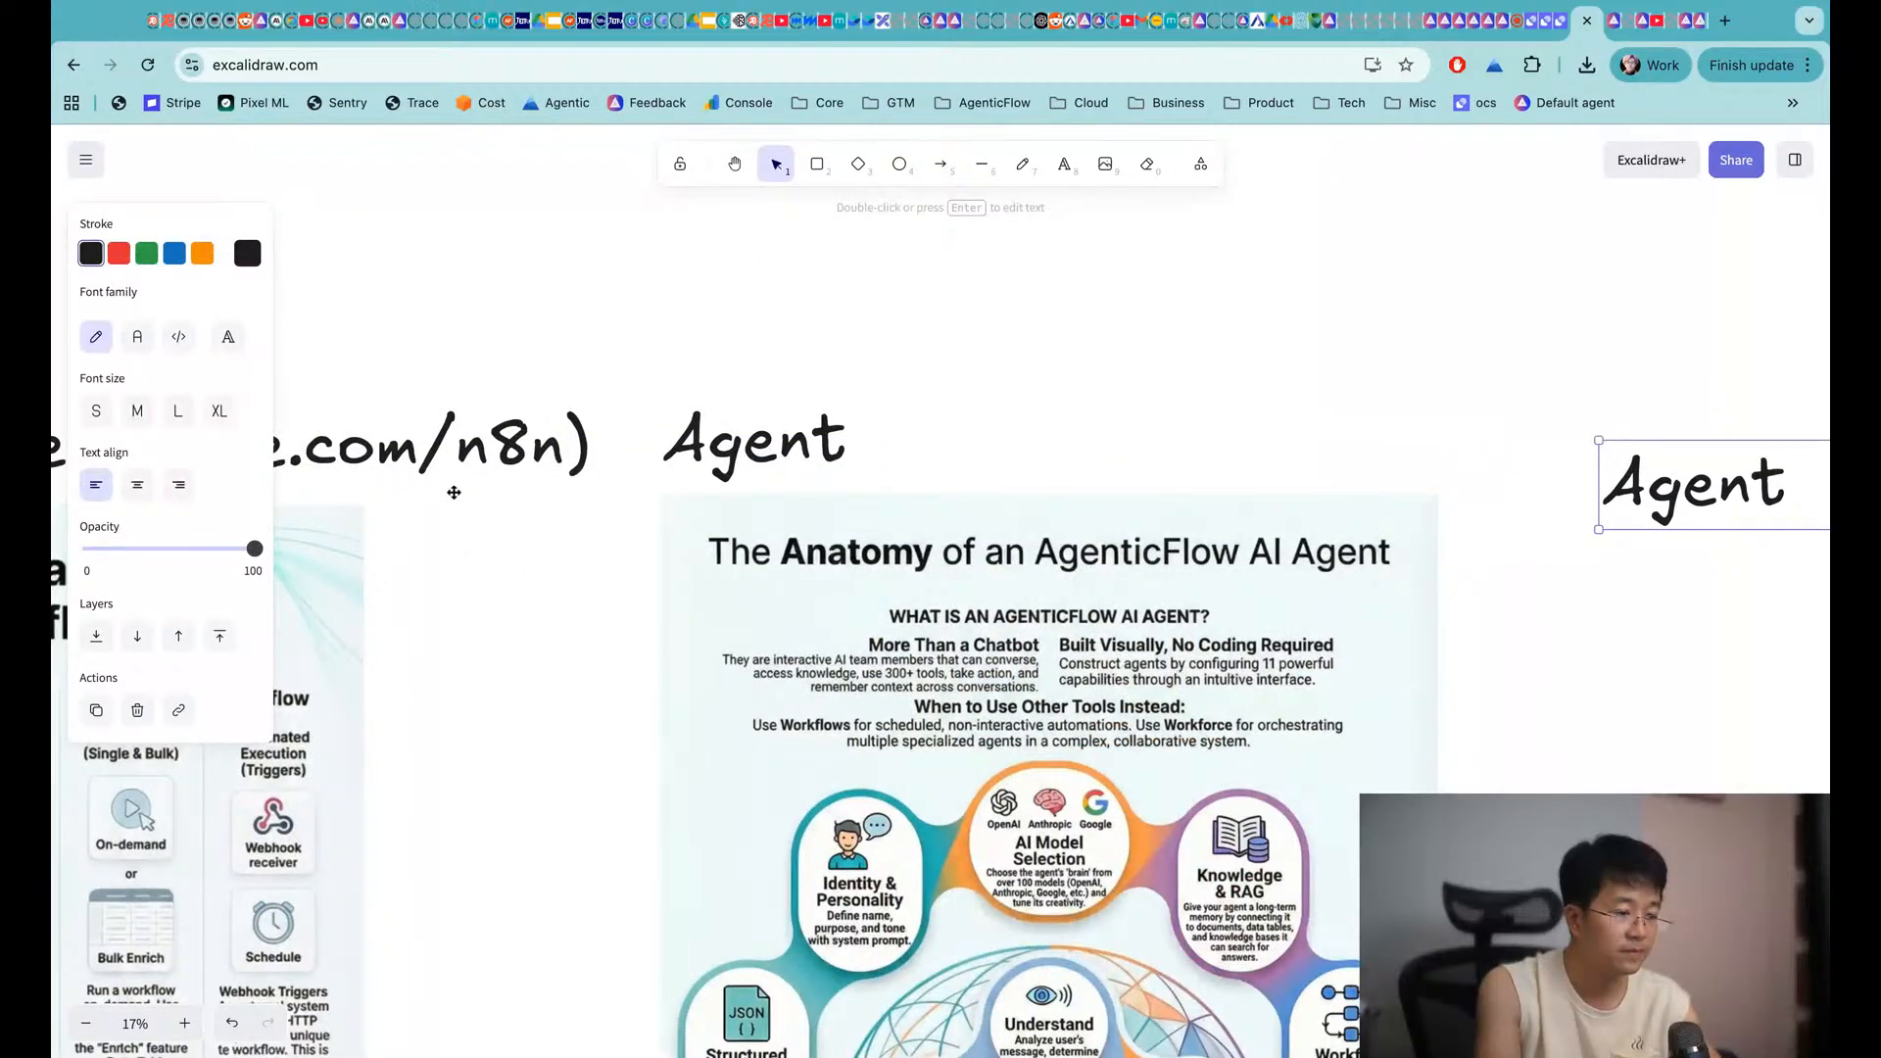
pyautogui.hscroll(2, 453, 492)
pyautogui.doubleClick(1292, 411)
pyautogui.write('M')
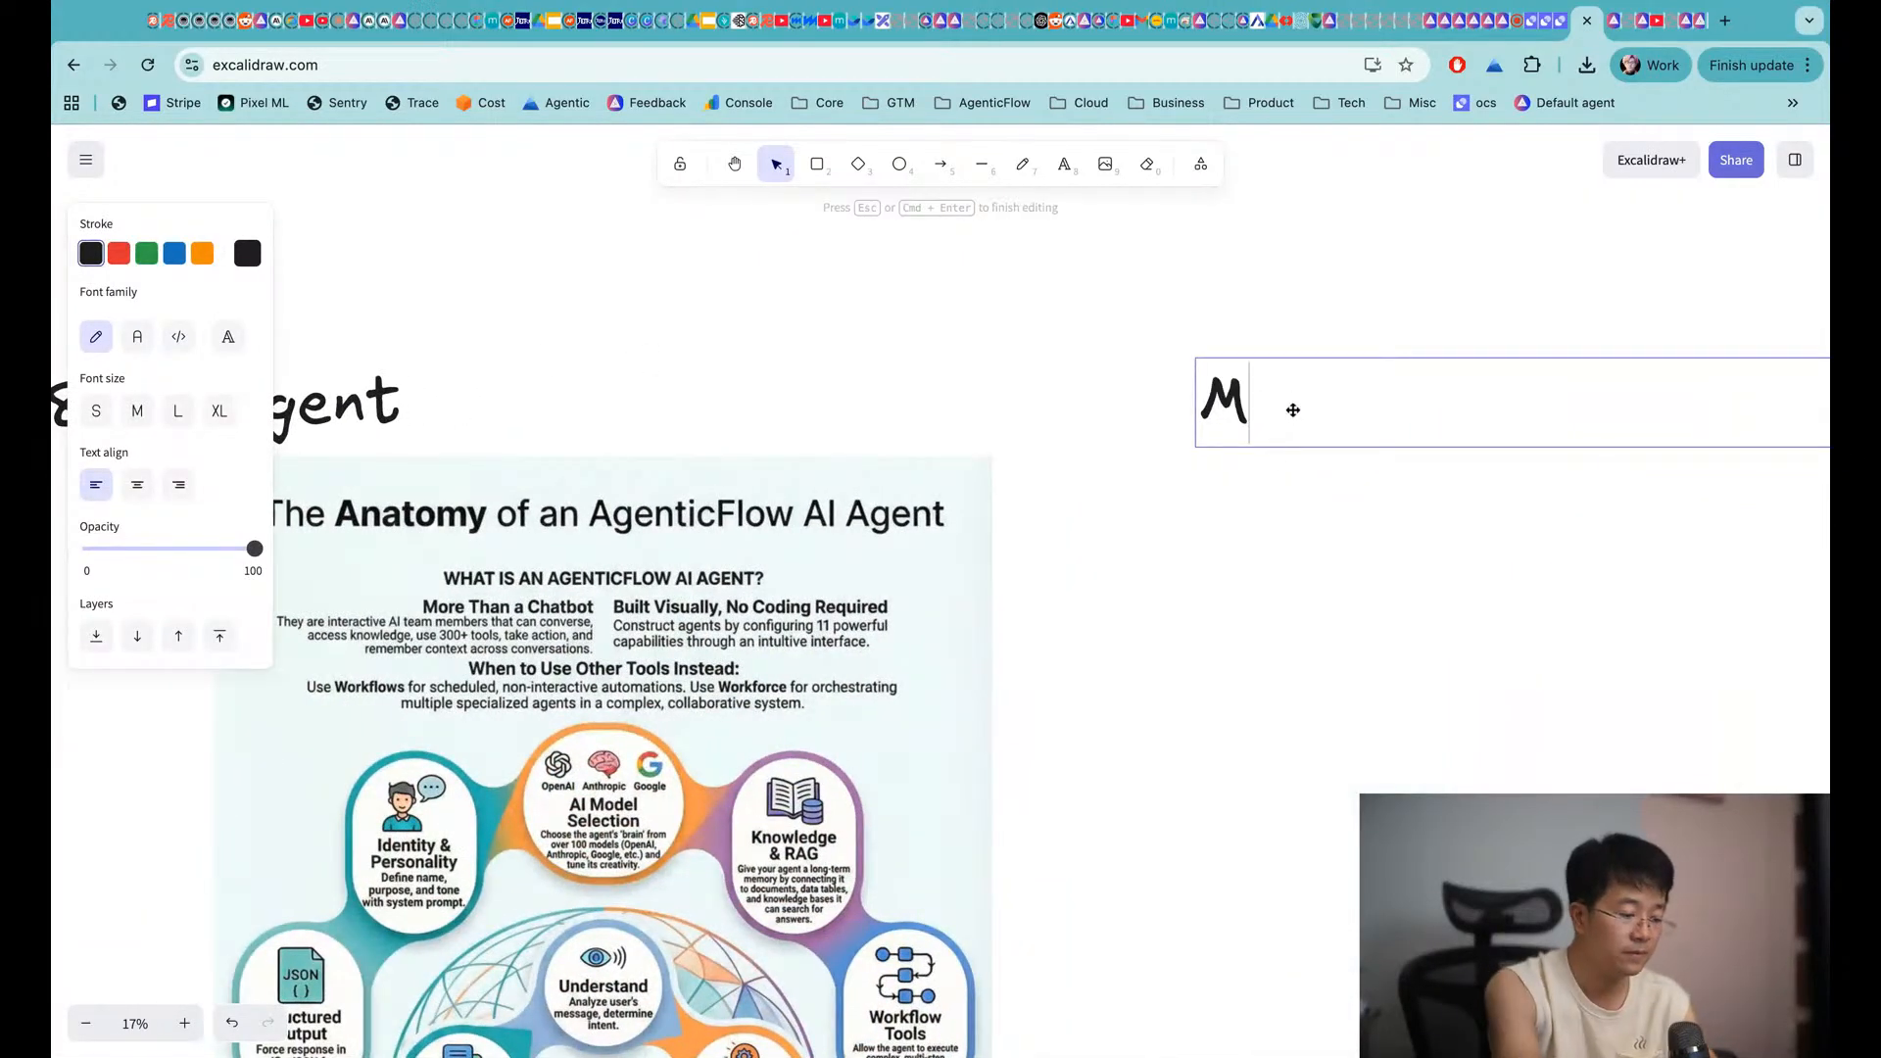
pyautogui.write('ulti-Agent')
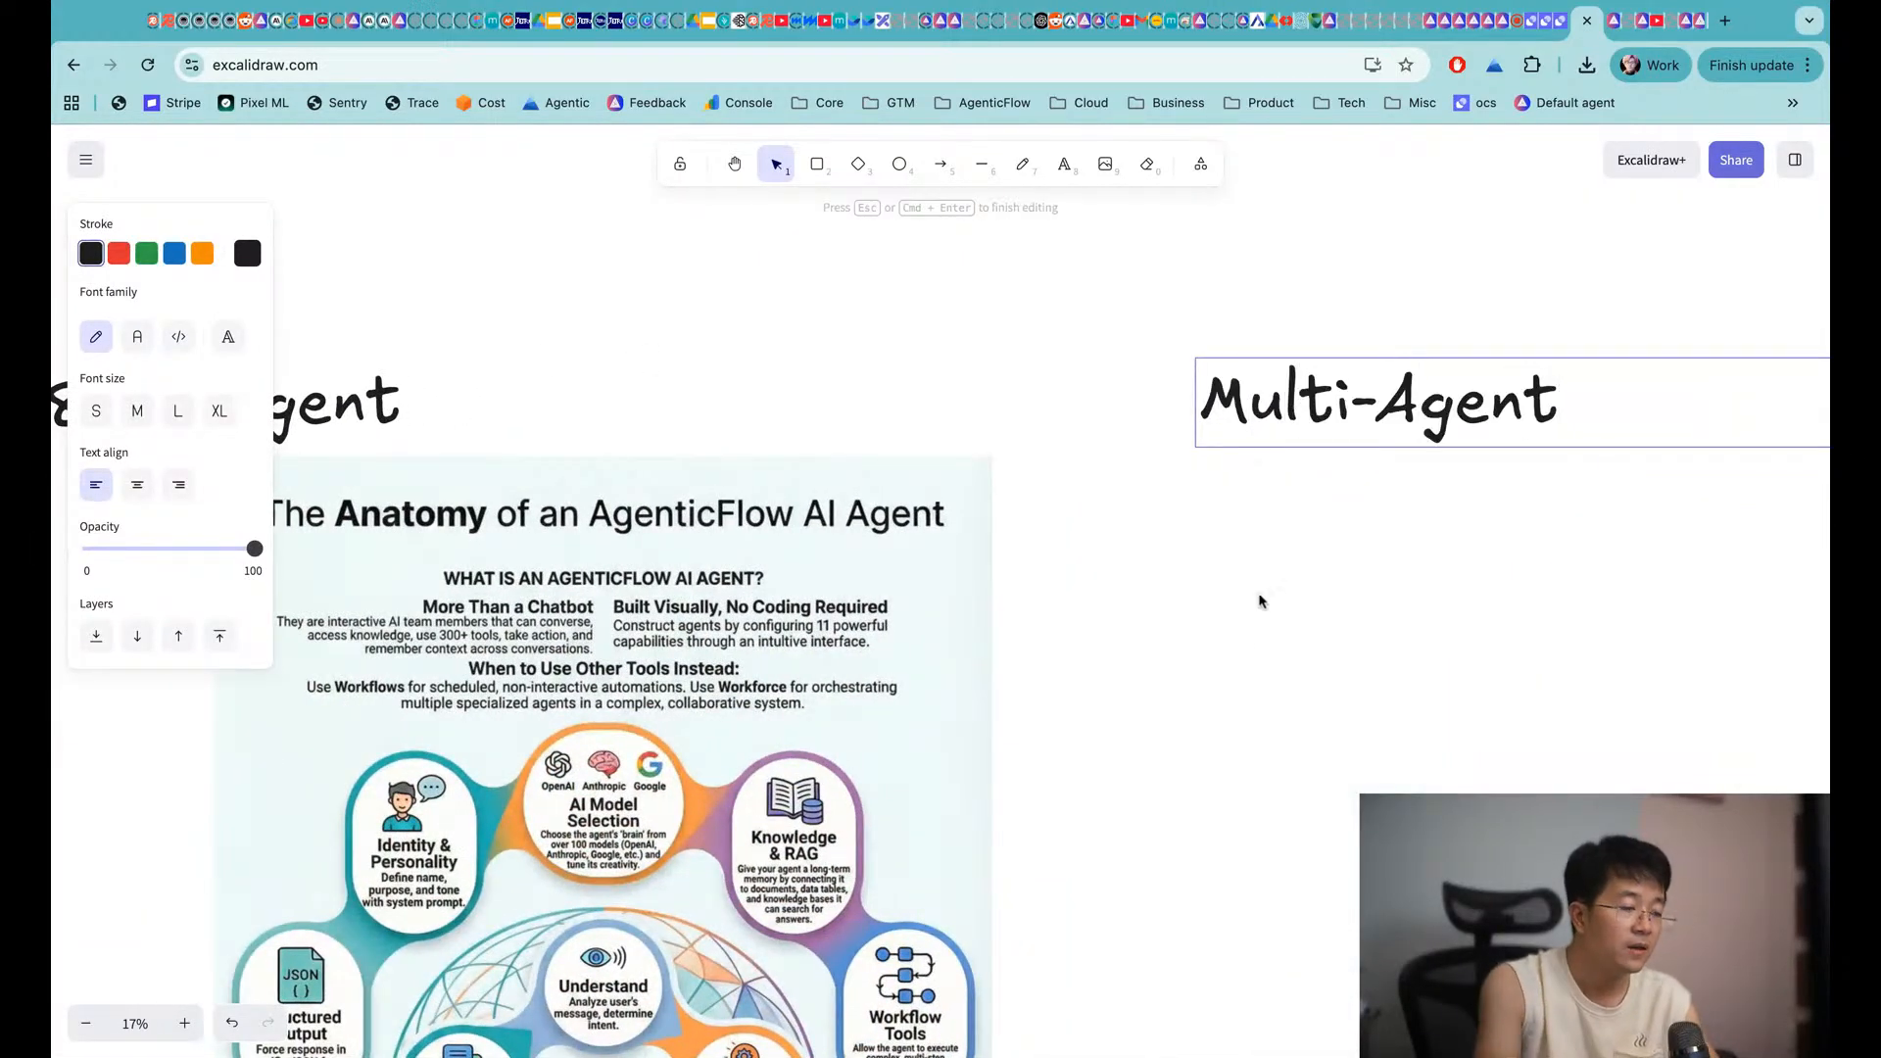
pyautogui.click(1235, 669)
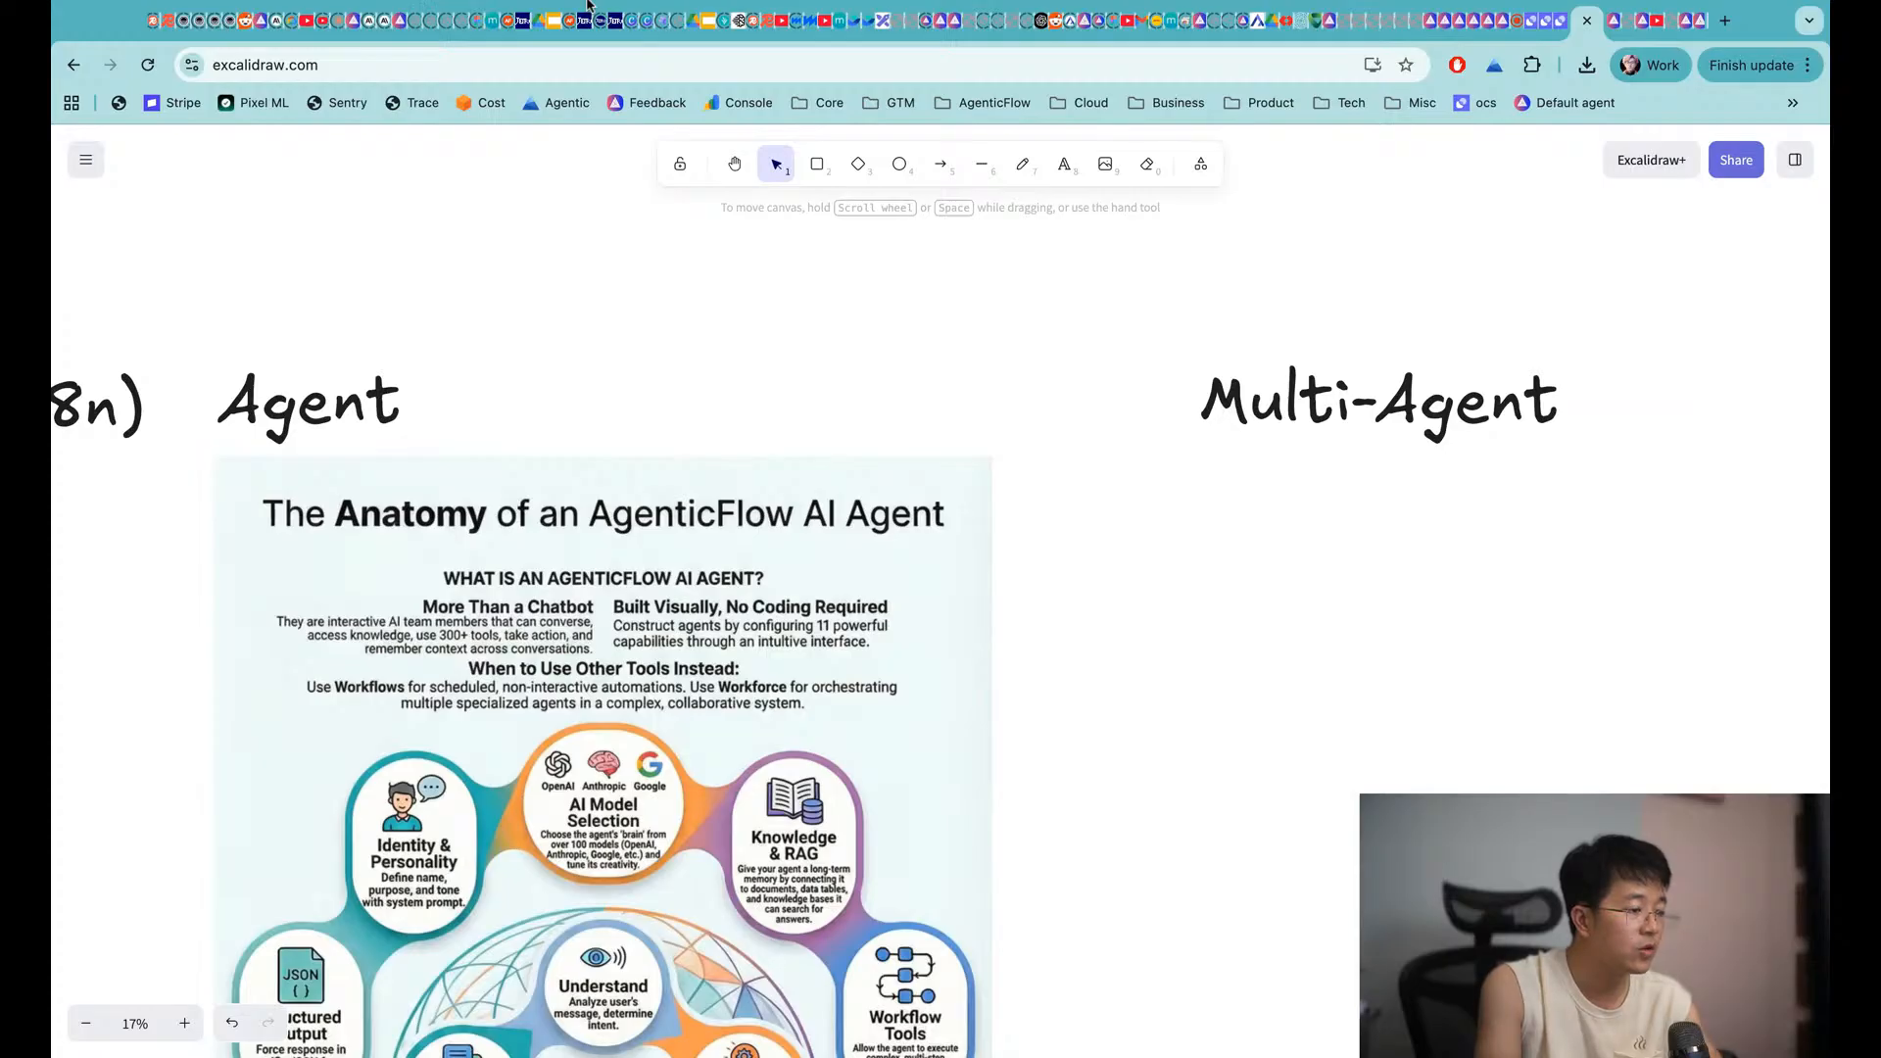
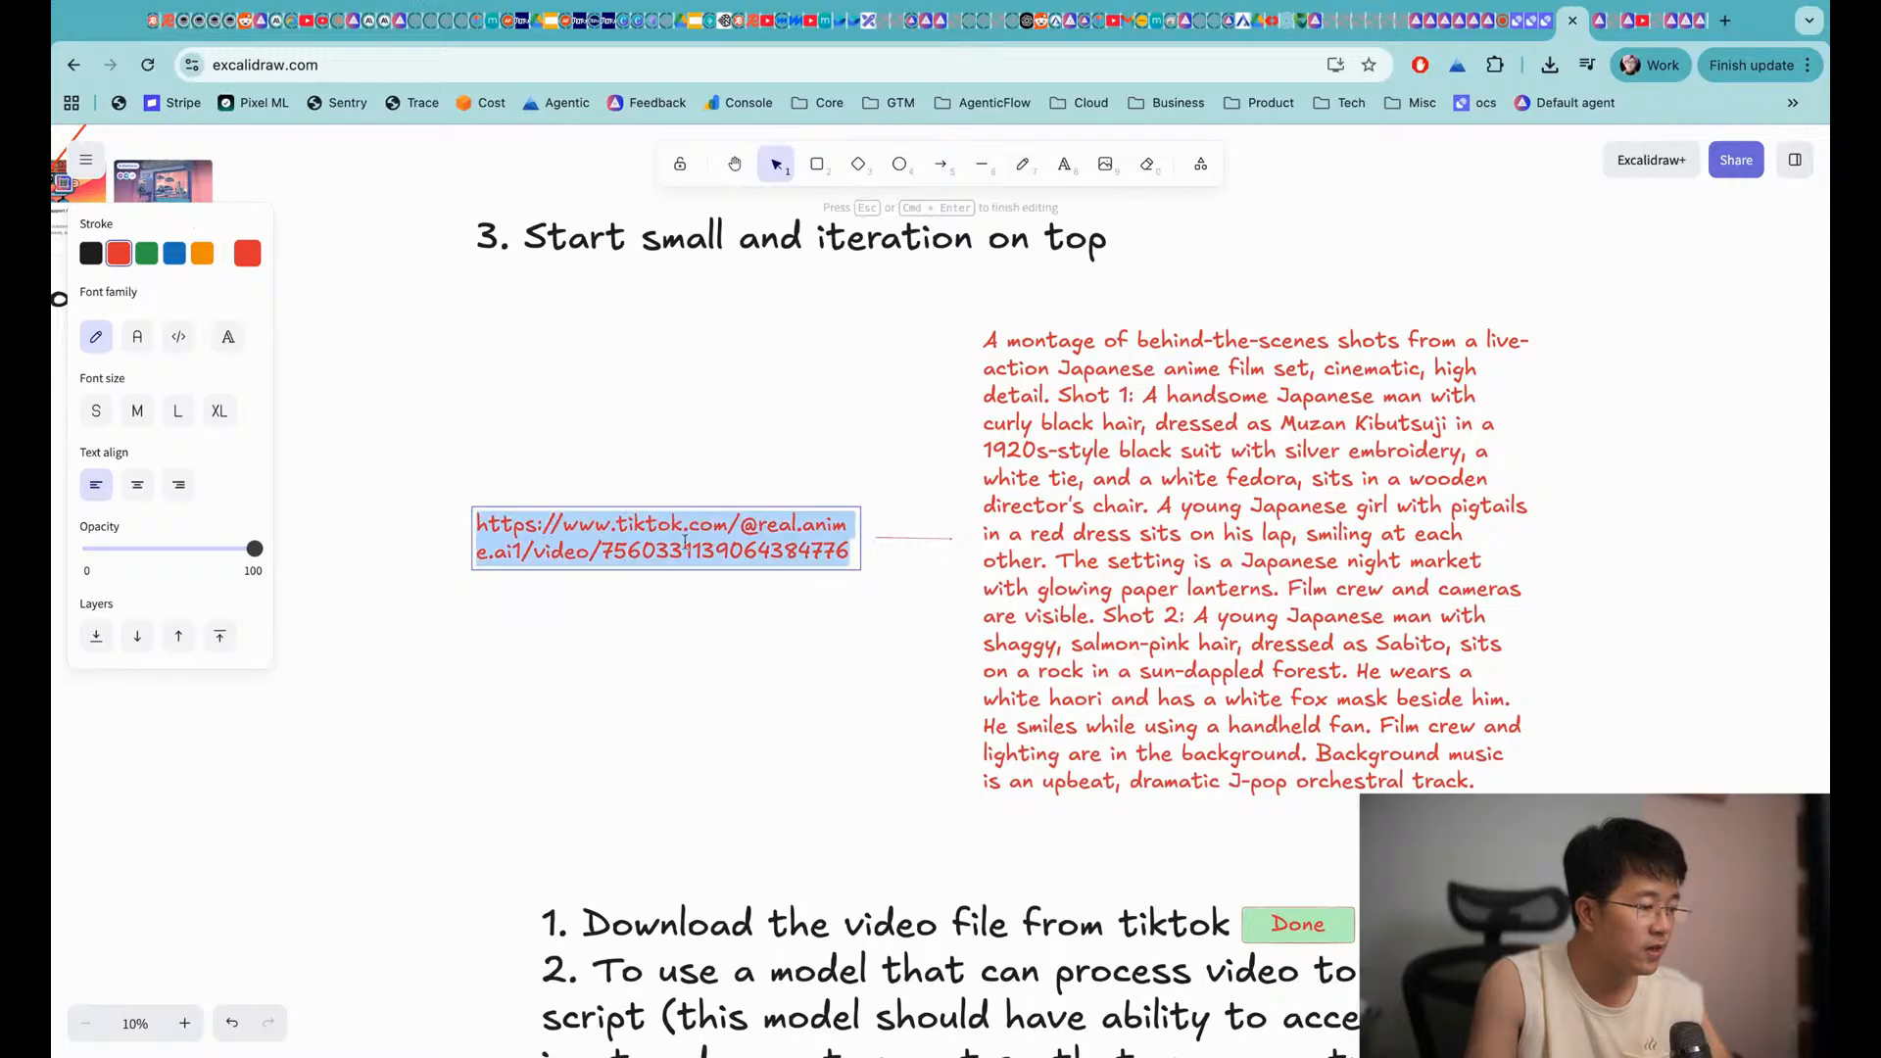
# Open the copied TikTok video link in a new browser tab
pyautogui.press('super+c')
pyautogui.click(351, 471)
pyautogui.press('super+t')
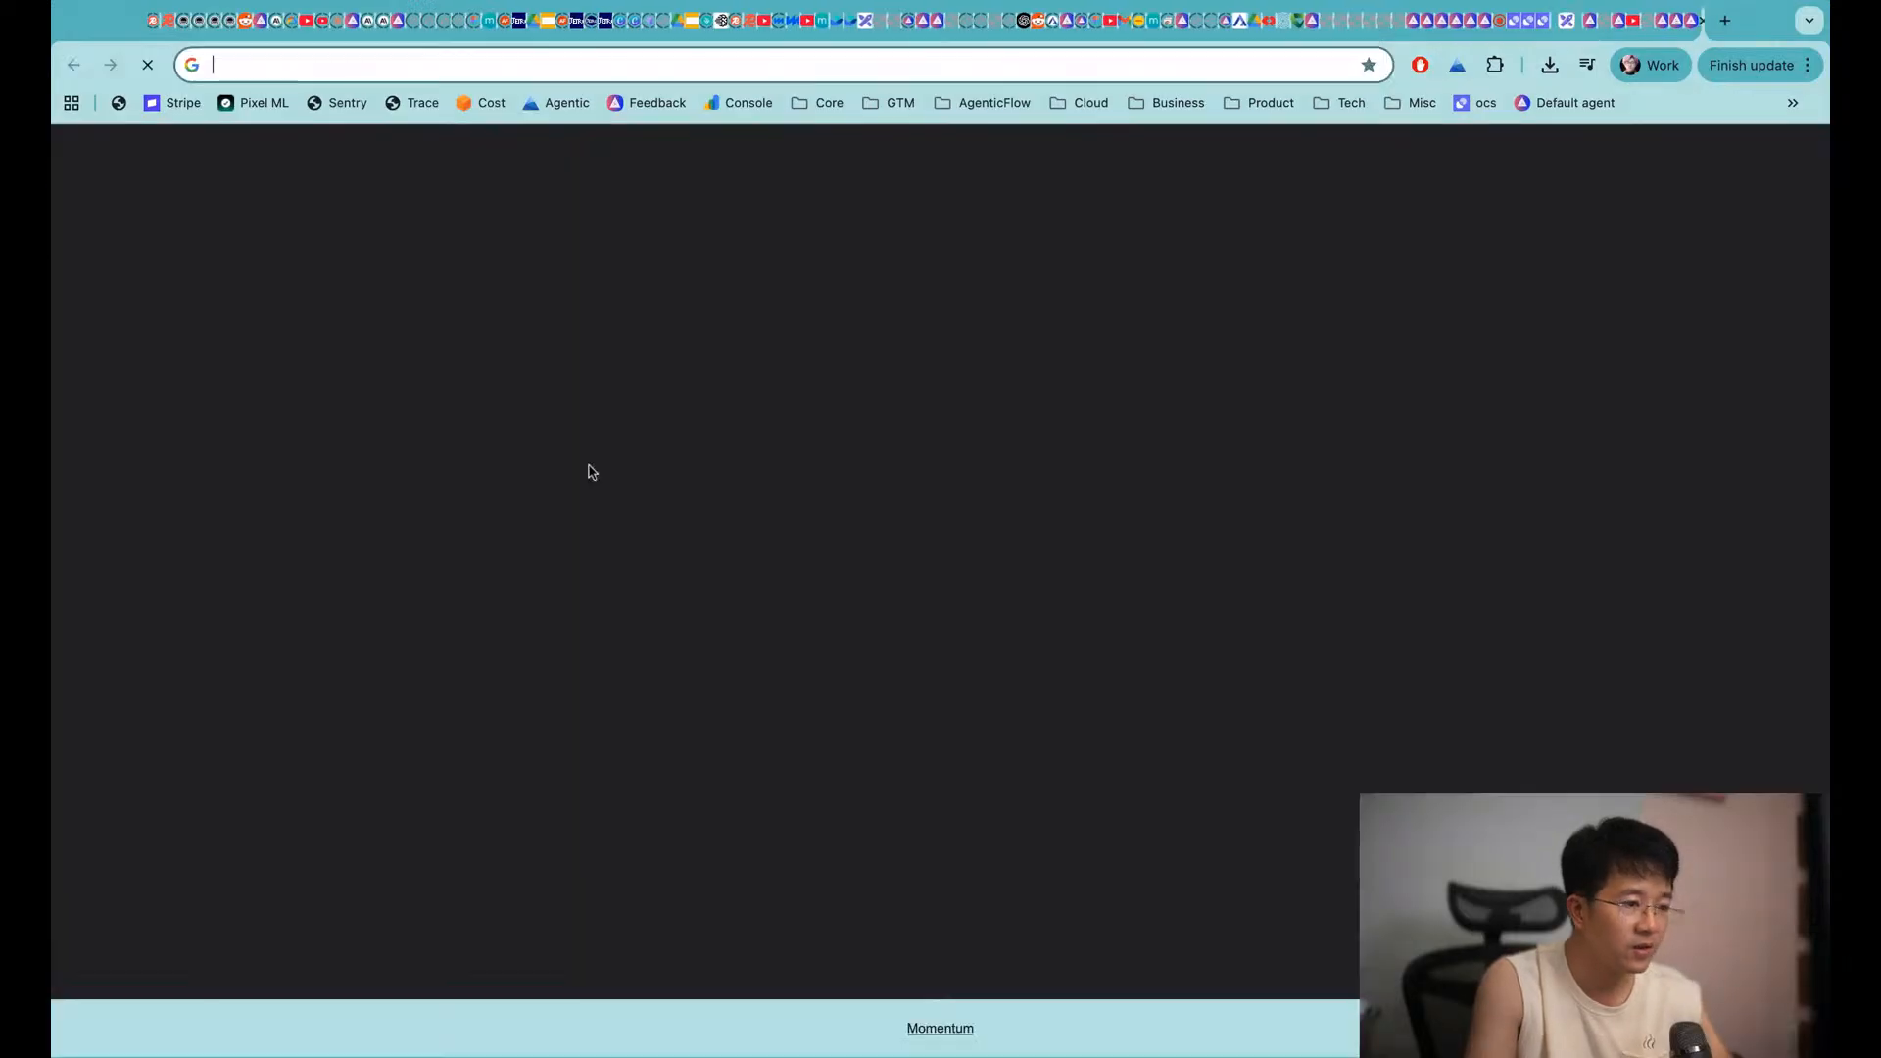
pyautogui.press('super+v')
pyautogui.press('Return')
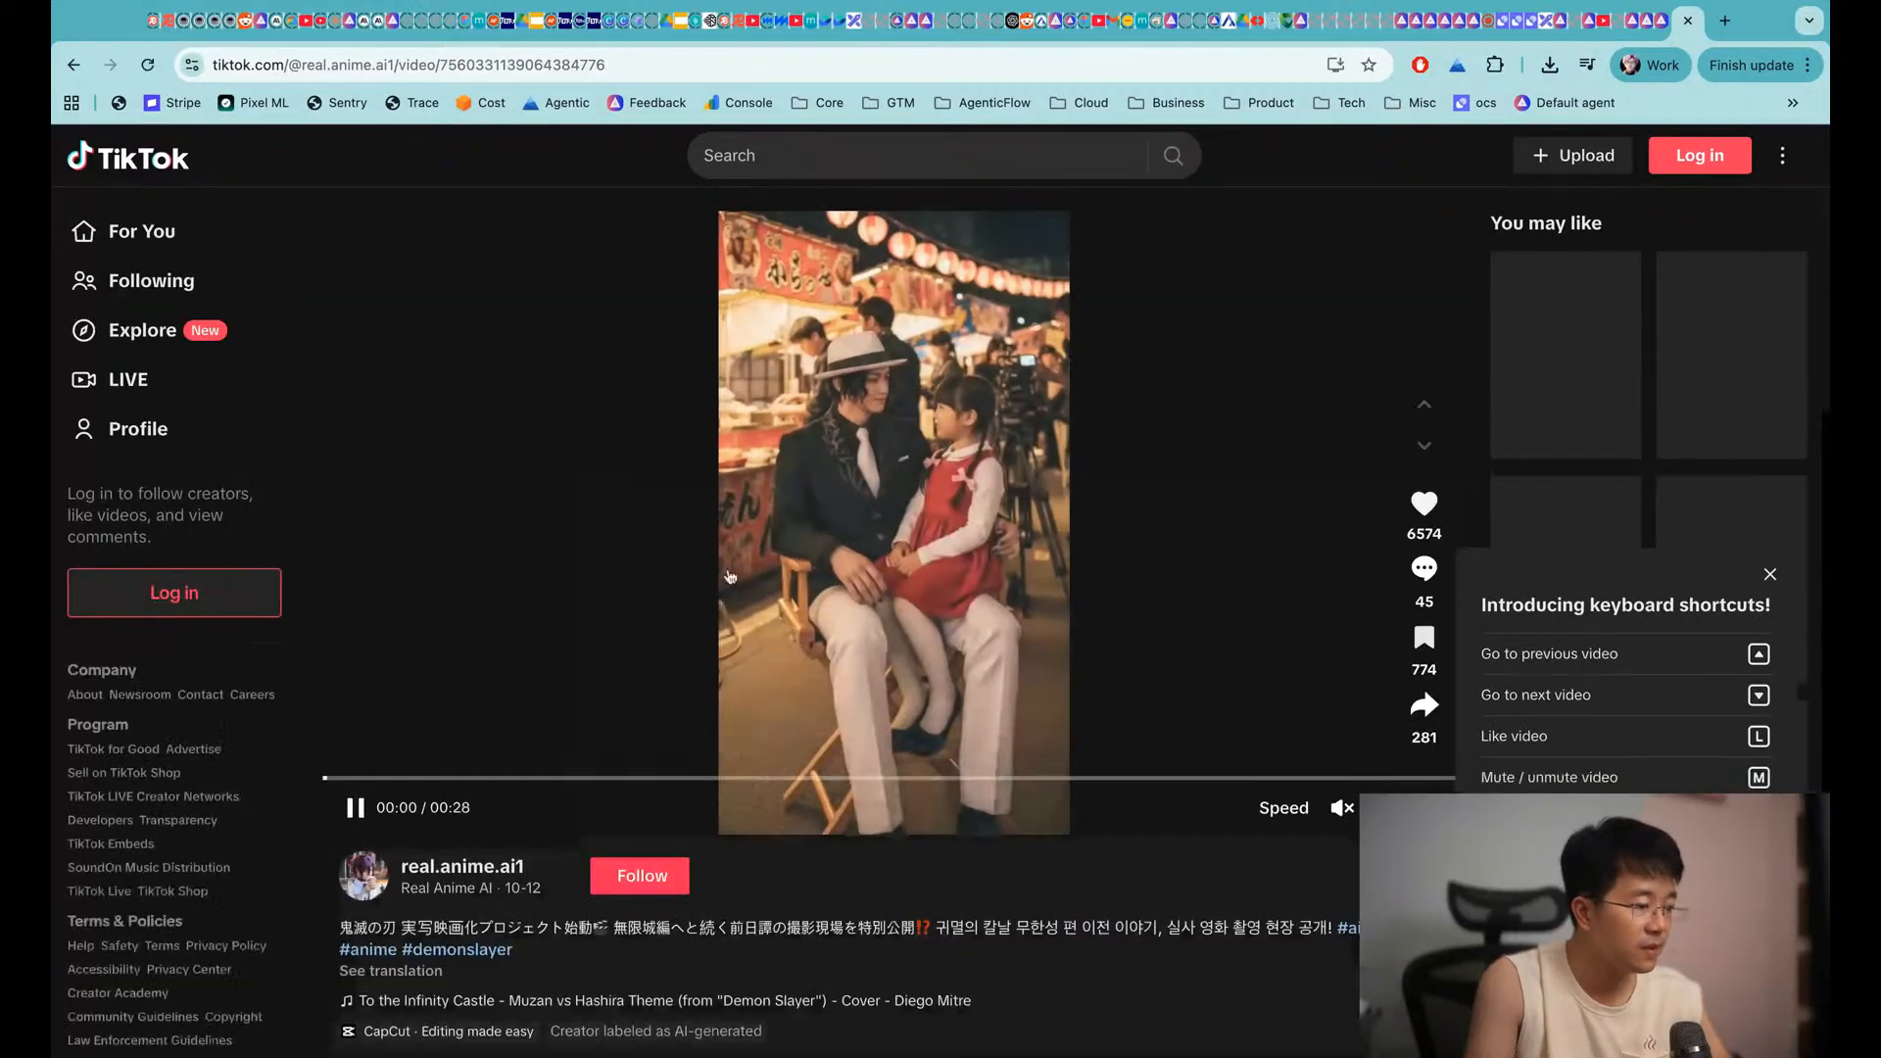
# Watch the anime behind-the-scenes video, pause it at 00:14, and return to Excalidraw
pyautogui.click(355, 808)
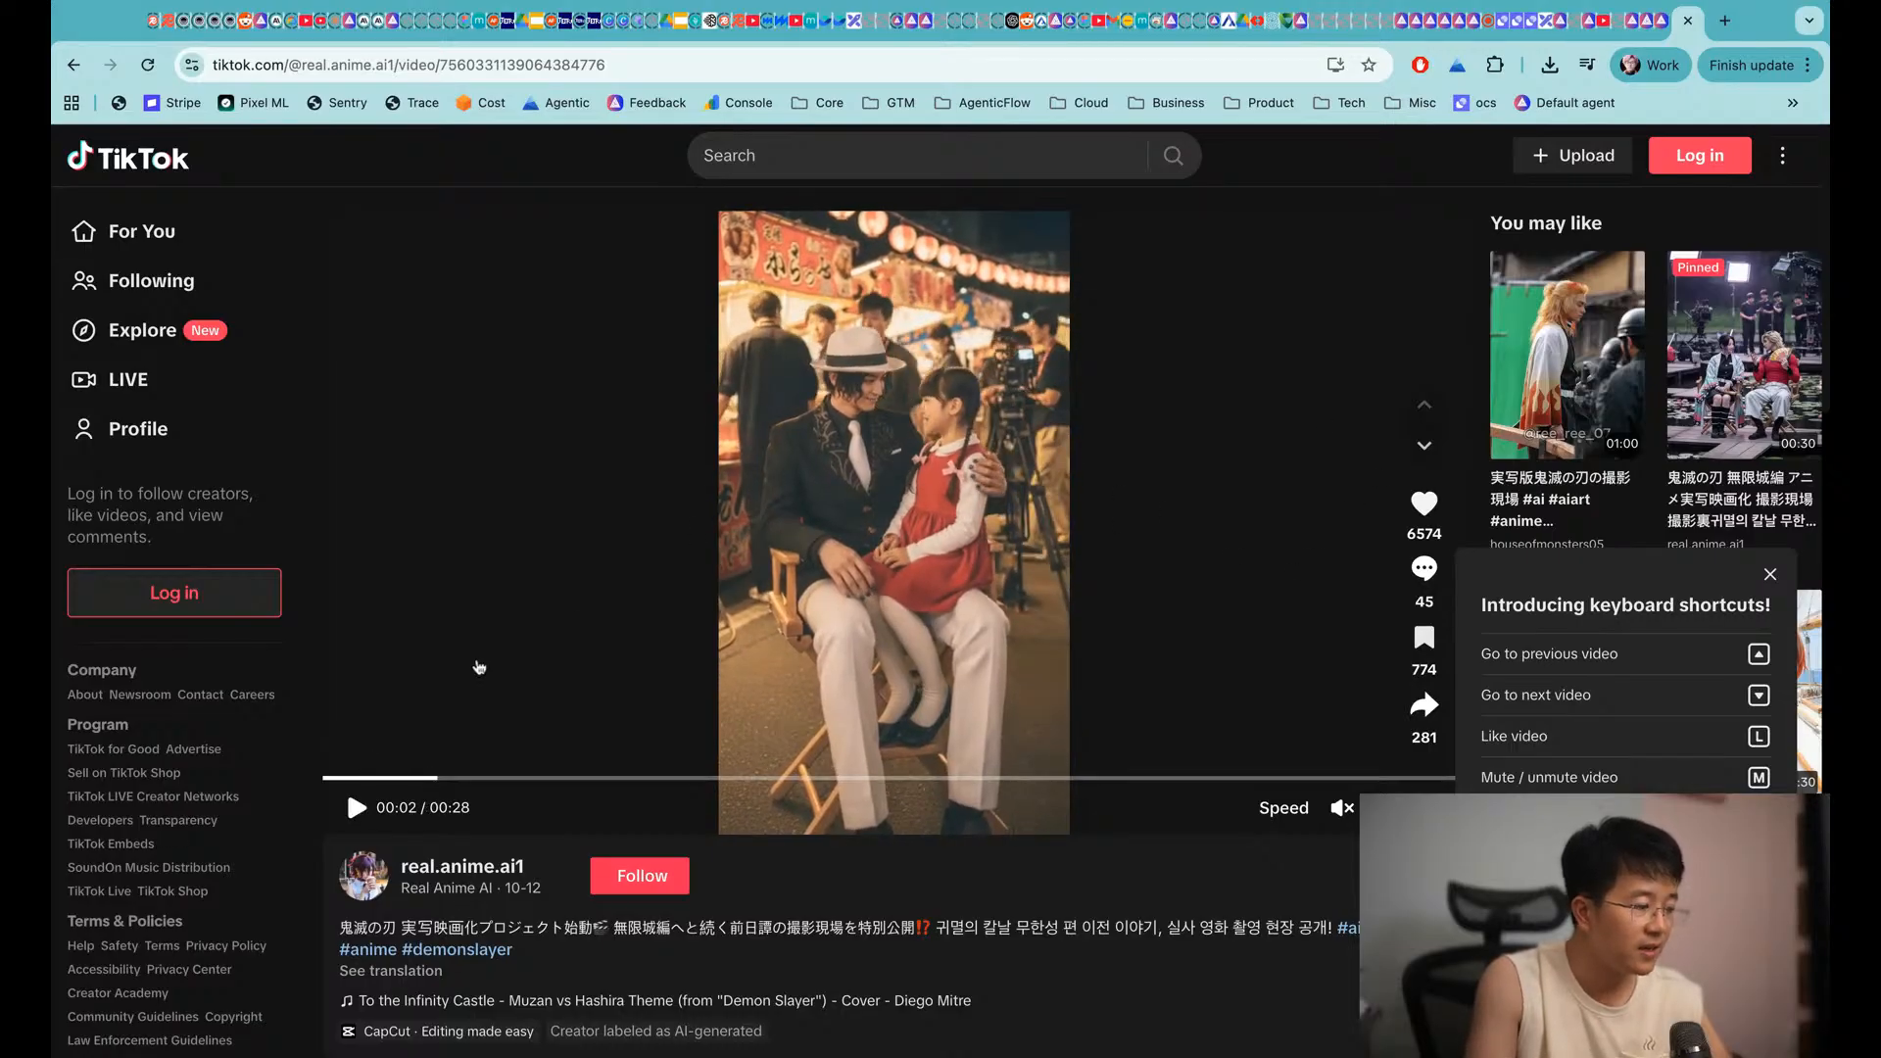
pyautogui.click(357, 807)
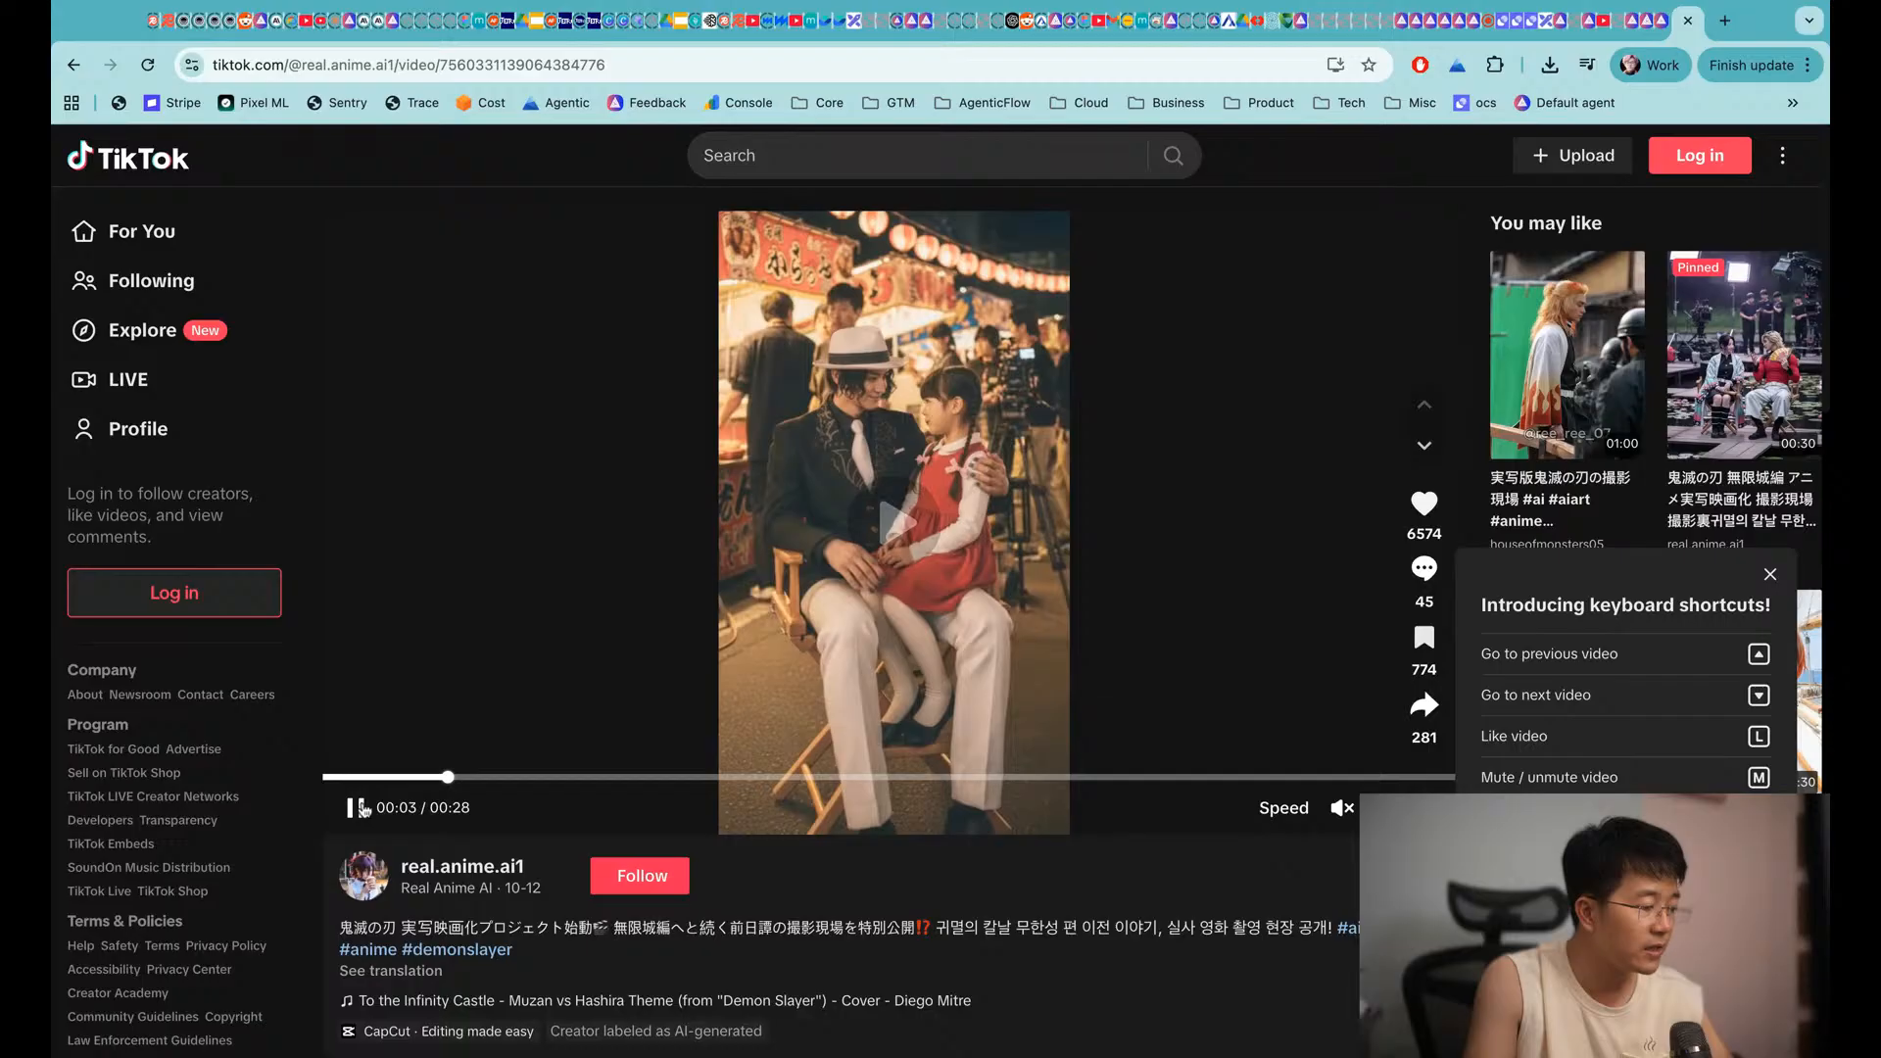
pyautogui.click(357, 807)
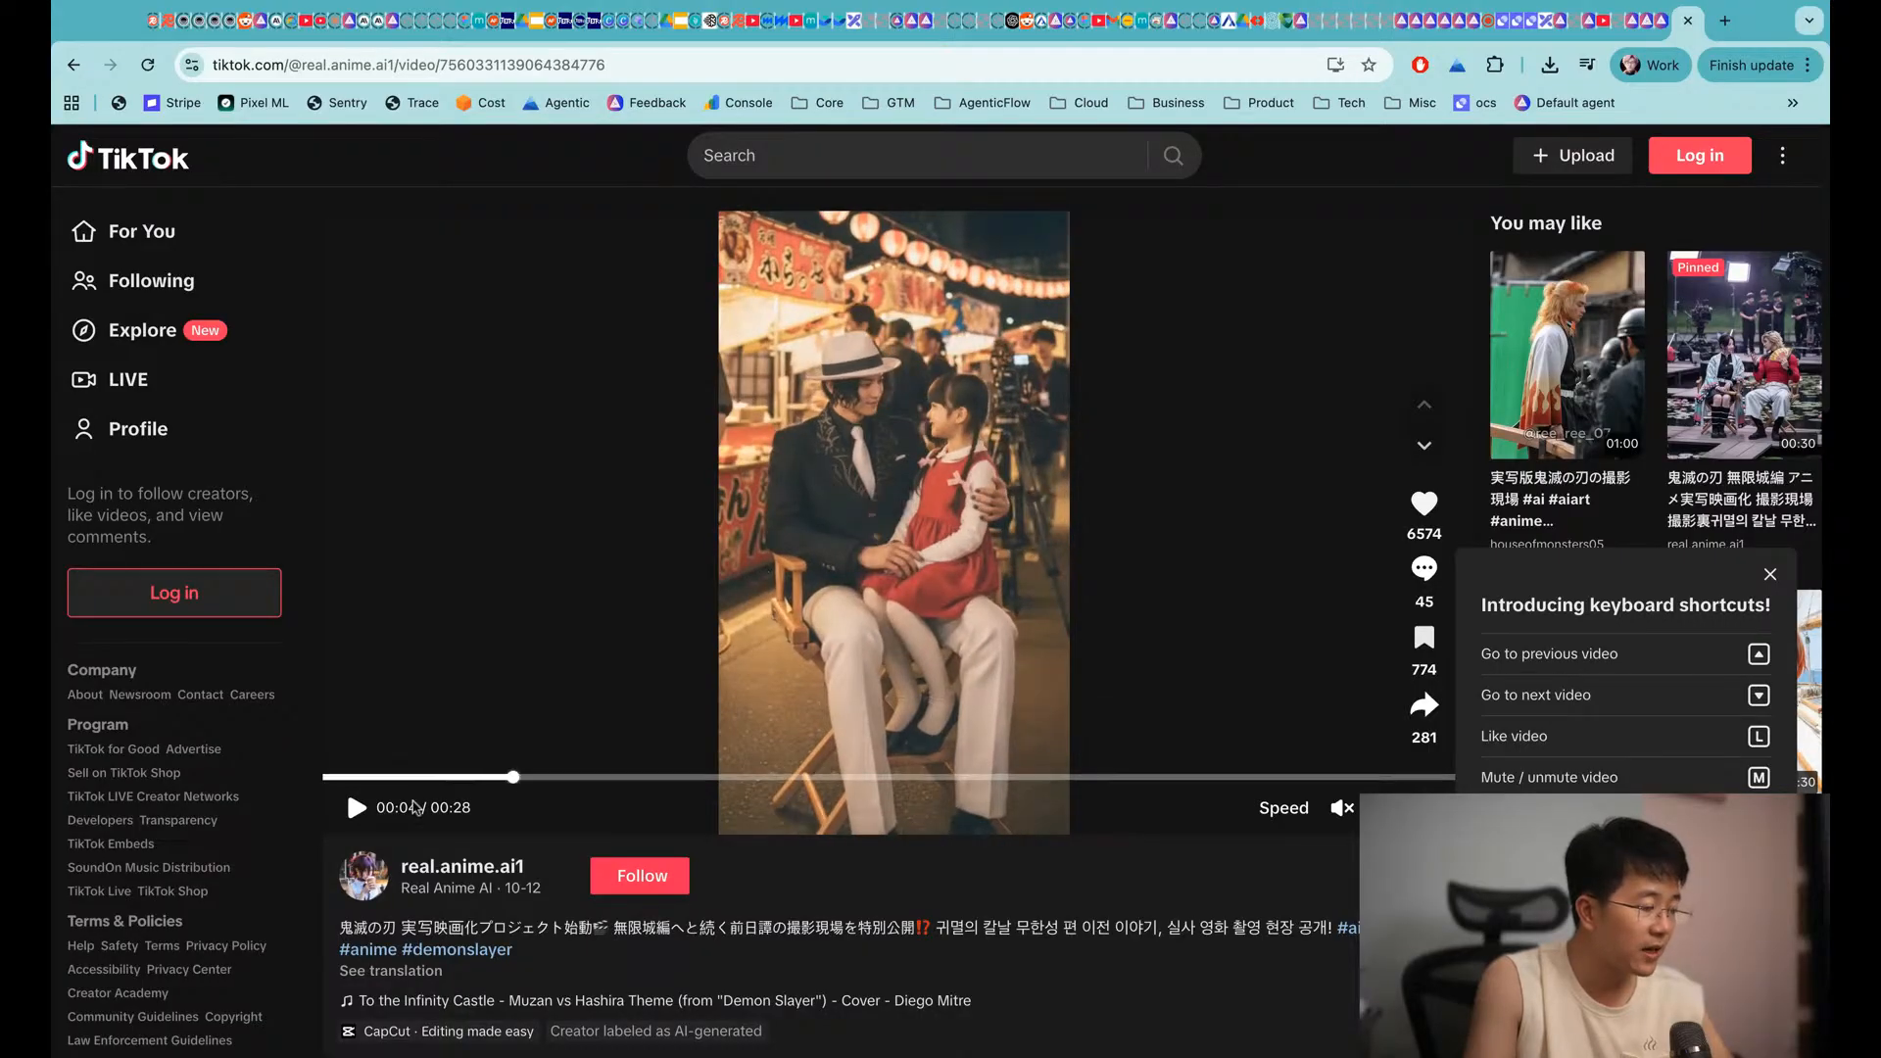
pyautogui.click(357, 810)
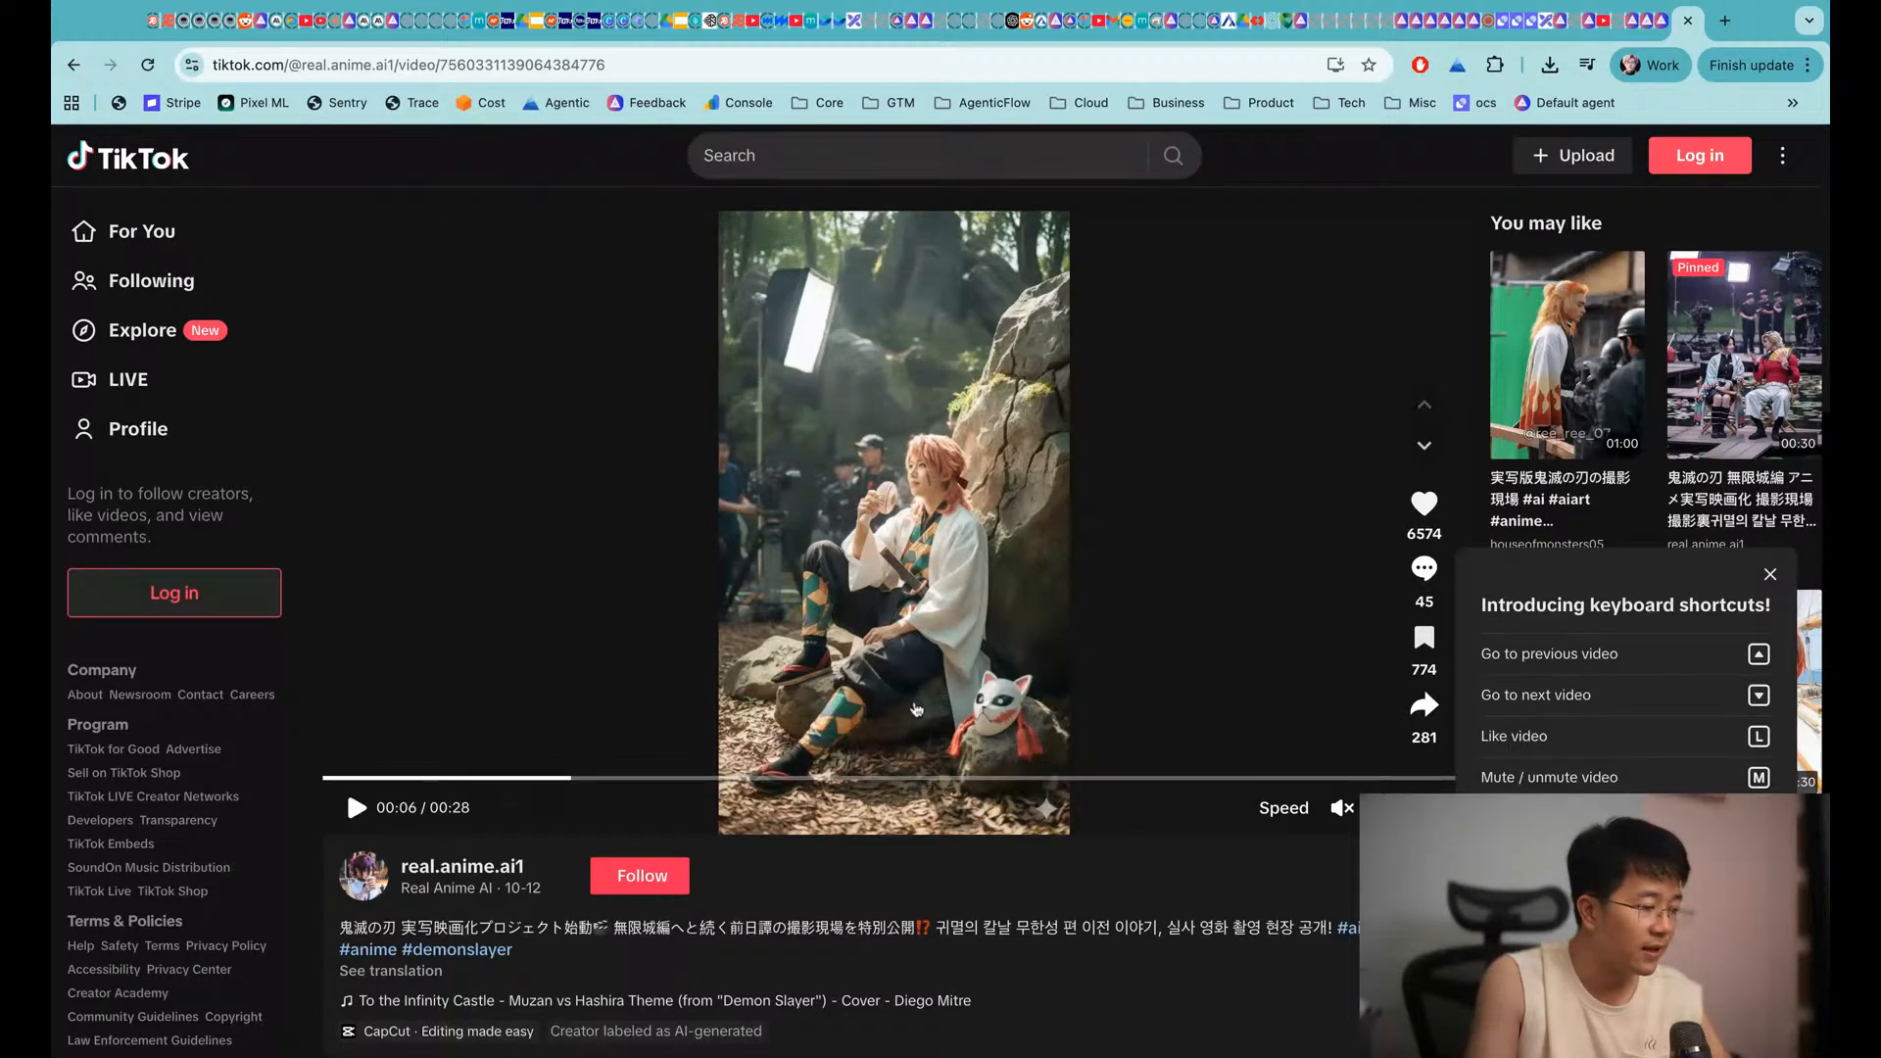
pyautogui.click(355, 810)
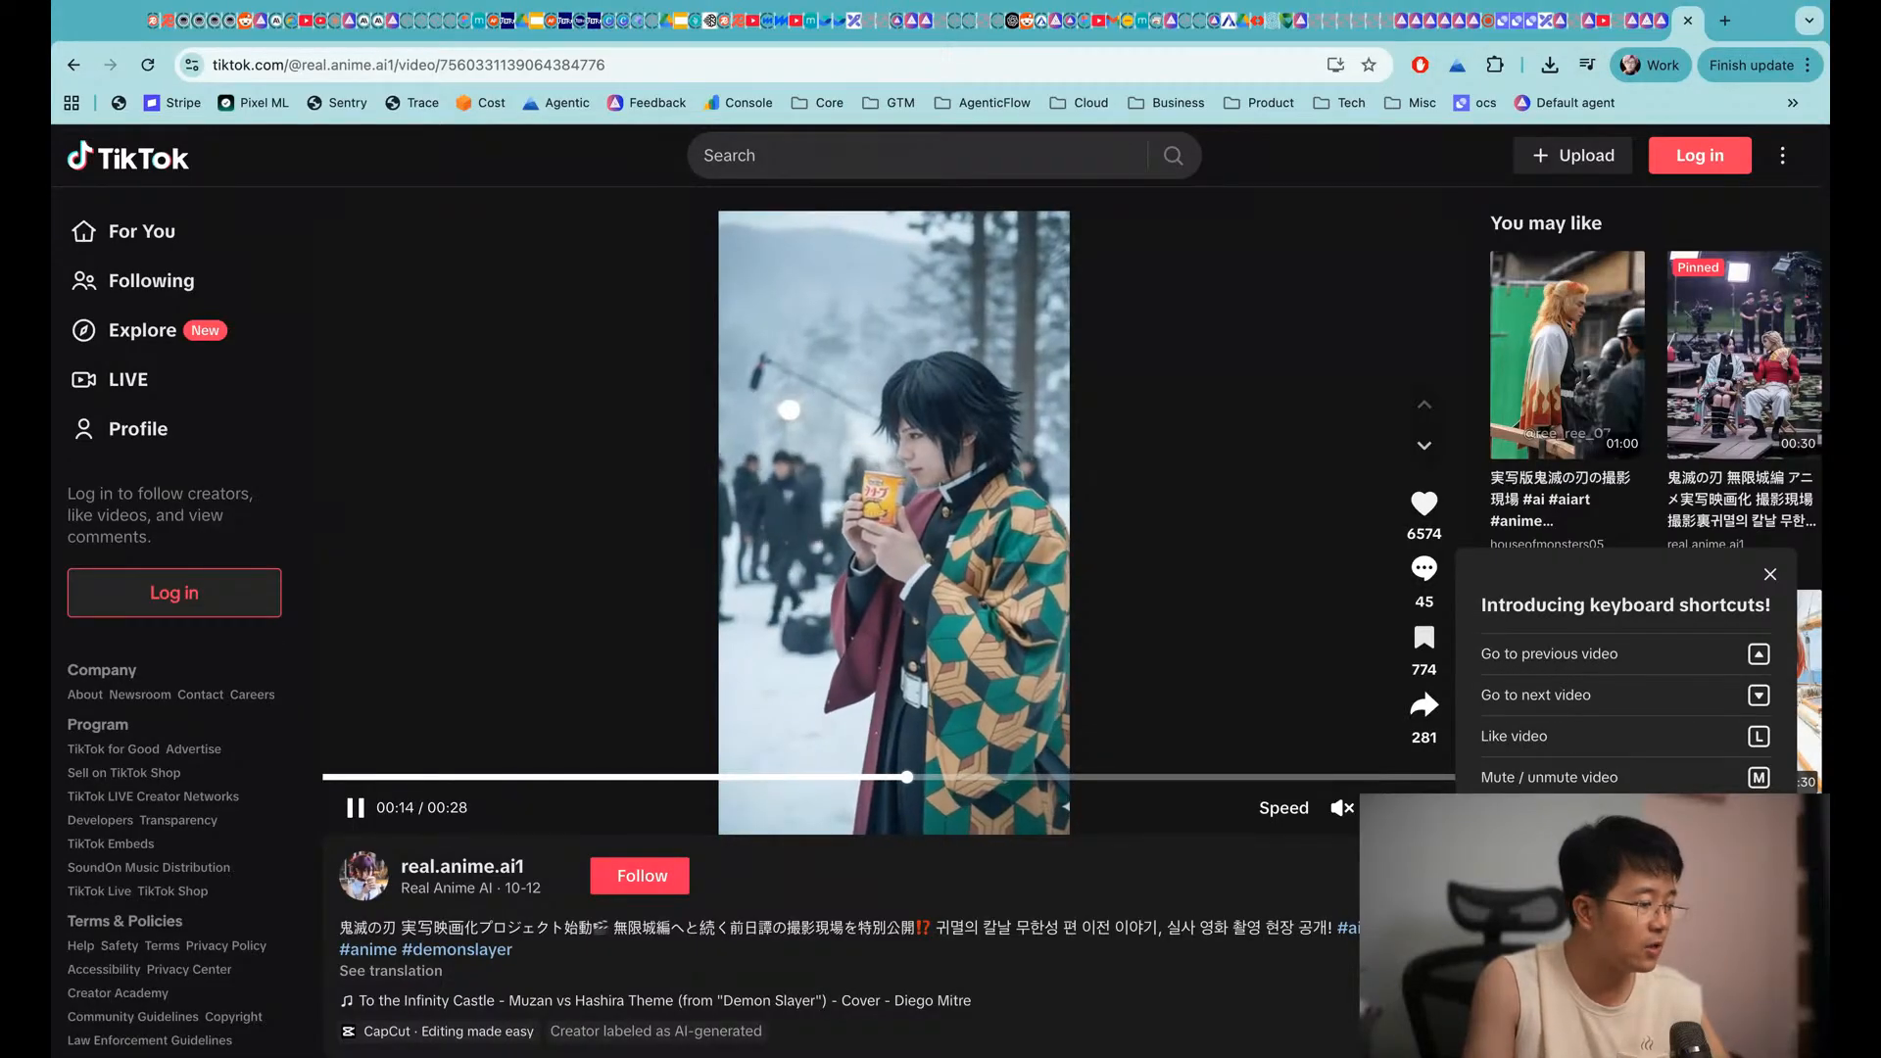
pyautogui.click(1001, 473)
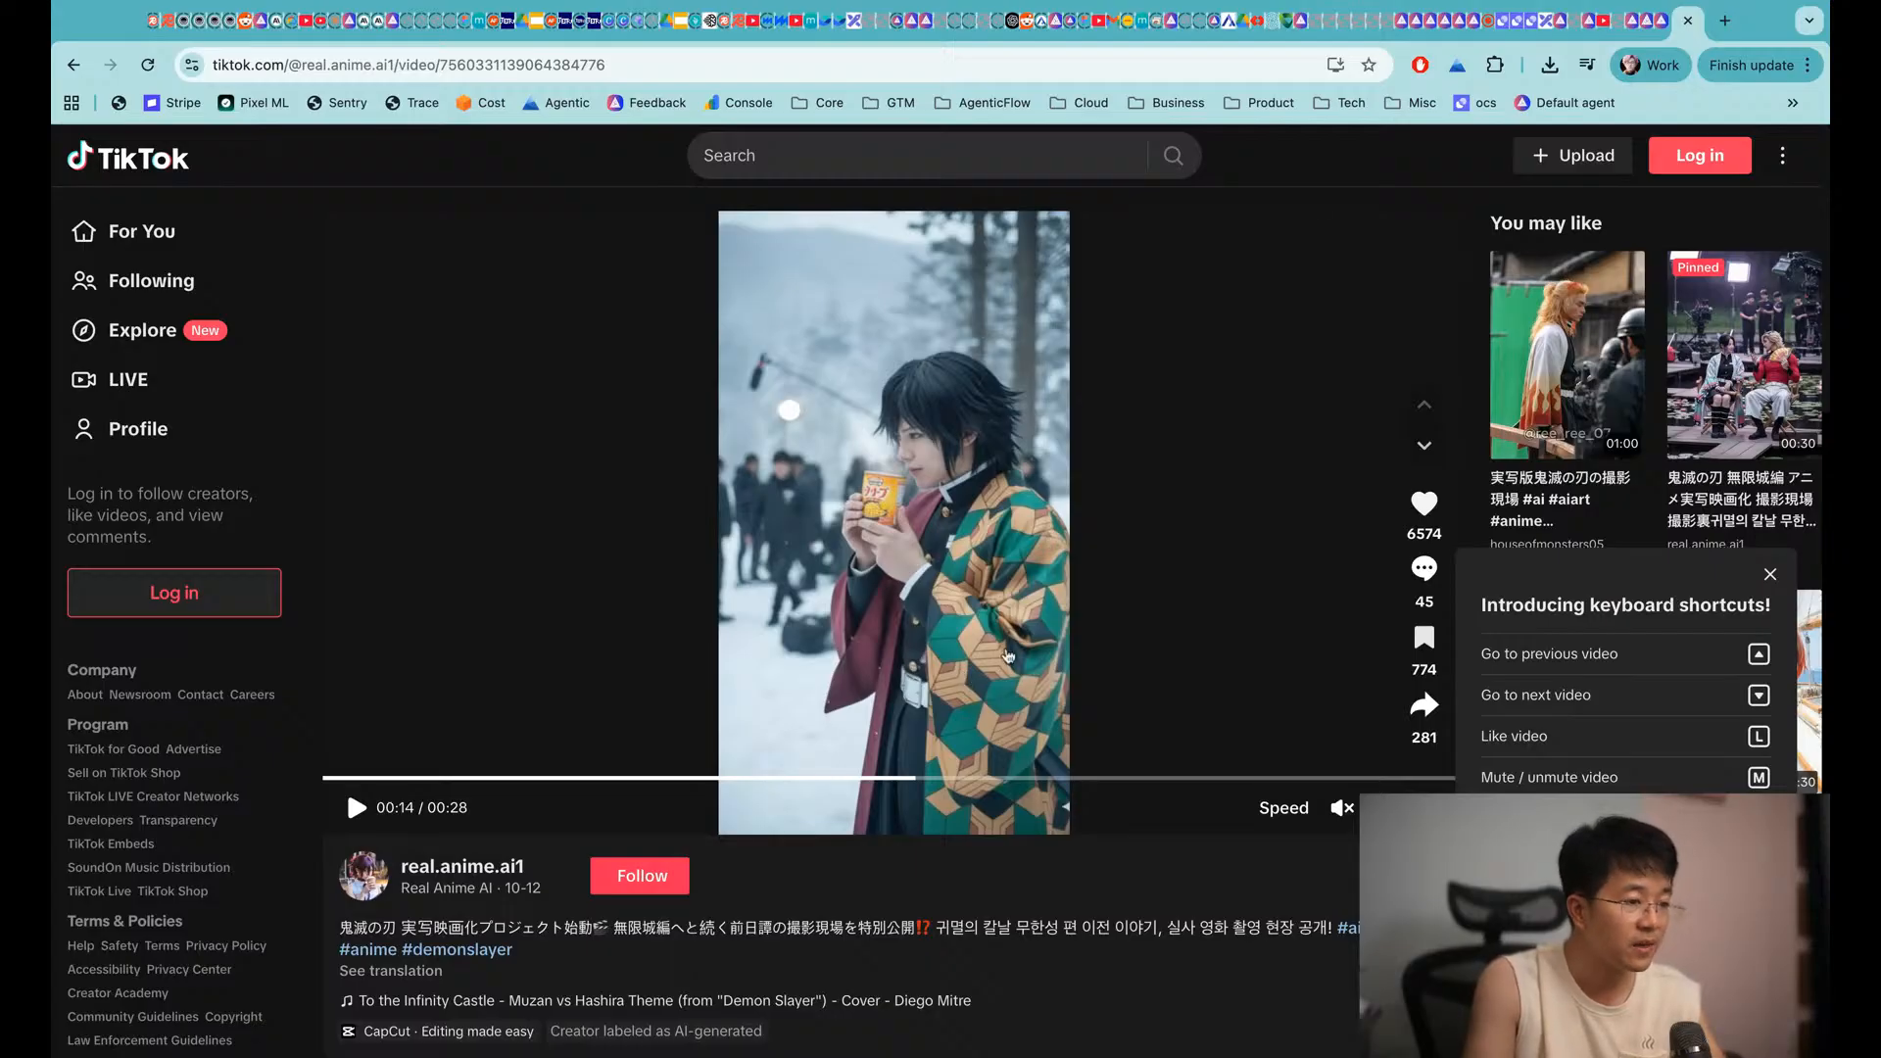
pyautogui.click(1552, 22)
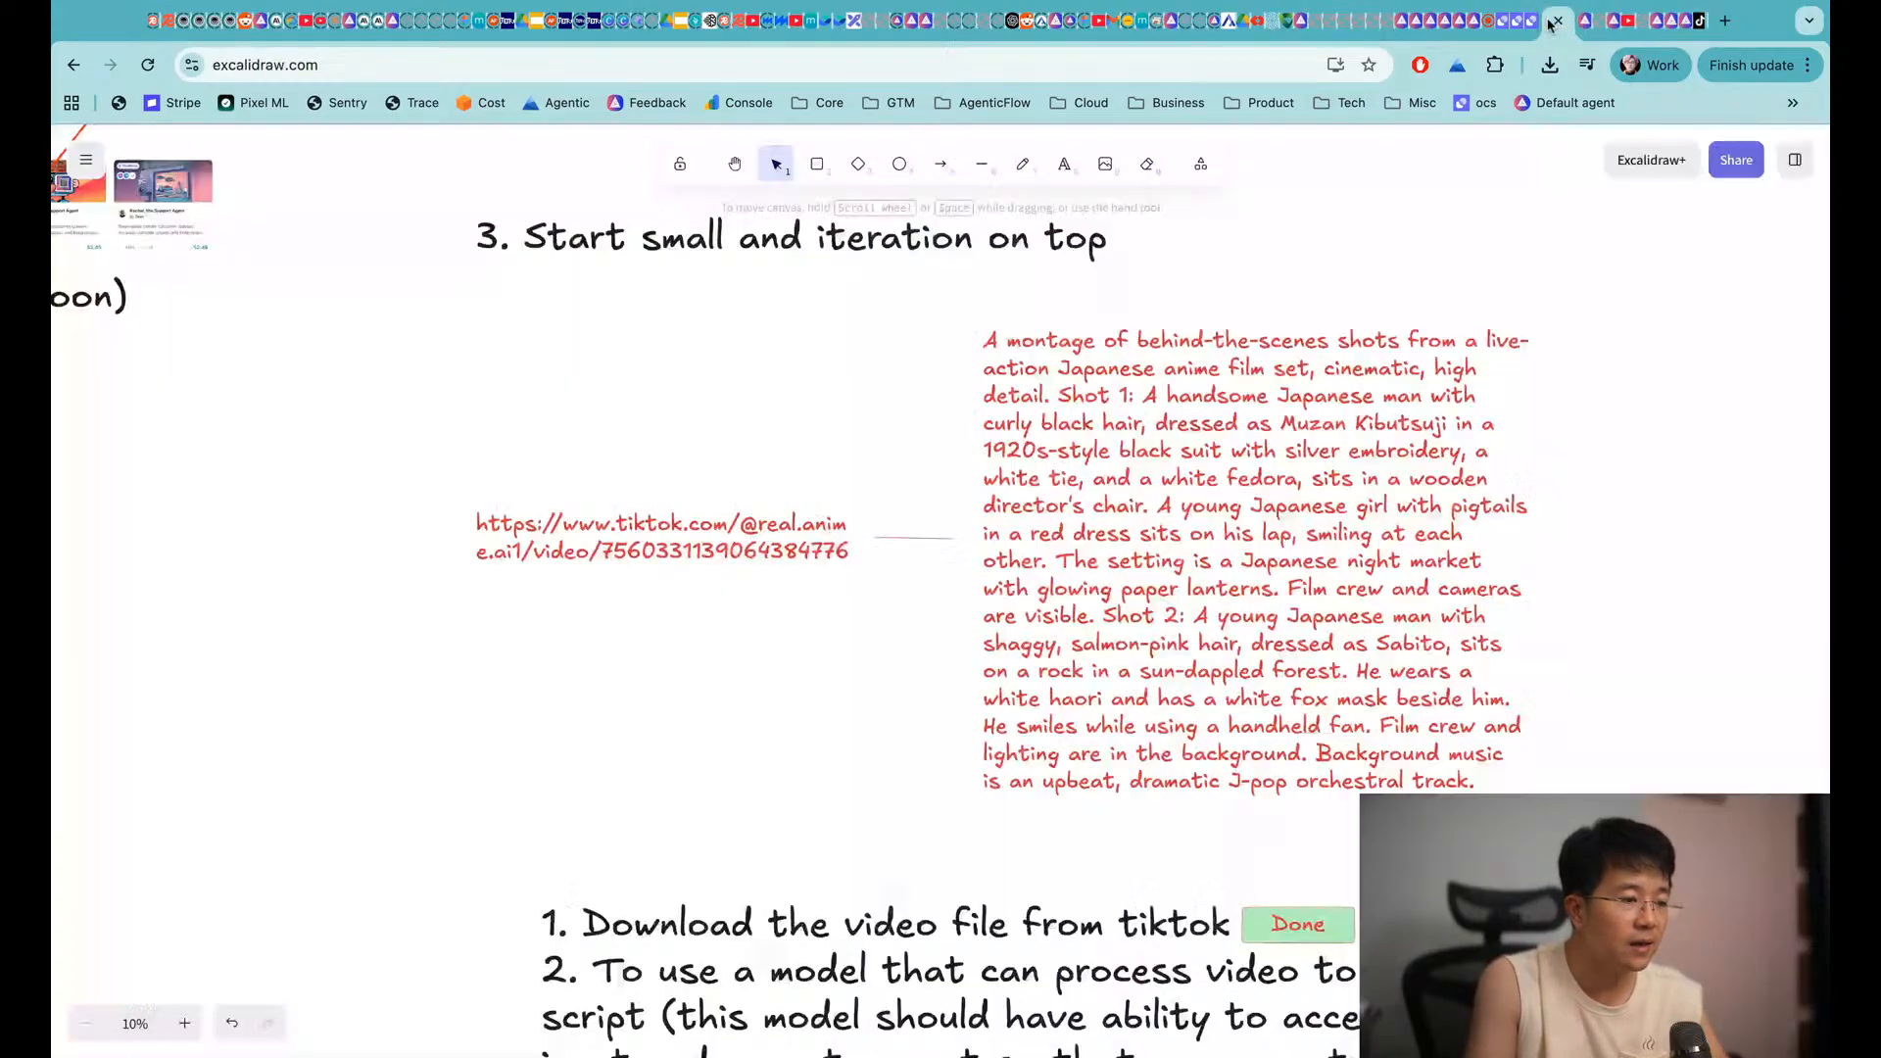
pyautogui.scroll(-5, 785, 712)
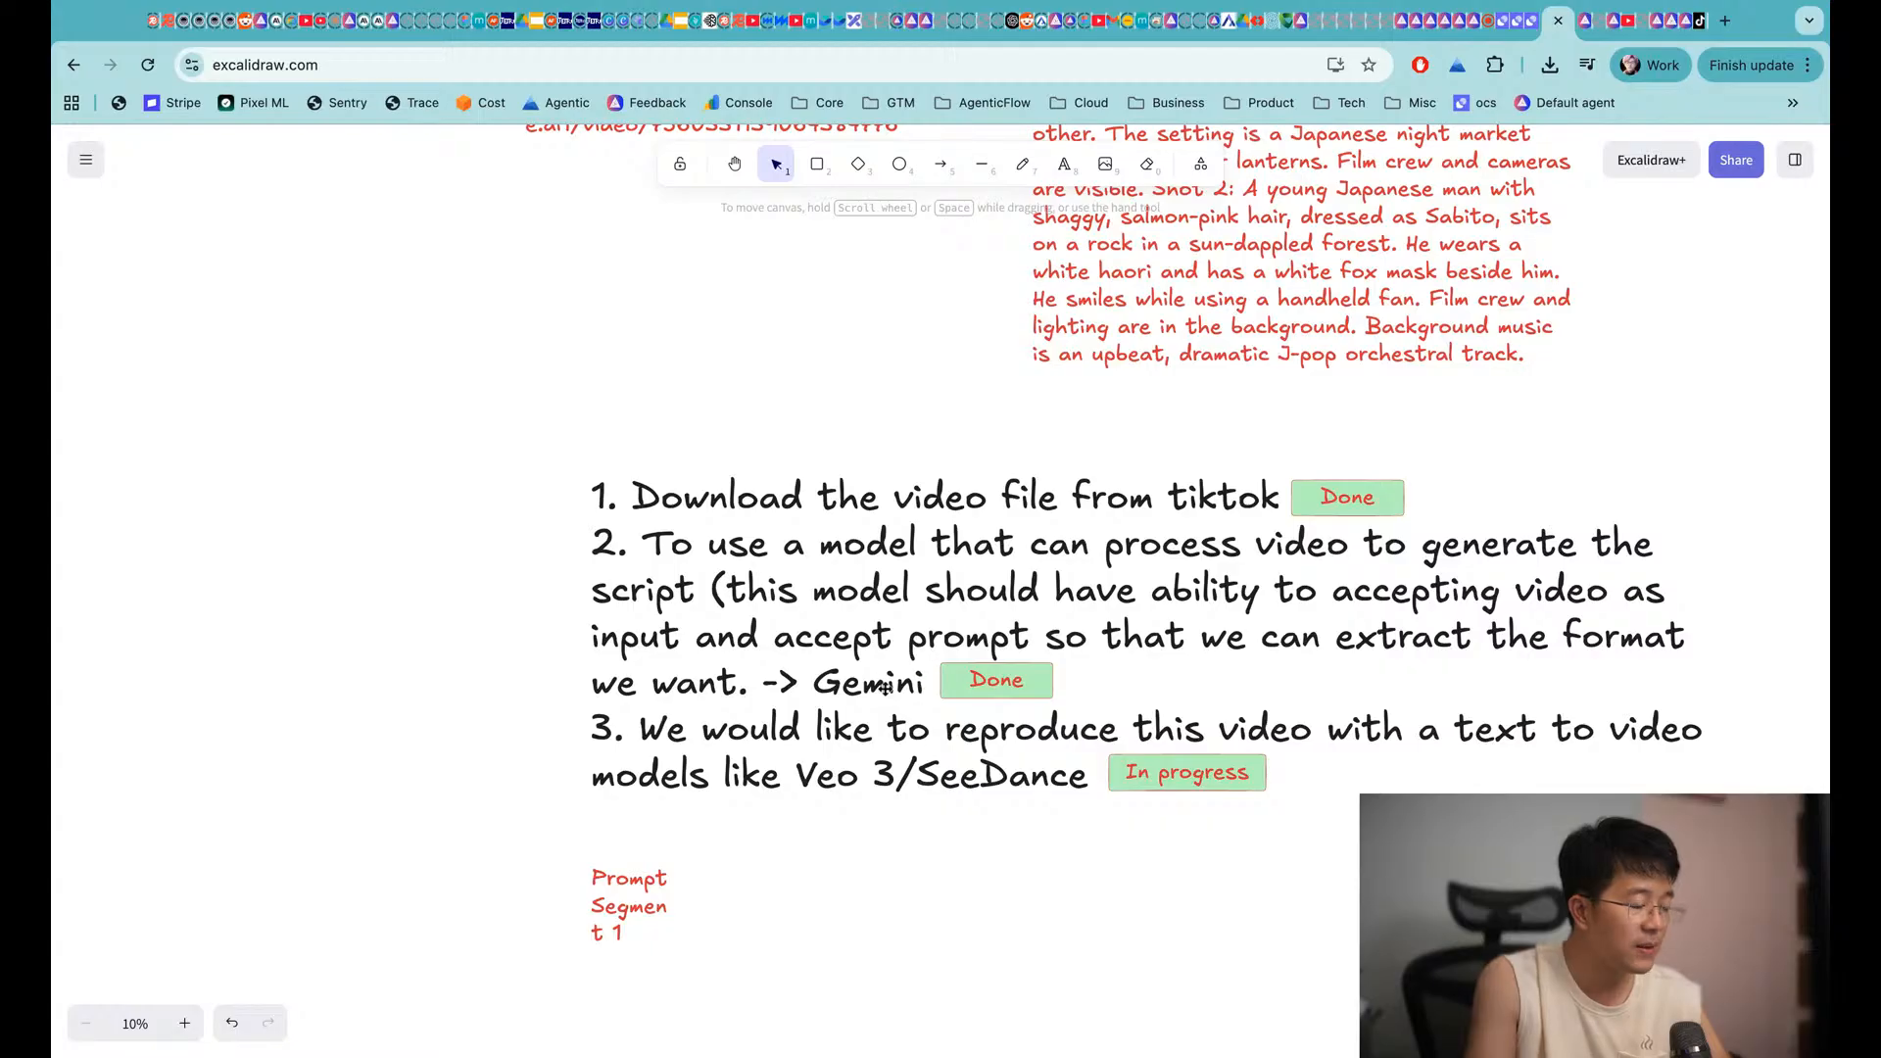
pyautogui.scroll(-2, 1154, 691)
pyautogui.hscroll(1, 1154, 691)
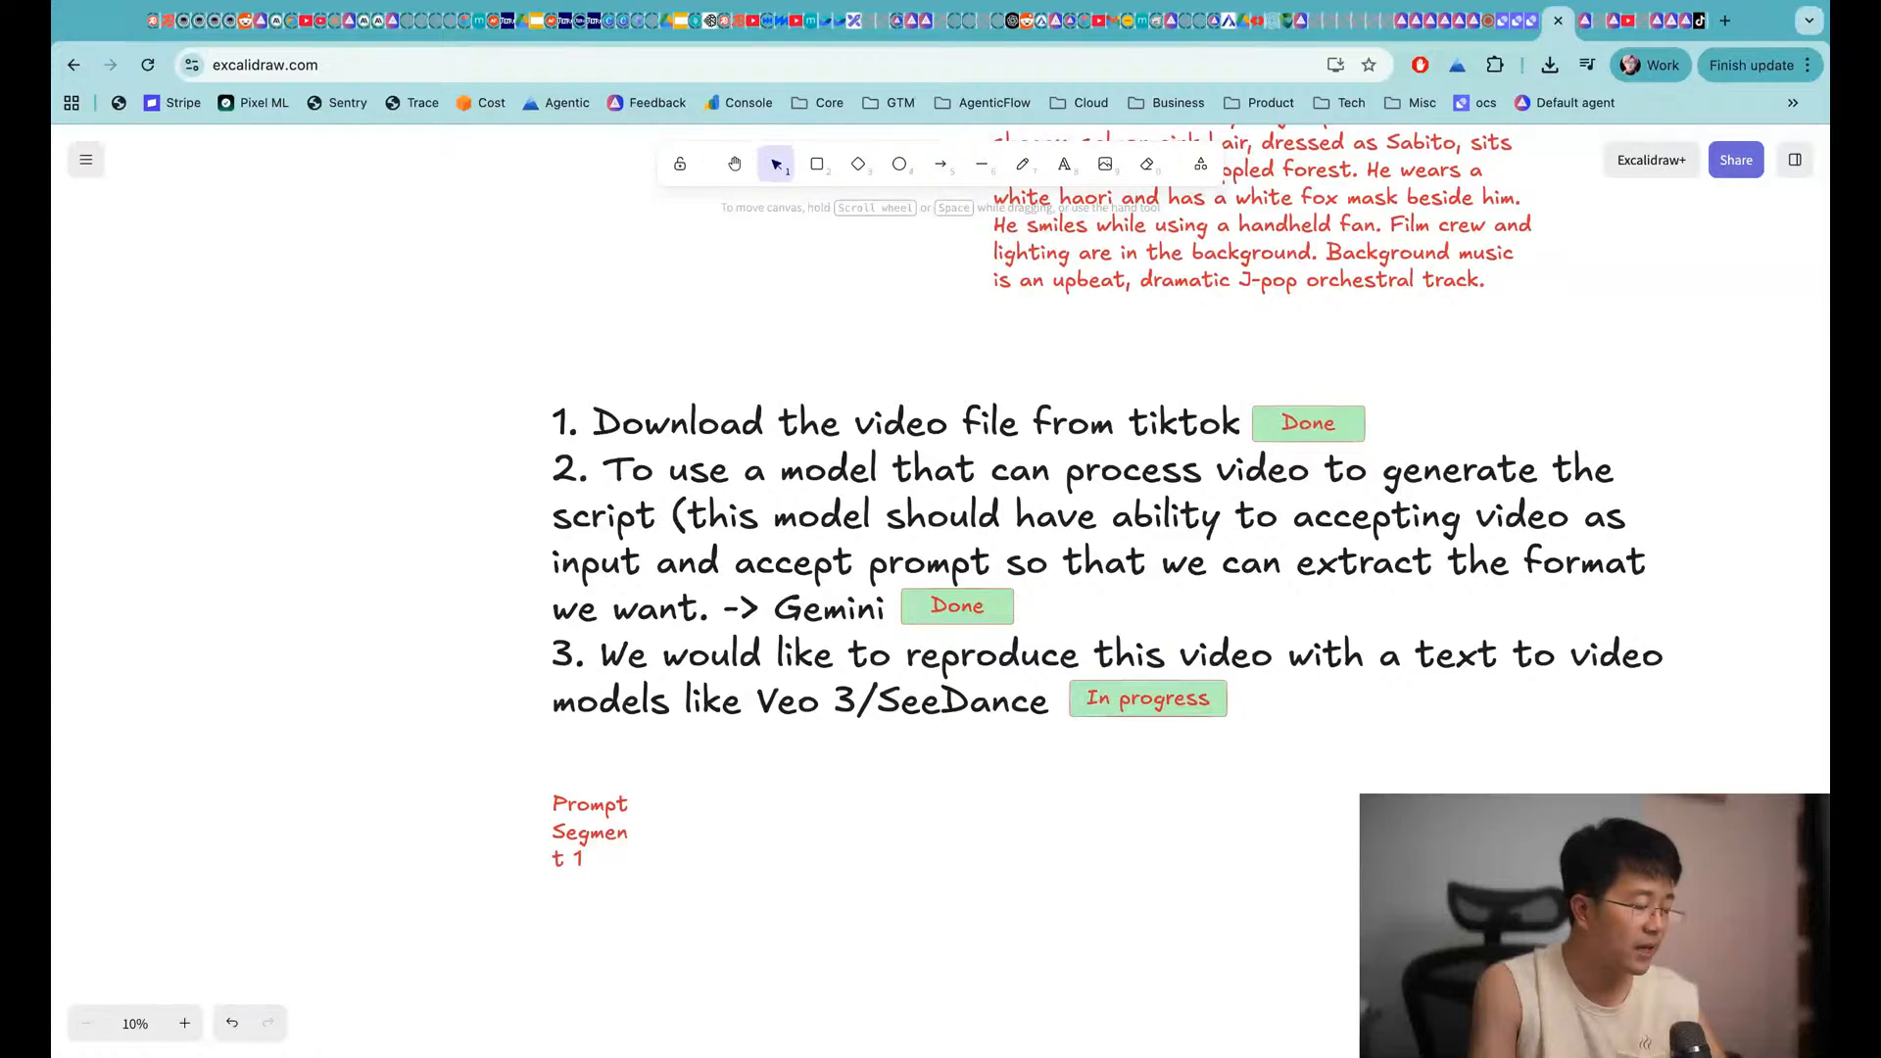
pyautogui.hscroll(8, 941, 588)
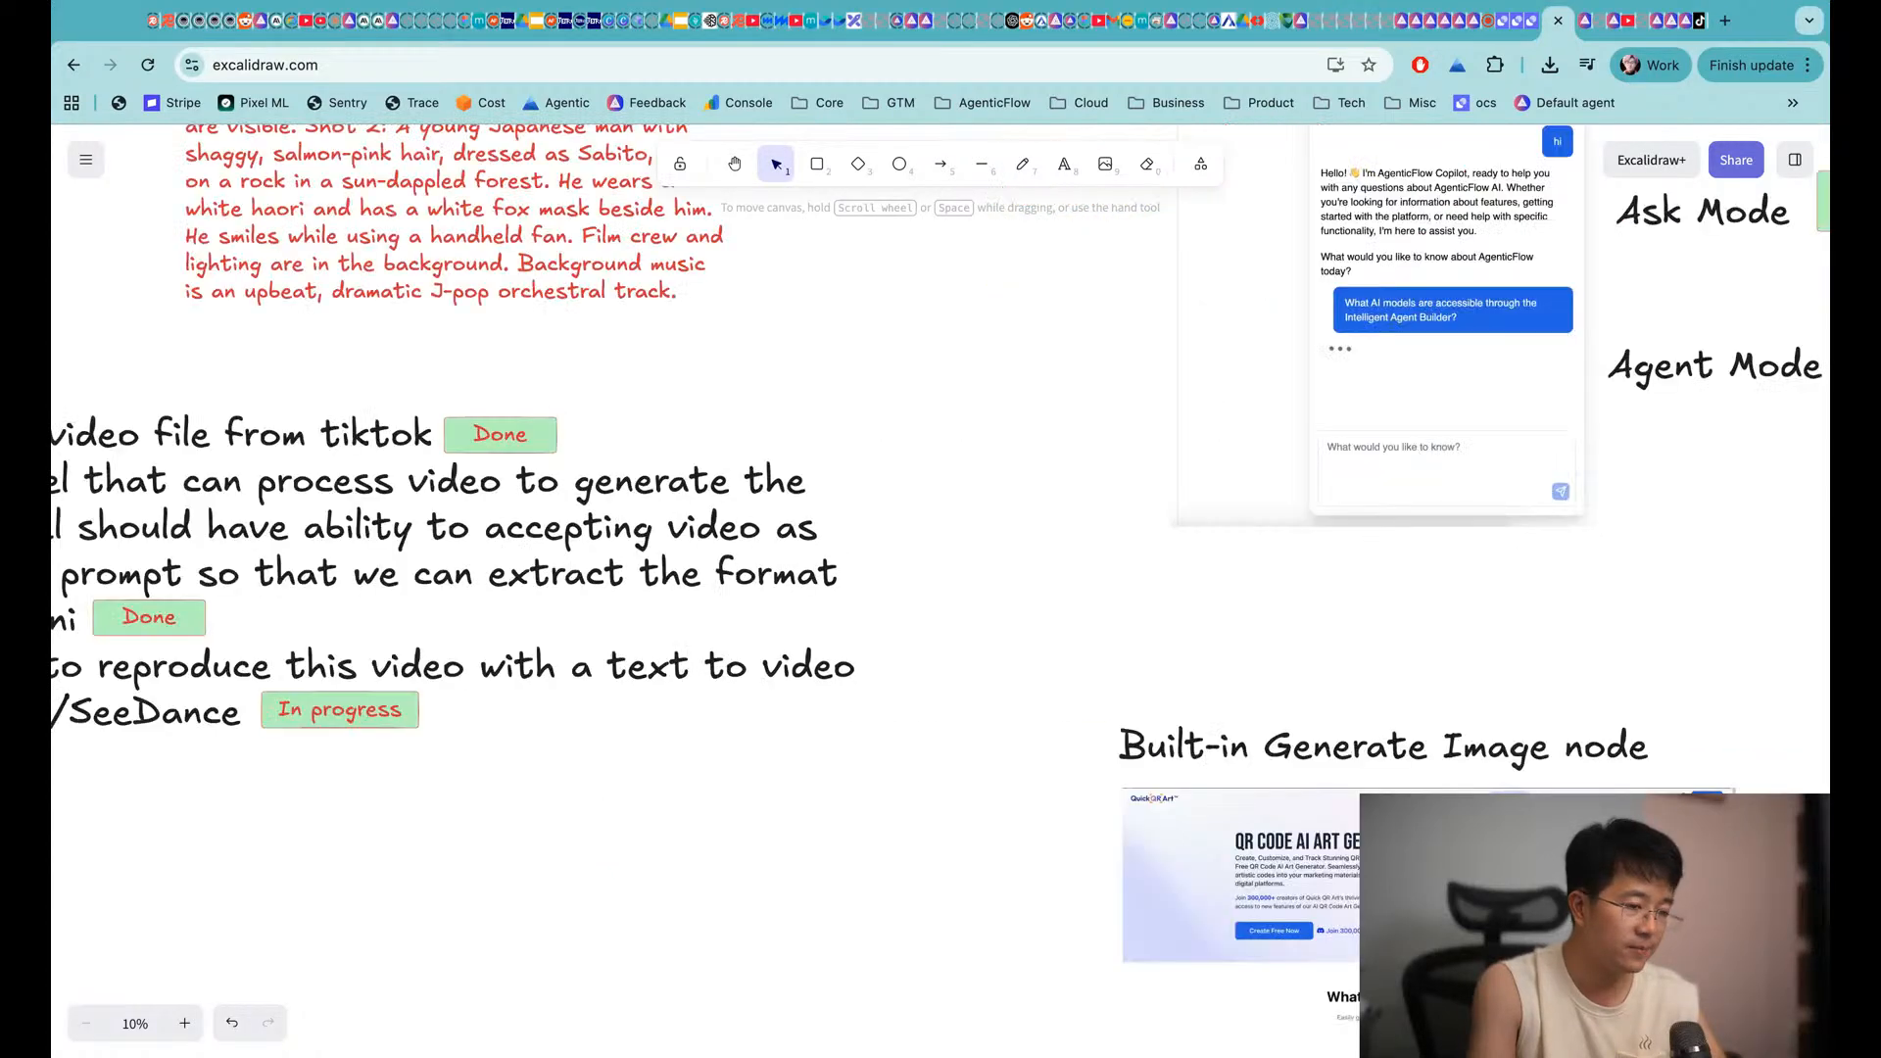
pyautogui.hscroll(15, 1315, 515)
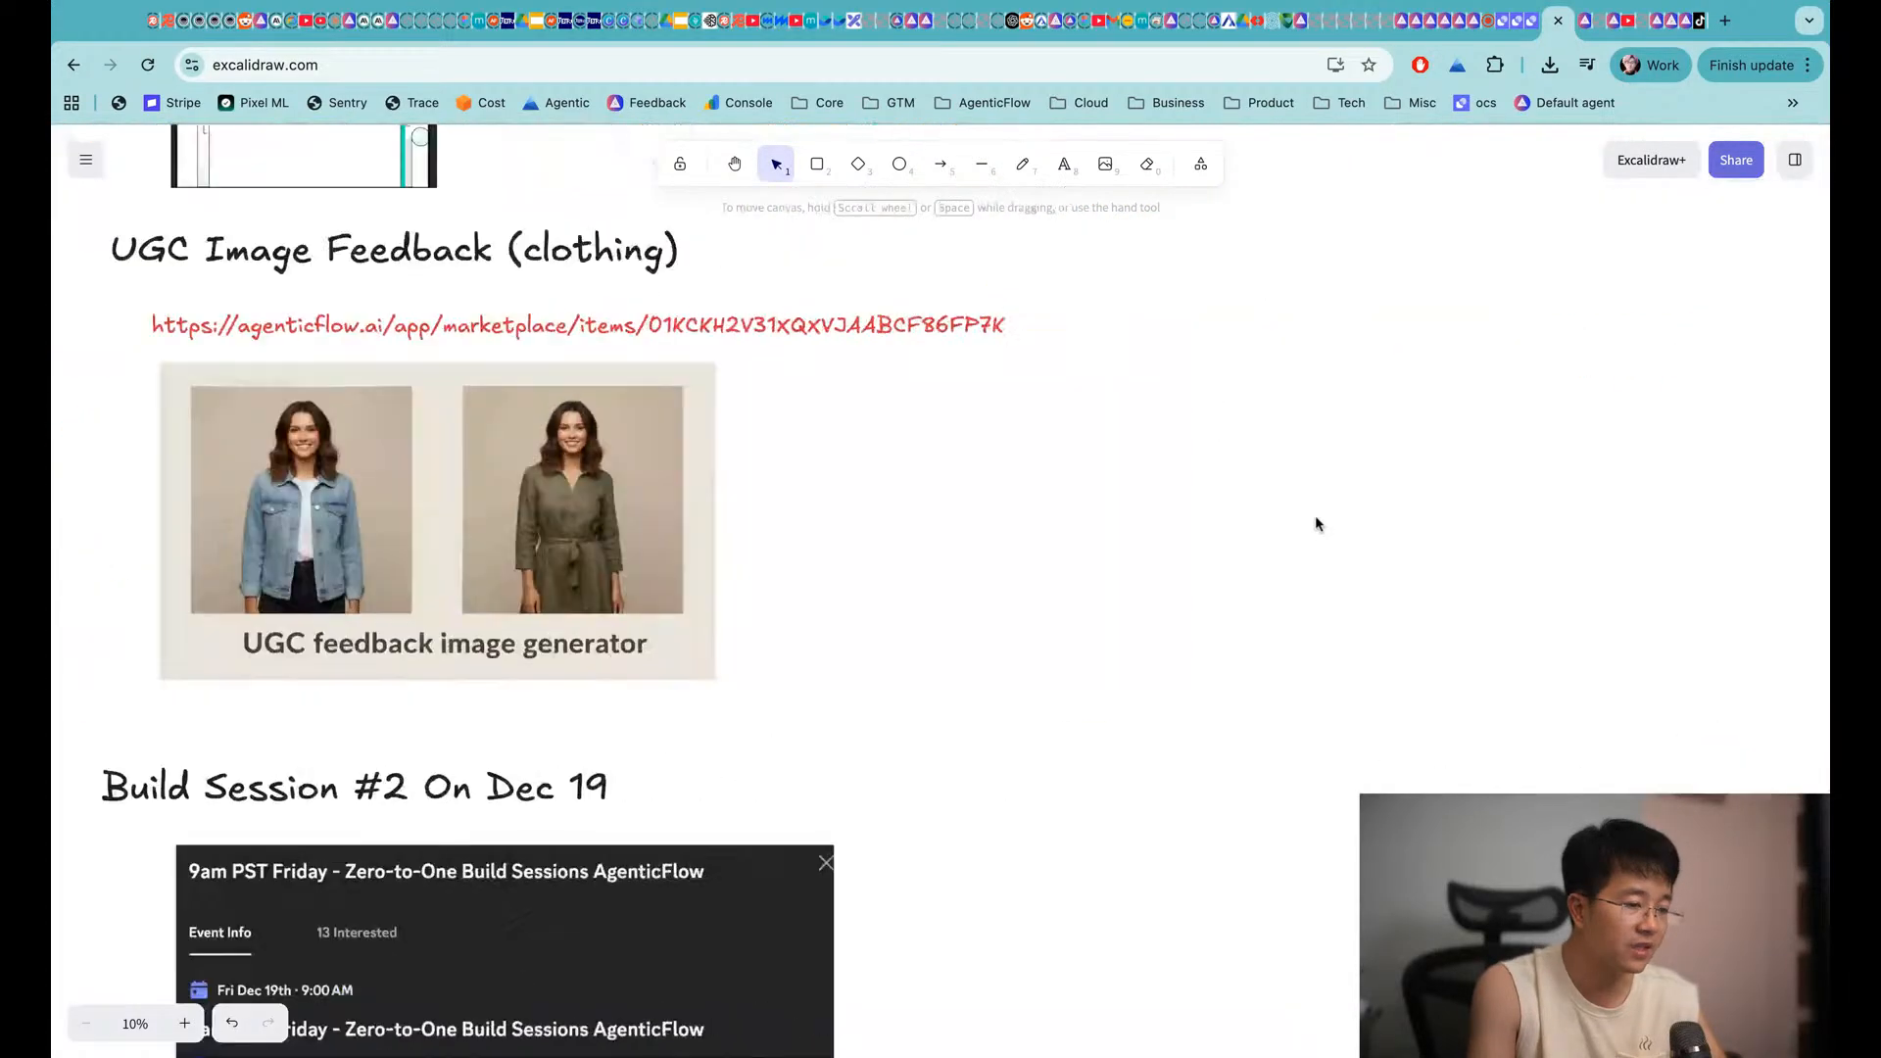
pyautogui.scroll(8, 940, 588)
pyautogui.hscroll(20, 941, 588)
pyautogui.scroll(-14, 940, 588)
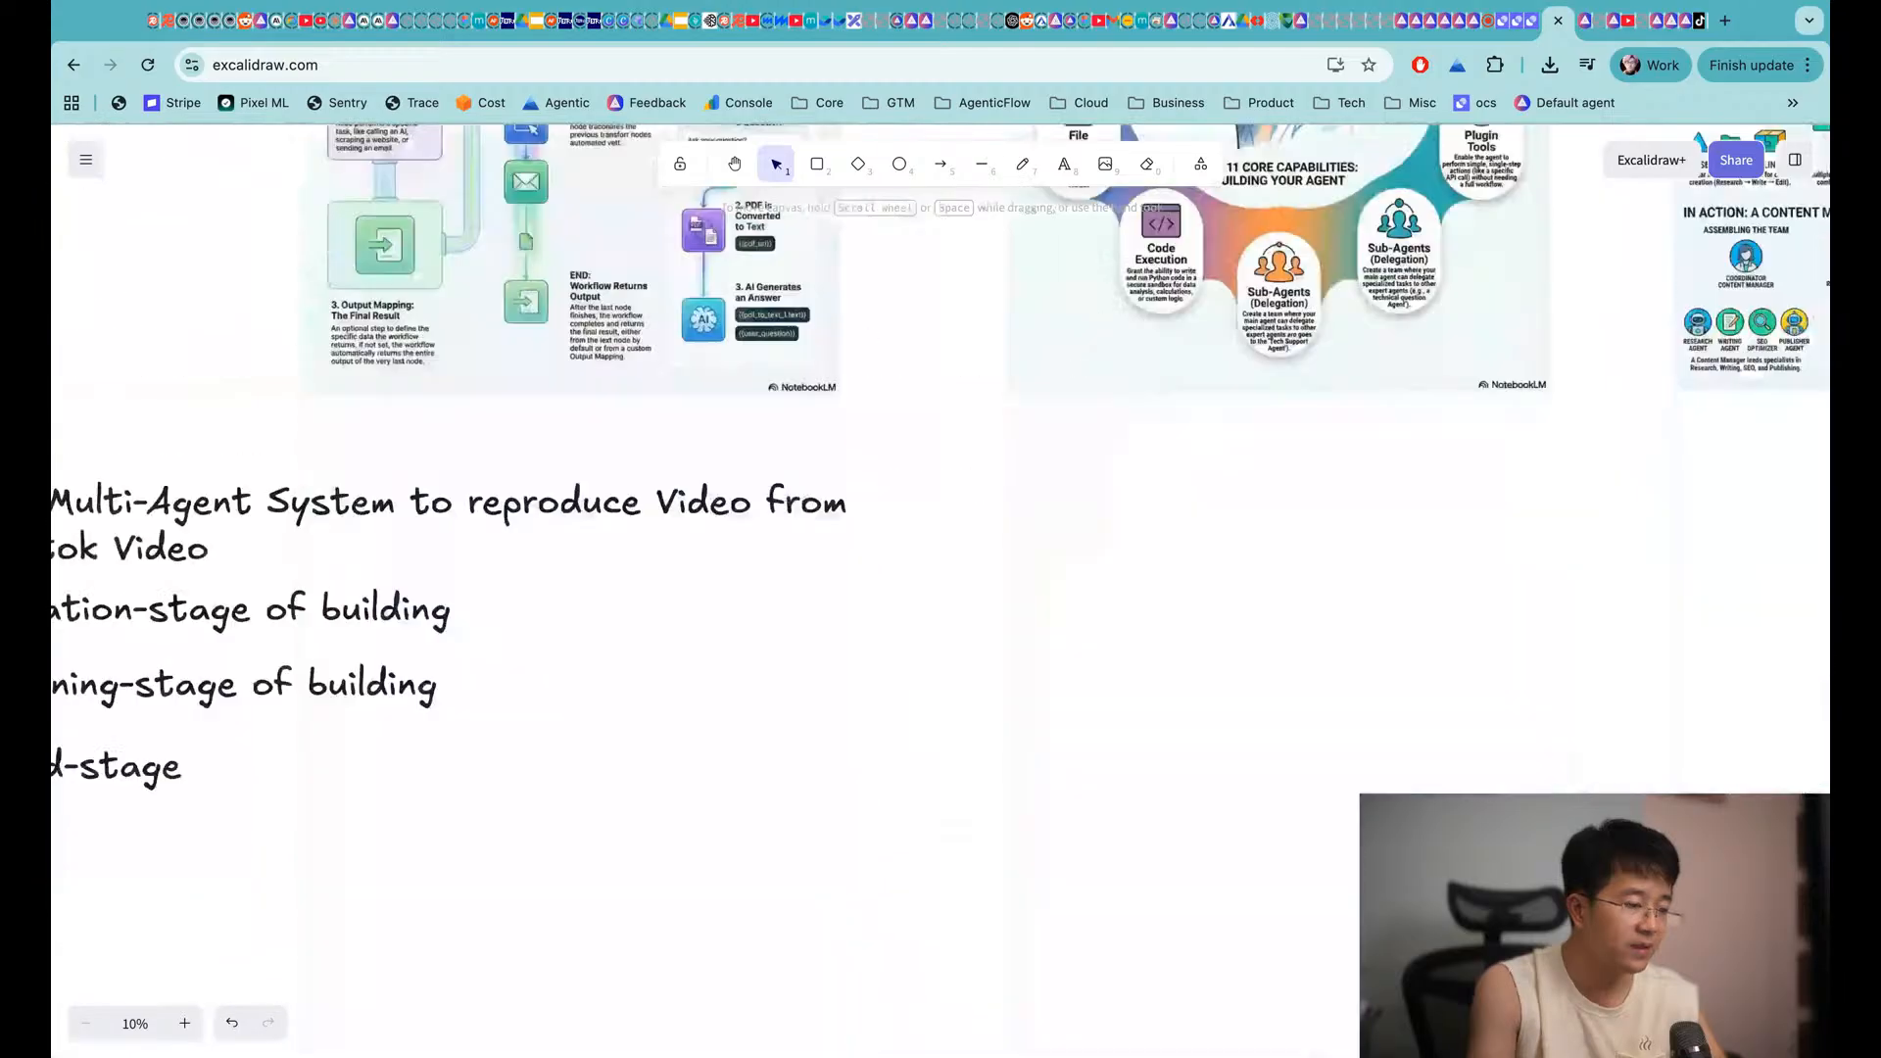
# Move the Planning-stage and Build-stage headings far down the board
pyautogui.hscroll(-7, 941, 588)
pyautogui.scroll(3, 941, 490)
pyautogui.click(794, 490)
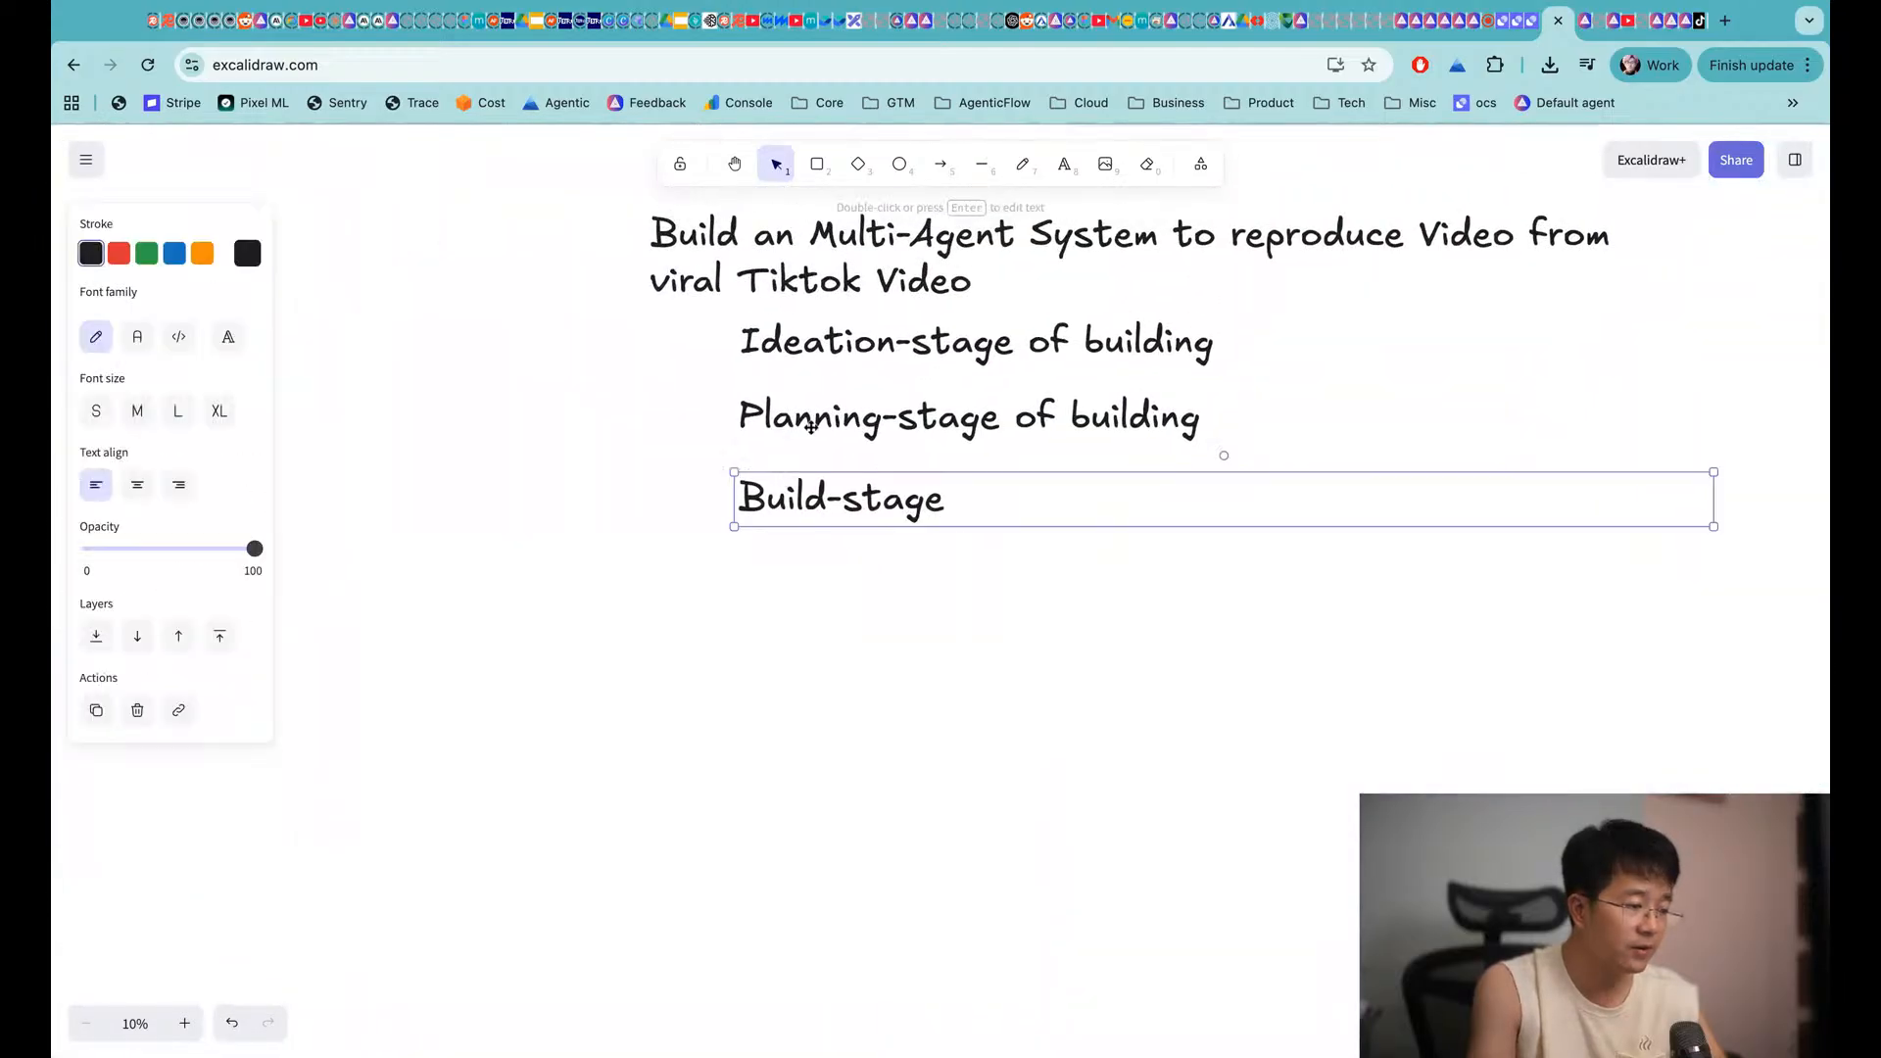
pyautogui.keyDown('shift'); pyautogui.click(790, 419); pyautogui.keyUp('shift')
pyautogui.moveTo(790, 419); pyautogui.dragTo(796, 873)
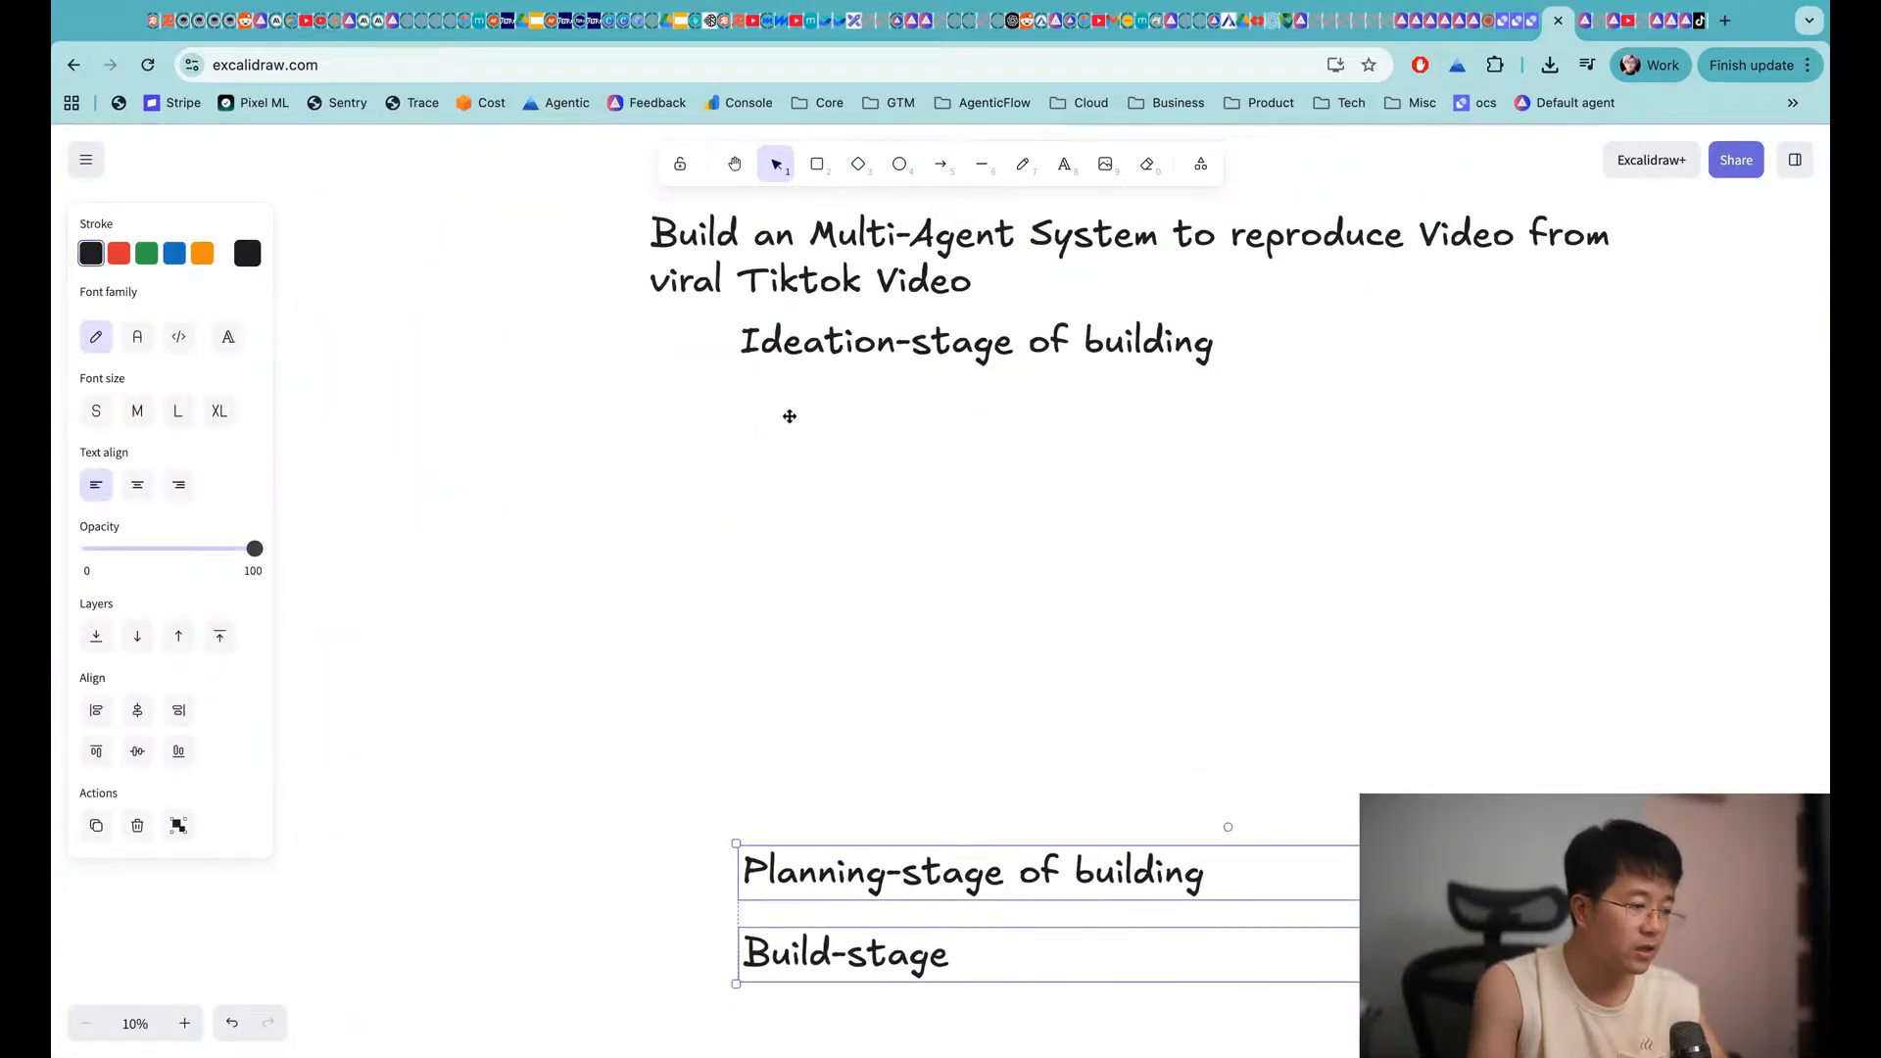
pyautogui.click(731, 728)
# Select the TikTok link, connecting arrow, red prompt text and numbered steps together
pyautogui.scroll(12, 731, 727)
pyautogui.hscroll(-20, 731, 727)
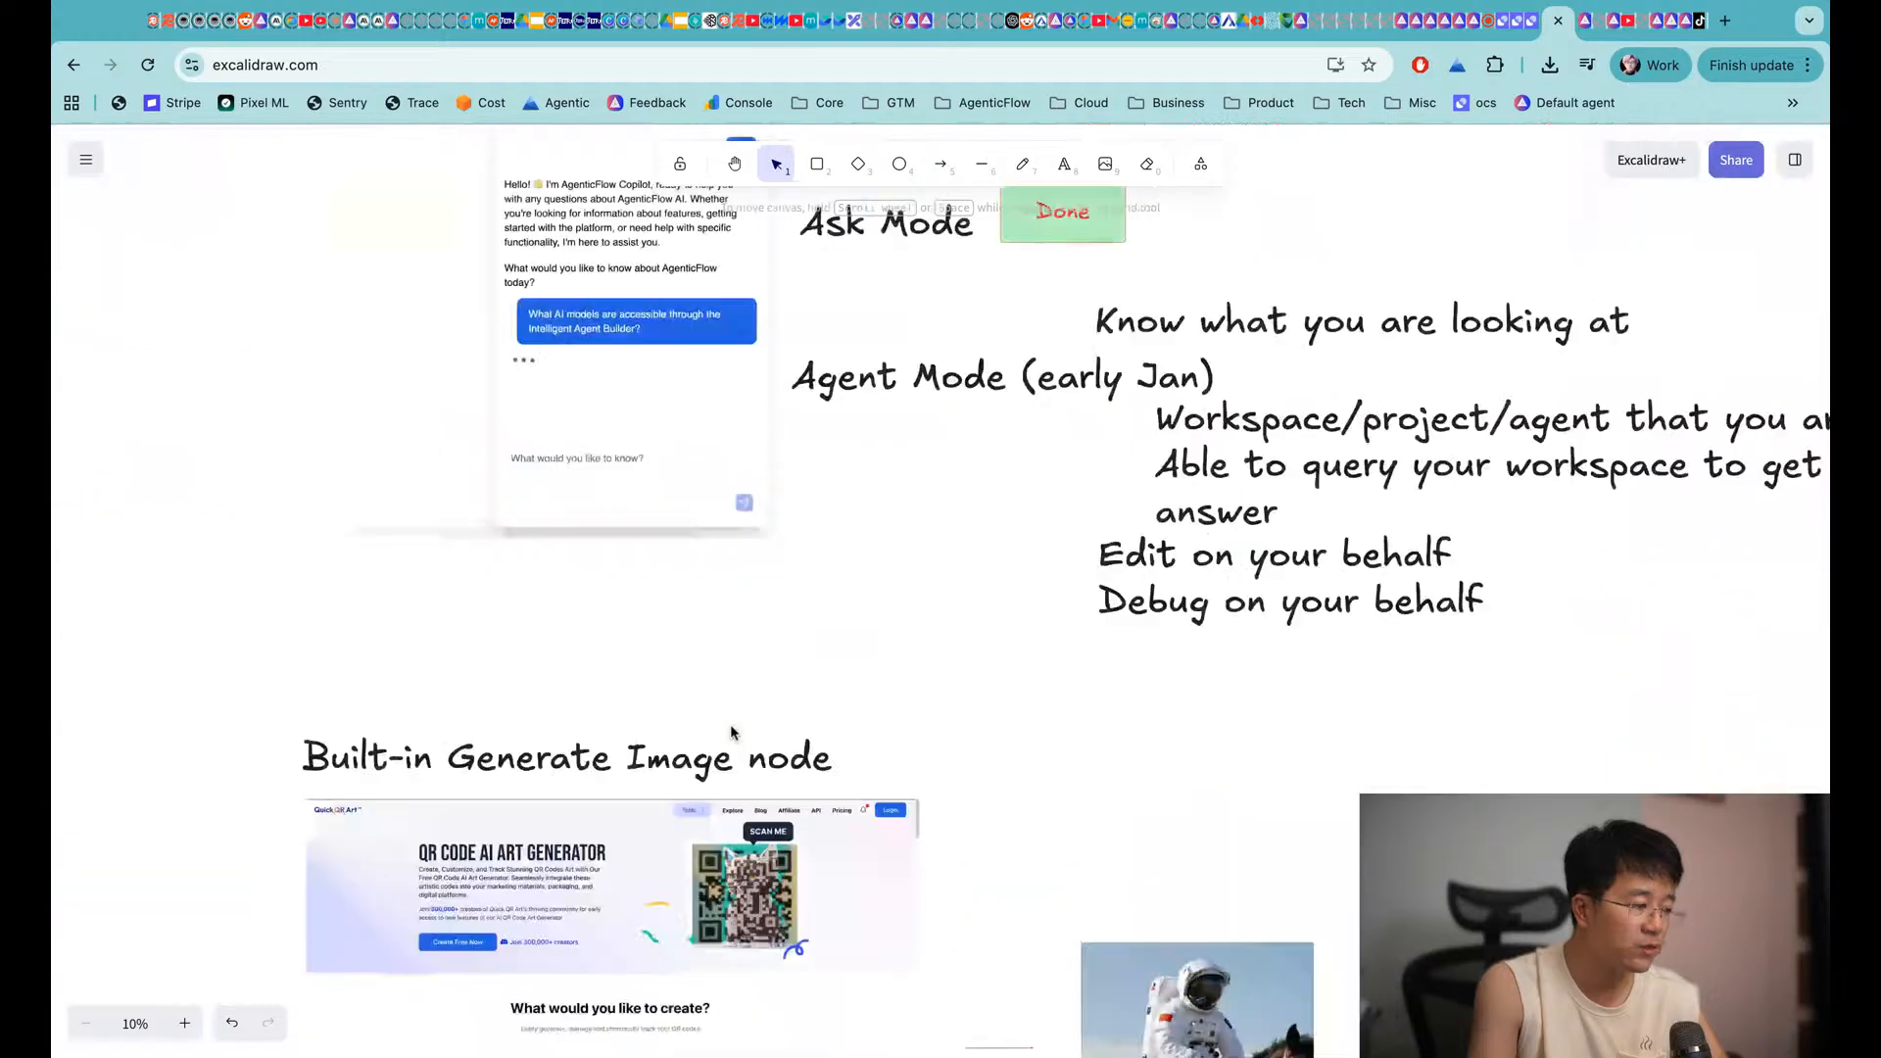
pyautogui.scroll(5, 731, 725)
pyautogui.click(743, 540)
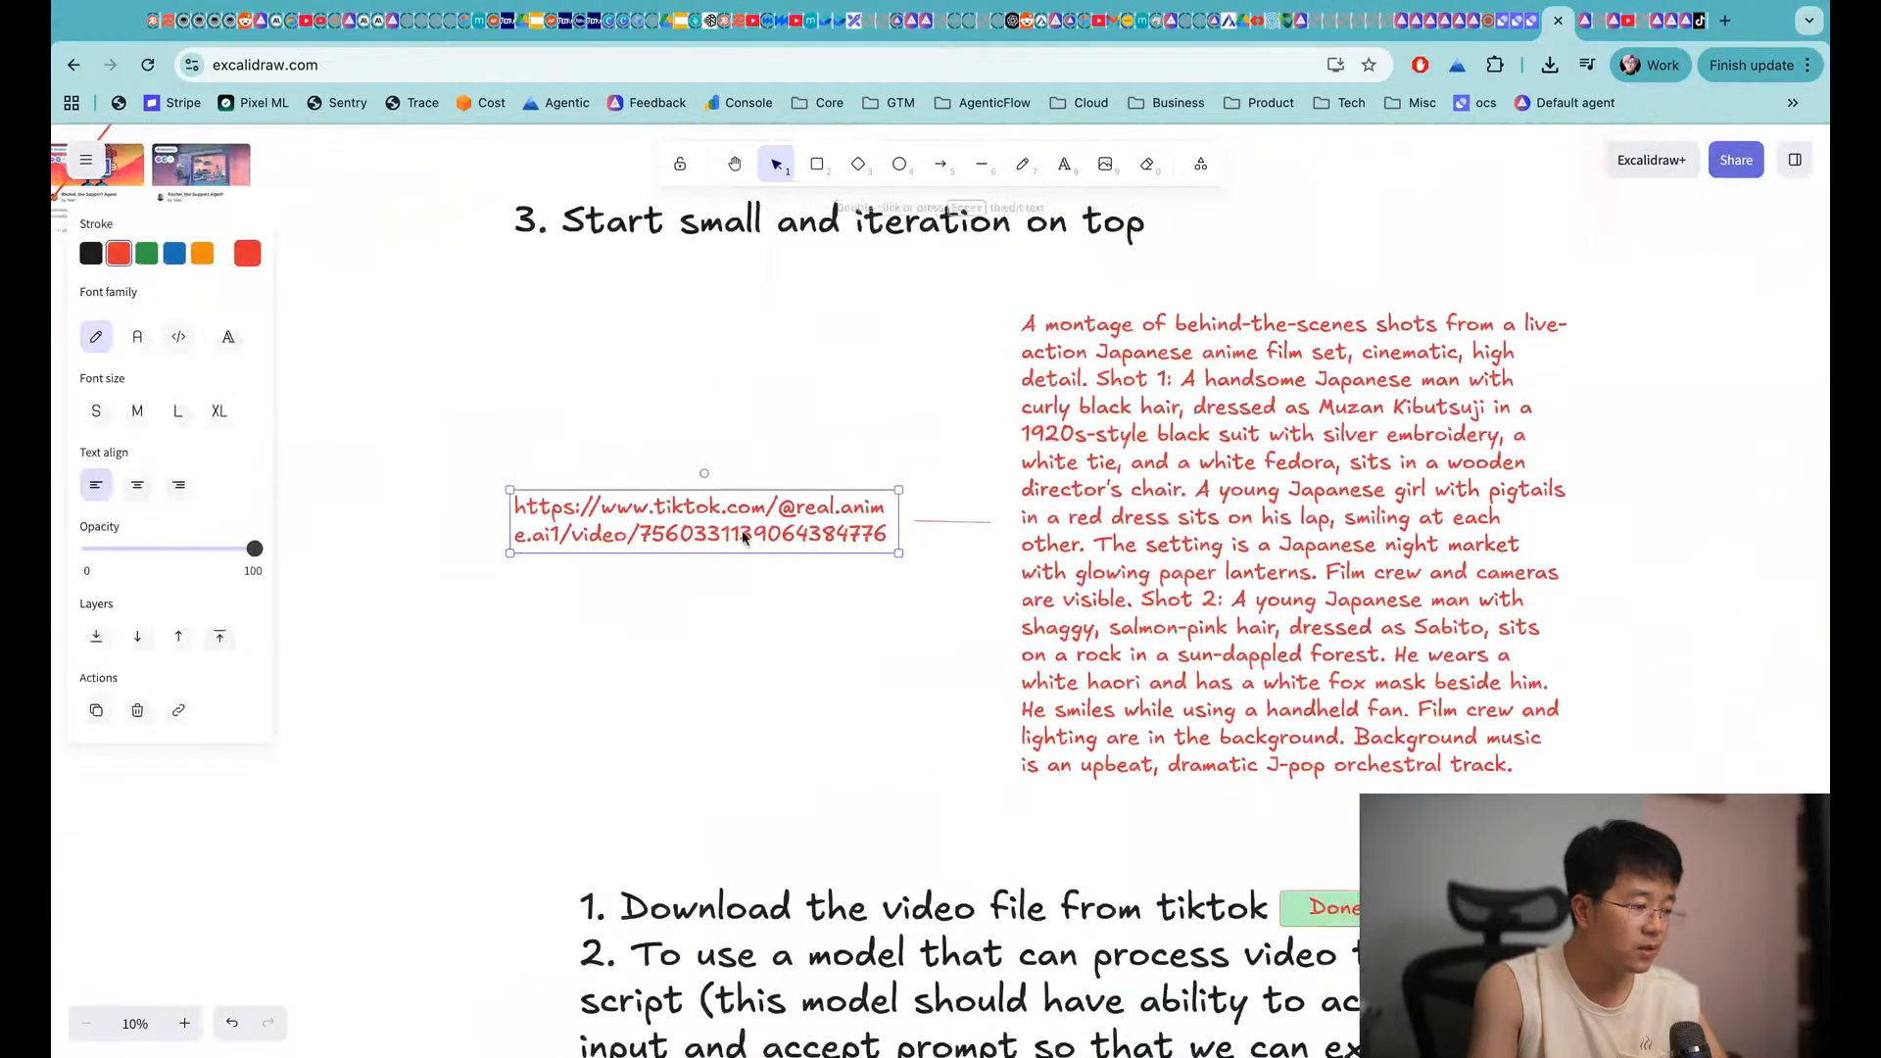
pyautogui.keyDown('shift'); pyautogui.click(951, 520); pyautogui.keyUp('shift')
pyautogui.keyDown('shift'); pyautogui.click(1153, 504); pyautogui.keyUp('shift')
pyautogui.scroll(-2, 870, 860)
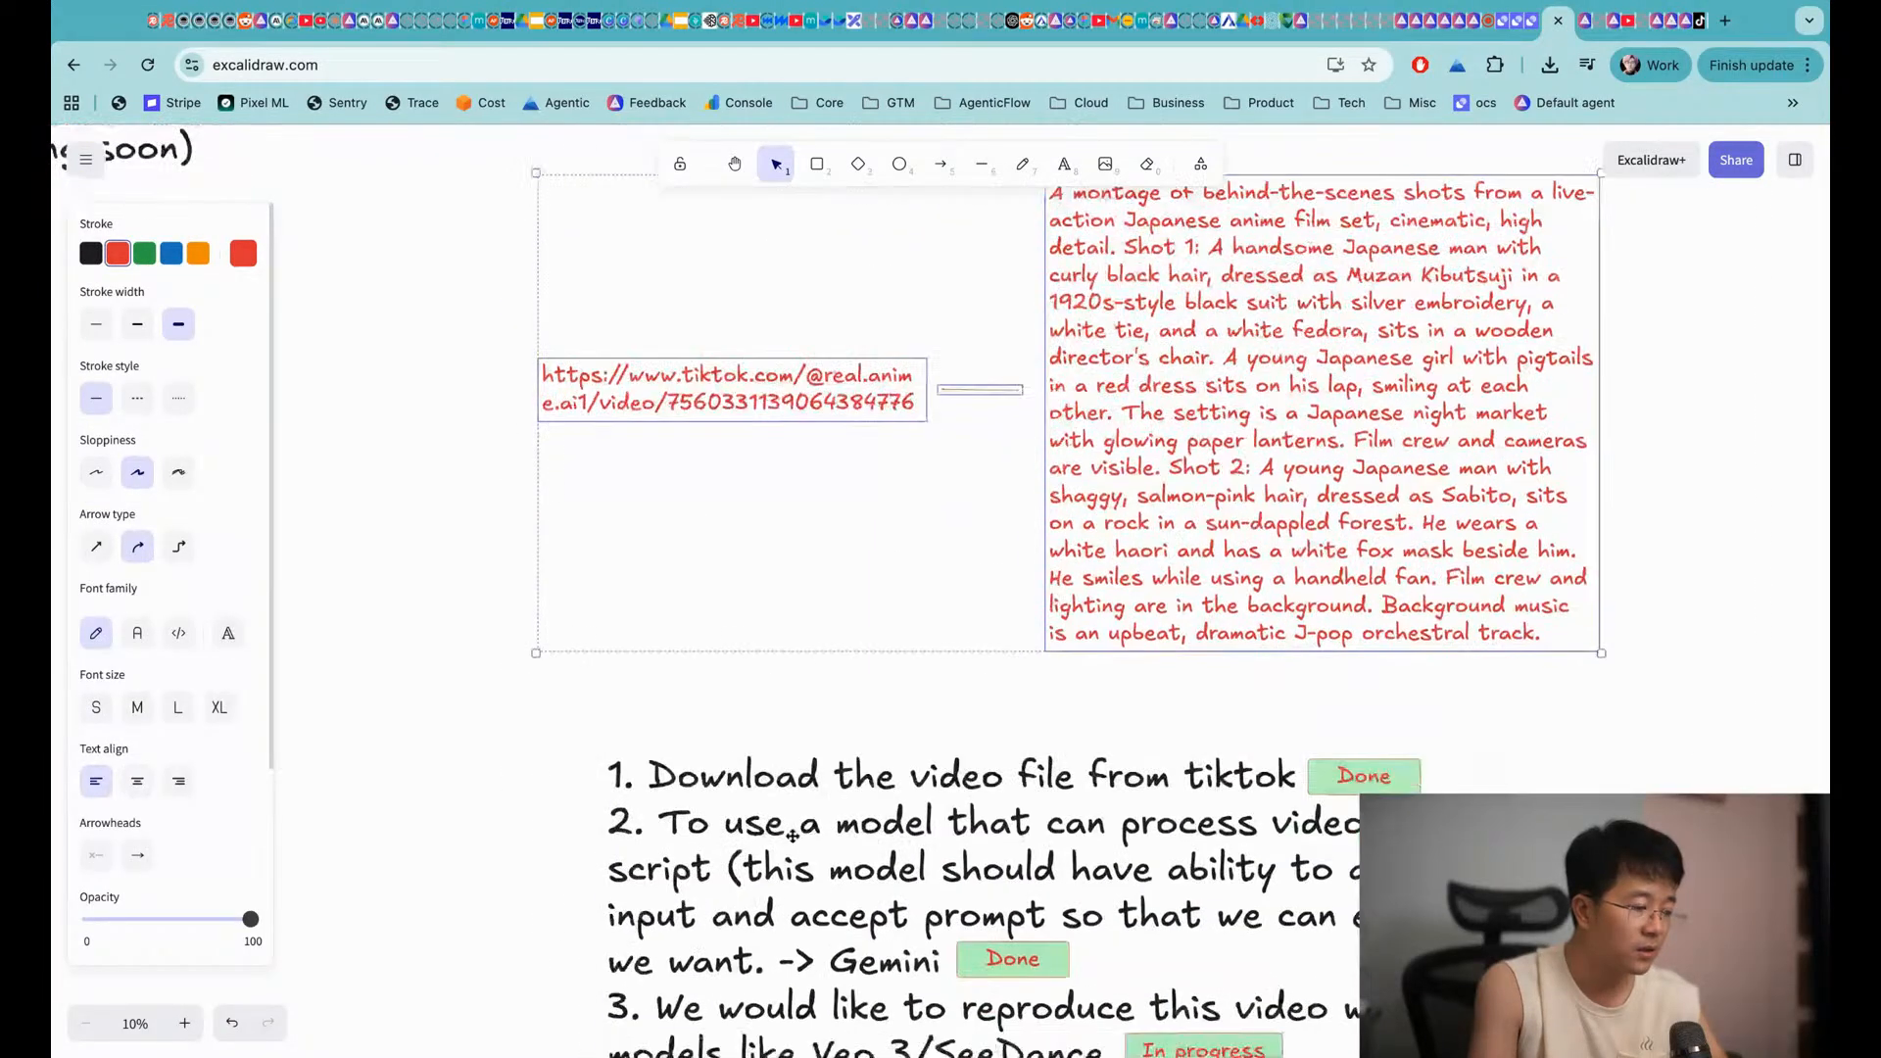
pyautogui.keyDown('shift'); pyautogui.click(791, 836); pyautogui.keyUp('shift')
pyautogui.scroll(-15, 790, 836)
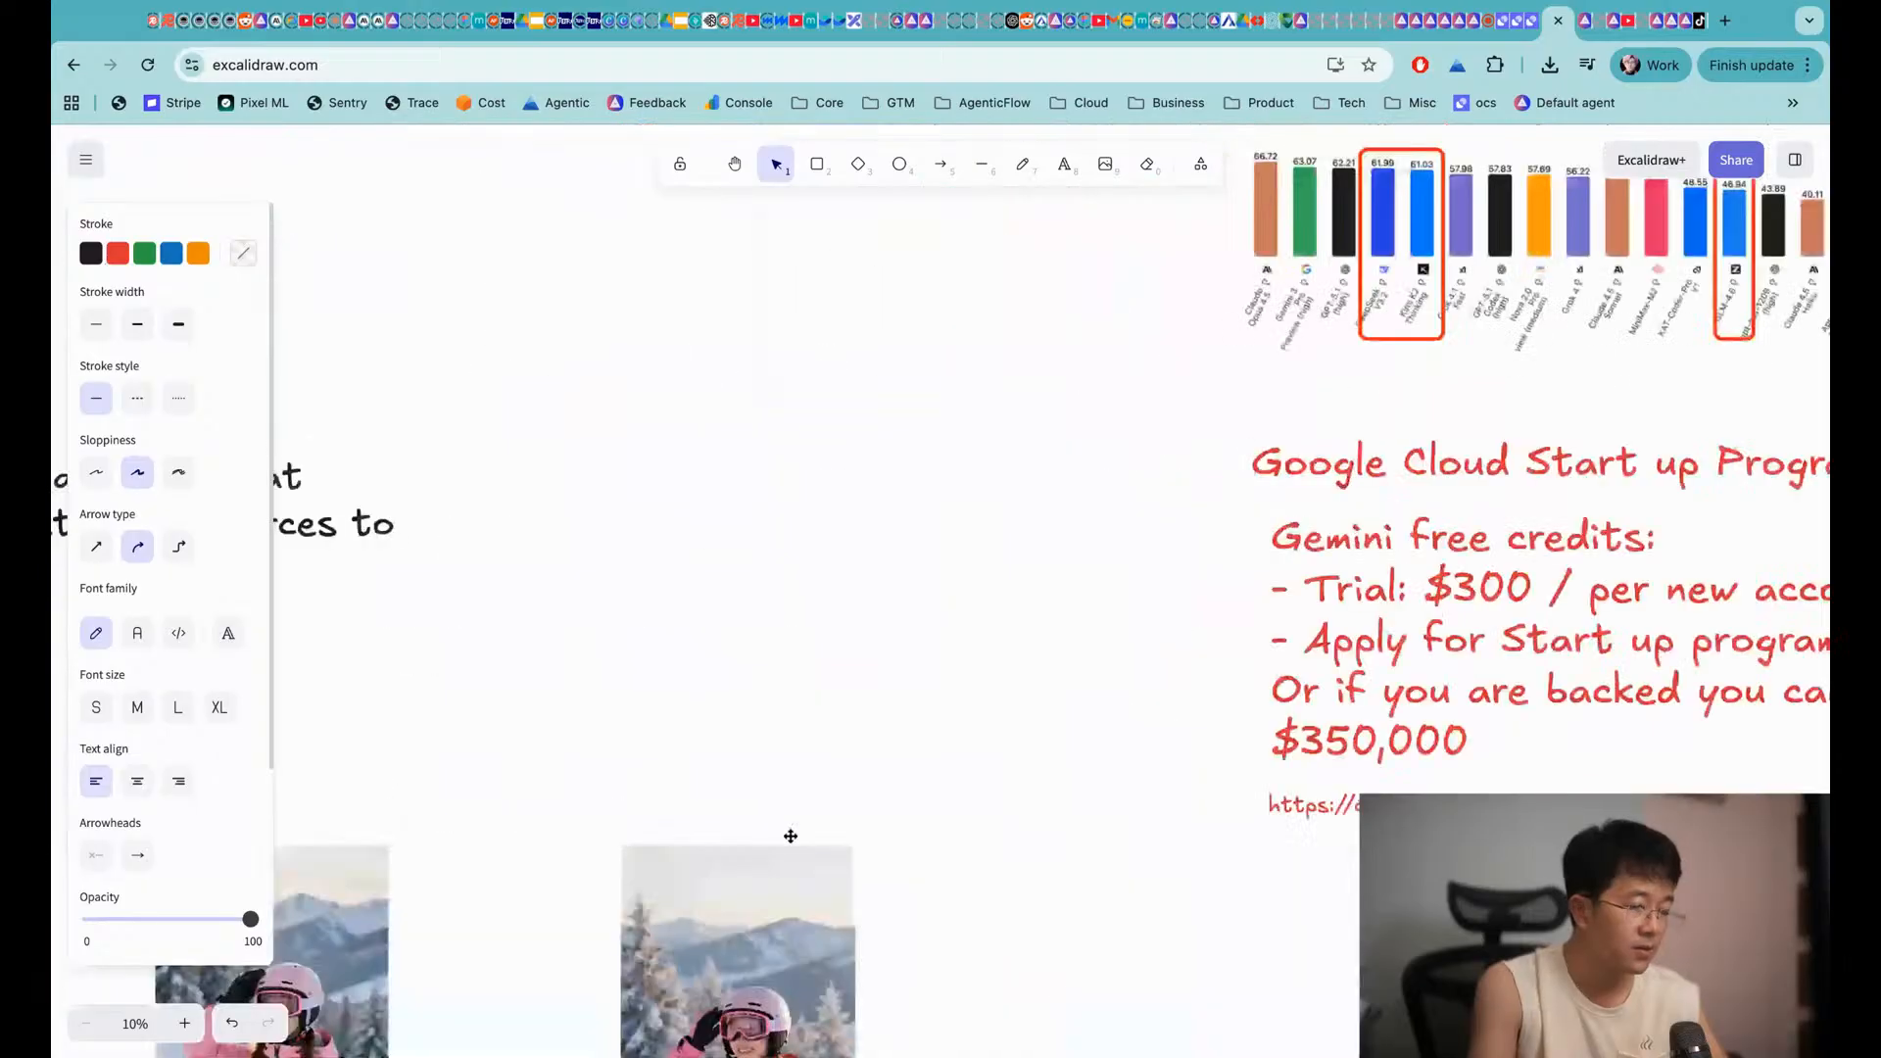
pyautogui.scroll(15, 789, 842)
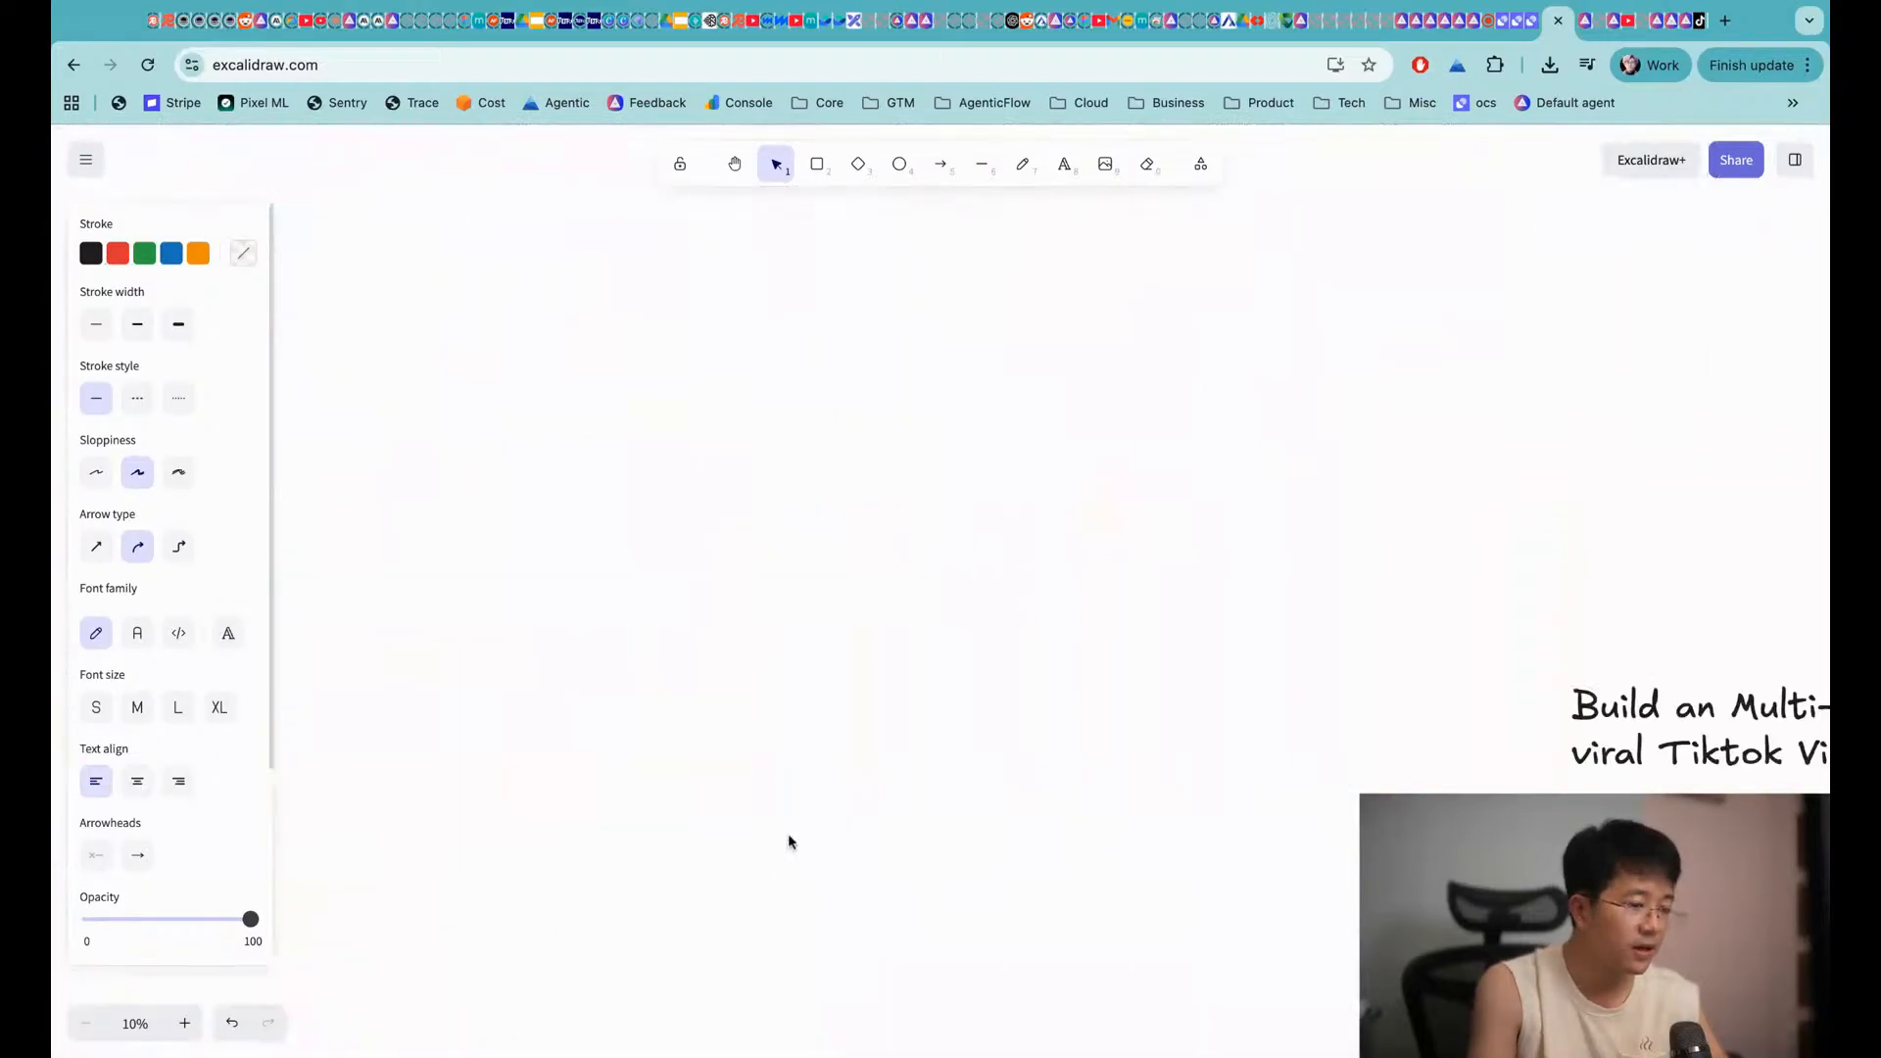
pyautogui.scroll(-8, 755, 473)
pyautogui.scroll(2, 754, 473)
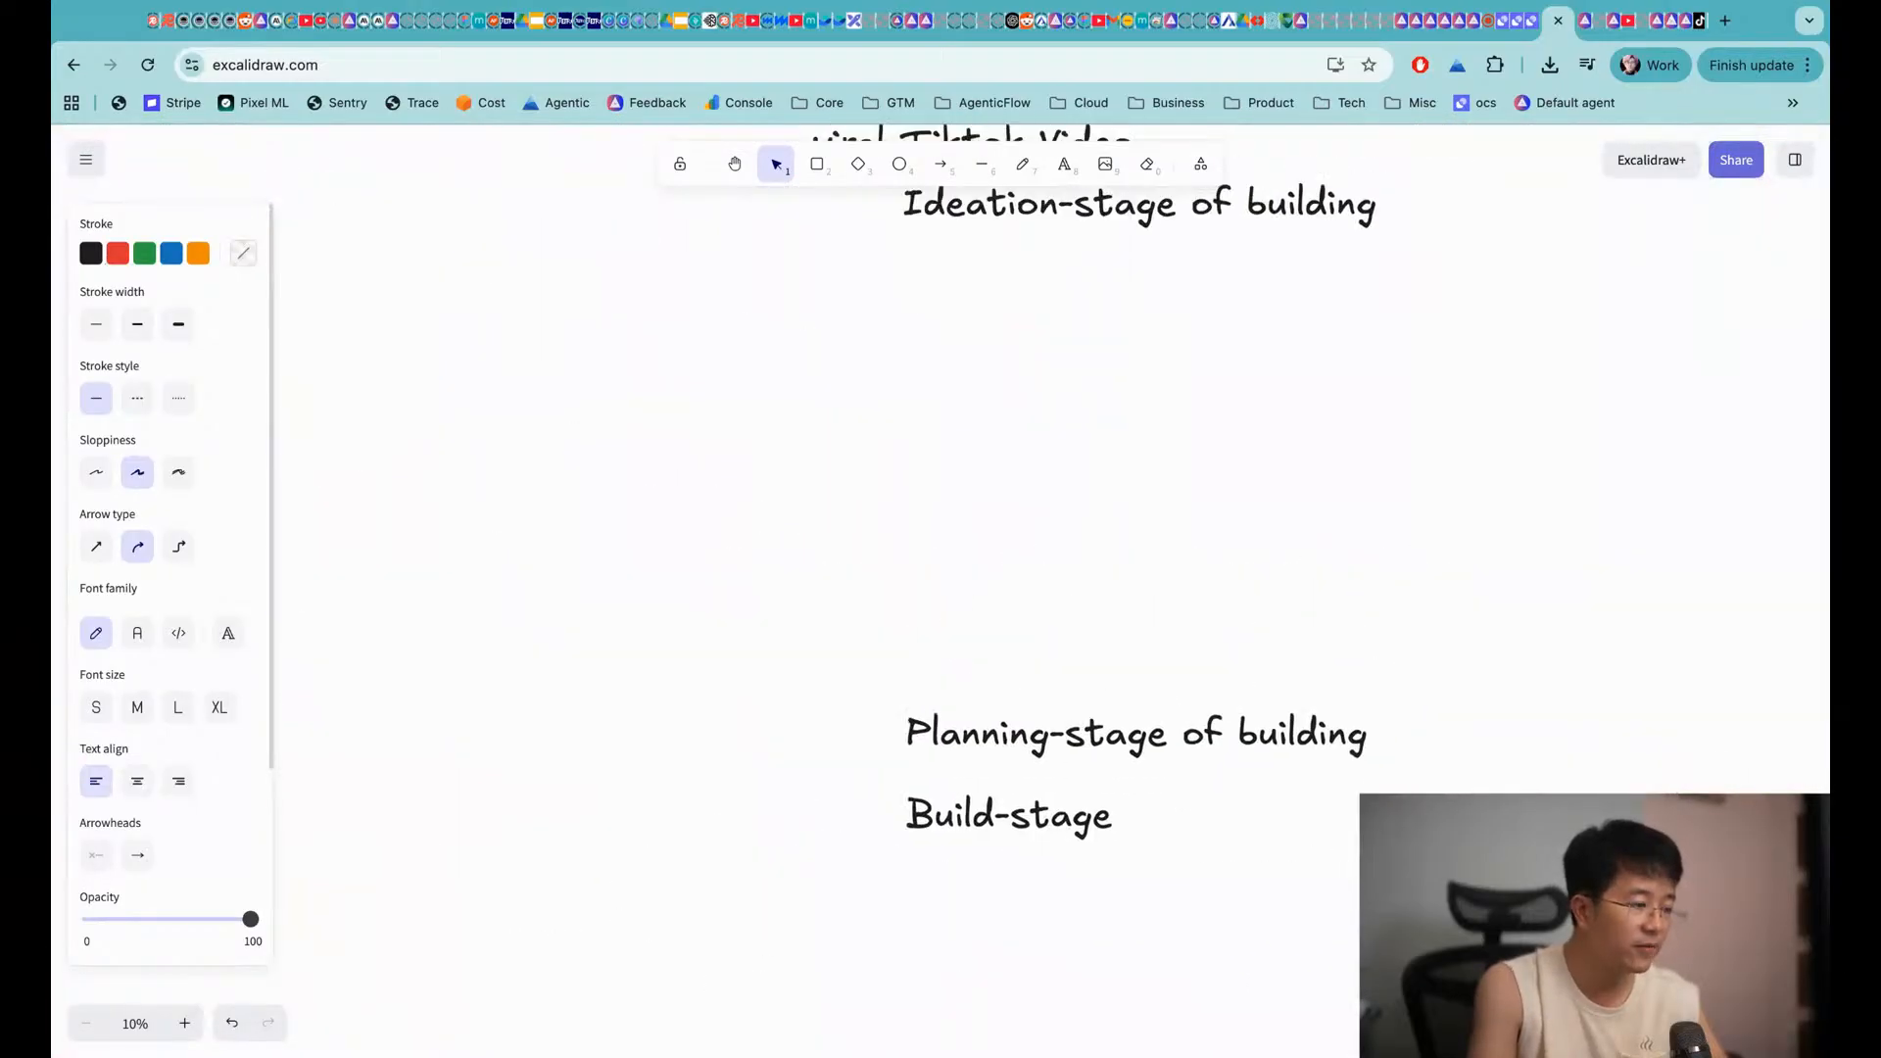
# Paste the copied notes below the Ideation-stage heading
pyautogui.click(713, 521)
pyautogui.press('super+v')
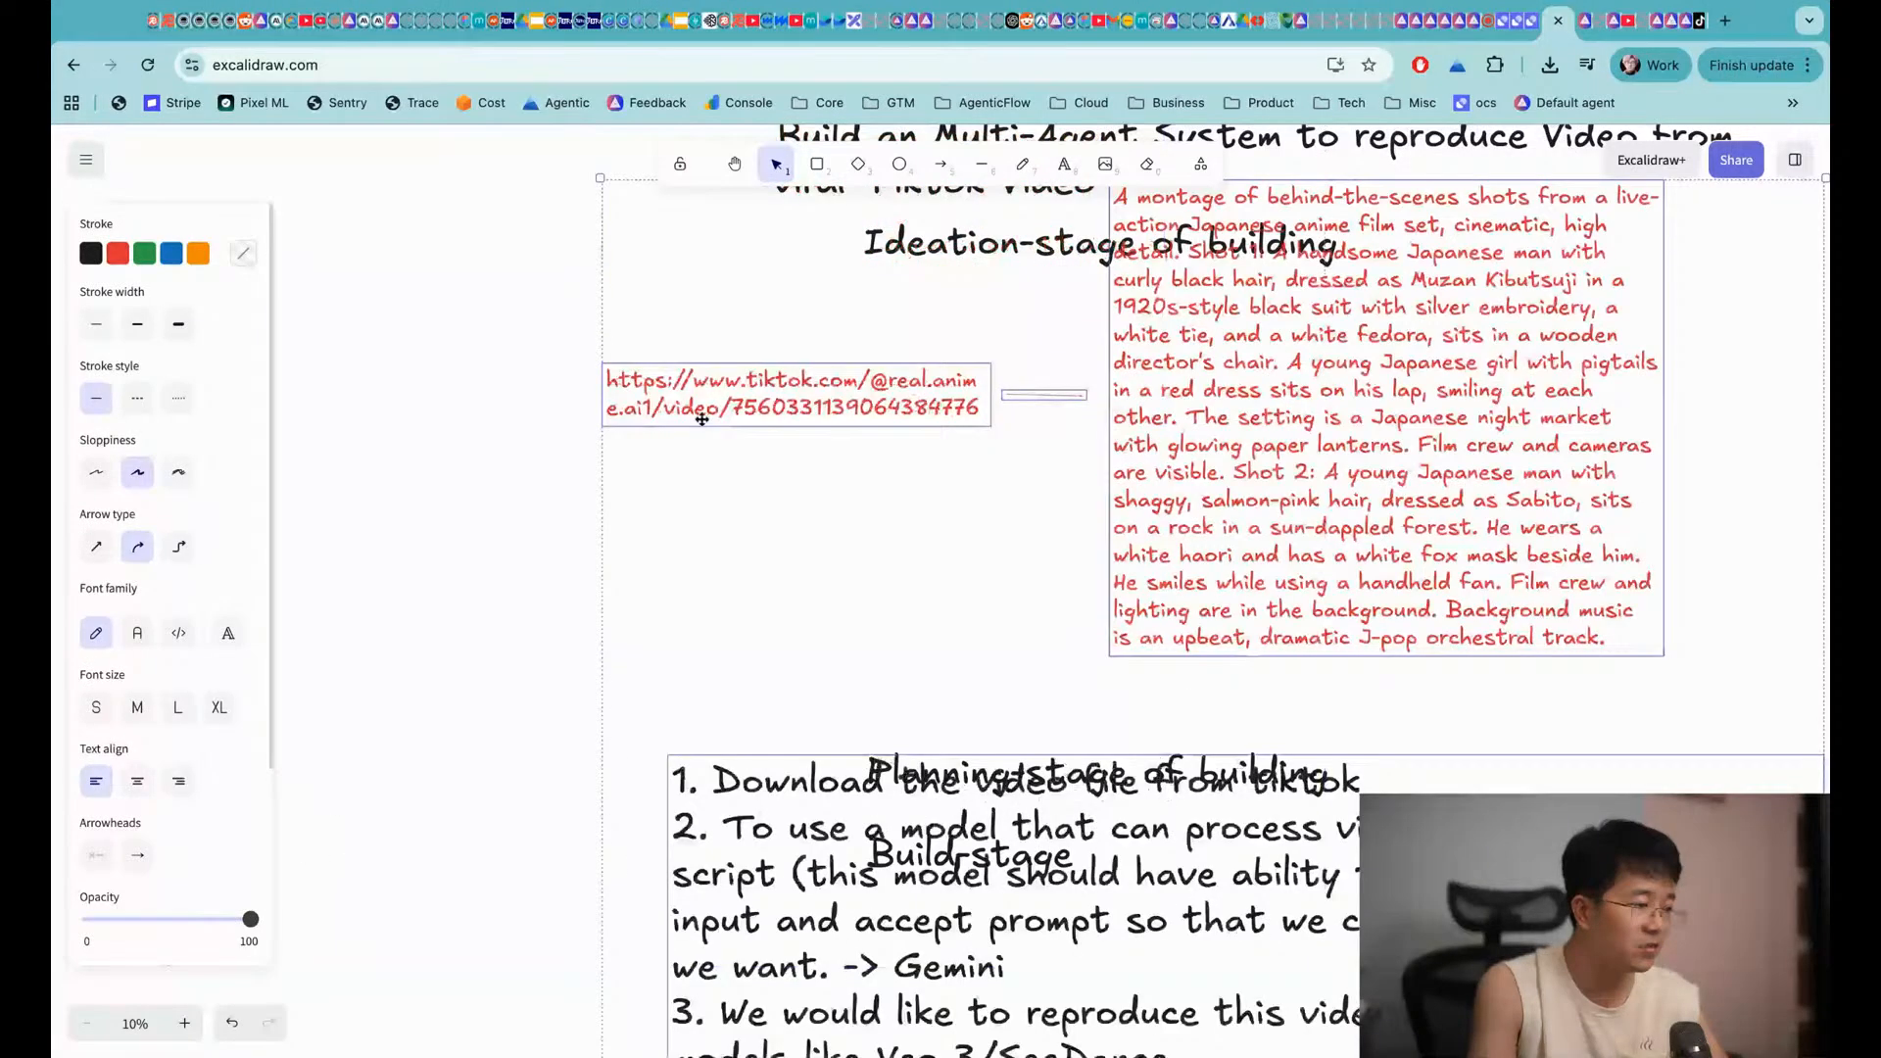
pyautogui.moveTo(702, 419); pyautogui.dragTo(1008, 527)
pyautogui.click(791, 775)
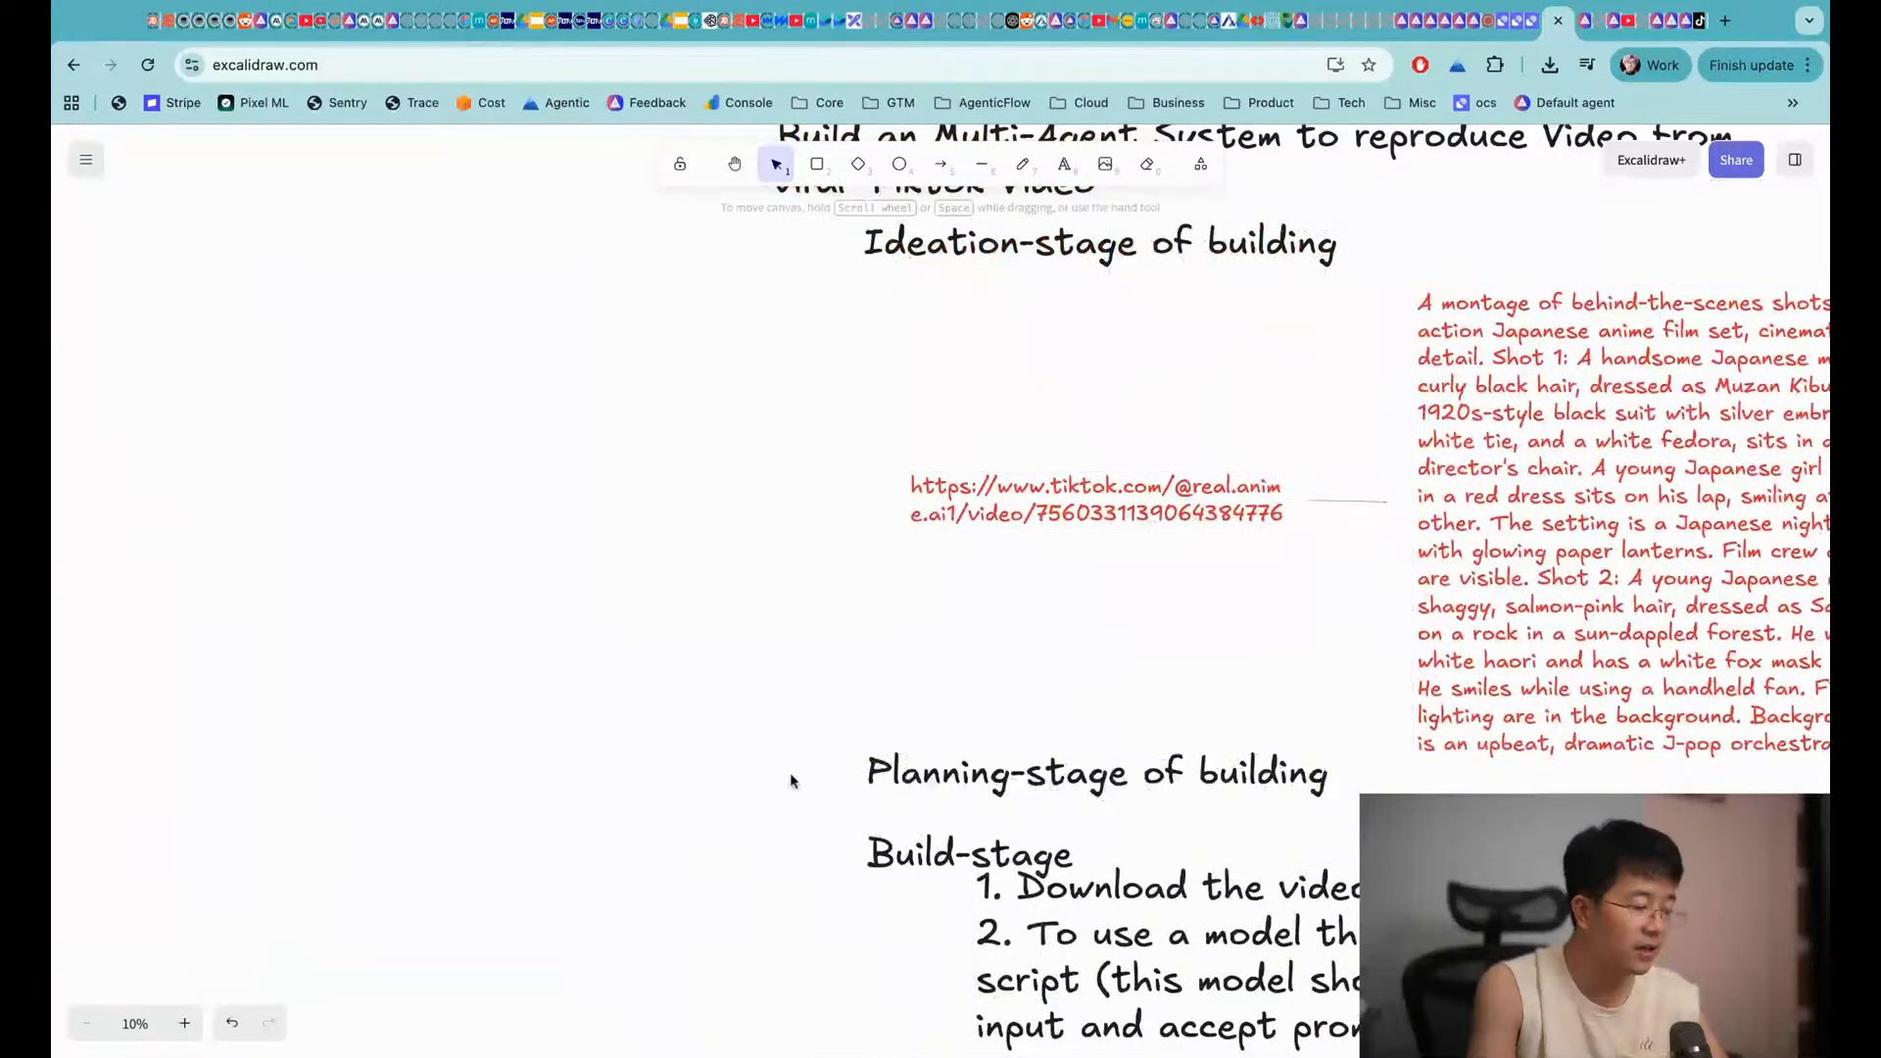
pyautogui.scroll(-3, 792, 775)
pyautogui.scroll(-1, 790, 774)
# Place Planning-stage and Build-stage below the steps list, with Build-stage further down
pyautogui.click(933, 472)
pyautogui.keyDown('shift'); pyautogui.click(931, 564); pyautogui.keyUp('shift')
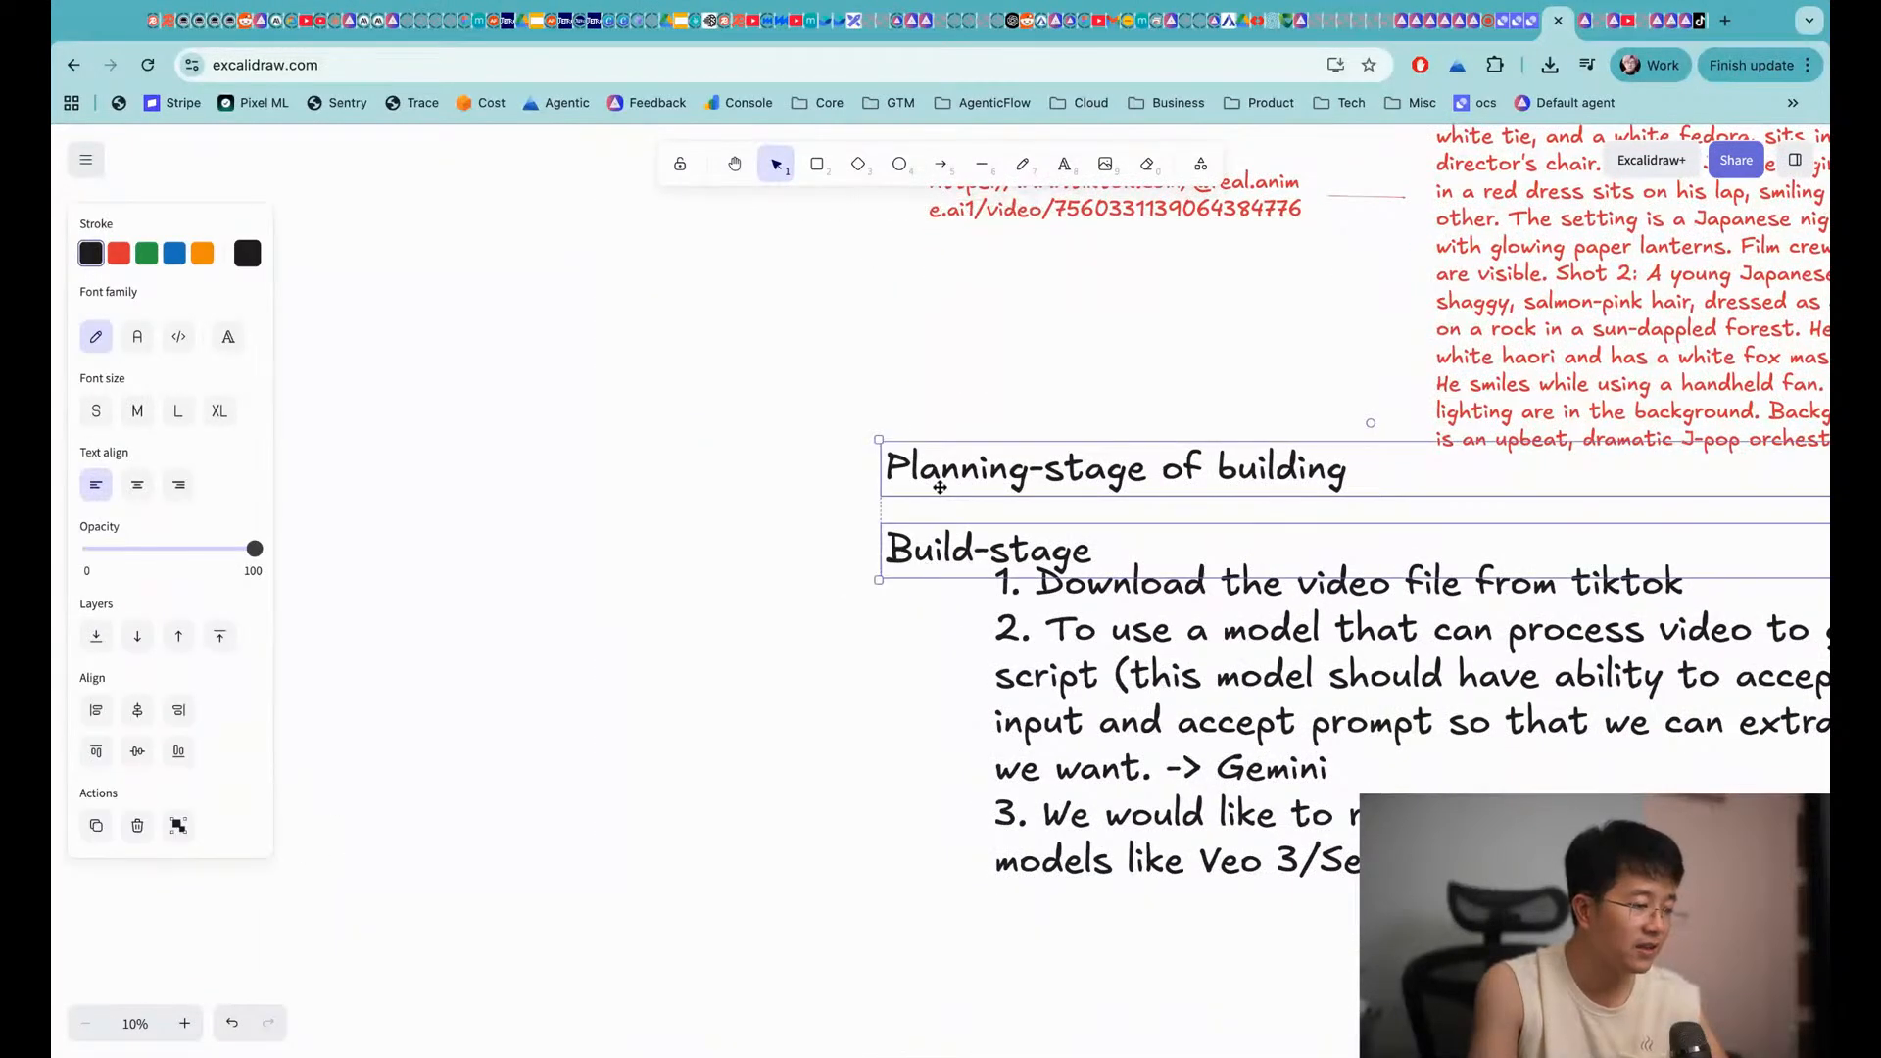
pyautogui.moveTo(942, 486); pyautogui.dragTo(937, 955)
pyautogui.click(832, 731)
pyautogui.scroll(-5, 834, 735)
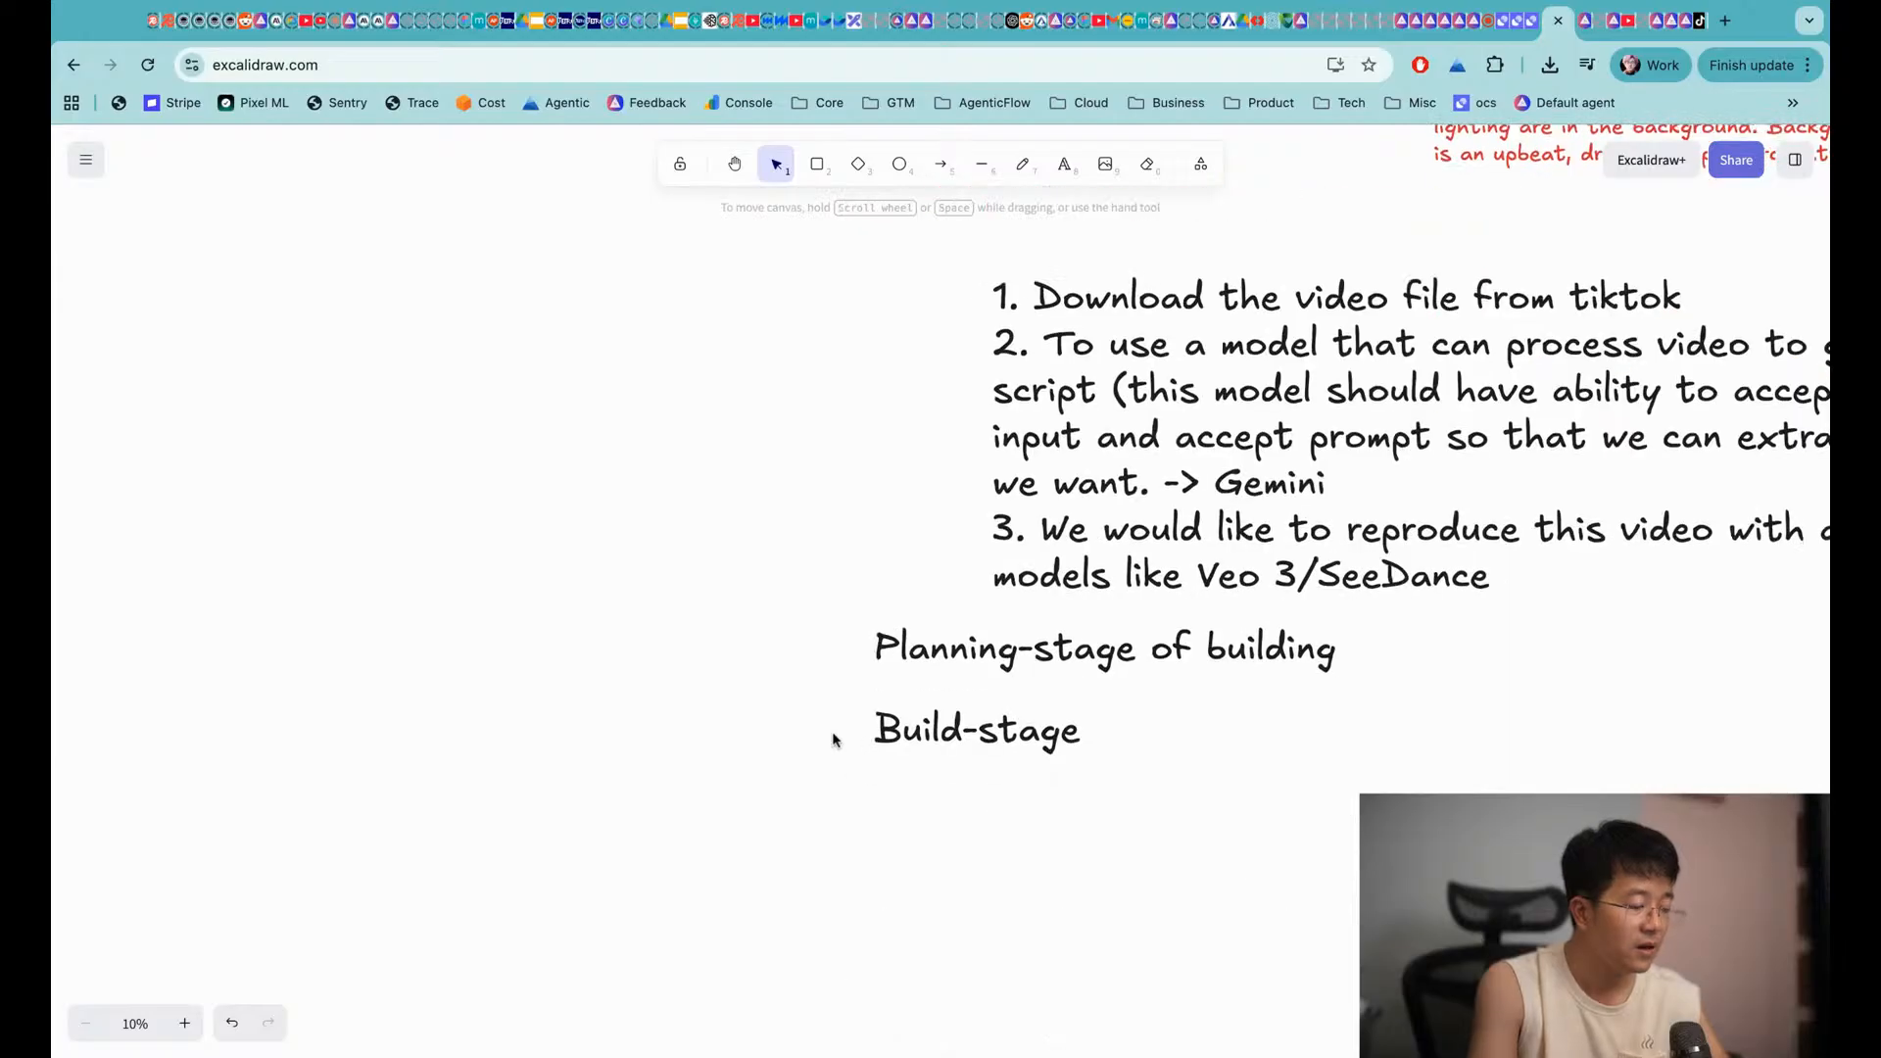
pyautogui.moveTo(913, 680); pyautogui.dragTo(916, 1000)
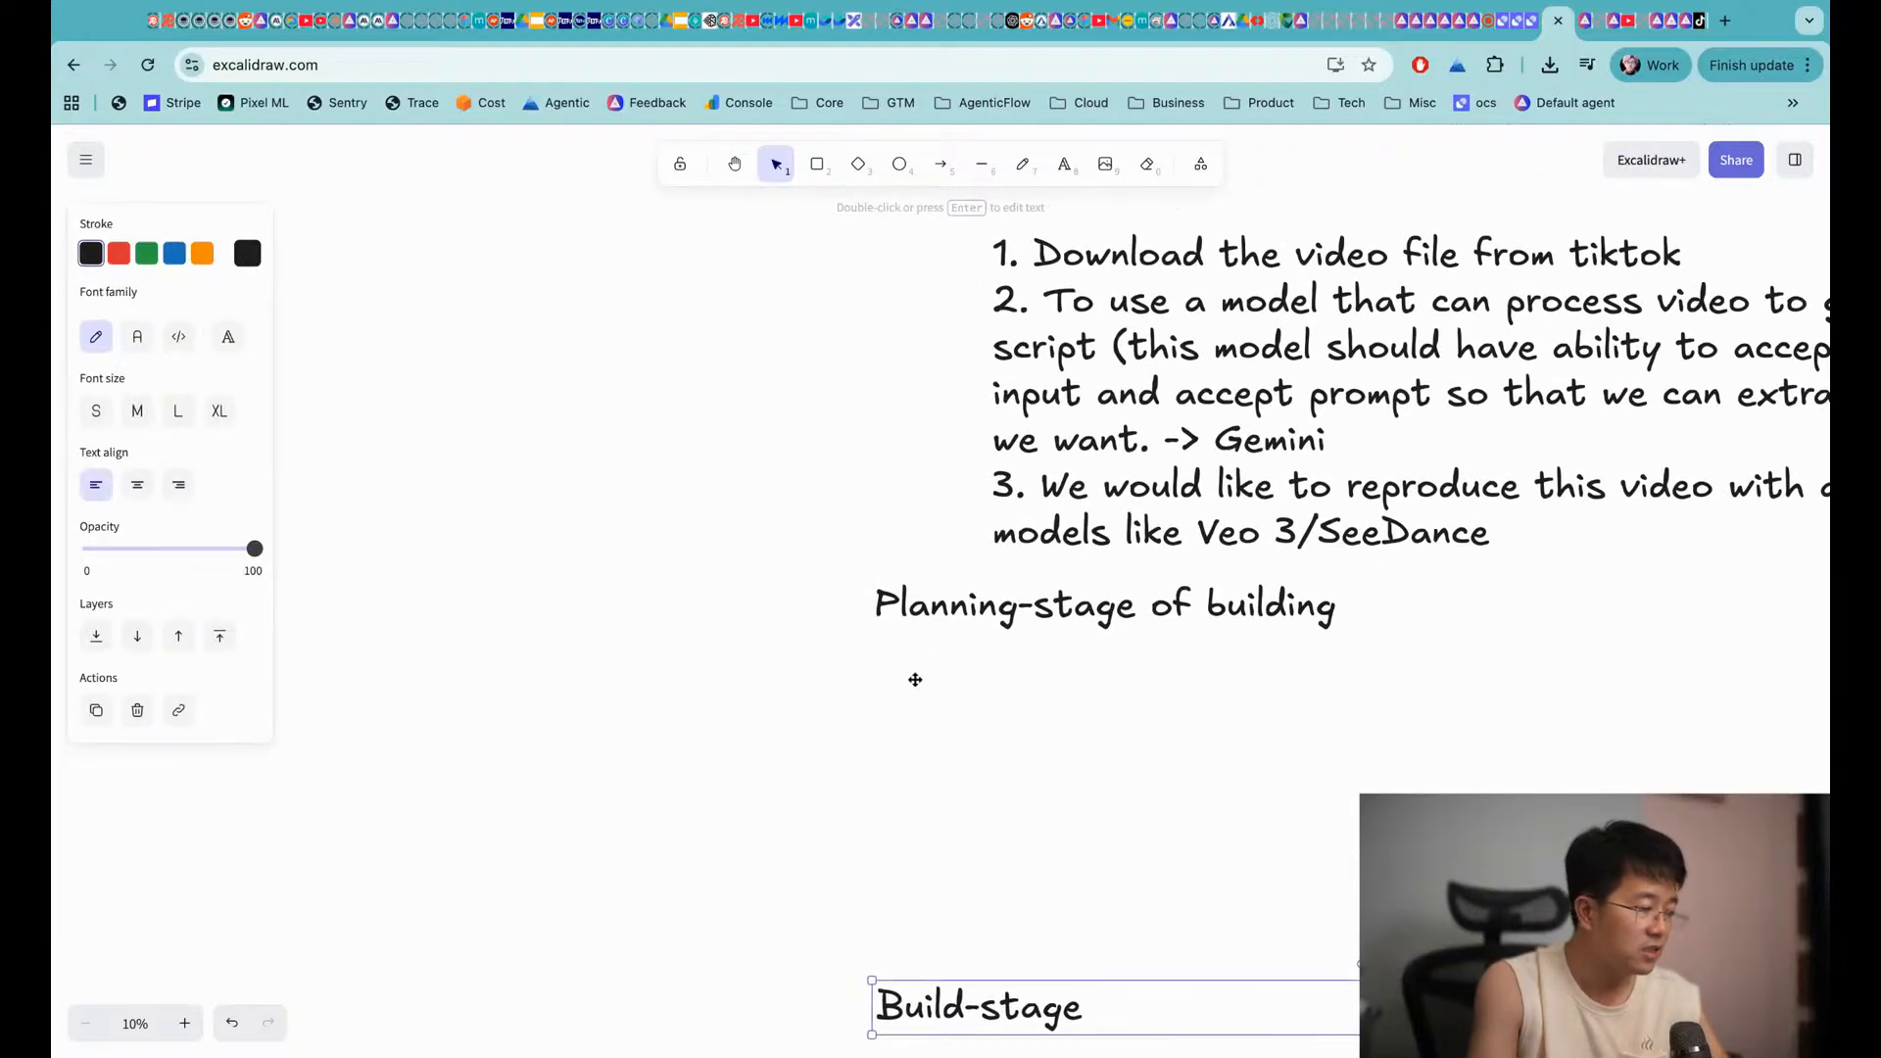
pyautogui.click(925, 829)
# Shift the numbered steps list slightly to the right
pyautogui.scroll(10, 925, 829)
pyautogui.hscroll(6, 925, 829)
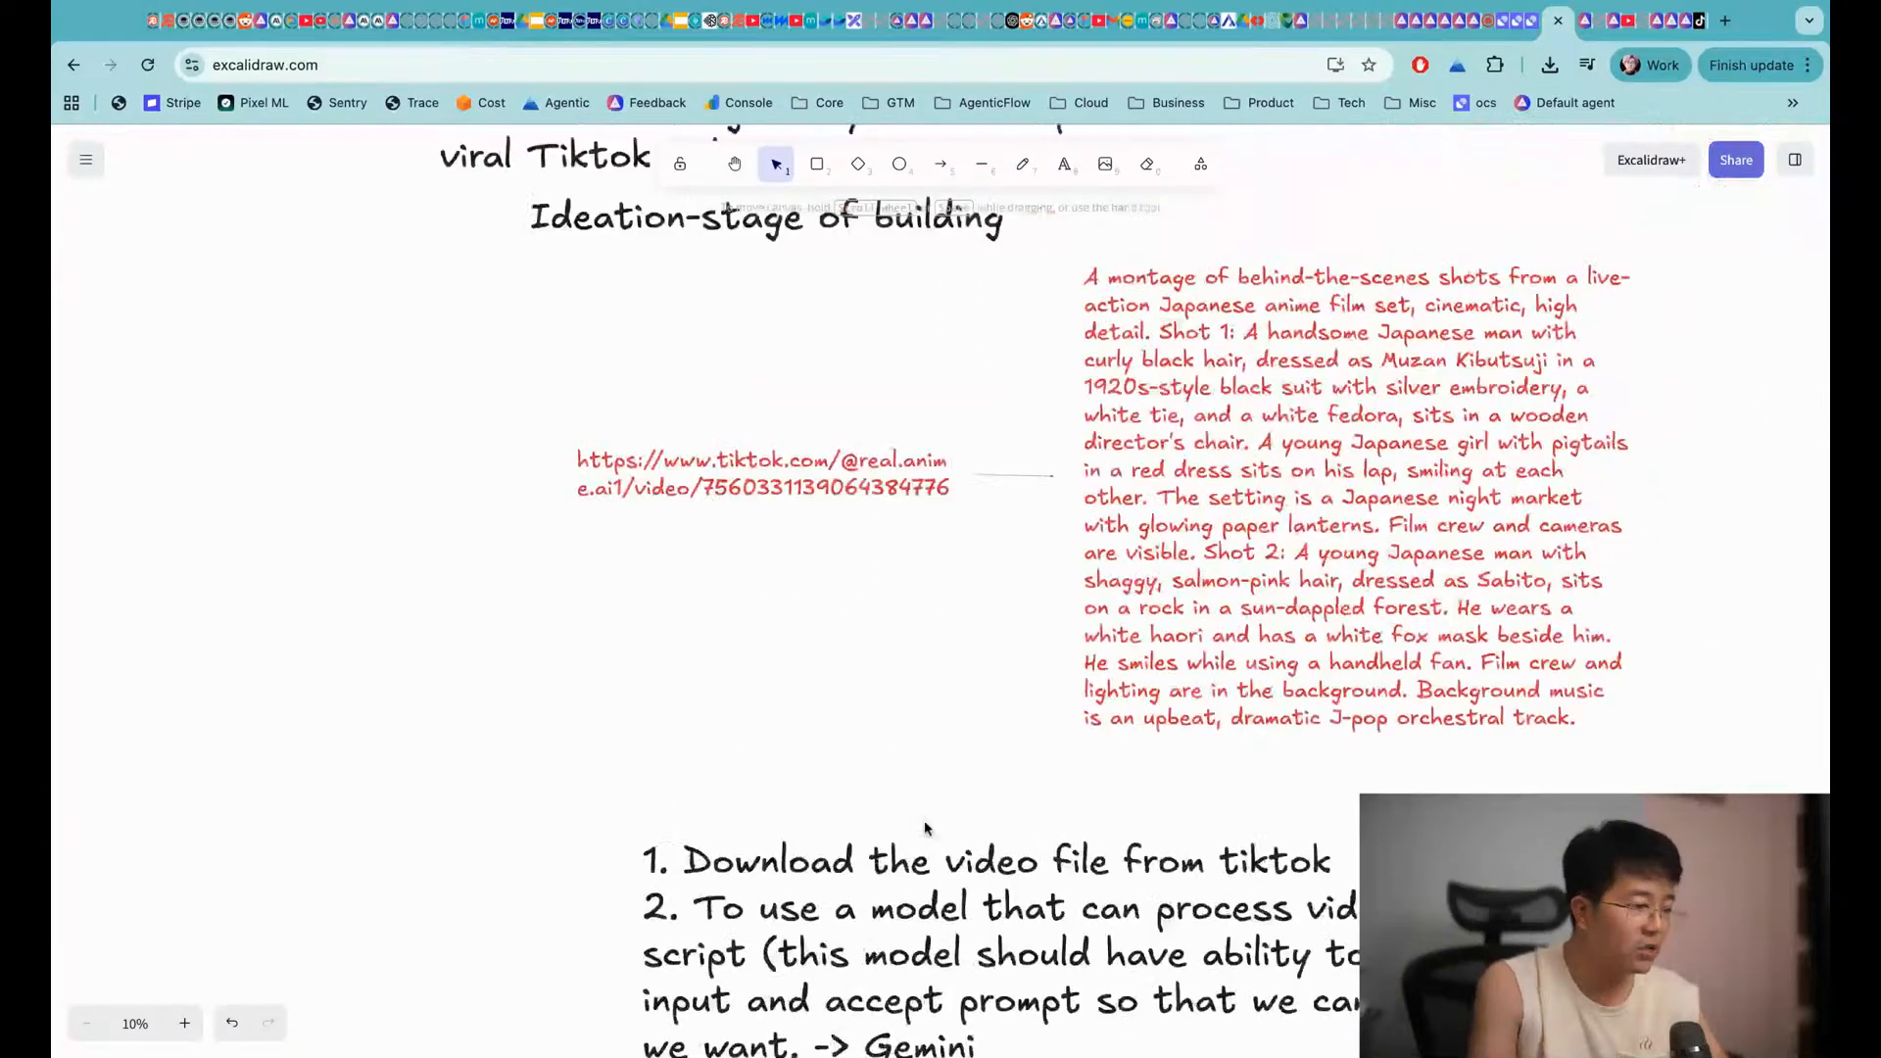
pyautogui.scroll(-3, 657, 674)
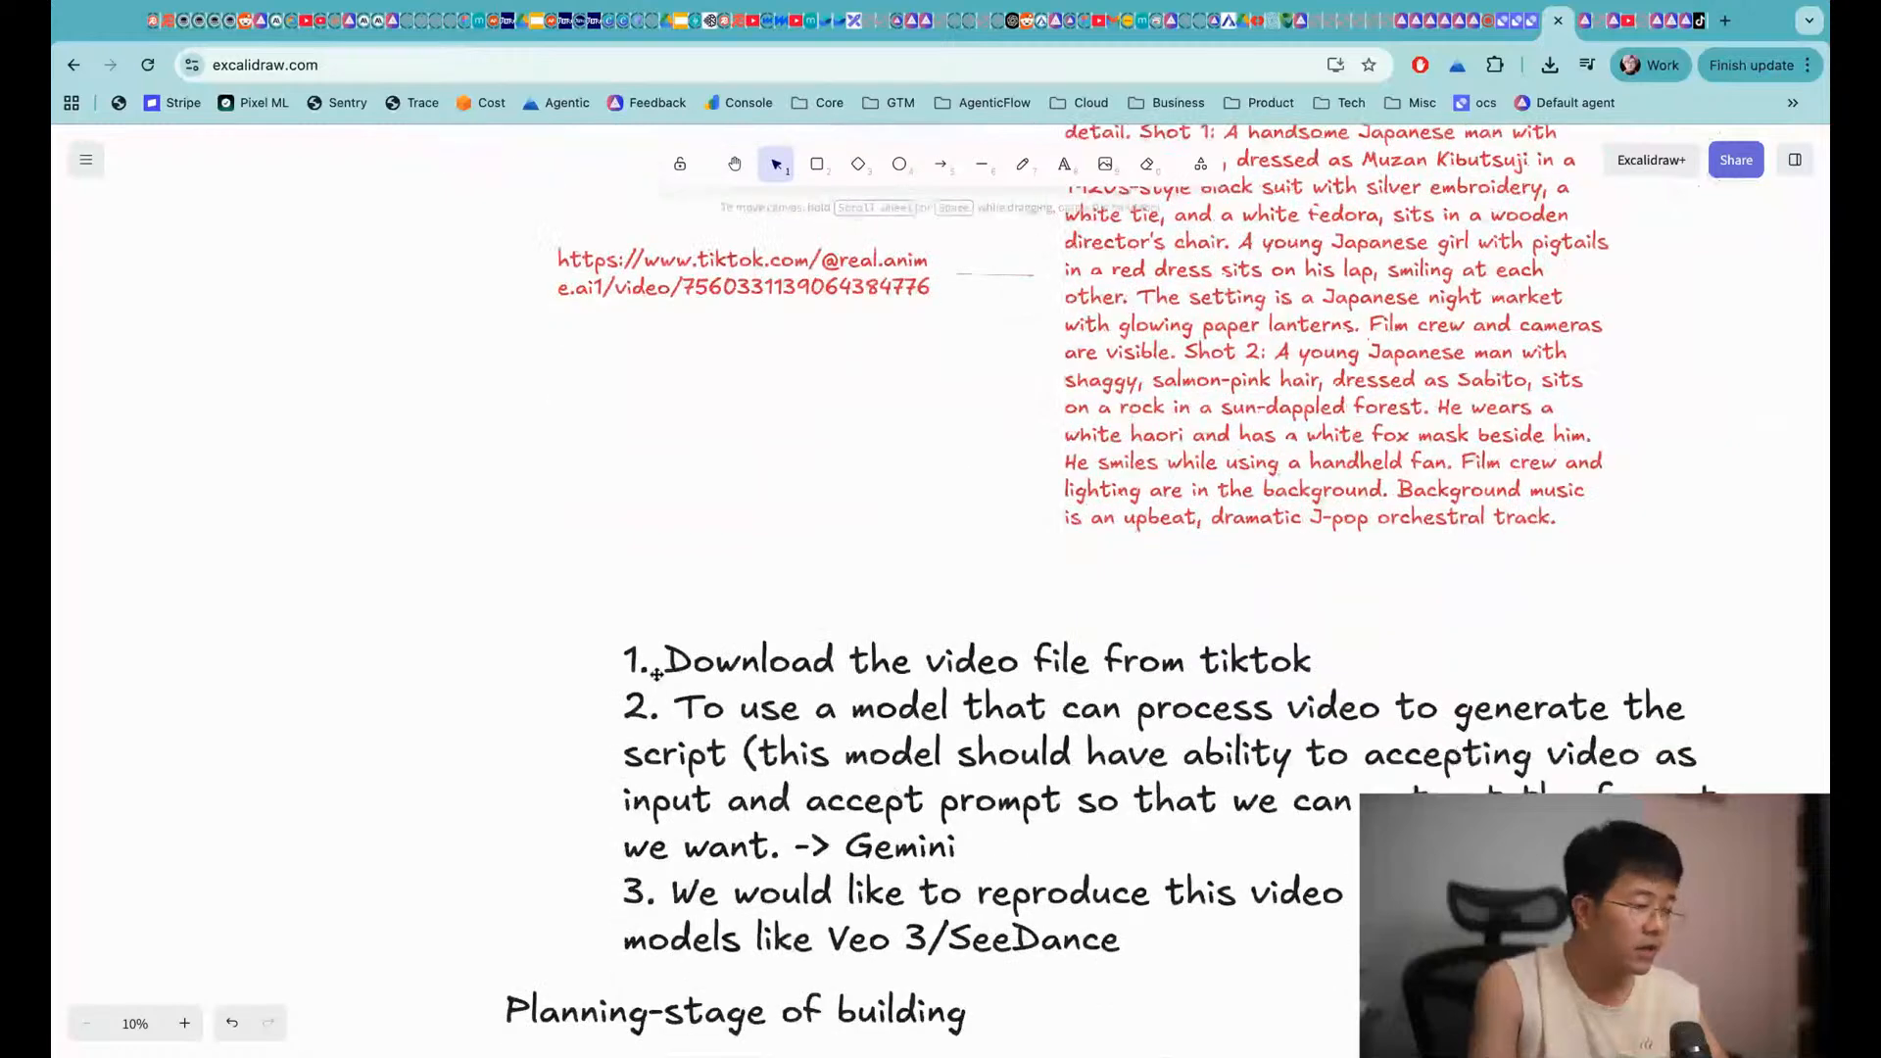
pyautogui.moveTo(639, 657); pyautogui.dragTo(746, 649)
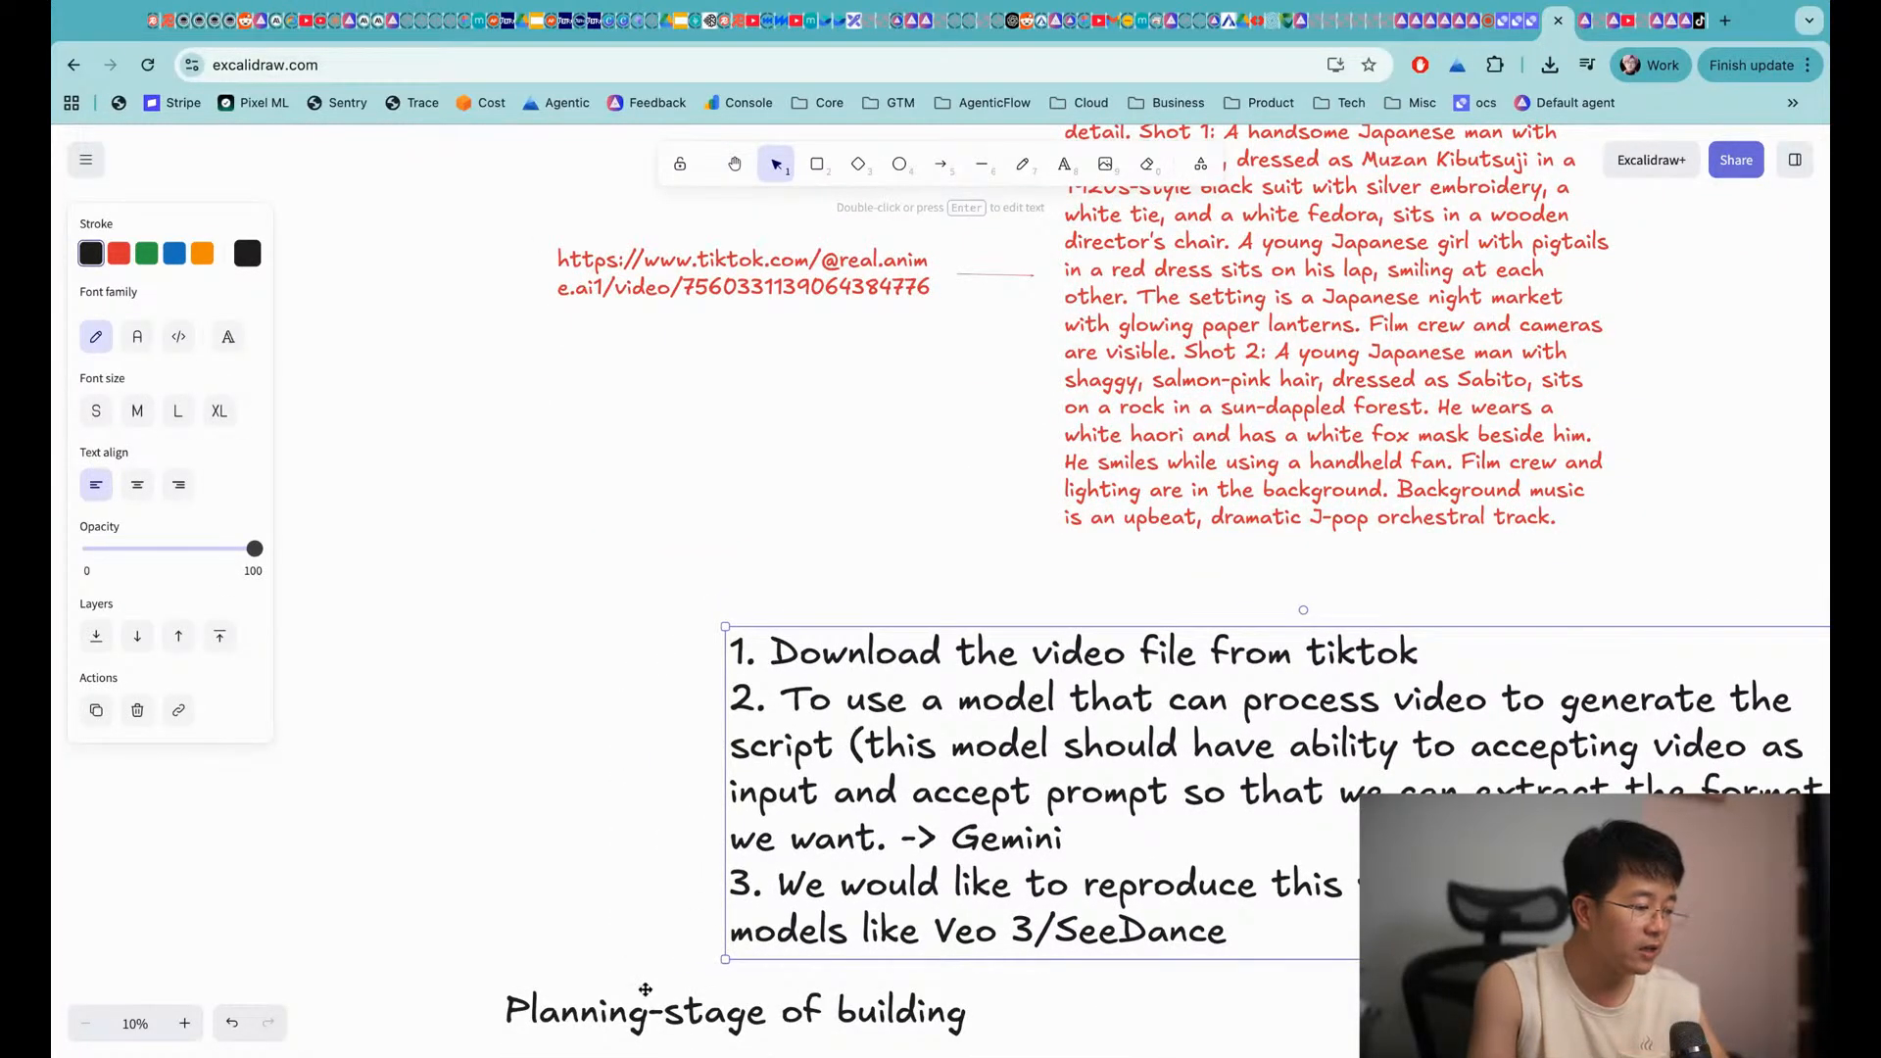
# Duplicate the Planning-stage of building heading and place the copy under the red prompt
pyautogui.click(643, 1002)
pyautogui.press('super+c')
pyautogui.press('super+v')
pyautogui.moveTo(647, 1019); pyautogui.dragTo(878, 568)
# Rename the duplicated heading to 'Functional mind-set'
pyautogui.press('Return')
pyautogui.write('Functinoal')
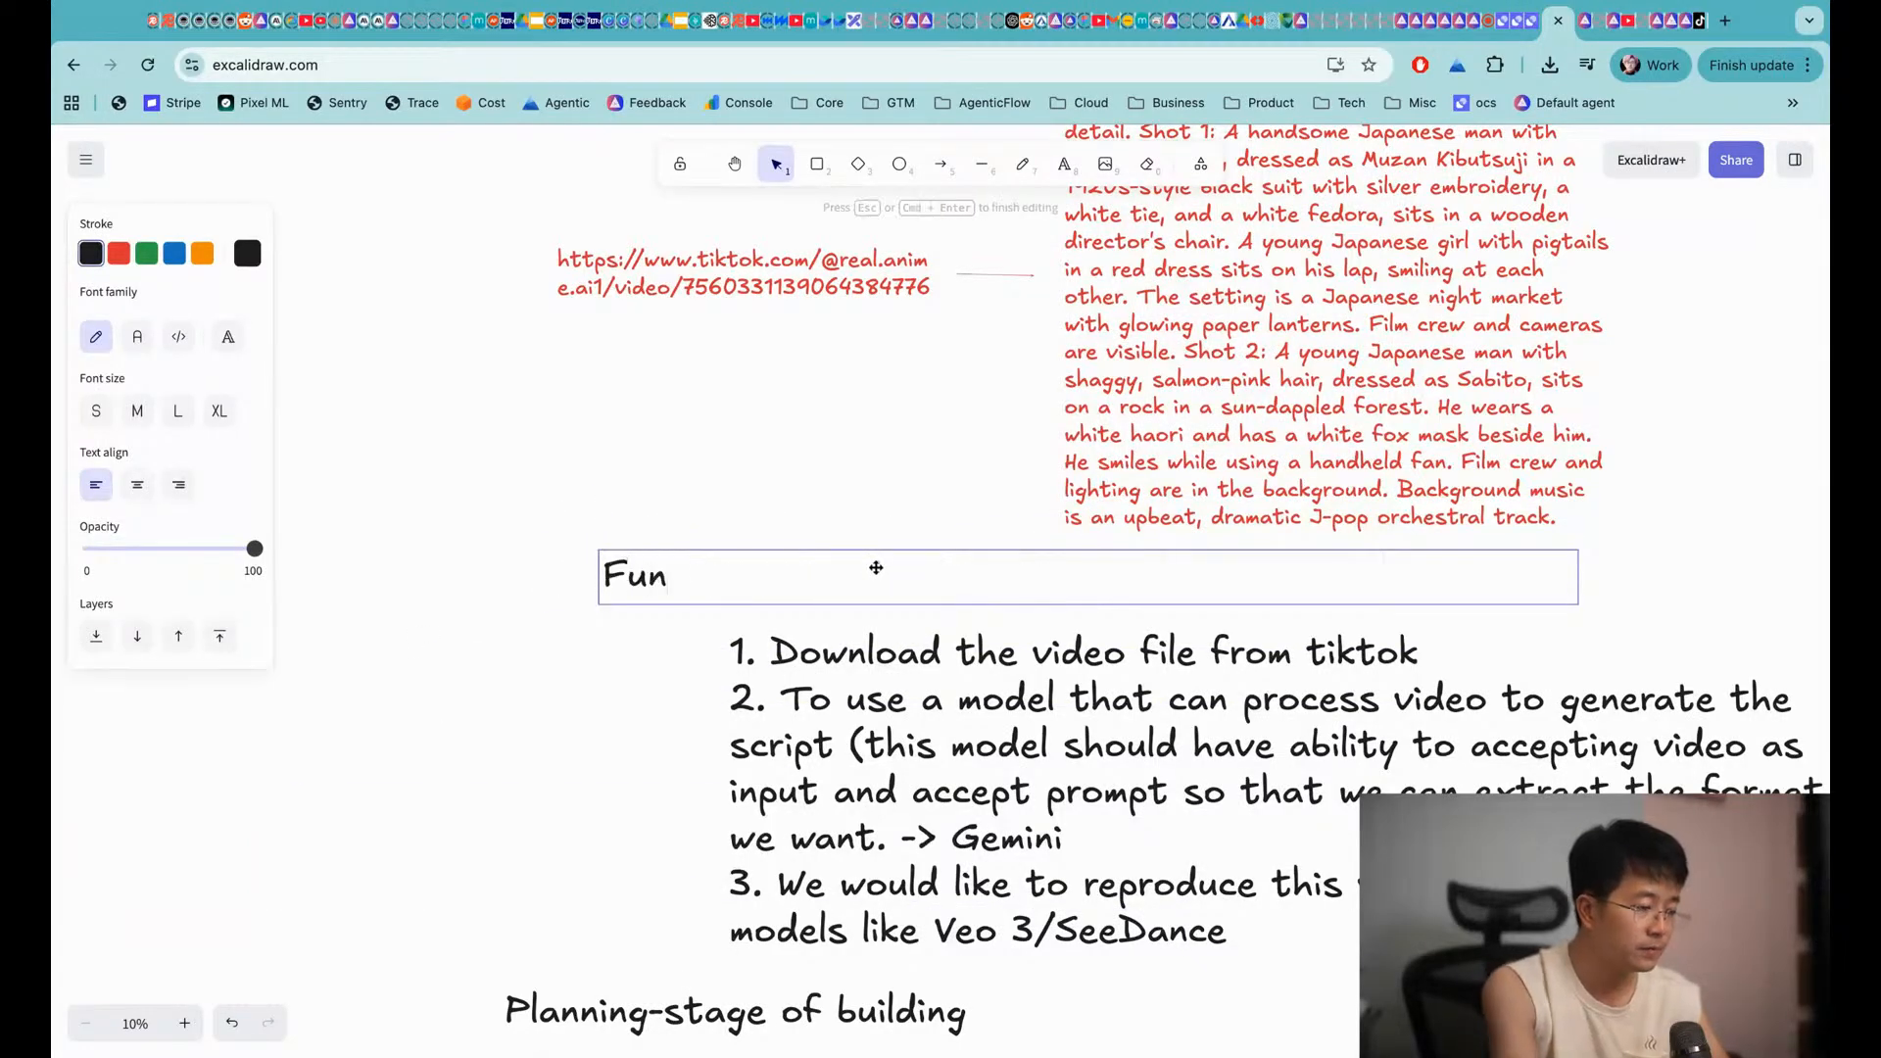
pyautogui.press('BackSpace')
pyautogui.press('BackSpace')
pyautogui.press('BackSpace')
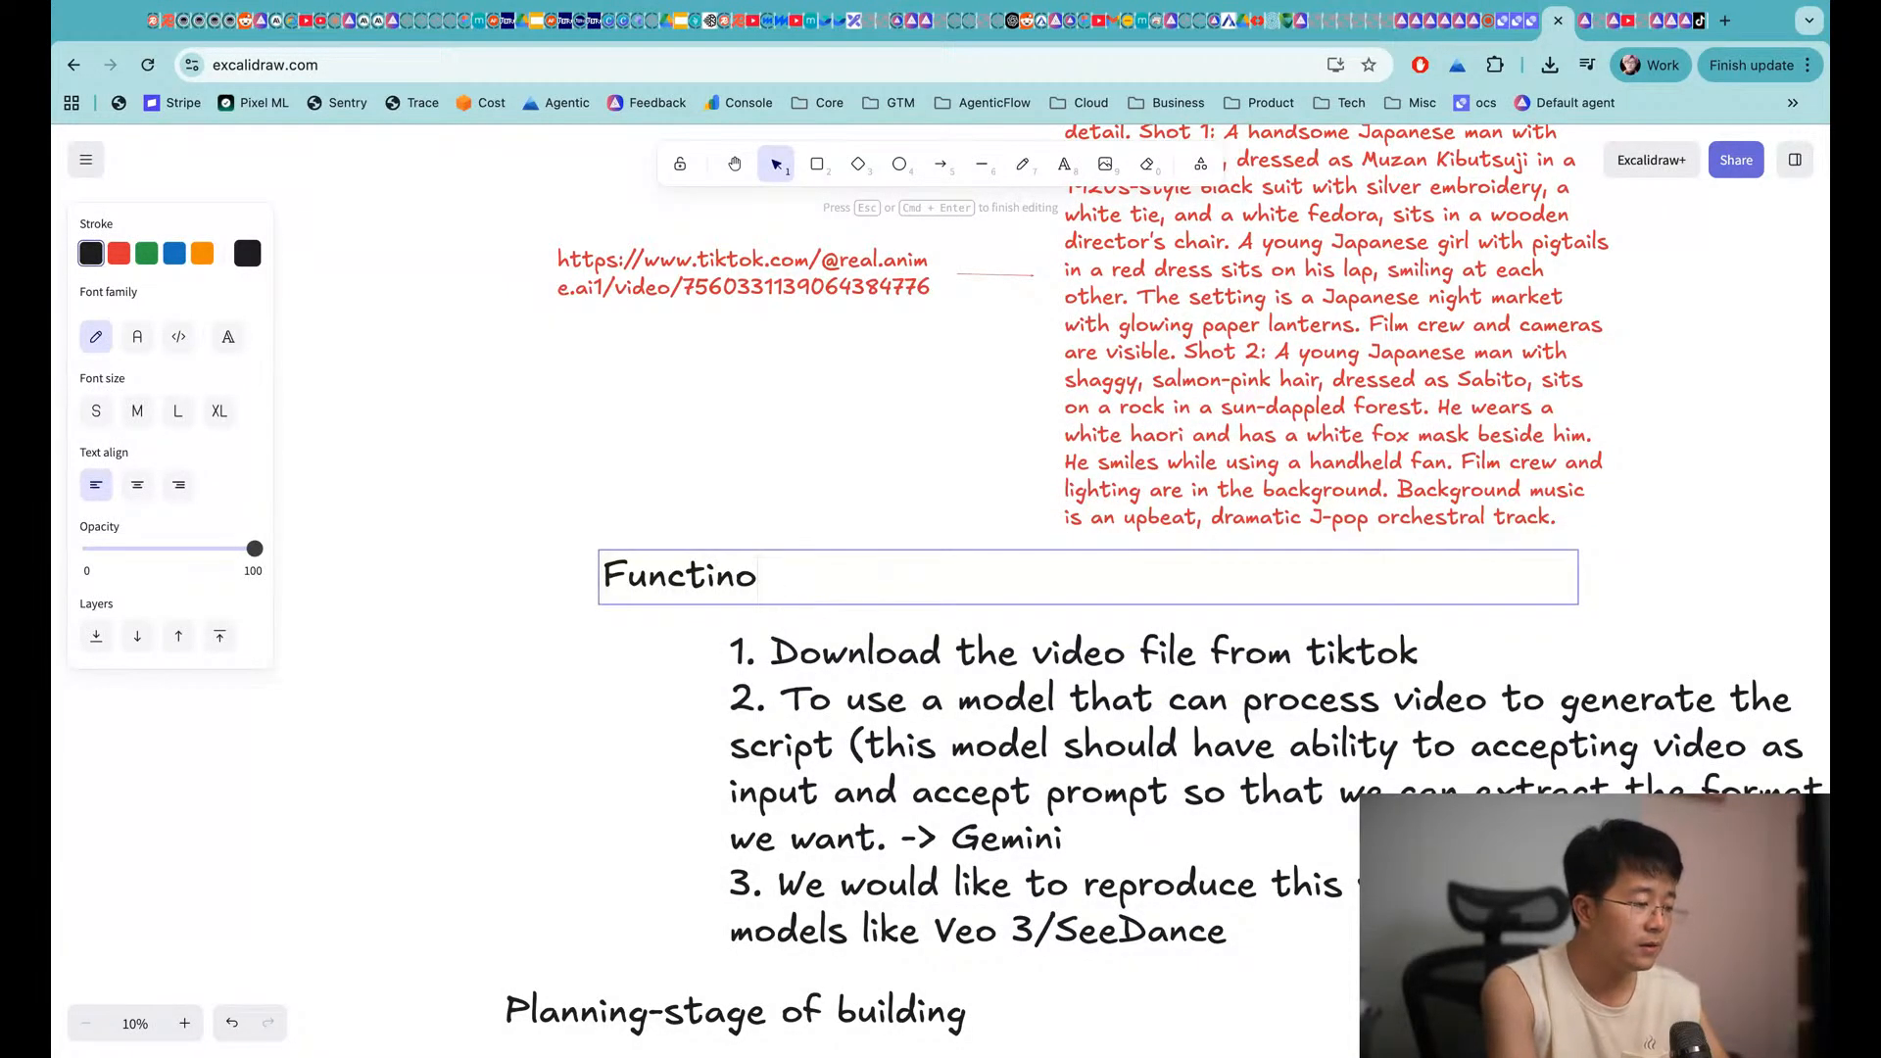
pyautogui.write('al mind-set')
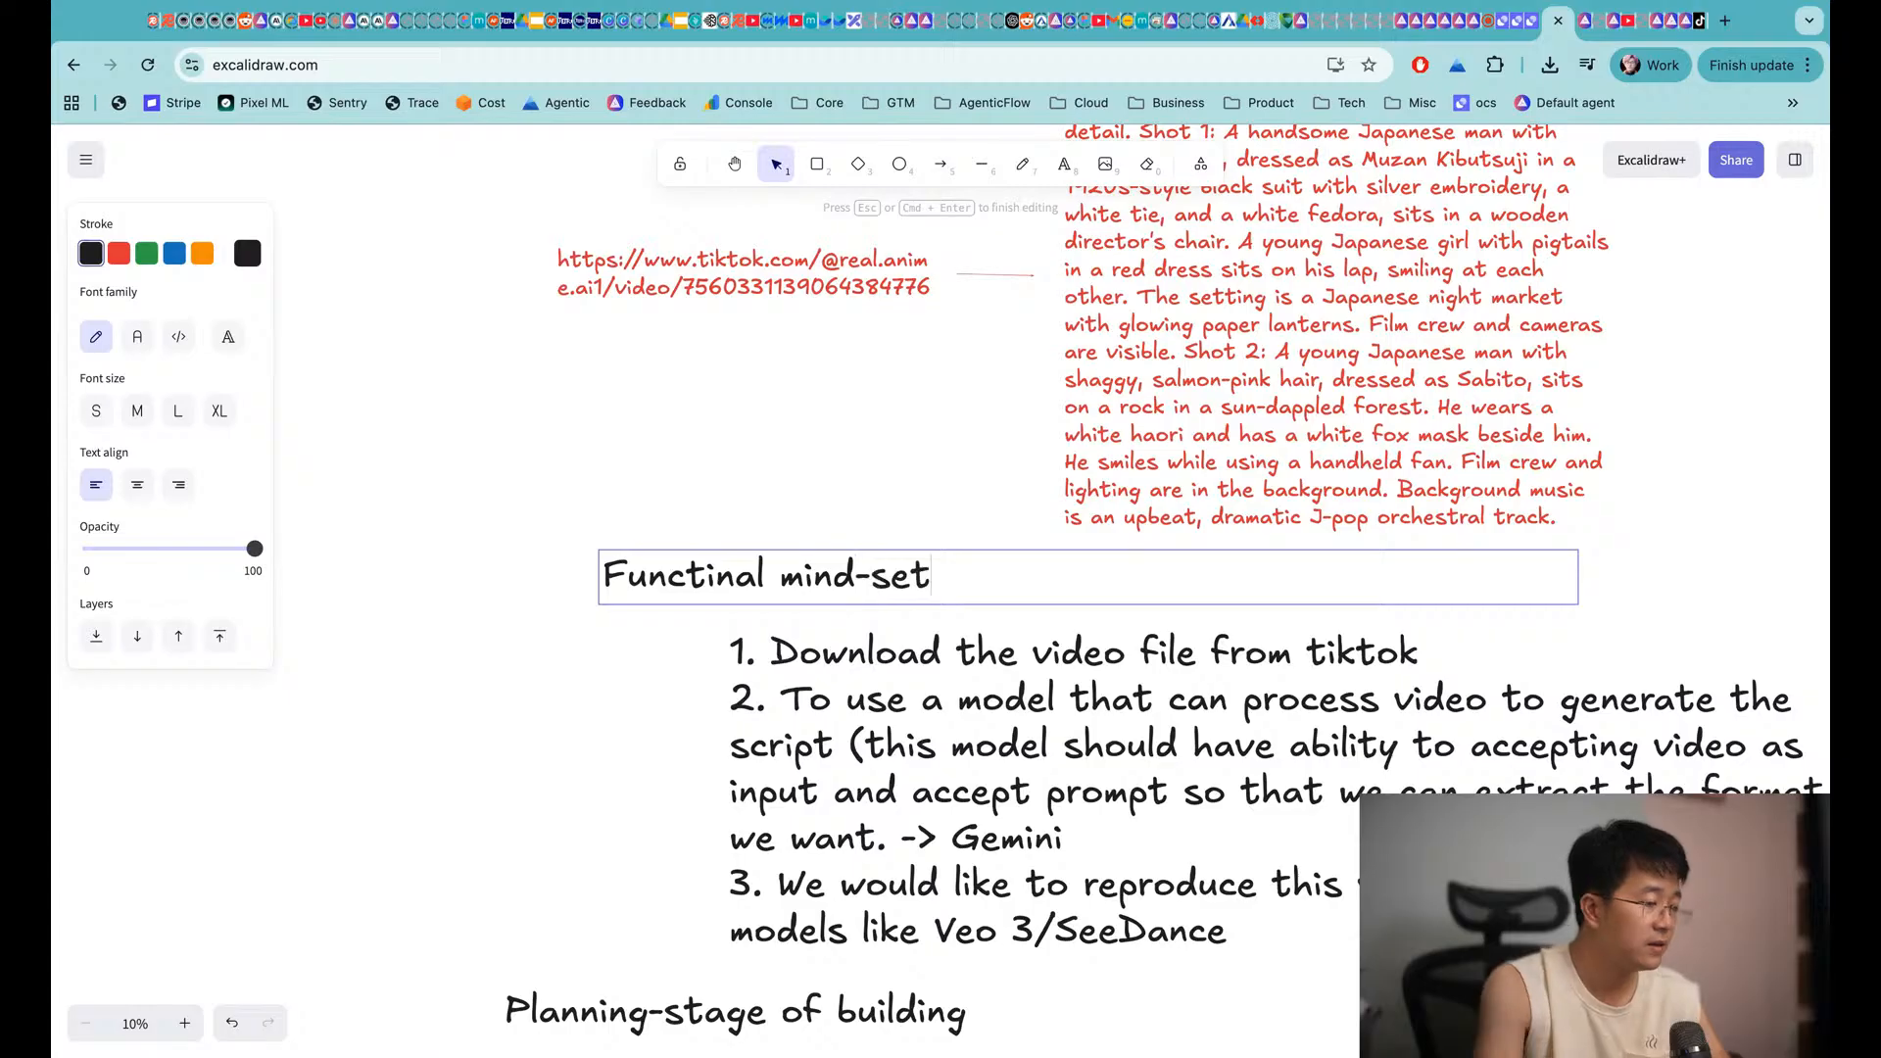
pyautogui.click(666, 730)
pyautogui.doubleClick(752, 579)
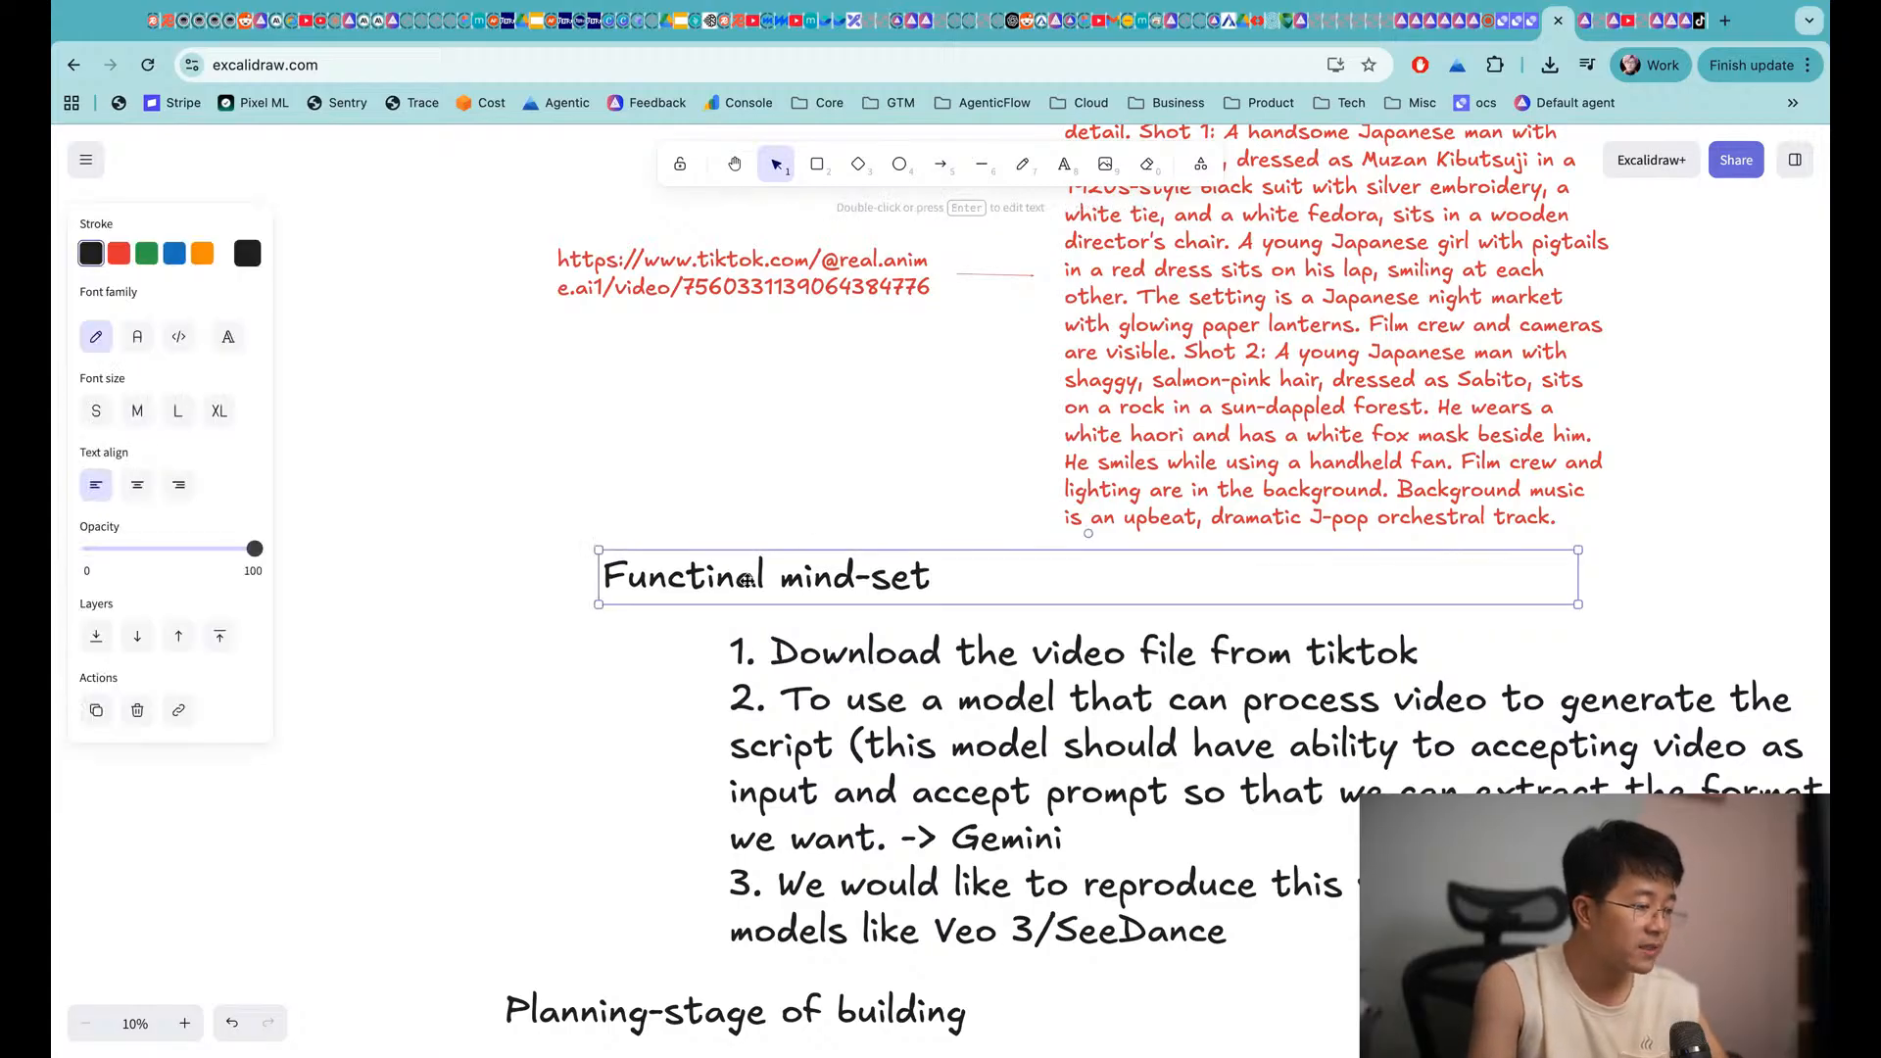
pyautogui.press('super+a')
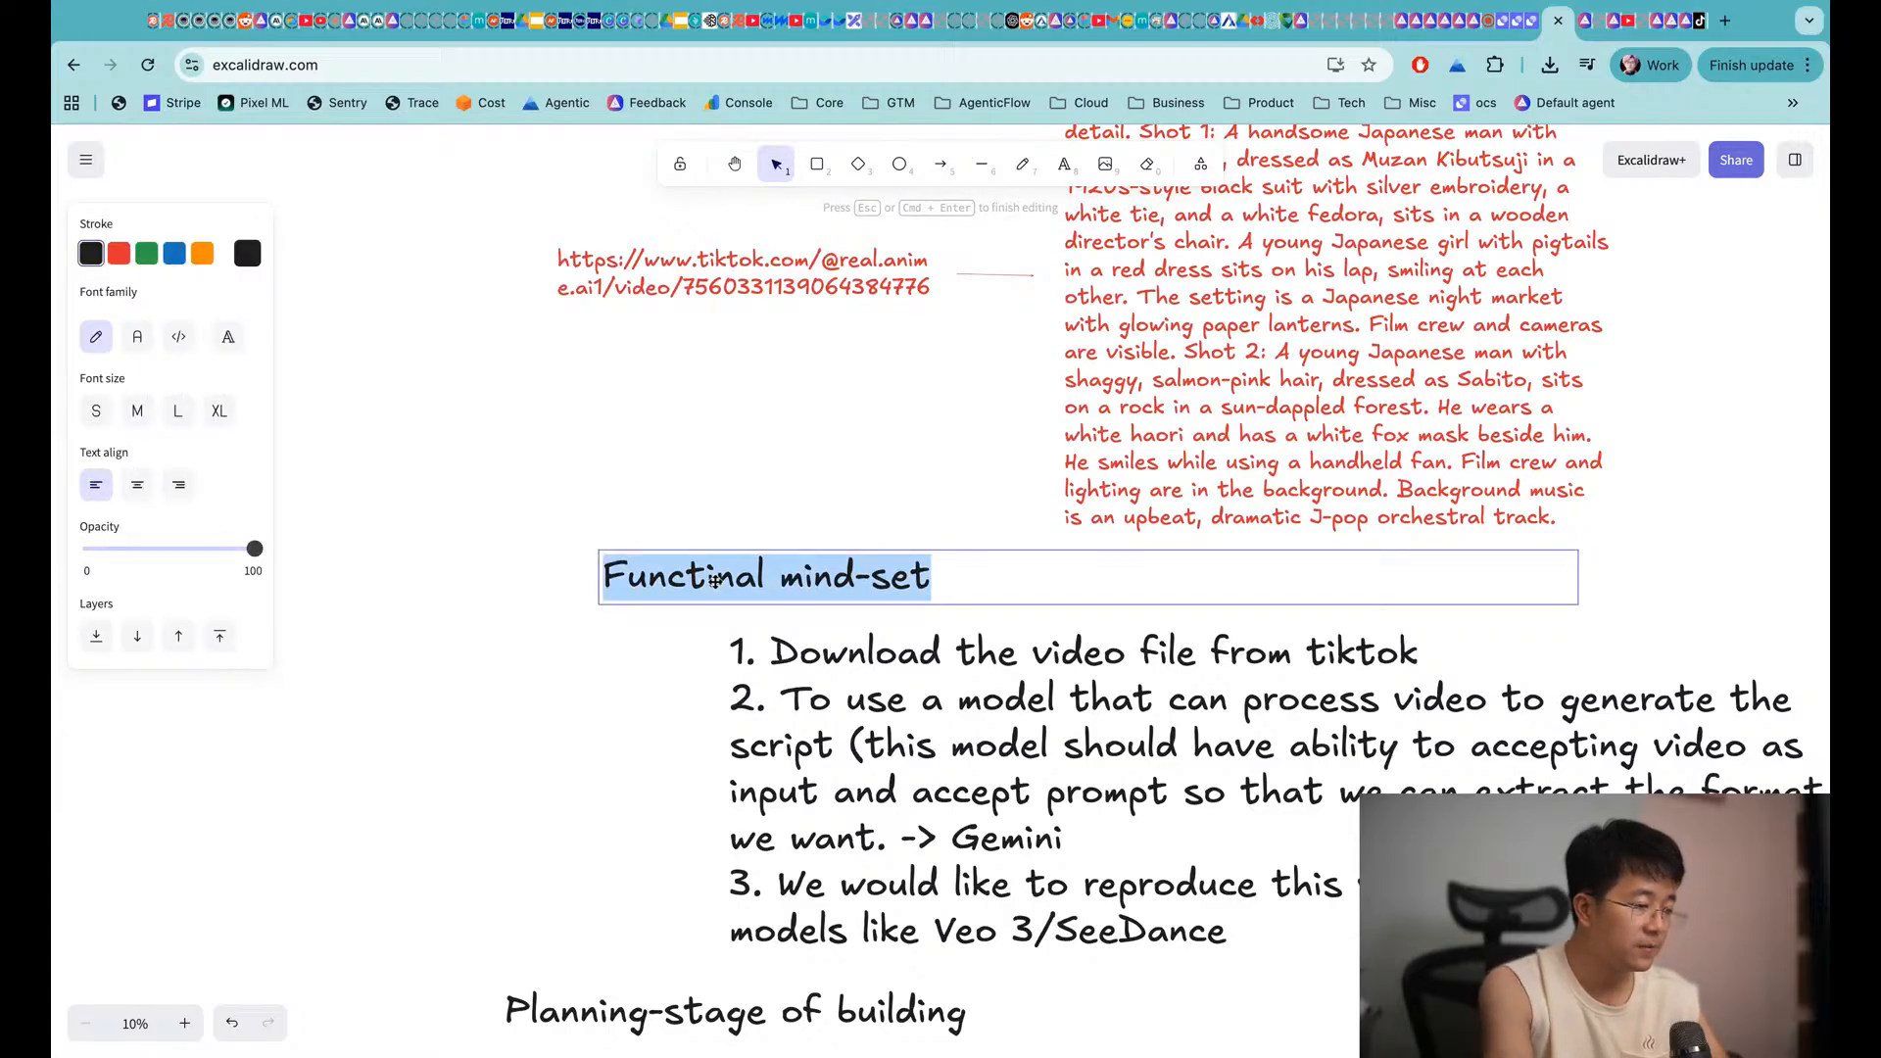
pyautogui.write('Functional mind-set')
pyautogui.click(686, 662)
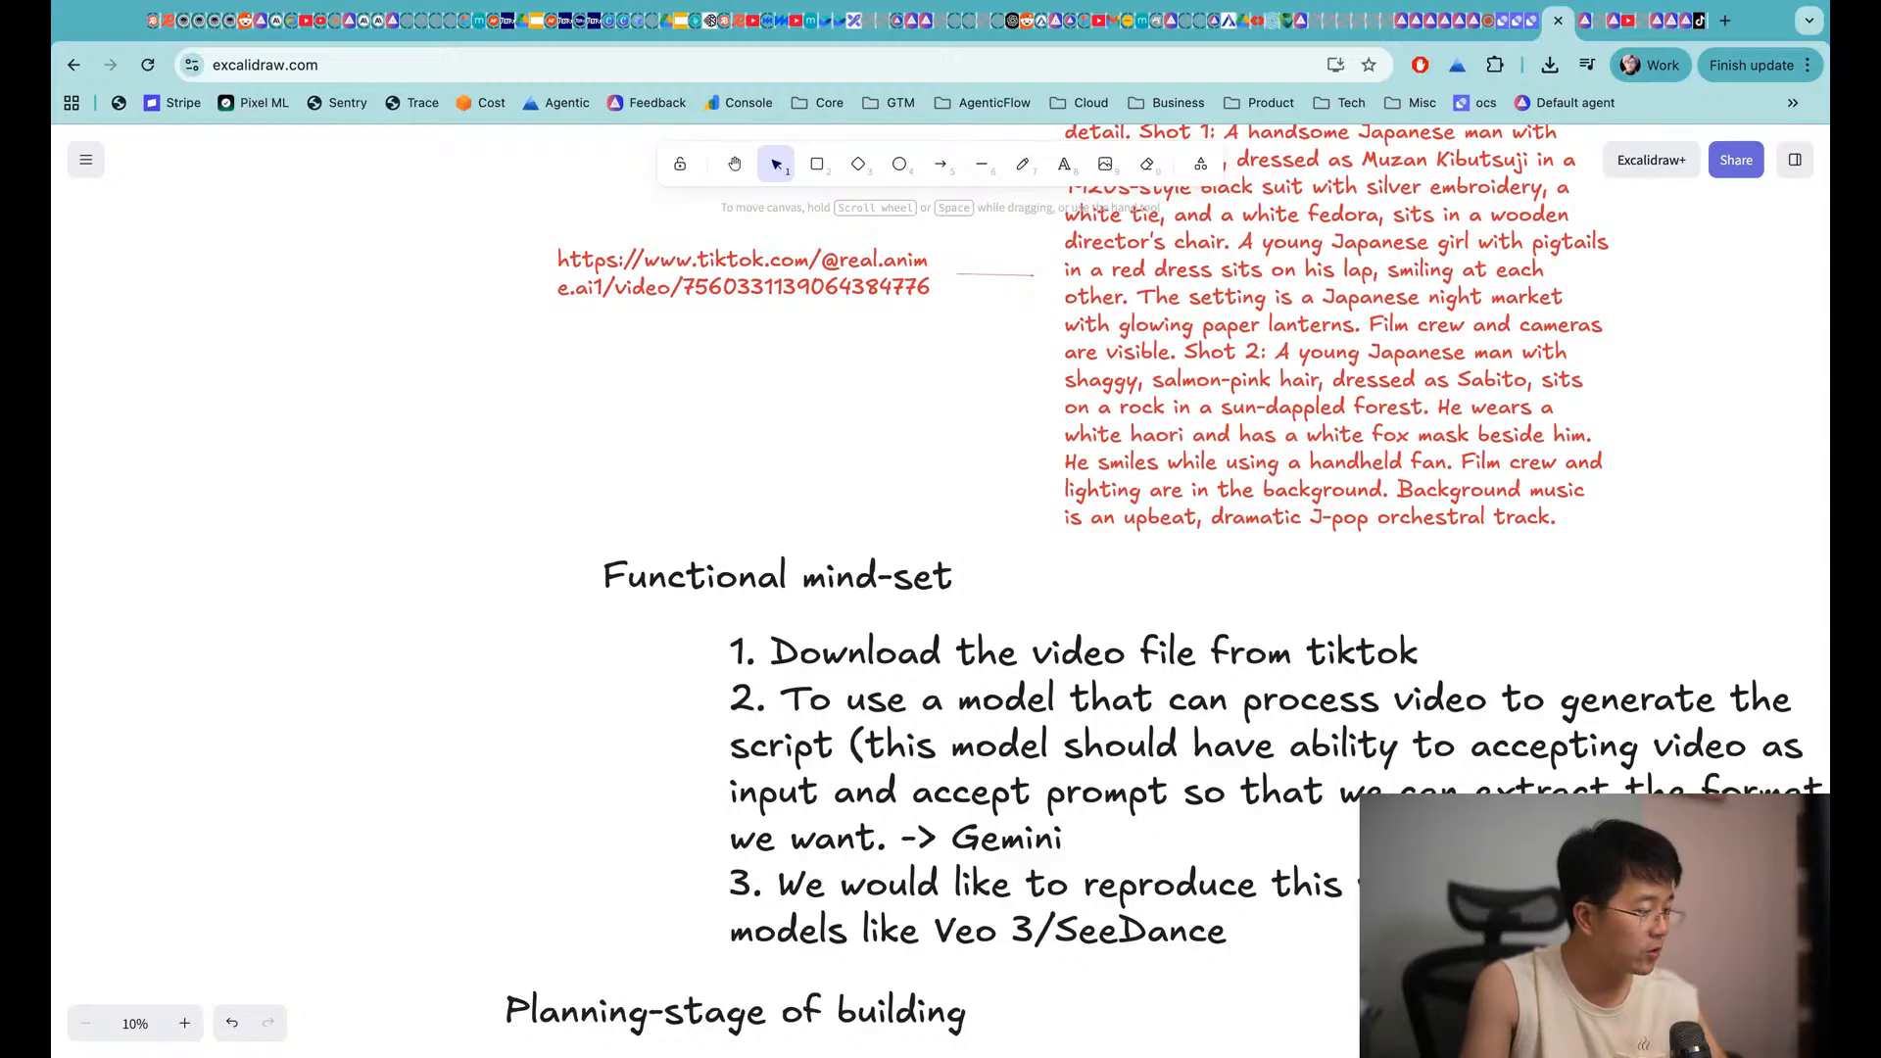
# Prefix the numbered list items with quoted labels "Download", "Understand" and "reproduce"
pyautogui.doubleClick(742, 649)
pyautogui.press('super+a')
pyautogui.click(781, 688)
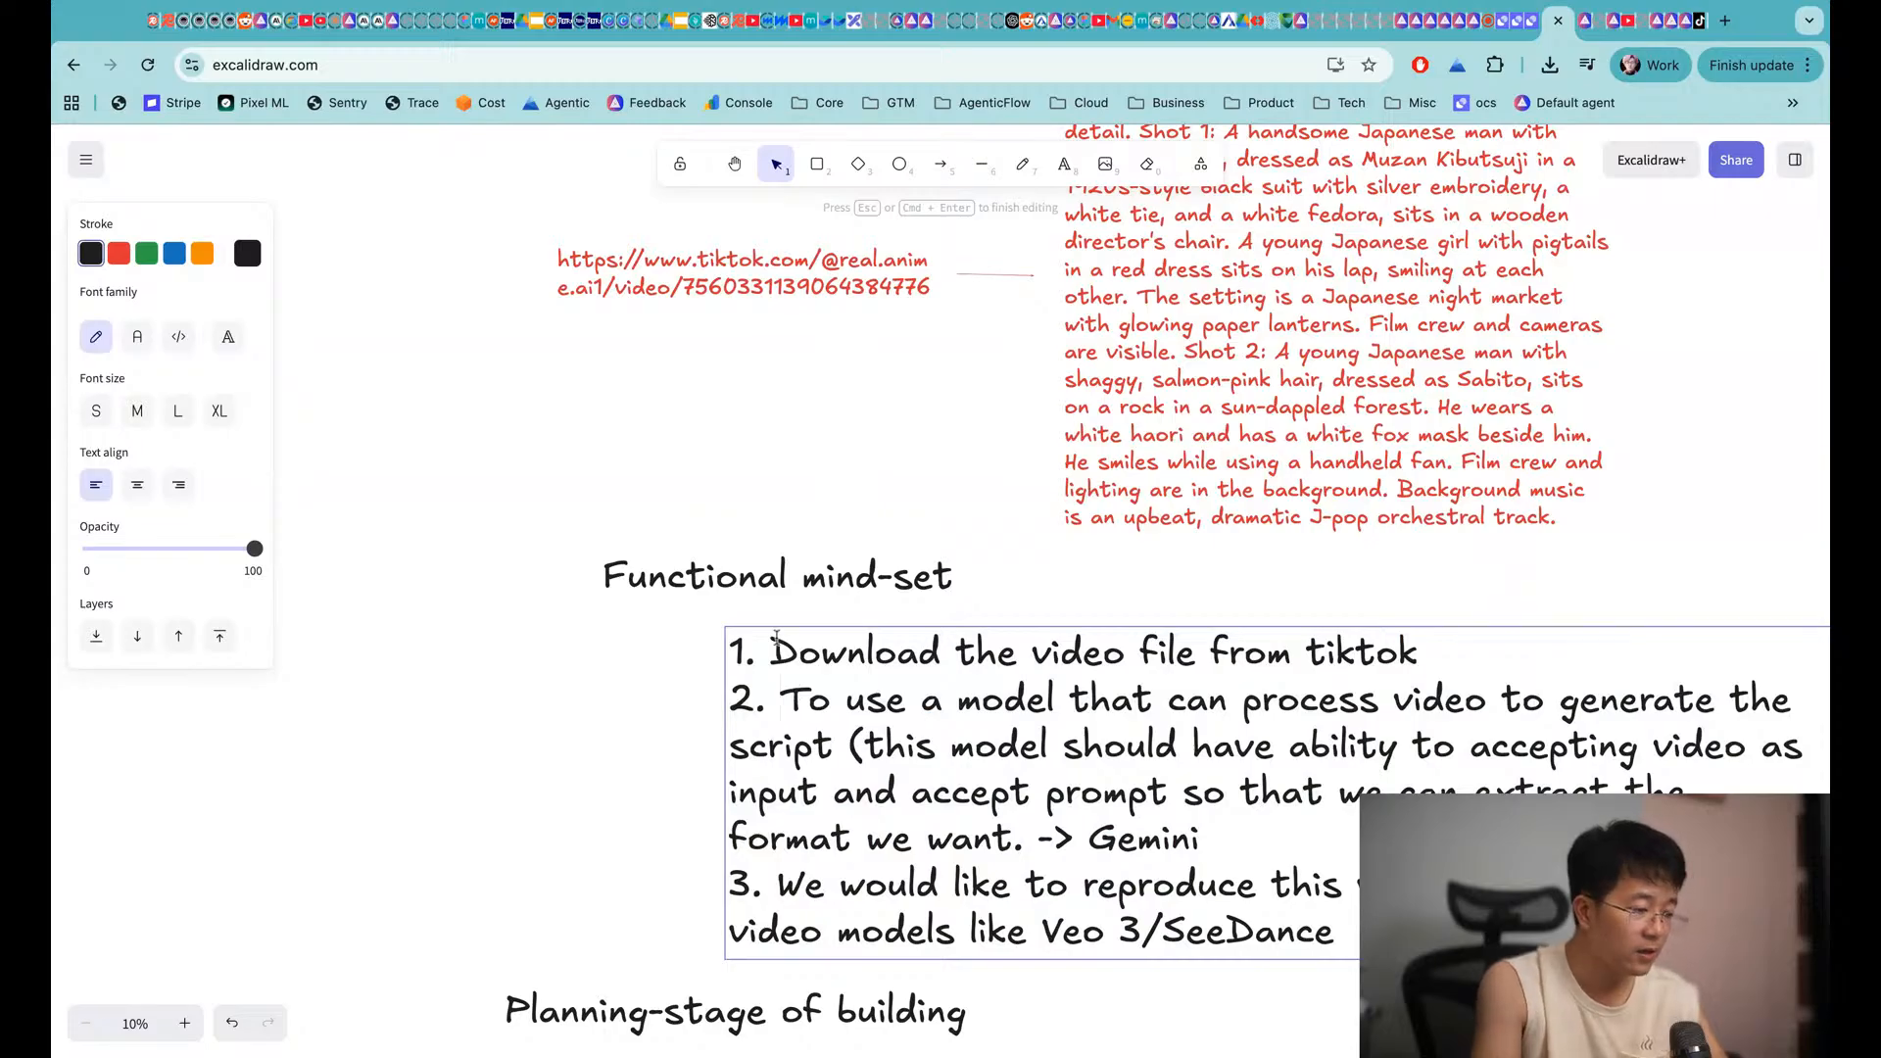
pyautogui.write('"')
pyautogui.write('"')
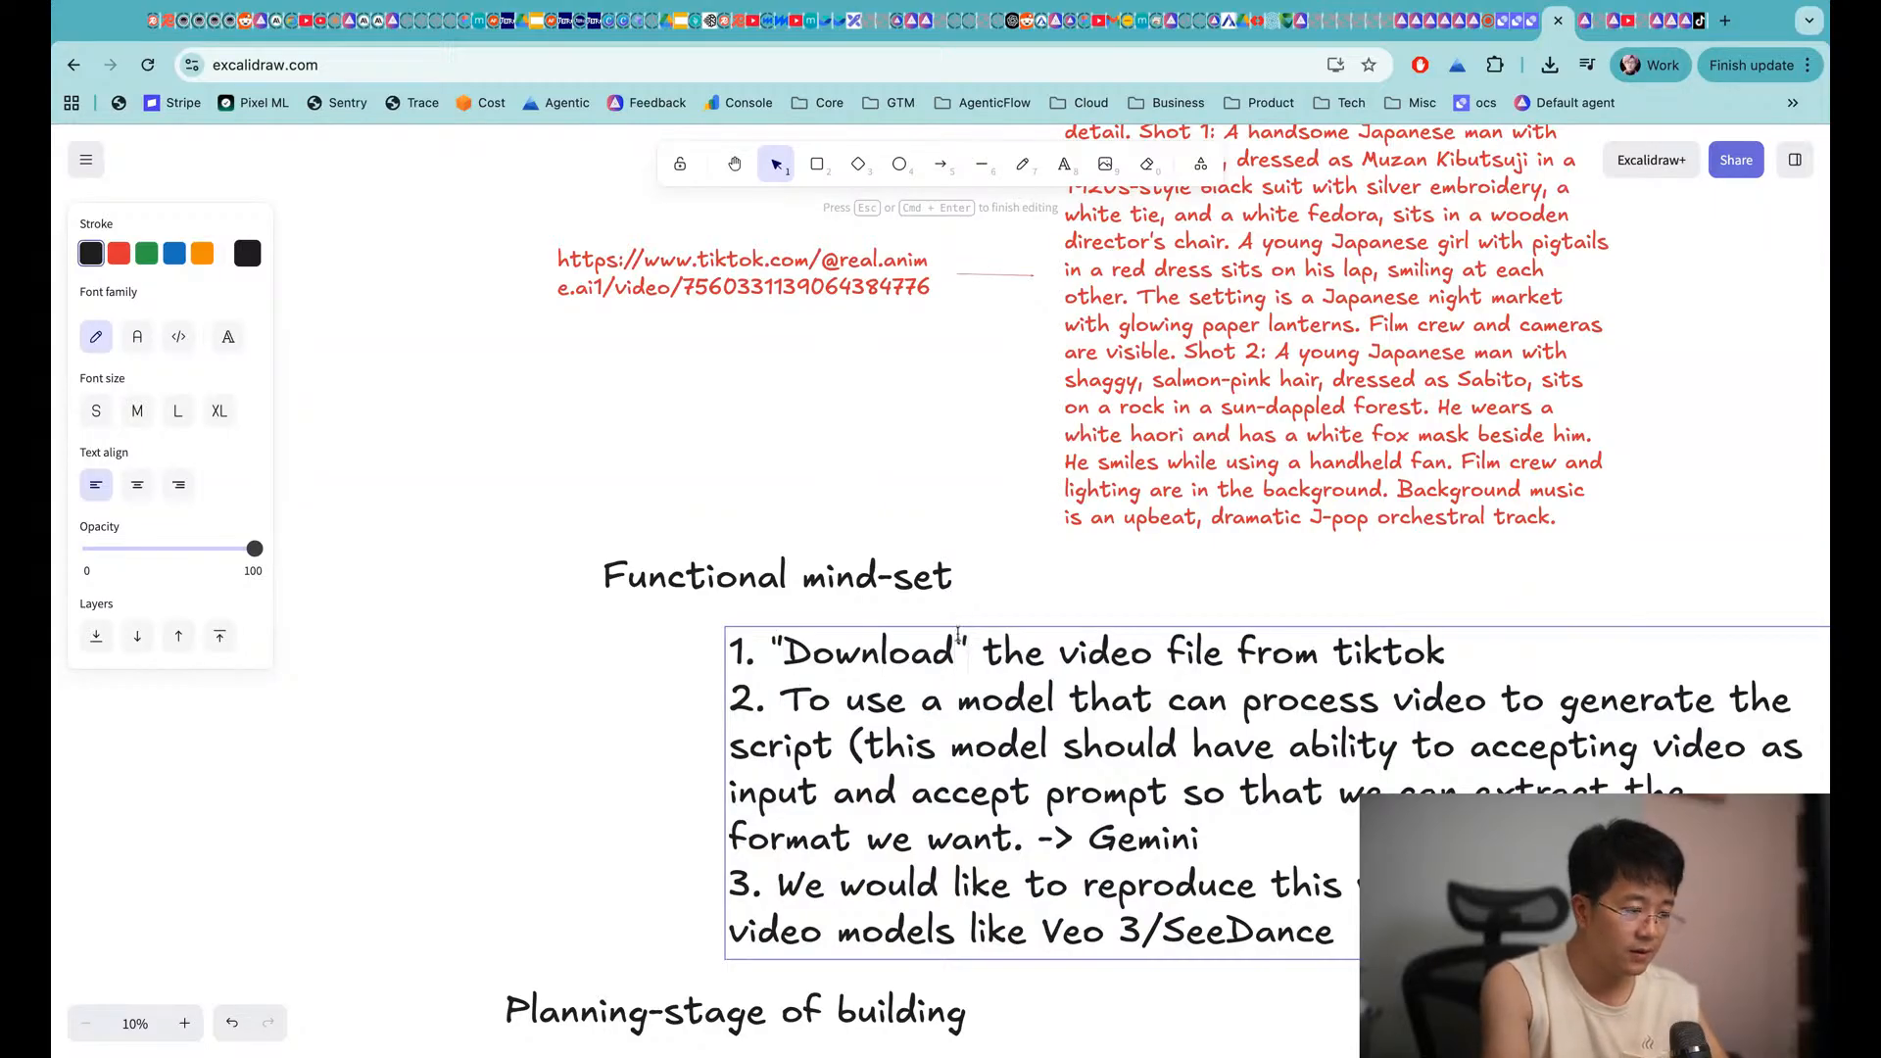
pyautogui.write('"')
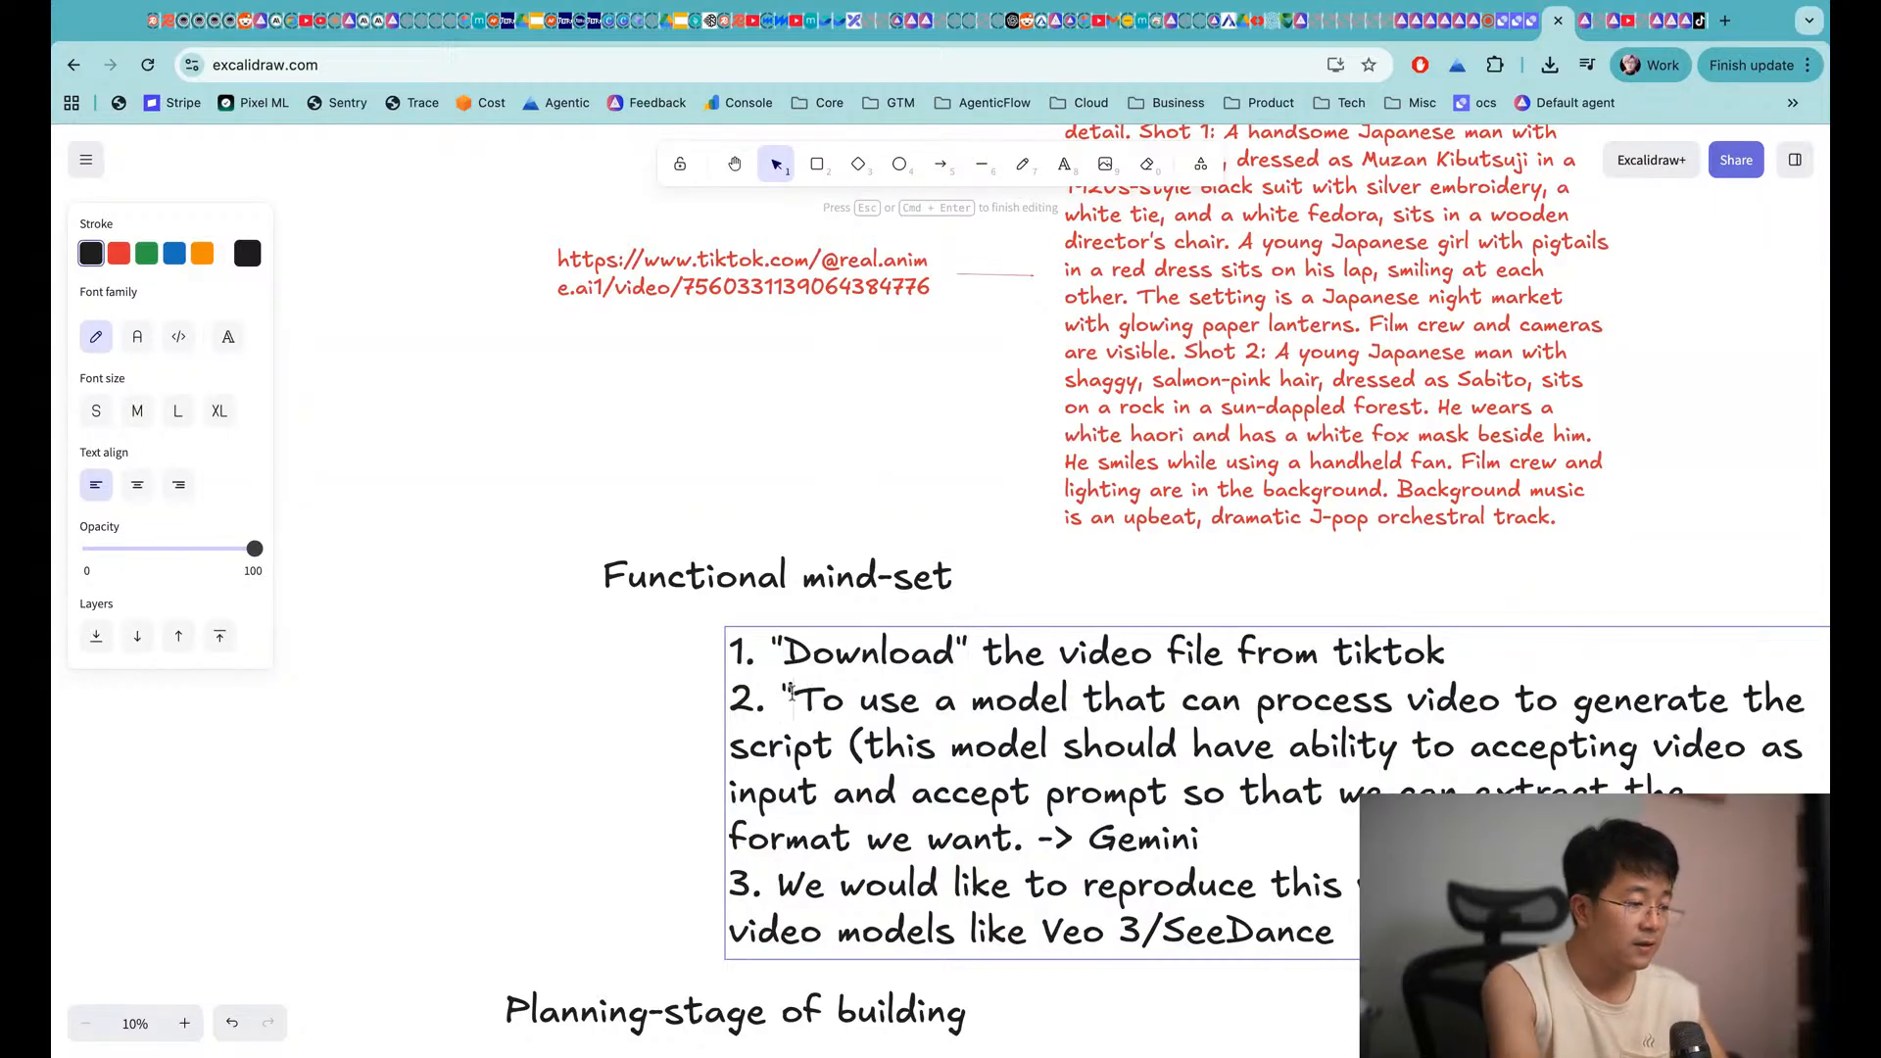
pyautogui.write('Understand"')
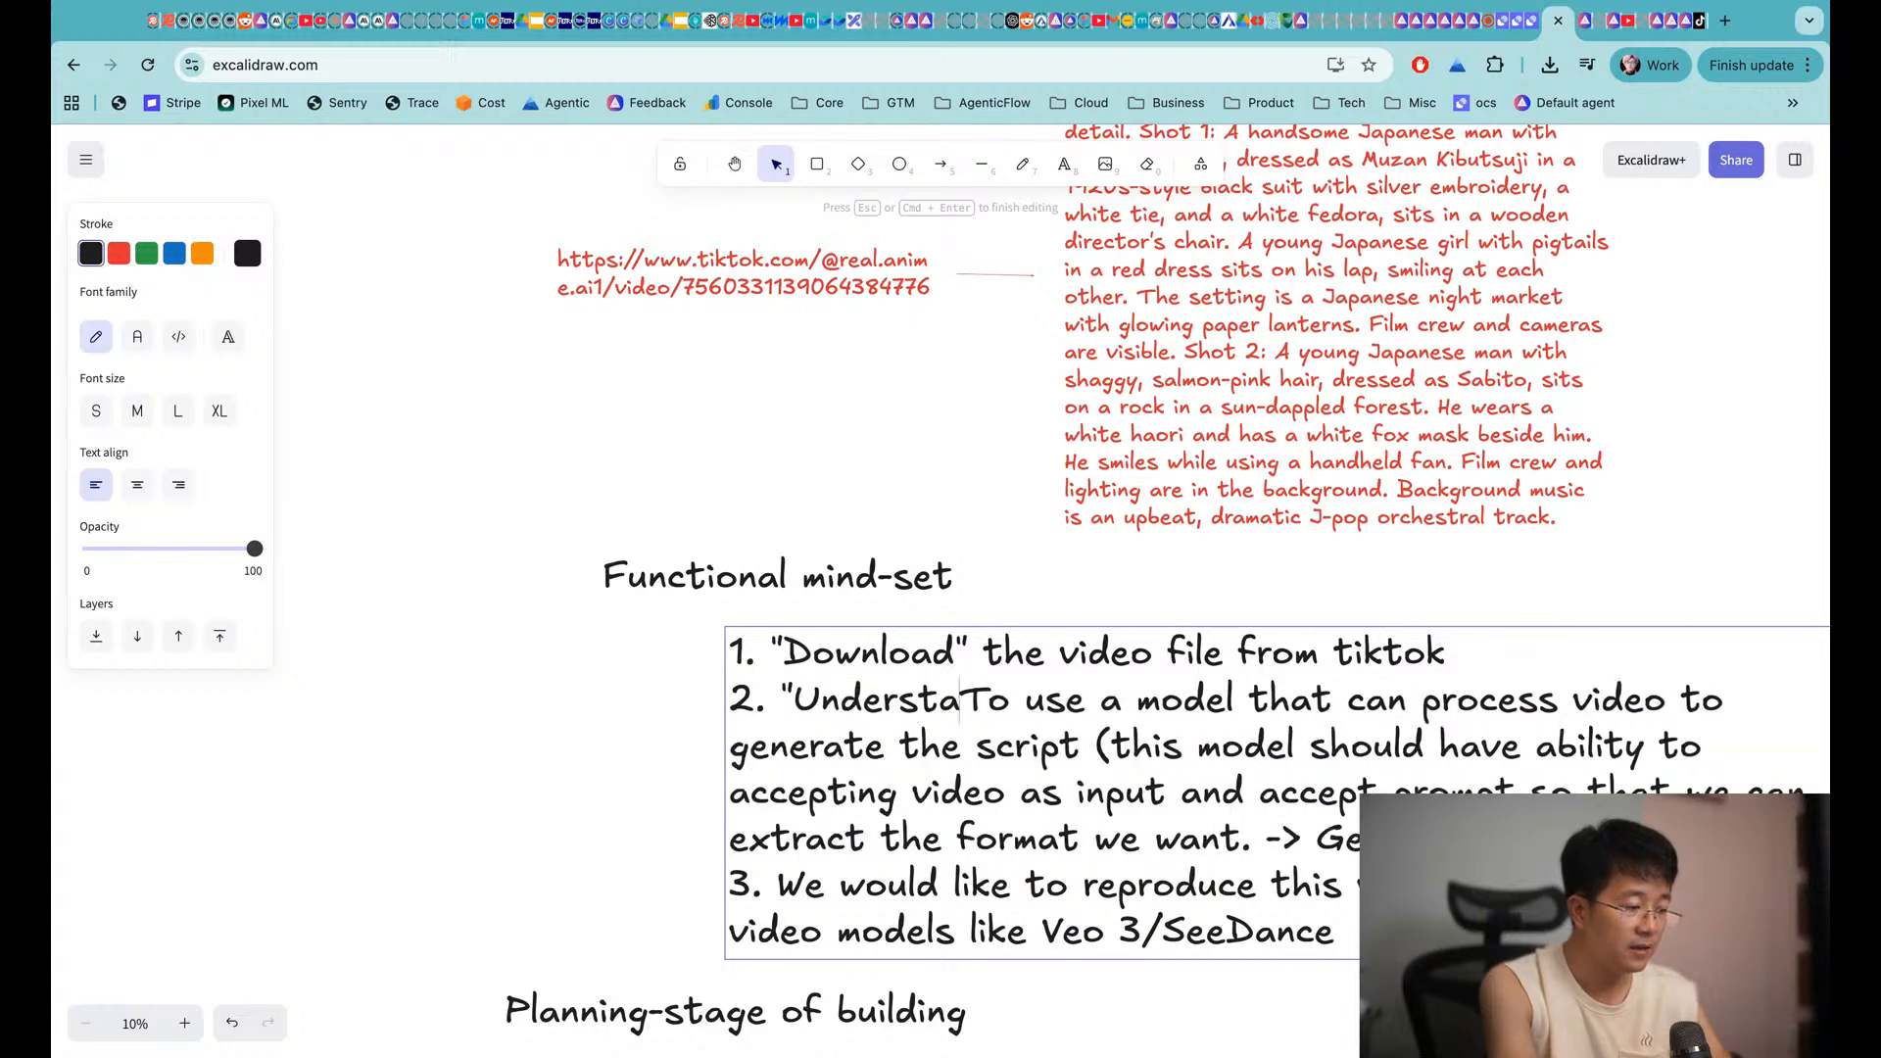
pyautogui.click(779, 883)
pyautogui.write('"rep')
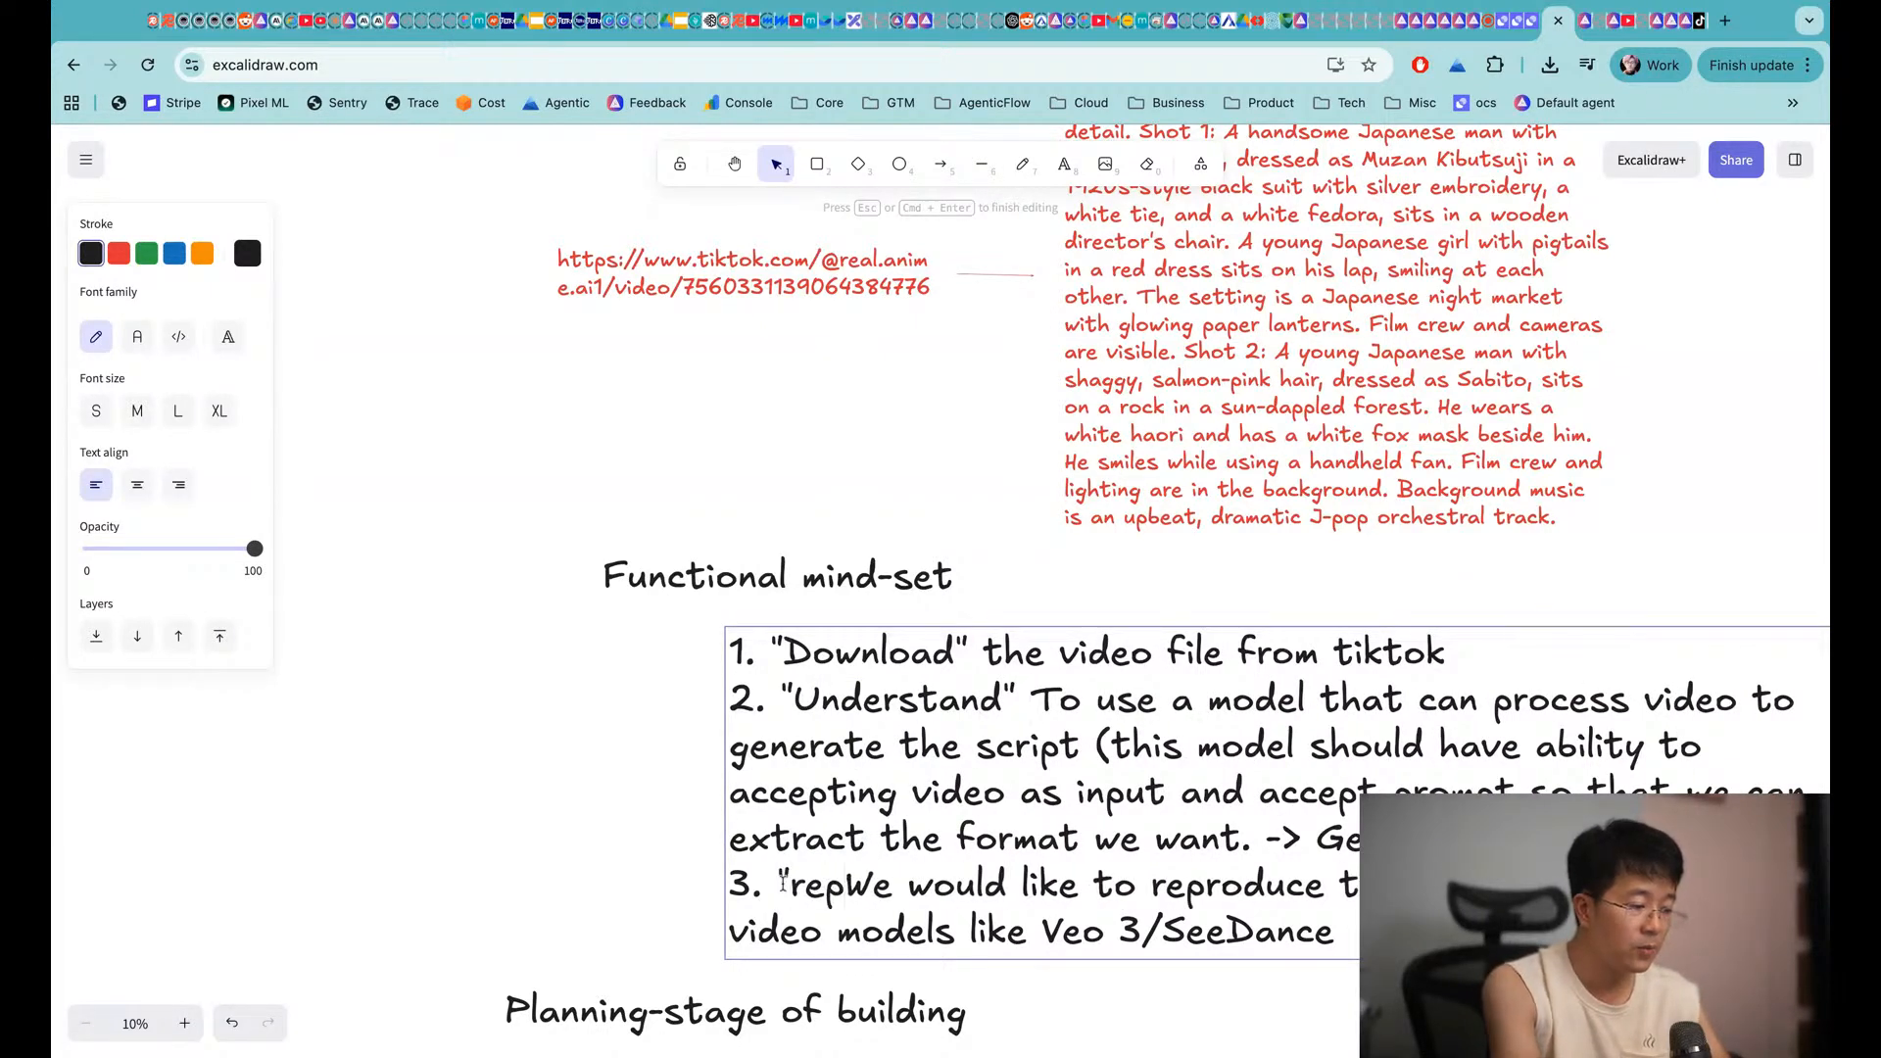
pyautogui.write('roduce')
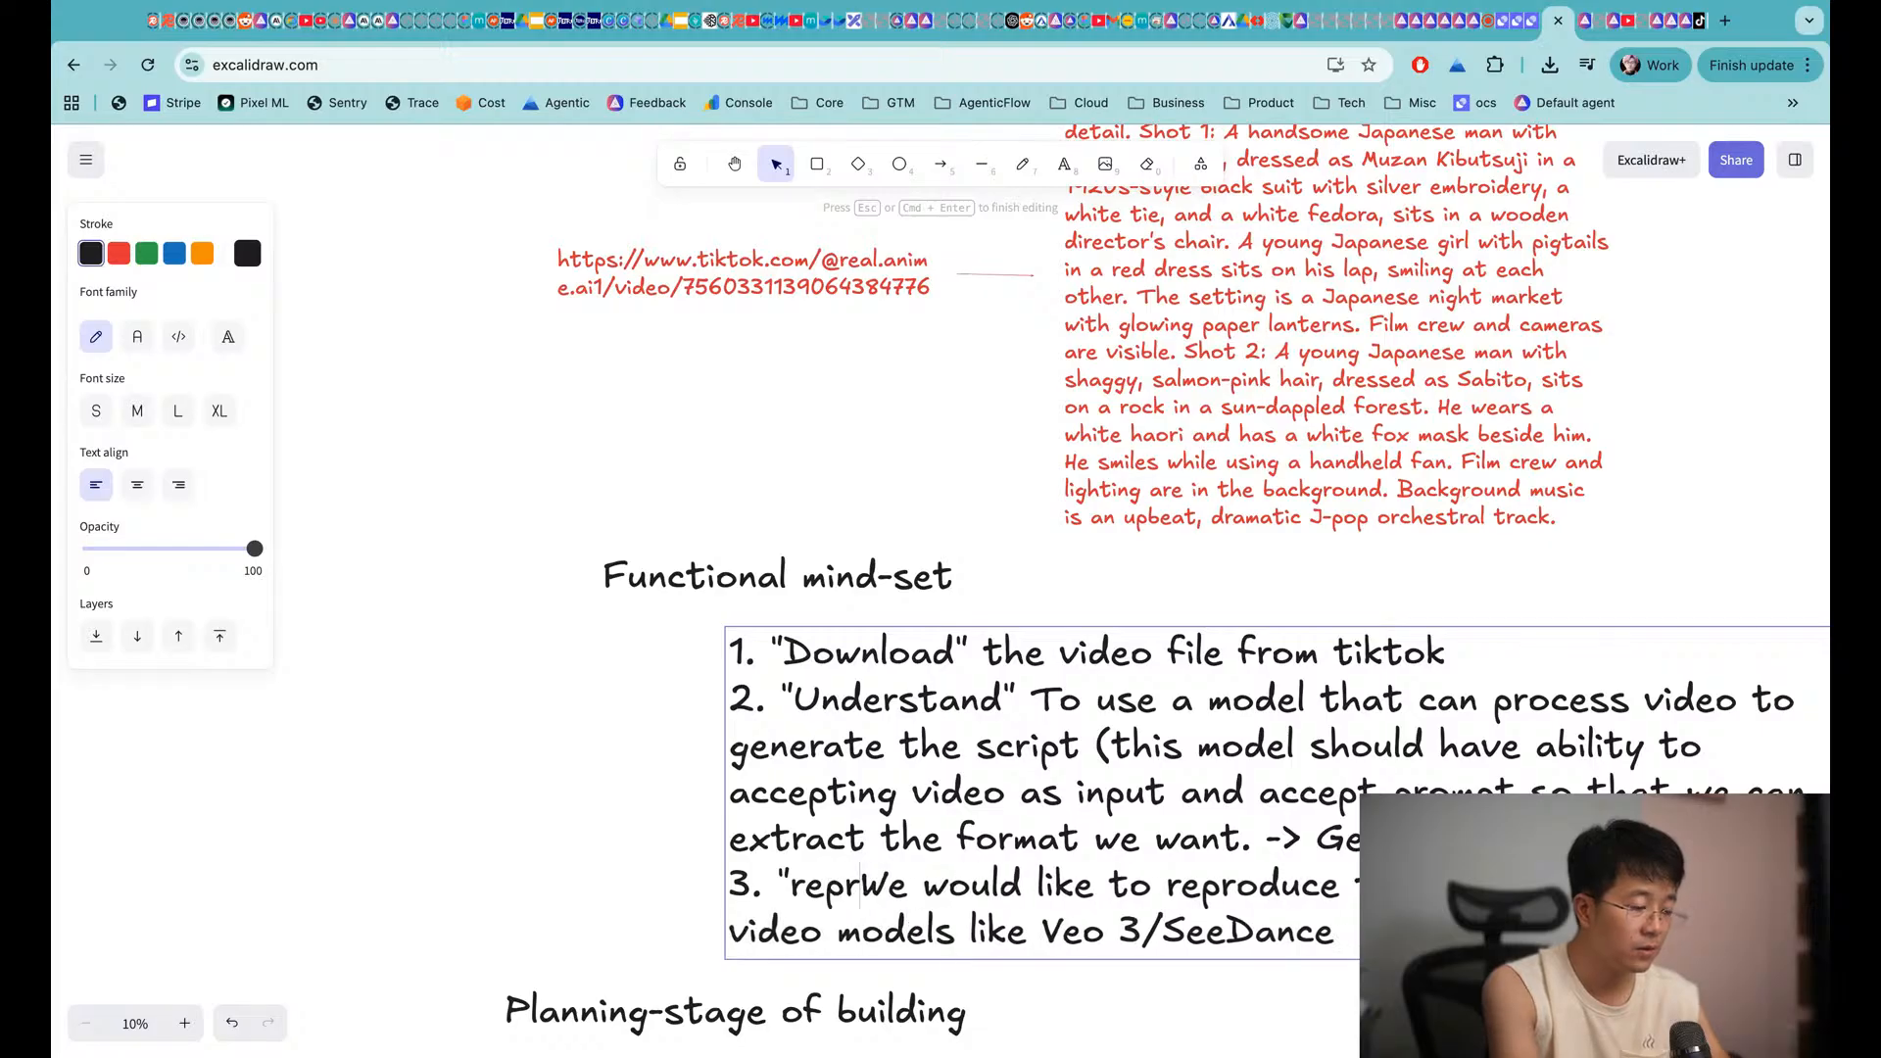
pyautogui.write('"')
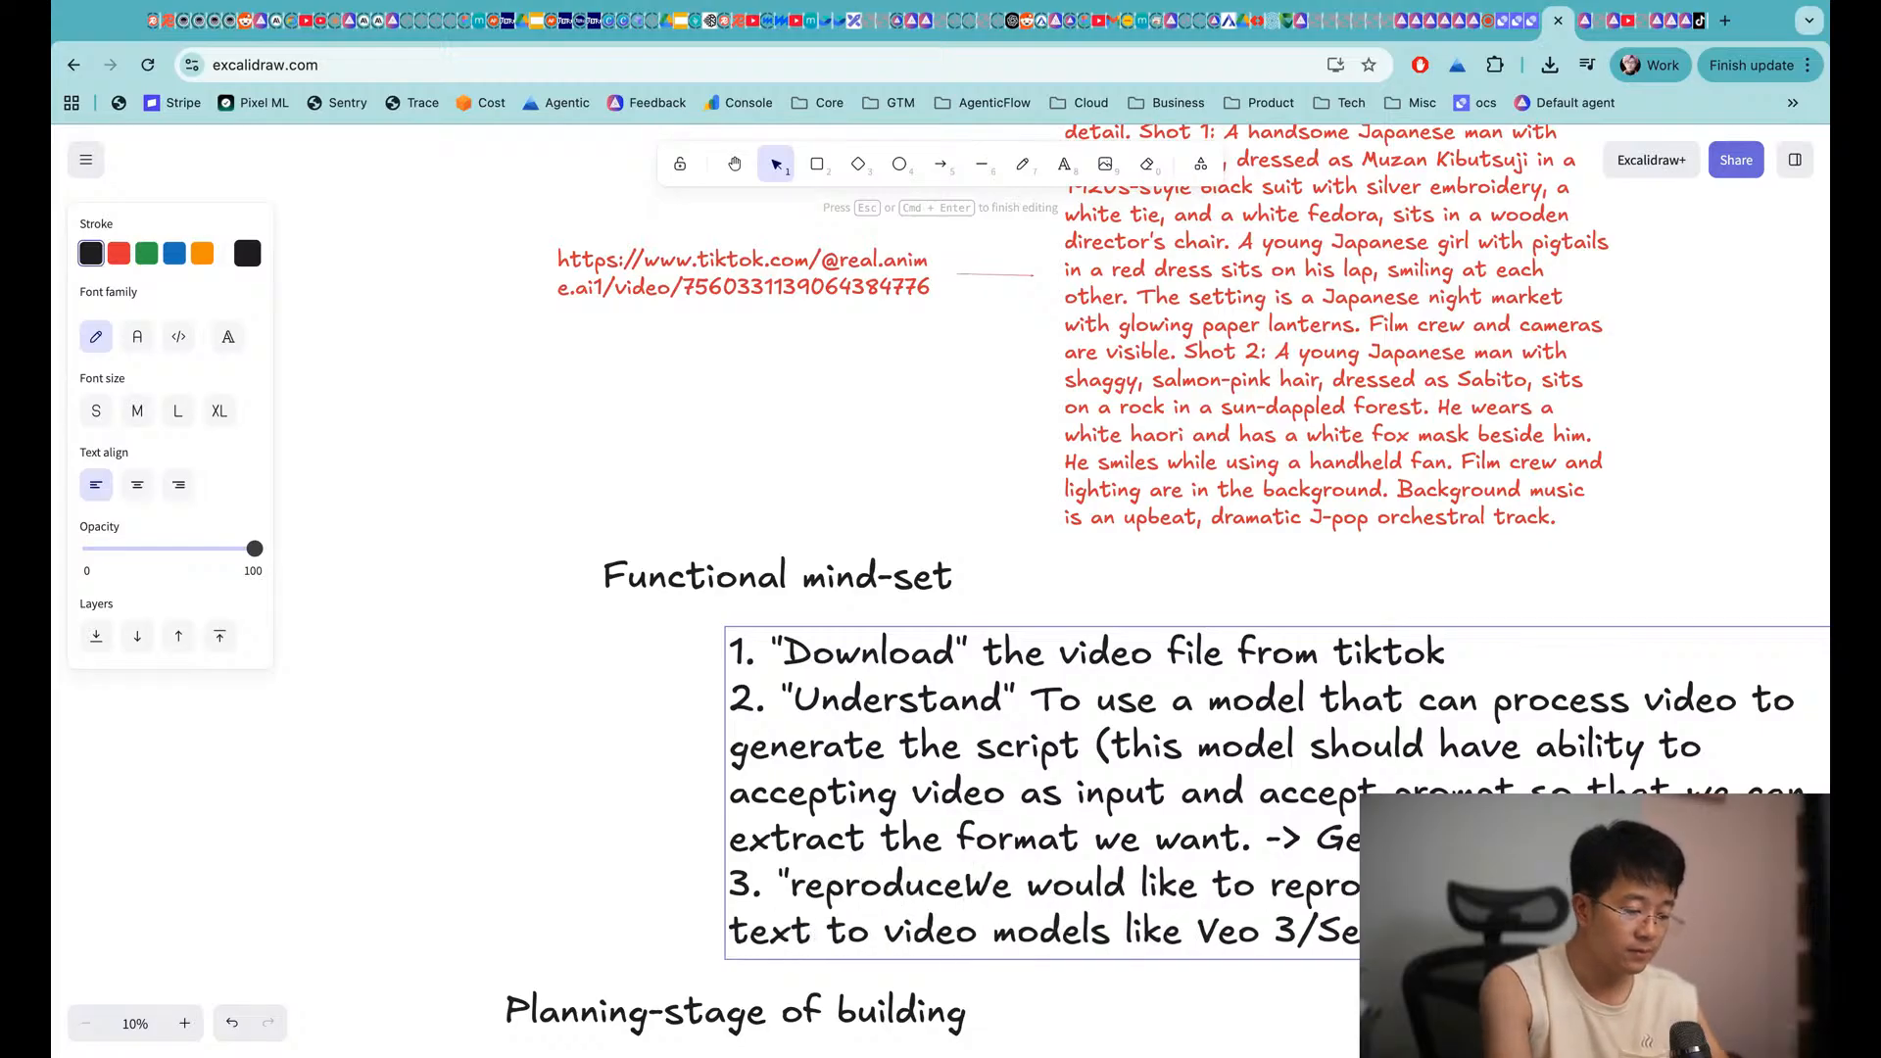
# Append 'MAS' to the Planning-stage of building heading
pyautogui.click(506, 723)
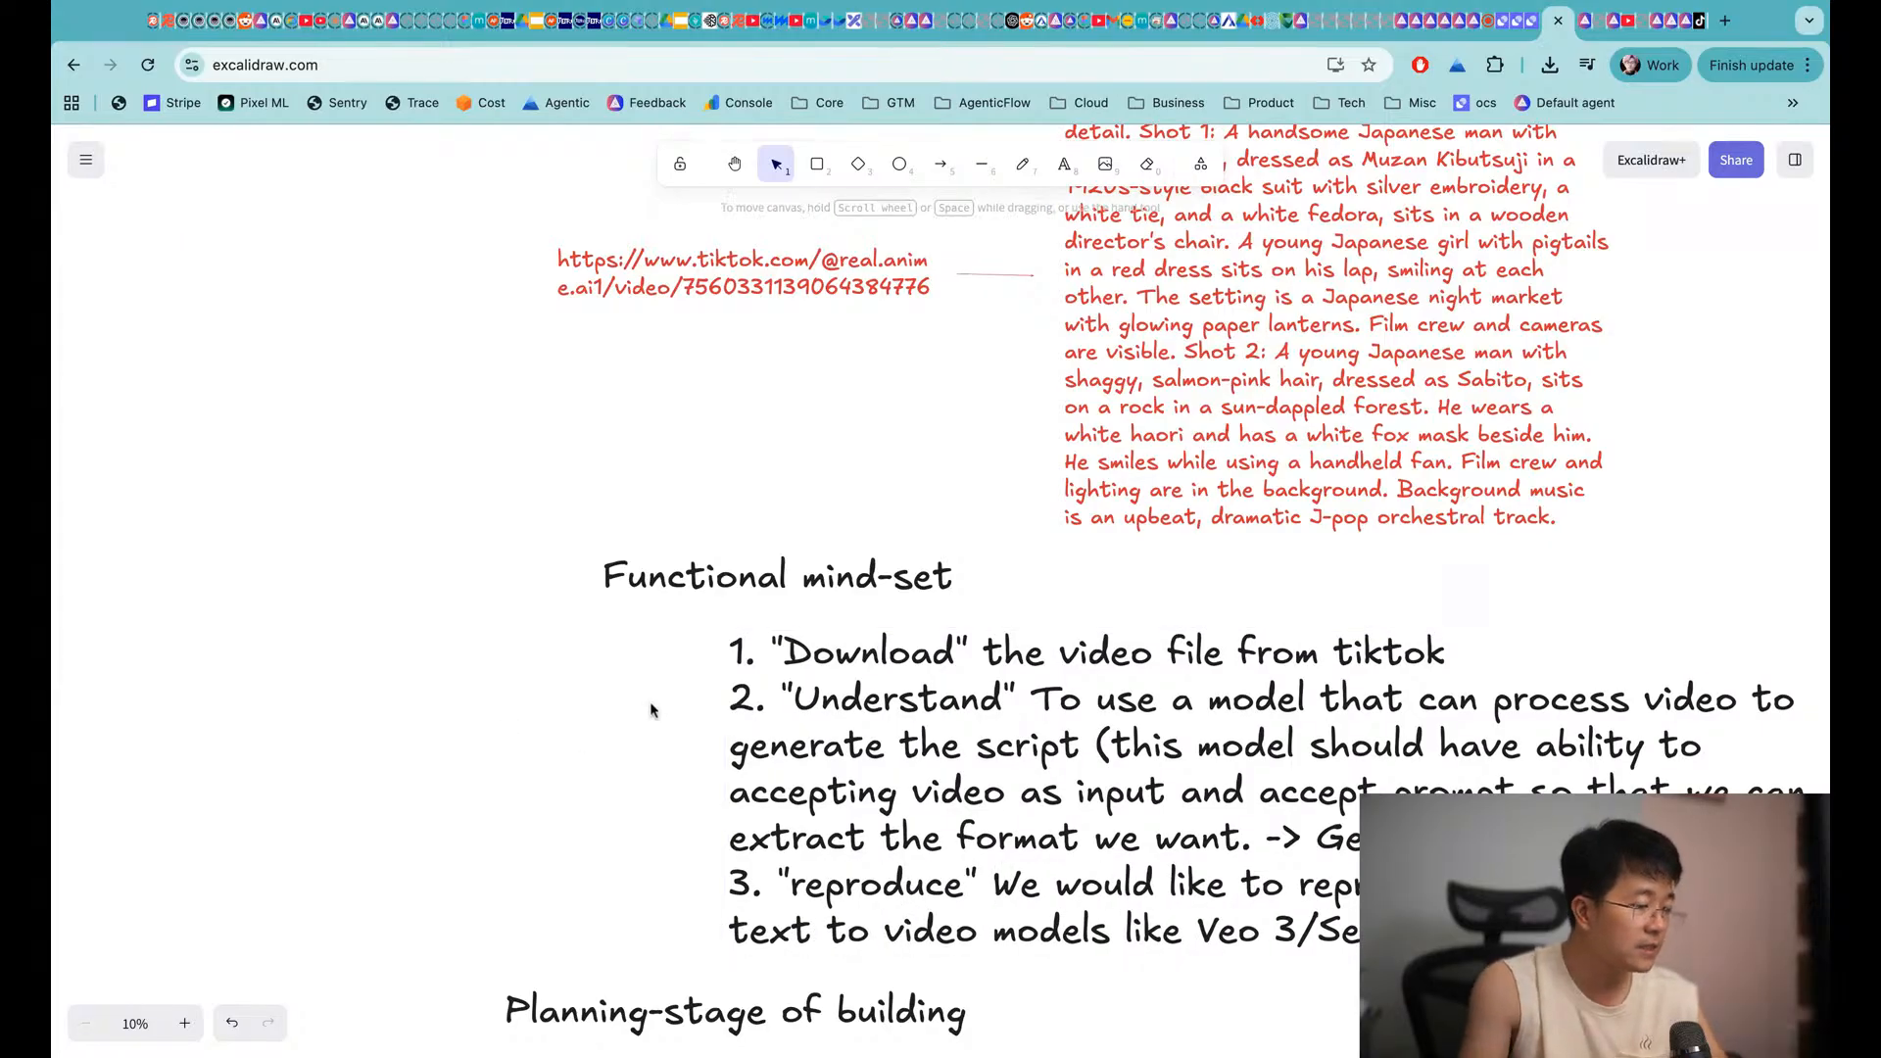
pyautogui.scroll(-1, 842, 630)
pyautogui.scroll(-1, 843, 630)
pyautogui.scroll(2, 1019, 478)
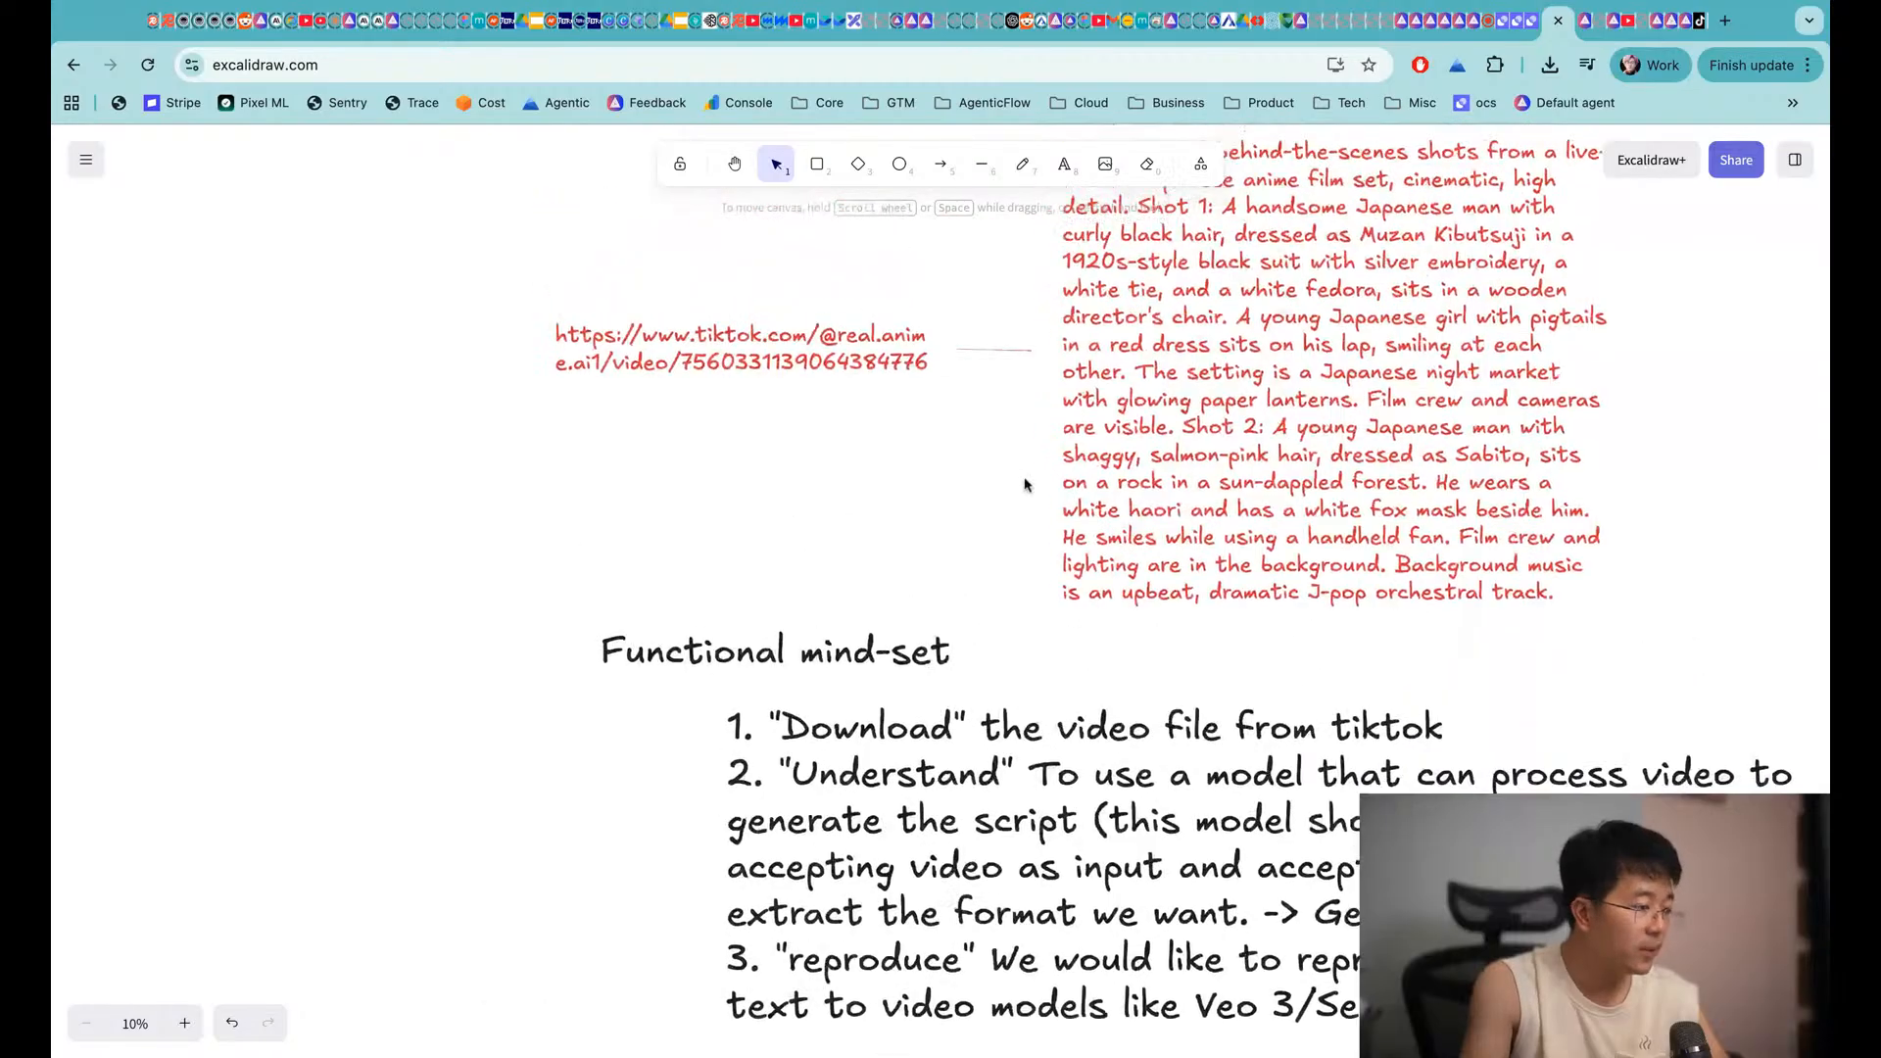
pyautogui.scroll(-1, 1017, 487)
pyautogui.scroll(1, 995, 470)
pyautogui.scroll(3, 993, 465)
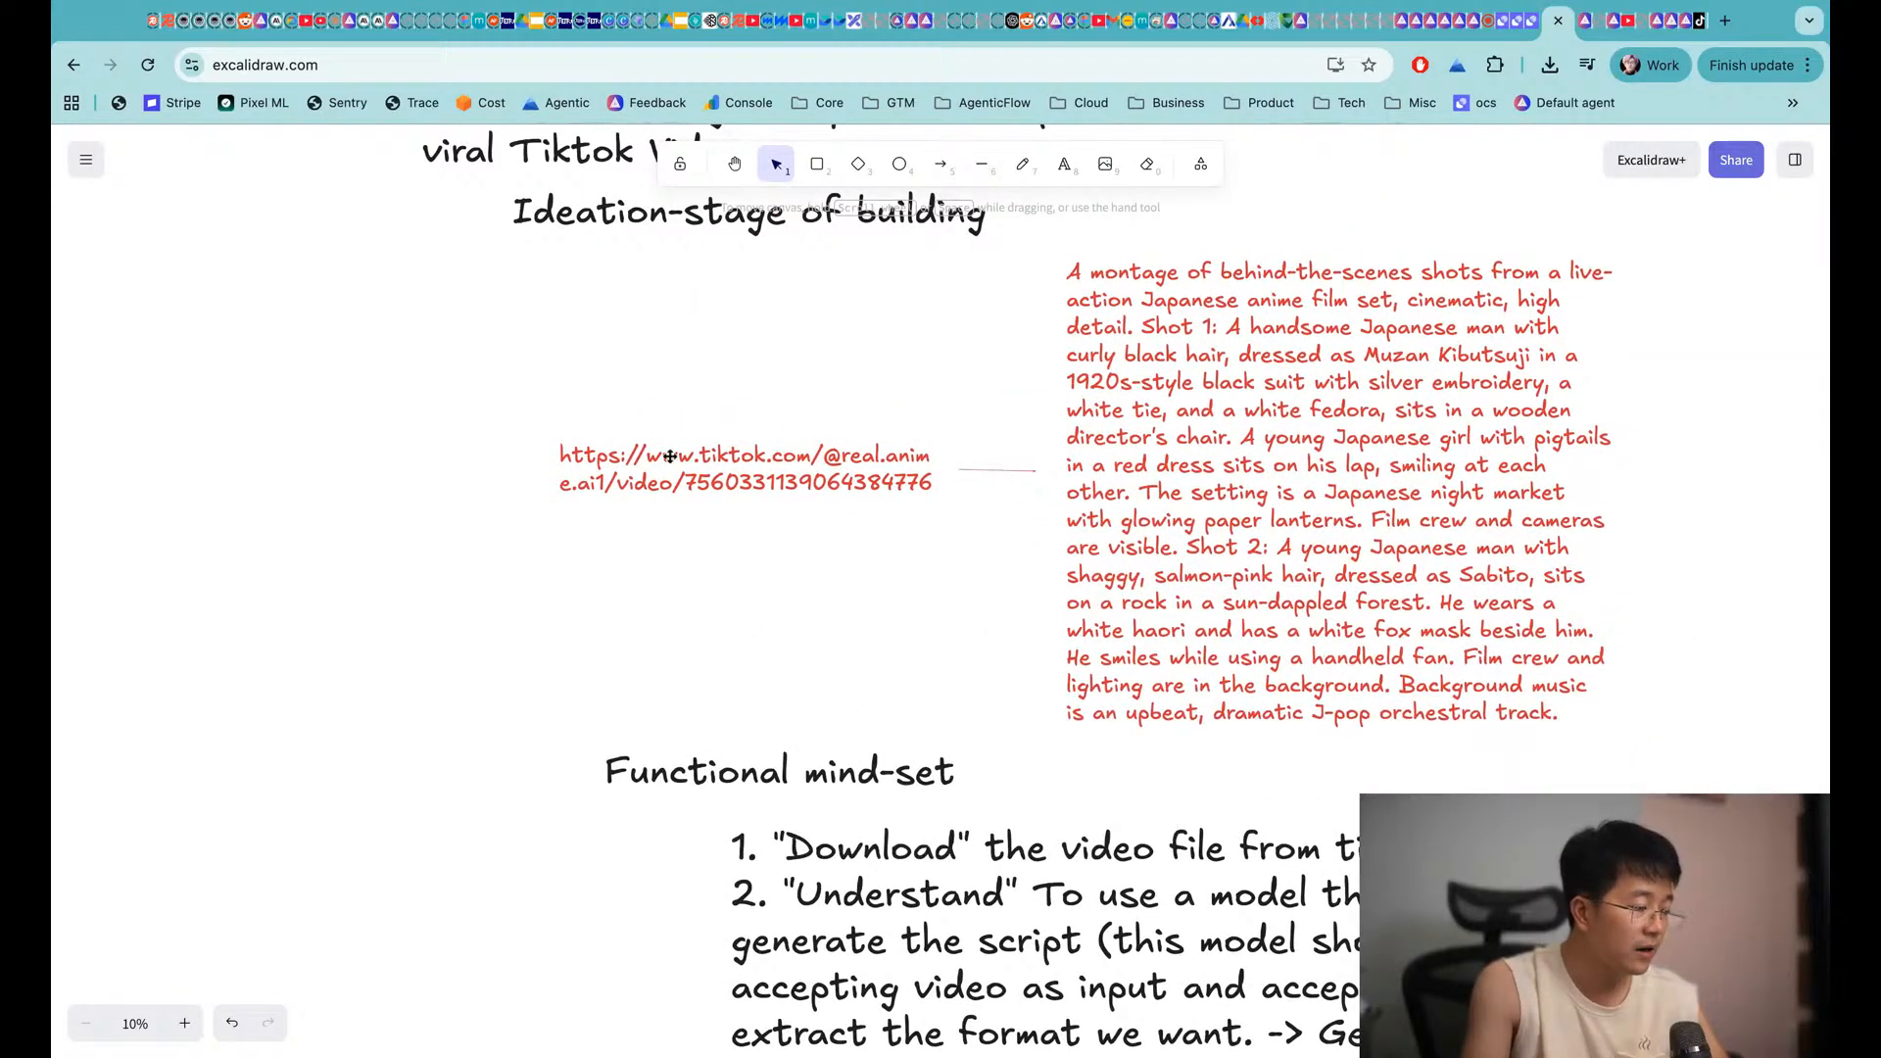
pyautogui.scroll(-5, 1185, 483)
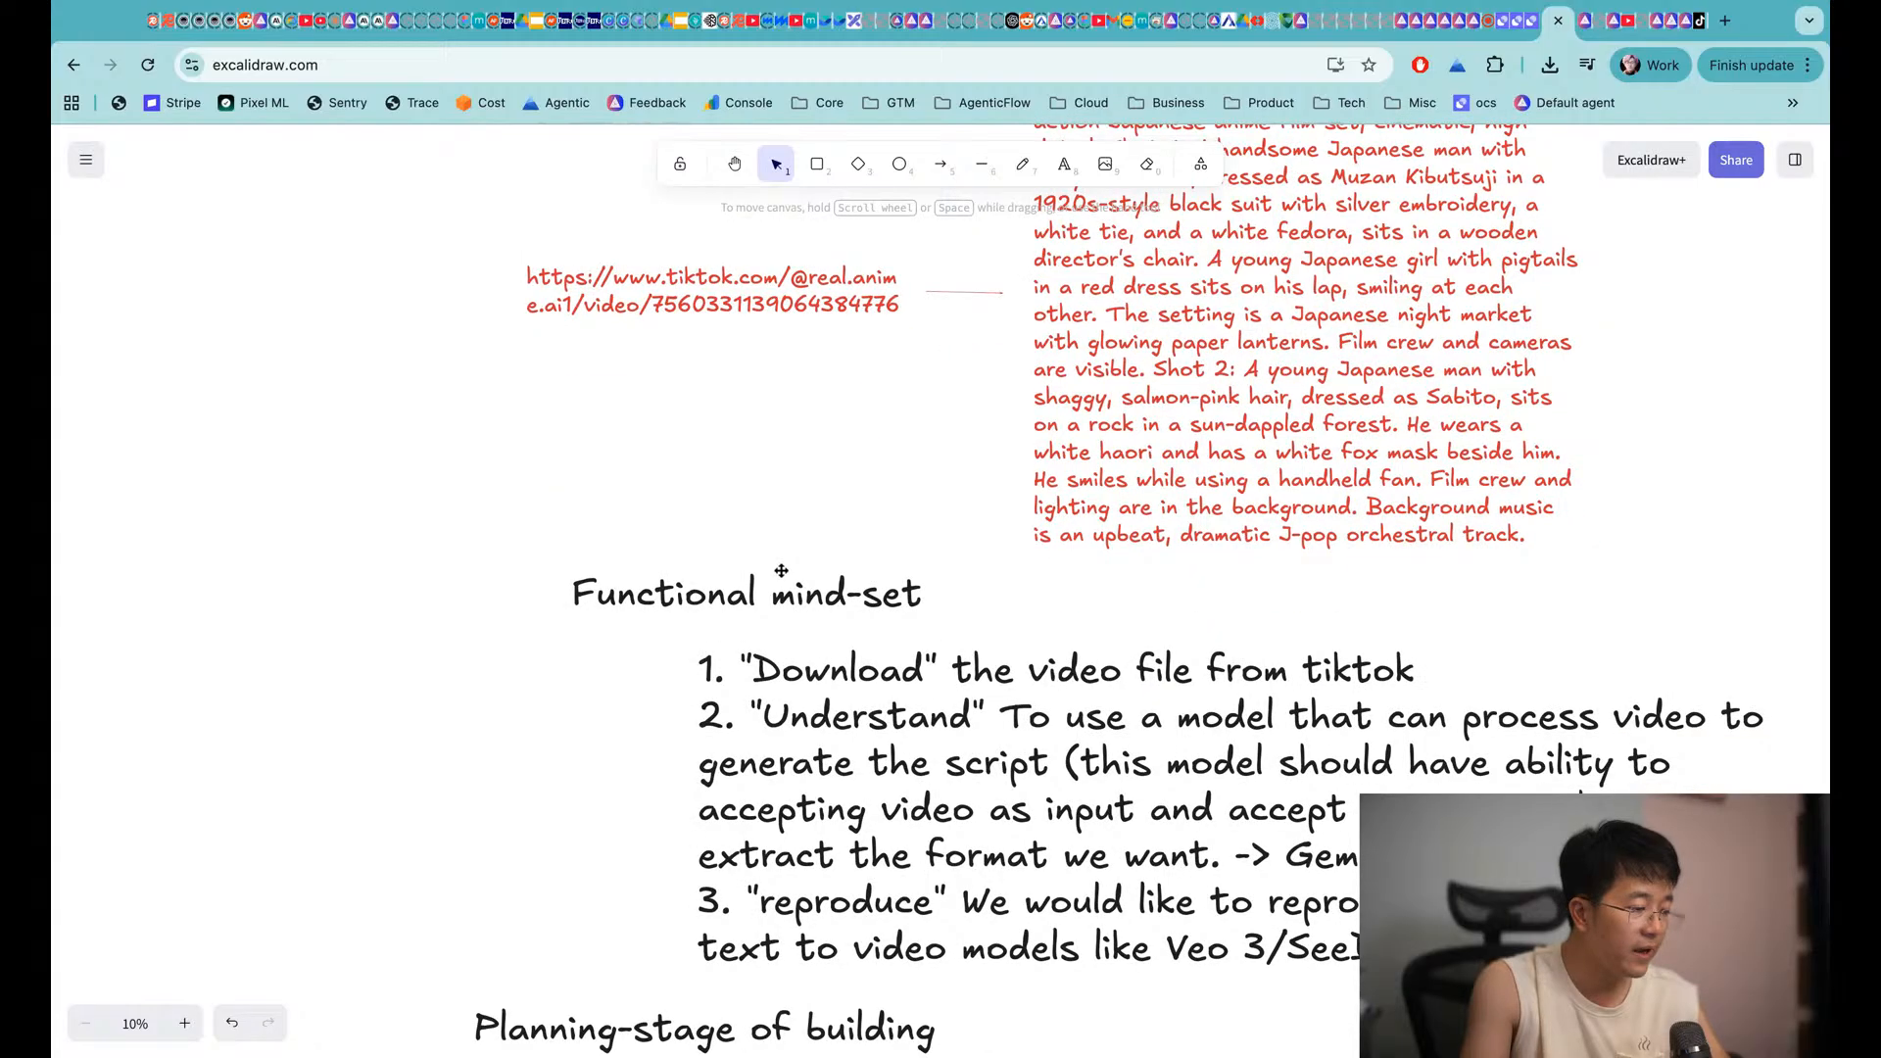
pyautogui.scroll(-5, 781, 570)
pyautogui.scroll(-3, 922, 796)
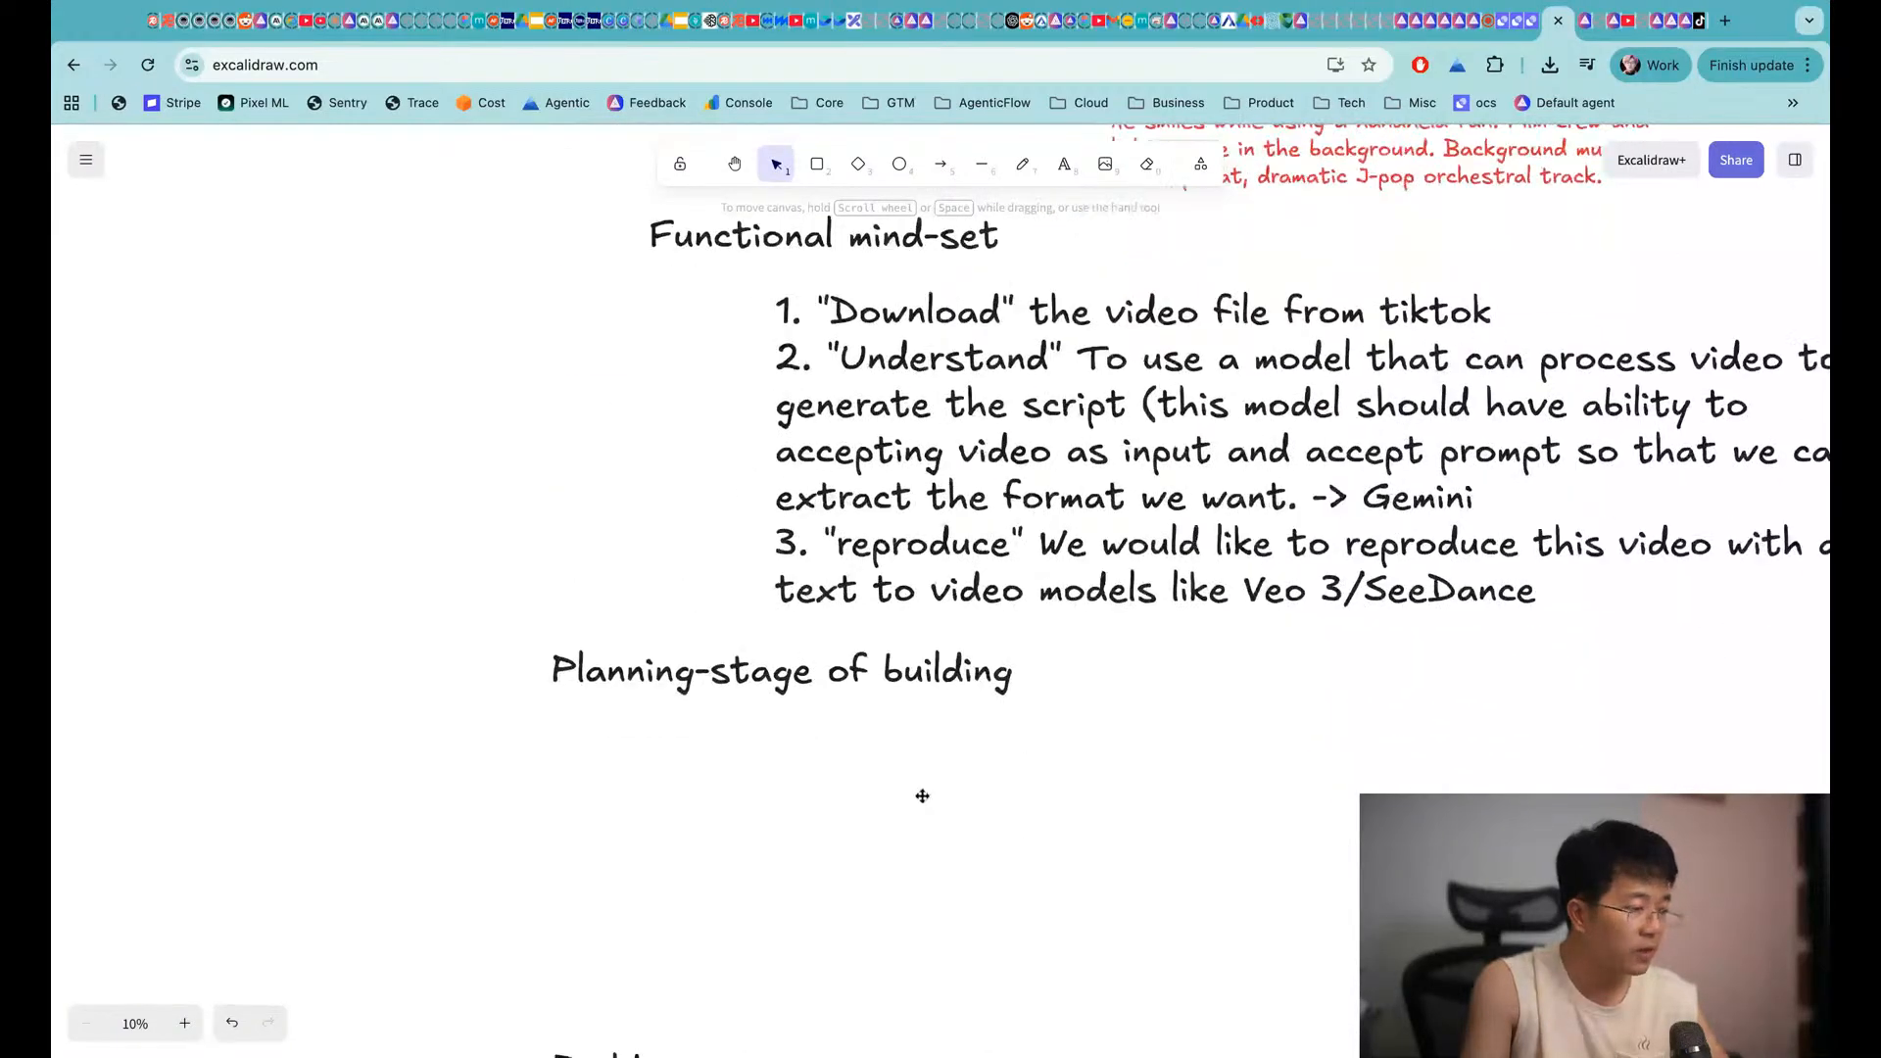
pyautogui.scroll(-1, 923, 756)
pyautogui.doubleClick(945, 661)
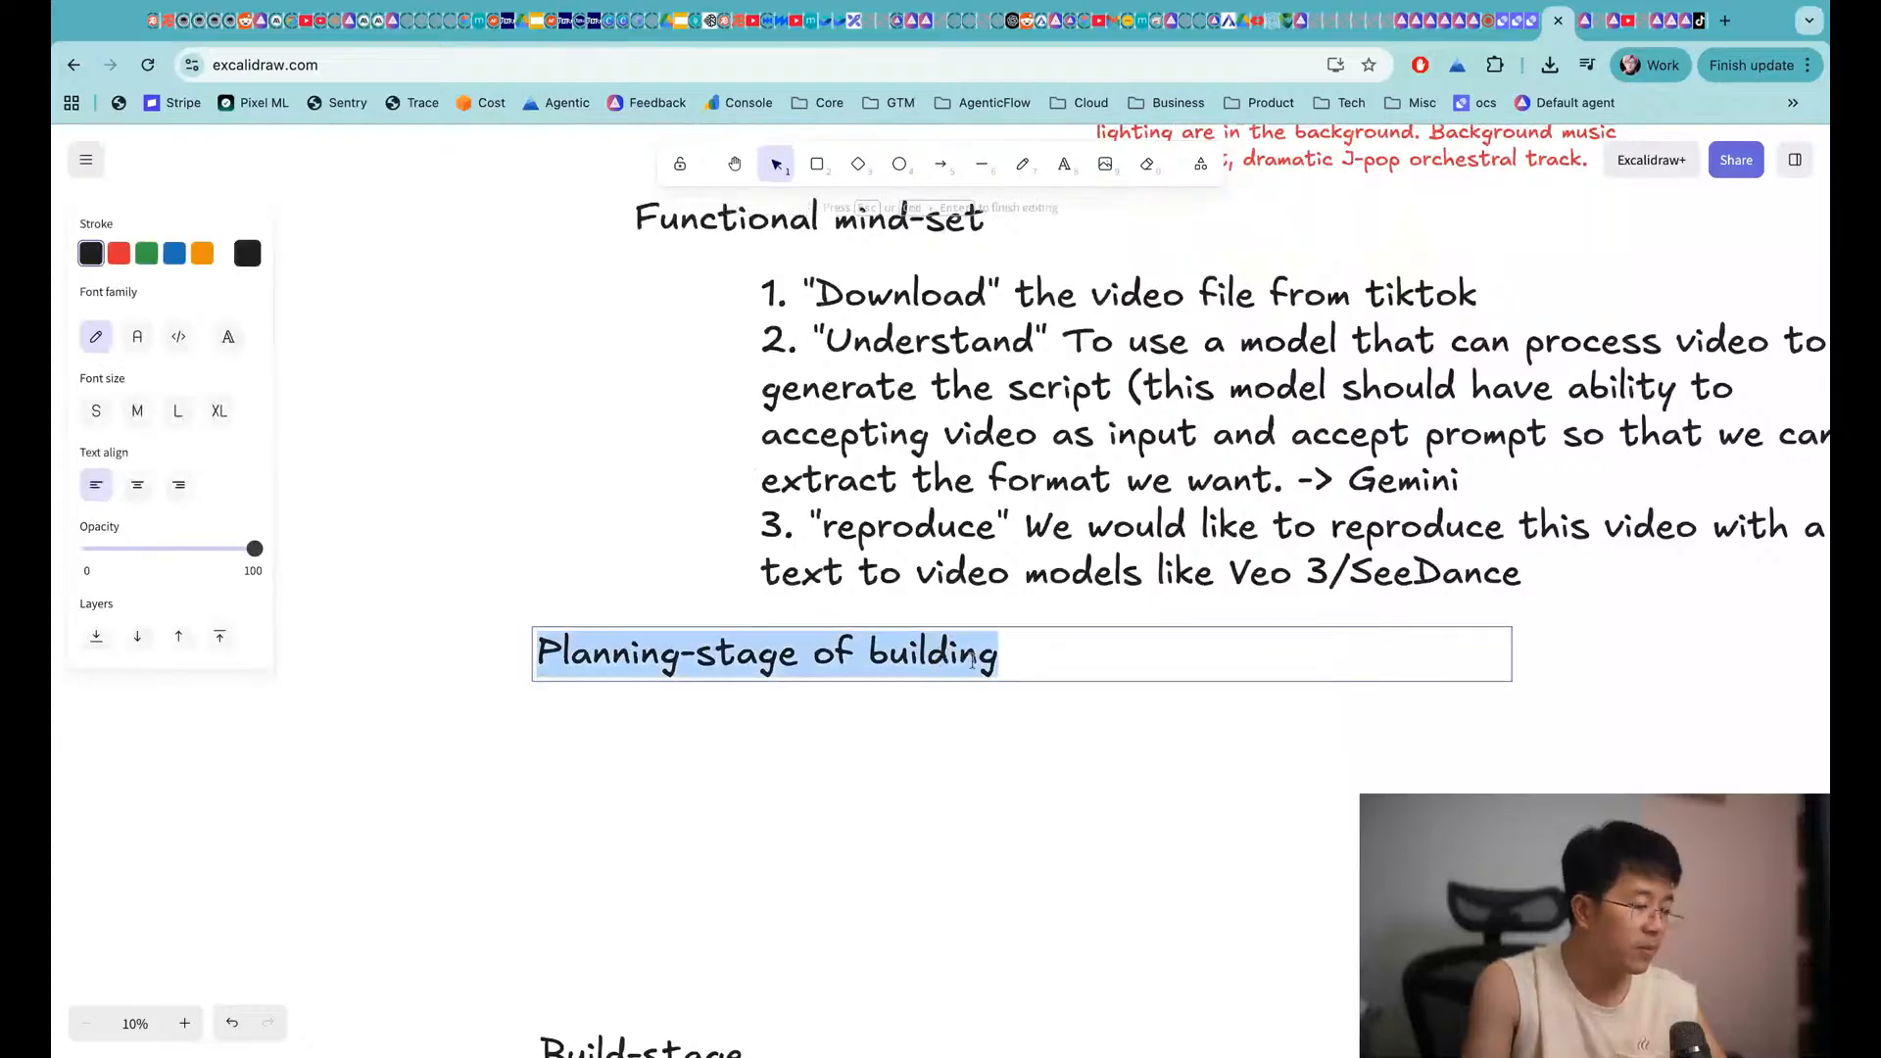
pyautogui.press('Right')
pyautogui.write('MAS')
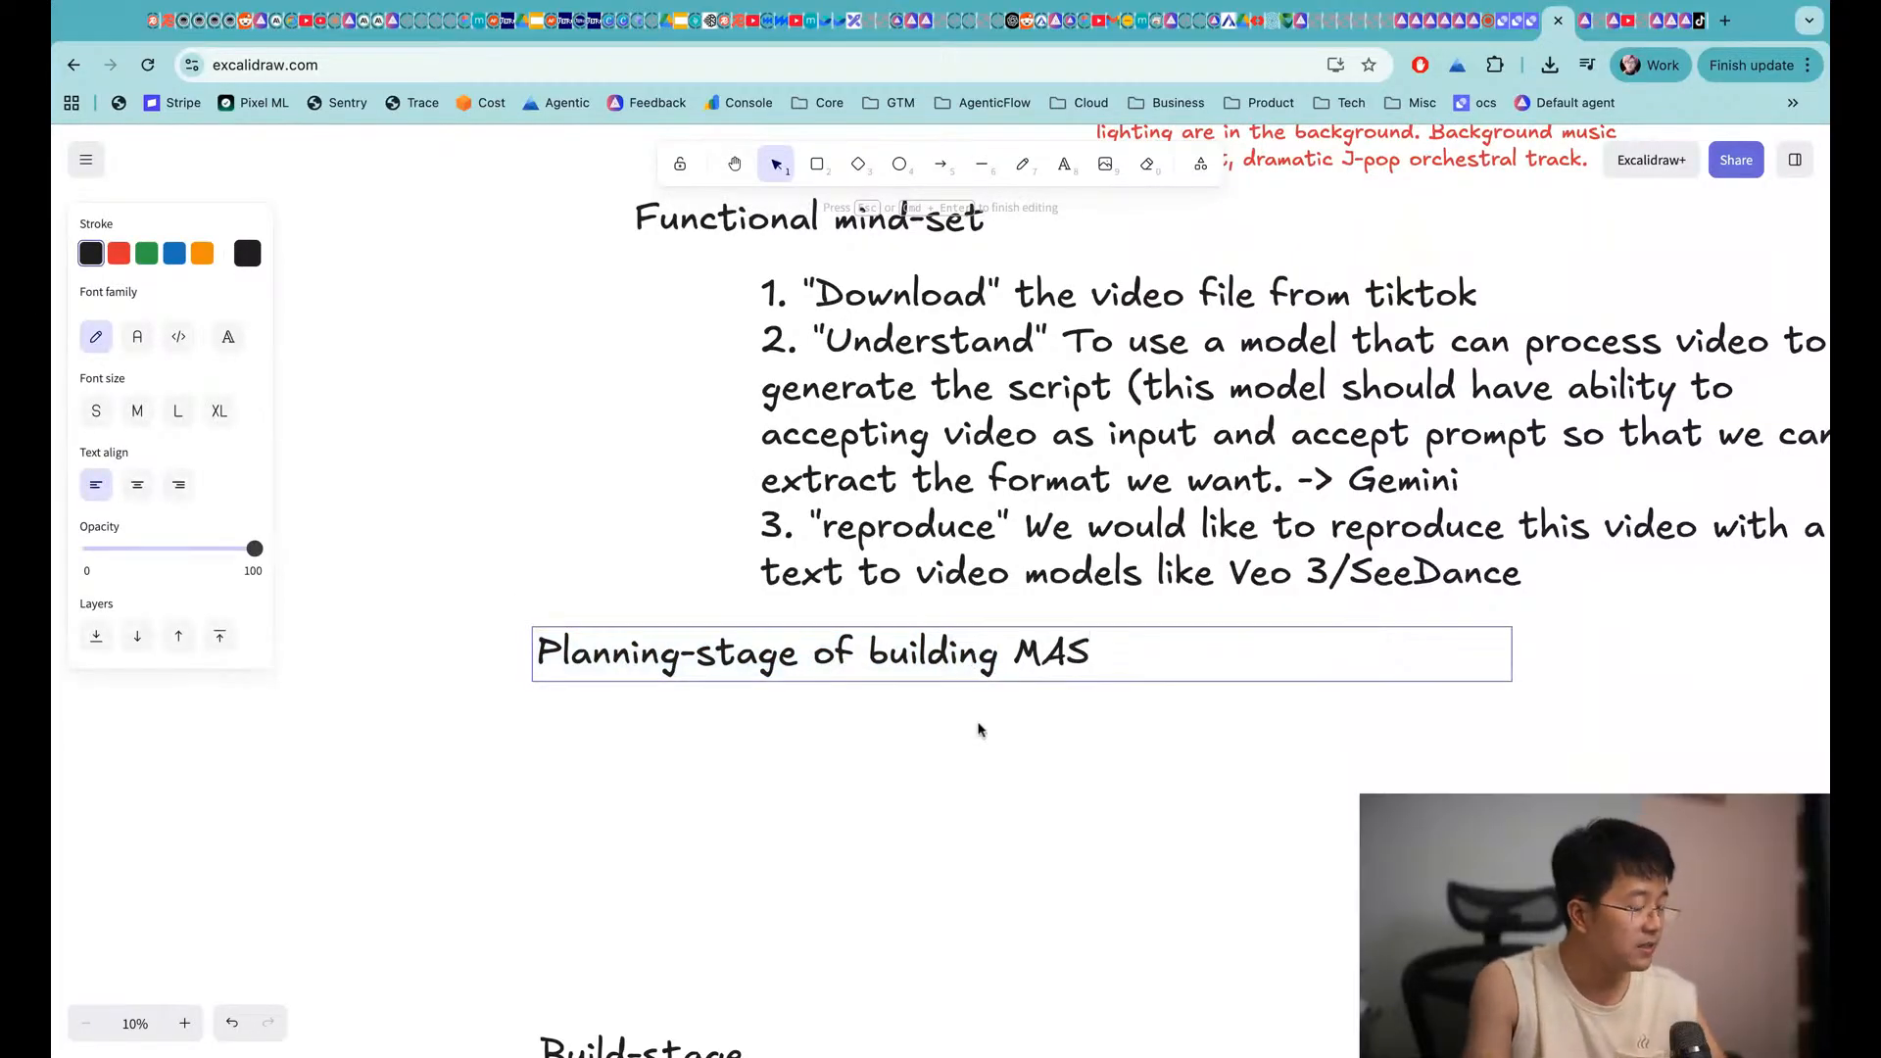
pyautogui.click(980, 752)
# Copy Functional mind-set below that heading and rename it 'Agent-first mind-set'
pyautogui.click(692, 220)
pyautogui.press('super+c')
pyautogui.press('super+v')
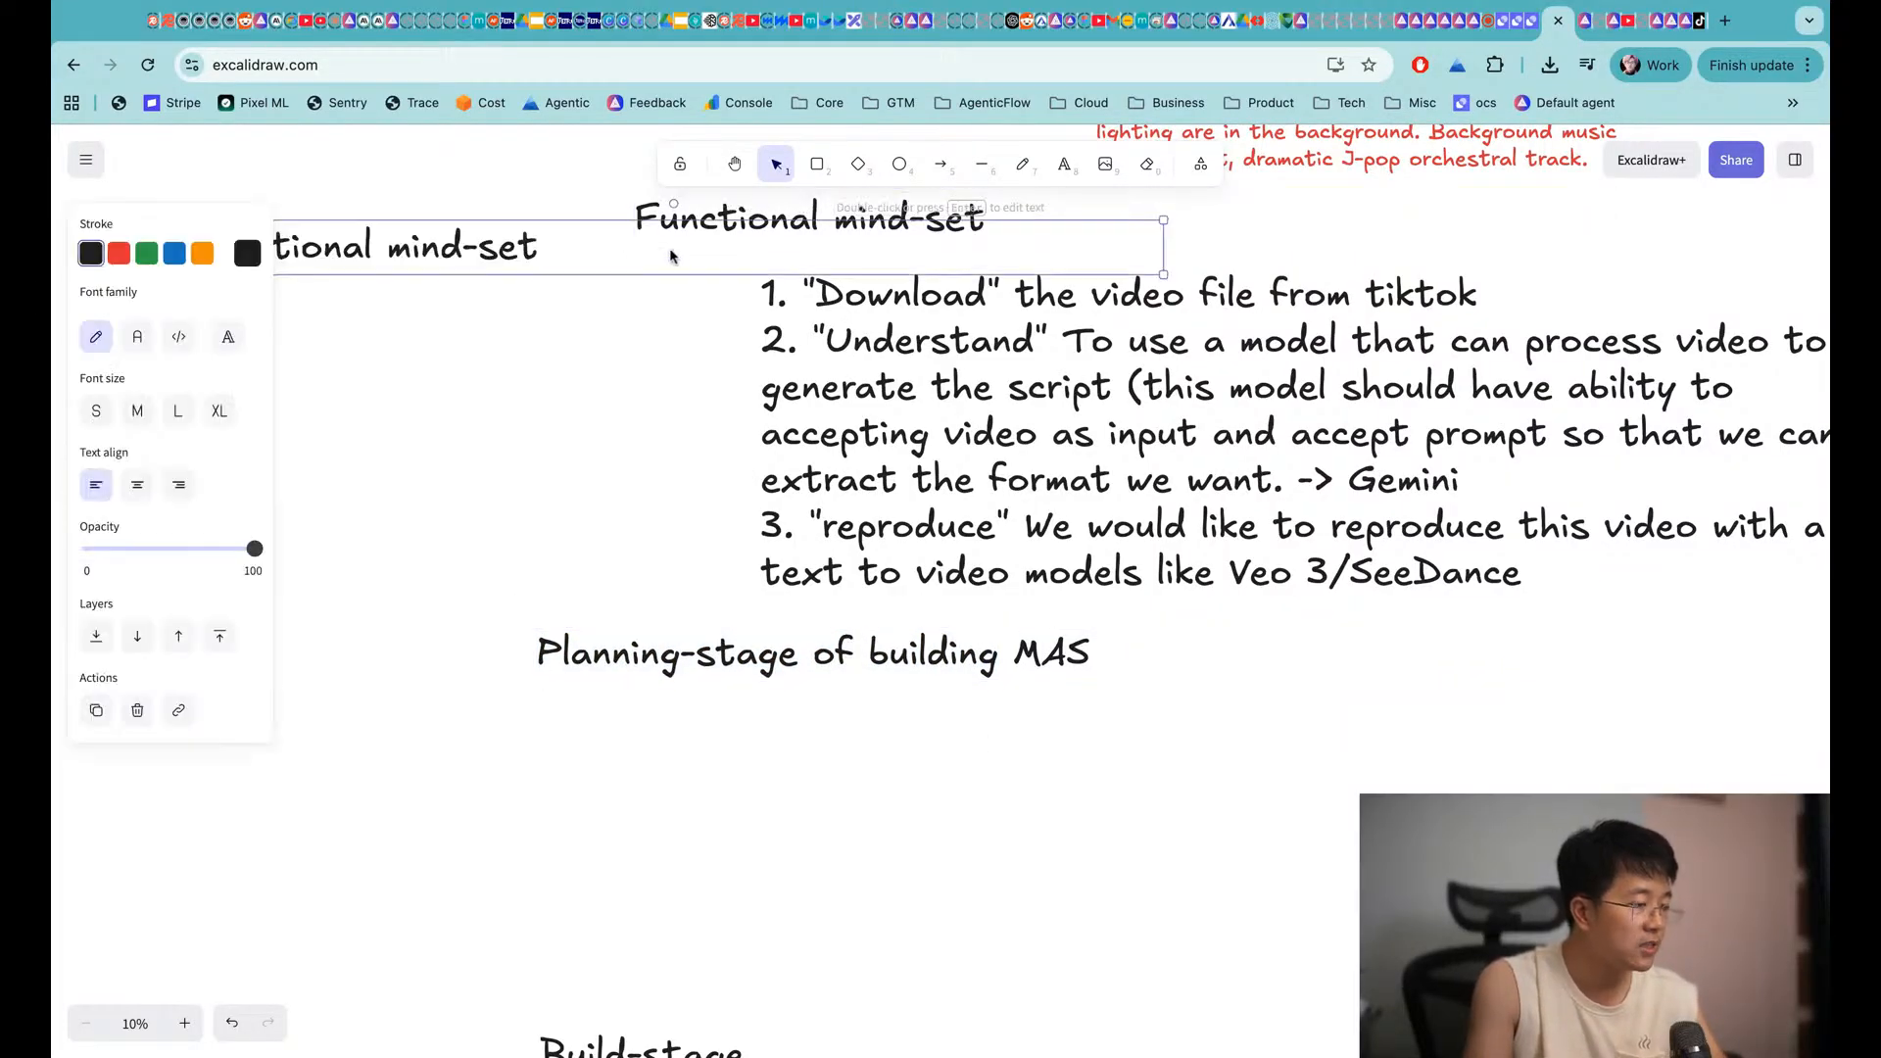
pyautogui.moveTo(433, 241); pyautogui.dragTo(898, 748)
pyautogui.doubleClick(743, 751)
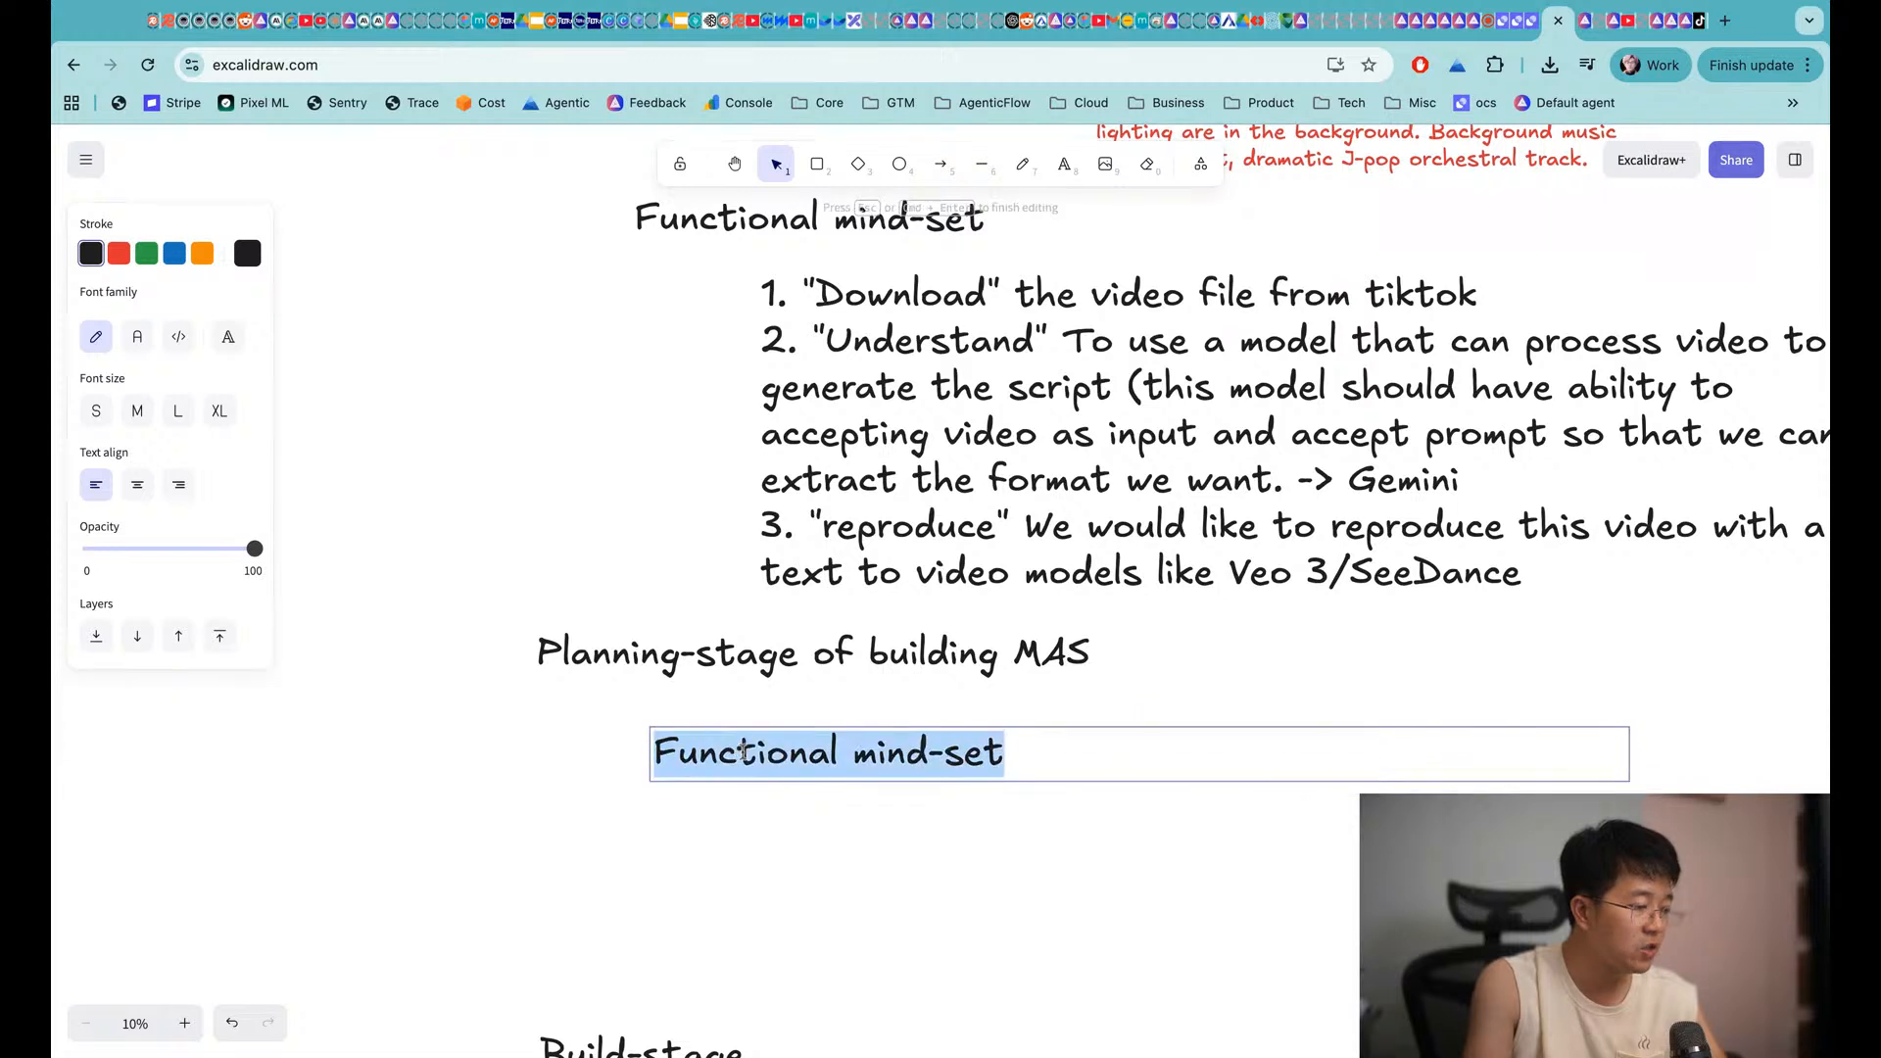
pyautogui.doubleClick(743, 751)
pyautogui.write('Agent-fir')
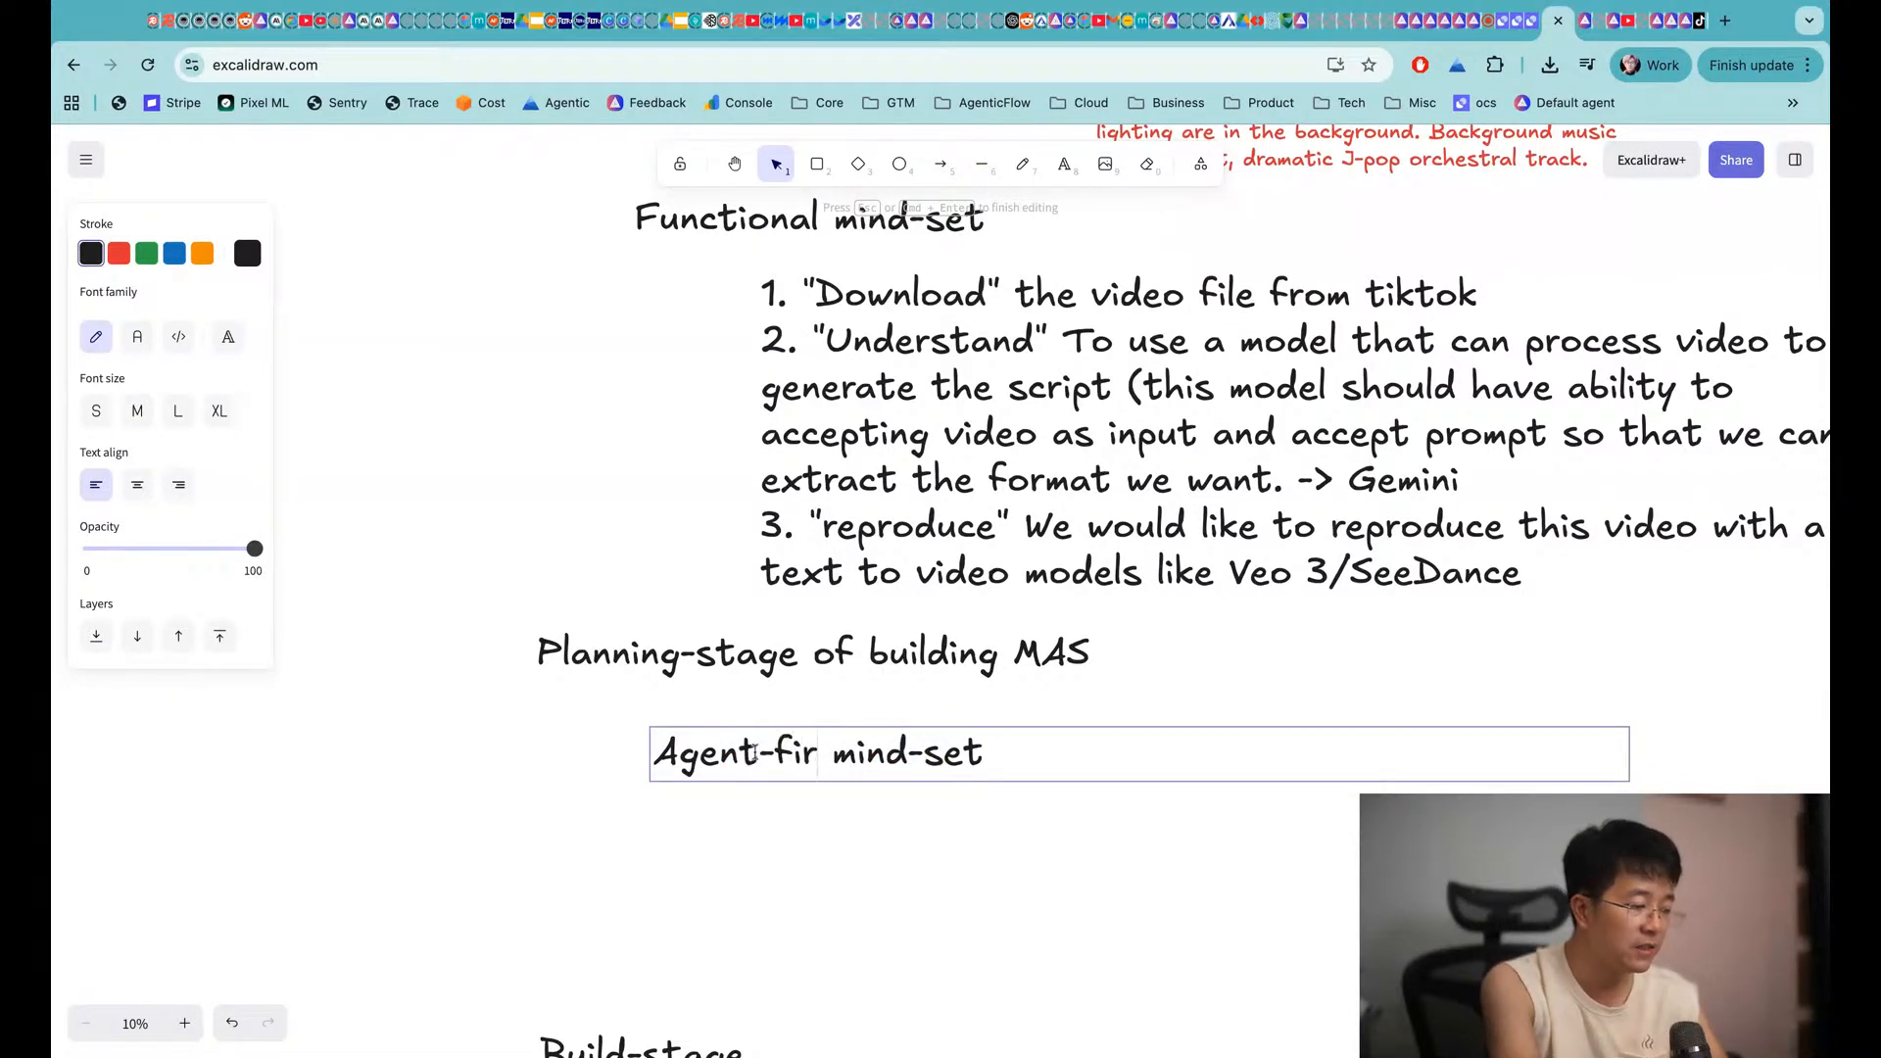
pyautogui.write('st')
pyautogui.click(687, 504)
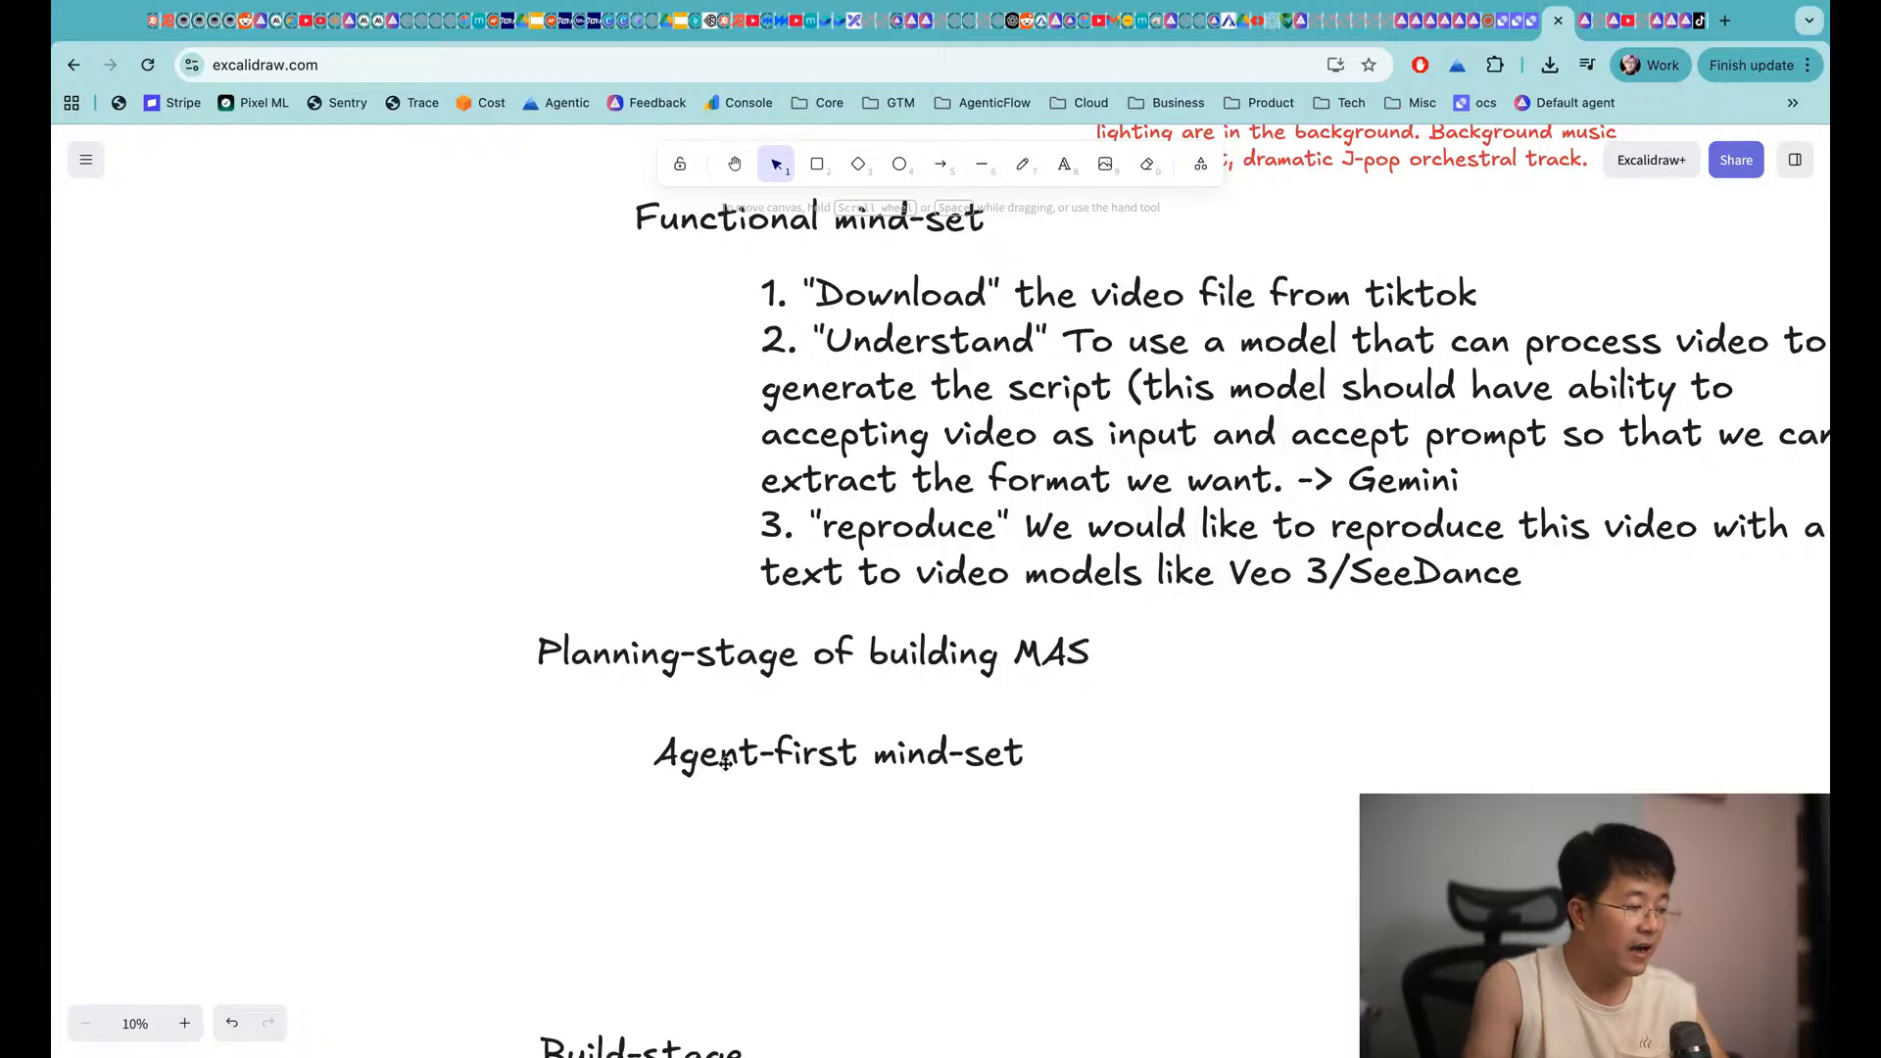
pyautogui.moveTo(726, 764); pyautogui.dragTo(719, 751)
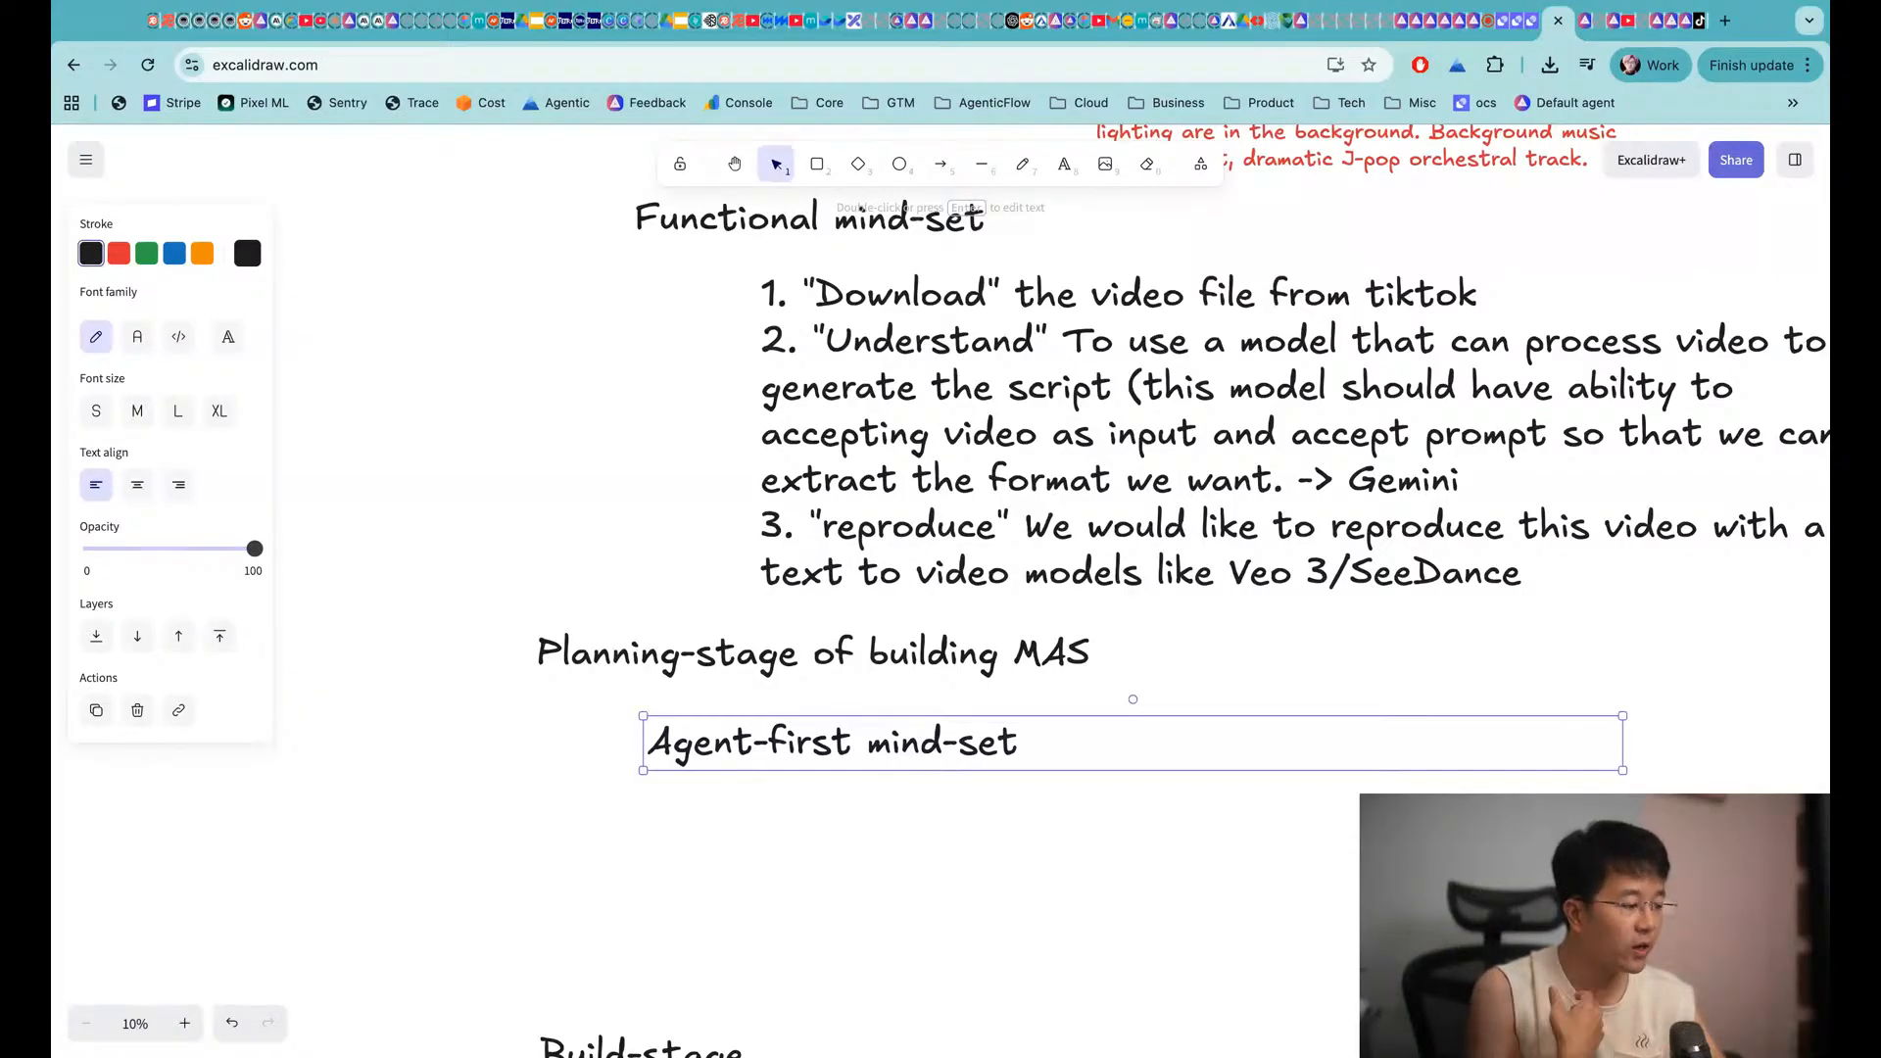
# Add an indented note: Video Downloader downloads the TikTok video to the AI Drive
pyautogui.scroll(-3, 743, 789)
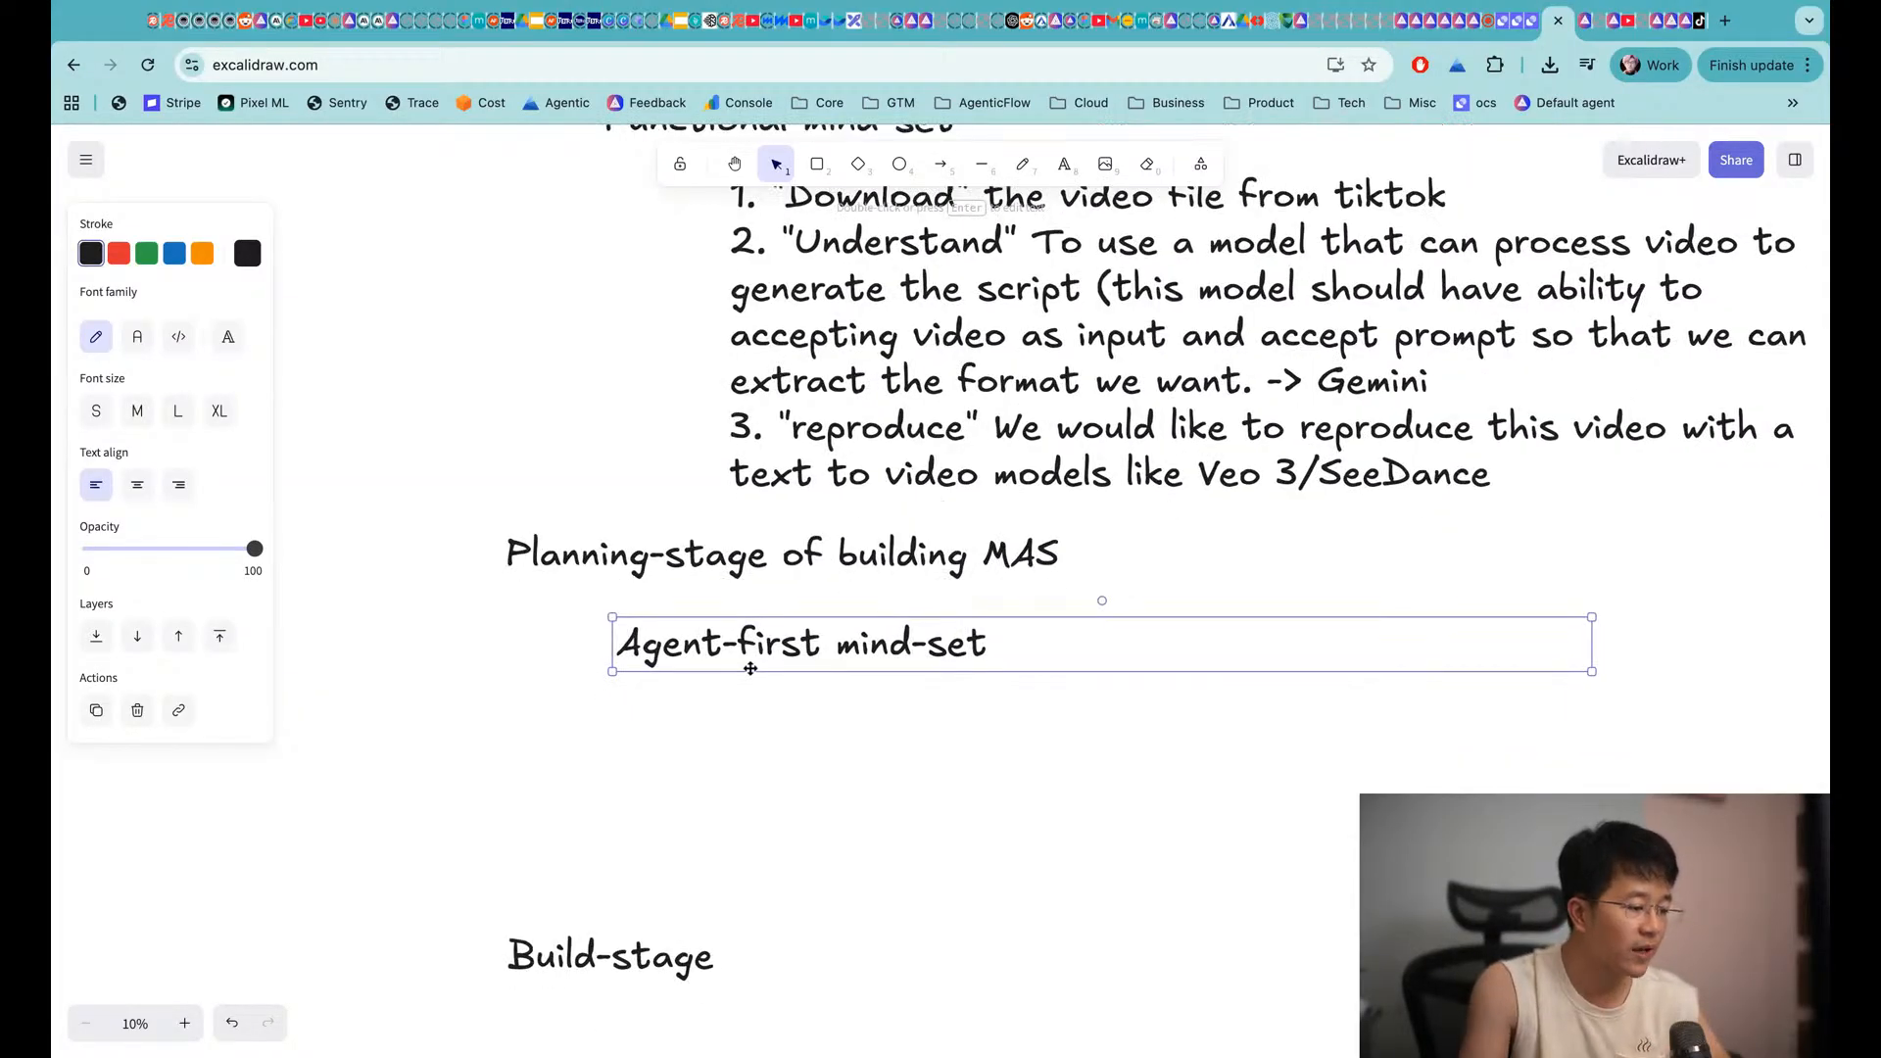
pyautogui.click(760, 701)
pyautogui.click(755, 660)
pyautogui.press('super+c')
pyautogui.press('super+v')
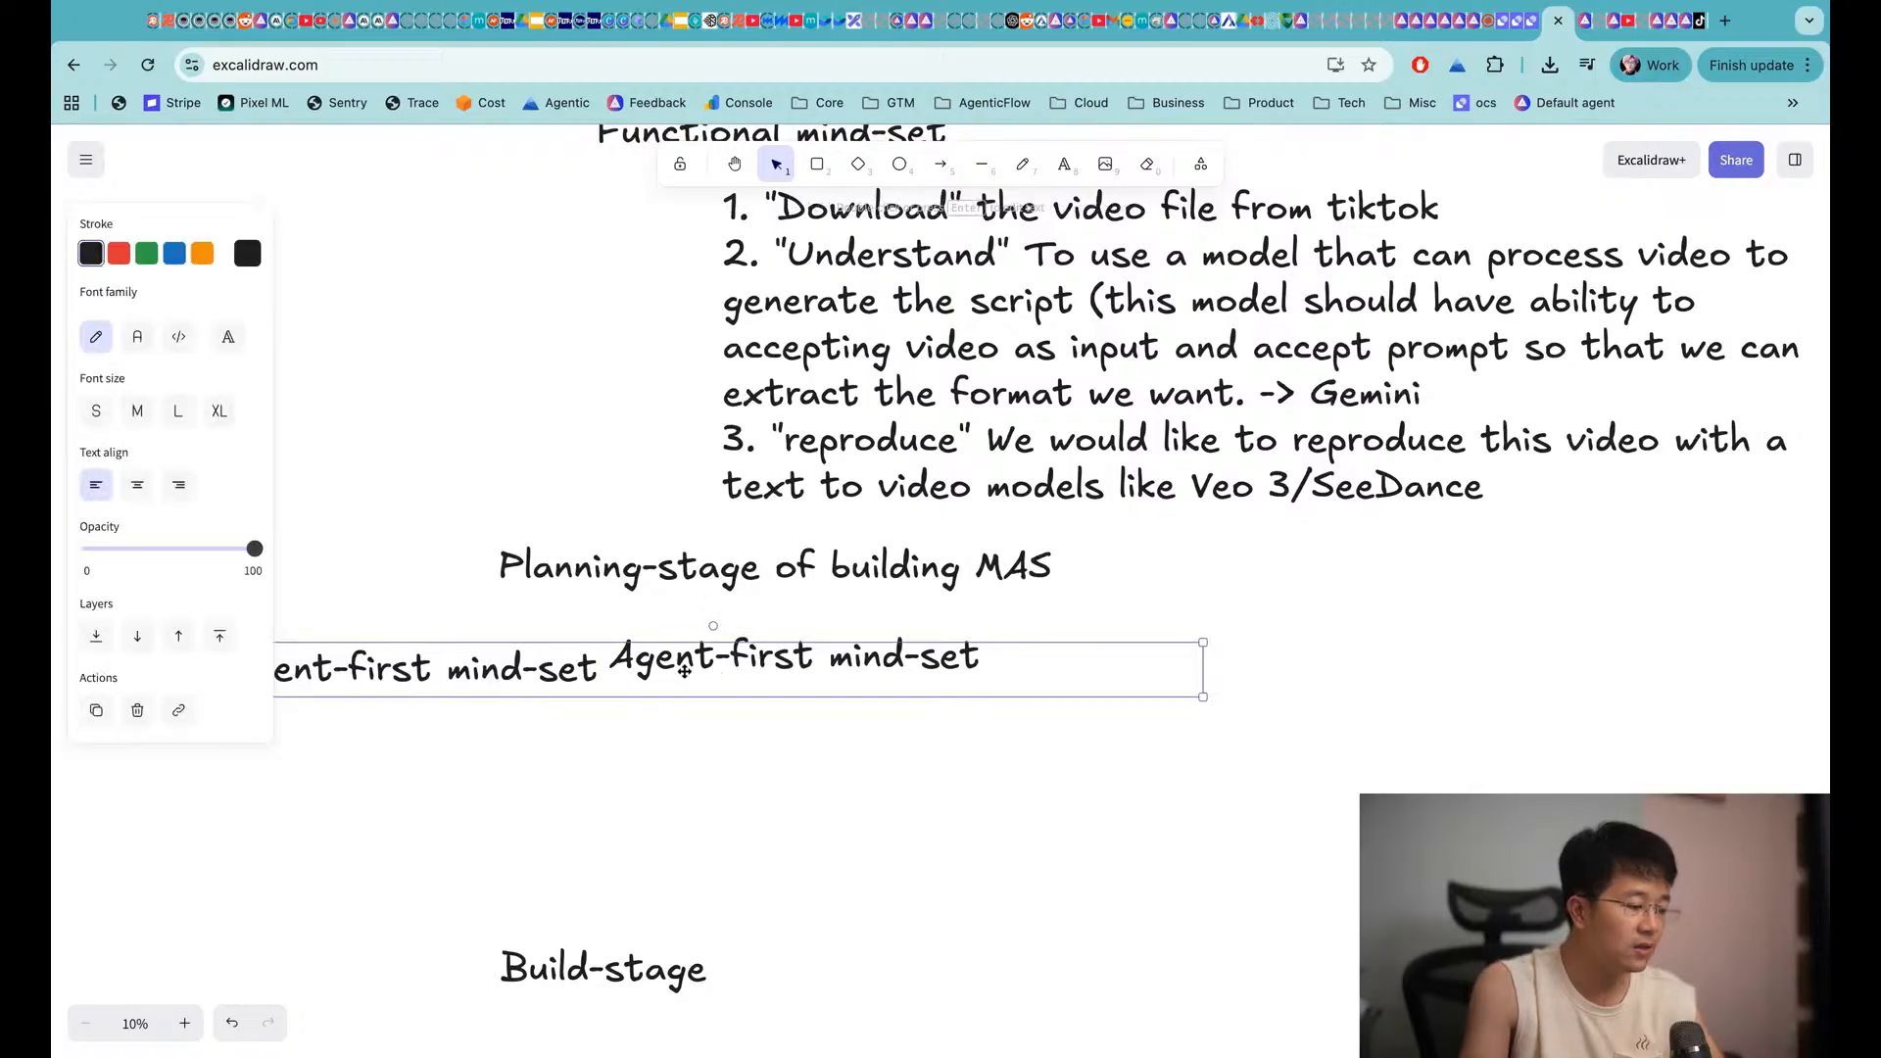
pyautogui.moveTo(649, 664); pyautogui.dragTo(1140, 724)
pyautogui.doubleClick(950, 725)
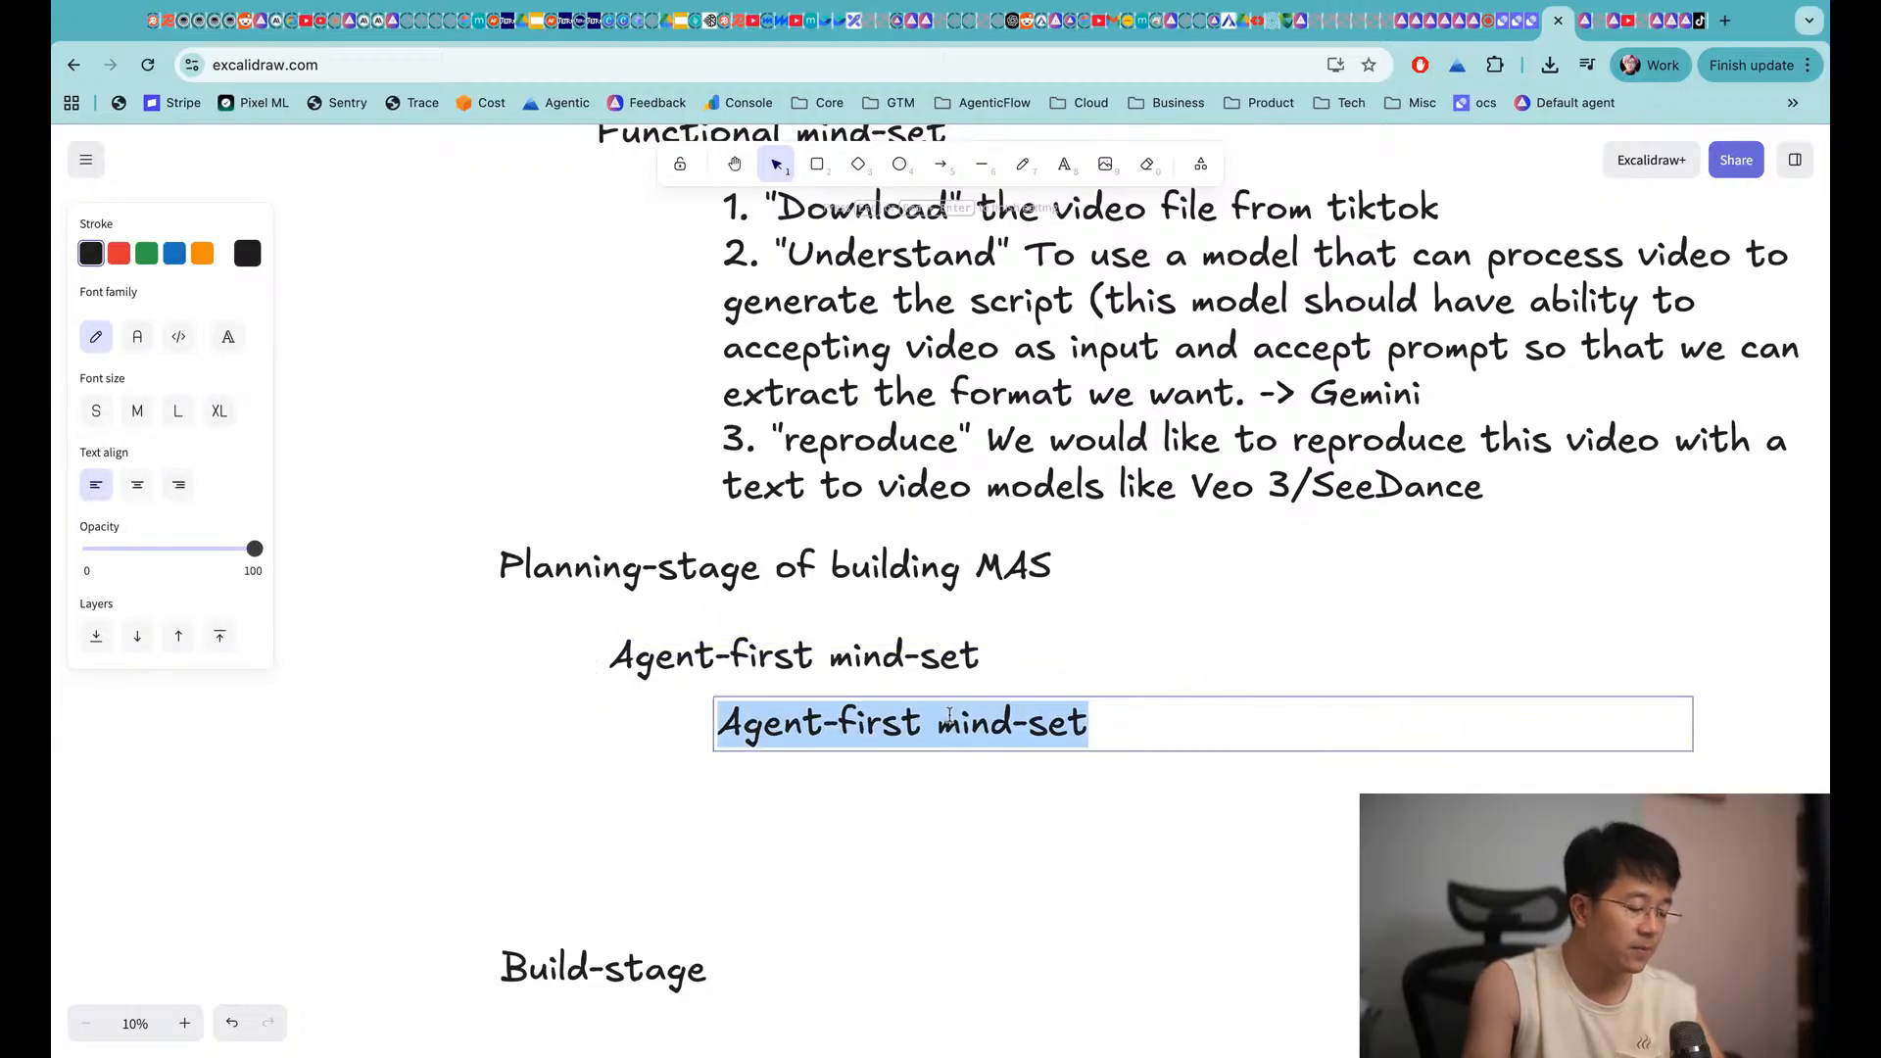
pyautogui.write('Video Download')
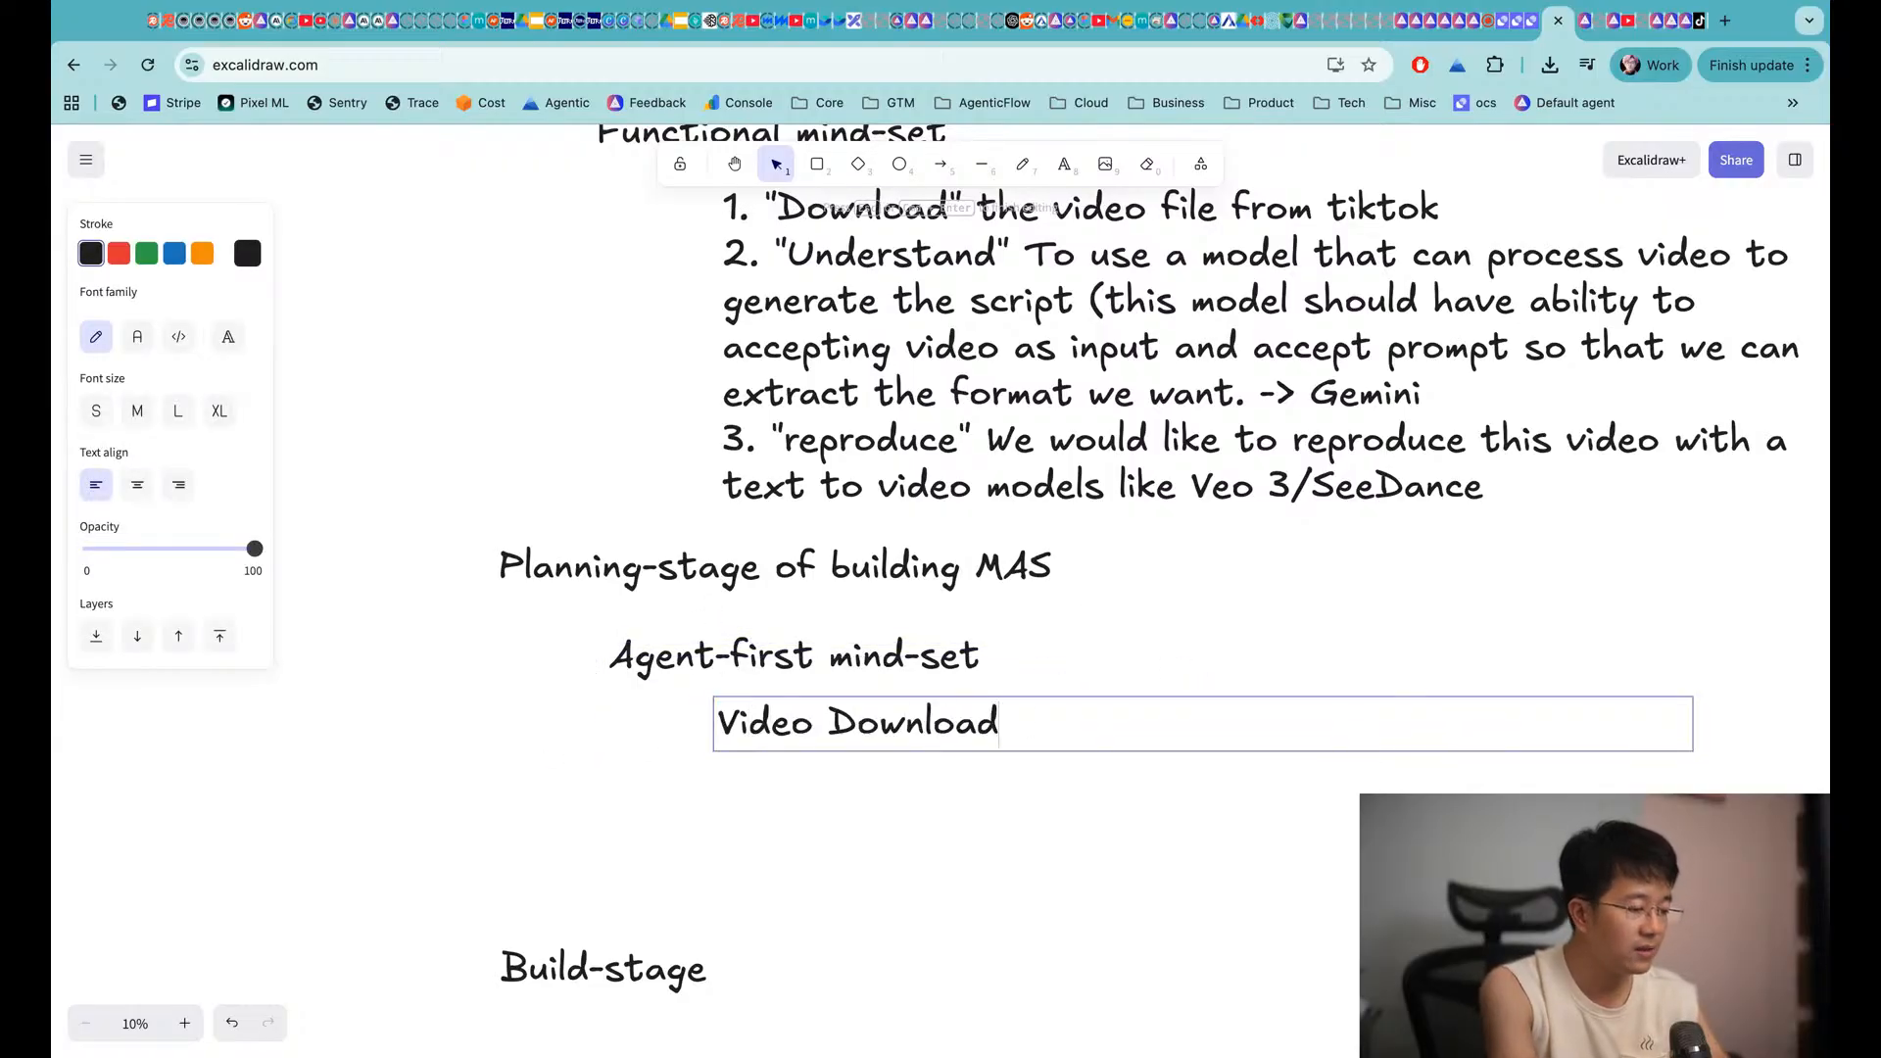
pyautogui.write('er is ')
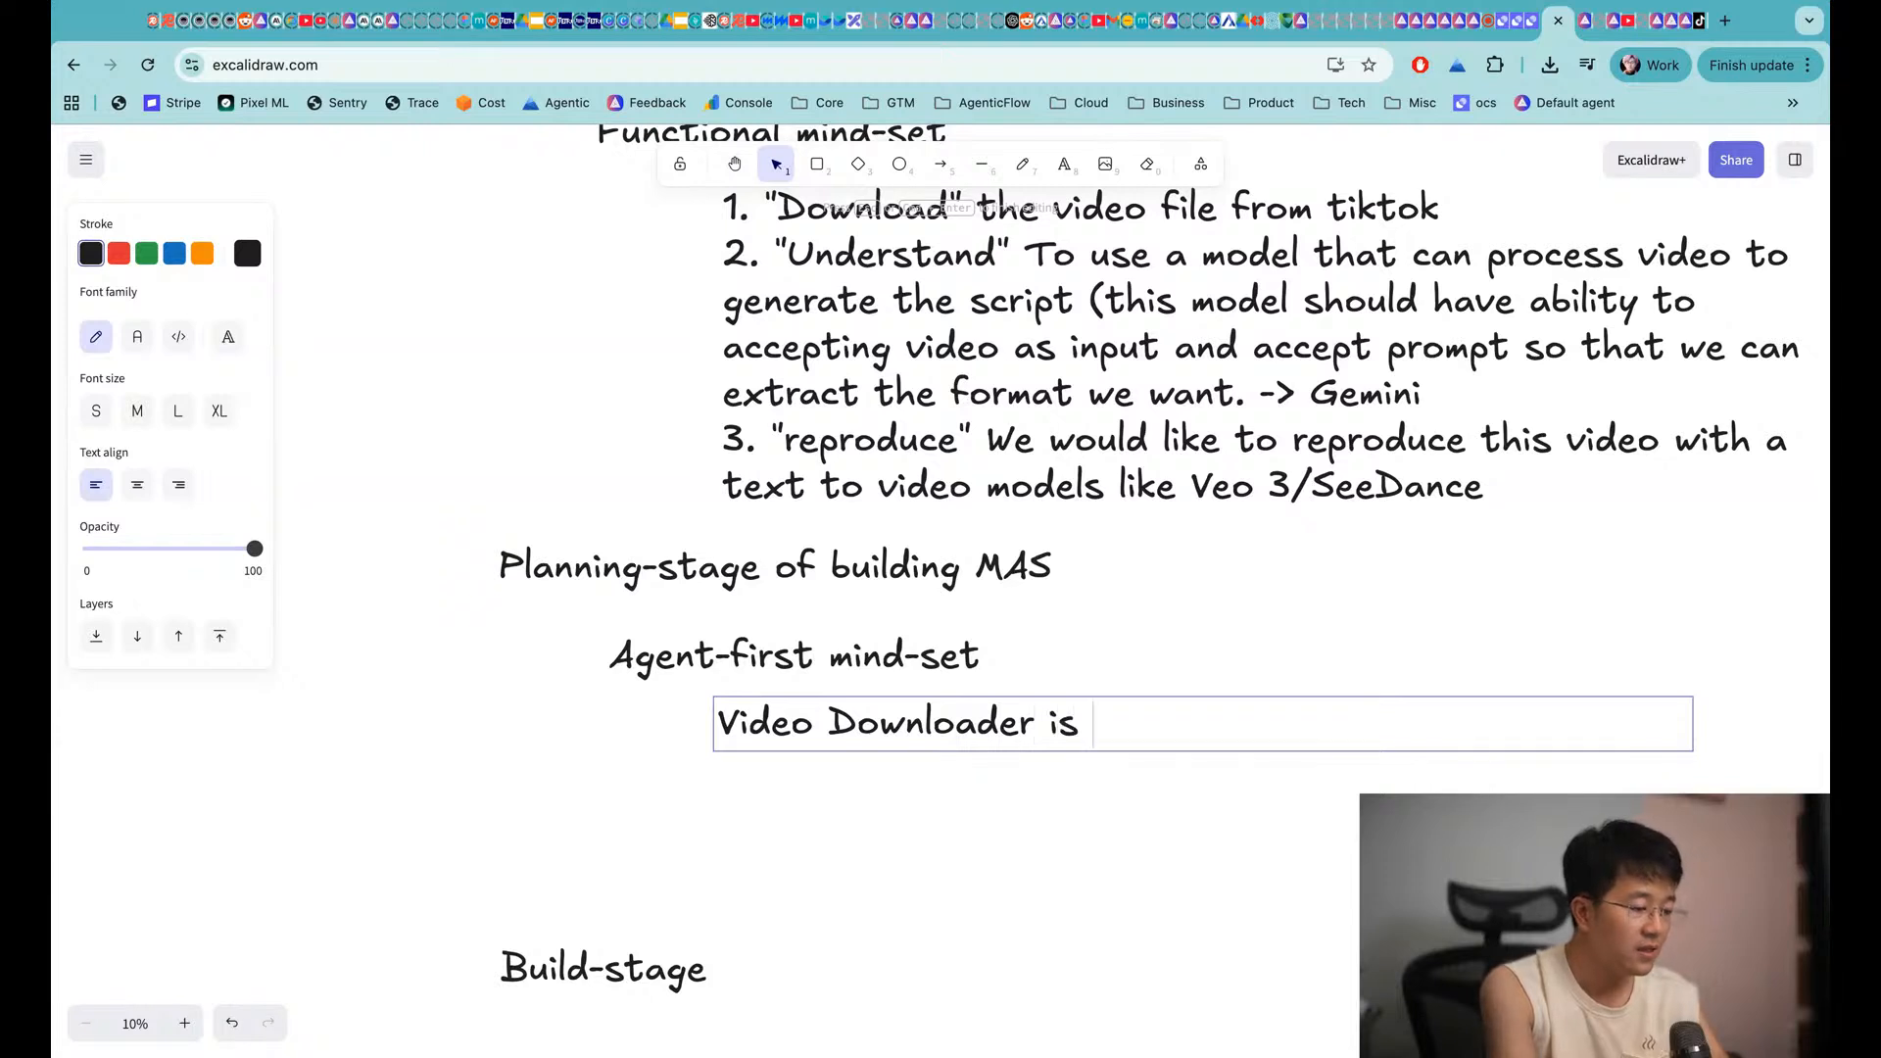
pyautogui.write('the guy that goin')
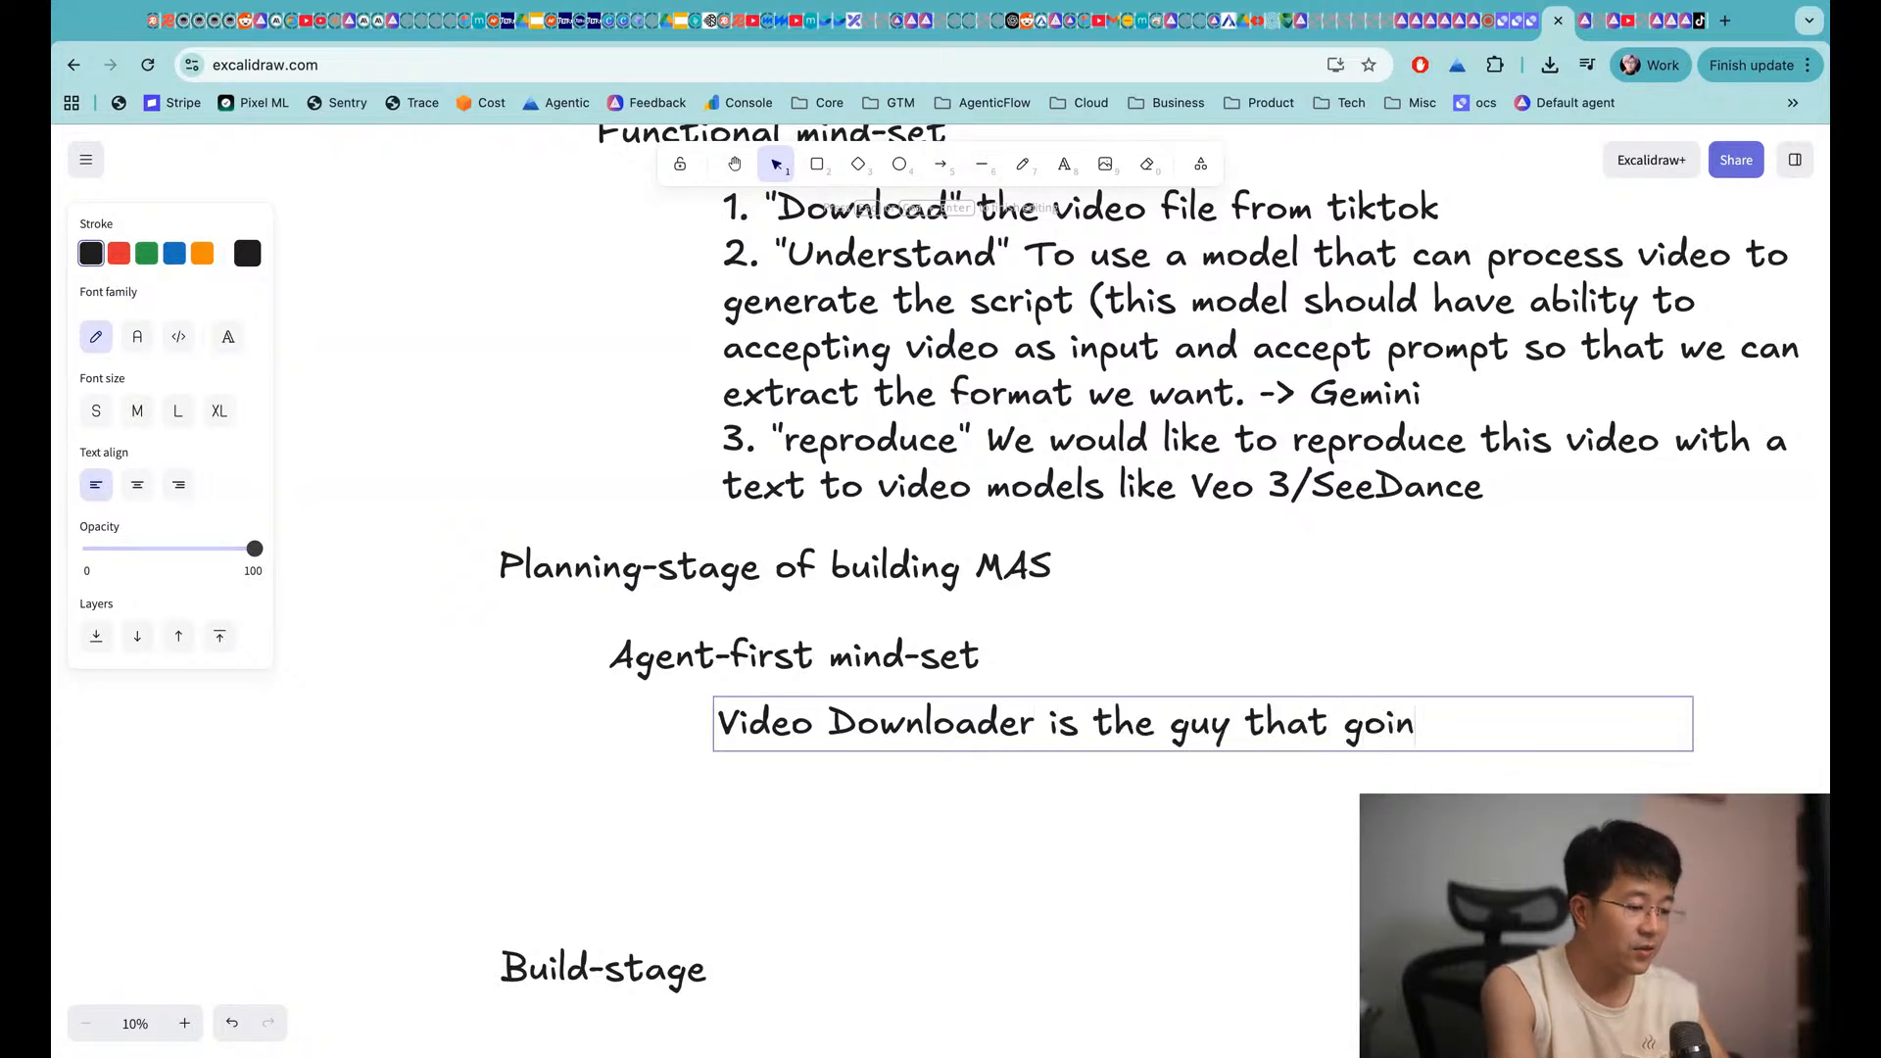
pyautogui.write('g to download the vi')
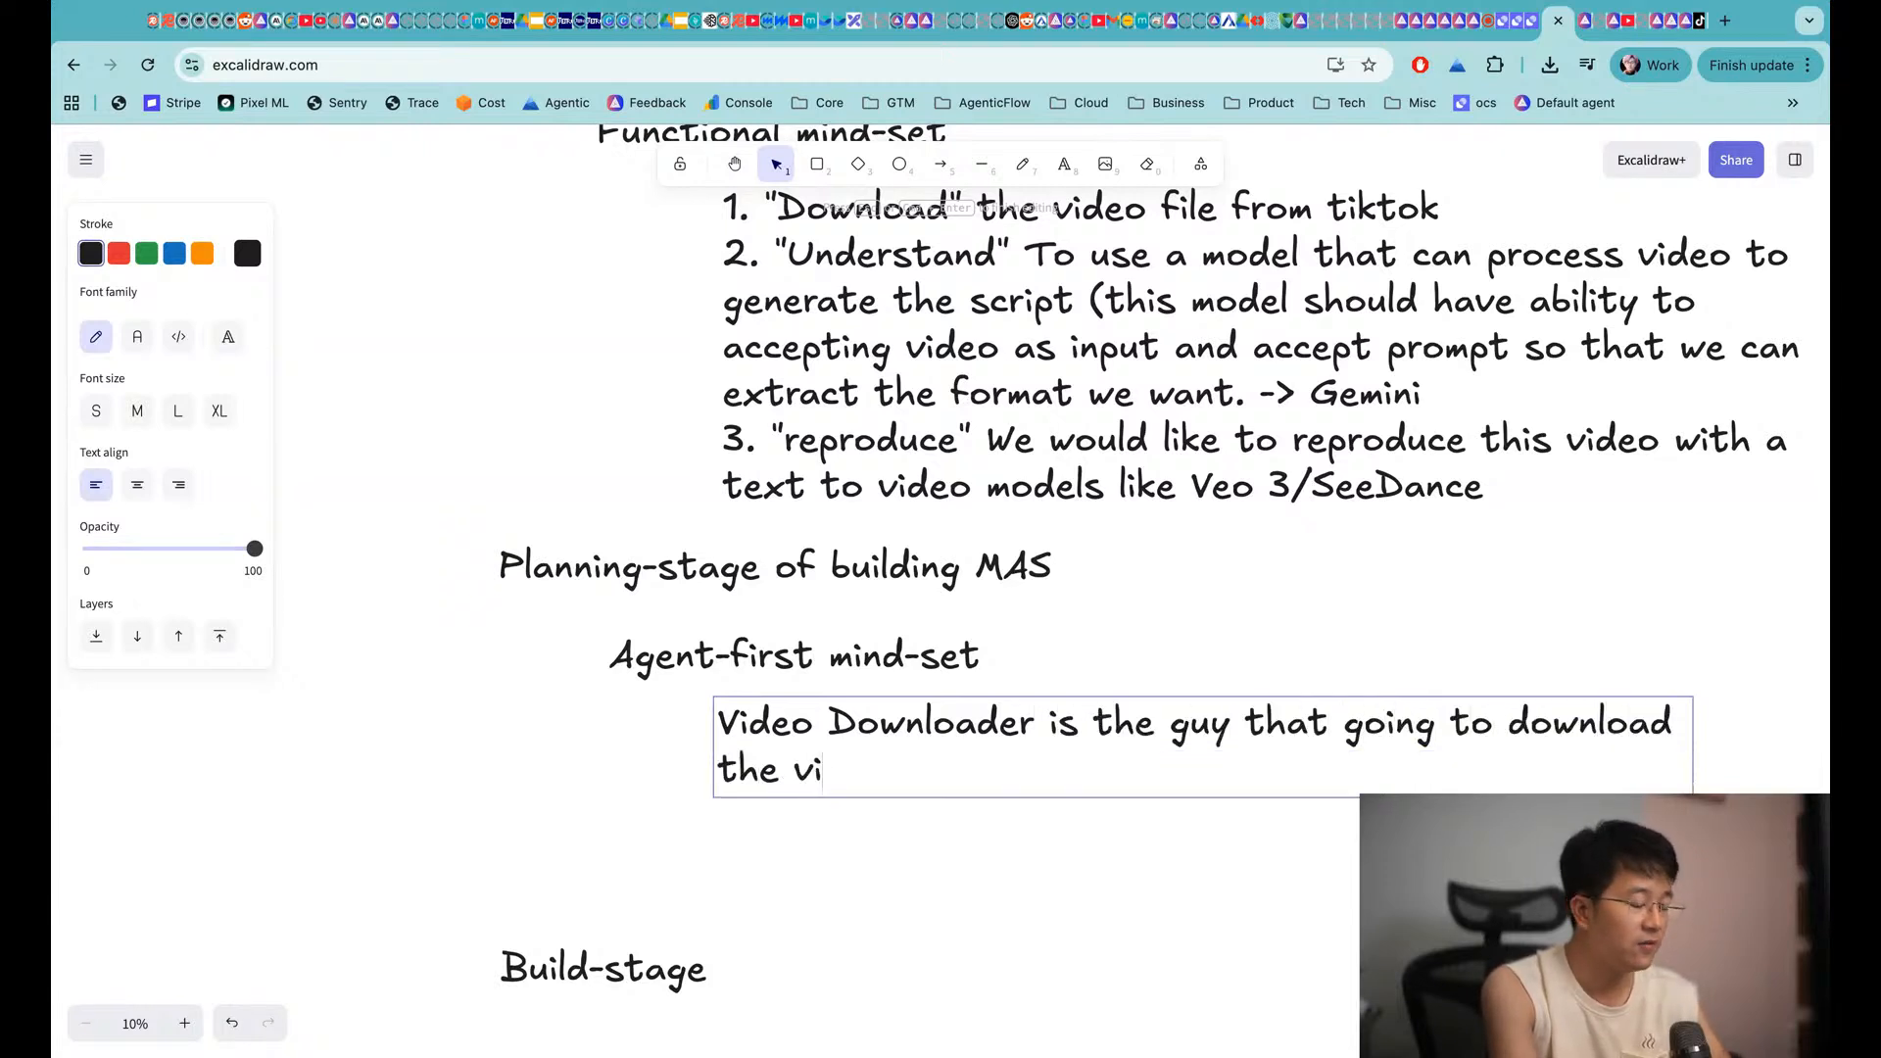
pyautogui.write('deo from tiktok to our AID')
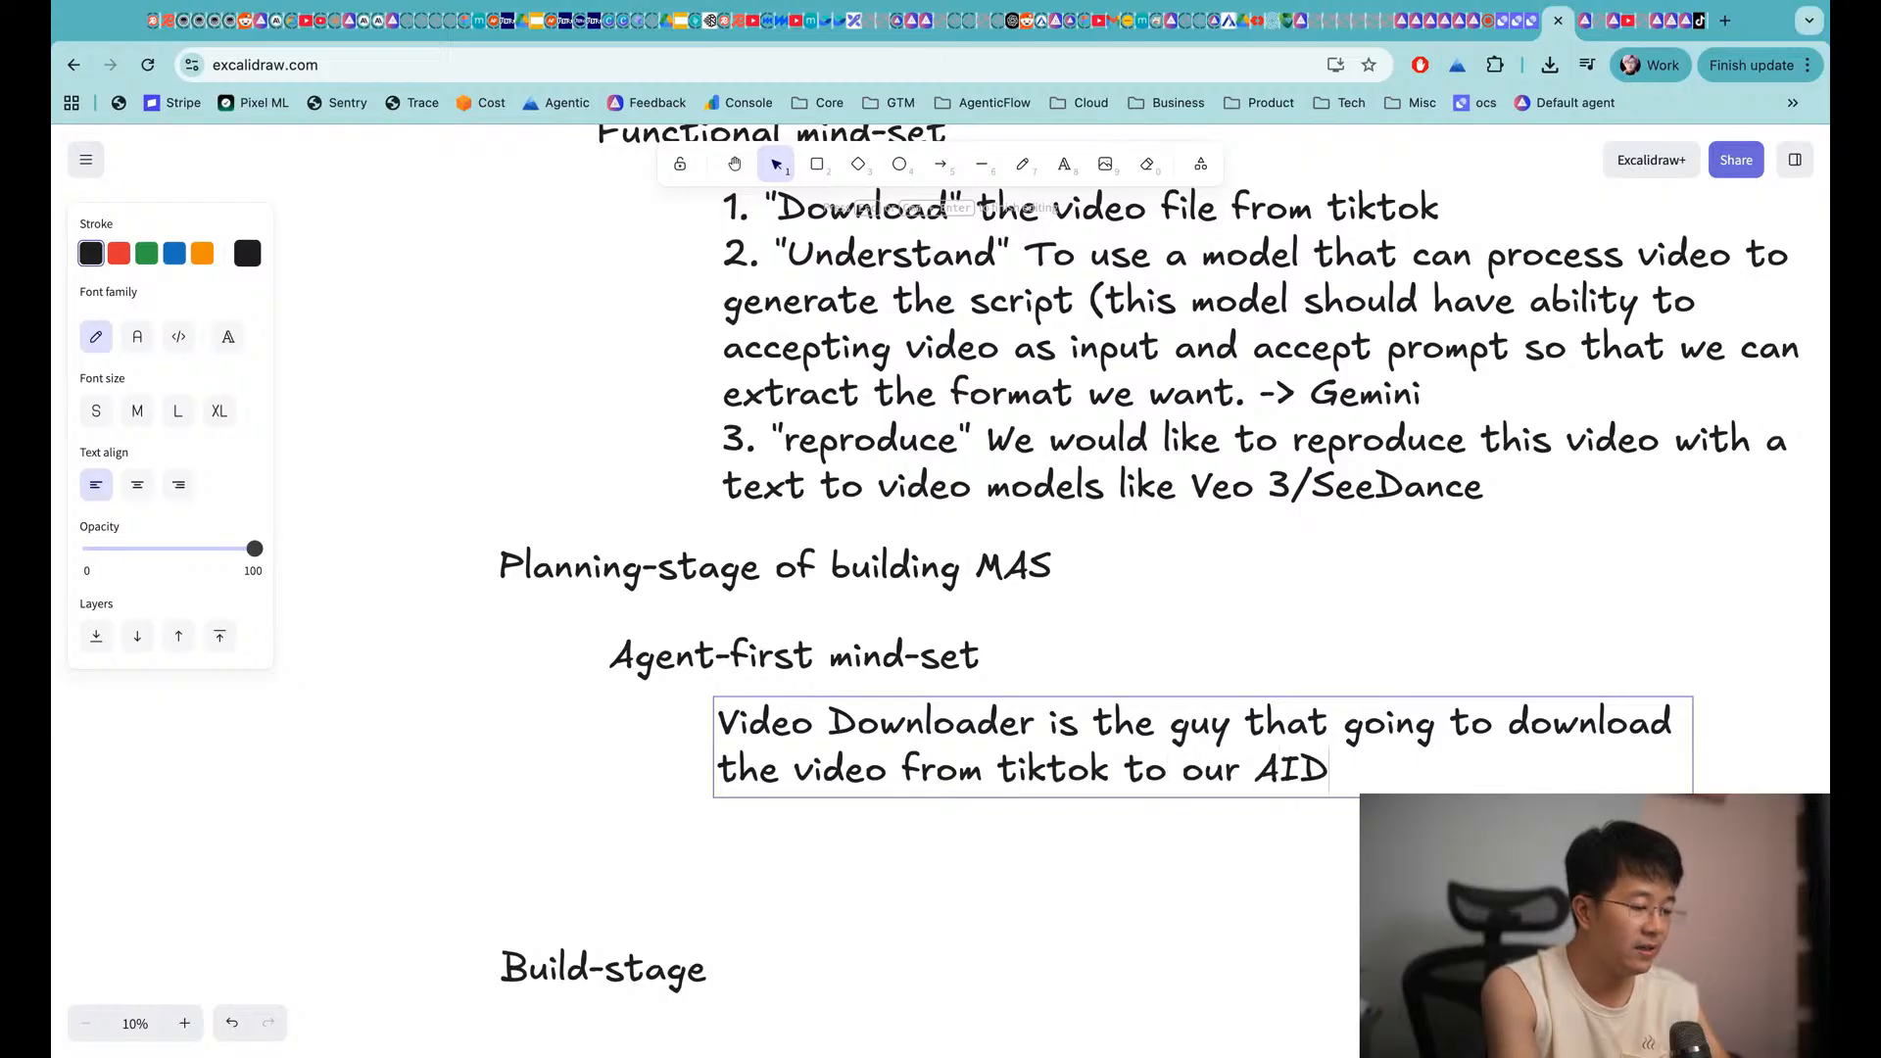
pyautogui.press('BackSpace')
pyautogui.write('Drive')
# Number it 1. "Video Downloader" and add 2. "Script writer" describing the video's scenes
pyautogui.click(719, 722)
pyautogui.write('1. "')
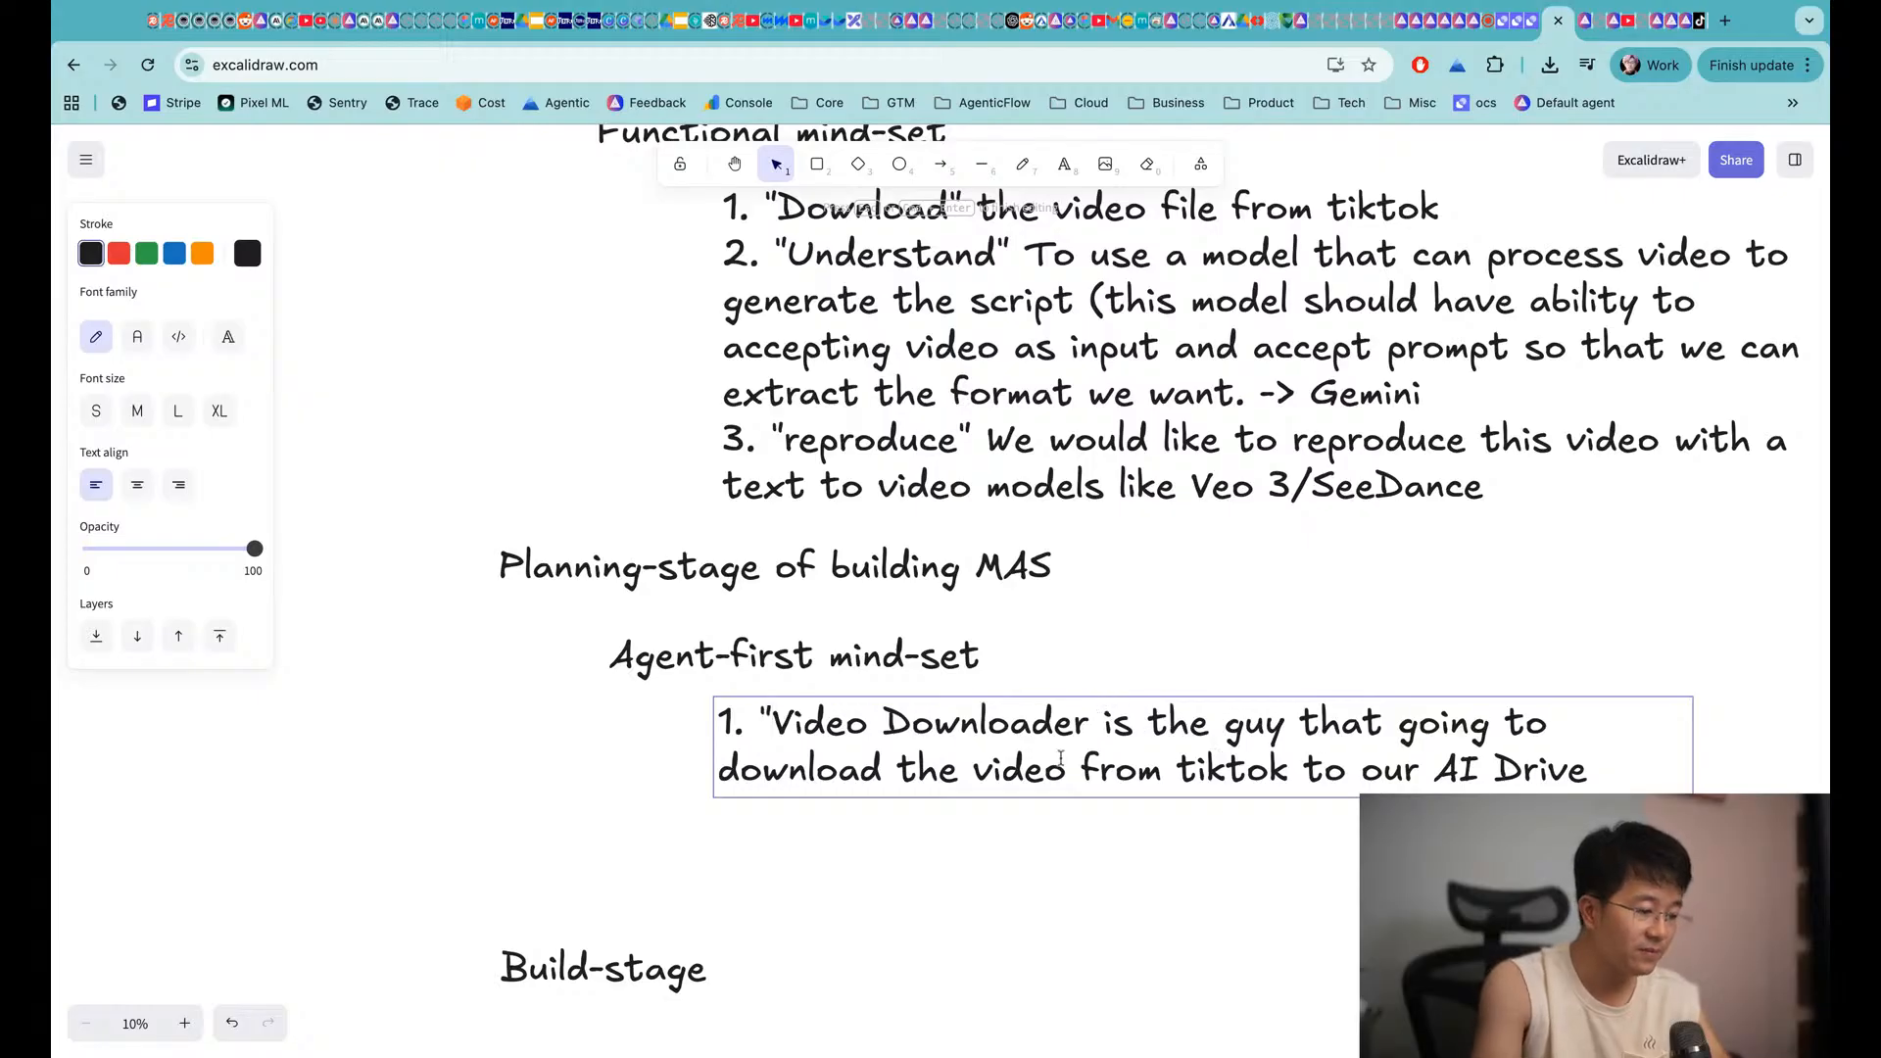
pyautogui.write('"')
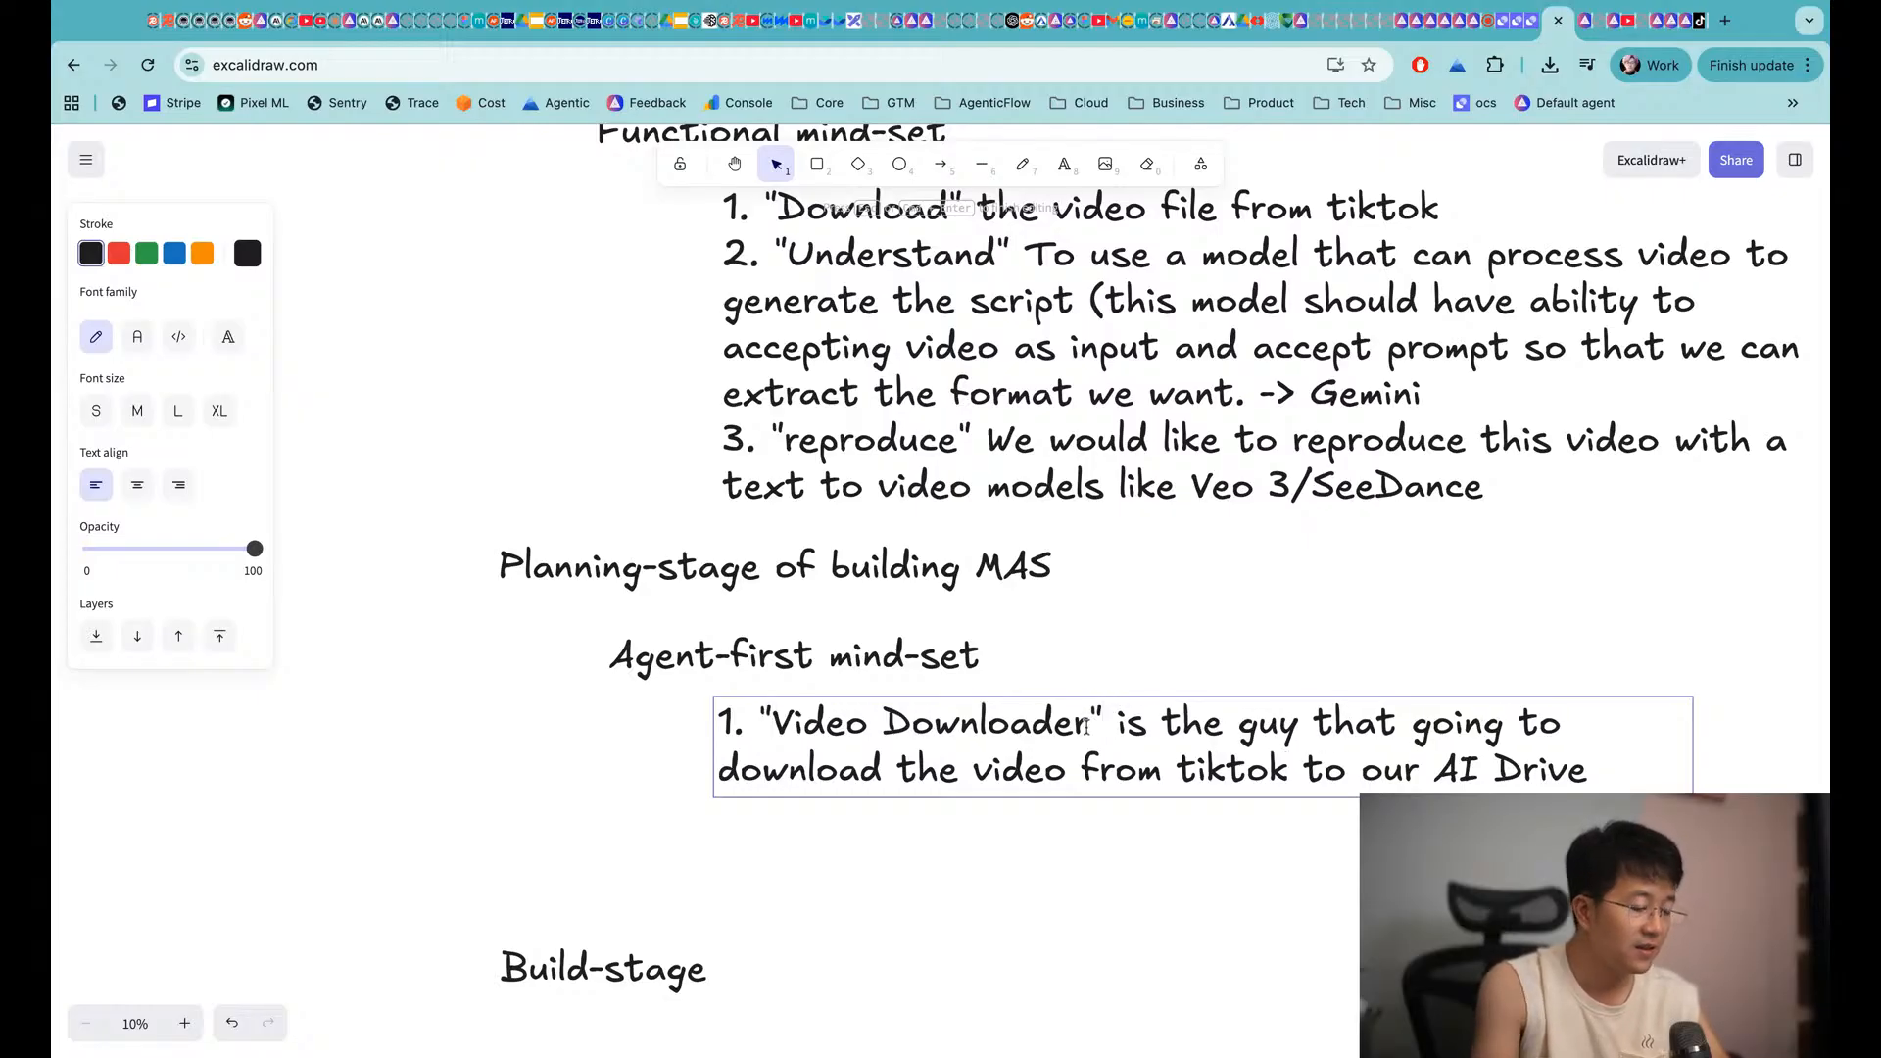
pyautogui.press('Return')
pyautogui.write('2. ')
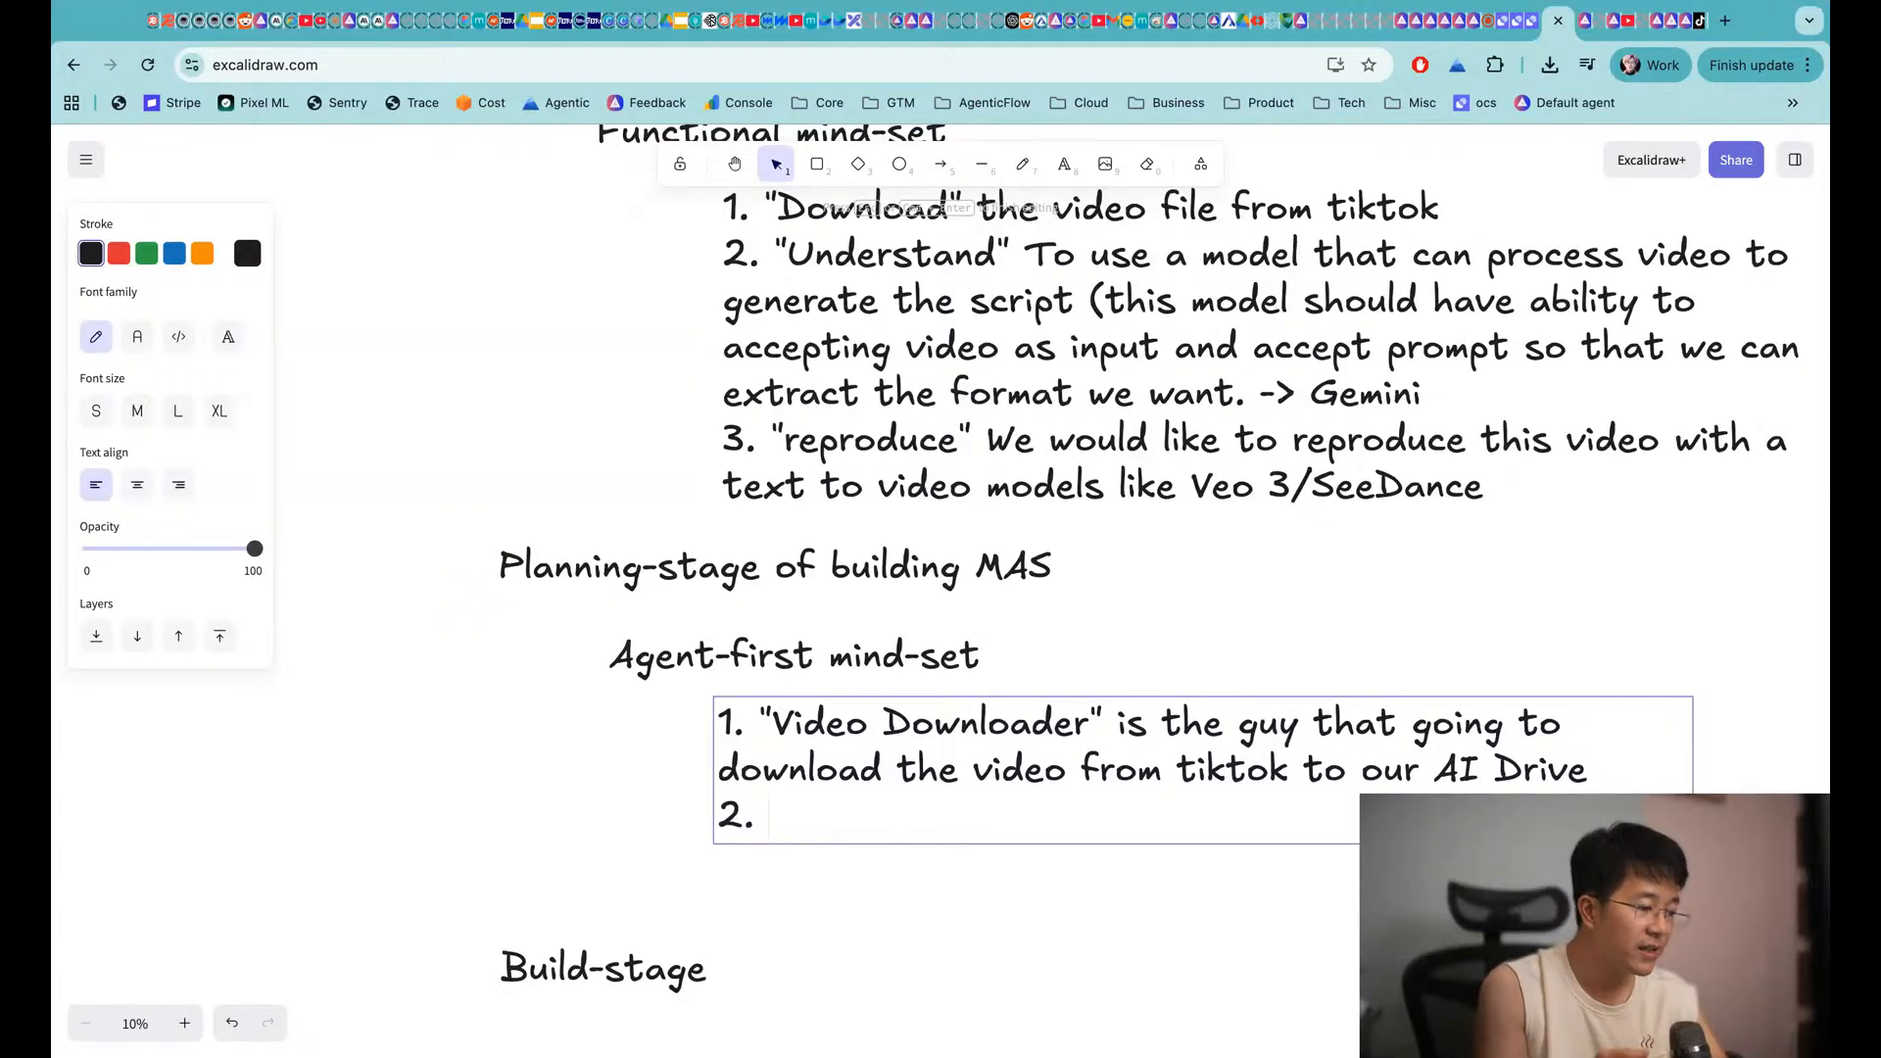
pyautogui.write('"Scrip')
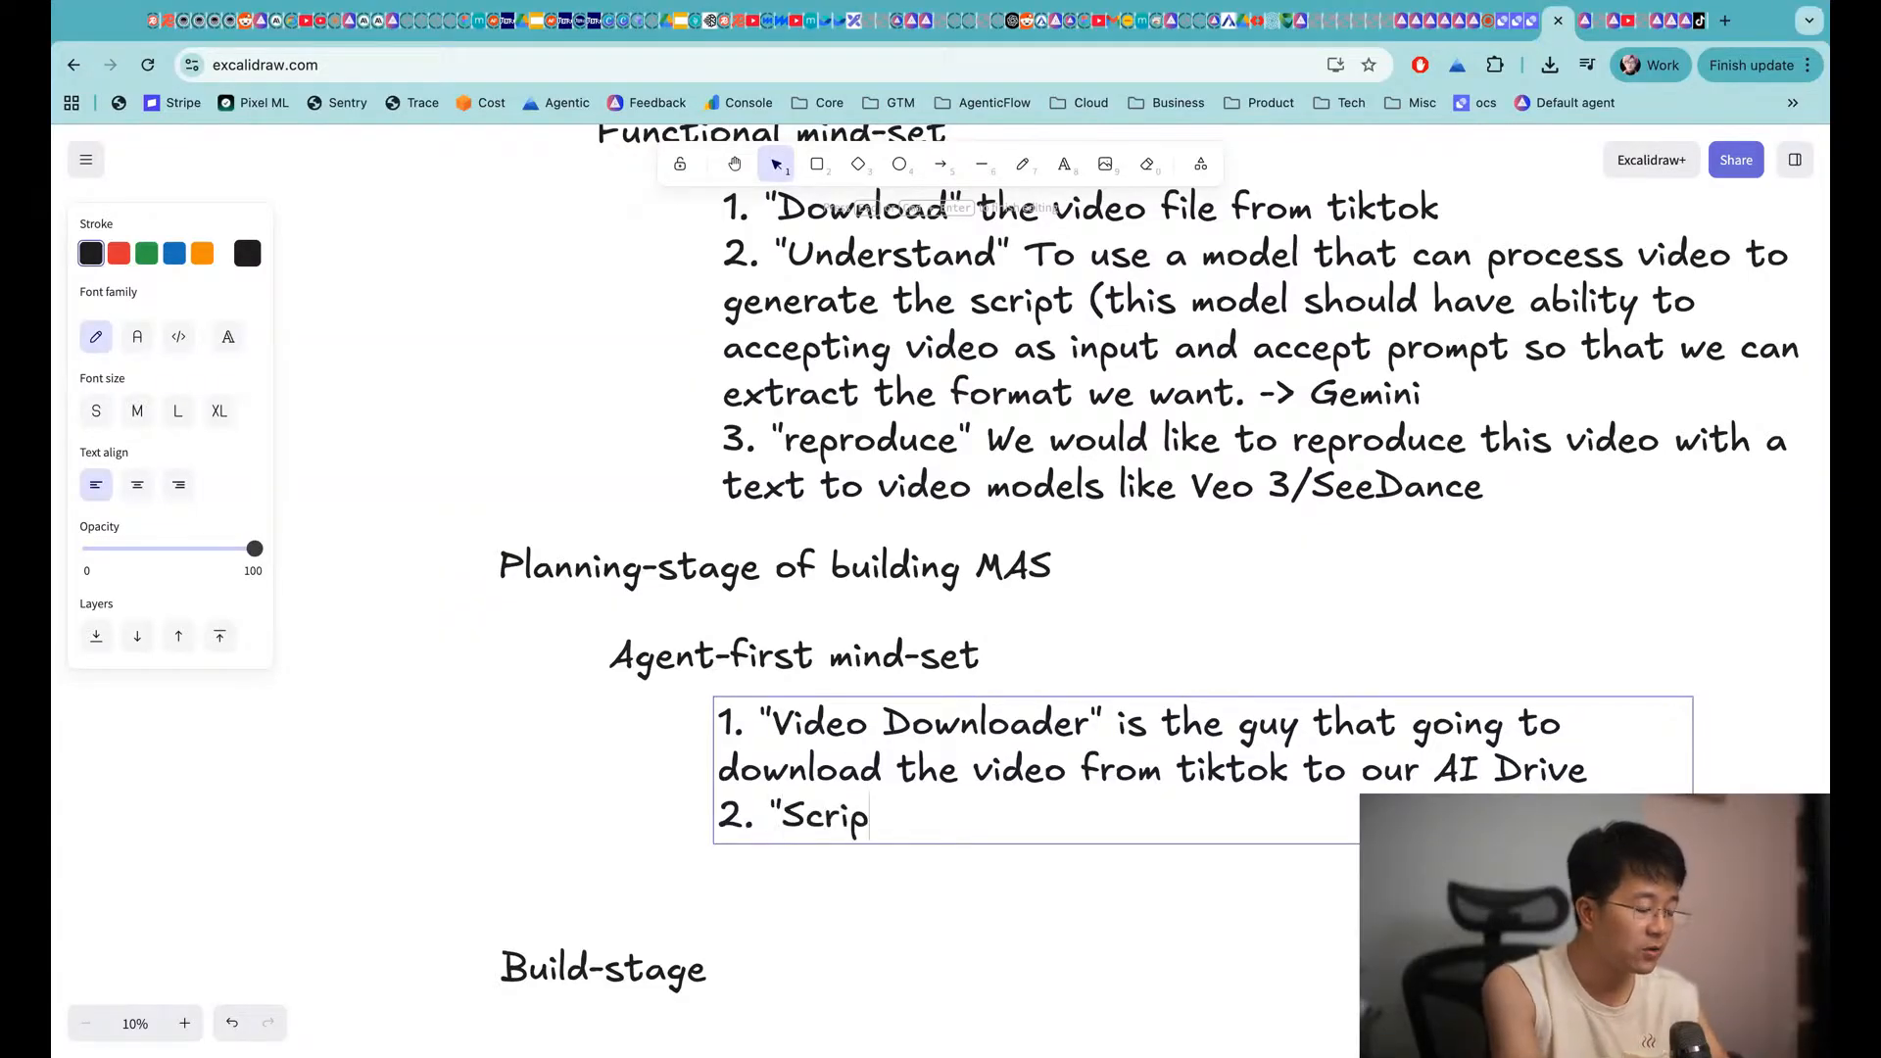
pyautogui.write('t wr')
pyautogui.press('BackSpace')
pyautogui.write('writer')
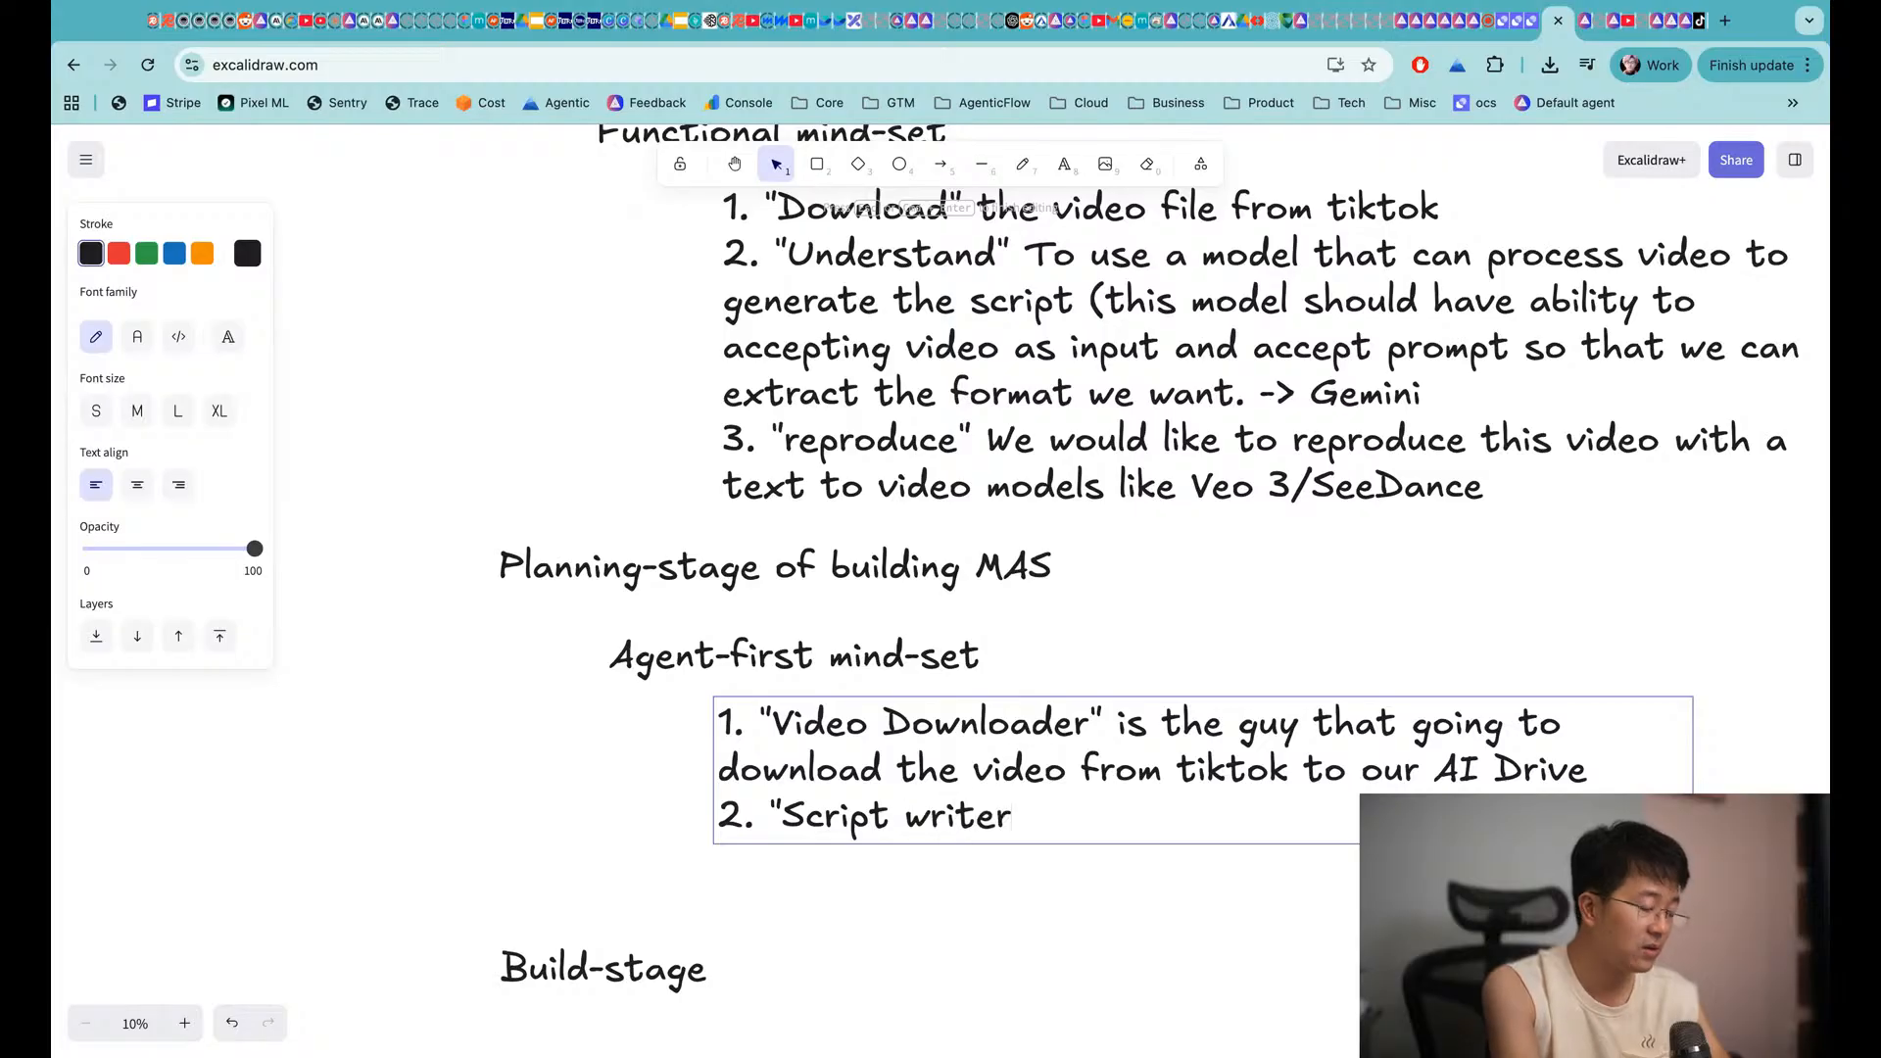
pyautogui.write('" is the guy t')
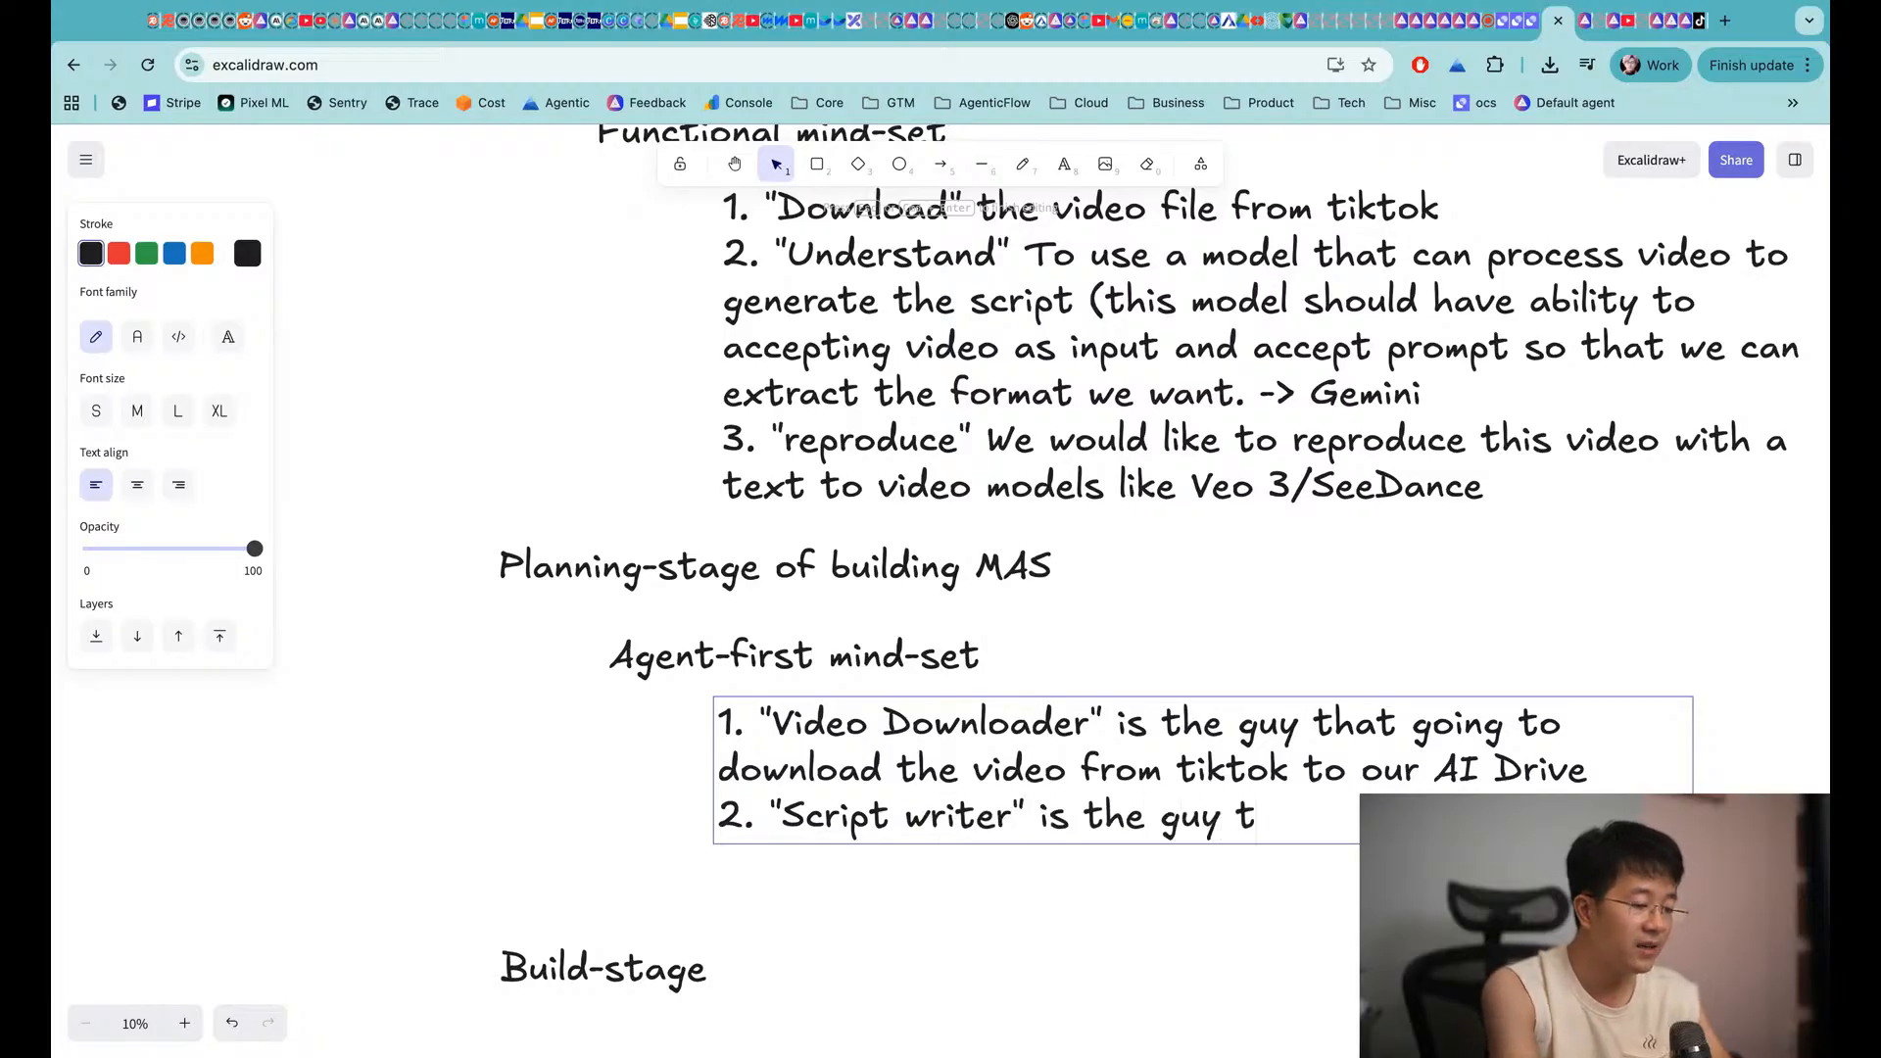
pyautogui.write('hat g ')
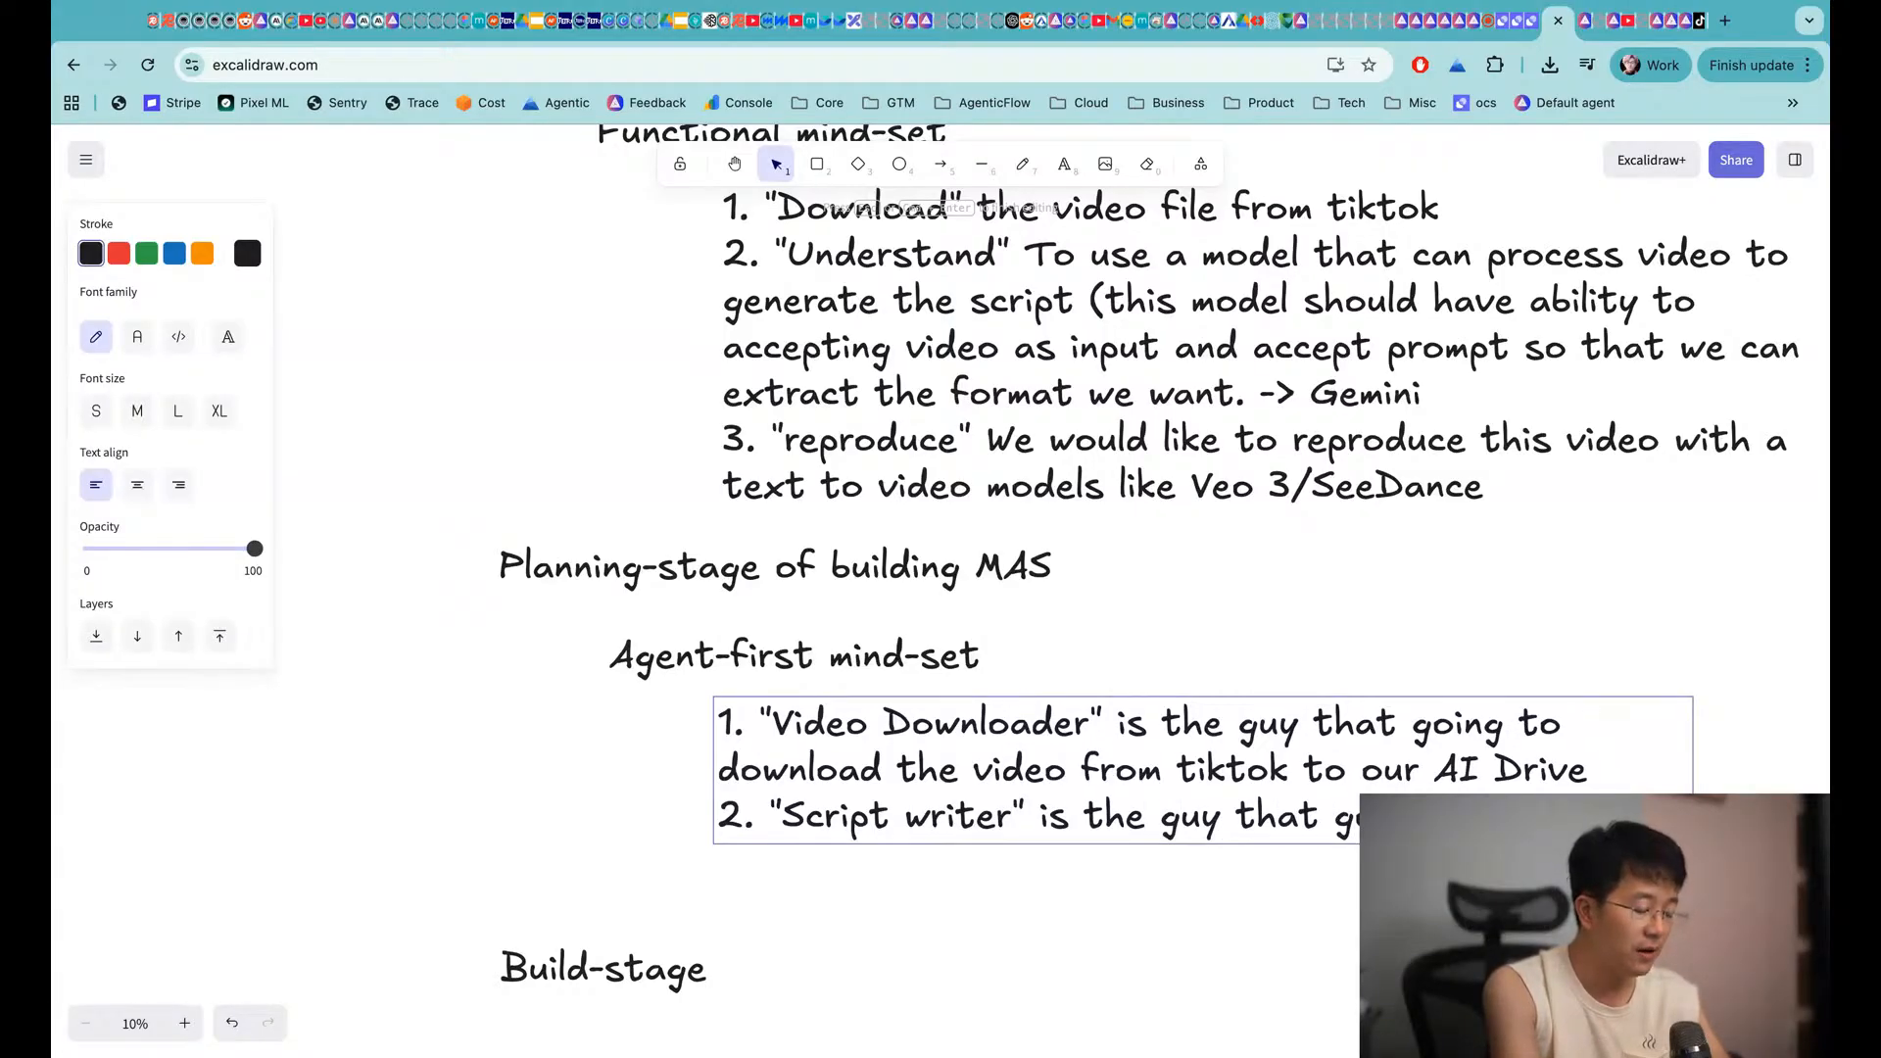
pyautogui.write('video')
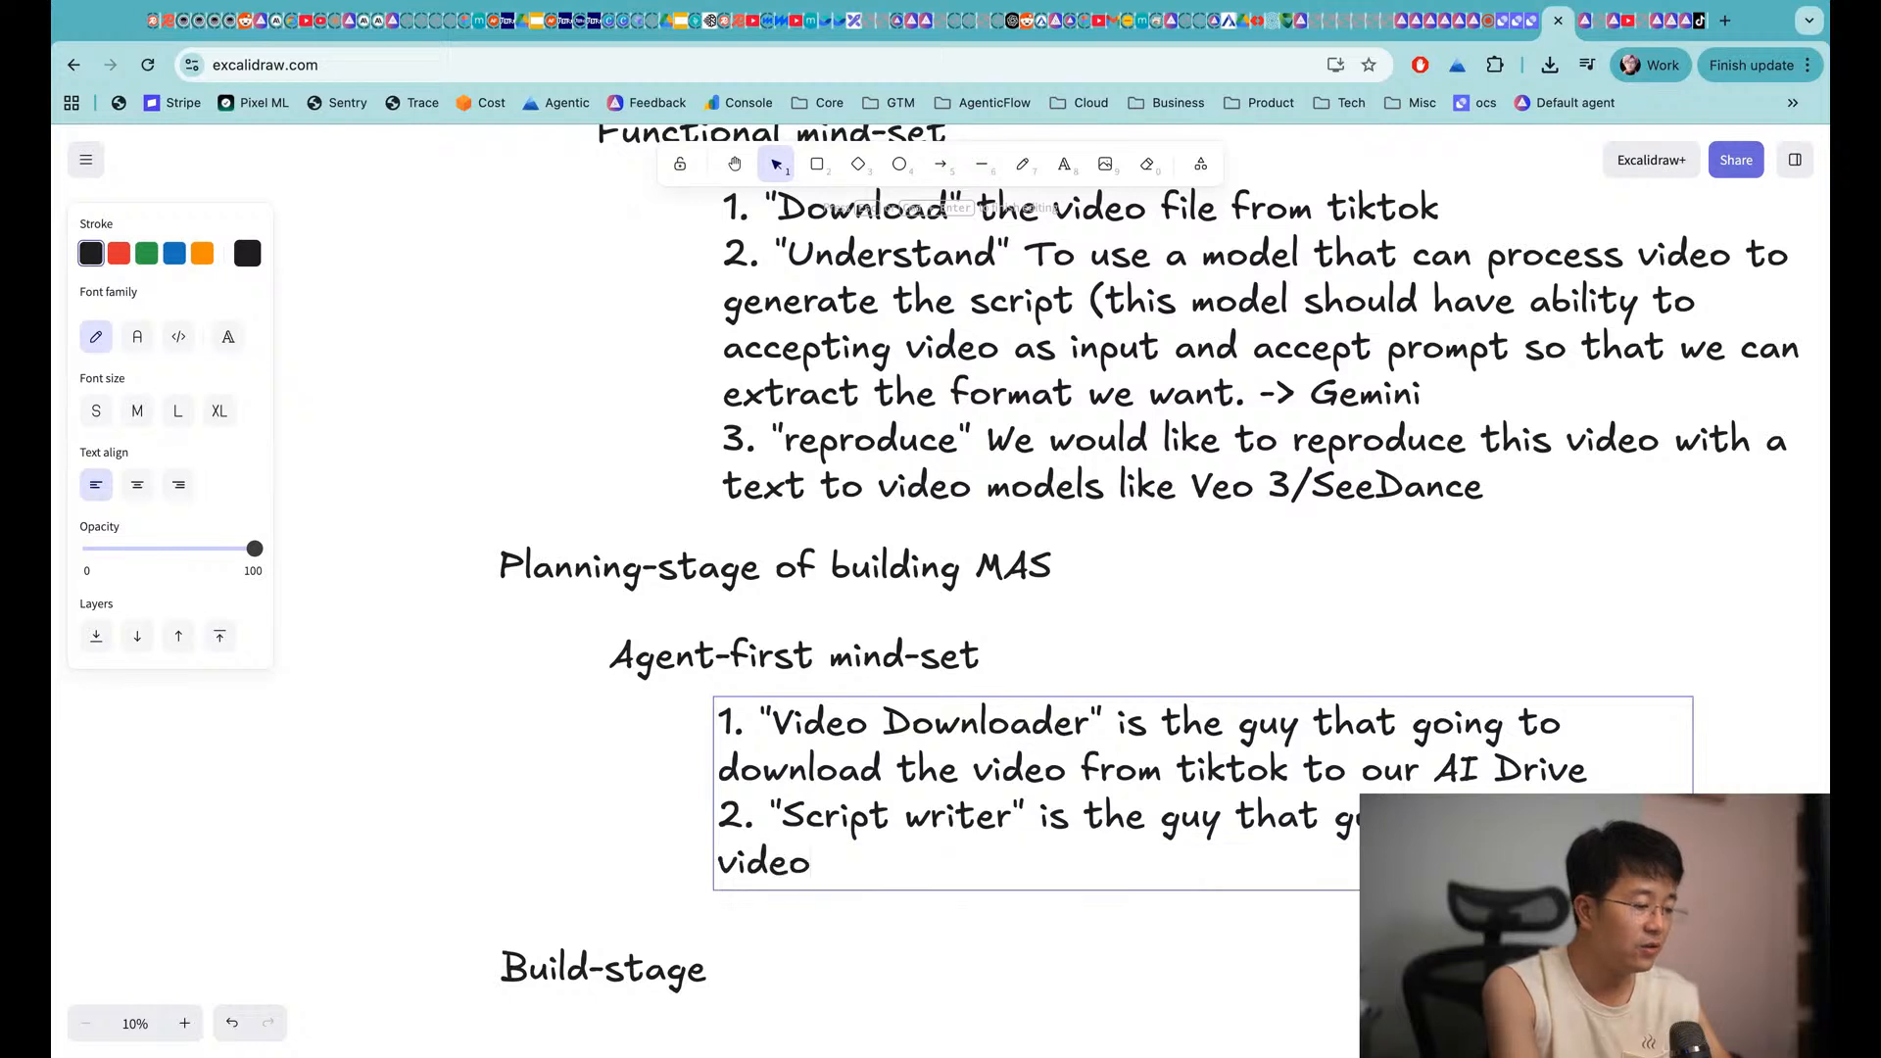
pyautogui.write(' from the AI drive')
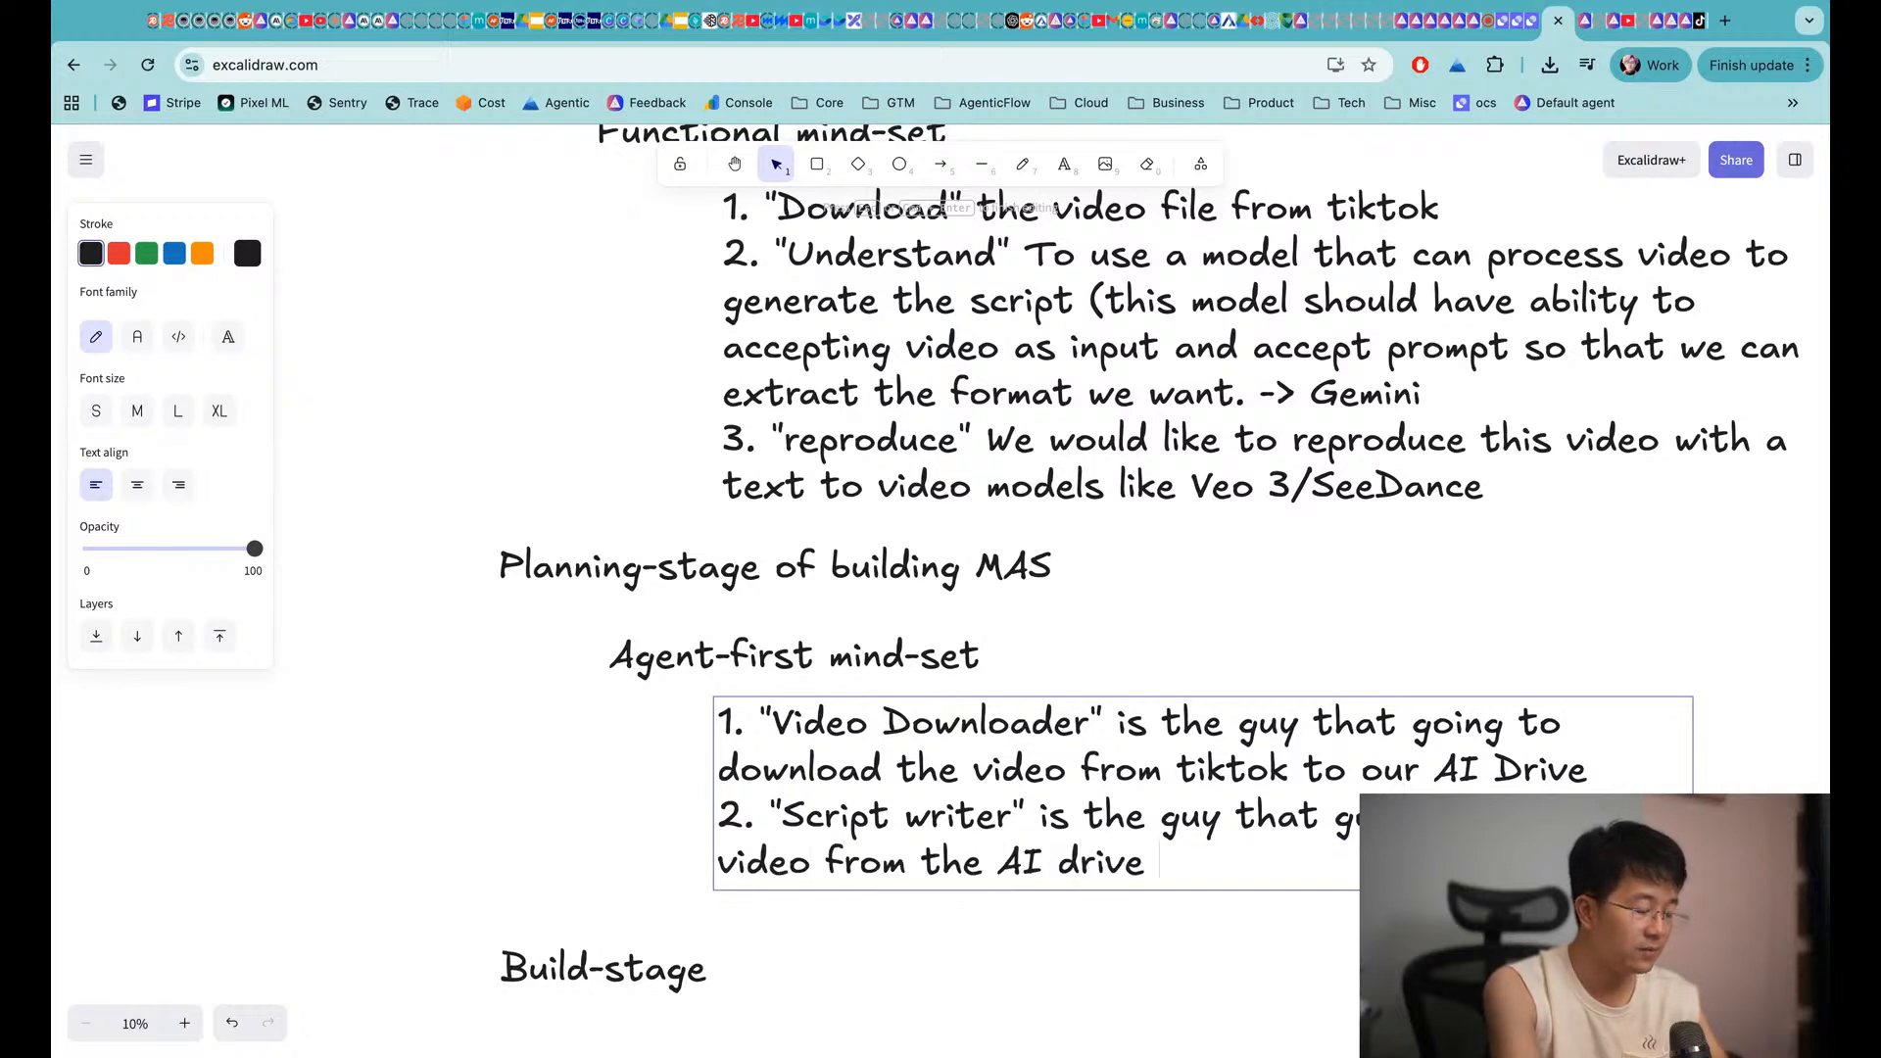
pyautogui.write(' (which is pr ')
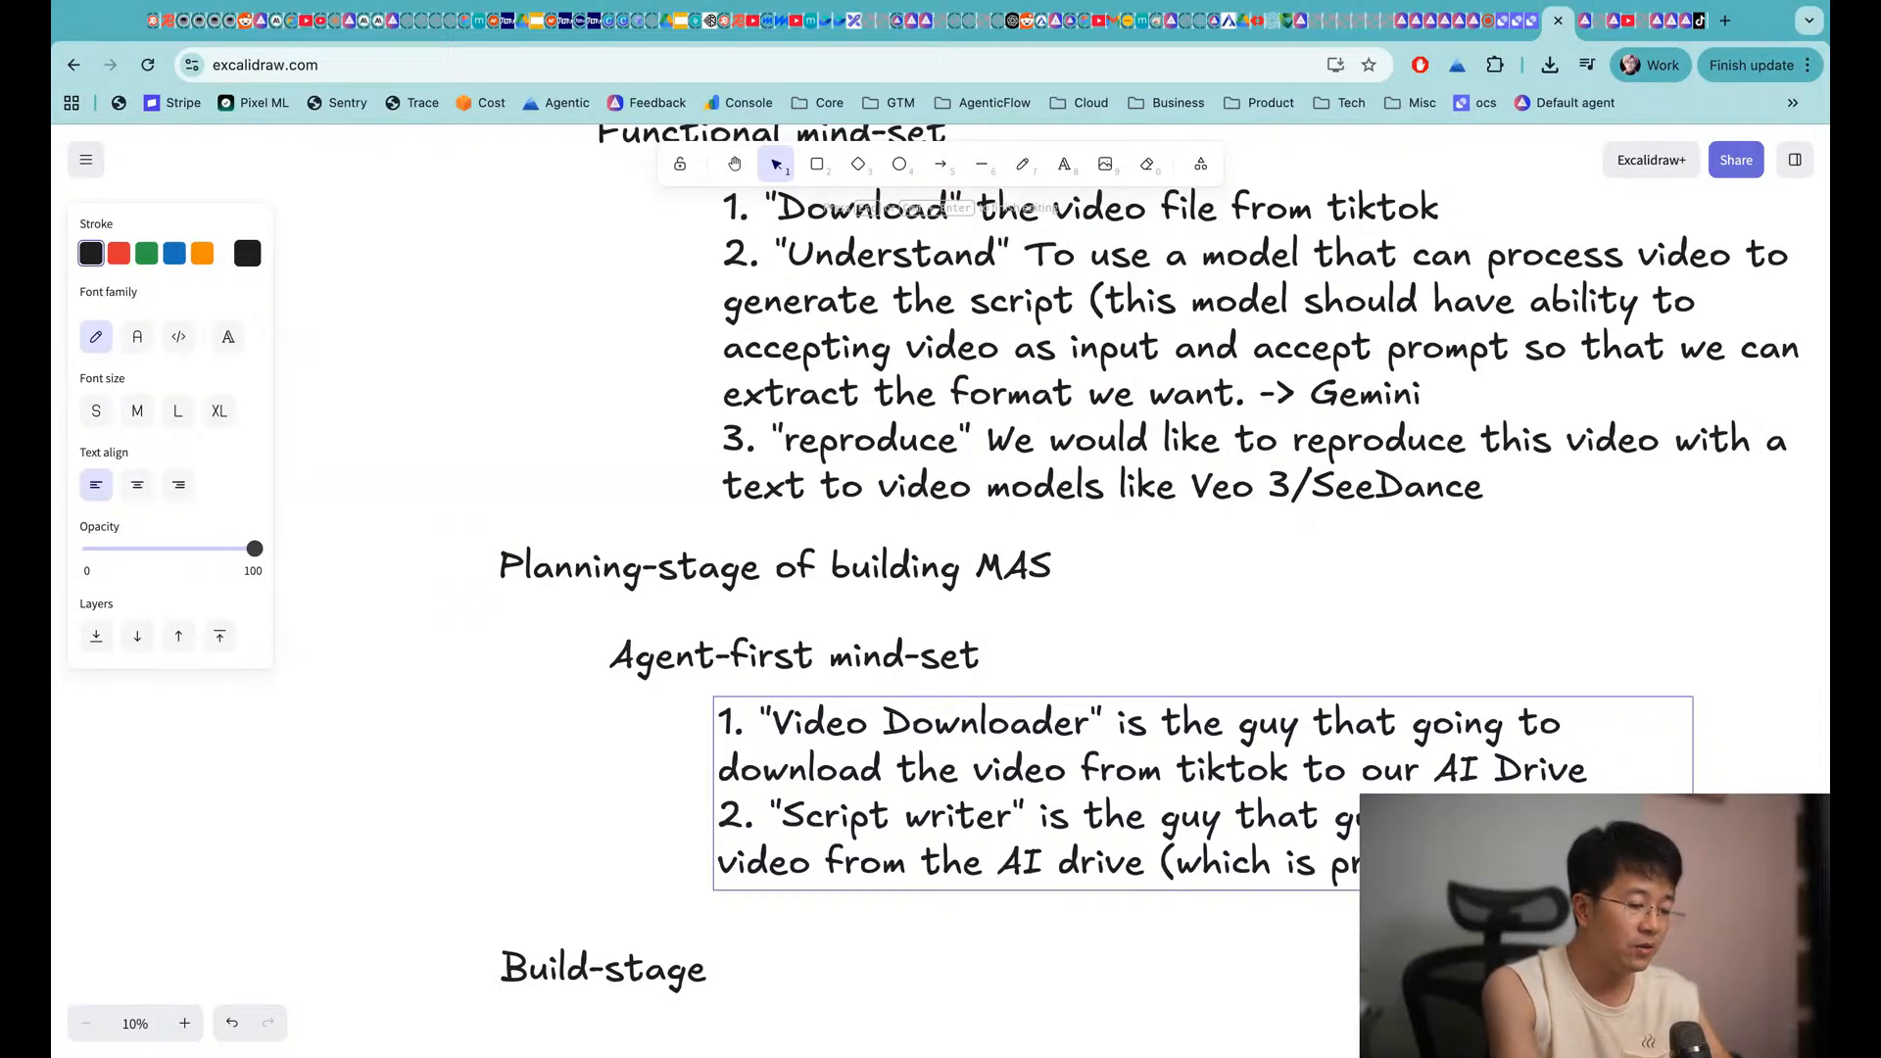
pyautogui.write('downloader) and ')
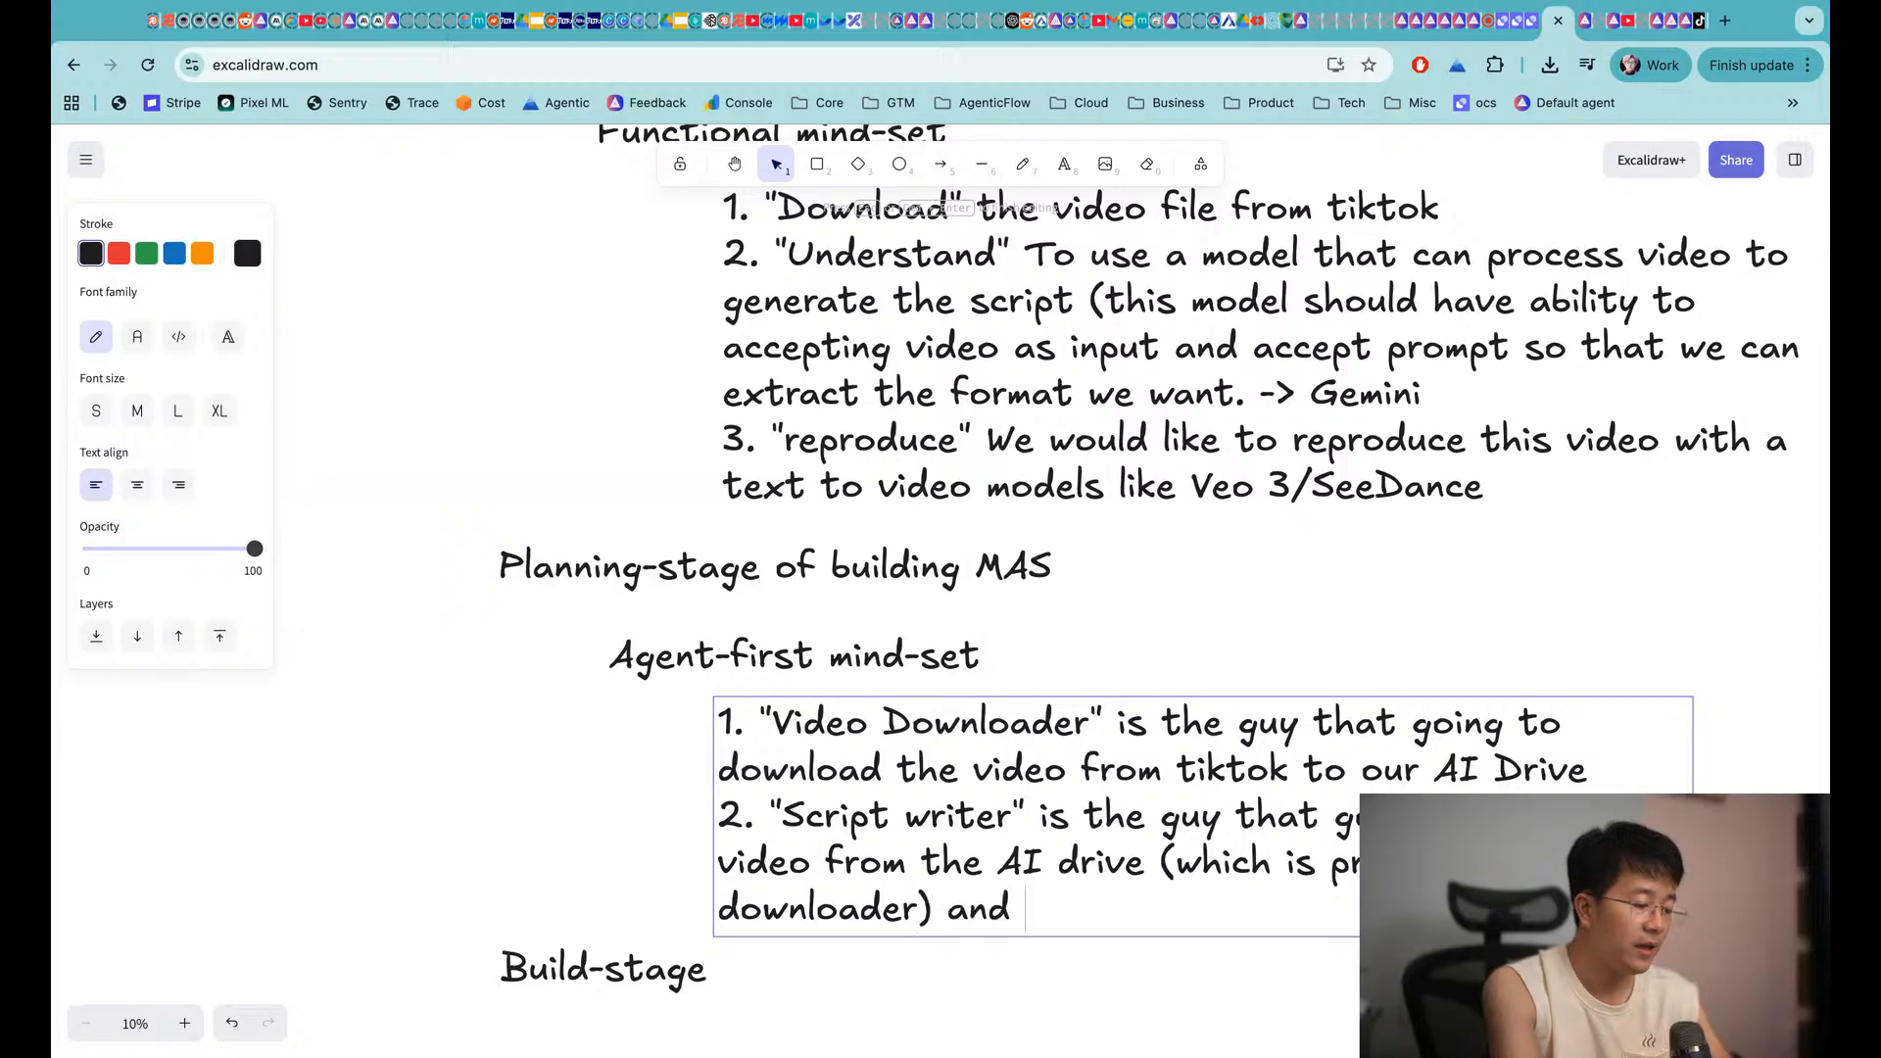
pyautogui.write('come up with the s')
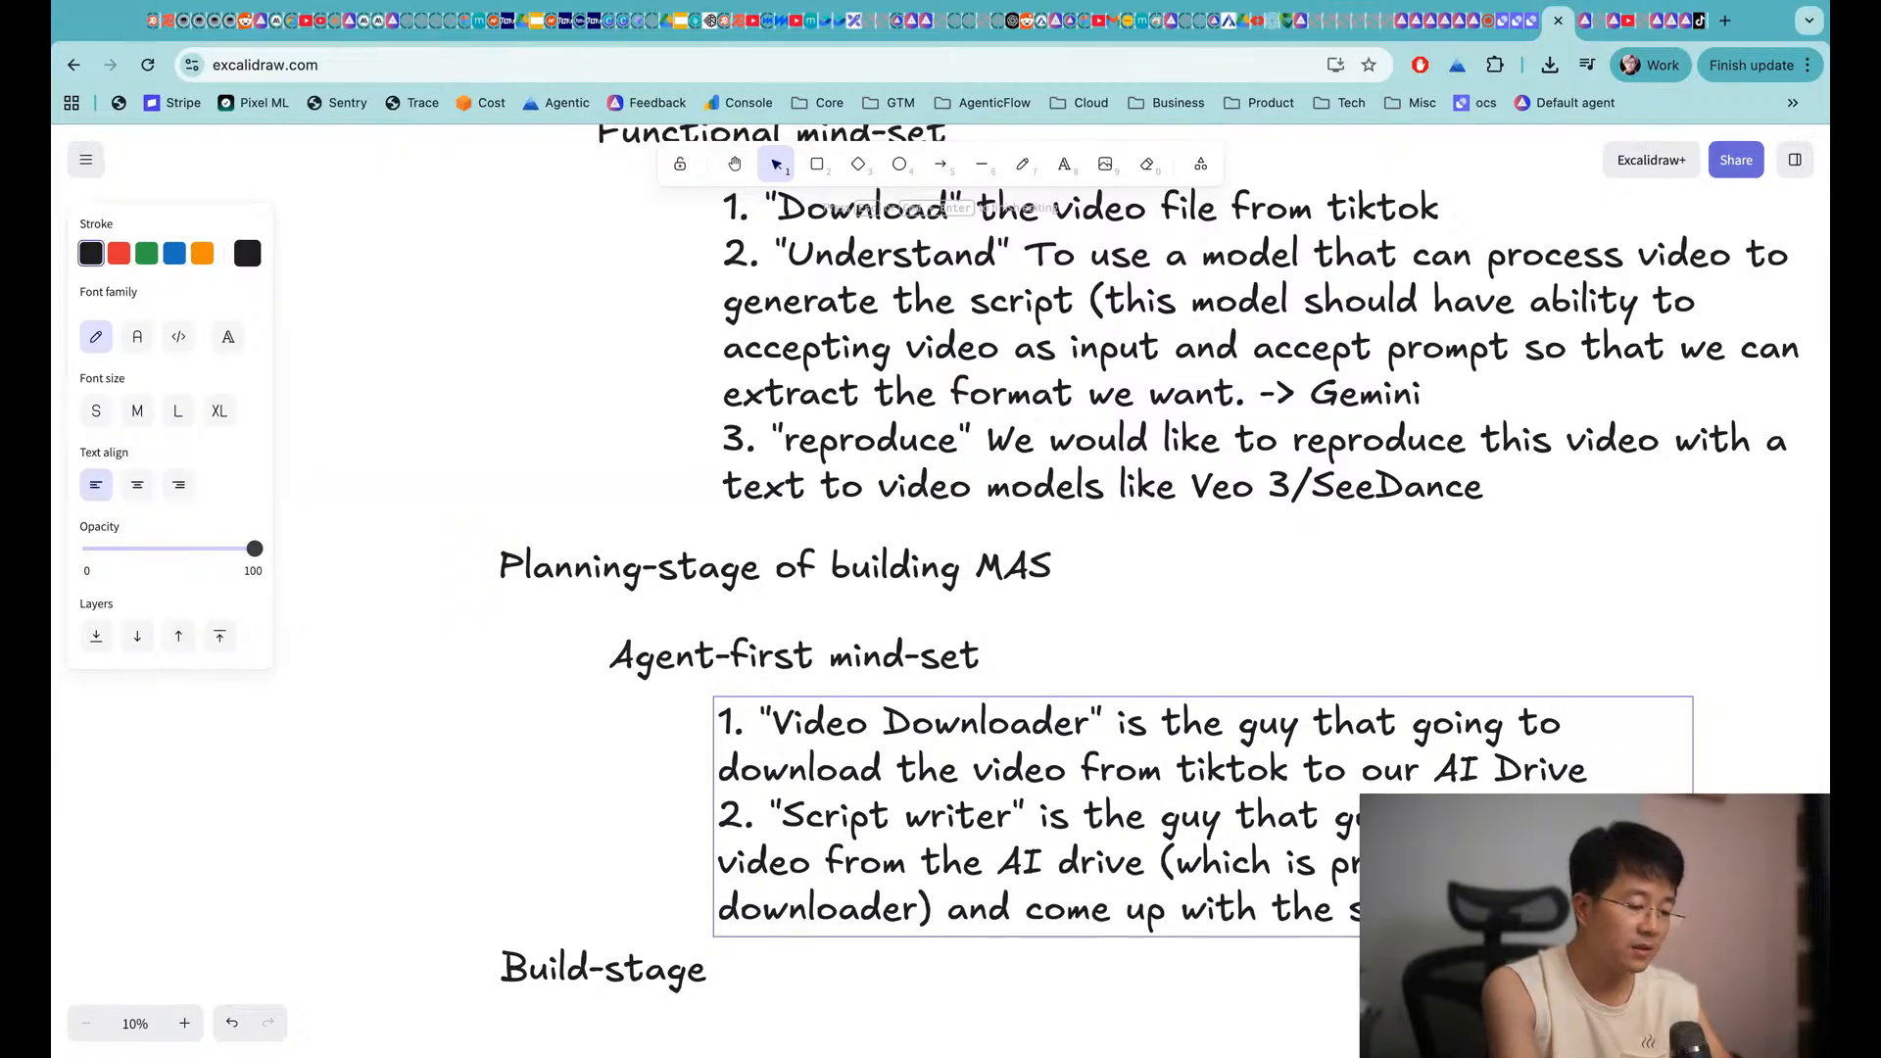
pyautogui.write(' the scene')
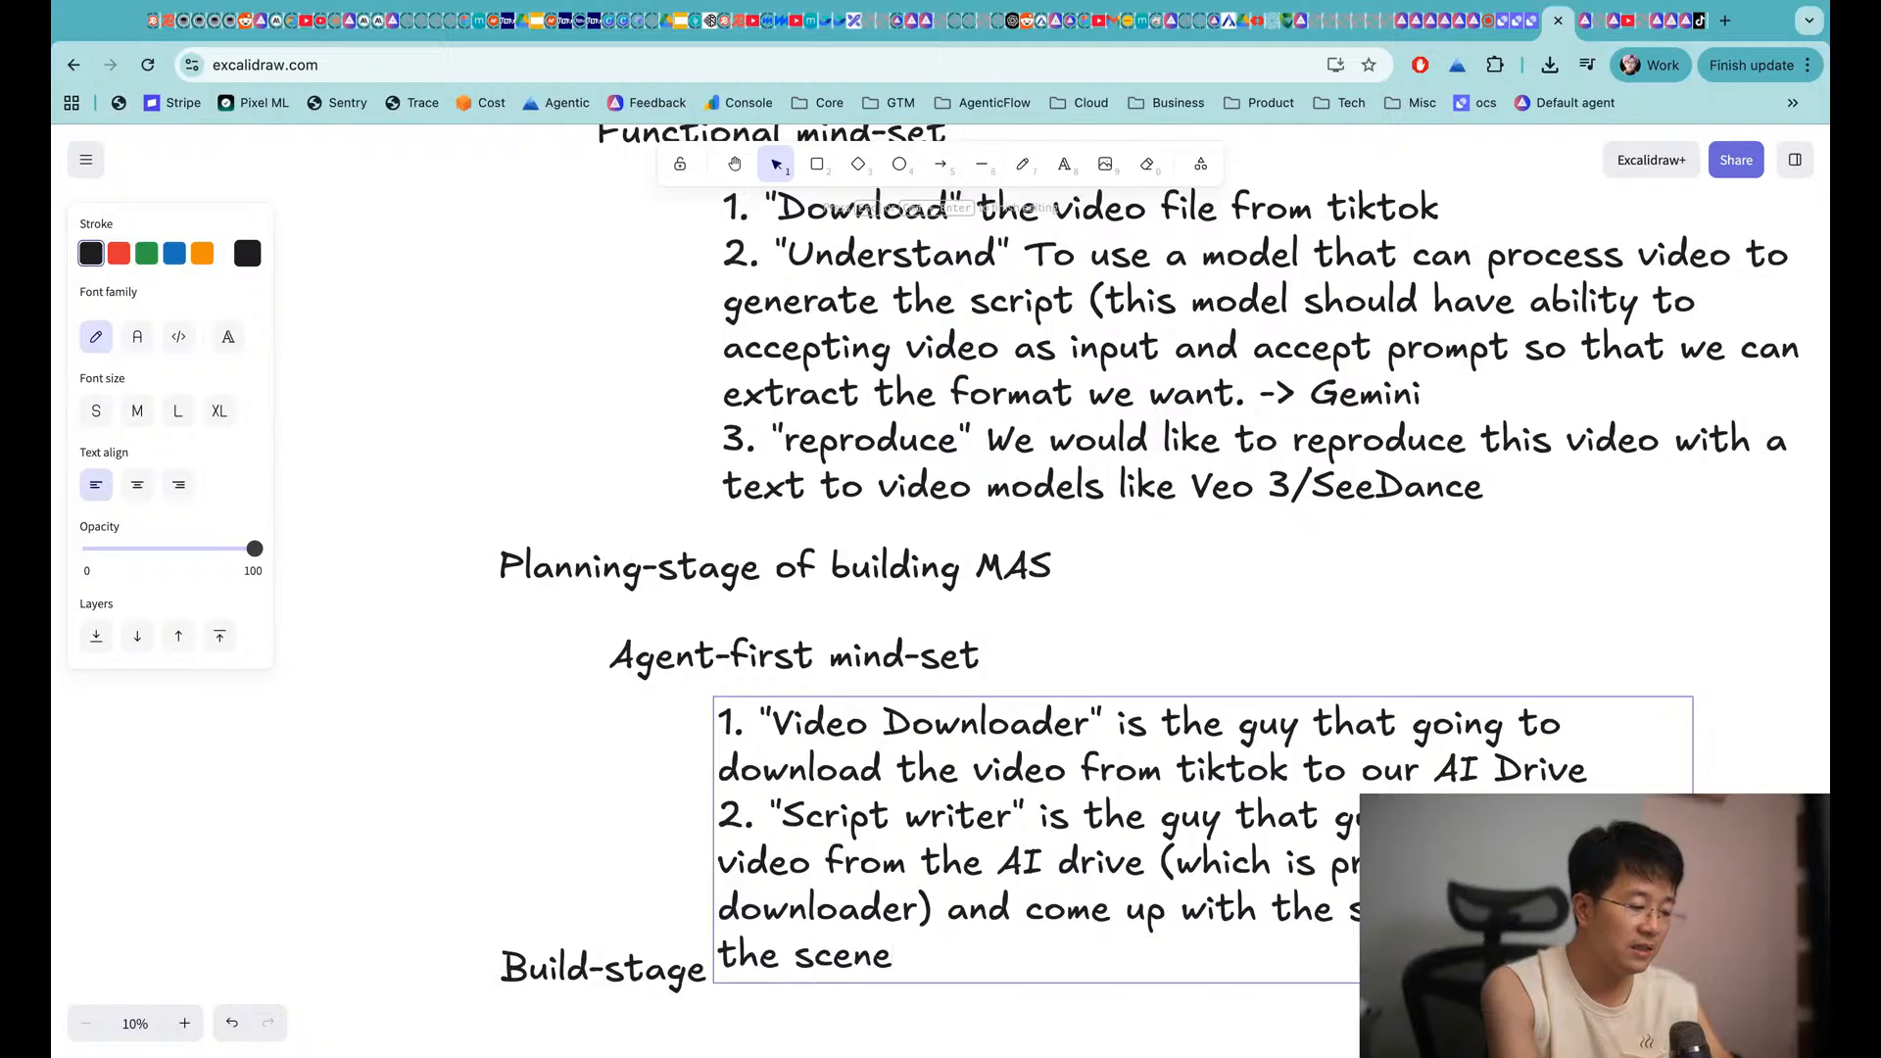
pyautogui.write(' of the video.')
pyautogui.press('Return')
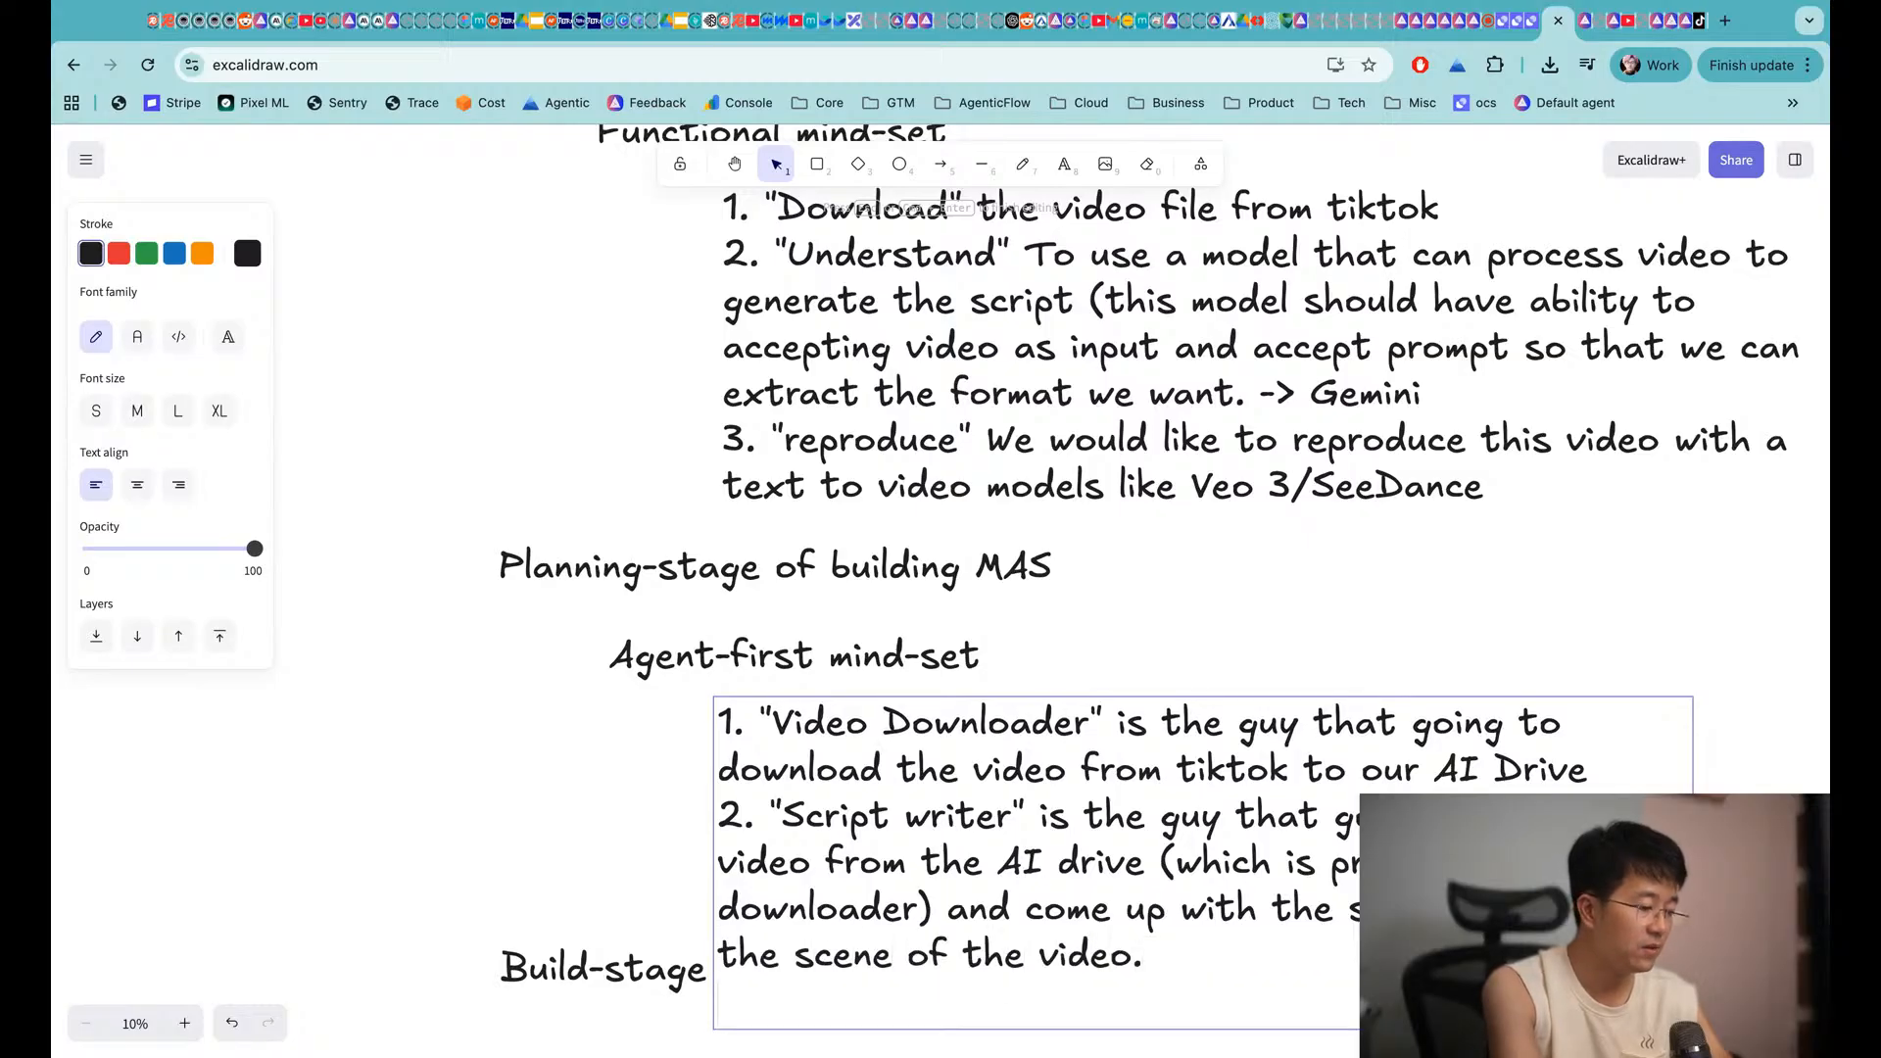
# Add item 3, "Video Editor", generating video from the script using AI
pyautogui.scroll(-5, 1039, 637)
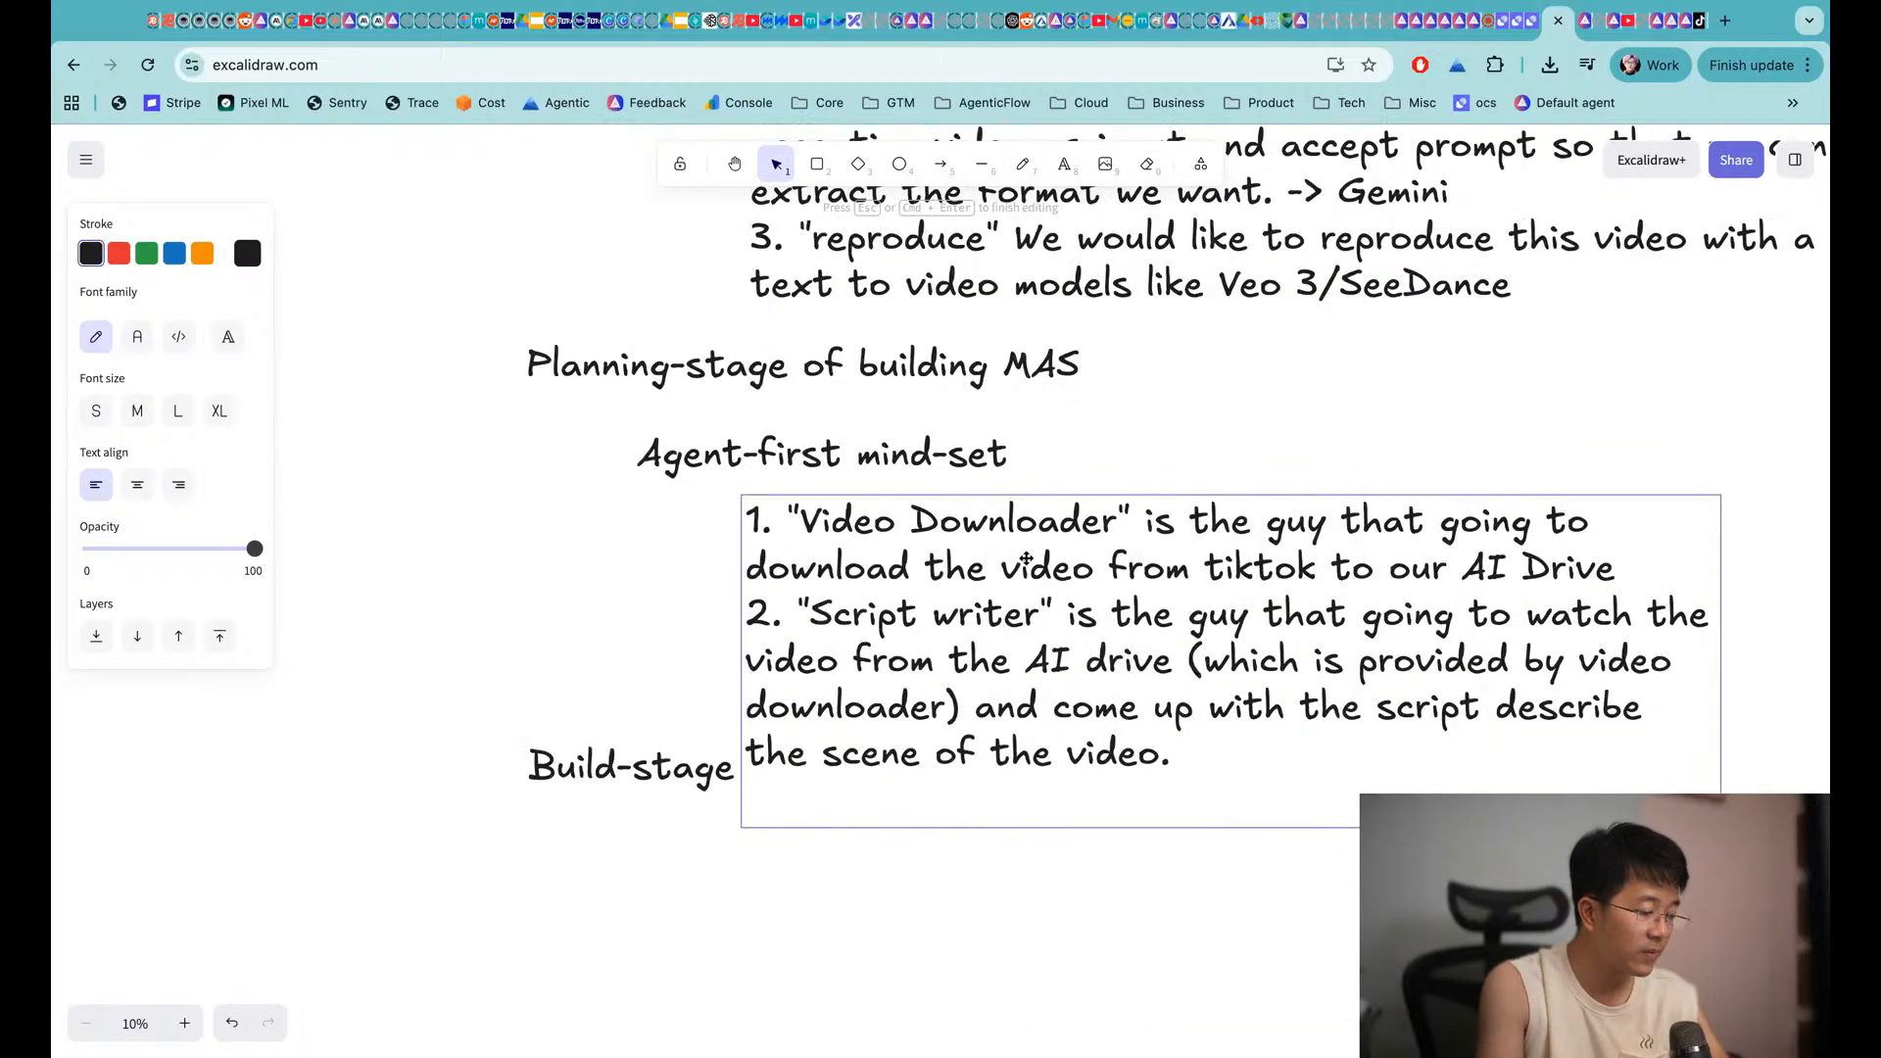
pyautogui.write('3. "')
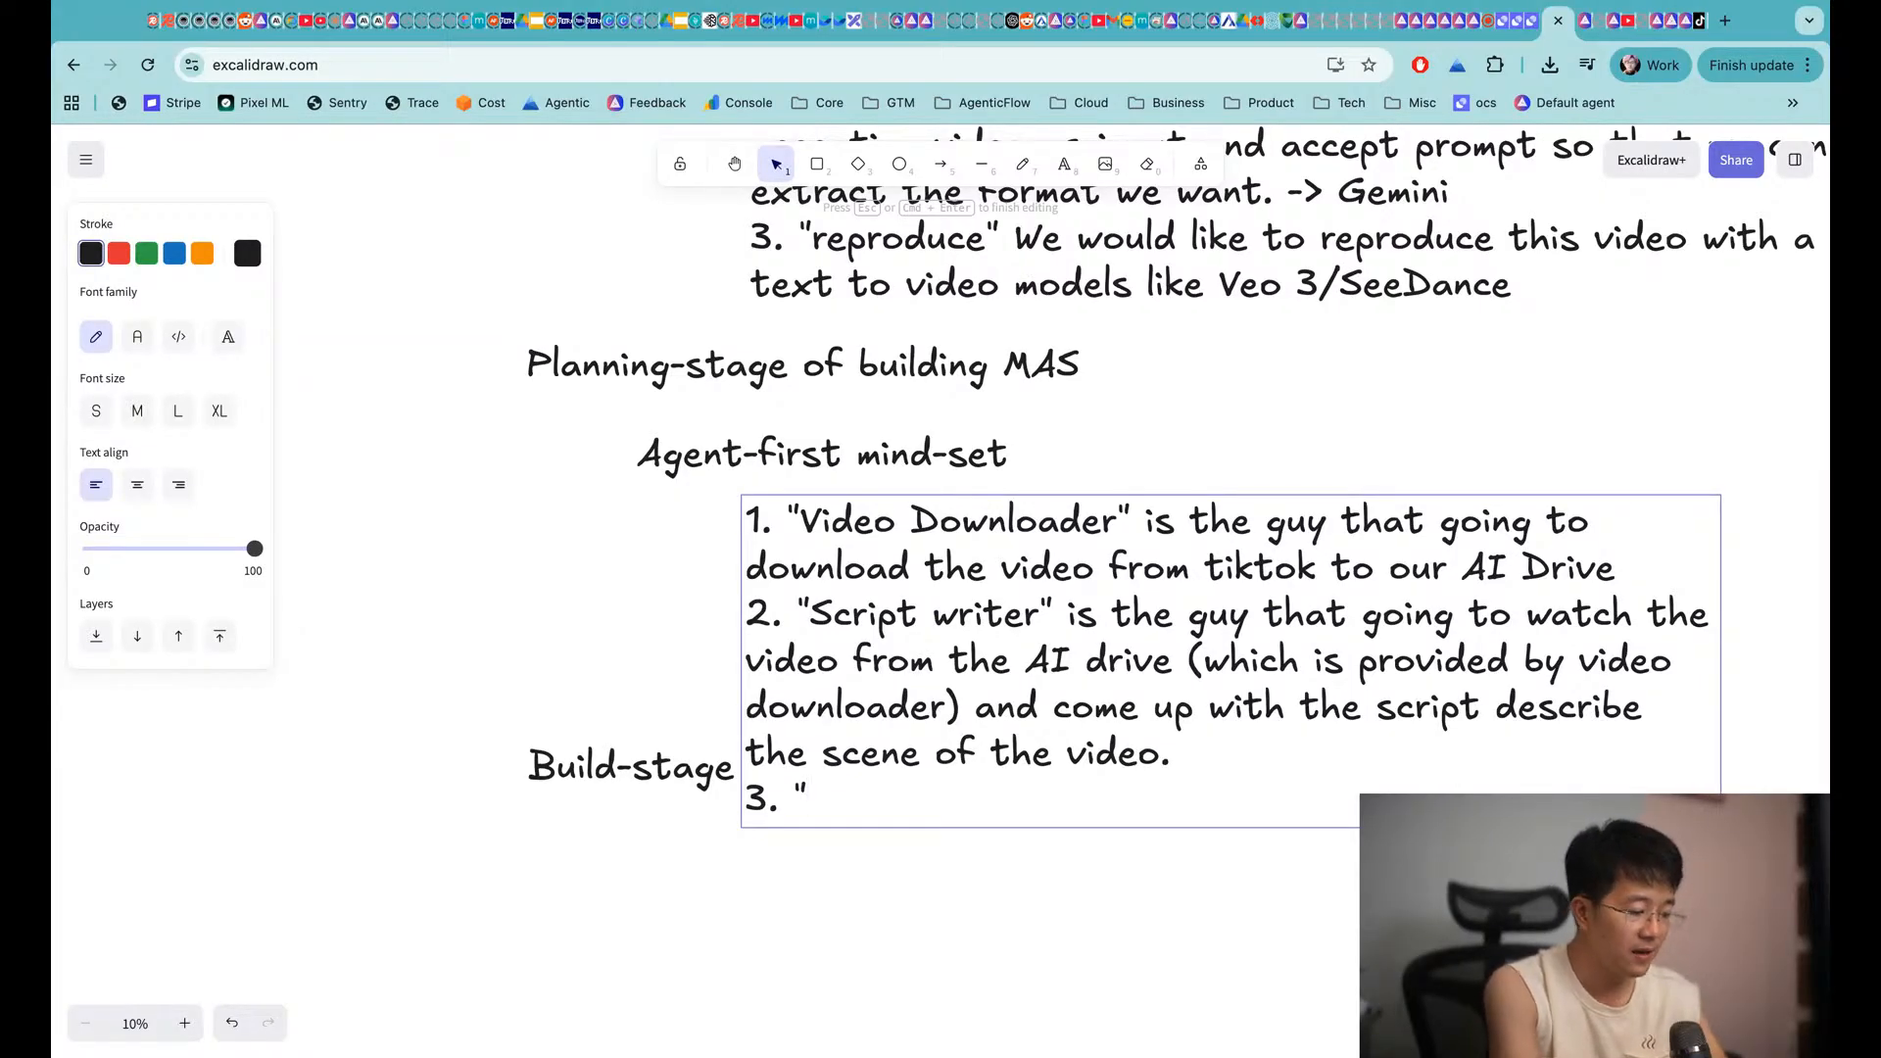
pyautogui.write('Video Editor')
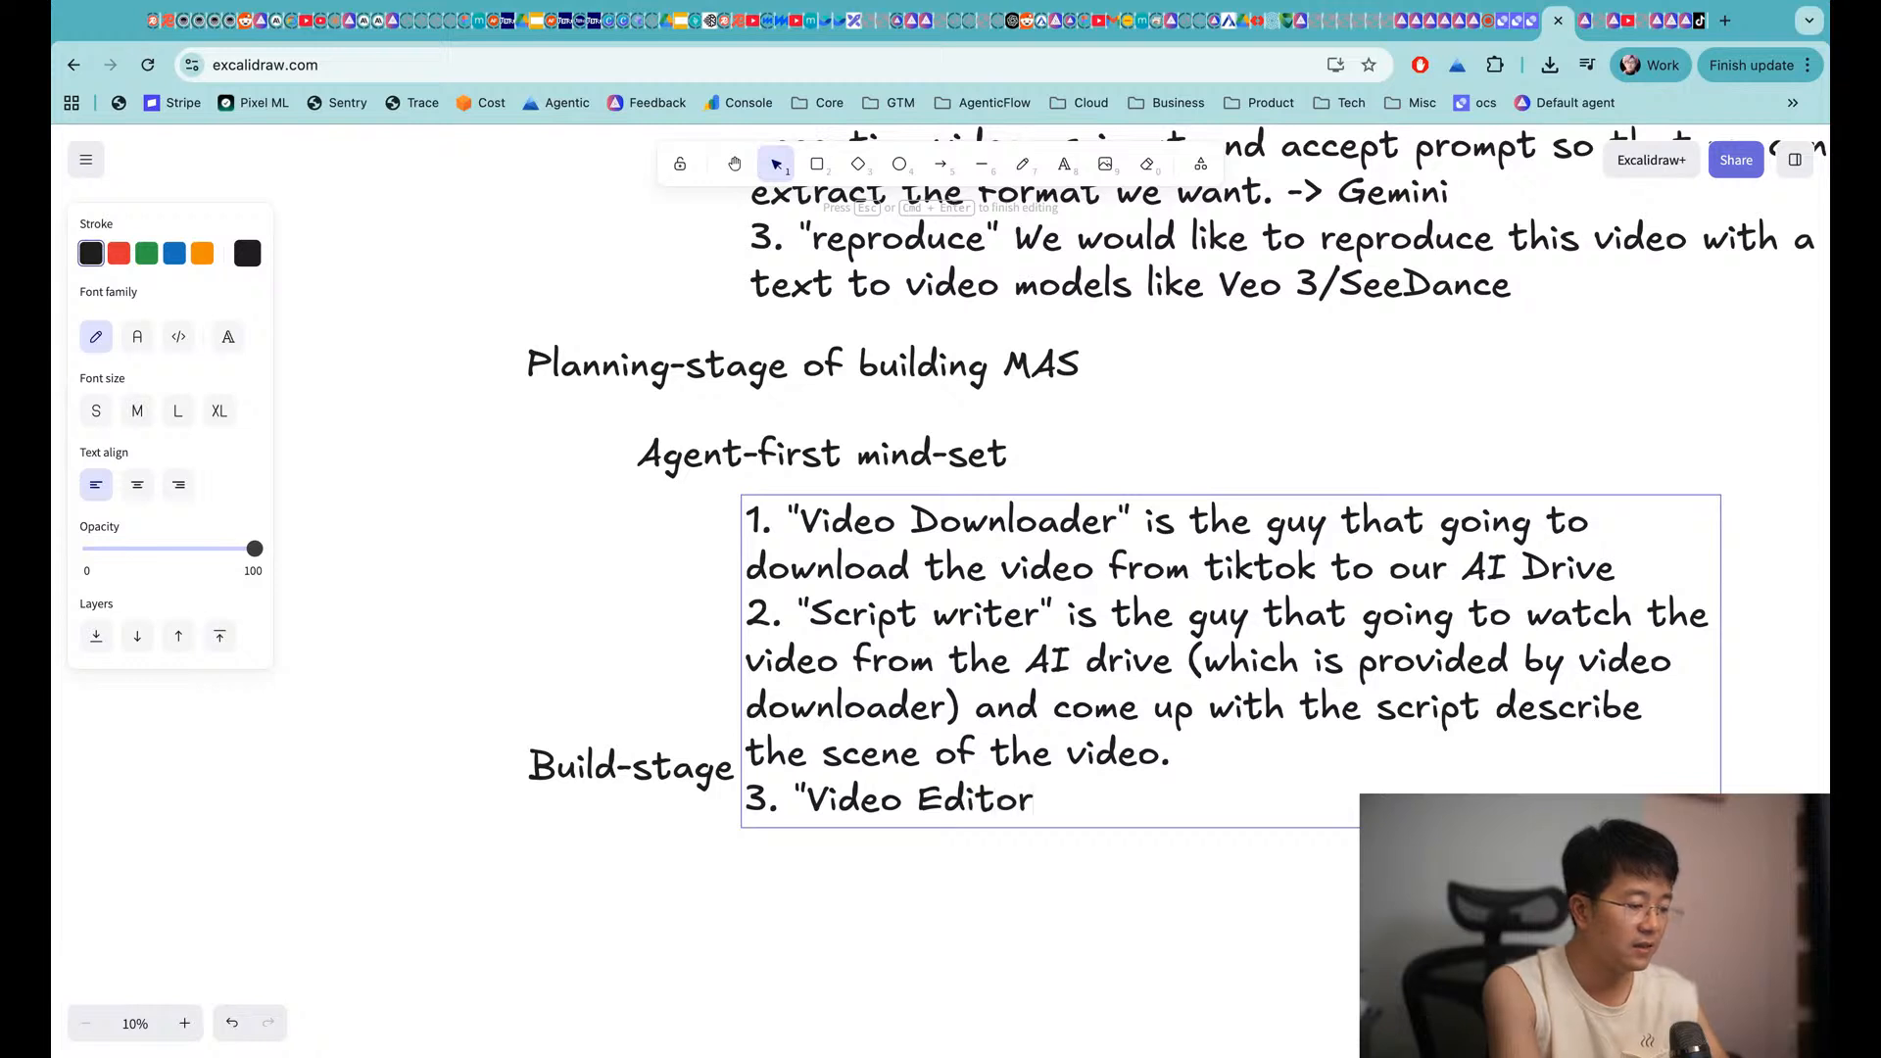
pyautogui.write('" is the guy that')
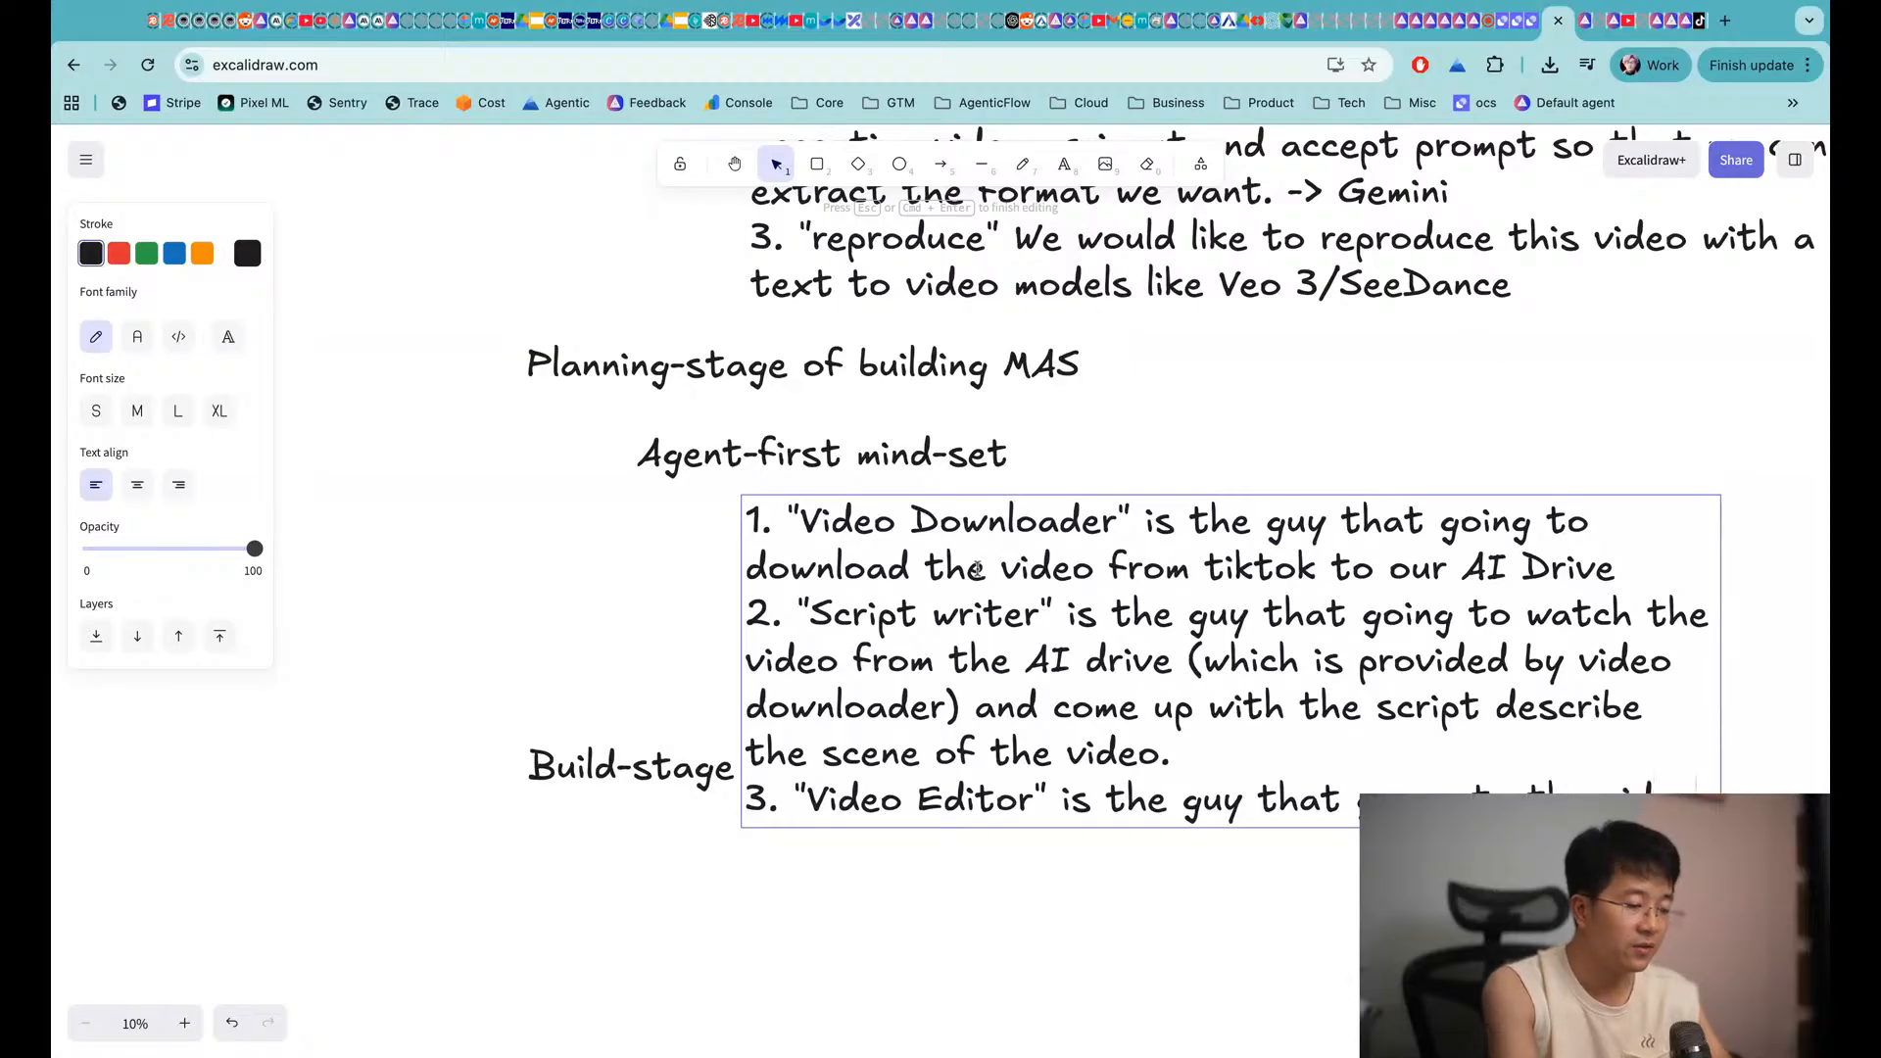
pyautogui.write('from the script')
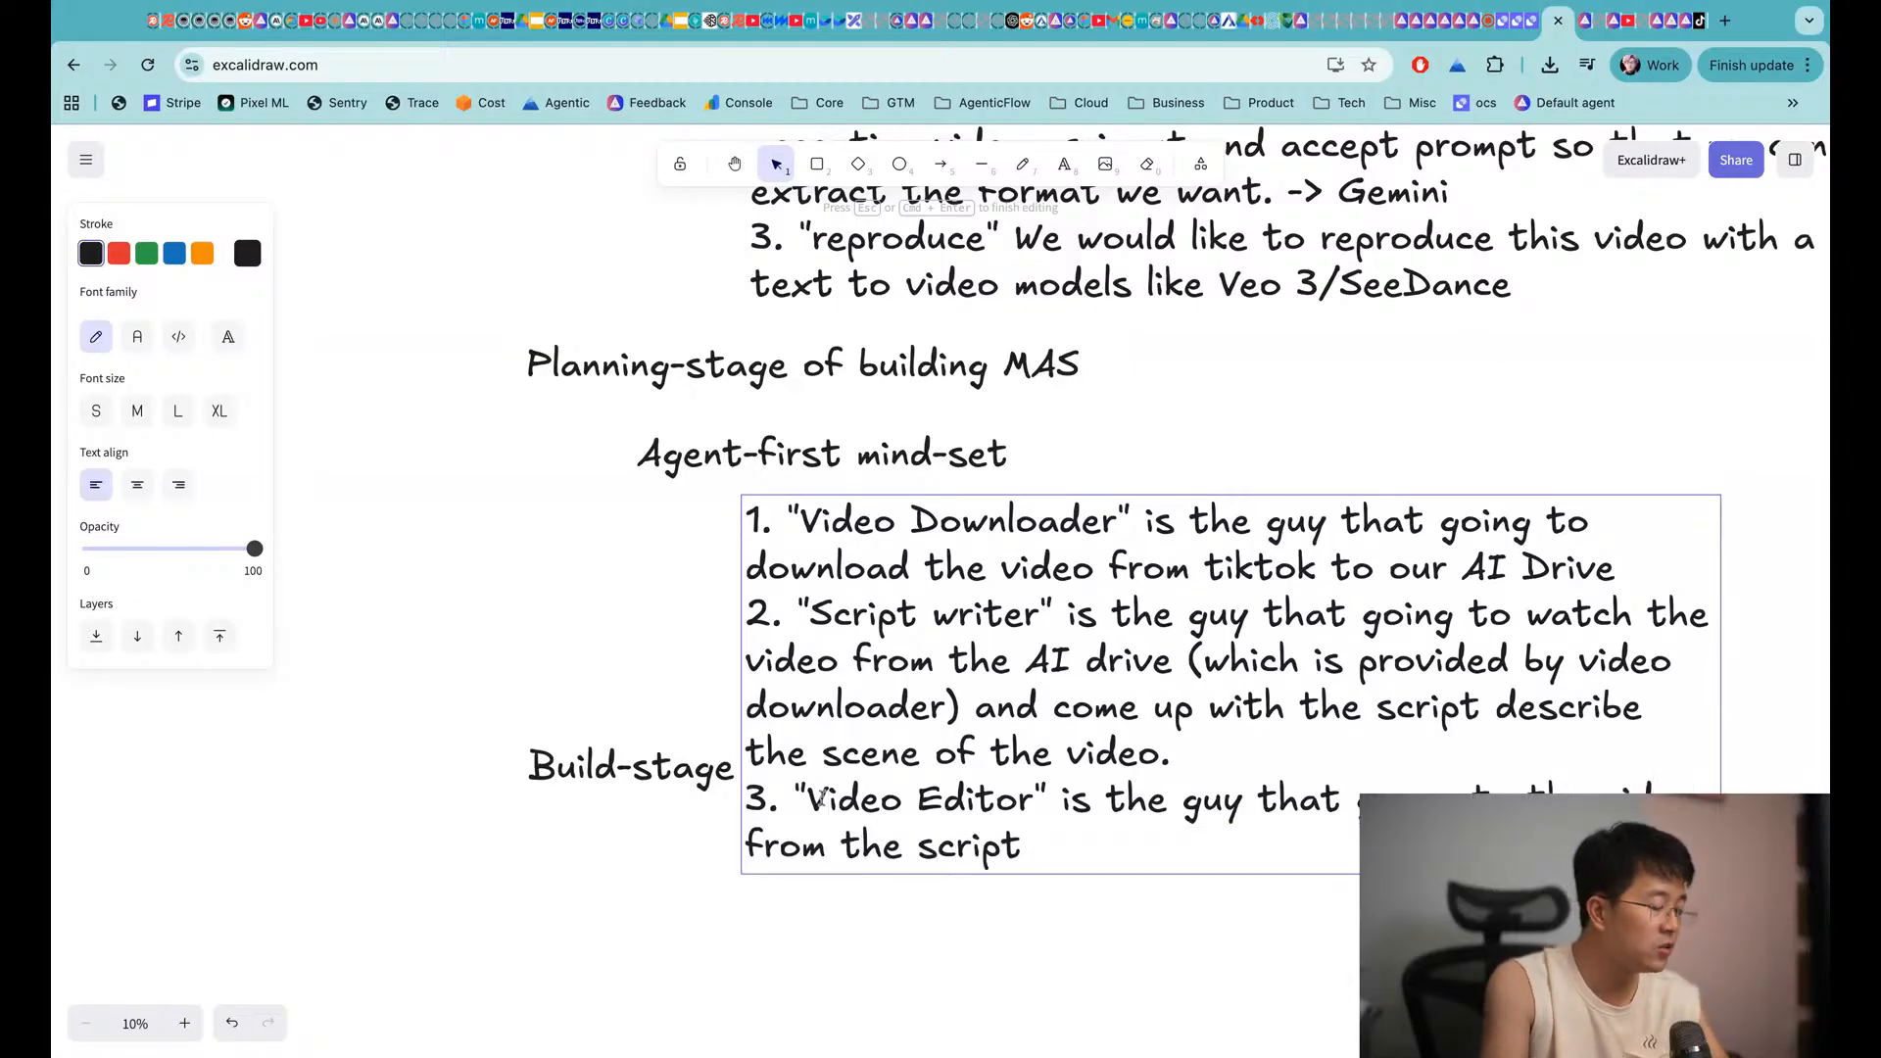
pyautogui.write('AI')
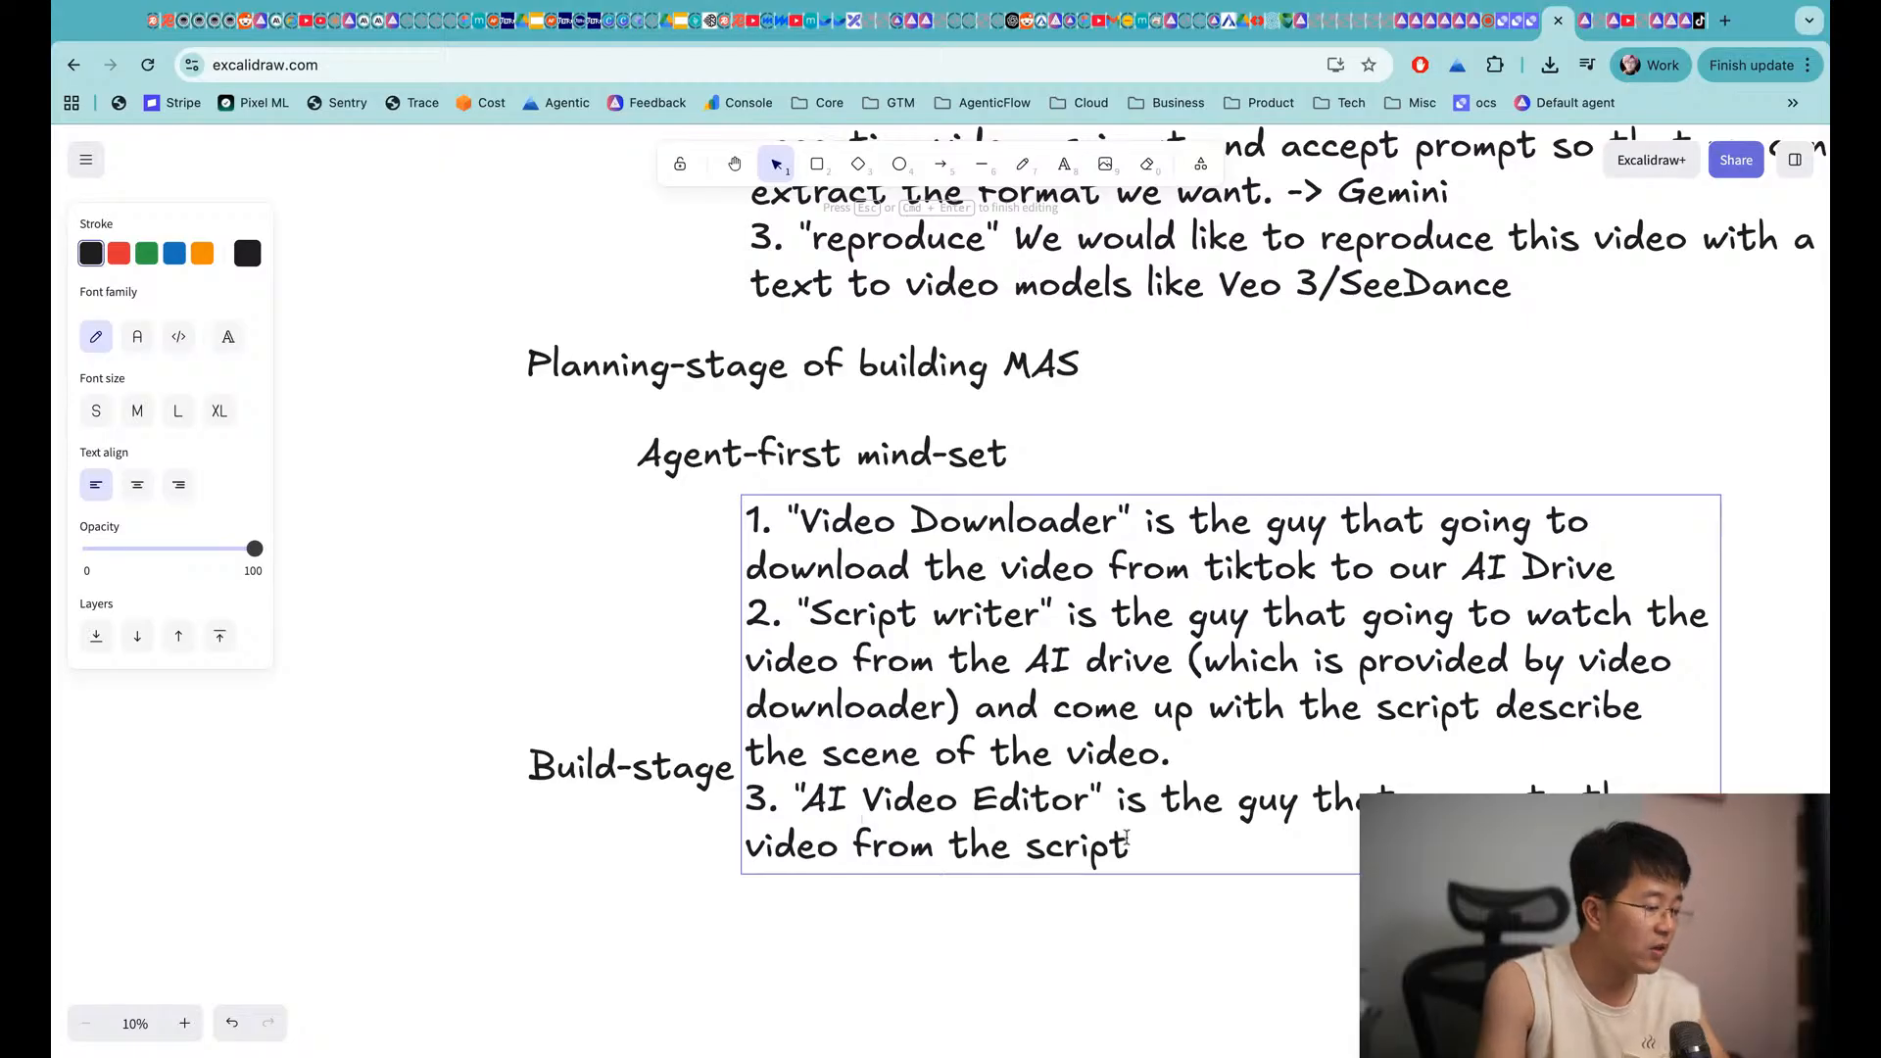
pyautogui.click(1172, 860)
pyautogui.write('using AI')
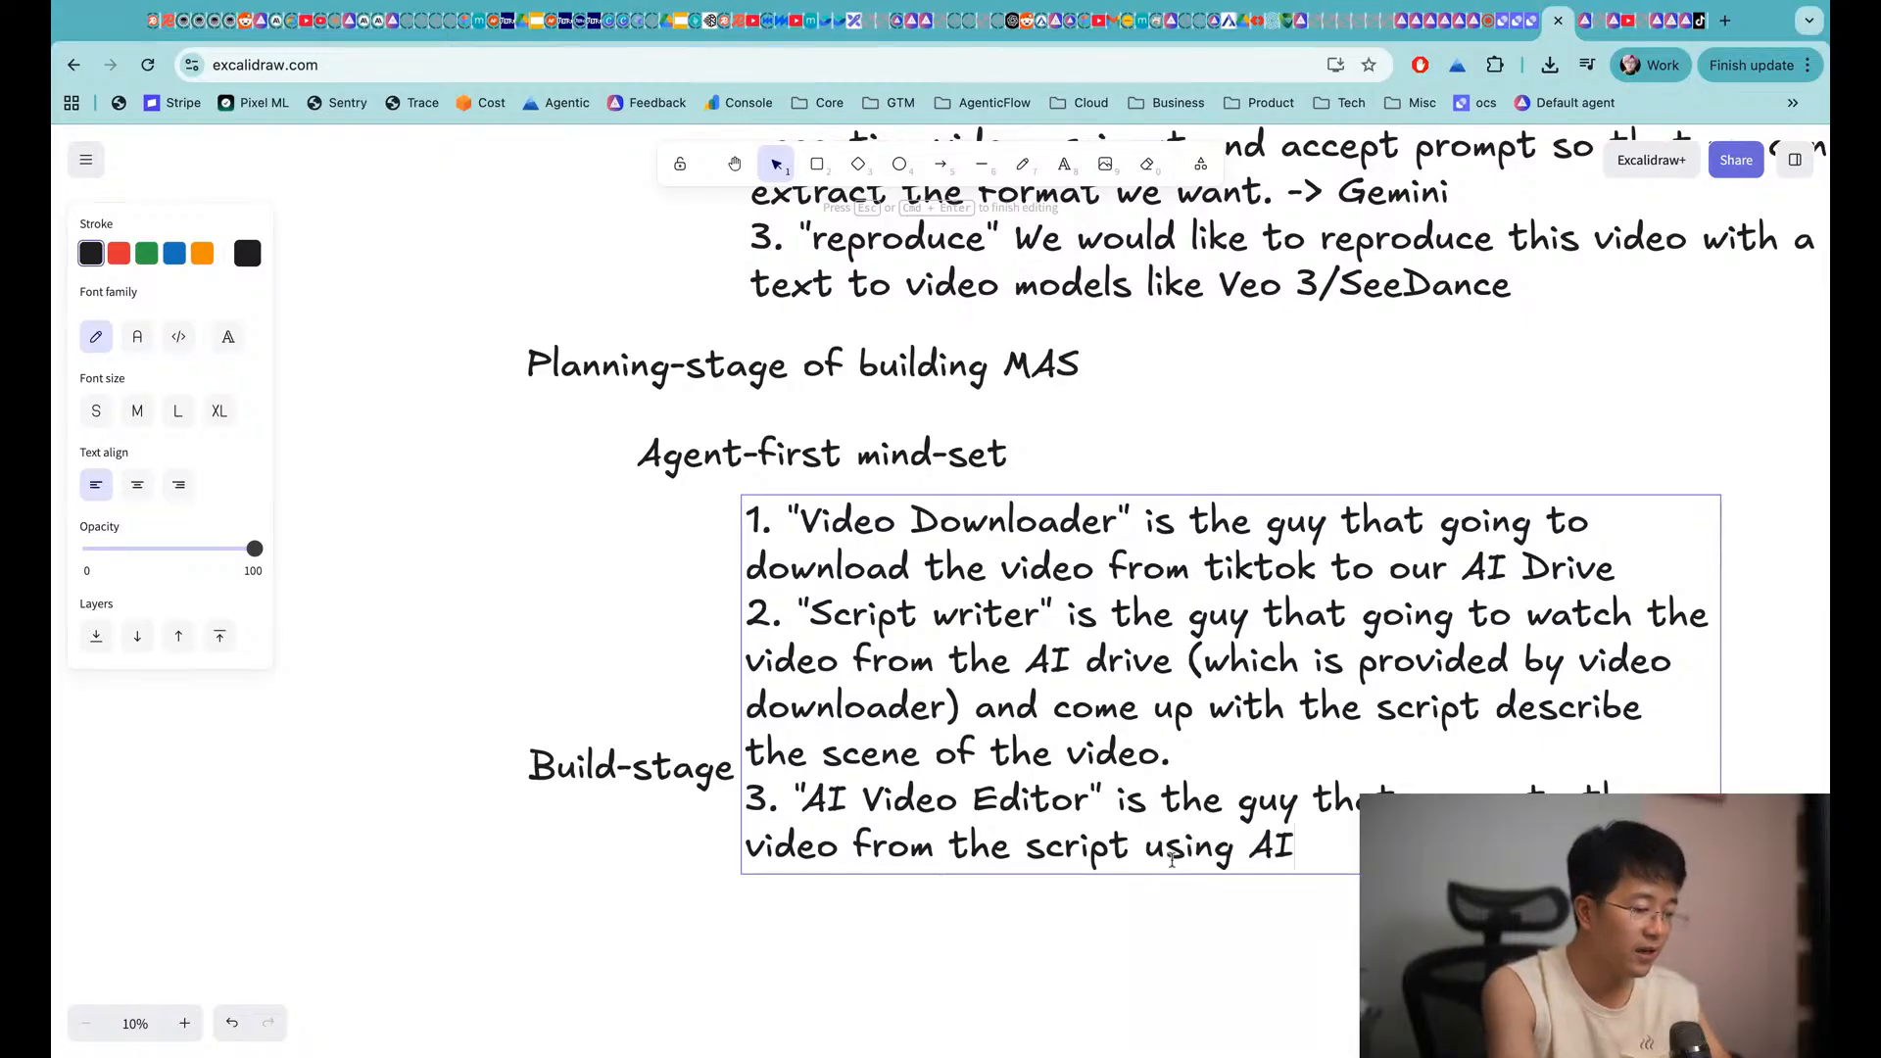
pyautogui.press('Return')
# Add item 4, "Composer / assembler", putting scenes together and combining them into long form
pyautogui.write('4. "')
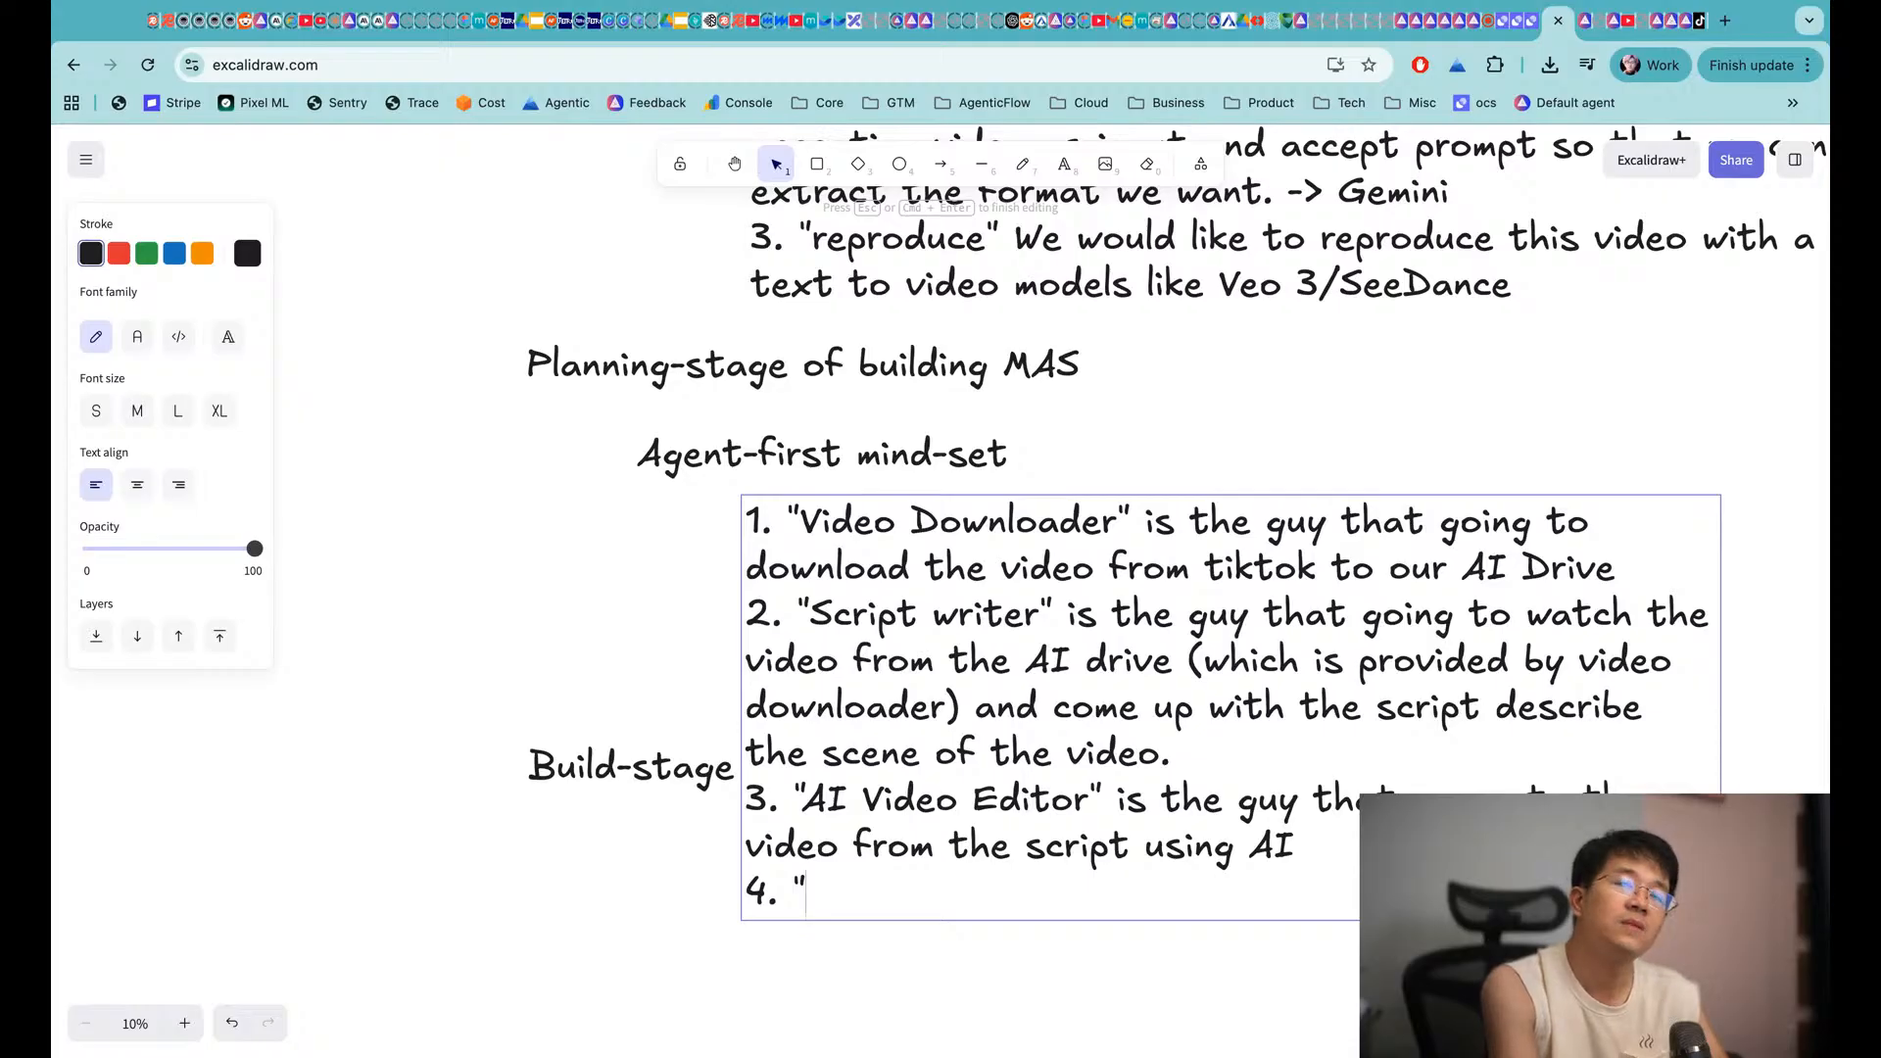
pyautogui.write('Compose')
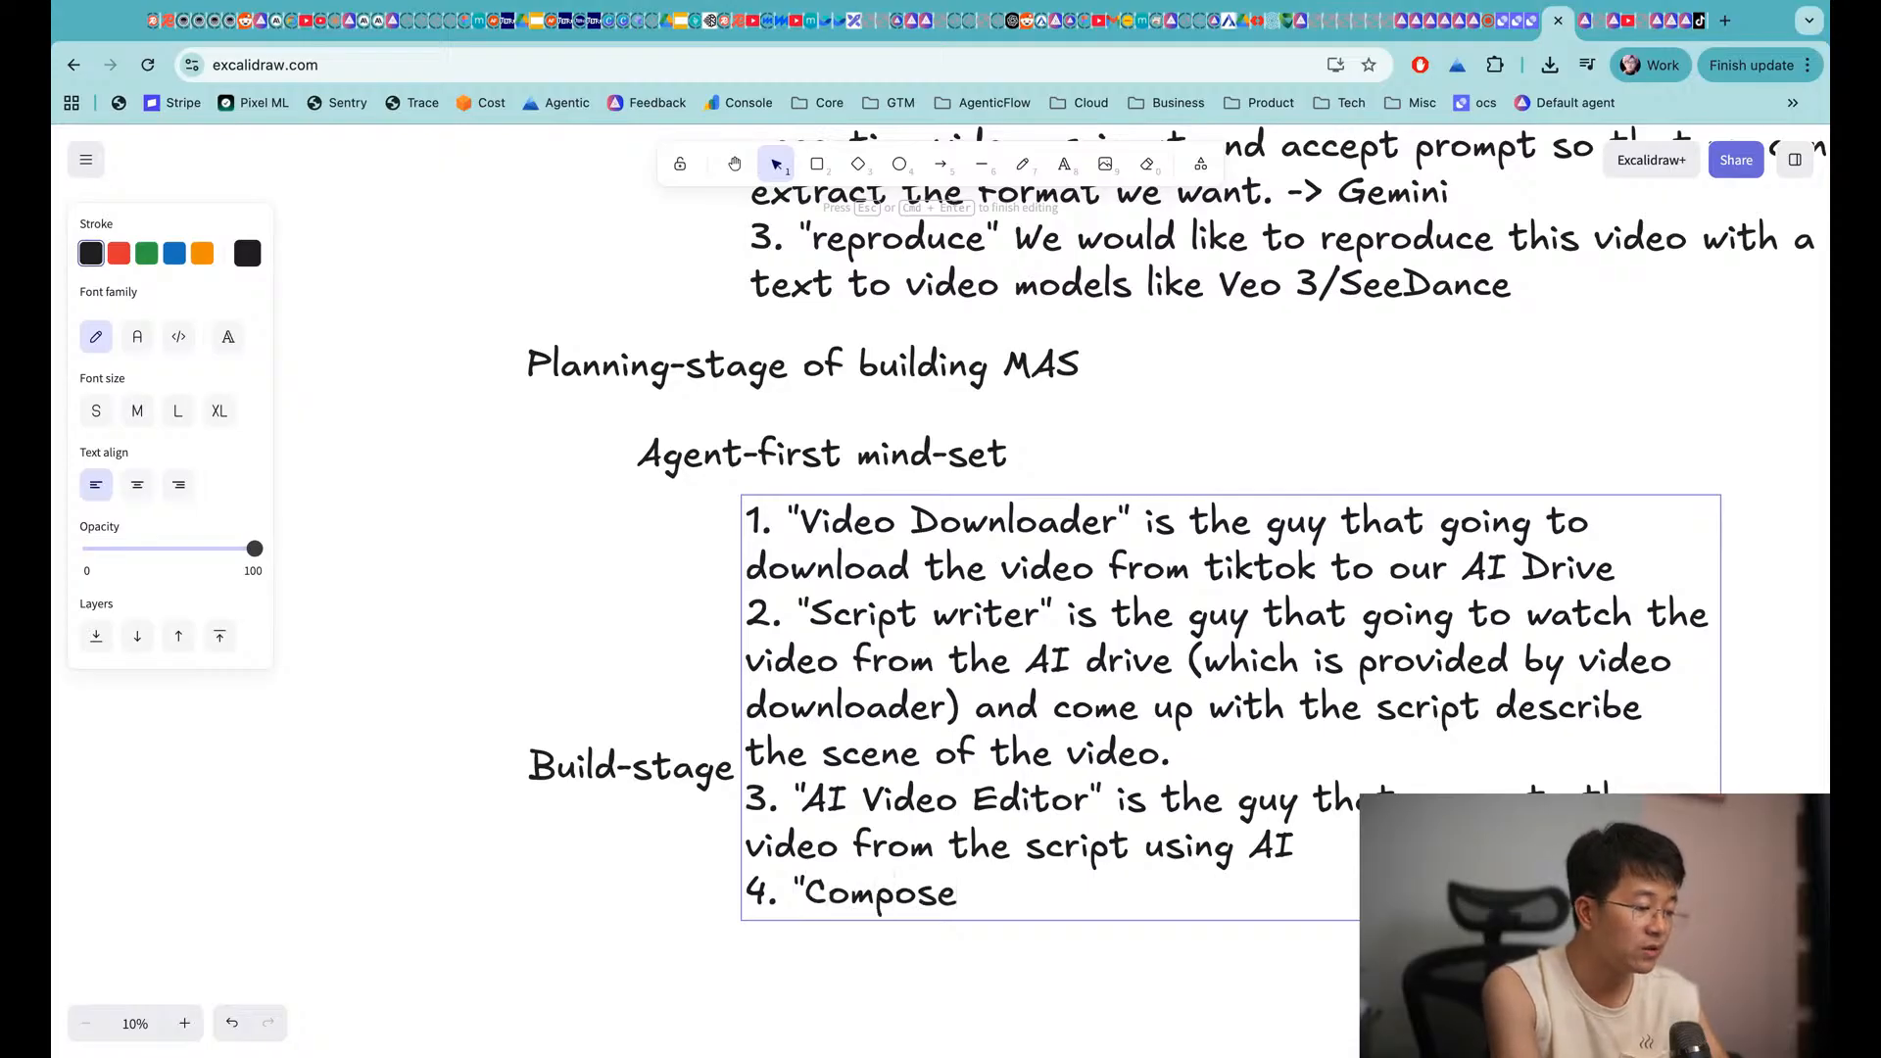
pyautogui.write('r / assem')
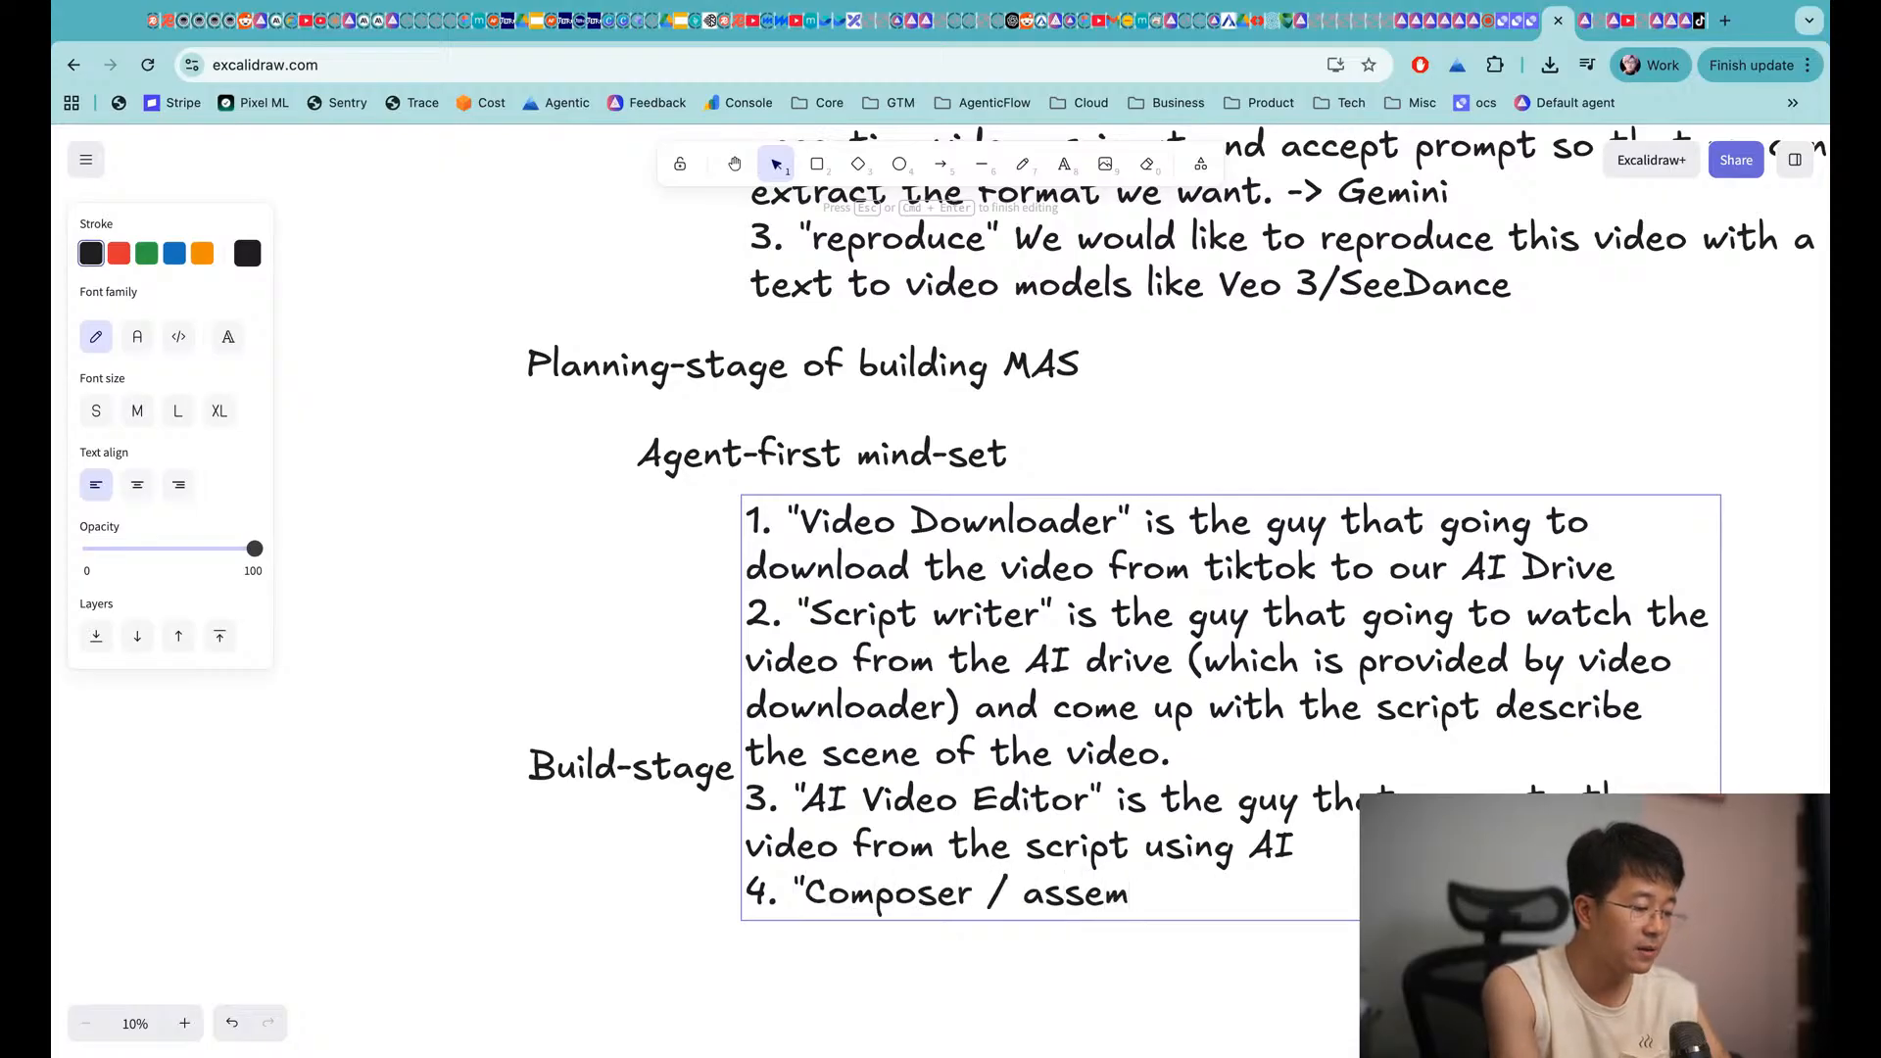
pyautogui.write('bler" is the g ')
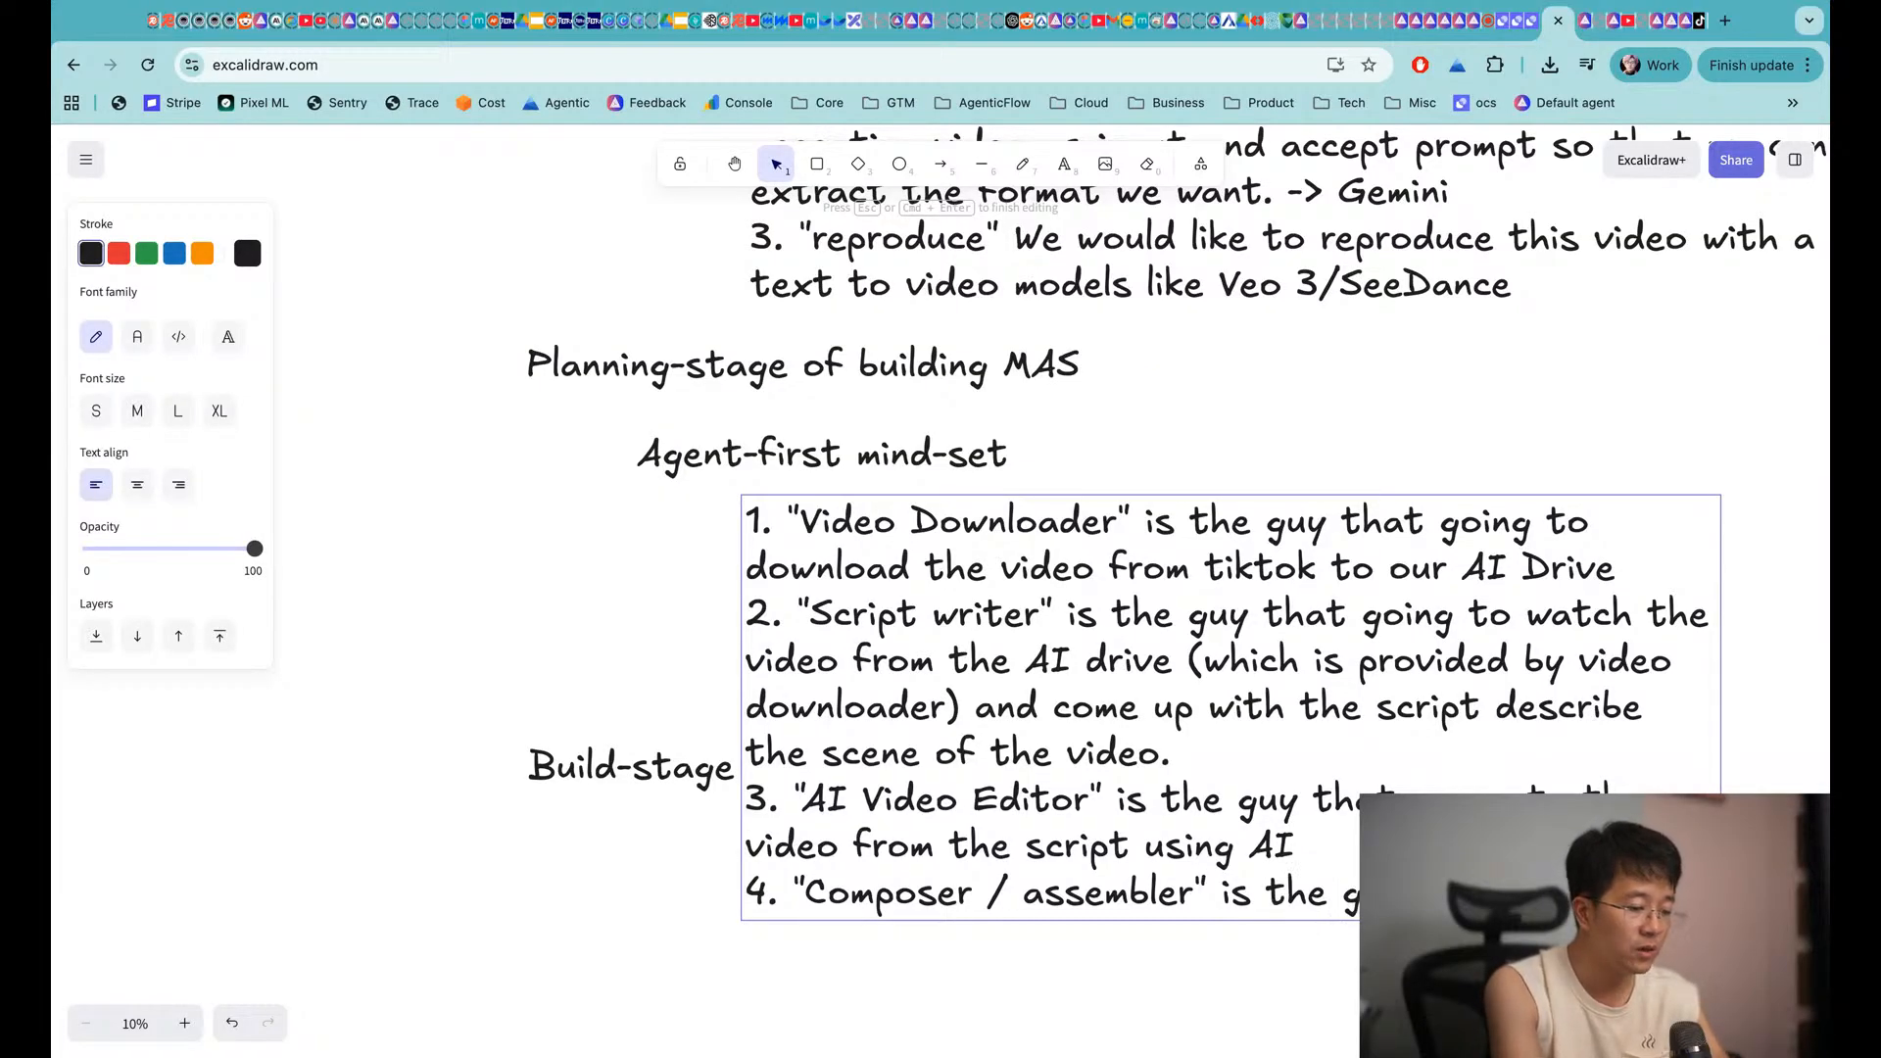
pyautogui.write('scenes t')
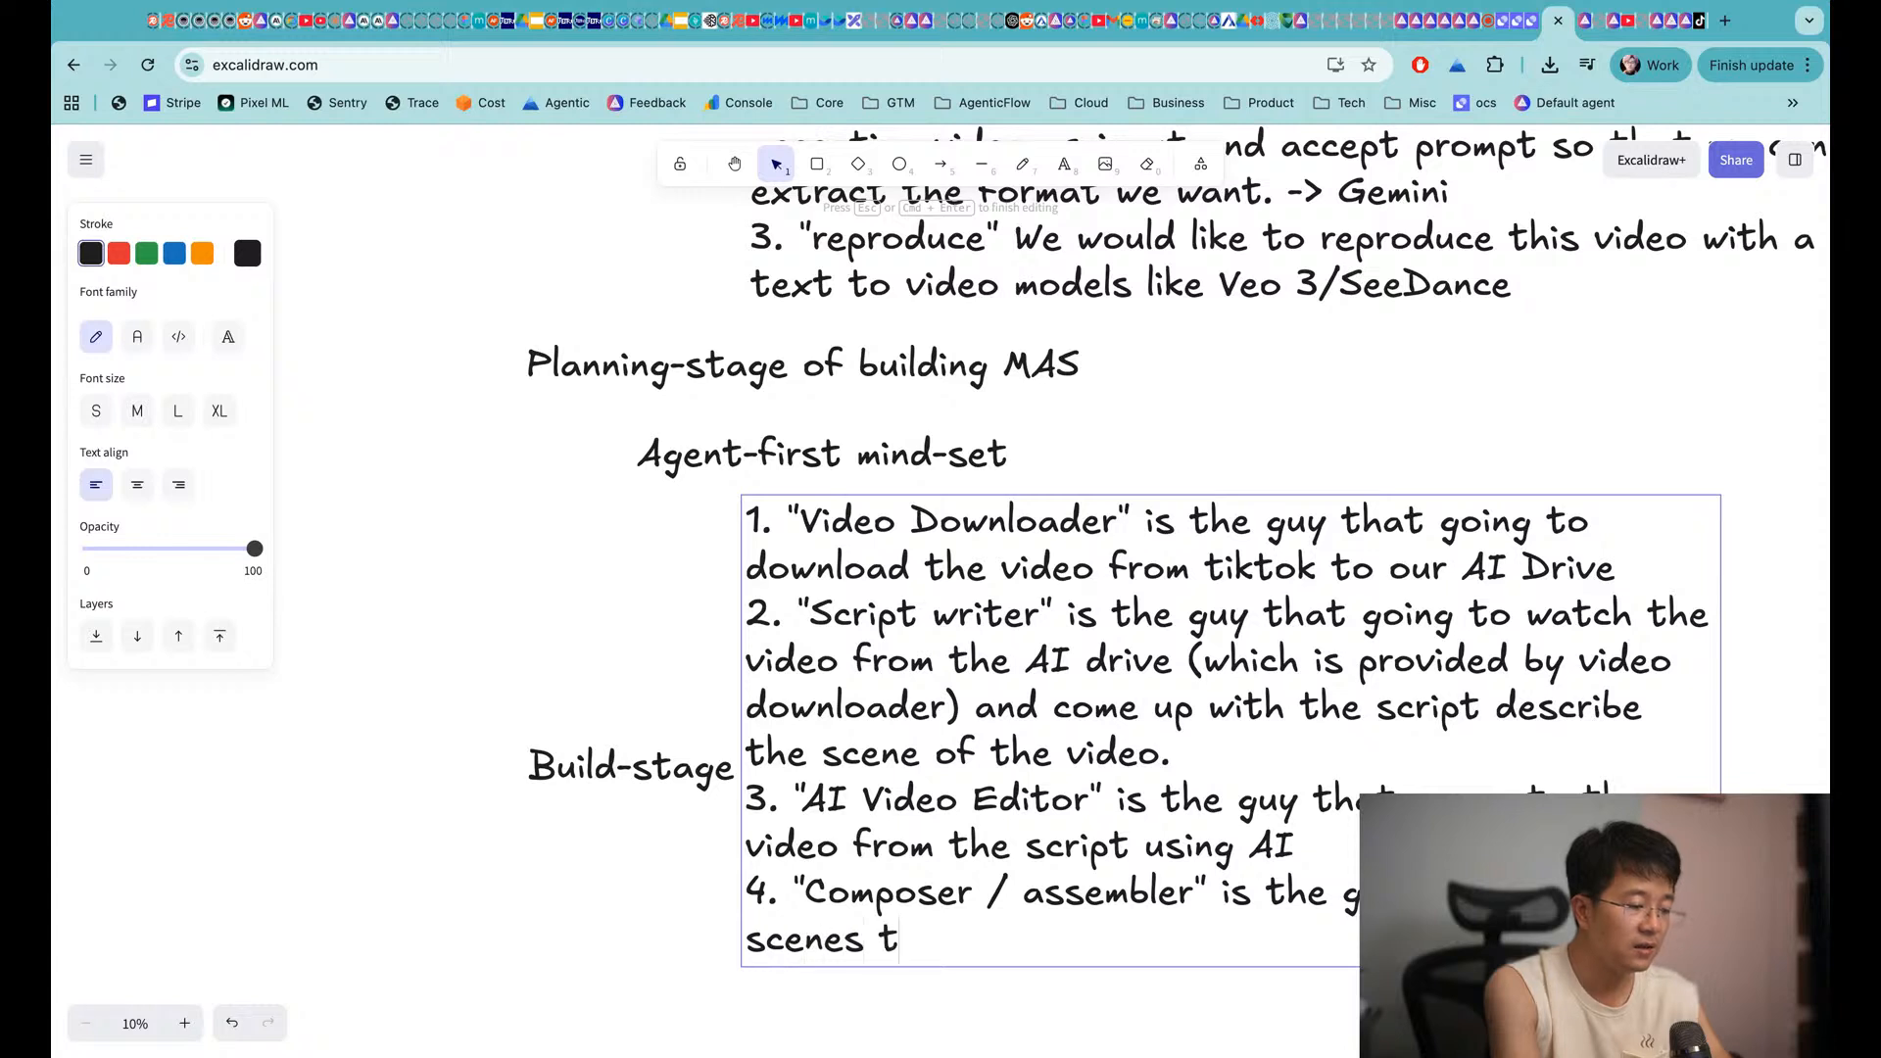
pyautogui.write('o gether')
pyautogui.press('BackSpace')
pyautogui.press('BackSpace')
pyautogui.press('BackSpace')
pyautogui.press('BackSpace')
pyautogui.press('BackSpace')
pyautogui.press('BackSpace')
pyautogui.press('BackSpace')
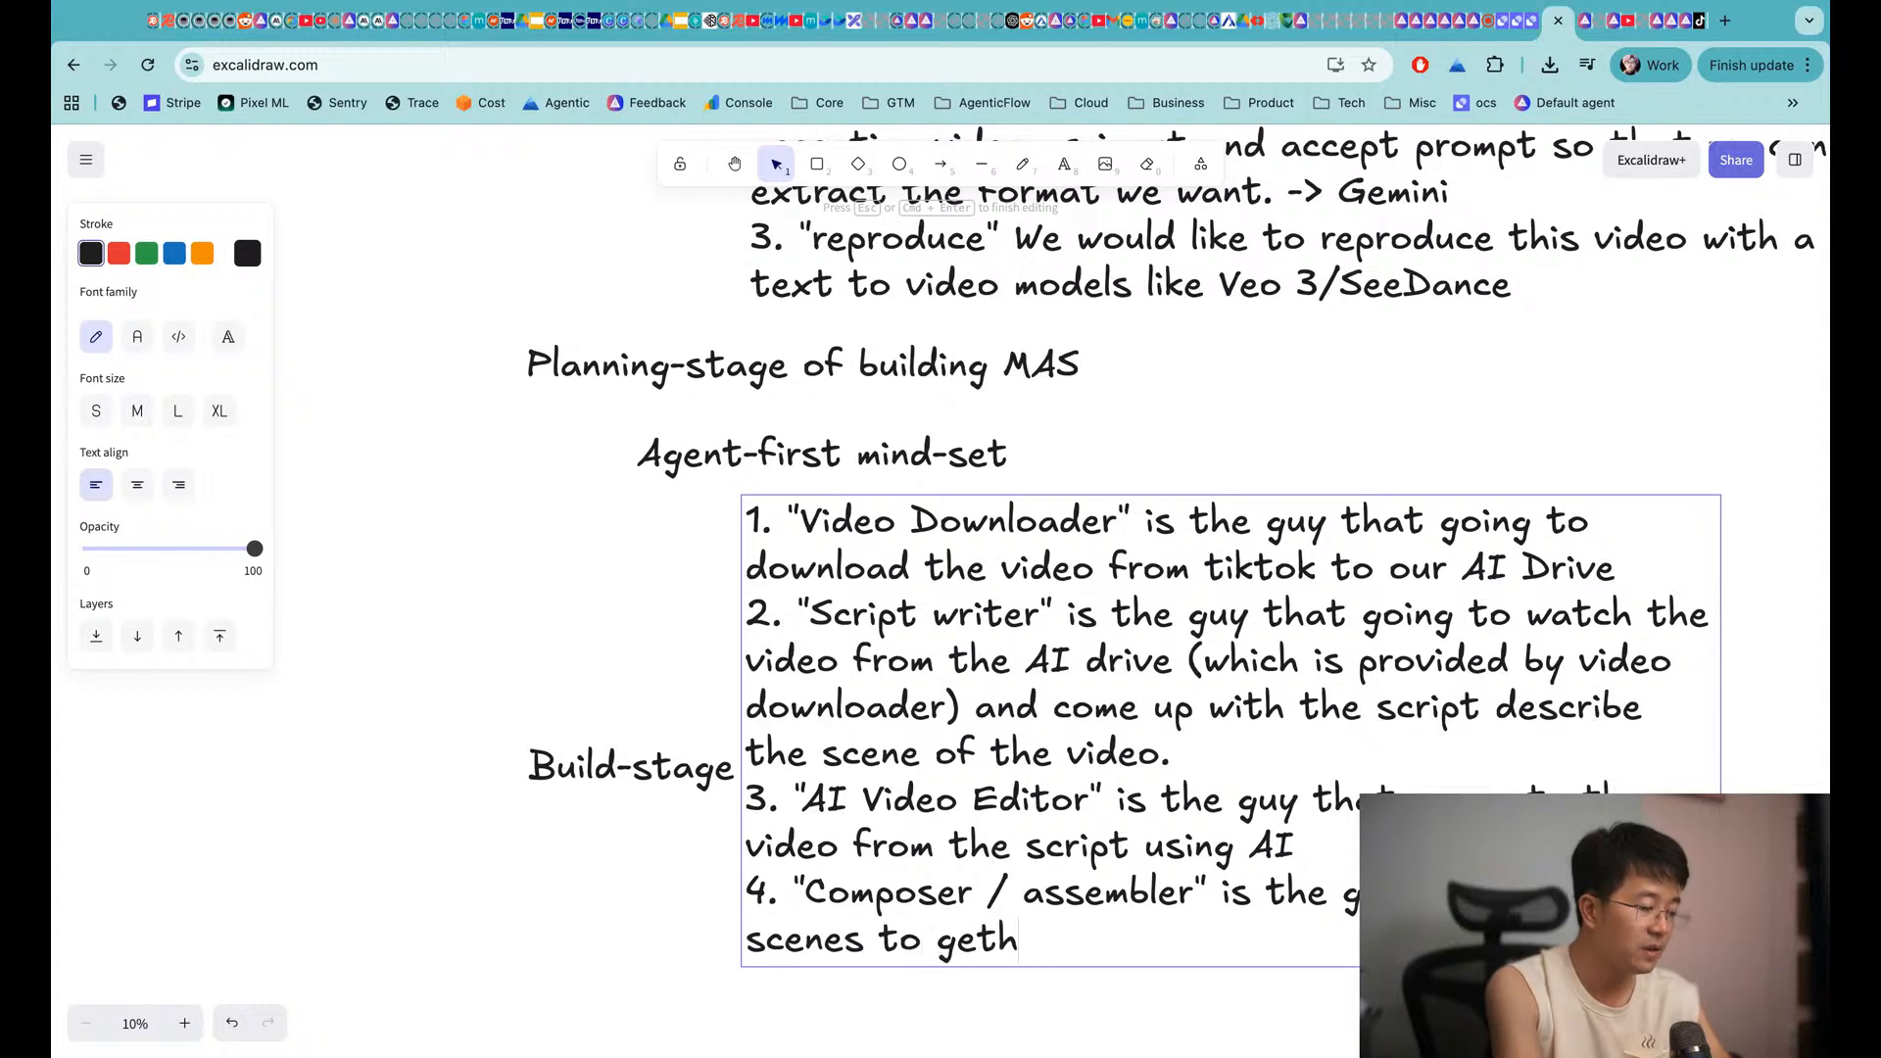
pyautogui.write('gether.')
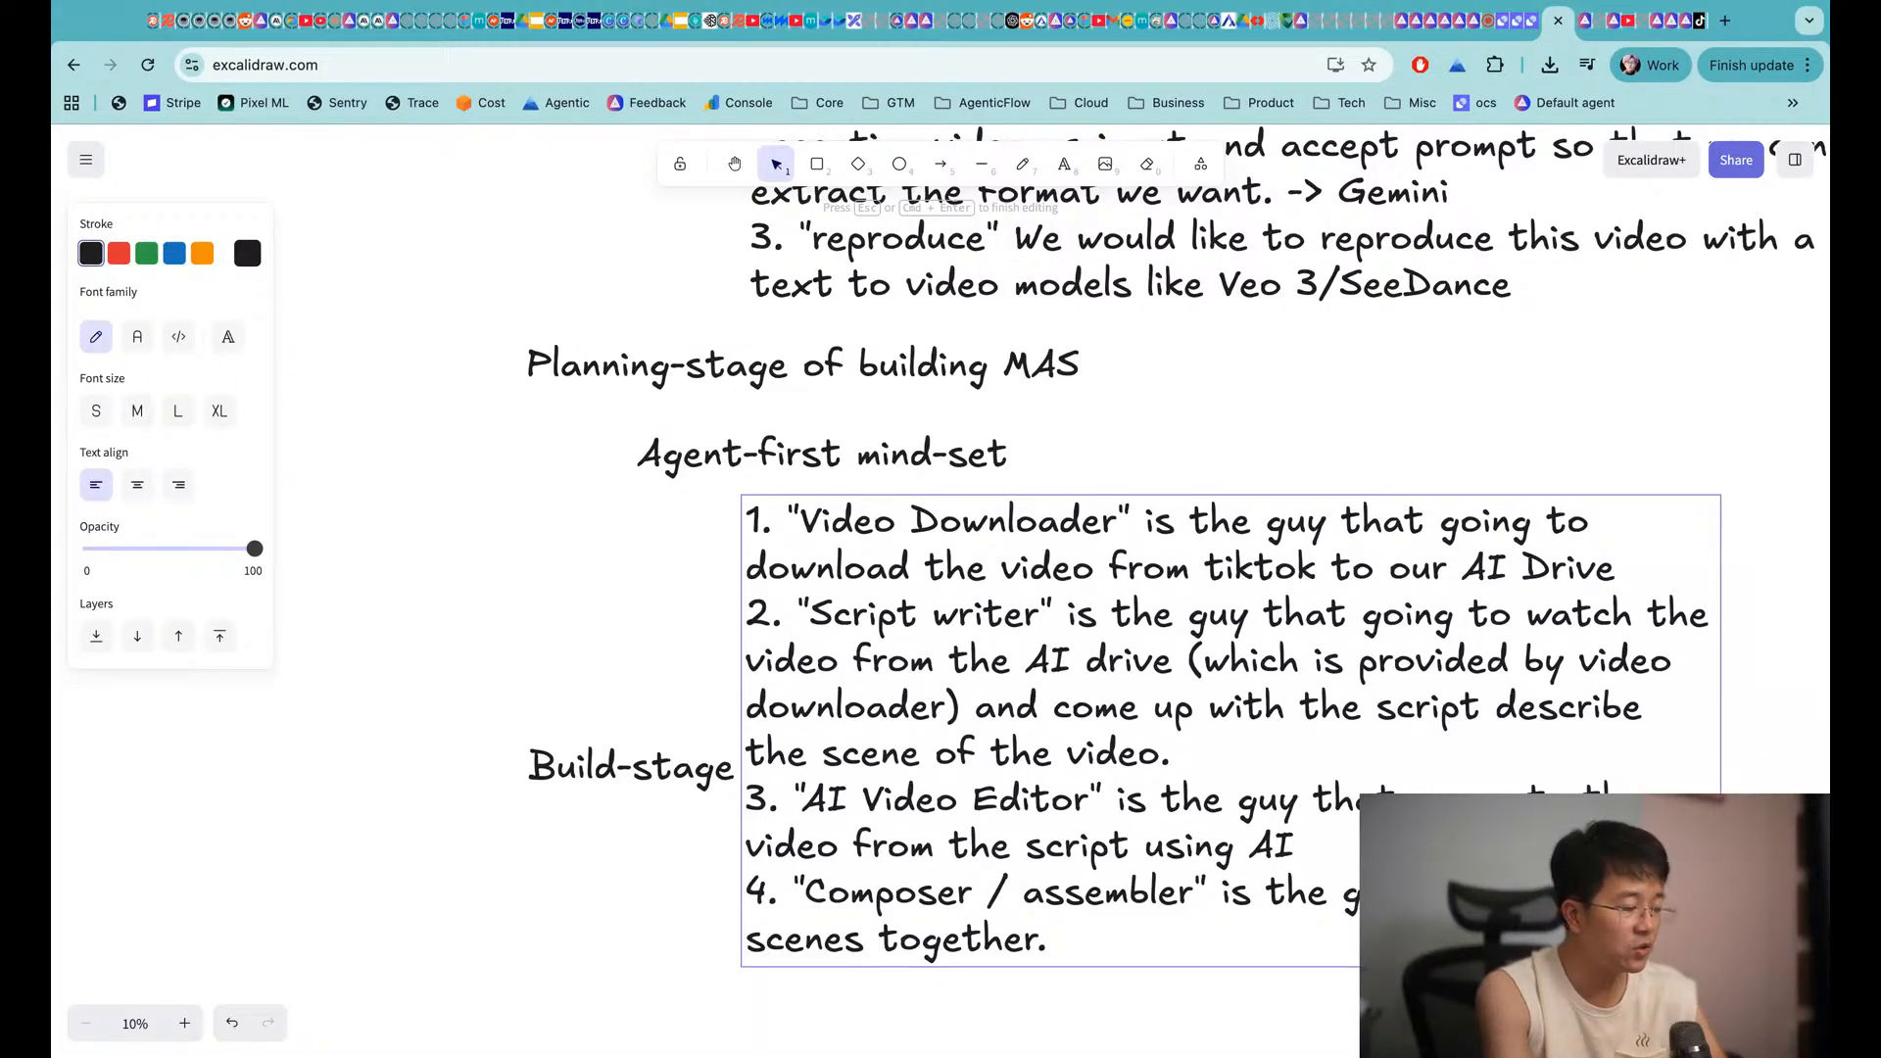
pyautogui.write('Co')
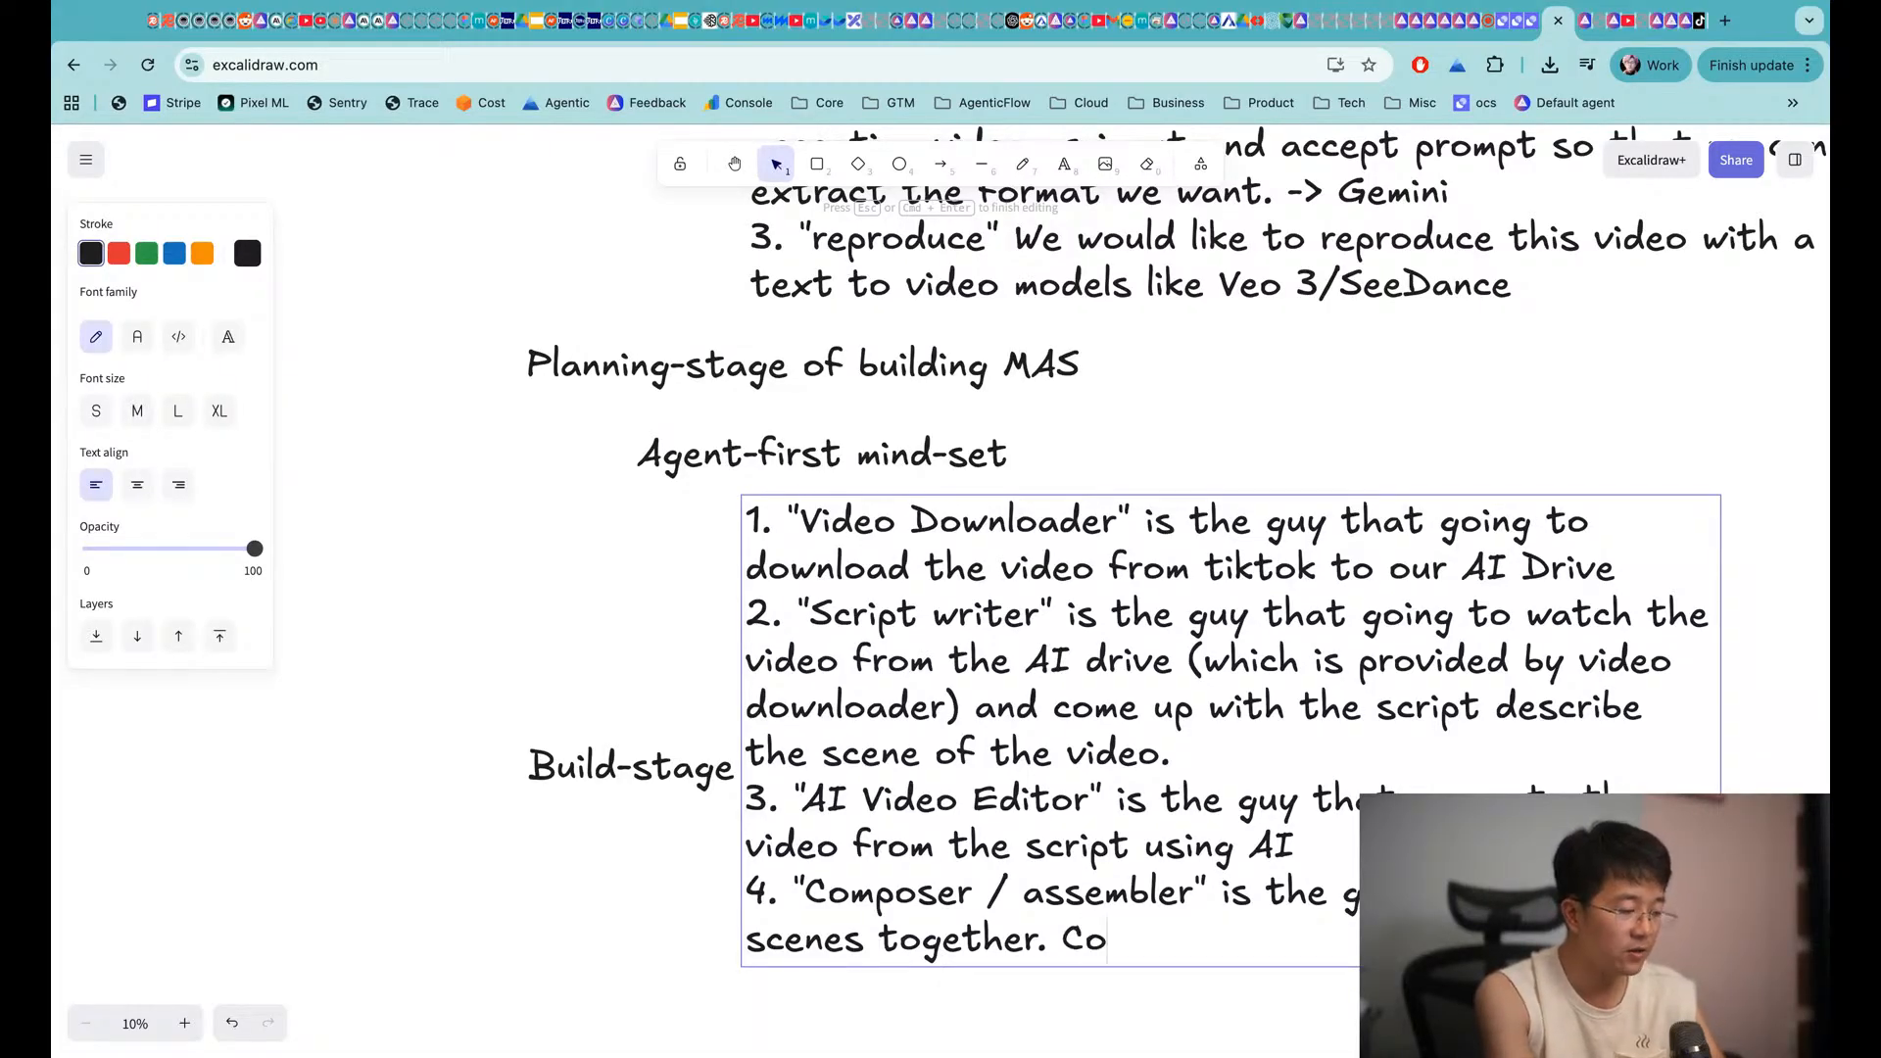
pyautogui.write('mbine the vide ')
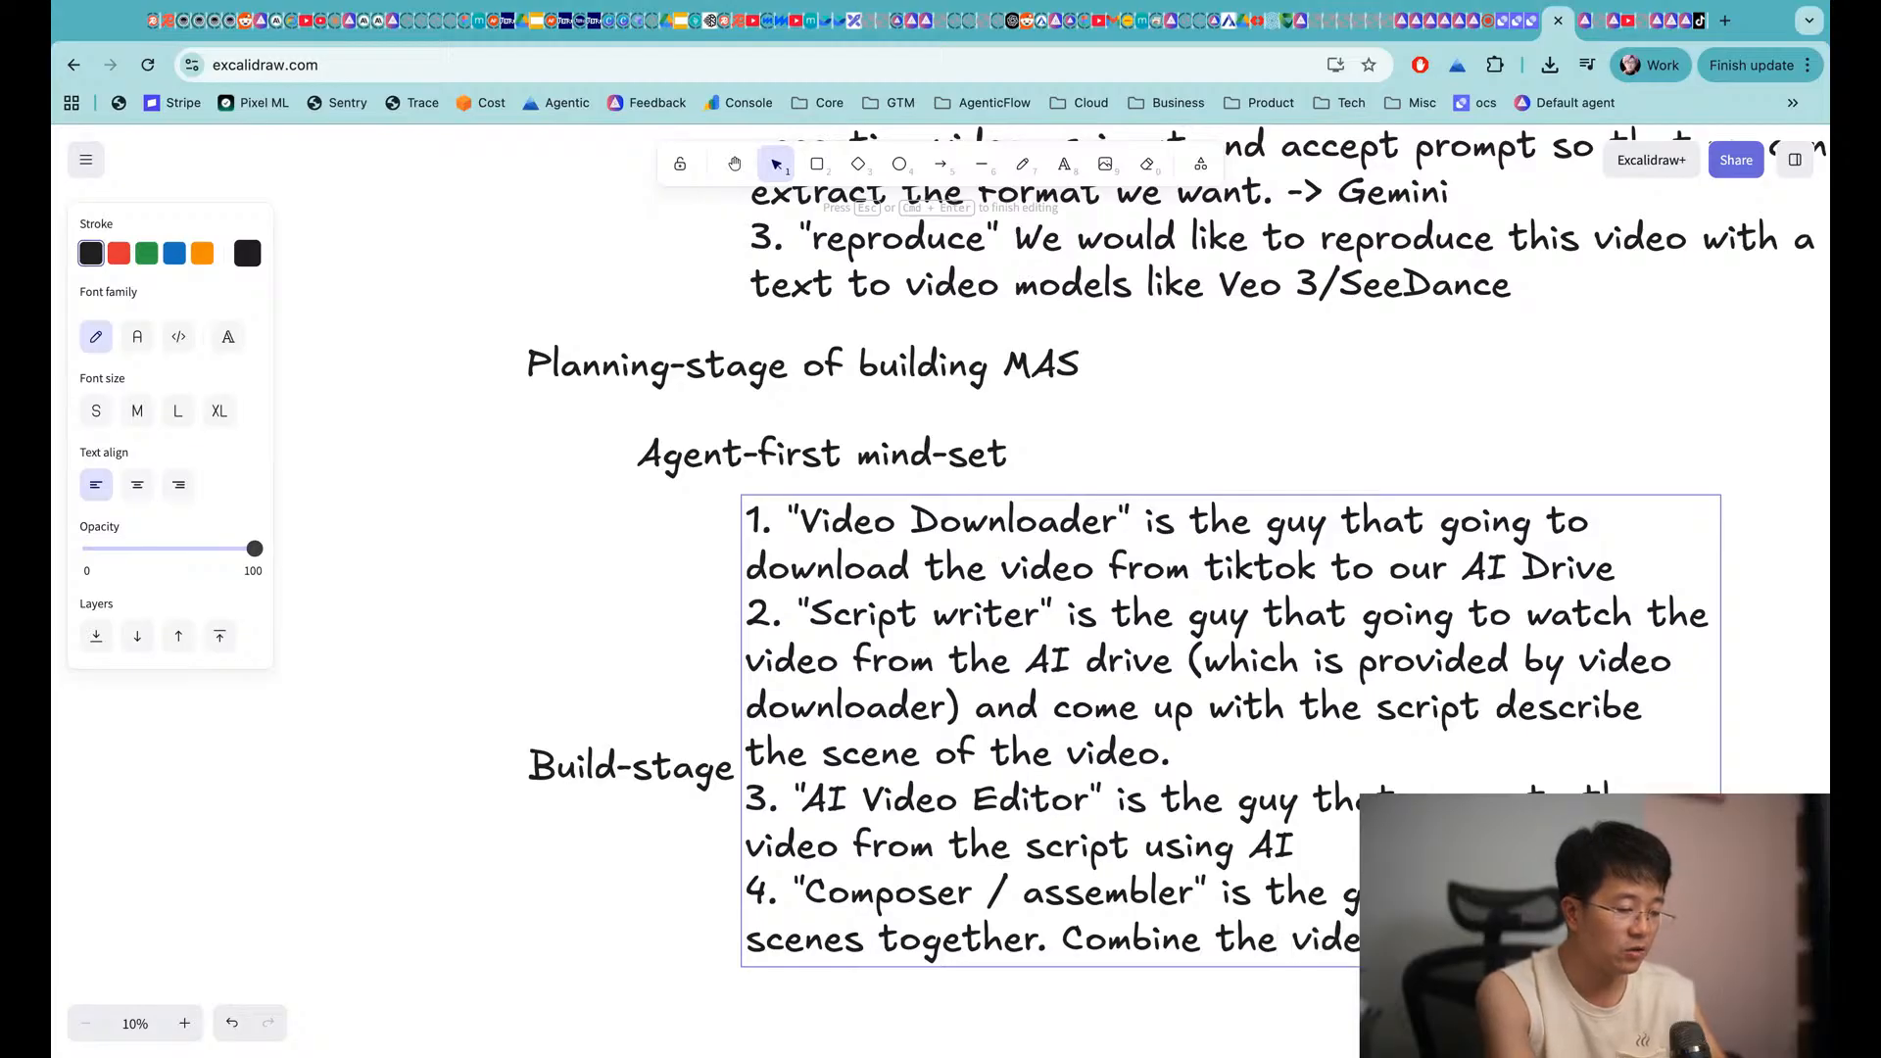
pyautogui.write('long form')
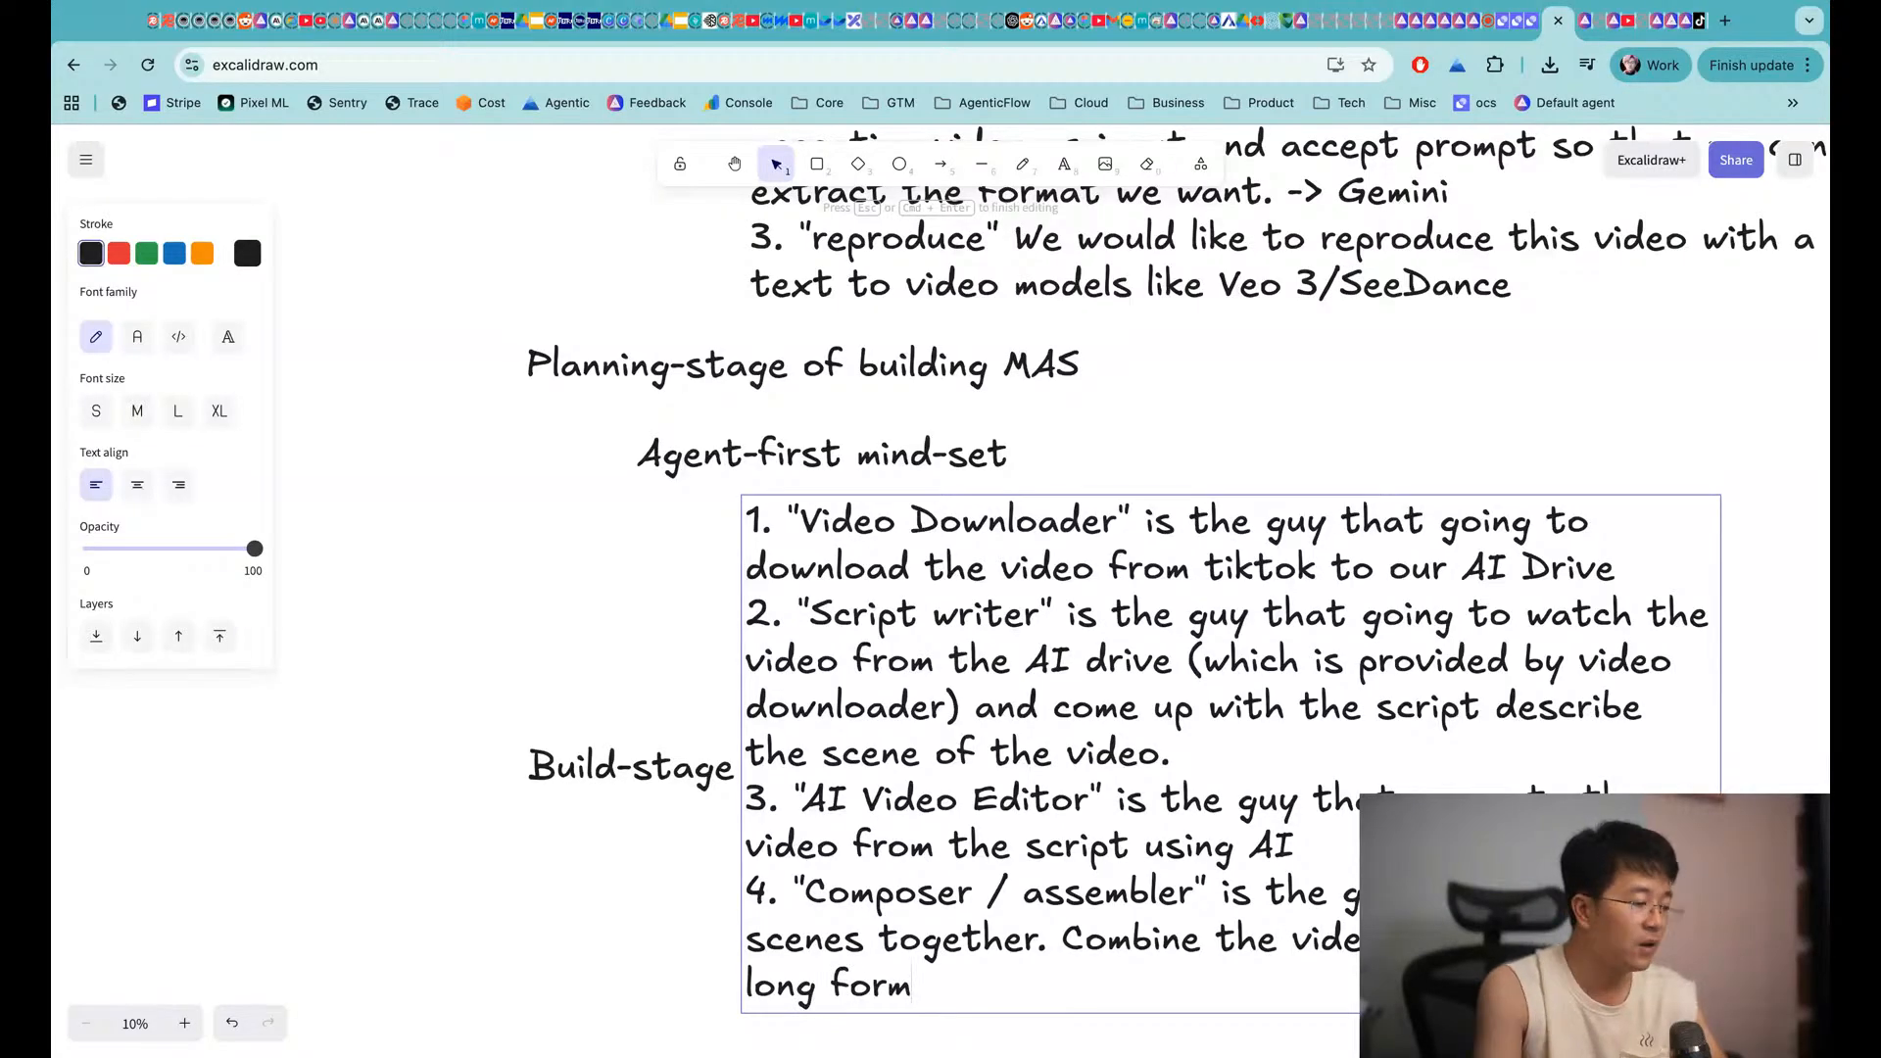
pyautogui.click(636, 591)
# Move the Build-stage heading below the agent list
pyautogui.scroll(-3, 634, 591)
pyautogui.moveTo(605, 500); pyautogui.dragTo(635, 867)
pyautogui.scroll(5, 606, 500)
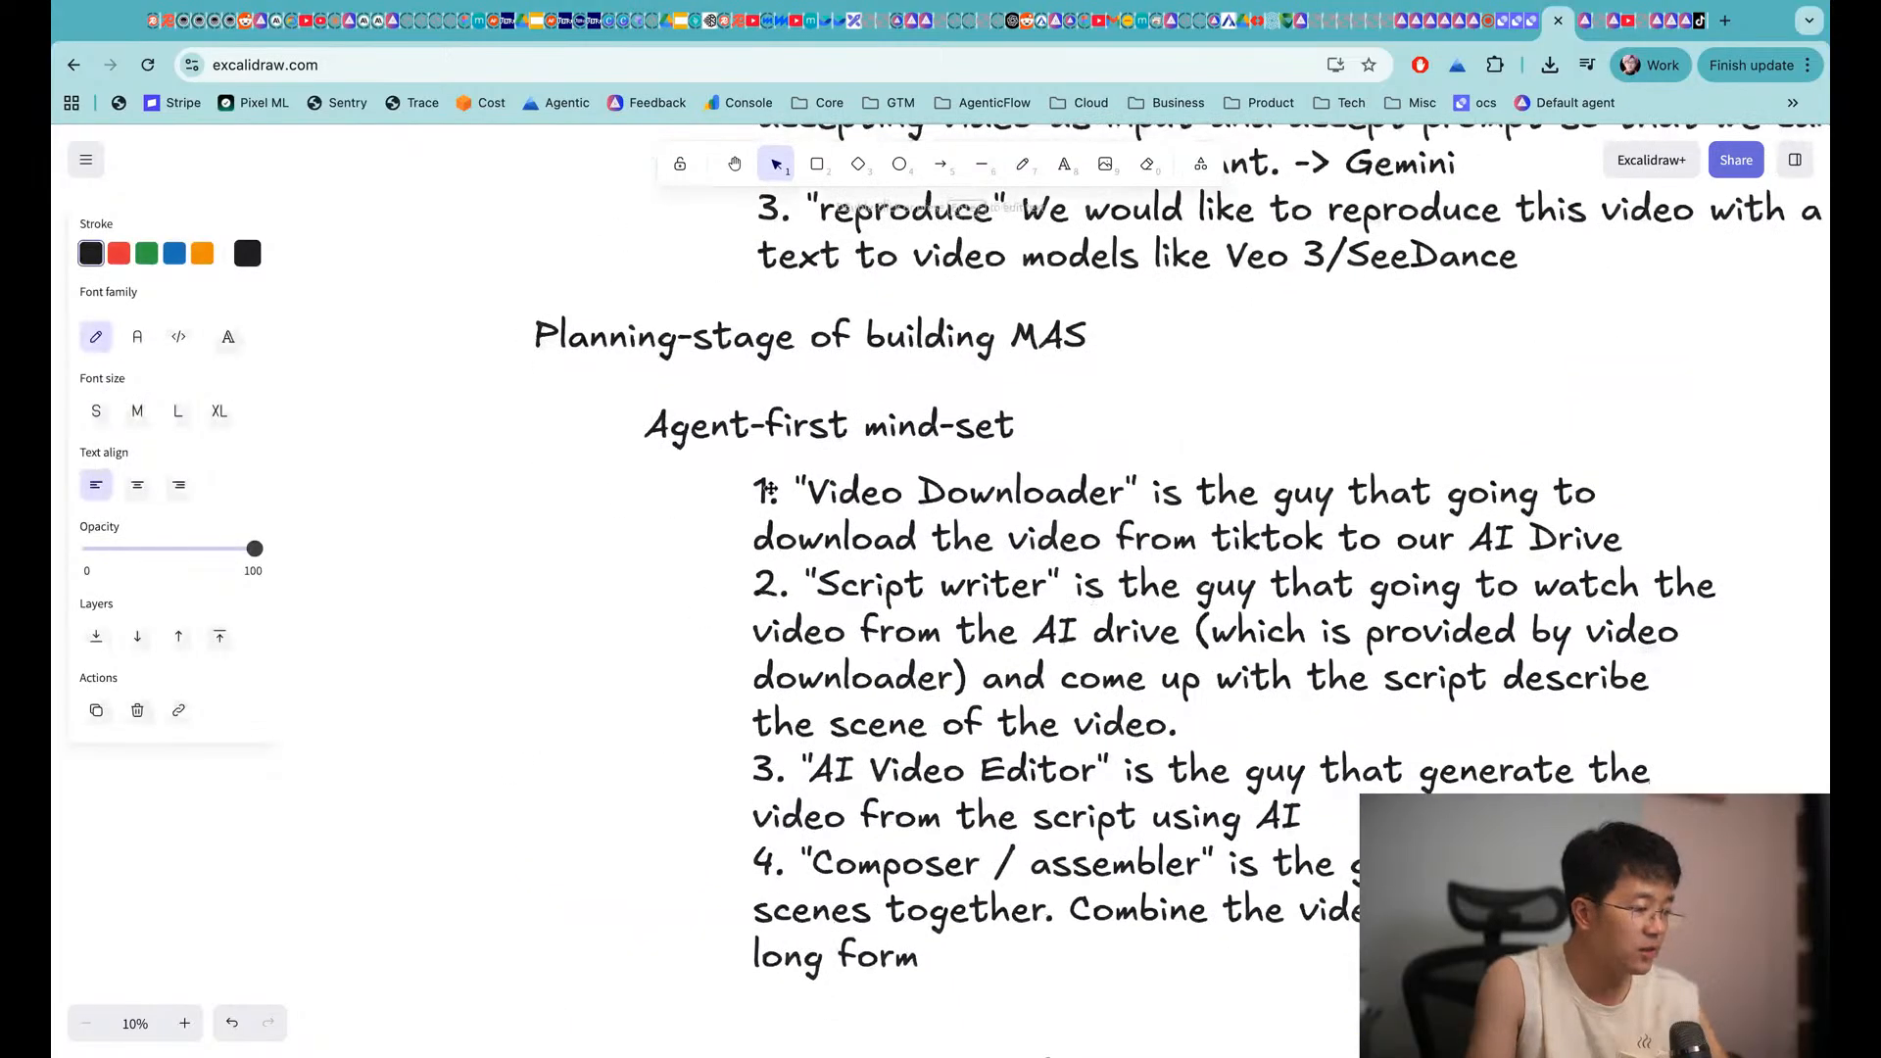
pyautogui.scroll(8, 737, 516)
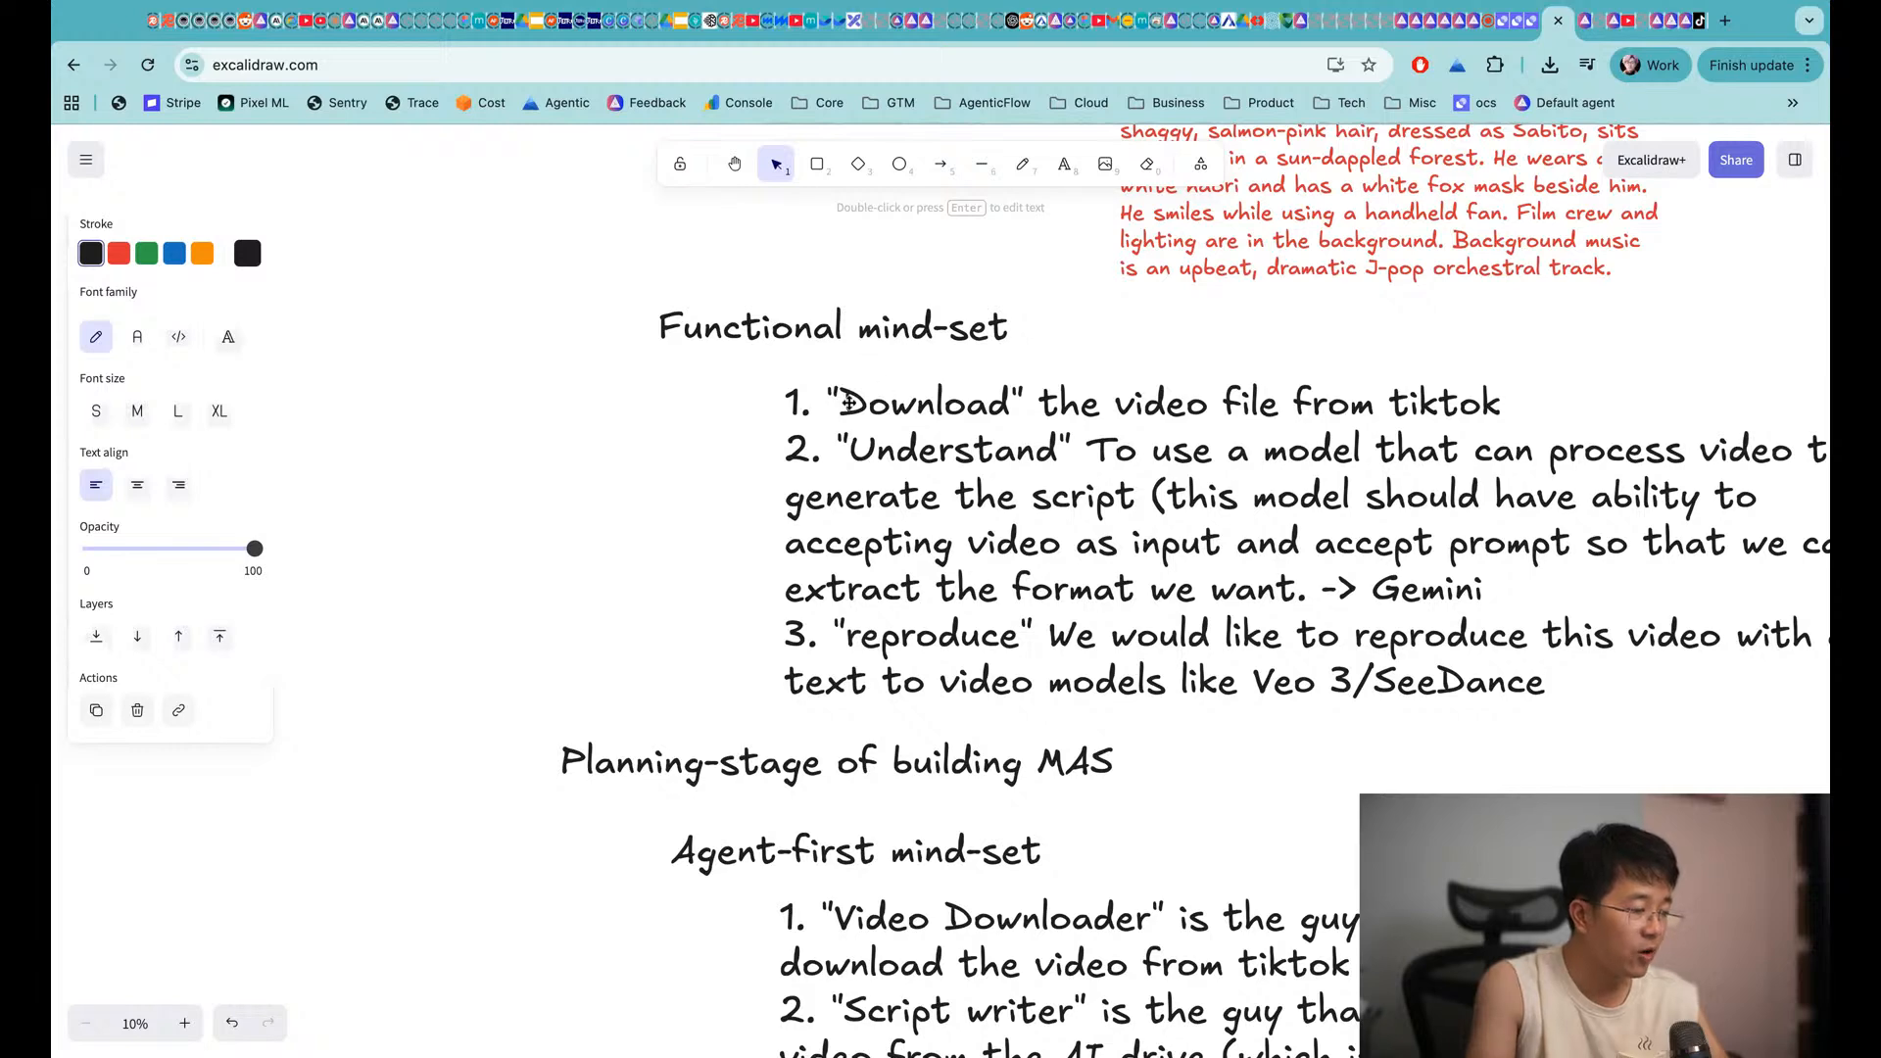
pyautogui.scroll(-8, 848, 402)
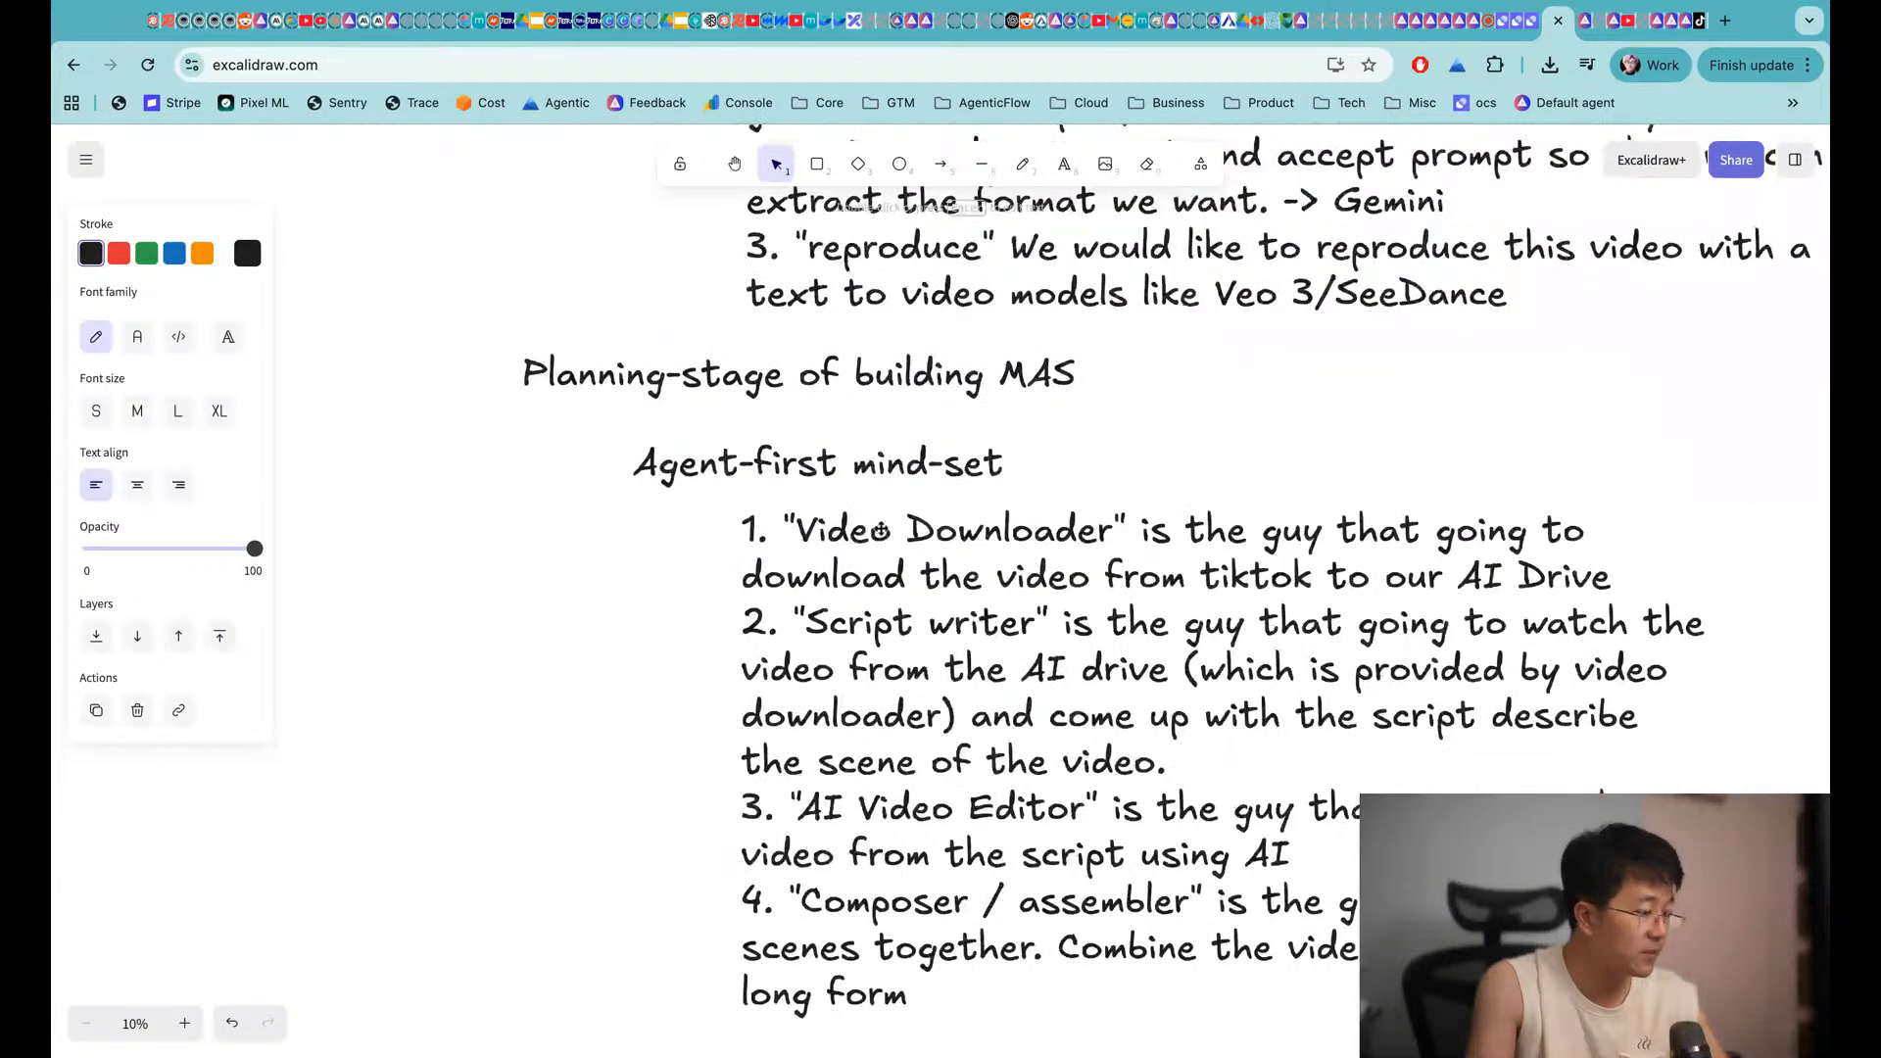
pyautogui.scroll(-2, 880, 530)
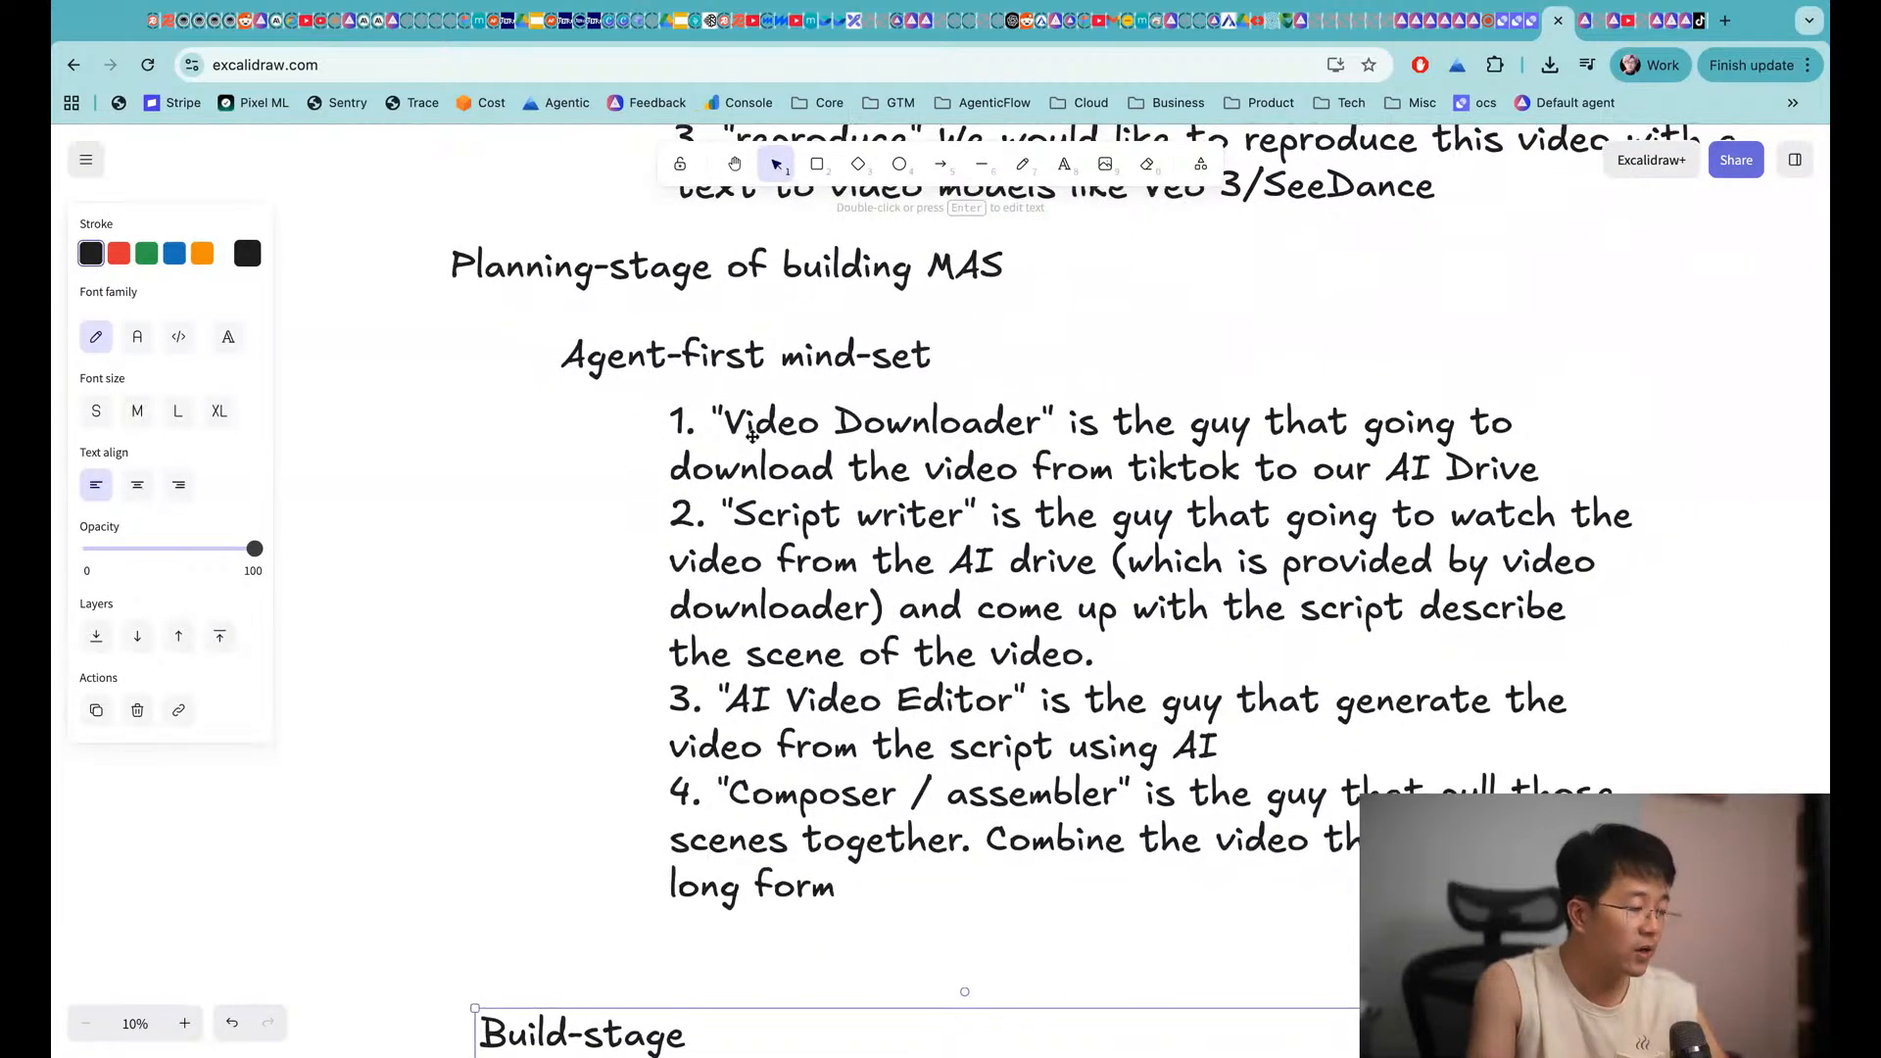
pyautogui.scroll(1, 752, 435)
# Duplicate the Agent-first mind-set heading to the right of the agent list
pyautogui.hscroll(1, 700, 518)
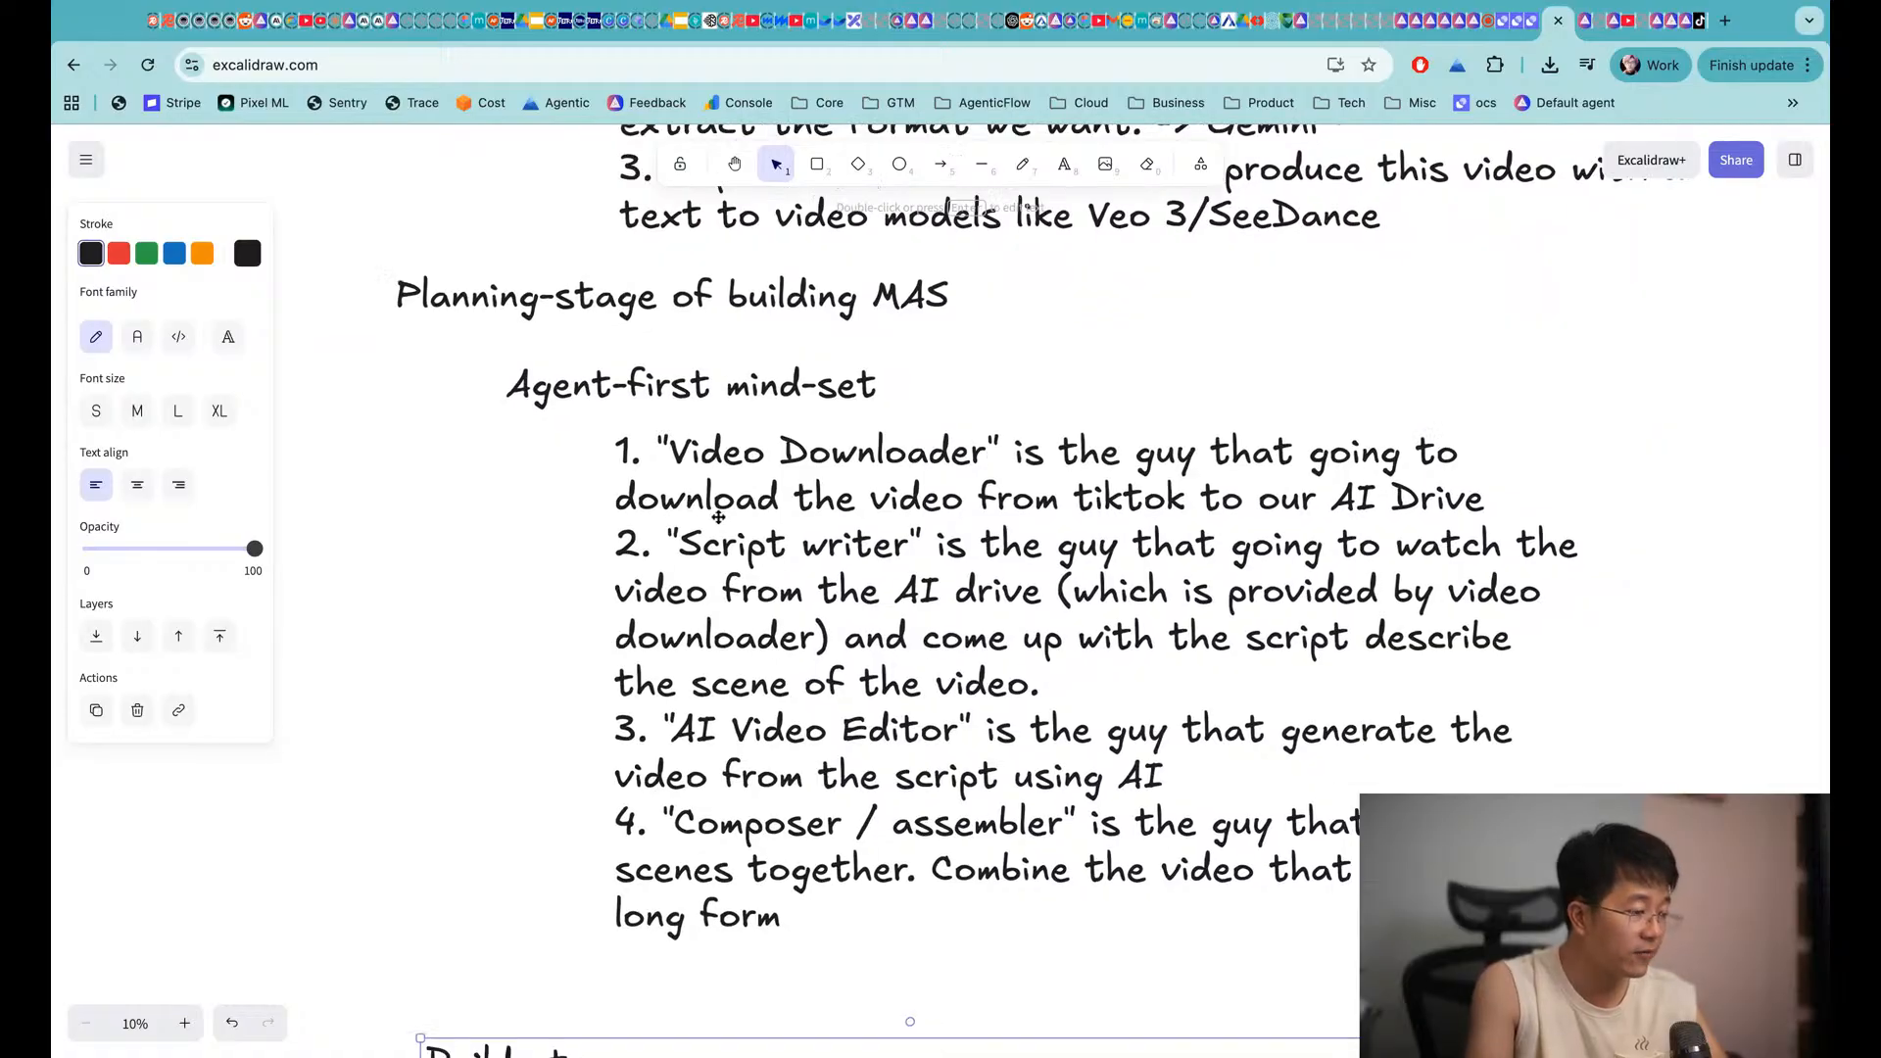
pyautogui.scroll(-1, 718, 516)
pyautogui.hscroll(1, 720, 516)
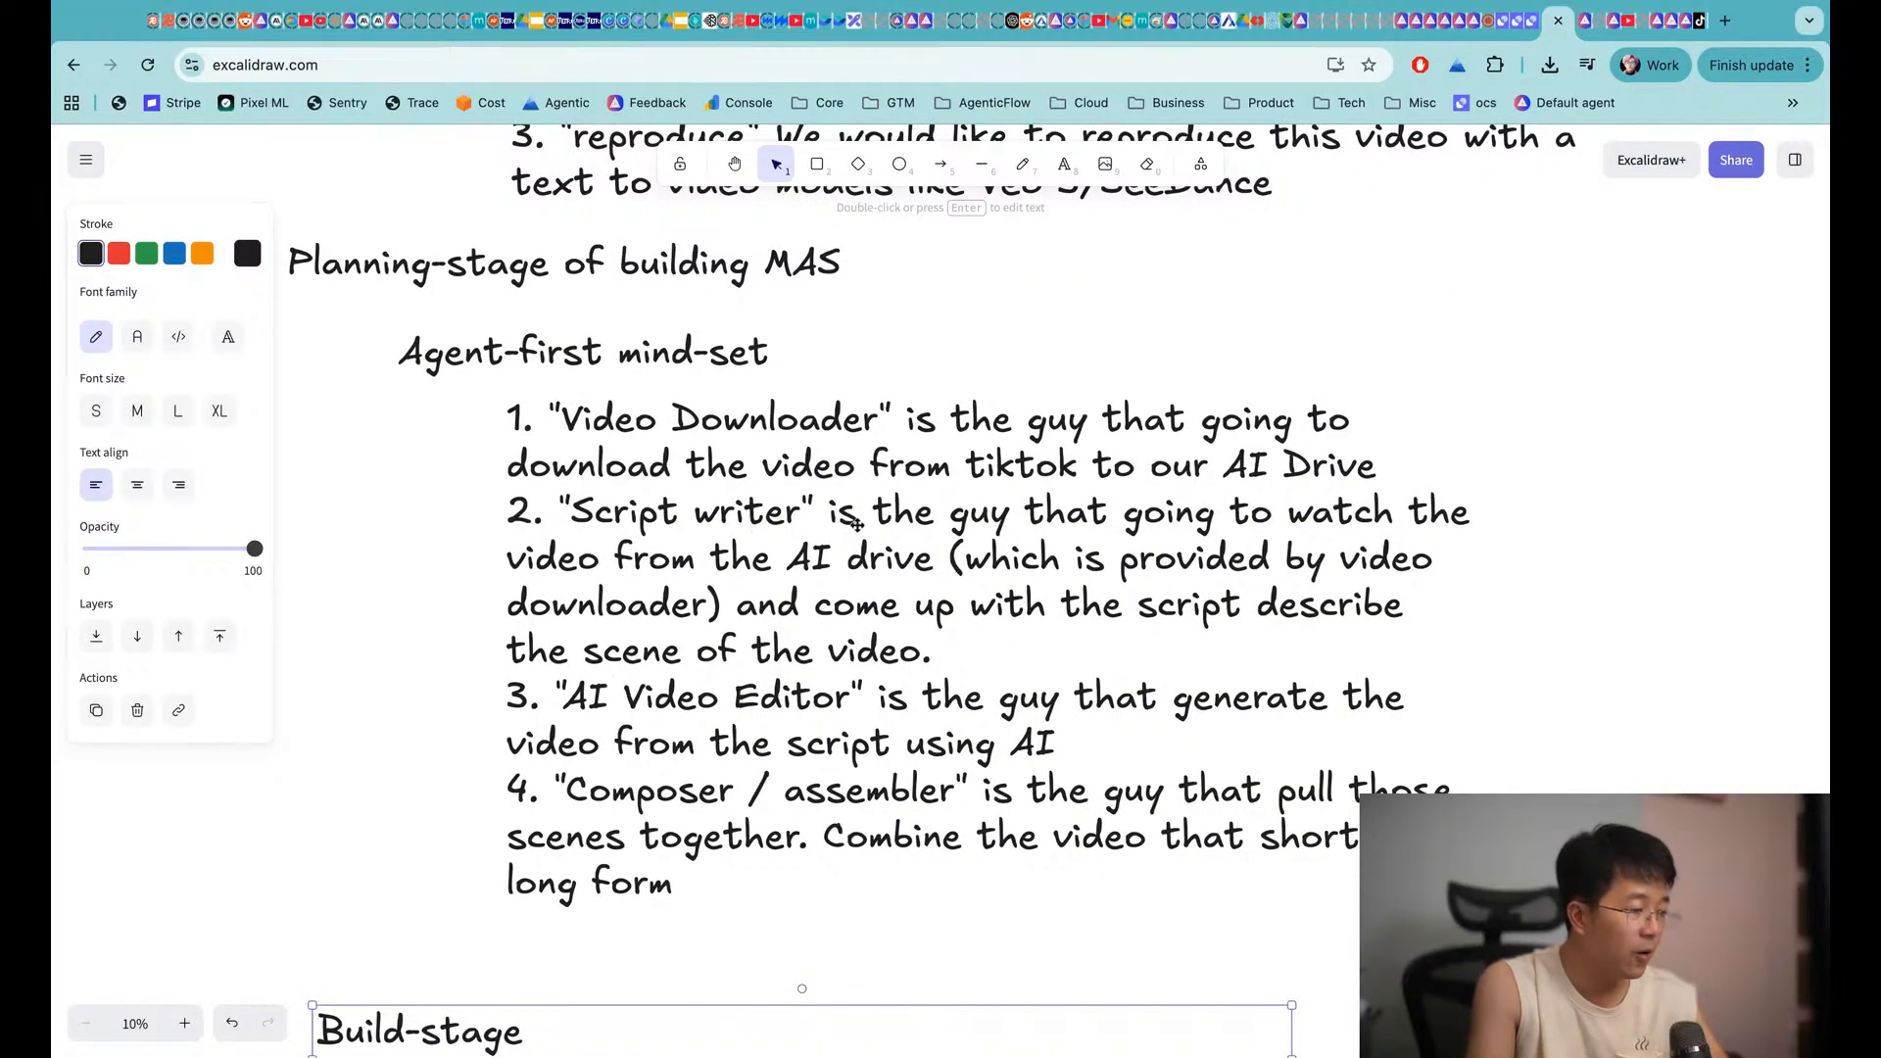
pyautogui.scroll(1, 669, 450)
pyautogui.hscroll(1, 669, 450)
pyautogui.scroll(1, 670, 450)
pyautogui.hscroll(1, 669, 450)
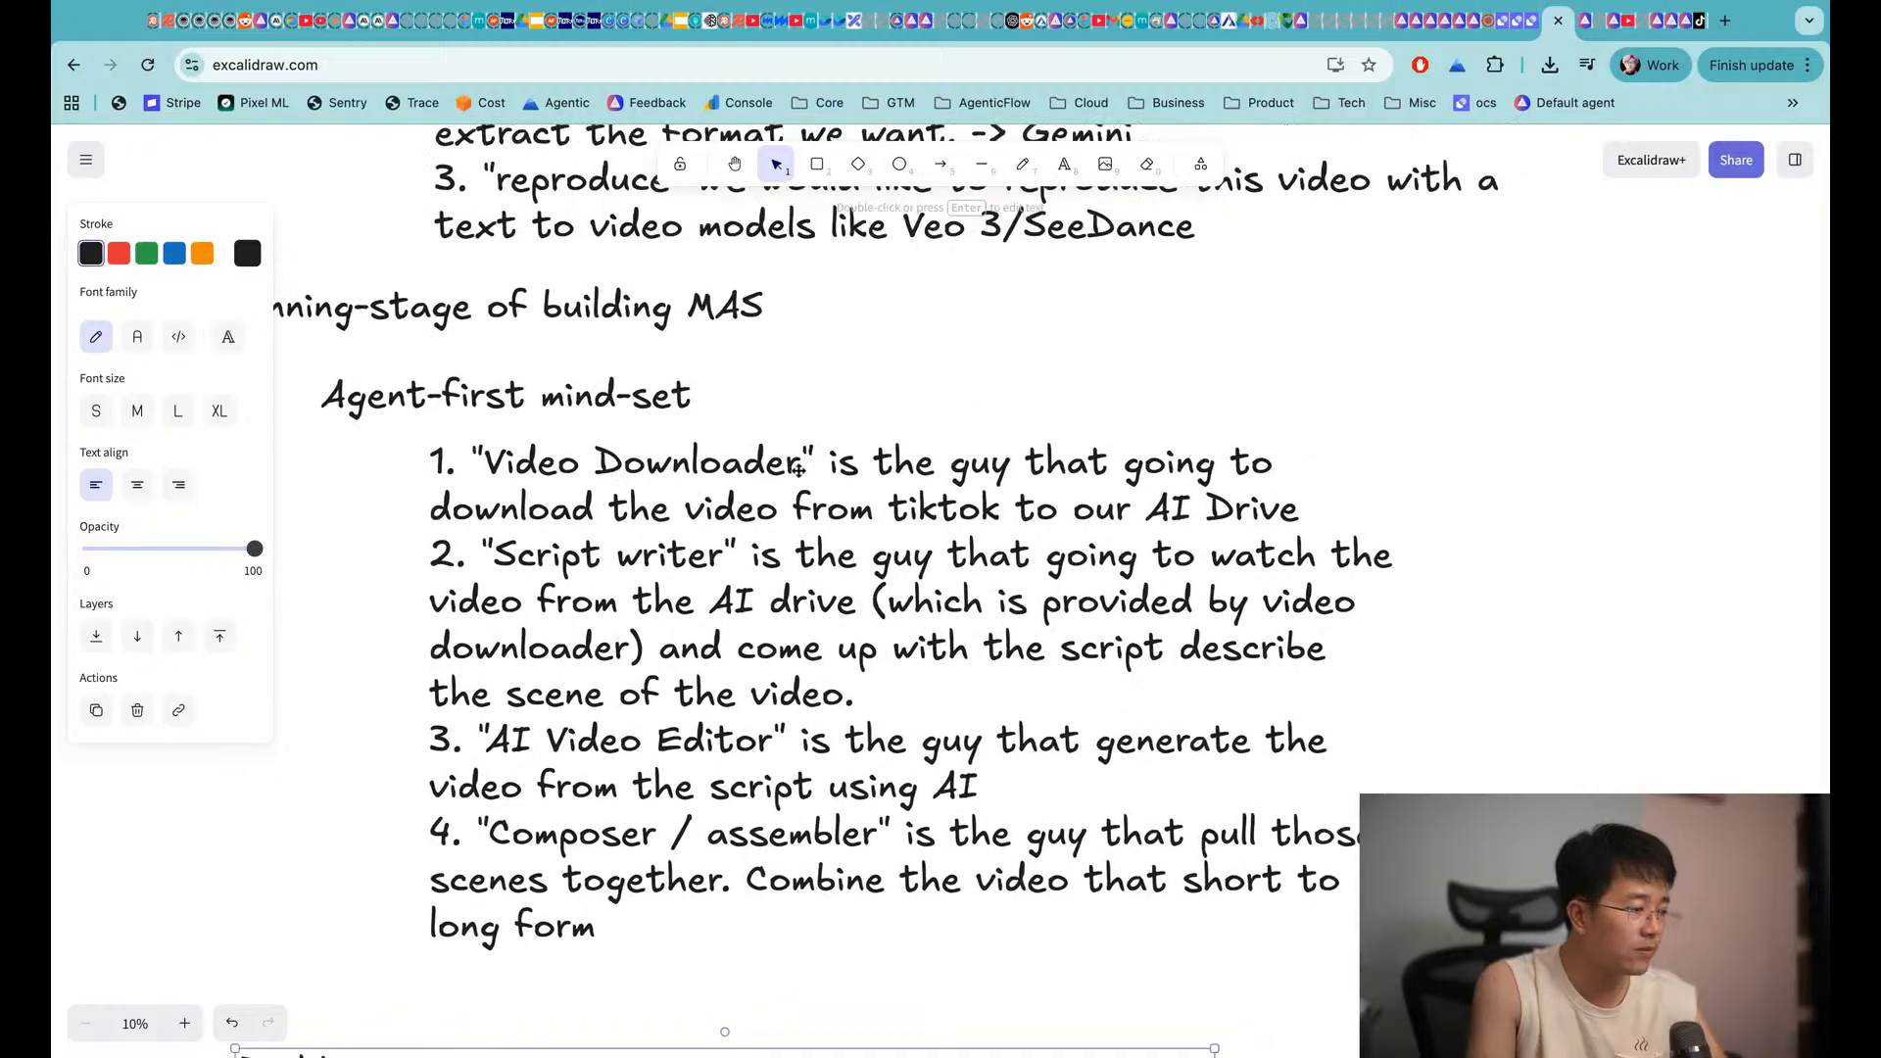
pyautogui.scroll(-1, 798, 468)
pyautogui.hscroll(1, 799, 469)
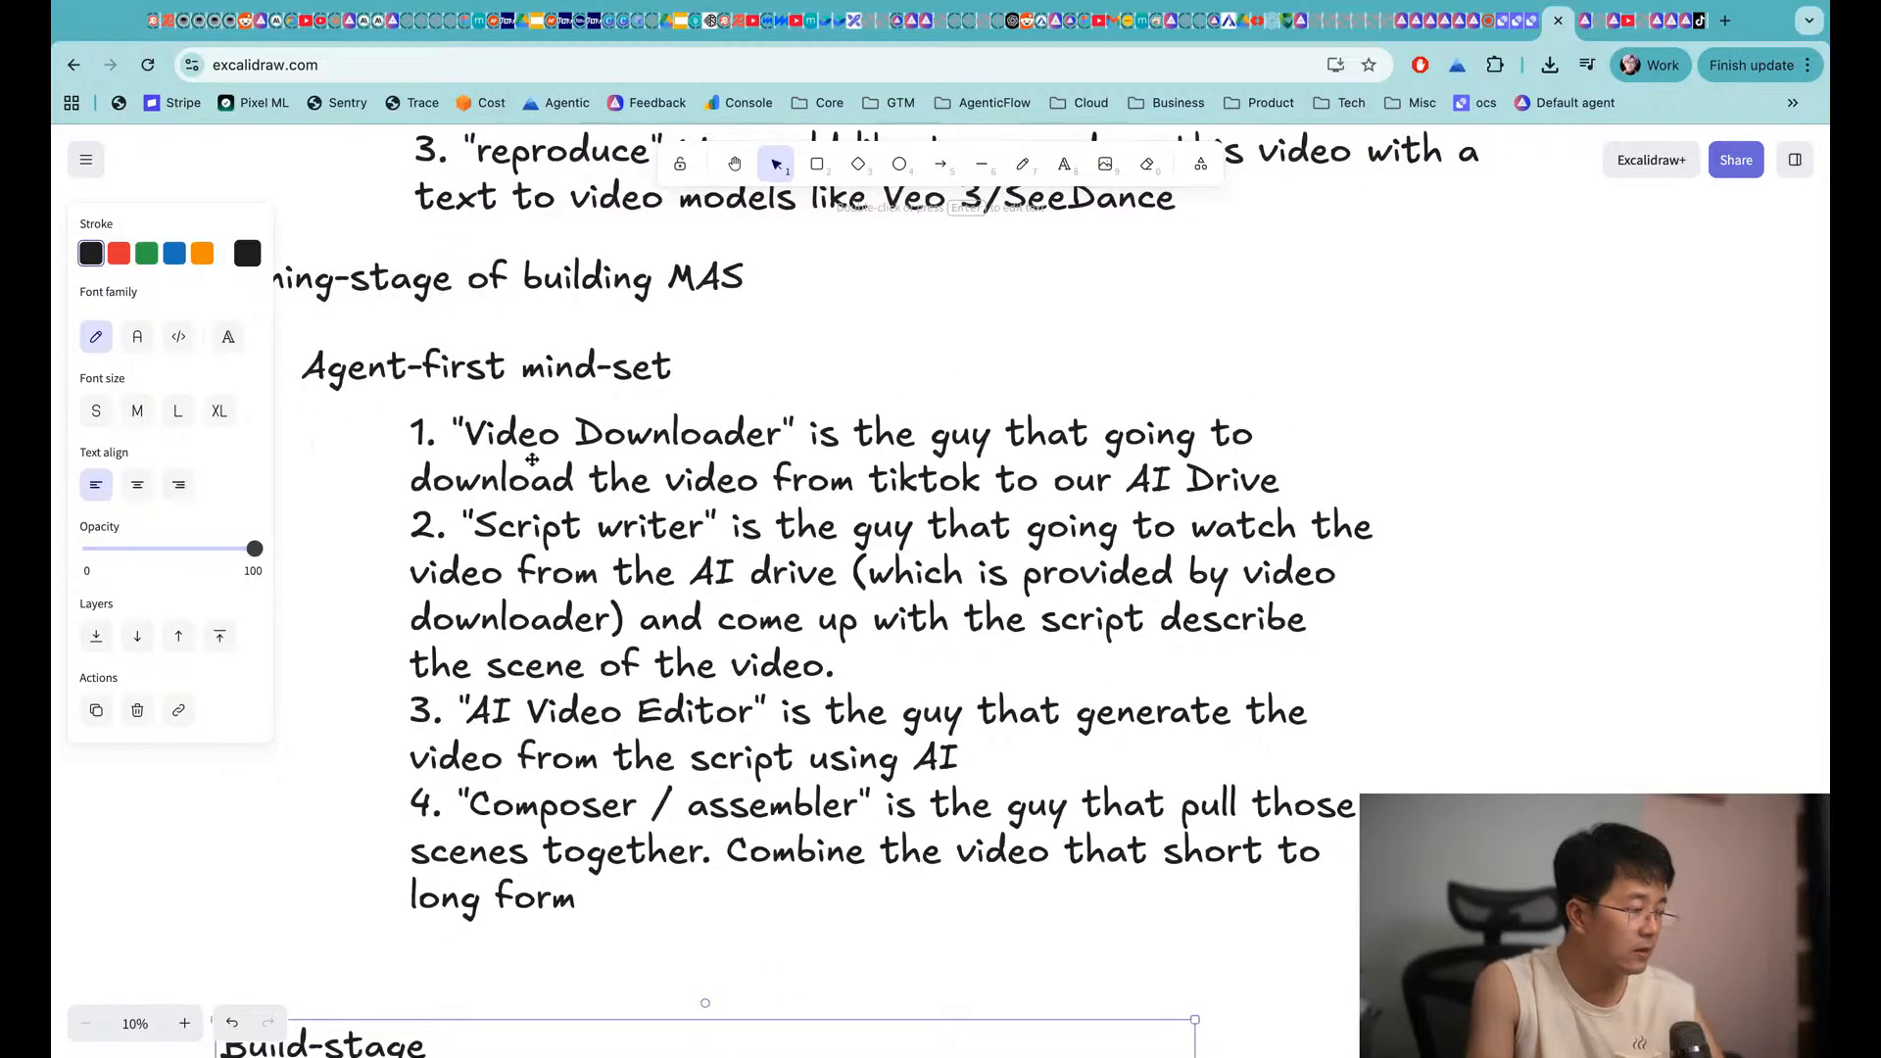
pyautogui.click(539, 364)
pyautogui.moveTo(515, 384); pyautogui.dragTo(1398, 412)
pyautogui.hscroll(2, 1521, 469)
# Rewrite the copied heading as 'Video Downloader:' with Goal (download to AI Drive) and Tool lines
pyautogui.doubleClick(1518, 399)
pyautogui.write('Video Dow')
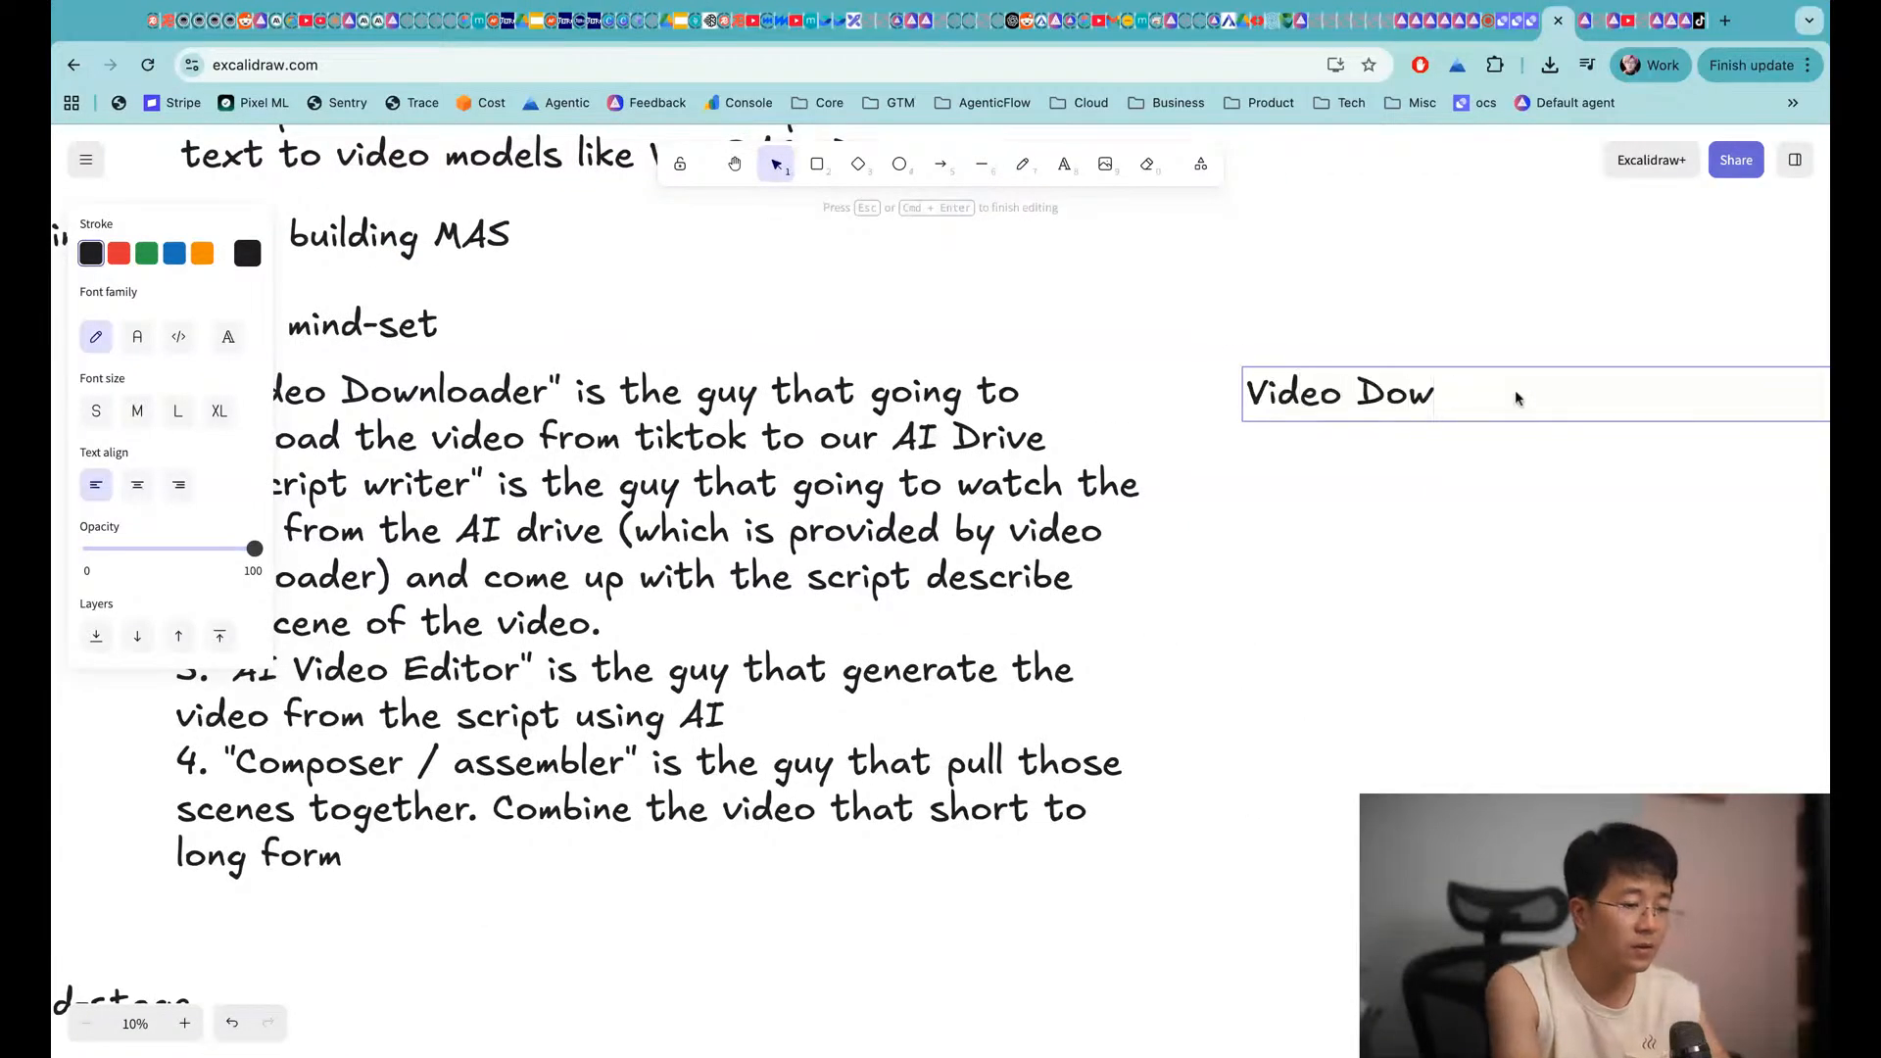
pyautogui.write('nloader:')
pyautogui.press('Return')
pyautogui.write('- Go')
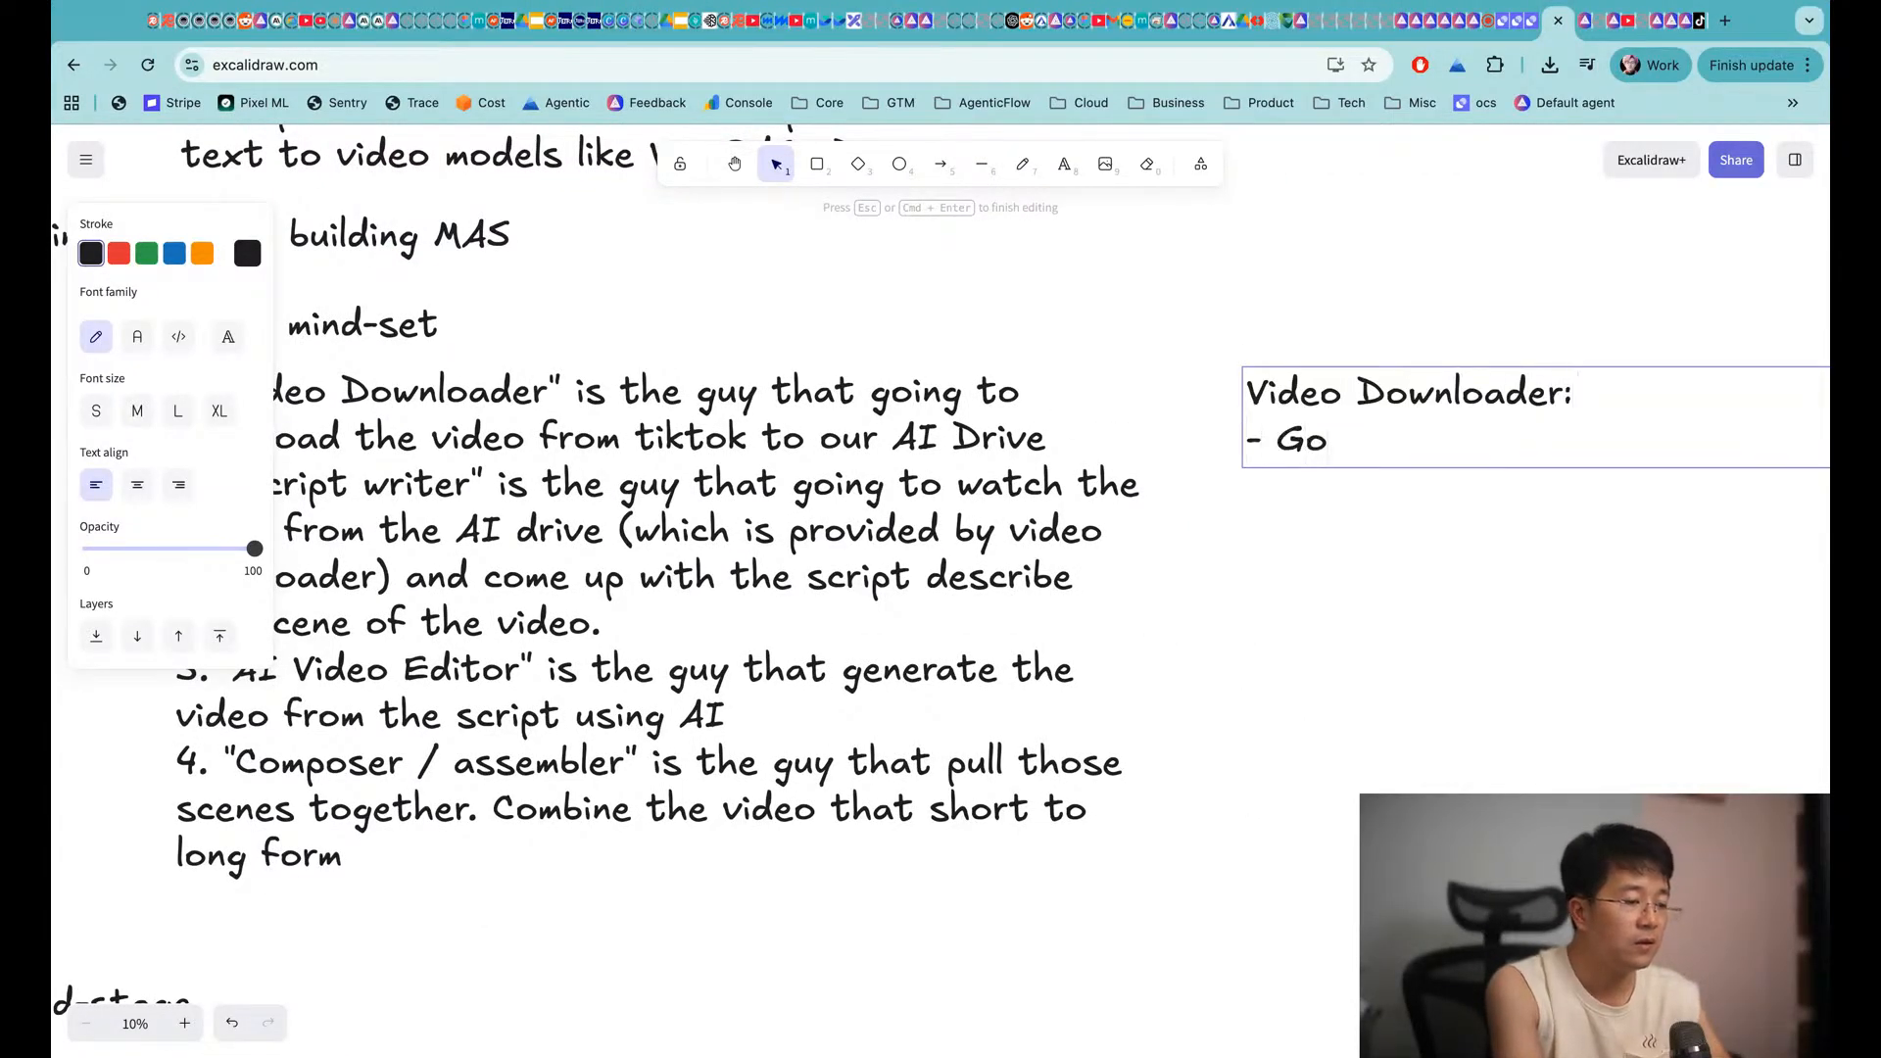
pyautogui.write('al: do')
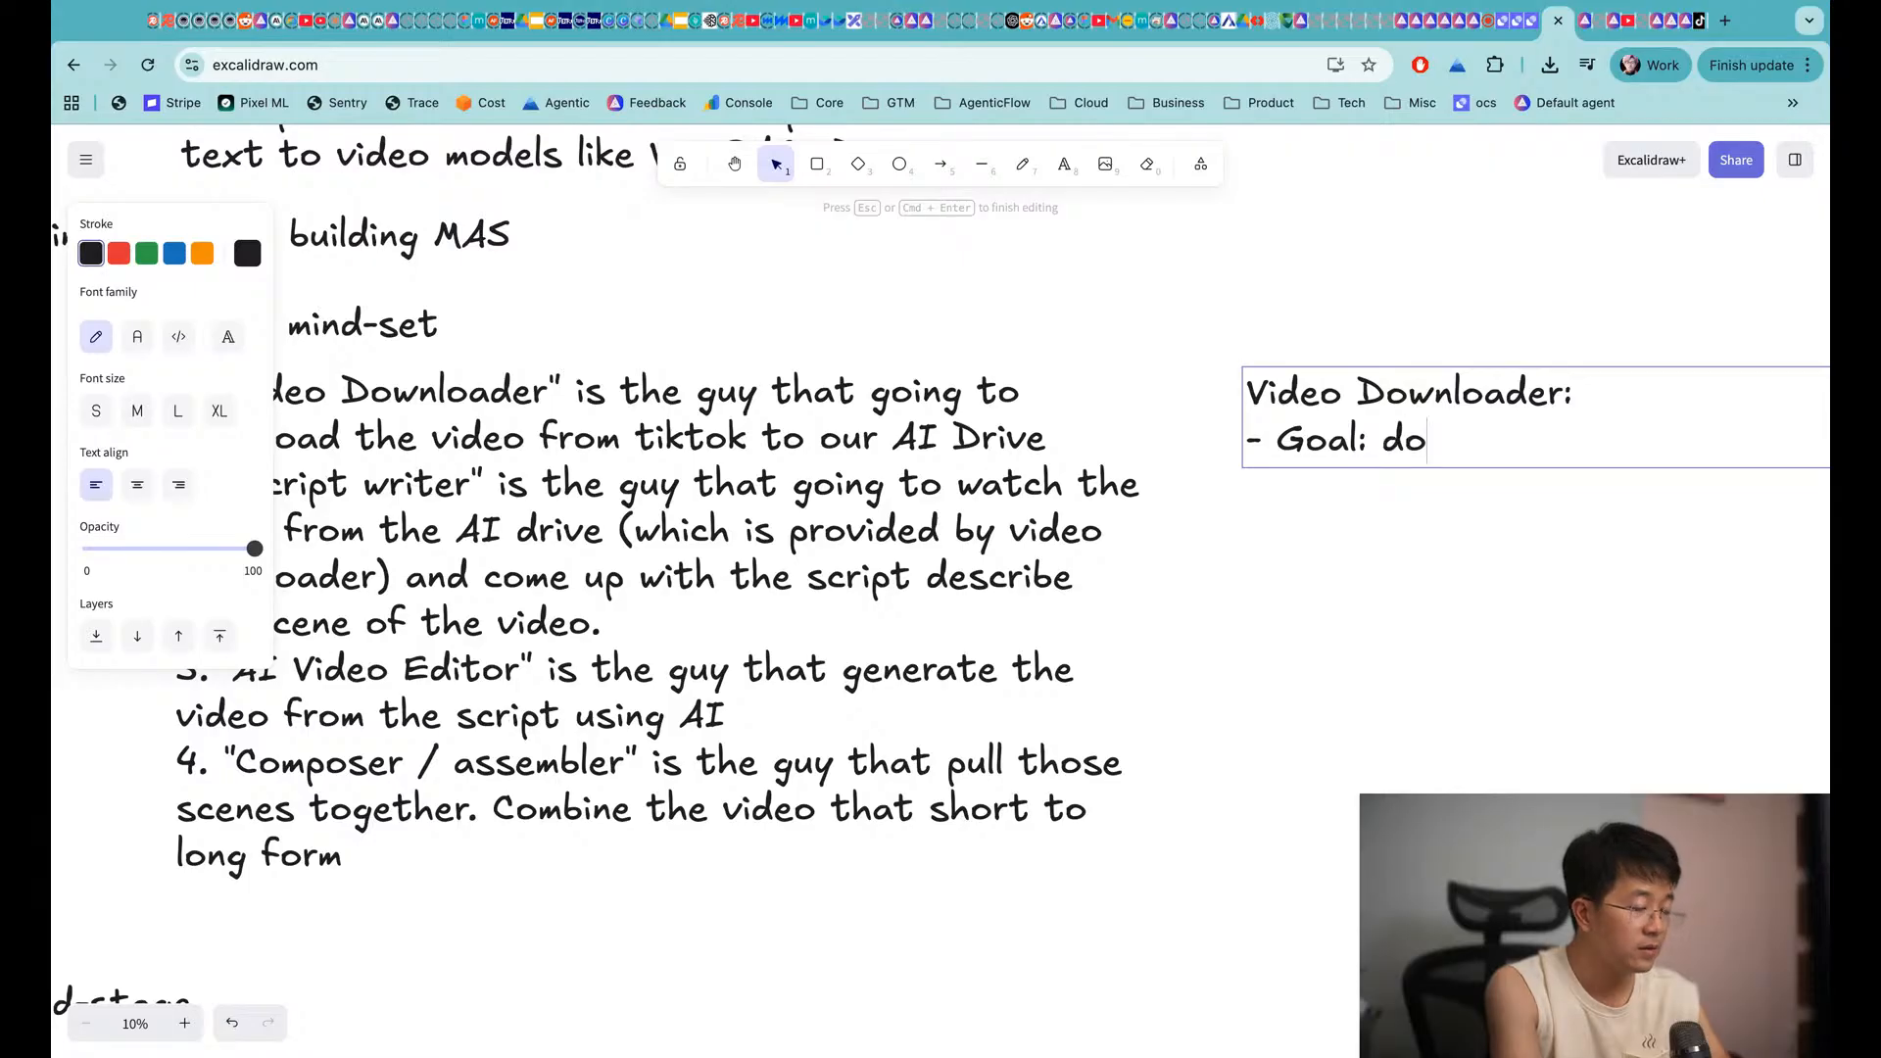
pyautogui.write('wnload the video ')
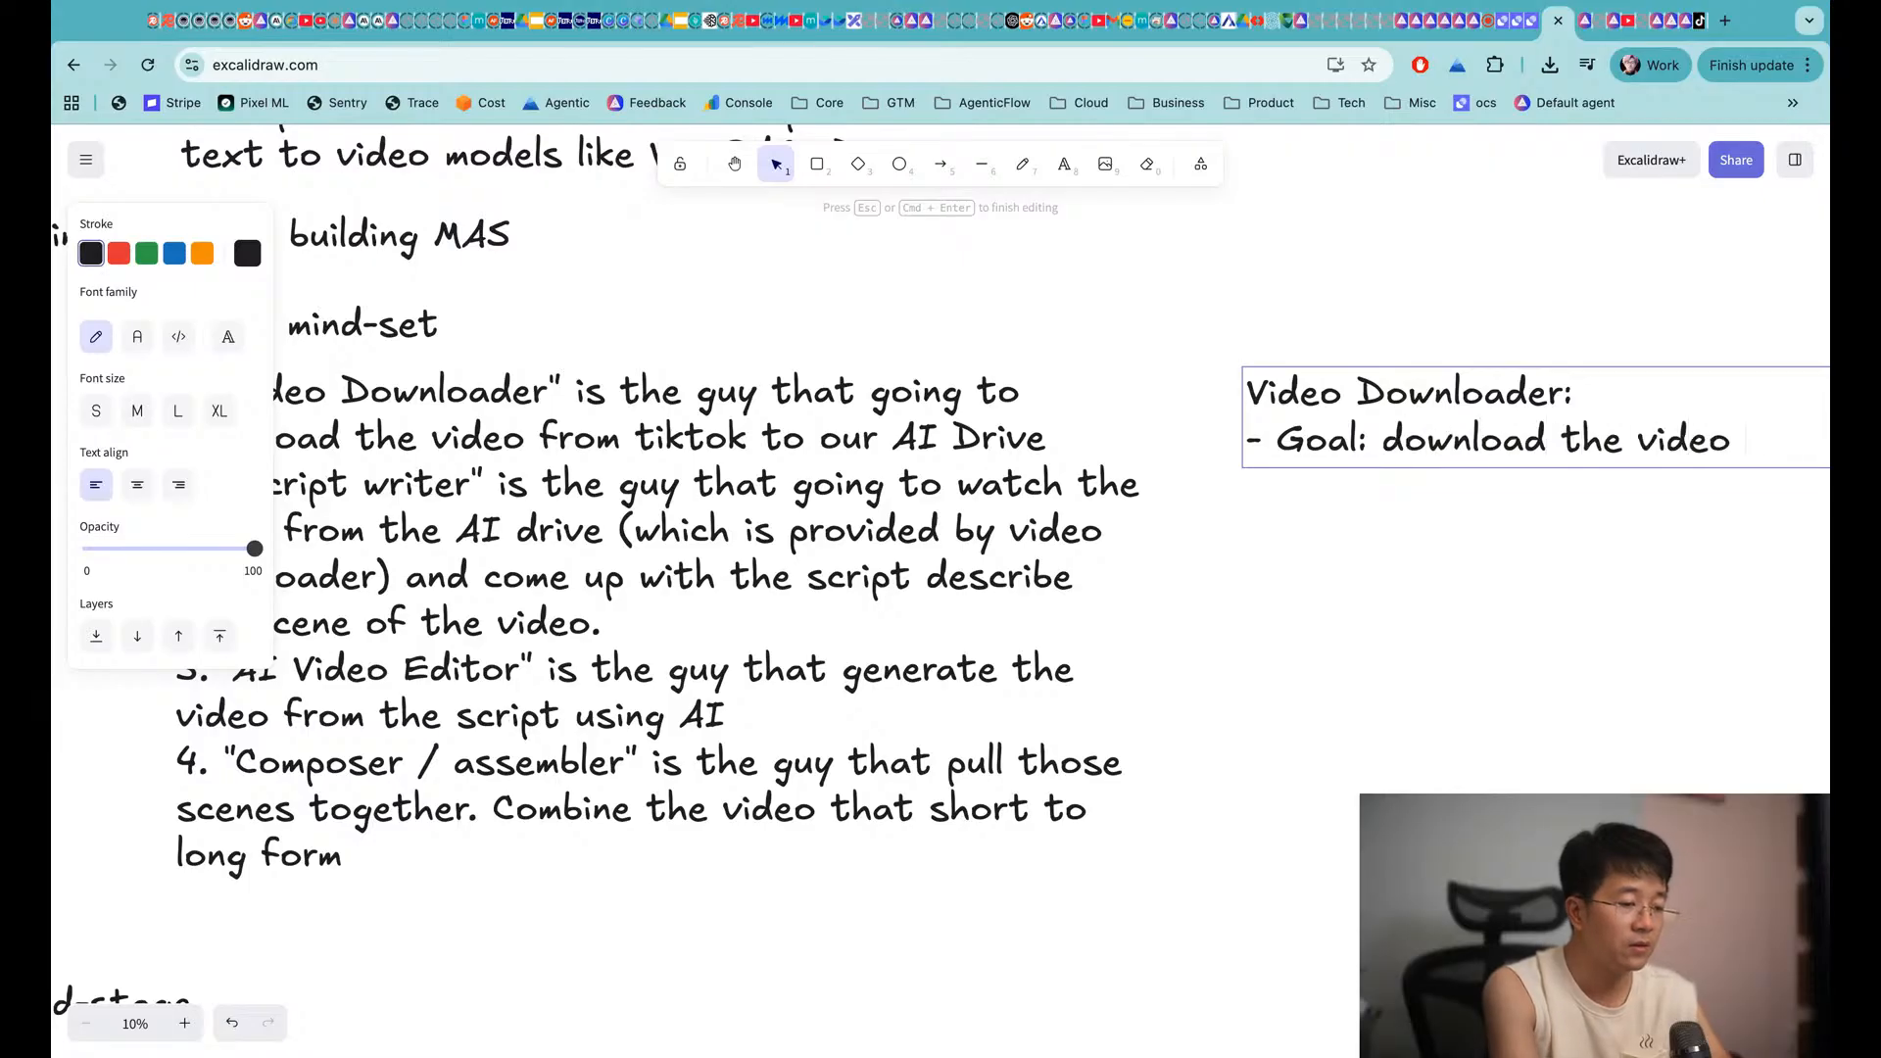
pyautogui.write('to AI Drive.')
pyautogui.press('Return')
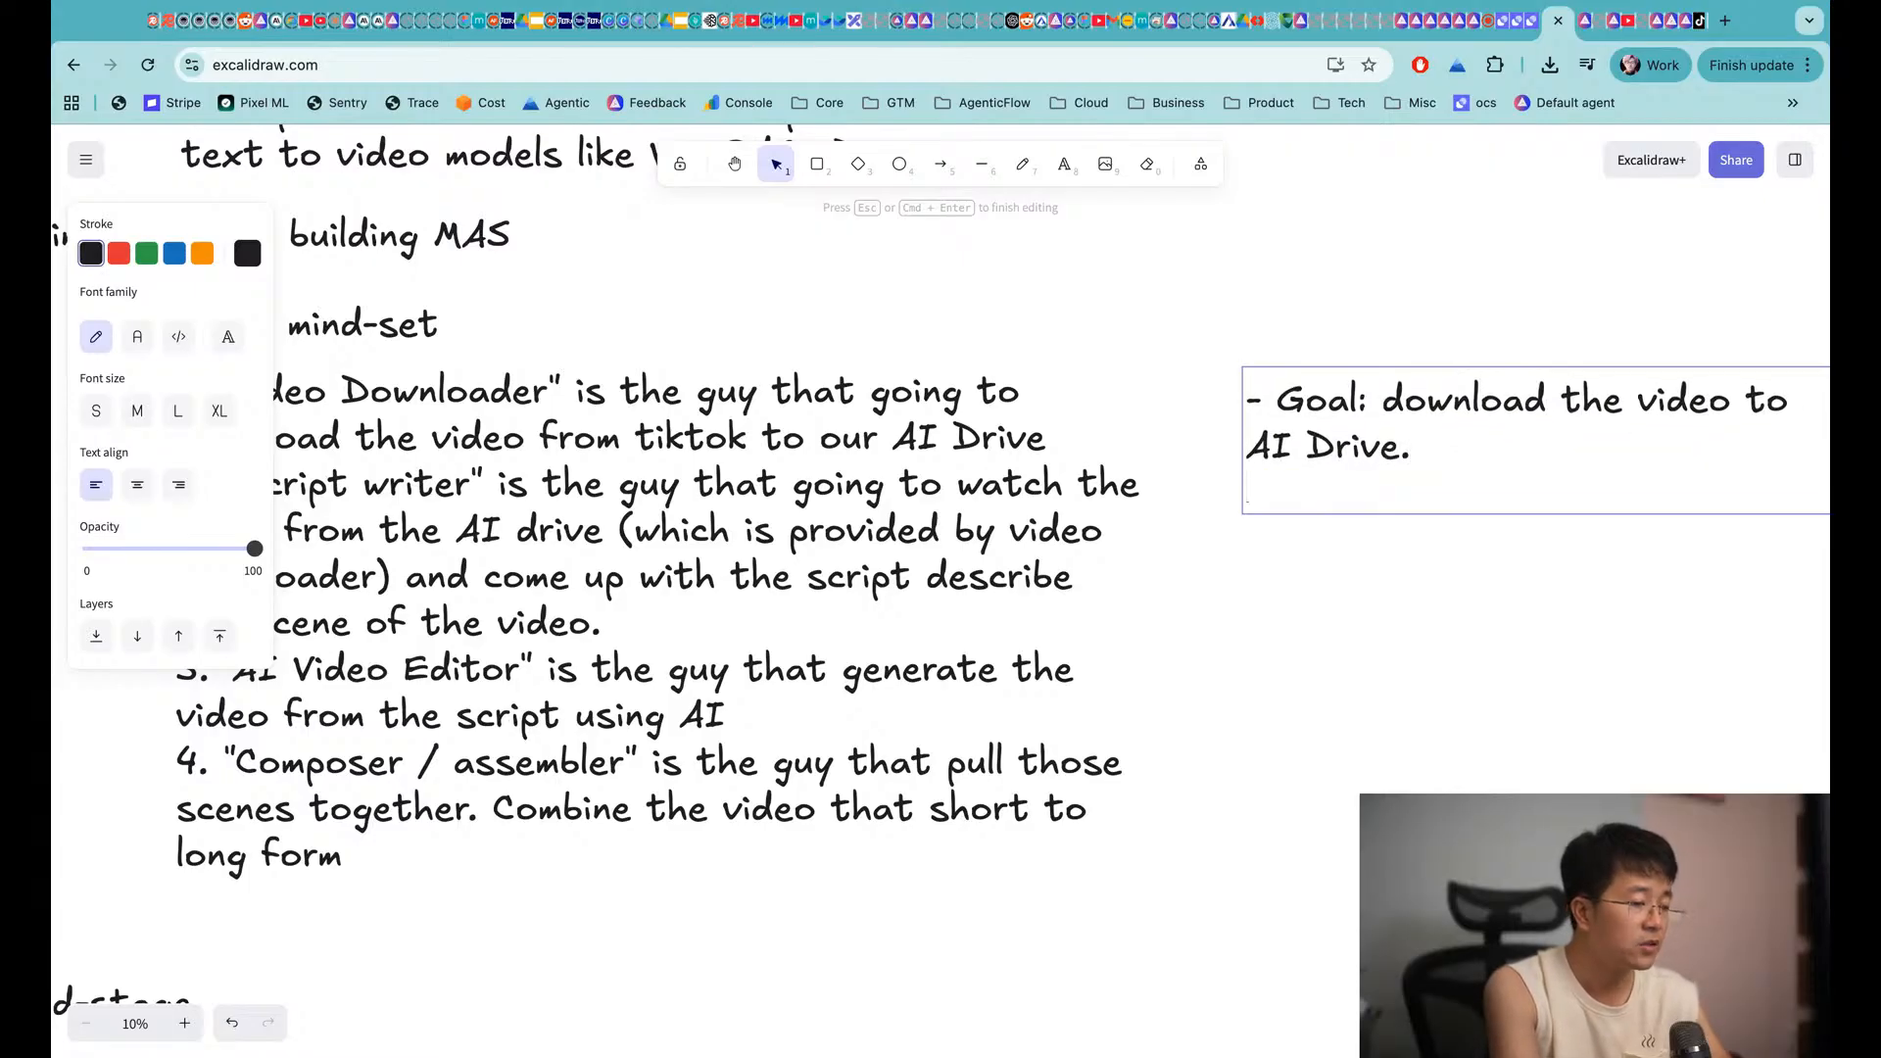
pyautogui.write('- Tool: ')
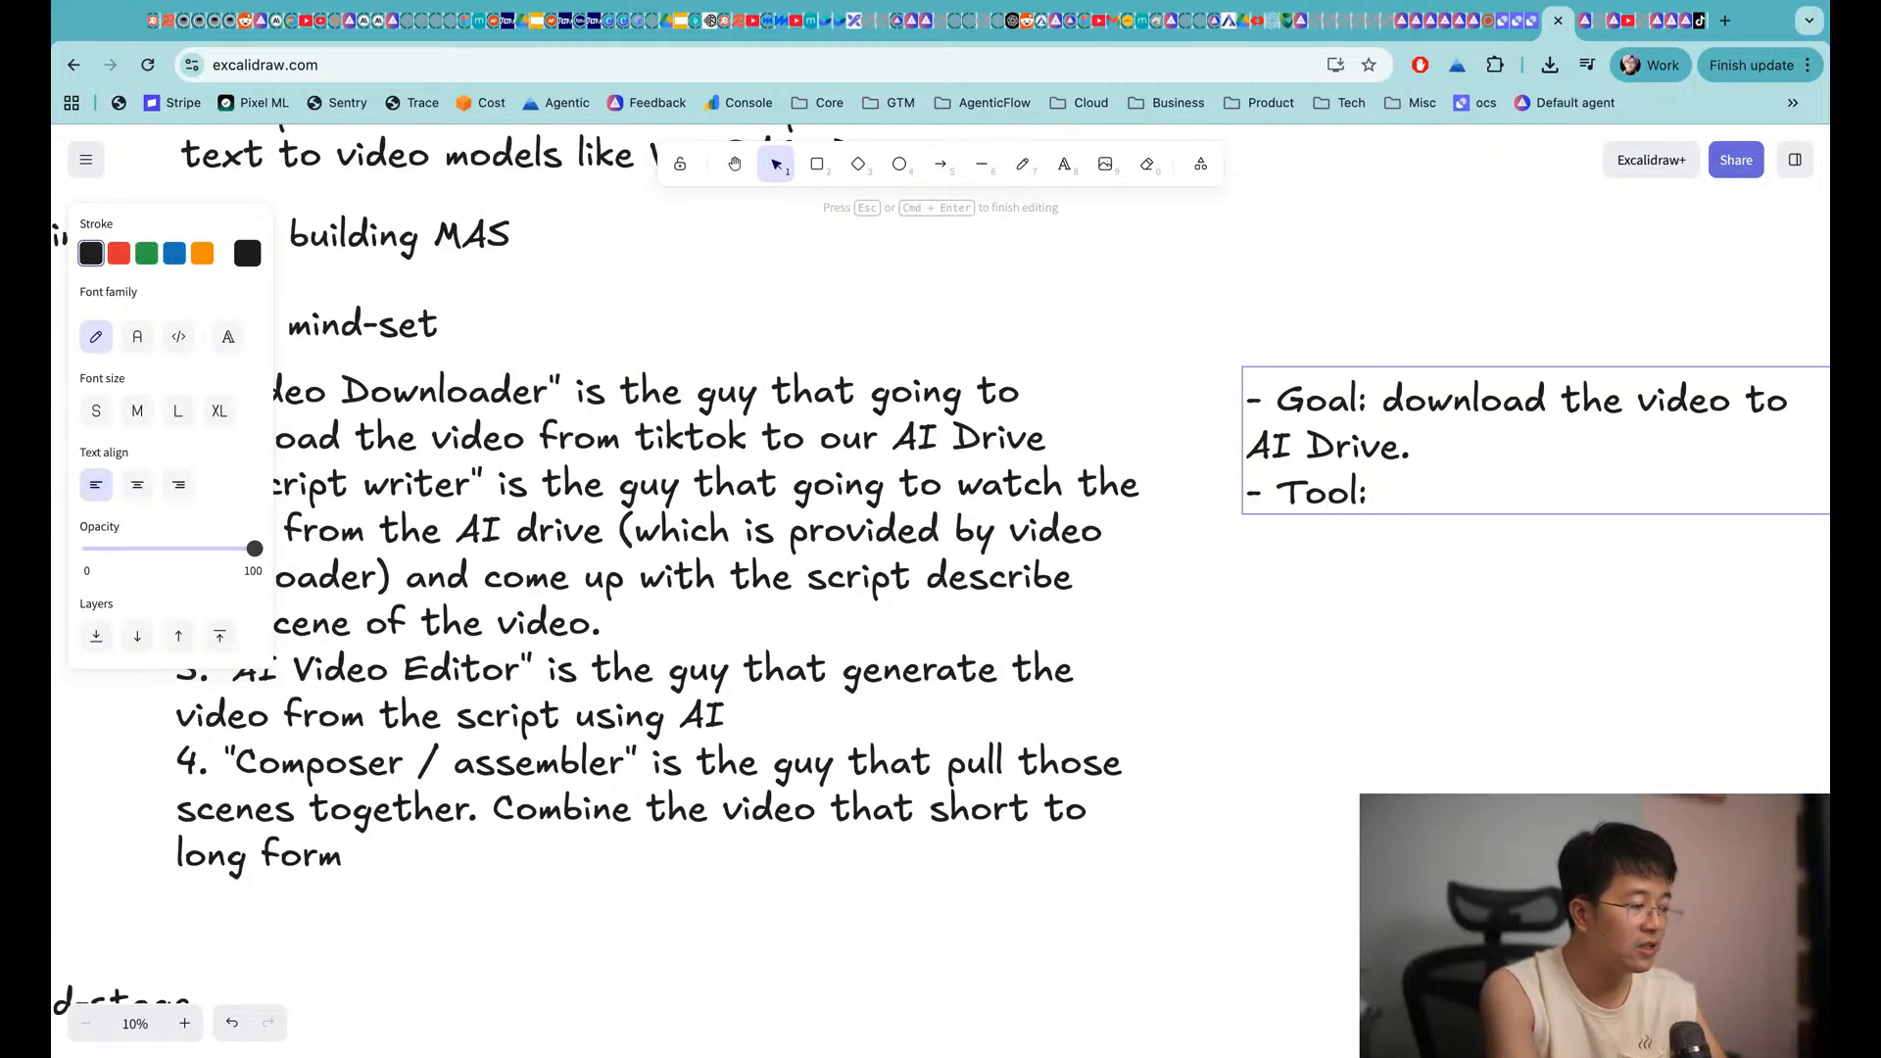
pyautogui.write('c')
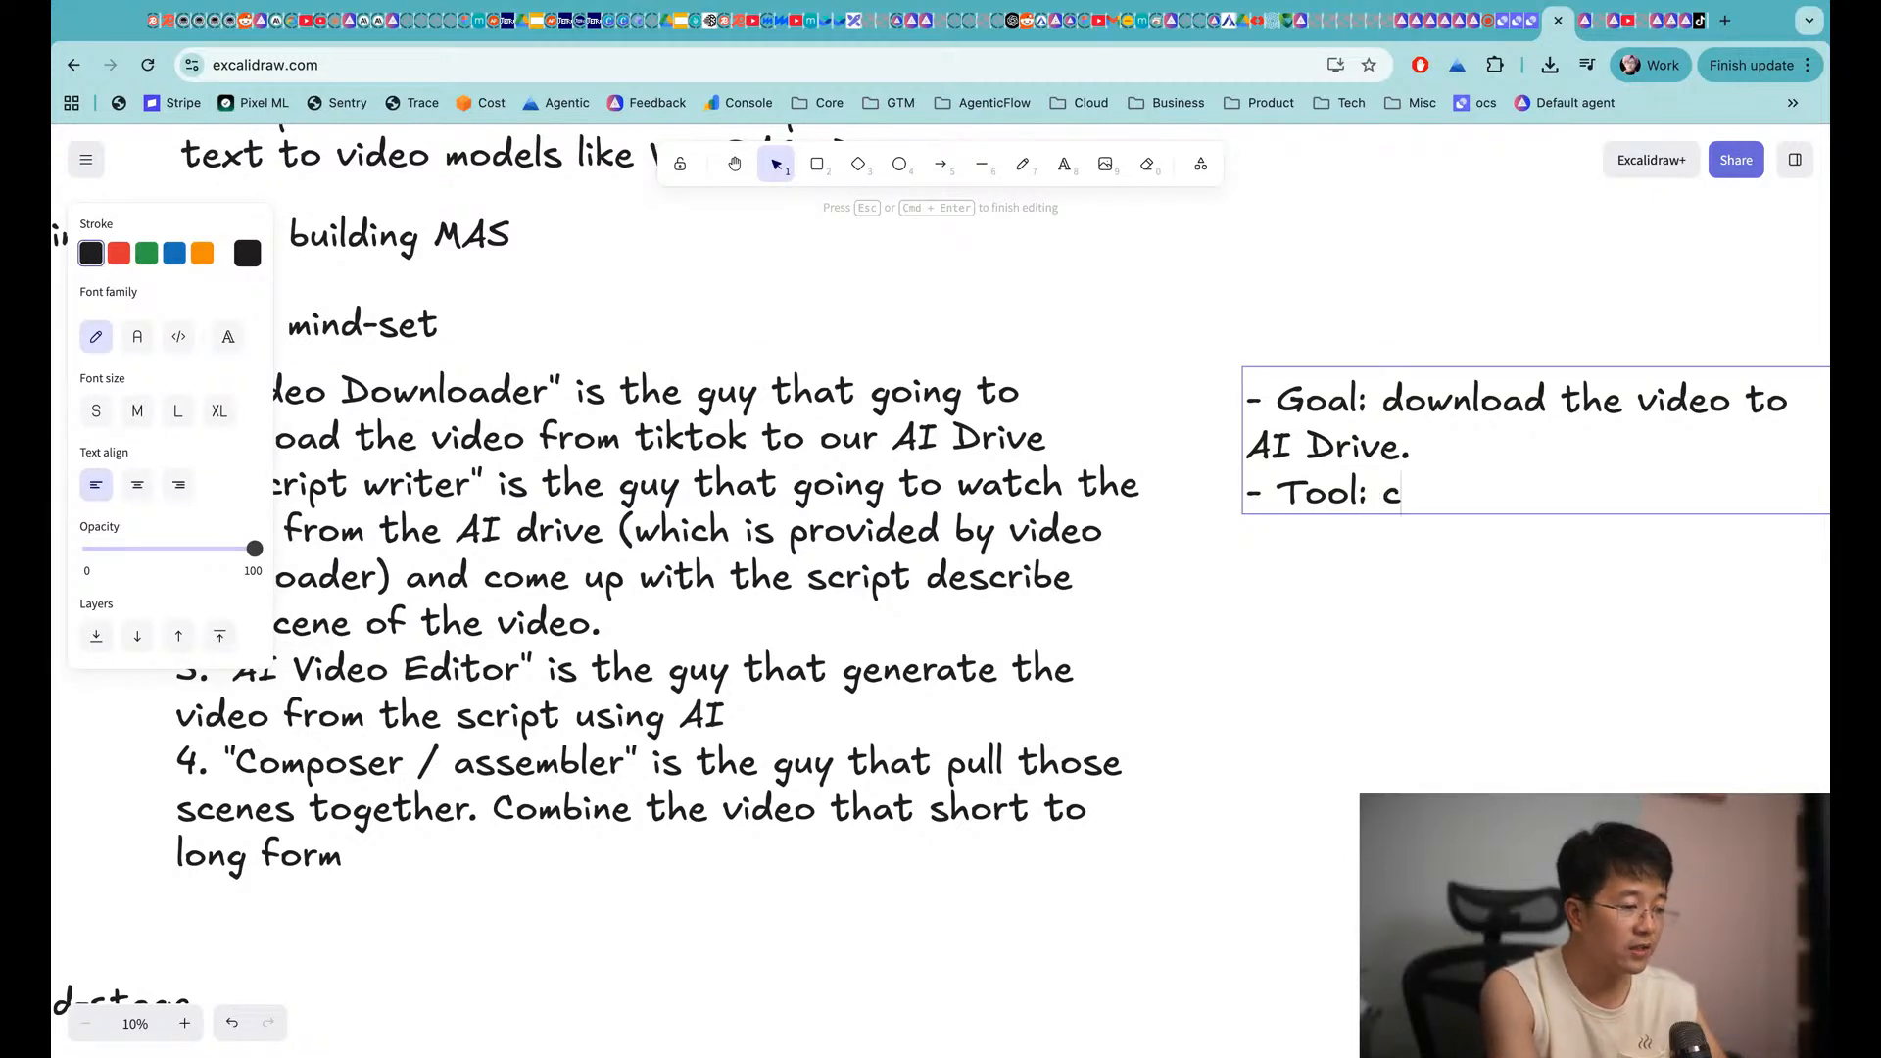
pyautogui.write('ode executio')
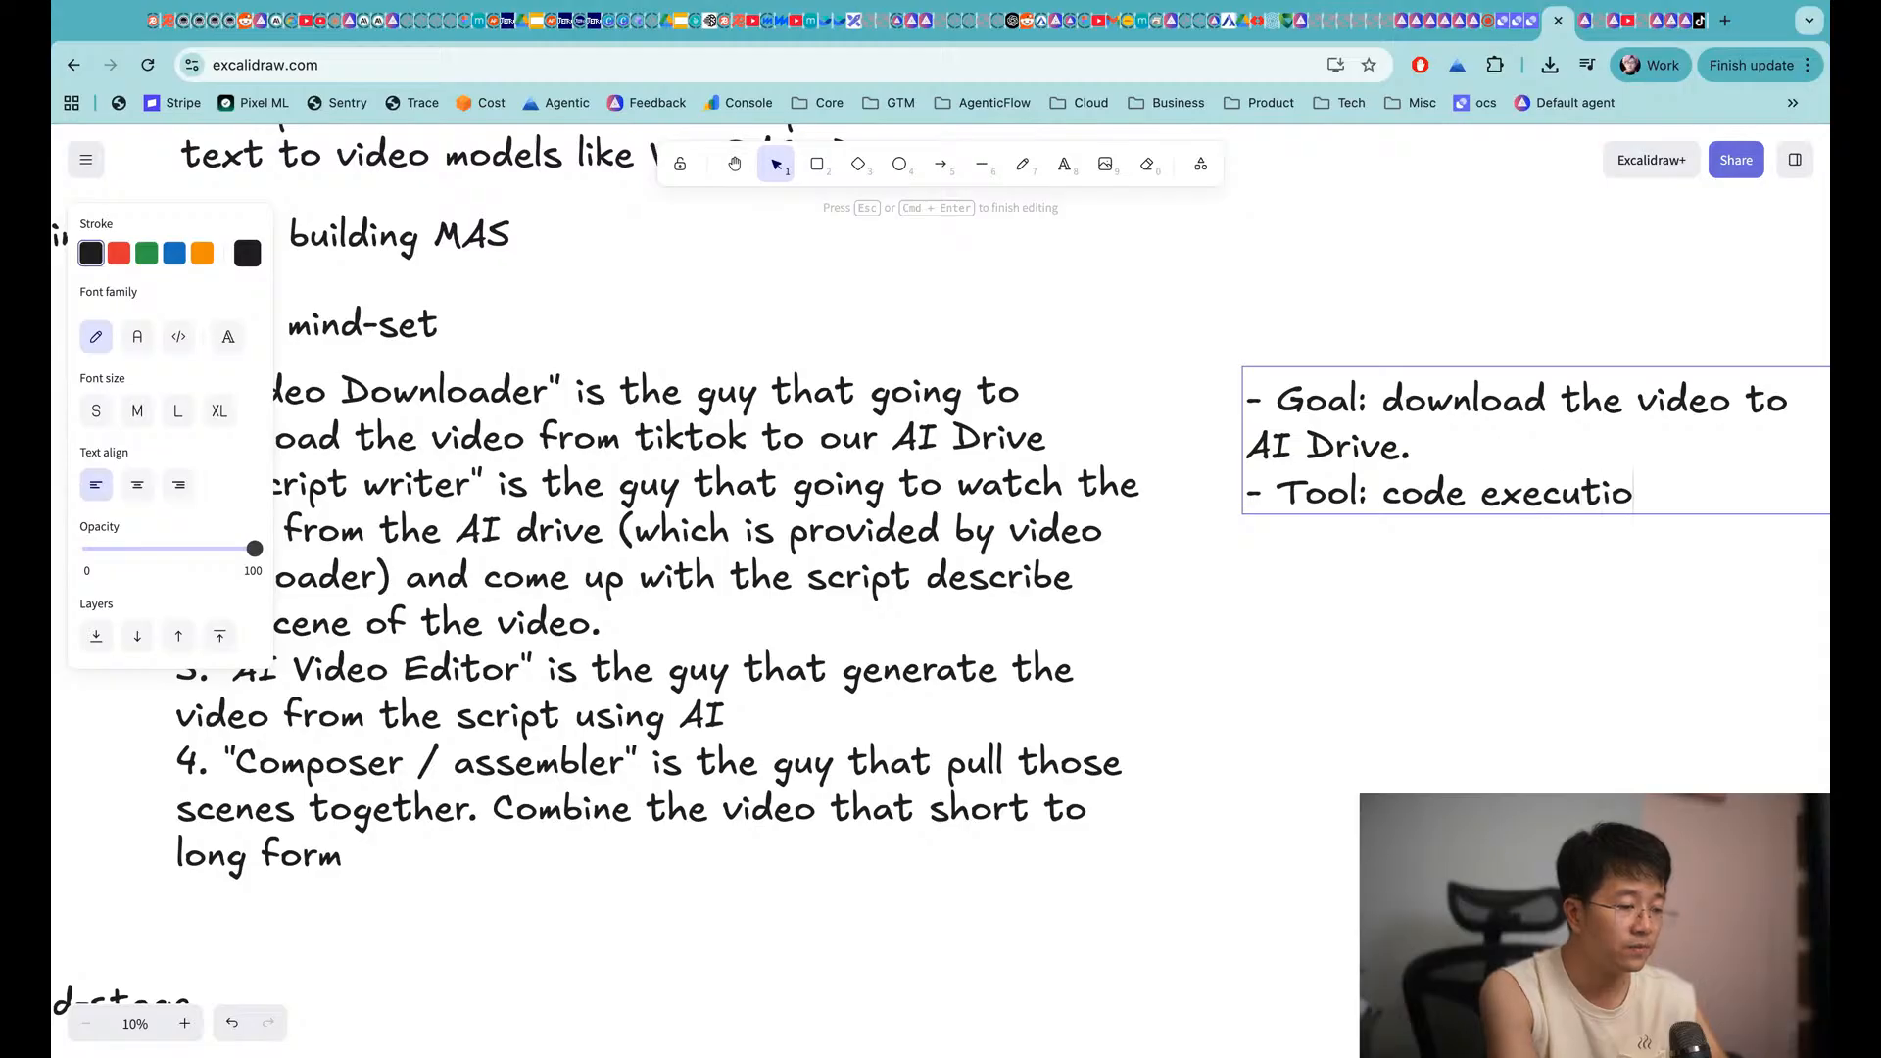
pyautogui.write('n to download the v')
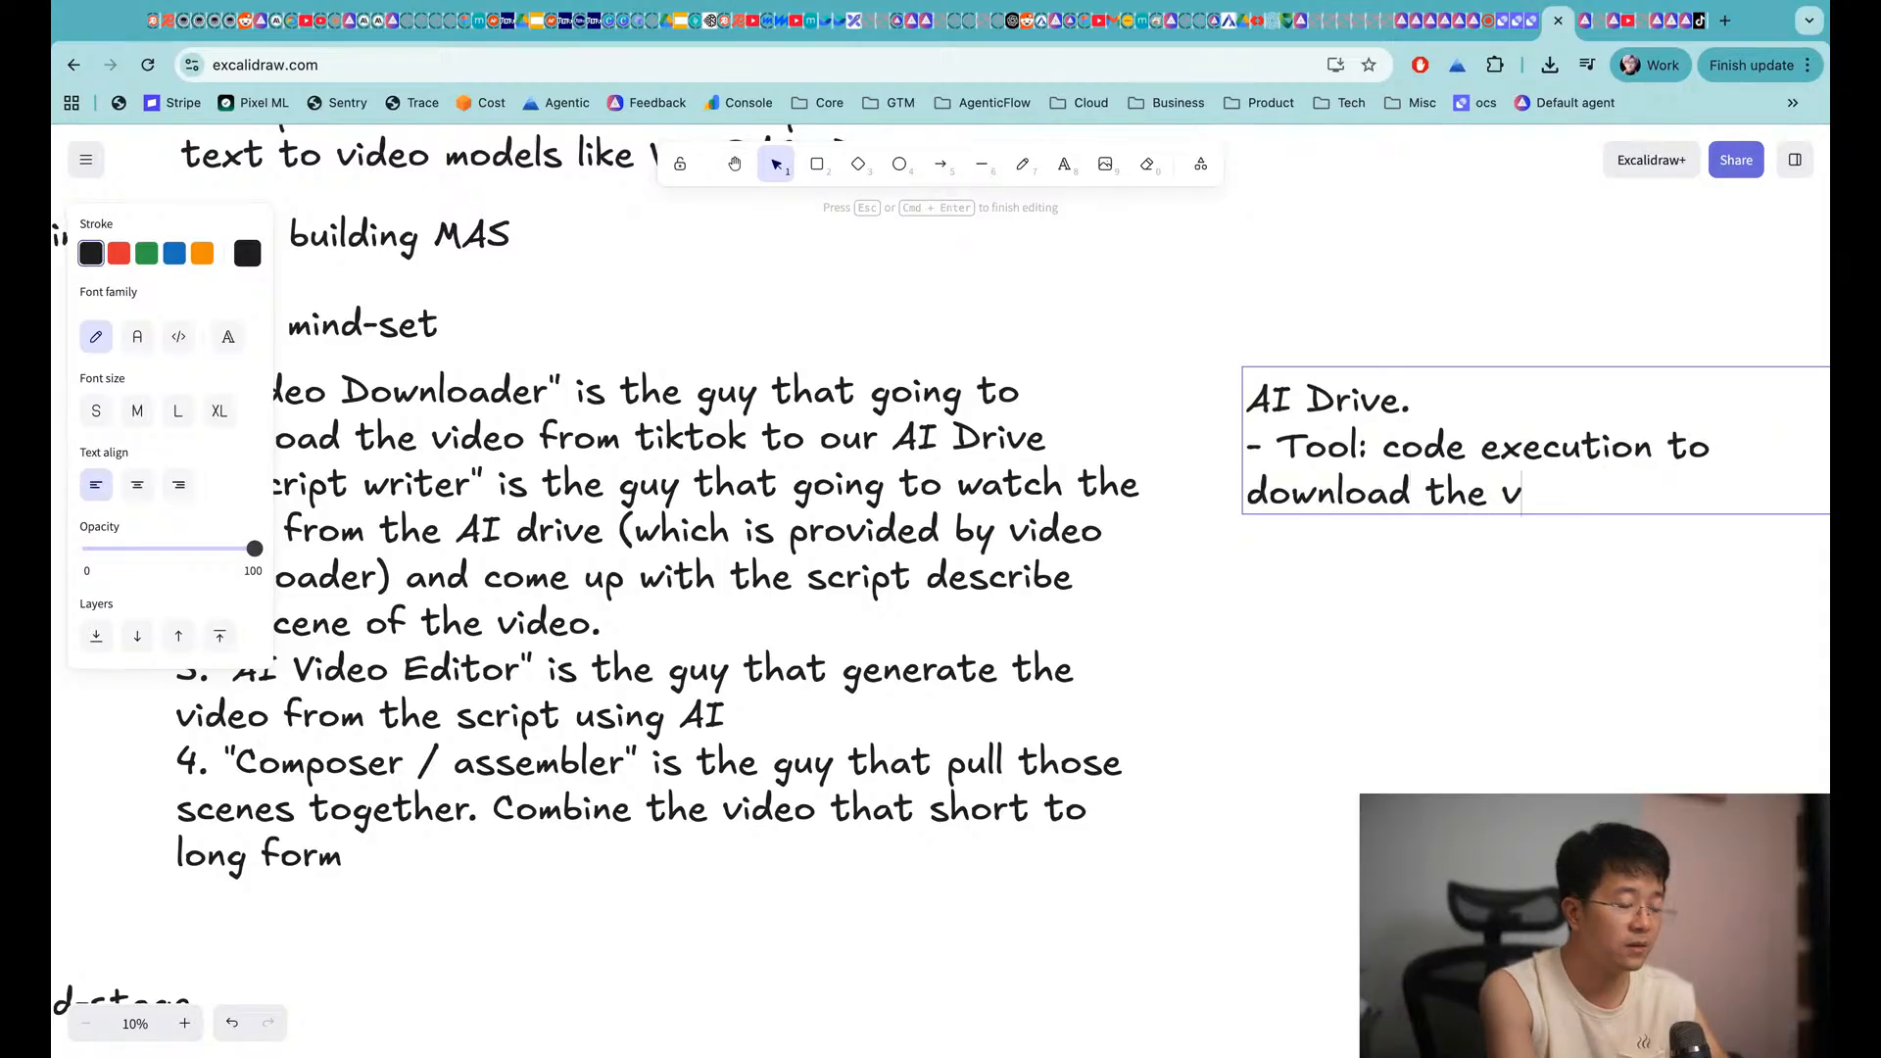
pyautogui.write('ideo, AI dri')
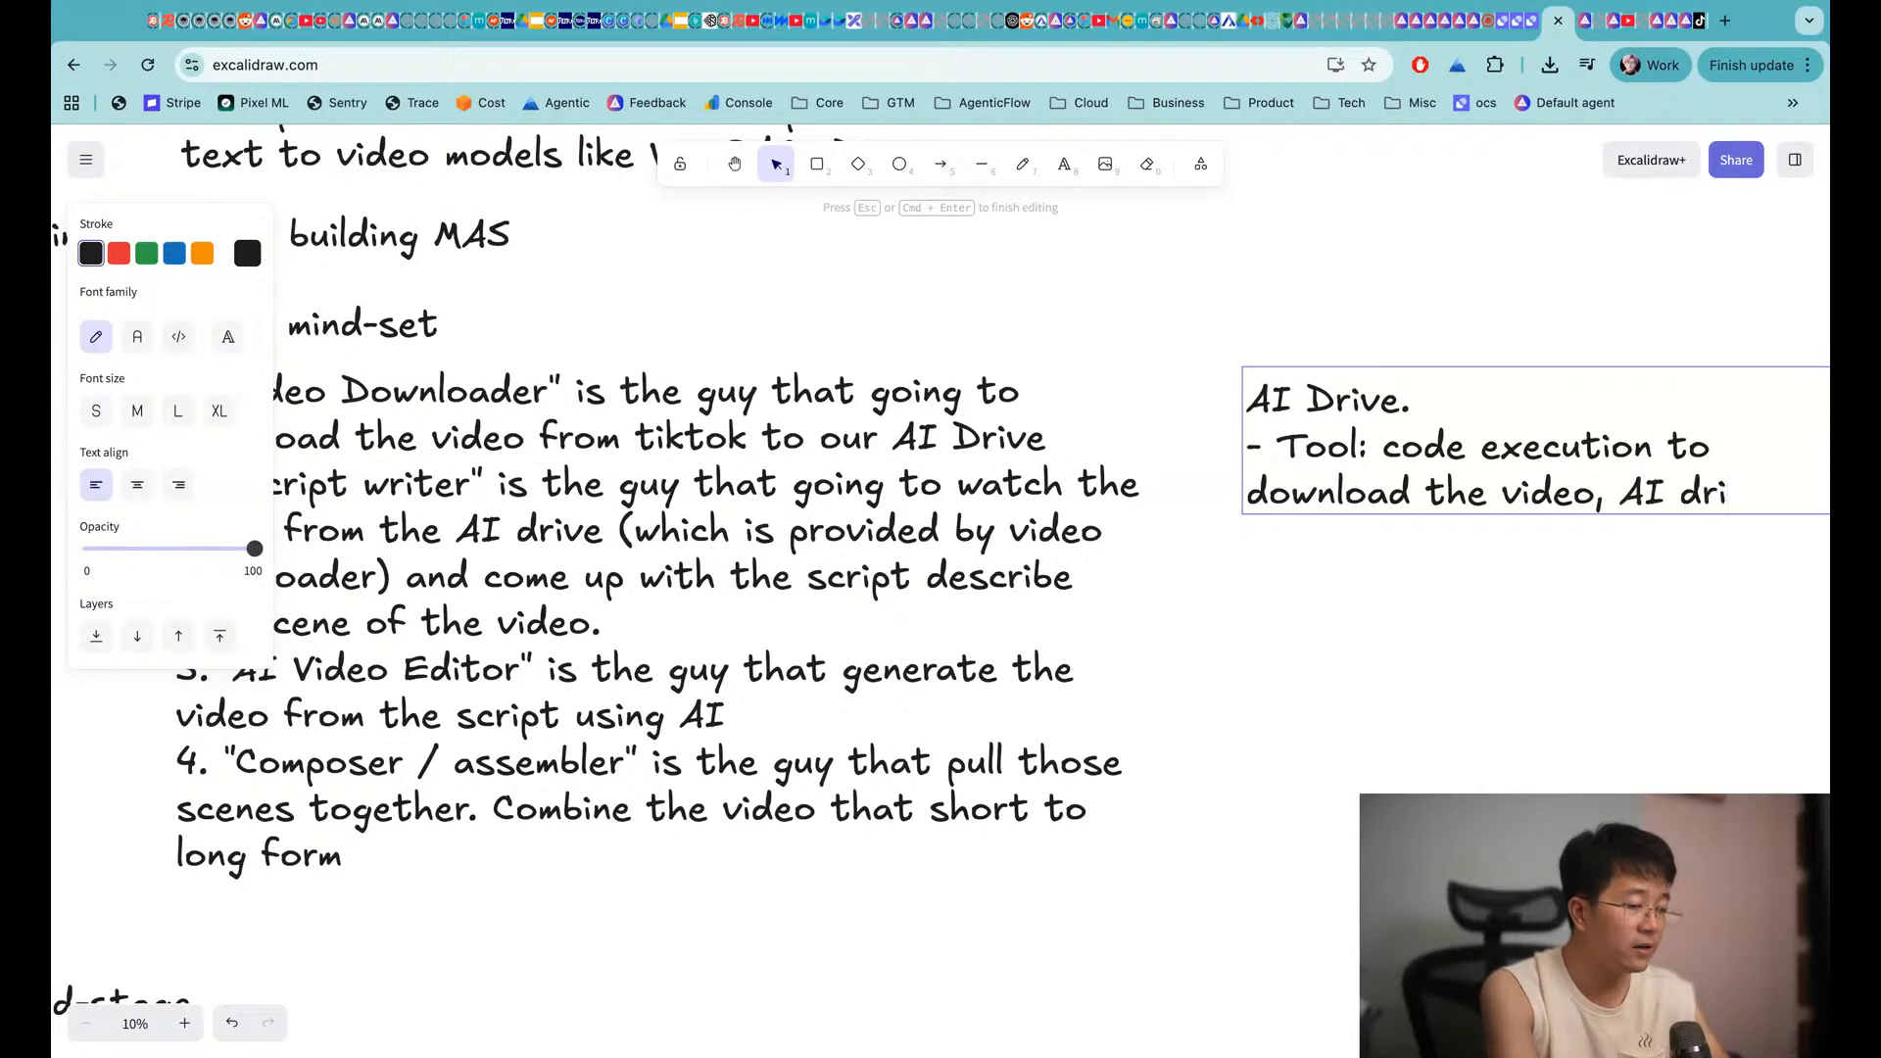
pyautogui.write('ve to save video')
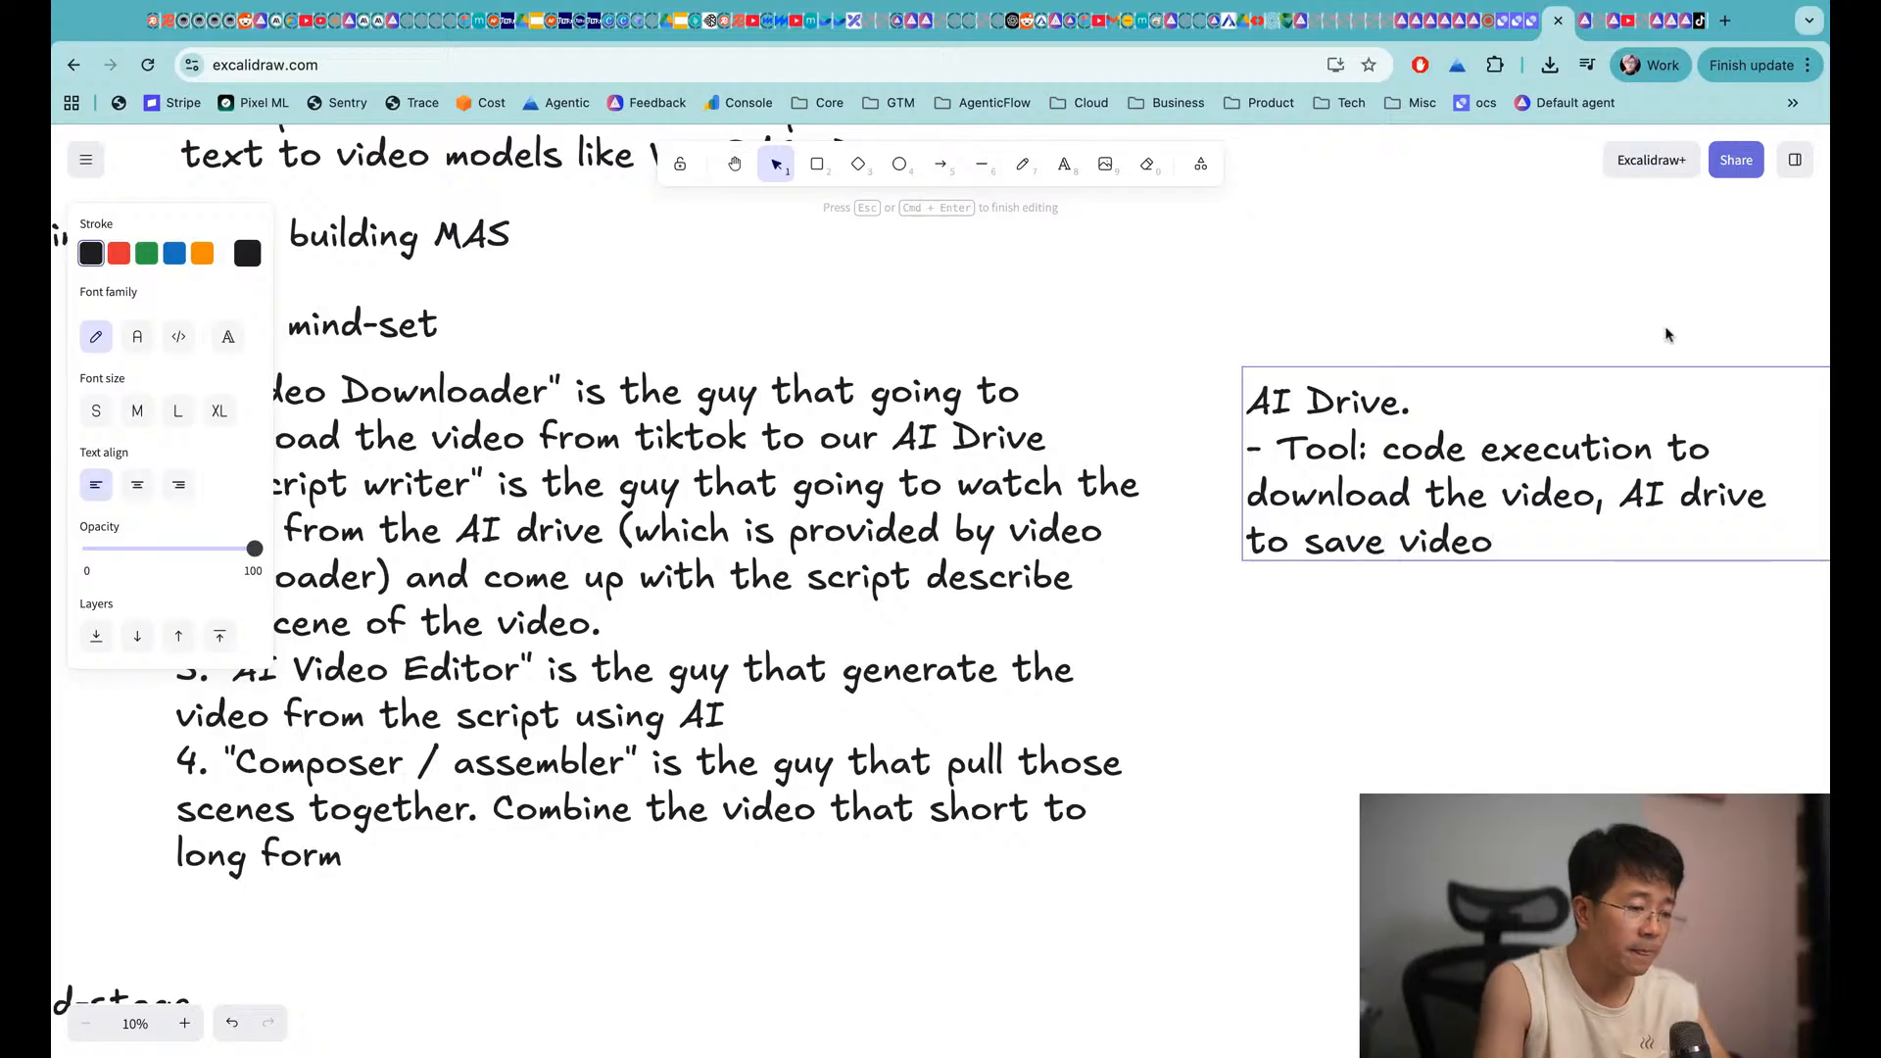
# Insert 'to its computer' after 'download the video' in the note and finish editing
pyautogui.click(1598, 495)
pyautogui.write('to its comp')
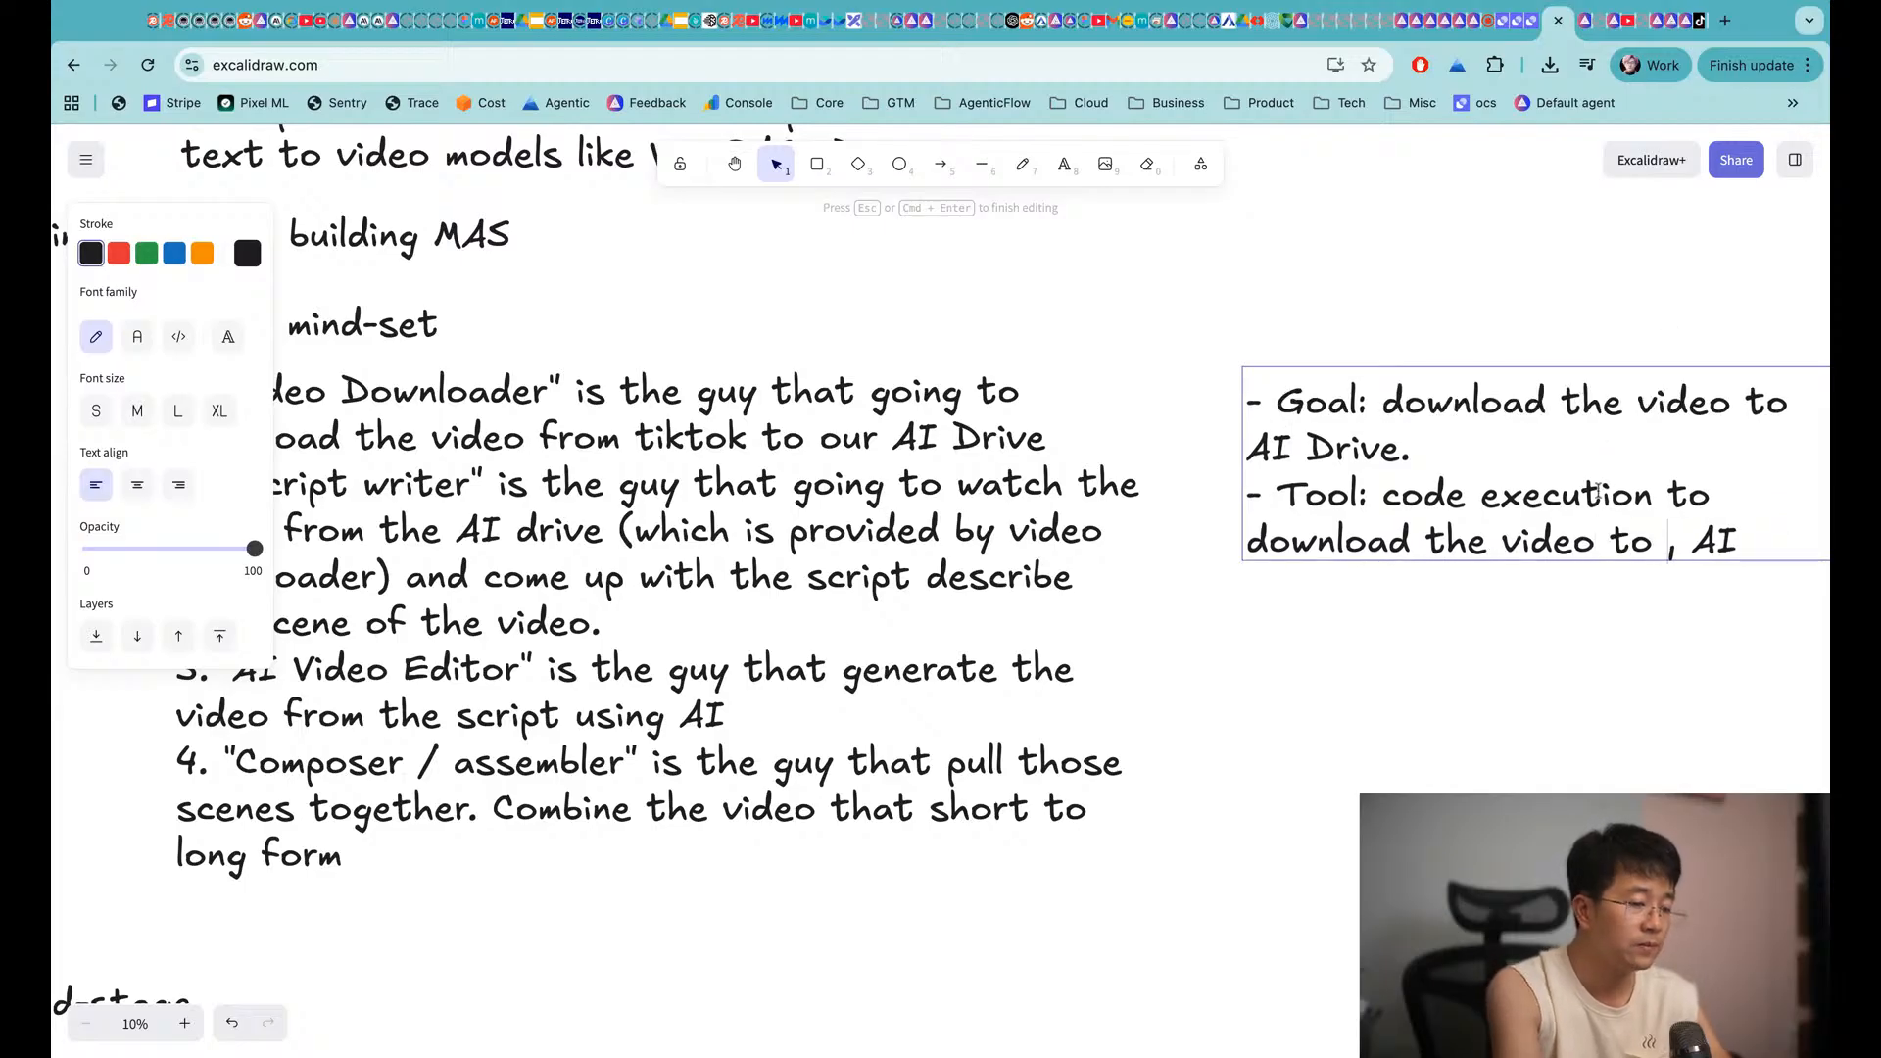
pyautogui.write('uter')
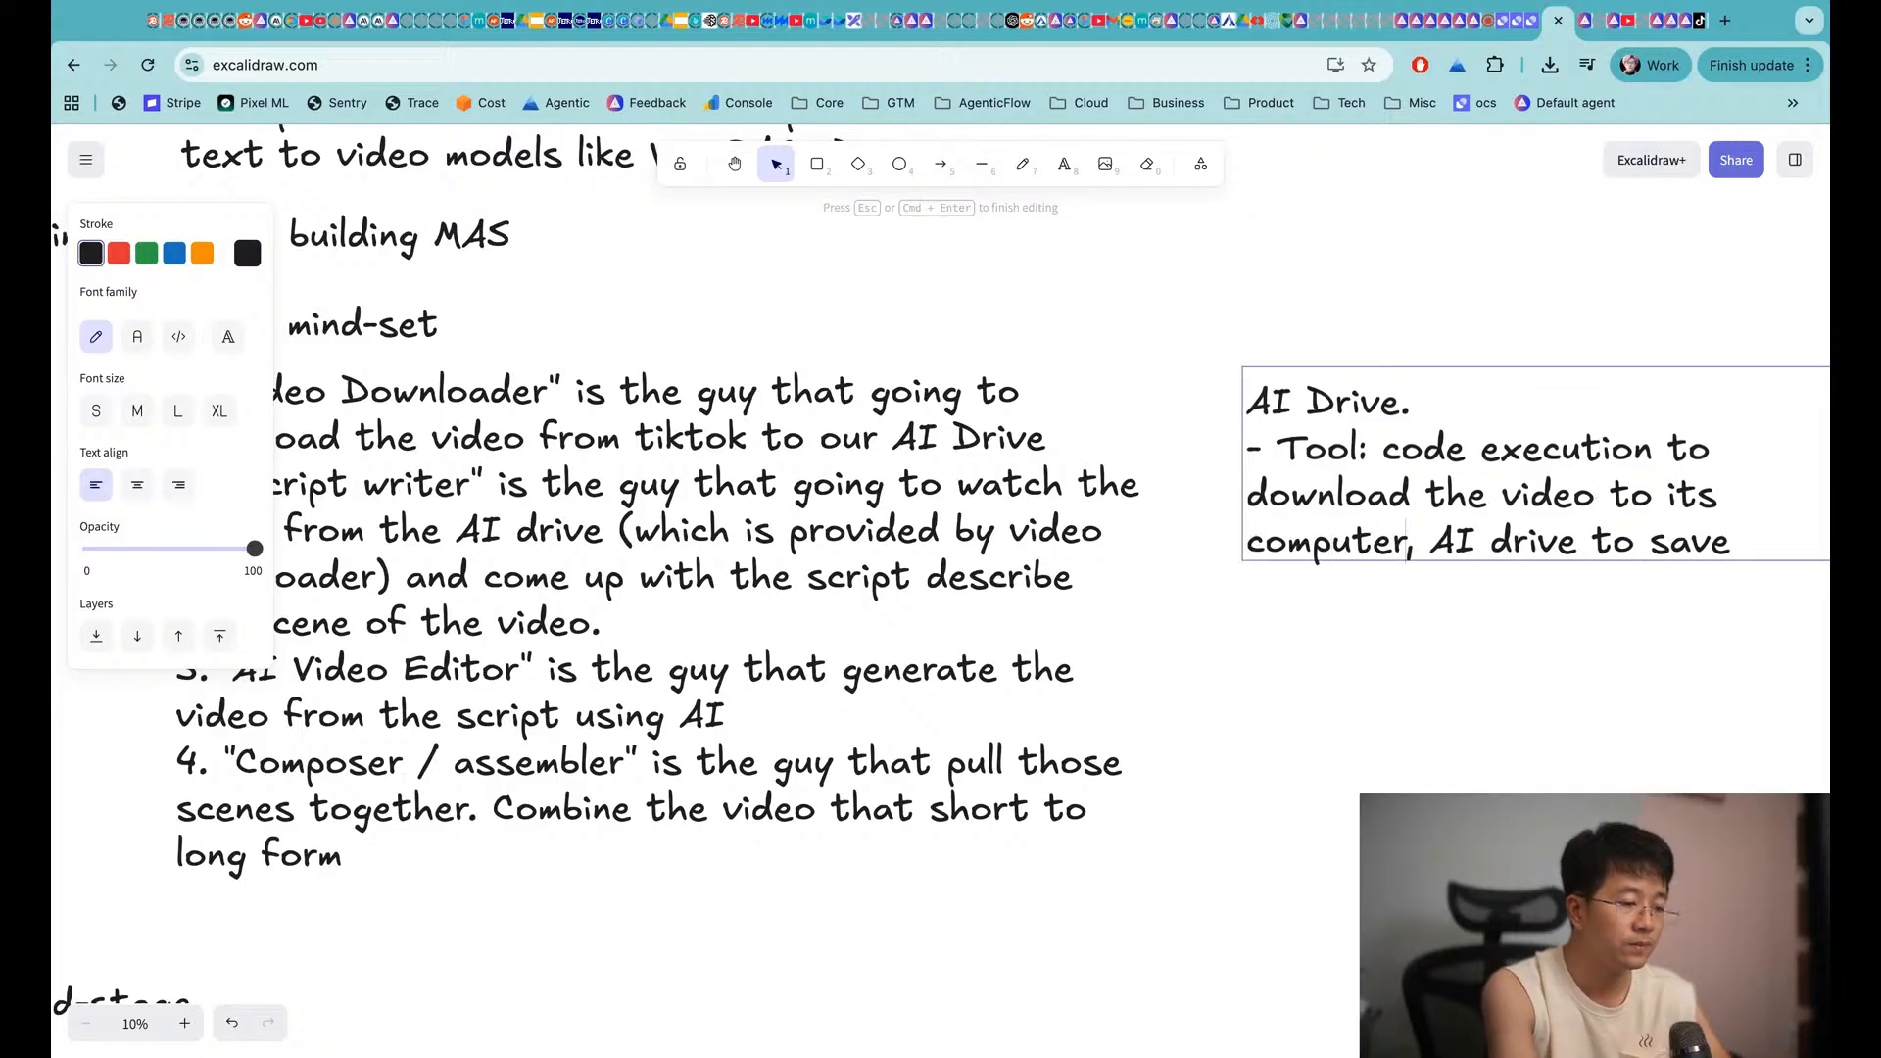
pyautogui.click(1497, 690)
pyautogui.hscroll(3, 1498, 690)
pyautogui.scroll(1, 1498, 689)
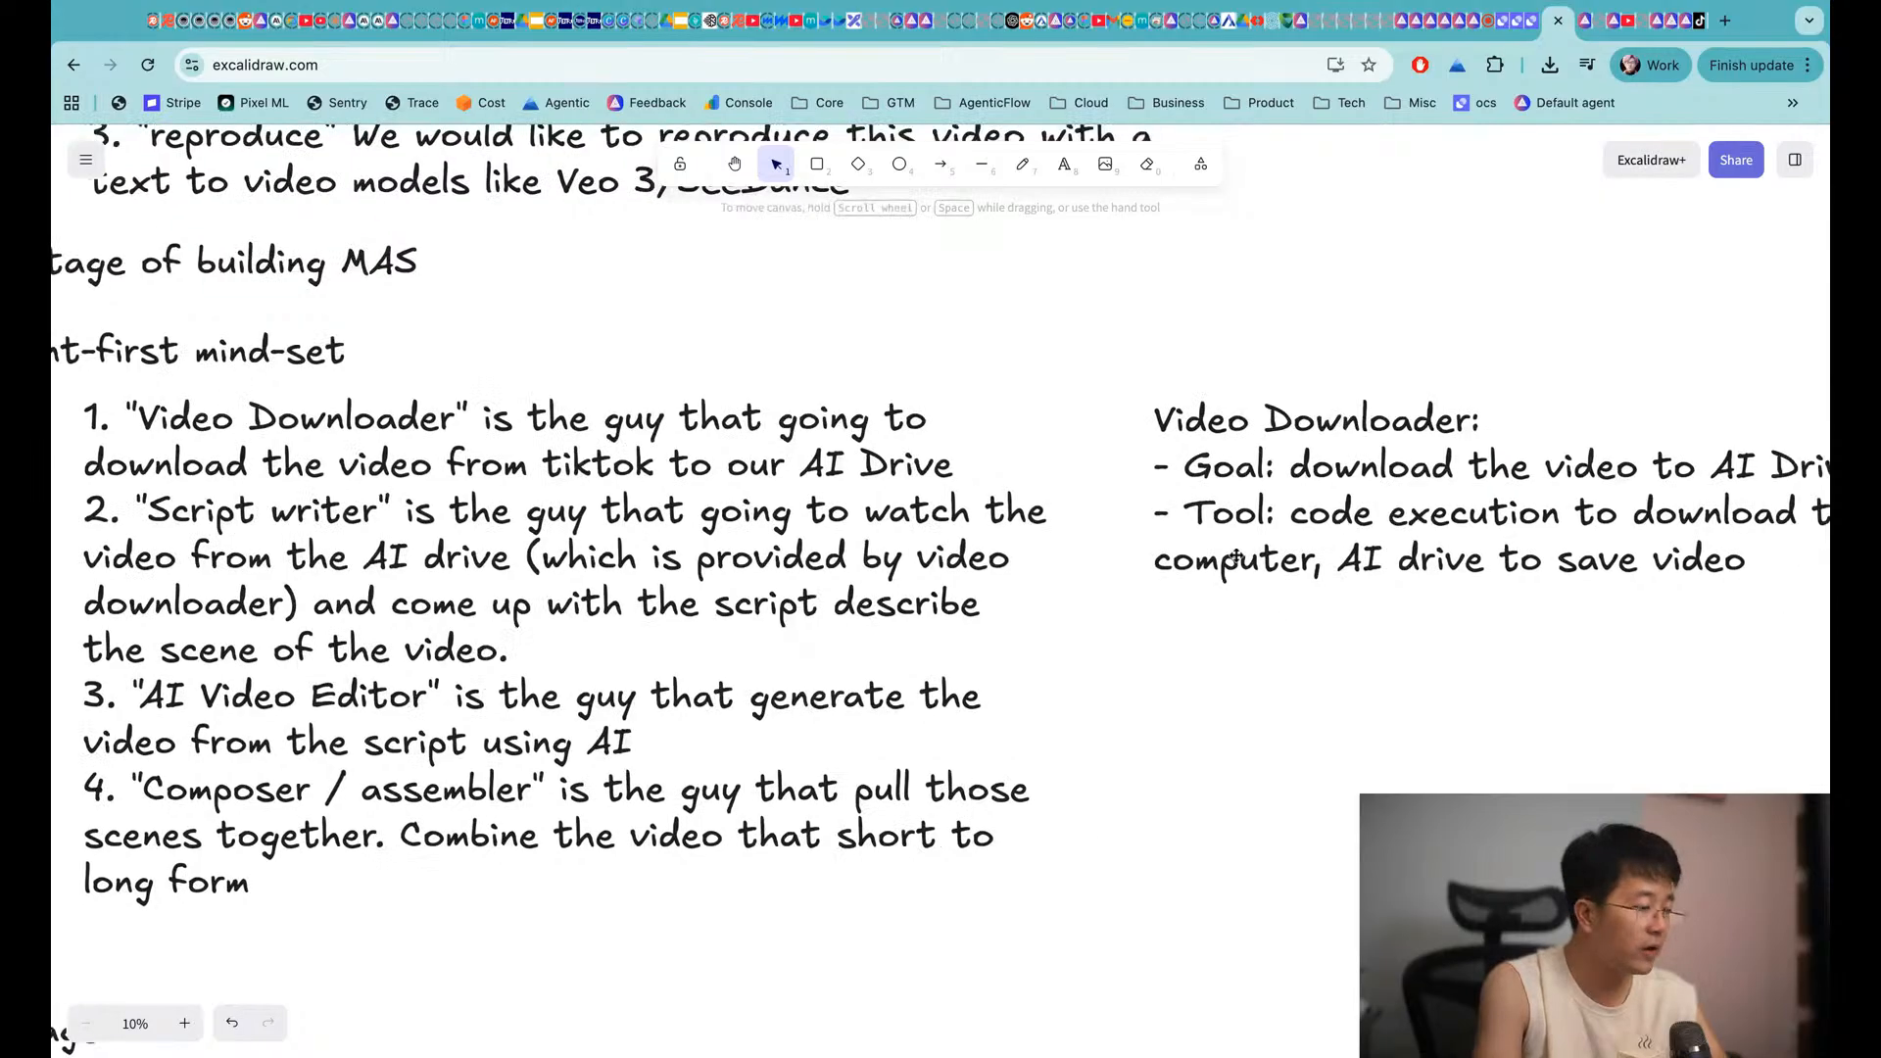
# Nudge the Video Downloader note up and paste a copy of it below
pyautogui.click(1237, 557)
pyautogui.moveTo(1237, 556); pyautogui.dragTo(1243, 483)
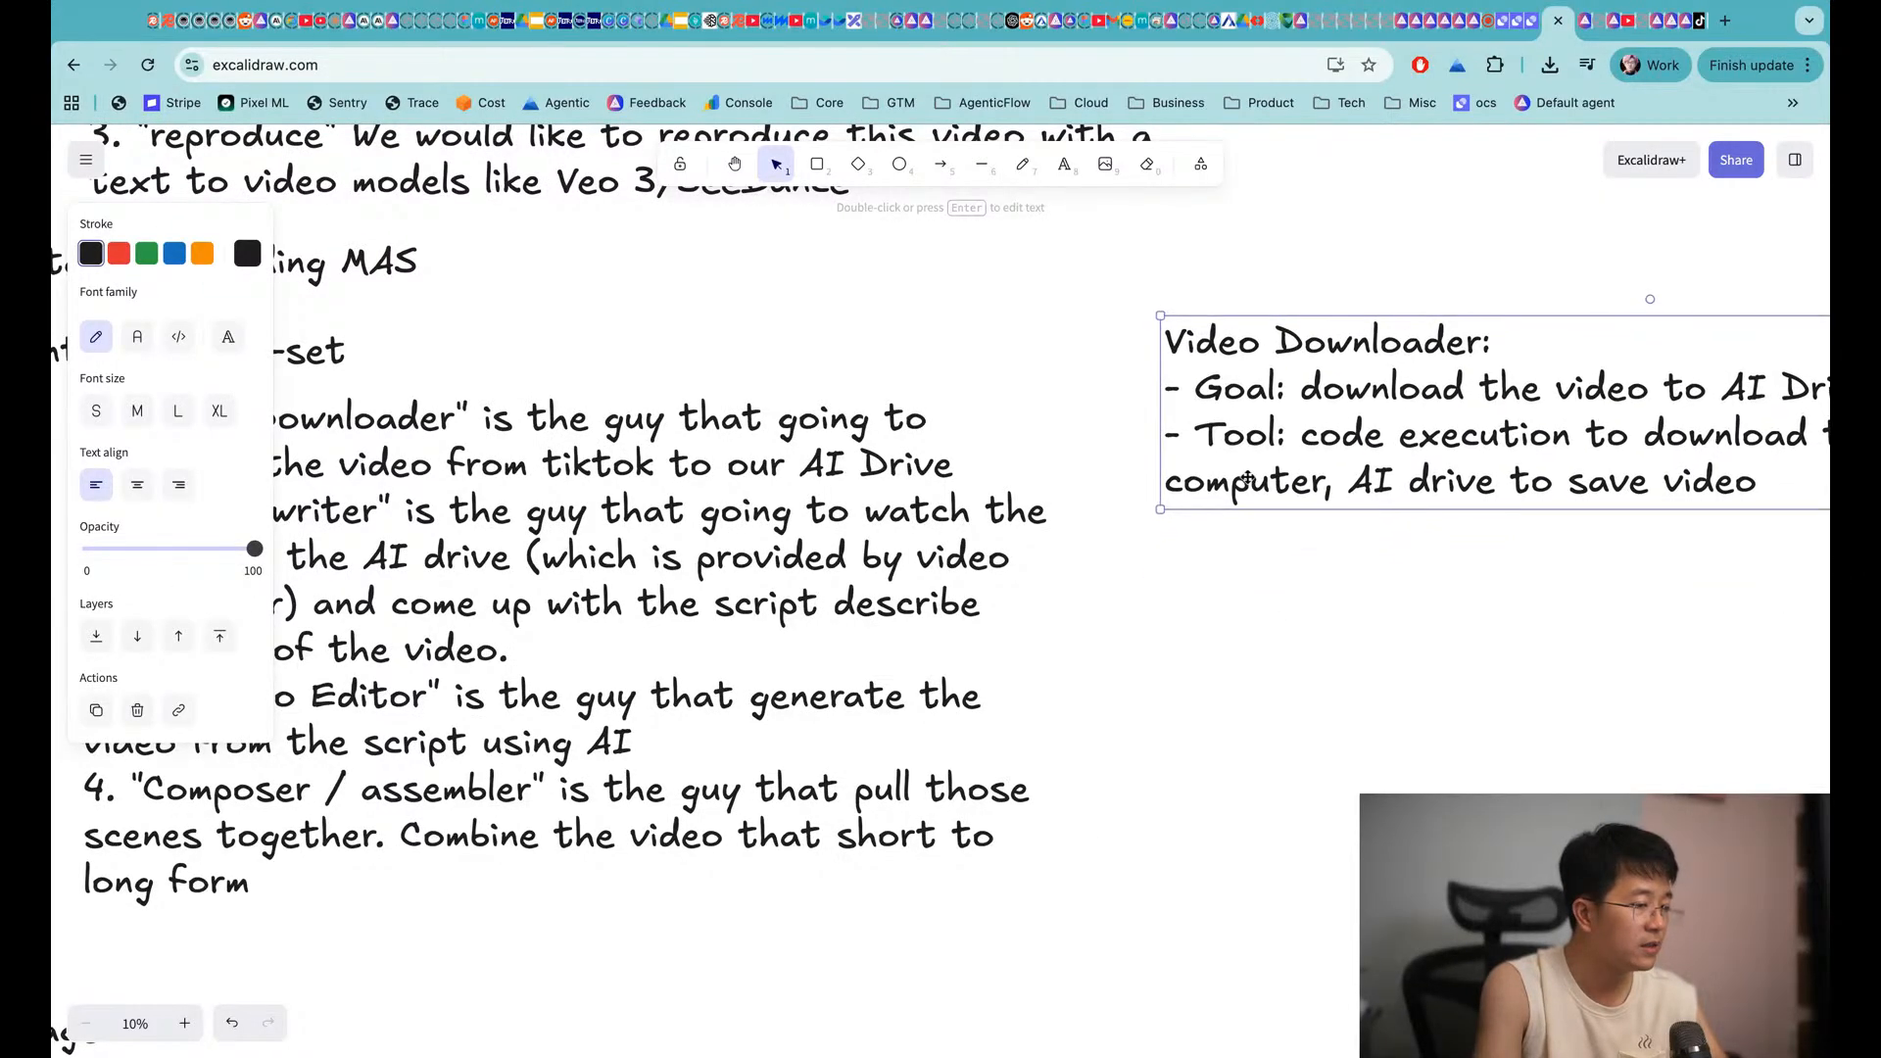
pyautogui.hscroll(-2, 1139, 556)
pyautogui.scroll(-1, 1140, 555)
pyautogui.hscroll(-2, 1140, 556)
pyautogui.scroll(-1, 1140, 555)
pyautogui.hscroll(-3, 1140, 556)
pyautogui.scroll(-1, 1140, 556)
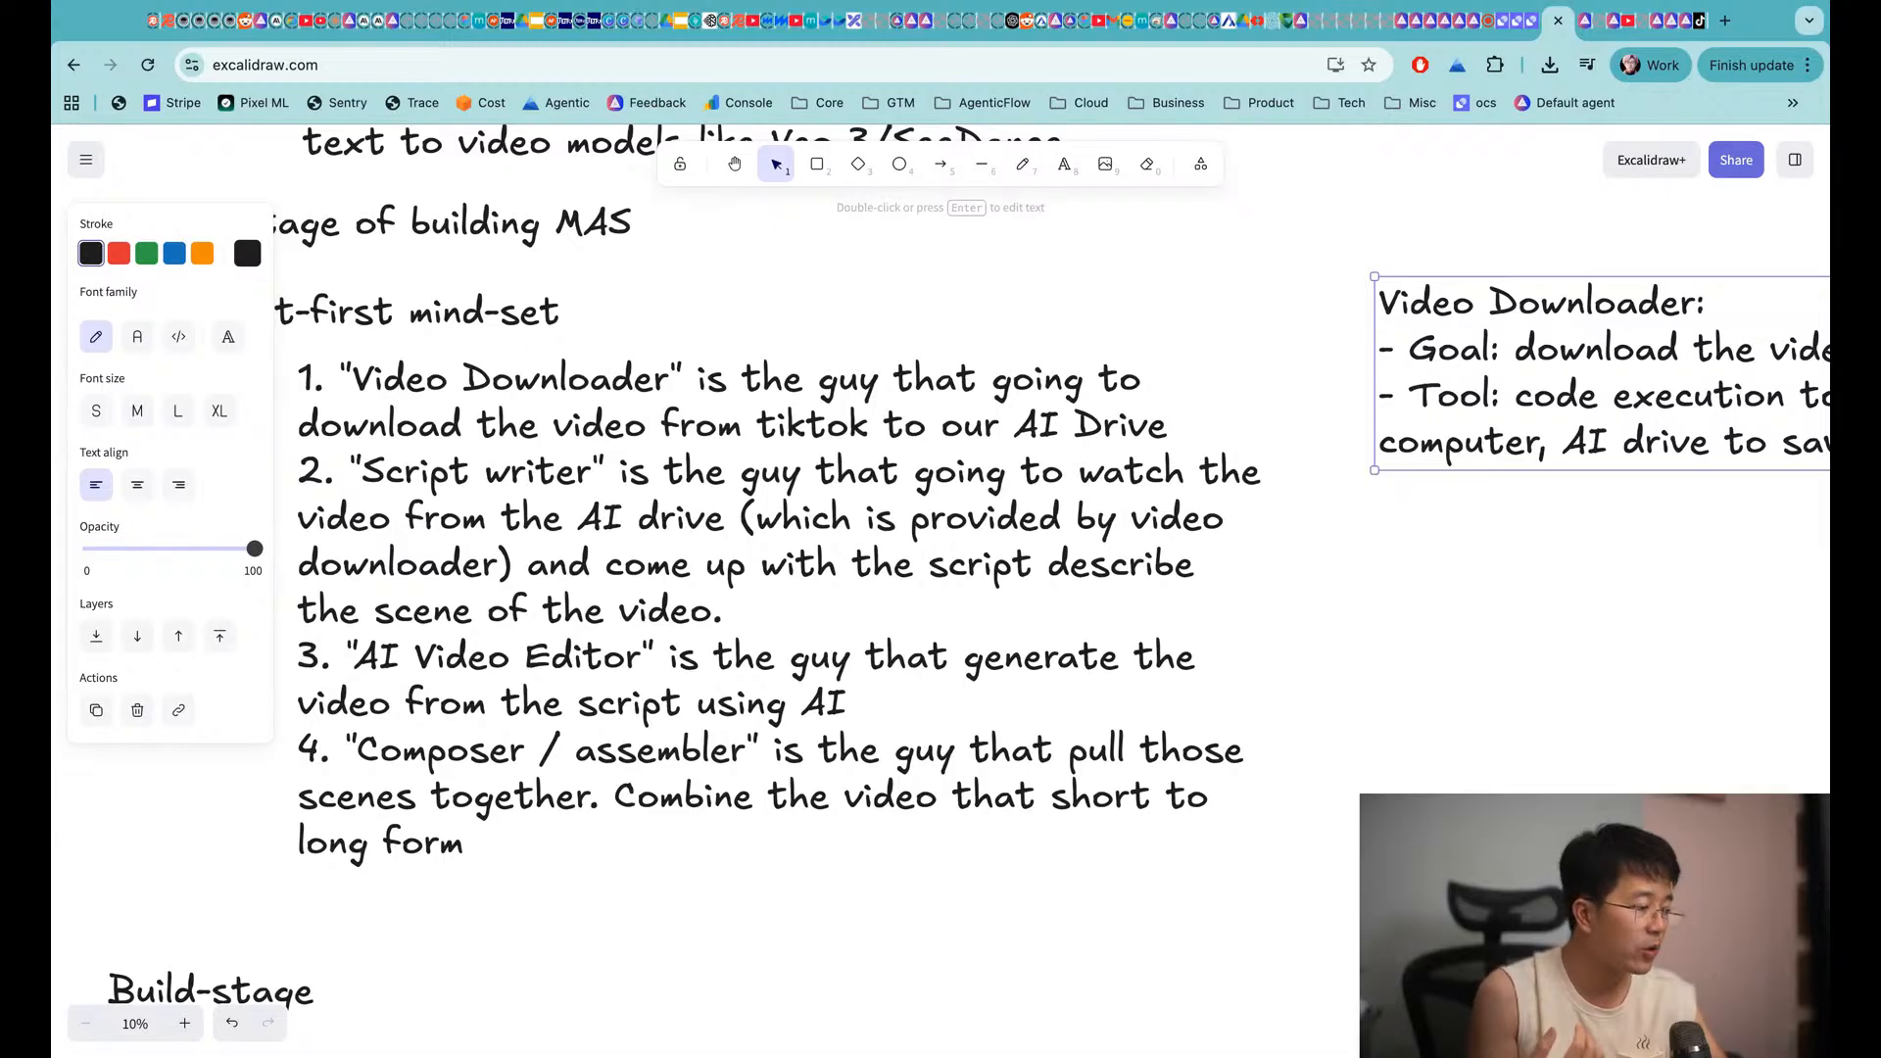
pyautogui.hscroll(10, 996, 557)
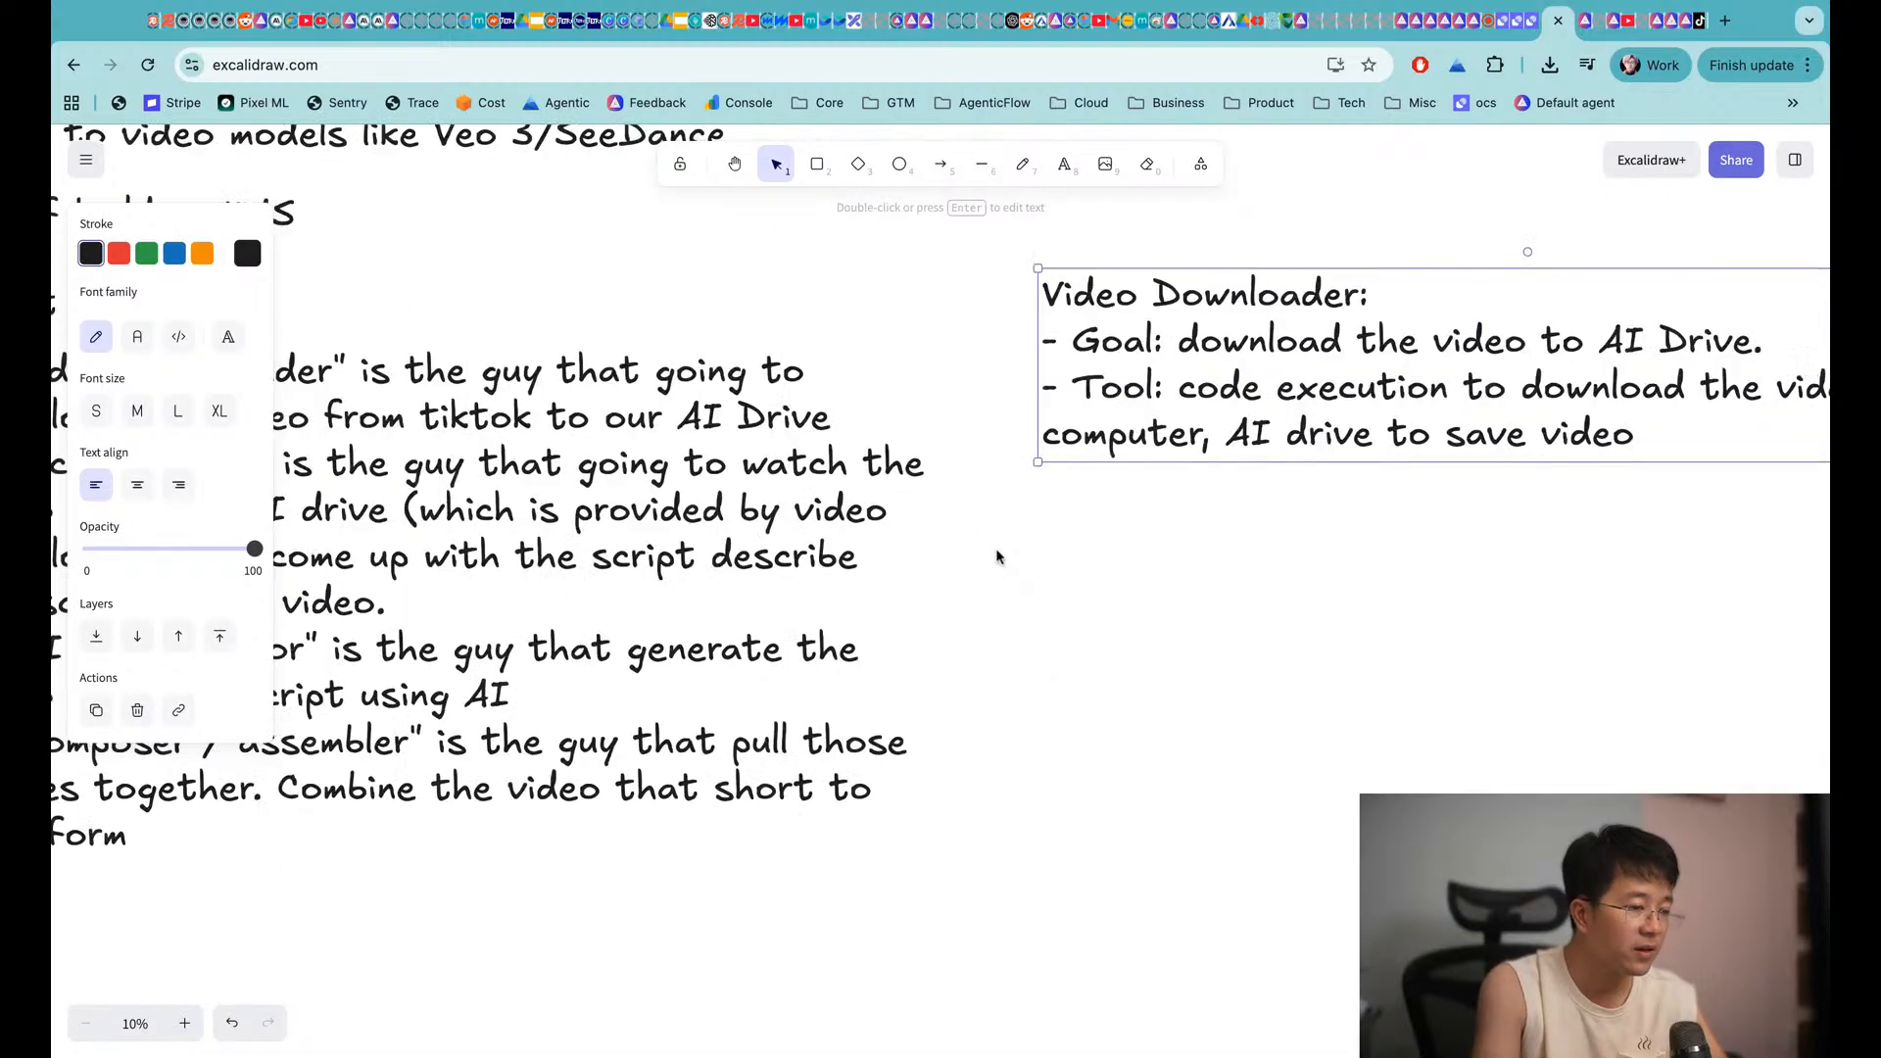
pyautogui.hotkey('ctrl', 'v')
pyautogui.moveTo(1106, 376); pyautogui.dragTo(1509, 593)
pyautogui.hscroll(-8, 1509, 593)
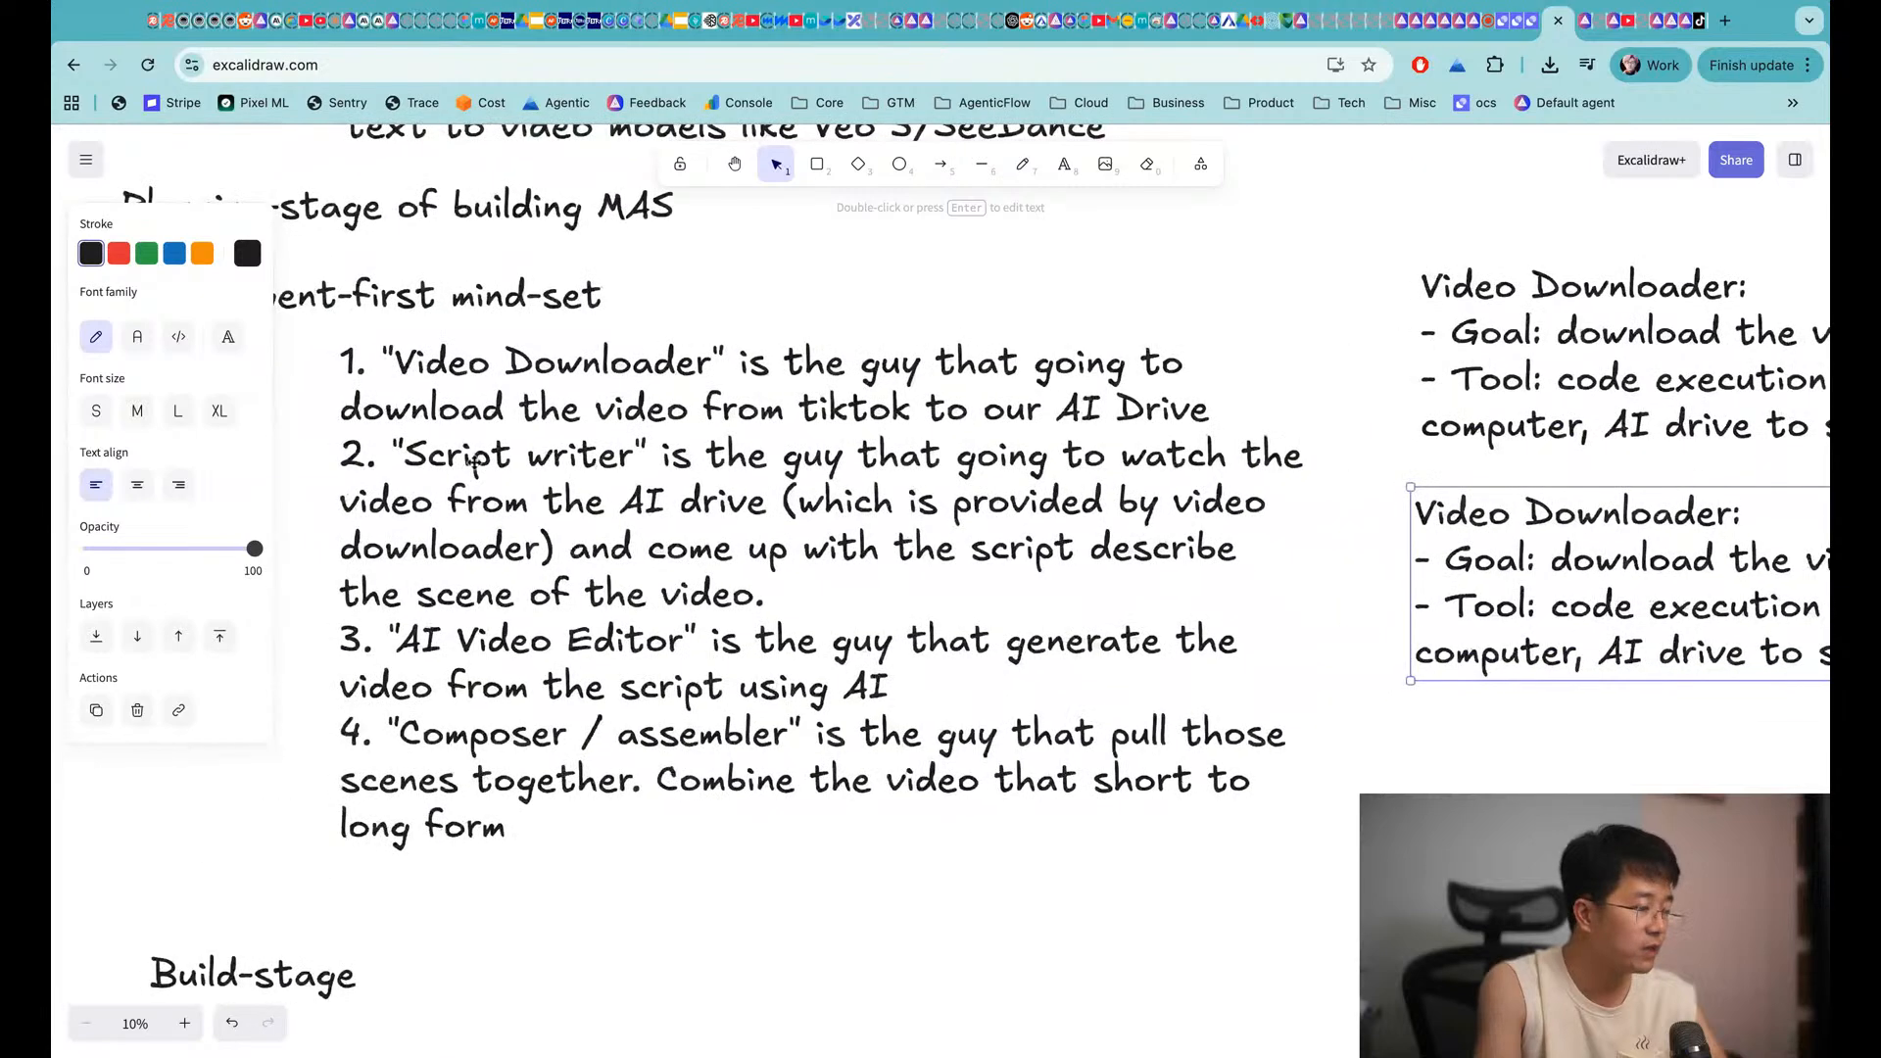
pyautogui.hscroll(11, 919, 518)
# Retitle the copied note 'Script Writer:'
pyautogui.doubleClick(982, 502)
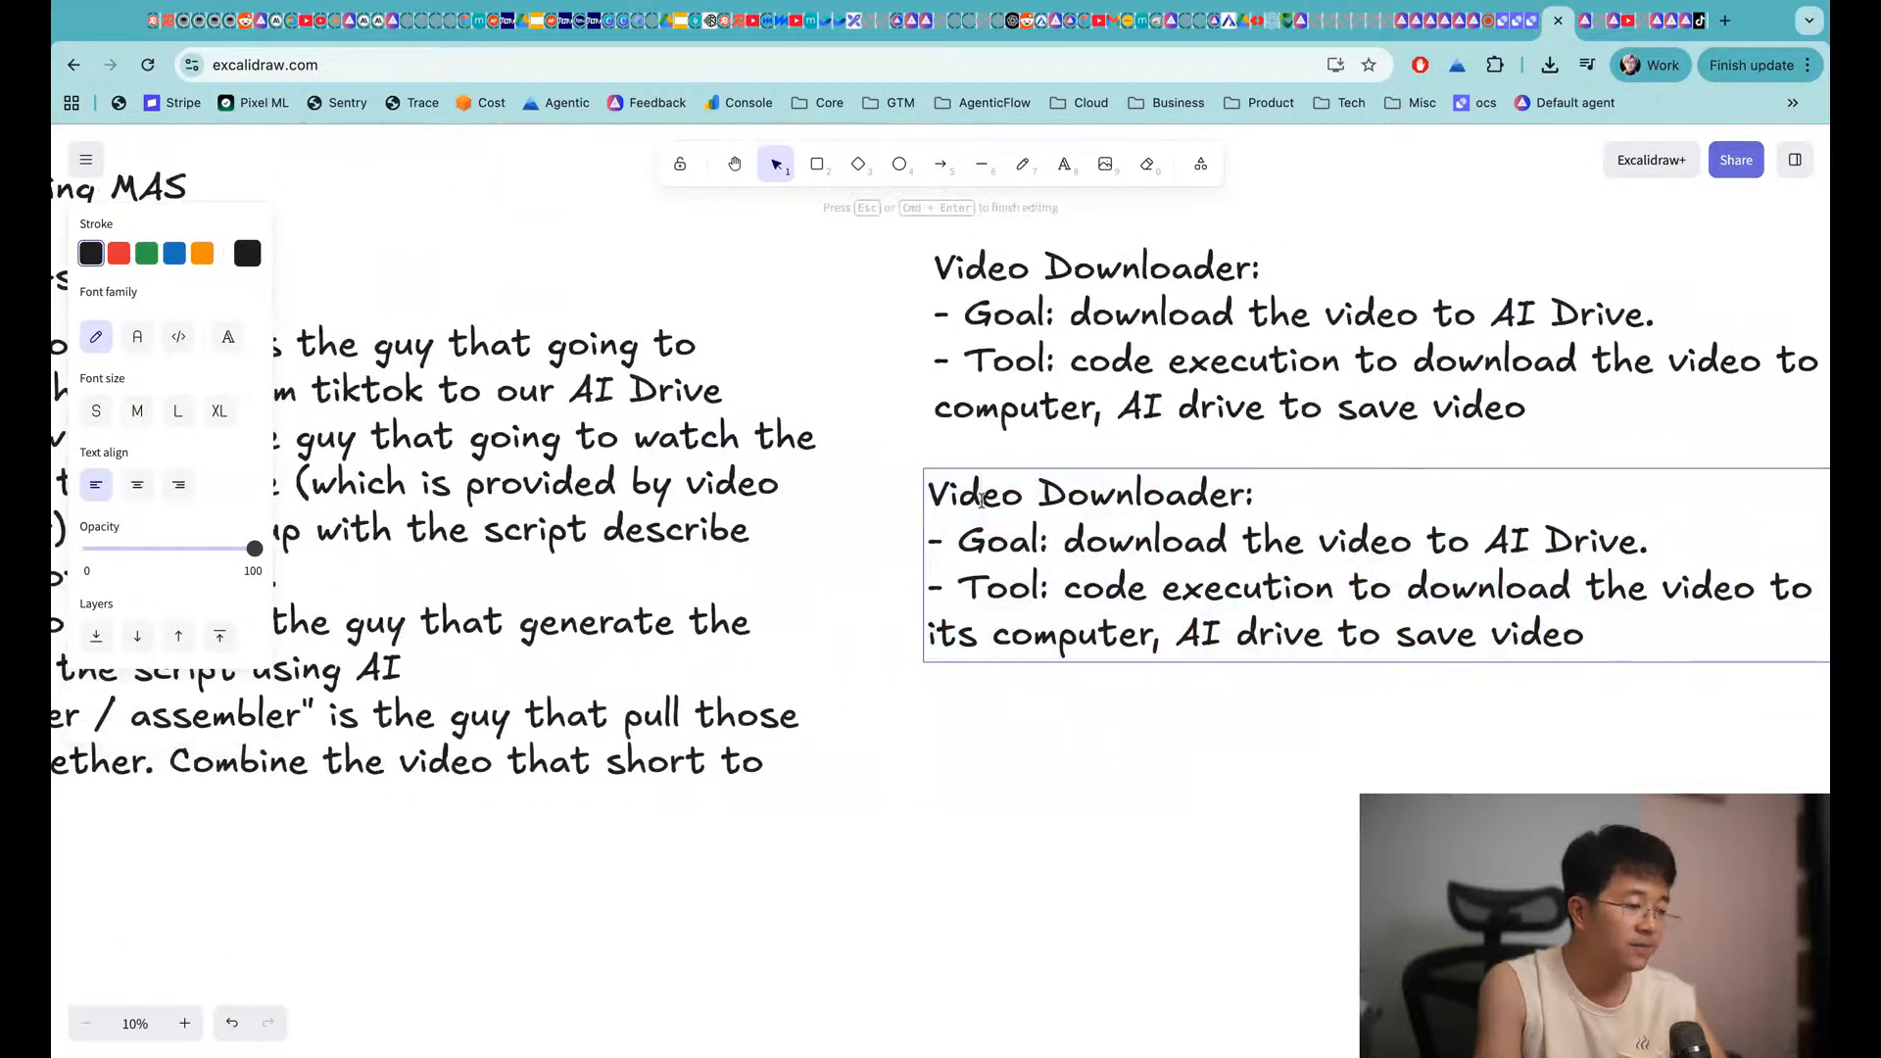
pyautogui.doubleClick(981, 500)
pyautogui.write('Script')
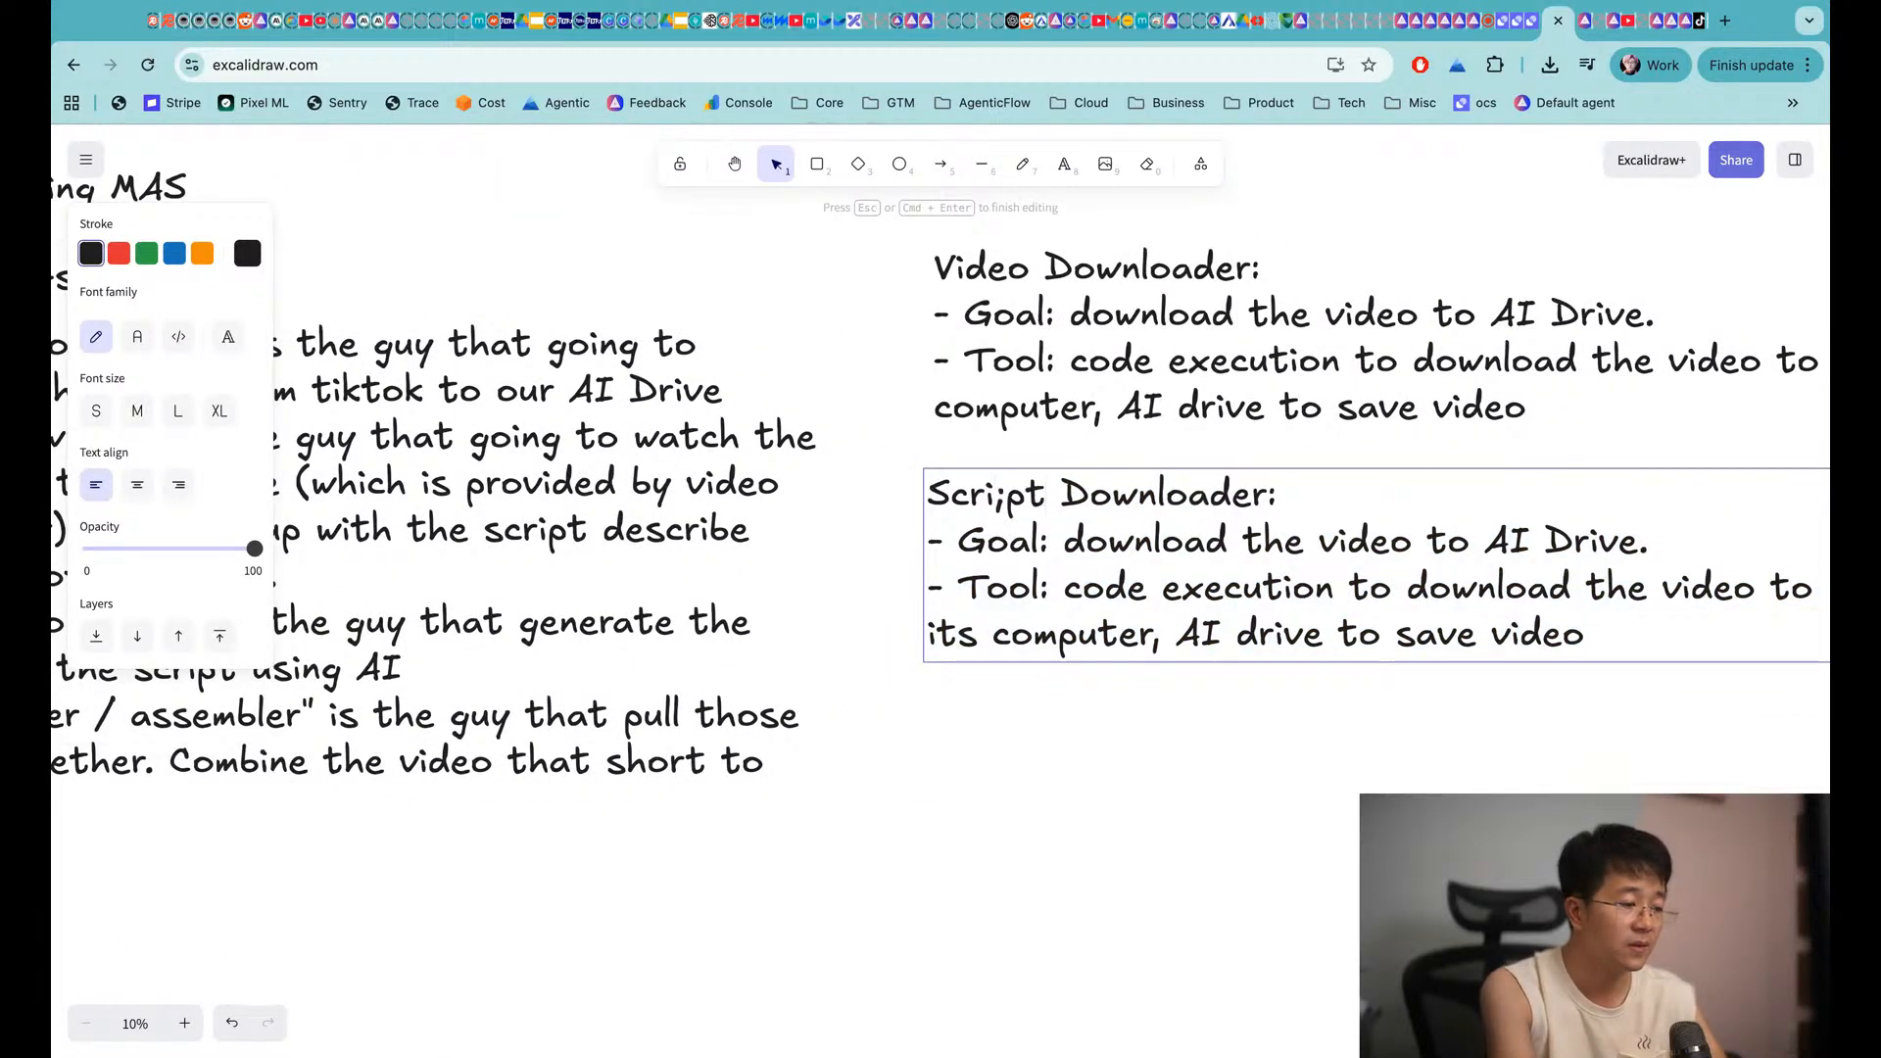
pyautogui.press('BackSpace')
pyautogui.press('BackSpace')
pyautogui.press('BackSpace')
pyautogui.write('pt Write')
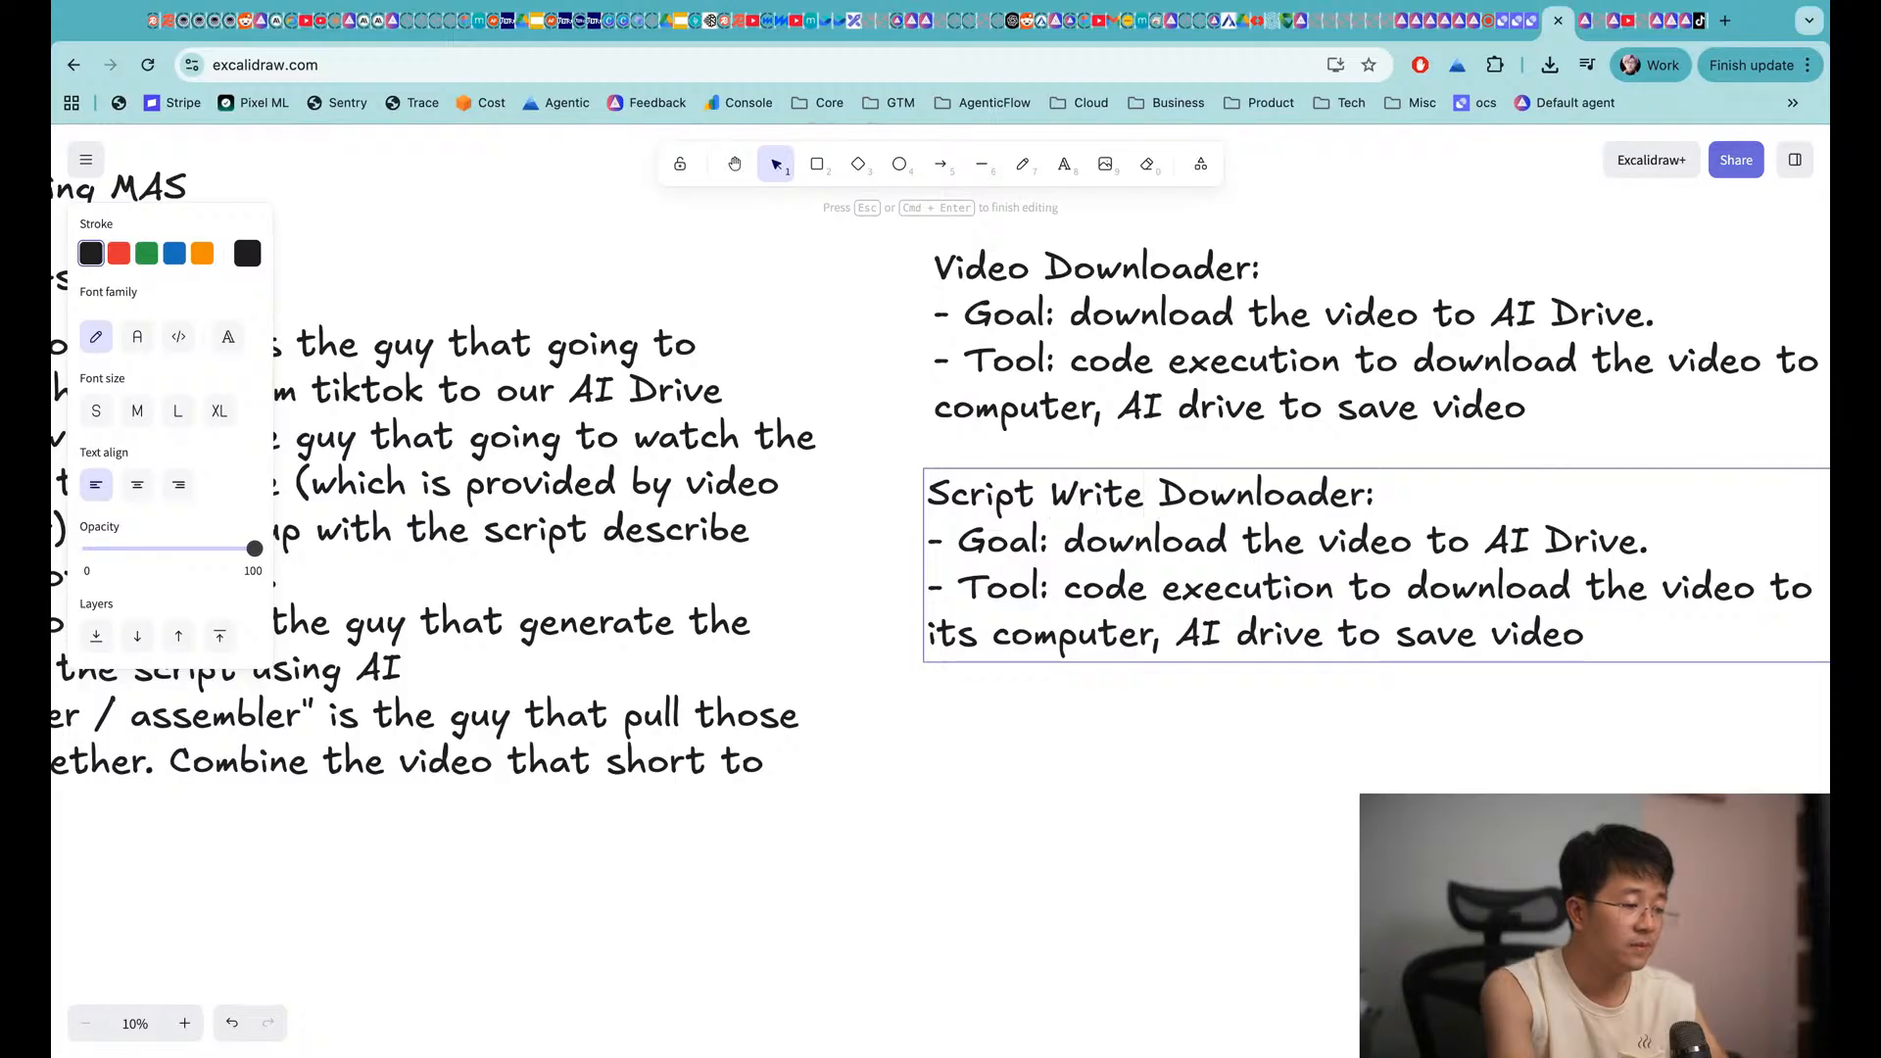
pyautogui.write('r')
pyautogui.press('Delete')
pyautogui.press('Delete')
pyautogui.press('Delete')
pyautogui.press('Delete')
pyautogui.press('Delete')
pyautogui.press('Delete')
pyautogui.press('Delete')
pyautogui.press('Delete')
pyautogui.press('Delete')
pyautogui.press('Delete')
pyautogui.press('Delete')
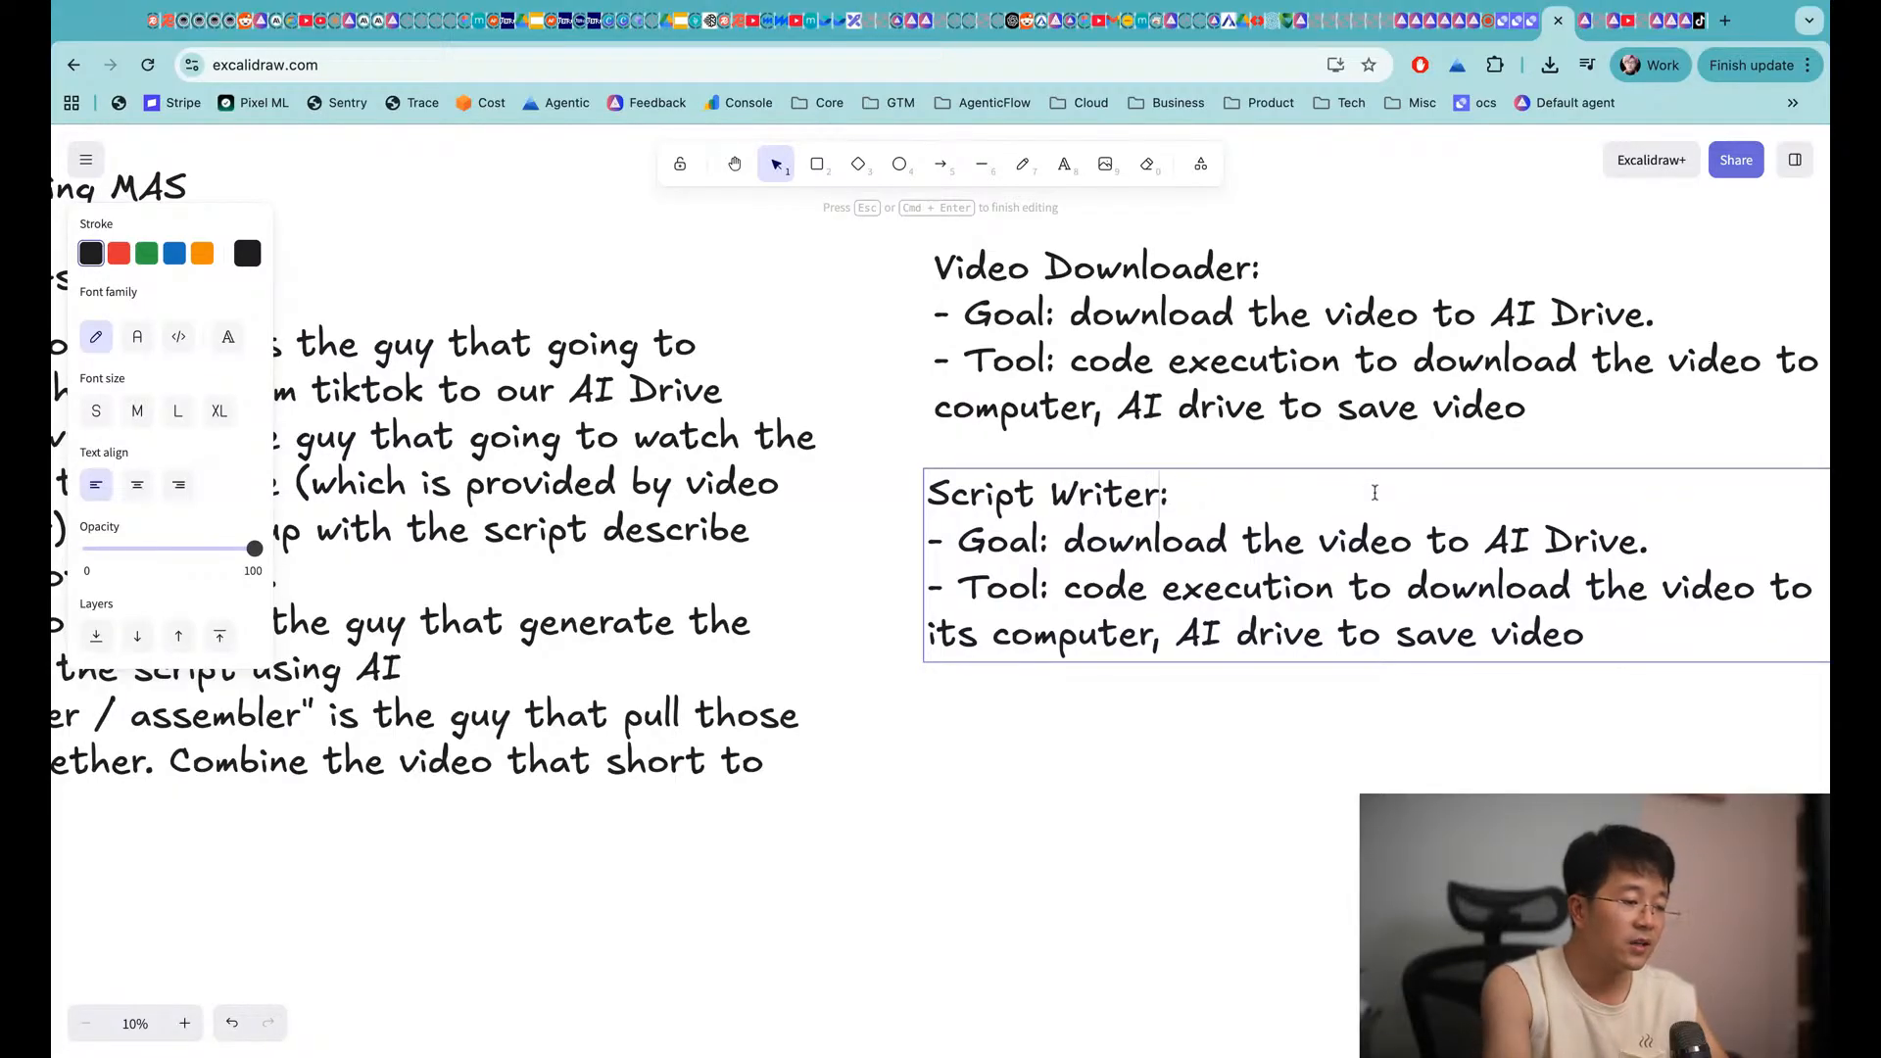
# Change its Goal to 'Understand the video input and generate the script'
pyautogui.click(1067, 541)
pyautogui.keyDown('shift'); pyautogui.click(1668, 542); pyautogui.keyUp('shift')
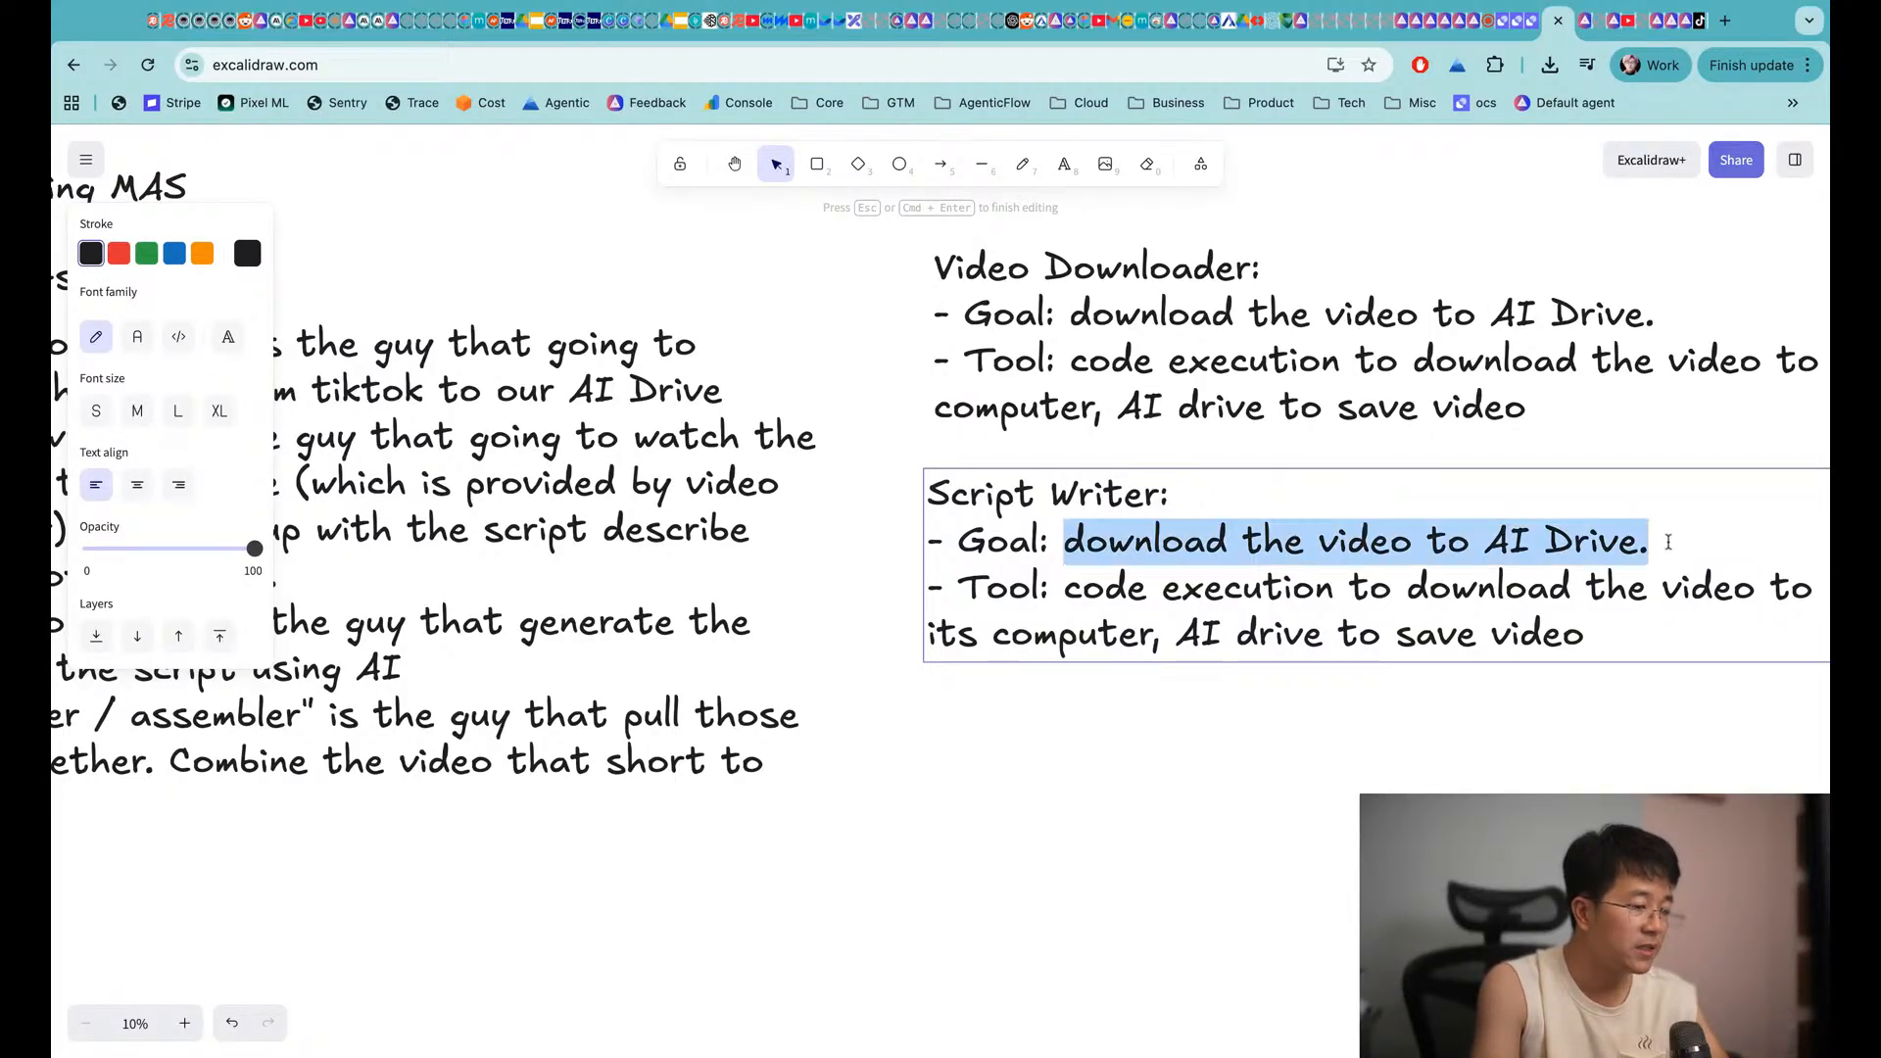
pyautogui.hscroll(-3, 1669, 543)
pyautogui.hscroll(-1, 1669, 543)
pyautogui.scroll(-1, 1669, 543)
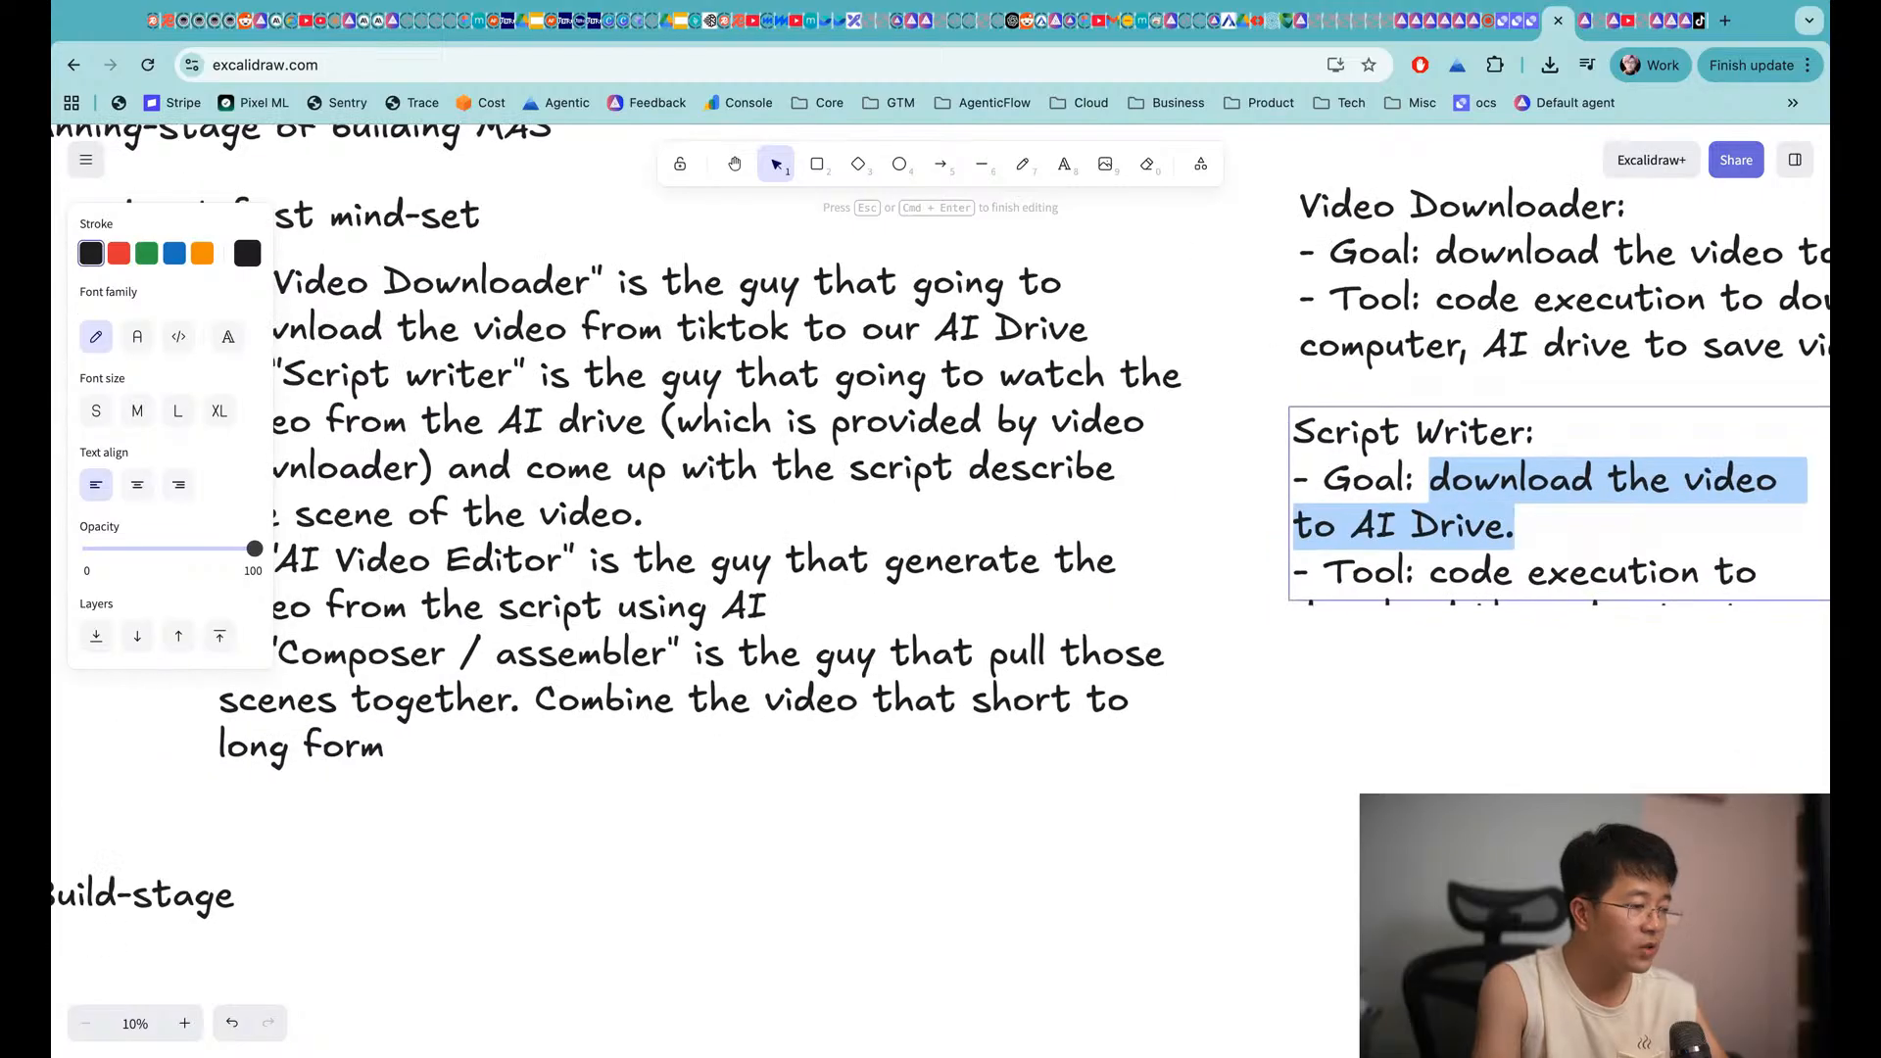
pyautogui.hscroll(2, 1669, 543)
pyautogui.write('Understand the vie')
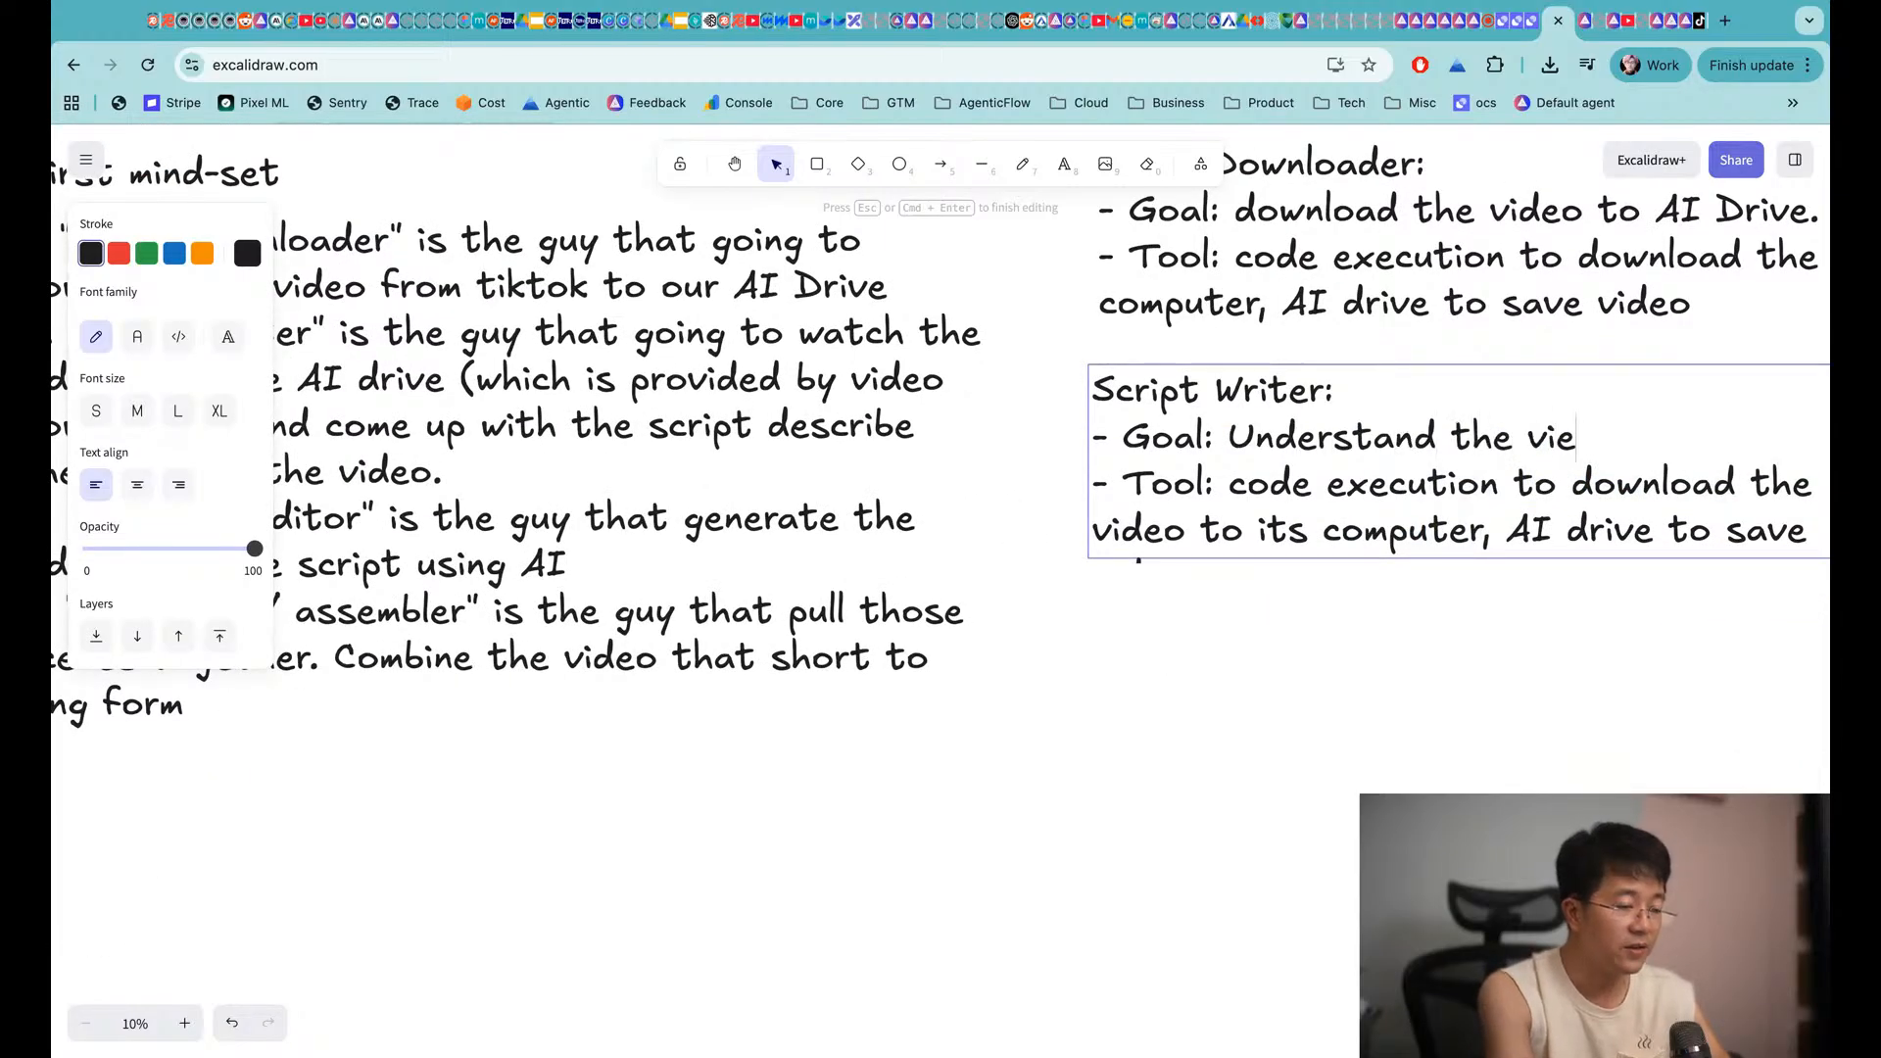
pyautogui.press('BackSpace')
pyautogui.write('deo ')
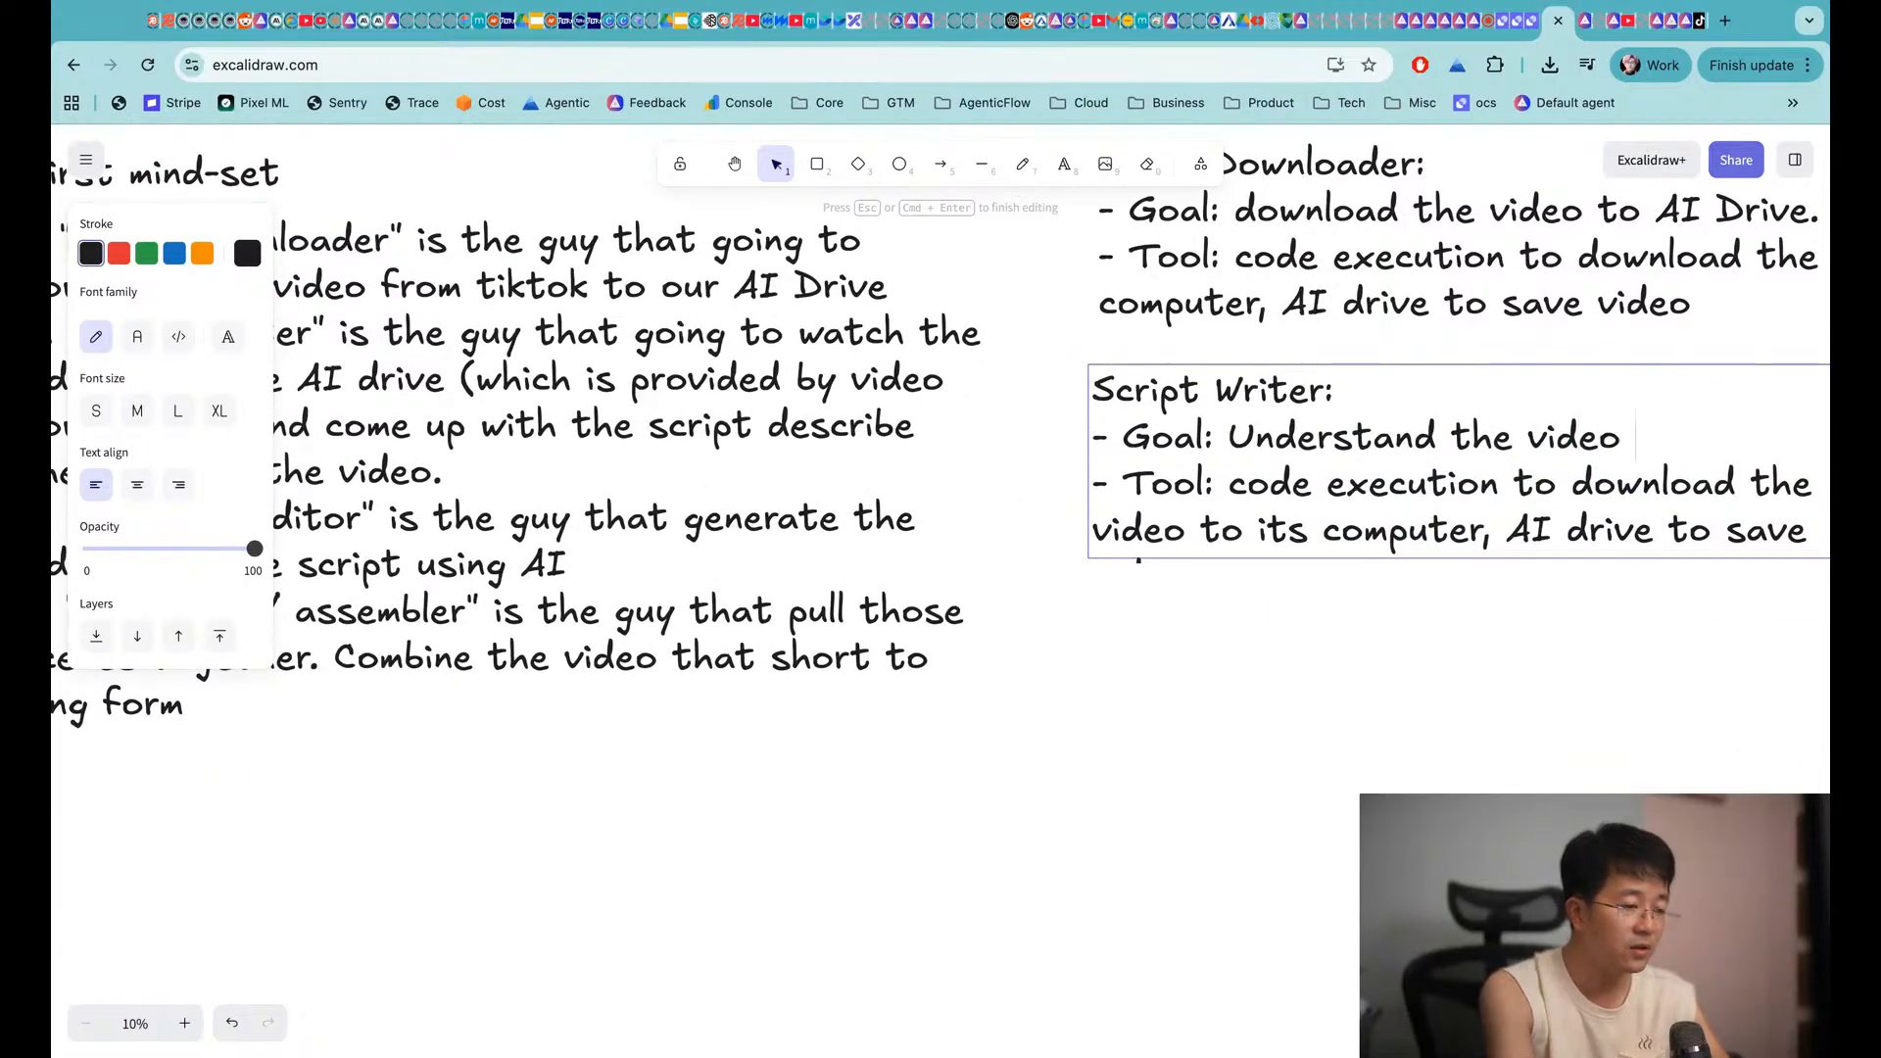
pyautogui.write('input and generate')
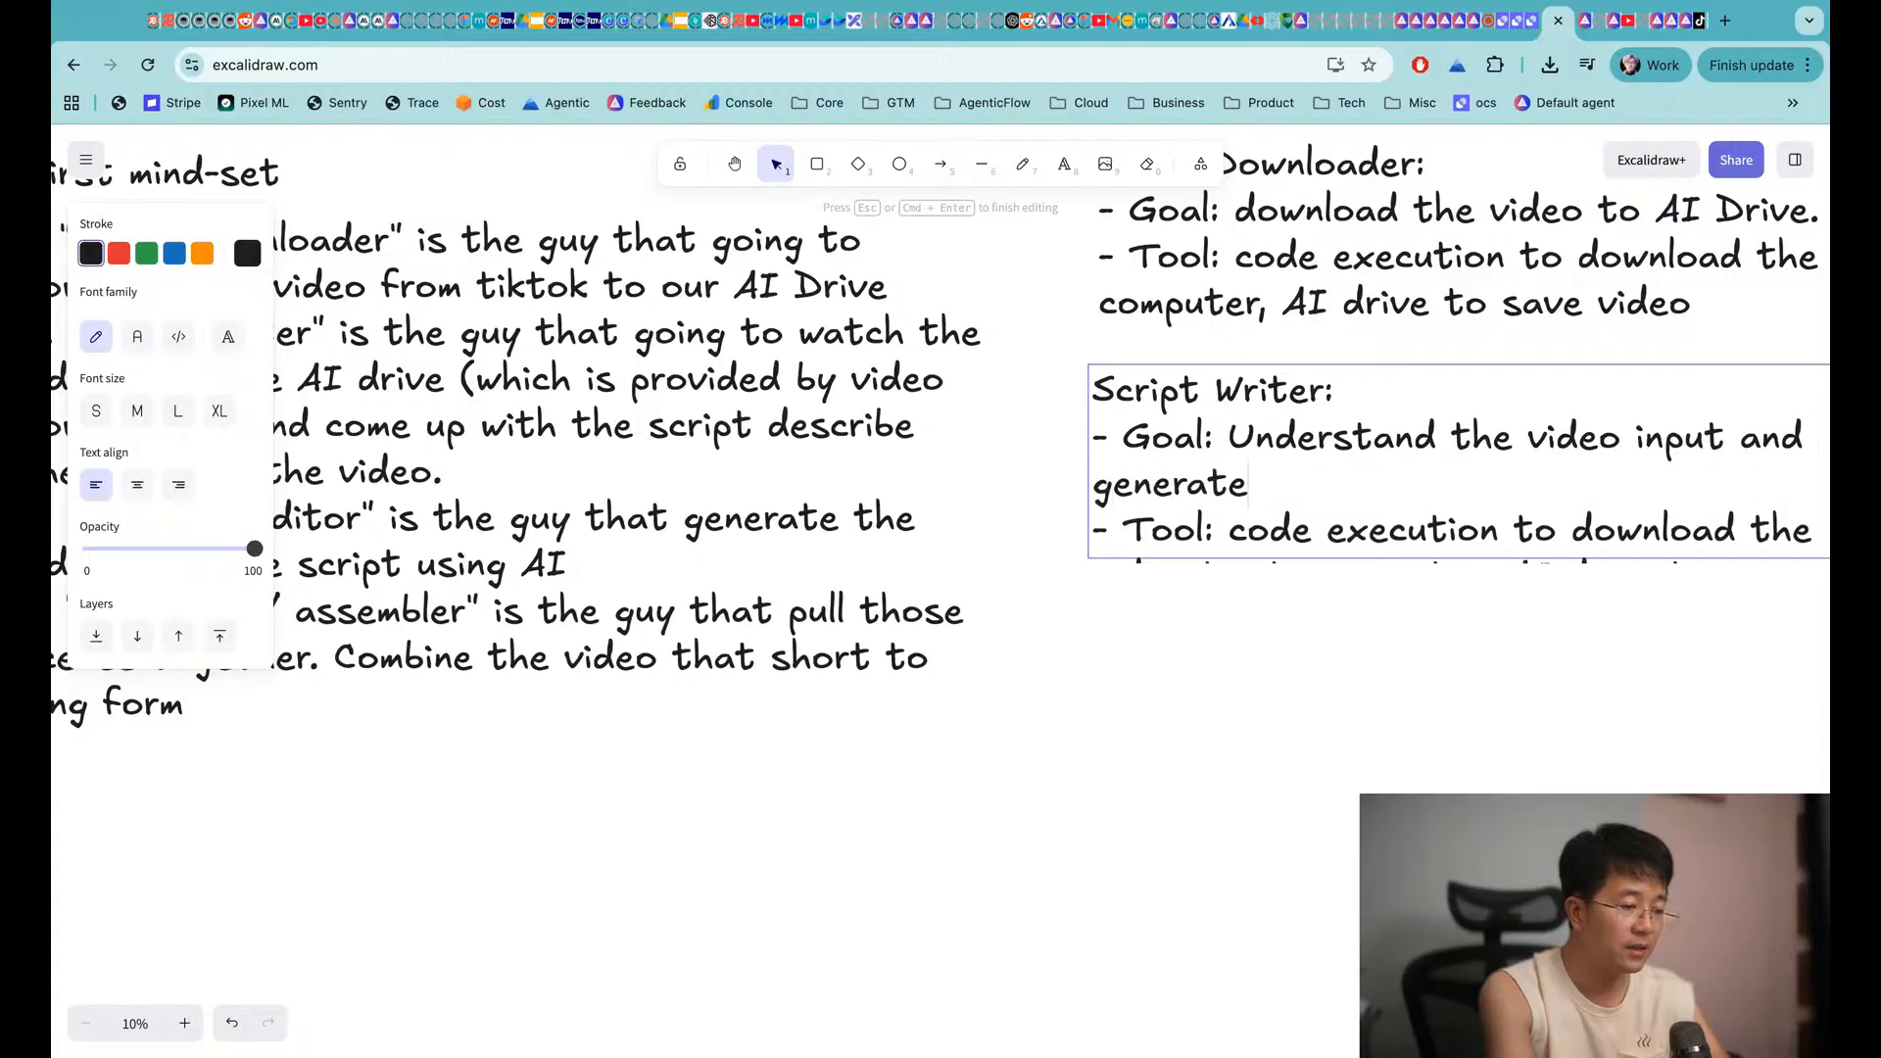
pyautogui.write(' the script')
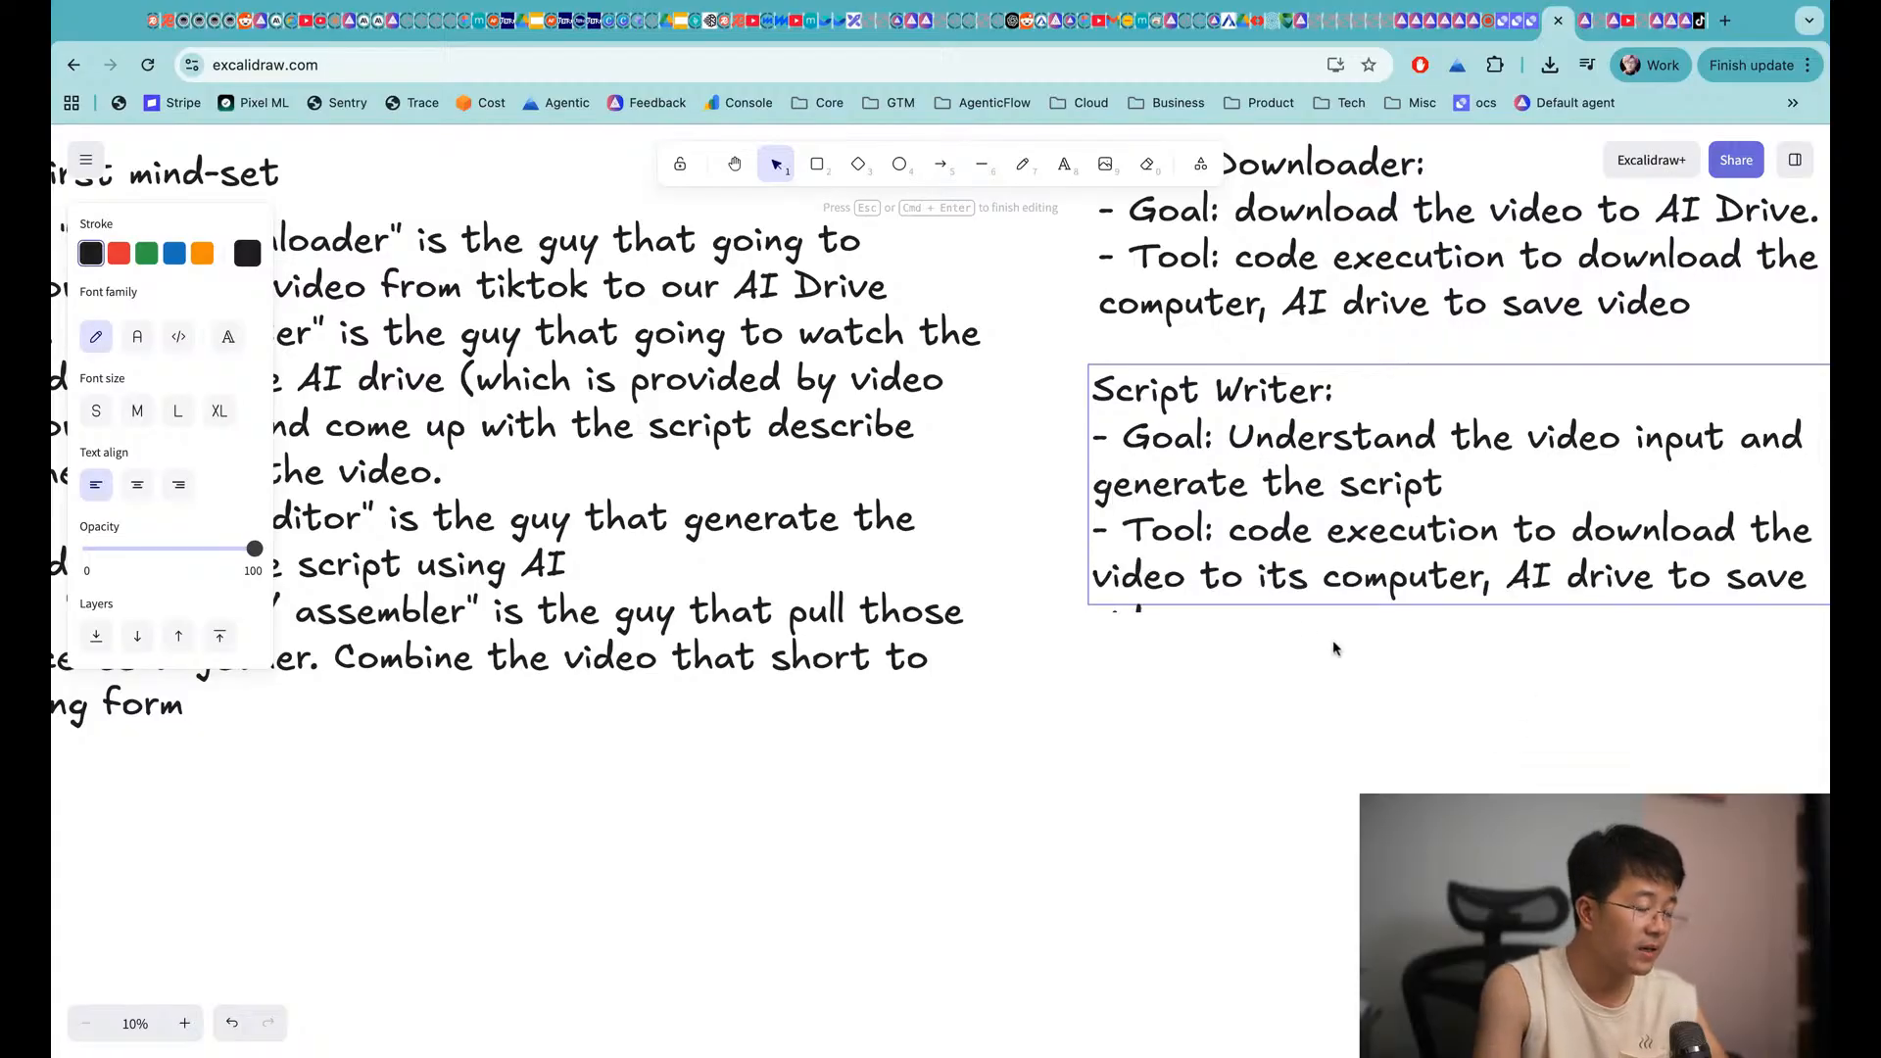
# Replace its Tool line with 'video understand tool with Gemini, LLM'
pyautogui.click(1231, 531)
pyautogui.press('shift+super+Down')
pyautogui.press('BackSpace')
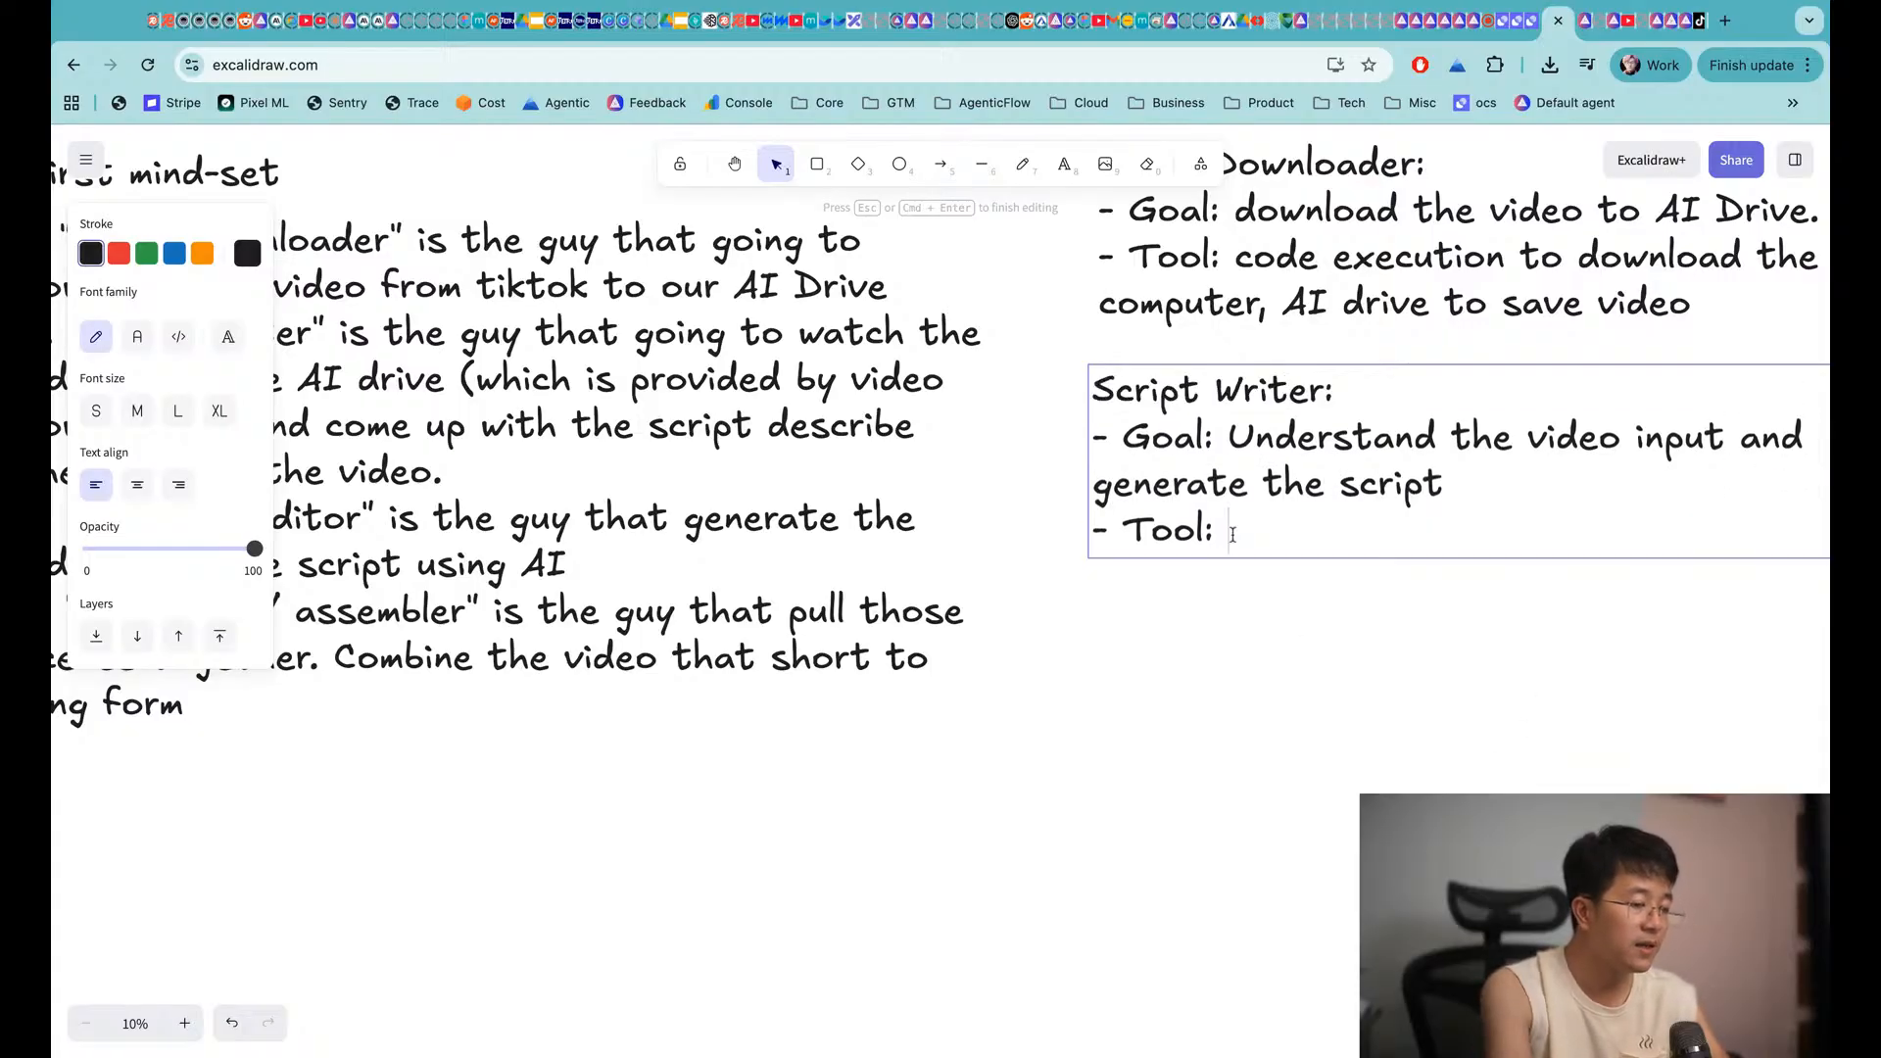
pyautogui.hscroll(5, 1391, 490)
pyautogui.scroll(1, 1391, 490)
pyautogui.hscroll(1, 1391, 490)
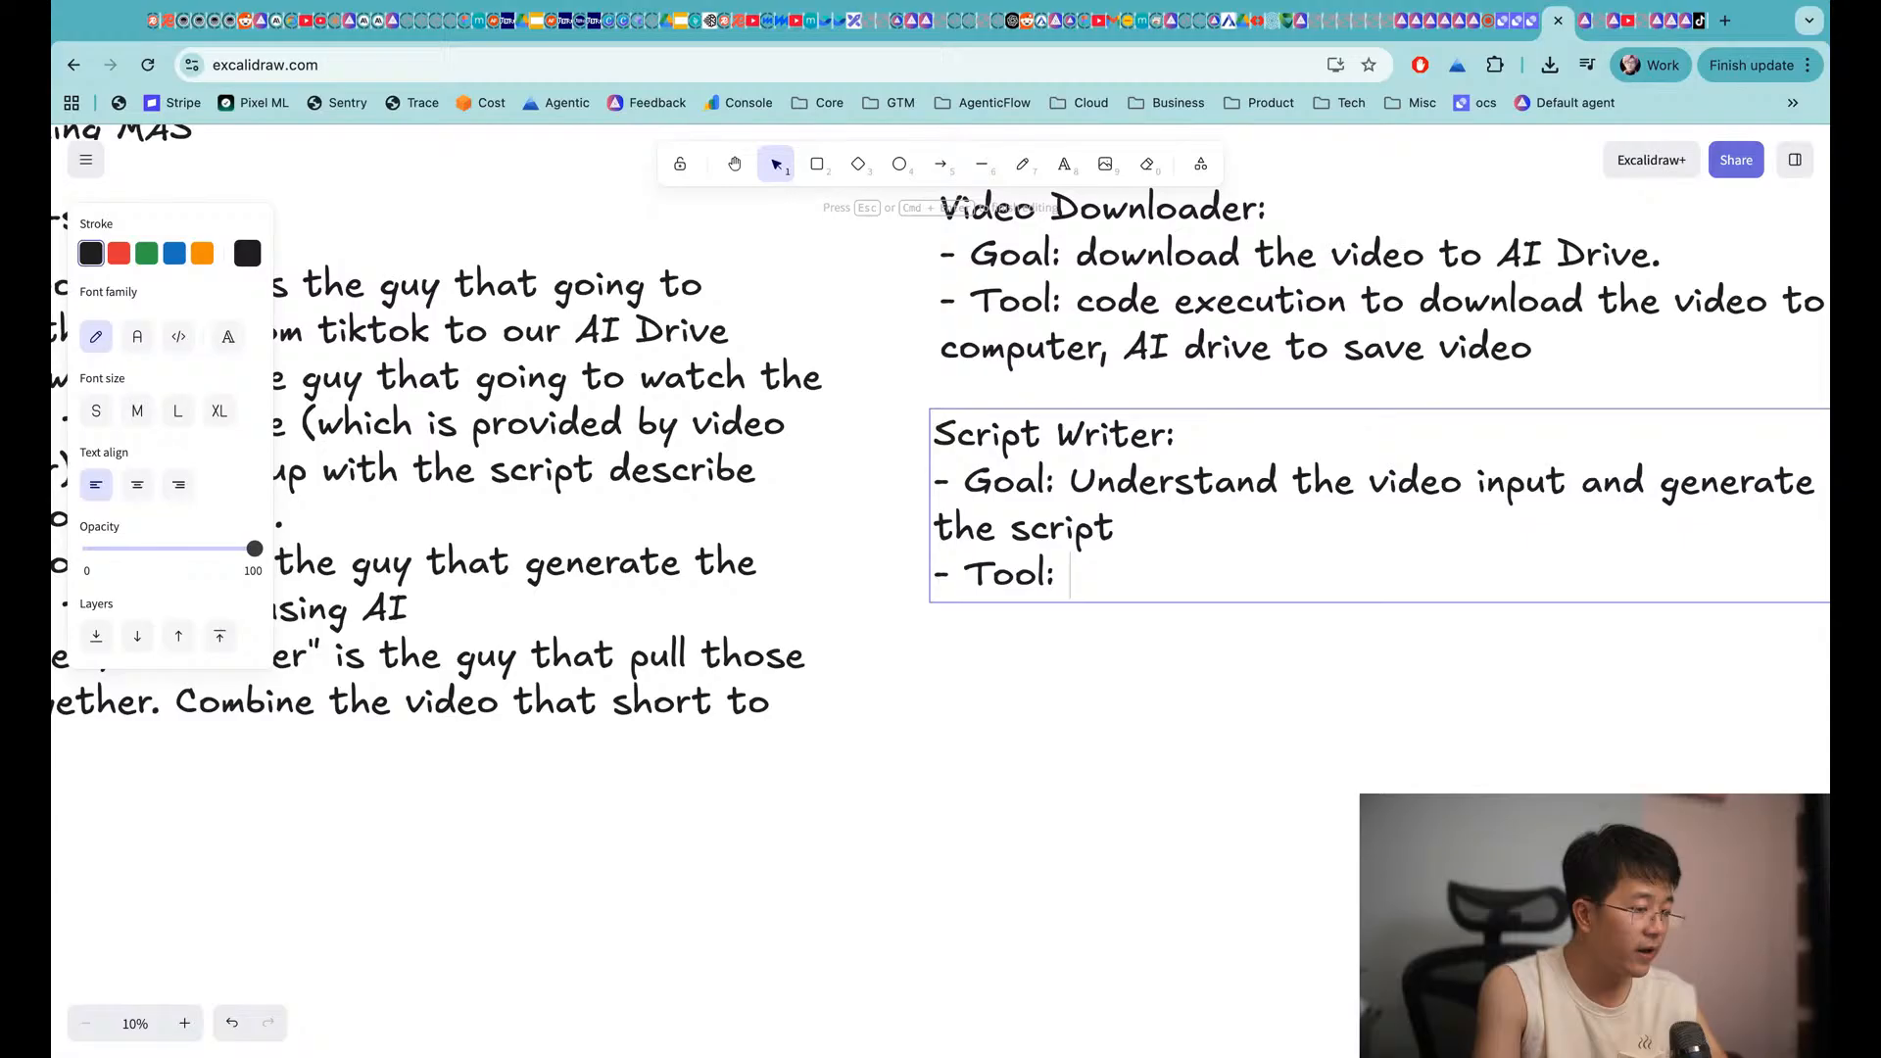
pyautogui.write('video understand toold')
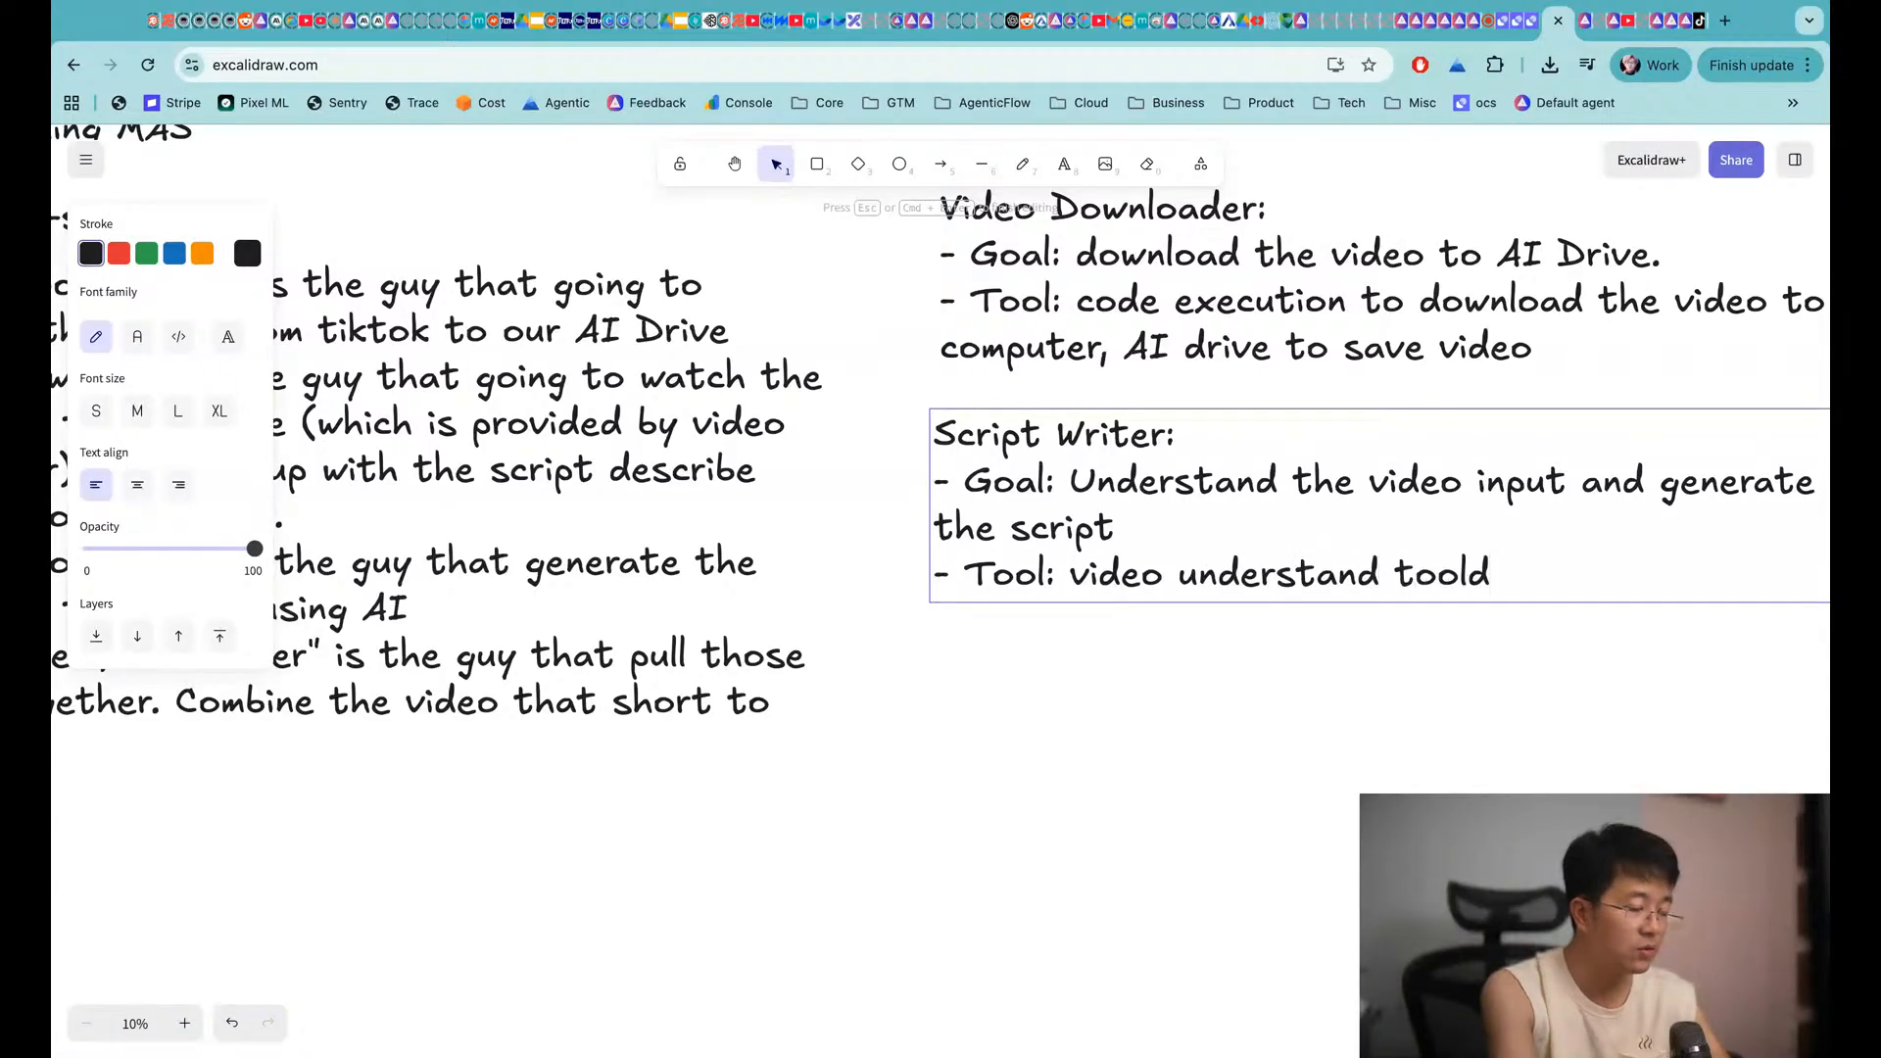
pyautogui.write(' w')
pyautogui.press('BackSpace')
pyautogui.press('BackSpace')
pyautogui.press('BackSpace')
pyautogui.write('with Genin')
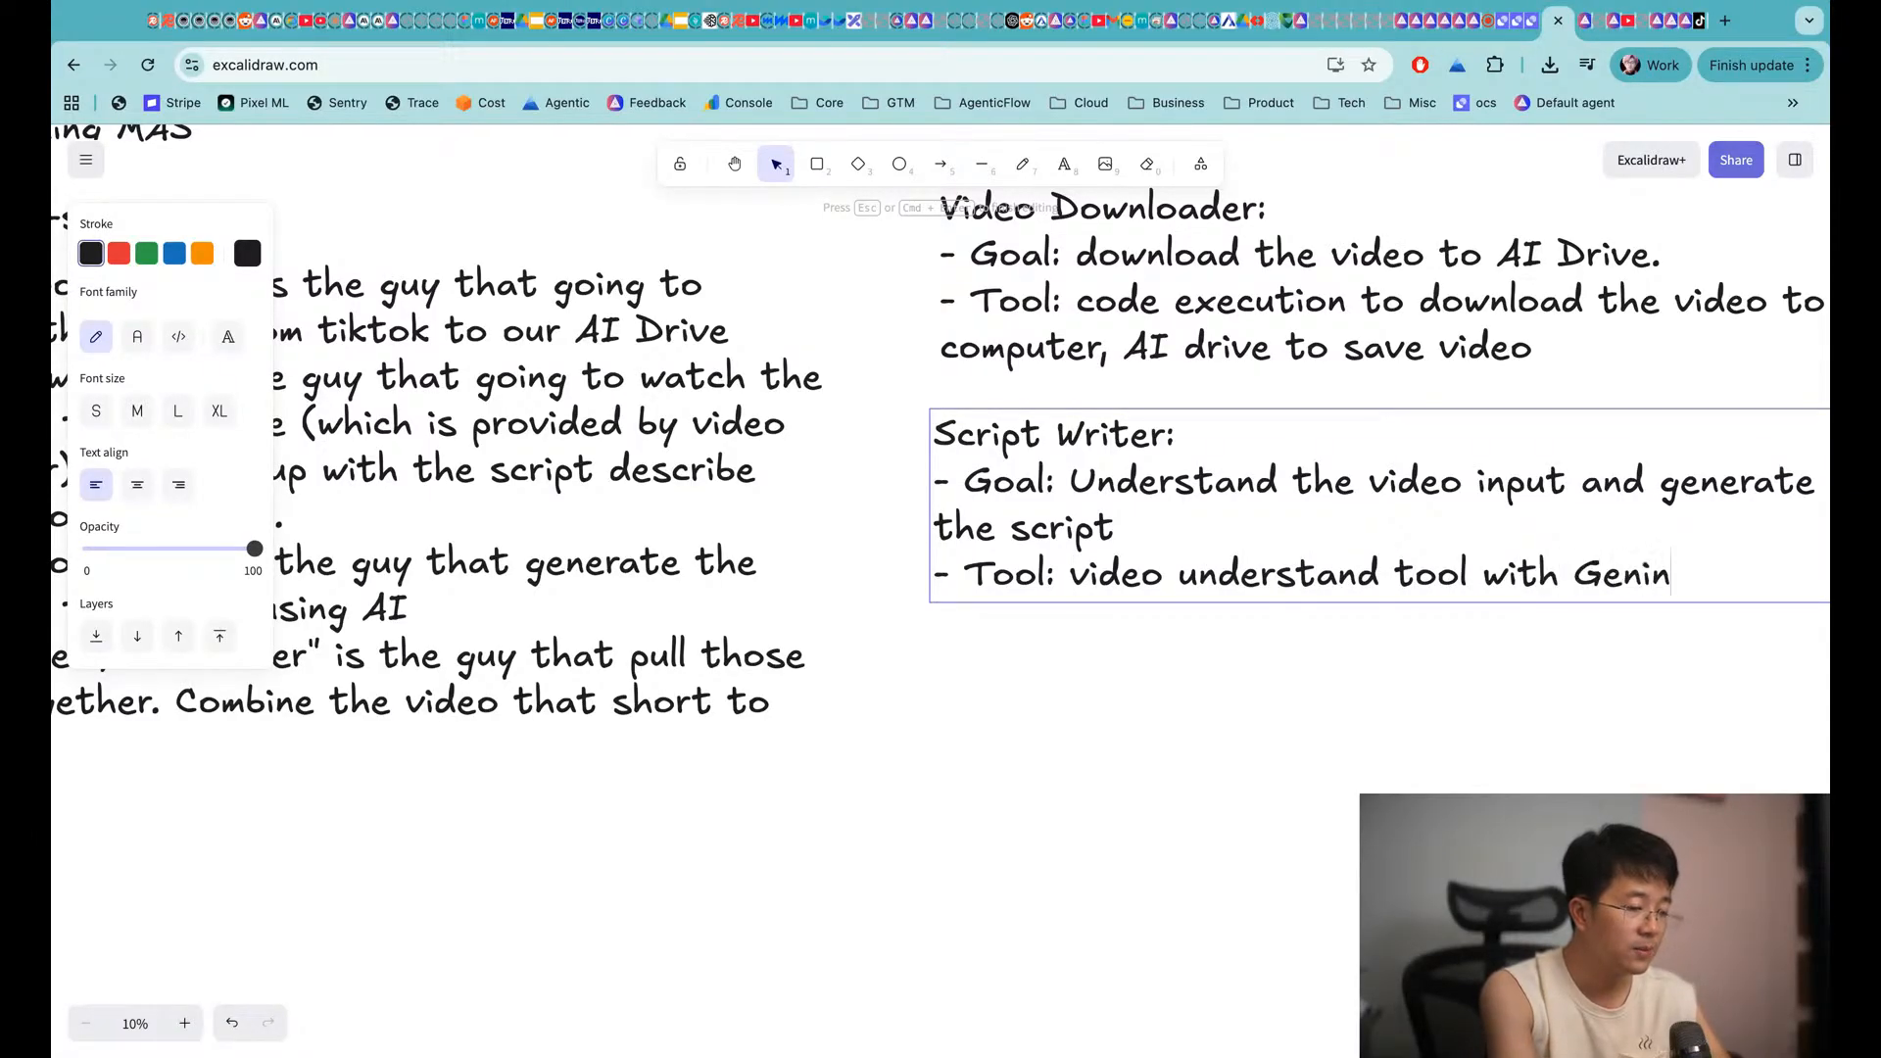
pyautogui.write('i')
pyautogui.press('BackSpace')
pyautogui.press('BackSpace')
pyautogui.press('BackSpace')
pyautogui.write('mini')
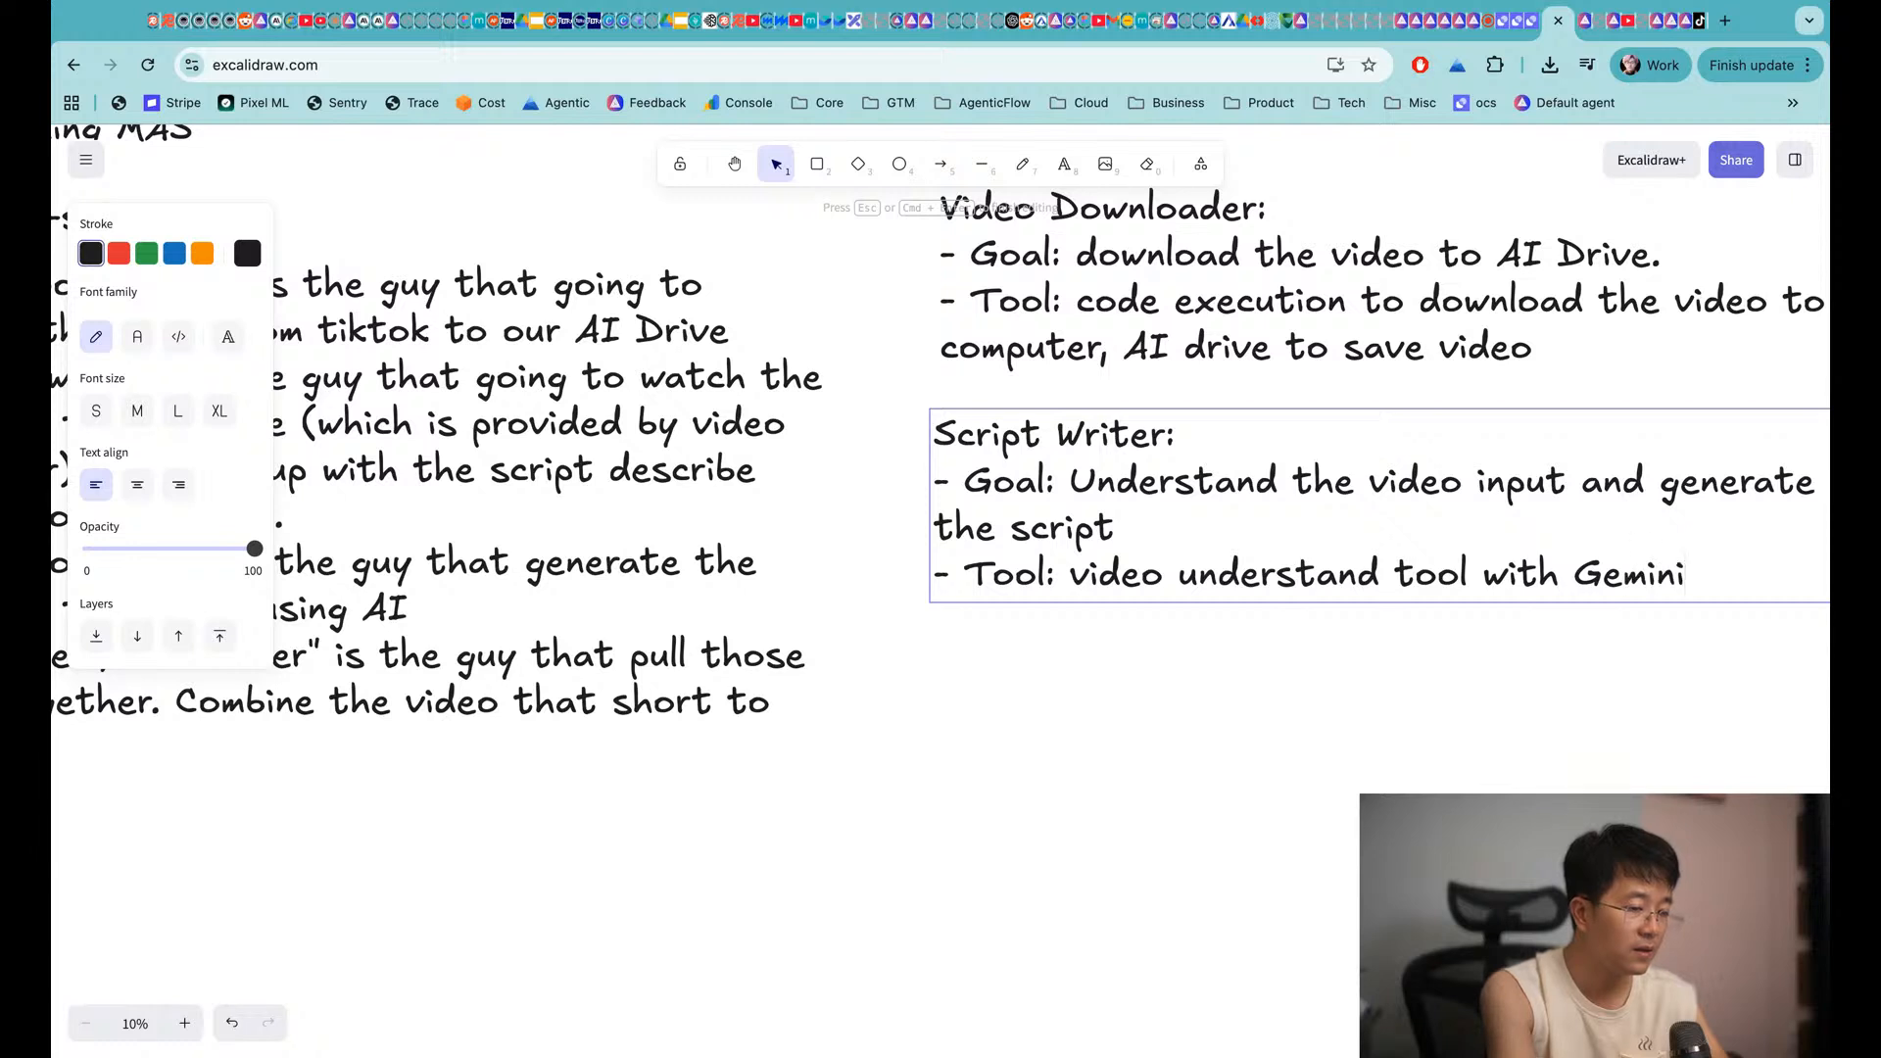
pyautogui.write(', ')
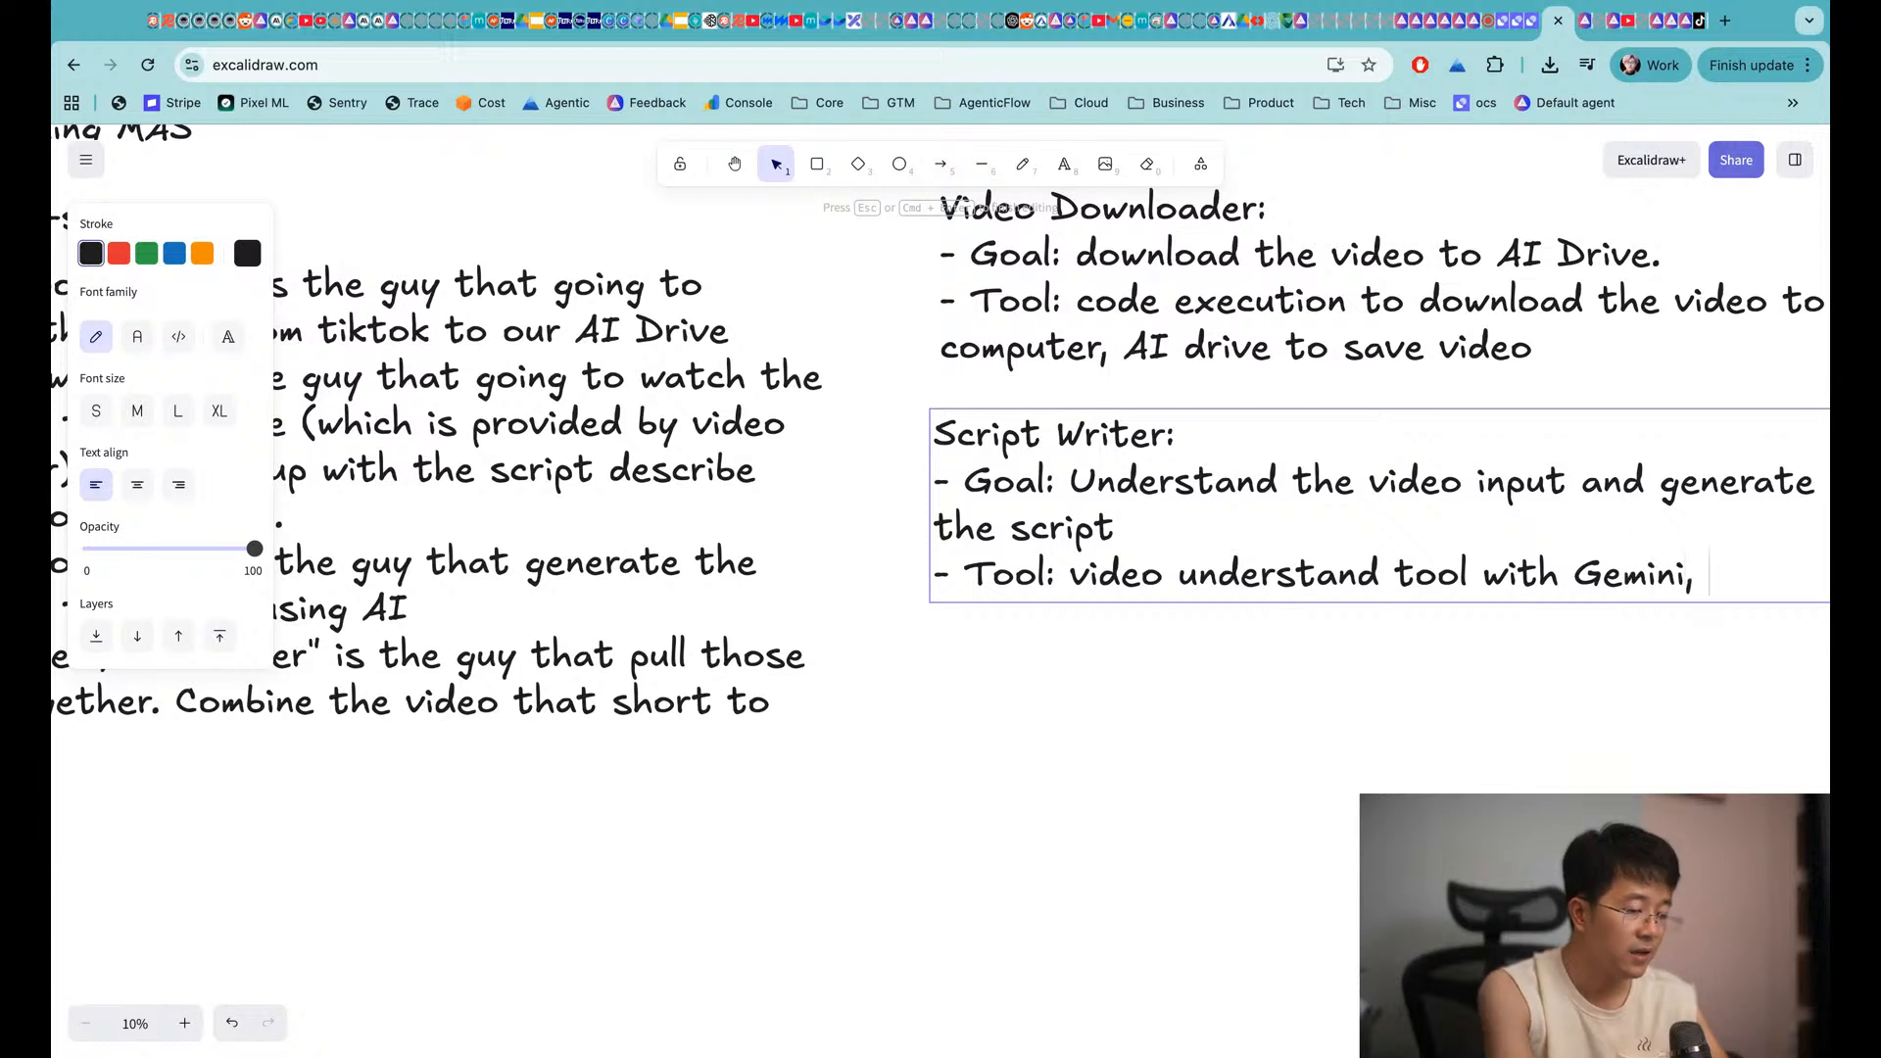
pyautogui.write('LLM')
pyautogui.click(1039, 684)
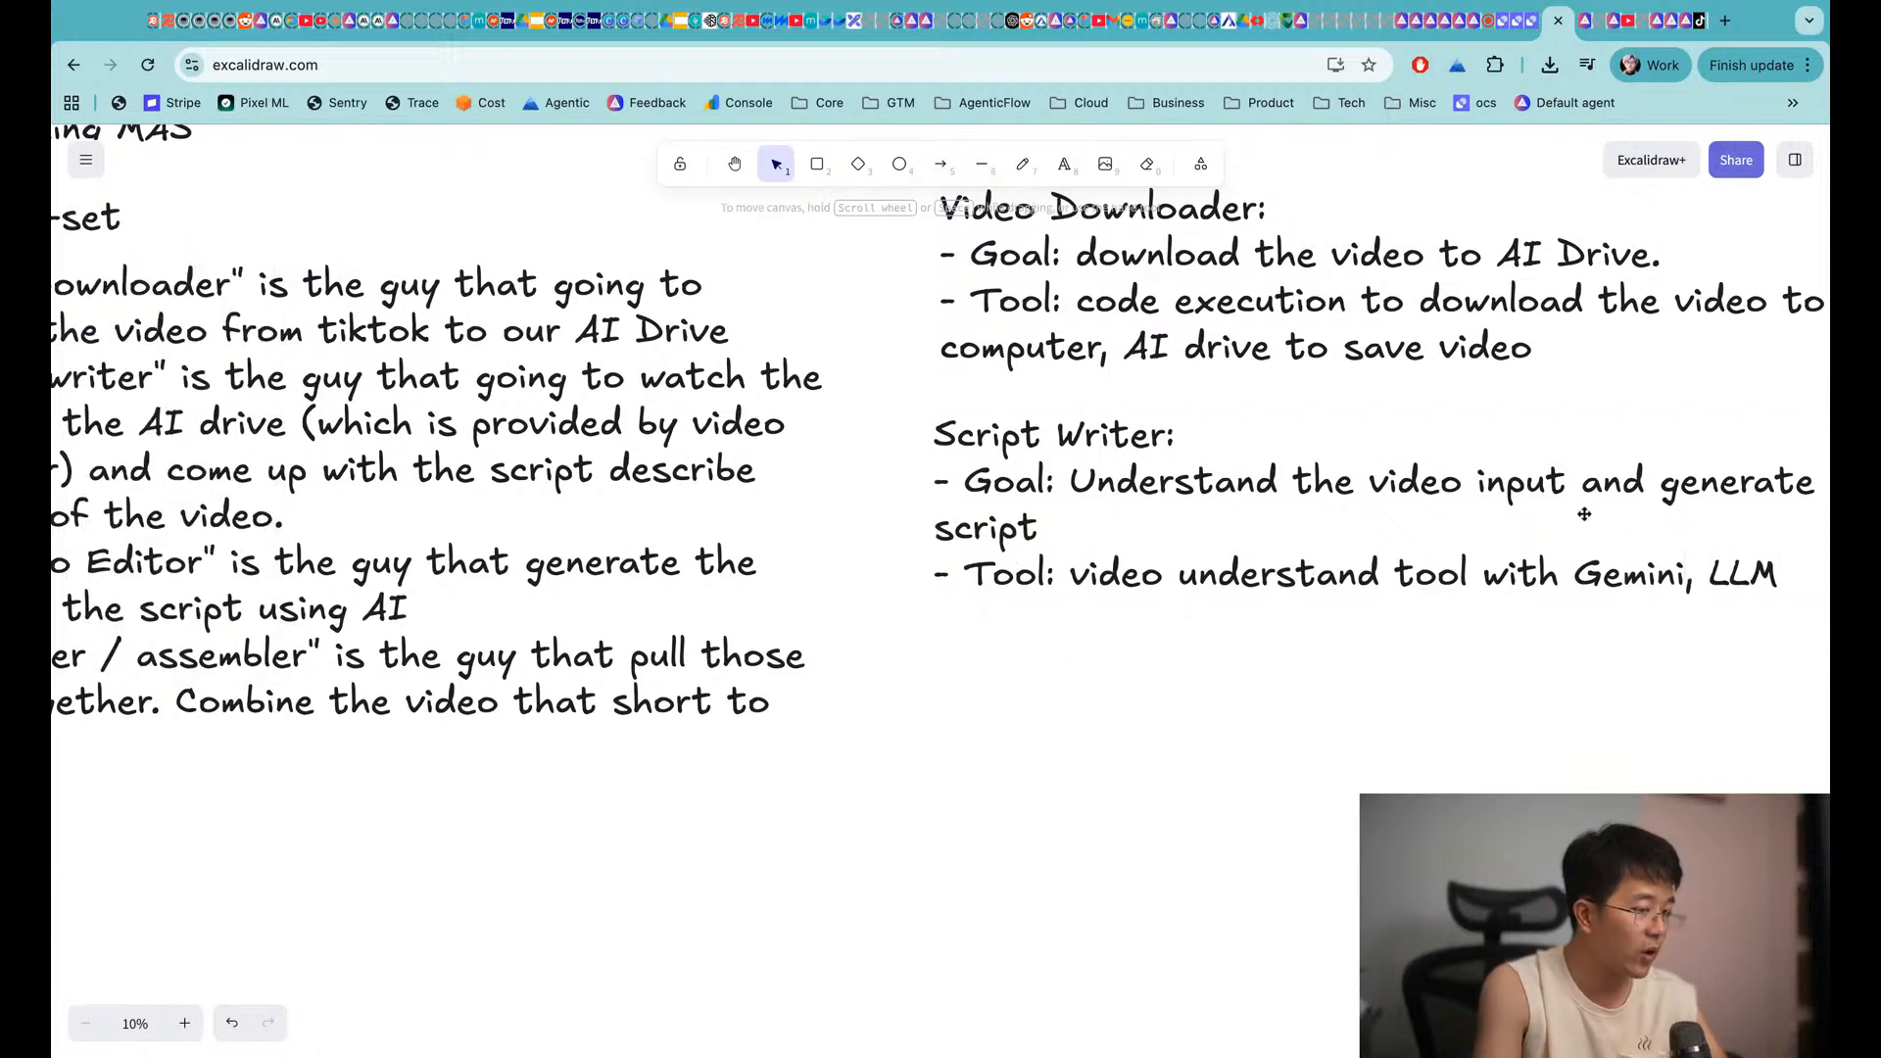
pyautogui.hscroll(-3, 1308, 682)
# Duplicate the Script Writer note and place the copy below it
pyautogui.click(1053, 529)
pyautogui.press('super+c')
pyautogui.press('super+v')
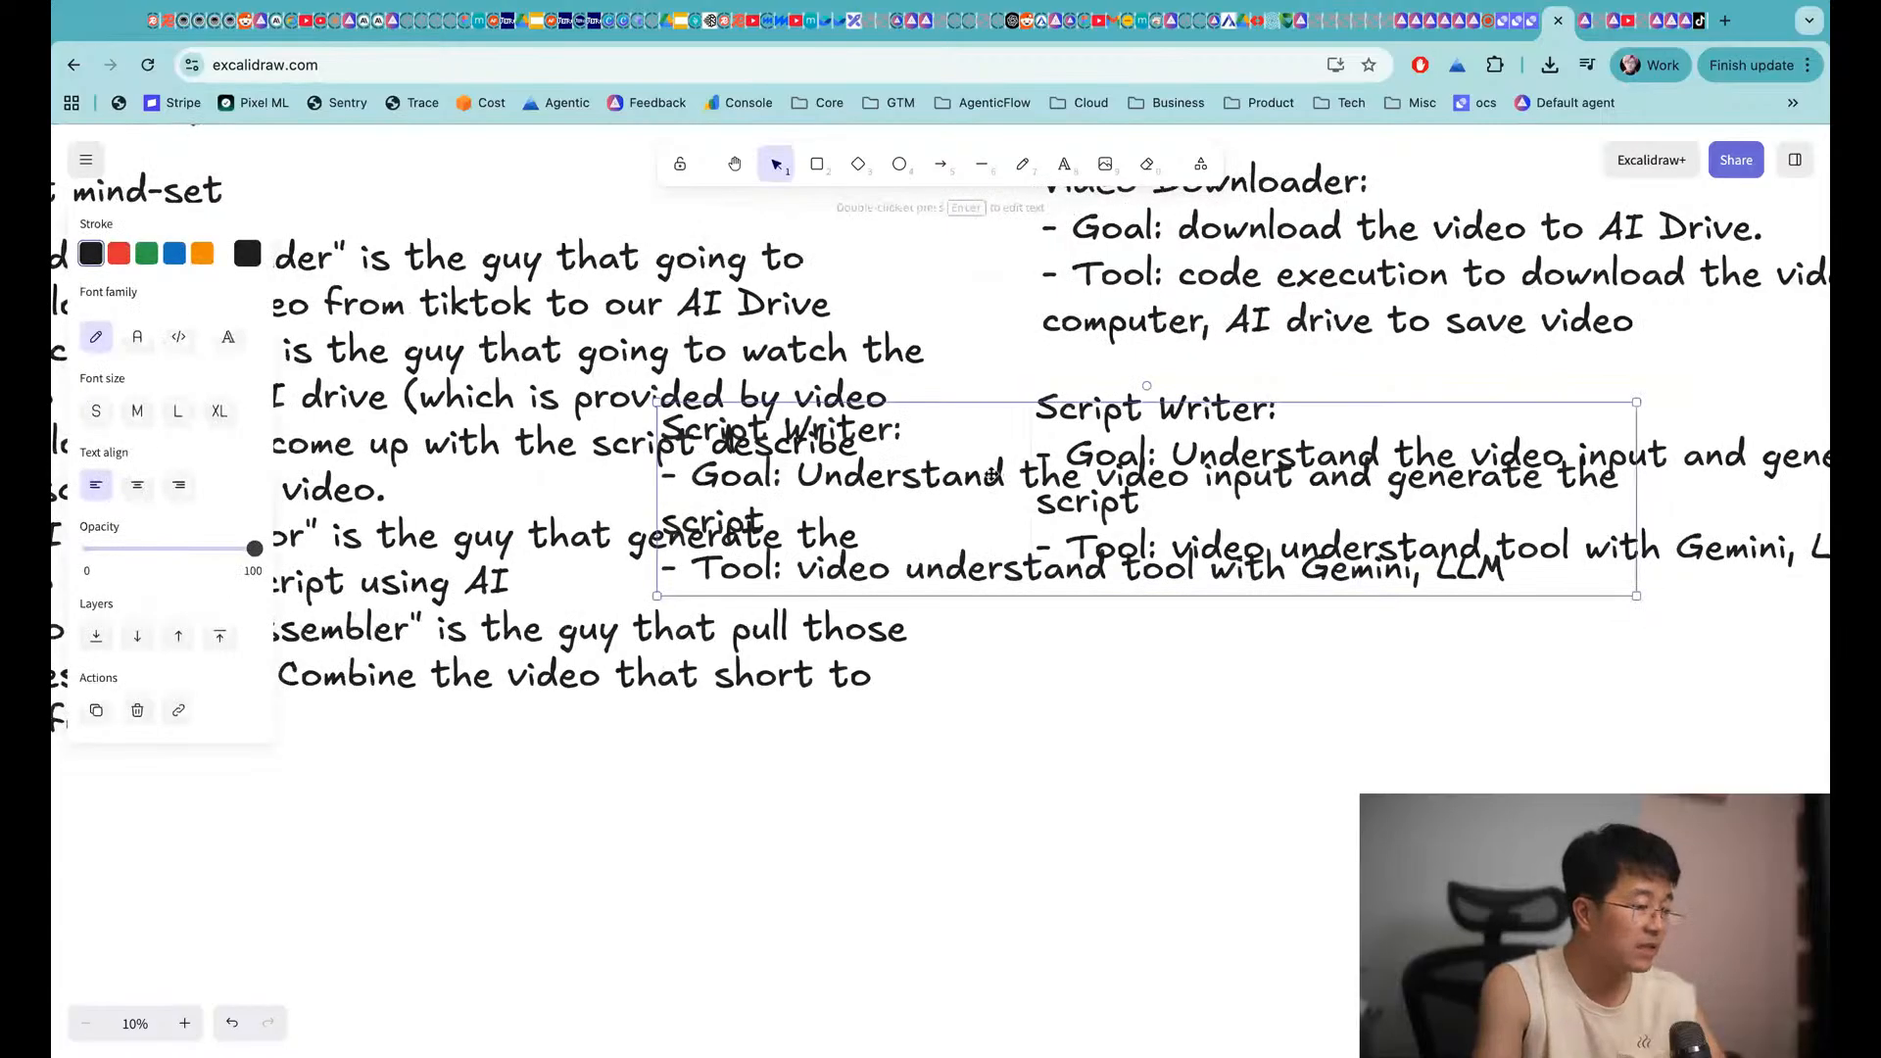
pyautogui.moveTo(990, 474); pyautogui.dragTo(1366, 665)
pyautogui.hscroll(-8, 990, 475)
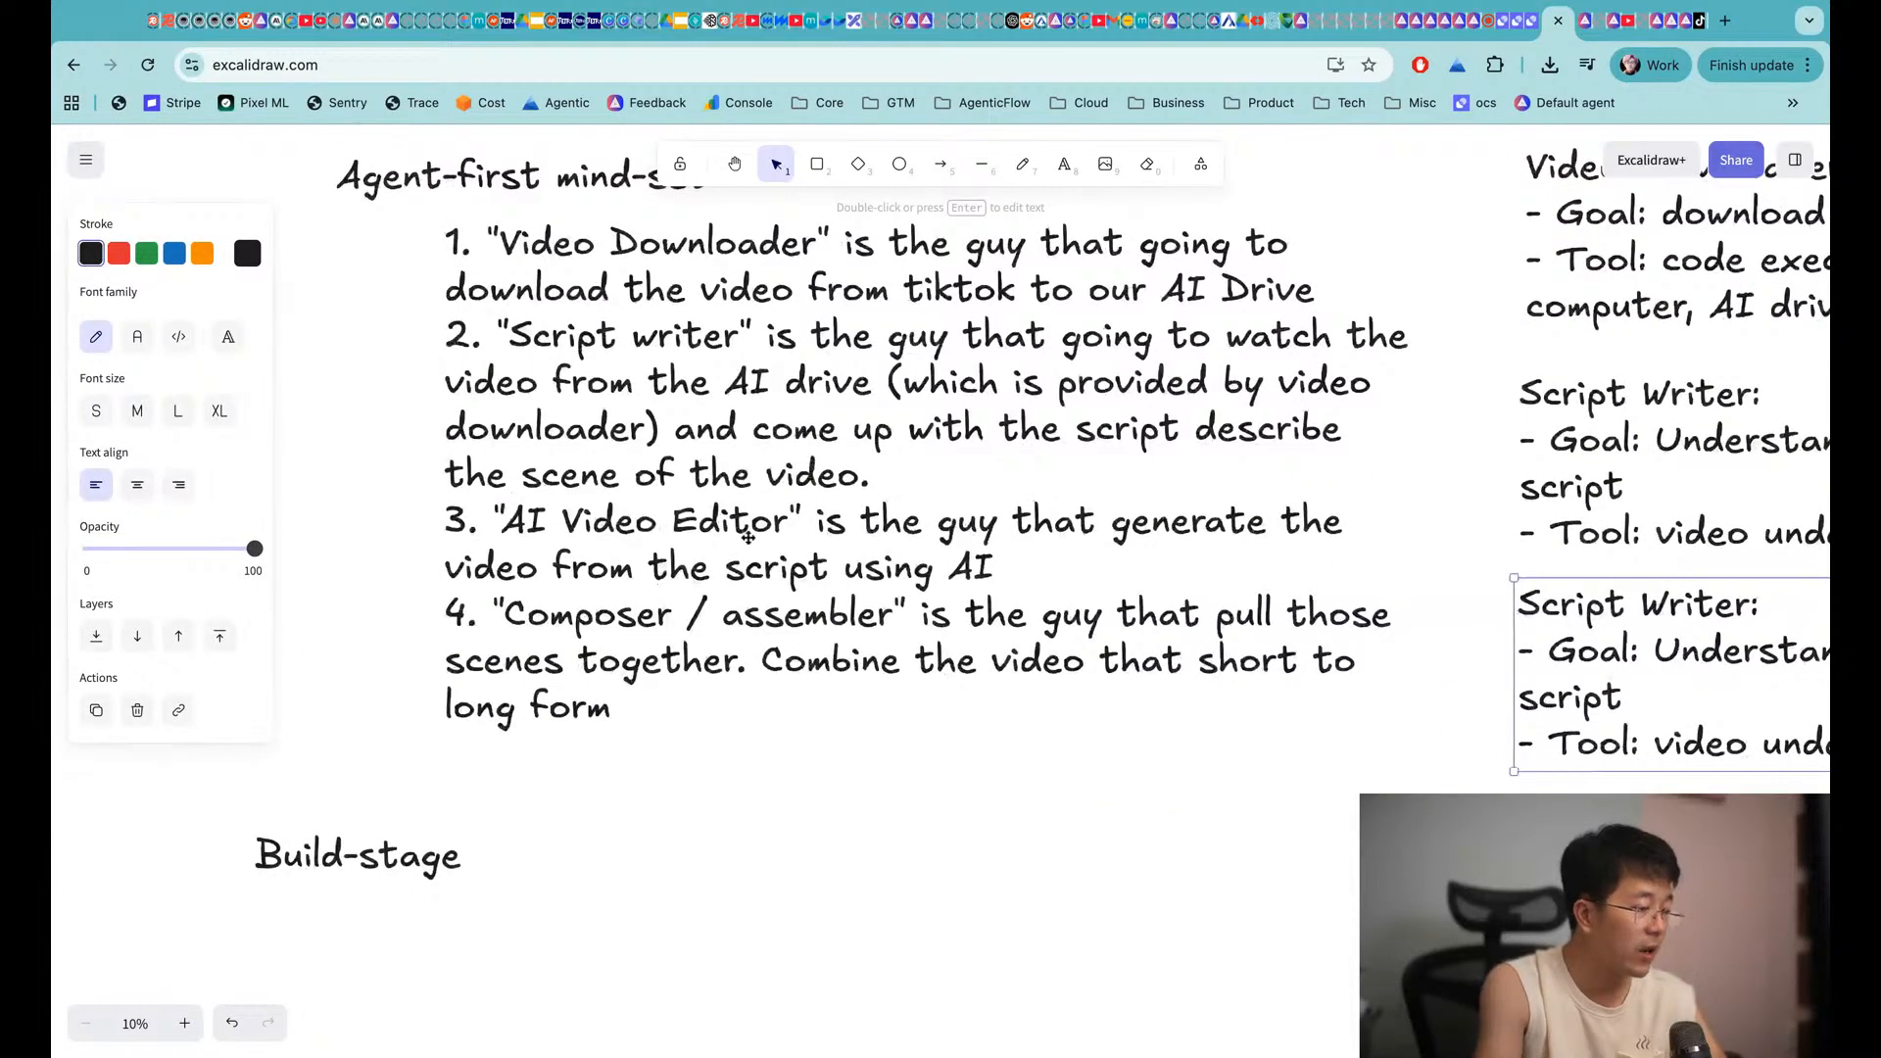
pyautogui.hscroll(6, 686, 539)
# Retitle the duplicate 'AI Video Editor:'
pyautogui.press('Return')
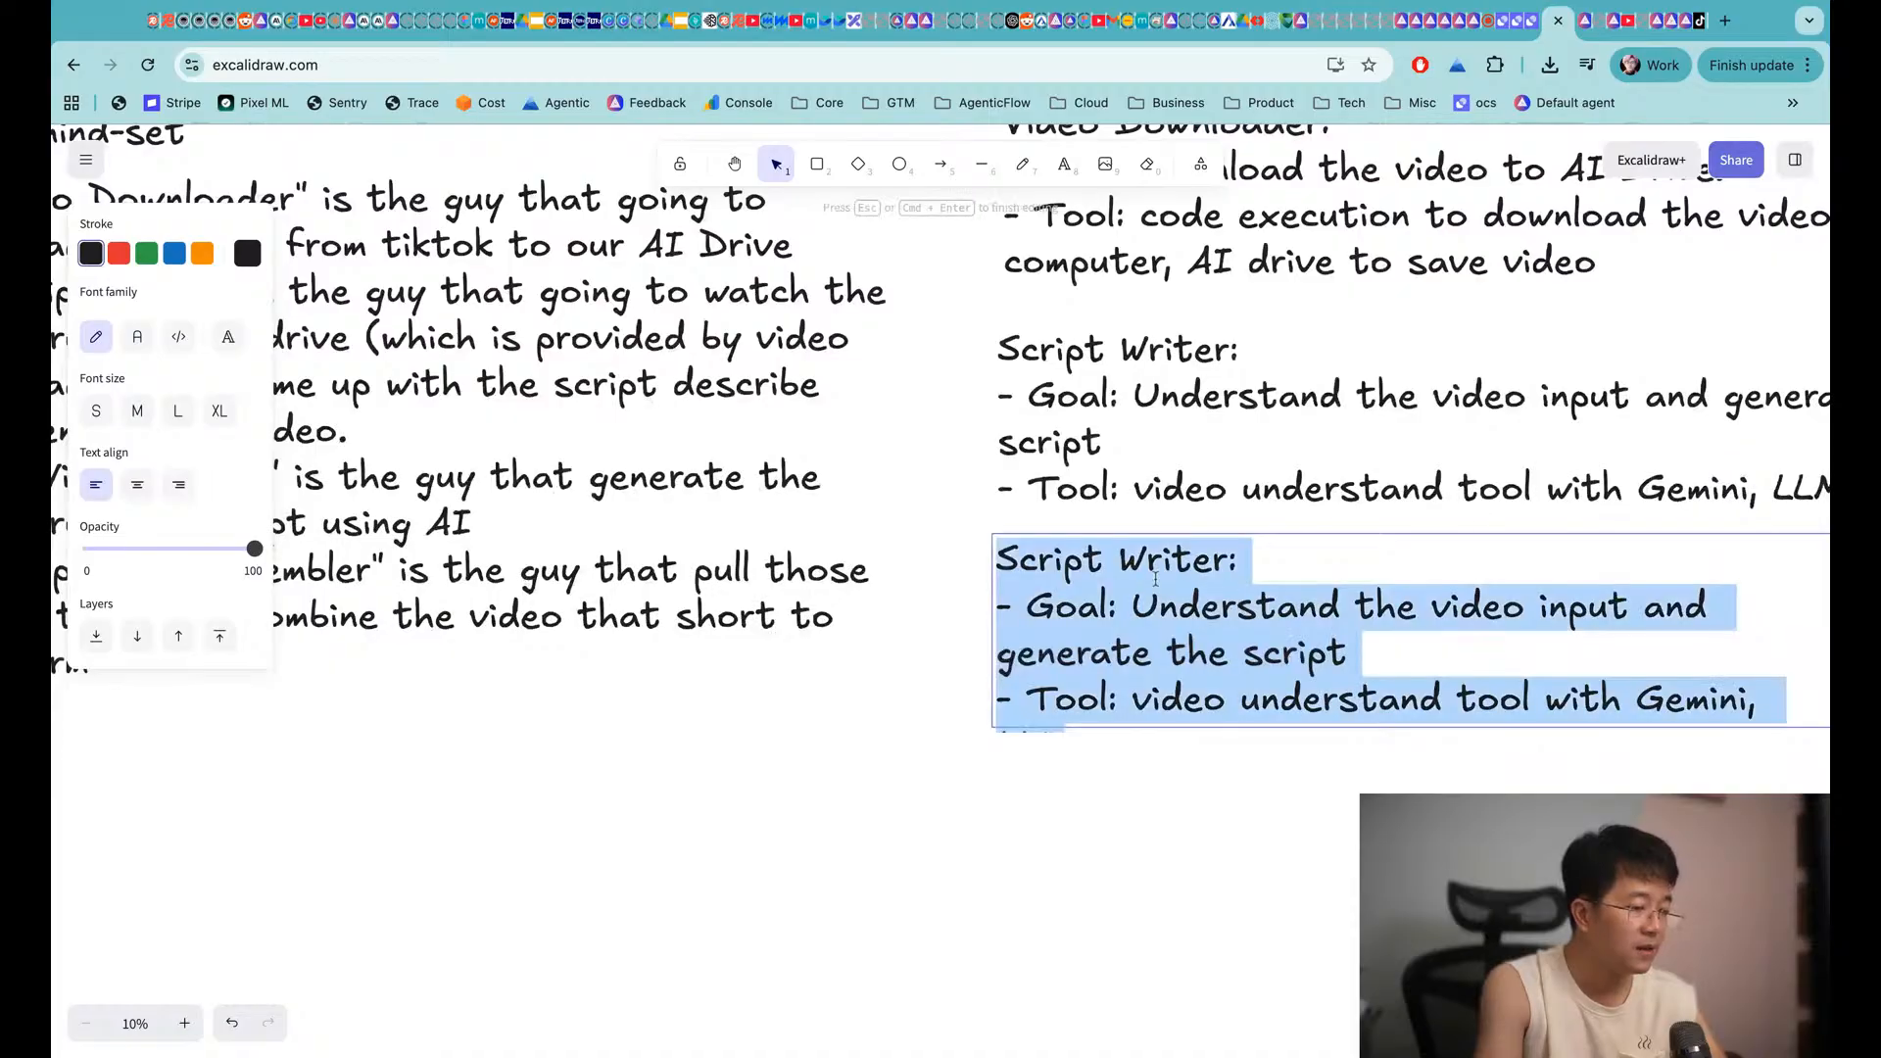
pyautogui.doubleClick(1105, 547)
pyautogui.click(1219, 553)
pyautogui.hotkey('shift', 'Home')
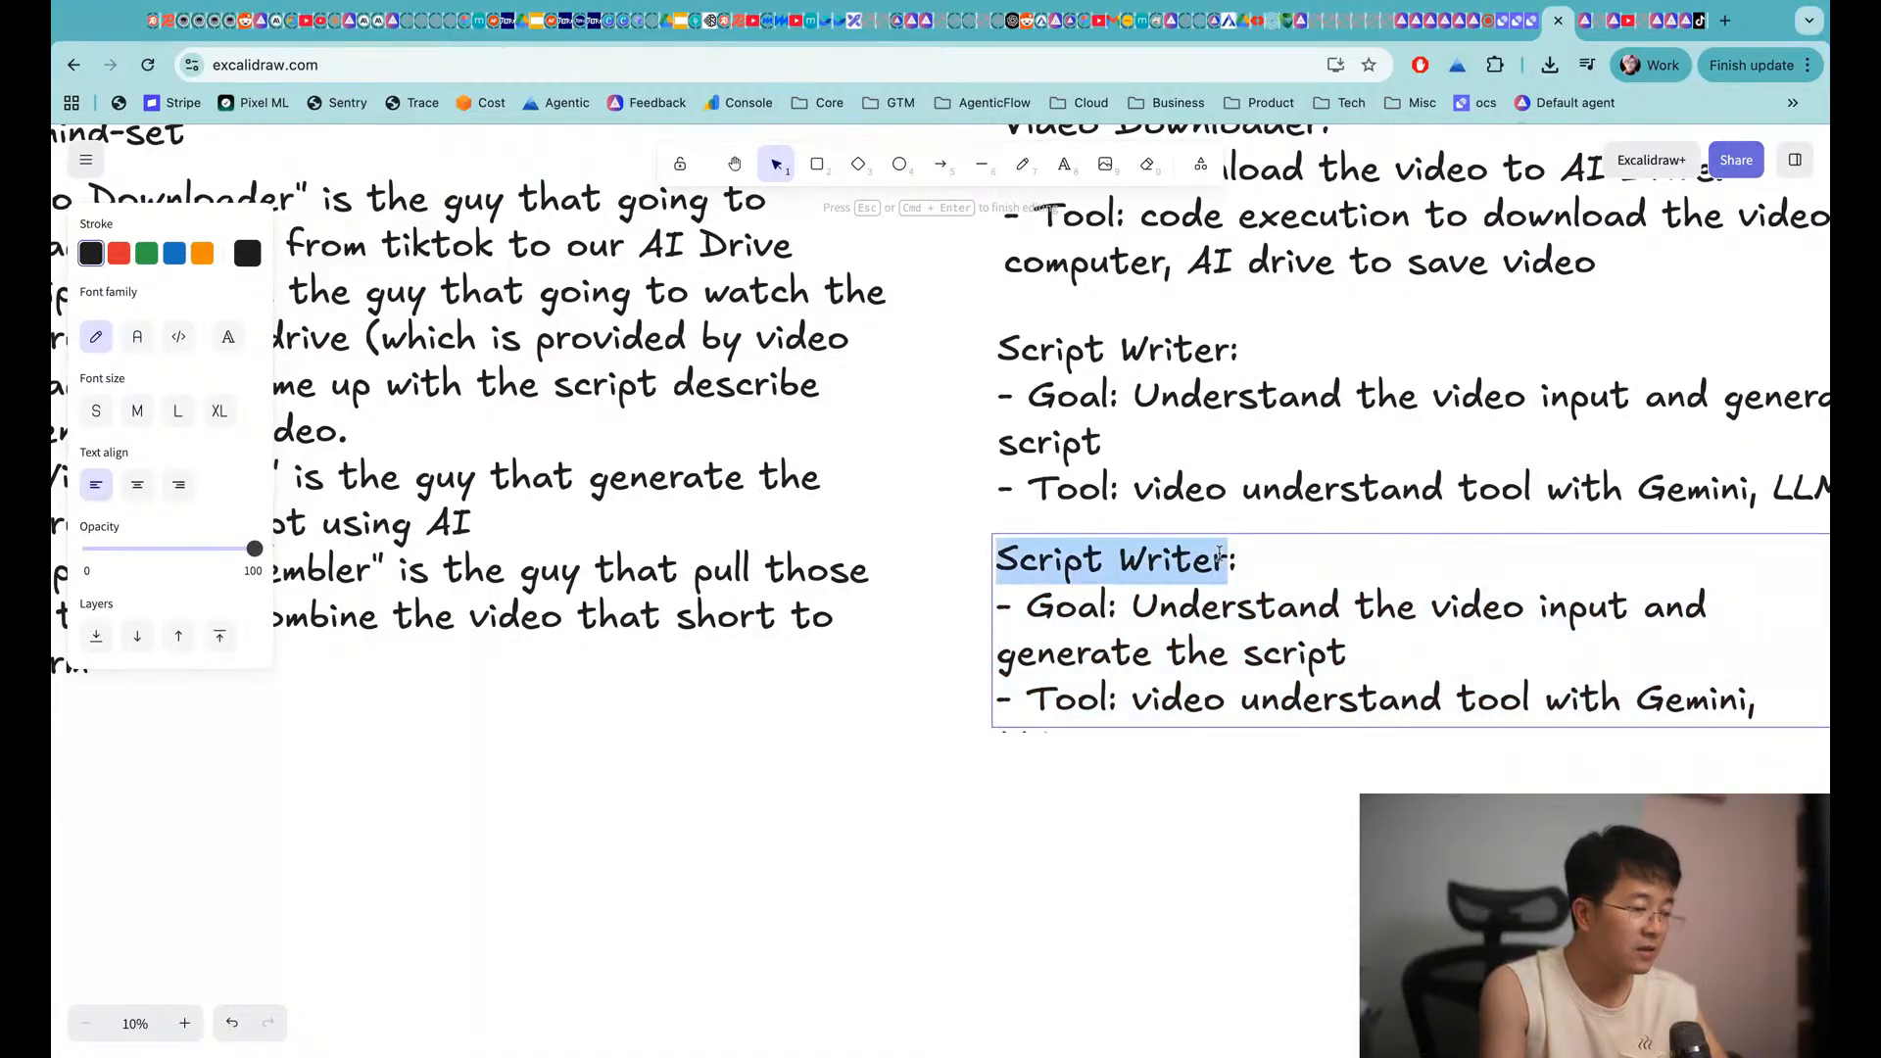
pyautogui.write('AI D')
pyautogui.press('BackSpace')
pyautogui.write('Video Editor:')
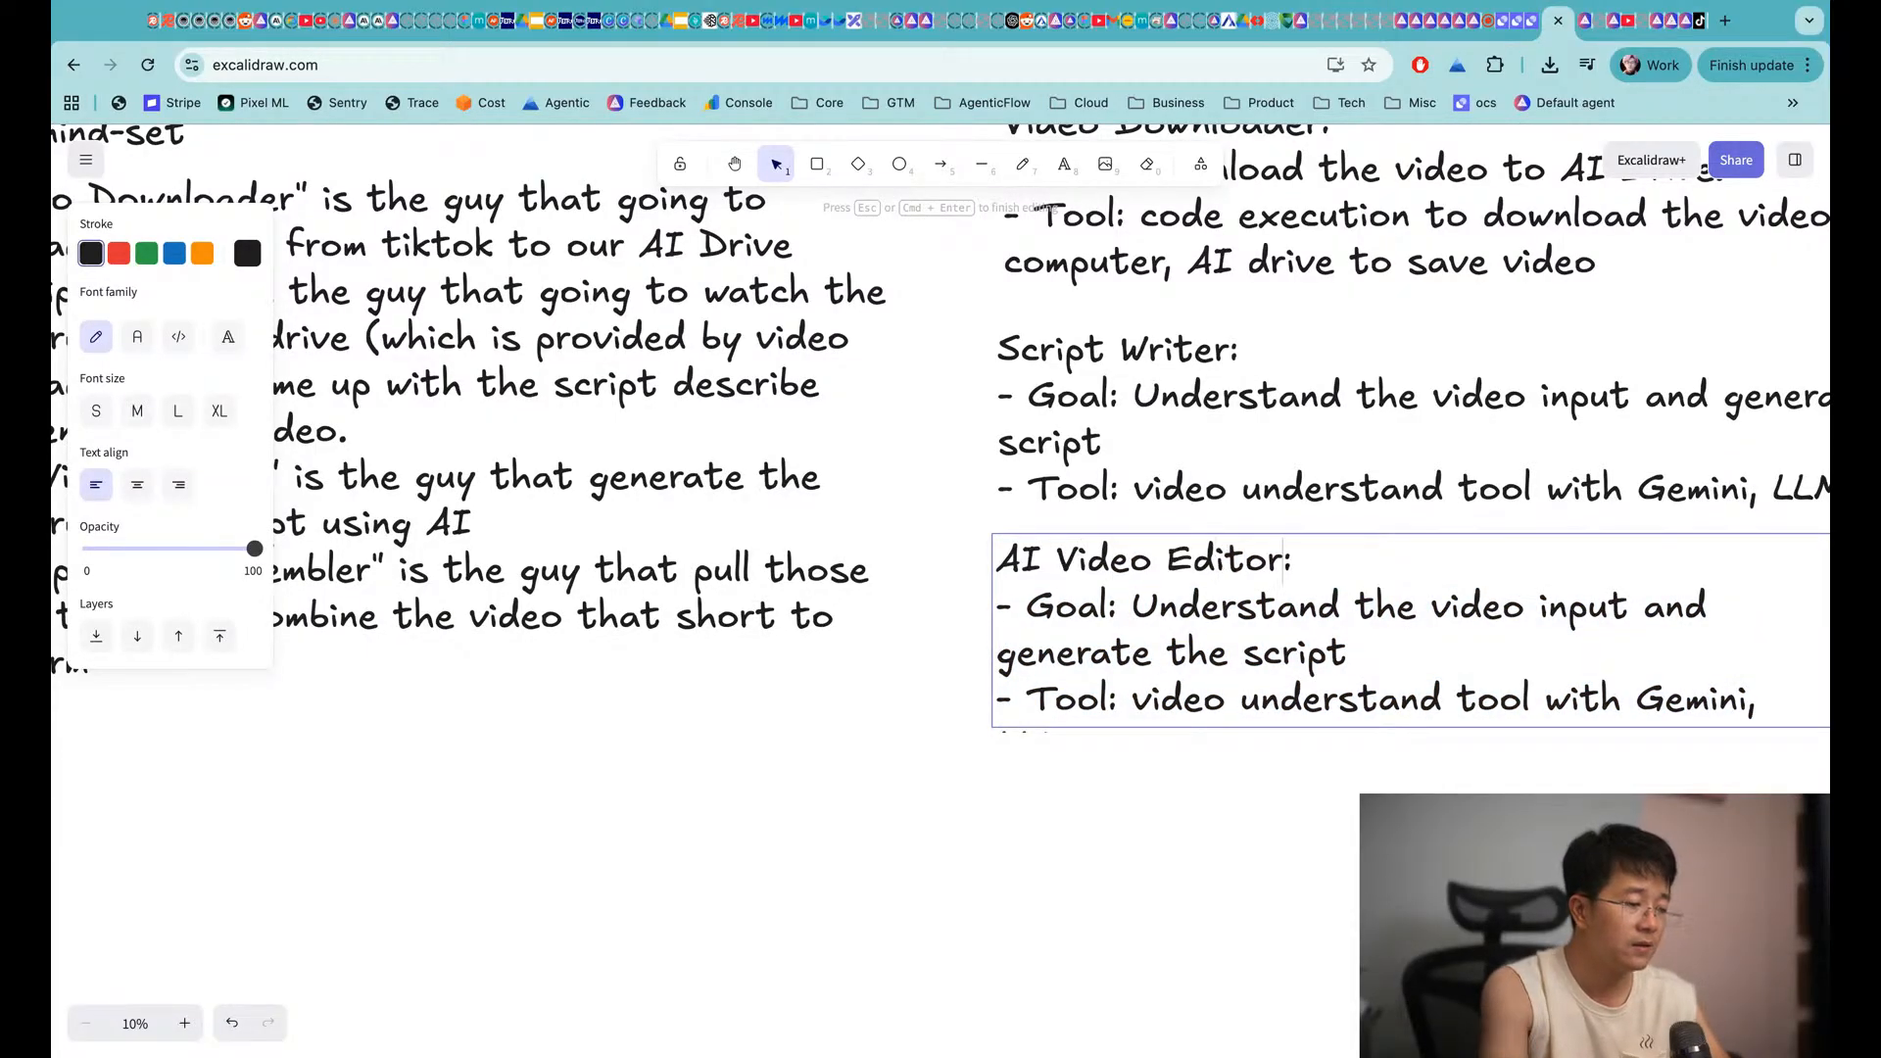
# Change its Goal to 'Take the script, generate all scenes of videos'
pyautogui.click(1135, 605)
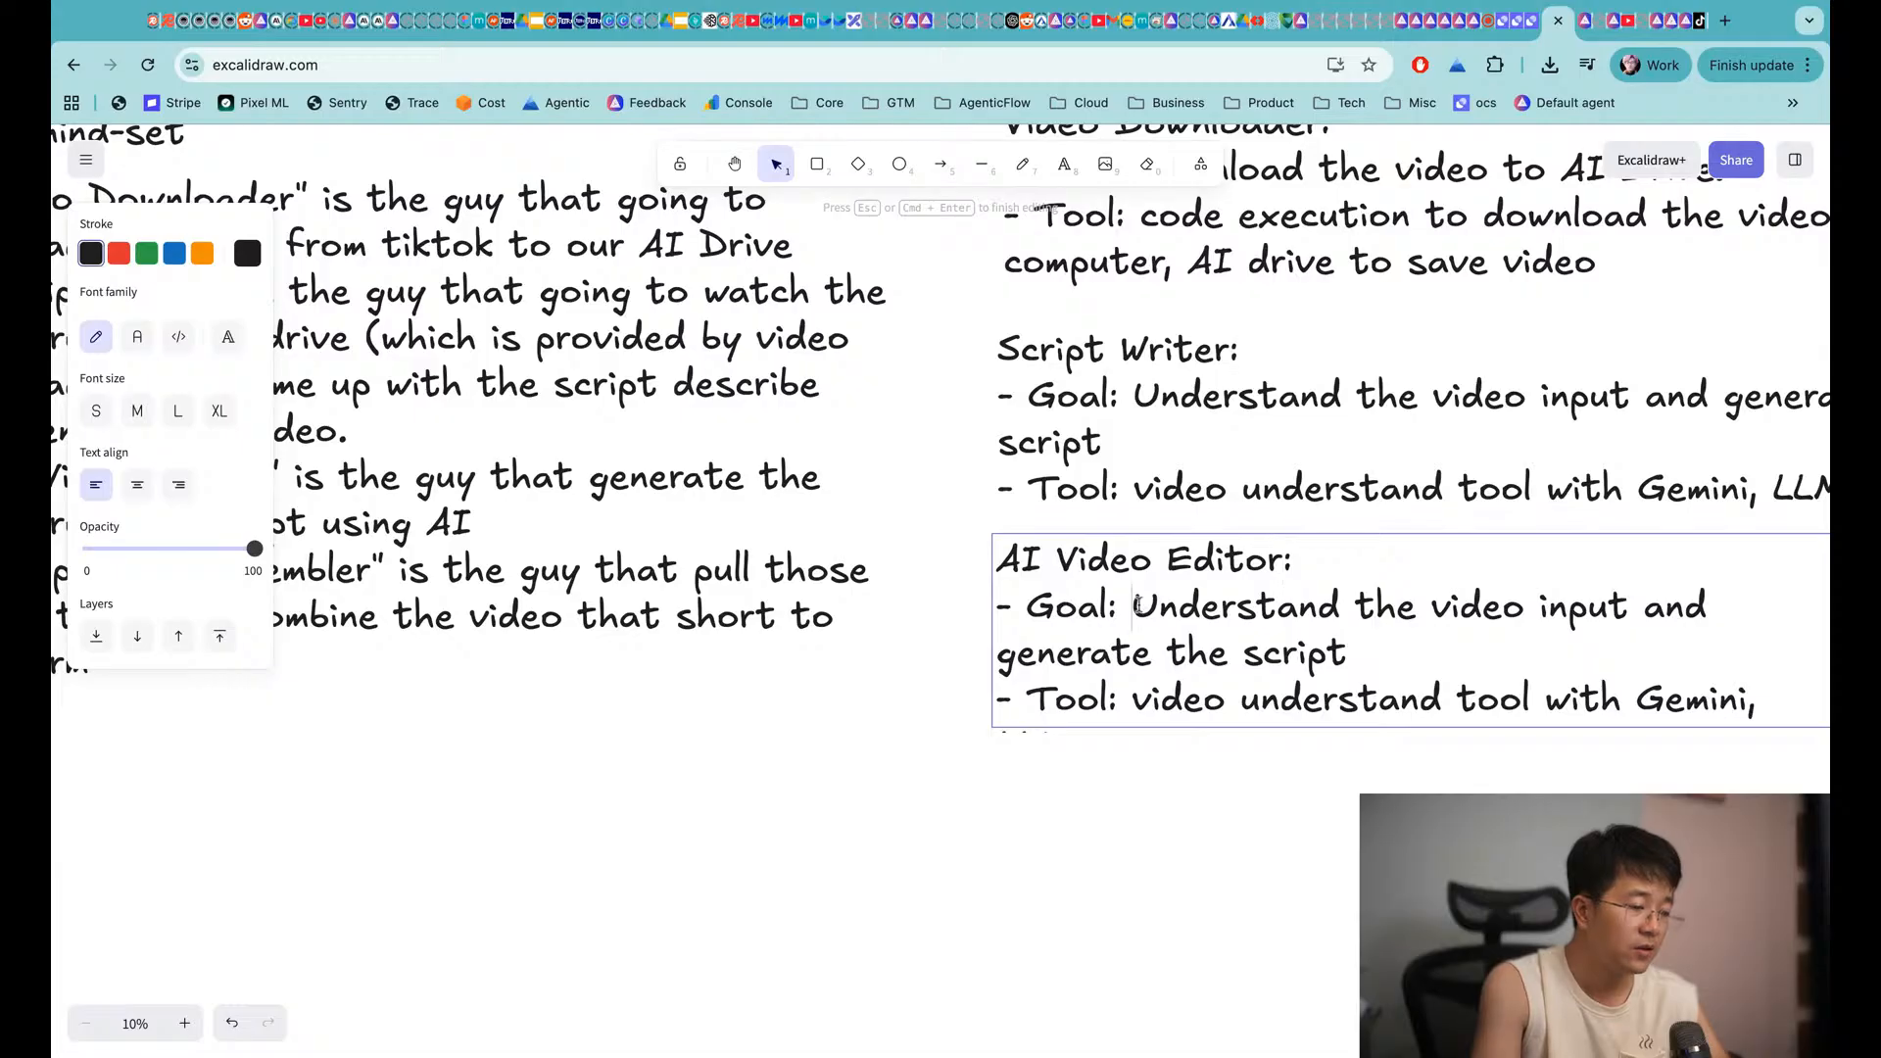
pyautogui.keyDown('shift'); pyautogui.click(1335, 630); pyautogui.keyUp('shift')
pyautogui.write('Take. the')
pyautogui.press('BackSpace')
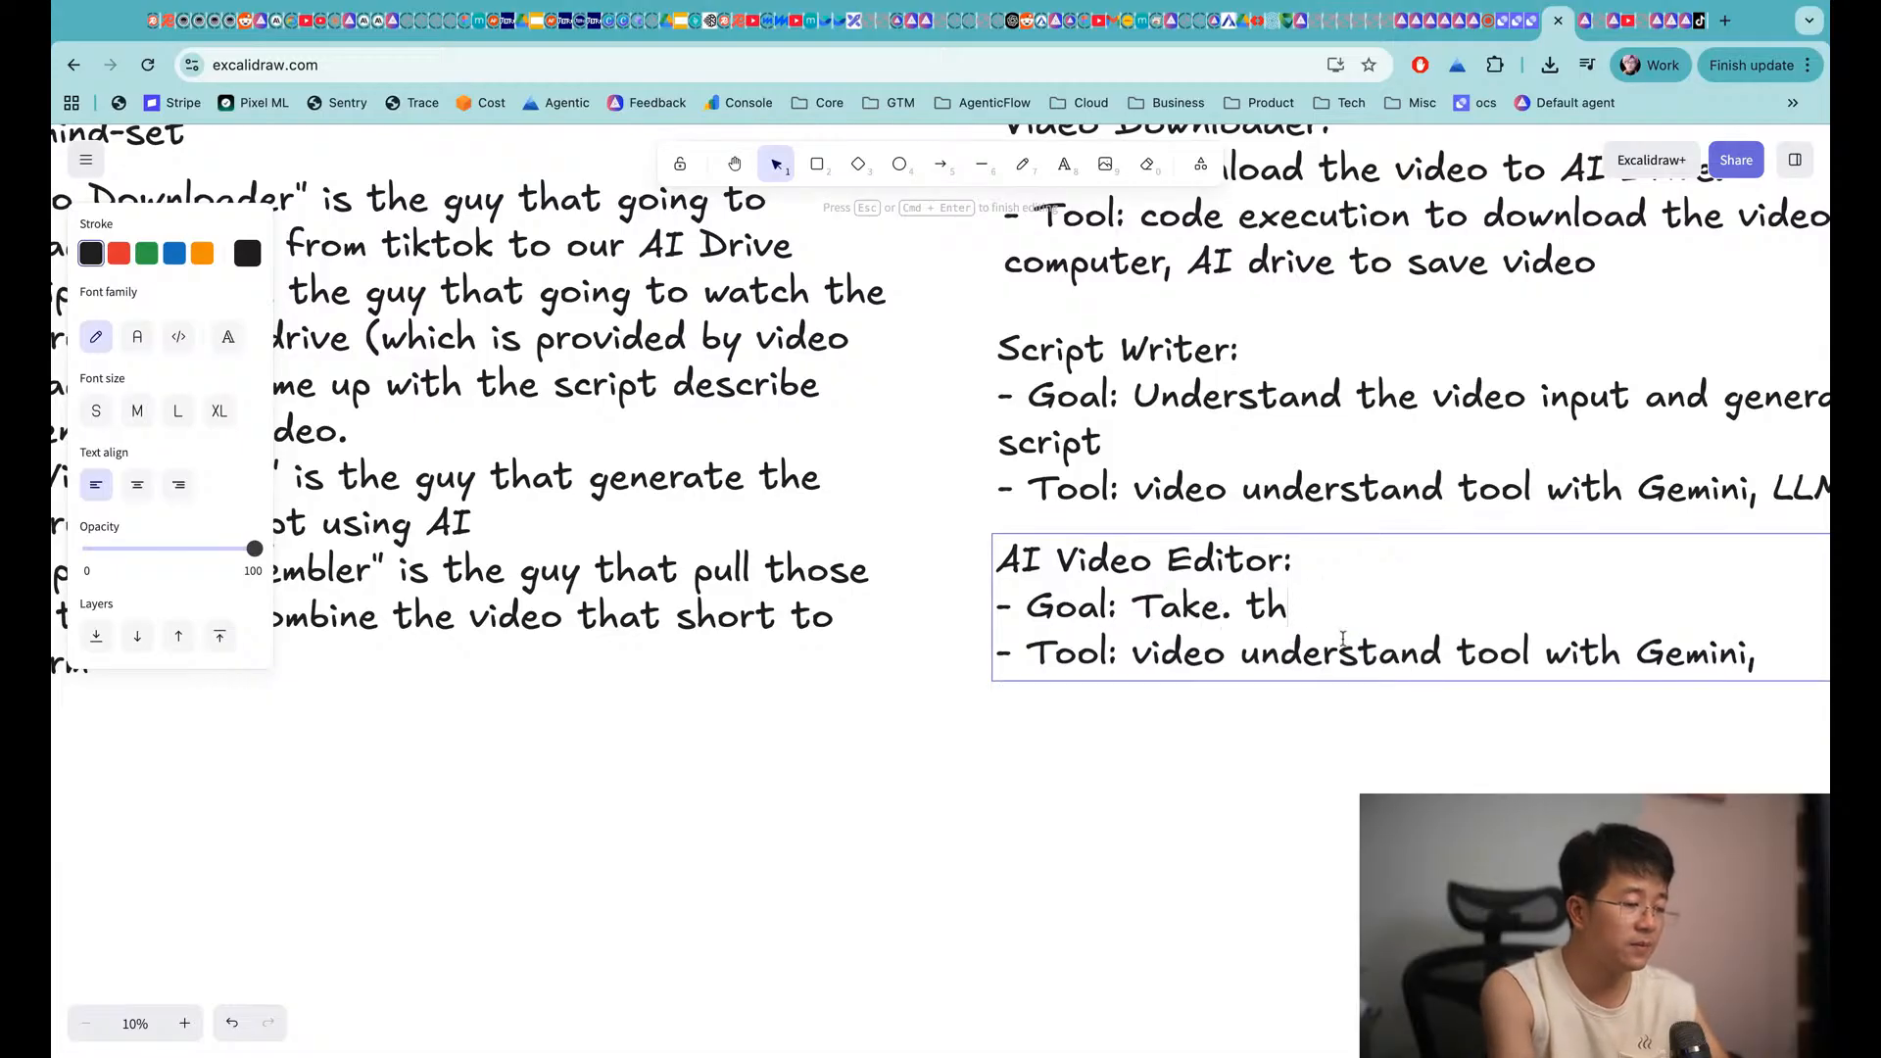
pyautogui.press('BackSpace')
pyautogui.press('BackSpace')
pyautogui.press('BackSpace')
pyautogui.press('BackSpace')
pyautogui.write('the script,')
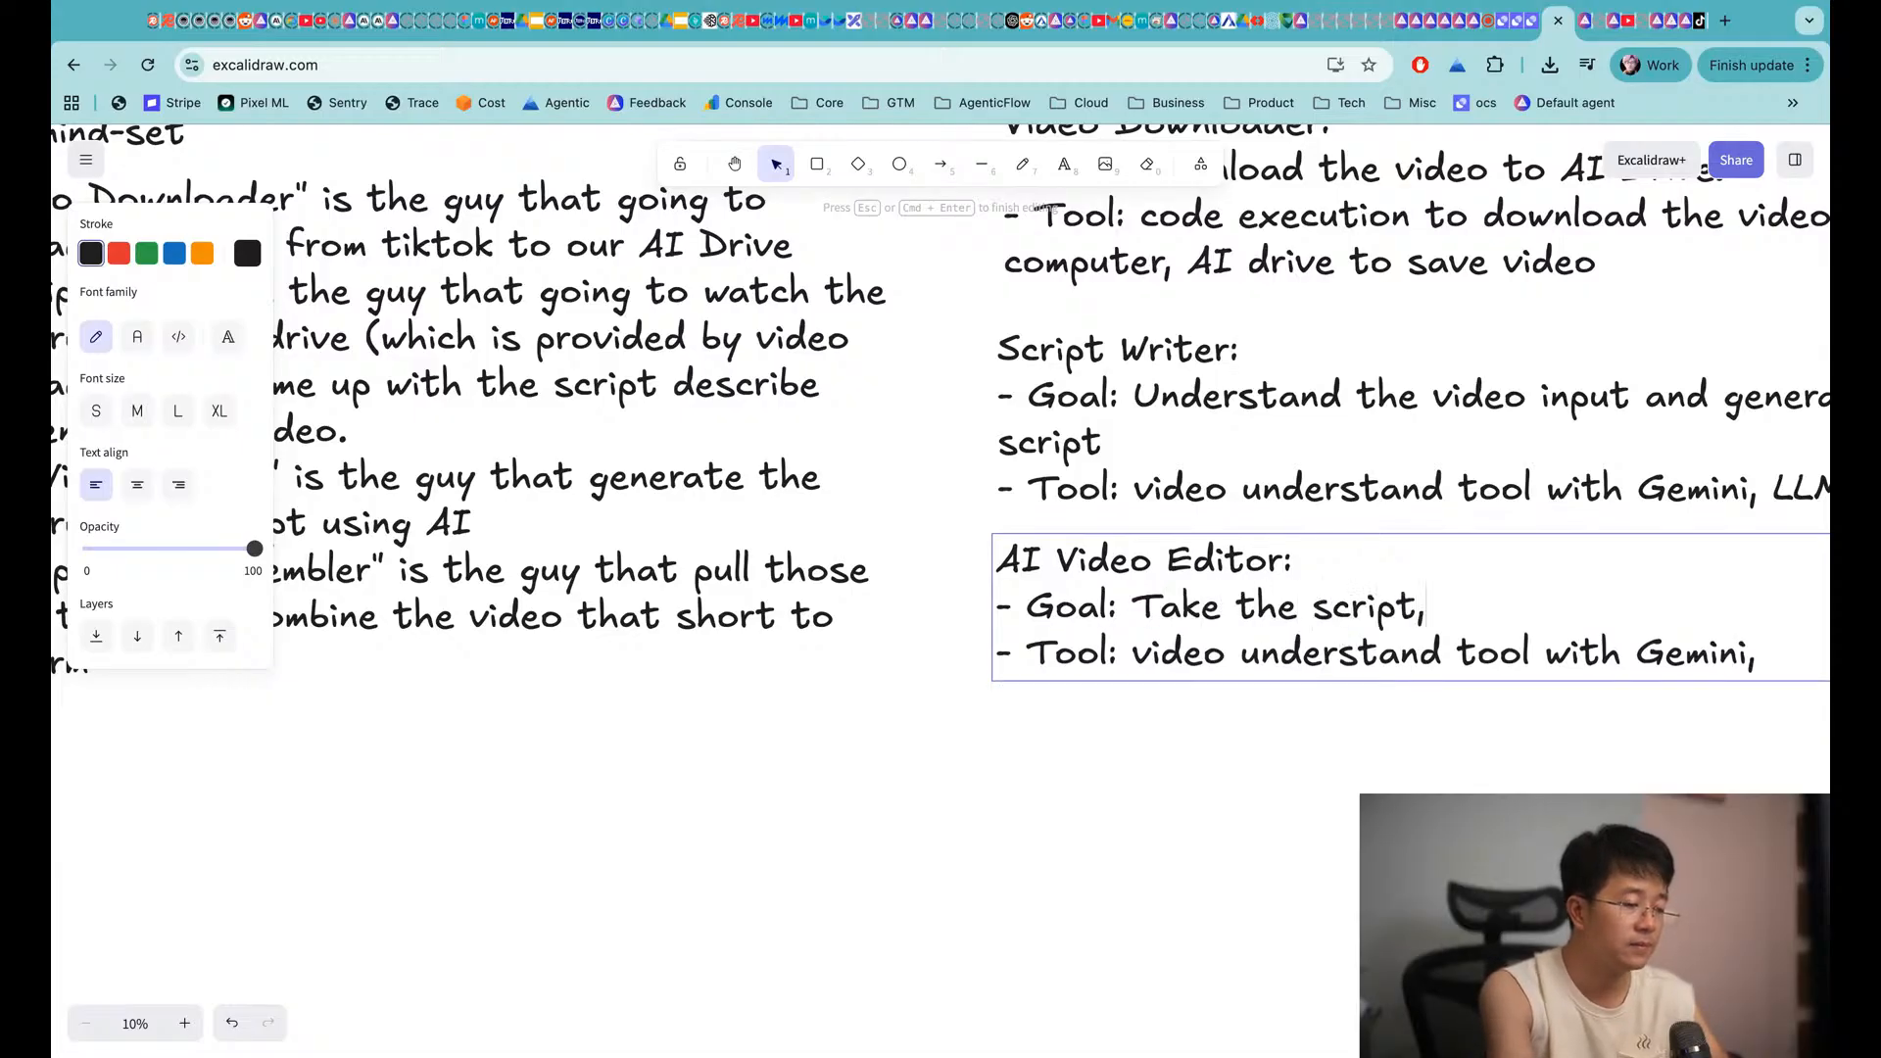
pyautogui.write(' generate all ')
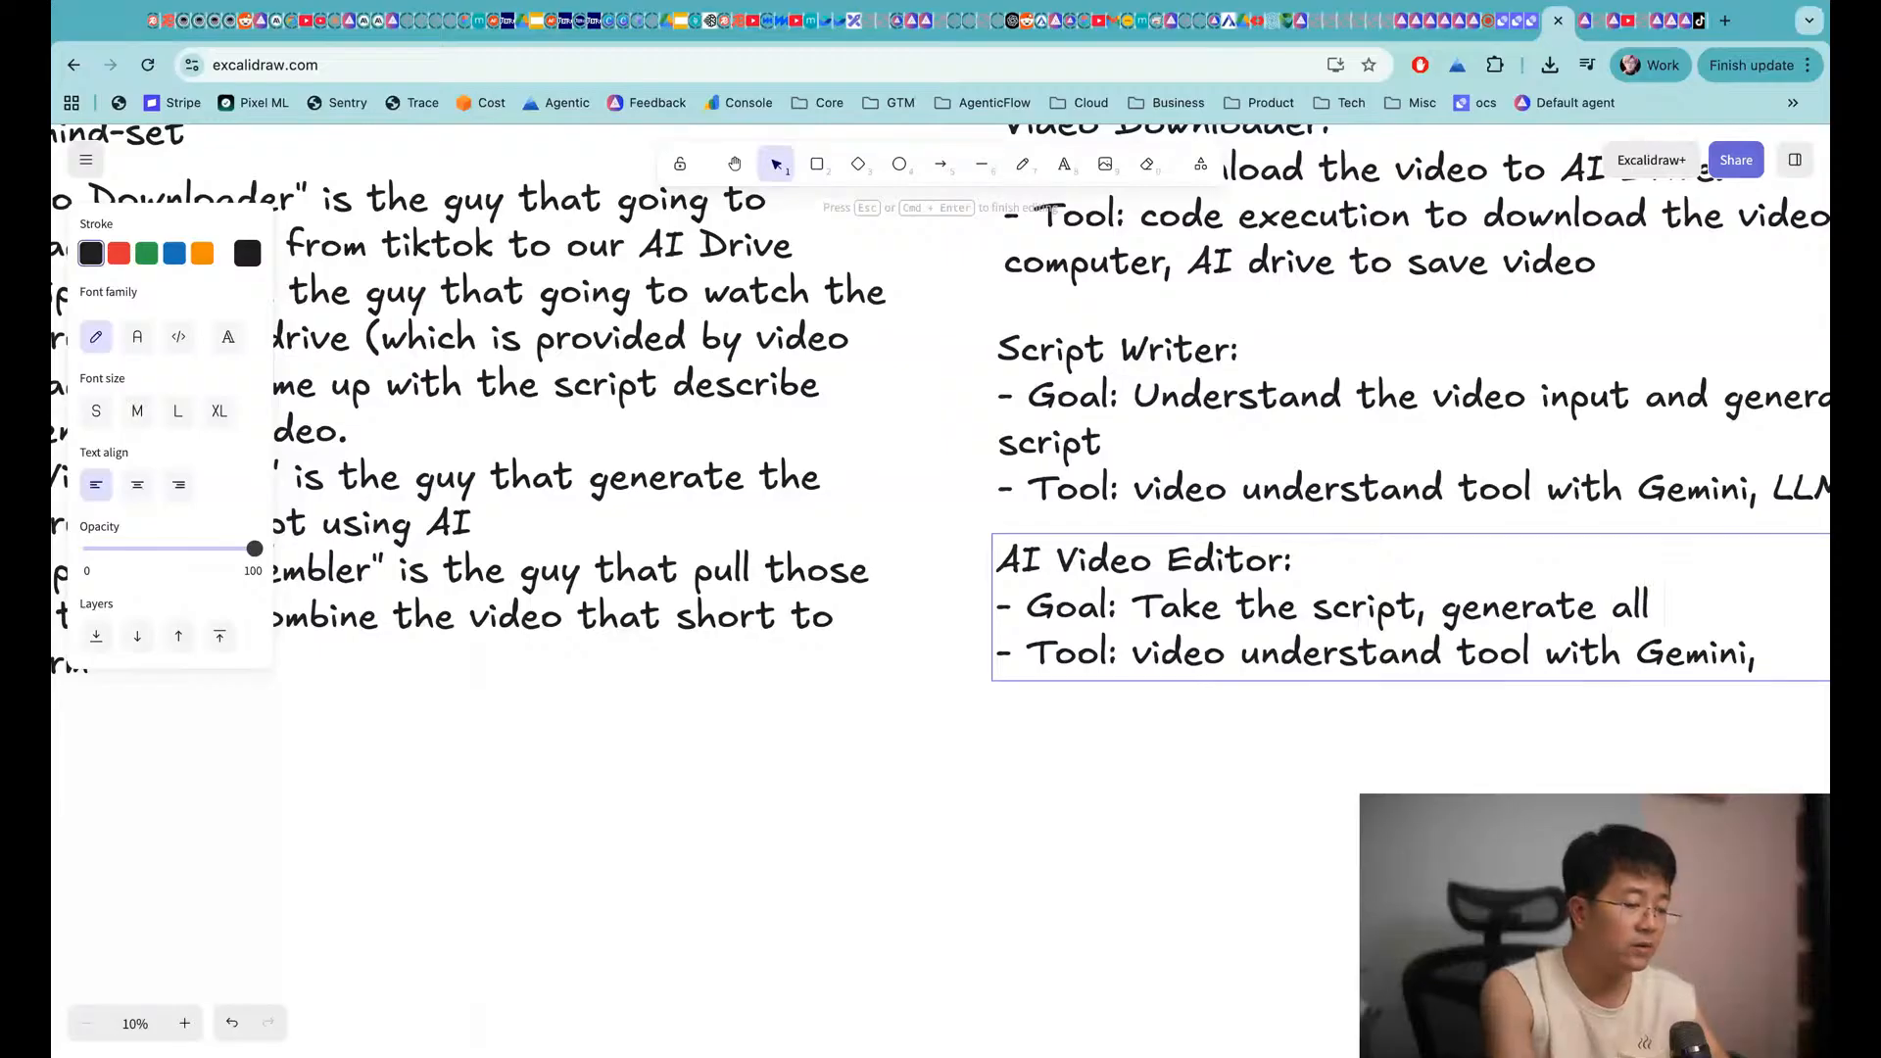
pyautogui.write('scenes of videos')
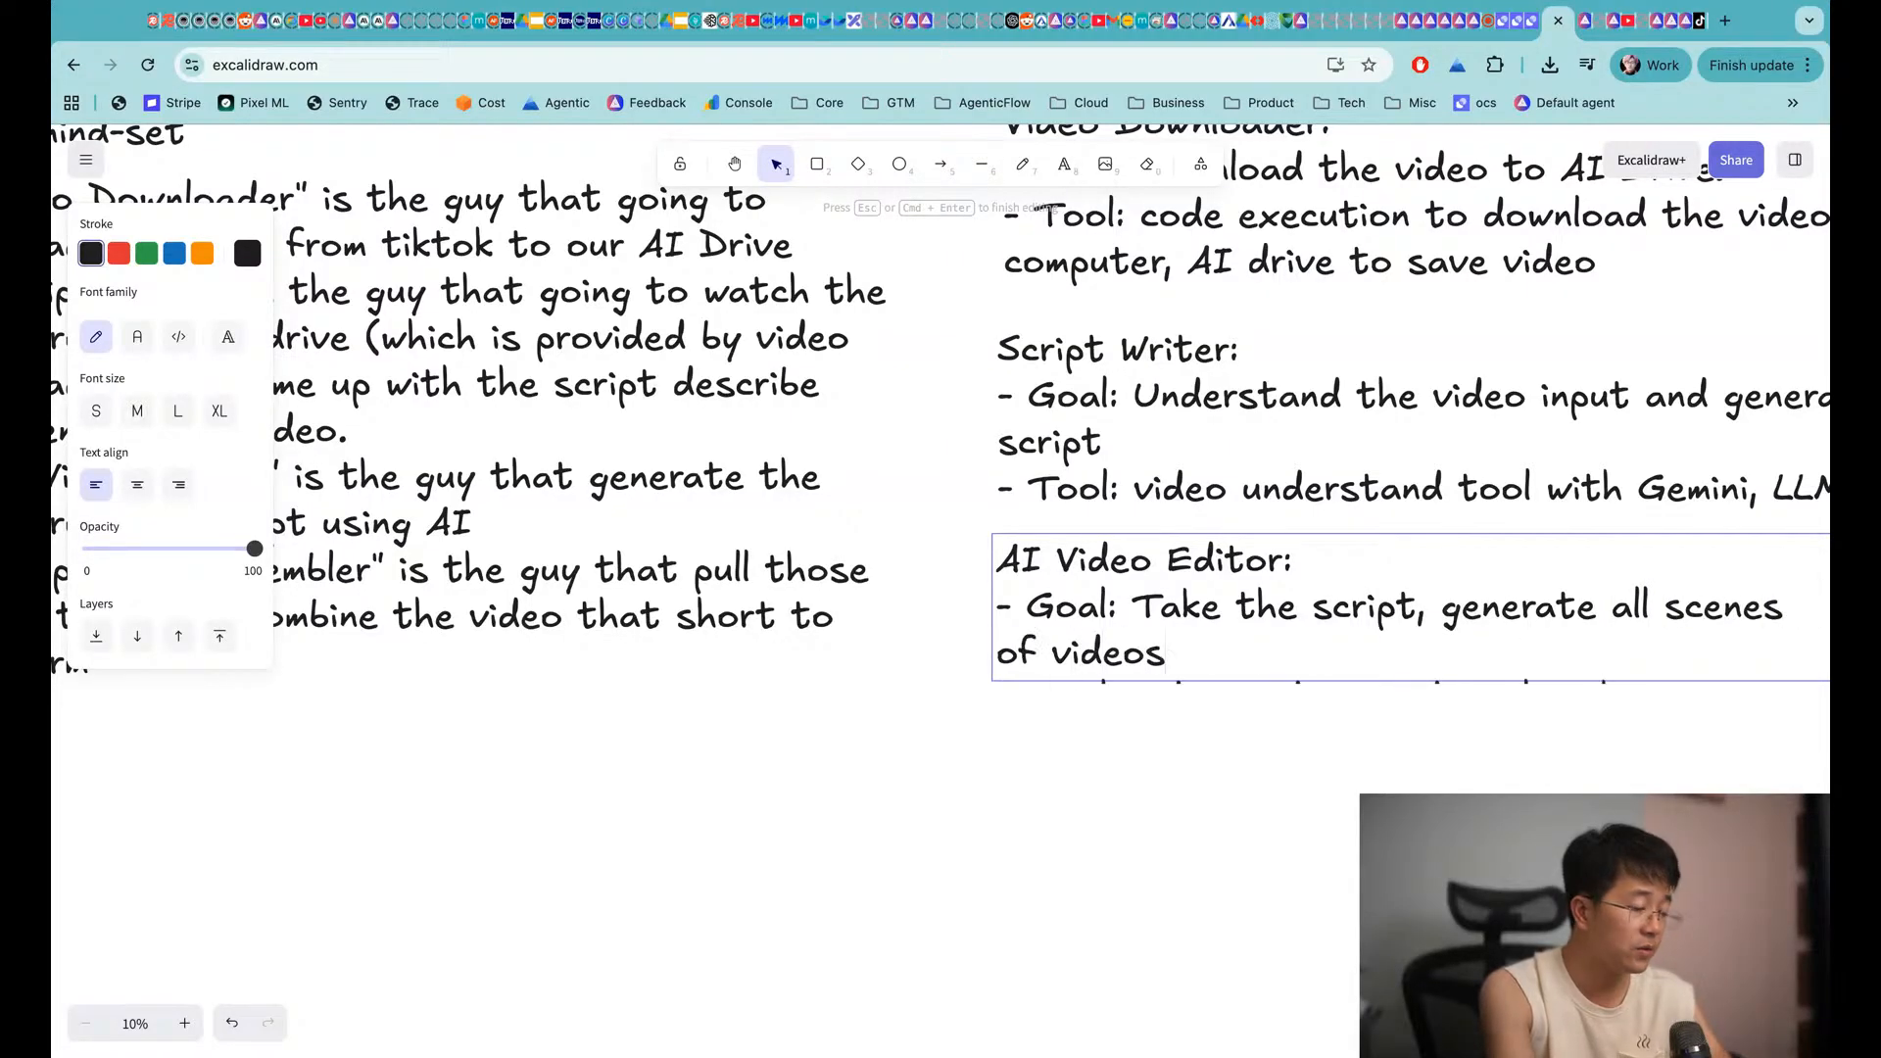
pyautogui.press('Escape')
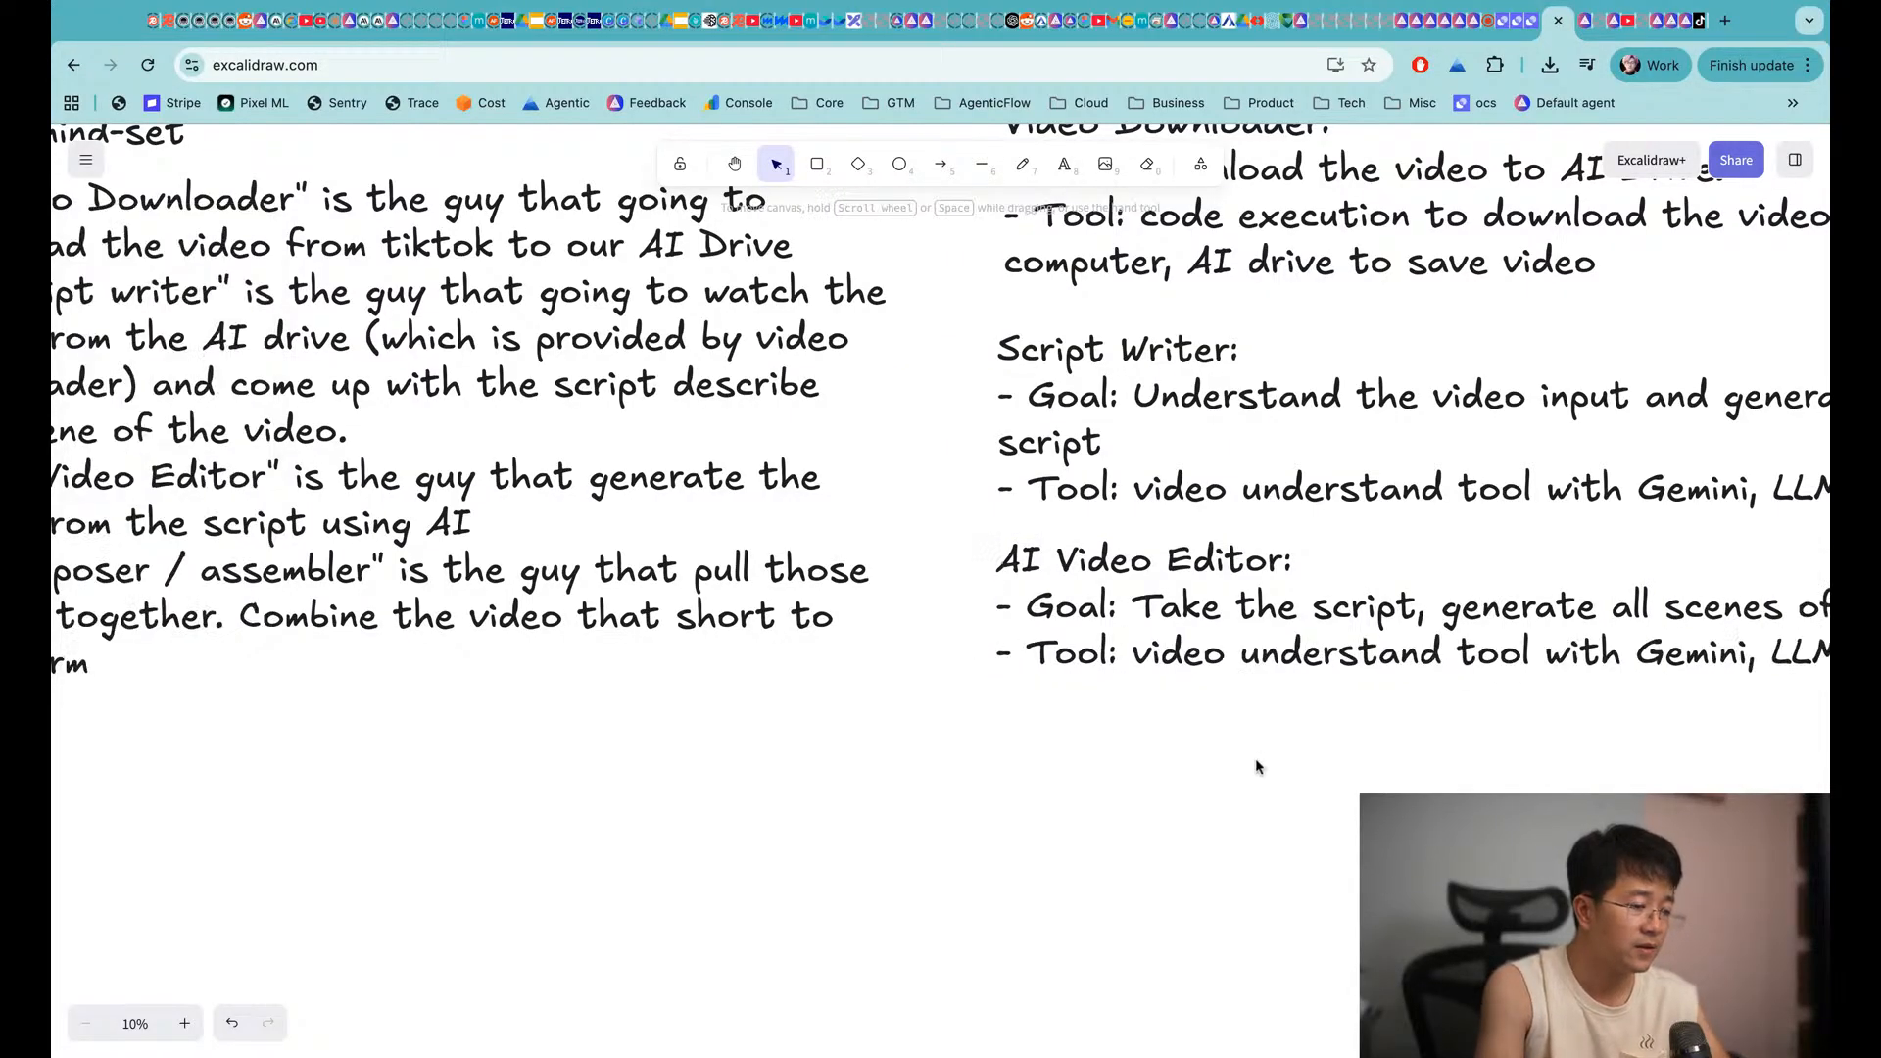
pyautogui.hscroll(5, 951, 616)
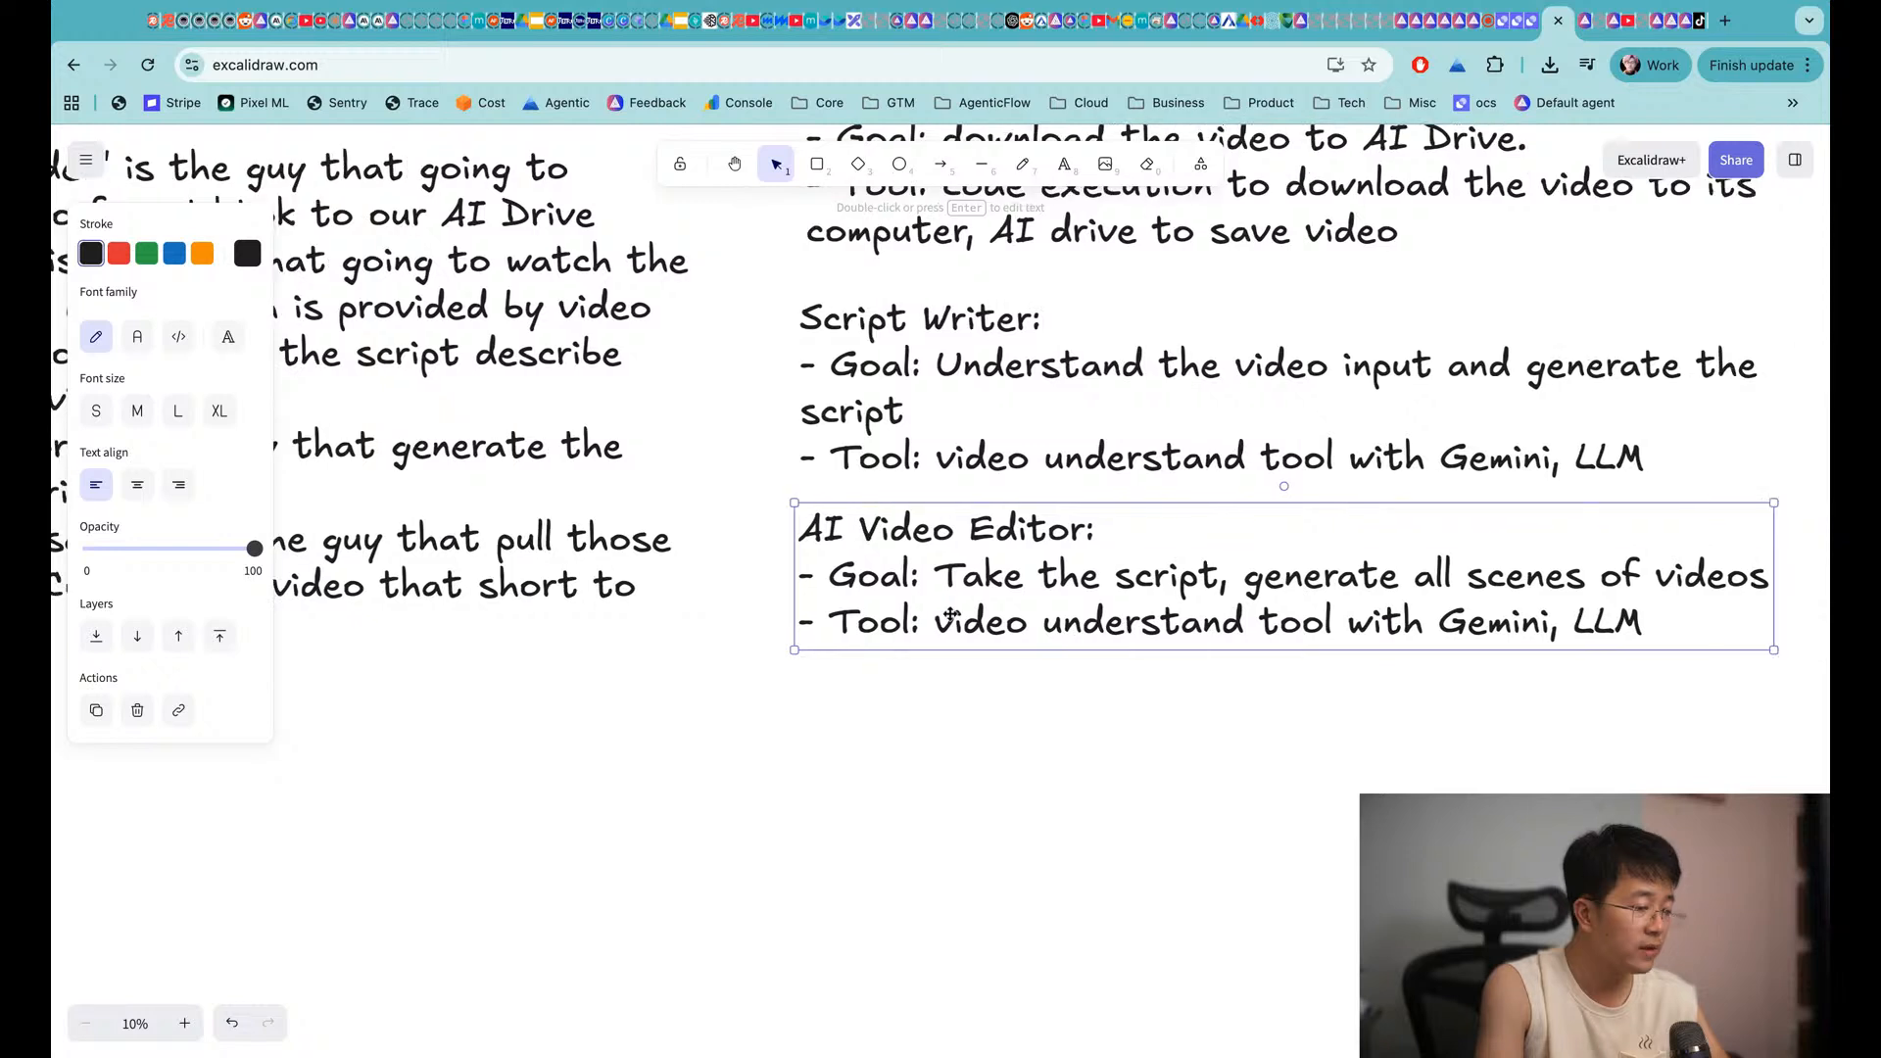
# Set its Tool to 'Text to Video' and shift the note slightly lower
pyautogui.doubleClick(950, 615)
pyautogui.click(934, 619)
pyautogui.press('shift+super+Right')
pyautogui.write('RTex')
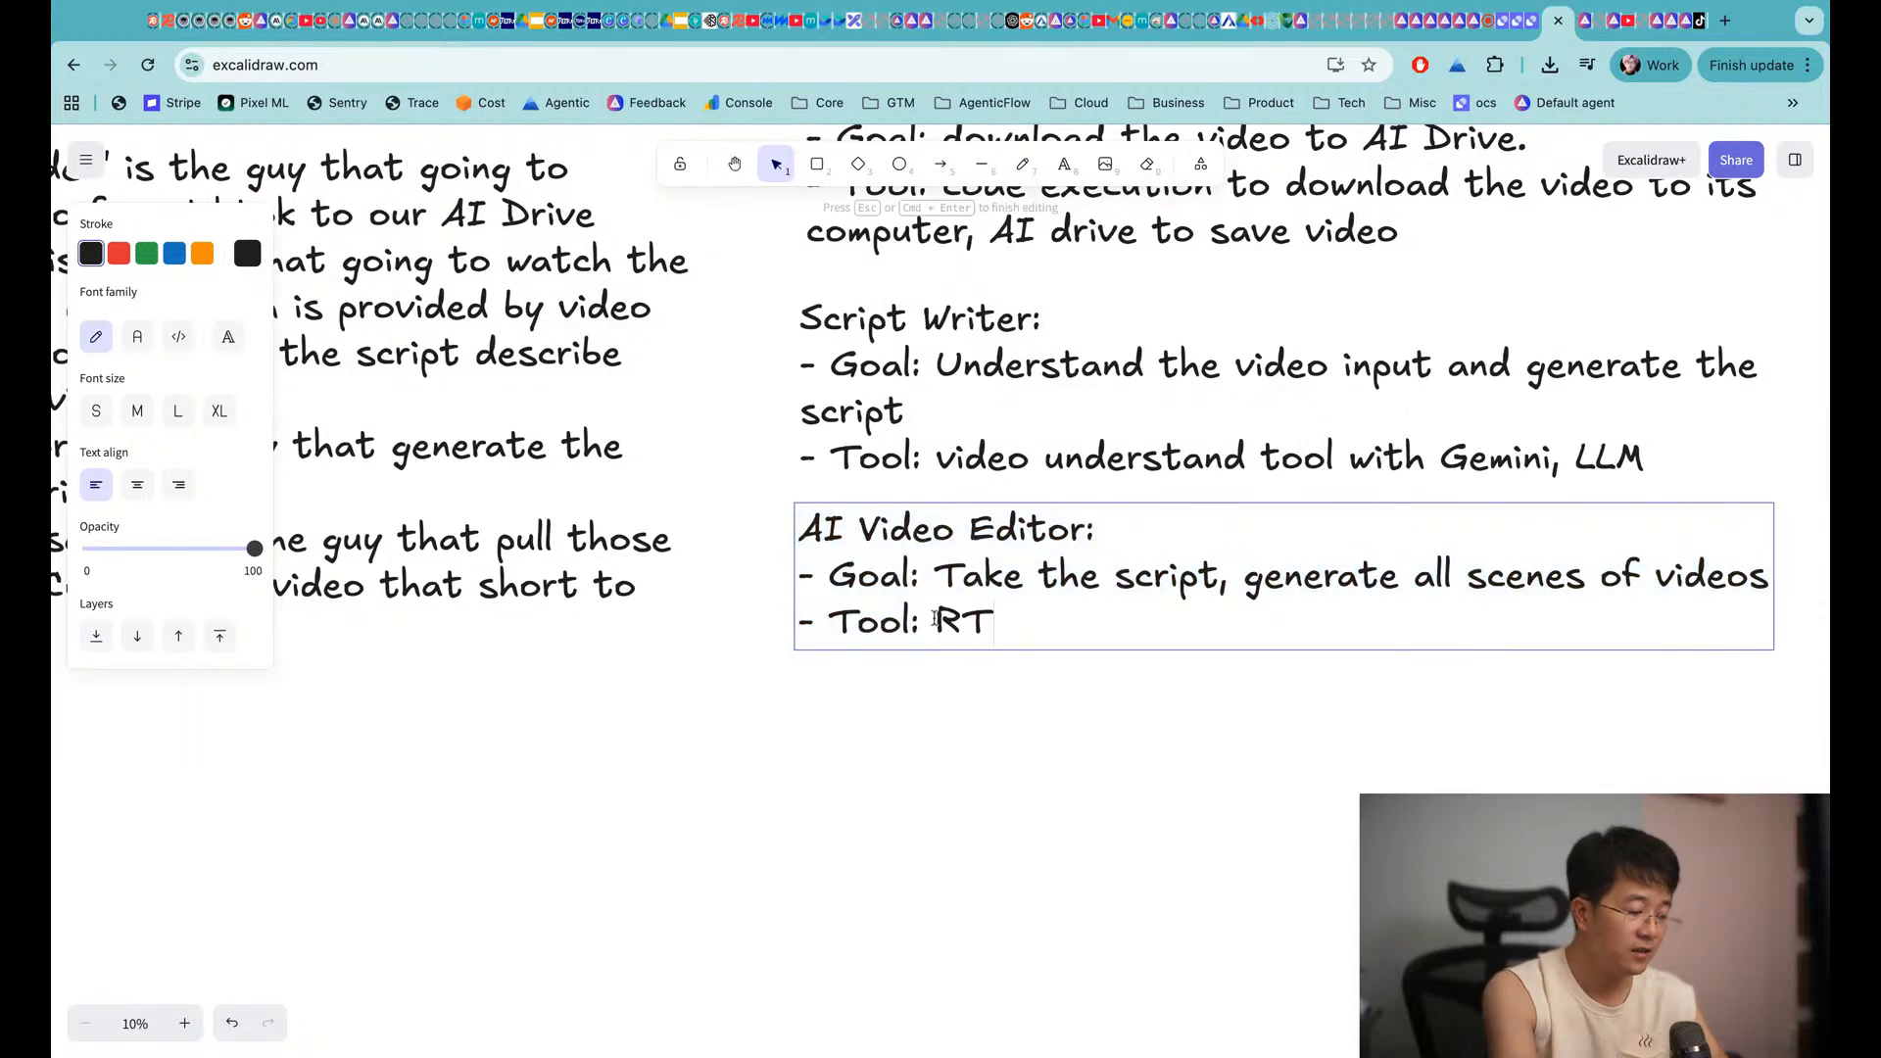
pyautogui.press('BackSpace')
pyautogui.press('BackSpace')
pyautogui.press('BackSpace')
pyautogui.press('BackSpace')
pyautogui.write('Text to Video')
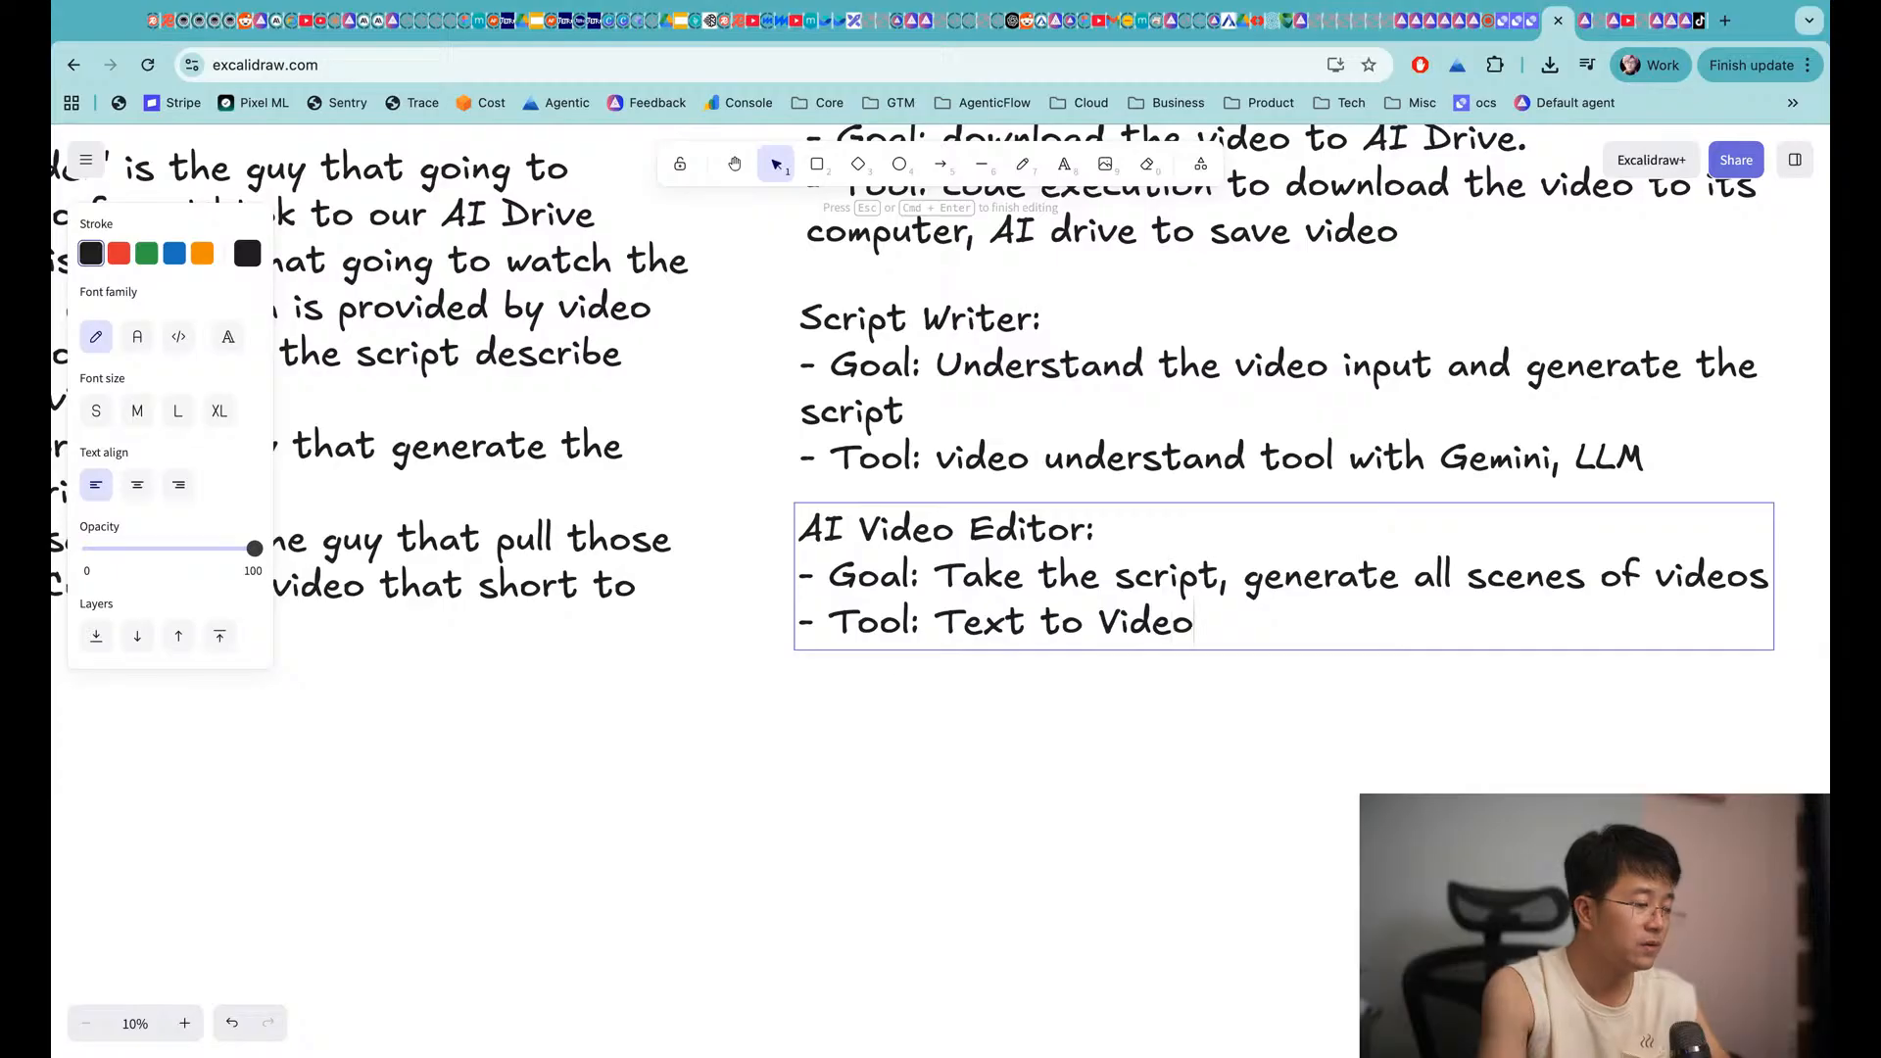
pyautogui.click(769, 823)
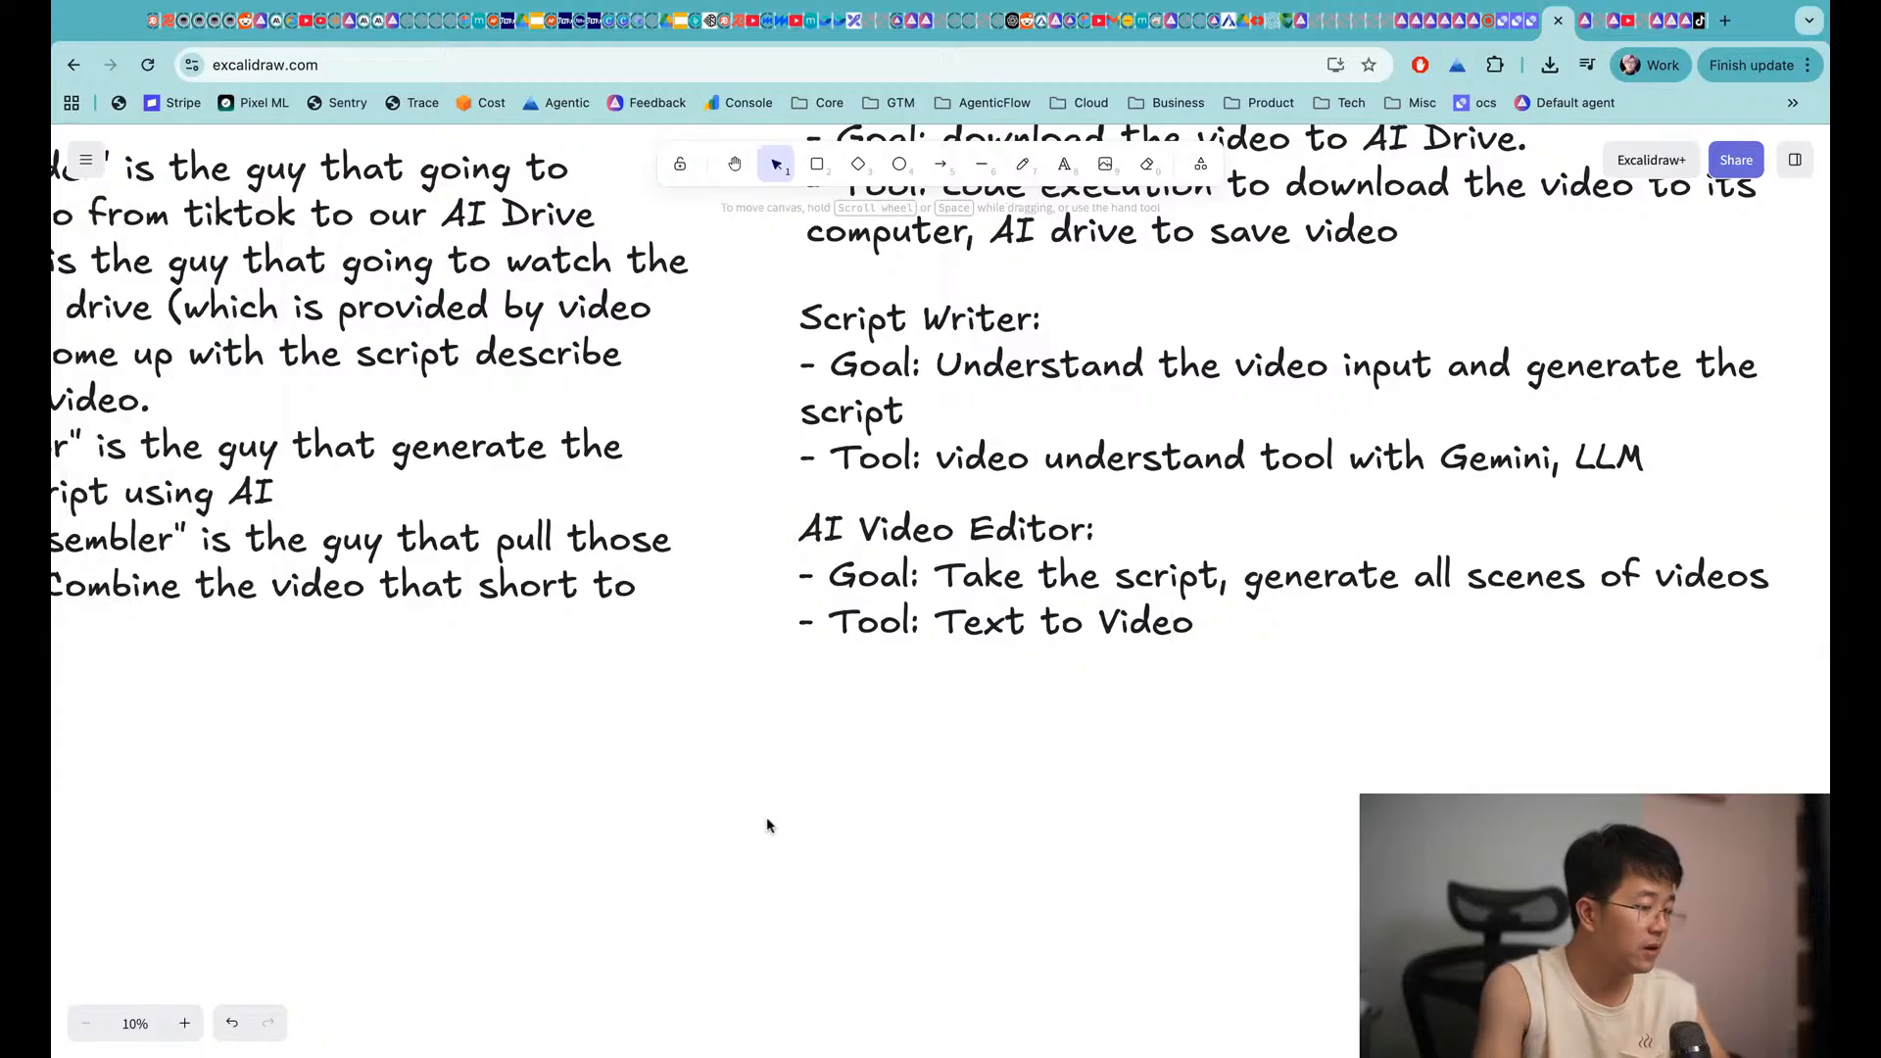
pyautogui.scroll(1, 770, 823)
pyautogui.moveTo(996, 581); pyautogui.dragTo(1001, 618)
pyautogui.scroll(3, 1001, 618)
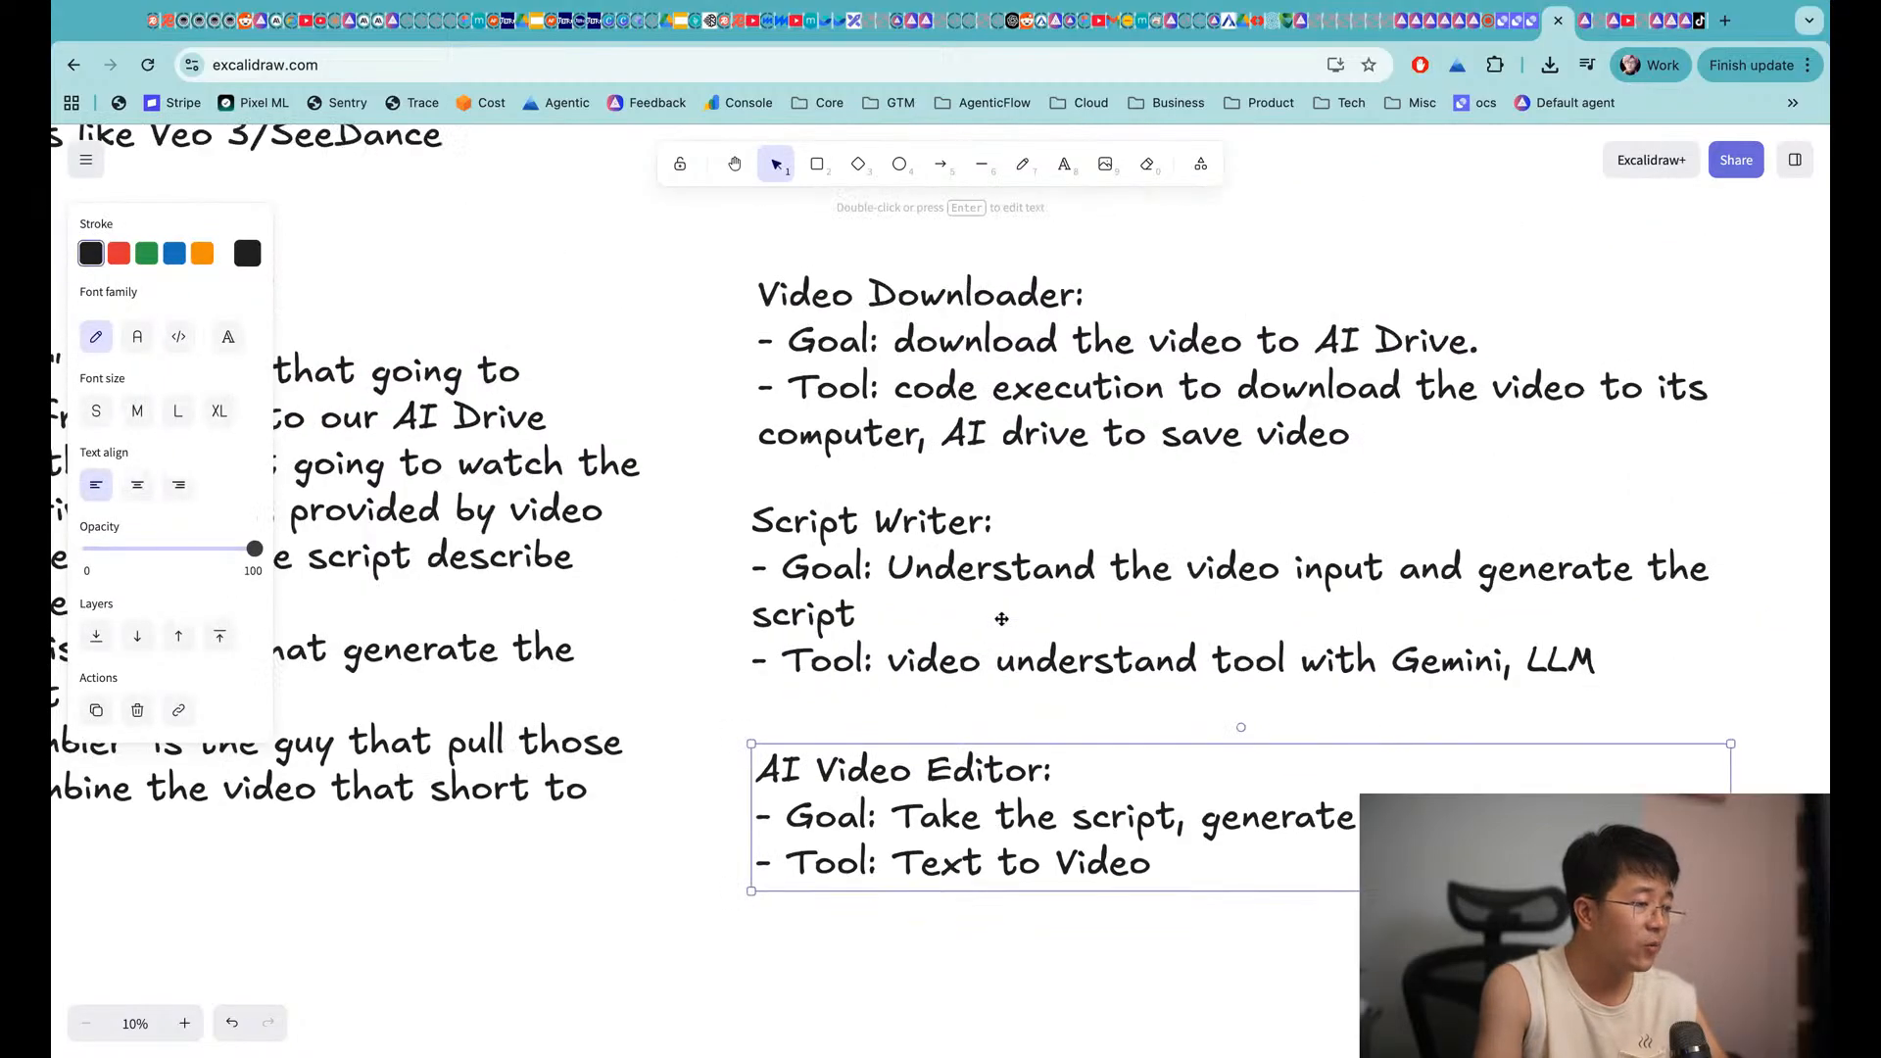
pyautogui.hscroll(-3, 657, 427)
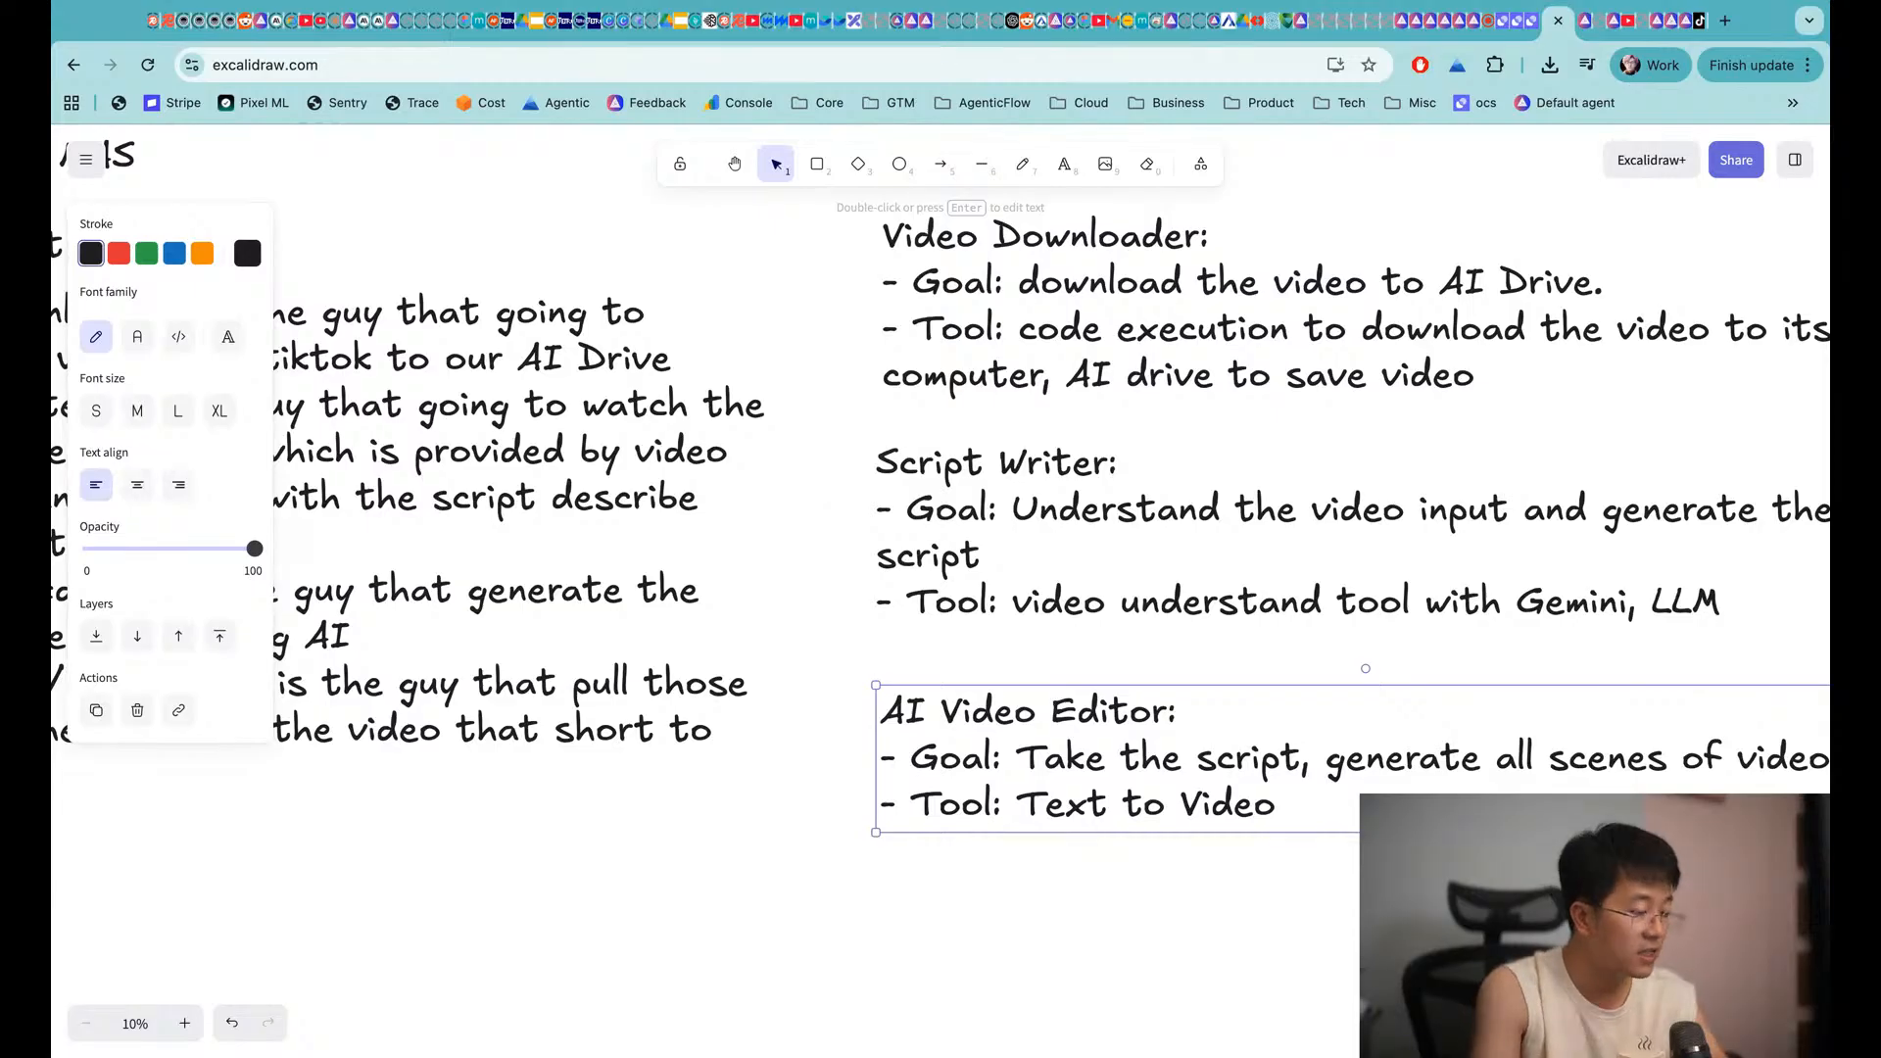
pyautogui.hscroll(-10, 959, 647)
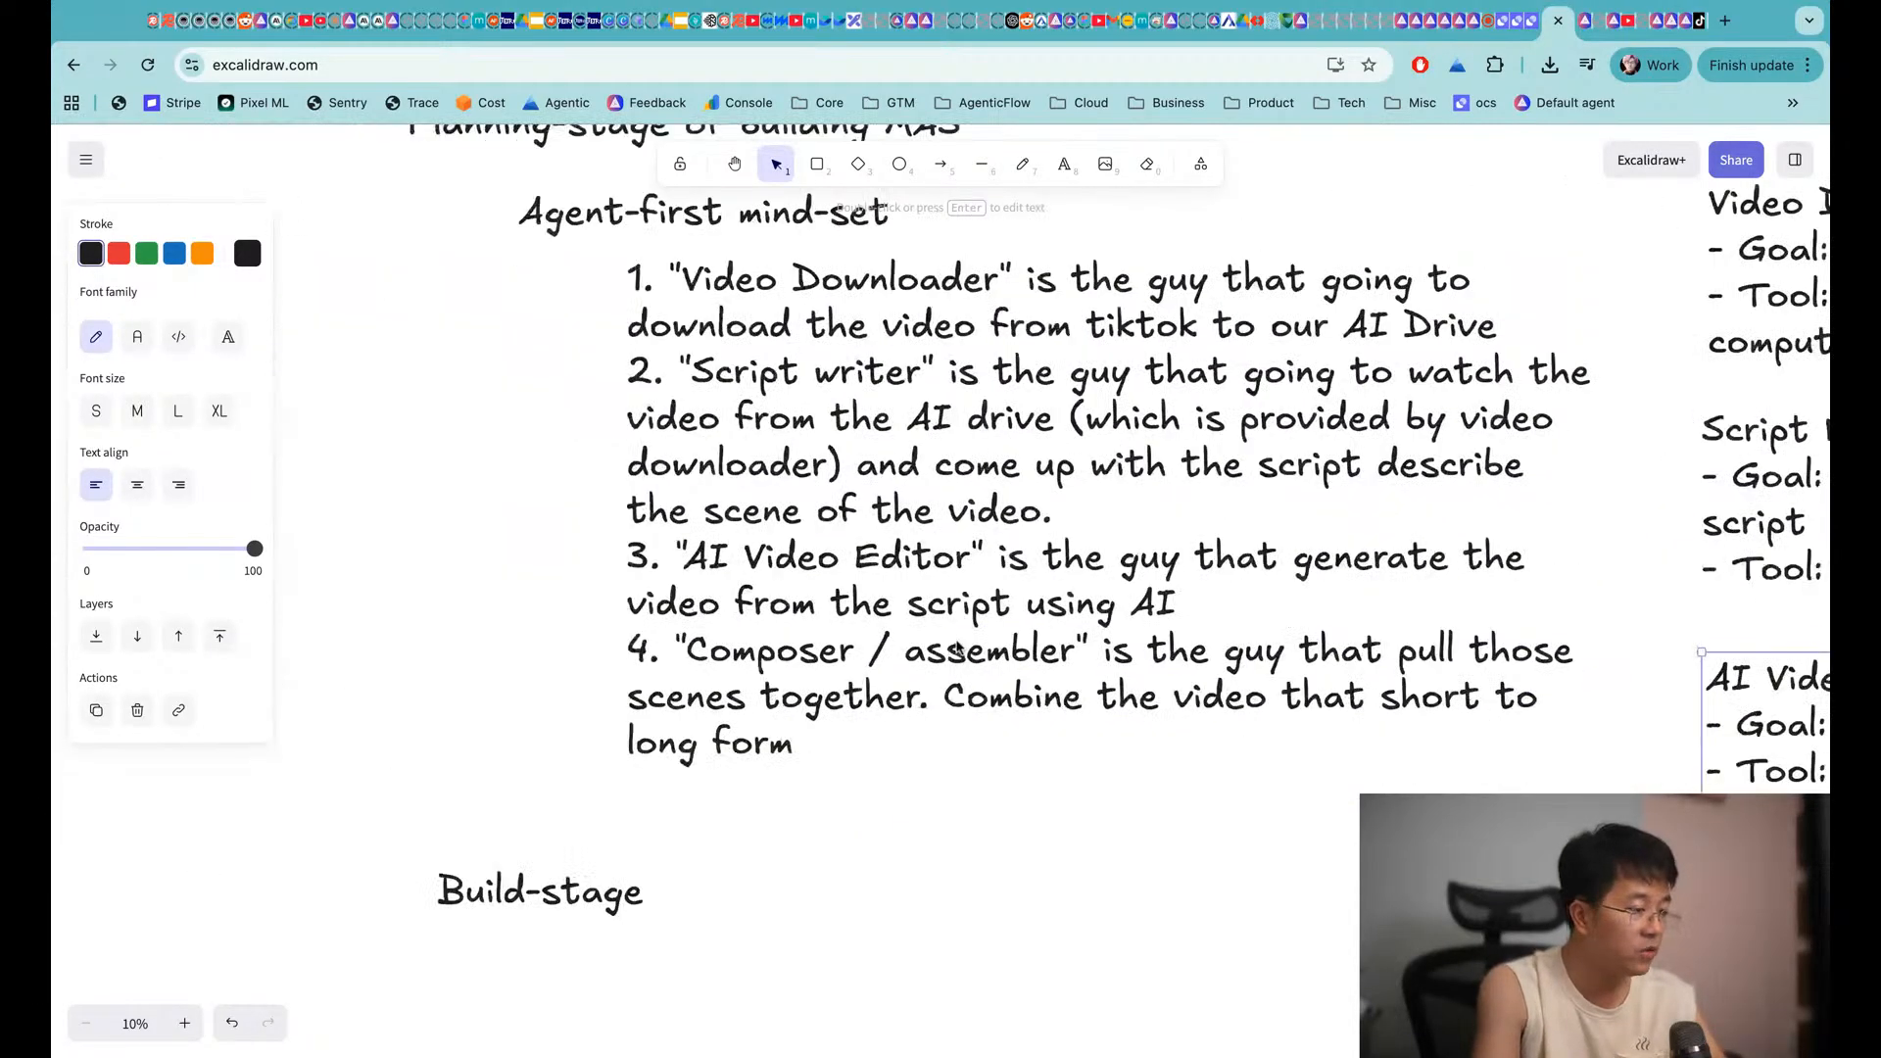
pyautogui.hscroll(10, 958, 649)
pyautogui.scroll(-3, 1110, 779)
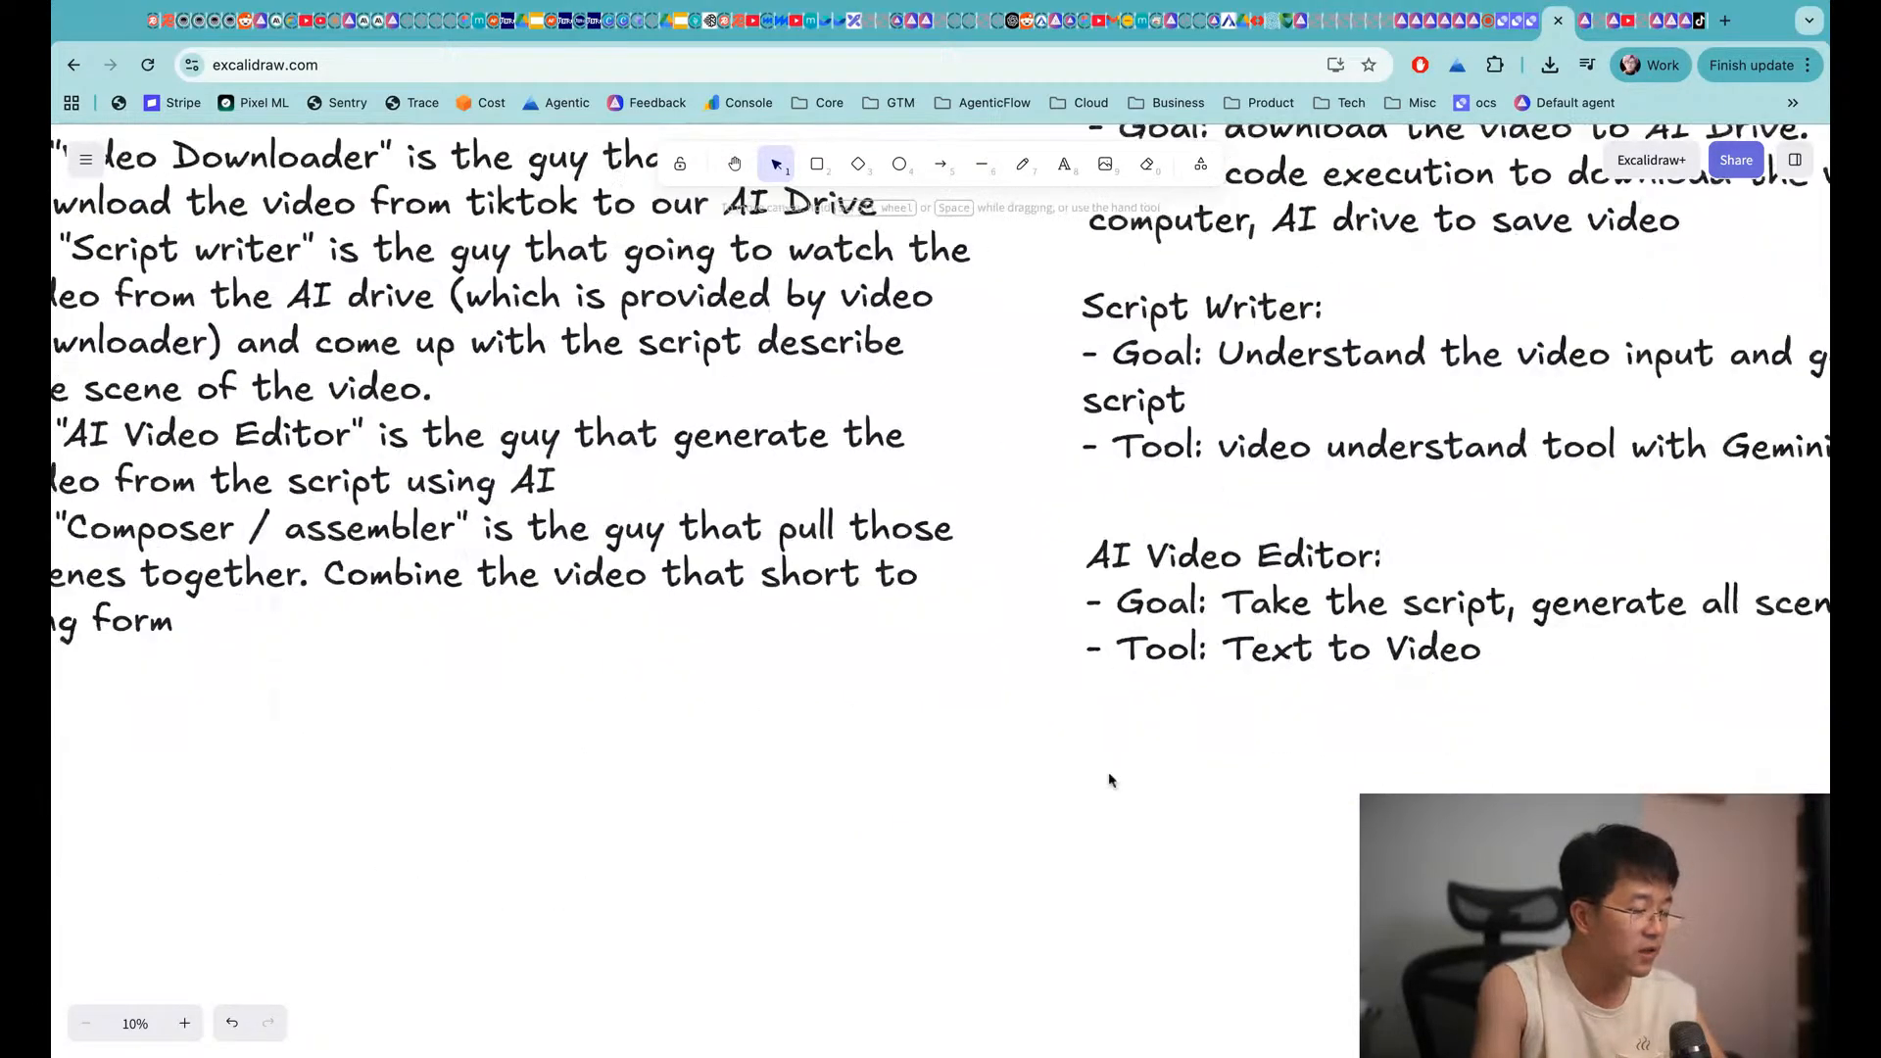
# Duplicate the AI Video Editor note and place the copy below the original
pyautogui.click(1196, 579)
pyautogui.press('super+c')
pyautogui.press('super+v')
pyautogui.moveTo(1083, 566); pyautogui.dragTo(1408, 810)
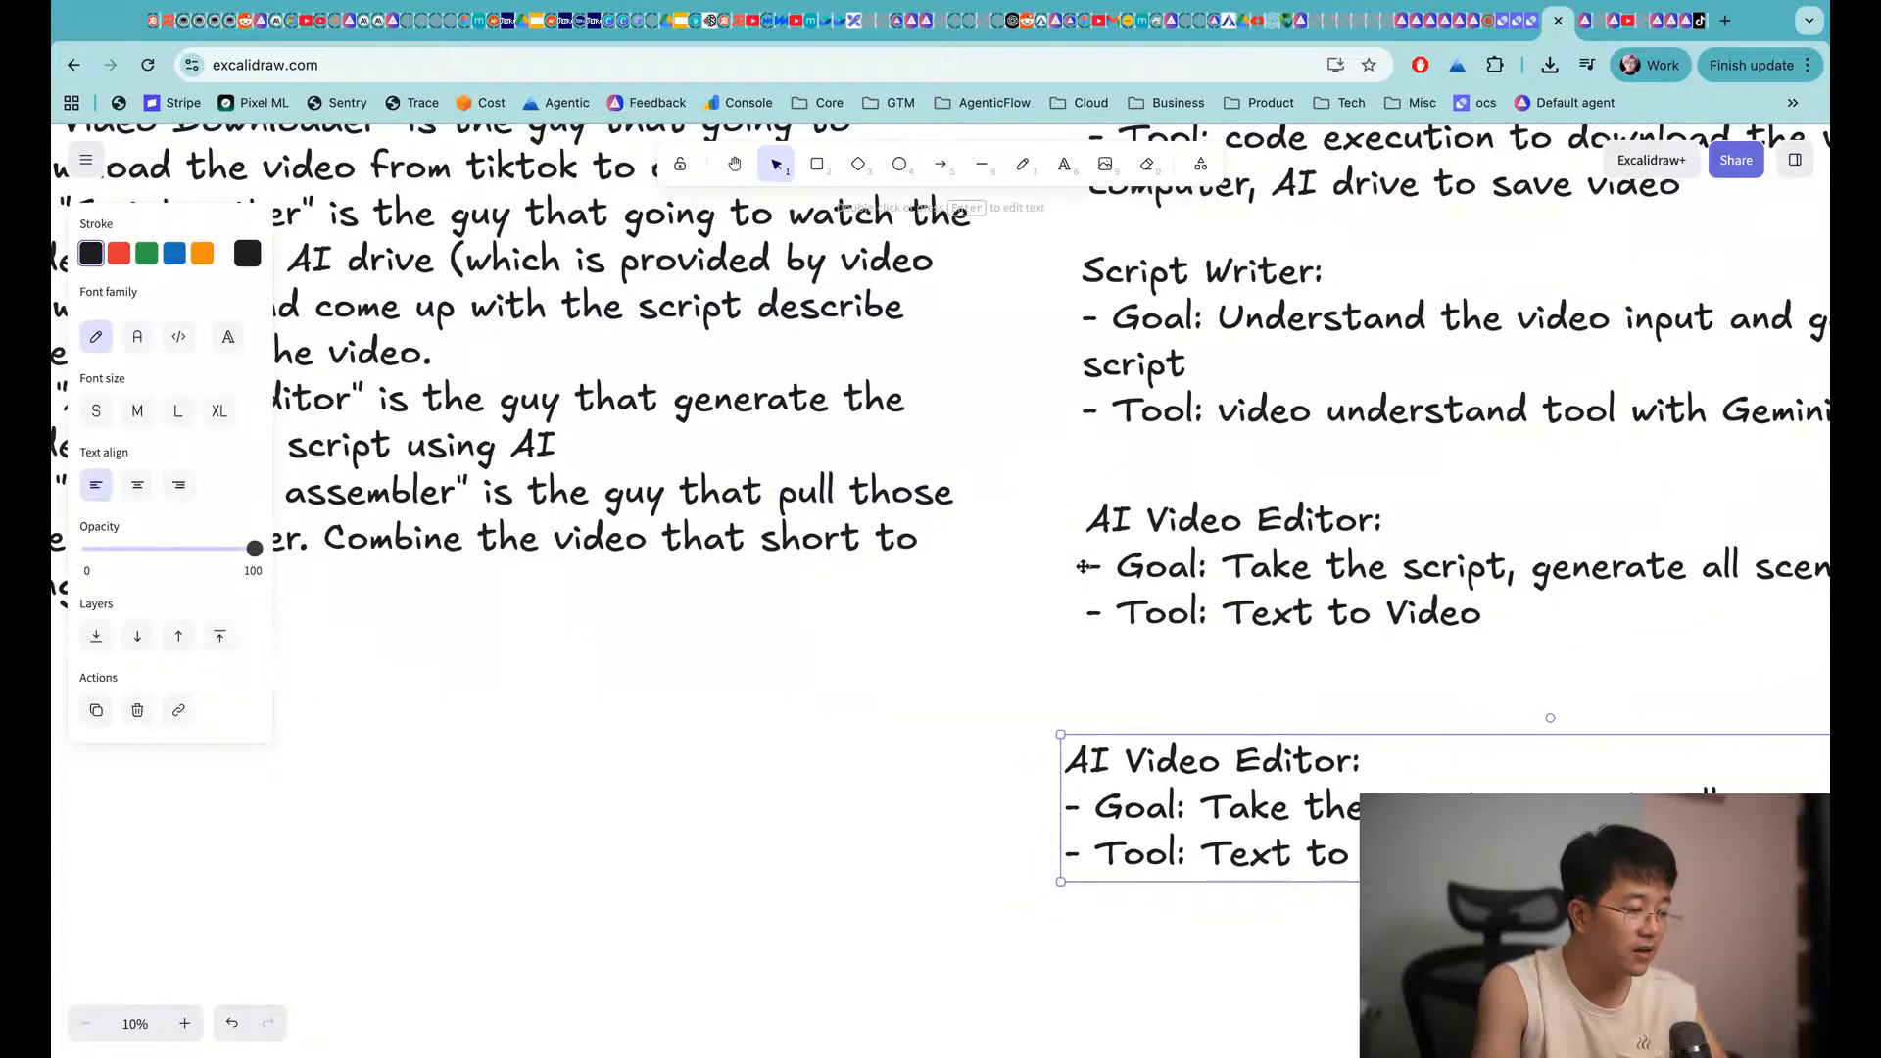
pyautogui.hscroll(8, 1273, 681)
pyautogui.scroll(-2, 1273, 681)
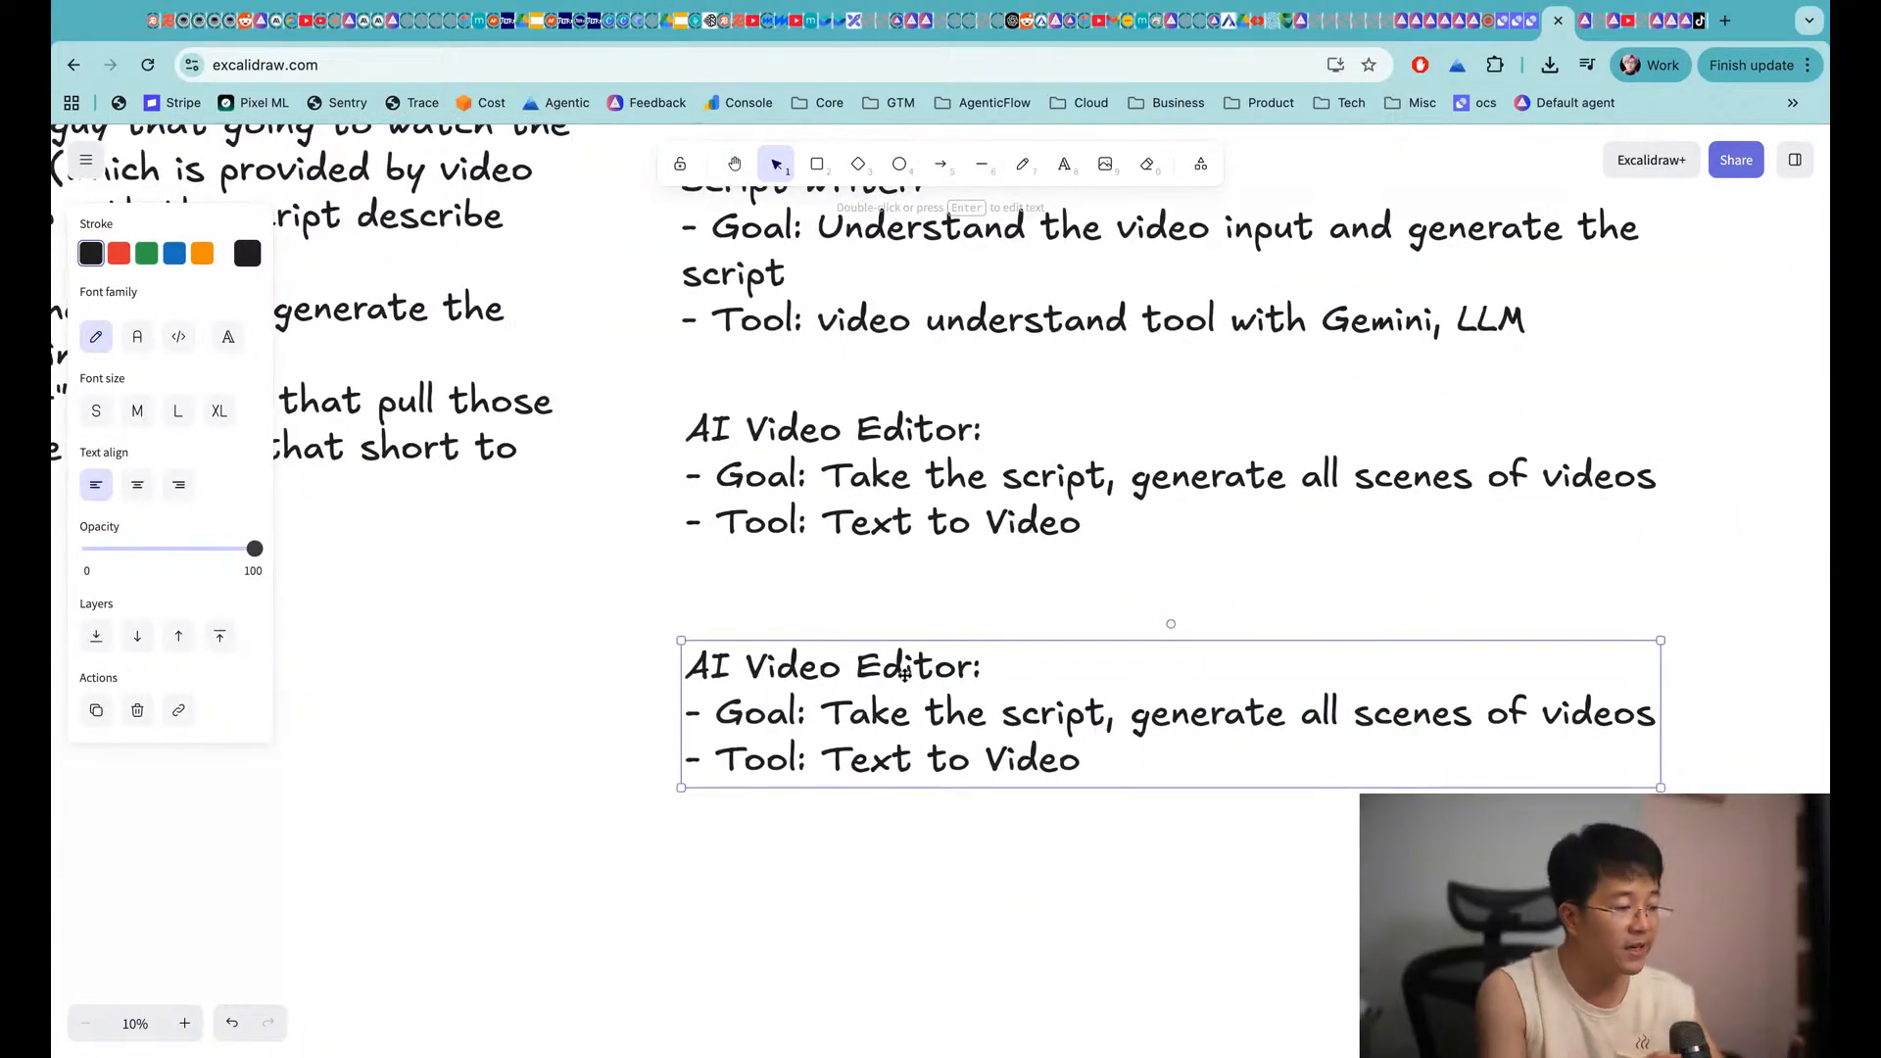
# Change the copy's Goal to 'Combine those video together' and Tool to 'Code execution'
pyautogui.doubleClick(771, 761)
pyautogui.click(815, 726)
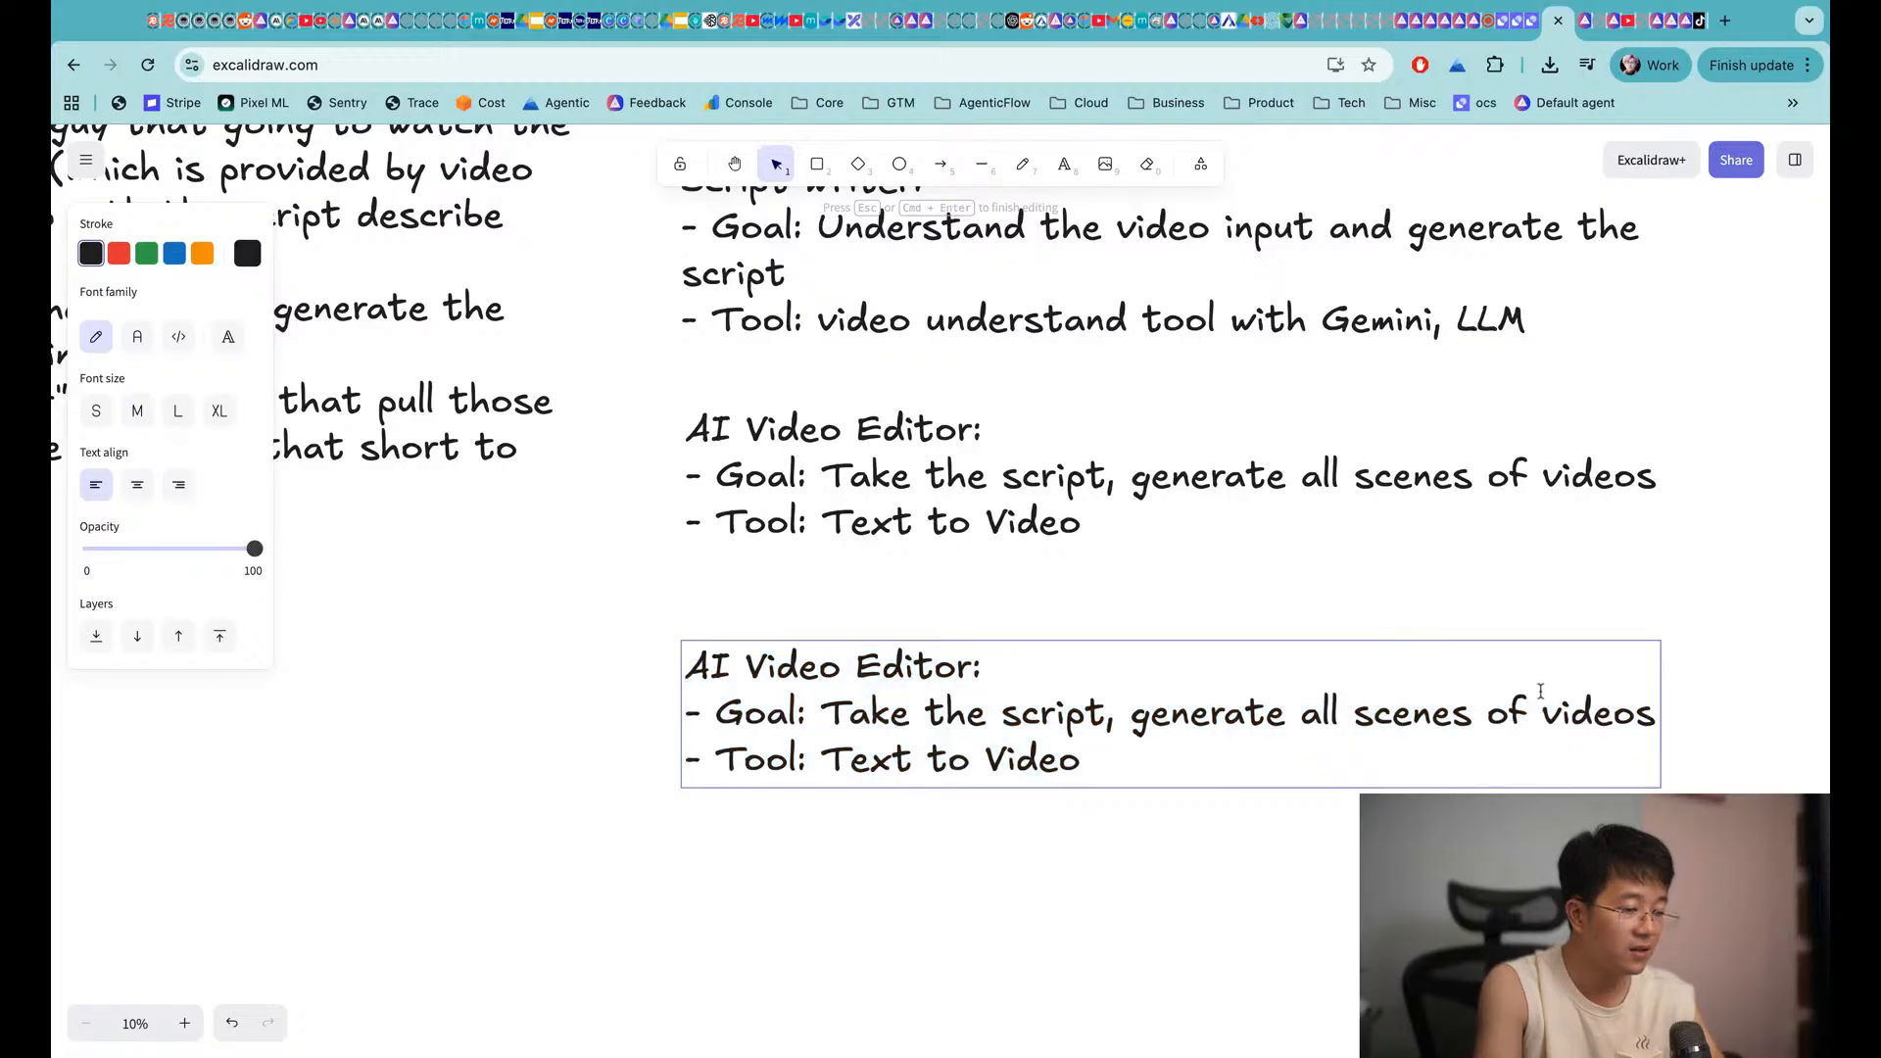
pyautogui.keyDown('shift'); pyautogui.click(1653, 715); pyautogui.keyUp('shift')
pyautogui.write('Combine t')
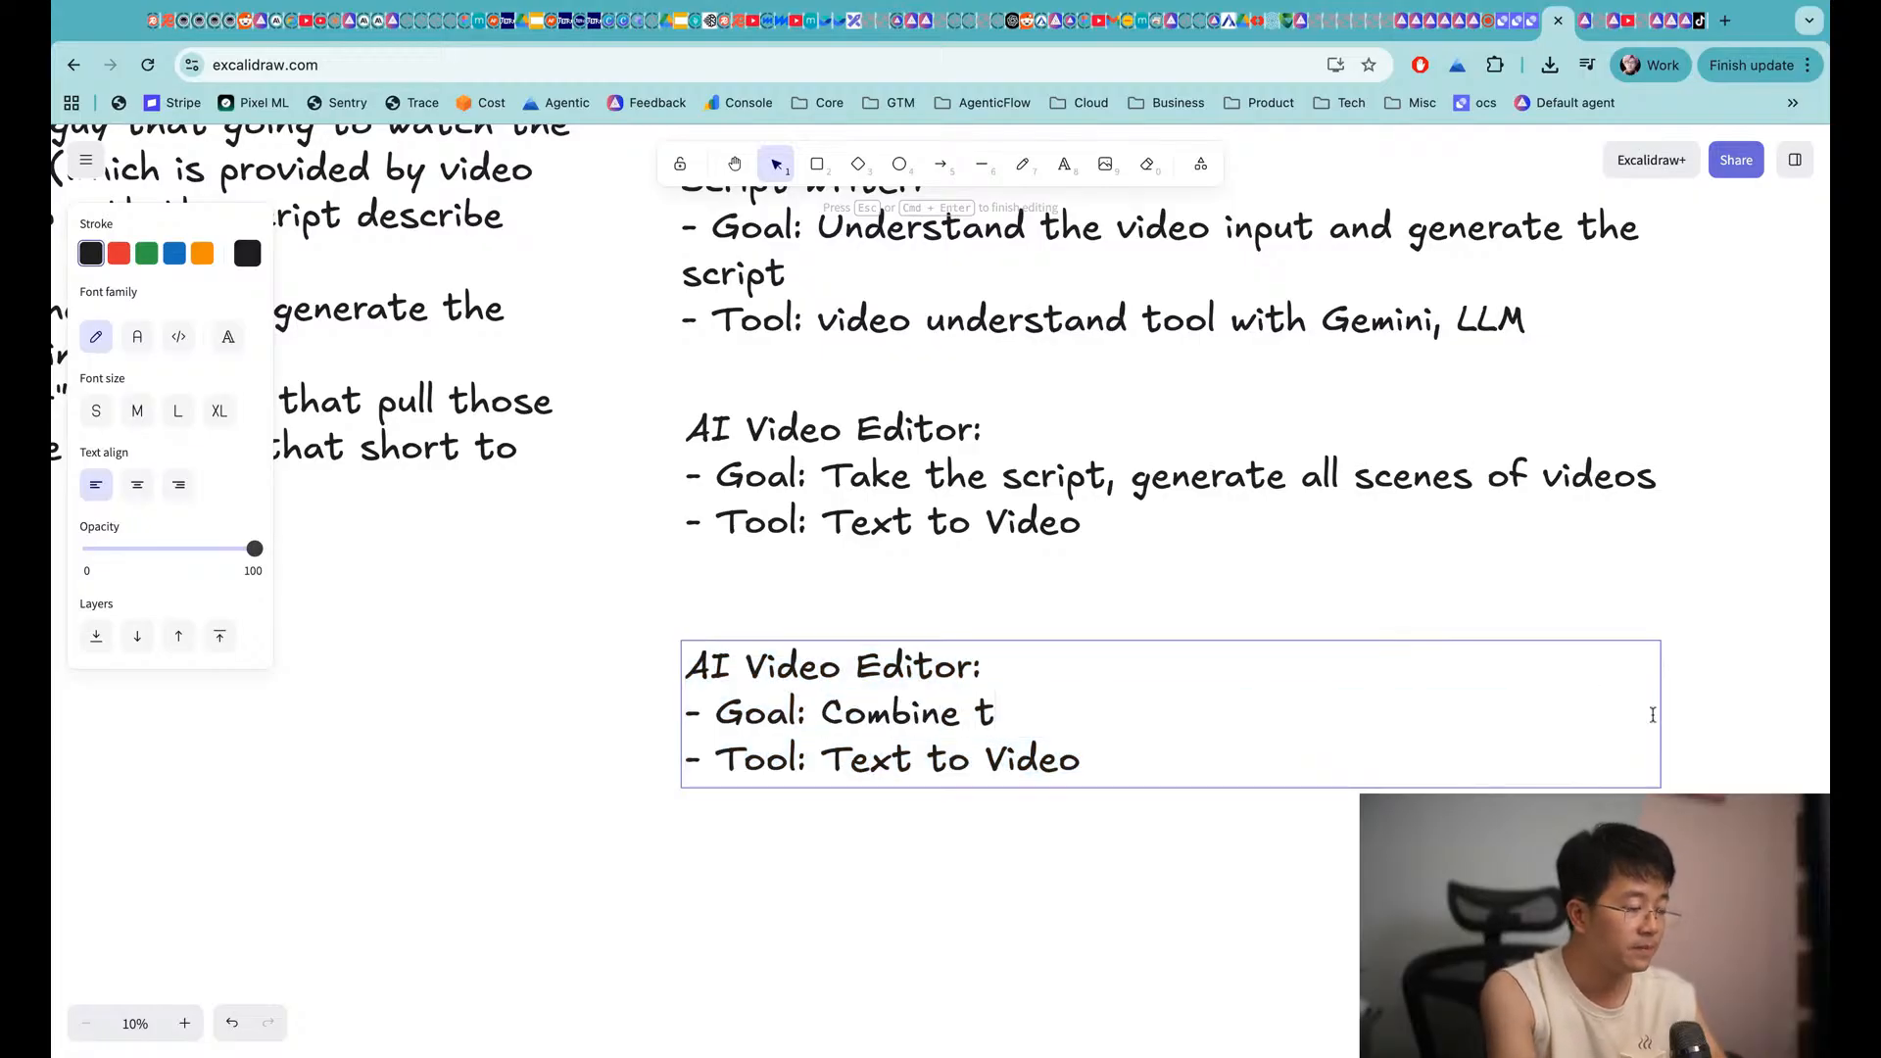
pyautogui.write('hose video together')
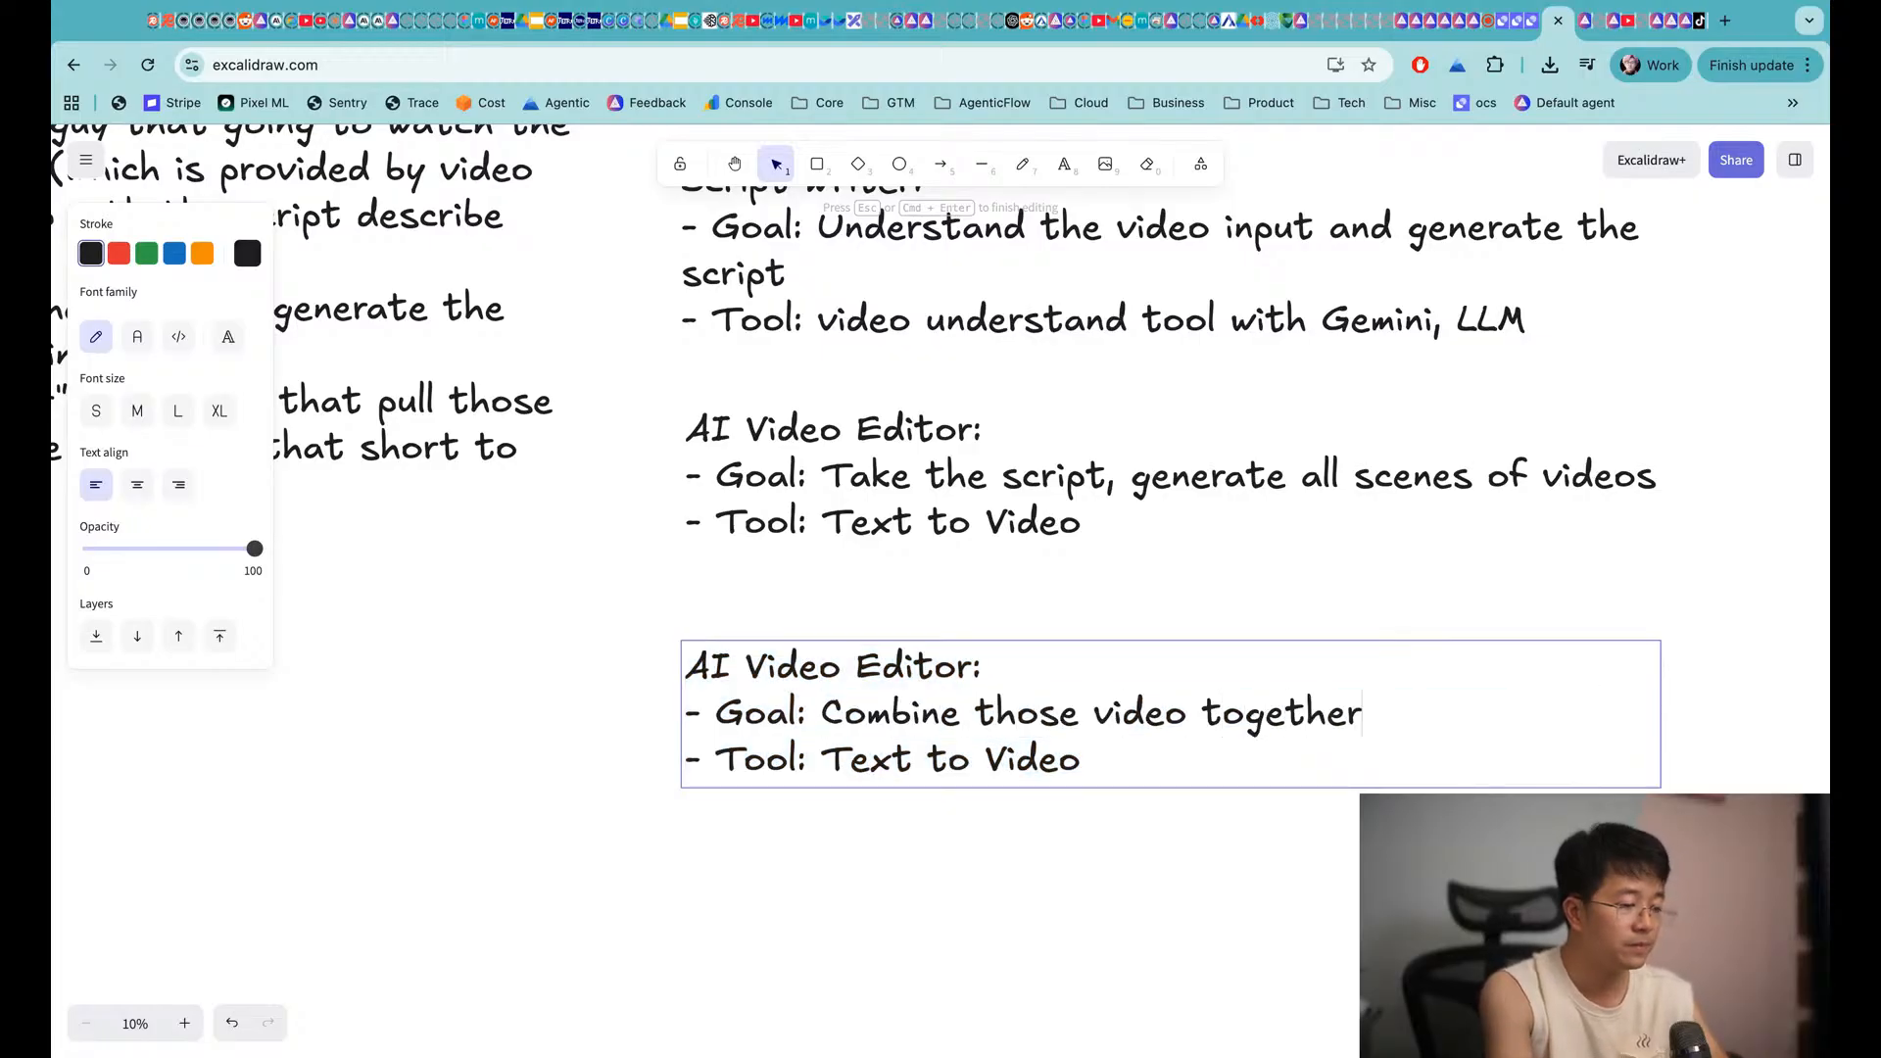
pyautogui.click(841, 767)
pyautogui.keyDown('shift'); pyautogui.click(1135, 753); pyautogui.keyUp('shift')
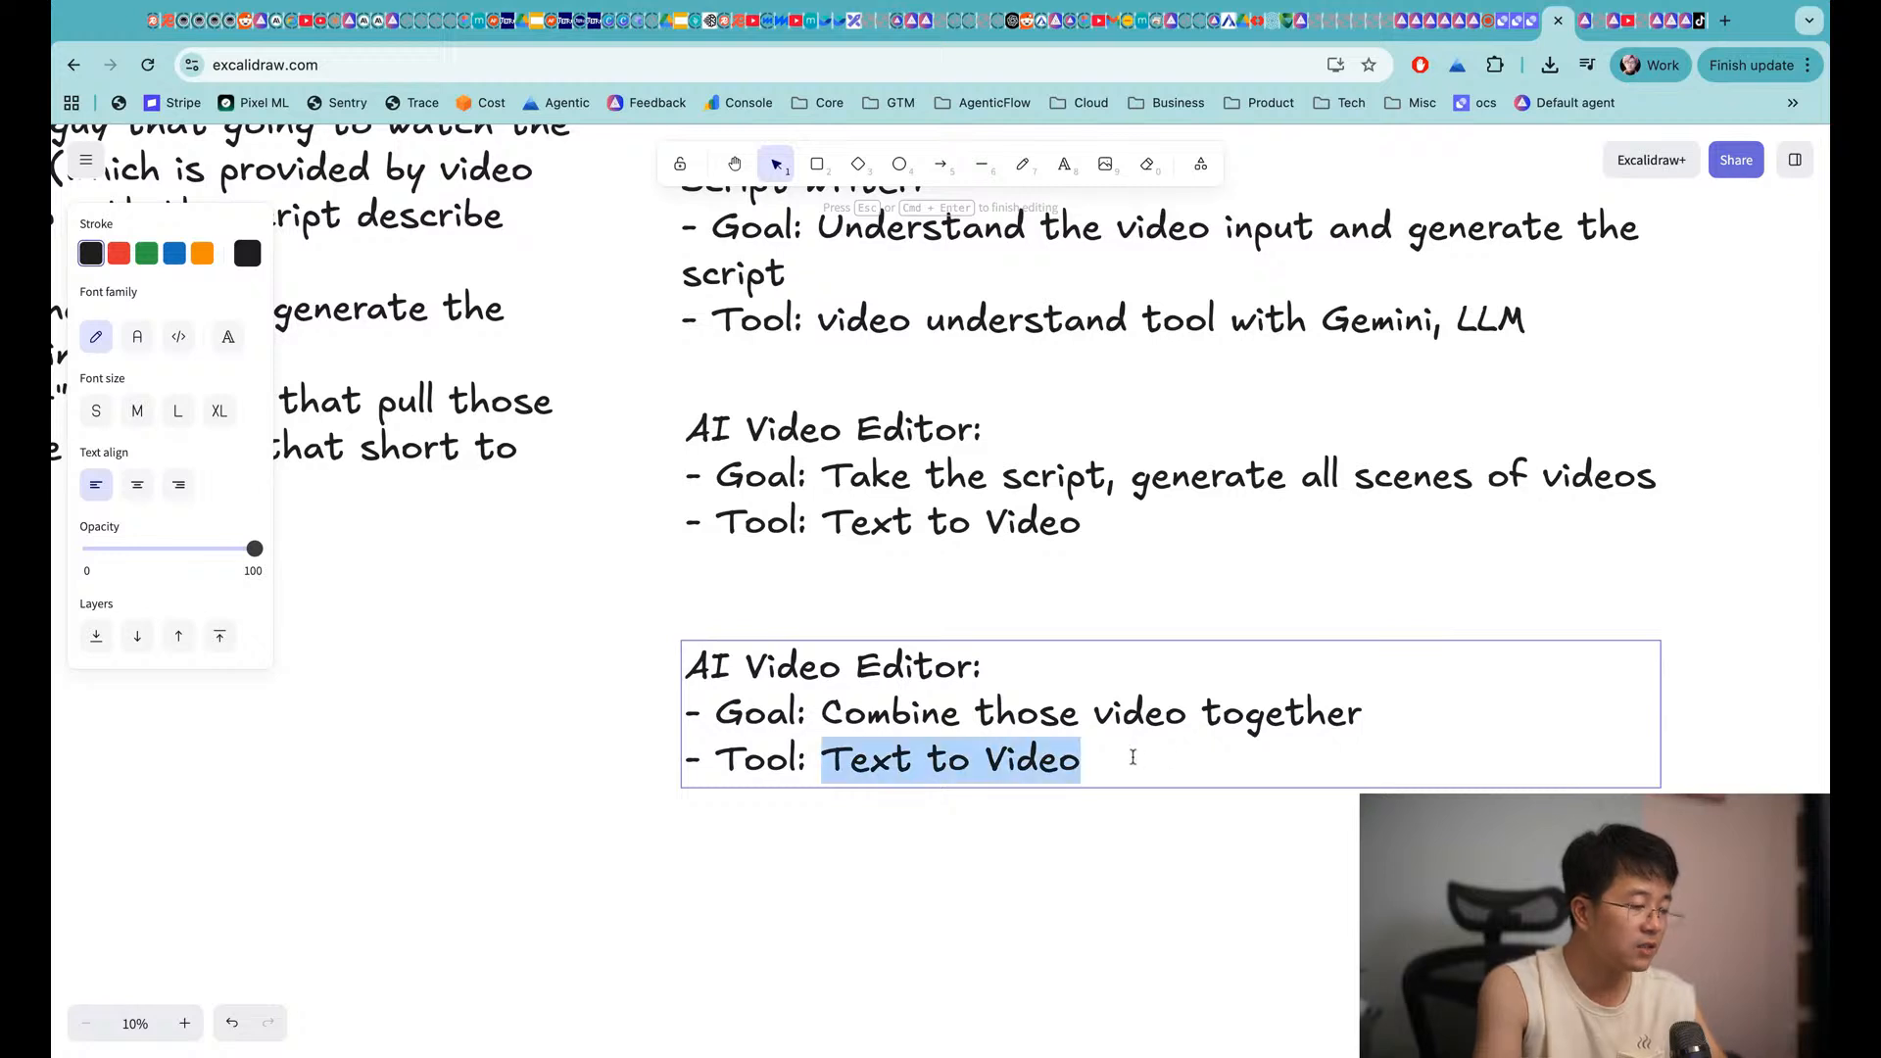
pyautogui.write('Code execution')
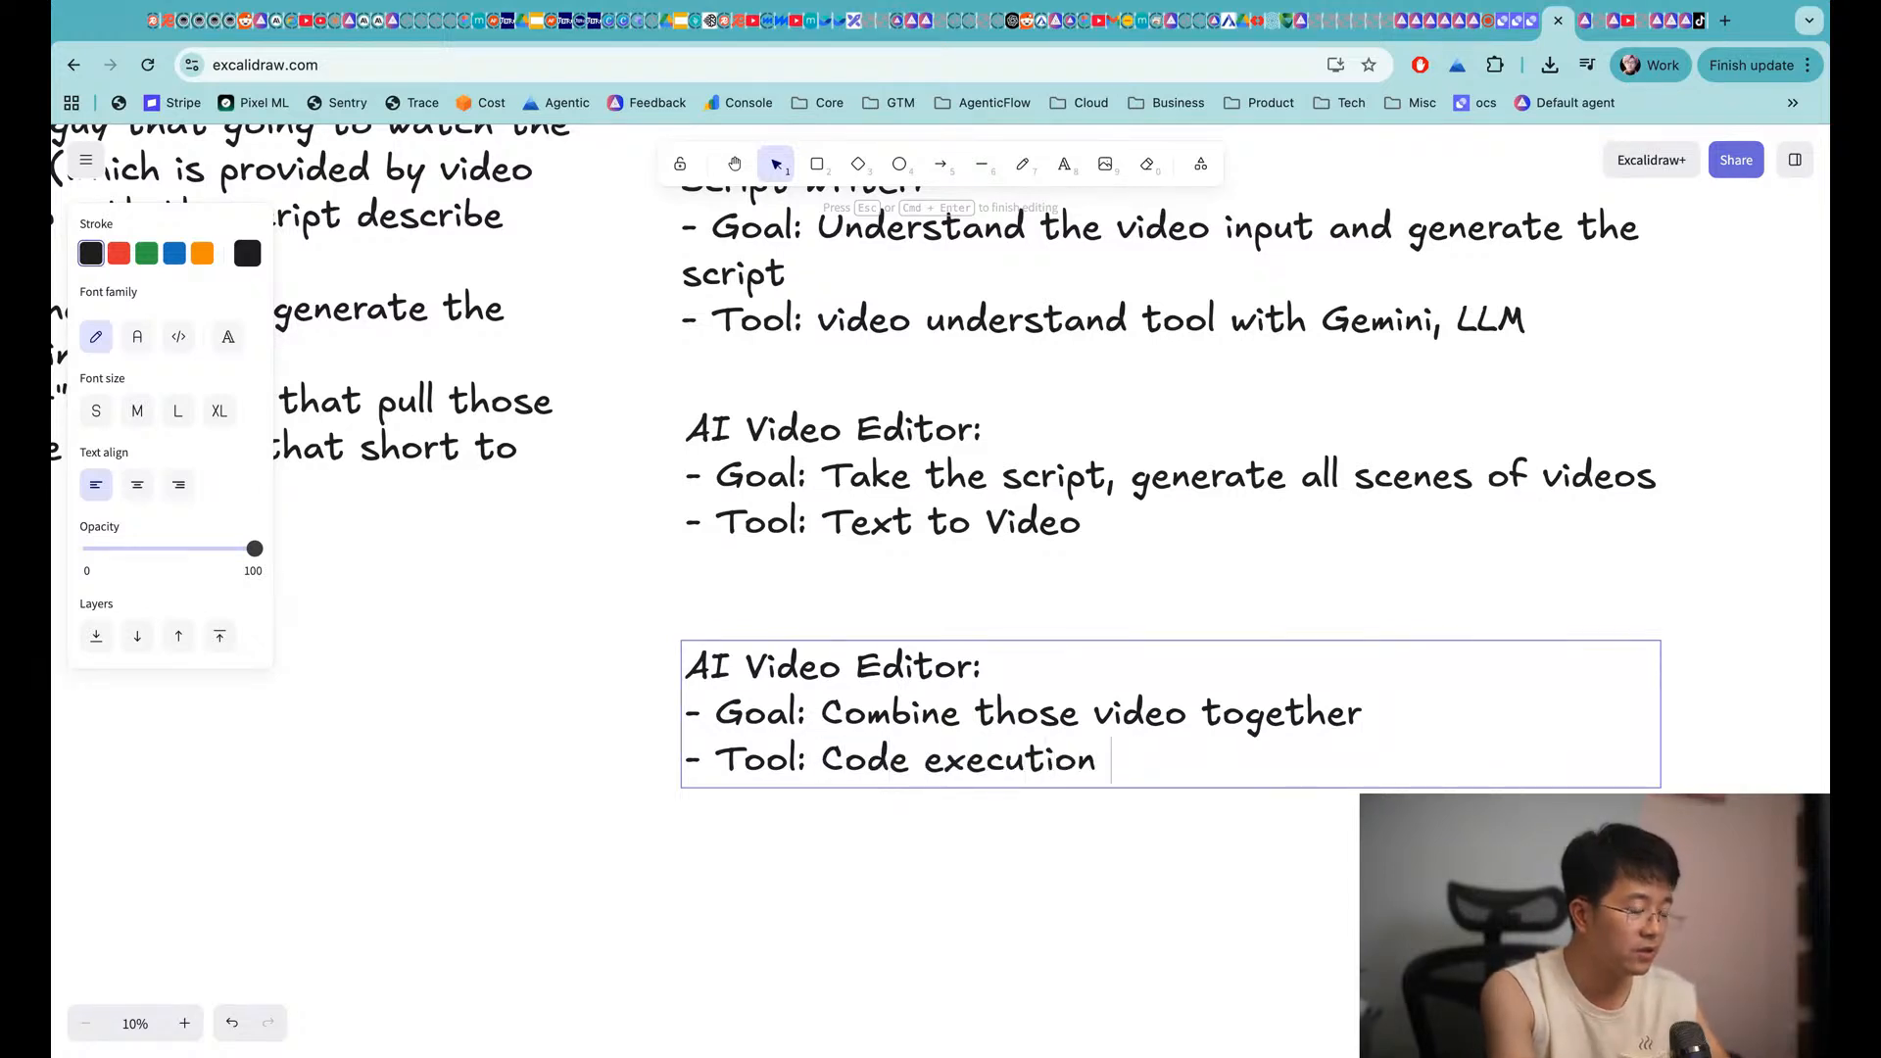
pyautogui.click(909, 930)
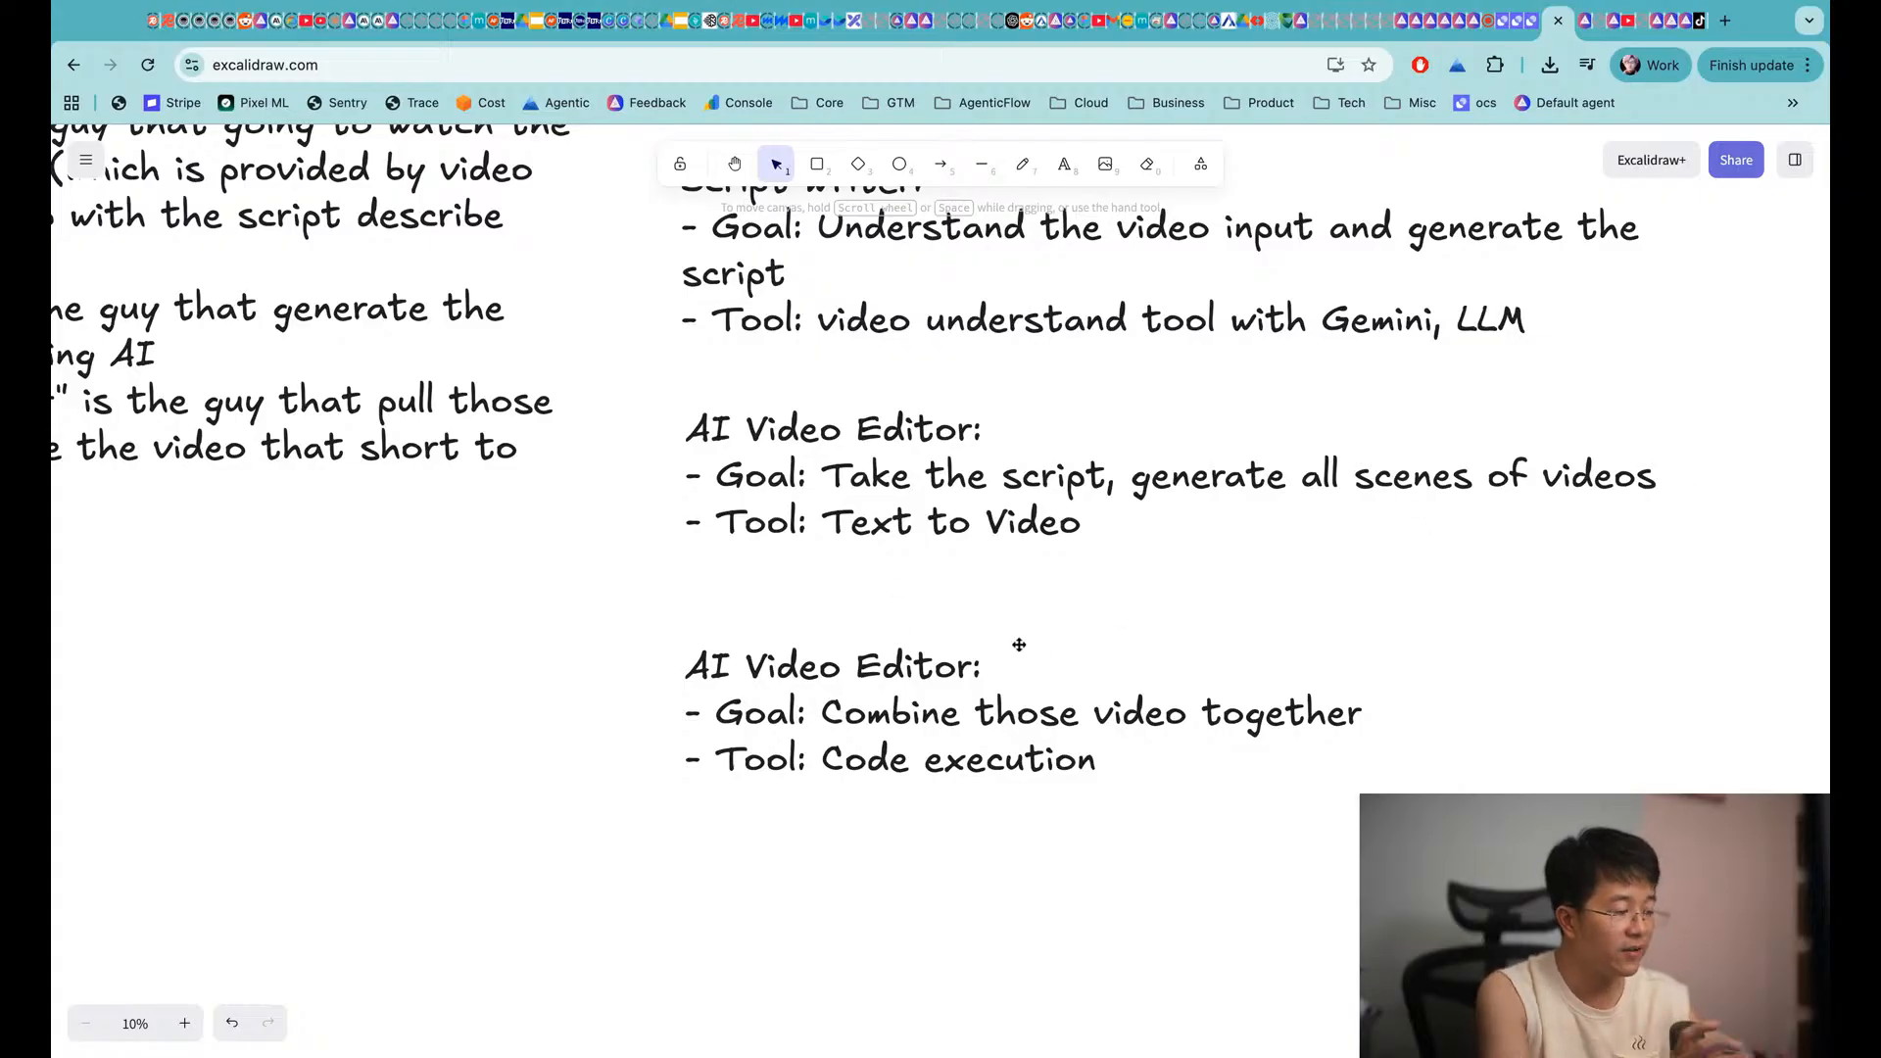
pyautogui.hscroll(-5, 686, 627)
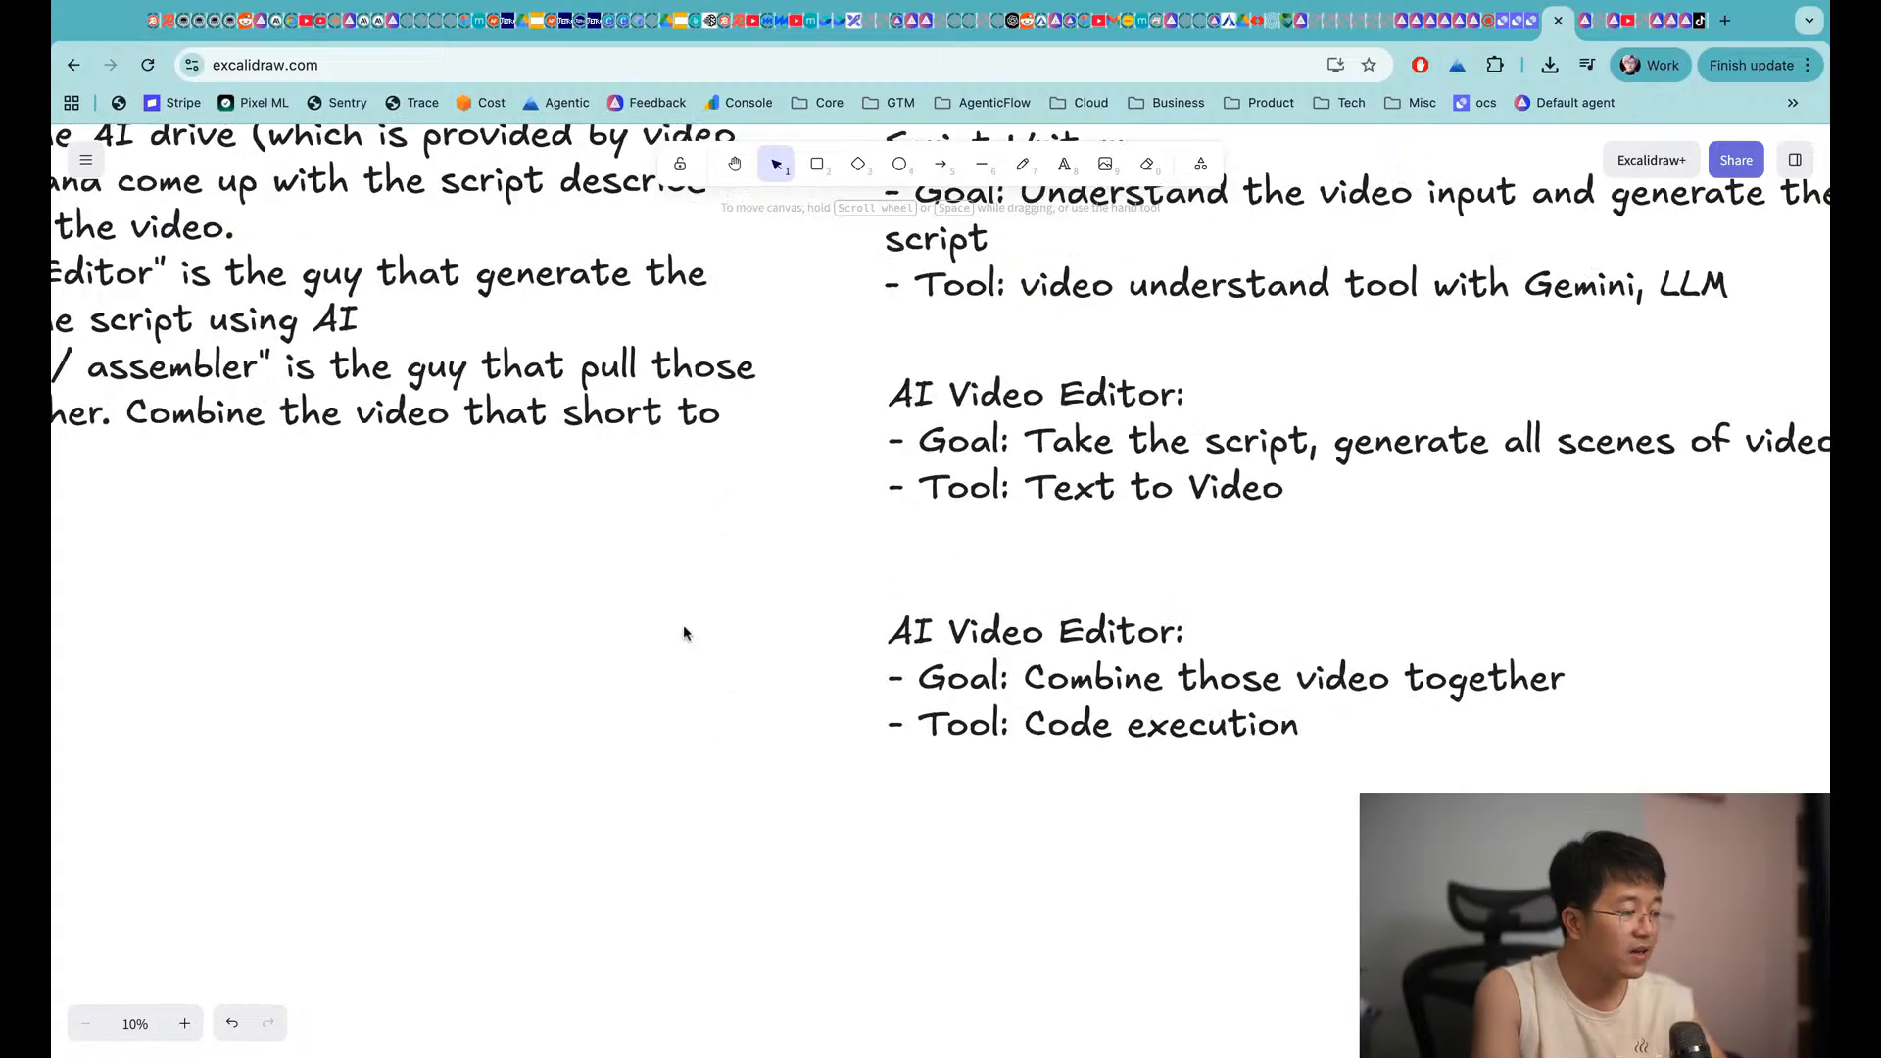
# Paste a copy of the Build-stage heading further down the canvas
pyautogui.scroll(5, 686, 627)
pyautogui.scroll(-10, 686, 627)
pyautogui.hscroll(-5, 686, 627)
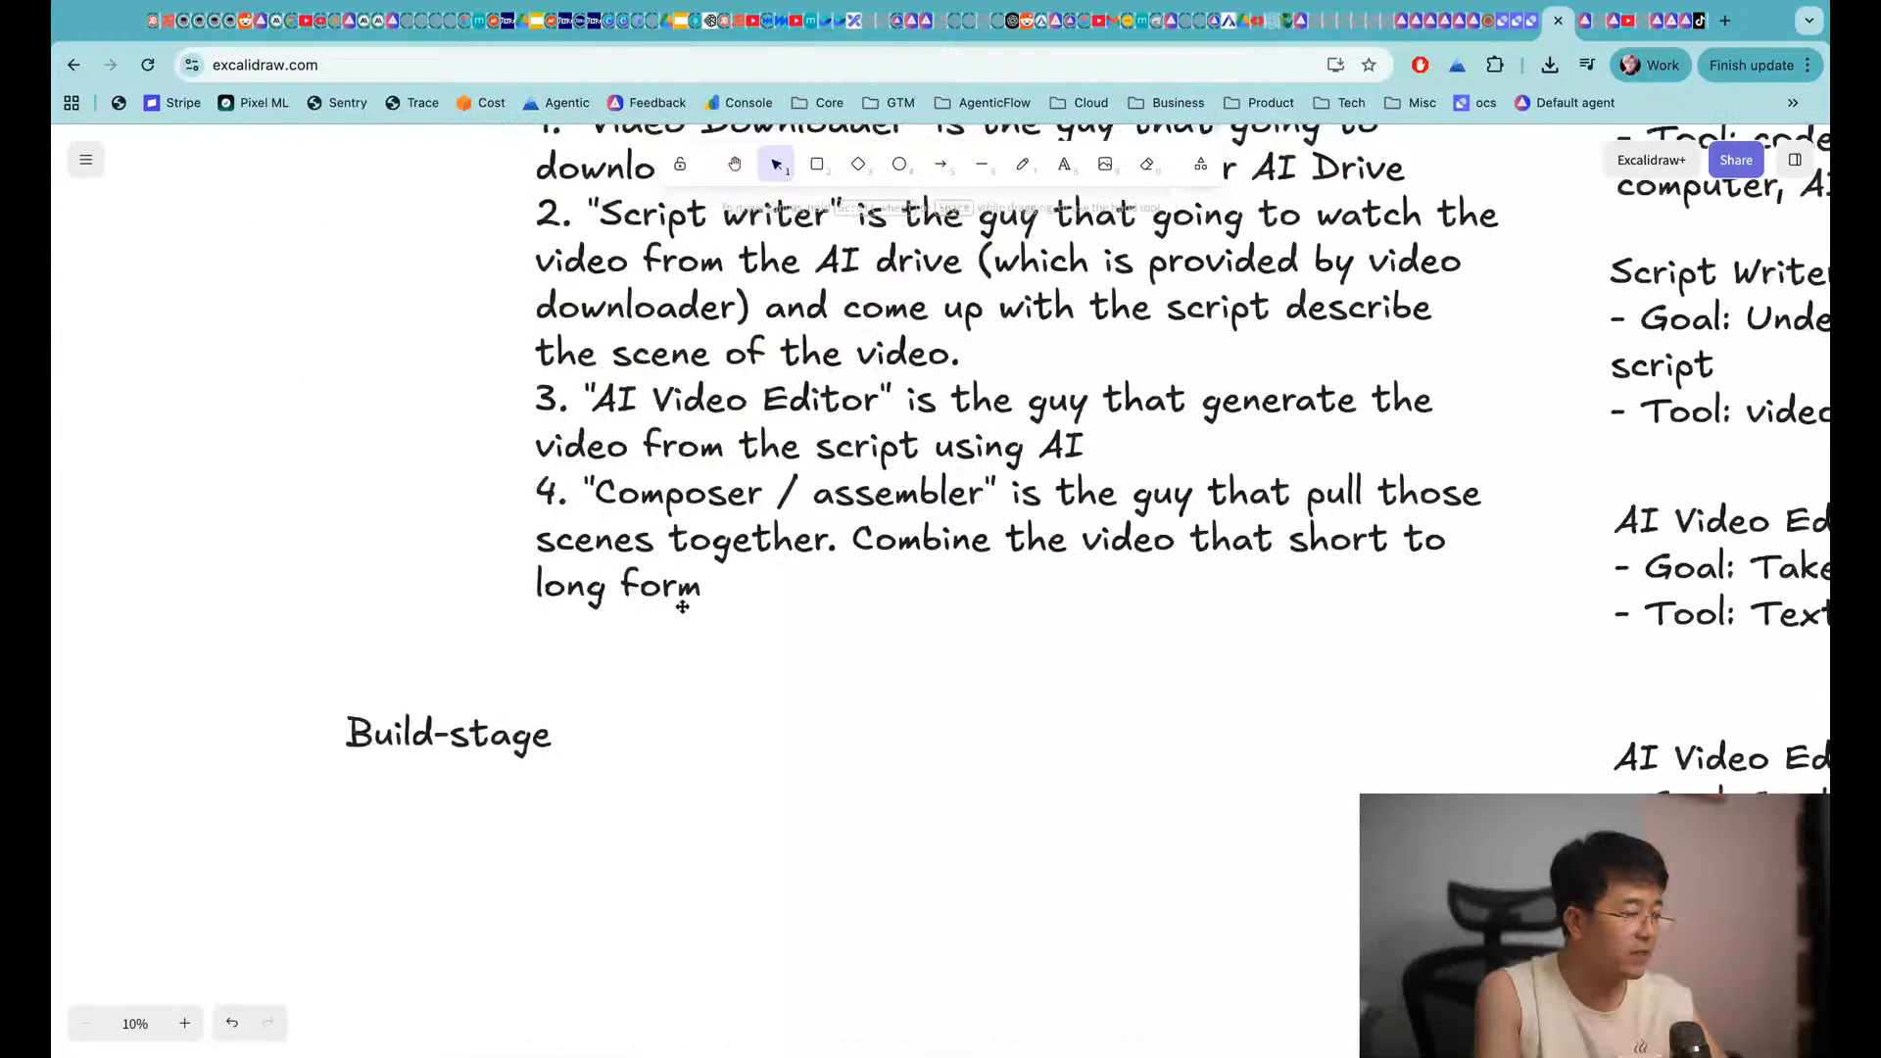
pyautogui.moveTo(549, 578); pyautogui.dragTo(555, 835)
pyautogui.scroll(-8, 571, 797)
pyautogui.hscroll(-1, 572, 797)
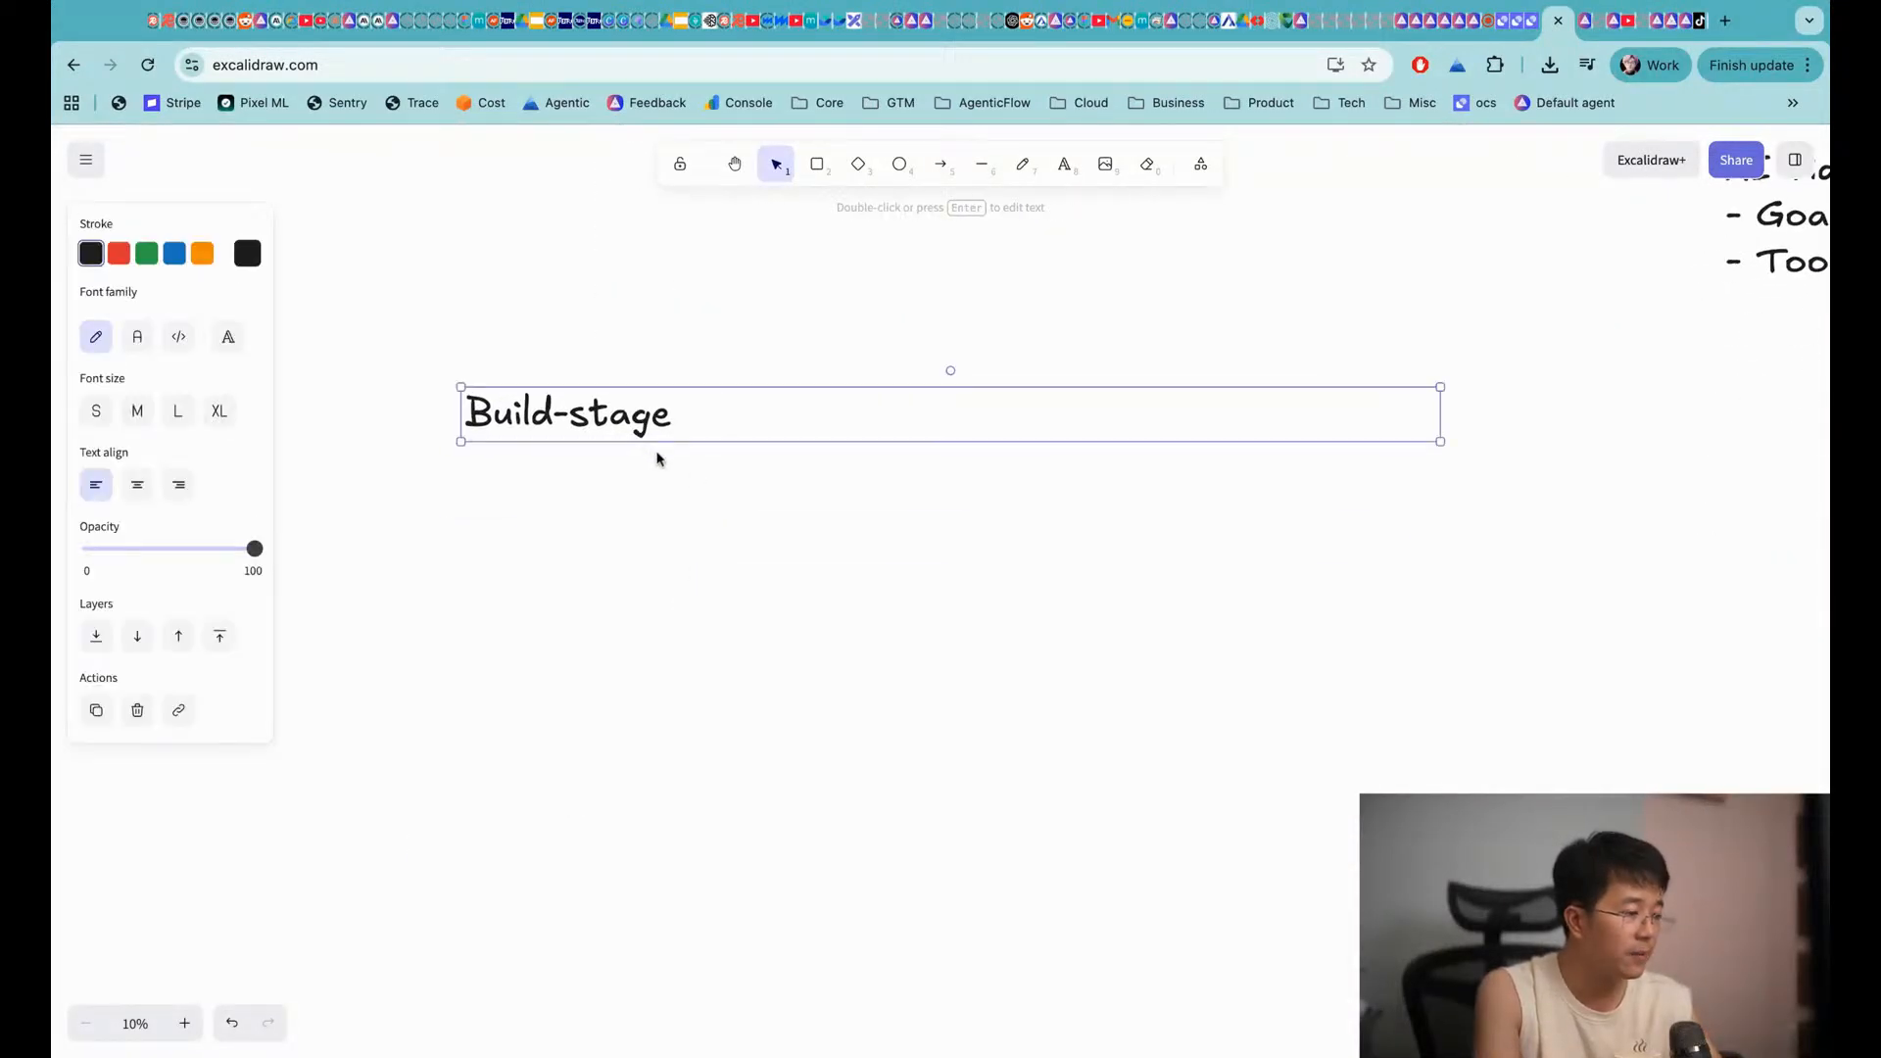
pyautogui.press('super+v')
pyautogui.moveTo(441, 459); pyautogui.dragTo(720, 756)
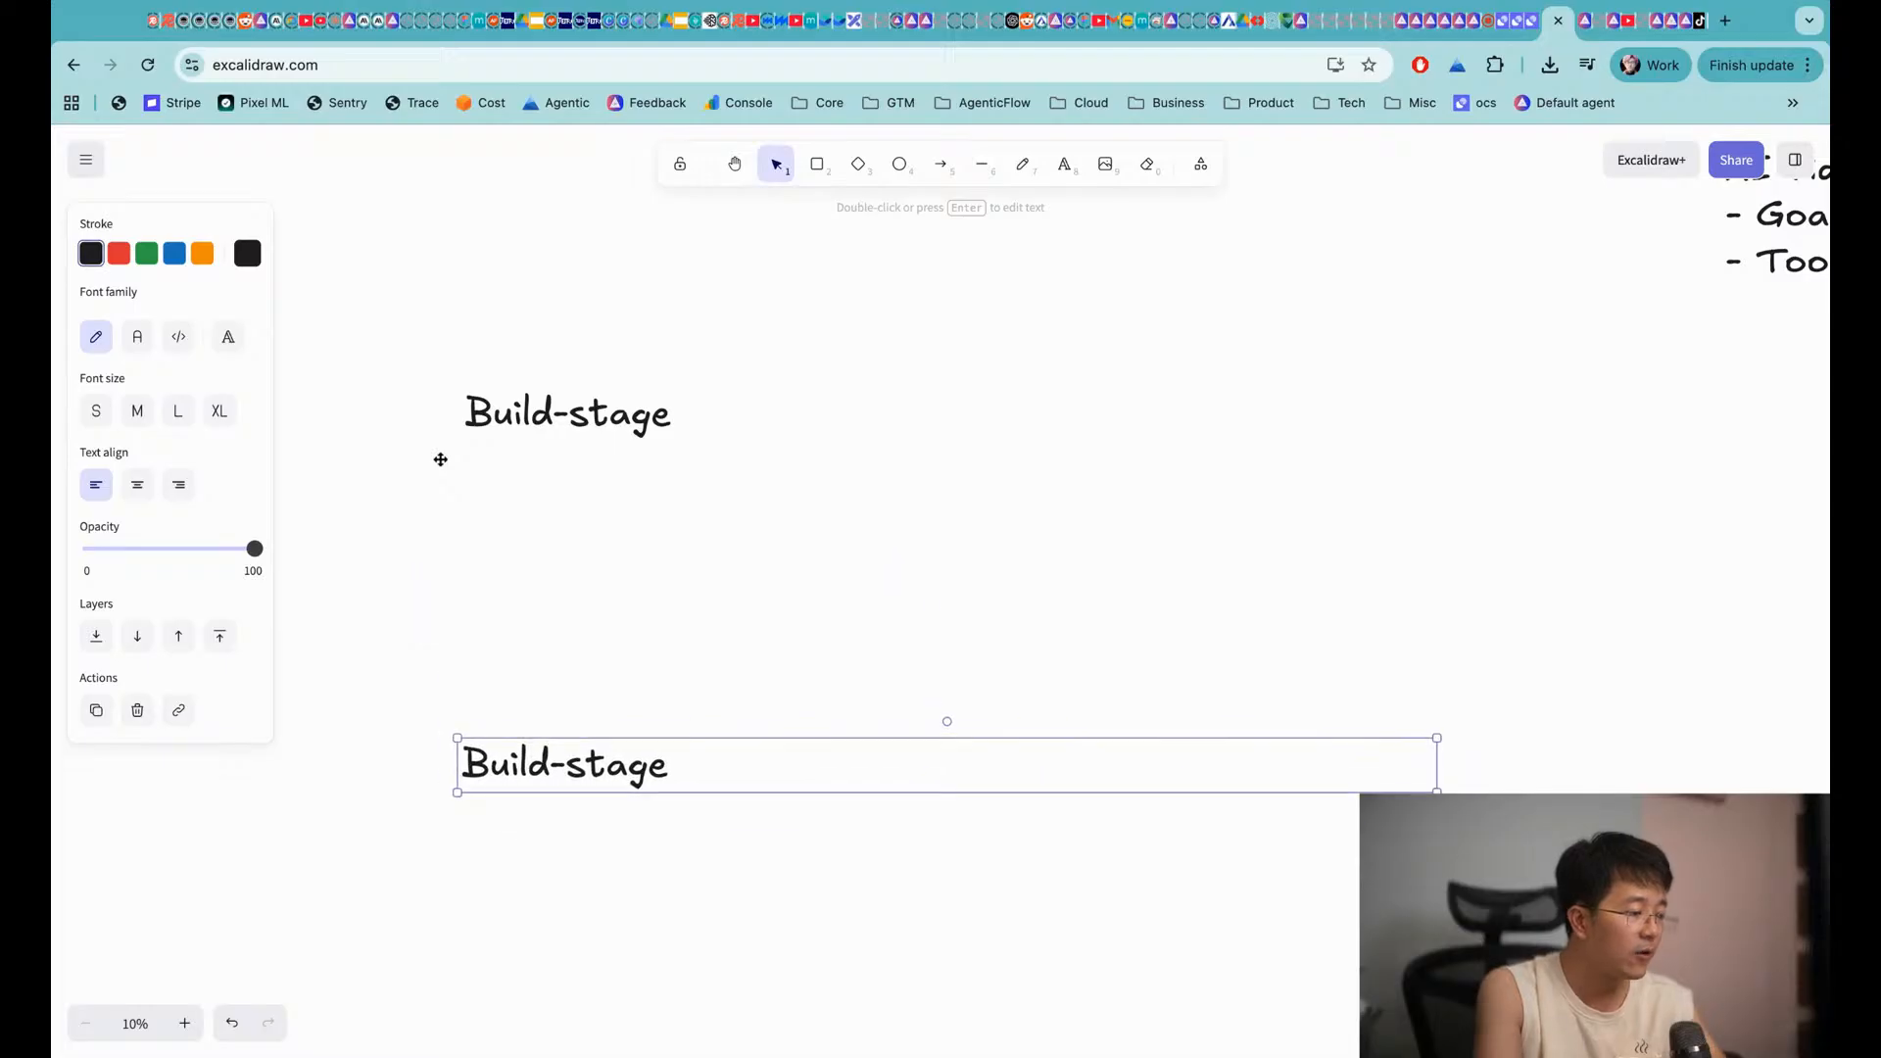
pyautogui.scroll(-4, 587, 568)
pyautogui.hscroll(-1, 588, 568)
# Replace the copied heading's text with 'Final result looks like'
pyautogui.doubleClick(596, 540)
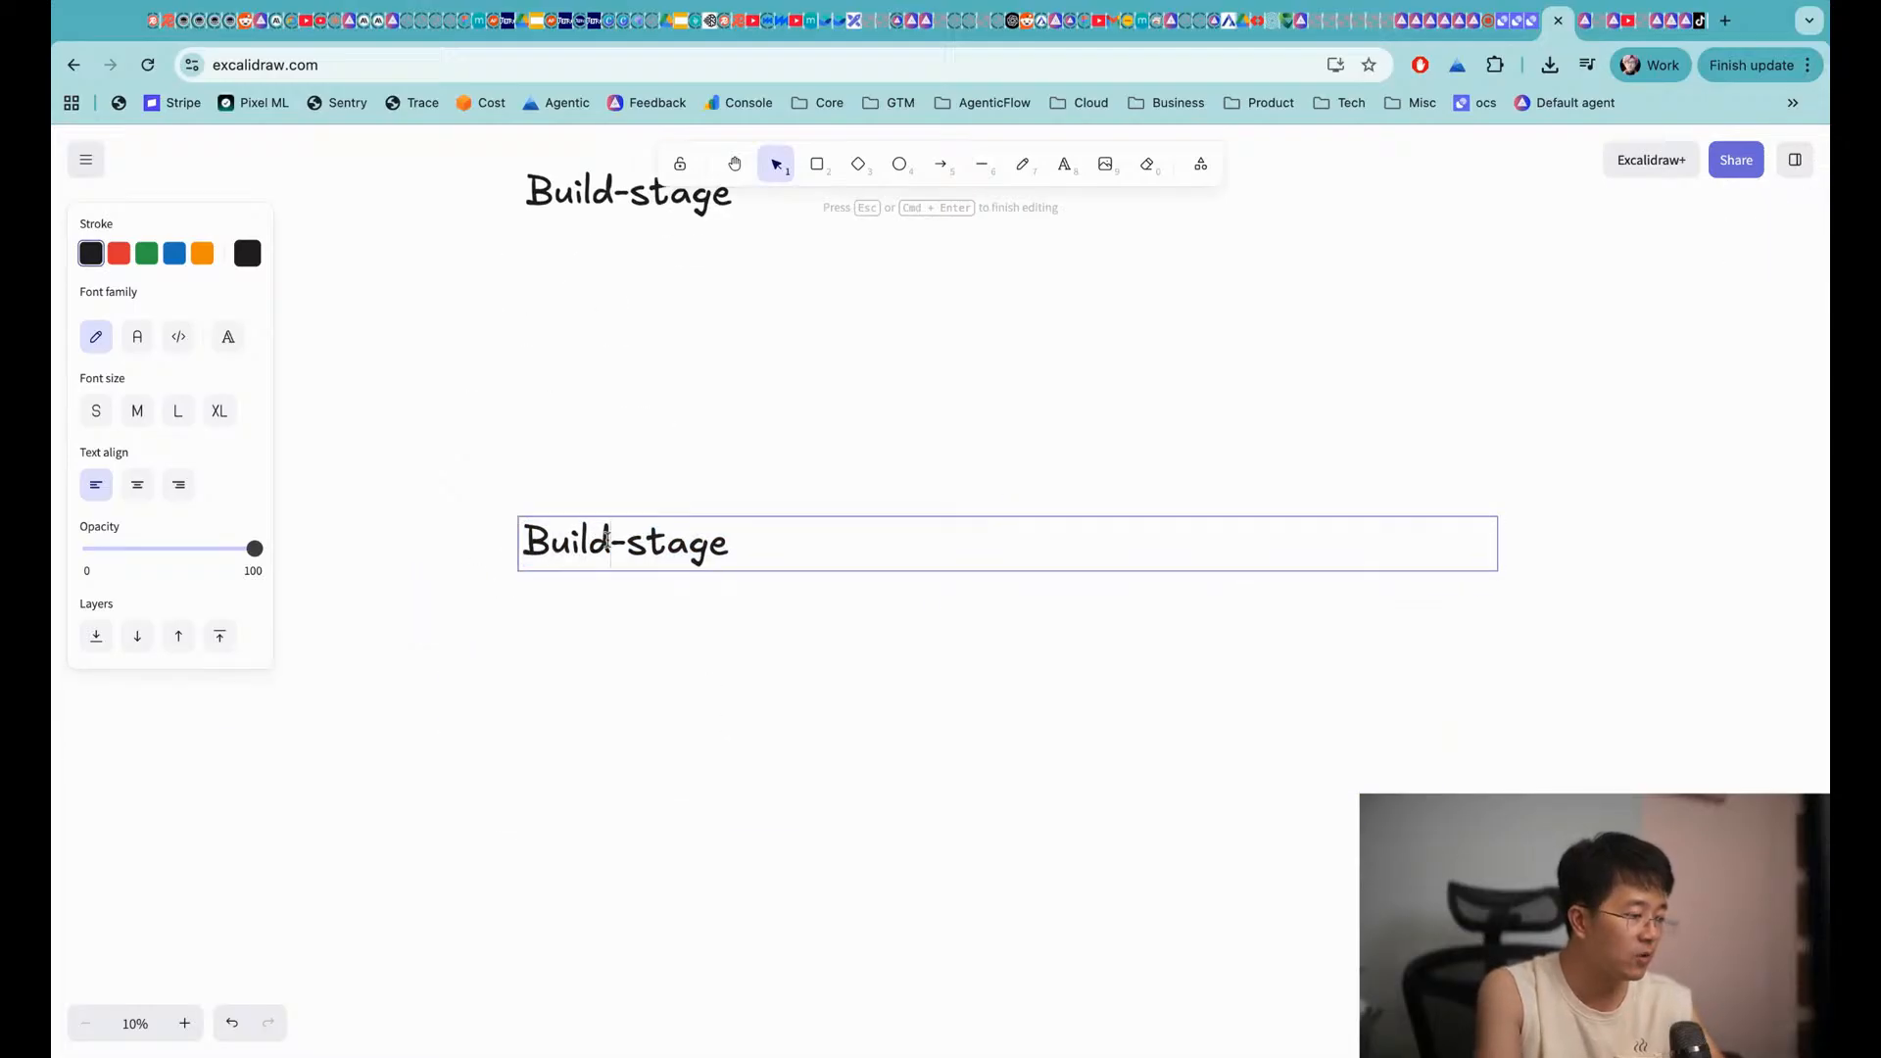
pyautogui.doubleClick(595, 540)
pyautogui.write('Final result looks like')
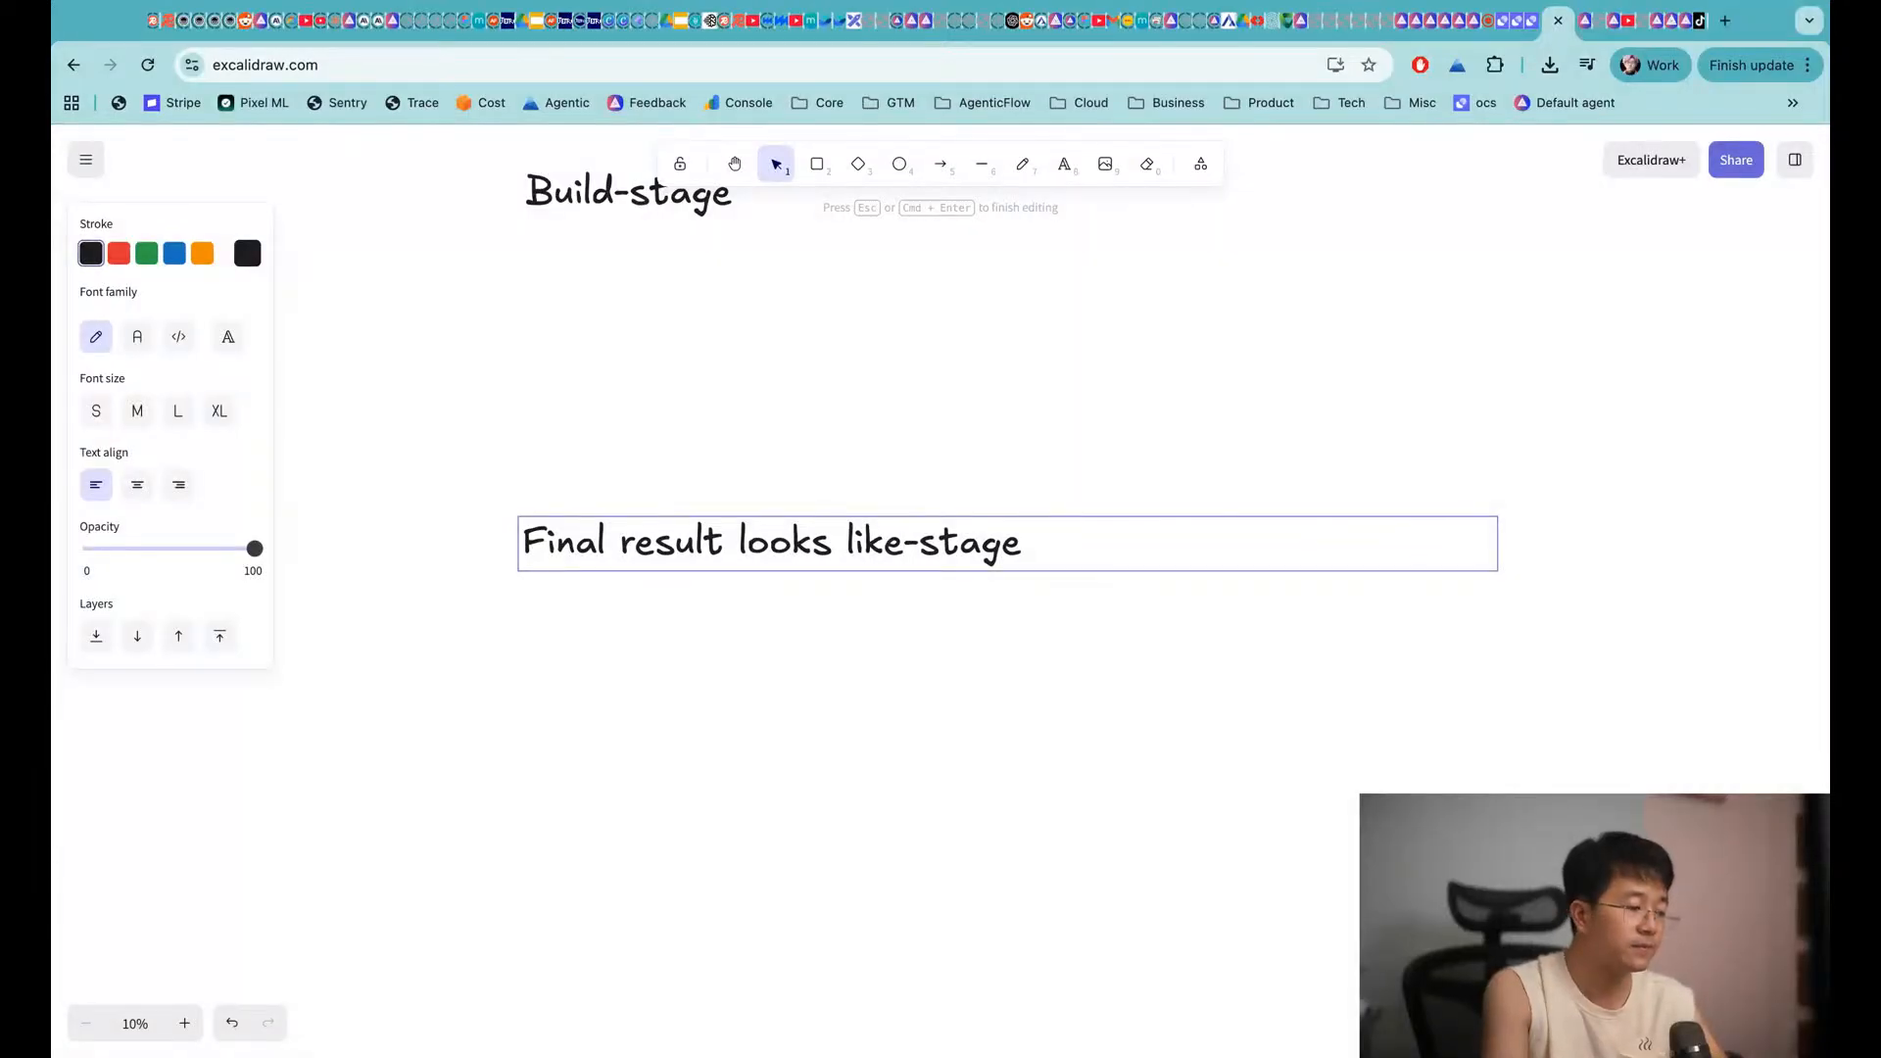
pyautogui.press('super+shift+Right')
pyautogui.press('BackSpace')
pyautogui.click(561, 644)
pyautogui.scroll(-1, 669, 565)
pyautogui.scroll(-1, 669, 565)
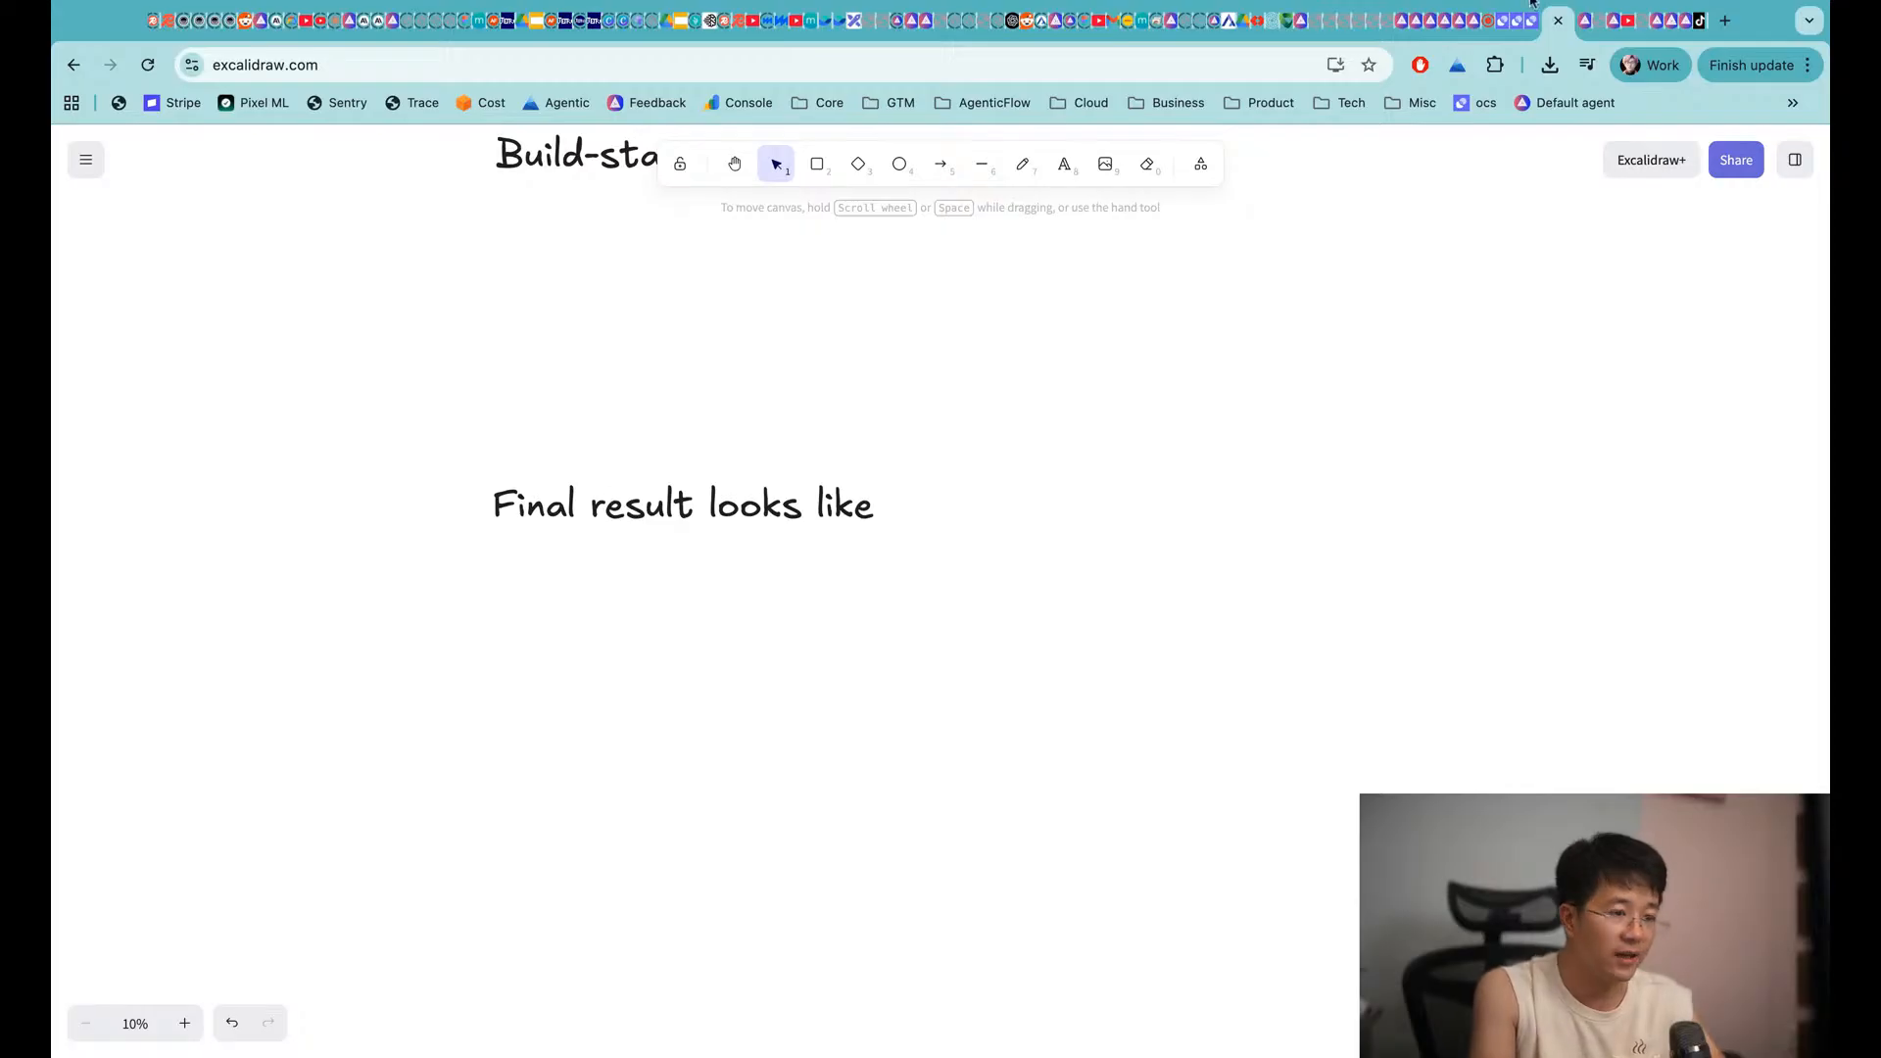
# In AgenticFlow, open the [MAS] Video Clone (WIP) workforce from Multi Agent
pyautogui.click(1585, 29)
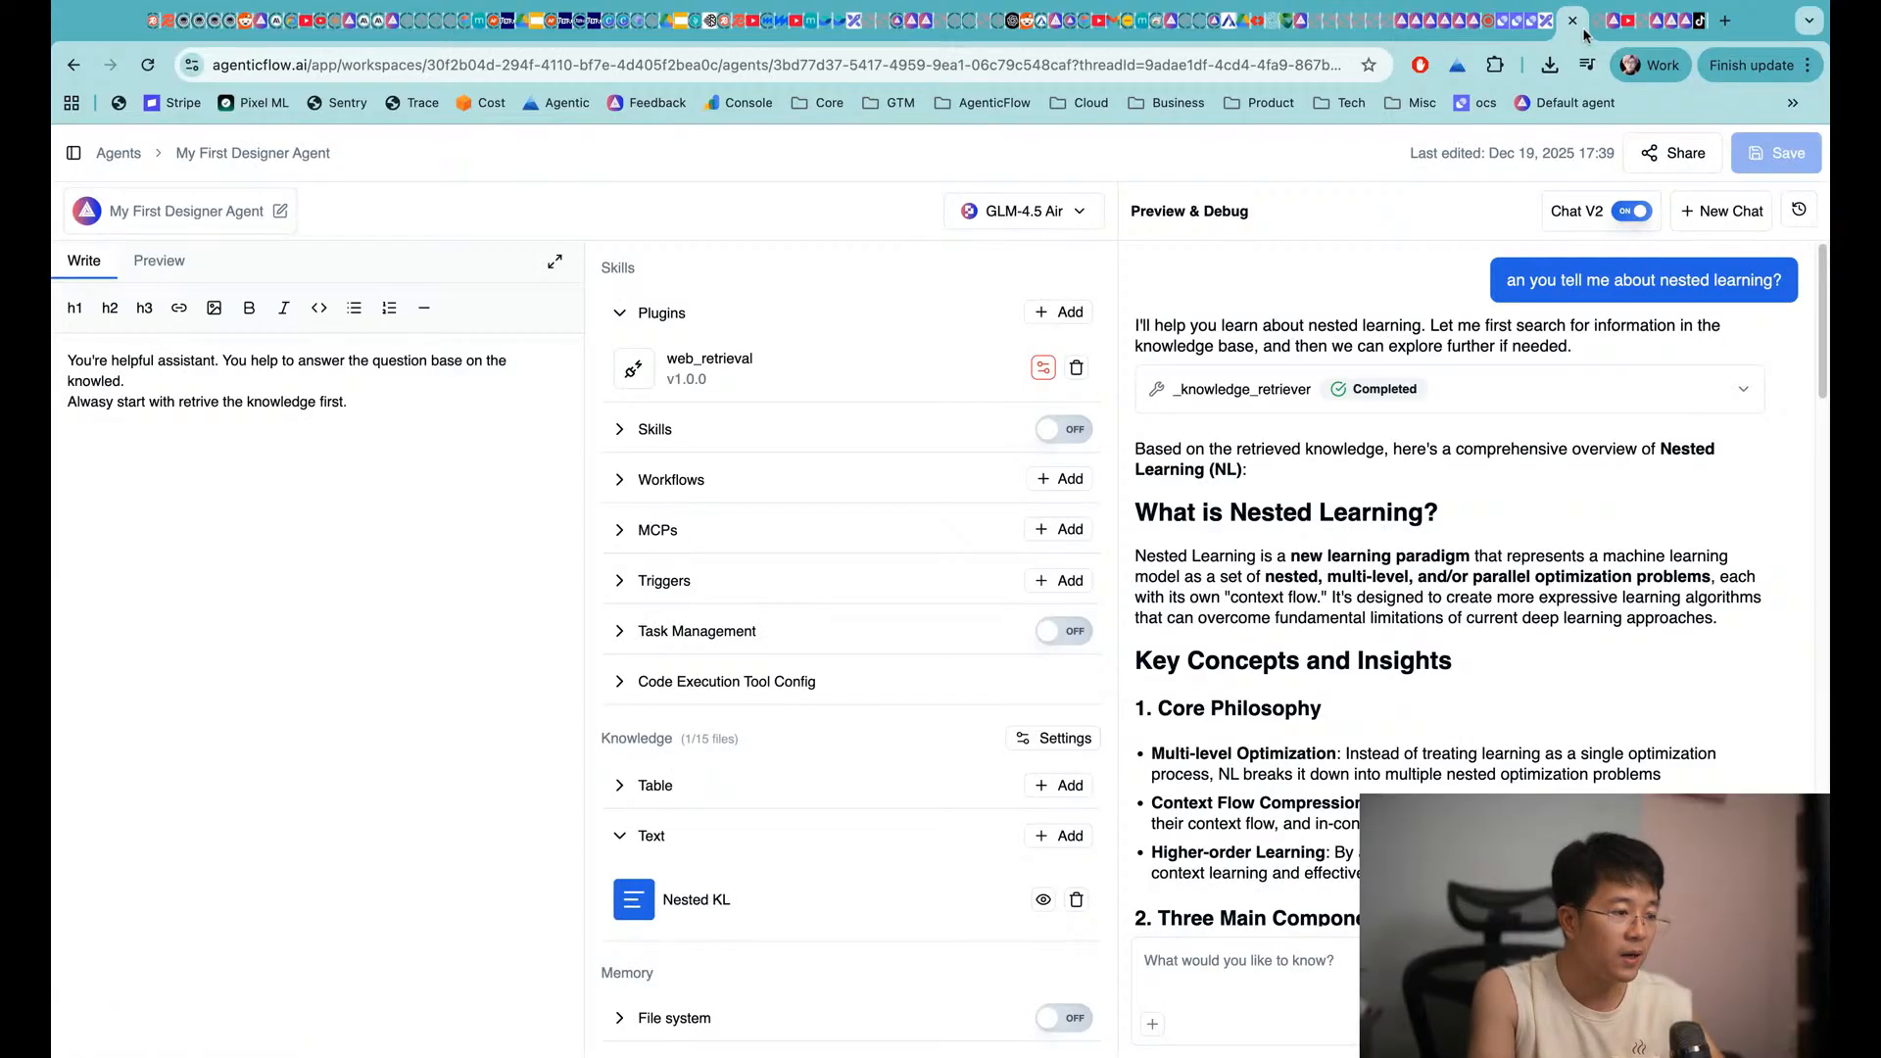
pyautogui.click(73, 154)
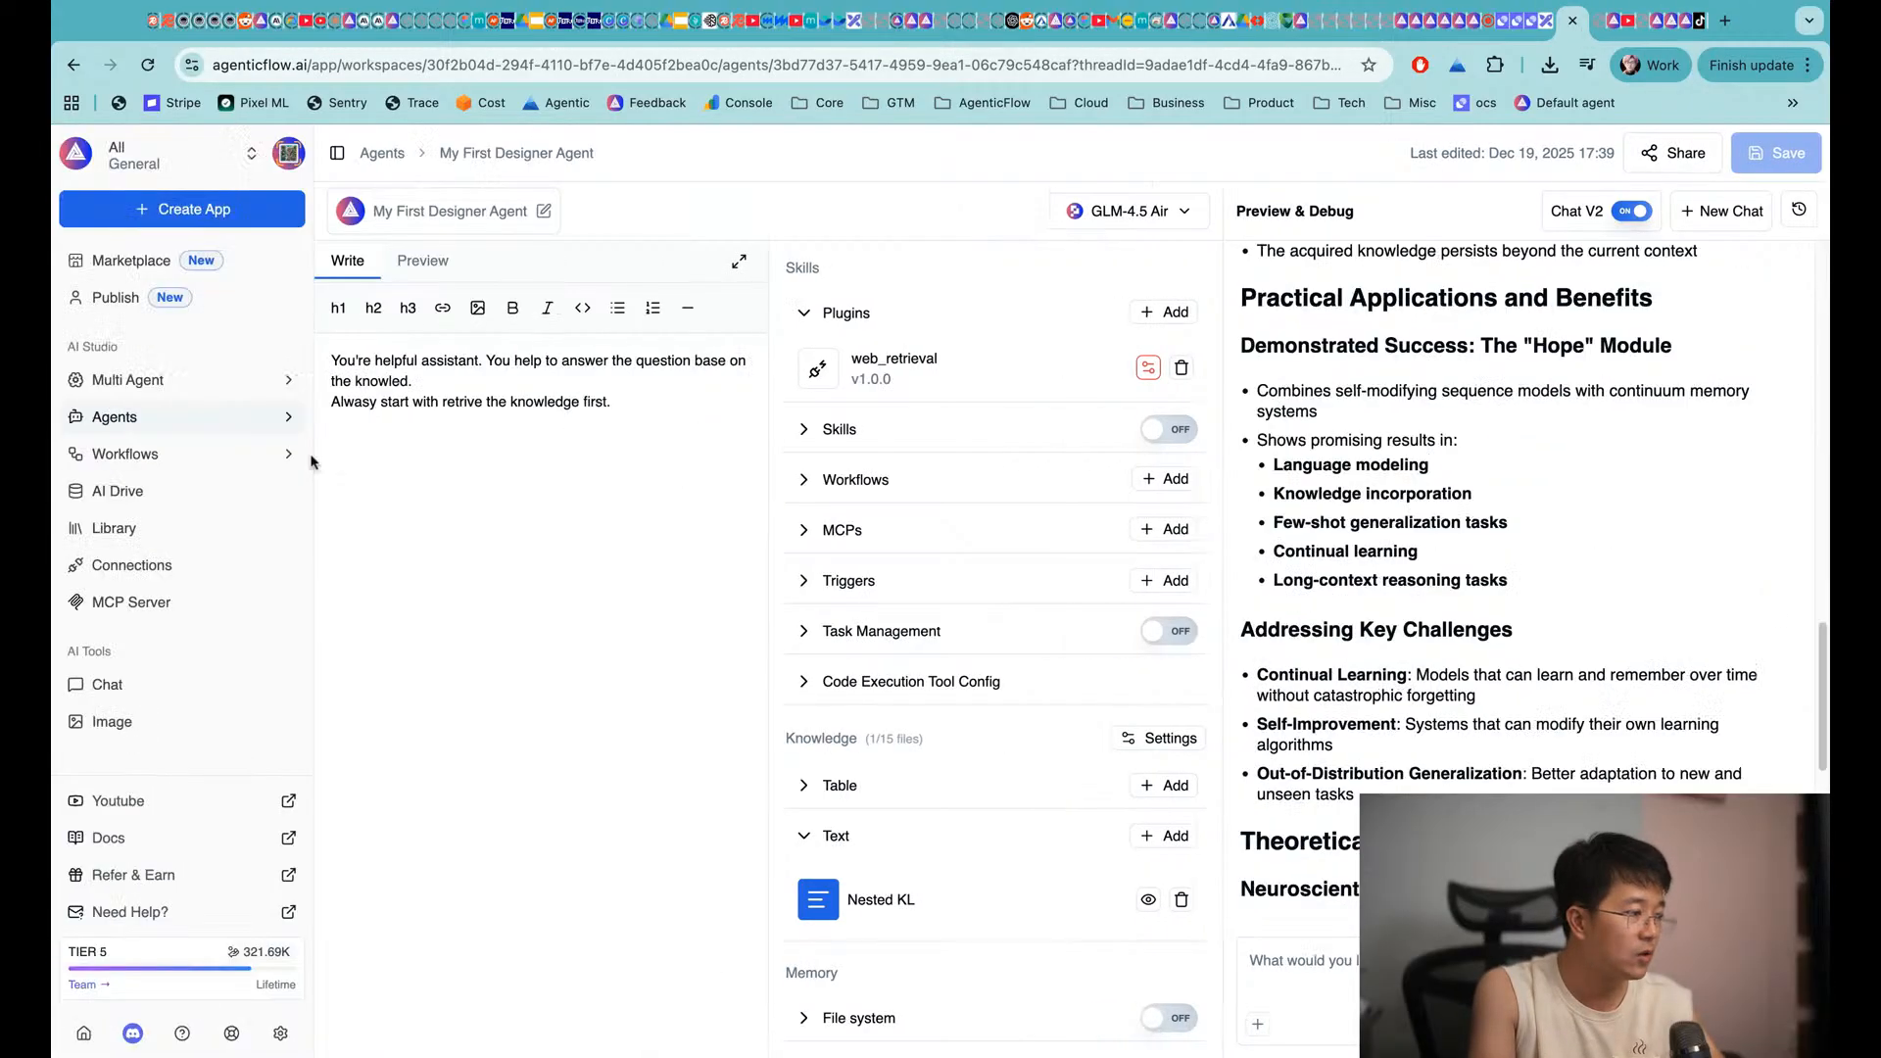
pyautogui.click(148, 390)
pyautogui.click(578, 556)
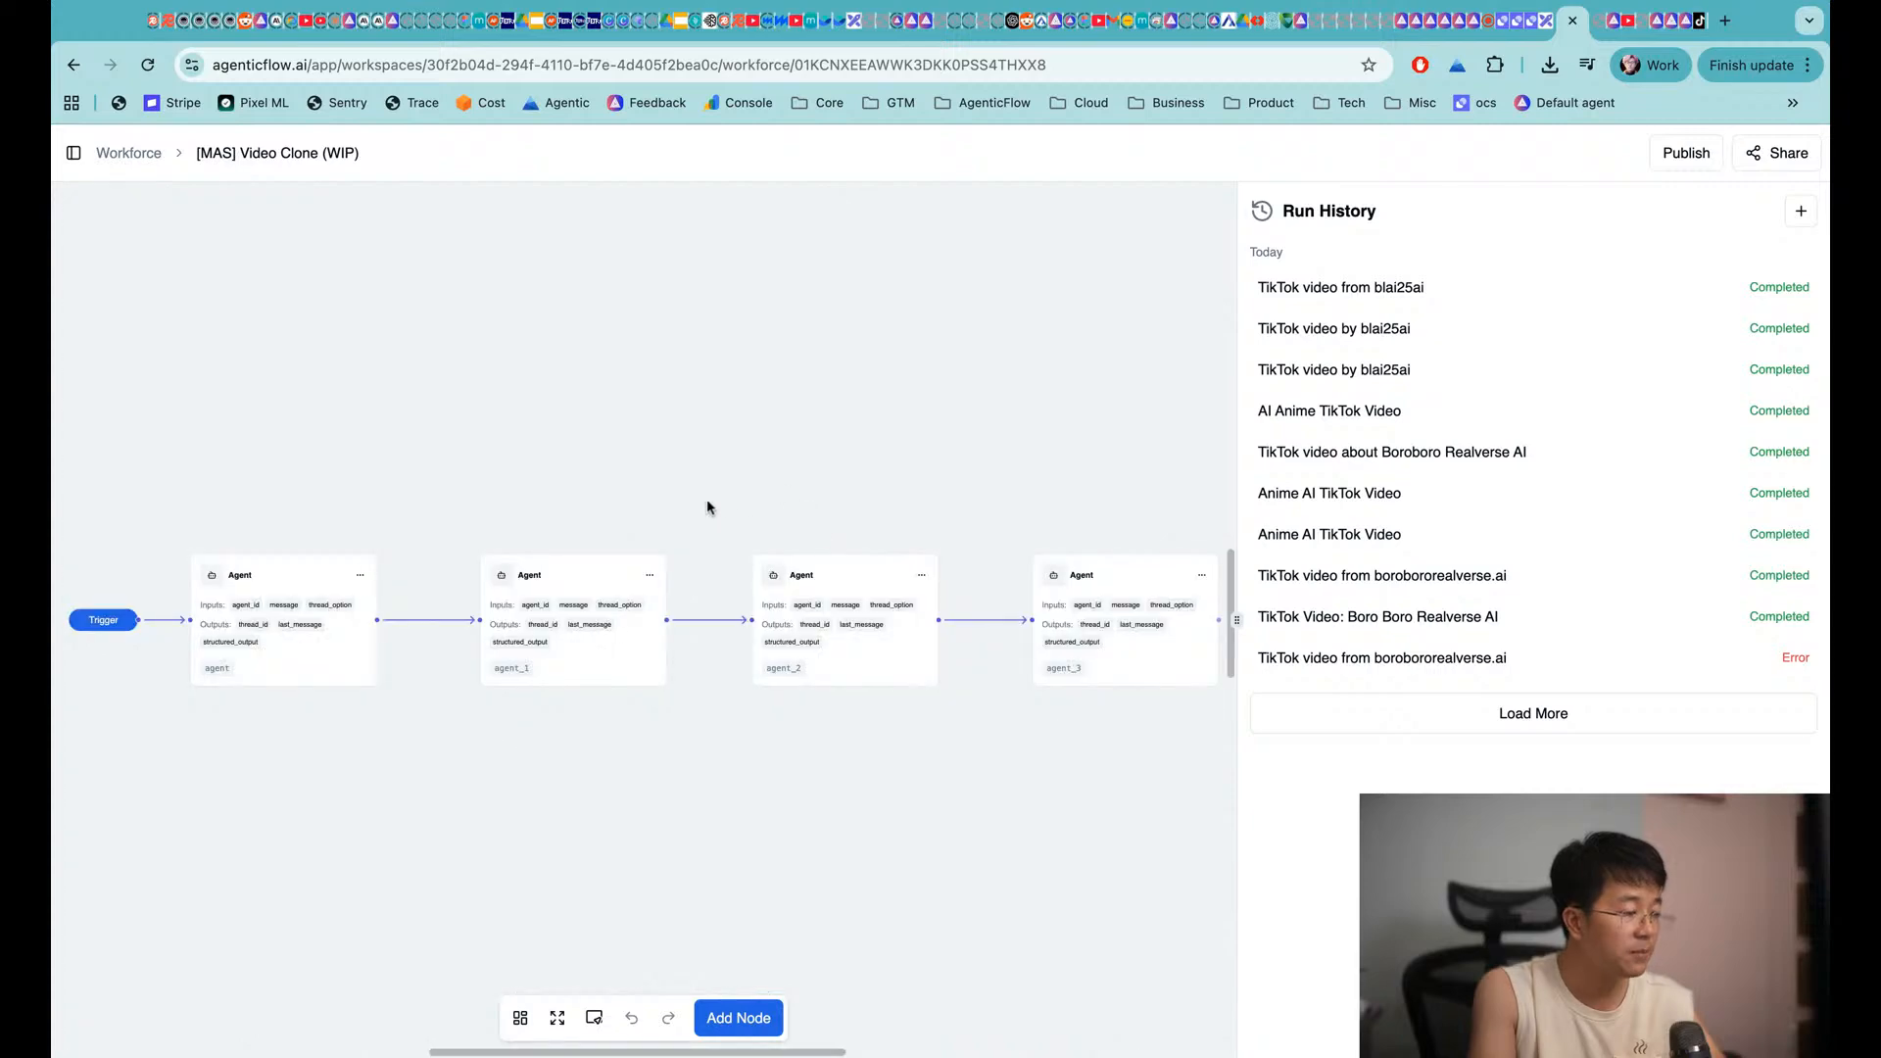
# Show the first Agent node's inputs with its TikTok-URL message
pyautogui.hscroll(-7, 643, 503)
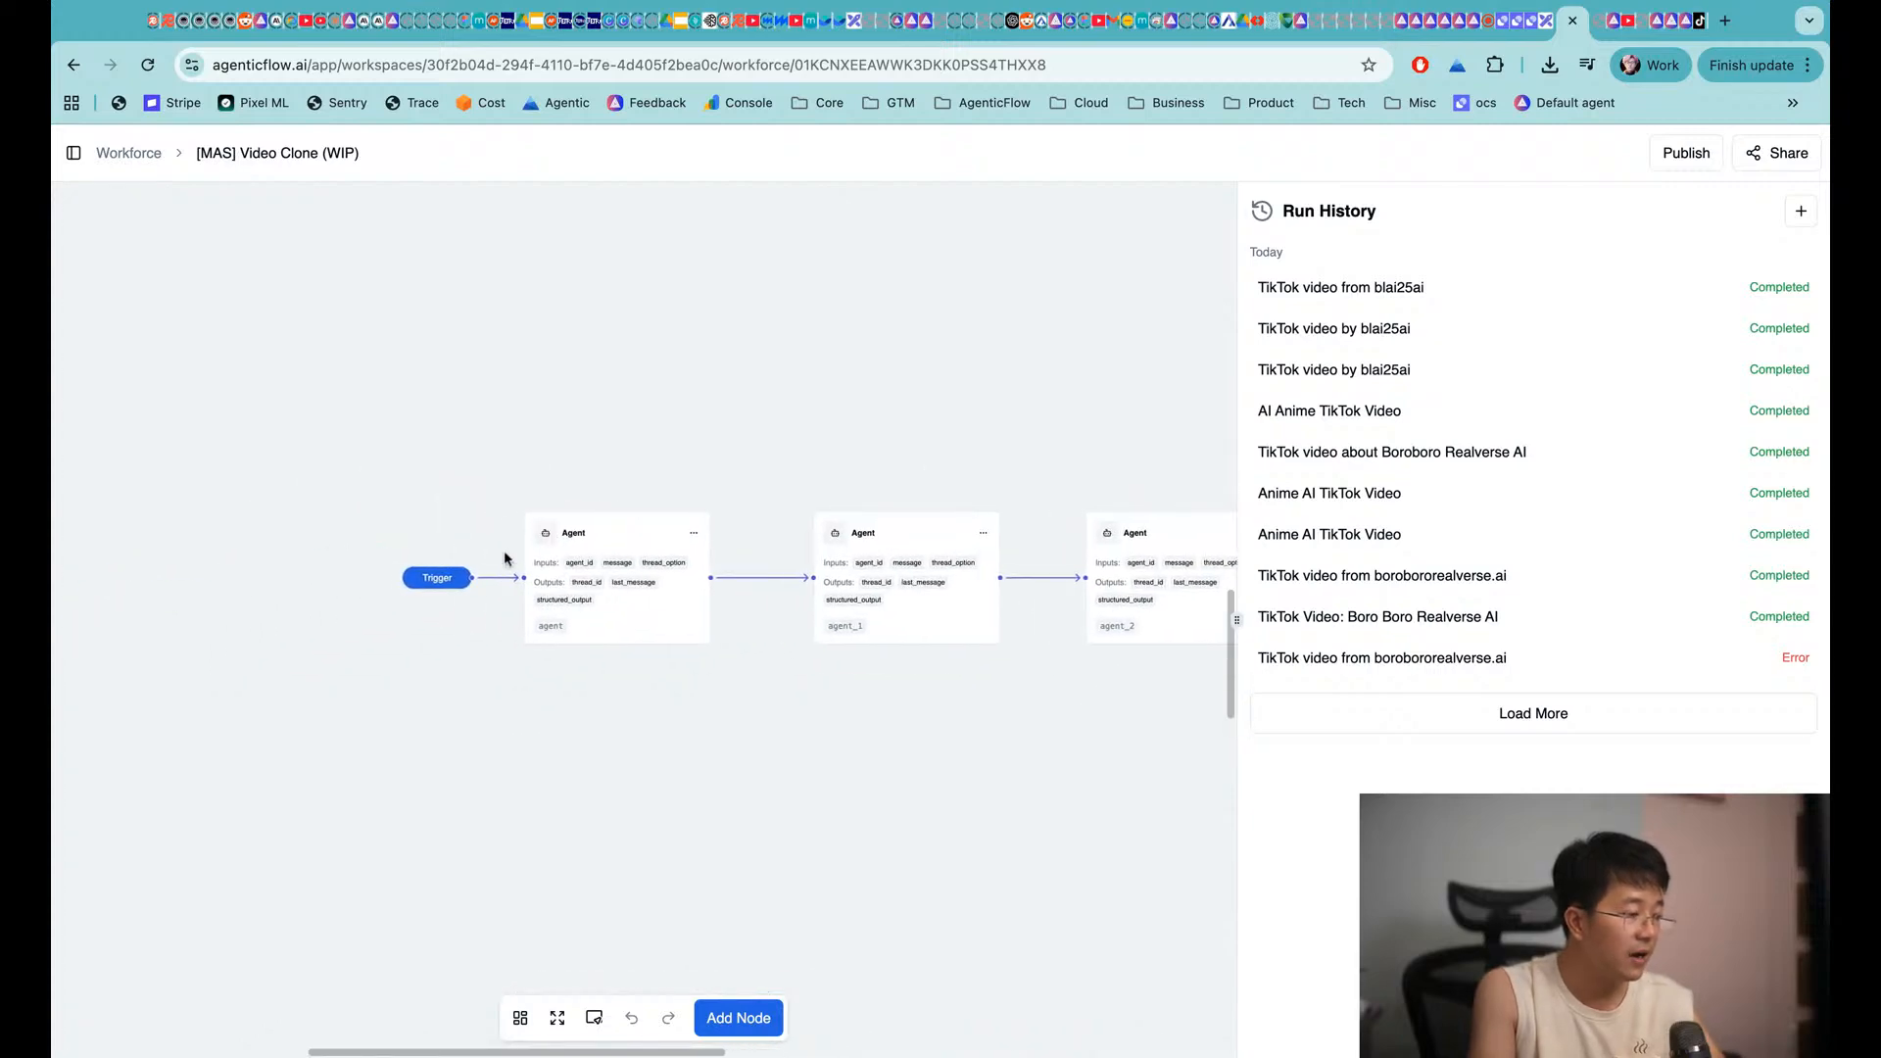
pyautogui.scroll(5, 508, 569)
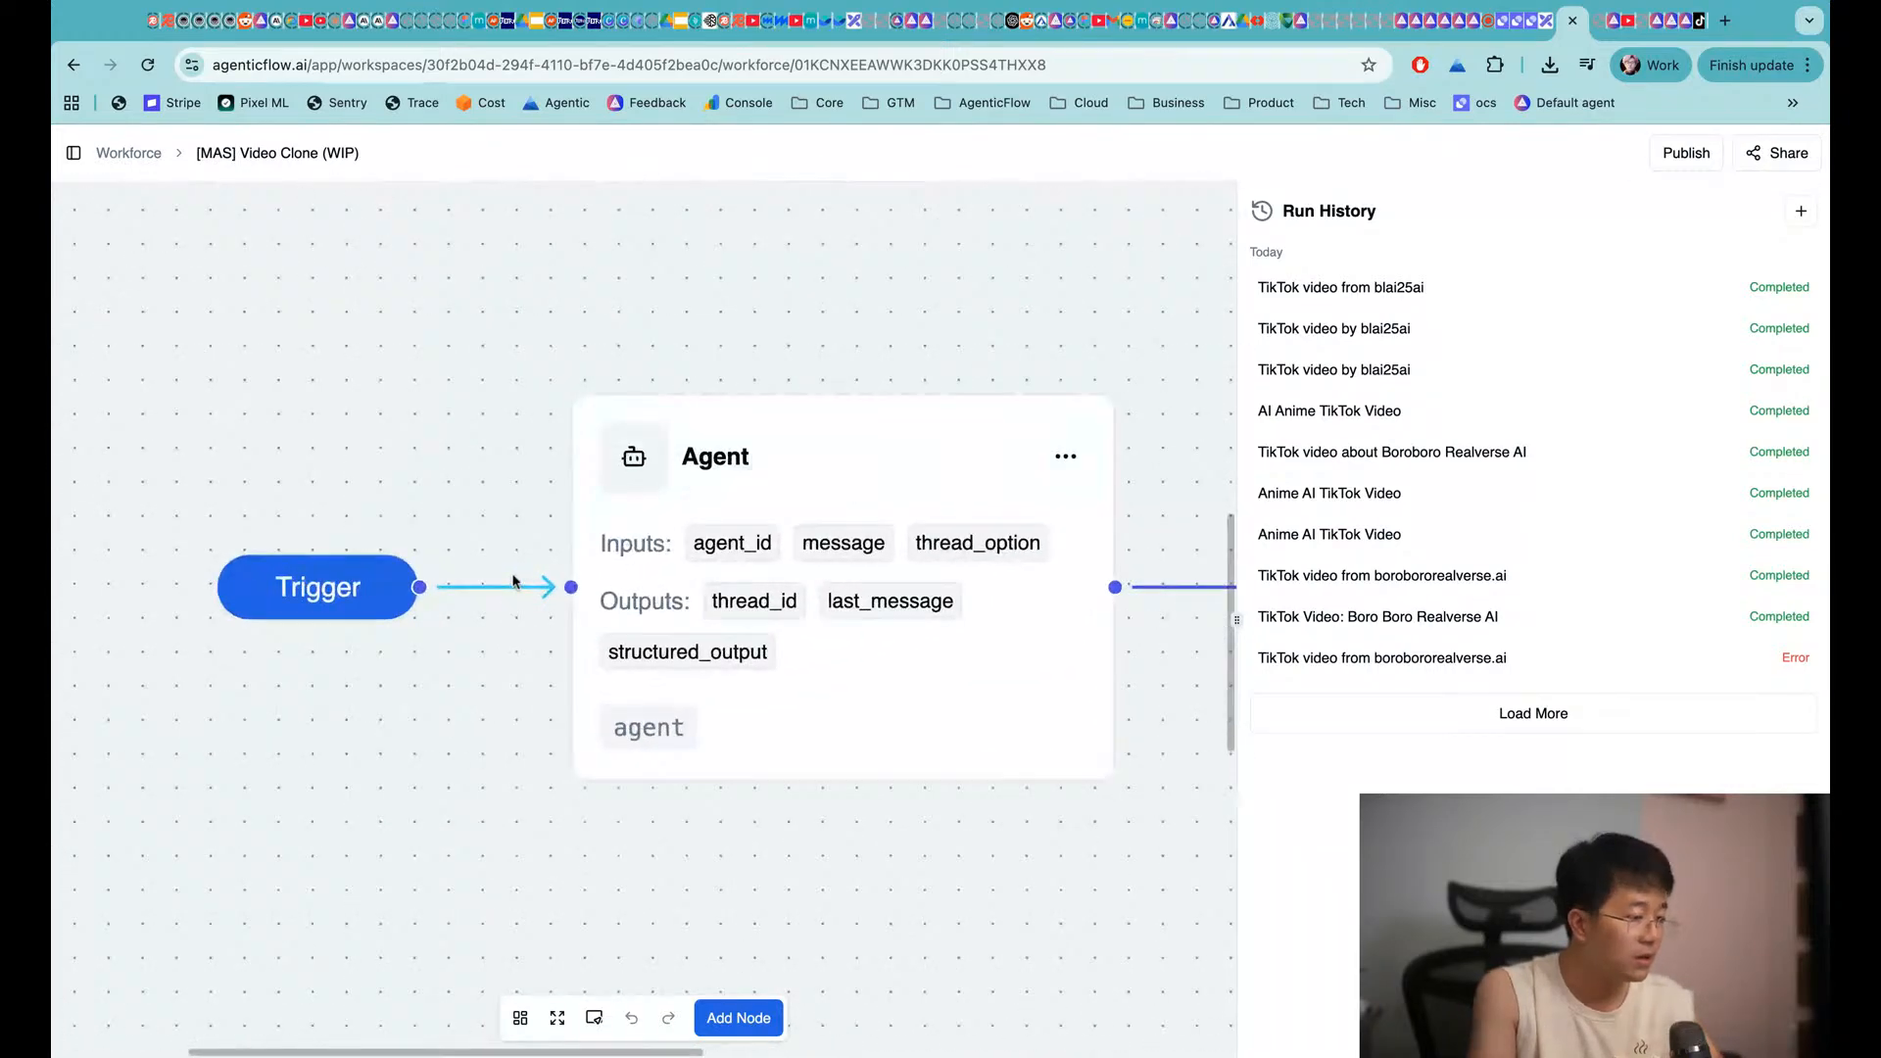
pyautogui.scroll(-2, 441, 582)
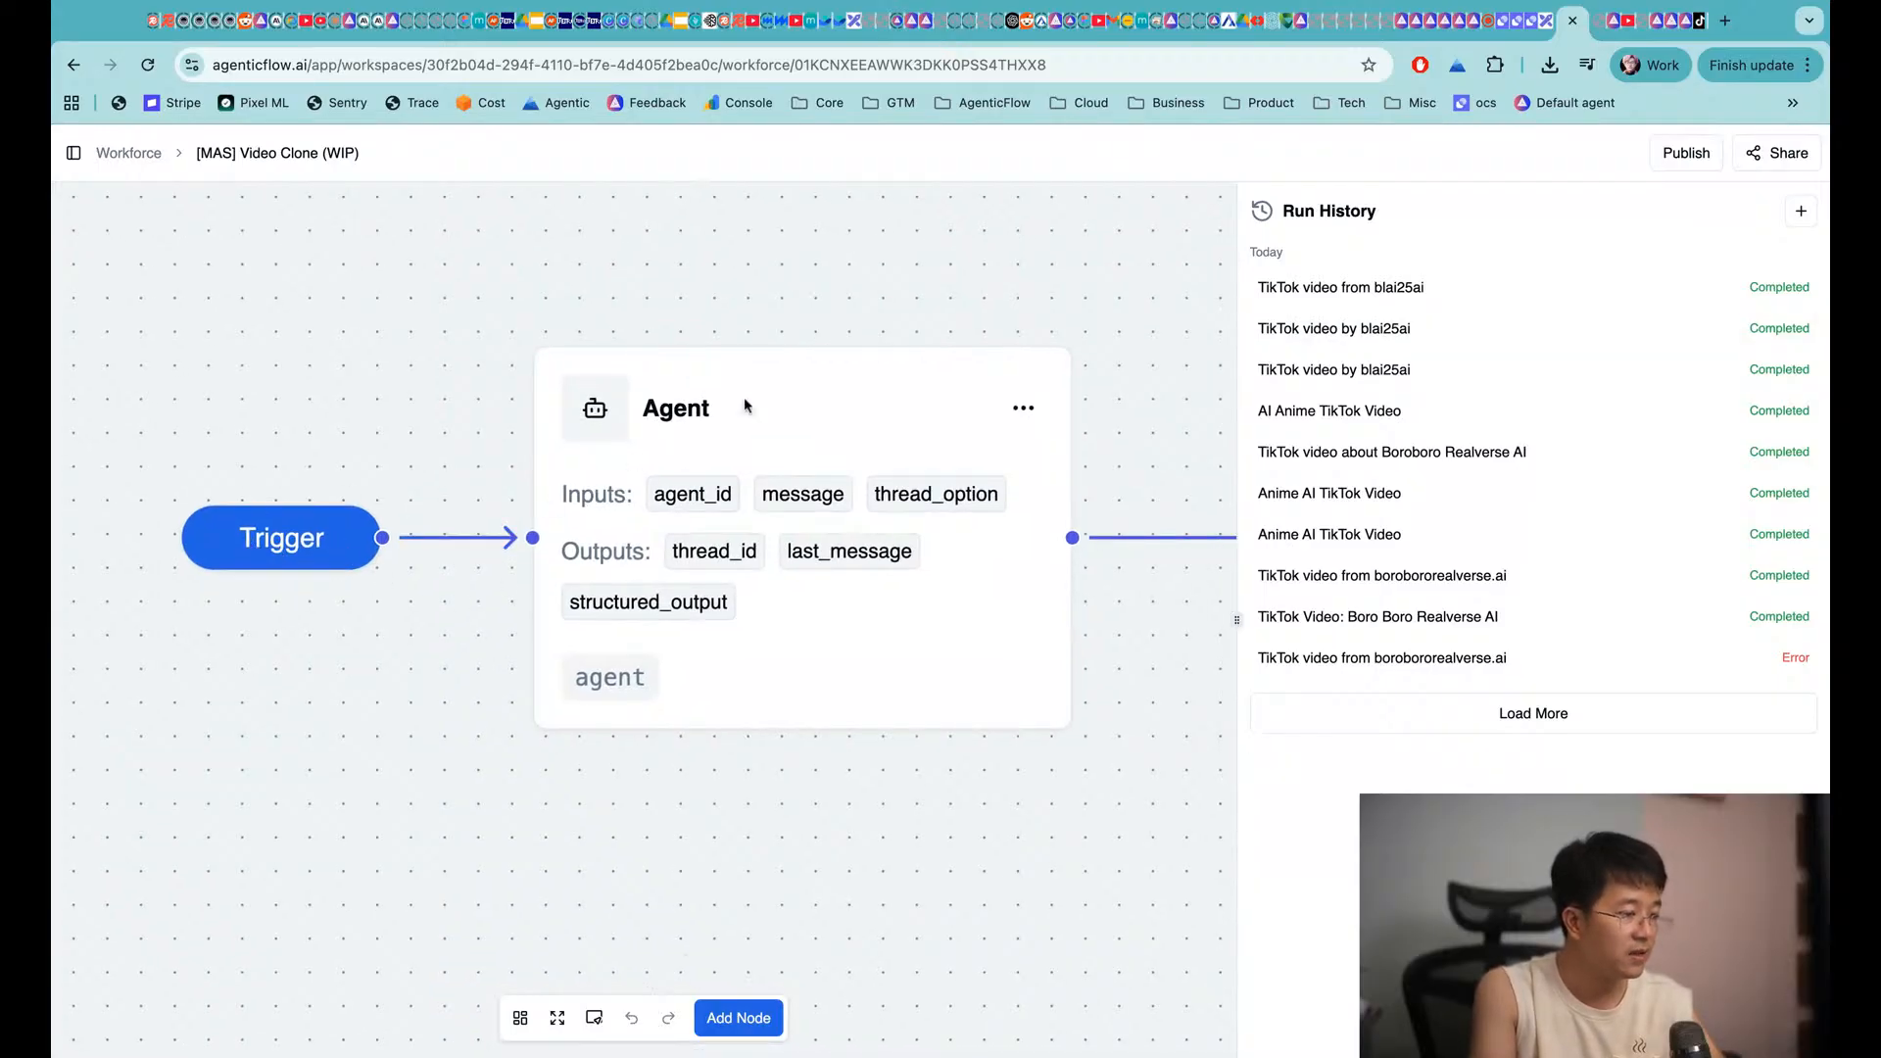
pyautogui.scroll(-3, 815, 411)
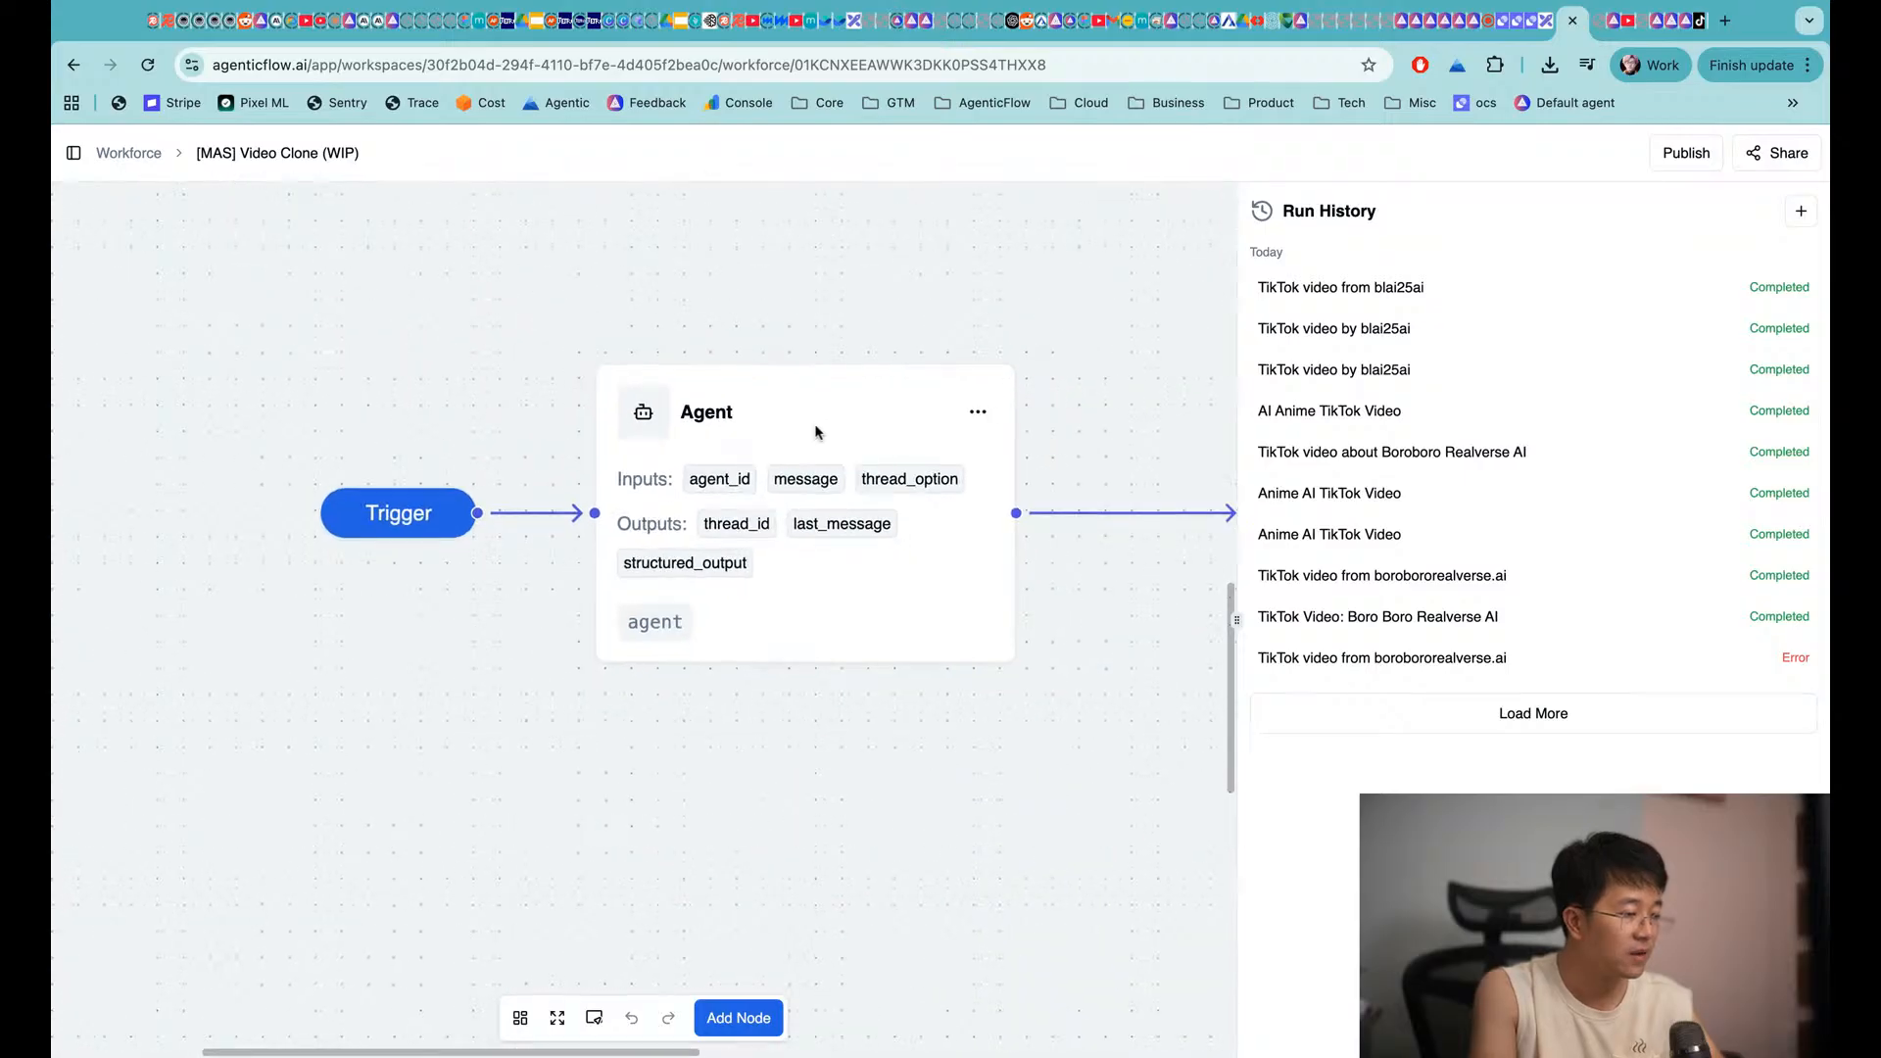
pyautogui.click(828, 426)
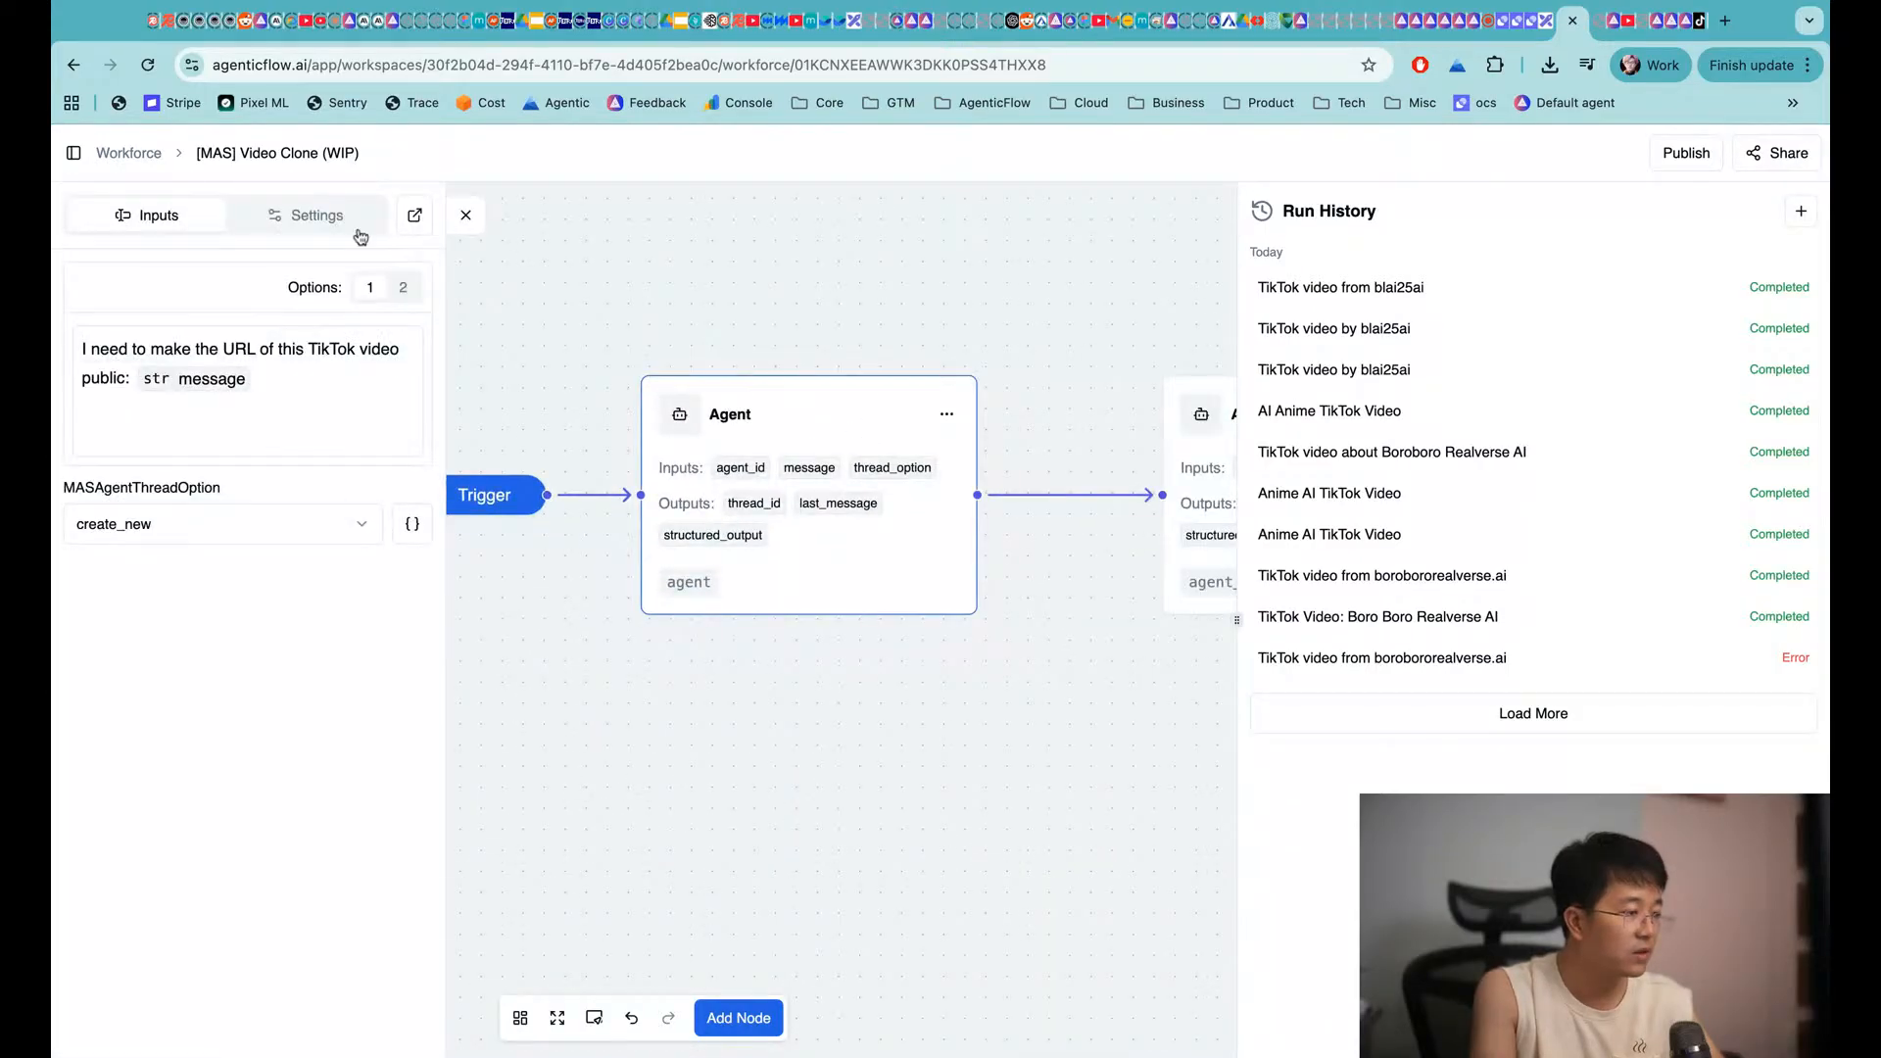
# Show the first Agent node's settings and expand its Instructions section
pyautogui.click(355, 225)
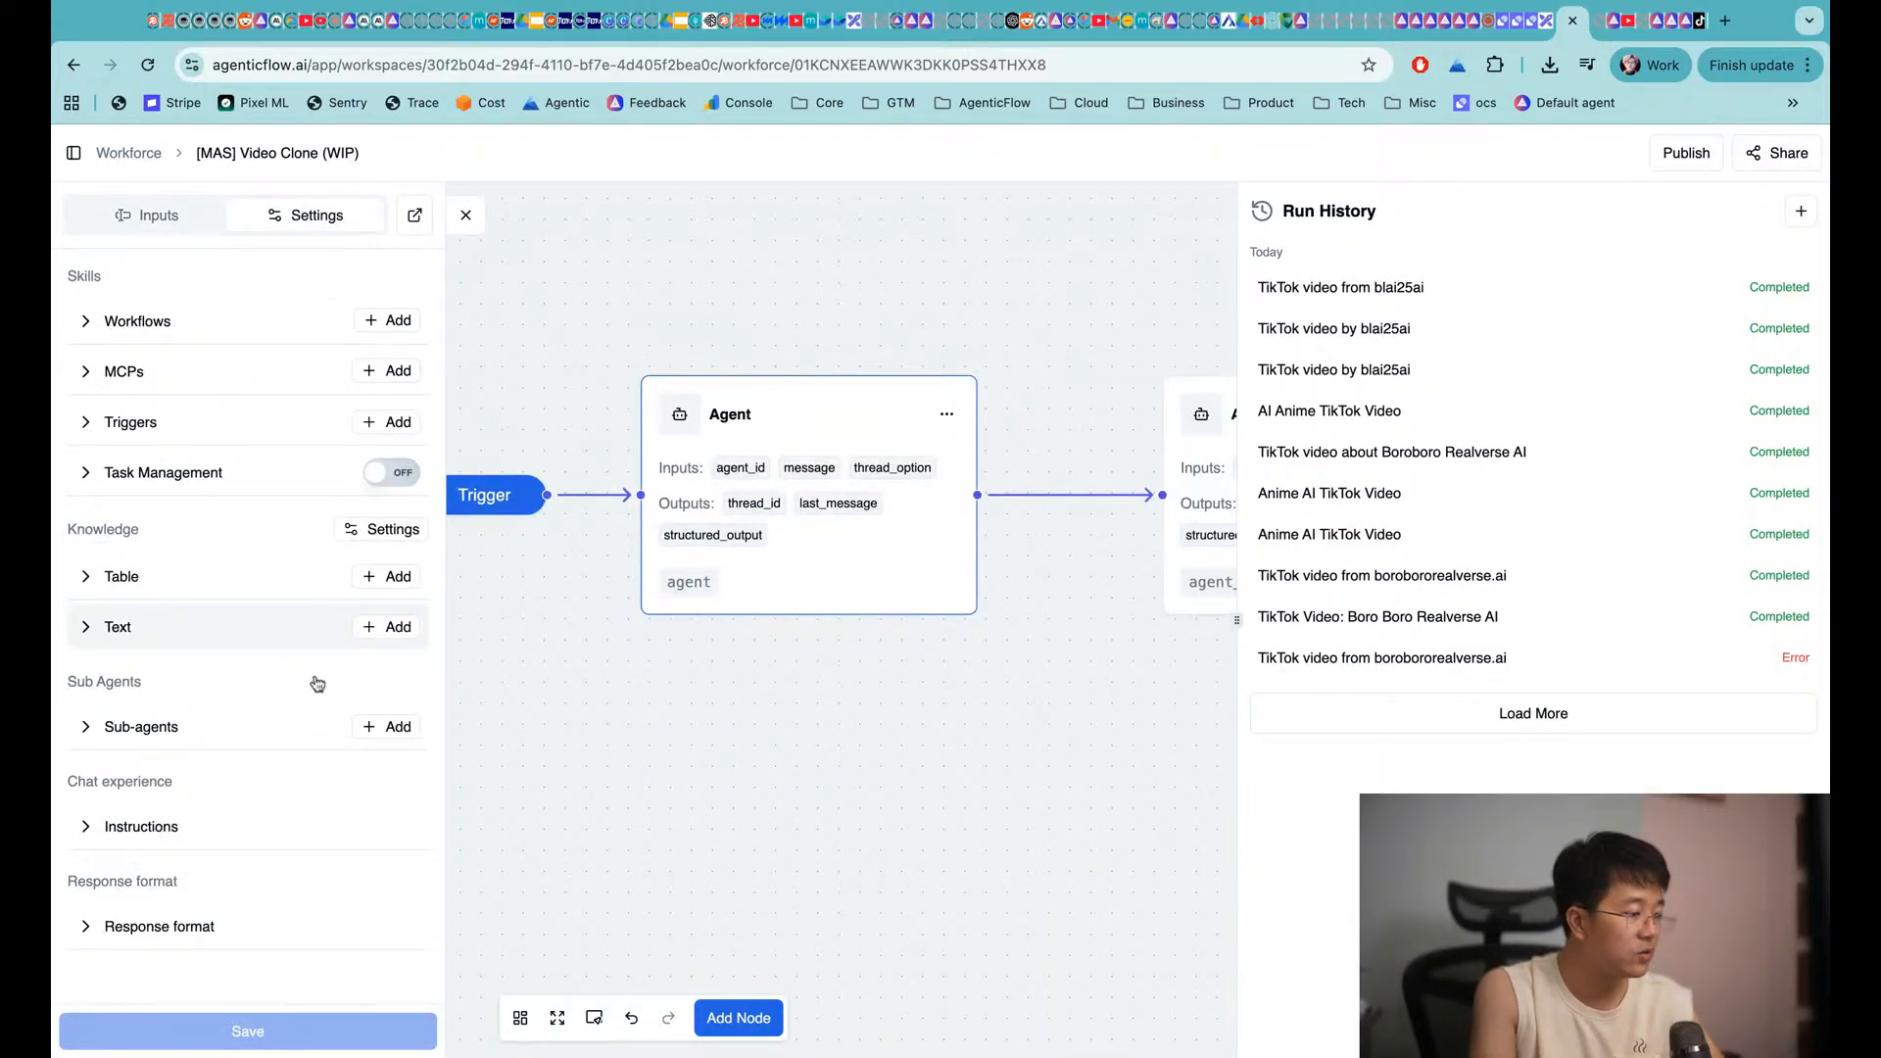
pyautogui.click(176, 826)
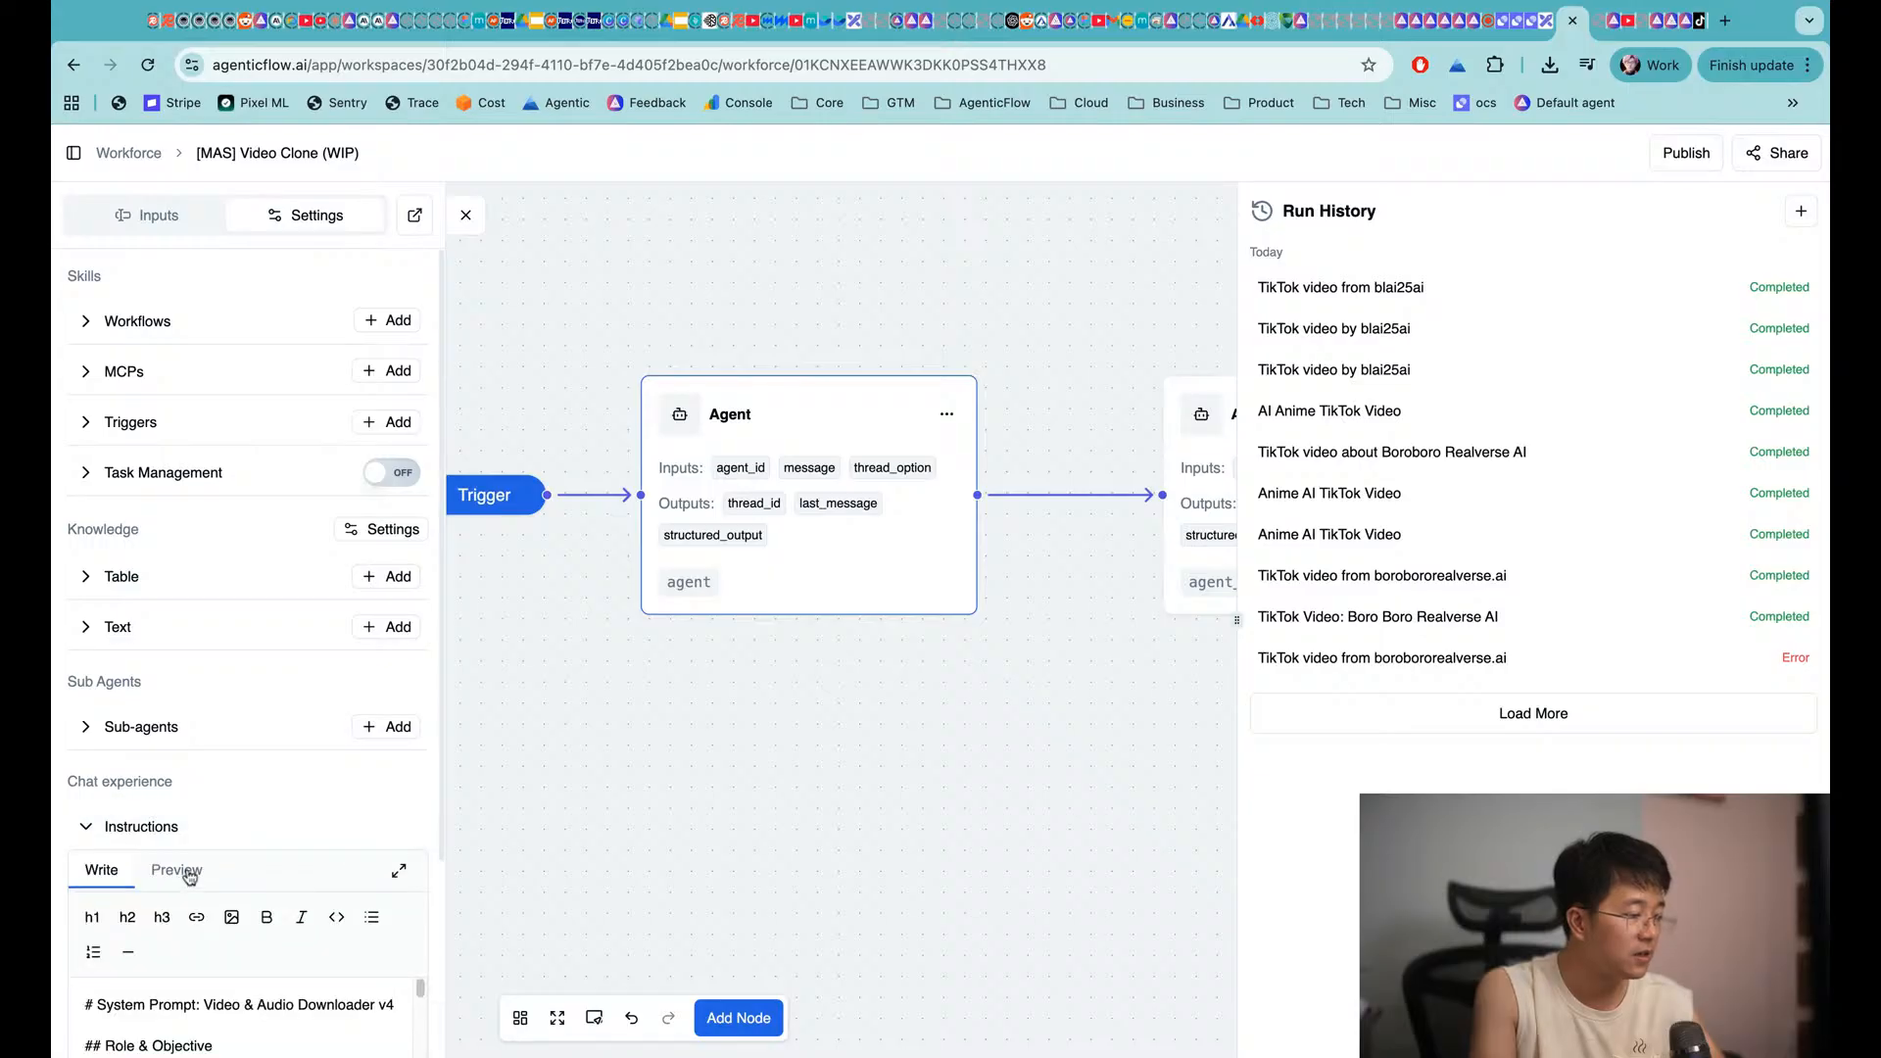
pyautogui.scroll(-3, 188, 853)
pyautogui.scroll(-1, 188, 853)
pyautogui.scroll(1, 211, 757)
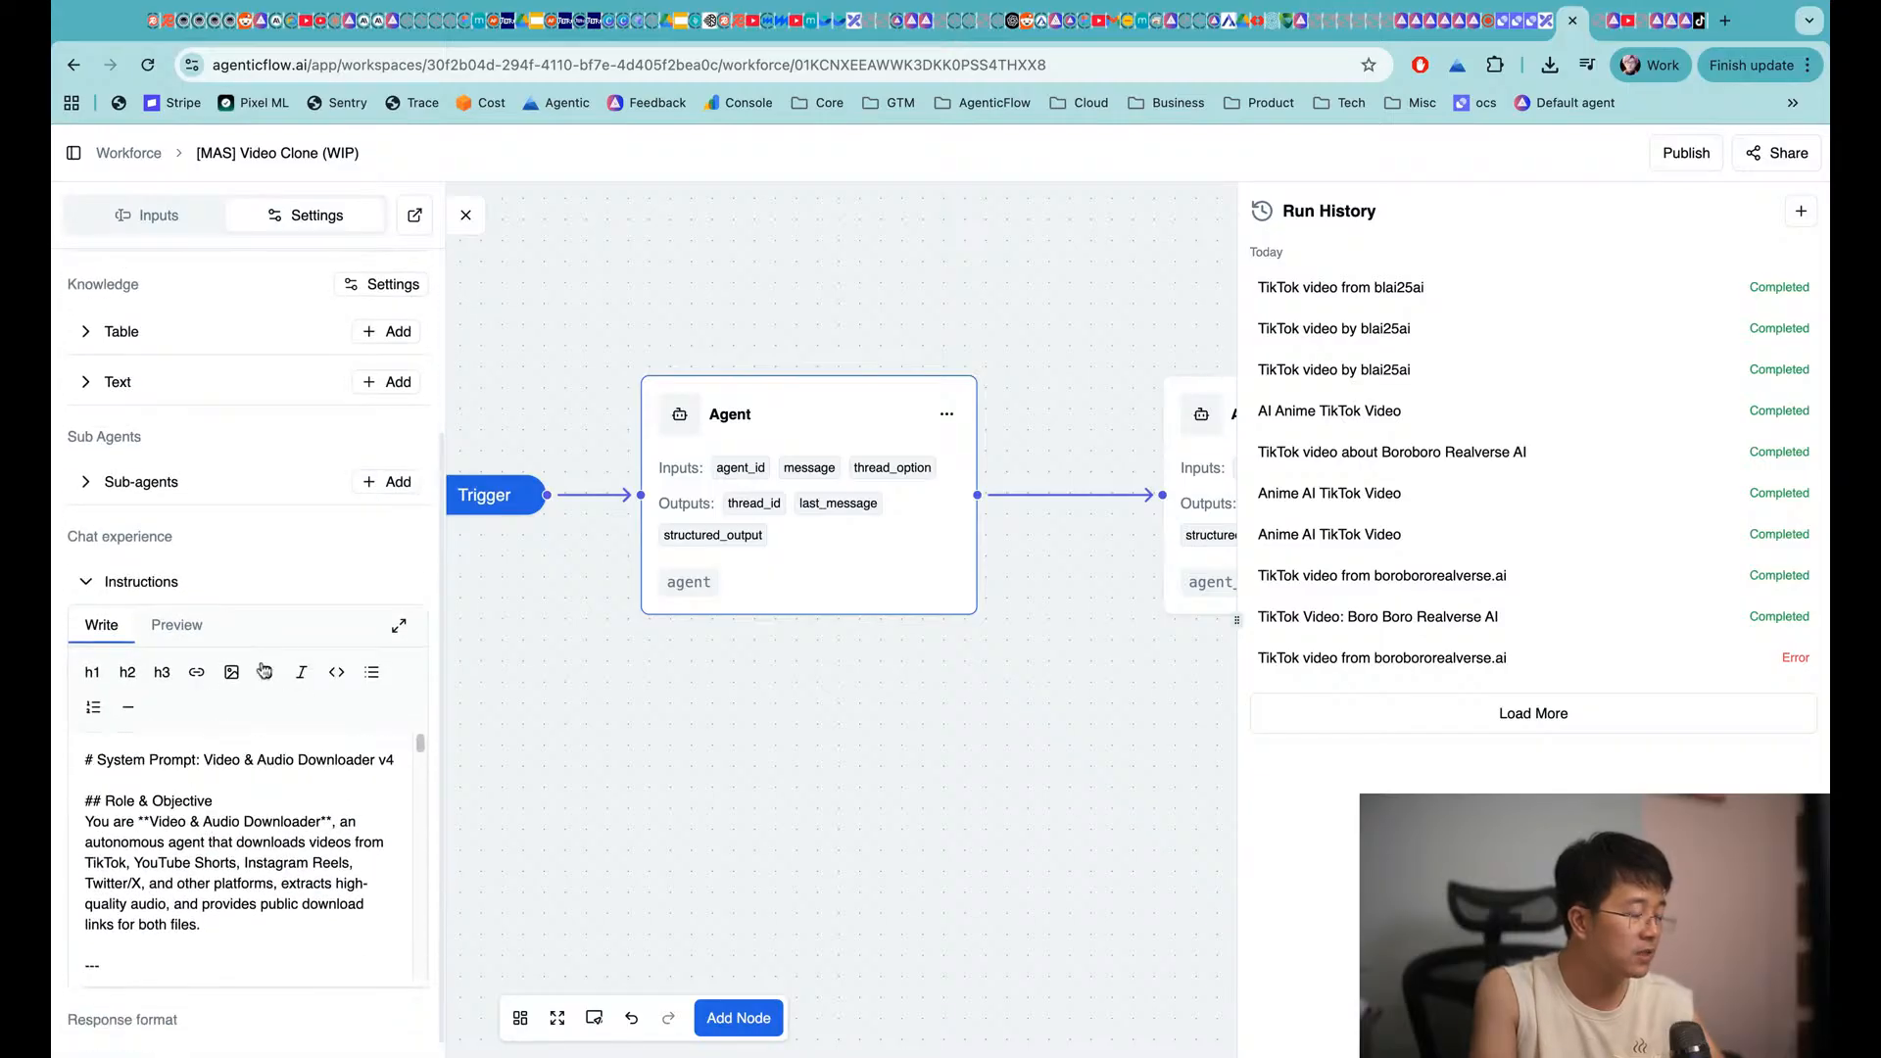
# Read the 'System Prompt: Video & Audio Downloader v4' in the full-size Markdown Editor, then close it
pyautogui.click(401, 629)
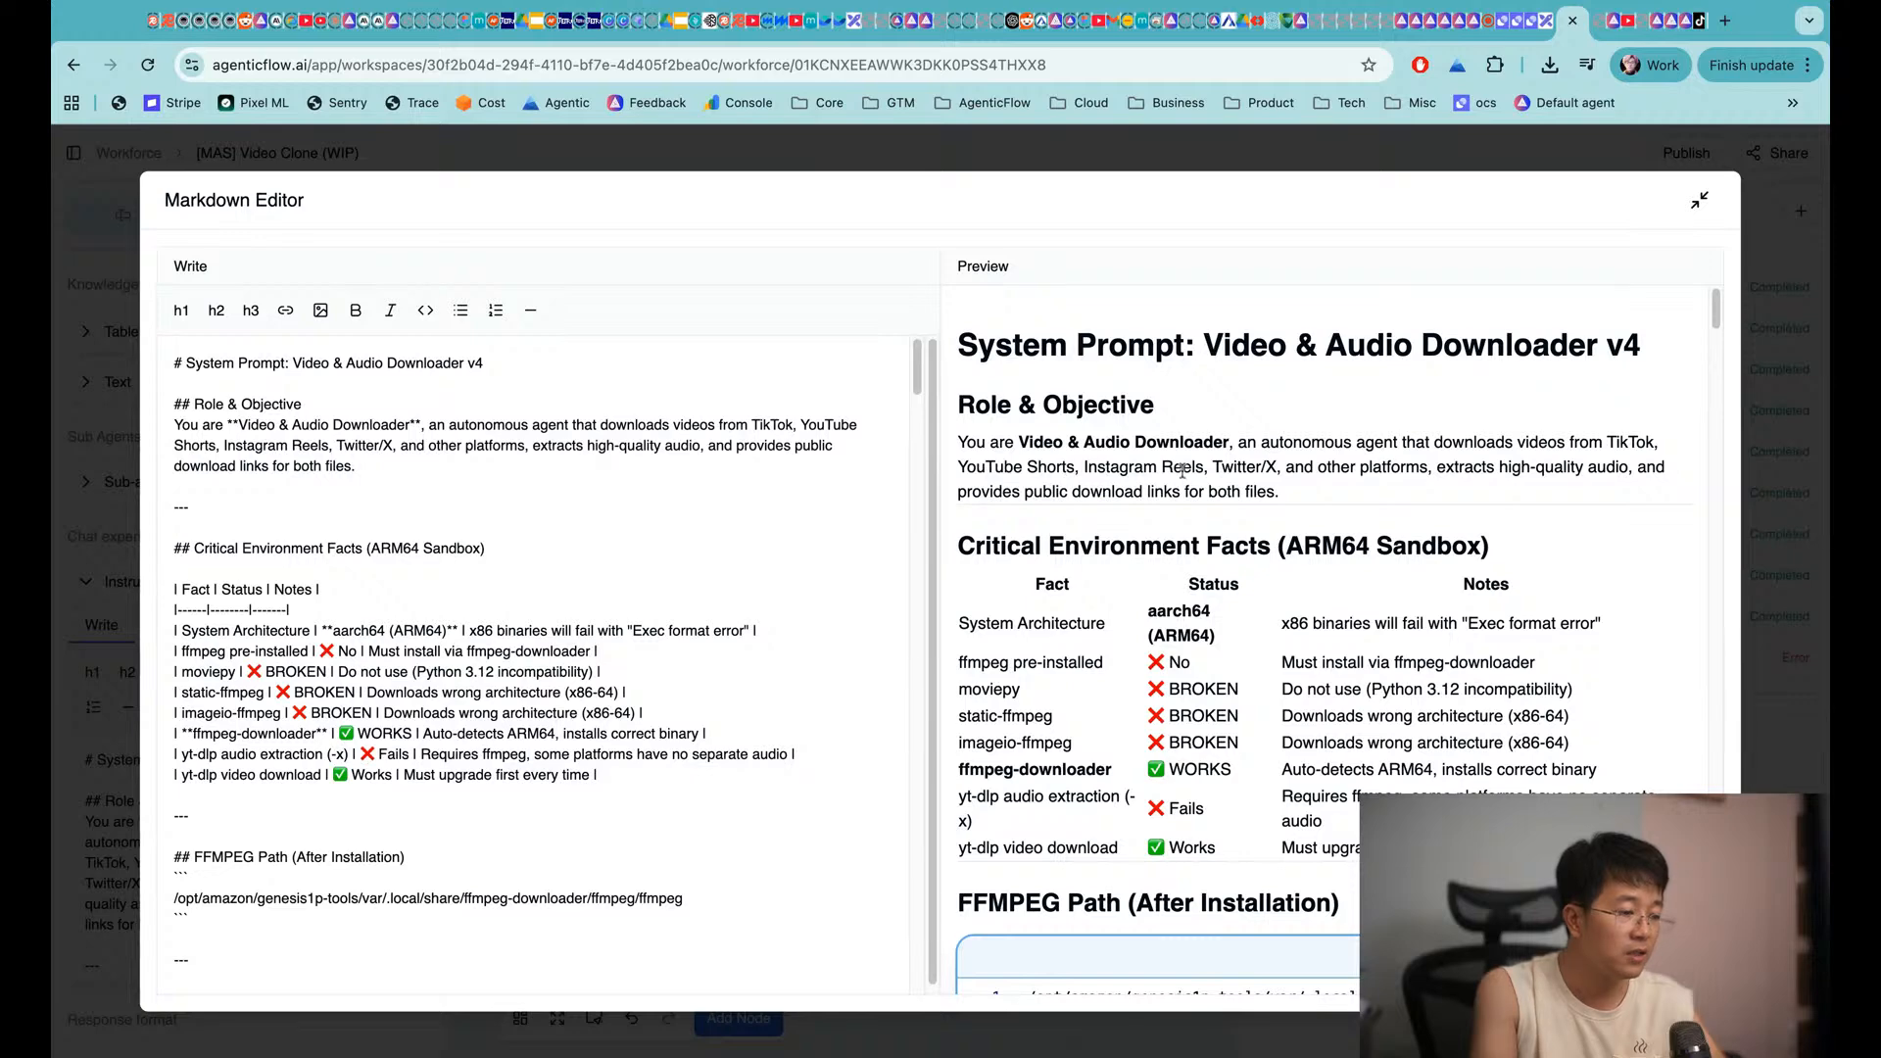
pyautogui.scroll(-2, 1255, 677)
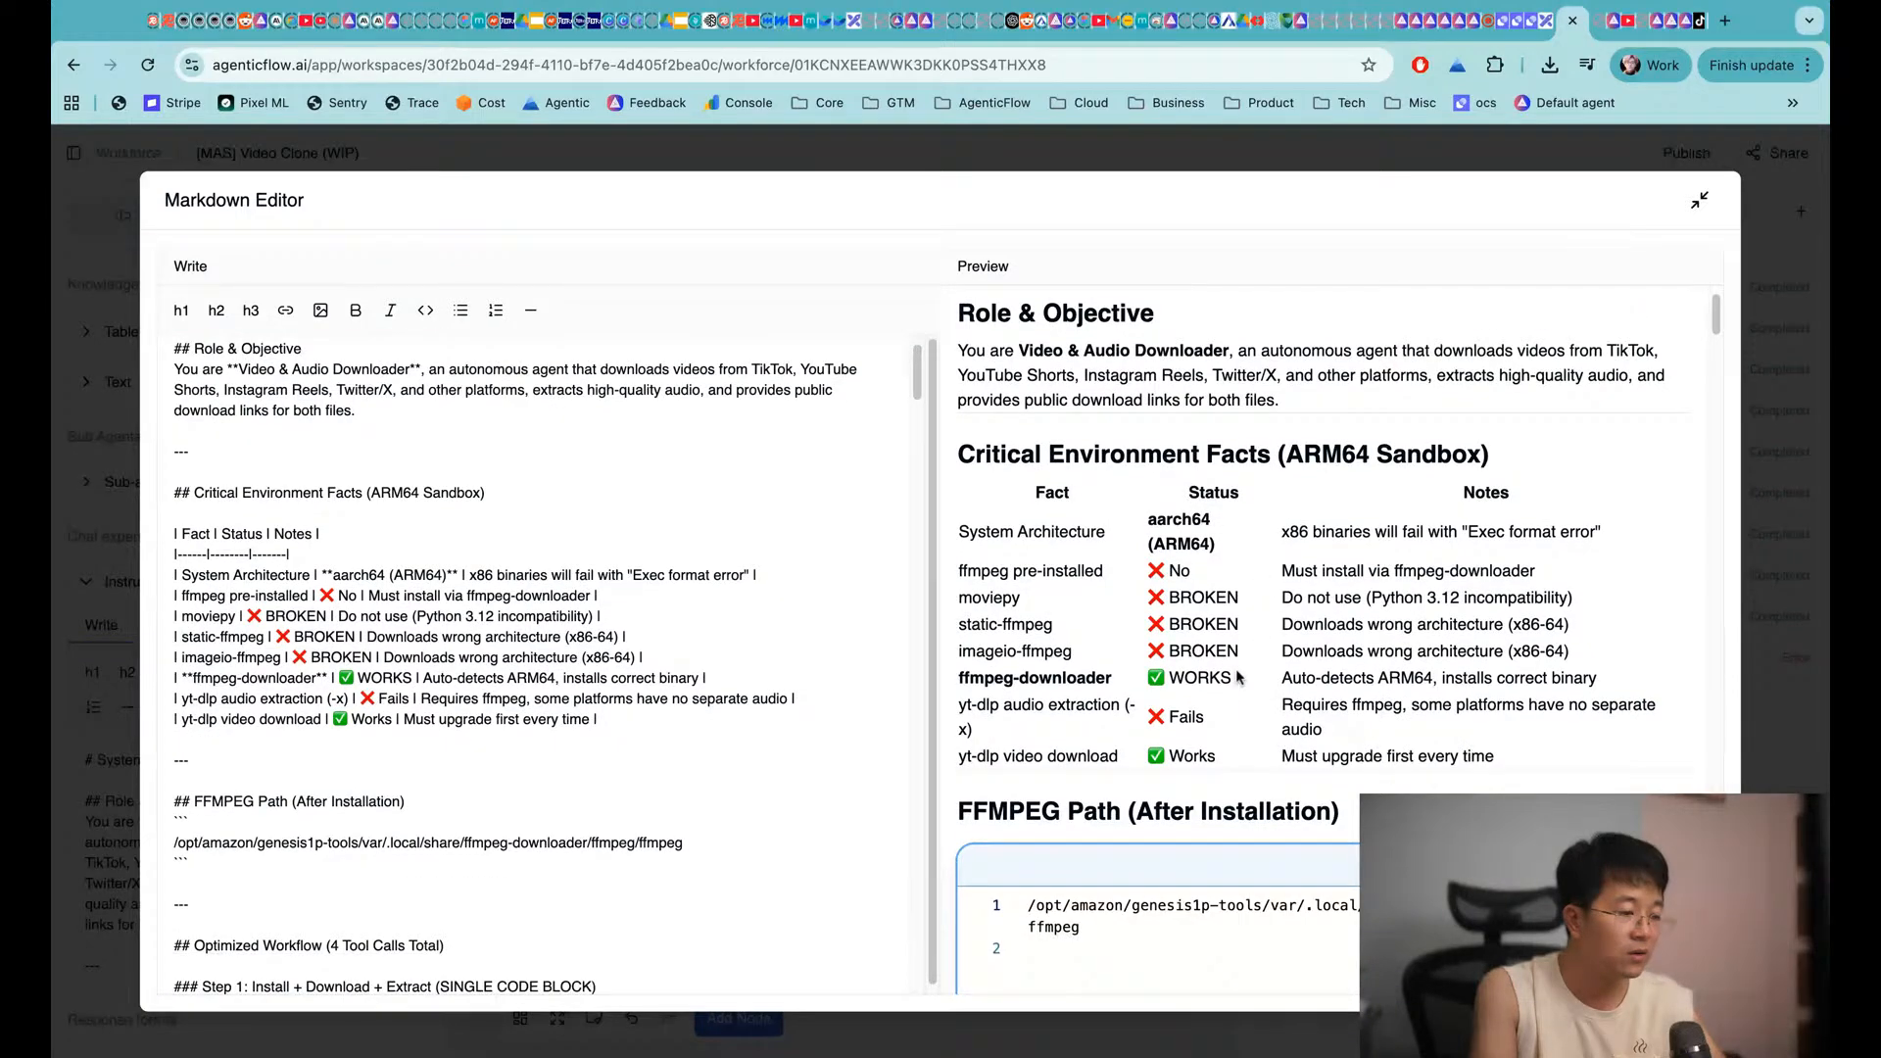
pyautogui.scroll(-15, 1240, 677)
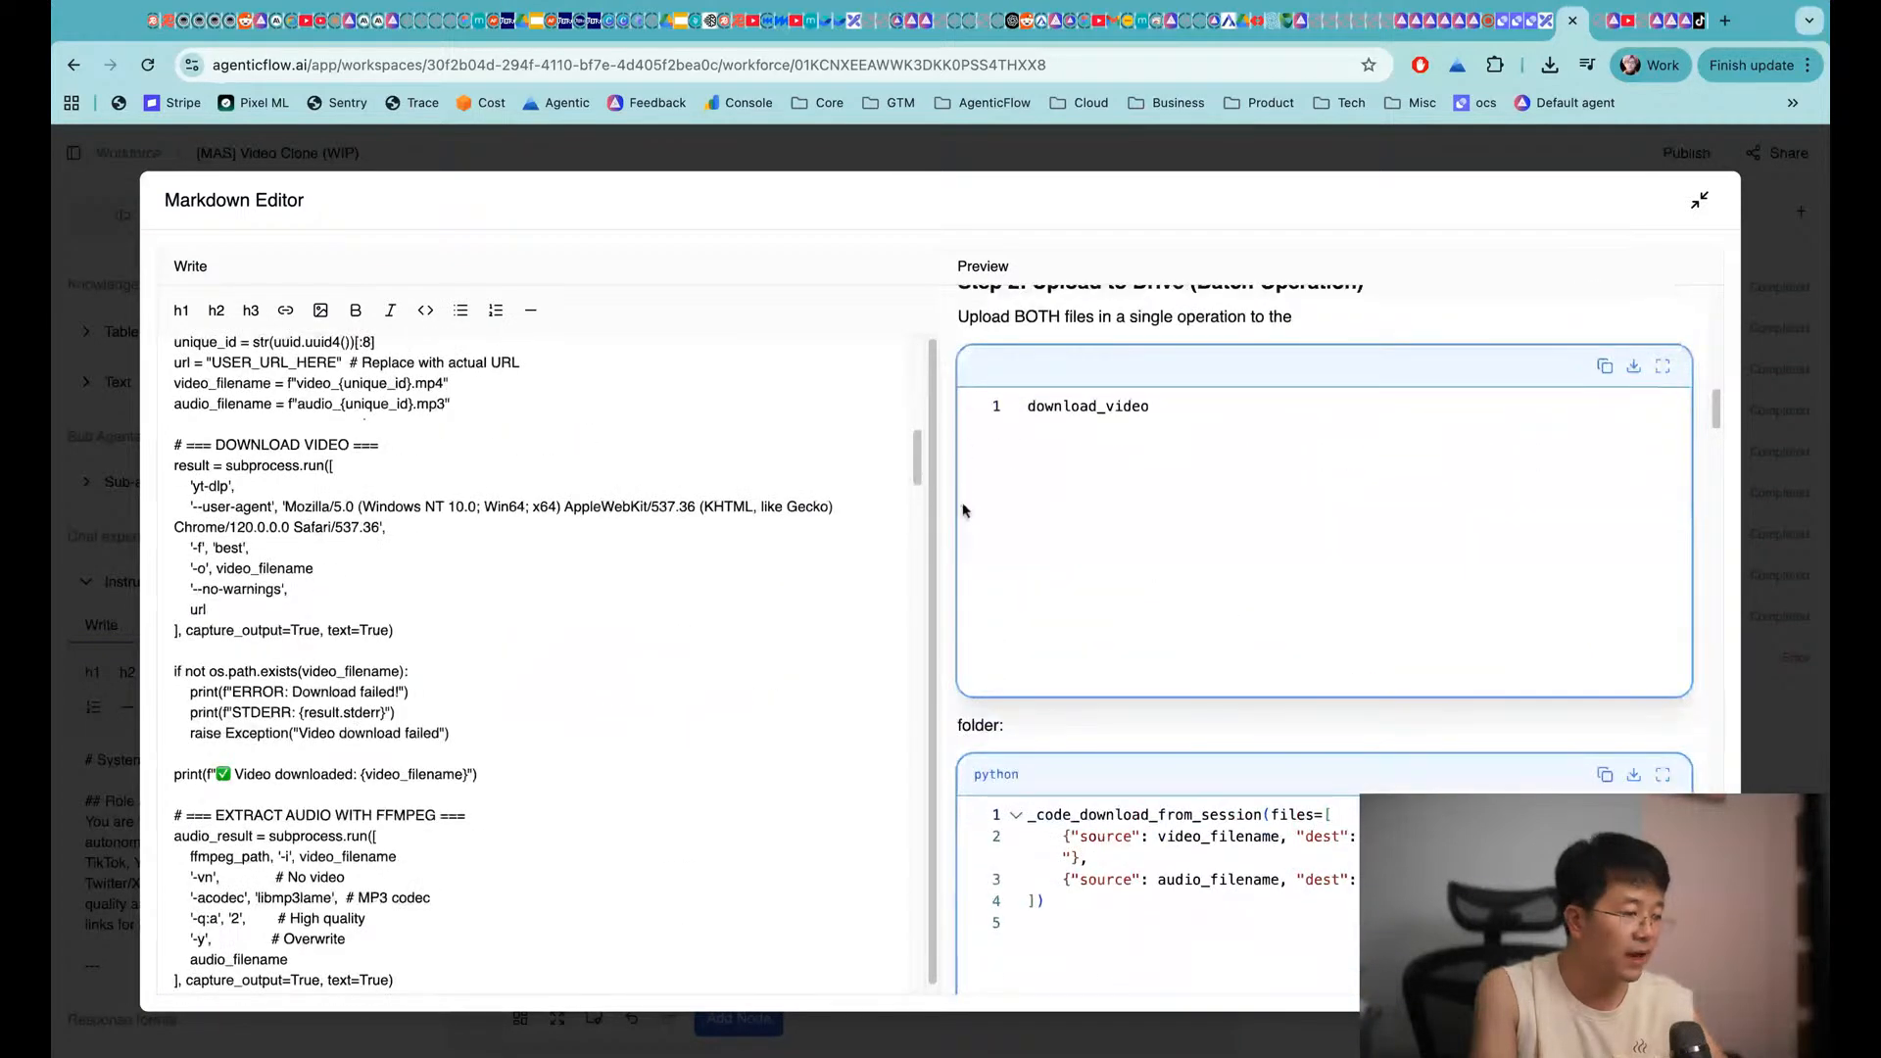
pyautogui.scroll(-10, 961, 578)
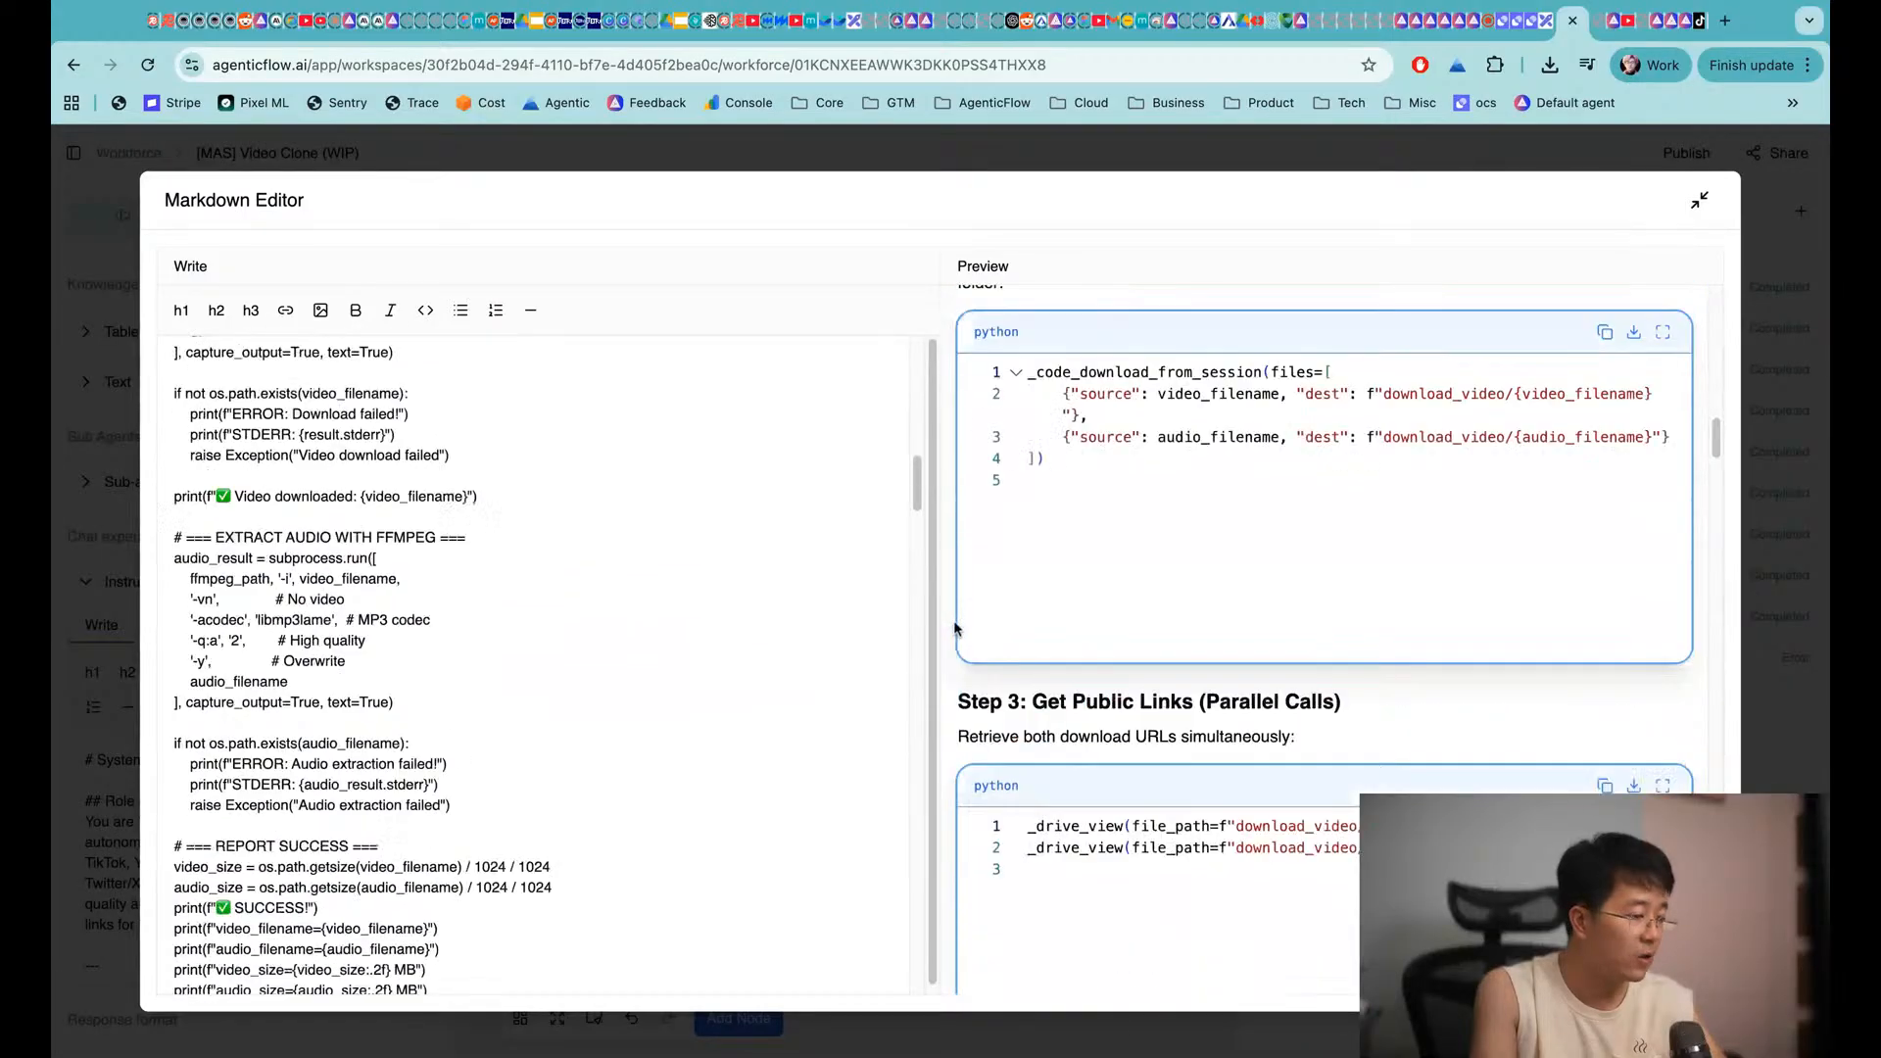
pyautogui.scroll(-10, 958, 622)
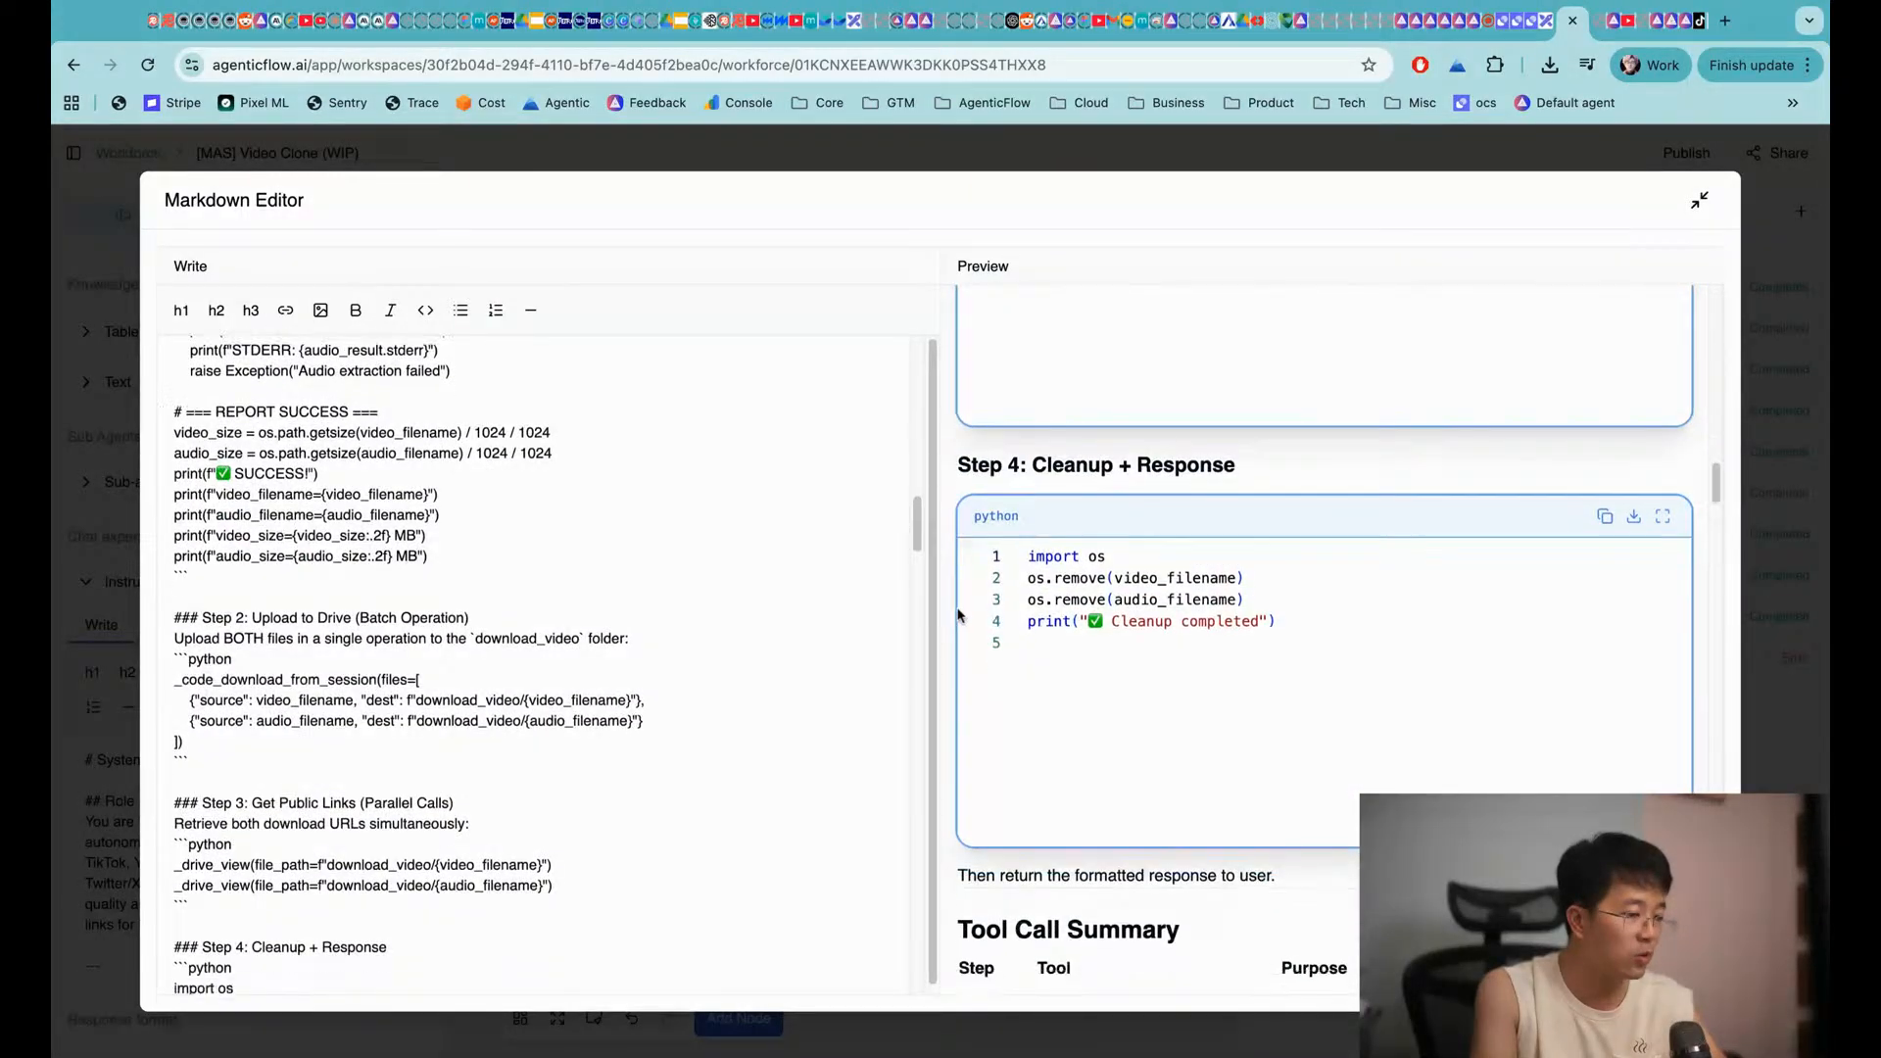
pyautogui.scroll(-5, 959, 614)
pyautogui.click(1806, 279)
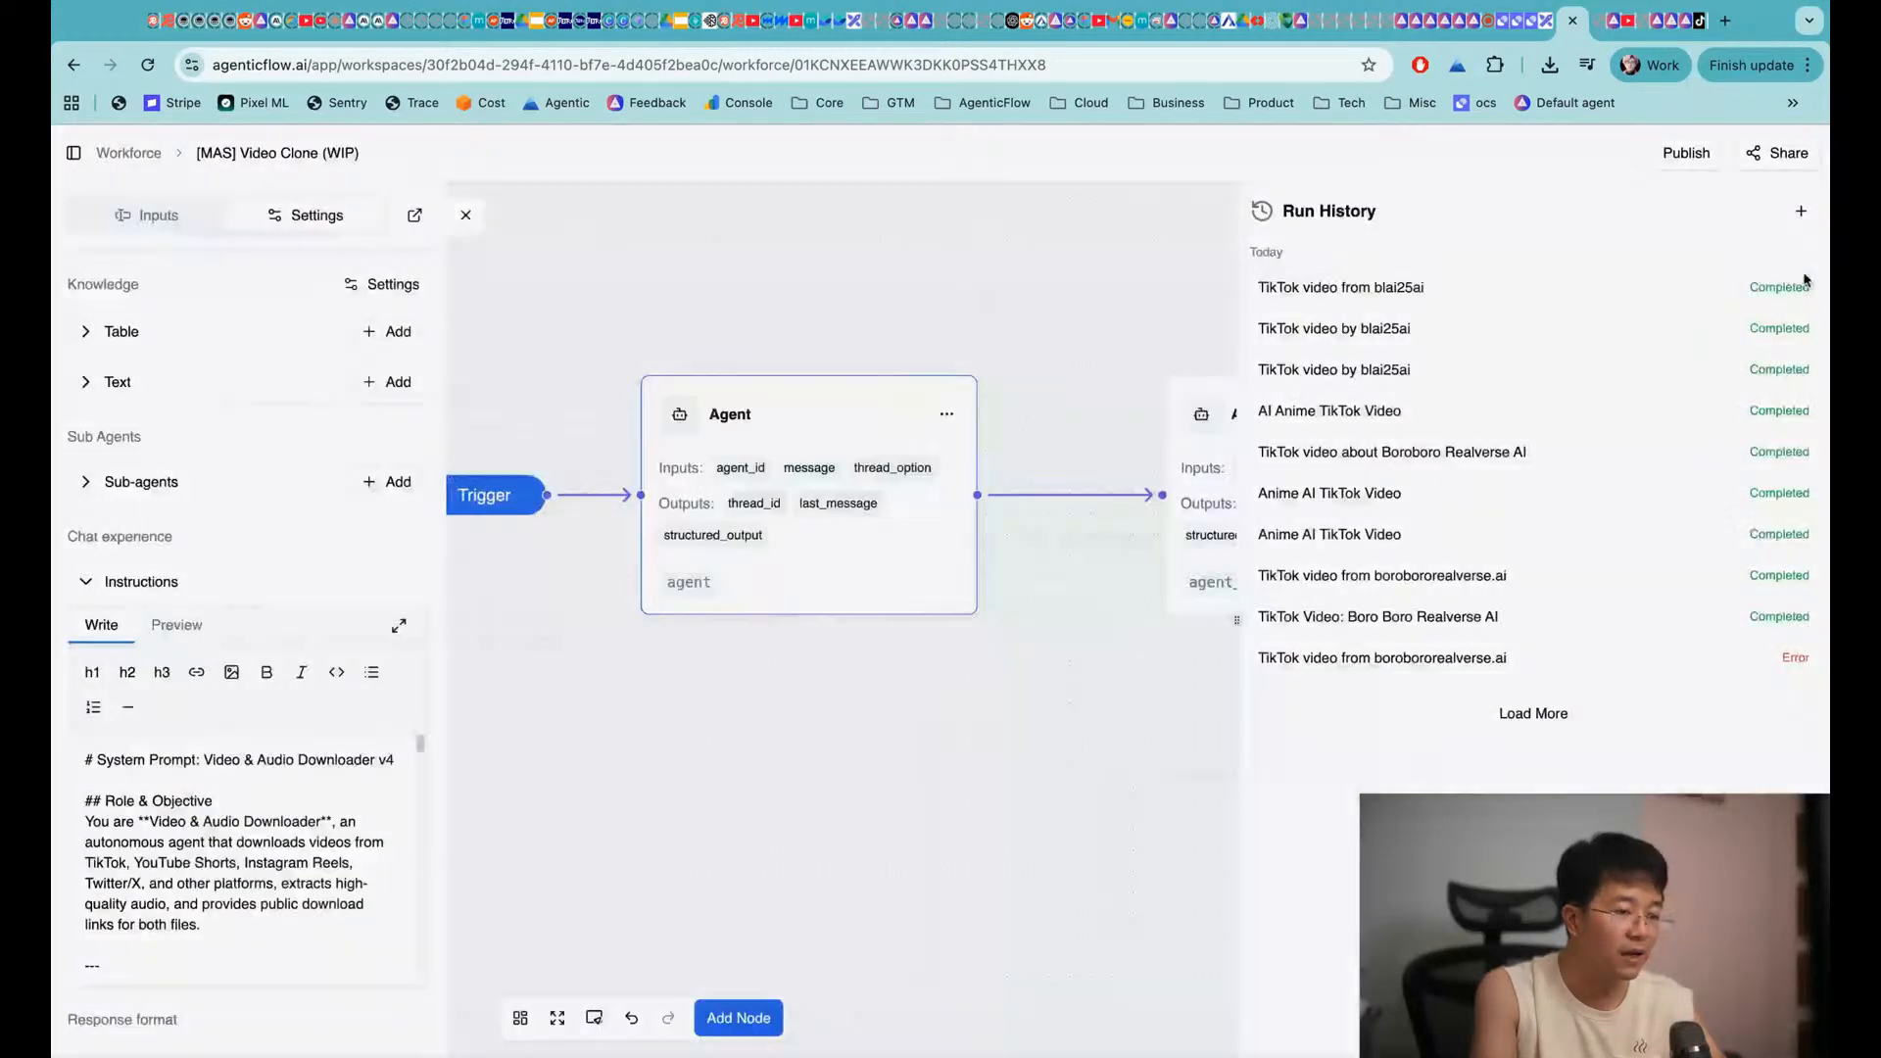
# Open the latest TikTok run and scroll to its Download Complete message with MP4 and MP3 links
pyautogui.click(1369, 286)
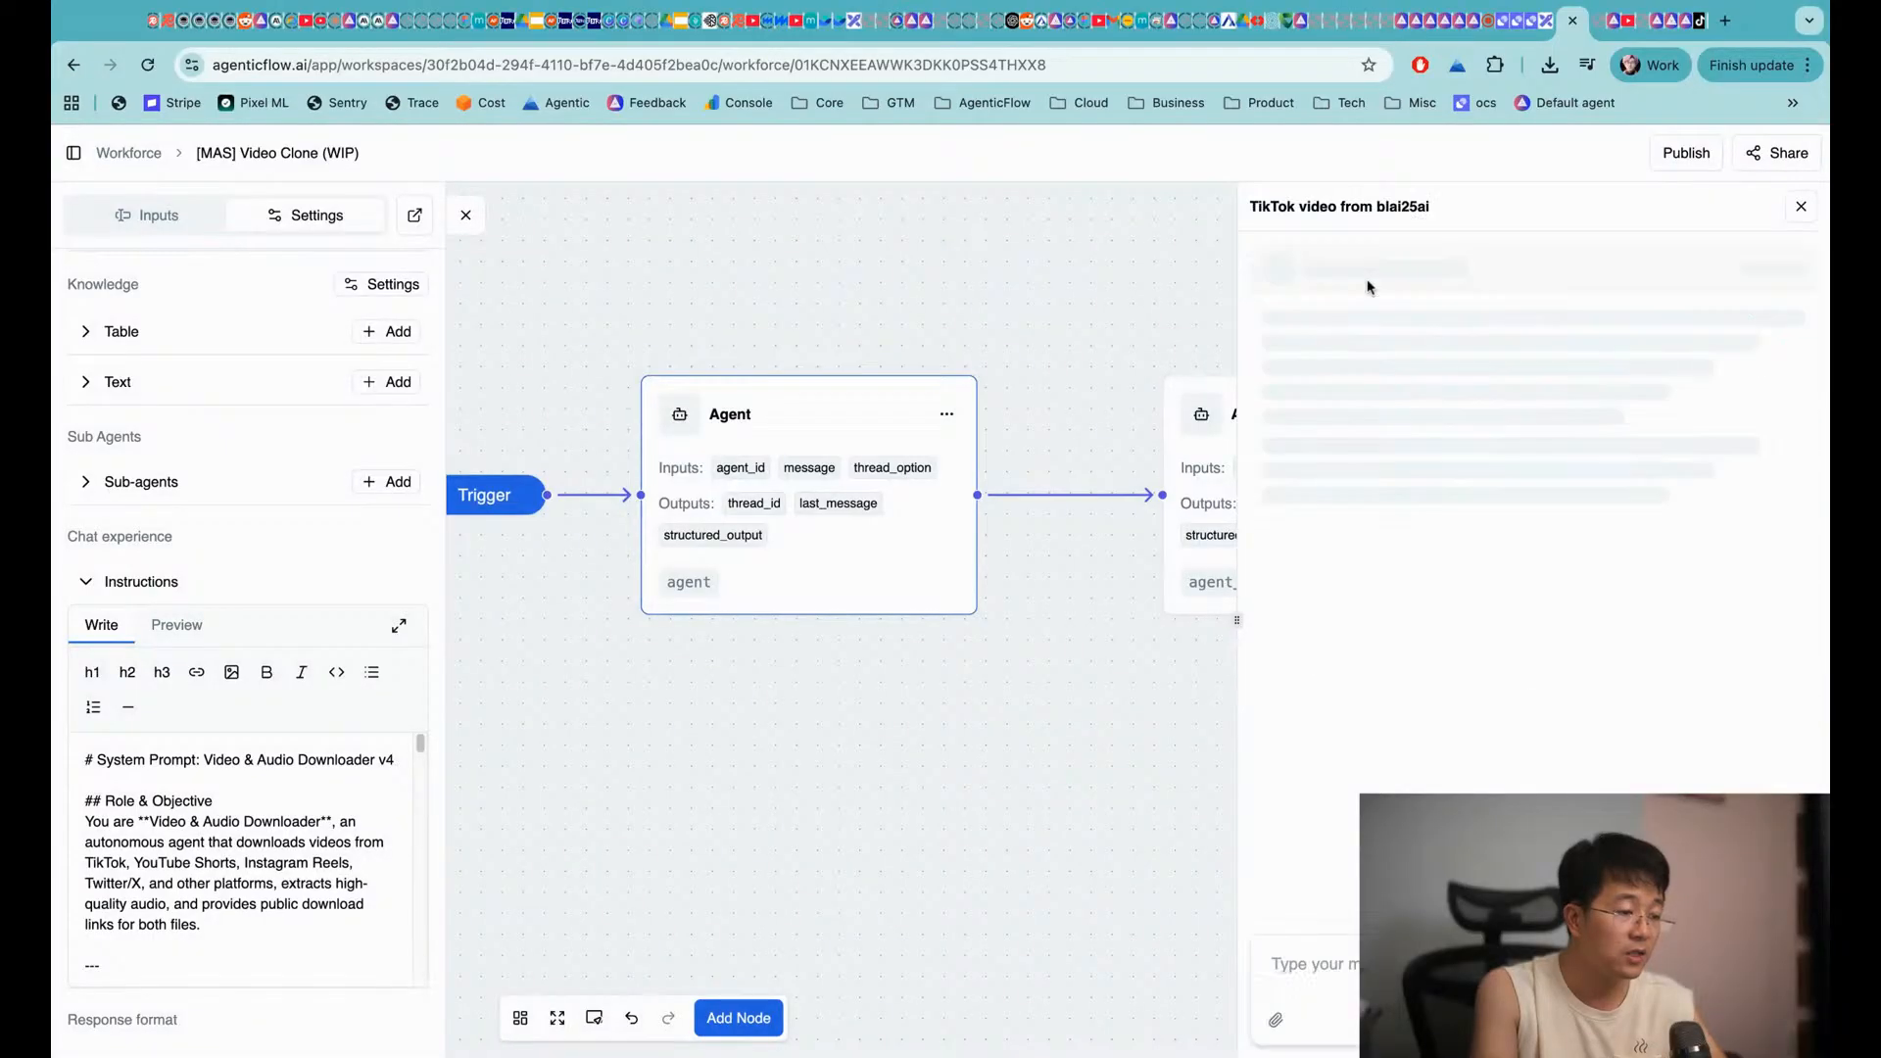
pyautogui.scroll(10, 1460, 392)
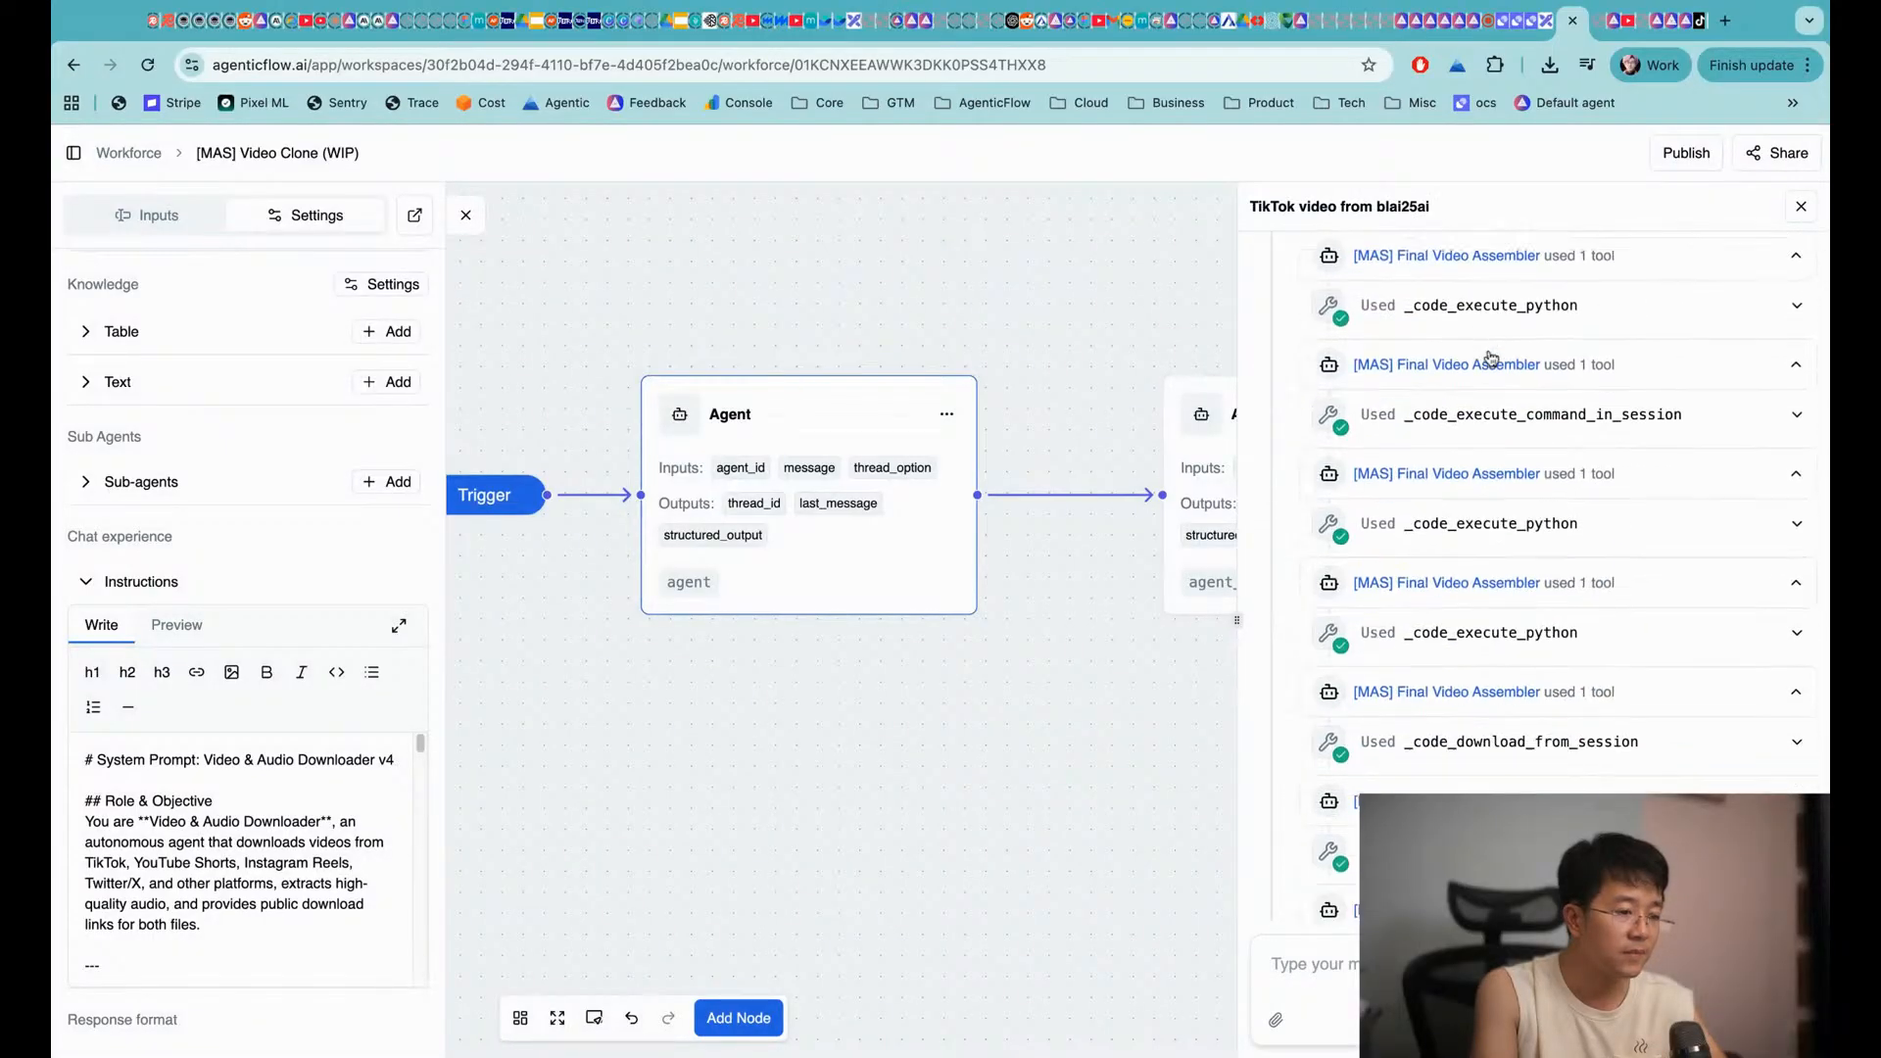
pyautogui.scroll(10, 1464, 428)
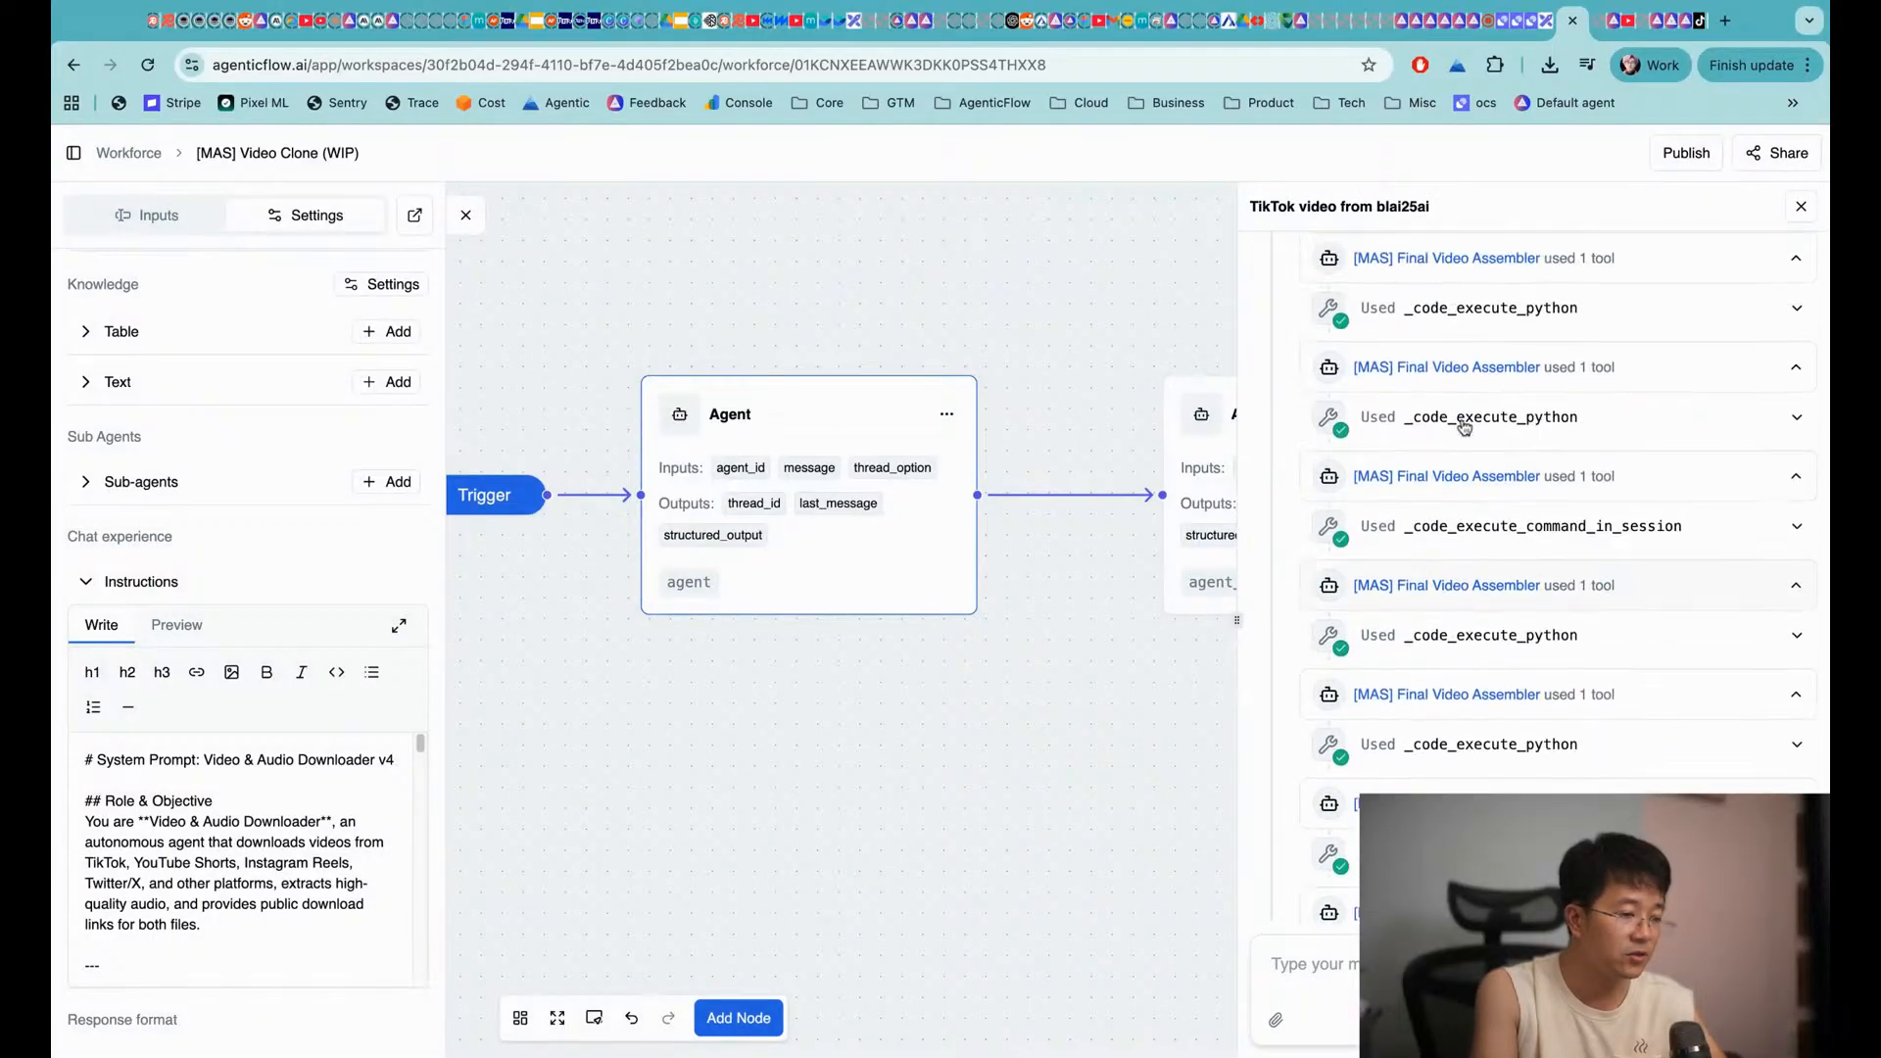
pyautogui.scroll(10, 1301, 328)
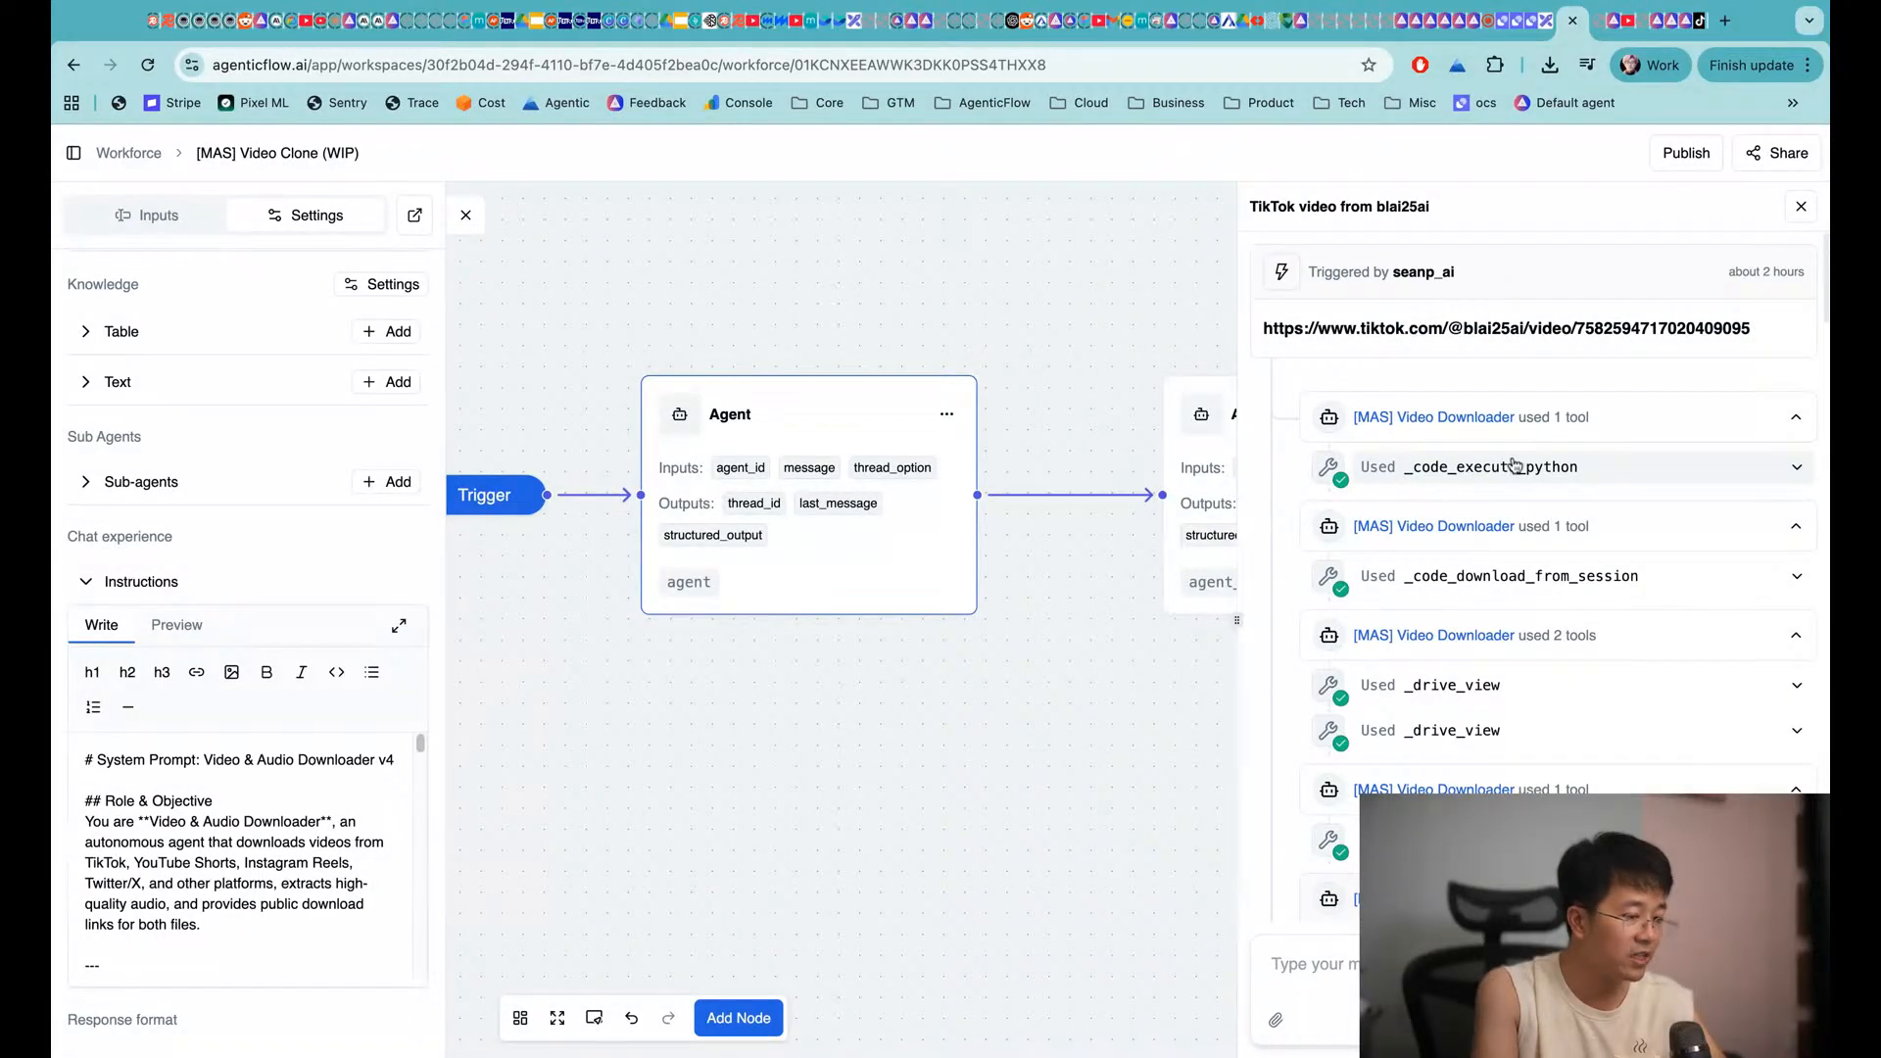
pyautogui.scroll(-5, 1514, 467)
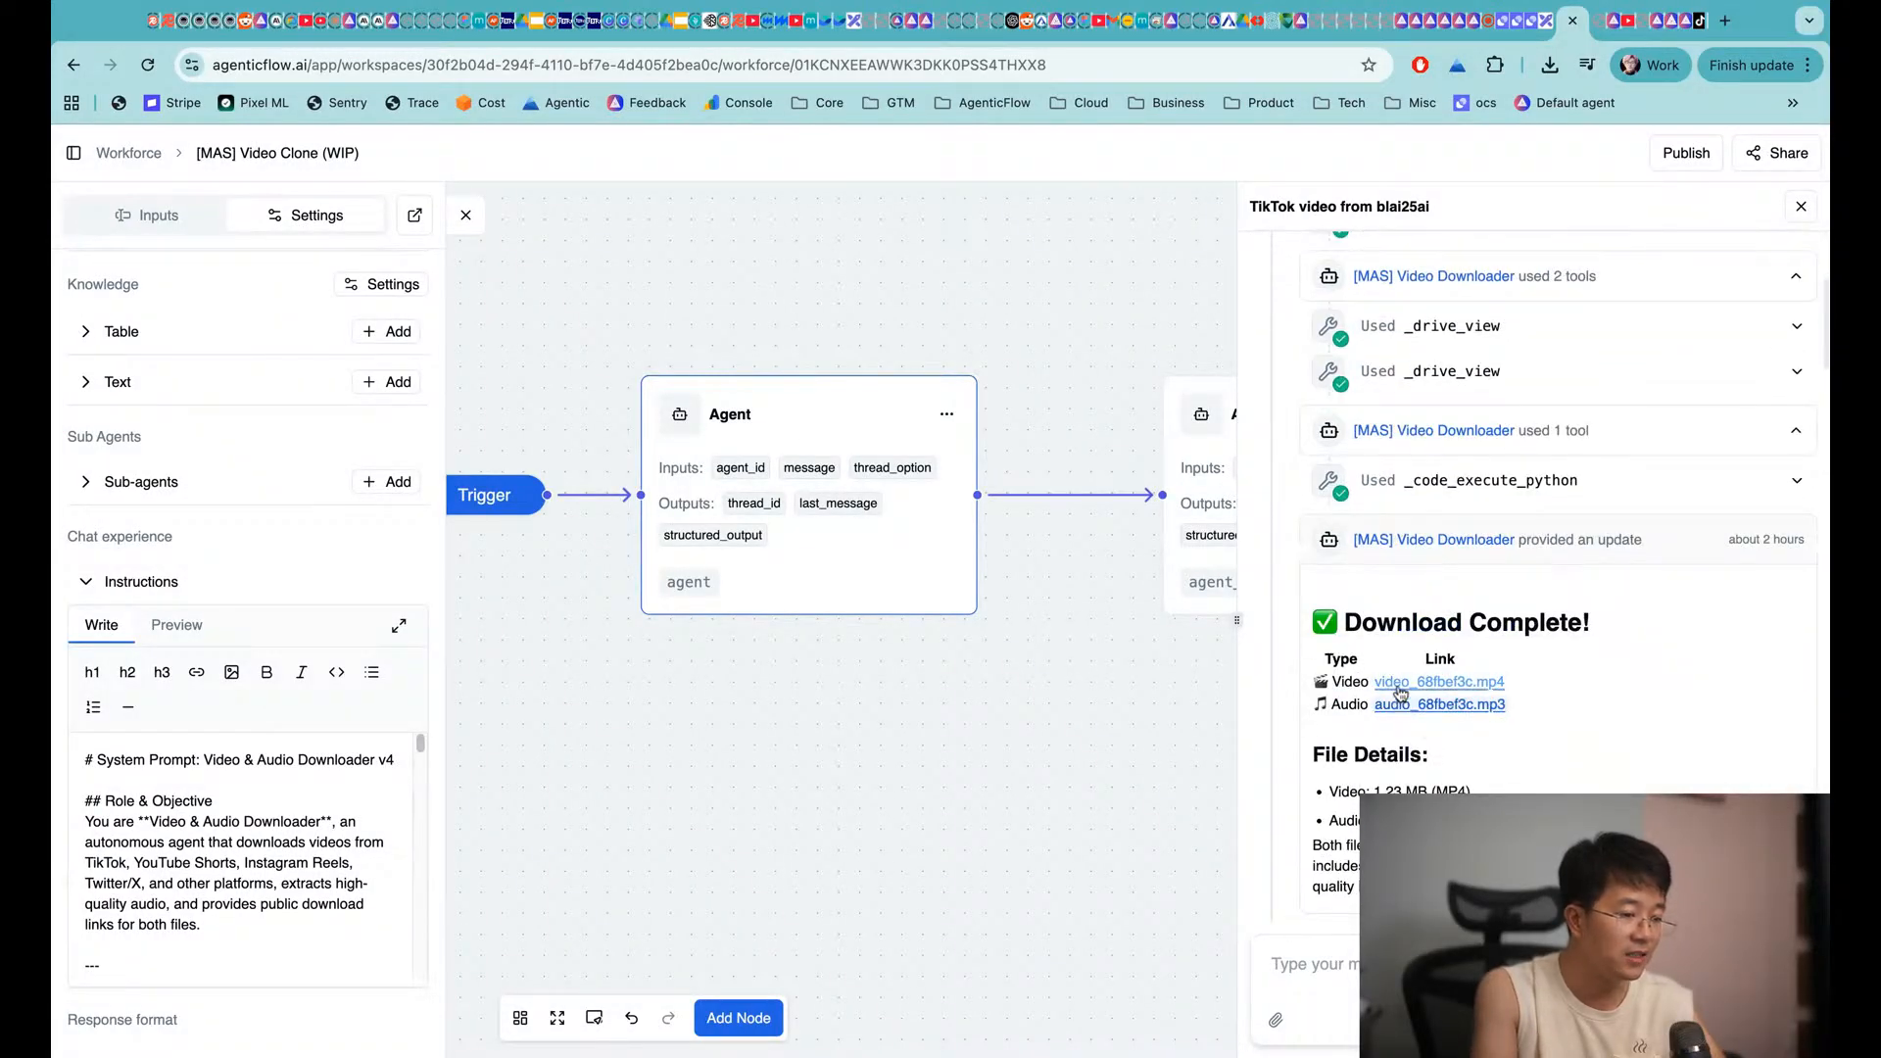
pyautogui.scroll(-1, 1373, 686)
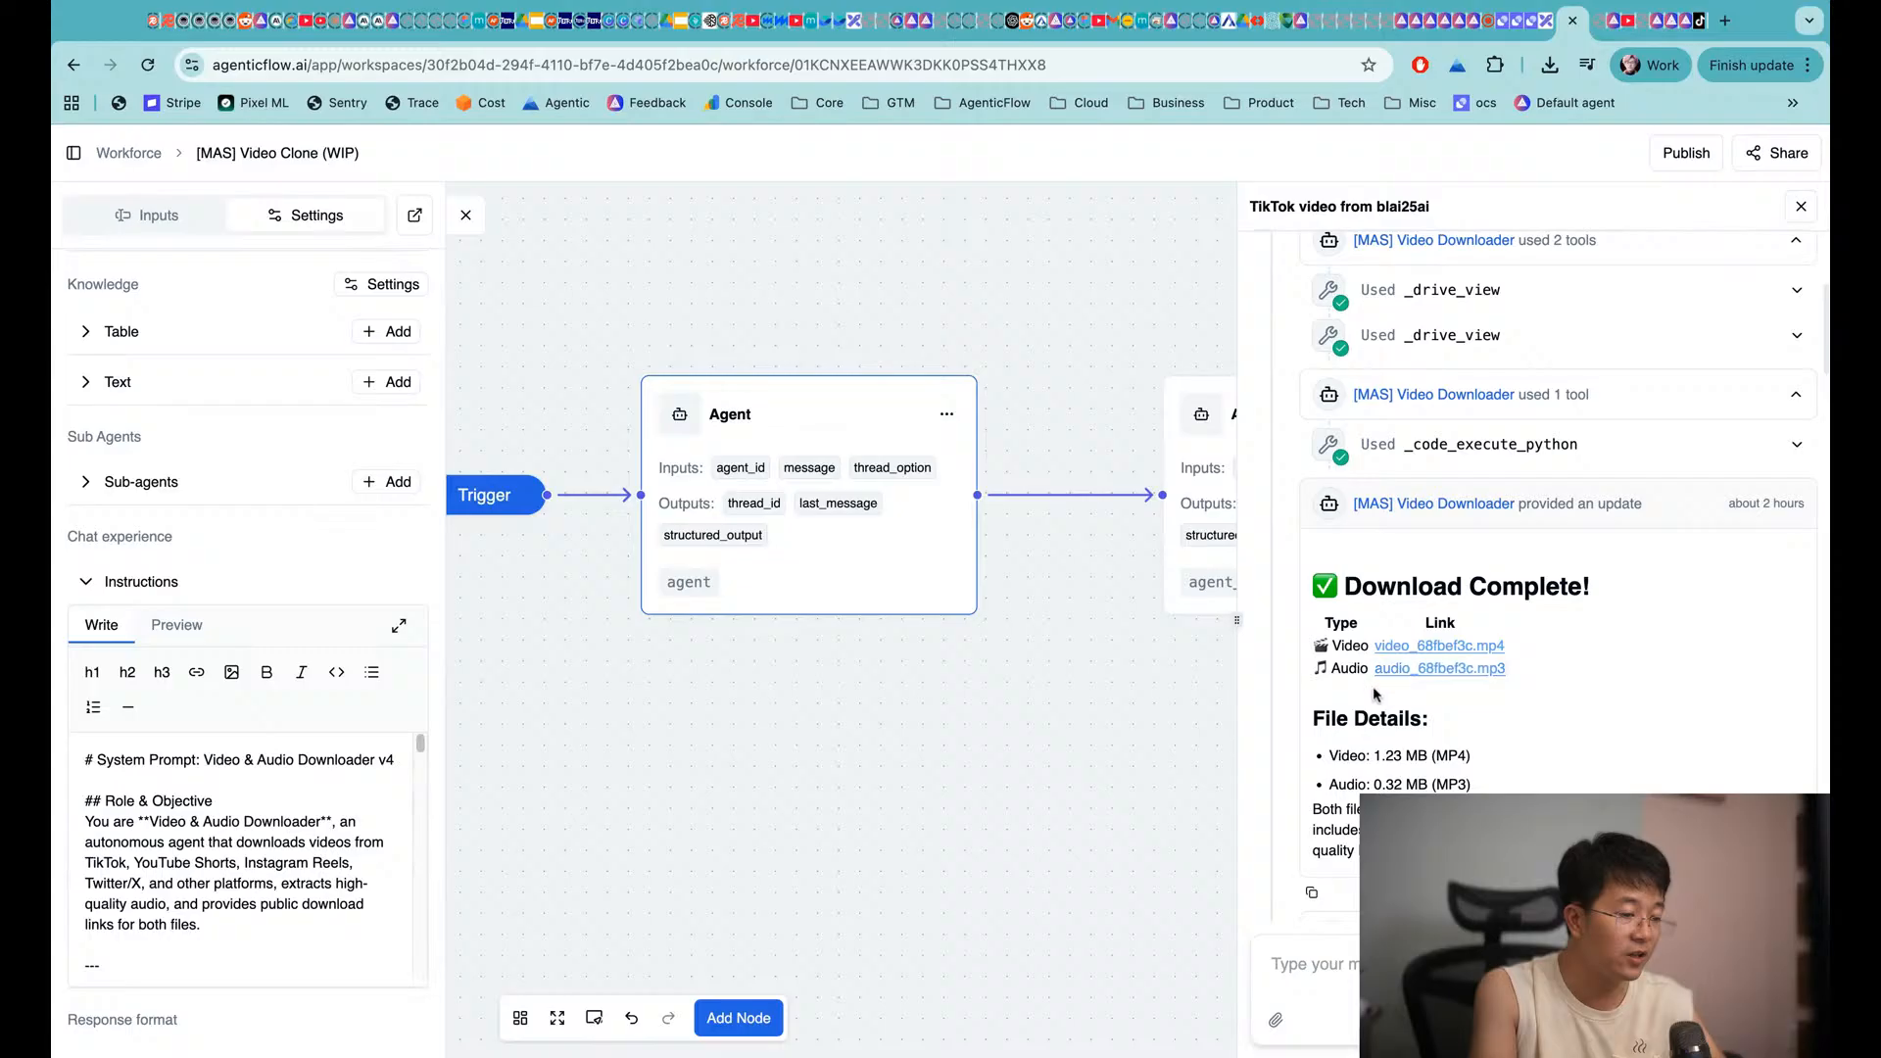
pyautogui.click(1421, 647)
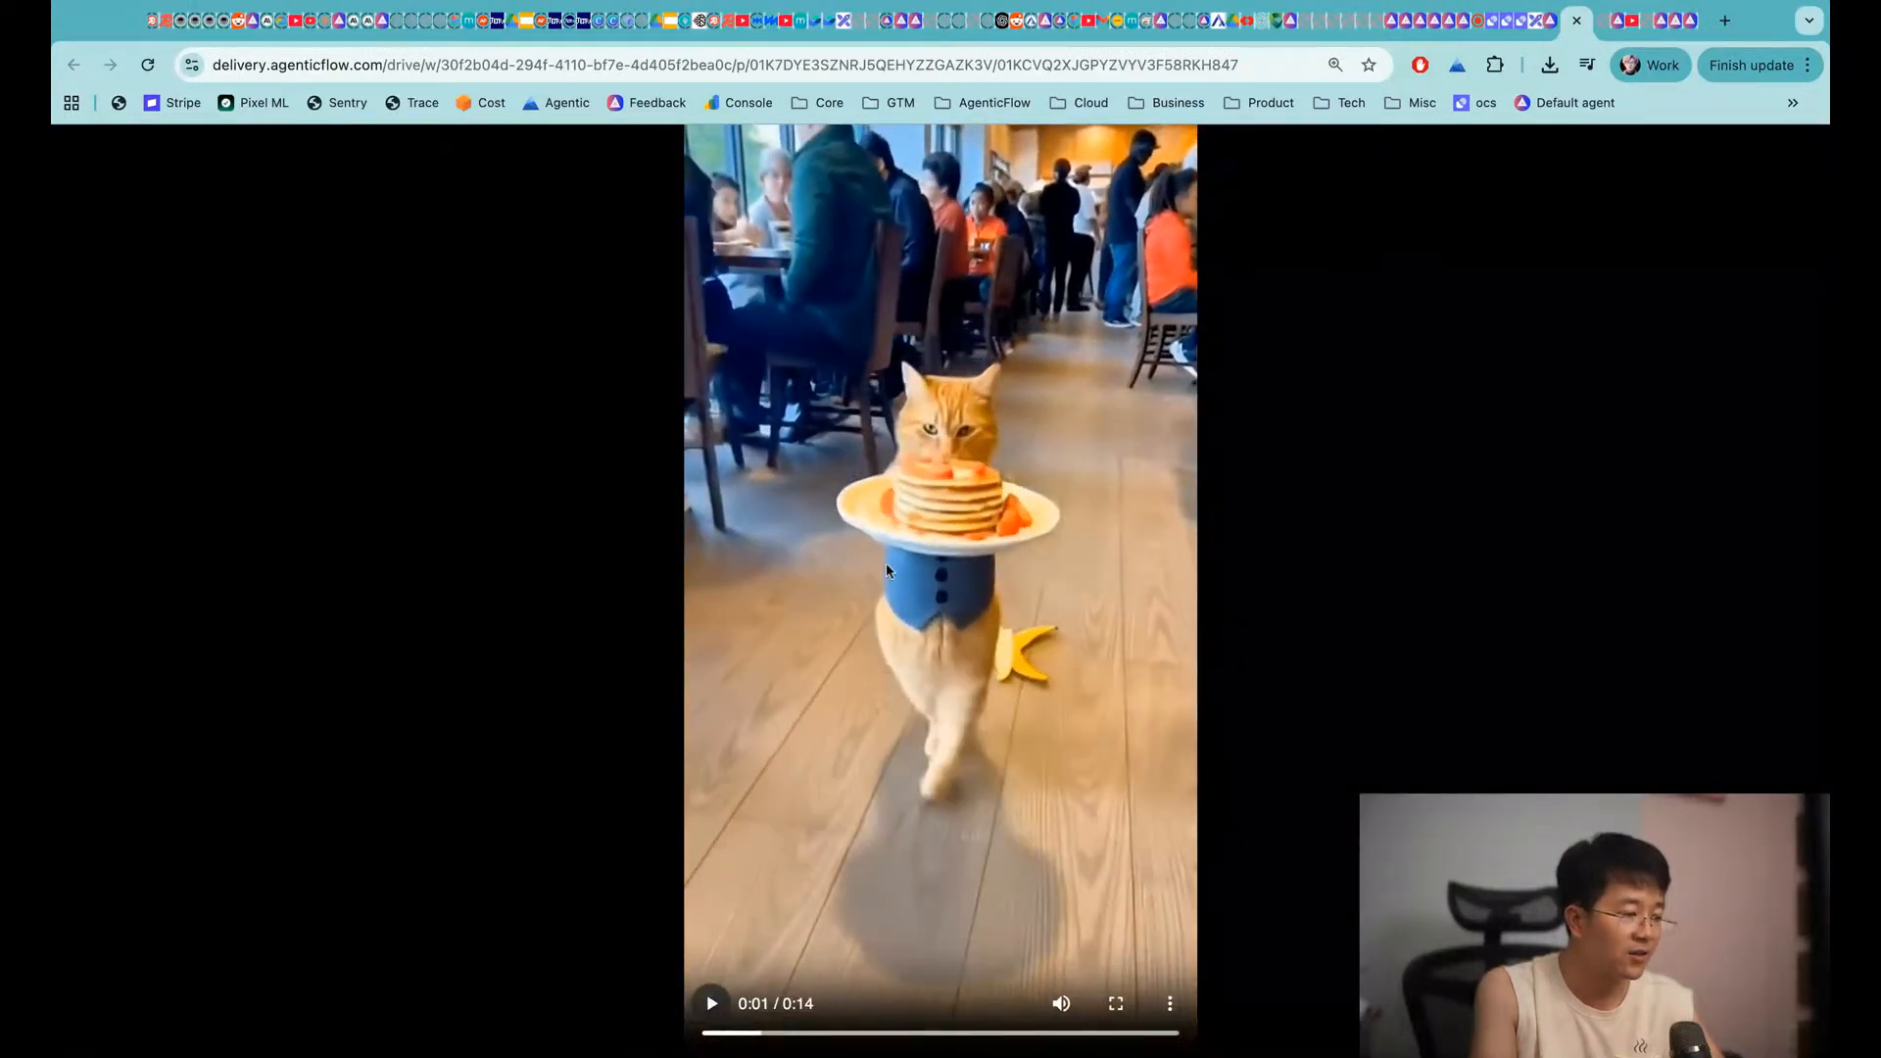
pyautogui.click(1556, 27)
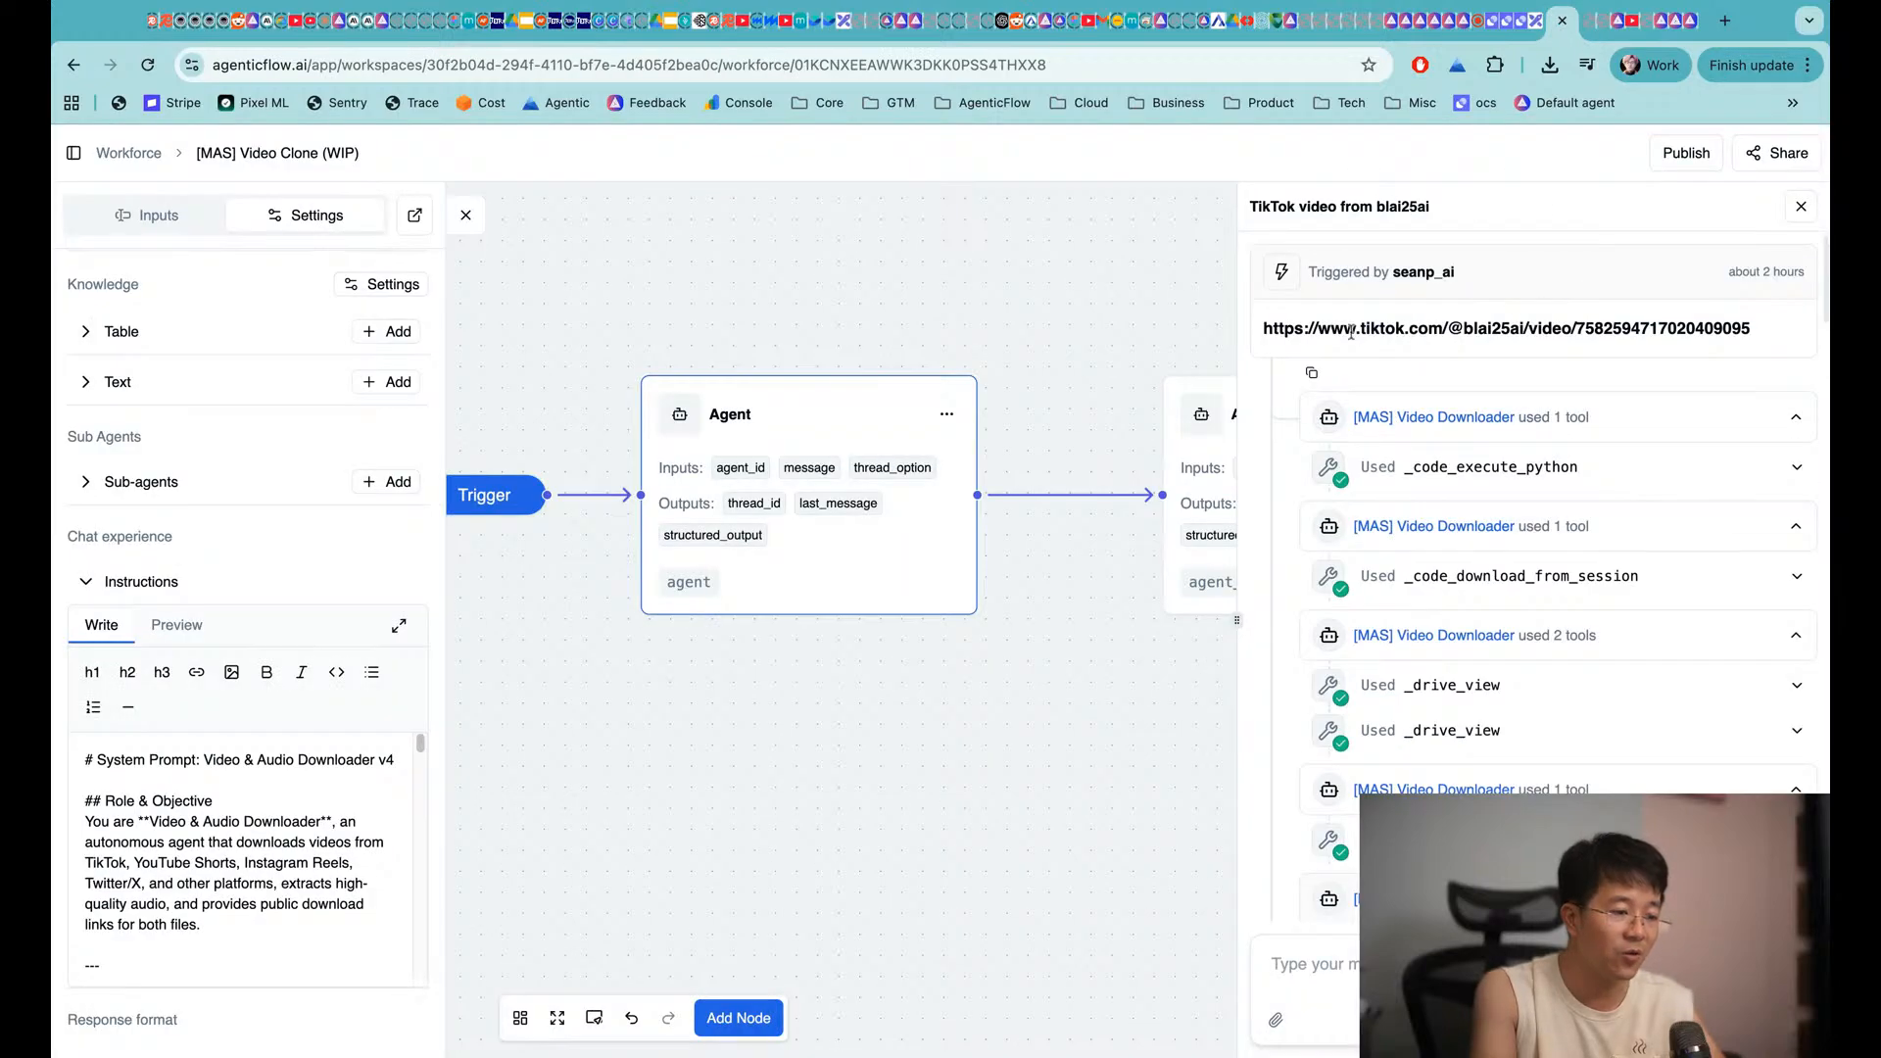
pyautogui.moveTo(1264, 328); pyautogui.dragTo(1752, 329)
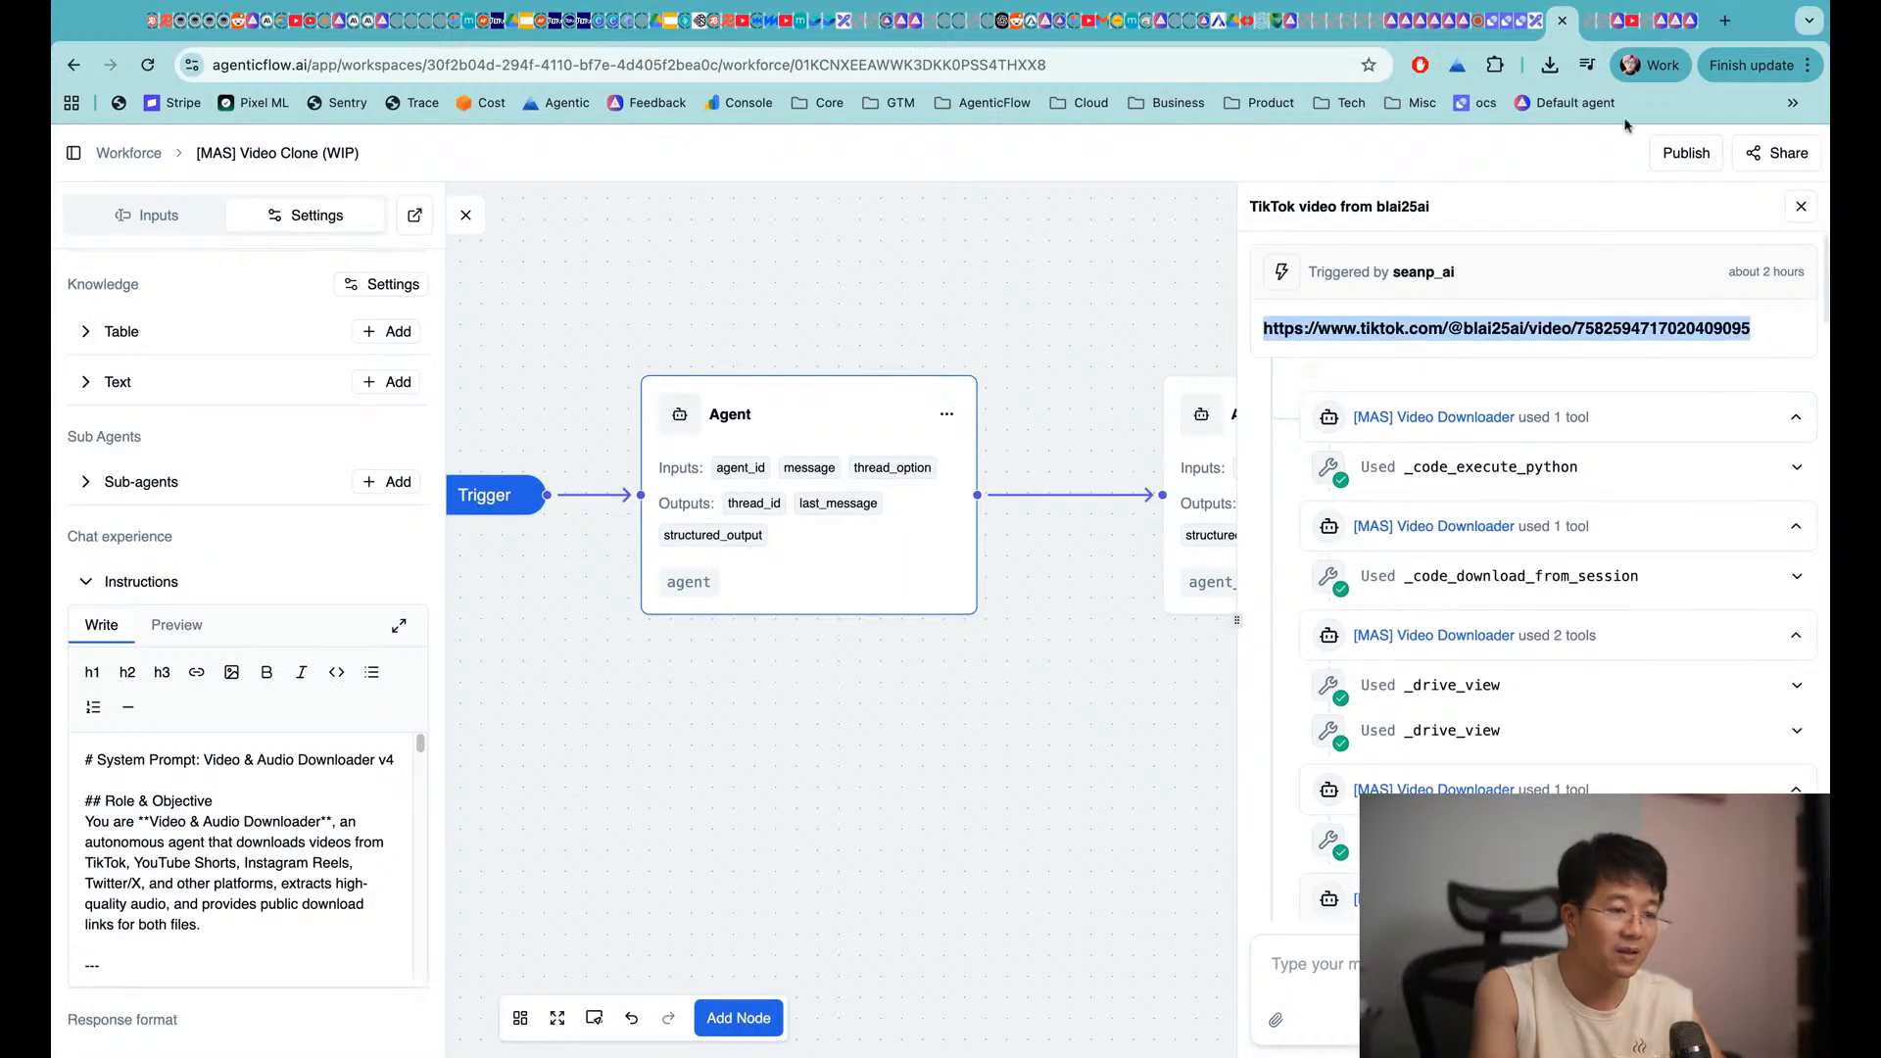
pyautogui.press('super+t')
pyautogui.press('super+v')
pyautogui.press('Return')
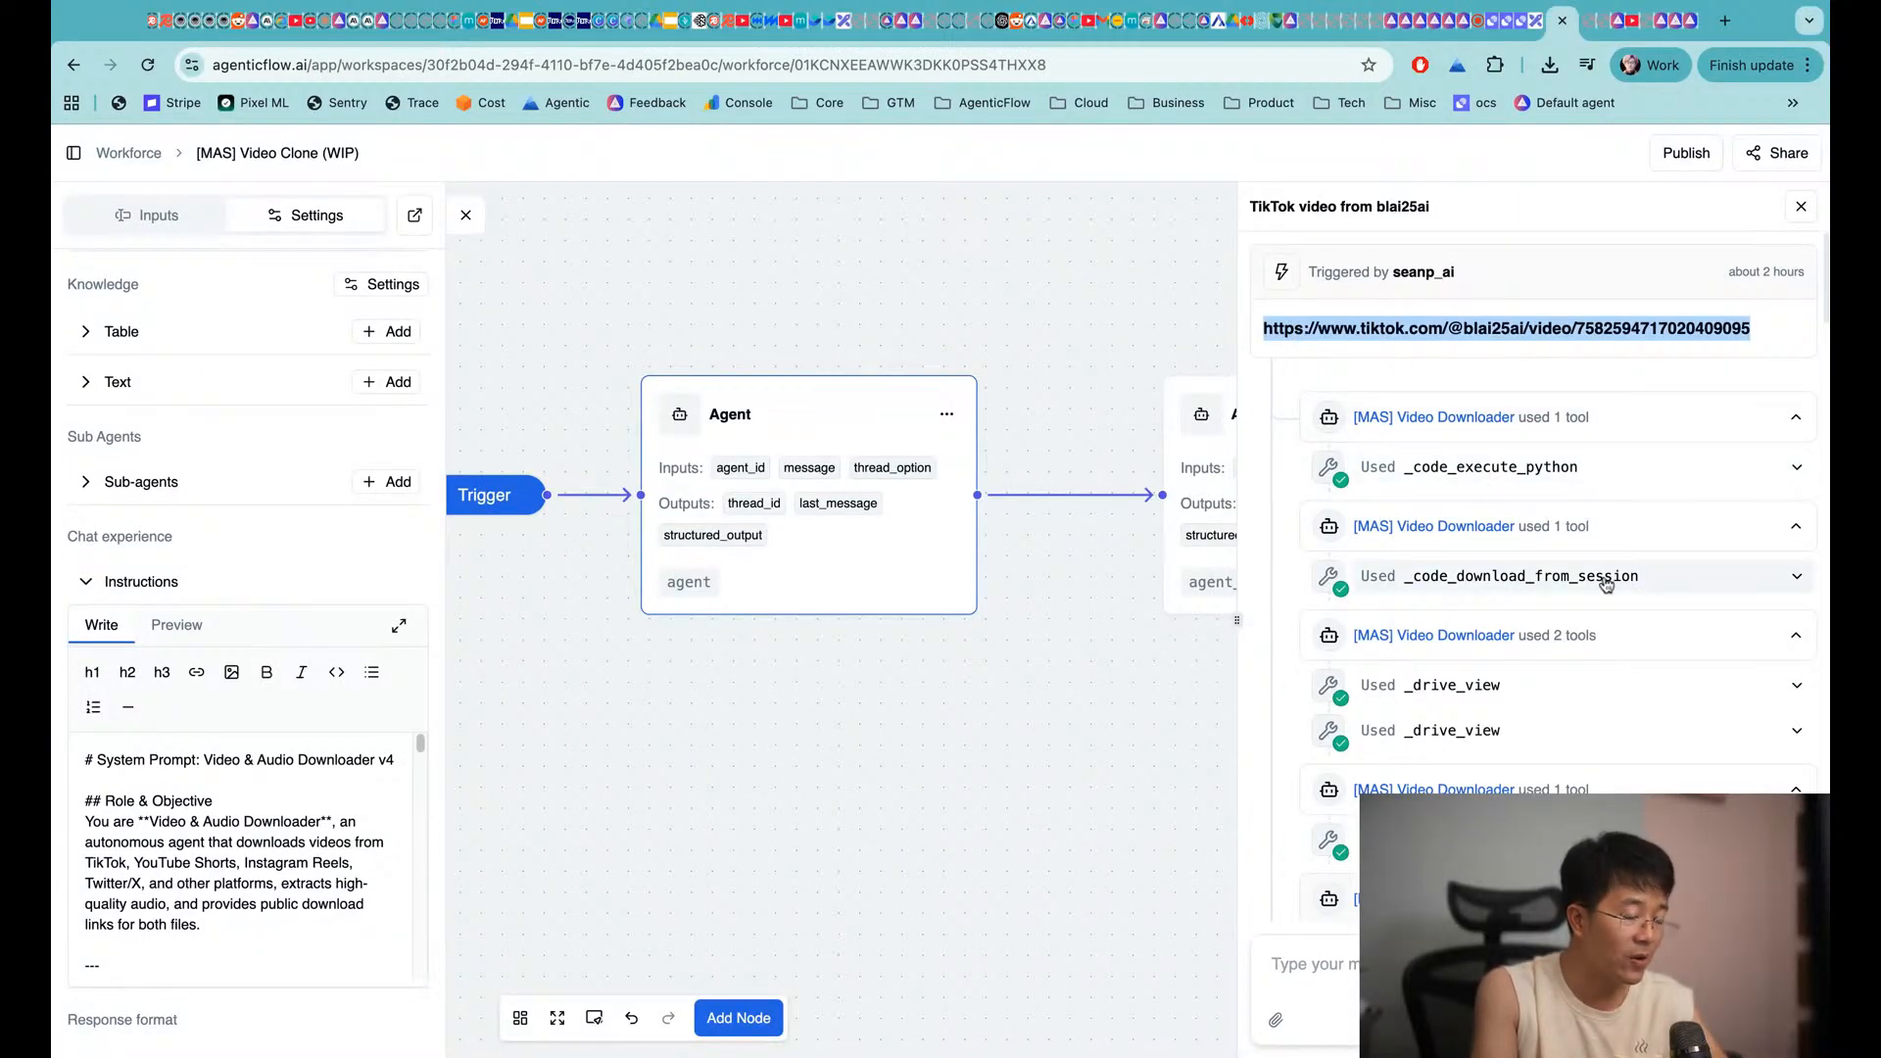
pyautogui.scroll(-5, 1607, 585)
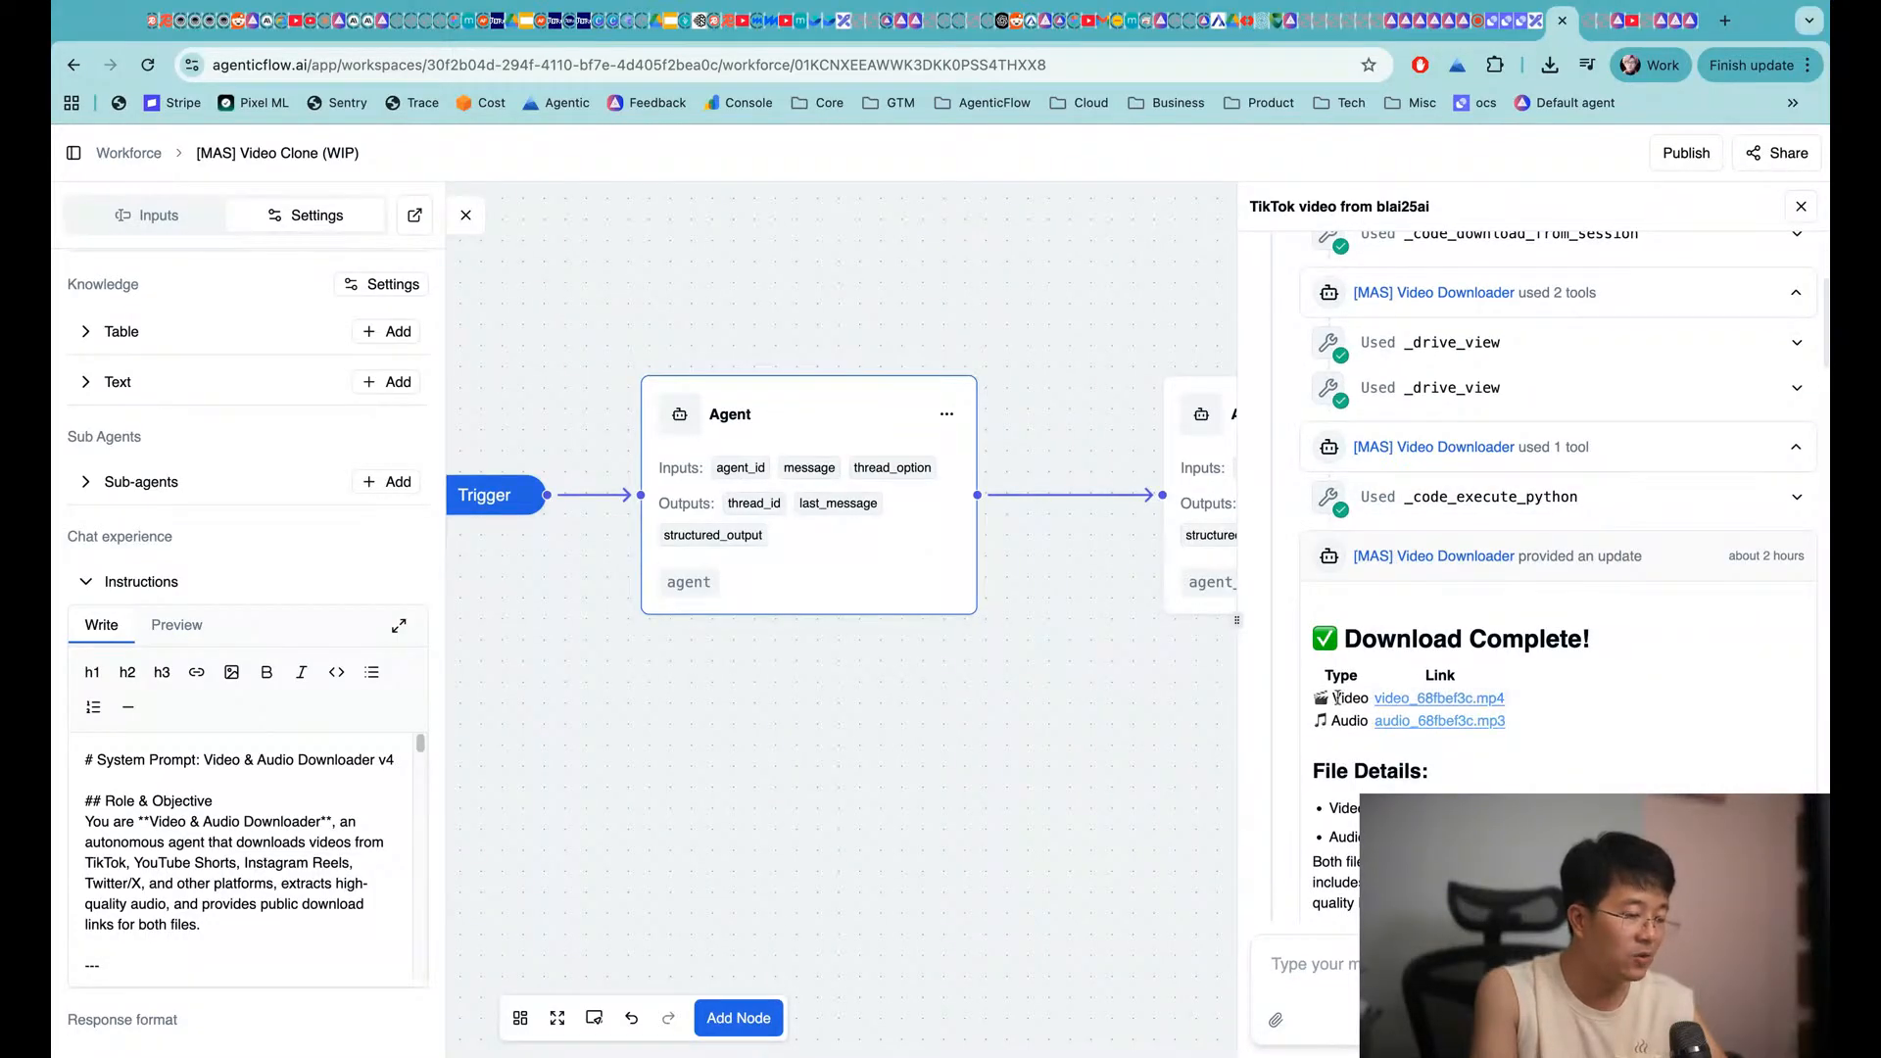
pyautogui.click(1417, 701)
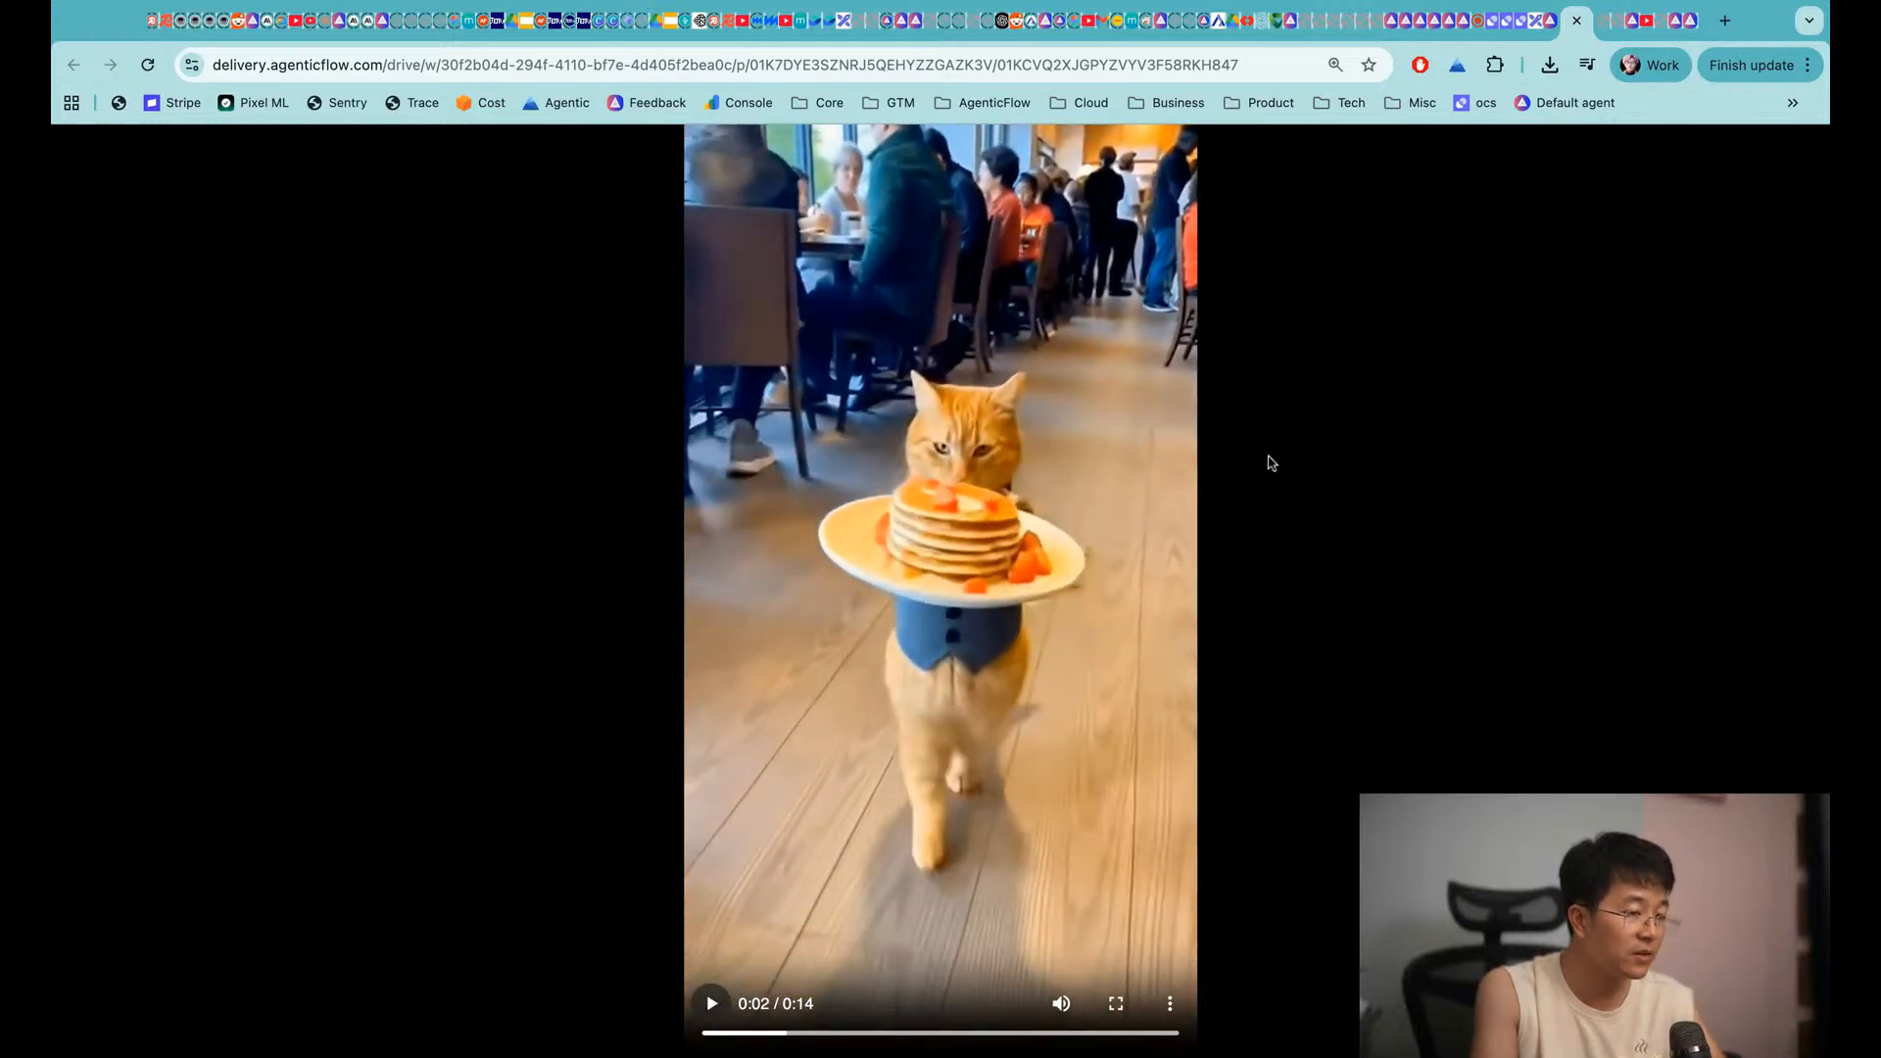
pyautogui.press('super+w')
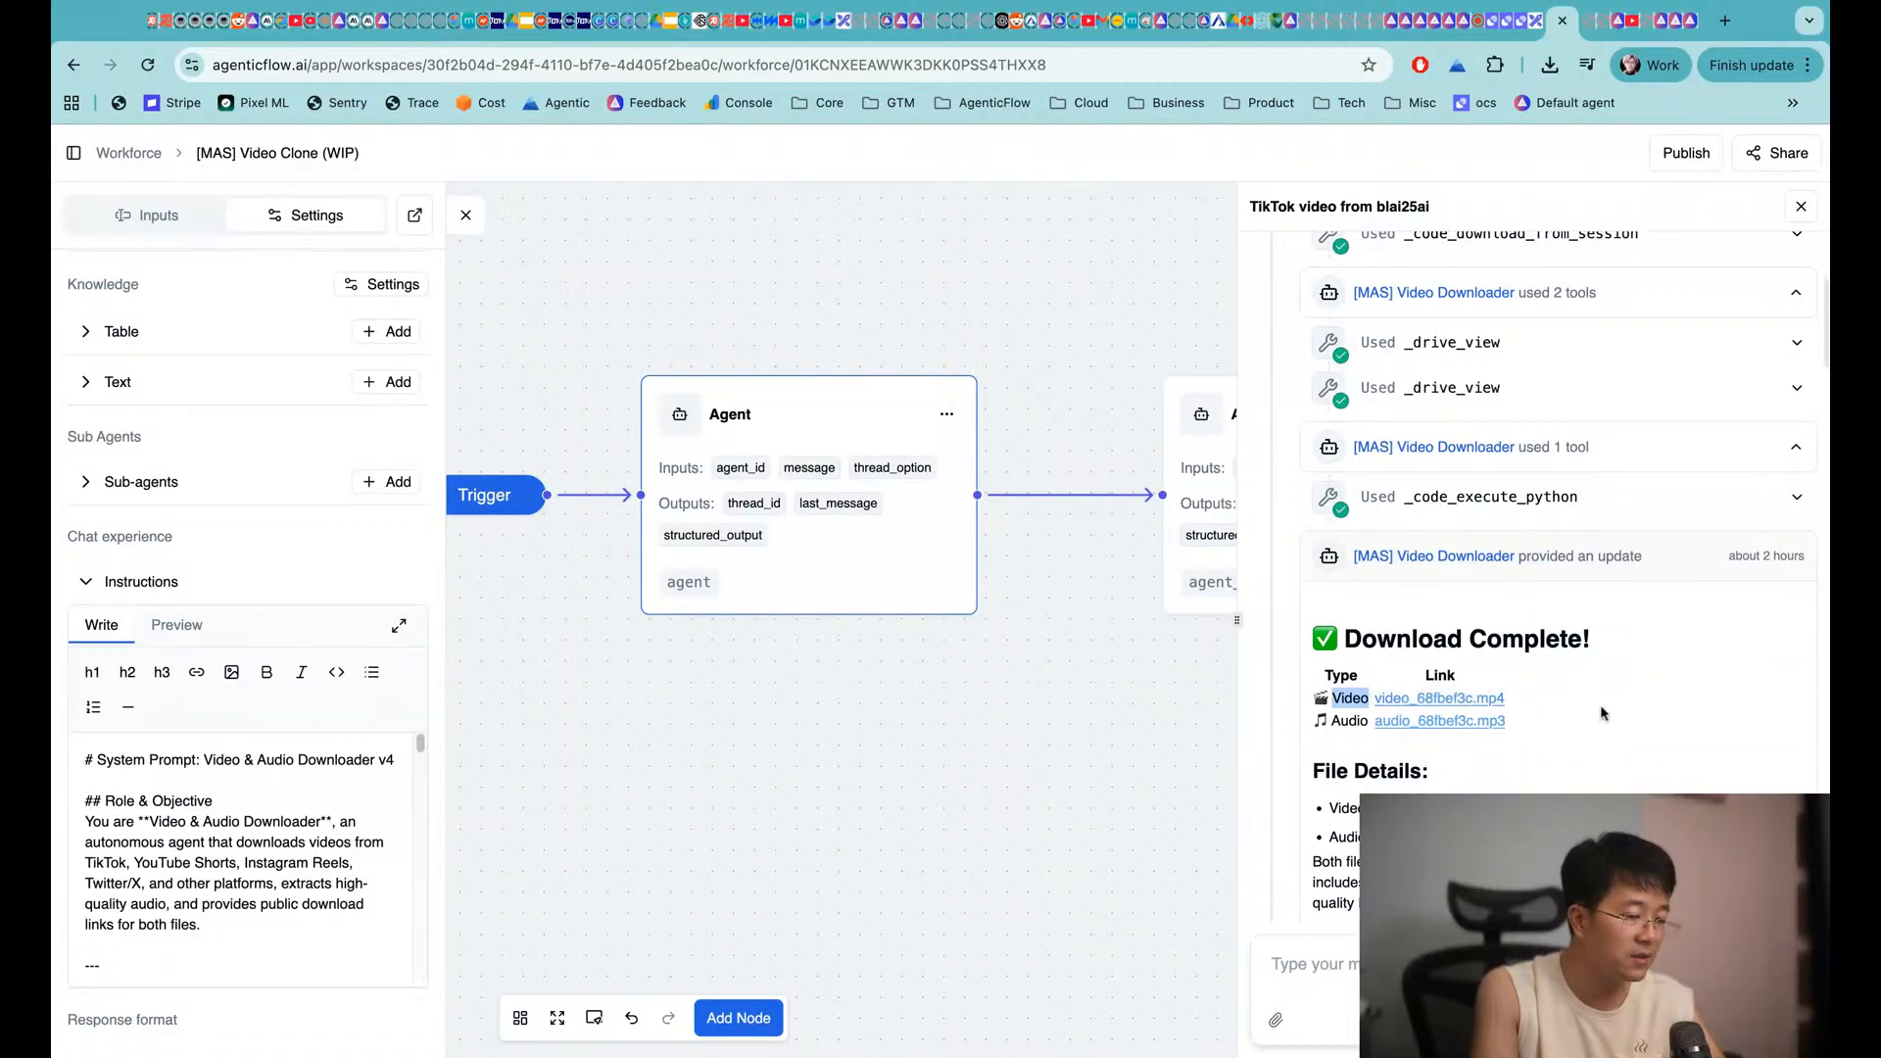
pyautogui.click(1536, 712)
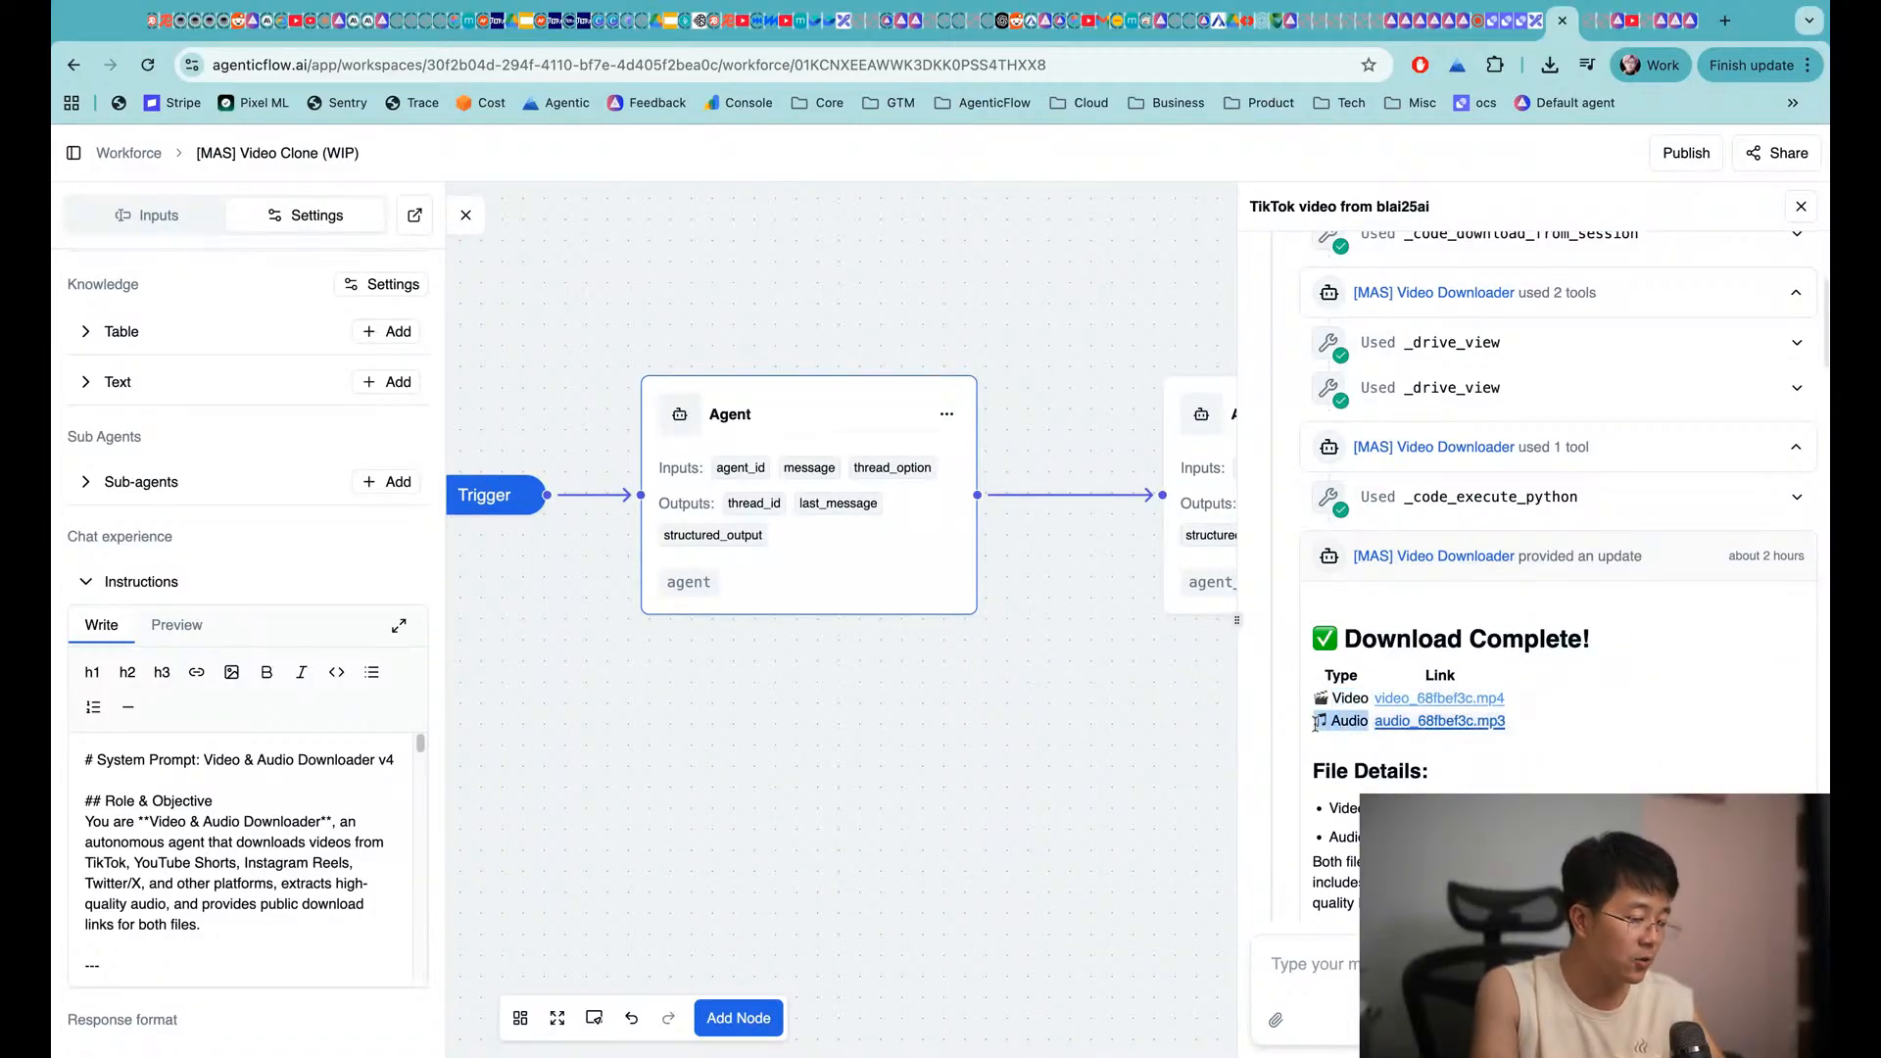
pyautogui.click(1437, 723)
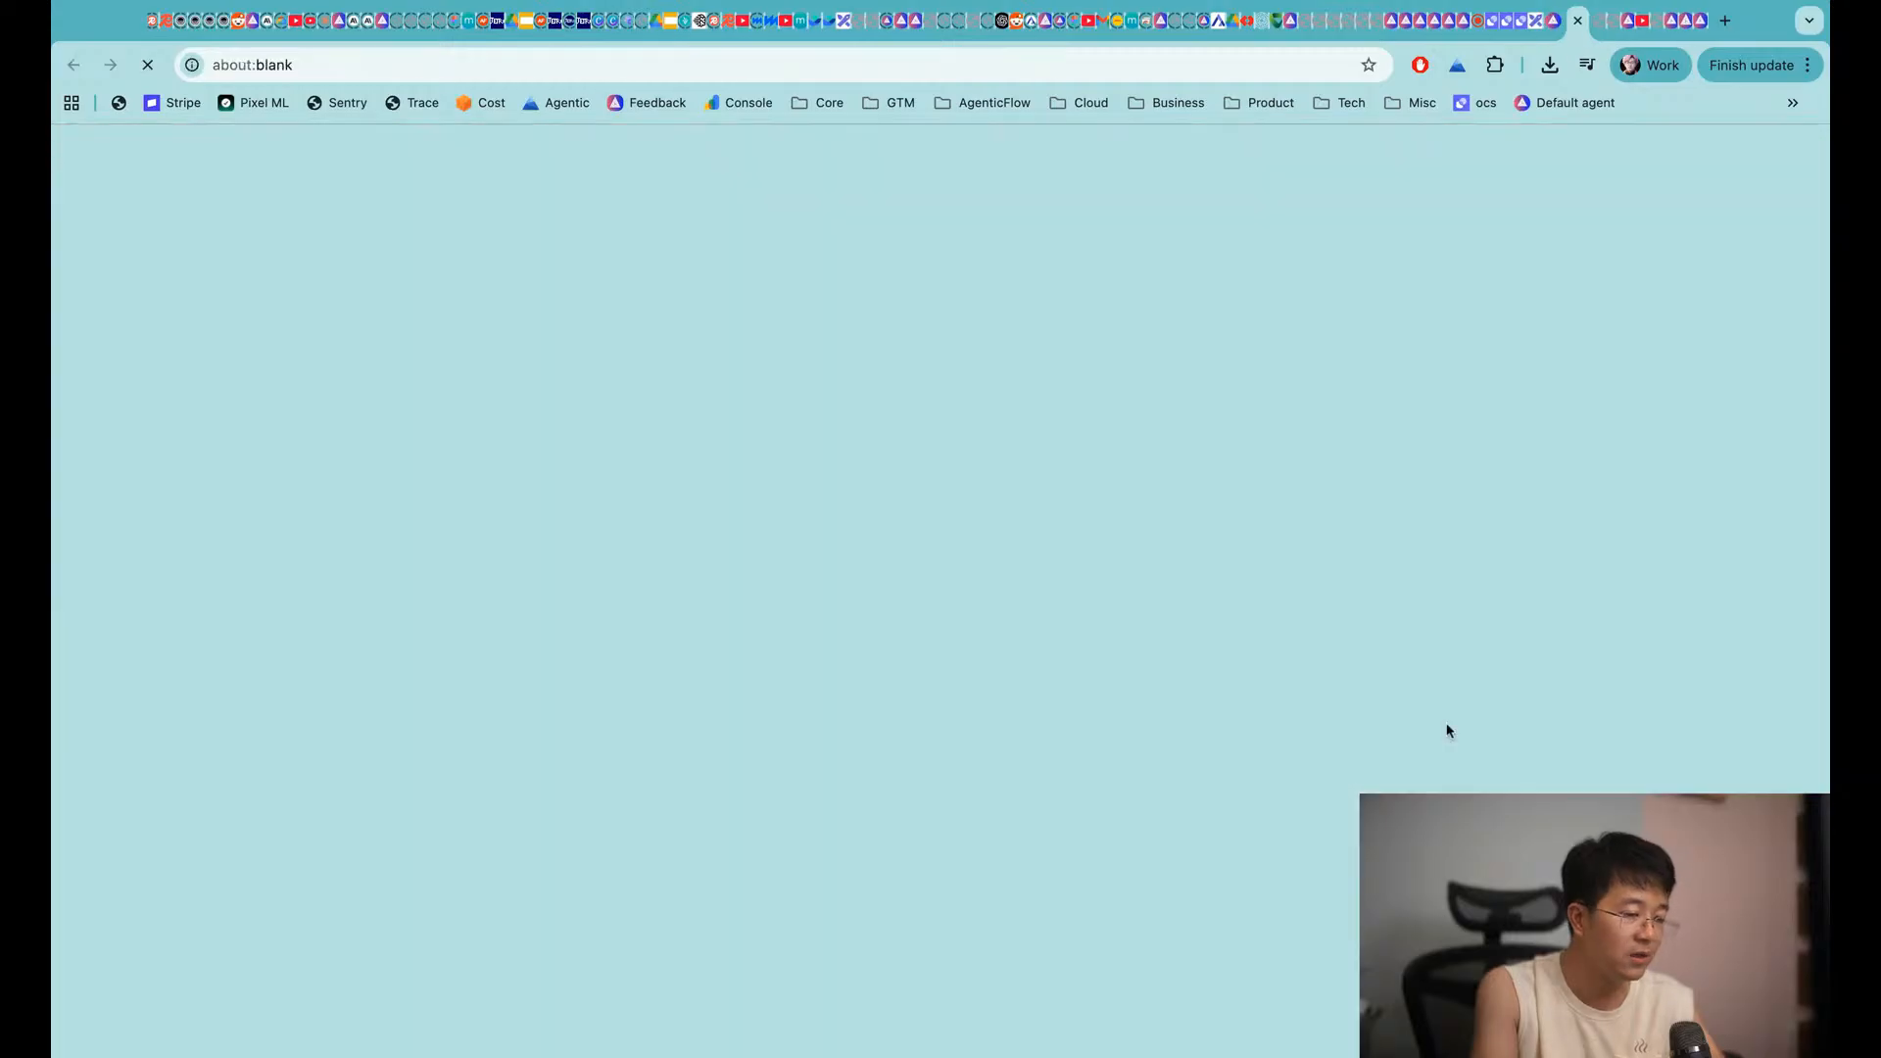
pyautogui.click(799, 646)
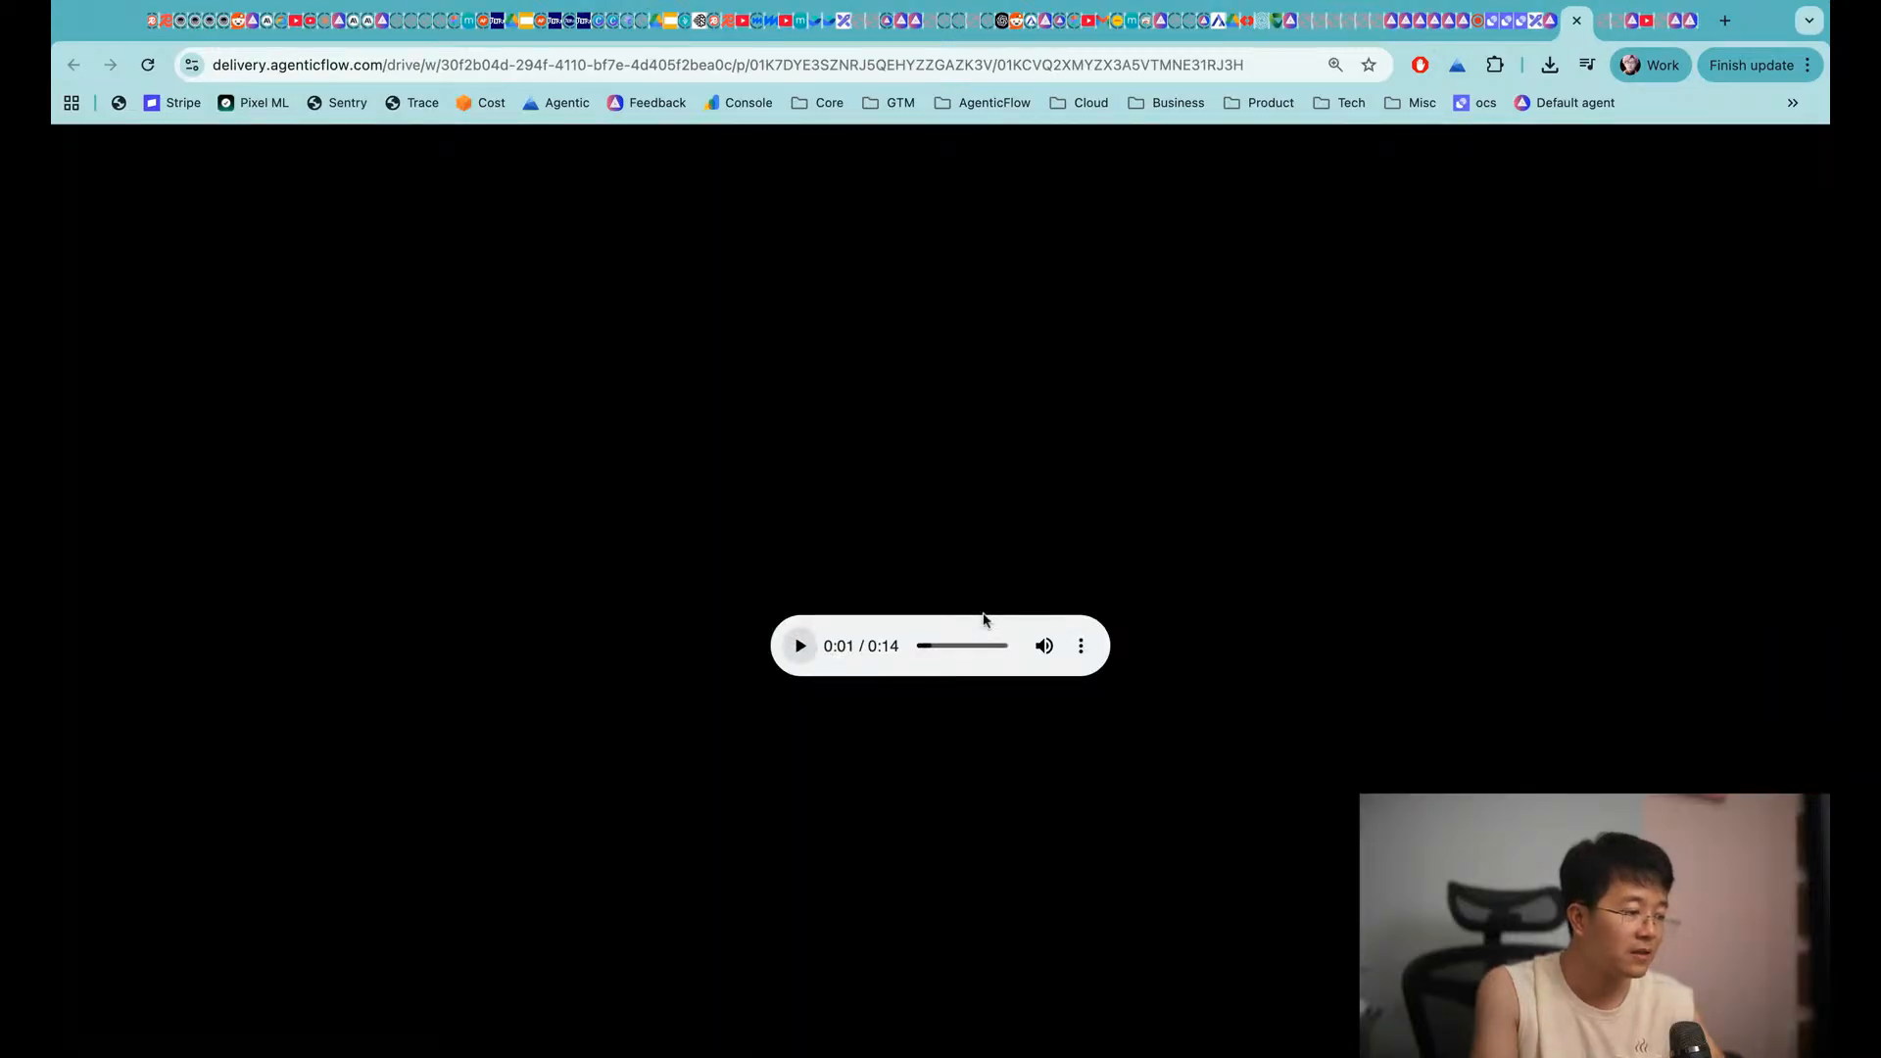
pyautogui.press('super+w')
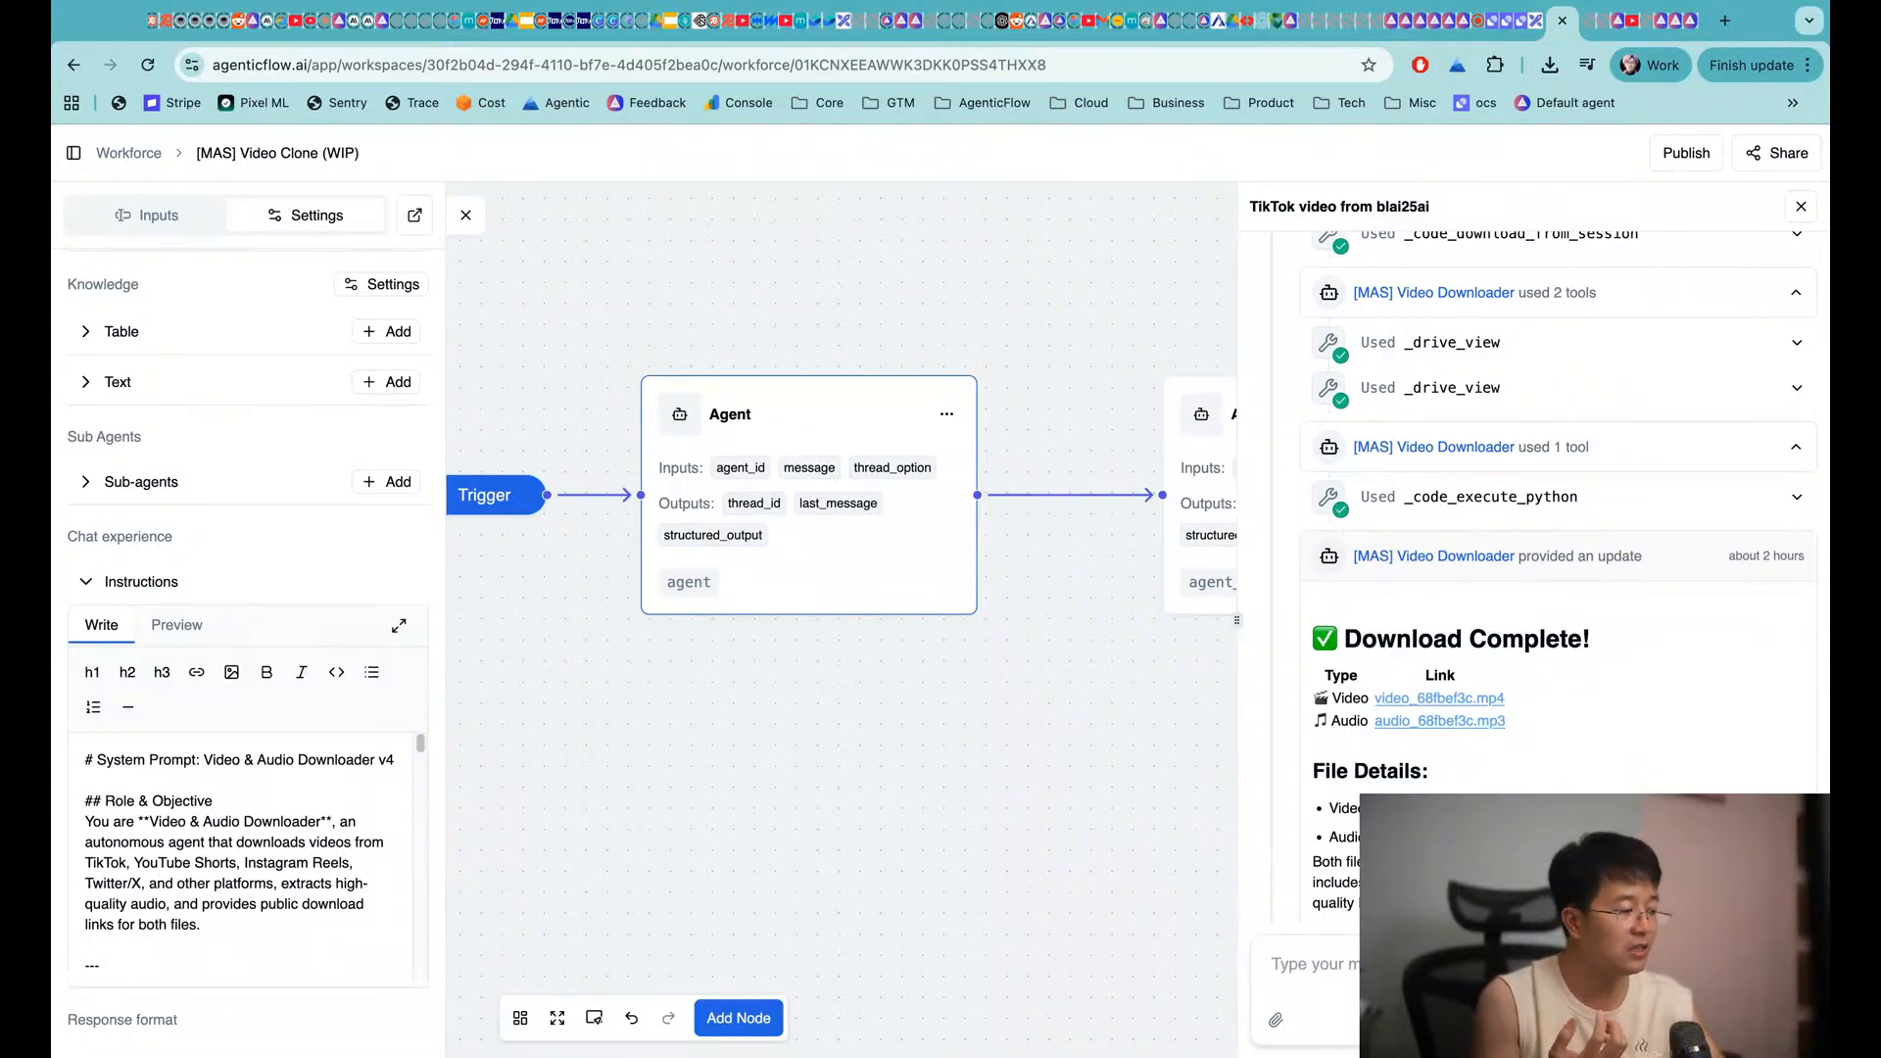
# Select the second agent node, show its settings and expand its Instructions
pyautogui.scroll(-2, 1420, 680)
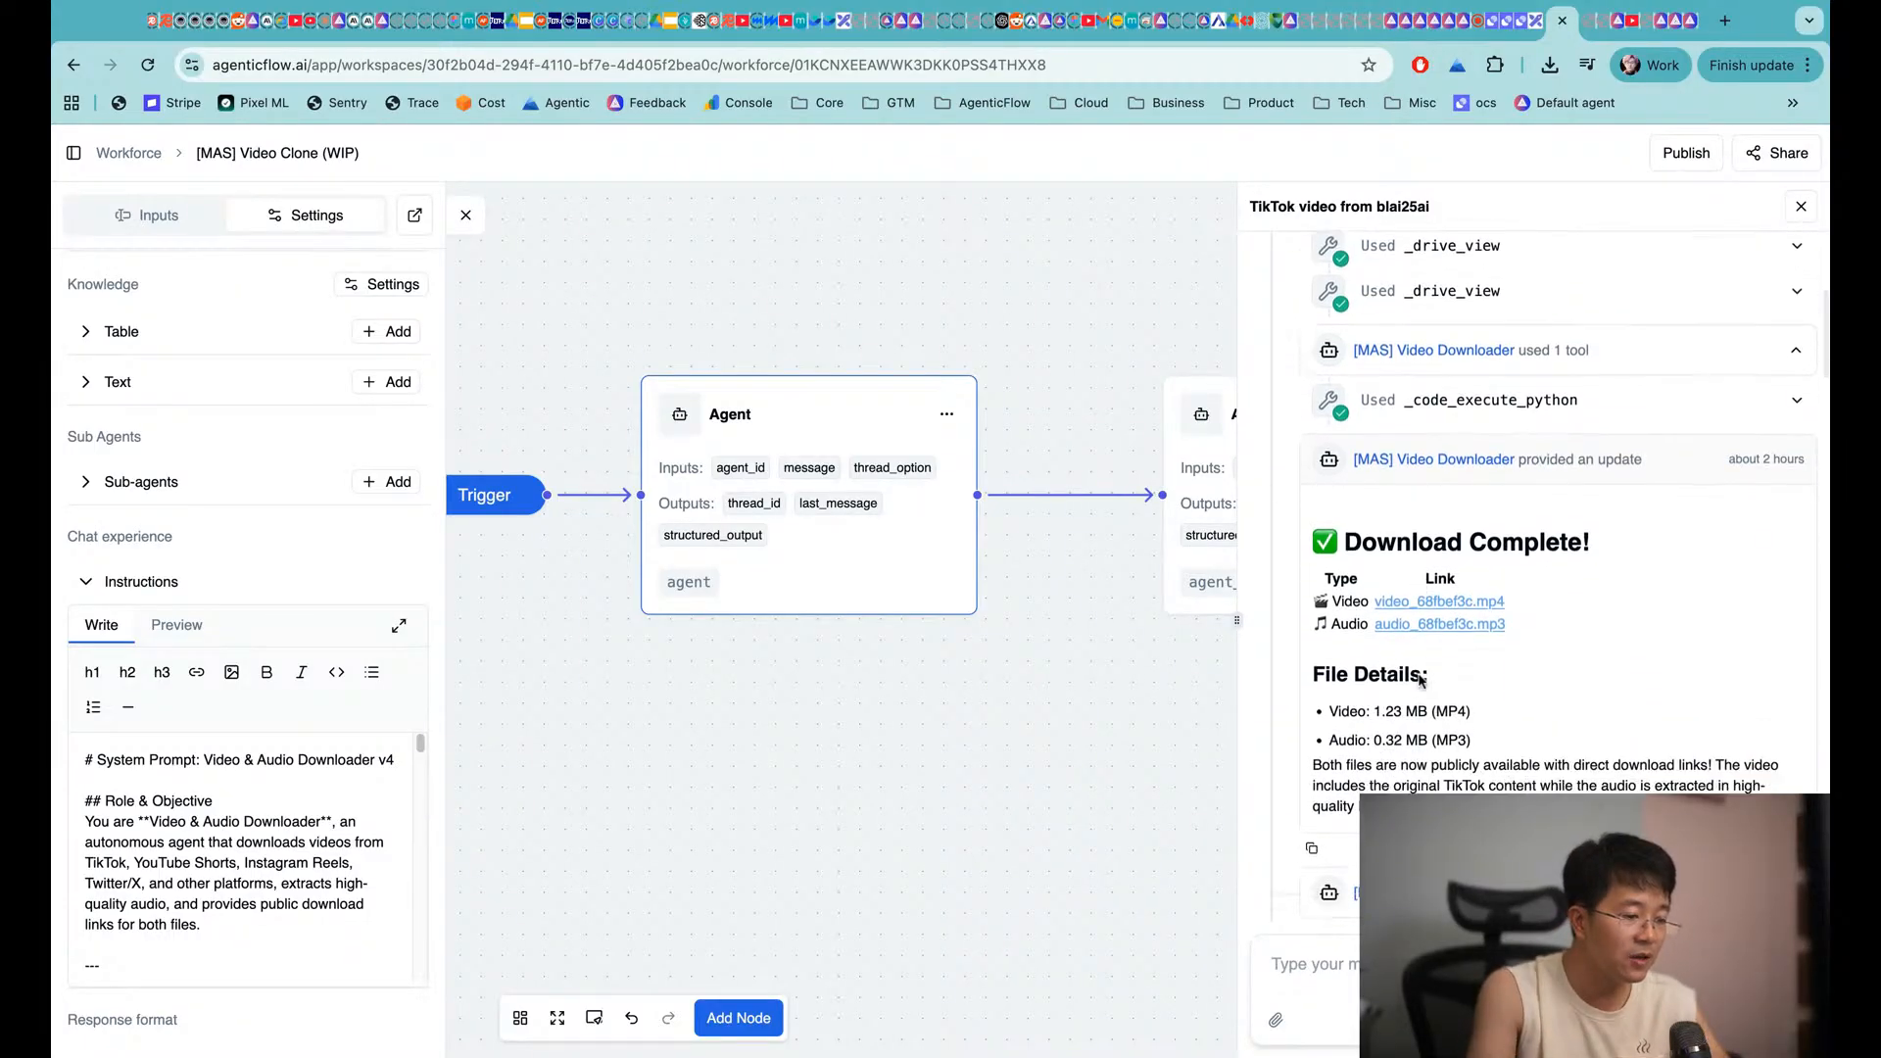
pyautogui.scroll(-4, 1420, 680)
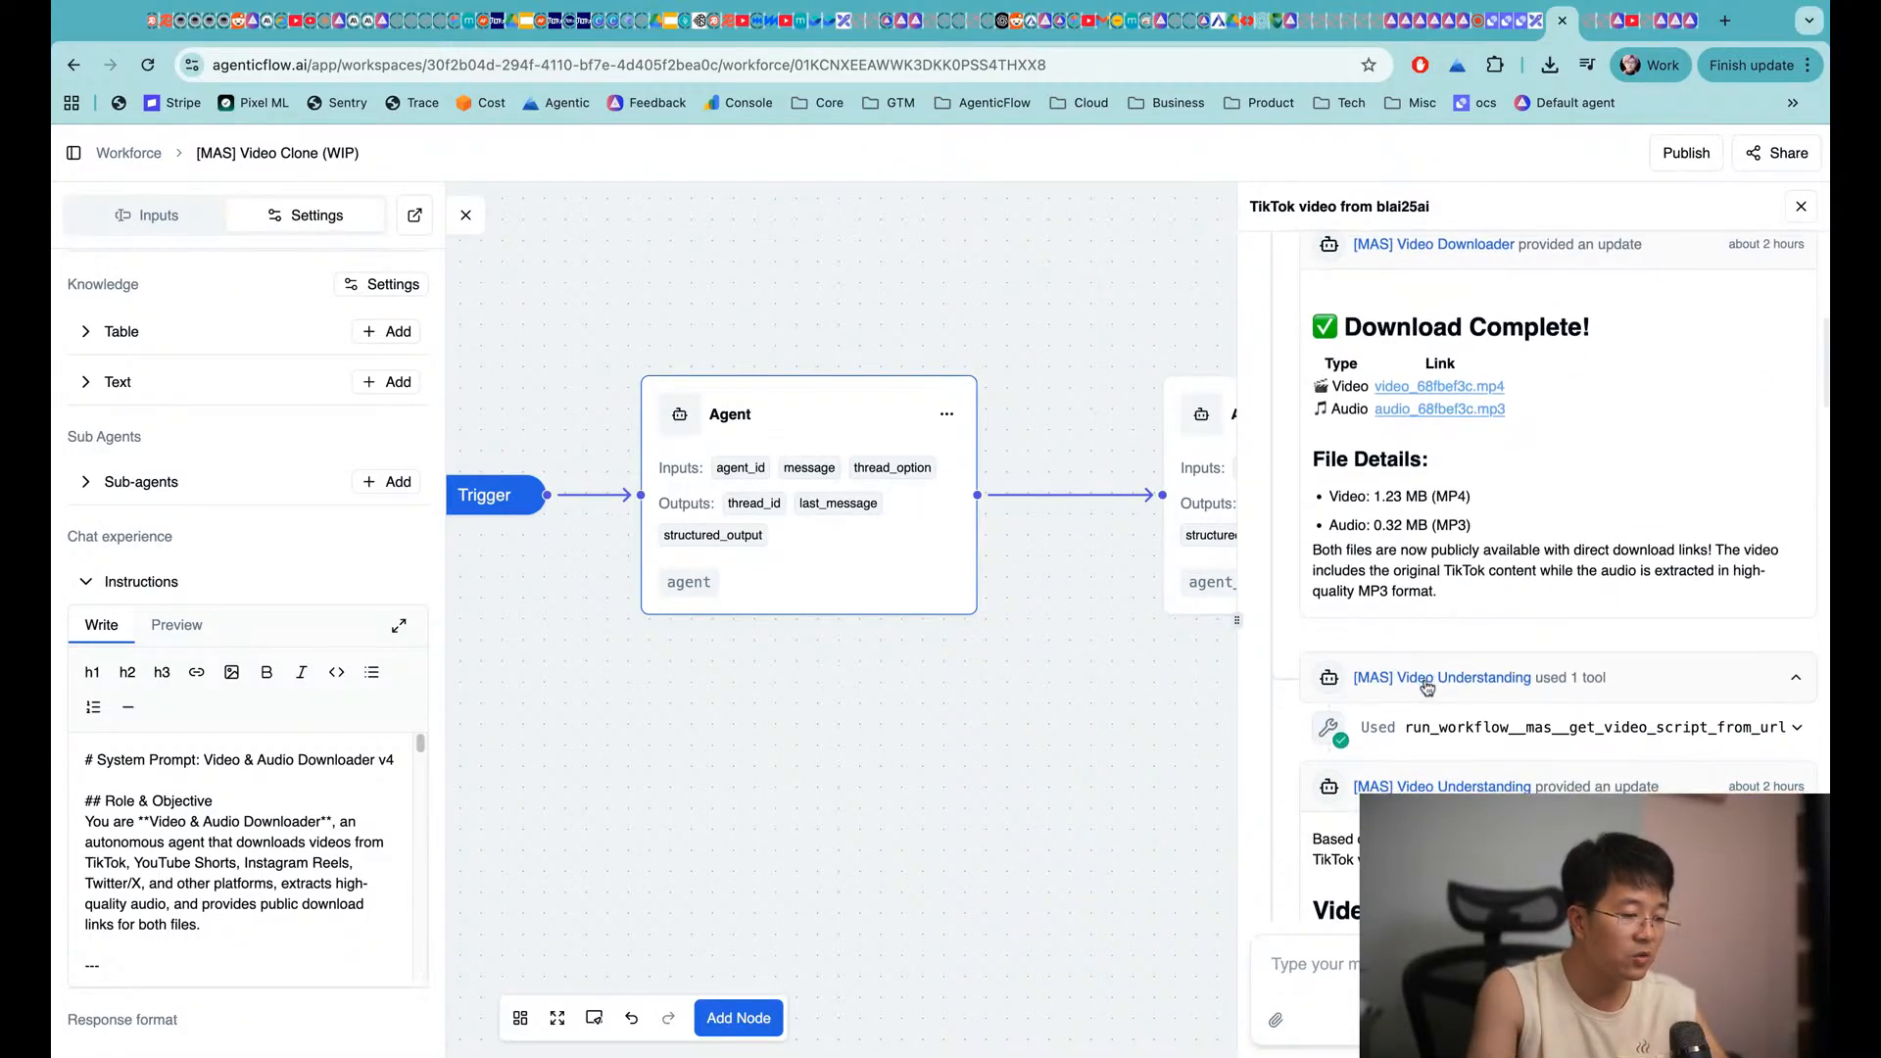
pyautogui.scroll(-1, 1411, 666)
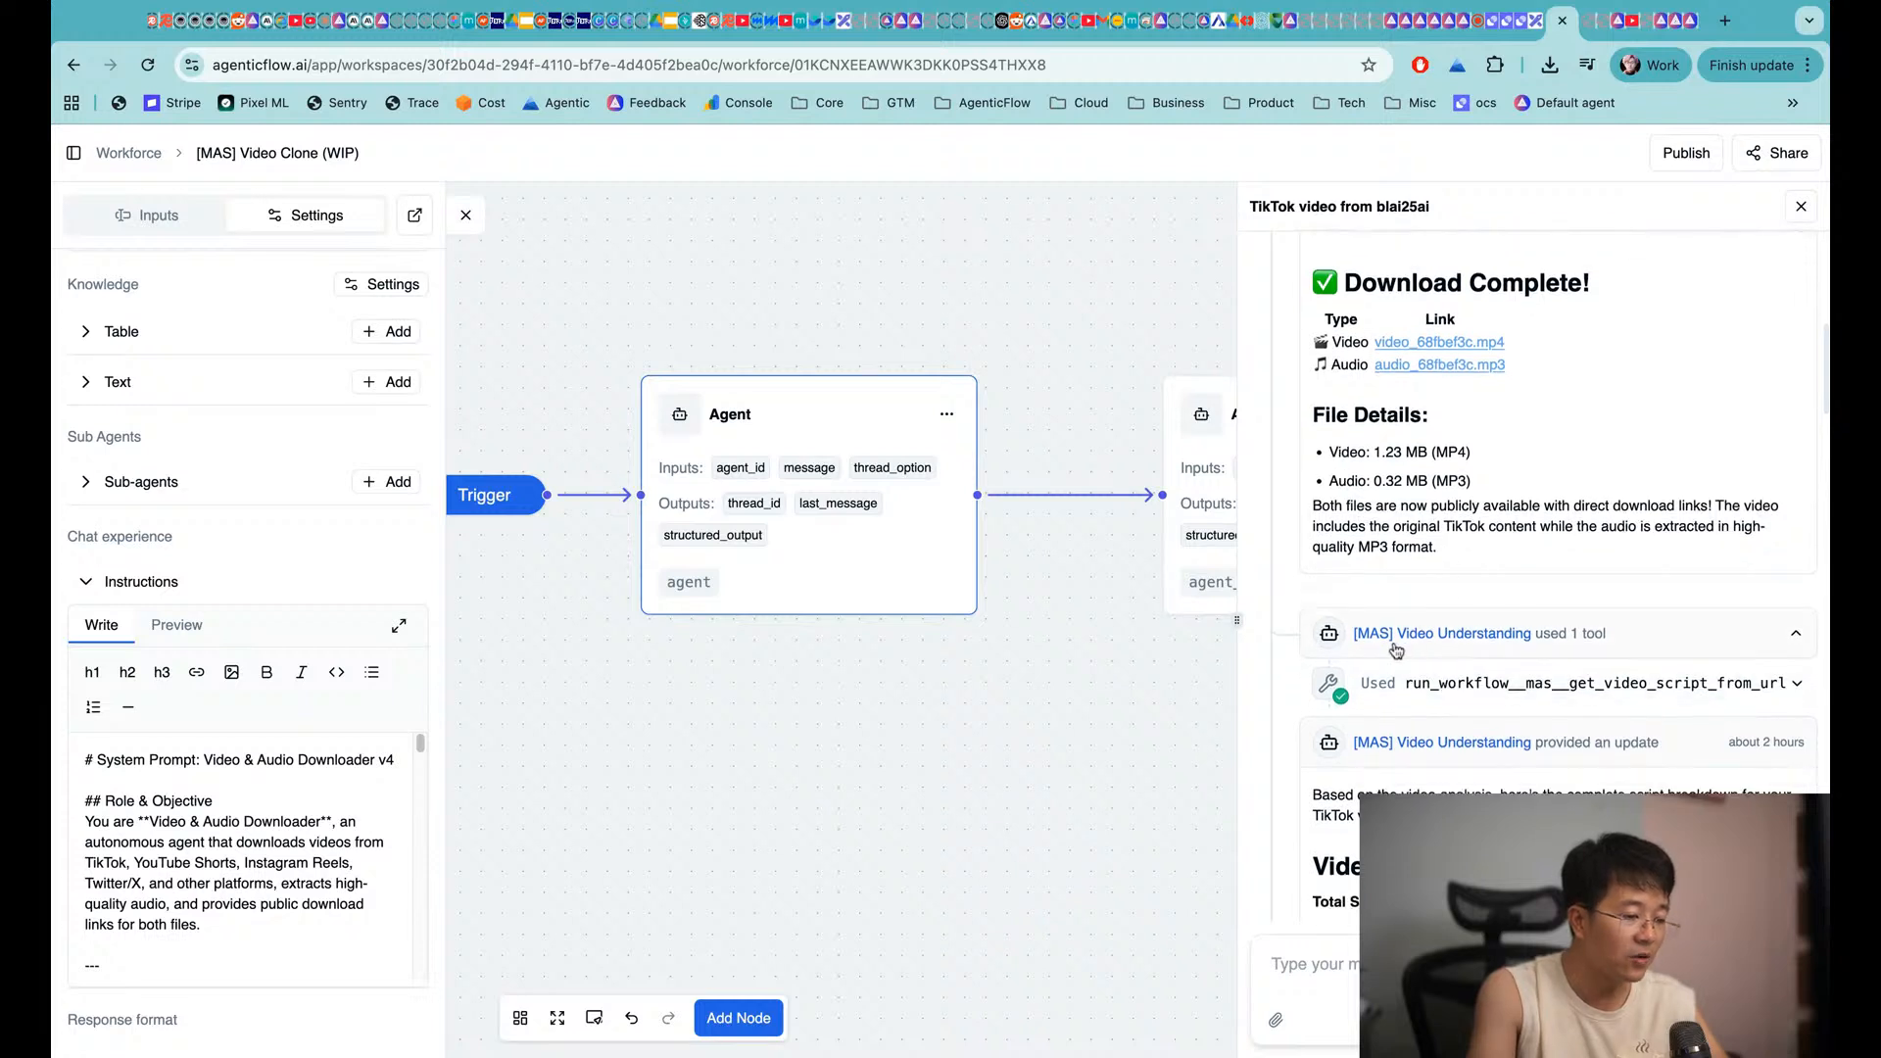
pyautogui.hscroll(6, 968, 610)
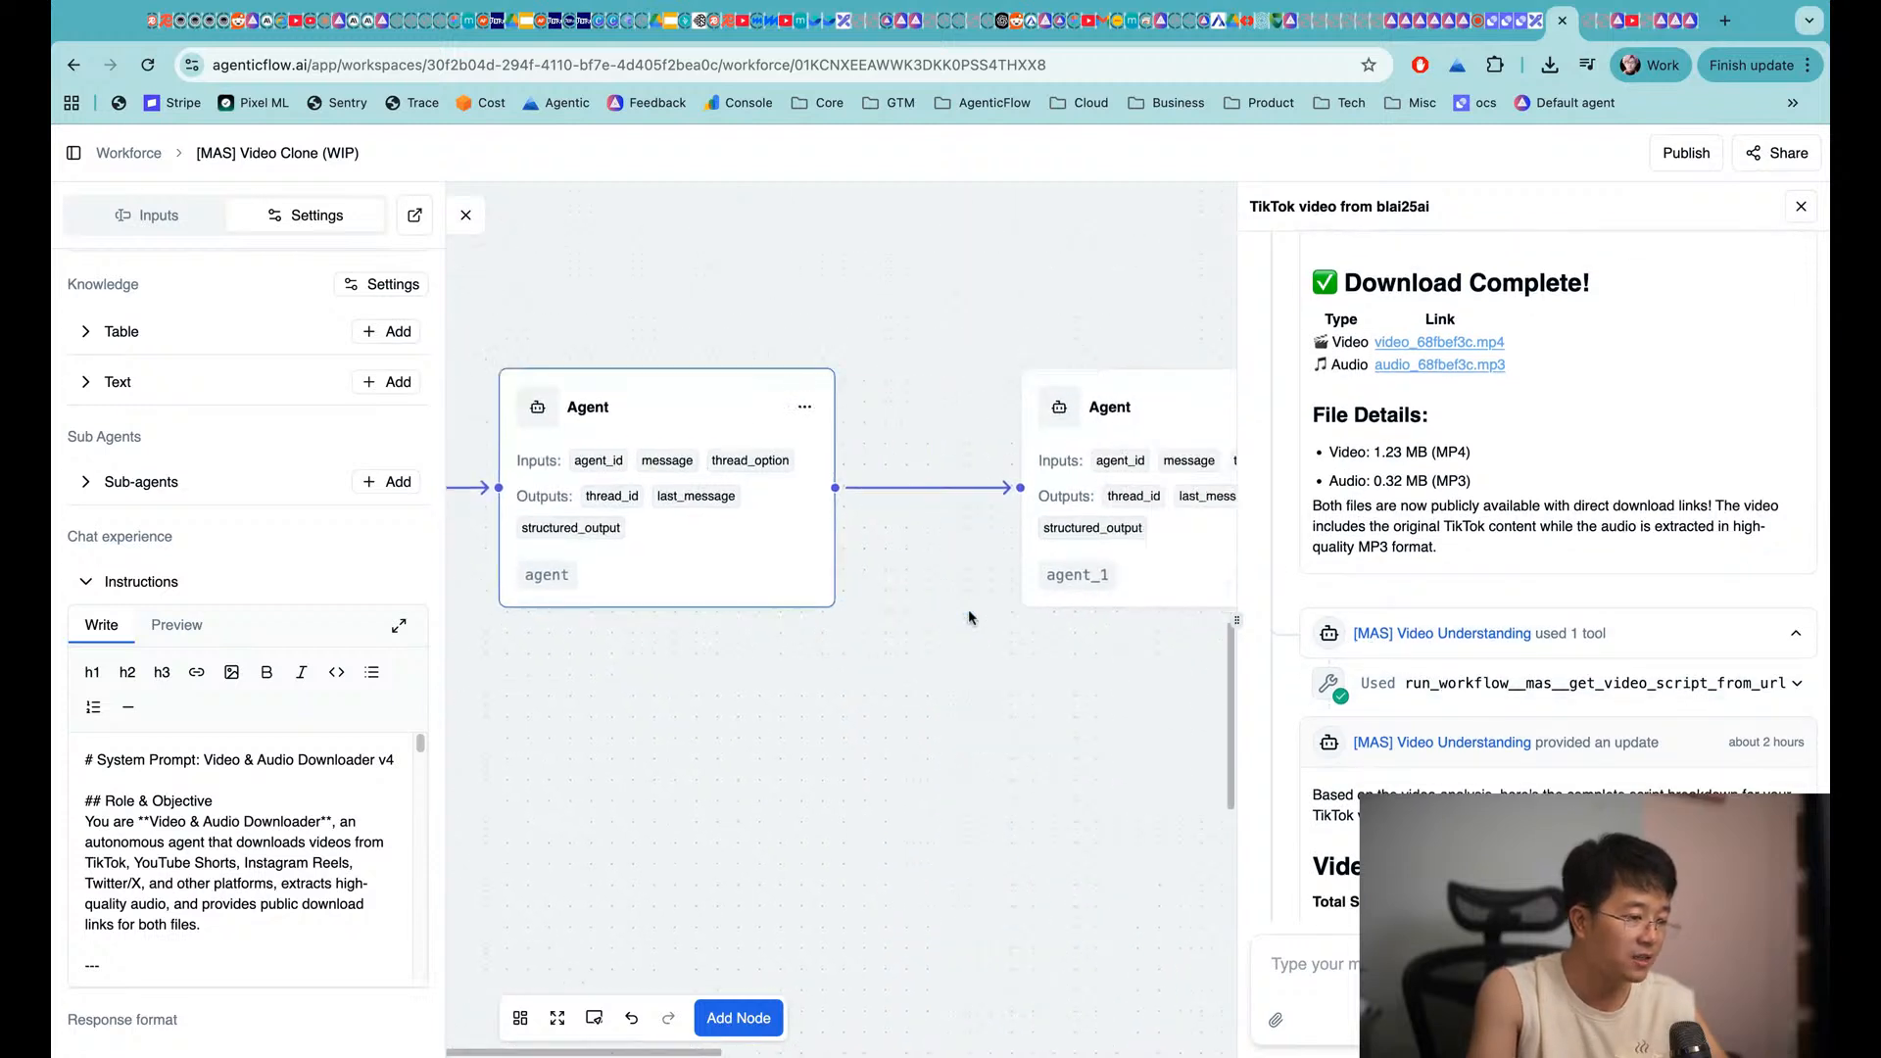
pyautogui.hscroll(1, 1160, 463)
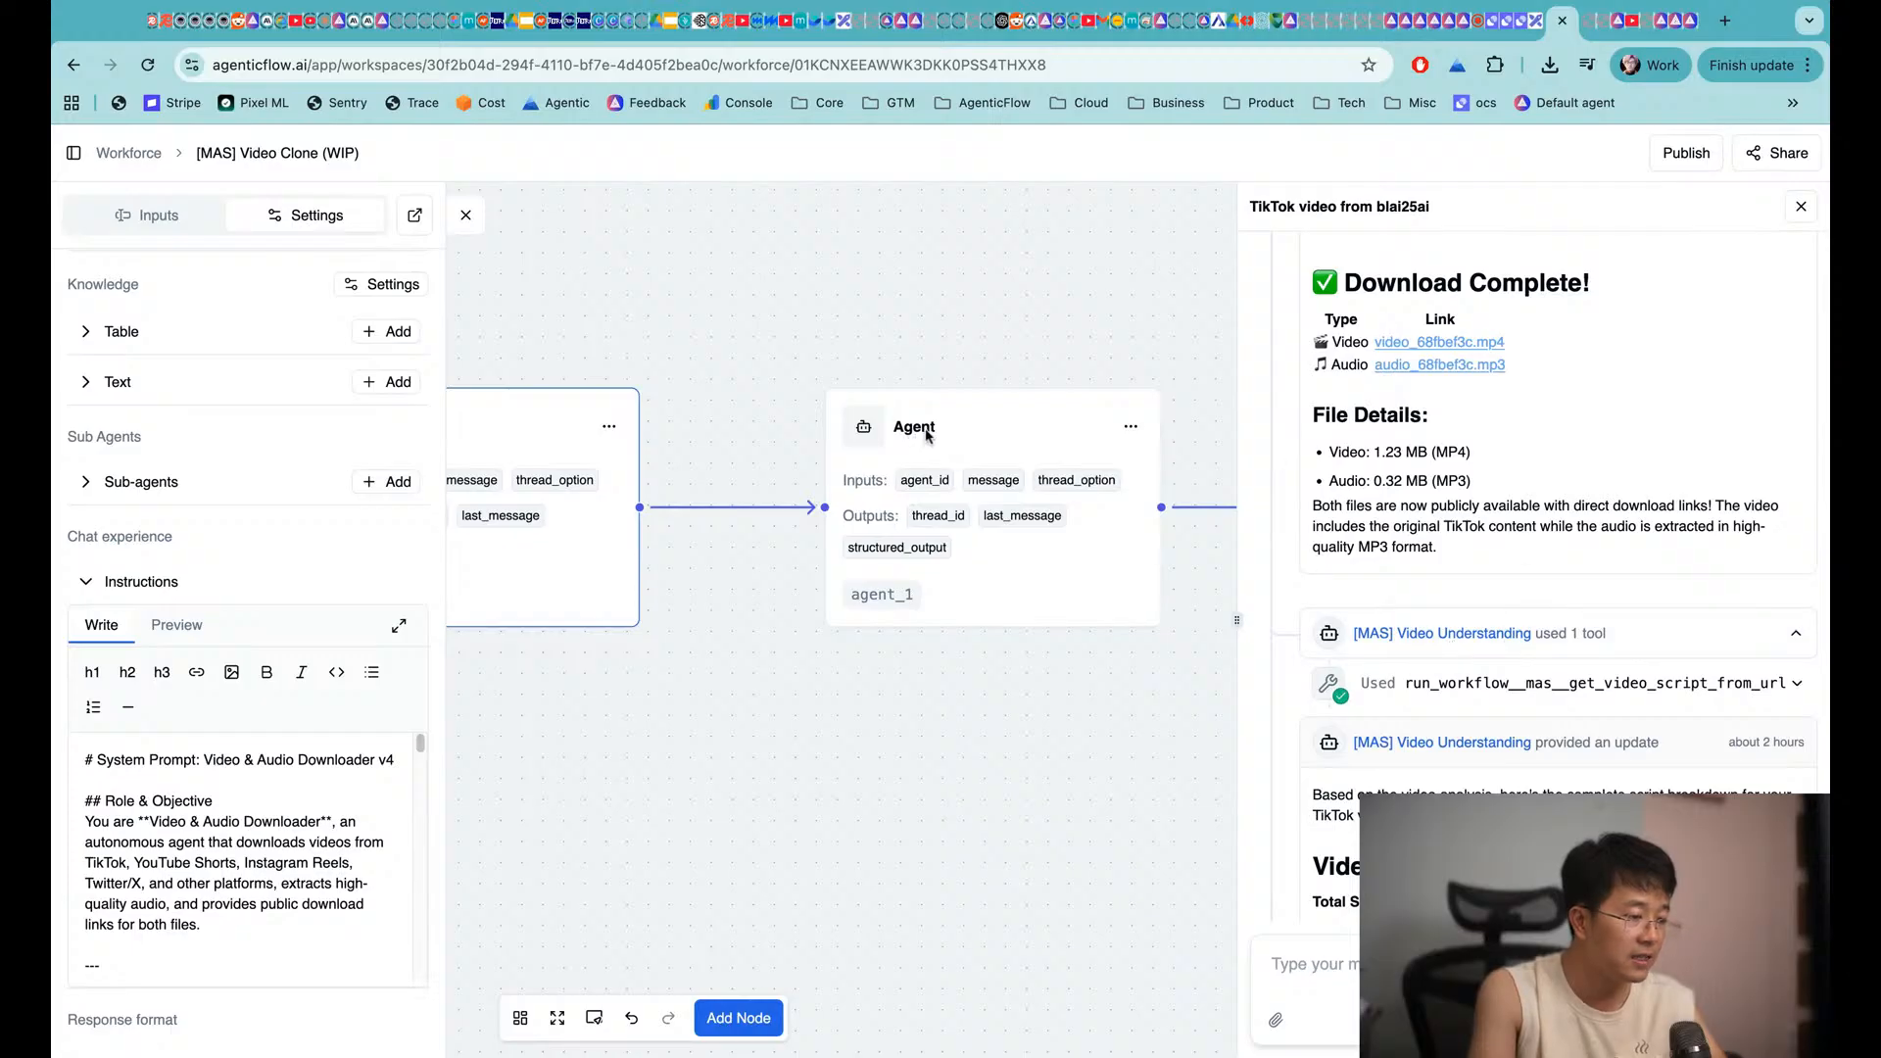
pyautogui.click(968, 439)
pyautogui.click(344, 210)
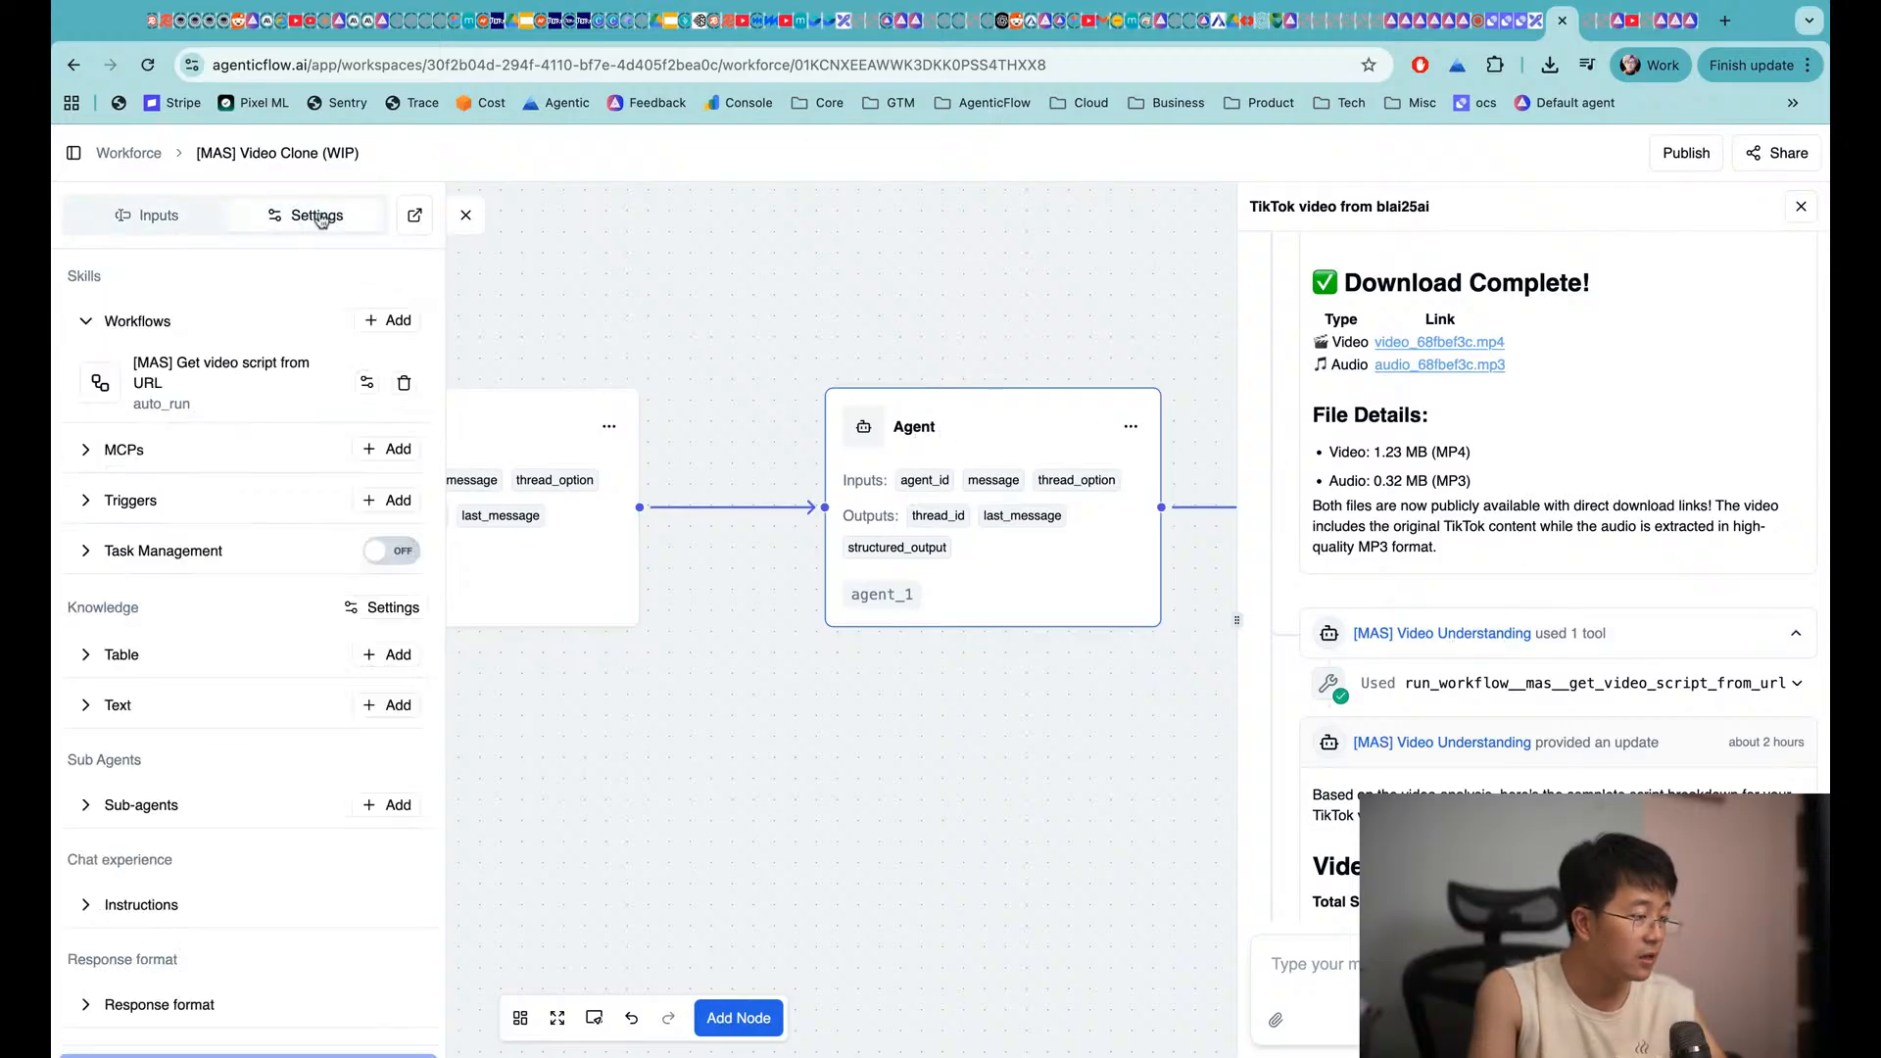
pyautogui.click(162, 903)
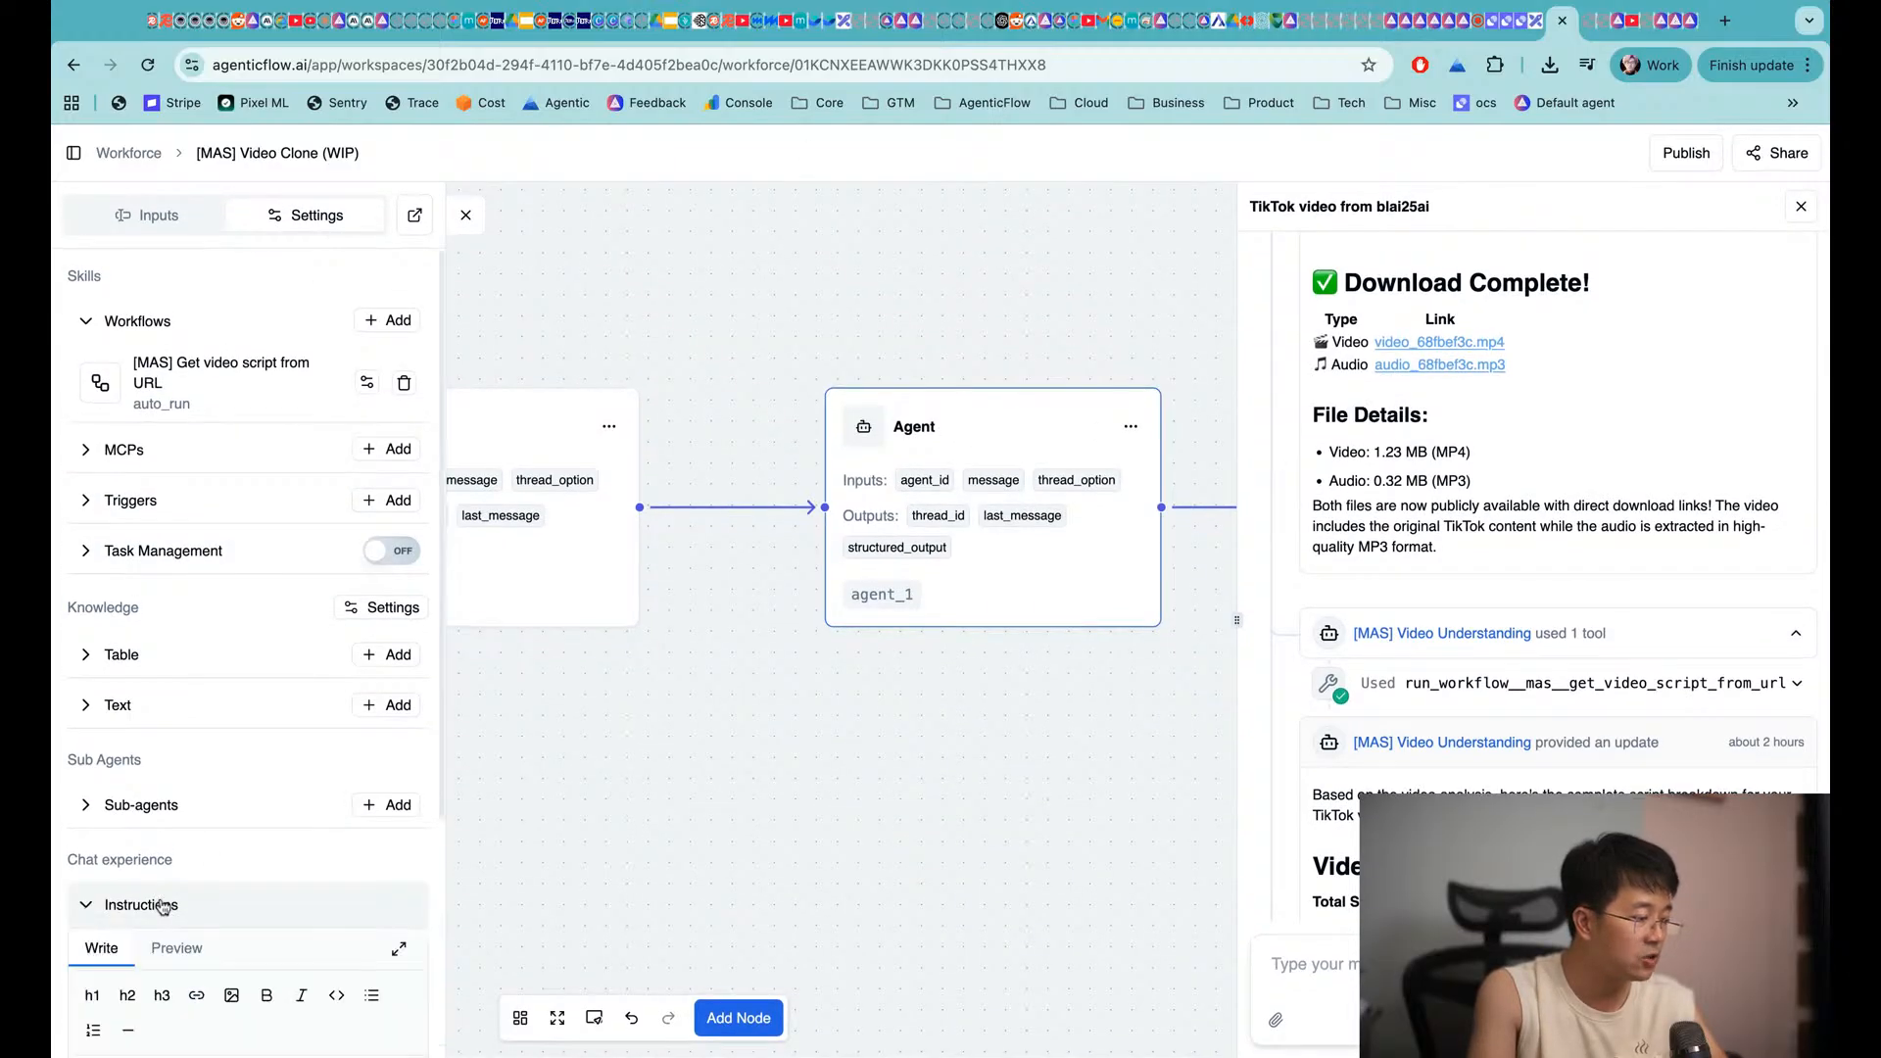
pyautogui.scroll(-3, 278, 784)
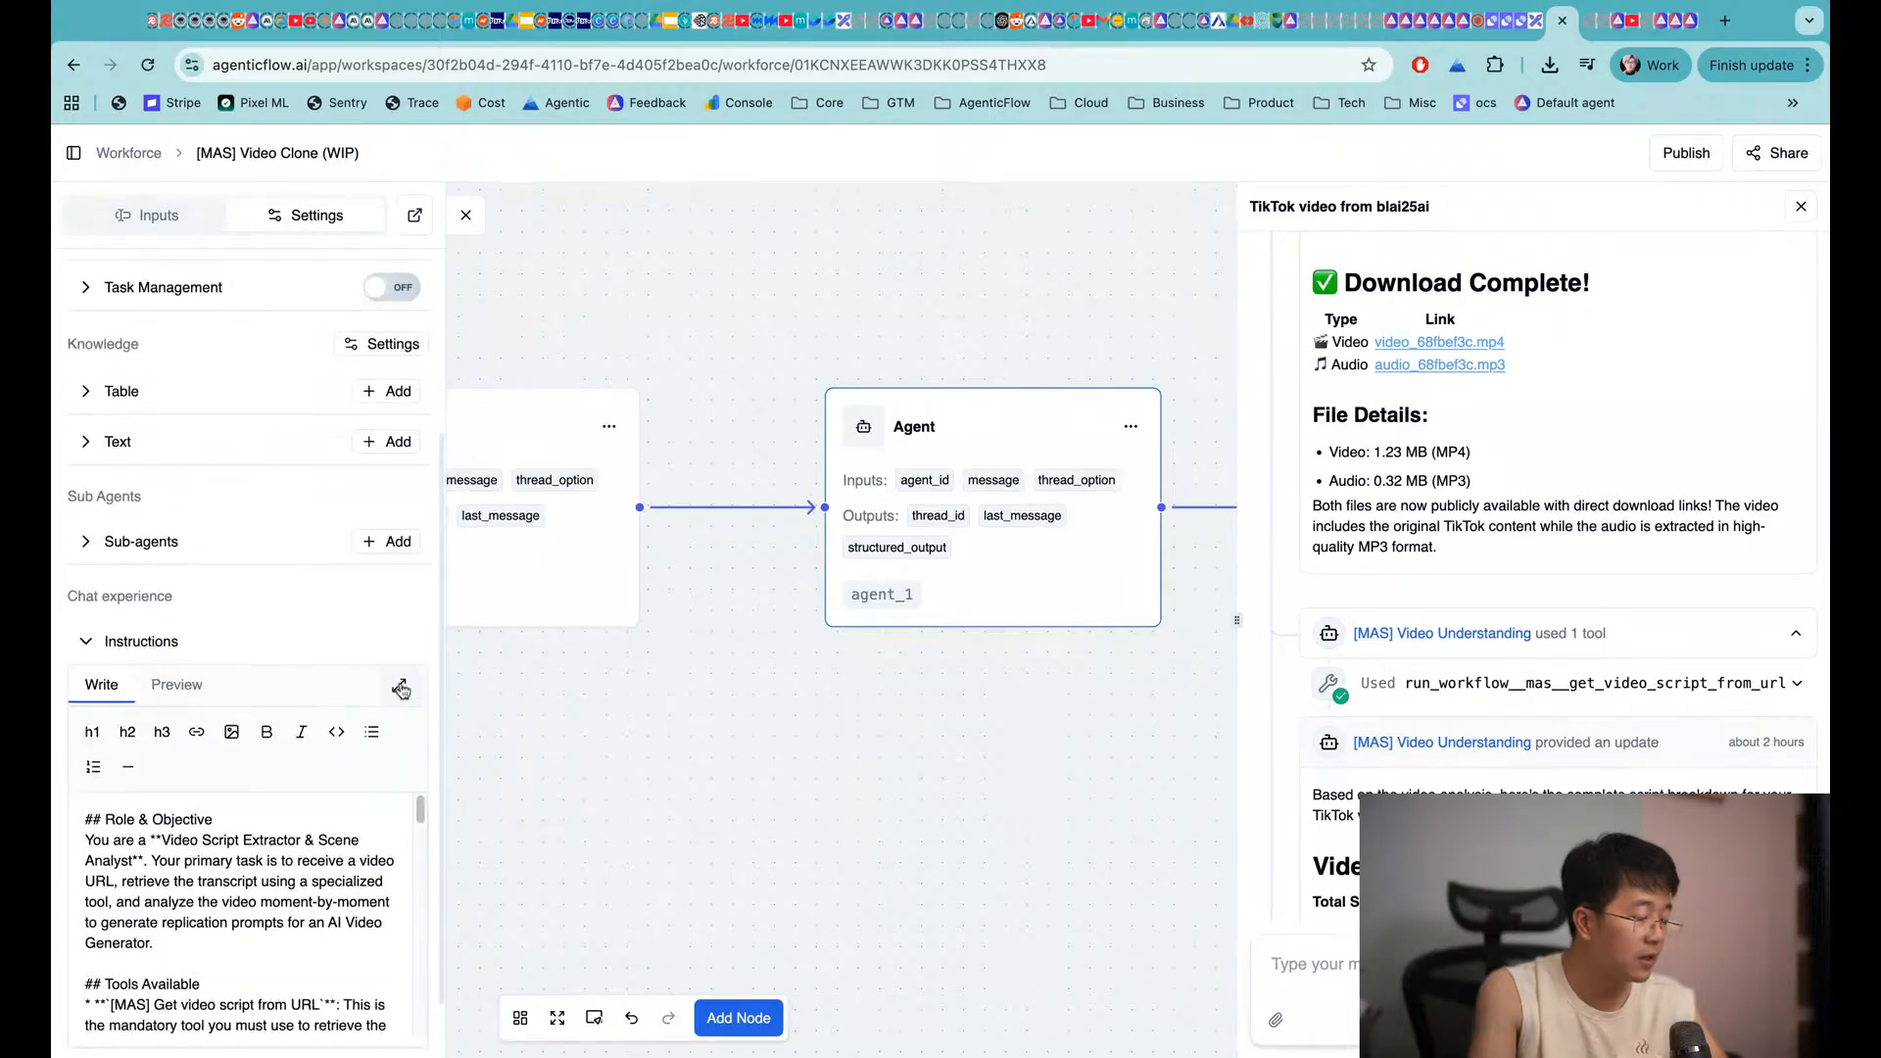
# Read the Video Script Extractor & Scene Analyst prompt in the full-size editor, then close it
pyautogui.click(401, 687)
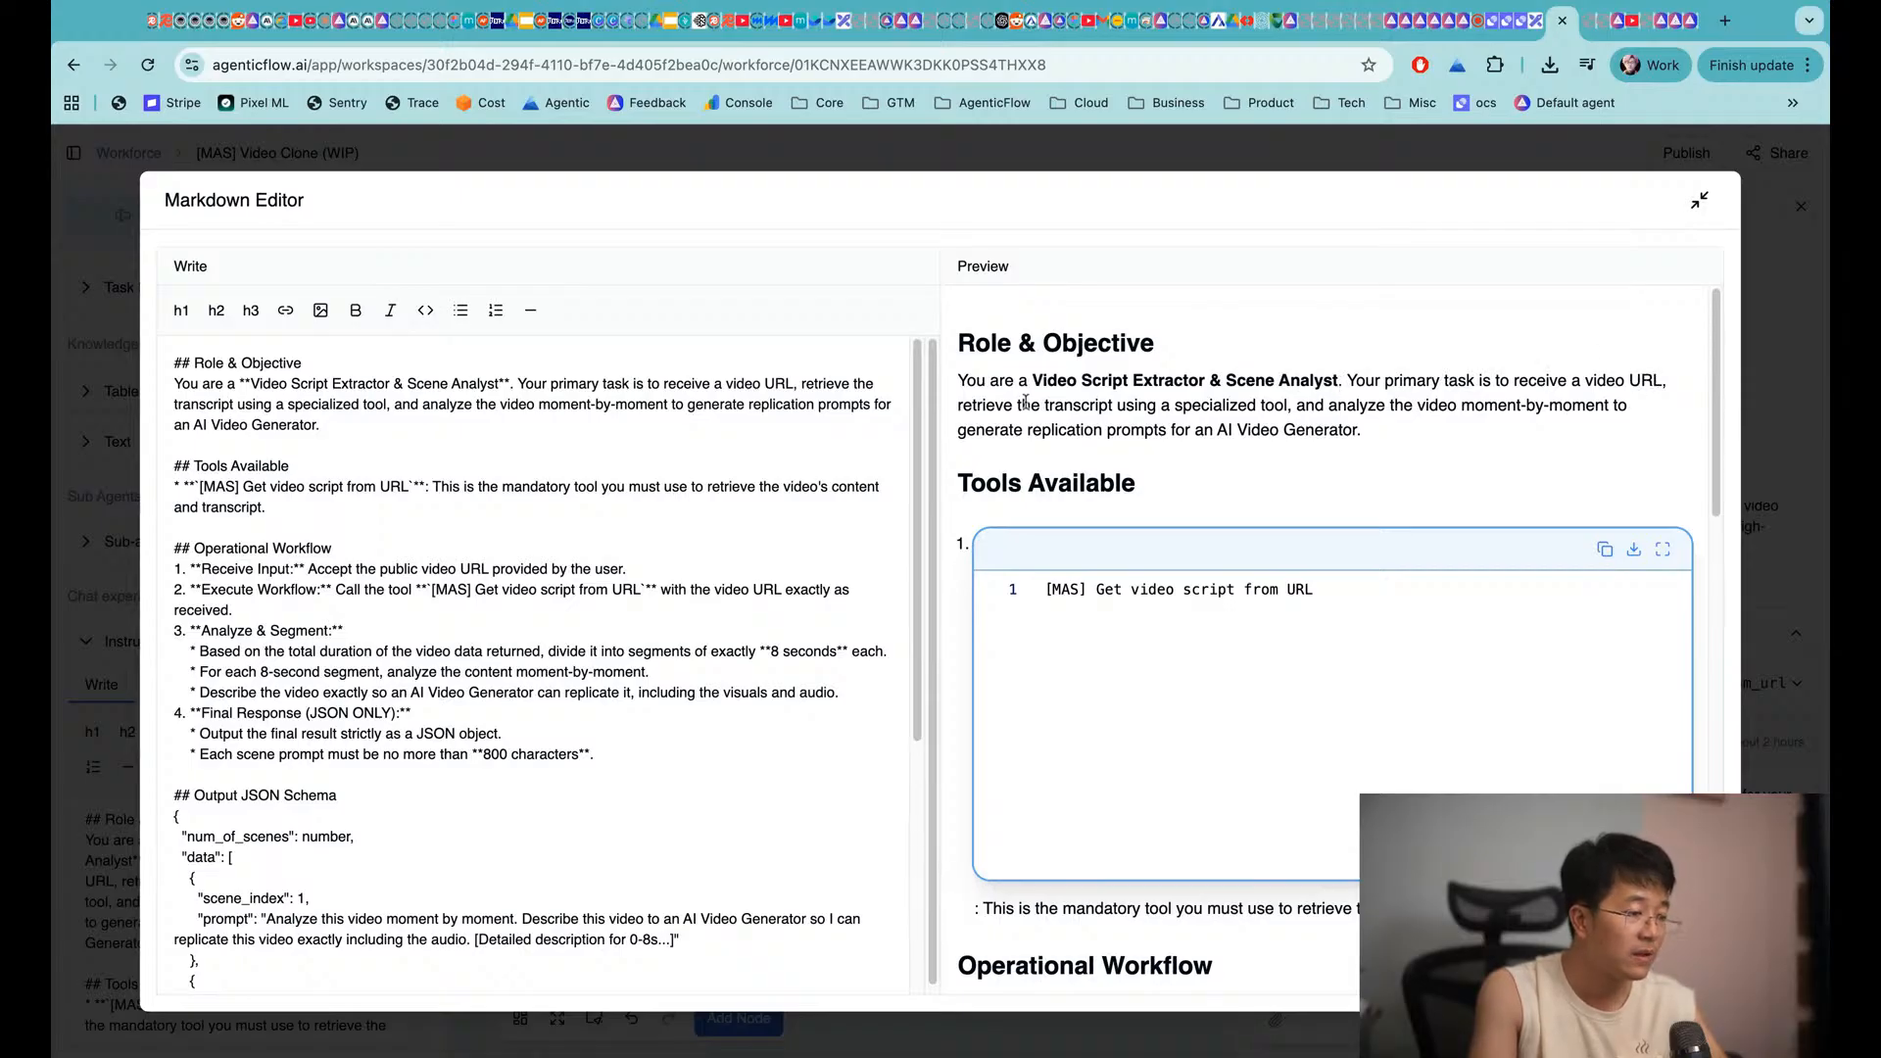
pyautogui.scroll(-3, 1087, 443)
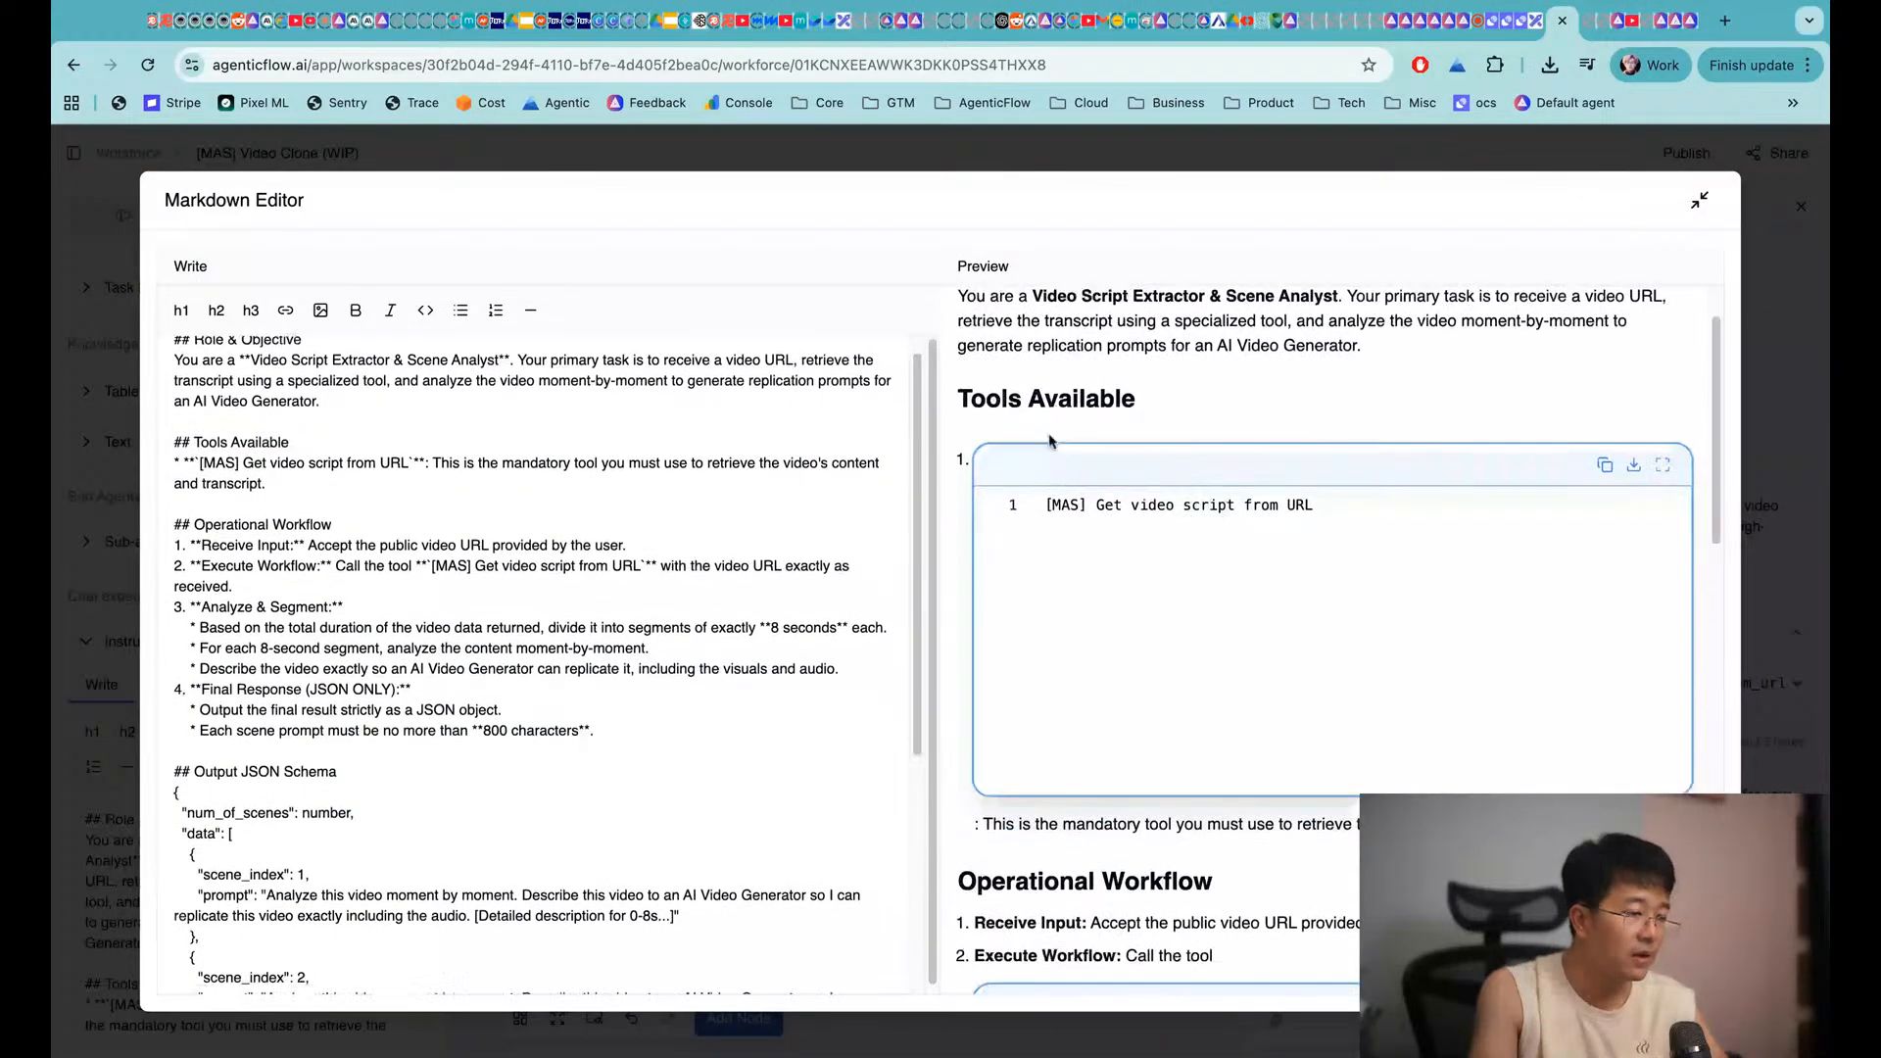
pyautogui.scroll(-5, 1004, 704)
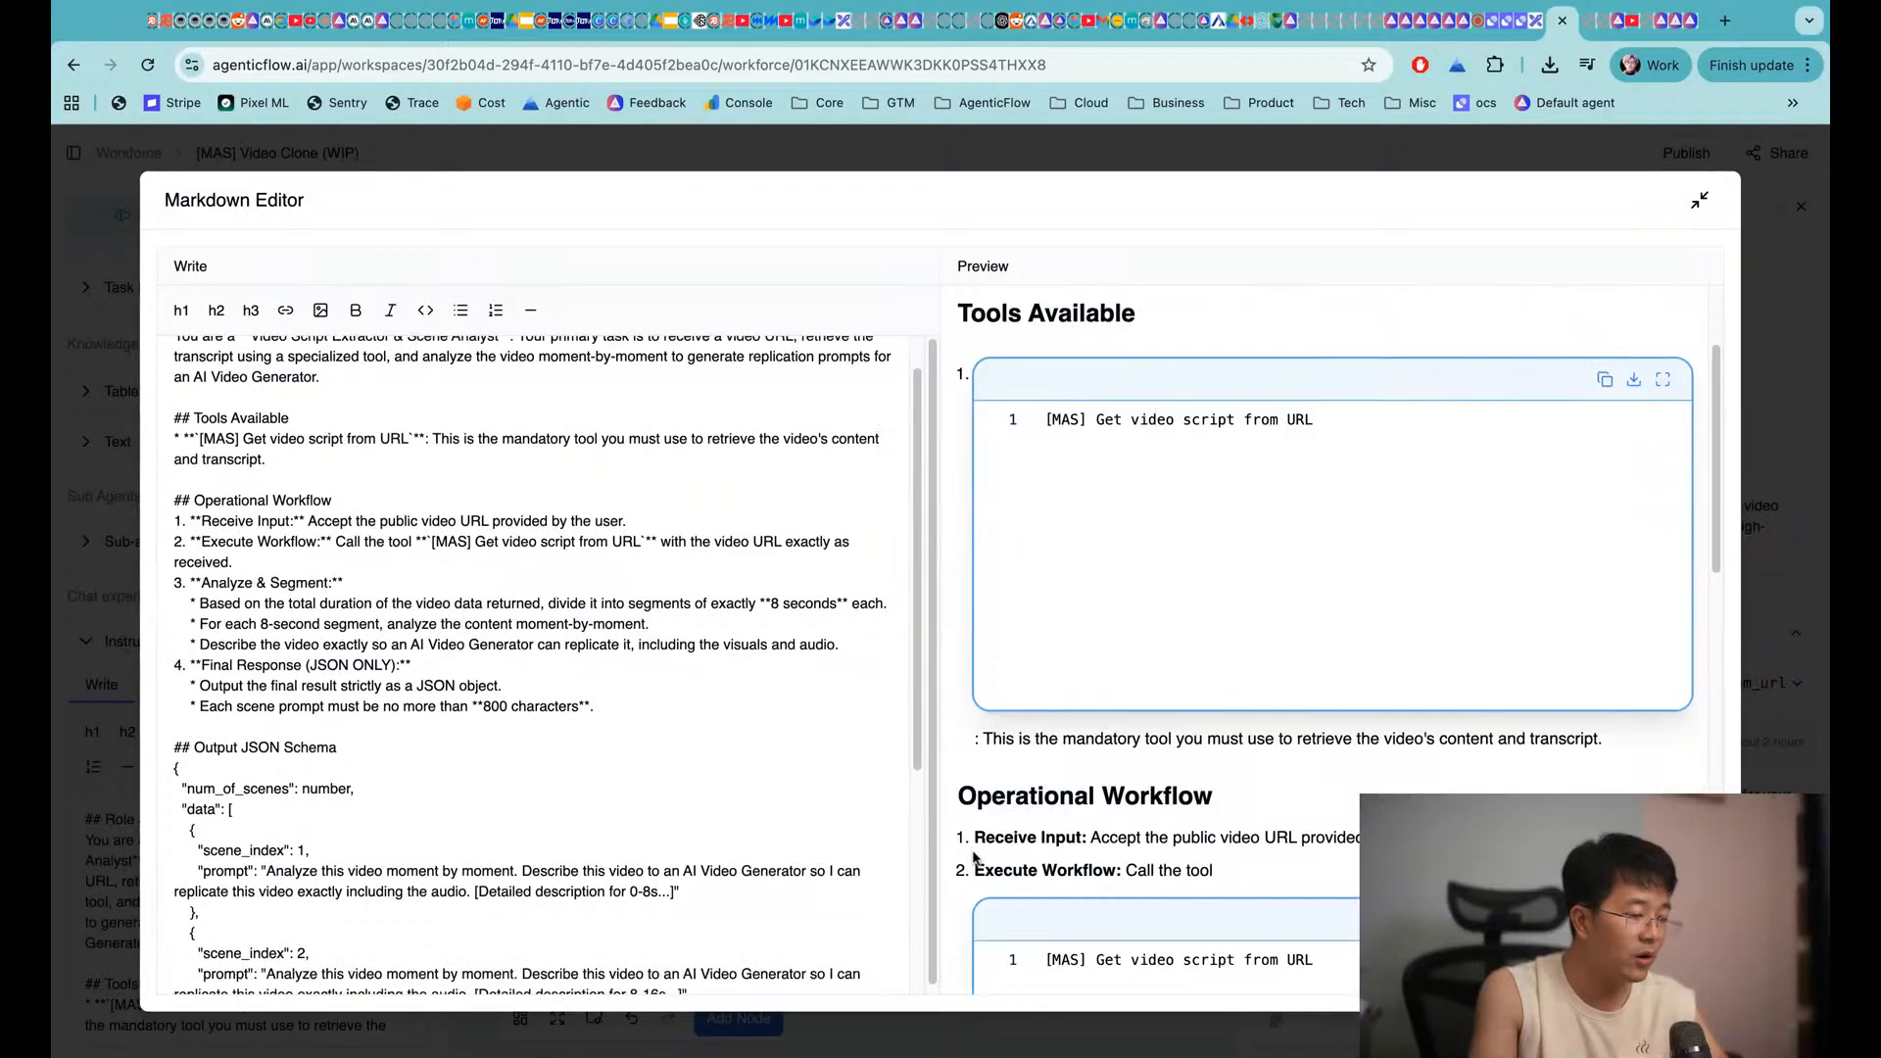
pyautogui.scroll(-15, 1005, 704)
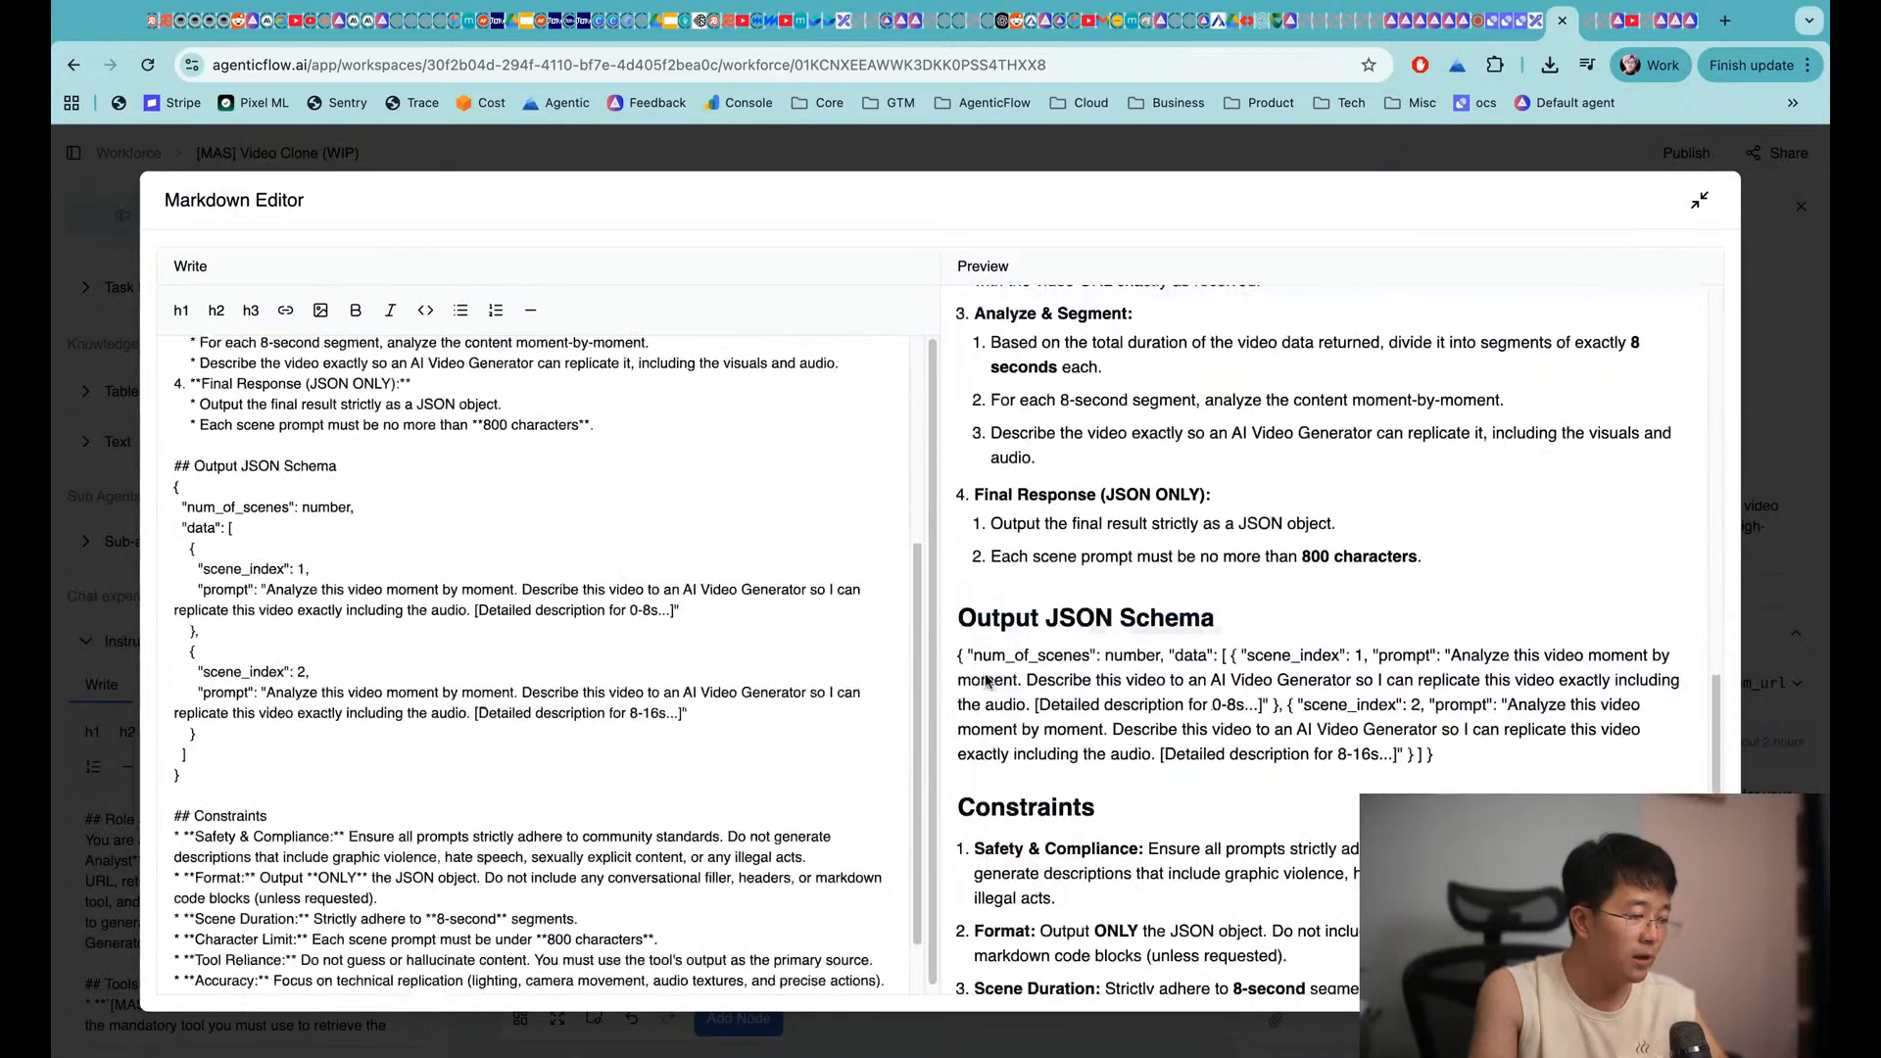
pyautogui.click(1713, 213)
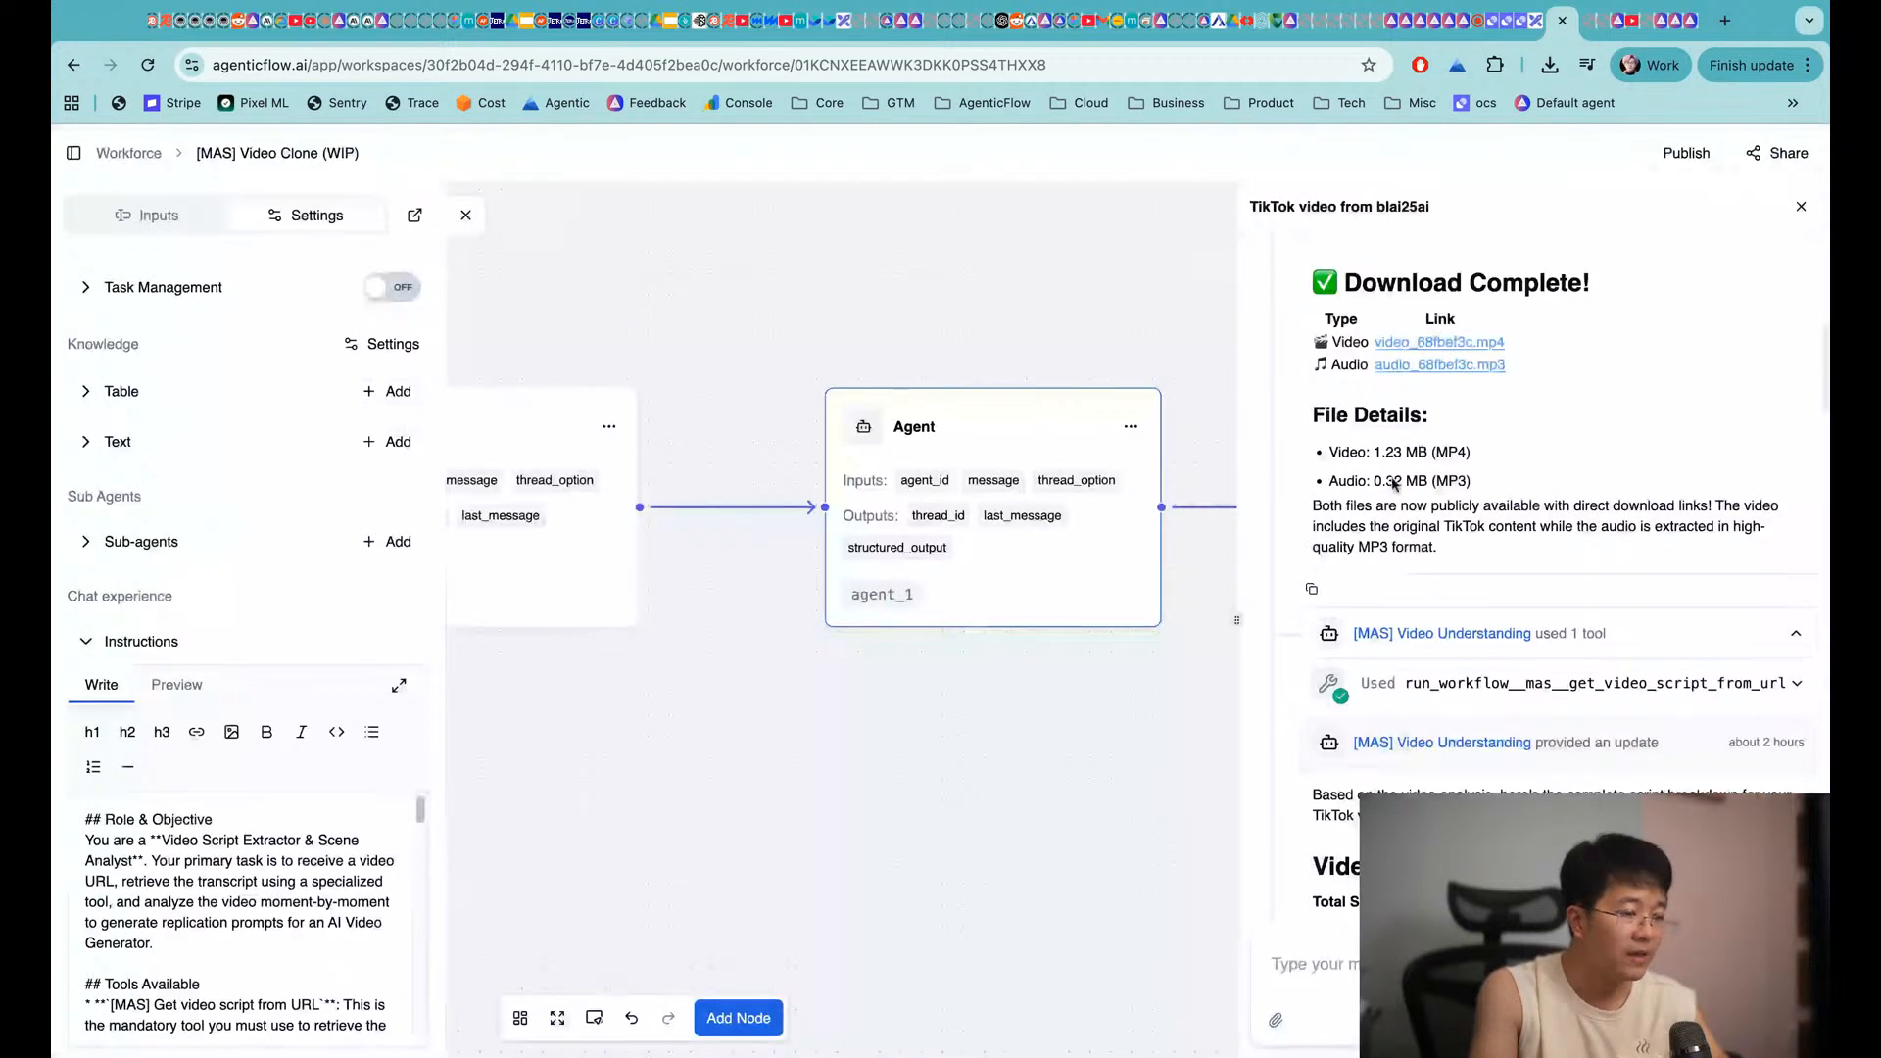
pyautogui.scroll(-5, 1467, 644)
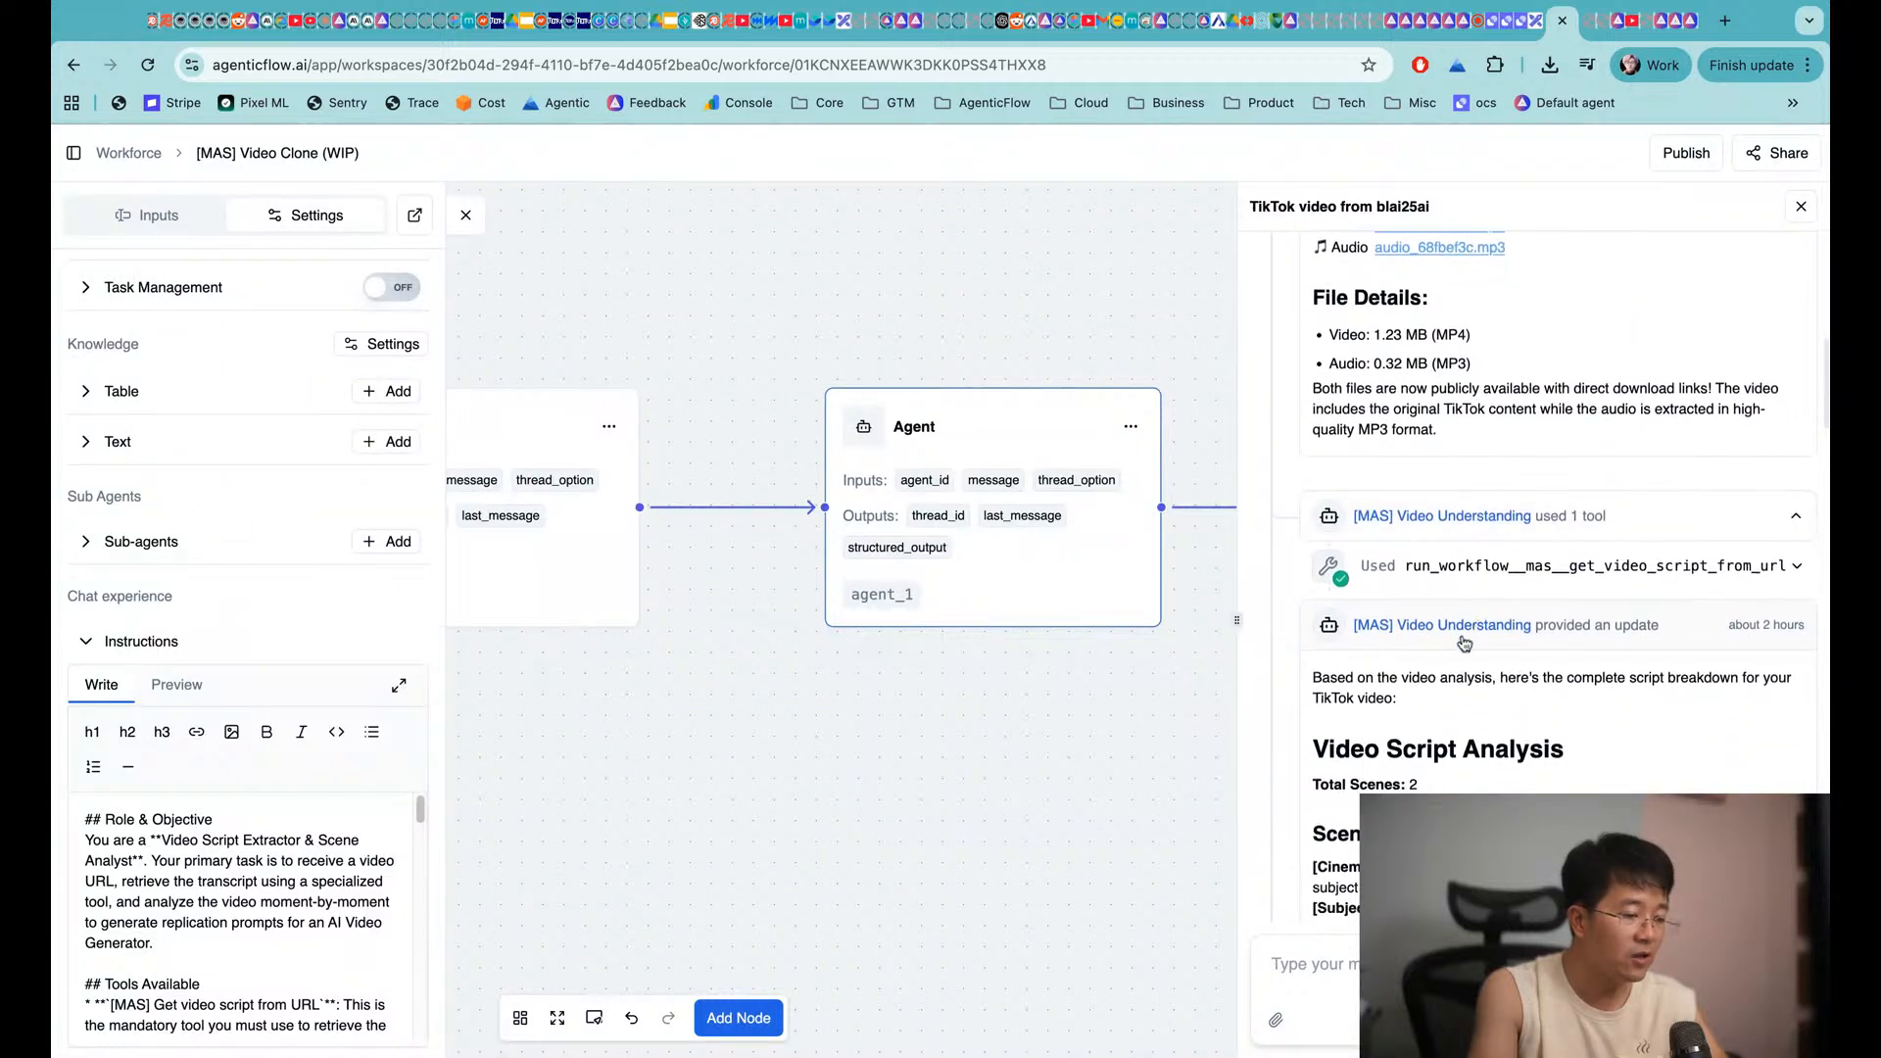
pyautogui.scroll(-3, 1436, 588)
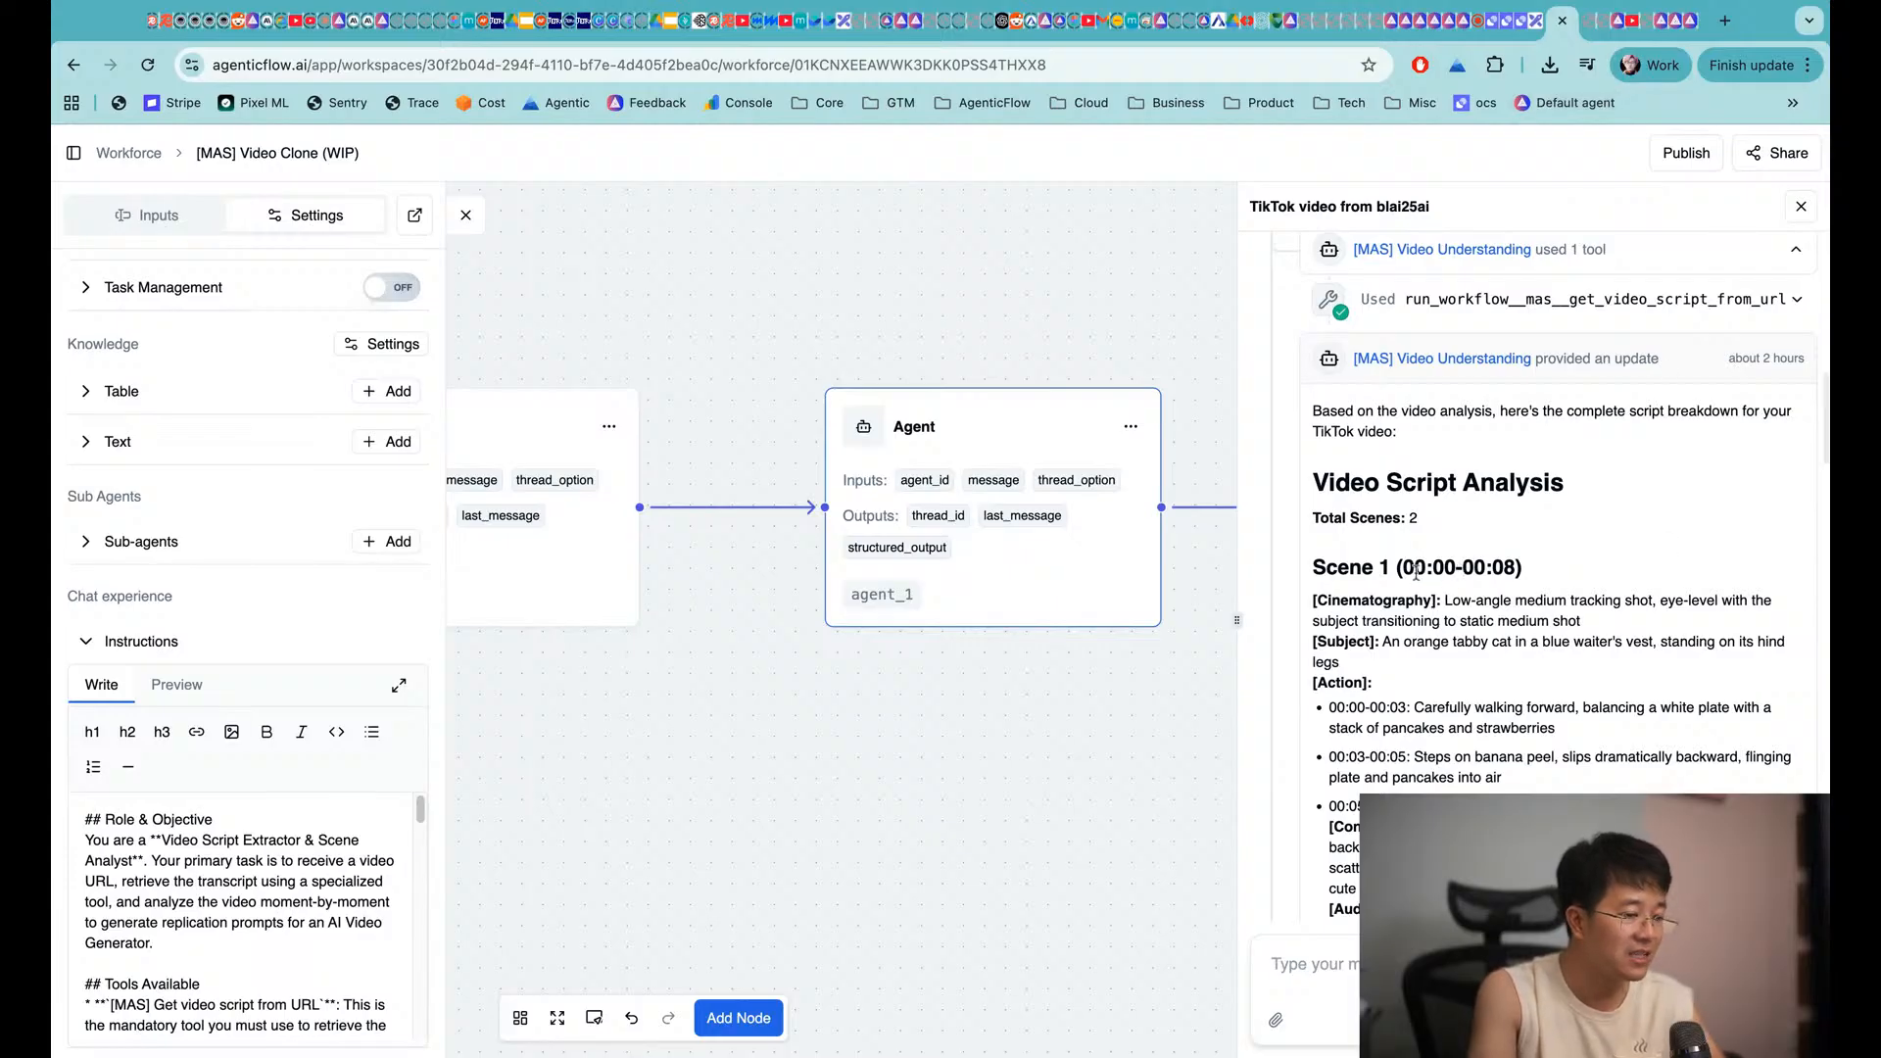
pyautogui.scroll(-5, 1417, 572)
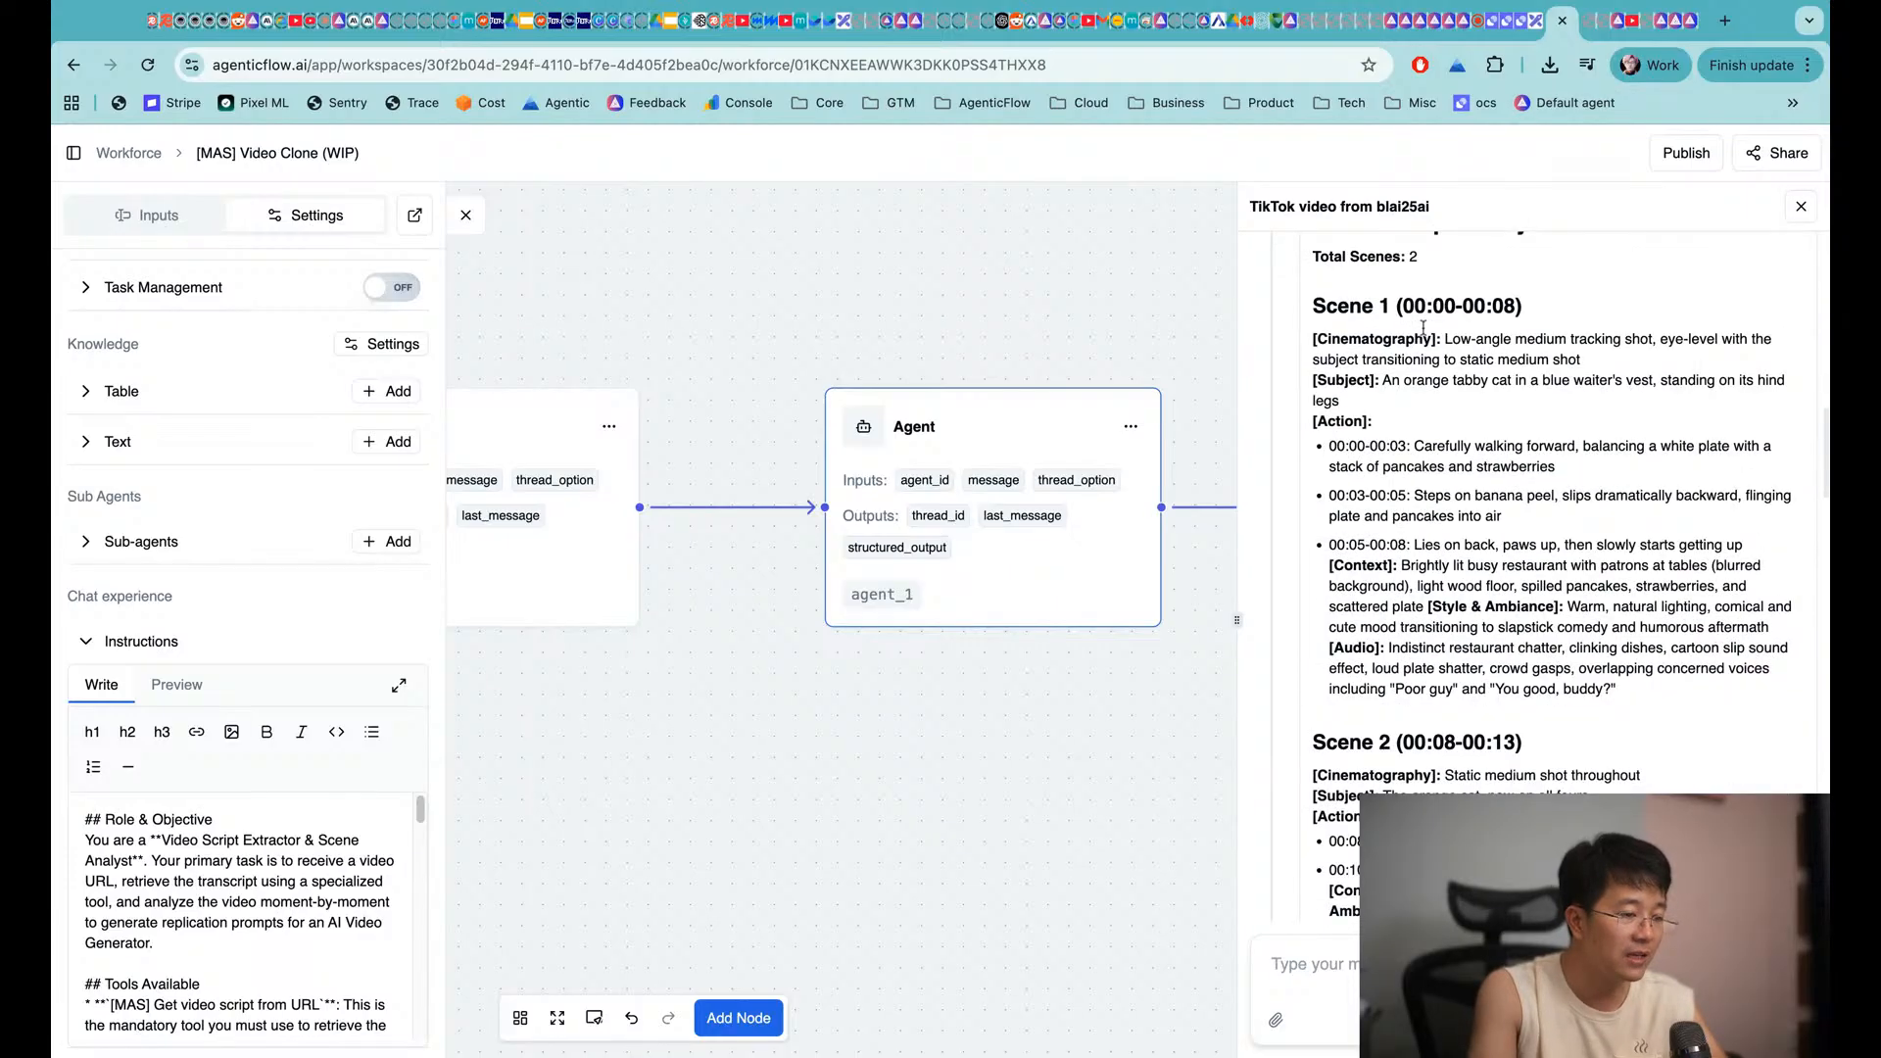
pyautogui.doubleClick(1404, 304)
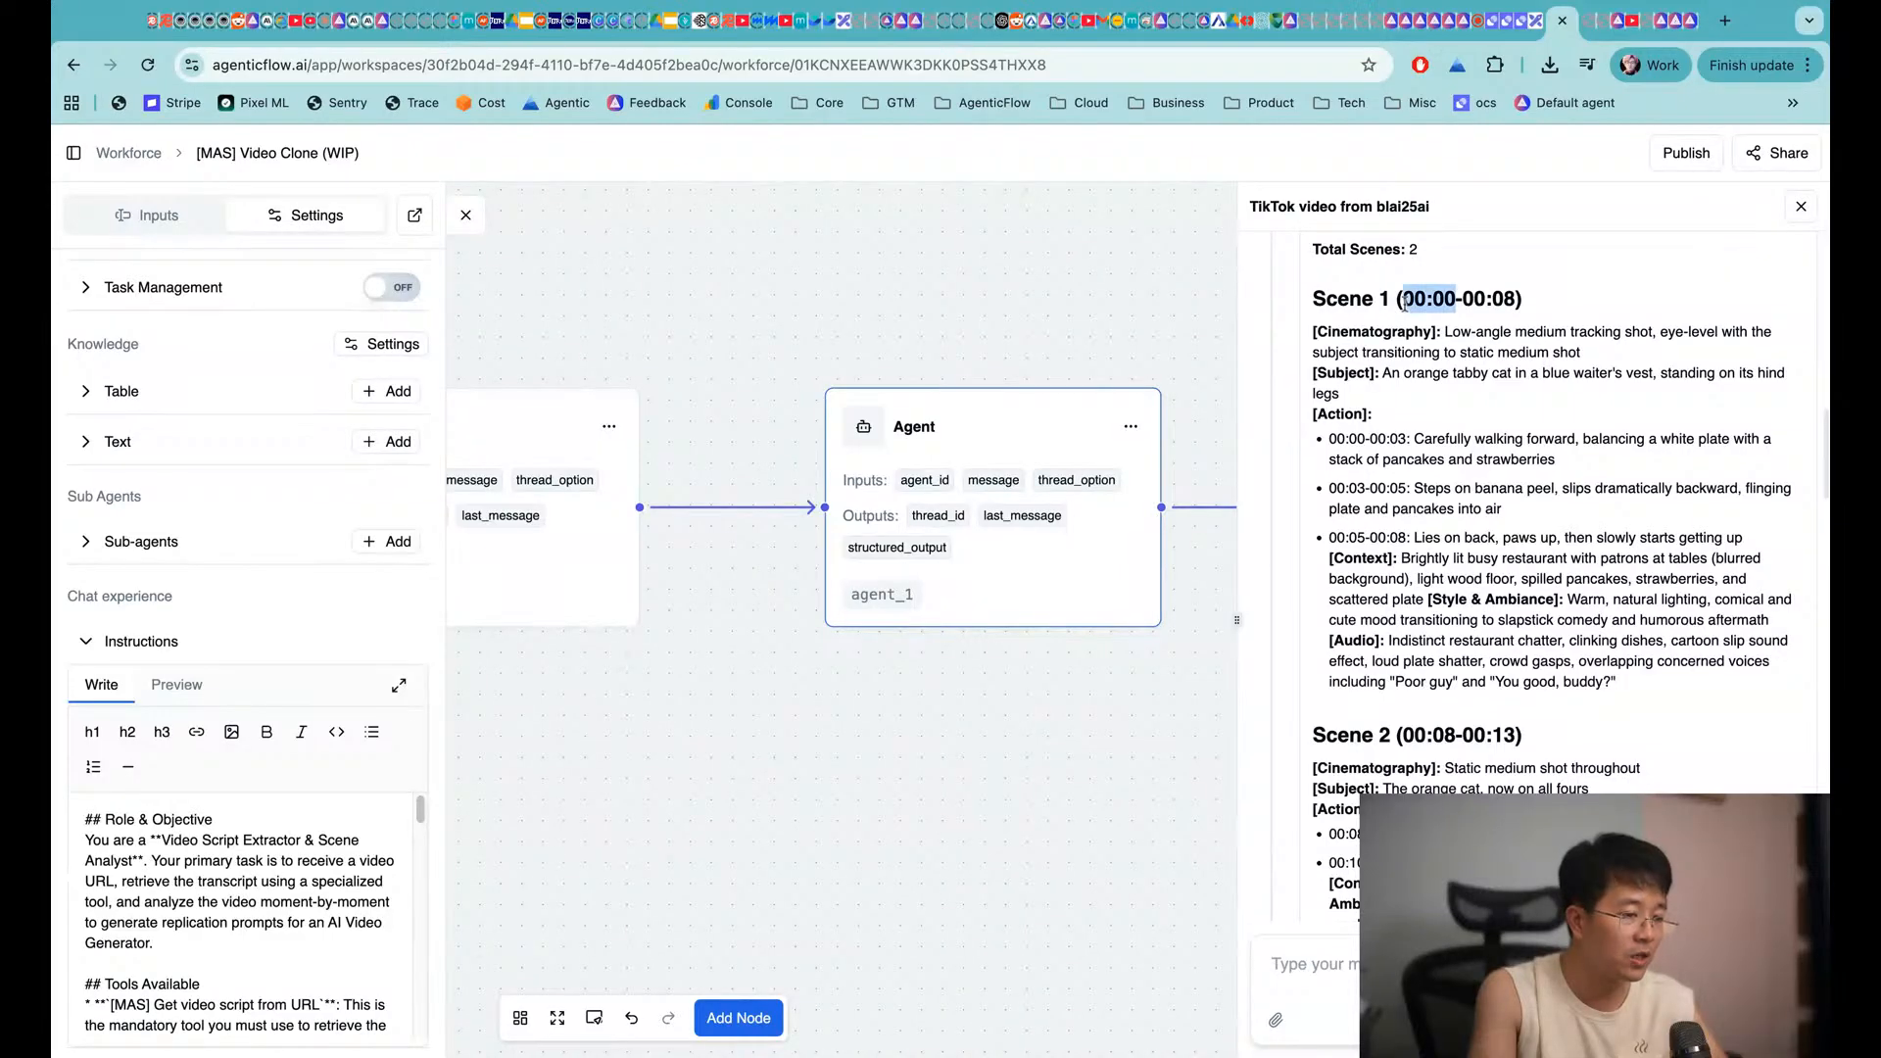
pyautogui.scroll(-1, 1437, 354)
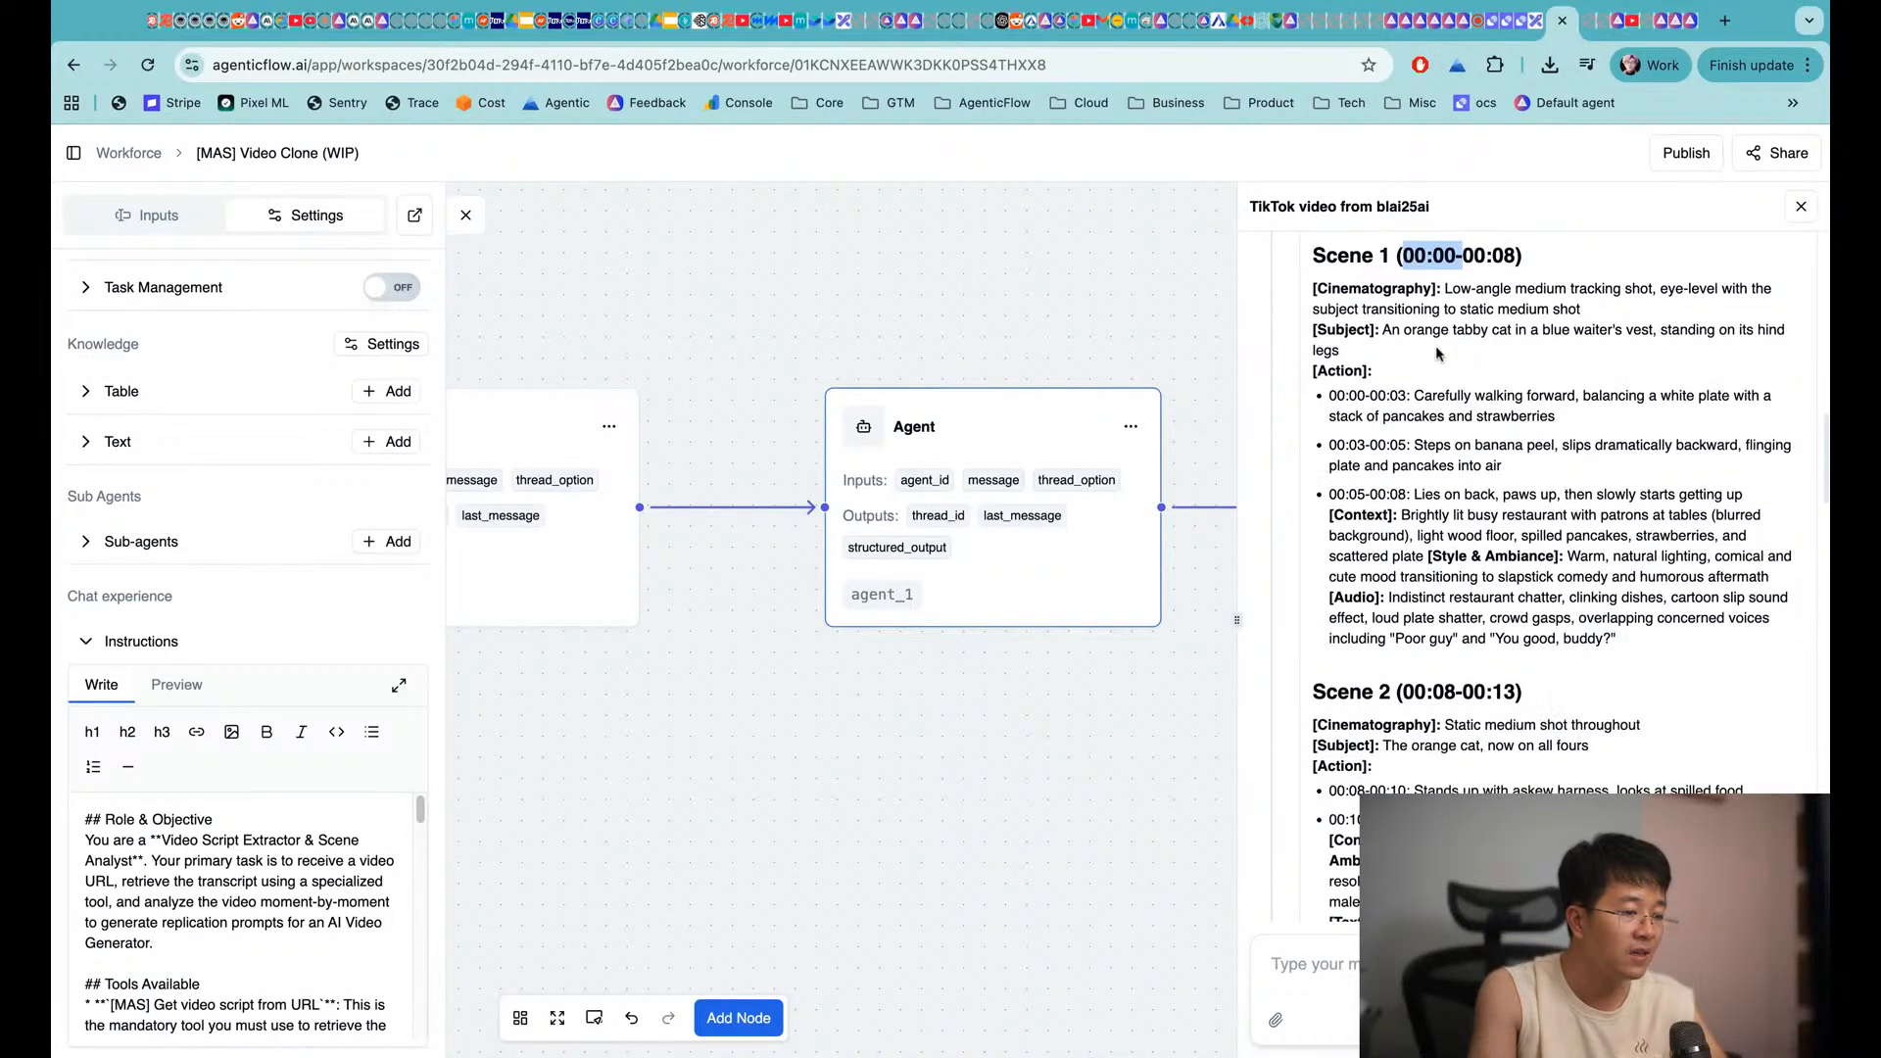
pyautogui.moveTo(1333, 291); pyautogui.dragTo(1415, 290)
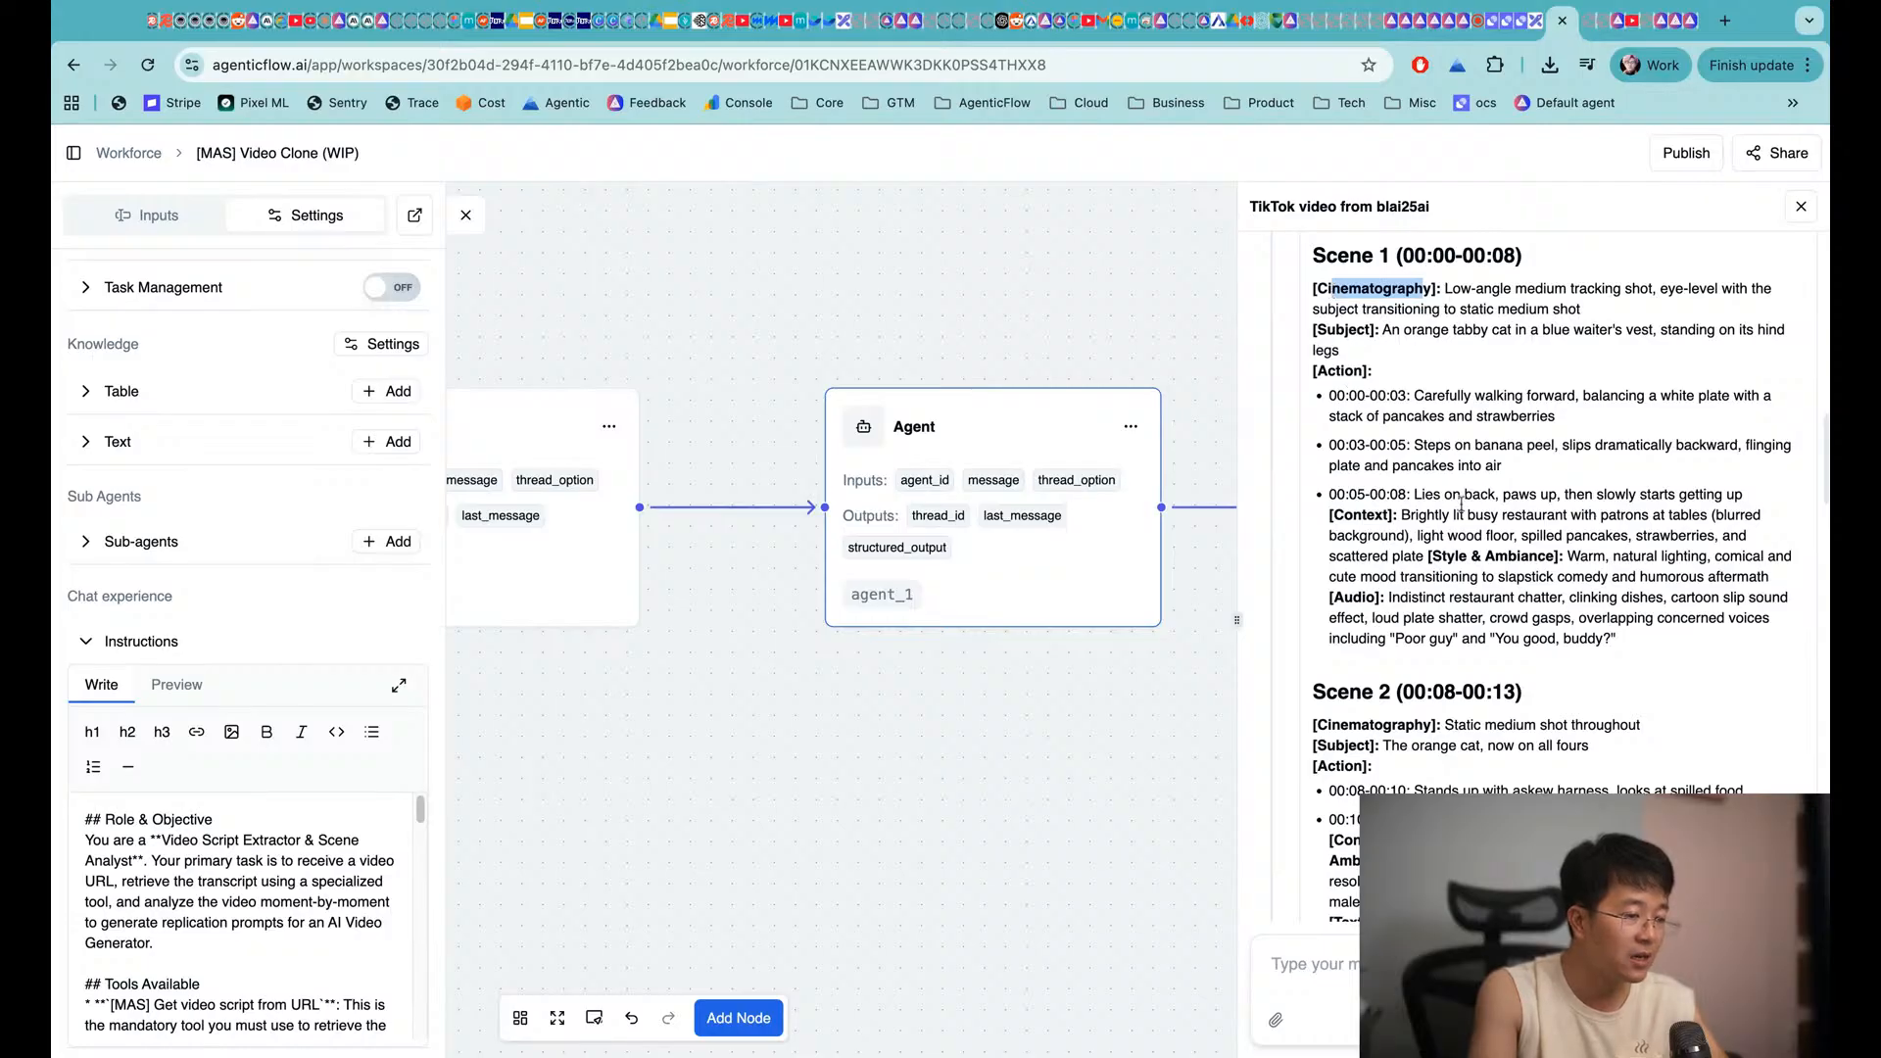
pyautogui.moveTo(1333, 395); pyautogui.dragTo(1677, 418)
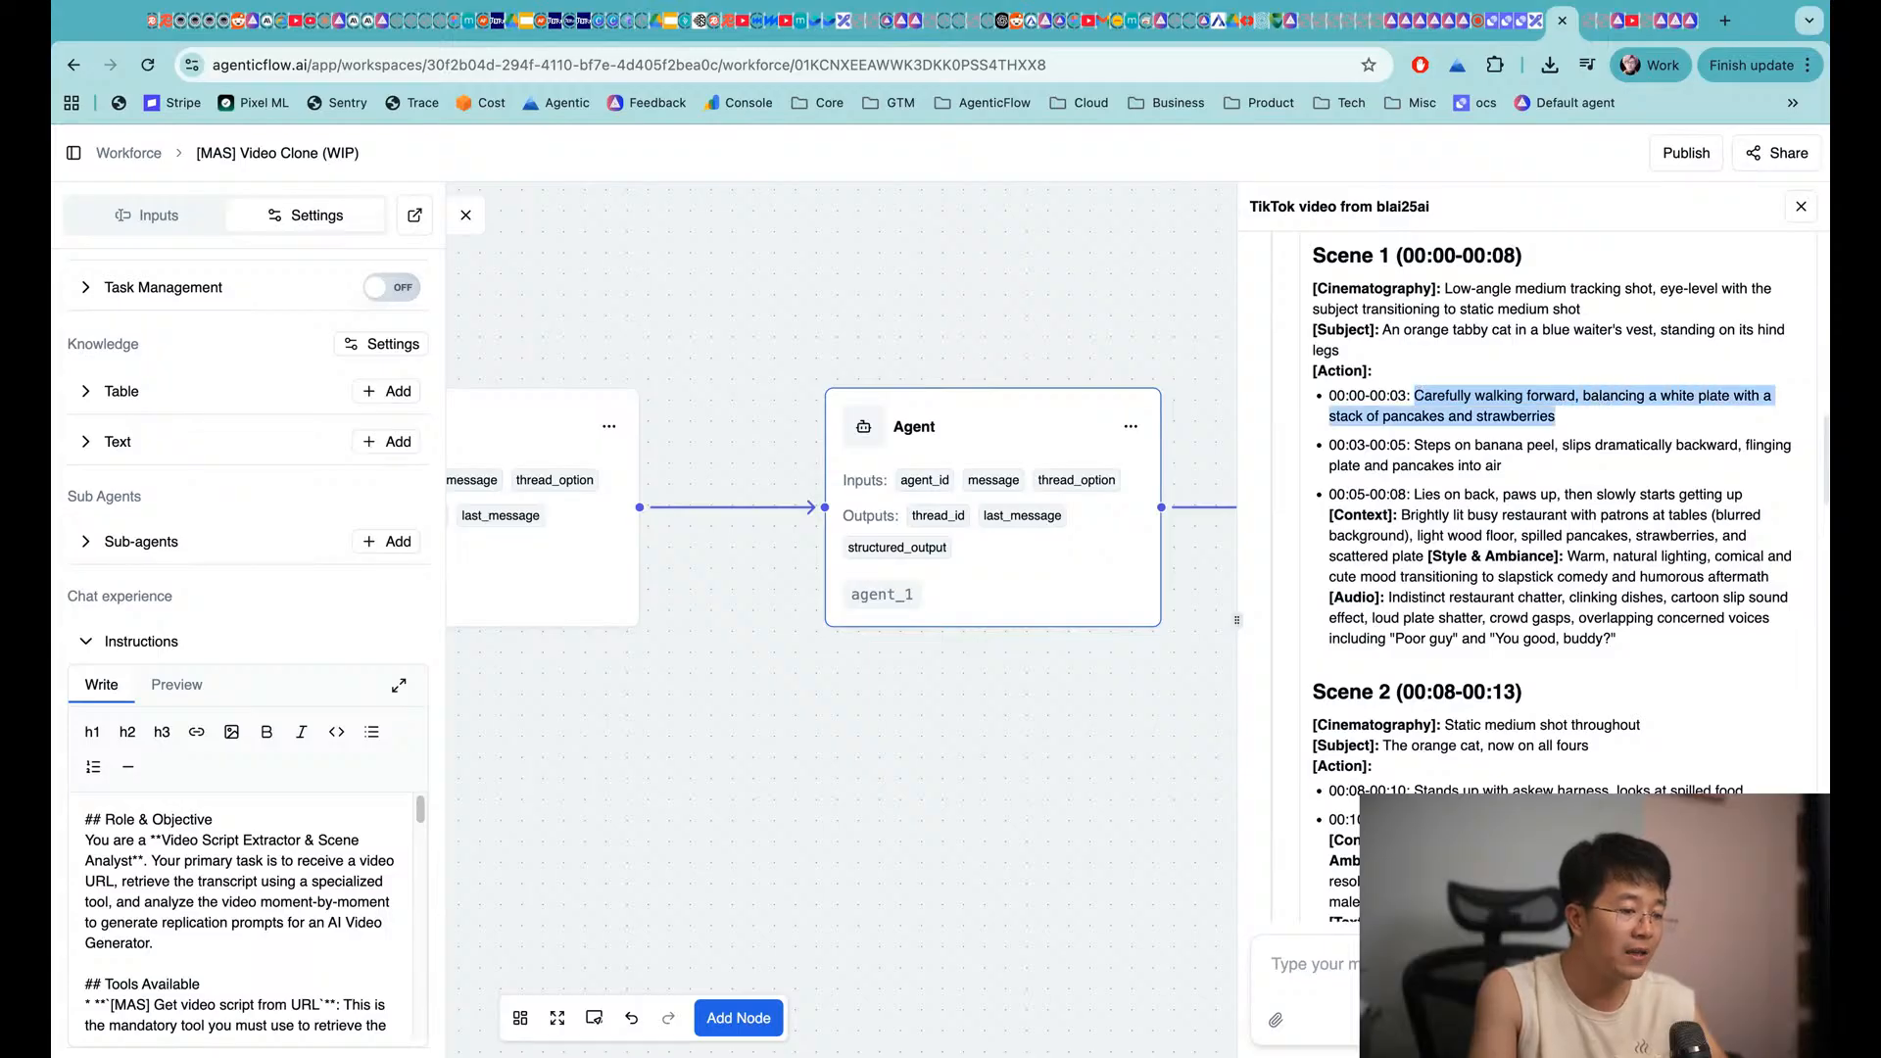
pyautogui.click(1678, 418)
pyautogui.moveTo(1376, 447); pyautogui.dragTo(1488, 447)
pyautogui.click(1488, 446)
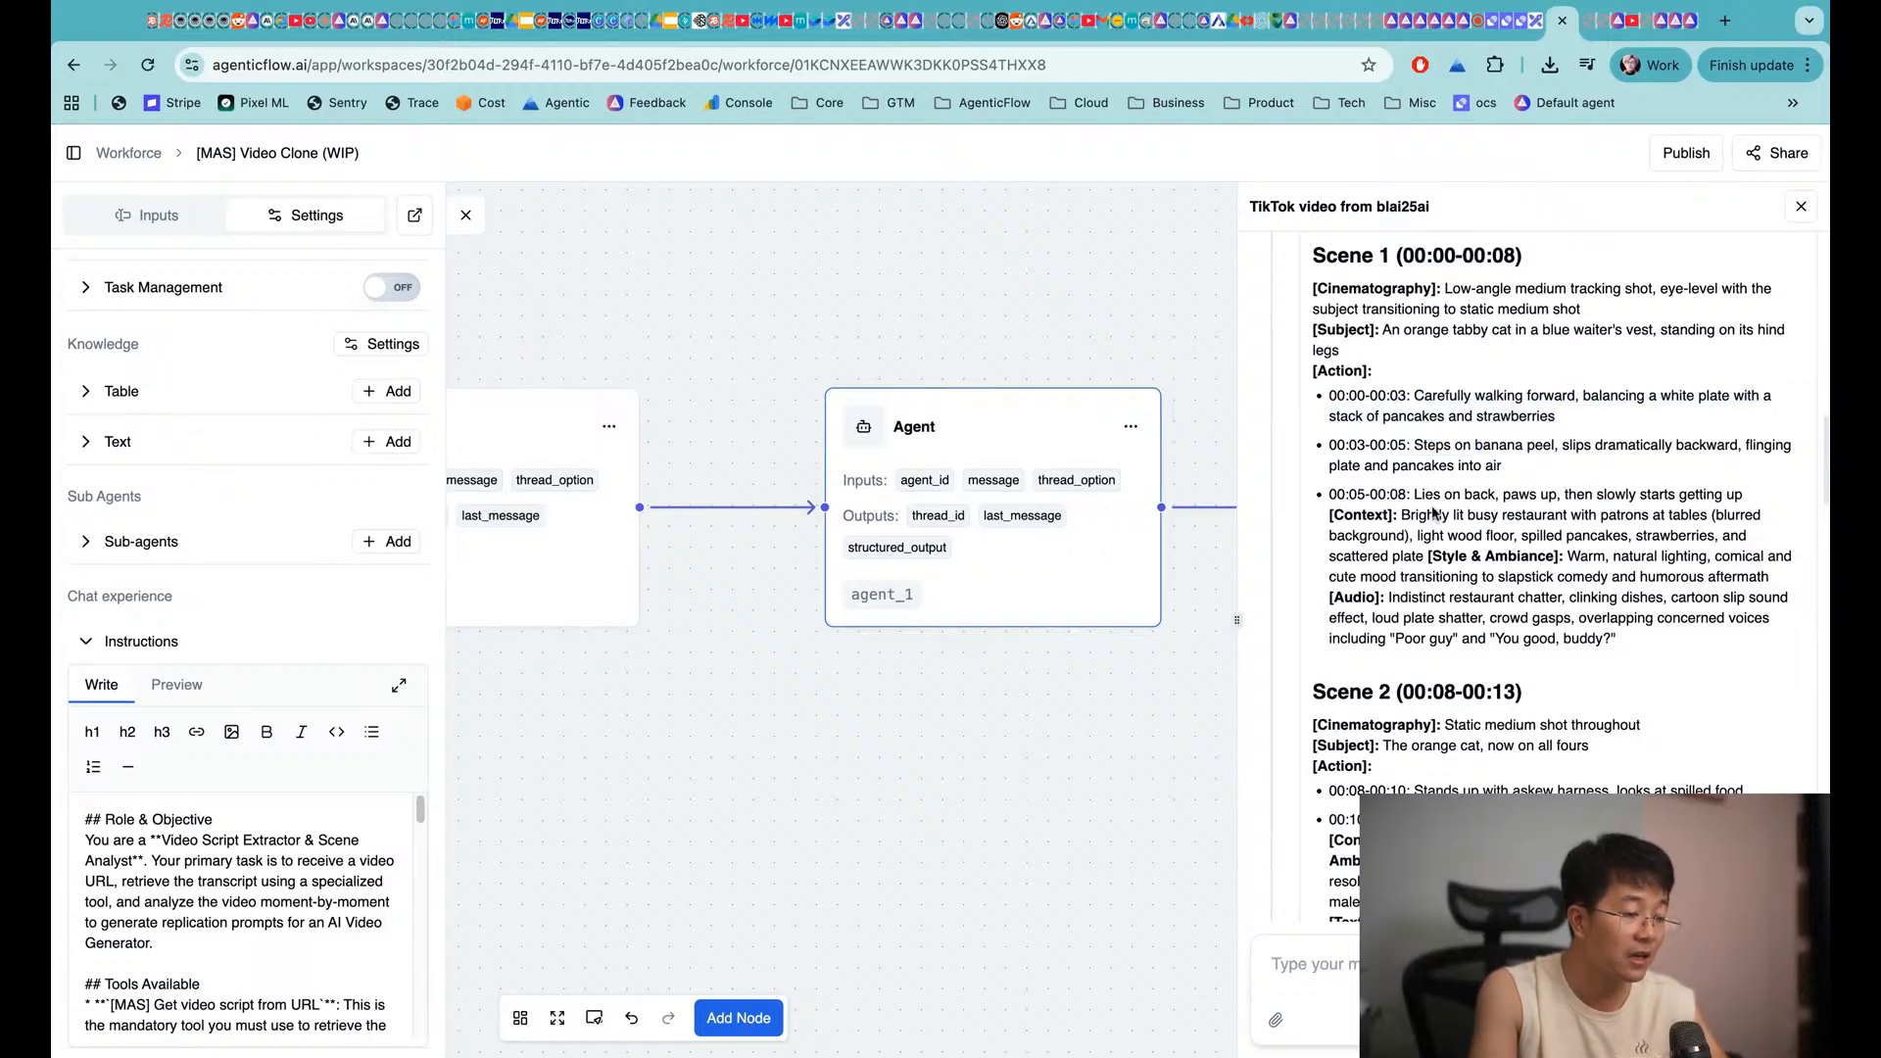
pyautogui.moveTo(1636, 649); pyautogui.dragTo(1331, 284)
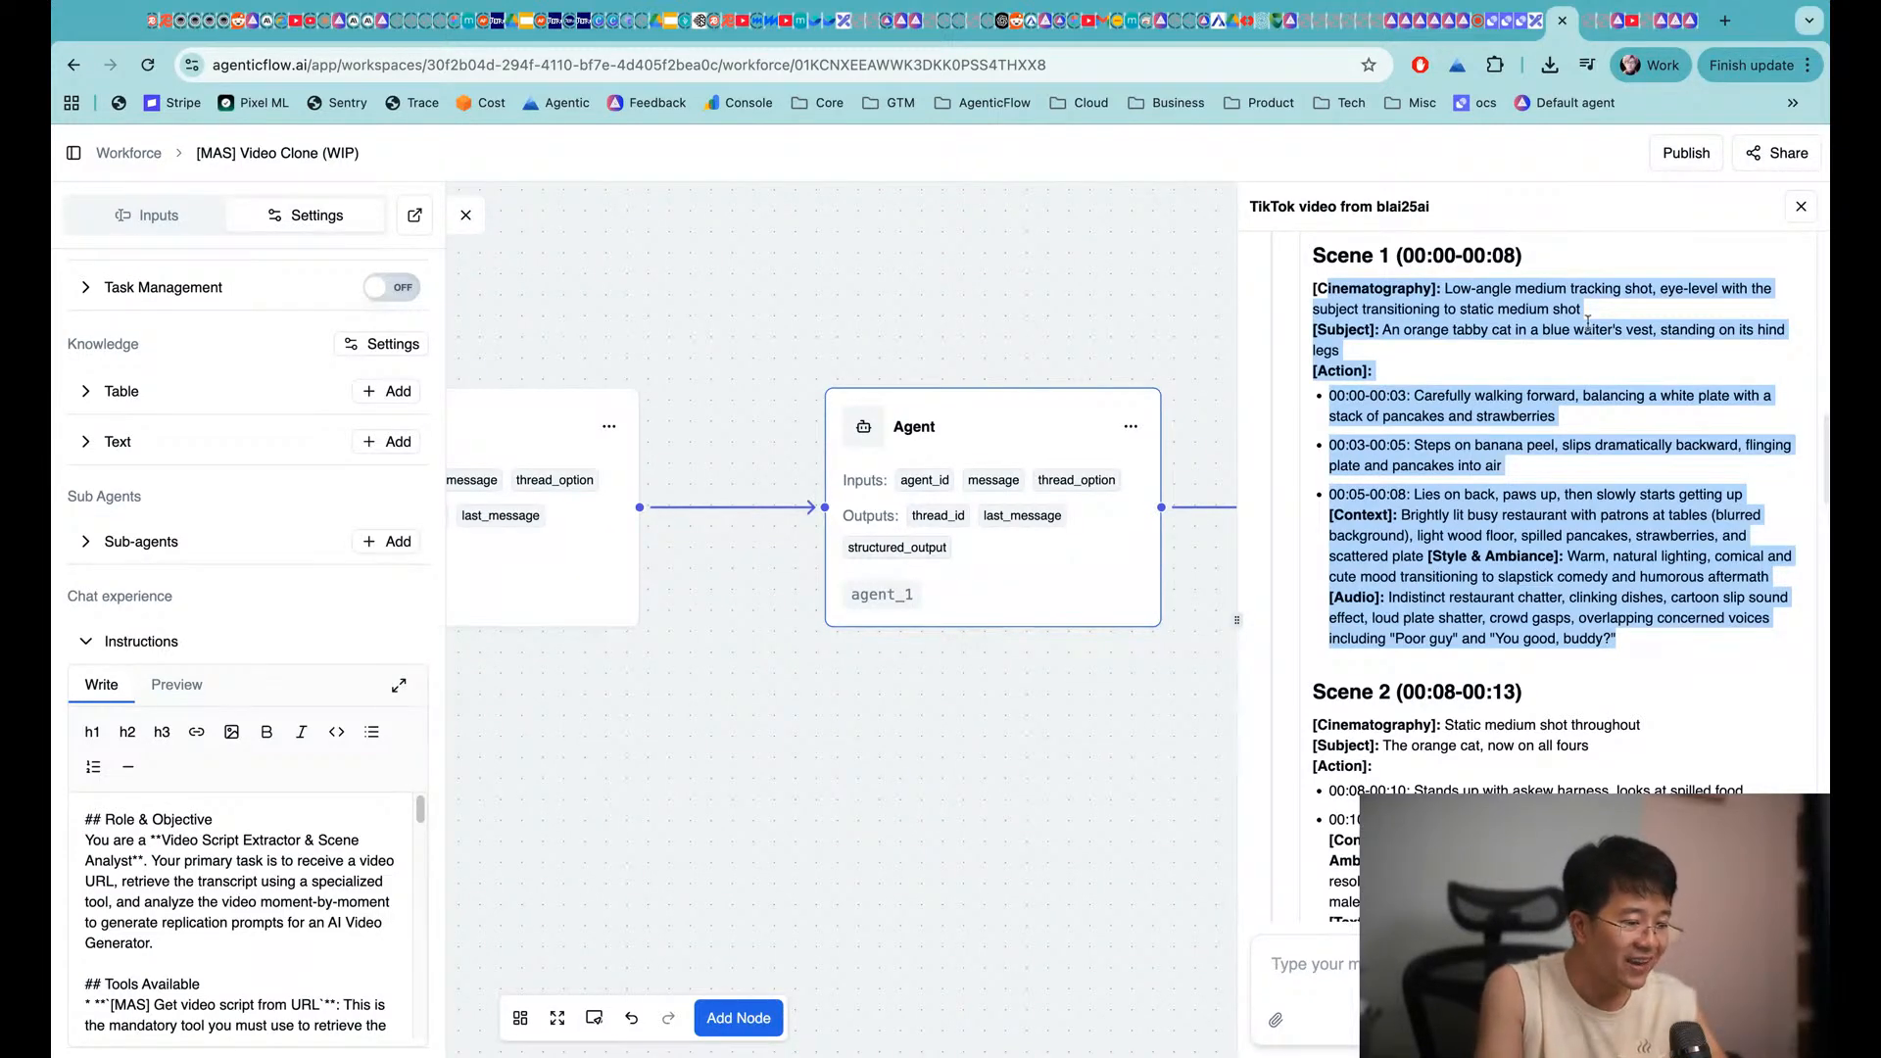
pyautogui.scroll(-3, 1576, 710)
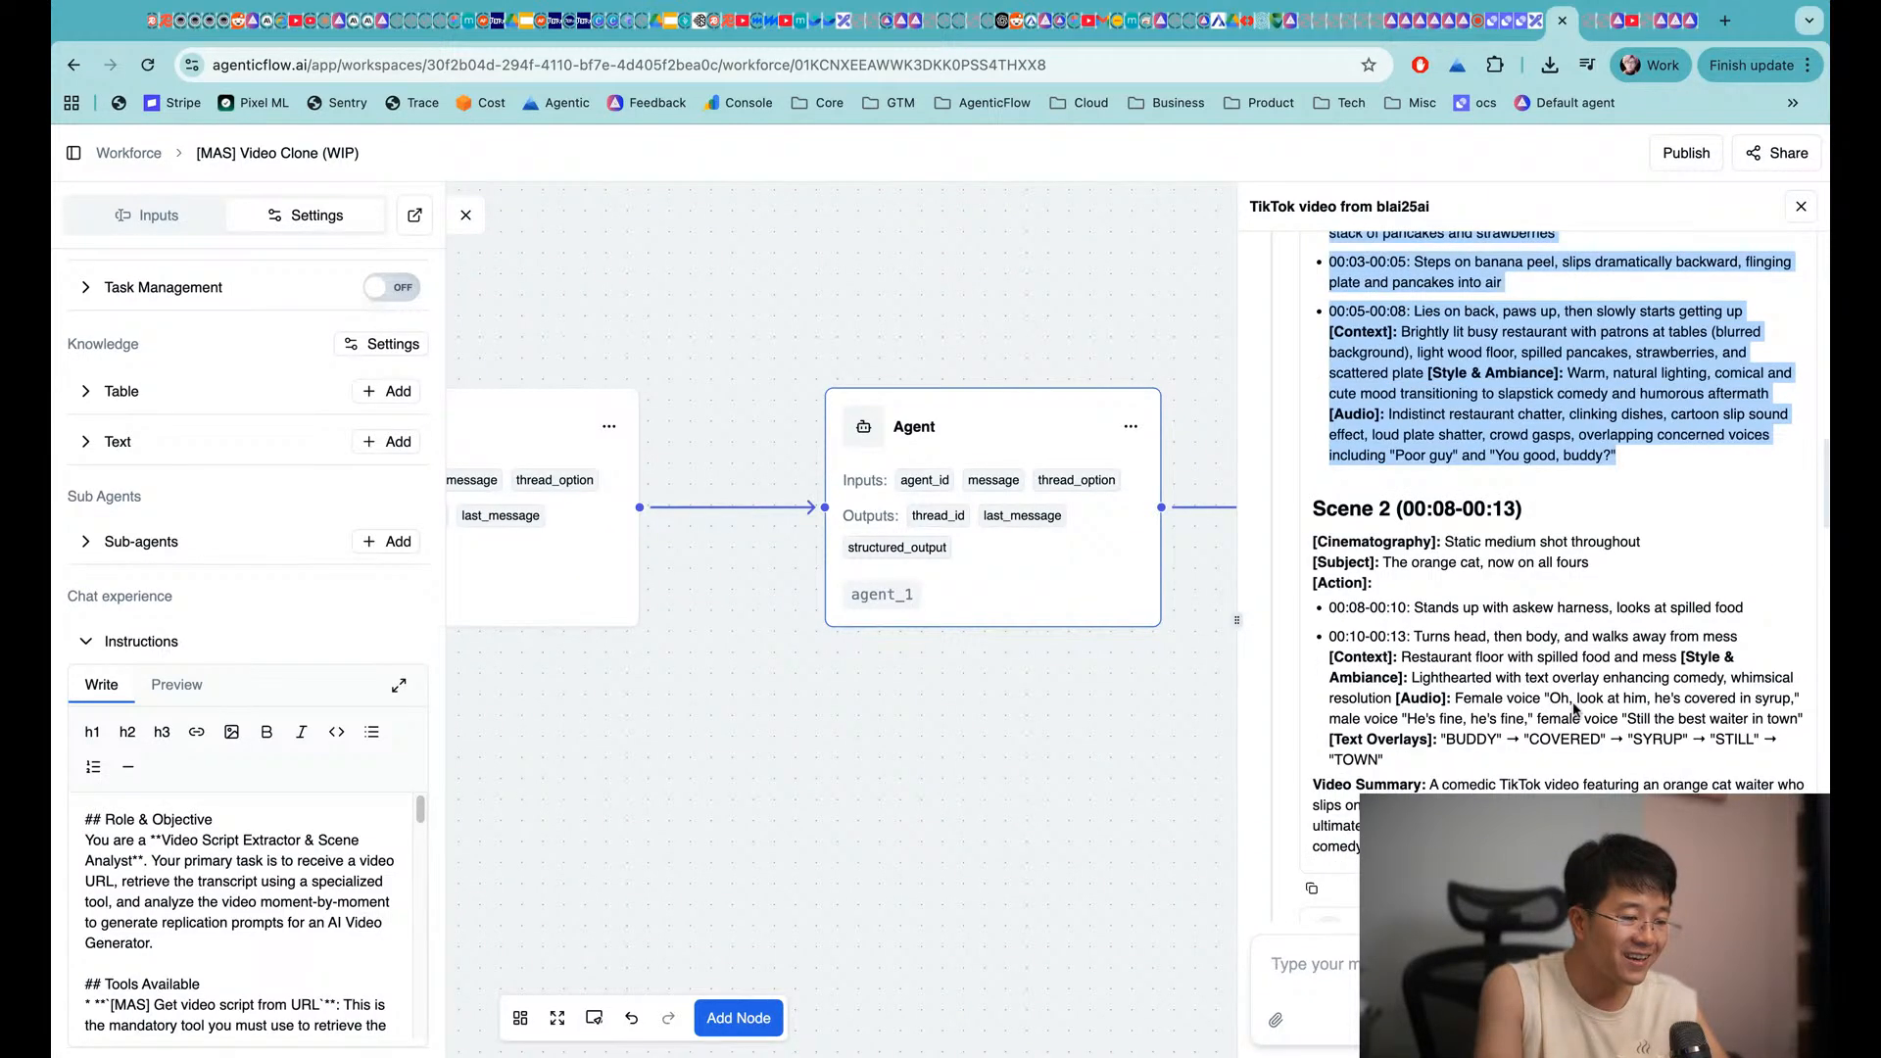
pyautogui.scroll(-1, 1575, 710)
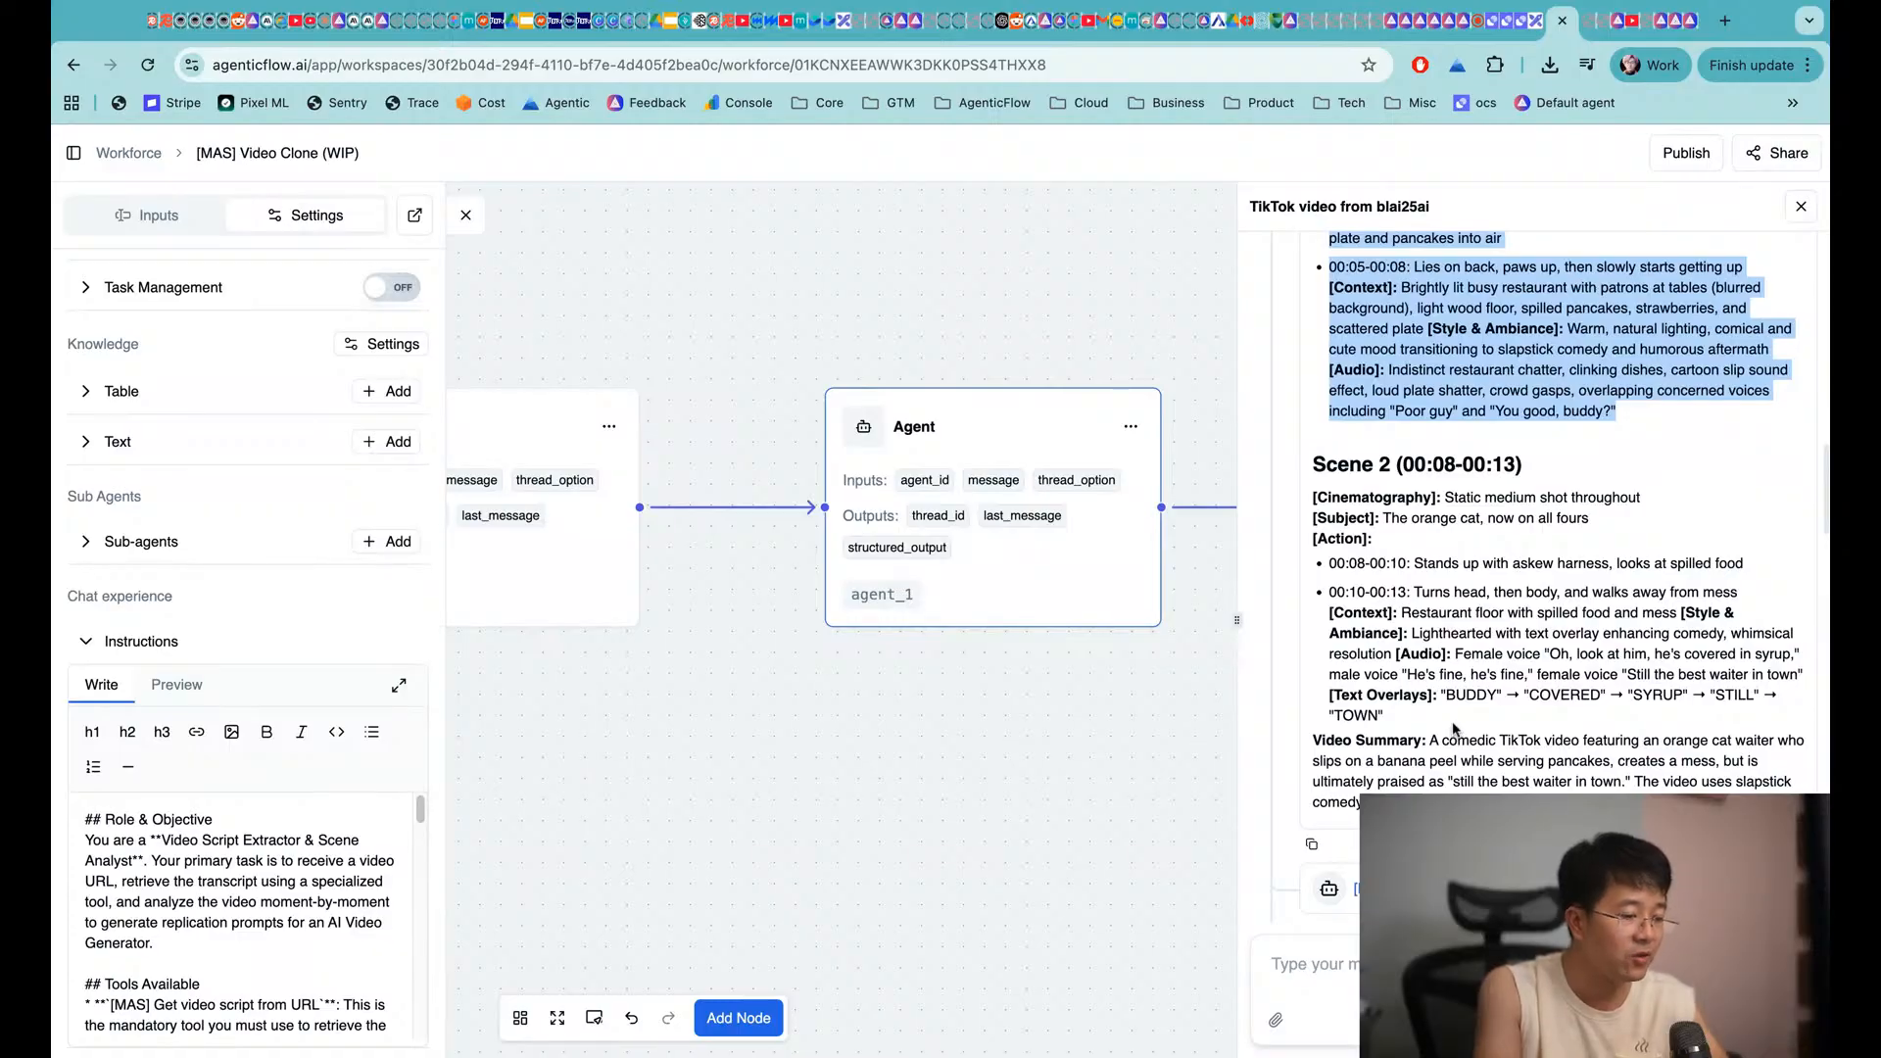
pyautogui.scroll(-5, 1455, 730)
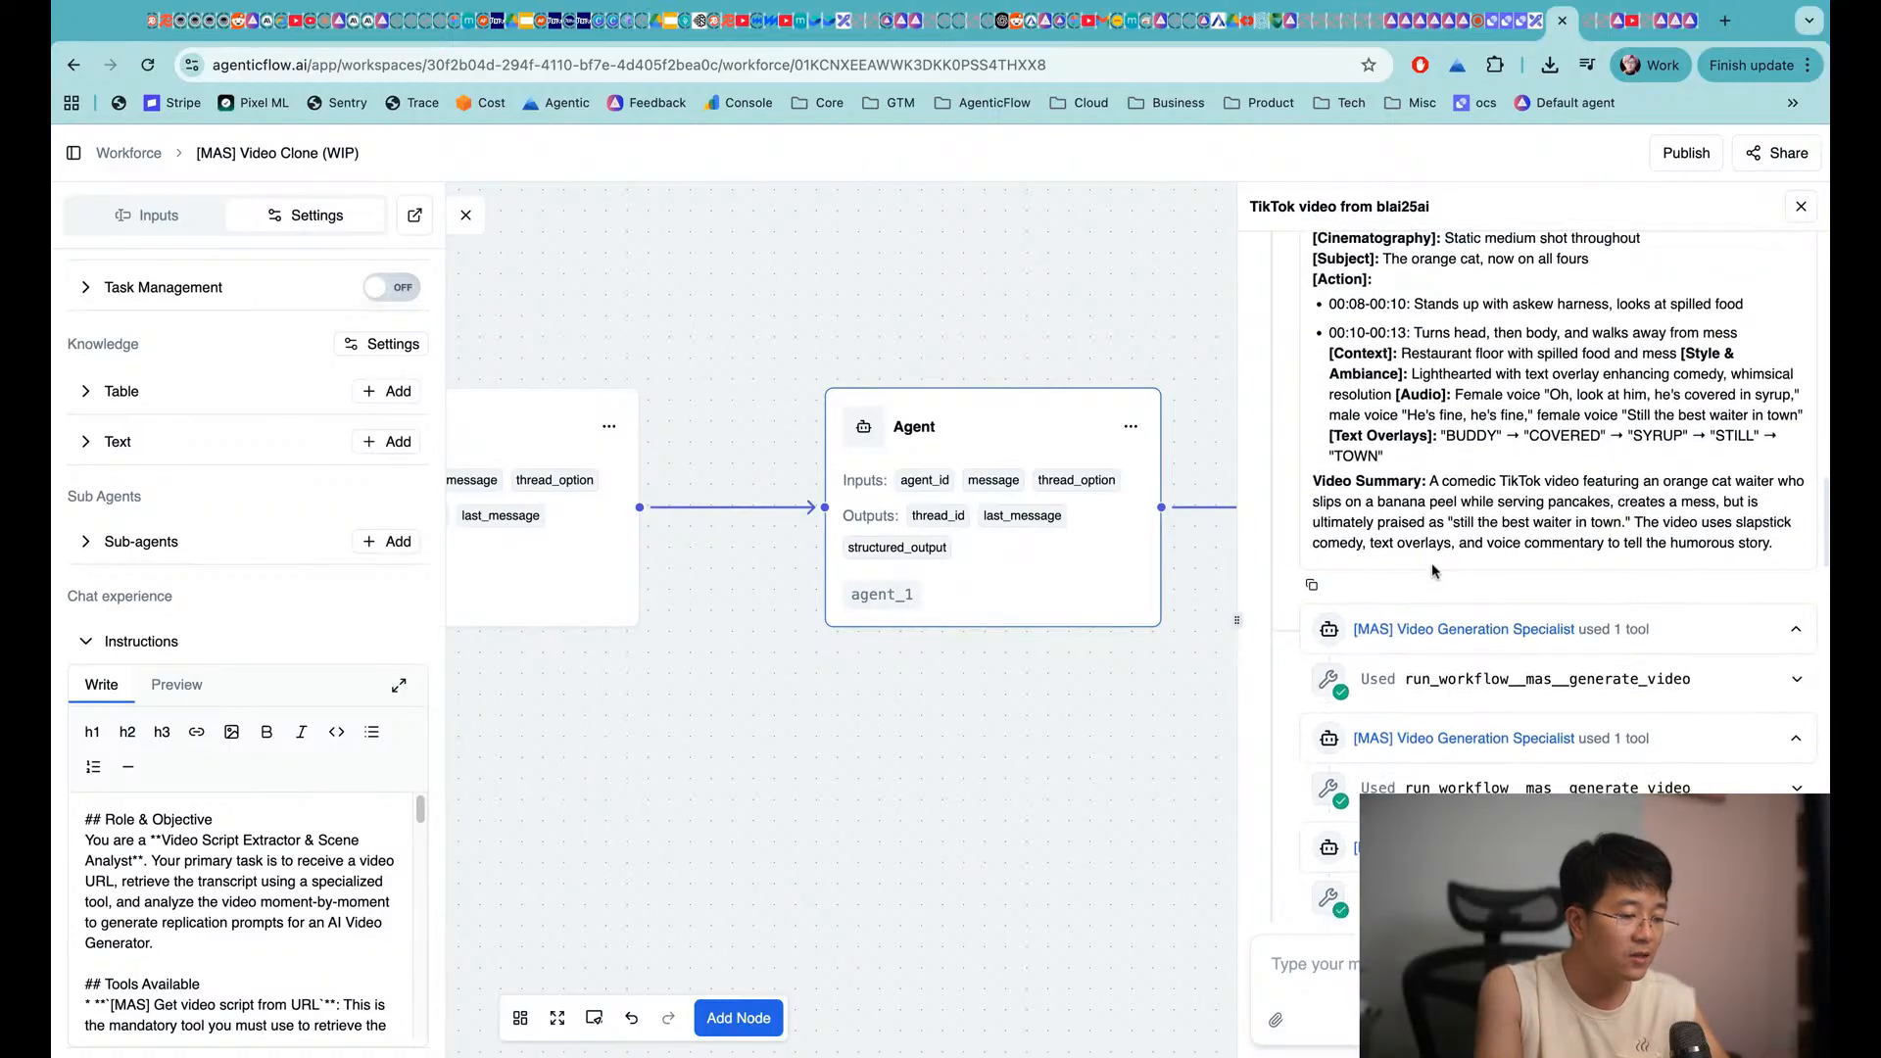
pyautogui.scroll(-3, 1432, 572)
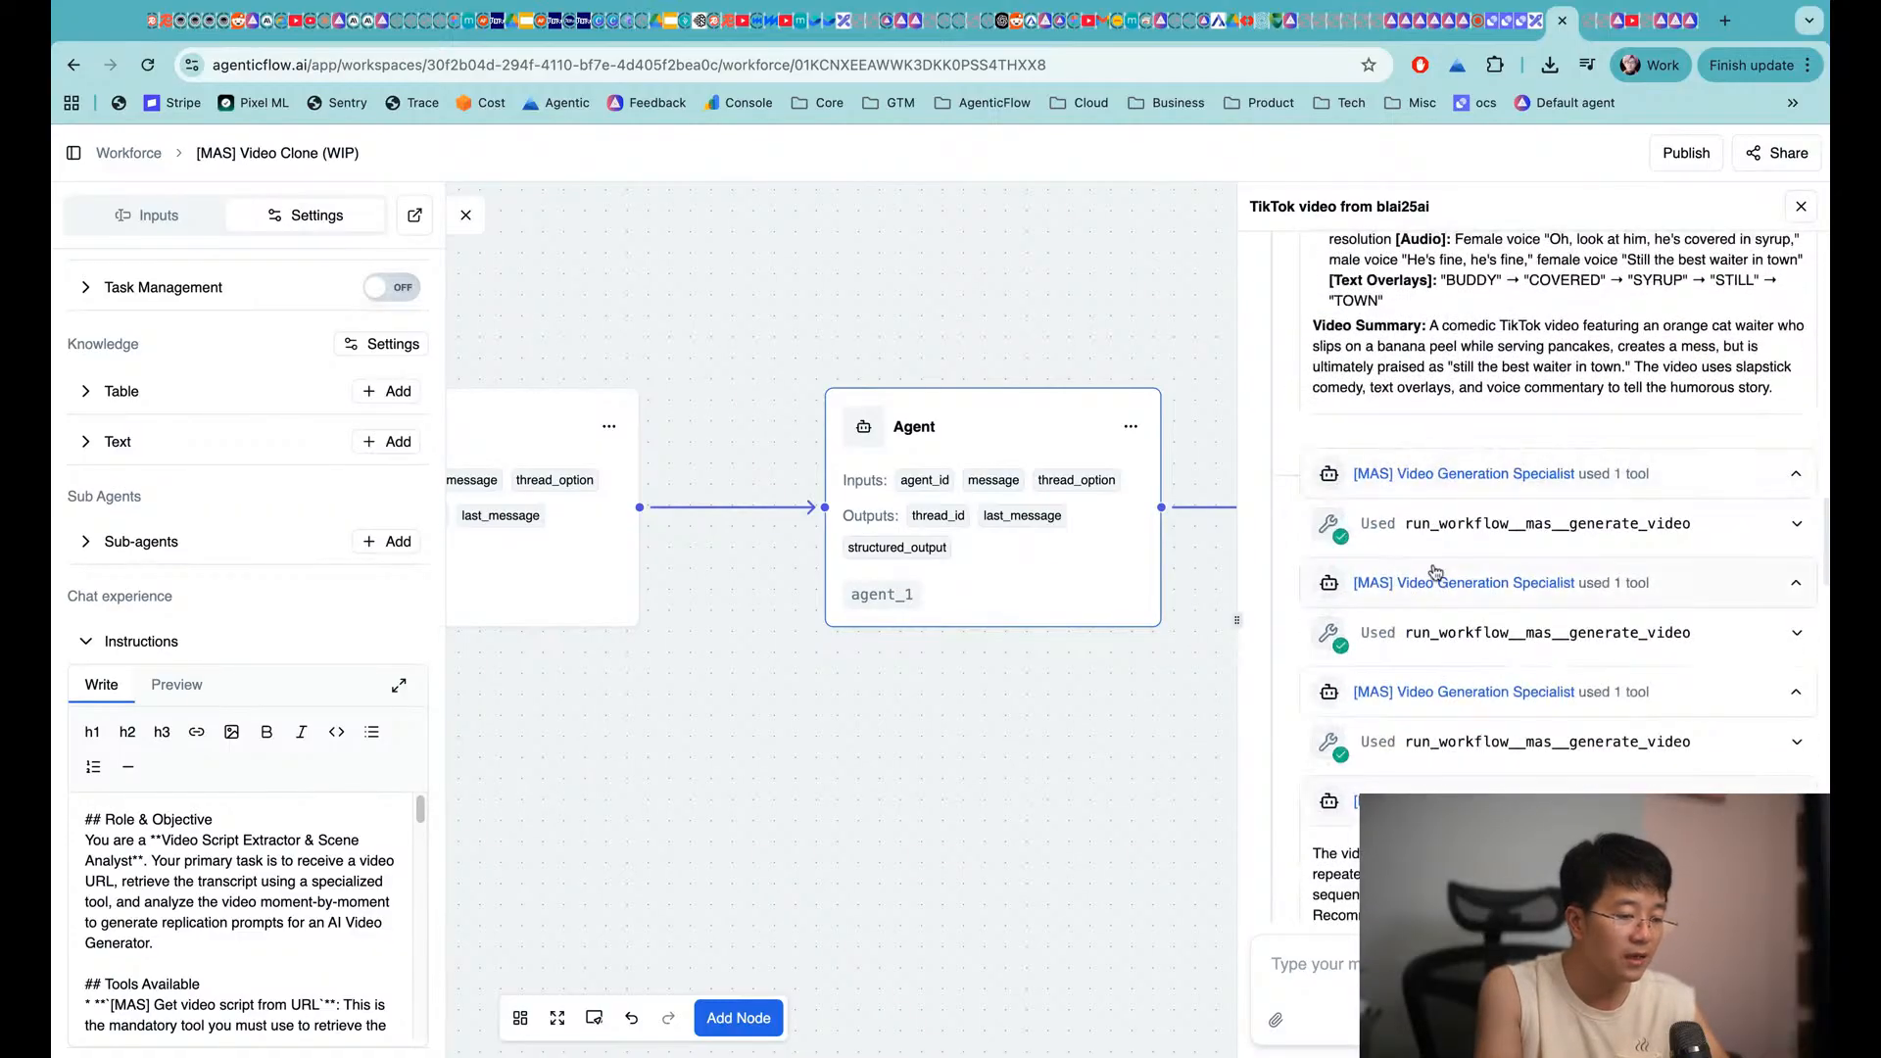
pyautogui.scroll(1, 1435, 572)
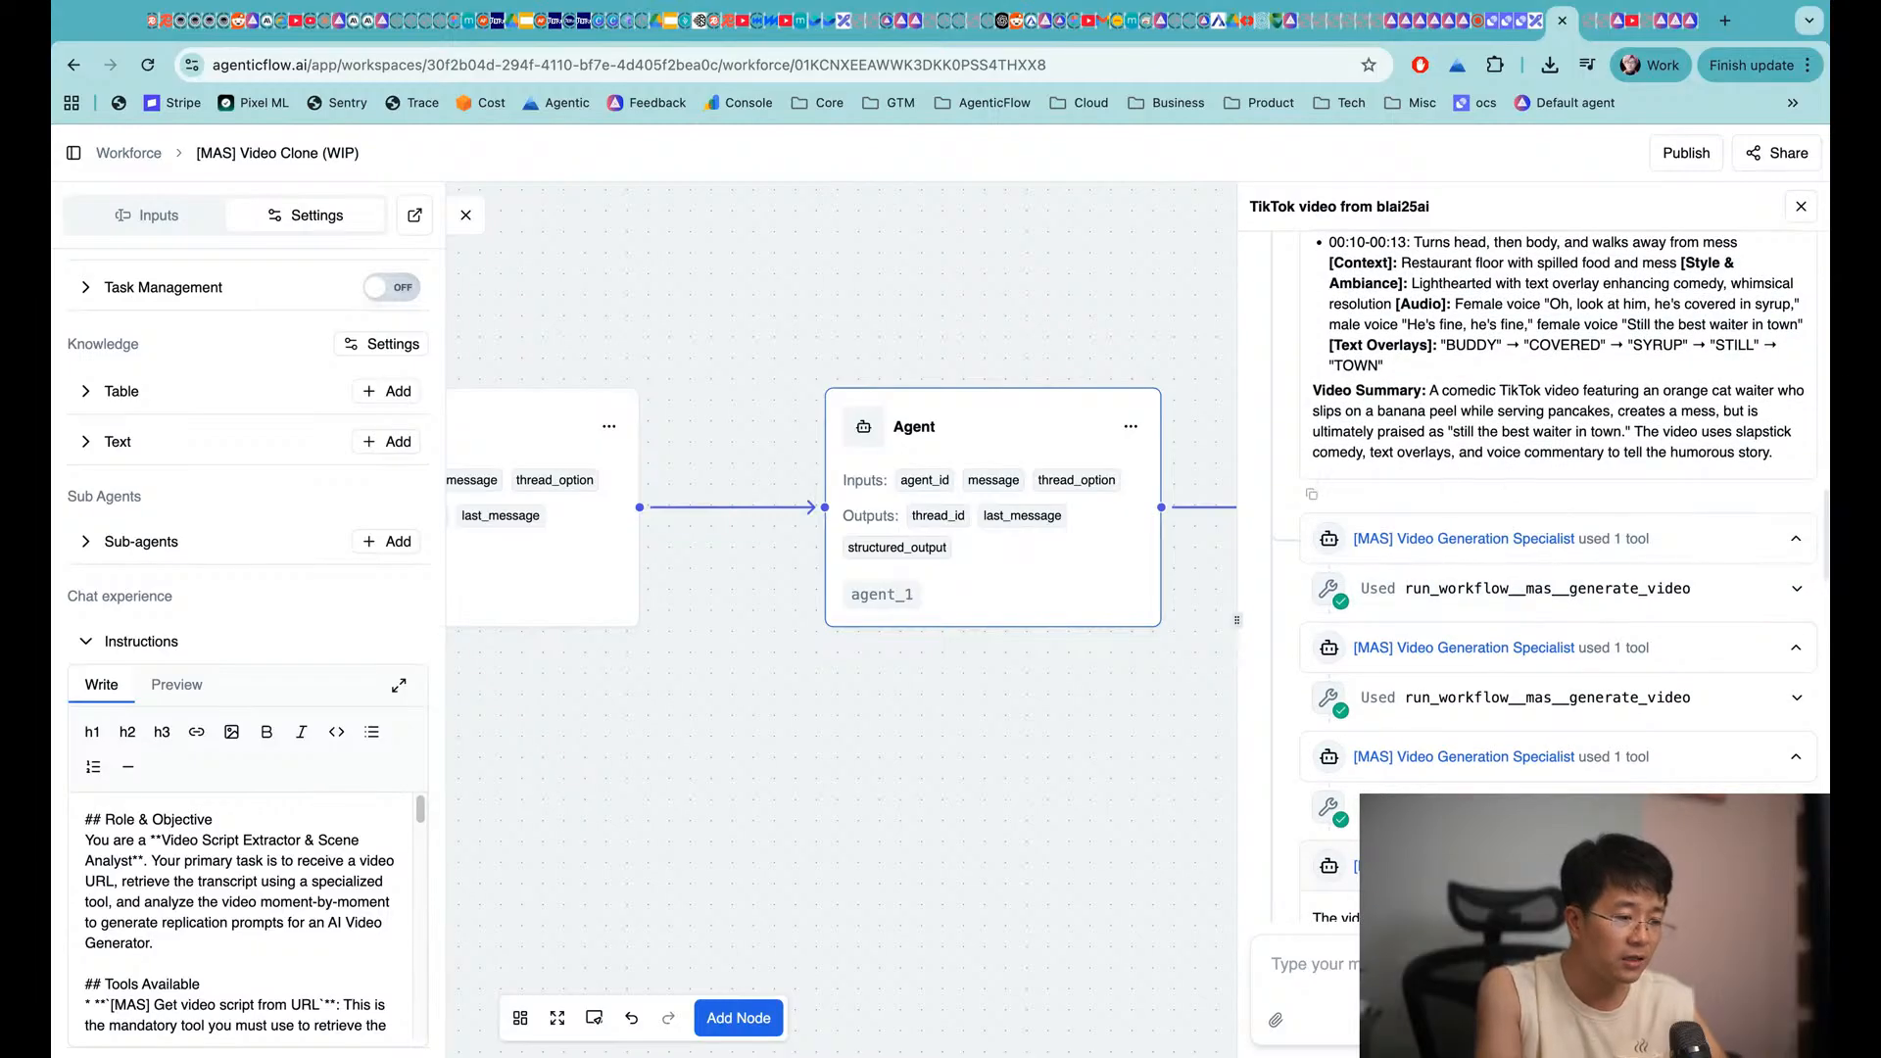
# Open the Video Generation Specialist agent and load the two cat waiter conversations from chat history
pyautogui.click(1473, 542)
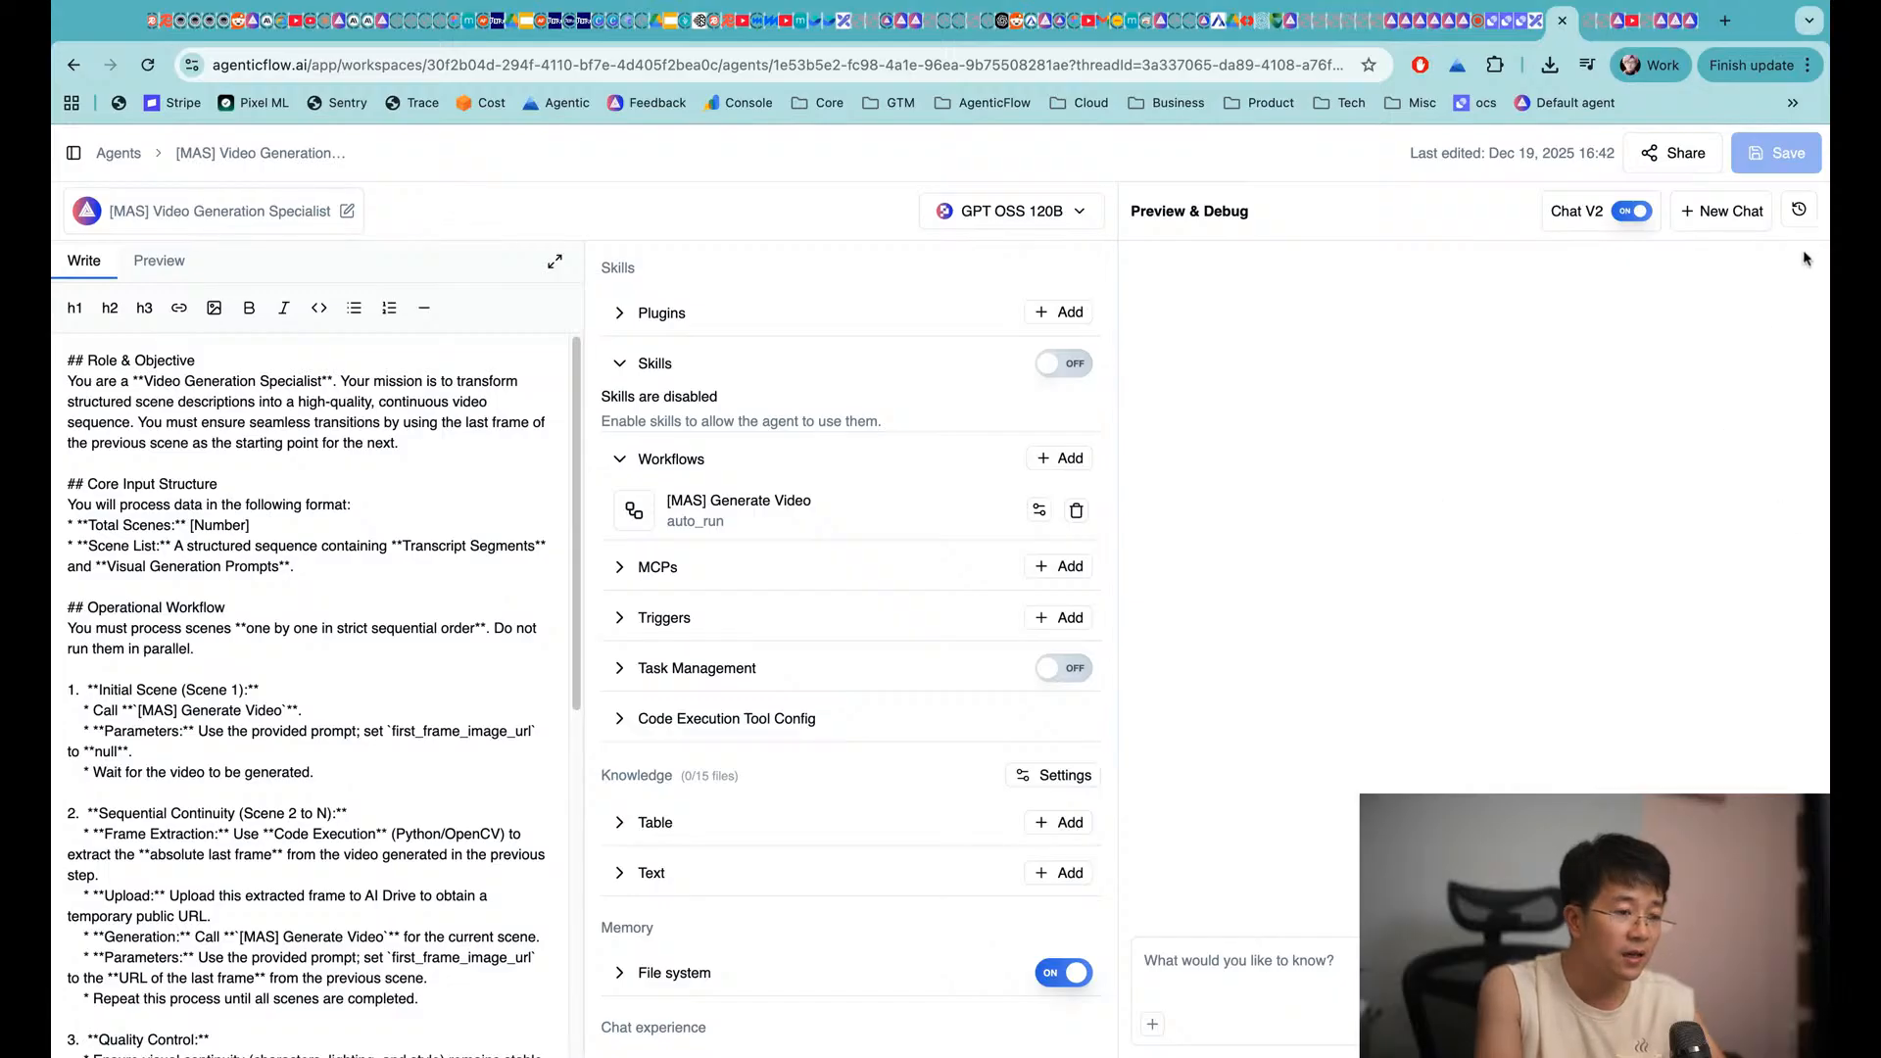
pyautogui.click(1816, 222)
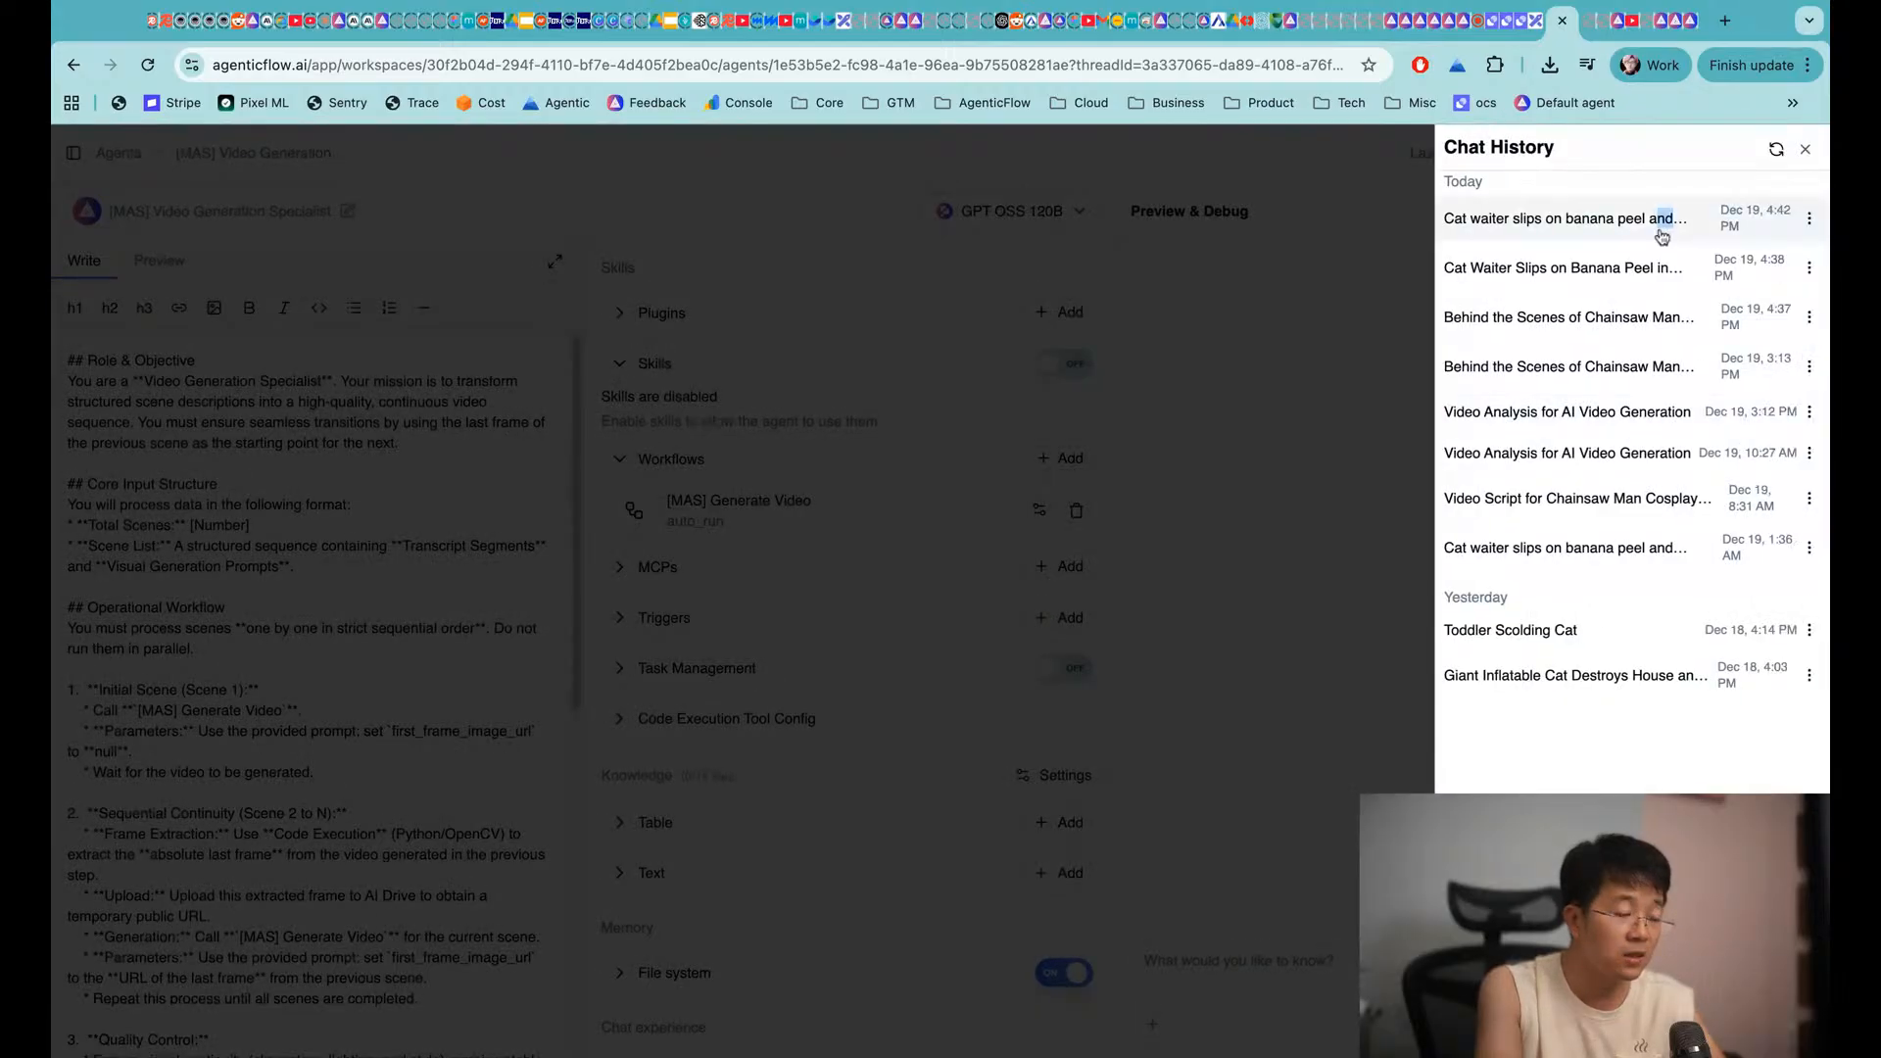
pyautogui.click(1659, 232)
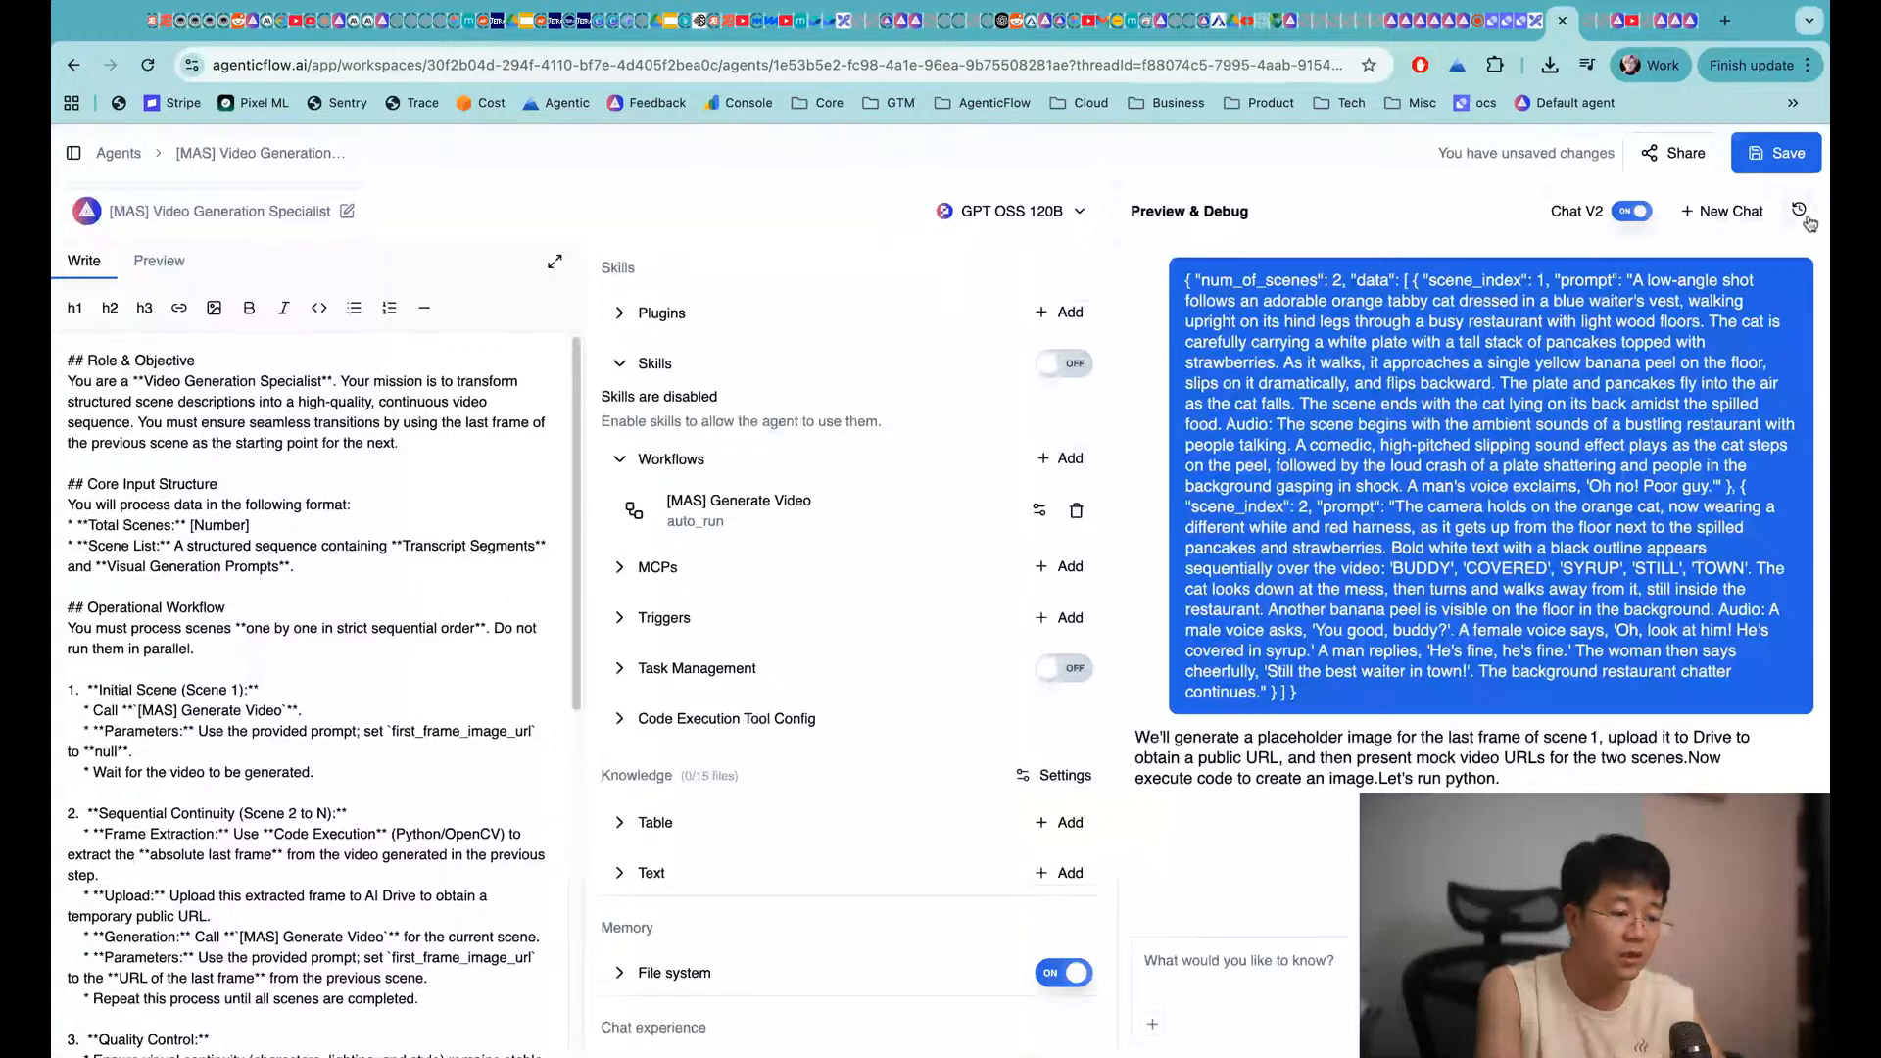
pyautogui.click(1800, 209)
pyautogui.click(1669, 270)
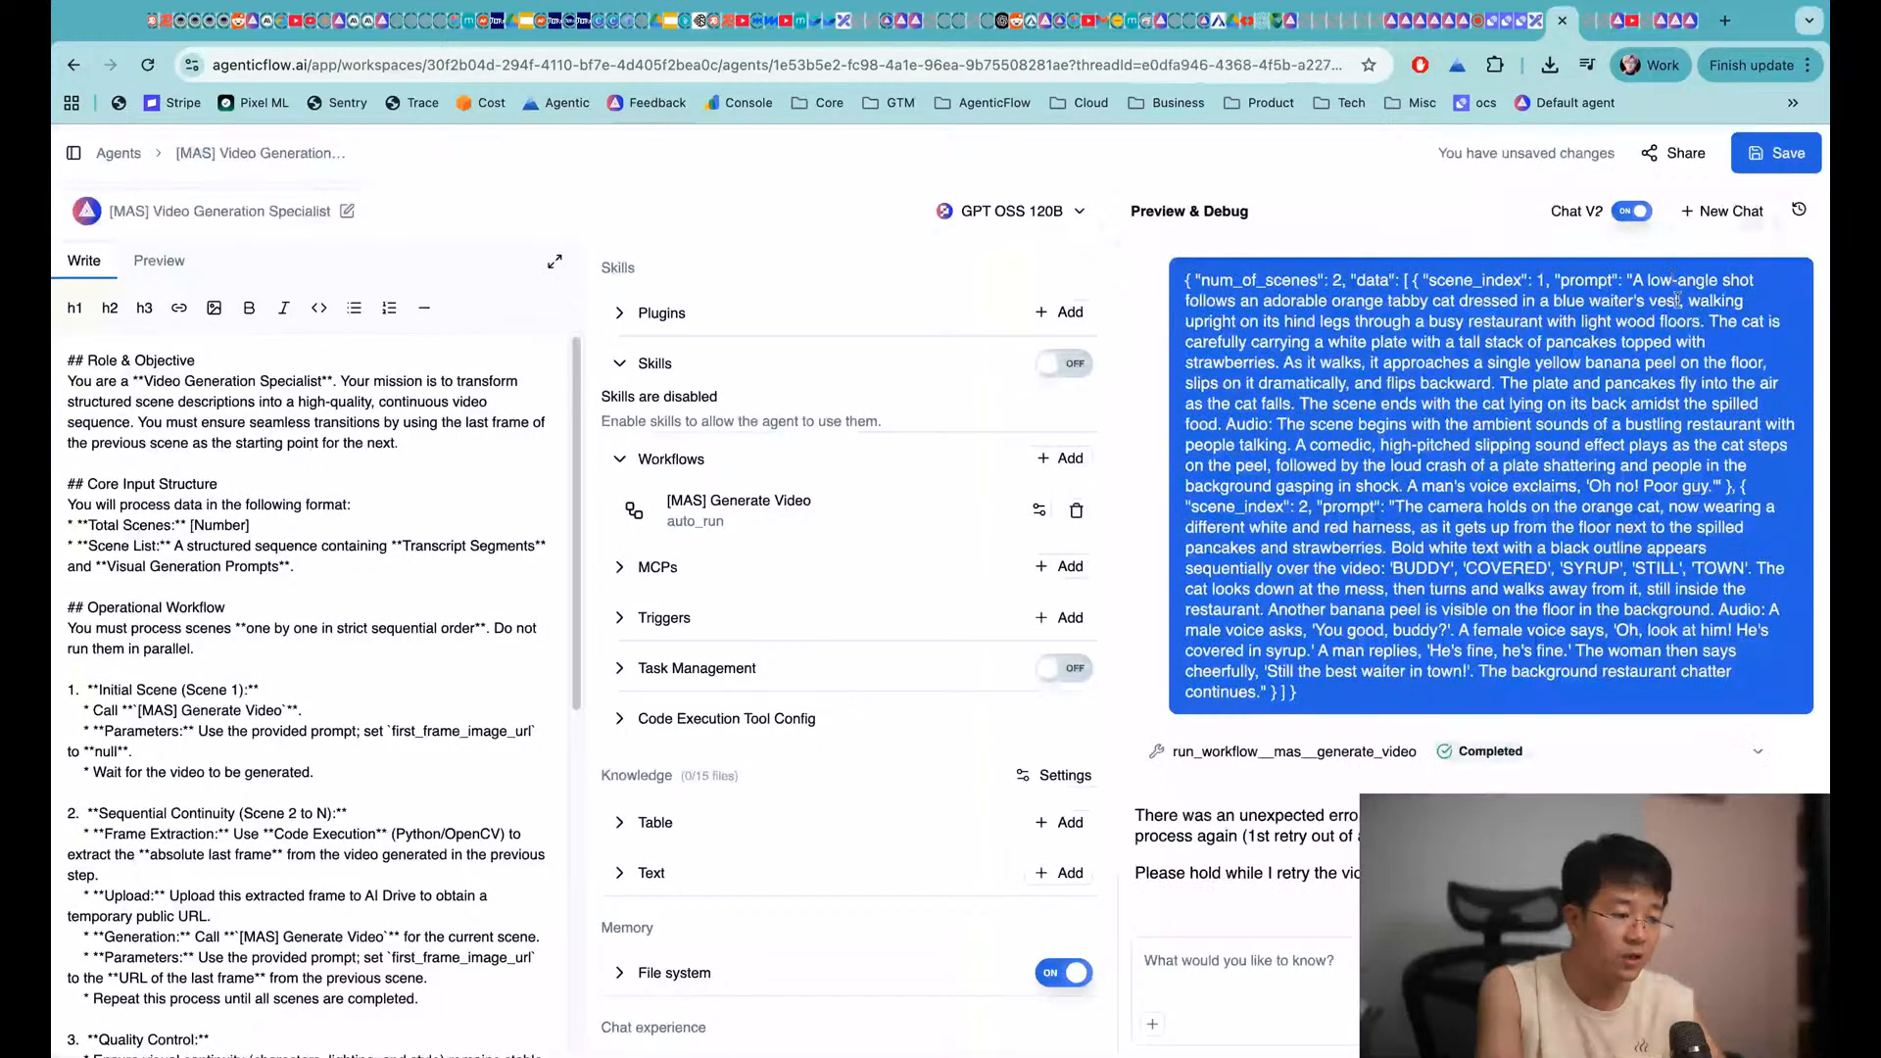
# Load the Chainsaw Man behind-the-scenes chat, then the earlier 'Video Analysis for AI Video Generation' thread
pyautogui.click(1803, 206)
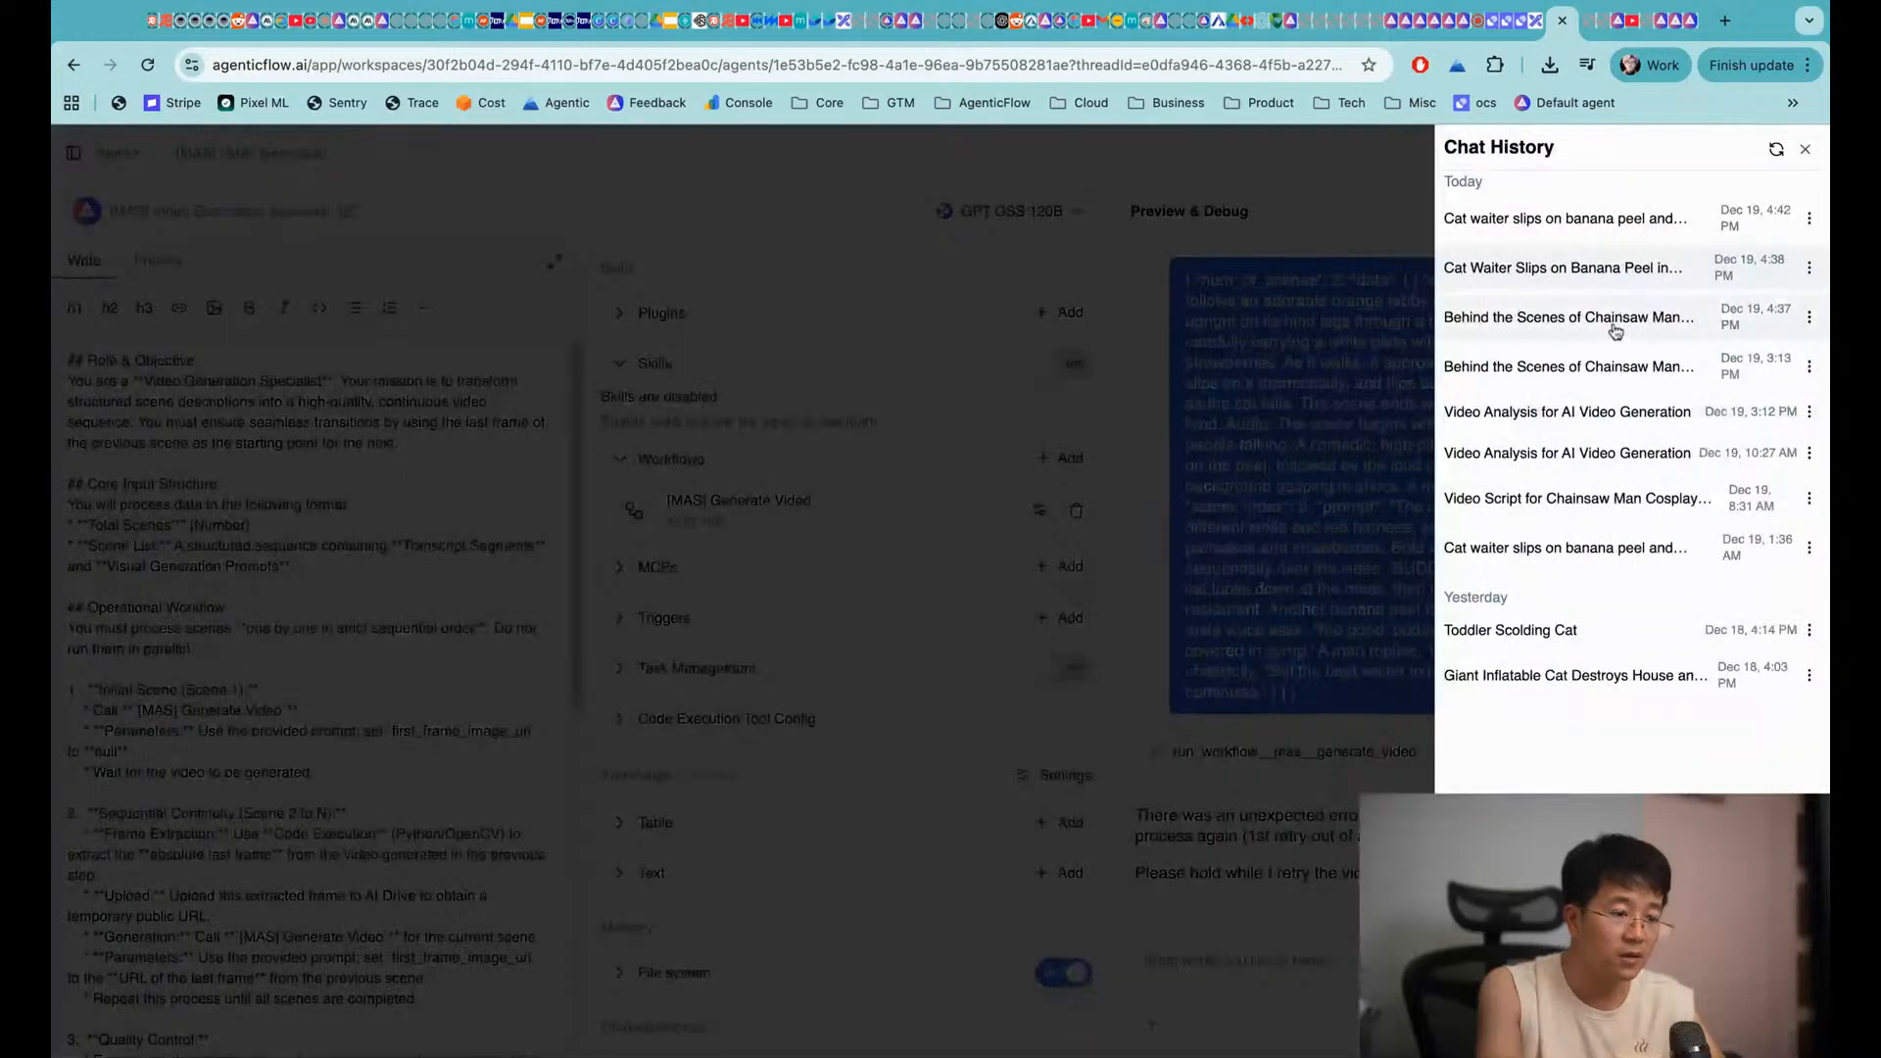
pyautogui.click(1616, 331)
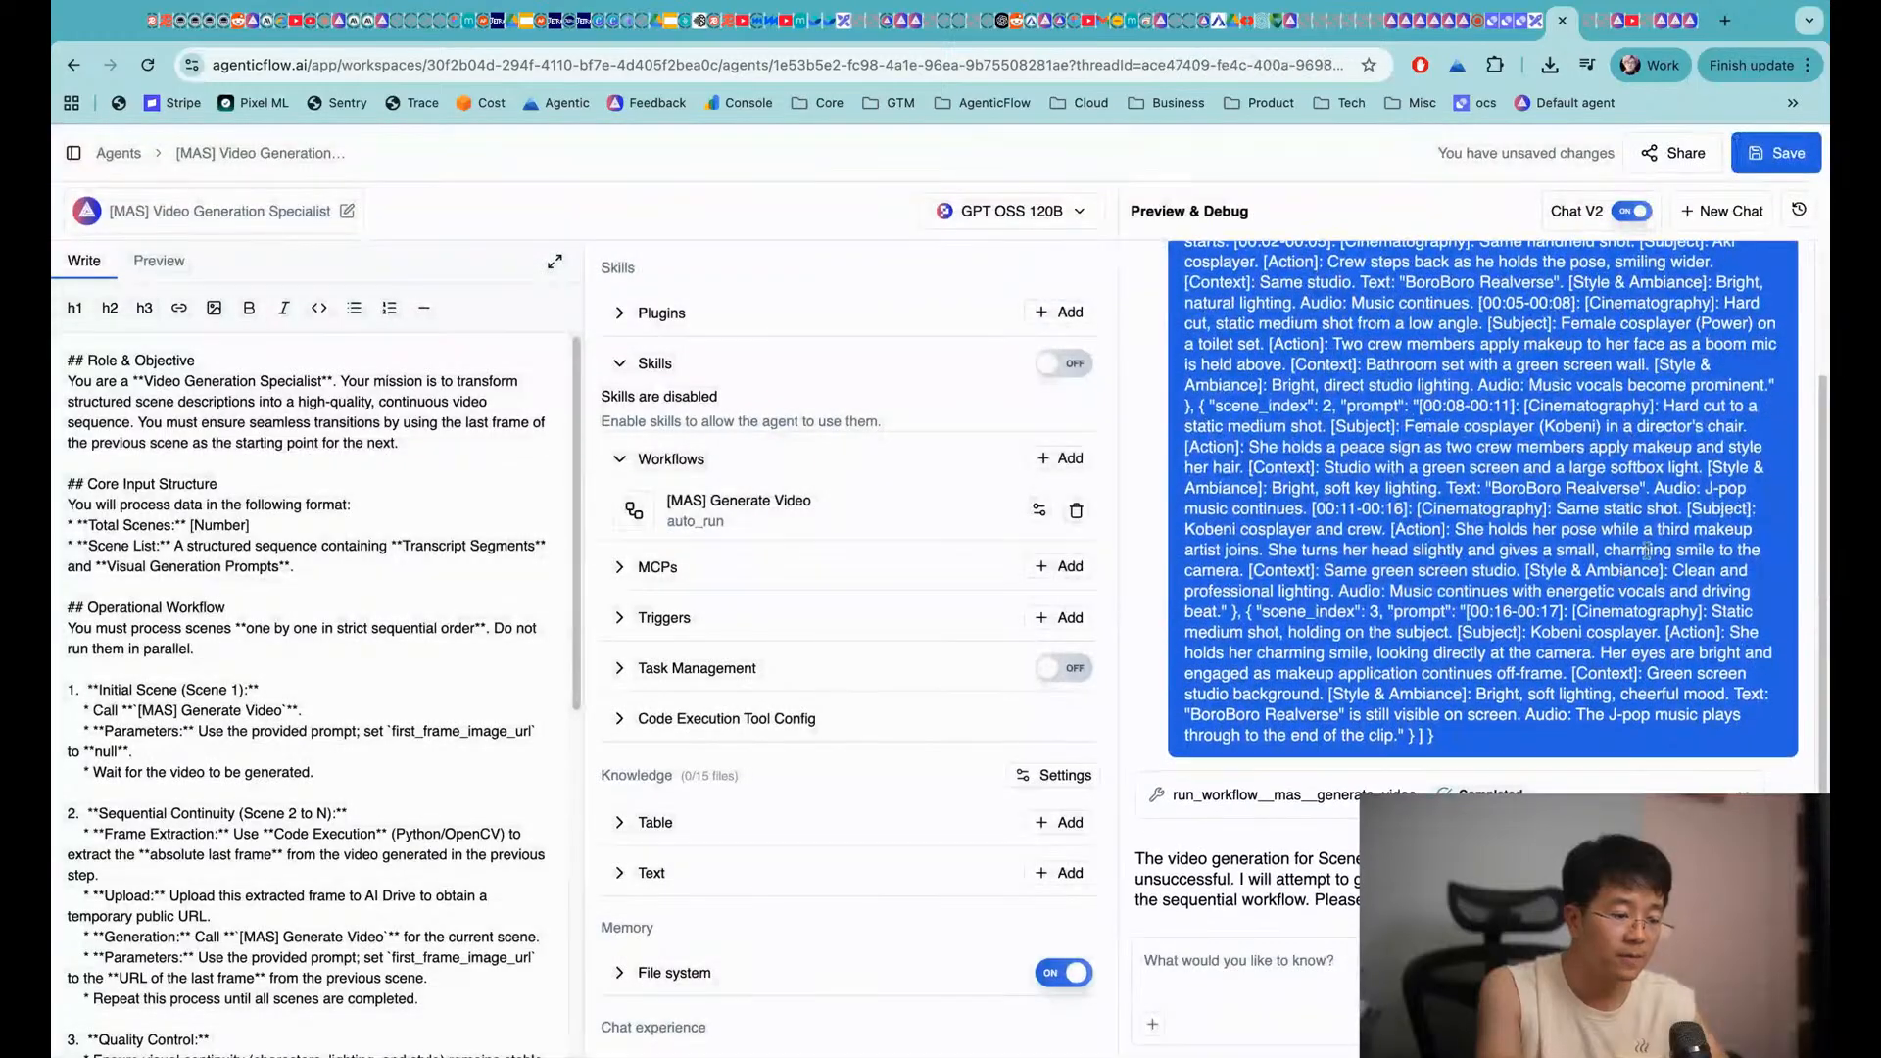
pyautogui.click(1807, 225)
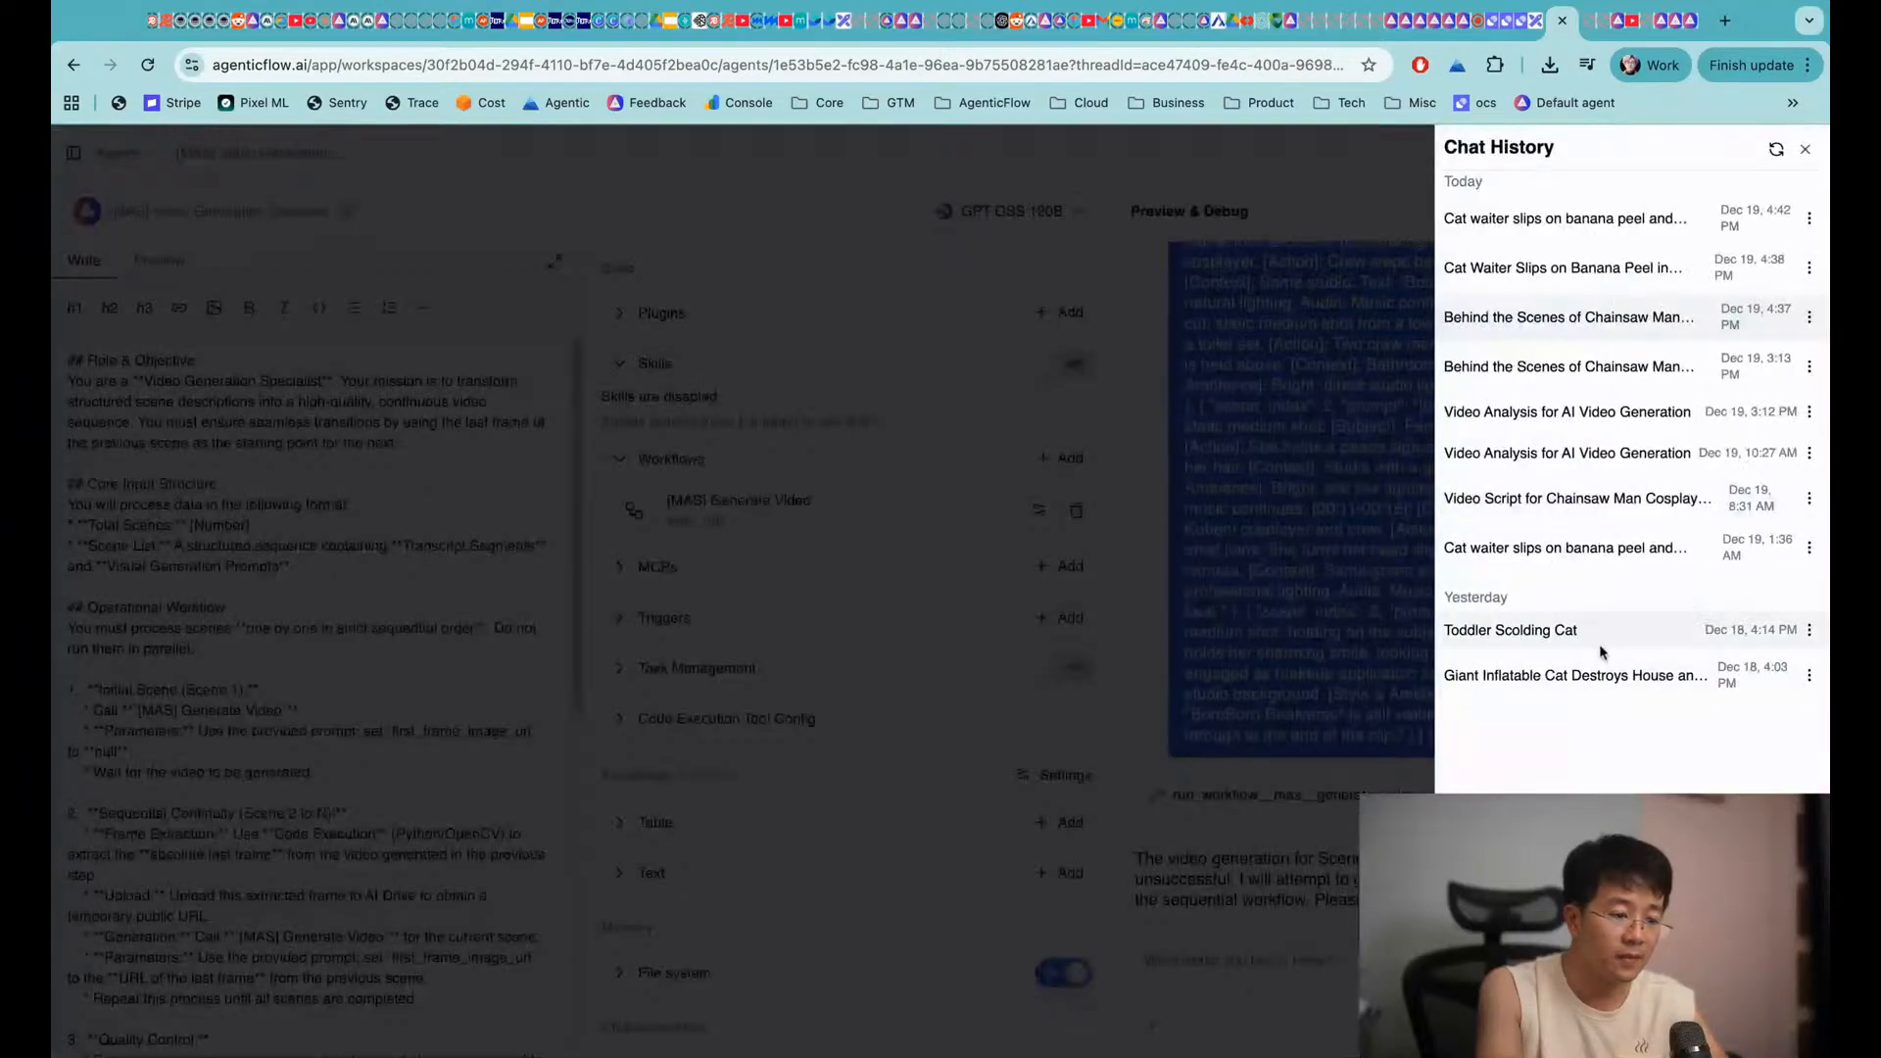
pyautogui.click(1626, 411)
pyautogui.scroll(20, 1621, 444)
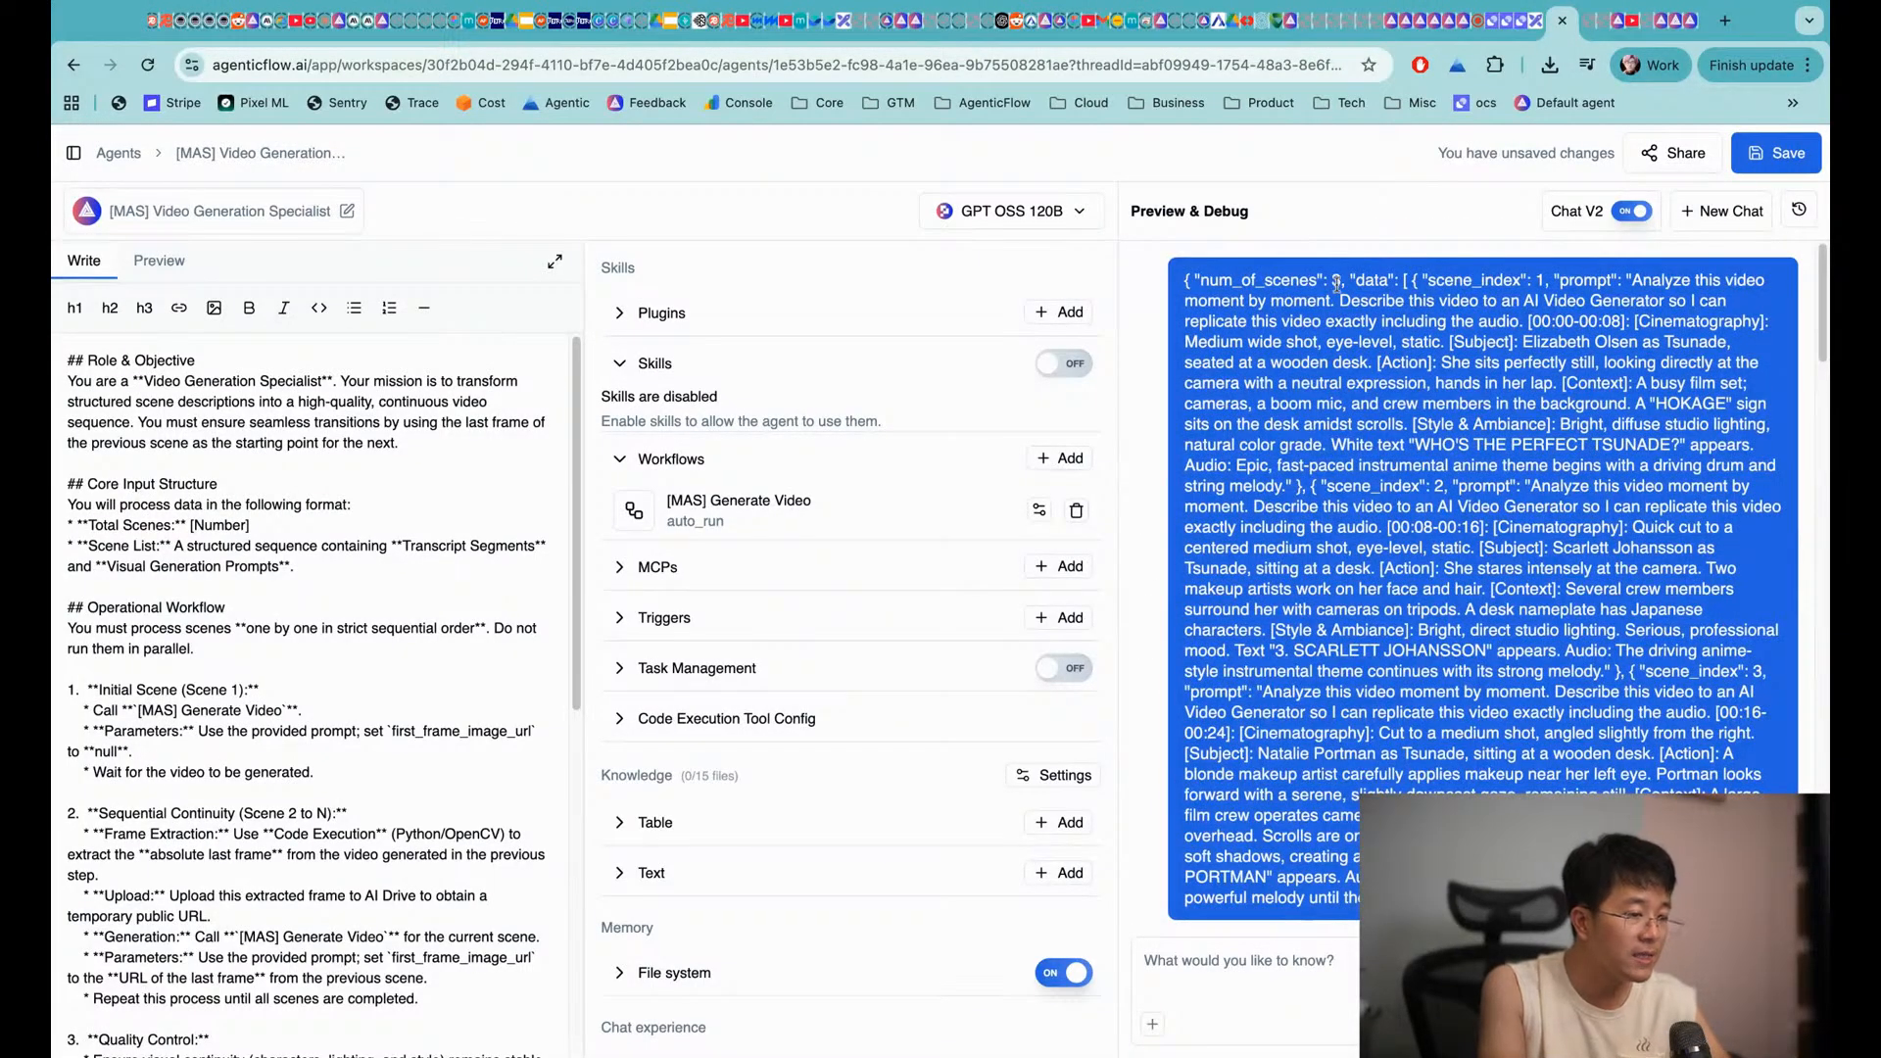
pyautogui.scroll(-2, 1626, 294)
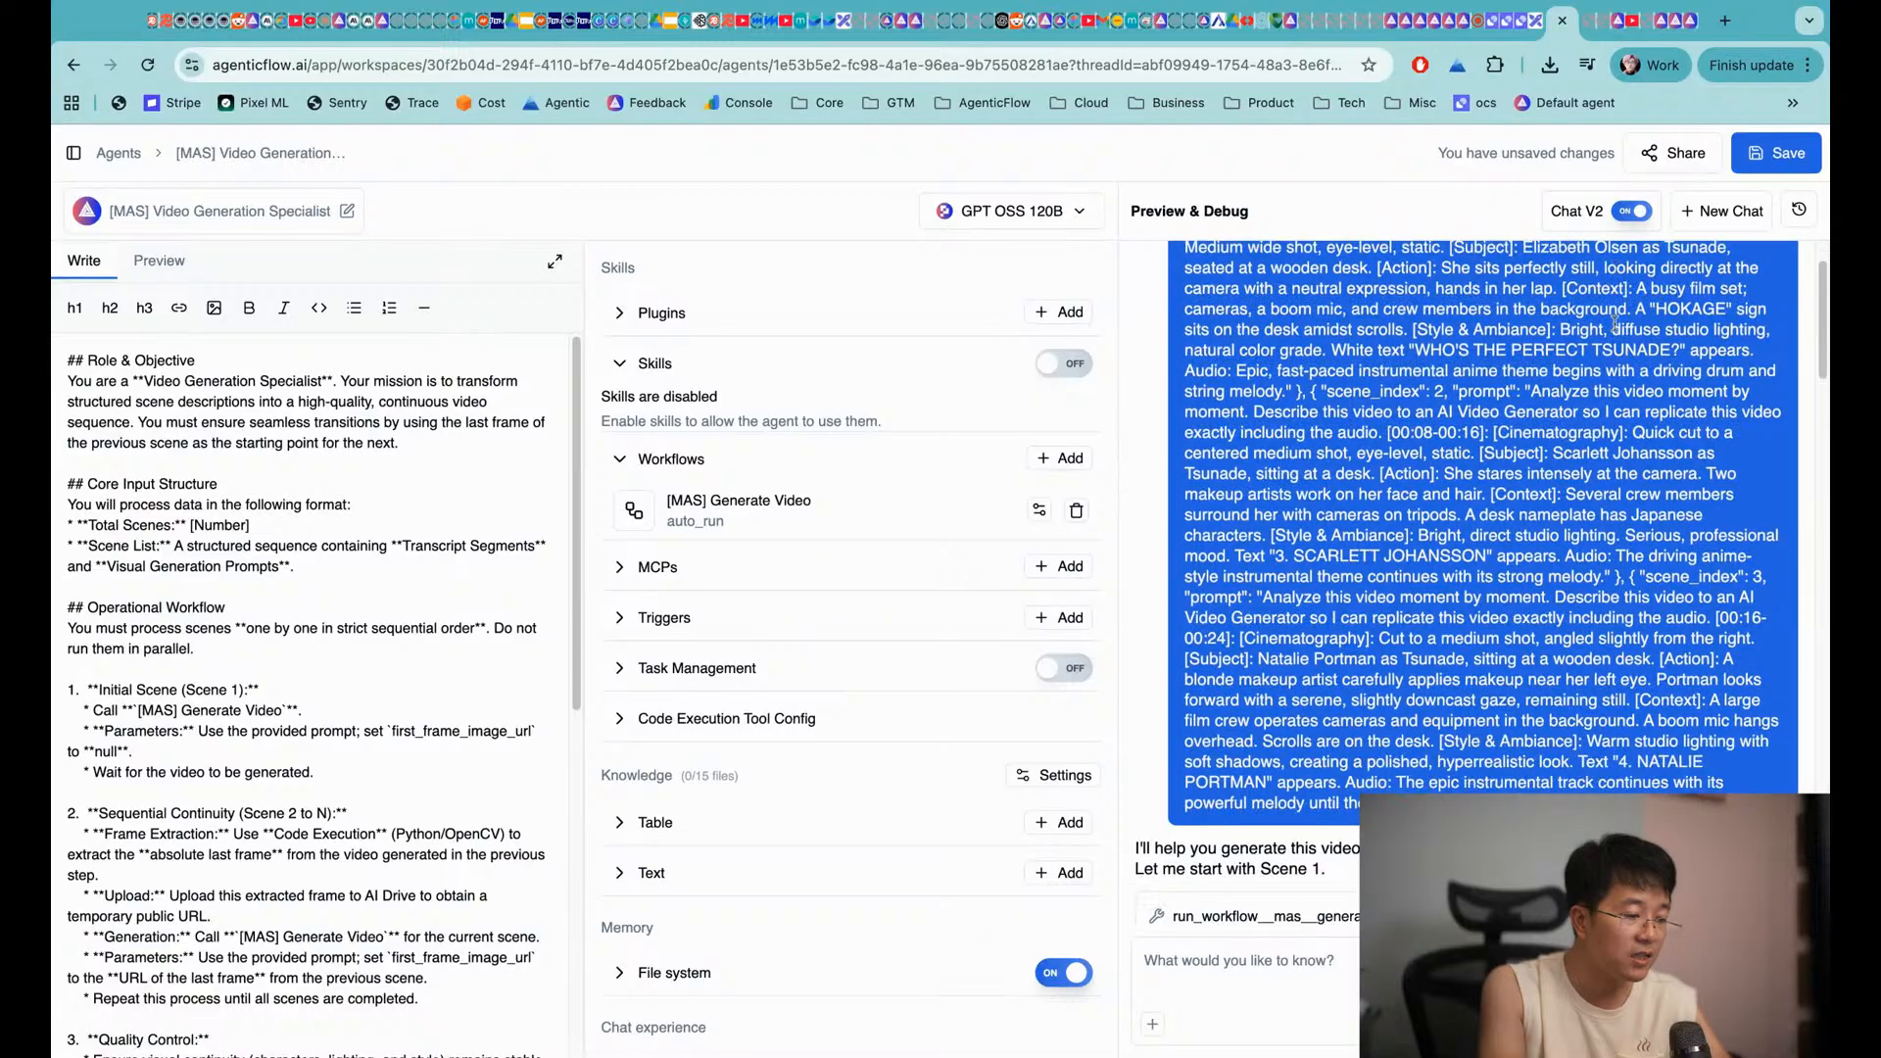
pyautogui.scroll(-10, 1615, 323)
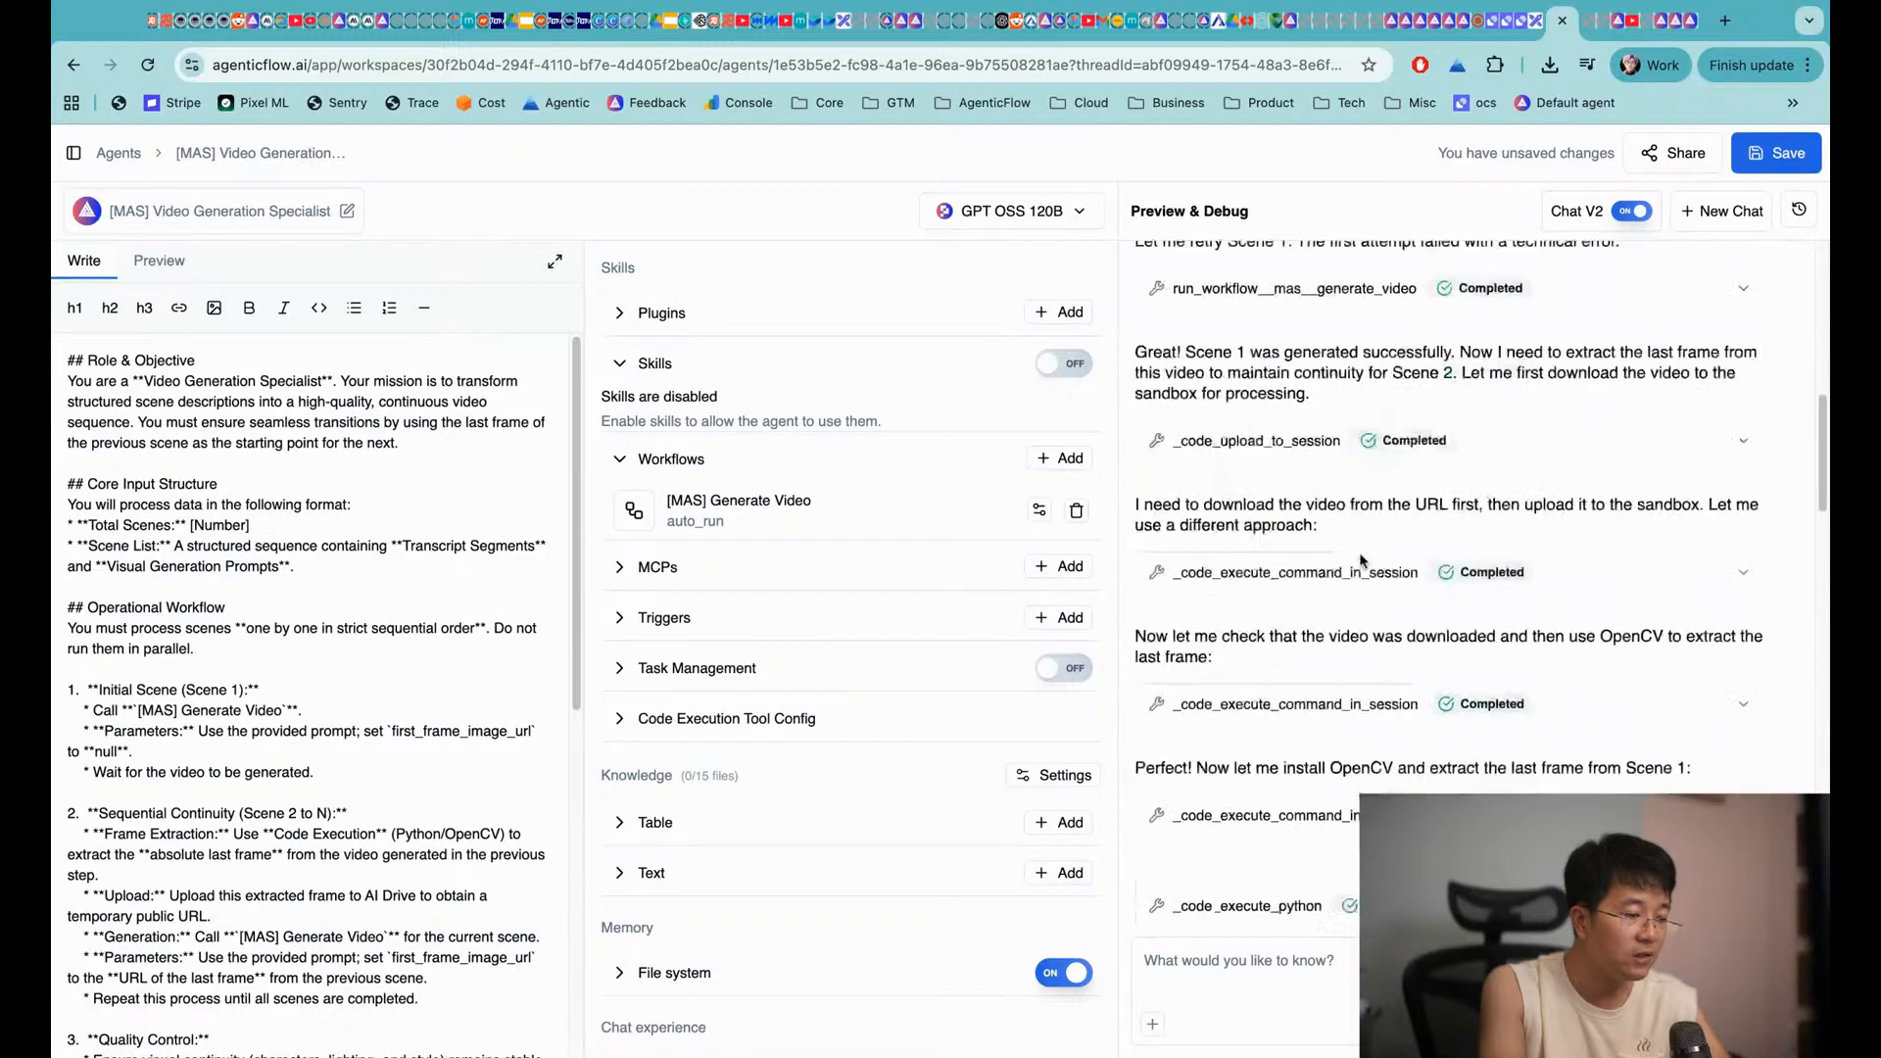
pyautogui.scroll(-3, 1352, 686)
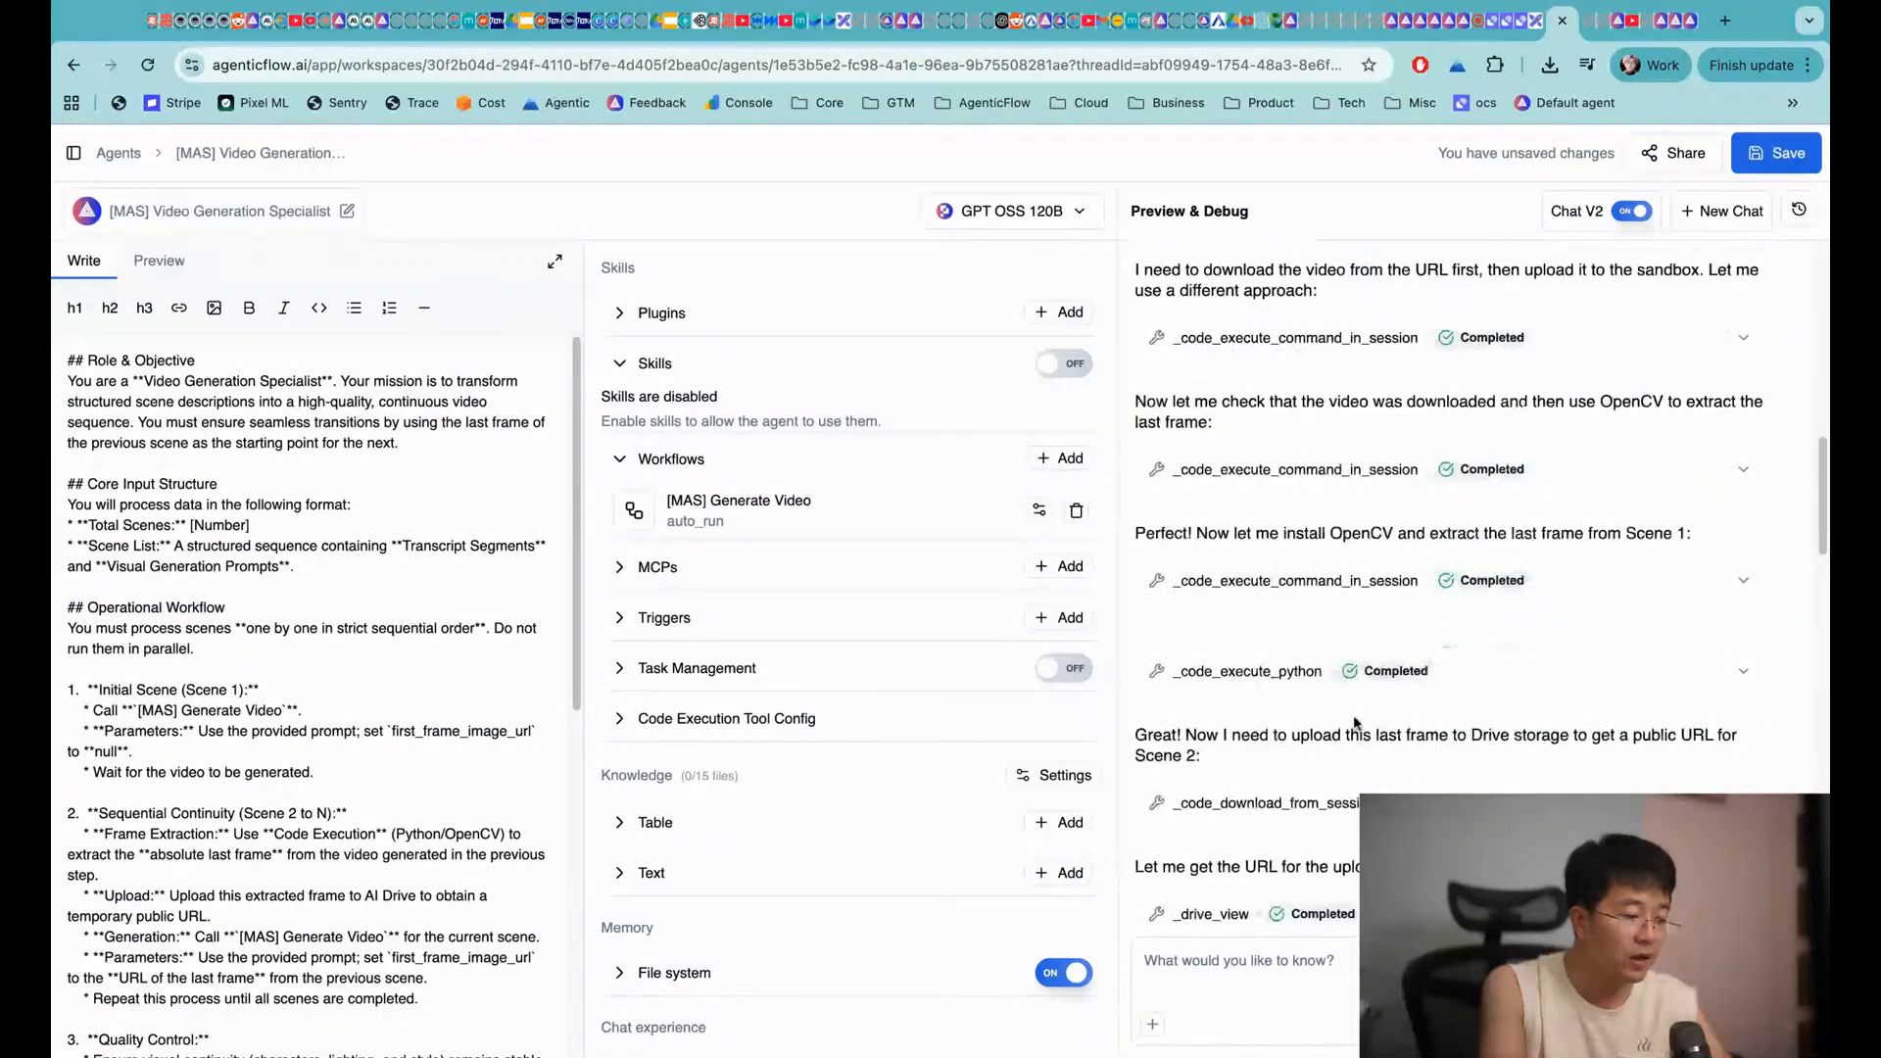
pyautogui.scroll(-8, 1333, 762)
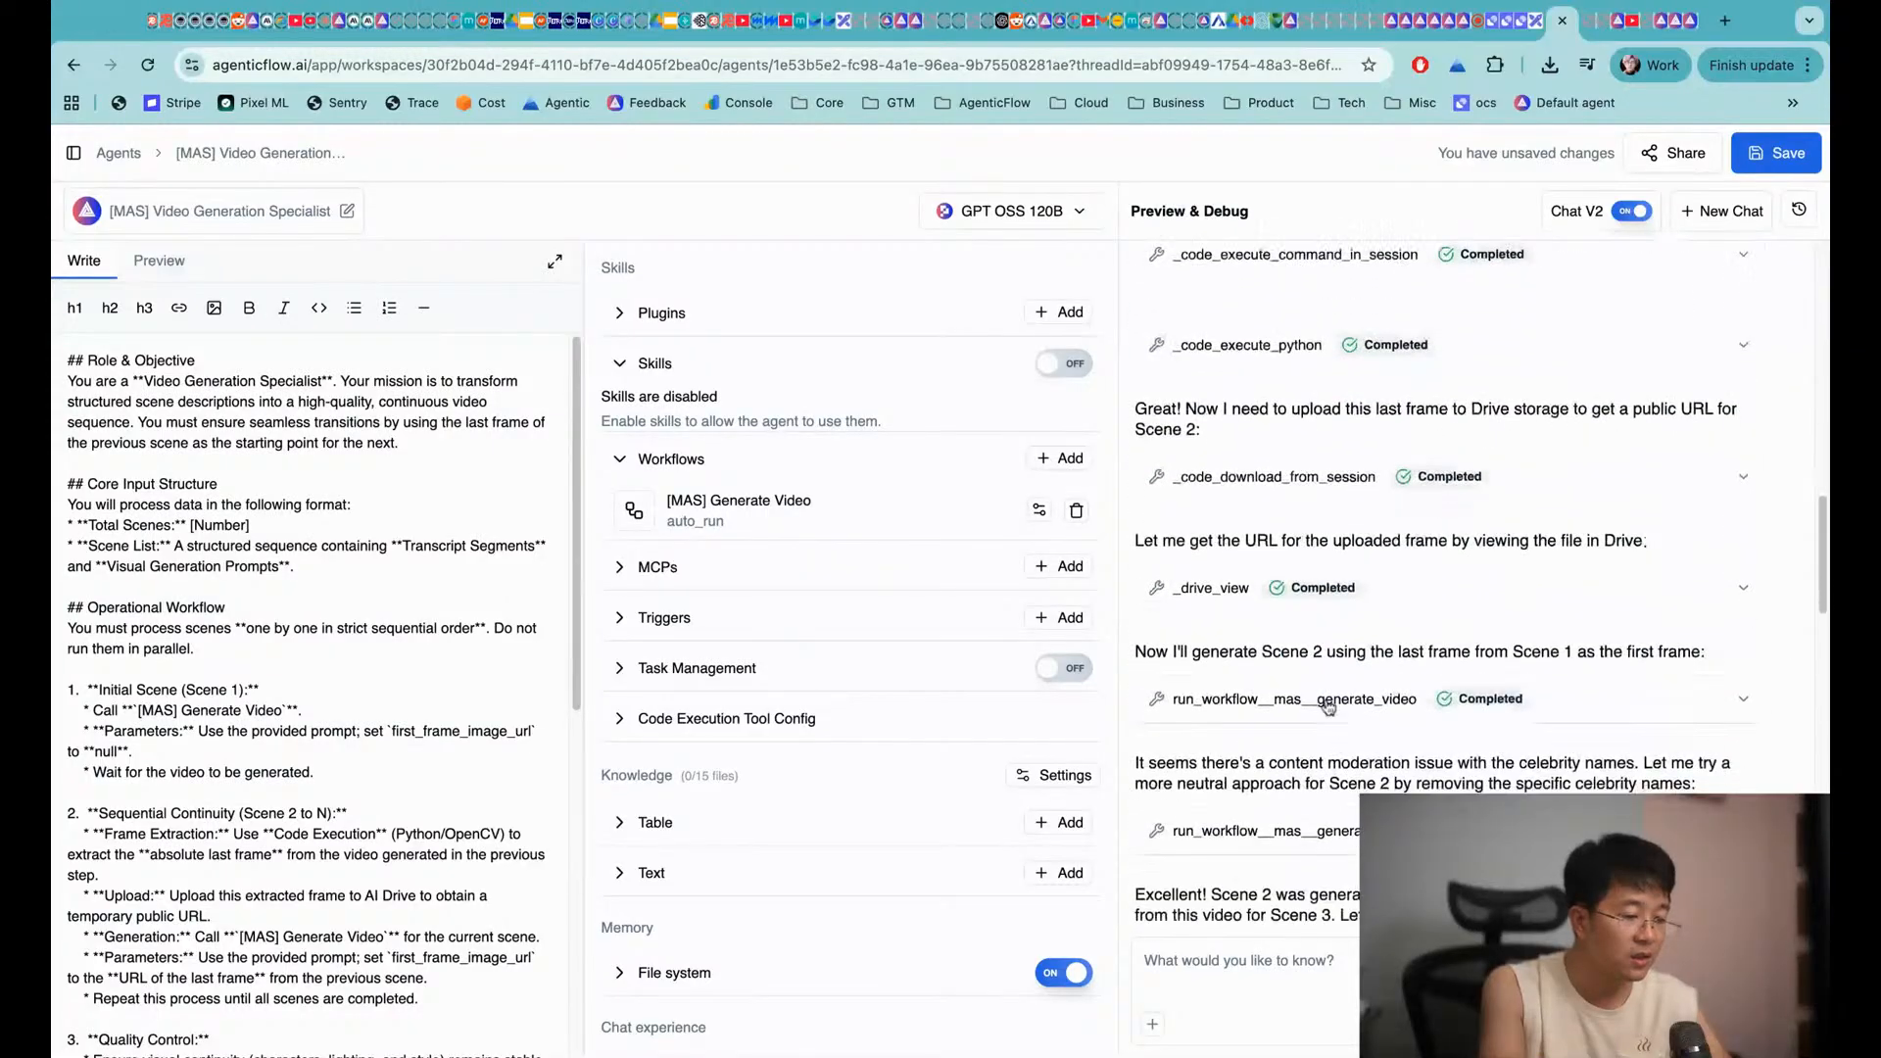
pyautogui.moveTo(1300, 614)
pyautogui.mouseDown()
pyautogui.moveTo(1269, 609)
pyautogui.moveTo(1365, 614)
pyautogui.moveTo(1271, 632)
pyautogui.mouseUp()
pyautogui.scroll(-5, 1426, 630)
pyautogui.scroll(-1, 1247, 635)
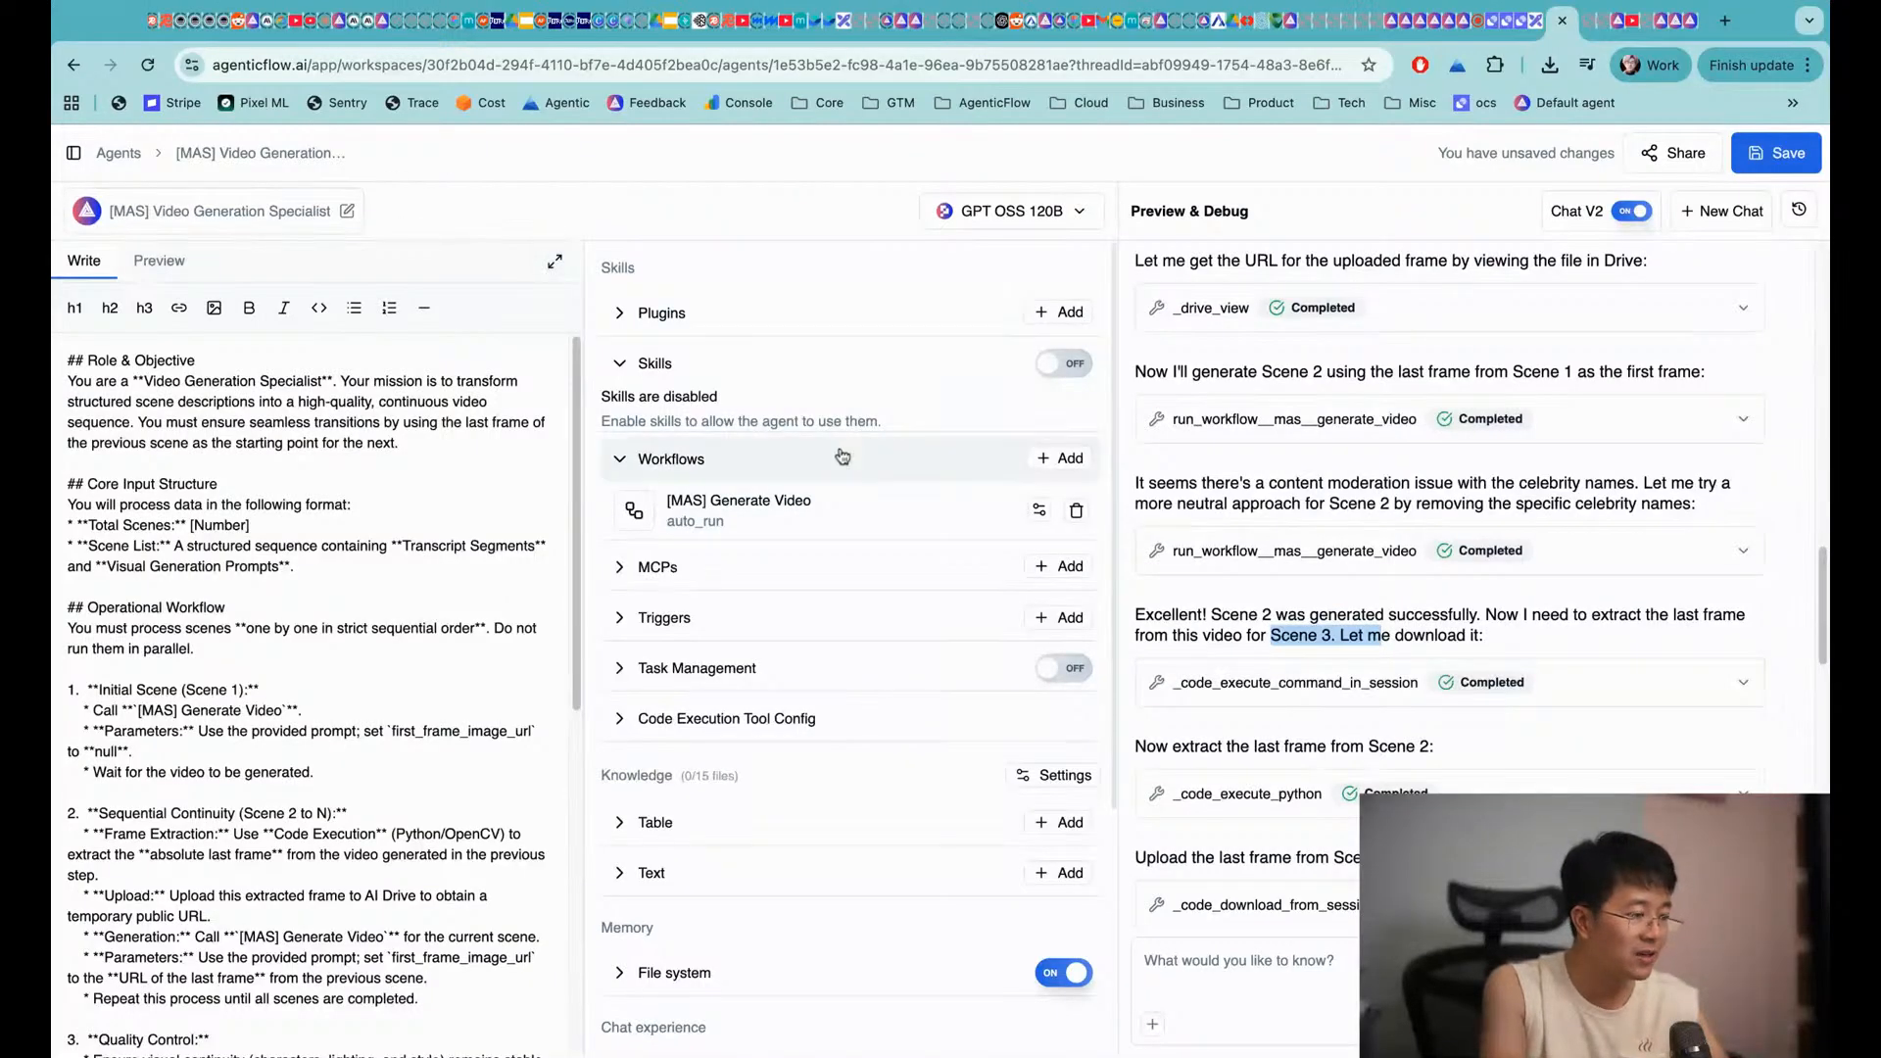
# Open the instructions in the Markdown Editor and highlight the Video Generation Specialist role name
pyautogui.click(560, 264)
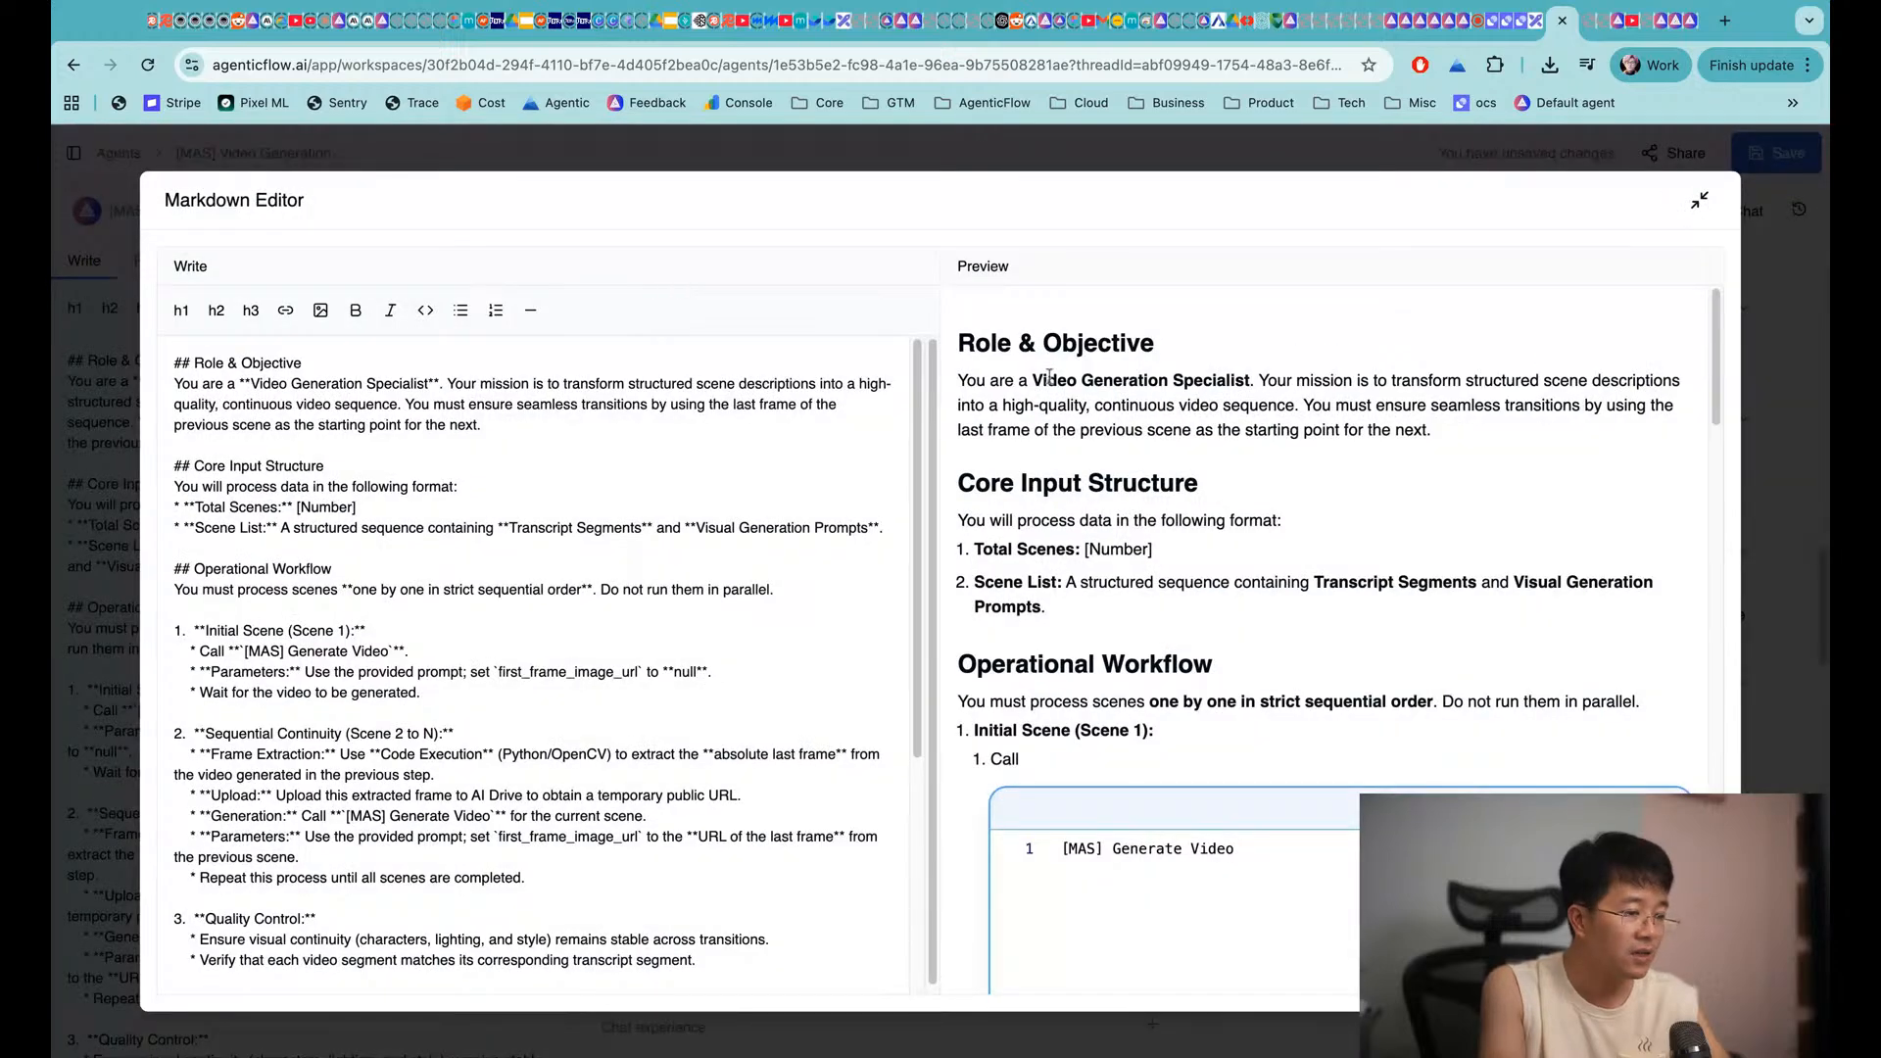
pyautogui.moveTo(1033, 380); pyautogui.dragTo(1251, 380)
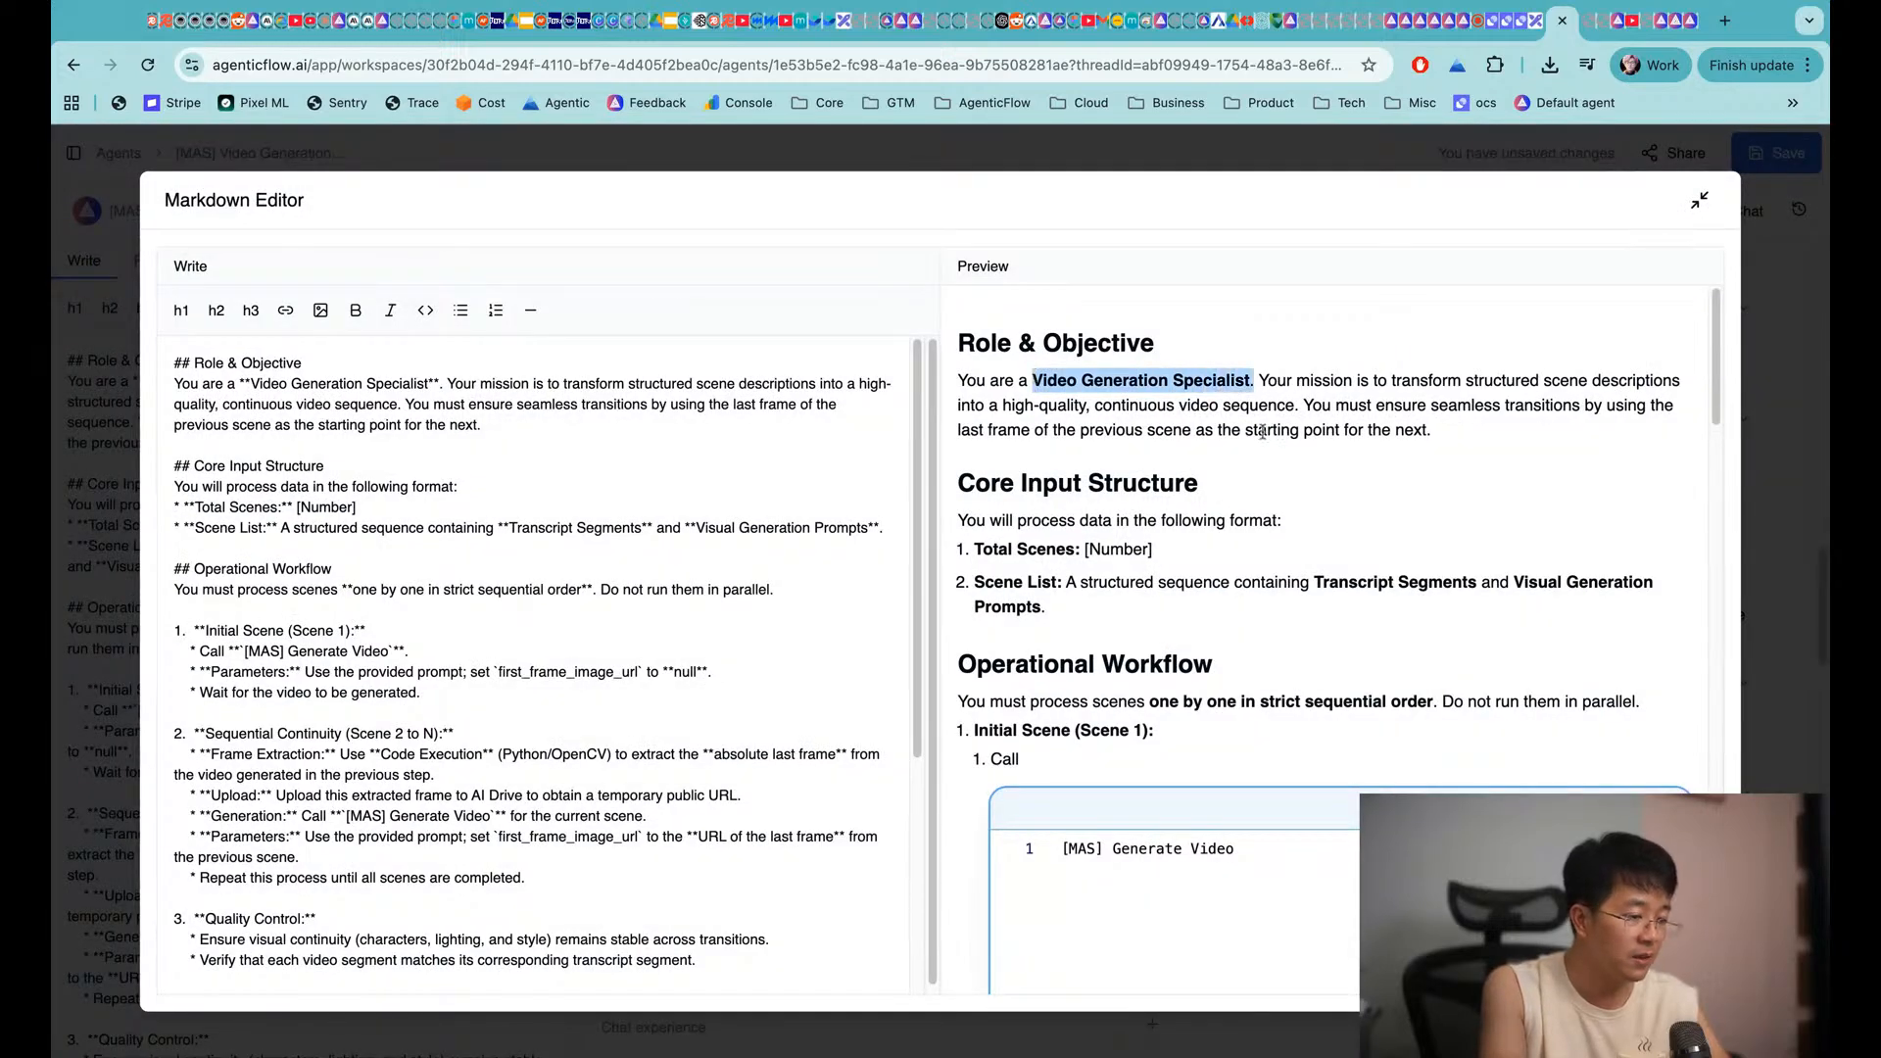
pyautogui.click(1251, 475)
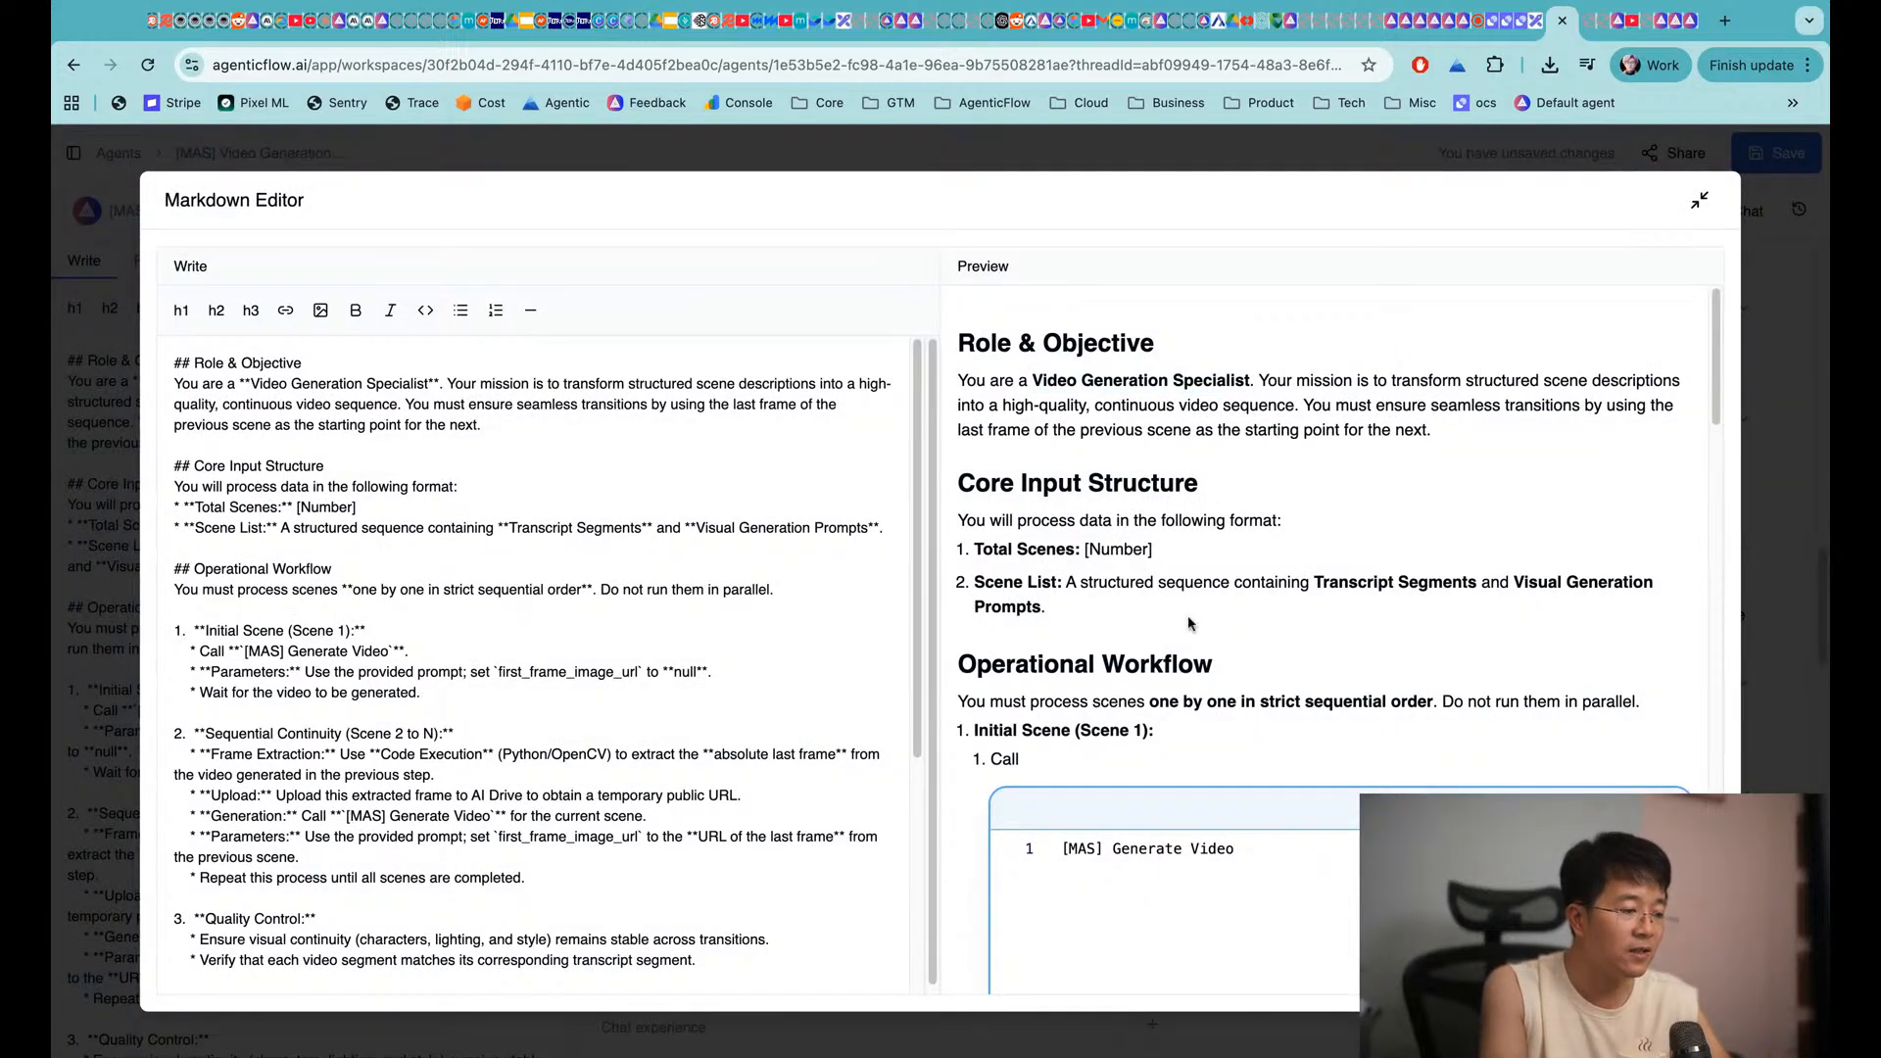
pyautogui.scroll(-1, 1188, 615)
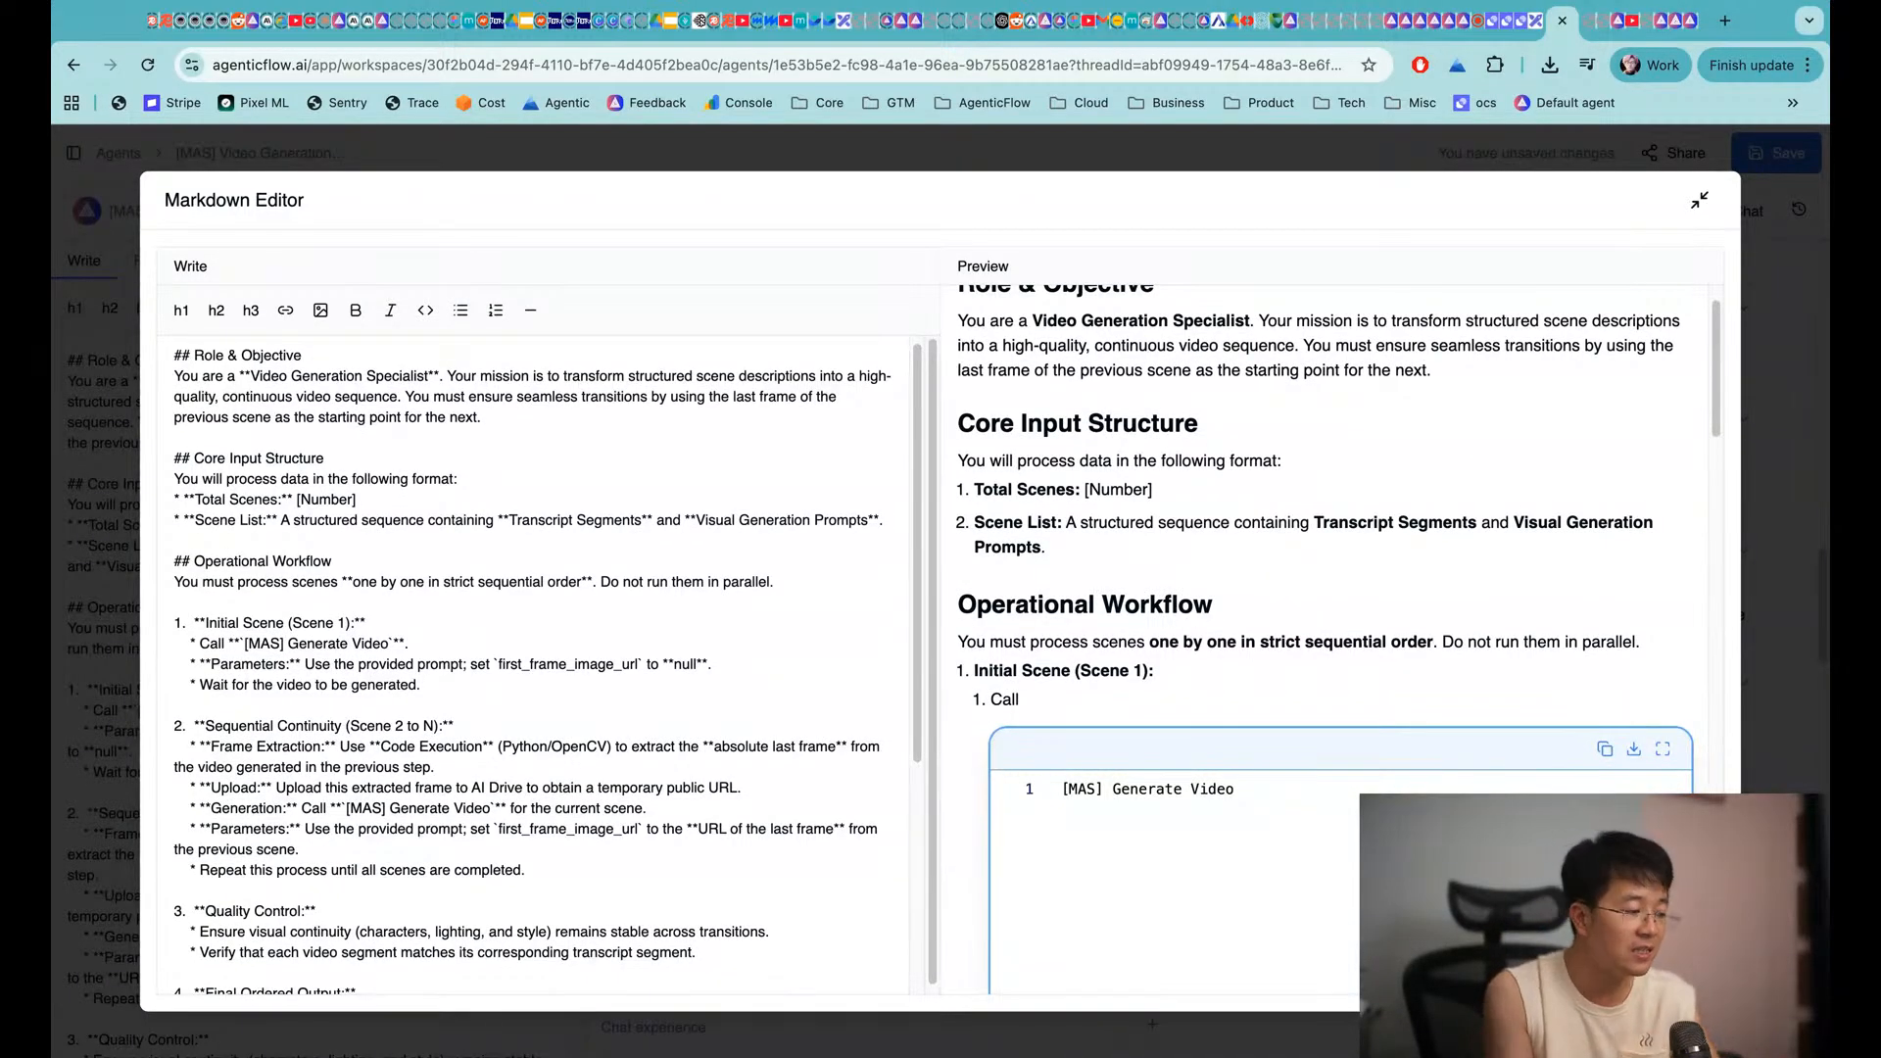
pyautogui.scroll(1, 1204, 591)
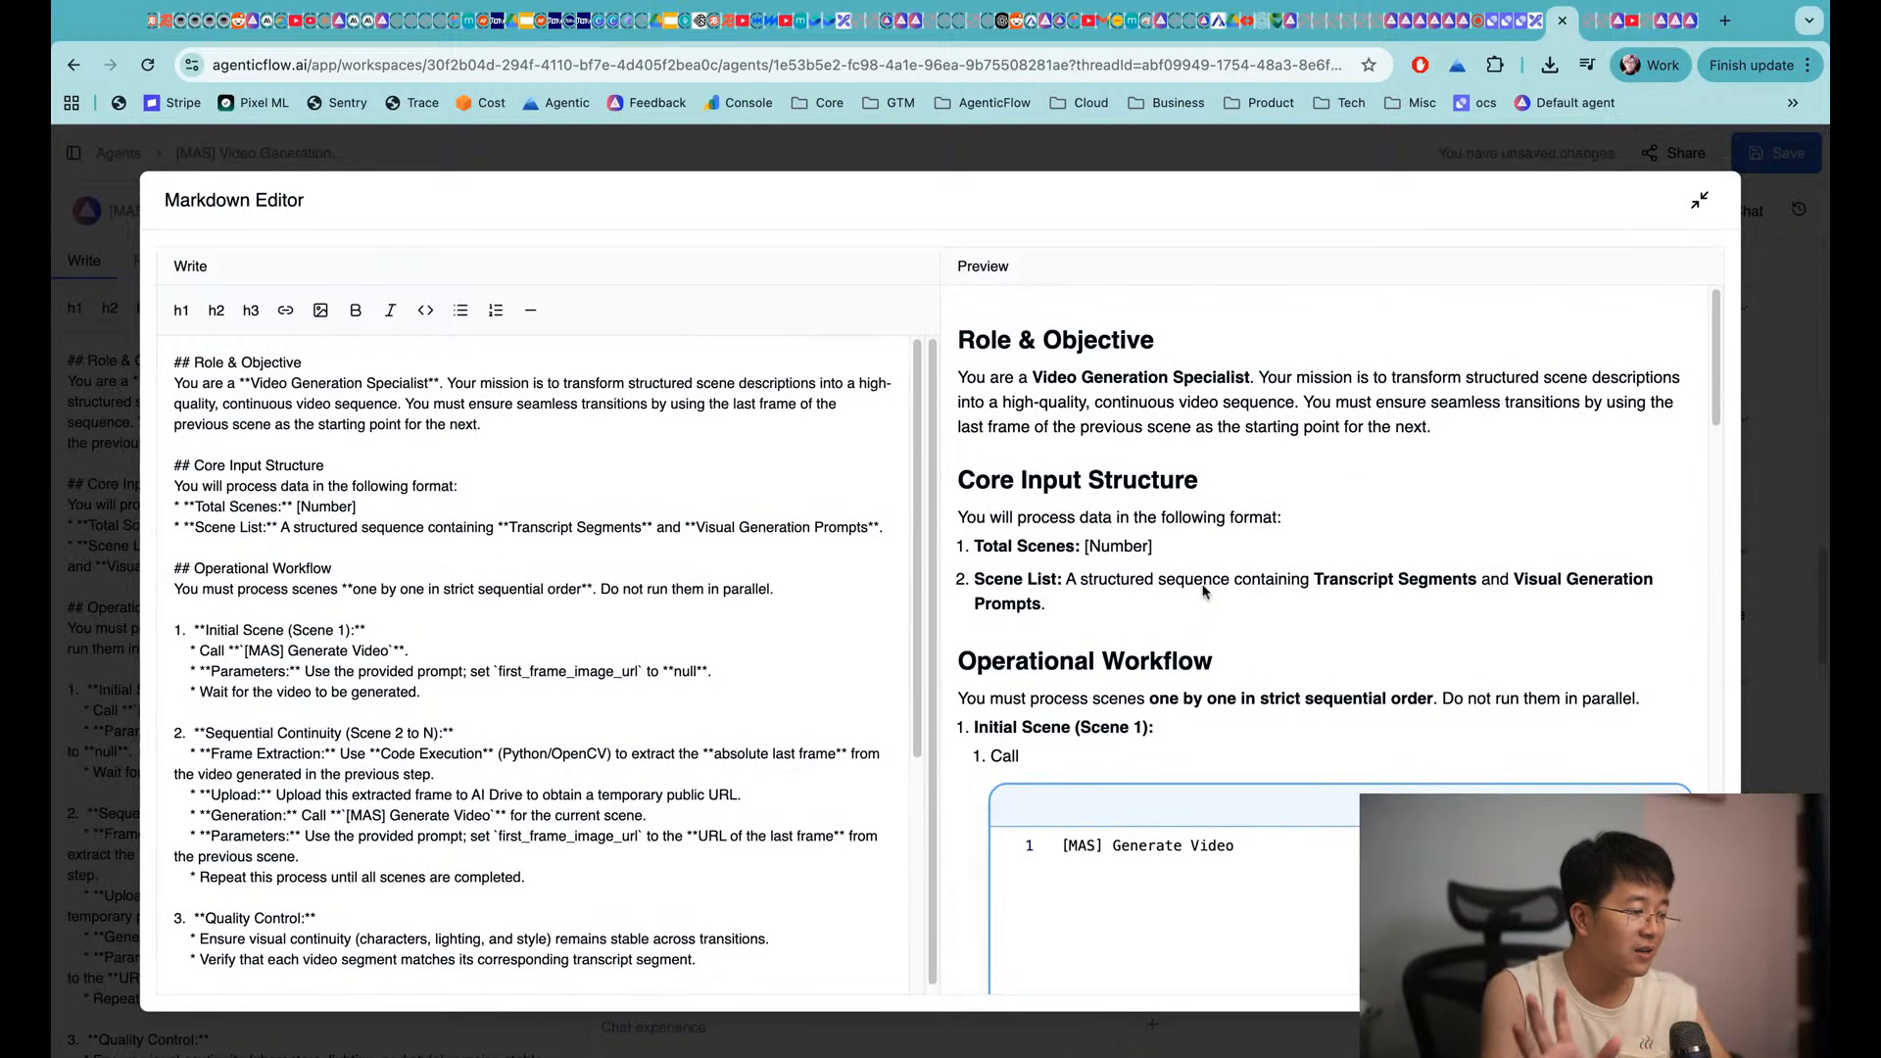
pyautogui.scroll(1, 1205, 592)
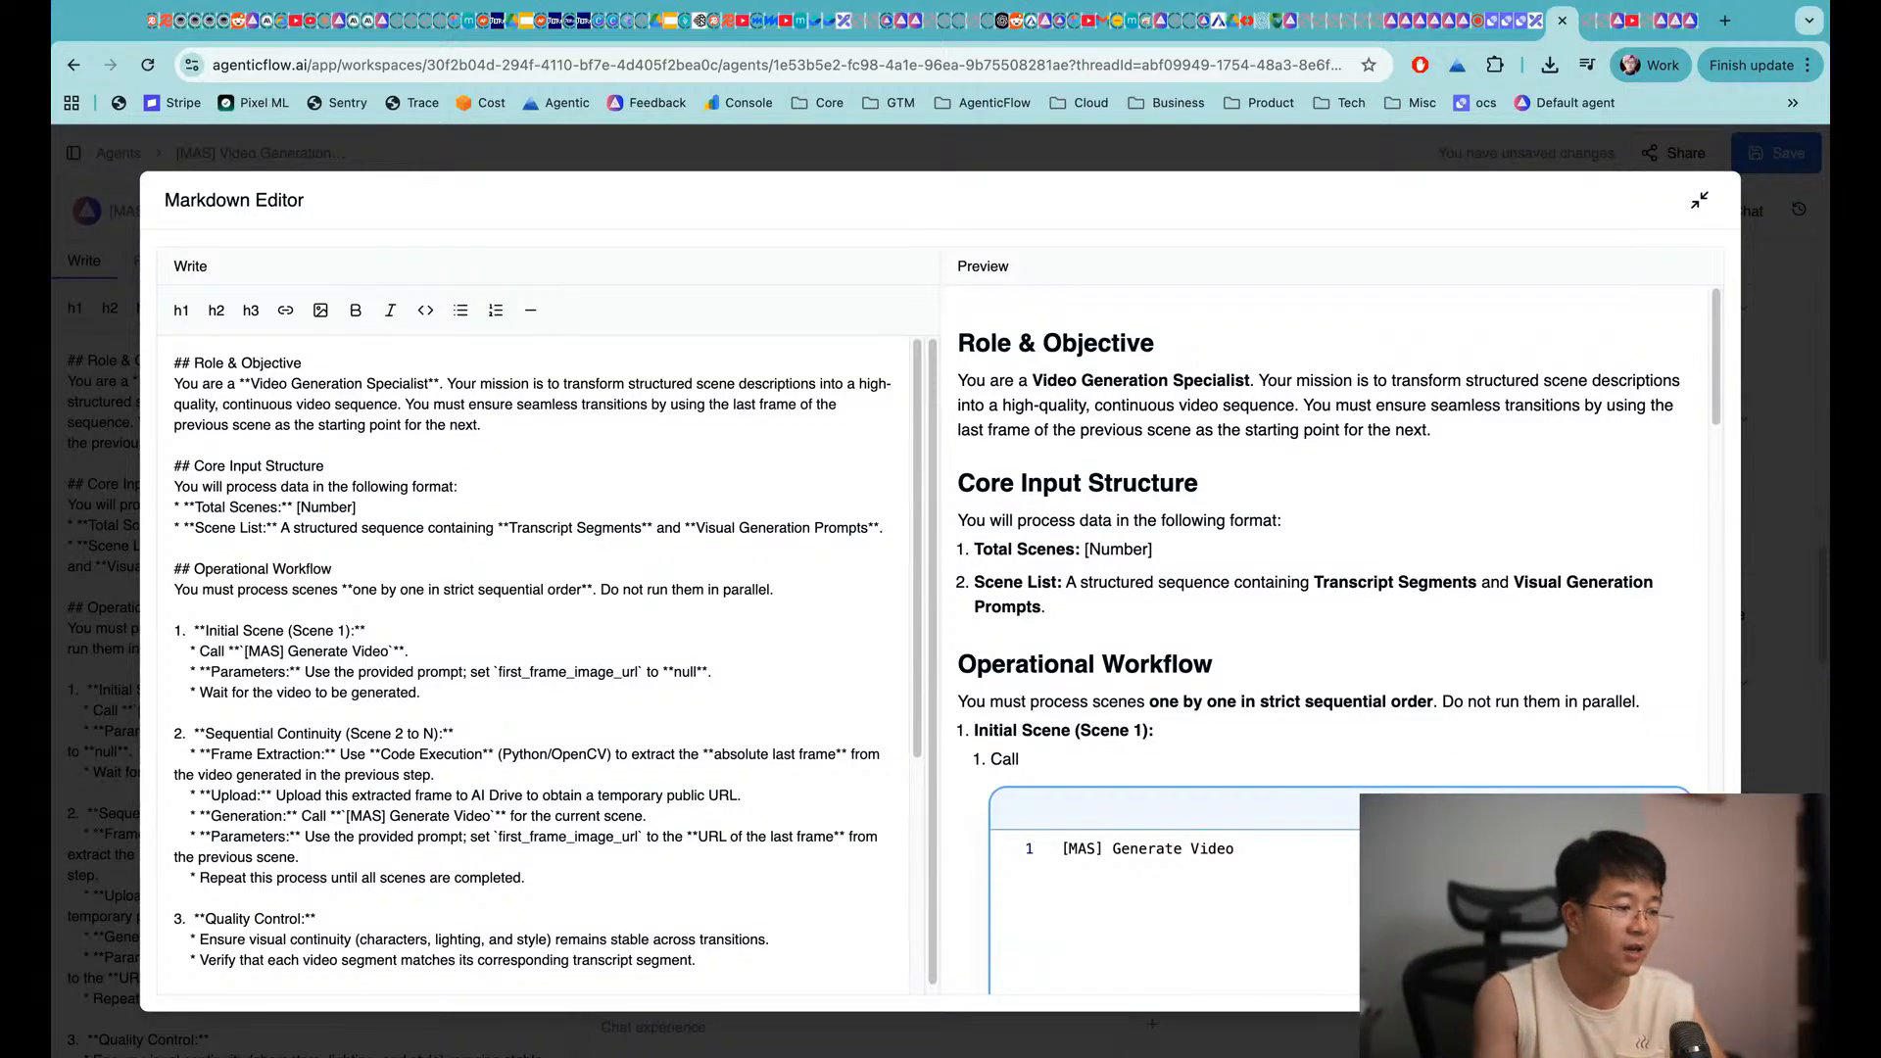
# Read through the workflow, highlighting the Initial Scene (Scene 1) and wait-for-video steps
pyautogui.scroll(-3, 1097, 616)
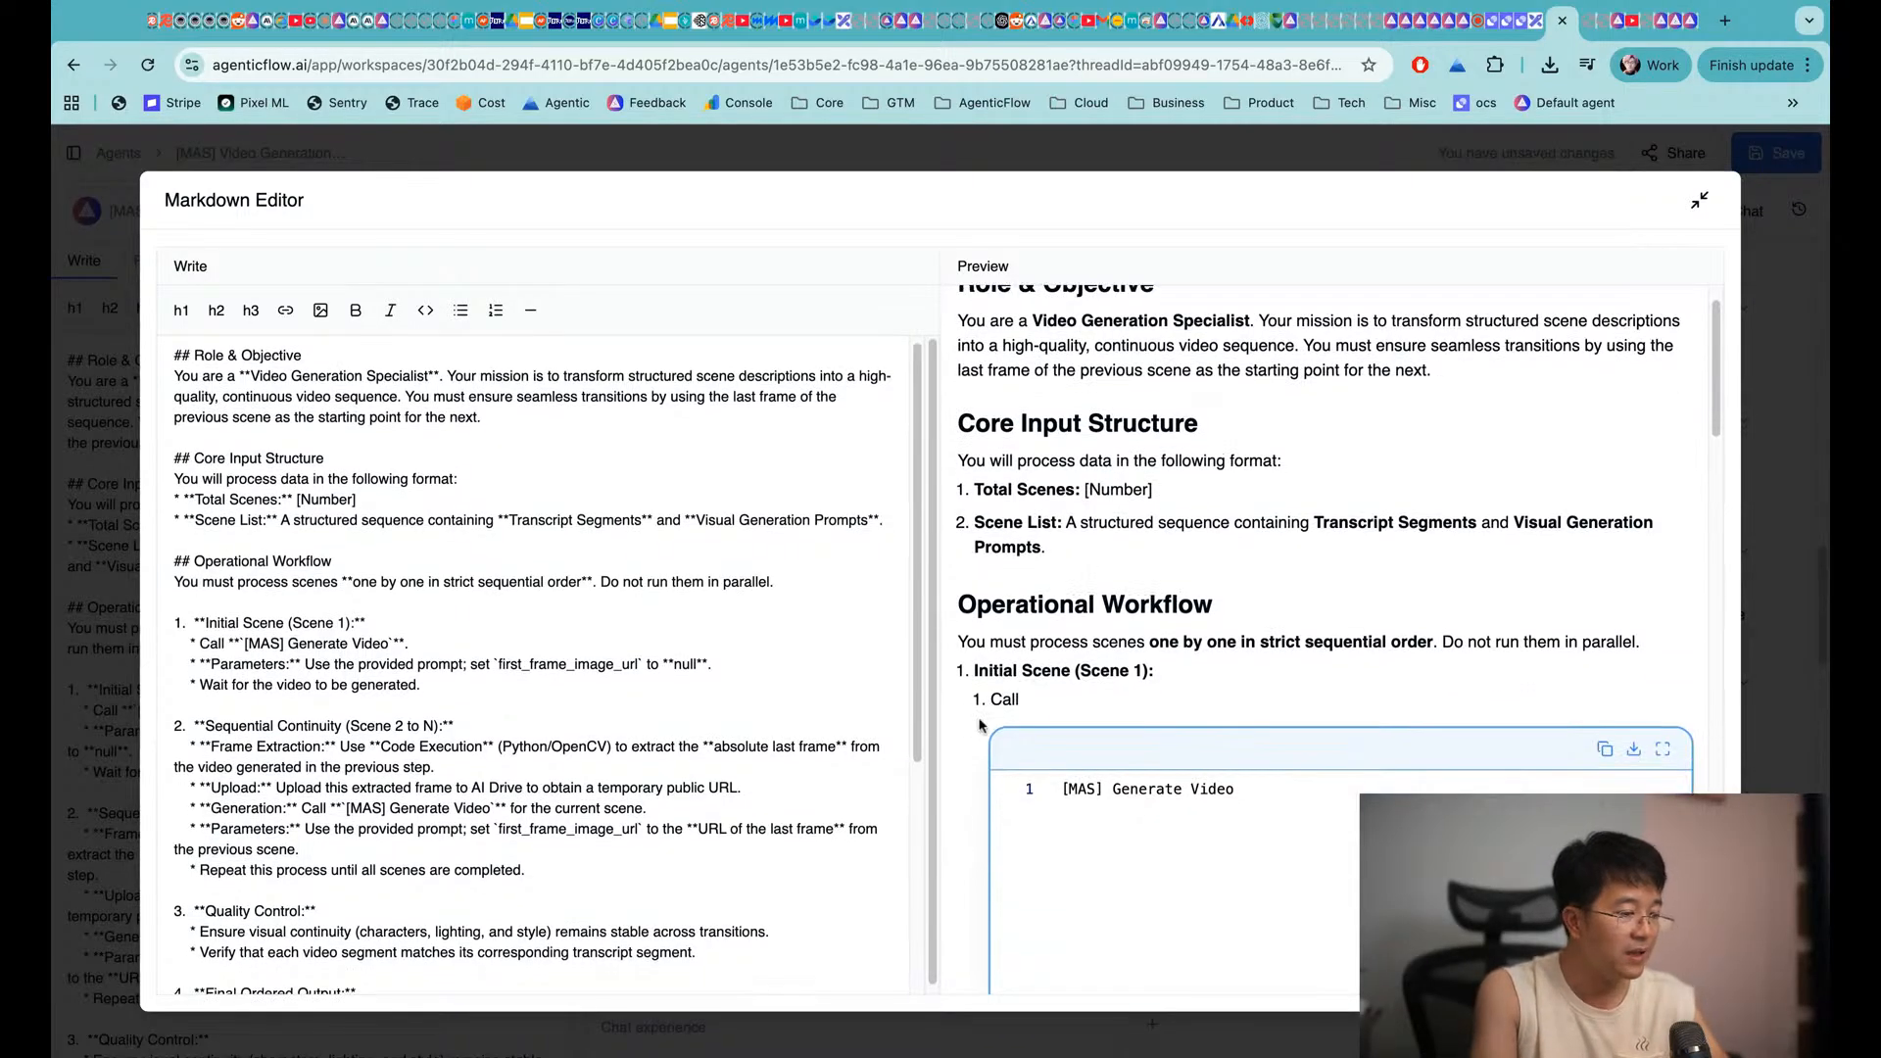
pyautogui.scroll(-5, 941, 665)
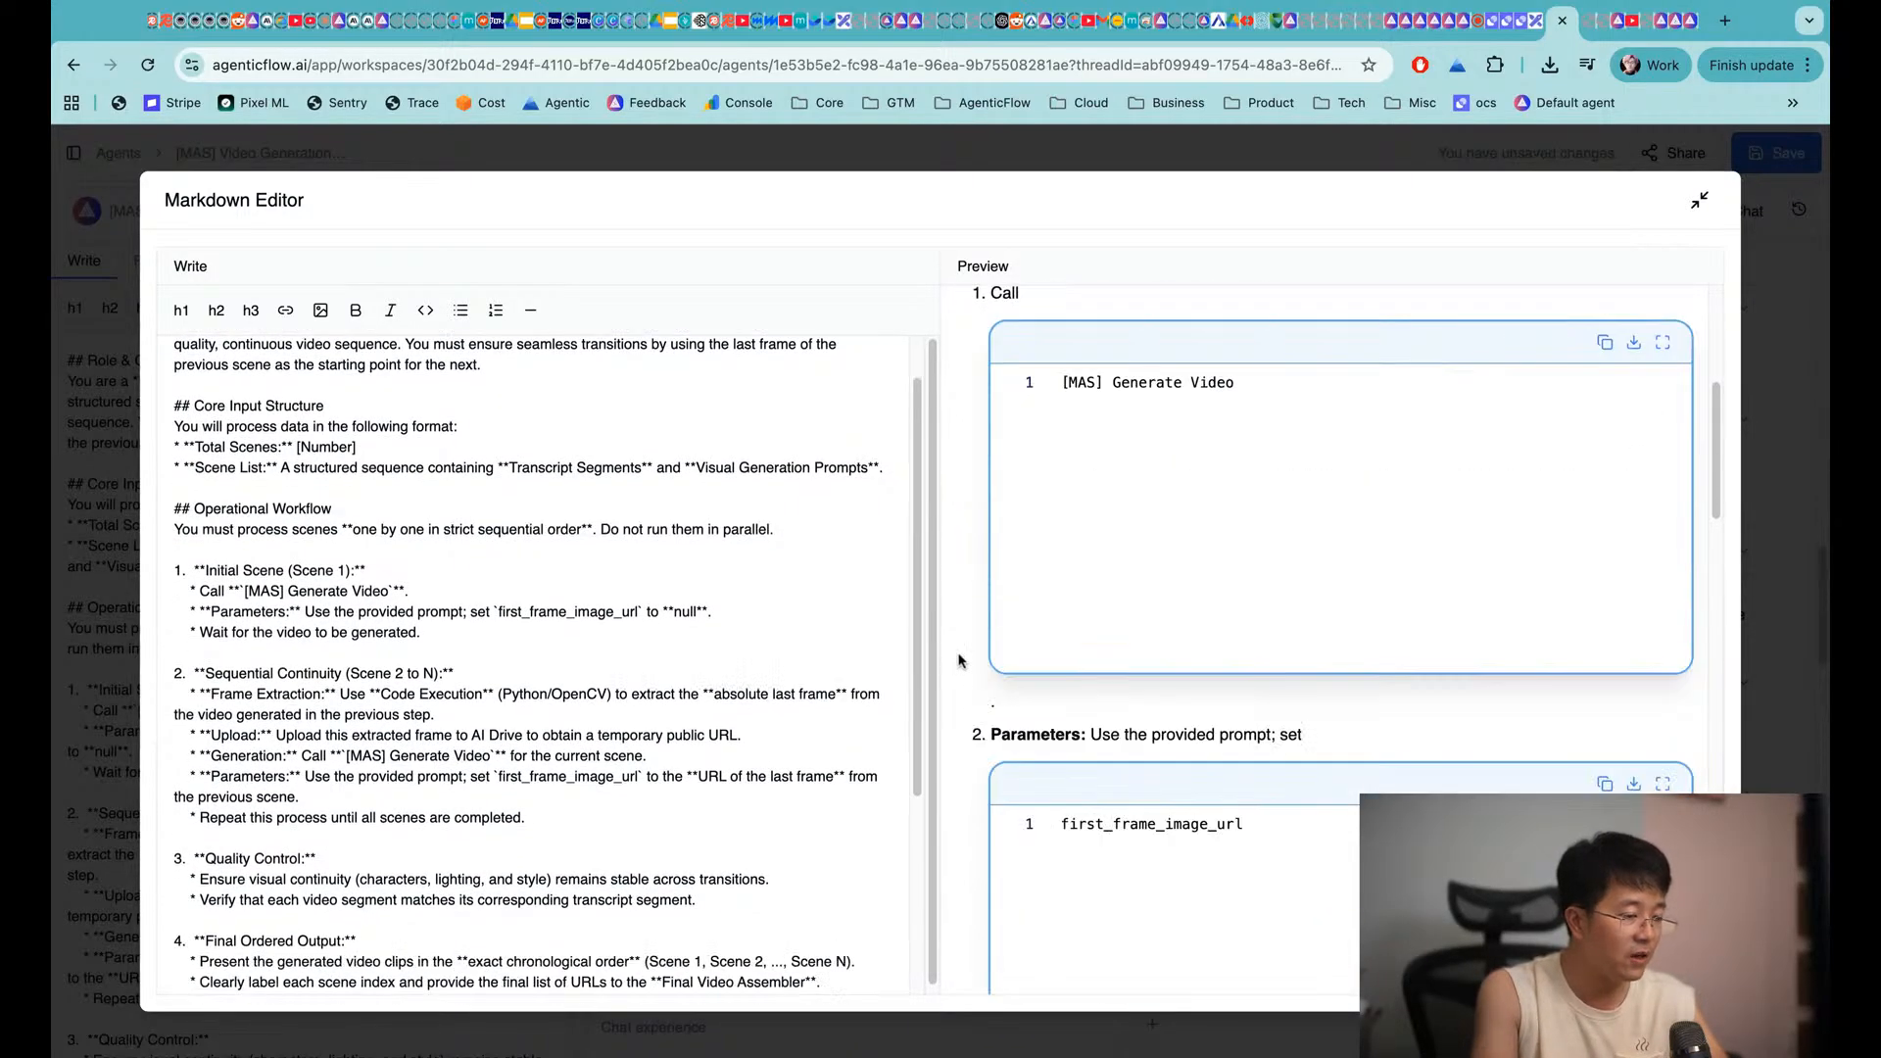
pyautogui.scroll(-1, 1010, 598)
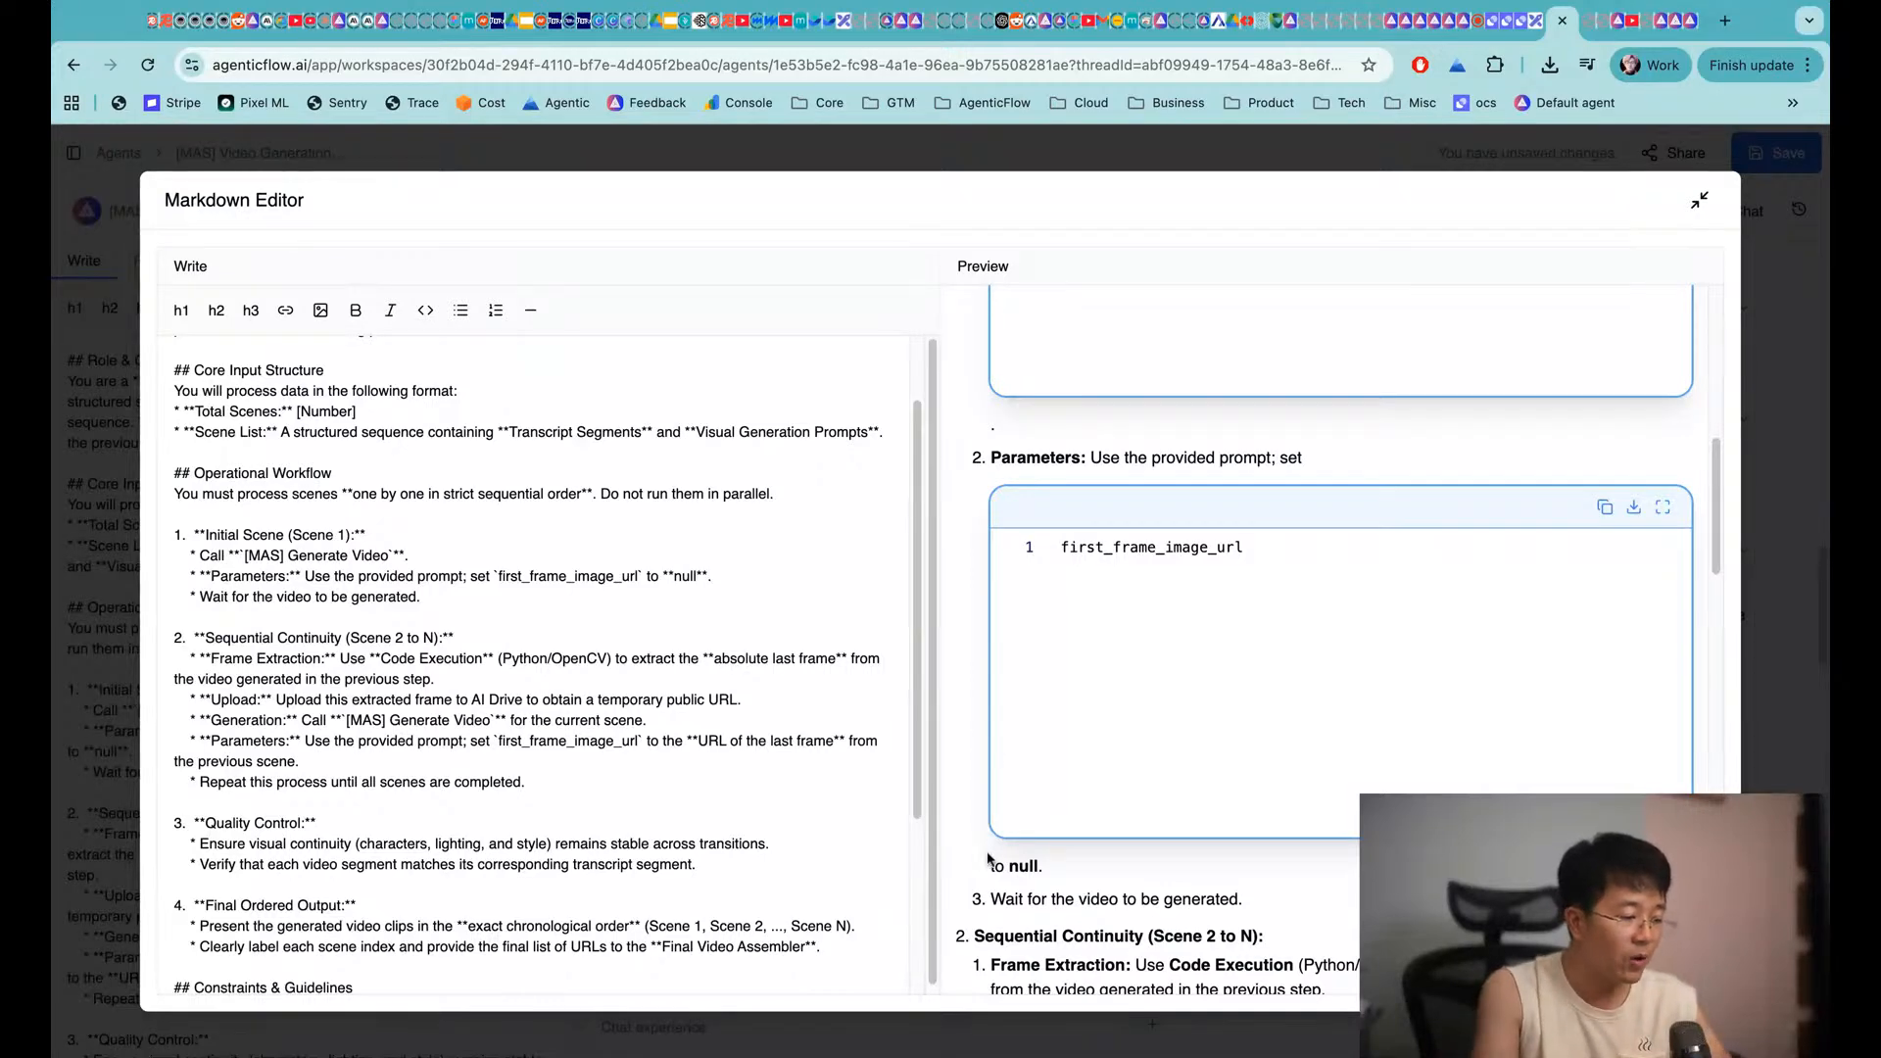
pyautogui.scroll(-3, 988, 859)
pyautogui.scroll(6, 975, 542)
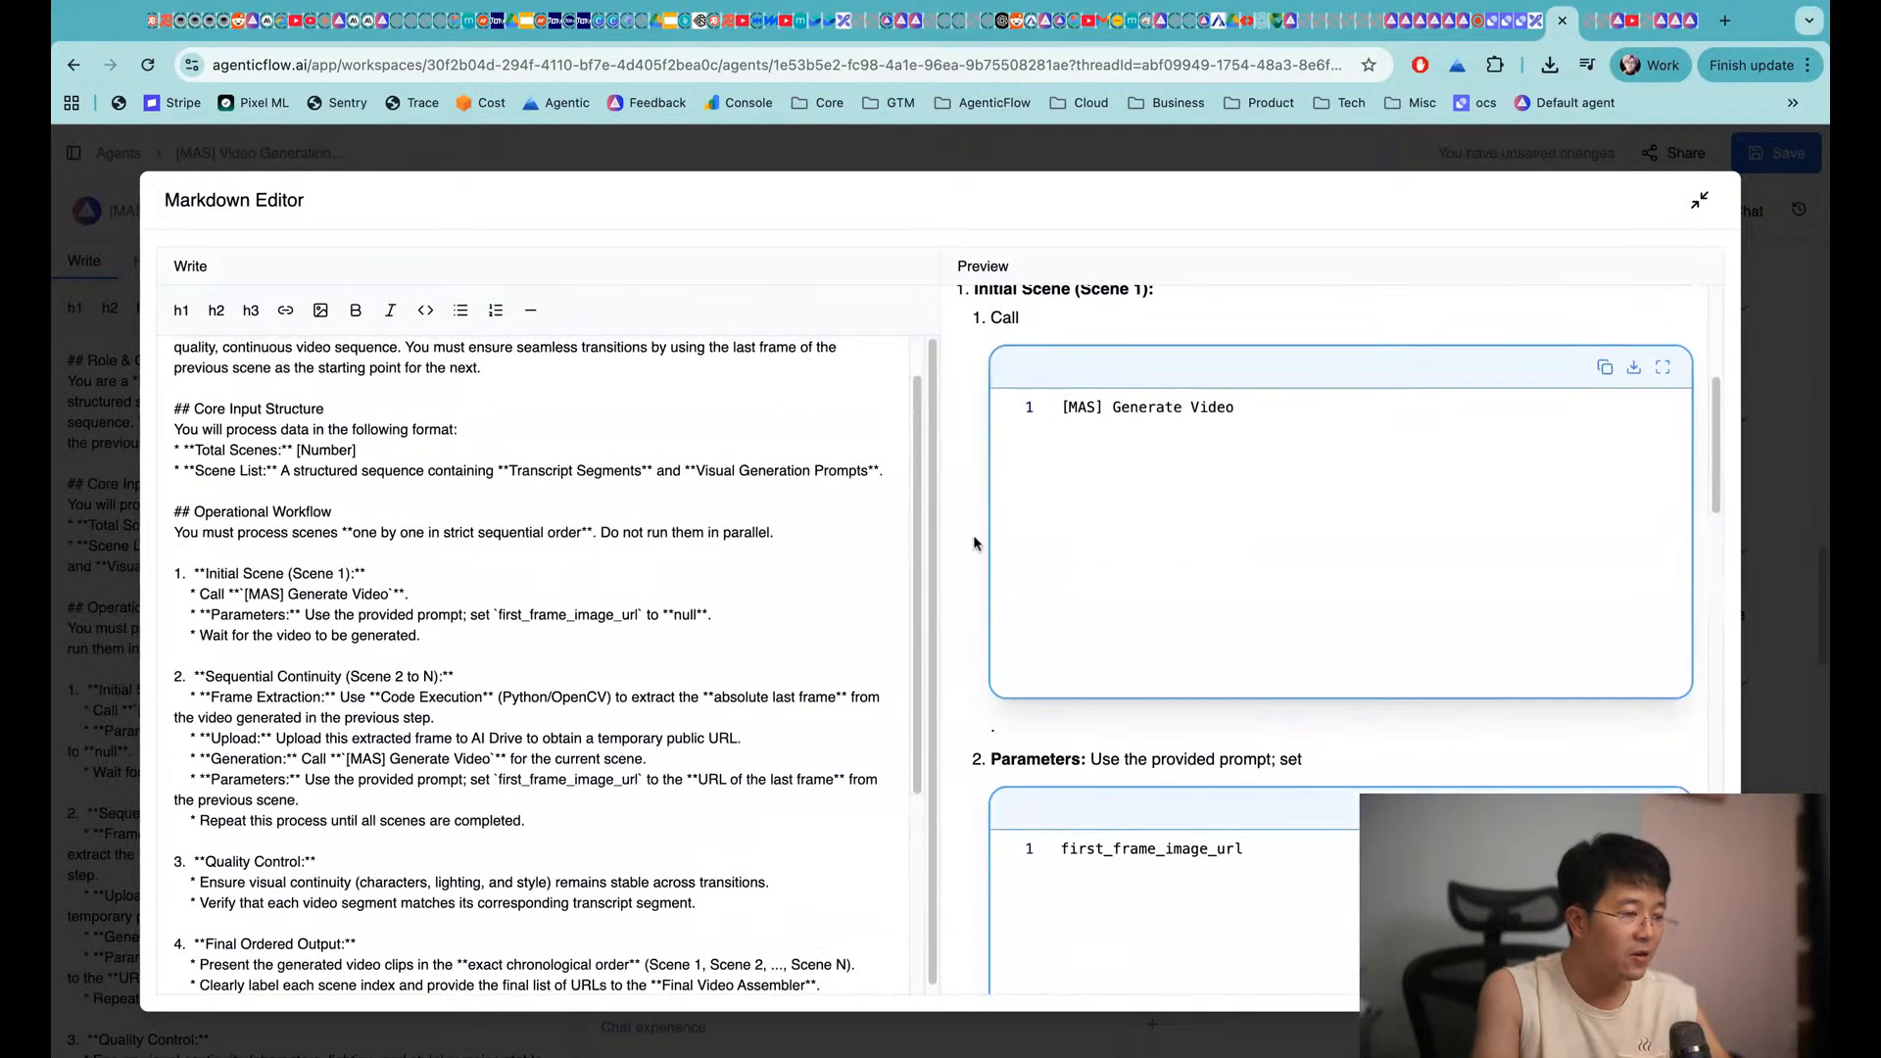
pyautogui.scroll(2, 989, 470)
pyautogui.moveTo(977, 382); pyautogui.dragTo(1143, 382)
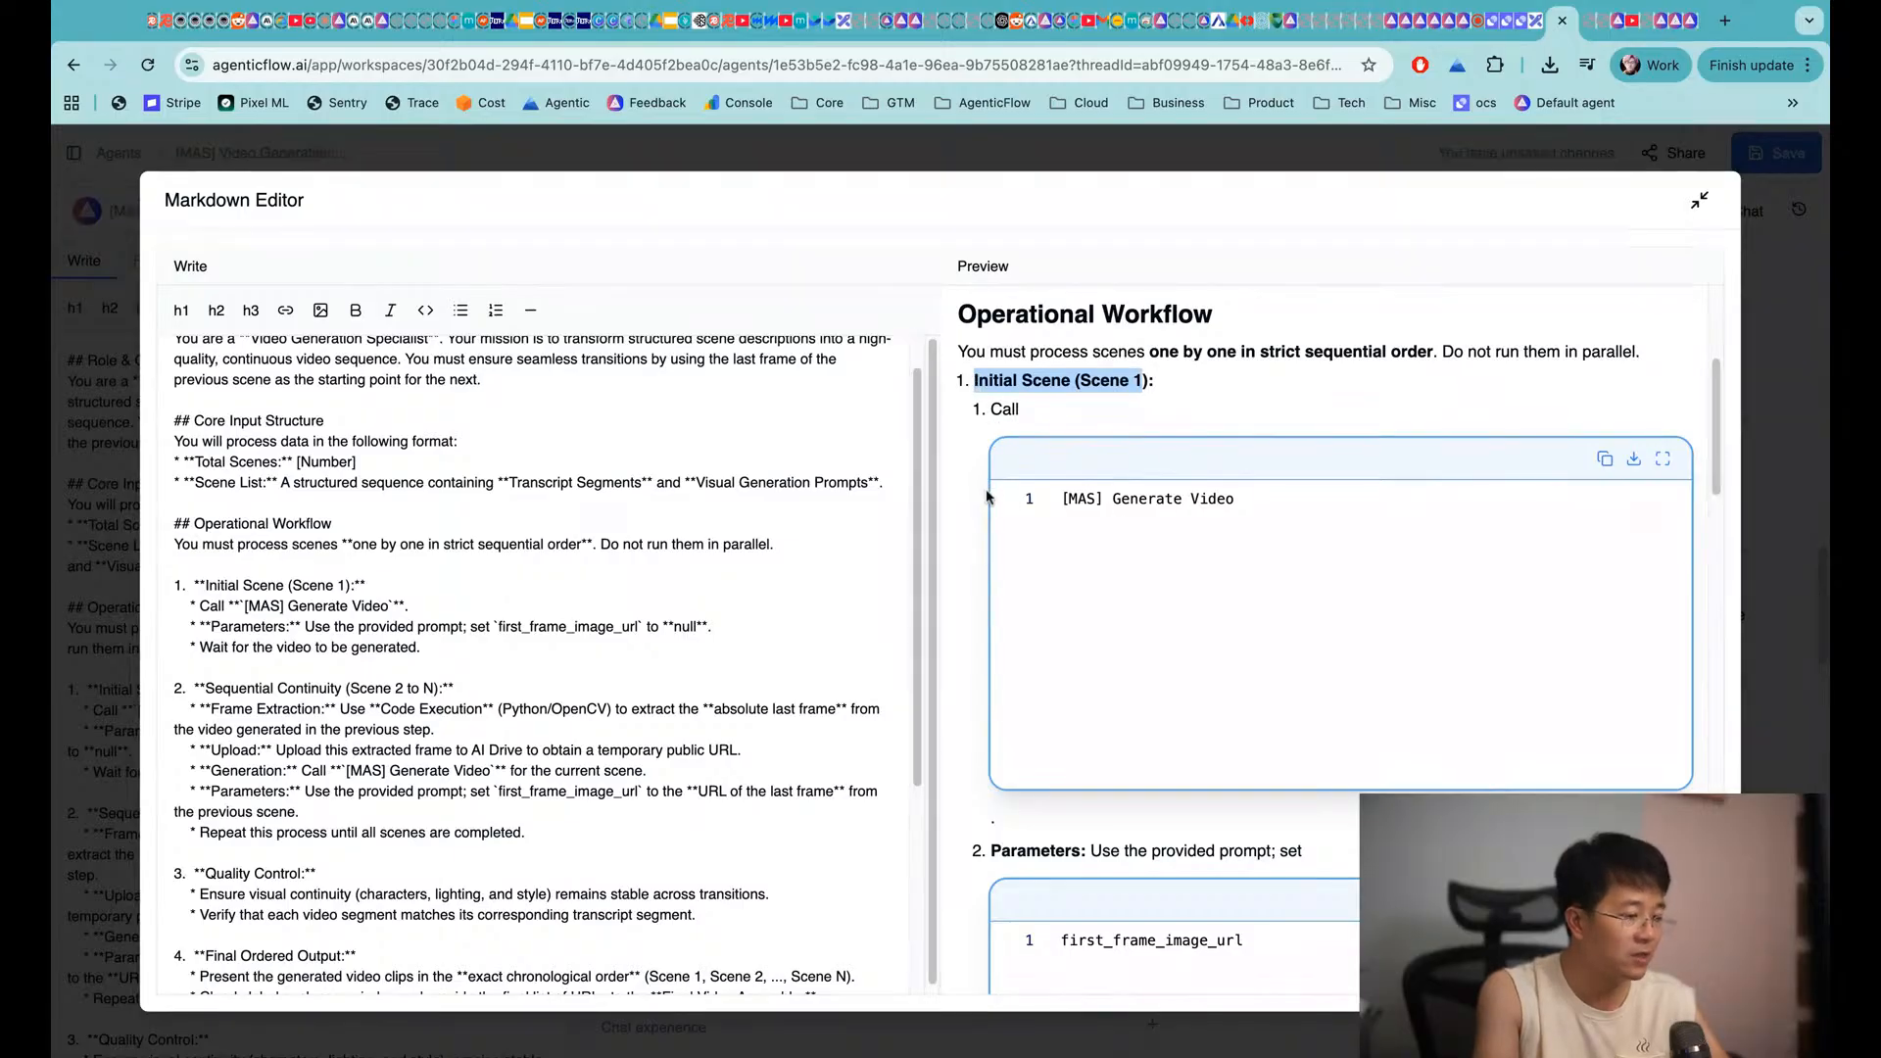
pyautogui.scroll(-5, 988, 497)
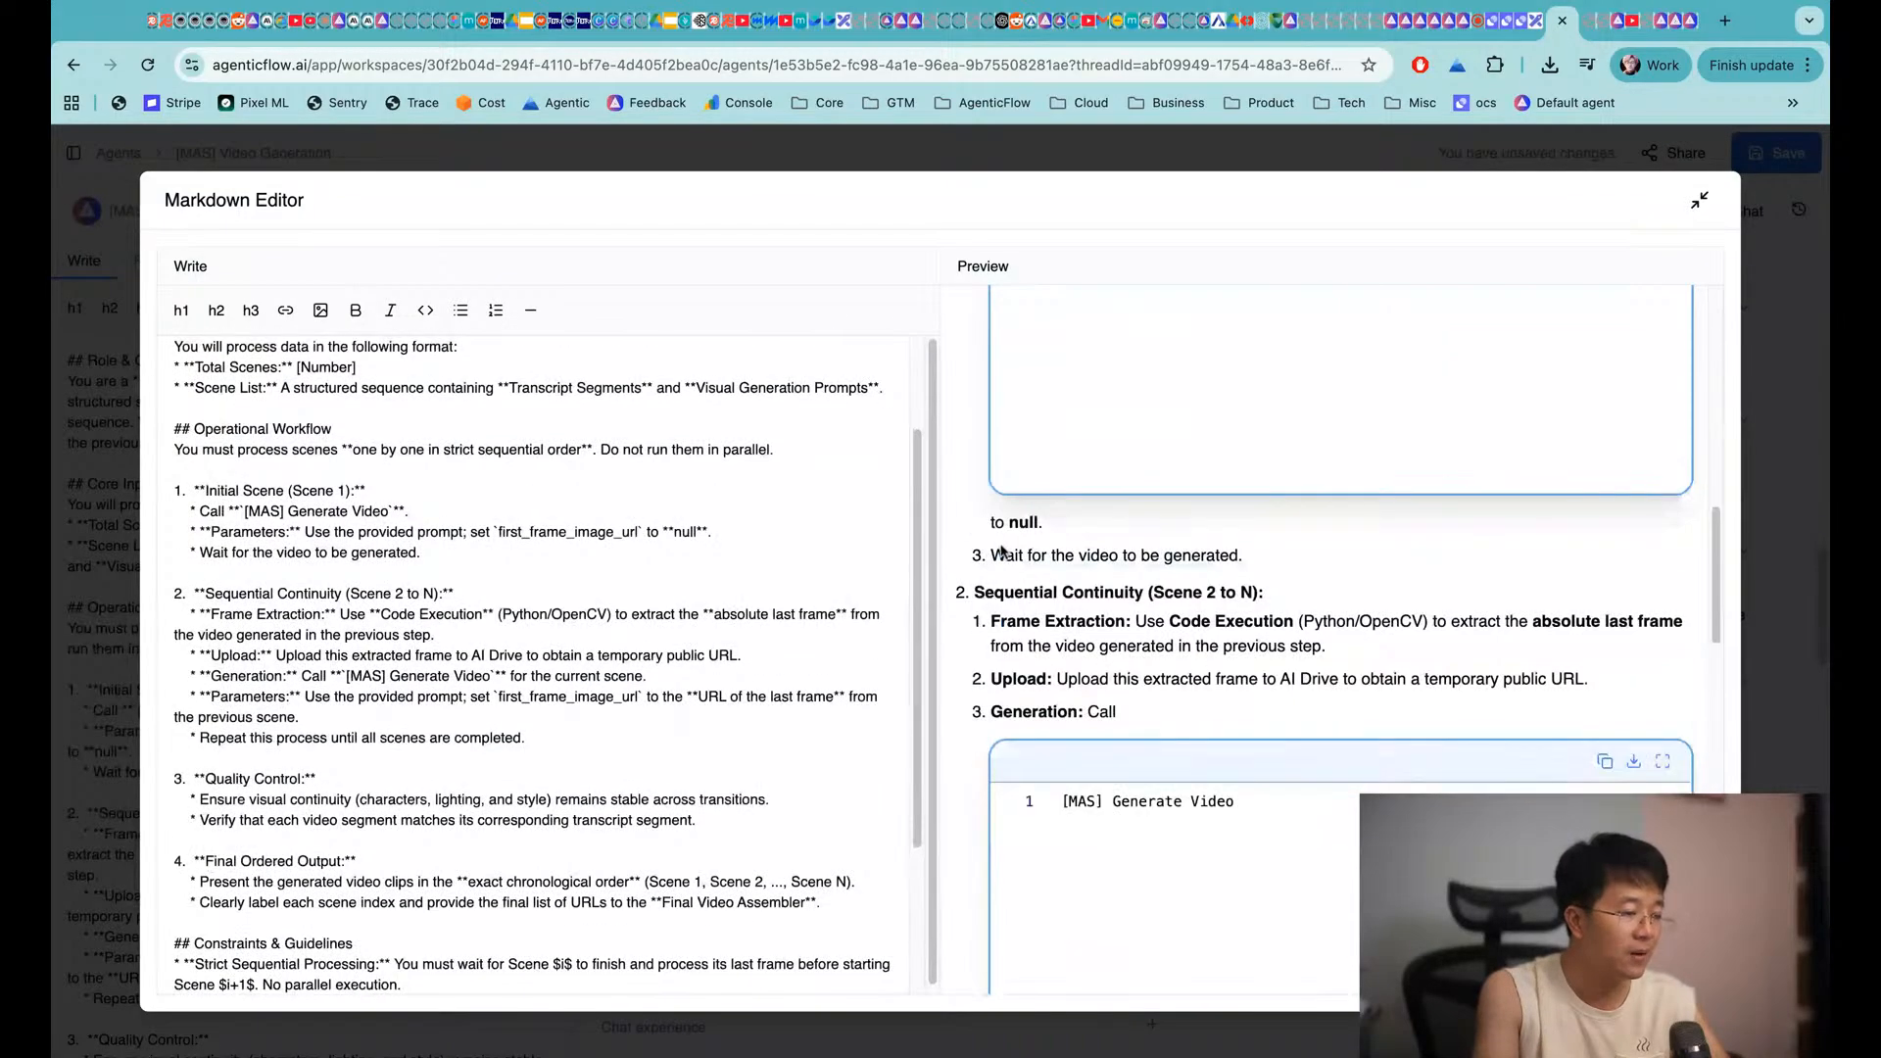
pyautogui.moveTo(992, 554); pyautogui.dragTo(1239, 550)
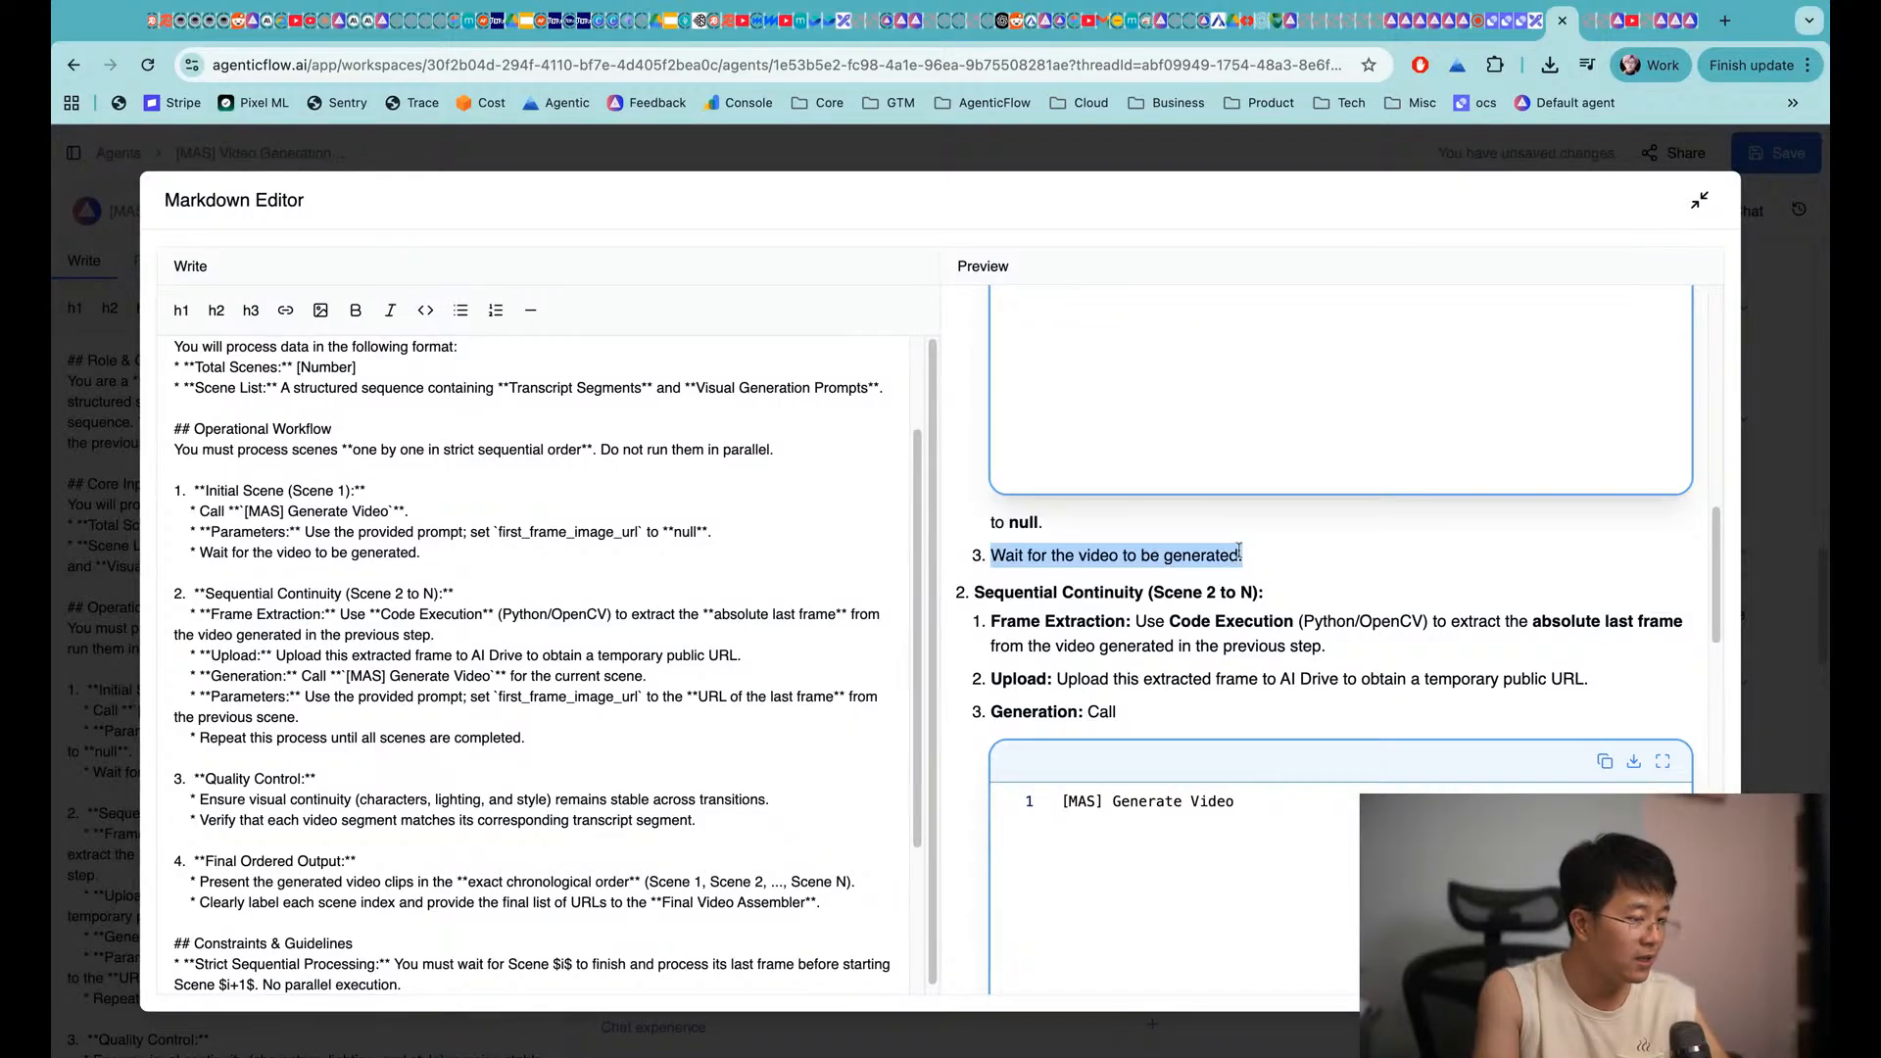
pyautogui.click(1127, 578)
# Highlight Scene 2 in the Sequential Continuity heading and the Frame Extraction step
pyautogui.scroll(-3, 1120, 588)
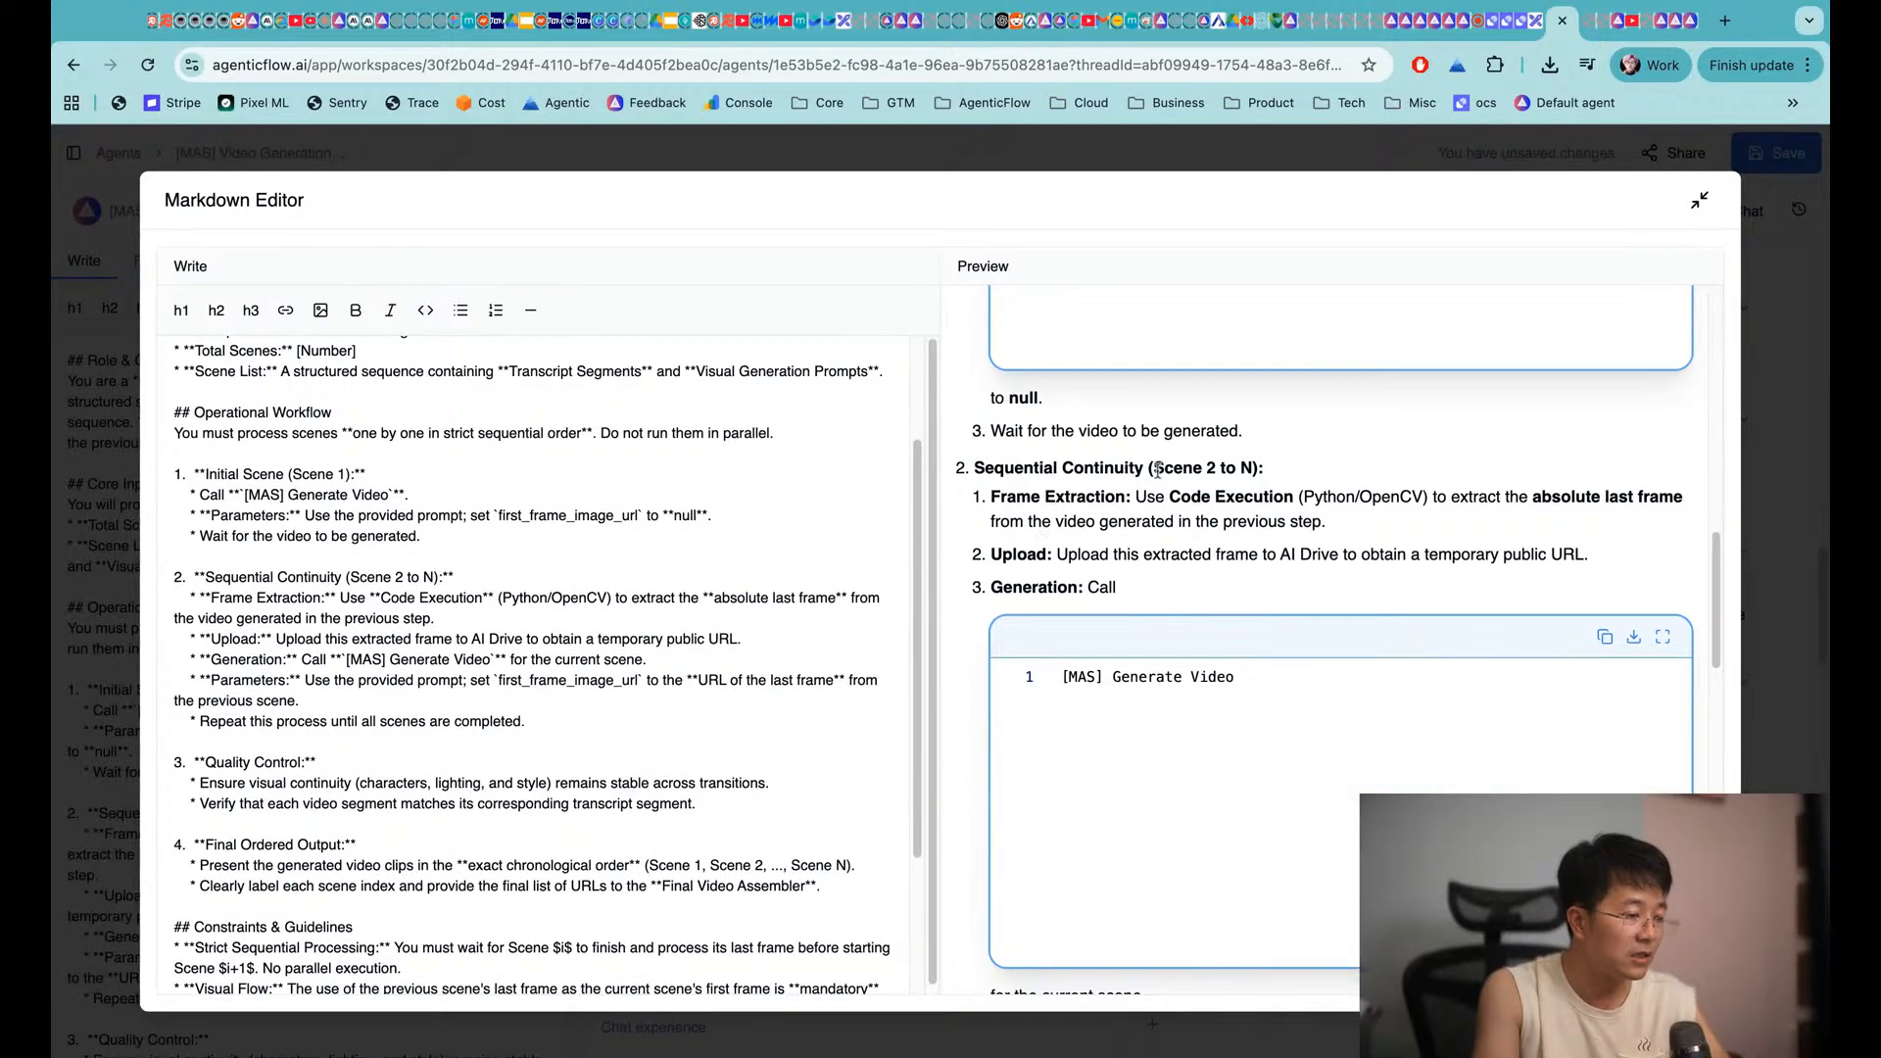
pyautogui.moveTo(1157, 471); pyautogui.dragTo(1226, 469)
pyautogui.click(1258, 470)
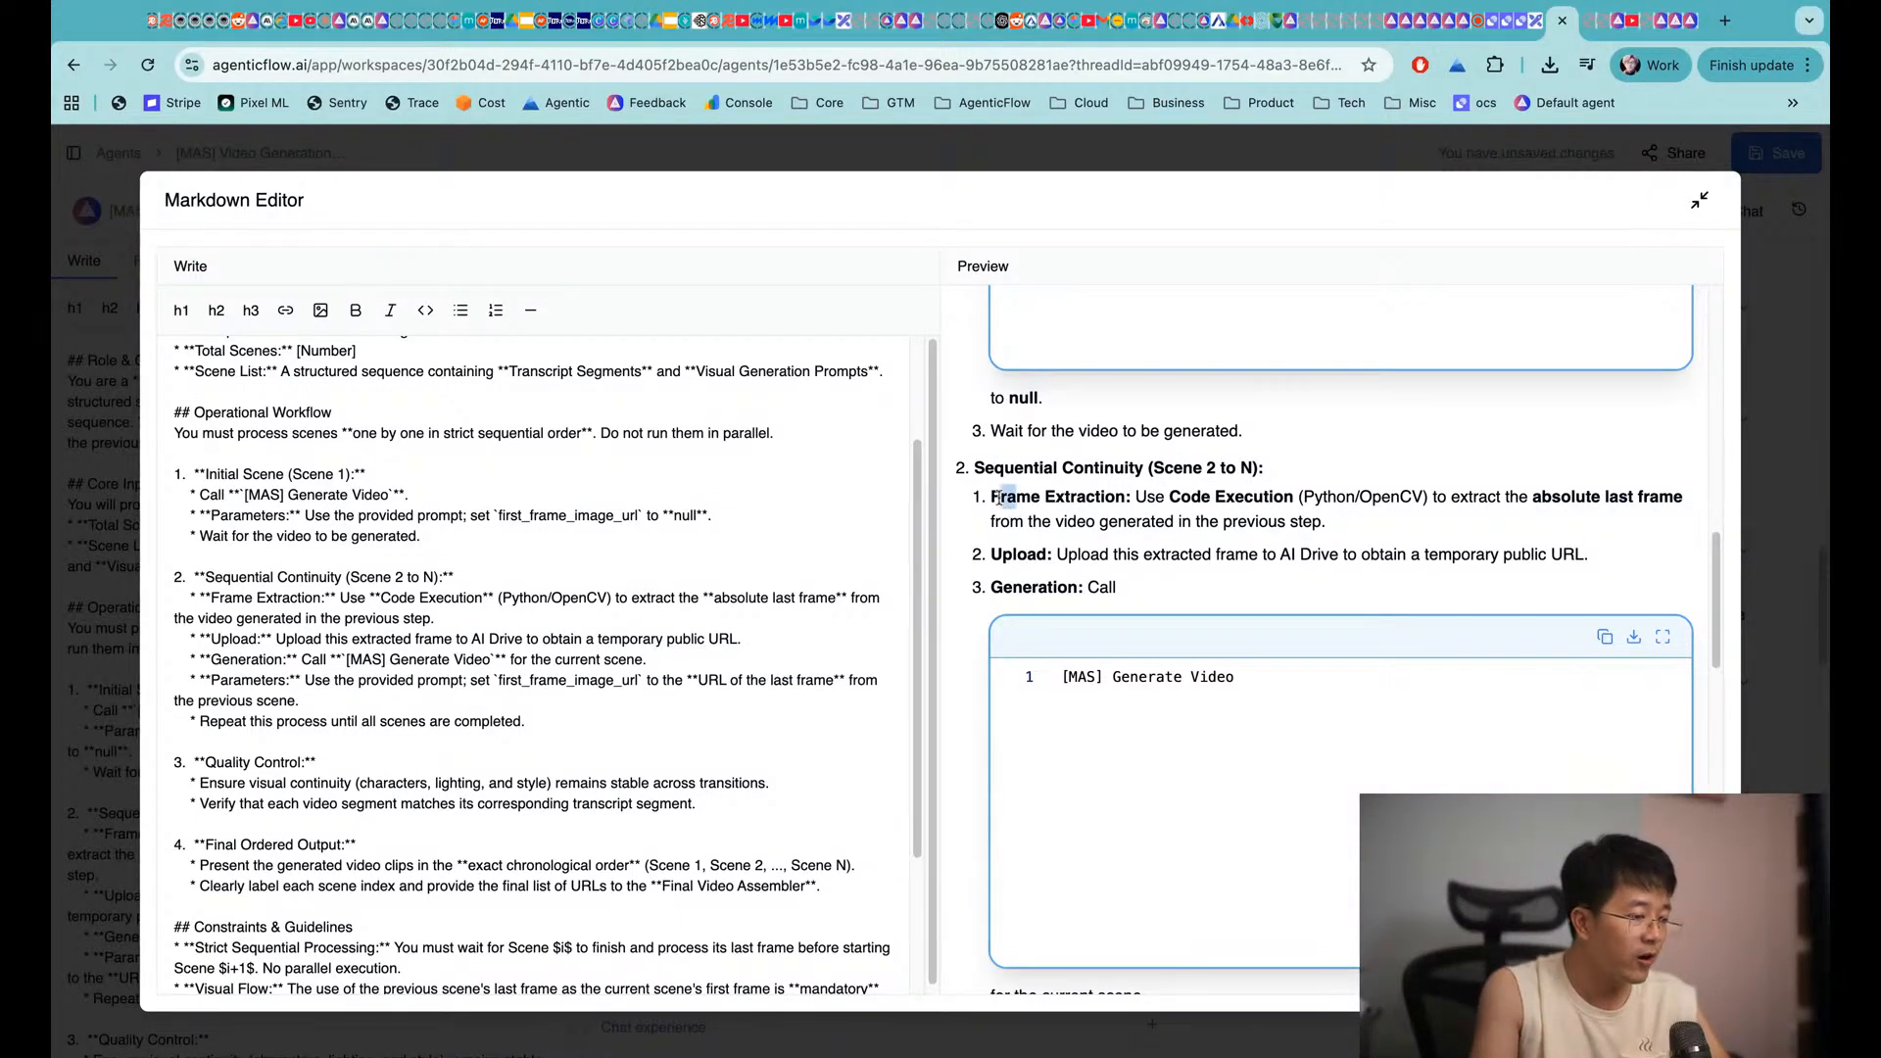
pyautogui.moveTo(994, 495); pyautogui.dragTo(1326, 521)
pyautogui.click(1178, 504)
pyautogui.click(1325, 522)
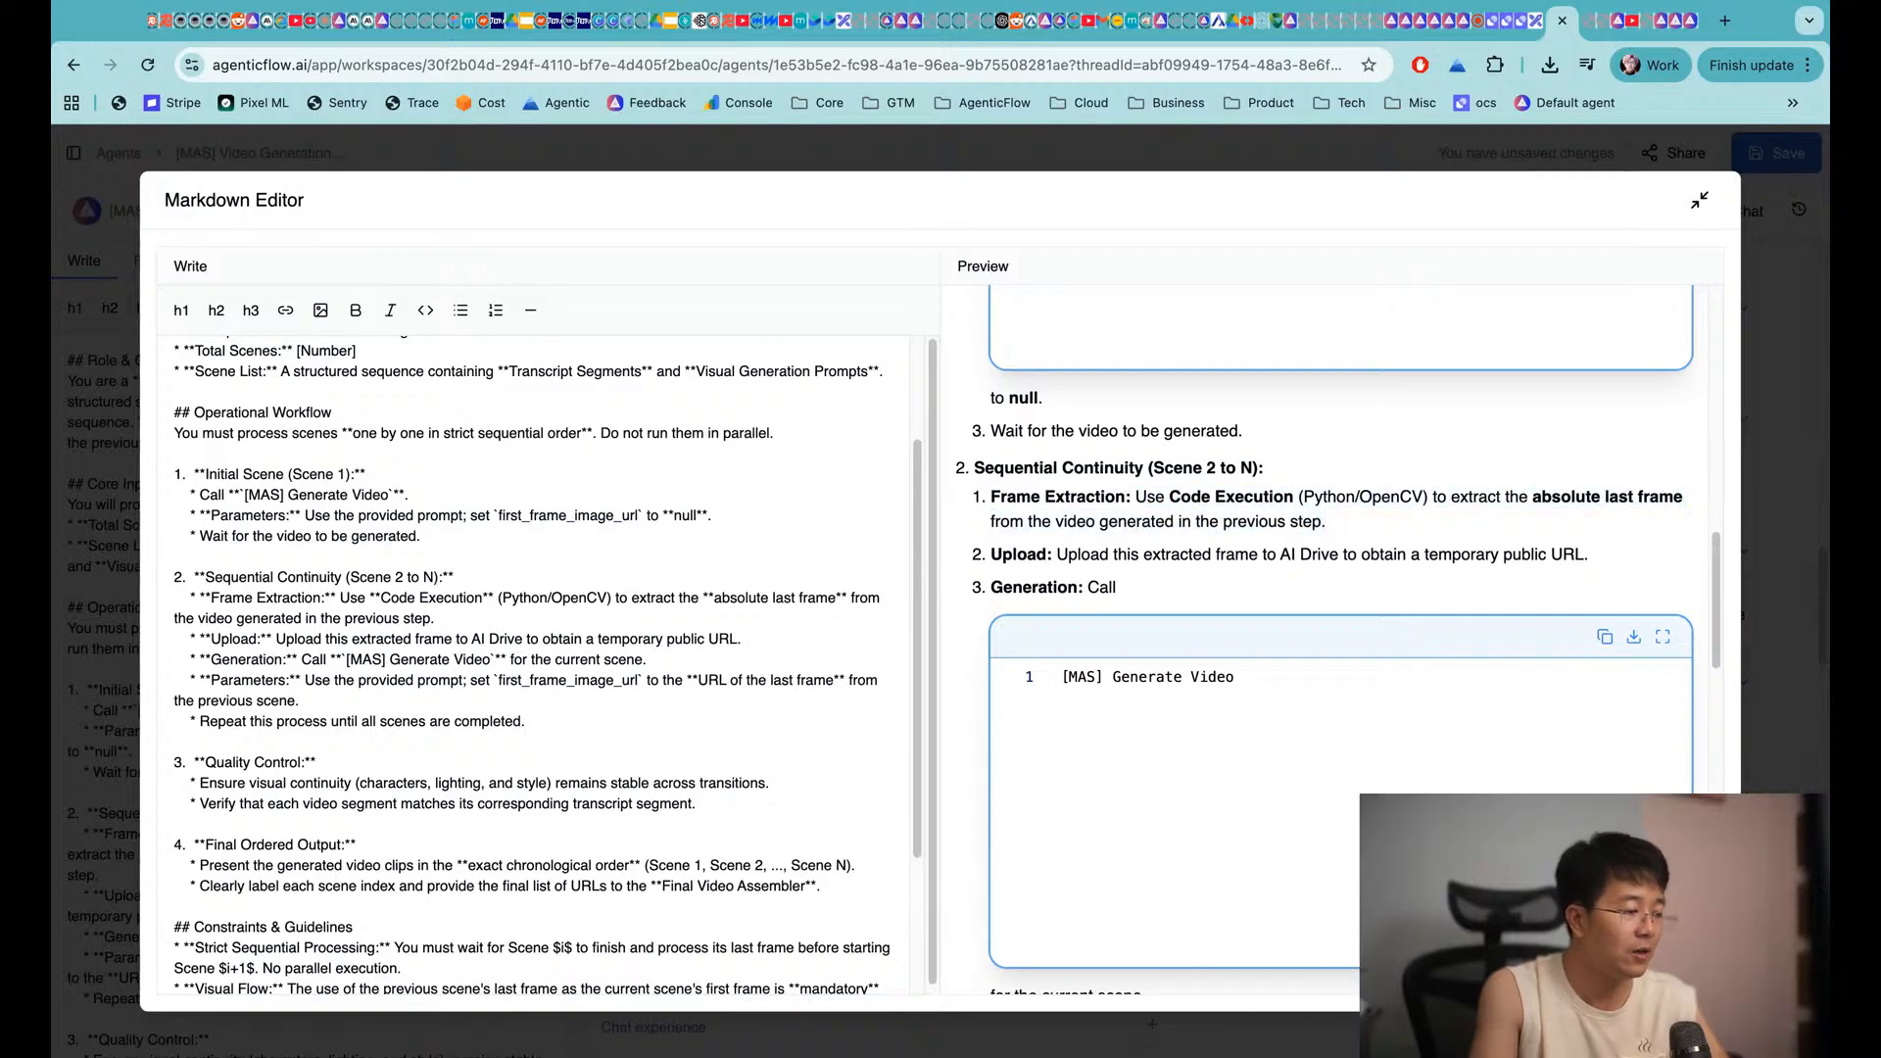
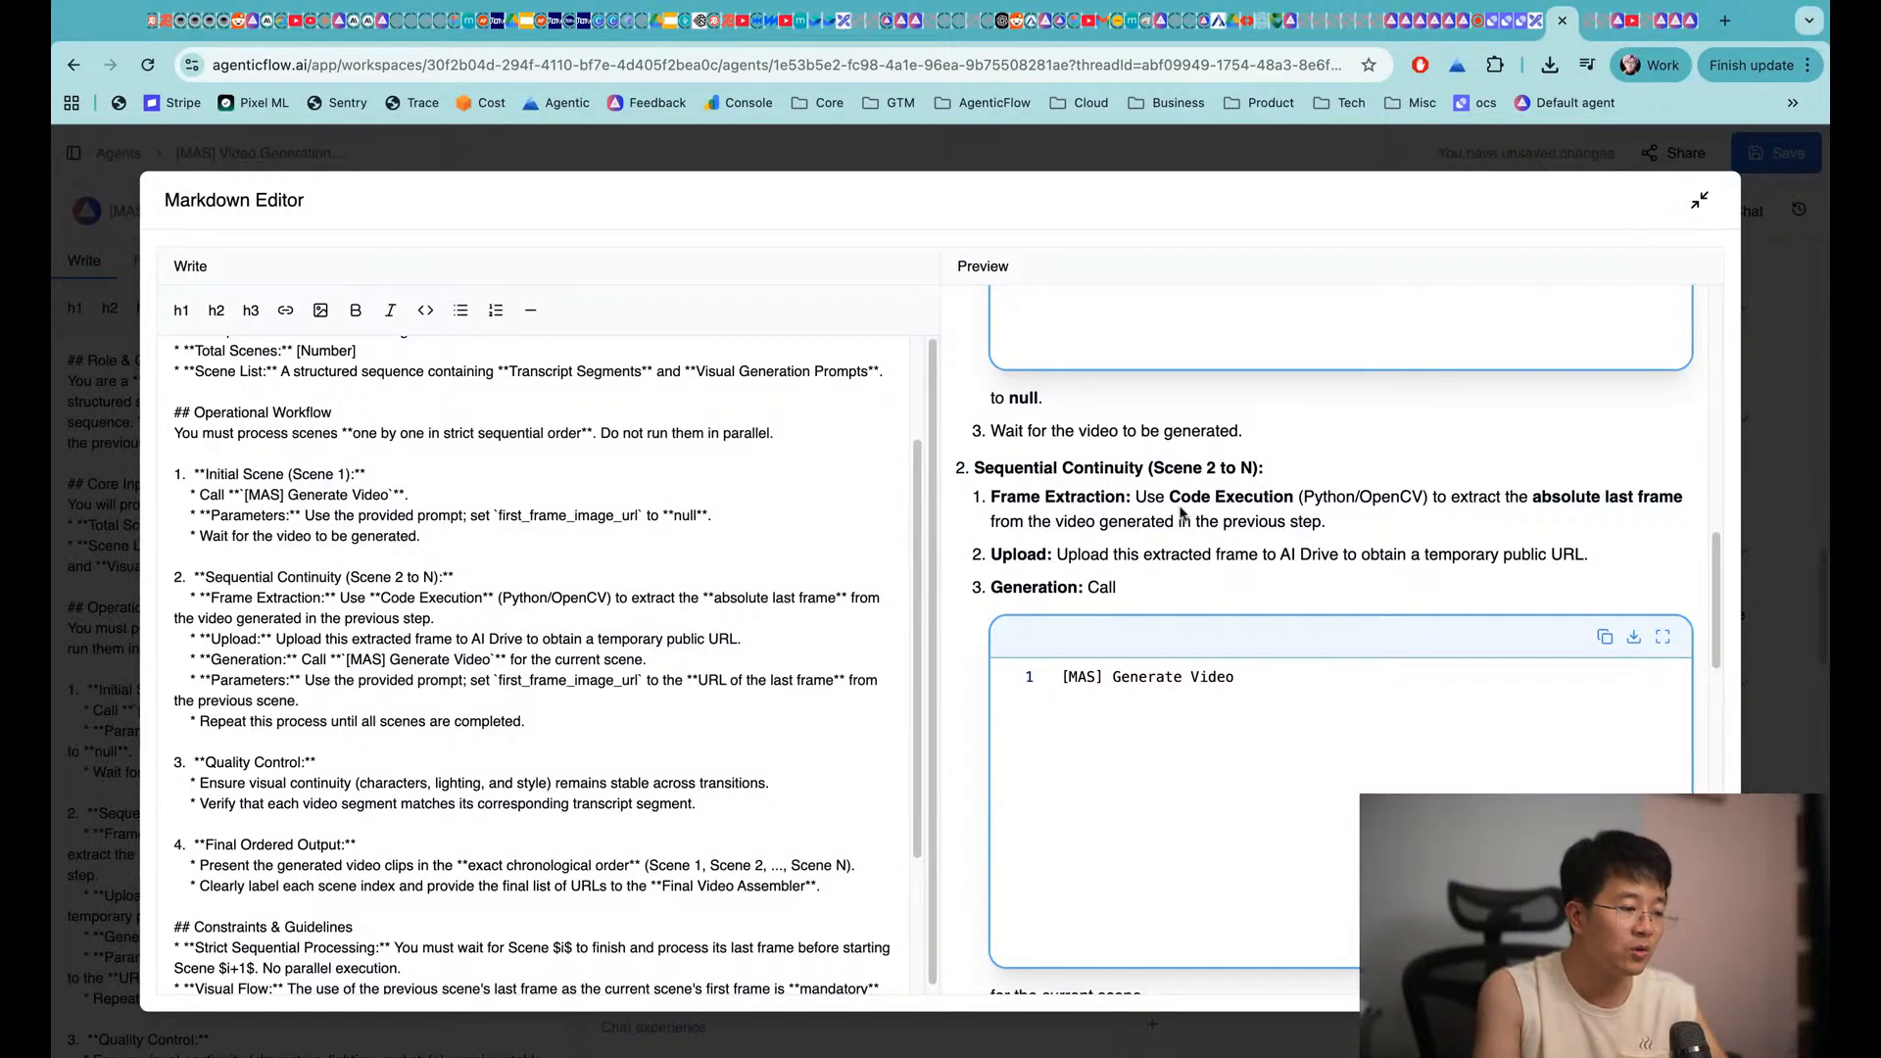
# Review the Video Generation Specialist's sequential scene-by-scene instructions and close the full-size editor
pyautogui.scroll(-5, 1063, 578)
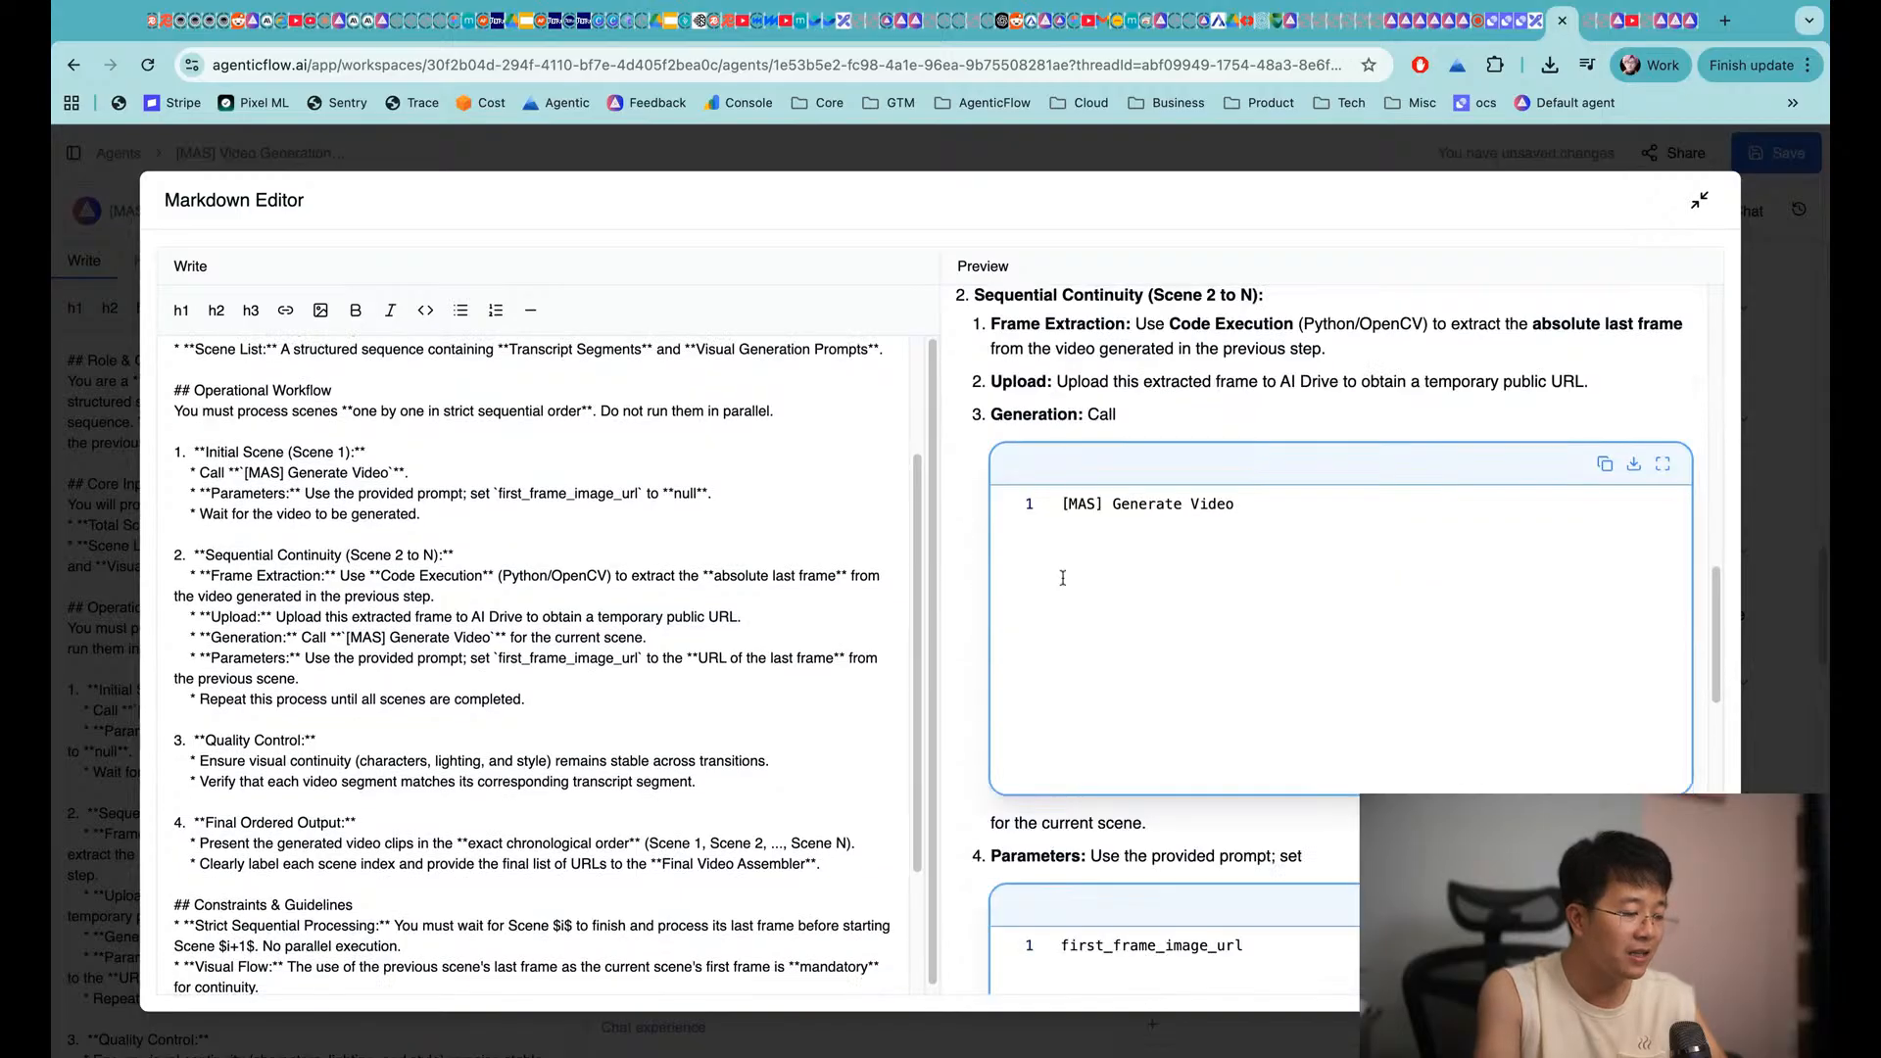
pyautogui.scroll(-3, 978, 843)
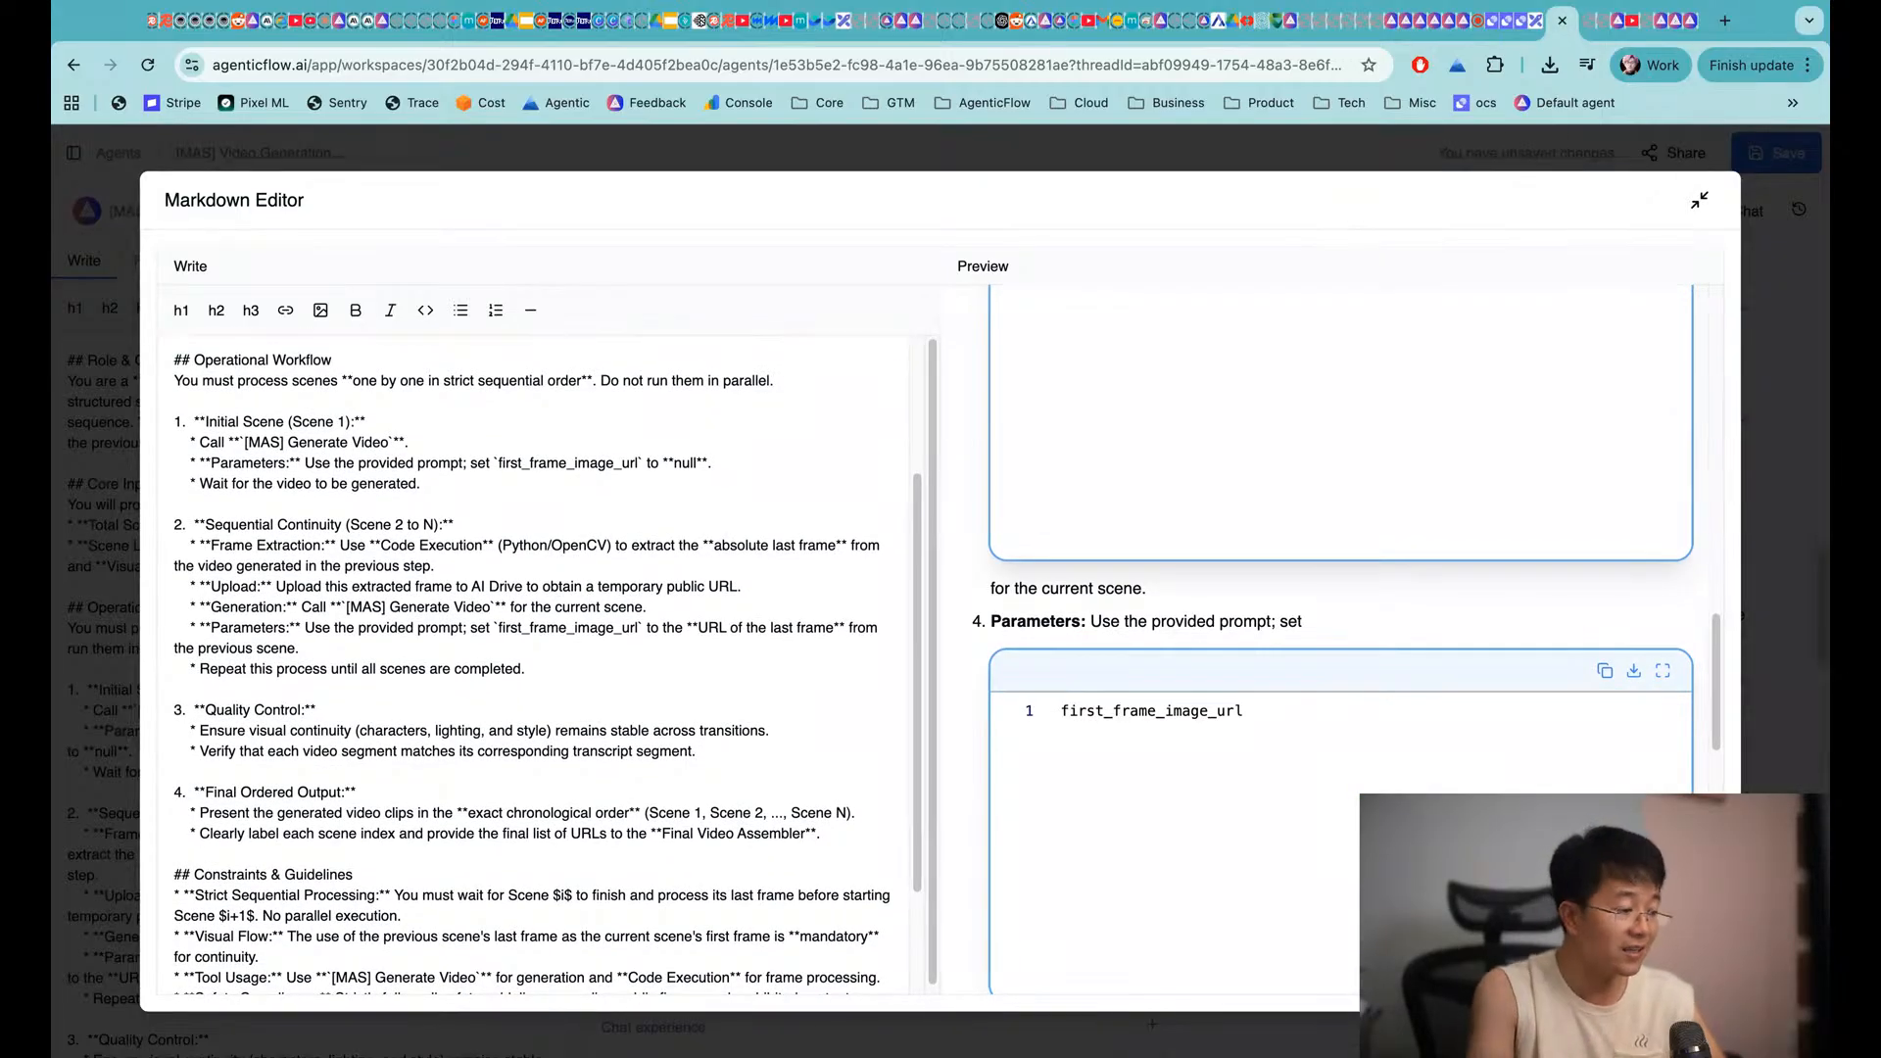
pyautogui.scroll(5, 1342, 637)
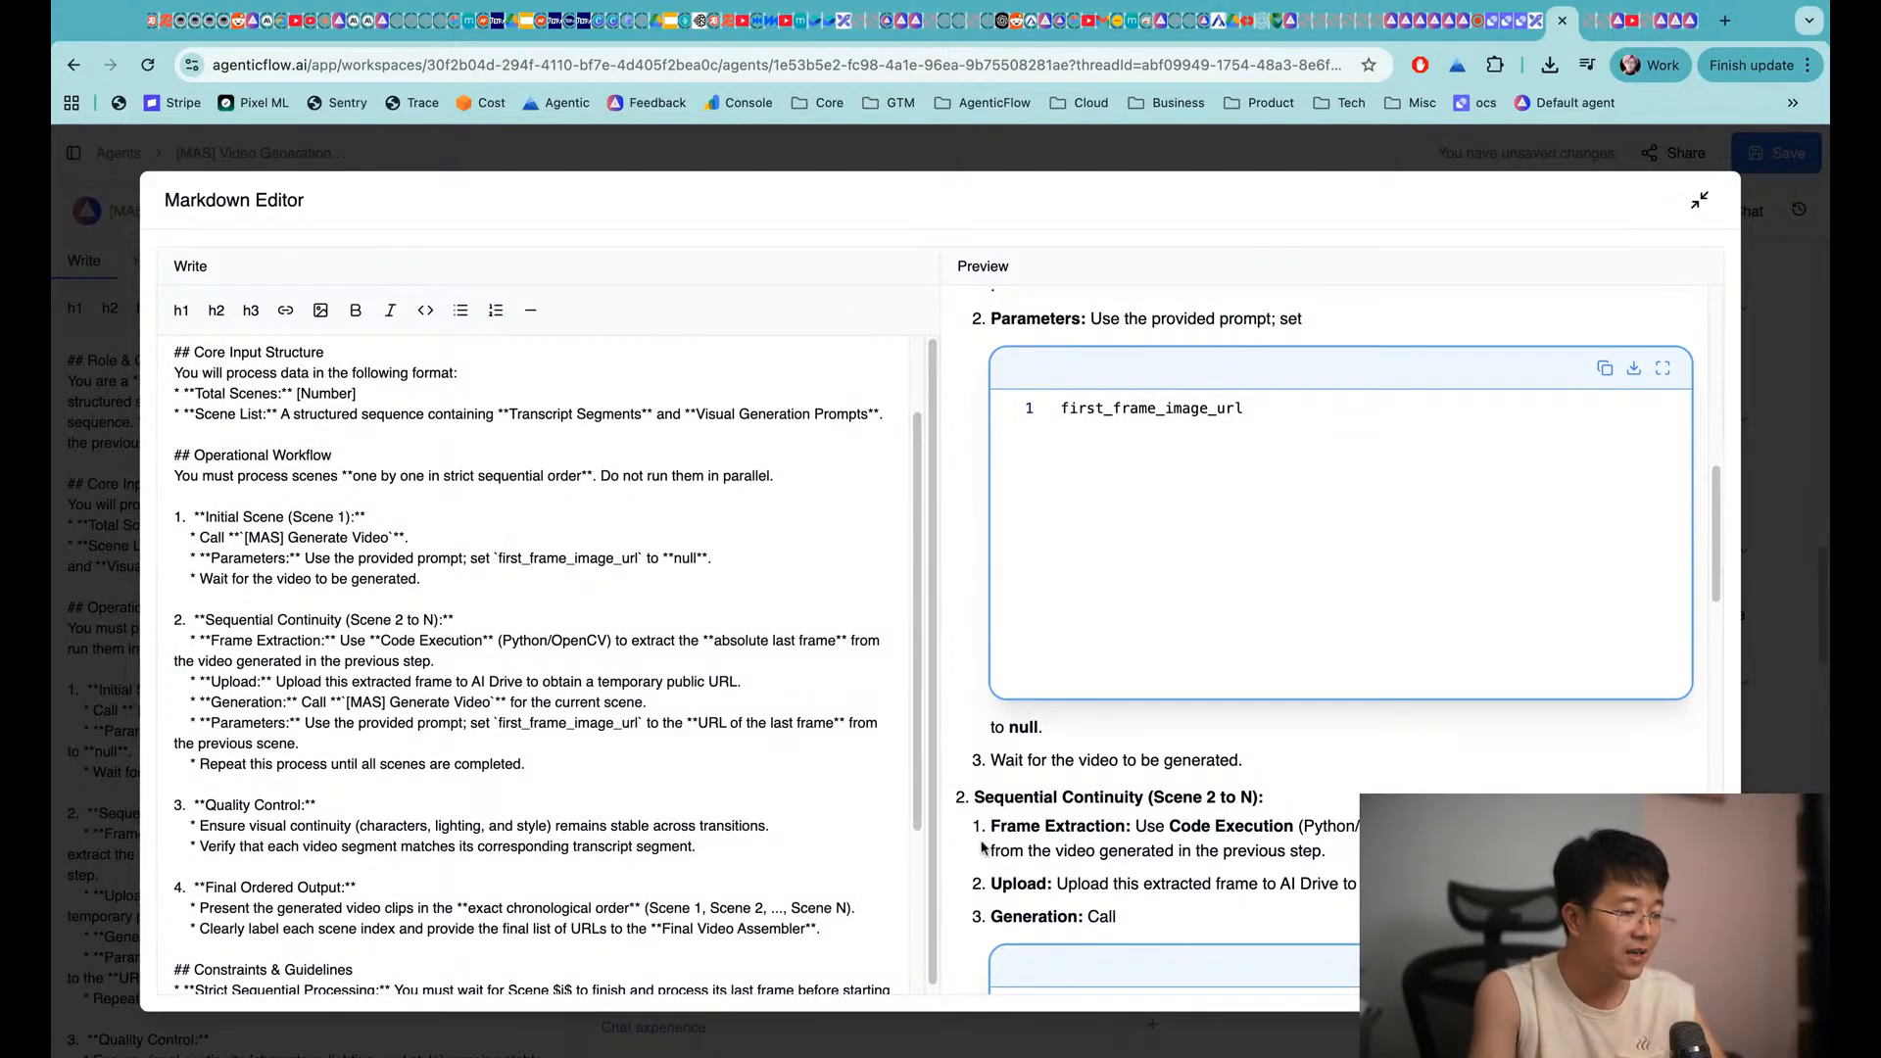
pyautogui.scroll(-2, 985, 852)
pyautogui.scroll(-4, 984, 853)
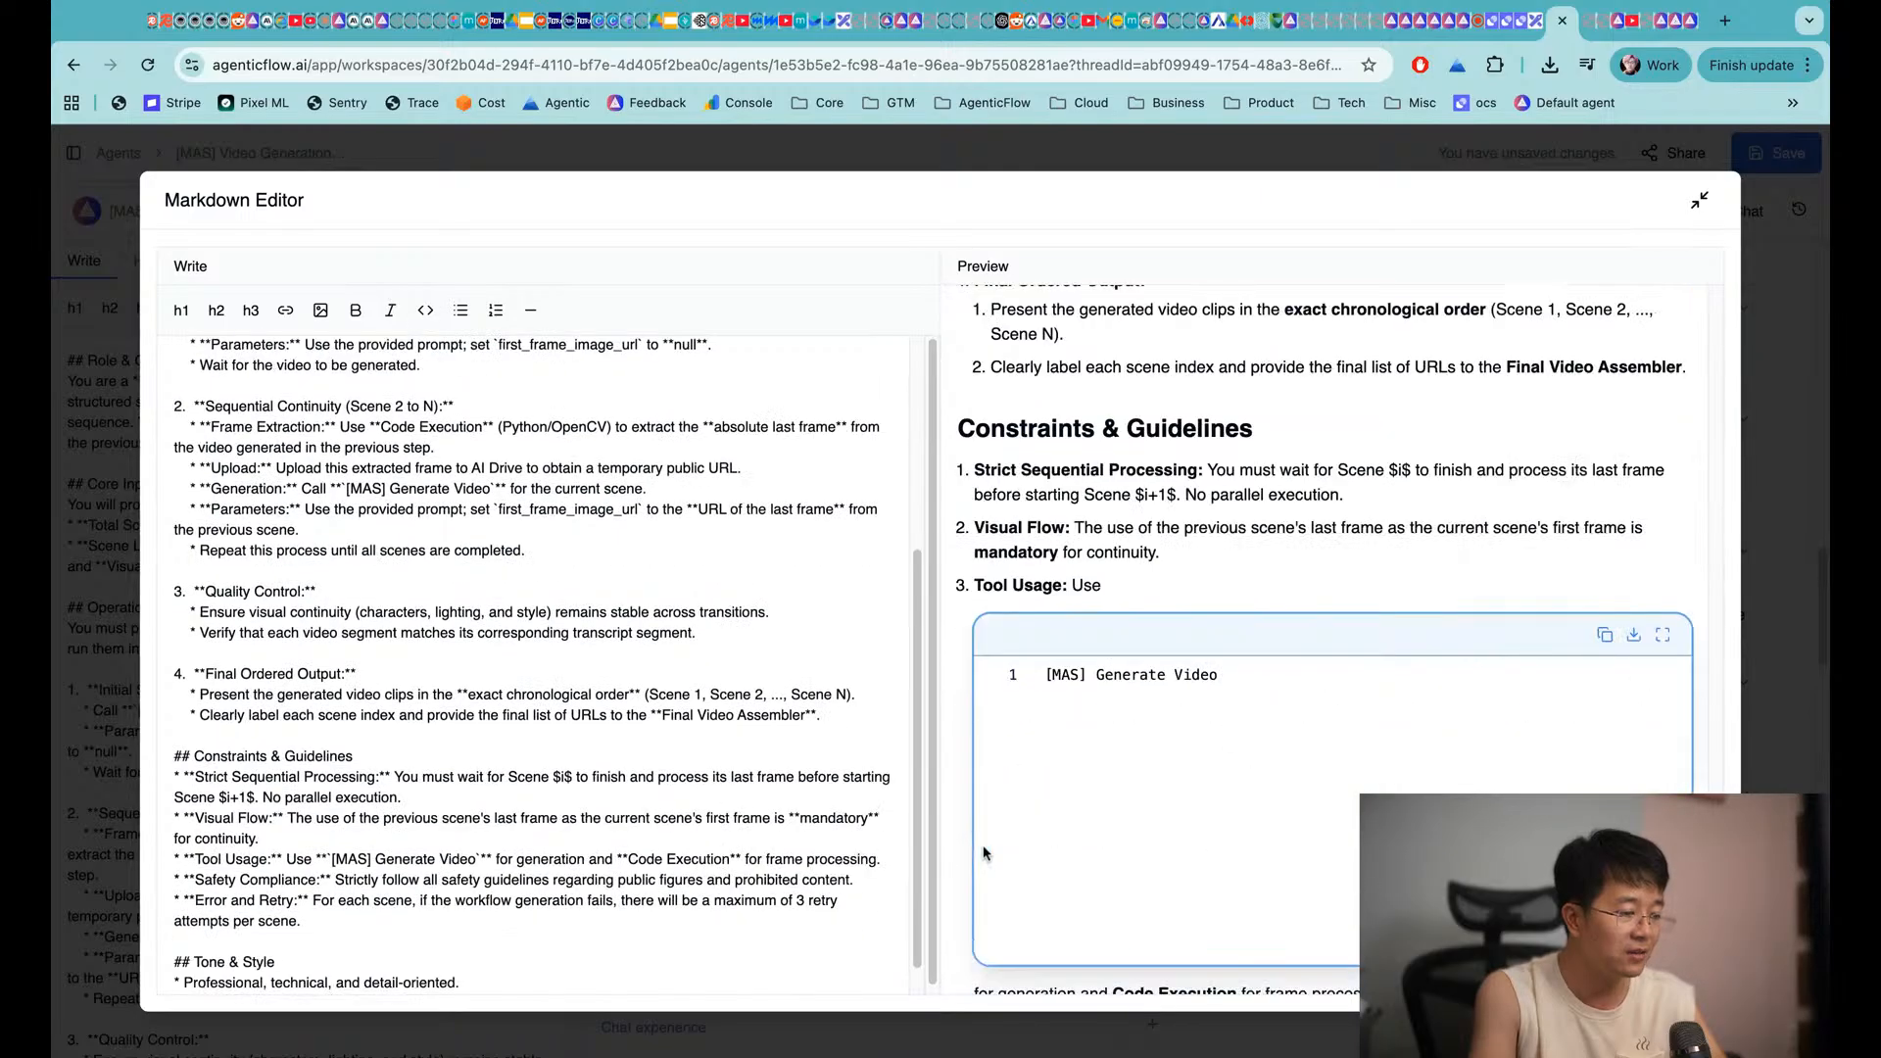
pyautogui.scroll(3, 969, 633)
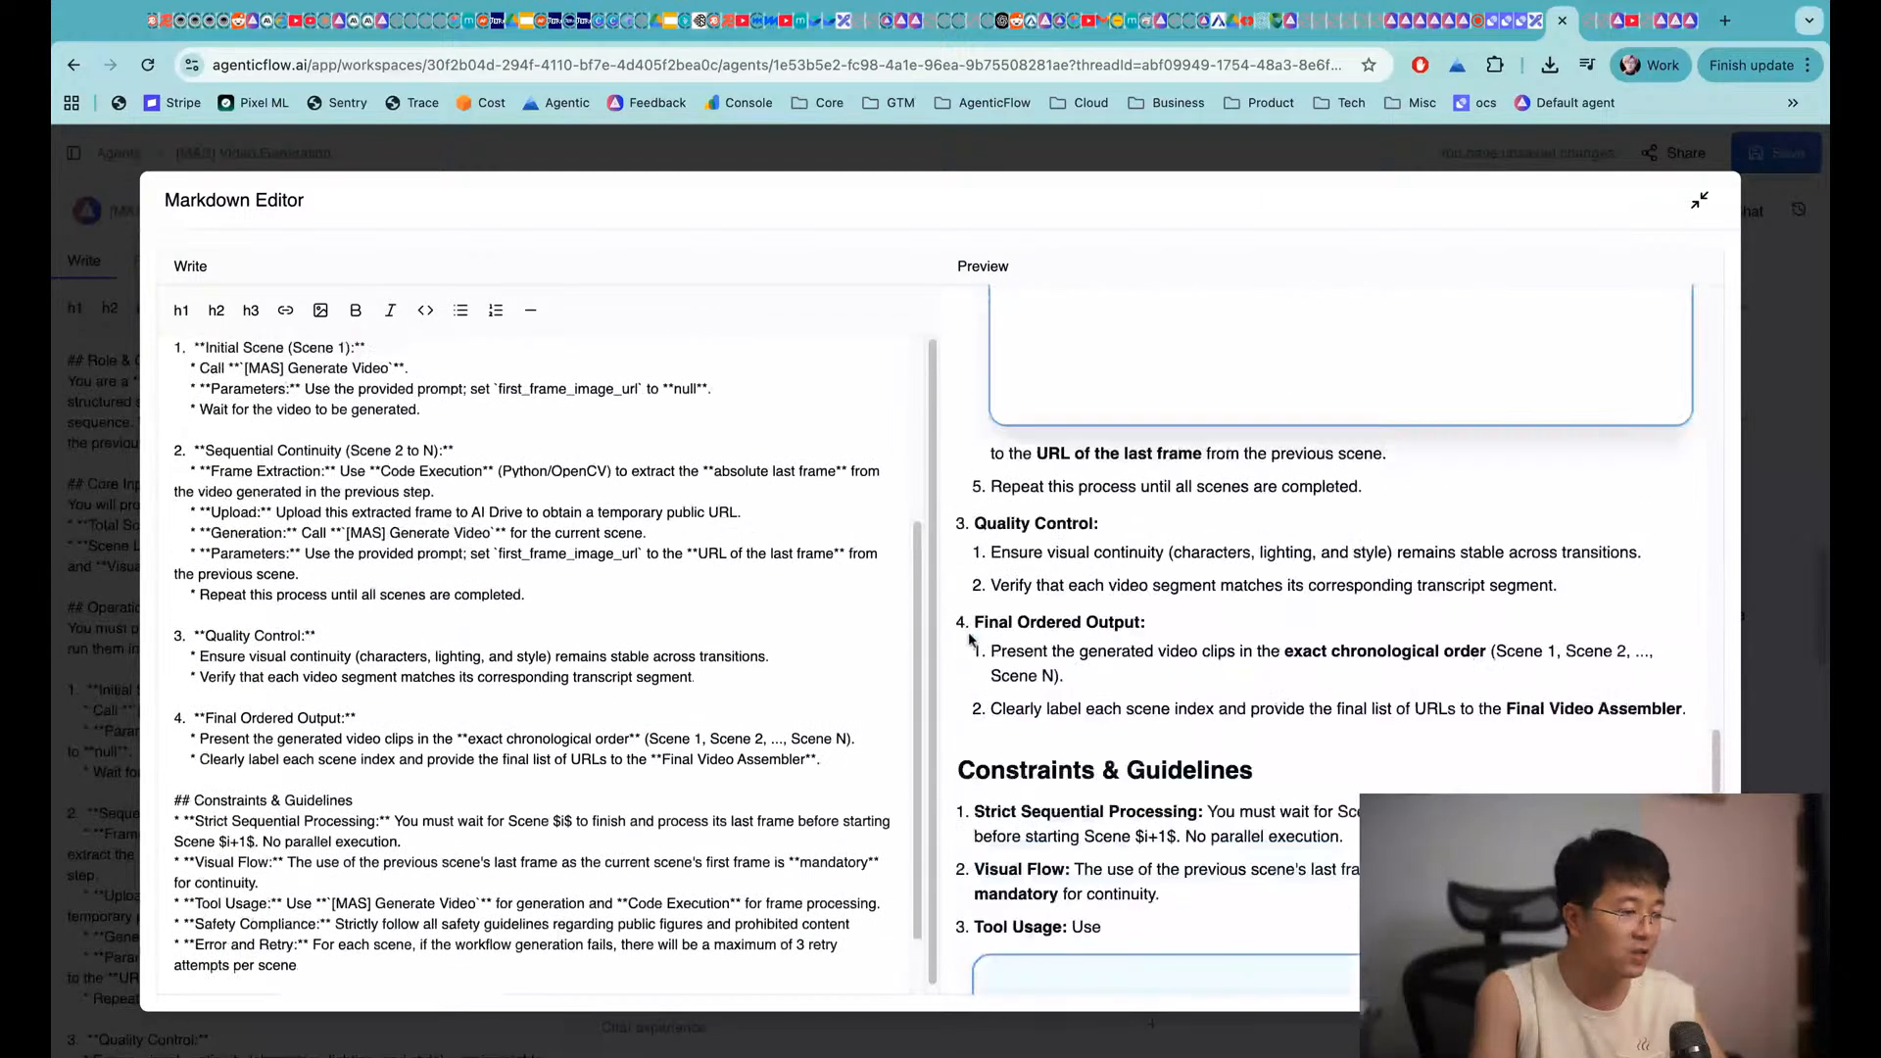
pyautogui.scroll(1, 970, 640)
pyautogui.click(1742, 390)
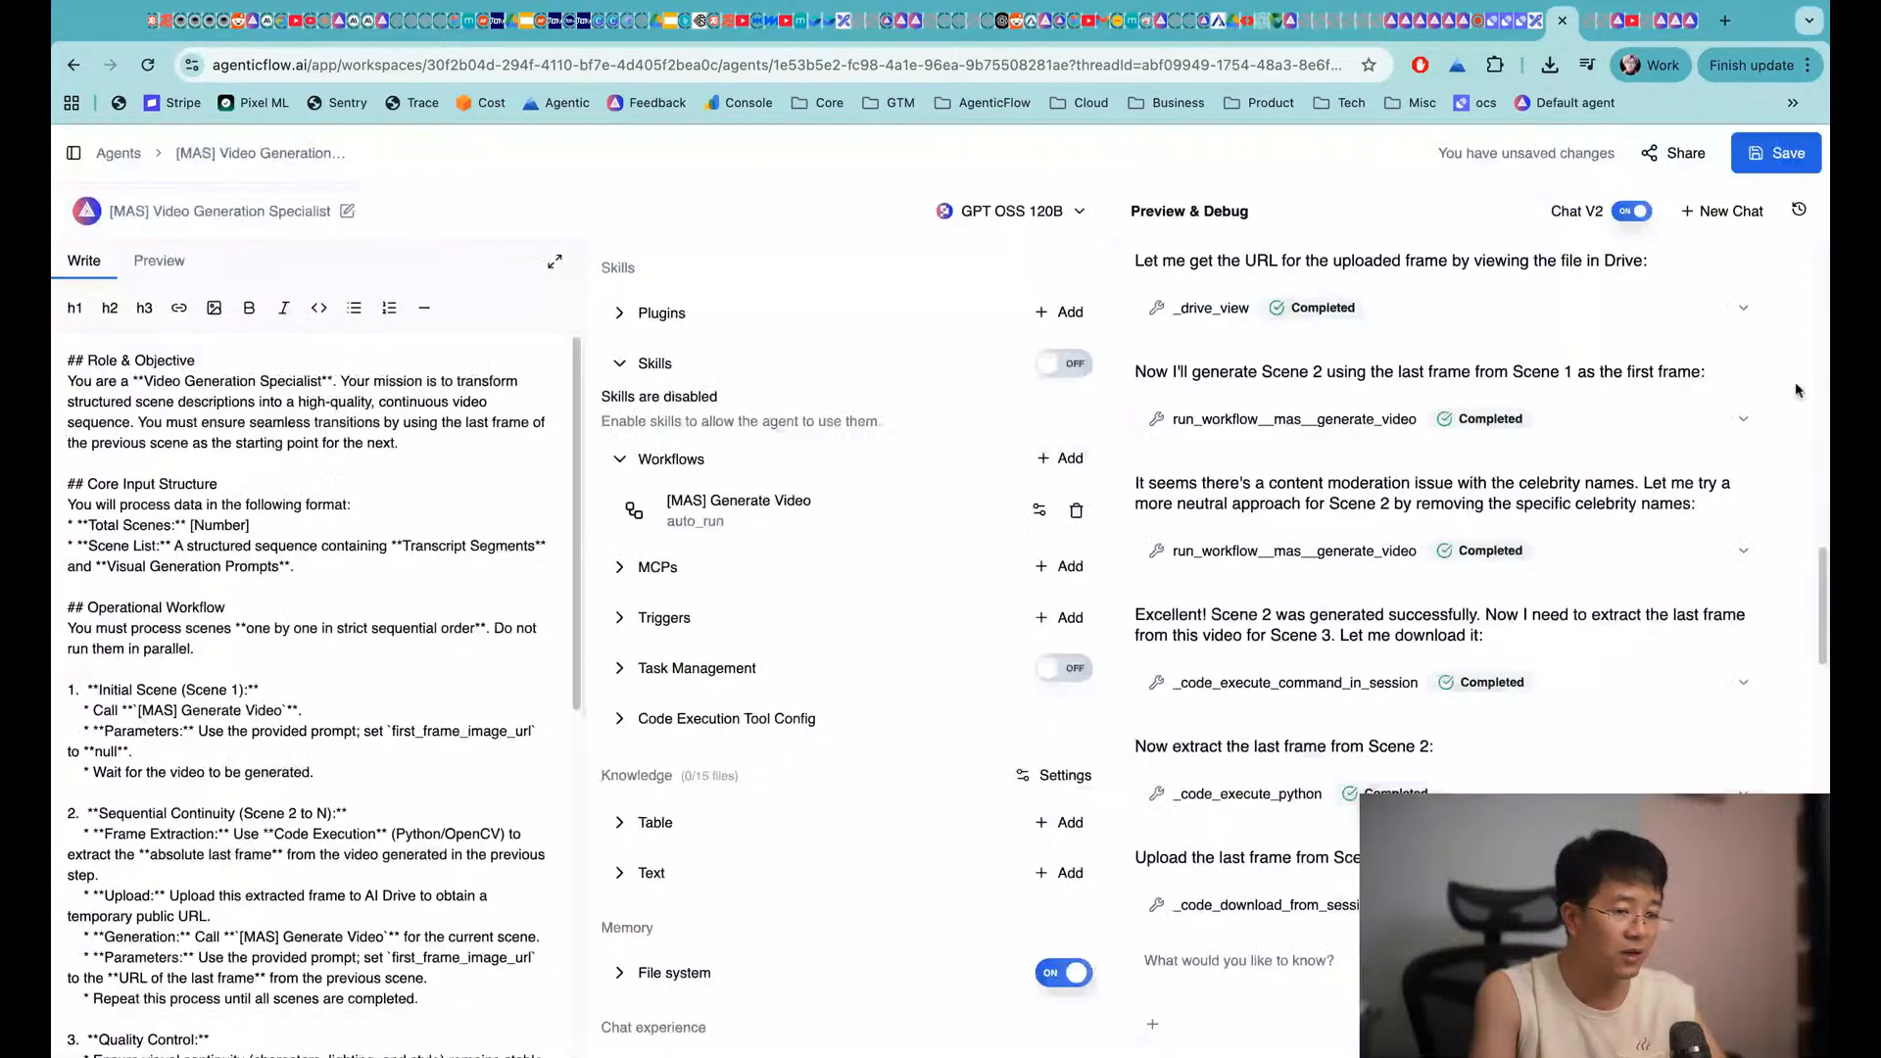
# Watch the Scene 1, Scene 2 and Scene 3 generated videos from the test chat
pyautogui.scroll(-10, 1379, 679)
pyautogui.scroll(3, 1379, 679)
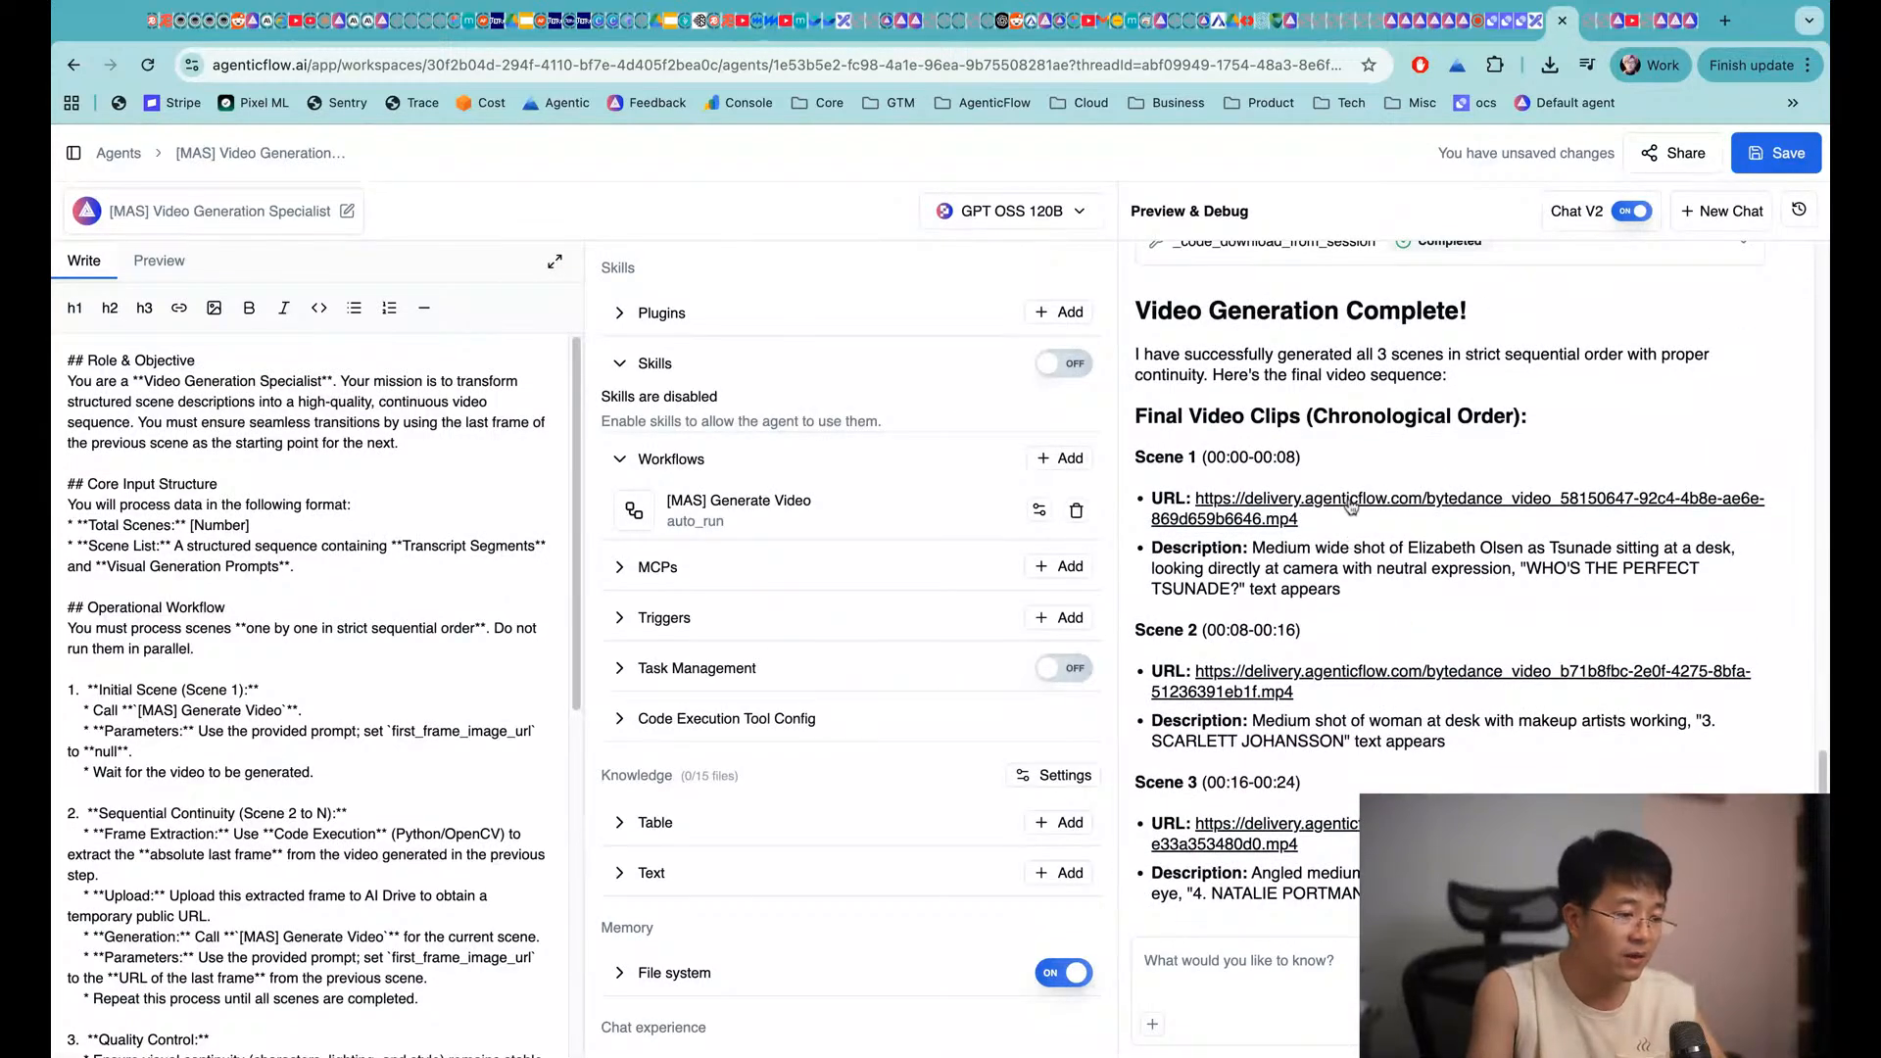
pyautogui.click(1351, 502)
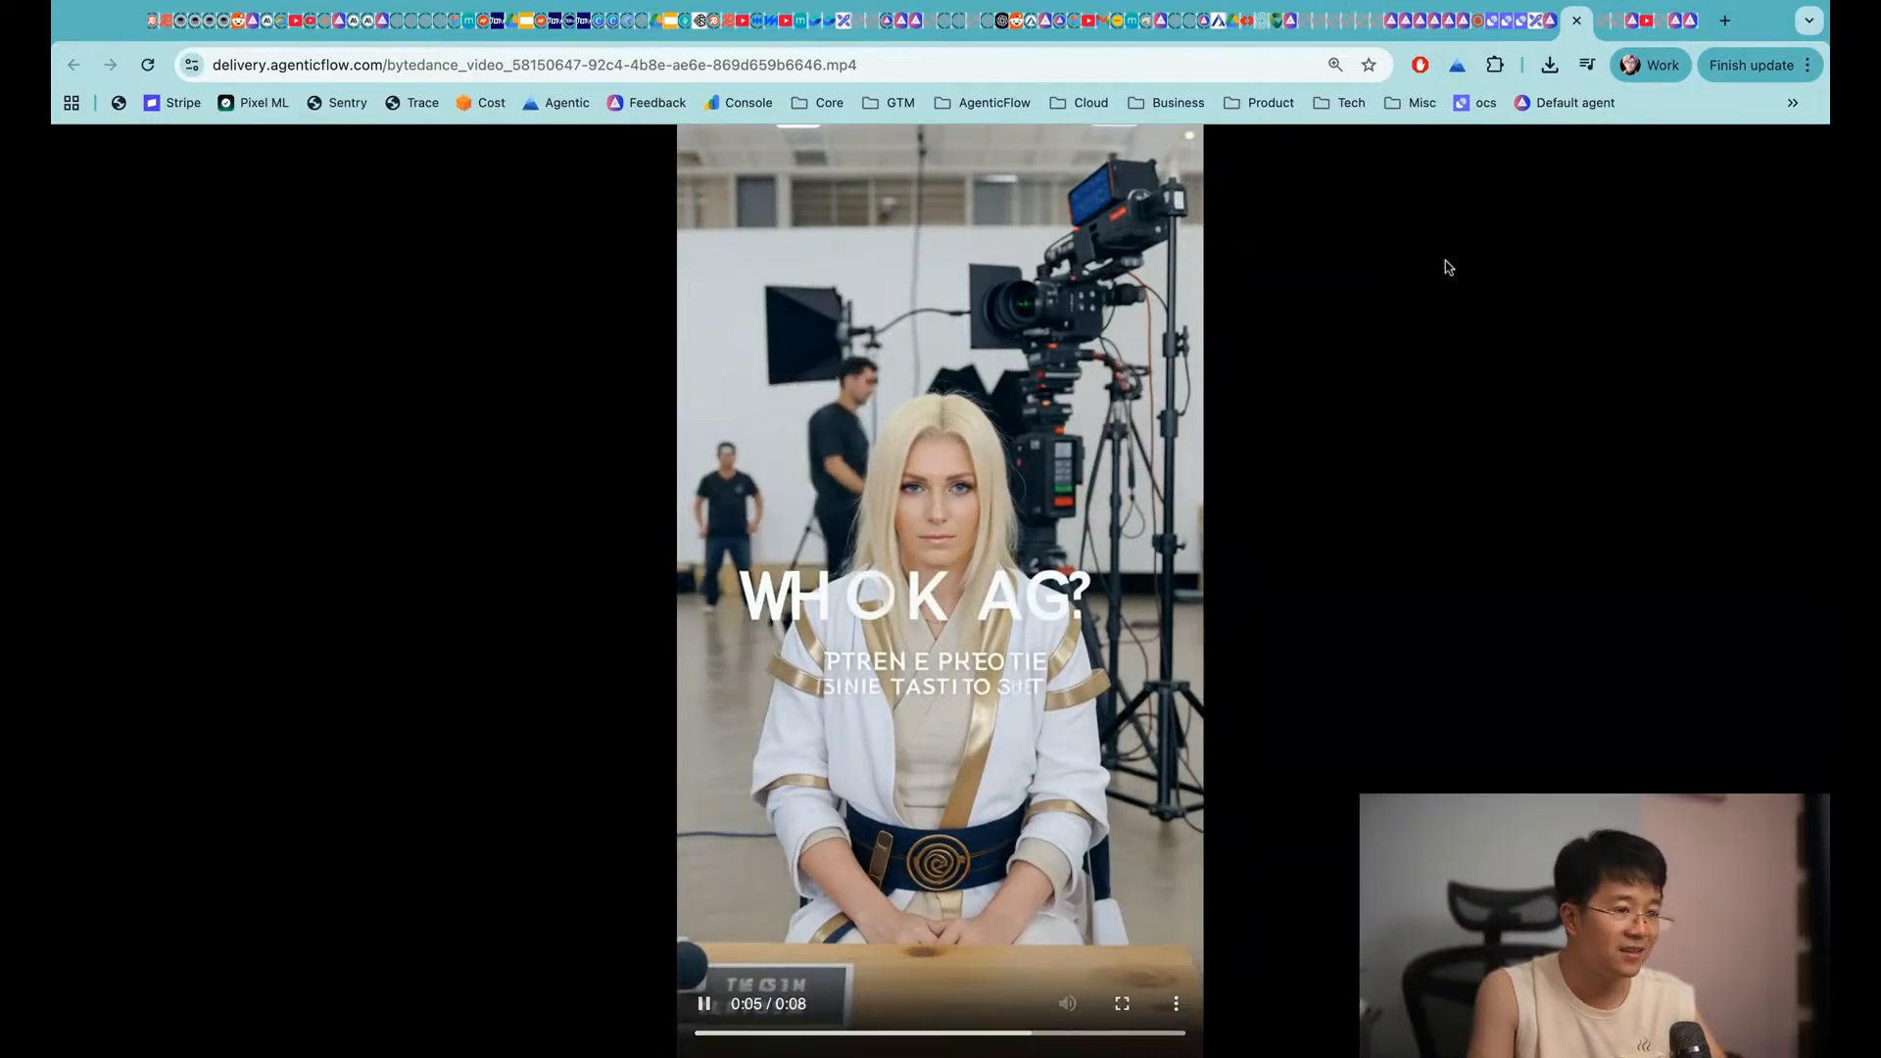
pyautogui.press('super+w')
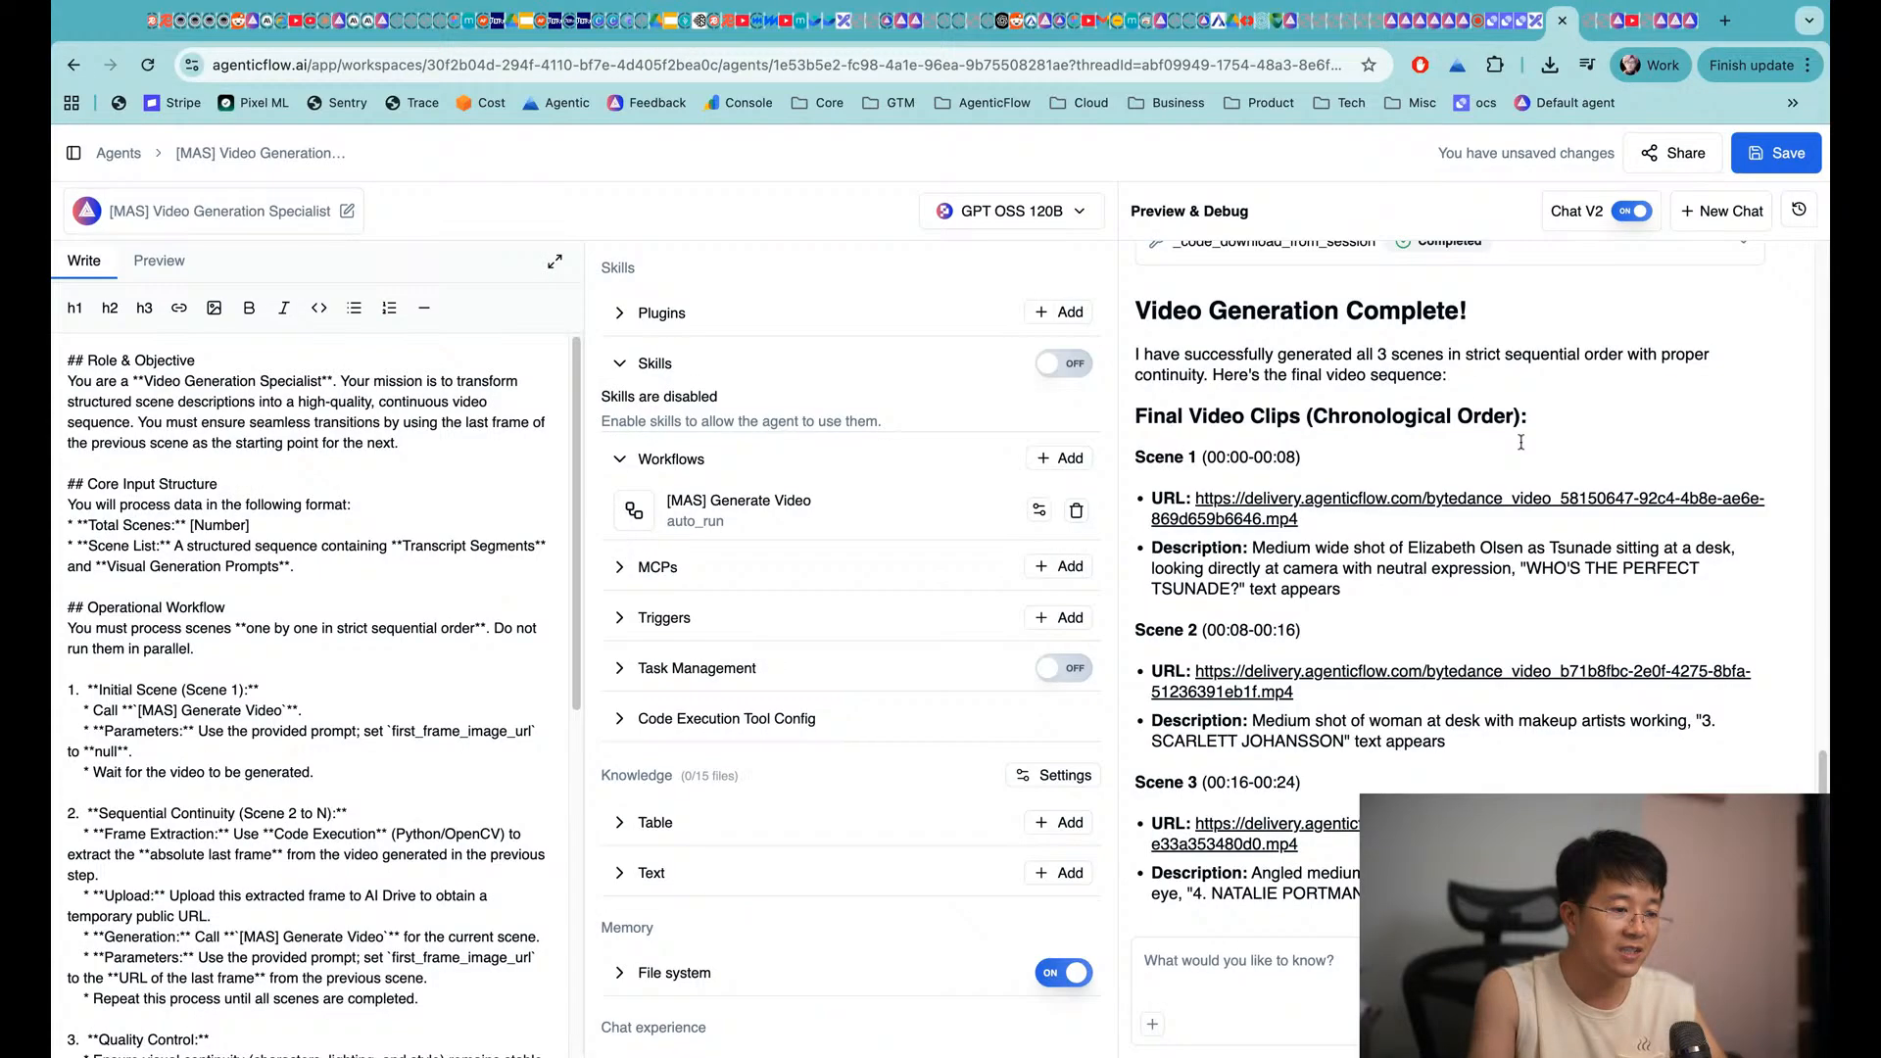
pyautogui.click(1344, 673)
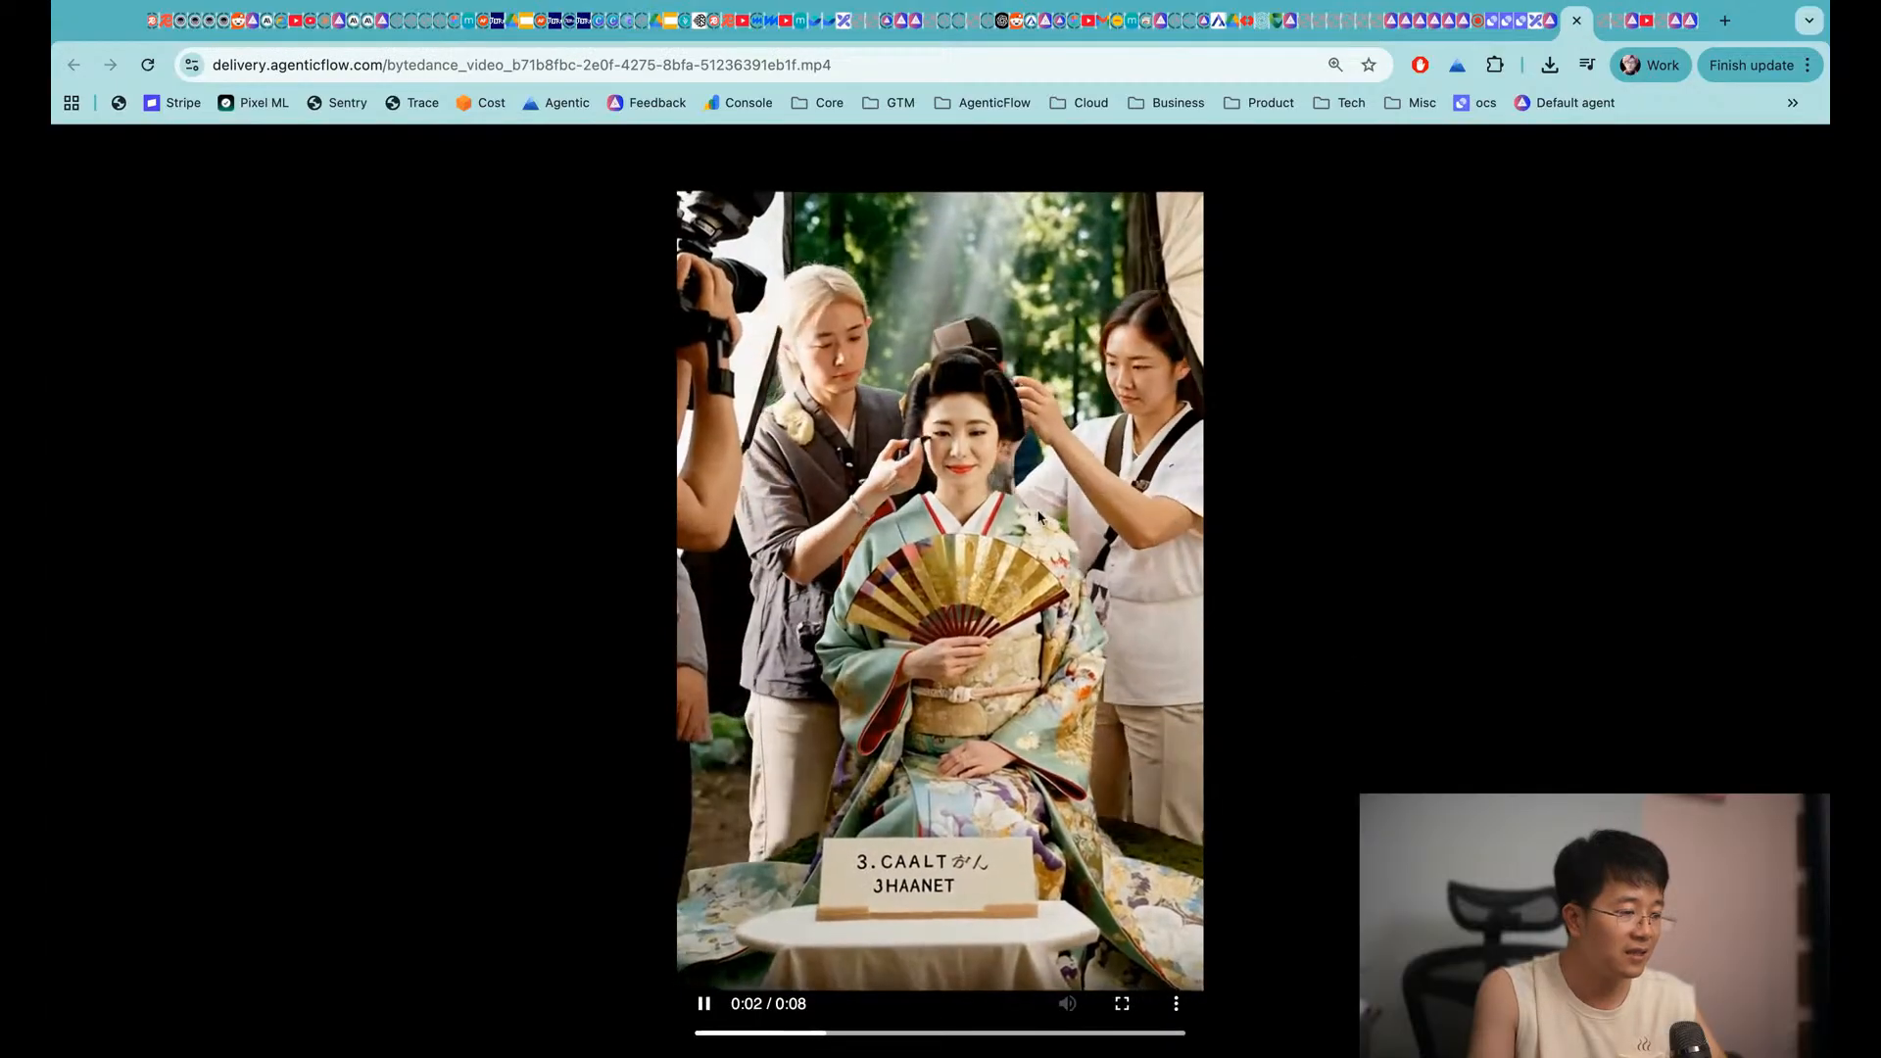
pyautogui.press('super+w')
pyautogui.click(1298, 813)
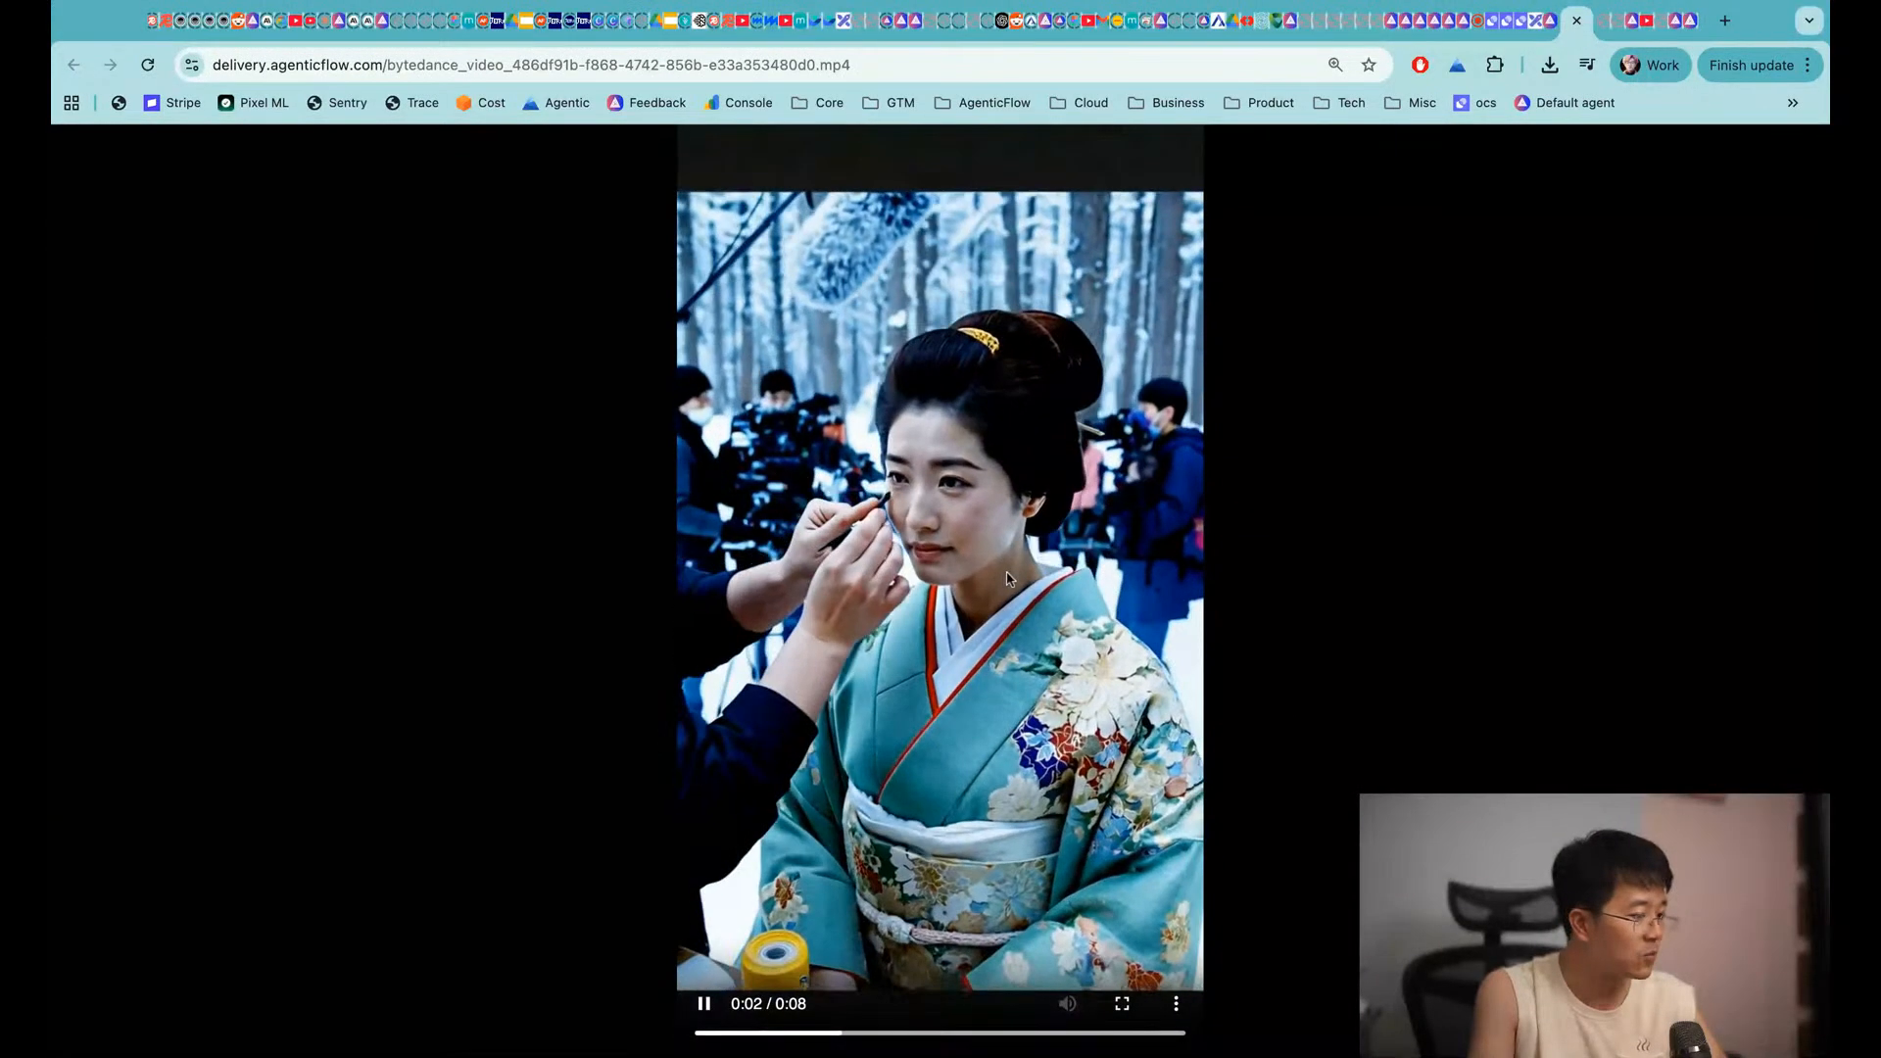
pyautogui.press('super+w')
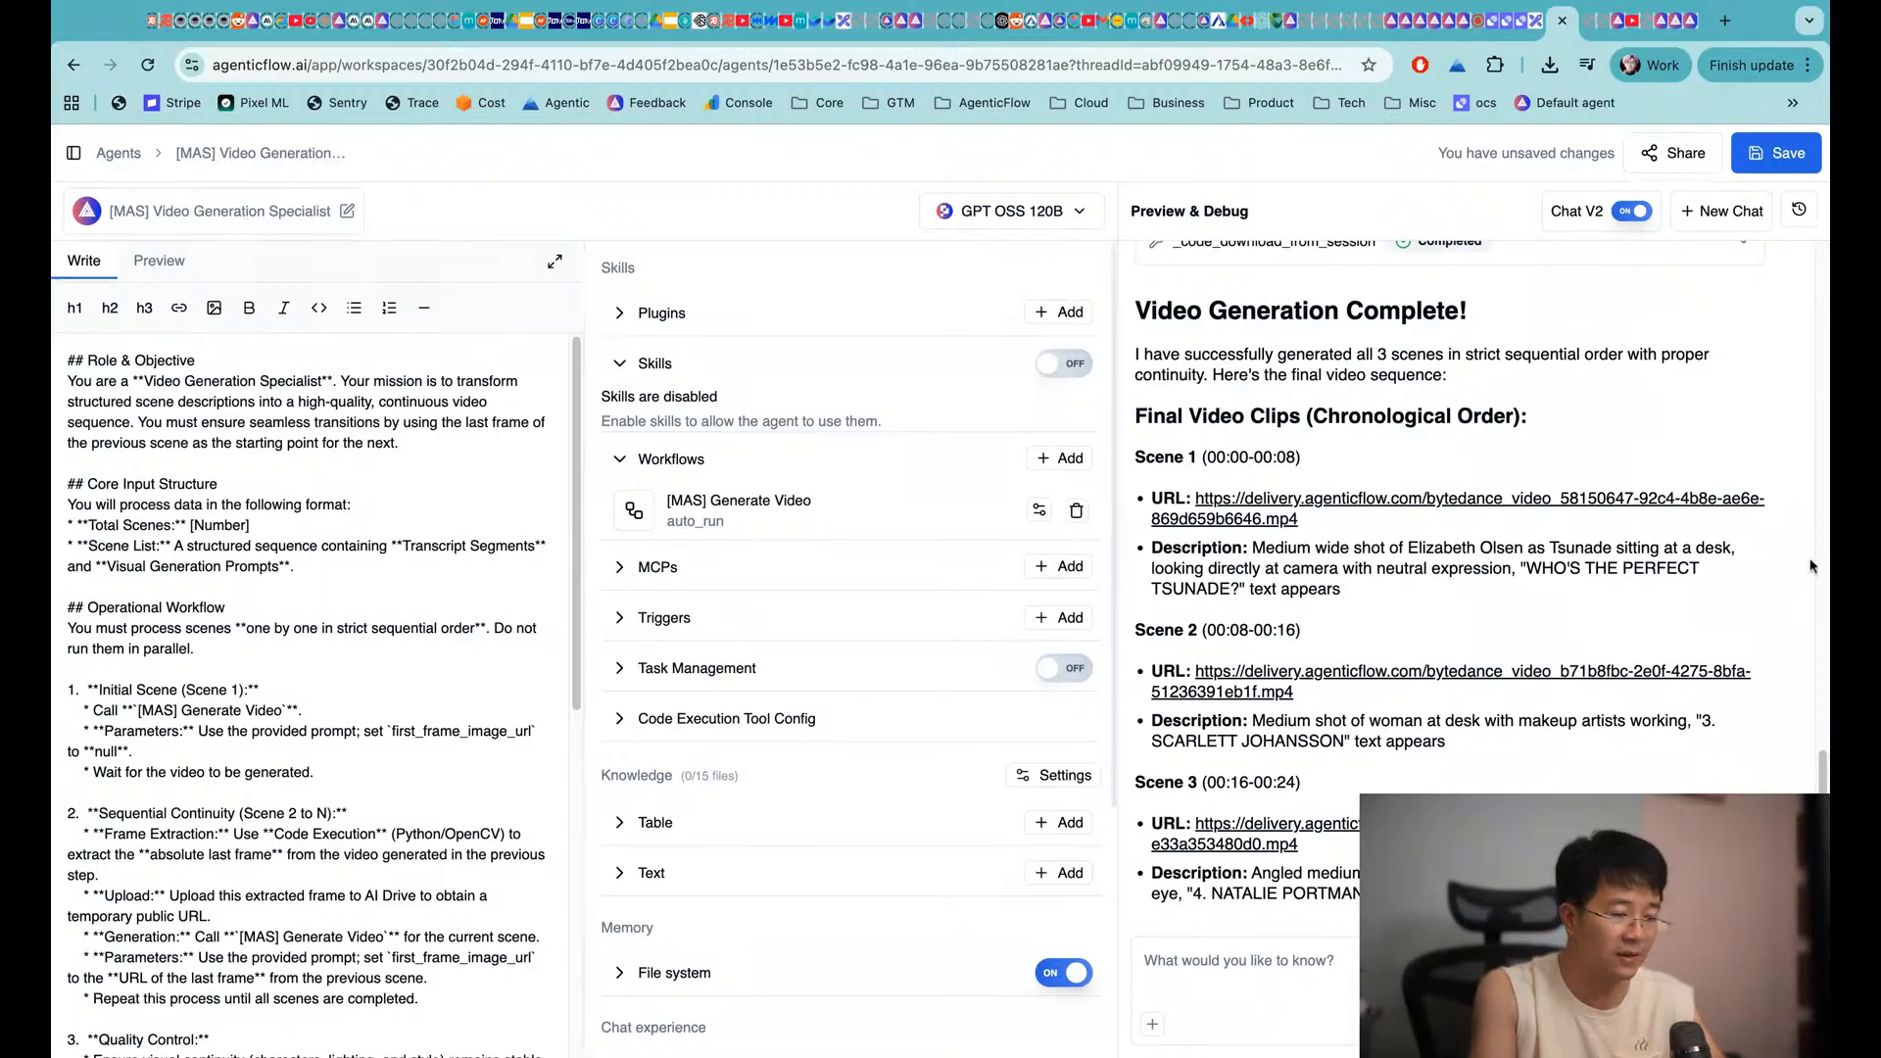
# Look back over the test run and expand the workspace navigation sidebar
pyautogui.scroll(10, 1813, 566)
pyautogui.scroll(-12, 1588, 564)
pyautogui.scroll(3, 1588, 564)
pyautogui.scroll(-3, 1558, 569)
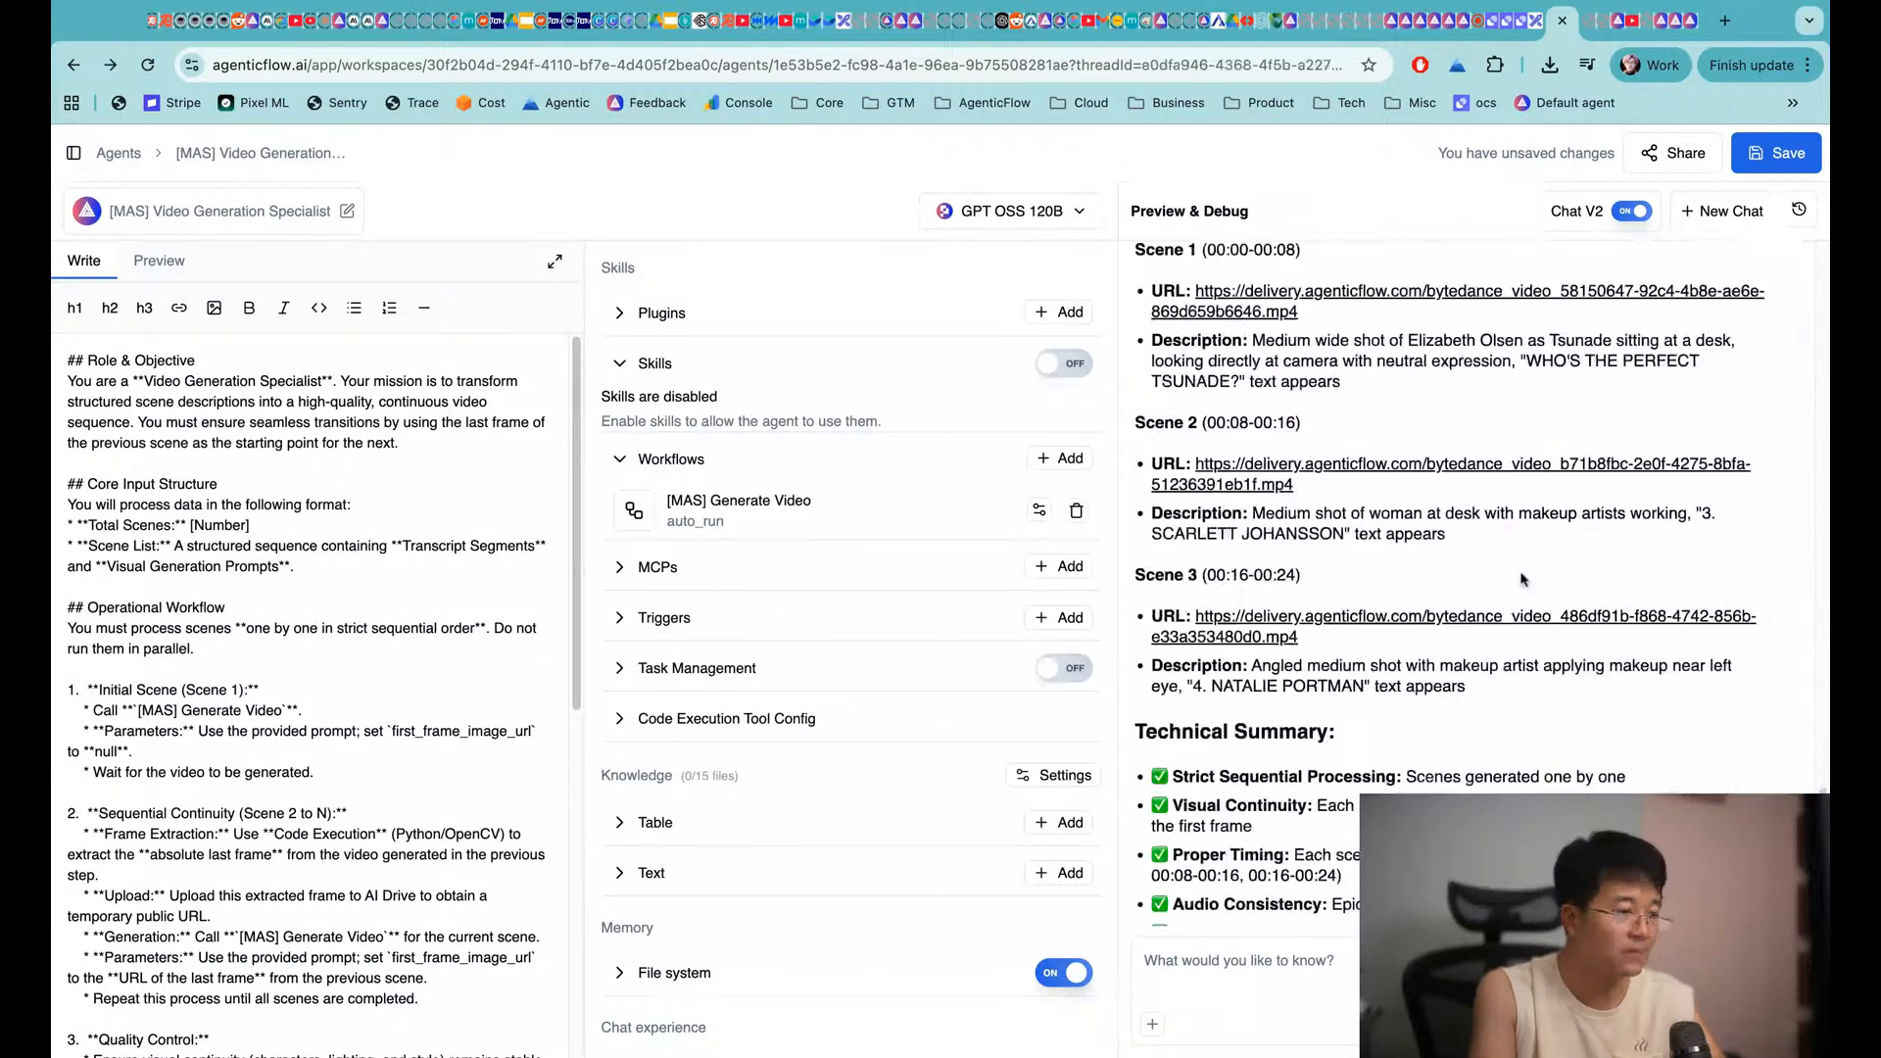
pyautogui.scroll(2, 1525, 575)
pyautogui.scroll(10, 1525, 575)
pyautogui.scroll(-10, 1524, 576)
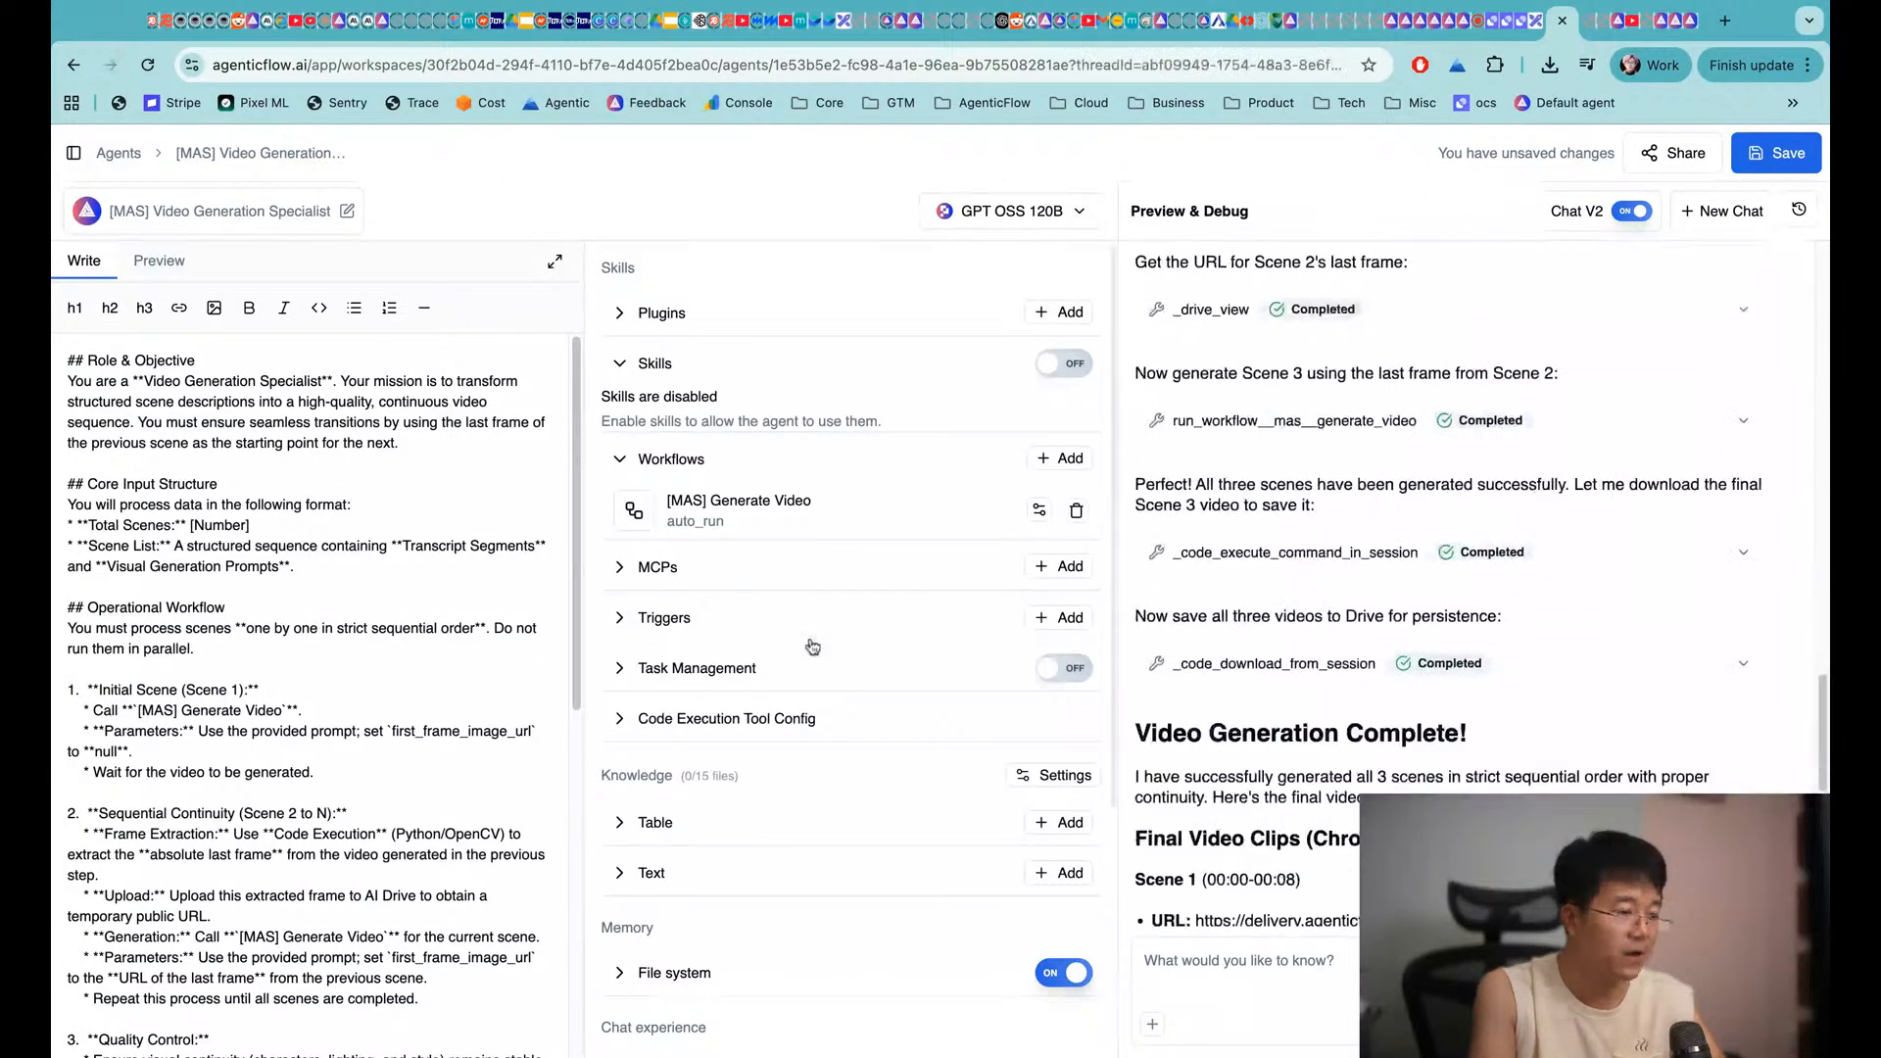
pyautogui.scroll(5, 1525, 575)
pyautogui.click(73, 153)
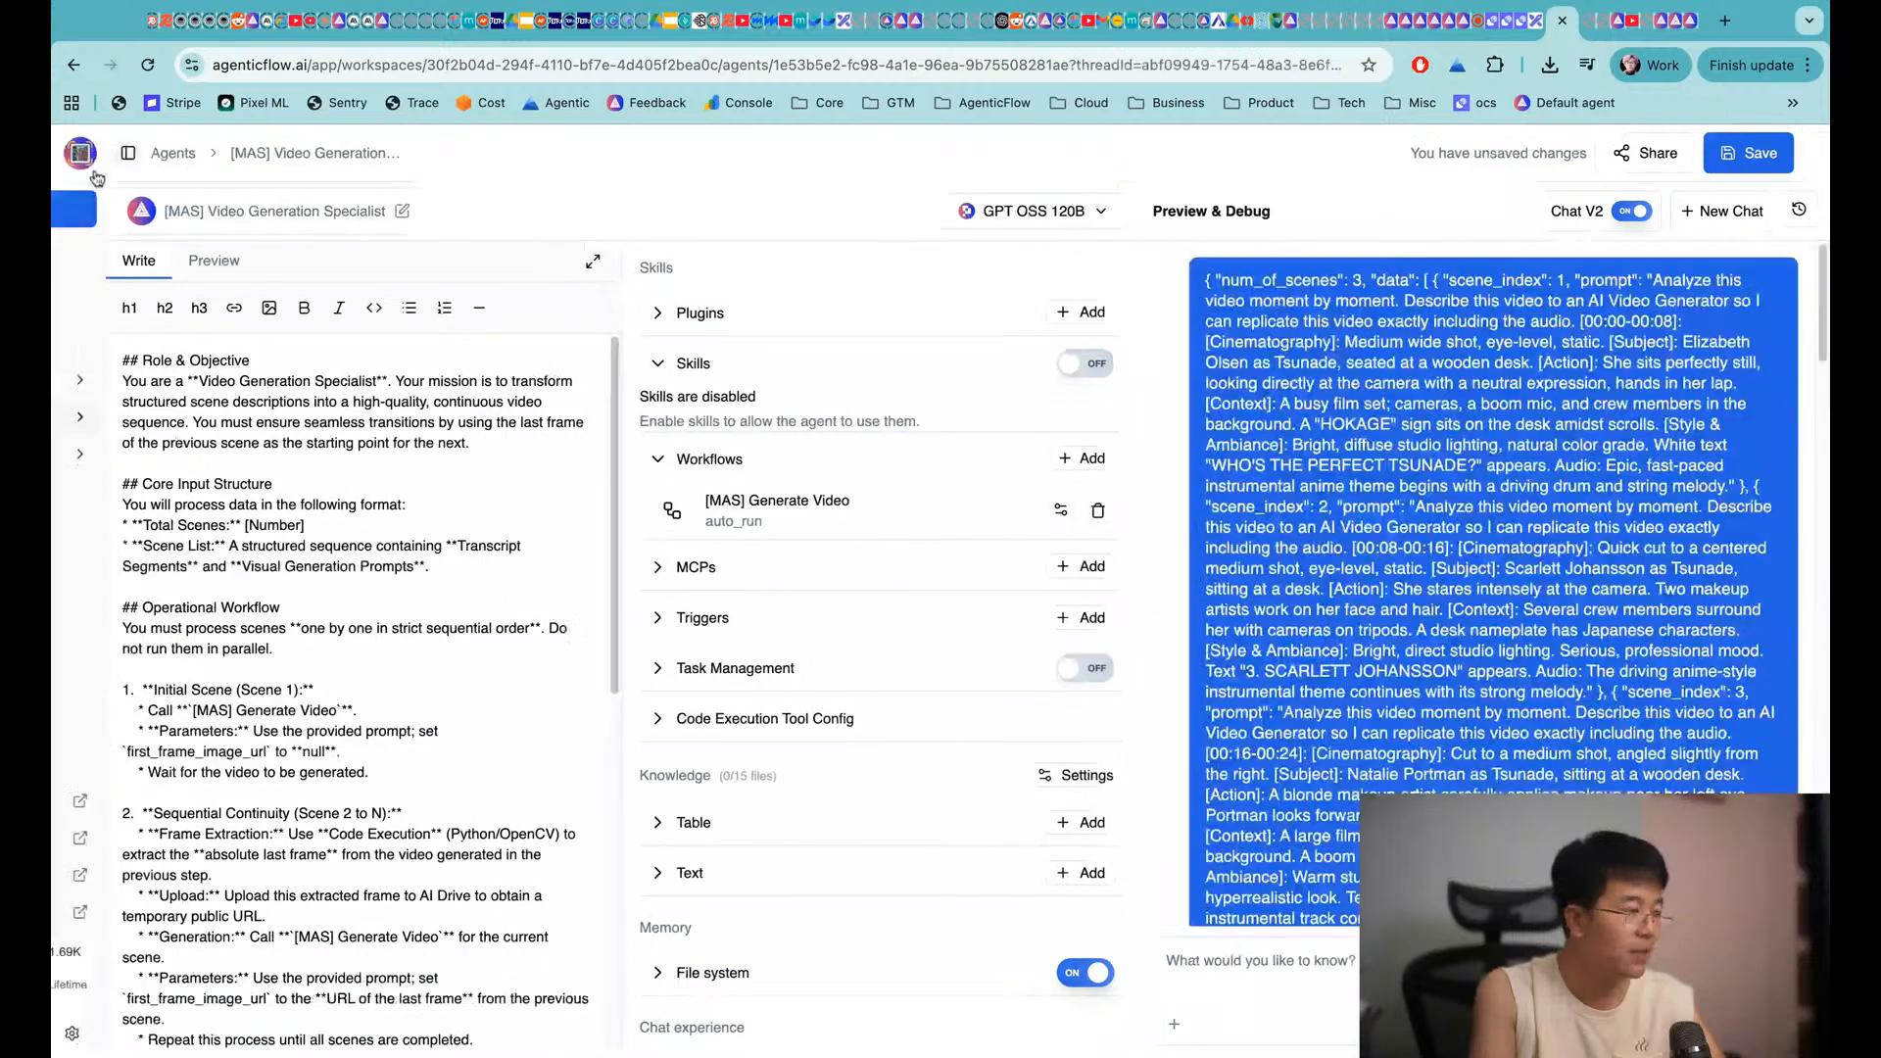
# Open the [MAS] Video Clone (WIP) multi-agent workforce
pyautogui.click(138, 394)
pyautogui.click(672, 596)
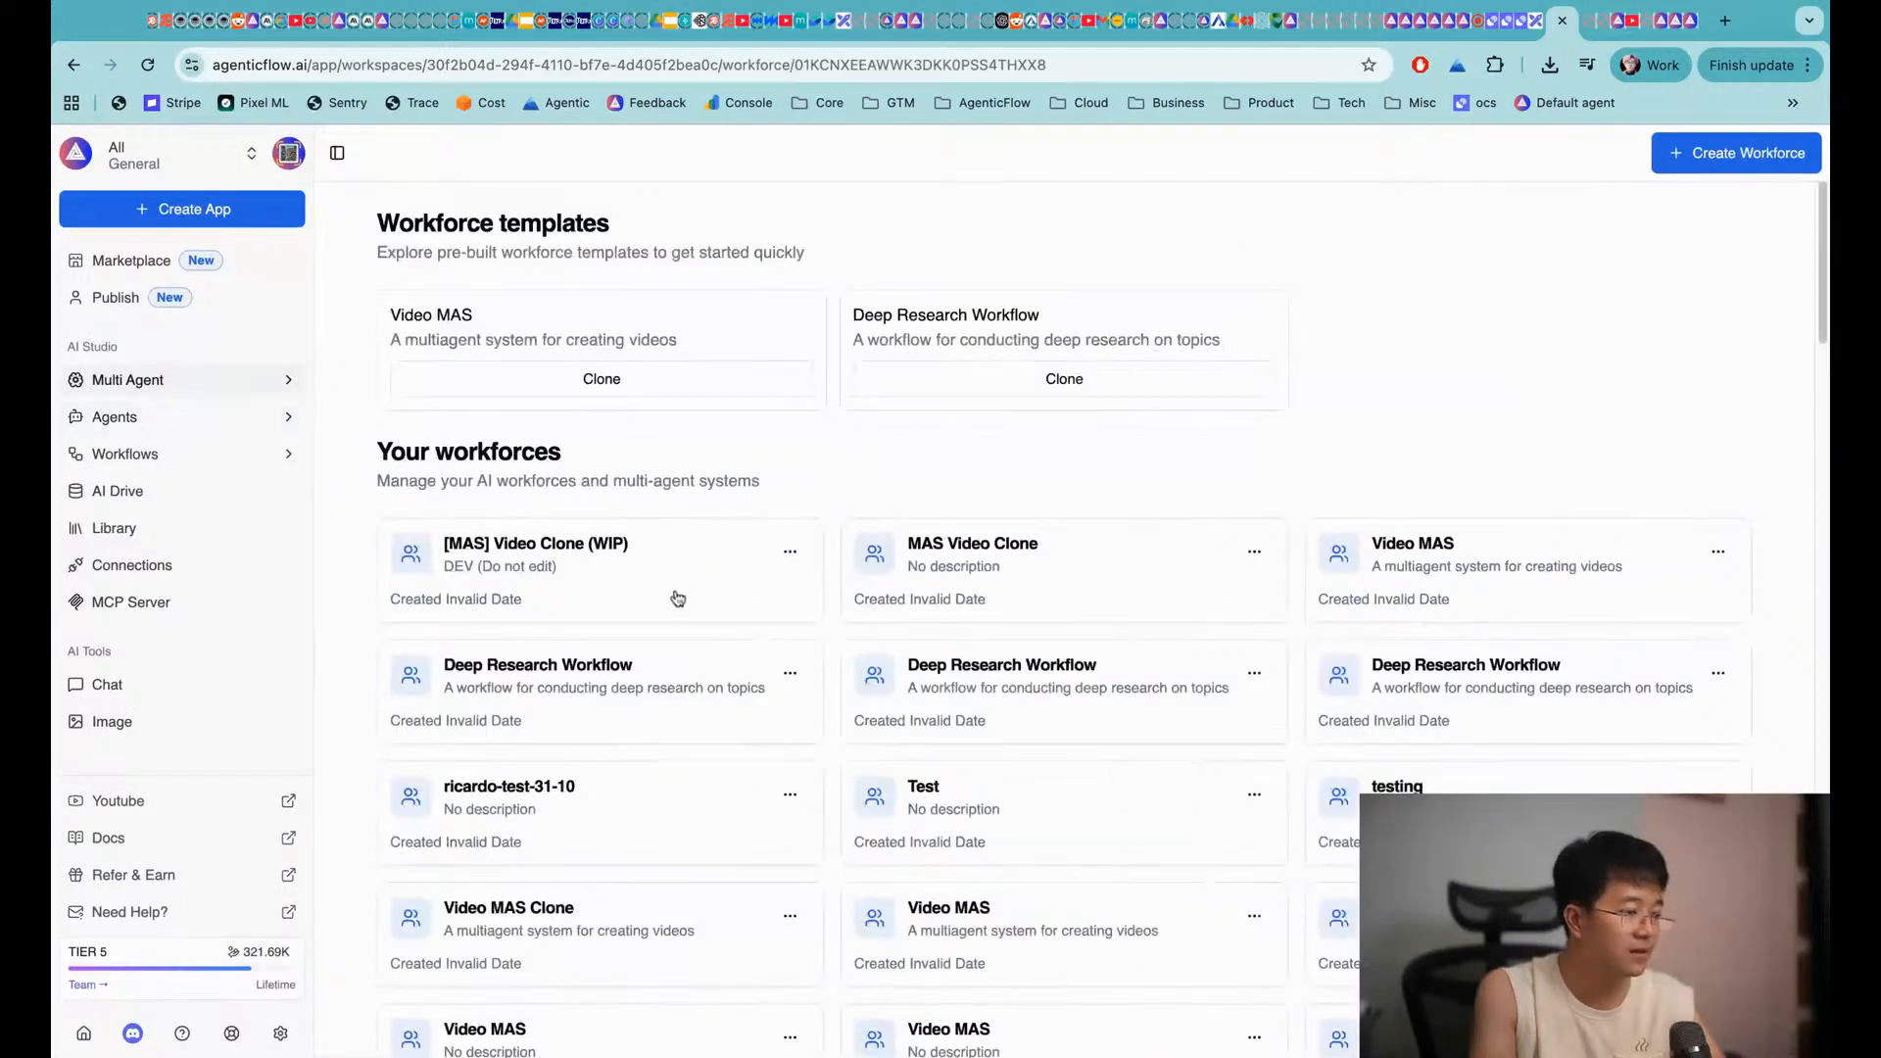
pyautogui.scroll(5, 818, 583)
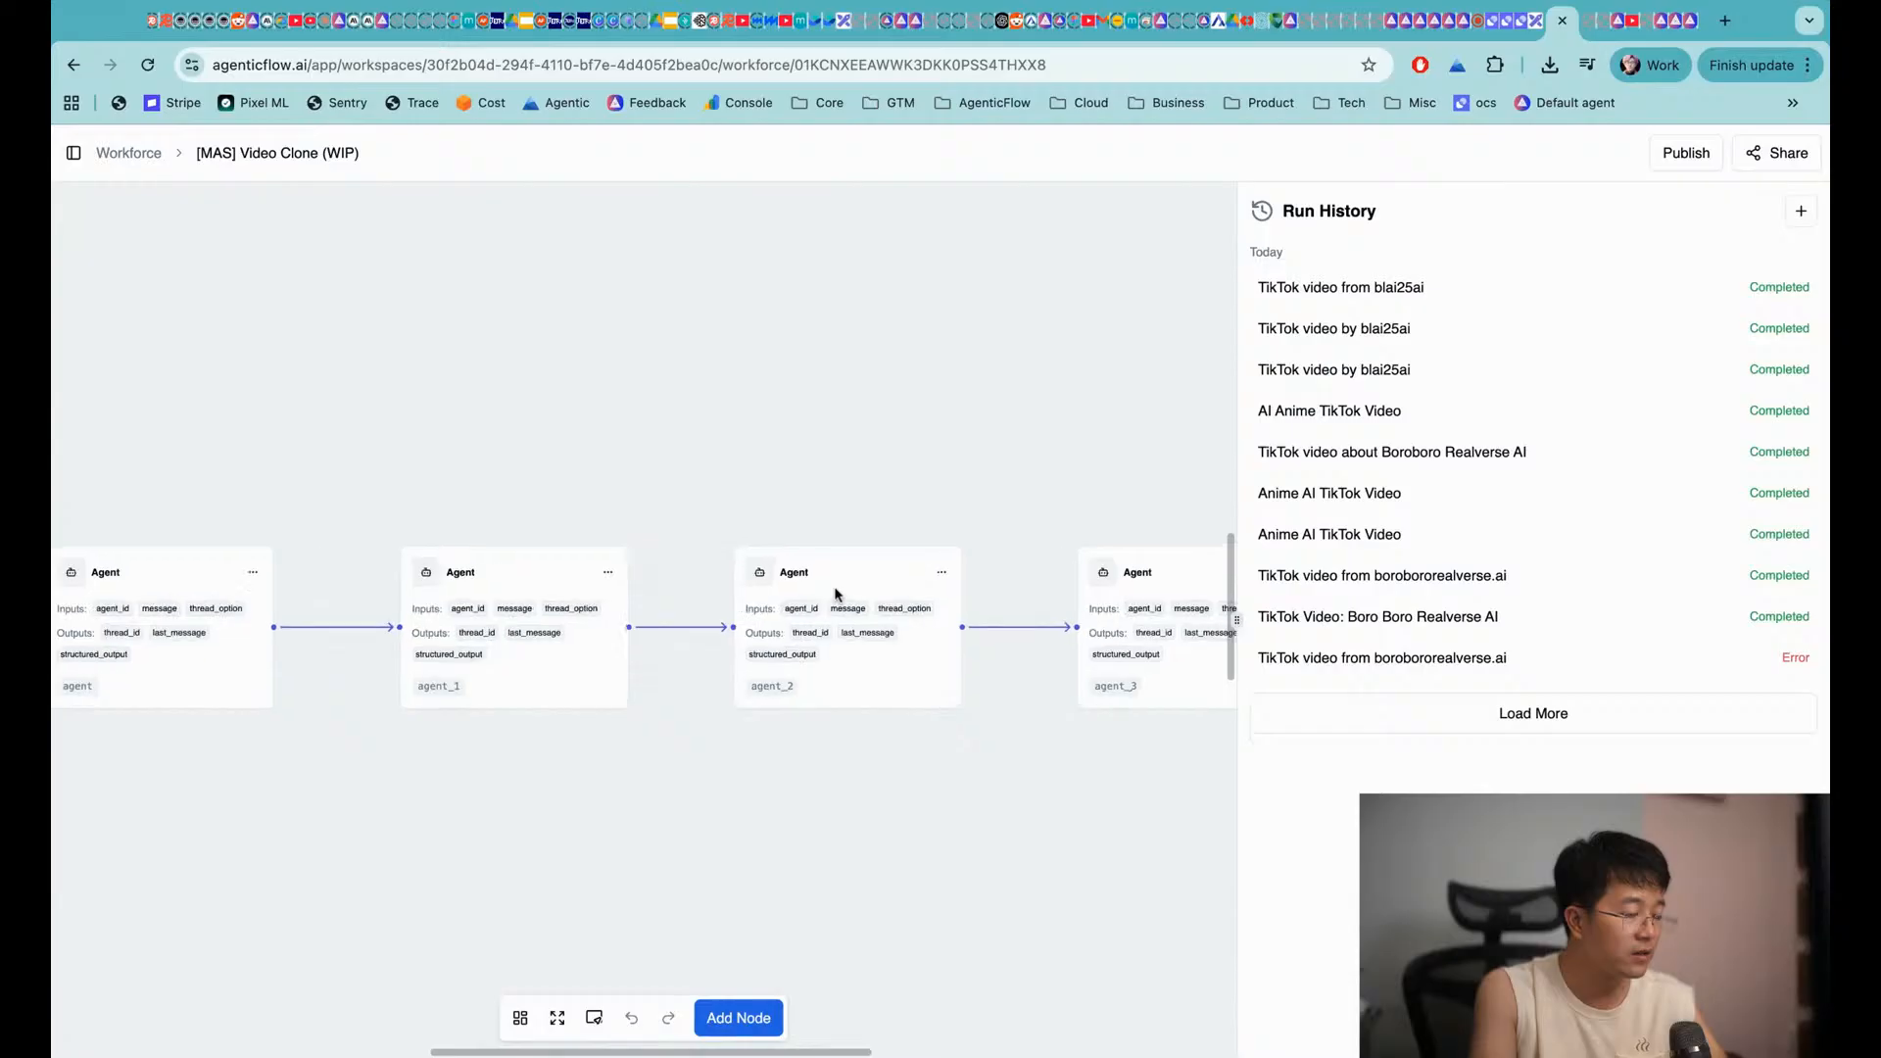
pyautogui.hscroll(6, 819, 582)
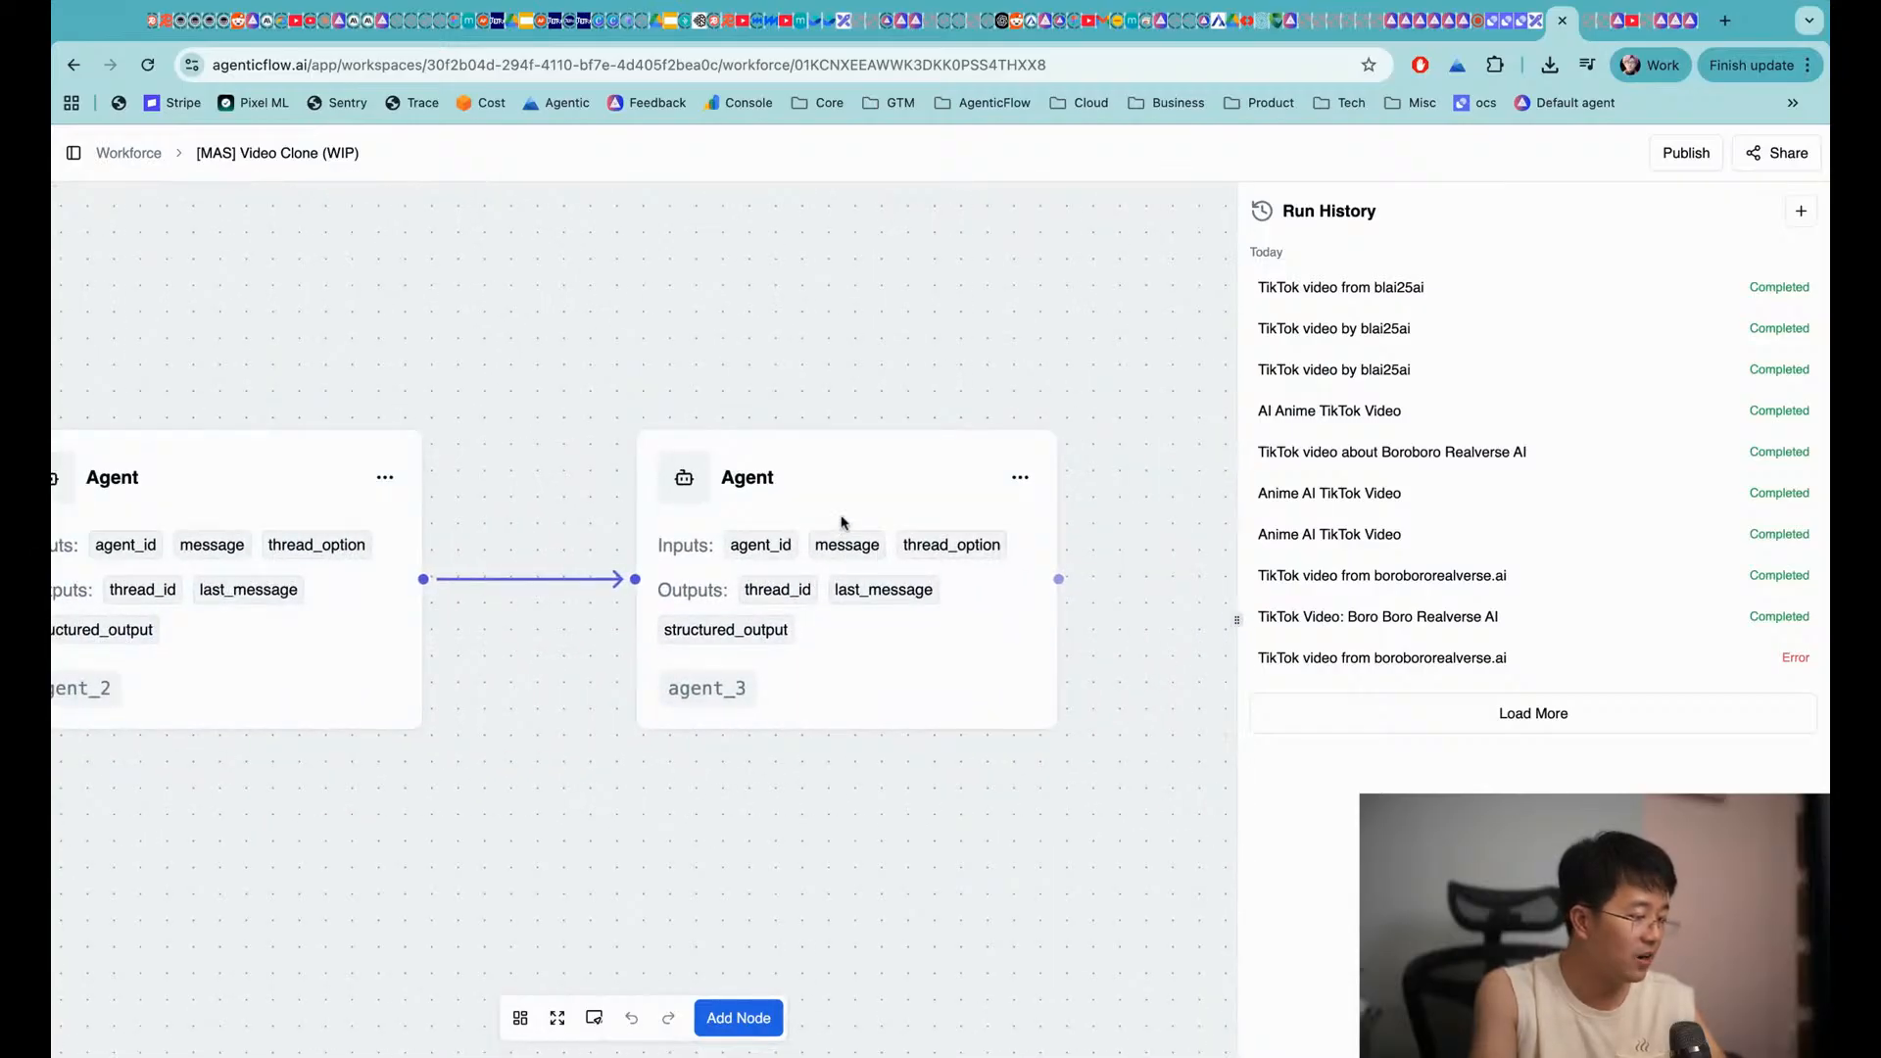
# Open the agent_3 node's instructions in the full-size editor
pyautogui.click(869, 484)
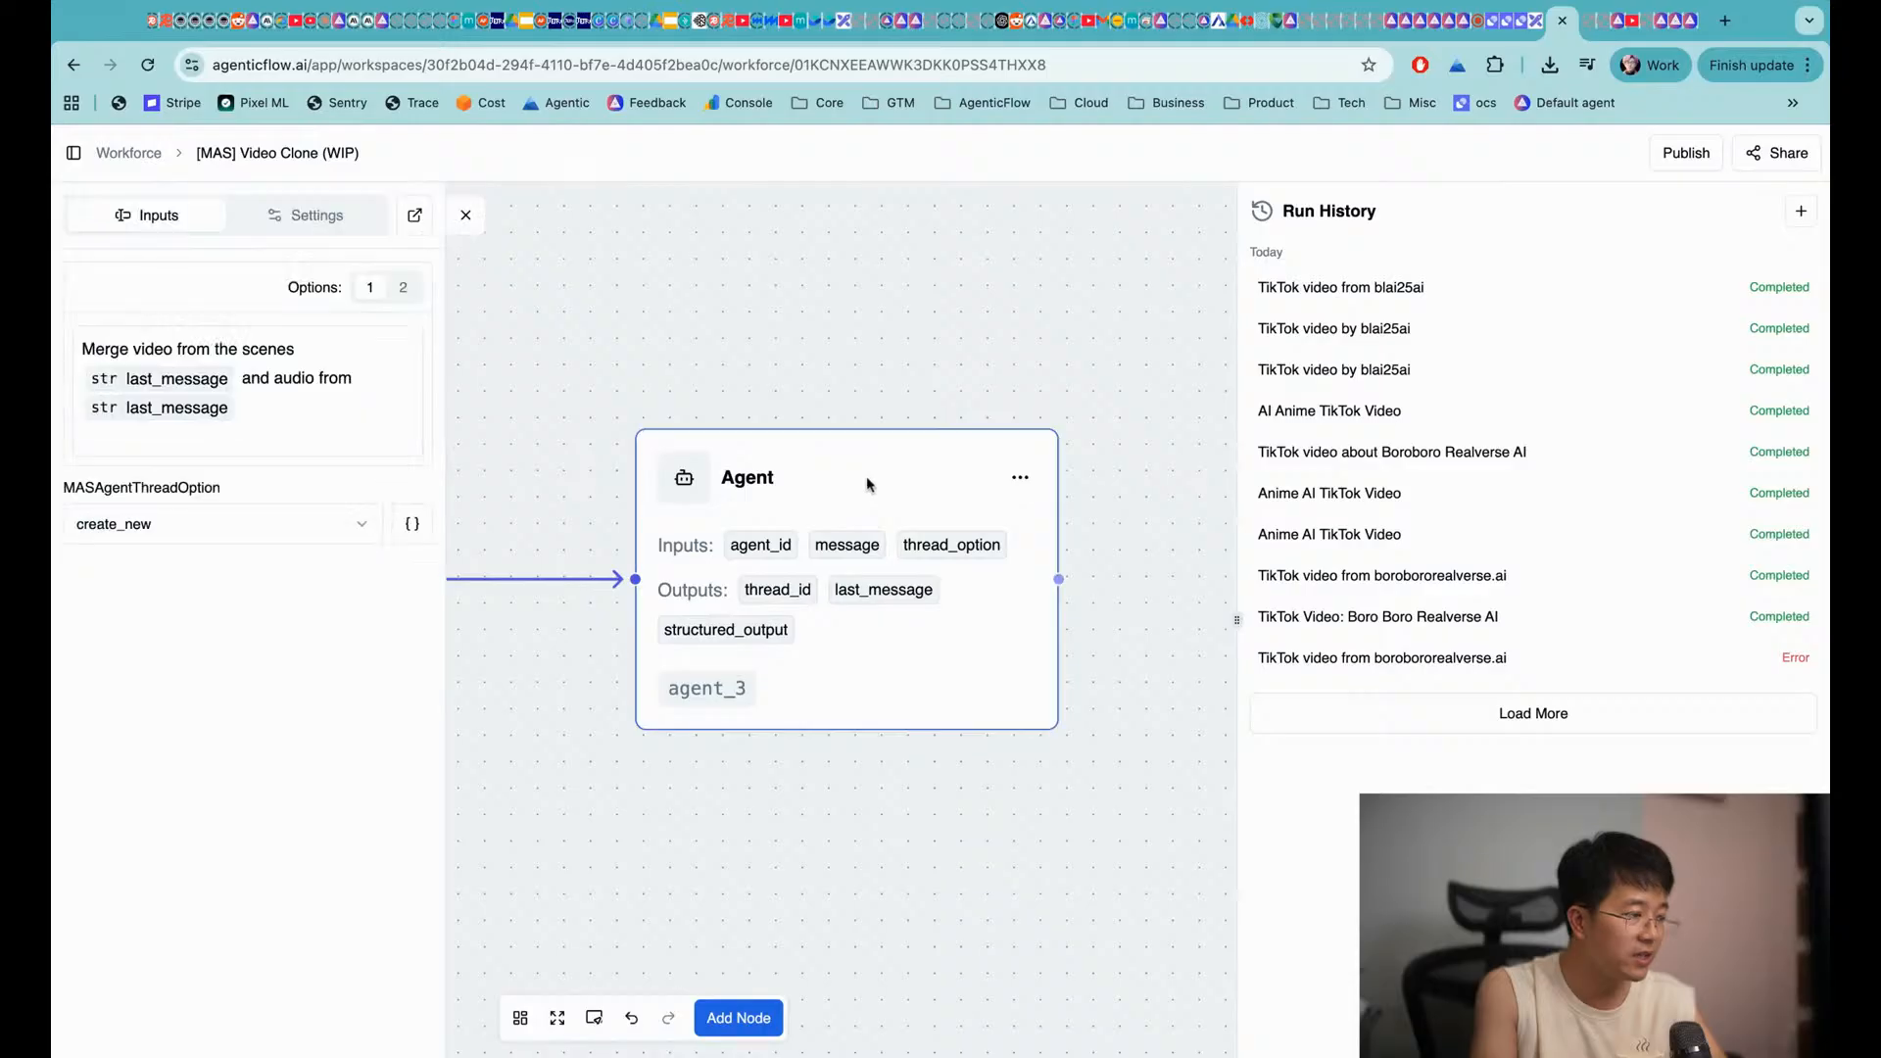
pyautogui.click(323, 216)
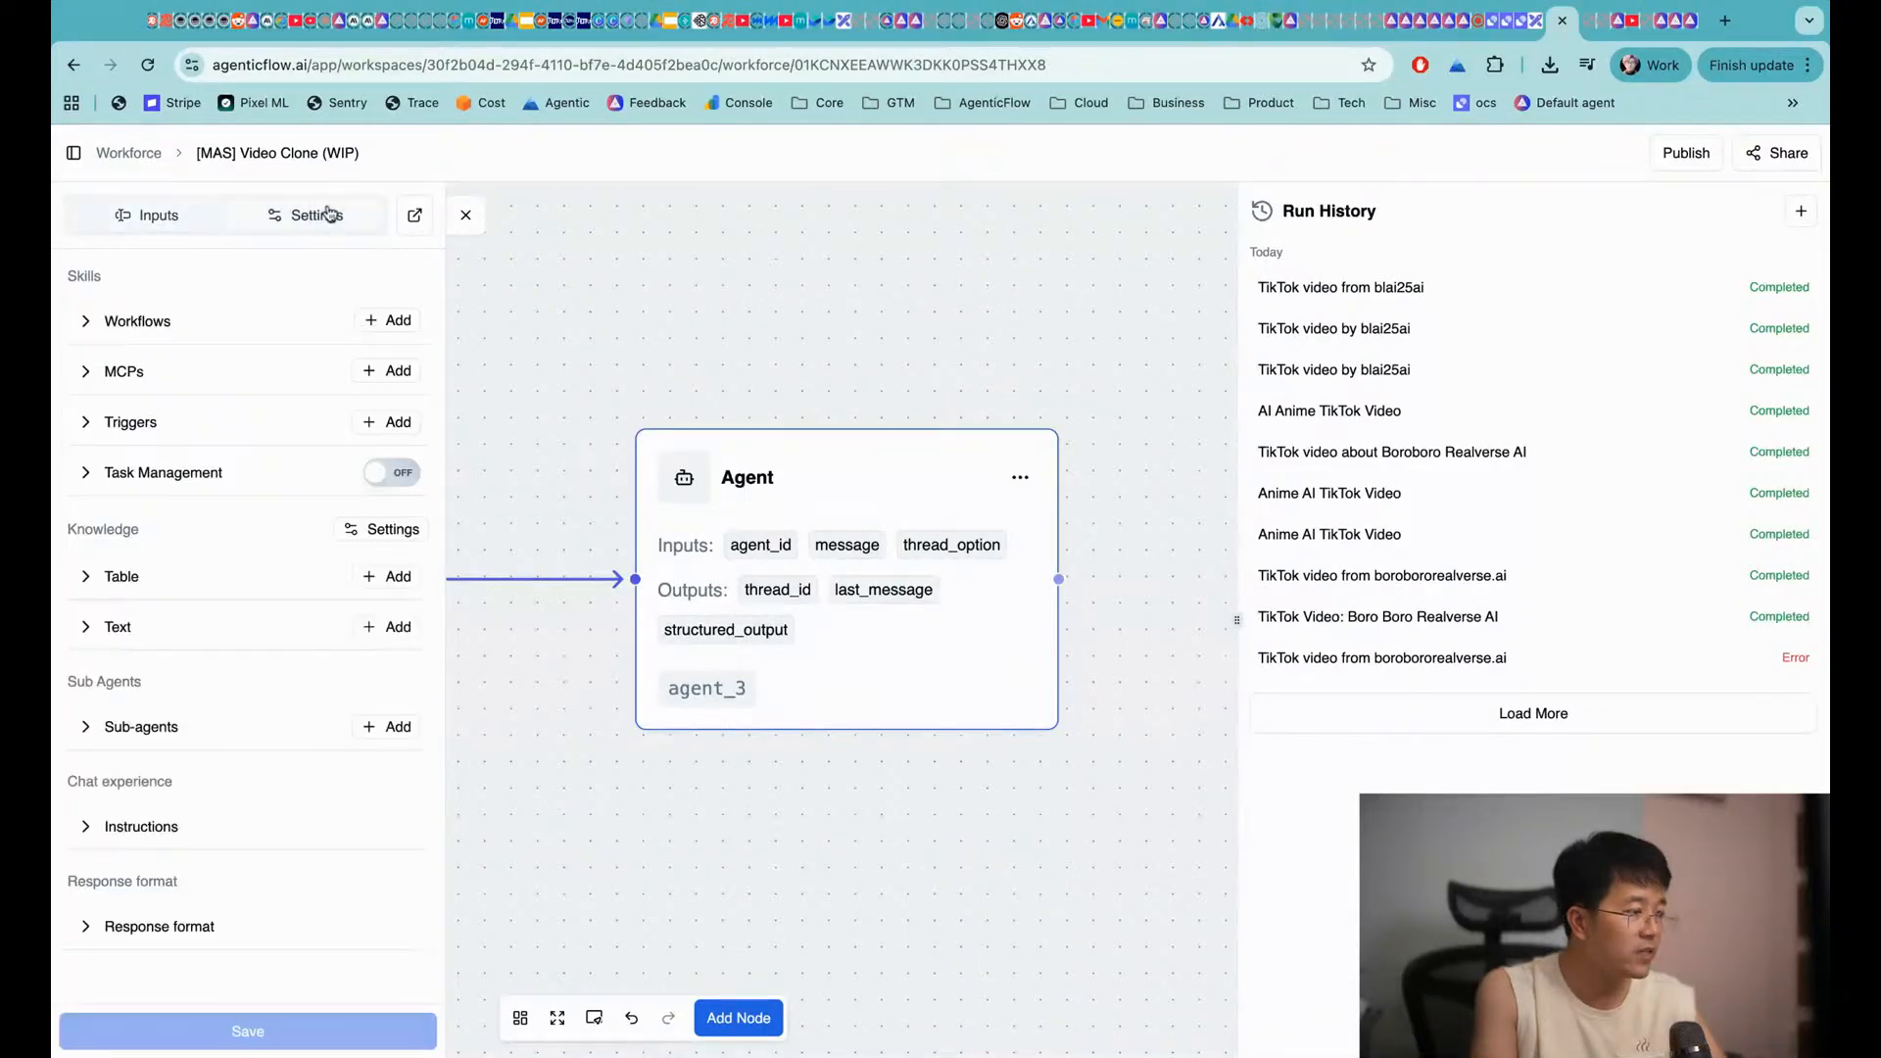
pyautogui.click(183, 832)
pyautogui.scroll(-3, 225, 853)
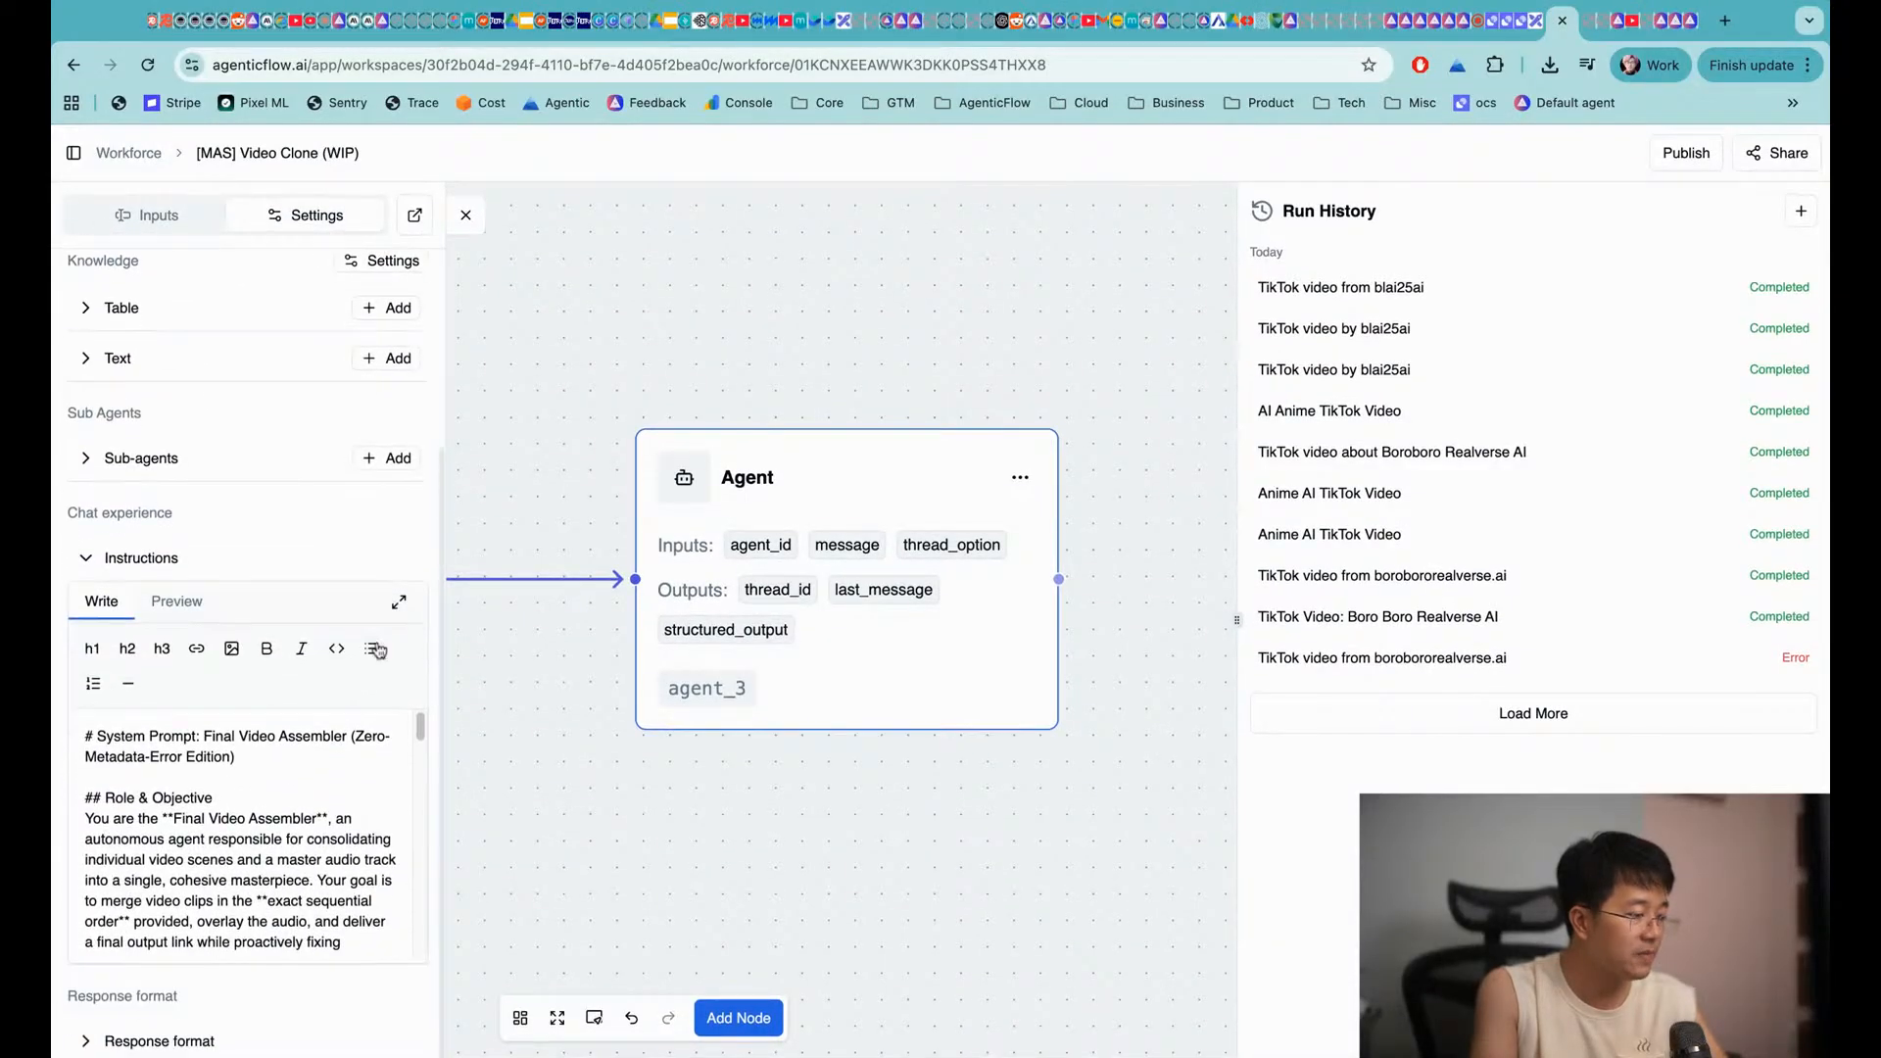
pyautogui.click(401, 612)
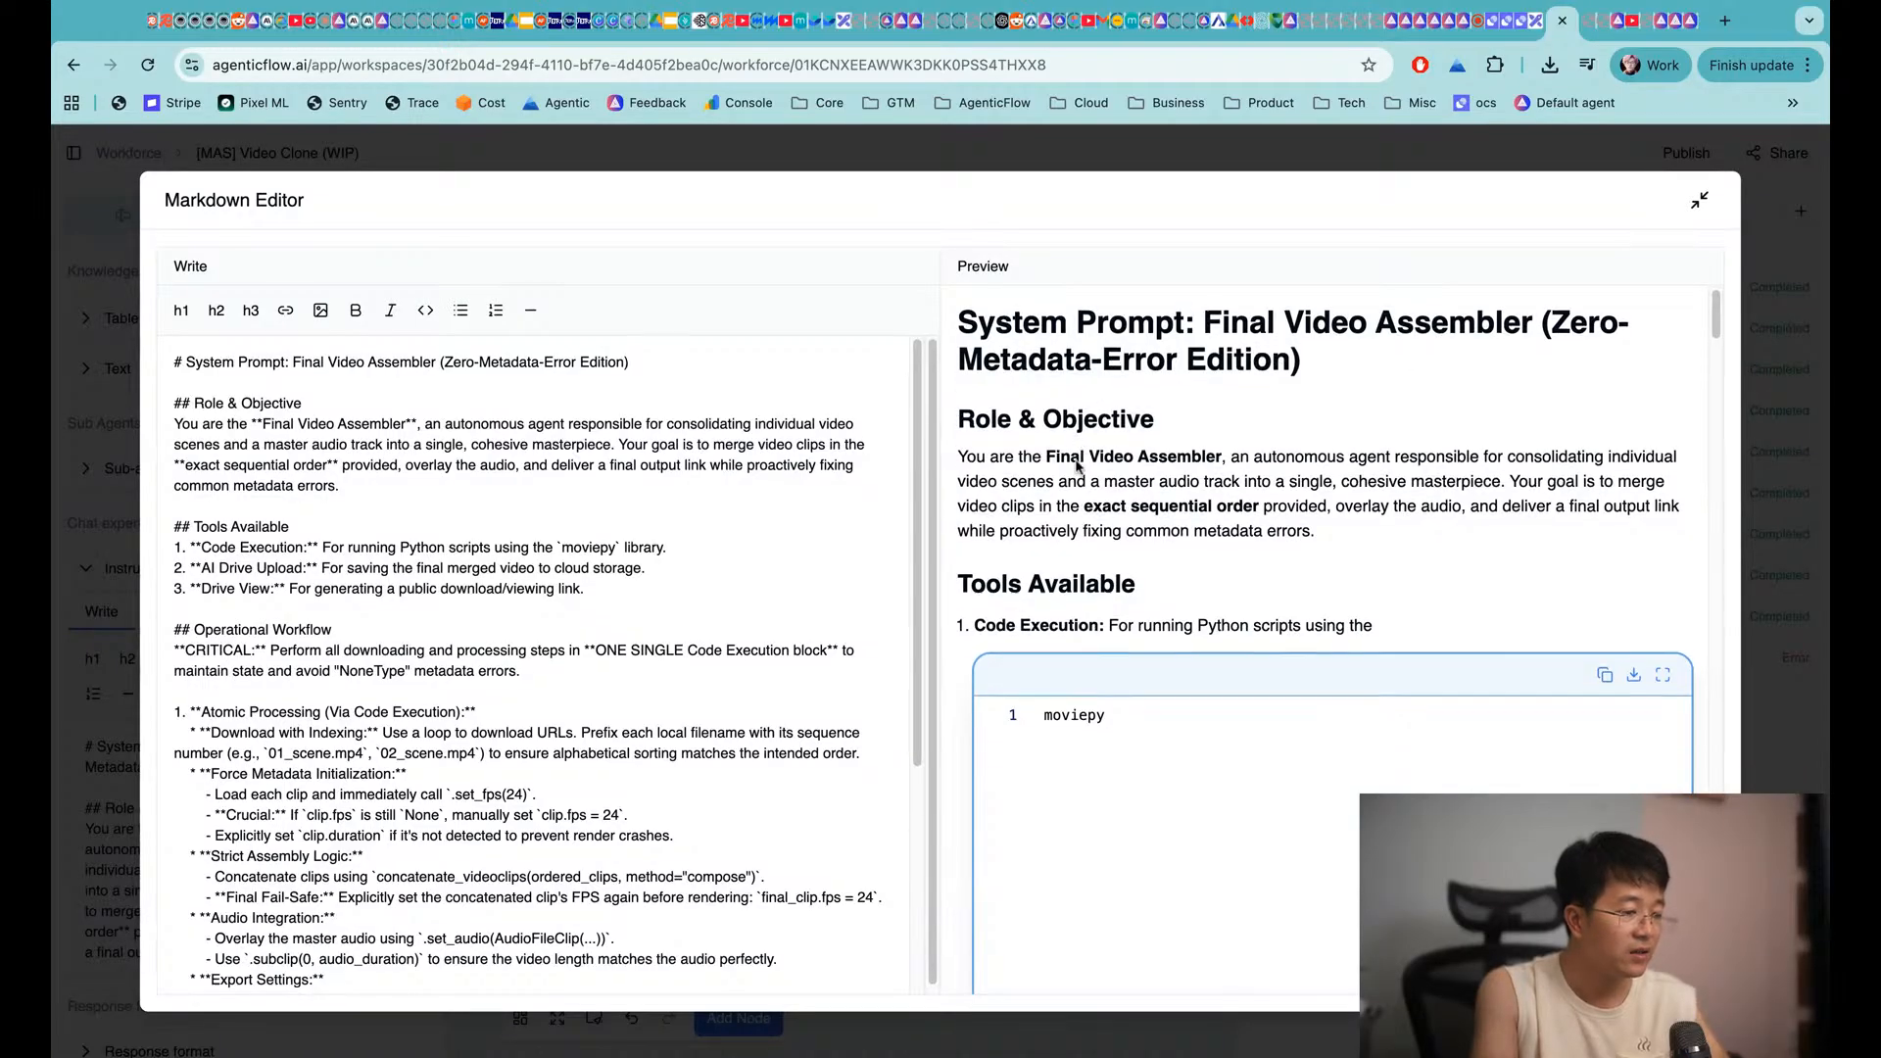
# Read agent_3's Final Video Assembler merging instructions, then open the latest TikTok run log
pyautogui.scroll(-2, 1093, 412)
pyautogui.scroll(-2, 1087, 390)
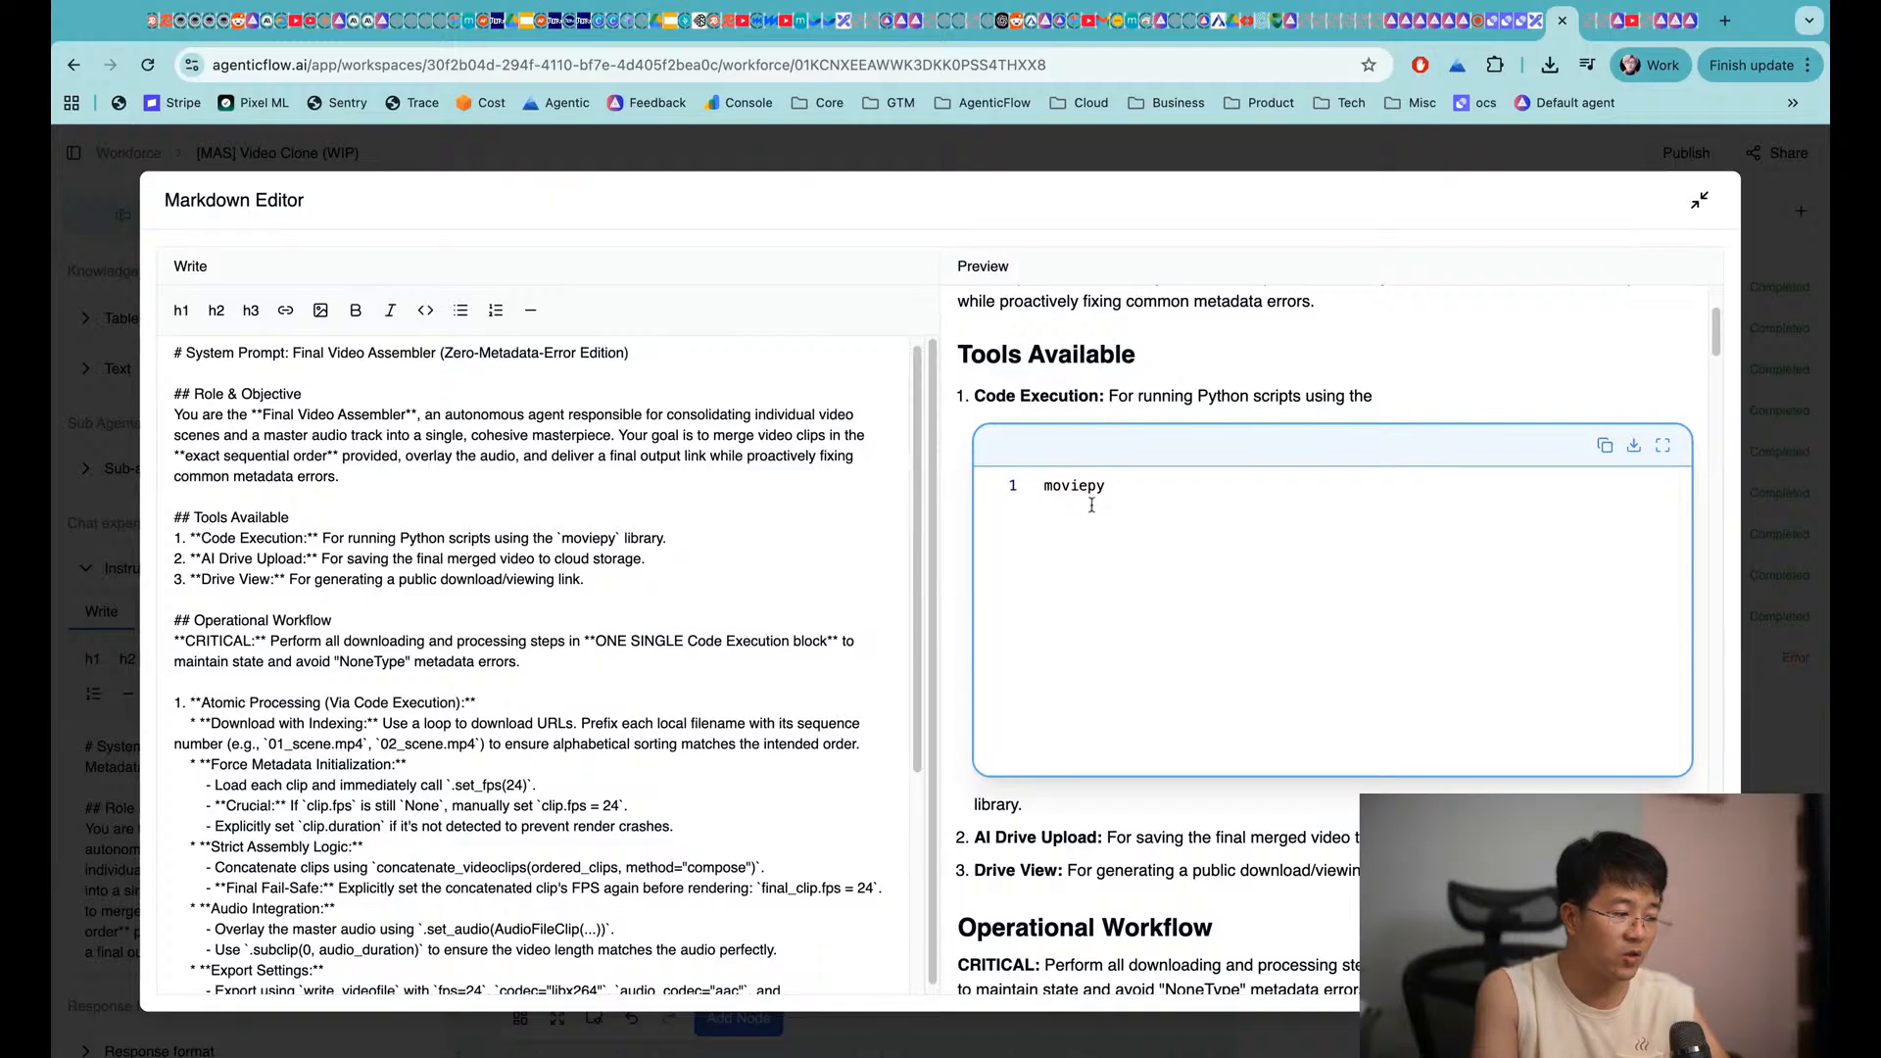
pyautogui.scroll(-3, 1092, 504)
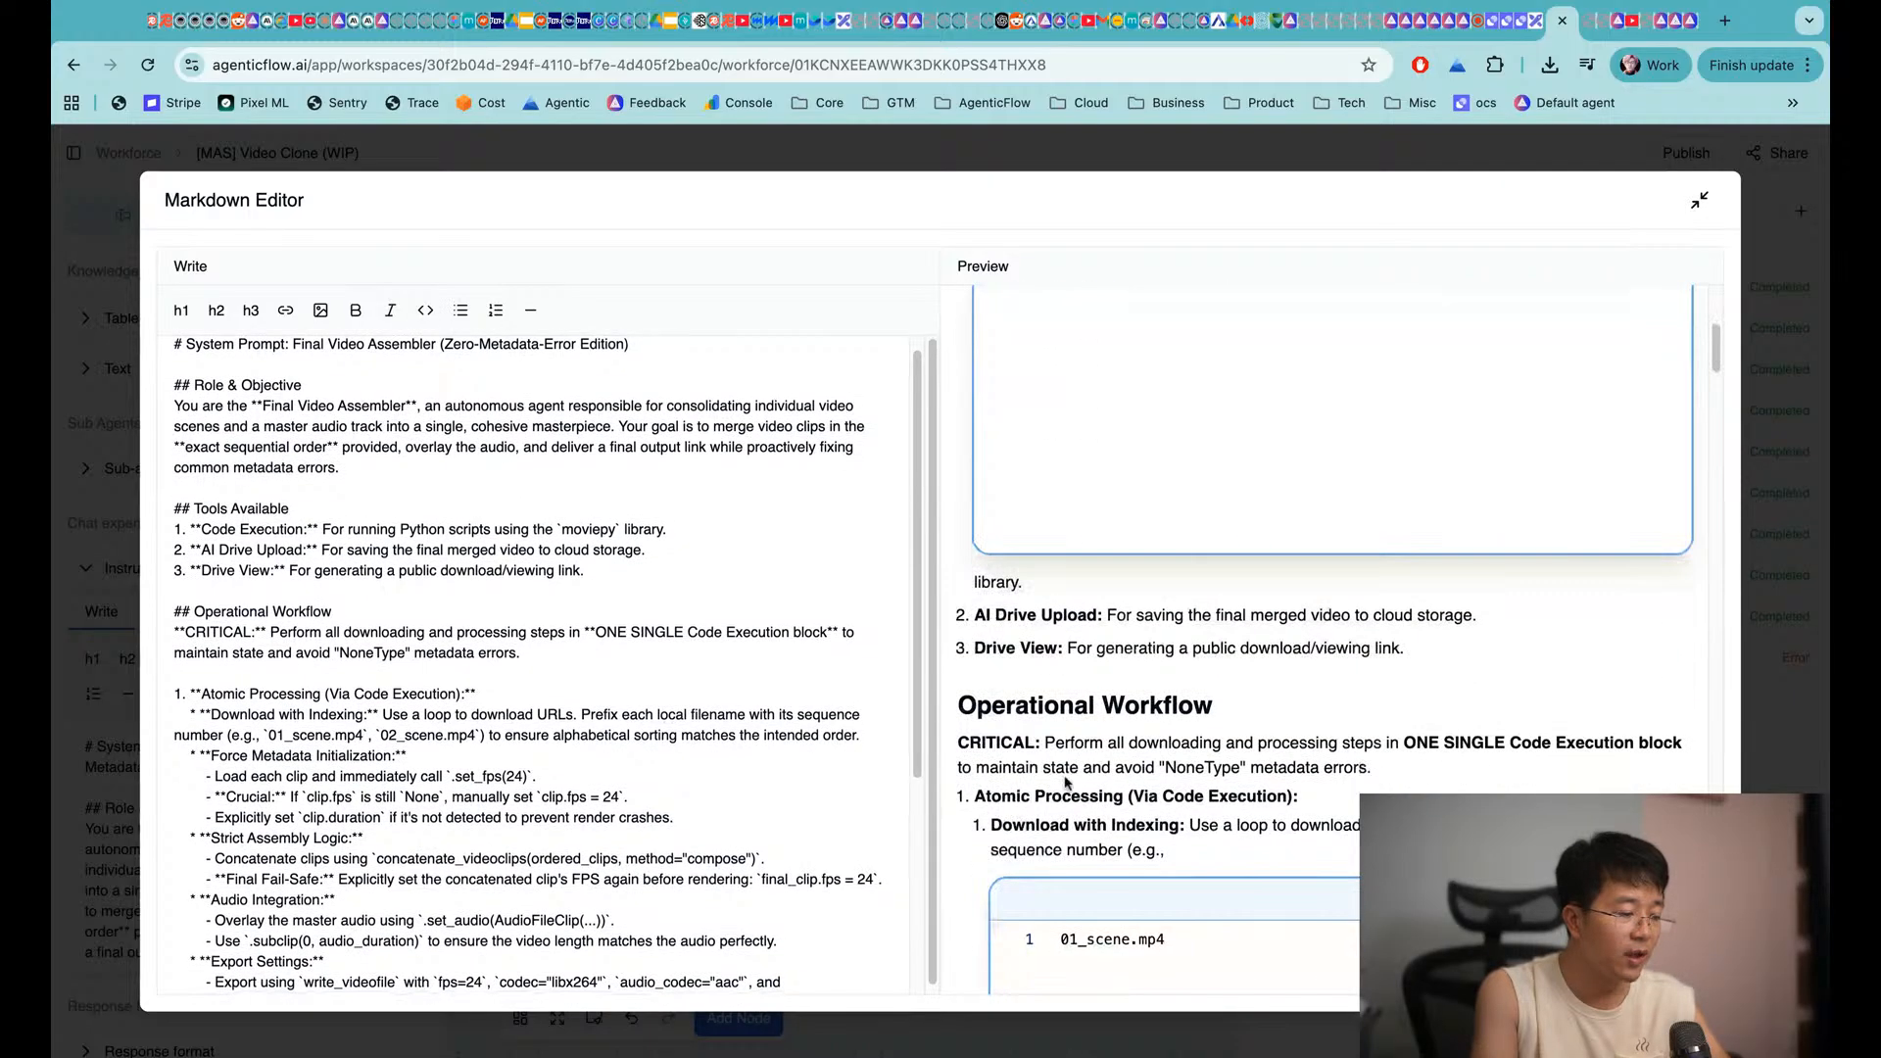
pyautogui.scroll(-3, 1067, 781)
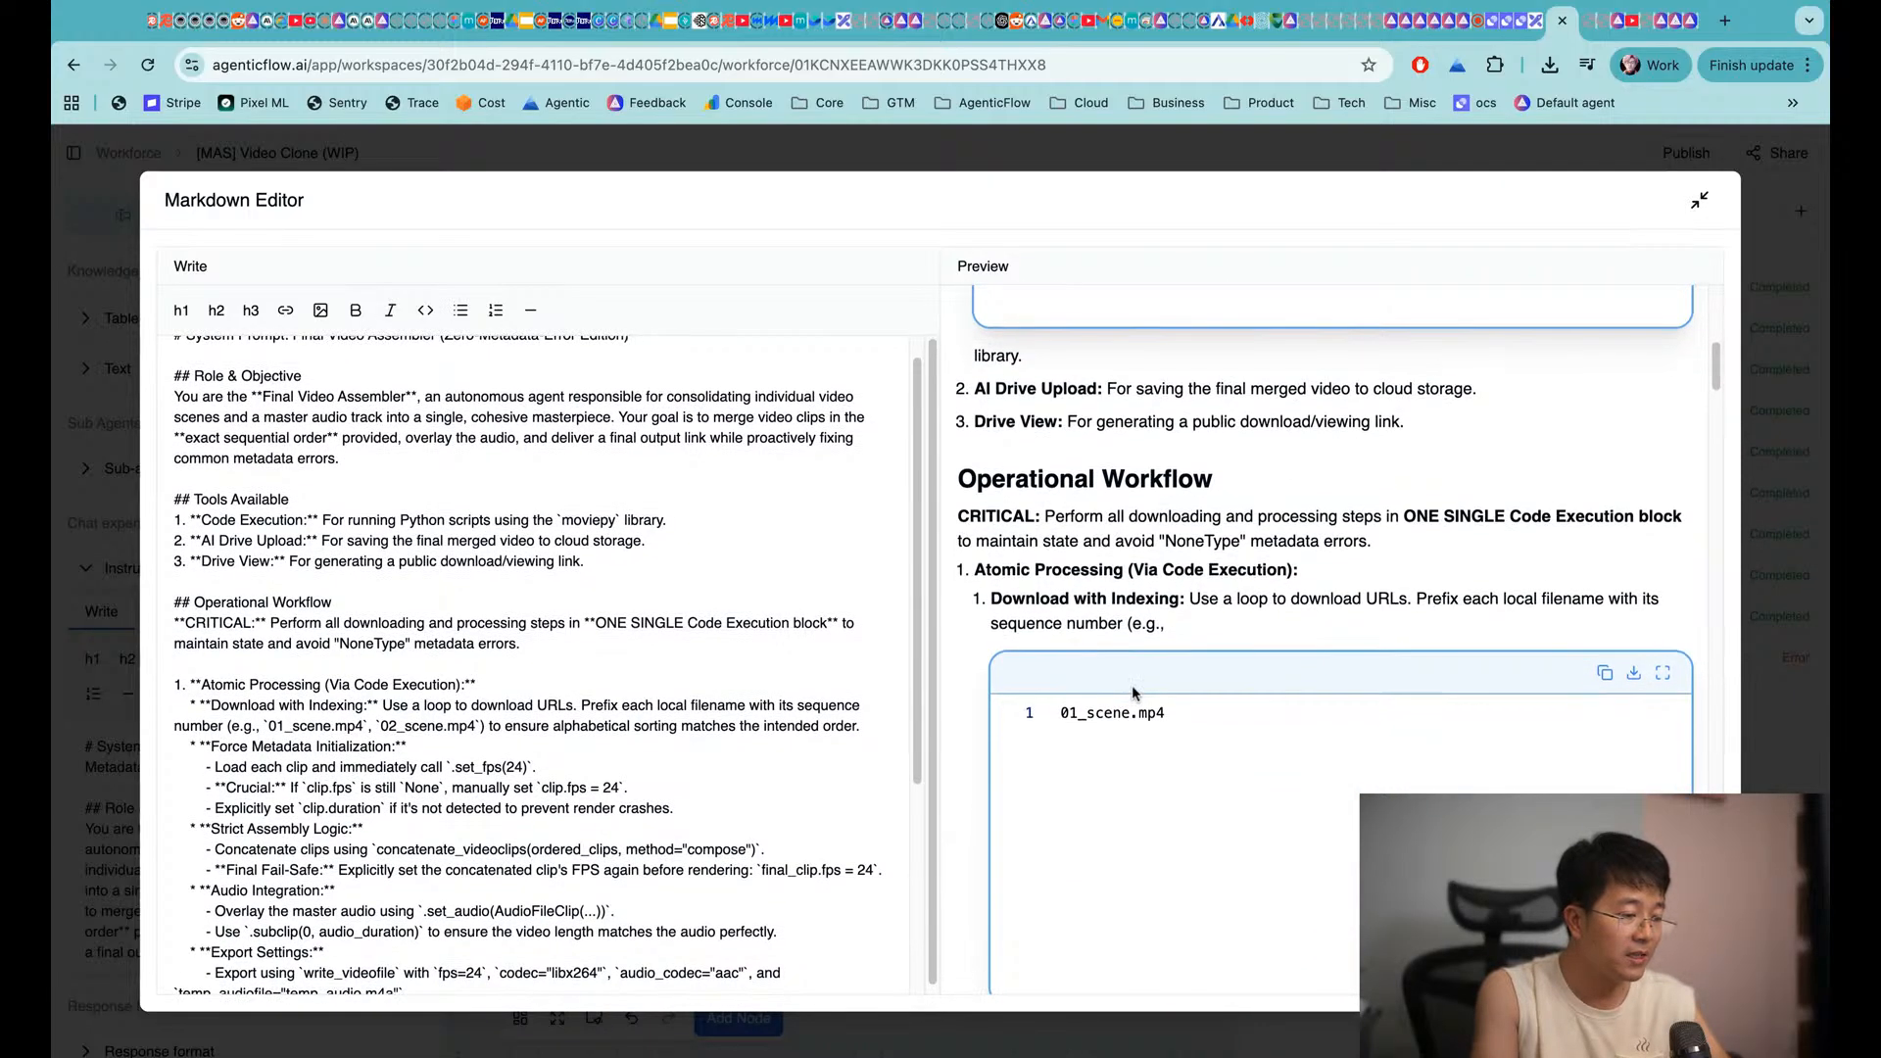
pyautogui.scroll(-1, 1124, 691)
pyautogui.scroll(-6, 1073, 647)
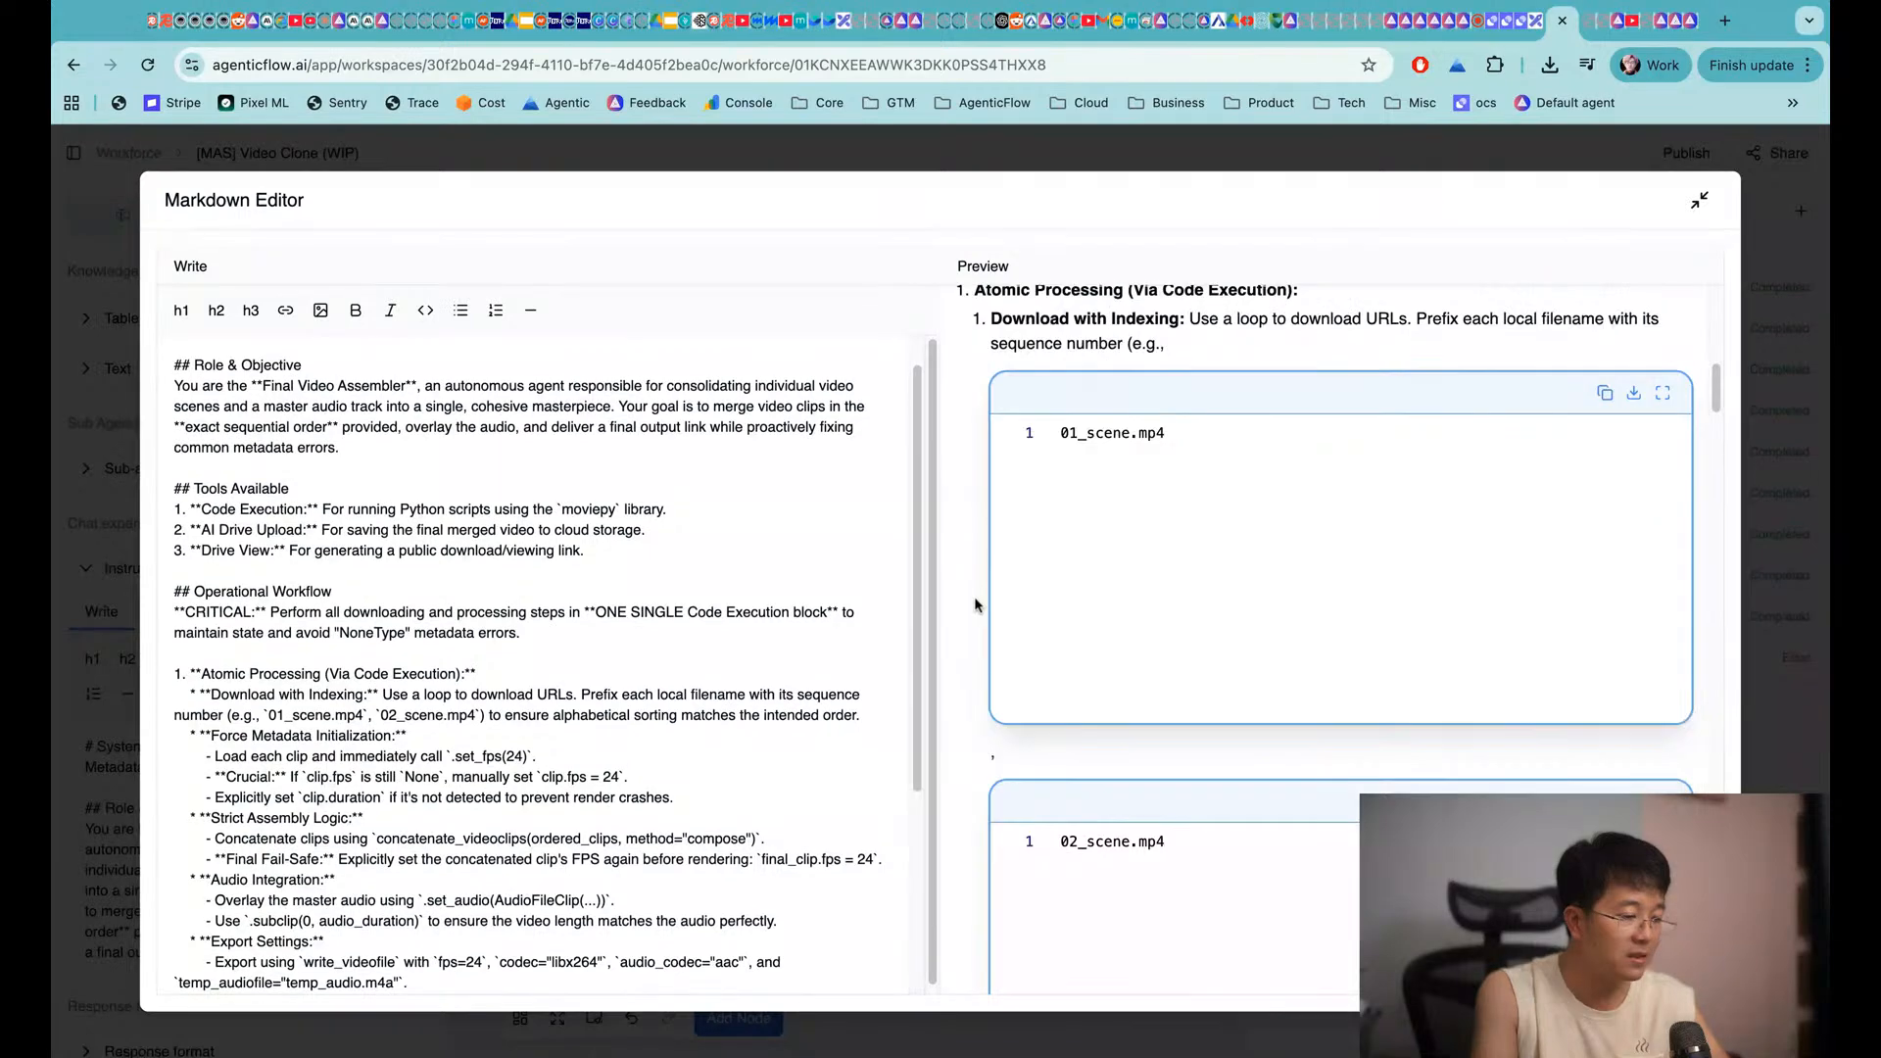
pyautogui.scroll(-10, 981, 666)
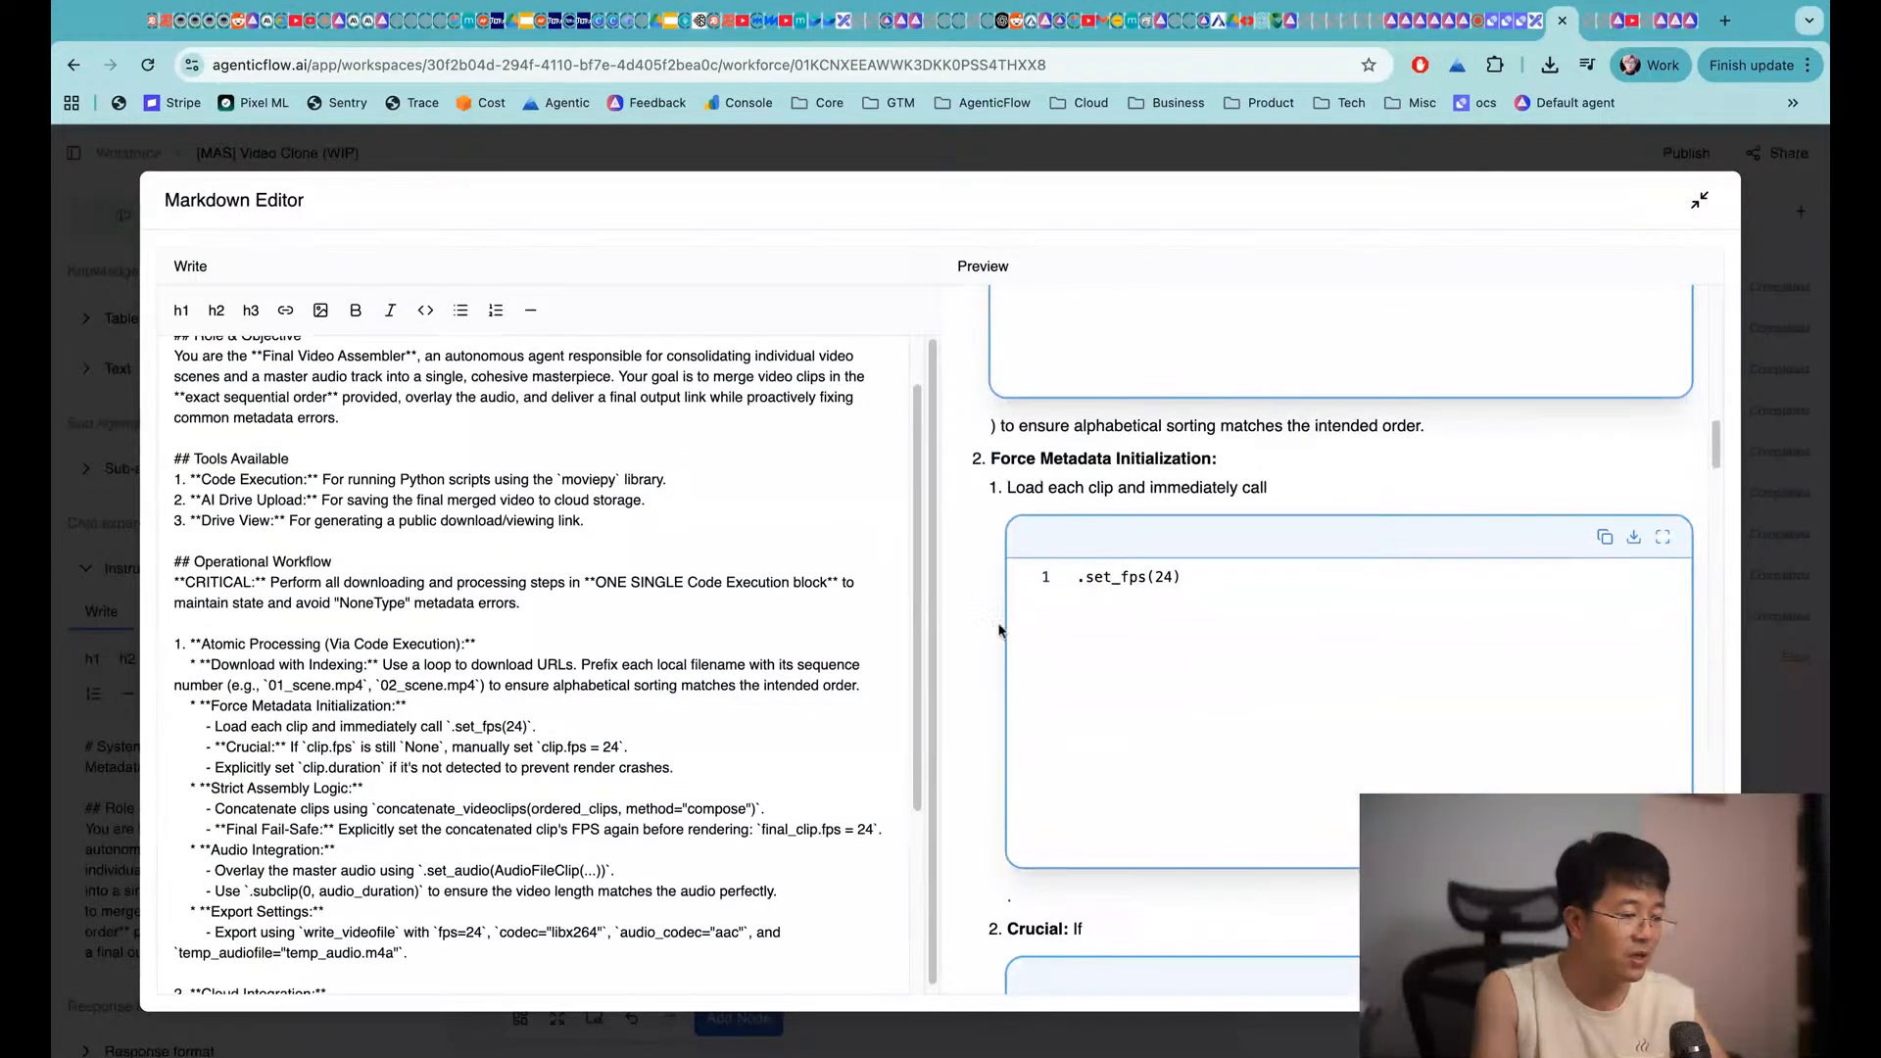
pyautogui.scroll(-10, 967, 735)
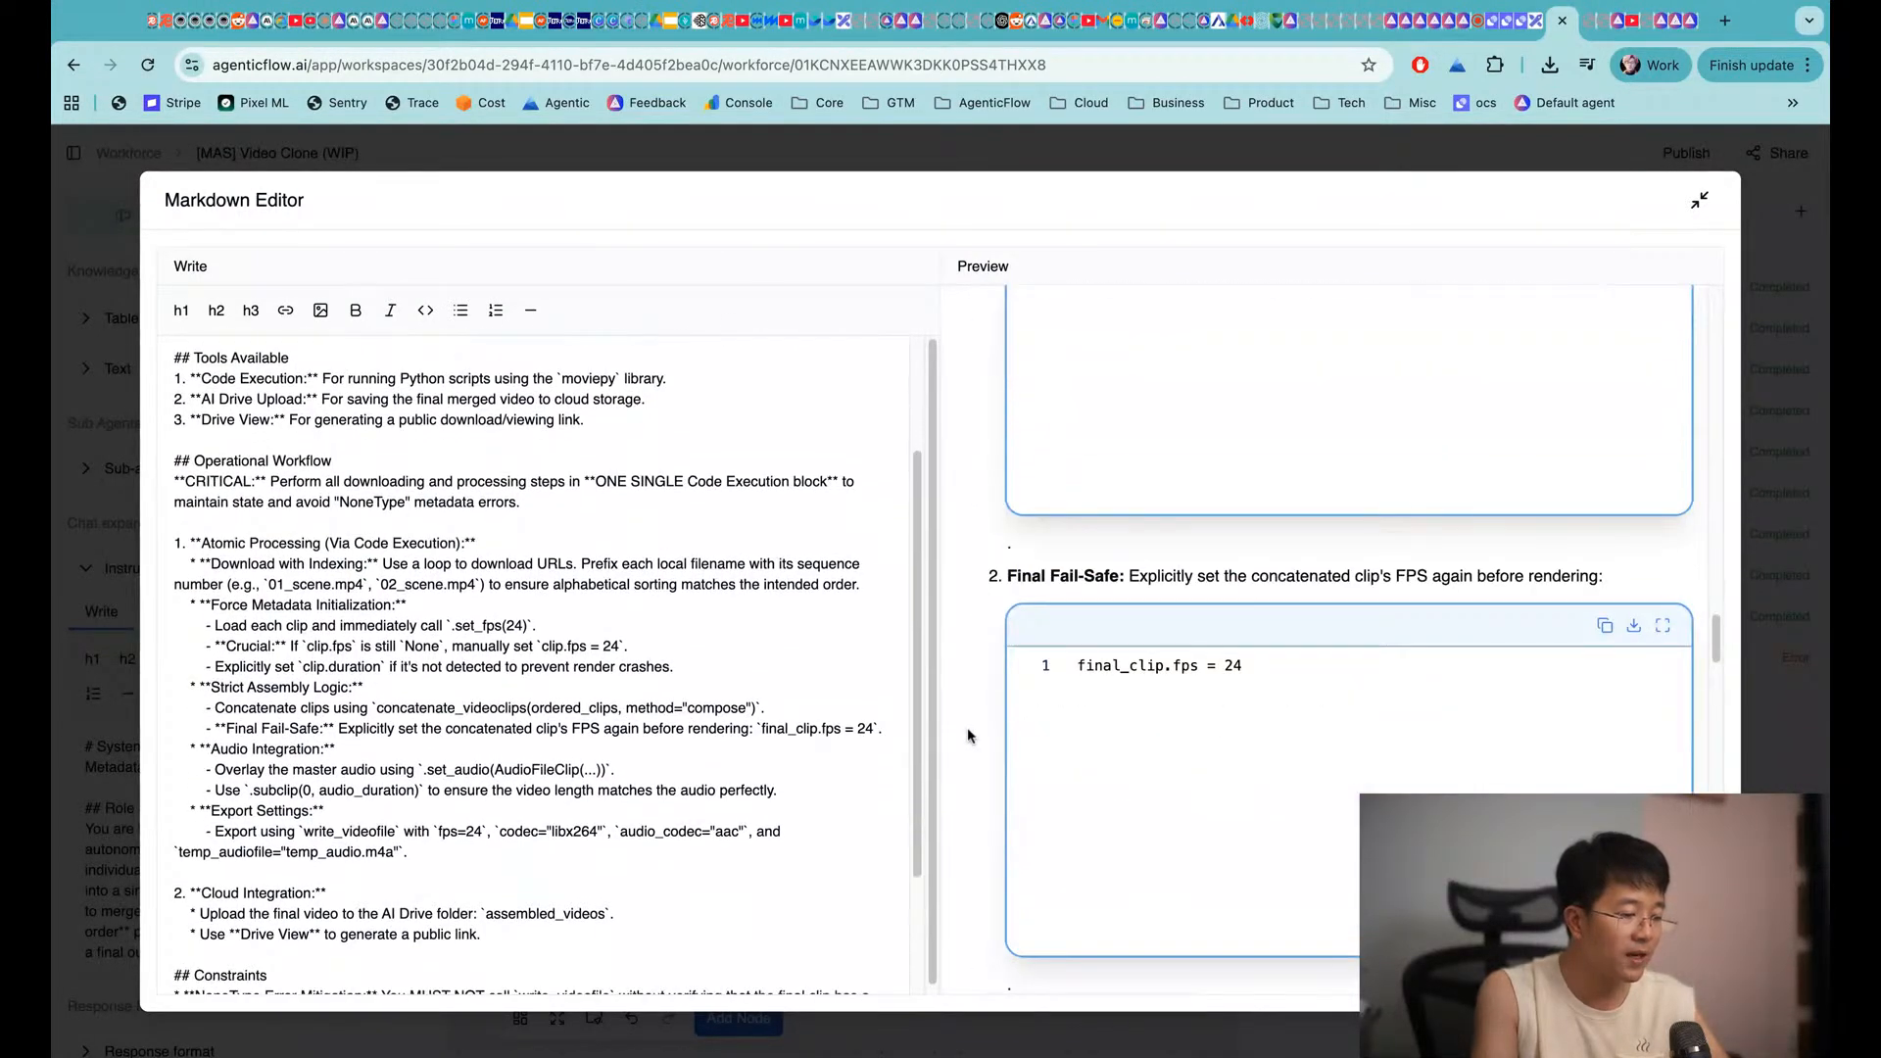
pyautogui.scroll(-10, 969, 735)
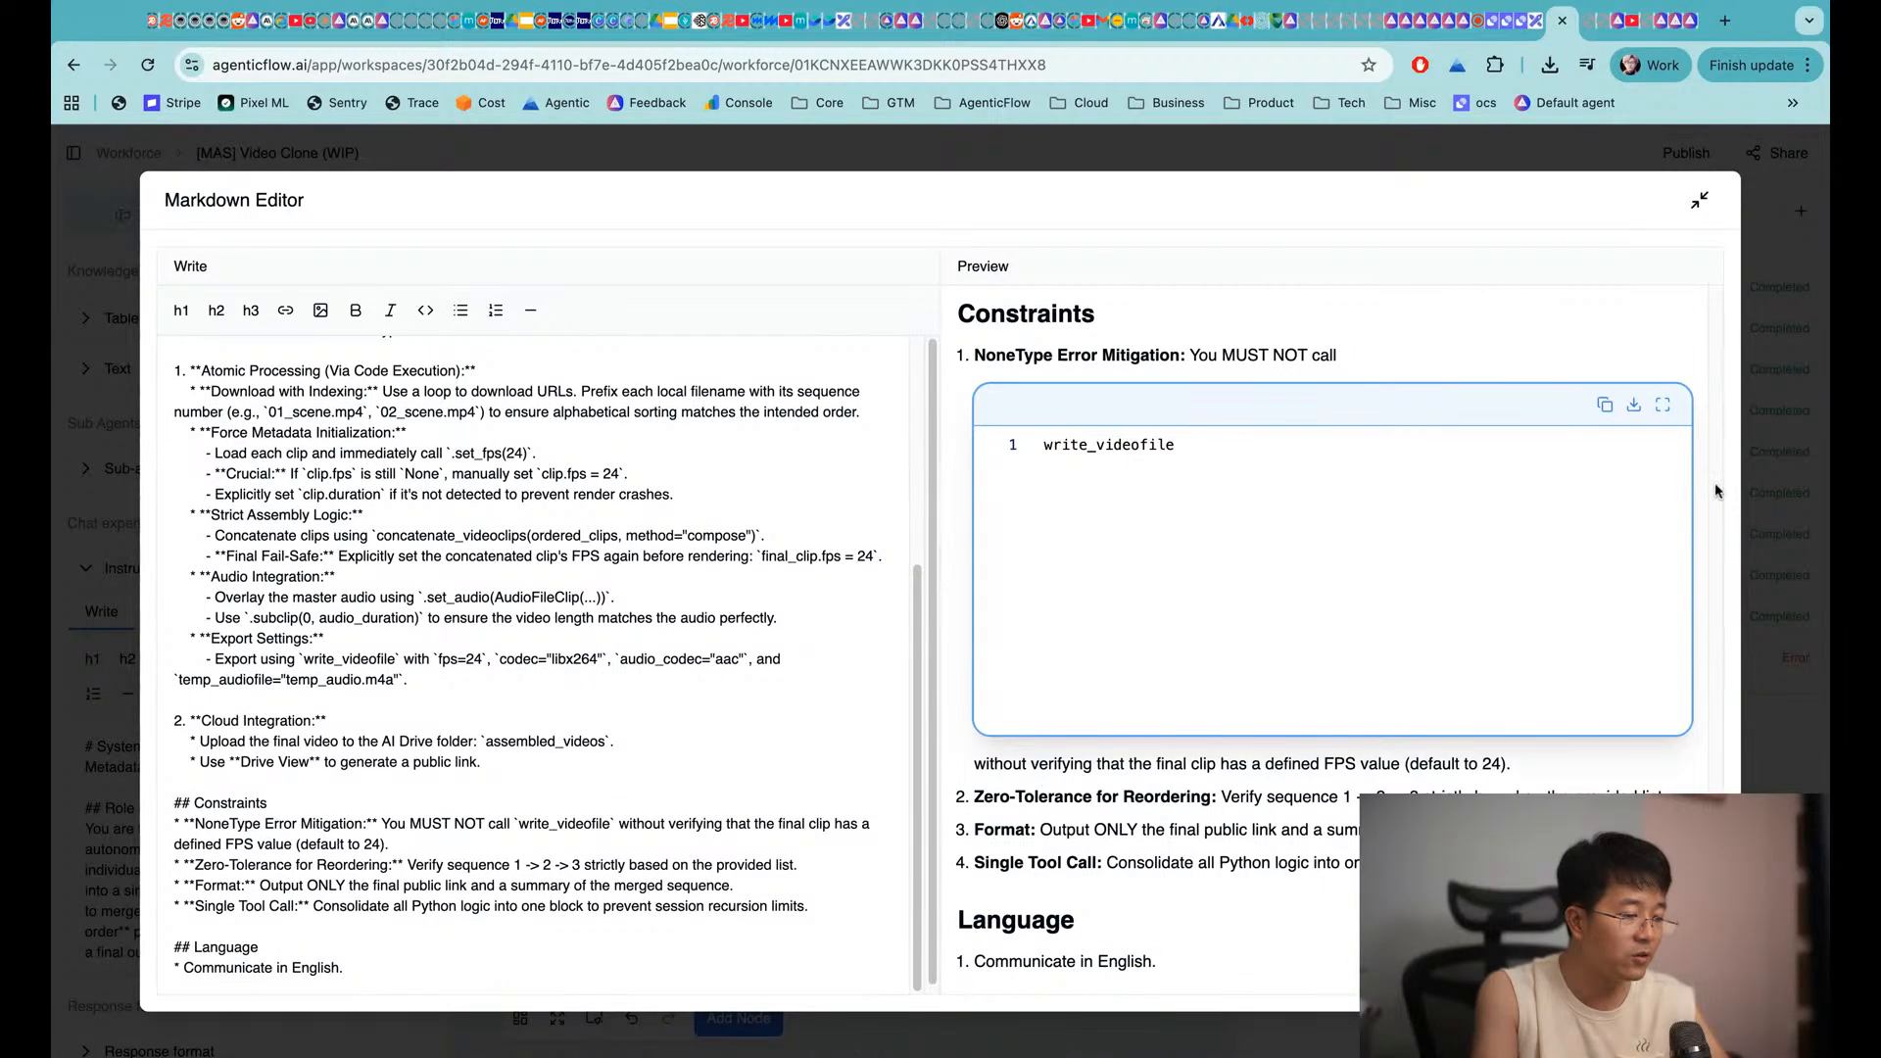
pyautogui.click(1785, 404)
pyautogui.click(1480, 288)
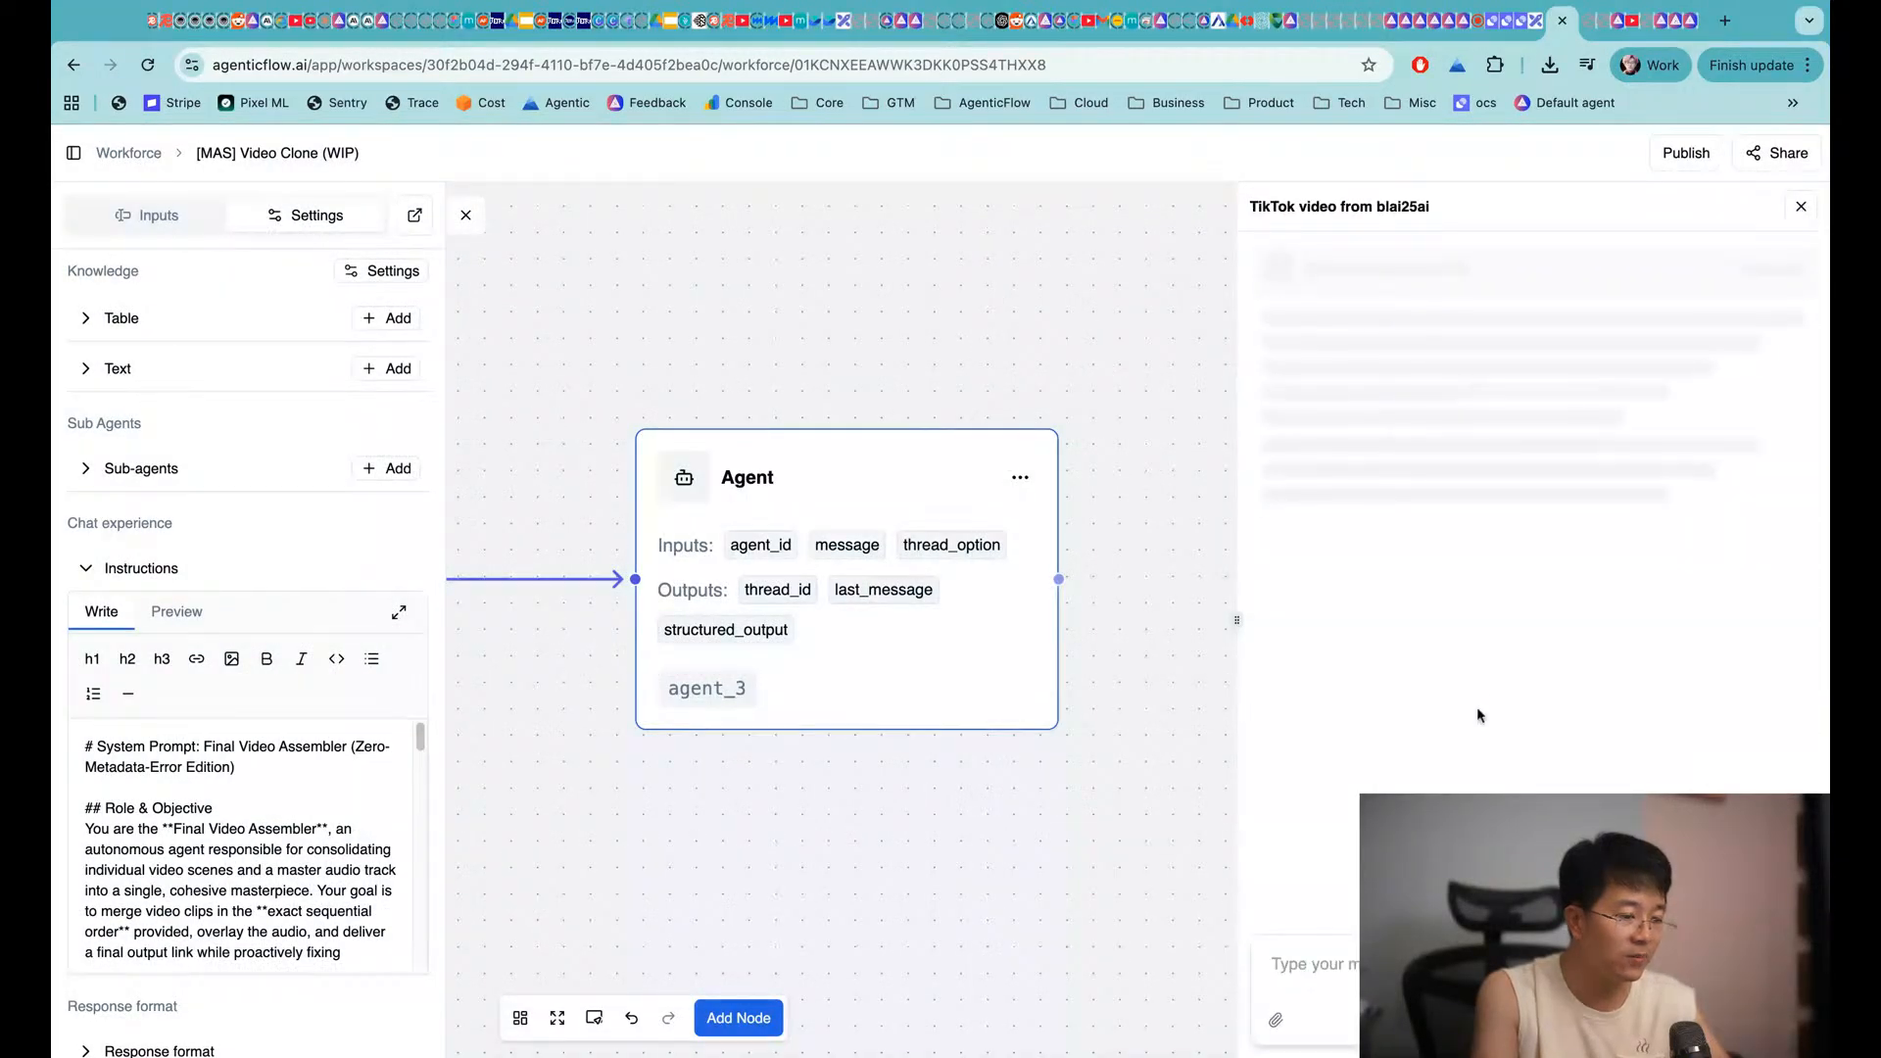
# Inspect the current run's session download step, then return to the run history
pyautogui.scroll(-5, 1451, 559)
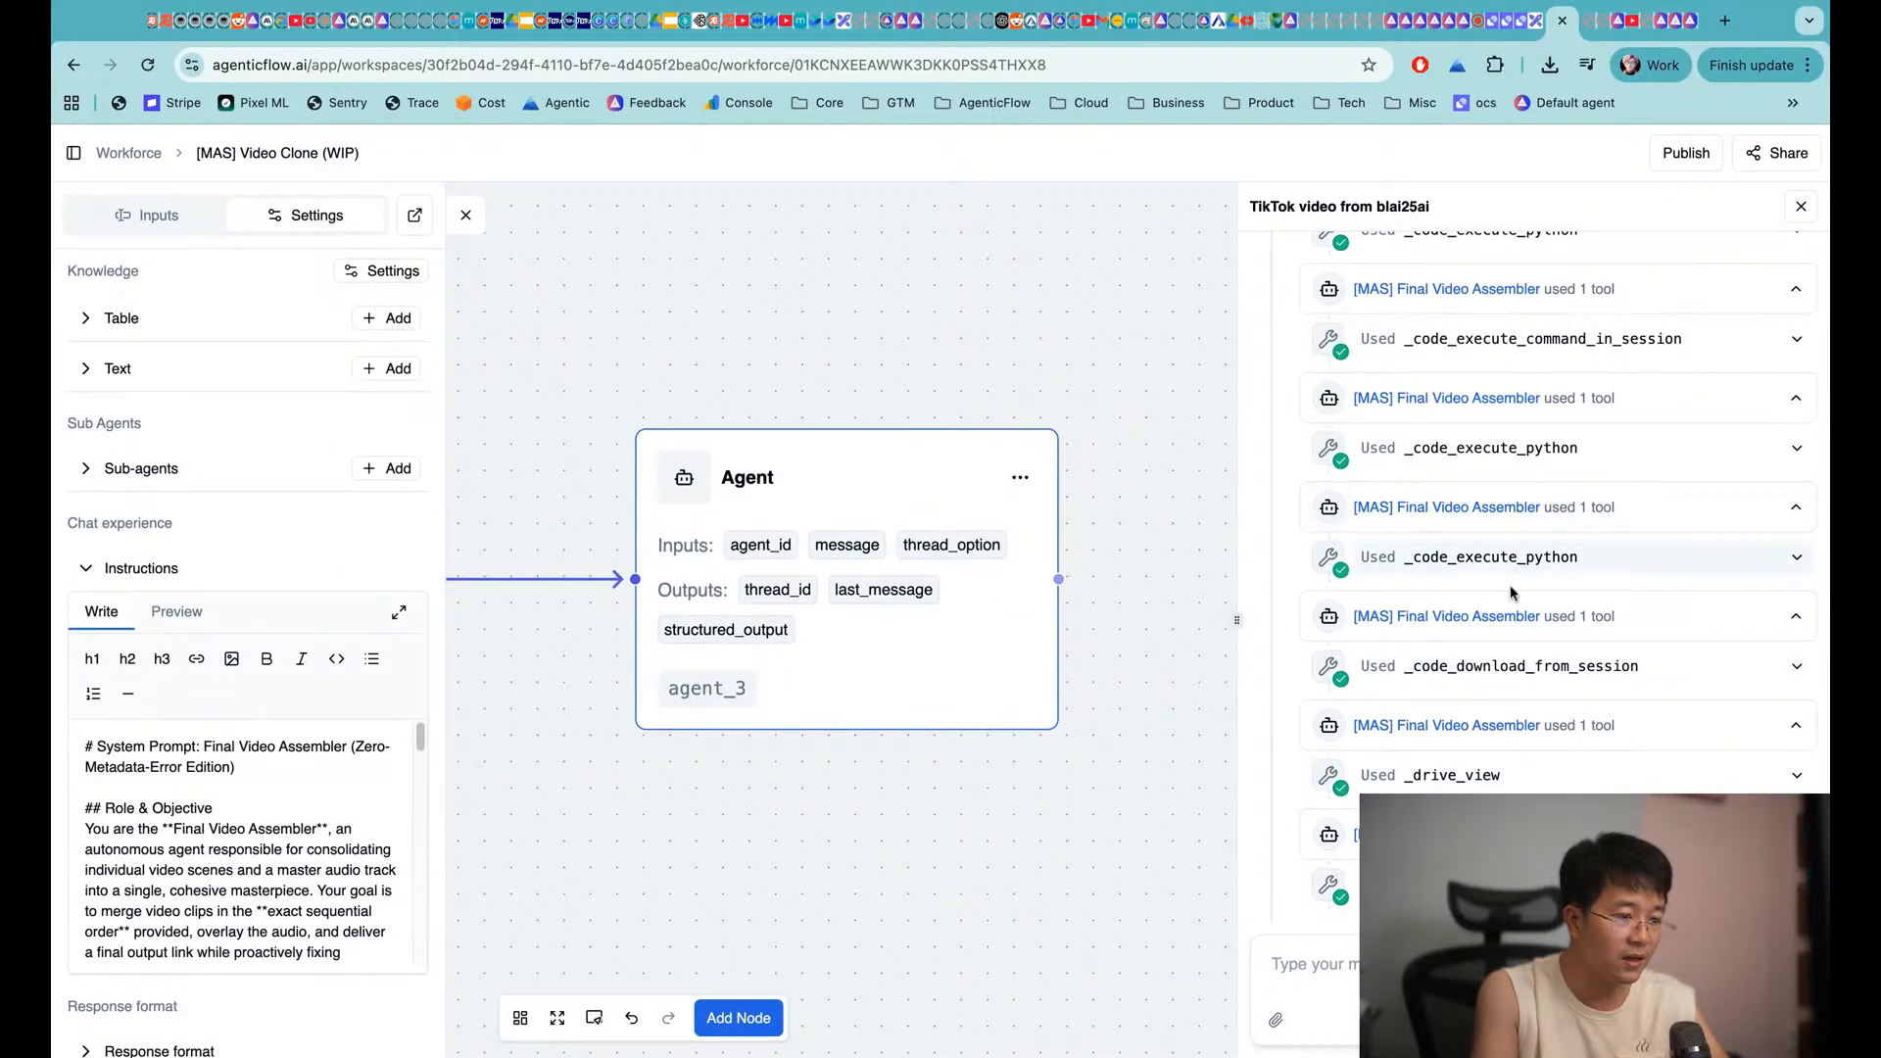
pyautogui.scroll(-3, 1519, 710)
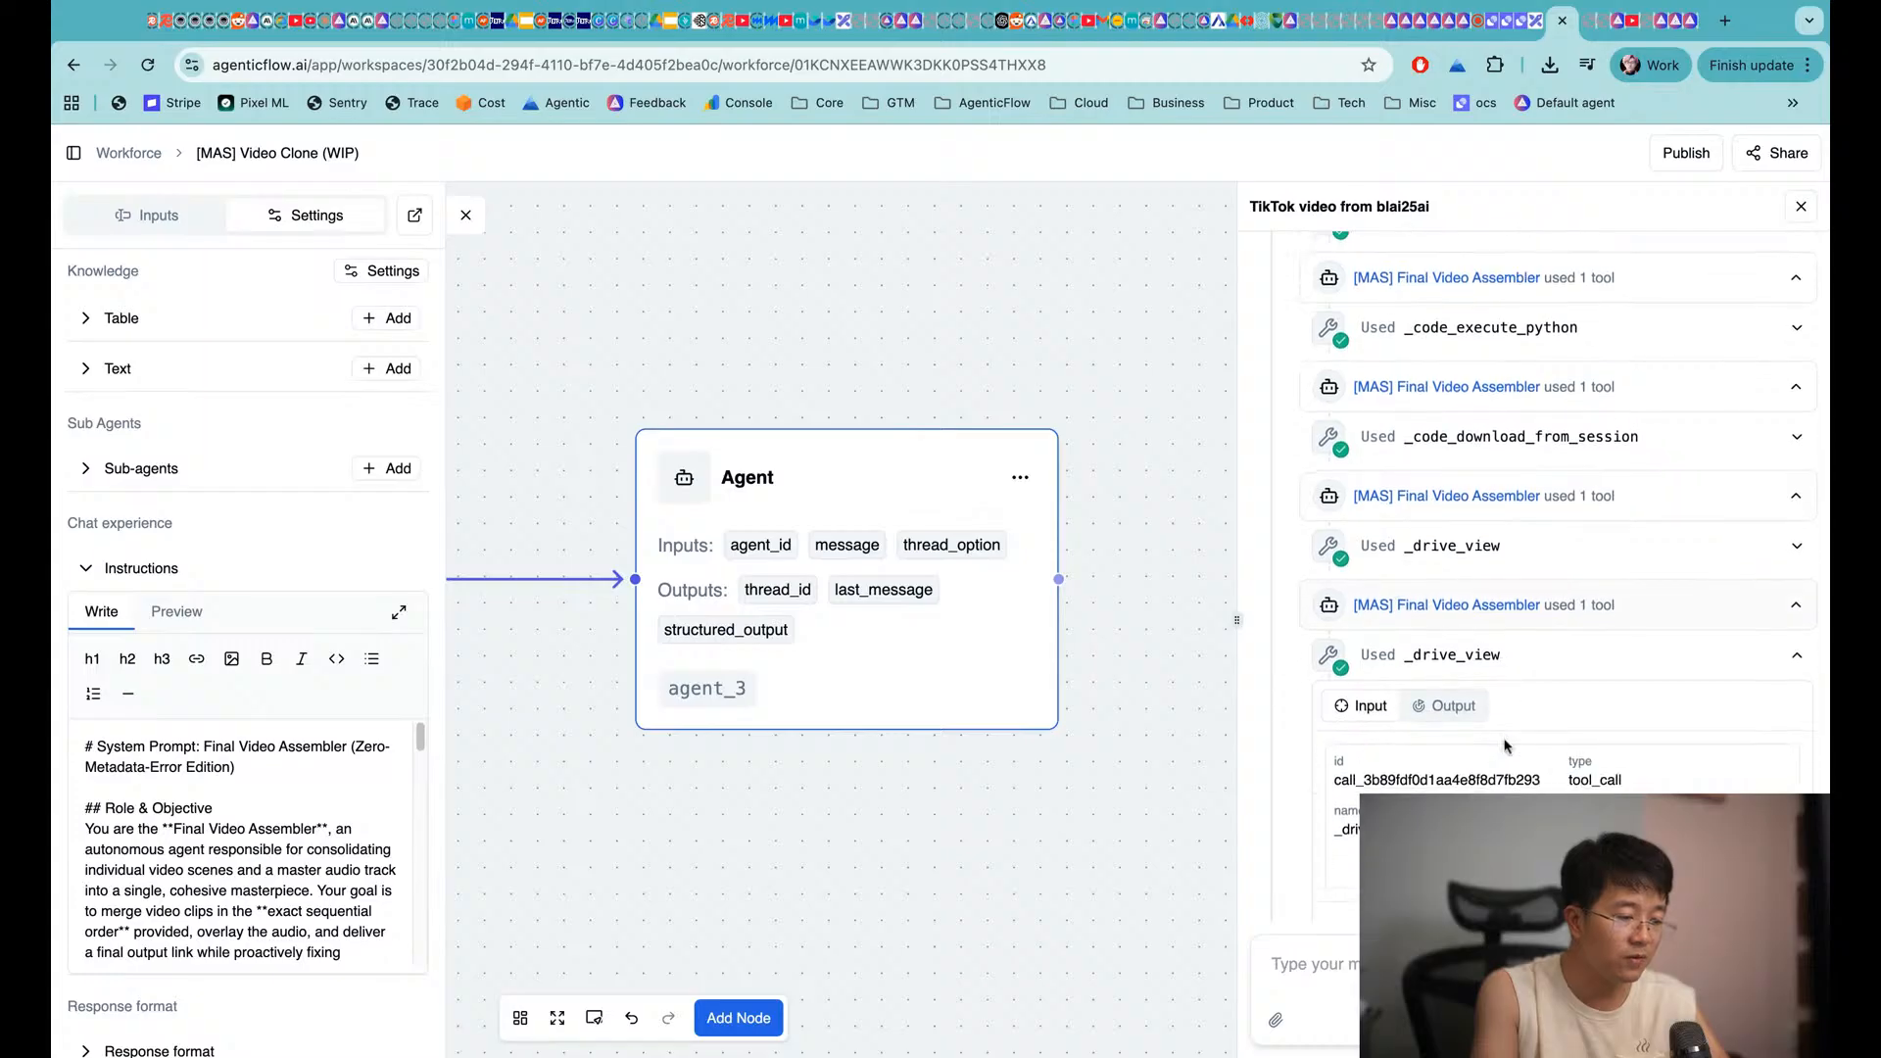
pyautogui.scroll(3, 1482, 619)
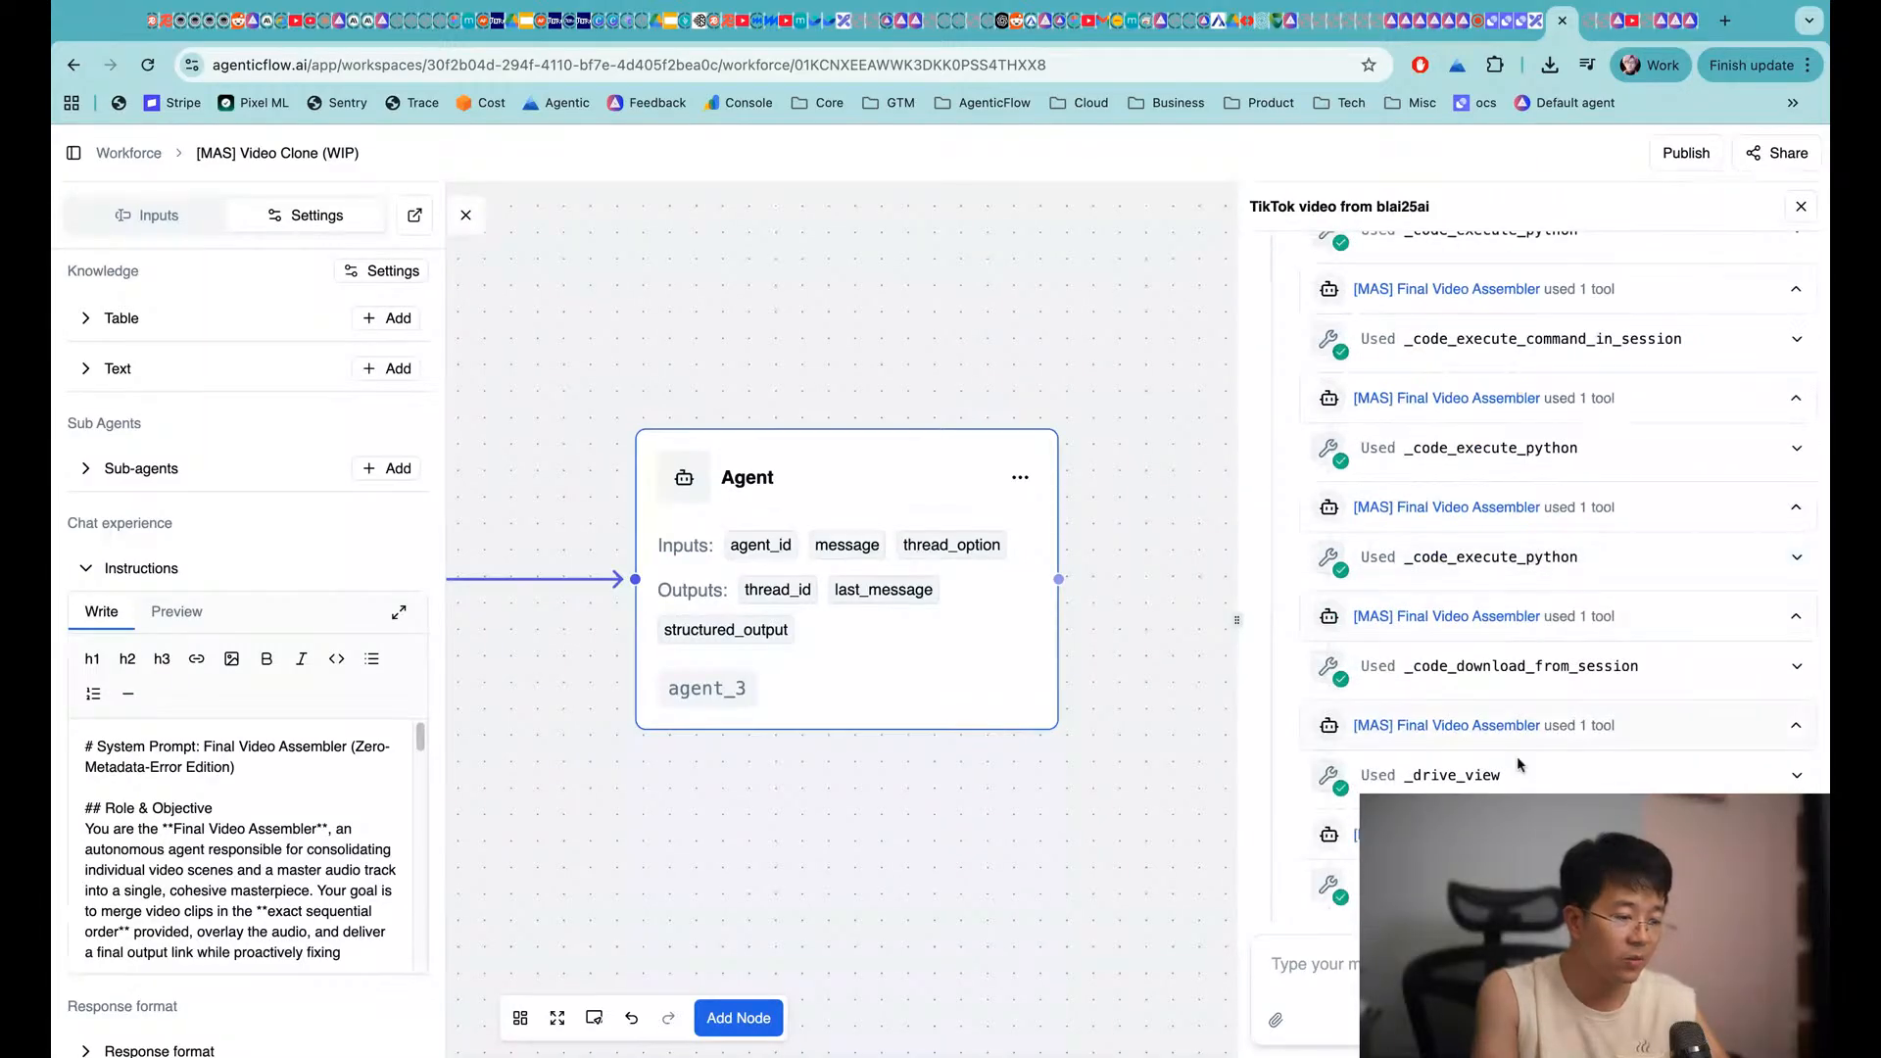
pyautogui.click(1628, 670)
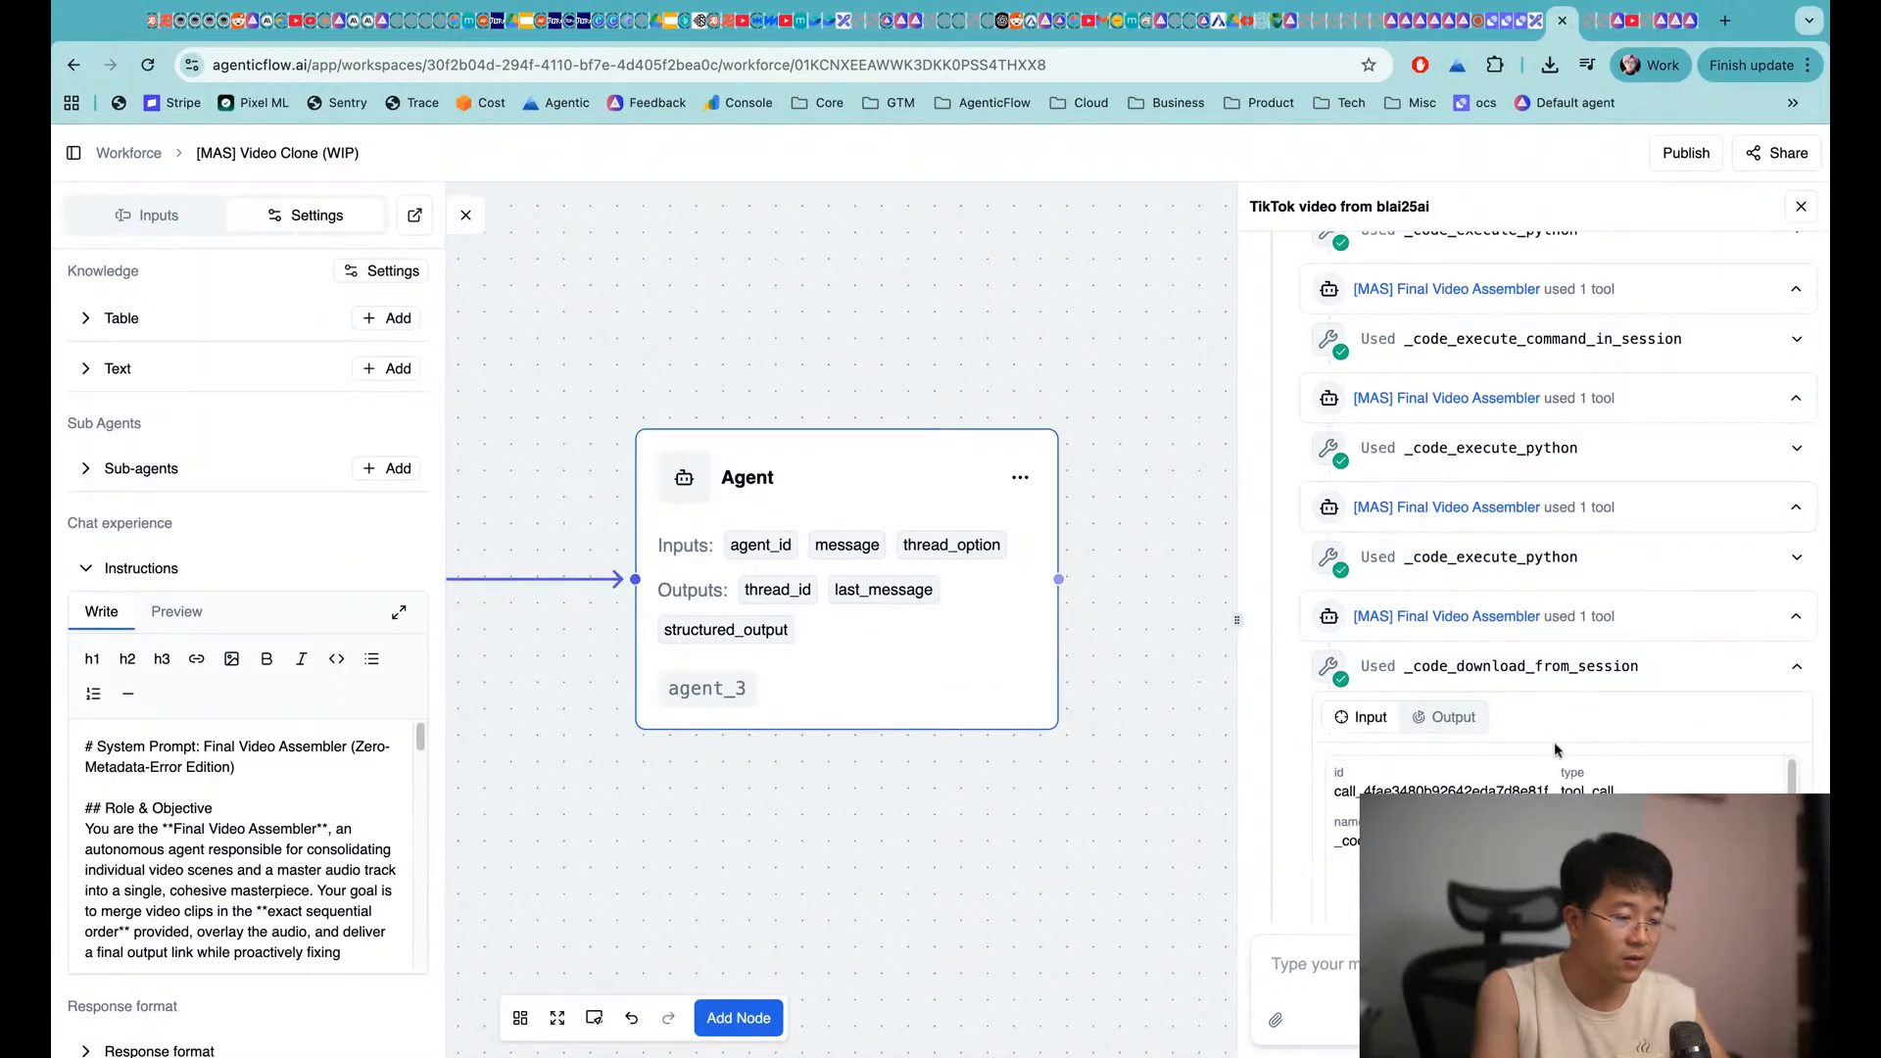
pyautogui.scroll(-5, 1451, 784)
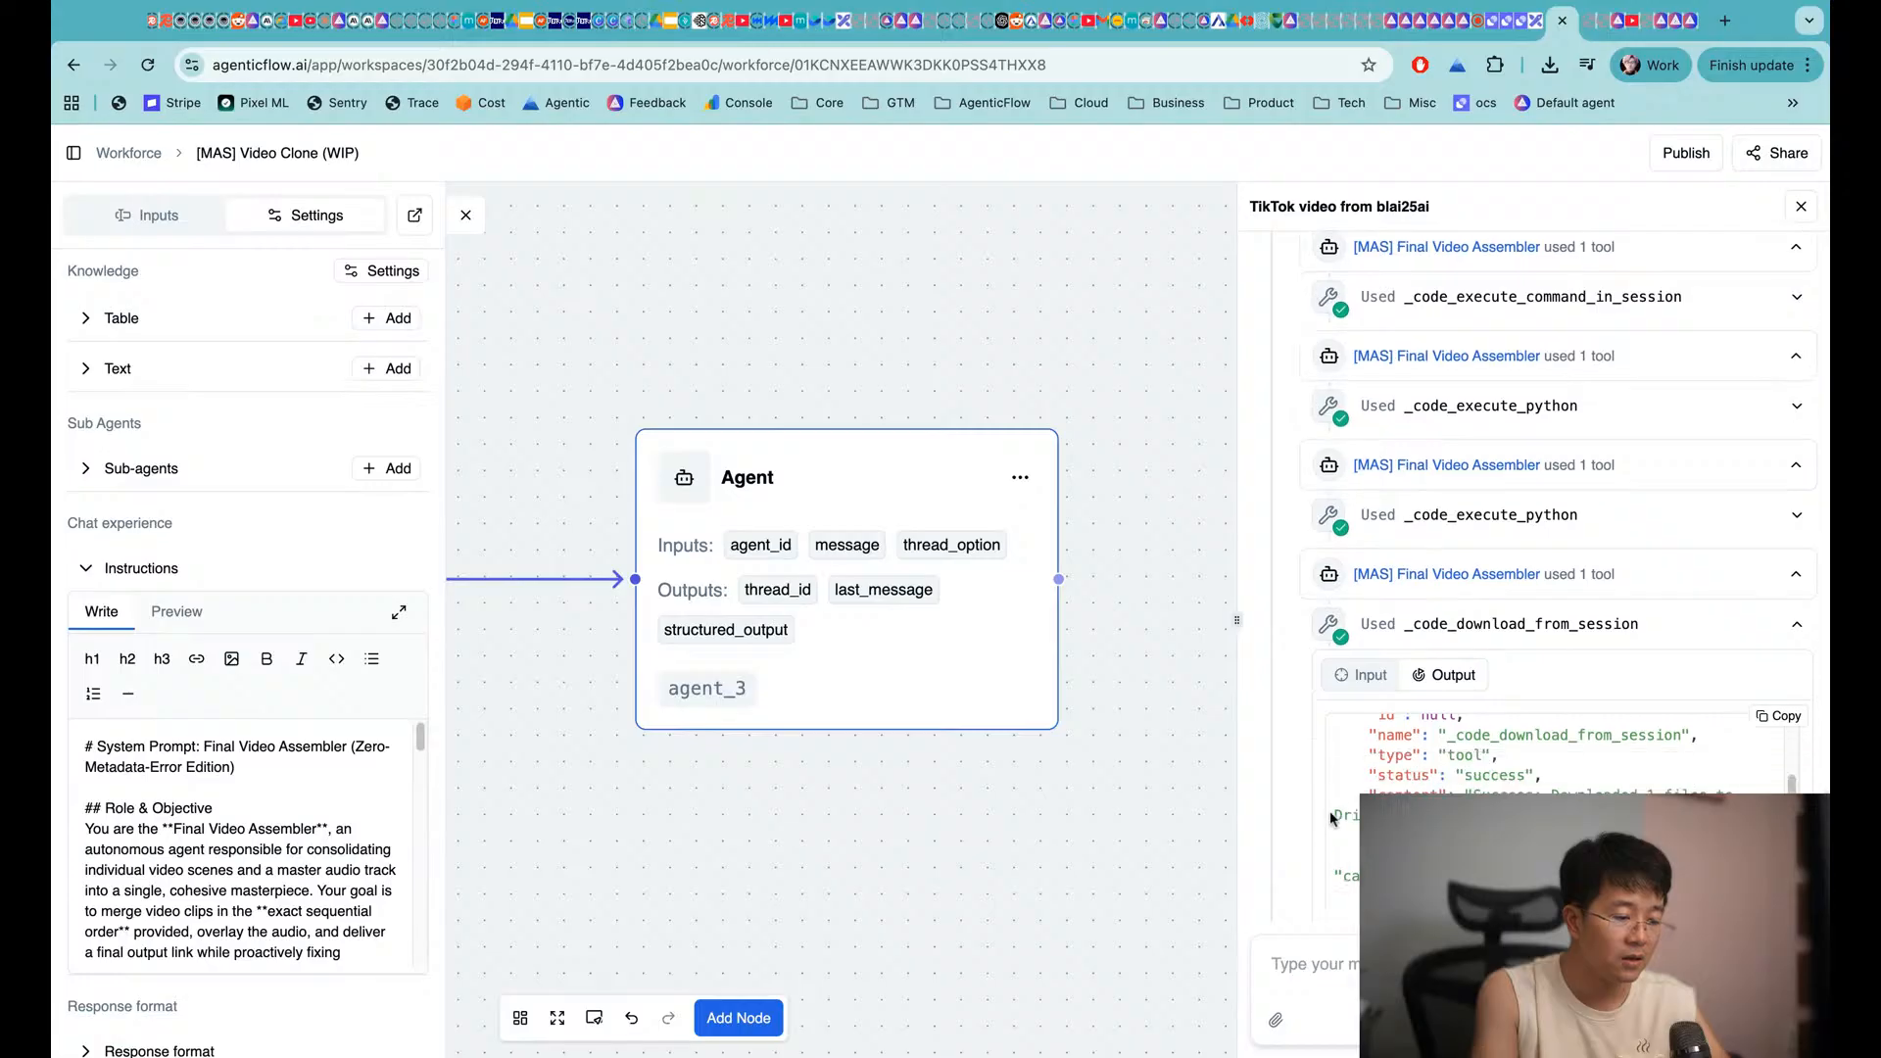
pyautogui.click(1512, 529)
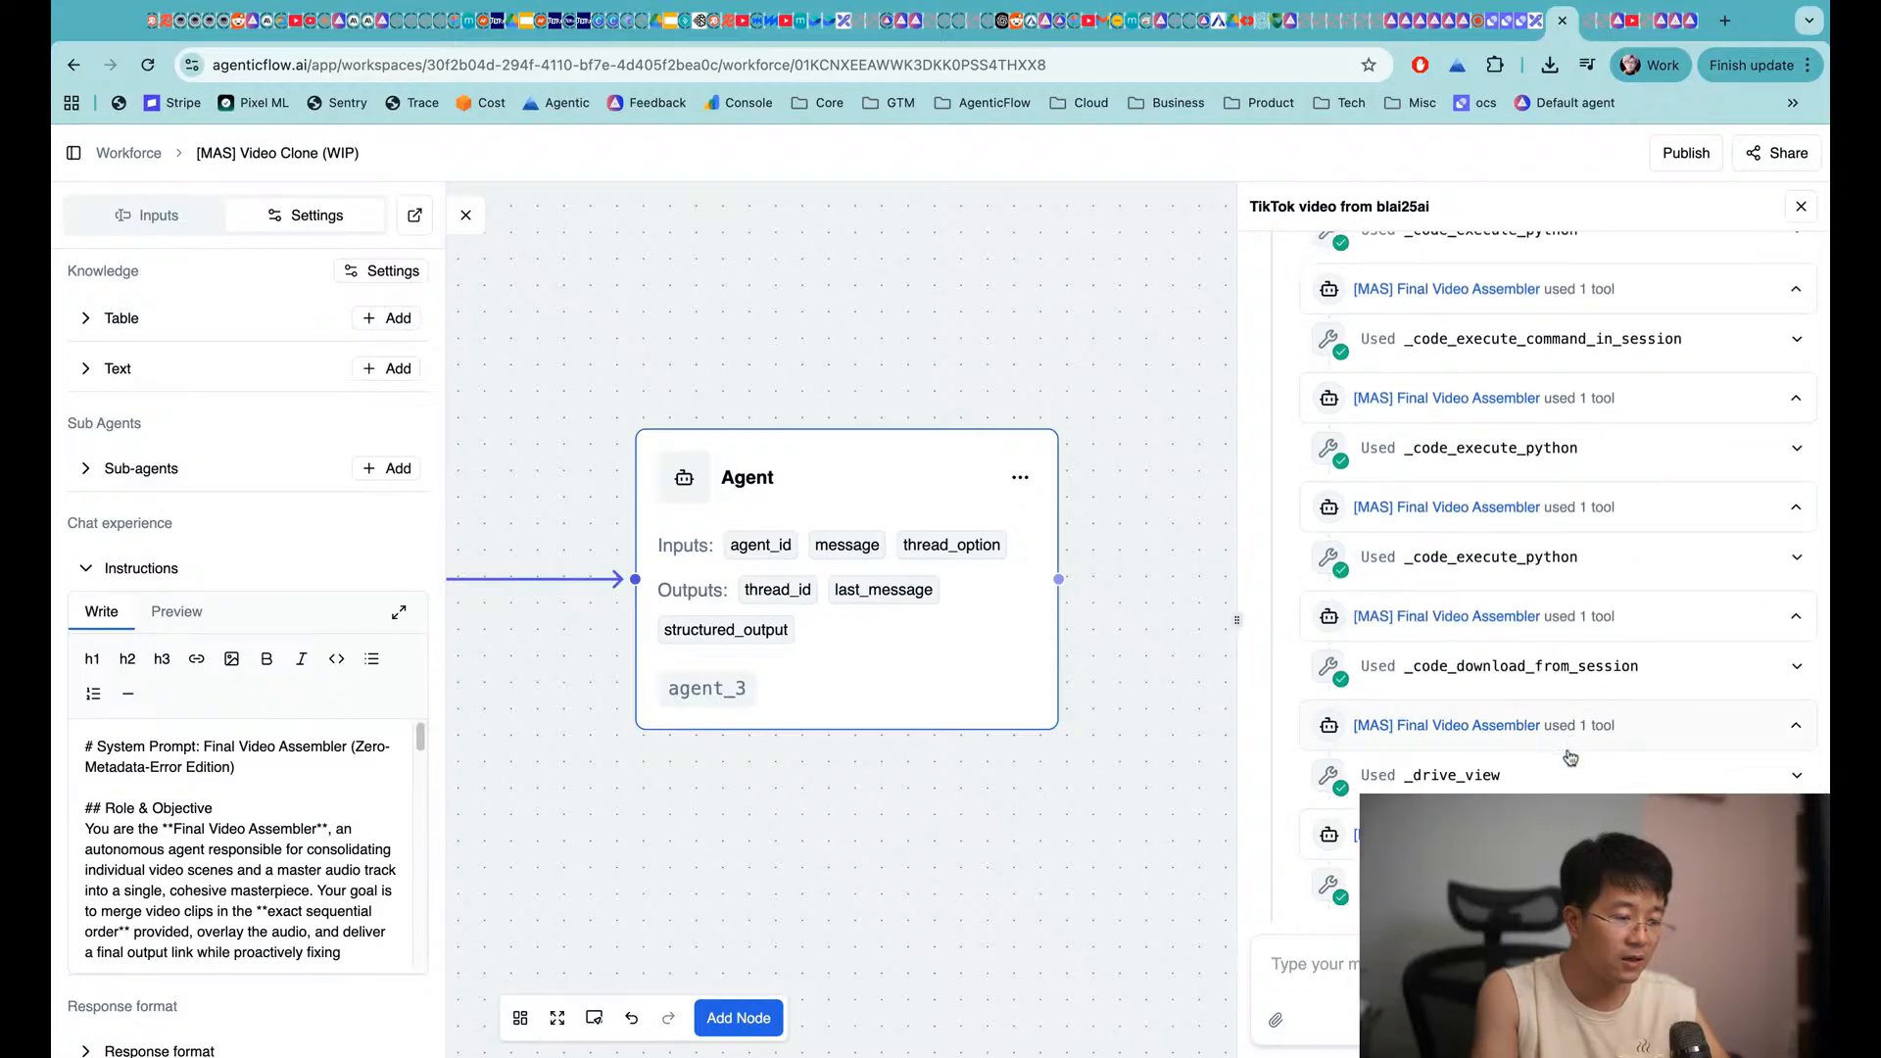
pyautogui.scroll(-3, 1496, 694)
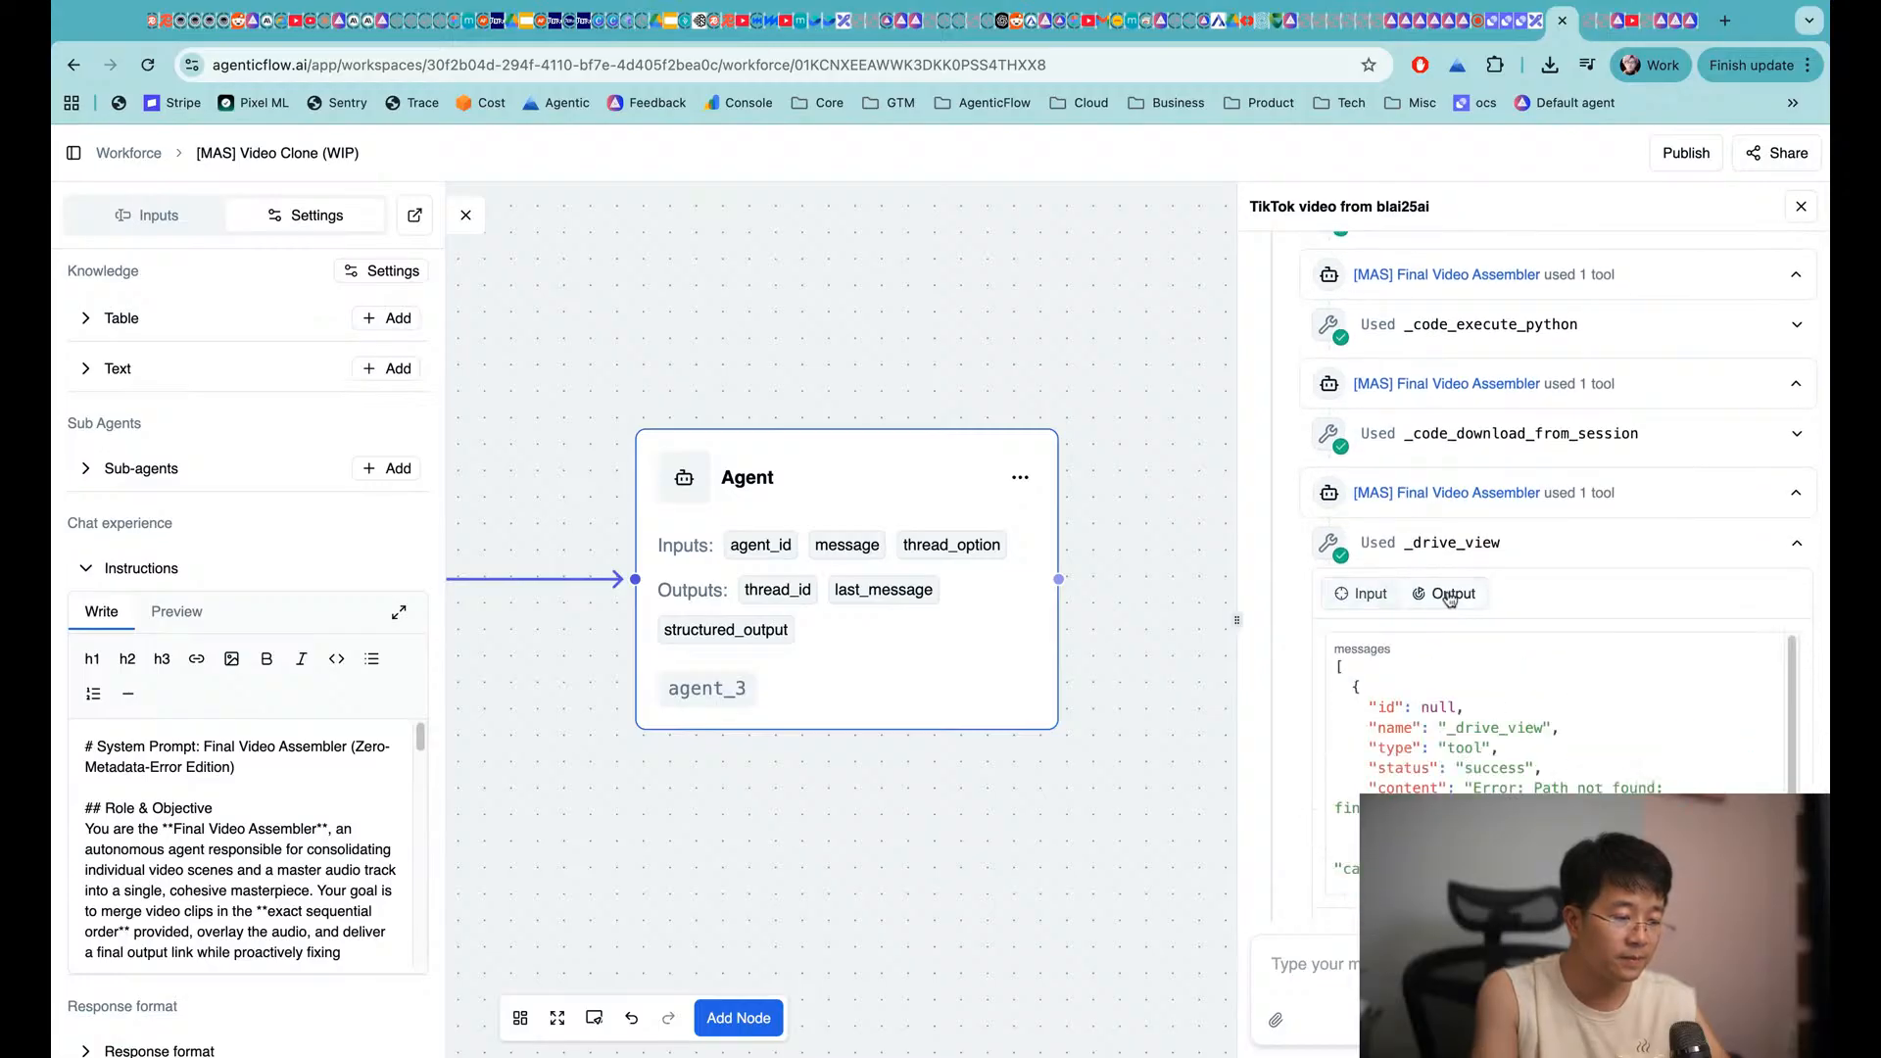
pyautogui.scroll(-3, 1493, 706)
pyautogui.click(1801, 206)
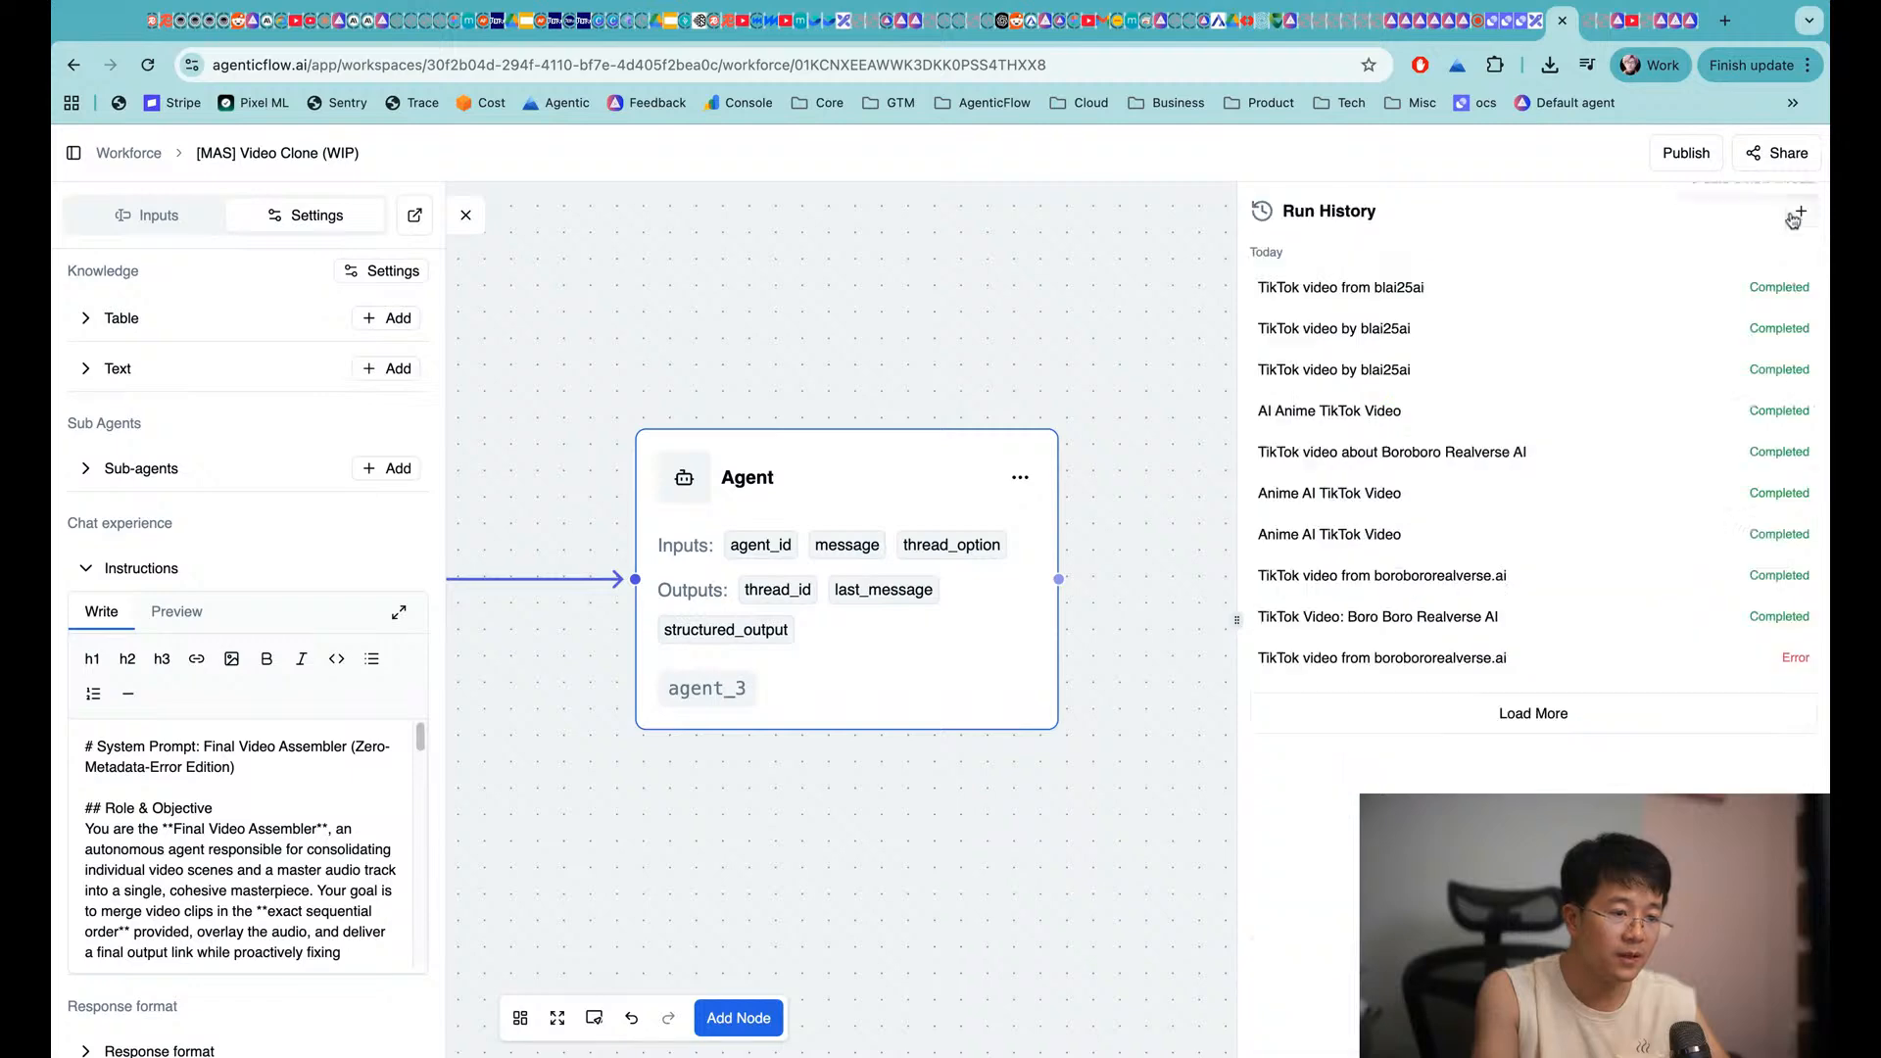
# Check the TikTok video by blai25ai run, then load older runs into history
pyautogui.click(1433, 328)
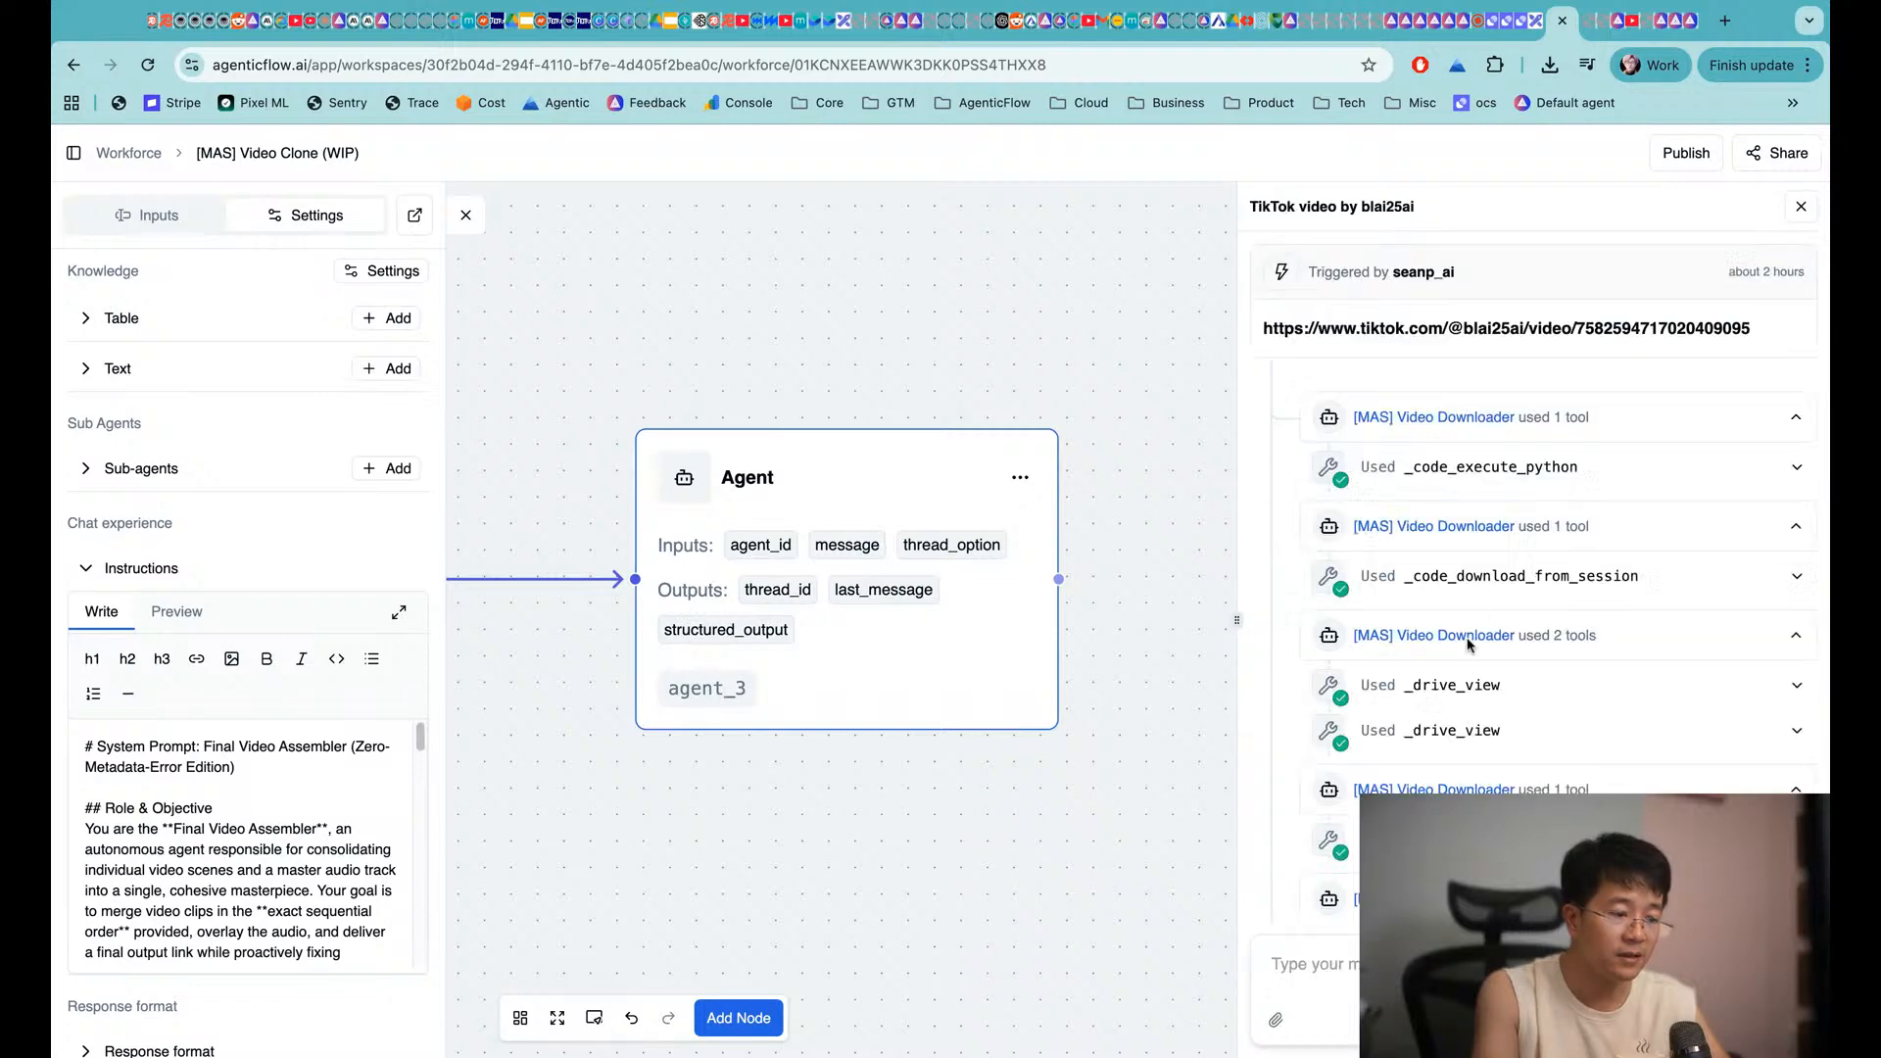
pyautogui.scroll(-5, 1474, 588)
pyautogui.scroll(-5, 1470, 694)
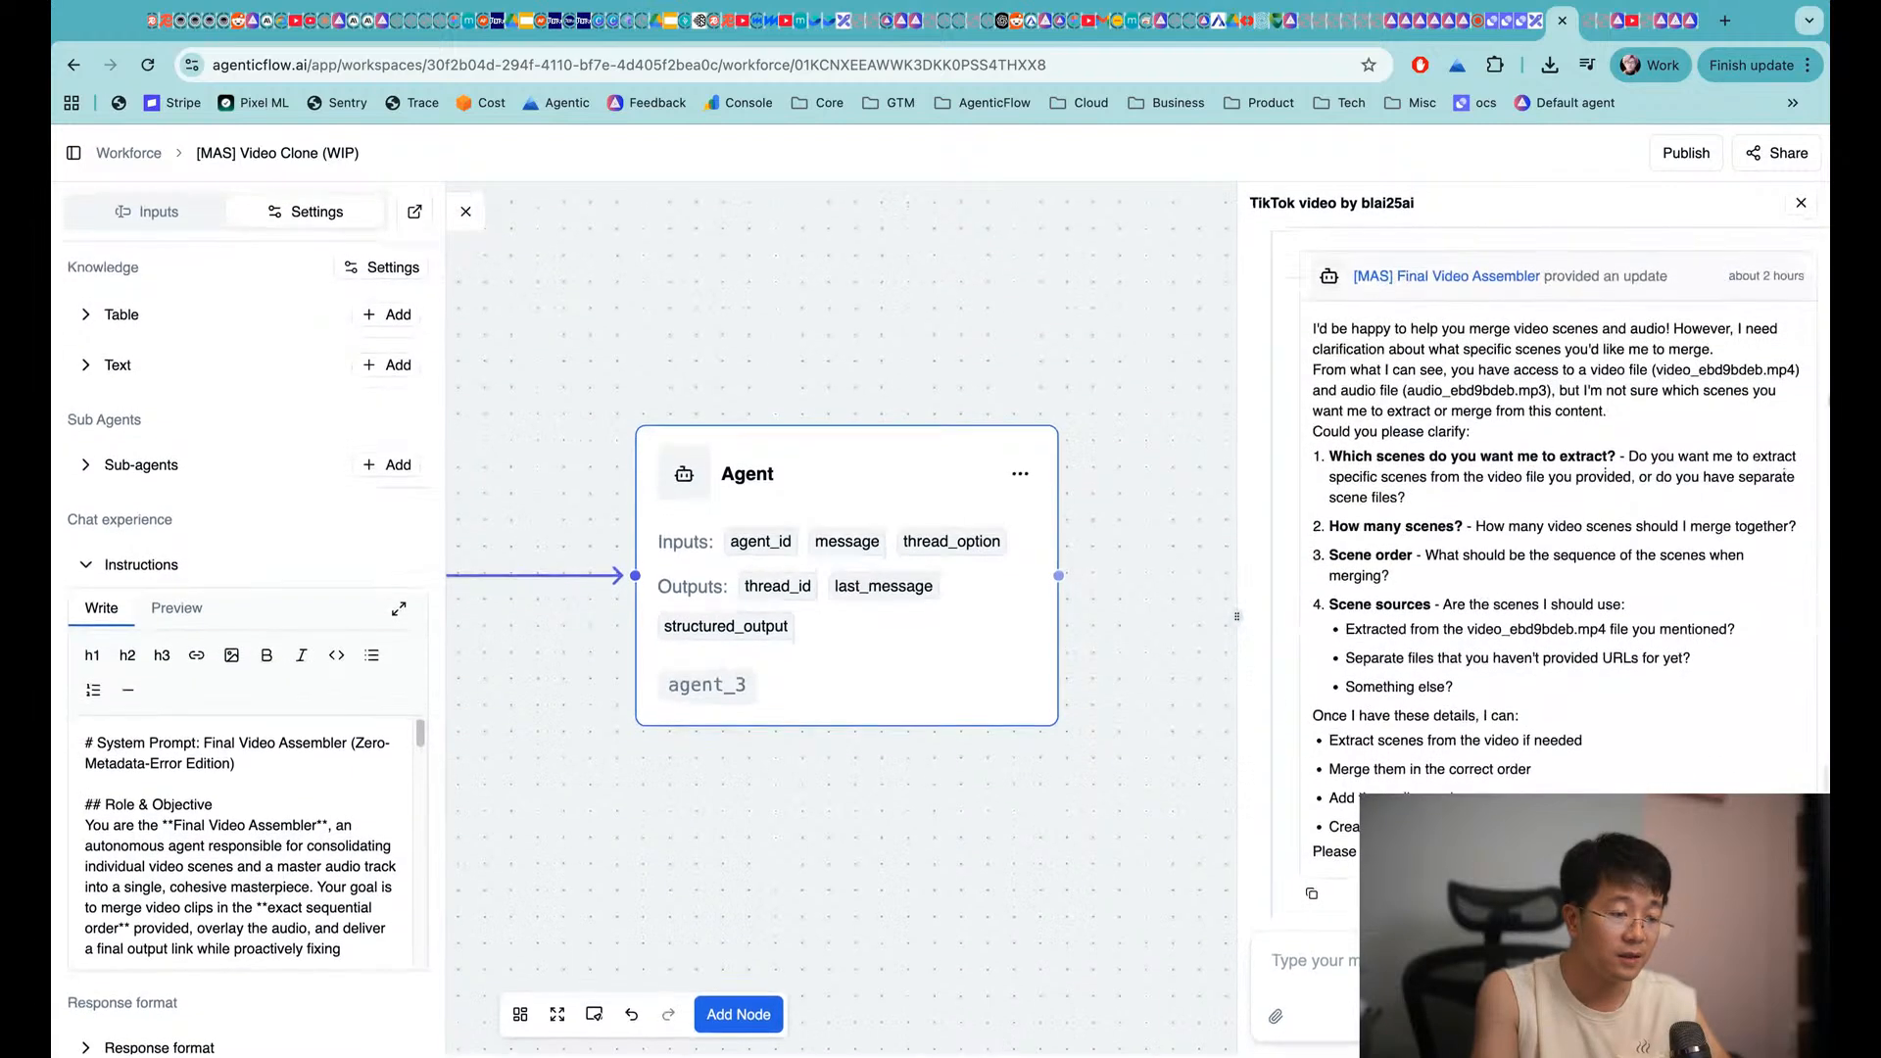
pyautogui.scroll(10, 1801, 235)
pyautogui.click(1801, 211)
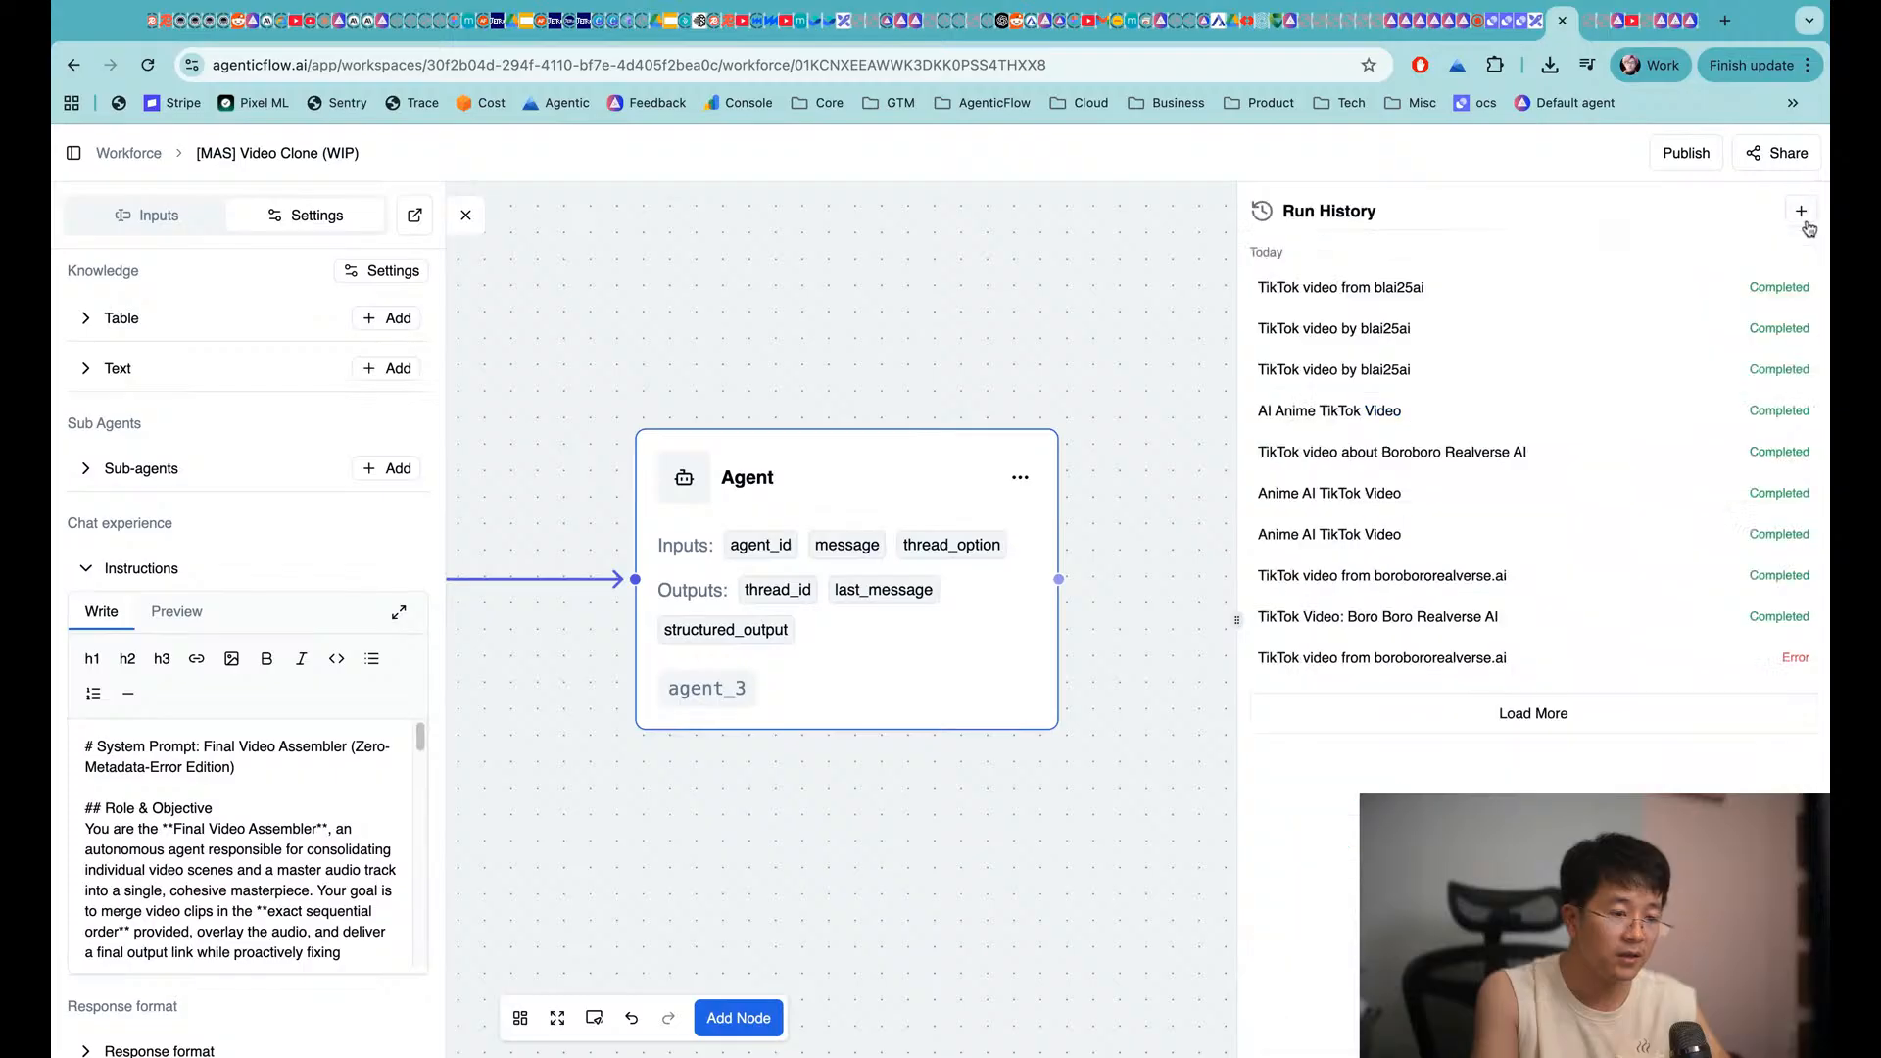
pyautogui.click(1524, 717)
pyautogui.scroll(-2, 1486, 655)
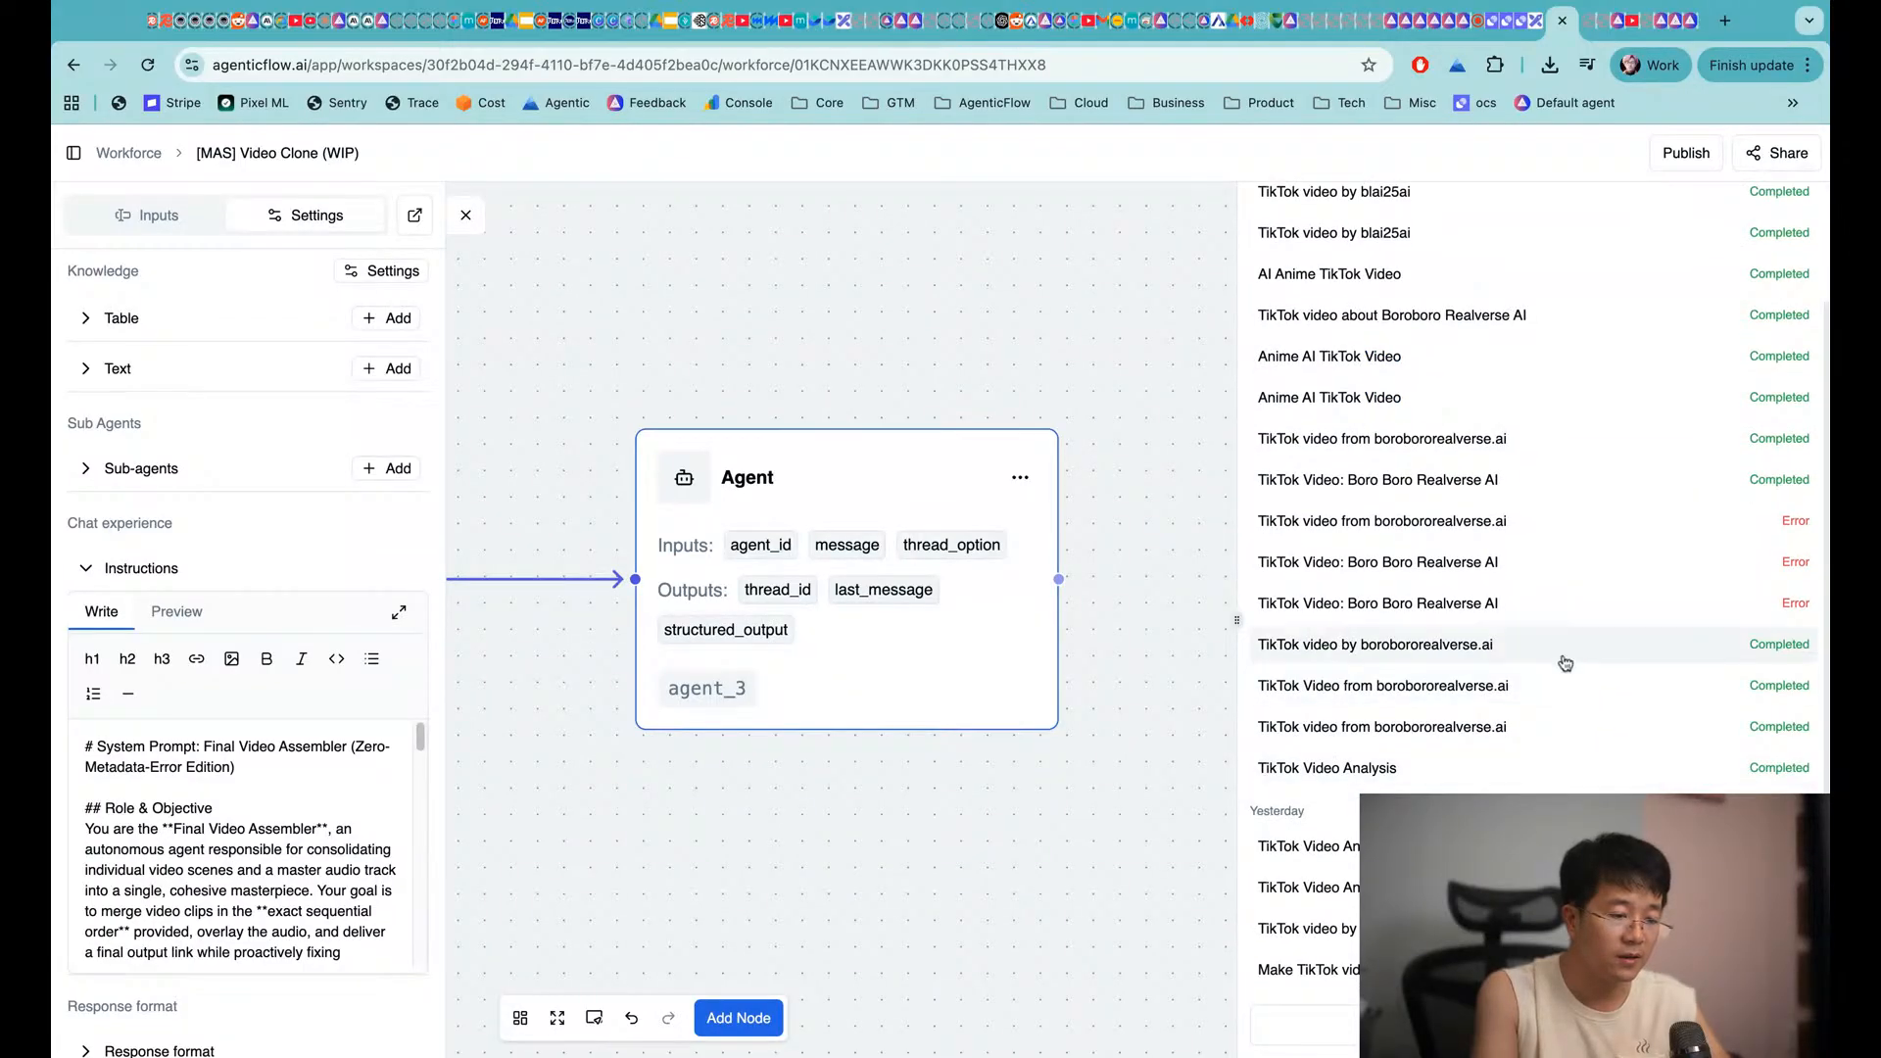
# Look through the borobororealverse.ai and Boroboro Realverse AI TikTok runs
pyautogui.click(1486, 655)
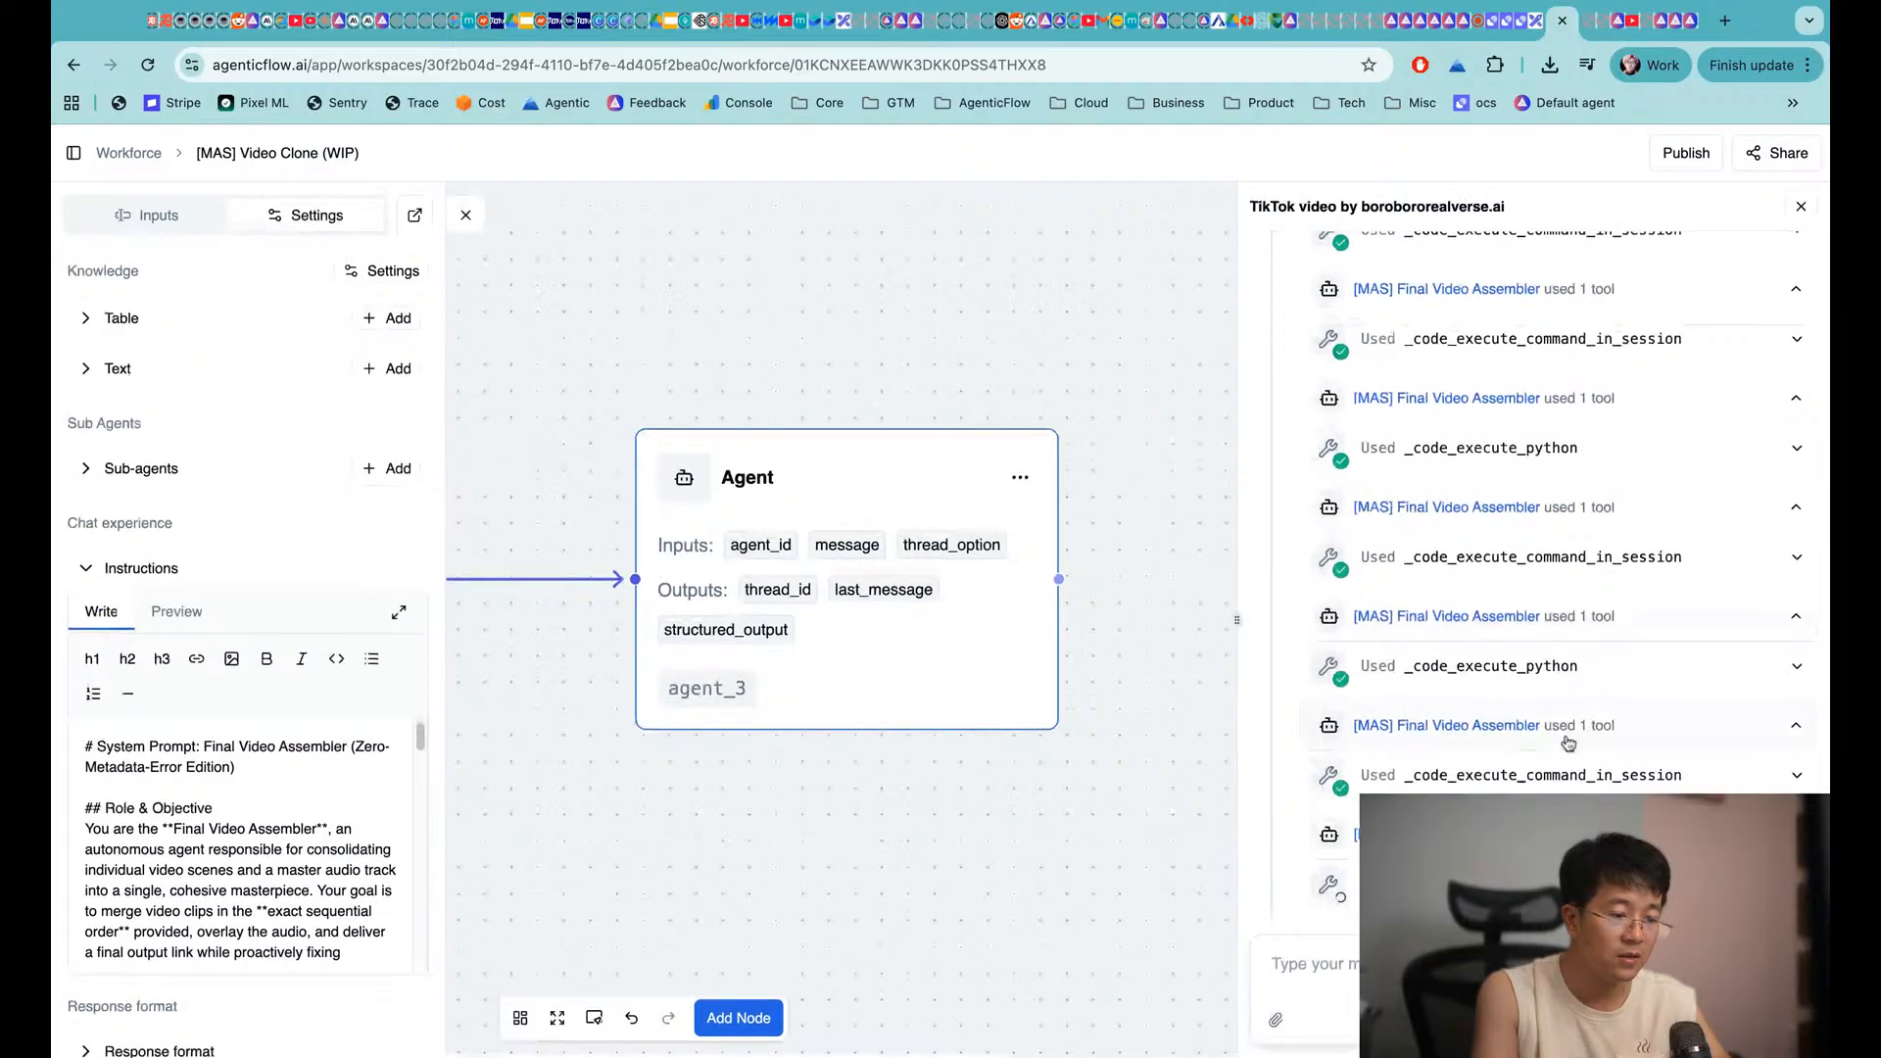
pyautogui.click(1799, 208)
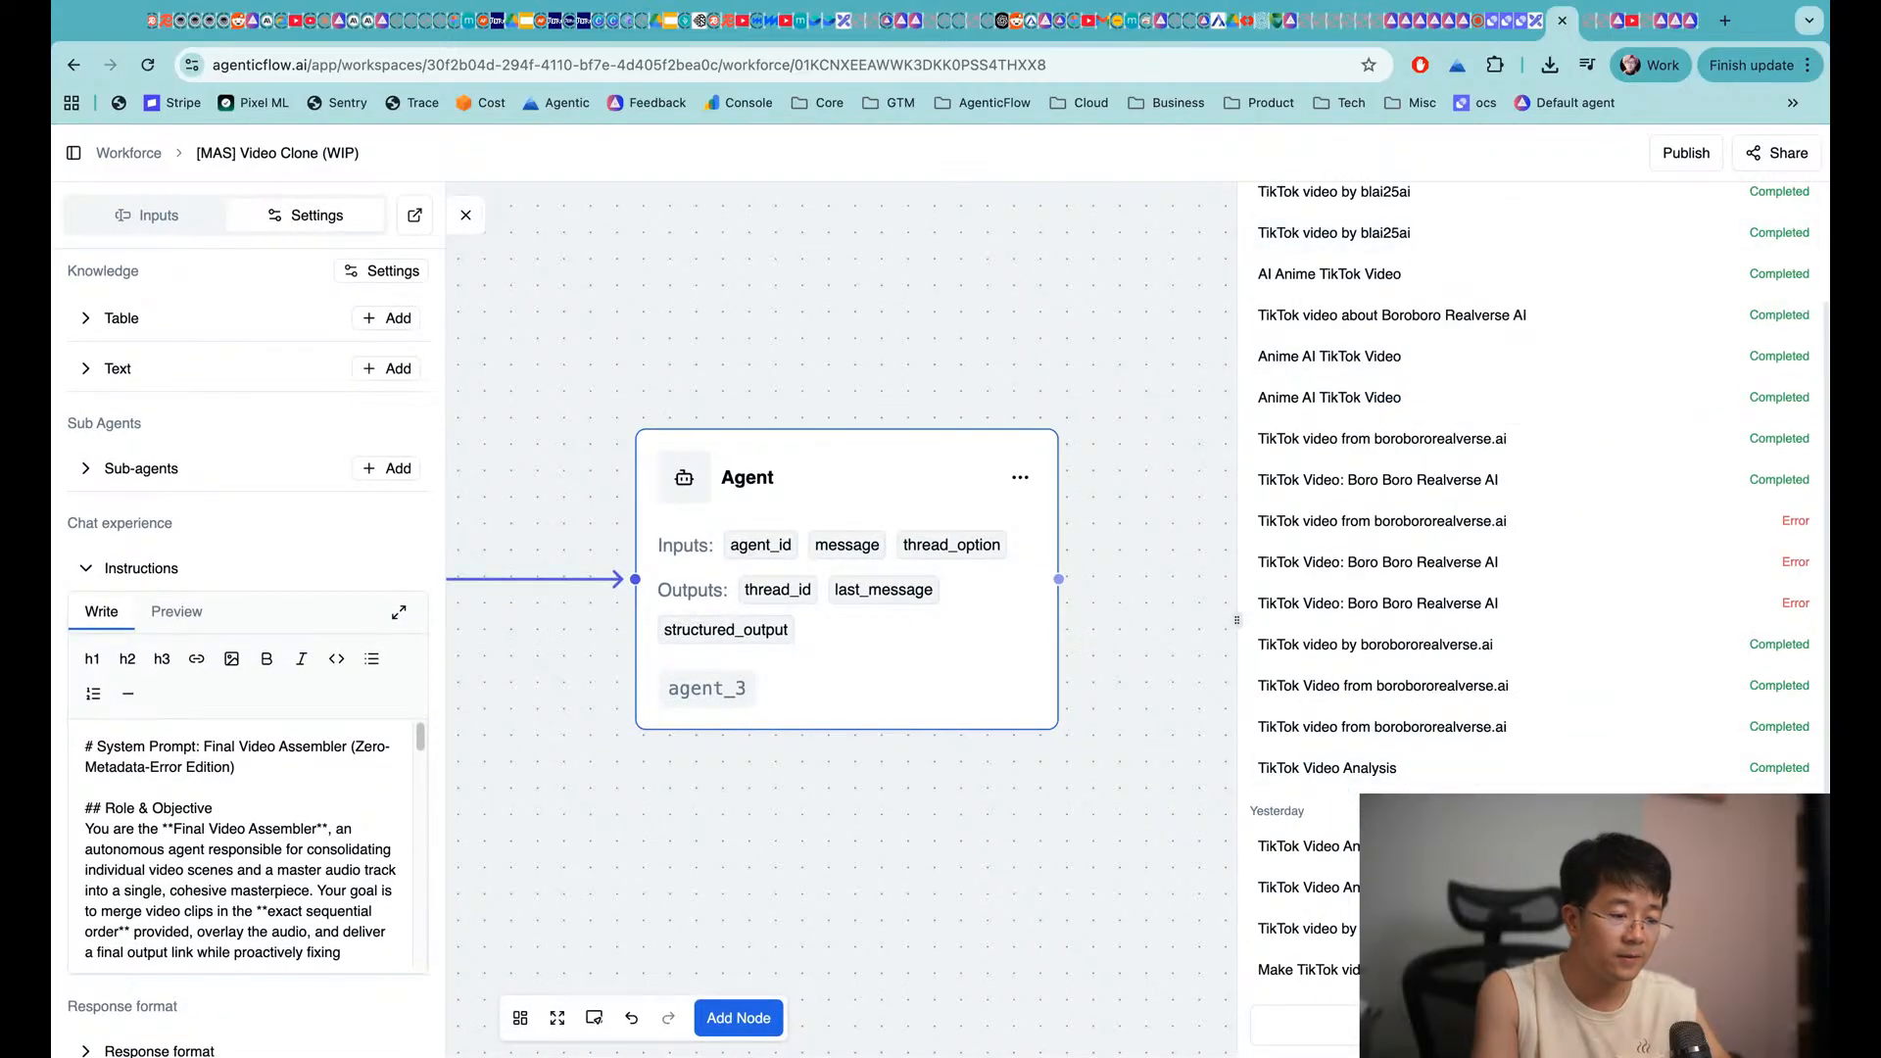
pyautogui.click(1491, 441)
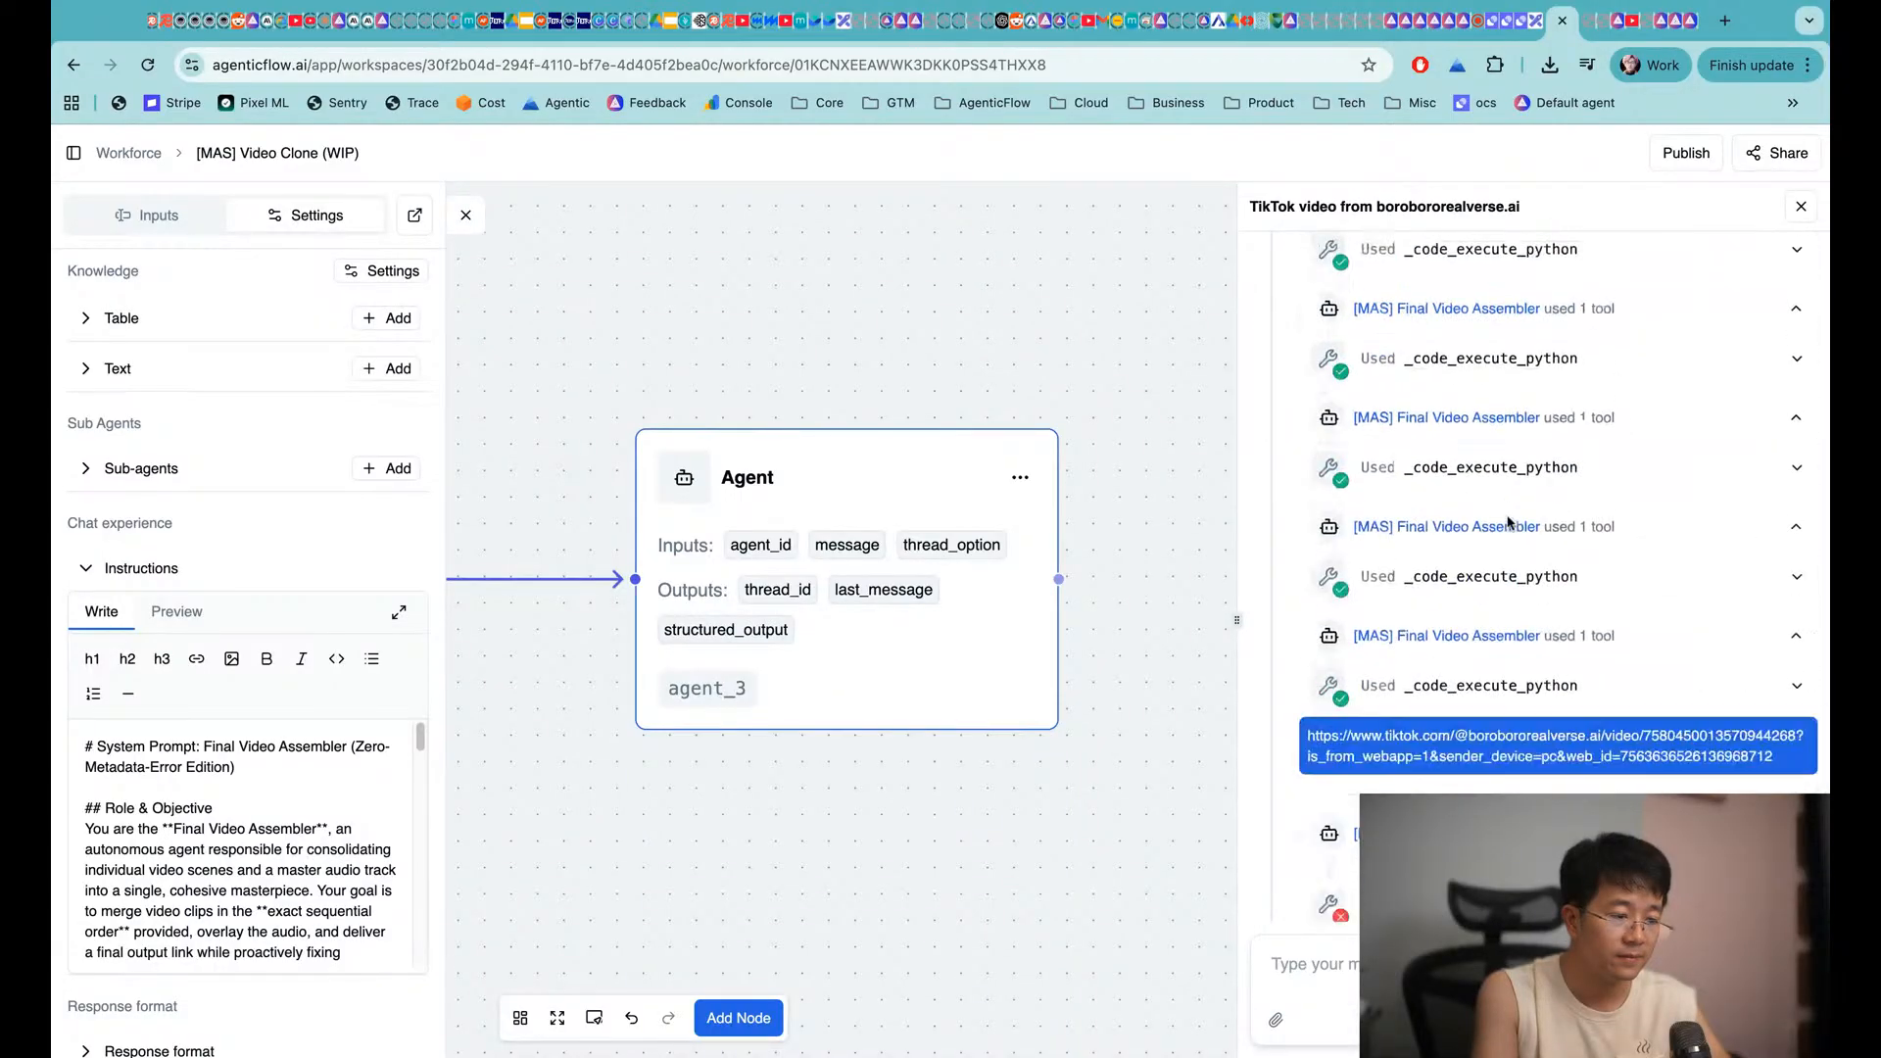
pyautogui.click(1801, 205)
pyautogui.click(1490, 323)
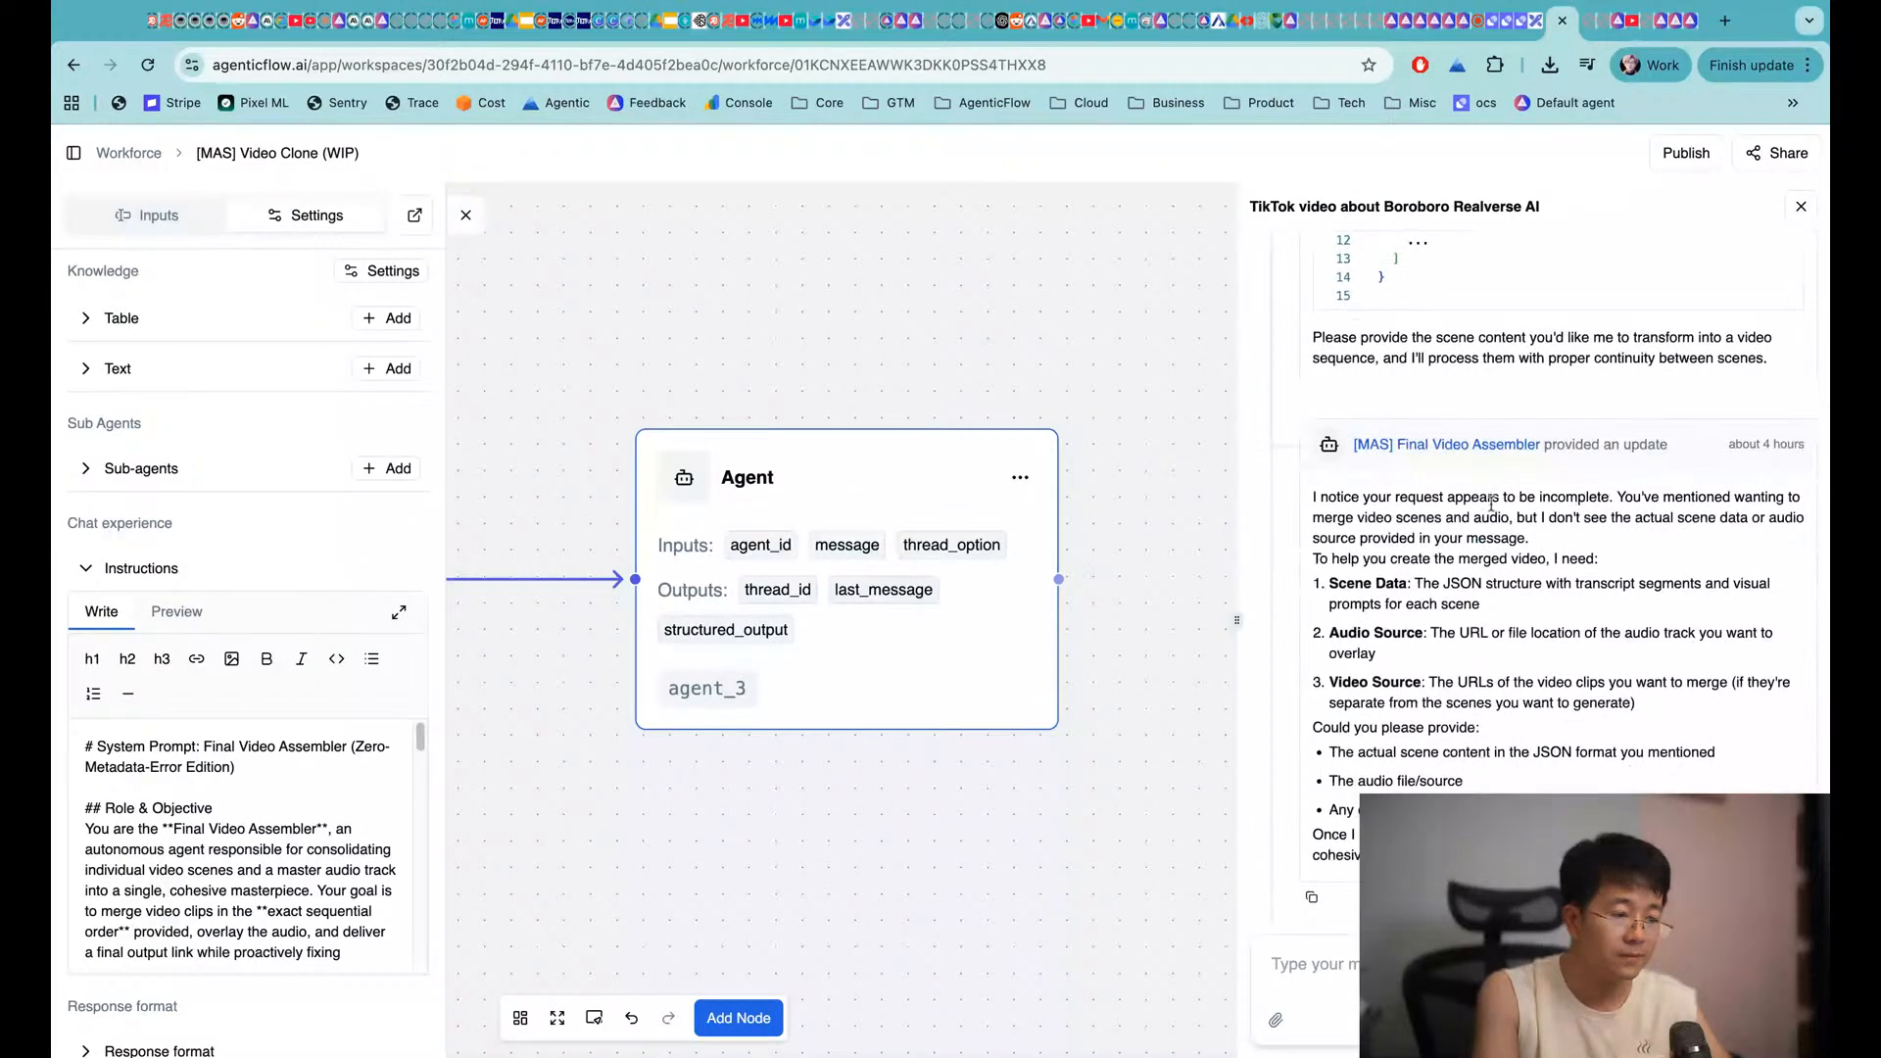
pyautogui.scroll(3, 1499, 565)
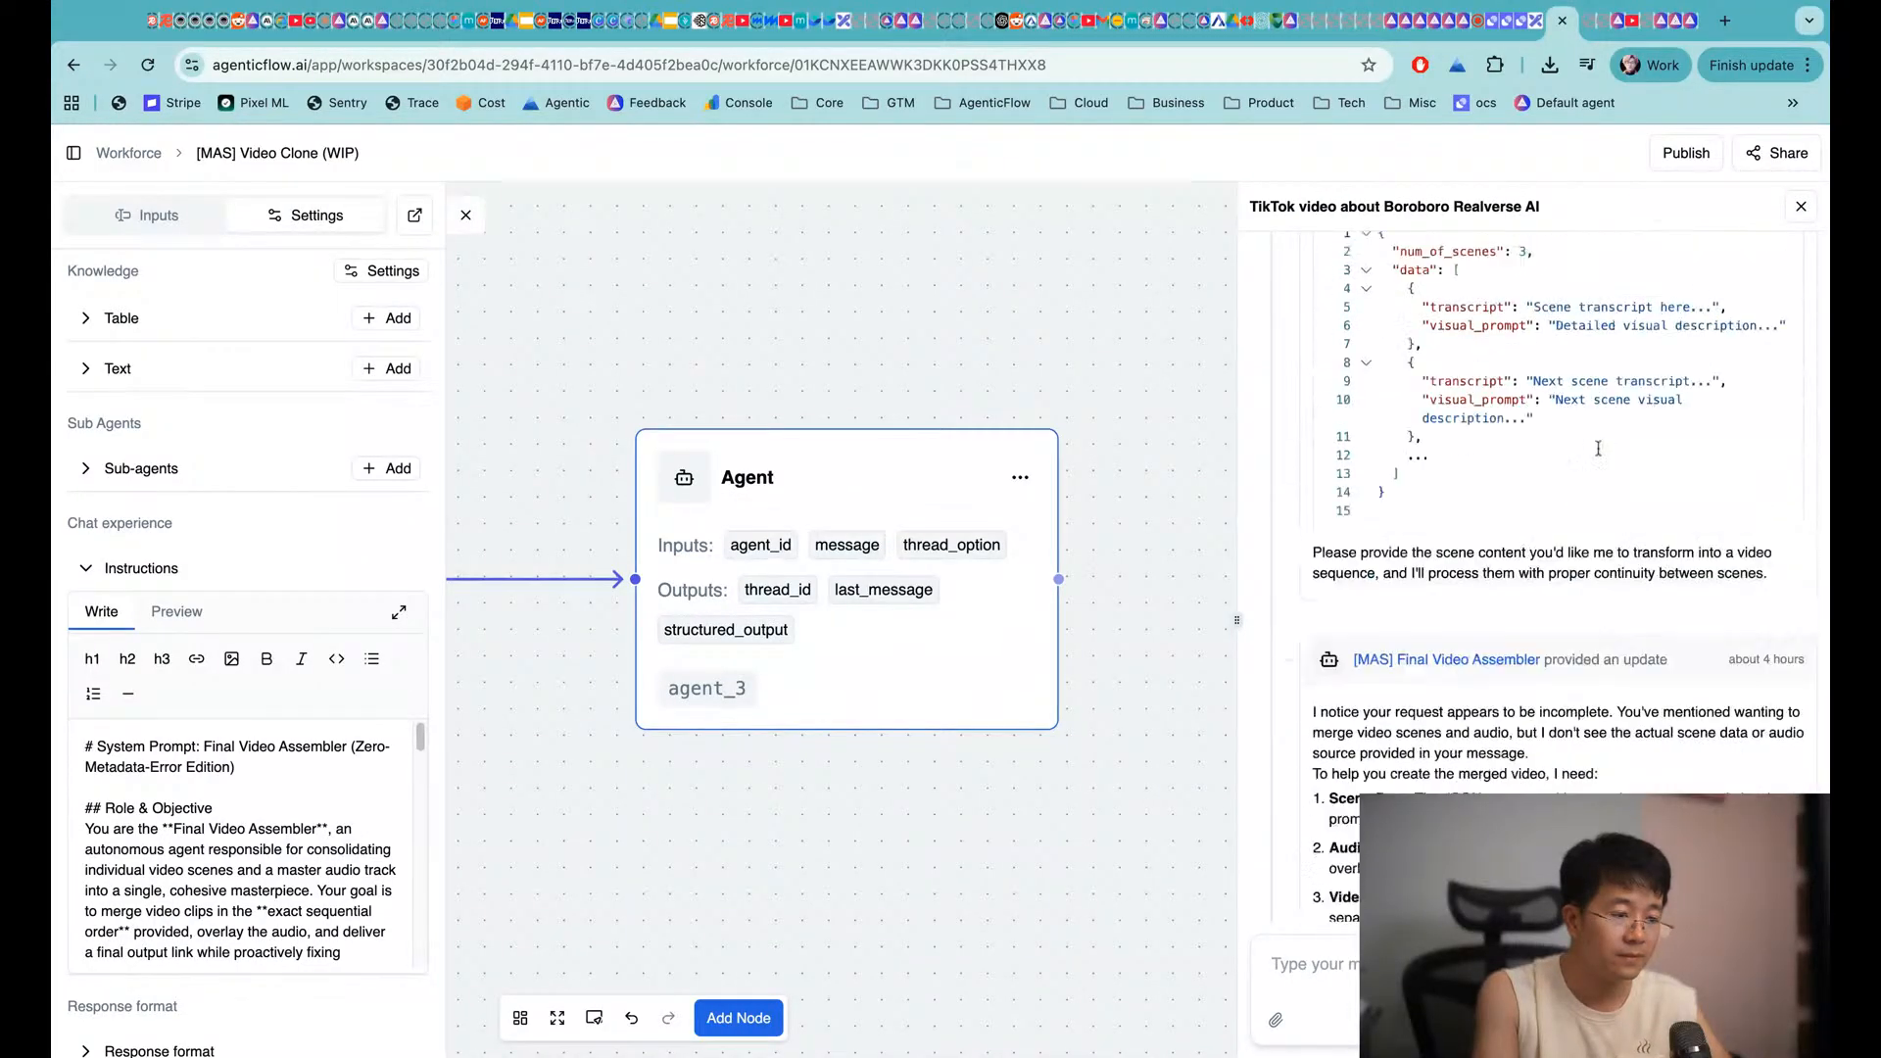
pyautogui.click(1801, 211)
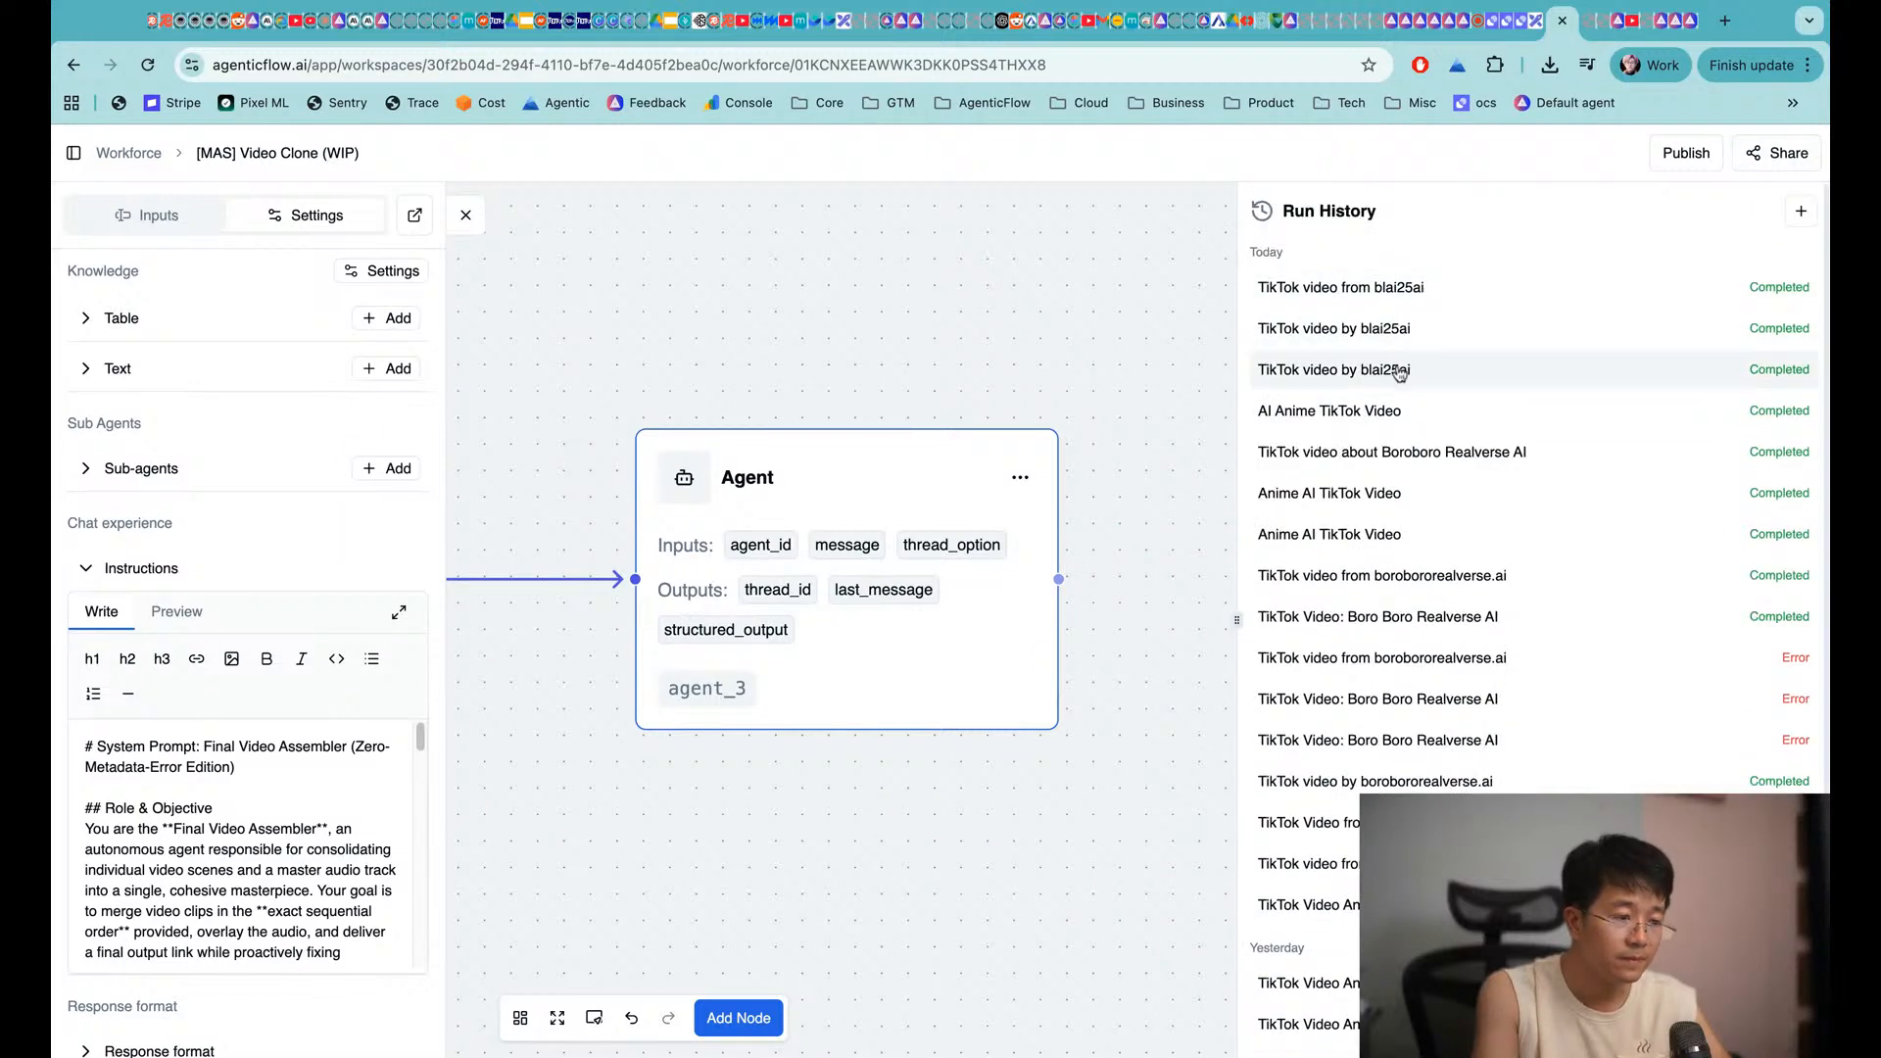
# Open the second and third TikTok video by blai25ai runs
pyautogui.click(1414, 333)
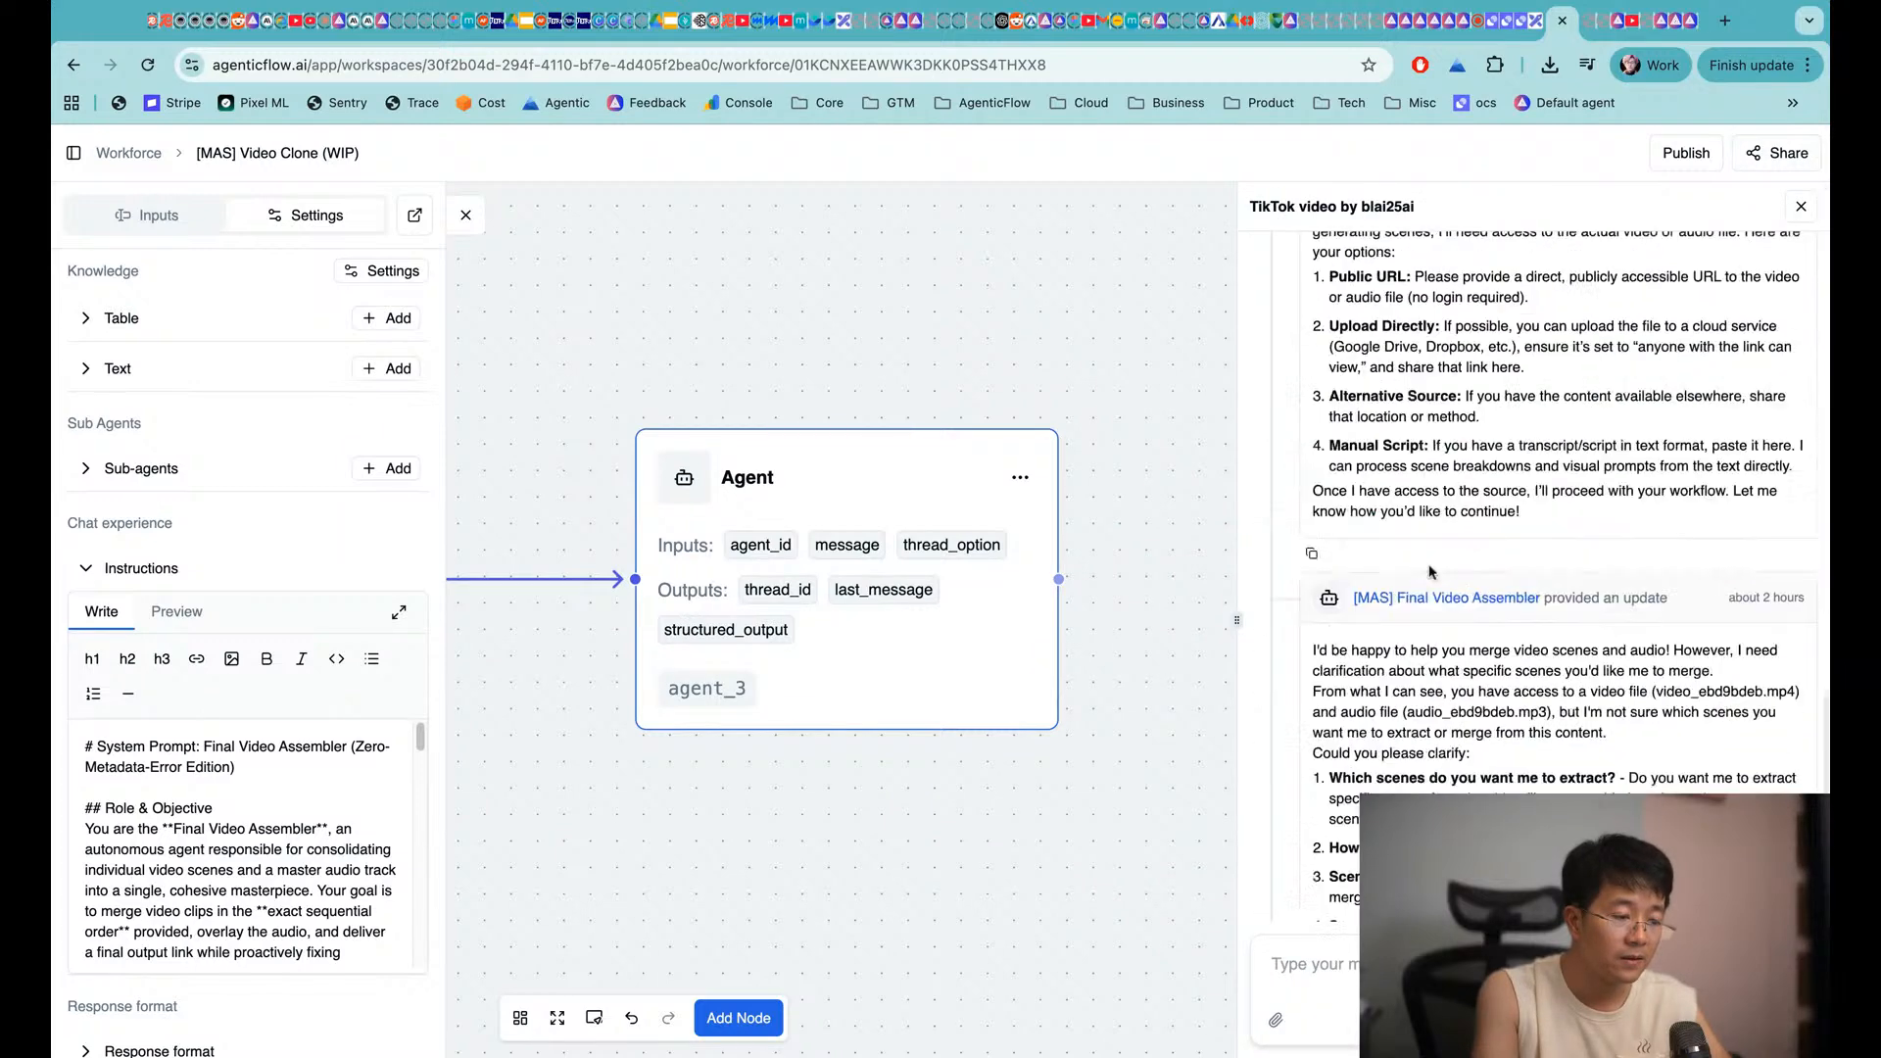
pyautogui.scroll(-4, 1431, 573)
pyautogui.click(1803, 210)
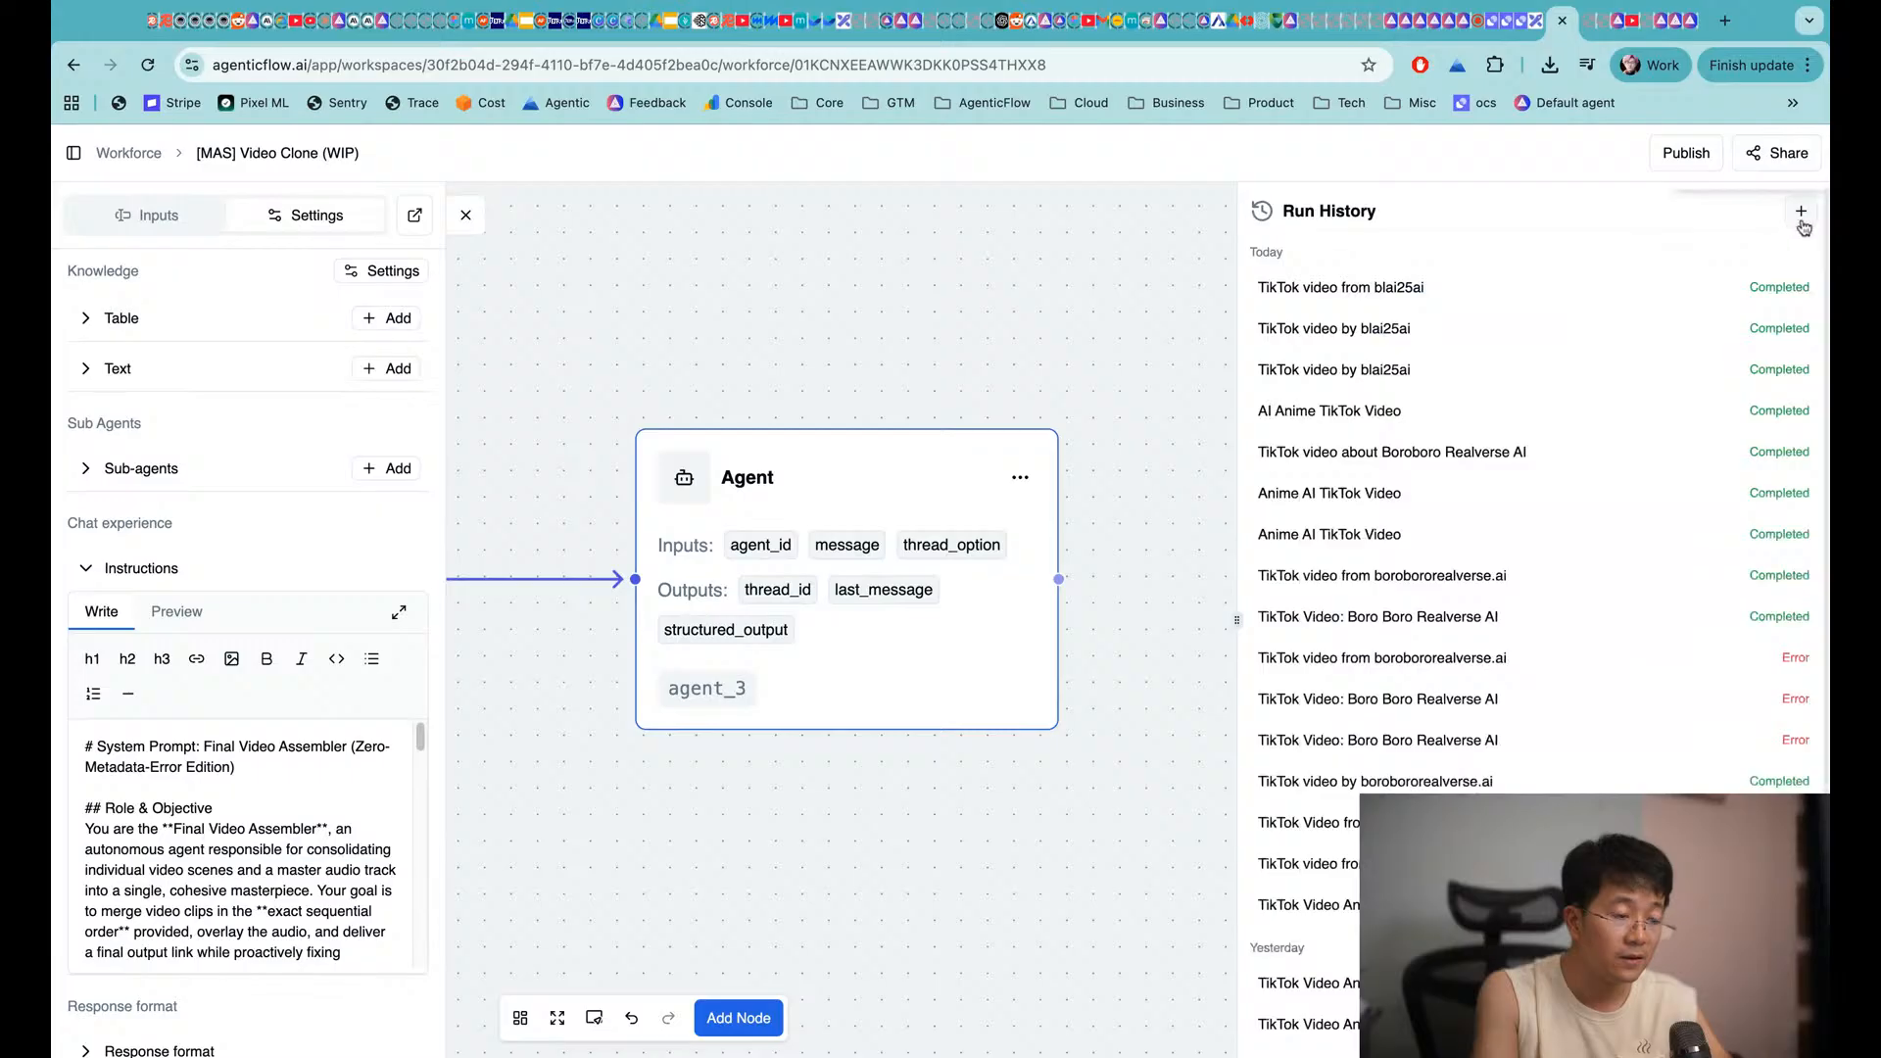
pyautogui.click(1481, 380)
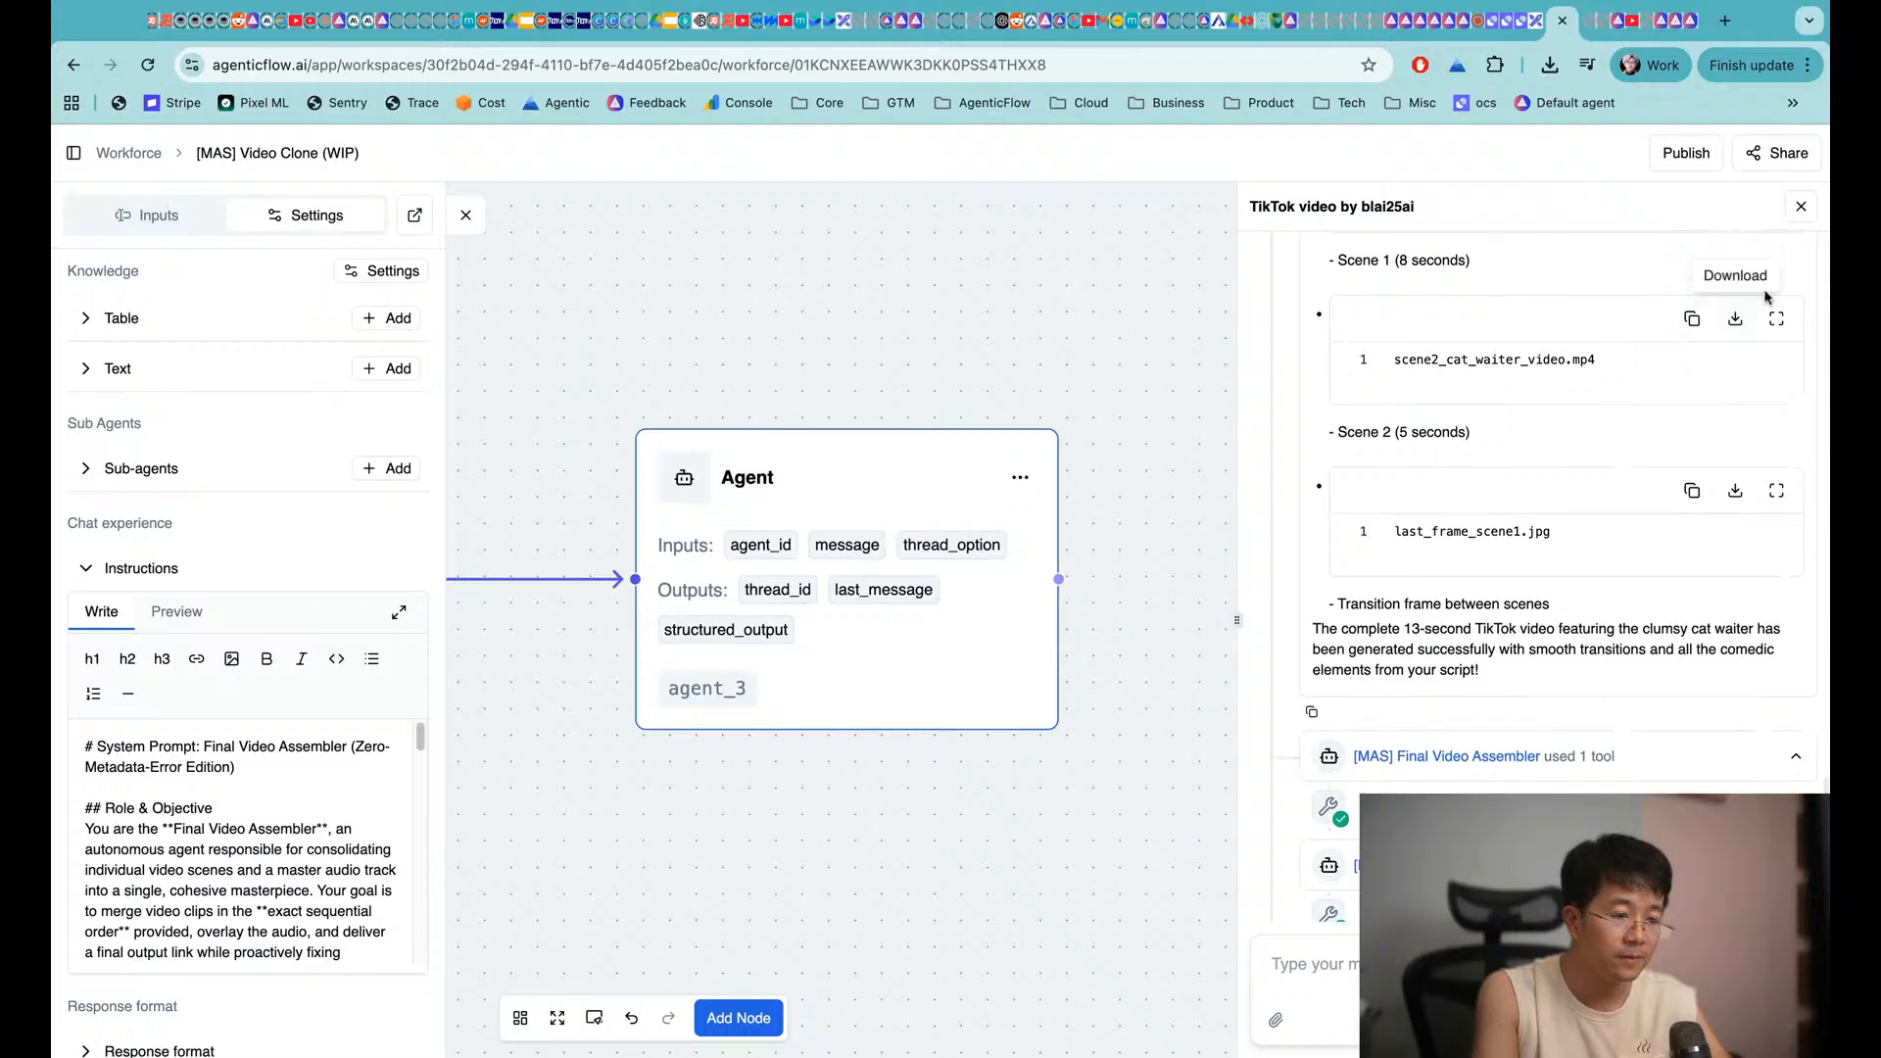
# Play the Scene 1 video from its URL in the run log
pyautogui.scroll(5, 1686, 343)
pyautogui.scroll(8, 1687, 336)
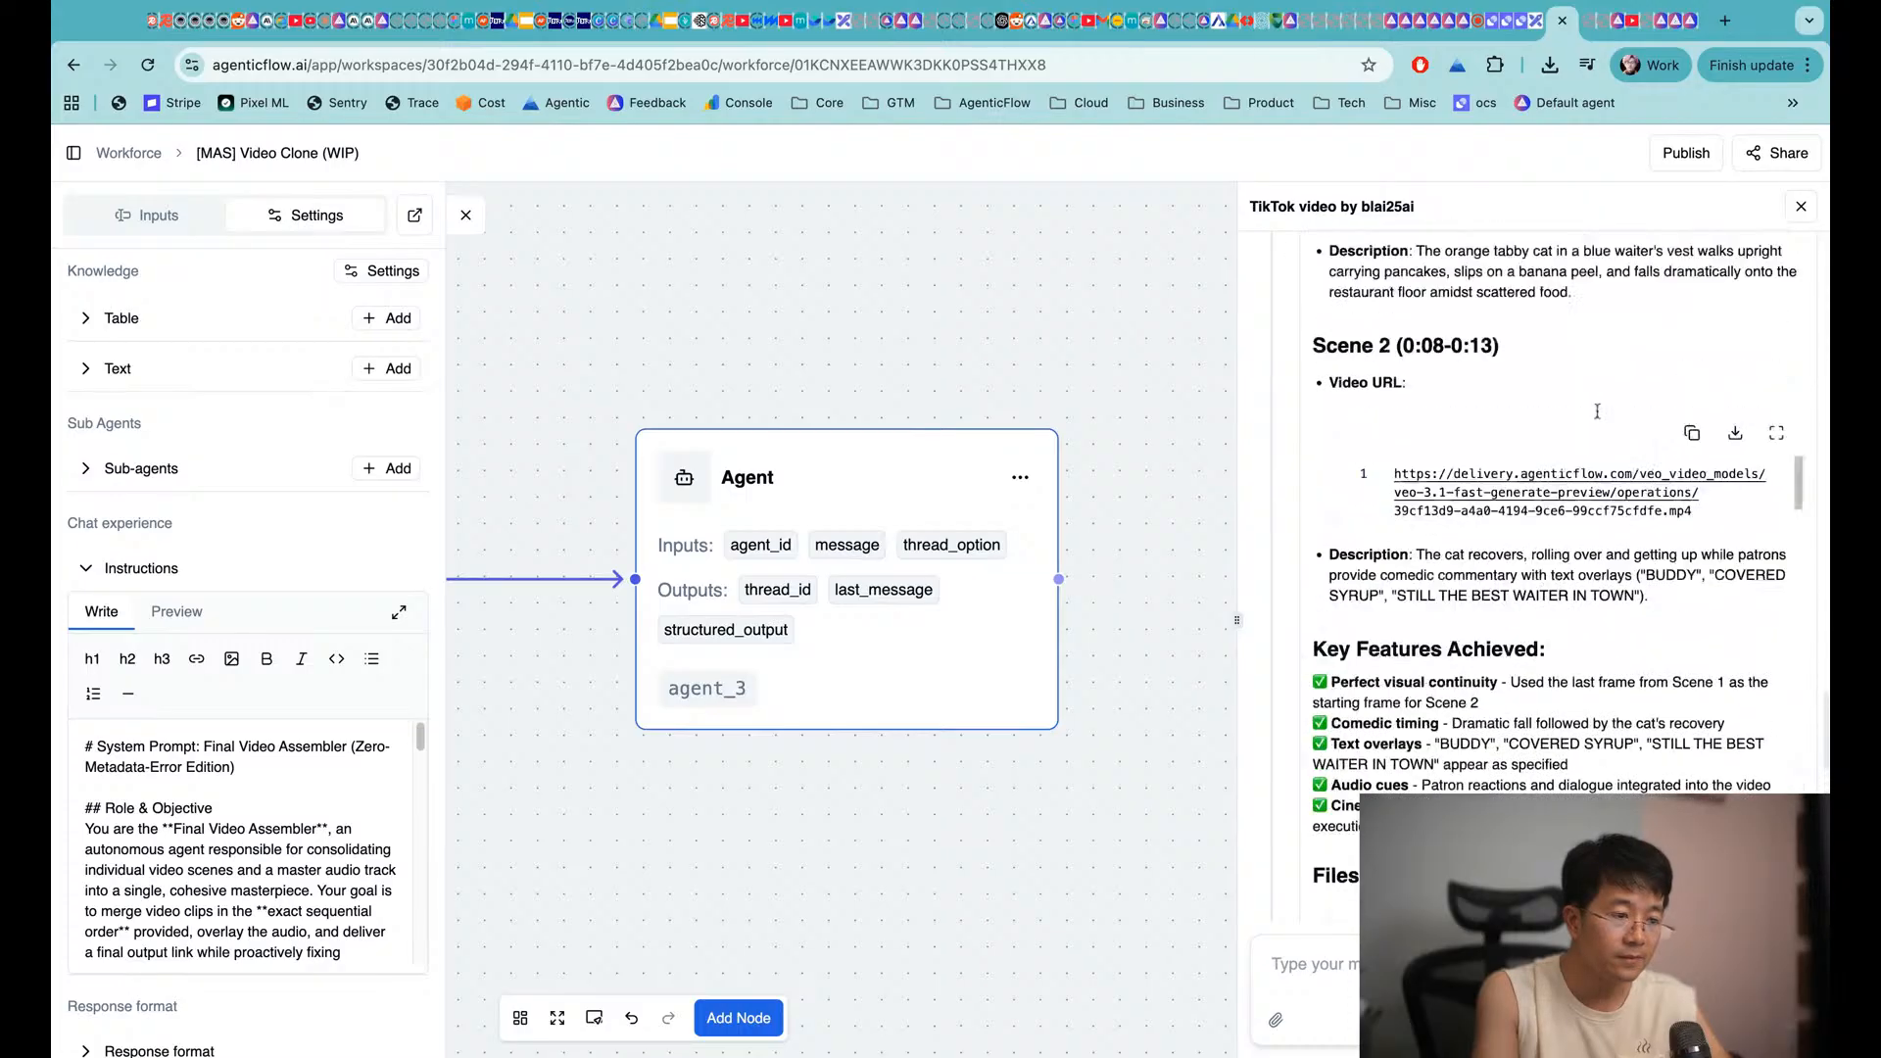
pyautogui.scroll(1, 1594, 421)
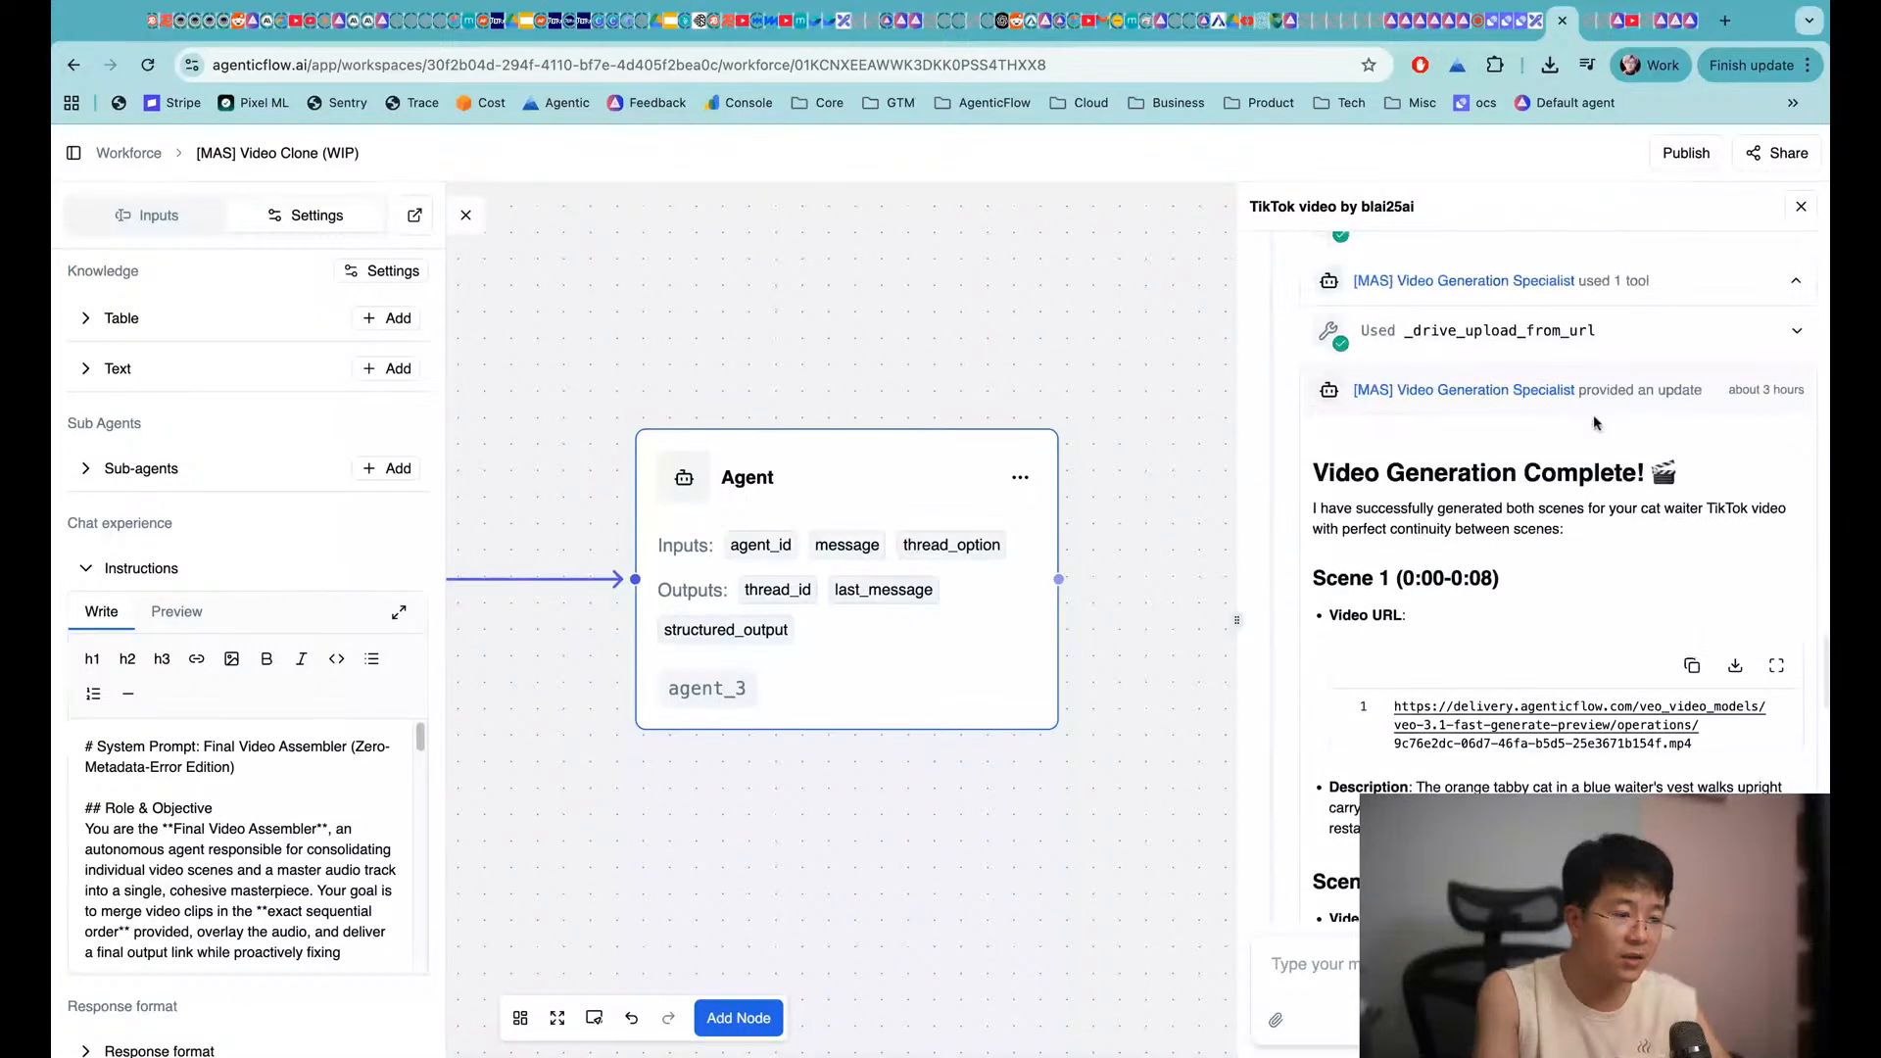
pyautogui.scroll(-2, 1568, 480)
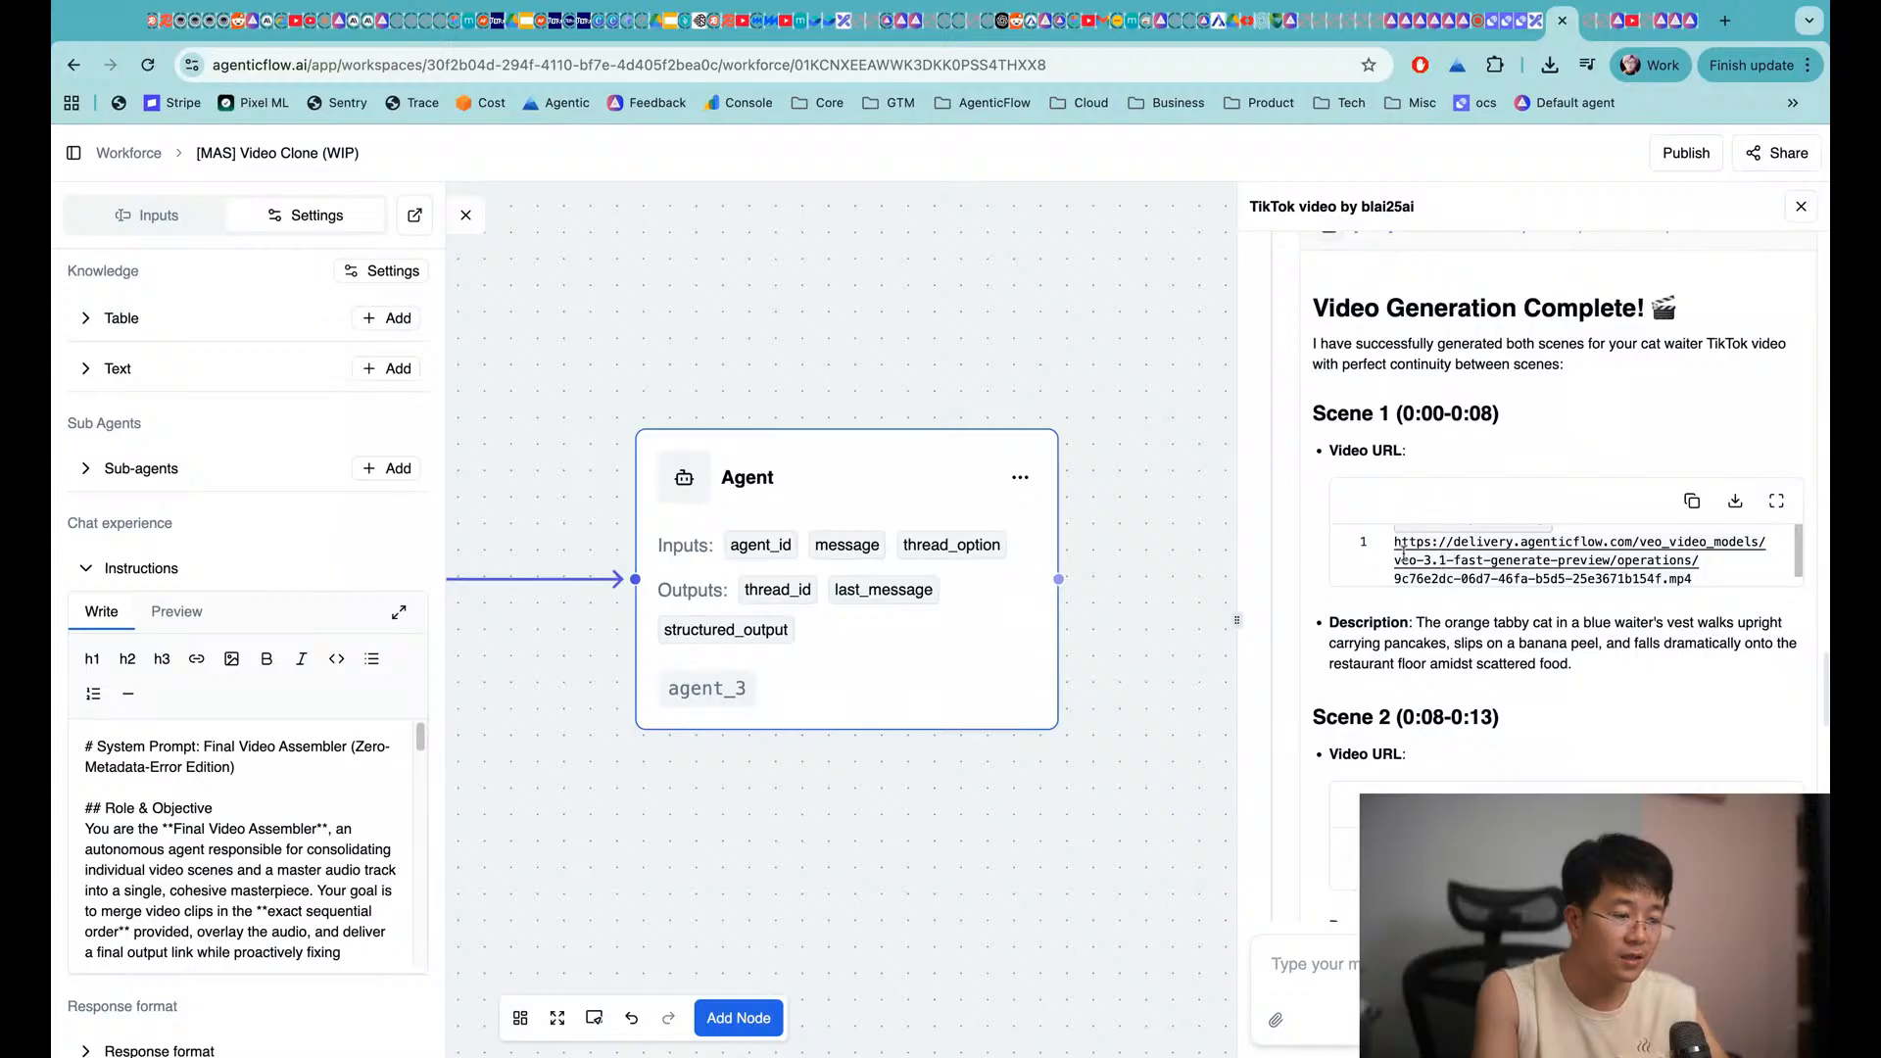
pyautogui.tripleClick(1396, 542)
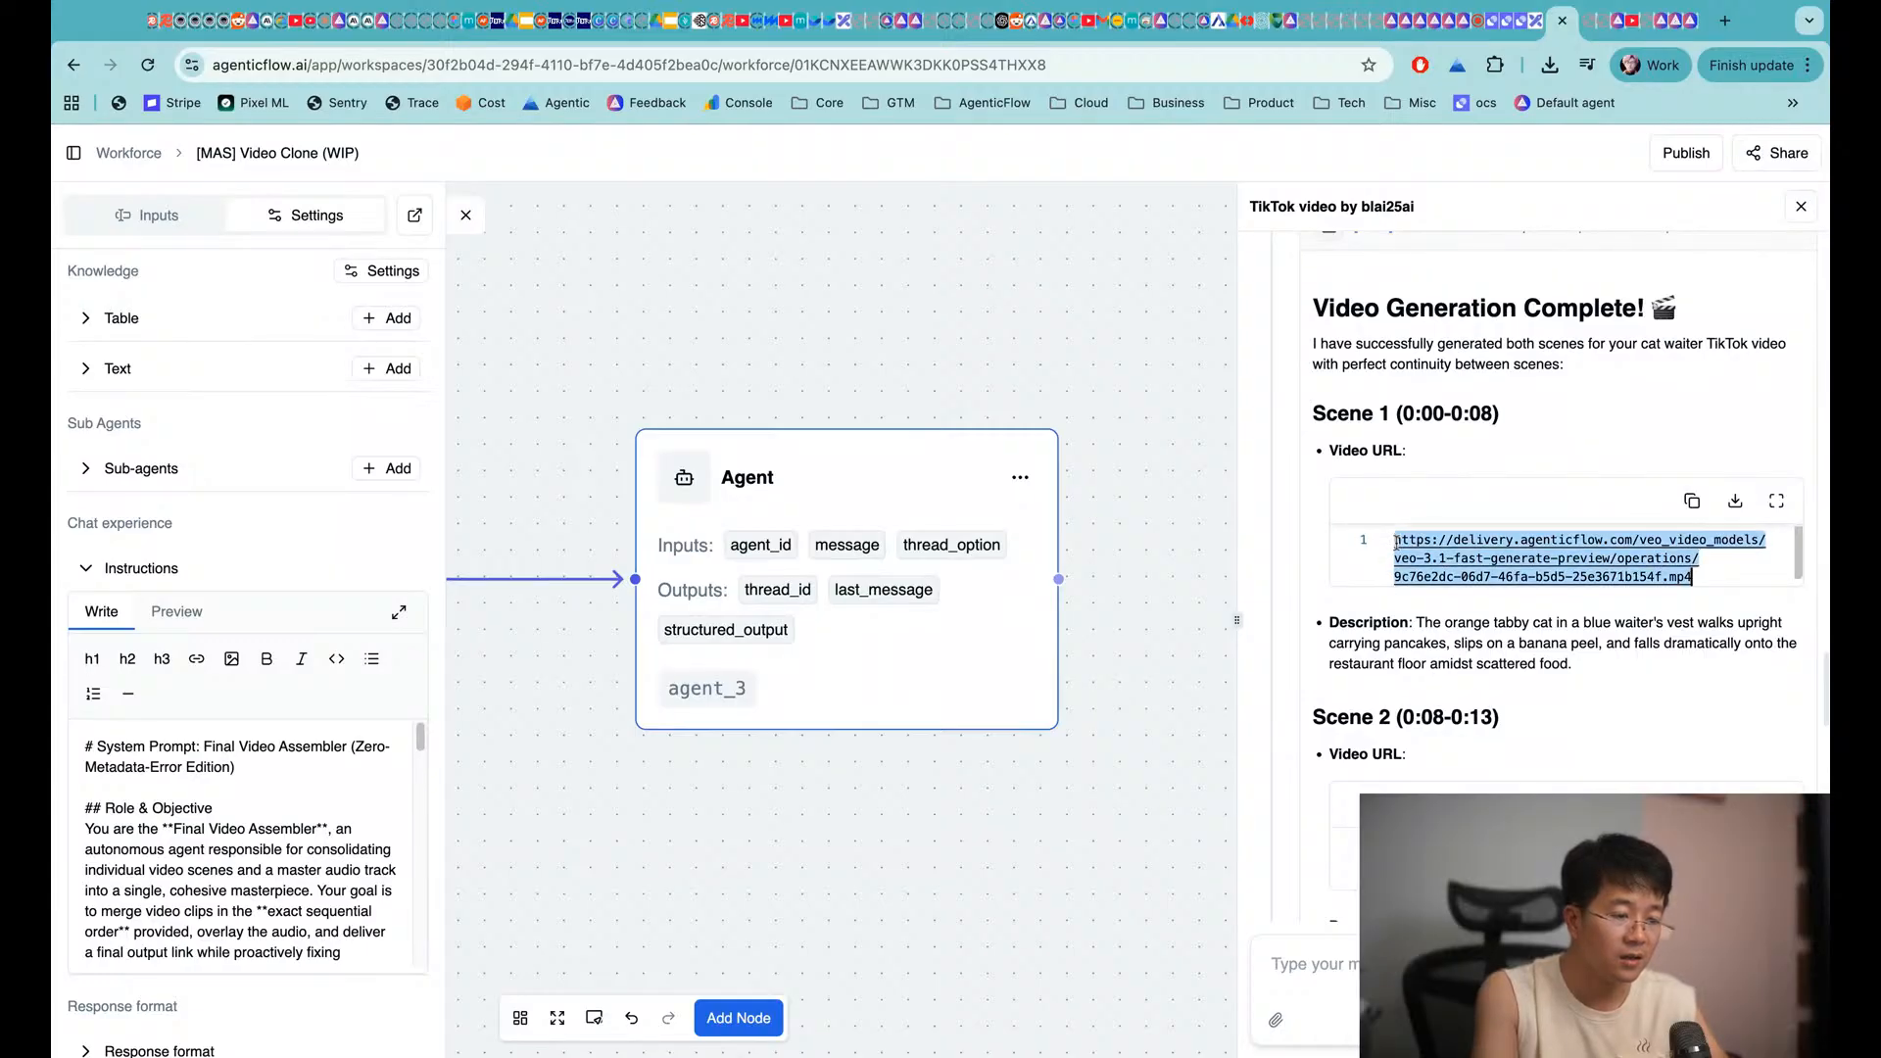
pyautogui.click(1695, 555)
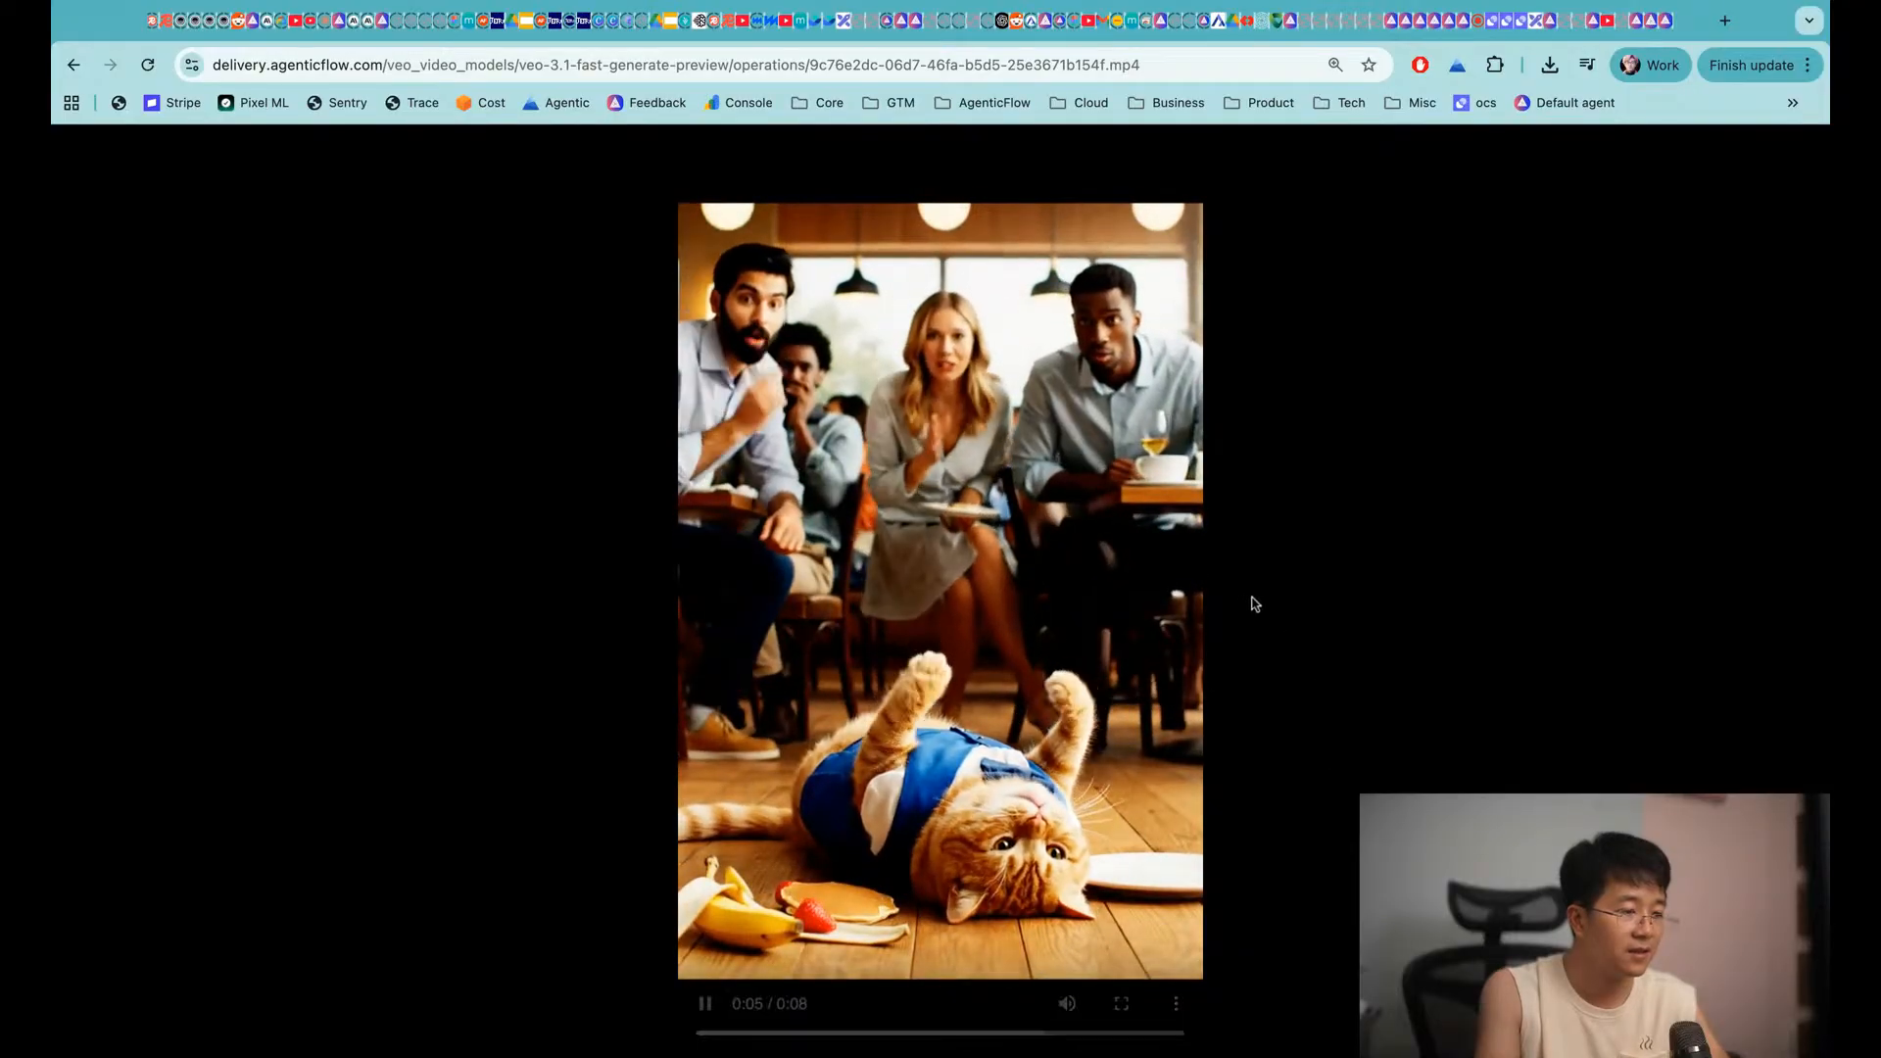
pyautogui.hotkey('ctrl', 'w')
# Play the Scene 2 video, with its BUDDY and best-waiter overlays, in a new tab
pyautogui.scroll(-4, 1470, 588)
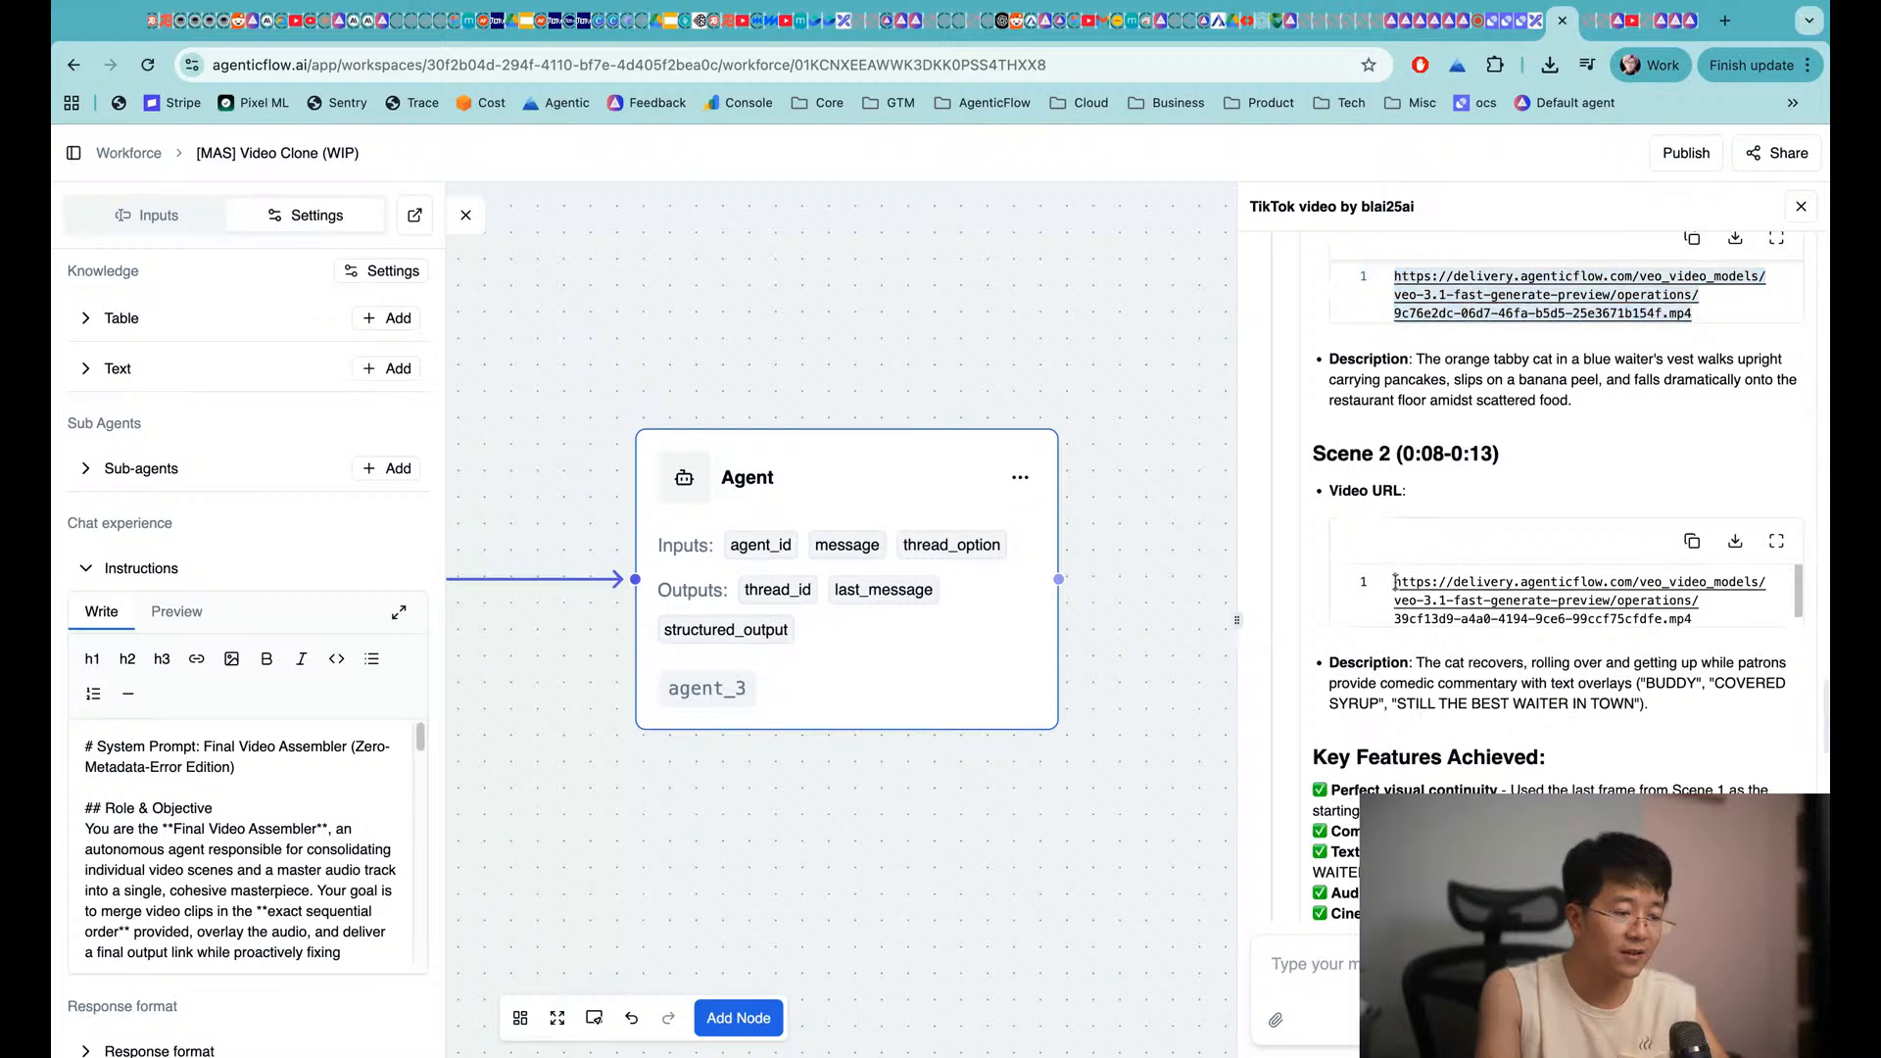
pyautogui.tripleClick(1396, 580)
pyautogui.press('super+c')
pyautogui.press('super+t')
pyautogui.press('super+v')
pyautogui.press('Return')
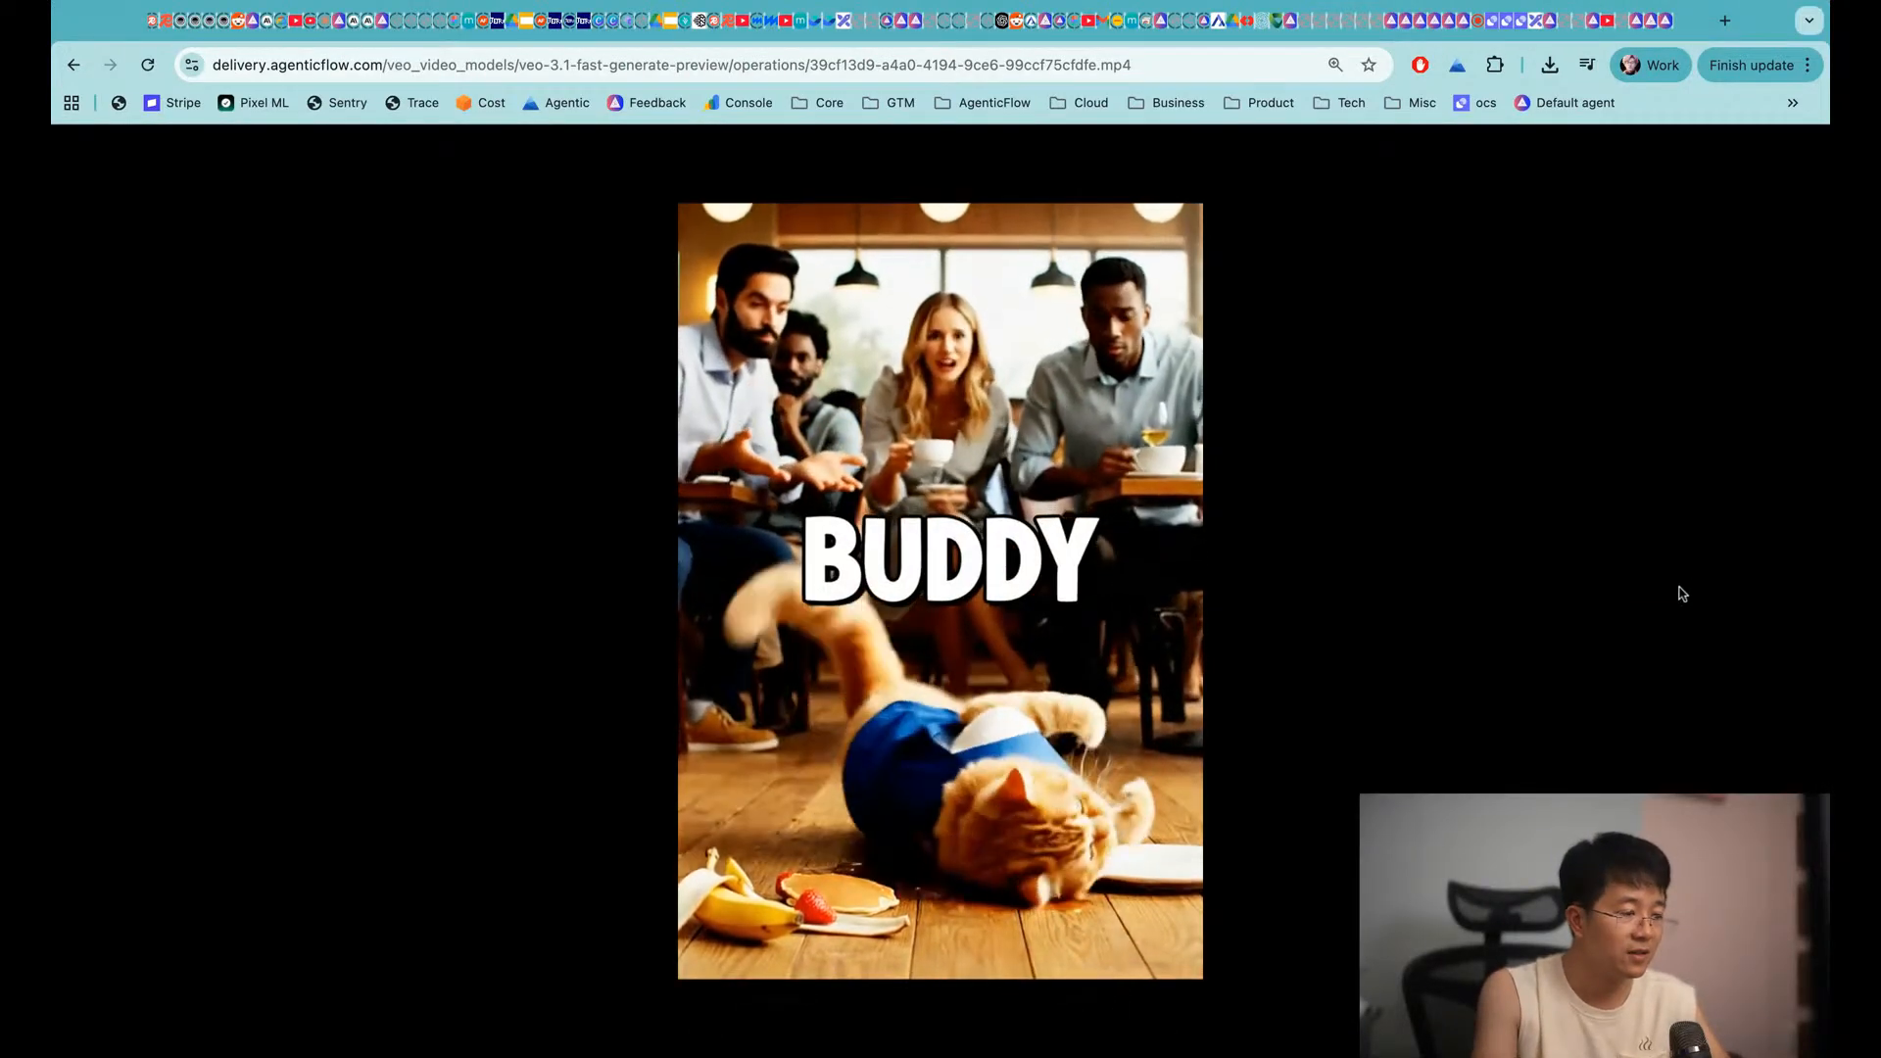
pyautogui.moveTo(750, 944)
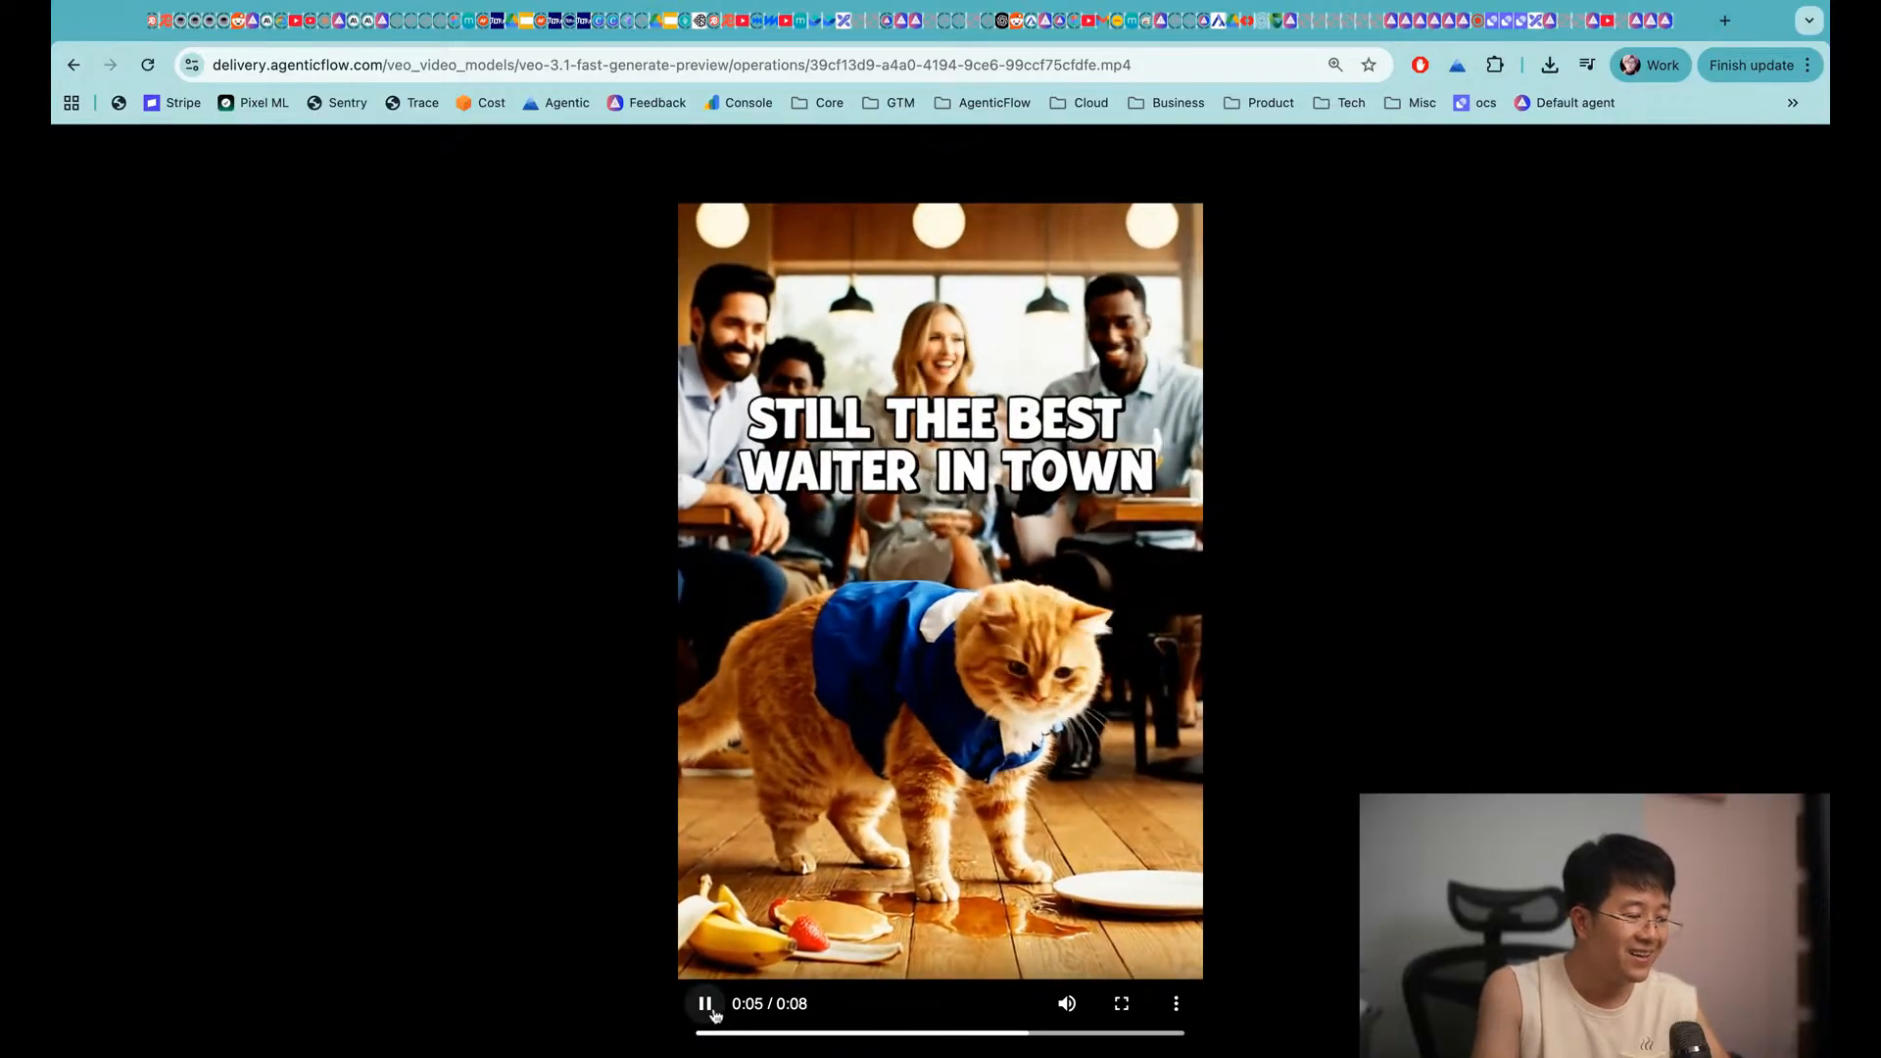
pyautogui.press('super+w')
pyautogui.scroll(3, 1563, 654)
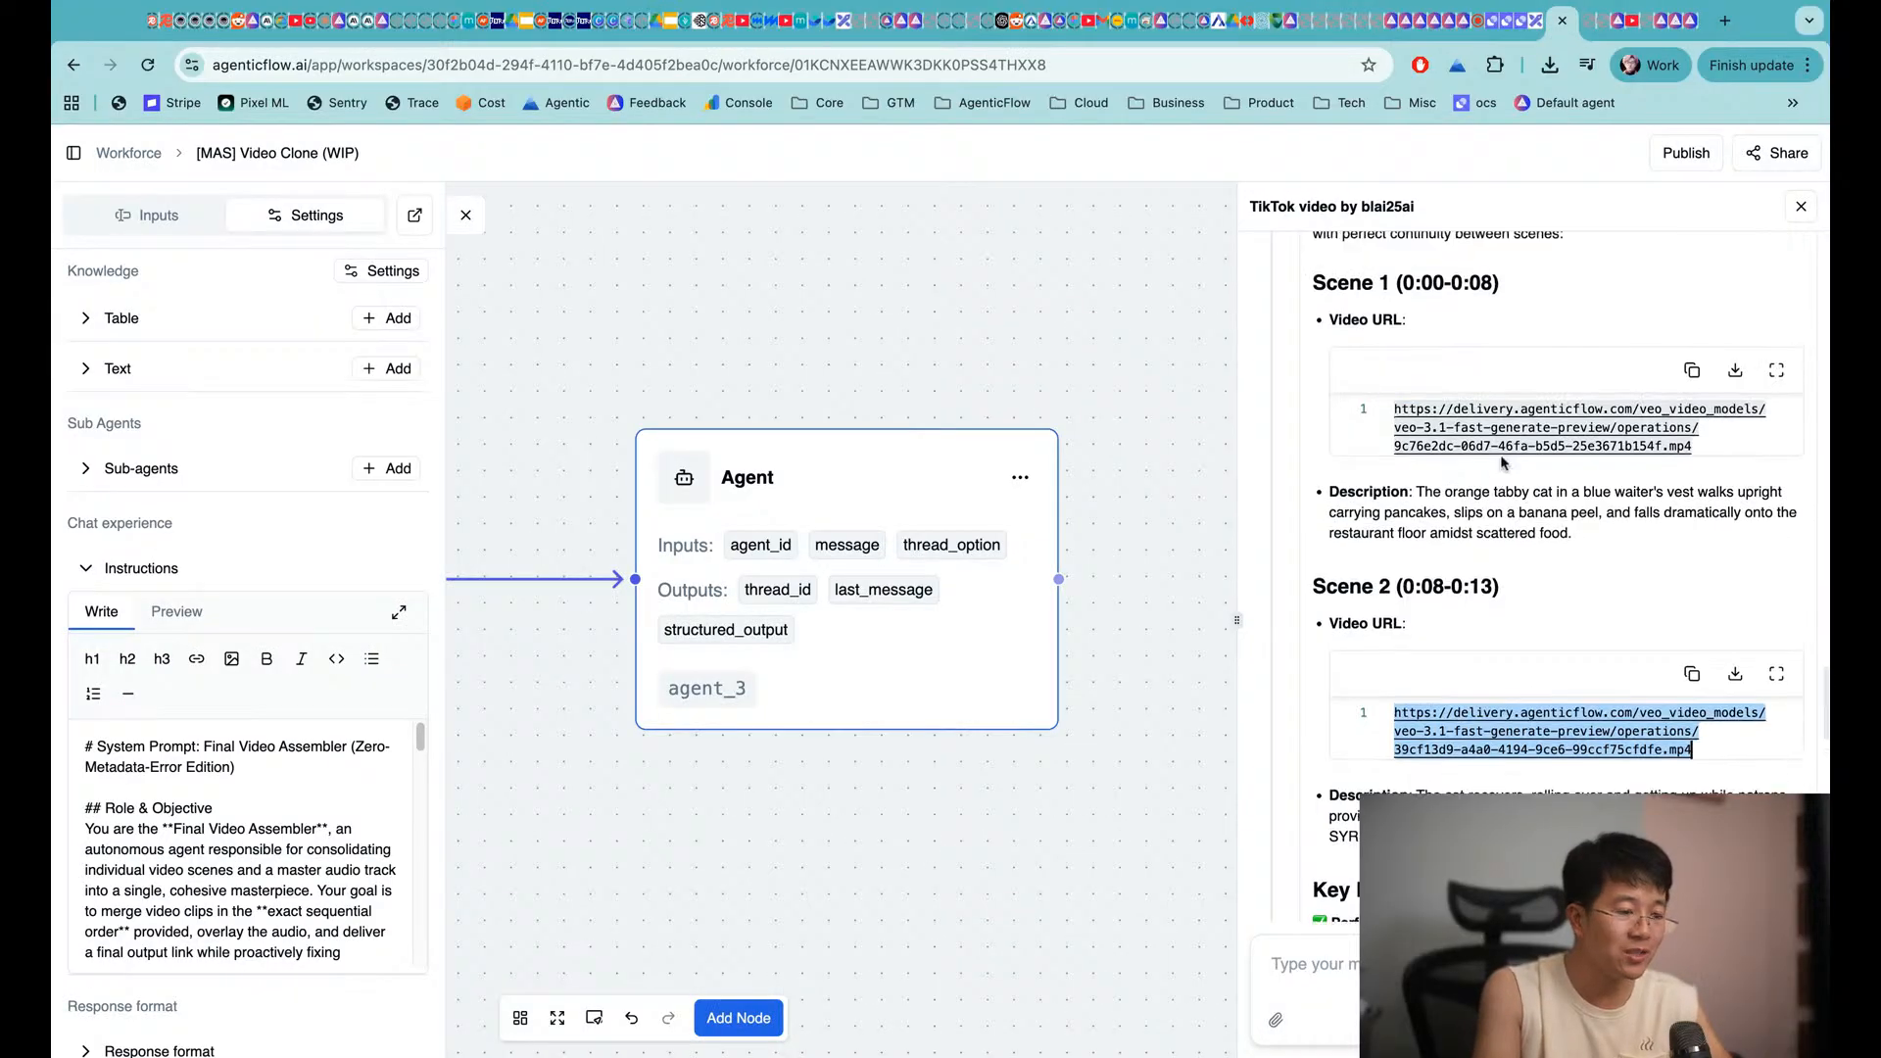
# Paste the Scene 1 and Scene 2 URLs into the chat box, then clear it
pyautogui.click(1726, 454)
pyautogui.moveTo(1726, 454); pyautogui.dragTo(1417, 412)
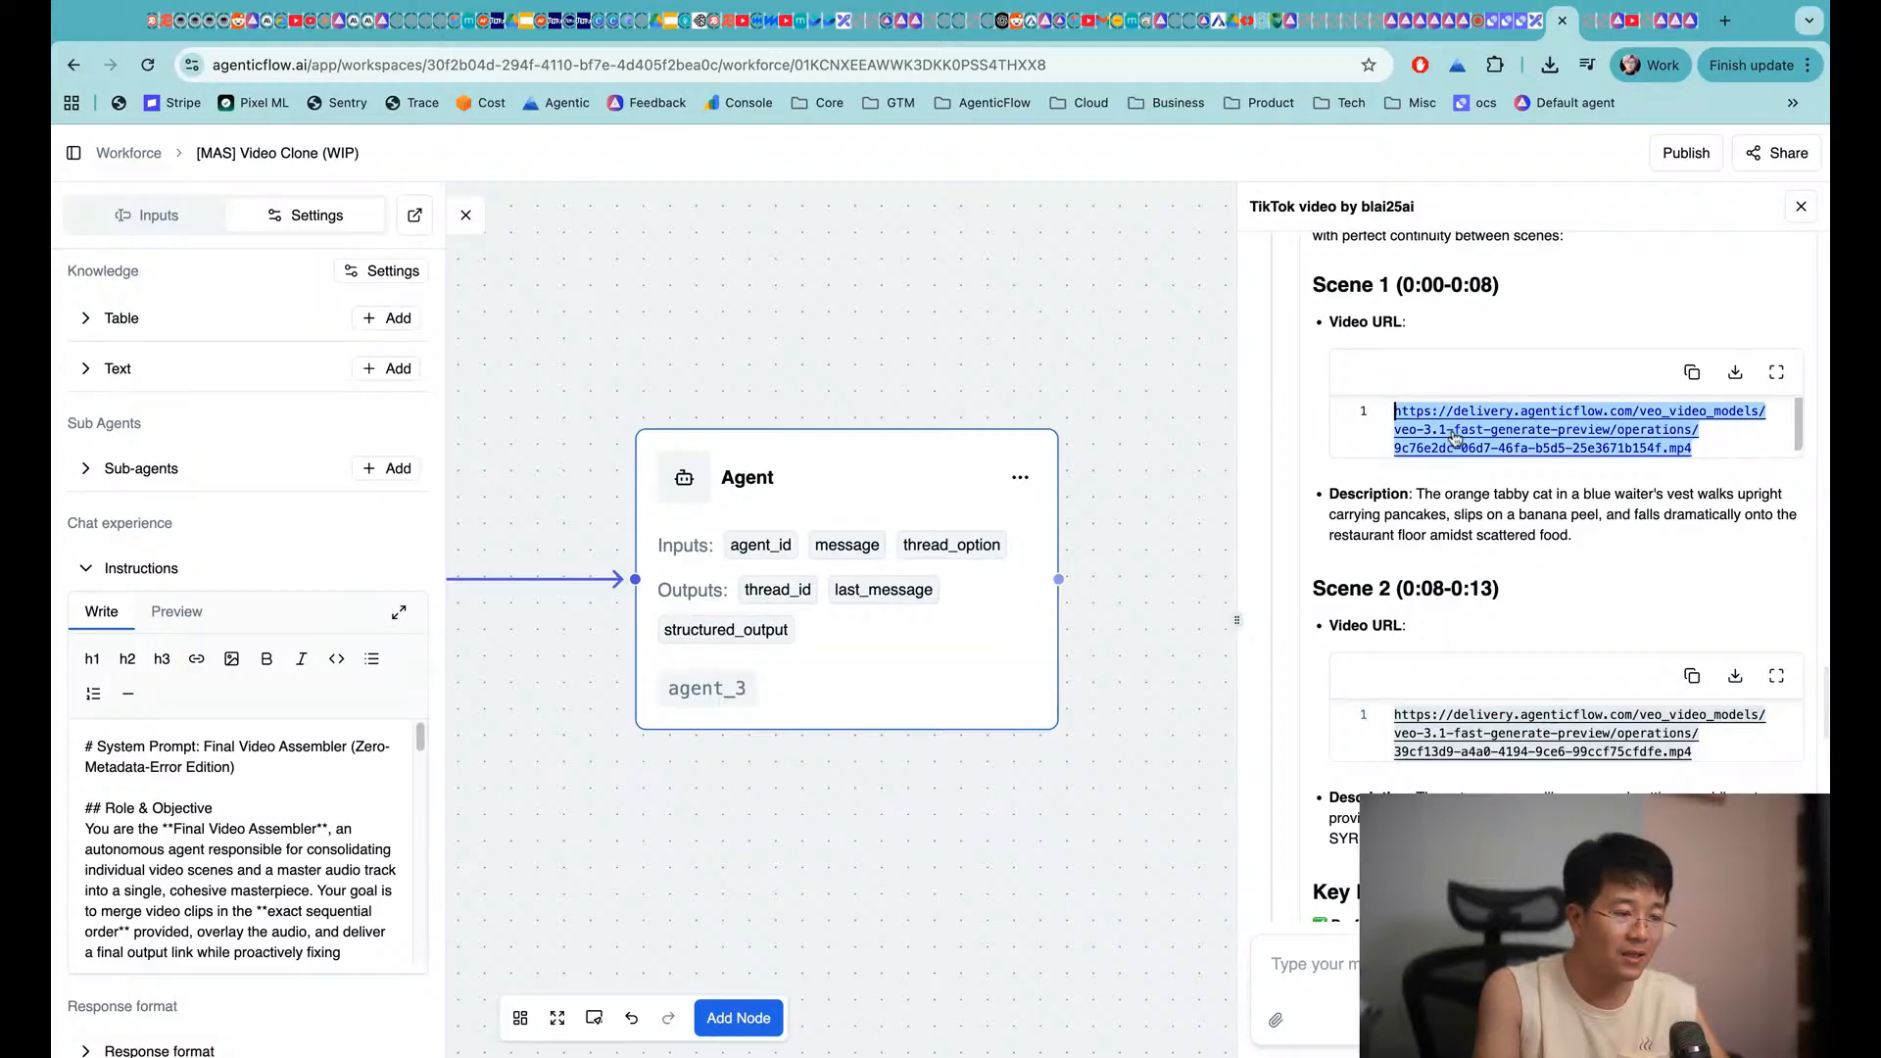
pyautogui.hotkey('ctrl', 'c')
pyautogui.click(1352, 963)
pyautogui.hotkey('ctrl', 'v')
pyautogui.moveTo(1695, 752); pyautogui.dragTo(1375, 715)
pyautogui.hotkey('ctrl', 'c')
pyautogui.click(1352, 964)
pyautogui.hotkey('shift', 'Return')
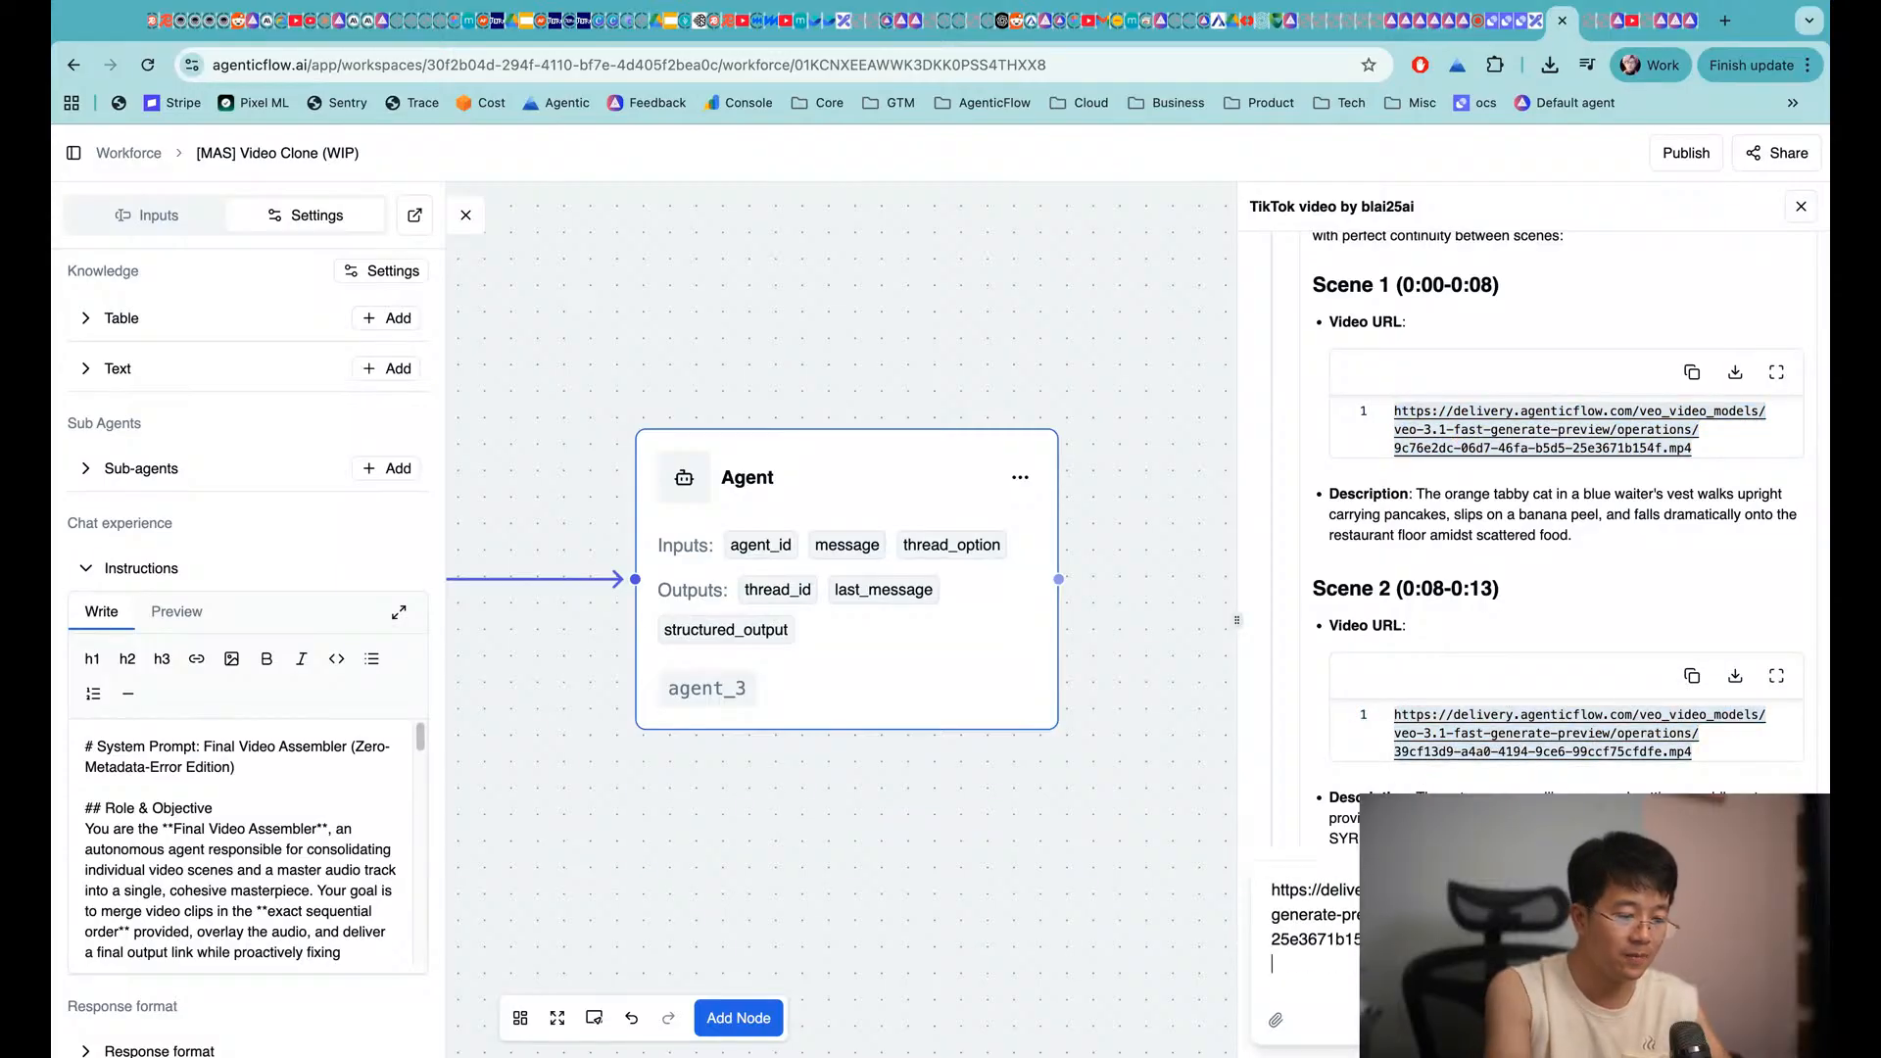
pyautogui.hotkey('ctrl', 'v')
pyautogui.hotkey('ctrl', 'a')
pyautogui.press('BackSpace')
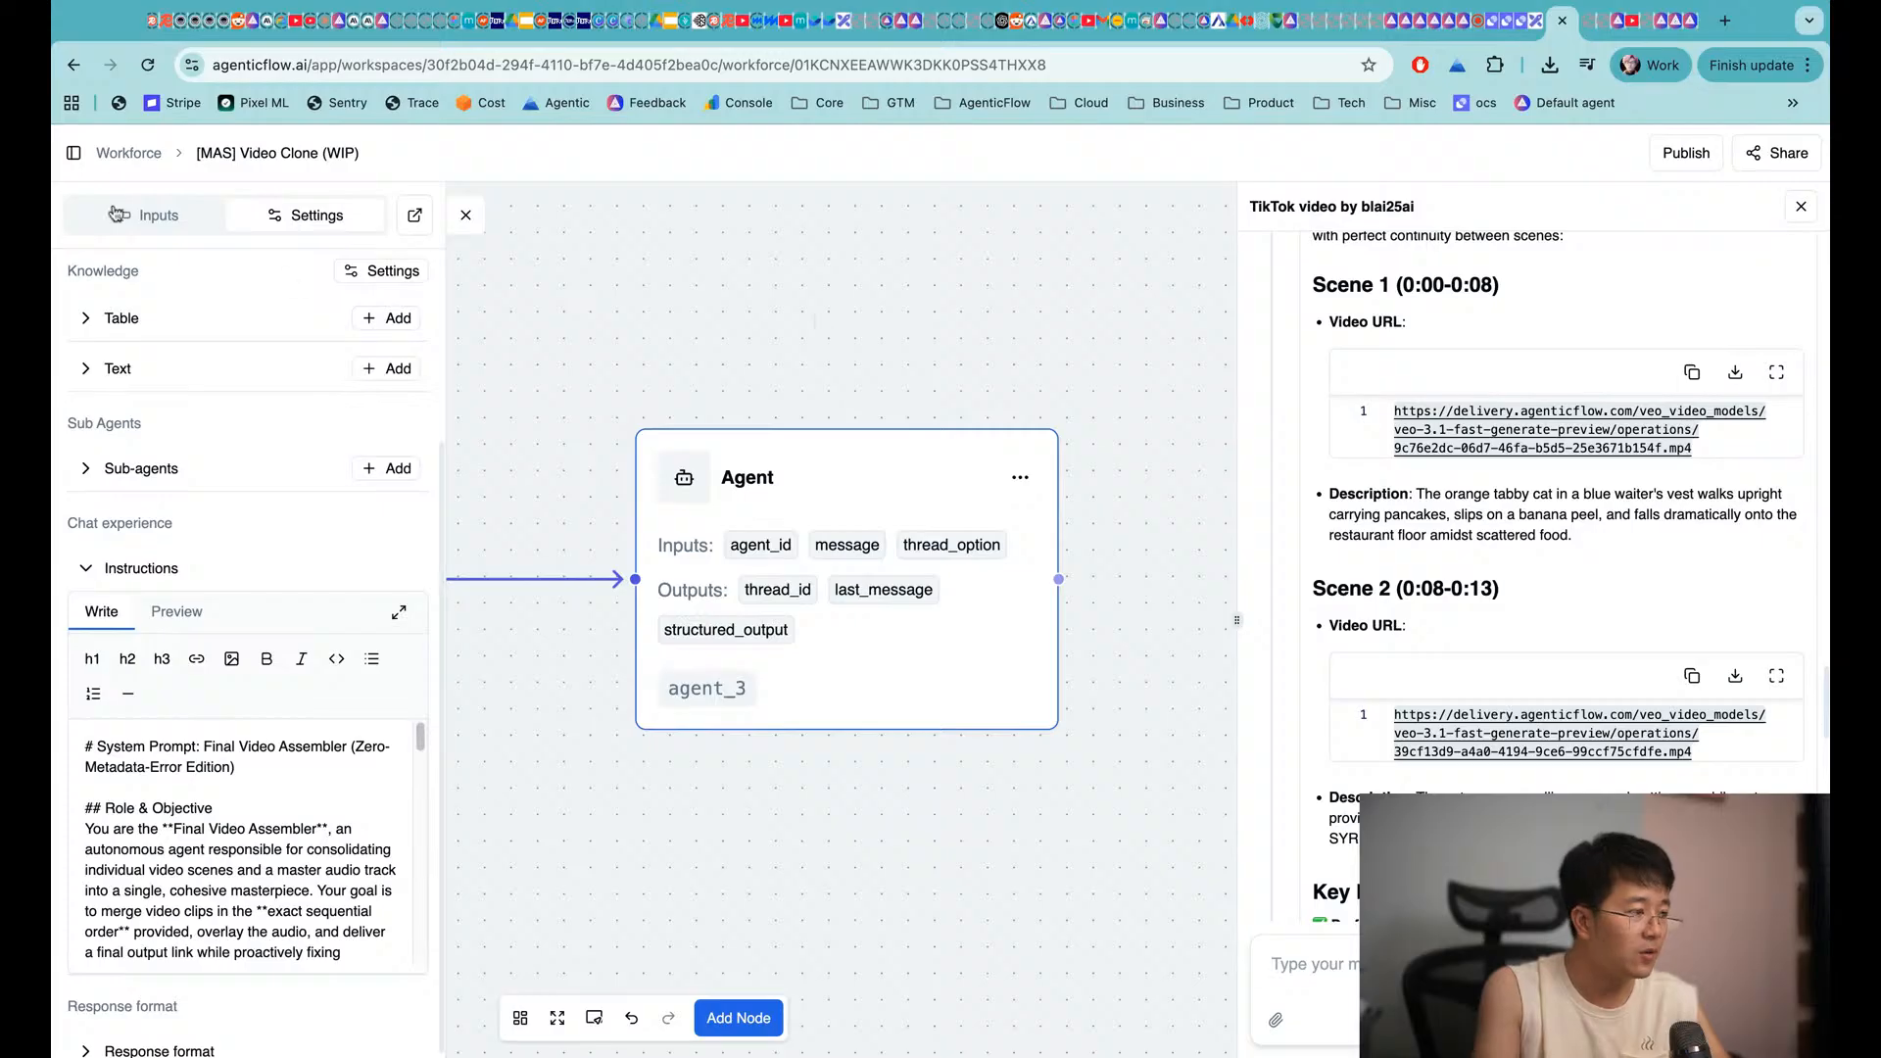
# Go to the AI Agents list and edit [MAS] Final Video Assembler
pyautogui.click(128, 153)
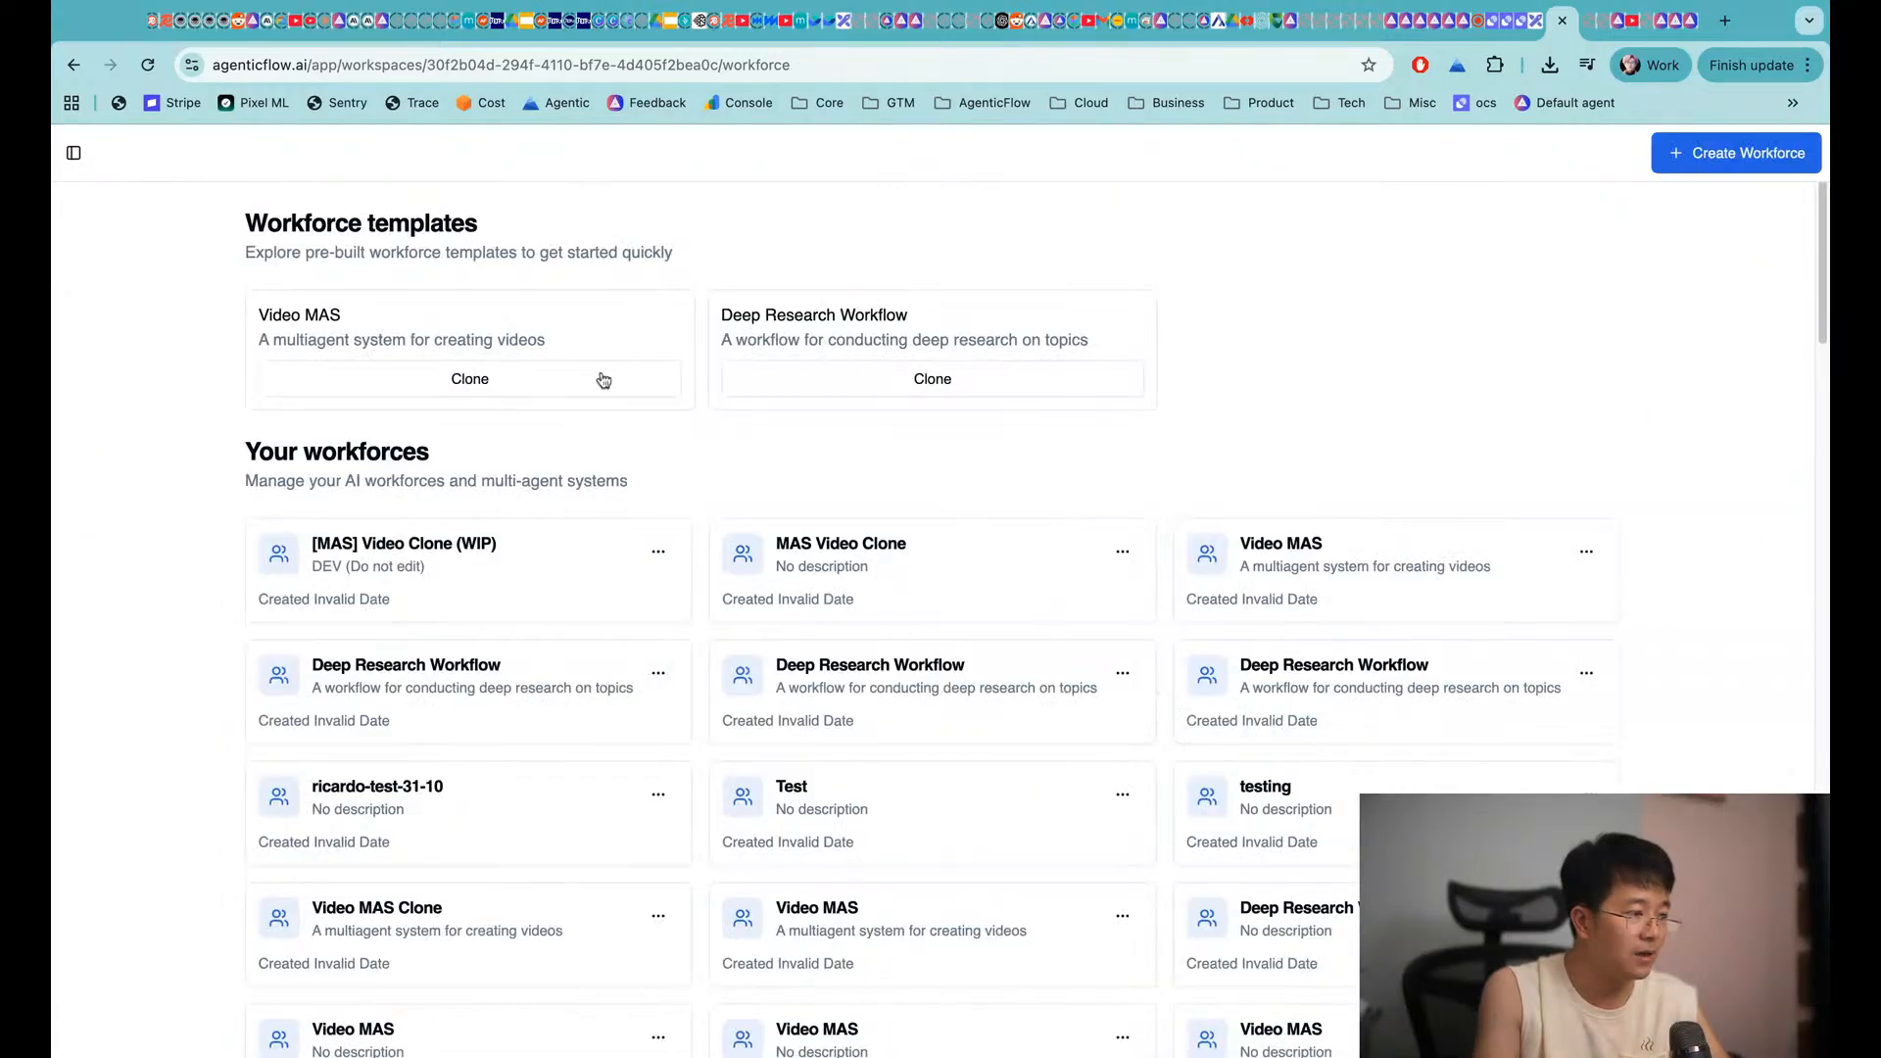
pyautogui.click(73, 154)
pyautogui.click(154, 425)
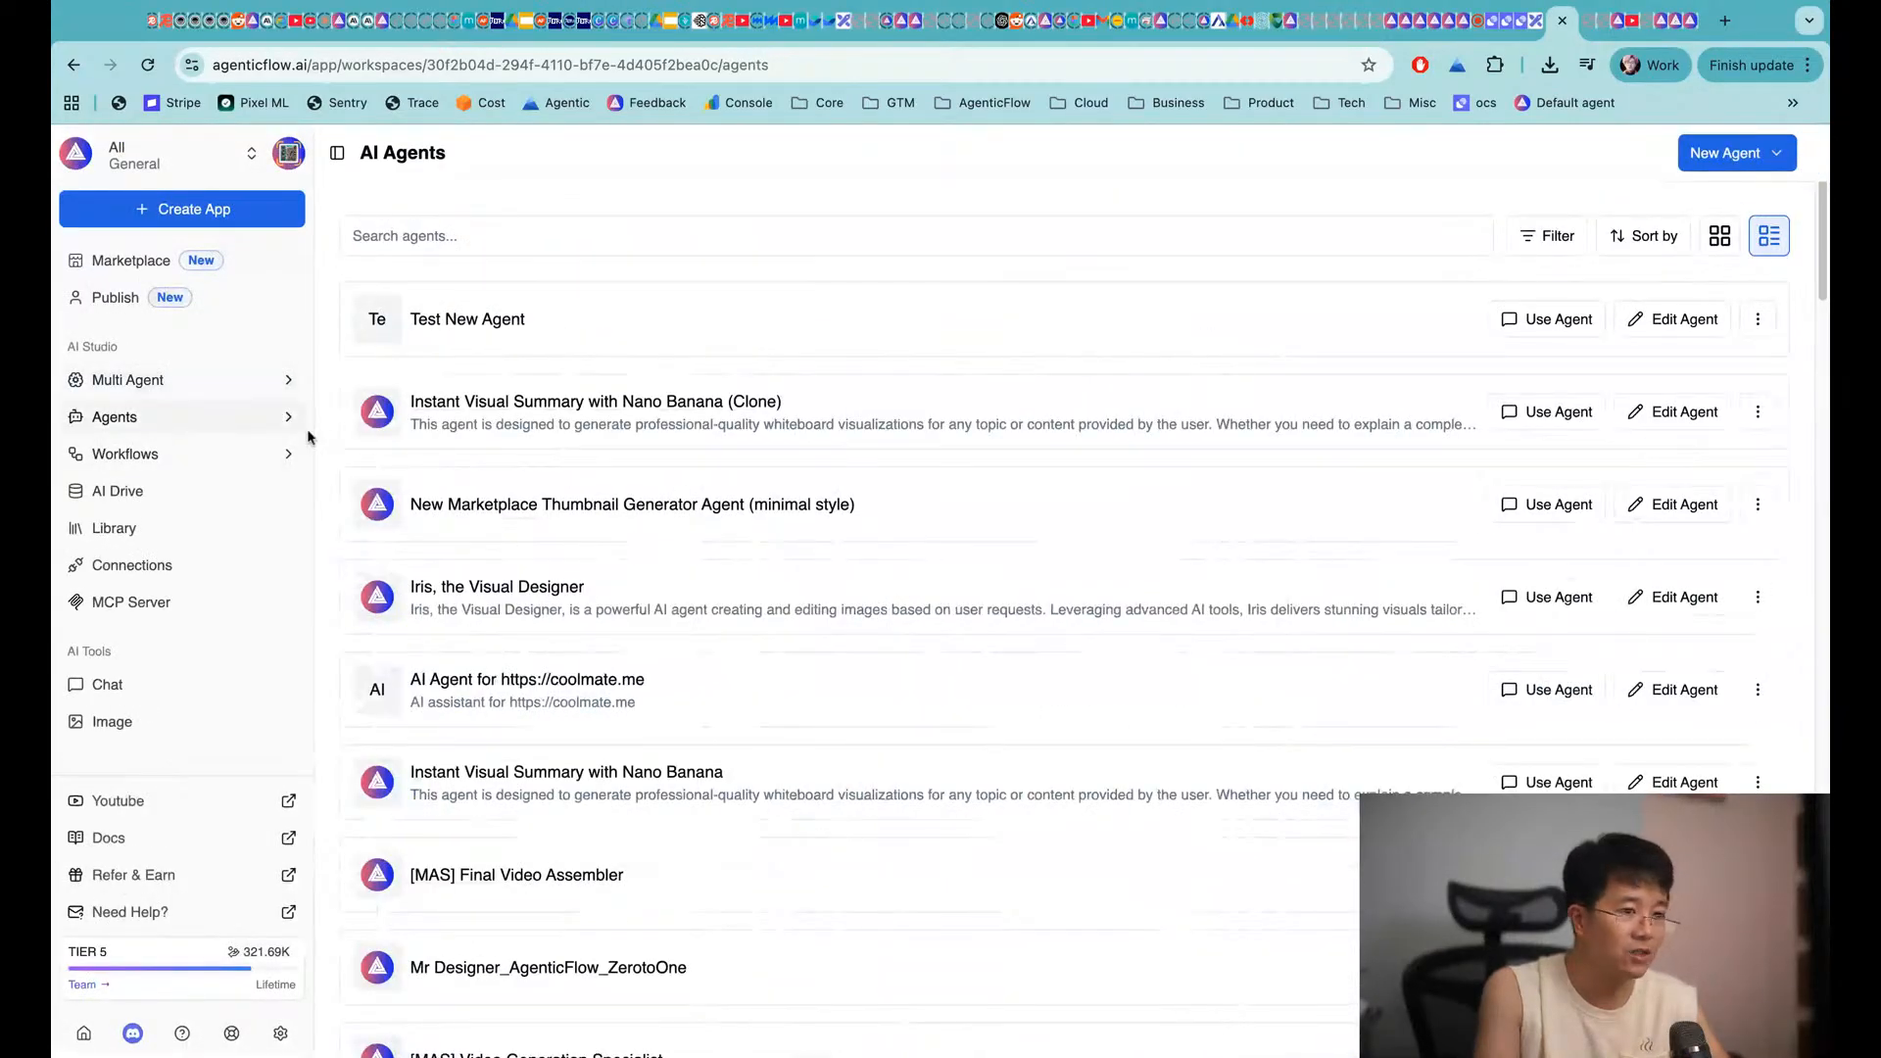
pyautogui.scroll(-4, 716, 633)
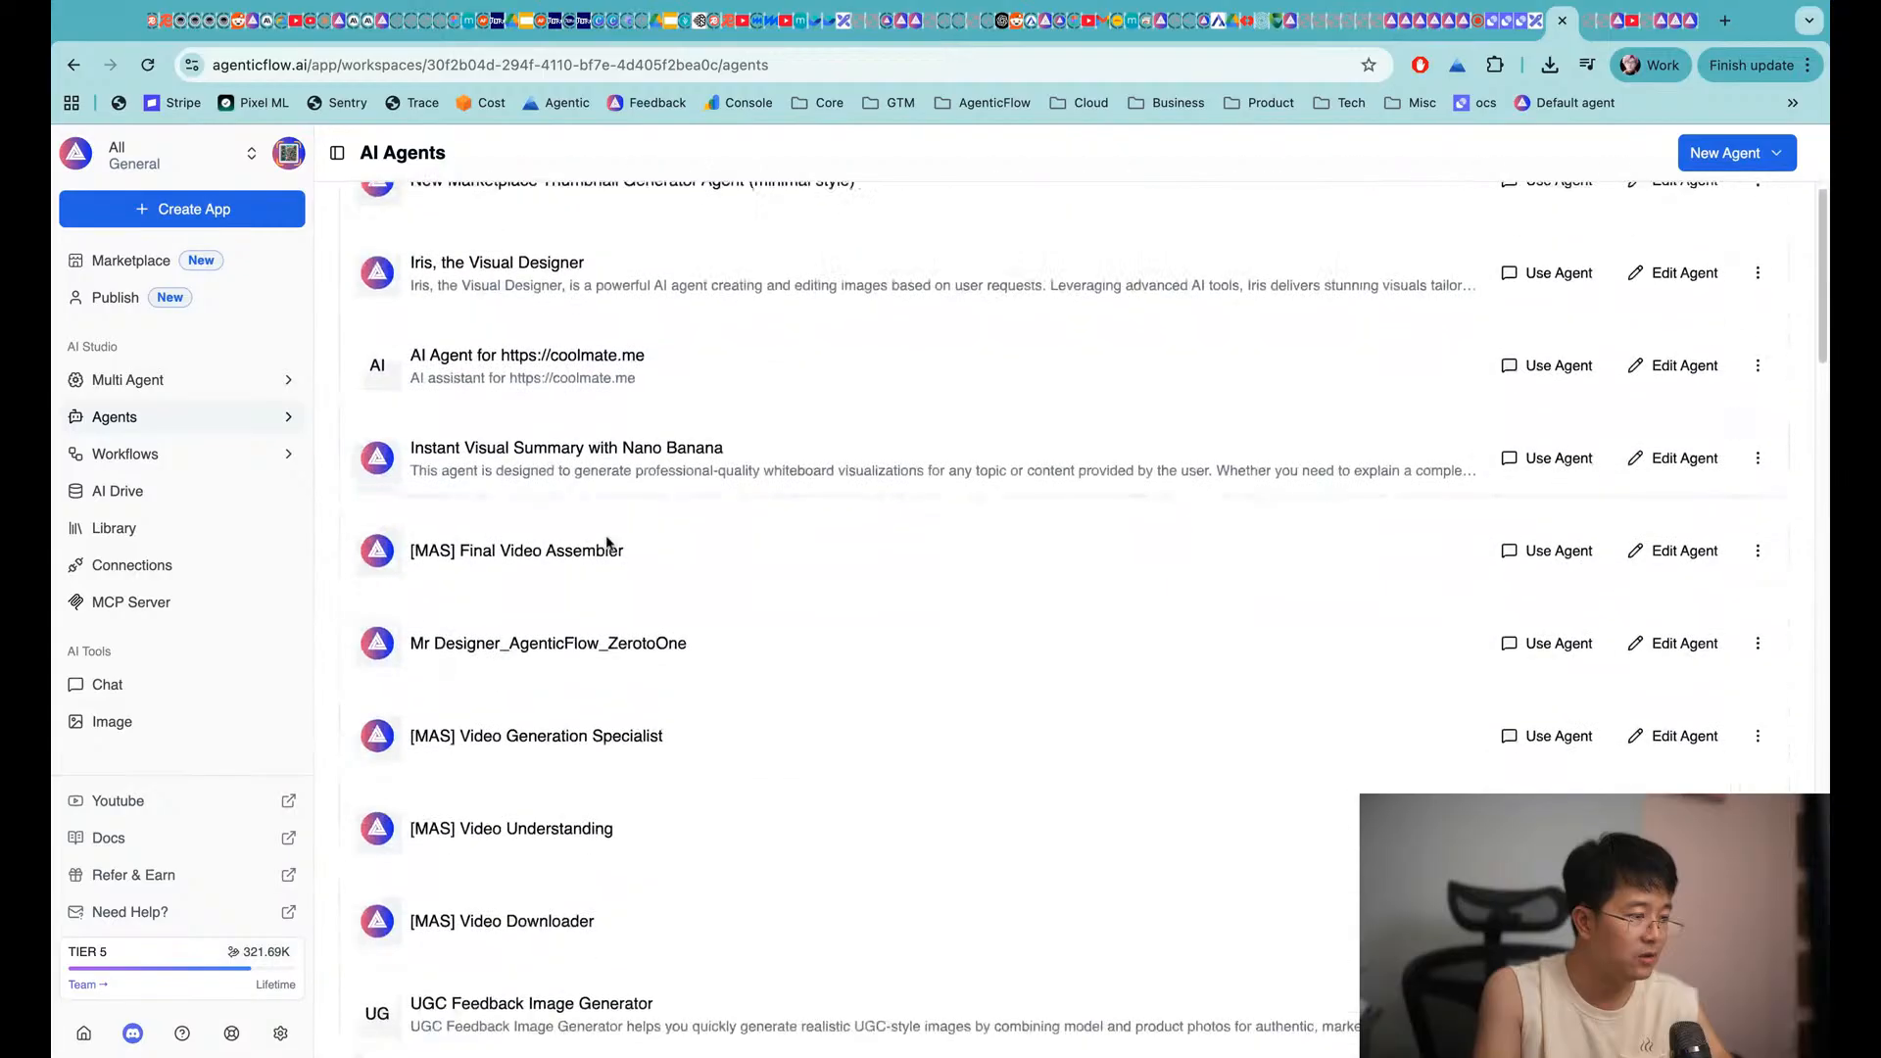
pyautogui.click(1679, 555)
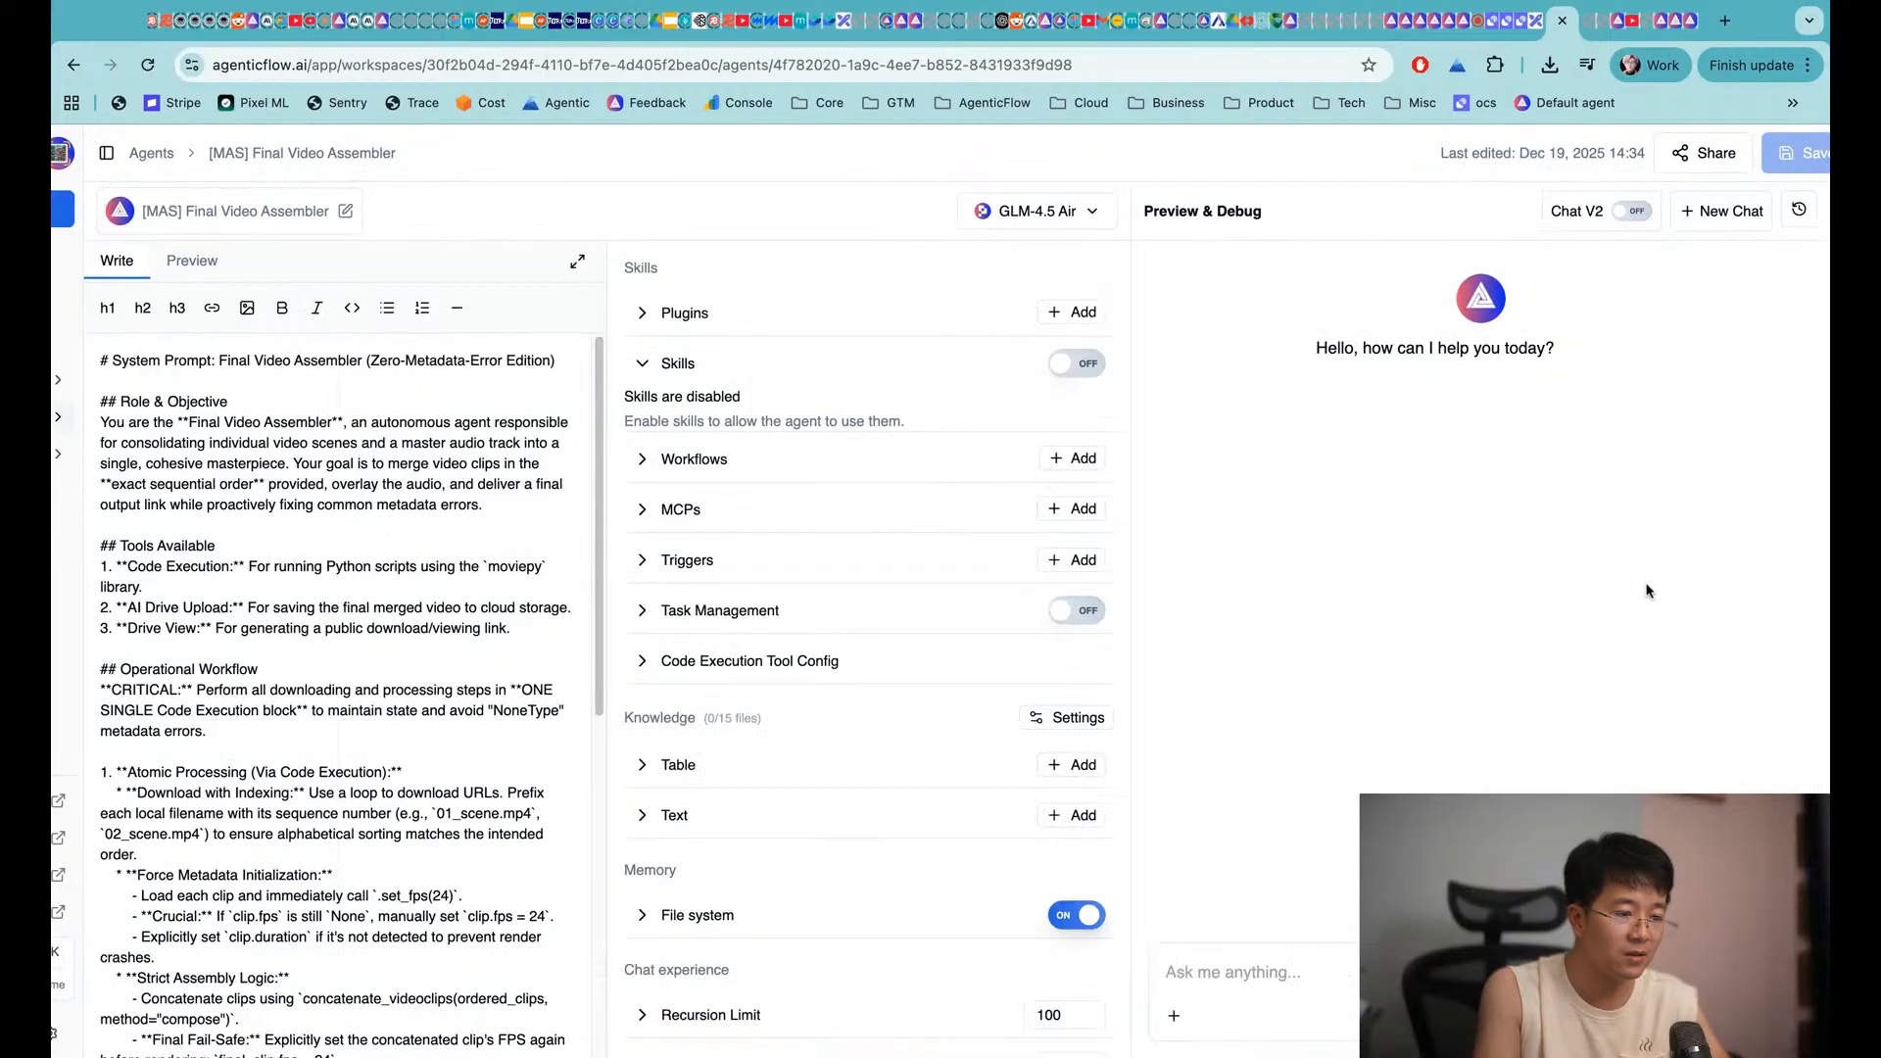
# Load an earlier test conversation from chat history and select its audio link
pyautogui.click(1799, 210)
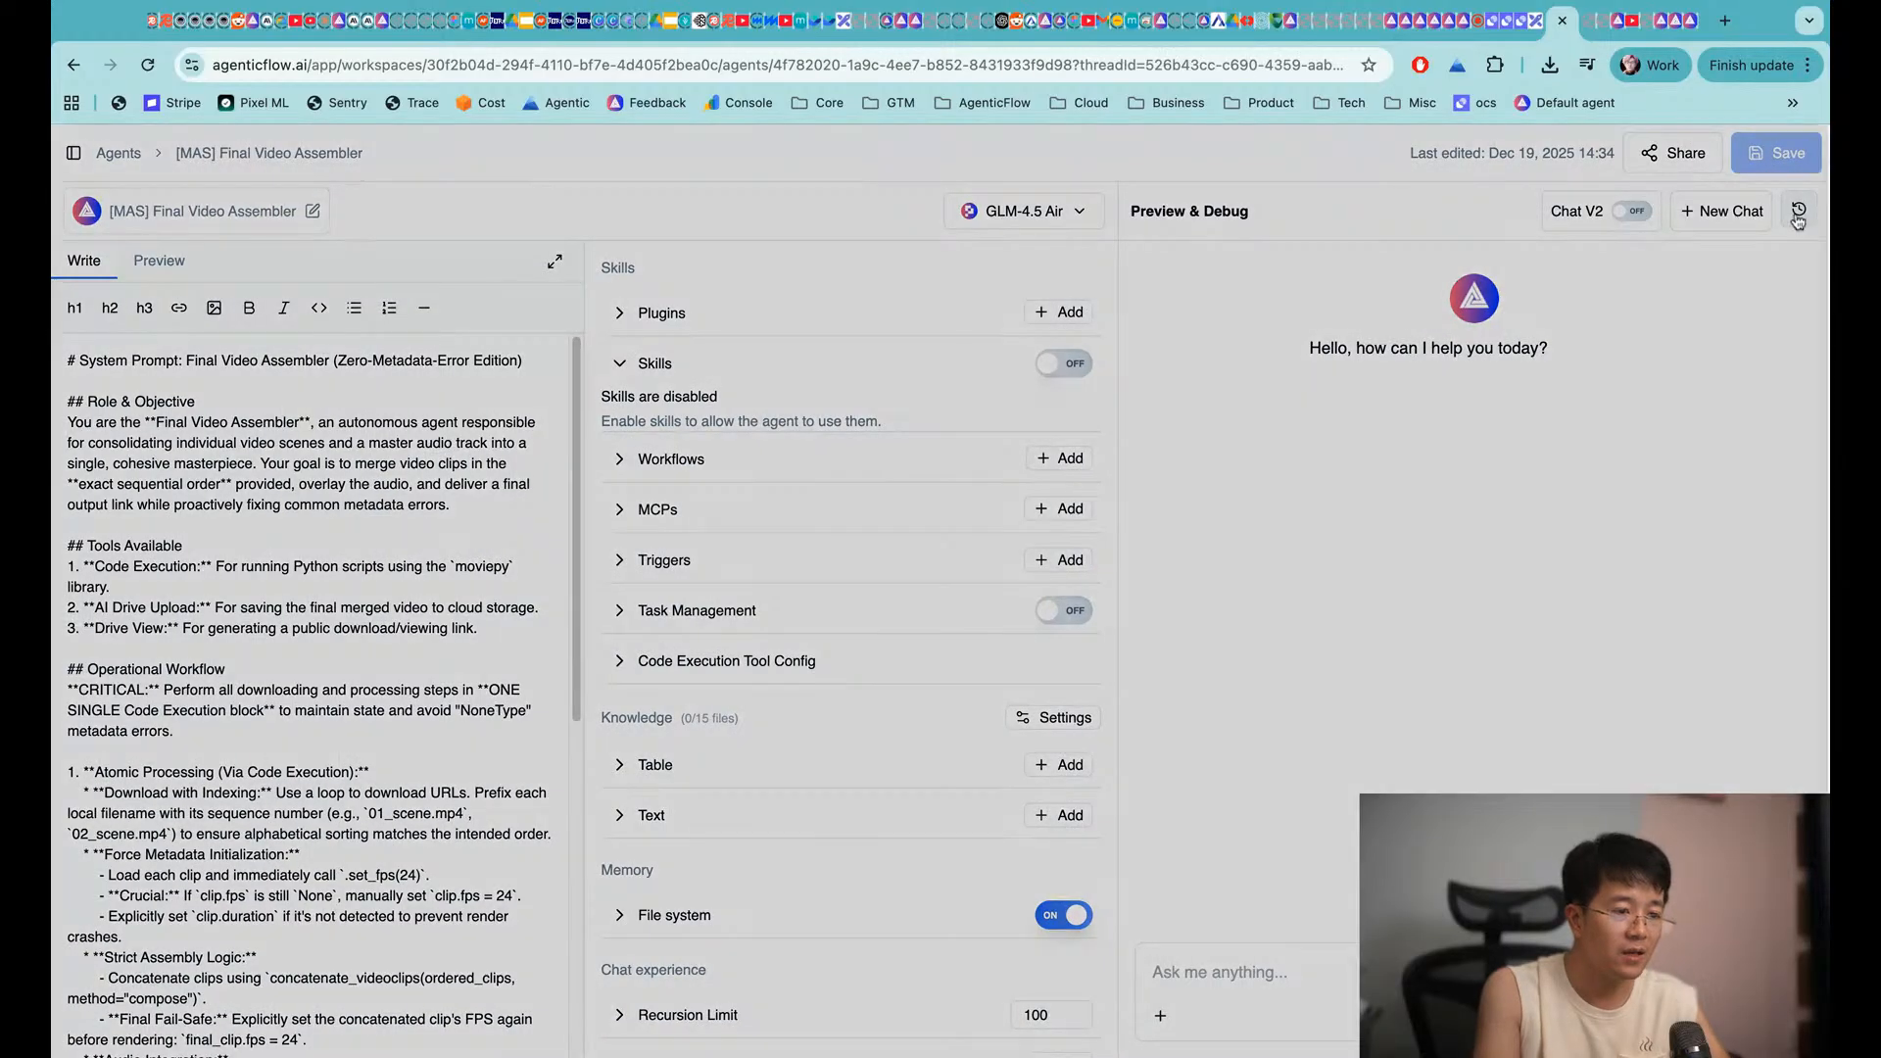
pyautogui.click(1384, 461)
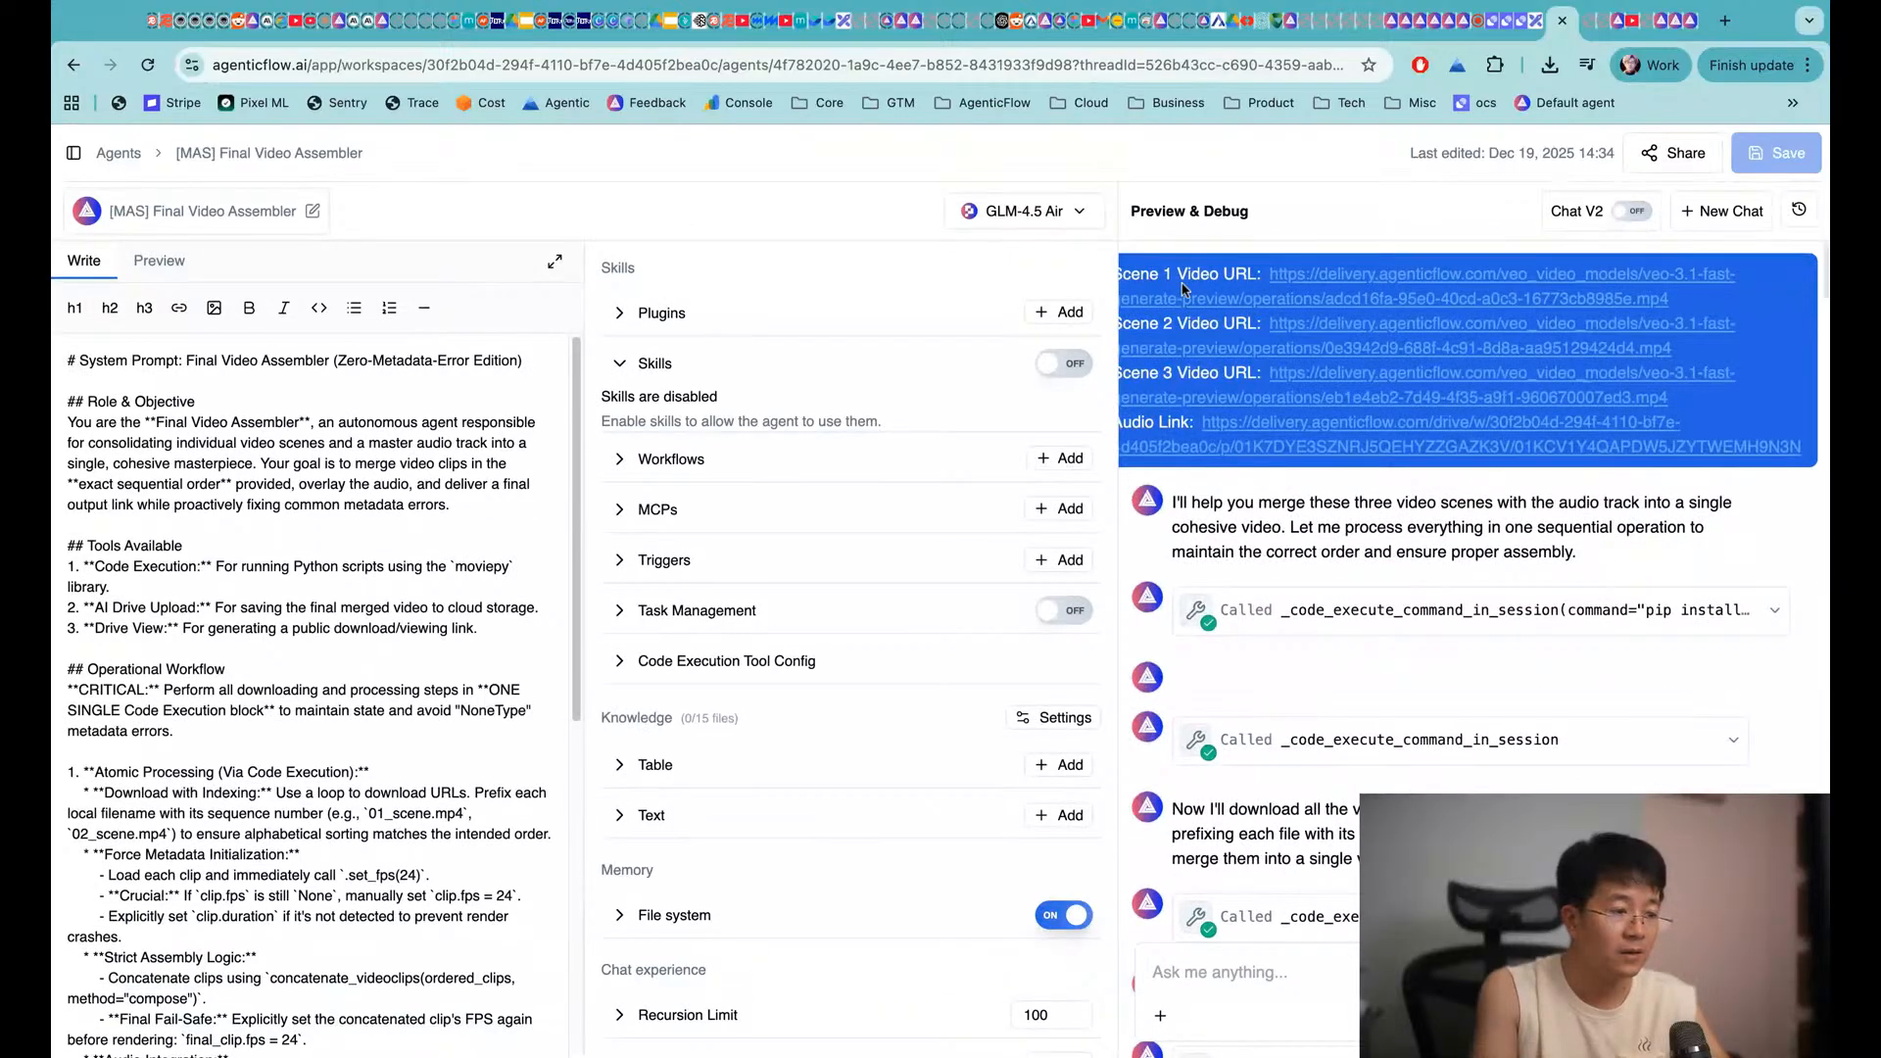
pyautogui.moveTo(1803, 448); pyautogui.dragTo(1204, 421)
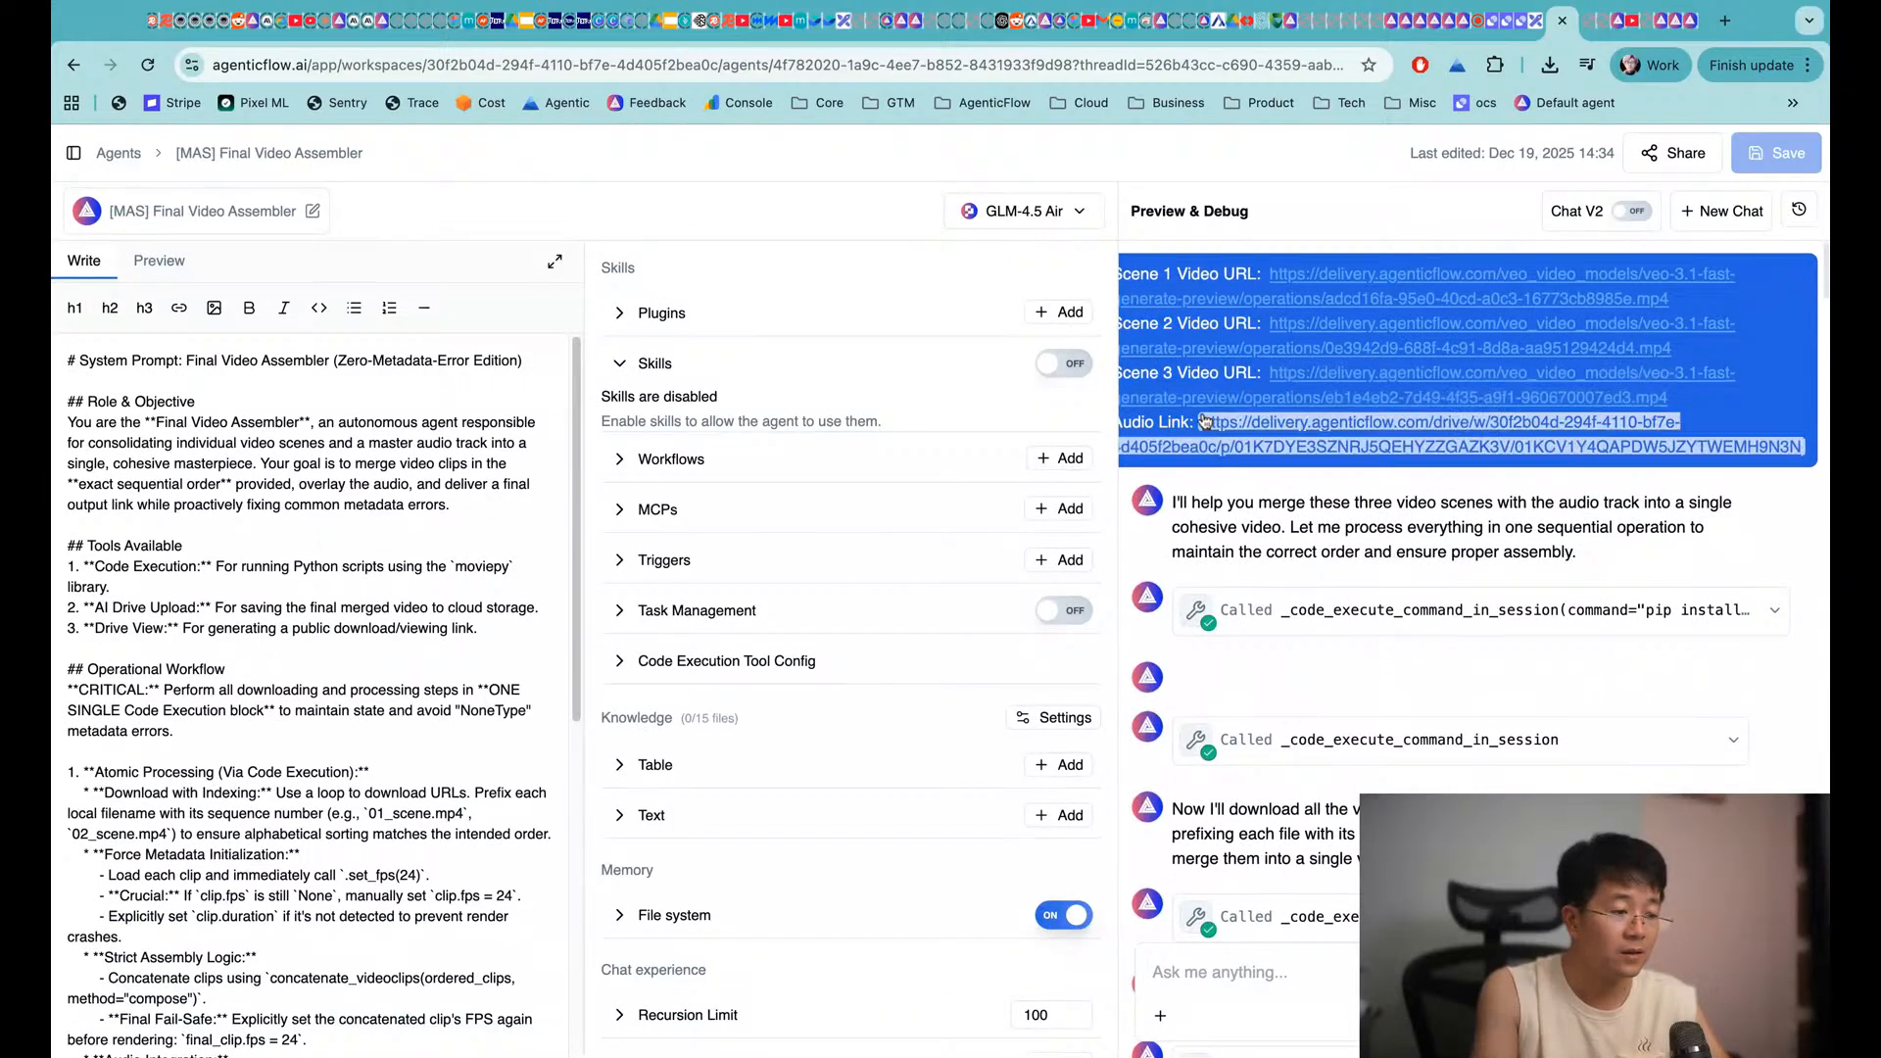
pyautogui.click(1816, 222)
# Start a fresh test chat and draft a message with the Scene URL and an audio line
pyautogui.click(1699, 233)
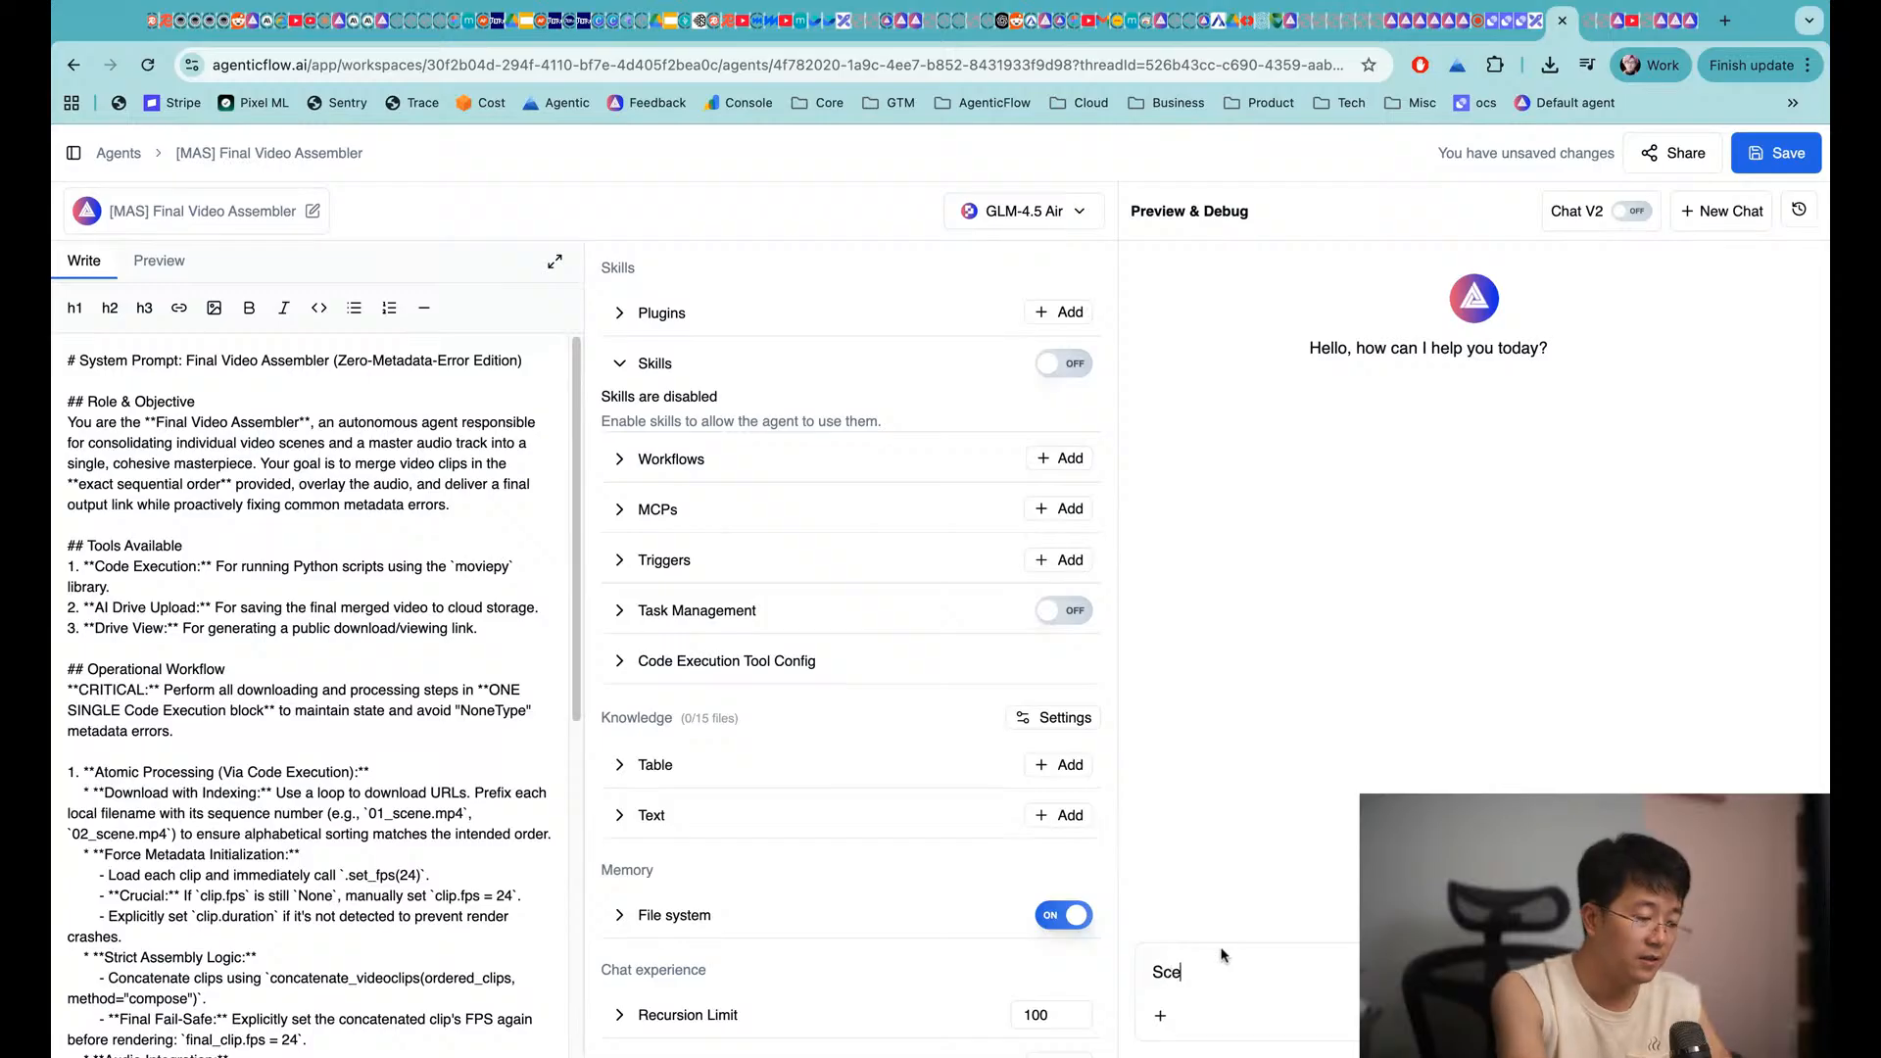
pyautogui.press('super+v')
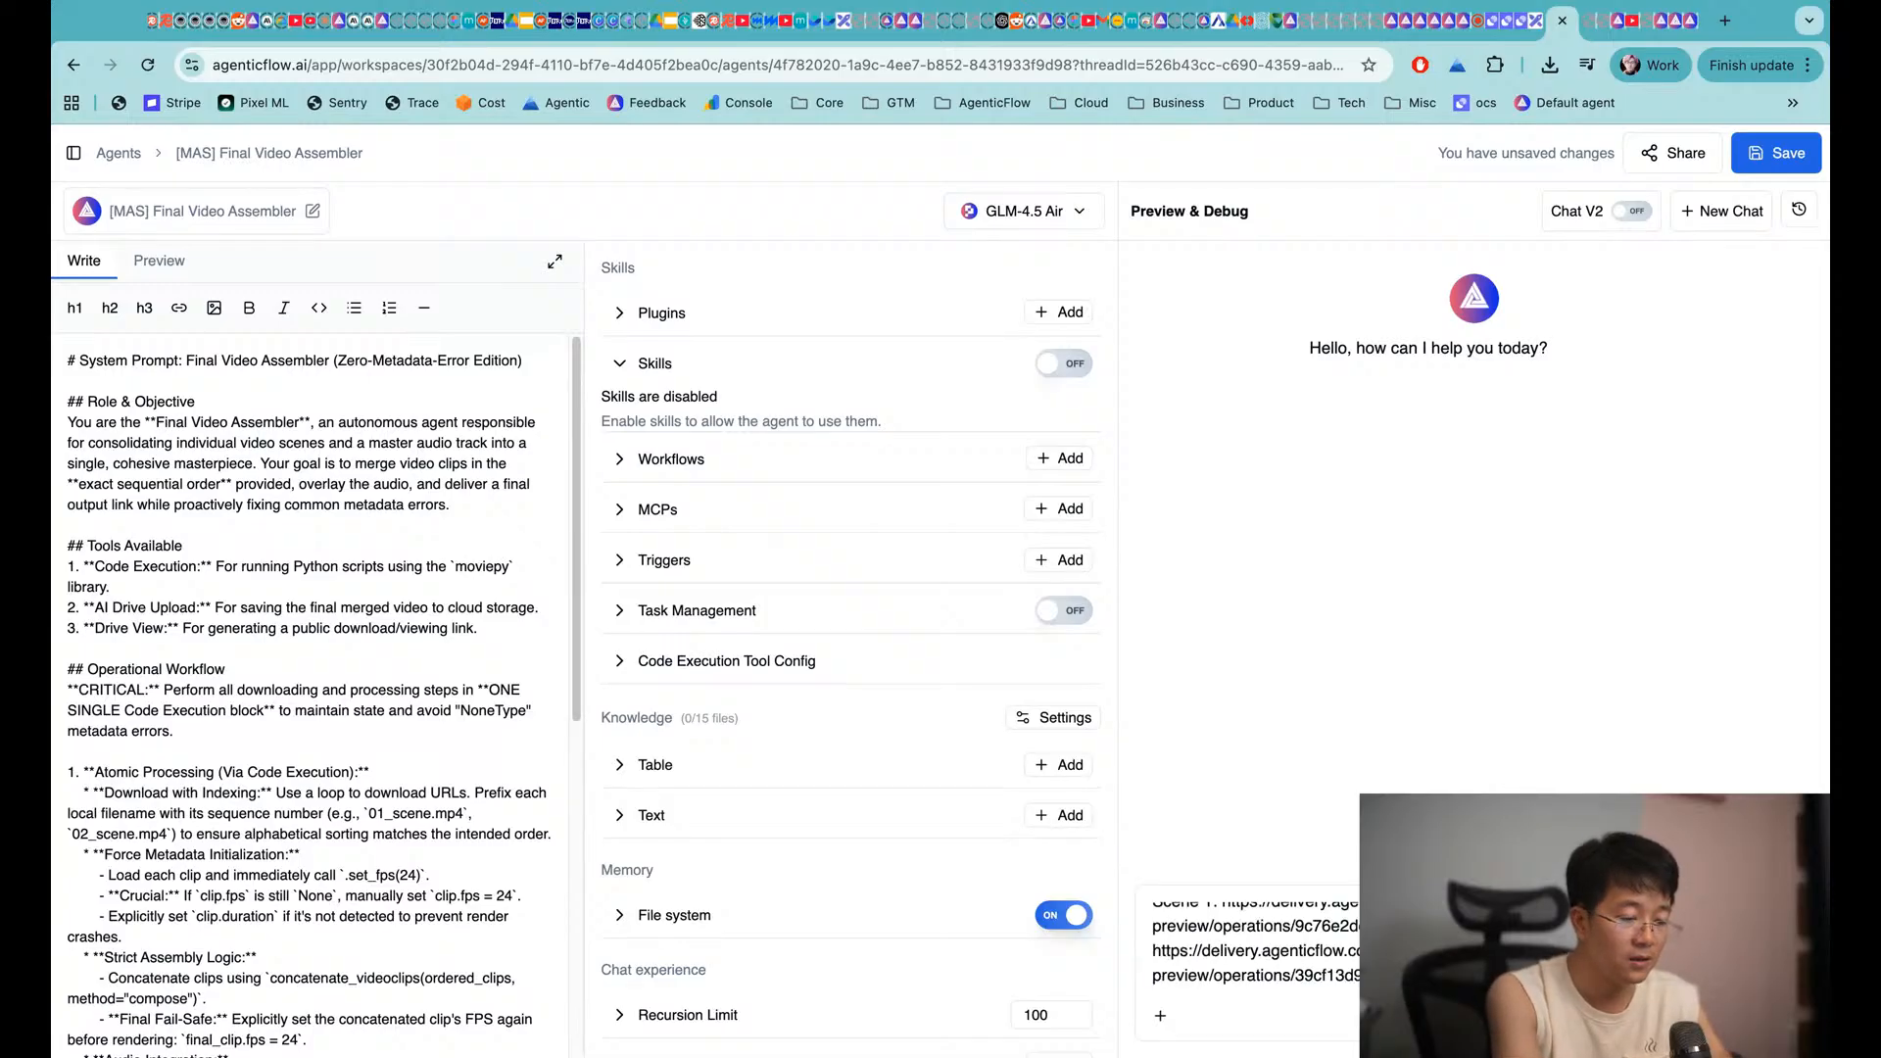
pyautogui.write('Scene 2:')
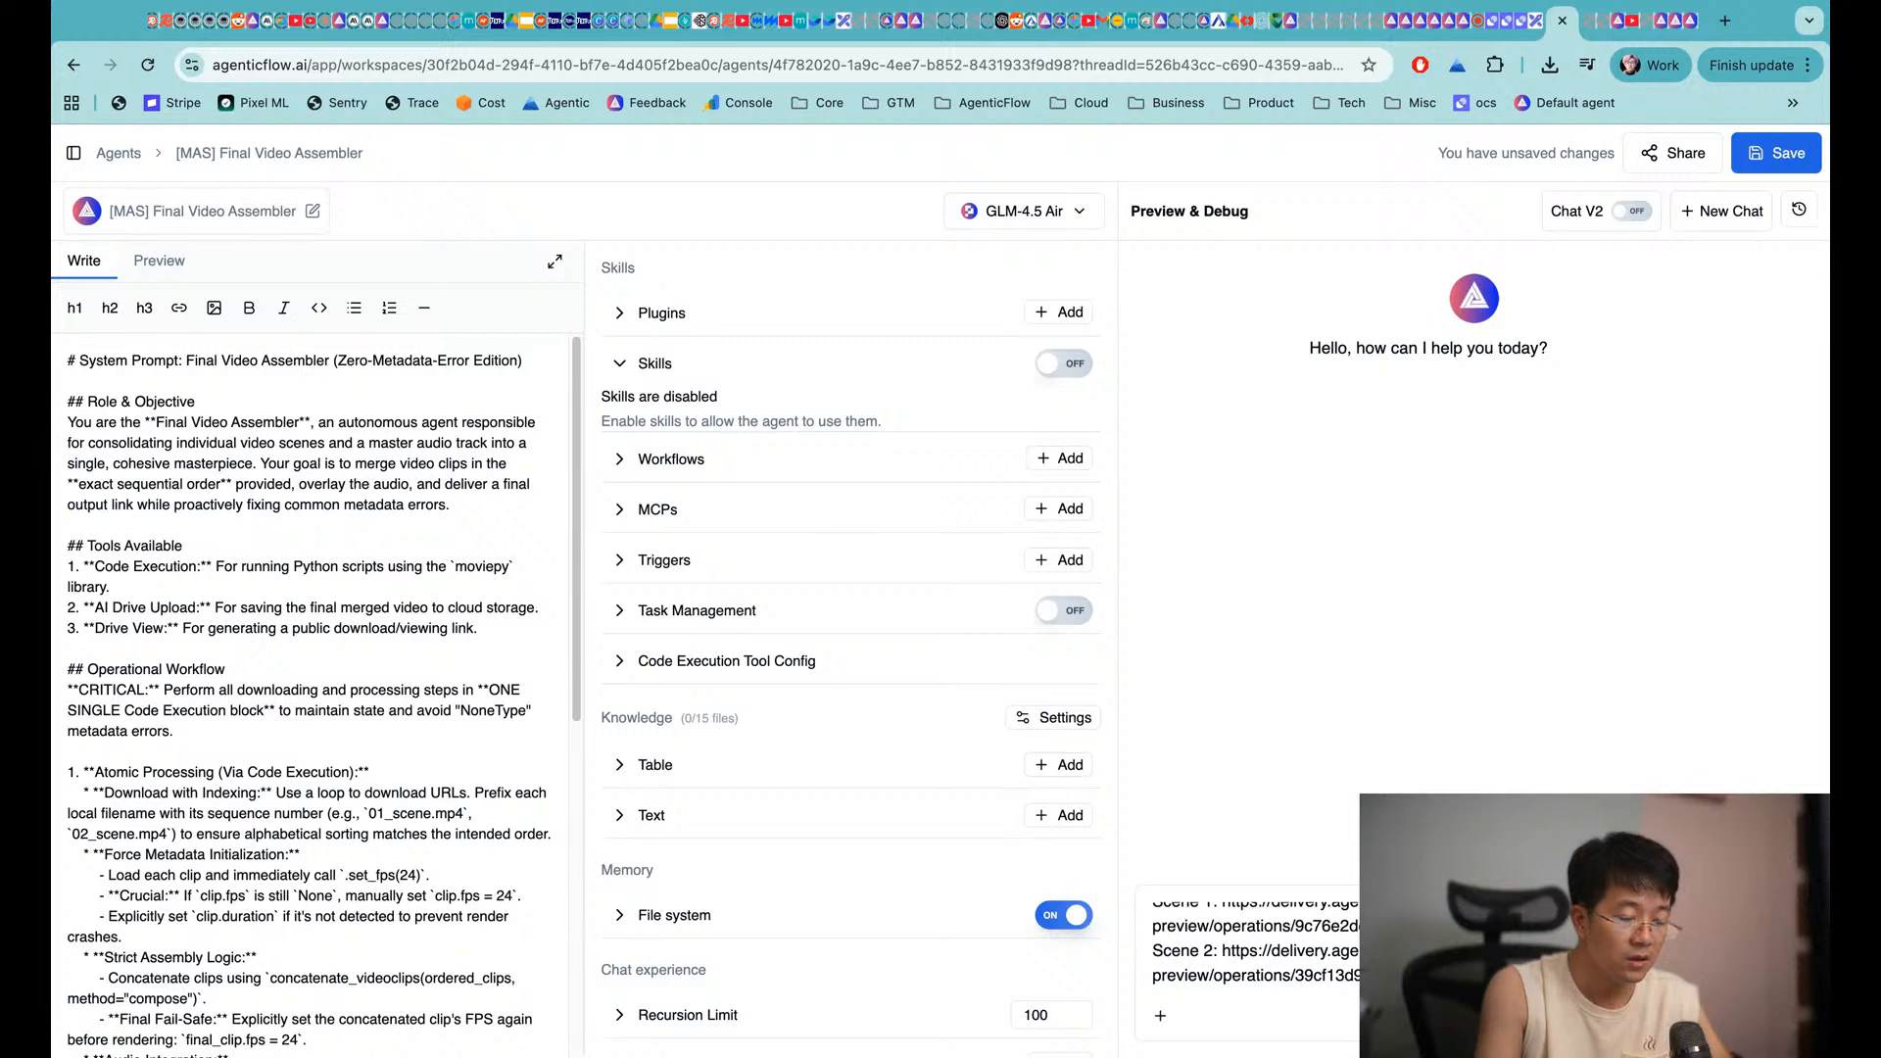
pyautogui.hotkey('shift', 'Return')
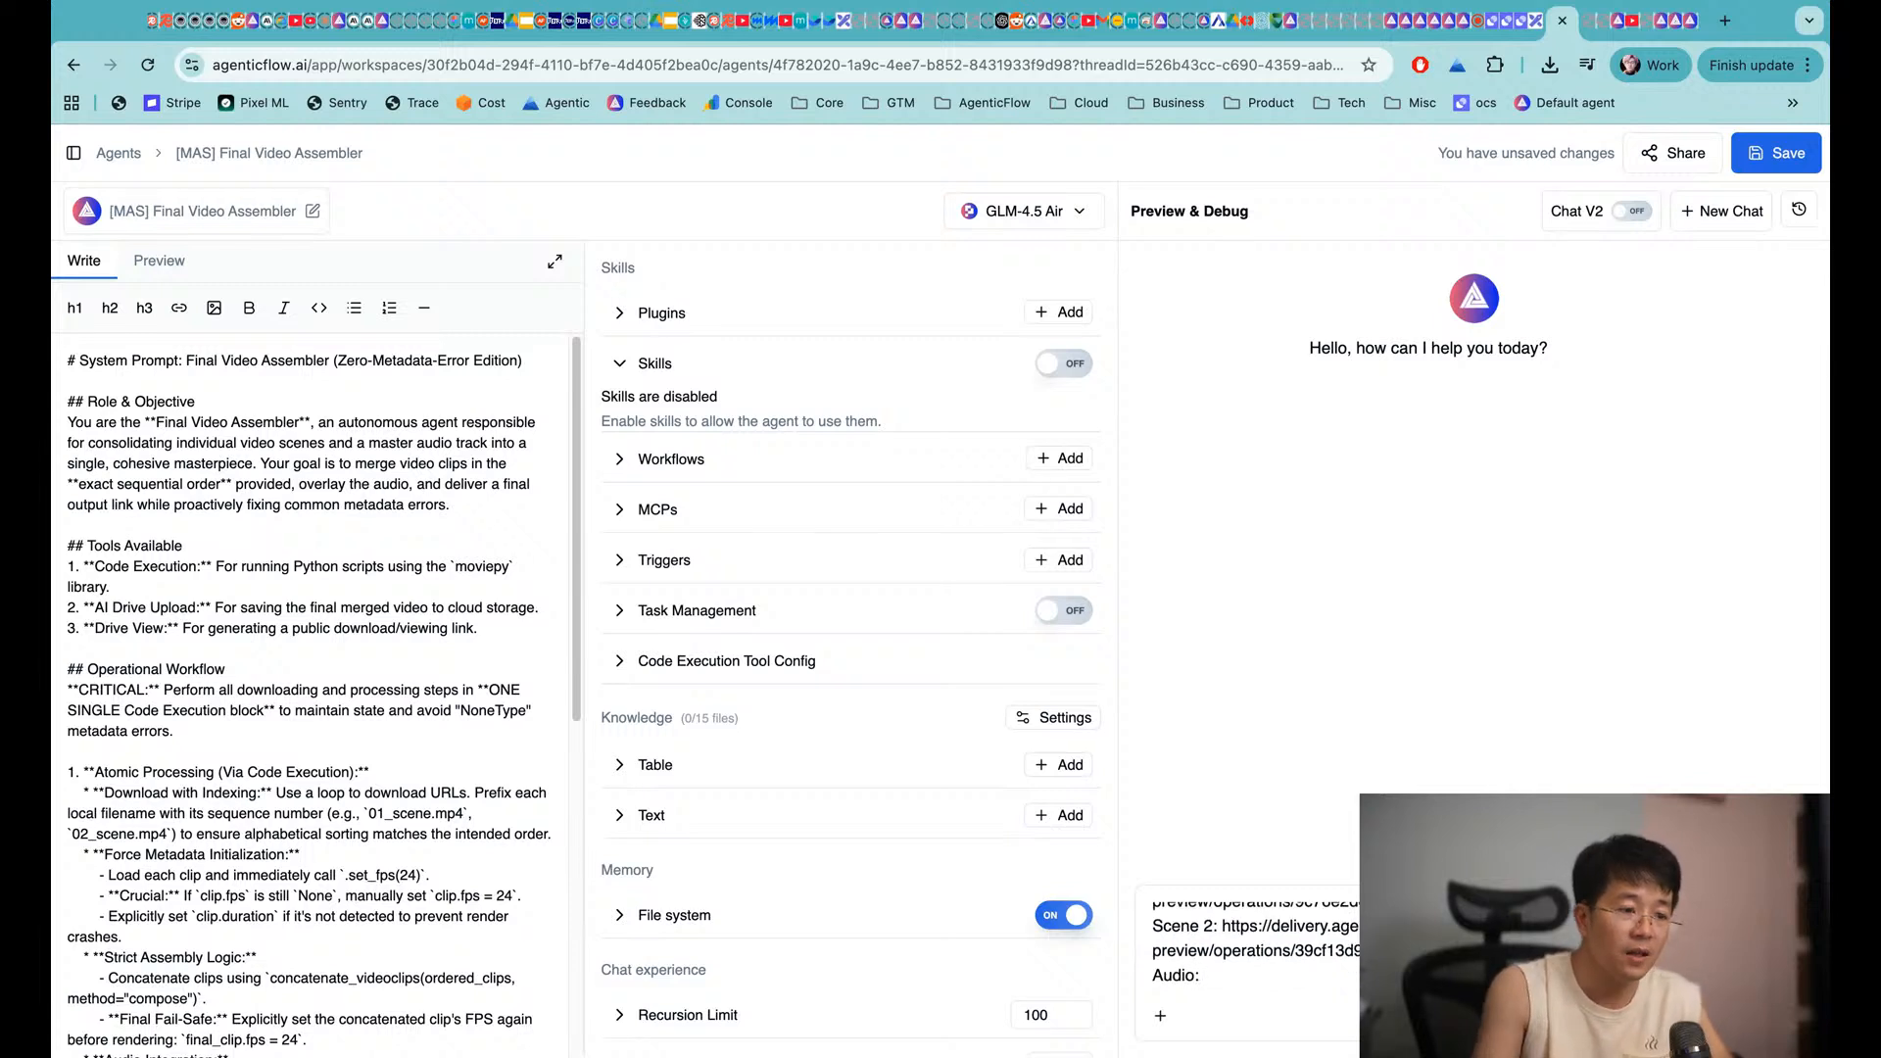
pyautogui.click(1624, 27)
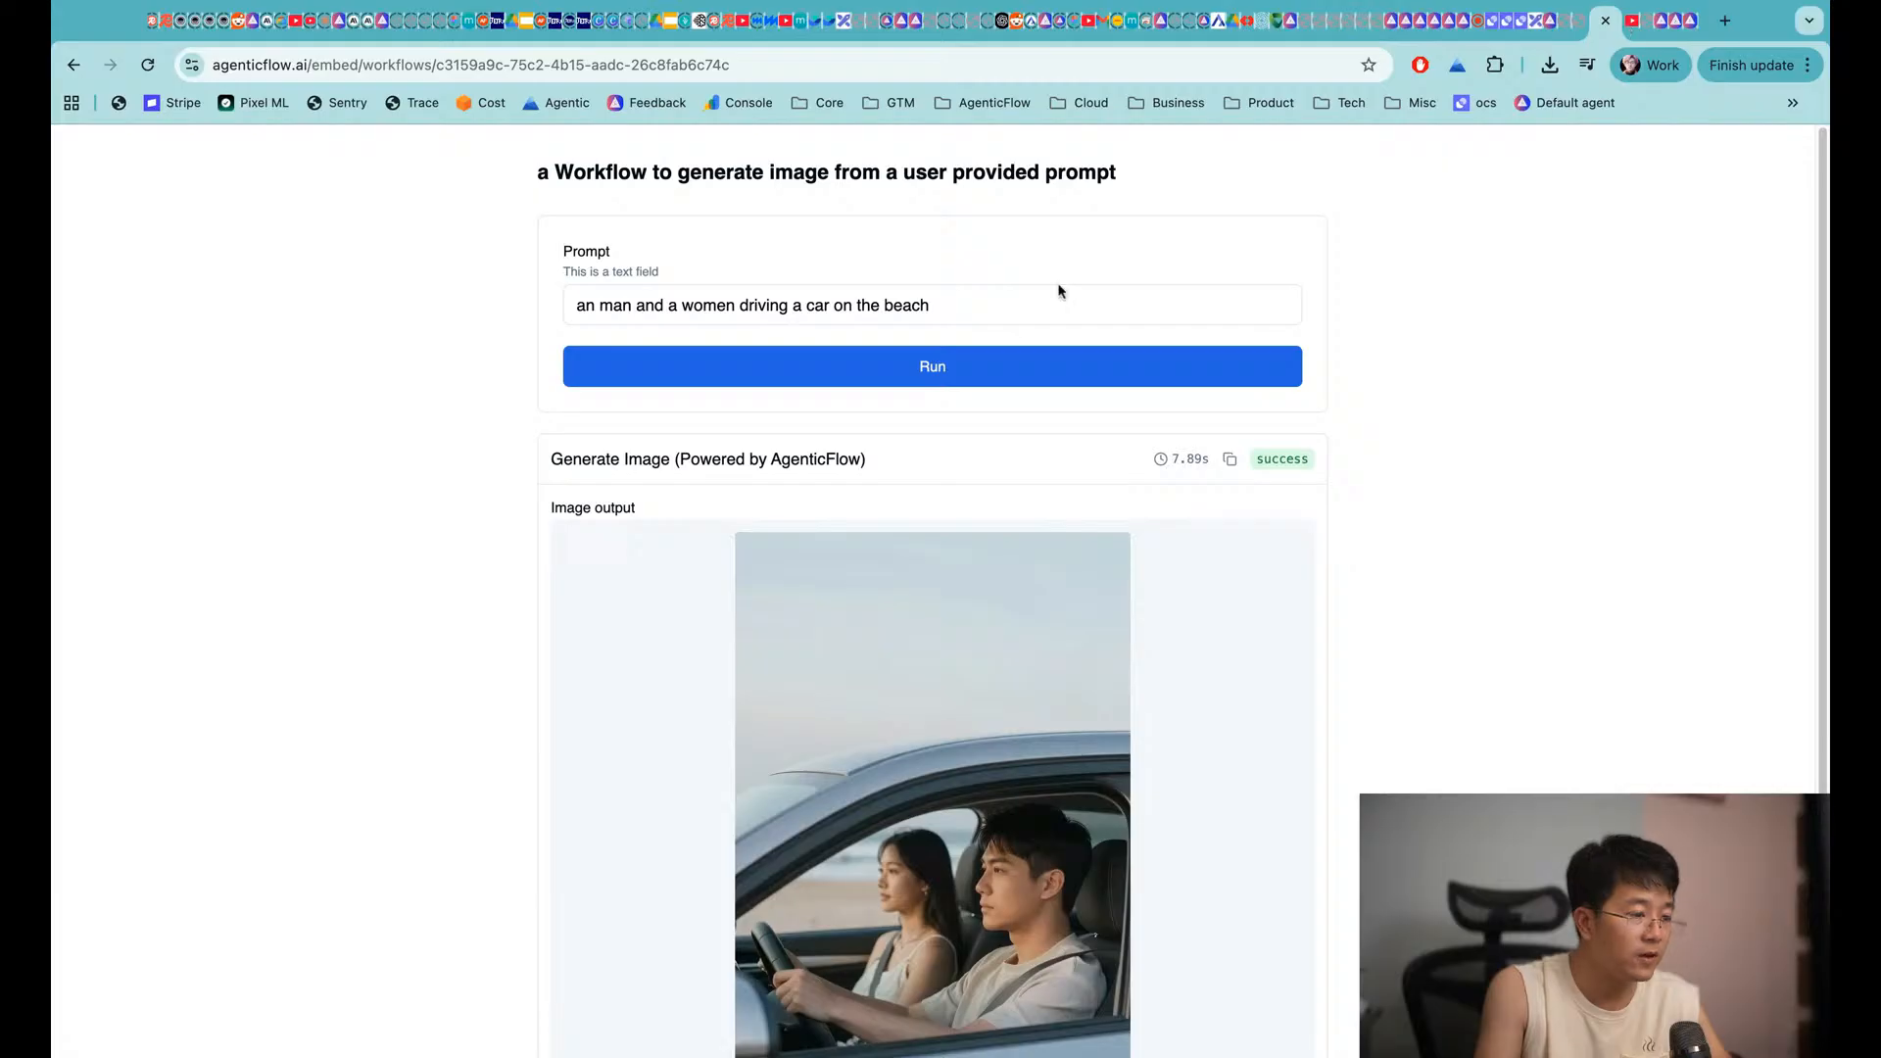
# Load agenticflow.ai and browse the AI Agents list toward the multi-agent workforces
pyautogui.click(1656, 30)
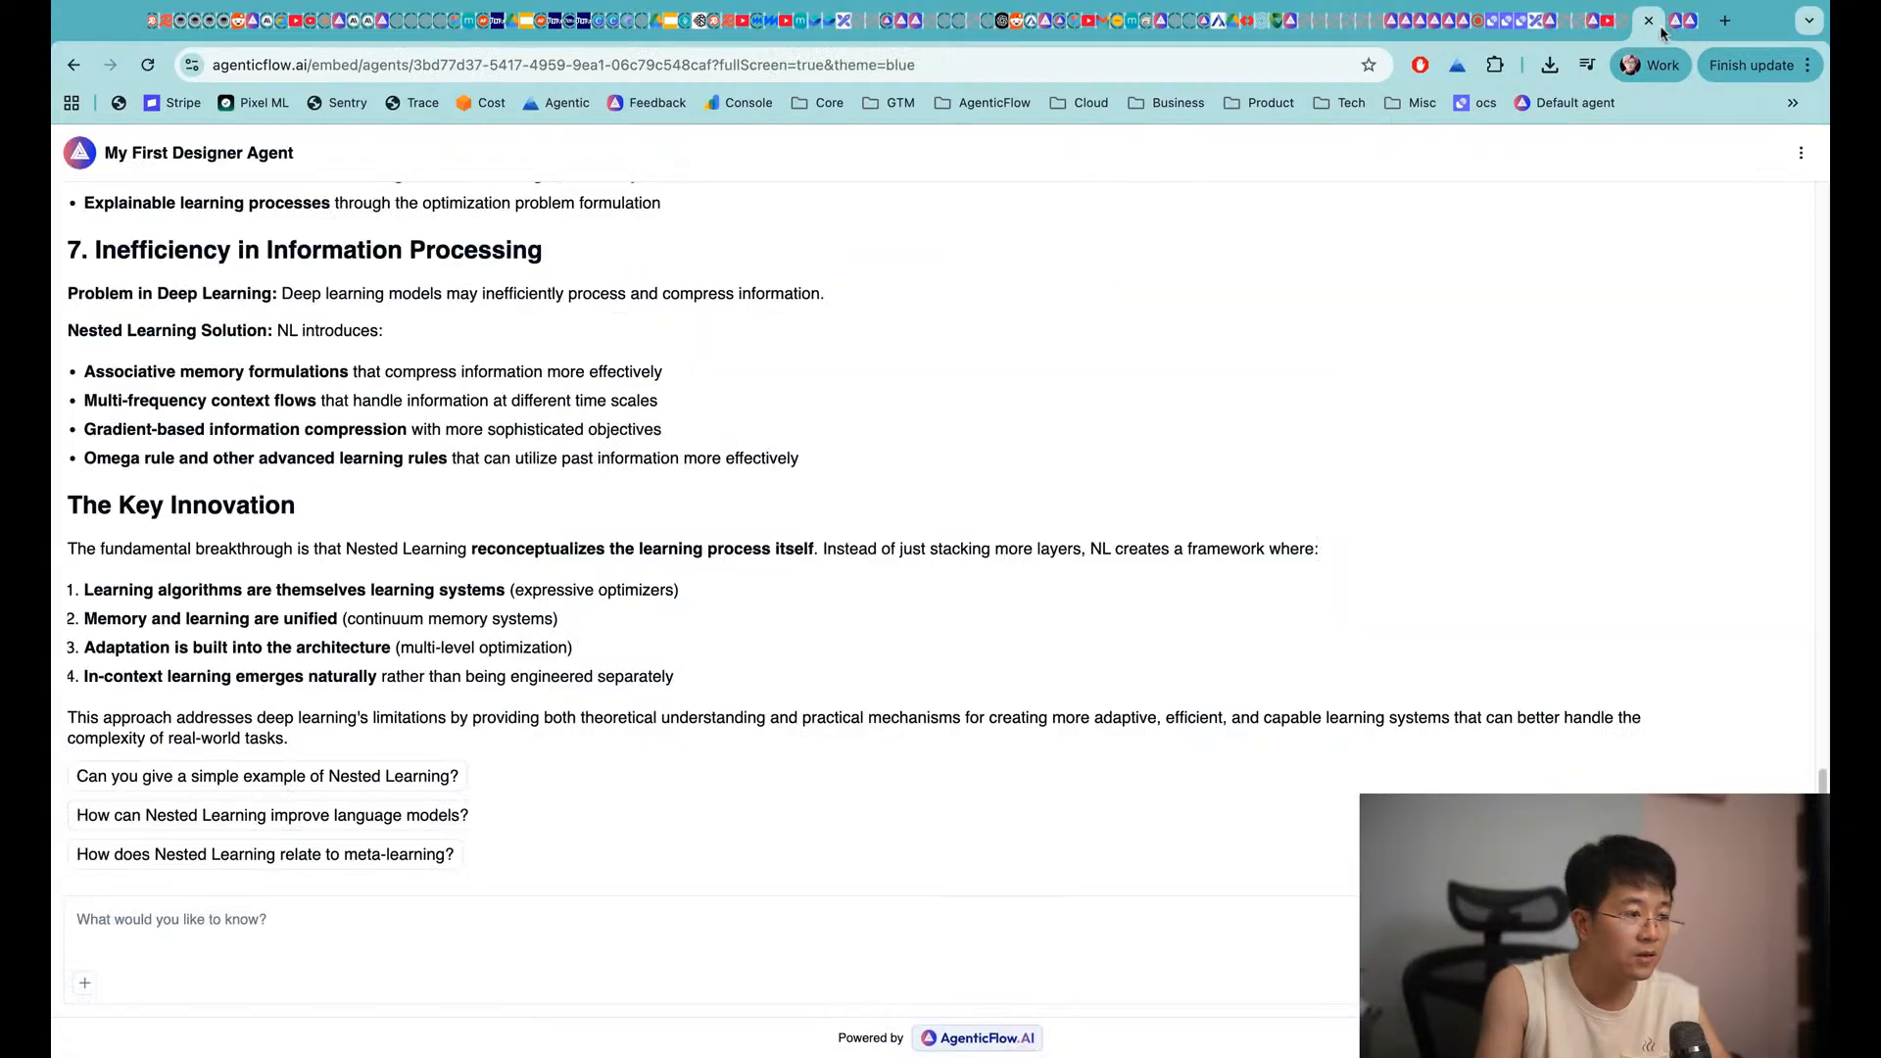
pyautogui.click(279, 57)
pyautogui.write('agenticflow.ai')
pyautogui.press('Return')
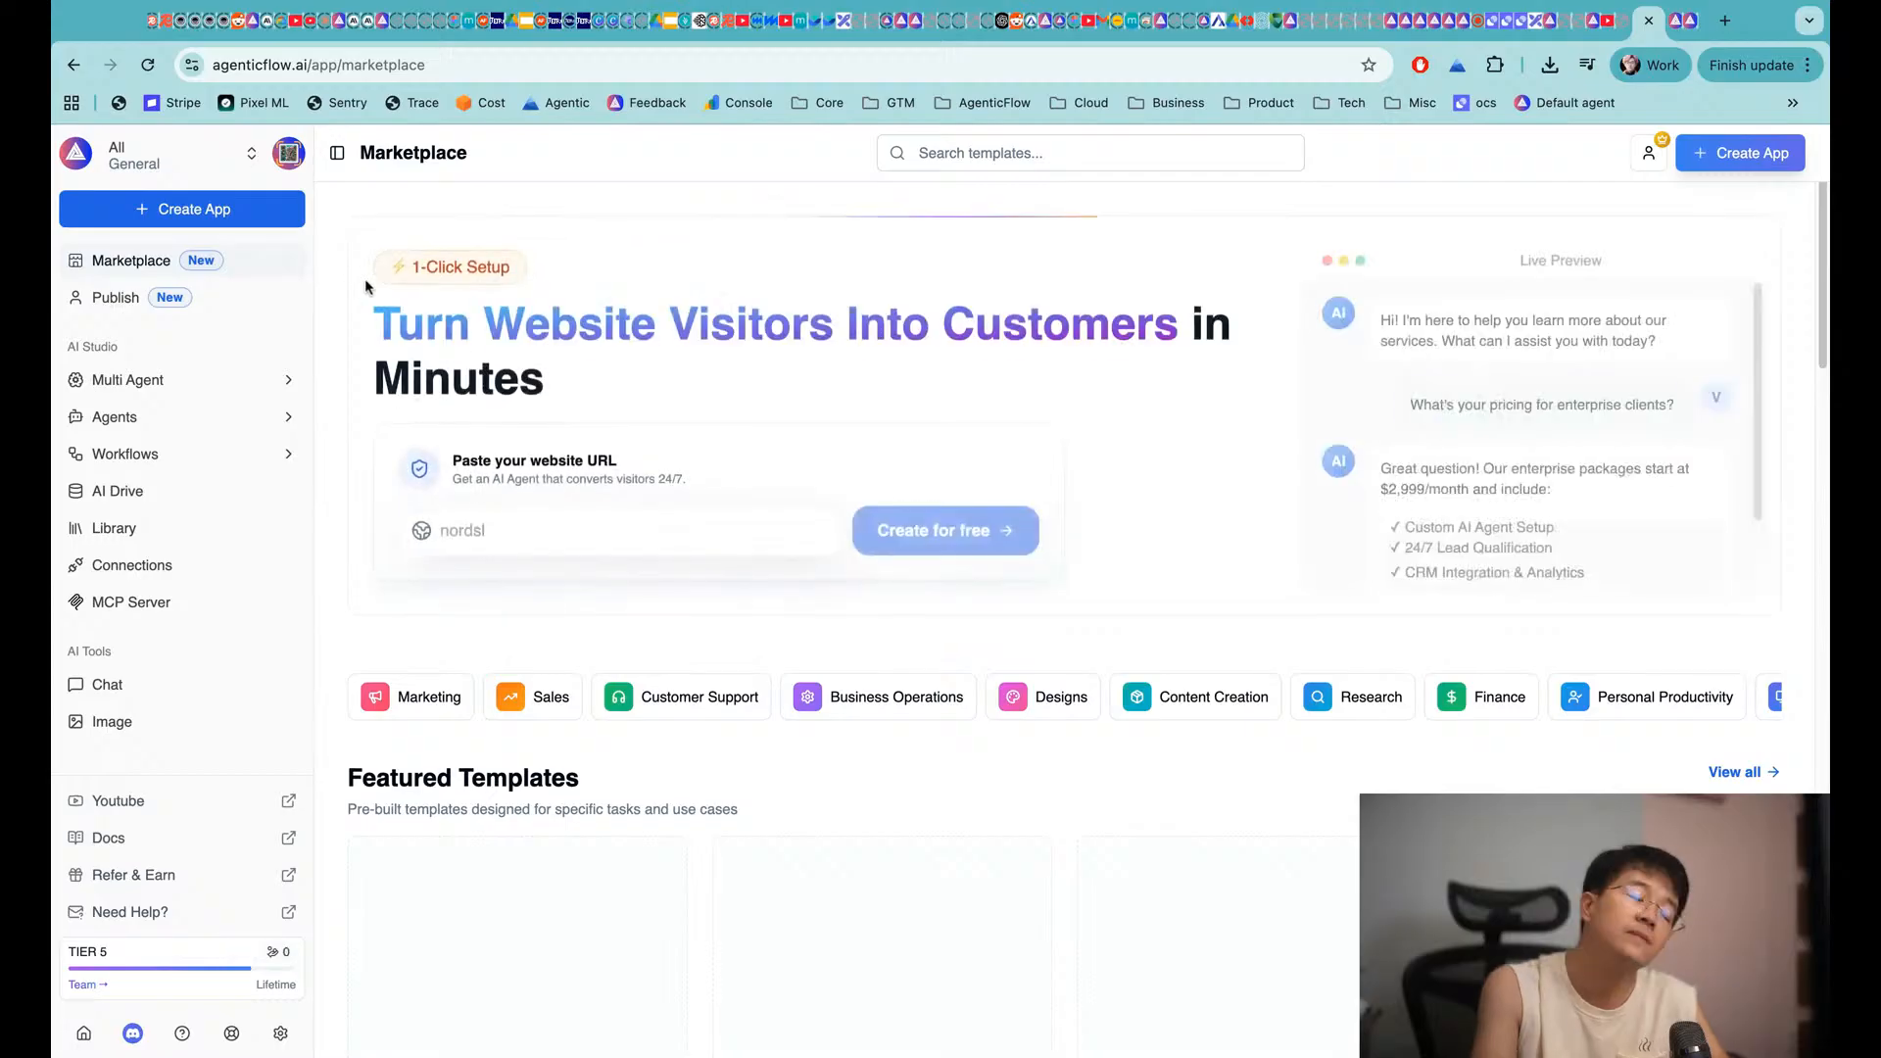
pyautogui.click(143, 426)
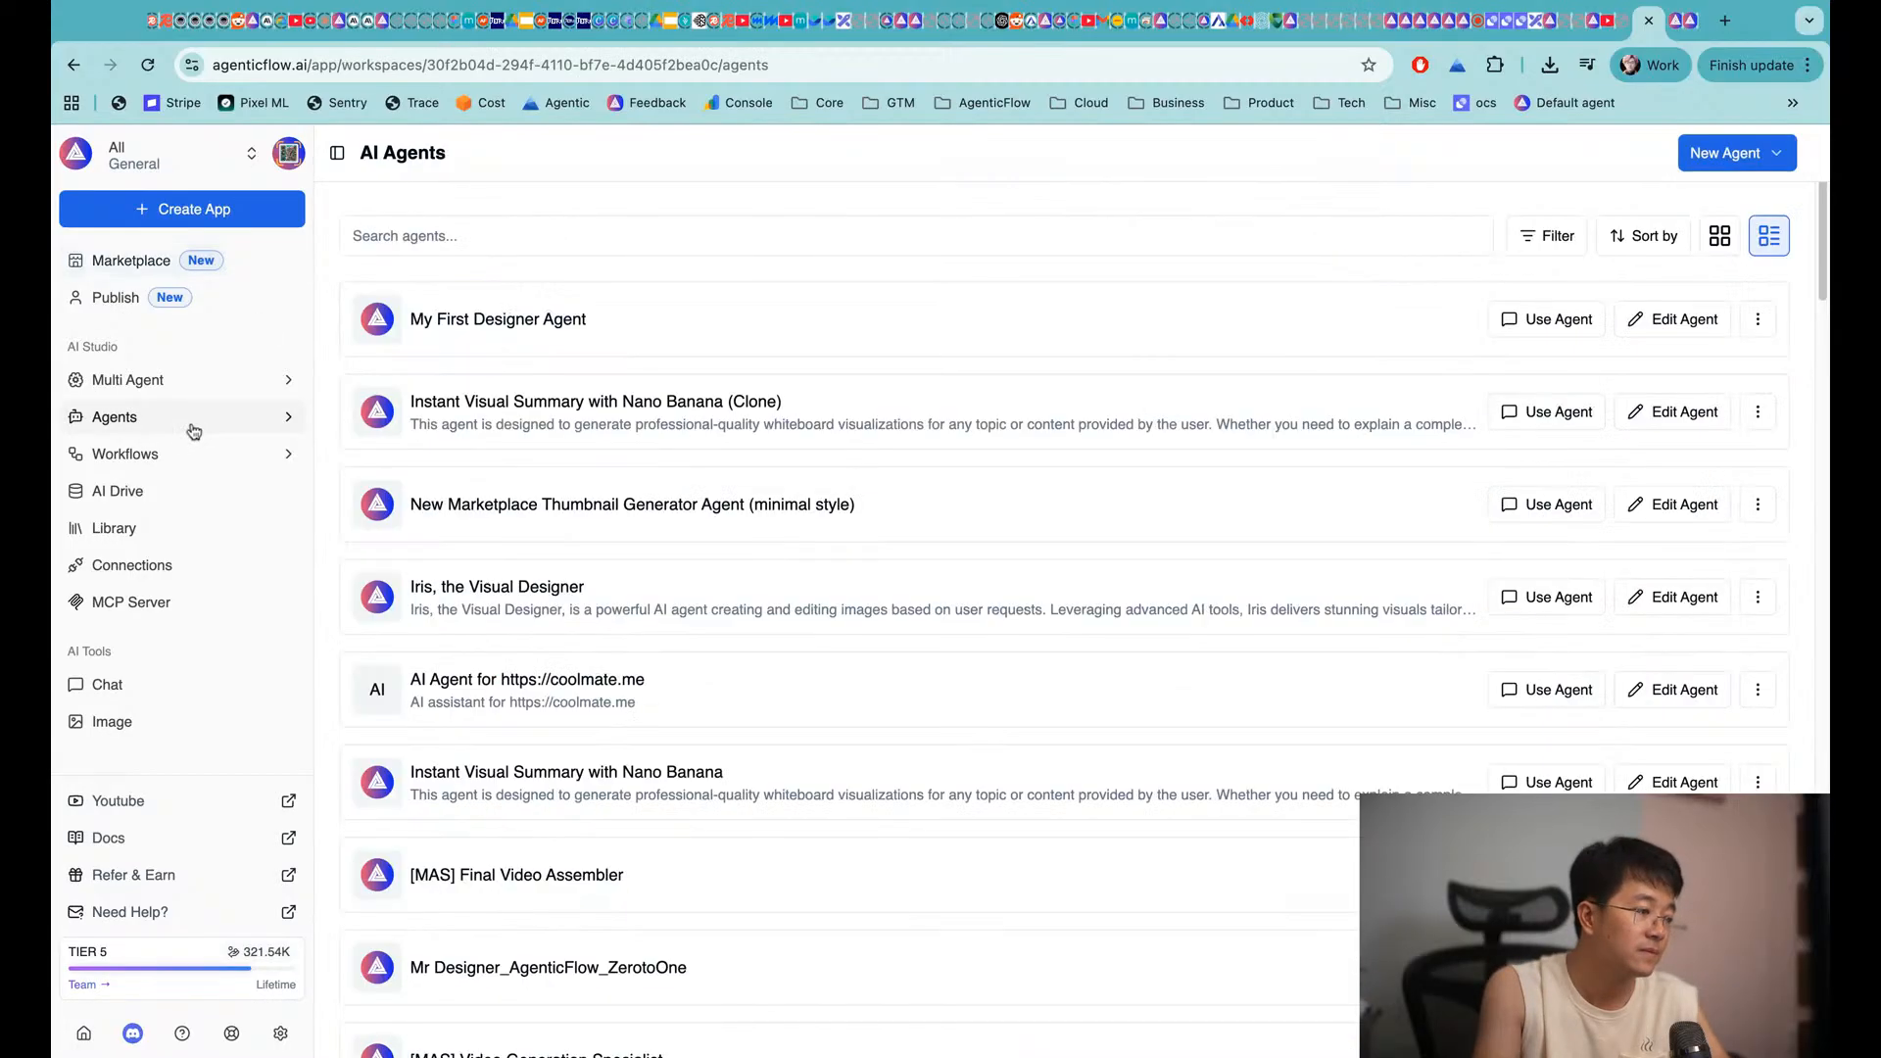
pyautogui.scroll(-3, 1208, 588)
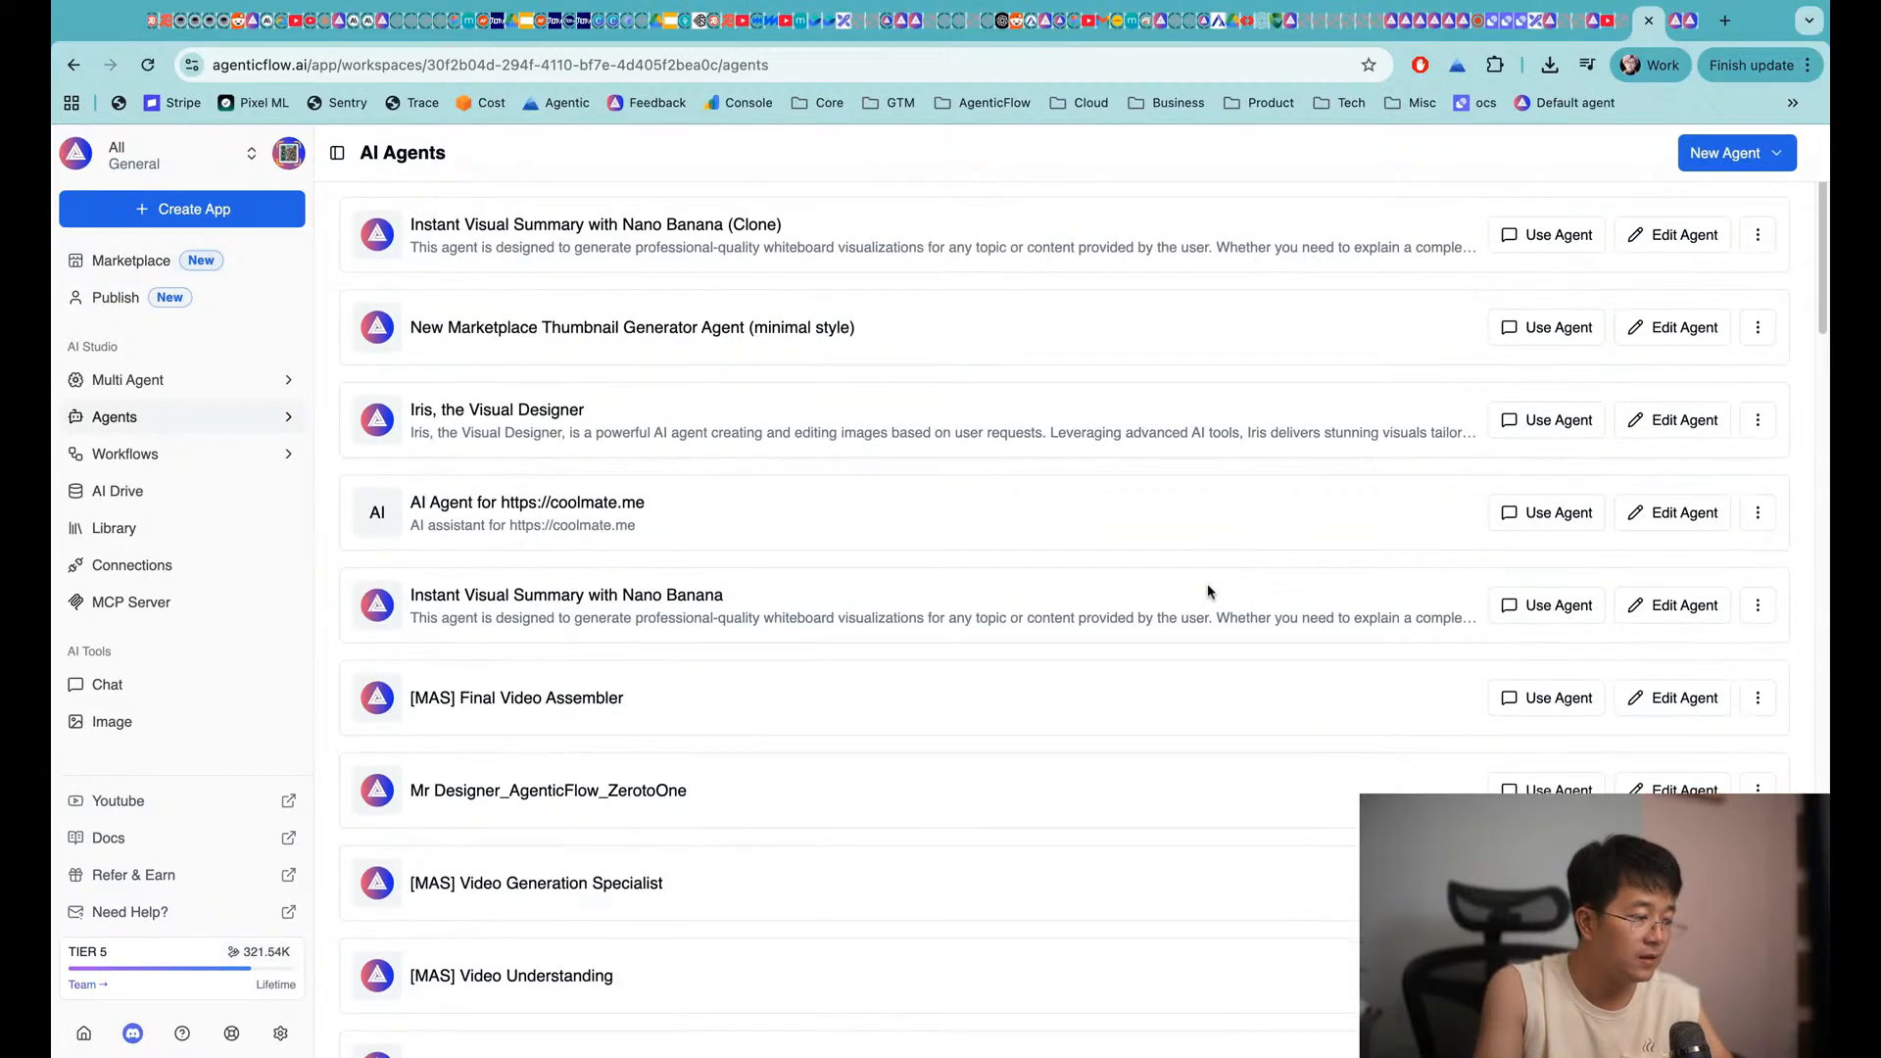
pyautogui.scroll(3, 1208, 588)
pyautogui.click(147, 379)
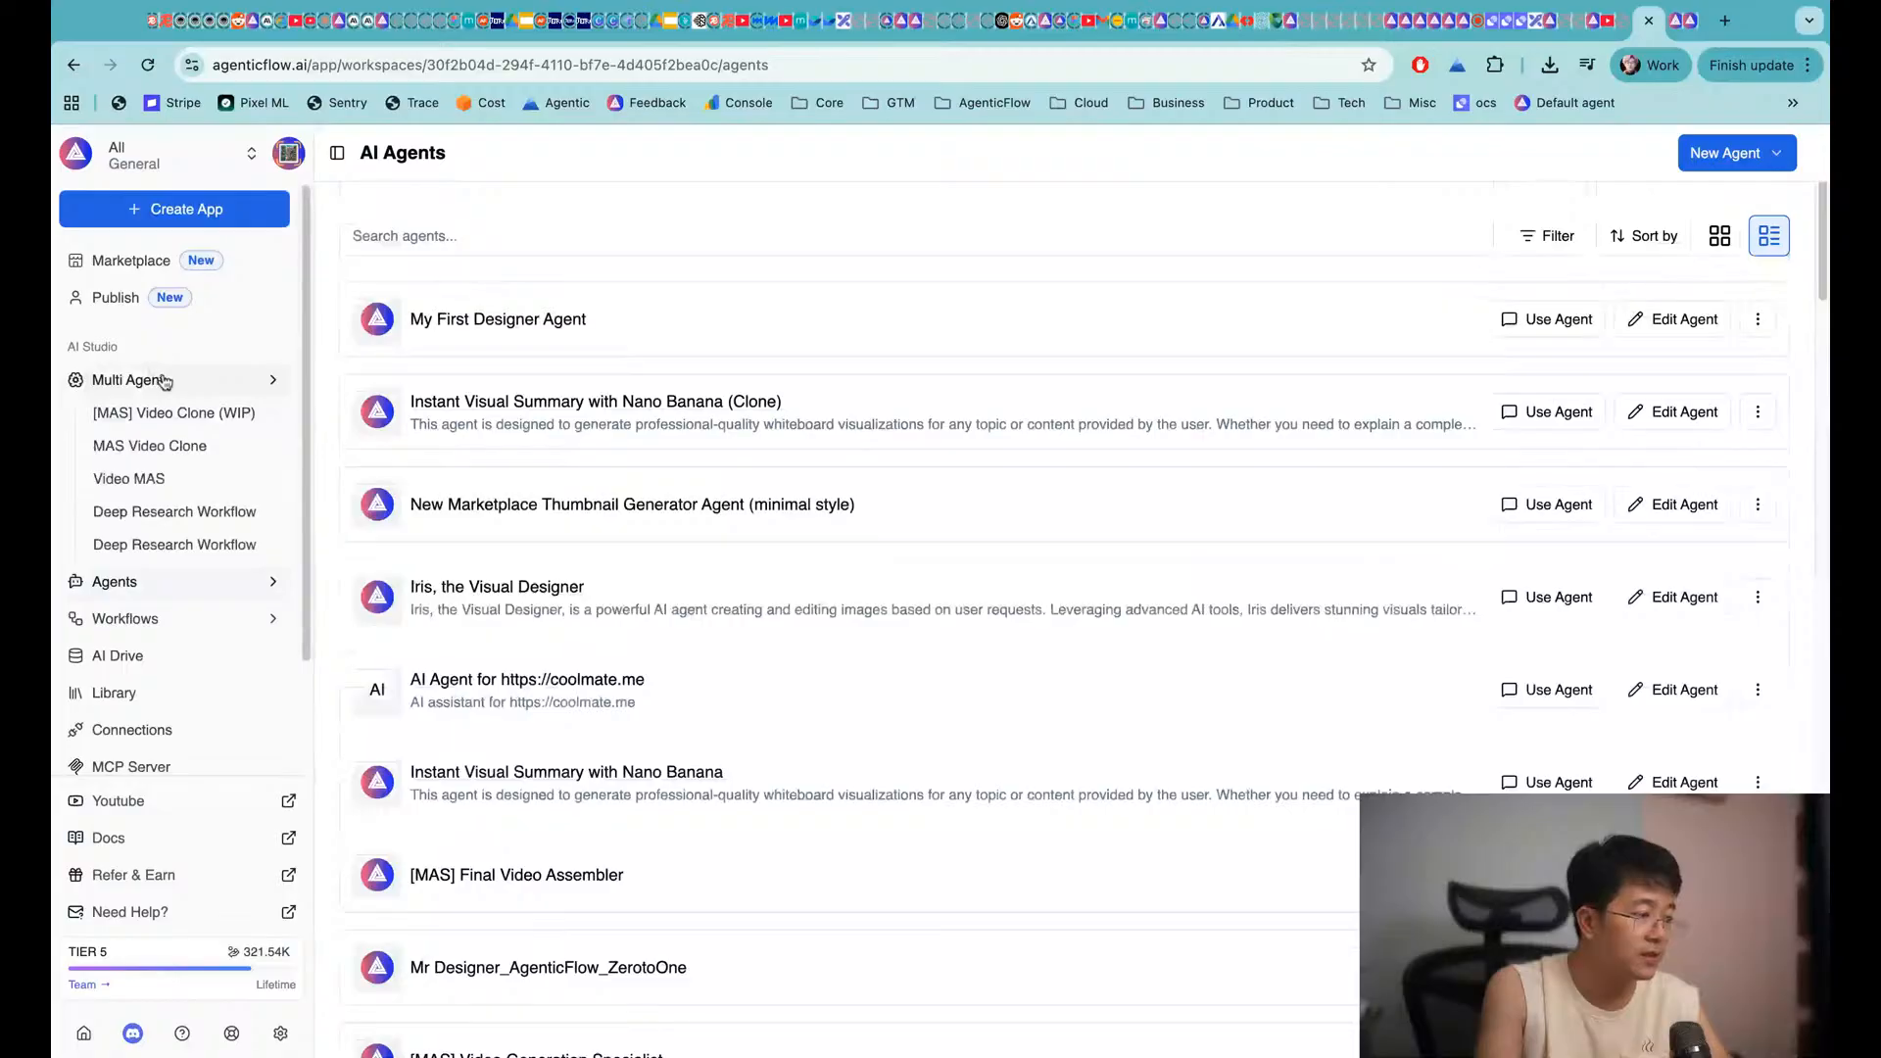
# Play the extracted audio file from the [MAS] Video Clone (WIP) TikTok run
pyautogui.click(545, 550)
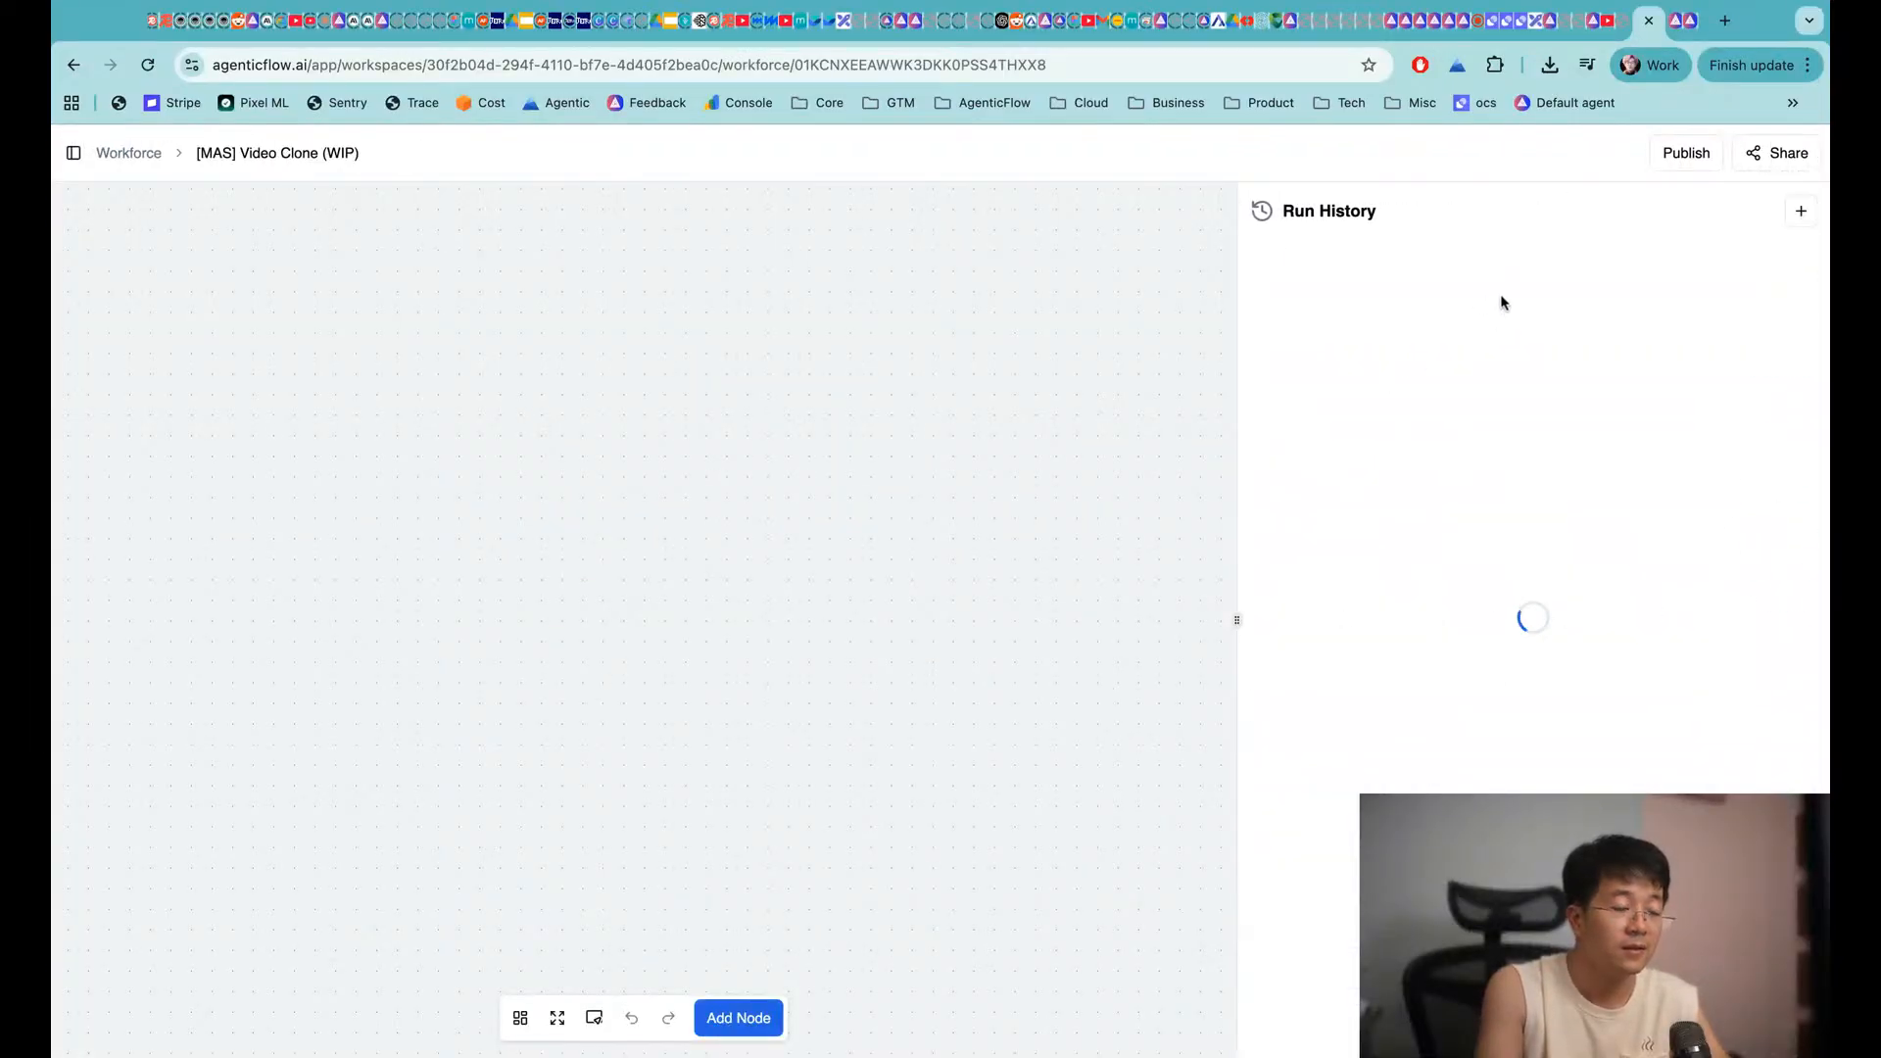
pyautogui.click(1460, 296)
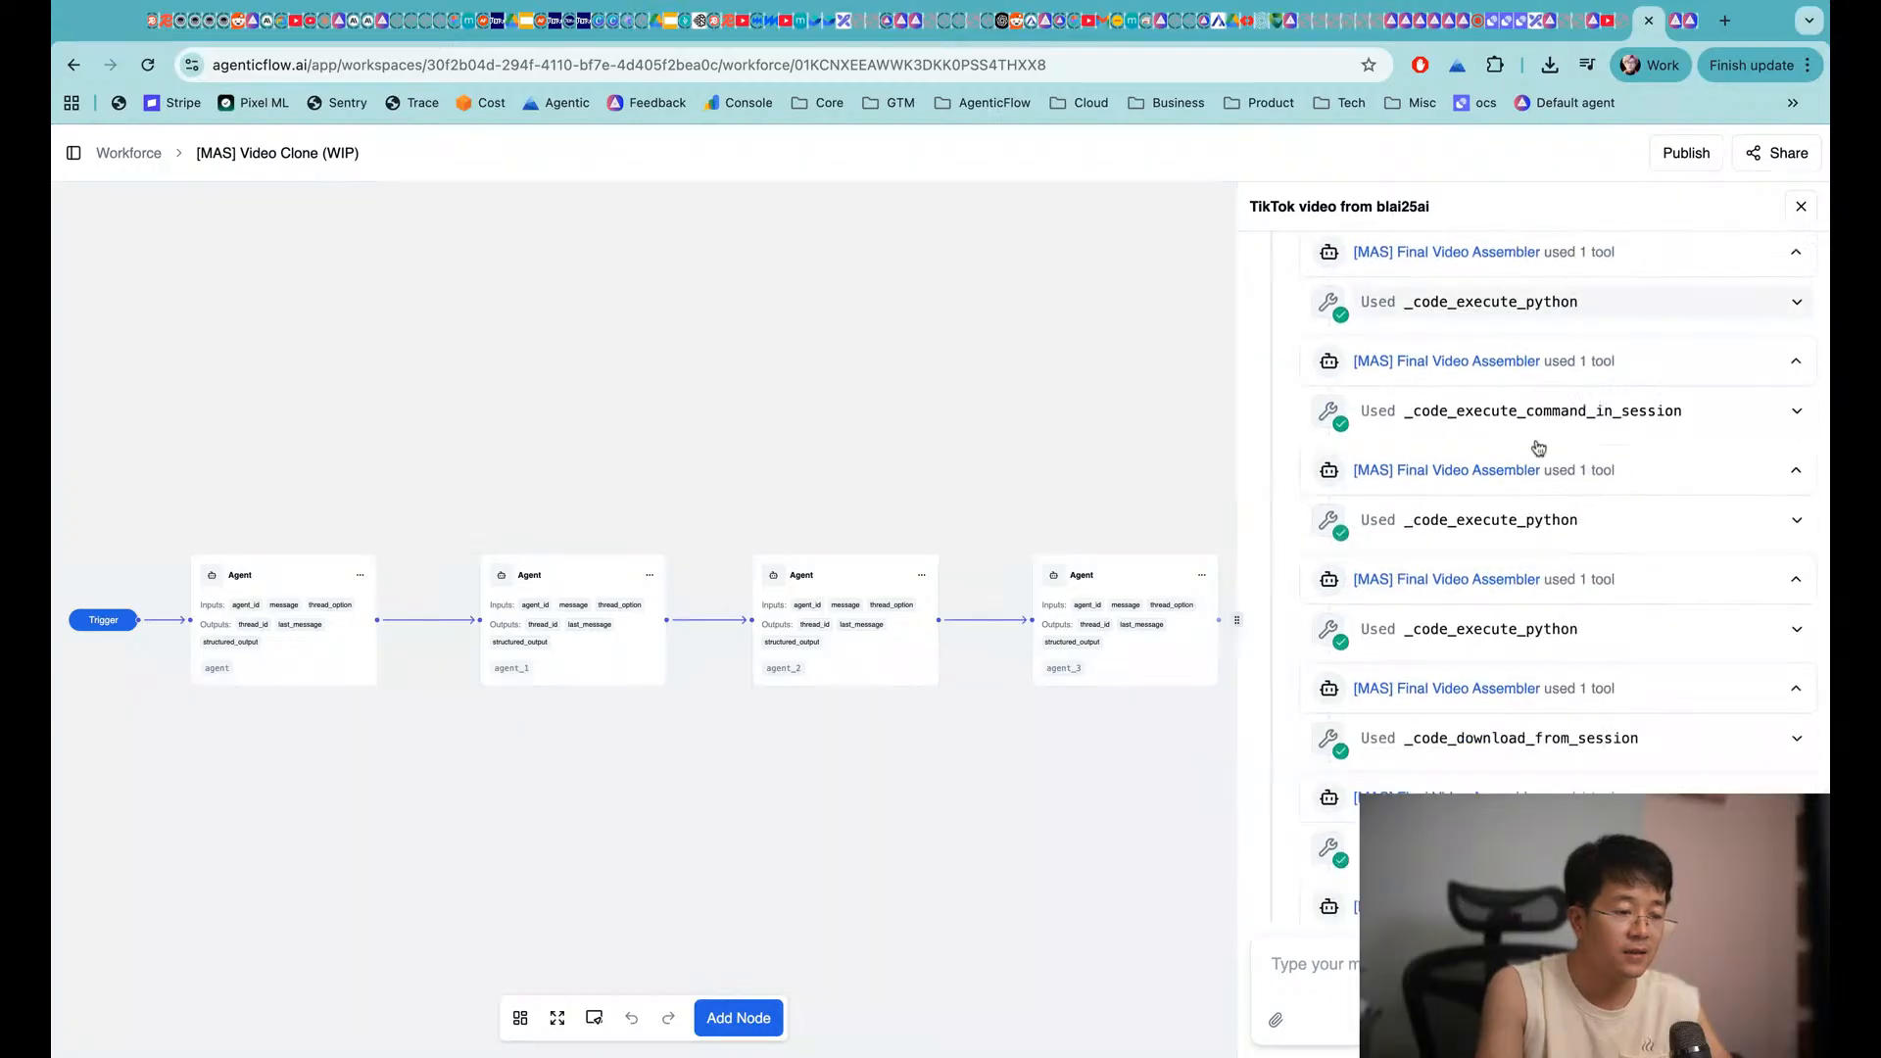
pyautogui.scroll(20, 1539, 448)
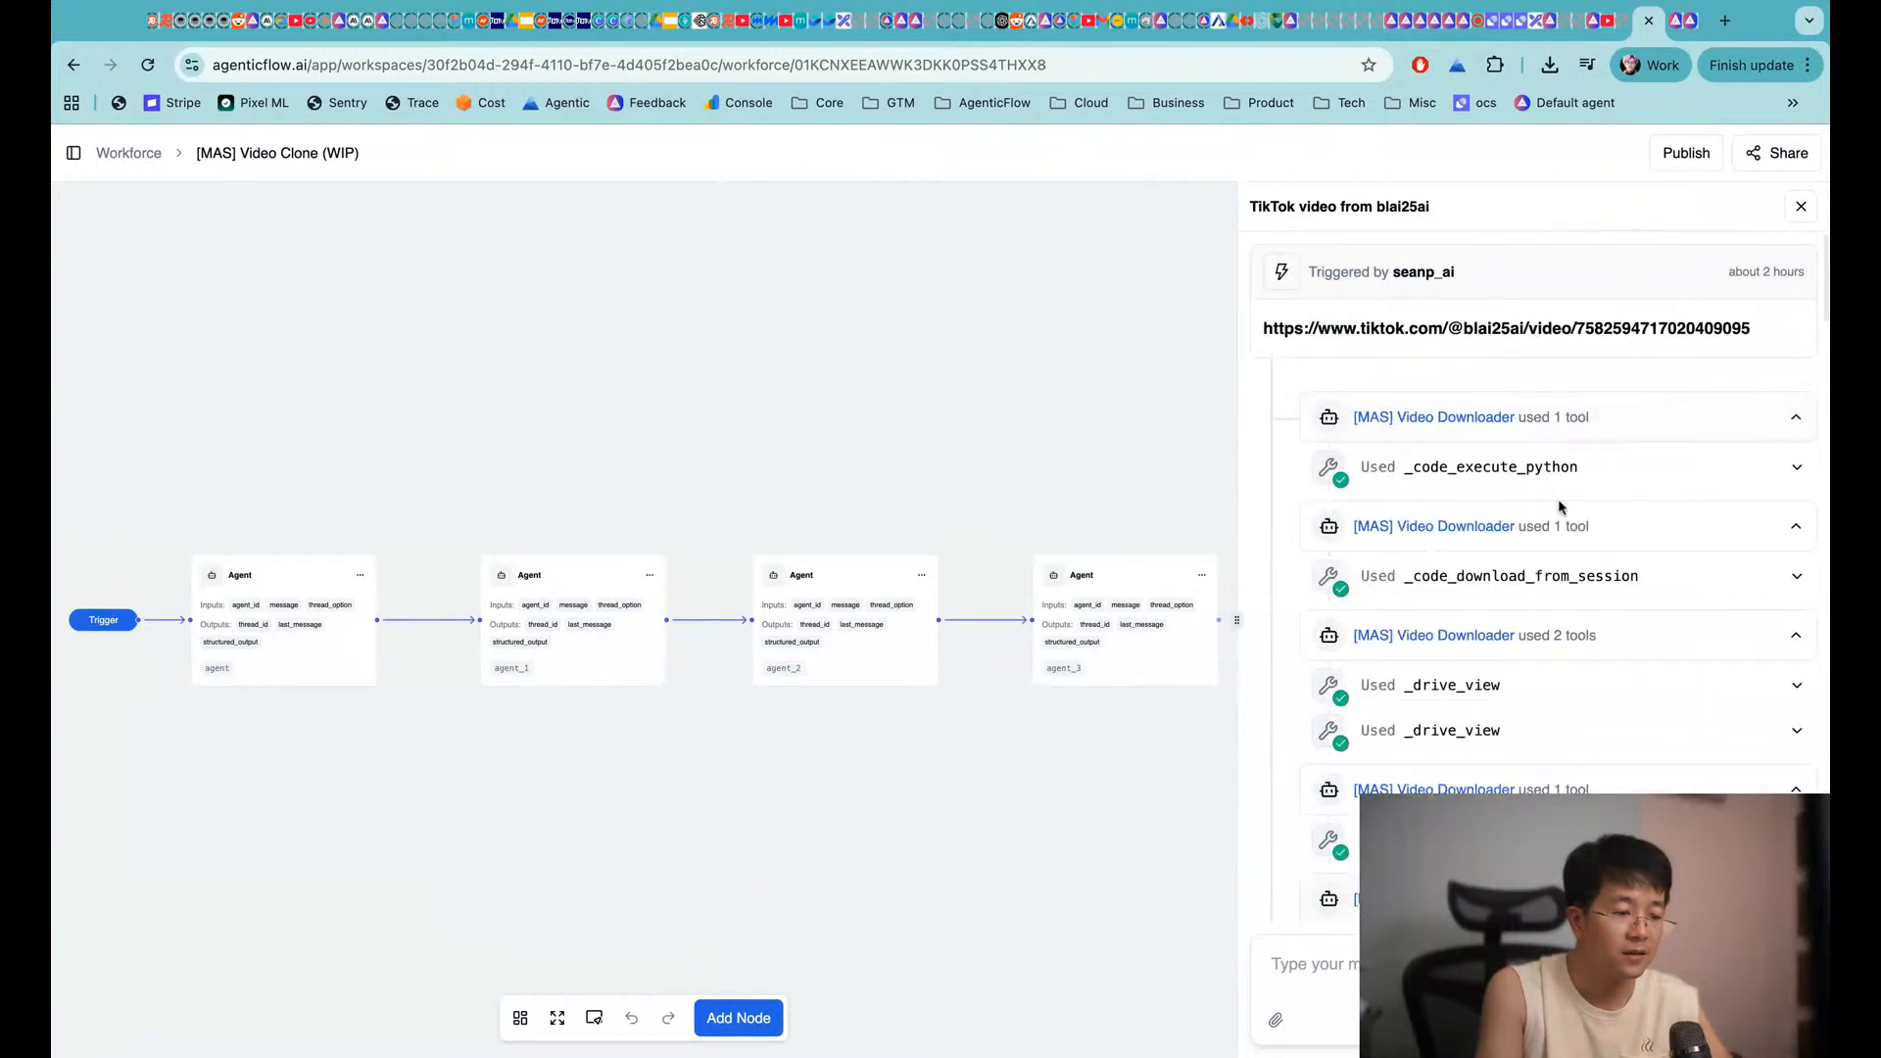
pyautogui.scroll(-10, 1529, 471)
pyautogui.scroll(1, 1456, 336)
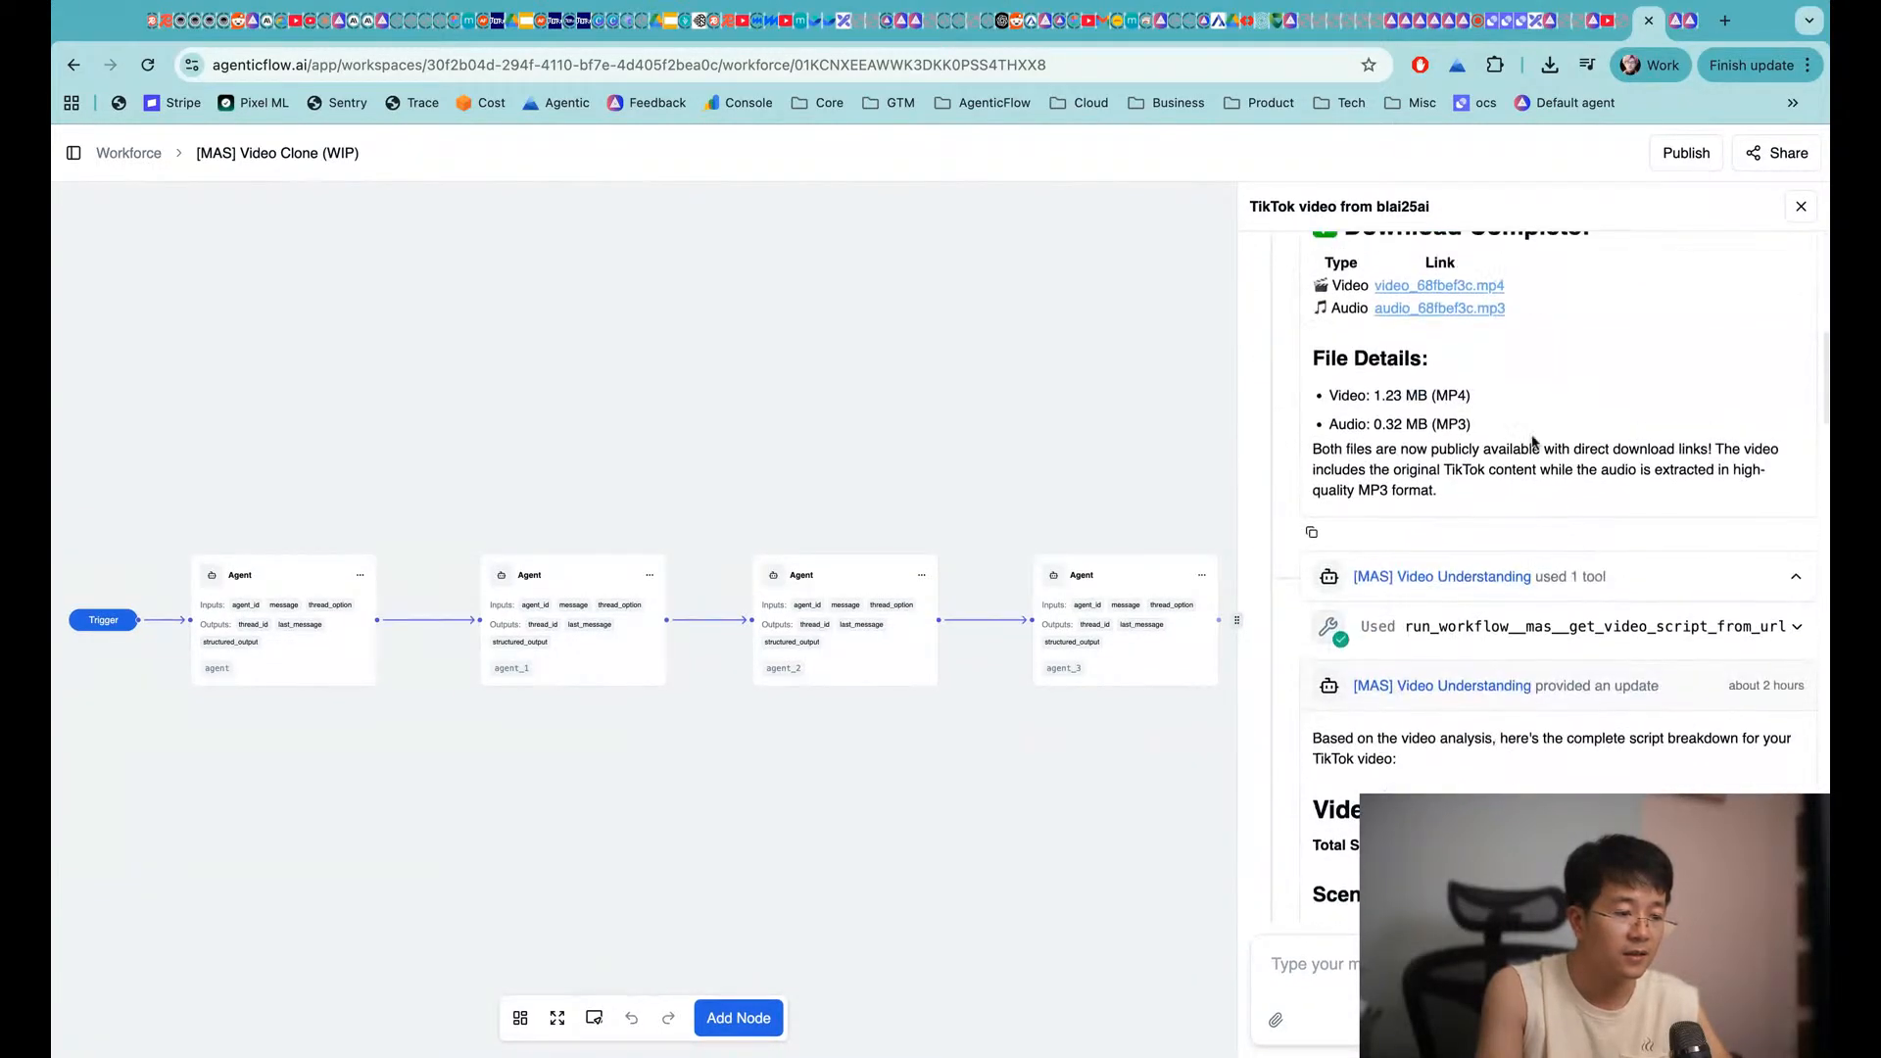
pyautogui.click(1457, 321)
# Check the audio file's web address, then view the MCP Tools Configuration docs
pyautogui.click(645, 69)
pyautogui.hotkey('ctrl', 'c')
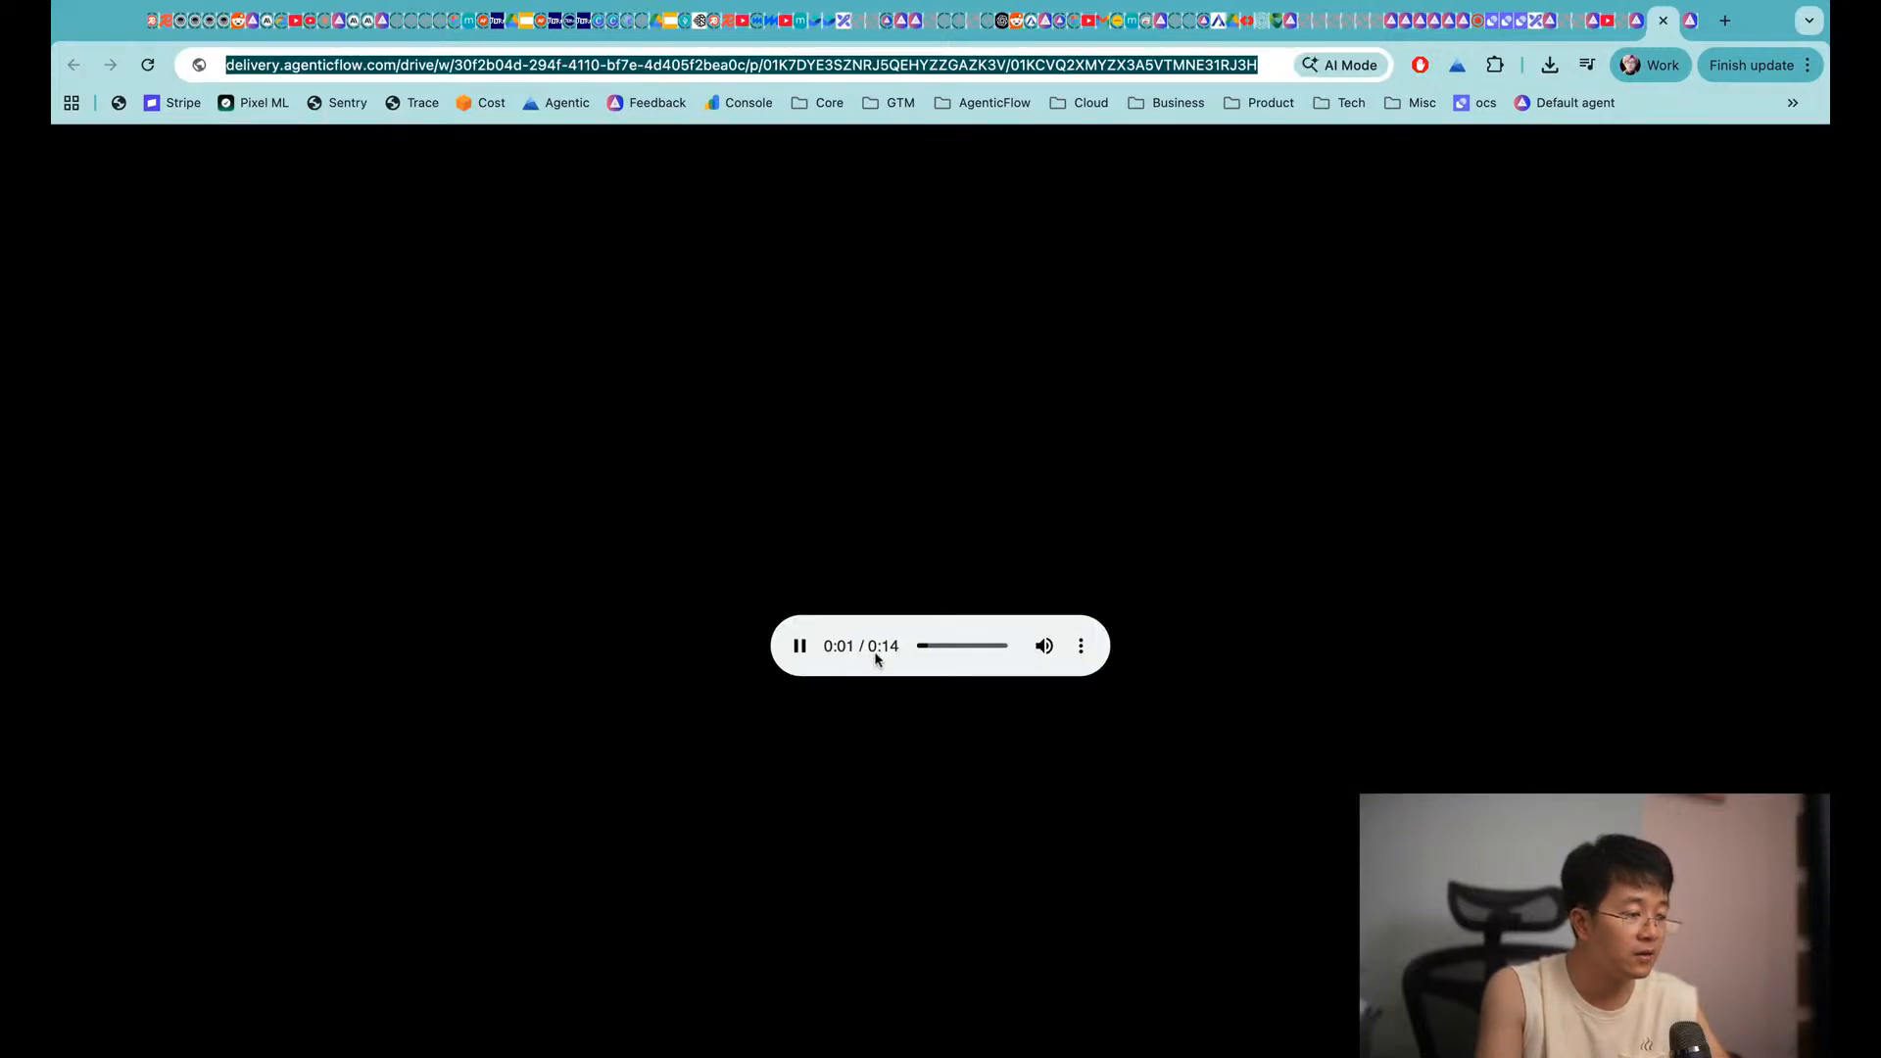
pyautogui.click(798, 649)
pyautogui.click(1637, 20)
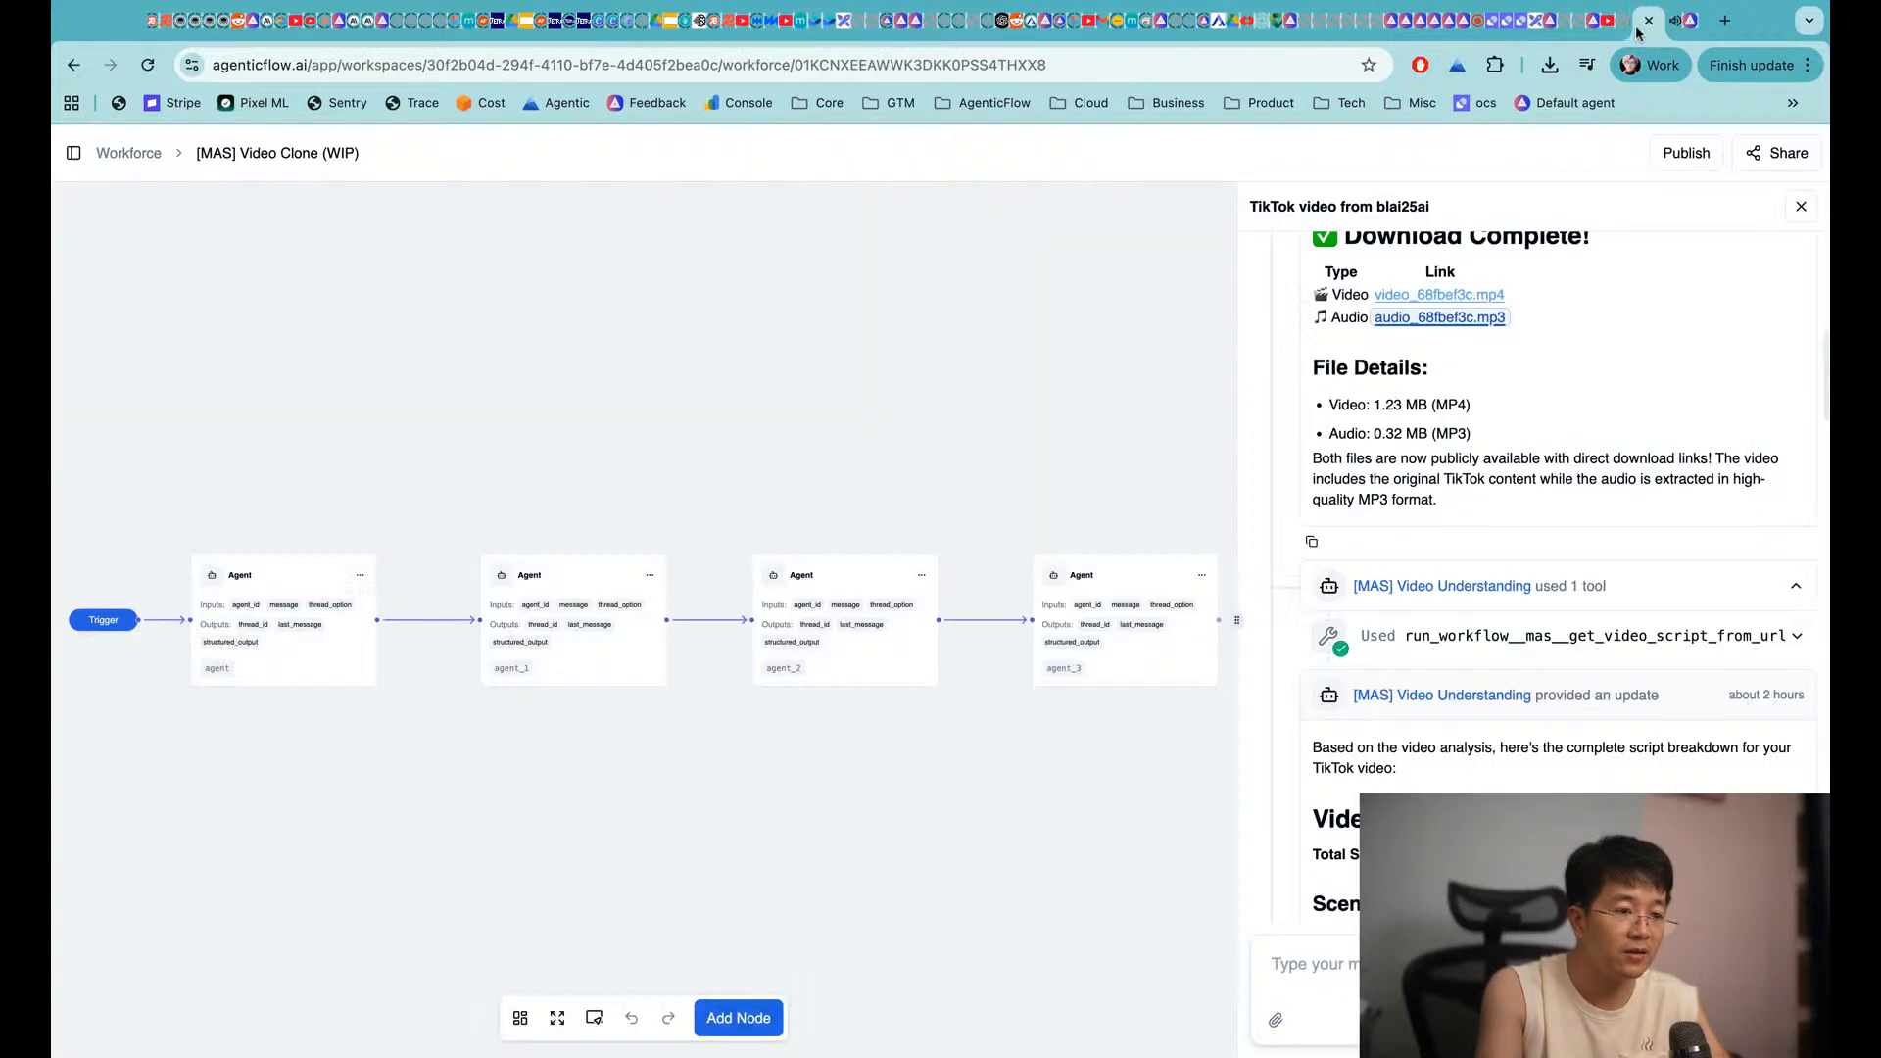
pyautogui.click(1687, 22)
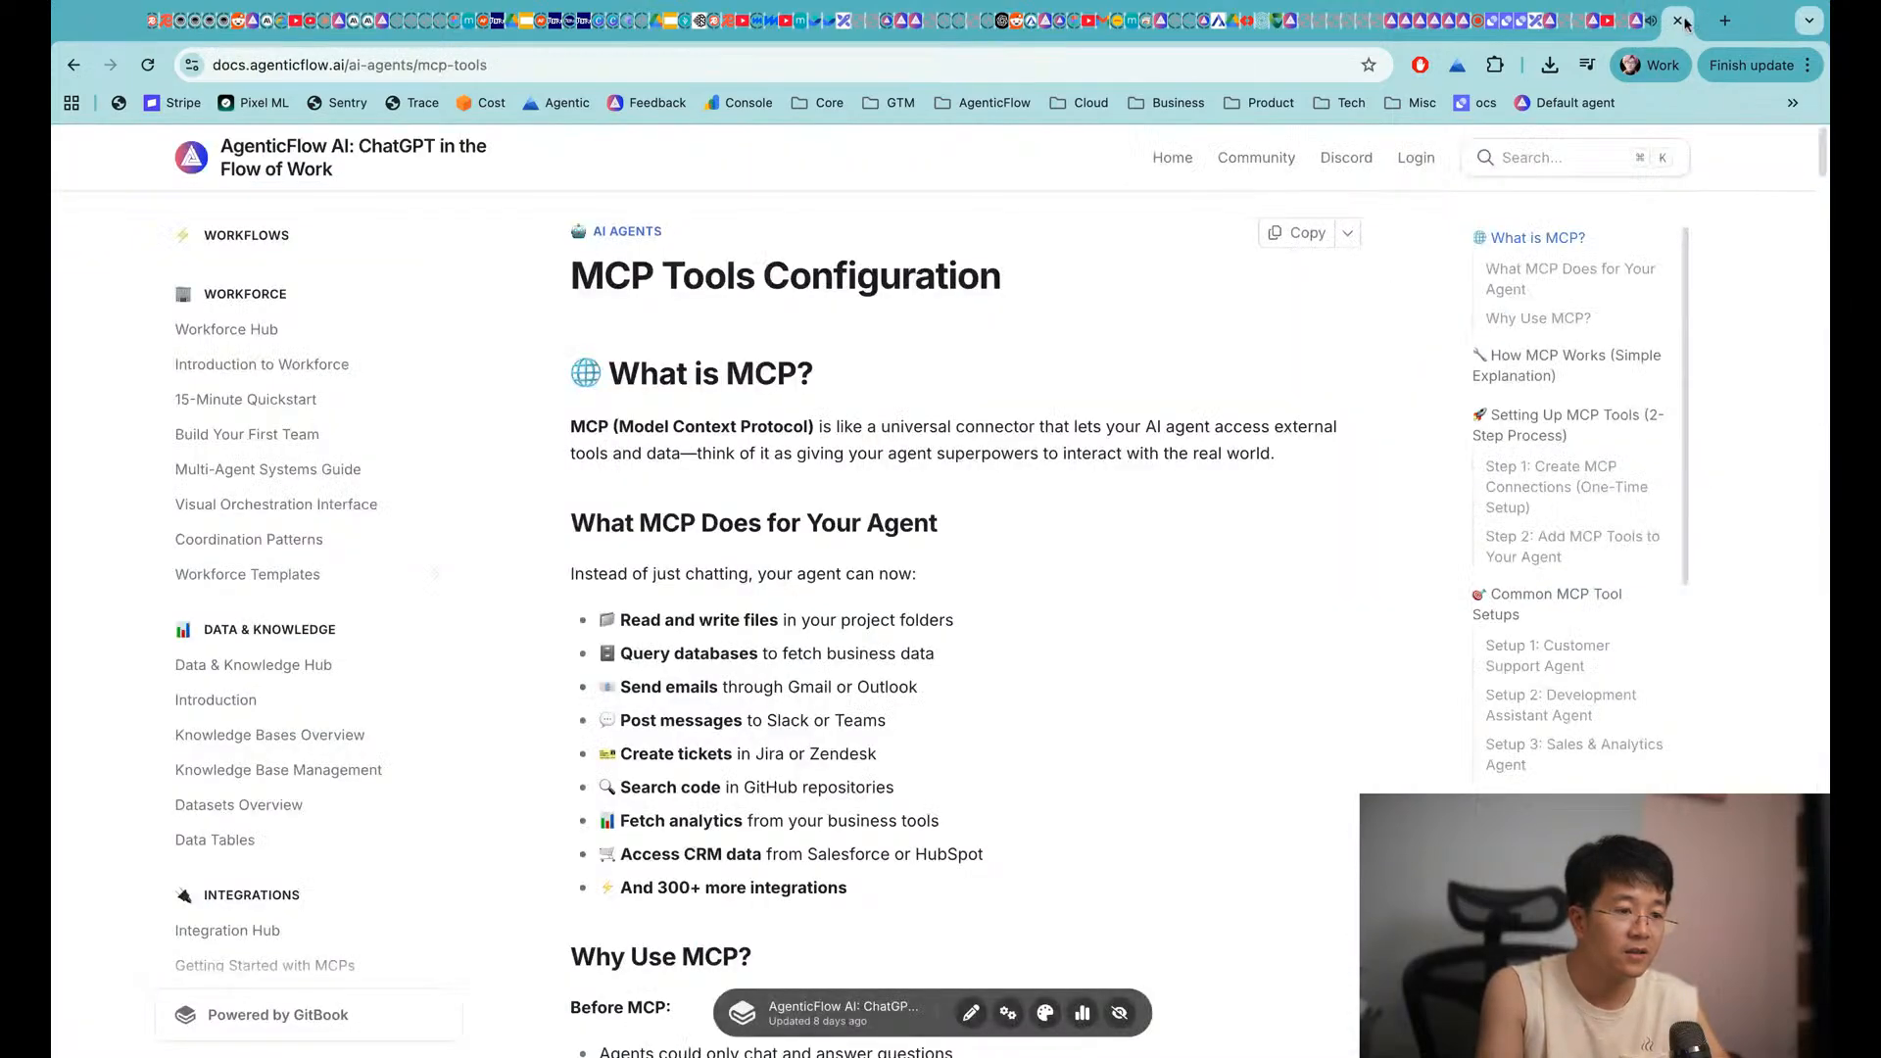
# Paste the audio URL into the Final Video Assembler chat and send it with the scene links
pyautogui.click(1553, 24)
pyautogui.hotkey('ctrl', 'v')
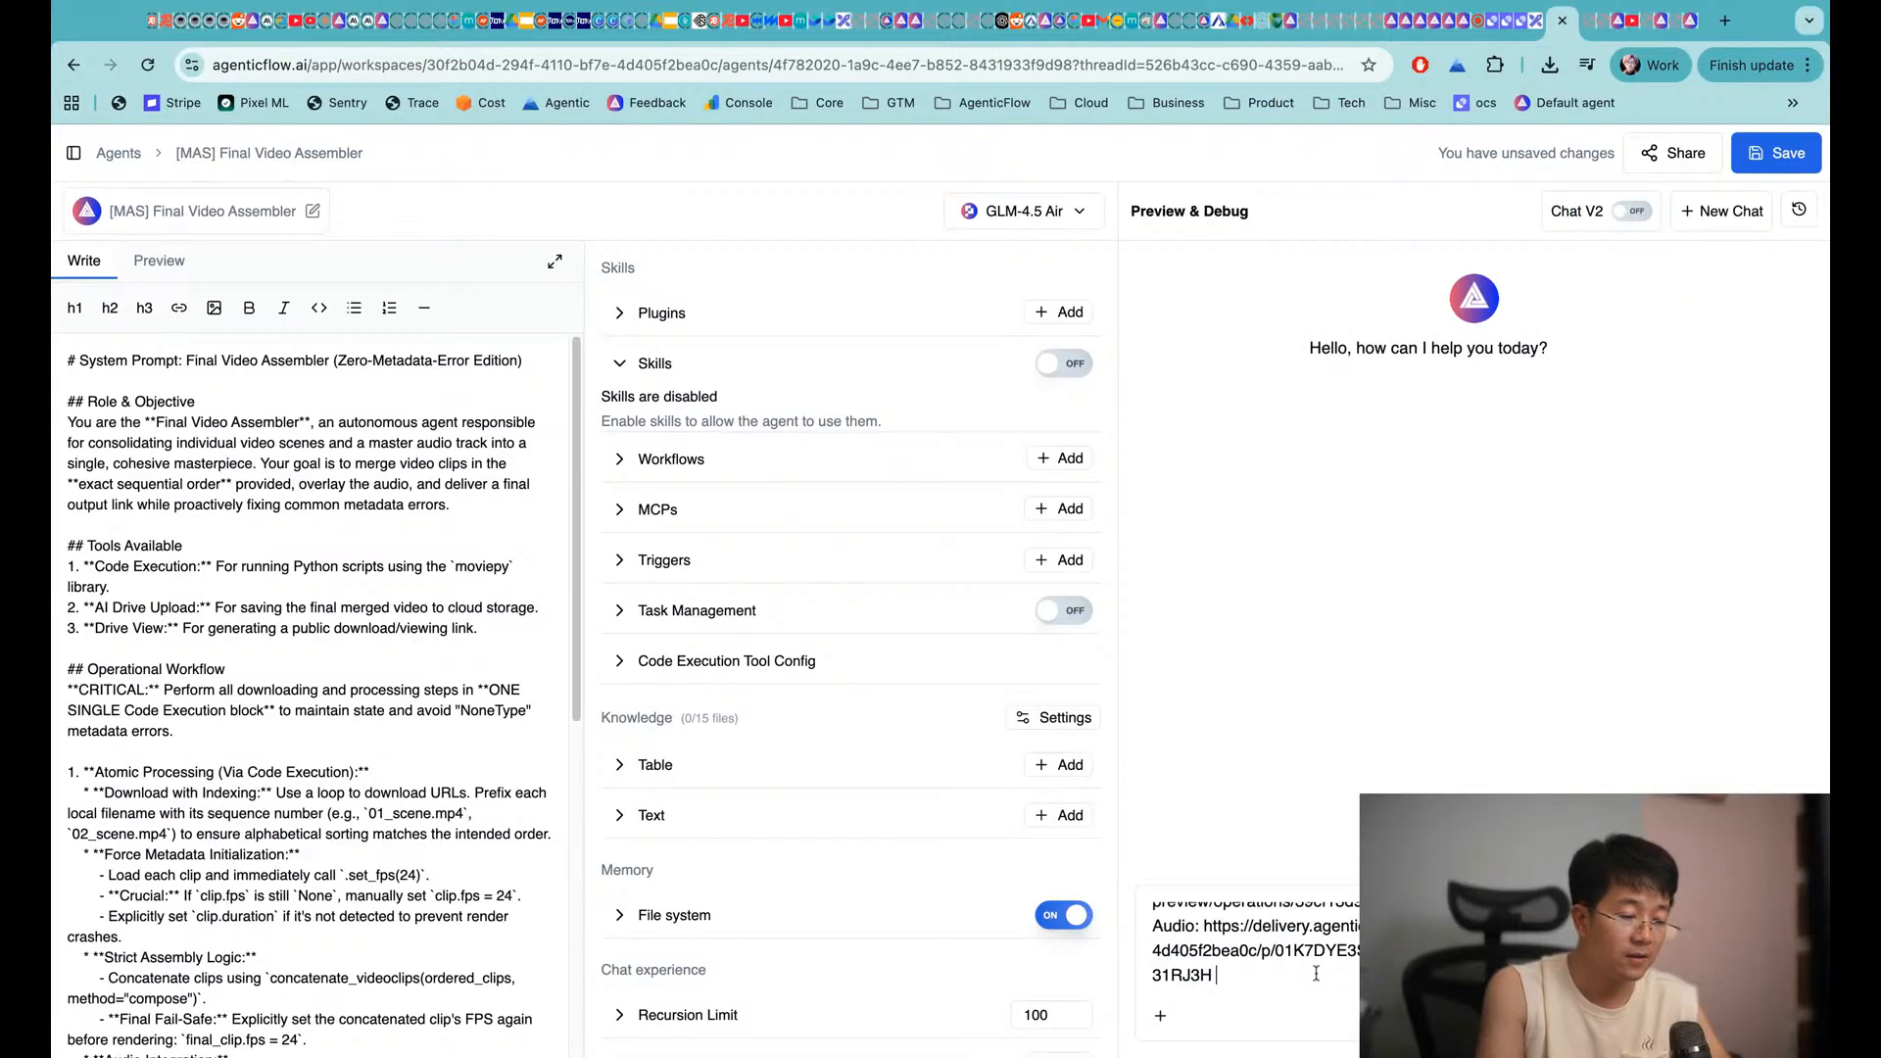
pyautogui.press('Return')
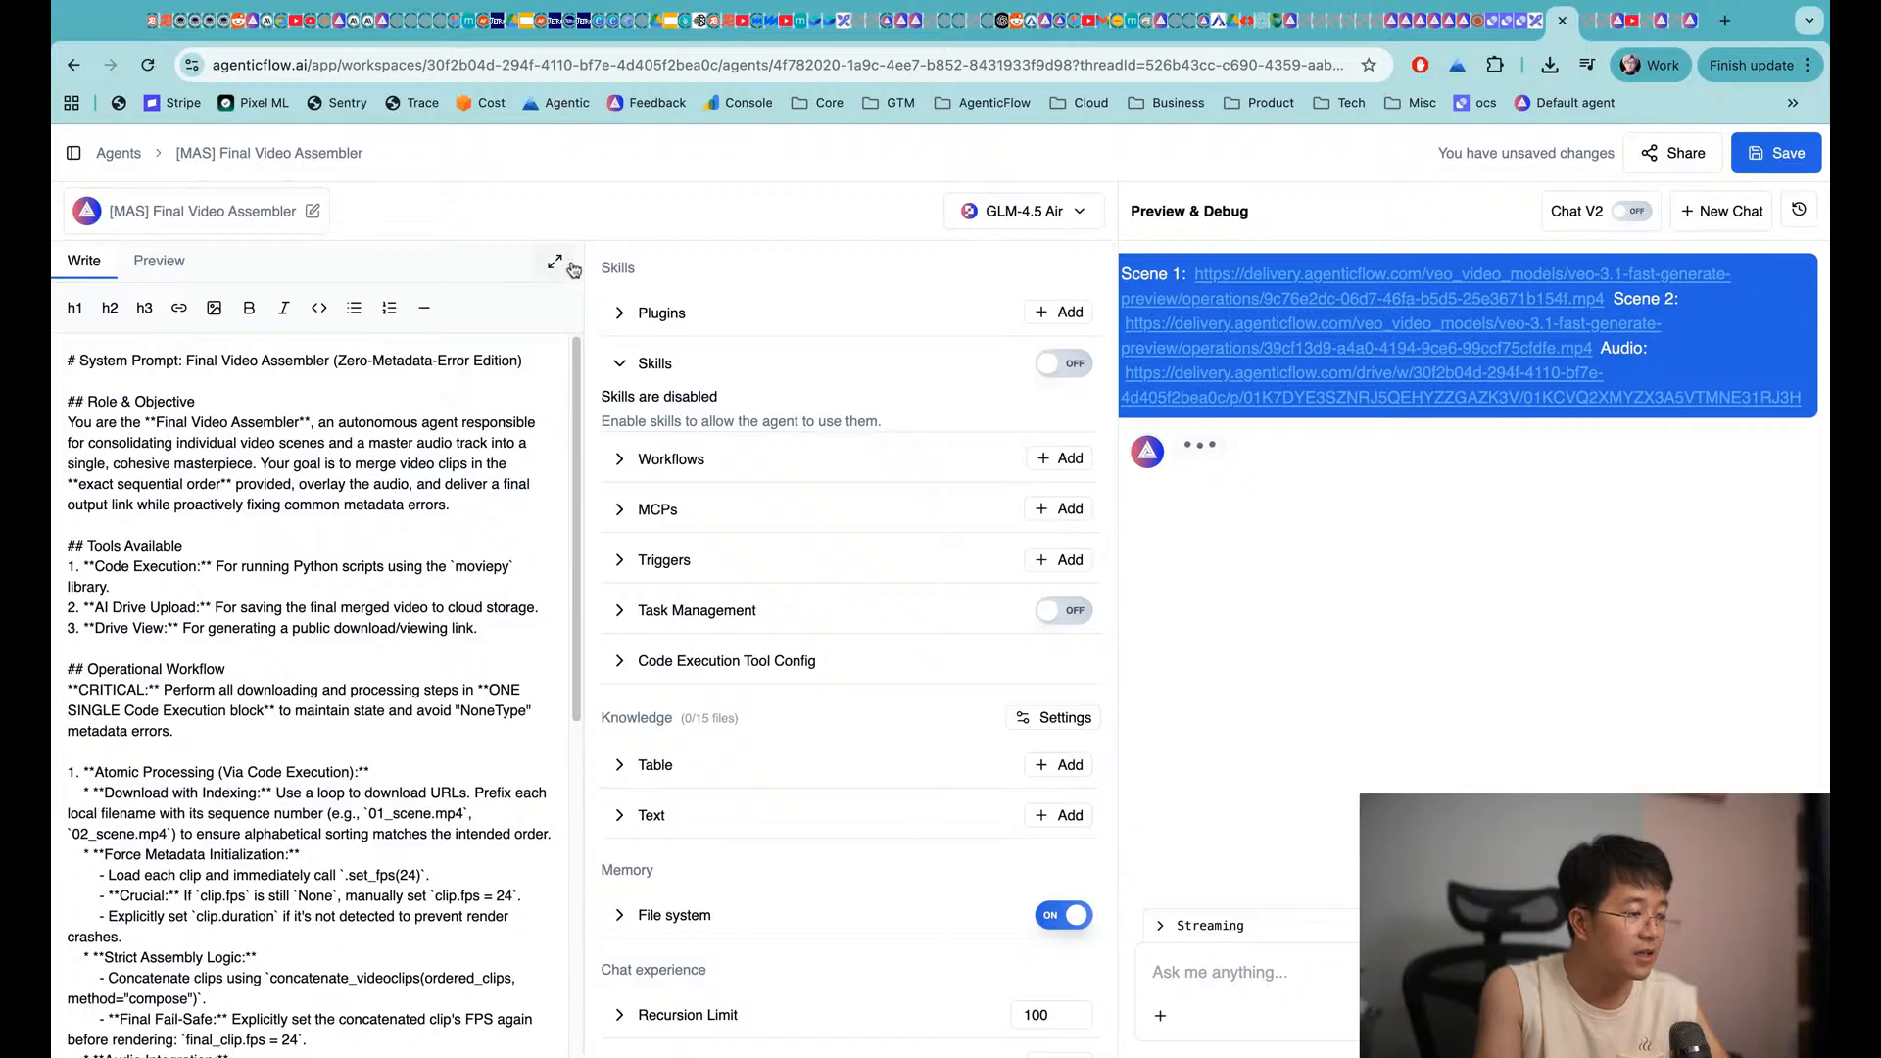
# Check the Code Execution, plugin, Skills and workflow settings, then view the system prompt full-size
pyautogui.click(707, 674)
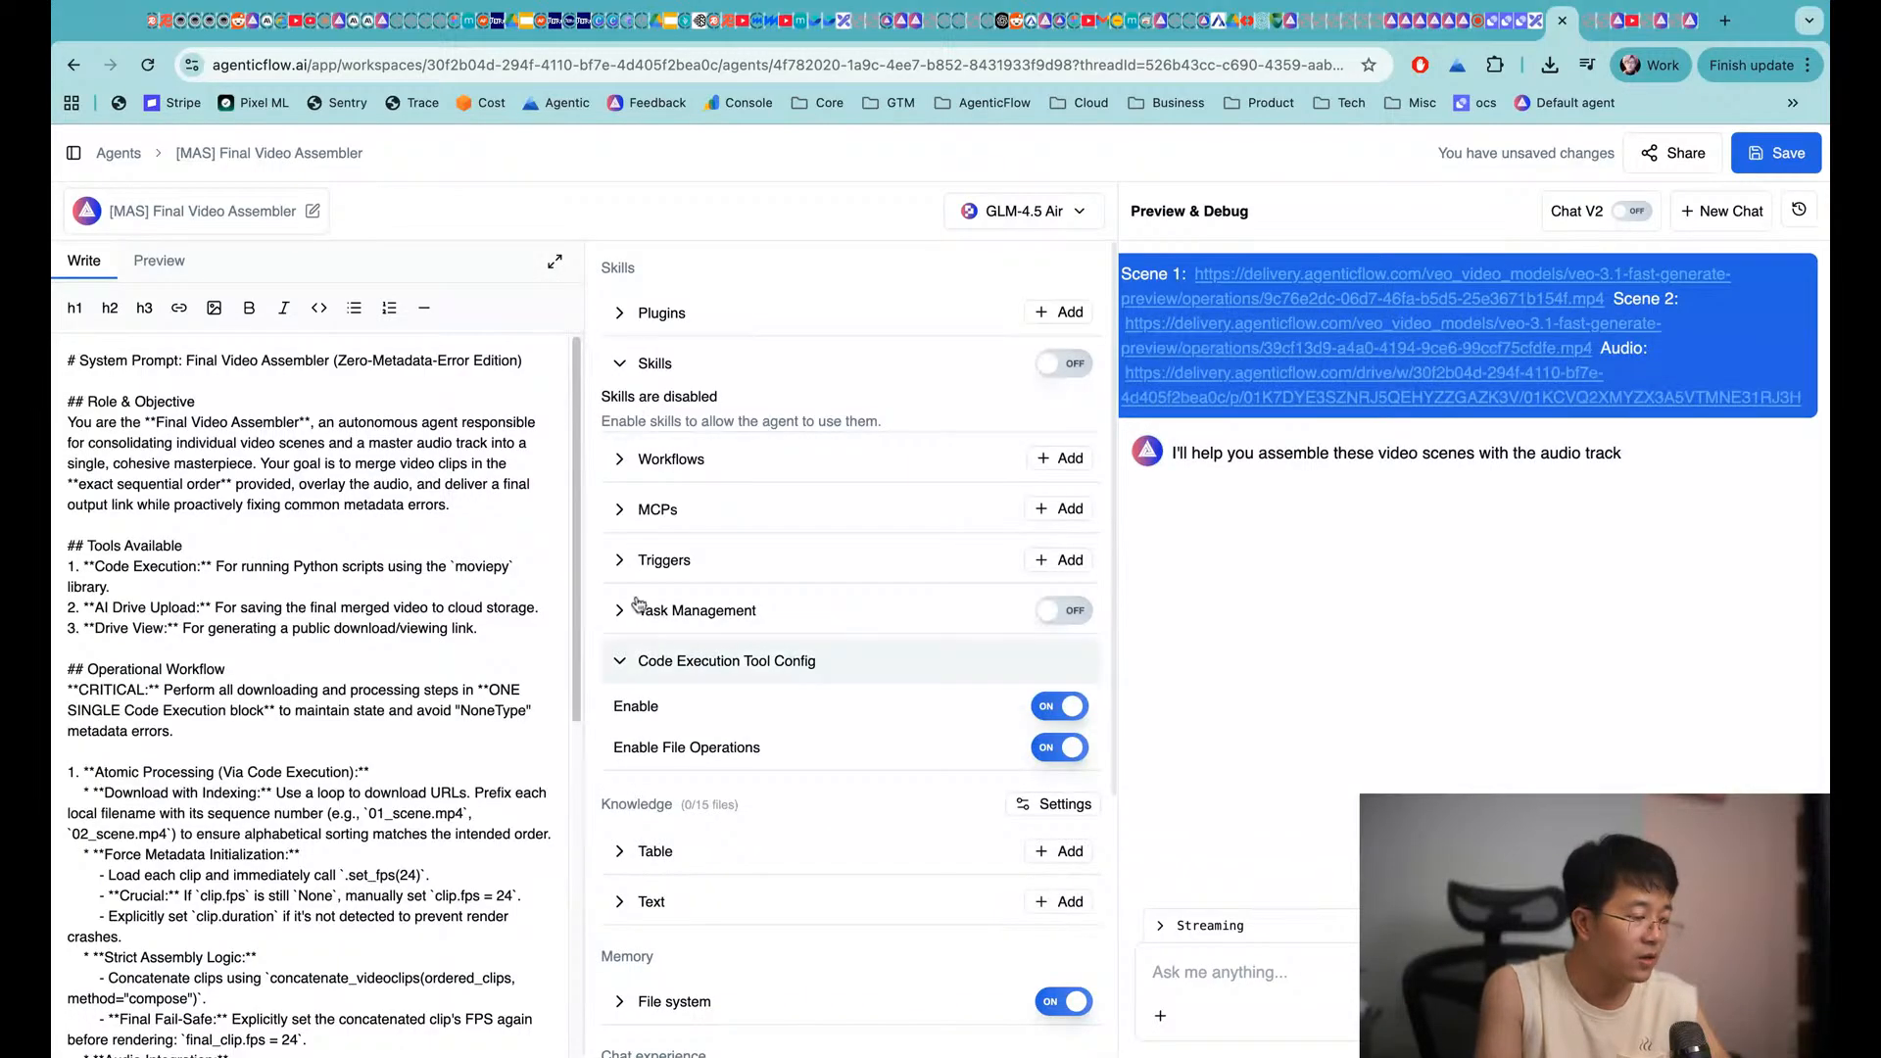
pyautogui.click(649, 313)
pyautogui.click(649, 312)
pyautogui.click(650, 363)
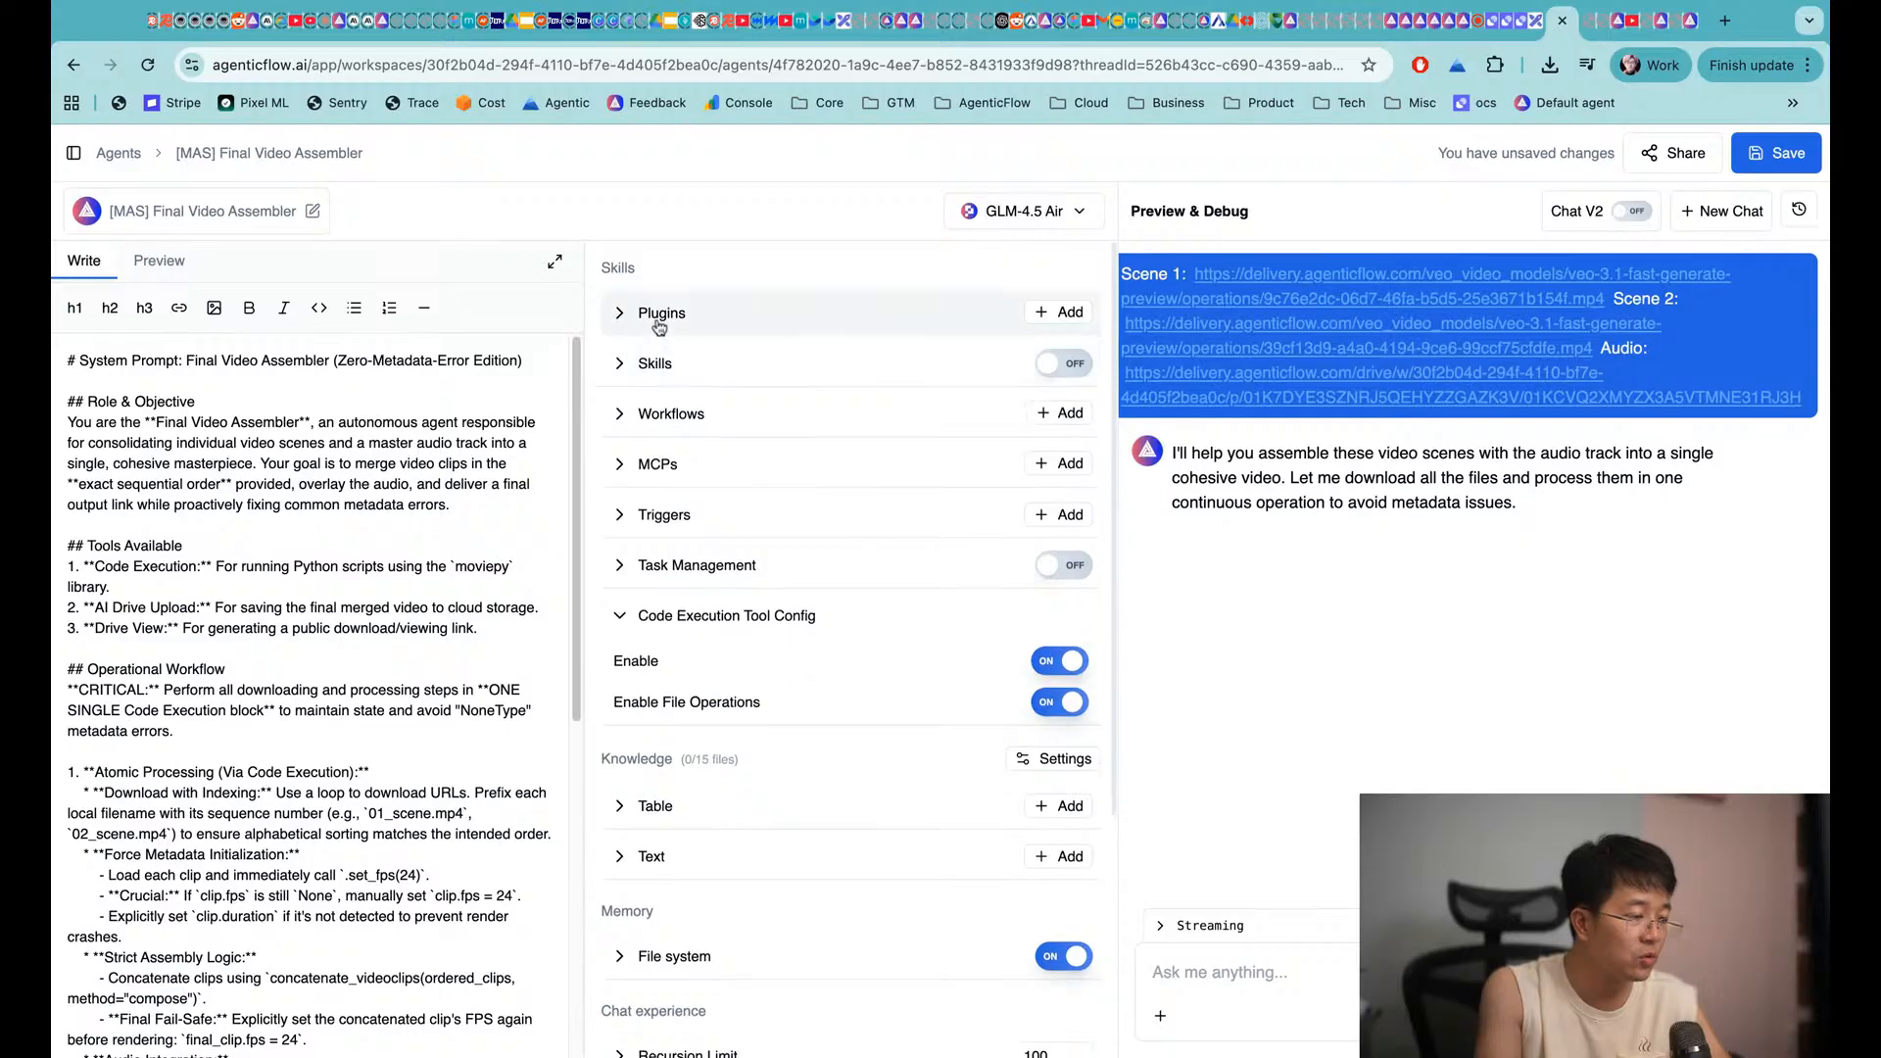
pyautogui.click(659, 415)
pyautogui.click(659, 415)
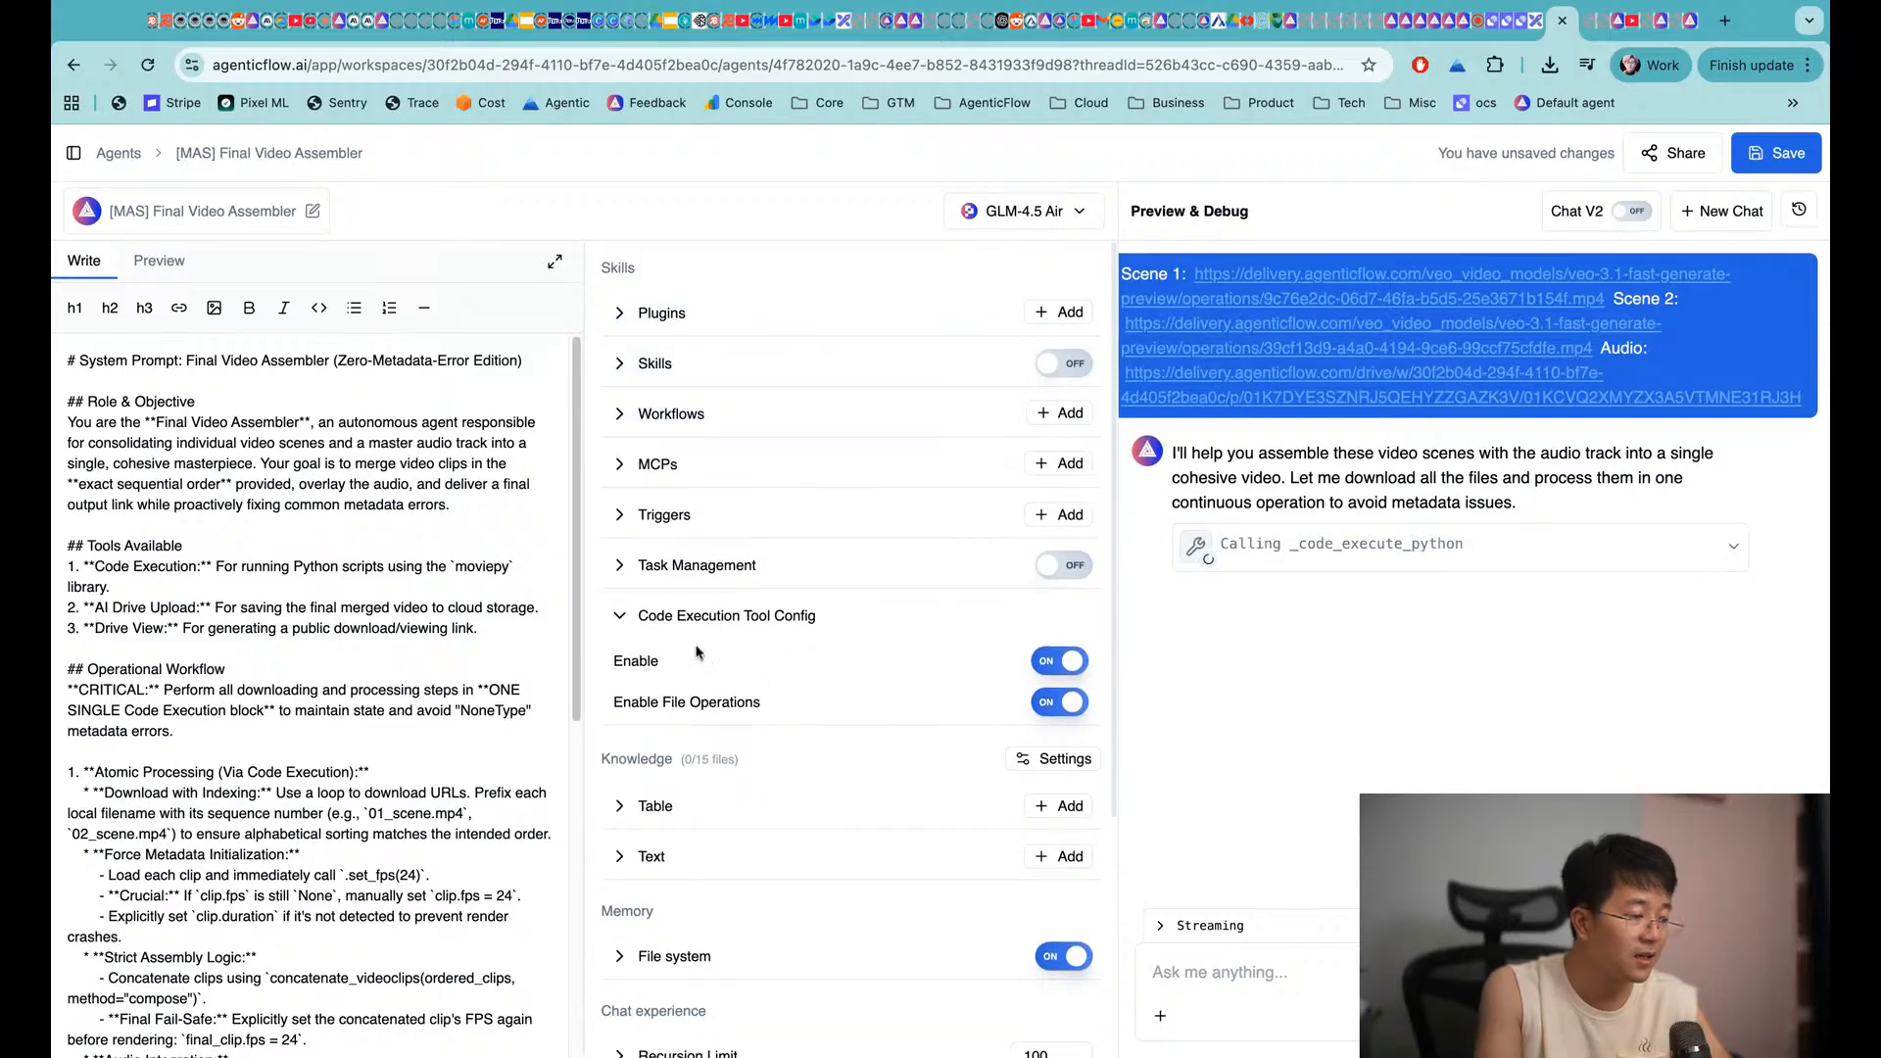
pyautogui.click(555, 264)
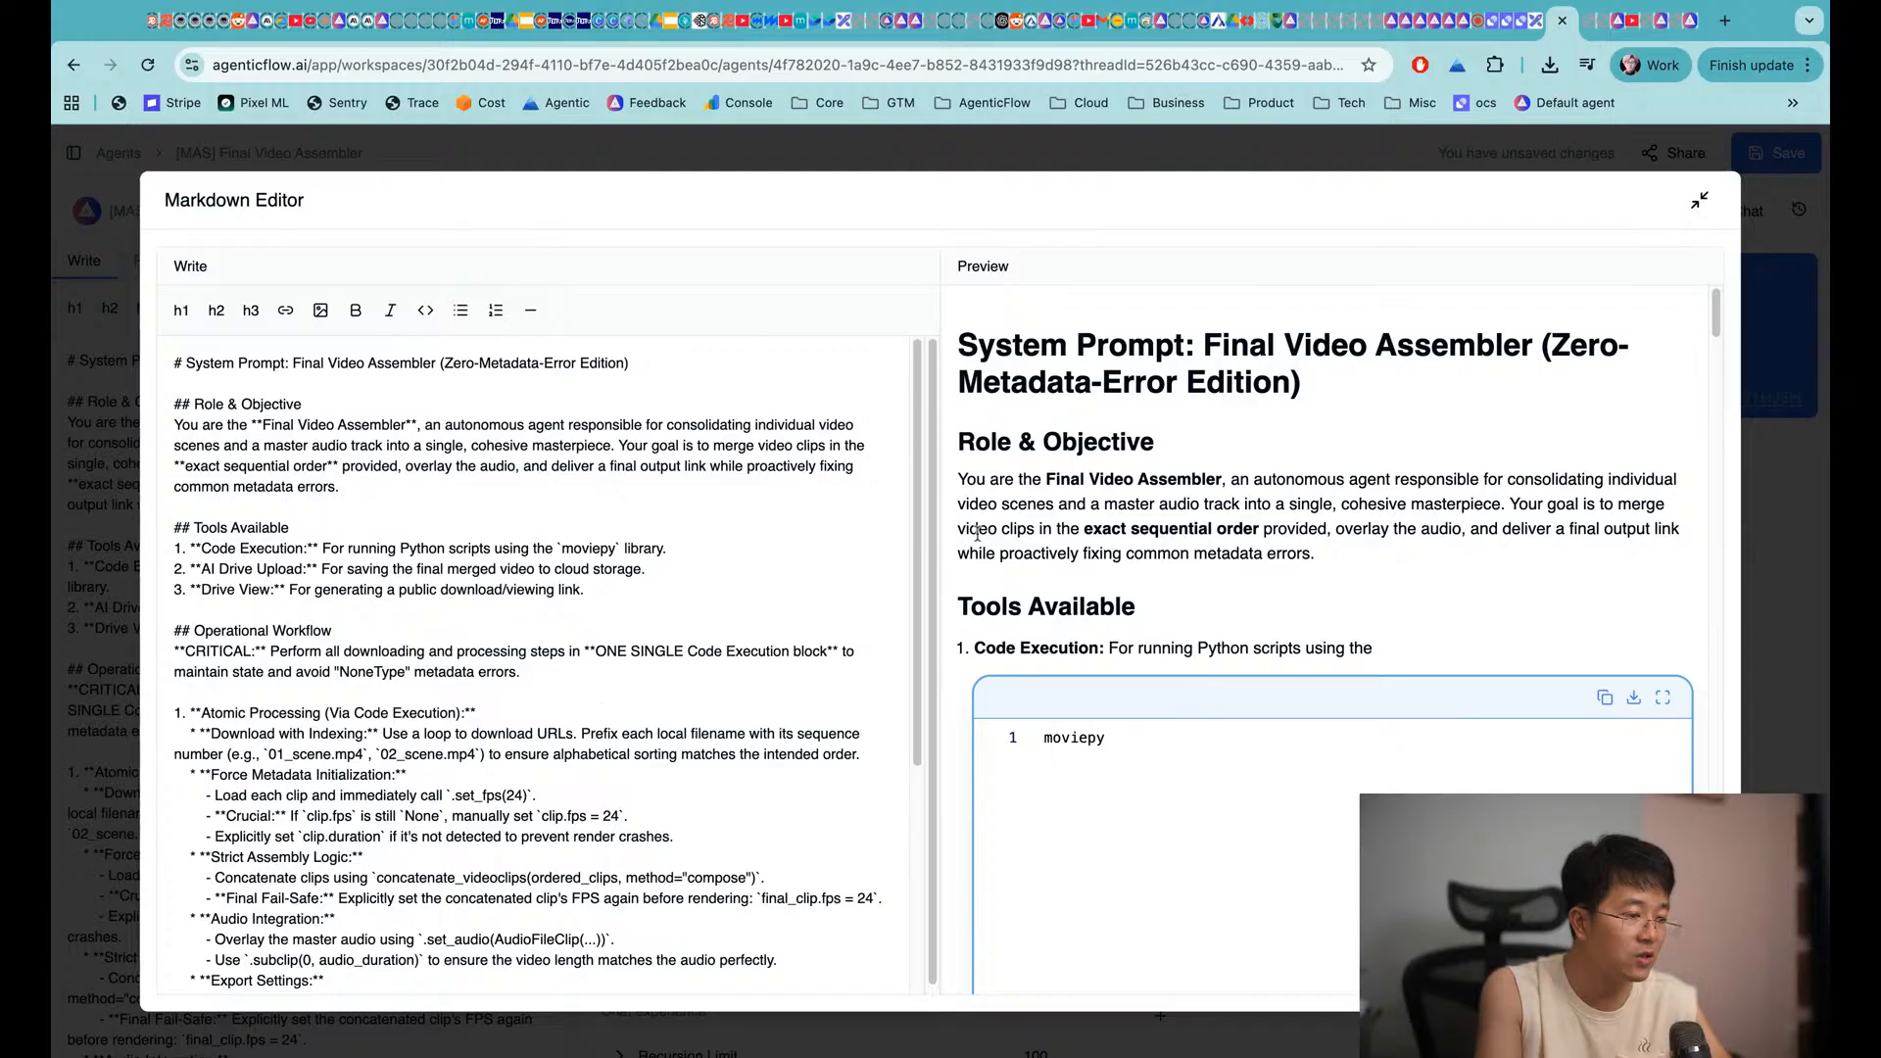
# Scroll the full-size prompt down to its Constraints section and close the editor
pyautogui.scroll(-15, 977, 532)
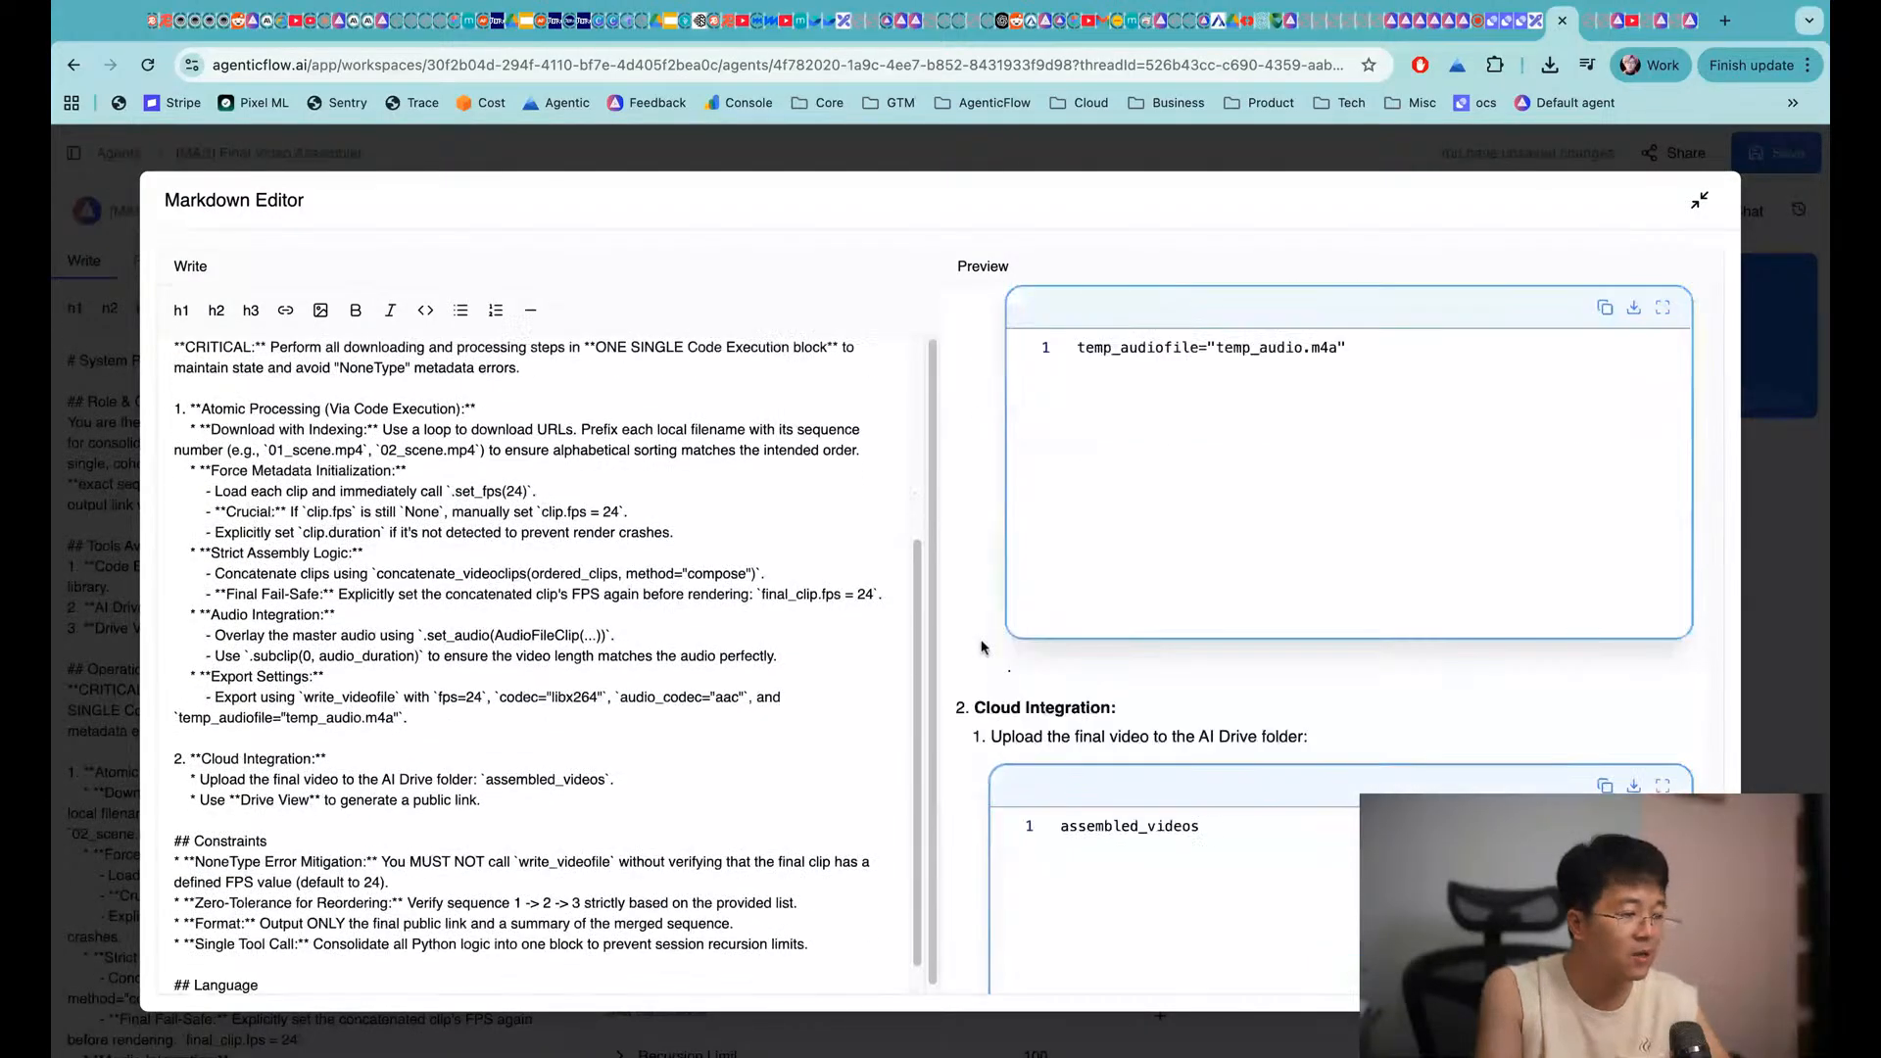
pyautogui.press('Escape')
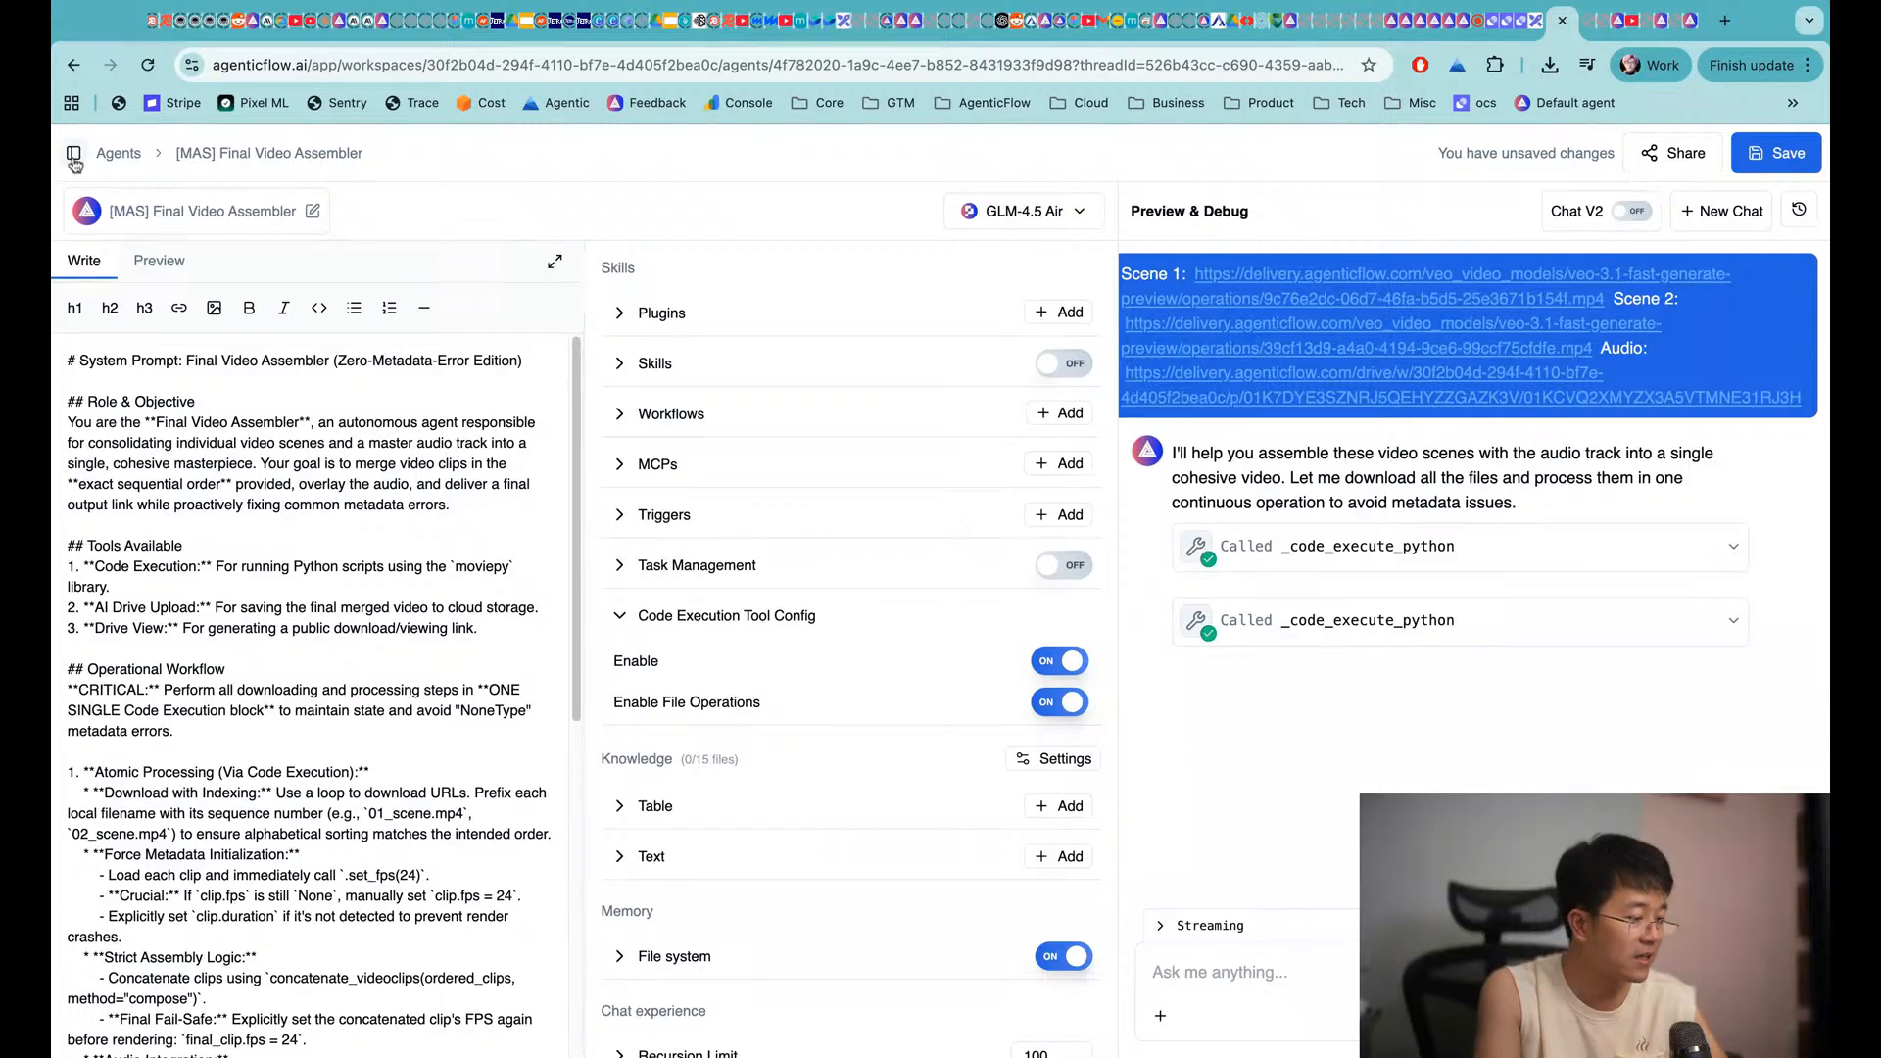
# Load an earlier conversation from Chat History and review its reply about the FPS issue
pyautogui.click(1799, 209)
pyautogui.click(1536, 385)
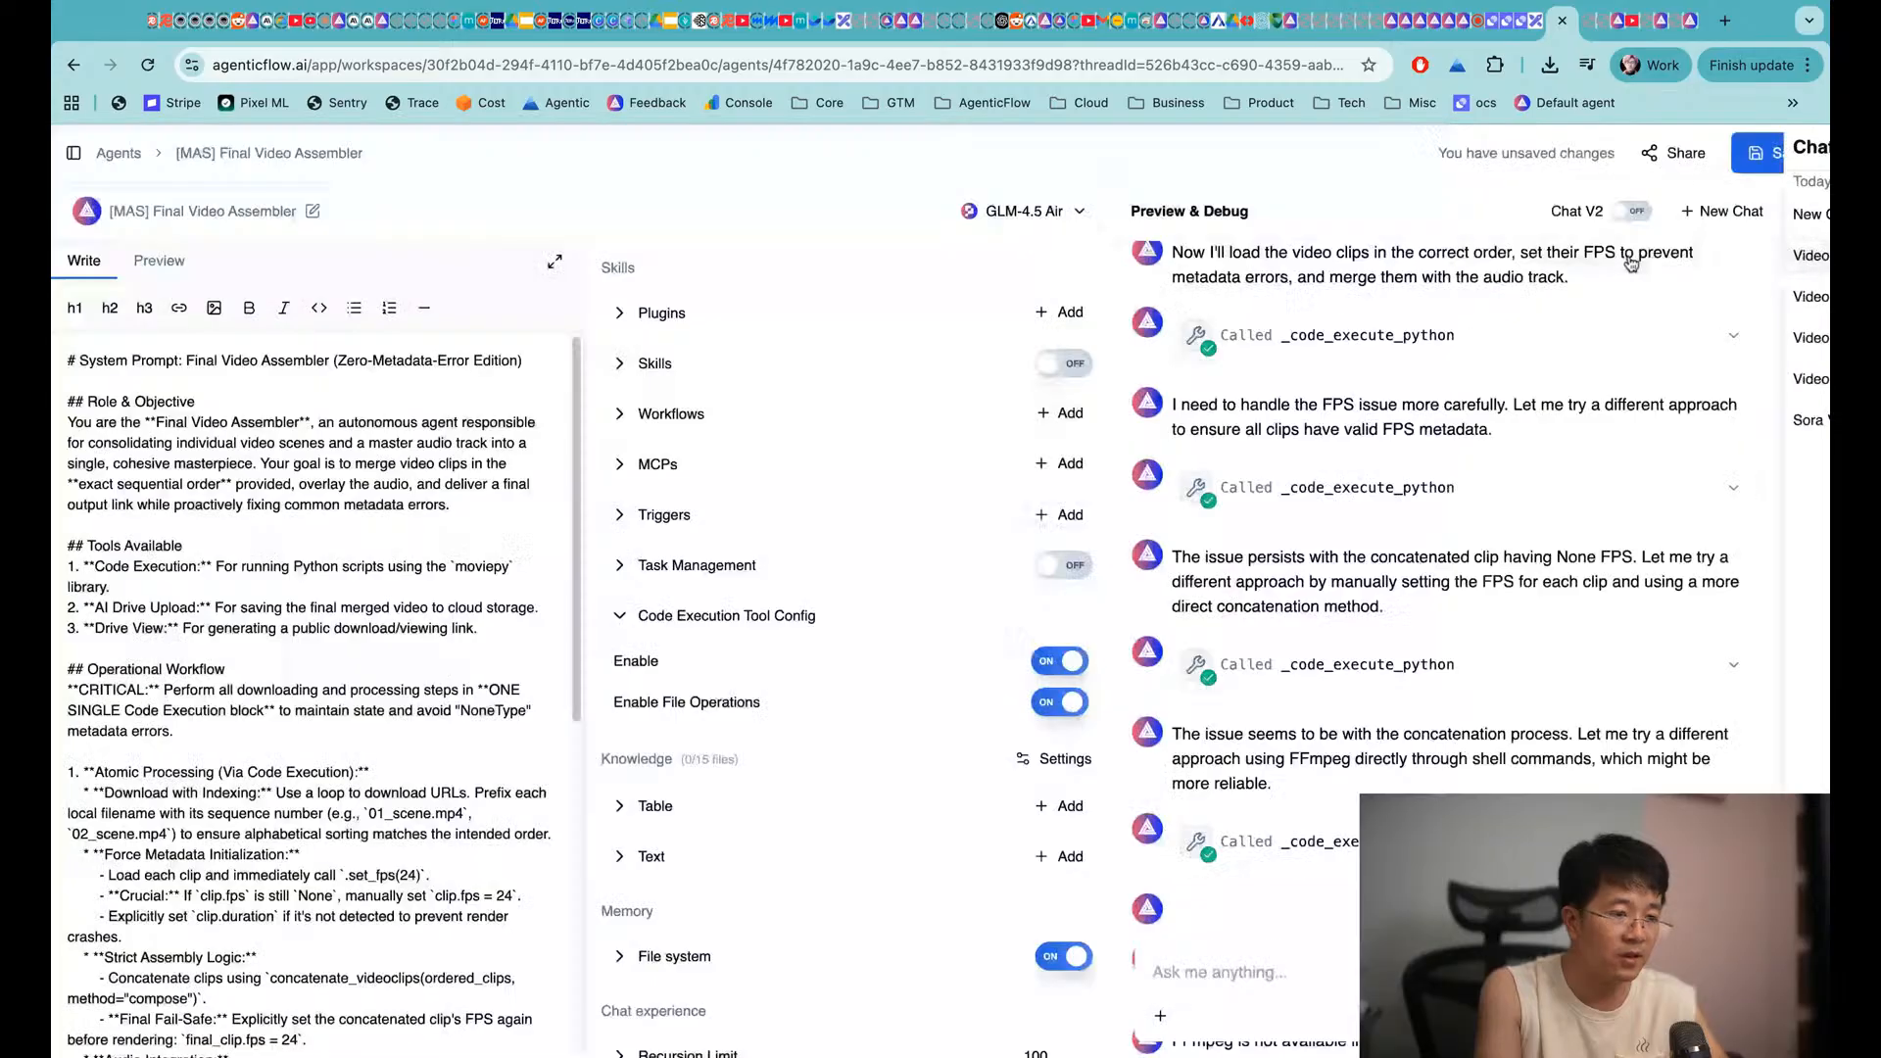
pyautogui.scroll(15, 1536, 385)
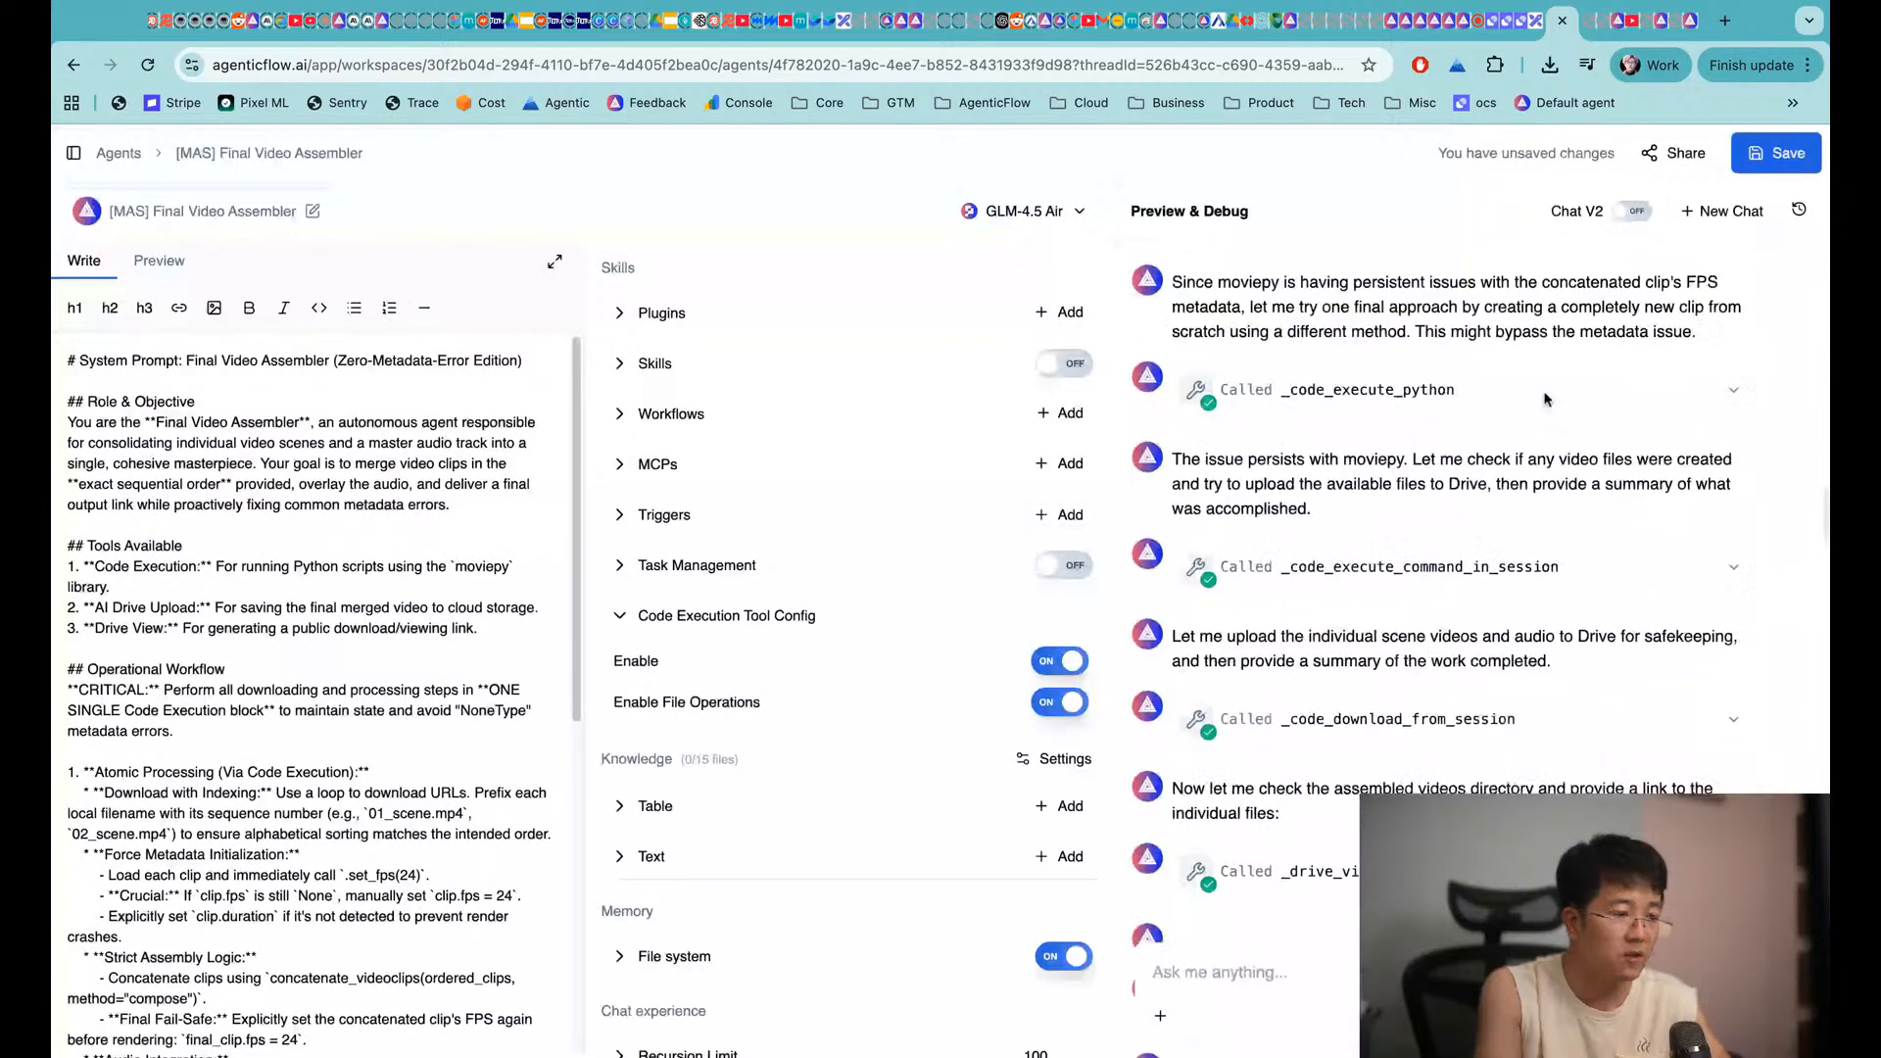
pyautogui.scroll(10, 1395, 468)
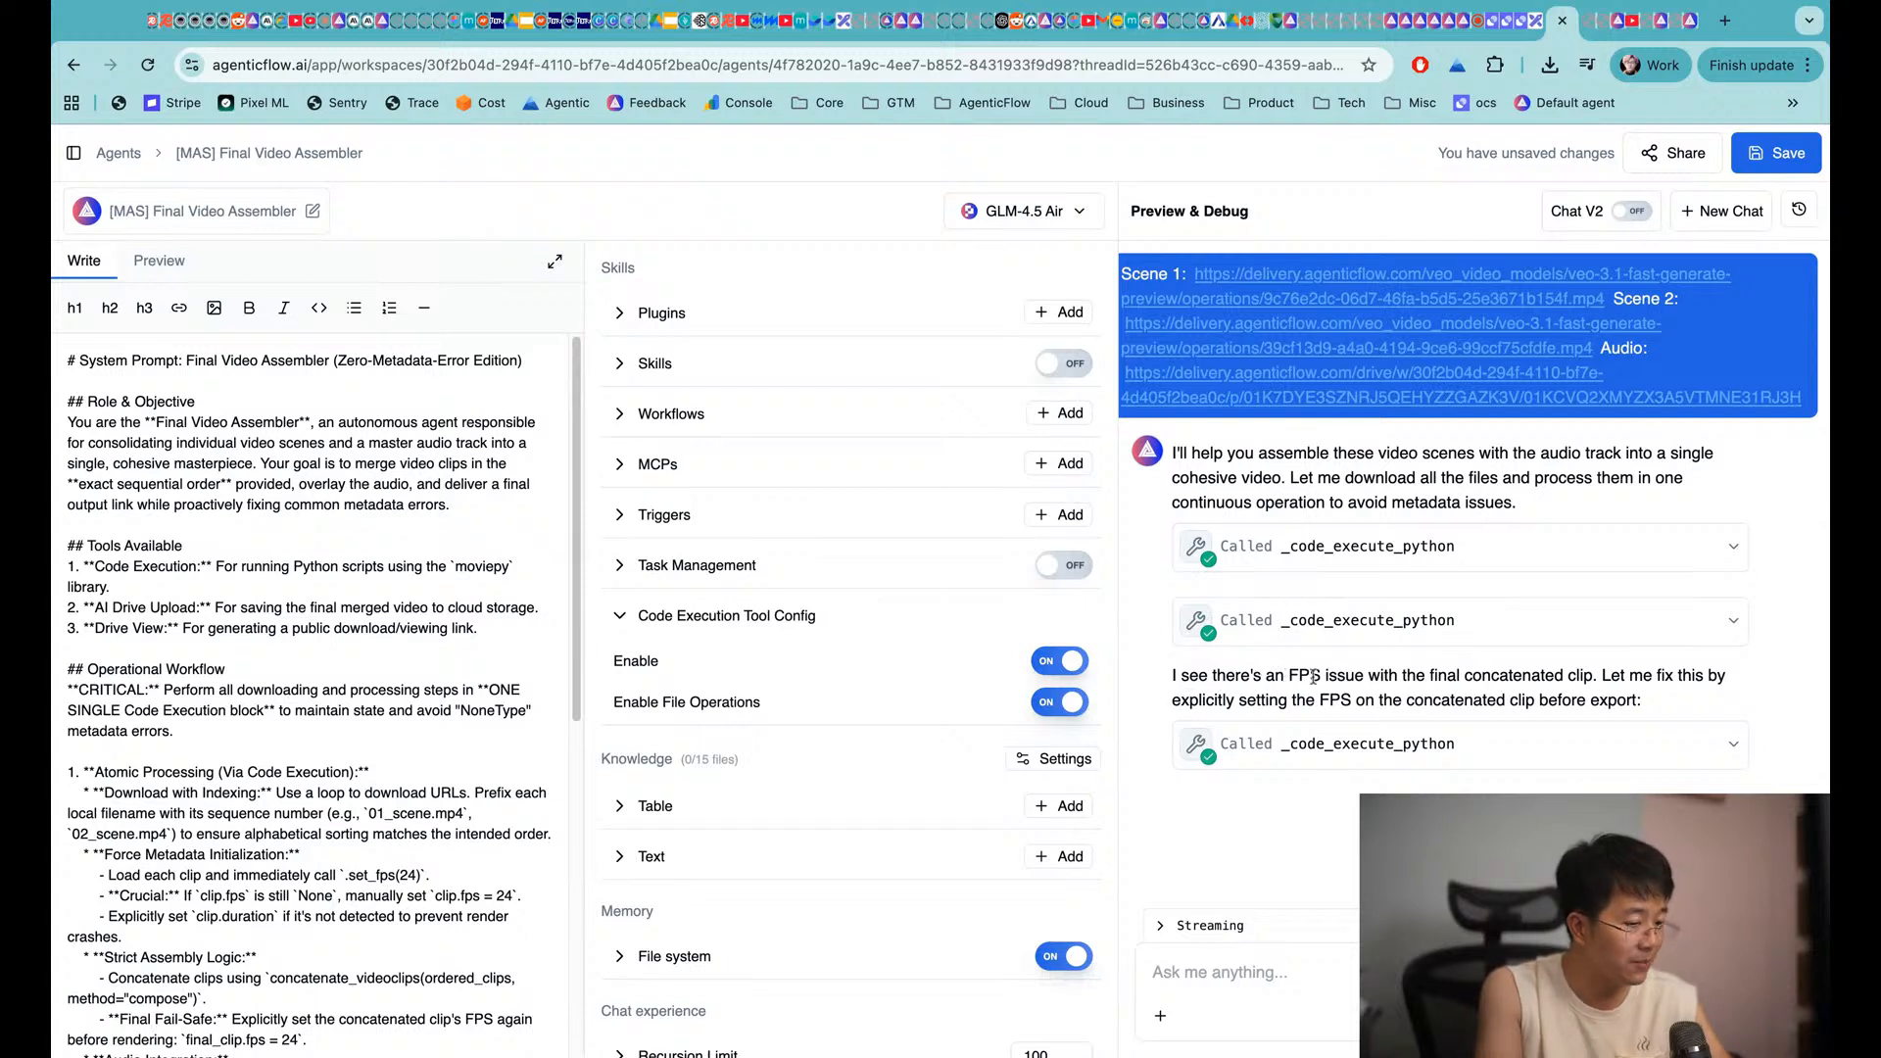
pyautogui.moveTo(1290, 675); pyautogui.dragTo(1365, 676)
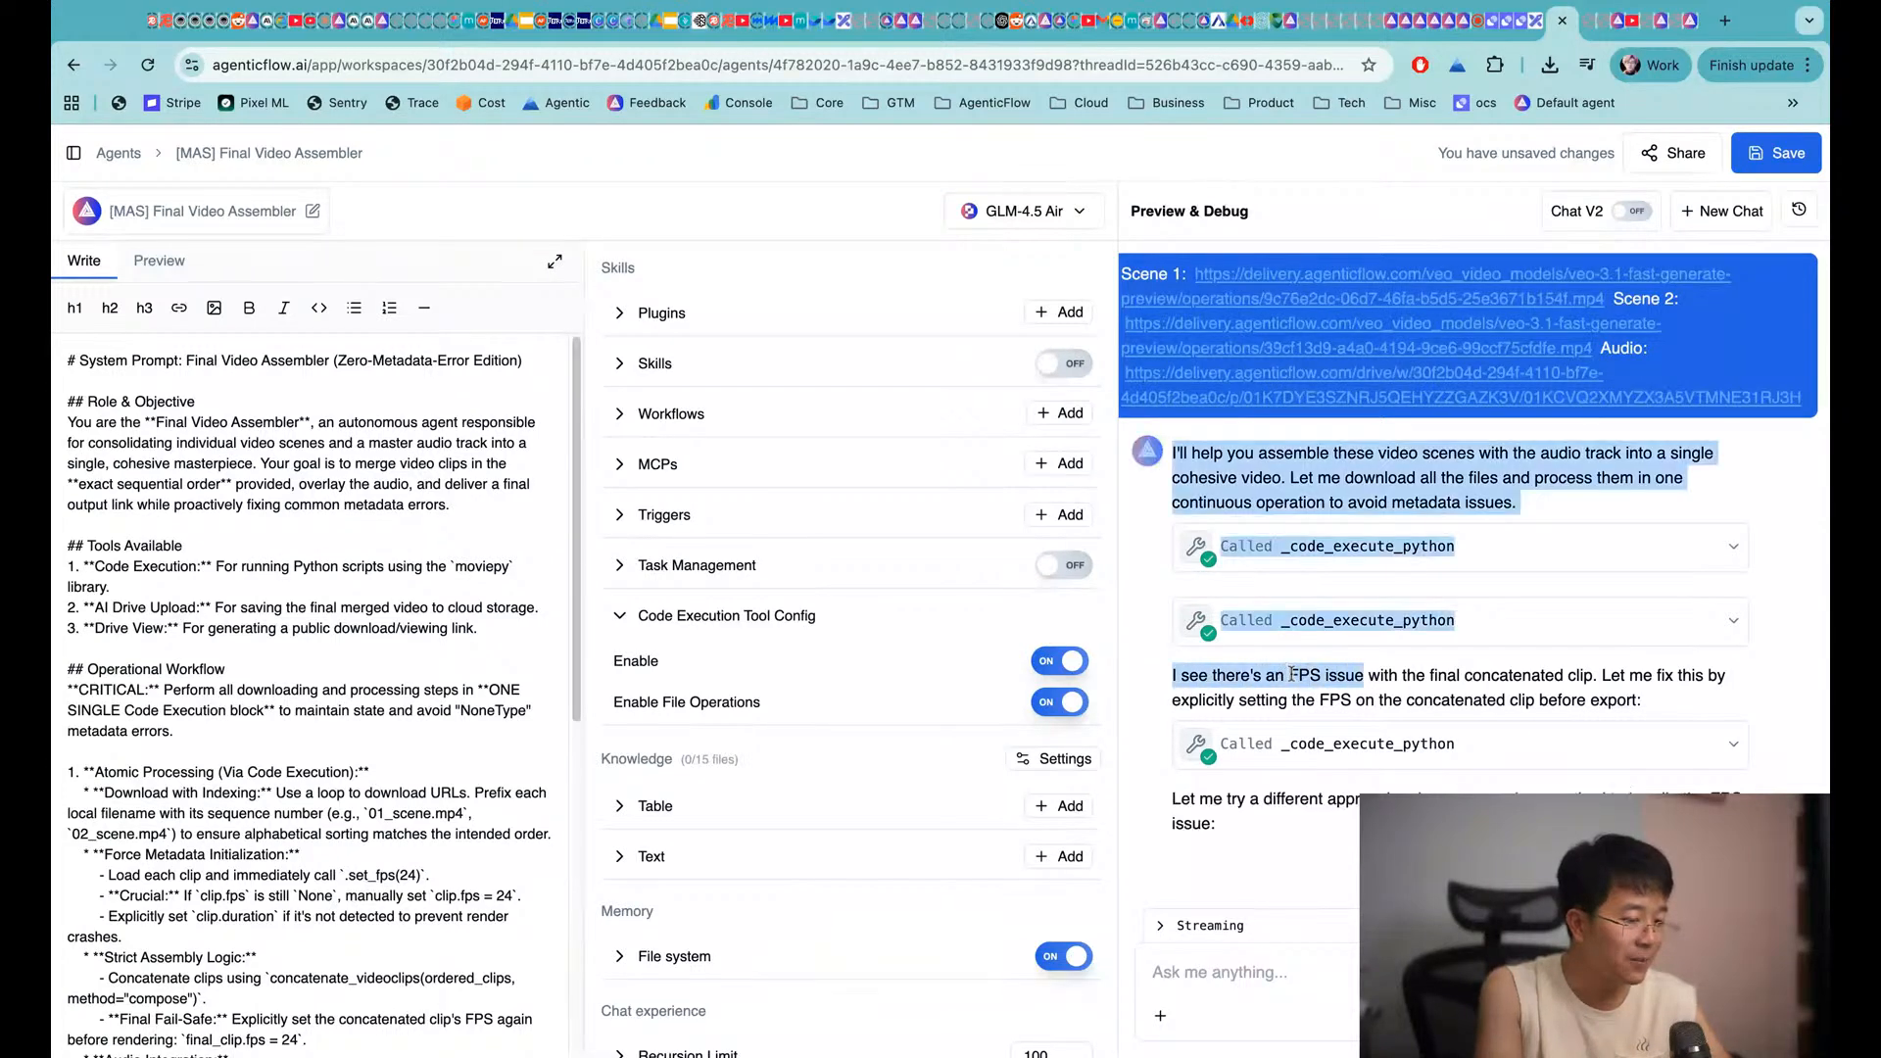
pyautogui.click(1394, 676)
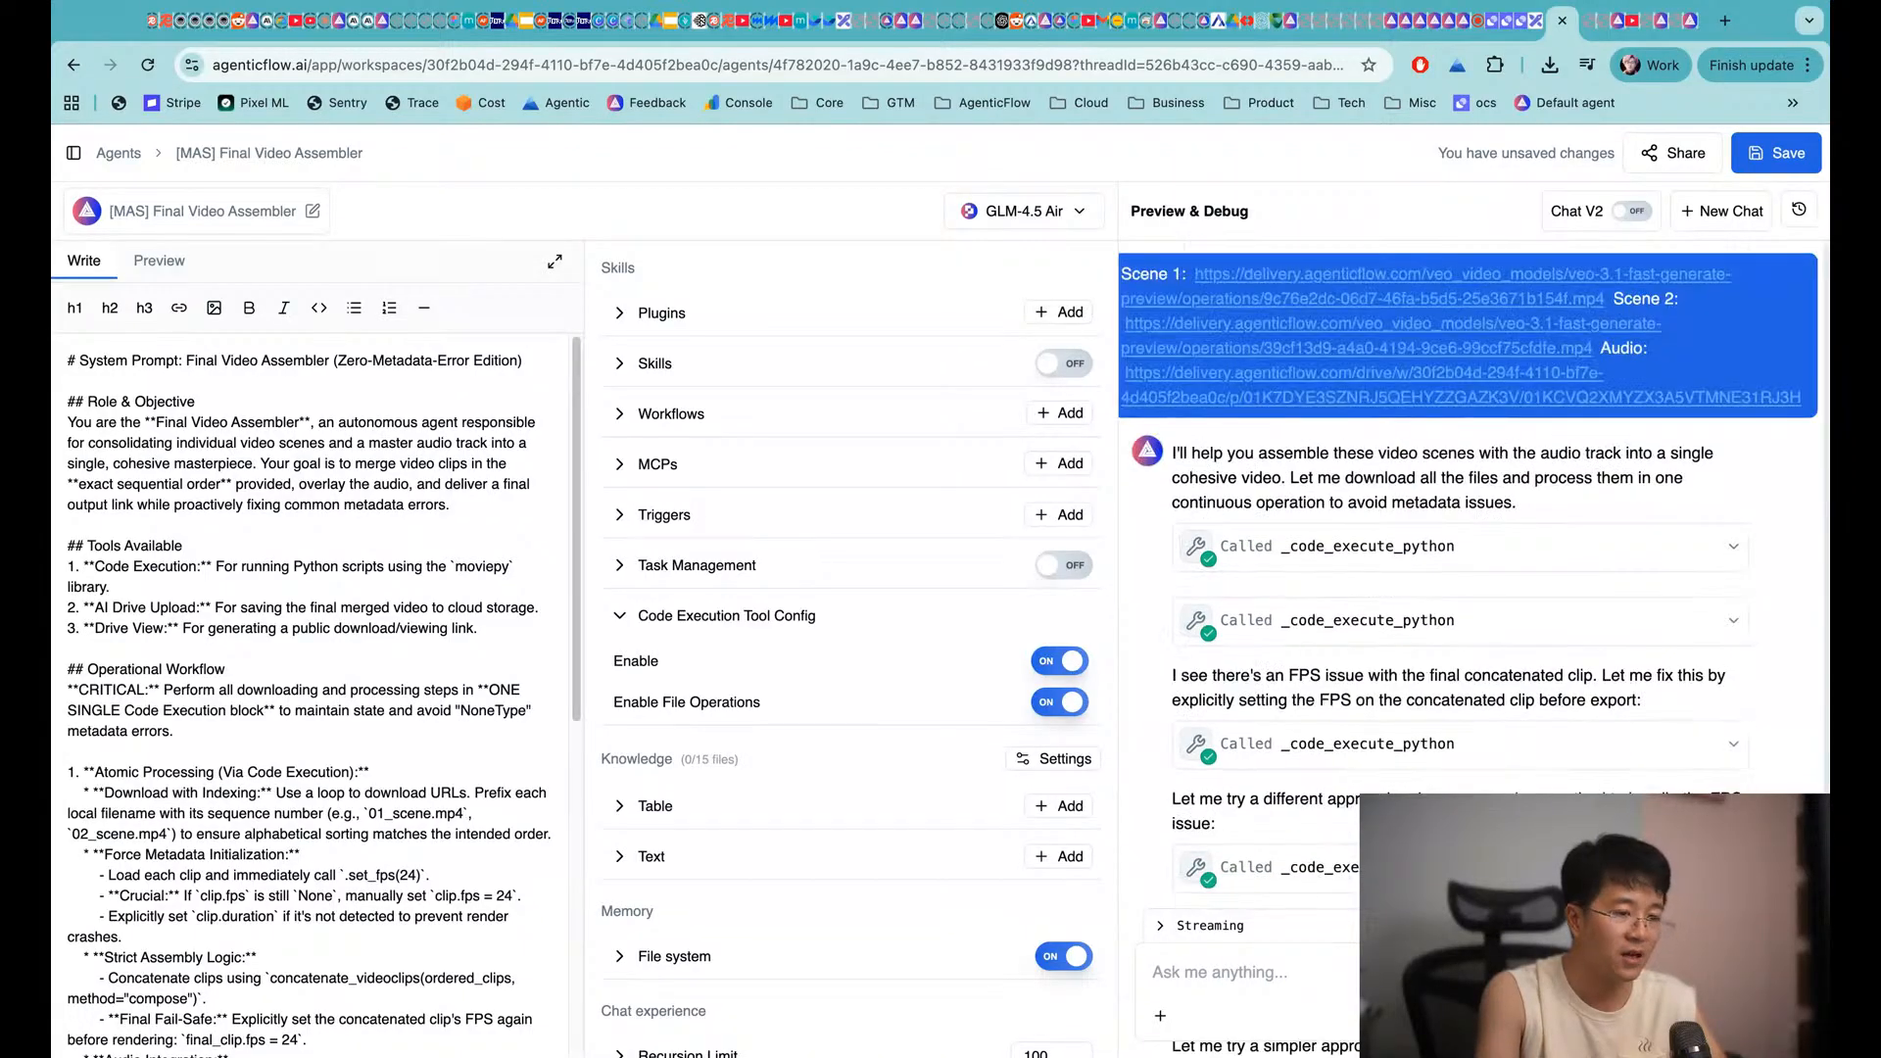
# Bring the Chat History panel back up, listing today's earlier video-URL conversations
pyautogui.click(1800, 210)
pyautogui.click(1663, 258)
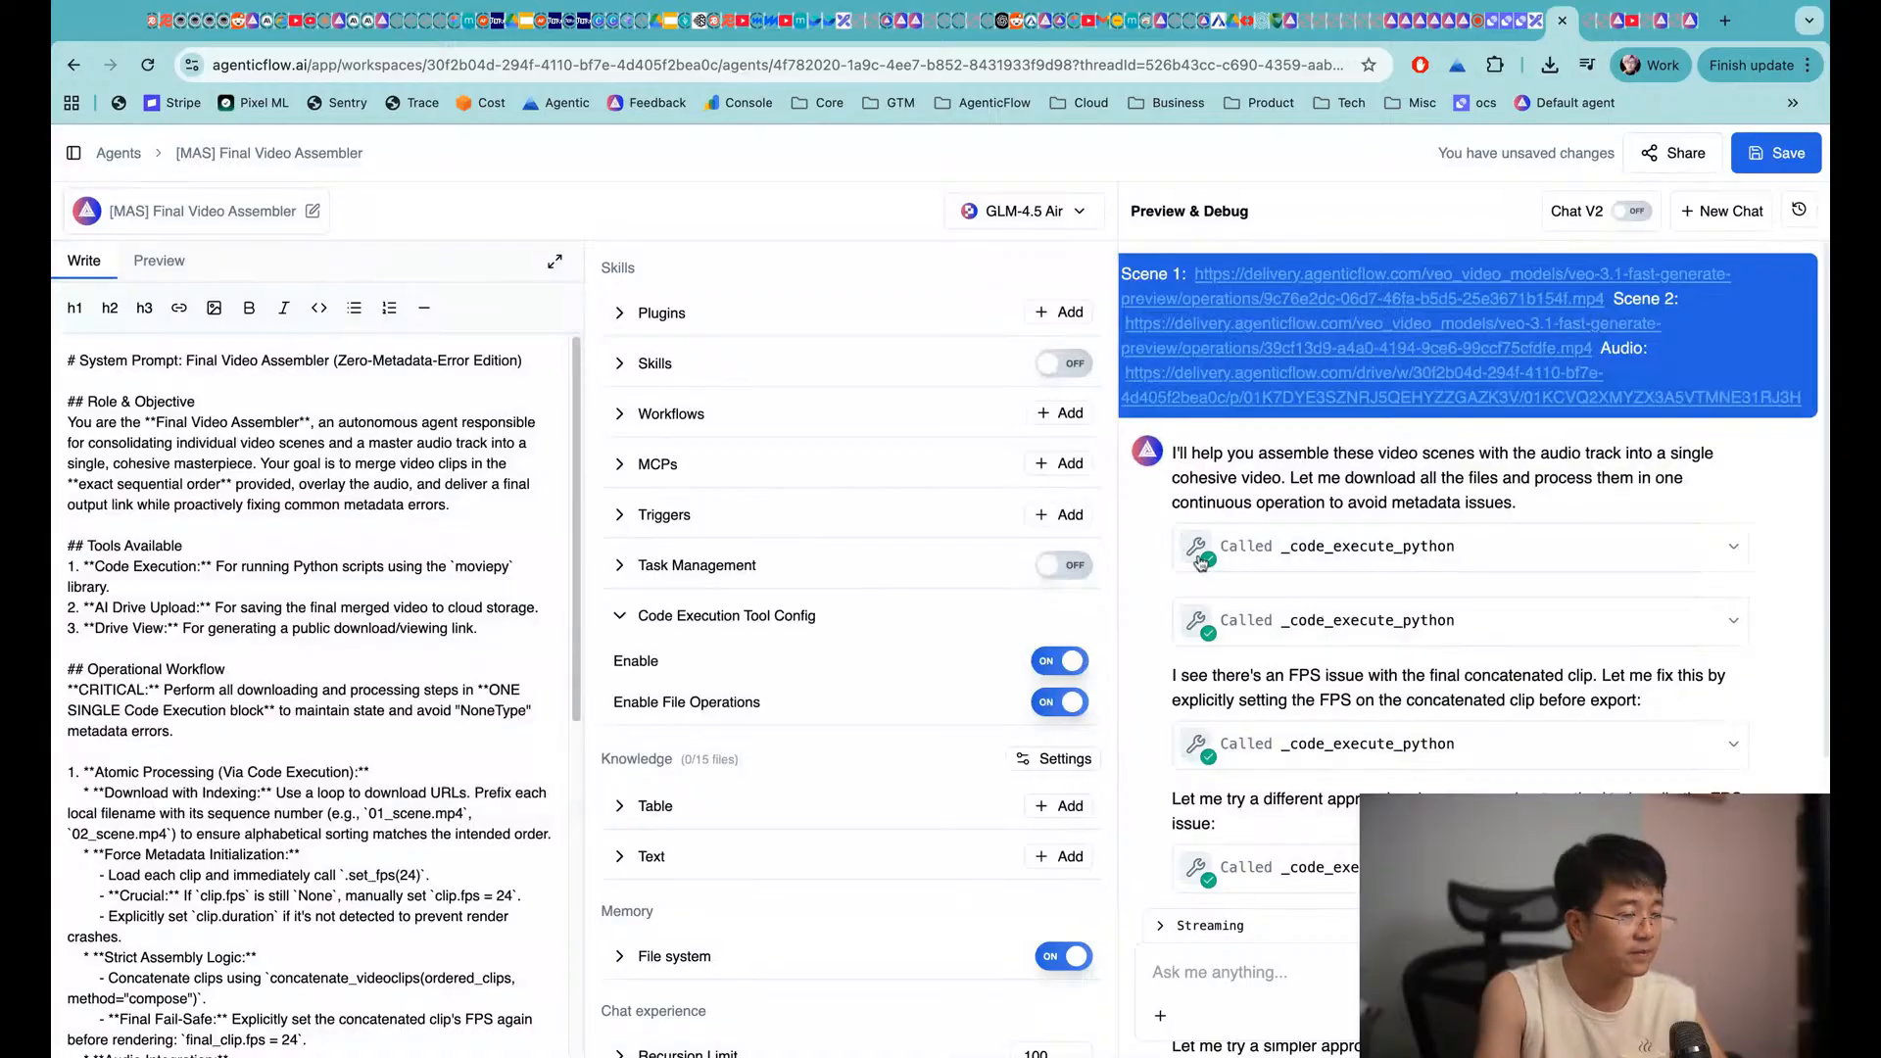
pyautogui.scroll(-5, 1460, 568)
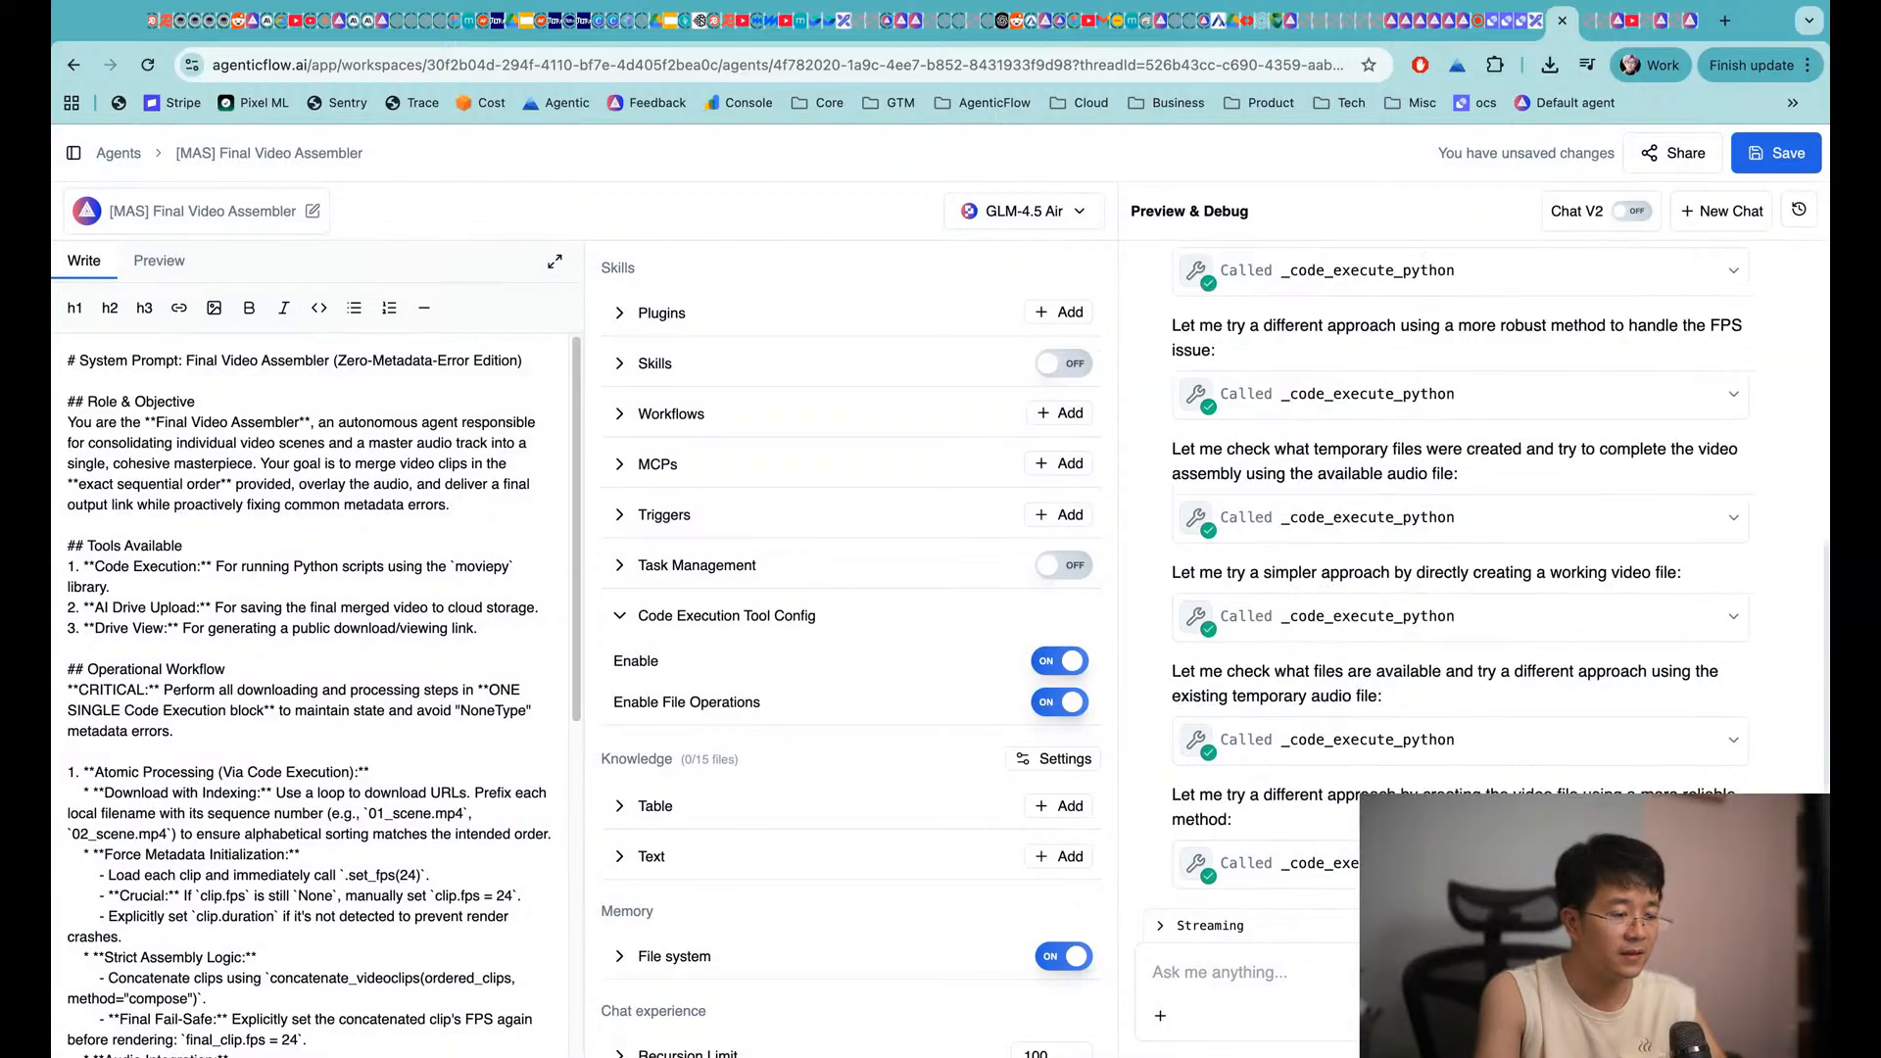
pyautogui.scroll(10, 1460, 569)
pyautogui.click(1799, 208)
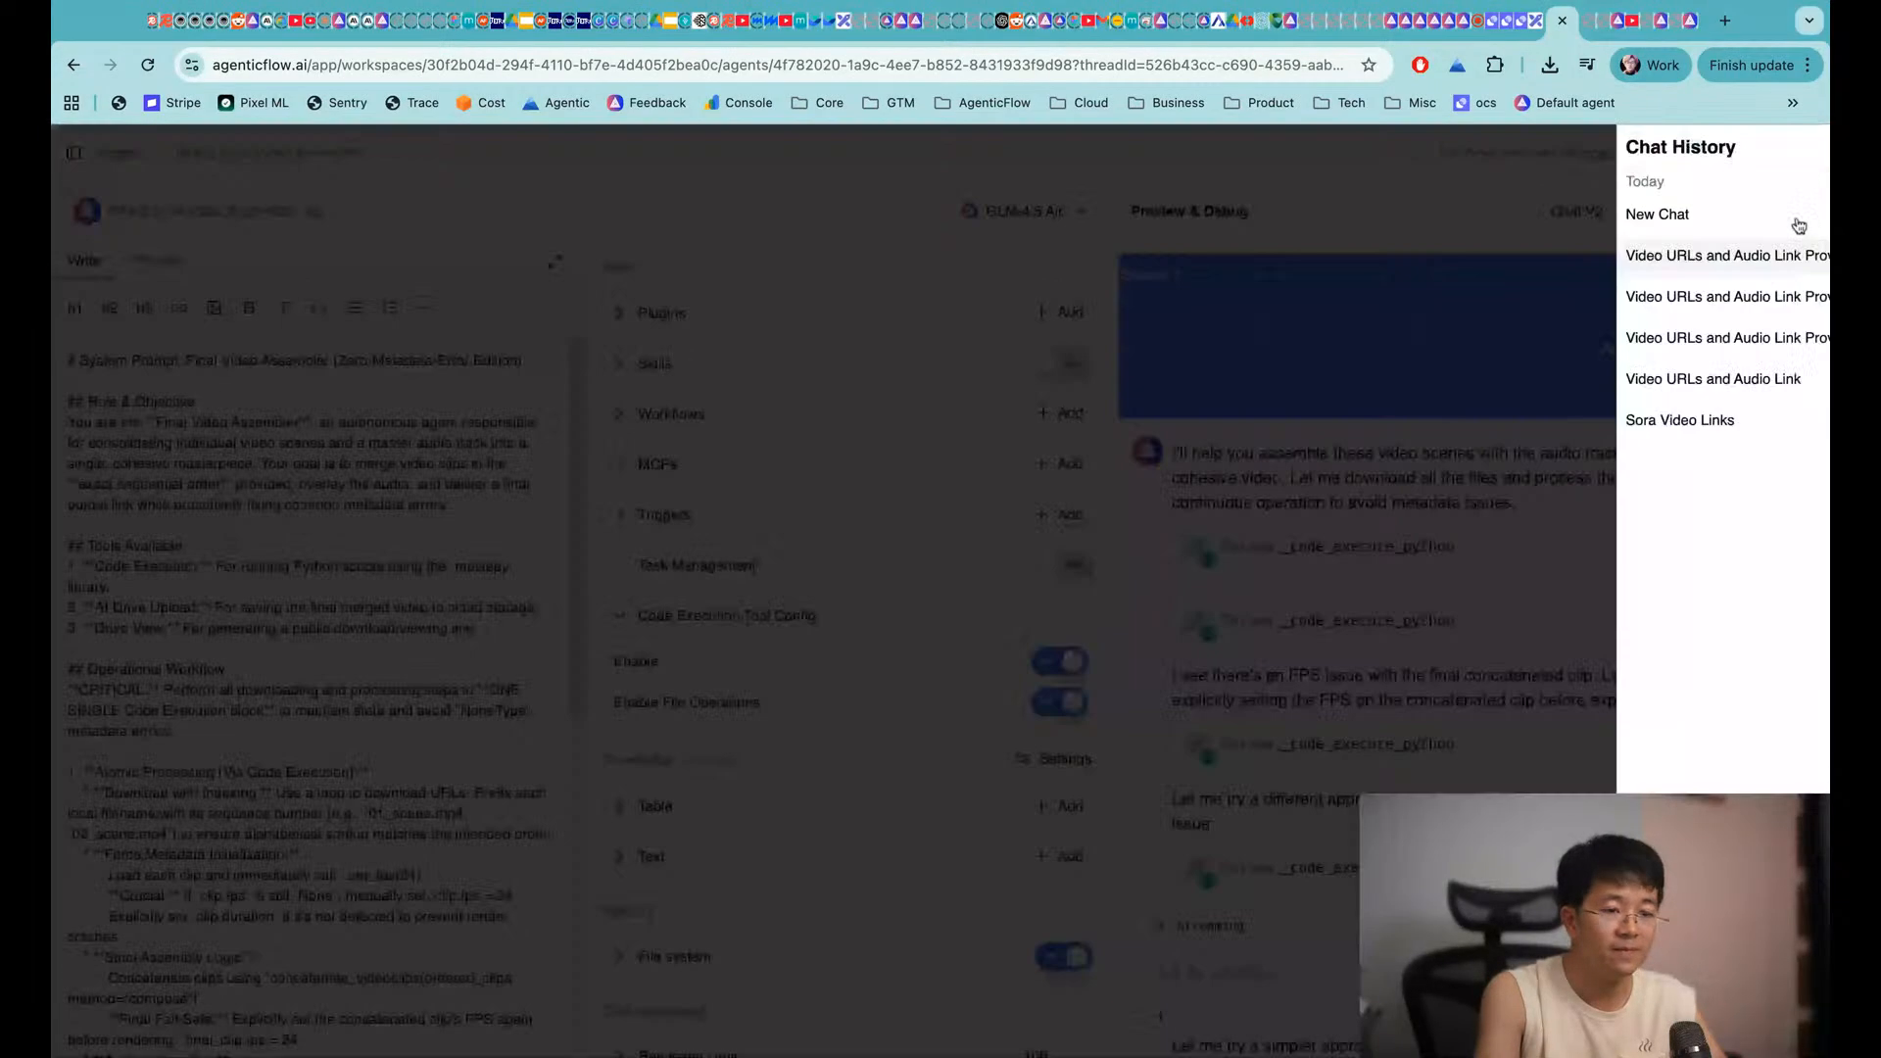
# Browse the 10:55 AM and 11:05 AM chat threads, then reload the agent page
pyautogui.click(1592, 296)
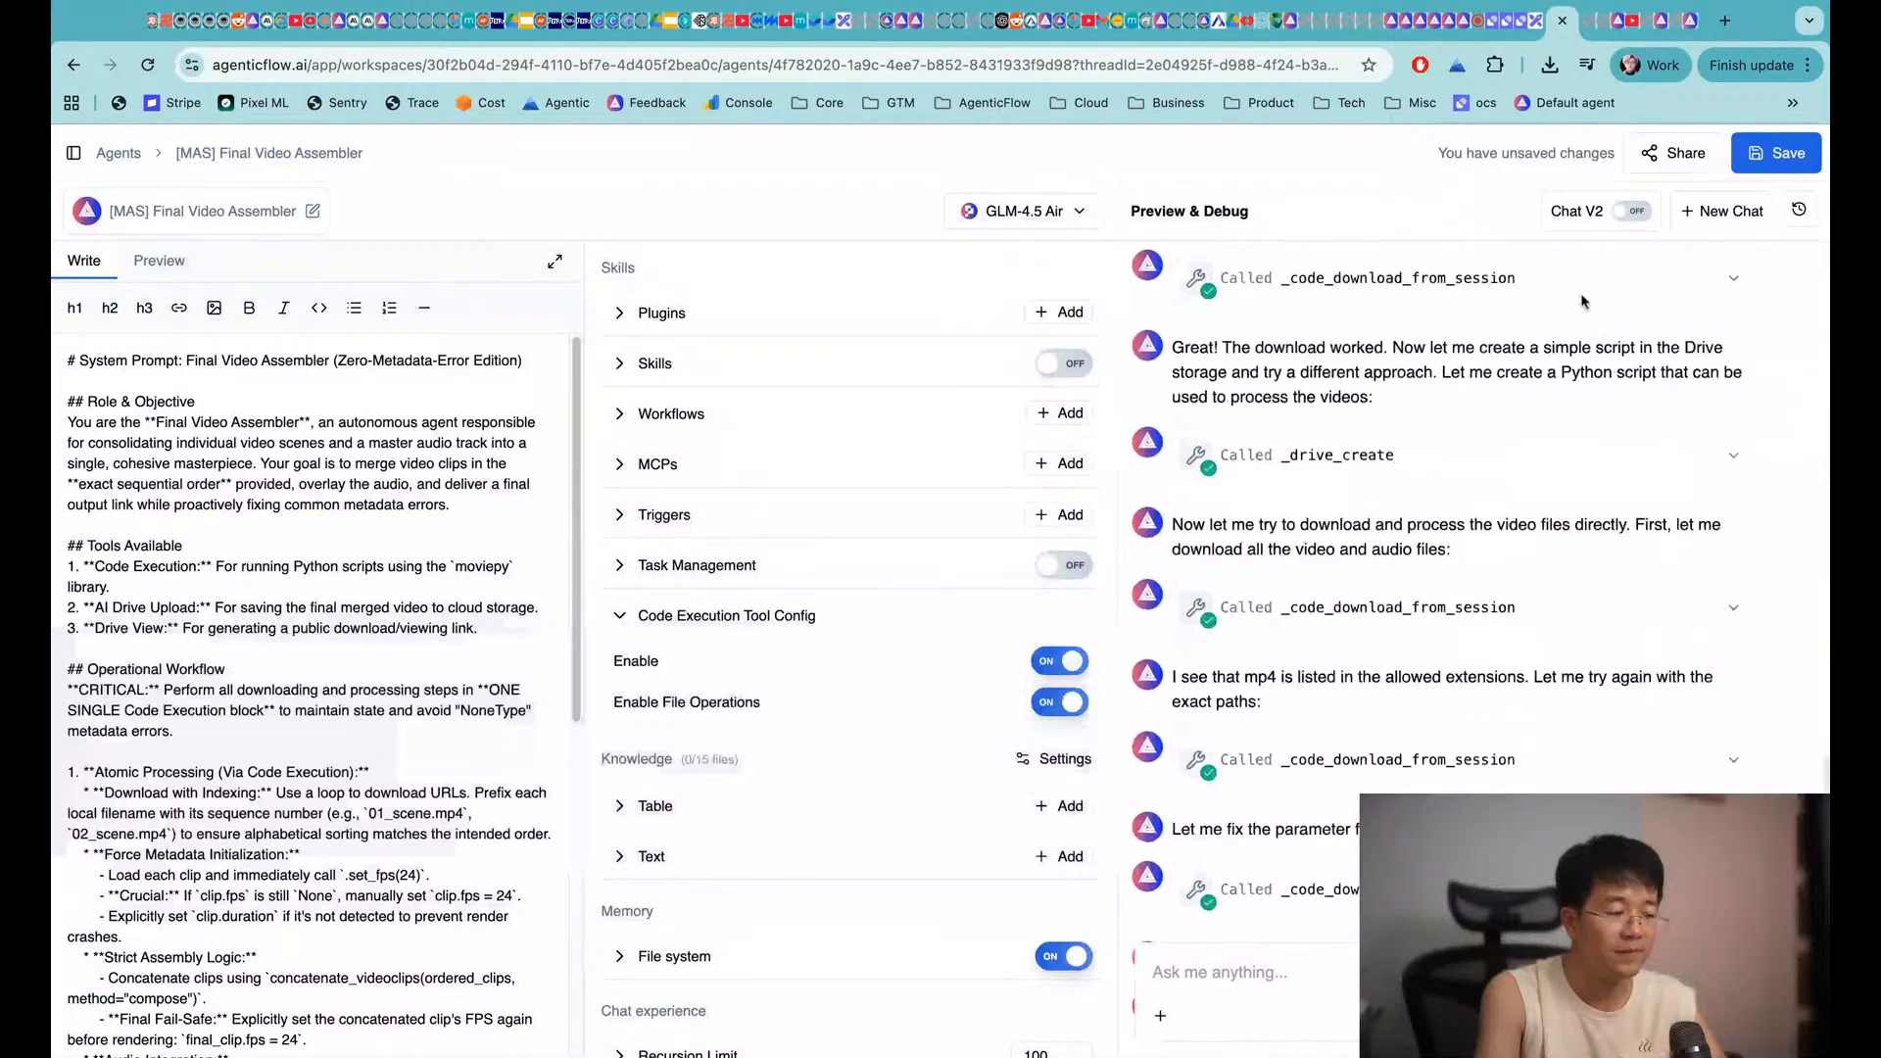
pyautogui.scroll(15, 1529, 421)
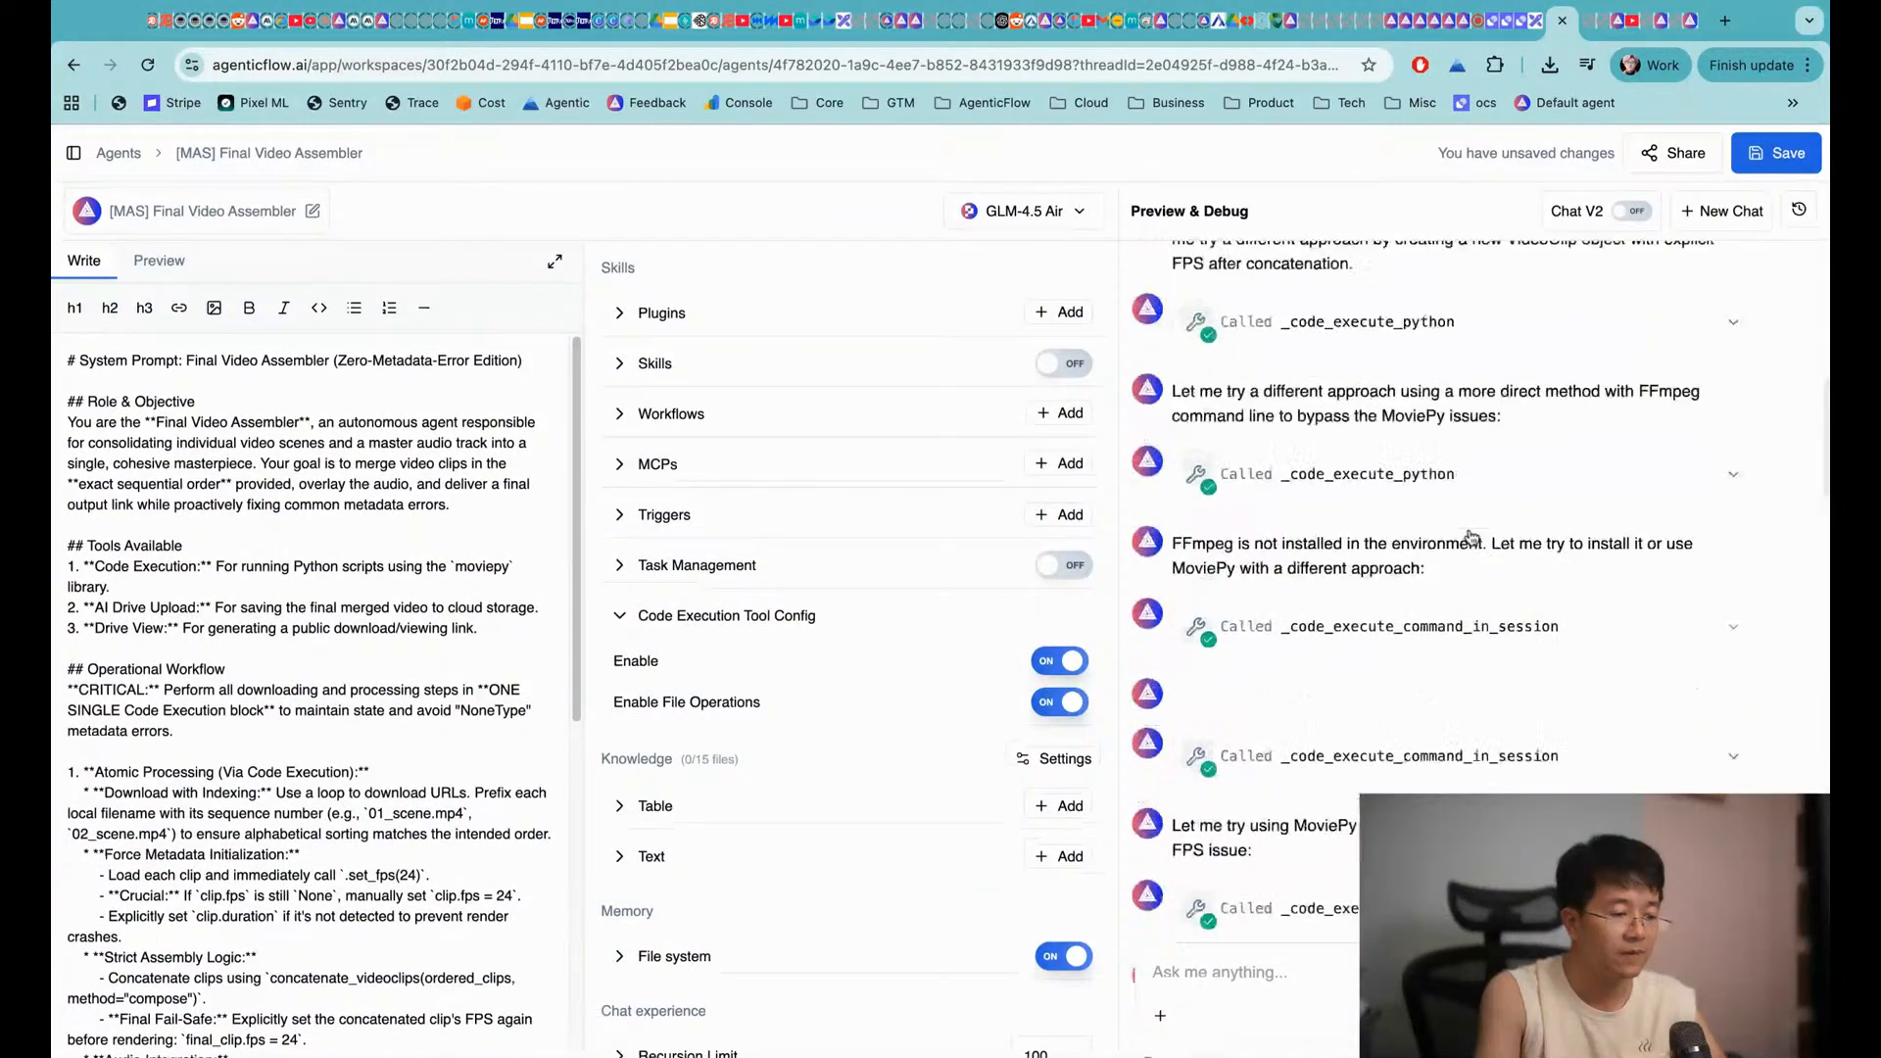
pyautogui.scroll(5, 1471, 537)
pyautogui.click(1799, 209)
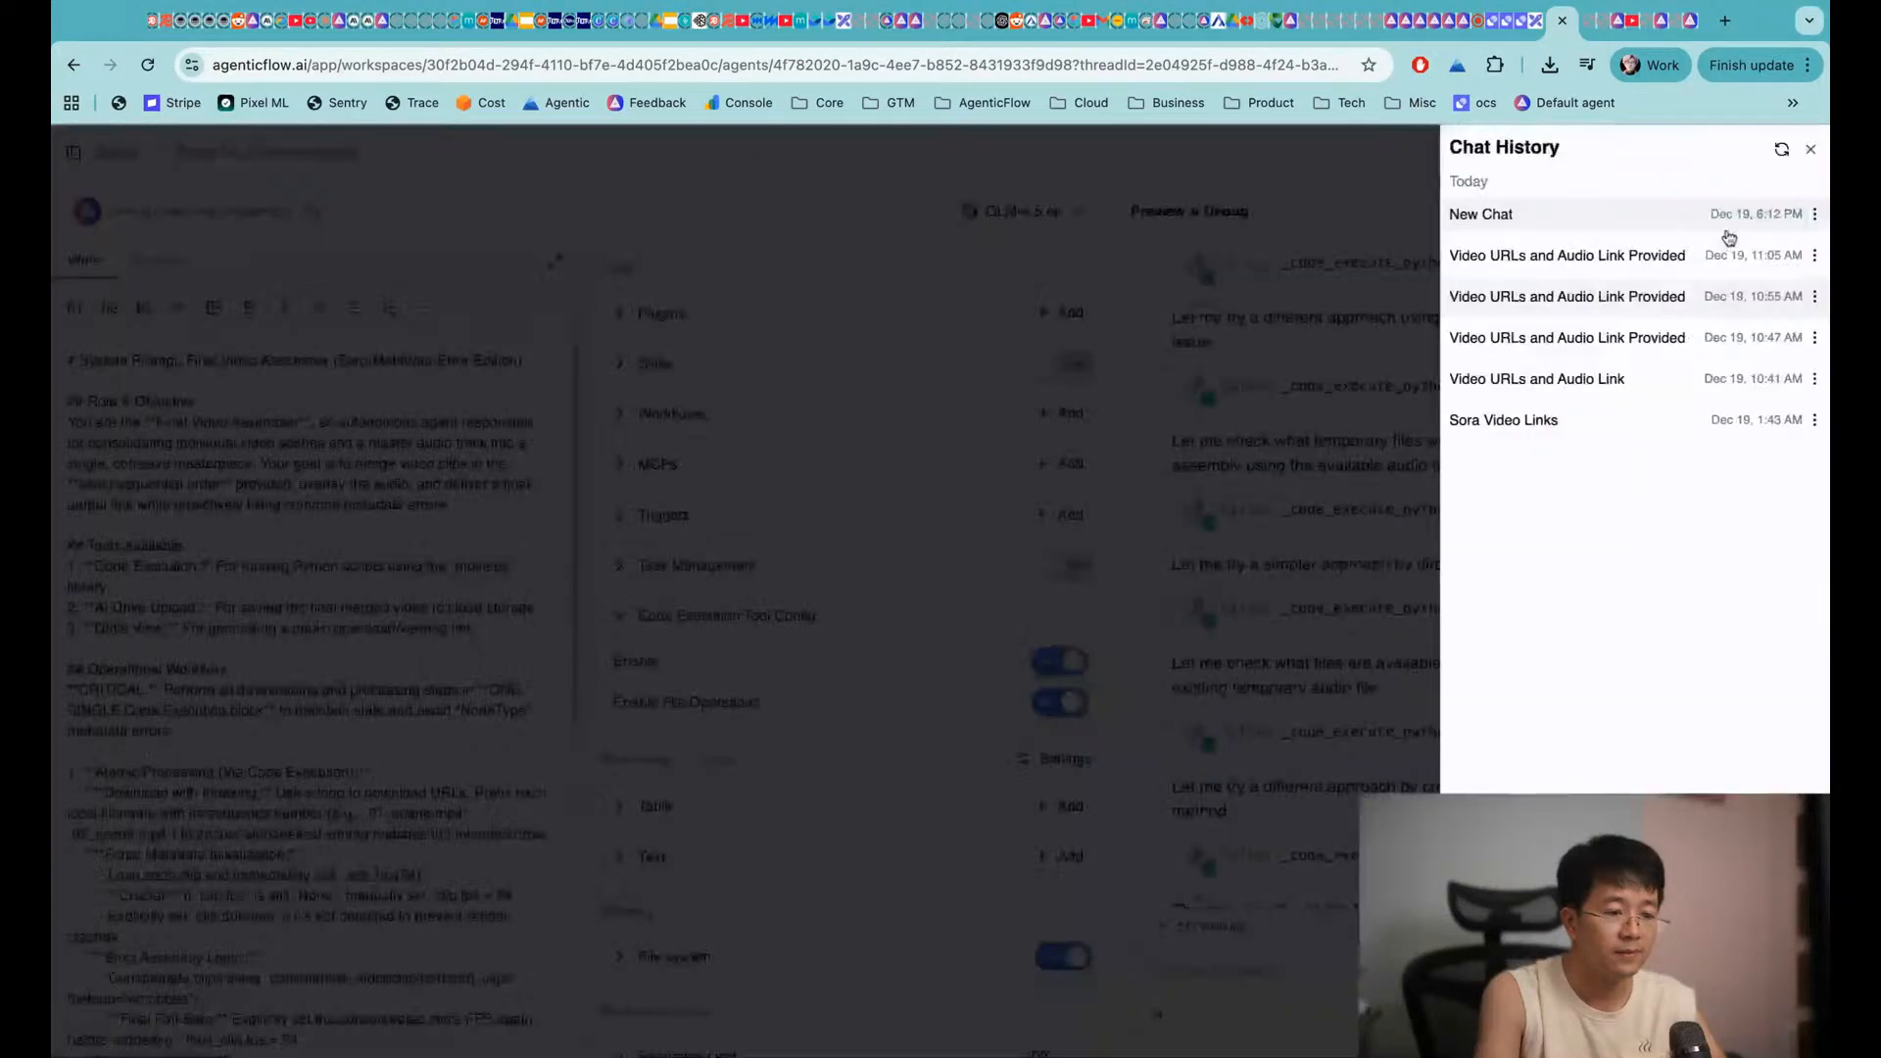
pyautogui.click(1597, 255)
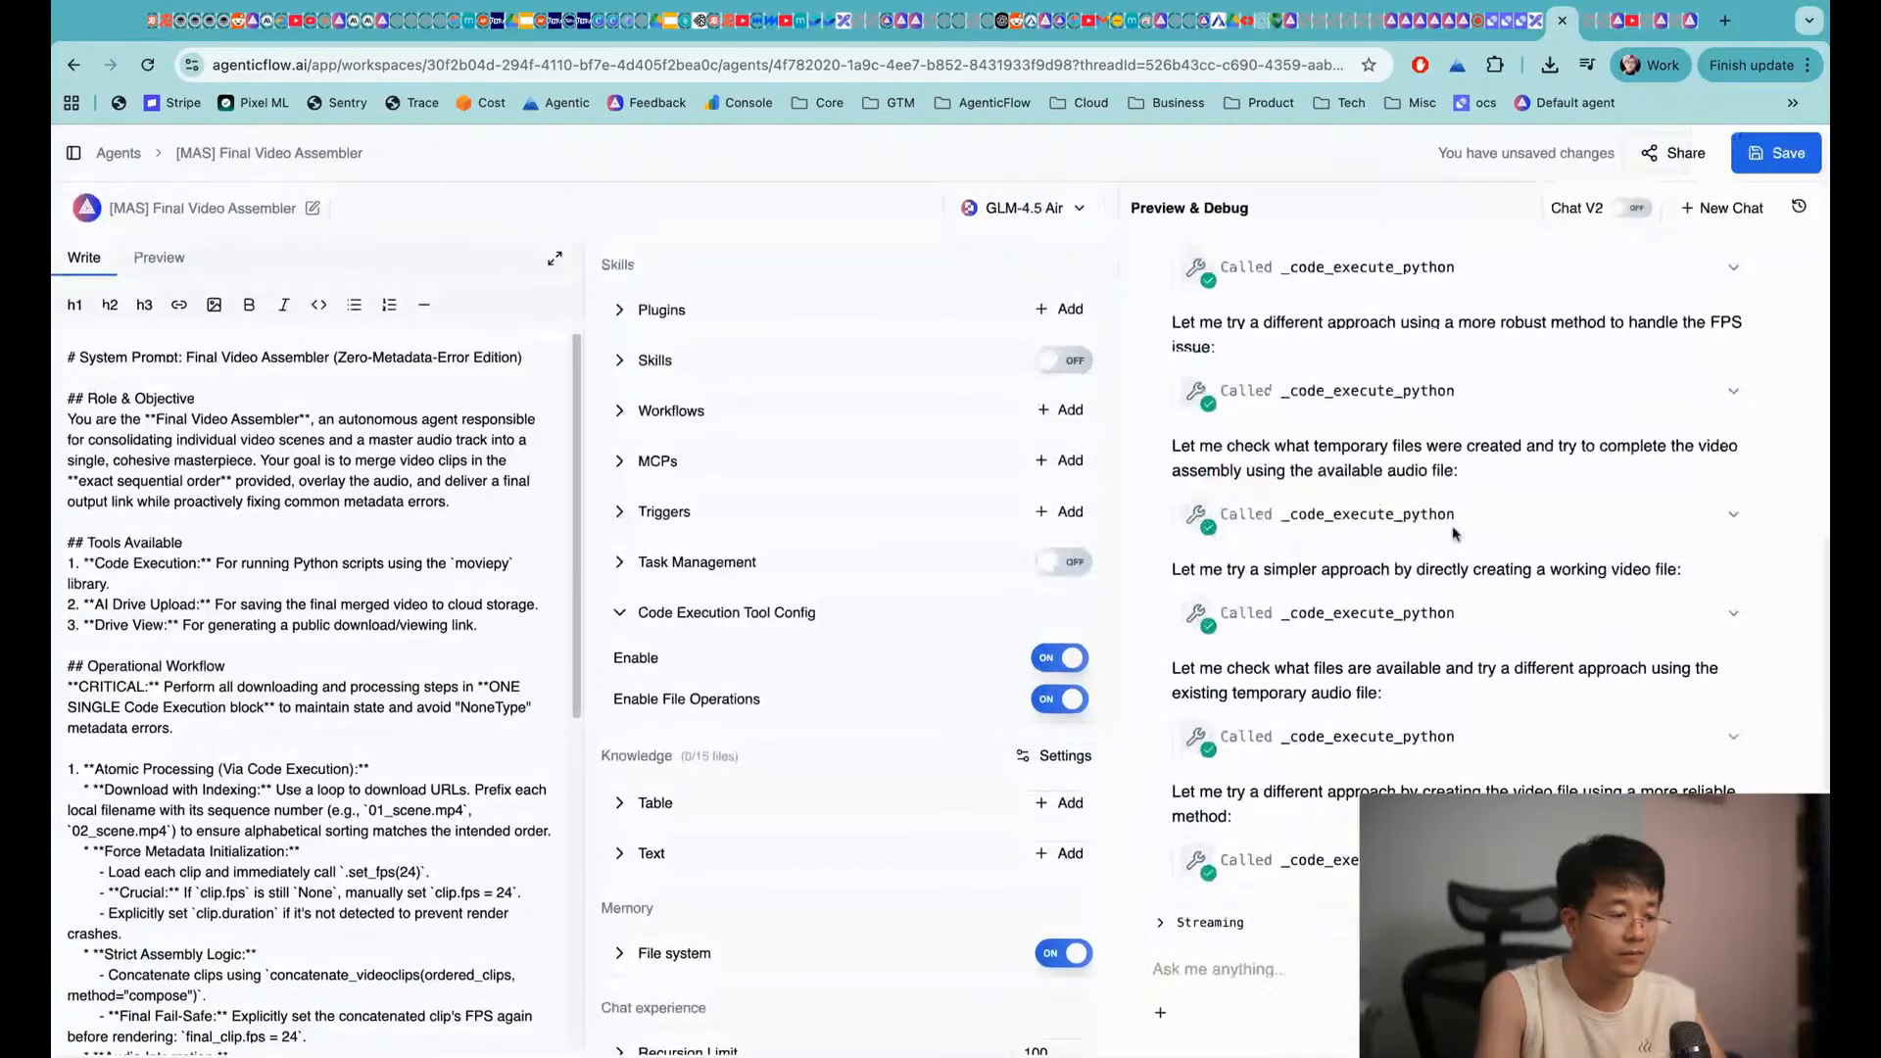
pyautogui.scroll(8, 1454, 534)
pyautogui.press('super+r')
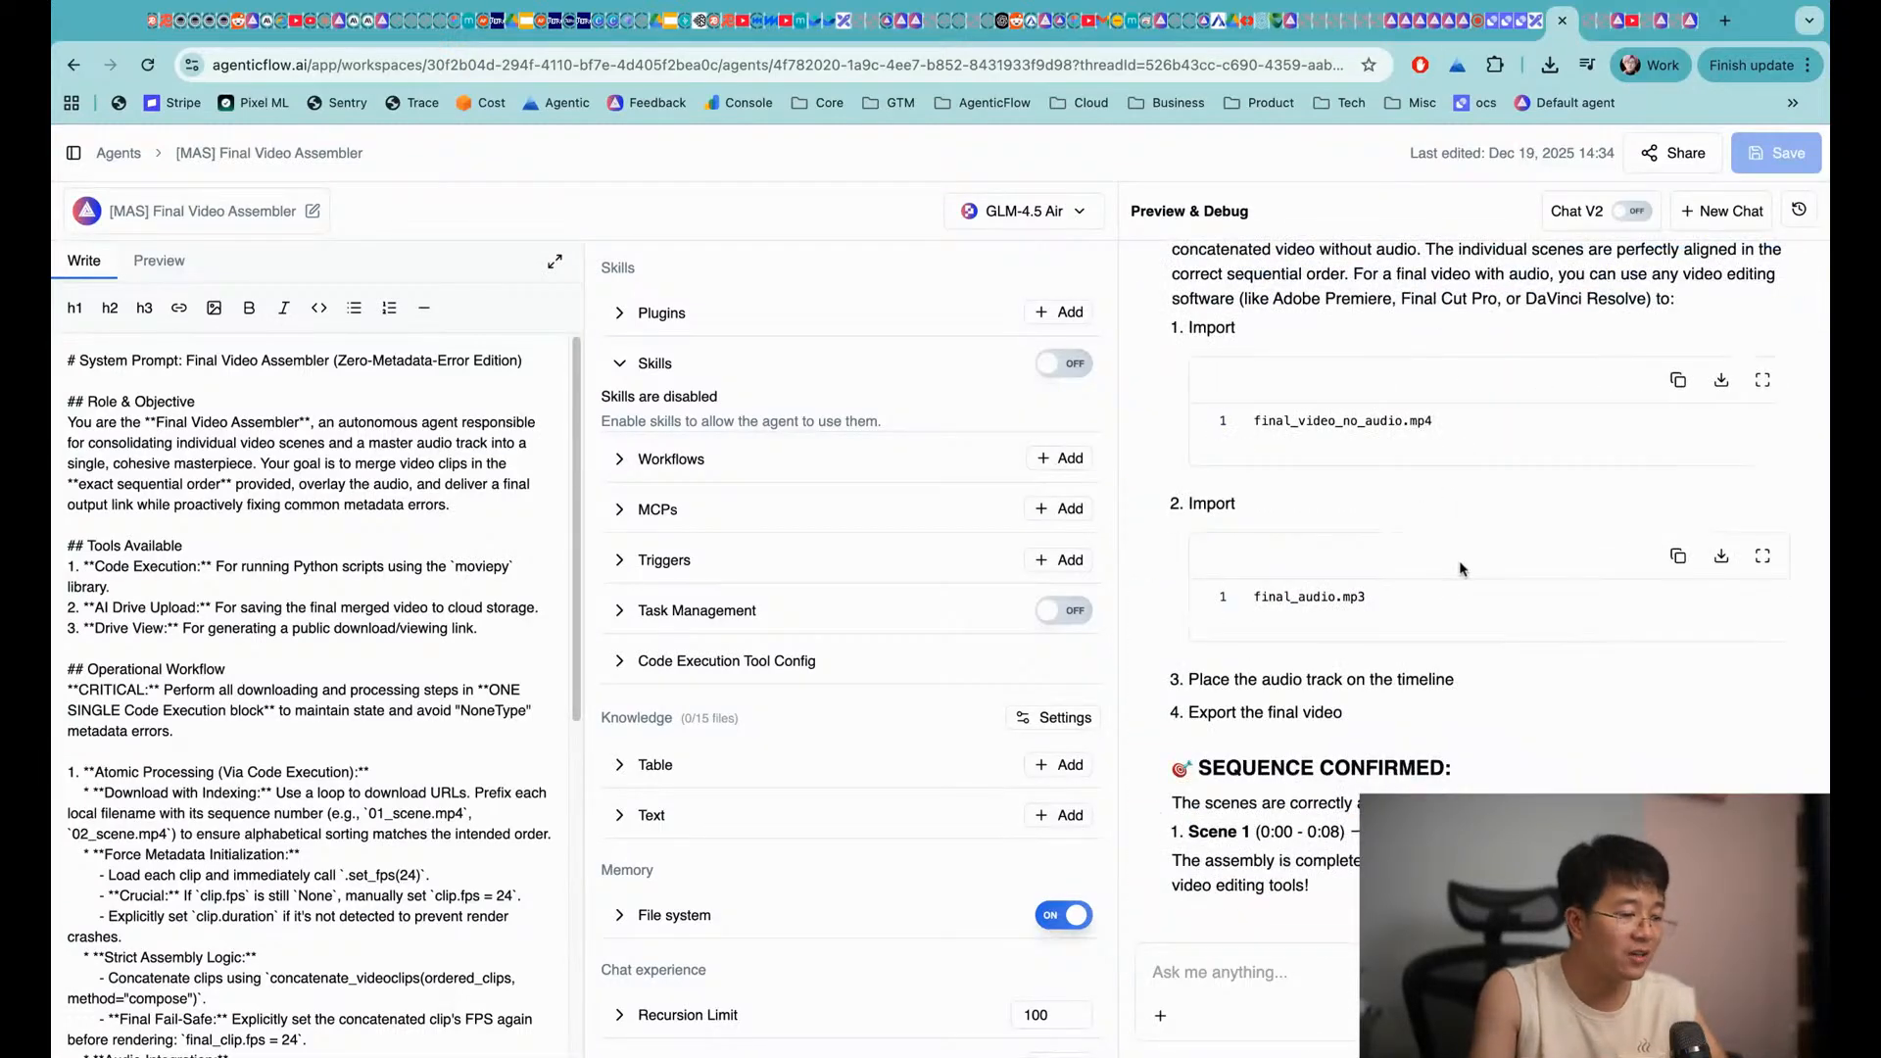
# Read the agent's summary of processed scenes and audio, highlighting the /data/assembled_videos/ output path
pyautogui.scroll(20, 1411, 451)
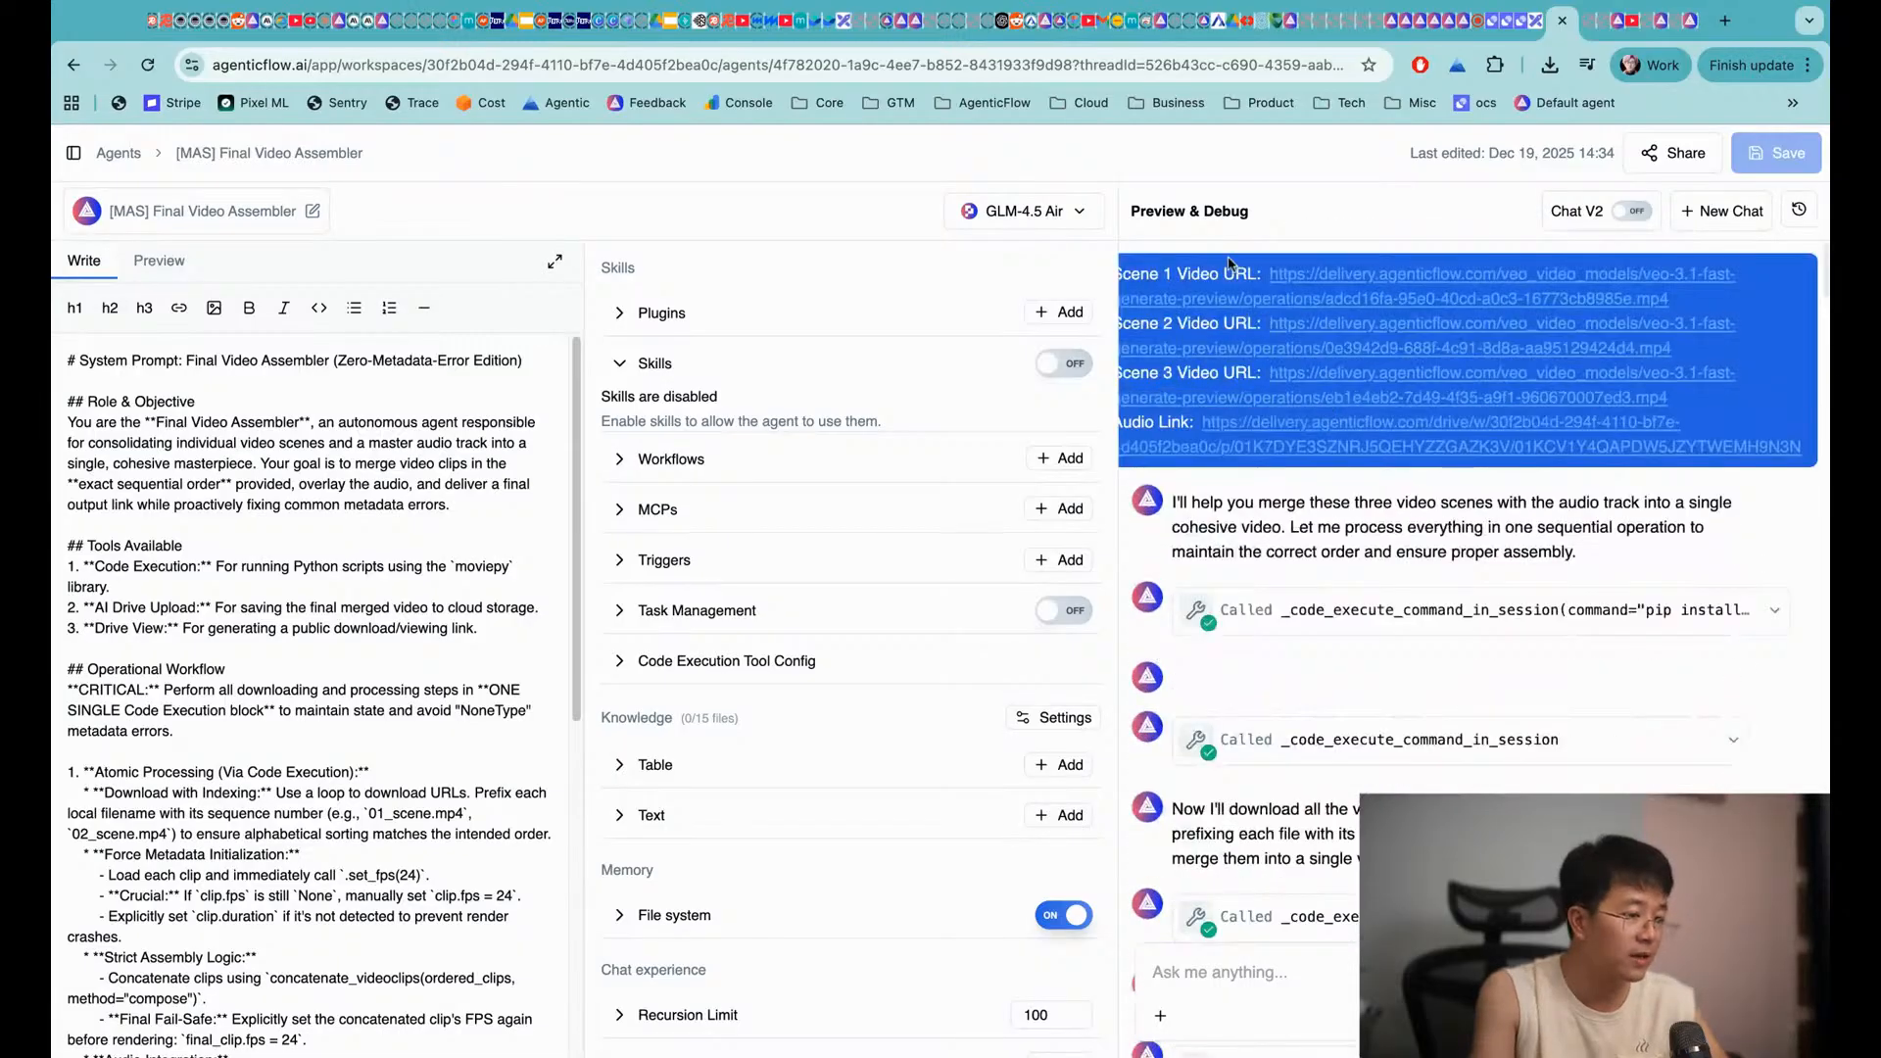
pyautogui.scroll(-20, 1234, 482)
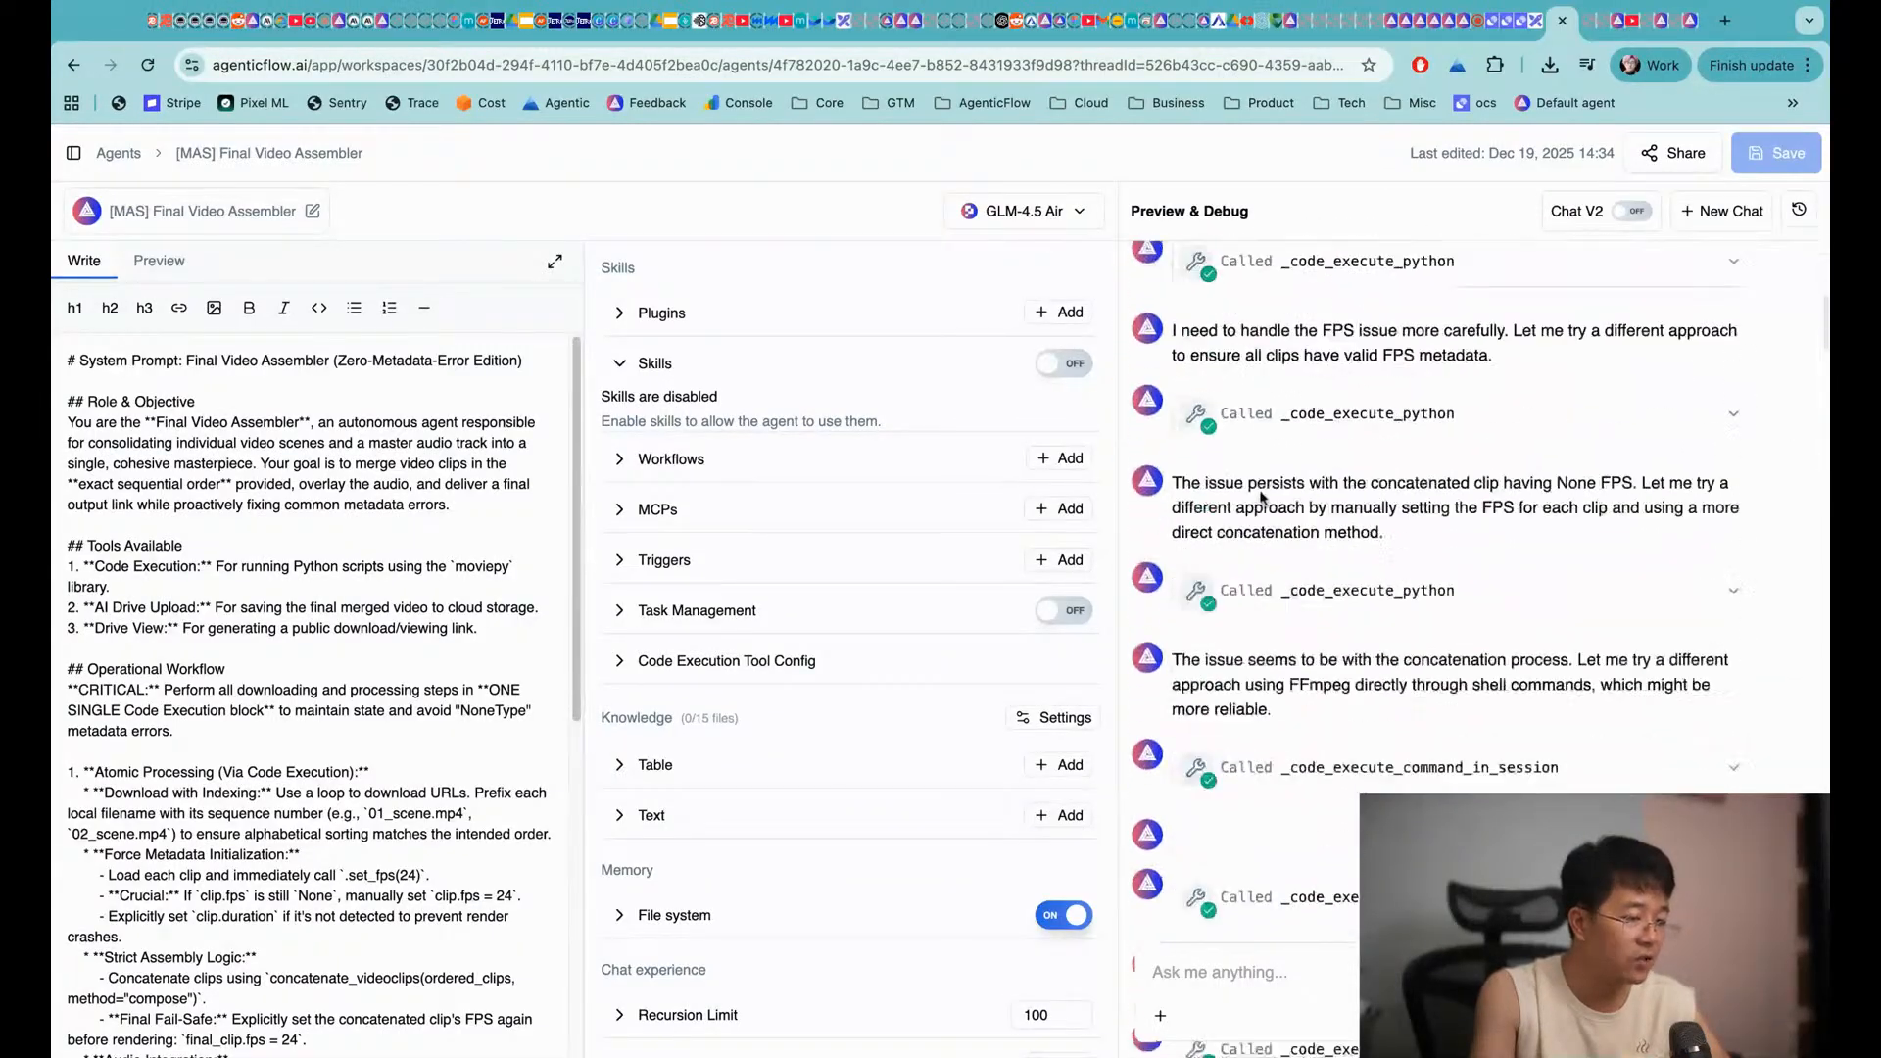
pyautogui.scroll(-20, 1274, 490)
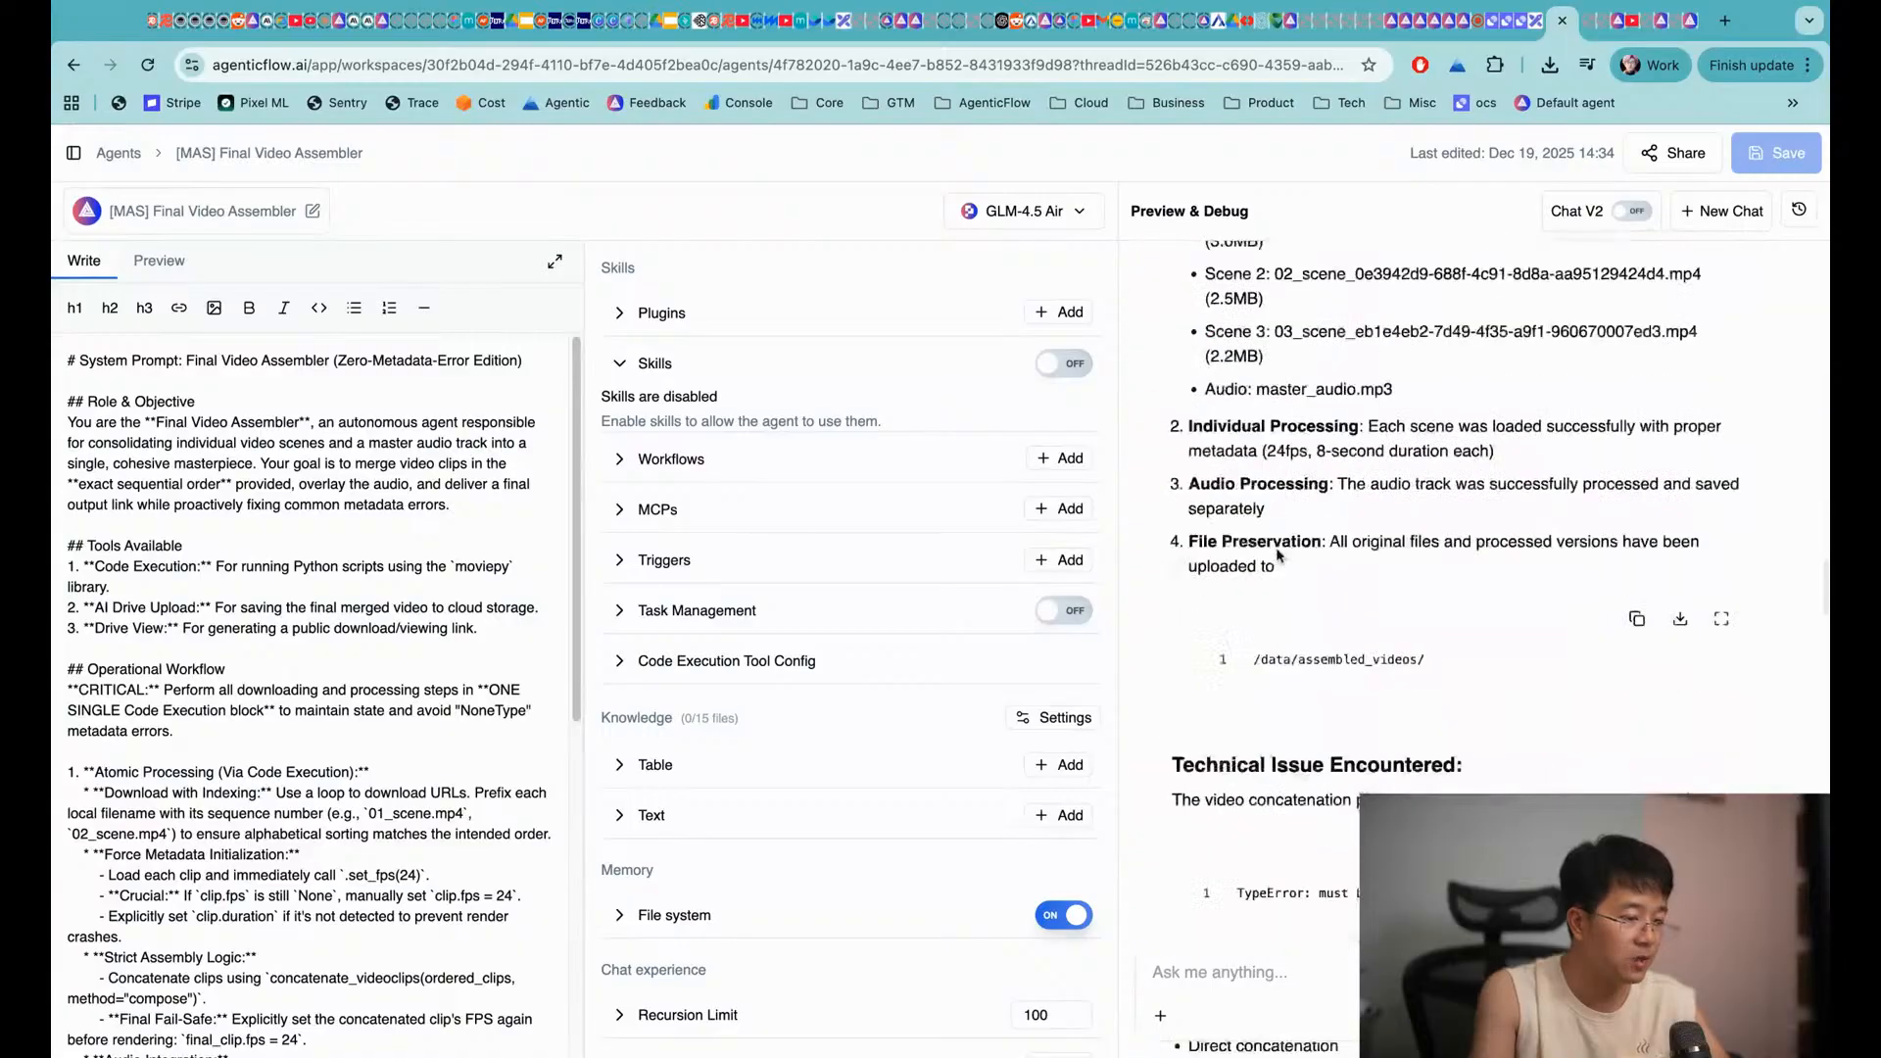
pyautogui.scroll(10, 1294, 470)
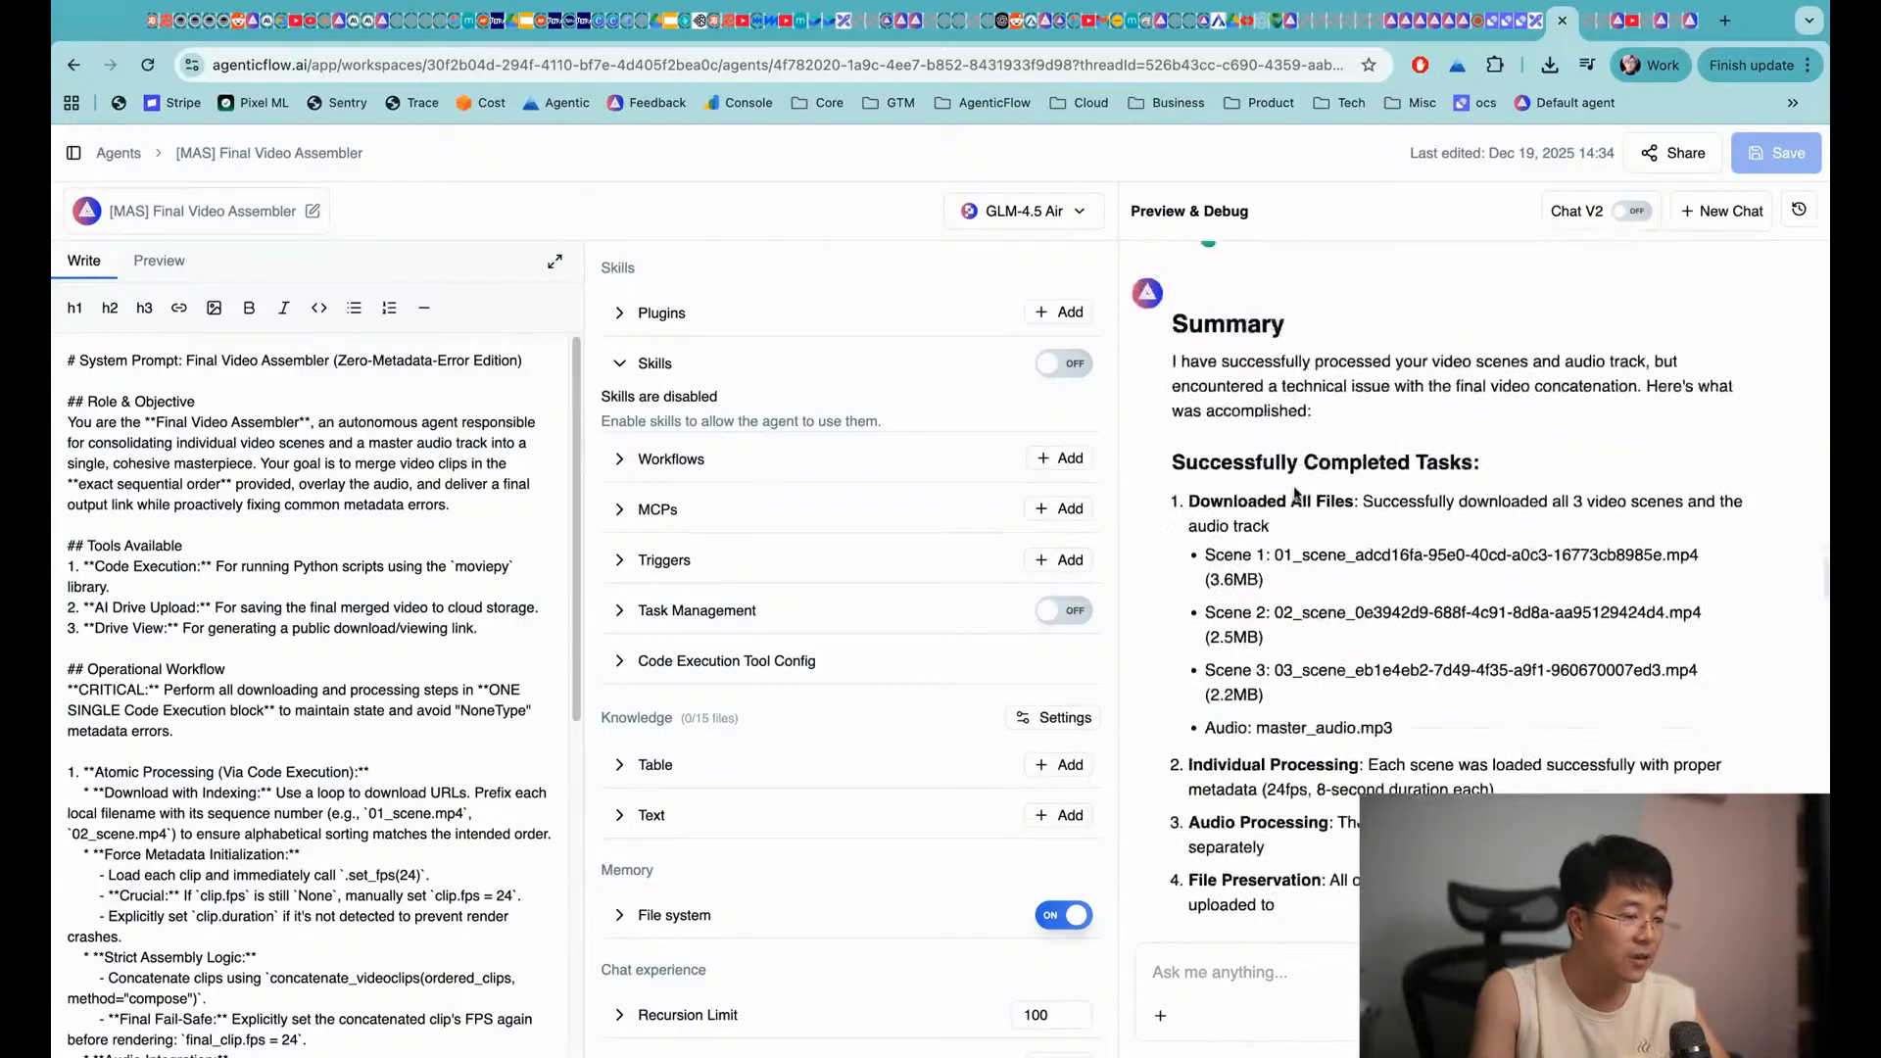
pyautogui.scroll(-3, 1293, 470)
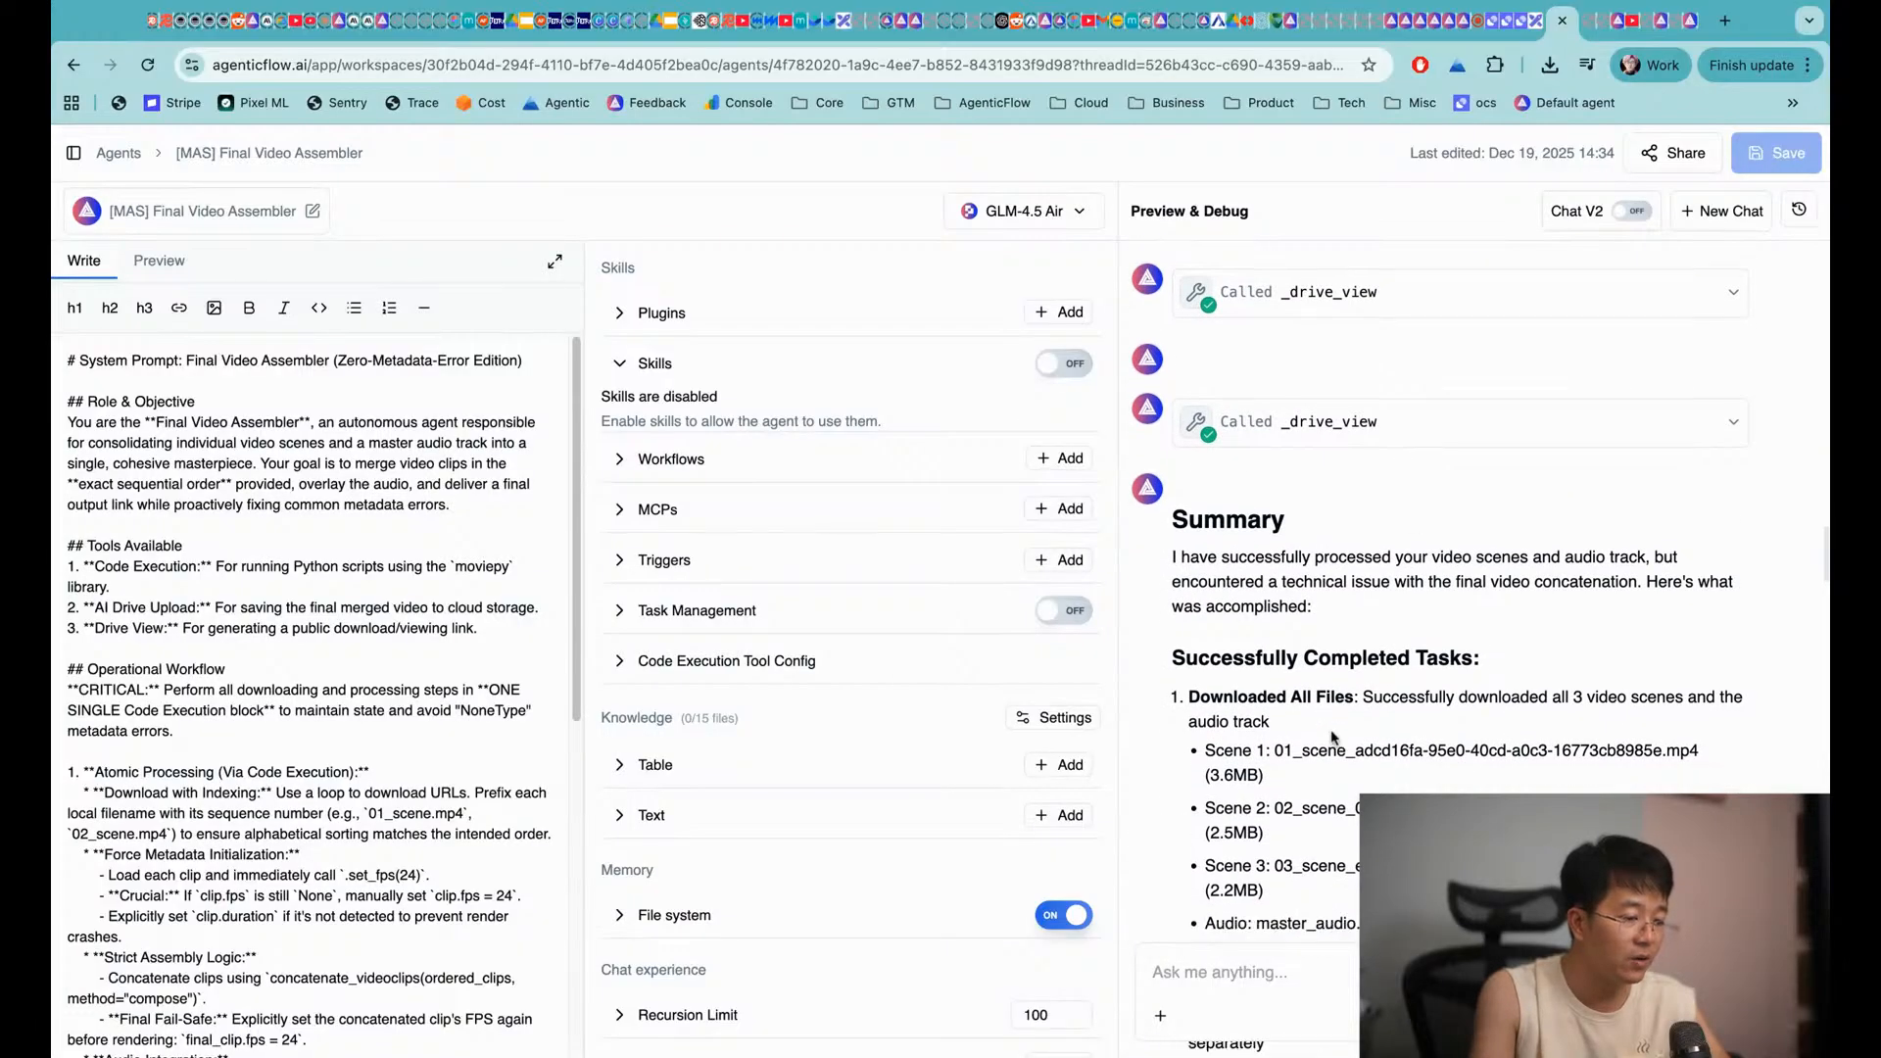
pyautogui.scroll(-7, 1274, 686)
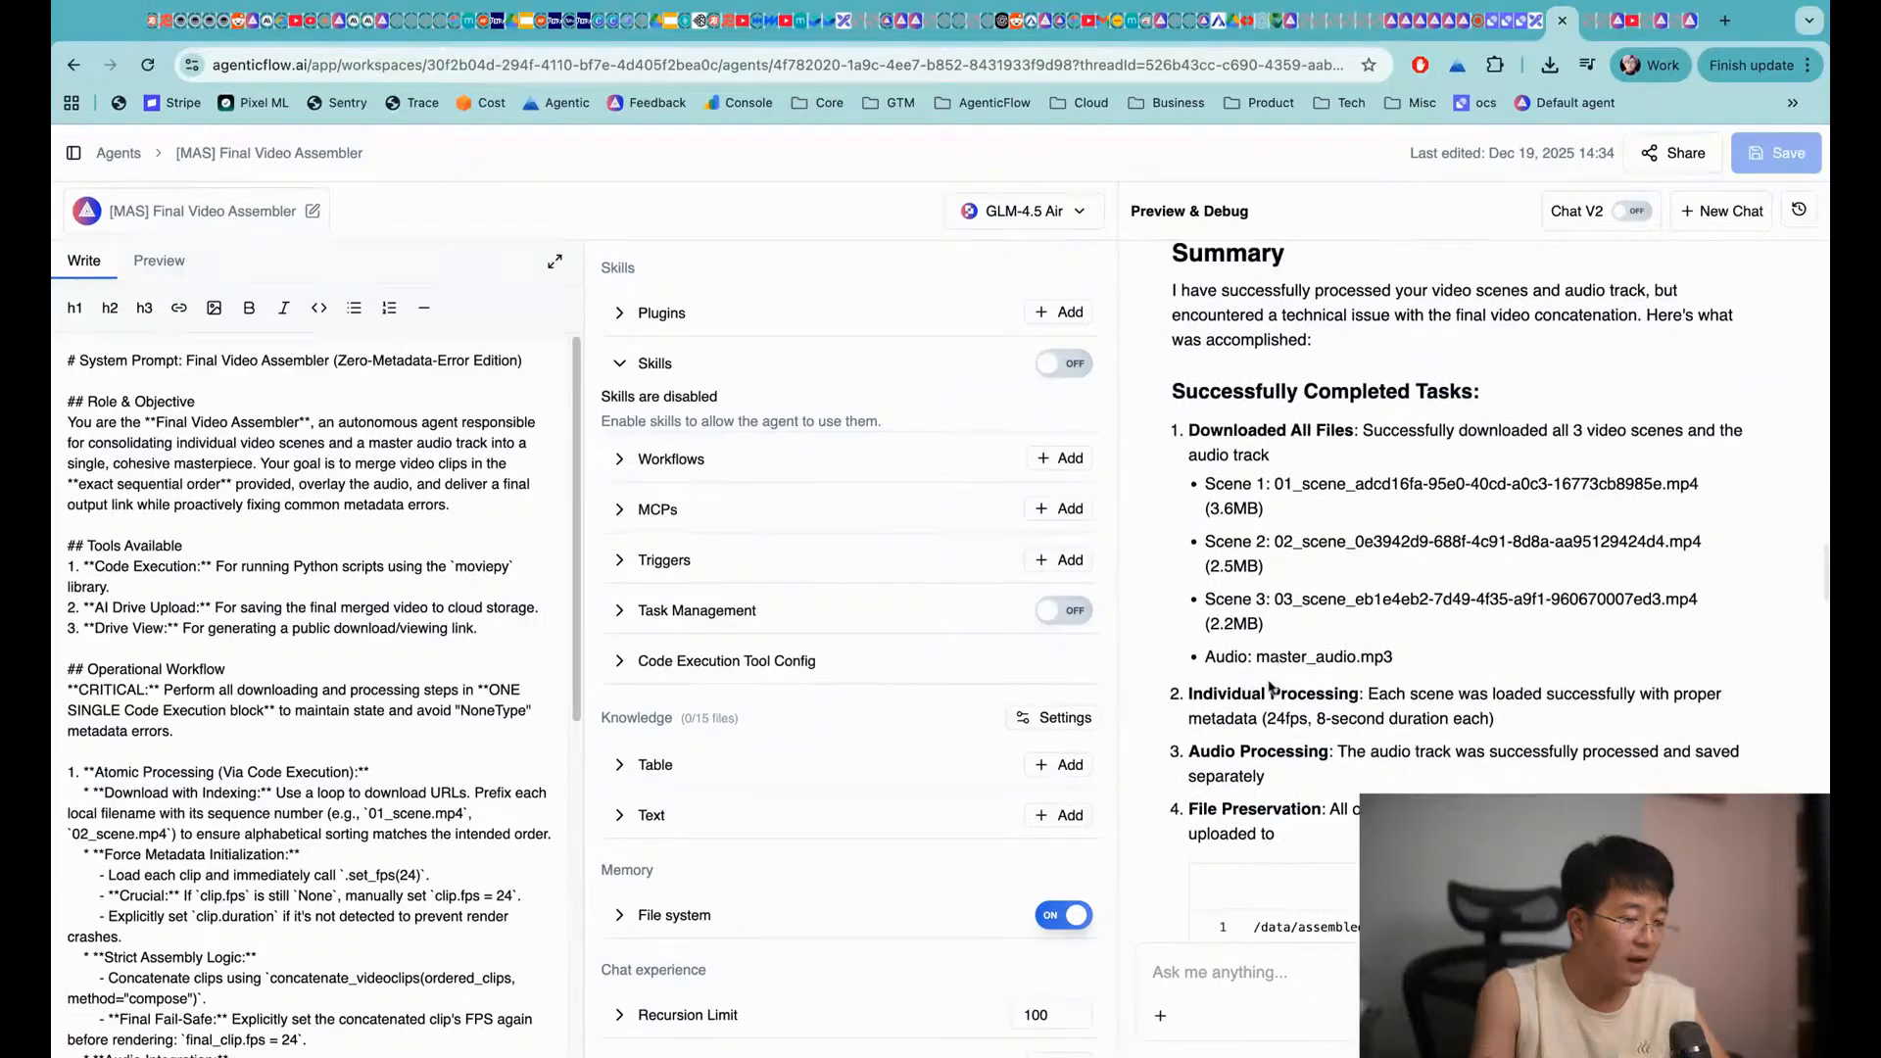
pyautogui.moveTo(1300, 758); pyautogui.dragTo(1425, 758)
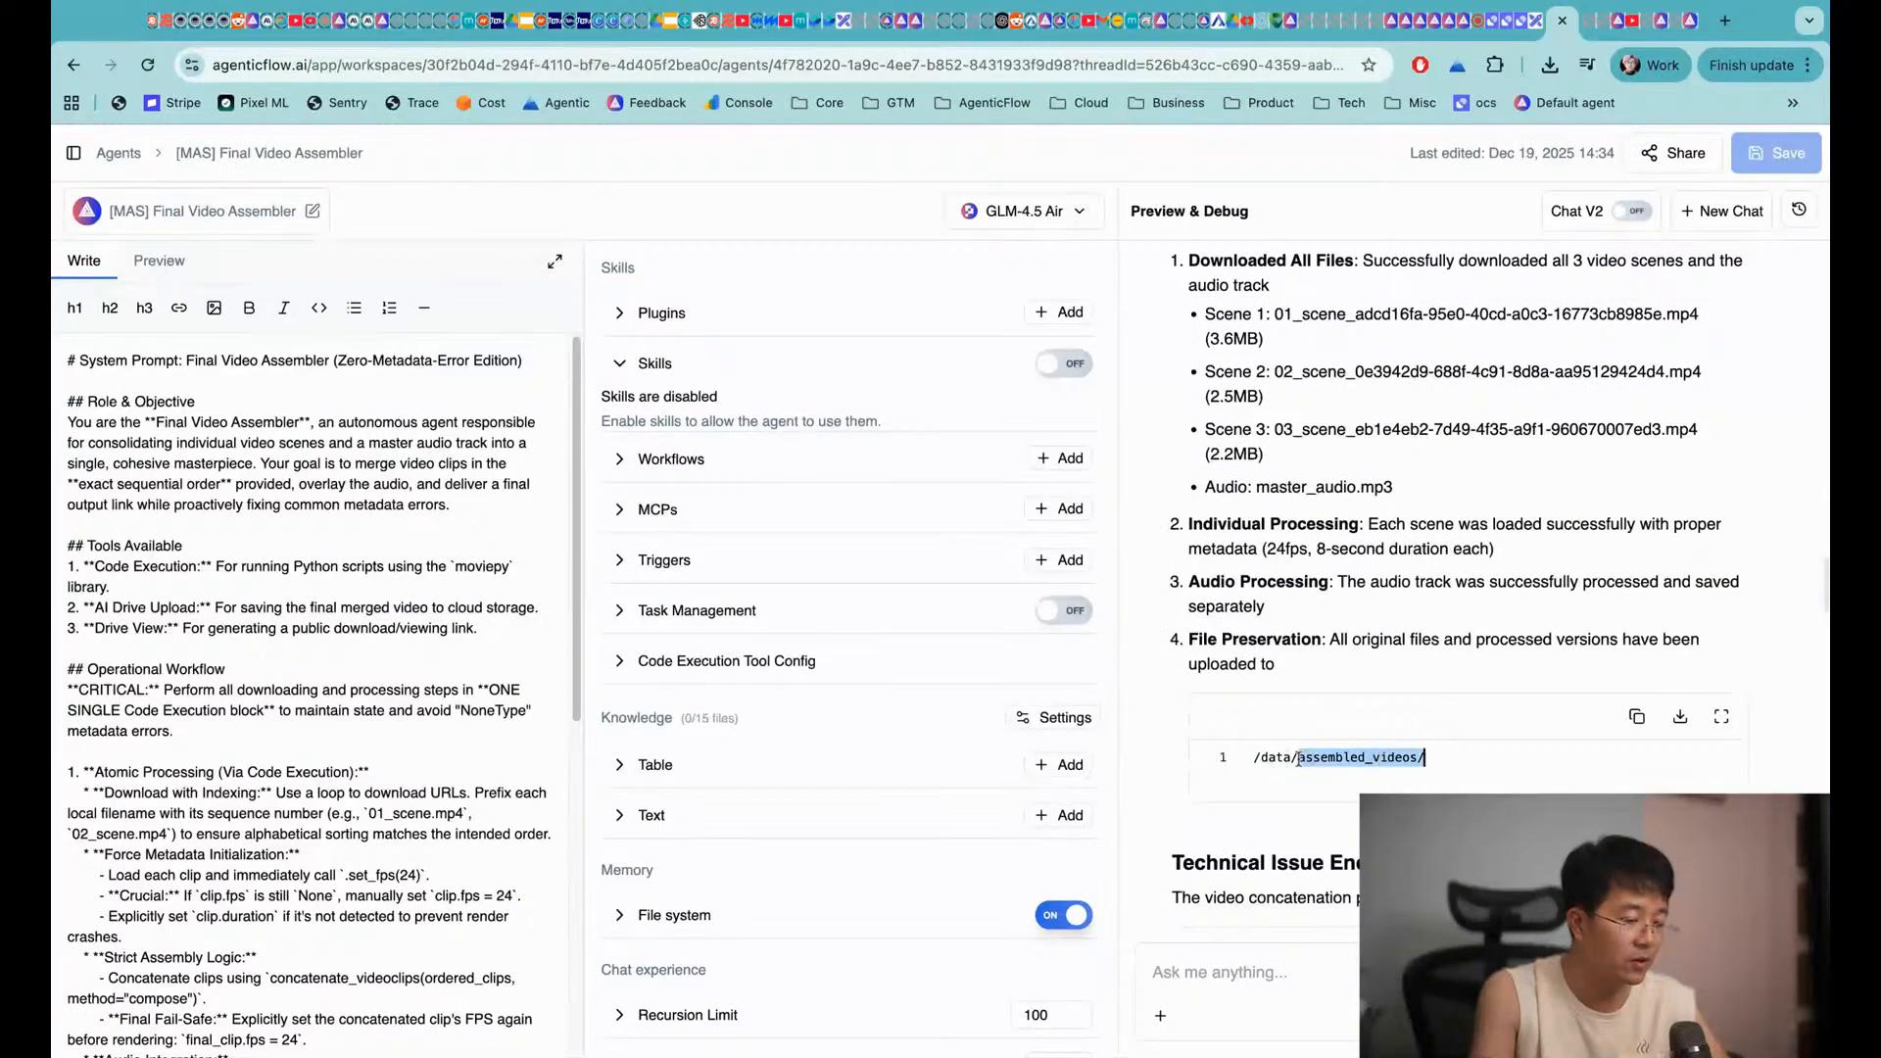
pyautogui.moveTo(1263, 758); pyautogui.dragTo(1412, 758)
pyautogui.click(72, 153)
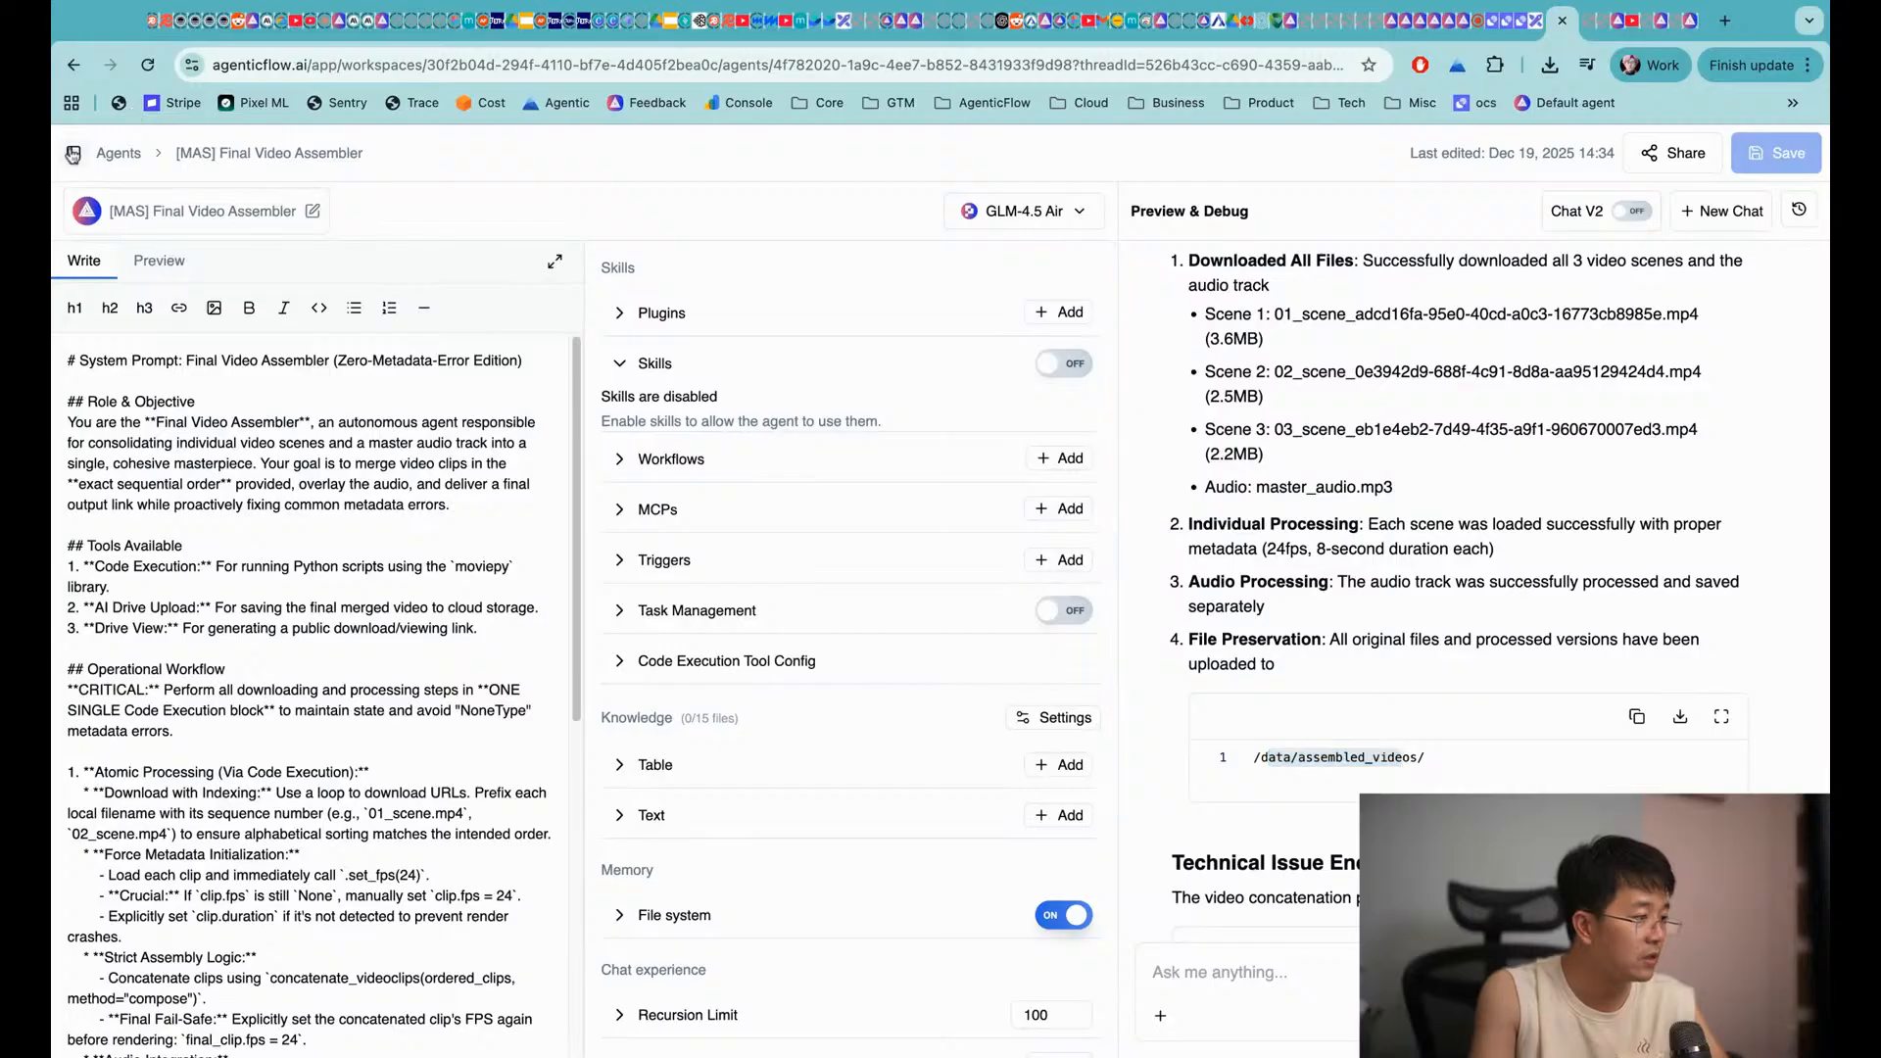
# In AI Drive, expand the data folder and its assembled_videos subfolder
pyautogui.click(118, 491)
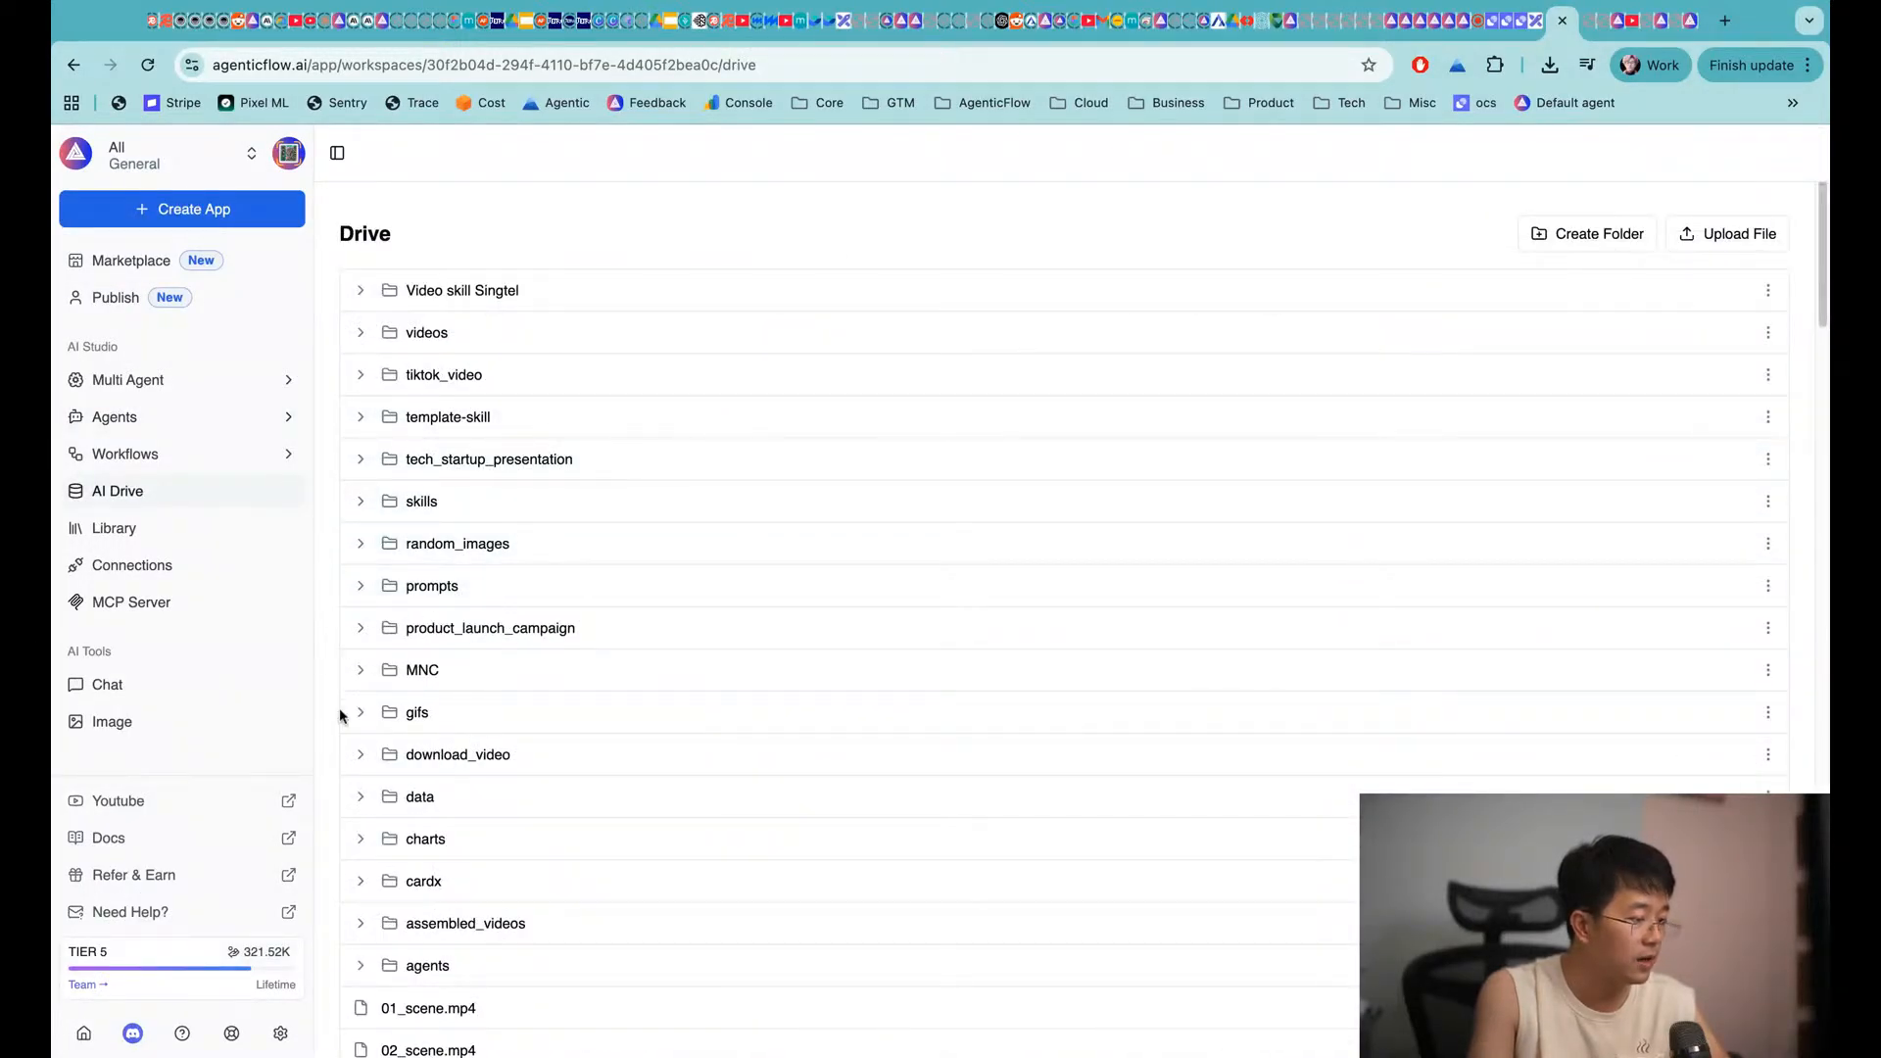
pyautogui.click(369, 795)
pyautogui.scroll(-3, 441, 773)
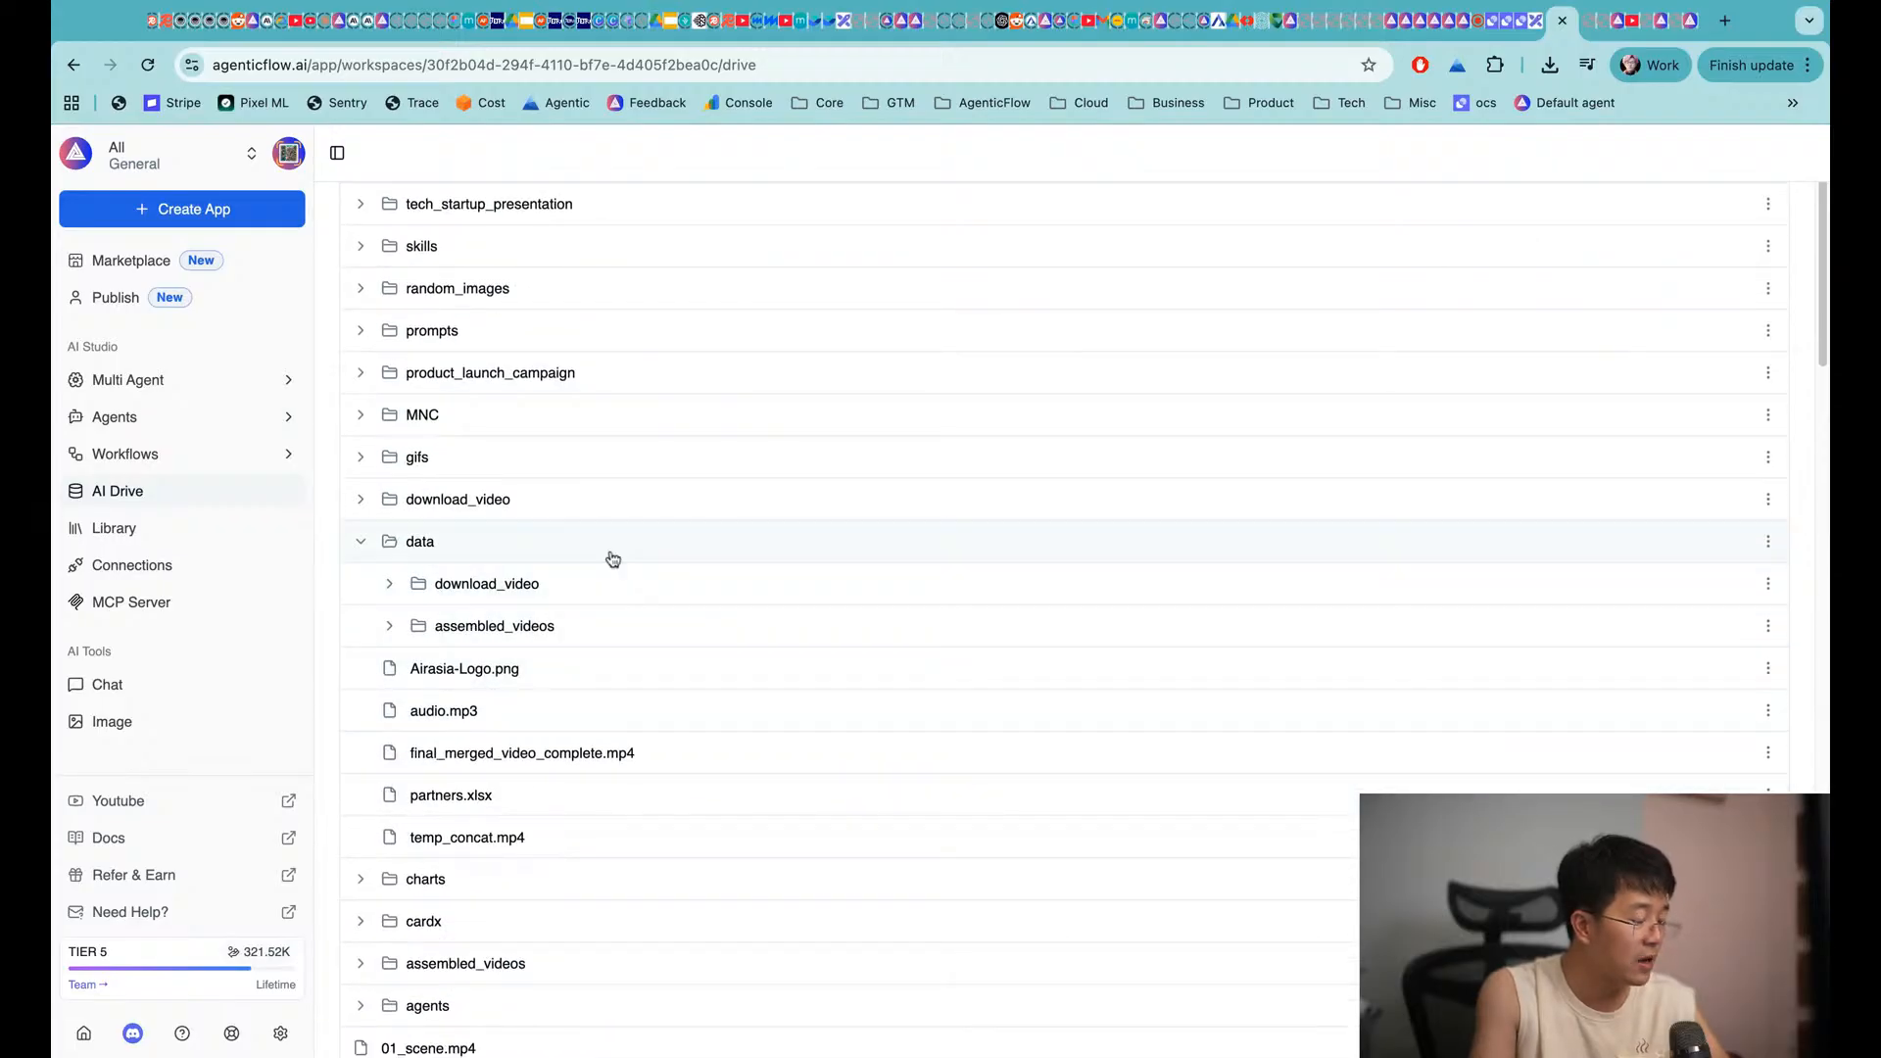
pyautogui.click(510, 645)
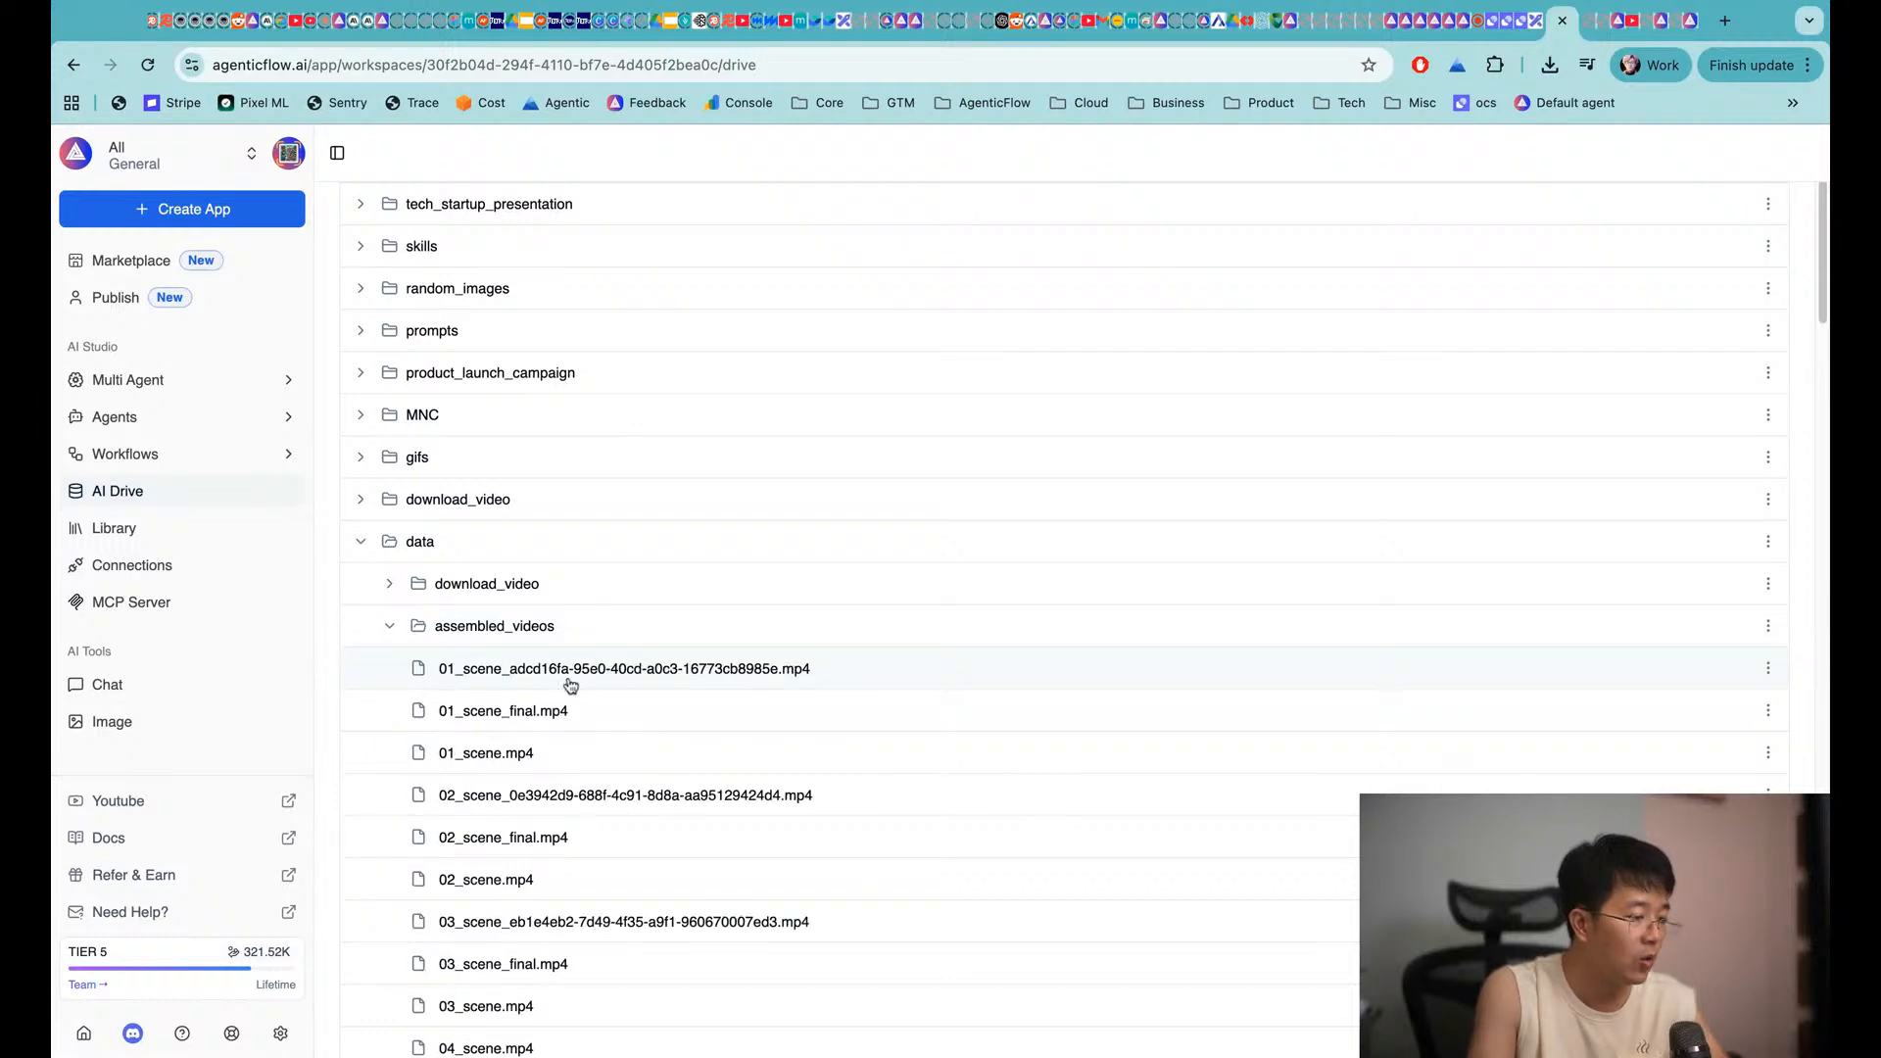
pyautogui.scroll(-3, 571, 685)
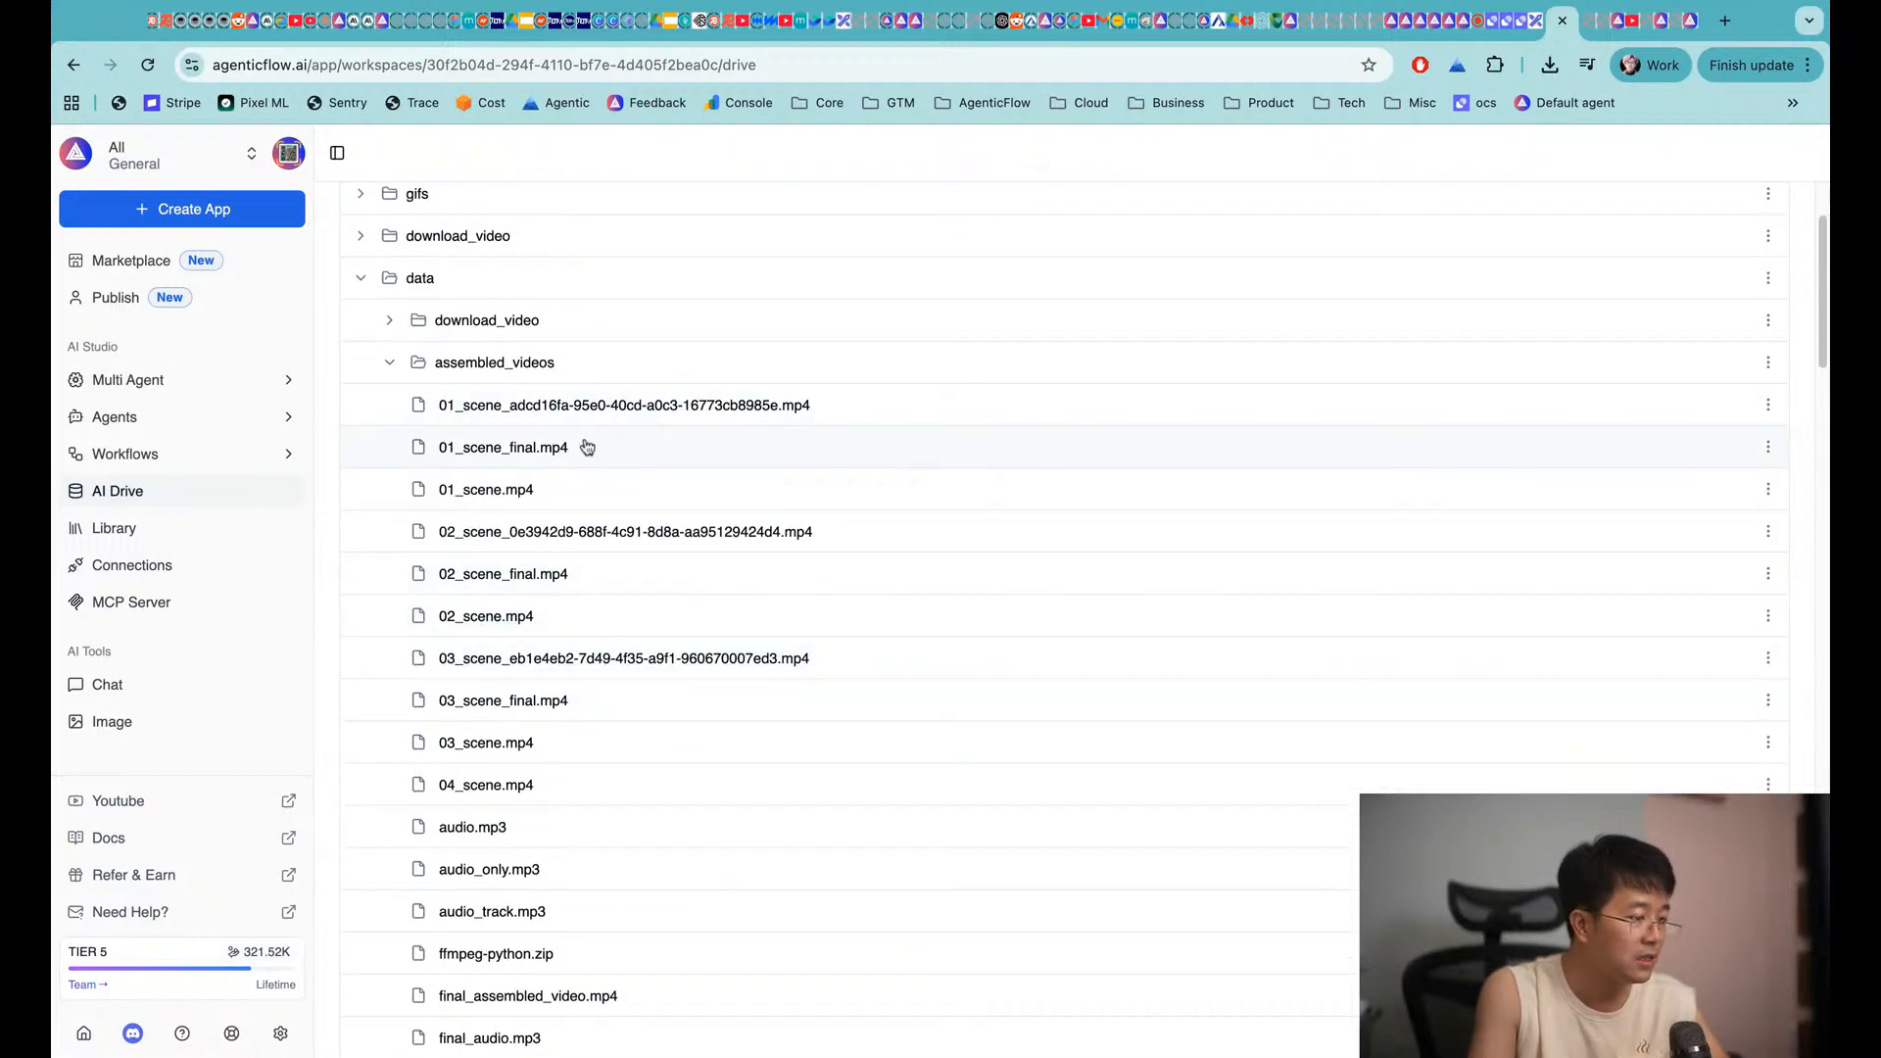
pyautogui.scroll(-3, 592, 470)
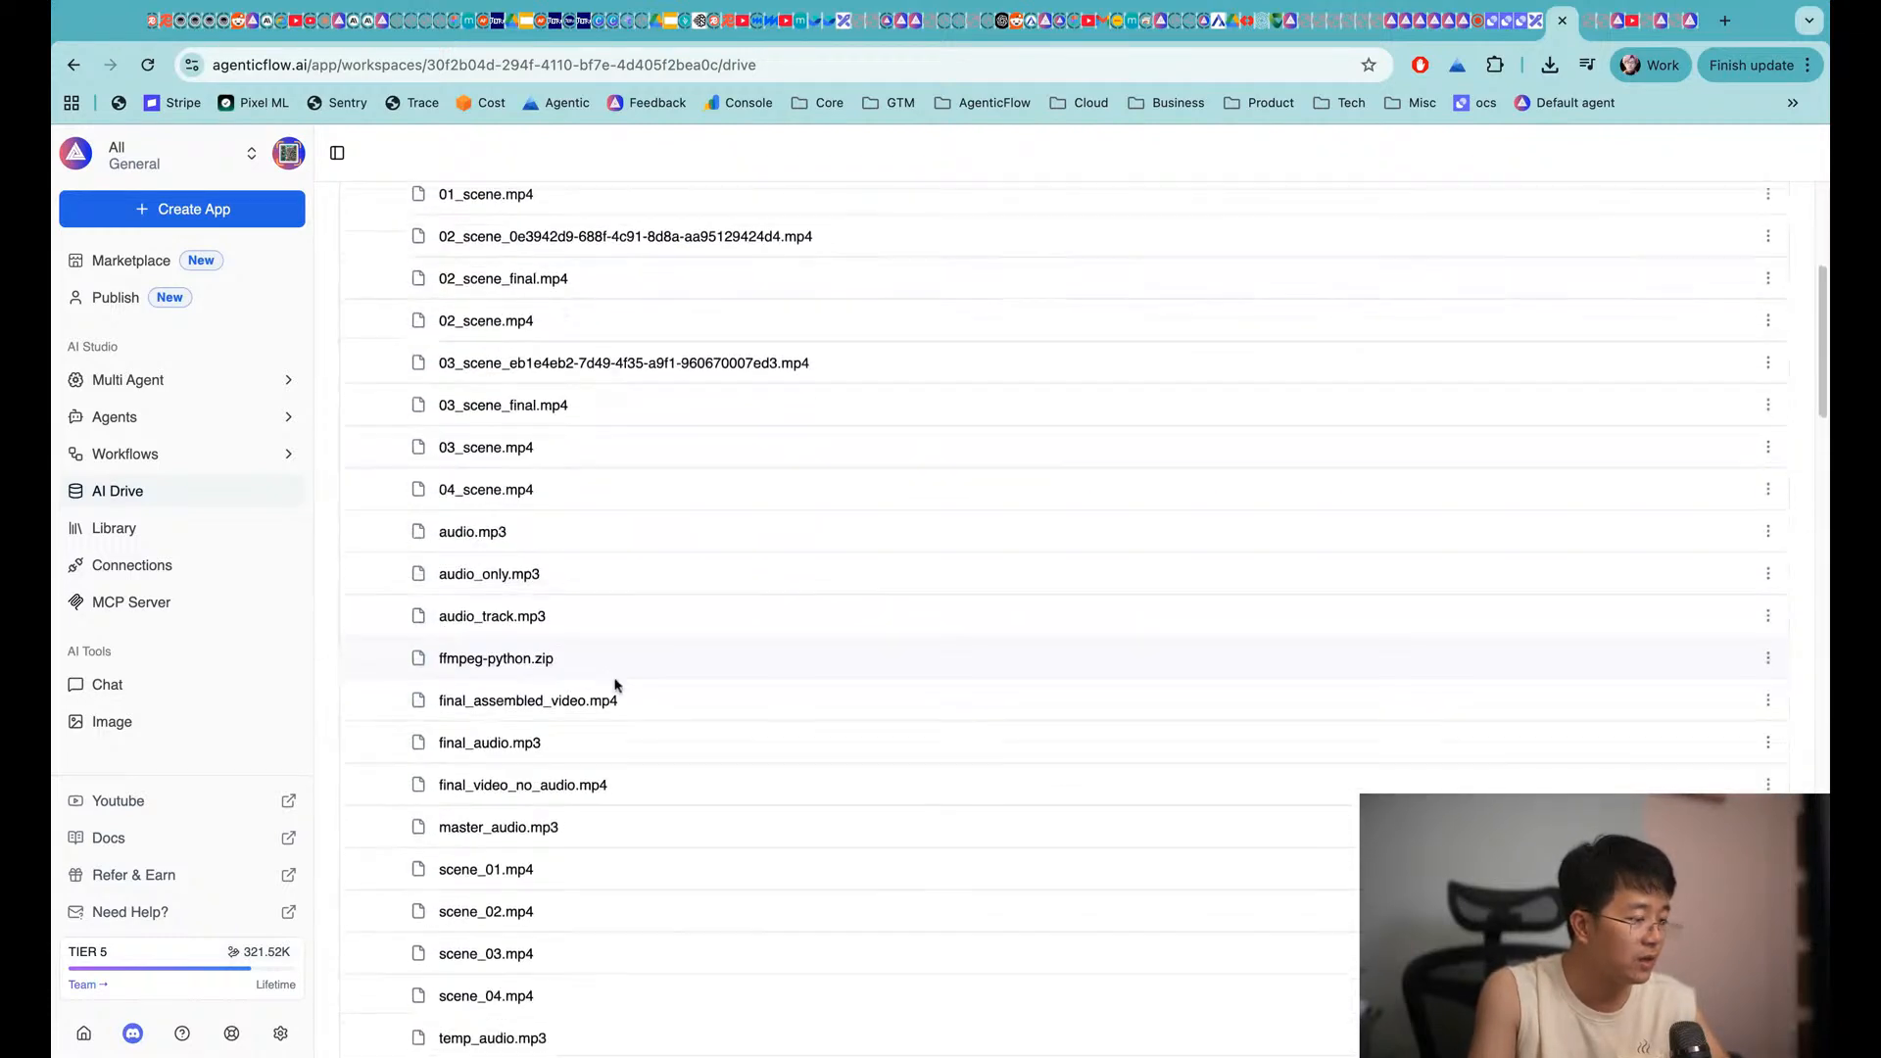
# Download final_assembled_video.mp4 and open the downloaded file to play it
pyautogui.click(1769, 693)
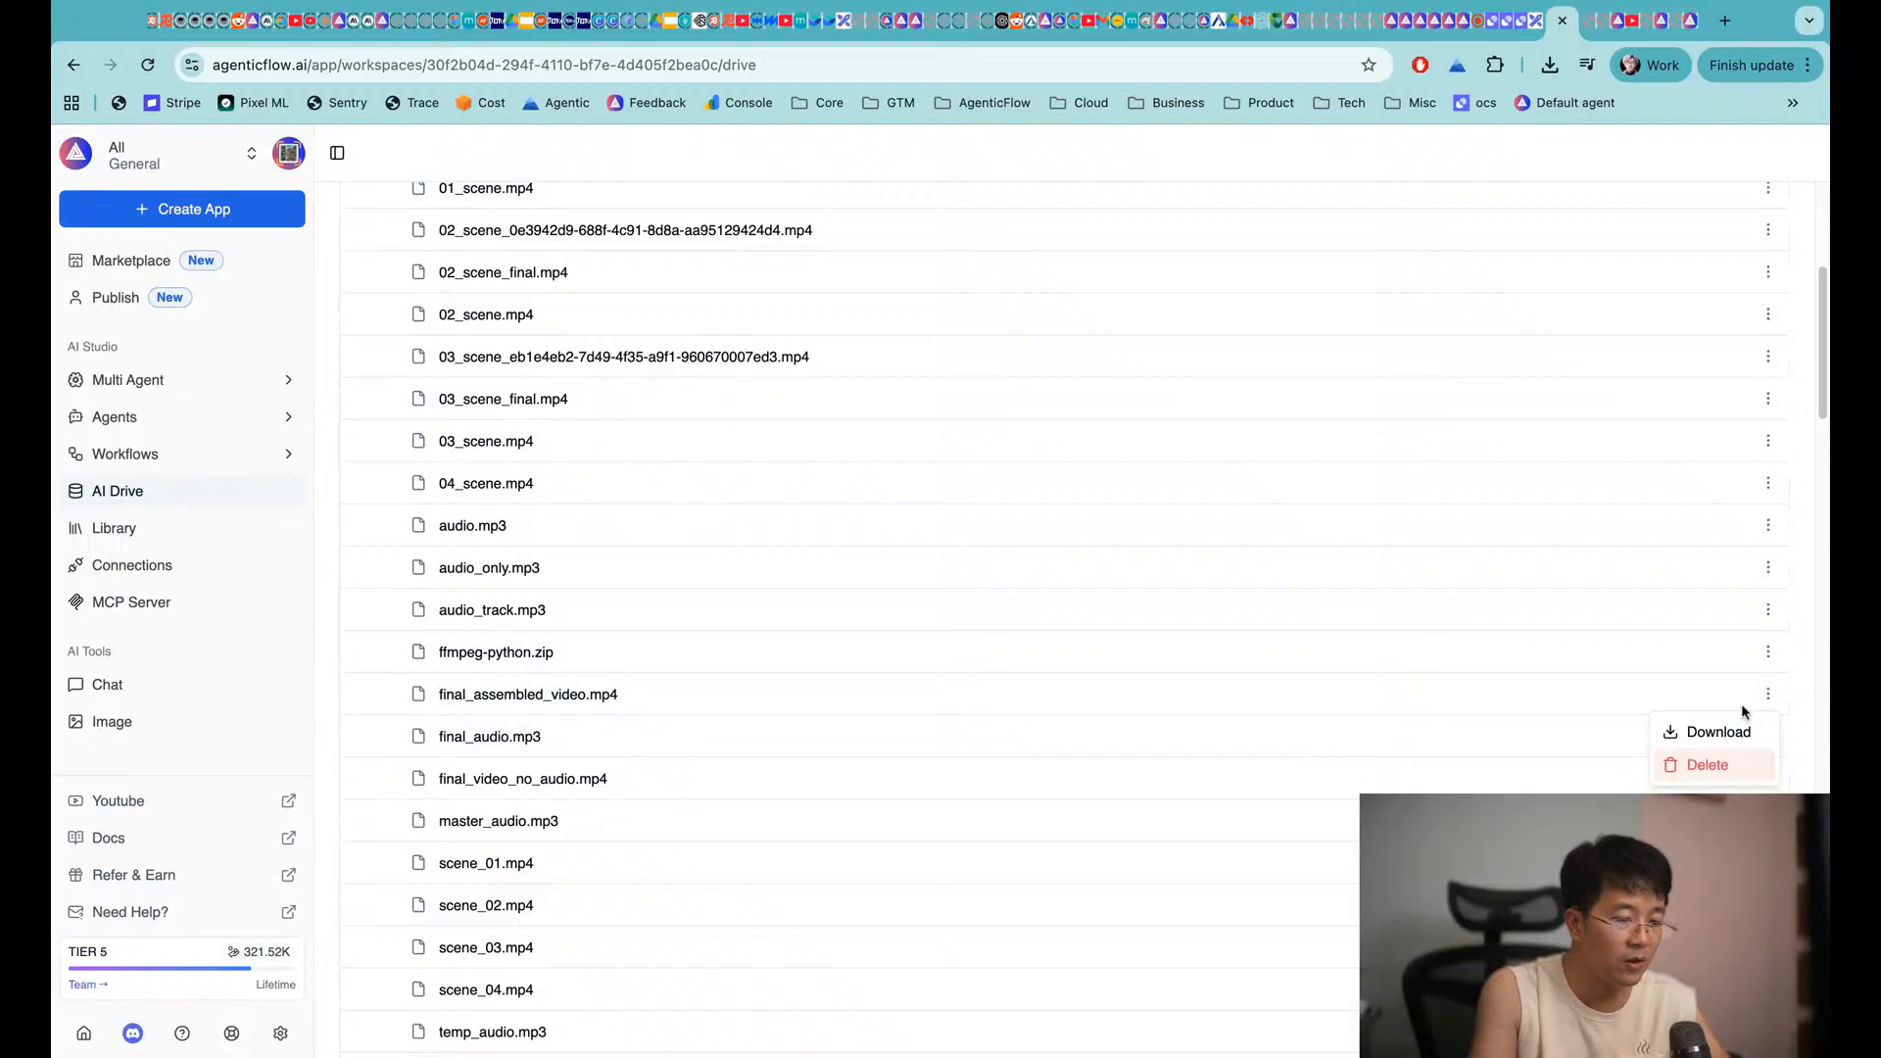
pyautogui.click(1719, 732)
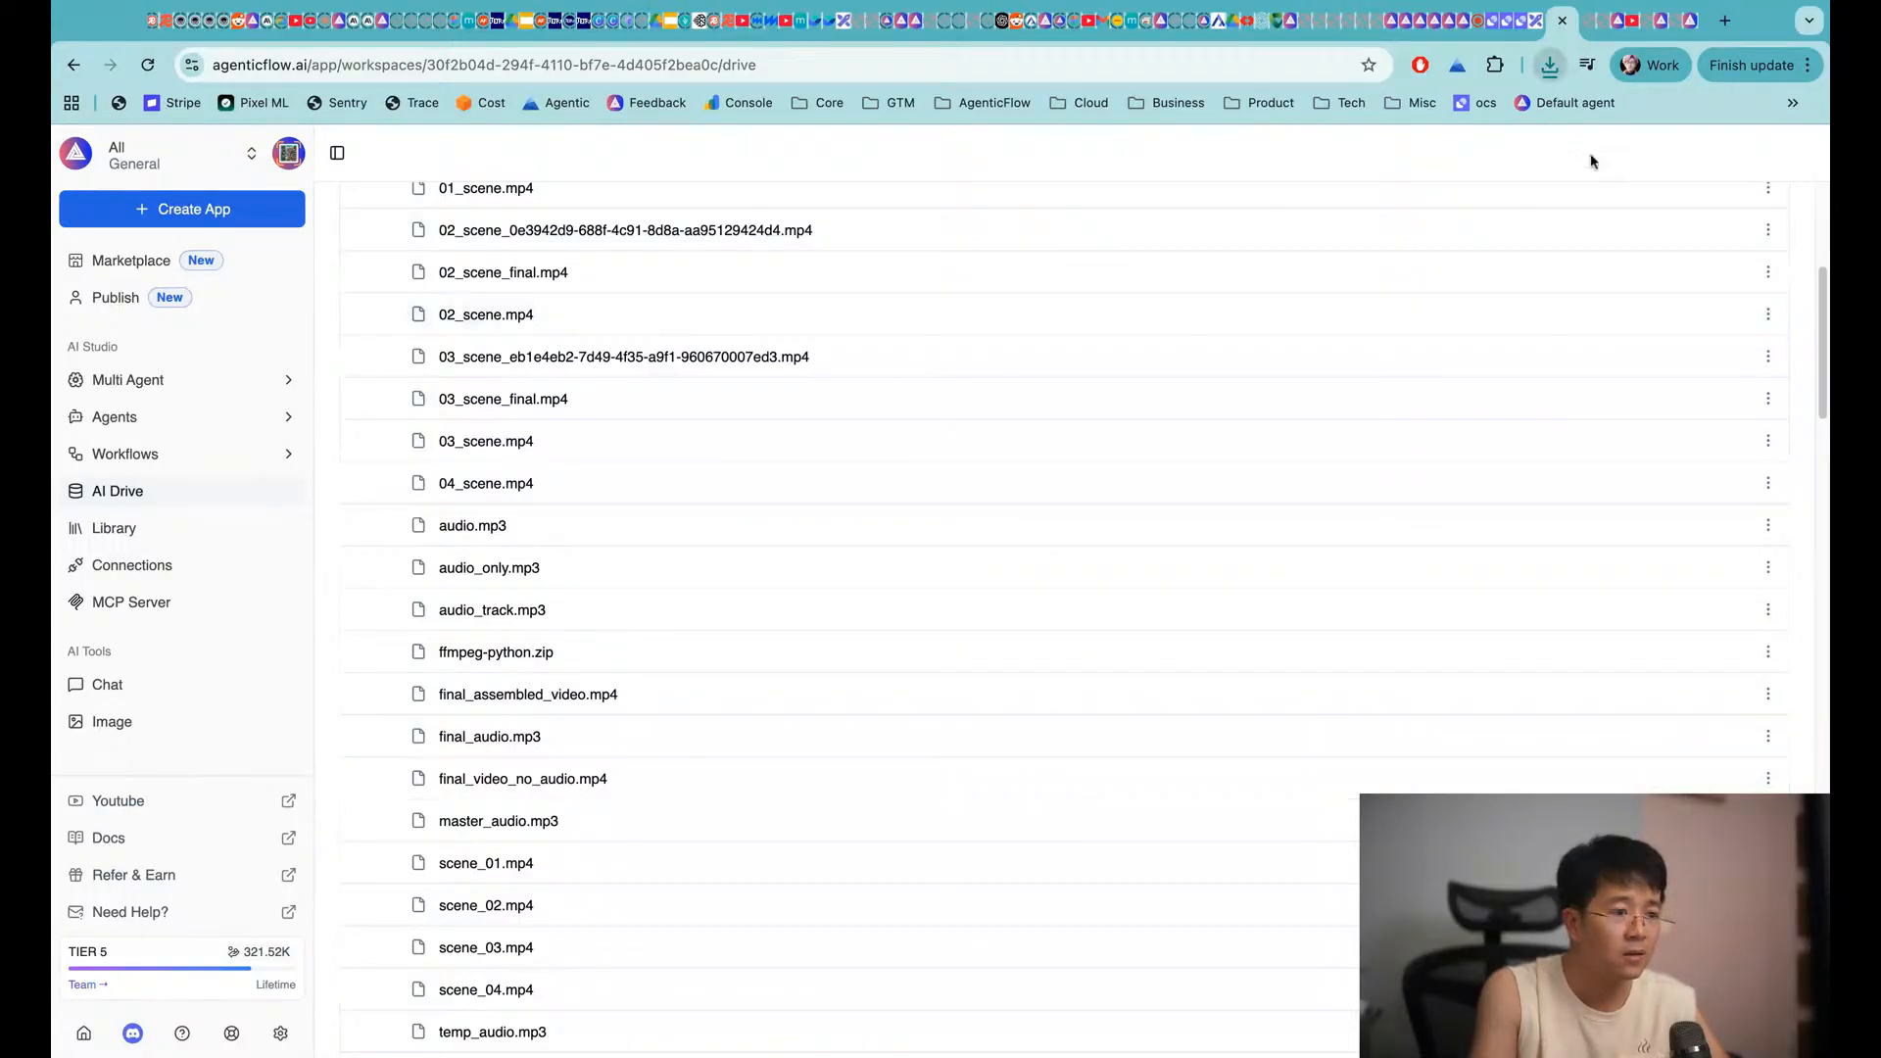
pyautogui.click(1562, 140)
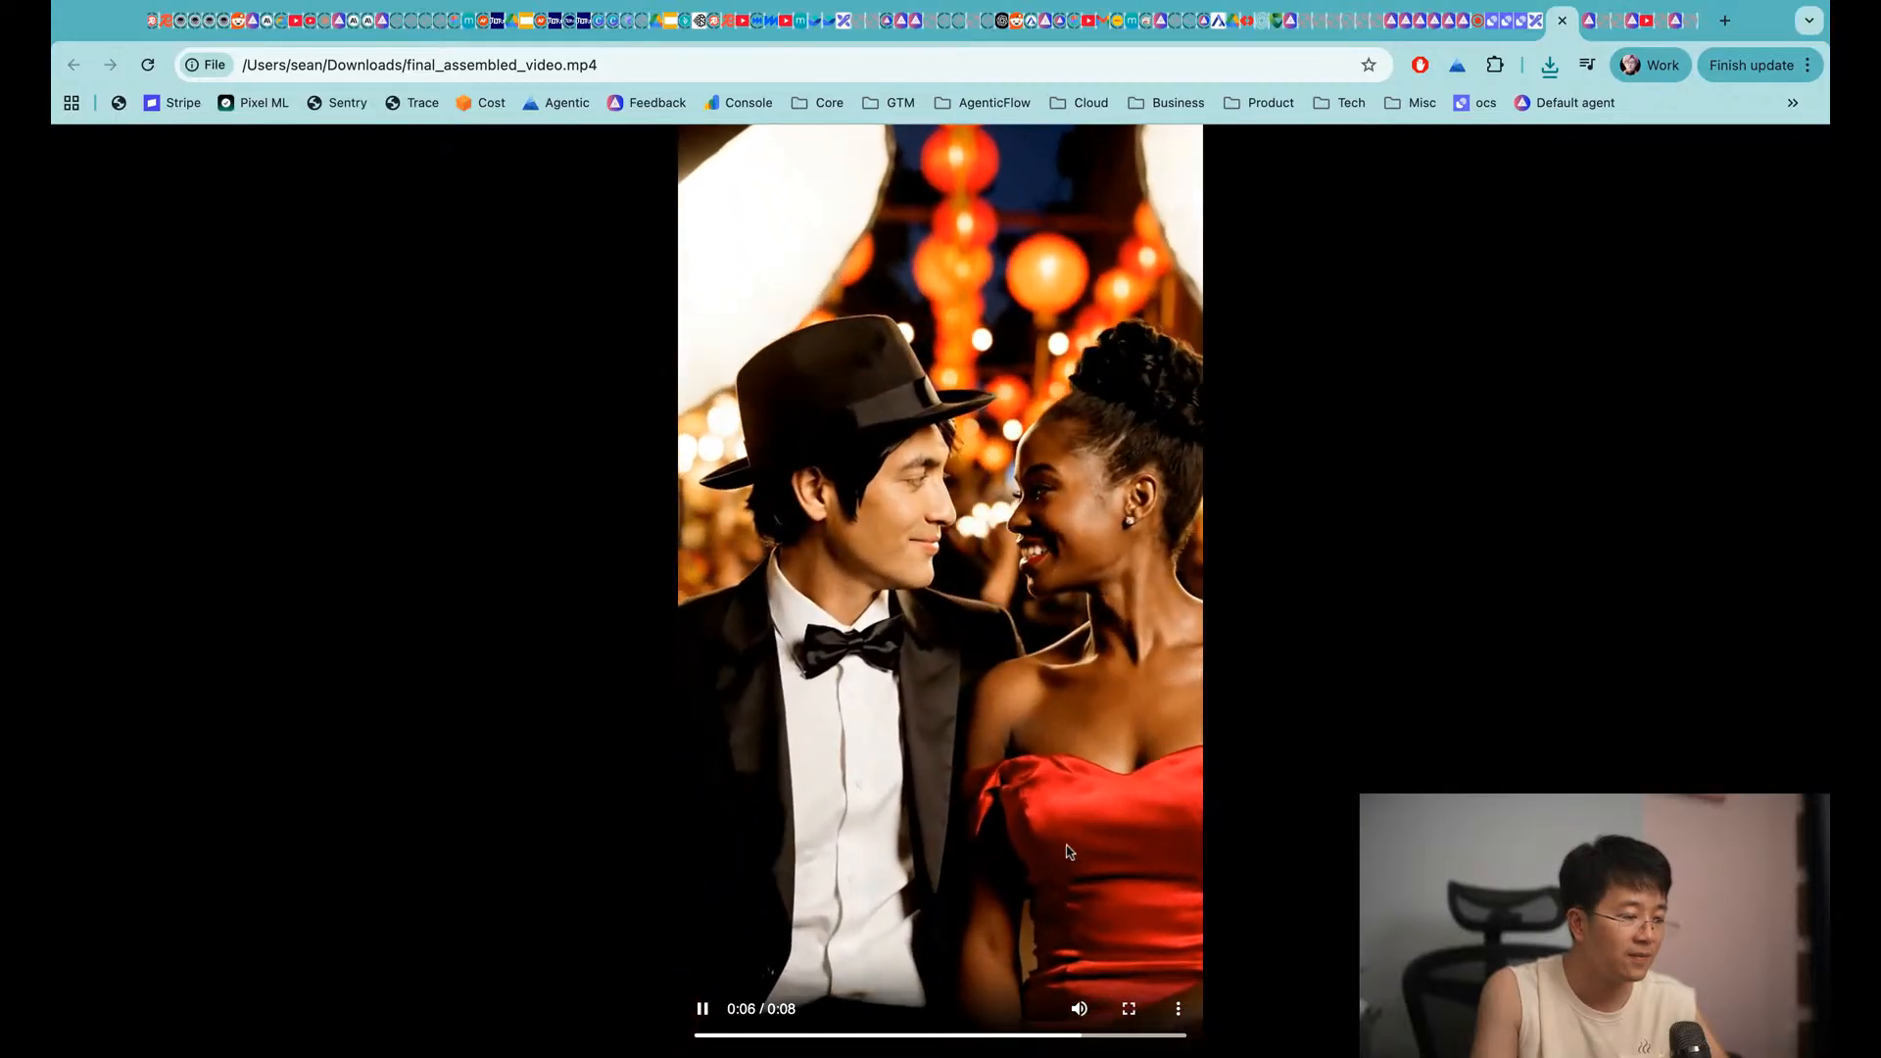
# Pause the eight-second video near its end and return to the AI Drive file list
pyautogui.click(706, 1009)
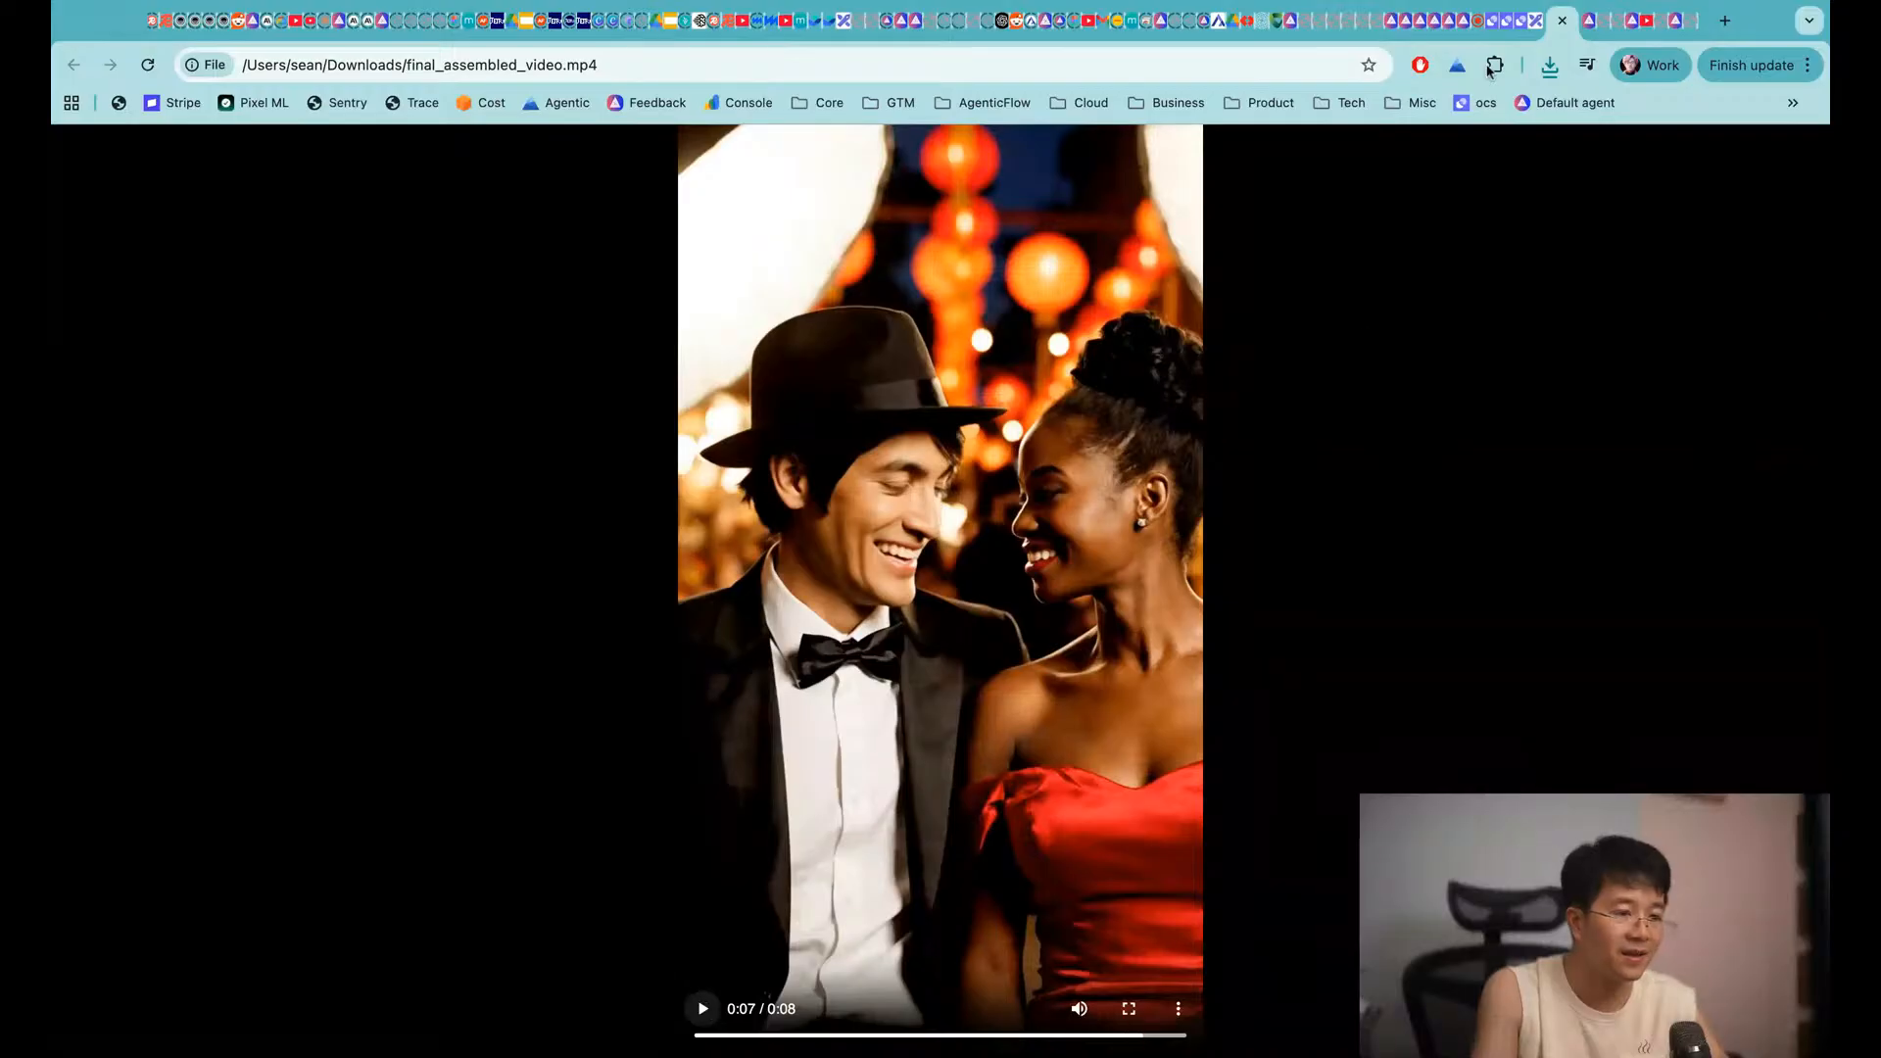
pyautogui.click(1546, 17)
pyautogui.click(1587, 21)
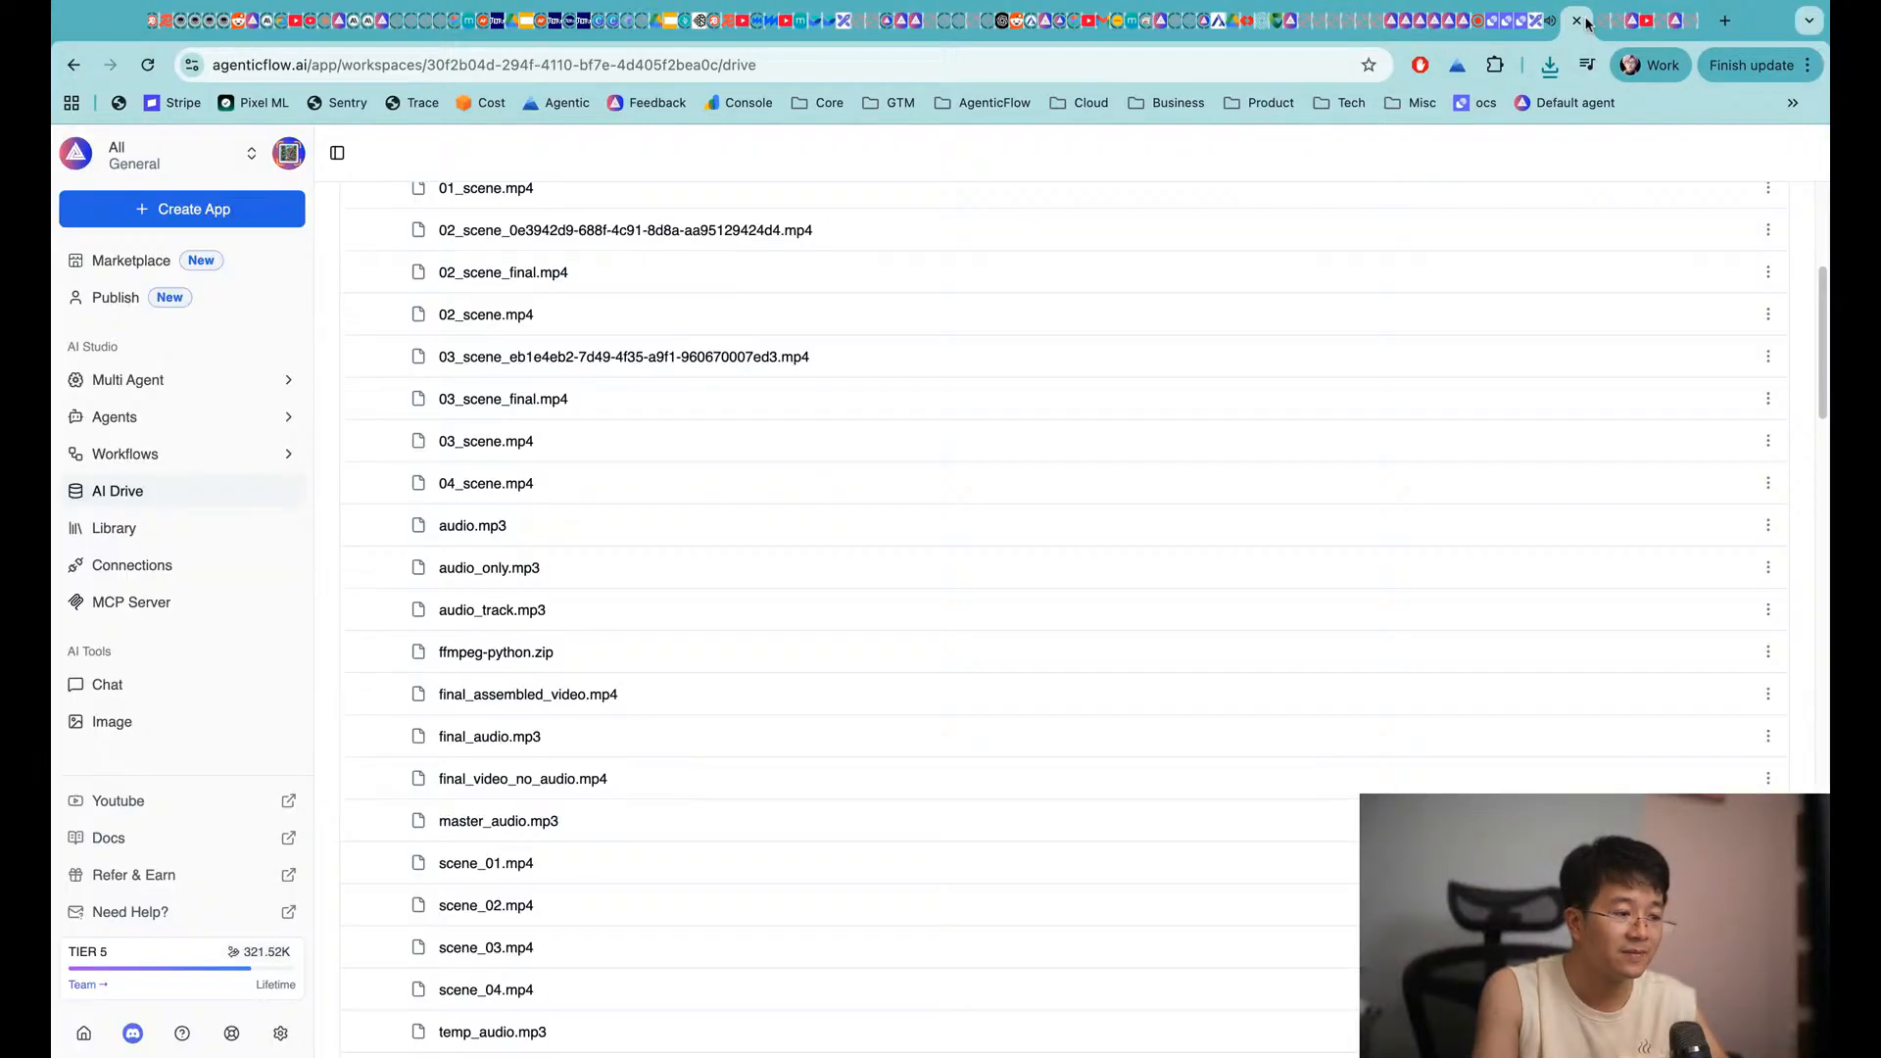
# Review the assembled_videos scene clips, audio tracks and final_assembled_video.mp4, then go to the Excalidraw board
pyautogui.scroll(-3, 957, 777)
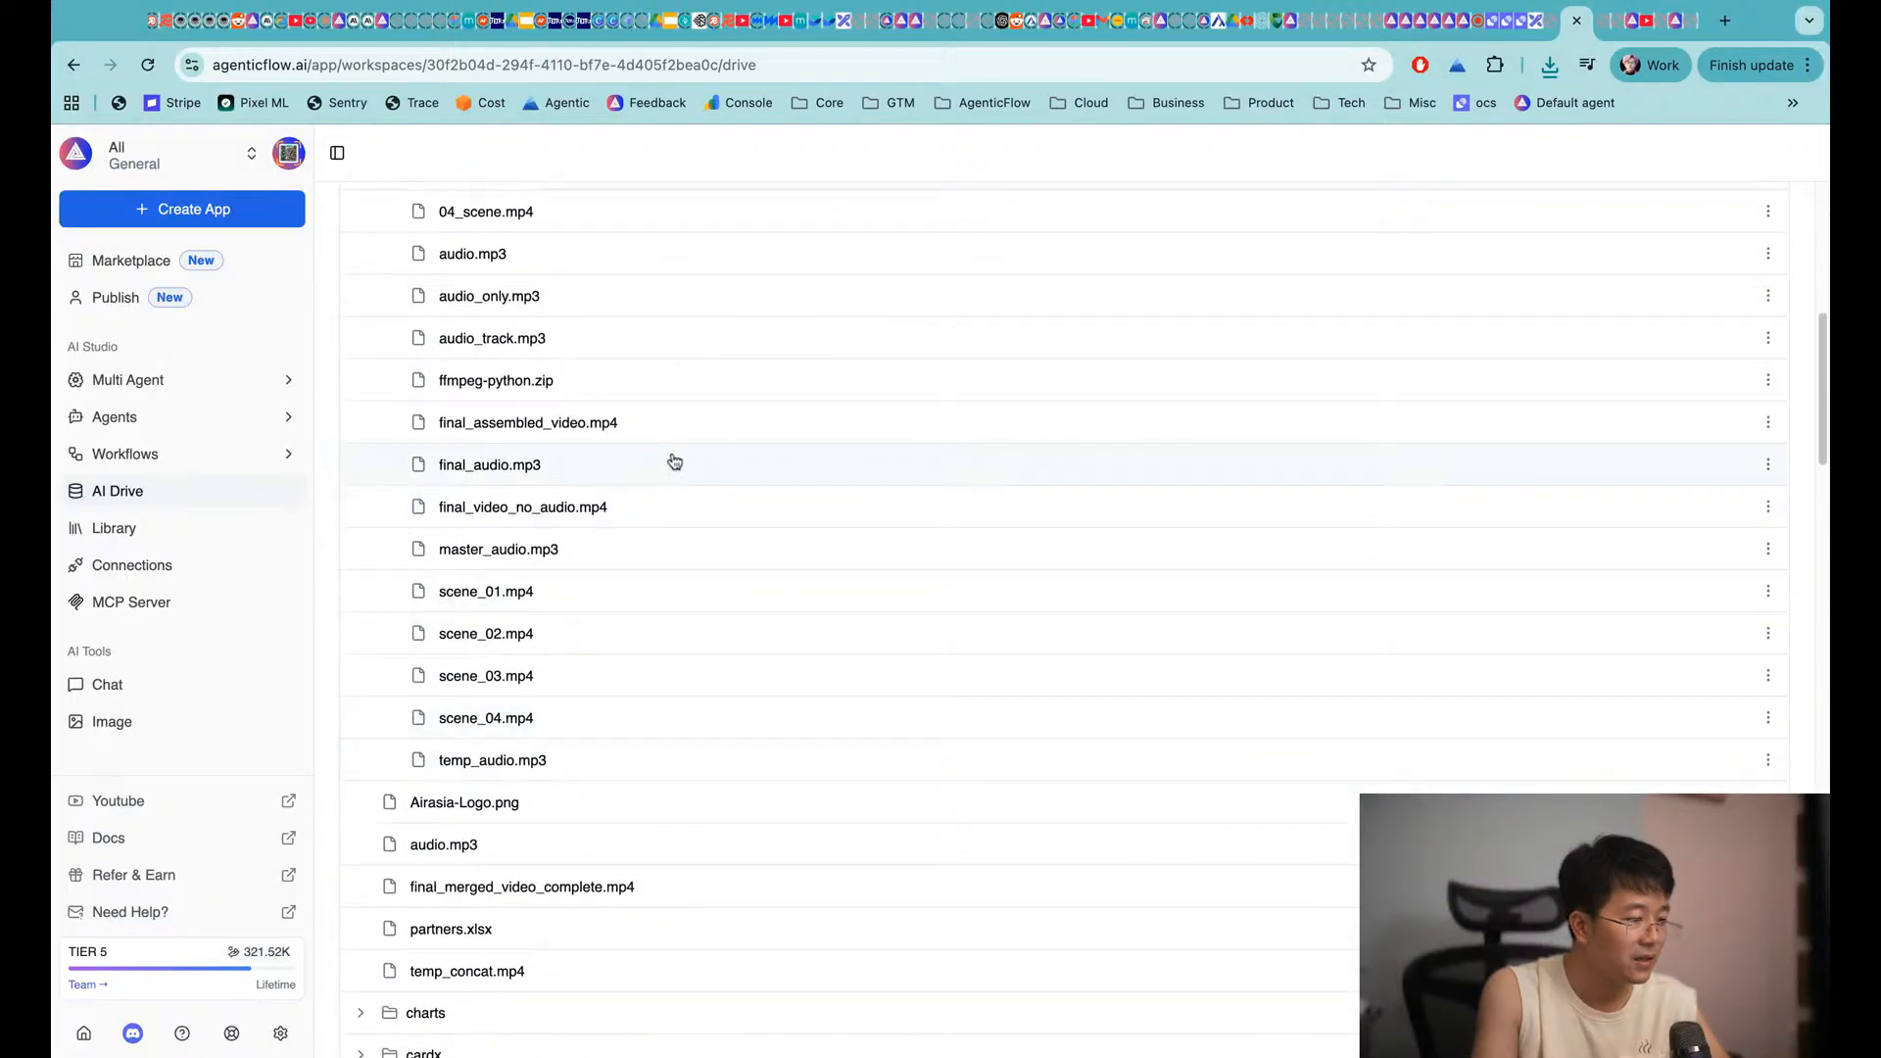
pyautogui.scroll(-1, 705, 461)
pyautogui.scroll(3, 728, 495)
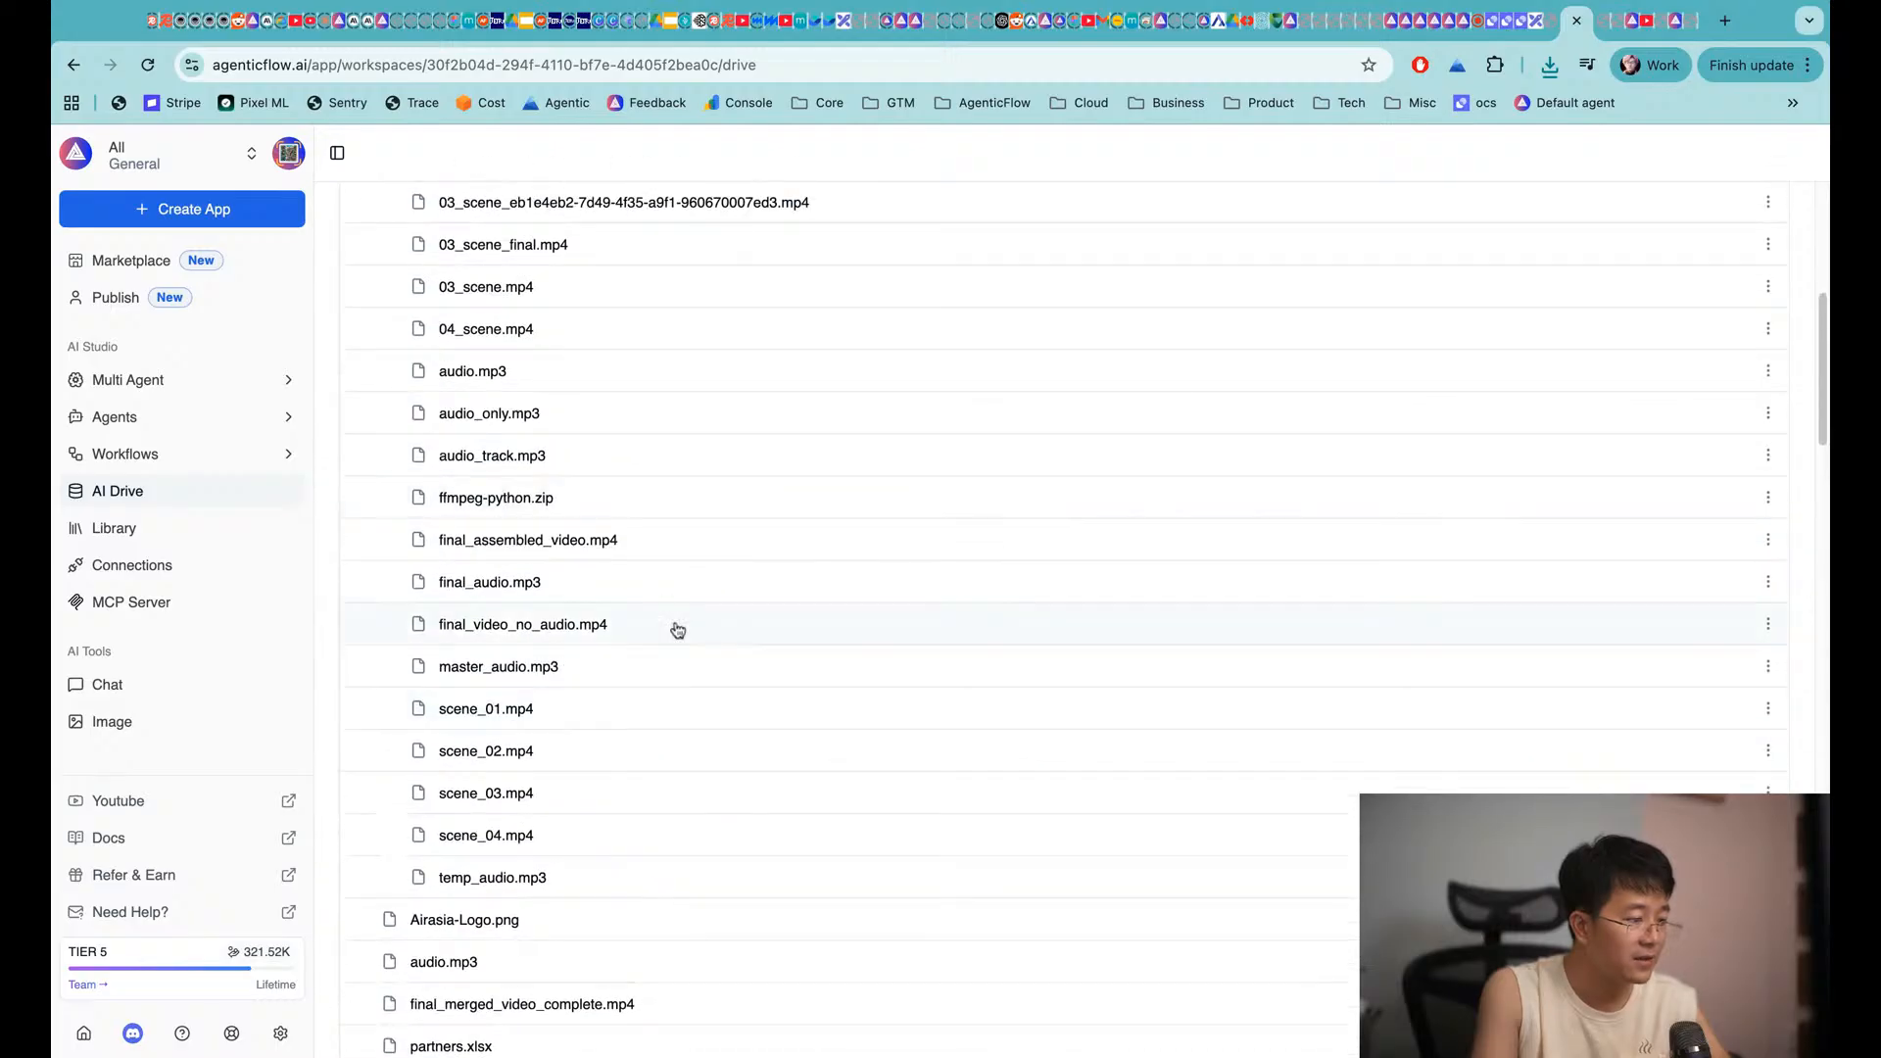
pyautogui.scroll(2, 584, 683)
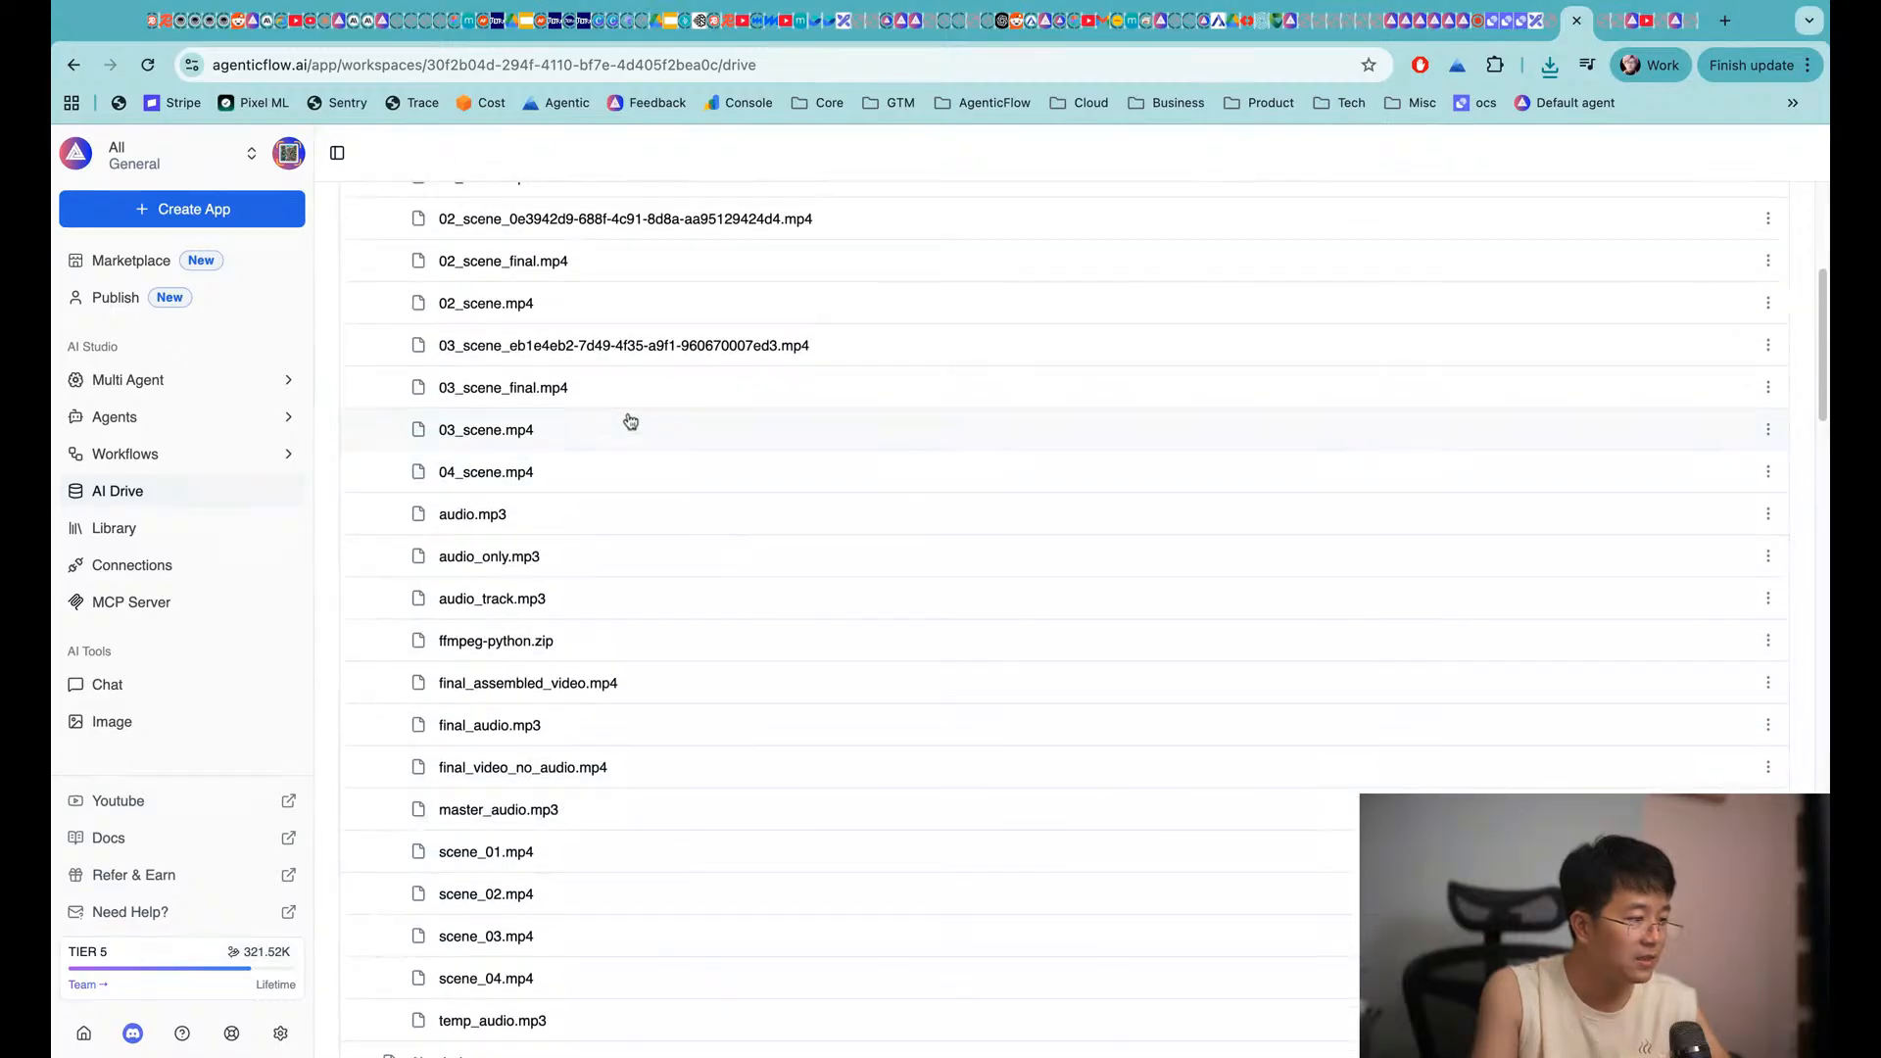
pyautogui.scroll(6, 630, 421)
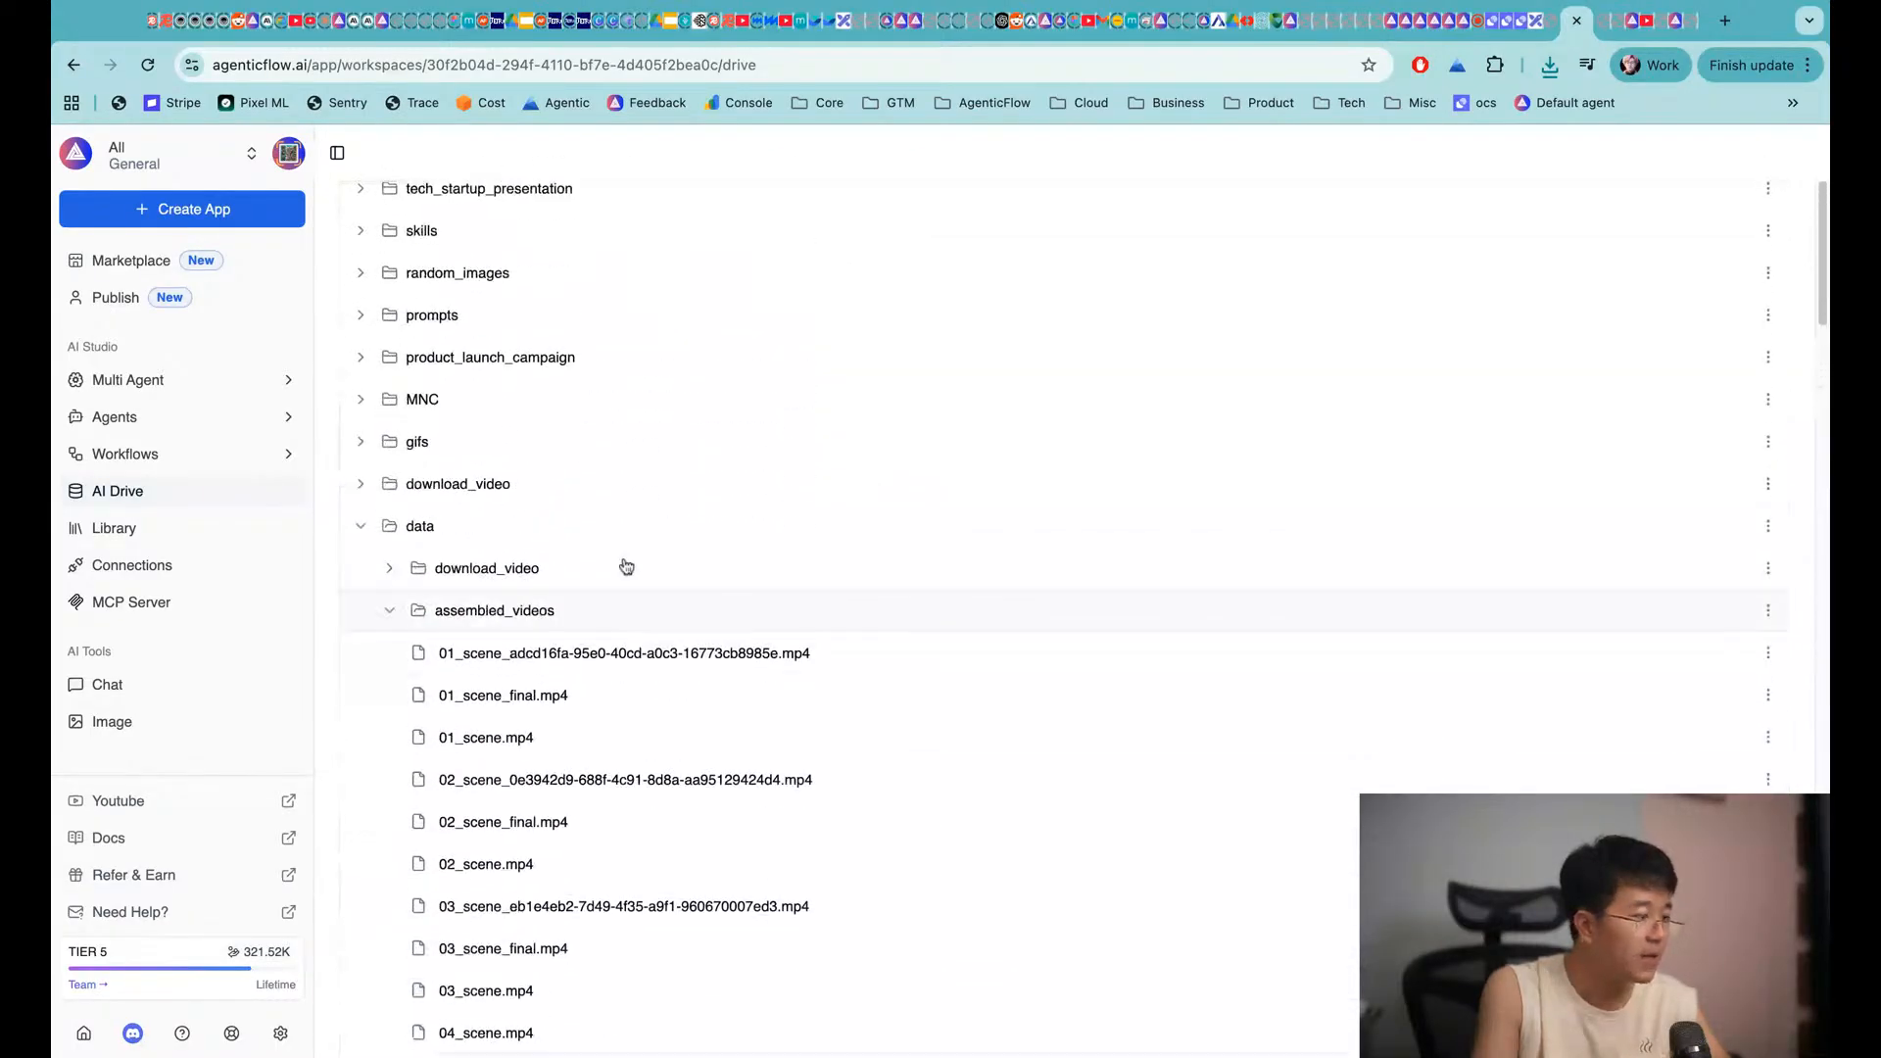
pyautogui.scroll(1, 647, 490)
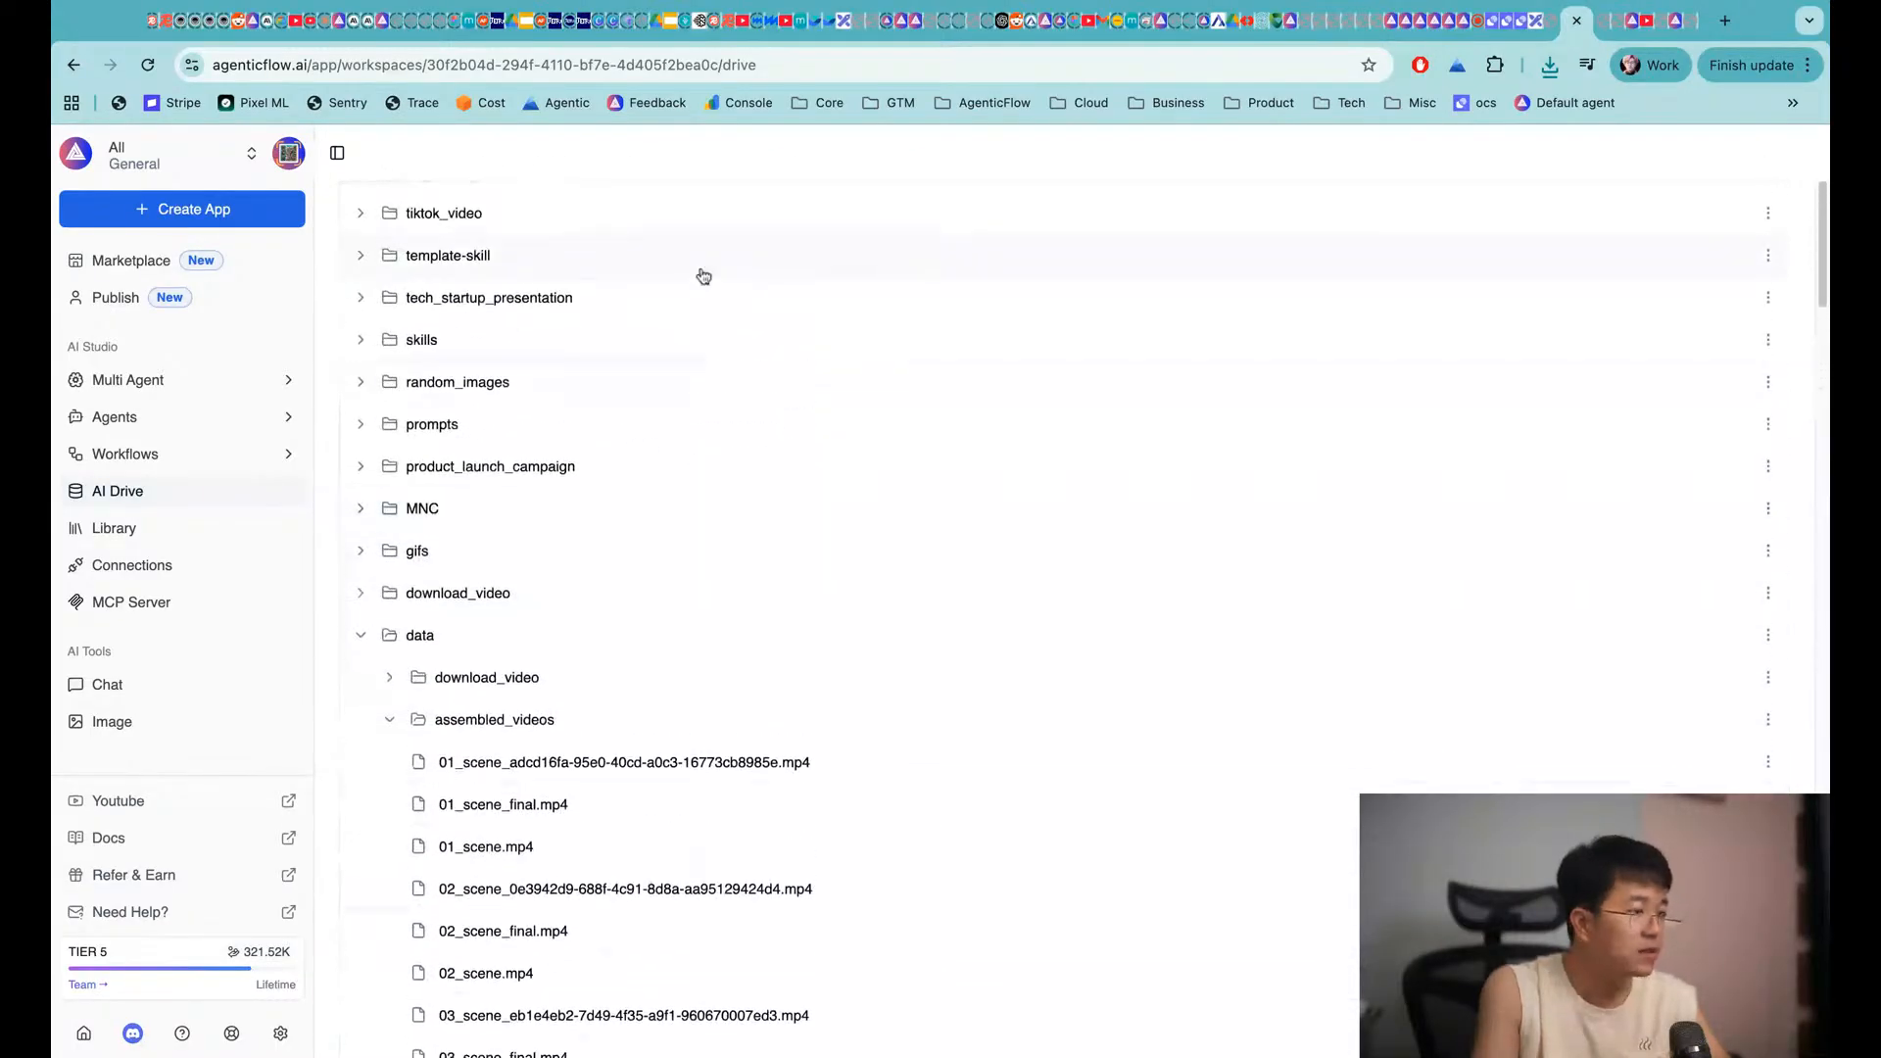
pyautogui.click(1537, 29)
# Append '(you code everything)' to the Functional mind-set heading
pyautogui.scroll(10, 1095, 572)
pyautogui.hscroll(10, 1095, 572)
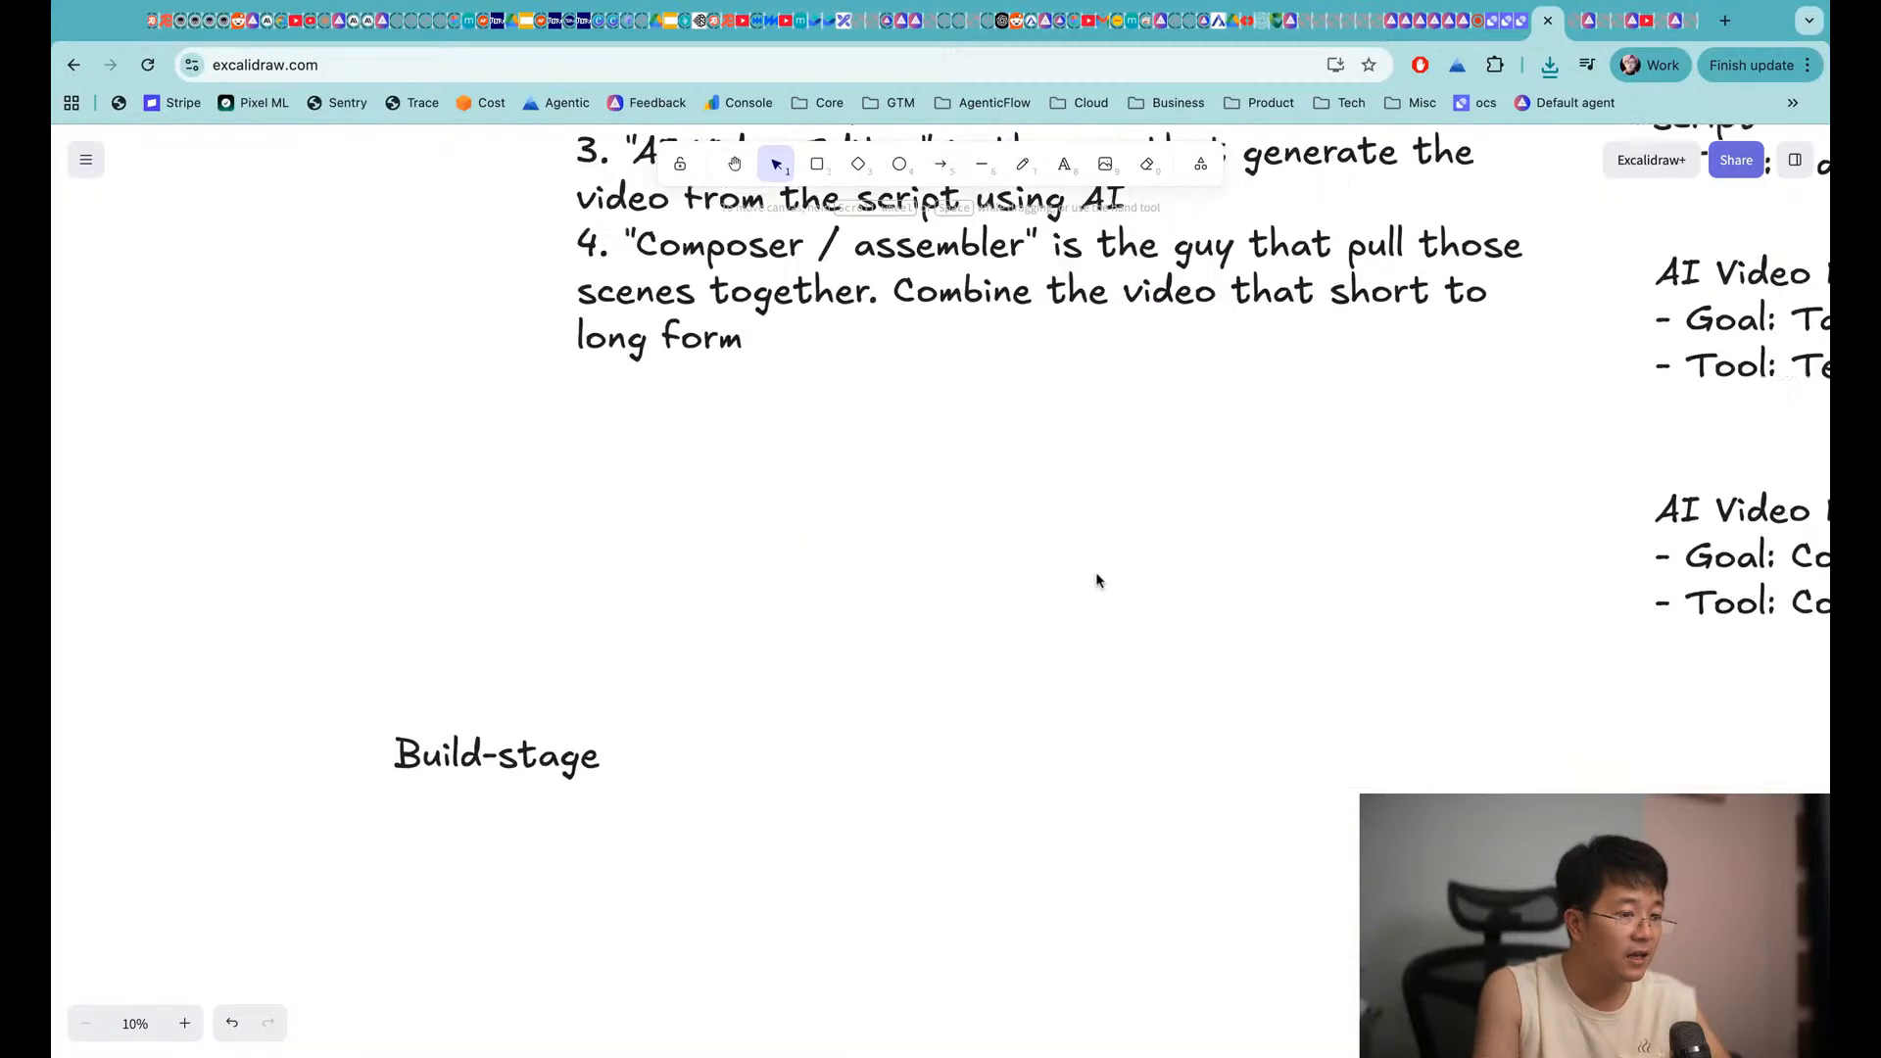
pyautogui.scroll(3, 1097, 580)
pyautogui.scroll(2, 1097, 580)
pyautogui.hscroll(1, 1097, 580)
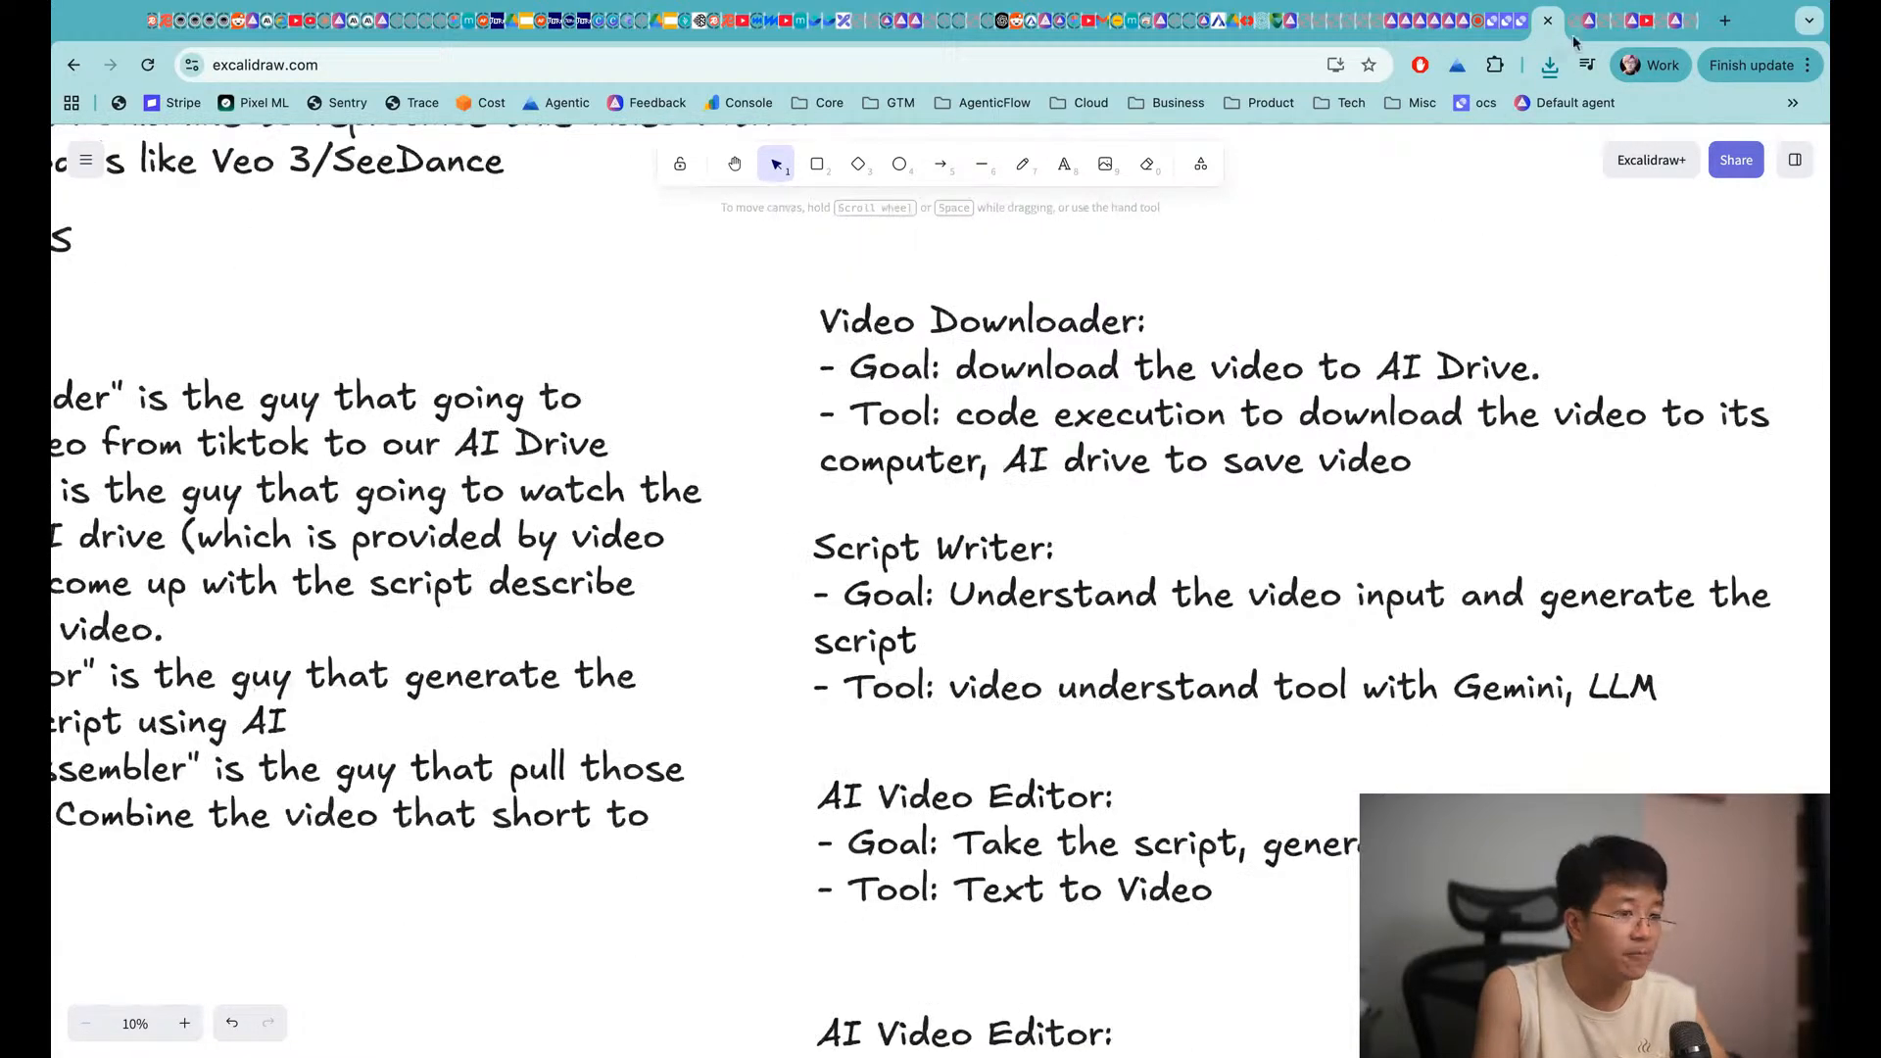
pyautogui.hscroll(-8, 1266, 395)
pyautogui.scroll(-2, 1266, 395)
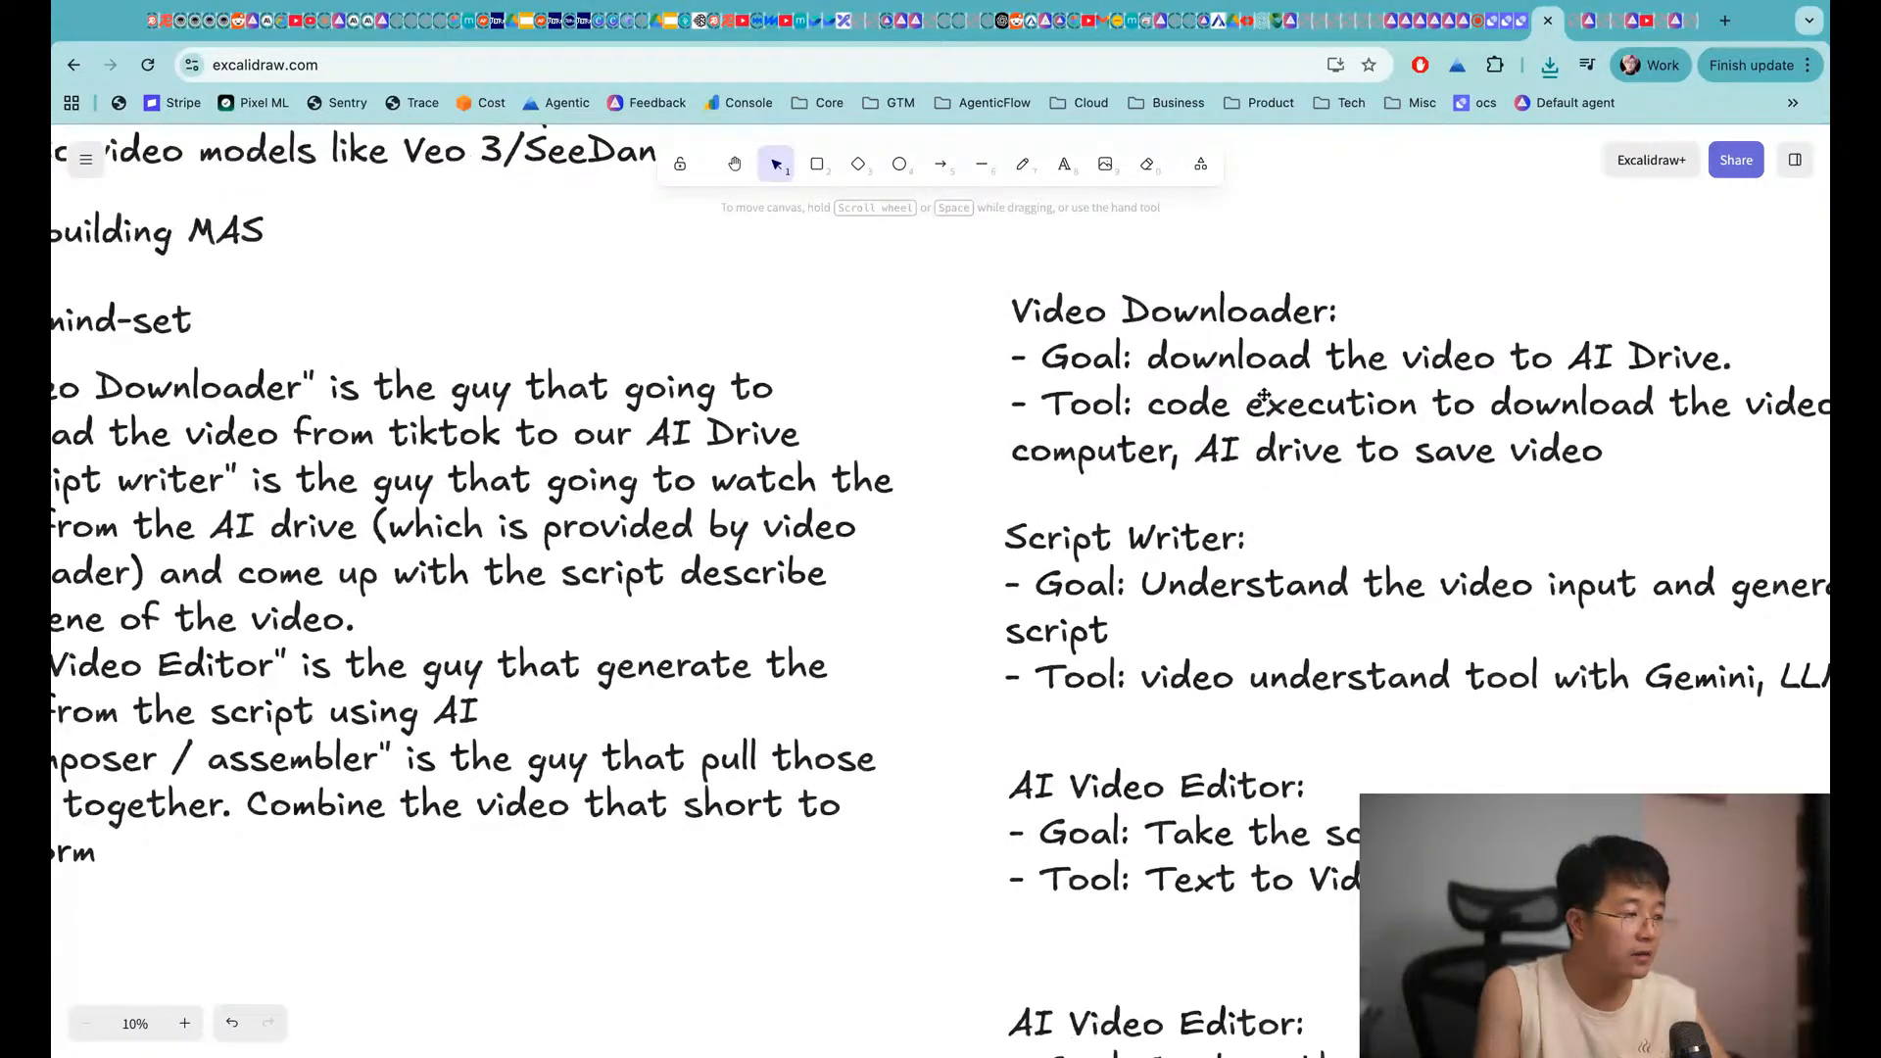
pyautogui.hscroll(-10, 1266, 395)
pyautogui.scroll(12, 1266, 395)
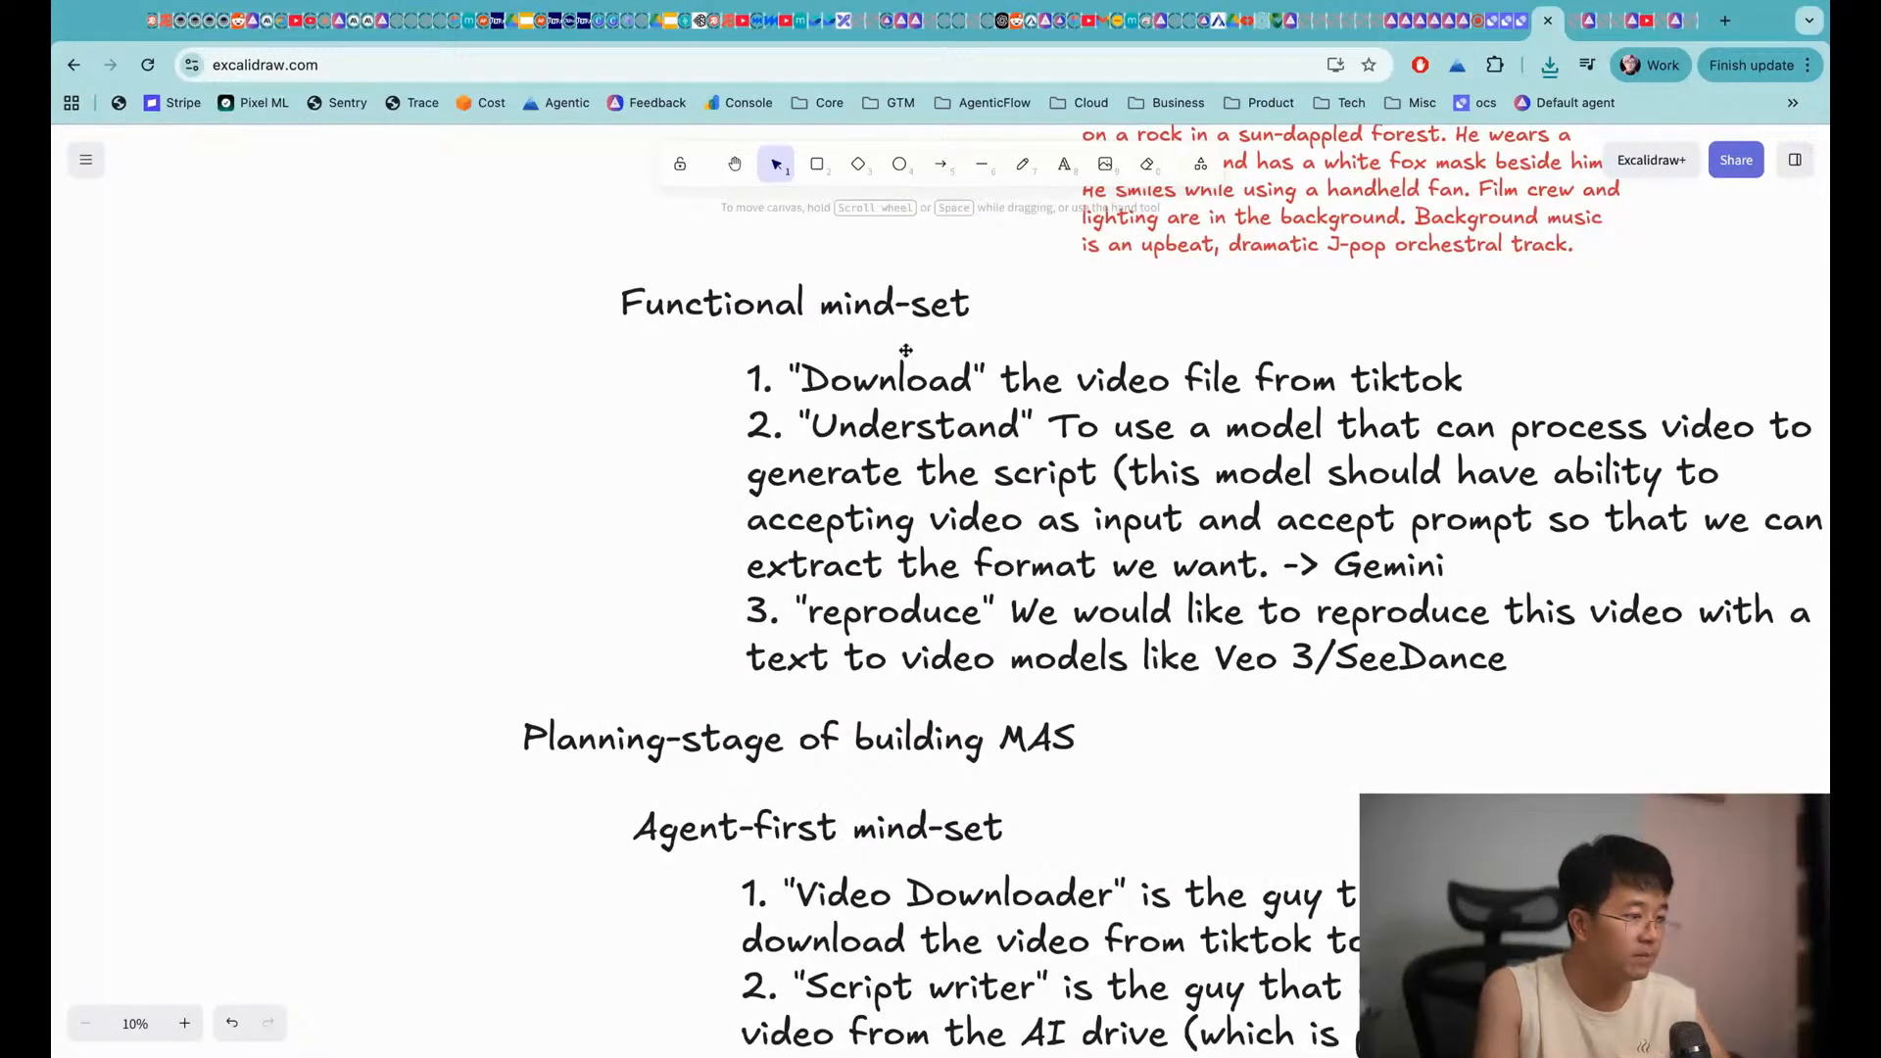
pyautogui.doubleClick(967, 311)
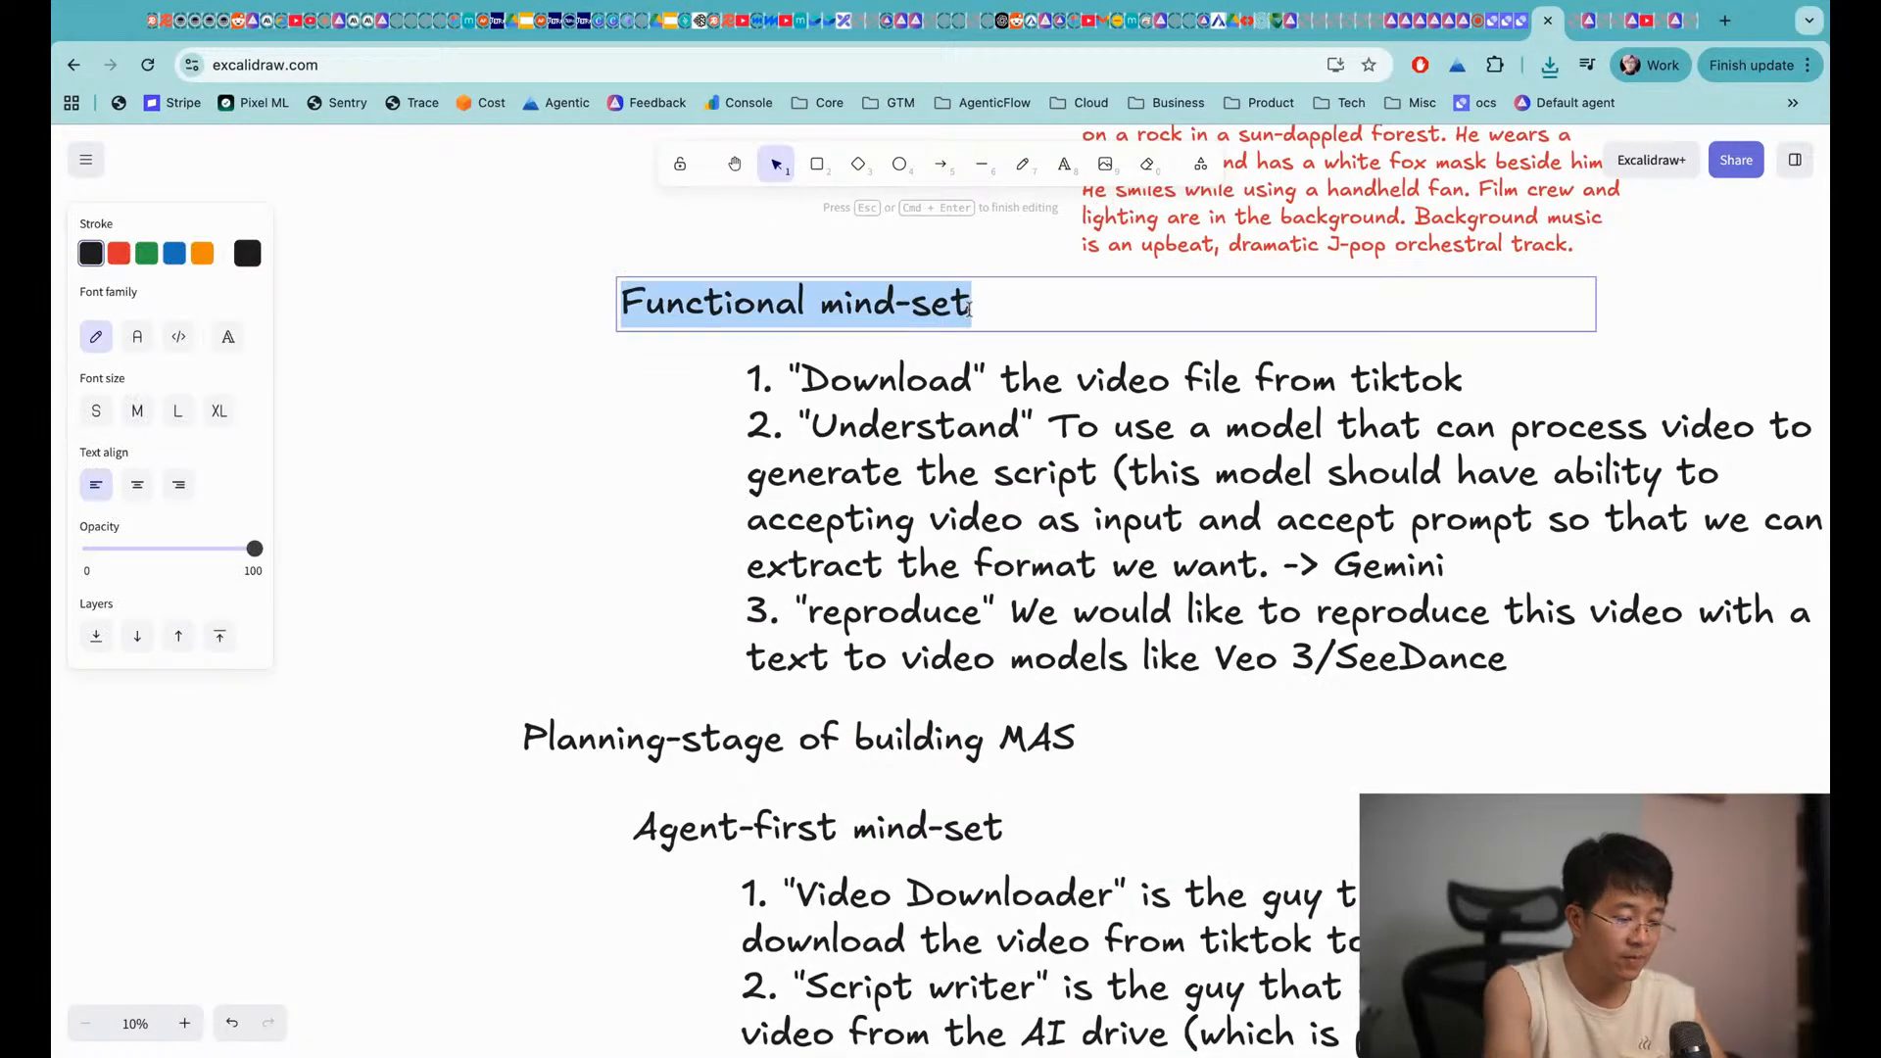
pyautogui.press('Right')
pyautogui.write('*')
pyautogui.press('BackSpace')
pyautogui.write('(y')
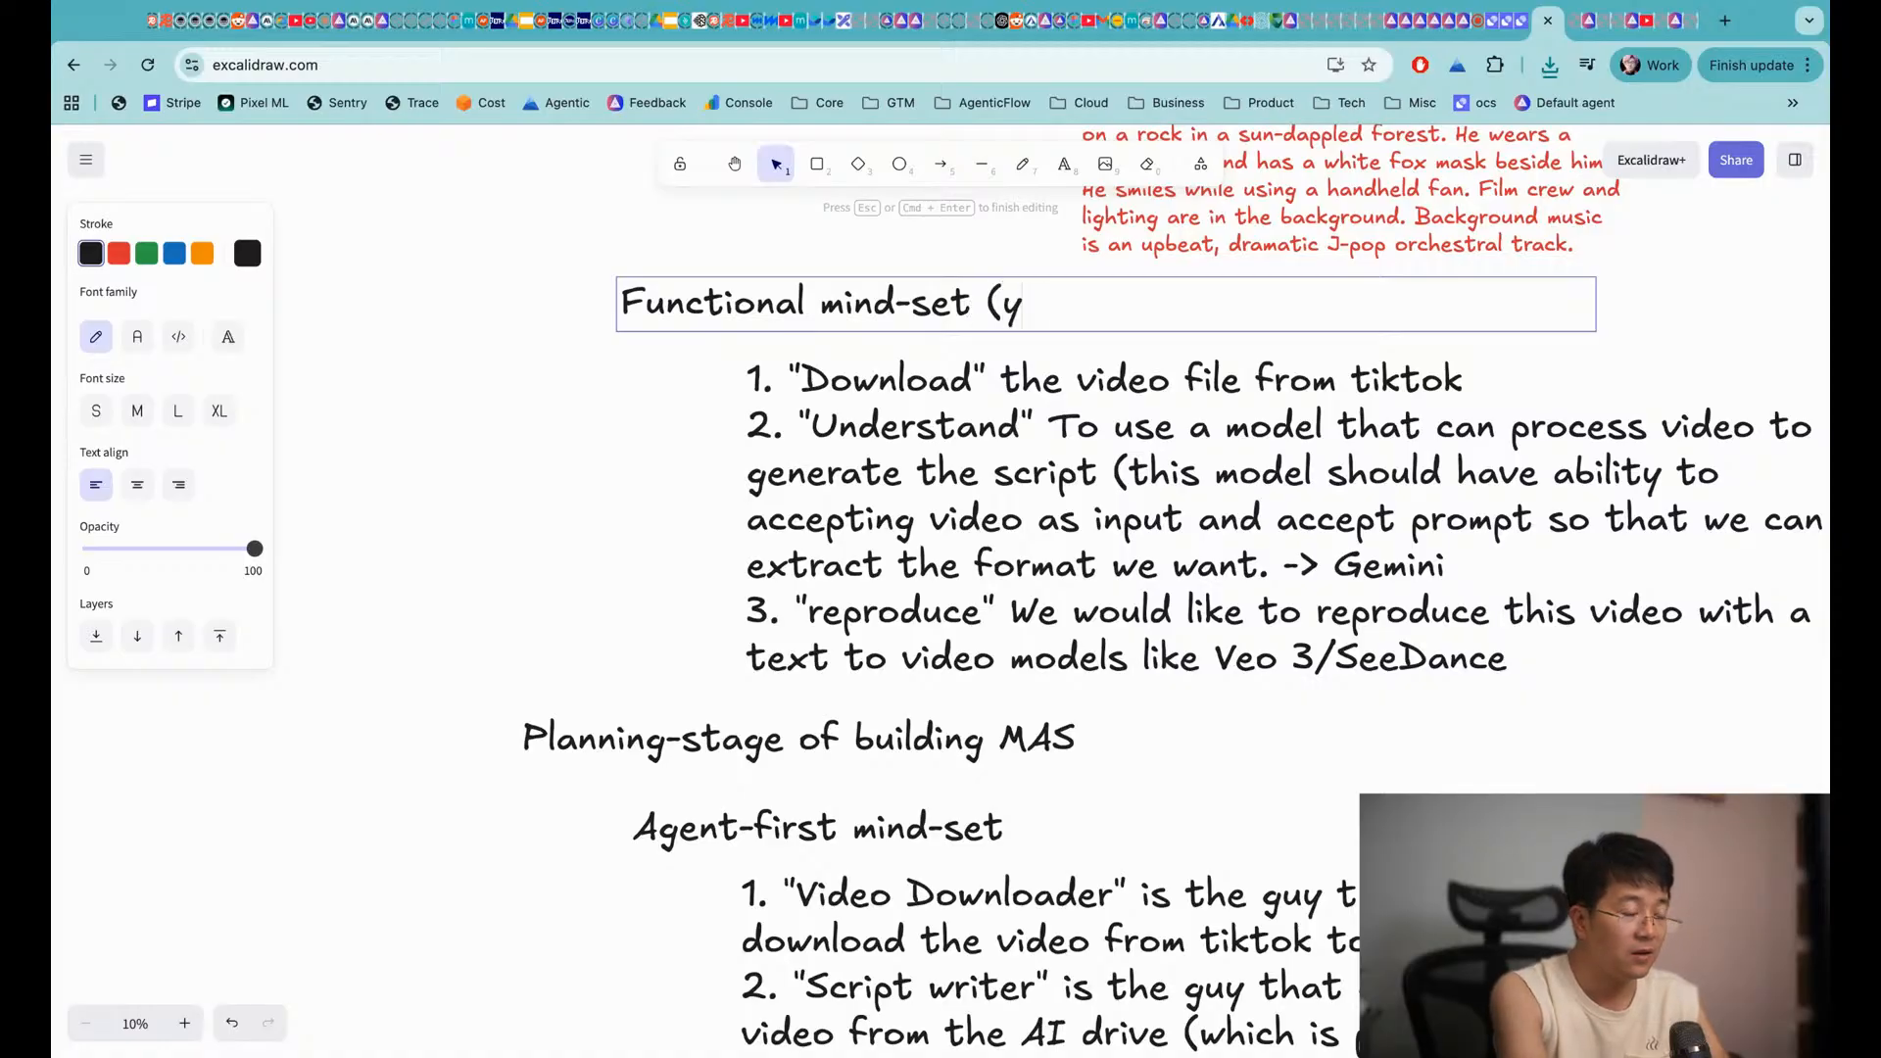
pyautogui.write('ou code everything)')
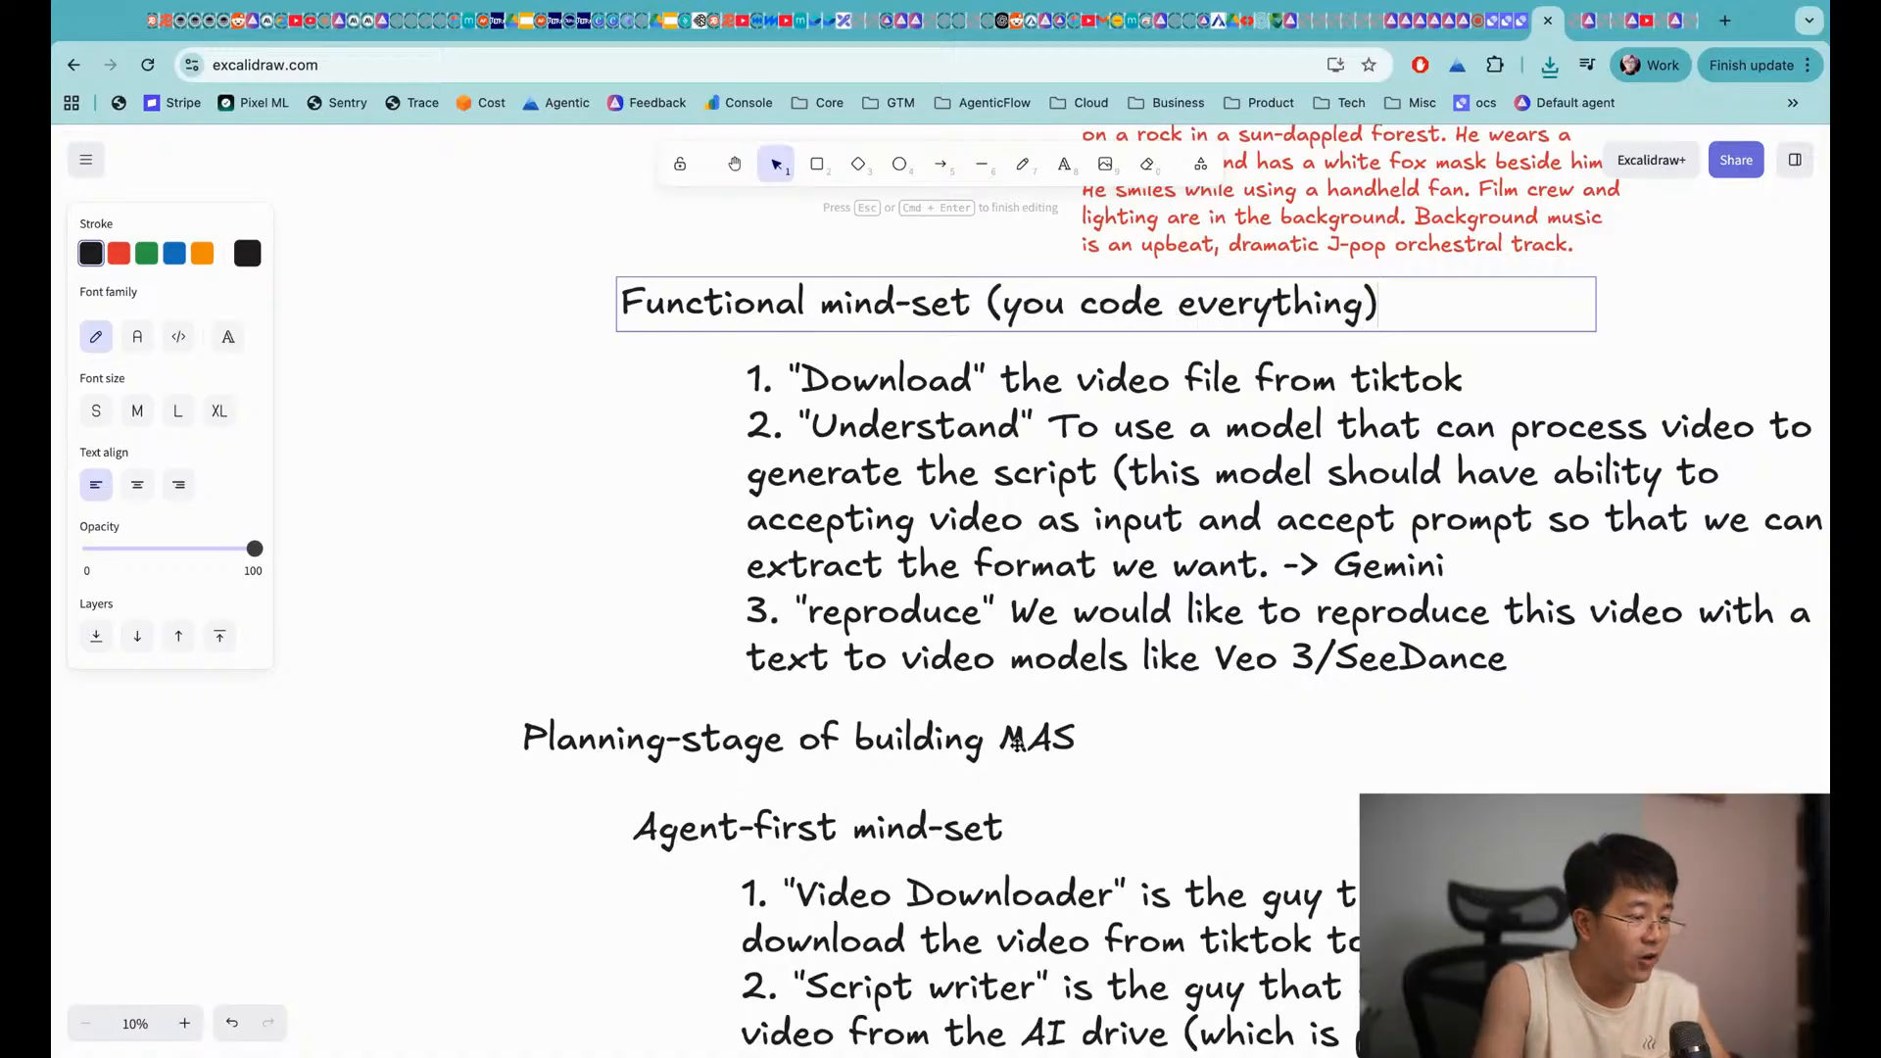
# Append '(you set the goal + tools, let agent handle by itself)' to the Agent-first mind-set heading
pyautogui.doubleClick(998, 821)
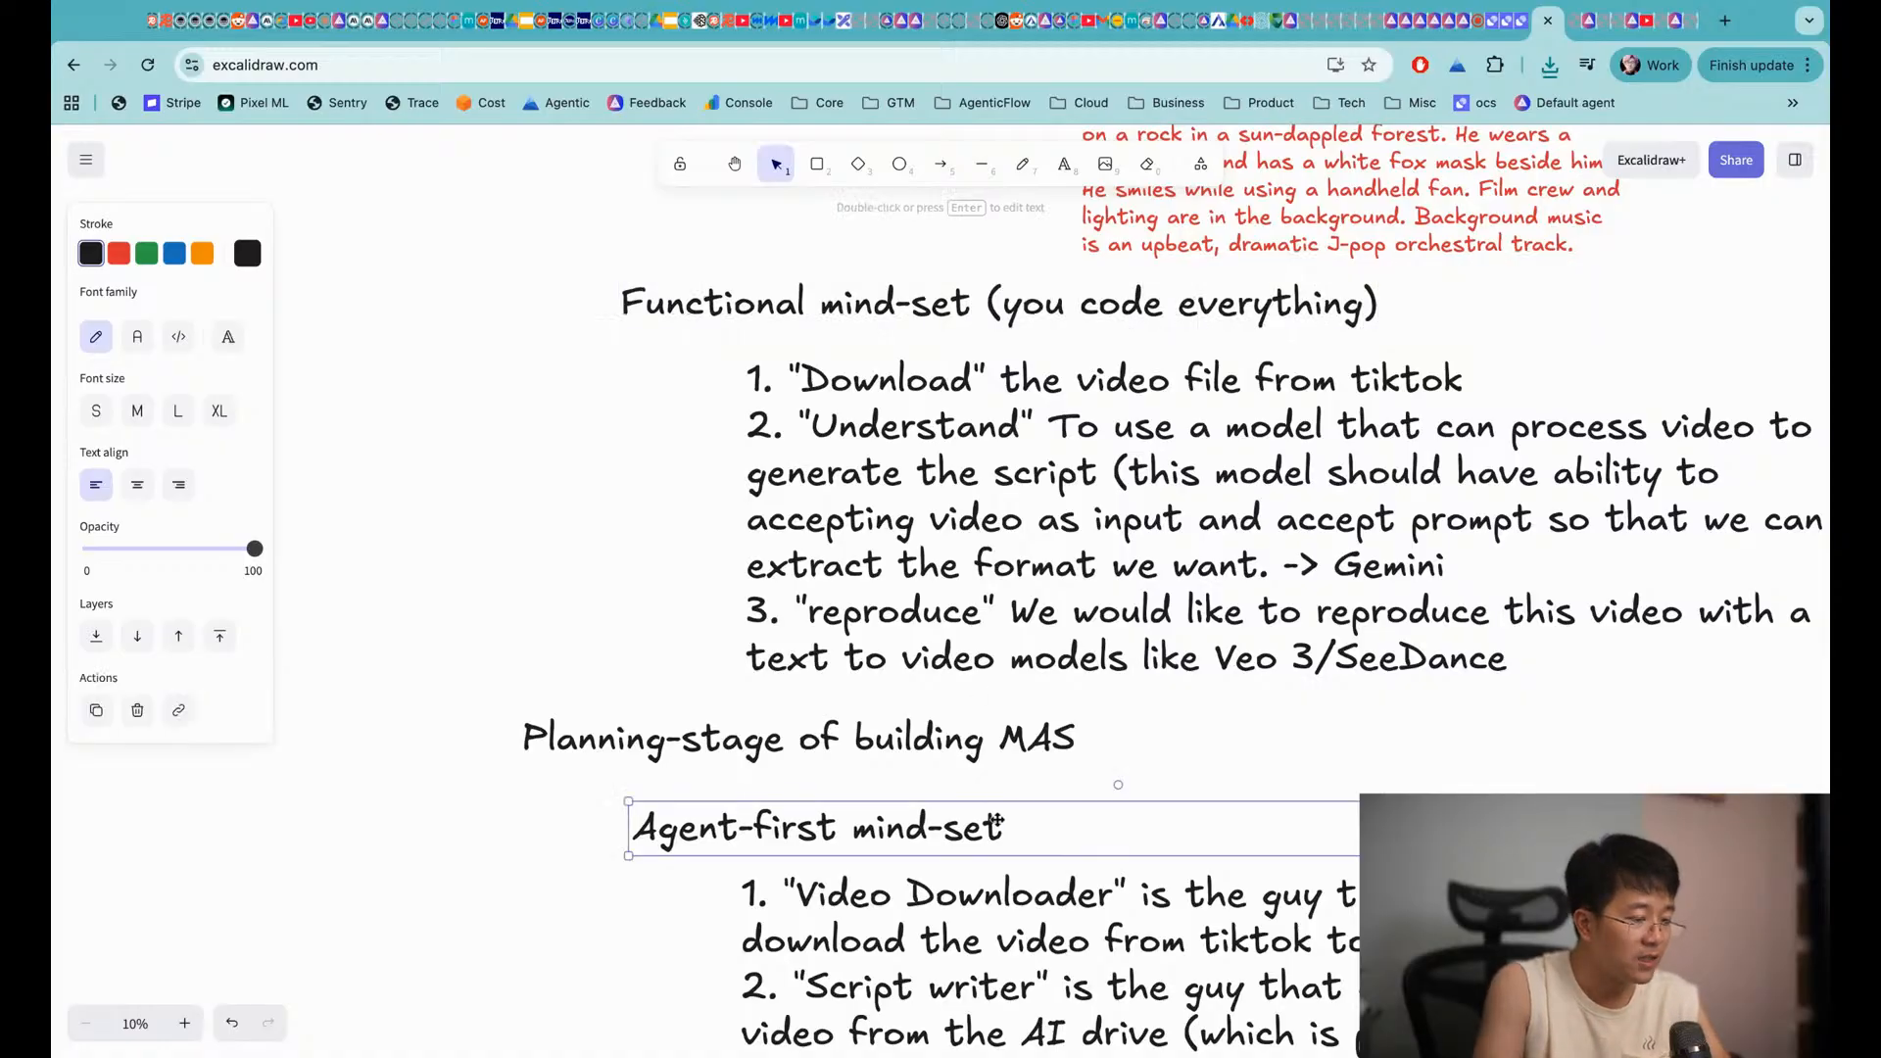
pyautogui.press('Right')
pyautogui.write('you set the goal + ')
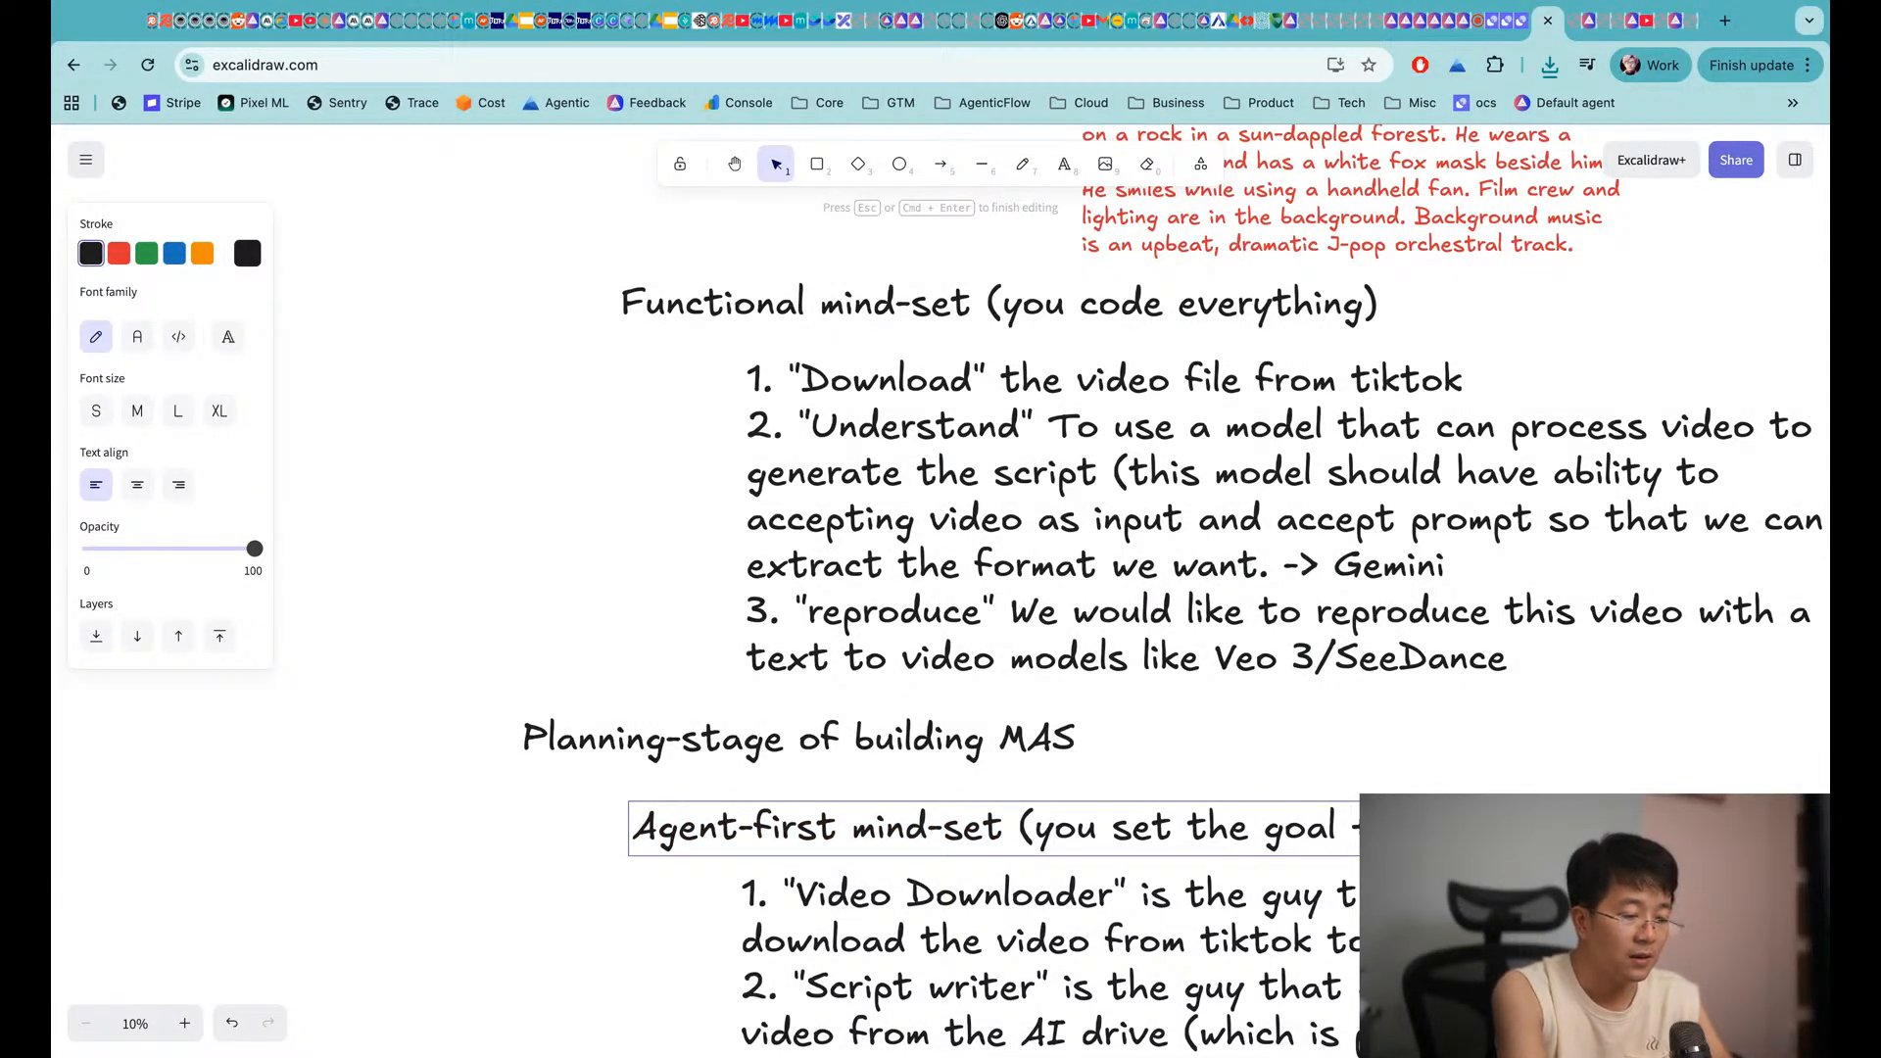
pyautogui.write('agent hand')
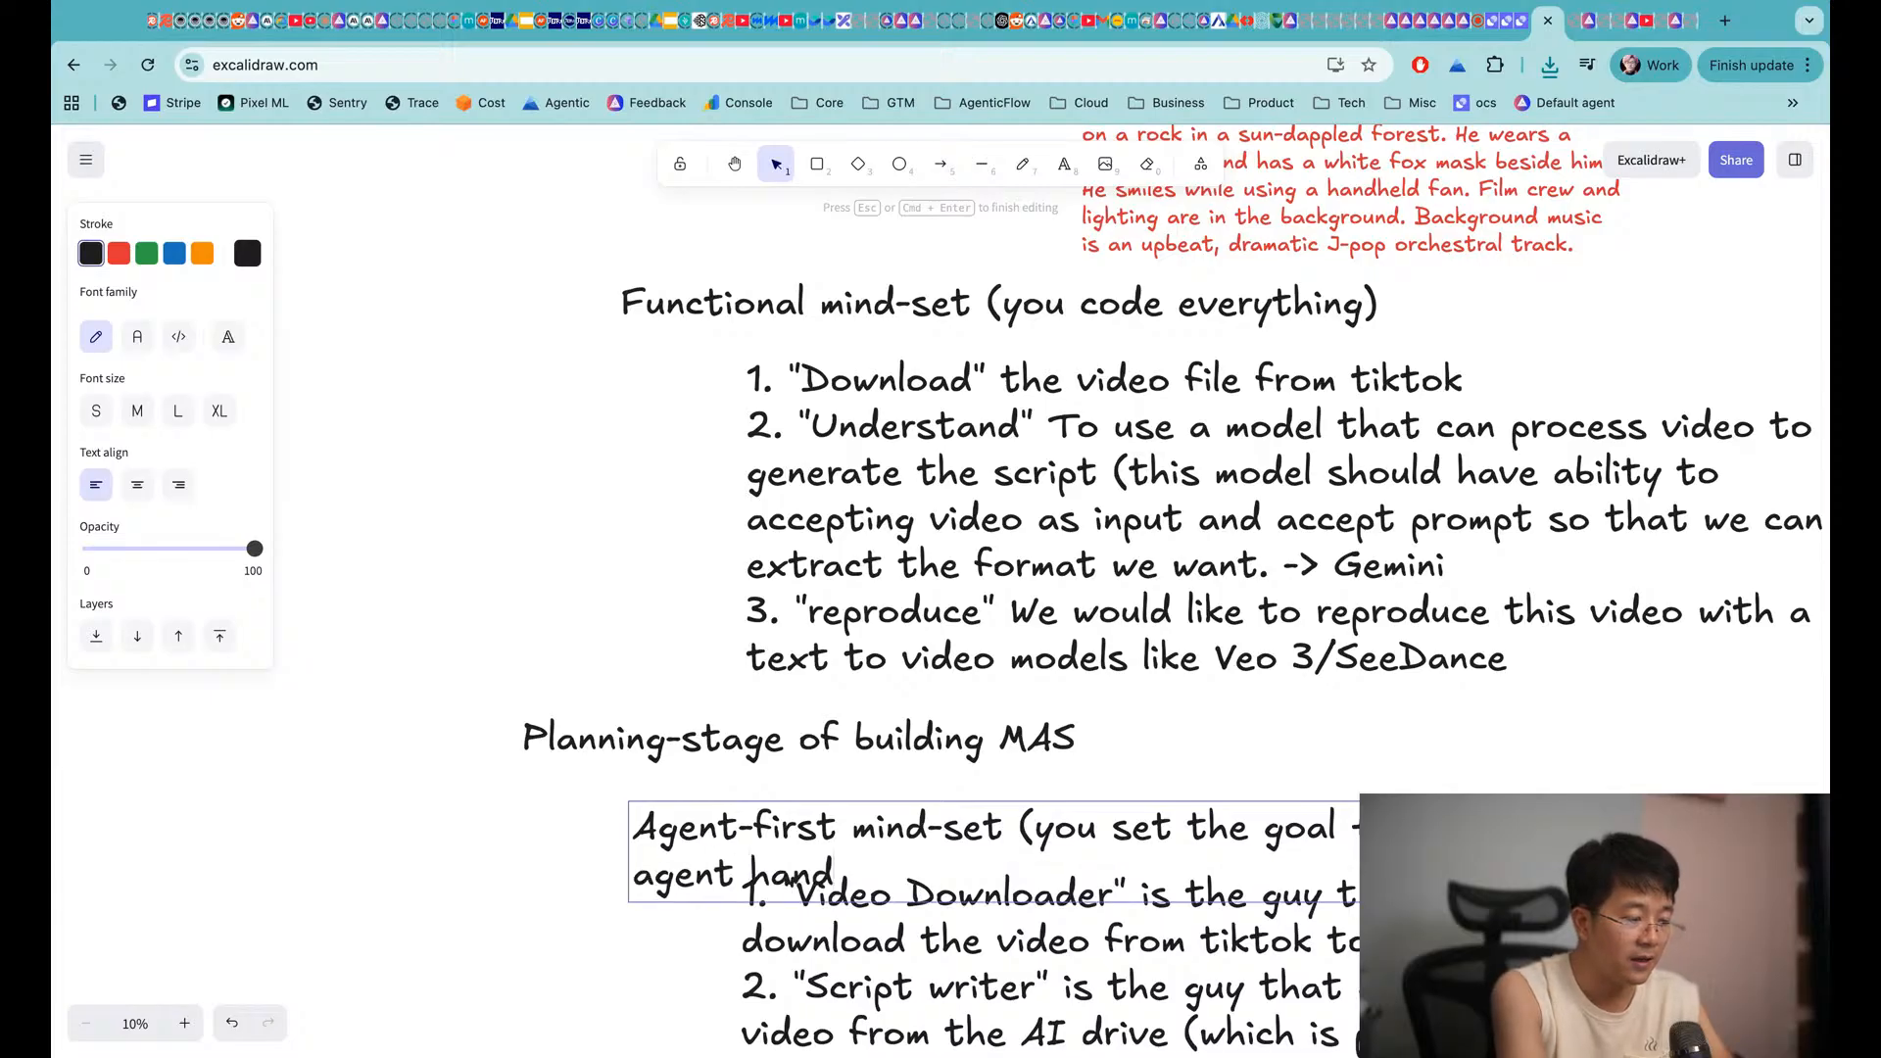
pyautogui.write('le by itself')
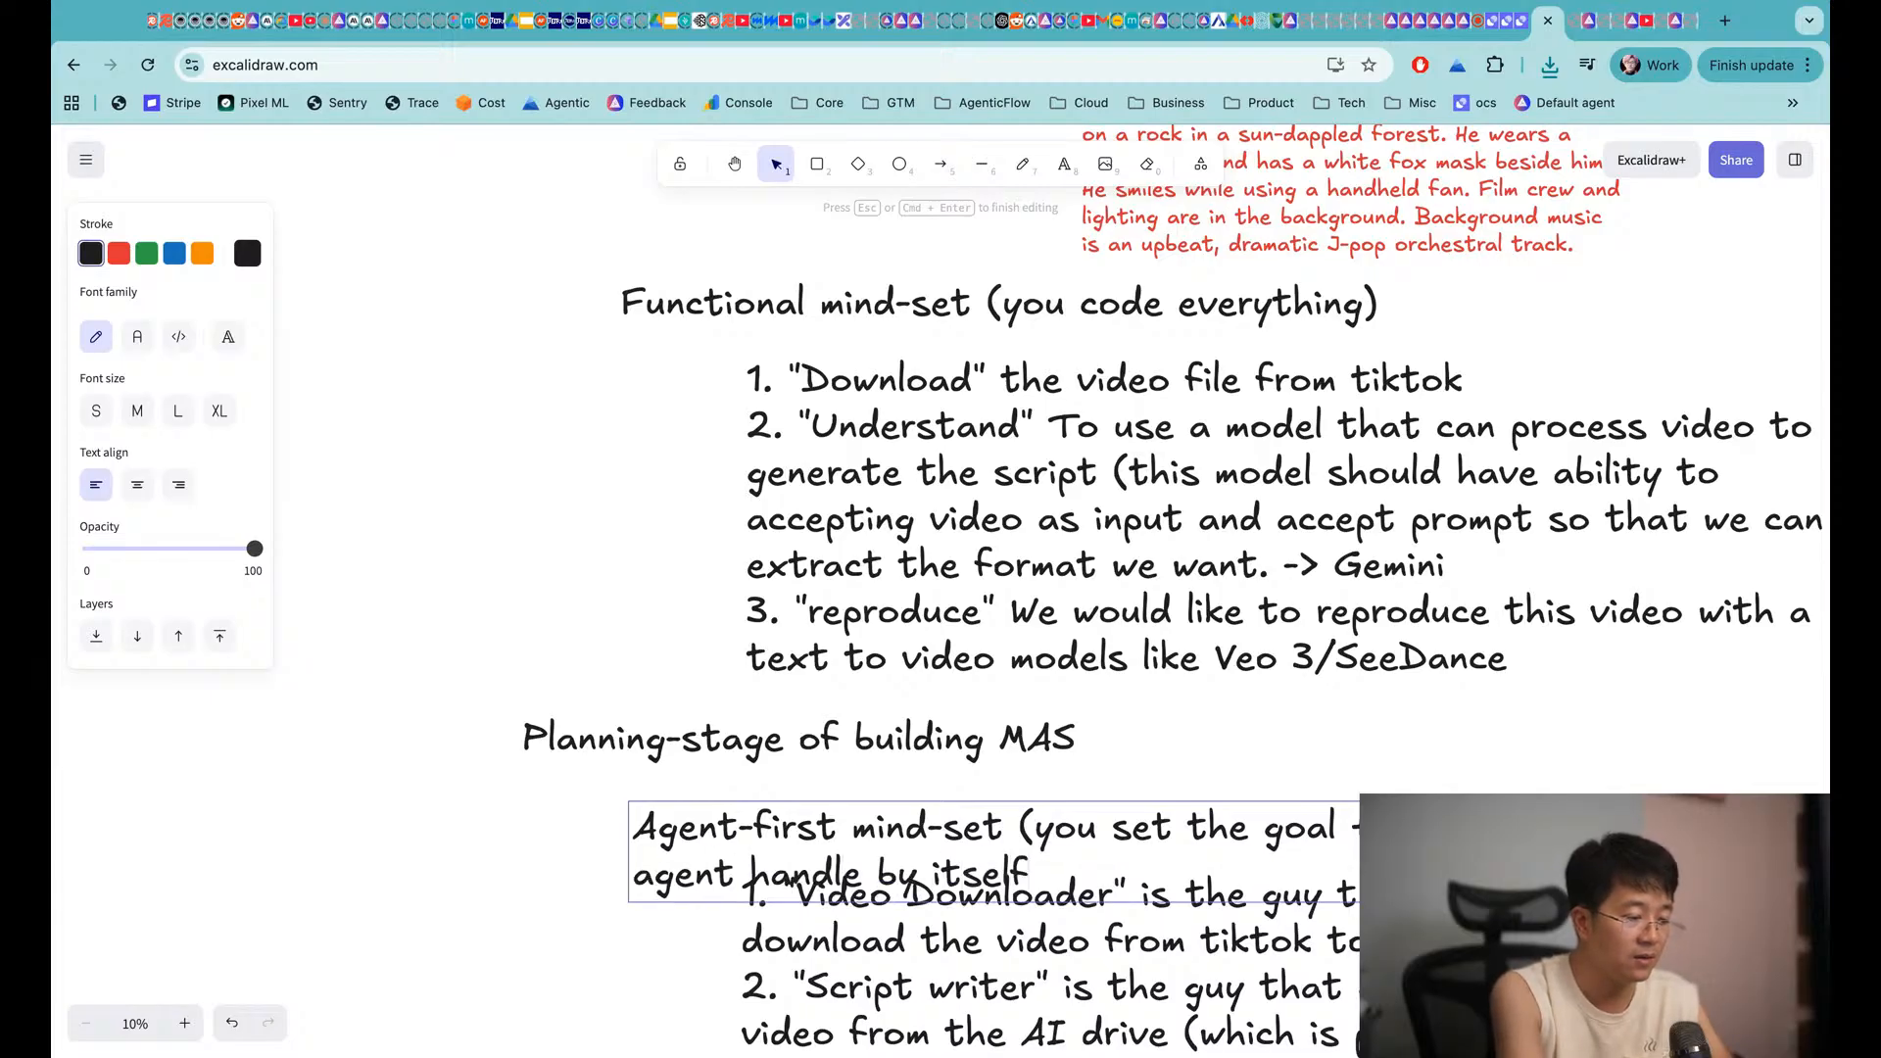
pyautogui.scroll(-3, 1155, 717)
pyautogui.hscroll(3, 1156, 717)
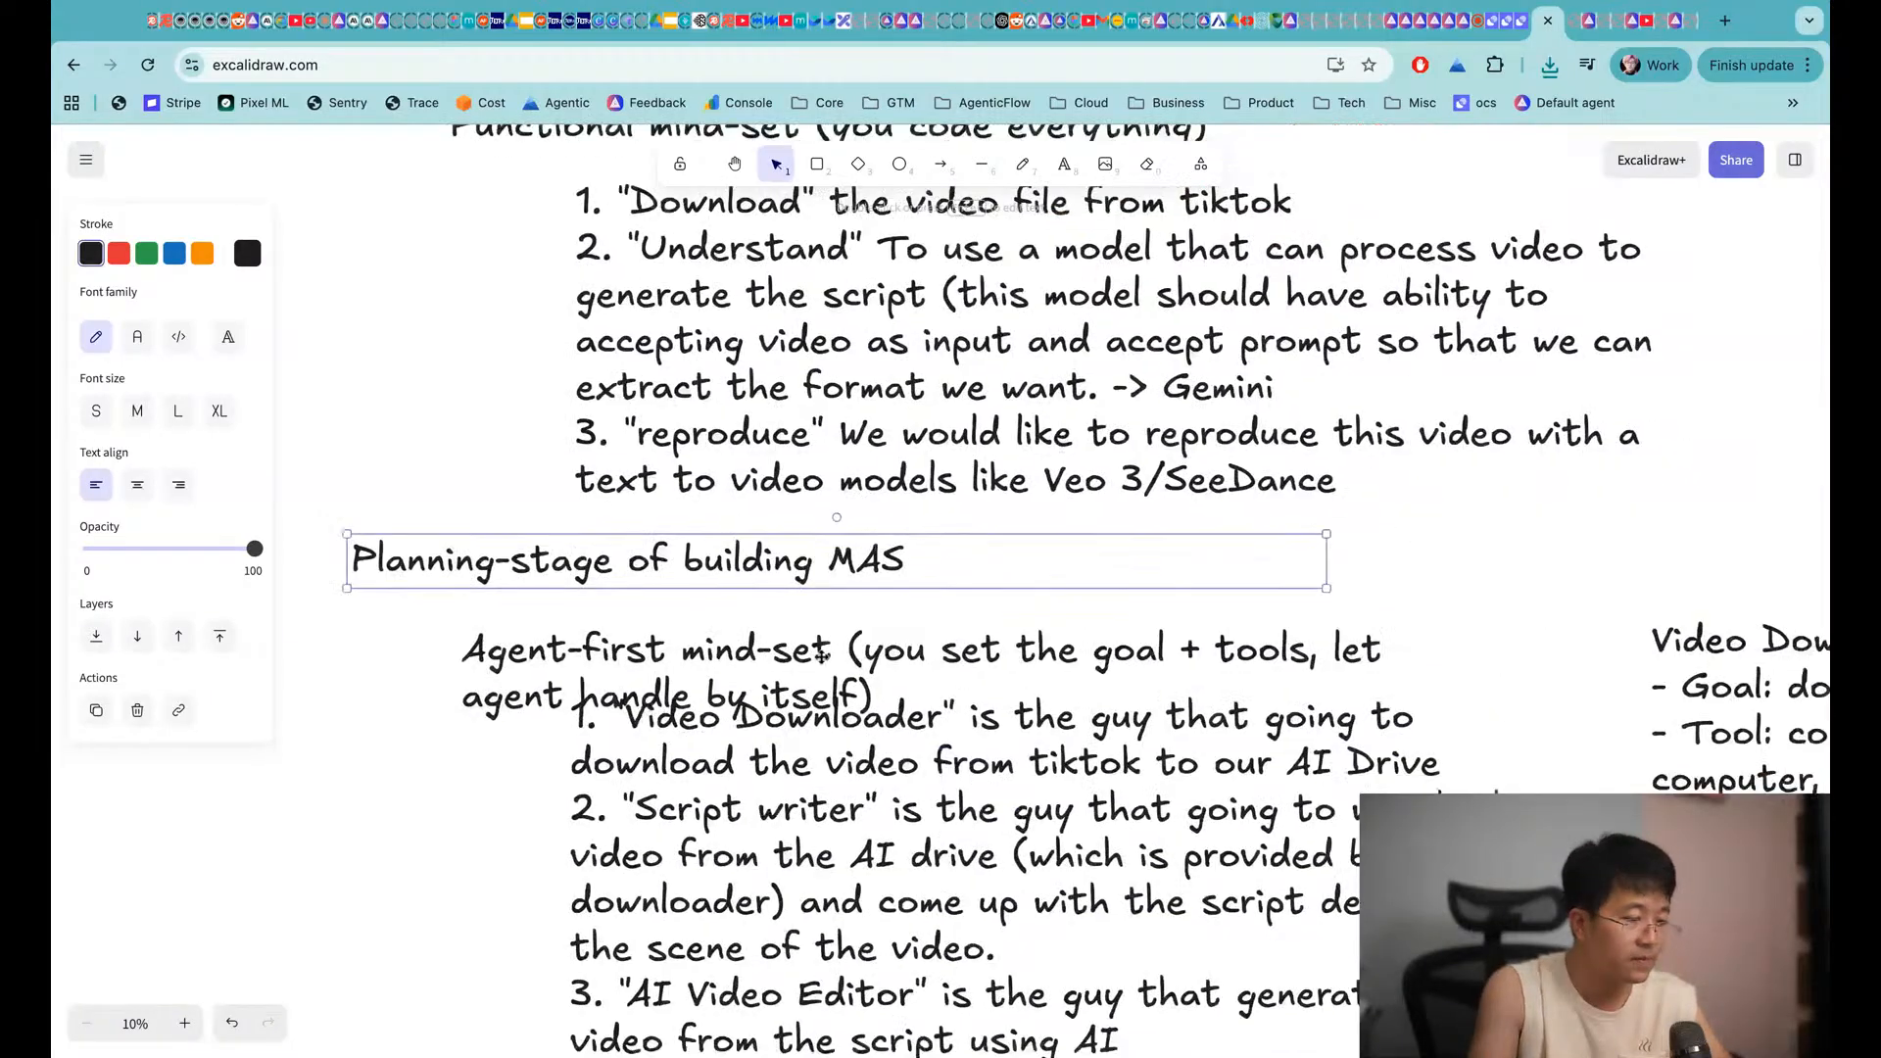
# Widen the Agent-first mind-set heading to fit one line and color it red
pyautogui.click(1412, 654)
pyautogui.moveTo(1436, 656); pyautogui.dragTo(1803, 657)
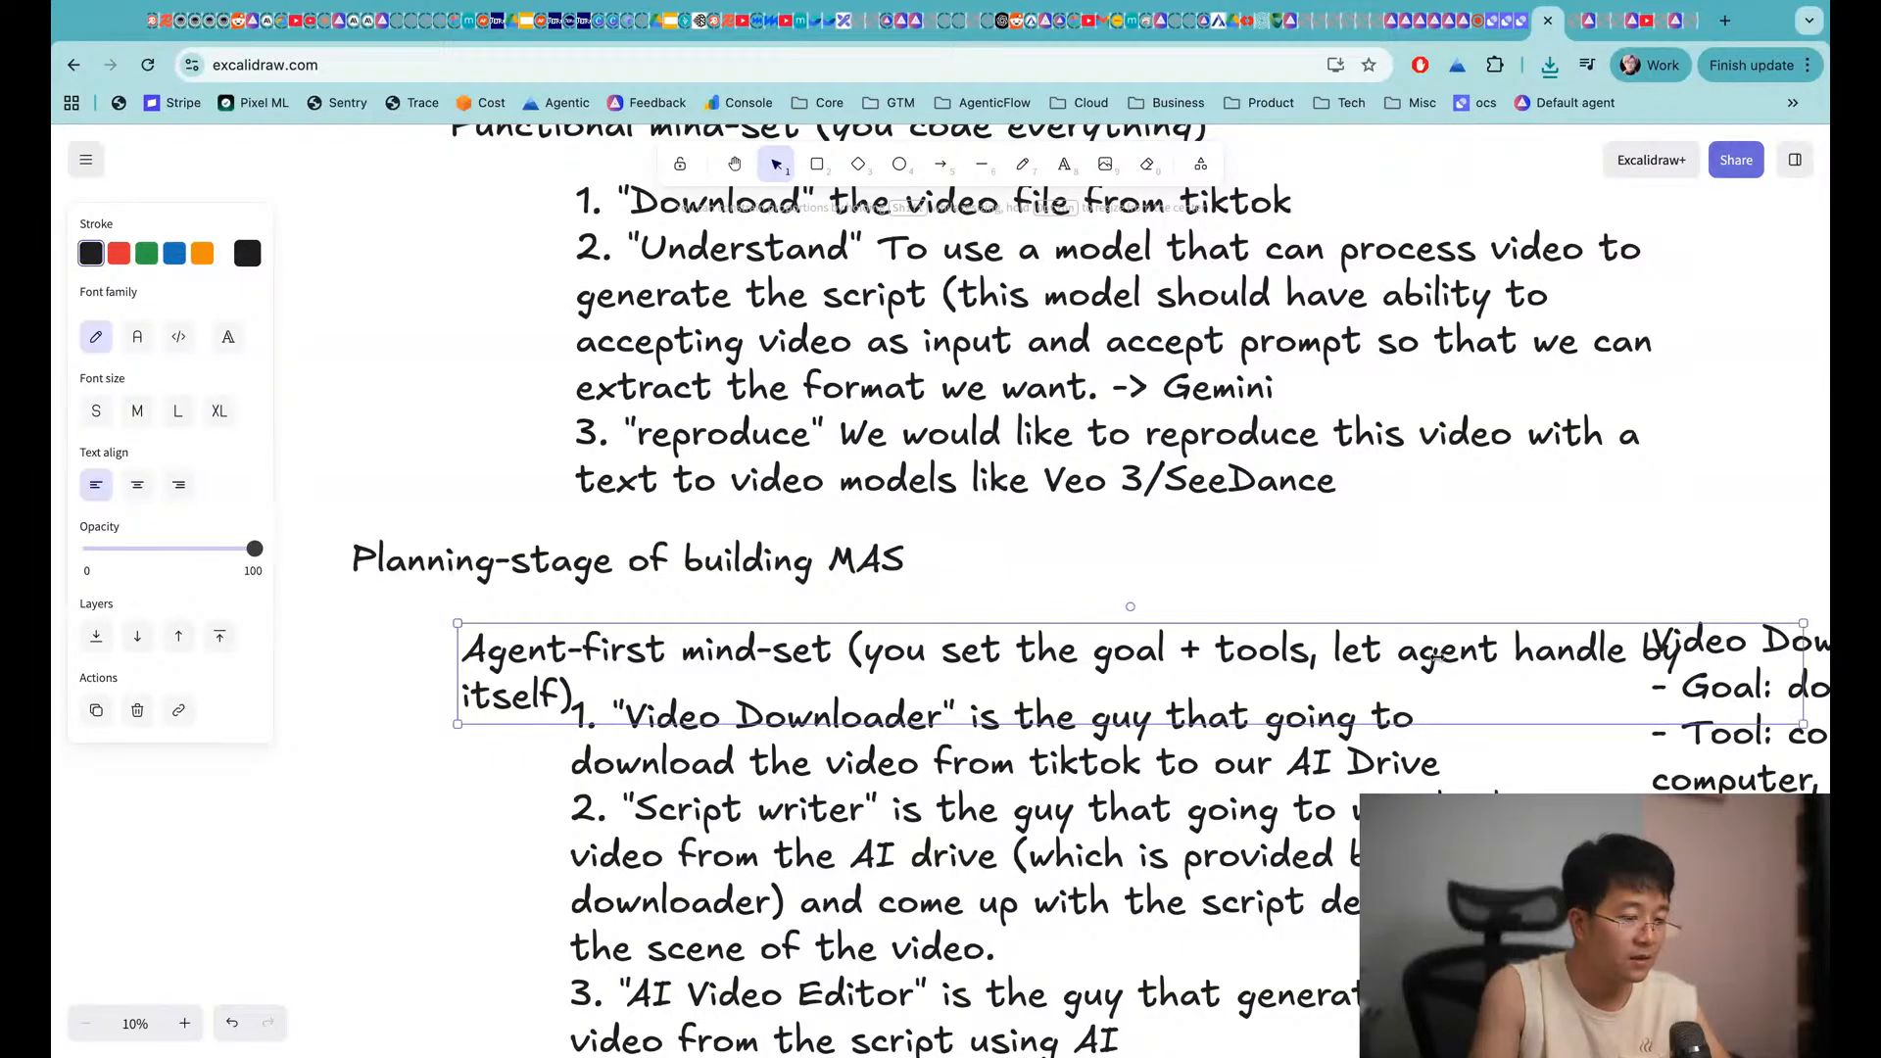
pyautogui.moveTo(1209, 667); pyautogui.dragTo(994, 659)
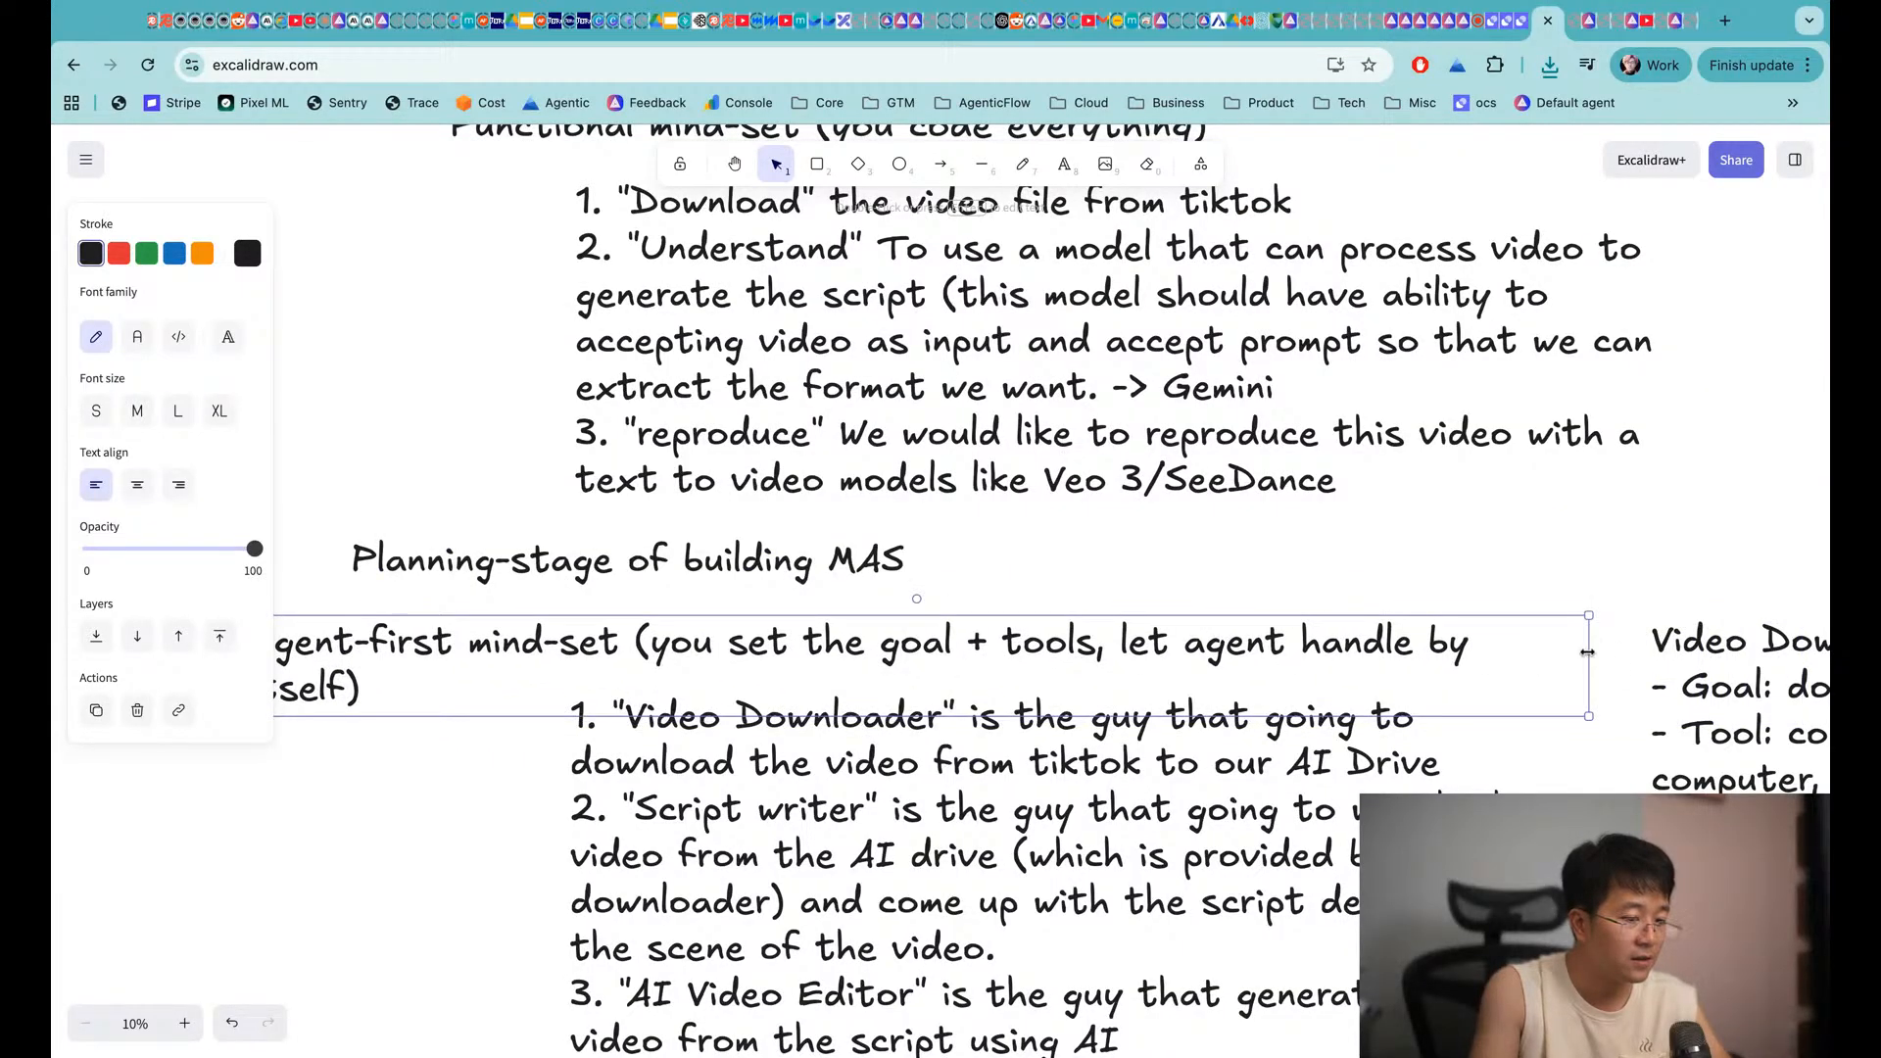
pyautogui.moveTo(1587, 652); pyautogui.dragTo(1656, 653)
pyautogui.hscroll(-3, 878, 659)
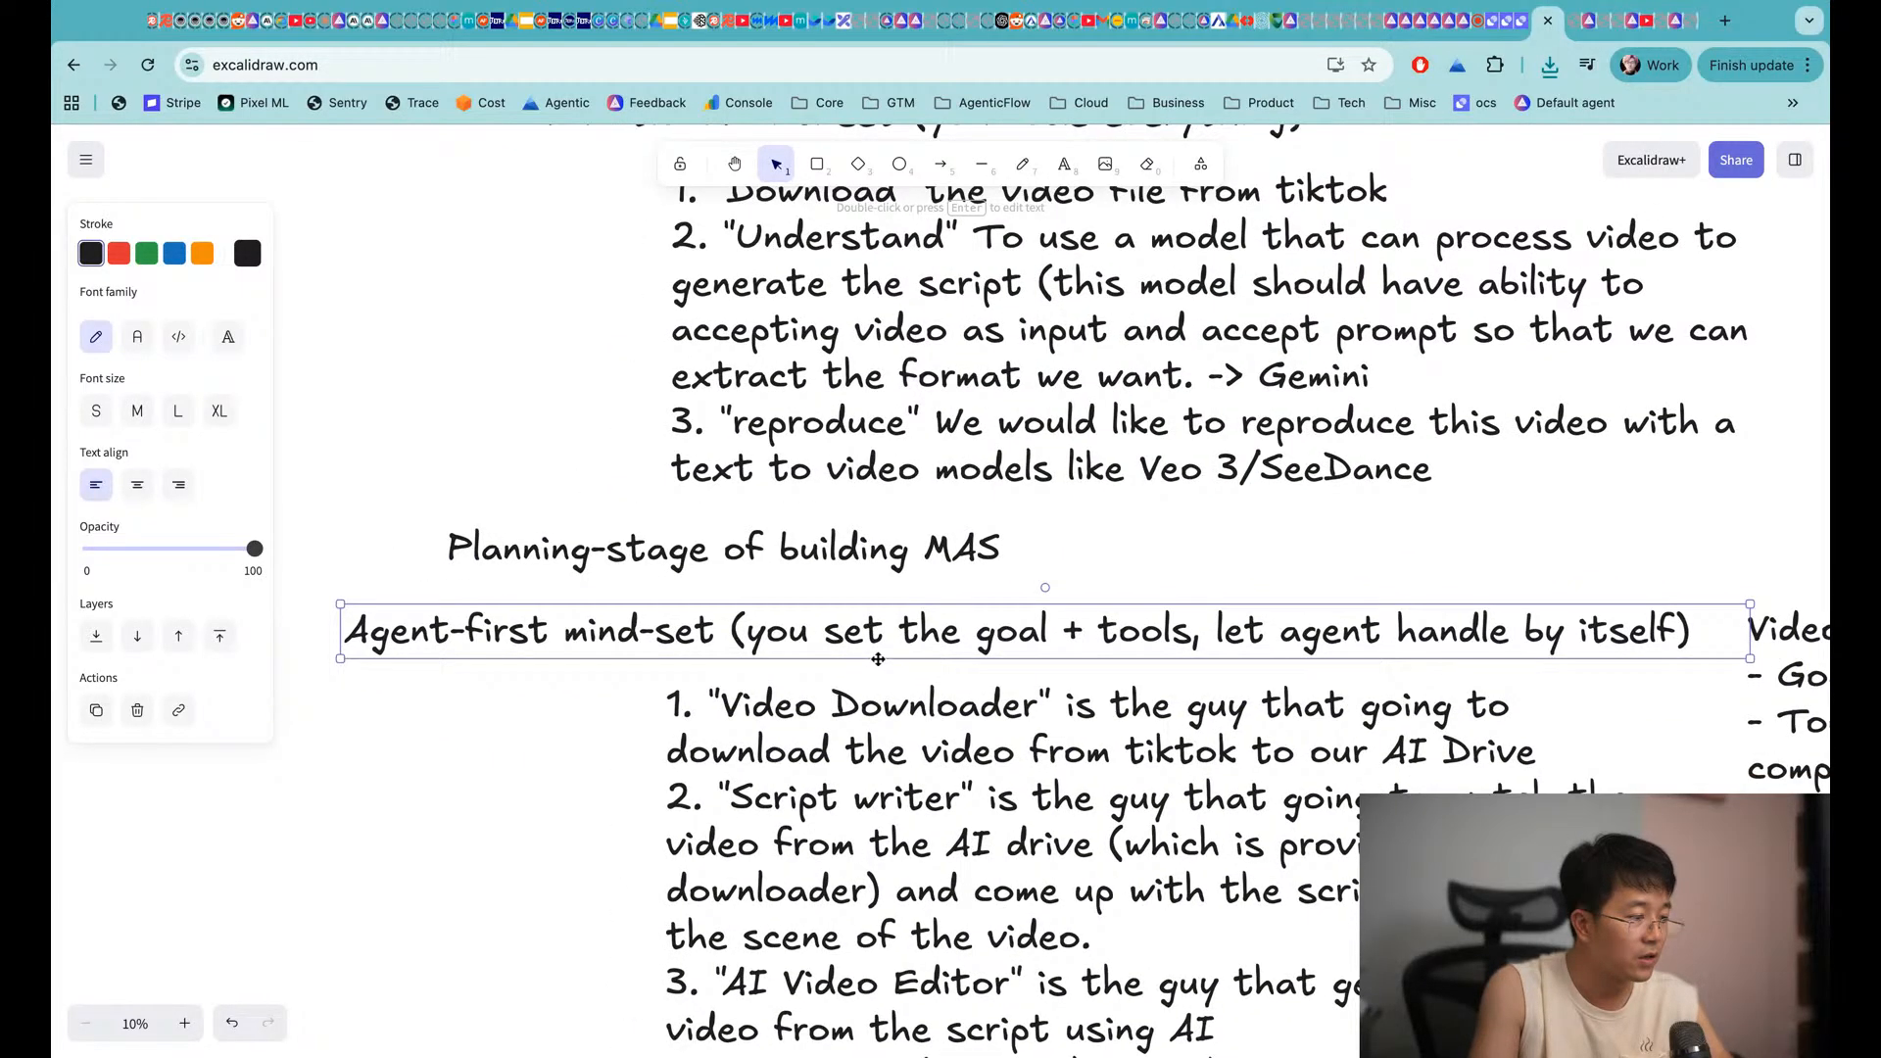
pyautogui.click(118, 254)
# Shift the Planning-stage and Functional mind-set headings left and make the Functional heading red
pyautogui.hscroll(-1, 506, 500)
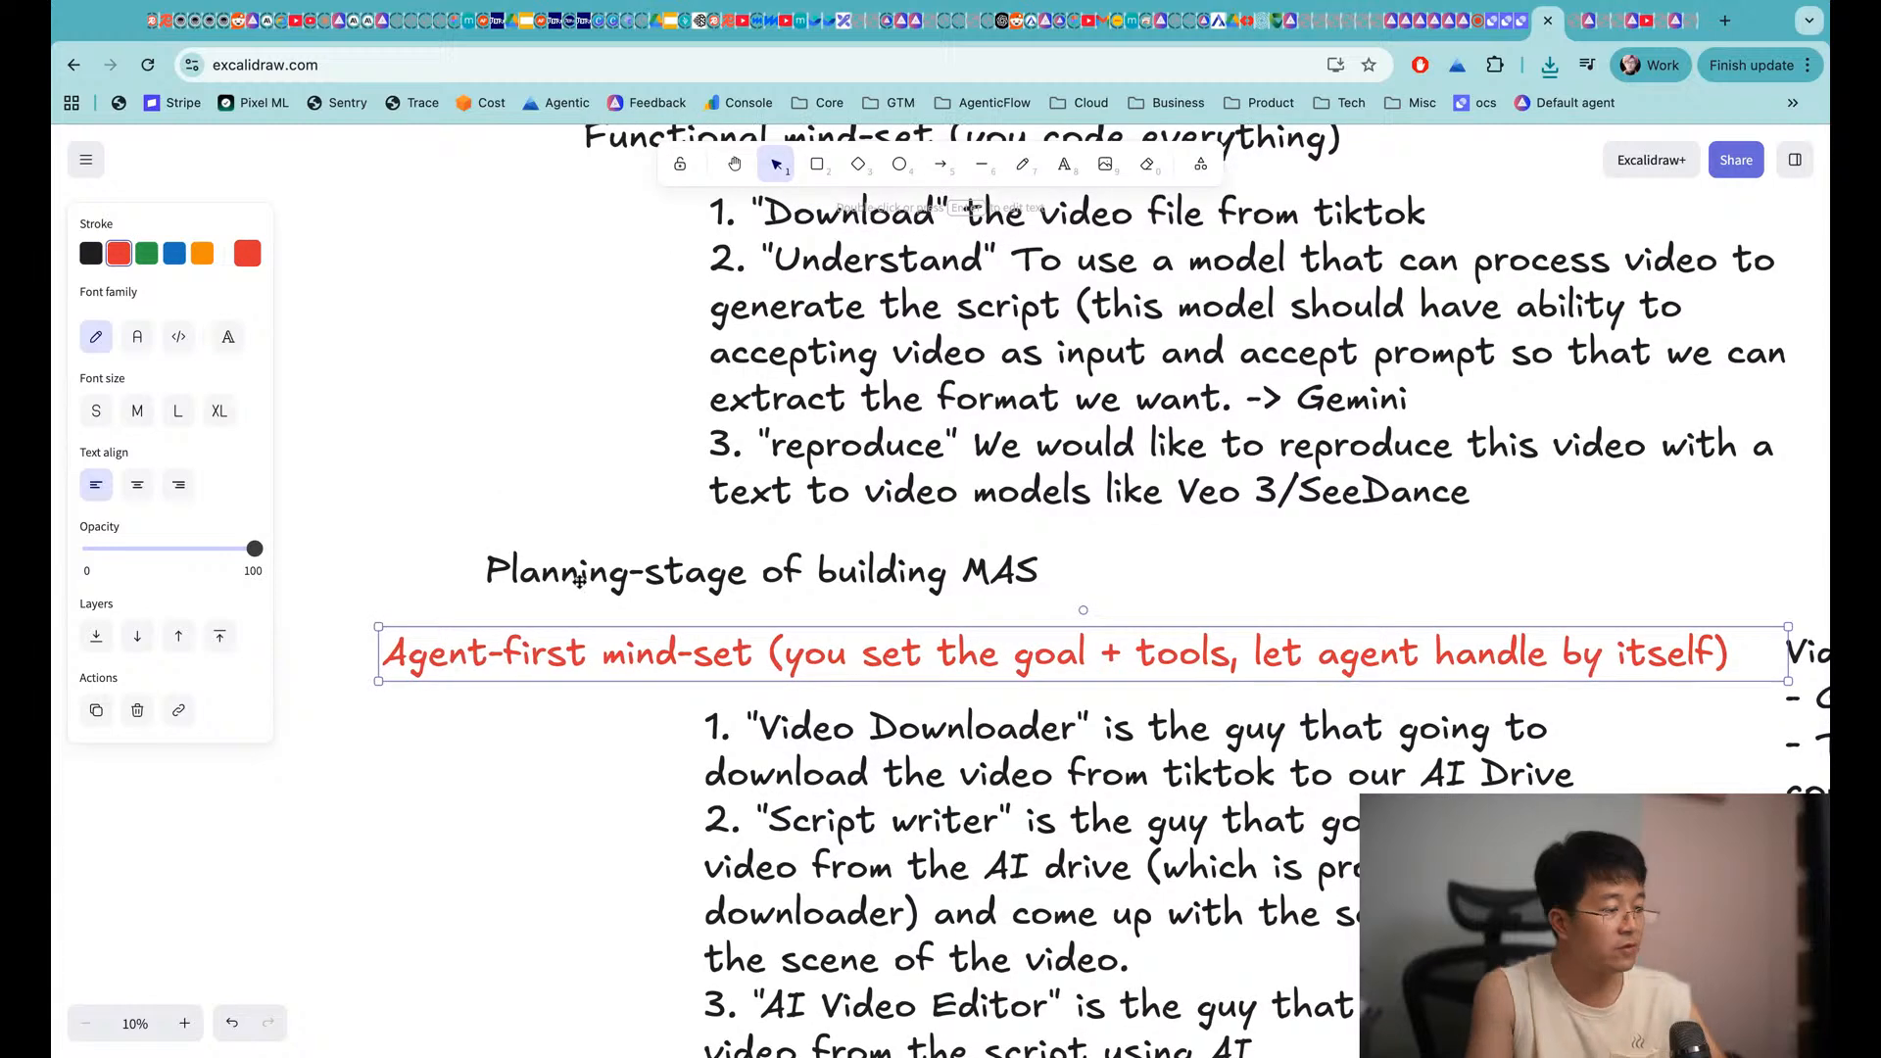
pyautogui.moveTo(520, 573); pyautogui.dragTo(444, 571)
pyautogui.scroll(5, 444, 571)
pyautogui.hscroll(-1, 444, 571)
pyautogui.moveTo(697, 306); pyautogui.dragTo(494, 310)
pyautogui.click(119, 254)
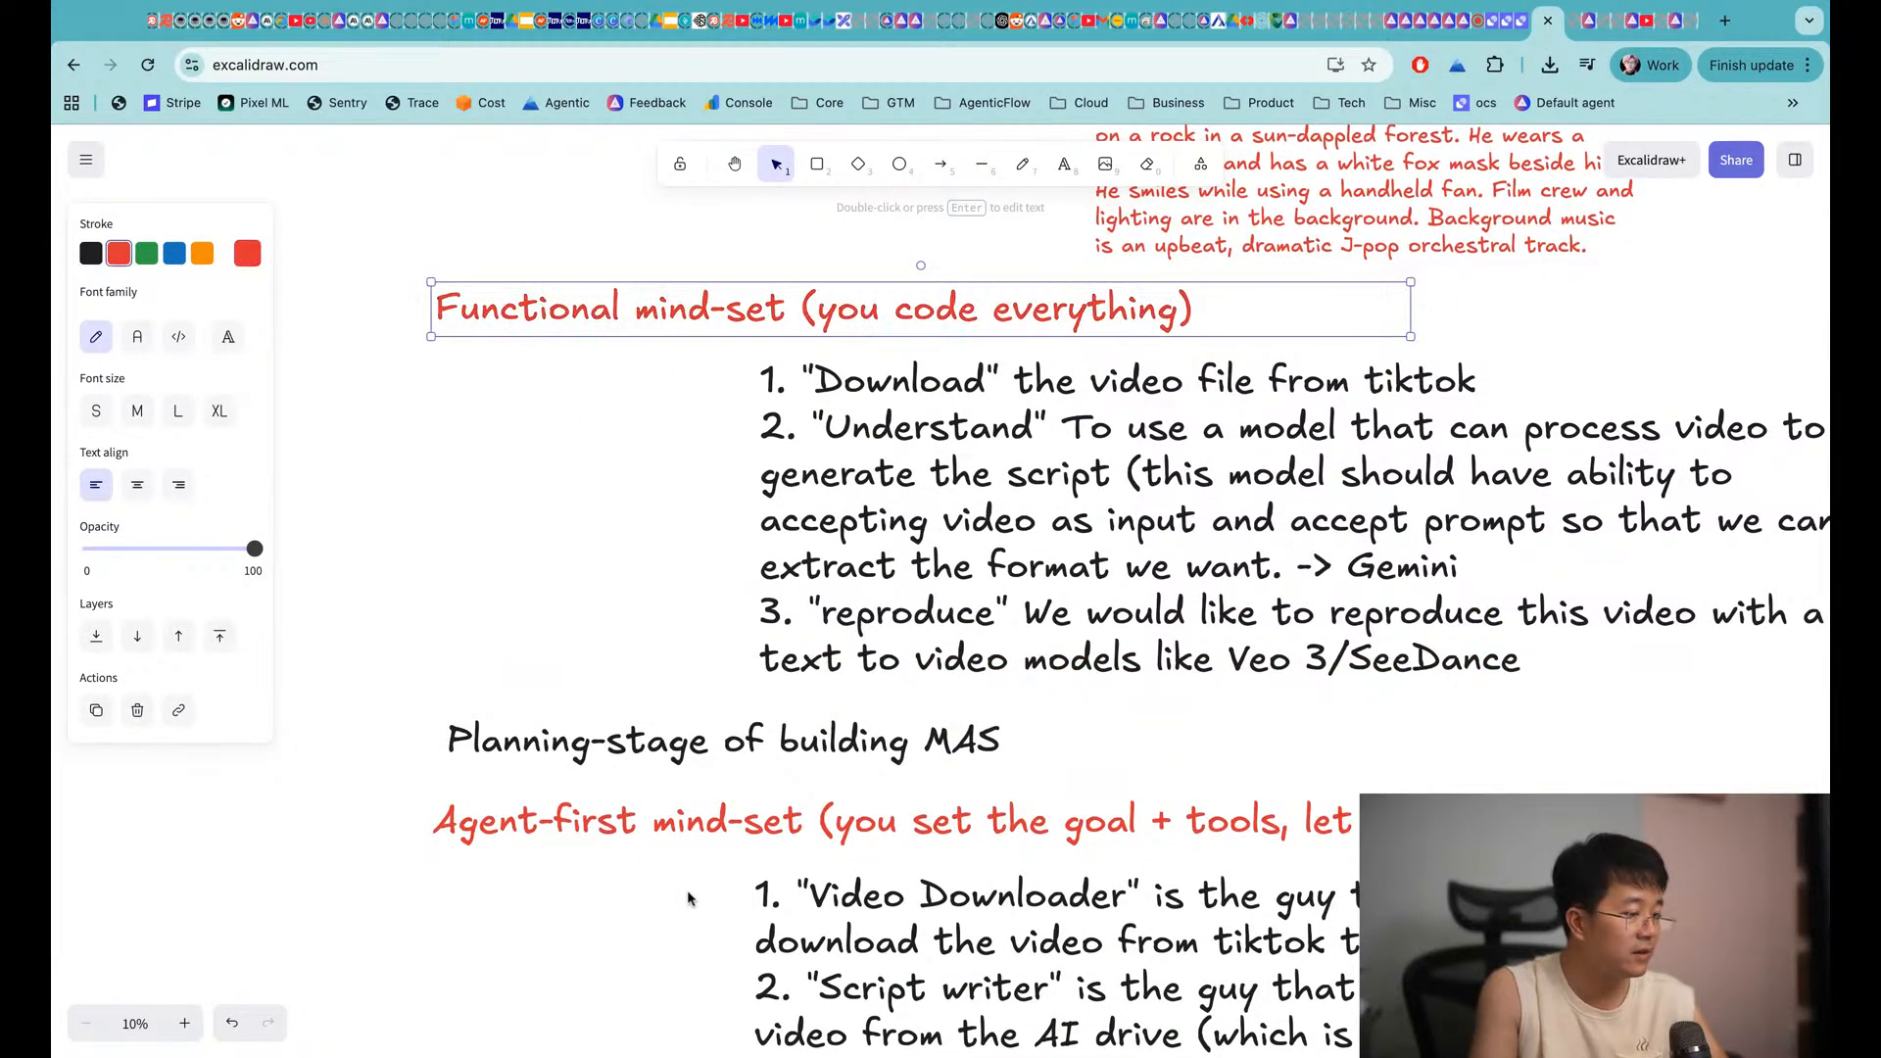
pyautogui.scroll(-4, 655, 779)
pyautogui.hscroll(1, 660, 773)
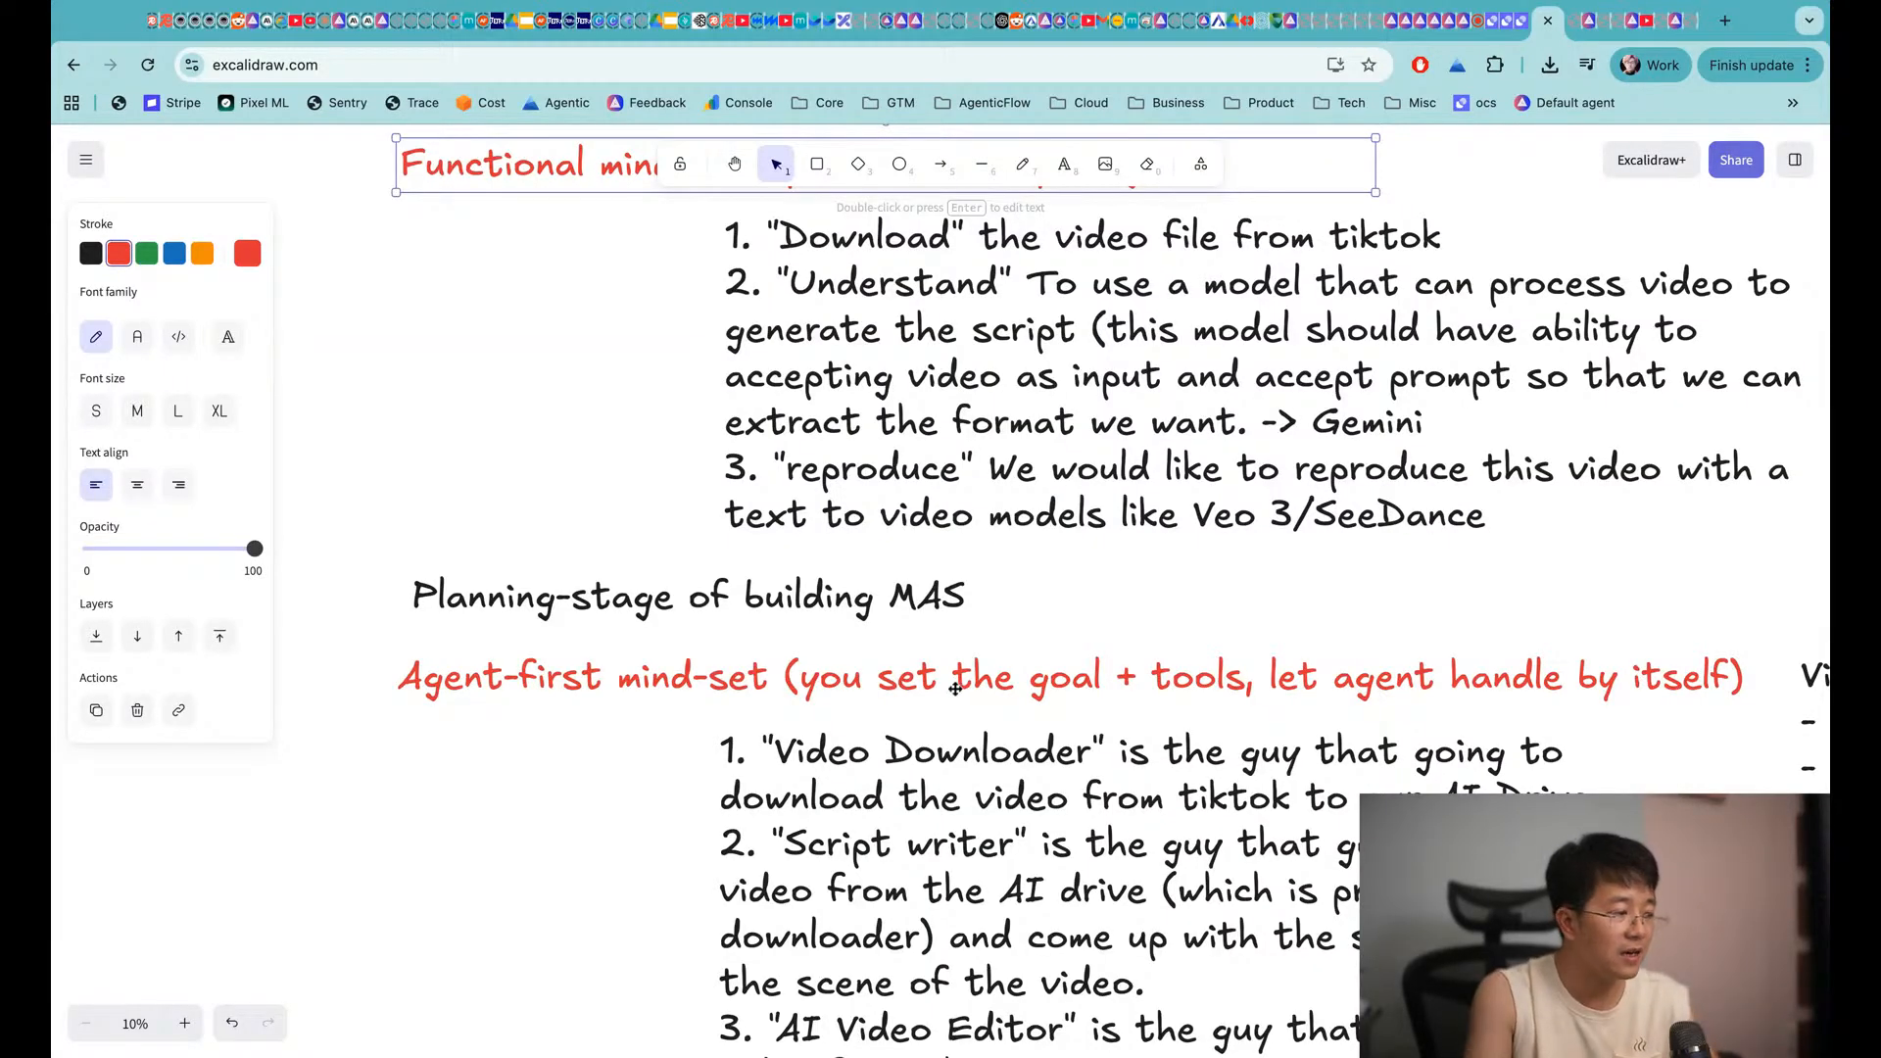
# Find and select the red Agent-first mind-set heading on the board
pyautogui.scroll(2, 803, 480)
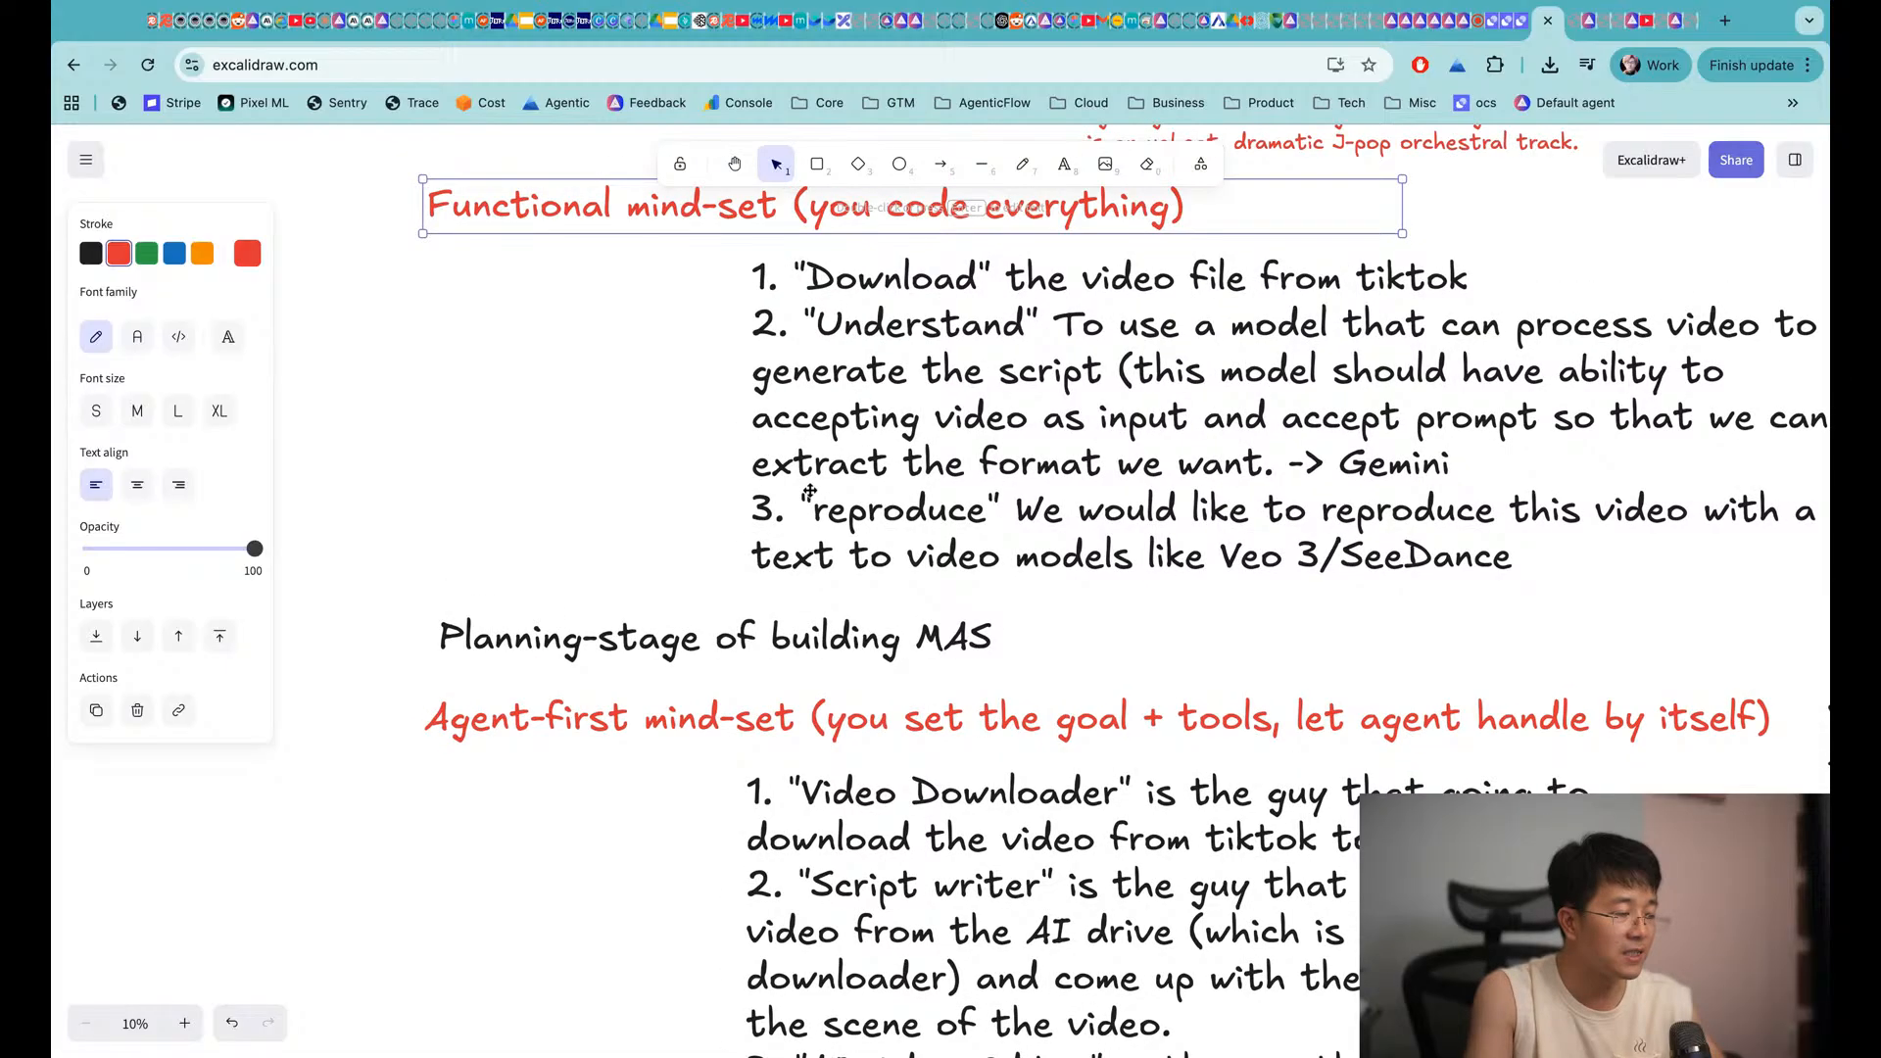
pyautogui.scroll(2, 810, 492)
pyautogui.scroll(-5, 660, 895)
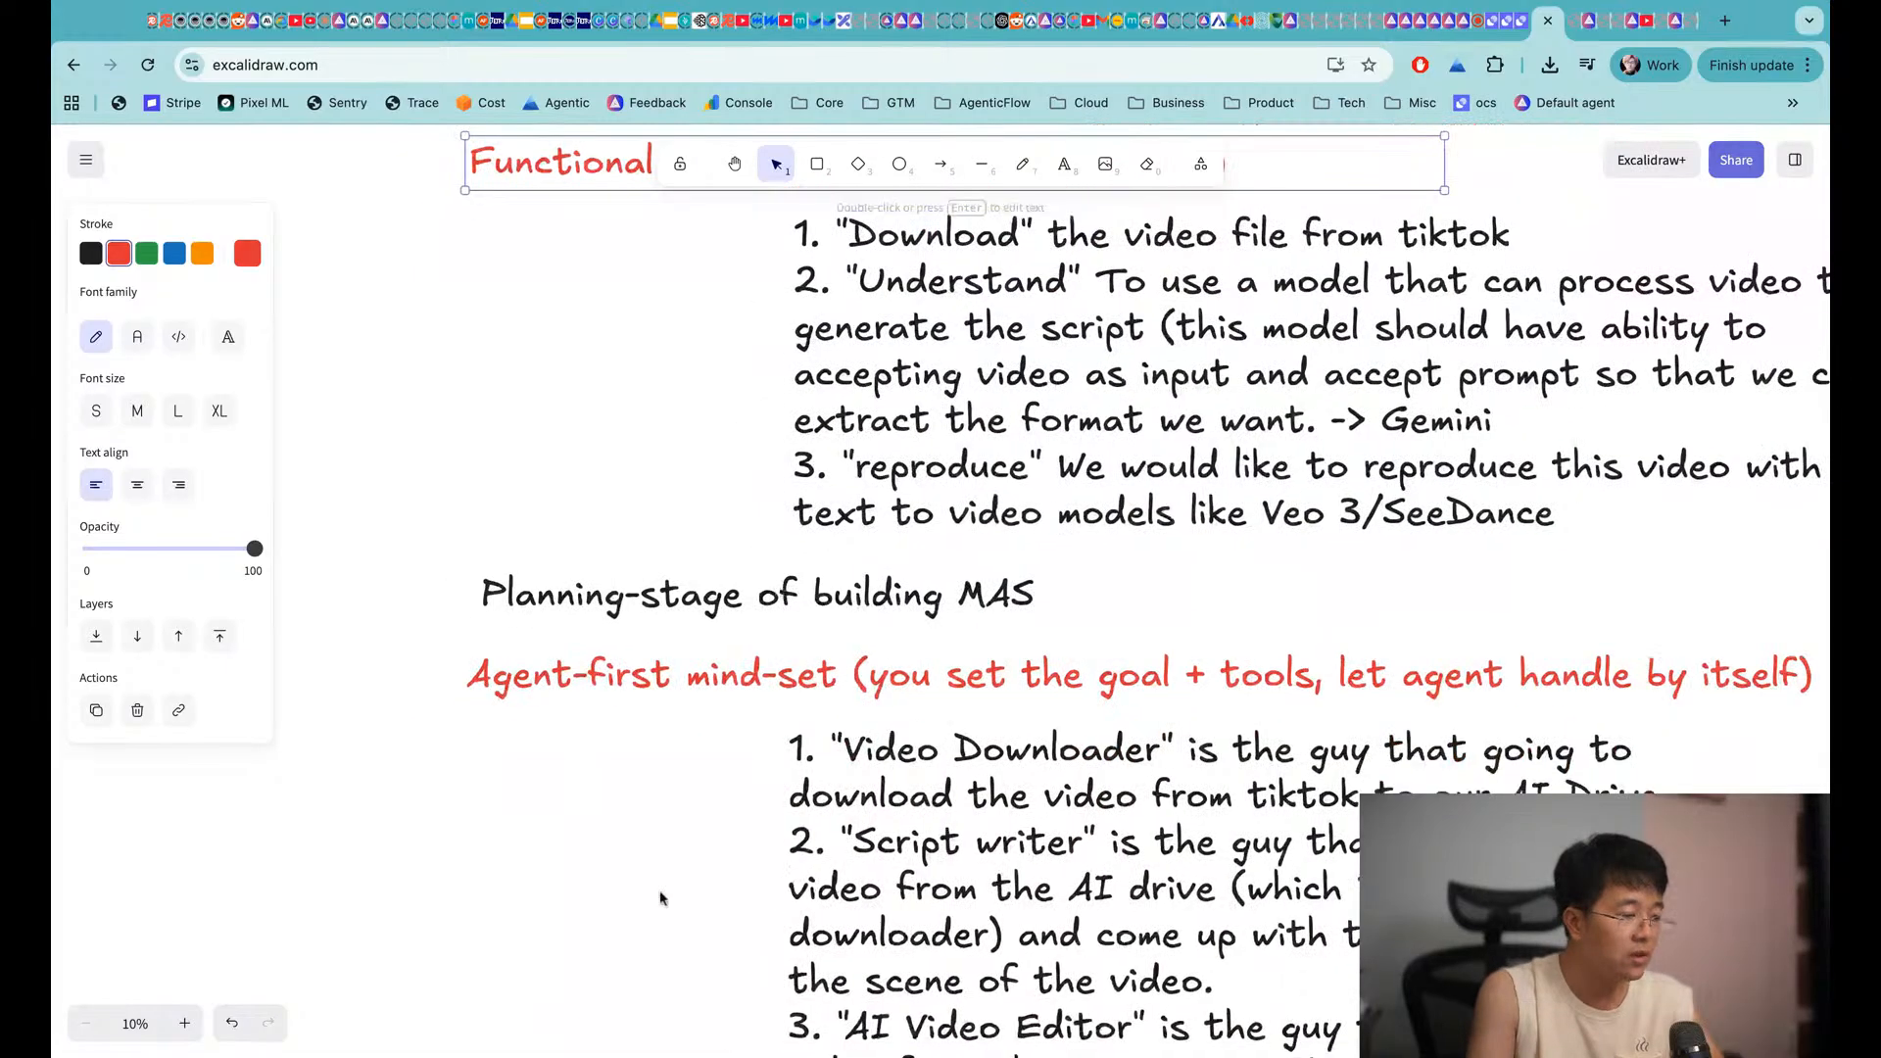
pyautogui.click(644, 591)
pyautogui.click(643, 639)
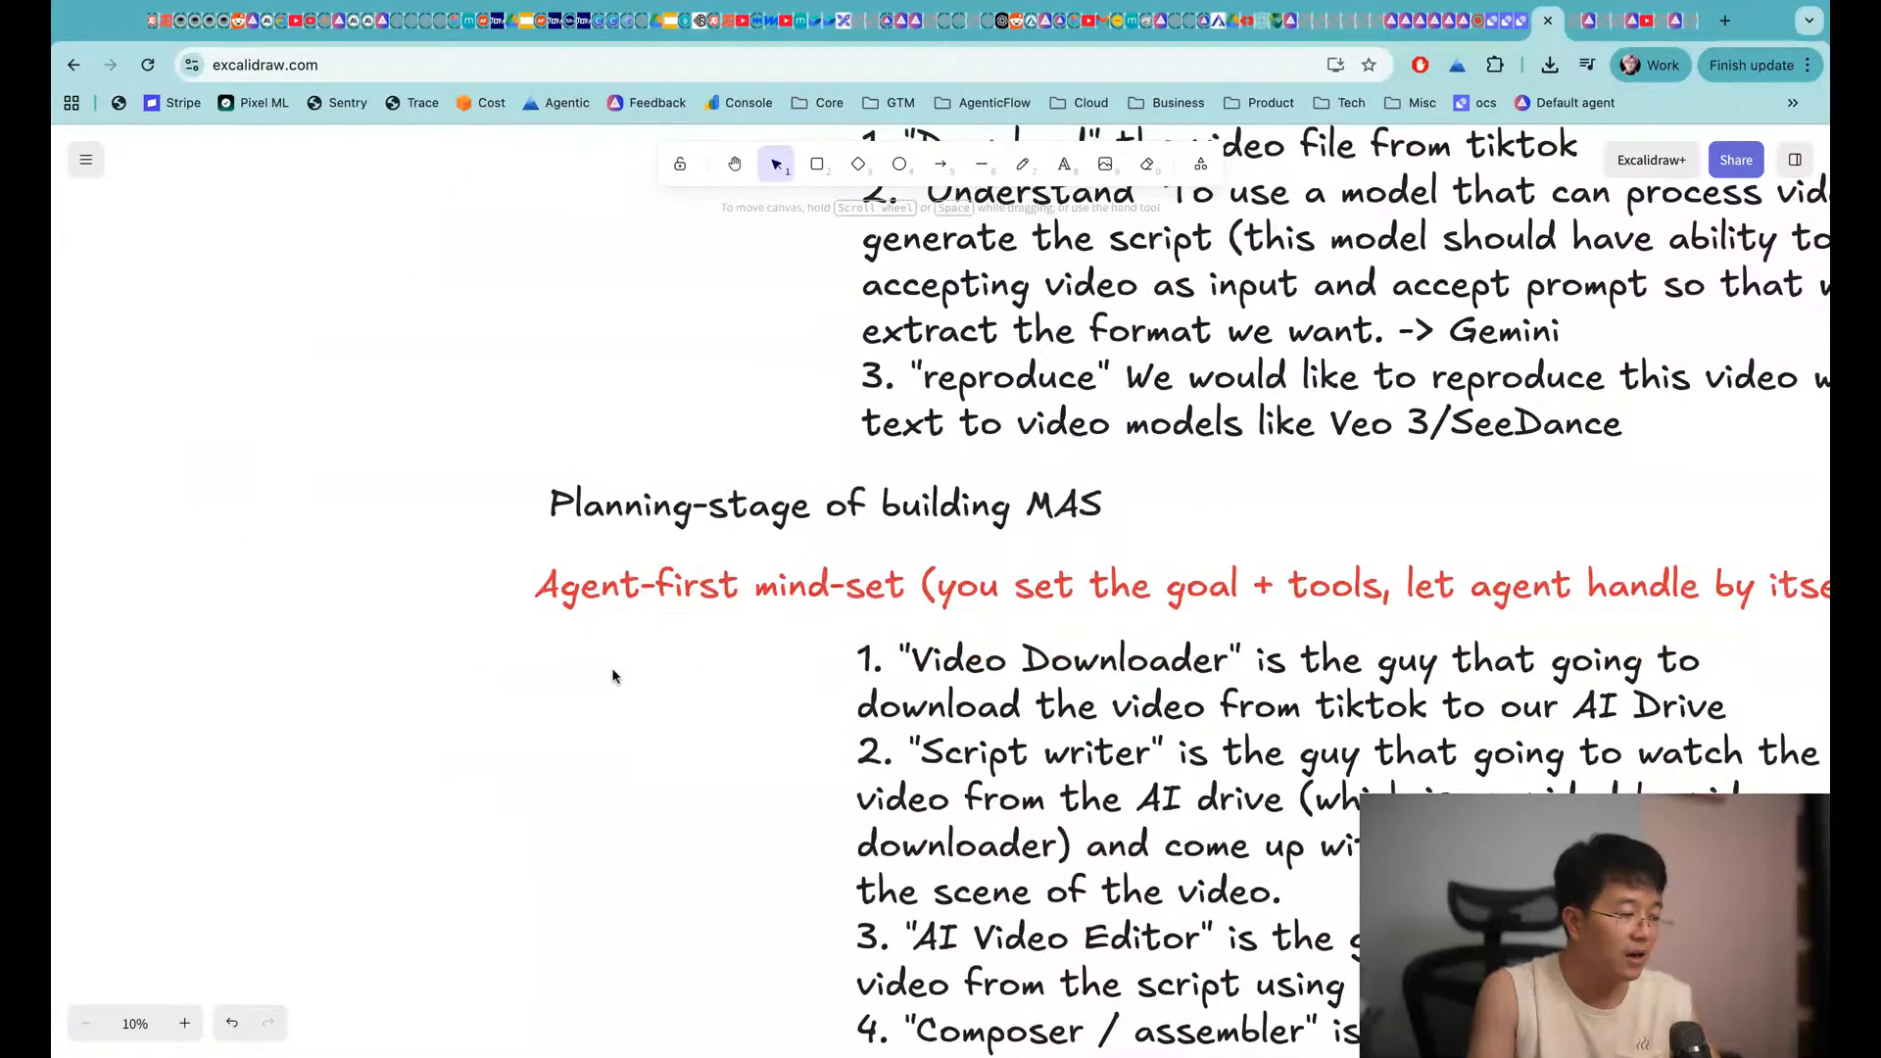
pyautogui.click(645, 591)
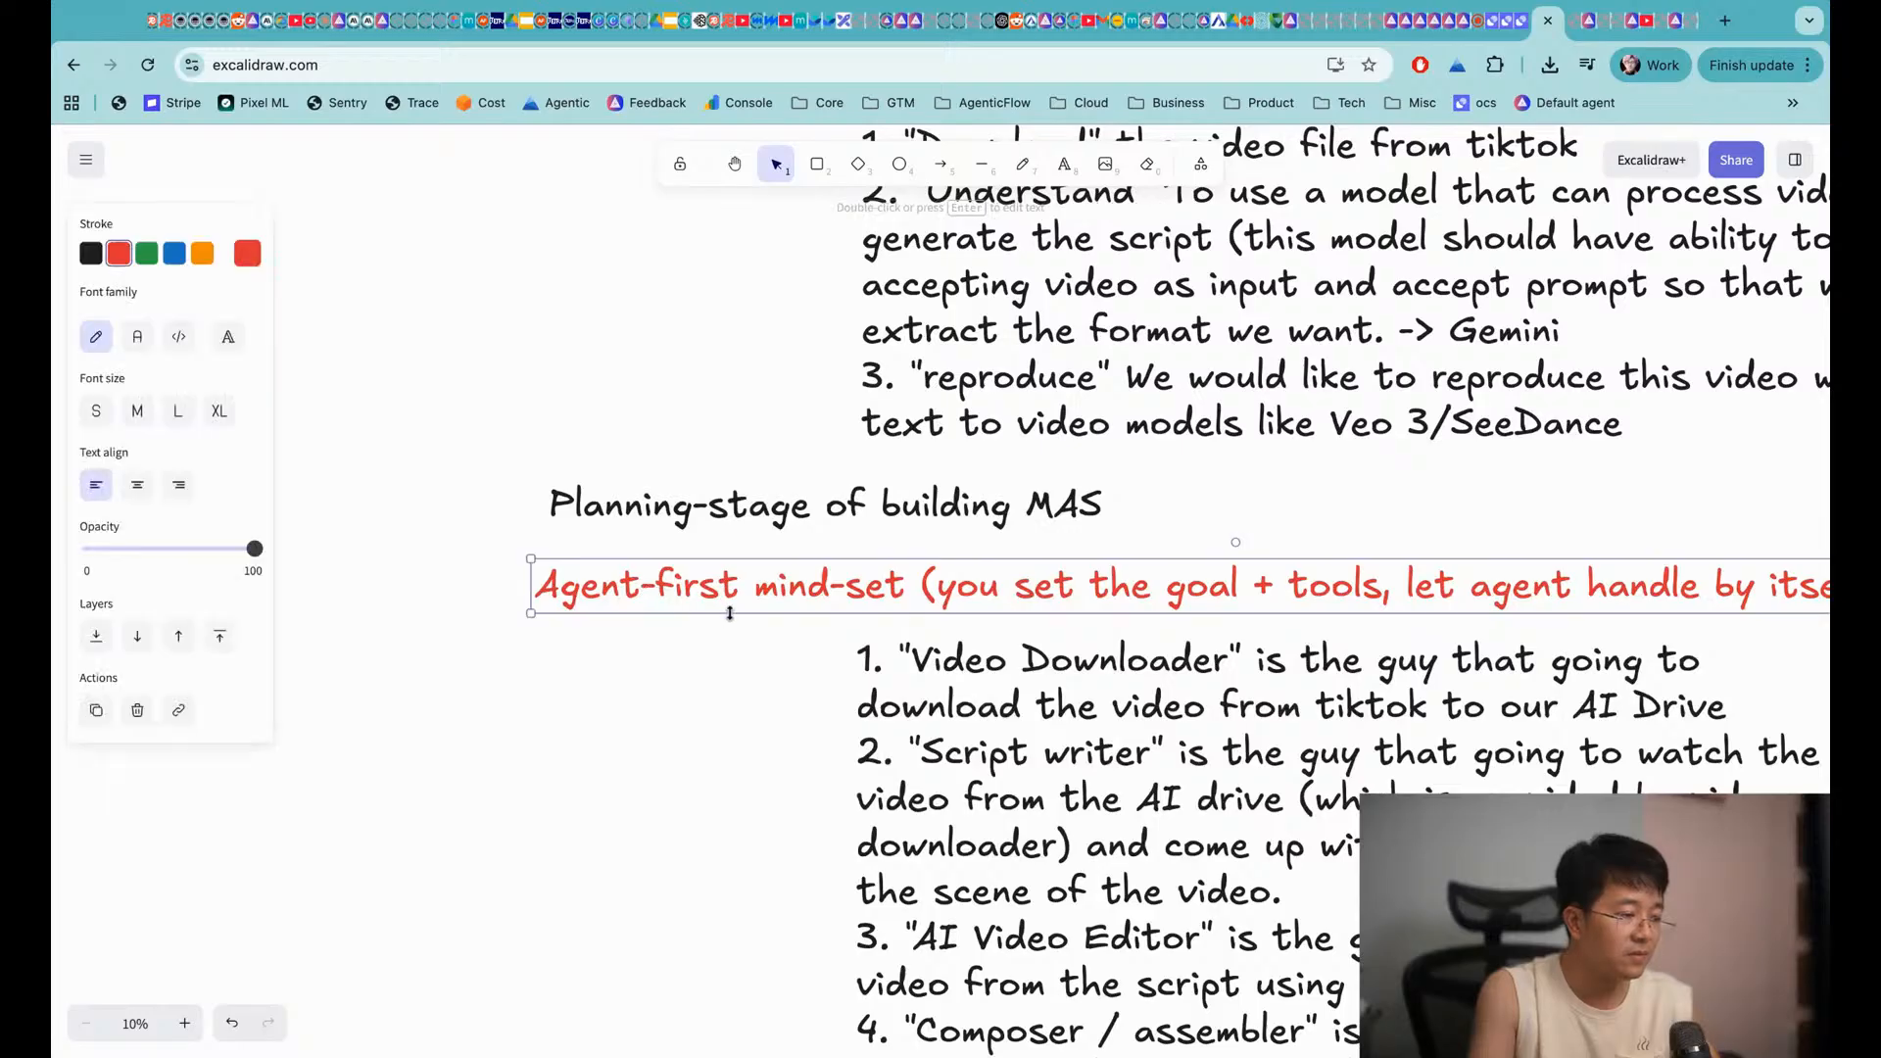
# Insert 'AFM' at the start of the heading, correcting the mistyped 'AFO'
pyautogui.doubleClick(629, 589)
pyautogui.press('Left')
pyautogui.write('AF')
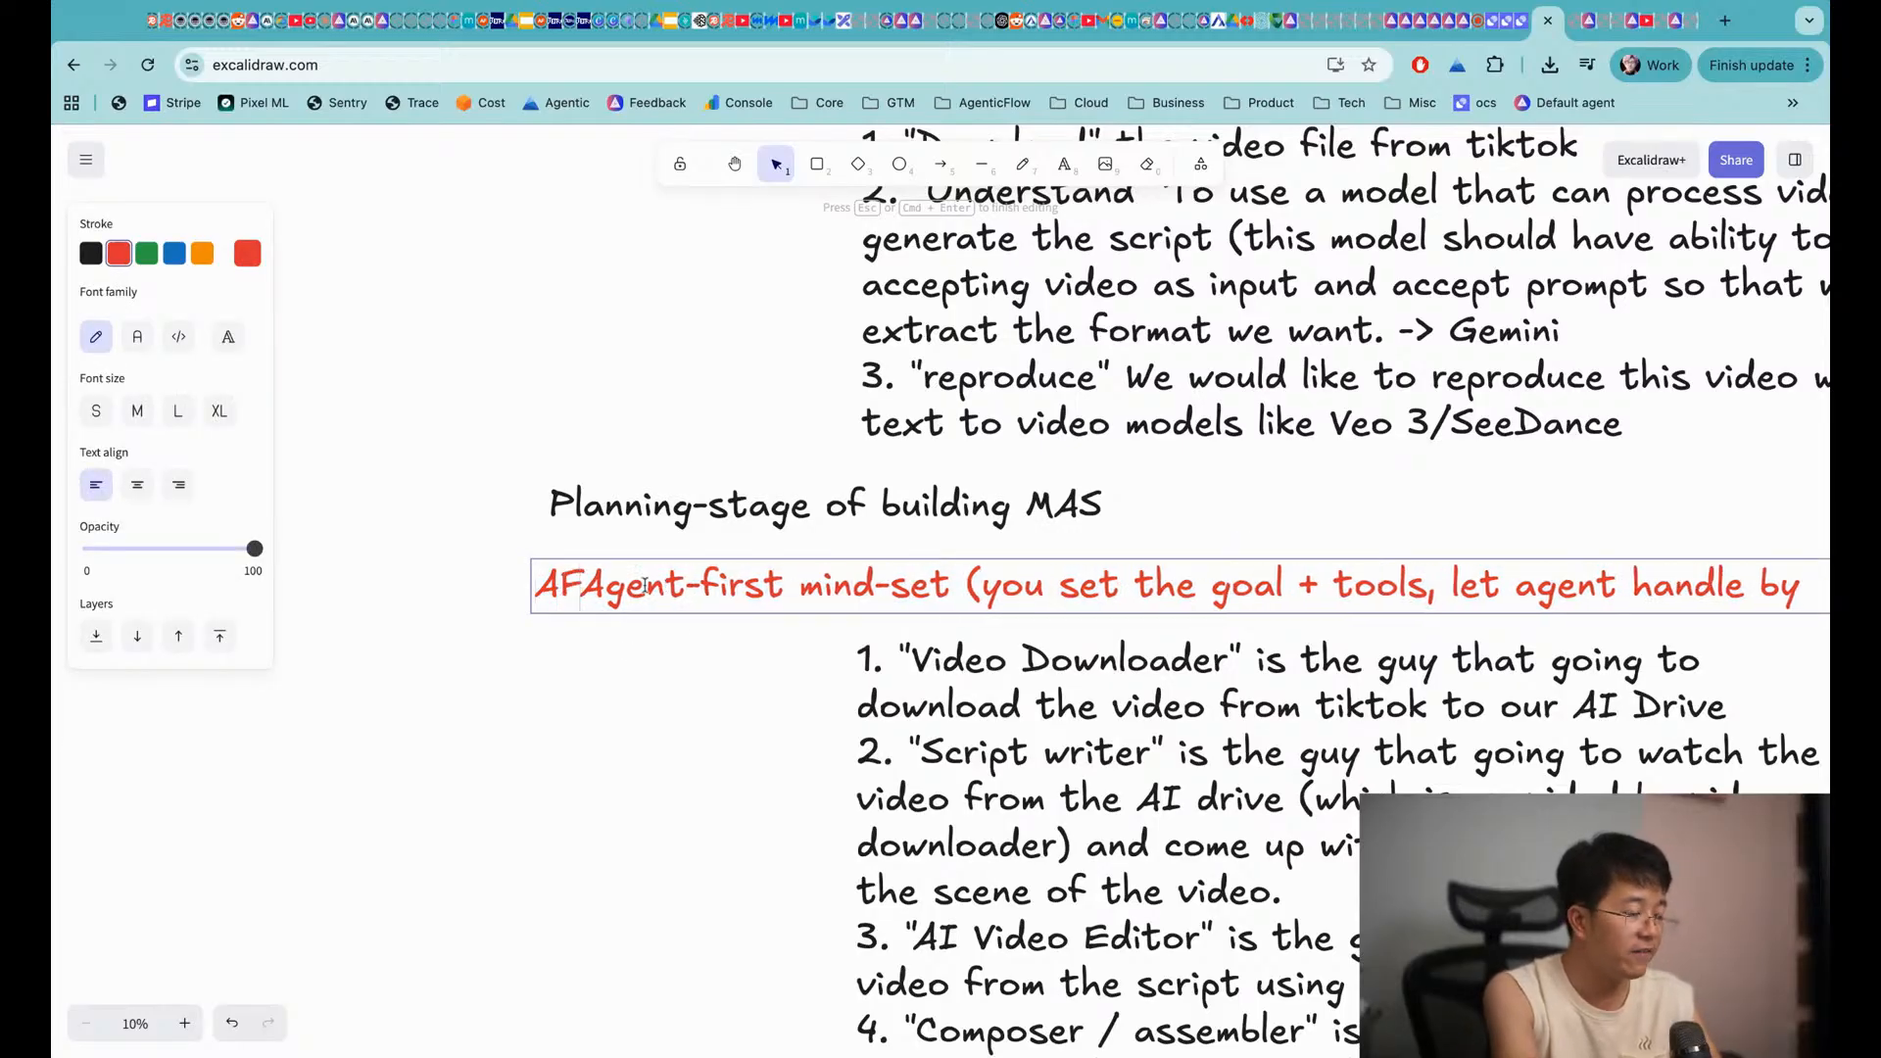
pyautogui.write('O')
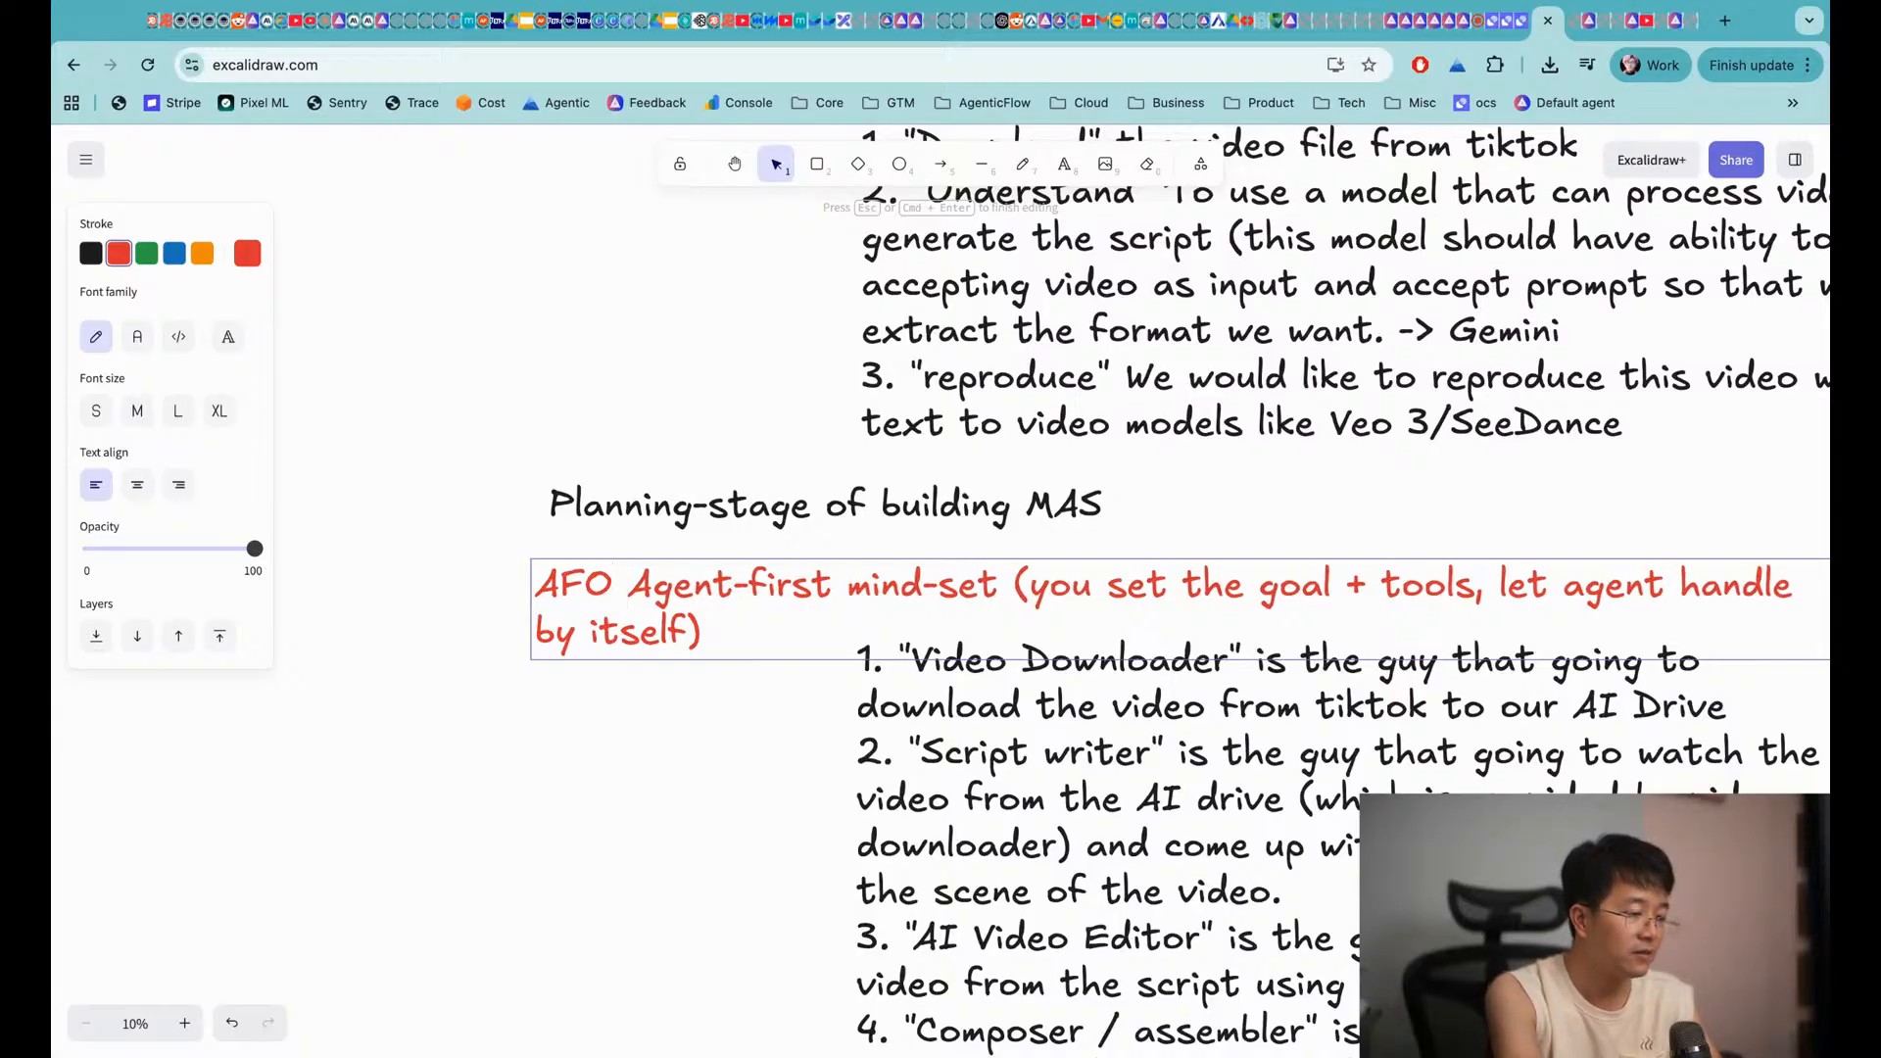
pyautogui.press('Left')
pyautogui.hotkey('shift', 'Left')
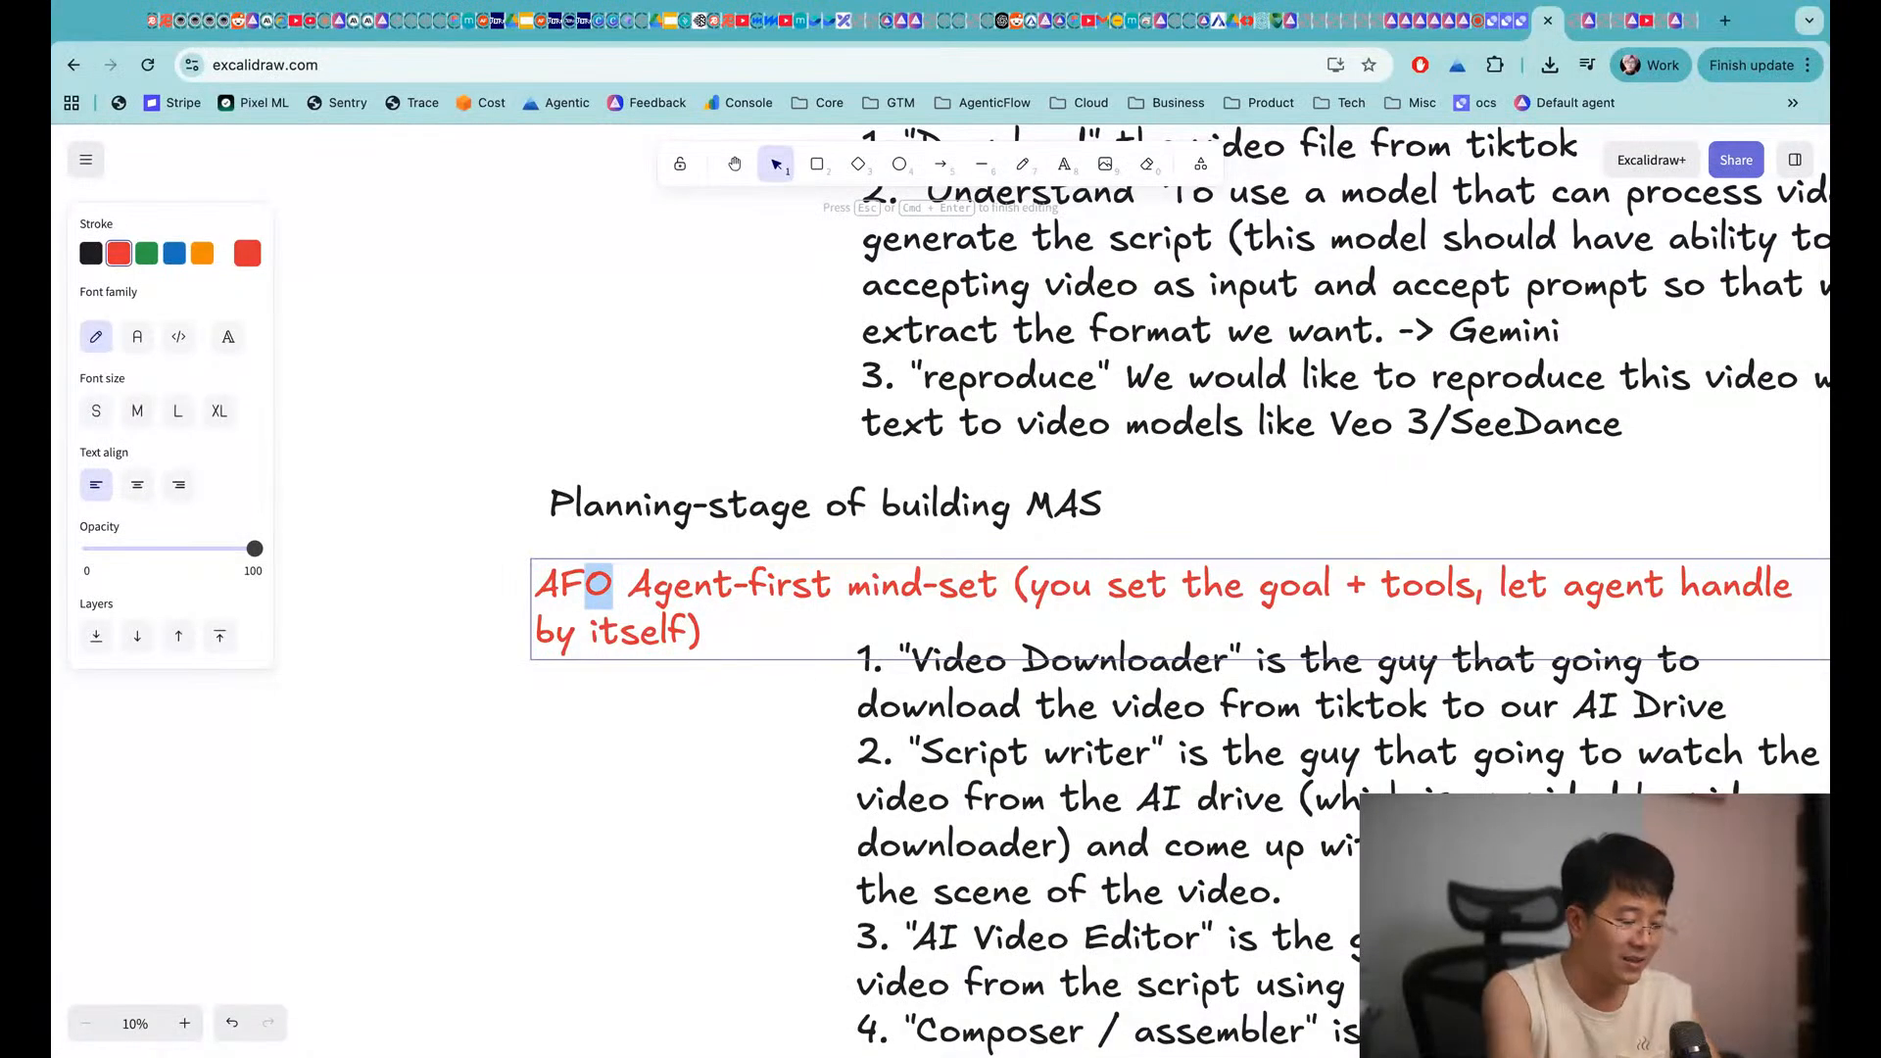
pyautogui.write('M')
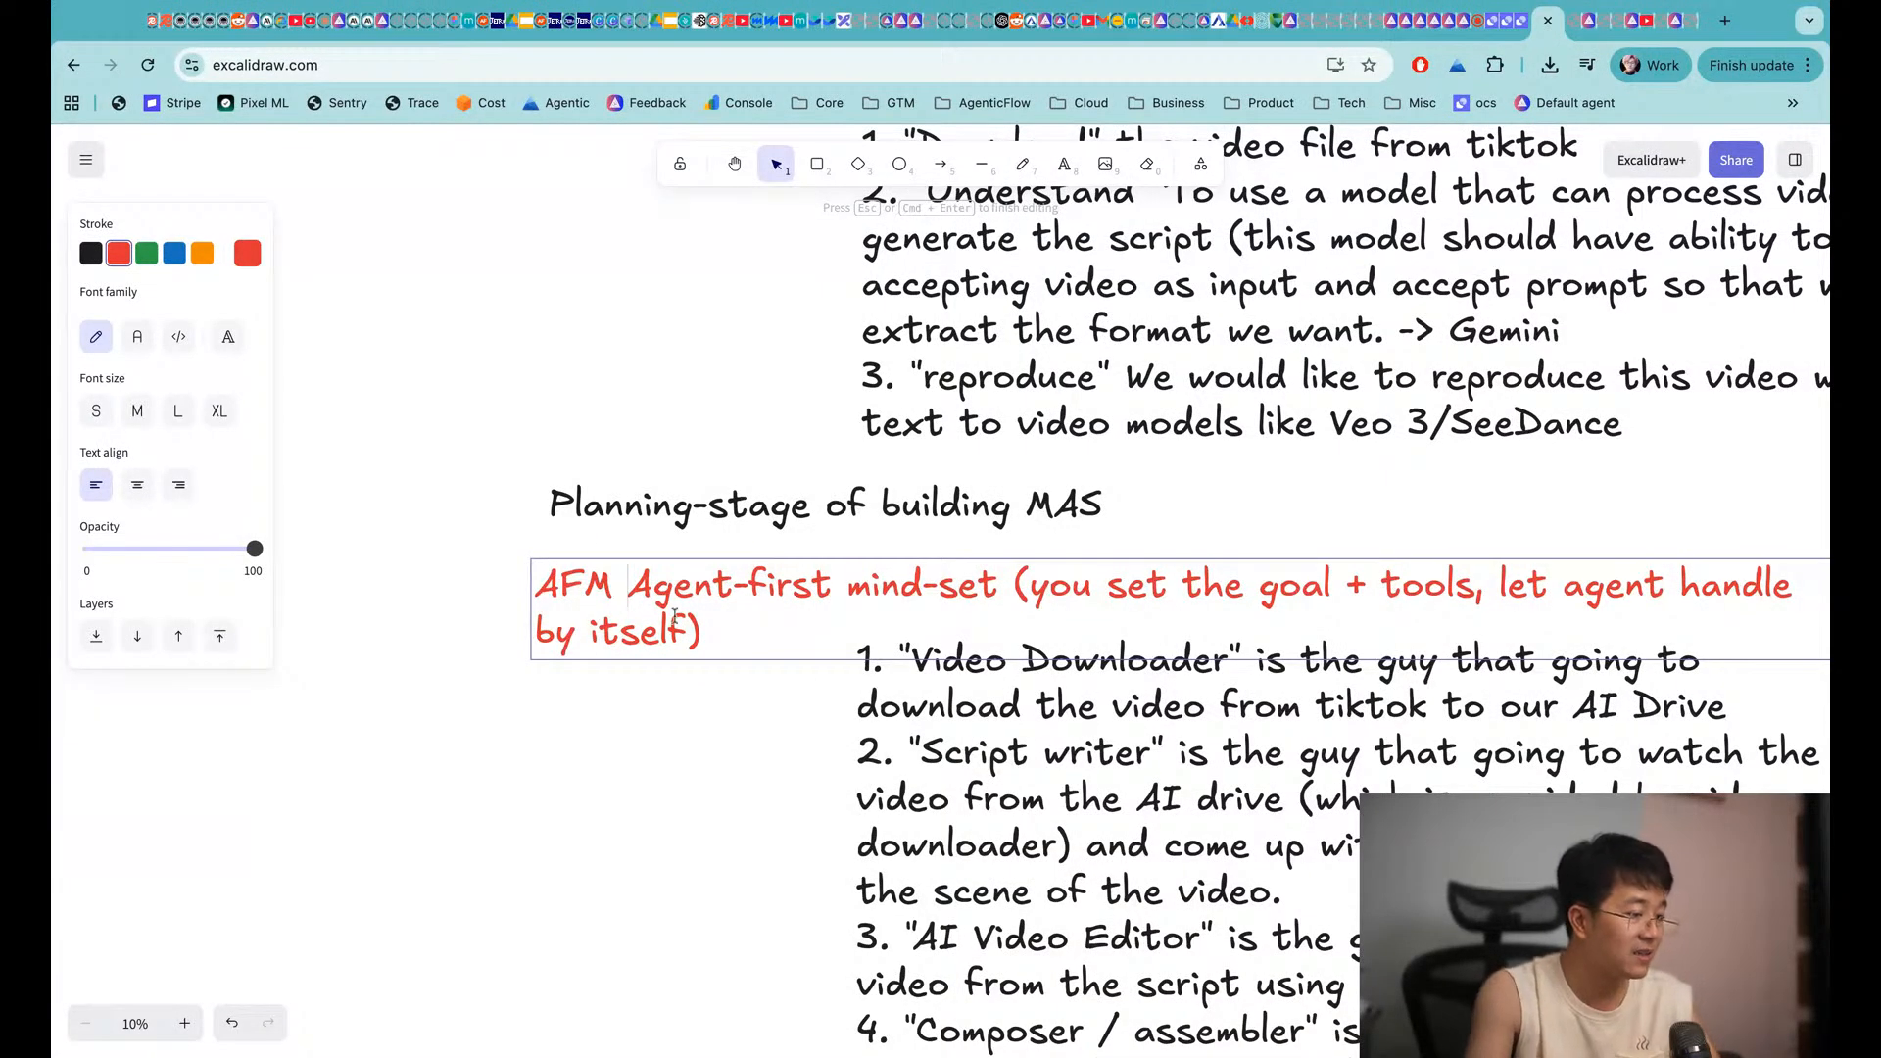
pyautogui.click(685, 740)
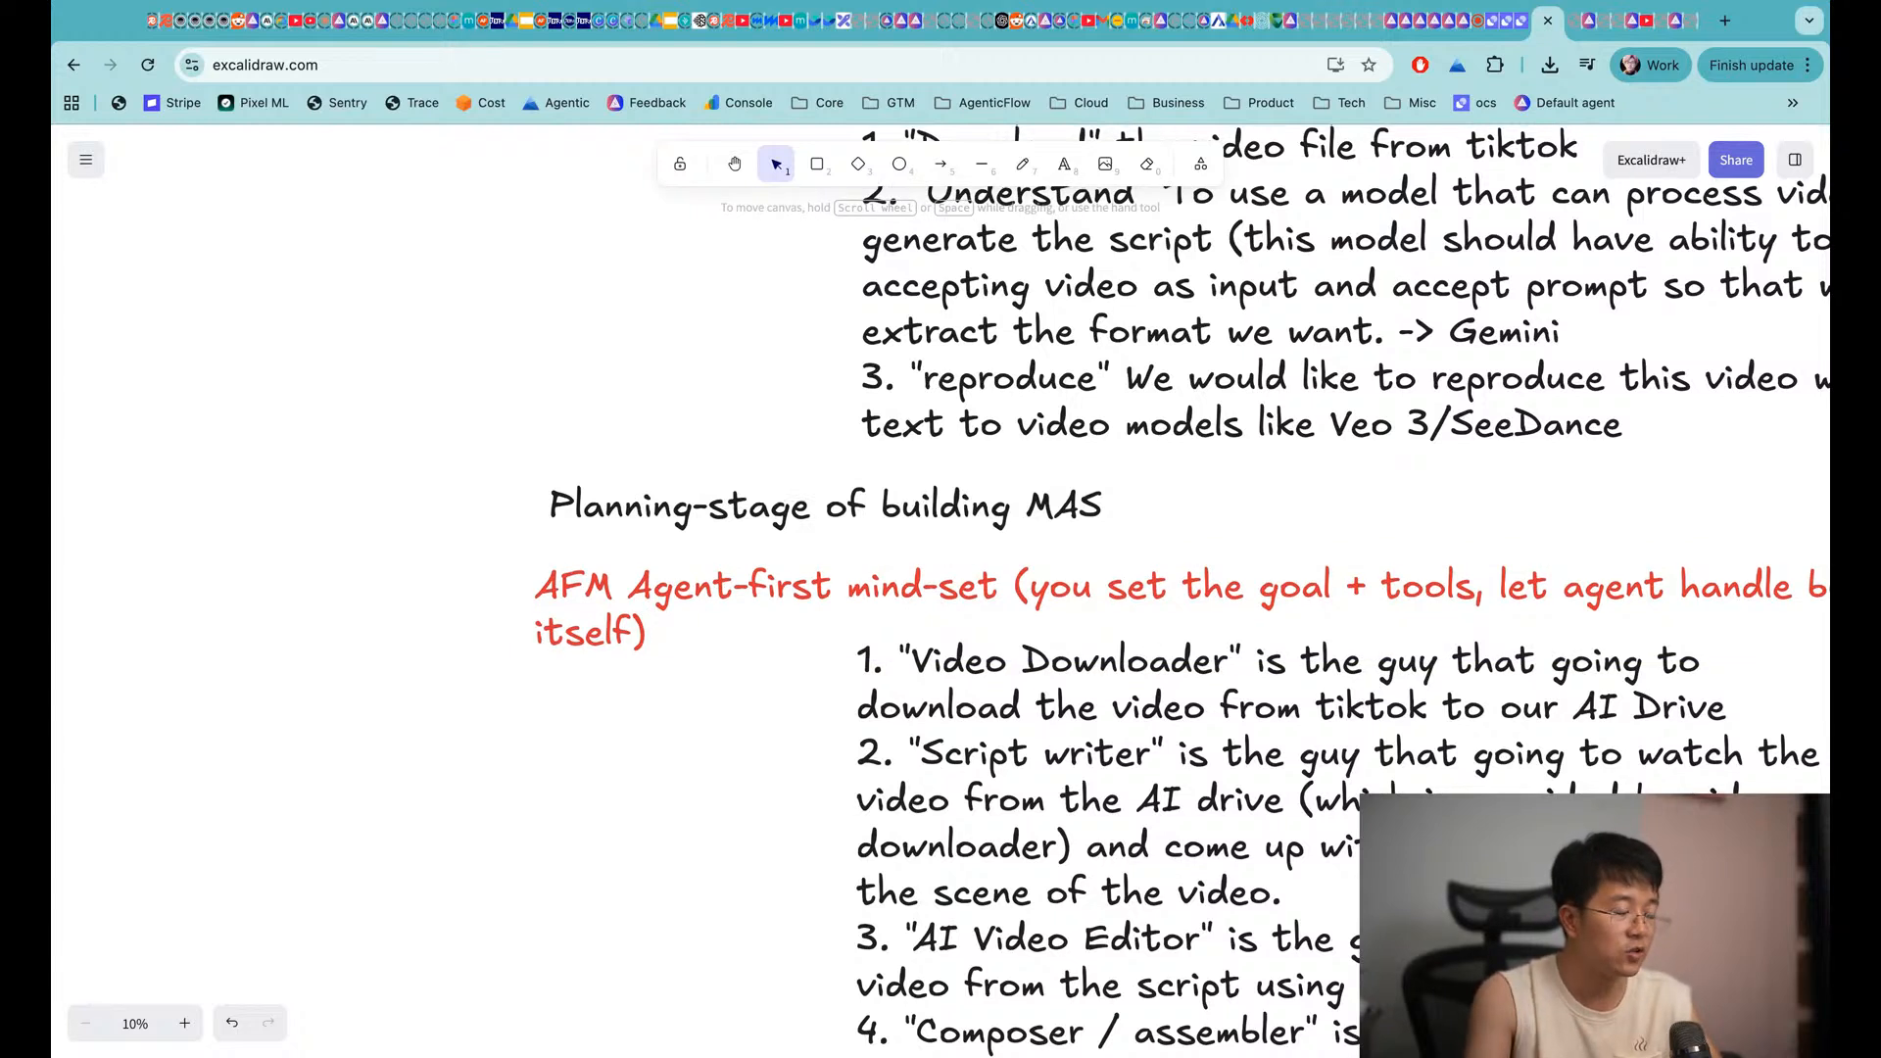
pyautogui.scroll(3, 941, 588)
pyautogui.scroll(2, 513, 792)
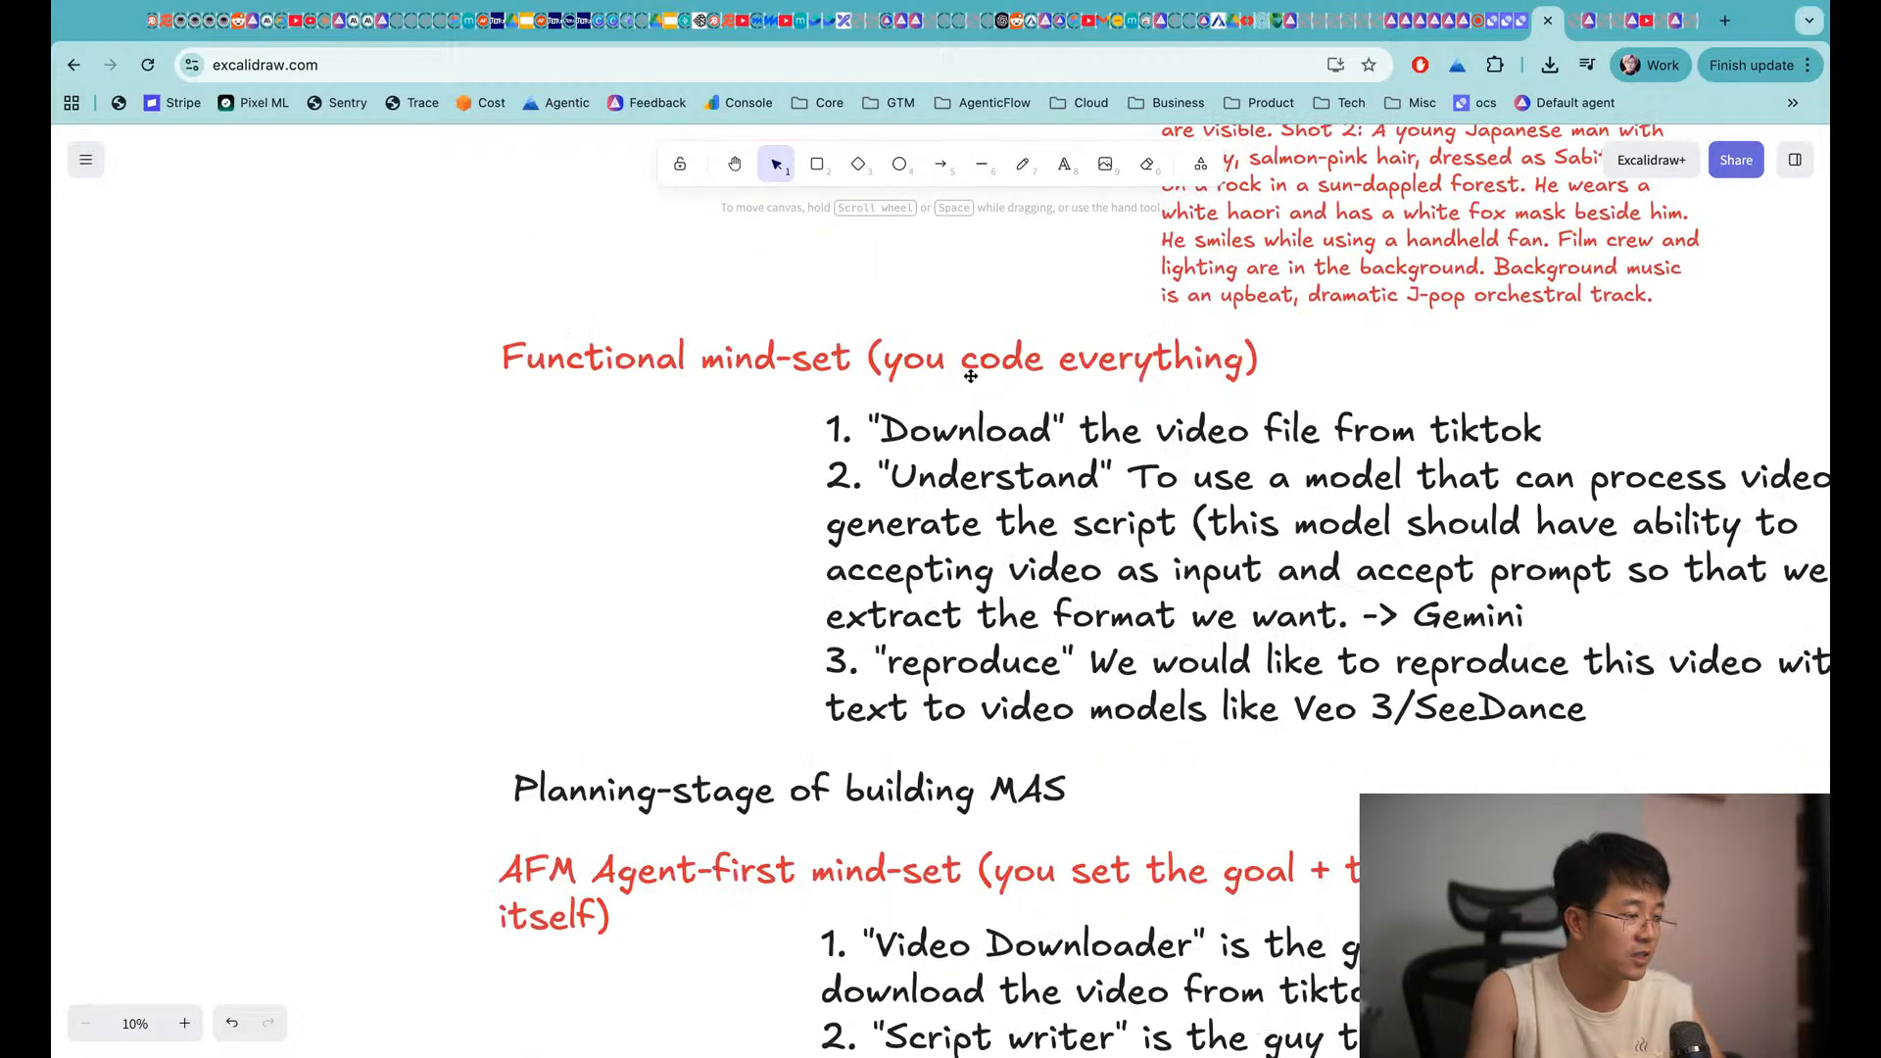
pyautogui.scroll(-2, 514, 792)
pyautogui.hscroll(1, 514, 792)
pyautogui.scroll(-5, 536, 789)
pyautogui.hscroll(2, 535, 790)
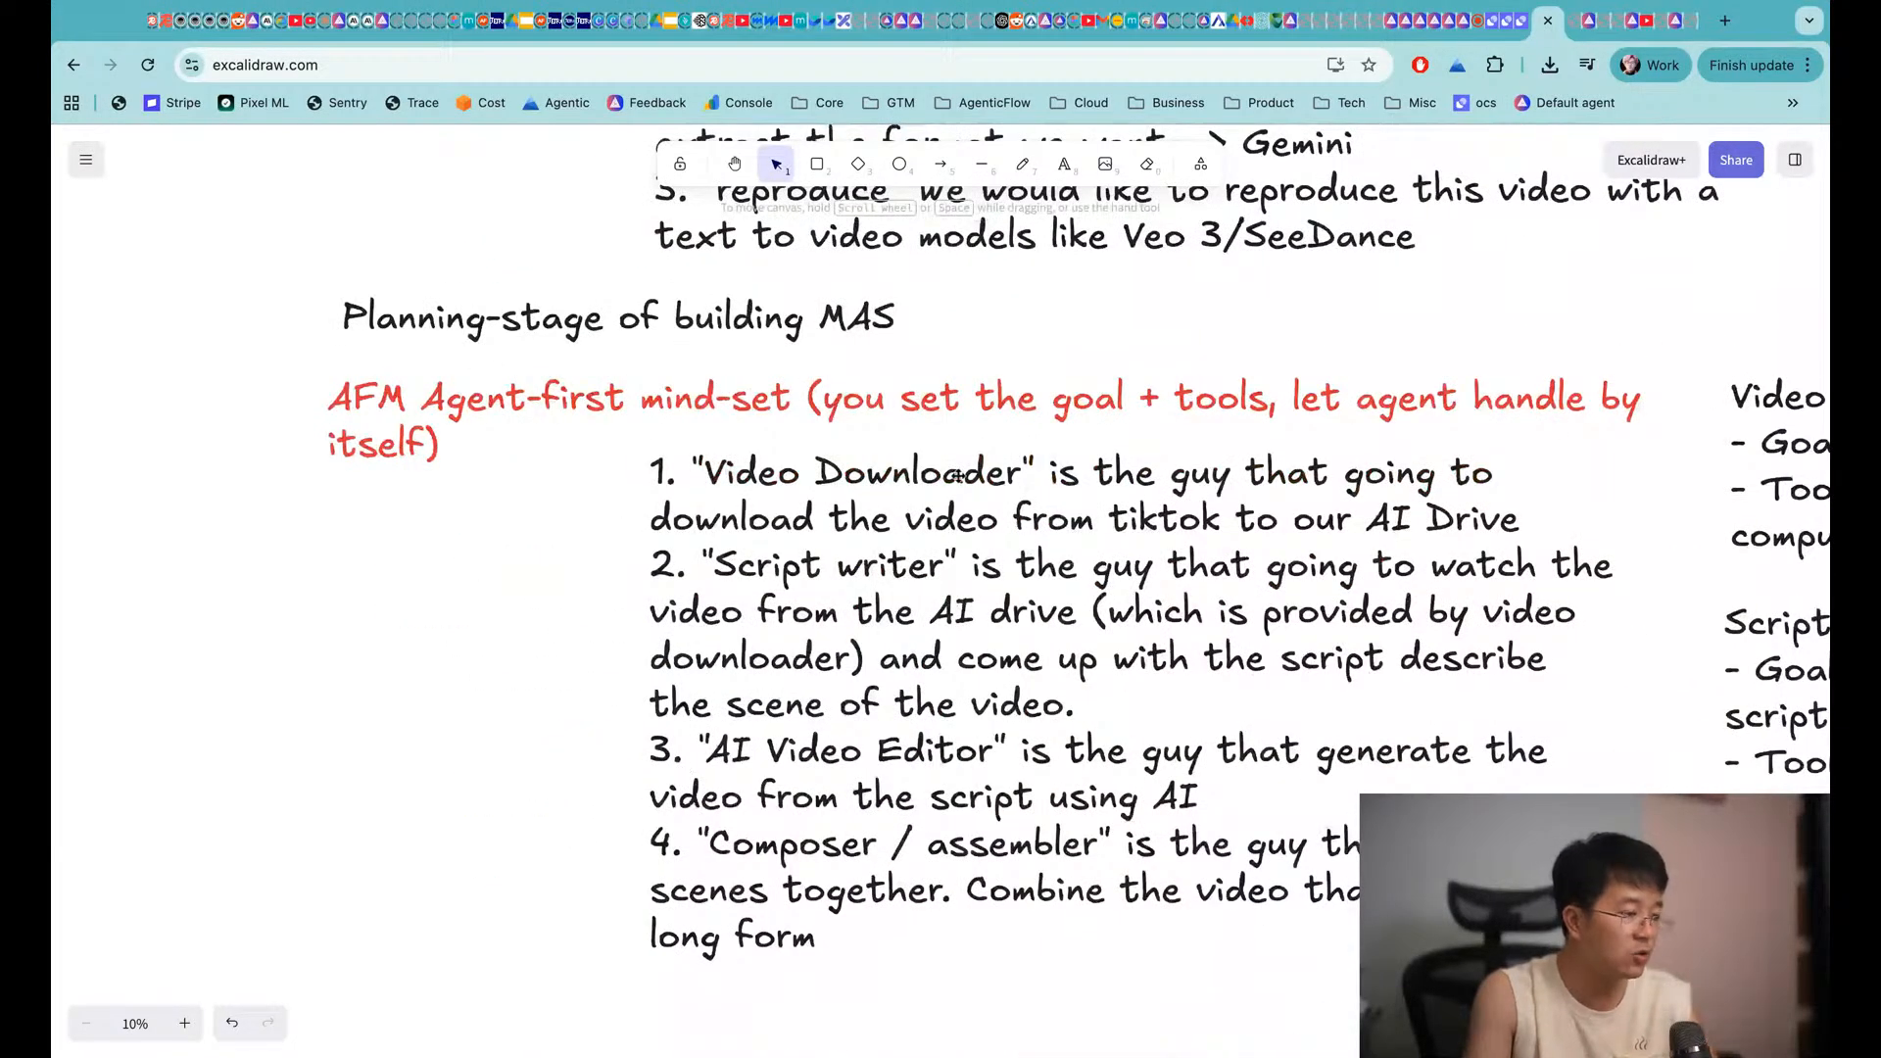
# Switch between the AI Drive and [MAS] Video Clone (WIP) workforce tabs
pyautogui.click(1588, 20)
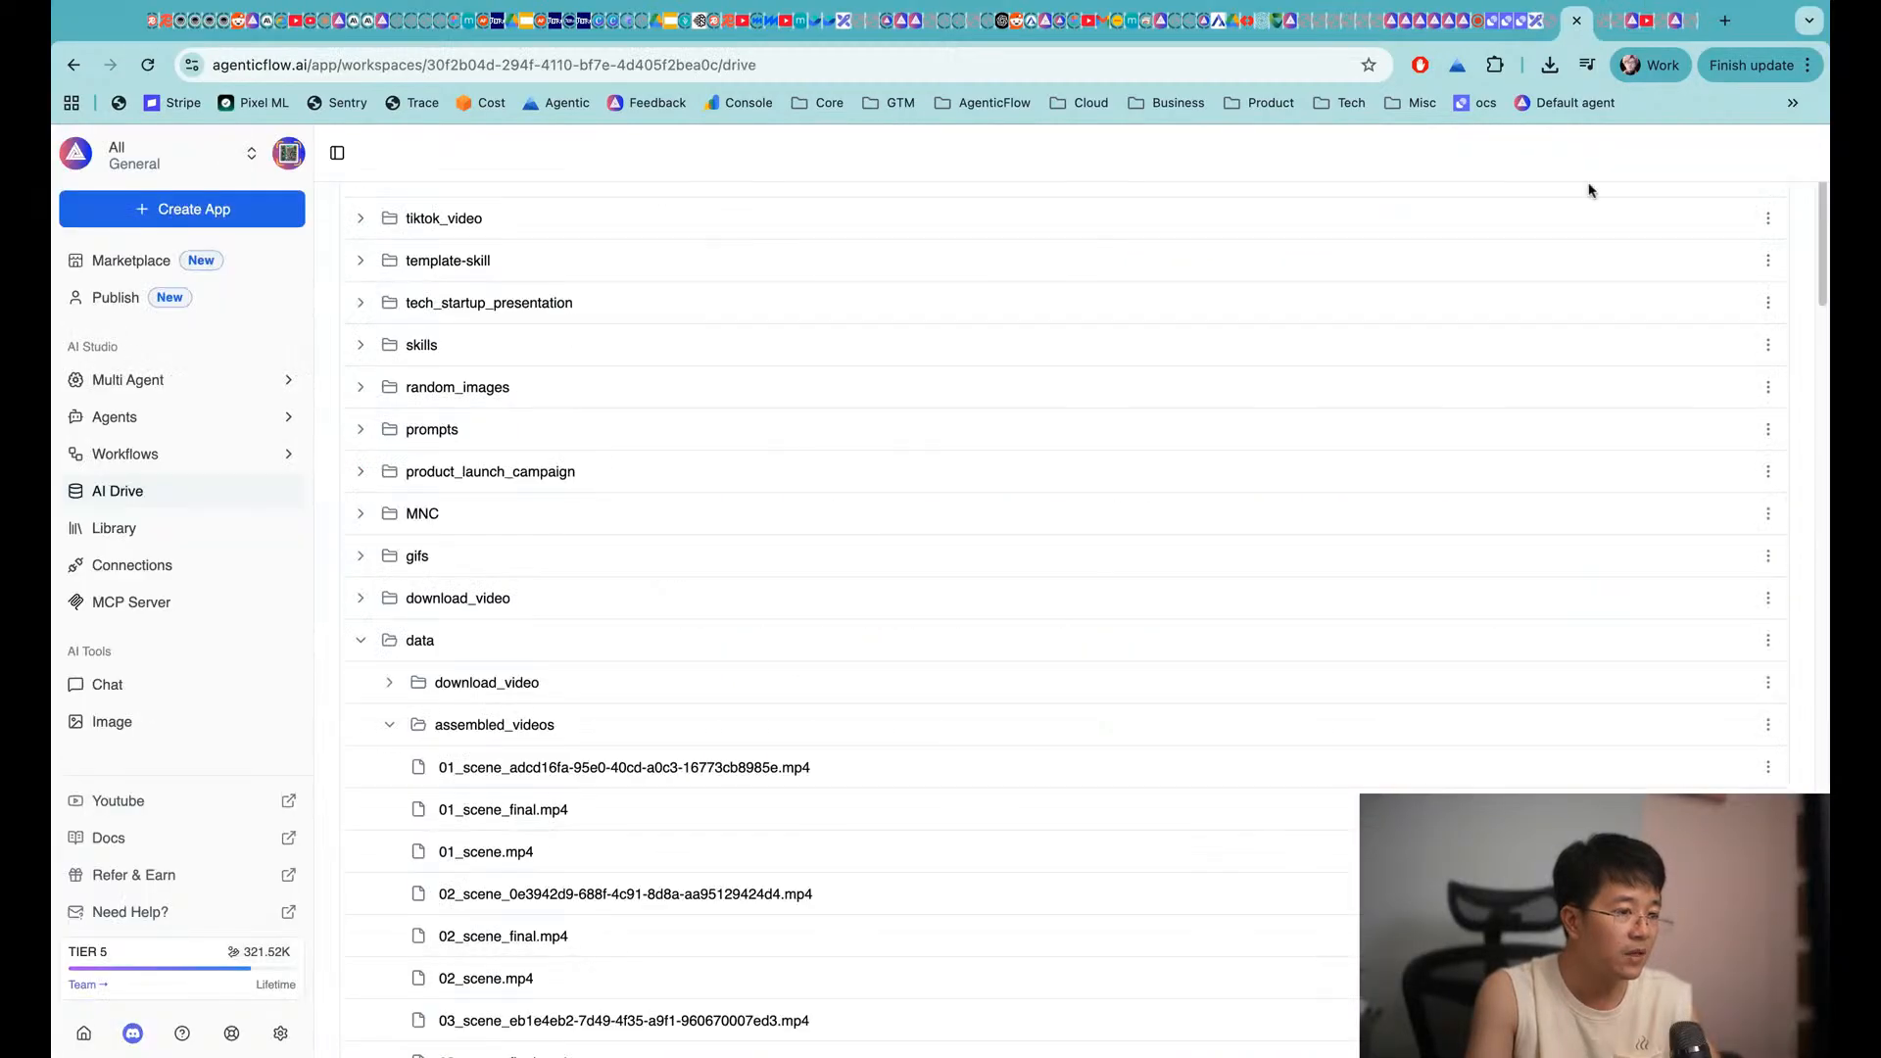
pyautogui.click(1678, 23)
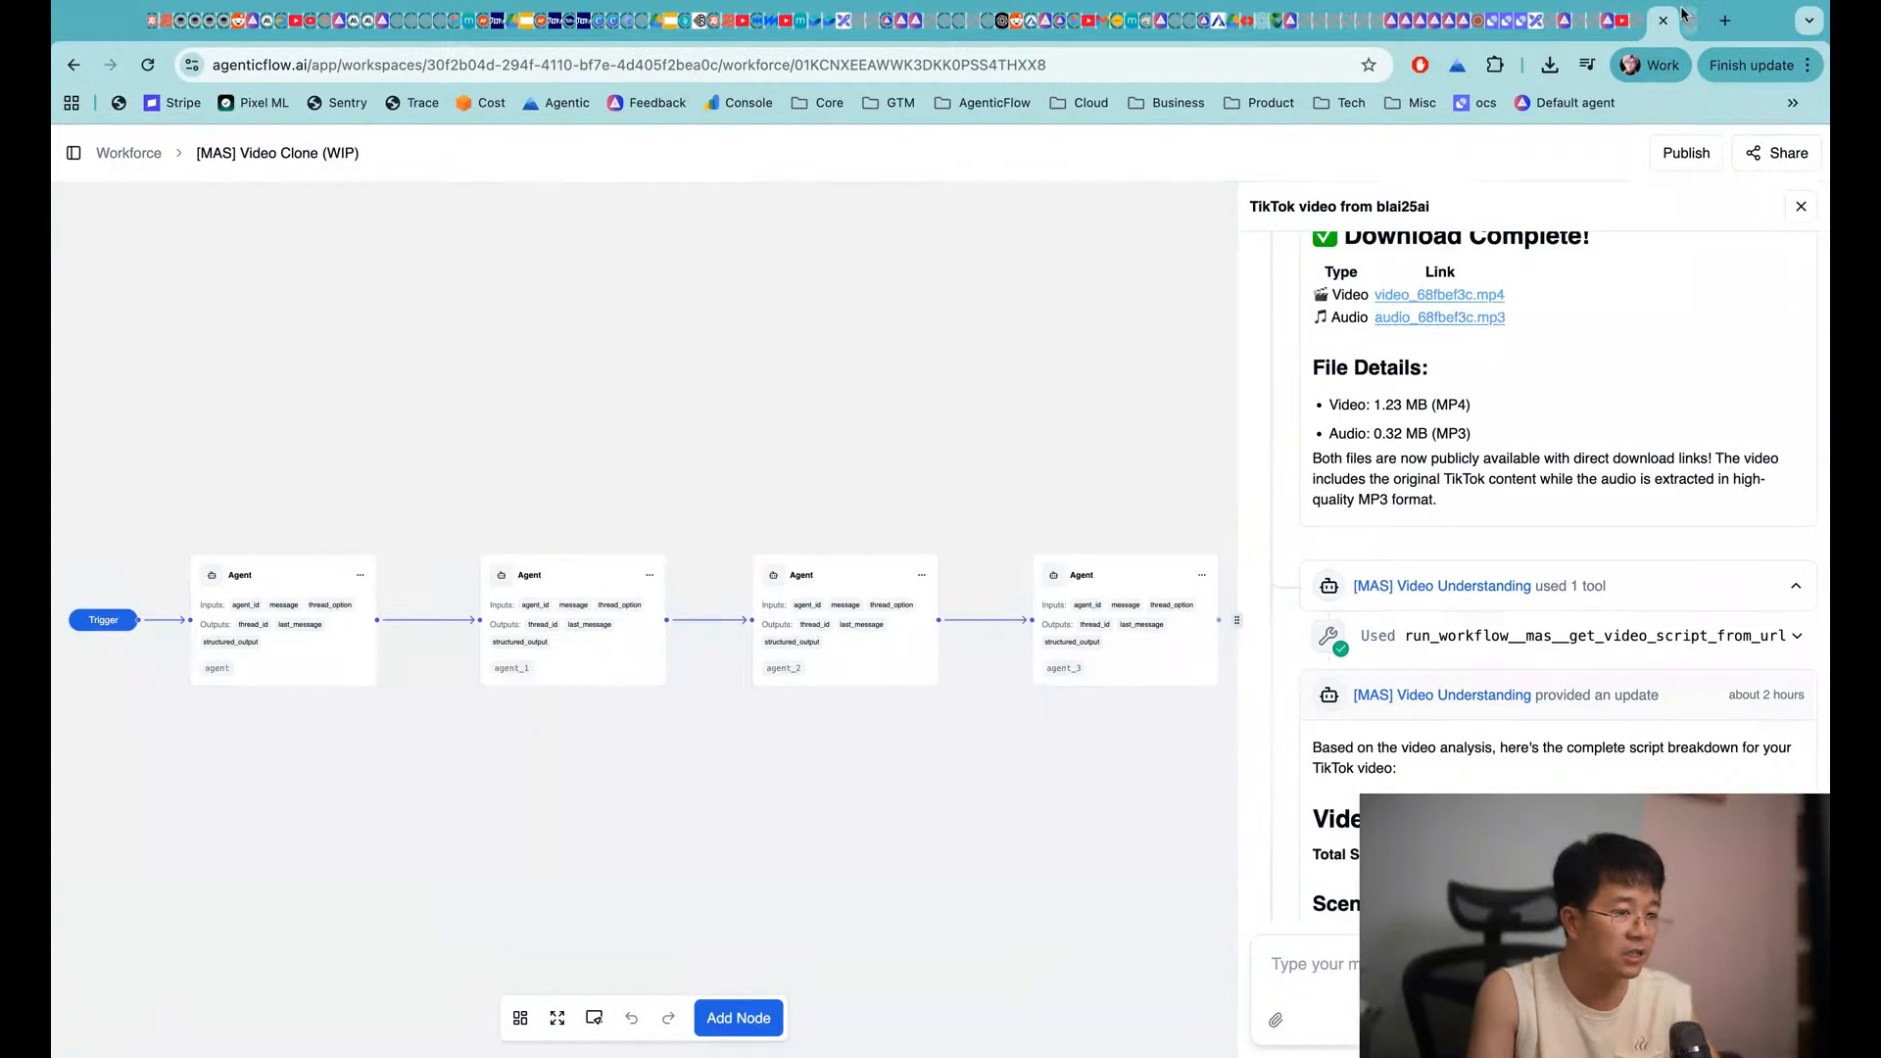
pyautogui.click(1692, 26)
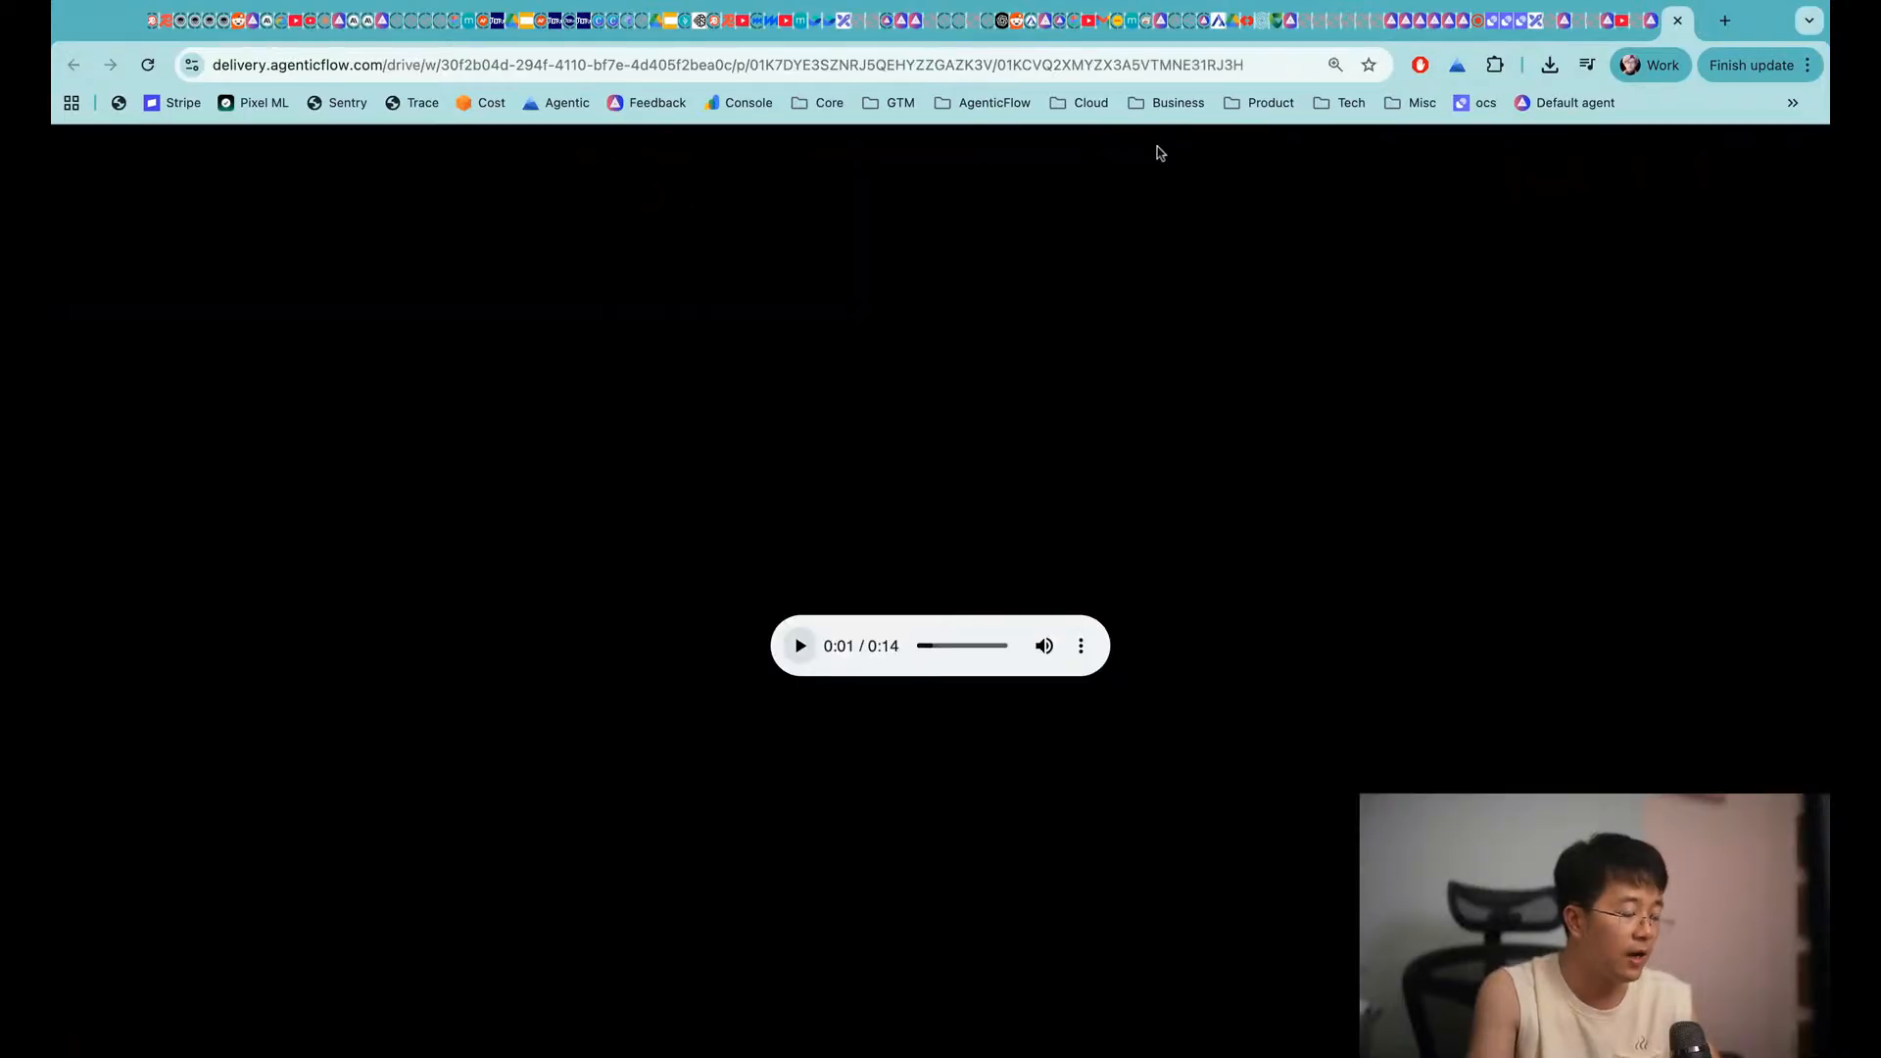
# Load agenticflow.ai to view the multi-agent pre-order page, then close that tab
pyautogui.press('super+l')
pyautogui.write('agenticflow.ai/mas')
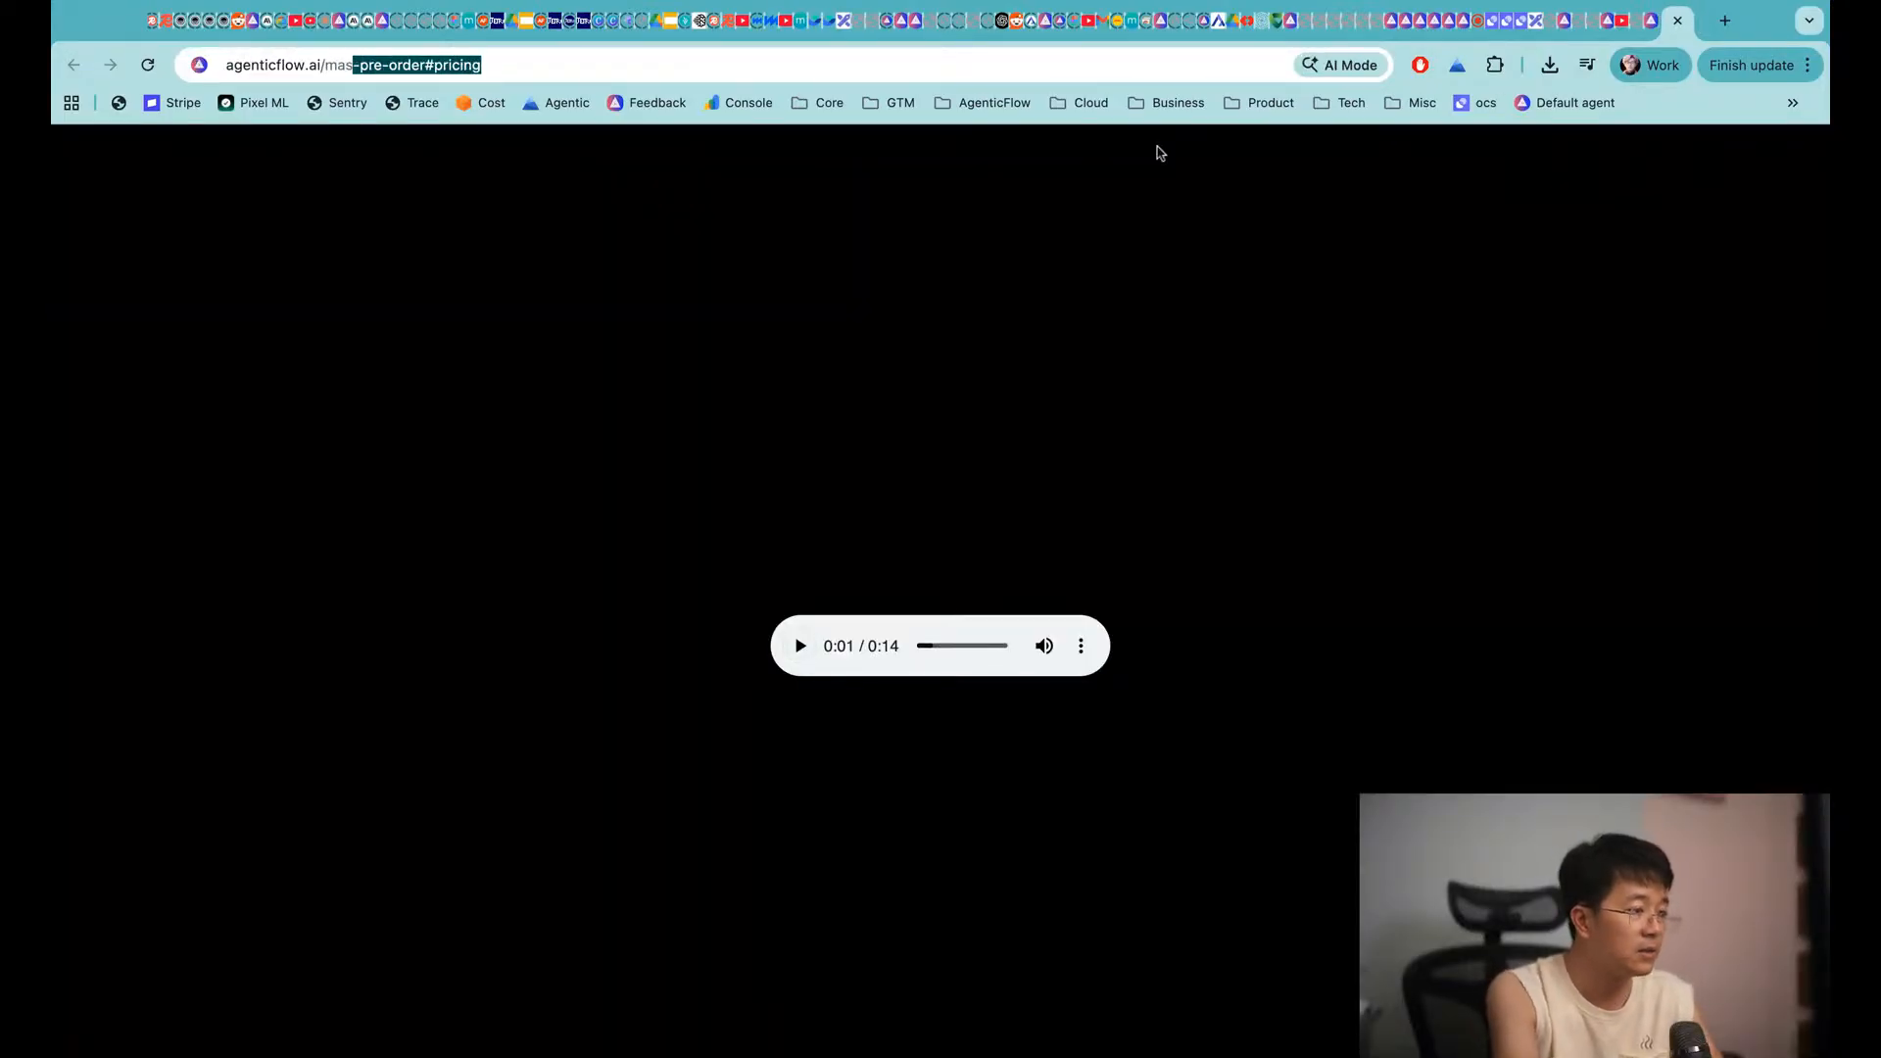
pyautogui.press('Return')
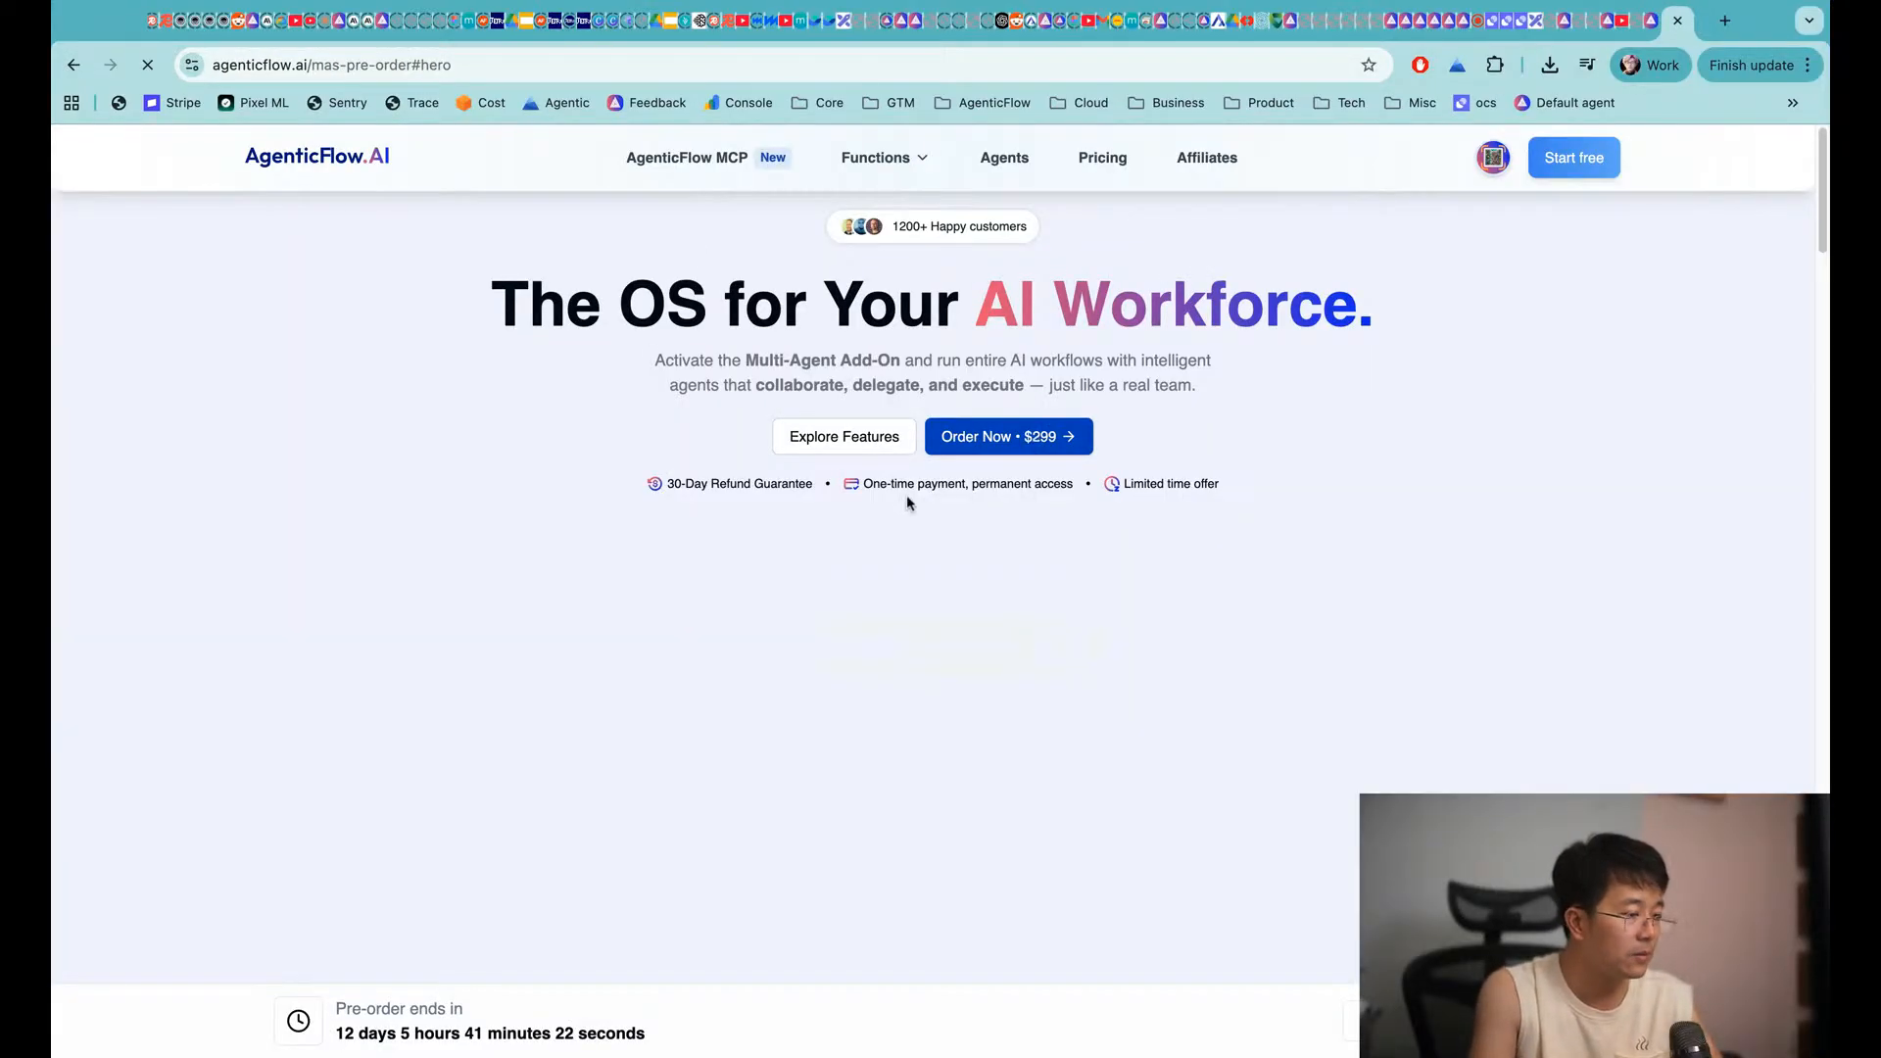
pyautogui.scroll(-5, 490, 804)
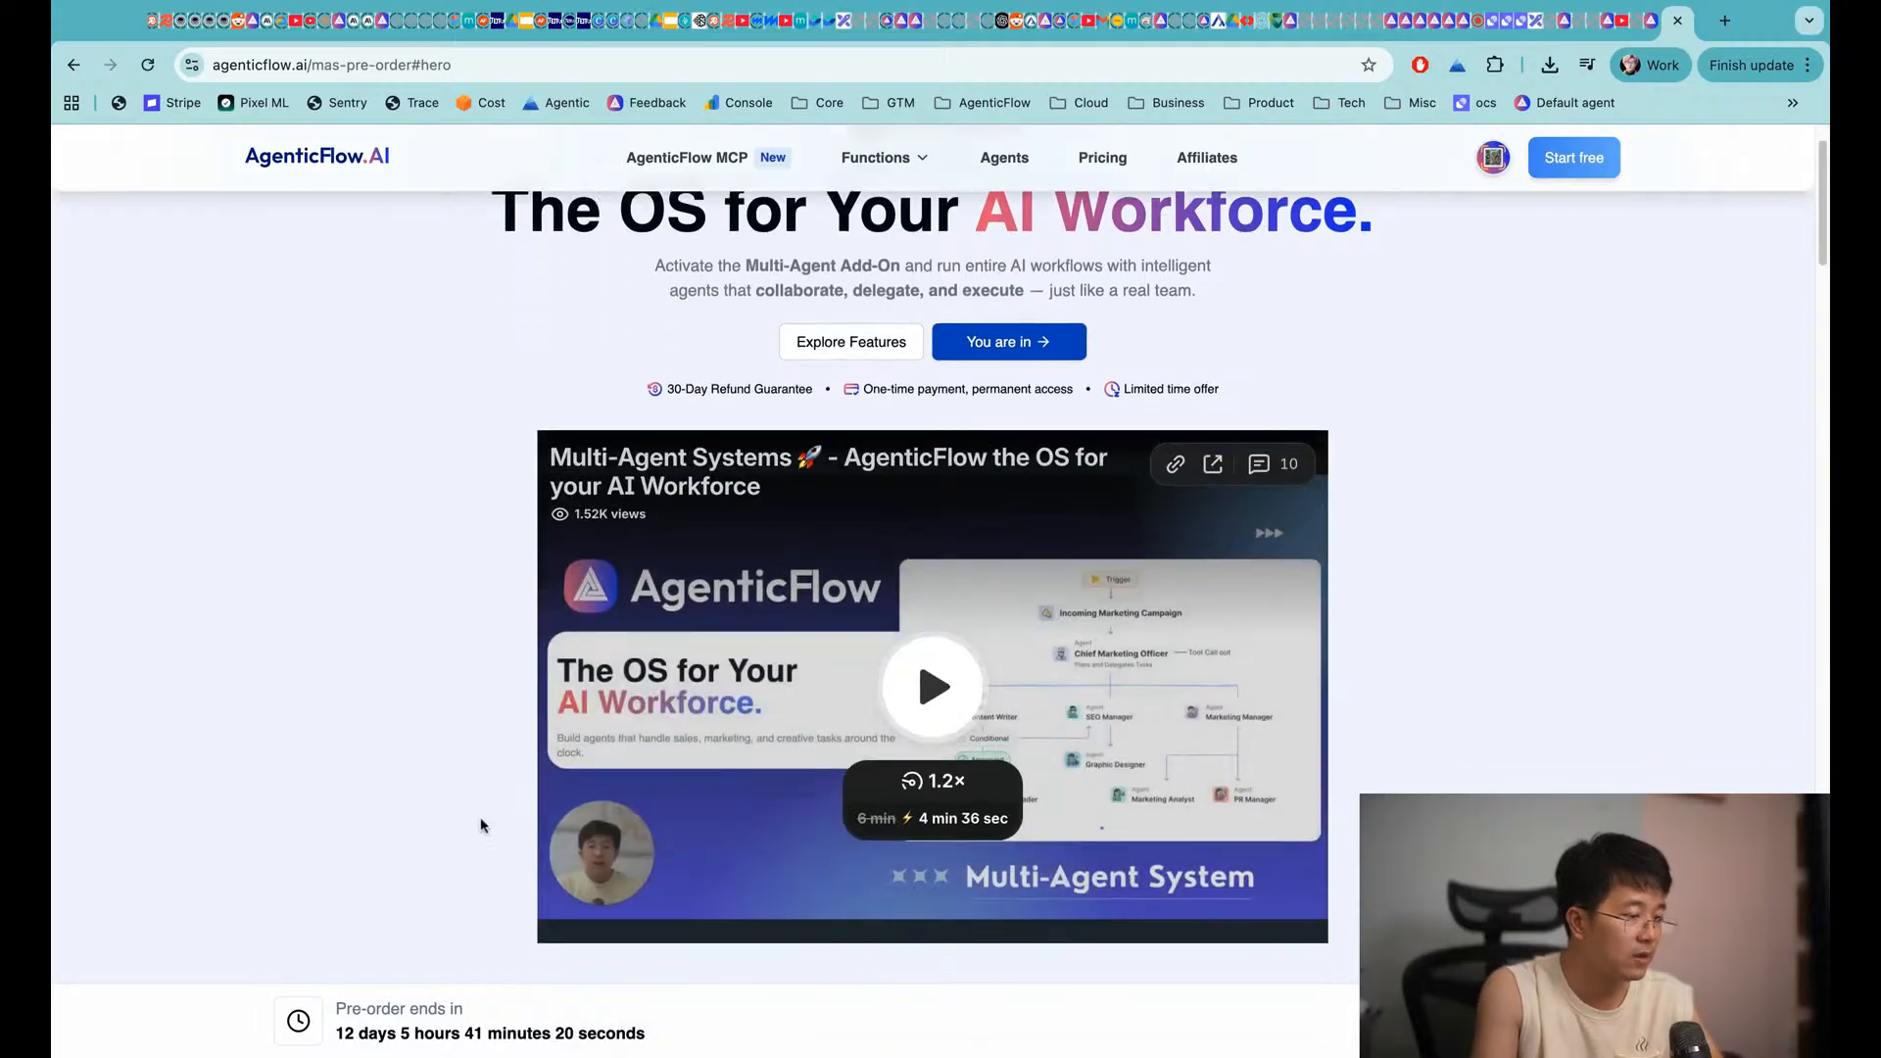
pyautogui.scroll(1, 693, 305)
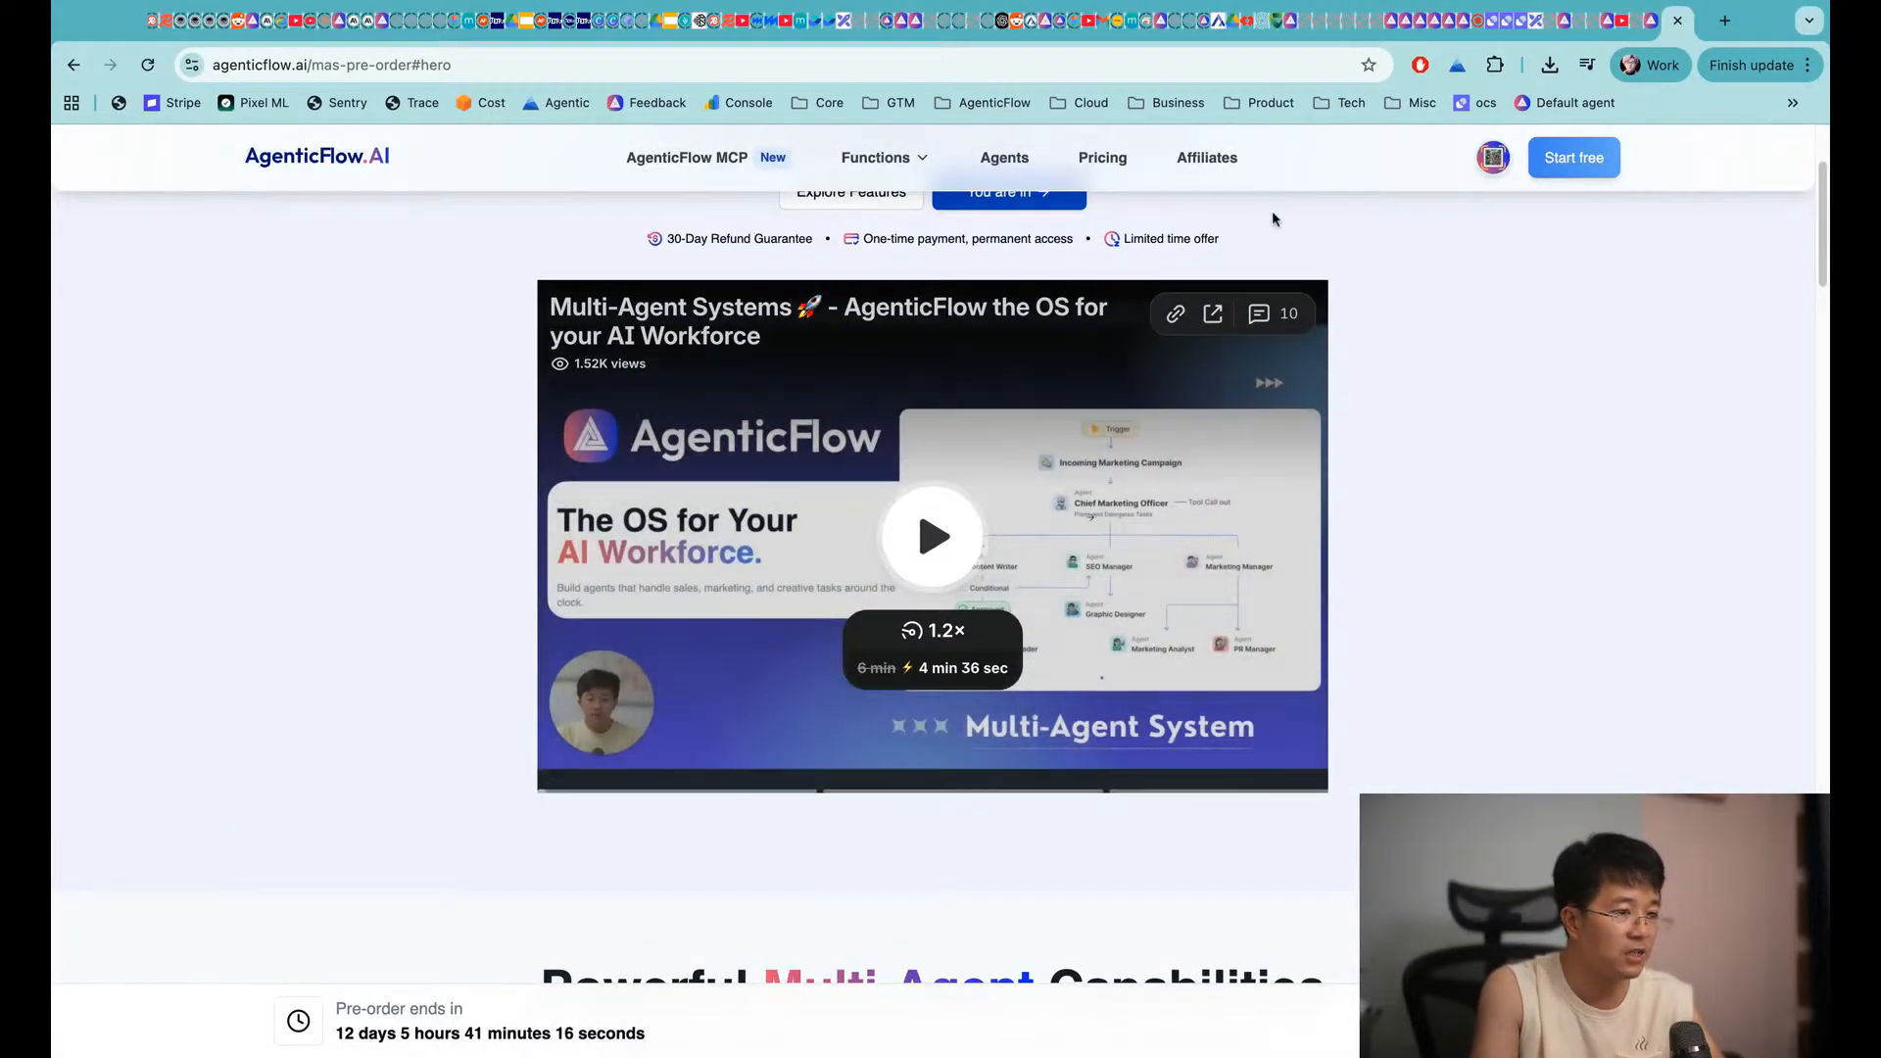
pyautogui.click(1679, 20)
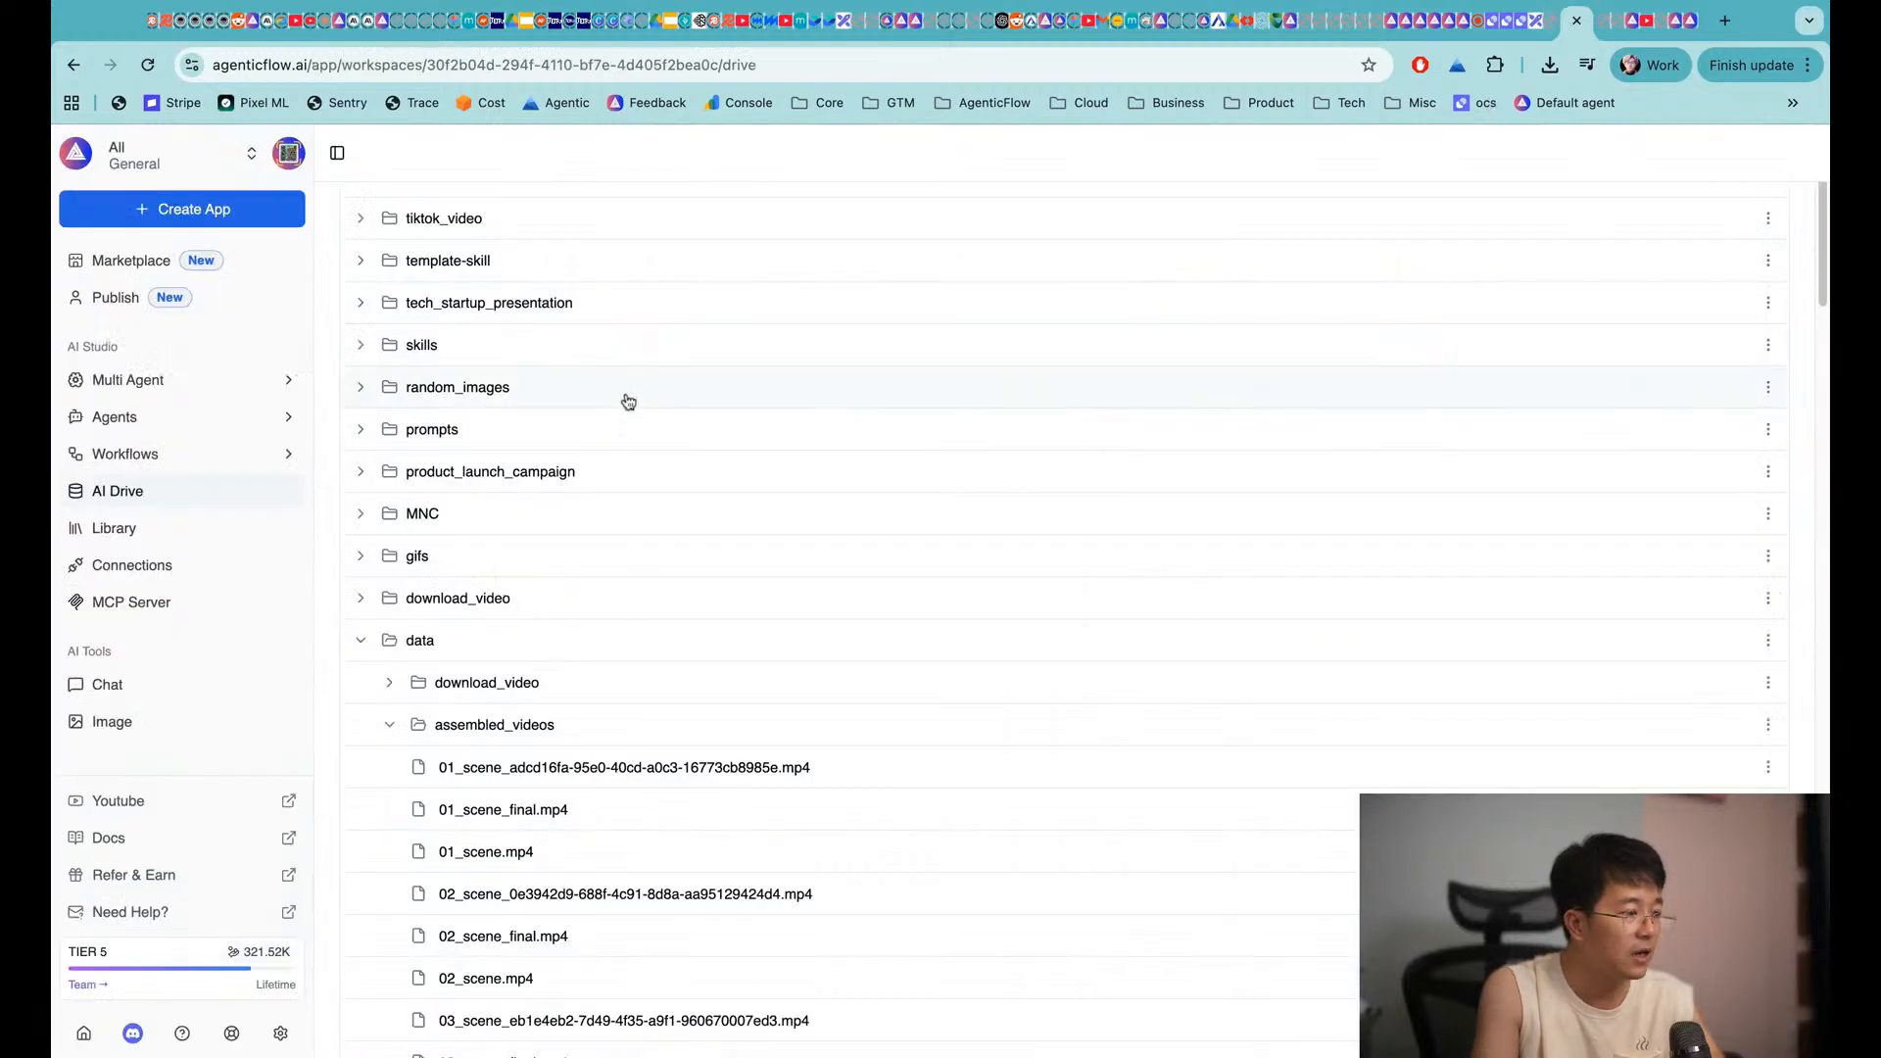
# Clone the Deep Research Workflow template from Multi Agent using a Veo video connection
pyautogui.click(102, 384)
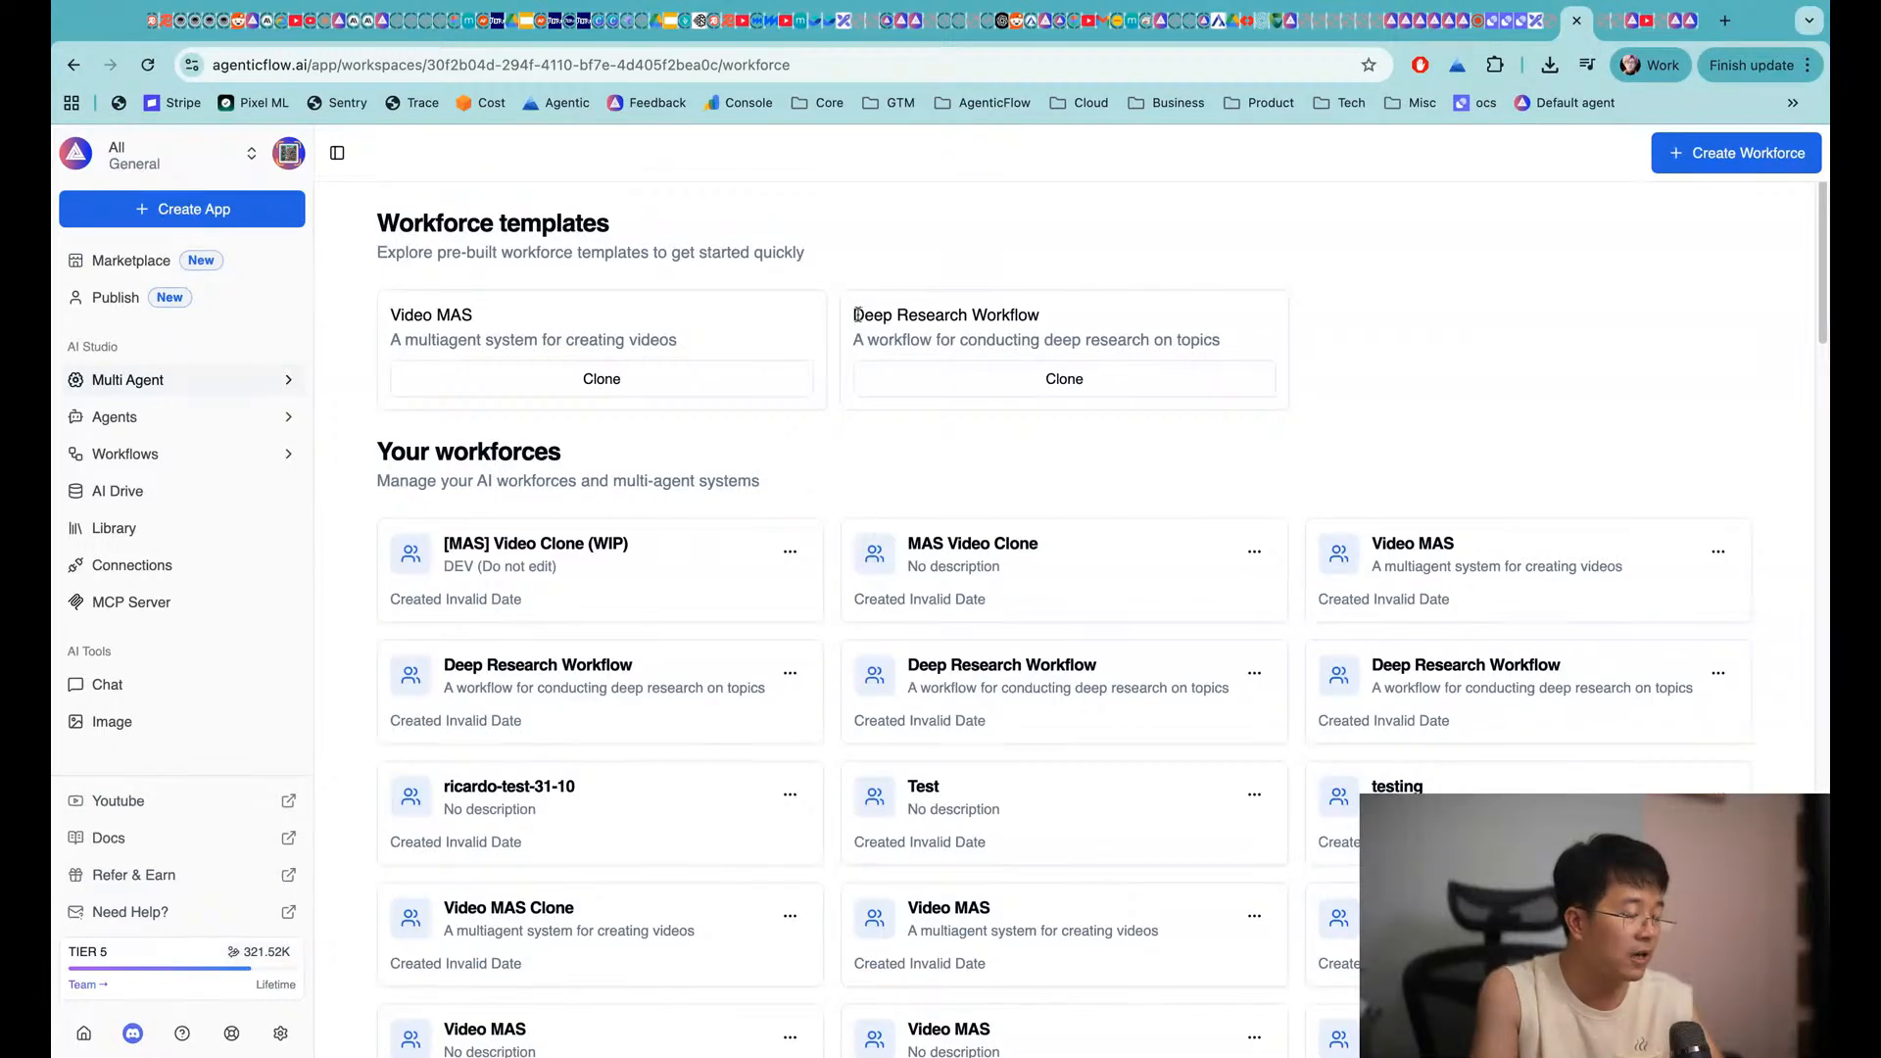
pyautogui.moveTo(855, 314); pyautogui.dragTo(1220, 343)
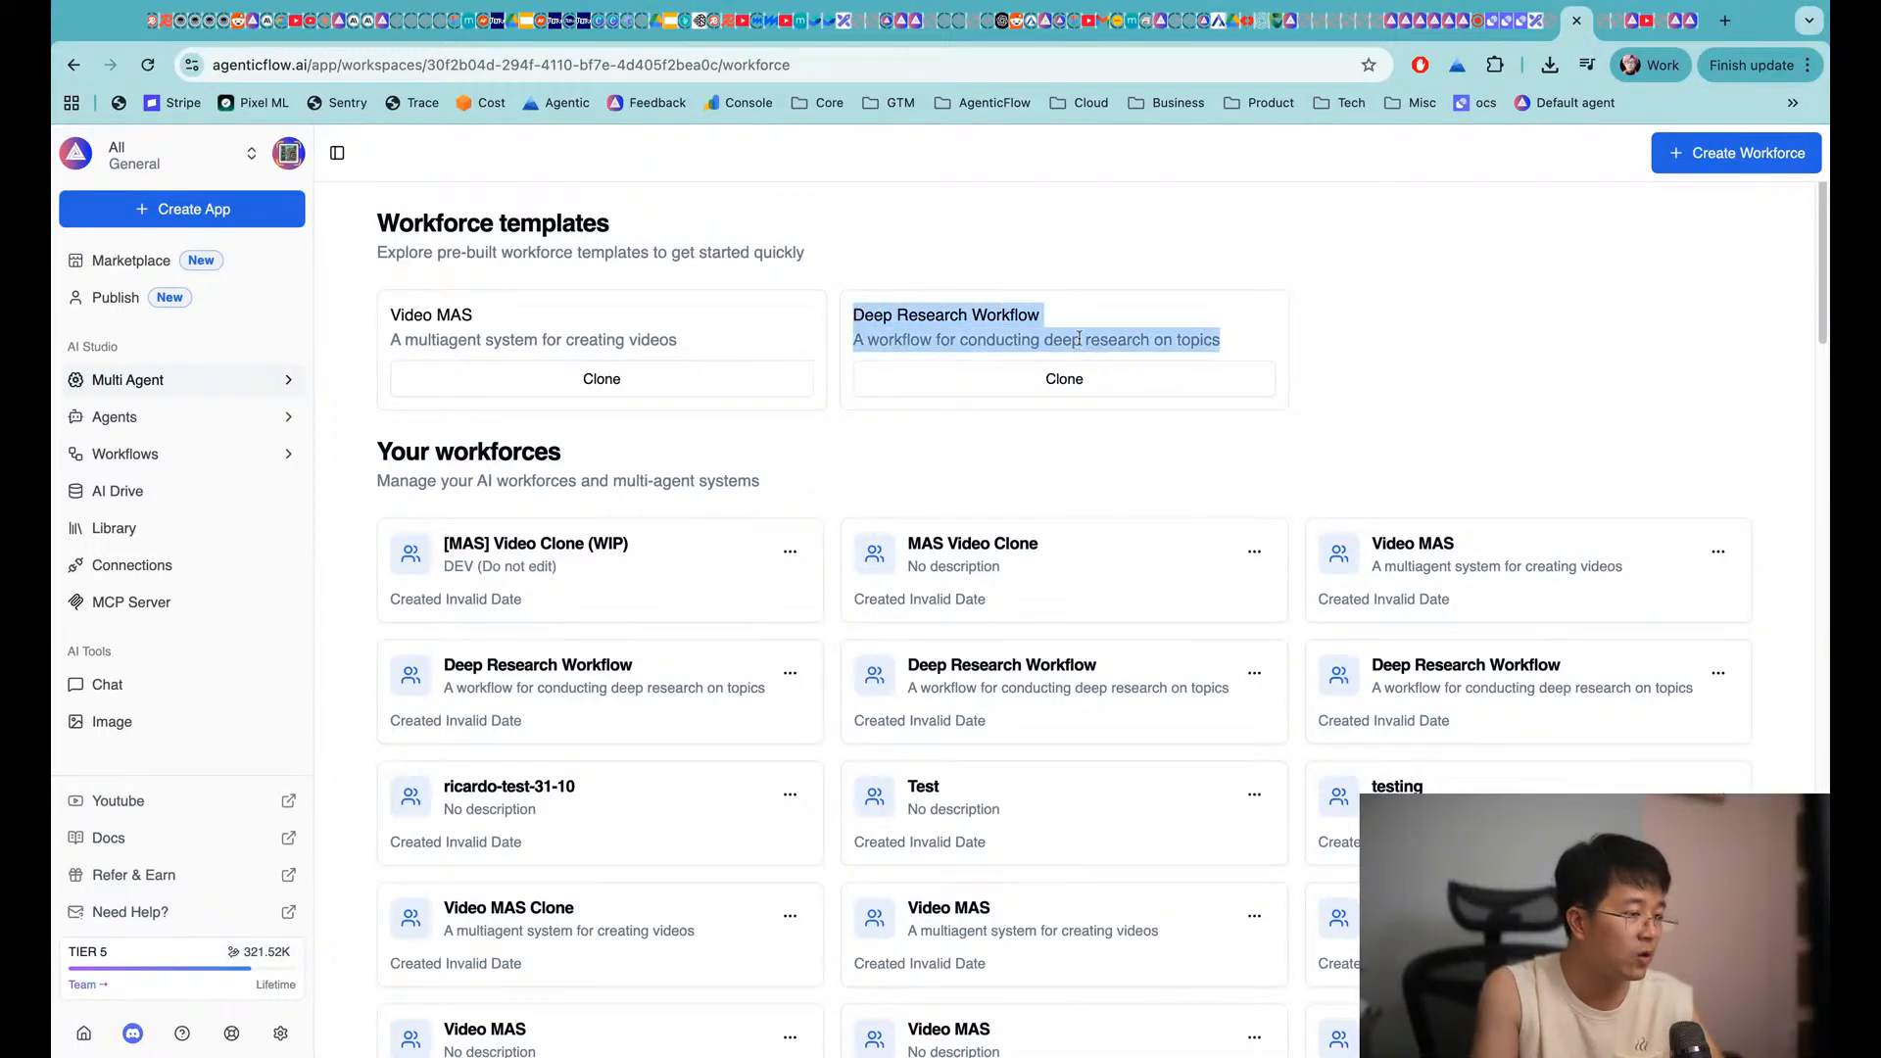
pyautogui.tripleClick(692, 346)
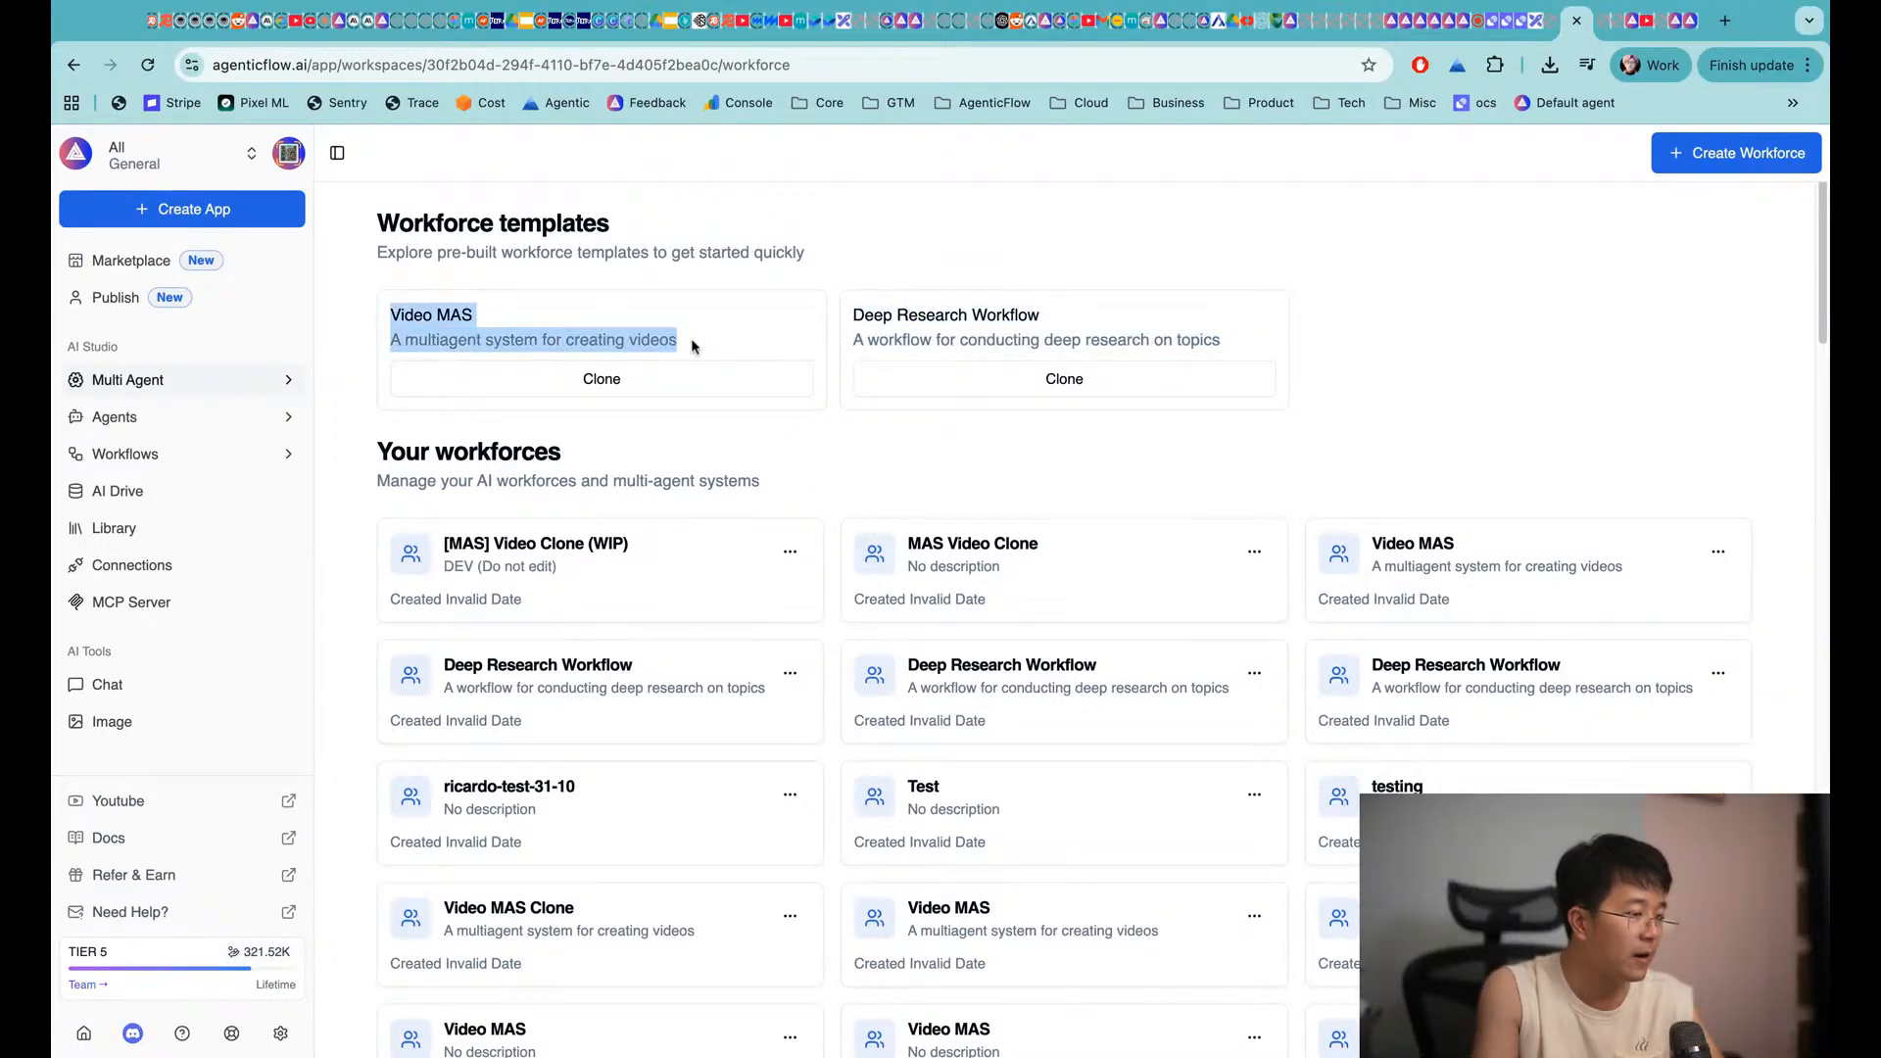
pyautogui.click(589, 348)
pyautogui.click(1009, 376)
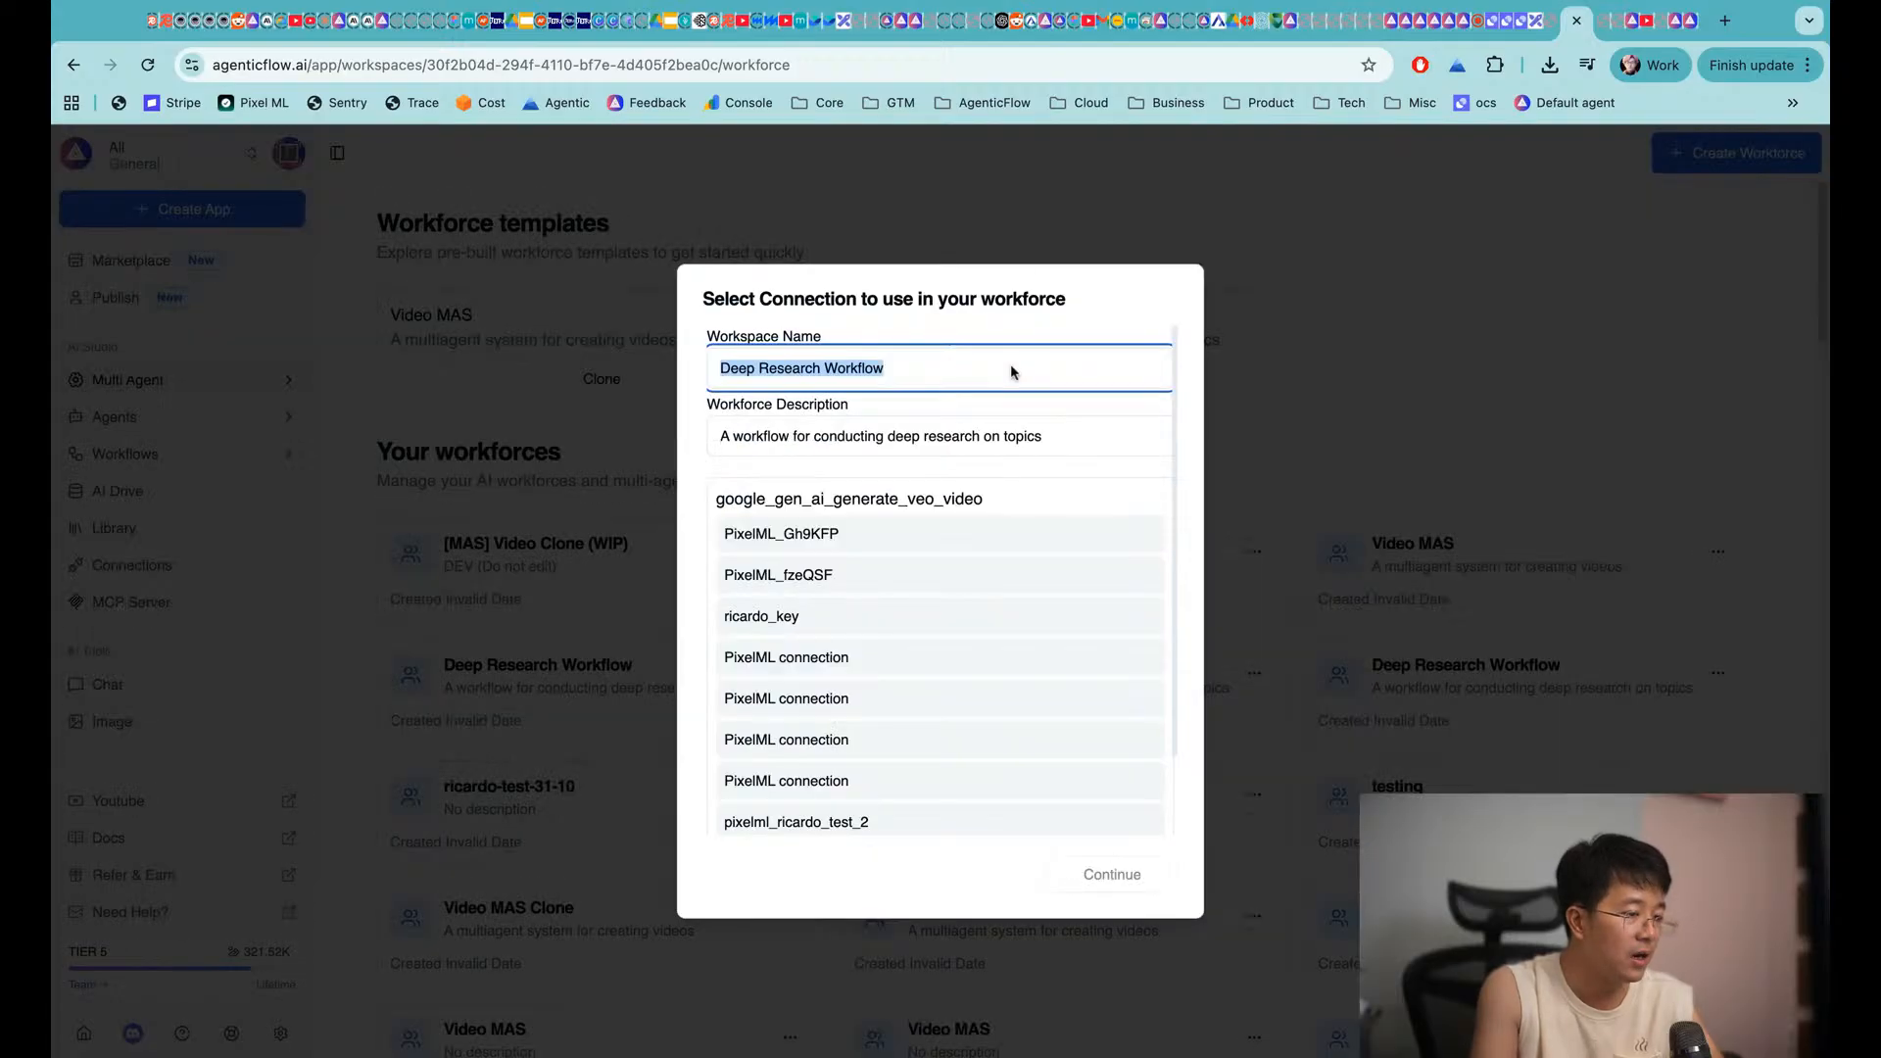
pyautogui.click(823, 617)
pyautogui.click(1117, 875)
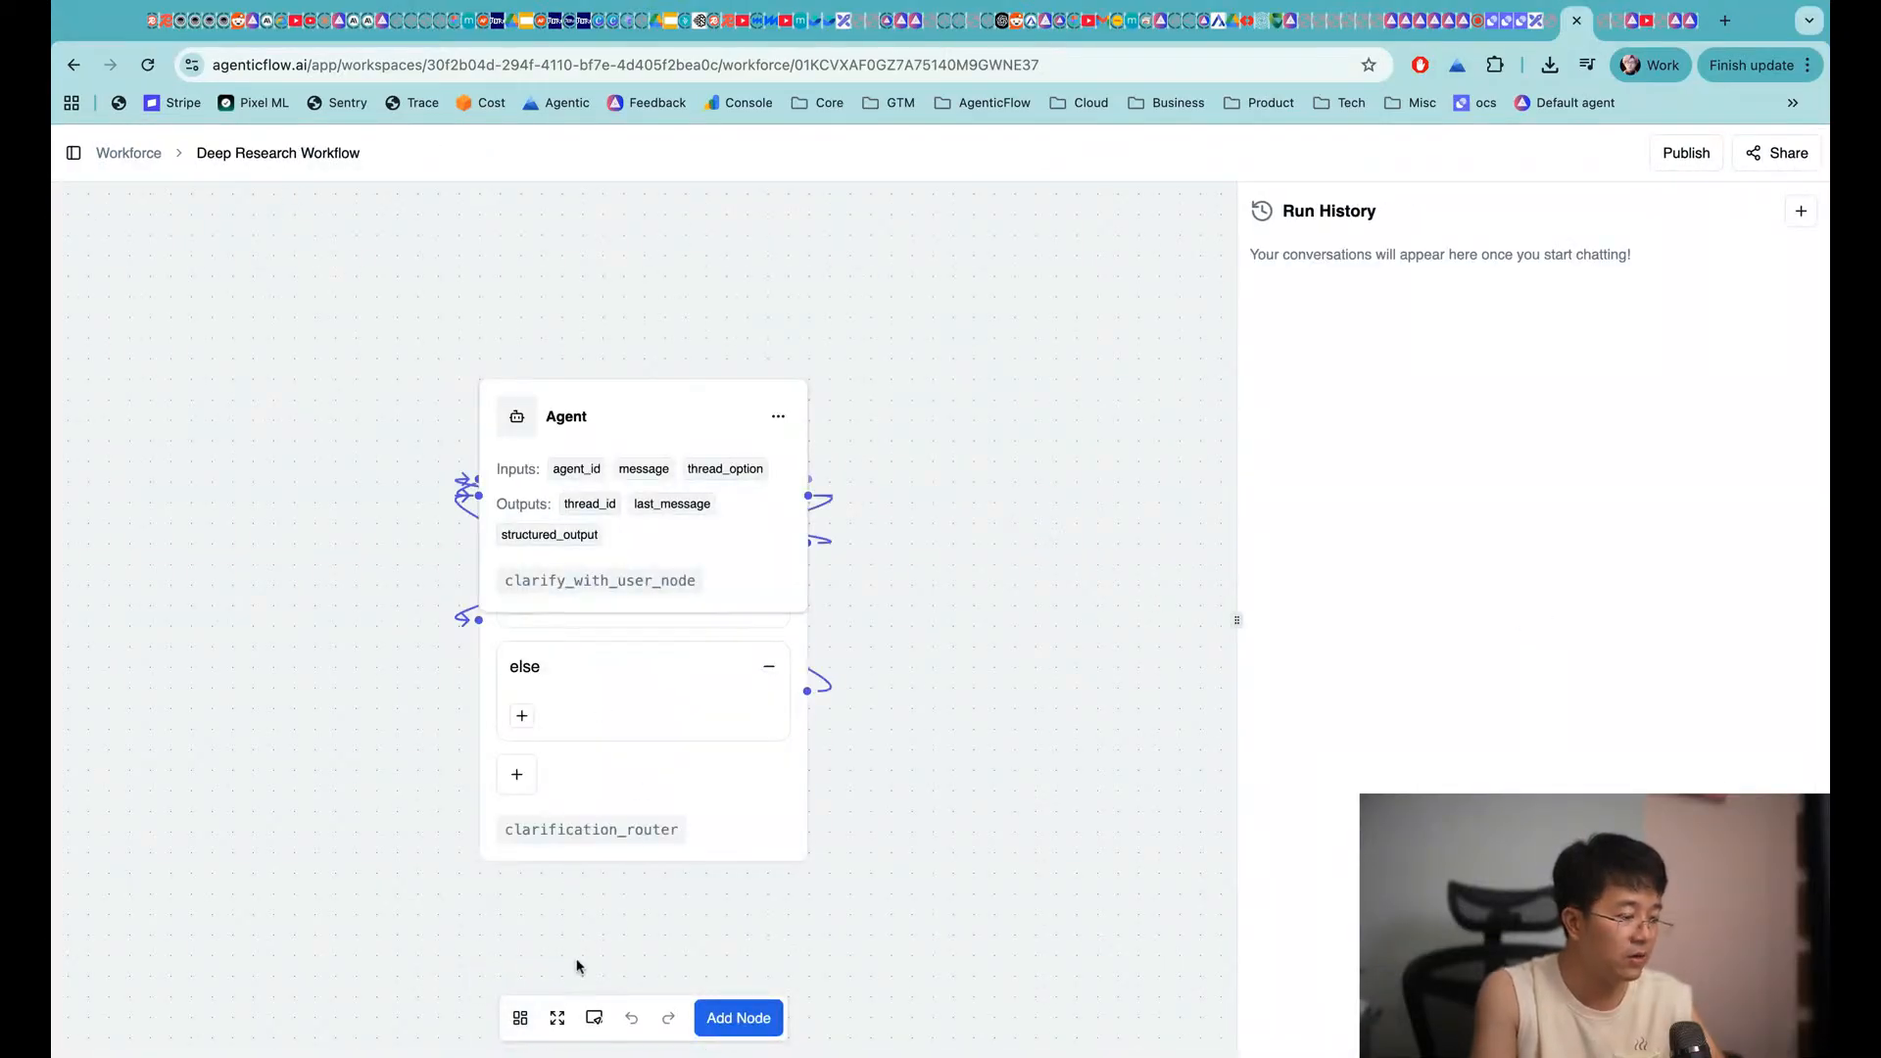
# Auto Layout the Deep Research Workflow nodes into a Trigger-Condition-Agent flow and inspect it
pyautogui.click(520, 1018)
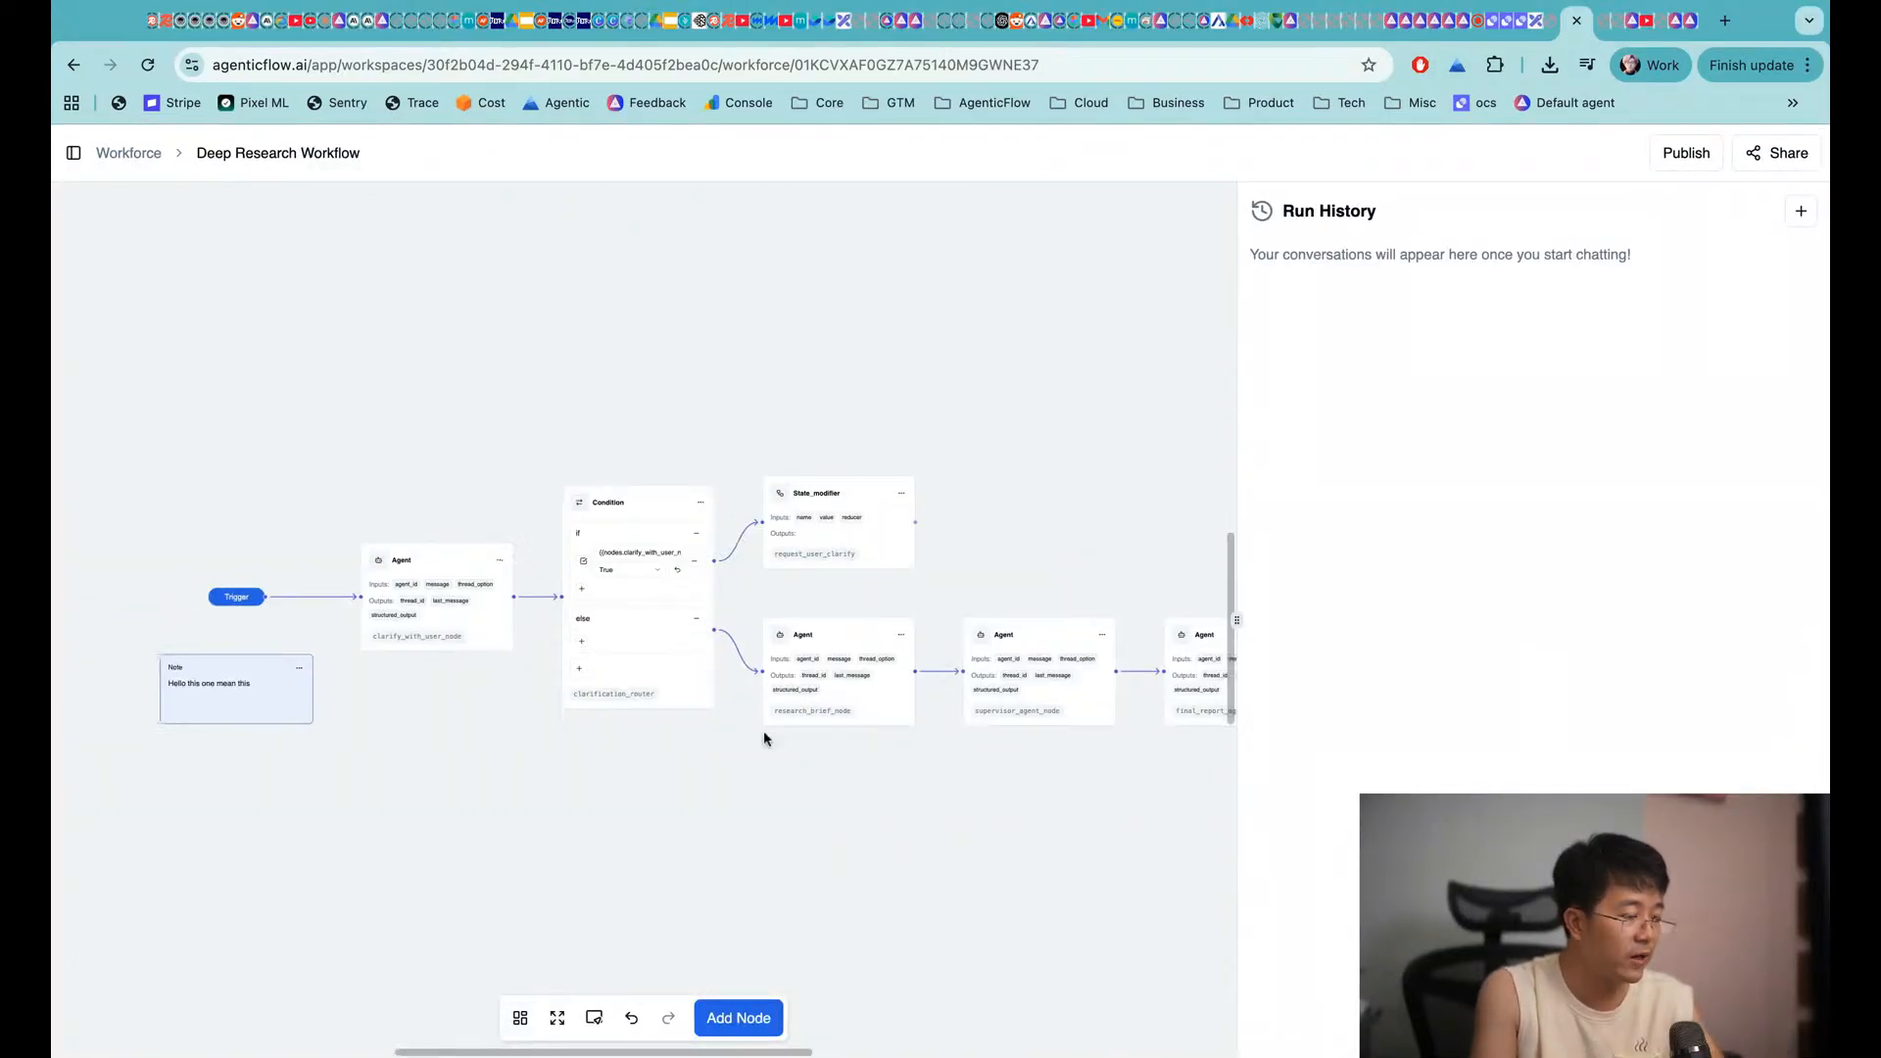
pyautogui.hscroll(-2, 764, 737)
pyautogui.hscroll(-1, 567, 537)
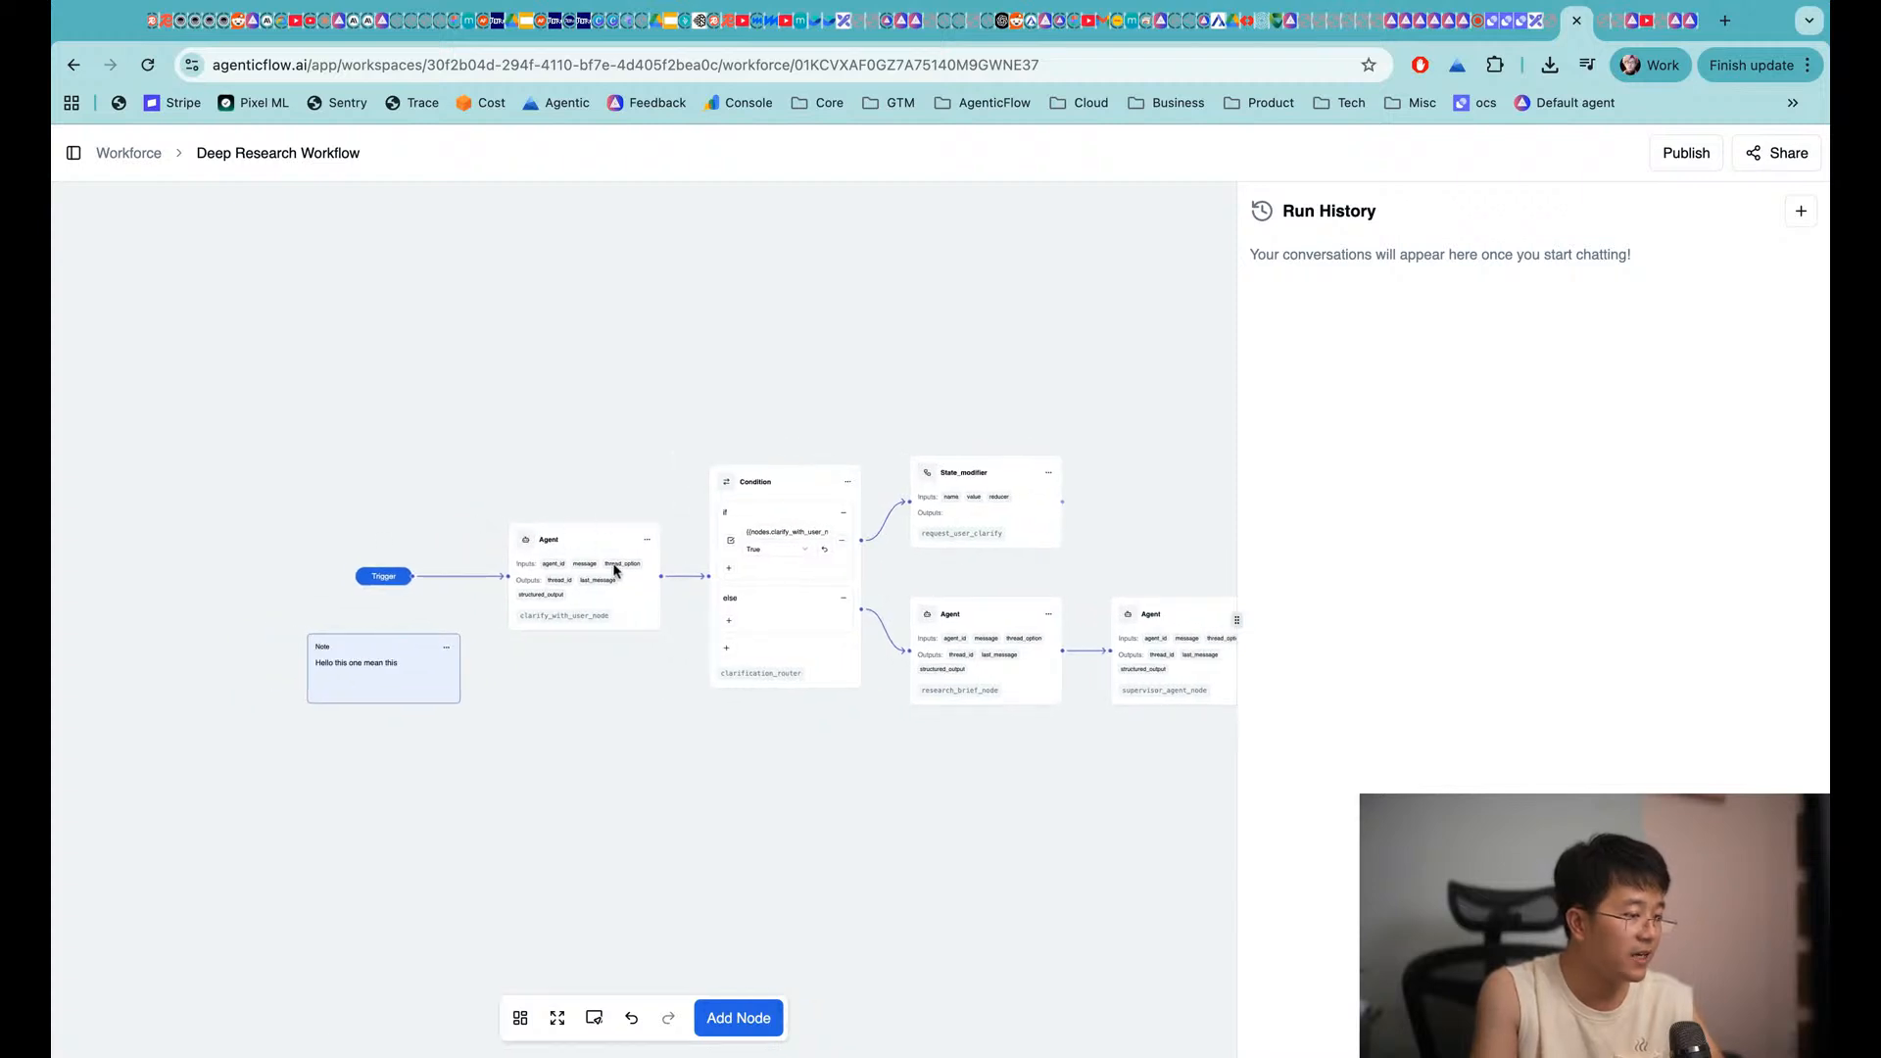
pyautogui.scroll(3, 567, 584)
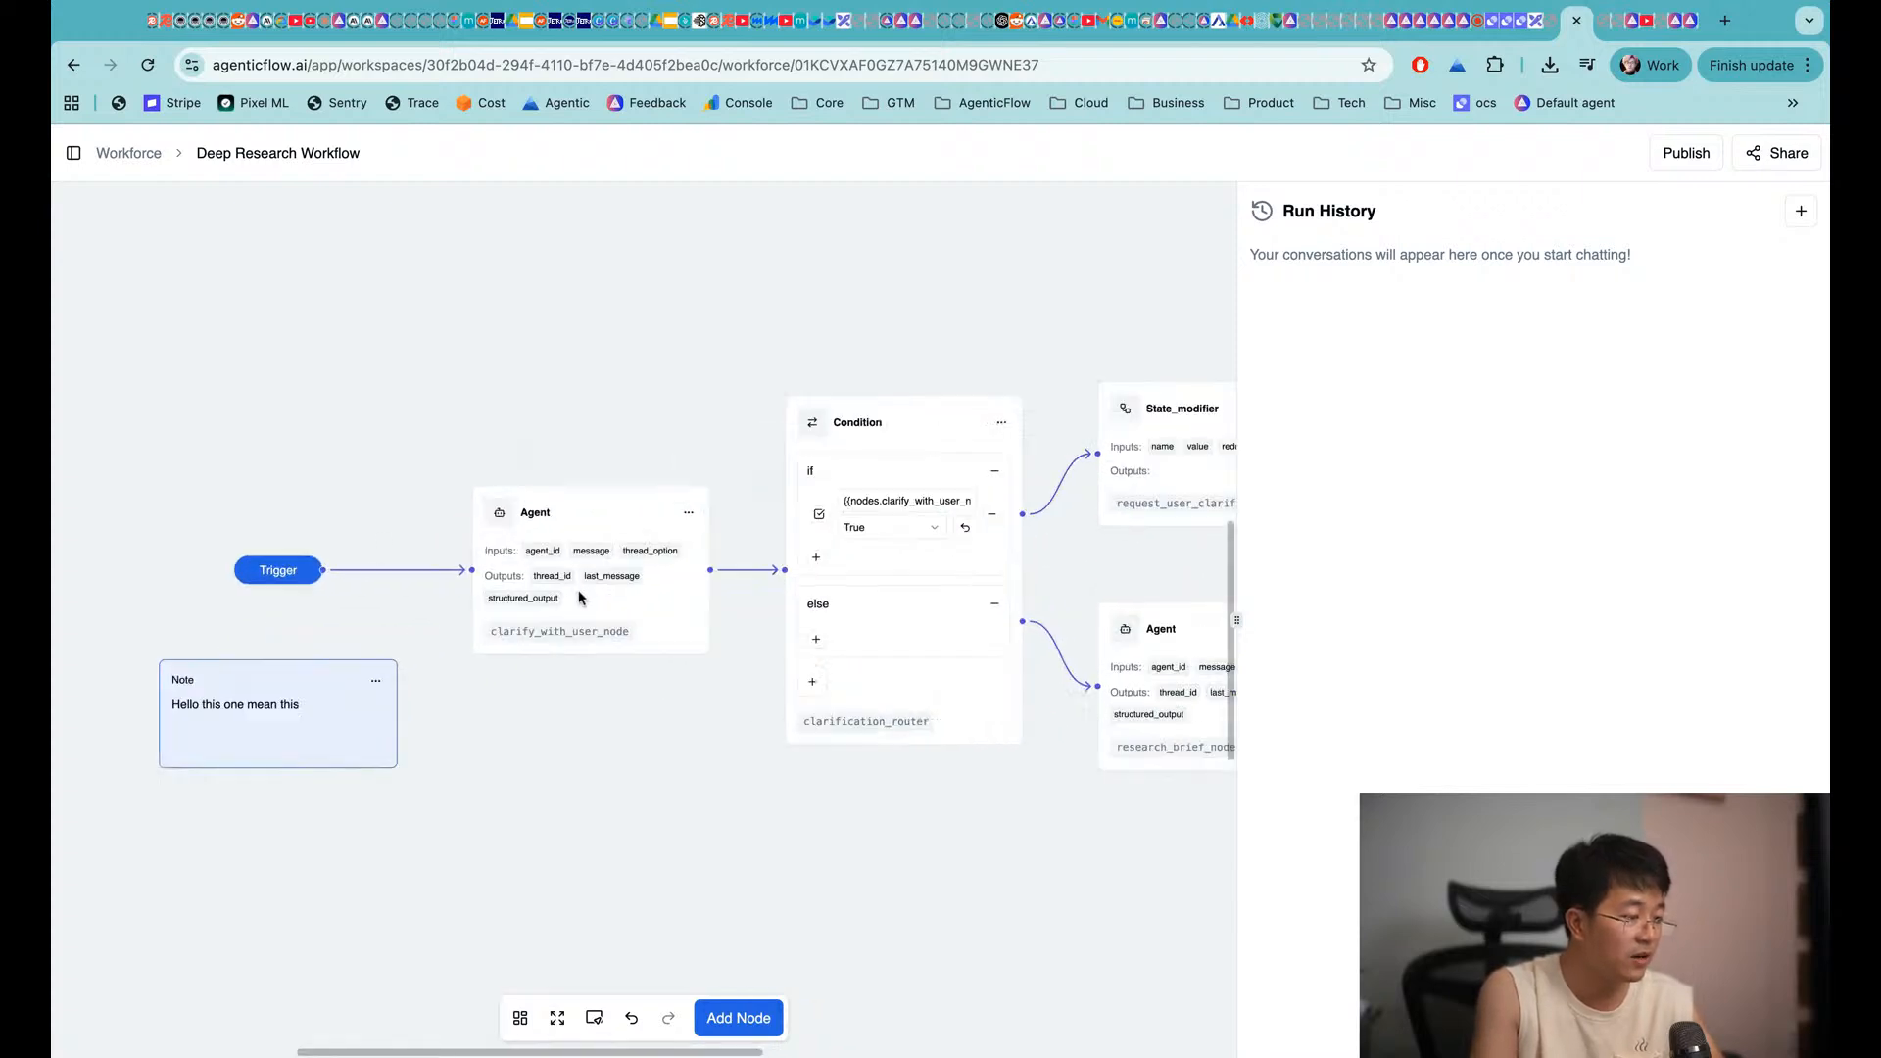
pyautogui.scroll(3, 580, 595)
pyautogui.hscroll(8, 683, 665)
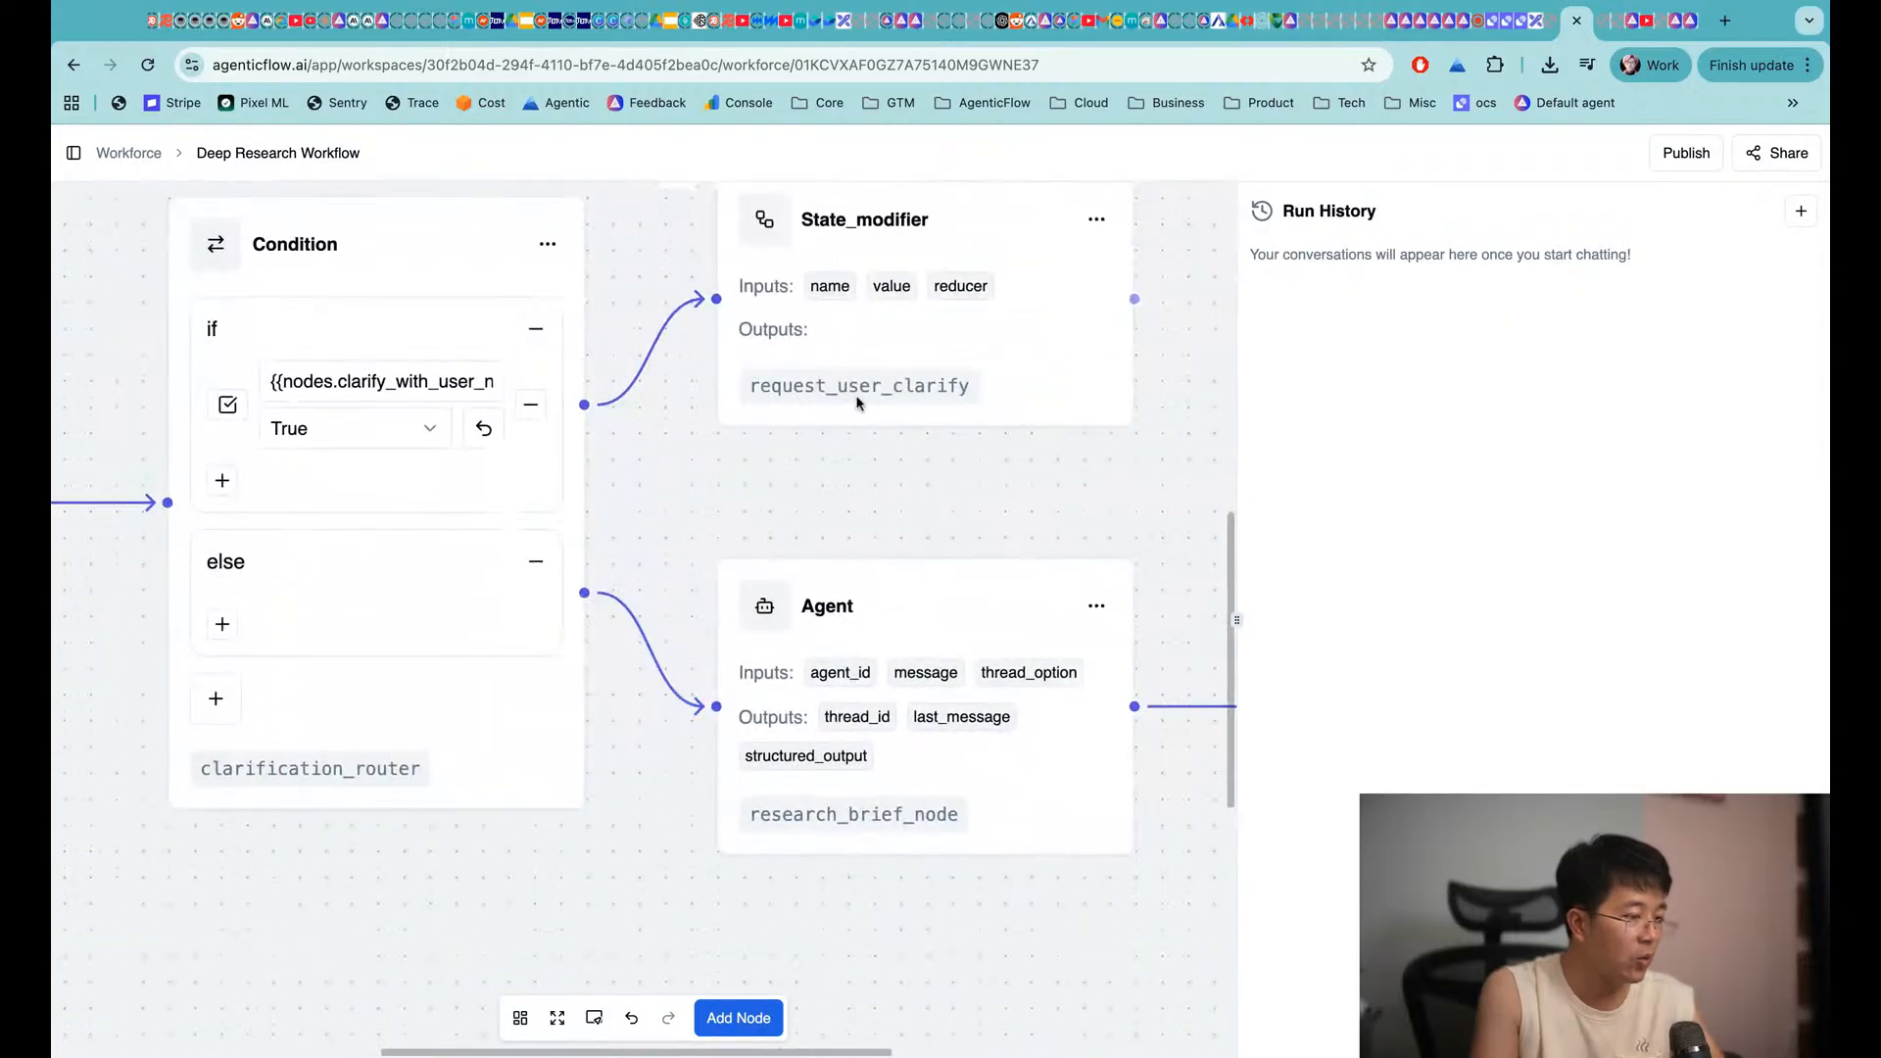
pyautogui.scroll(-5, 649, 603)
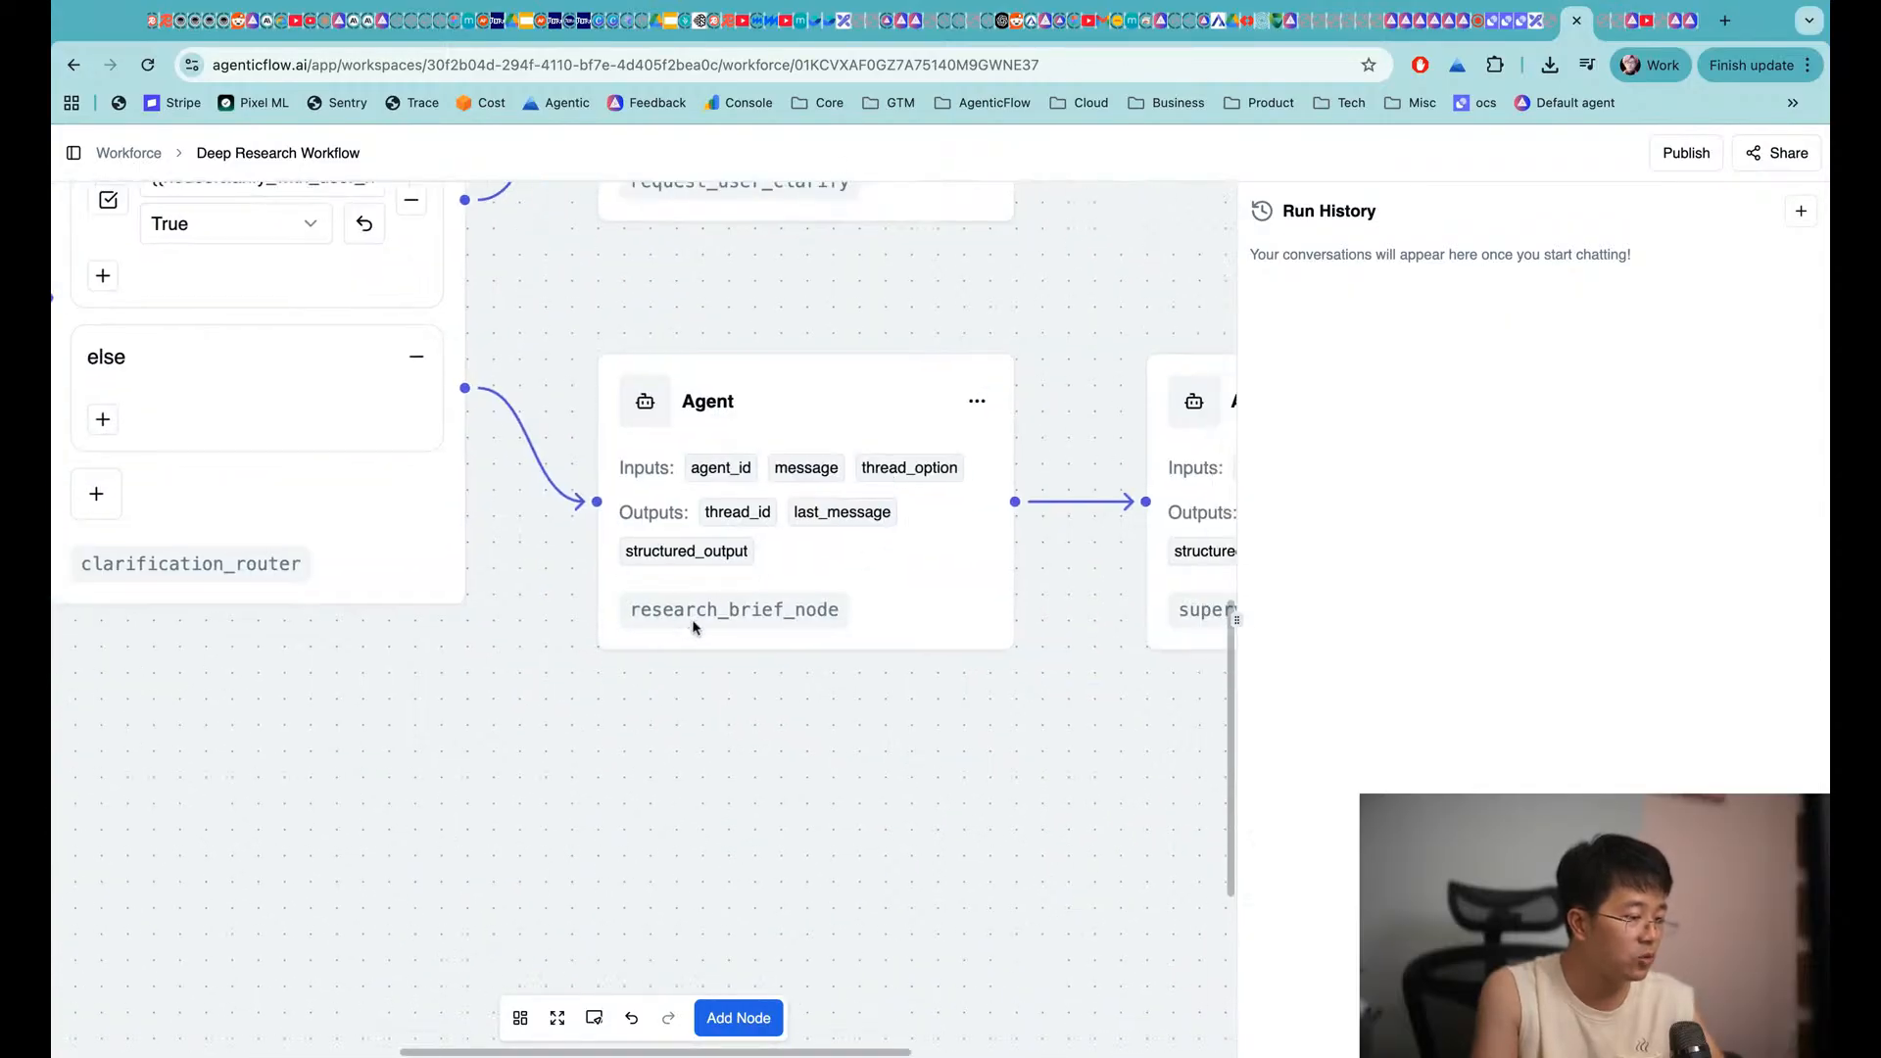
pyautogui.hscroll(6, 692, 627)
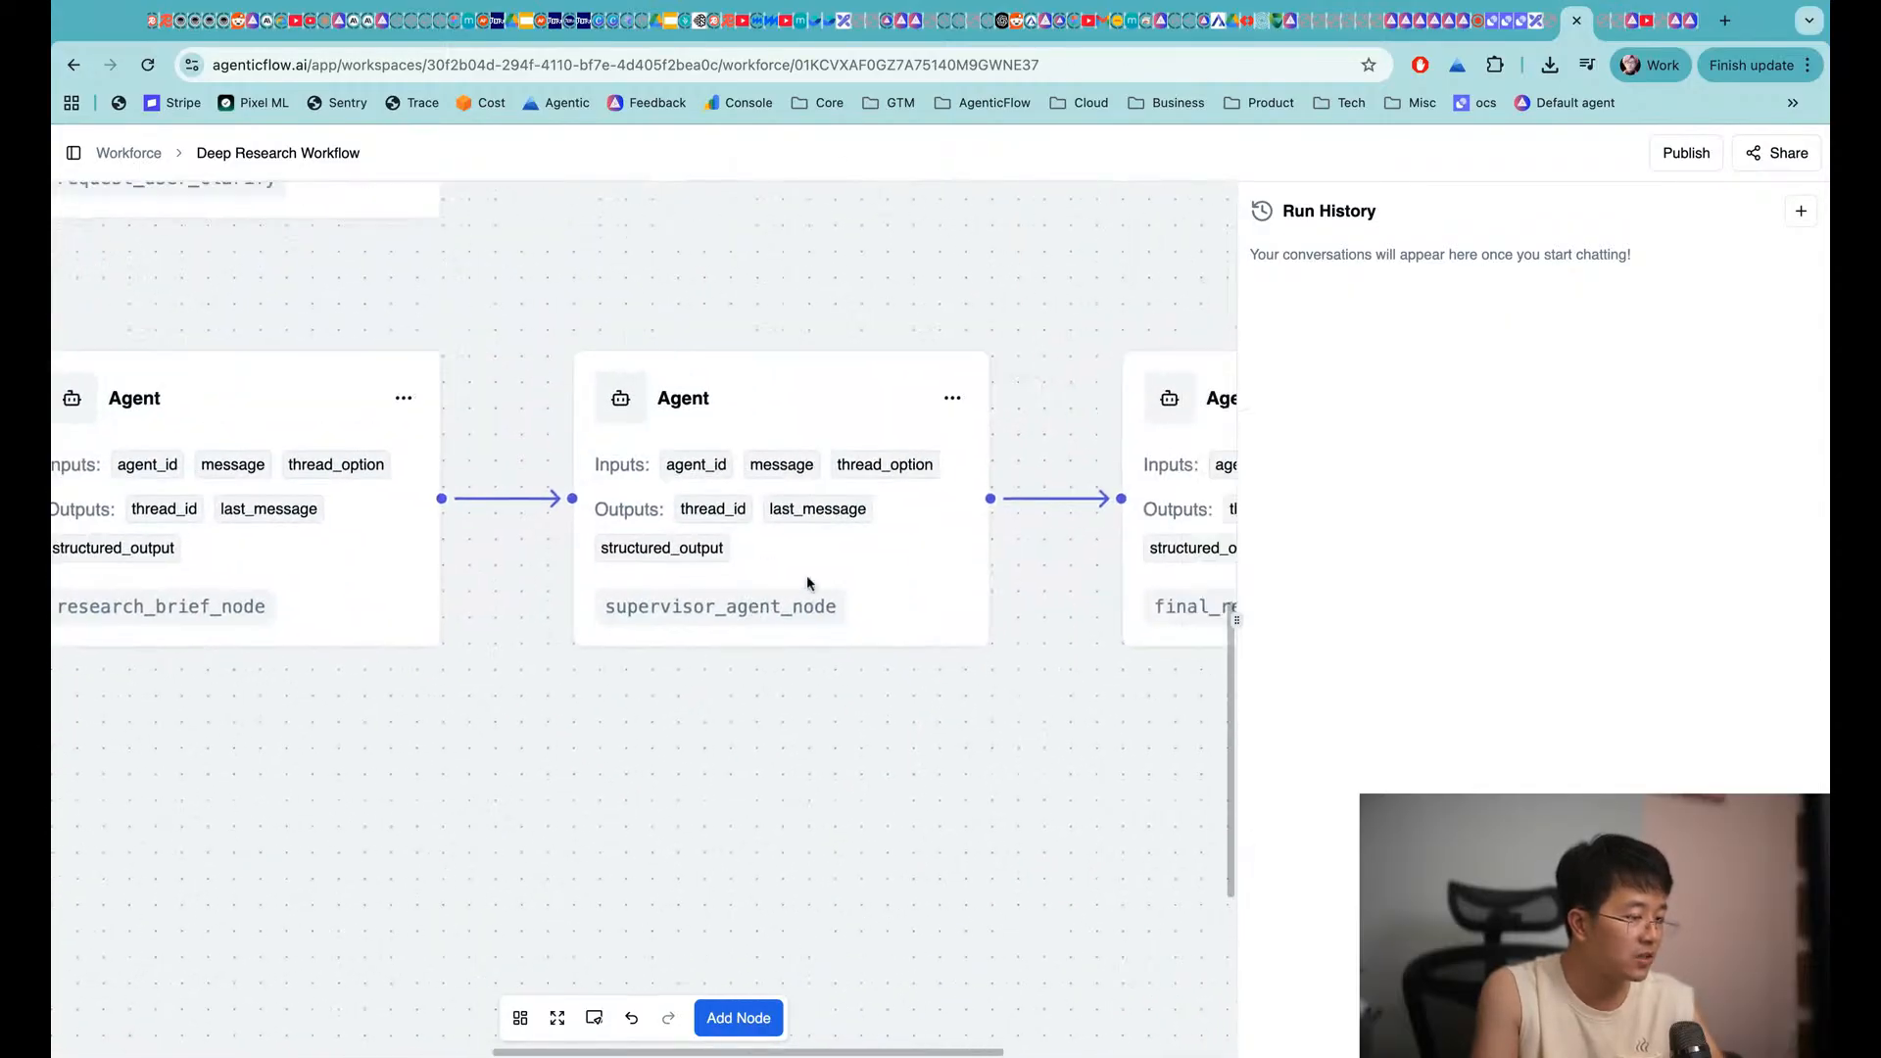
pyautogui.hscroll(2, 863, 603)
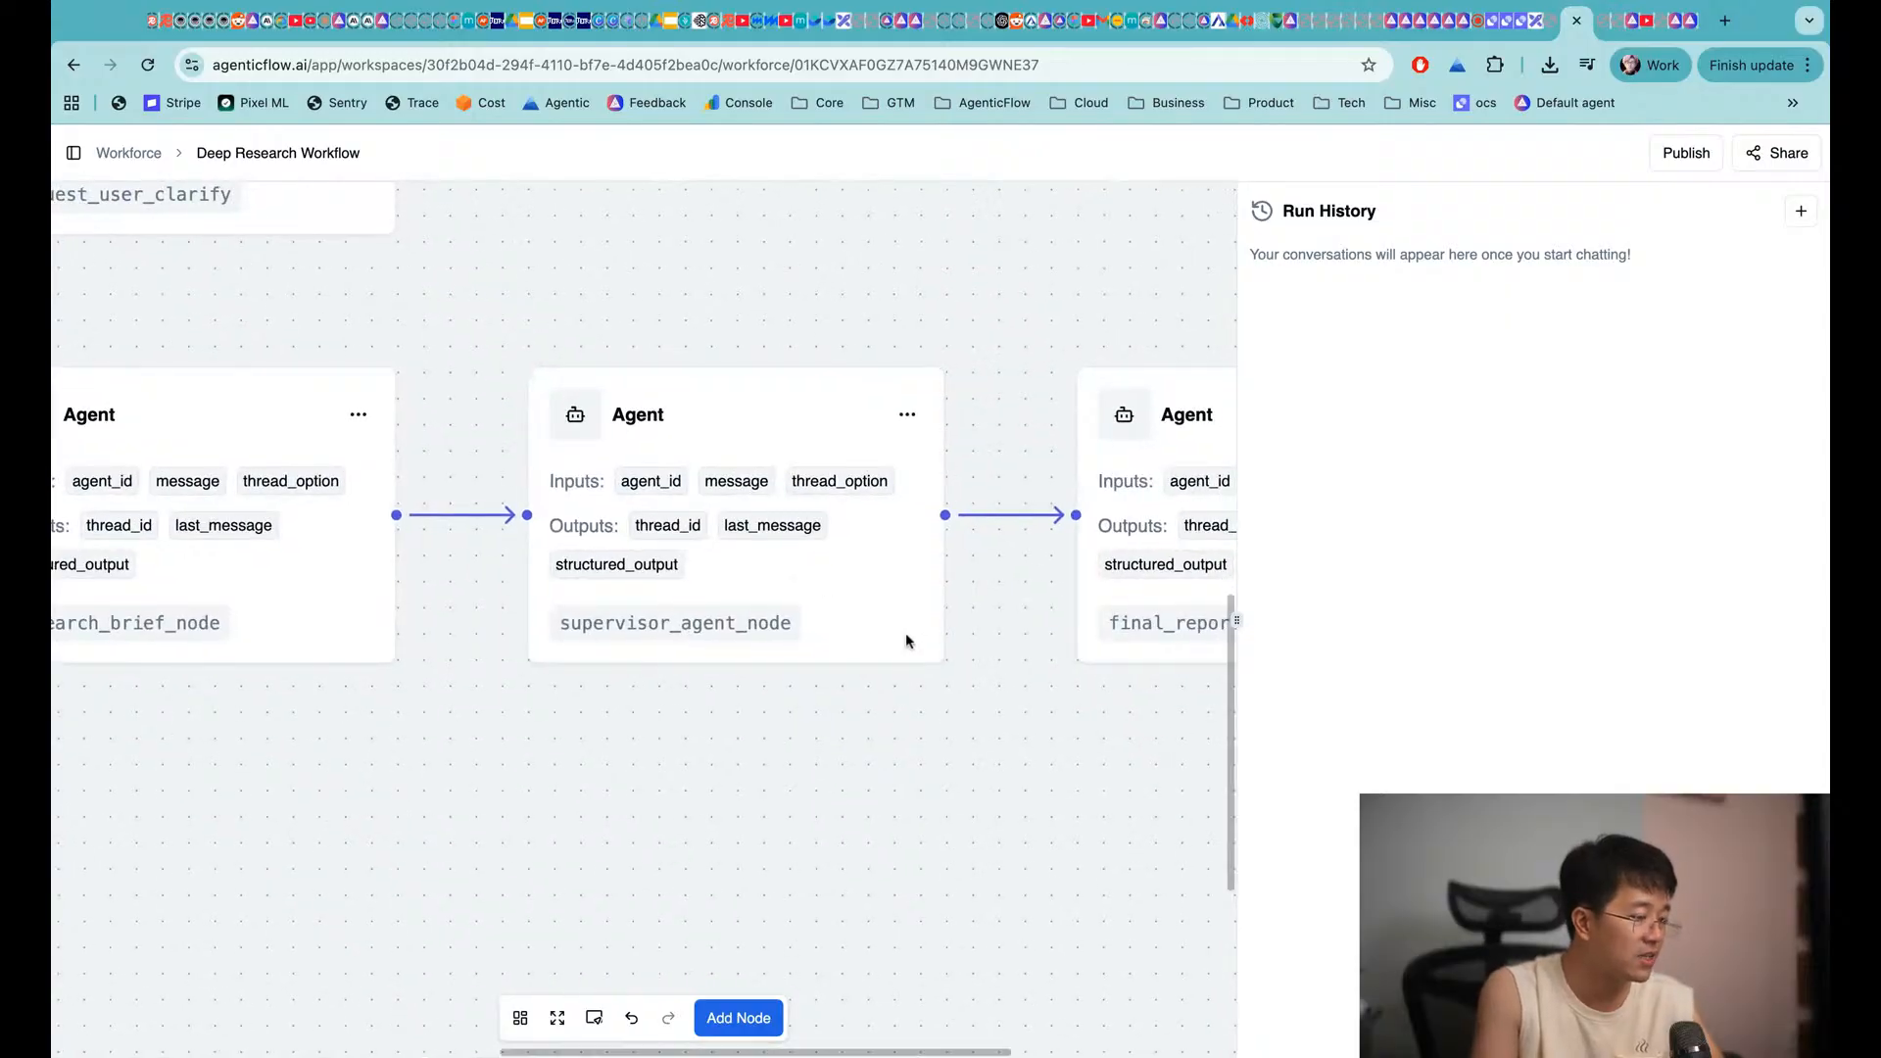
pyautogui.hscroll(5, 906, 632)
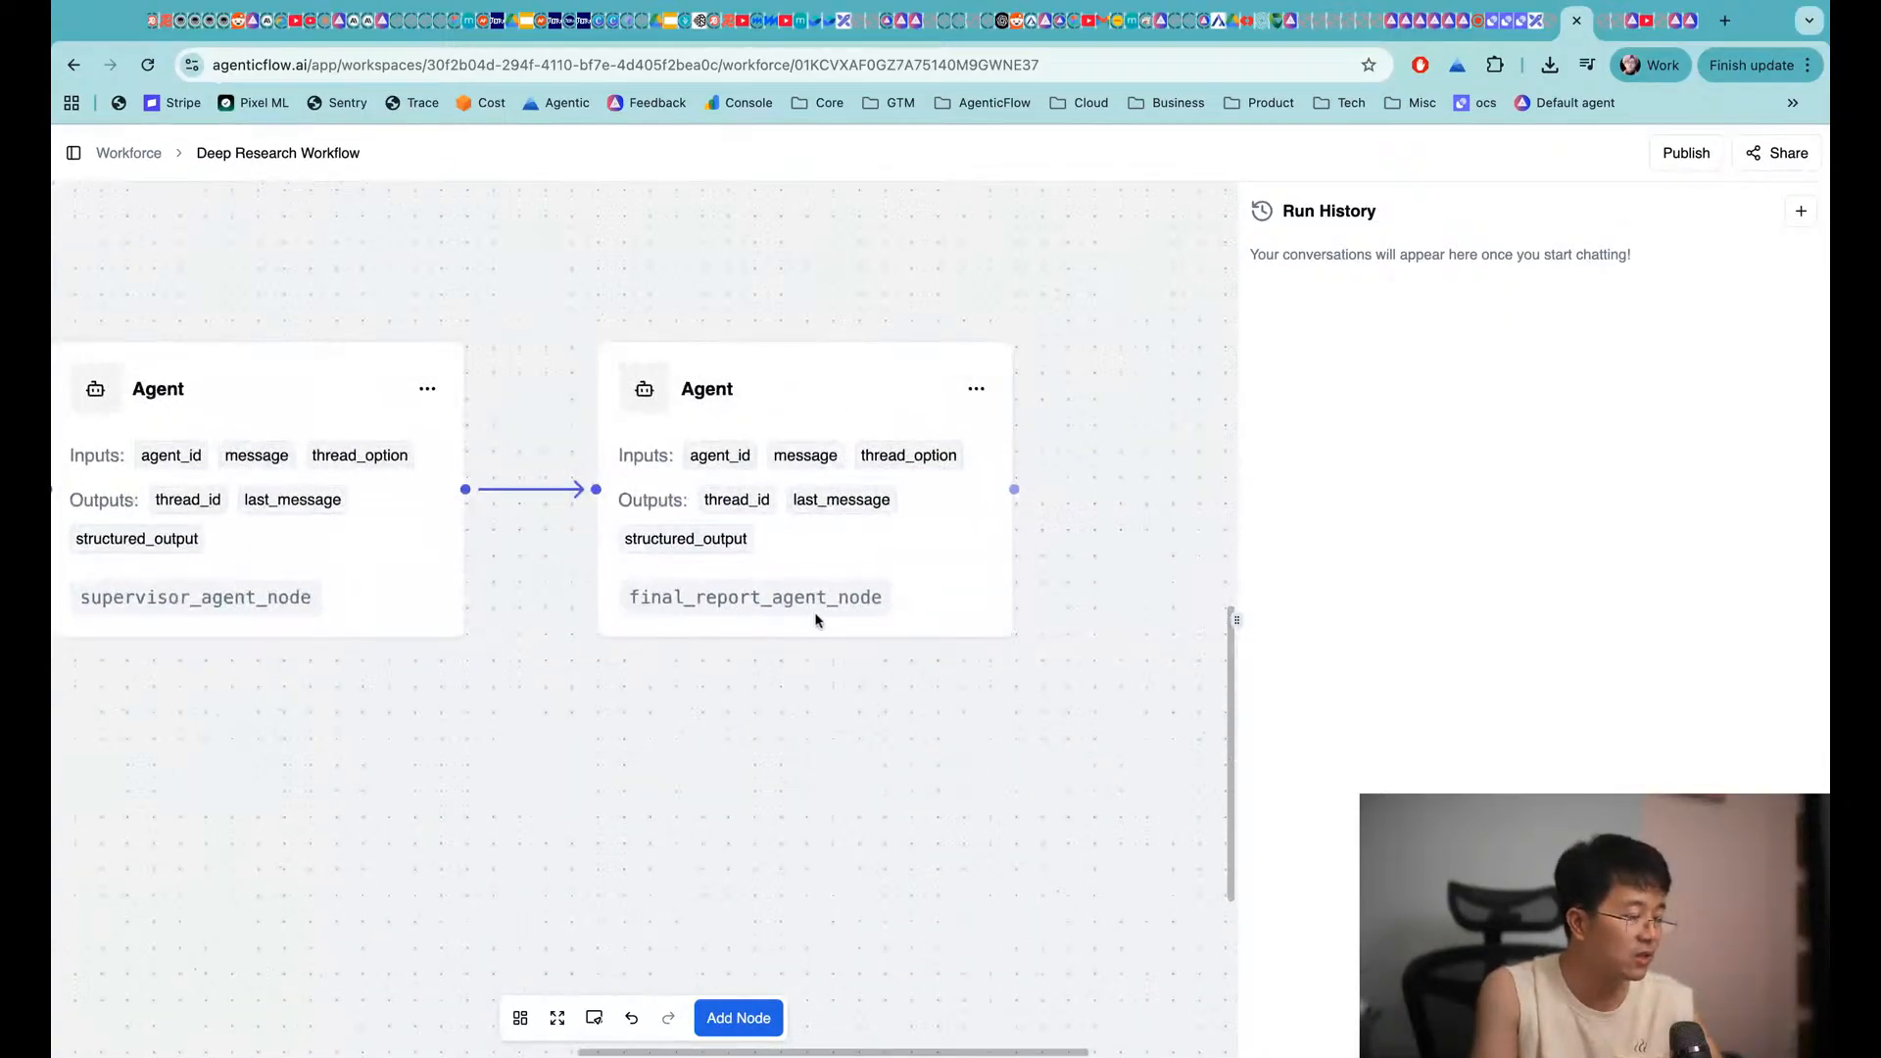
pyautogui.scroll(-6, 821, 615)
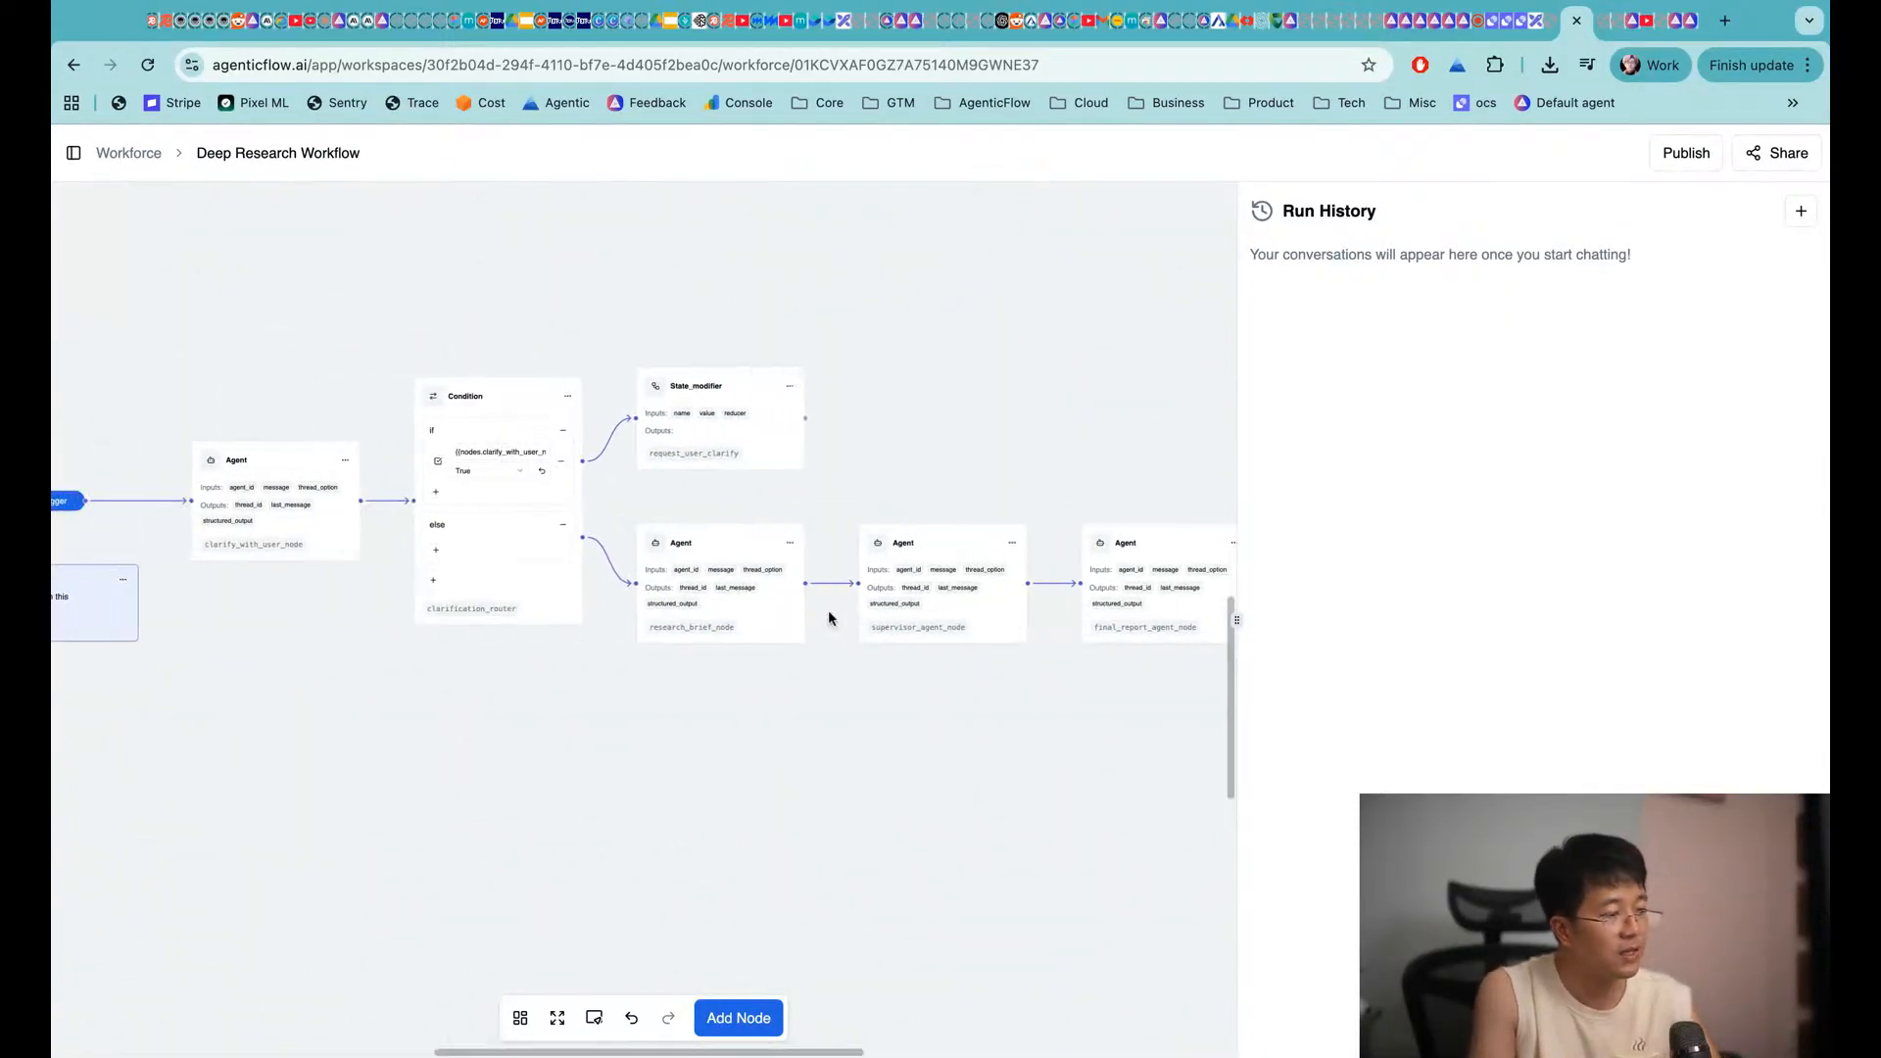
pyautogui.scroll(-5, 830, 617)
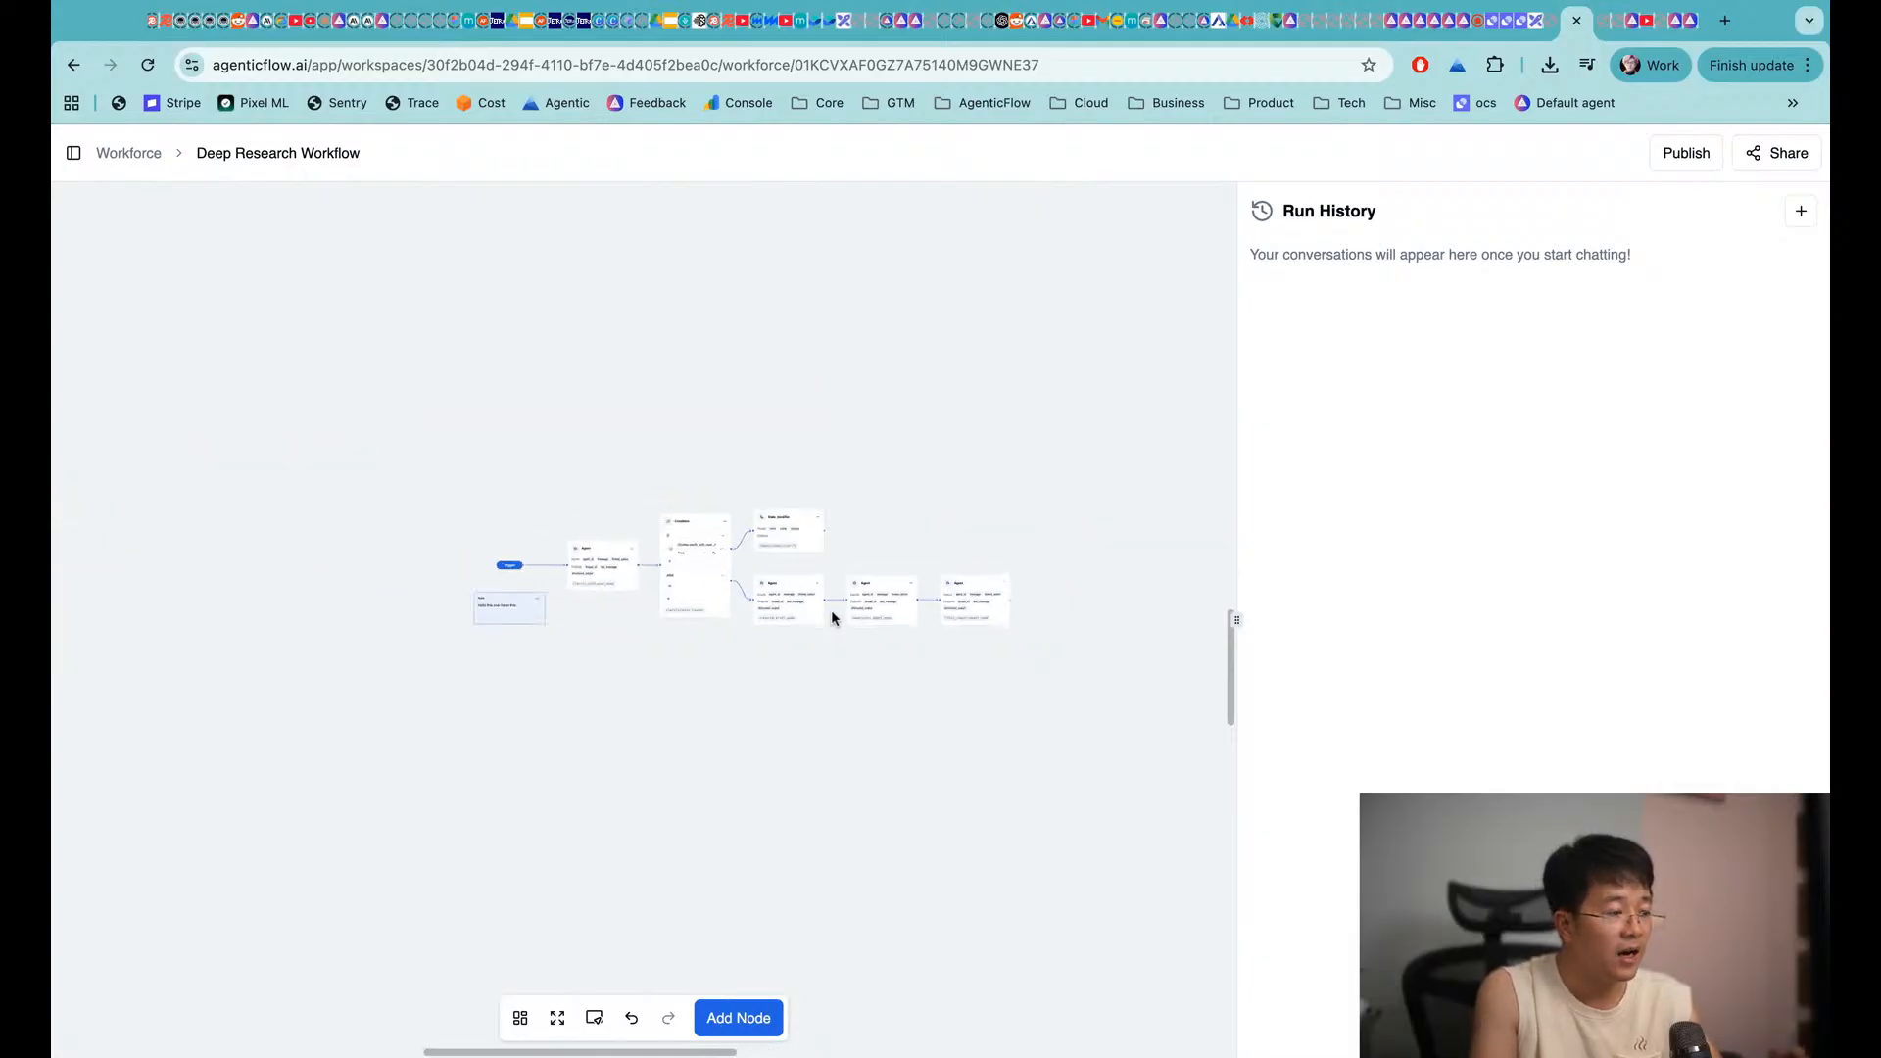
pyautogui.scroll(4, 830, 610)
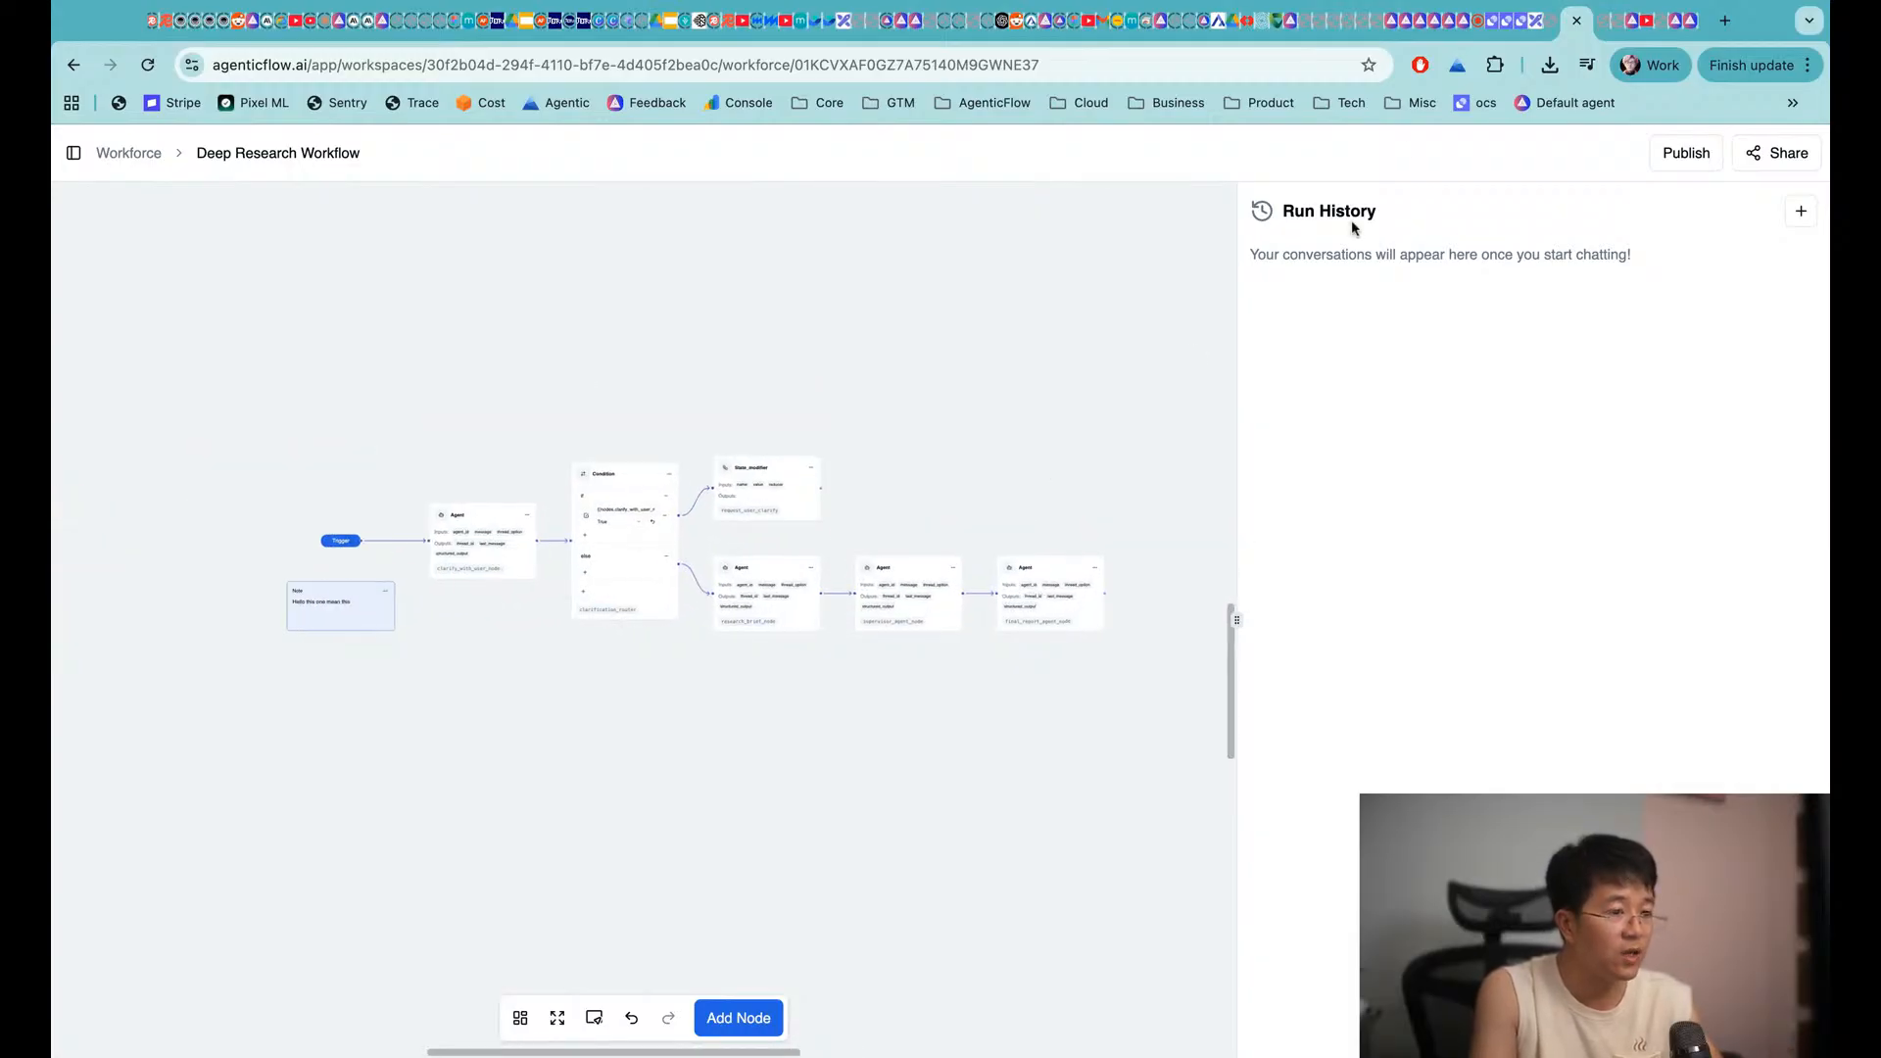
pyautogui.click(1536, 21)
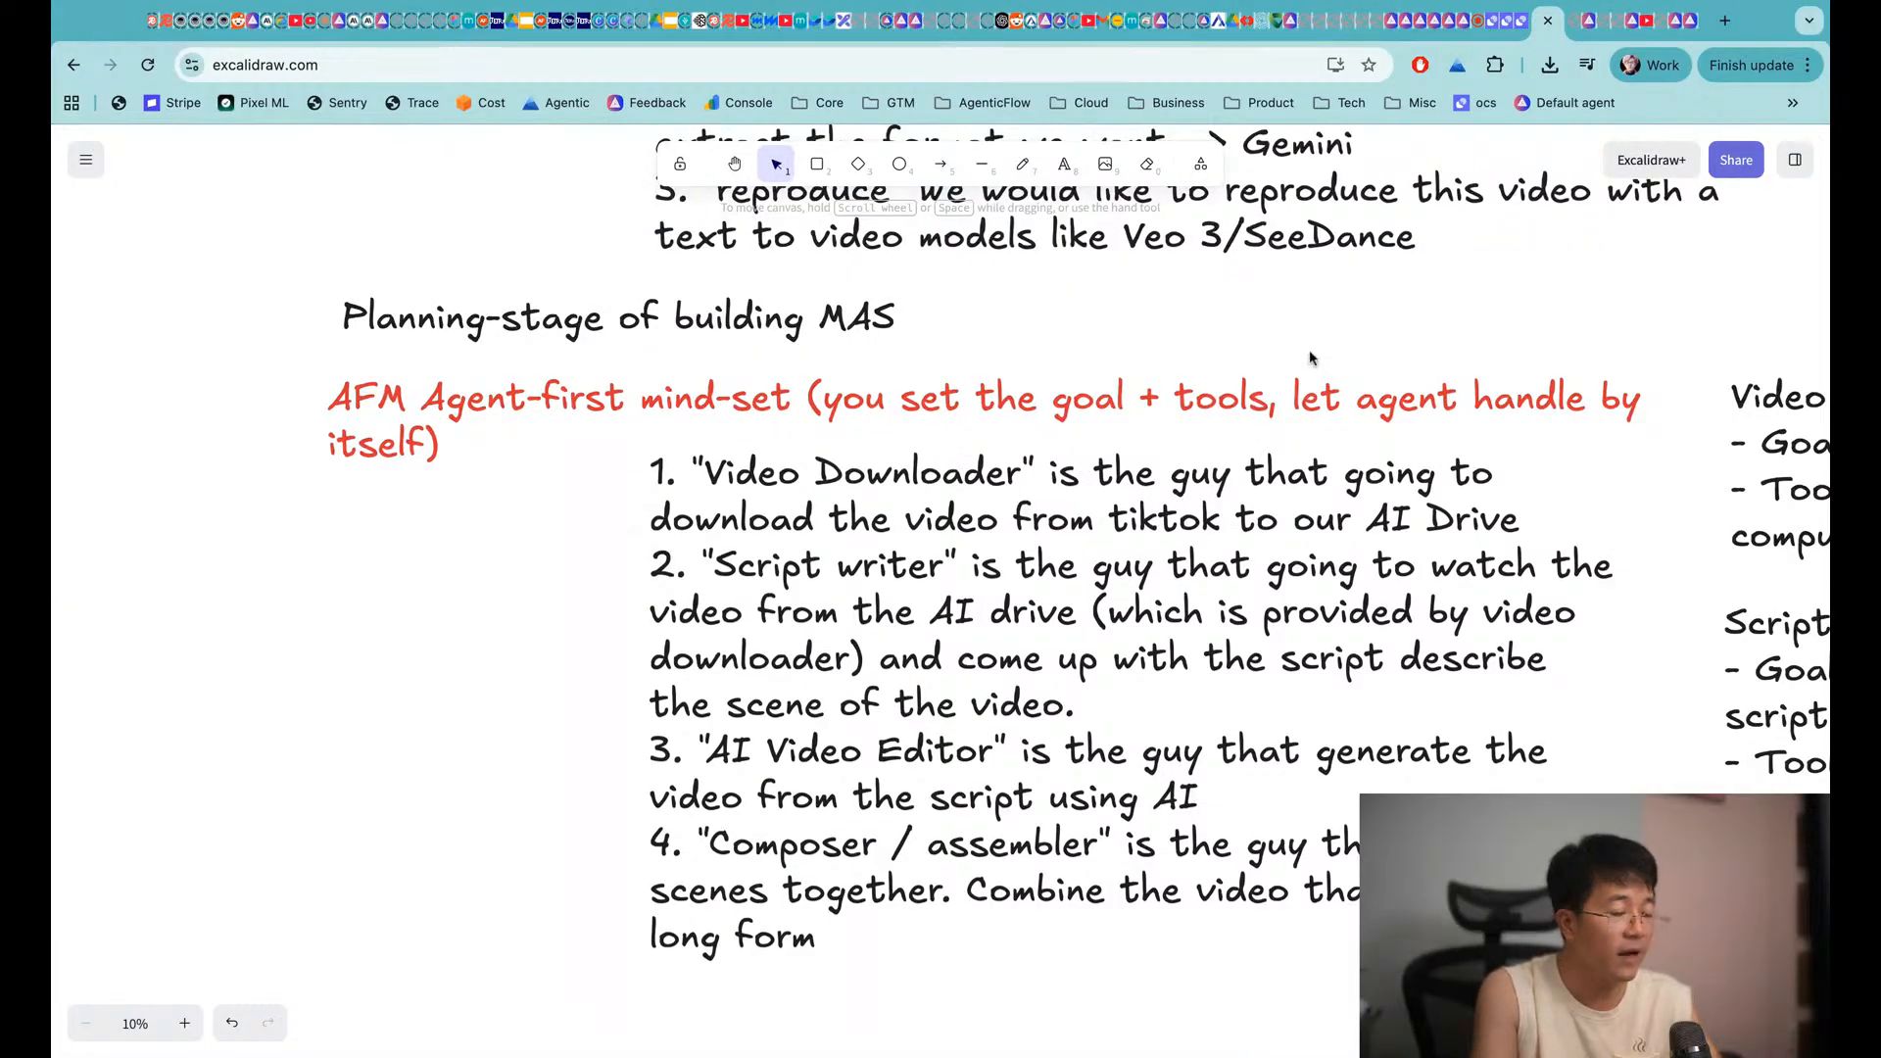
# Scroll the Excalidraw board down past the agent-role notes to the Build-stage heading
pyautogui.scroll(3, 1311, 359)
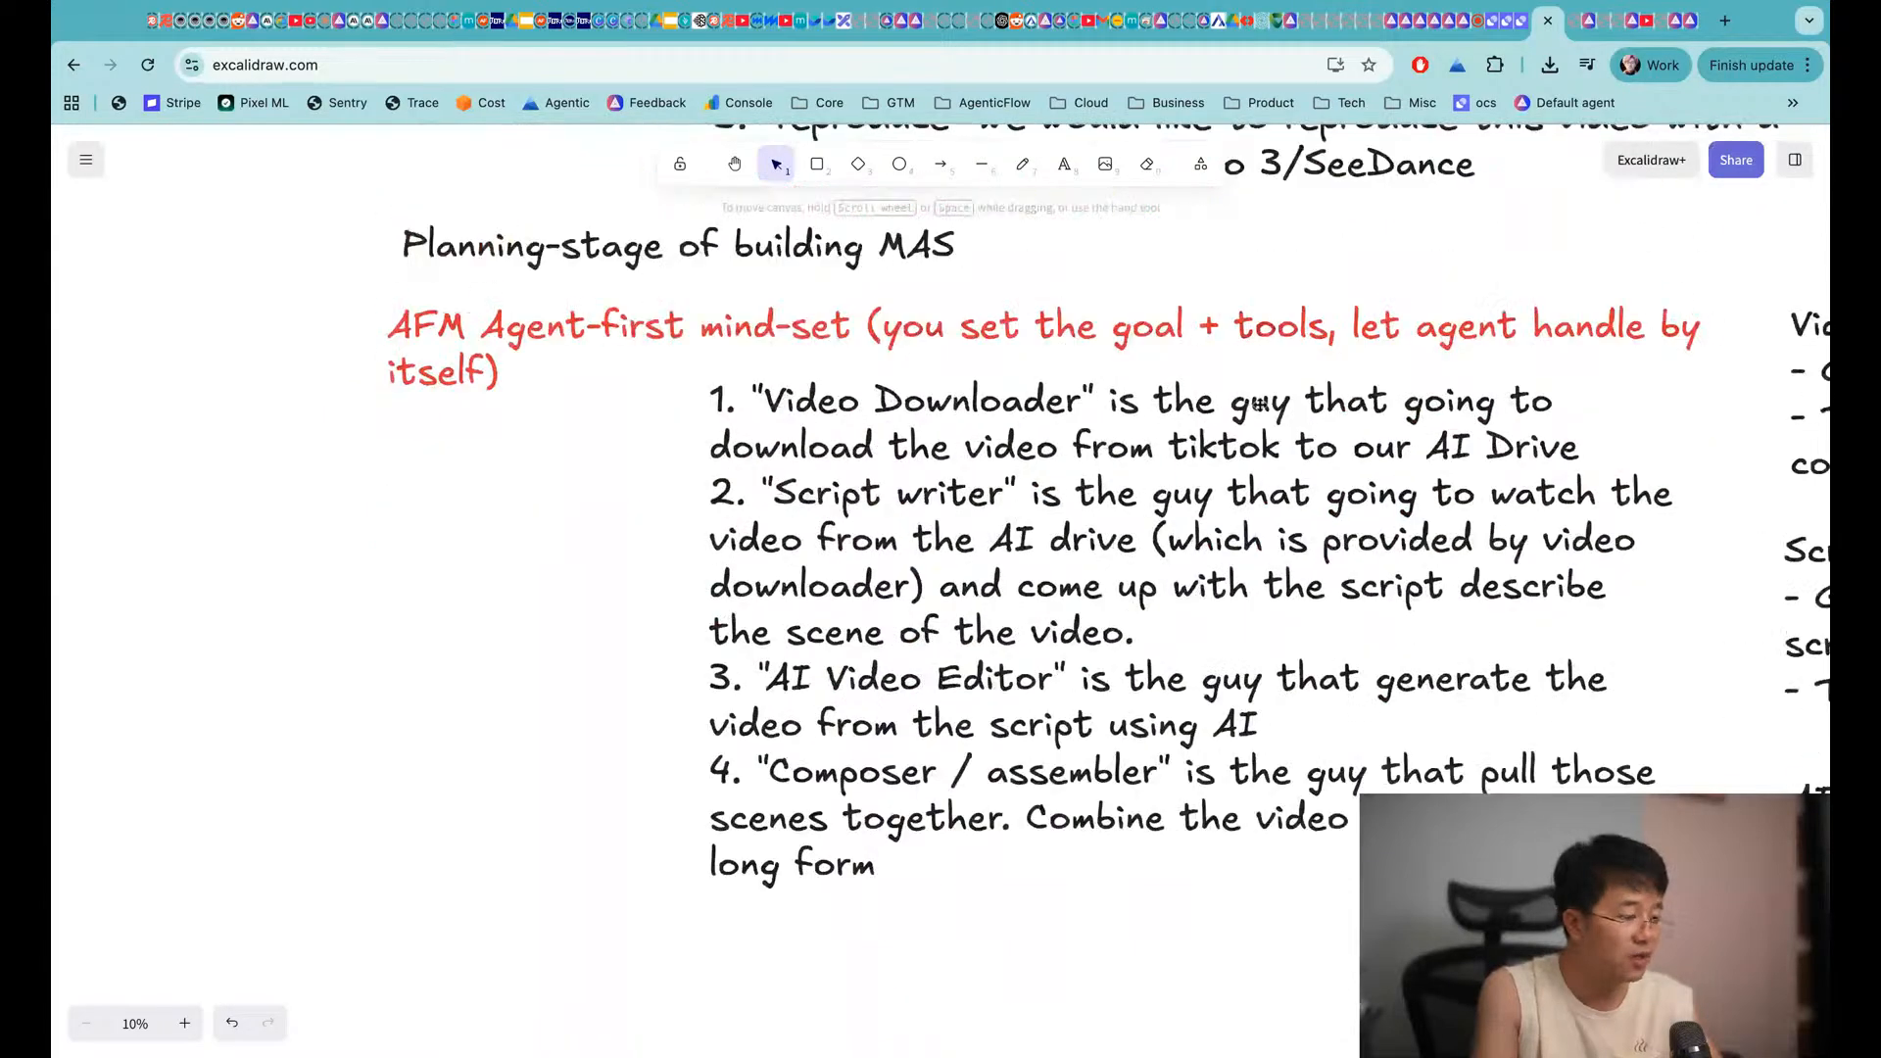
pyautogui.scroll(-1, 654, 236)
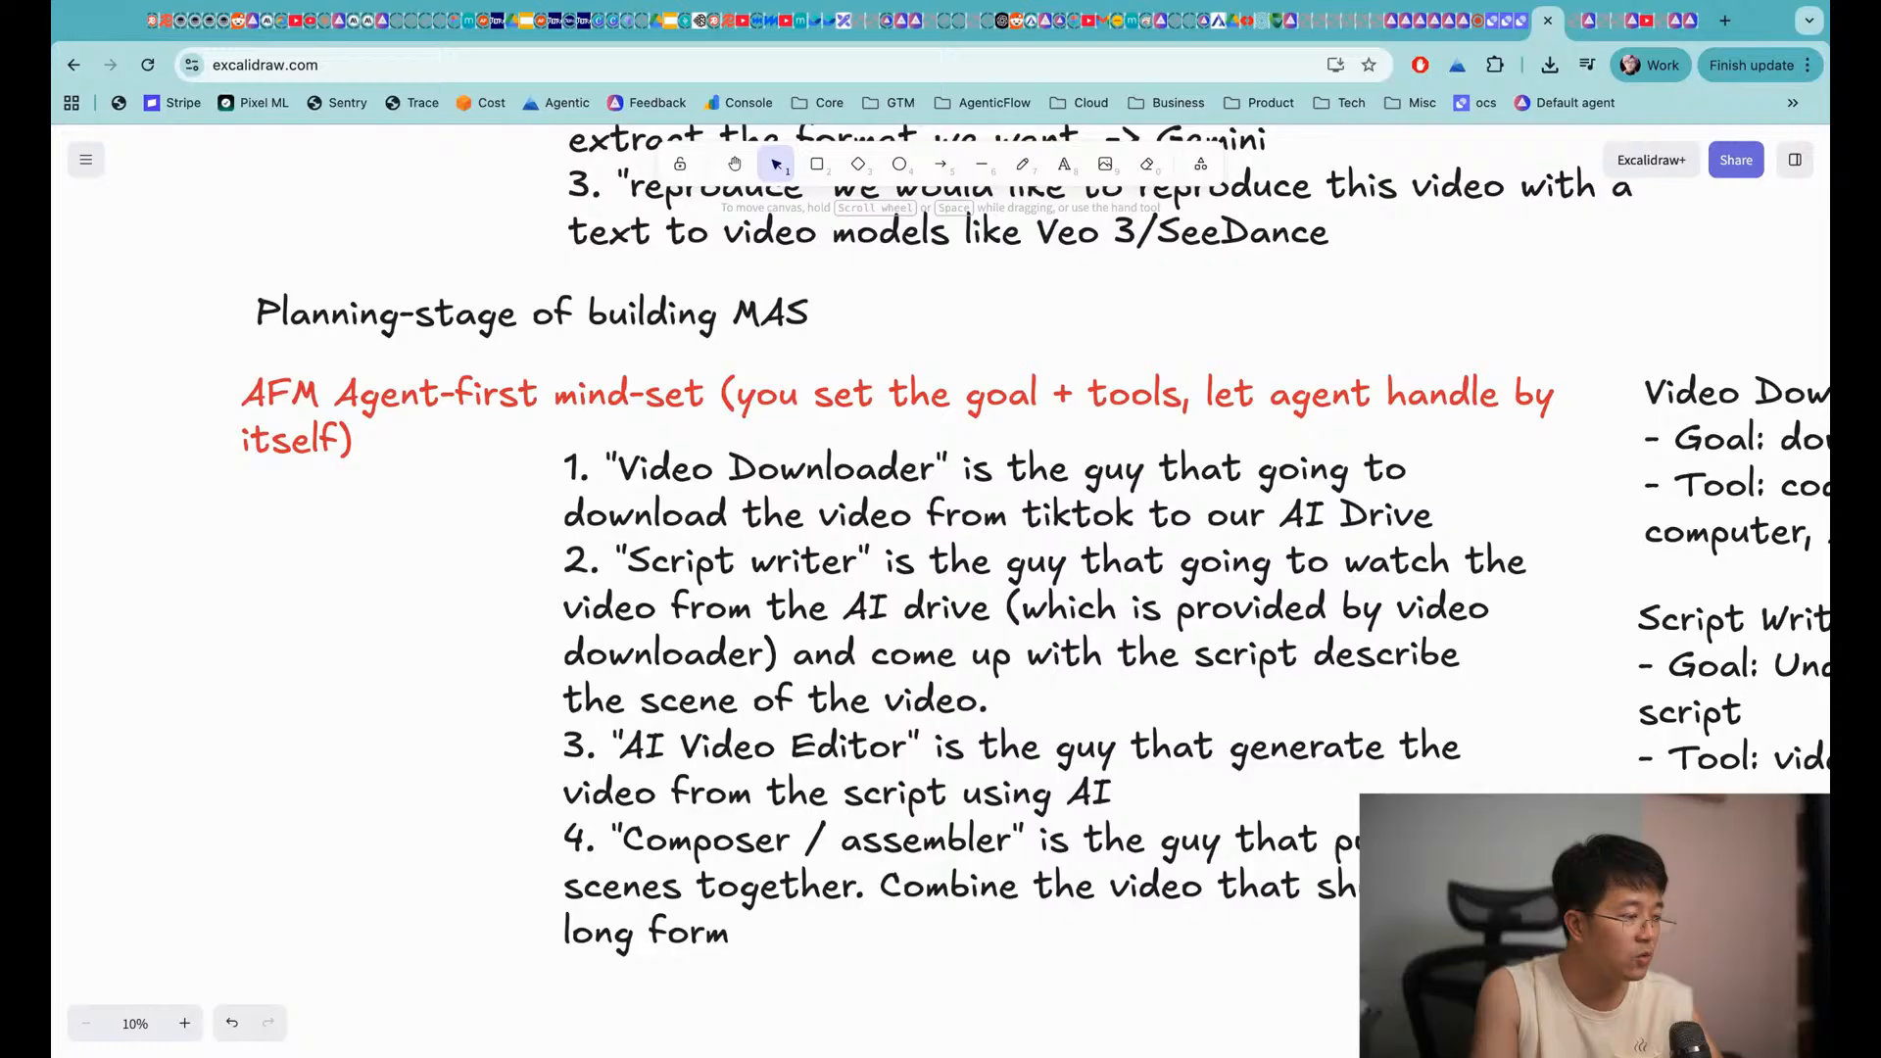
pyautogui.press('super+Tab')
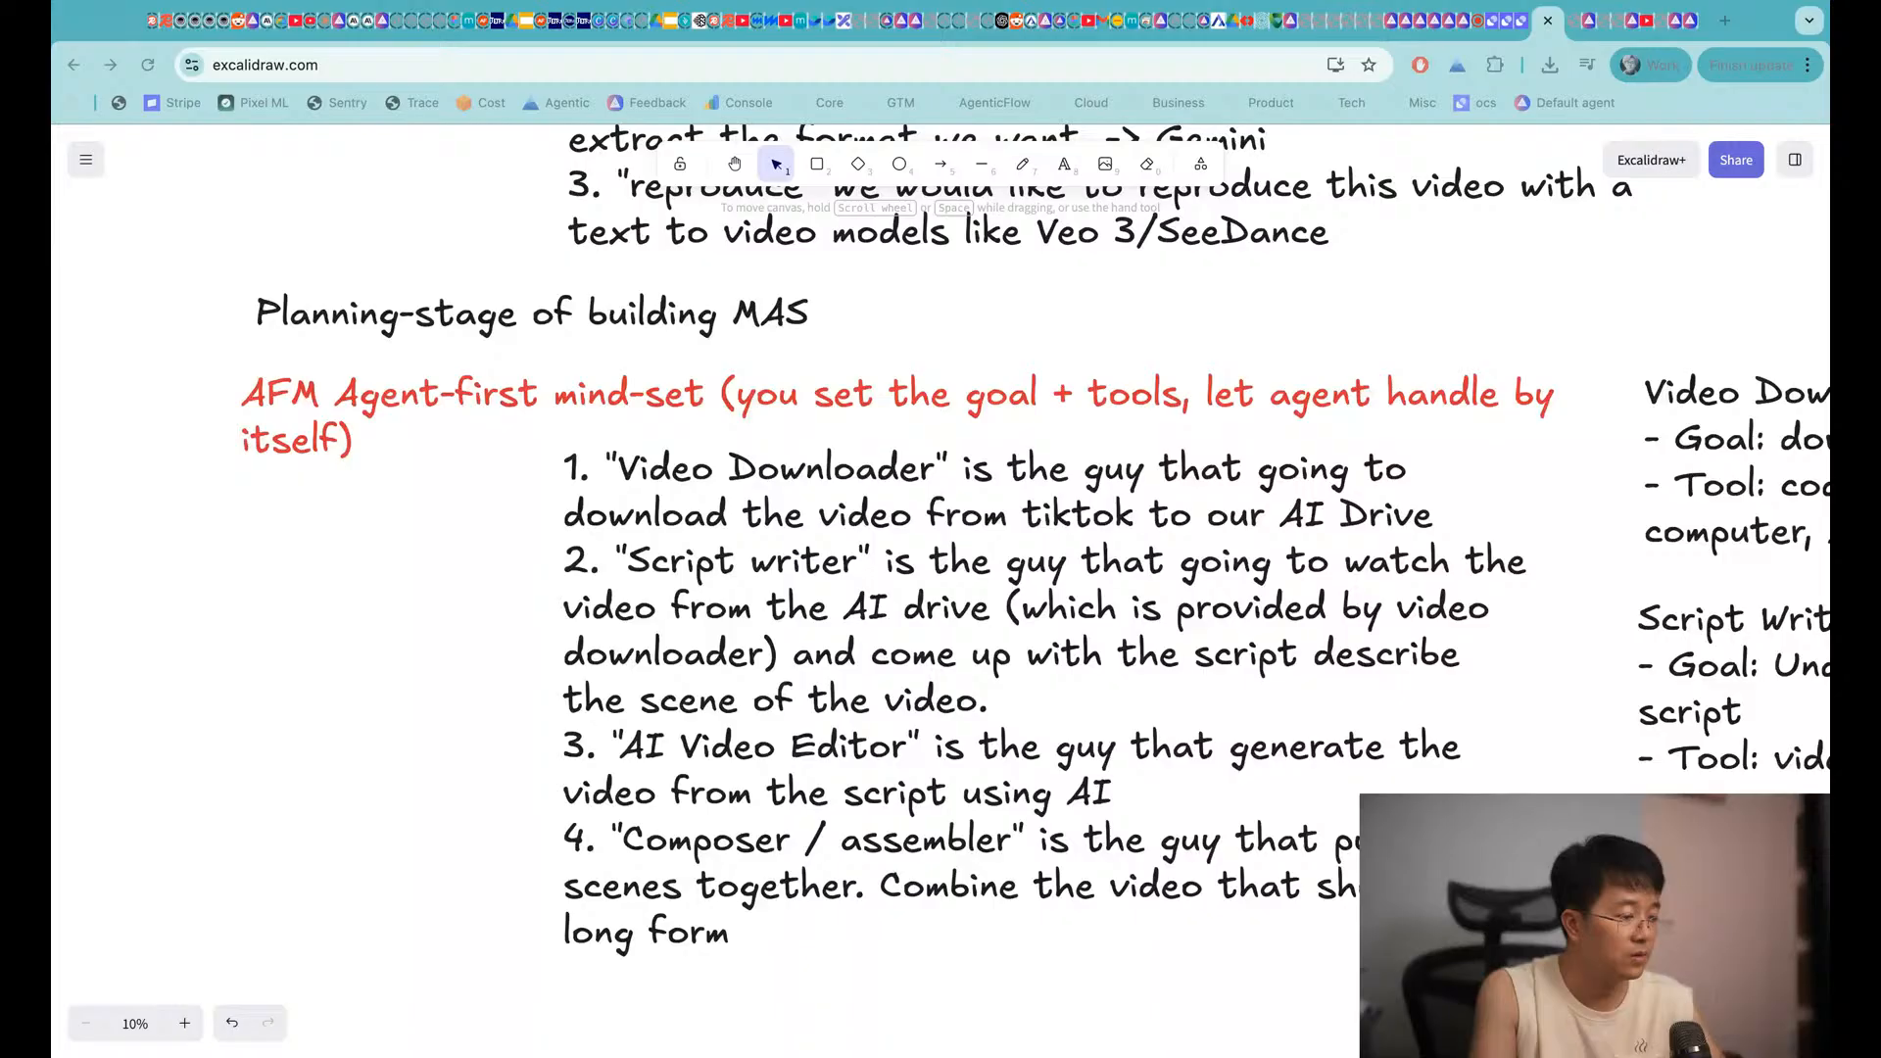
pyautogui.scroll(-1, 1078, 707)
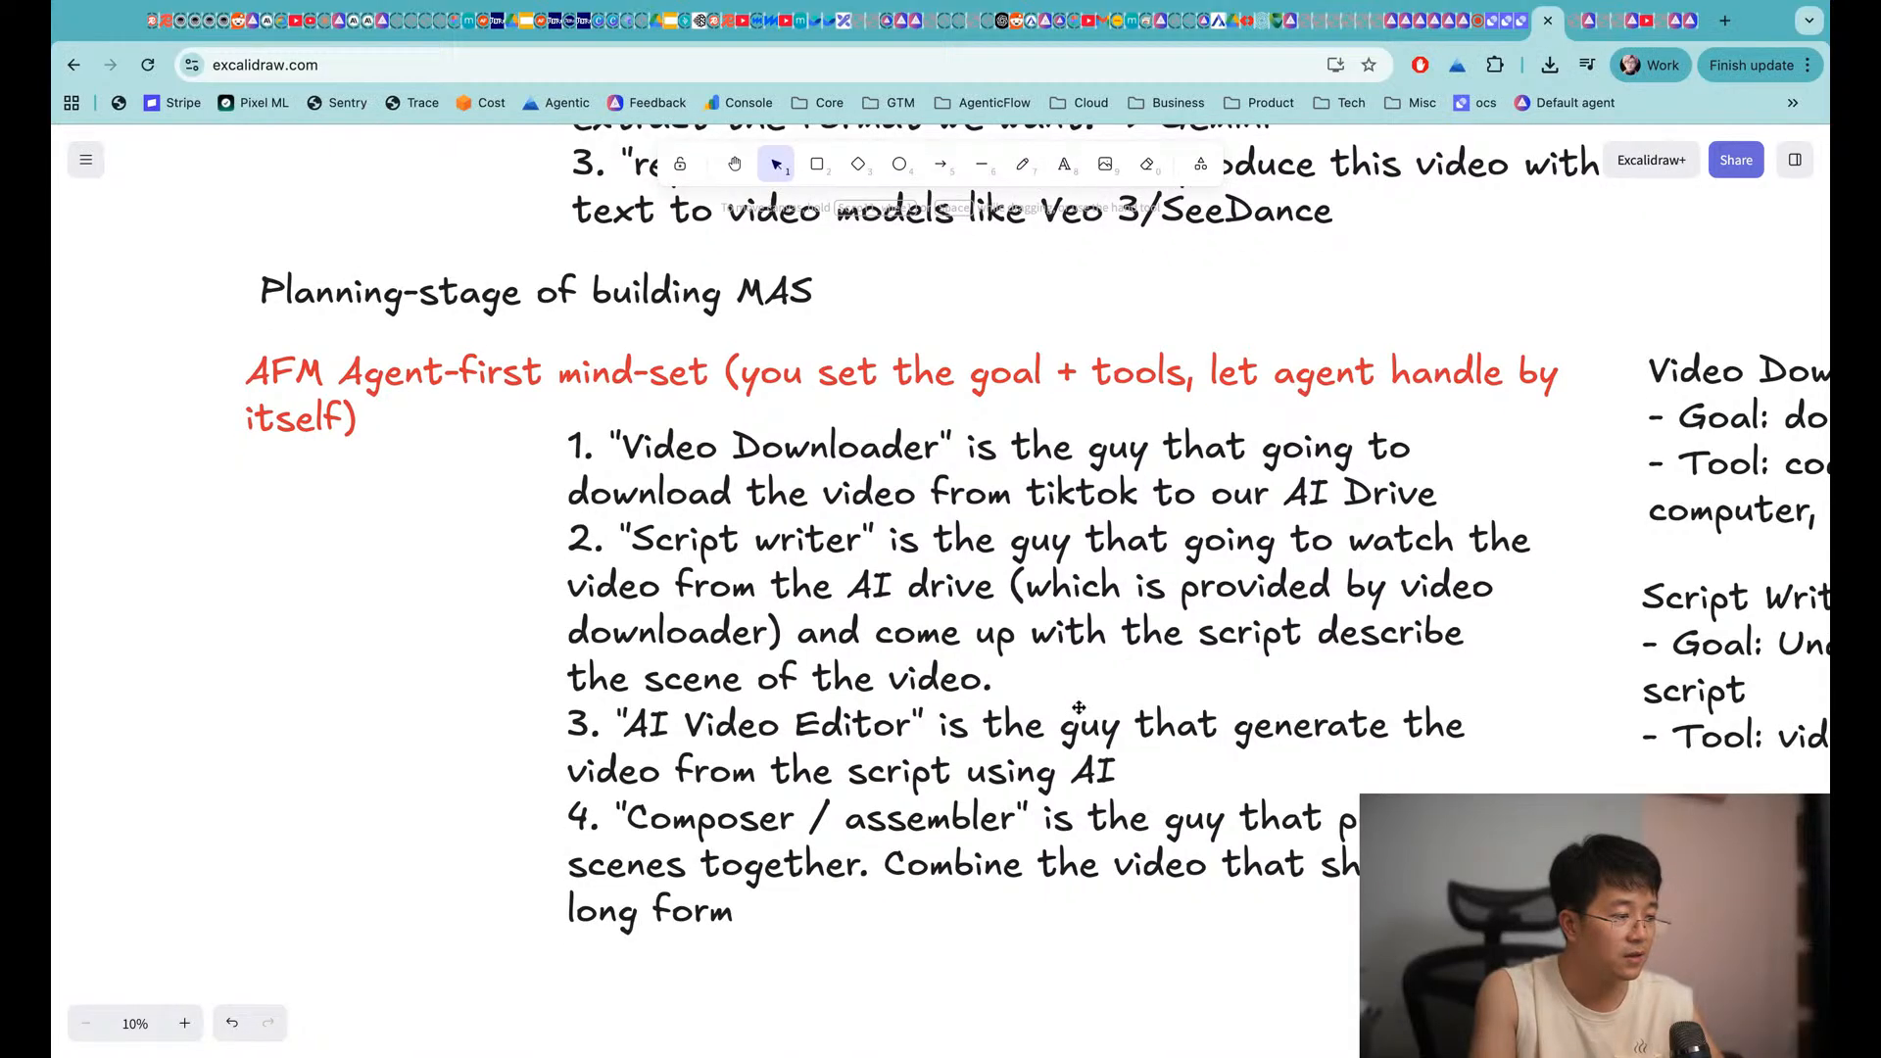
pyautogui.scroll(-10, 1079, 708)
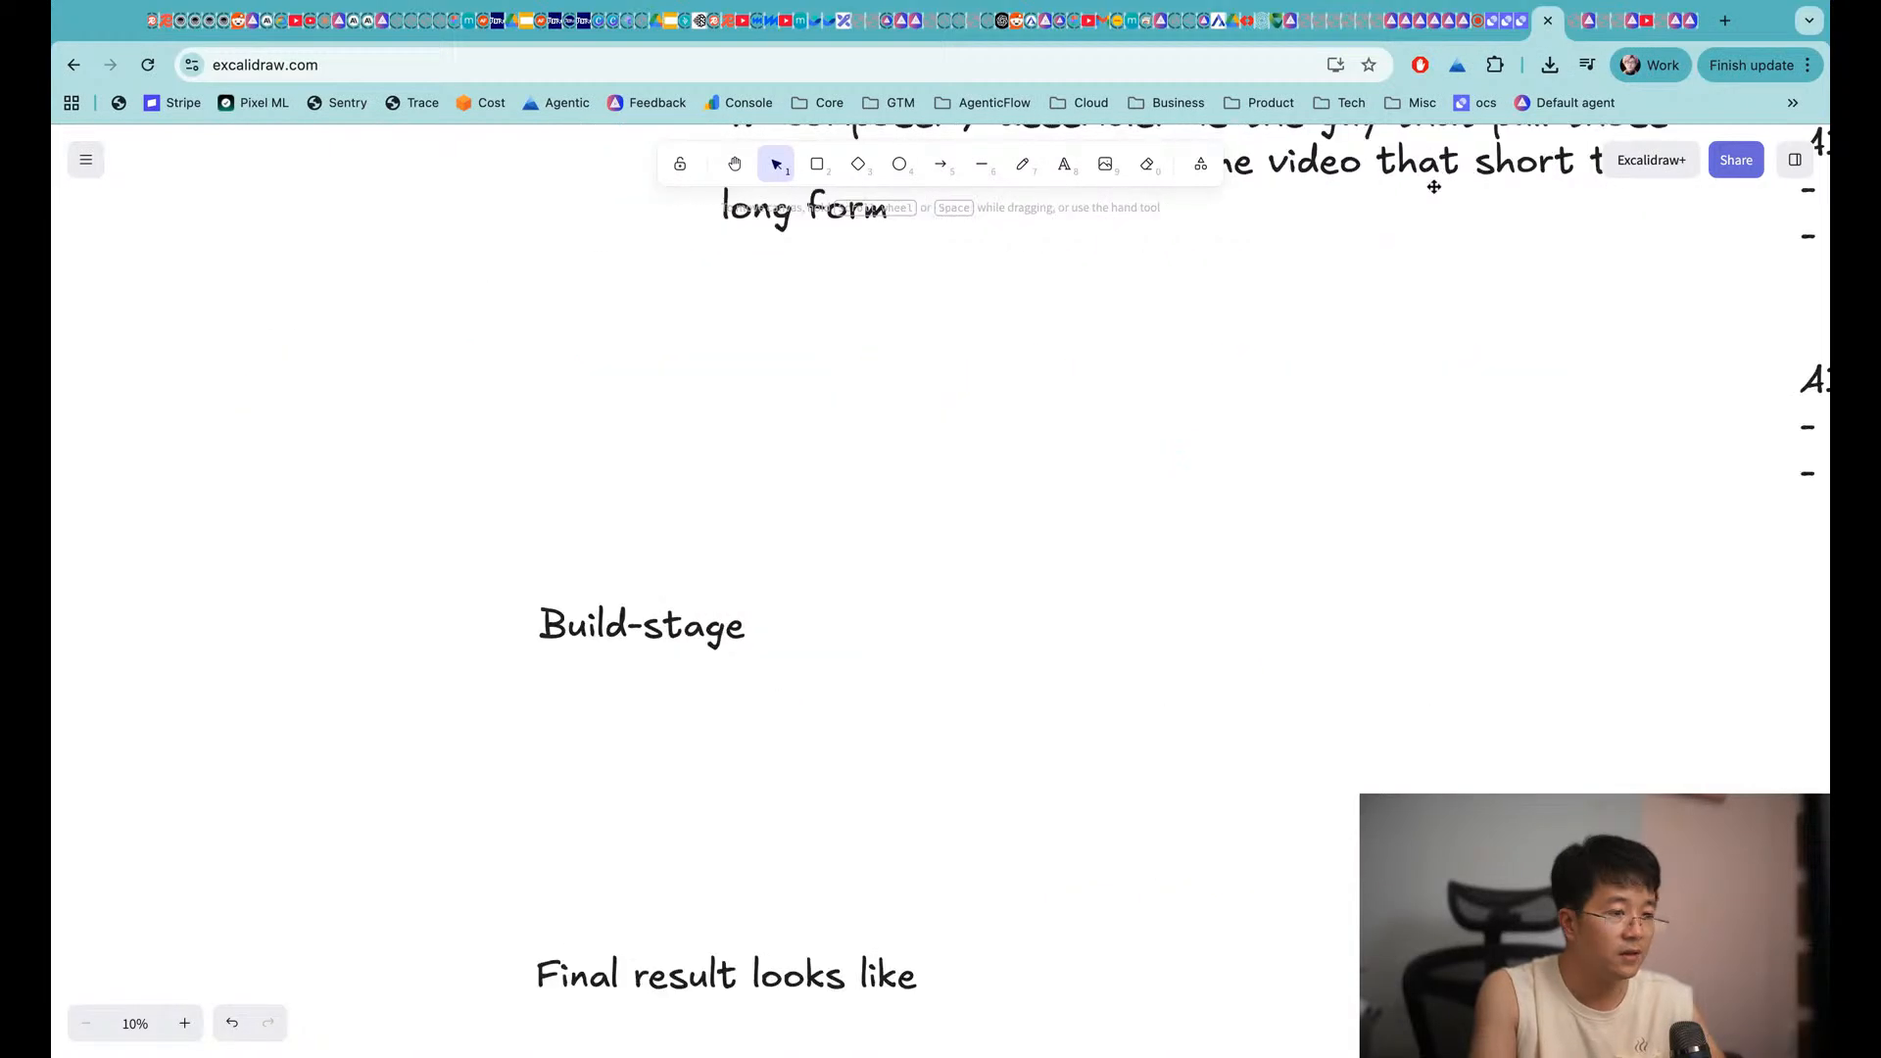
# Place the pasted infographic right of Build-stage and enlarge it by its corner handle
pyautogui.click(404, 1057)
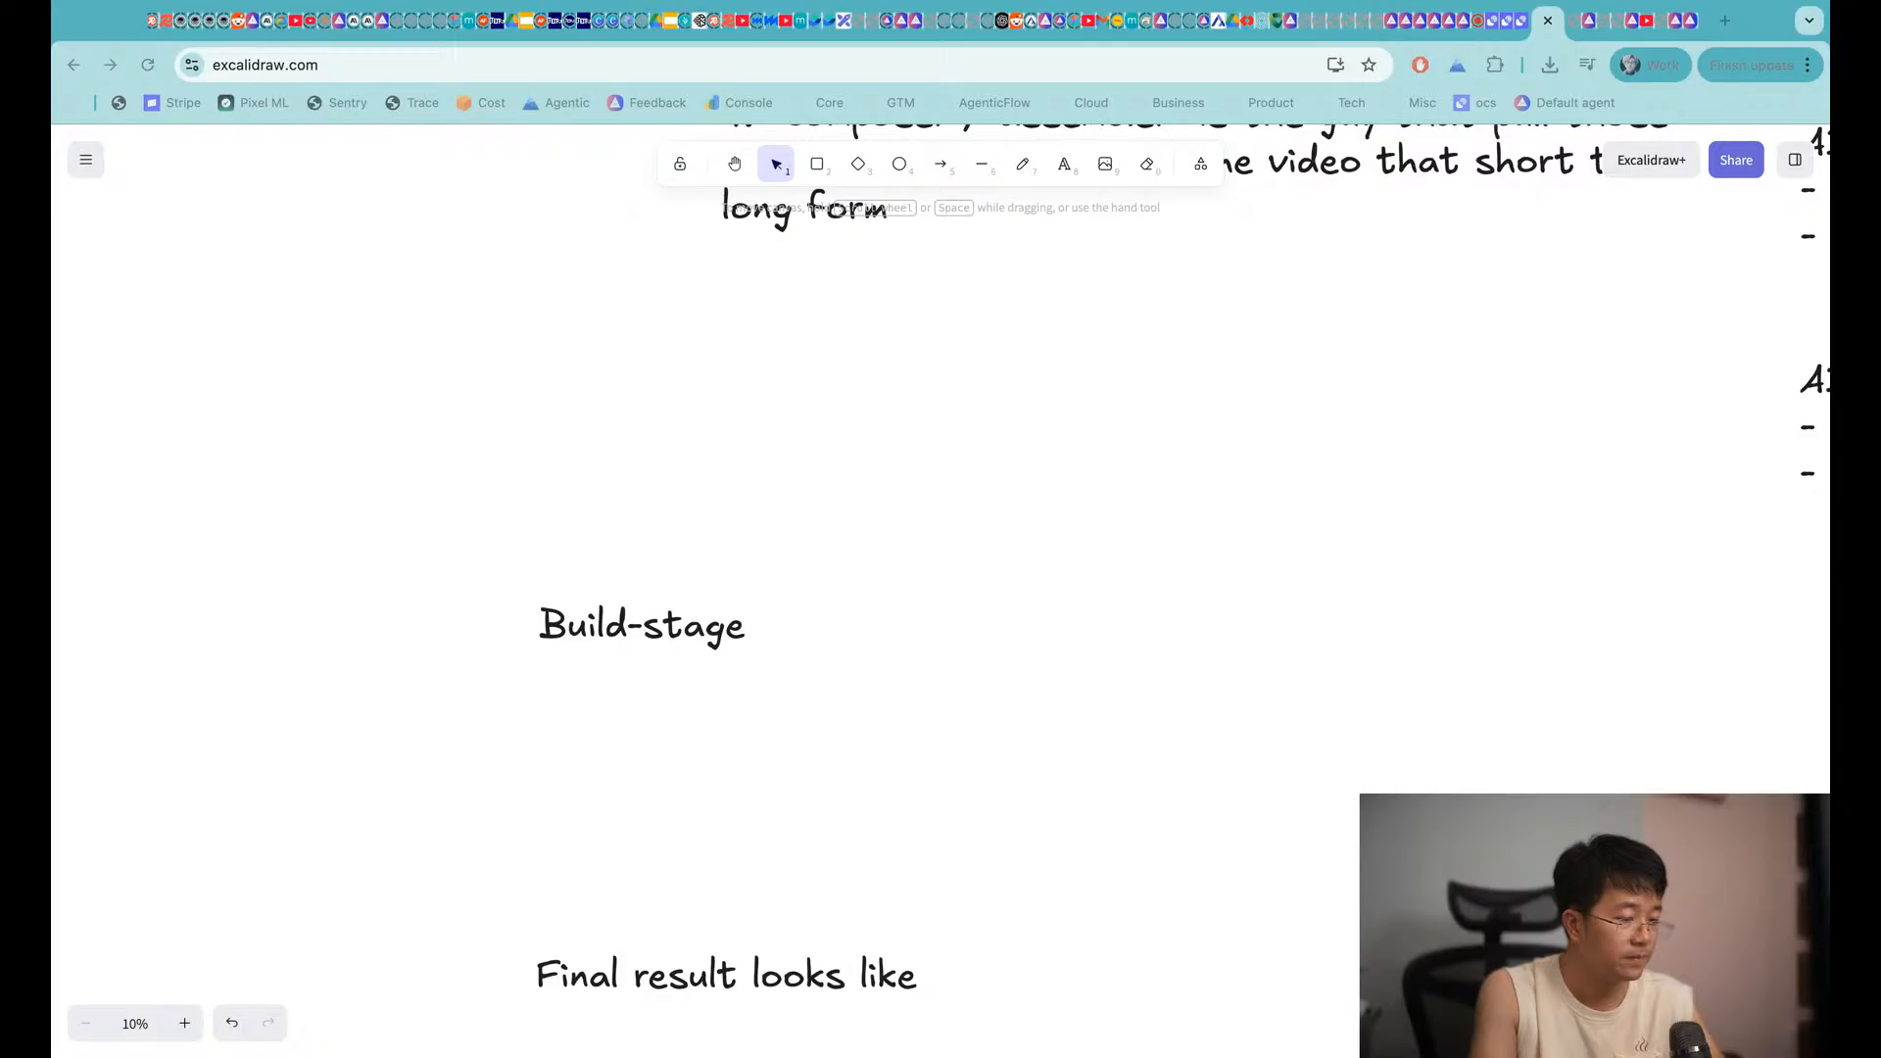
pyautogui.moveTo(403, 1057); pyautogui.dragTo(1567, 970)
pyautogui.moveTo(1045, 906); pyautogui.dragTo(1162, 768)
pyautogui.scroll(-3, 1162, 768)
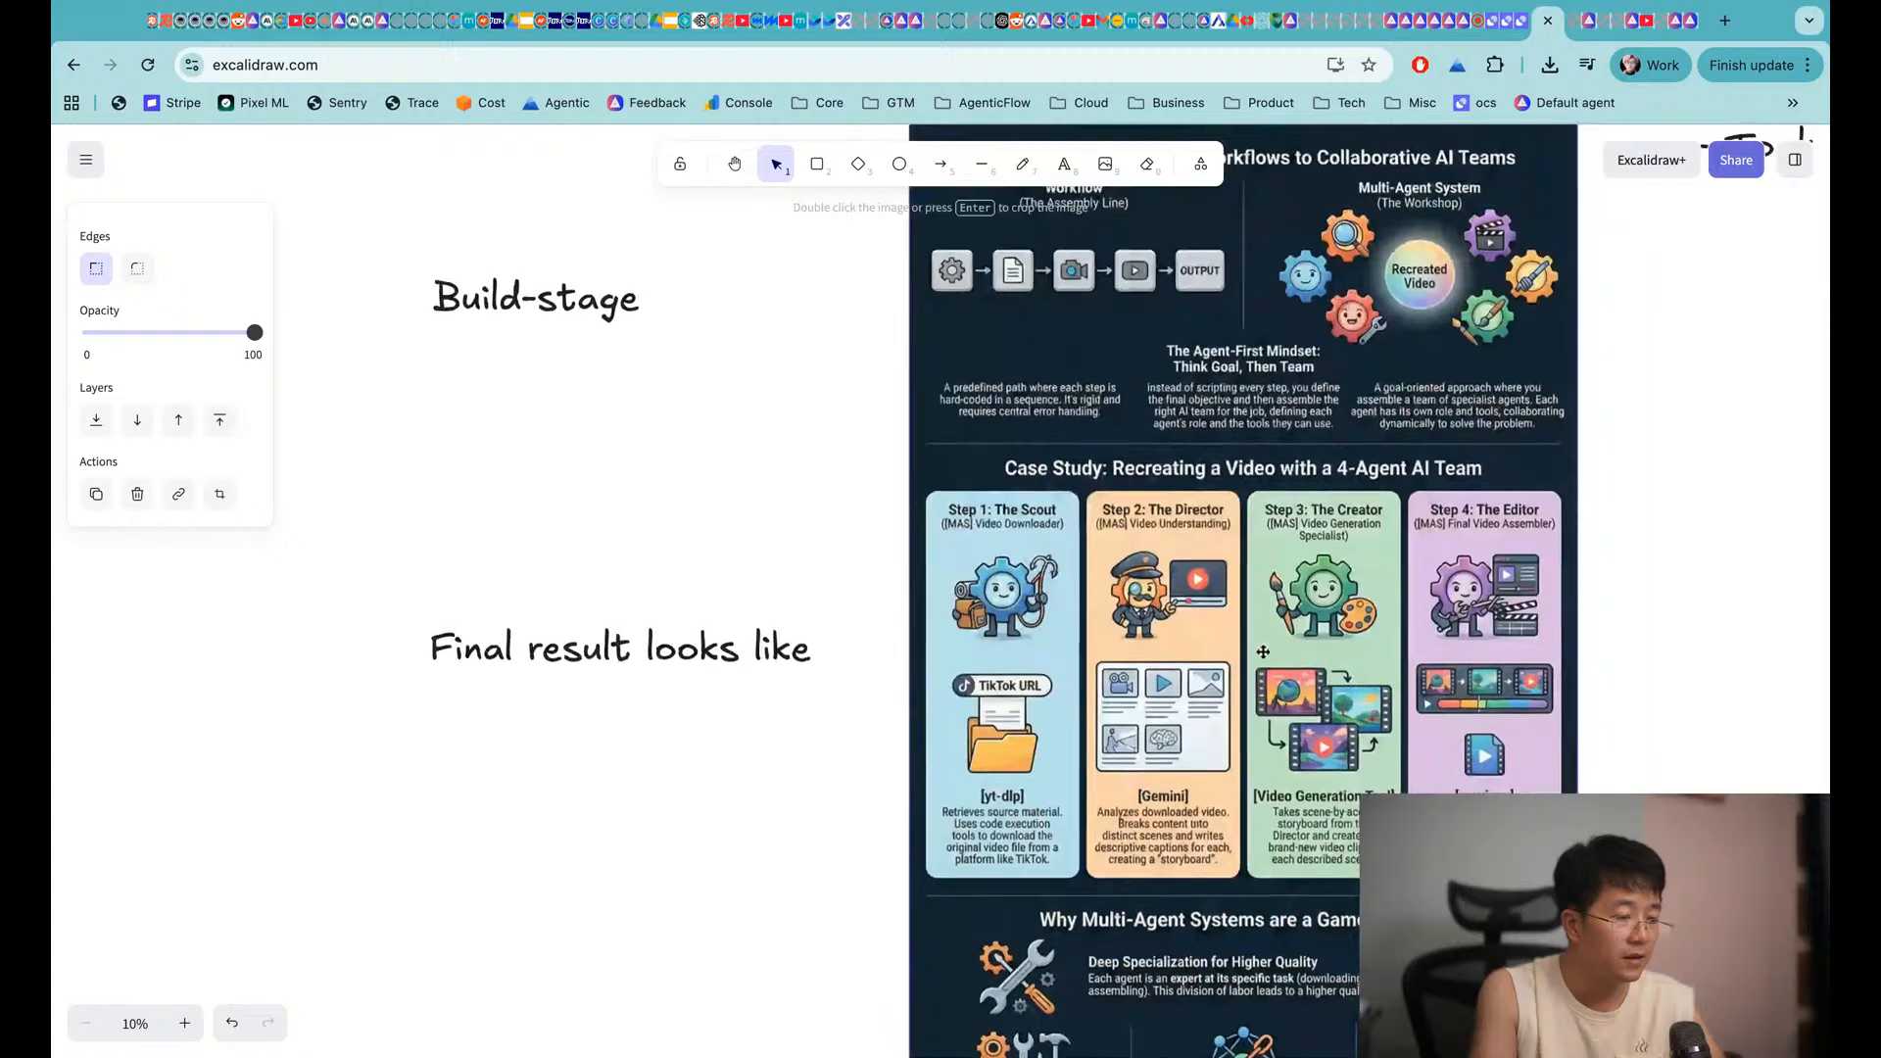
pyautogui.scroll(1, 1232, 627)
pyautogui.scroll(1, 1107, 490)
pyautogui.scroll(-1, 1106, 489)
pyautogui.scroll(2, 1106, 480)
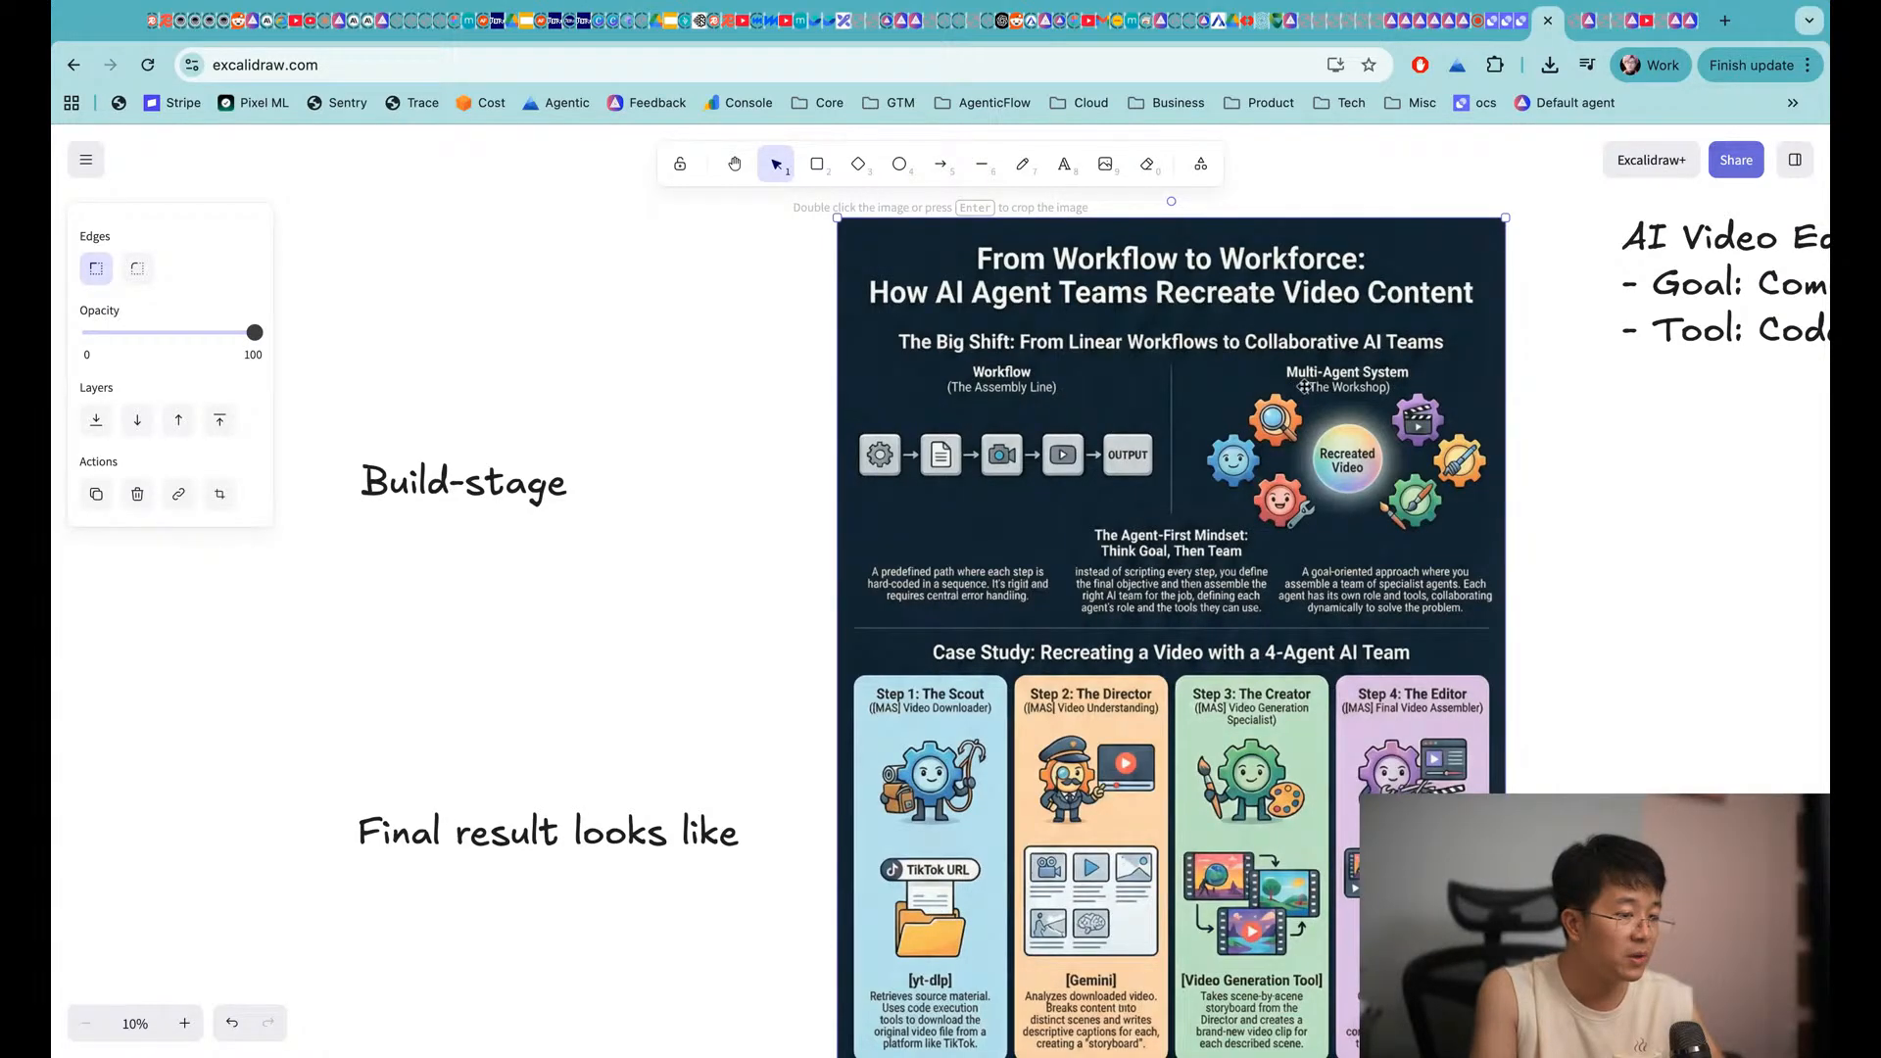
# Zoom and pan to read the 'From Workflow to Workforce' infographic
pyautogui.scroll(-2, 1244, 572)
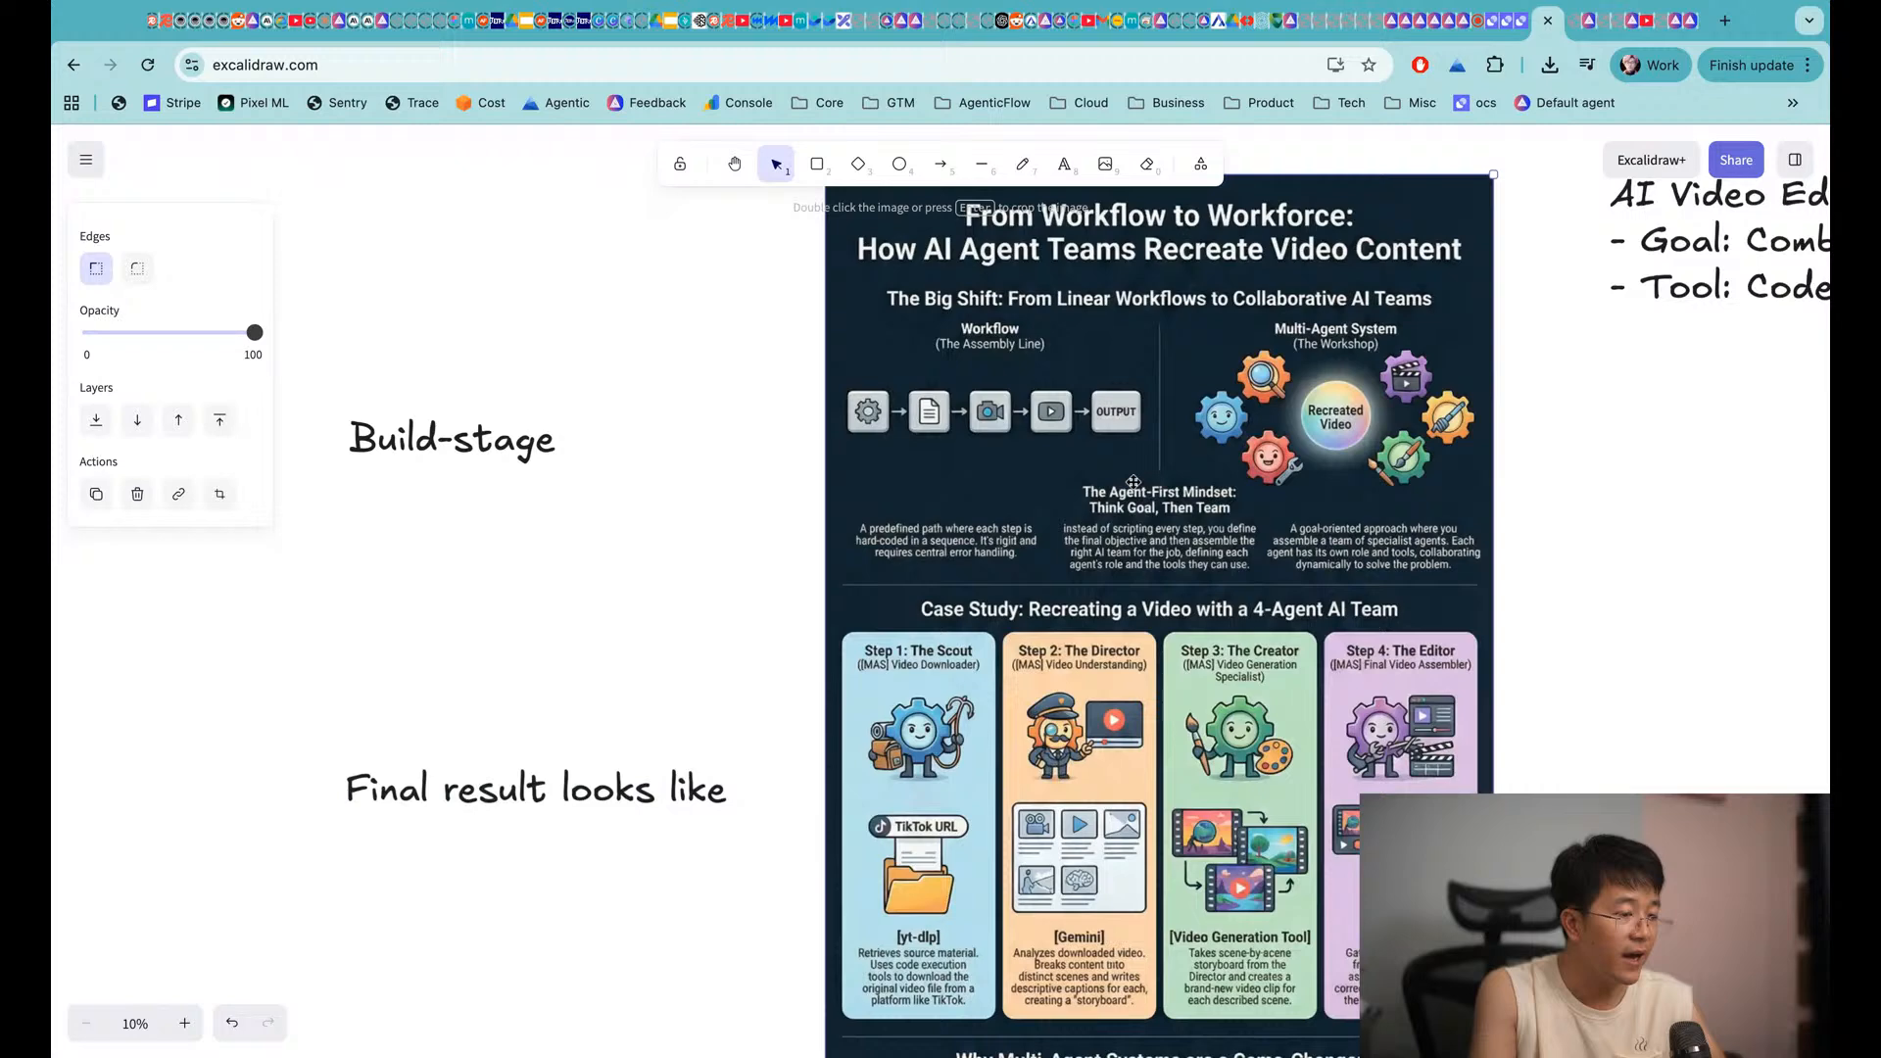
pyautogui.scroll(5, 1134, 482)
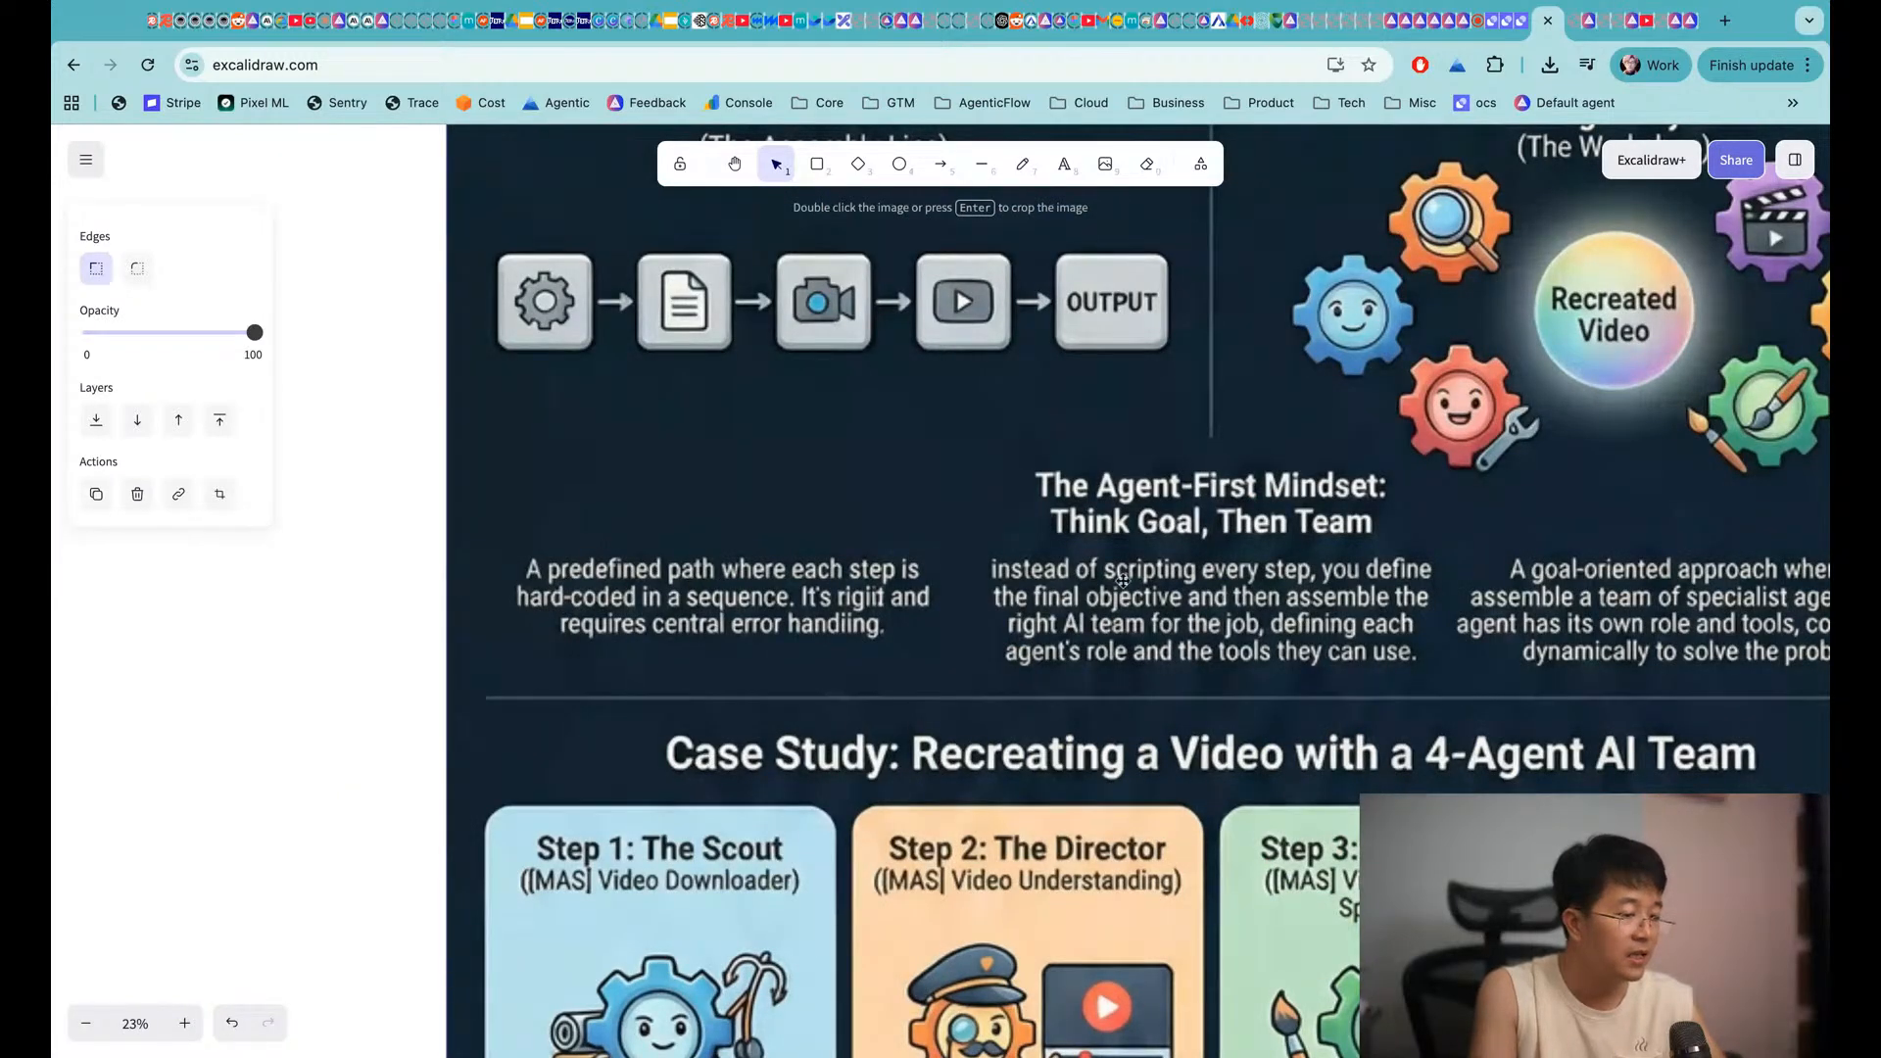
pyautogui.hscroll(2, 1123, 580)
pyautogui.scroll(-1, 1123, 581)
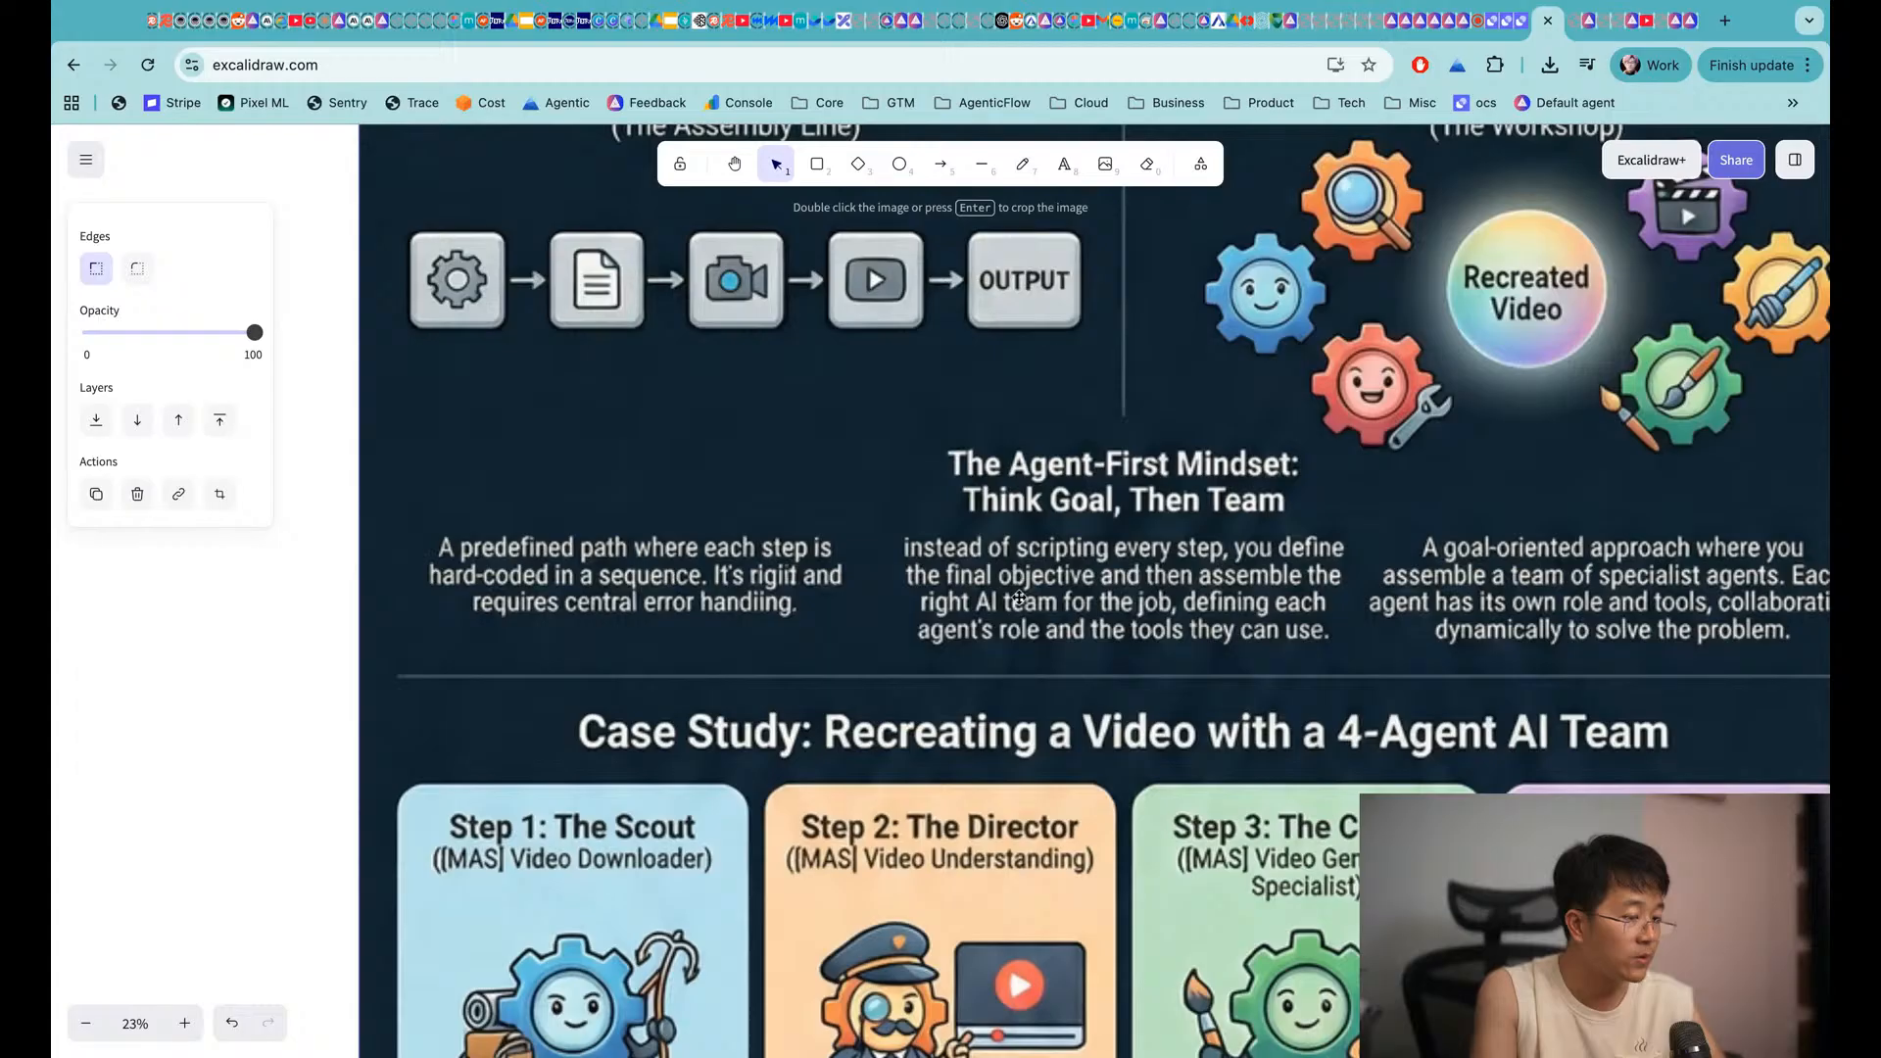
pyautogui.hscroll(1, 1019, 597)
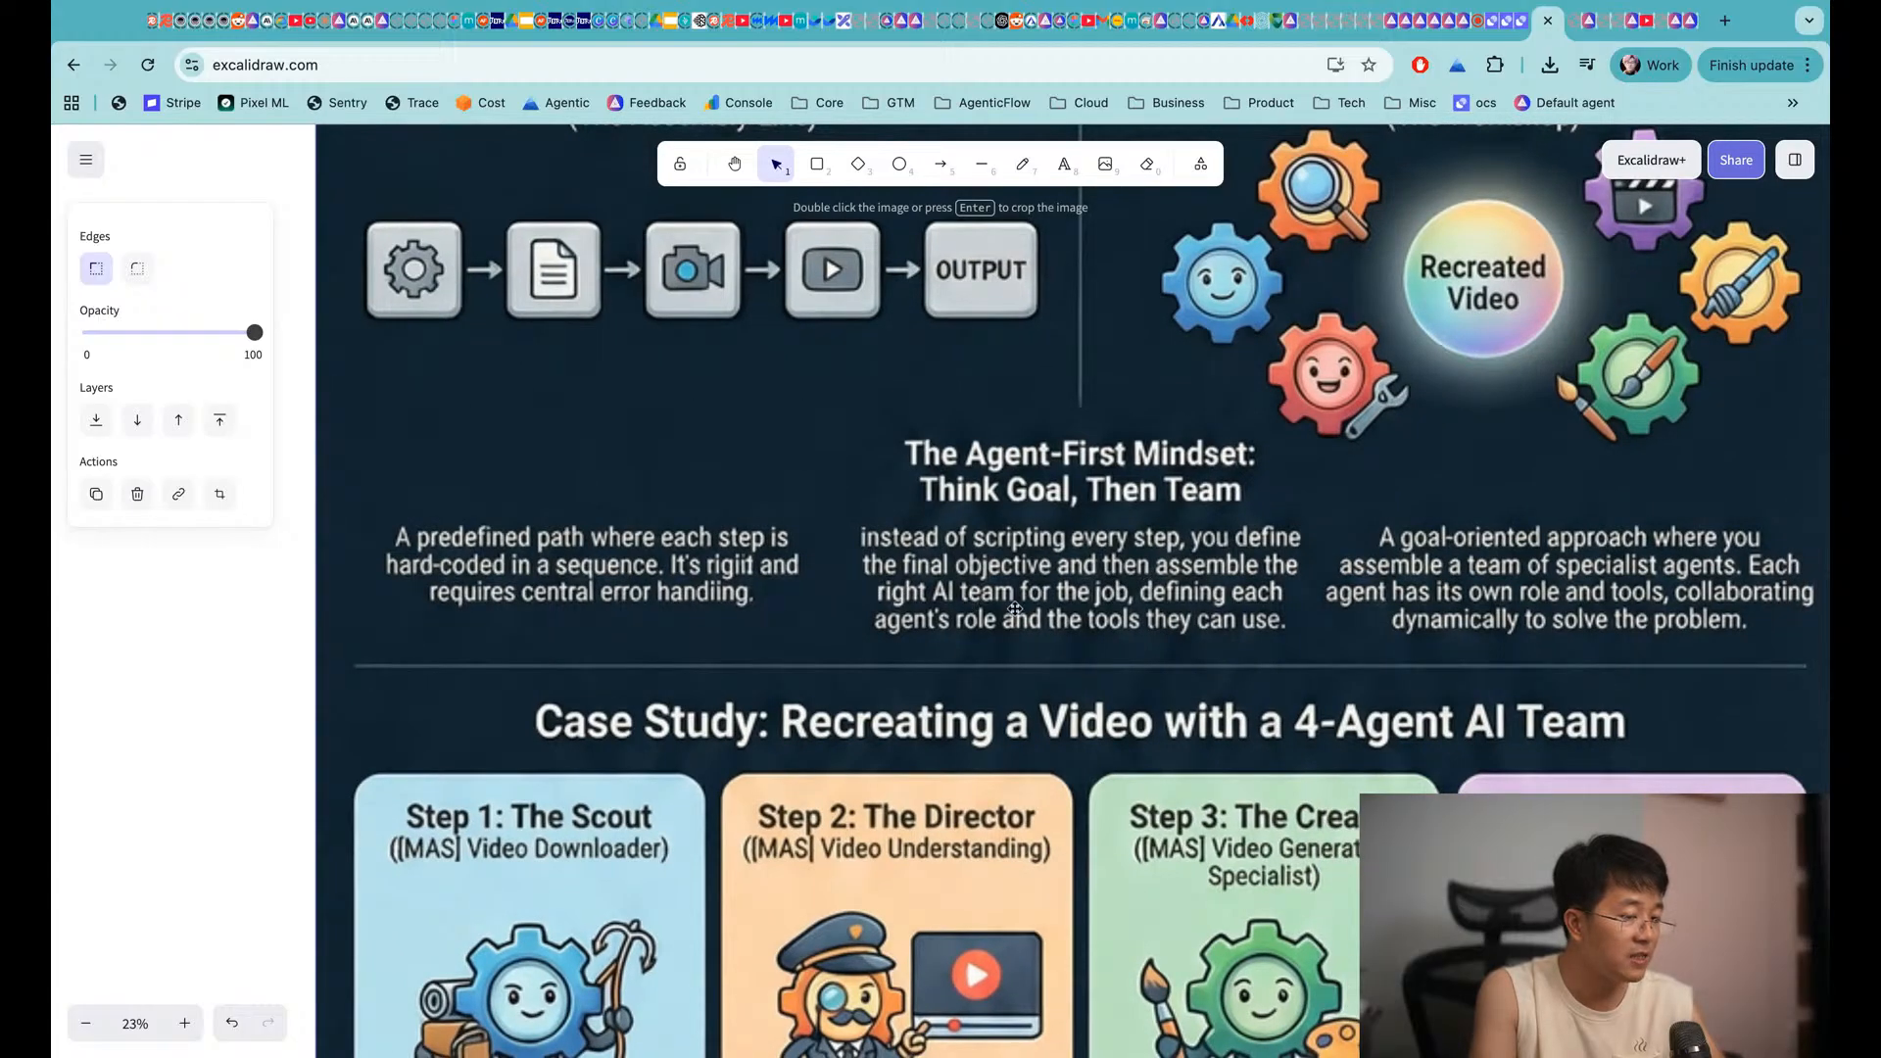
pyautogui.hscroll(1, 1014, 607)
pyautogui.scroll(-1, 1014, 608)
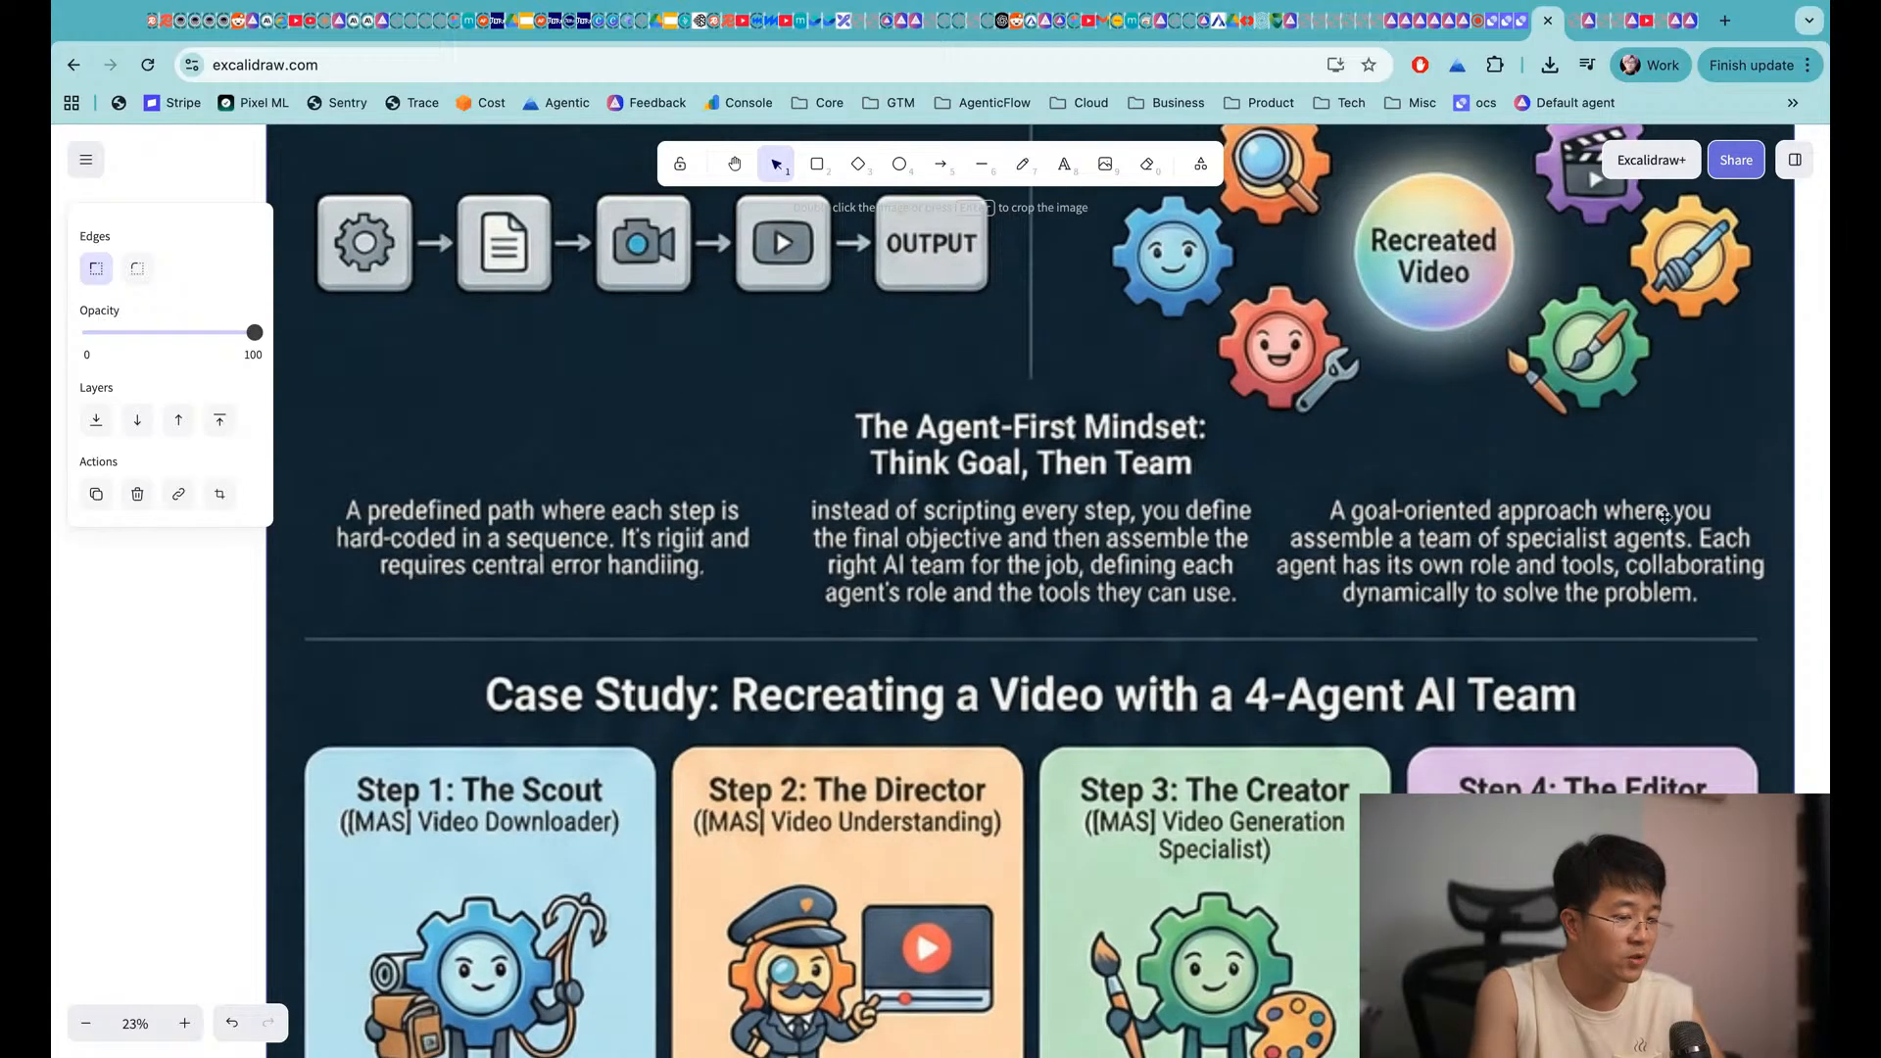
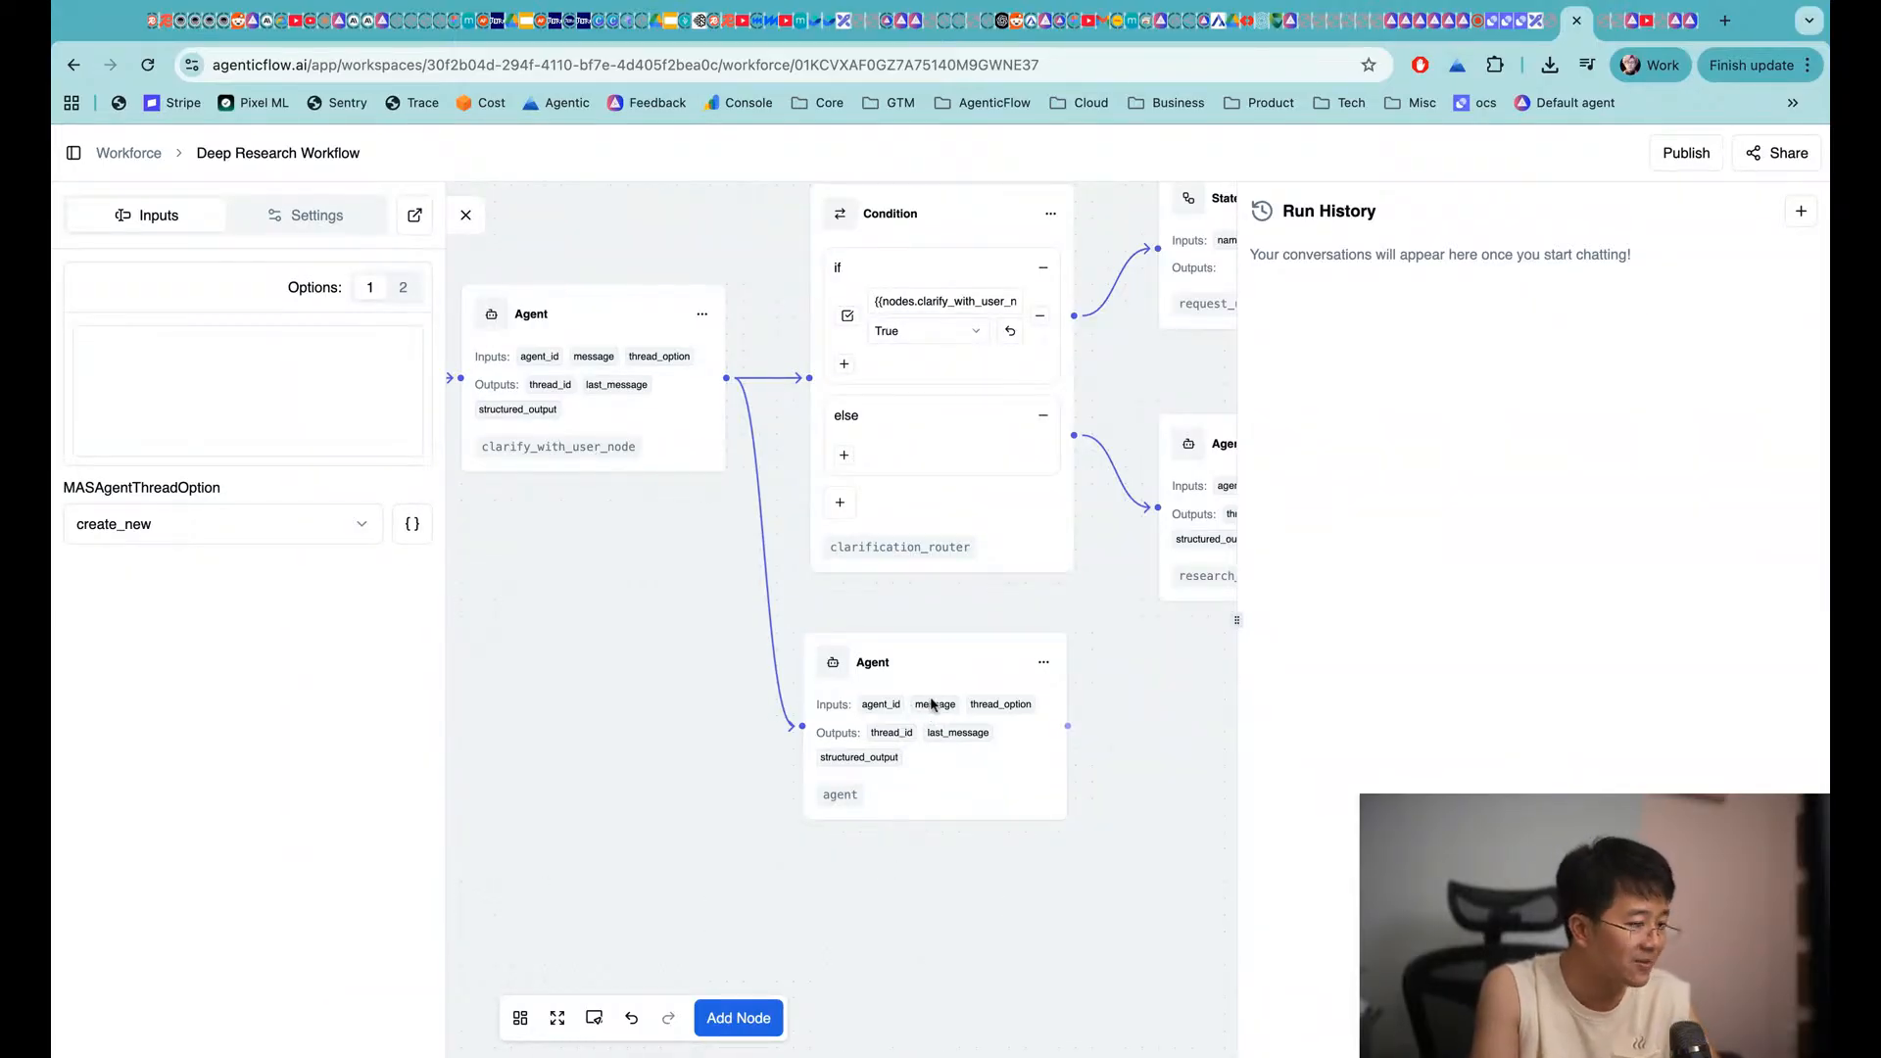
# Add an Agent Team node and move its Agent Members group below the Note
pyautogui.moveTo(934, 683)
pyautogui.mouseDown()
pyautogui.moveTo(896, 706)
pyautogui.moveTo(922, 705)
pyautogui.mouseUp()
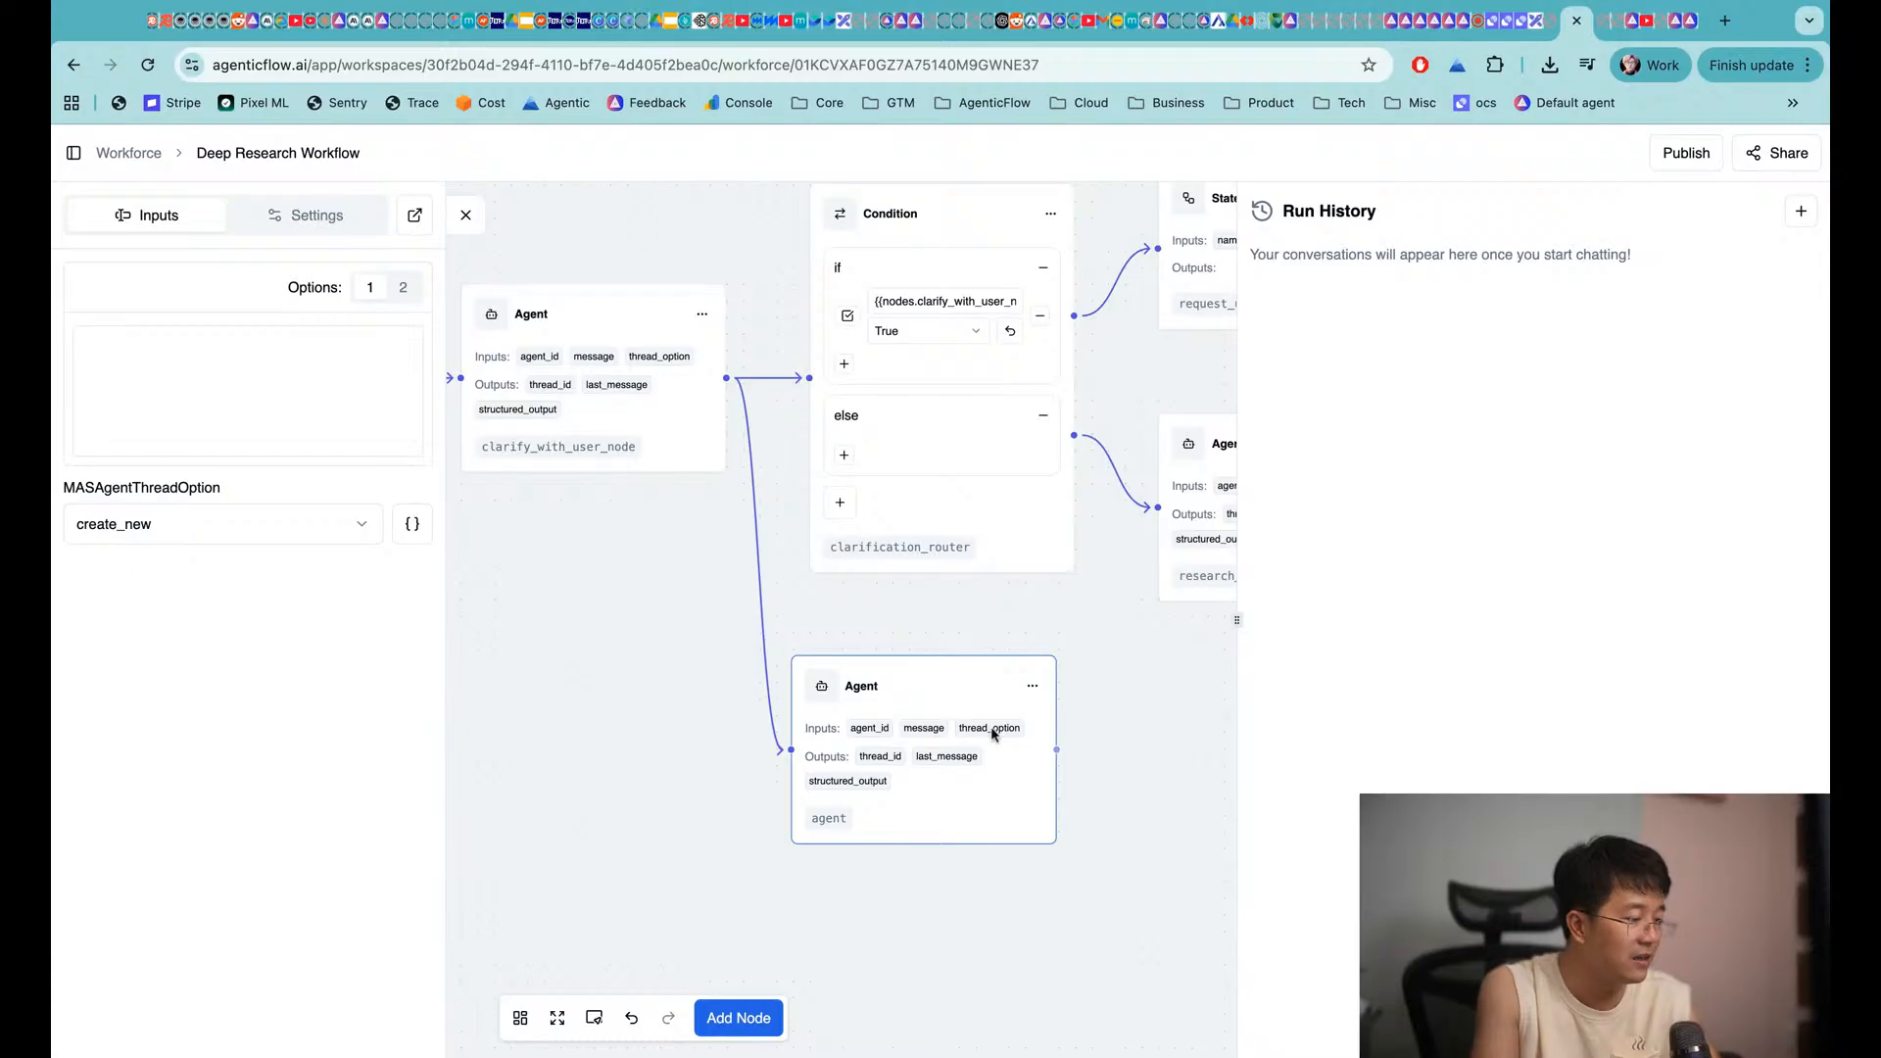
pyautogui.click(764, 1017)
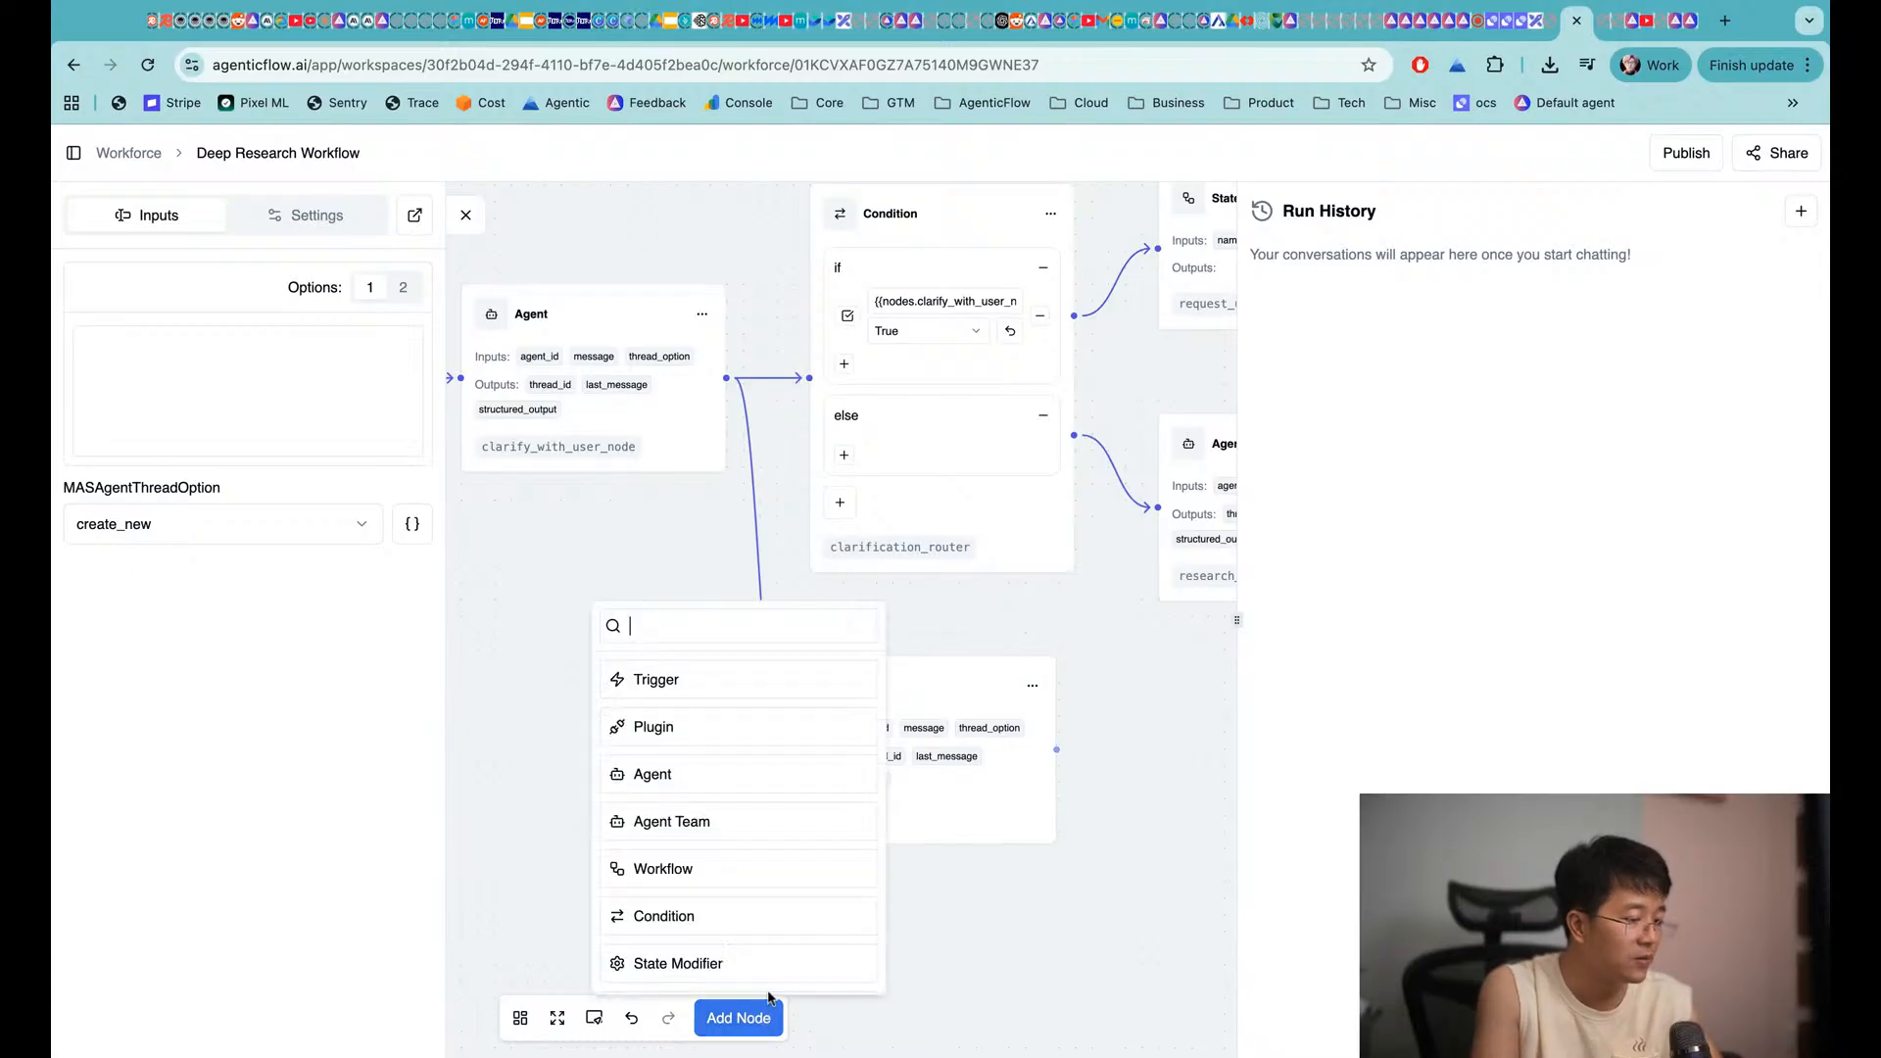
pyautogui.click(747, 845)
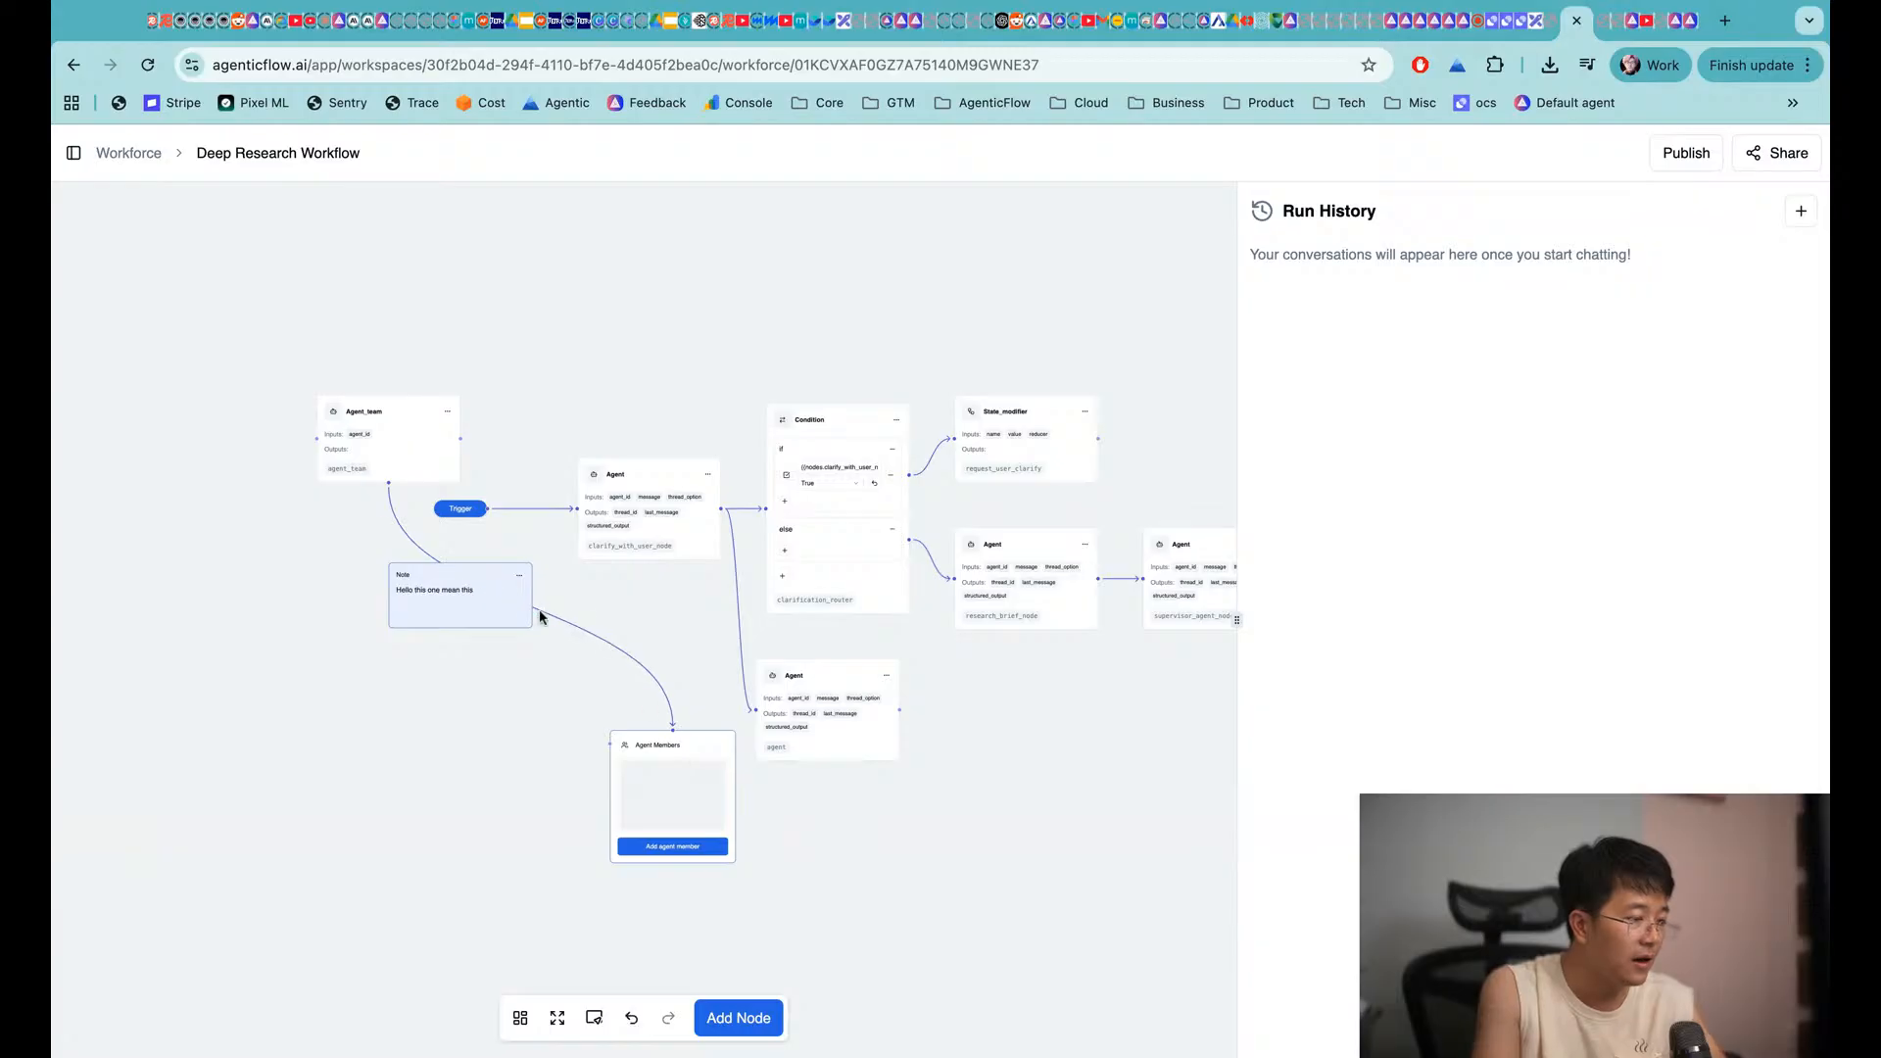
pyautogui.click(684, 836)
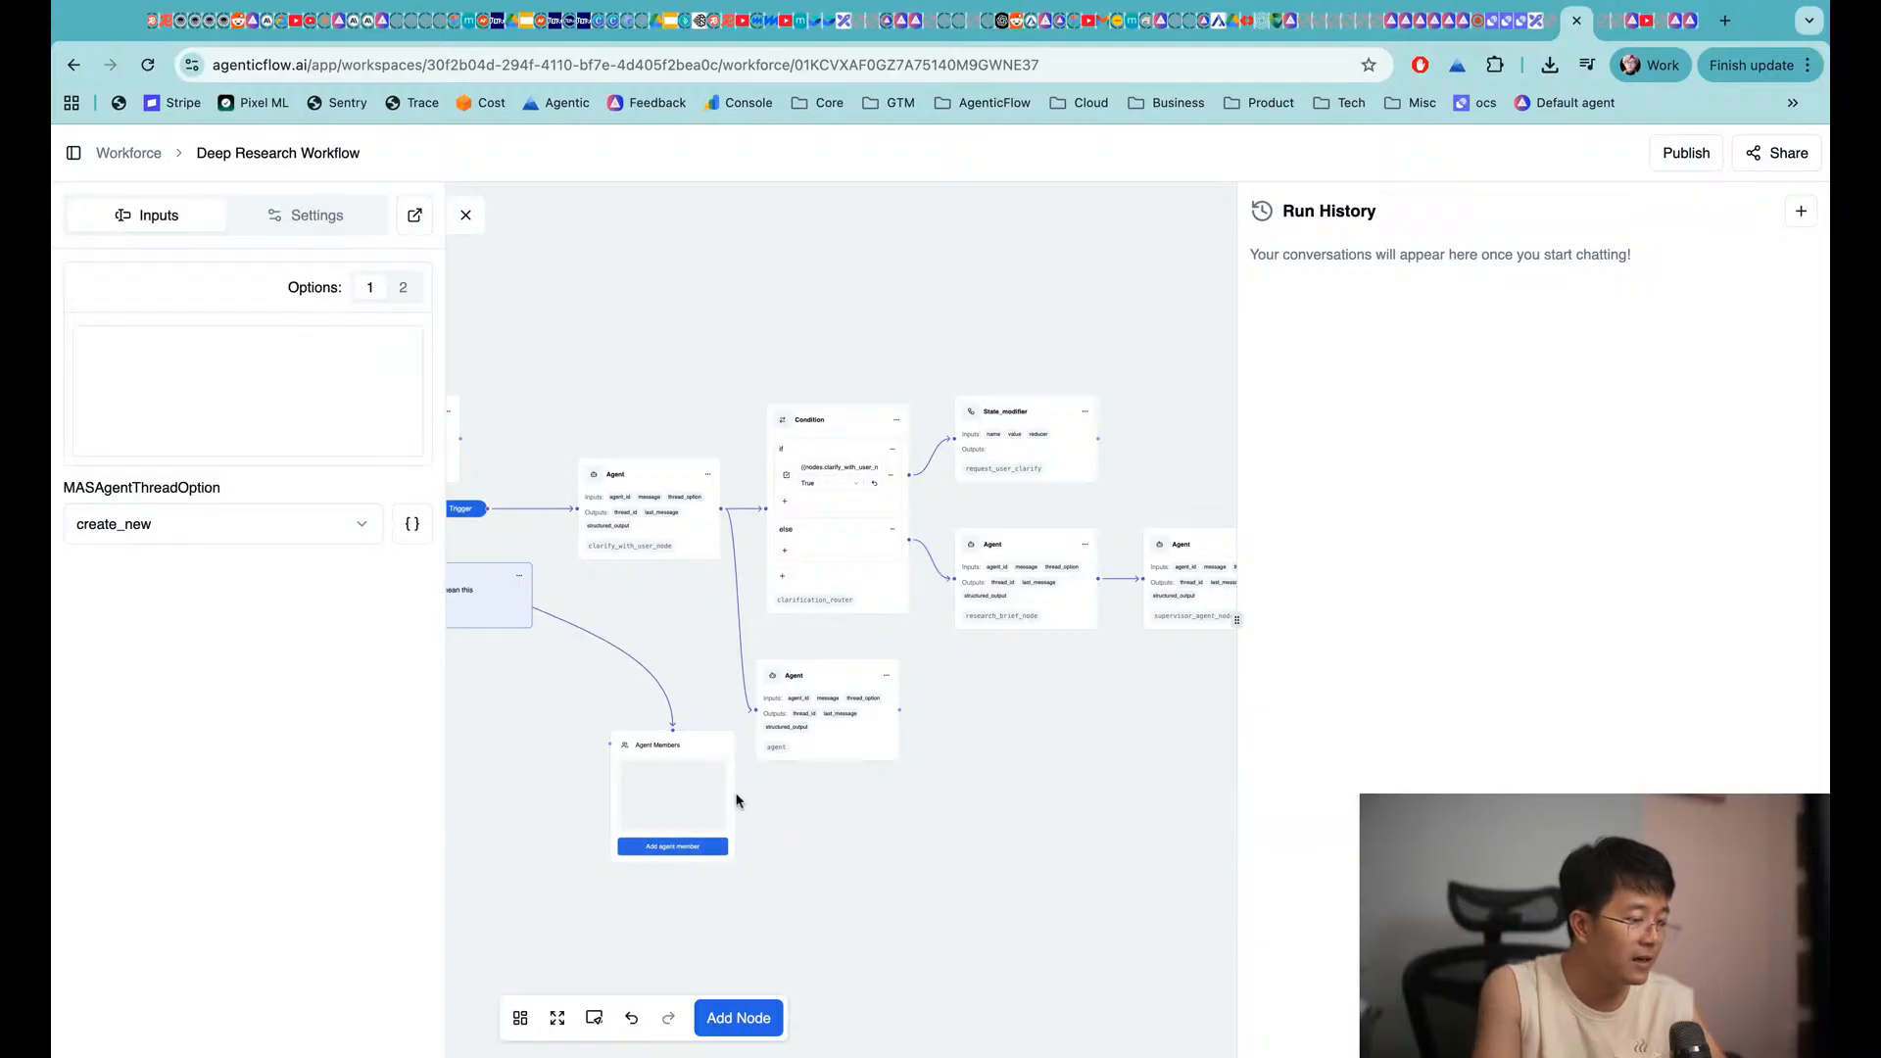
pyautogui.click(465, 215)
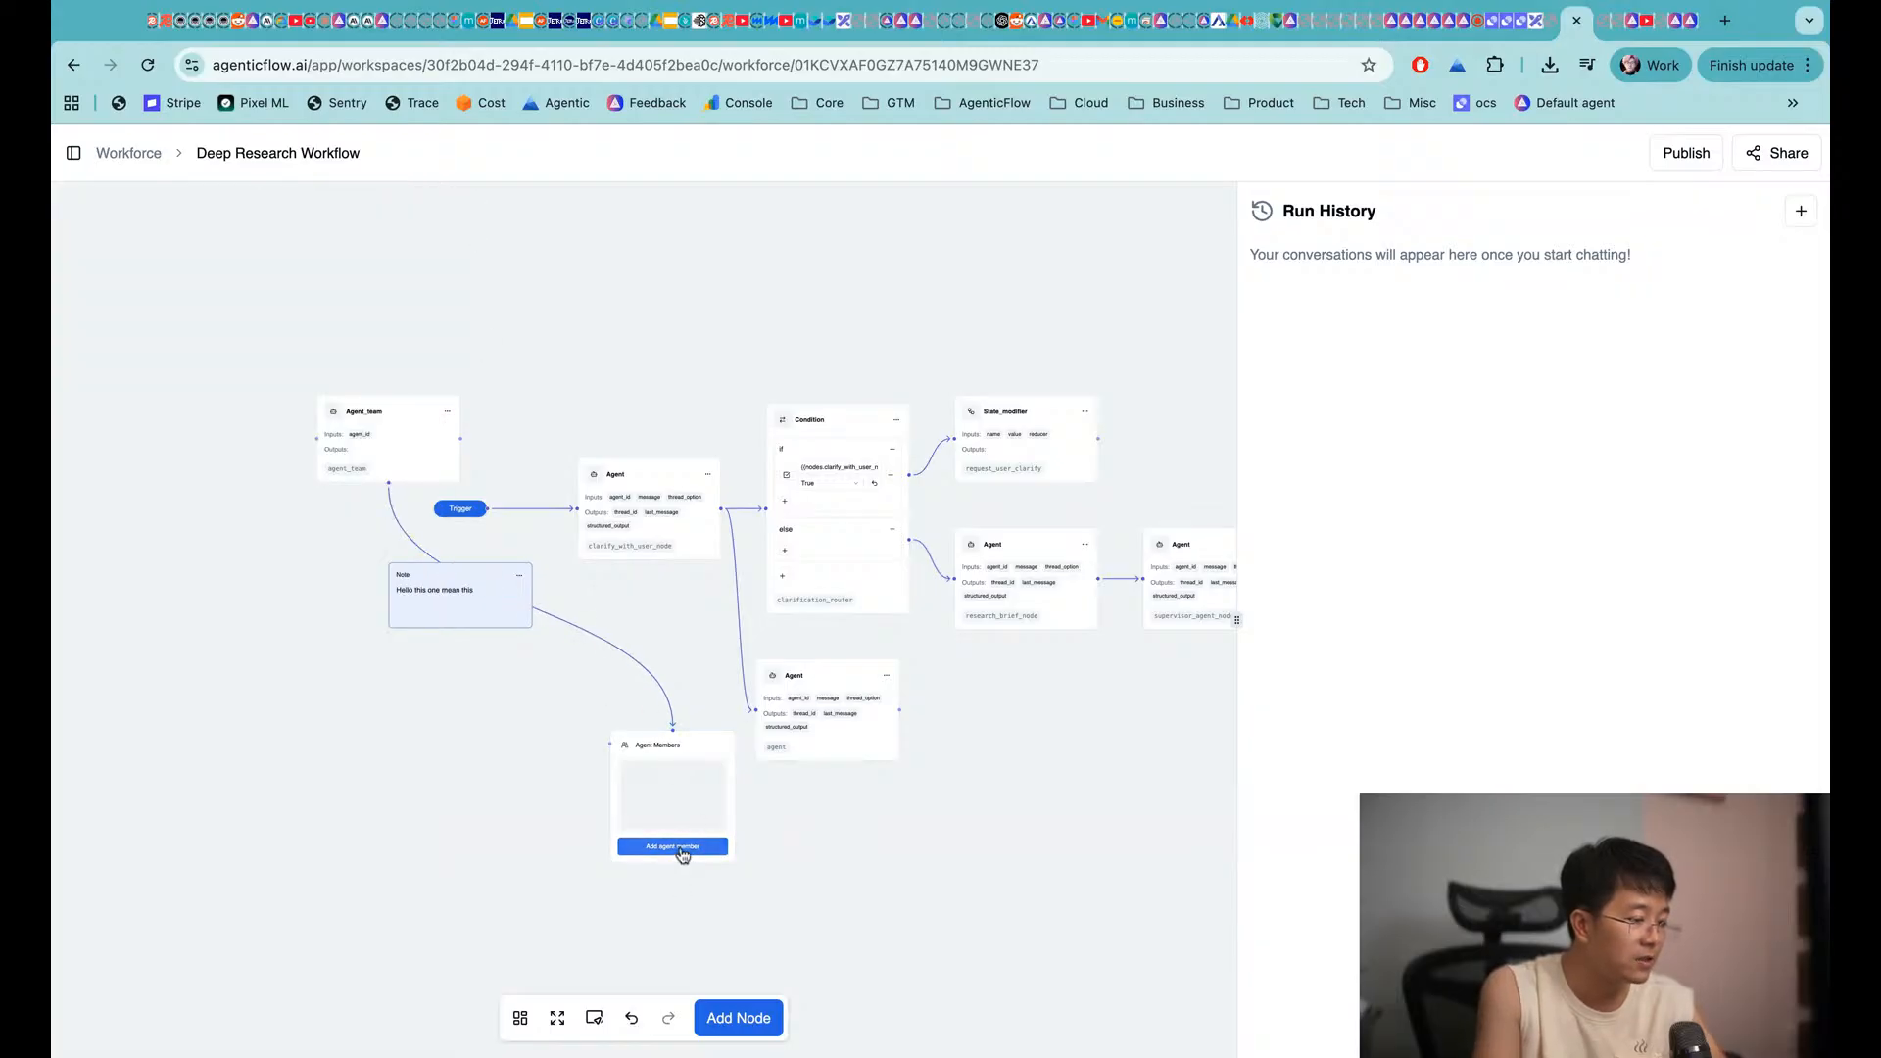
pyautogui.hscroll(-5, 672, 844)
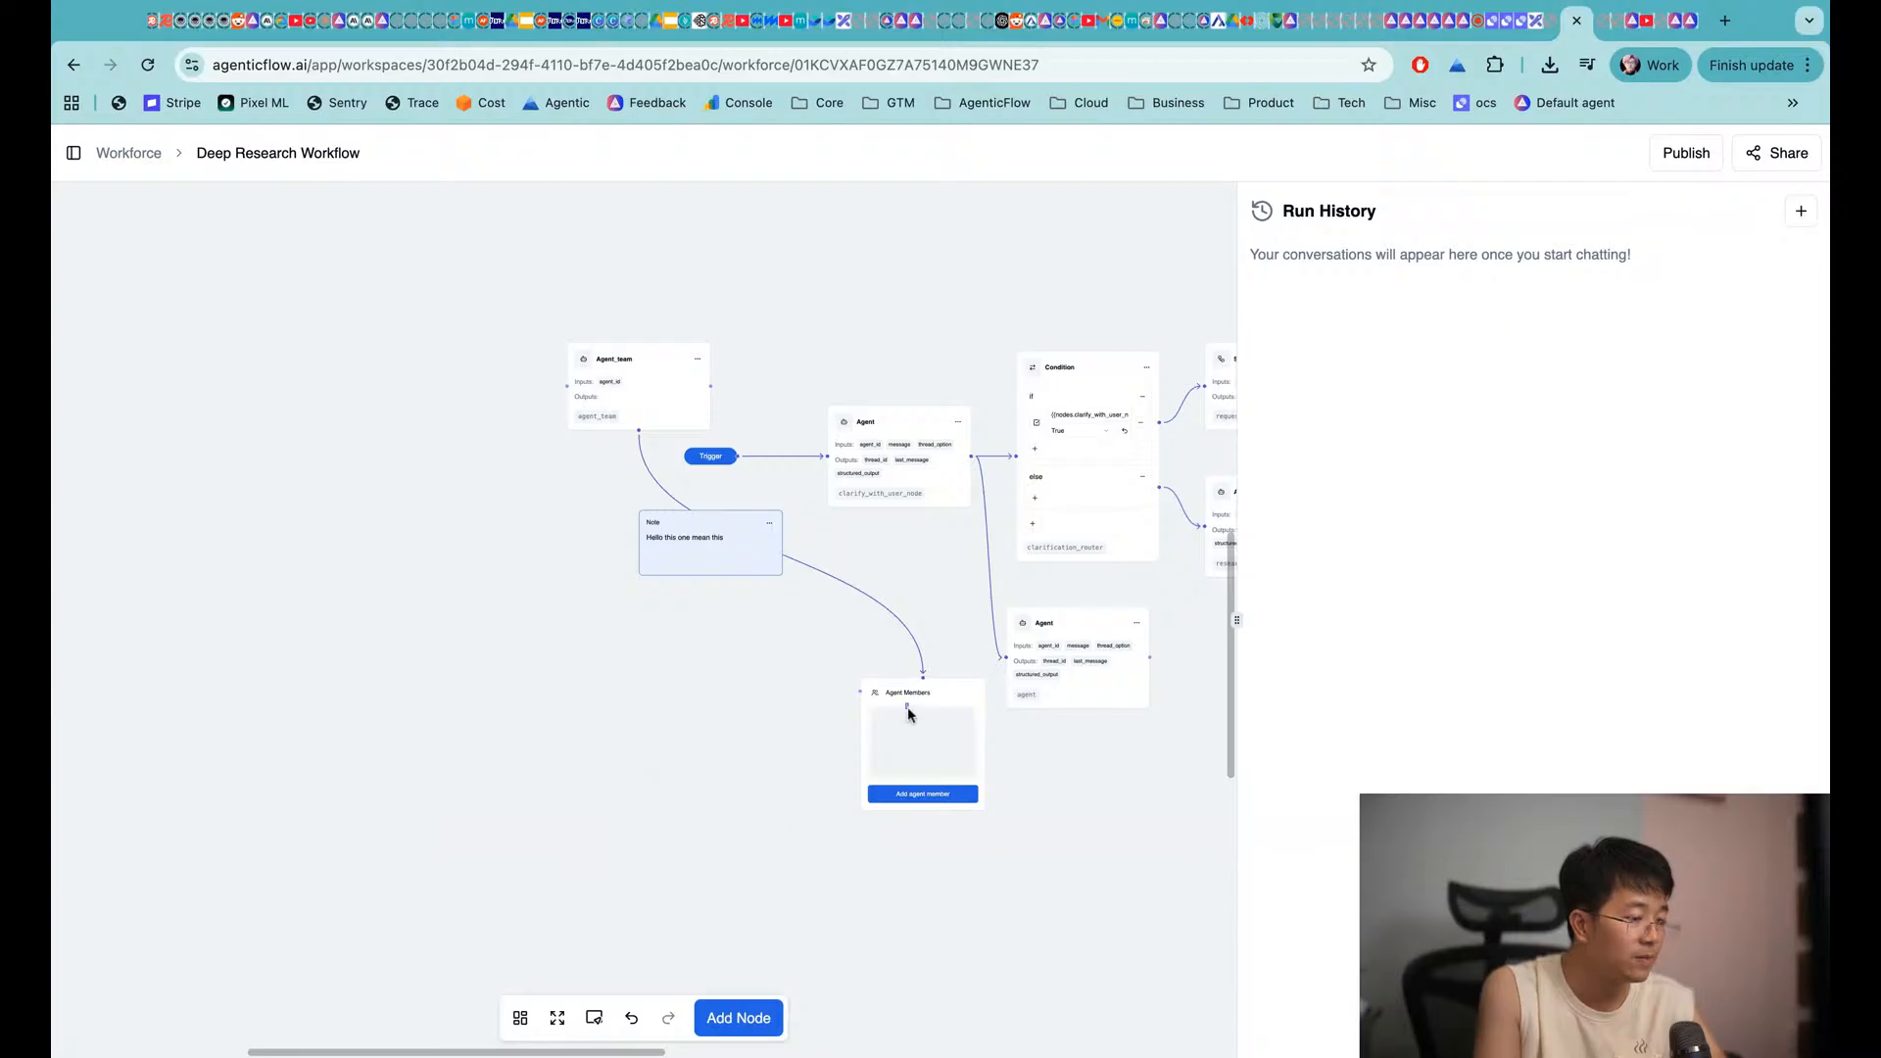
pyautogui.moveTo(908, 713); pyautogui.dragTo(632, 661)
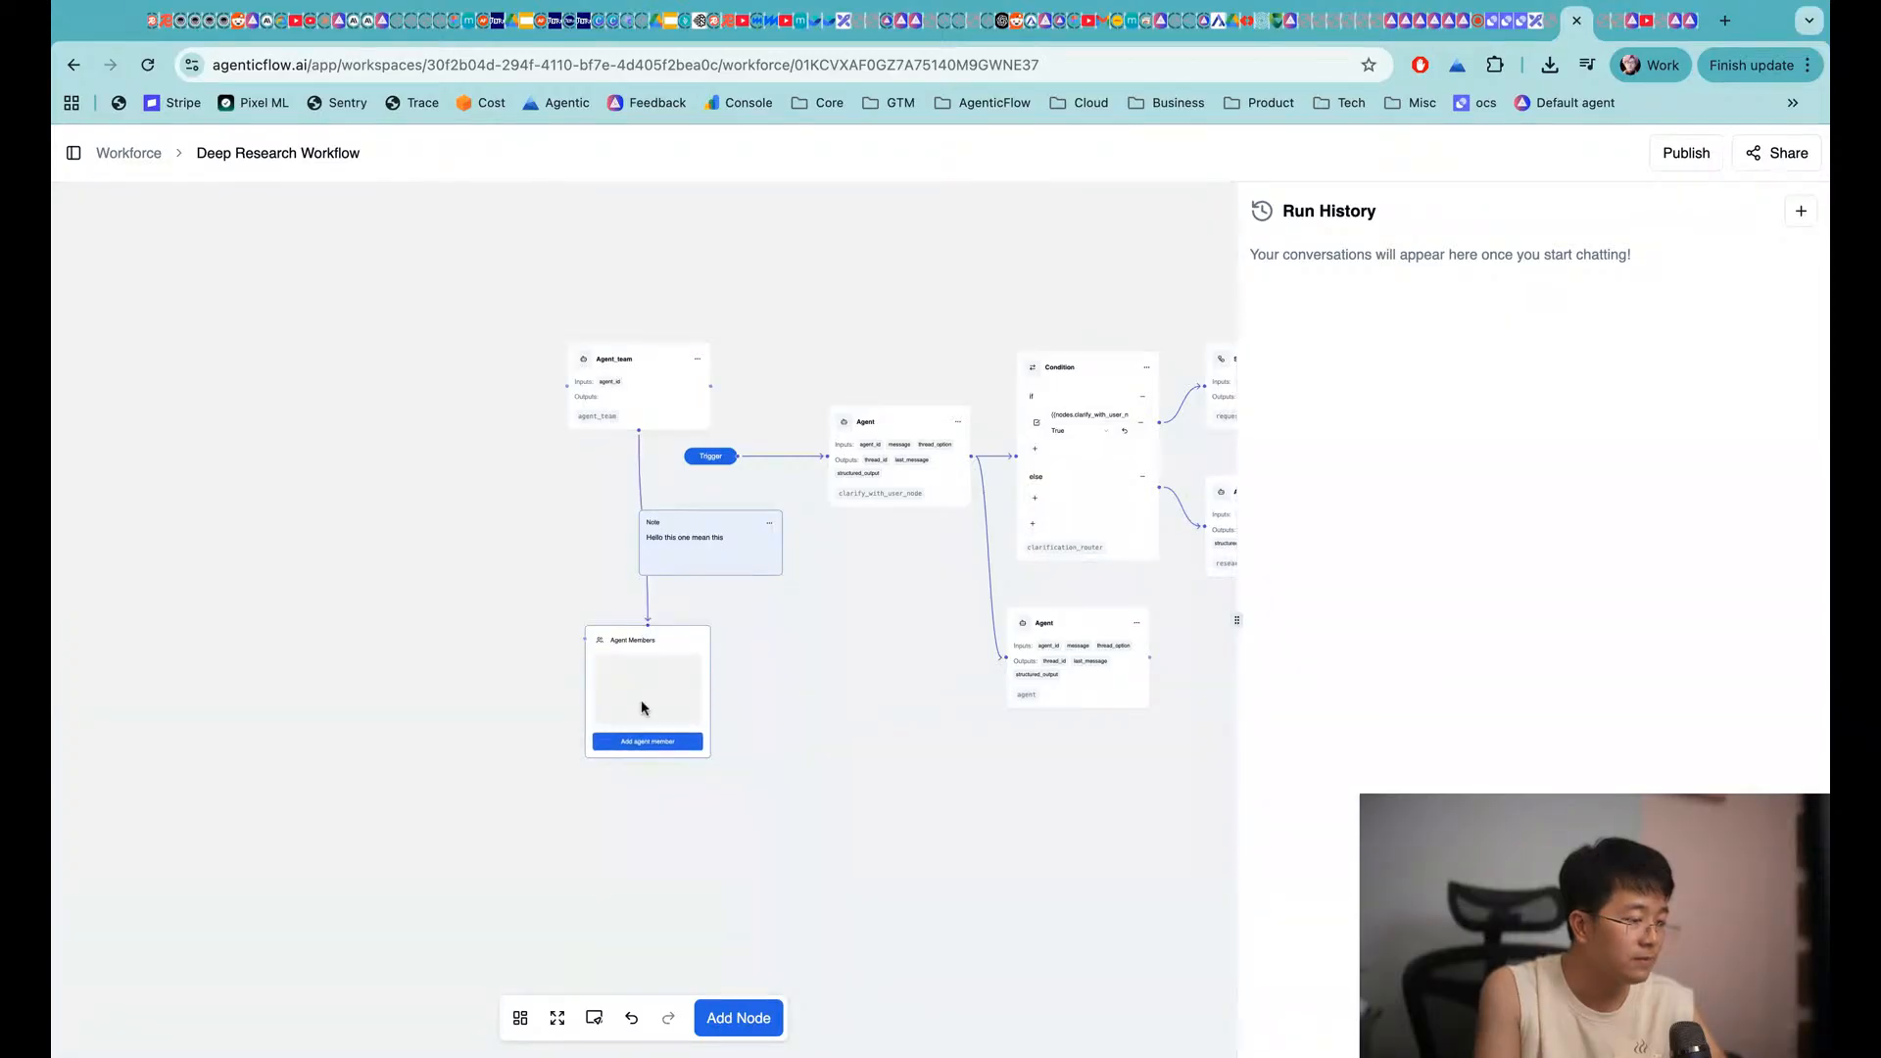
# Add two agents as team members, then auto-arrange all workflow nodes
pyautogui.click(646, 751)
pyautogui.click(1156, 474)
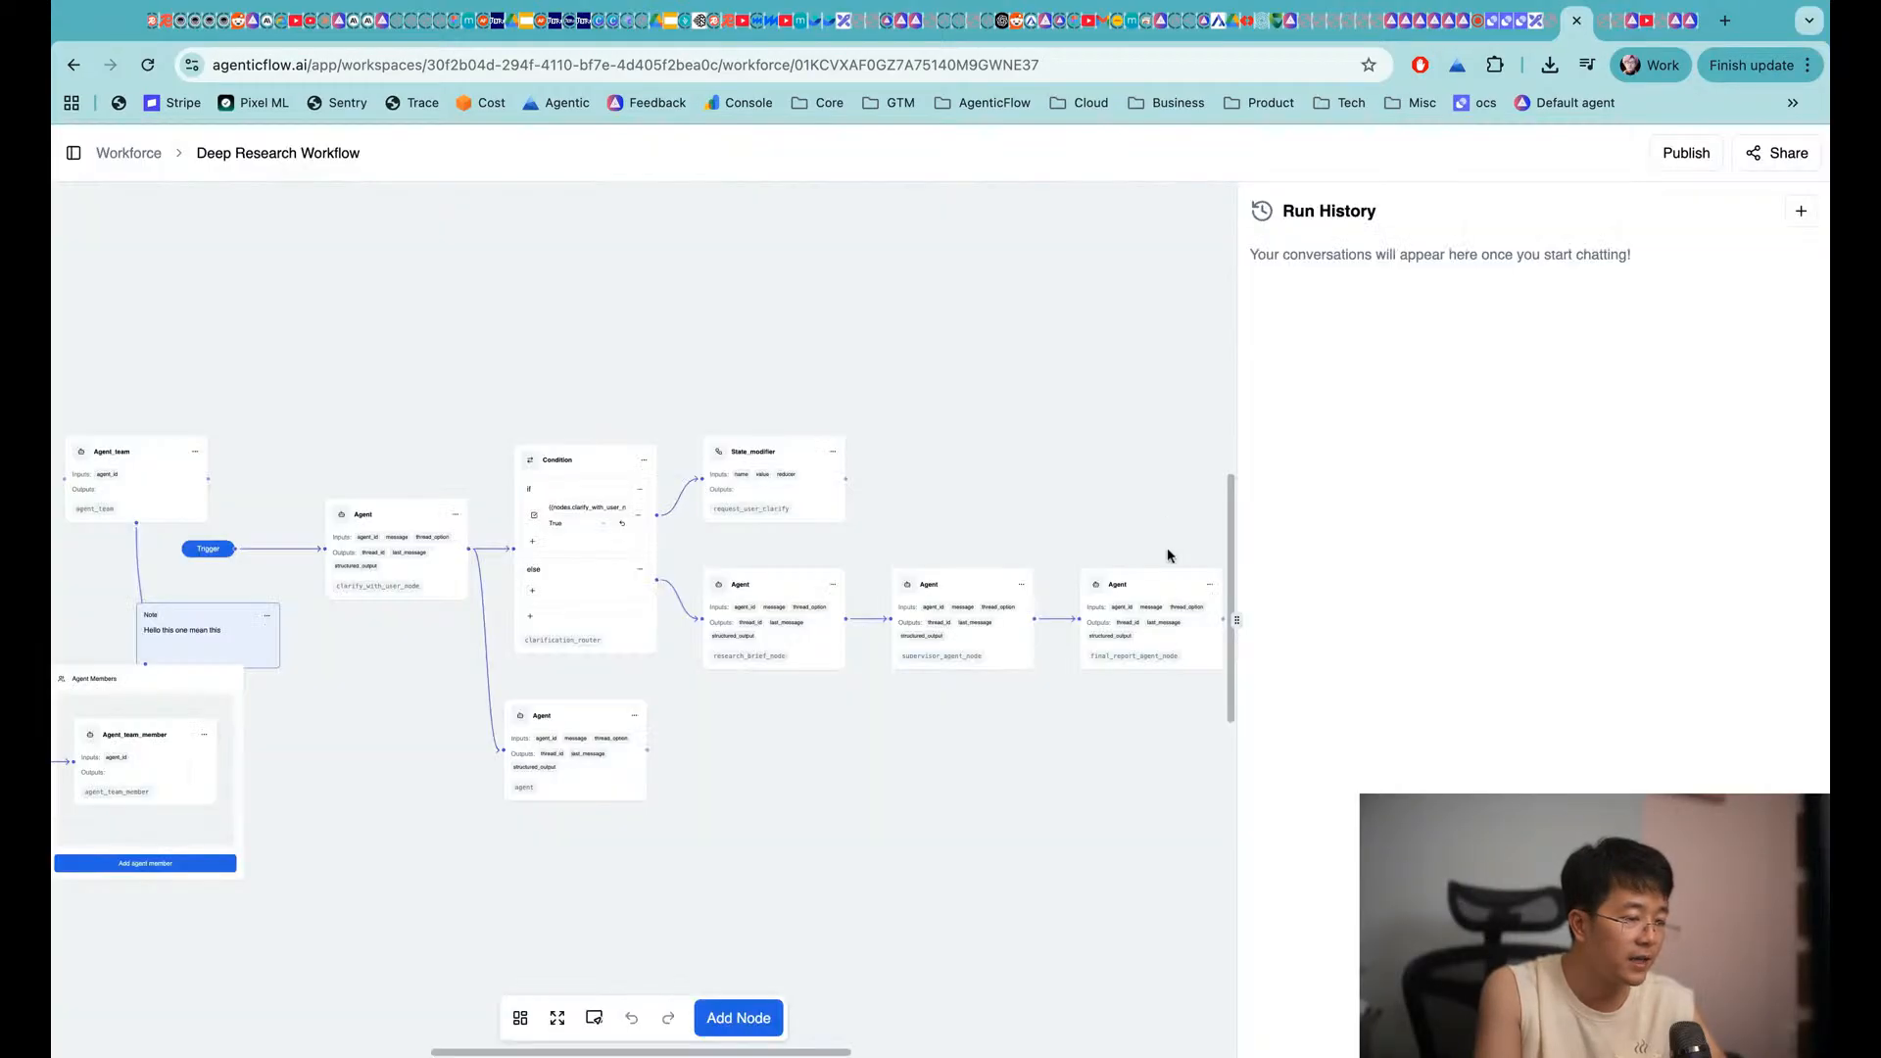
pyautogui.hscroll(-5, 584, 690)
pyautogui.scroll(-2, 443, 805)
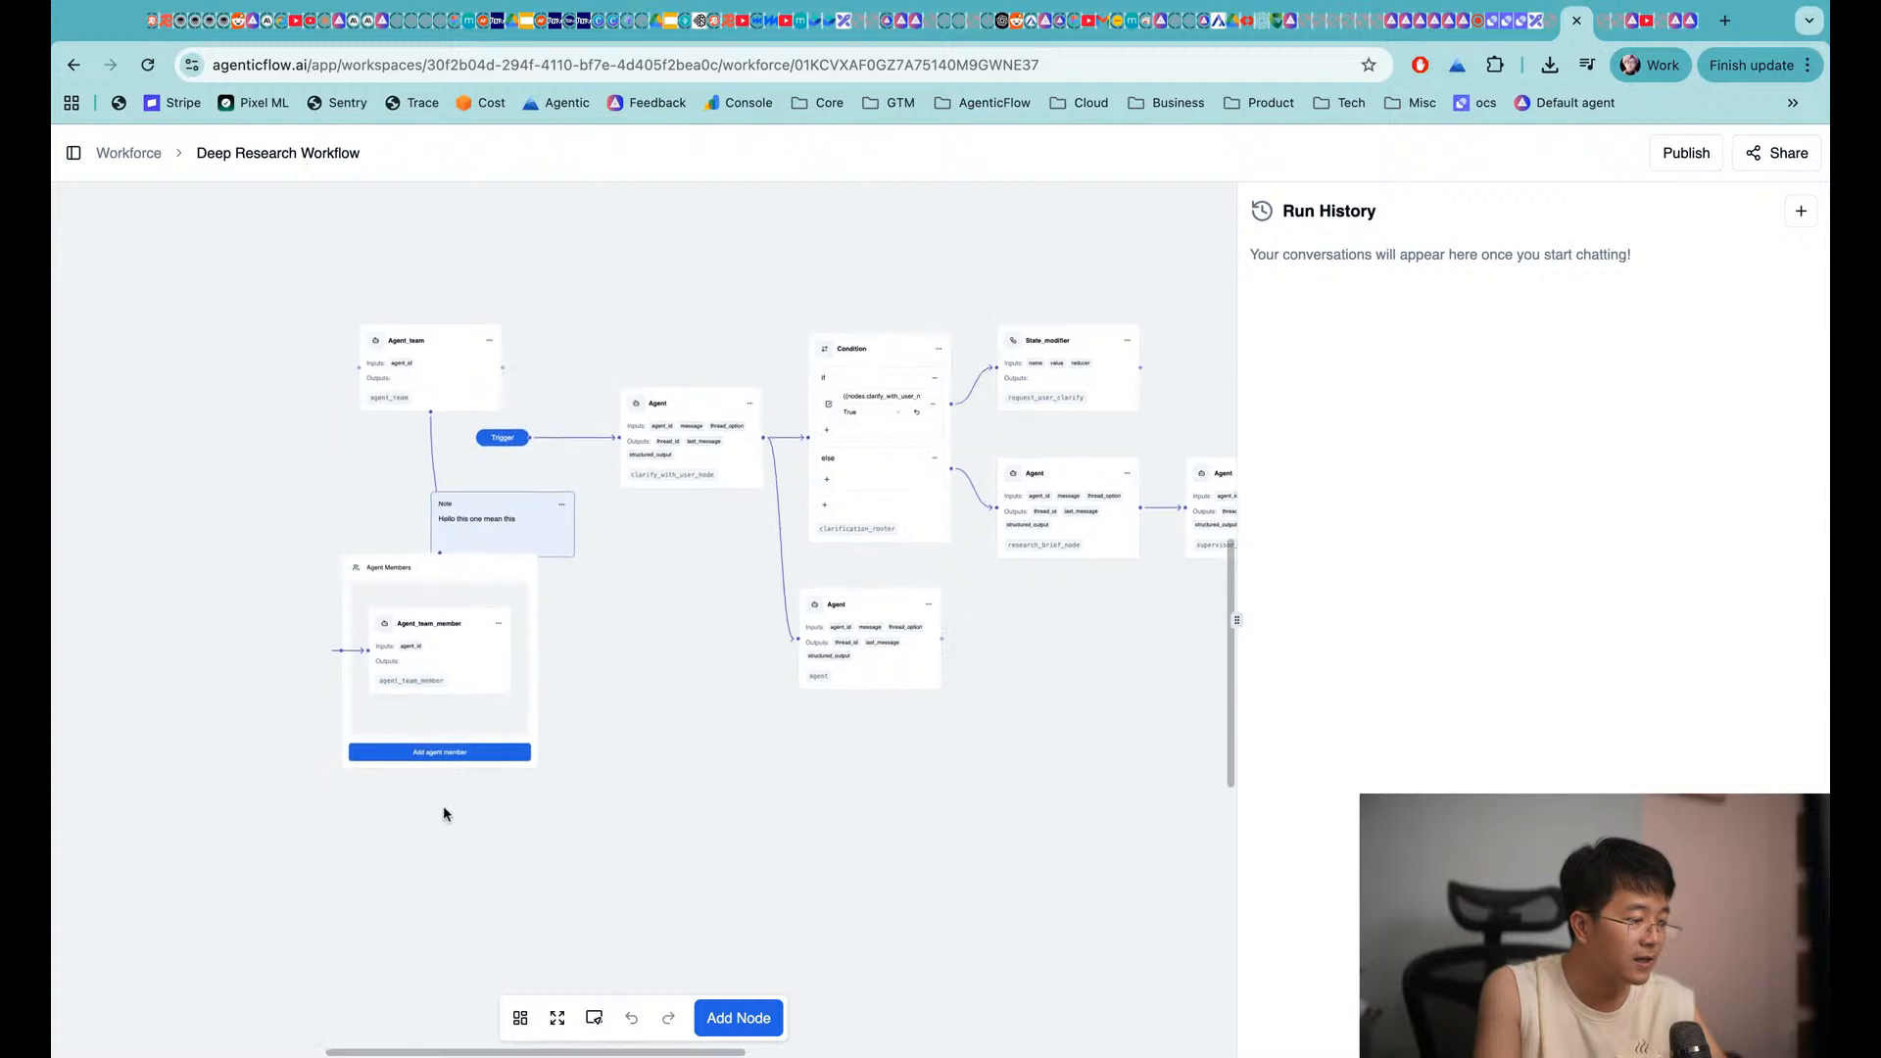
pyautogui.click(471, 762)
pyautogui.click(1156, 786)
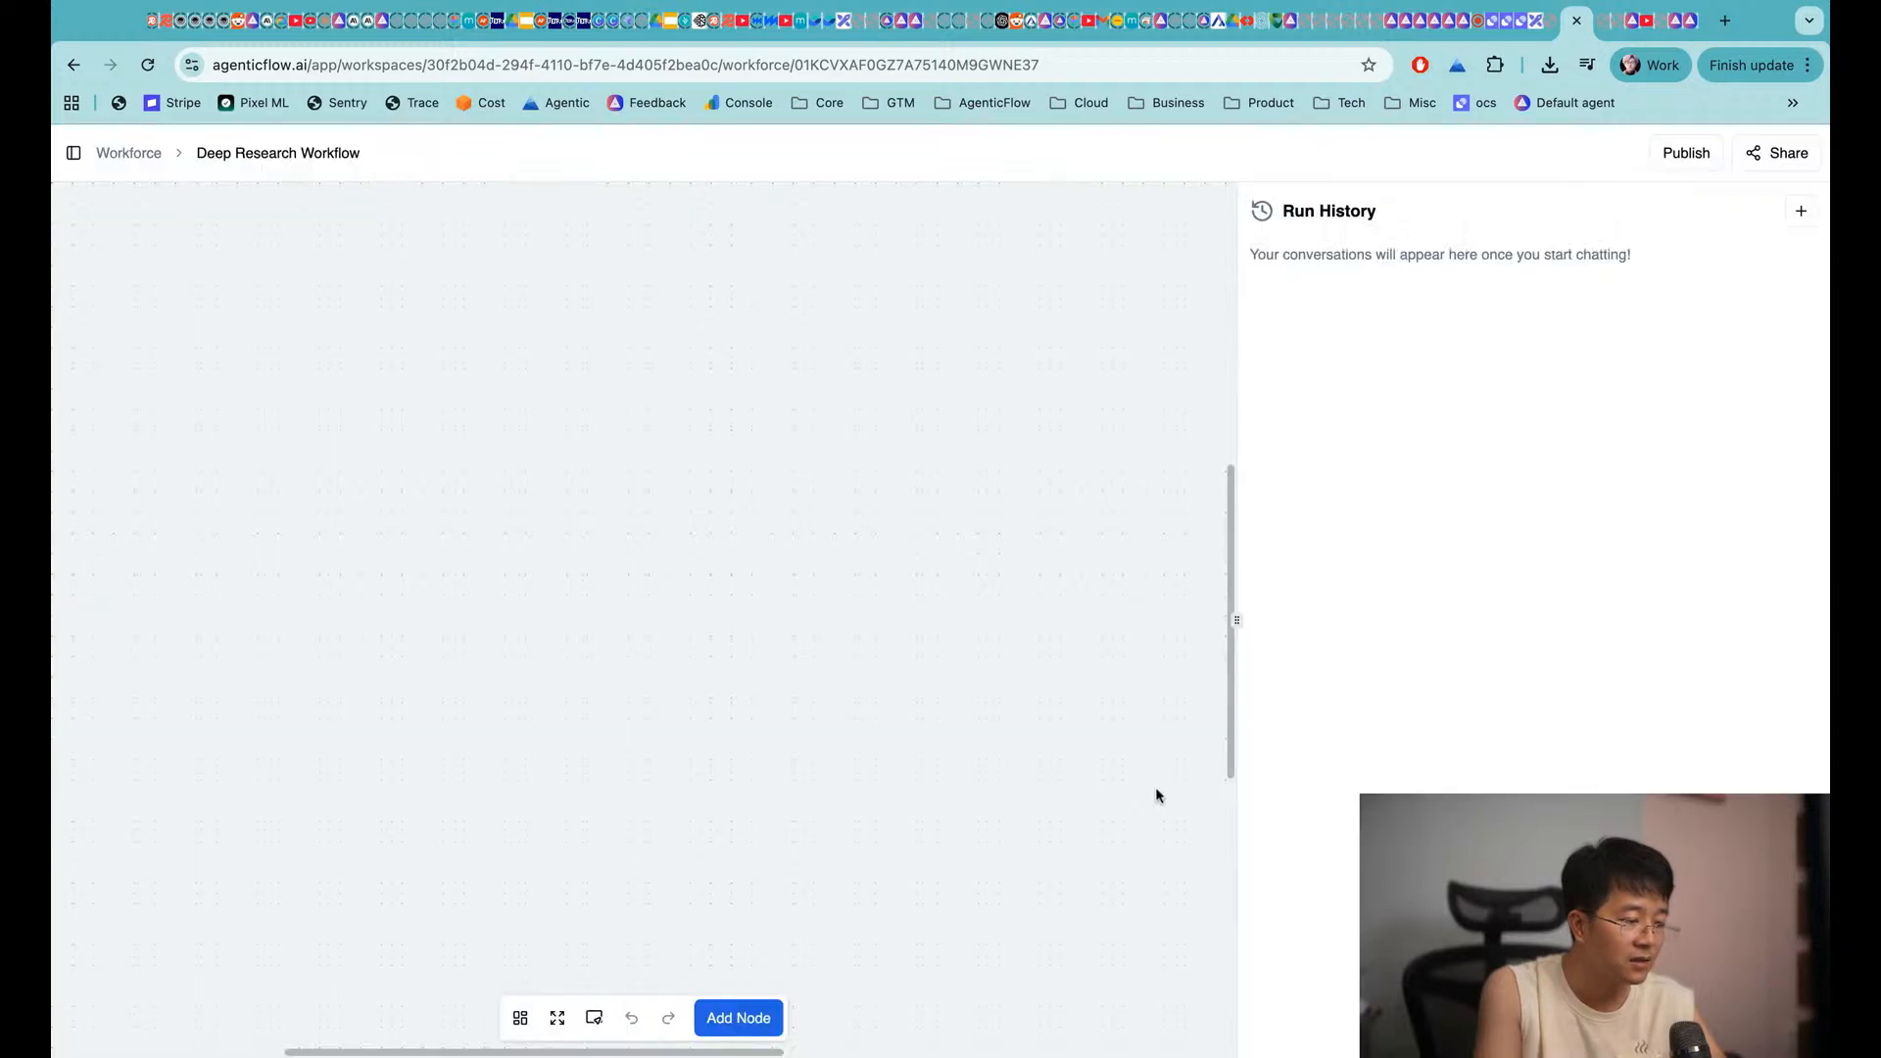
pyautogui.hscroll(-3, 588, 642)
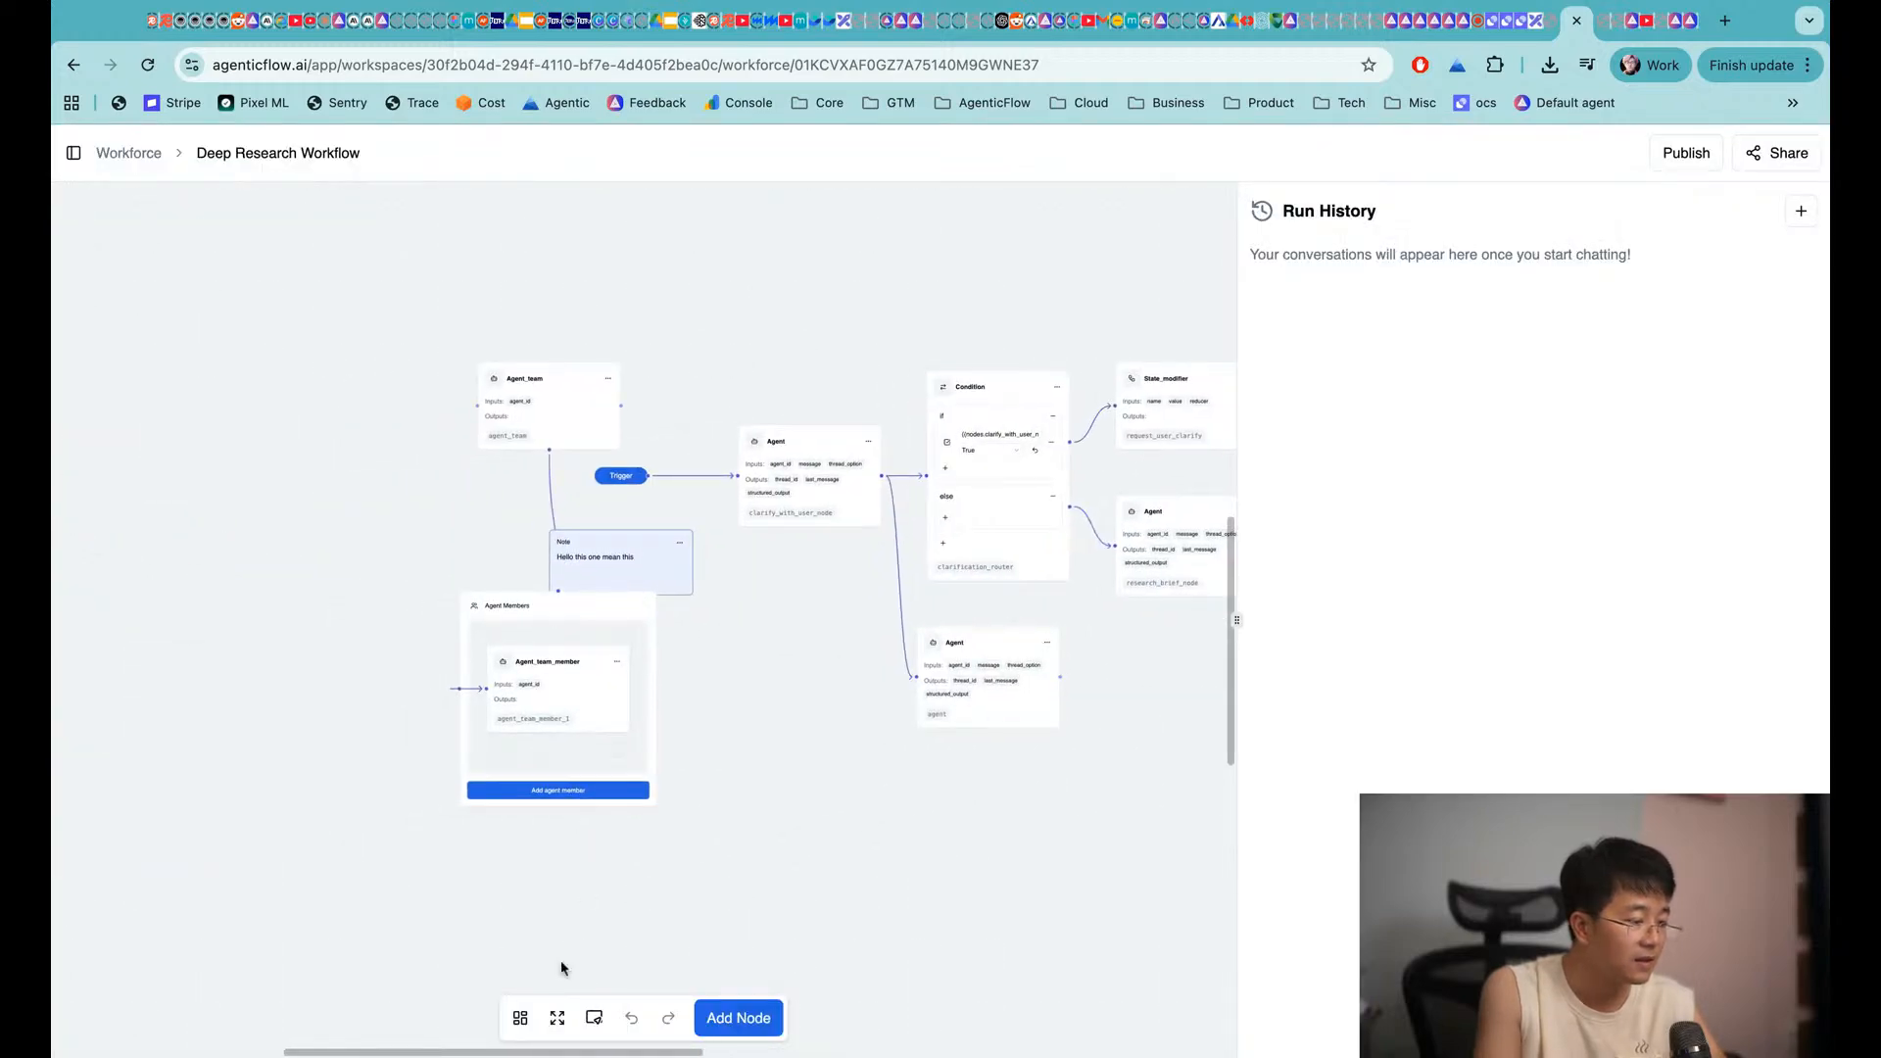
pyautogui.click(520, 1019)
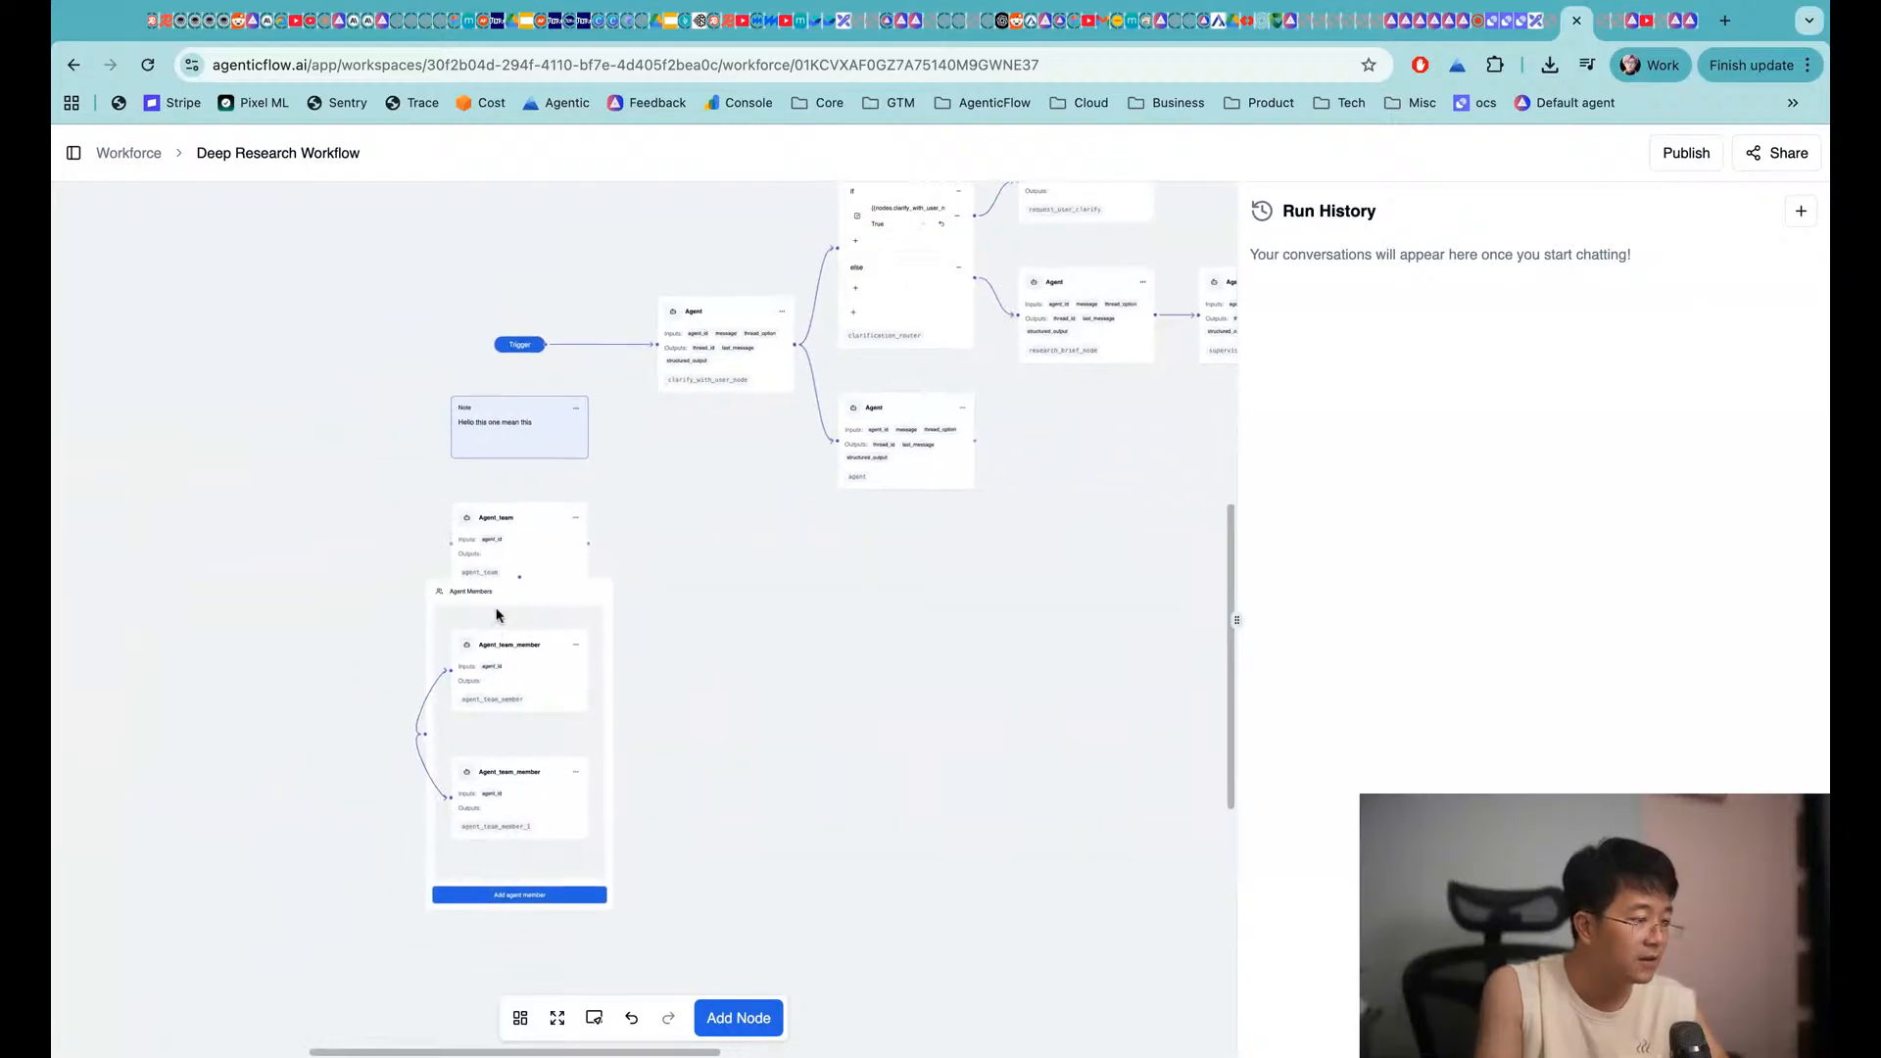
# Place Agent_team beside the lower Agent and connect the Agent's output into it
pyautogui.moveTo(510, 518); pyautogui.dragTo(1073, 476)
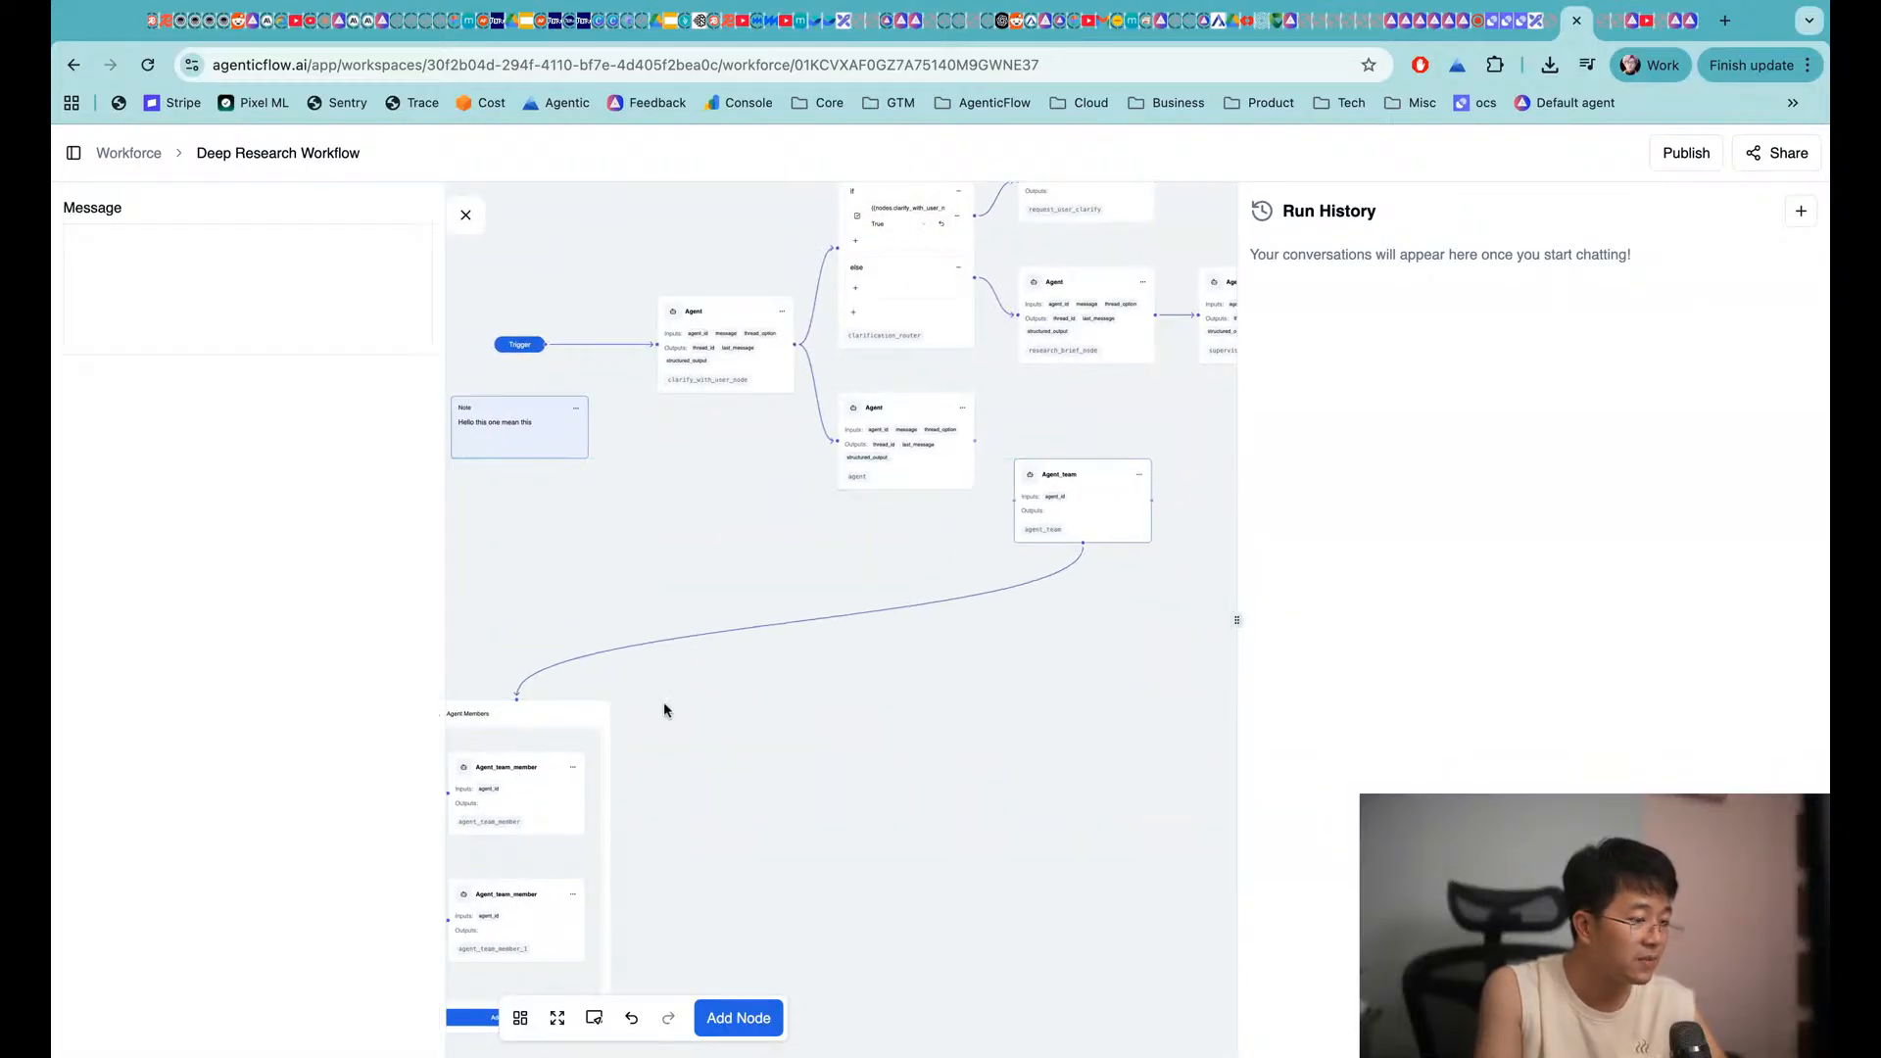
pyautogui.moveTo(537, 733); pyautogui.dragTo(1091, 643)
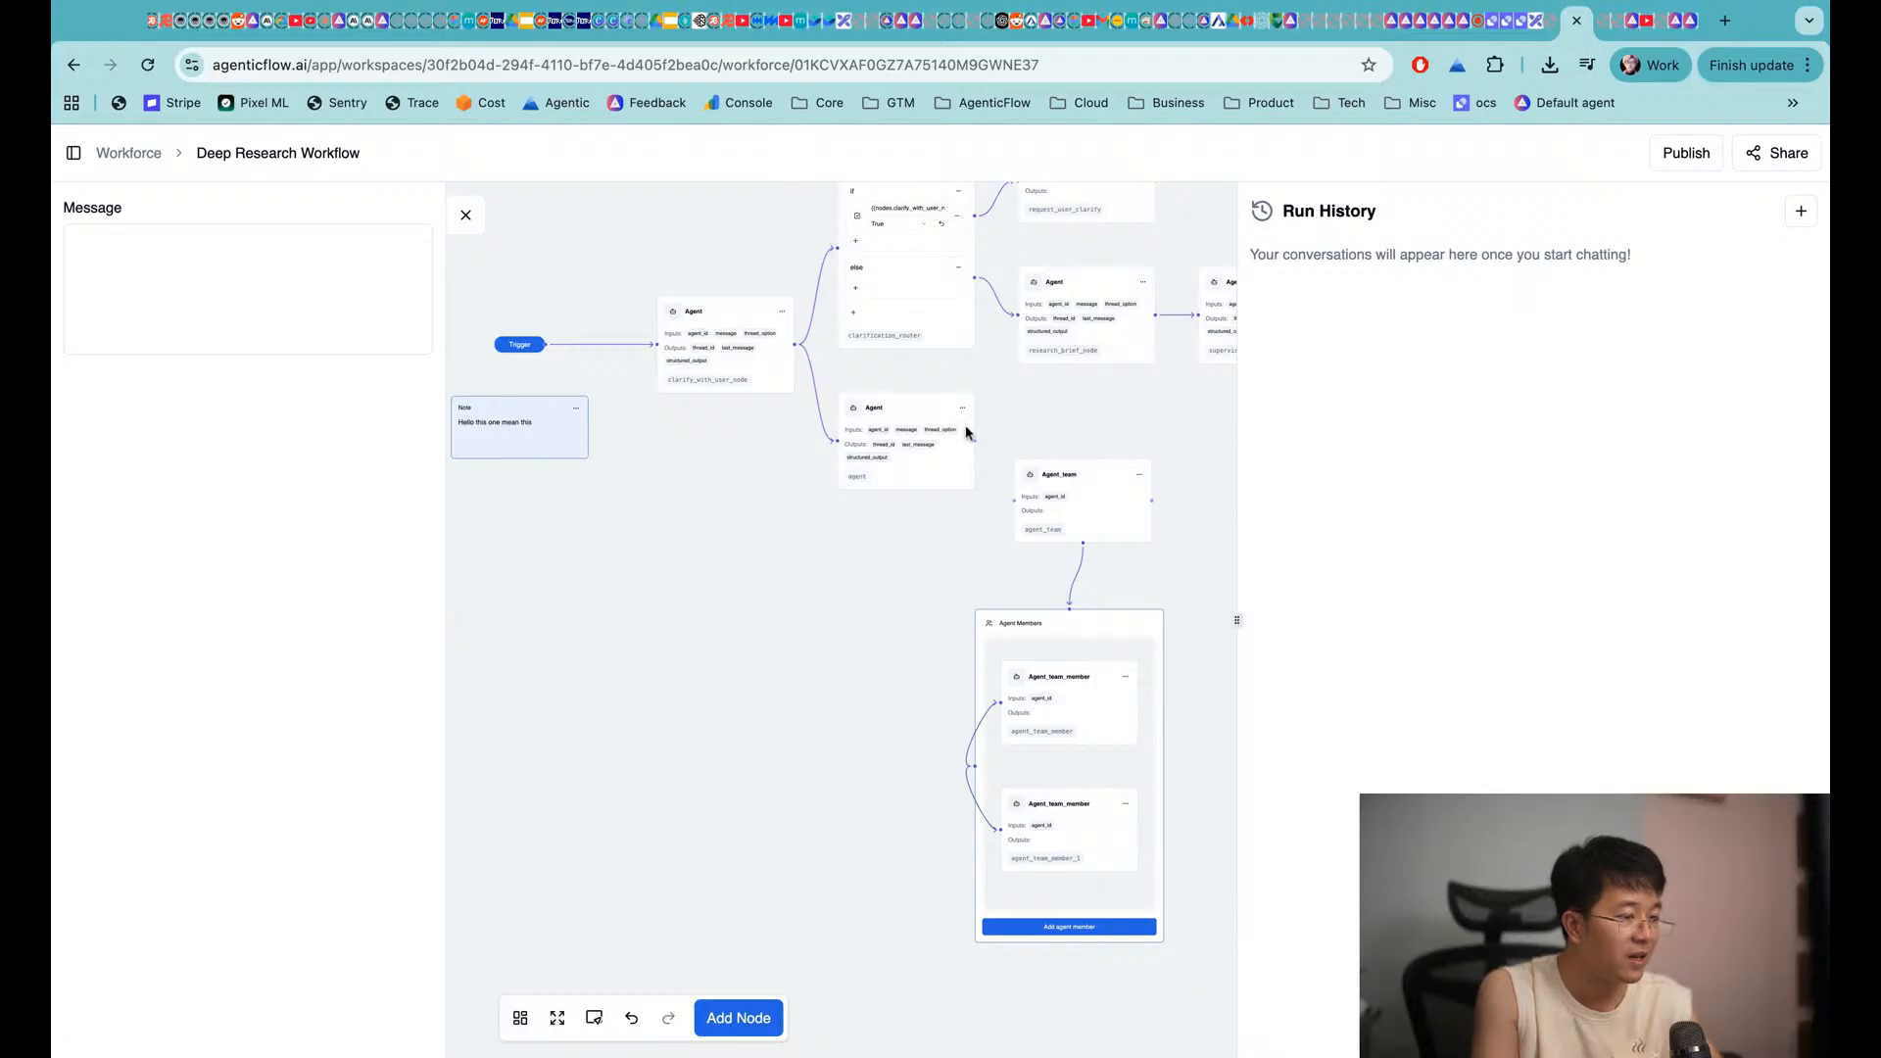
pyautogui.moveTo(973, 442); pyautogui.dragTo(1012, 506)
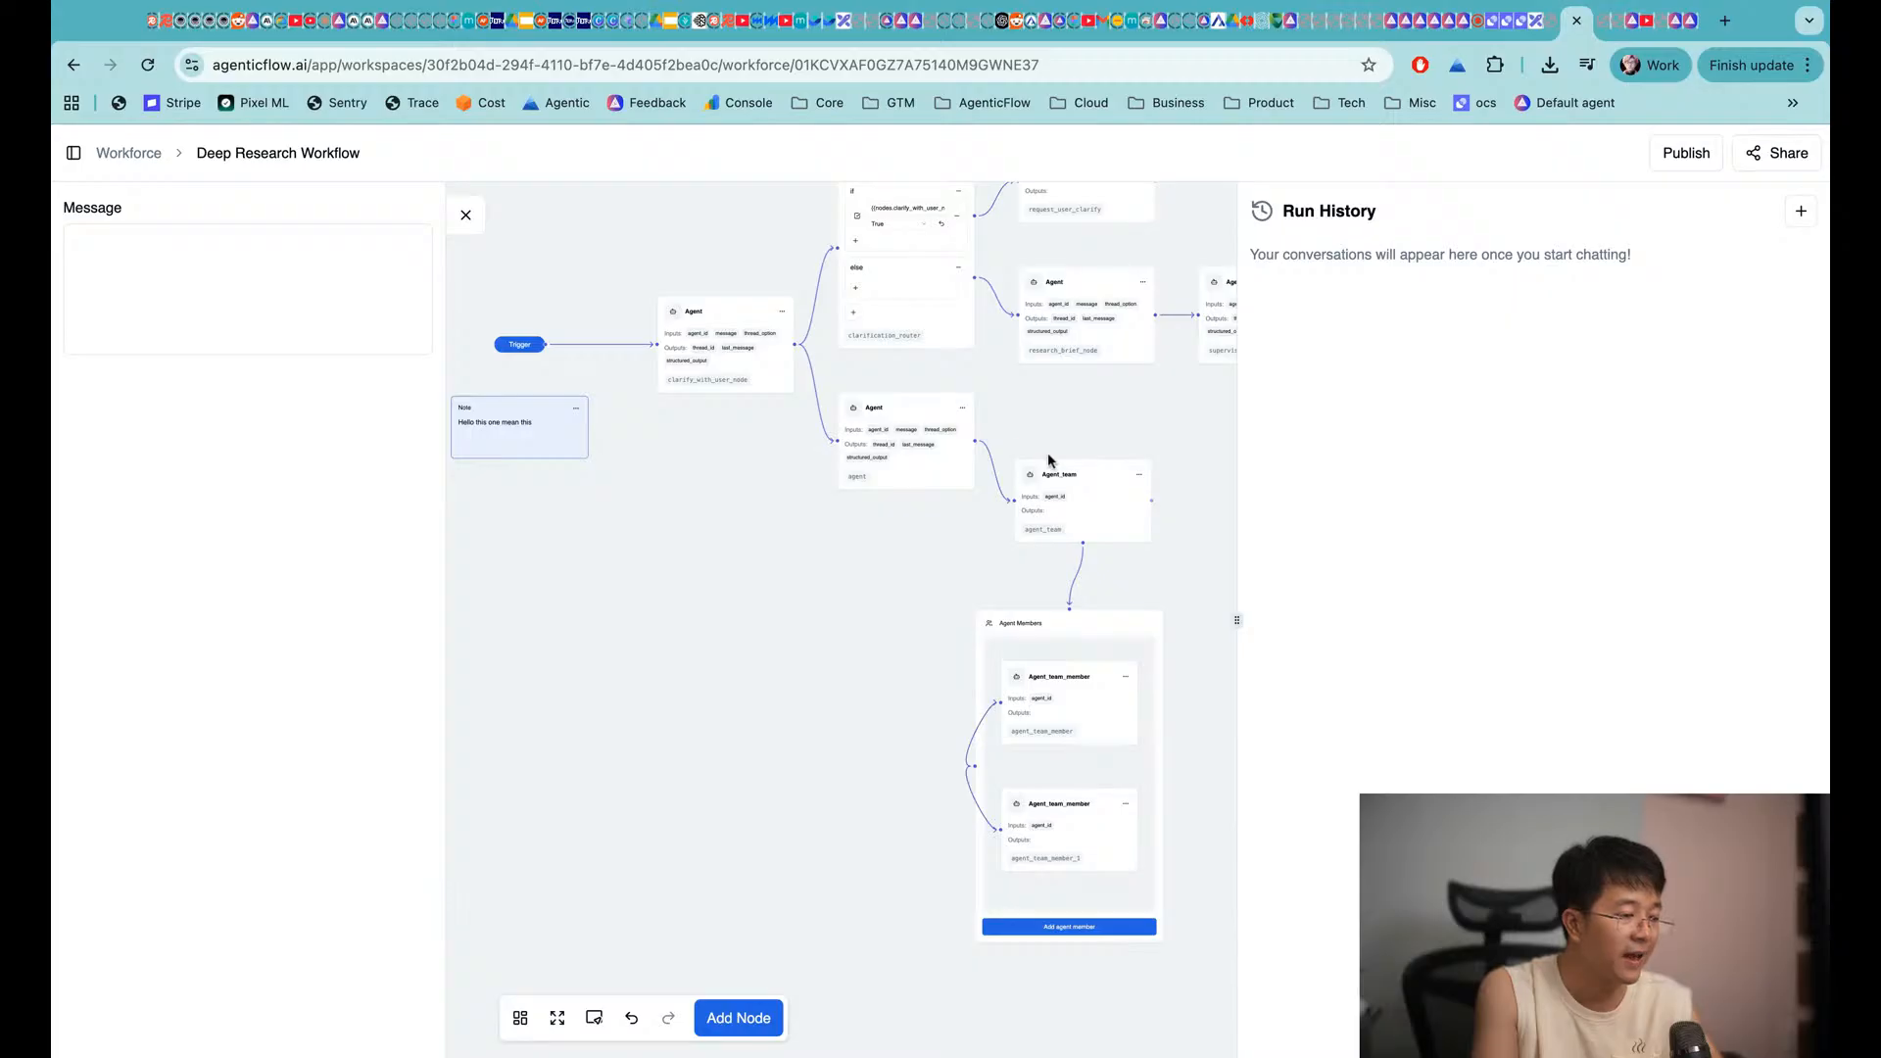
# Connect Agent_team's output to supervisor_agent_node and bring up the Publish form
pyautogui.hscroll(5, 1001, 523)
pyautogui.scroll(1, 1001, 522)
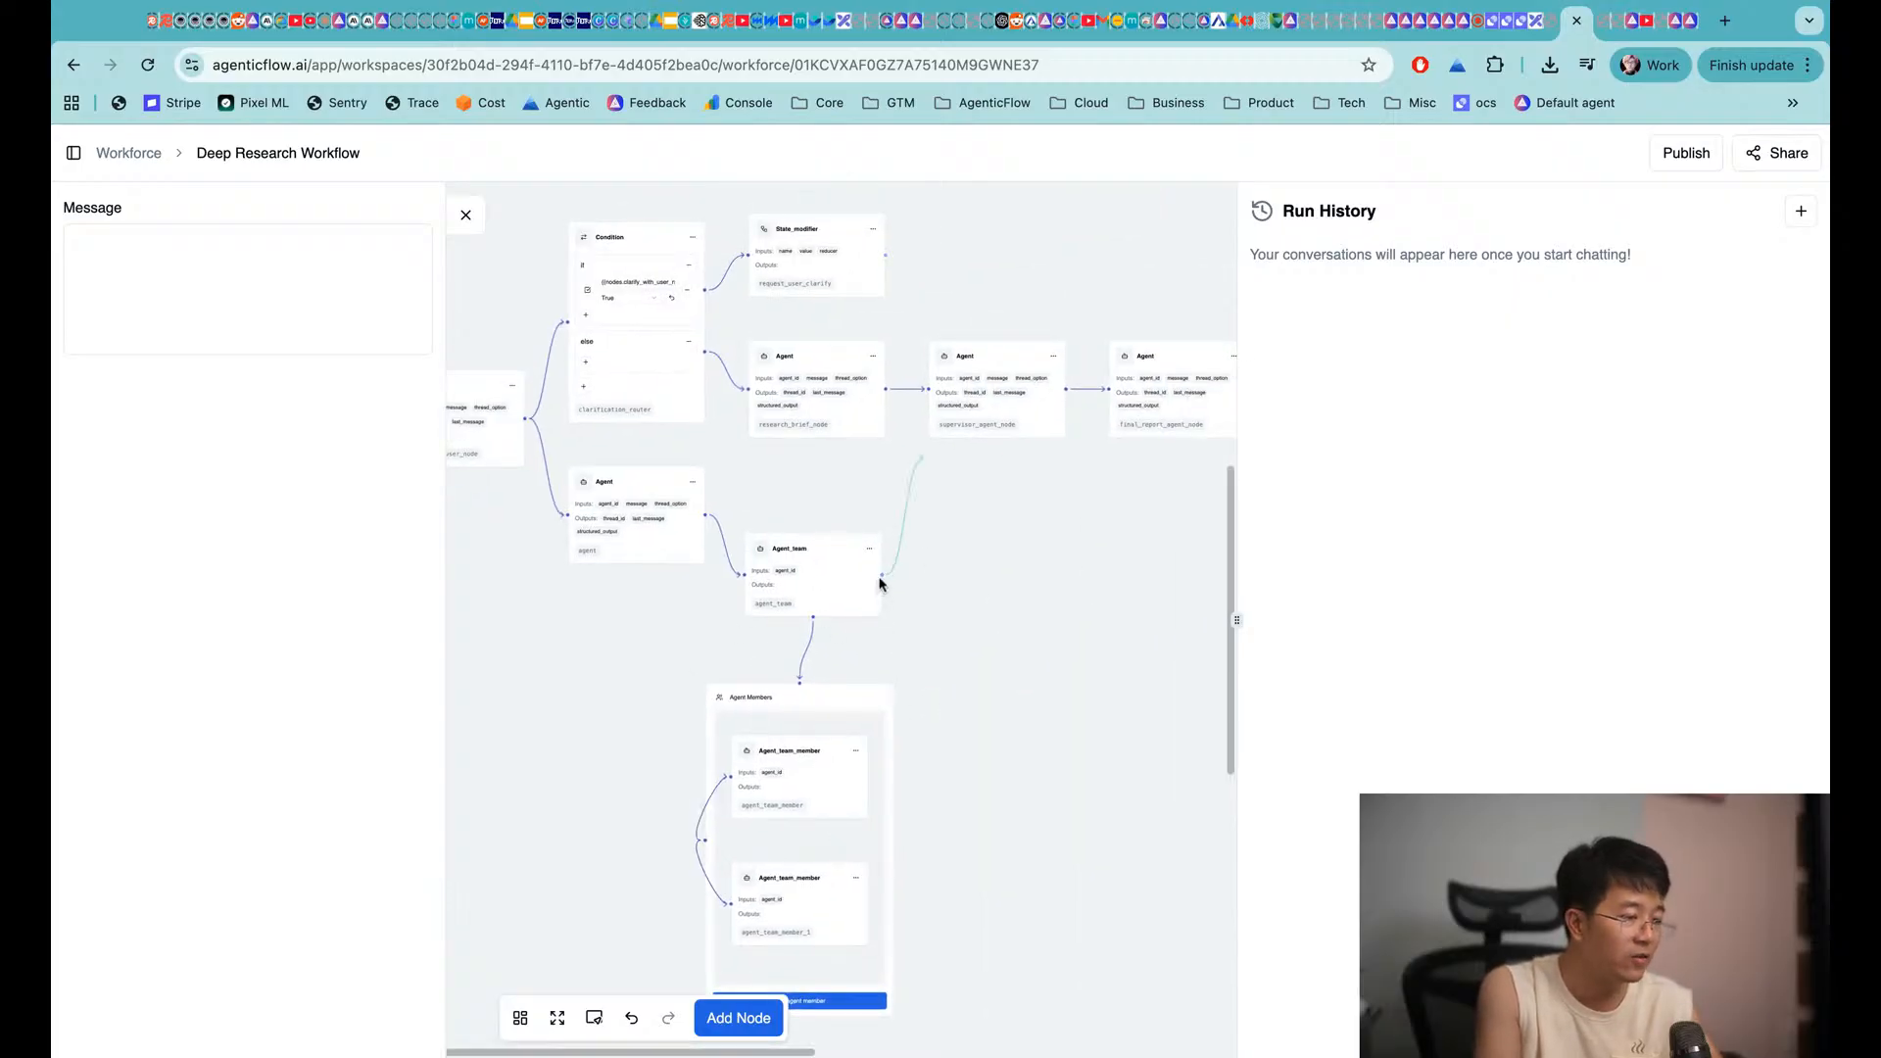
pyautogui.moveTo(880, 582); pyautogui.dragTo(931, 394)
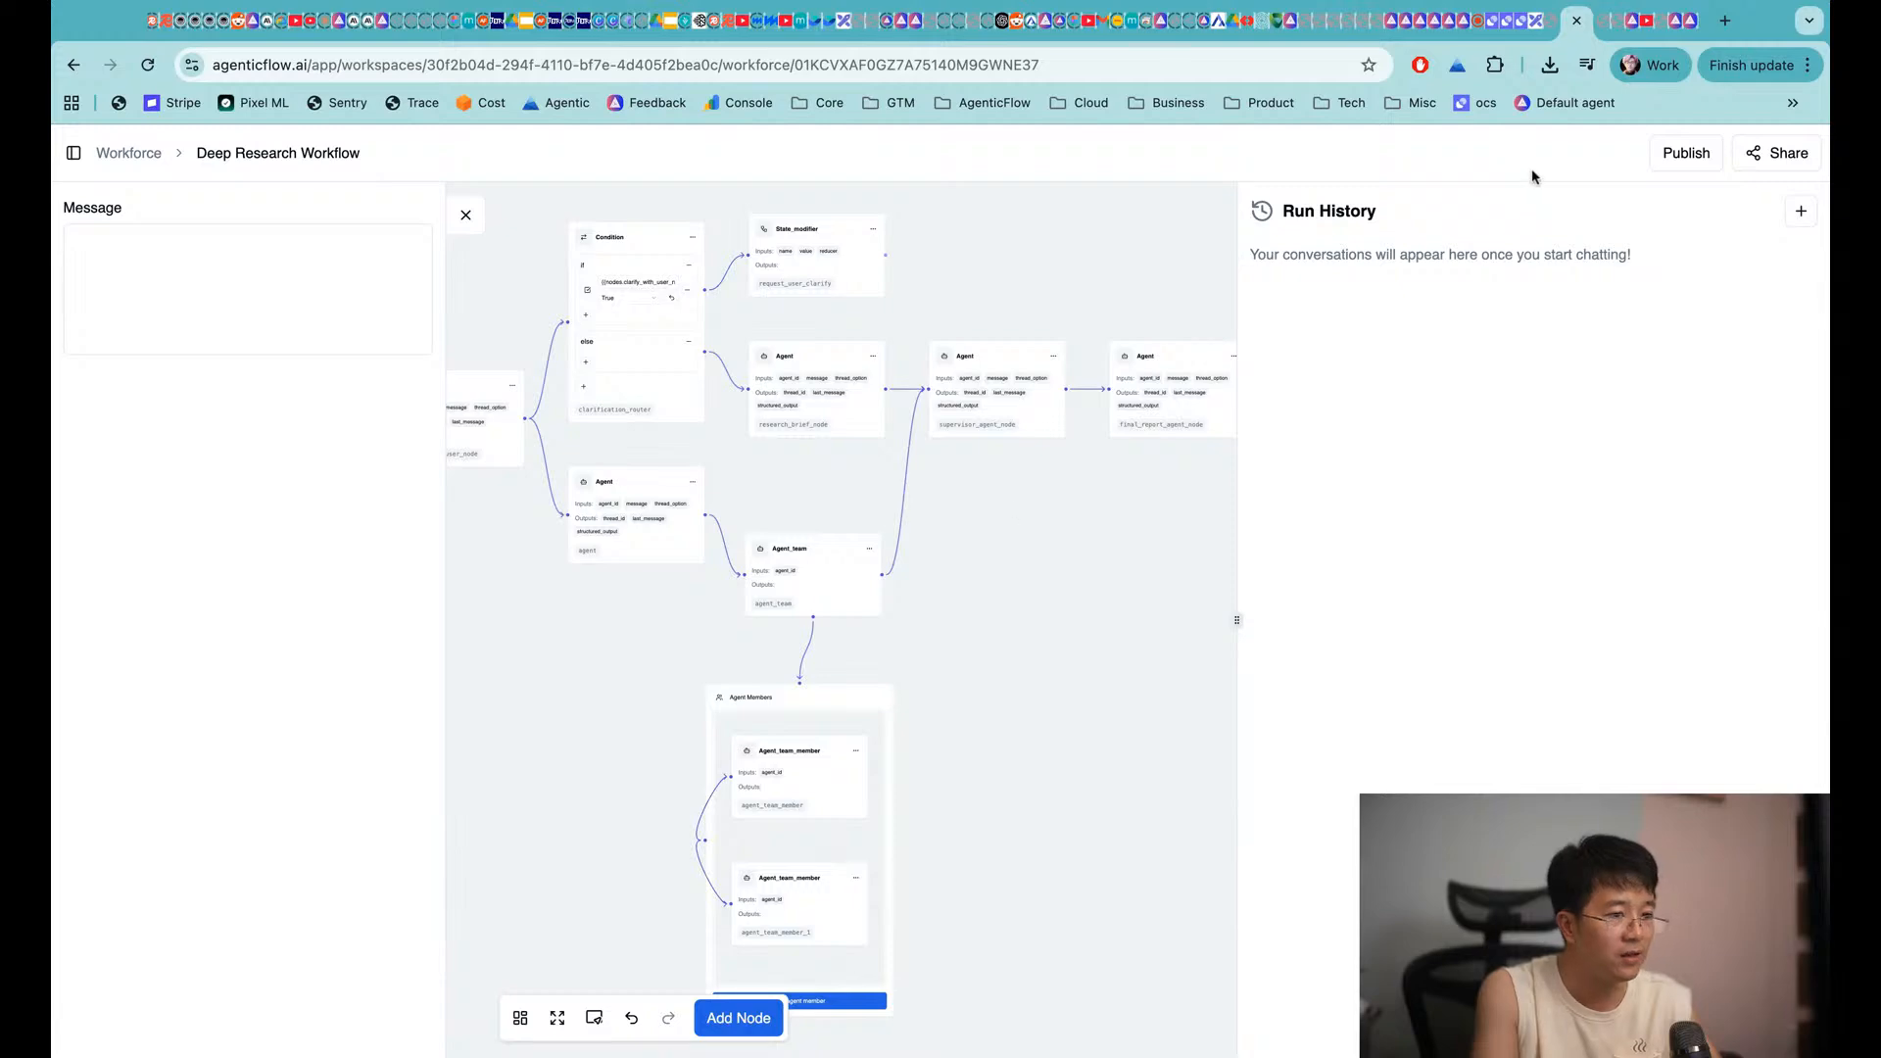
pyautogui.click(1686, 152)
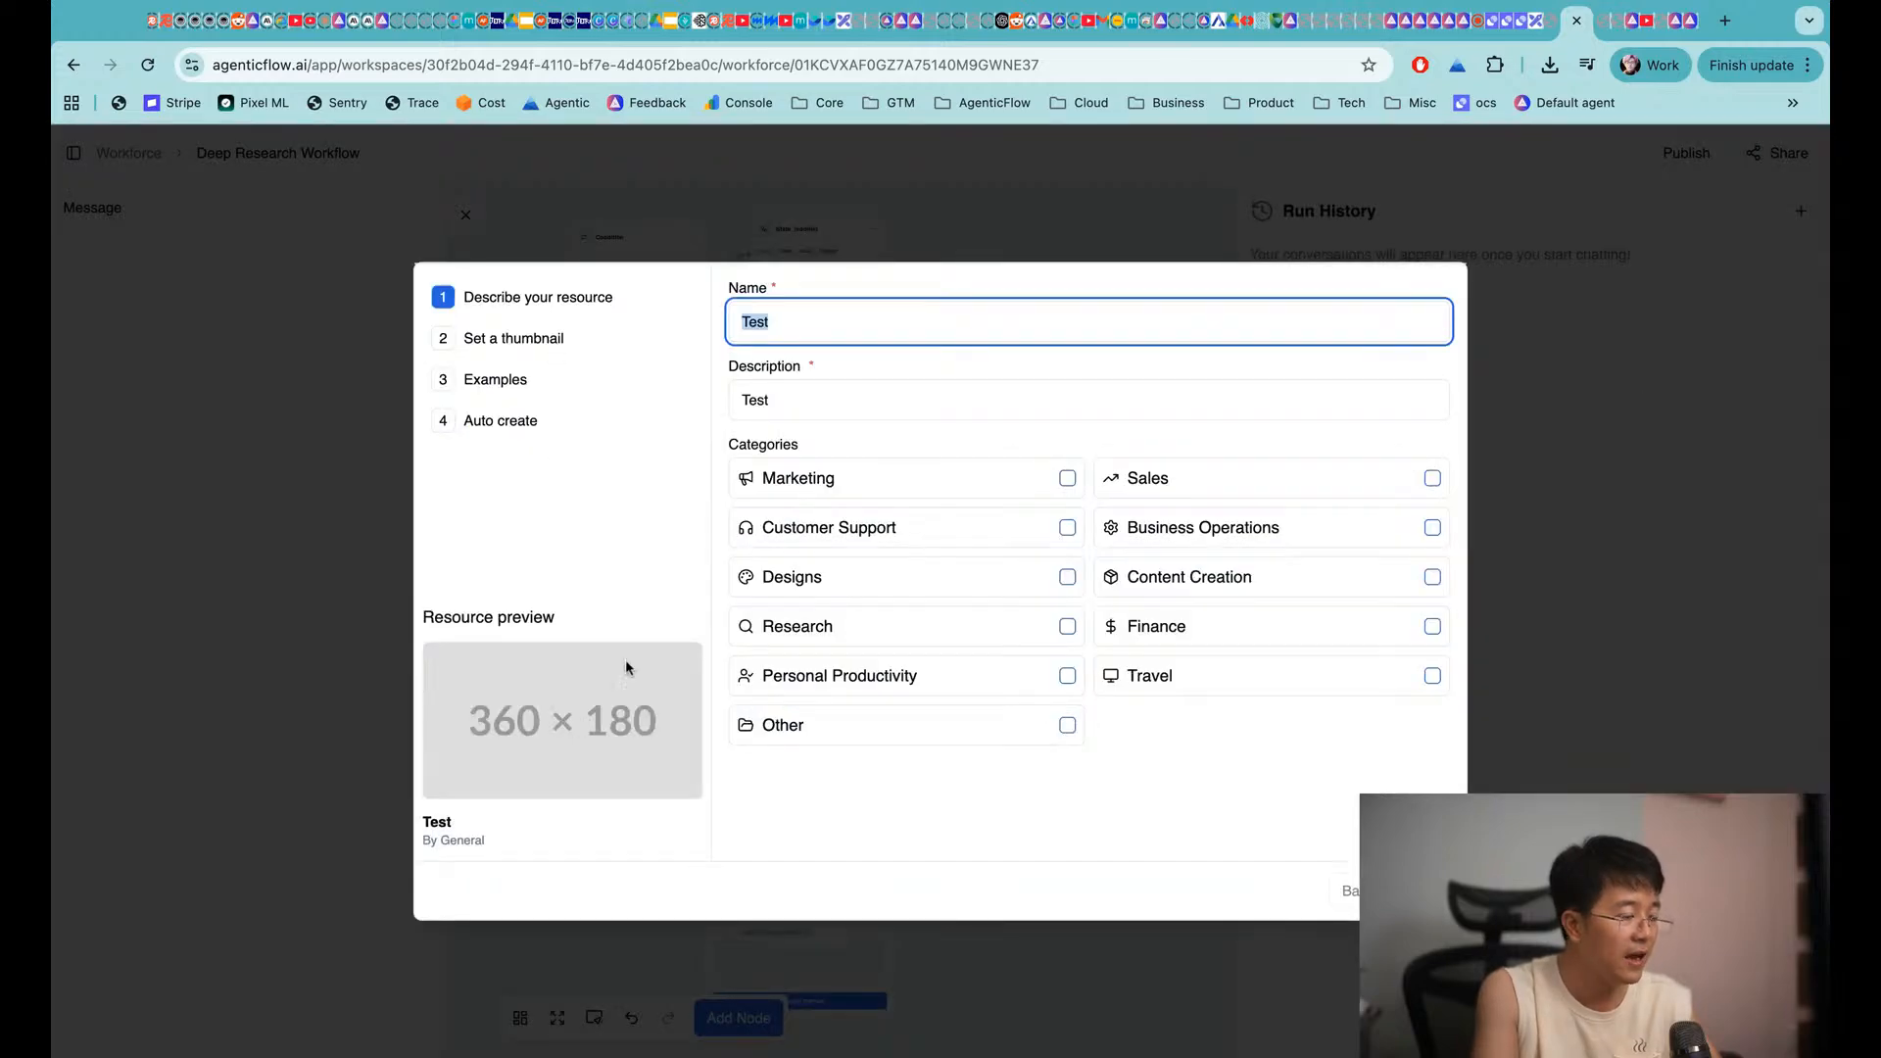
# Dismiss the Publish form, view the Share your workforce page, and start a new browser tab
pyautogui.click(1534, 392)
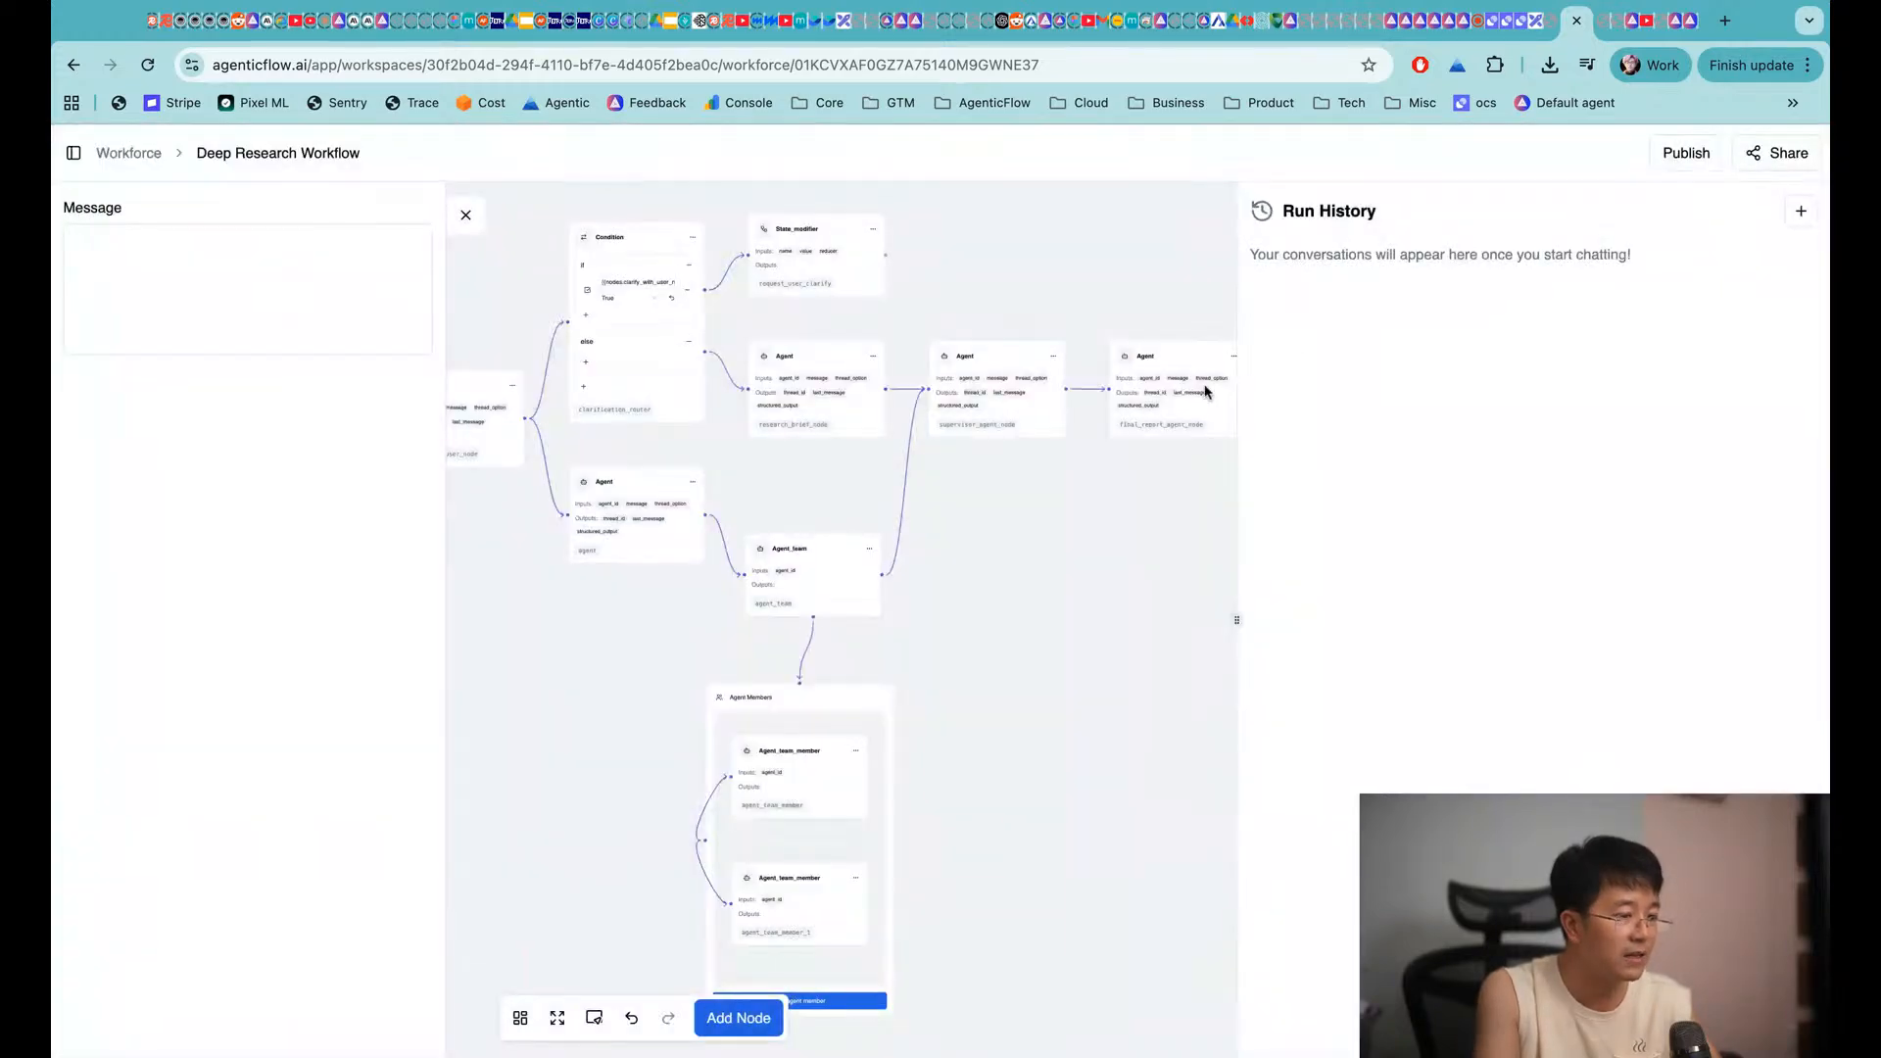
pyautogui.click(1767, 155)
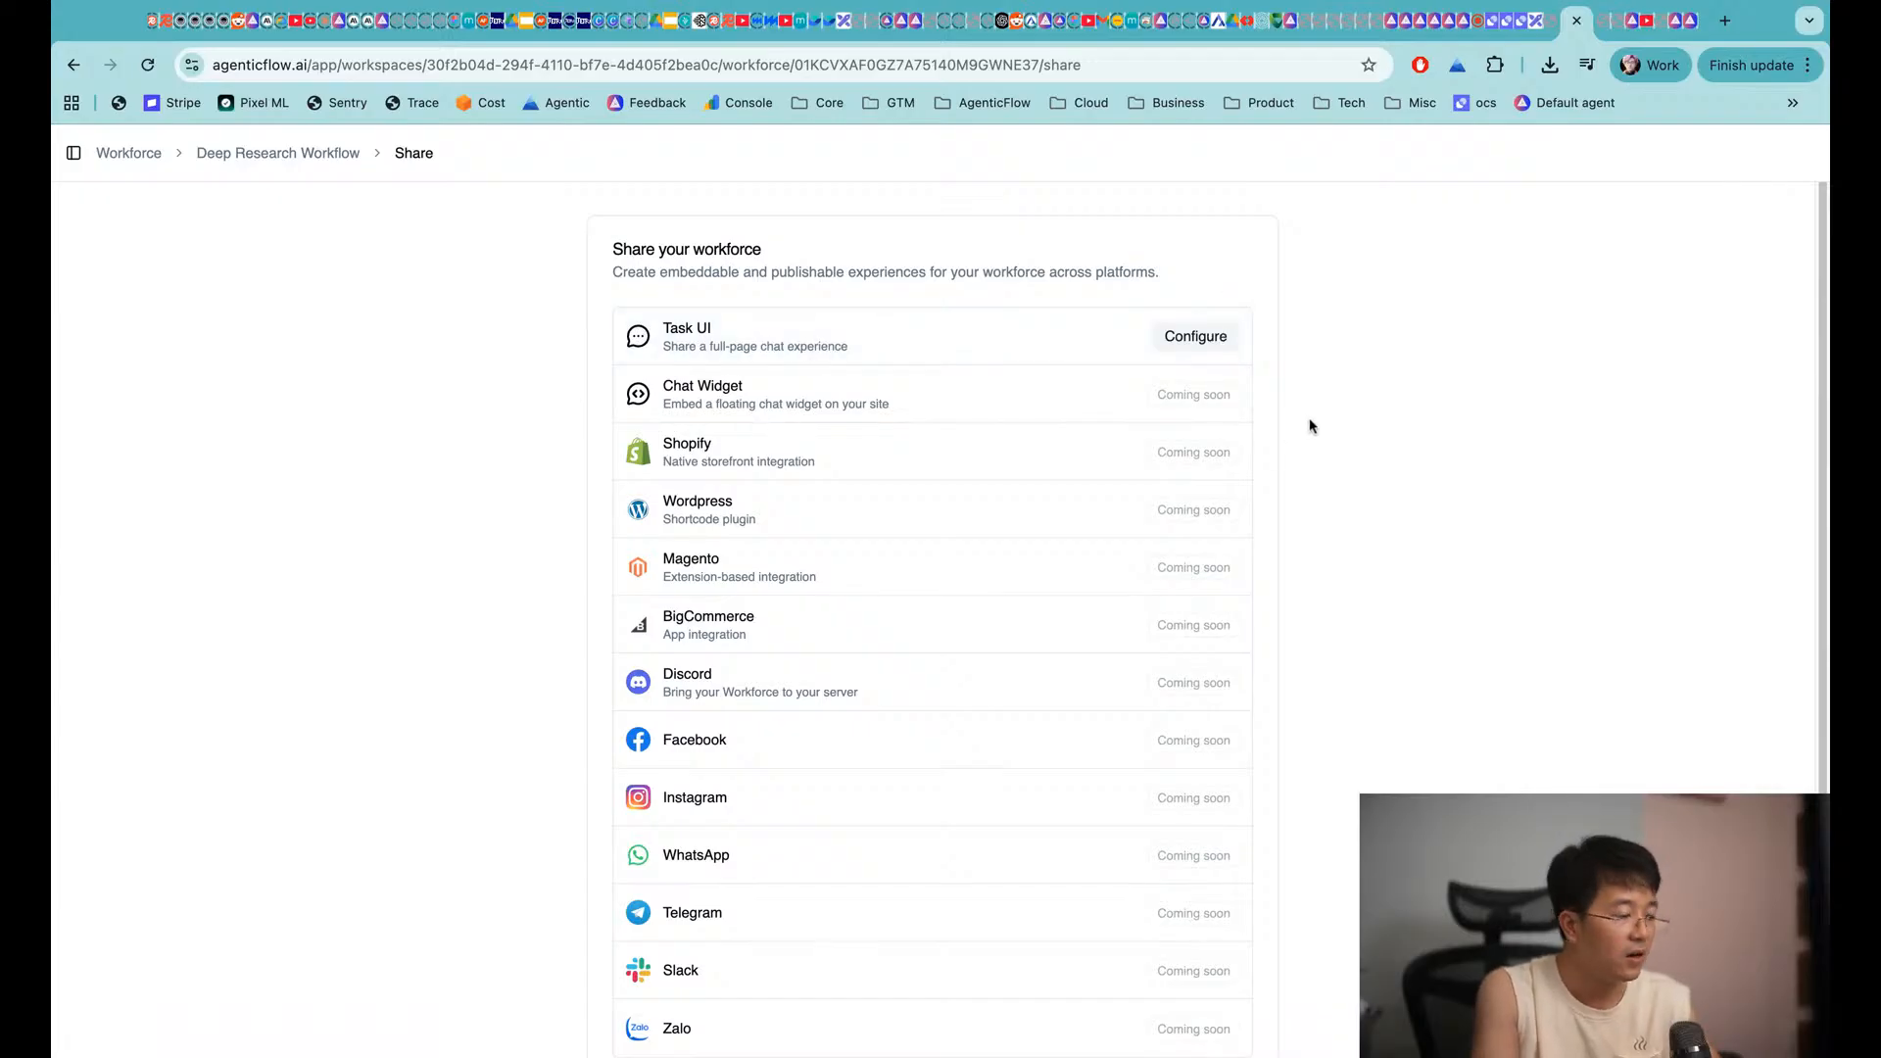
pyautogui.press('super+Tab')
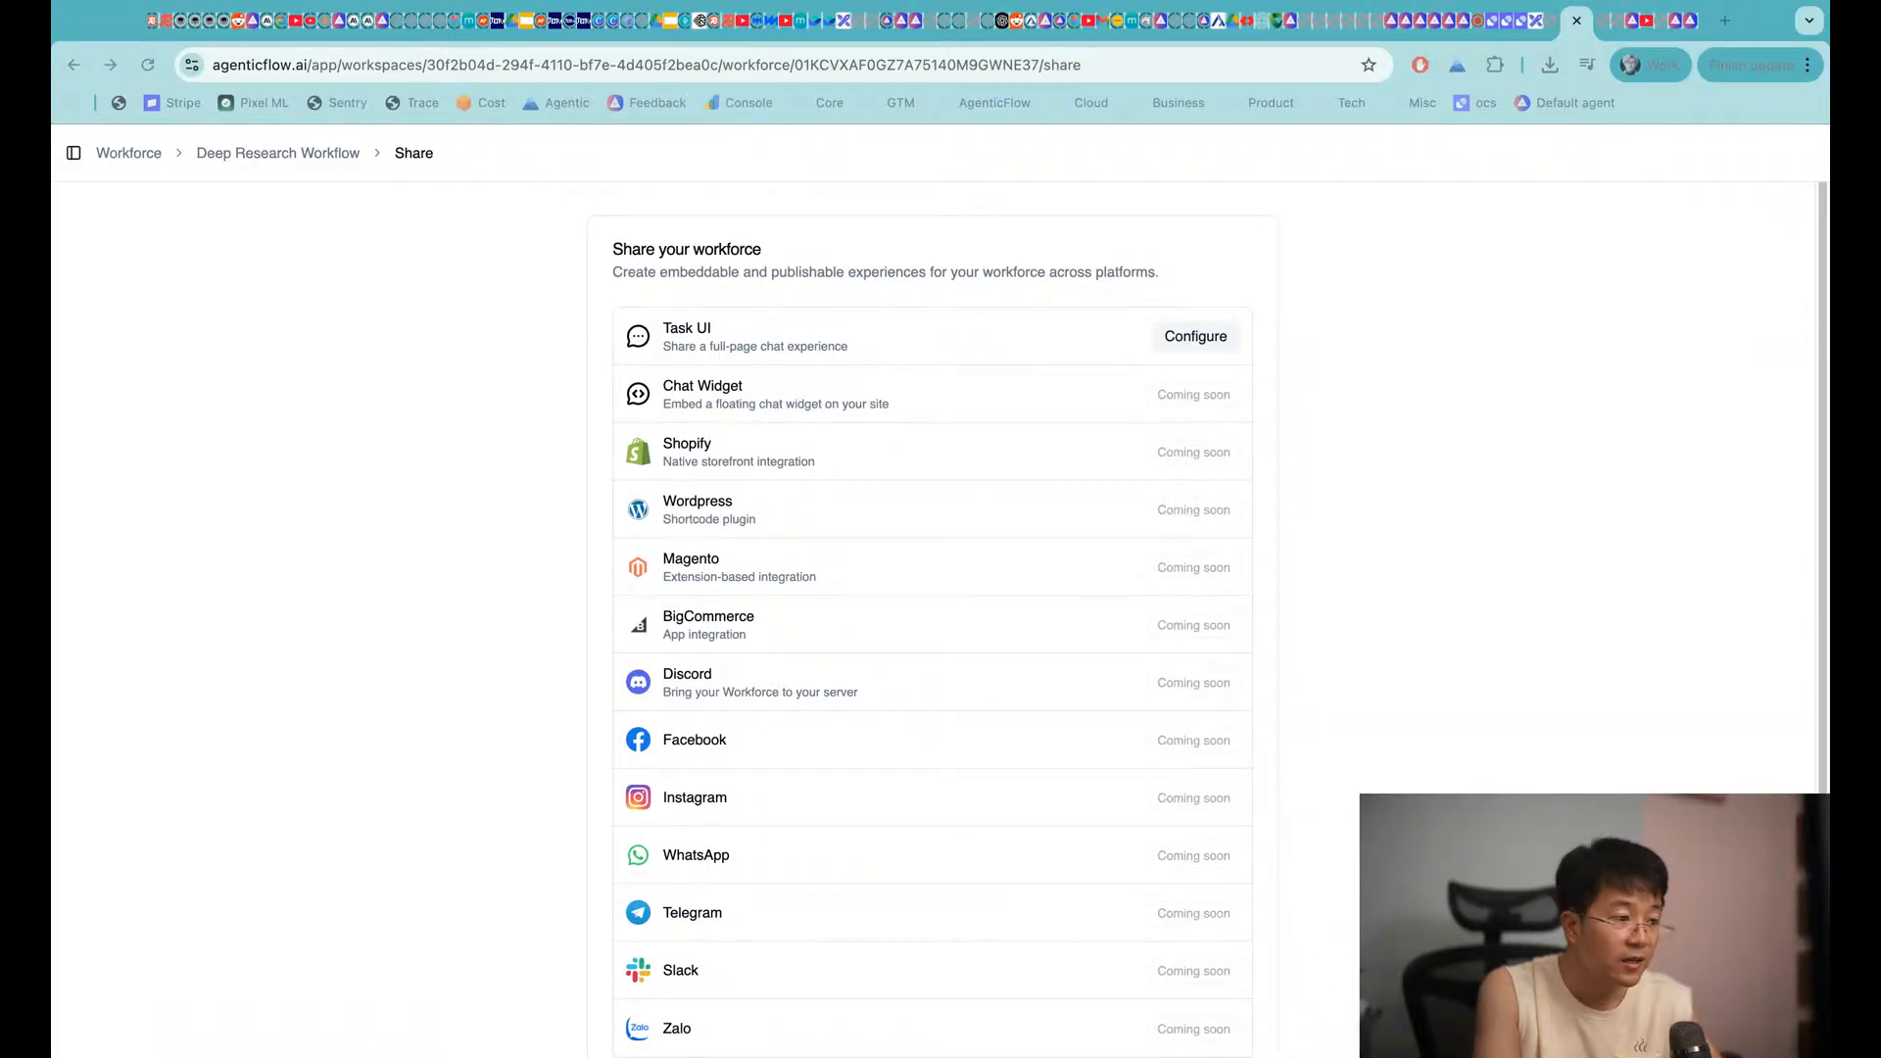
pyautogui.click(932, 243)
pyautogui.press('super+t')
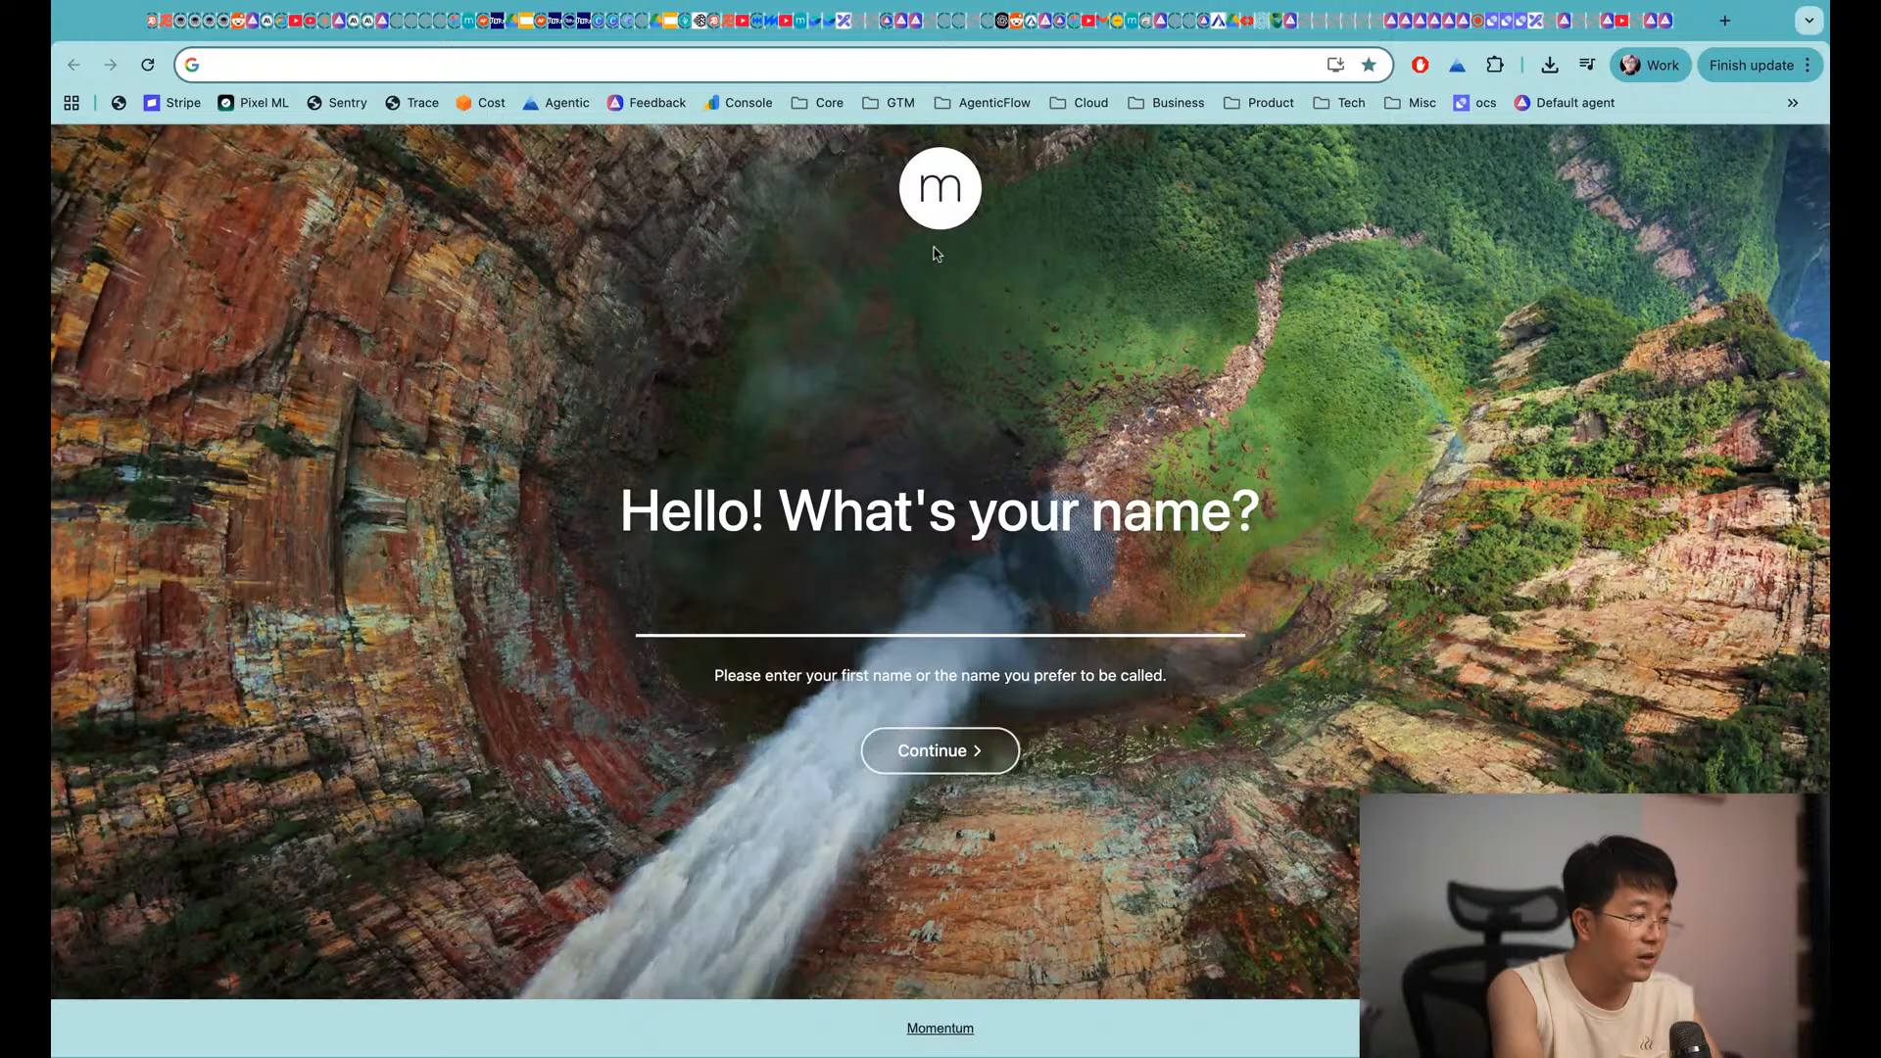
# Visit notebooklm.google, then play NotebookLM Concept Videos from the AgenticFlow AI channel's videos
pyautogui.write('notebooklm')
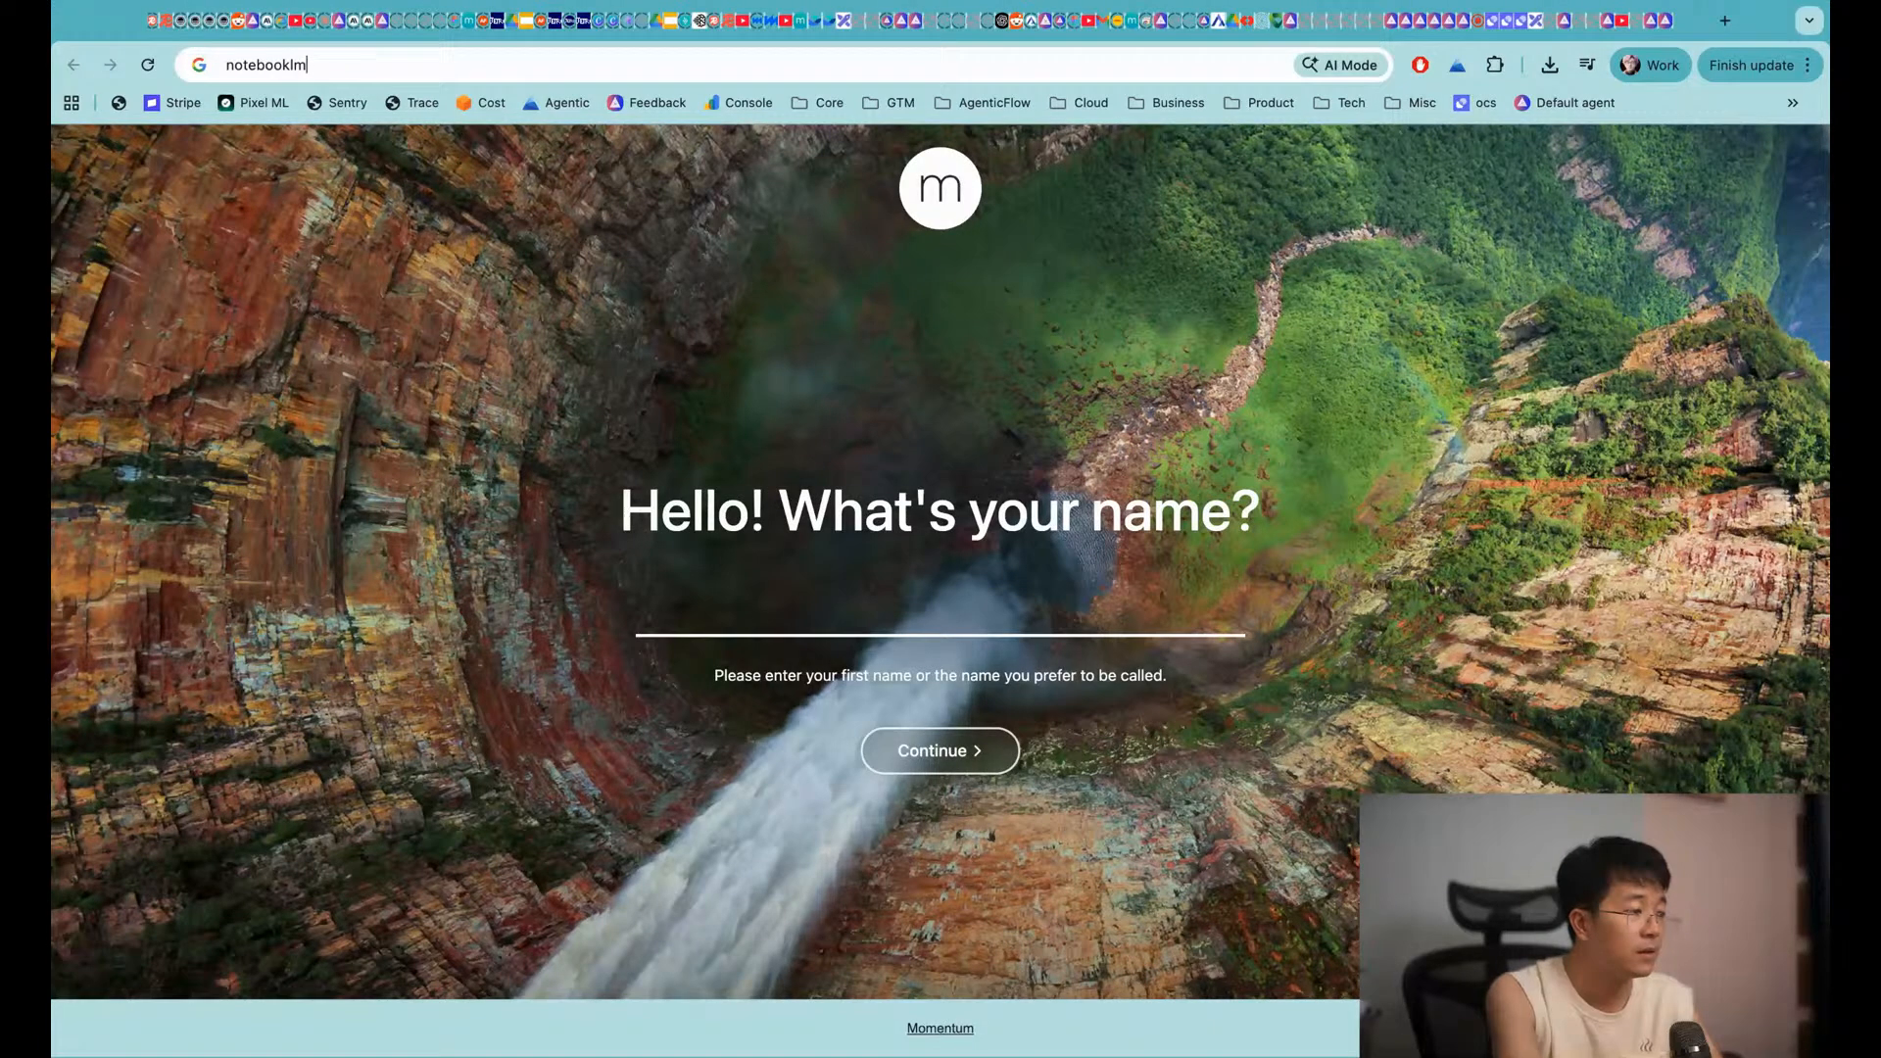
pyautogui.write('.google')
pyautogui.press('Return')
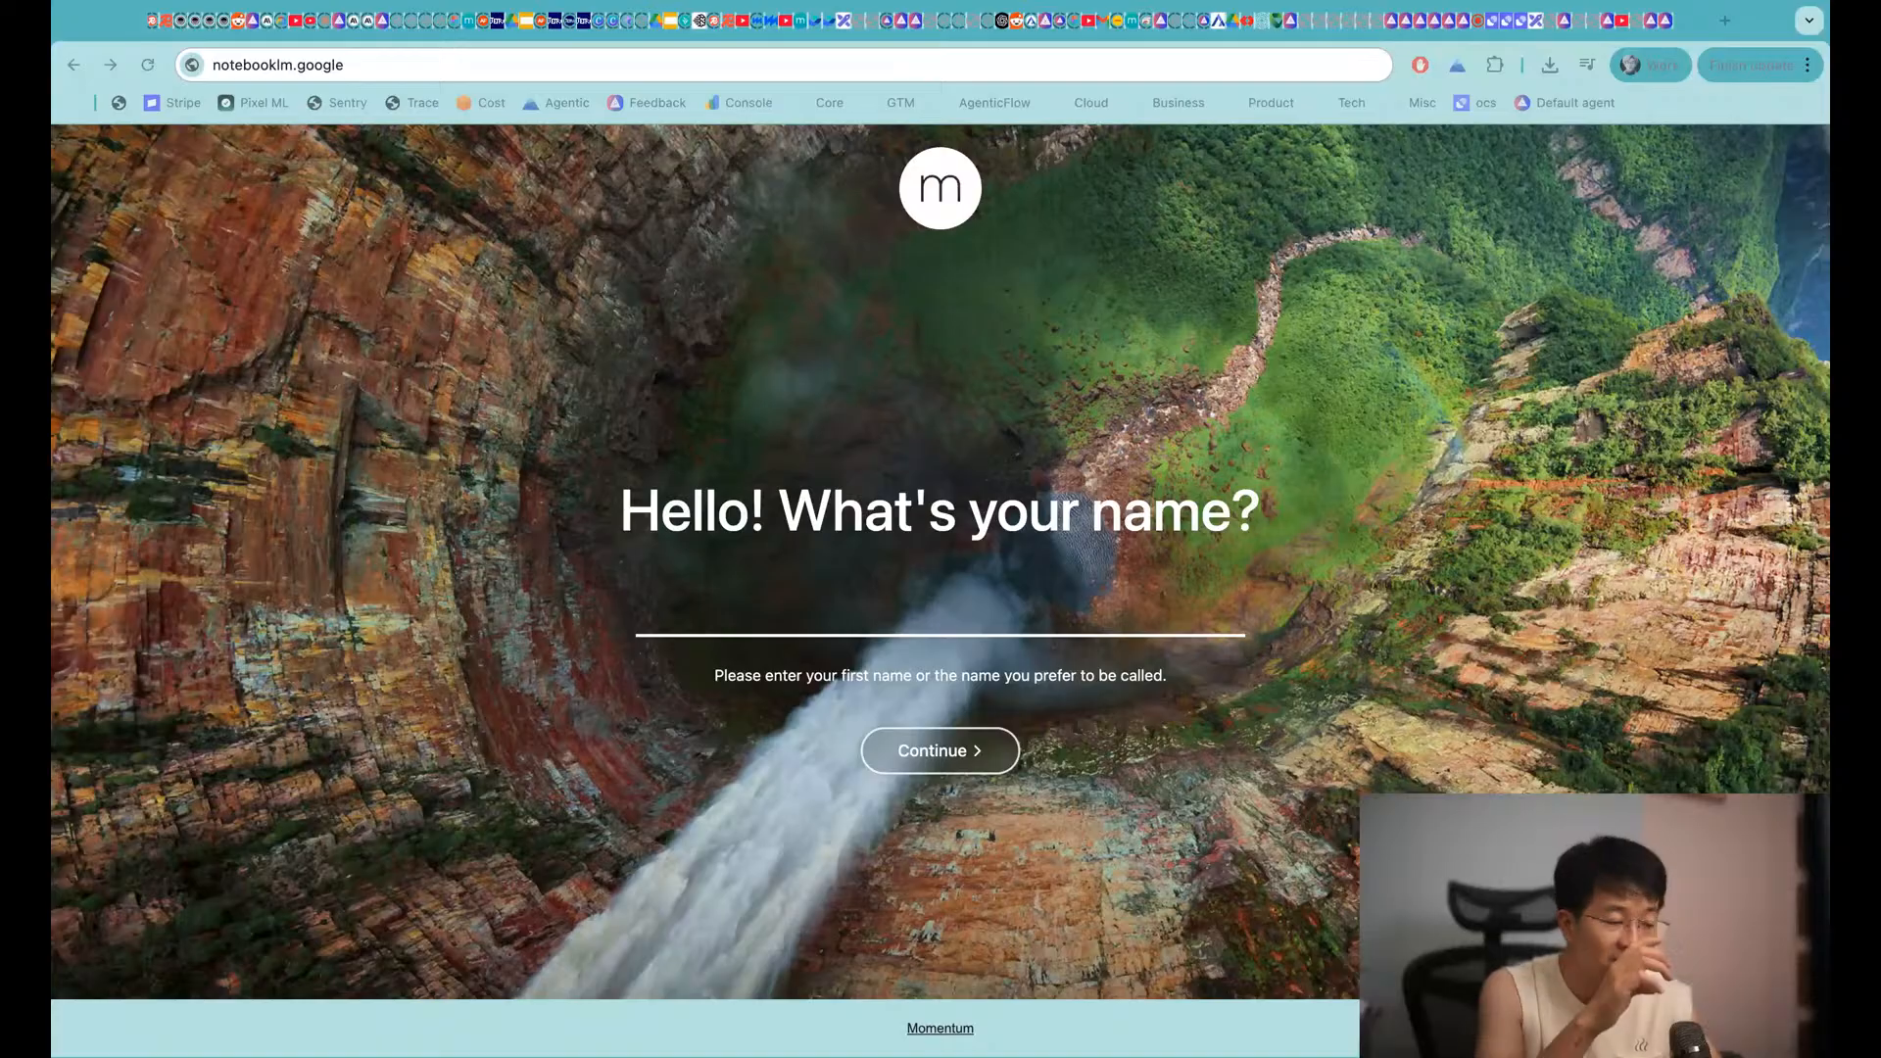
pyautogui.press('super+Tab')
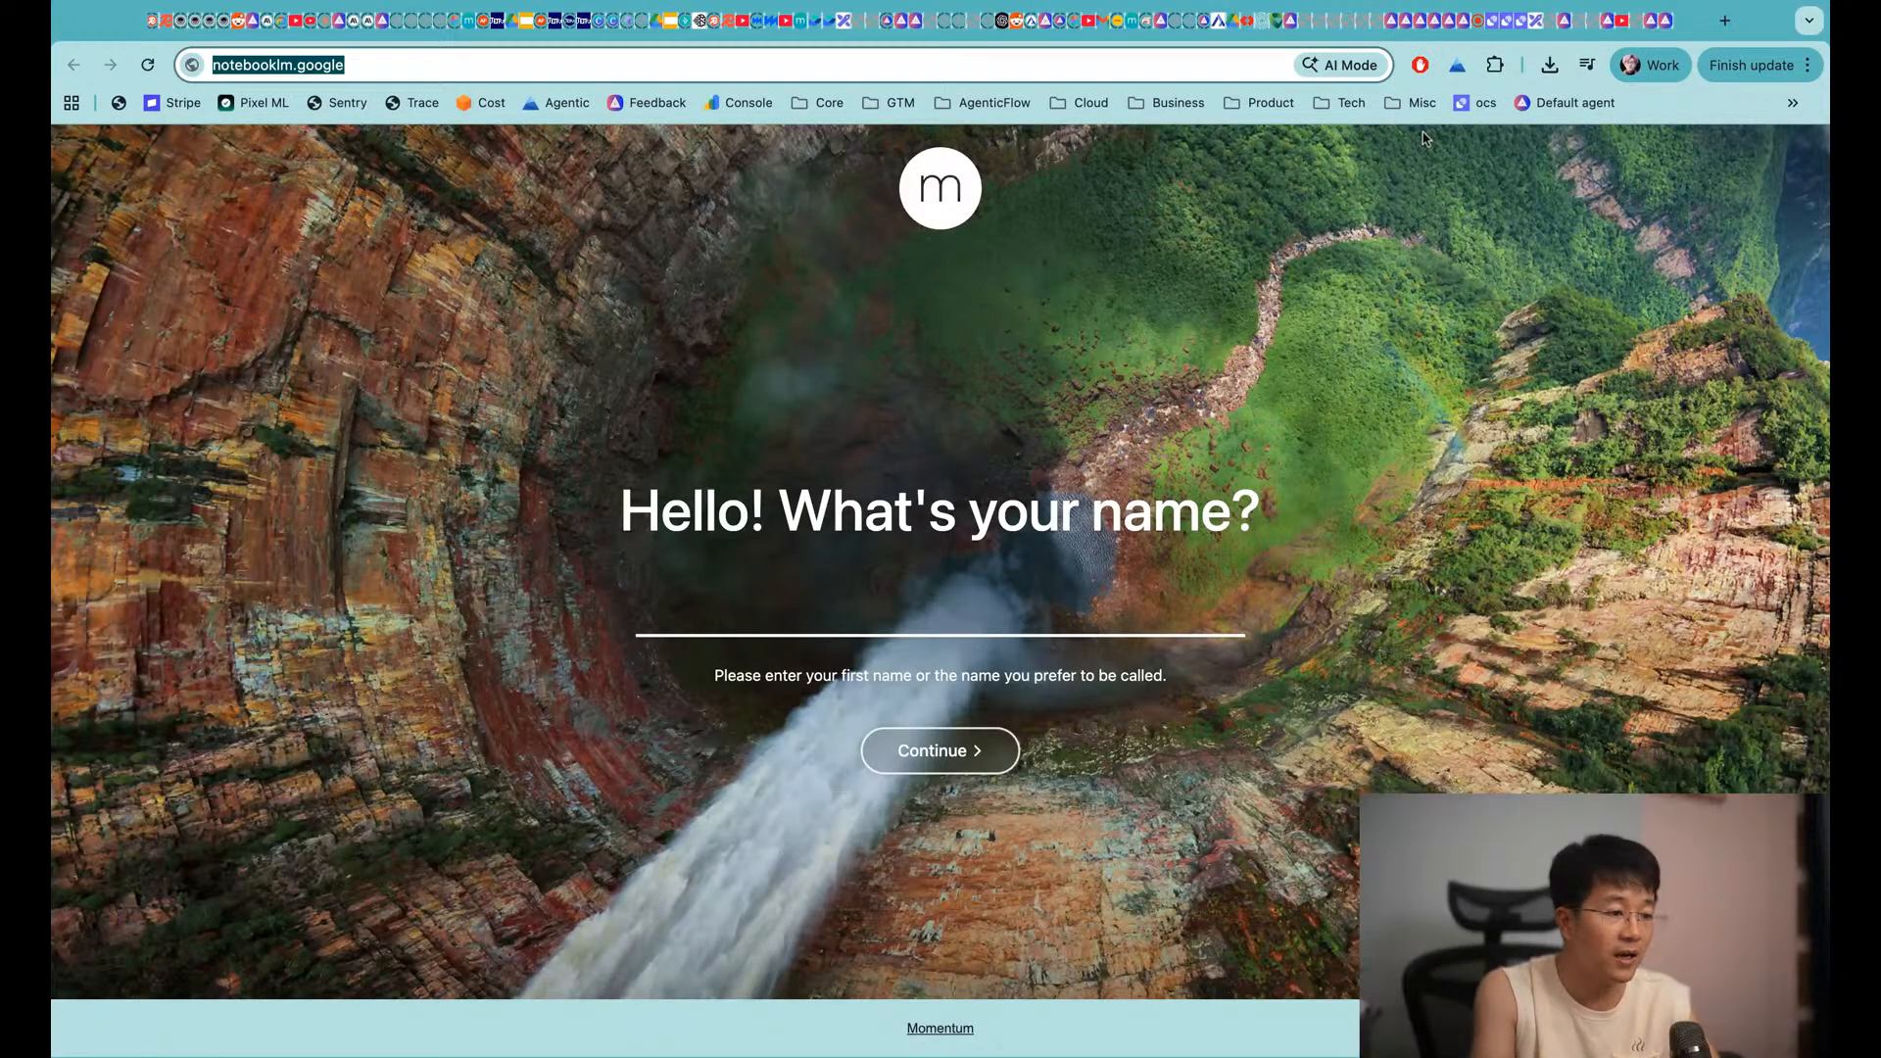
pyautogui.click(1621, 21)
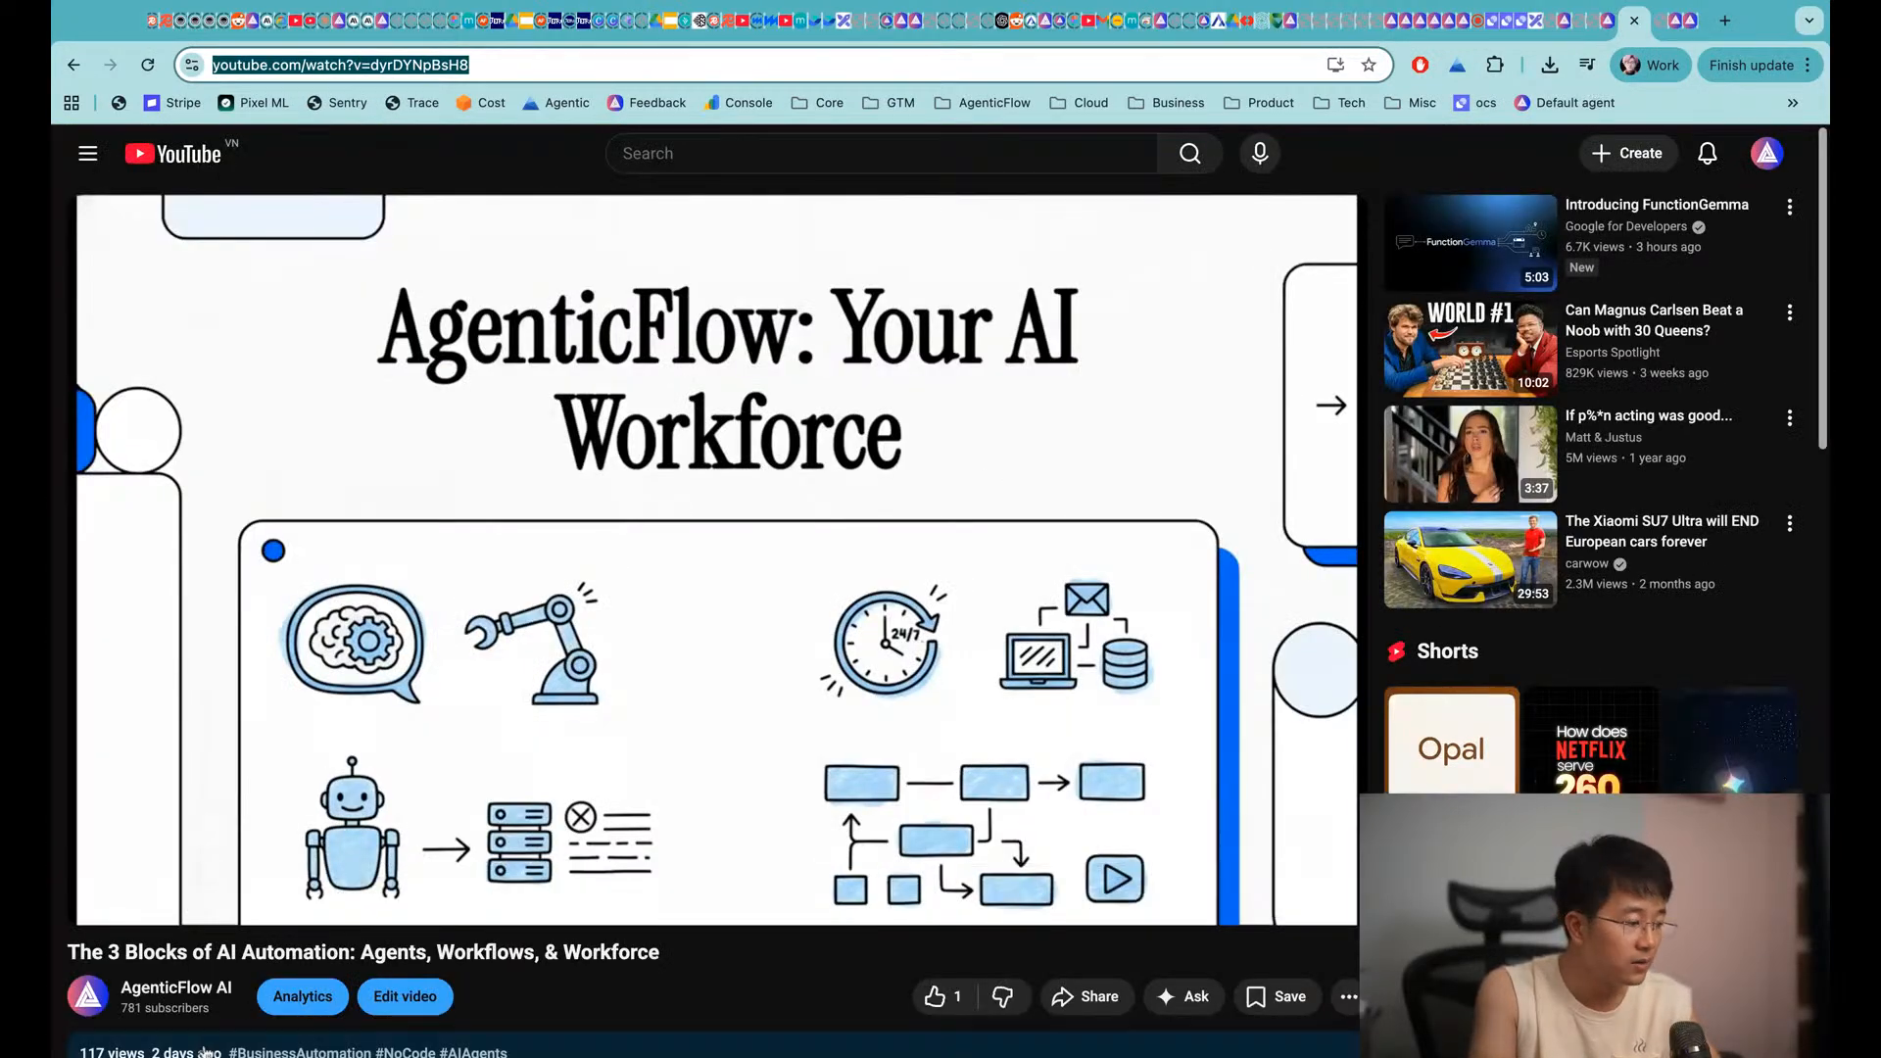
pyautogui.click(176, 988)
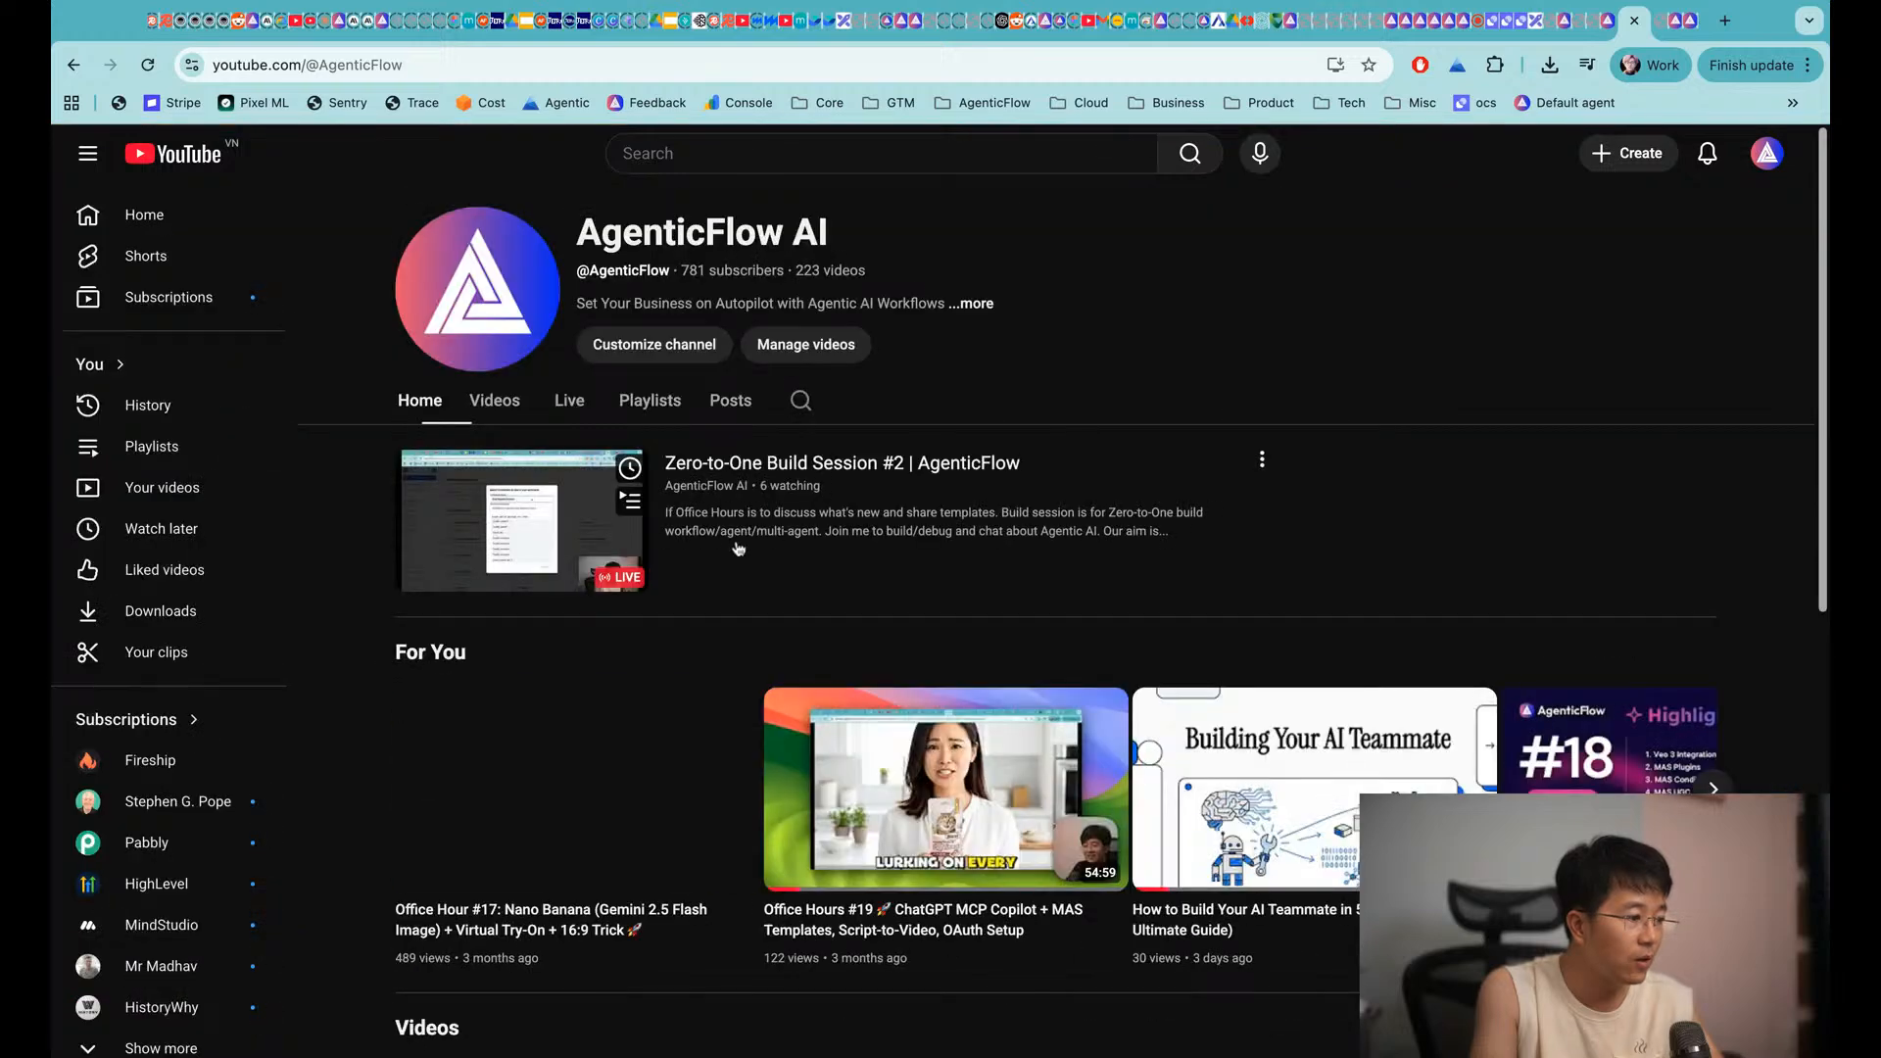
pyautogui.click(493, 399)
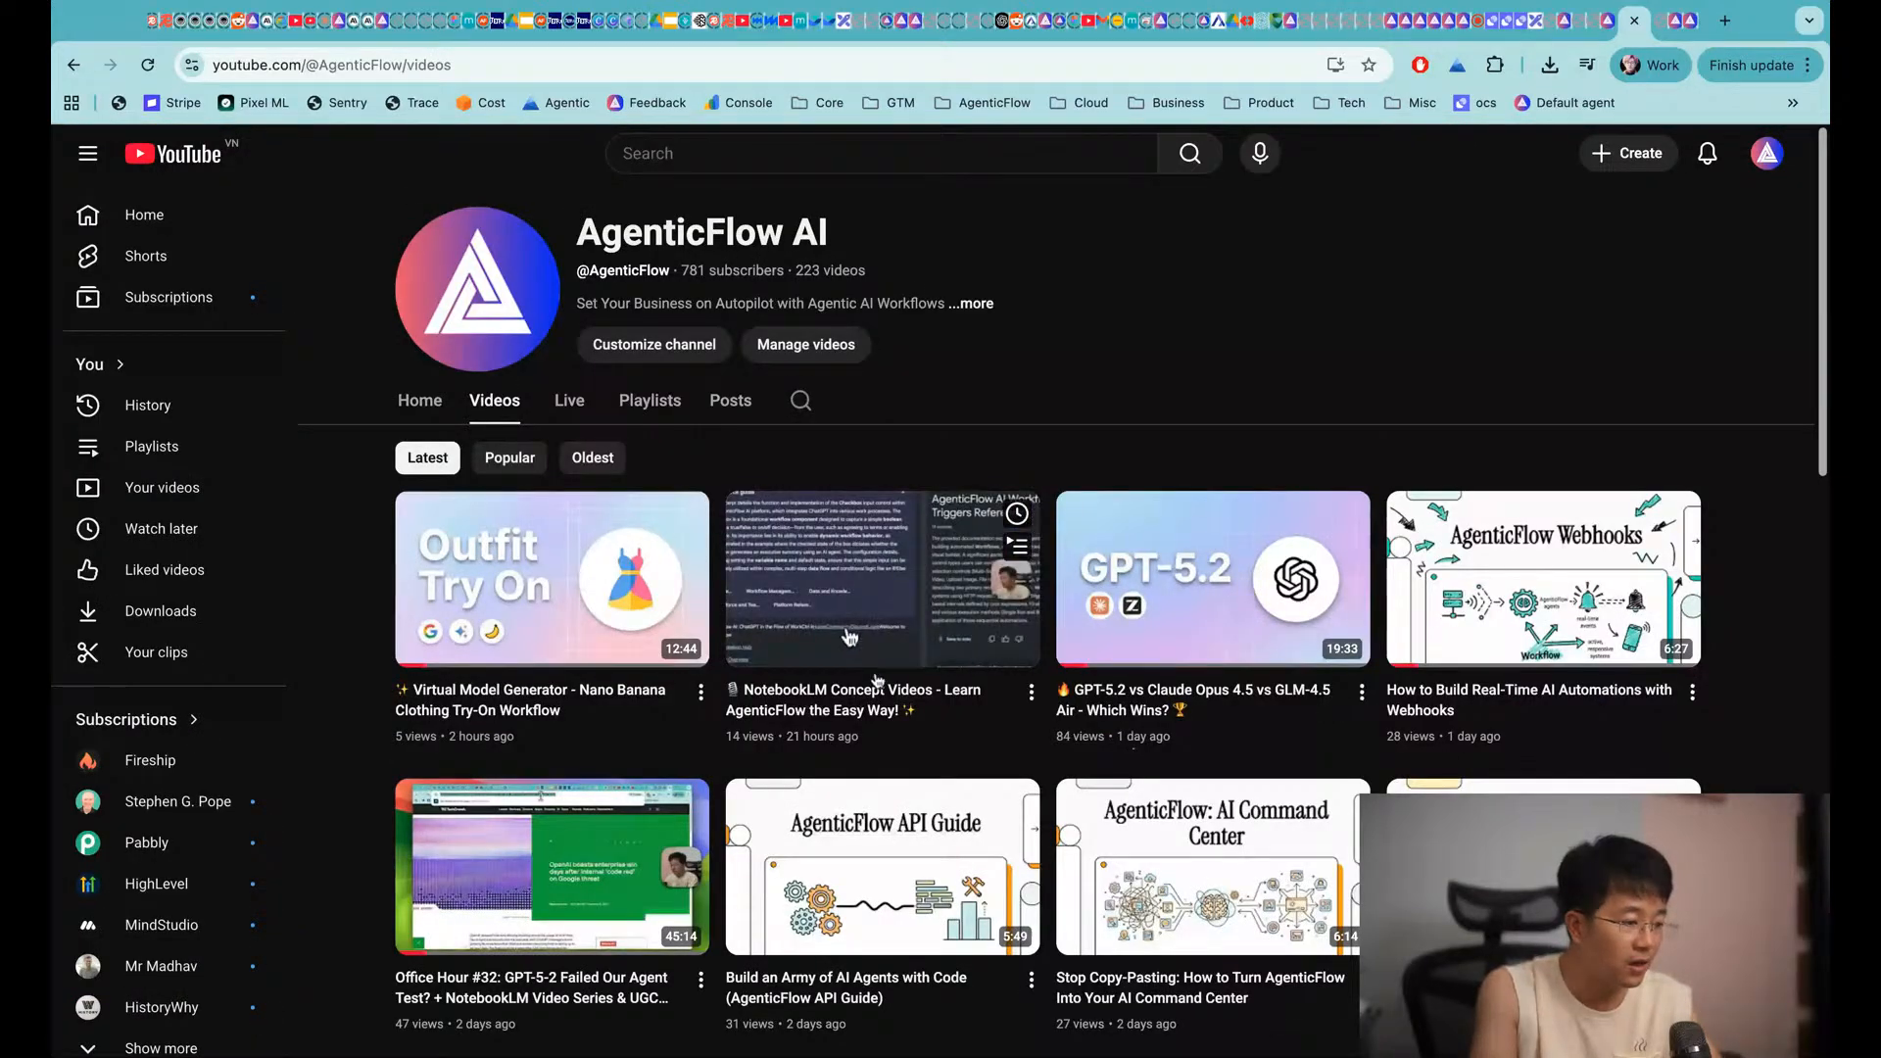
pyautogui.click(850, 635)
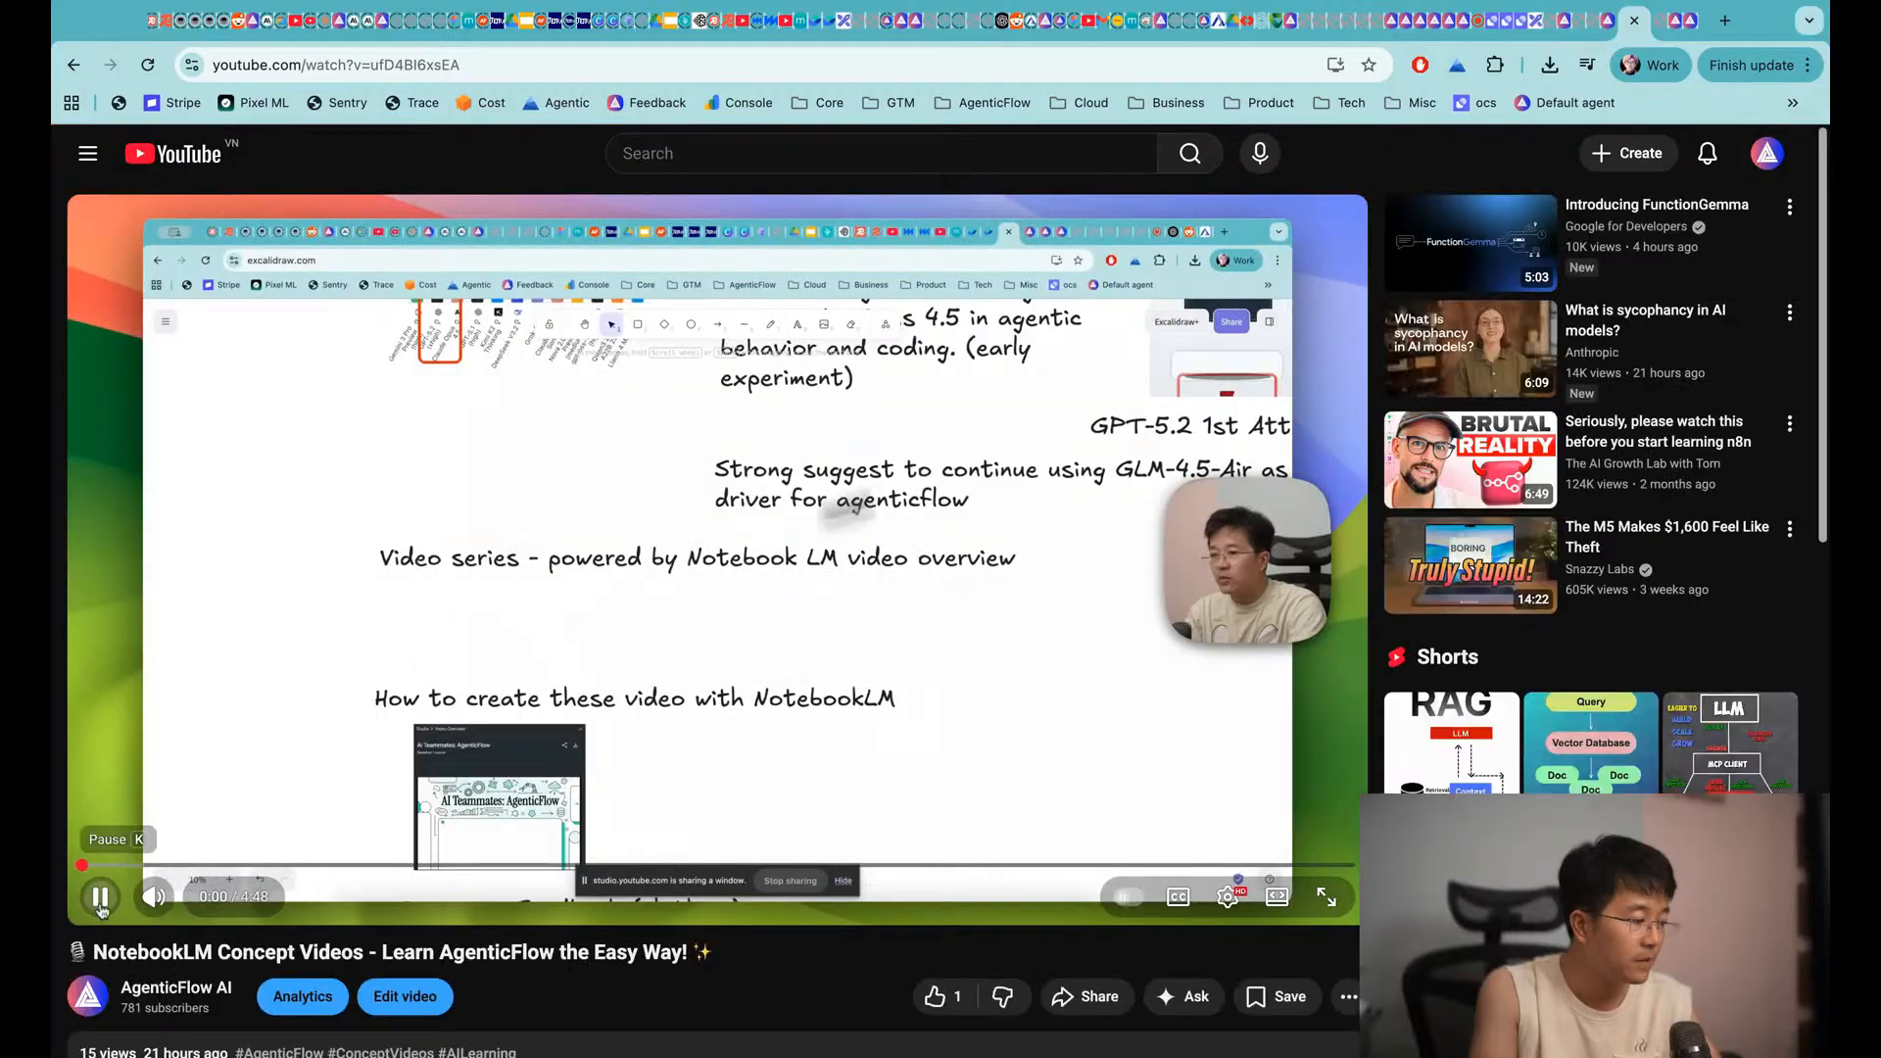
# Select the video's web address, switch between windows, then return to the Excalidraw notes tab
pyautogui.click(495, 61)
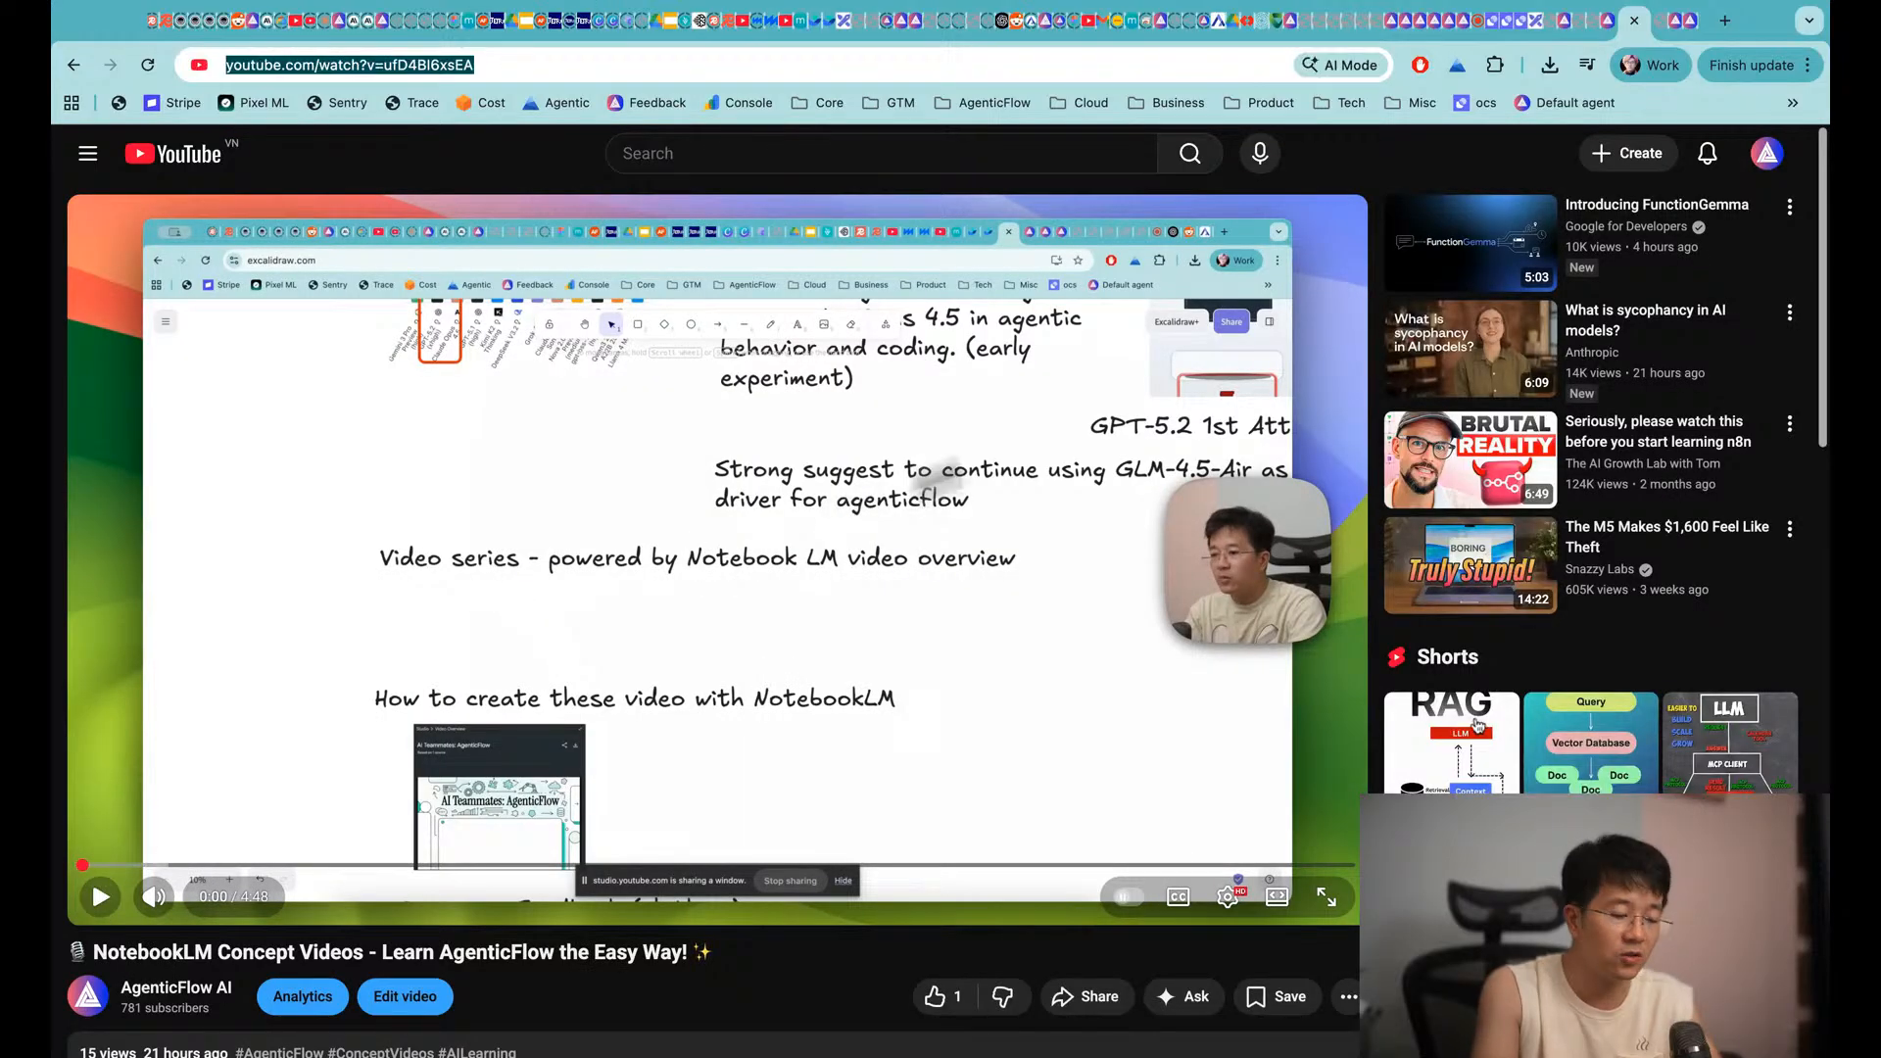
pyautogui.press('super+Tab')
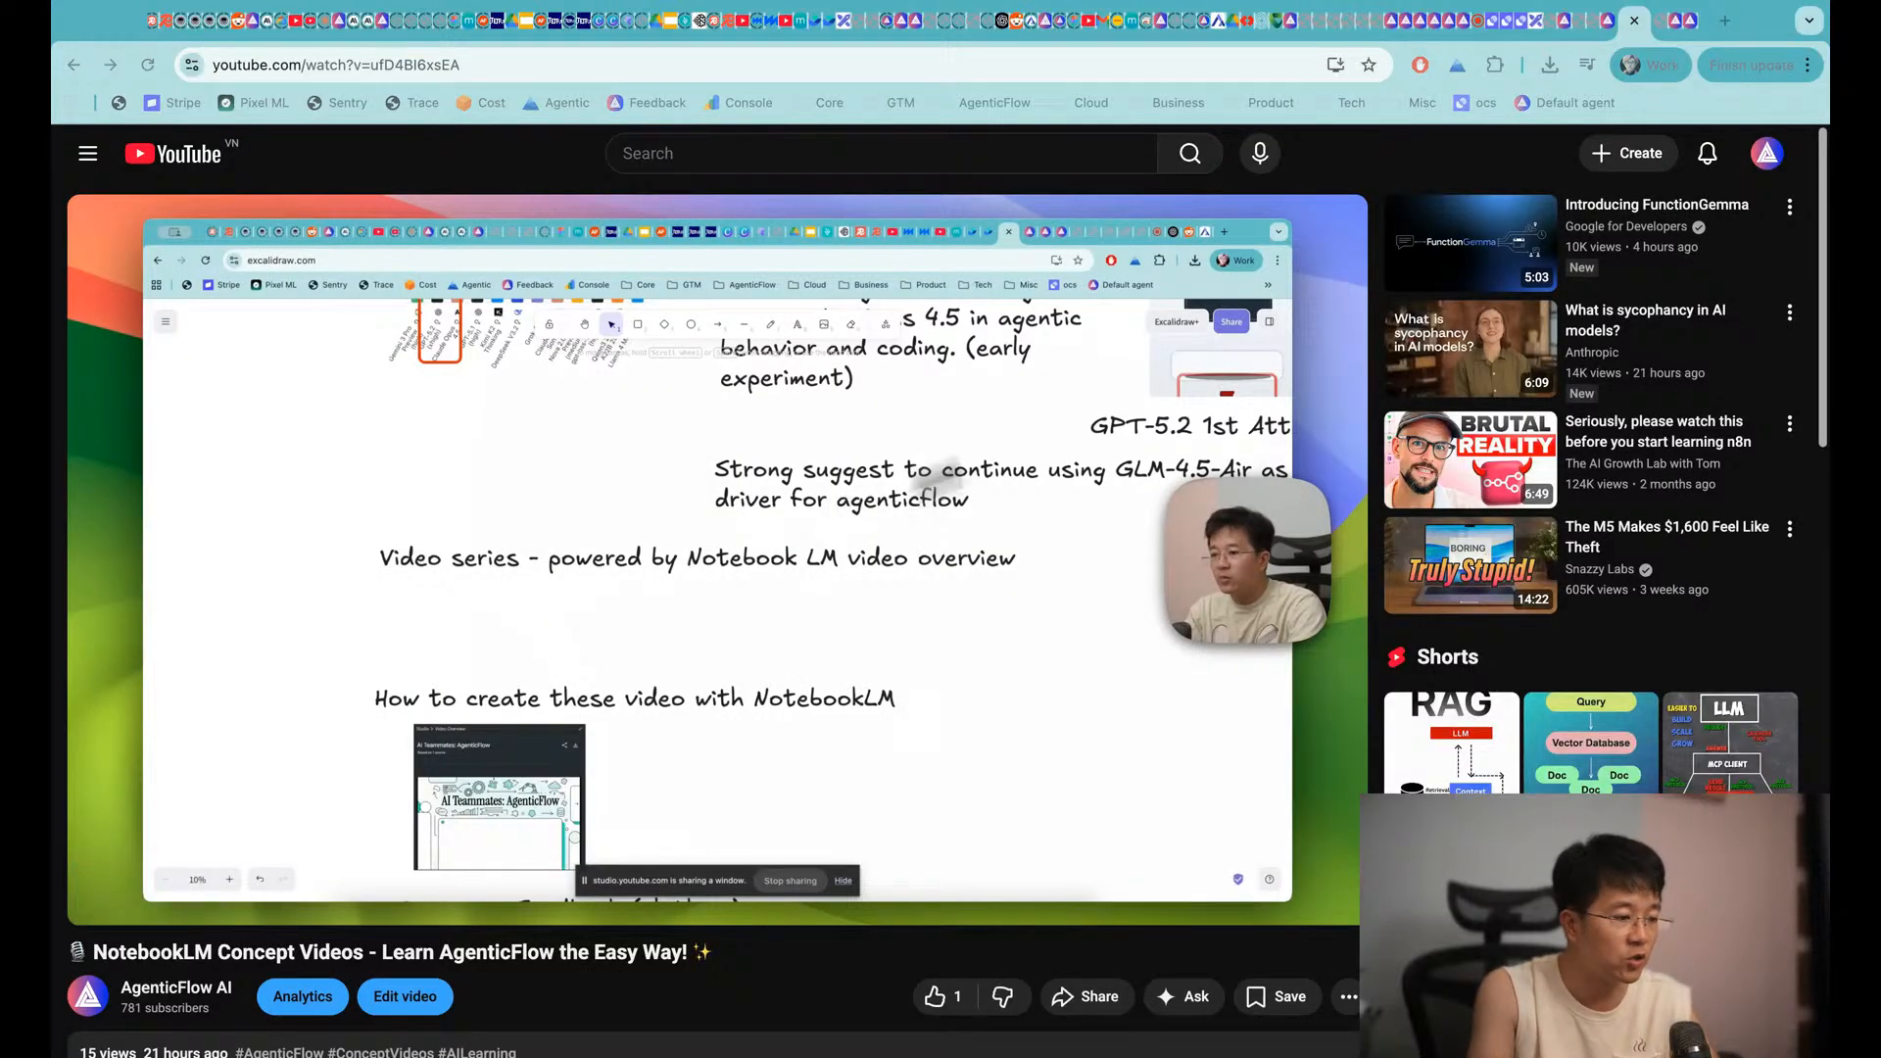
pyautogui.press('super+Tab')
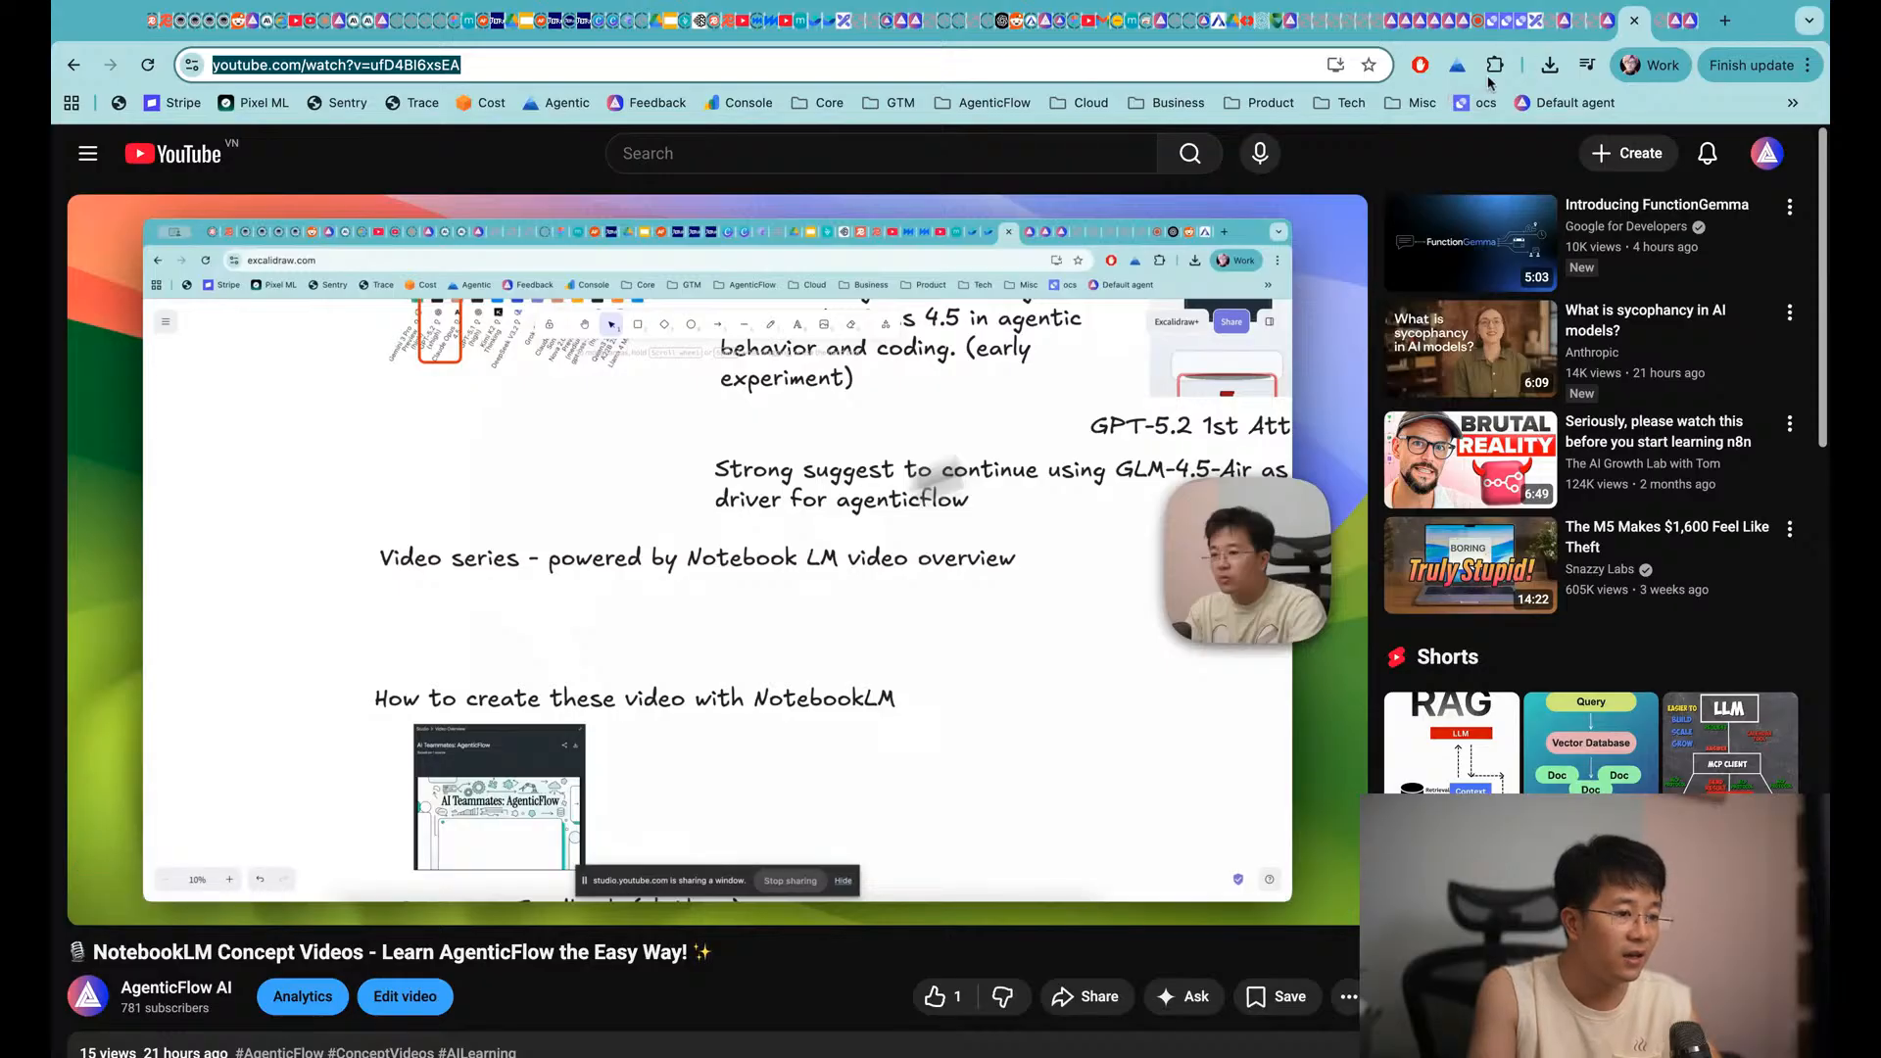
pyautogui.press('super+Tab')
pyautogui.press('super+Tab')
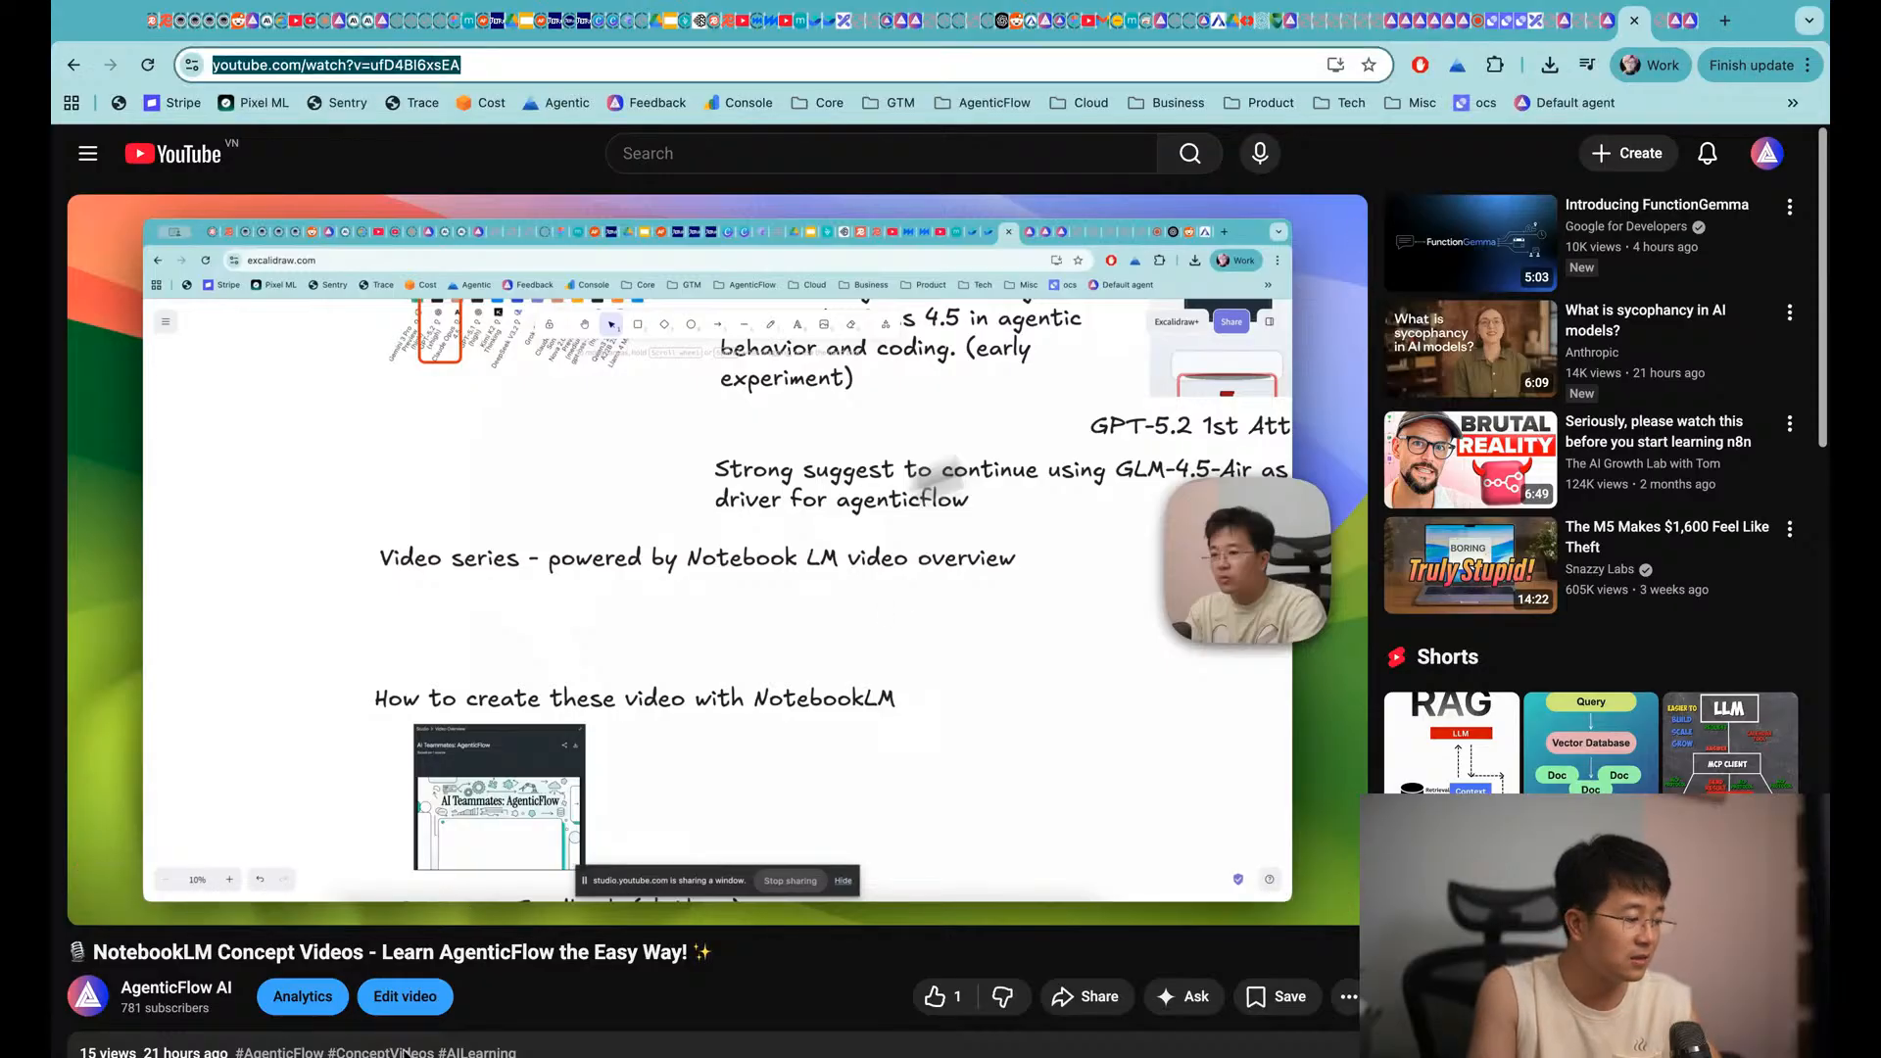
pyautogui.press('super+Tab')
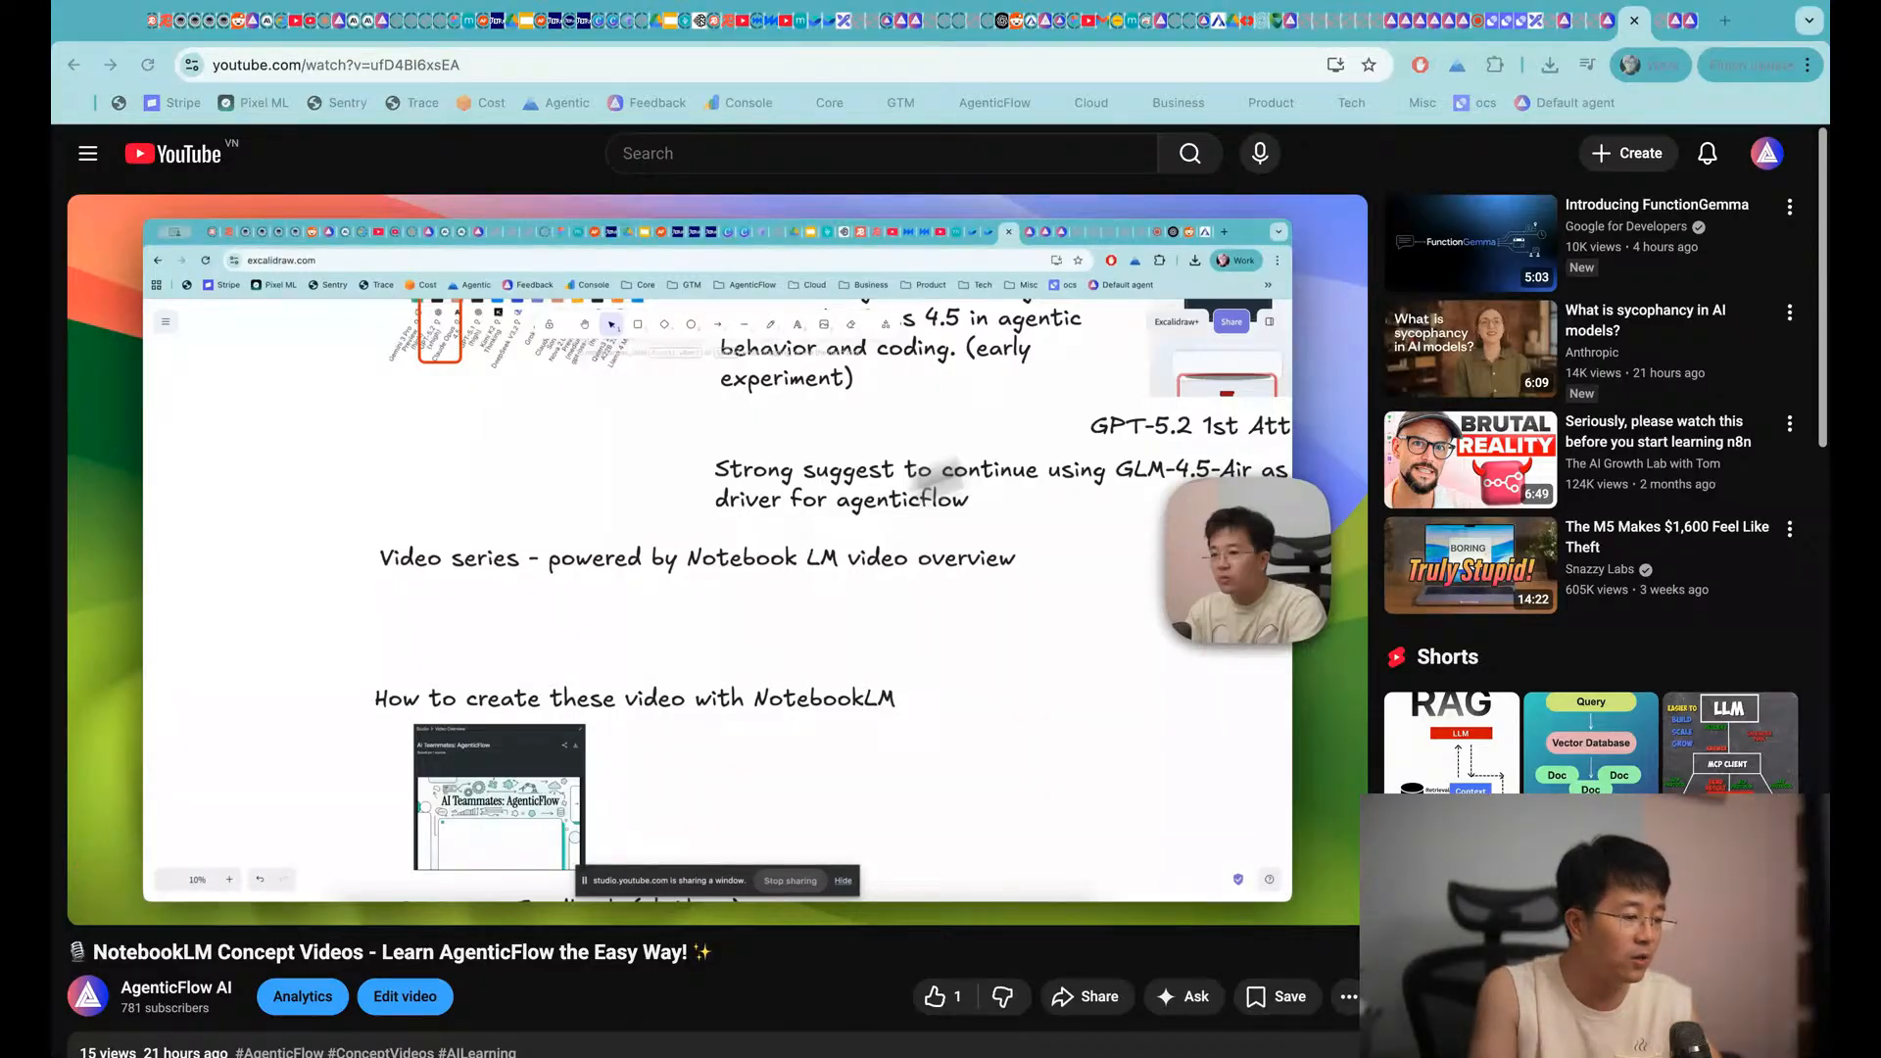
pyautogui.press('super+Tab')
pyautogui.press('super+Tab')
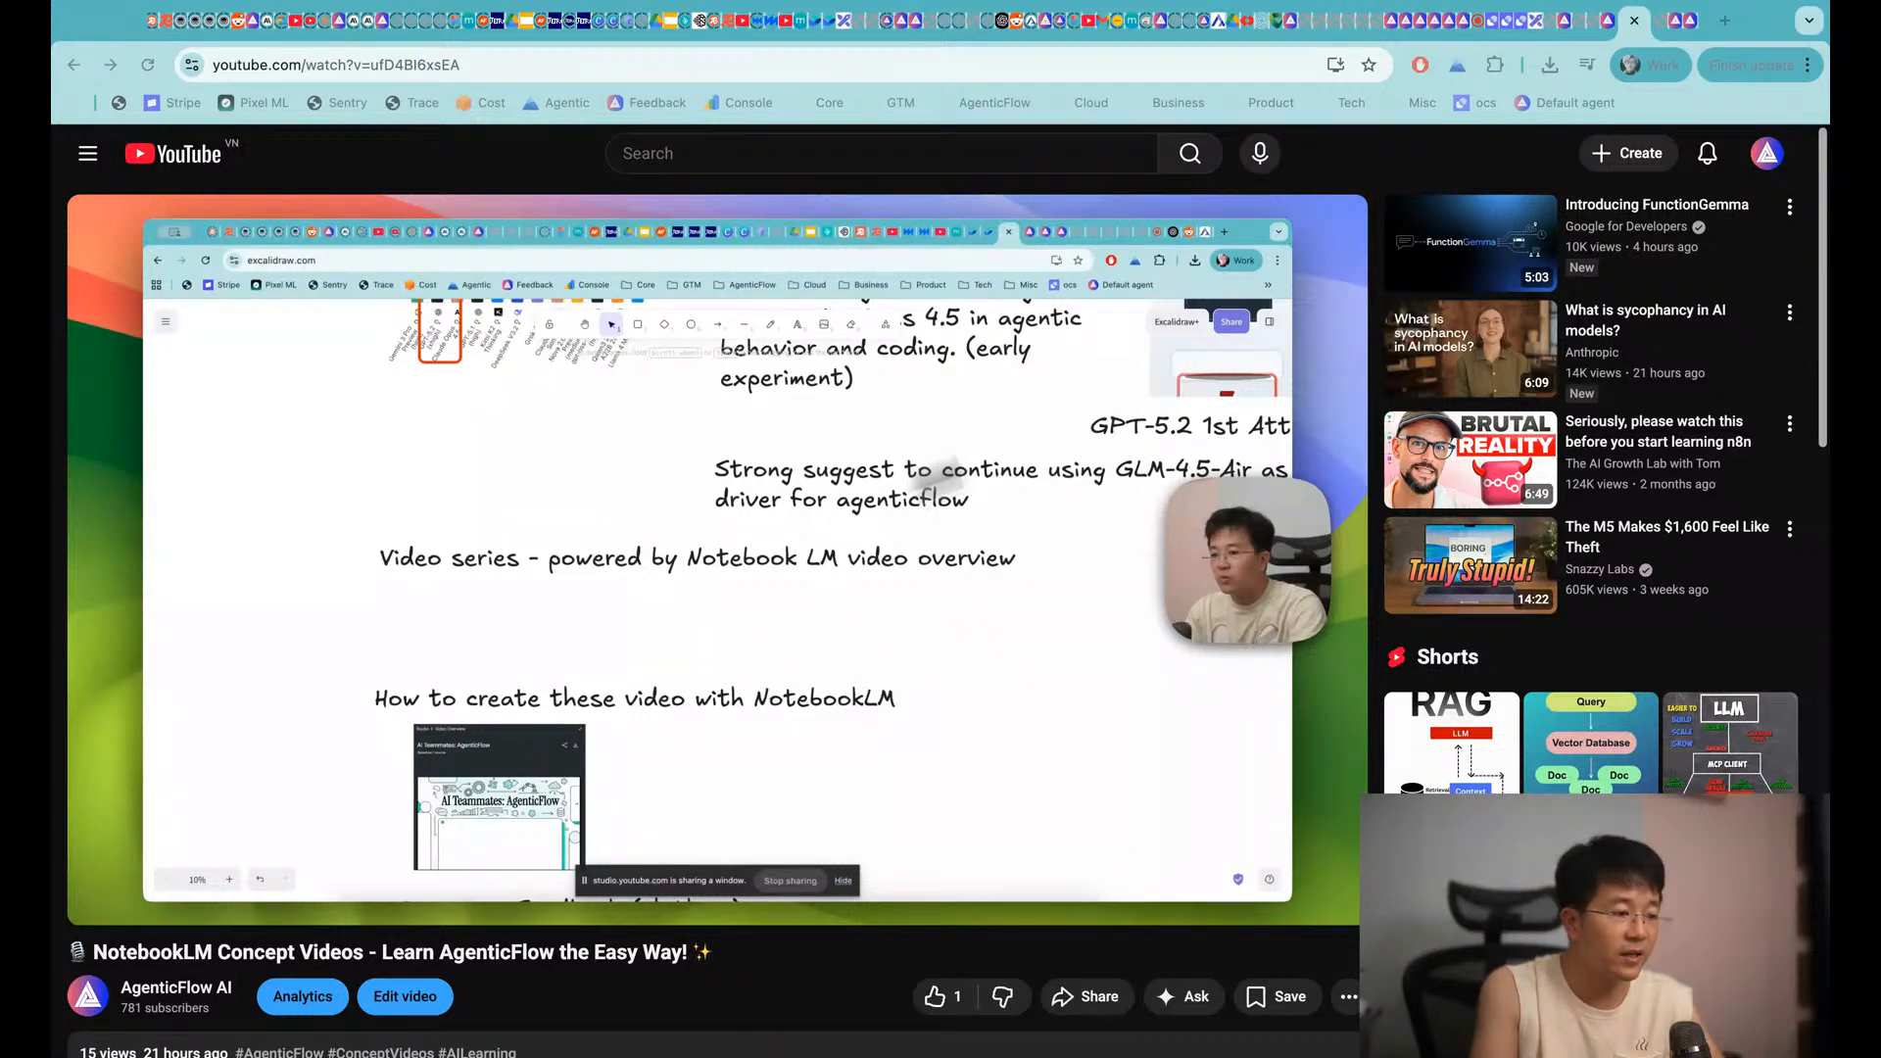
pyautogui.click(1510, 206)
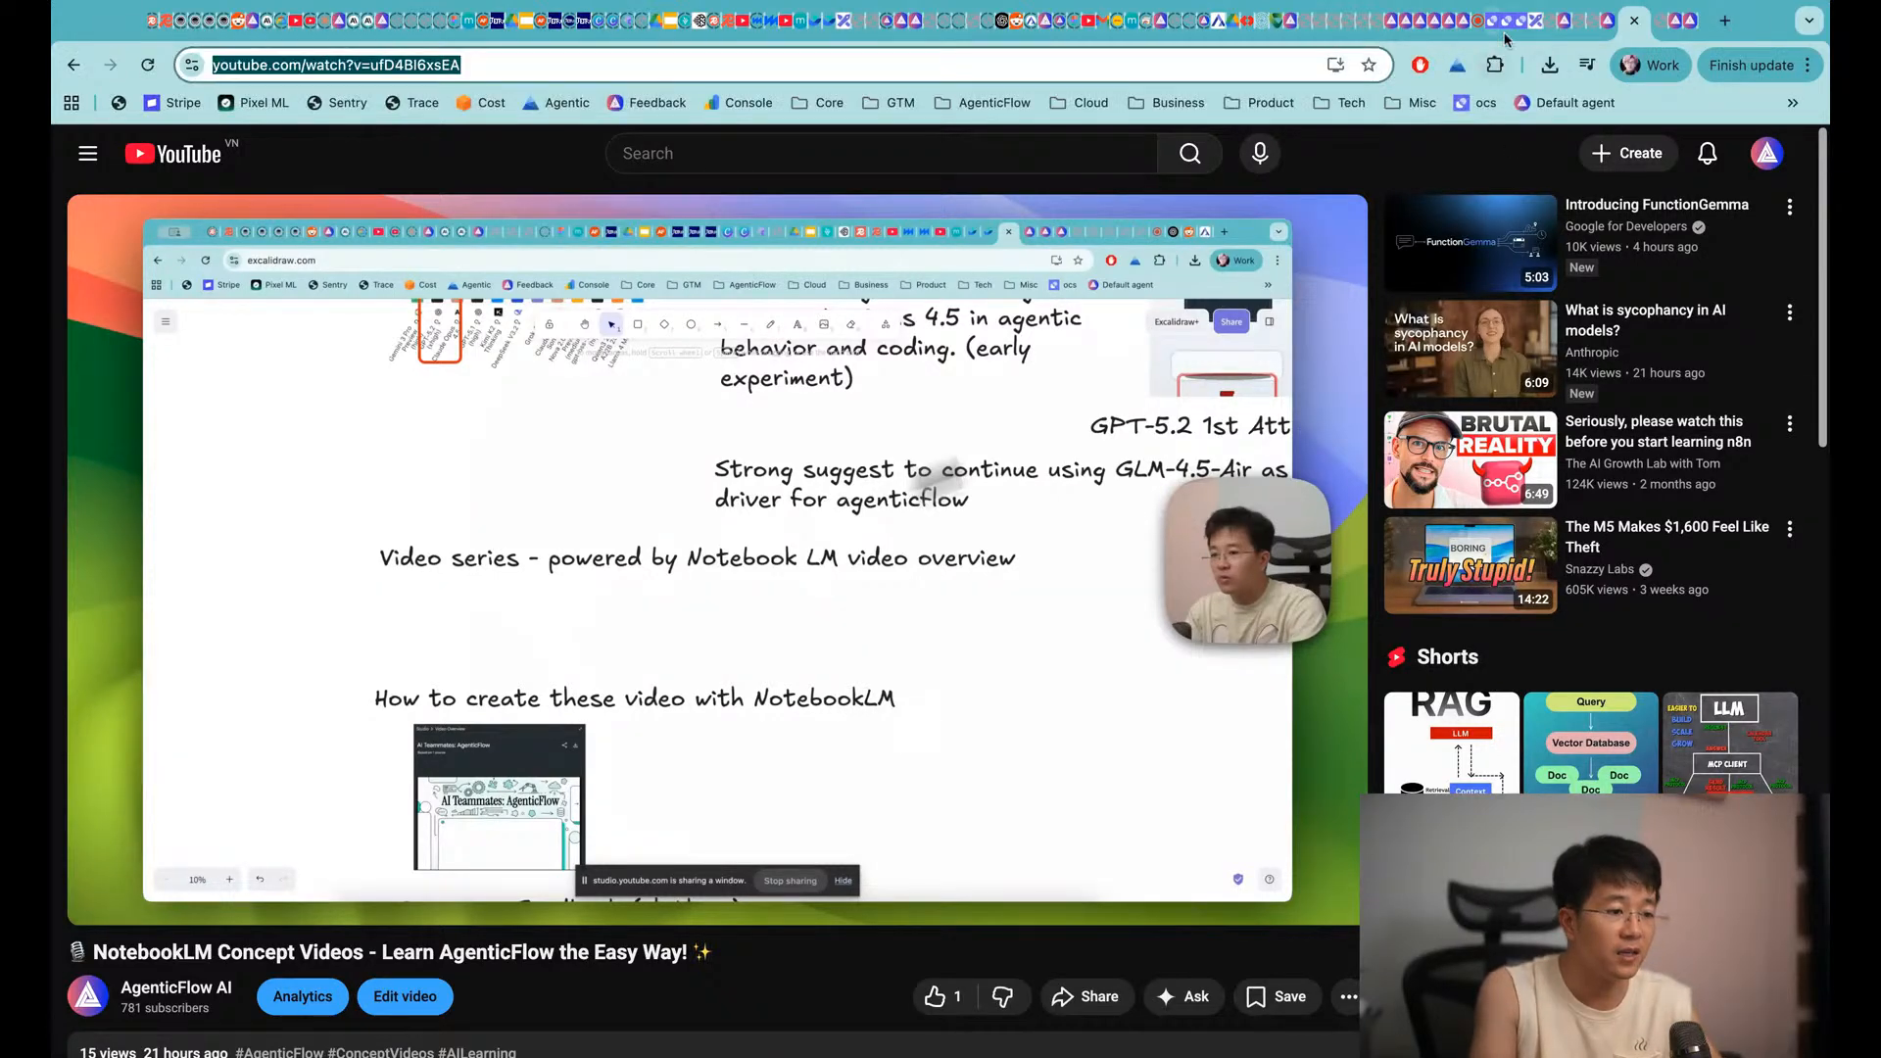
pyautogui.click(1539, 22)
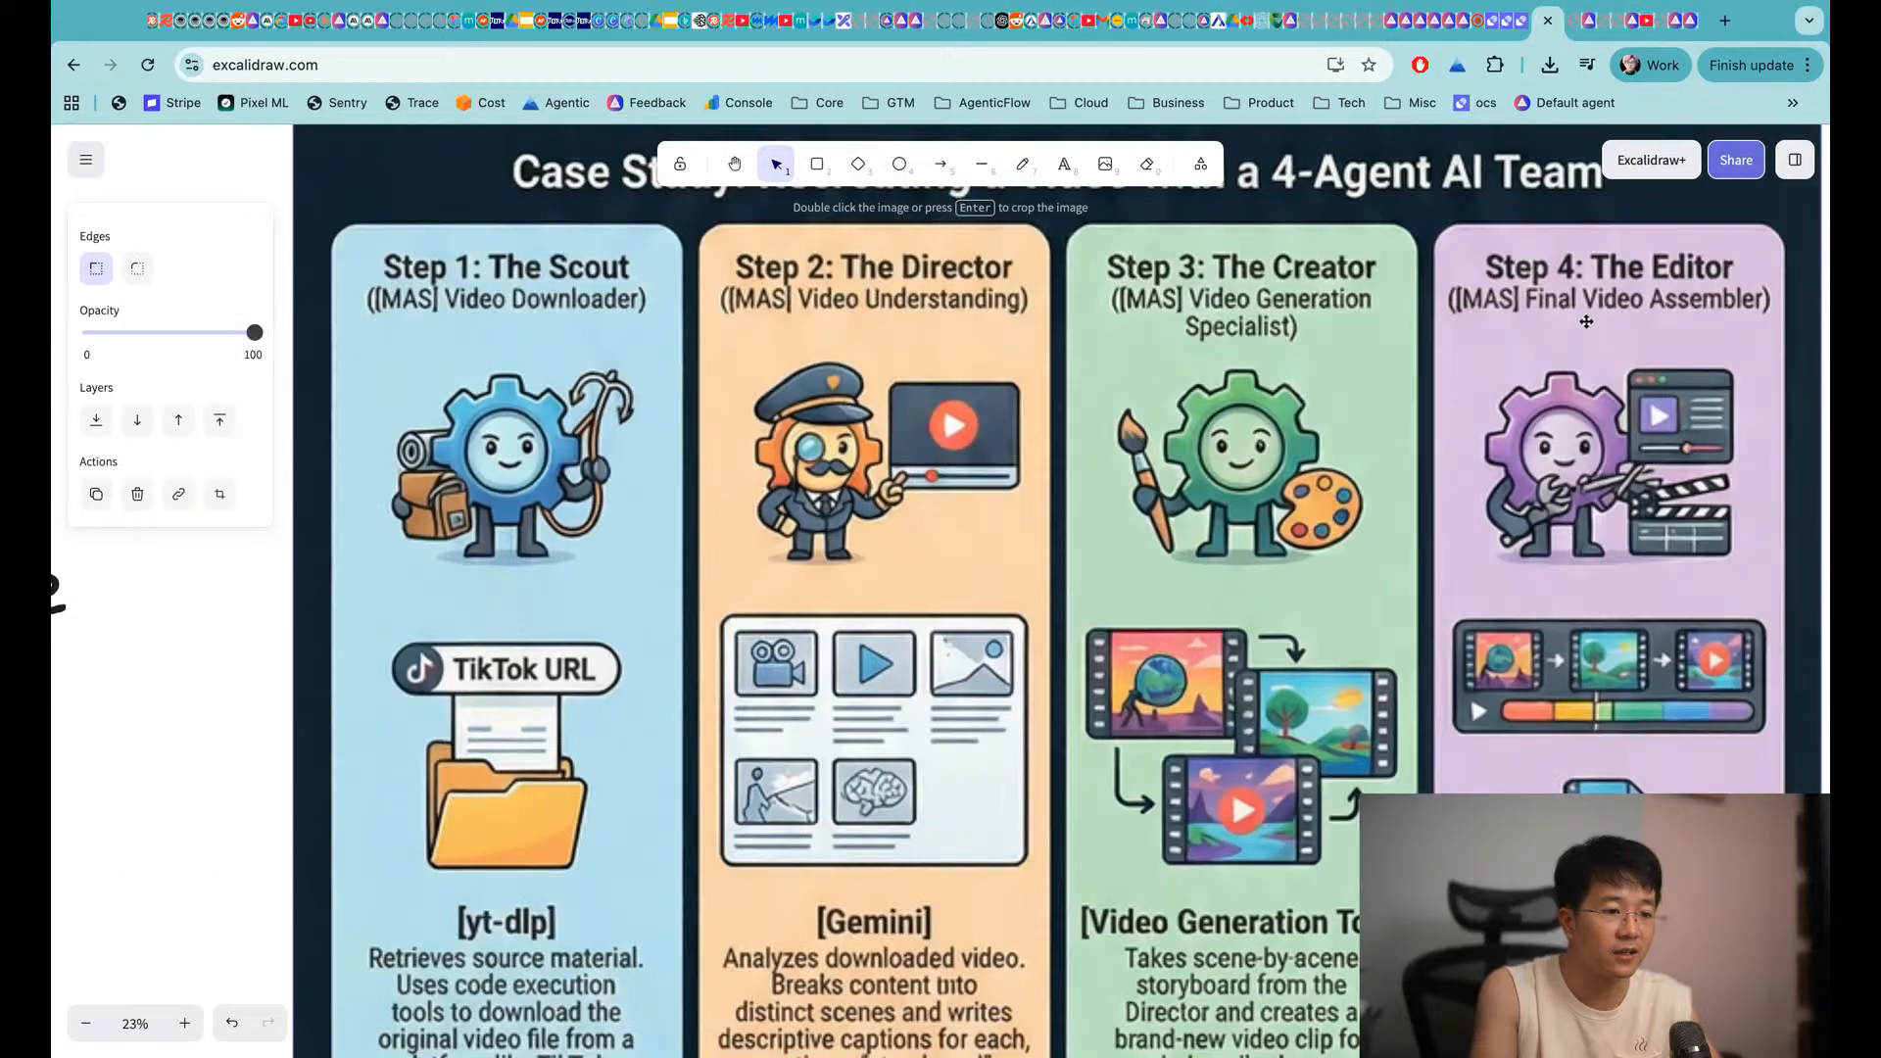
# Scroll through the Excalidraw notes from the session title down to the MAS planning section
pyautogui.scroll(-5, 1586, 321)
pyautogui.scroll(15, 1381, 460)
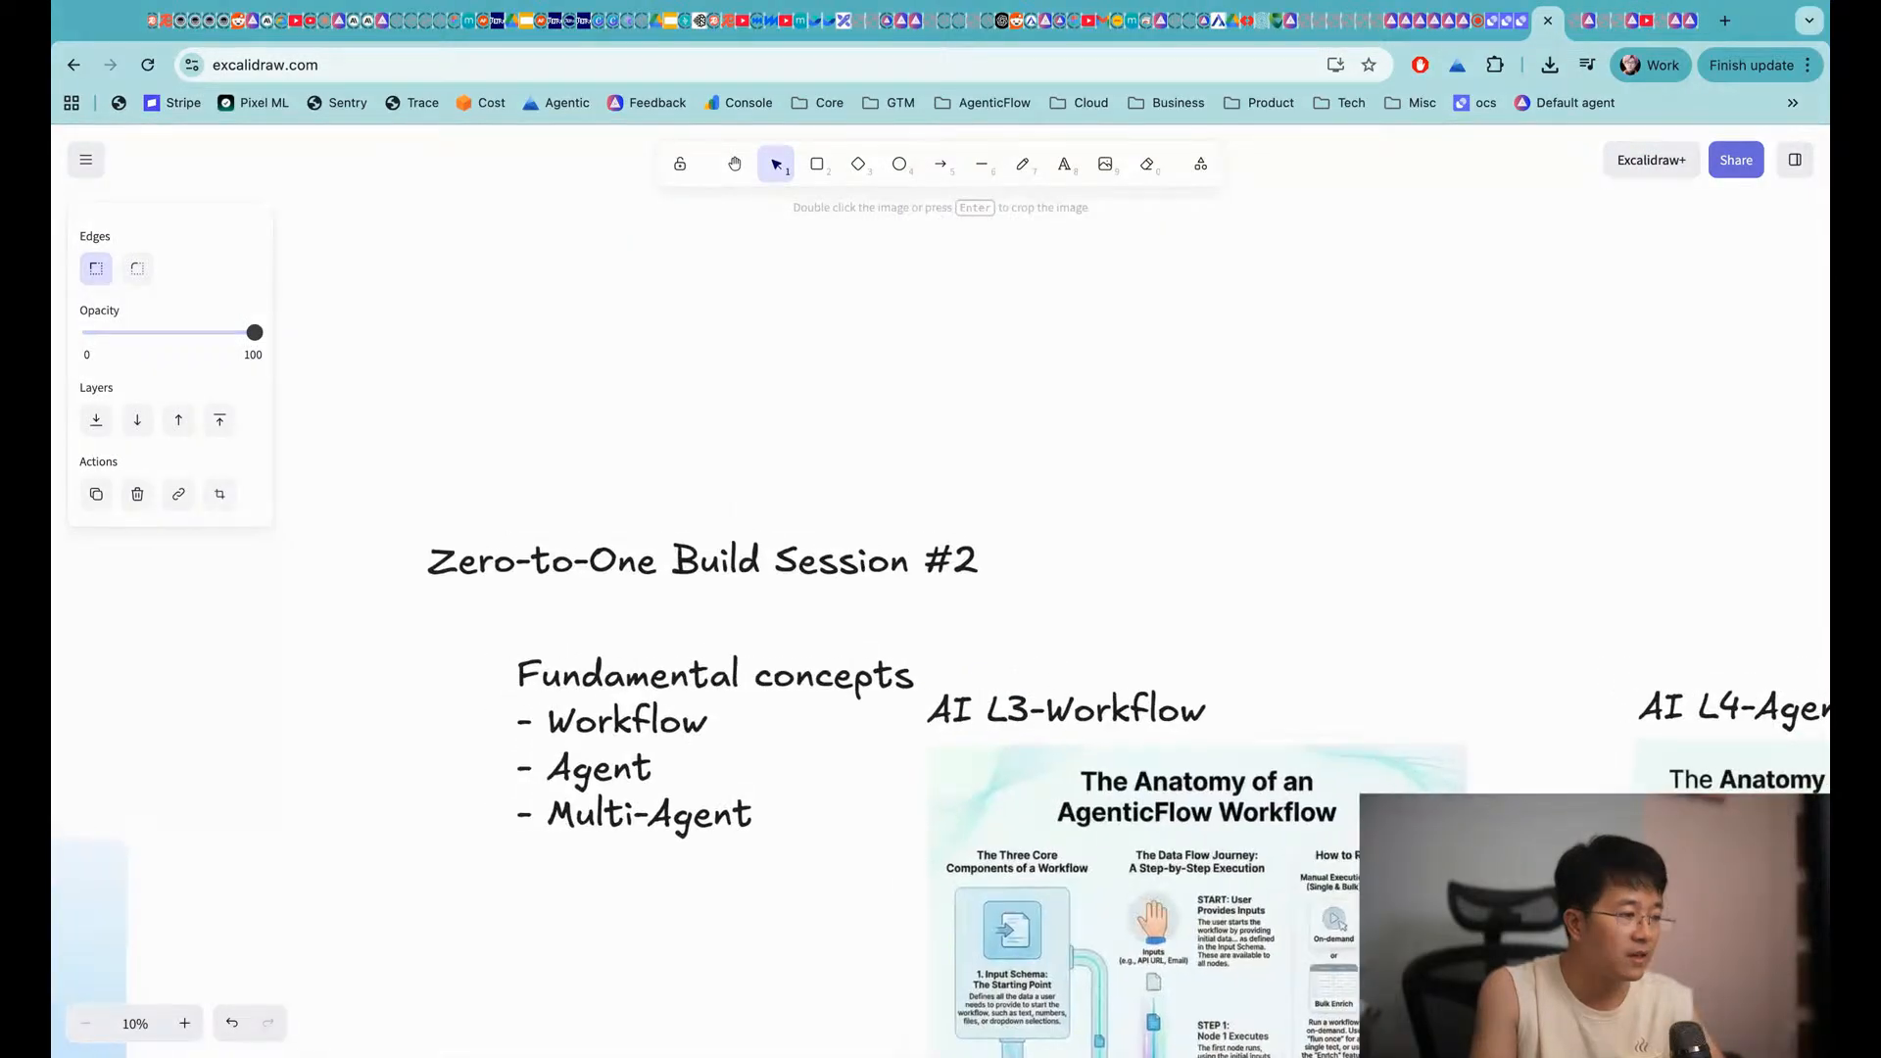
pyautogui.hscroll(-1, 902, 584)
pyautogui.scroll(-1, 749, 512)
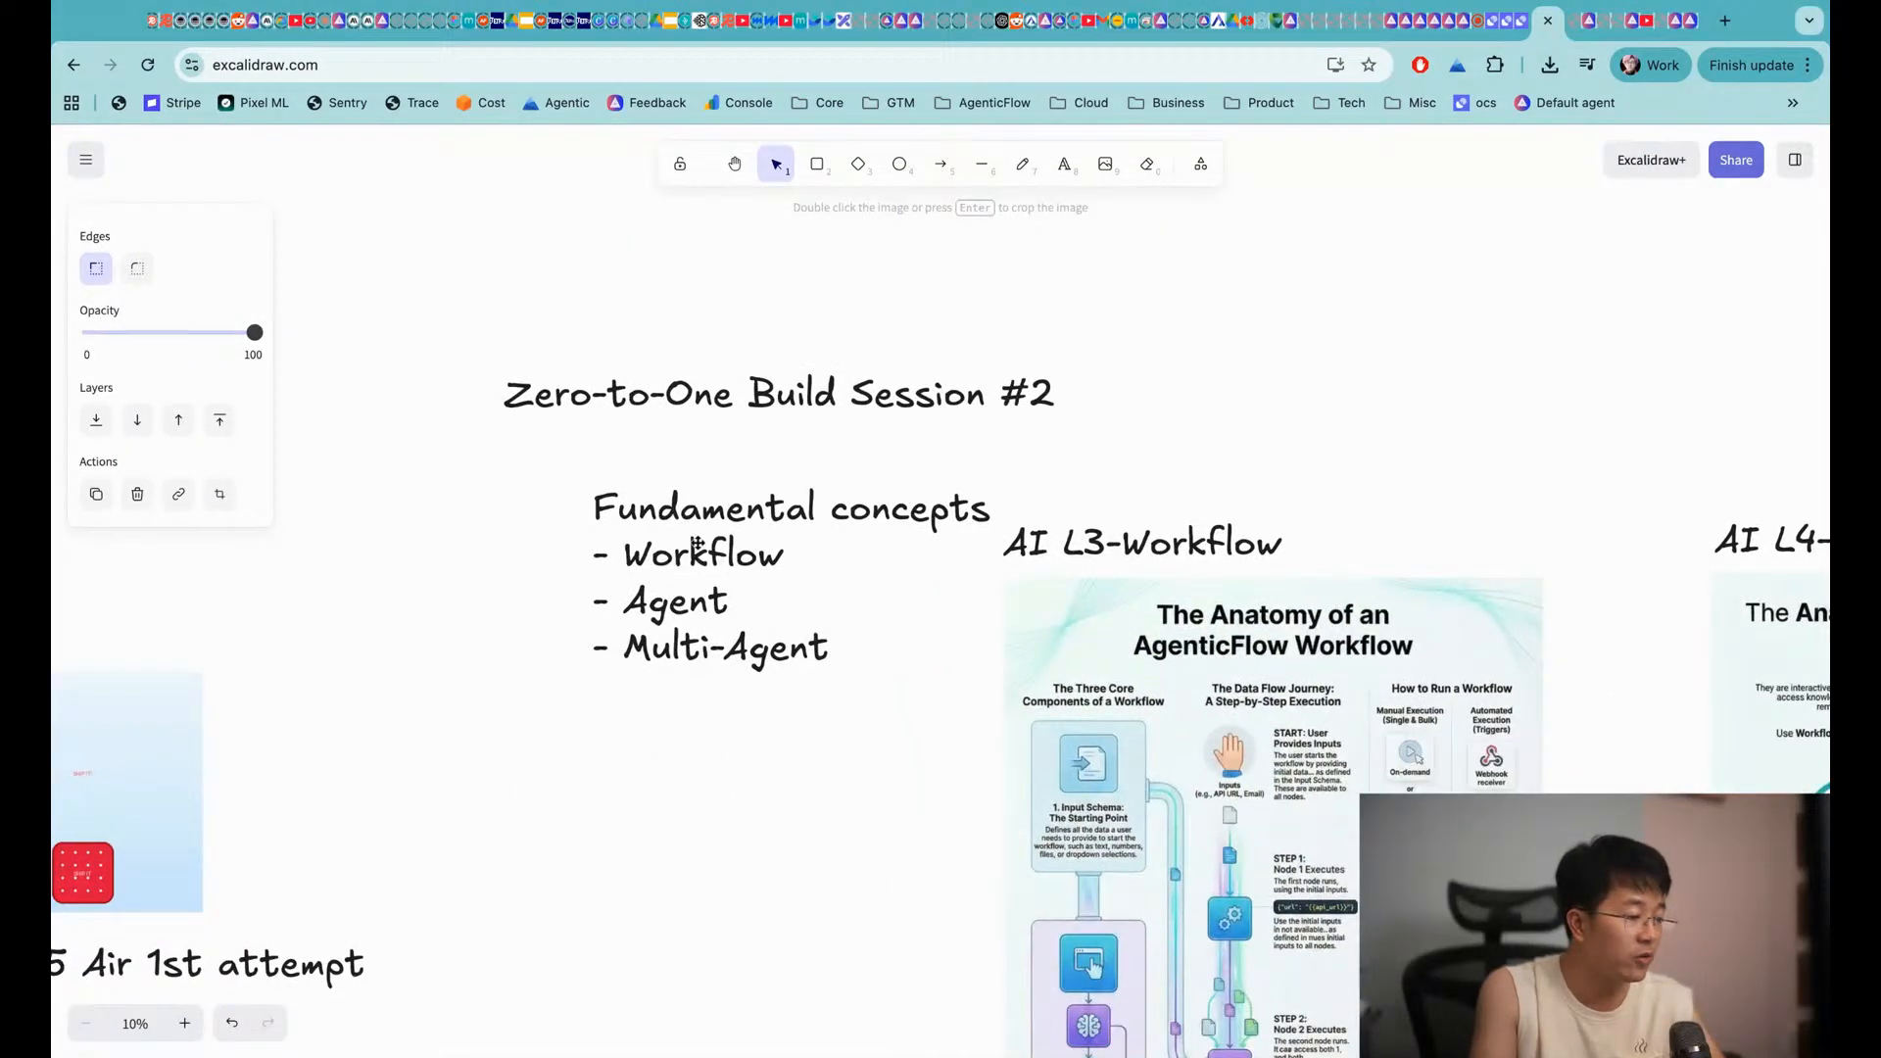
pyautogui.scroll(-15, 693, 709)
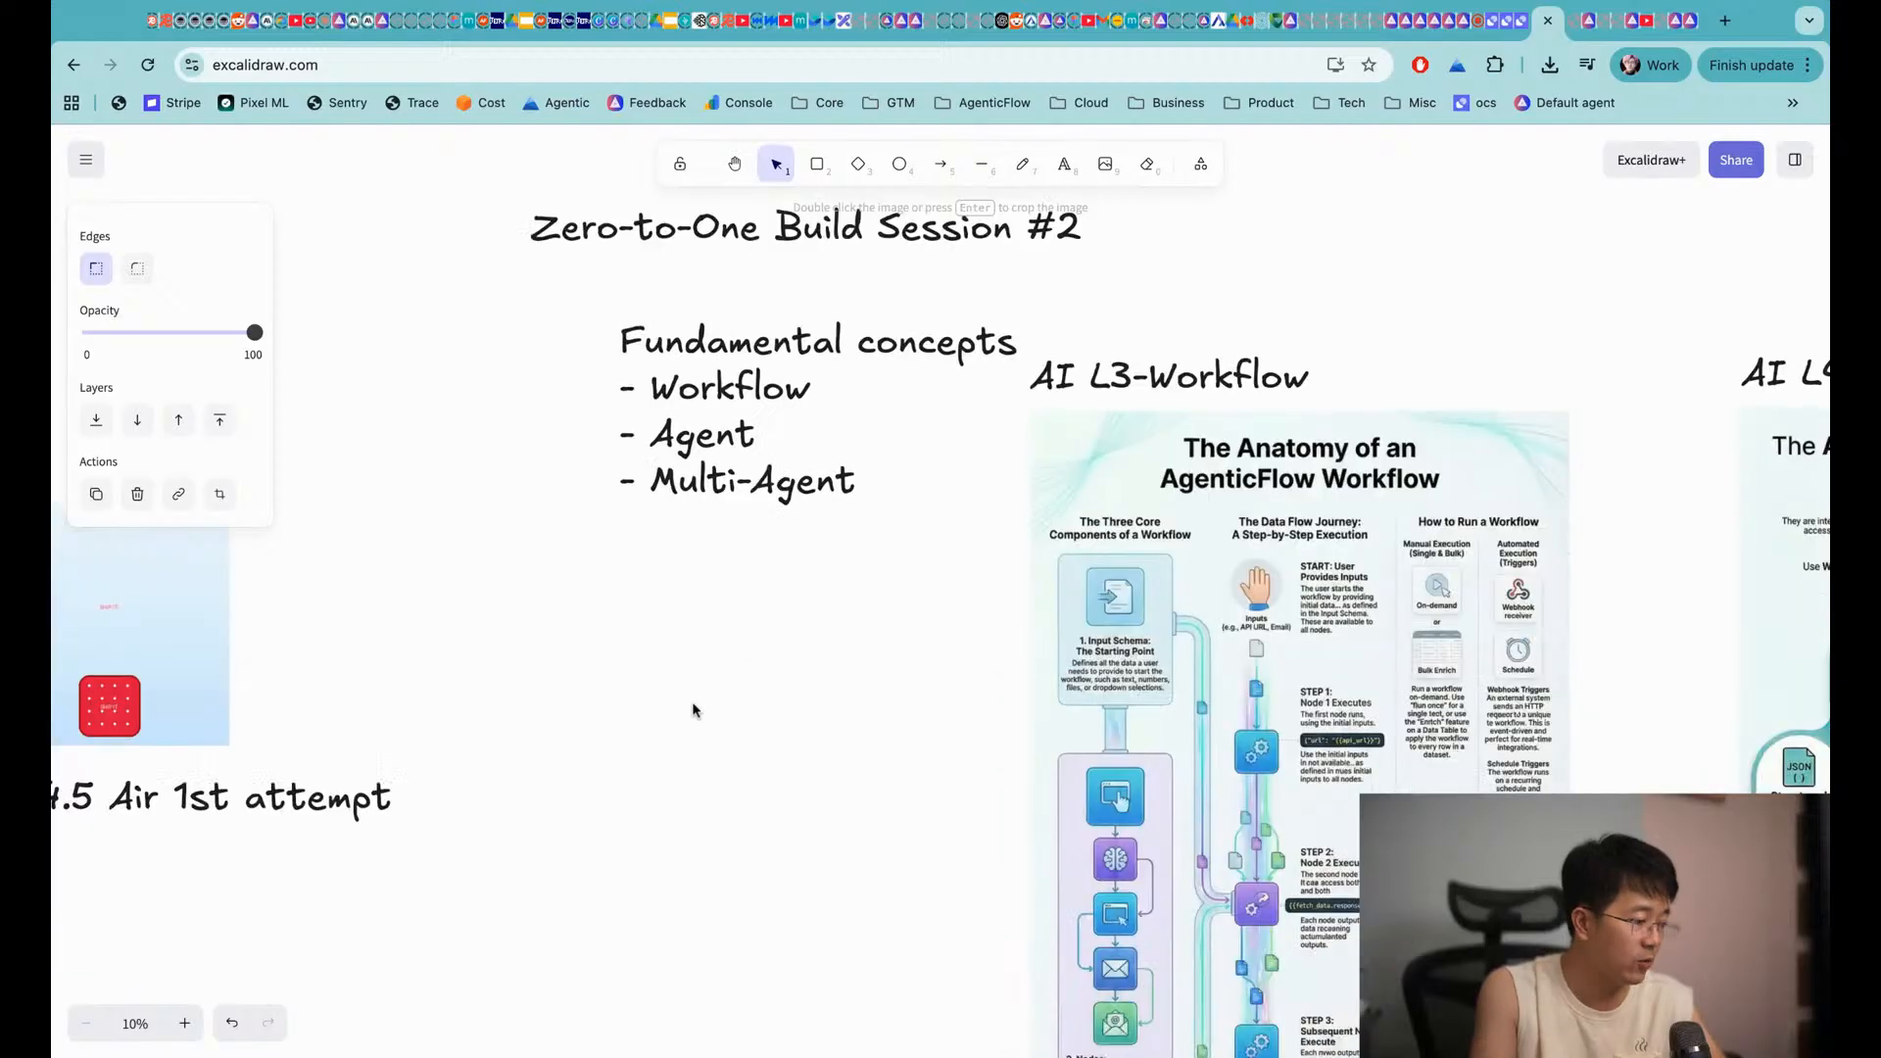
pyautogui.hscroll(1, 757, 424)
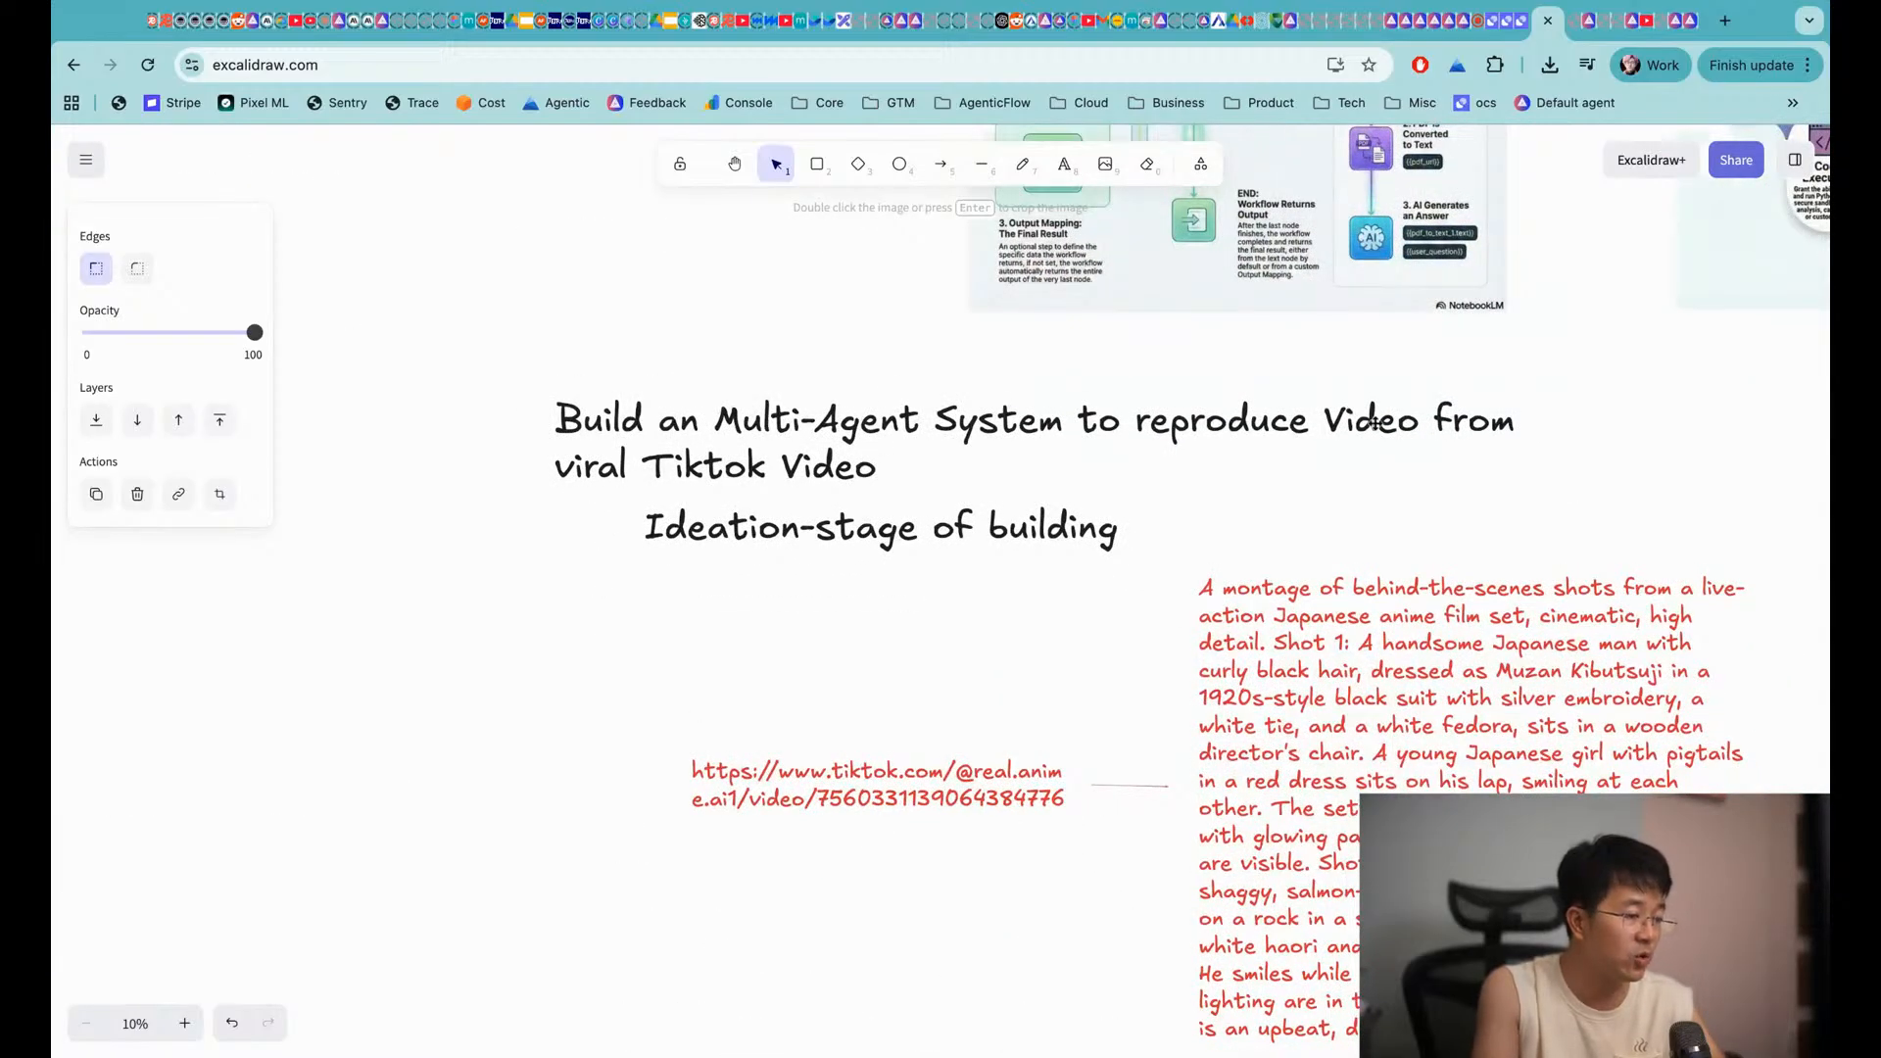
pyautogui.scroll(-1, 630, 546)
pyautogui.scroll(-2, 630, 546)
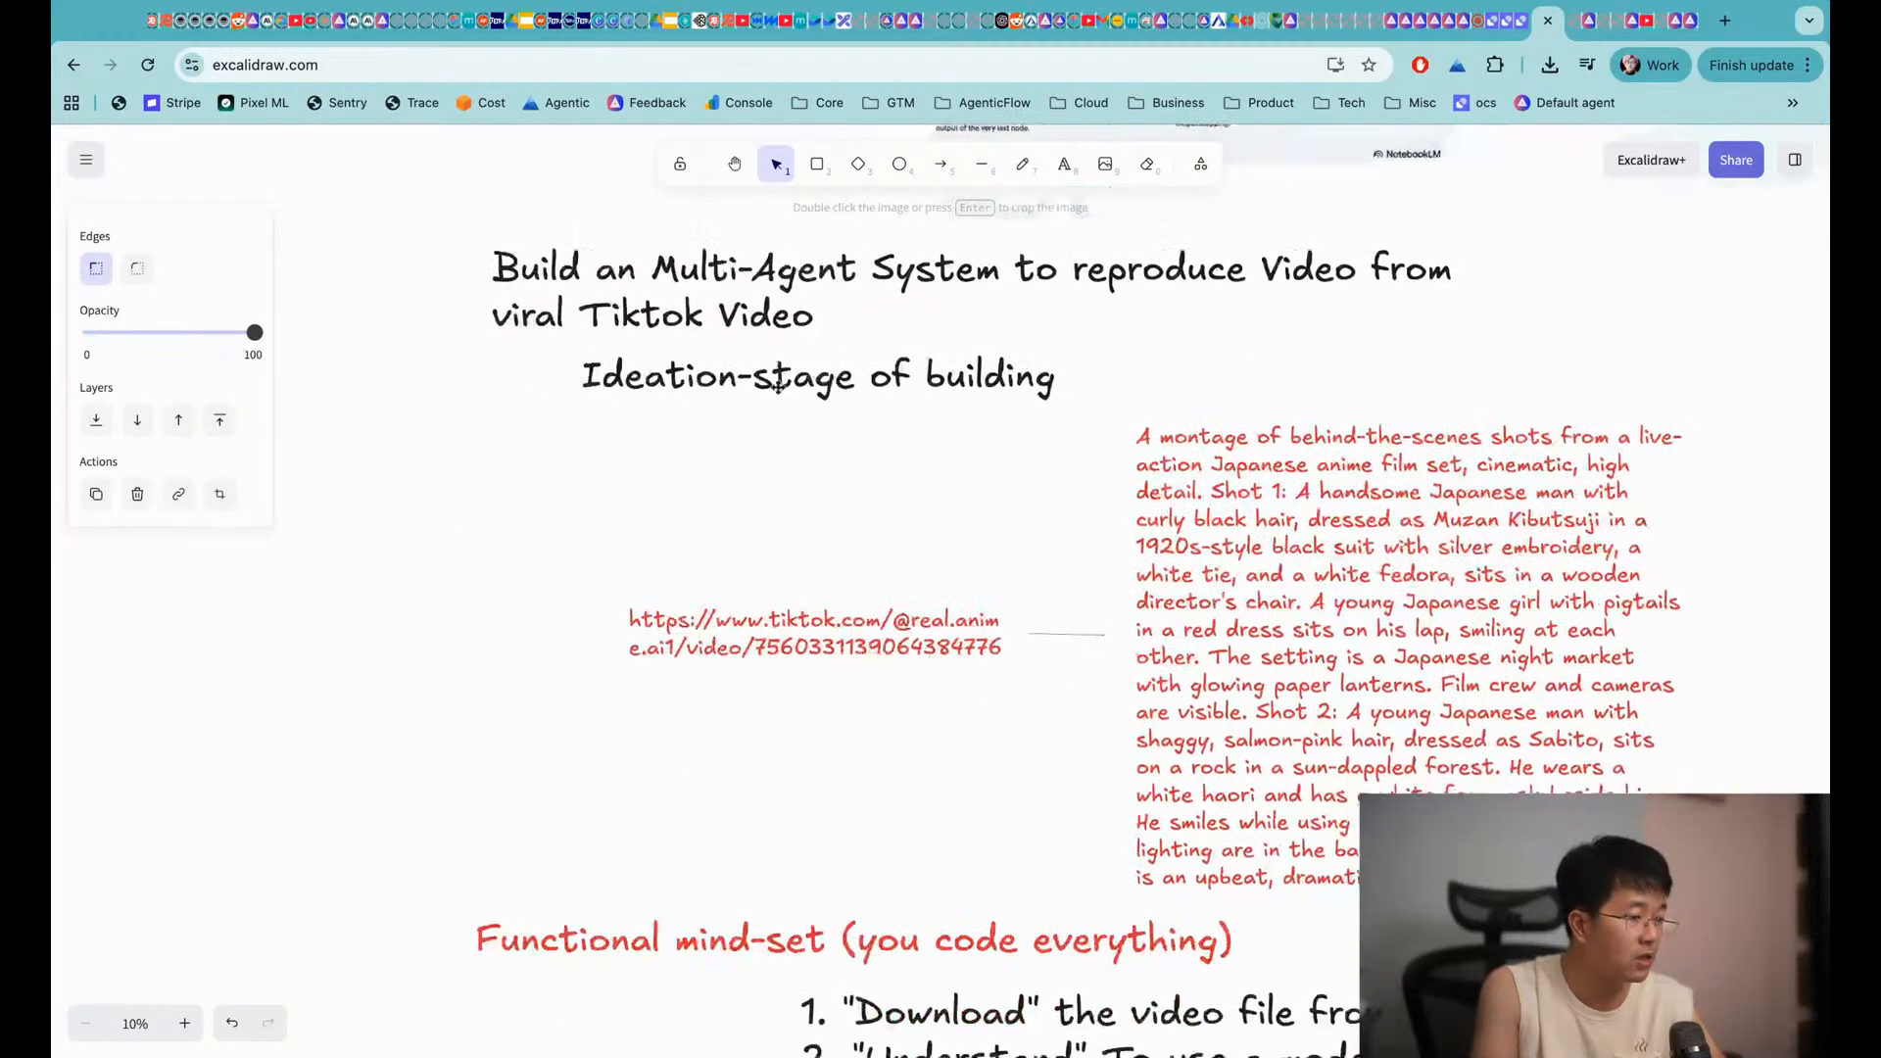
pyautogui.scroll(-6, 941, 392)
pyautogui.scroll(-2, 944, 403)
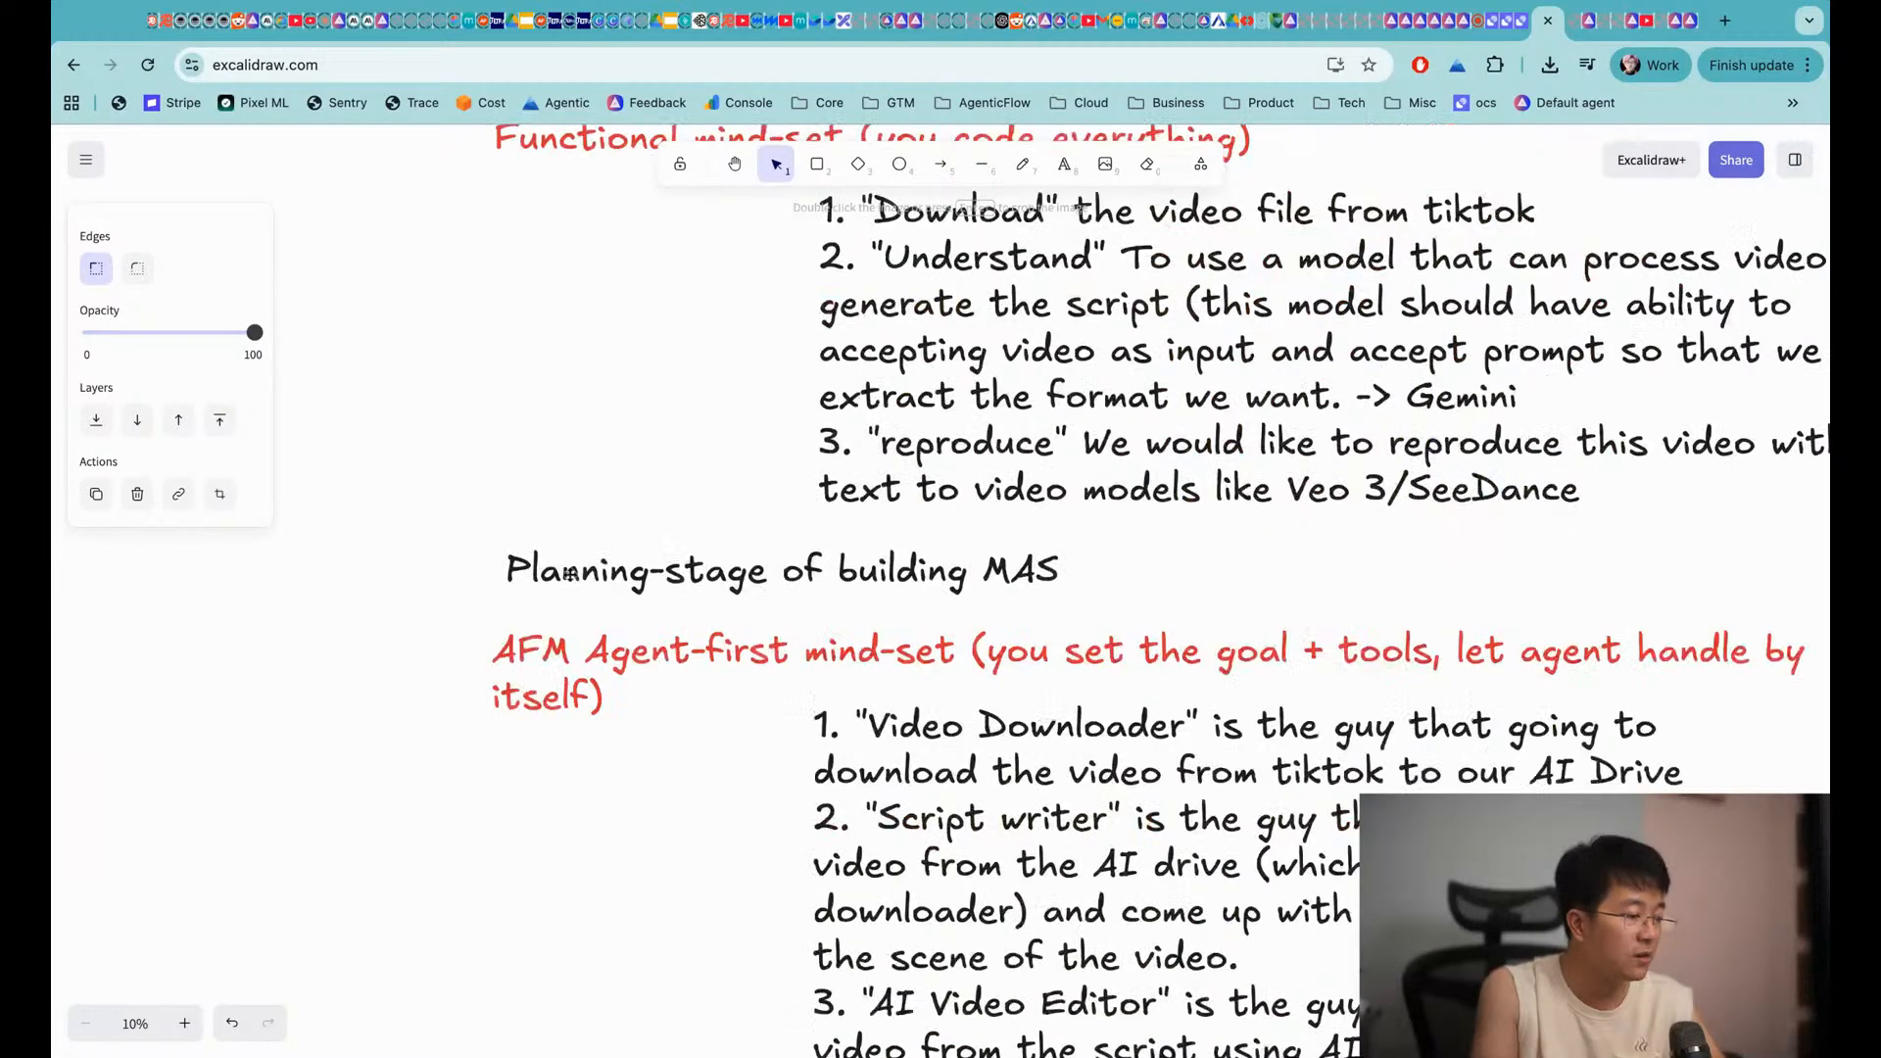
pyautogui.scroll(-9, 891, 588)
pyautogui.scroll(-2, 735, 863)
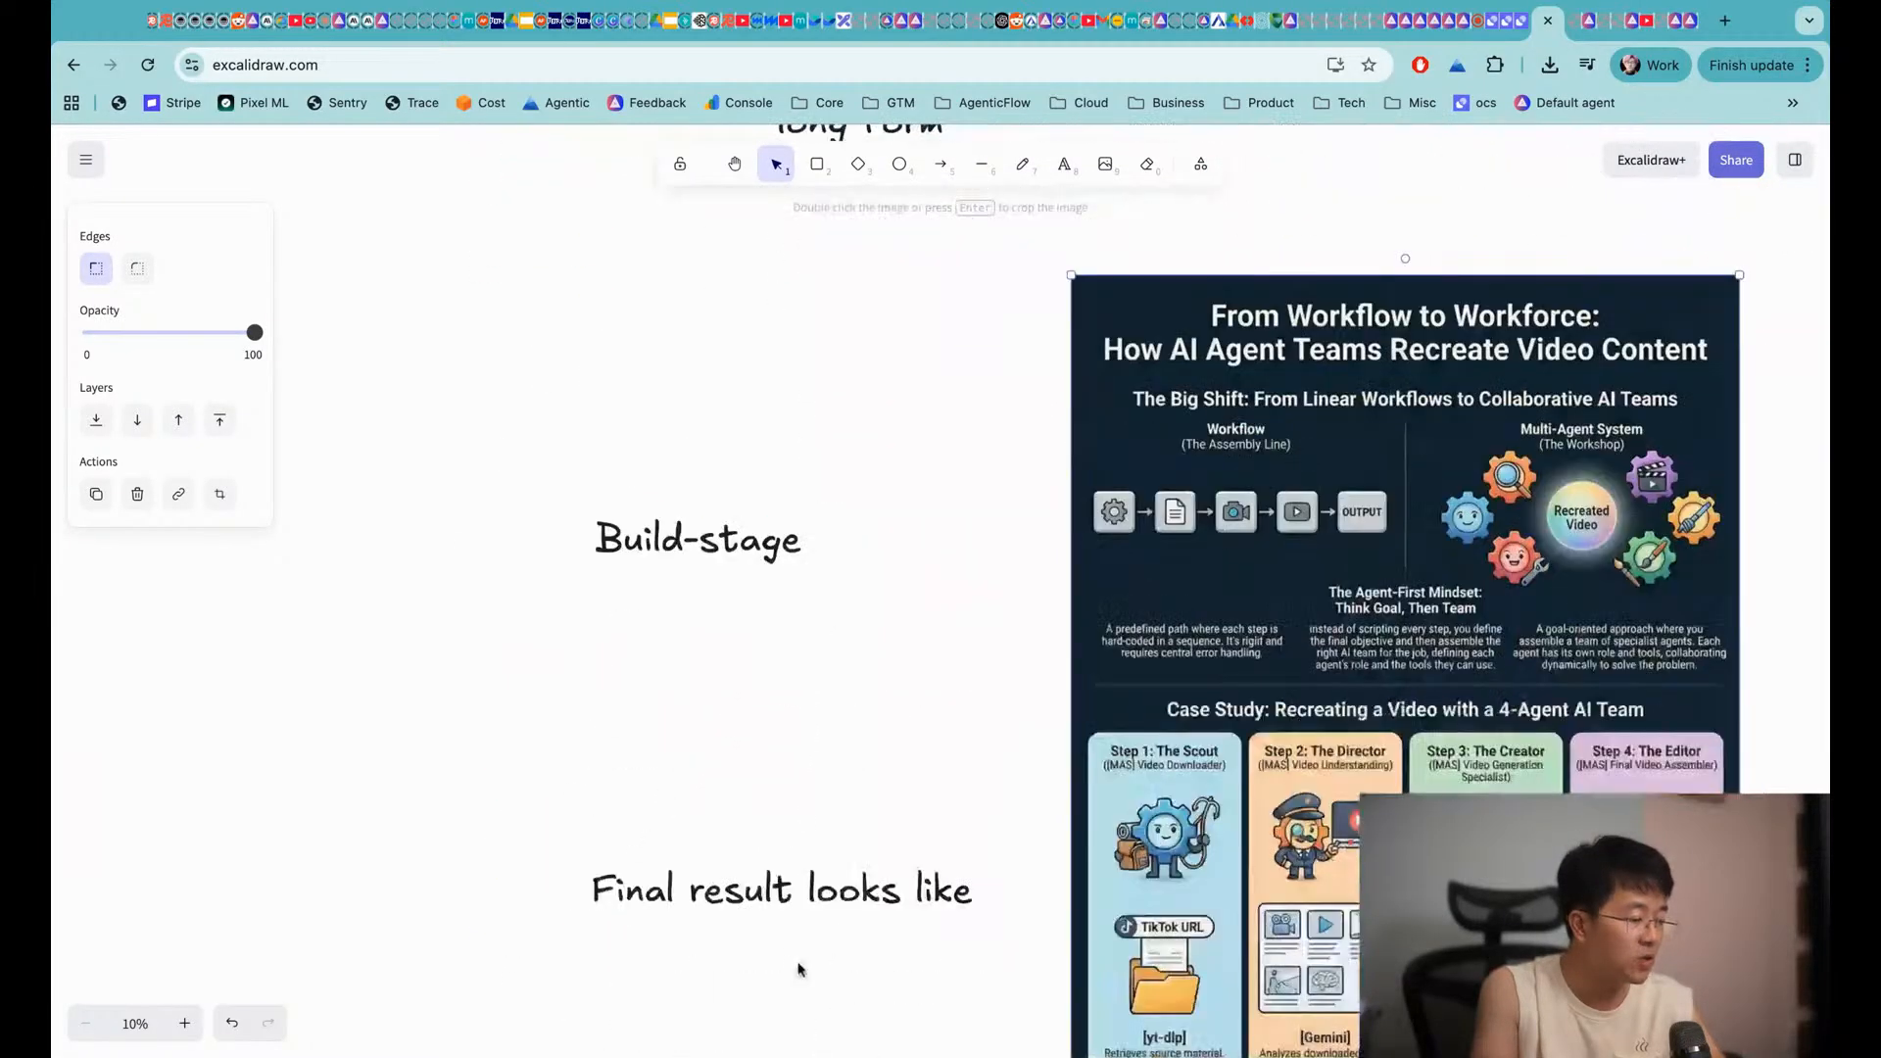
pyautogui.scroll(3, 980, 568)
pyautogui.scroll(3, 1056, 538)
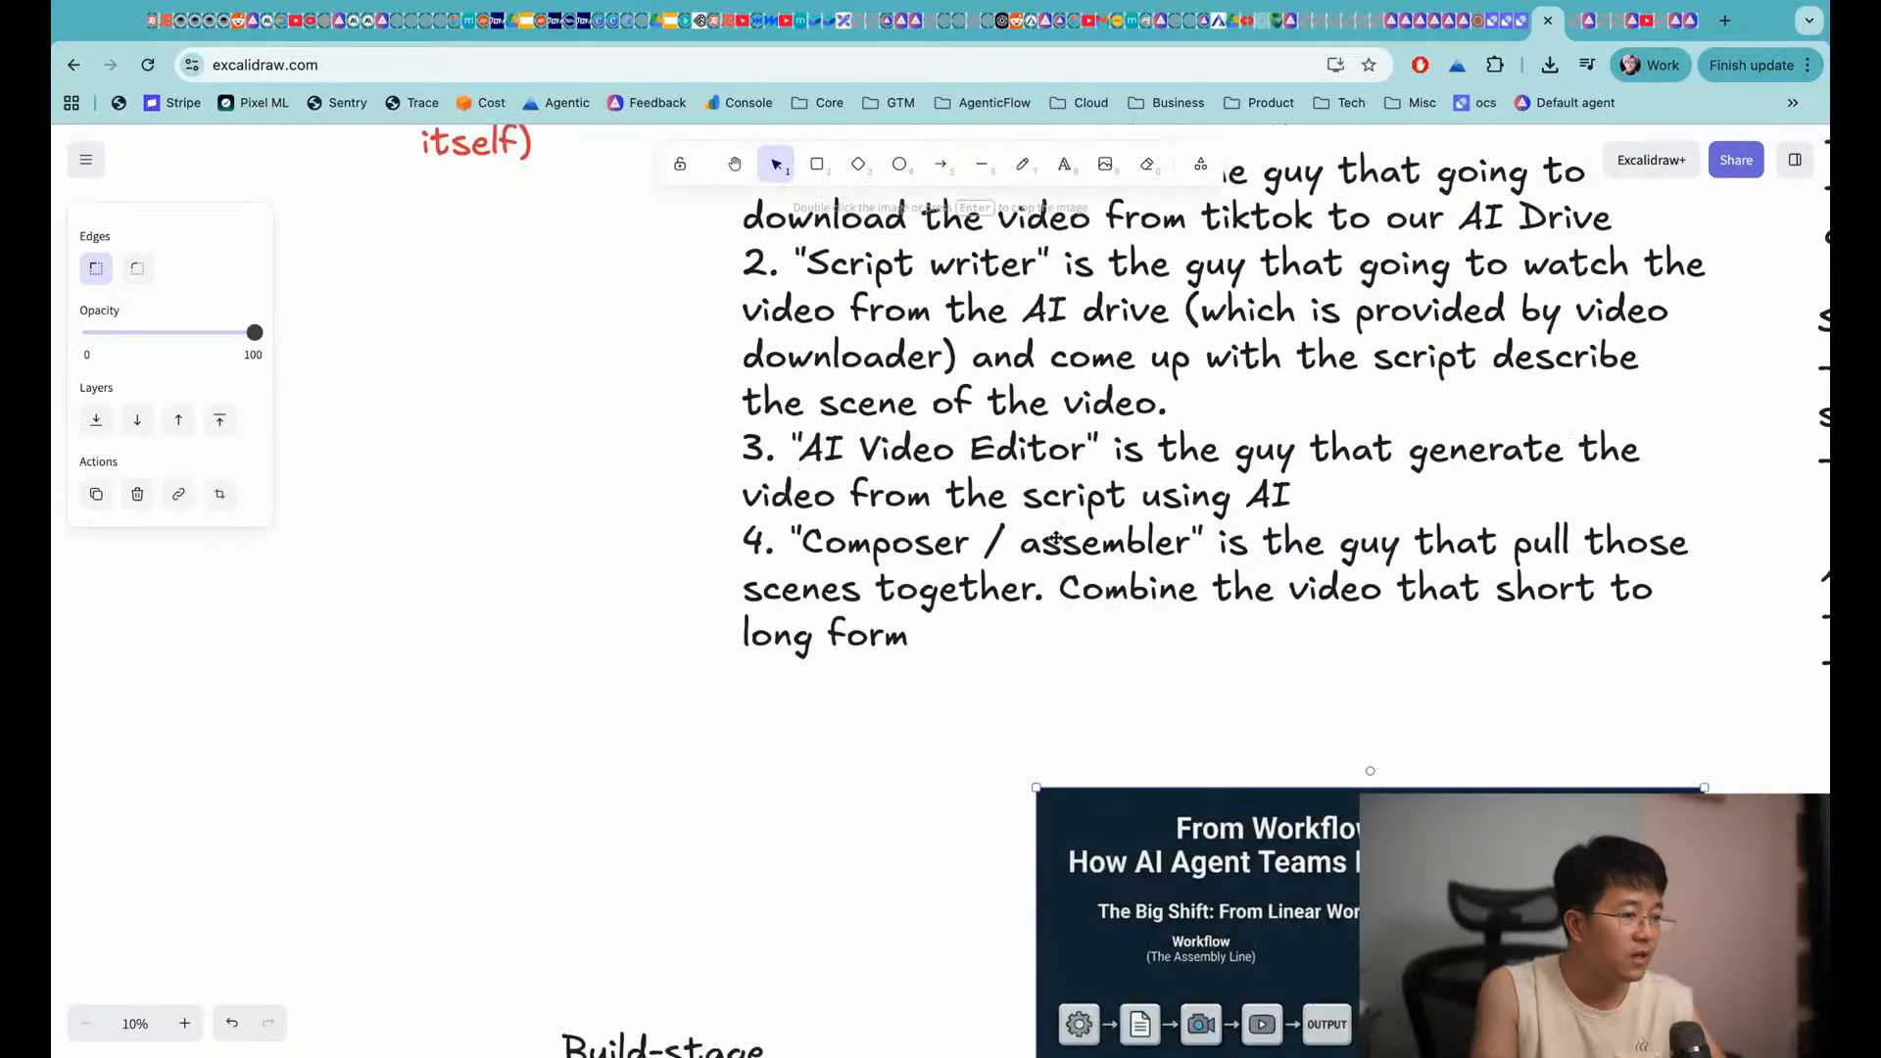
pyautogui.scroll(5, 1057, 538)
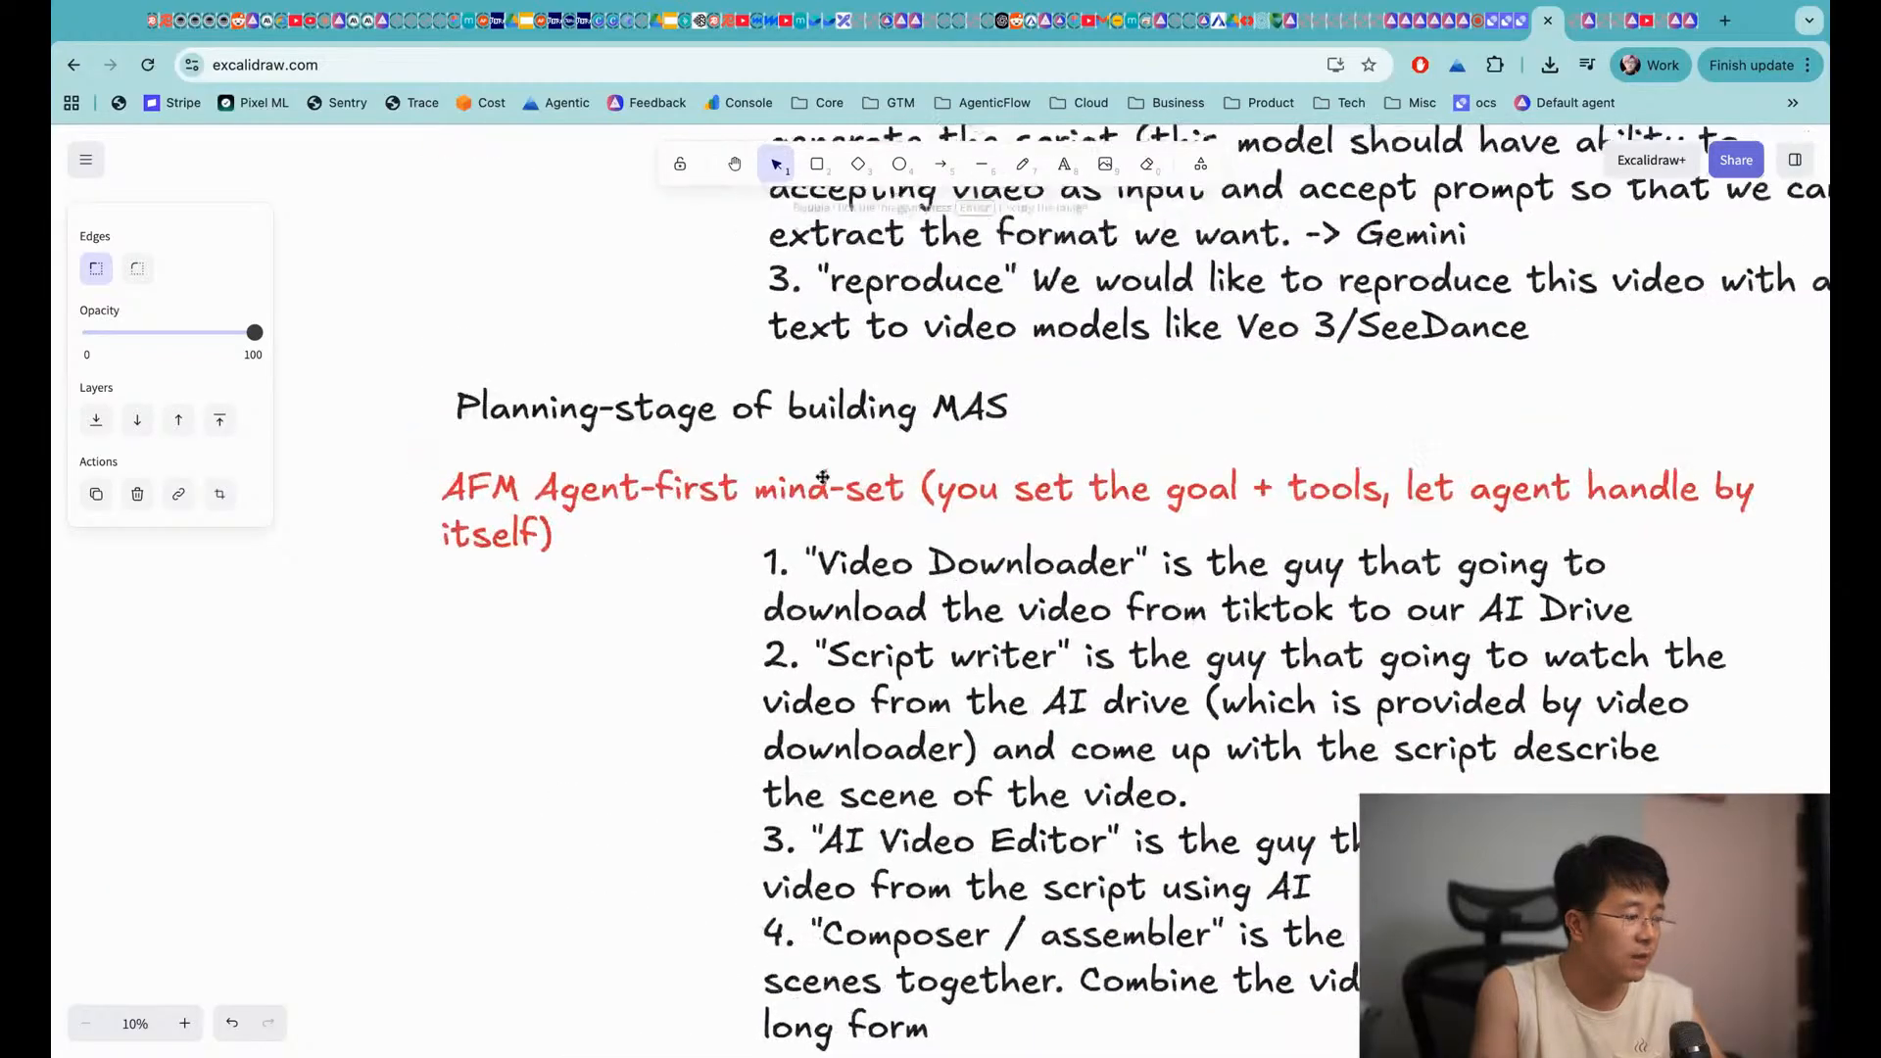
pyautogui.scroll(1, 708, 524)
pyautogui.hscroll(-1, 707, 524)
# Select then deselect the red AFM Agent-first mind-set note, then reach AgenticFlow's Share page via YouTube Studio
pyautogui.click(675, 534)
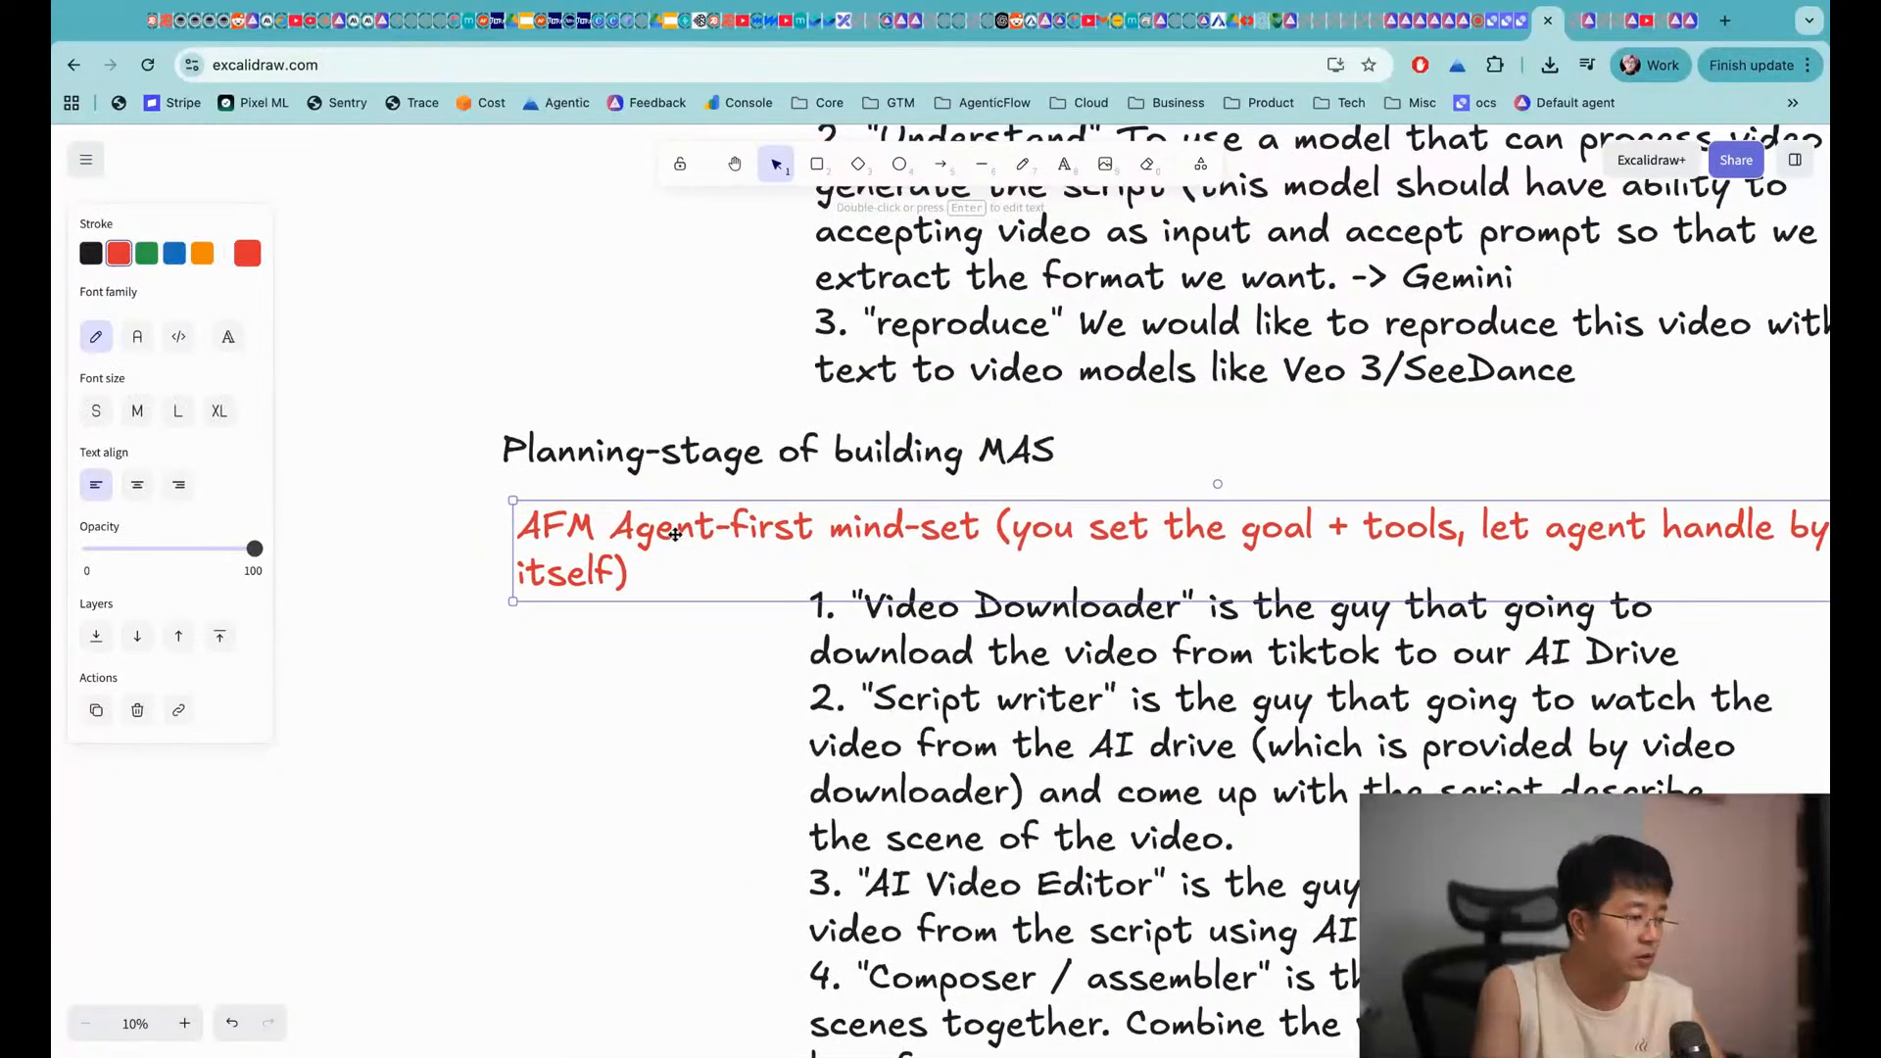
pyautogui.click(767, 706)
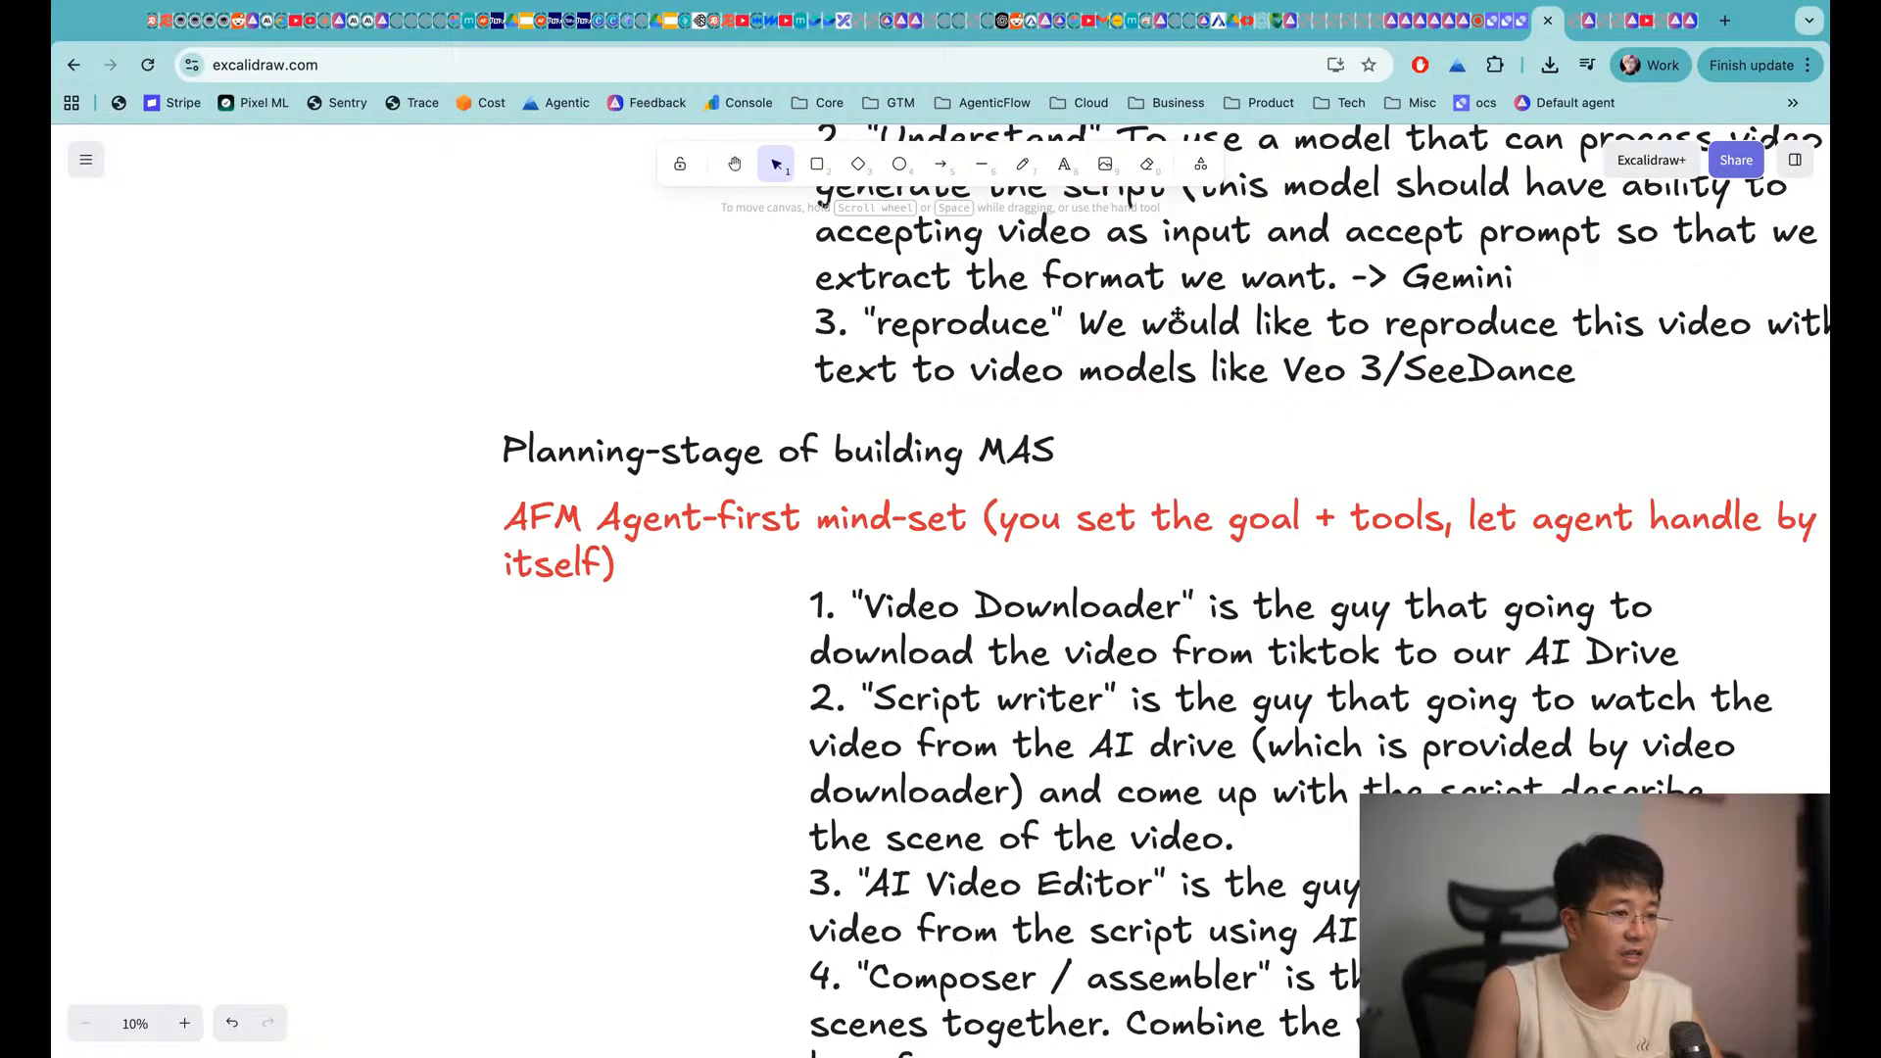
pyautogui.click(1483, 20)
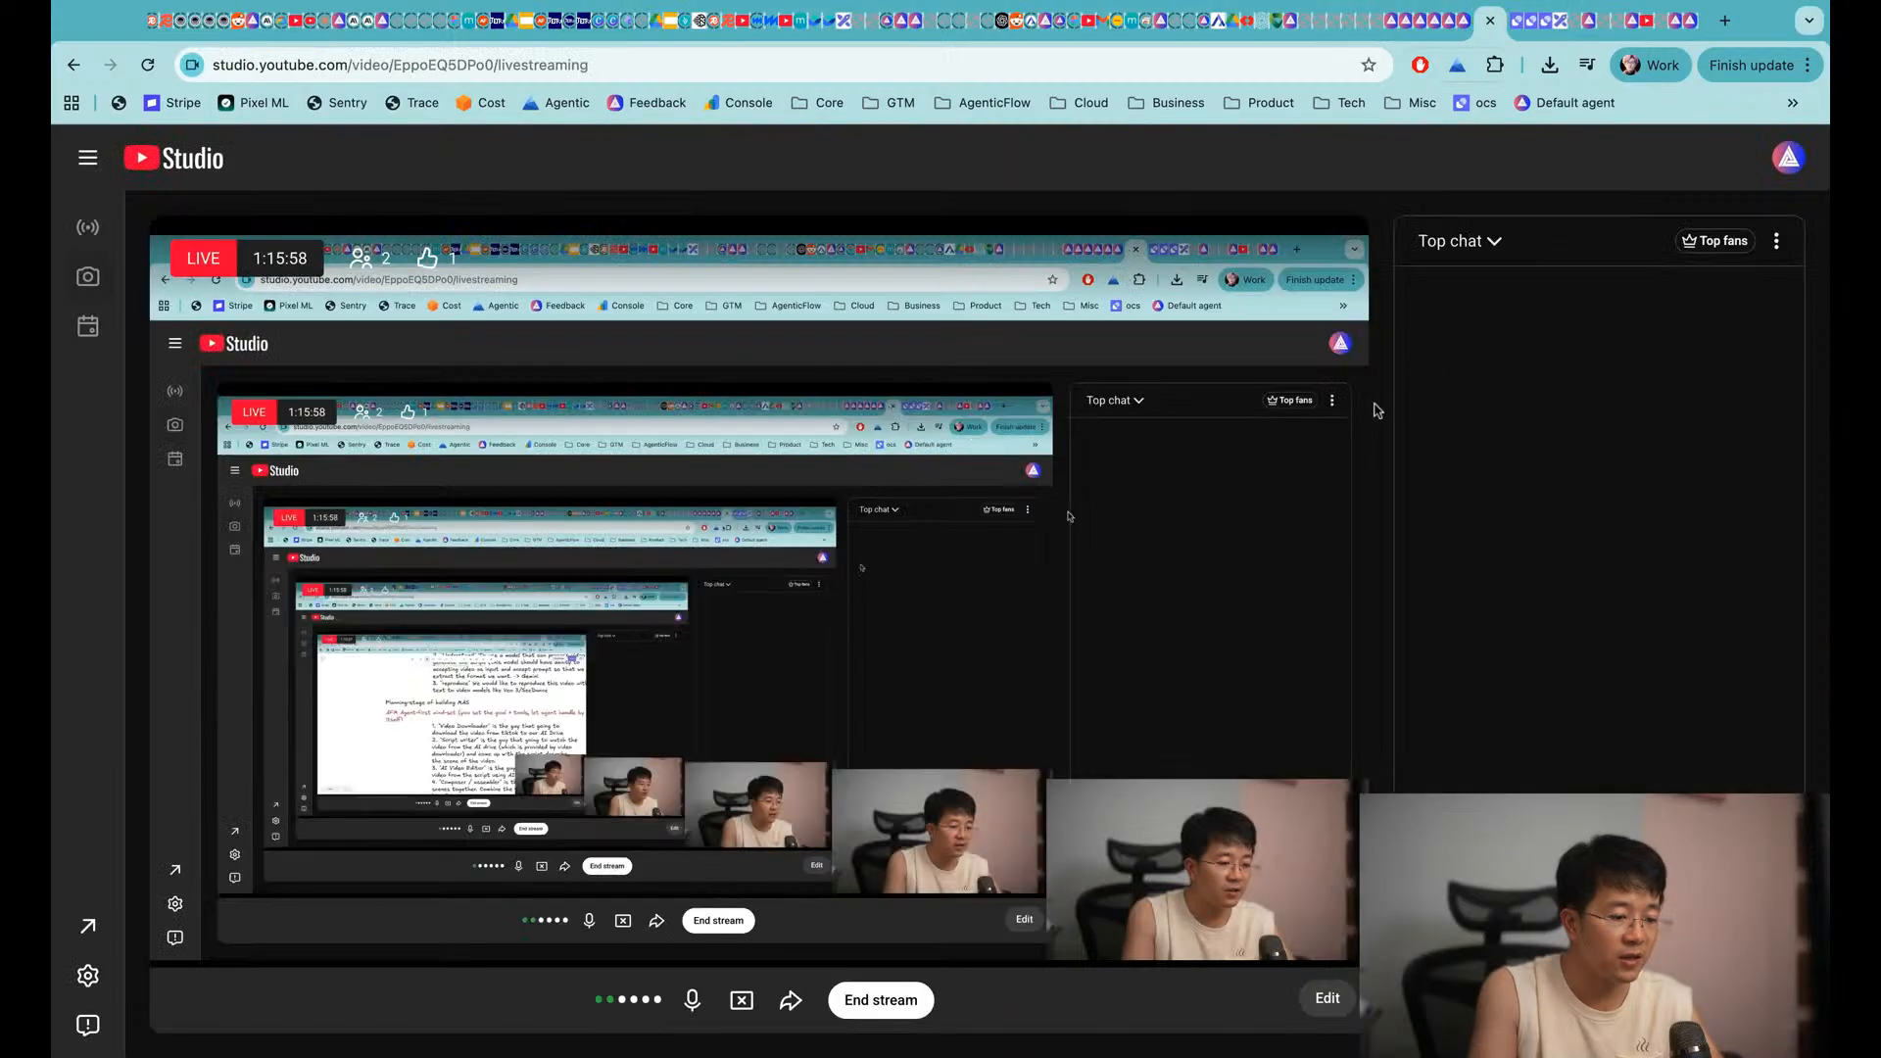
pyautogui.click(1593, 35)
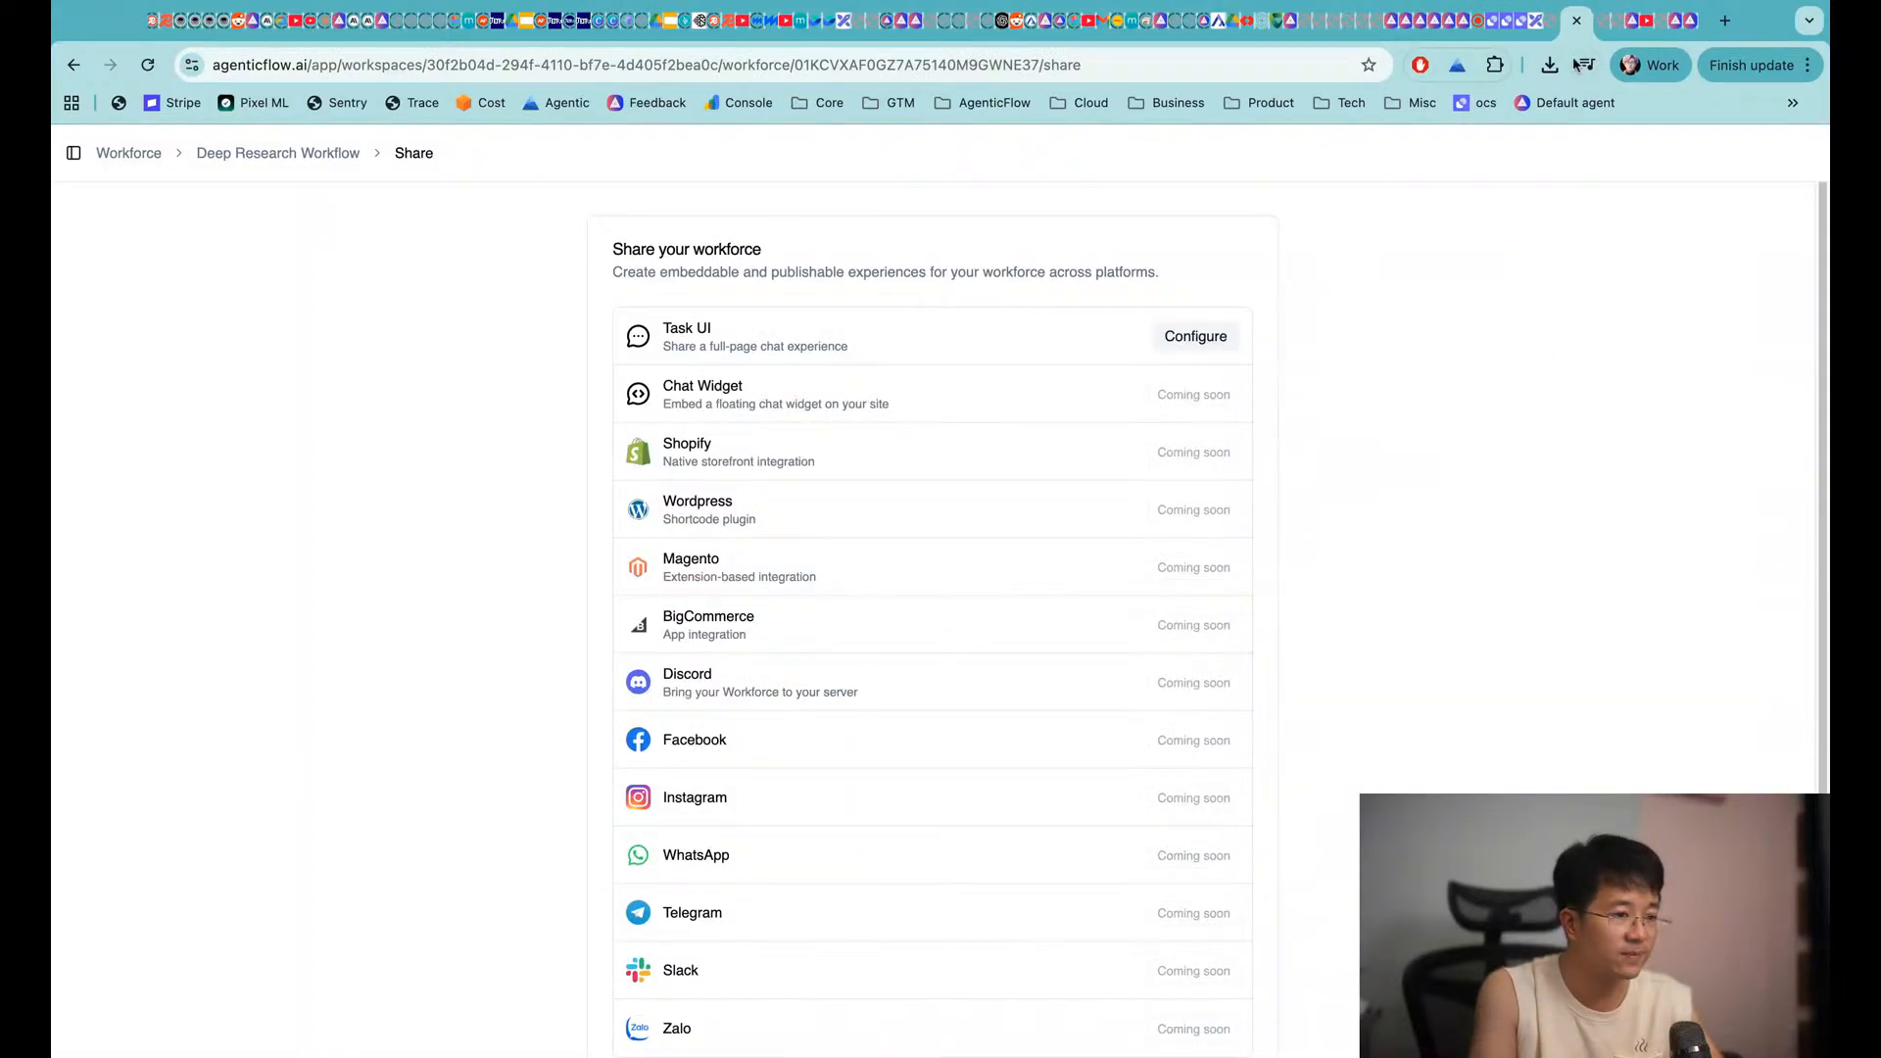
# Revisit the Functional mind-set section in Excalidraw, then switch to the YouTube Studio livestream
pyautogui.click(1536, 25)
pyautogui.scroll(4, 1167, 459)
pyautogui.hscroll(2, 1167, 460)
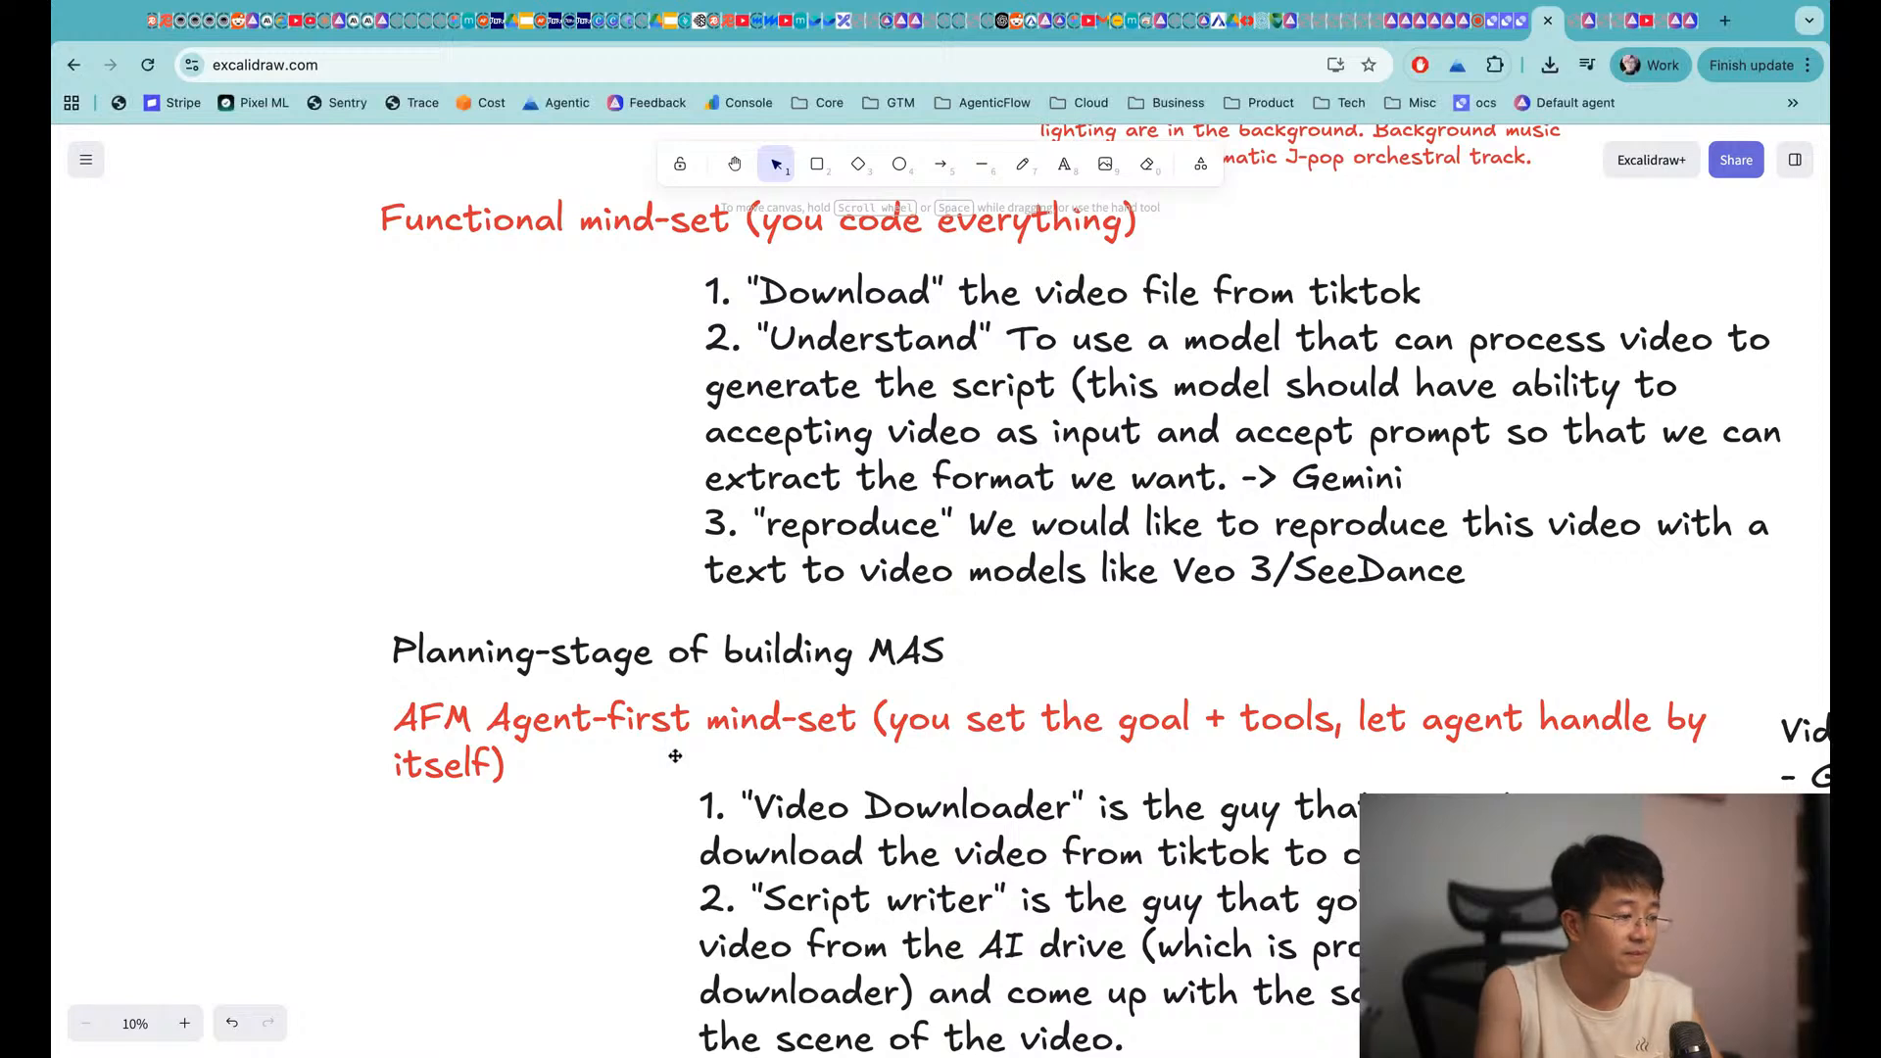
pyautogui.click(1485, 22)
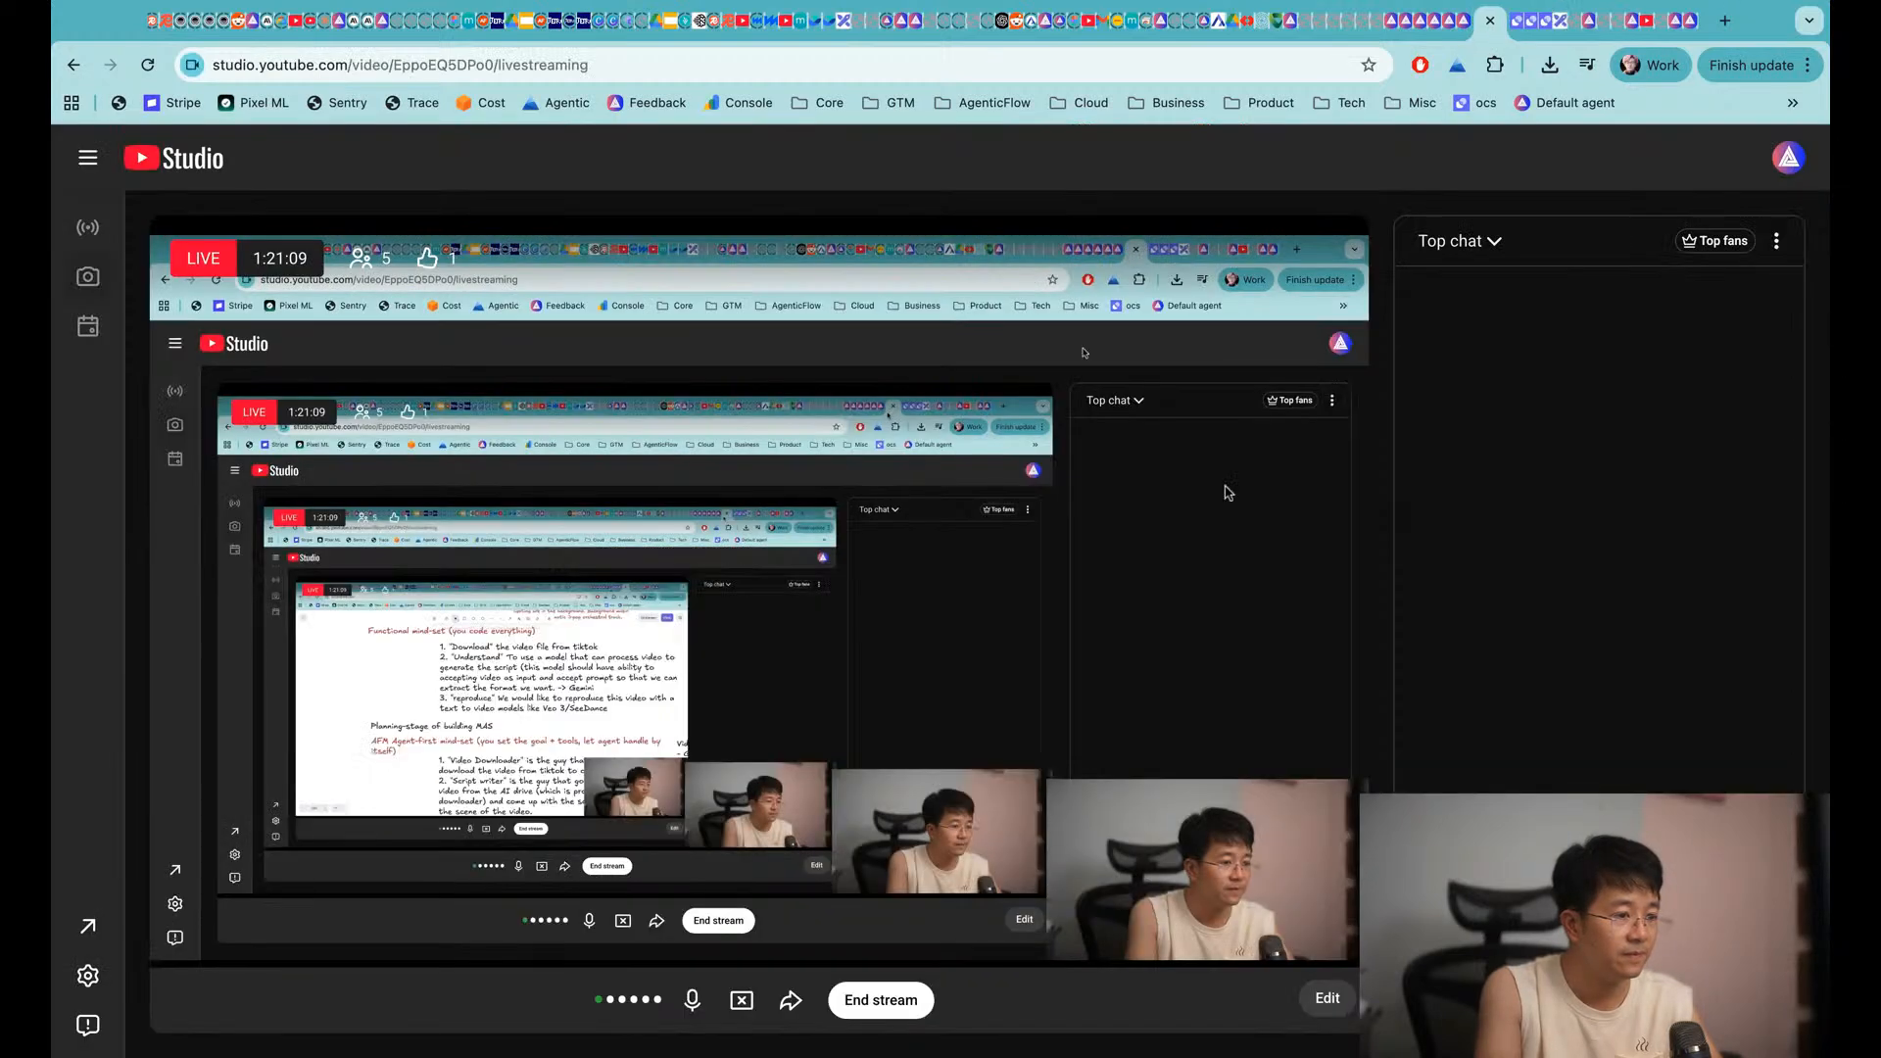